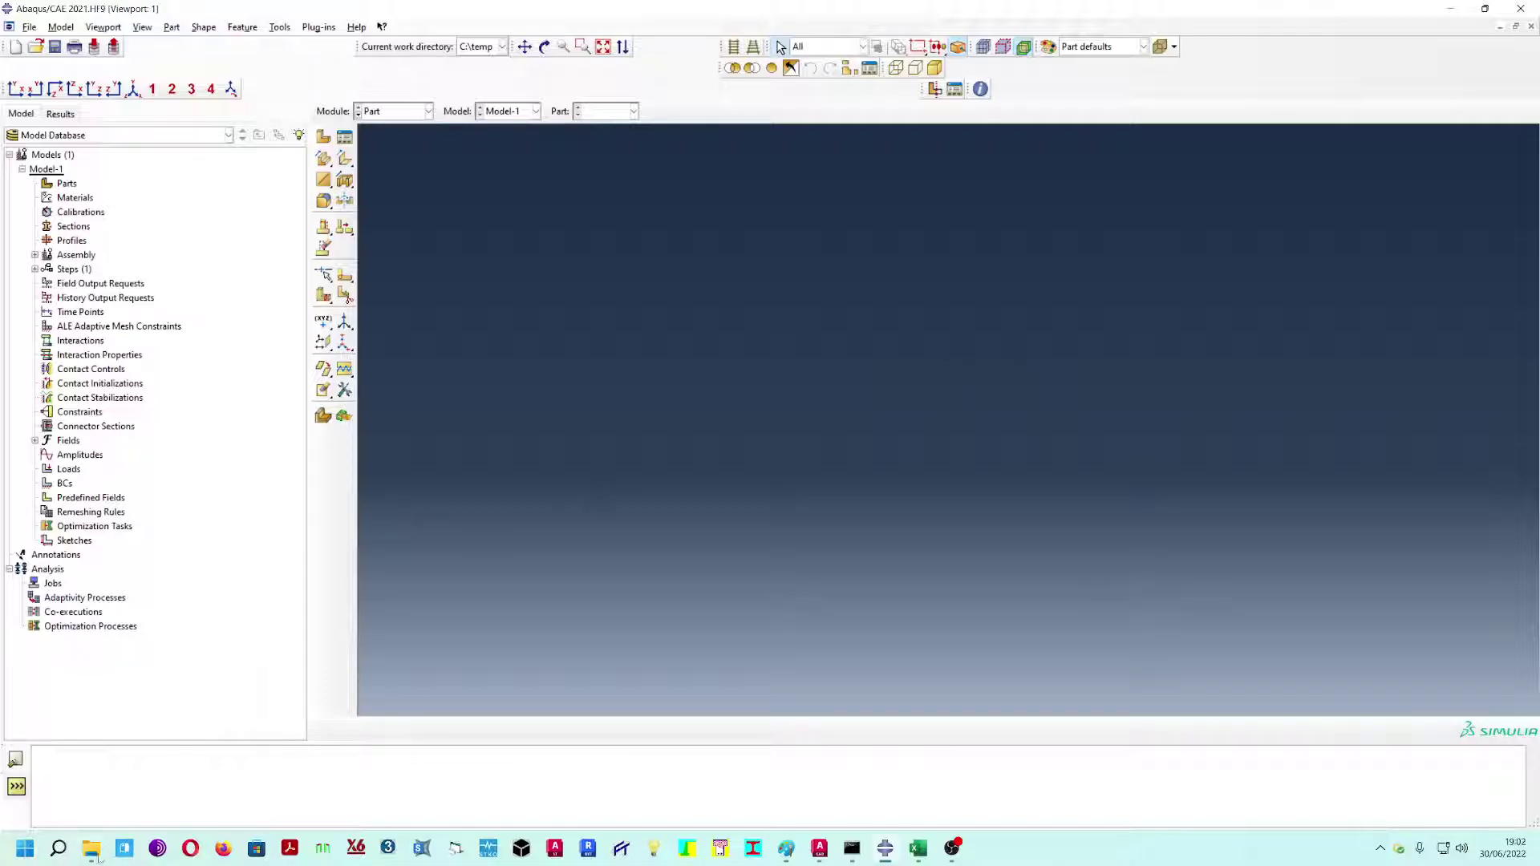
- Switch to File Explorer, open the site photo folder and display IMG_0064.jpeg in the photo viewer
{"action": "left_click", "coordinate": [91, 848]}
{"action": "left_click", "coordinate": [686, 168]}
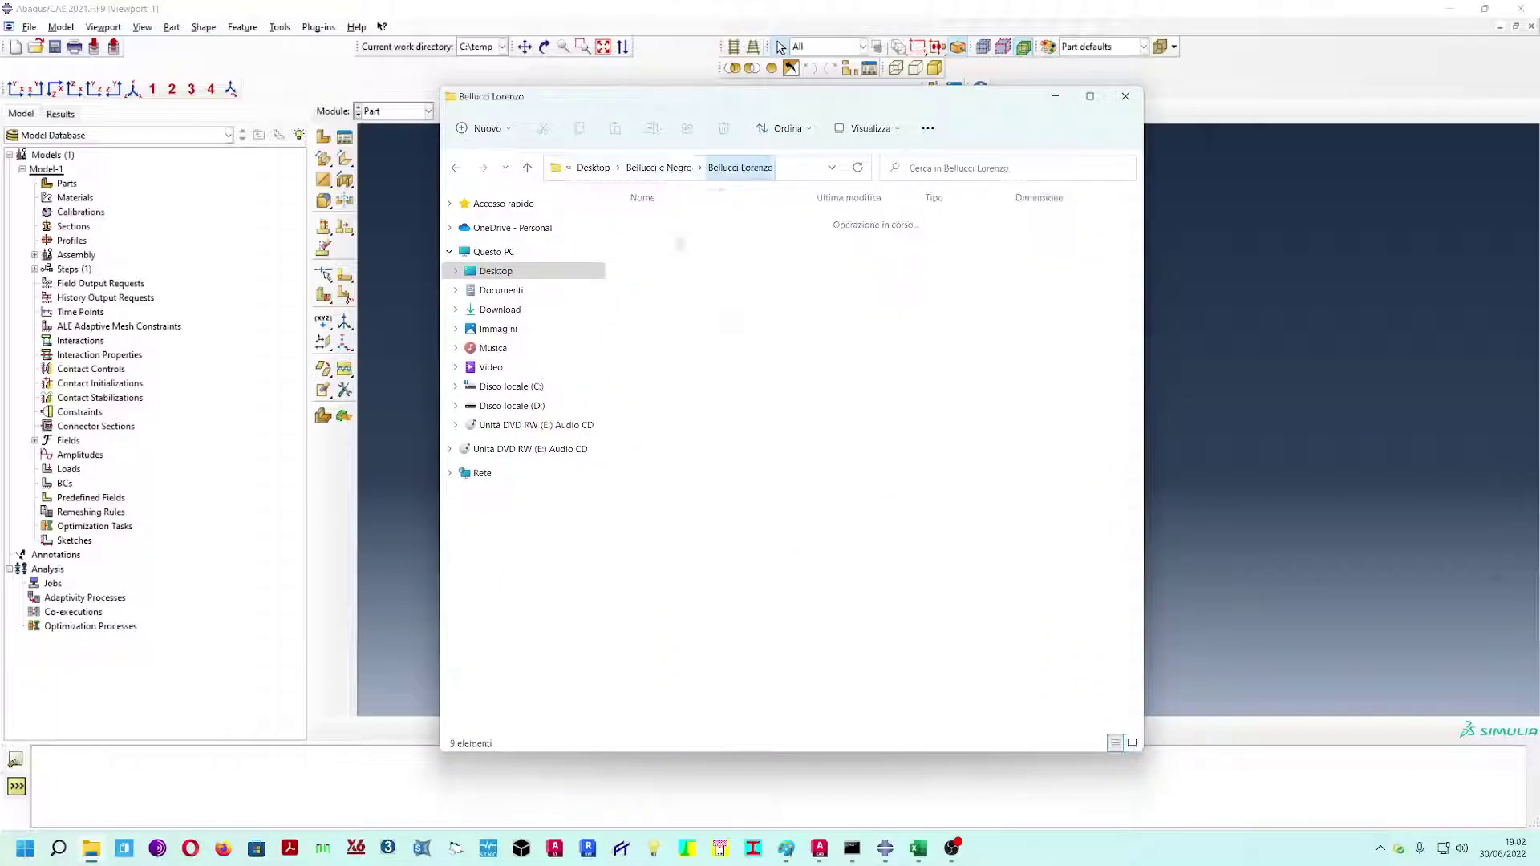
{"action": "double_click", "coordinate": [664, 232]}
{"action": "double_click", "coordinate": [663, 232]}
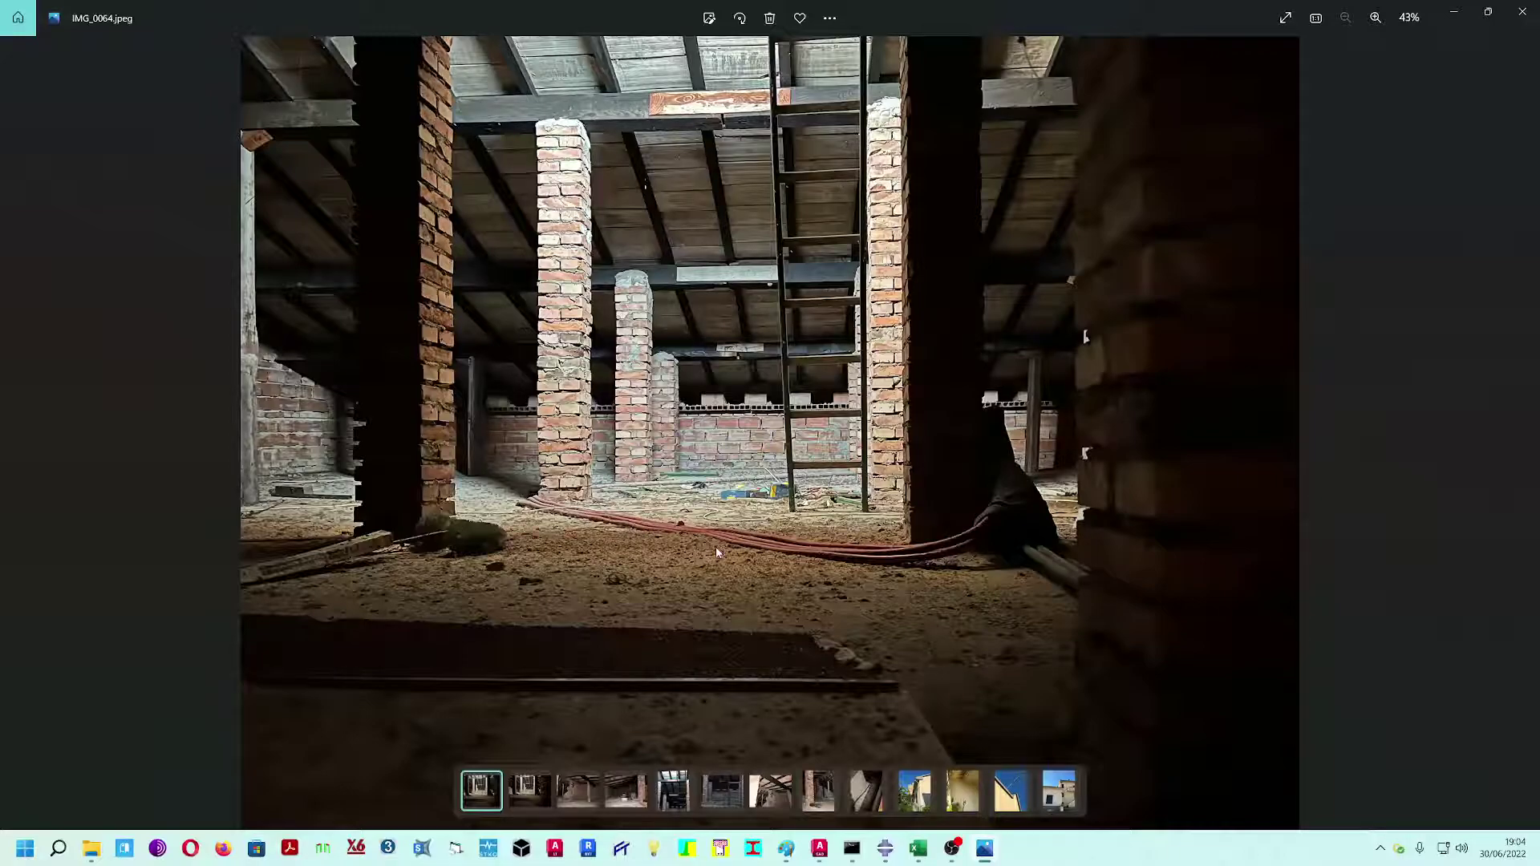
- Examine the brick pillars, roof beams and rafters of the attic up close in IMG_0065.jpeg
{"action": "key", "text": "Right"}
{"action": "key", "text": "Right"}
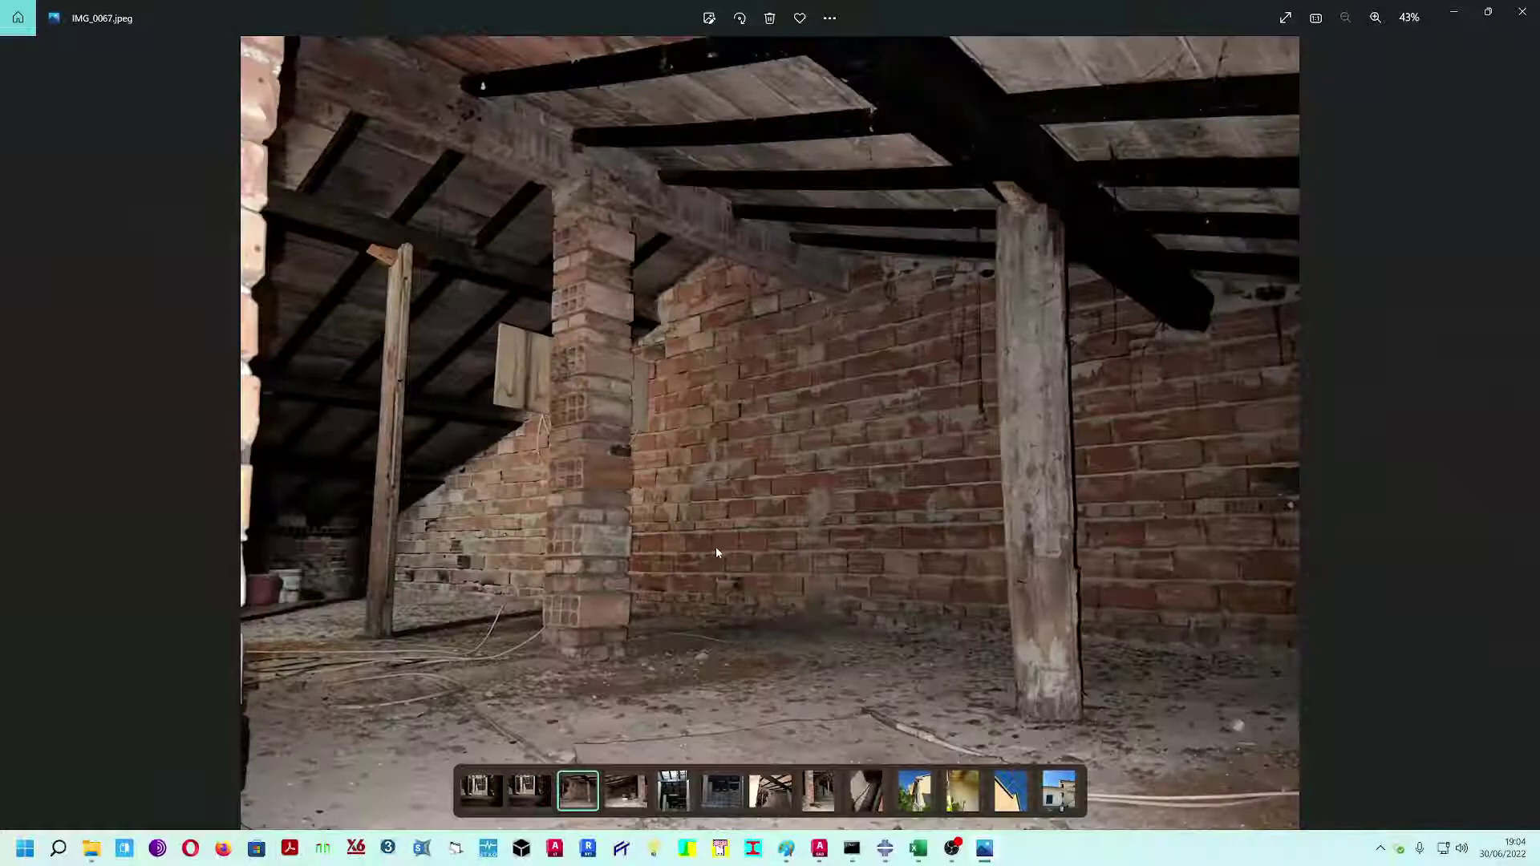
{"action": "key", "text": "Left"}
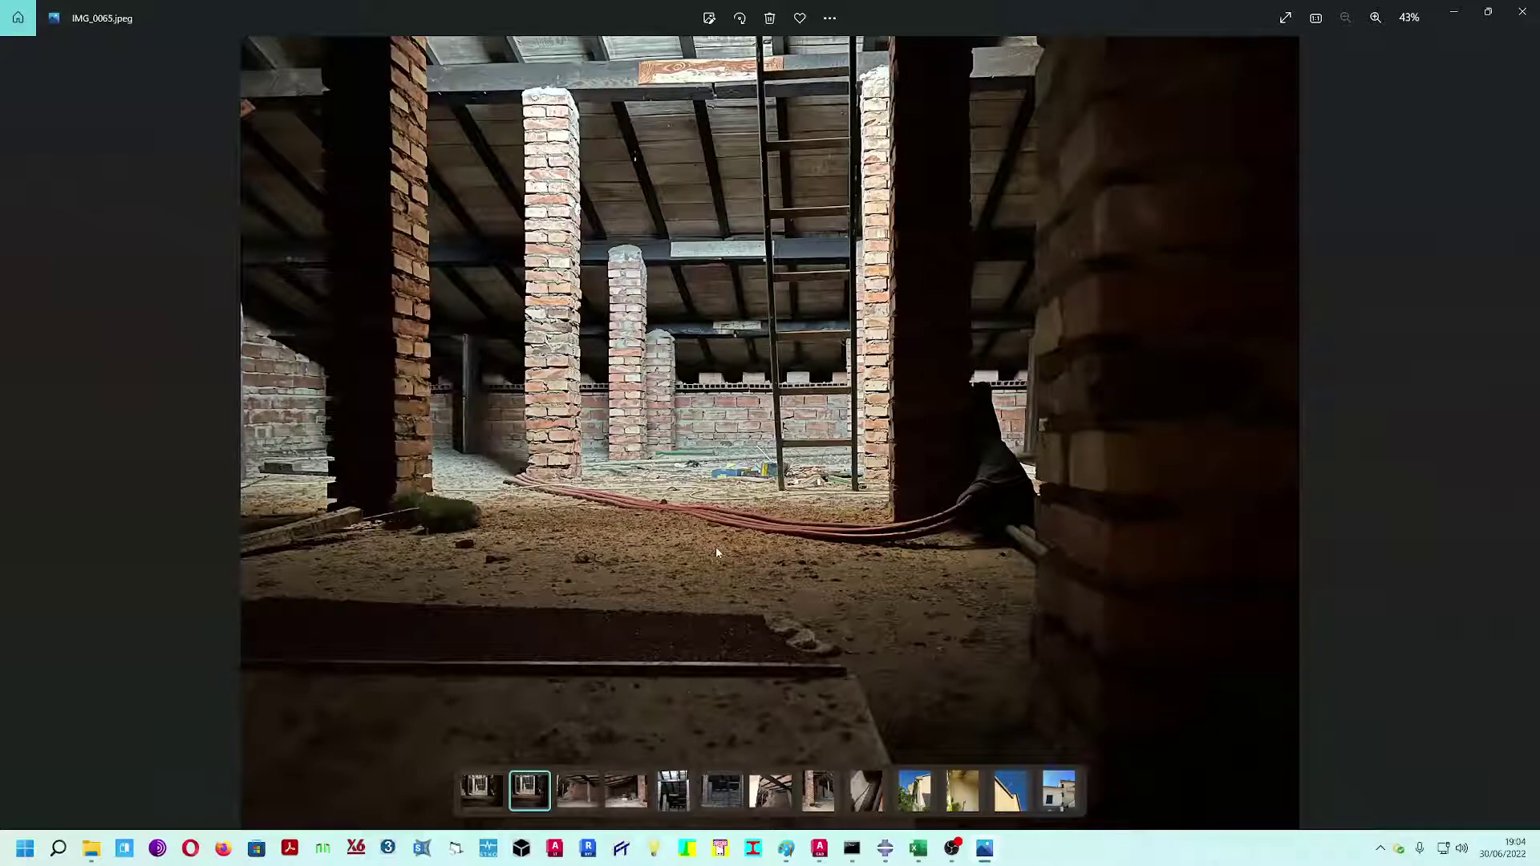
{"action": "scroll", "coordinate": [542, 183], "scroll_direction": "up", "scroll_amount": 5}
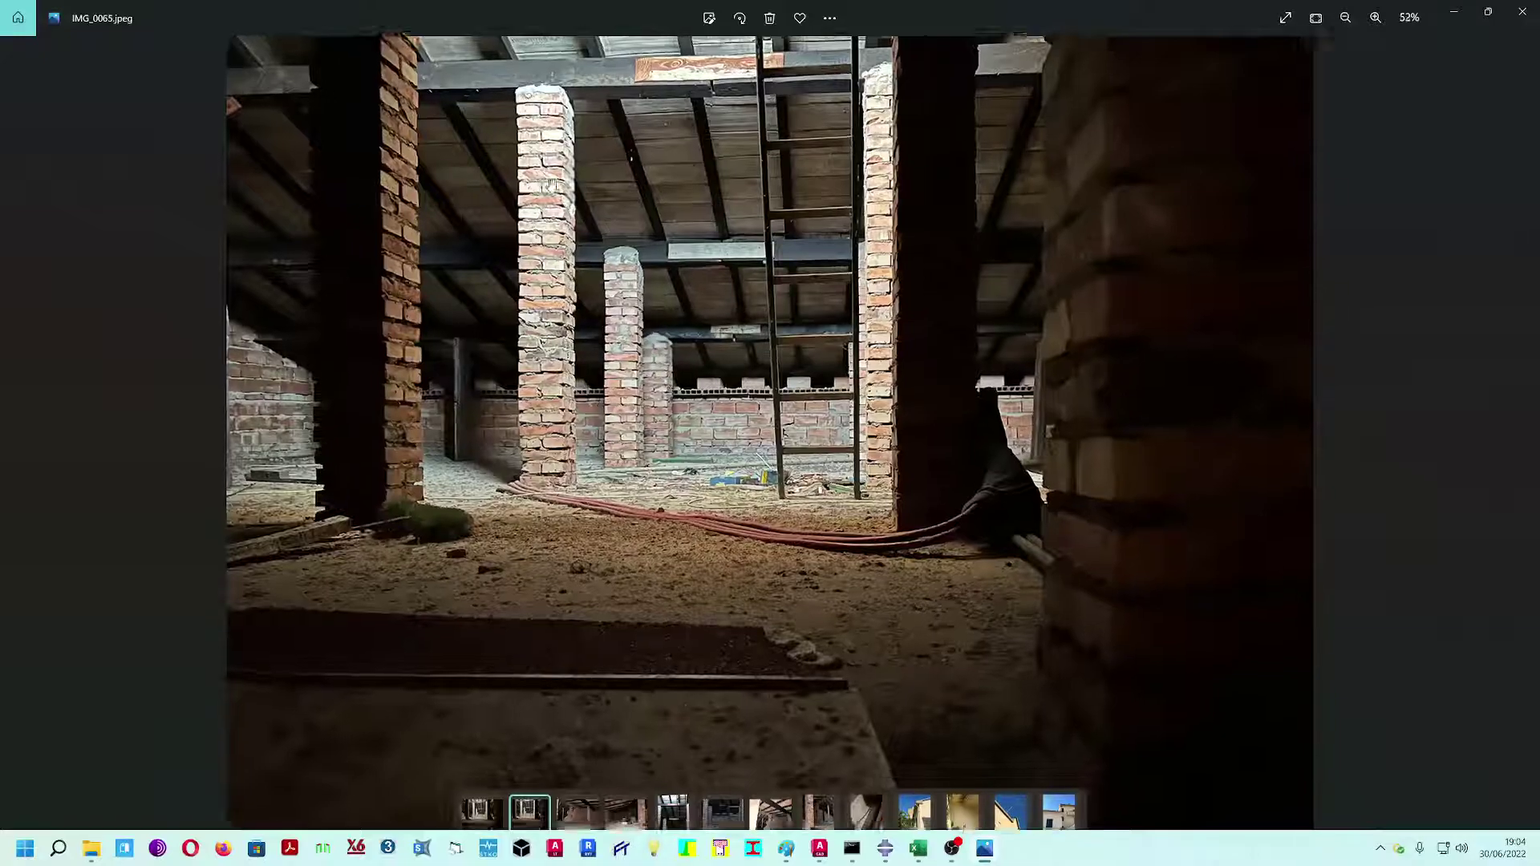
{"action": "scroll", "coordinate": [497, 250], "scroll_direction": "up", "scroll_amount": 2}
{"action": "left_click_drag", "start_coordinate": [466, 130], "coordinate": [523, 424]}
{"action": "left_click_drag", "start_coordinate": [480, 337], "coordinate": [477, 227]}
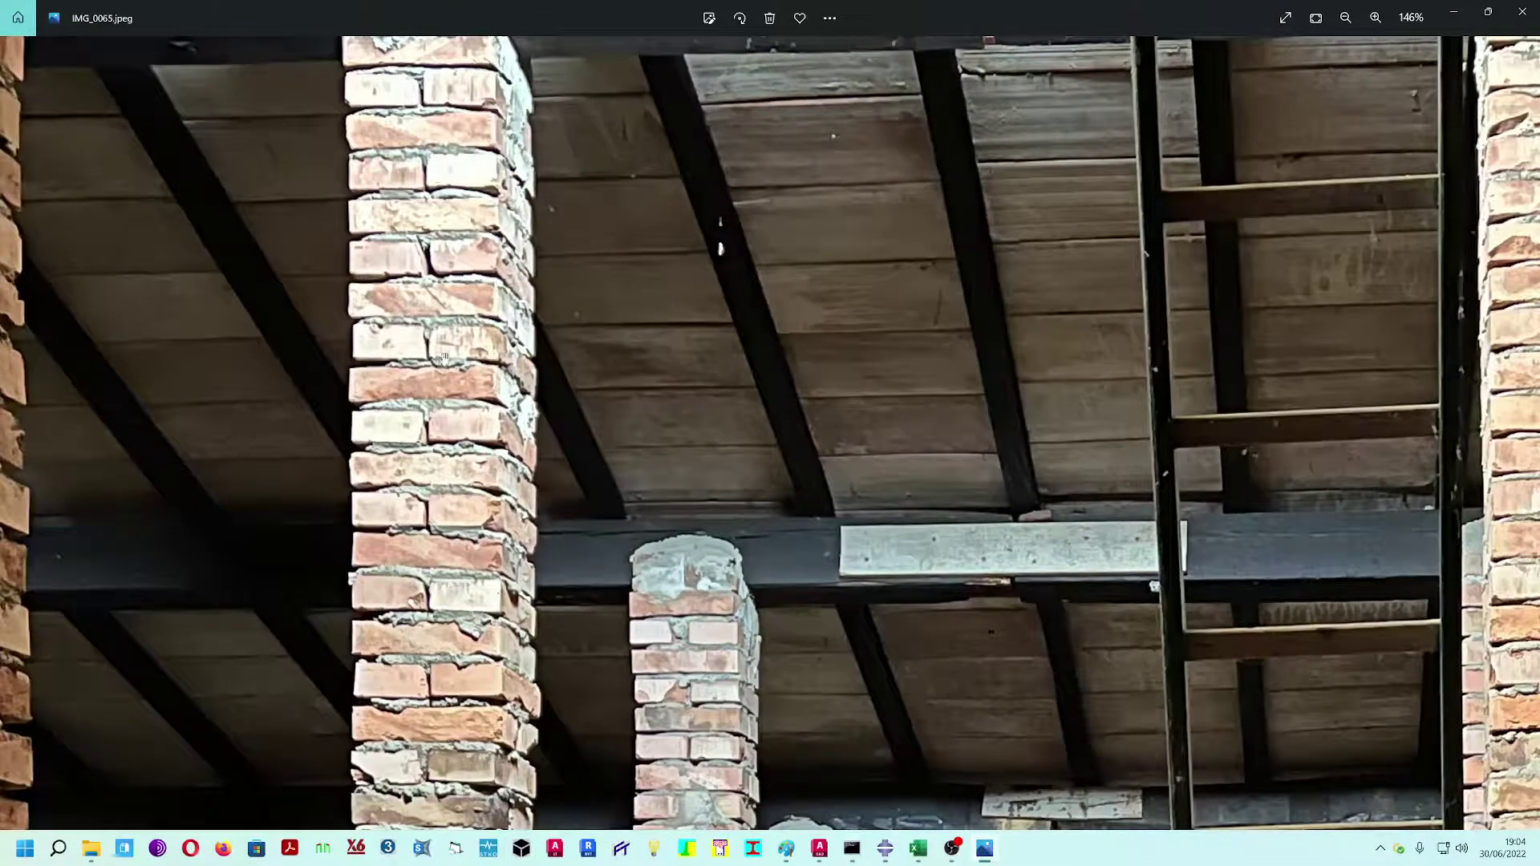
{"action": "left_click_drag", "start_coordinate": [439, 458], "coordinate": [423, 318]}
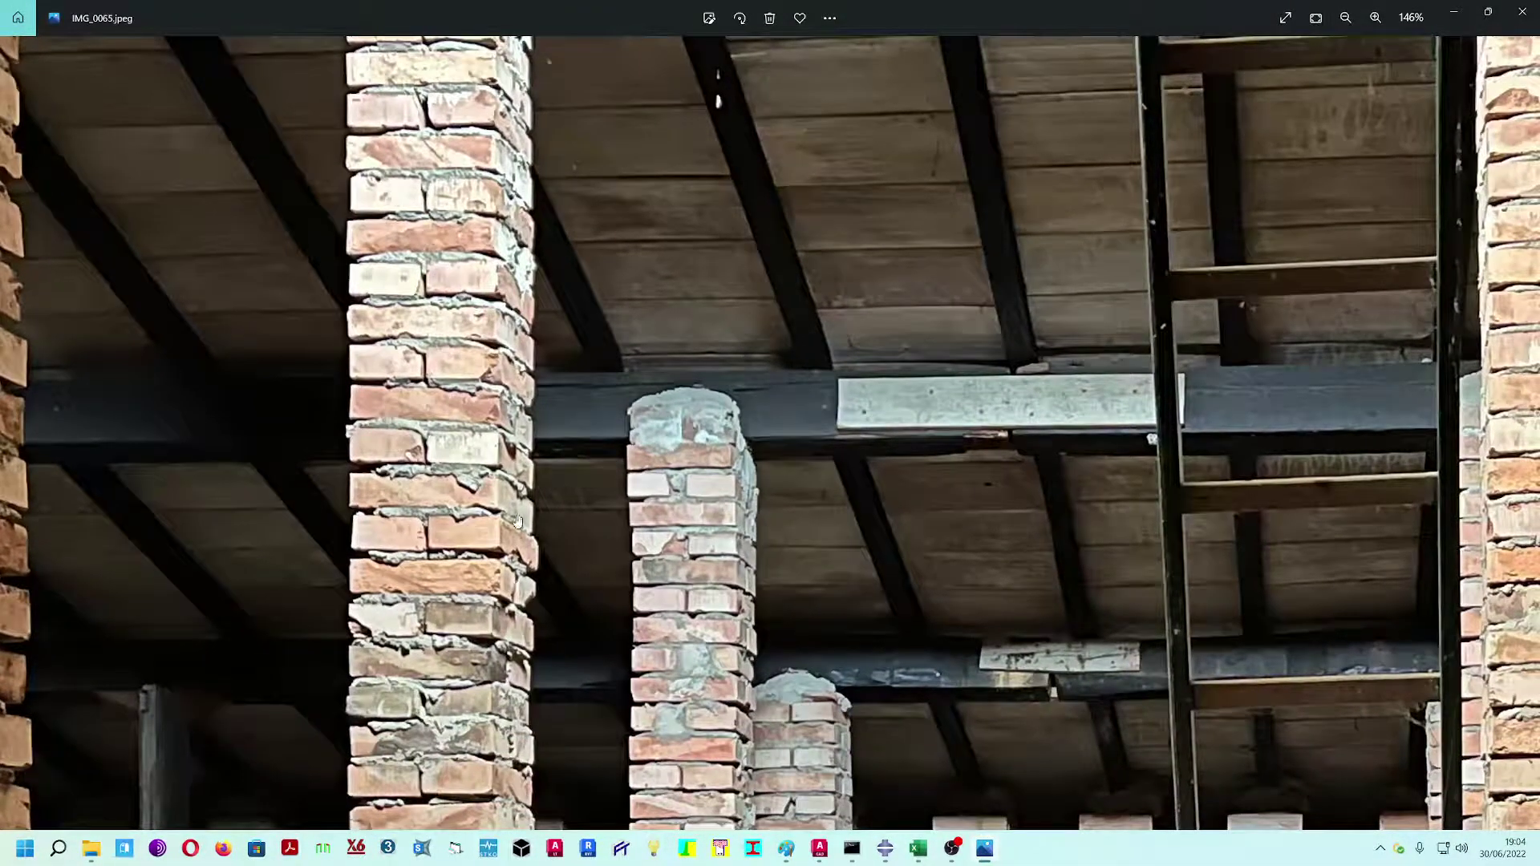
{"action": "left_click_drag", "start_coordinate": [518, 640], "coordinate": [512, 544]}
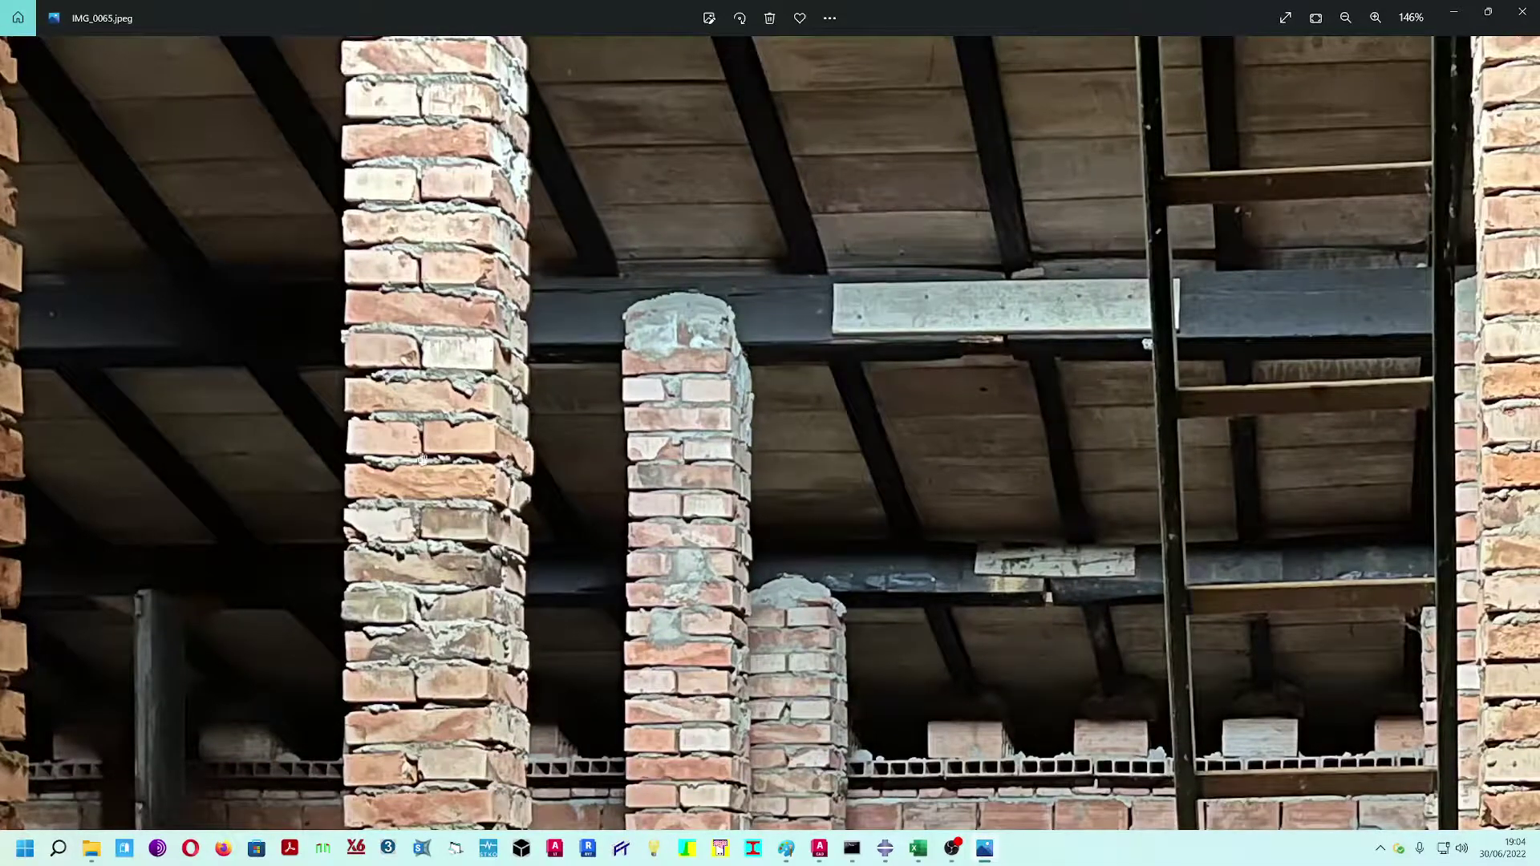
{"action": "left_click_drag", "start_coordinate": [491, 693], "coordinate": [486, 515]}
{"action": "scroll", "coordinate": [486, 517], "scroll_direction": "down", "scroll_amount": 5}
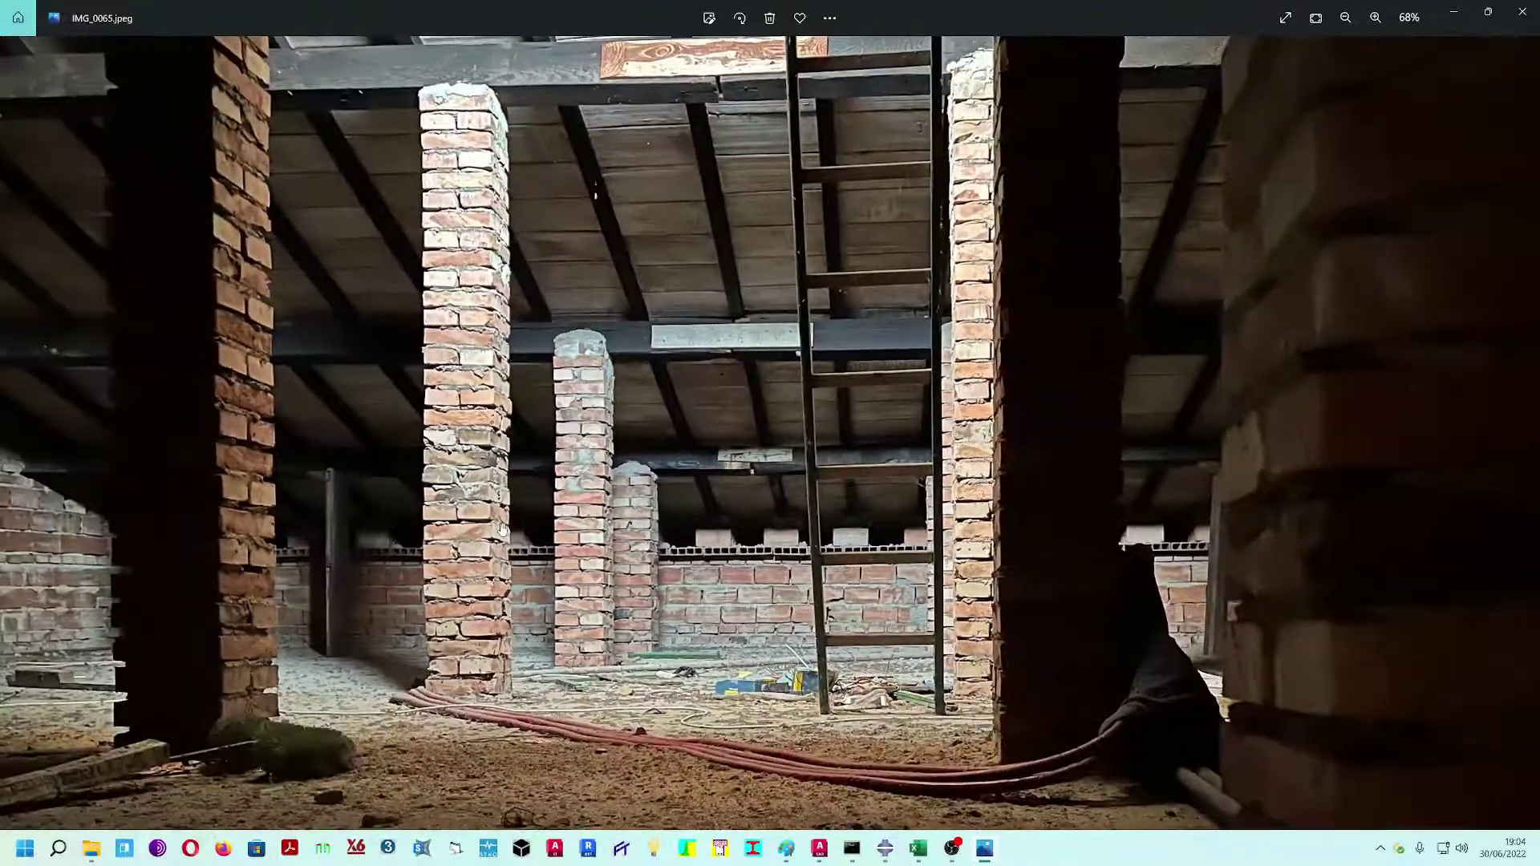
- Inspect the far perimeter wall in IMG_0065.jpeg, focusing on the hollow-brick course and the blocks supporting the rafters
{"action": "scroll", "coordinate": [689, 611], "scroll_direction": "up", "scroll_amount": 4}
{"action": "scroll", "coordinate": [689, 610], "scroll_direction": "up", "scroll_amount": 3}
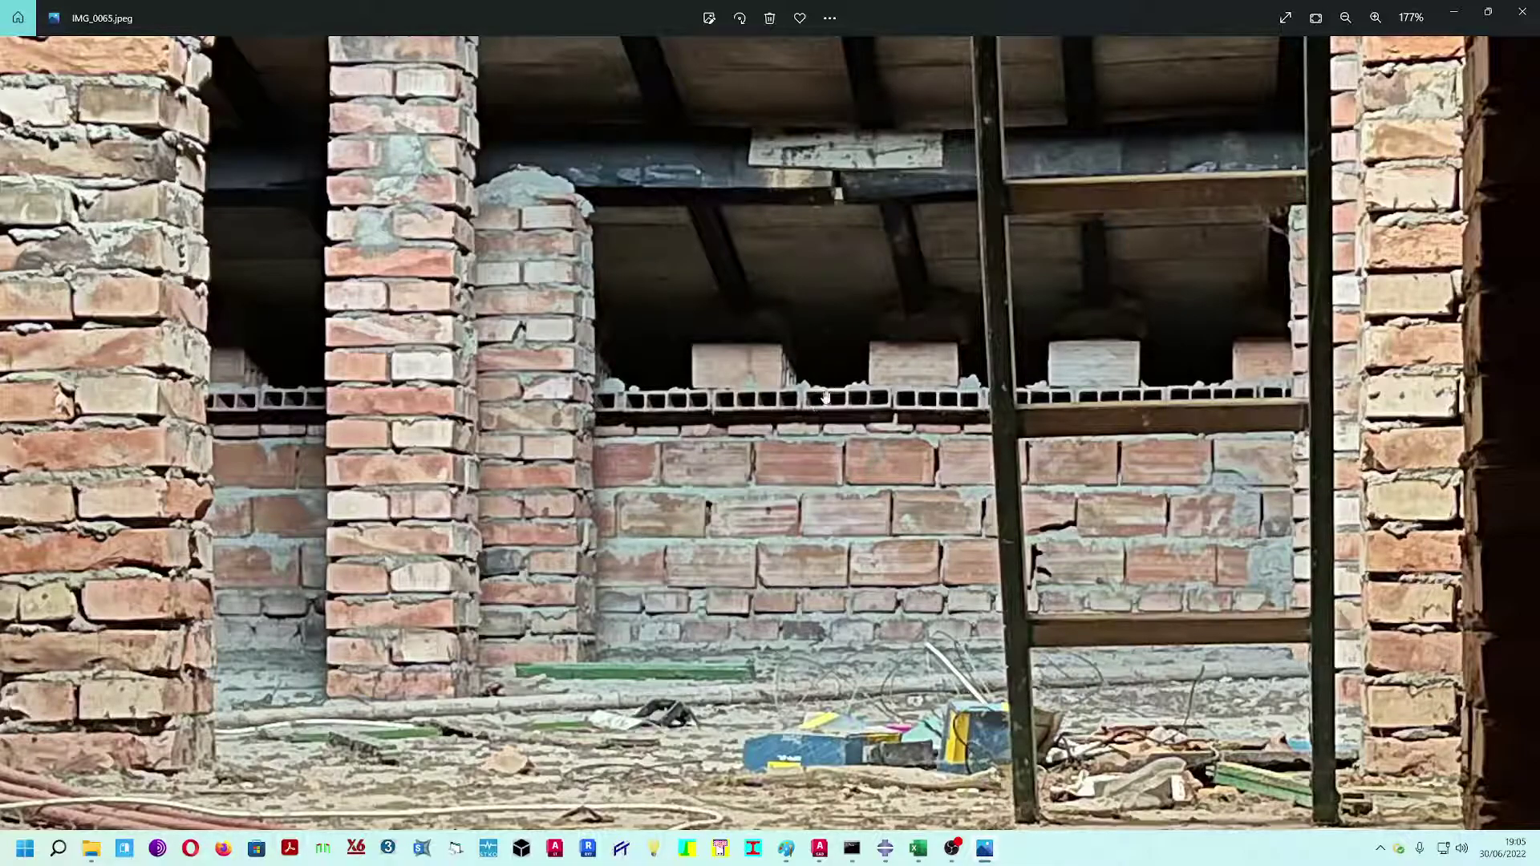
{"action": "left_click_drag", "start_coordinate": [834, 393], "coordinate": [806, 585]}
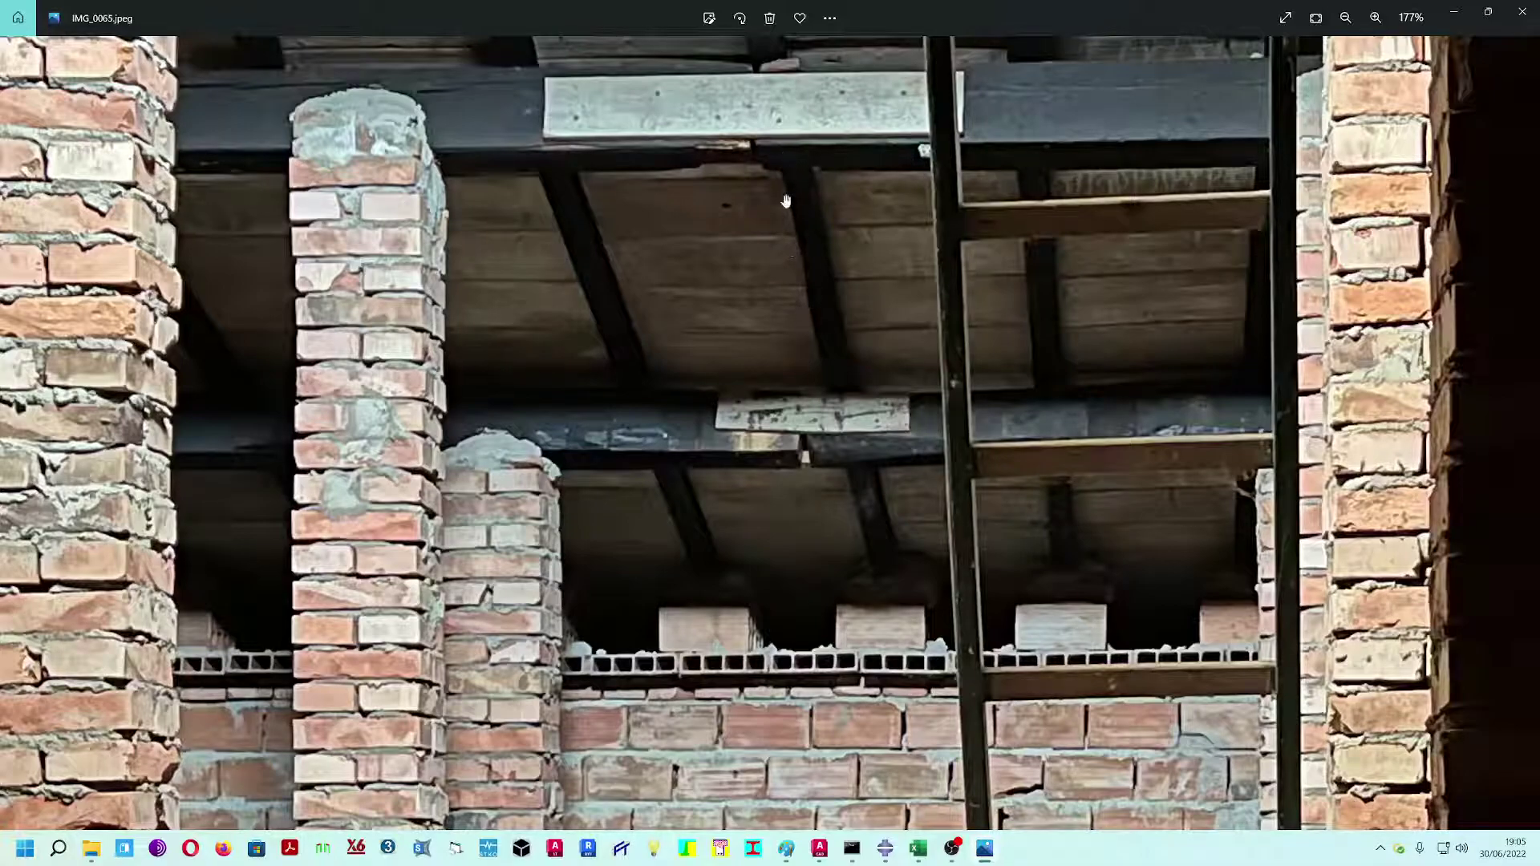
{"action": "left_click_drag", "start_coordinate": [841, 485], "coordinate": [798, 419]}
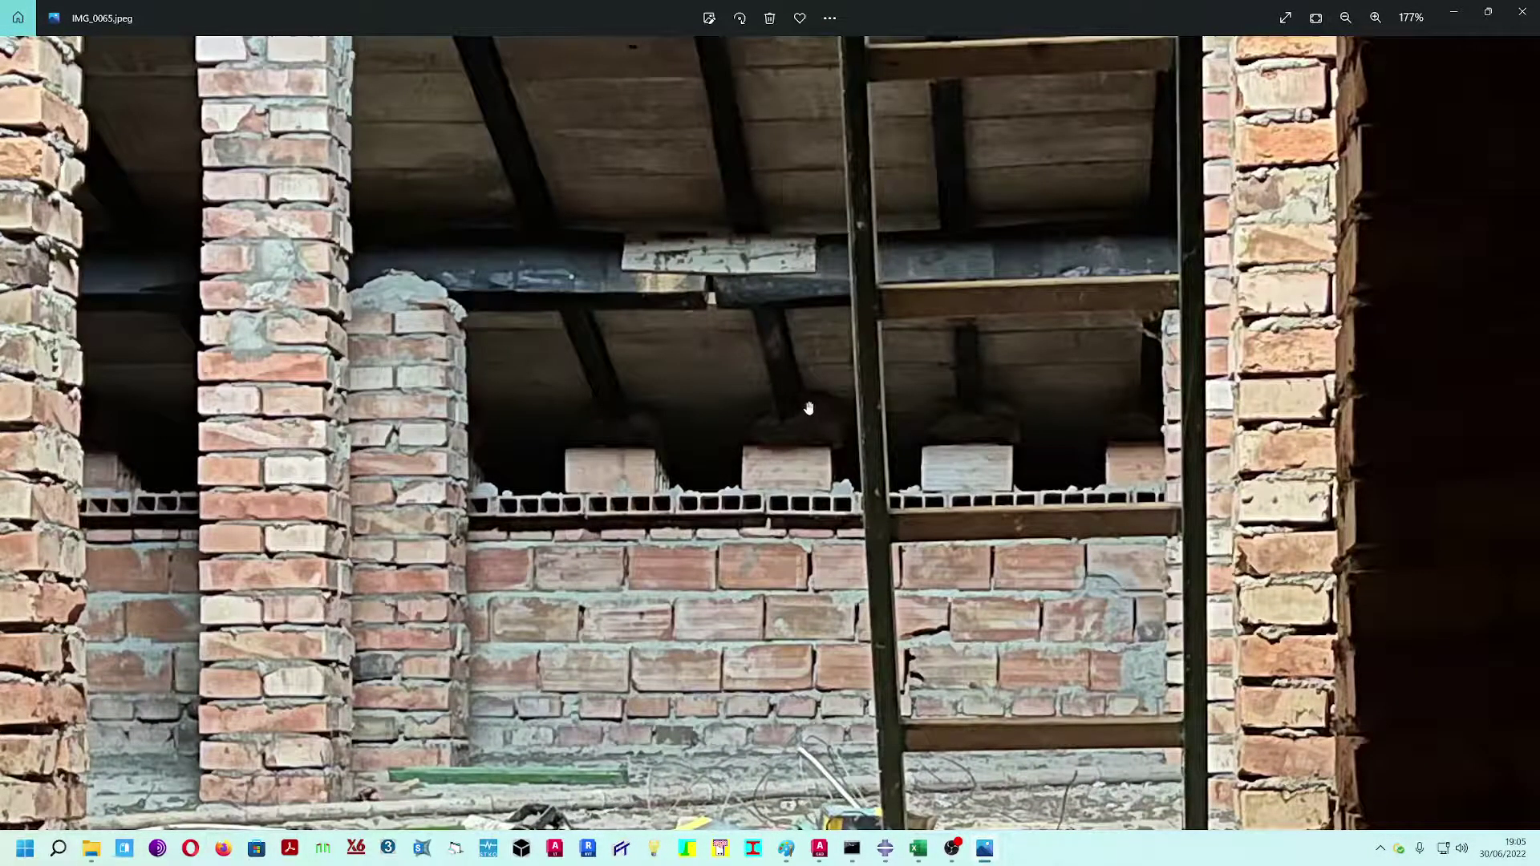
{"action": "left_click_drag", "start_coordinate": [798, 419], "coordinate": [746, 471]}
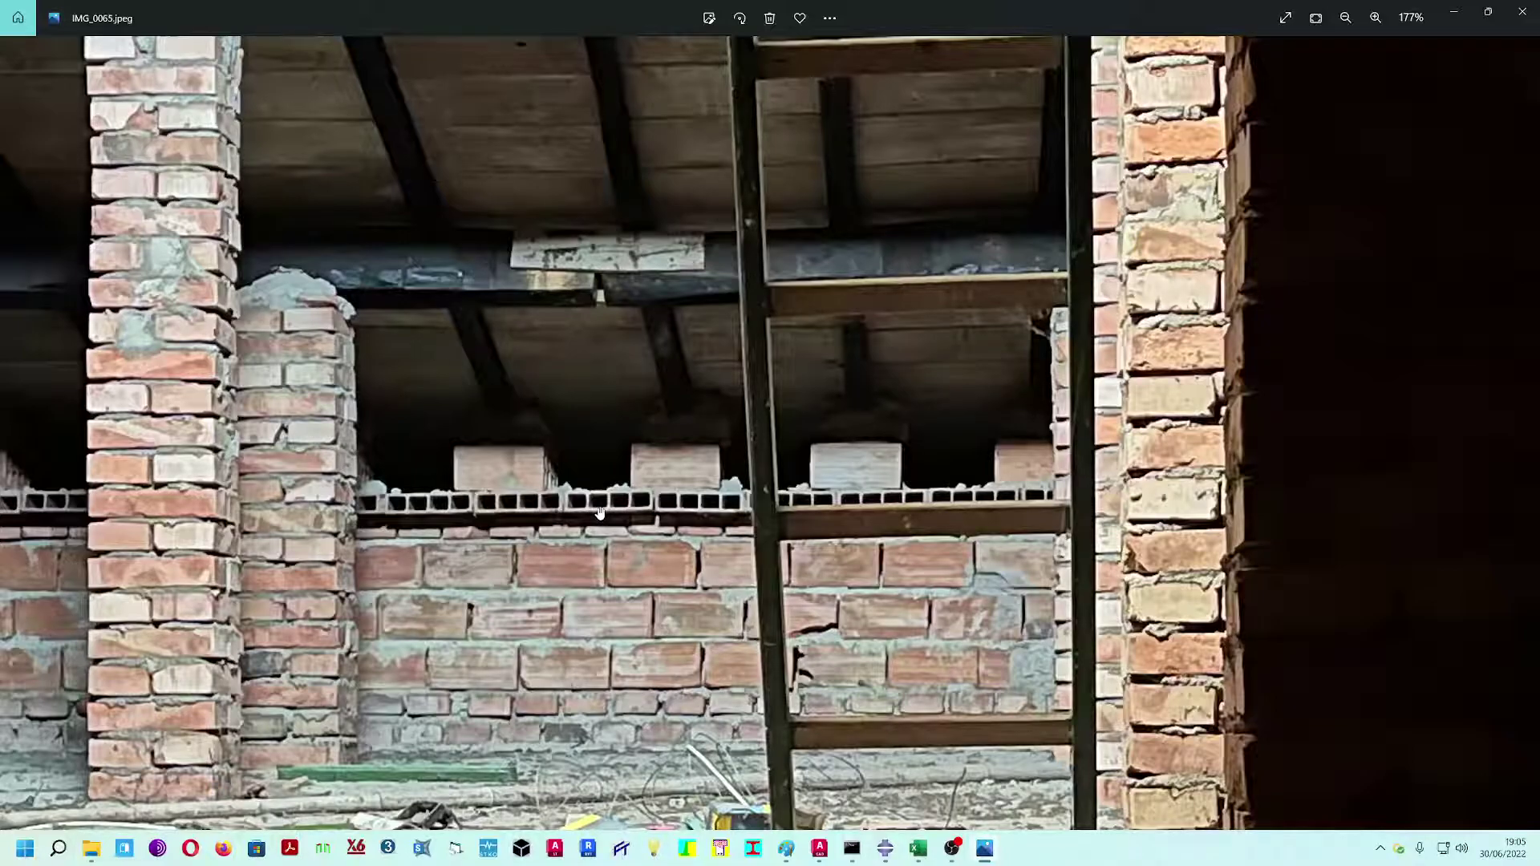
{"action": "scroll", "coordinate": [600, 514], "scroll_direction": "down", "scroll_amount": 5}
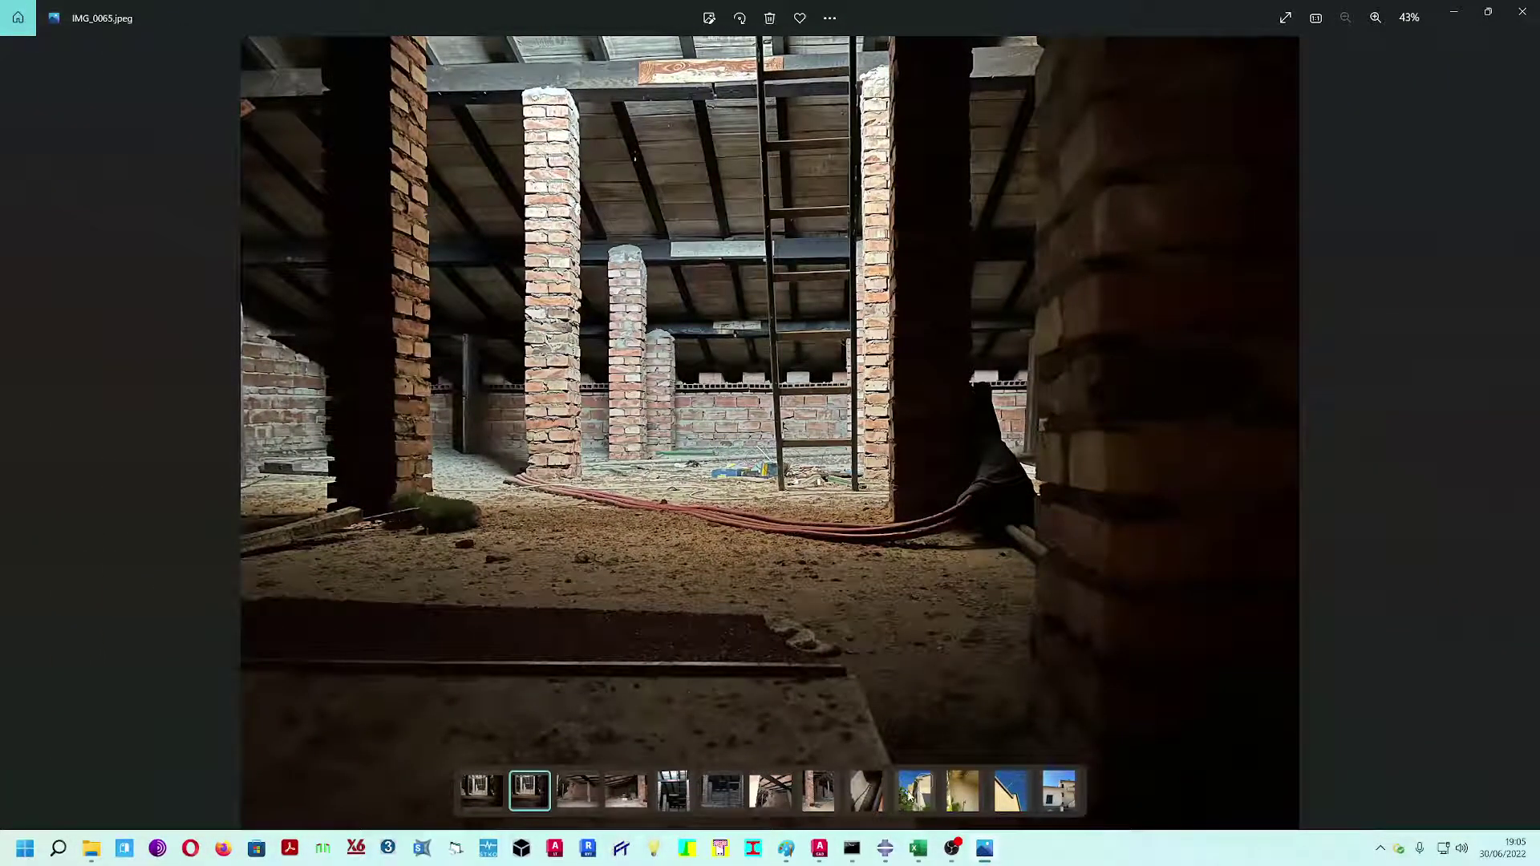
- Browse forward through the attic photos up to the exterior side view in IMG_0076.jpeg
{"action": "key", "text": "Right"}
{"action": "key", "text": "Right"}
{"action": "key", "text": "Right"}
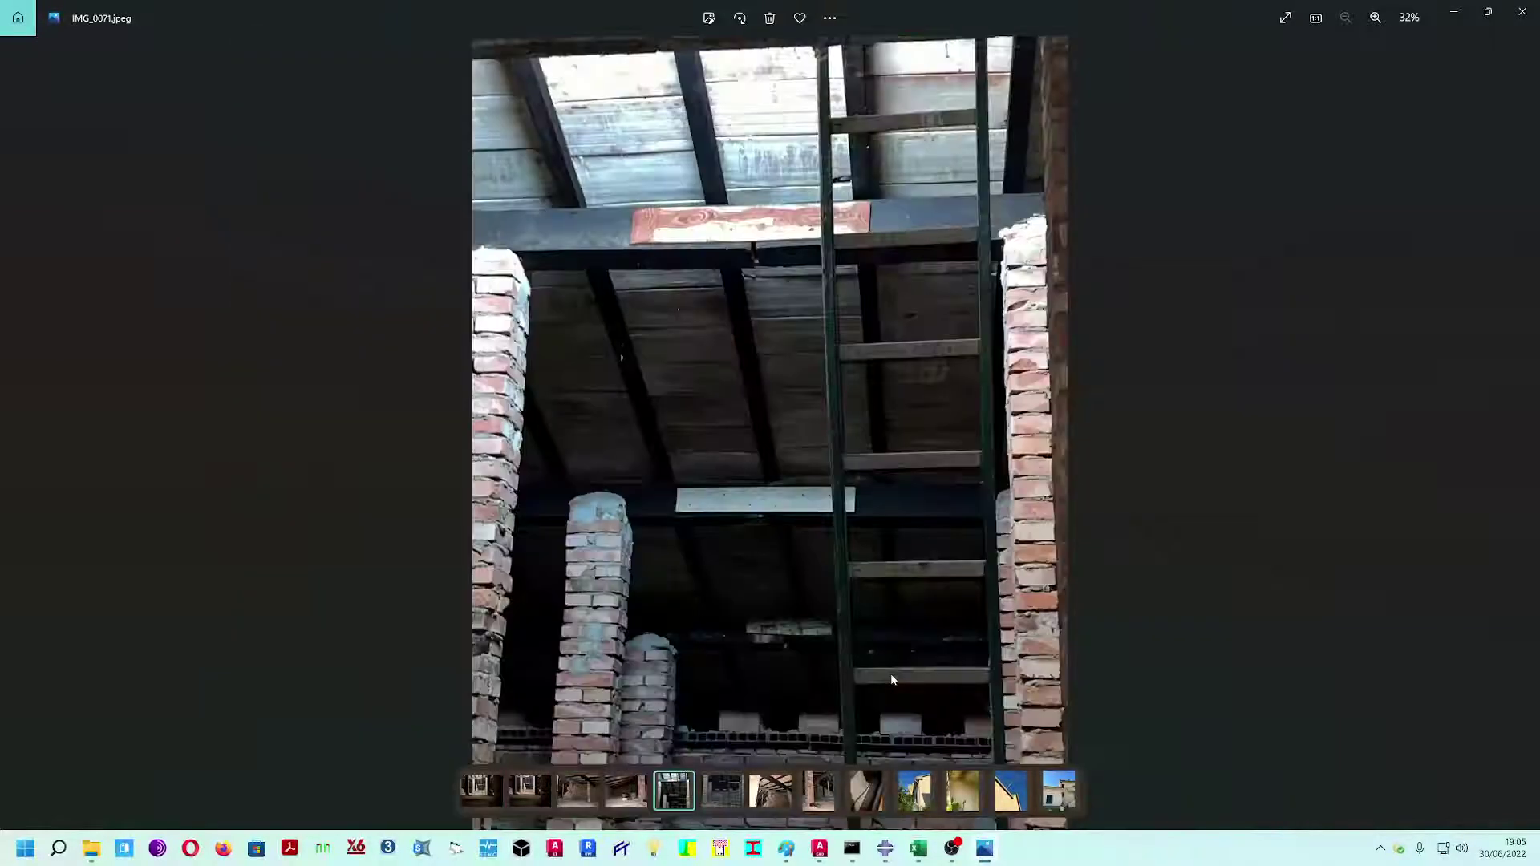
{"action": "key", "text": "Right"}
{"action": "key", "text": "Right"}
{"action": "key", "text": "Right"}
{"action": "key", "text": "Right"}
{"action": "key", "text": "Right"}
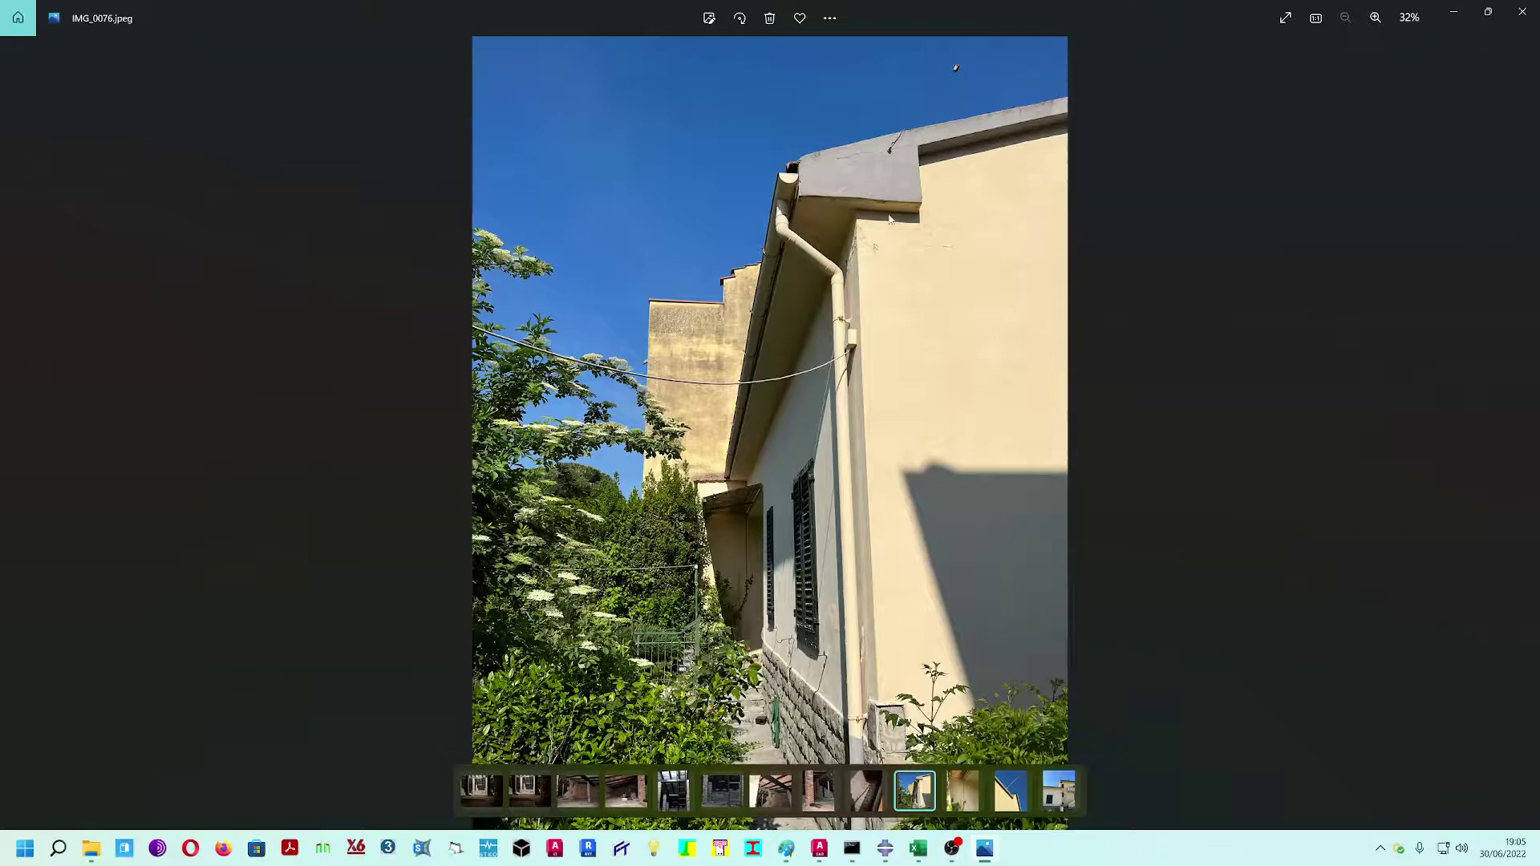
- Go back through the photos from IMG_0076.jpeg to the attic overview in IMG_0065.jpeg
{"action": "key", "text": "Left"}
{"action": "key", "text": "Right"}
{"action": "key", "text": "Left"}
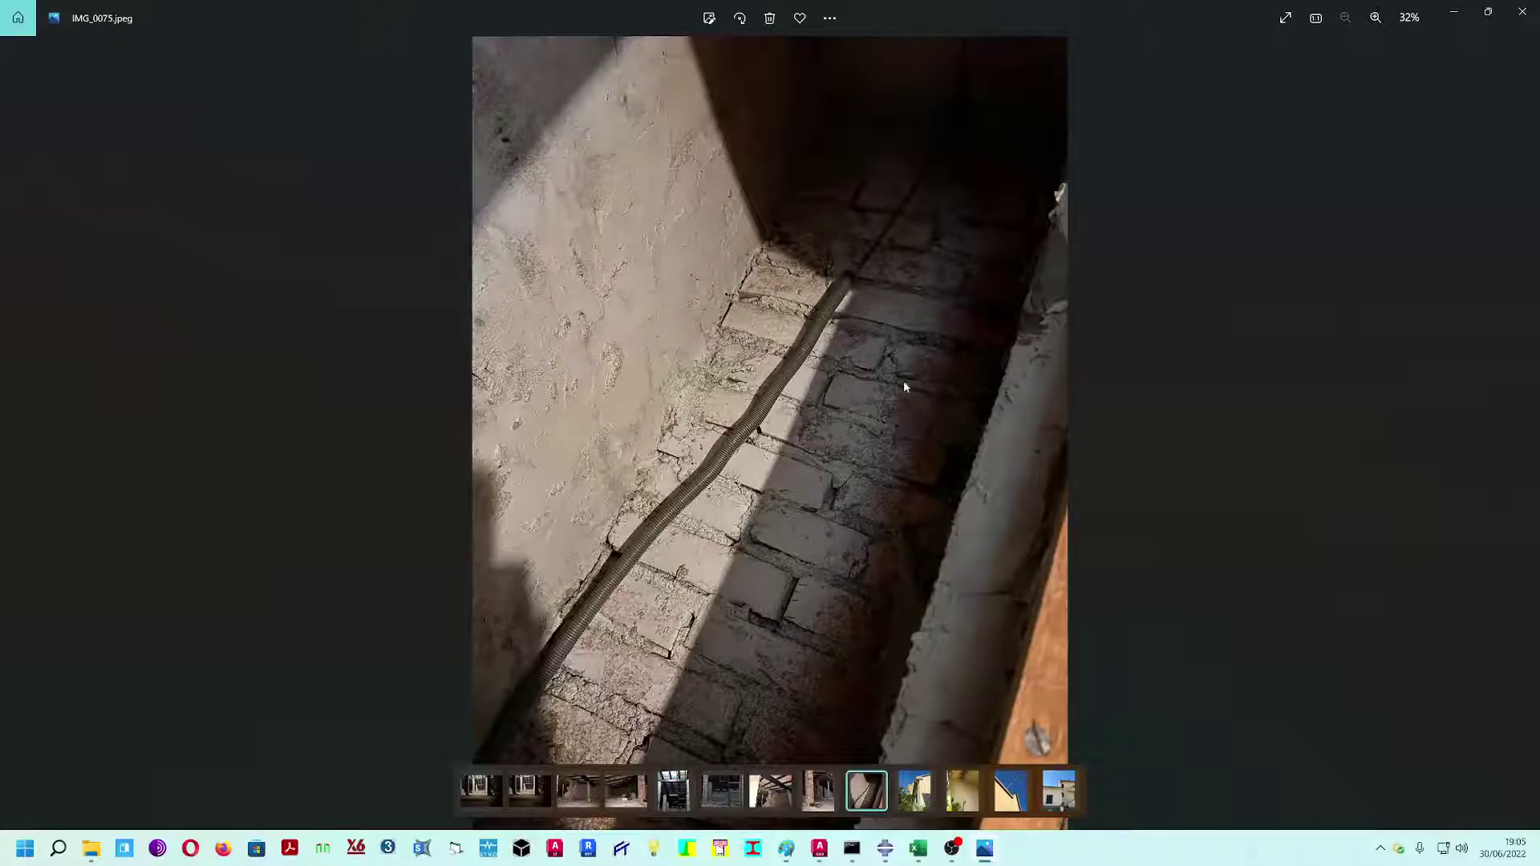
{"action": "key", "text": "Left"}
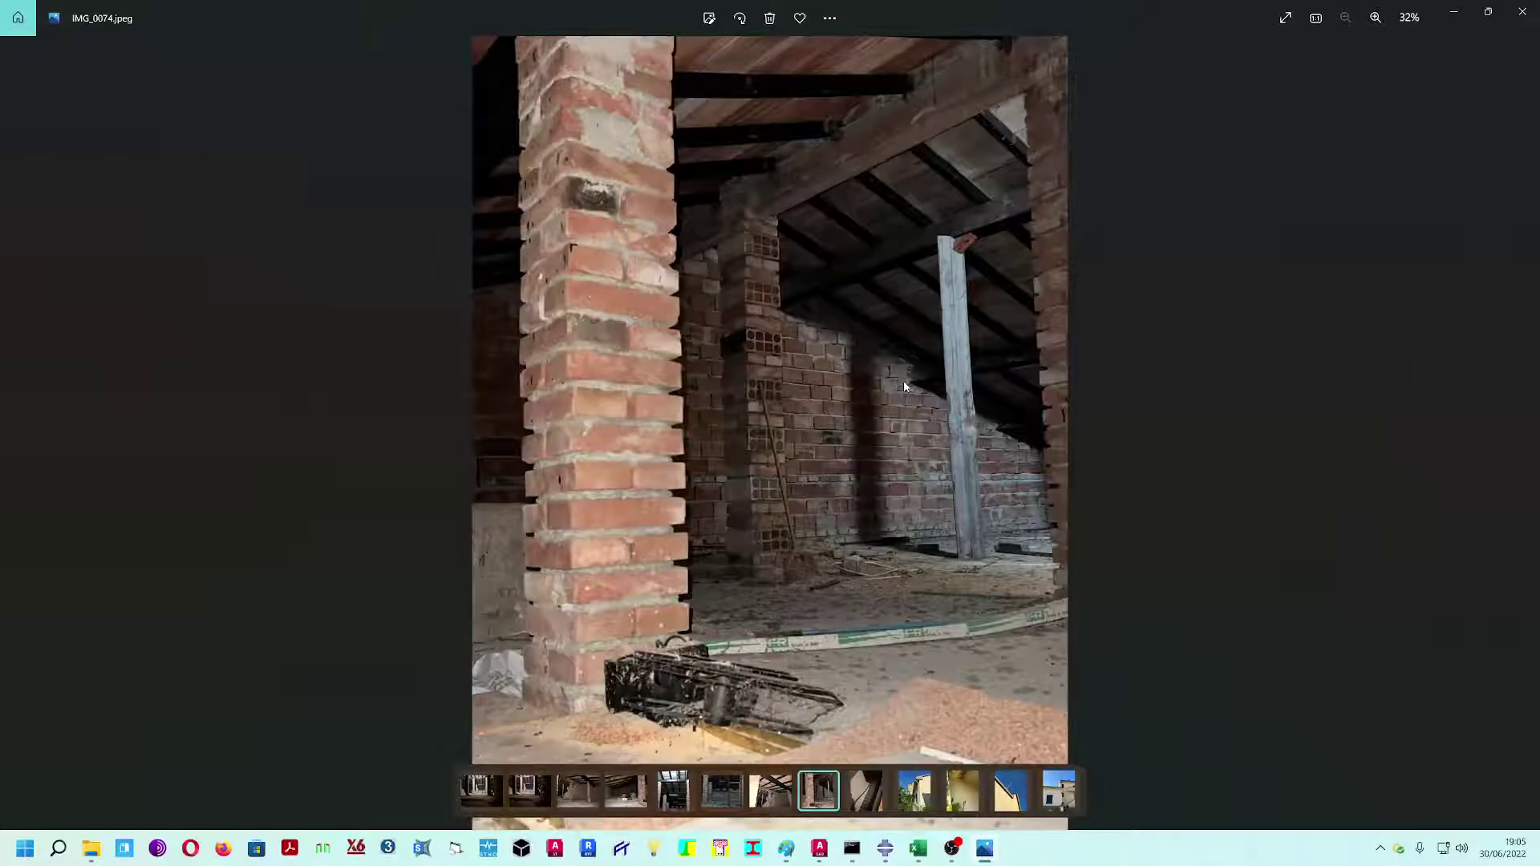
{"action": "key", "text": "Left"}
{"action": "key", "text": "Left"}
{"action": "key", "text": "Left"}
{"action": "key", "text": "Left"}
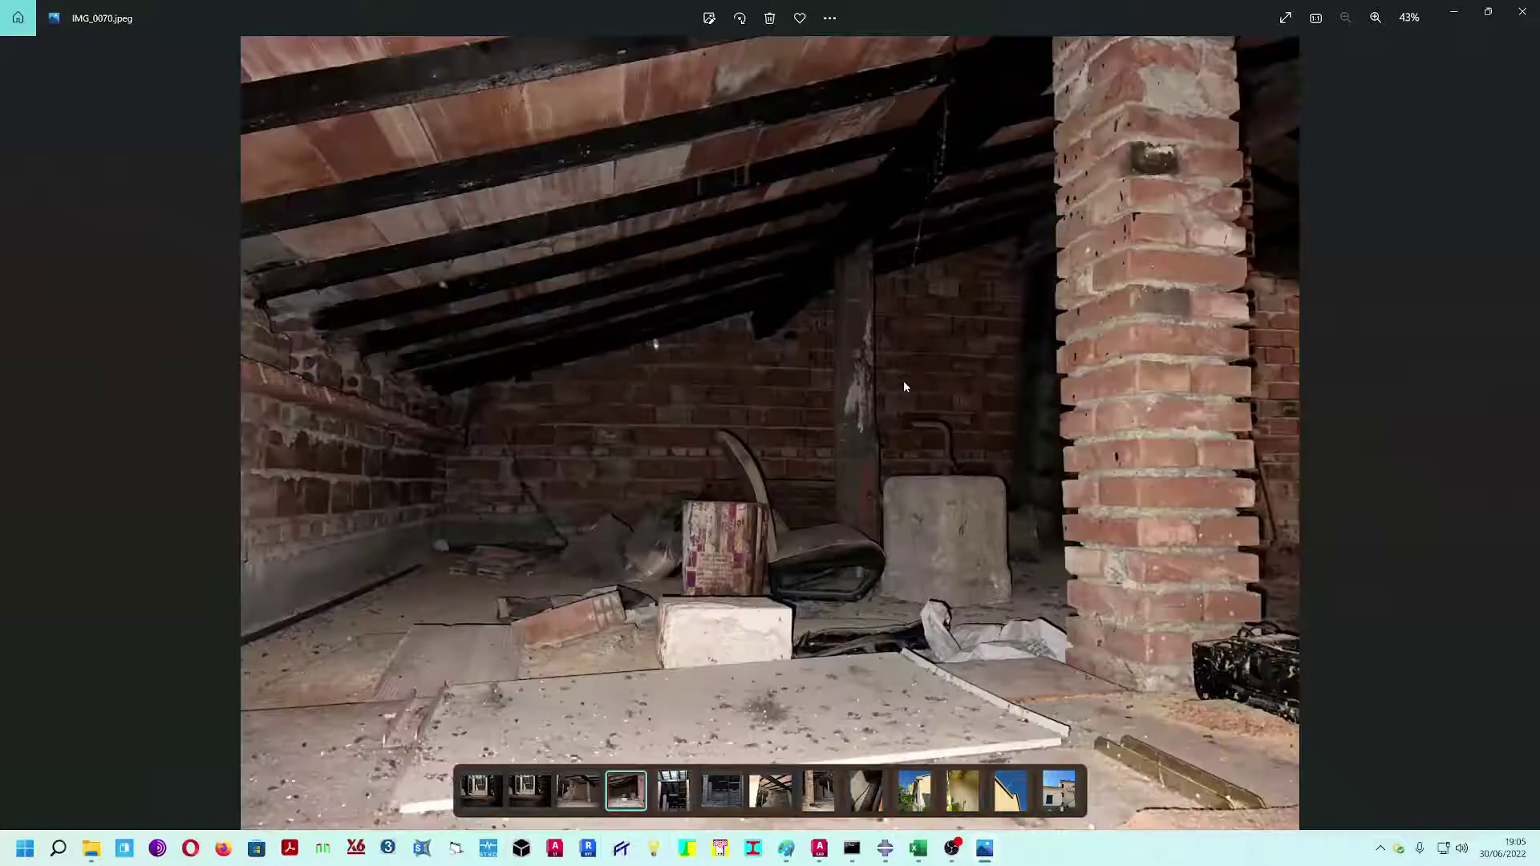
{"action": "key", "text": "Left"}
{"action": "key", "text": "Left"}
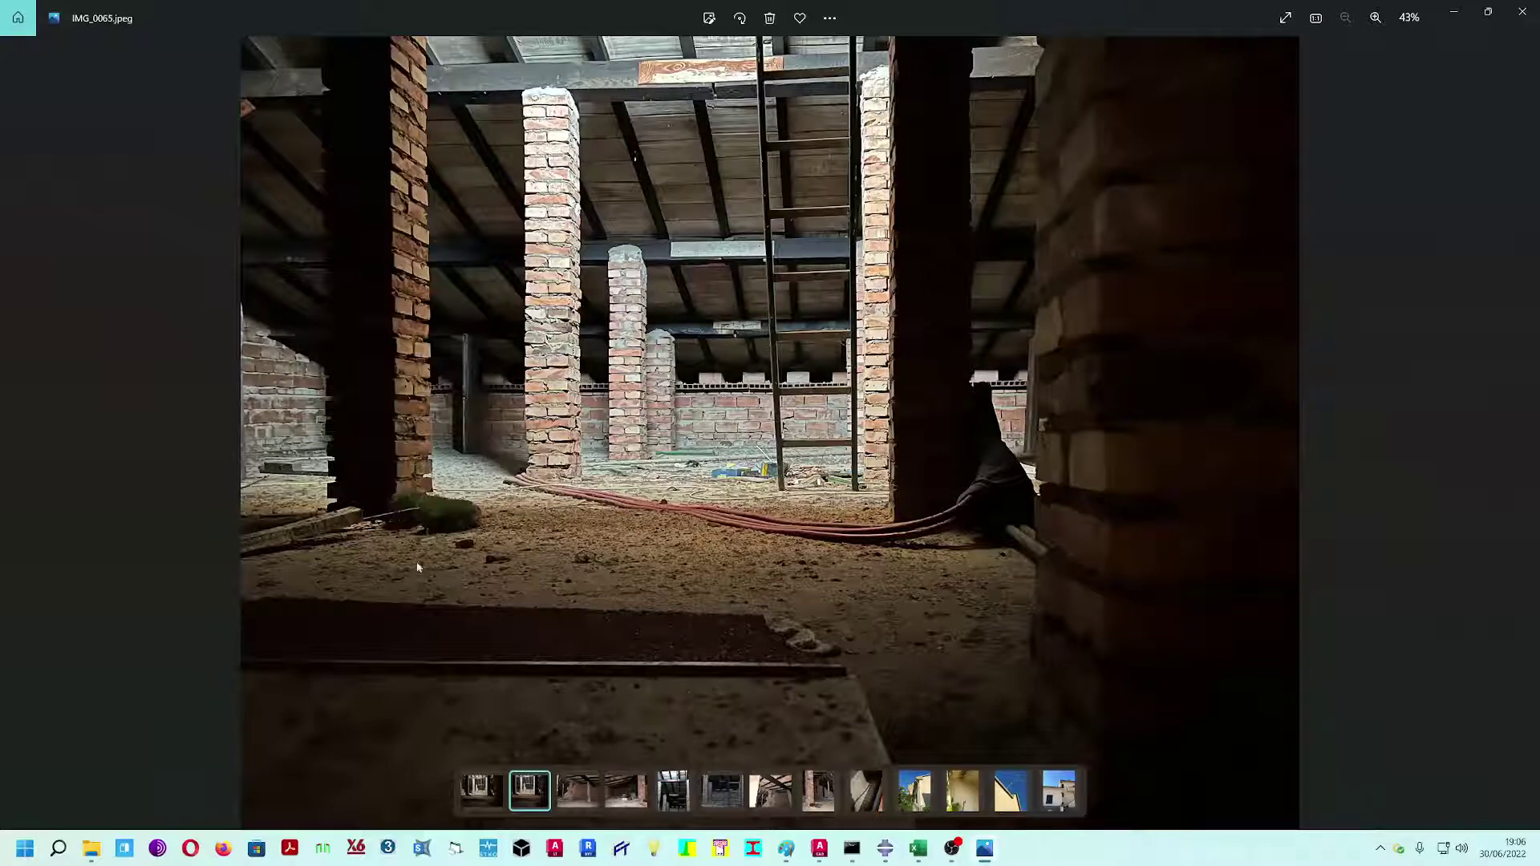
- Examine the hollow-brick pillar, timber posts and brick wall up close in IMG_0067.jpeg
{"action": "key", "text": "Right"}
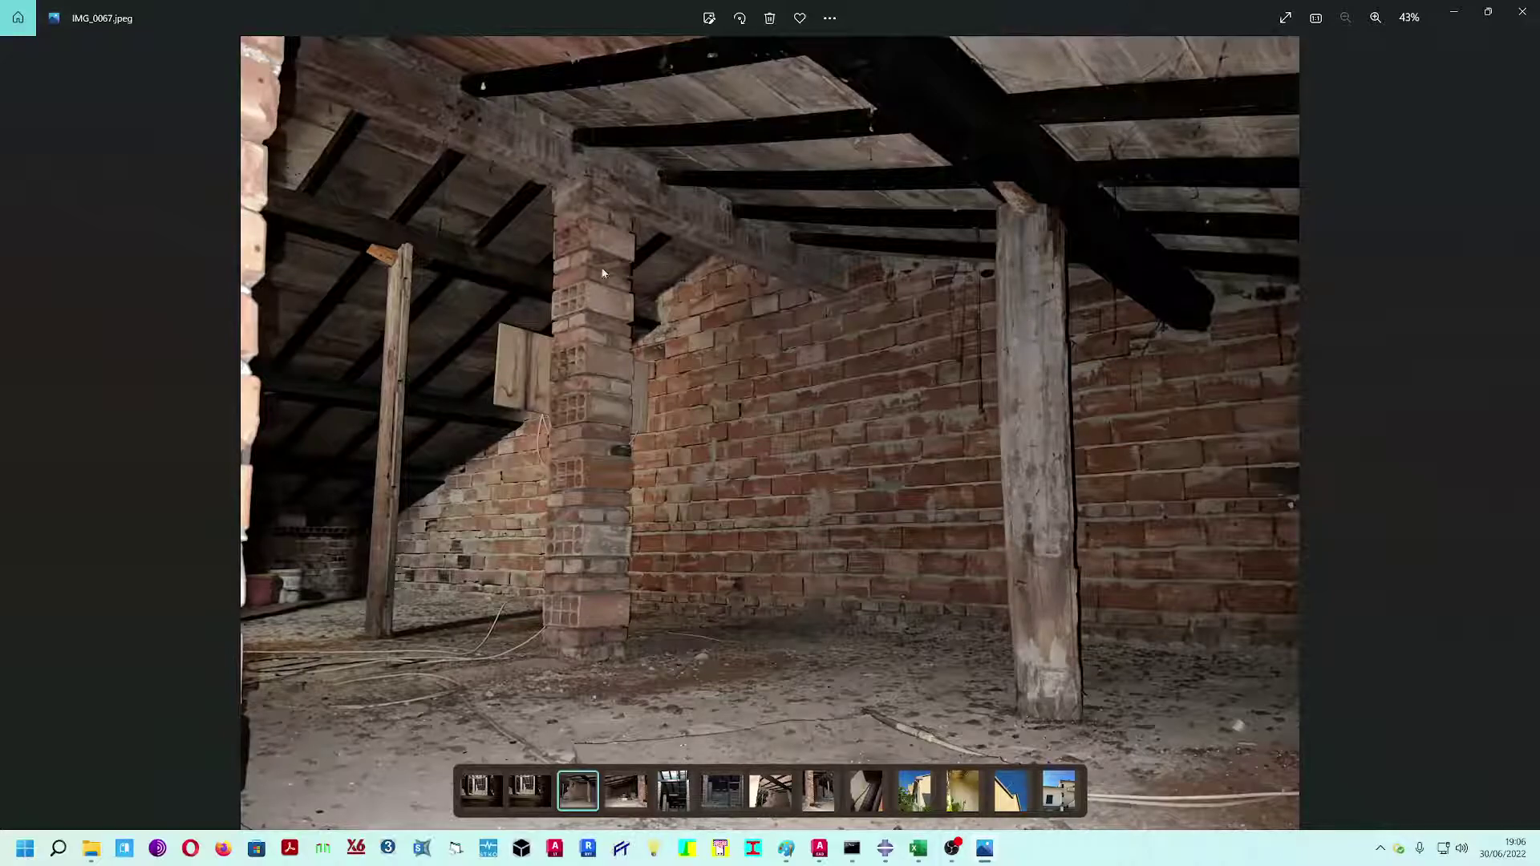
{"action": "scroll", "coordinate": [592, 361], "scroll_direction": "up", "scroll_amount": 1}
{"action": "scroll", "coordinate": [592, 361], "scroll_direction": "up", "scroll_amount": 1}
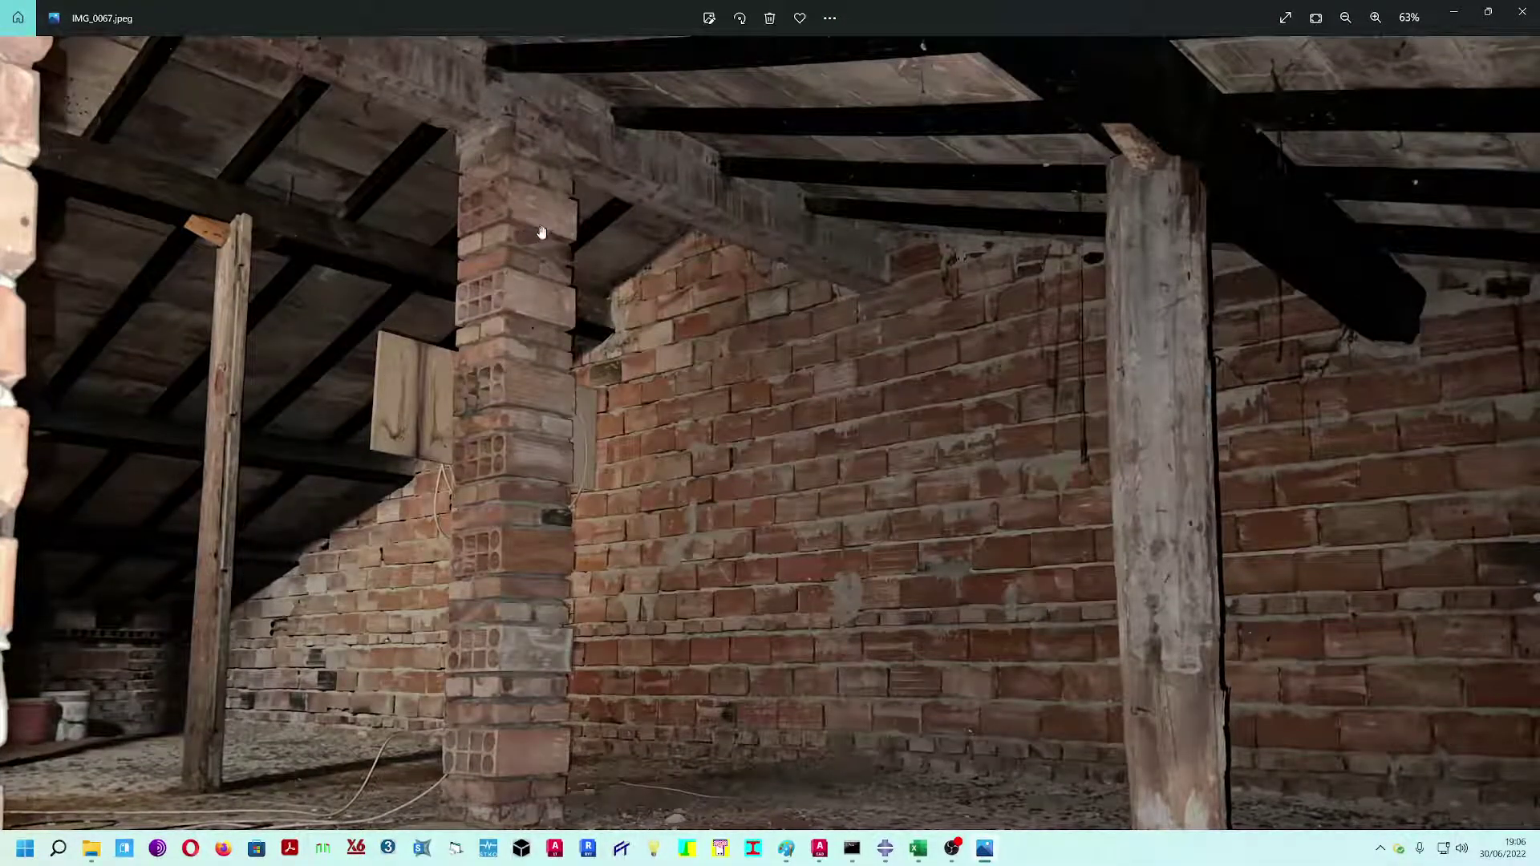
{"action": "left_click_drag", "start_coordinate": [543, 273], "coordinate": [544, 215]}
{"action": "left_click_drag", "start_coordinate": [507, 654], "coordinate": [551, 534]}
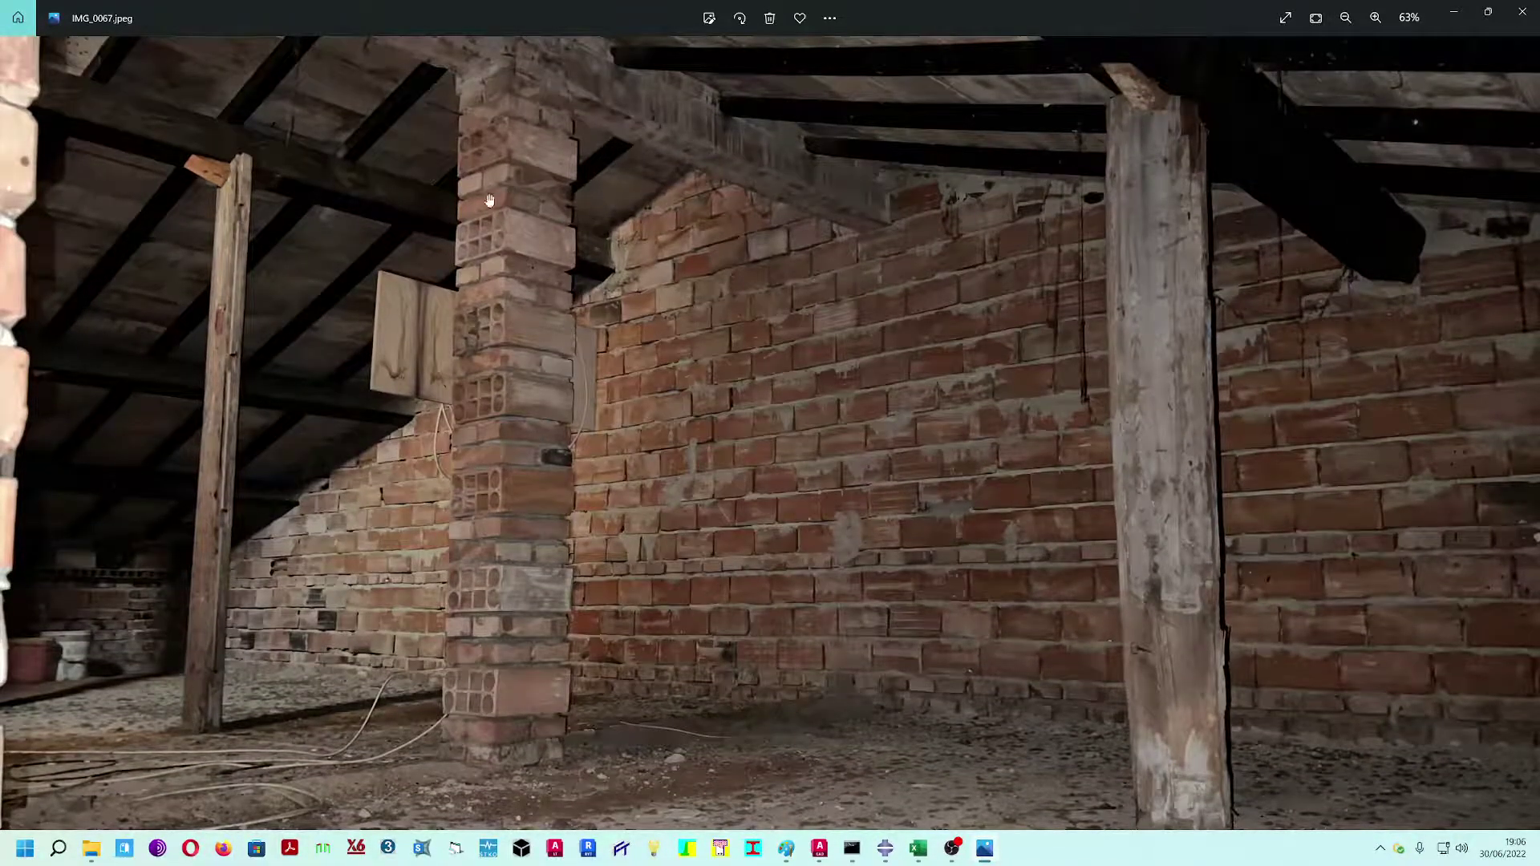
{"action": "mouse_move", "coordinate": [523, 555]}
{"action": "left_mouse_down"}
{"action": "mouse_move", "coordinate": [530, 506]}
{"action": "mouse_move", "coordinate": [522, 571]}
{"action": "left_mouse_up"}
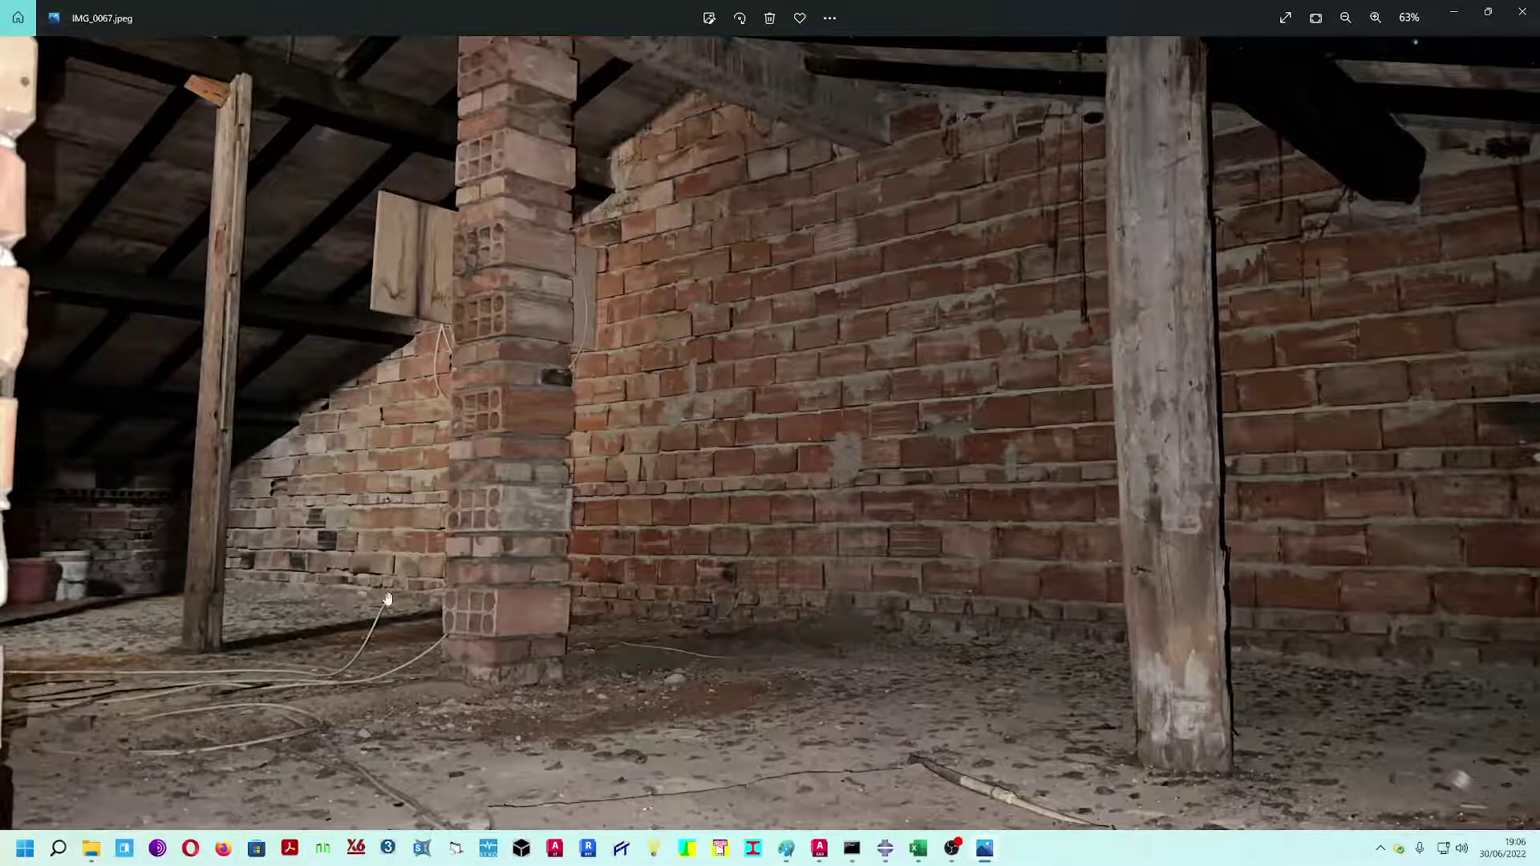
{"action": "scroll", "coordinate": [658, 570], "scroll_direction": "down", "scroll_amount": 4}
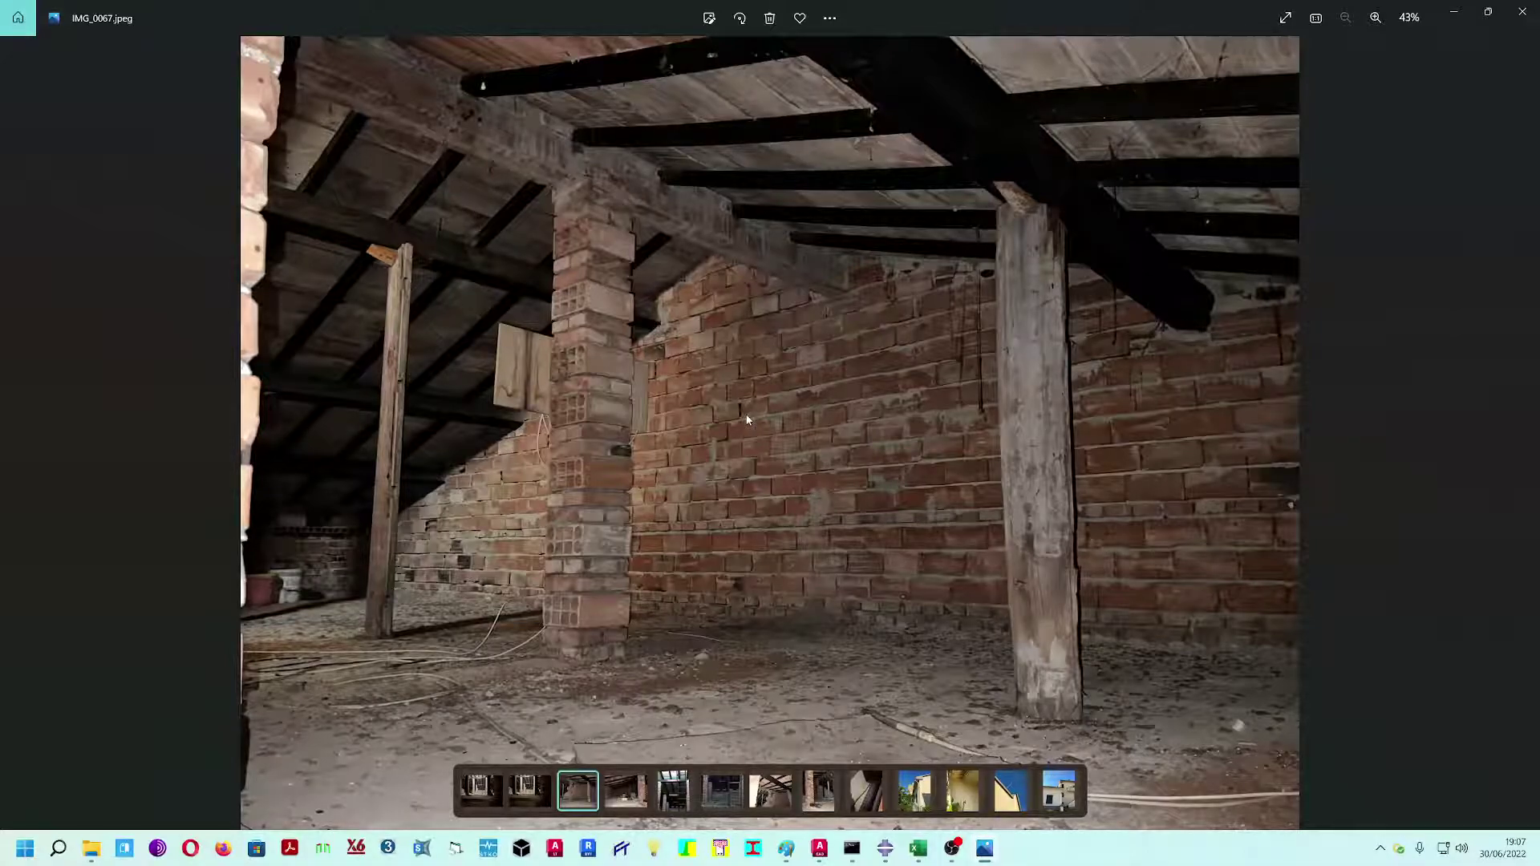
- Review the remaining attic photos after IMG_0067.jpeg, up to the brick surface detail in IMG_0075.jpeg
{"action": "key", "text": "Right"}
{"action": "key", "text": "Right"}
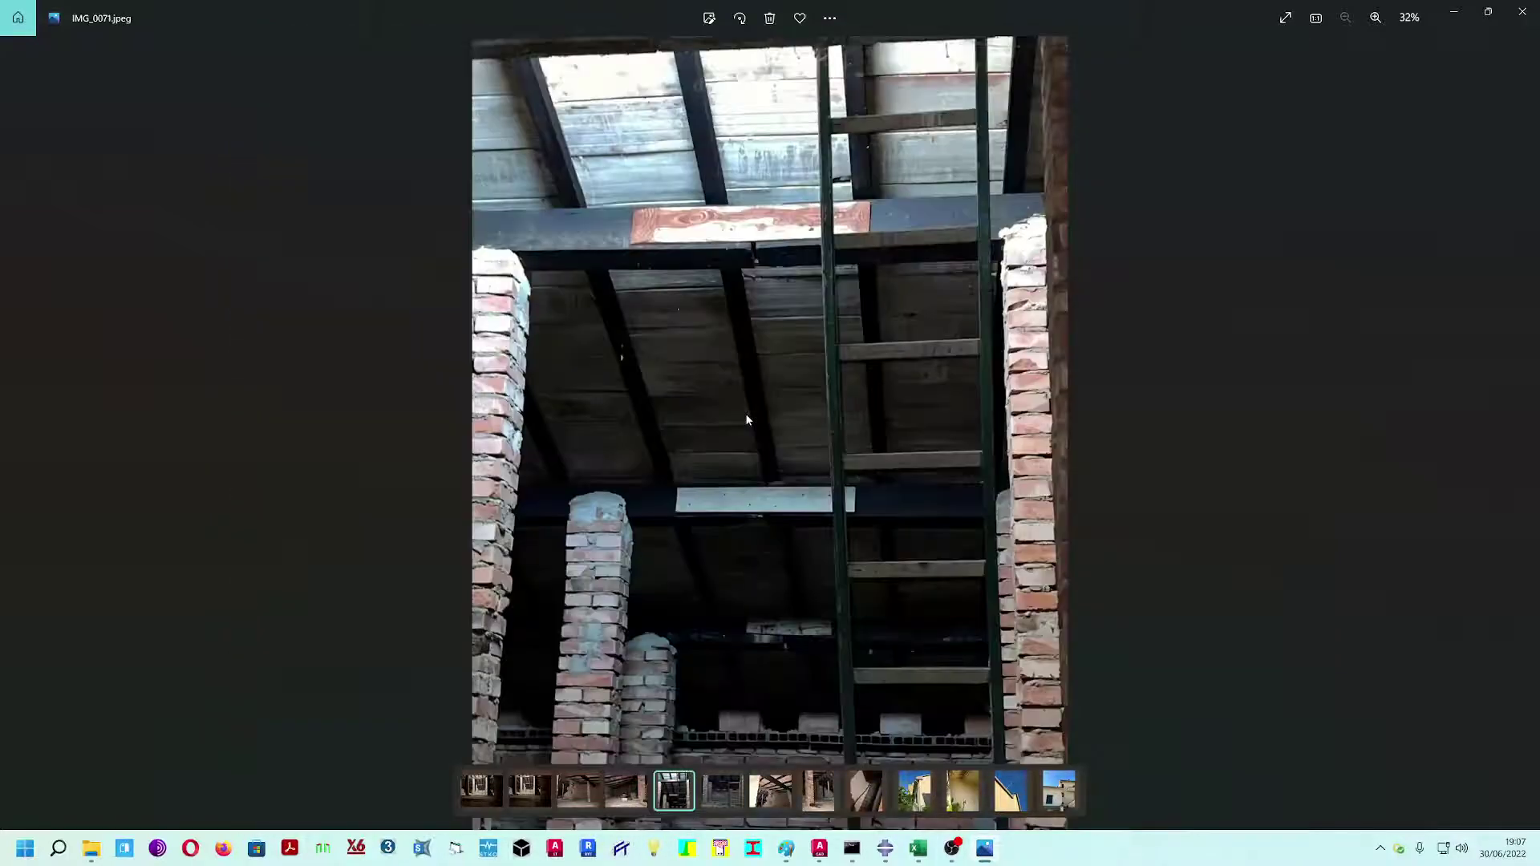
{"action": "key", "text": "Right"}
{"action": "key", "text": "Right"}
{"action": "key", "text": "Right"}
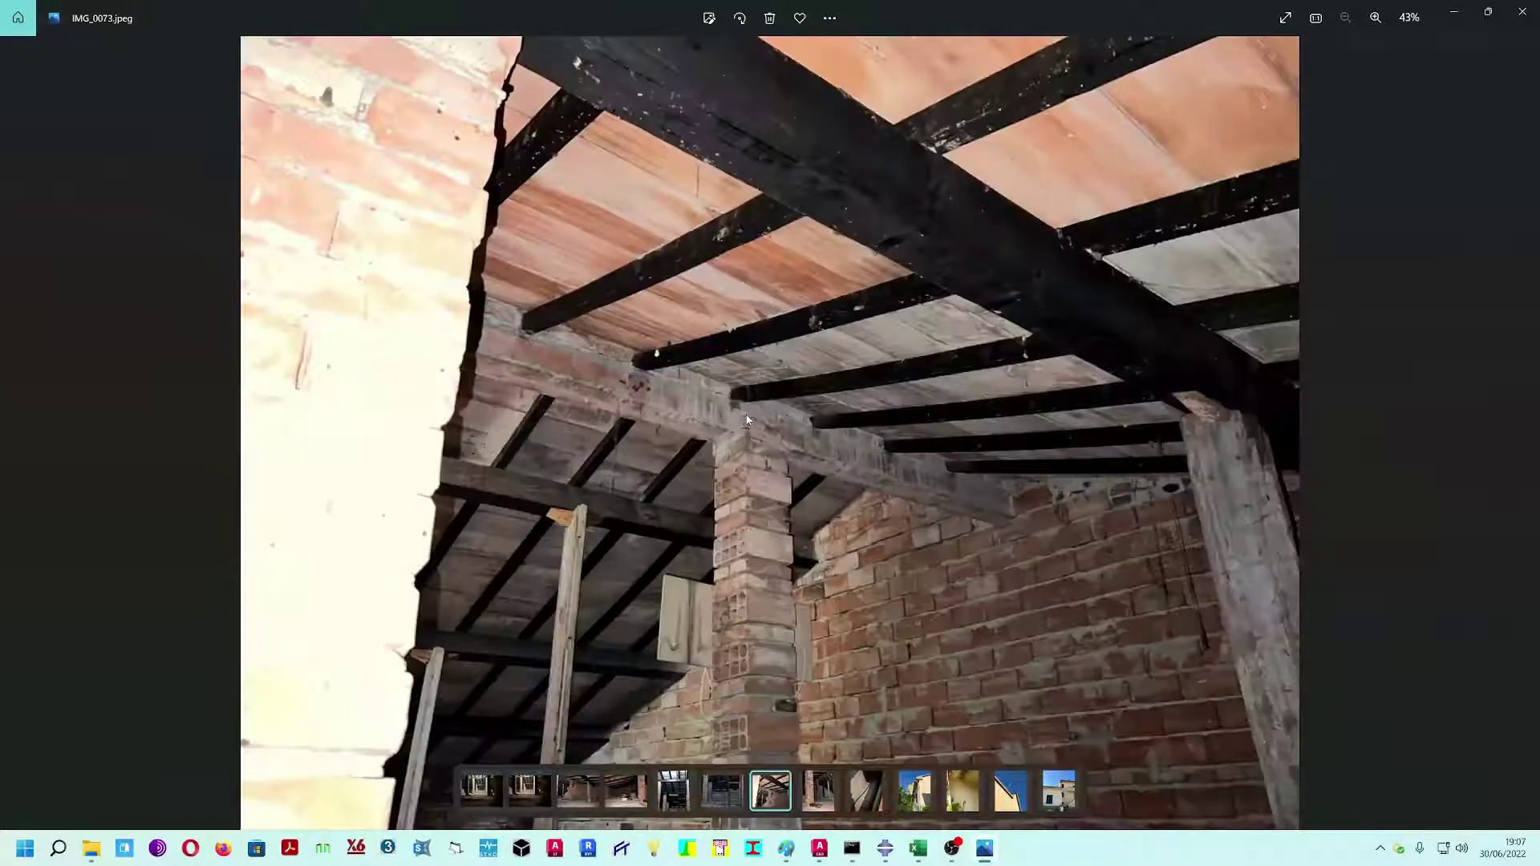
{"action": "key", "text": "Right"}
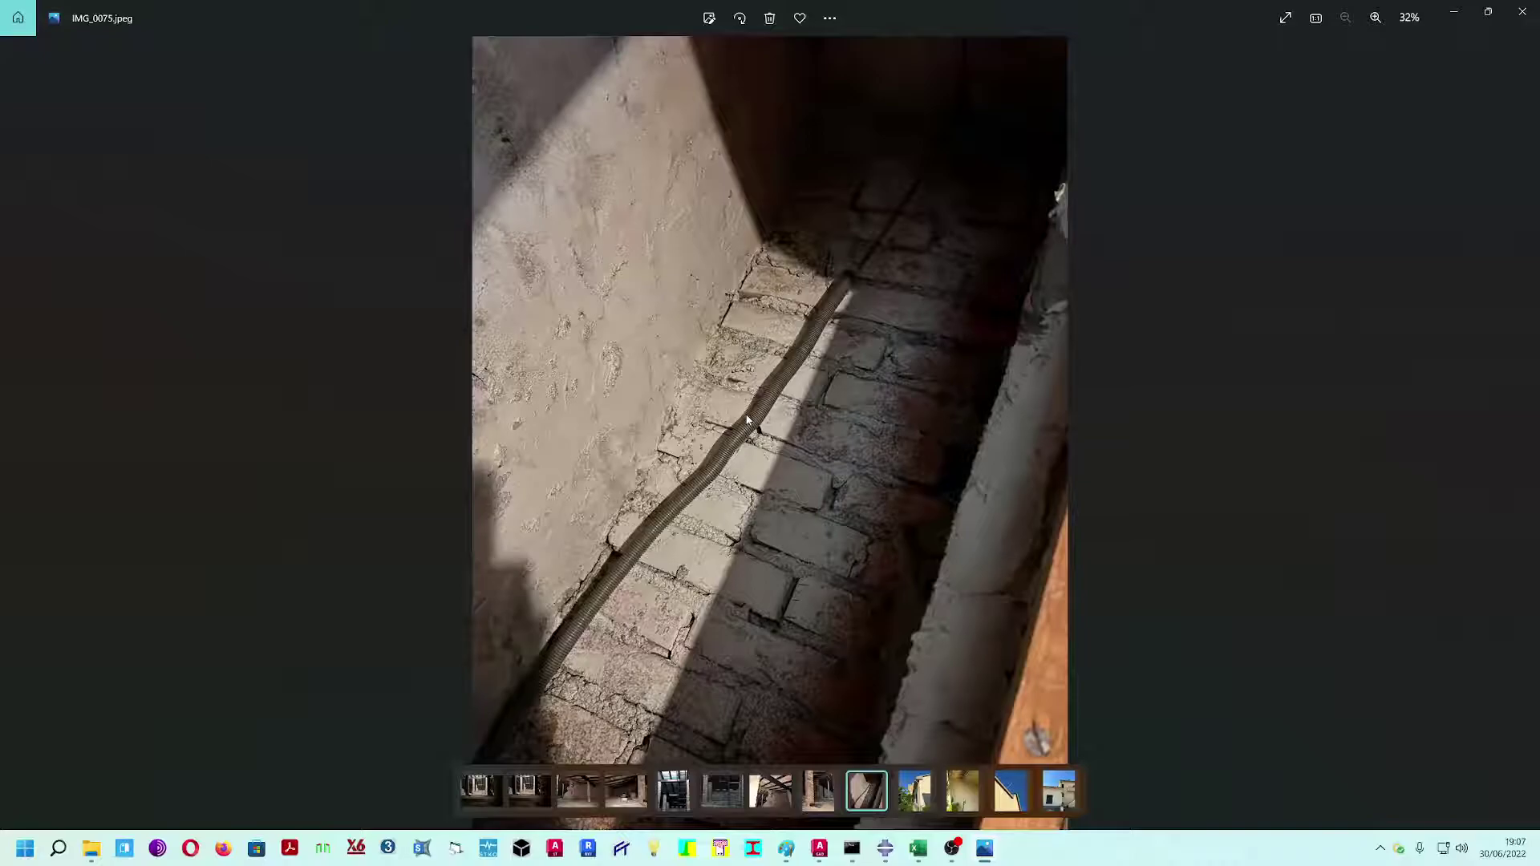
- Review the exterior photos of the building from IMG_0076.jpeg to IMG_0079.jpeg
{"action": "key", "text": "Right"}
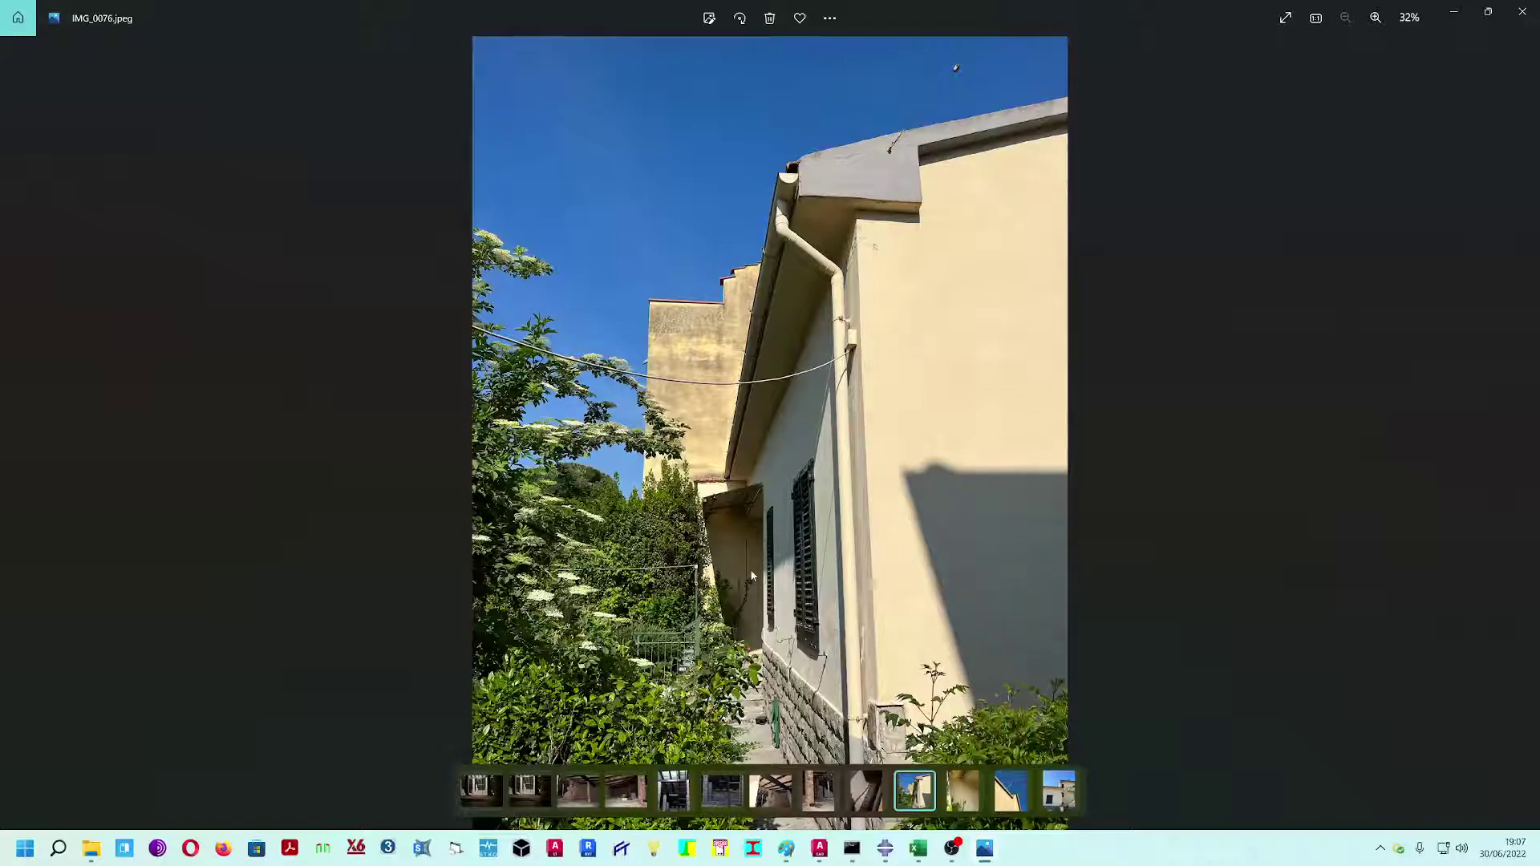
{"action": "key", "text": "Right"}
{"action": "key", "text": "Right"}
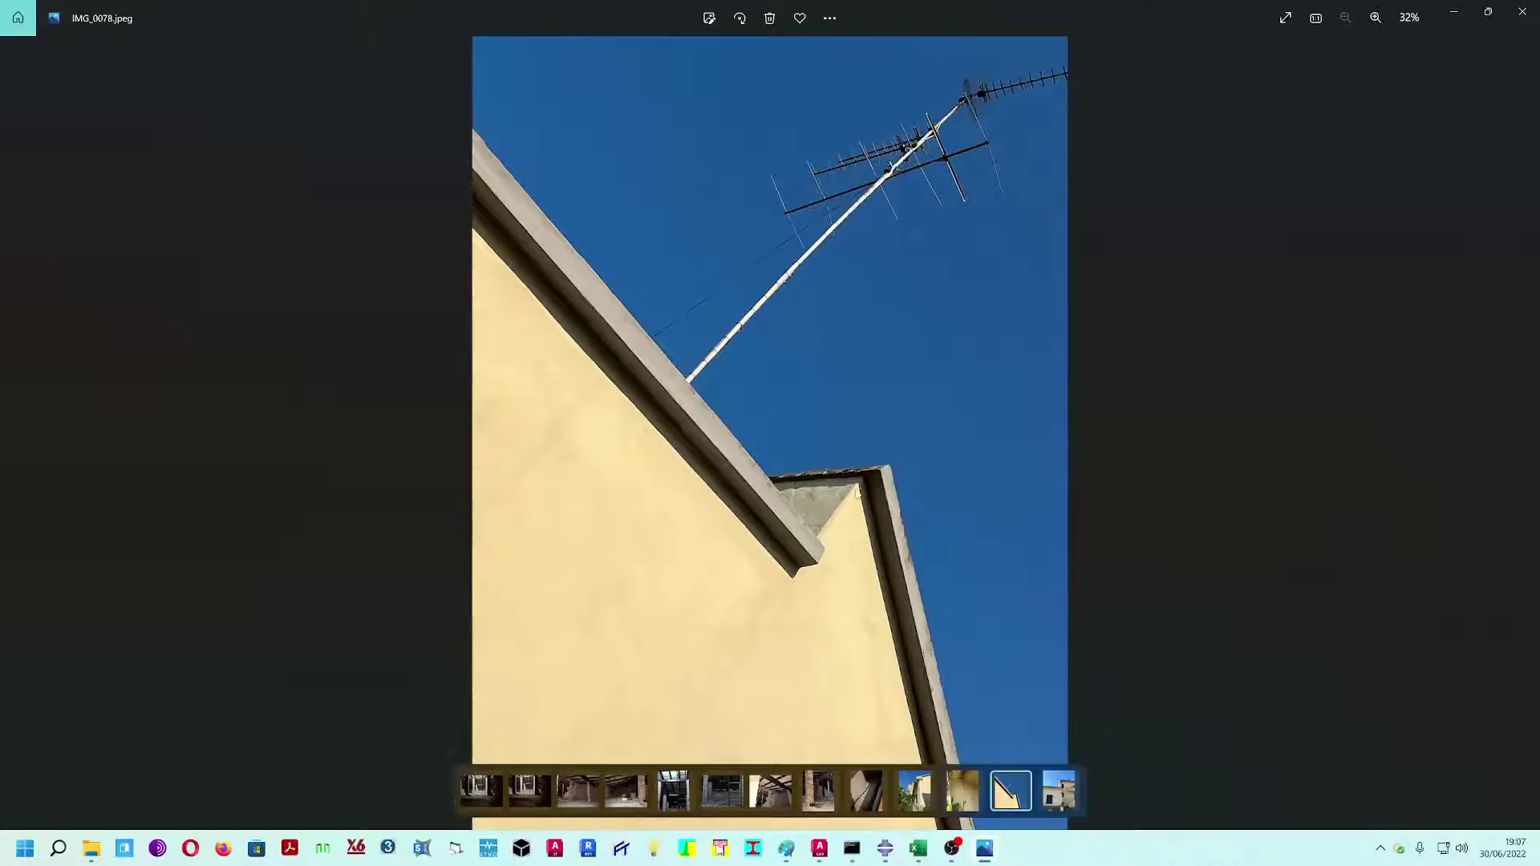
{"action": "key", "text": "Right"}
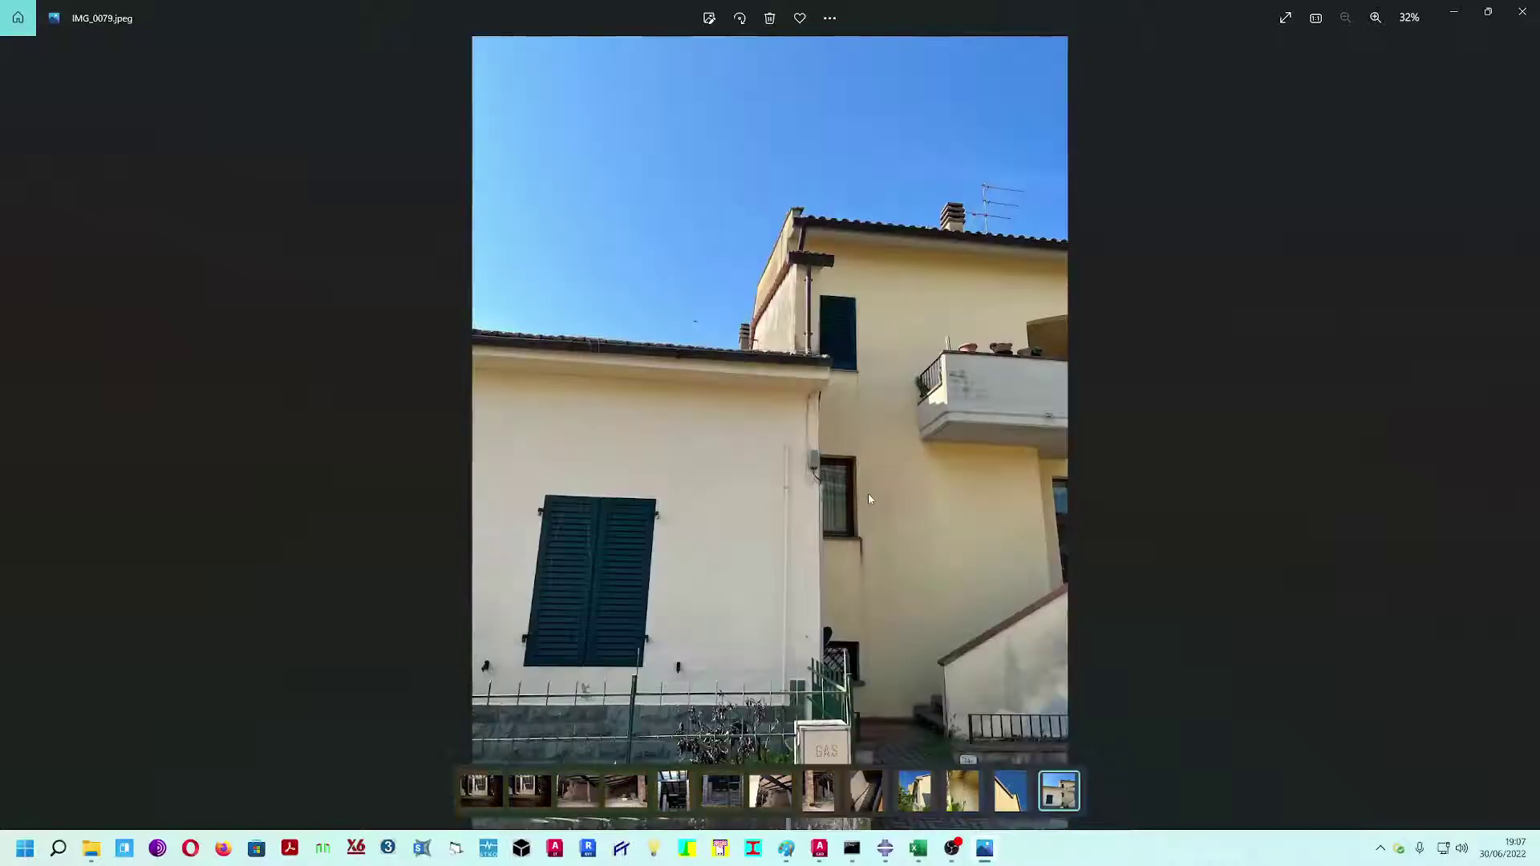
{"action": "key", "text": "Left"}
{"action": "key", "text": "Right"}
- Close the photo viewer, return to the parent folder and open IMG_0125.jpeg from another photo folder
{"action": "left_click", "coordinate": [1522, 11]}
{"action": "left_click", "coordinate": [455, 168]}
{"action": "double_click", "coordinate": [673, 247]}
{"action": "double_click", "coordinate": [675, 235]}
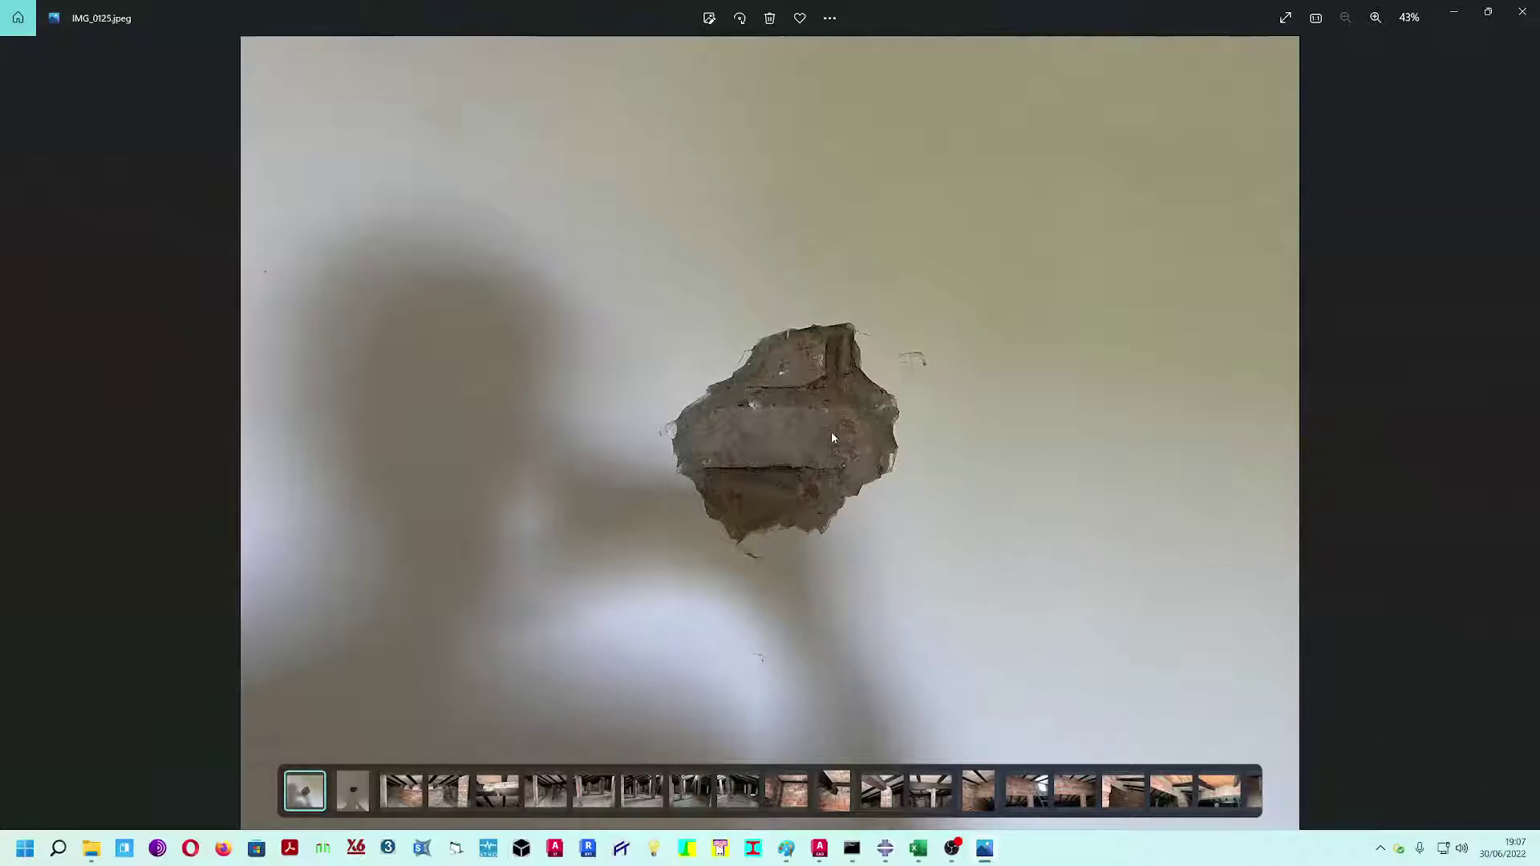
- Review the attic photos from IMG_0125.jpeg to the brick wall and rafters in IMG_0141.jpeg
{"action": "key", "text": "Right"}
{"action": "key", "text": "Right"}
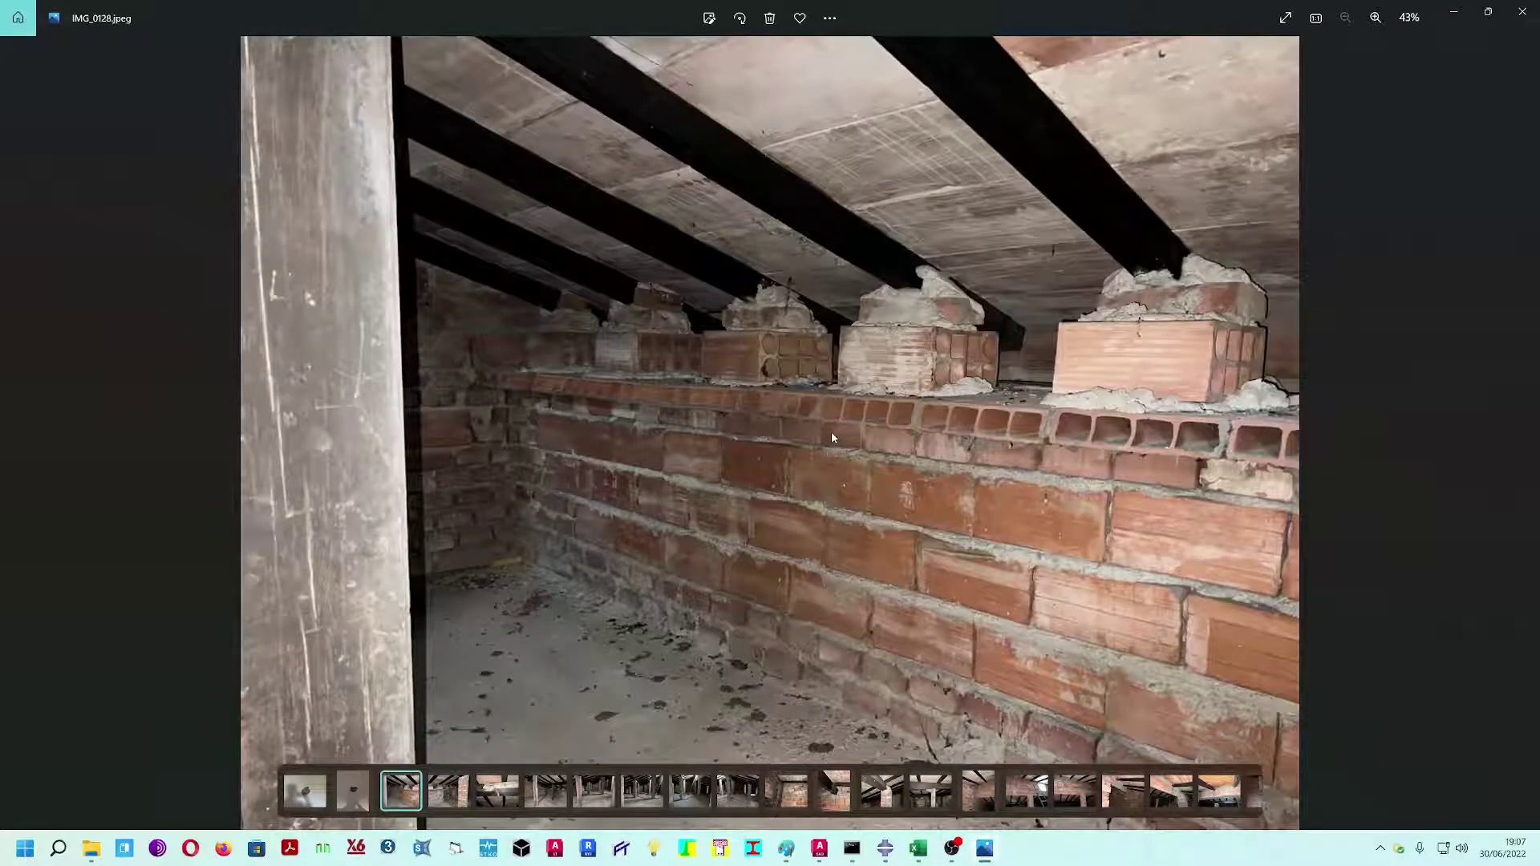
{"action": "key", "text": "Right"}
{"action": "key", "text": "Right"}
{"action": "key", "text": "Right"}
{"action": "key", "text": "Right"}
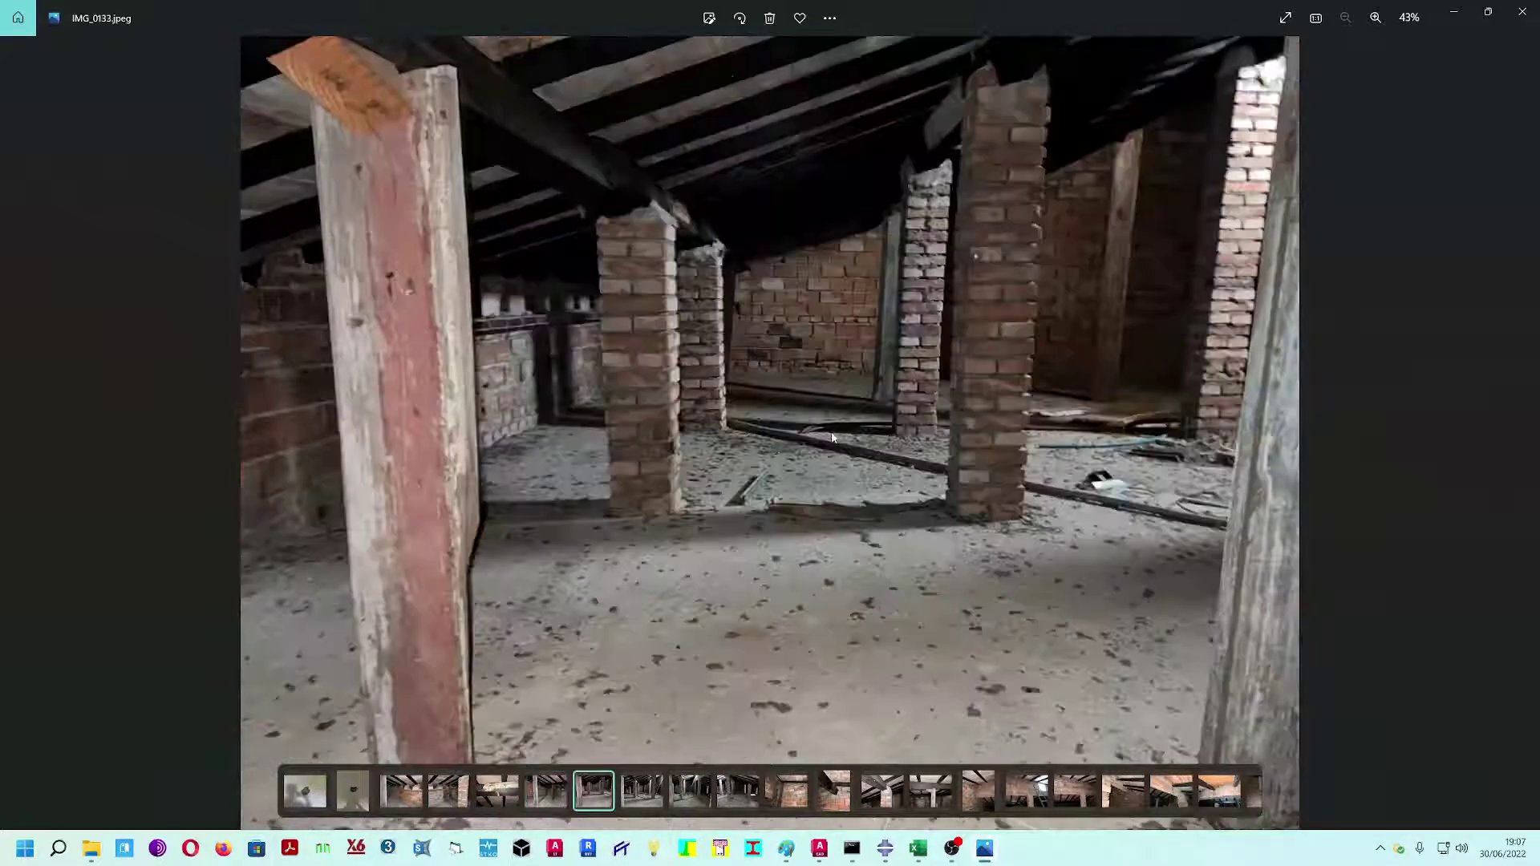
{"action": "key", "text": "Right"}
{"action": "key", "text": "Right"}
{"action": "key", "text": "Right"}
{"action": "key", "text": "Right"}
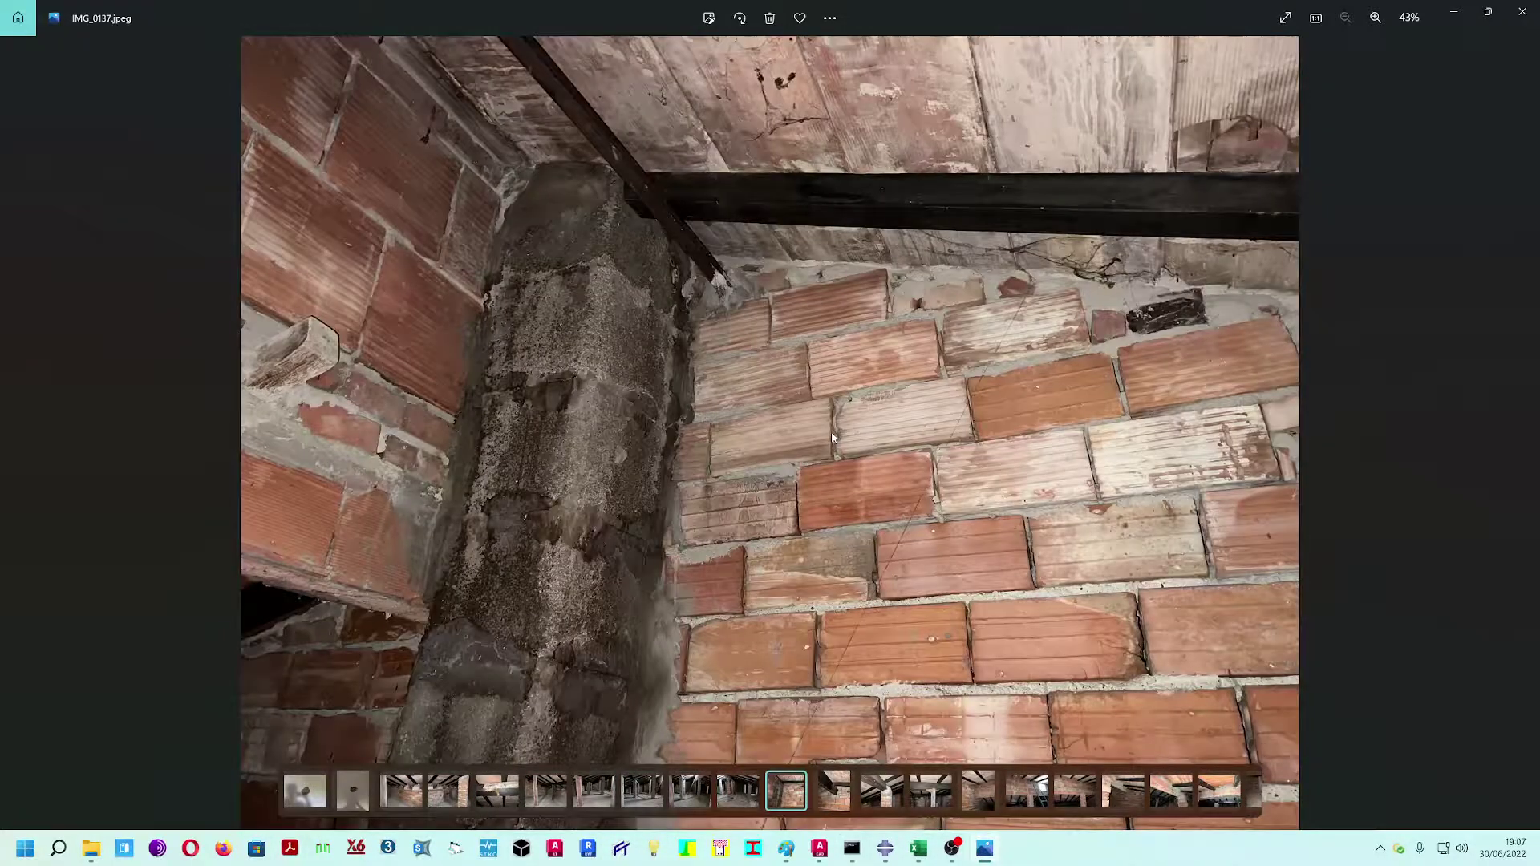
{"action": "key", "text": "Right"}
{"action": "key", "text": "Right"}
{"action": "key", "text": "Right"}
{"action": "key", "text": "Right"}
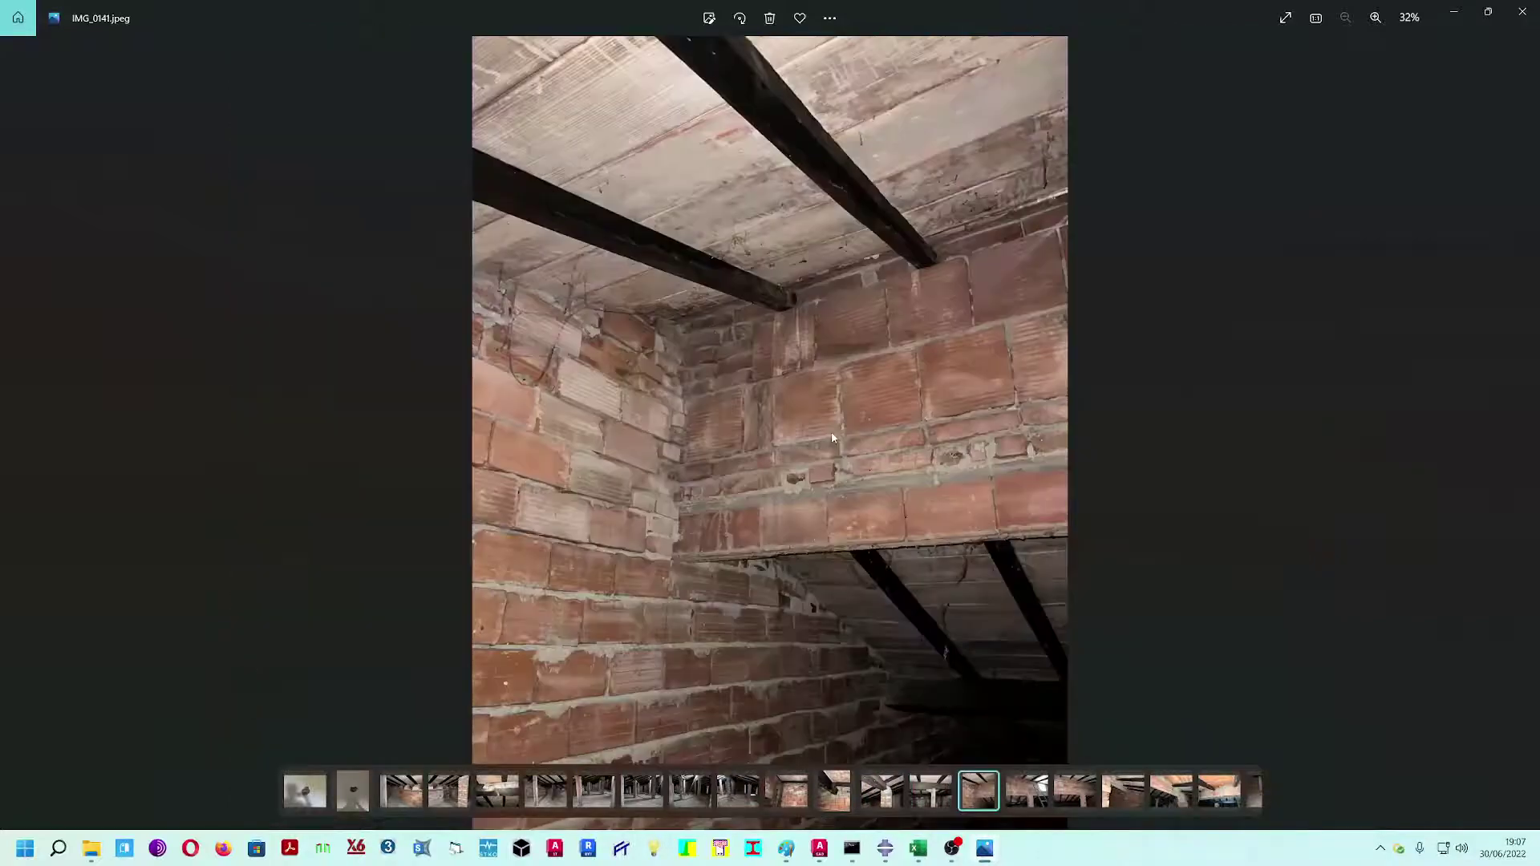
- Examine the brick-clad beams, rafters and supporting pillars in the photos from IMG_0142.jpeg to IMG_0147.jpeg
{"action": "key", "text": "Right"}
{"action": "key", "text": "Right"}
{"action": "key", "text": "Left"}
{"action": "key", "text": "Left"}
{"action": "key", "text": "Right"}
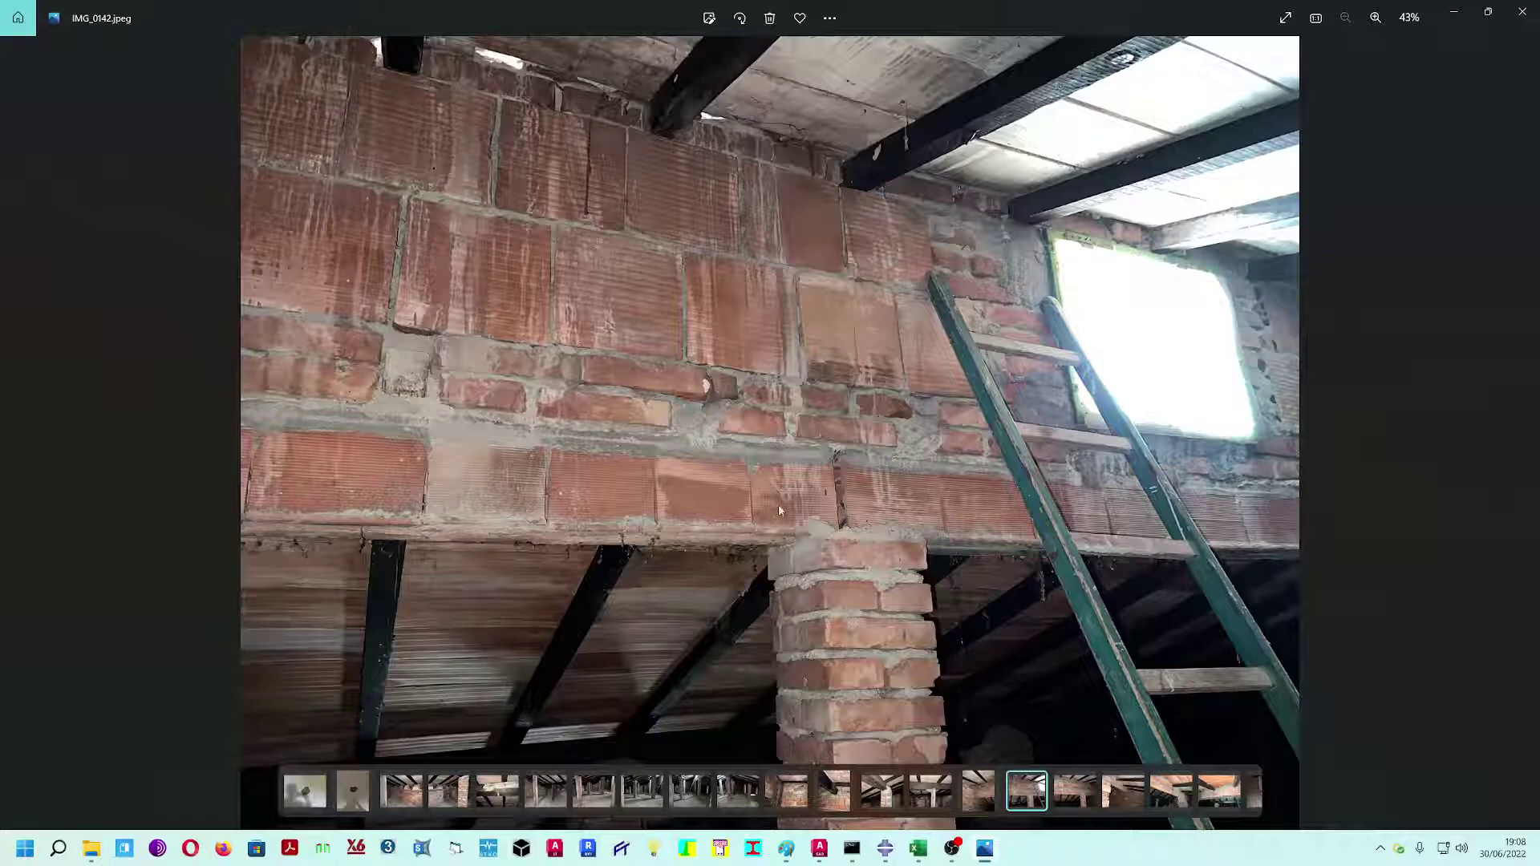
{"action": "key", "text": "Right"}
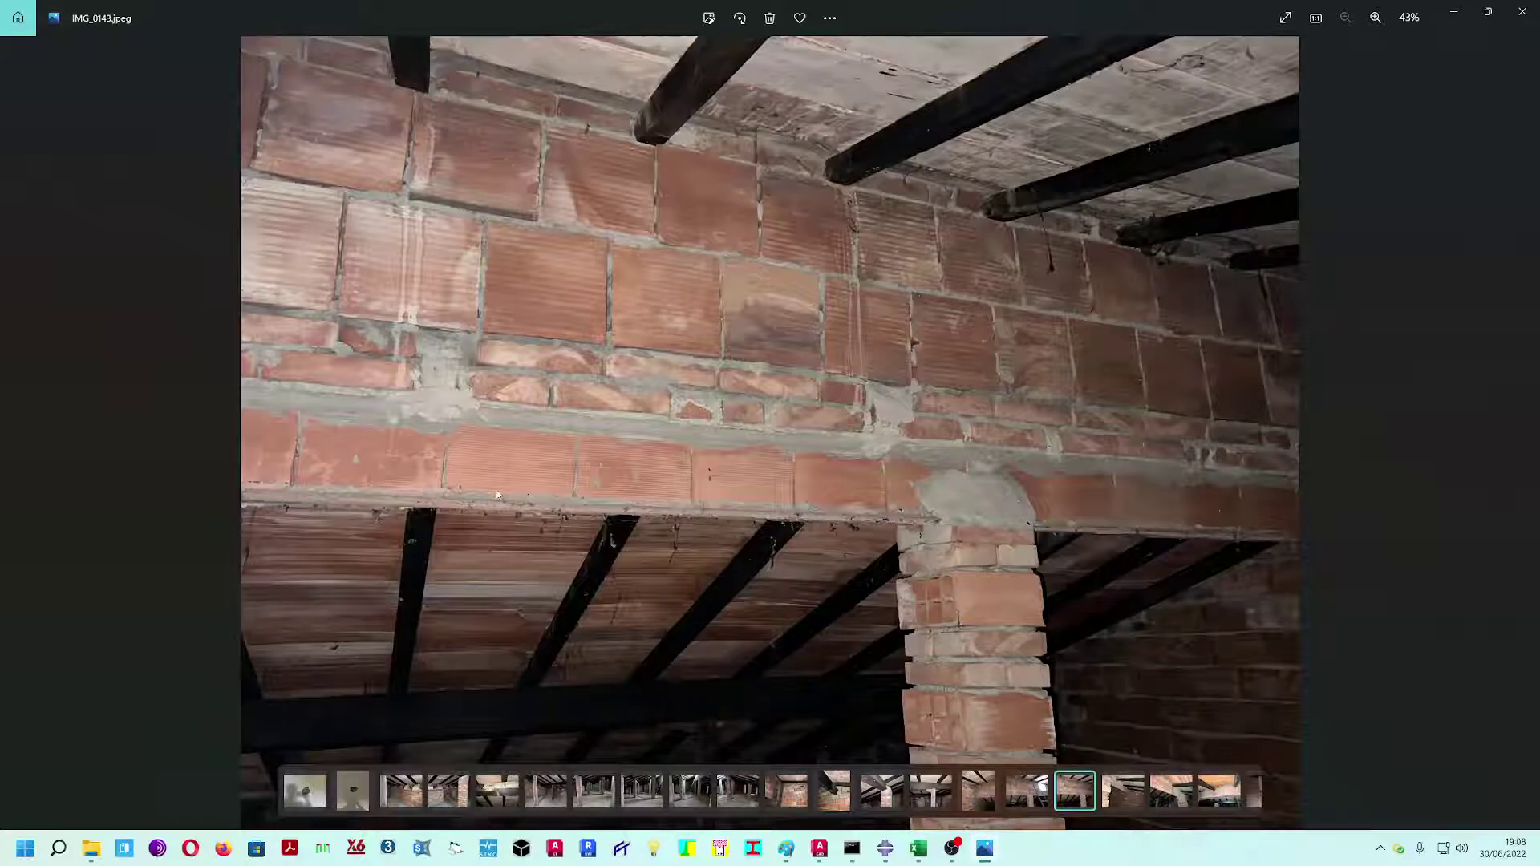
{"action": "key", "text": "Right"}
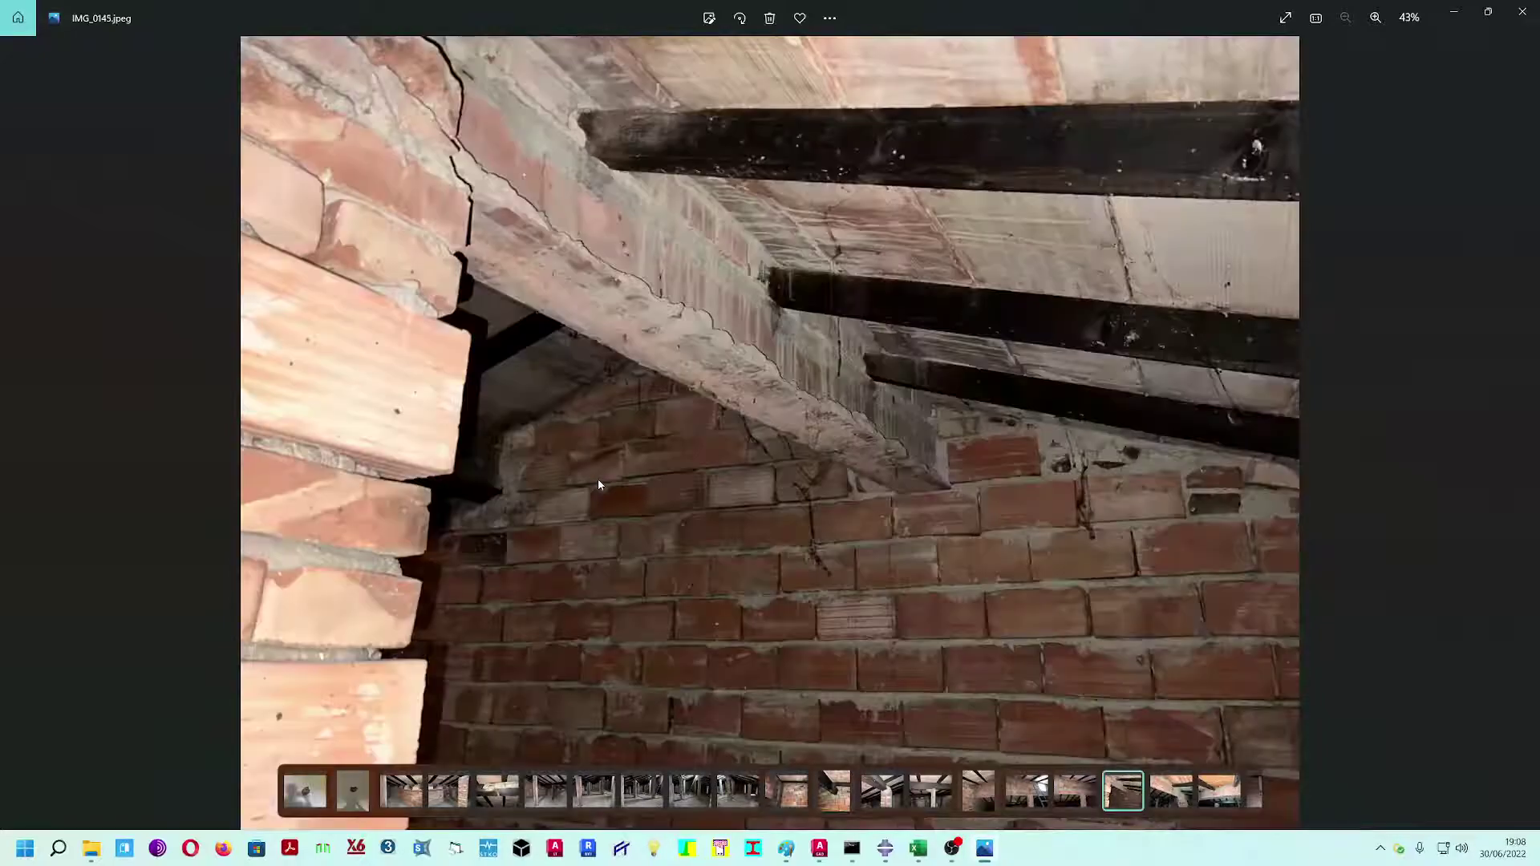
{"action": "key", "text": "Right"}
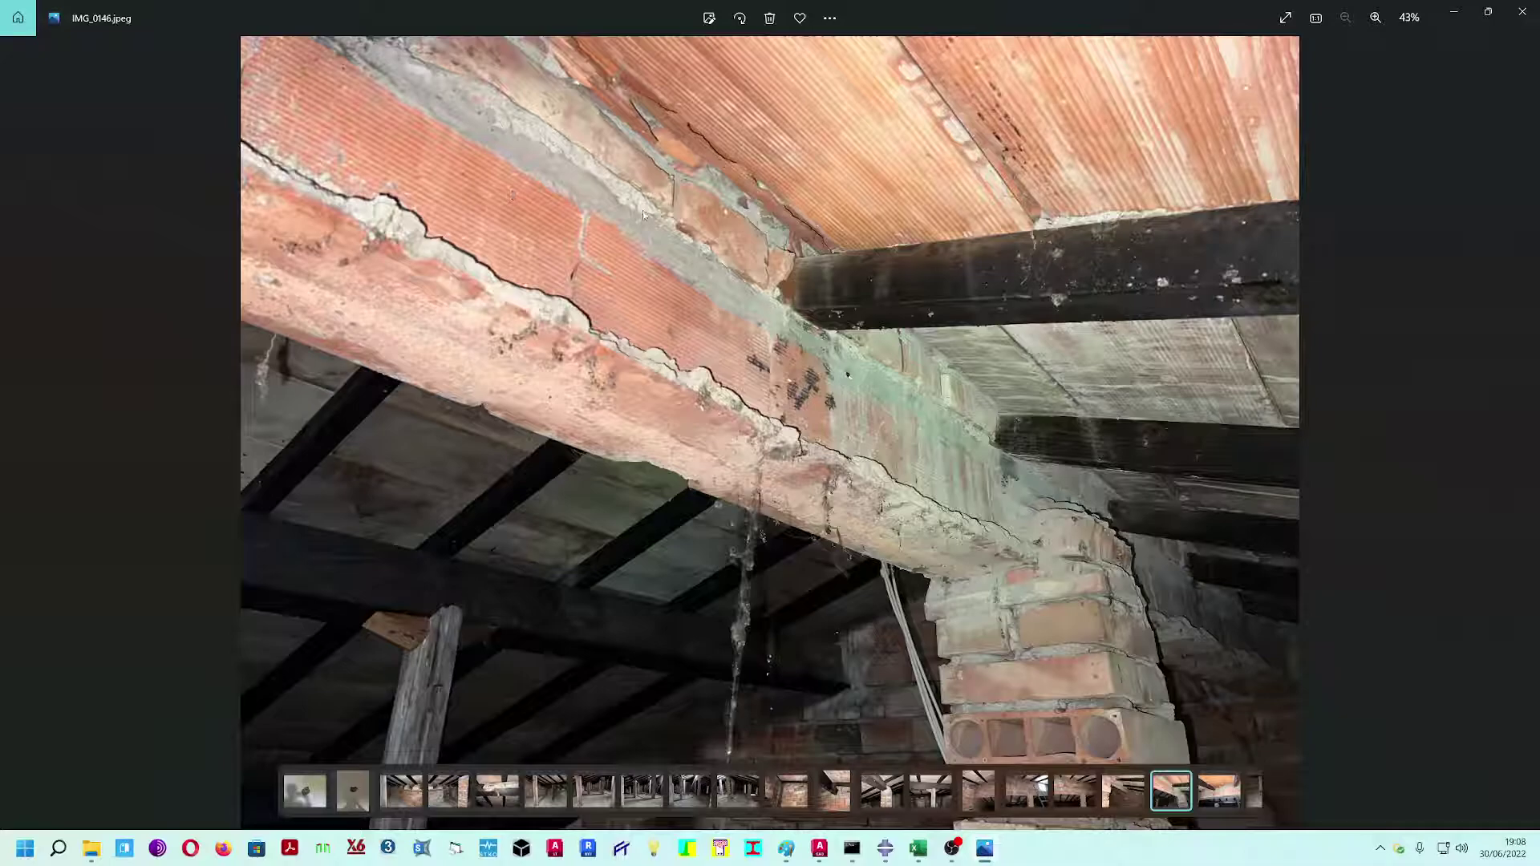
{"action": "key", "text": "Right"}
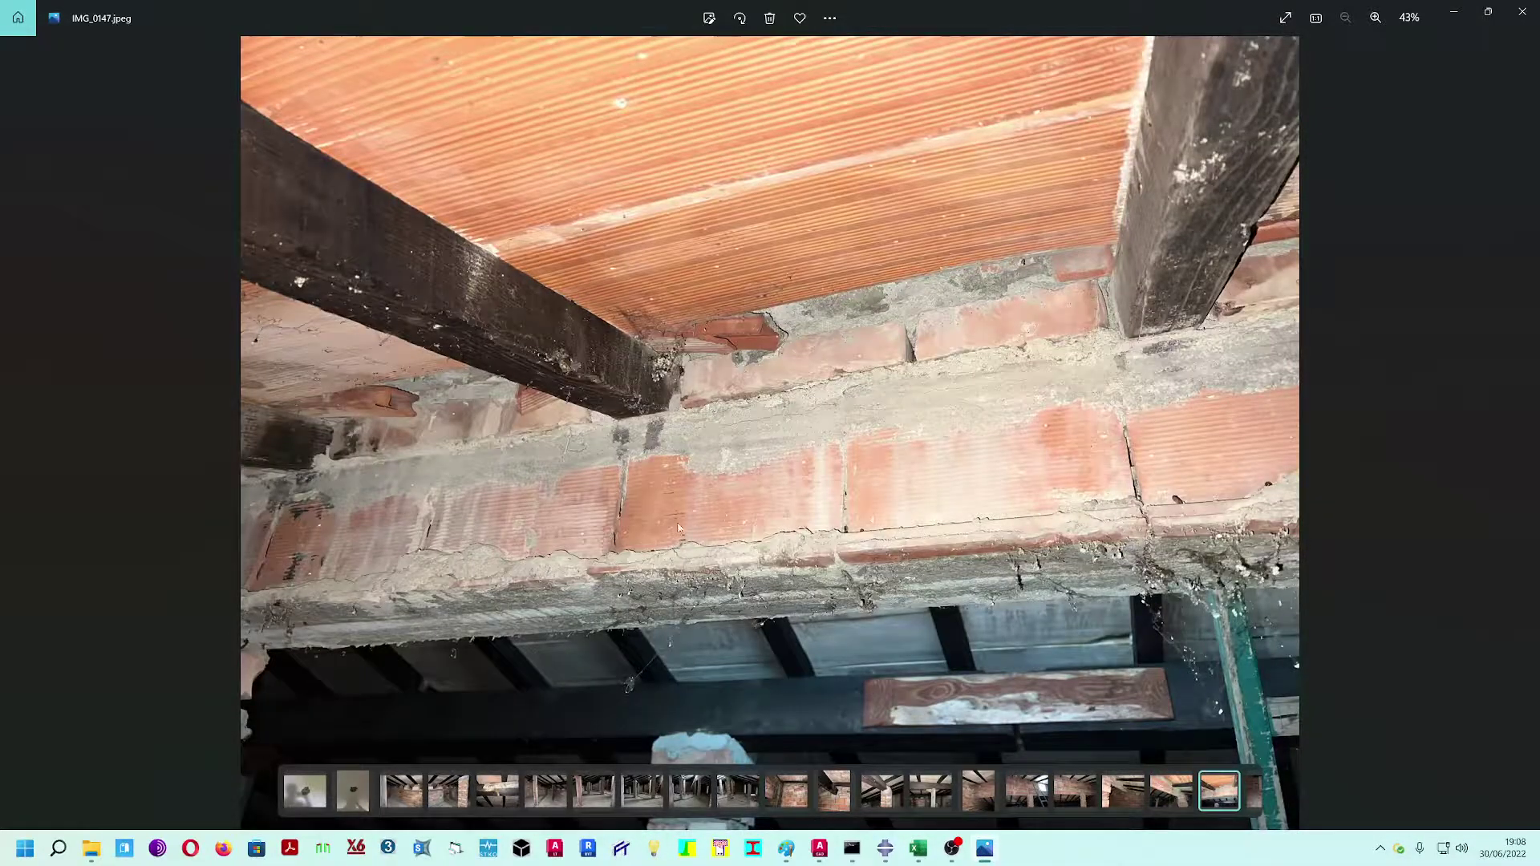
- Inspect the hollow-brick beam and its mortar joints up close in IMG_0147.jpeg, then restore the full photo view
{"action": "scroll", "coordinate": [623, 518], "scroll_direction": "up", "scroll_amount": 5}
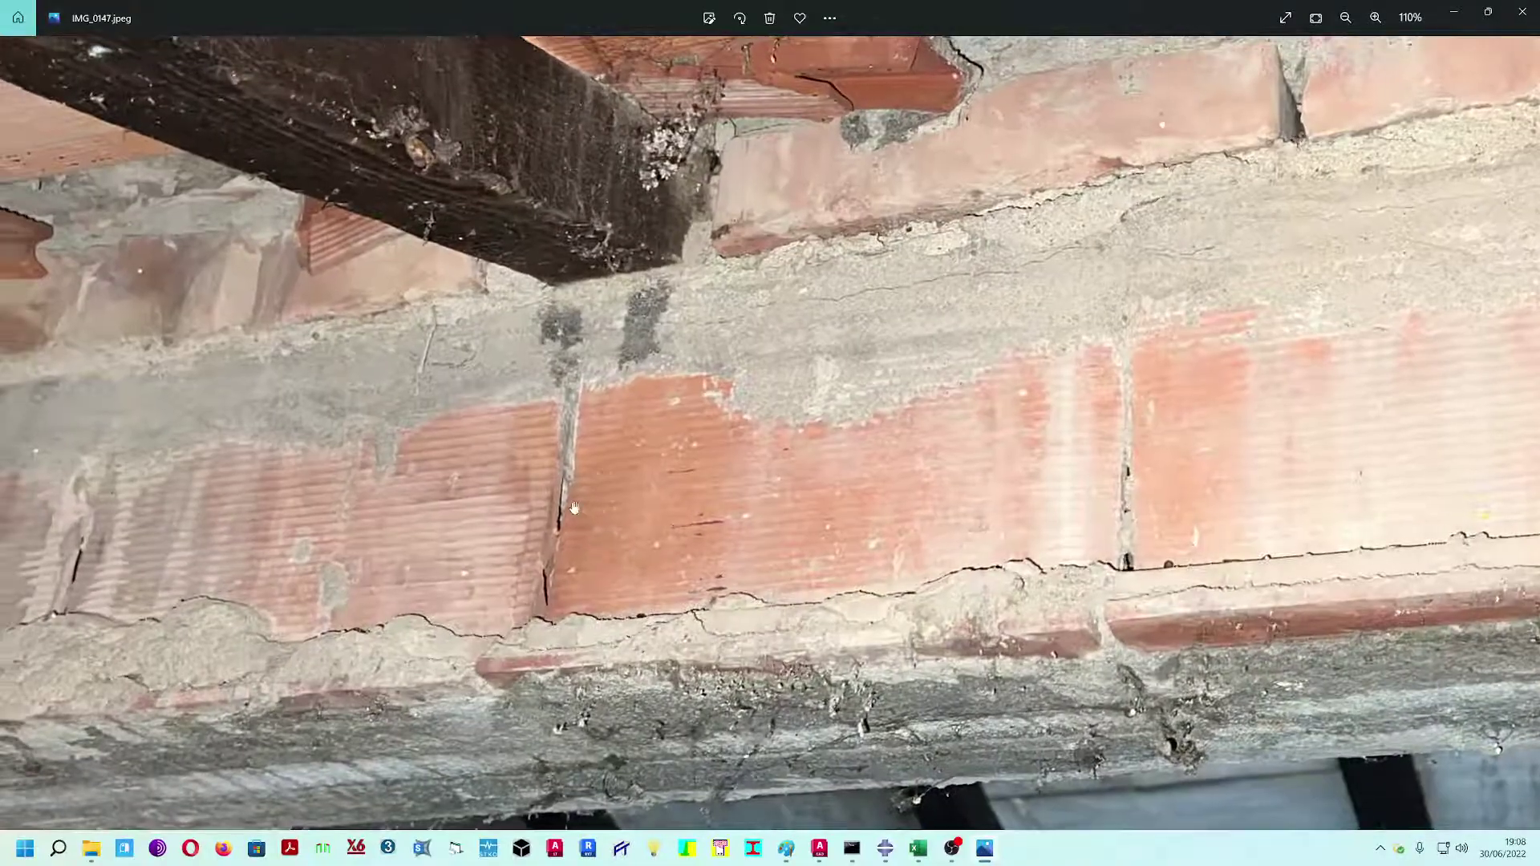
{"action": "left_click_drag", "start_coordinate": [559, 517], "coordinate": [540, 491]}
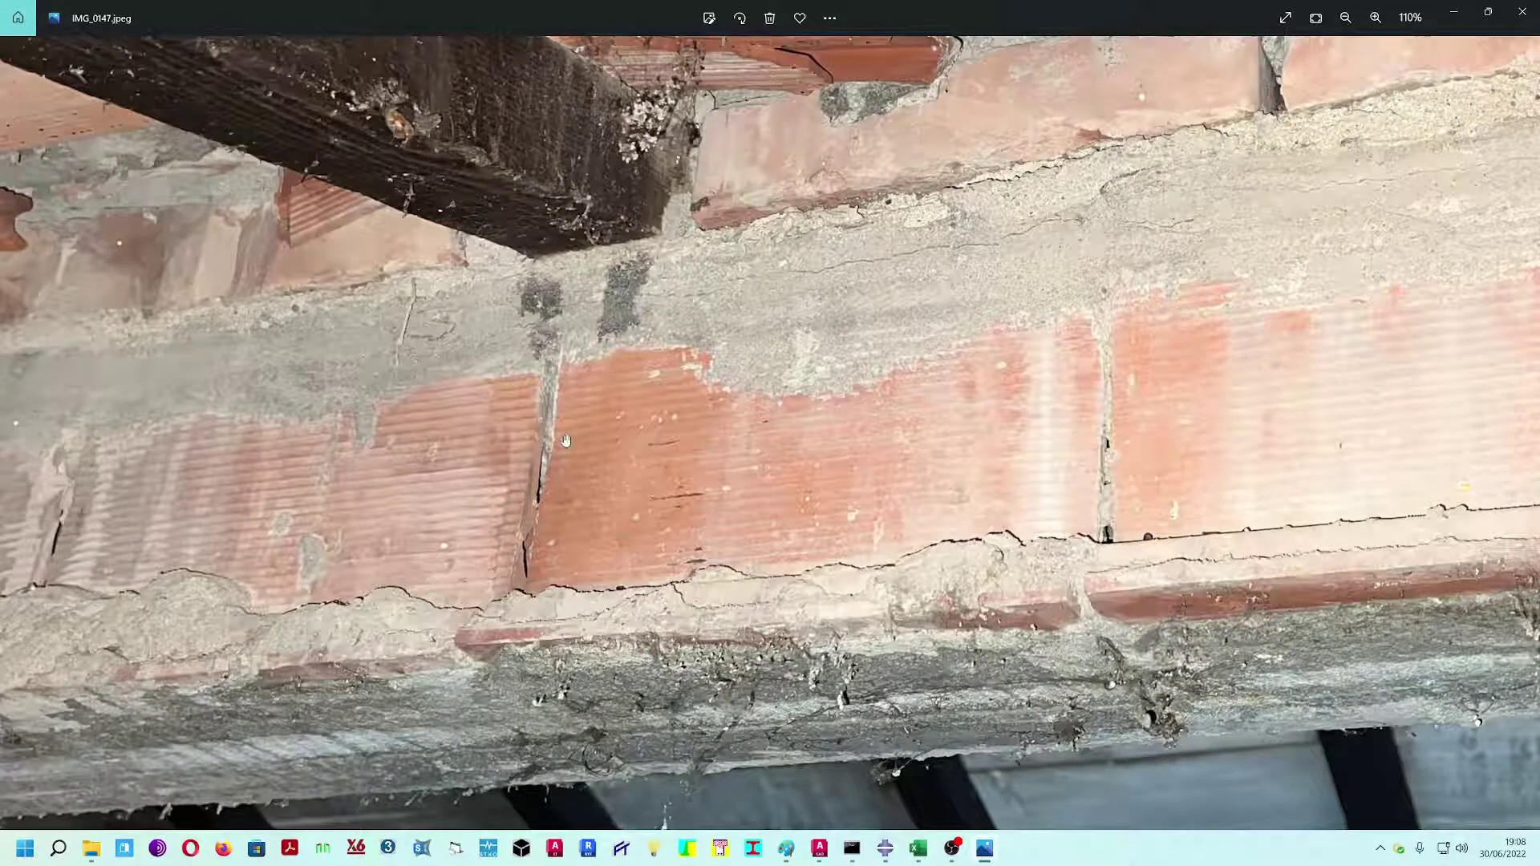
{"action": "scroll", "coordinate": [565, 440], "scroll_direction": "down", "scroll_amount": 2}
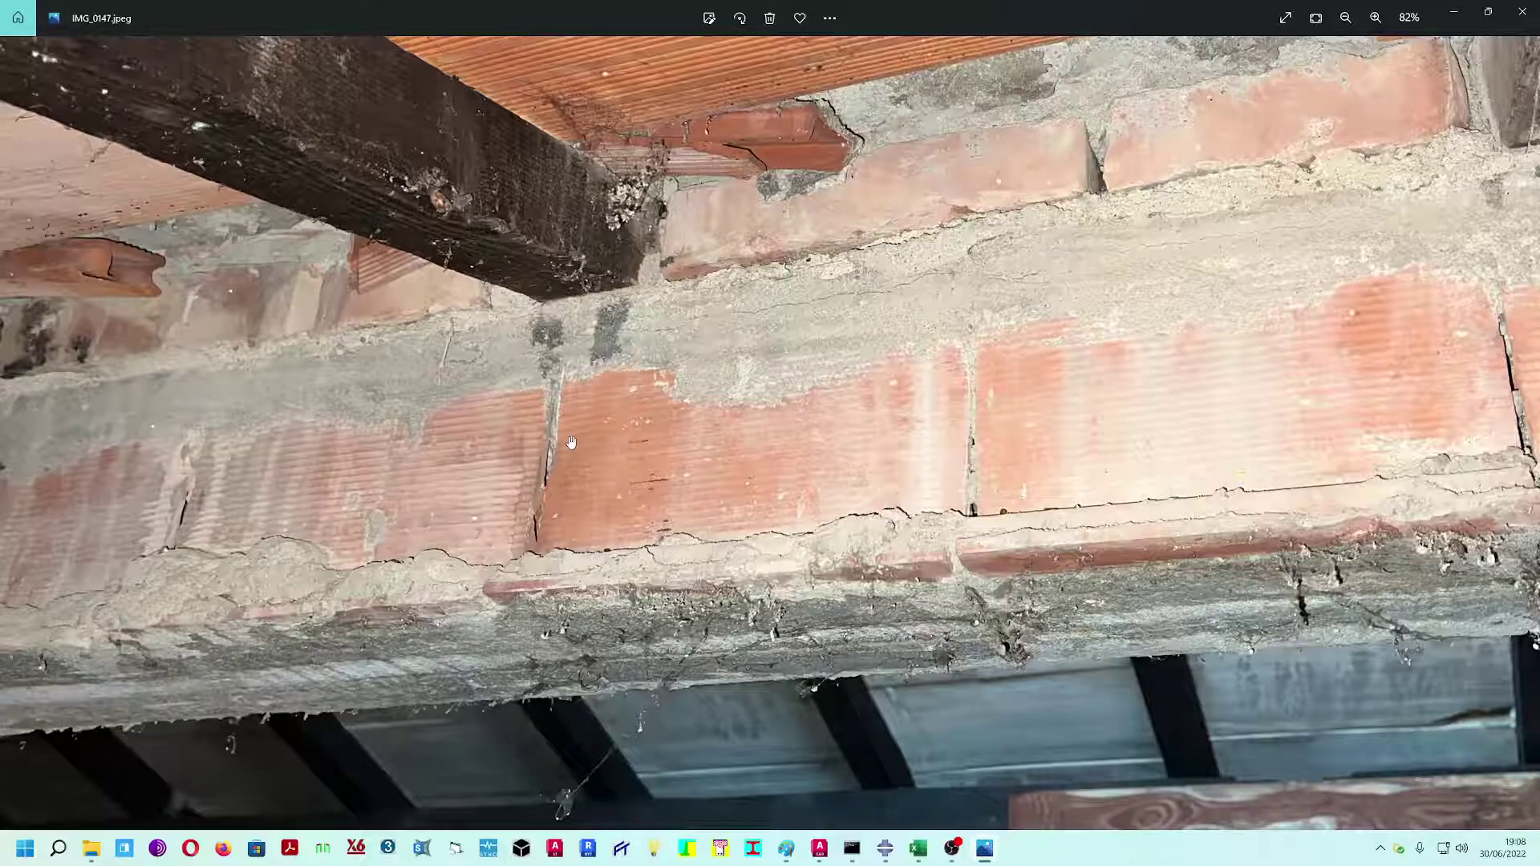
{"action": "scroll", "coordinate": [571, 442], "scroll_direction": "down", "scroll_amount": 3}
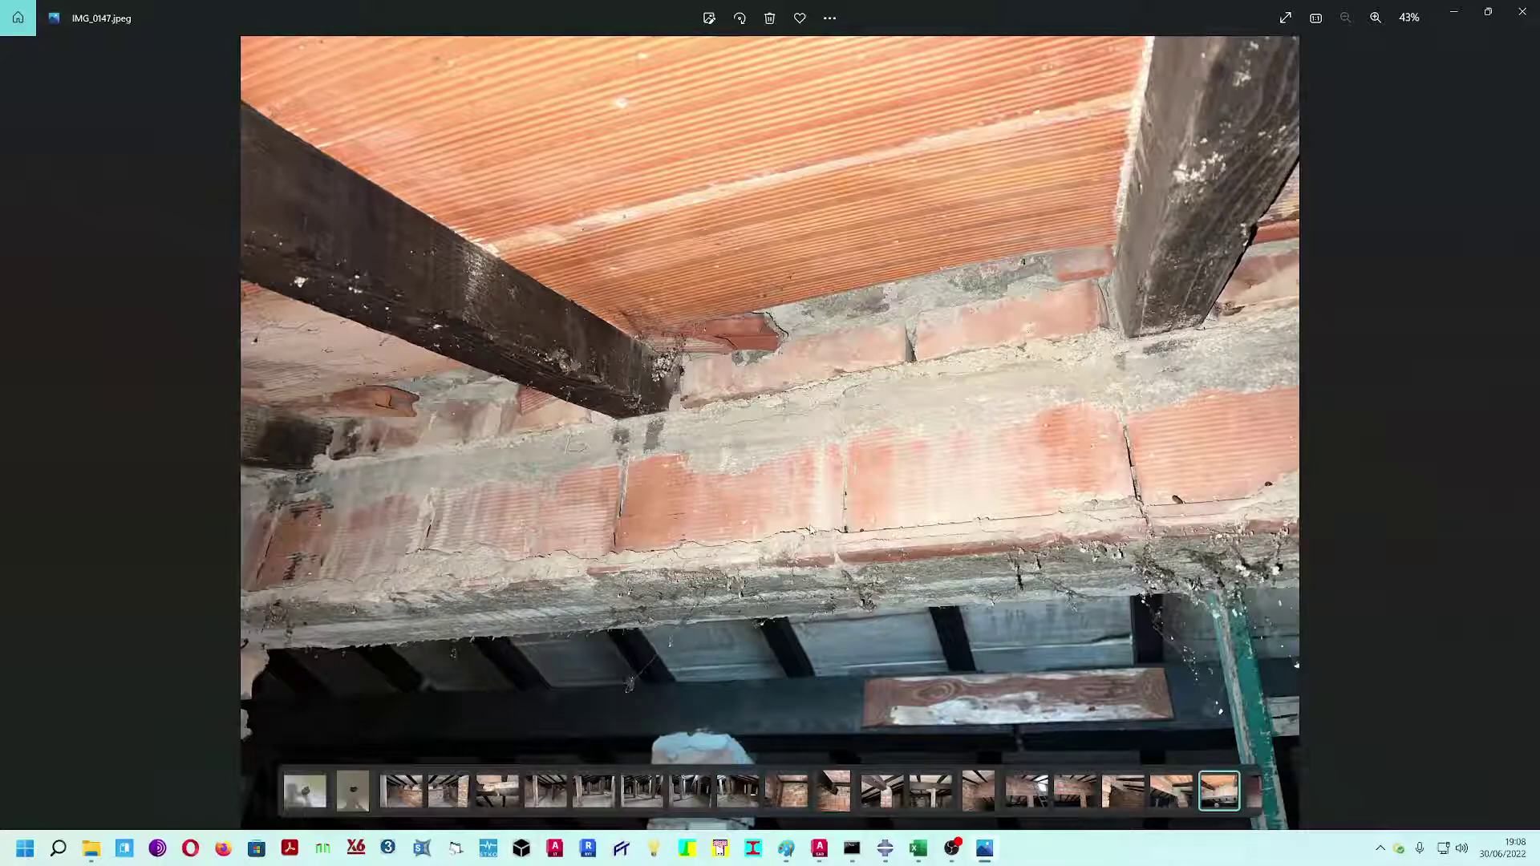
- Compare the brick beam in IMG_0146.jpeg and IMG_0147.jpeg with the neighbouring attic photo
{"action": "key", "text": "Right"}
{"action": "key", "text": "Left"}
{"action": "key", "text": "Left"}
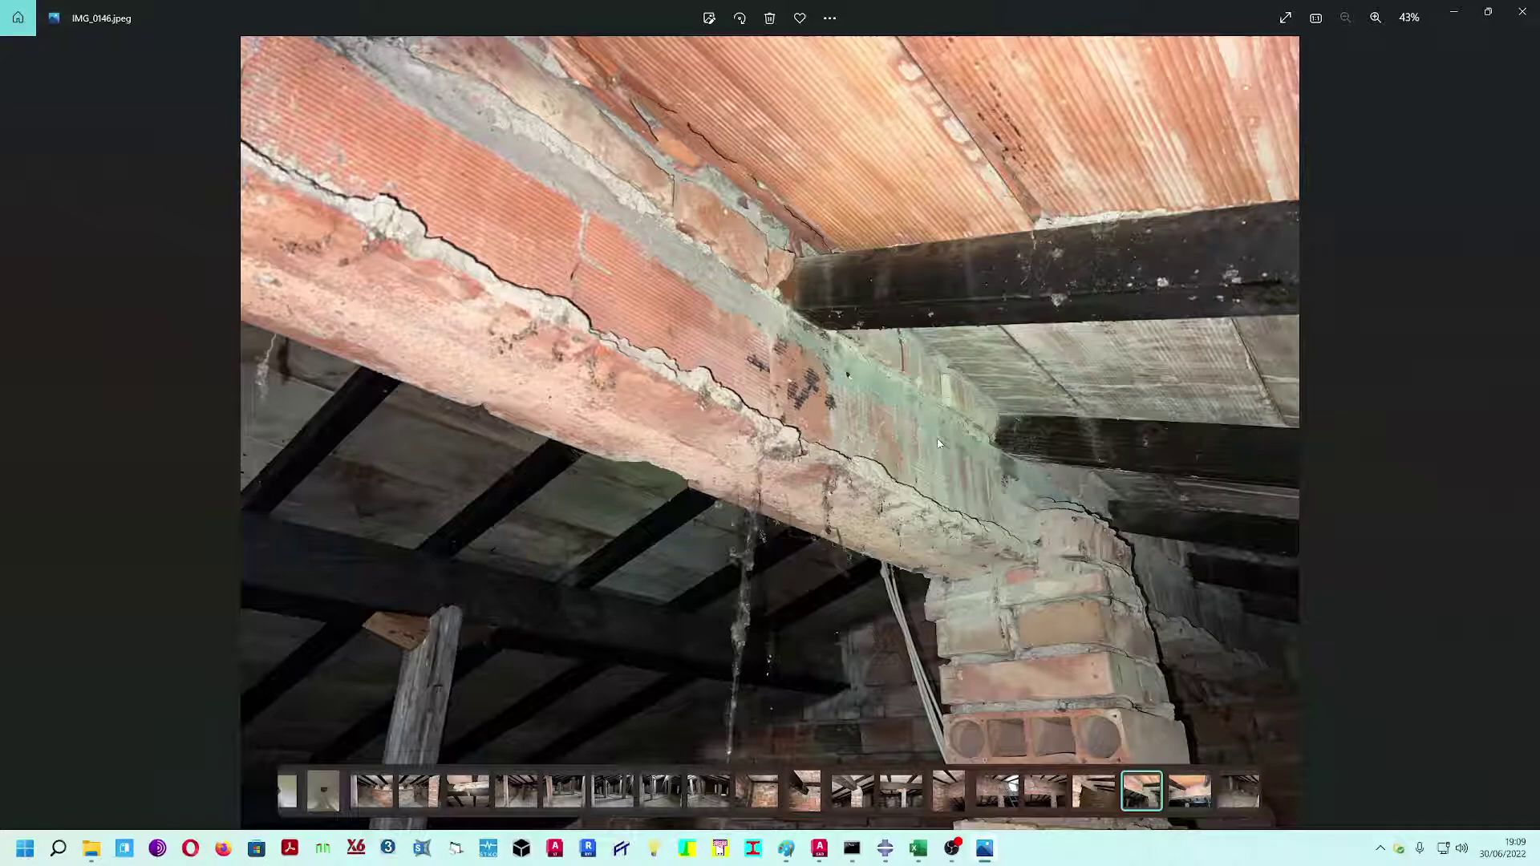
{"action": "key", "text": "Right"}
{"action": "key", "text": "Right"}
{"action": "key", "text": "Left"}
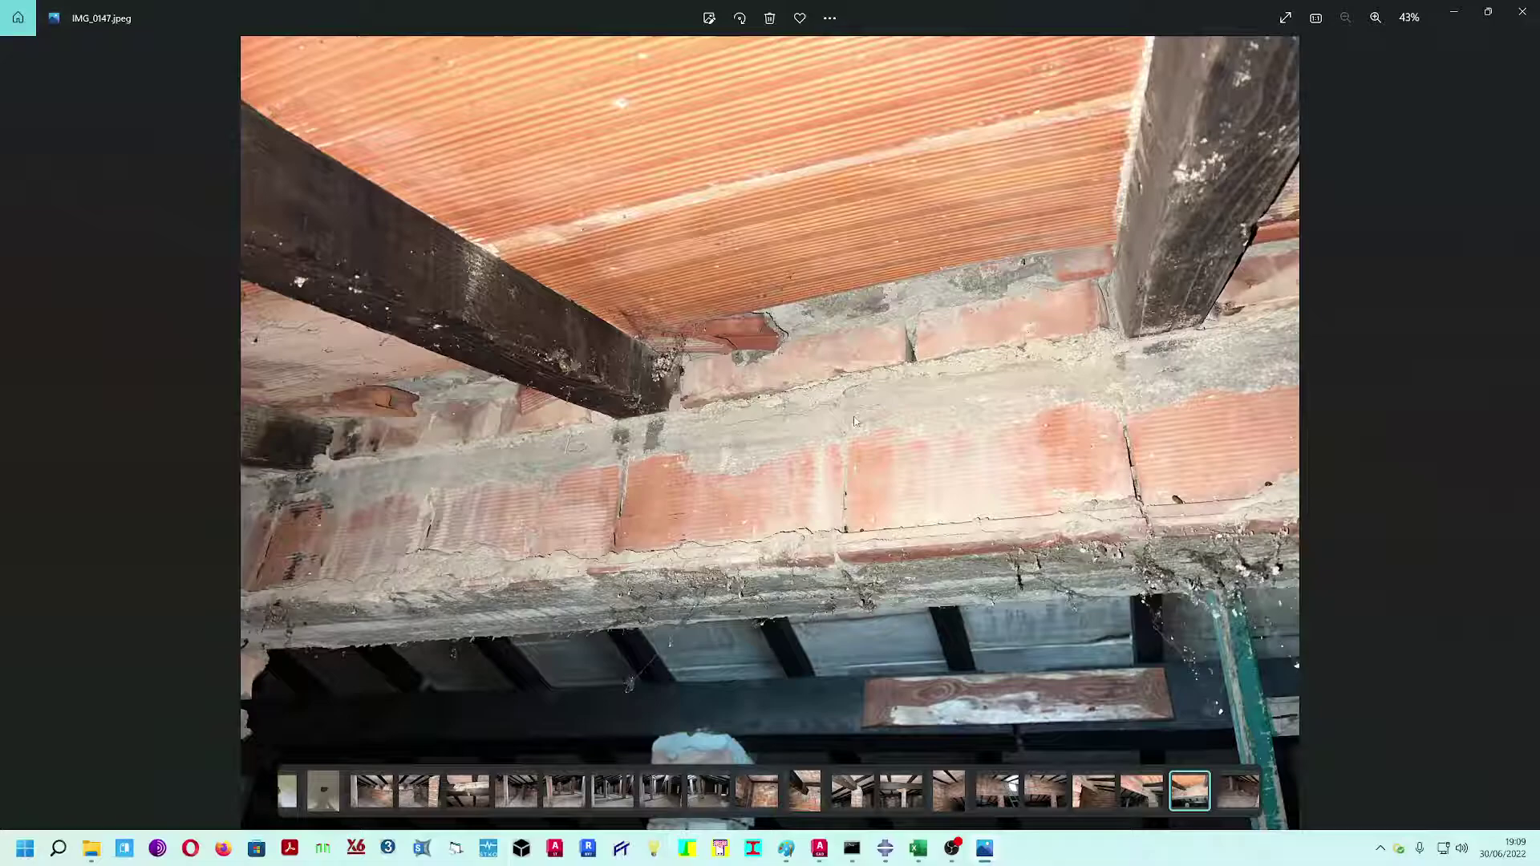
- Review the remaining interior photos after IMG_0147.jpeg, up to the plastered wall in IMG_0158.jpeg
{"action": "key", "text": "Right"}
{"action": "key", "text": "Right"}
{"action": "key", "text": "Right"}
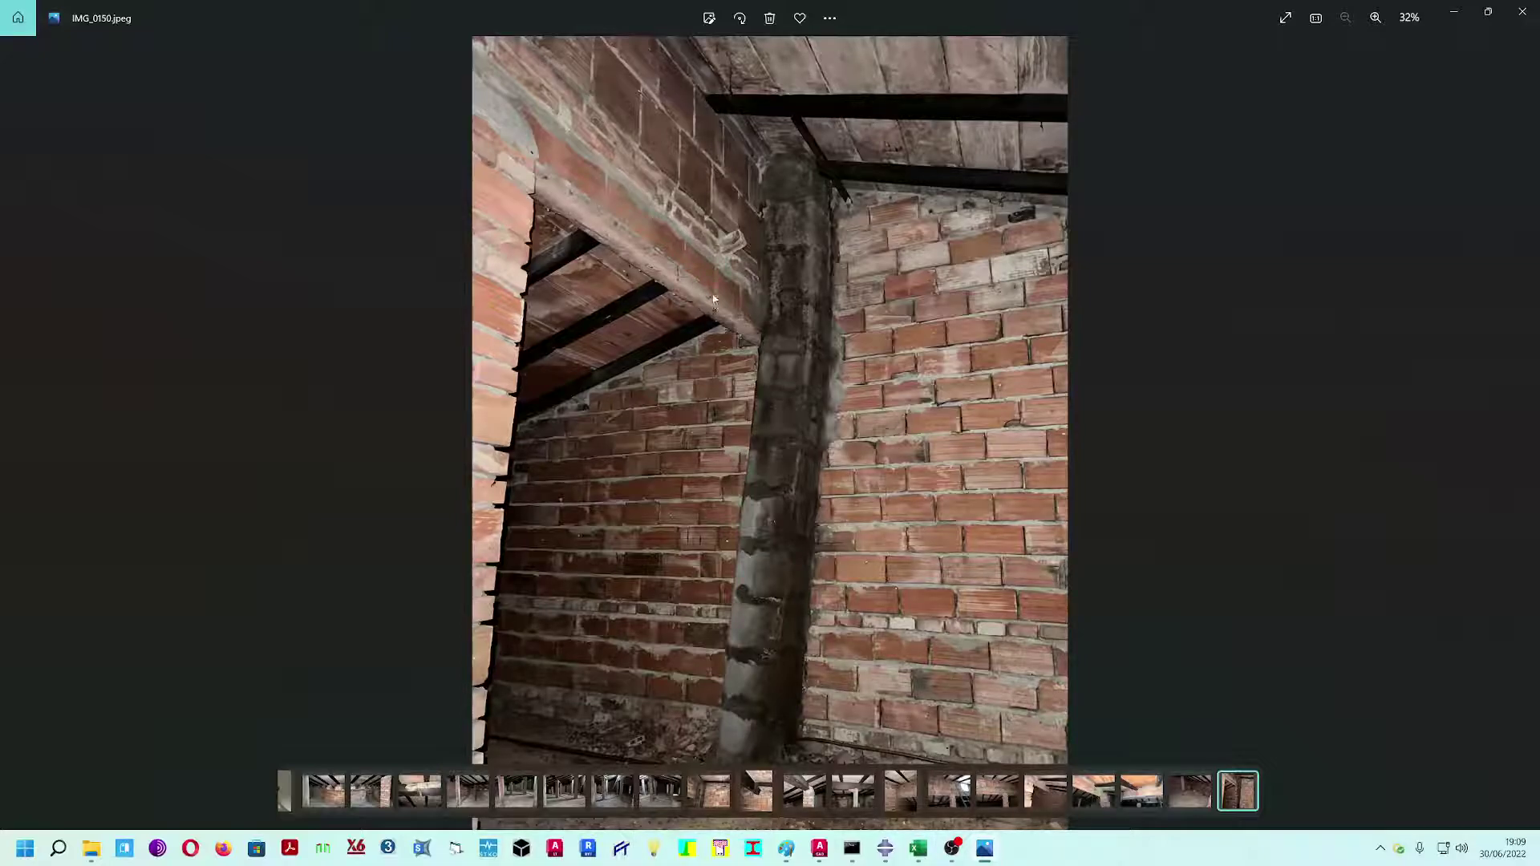
{"action": "key", "text": "Right"}
{"action": "key", "text": "Right"}
{"action": "key", "text": "Right"}
{"action": "key", "text": "Right"}
{"action": "key", "text": "Right"}
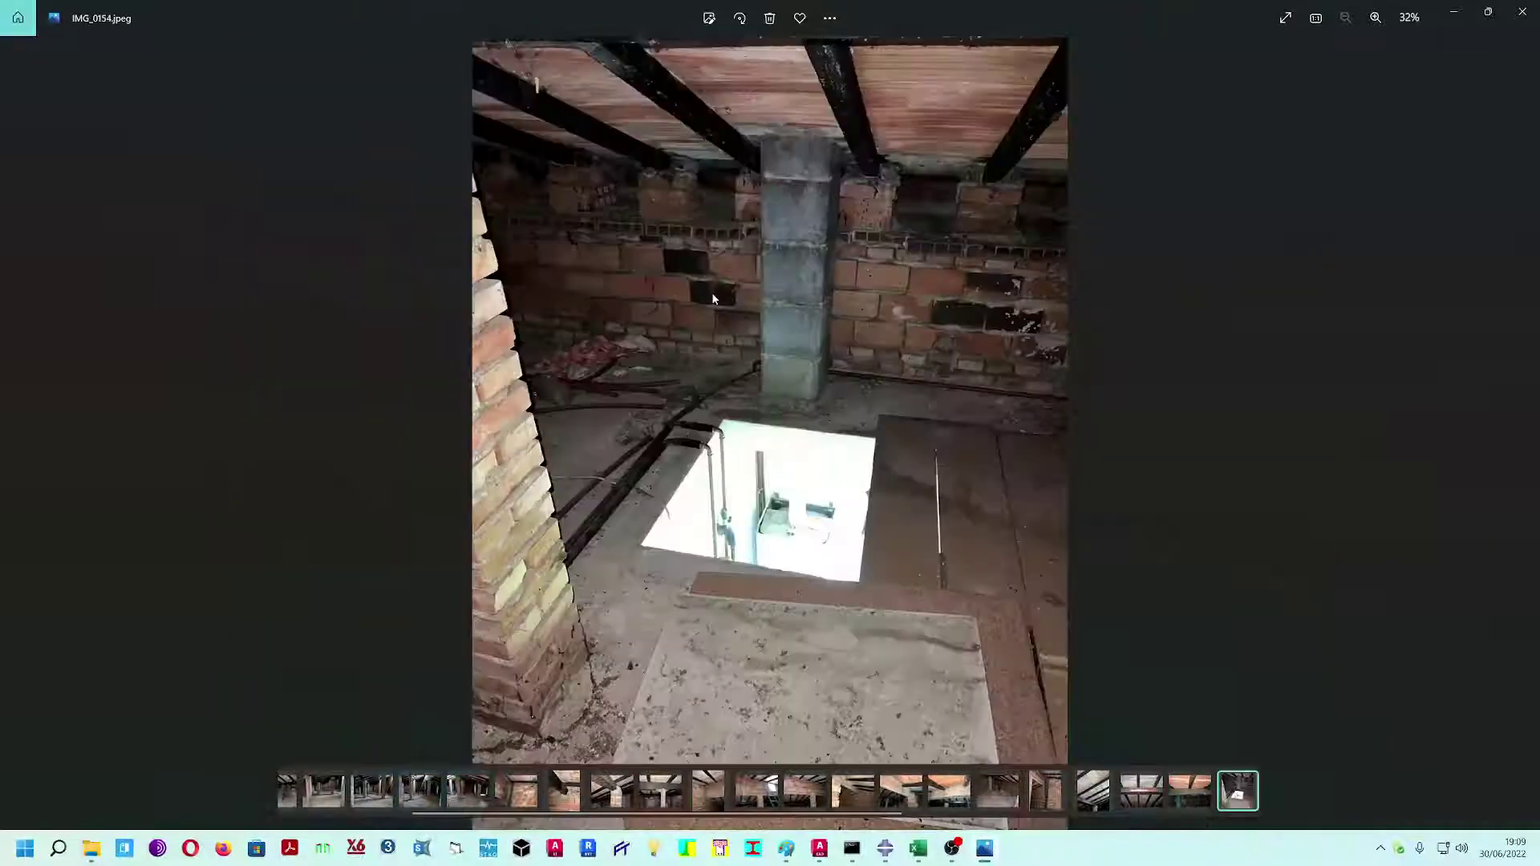
{"action": "key", "text": "Right"}
{"action": "key", "text": "Right"}
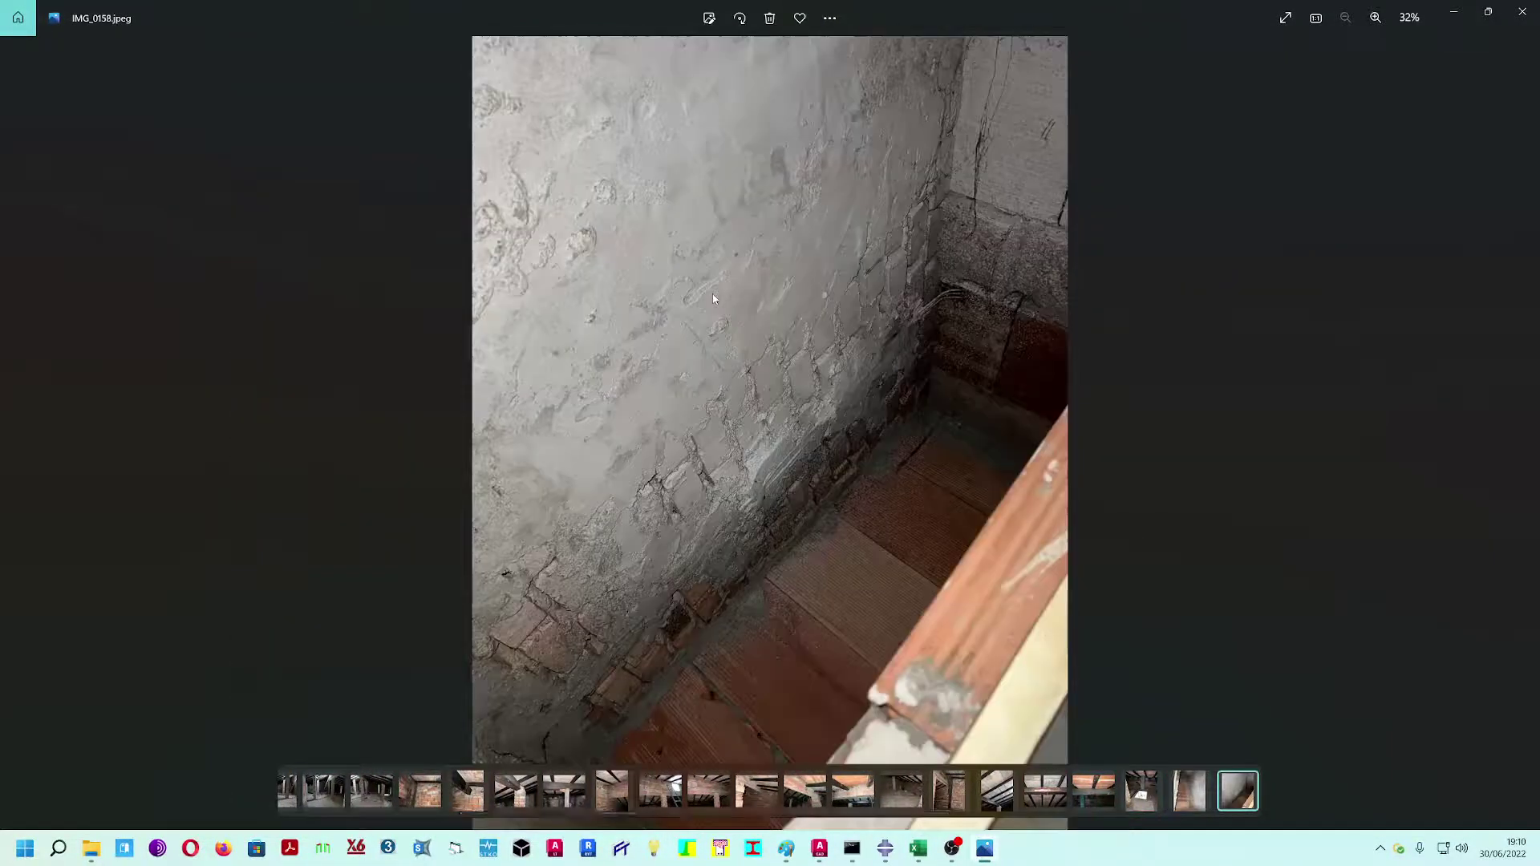
- Look through the exterior photos of the building up to the canopy and cracked wall in IMG_0171.jpeg
{"action": "key", "text": "Right"}
{"action": "key", "text": "Right"}
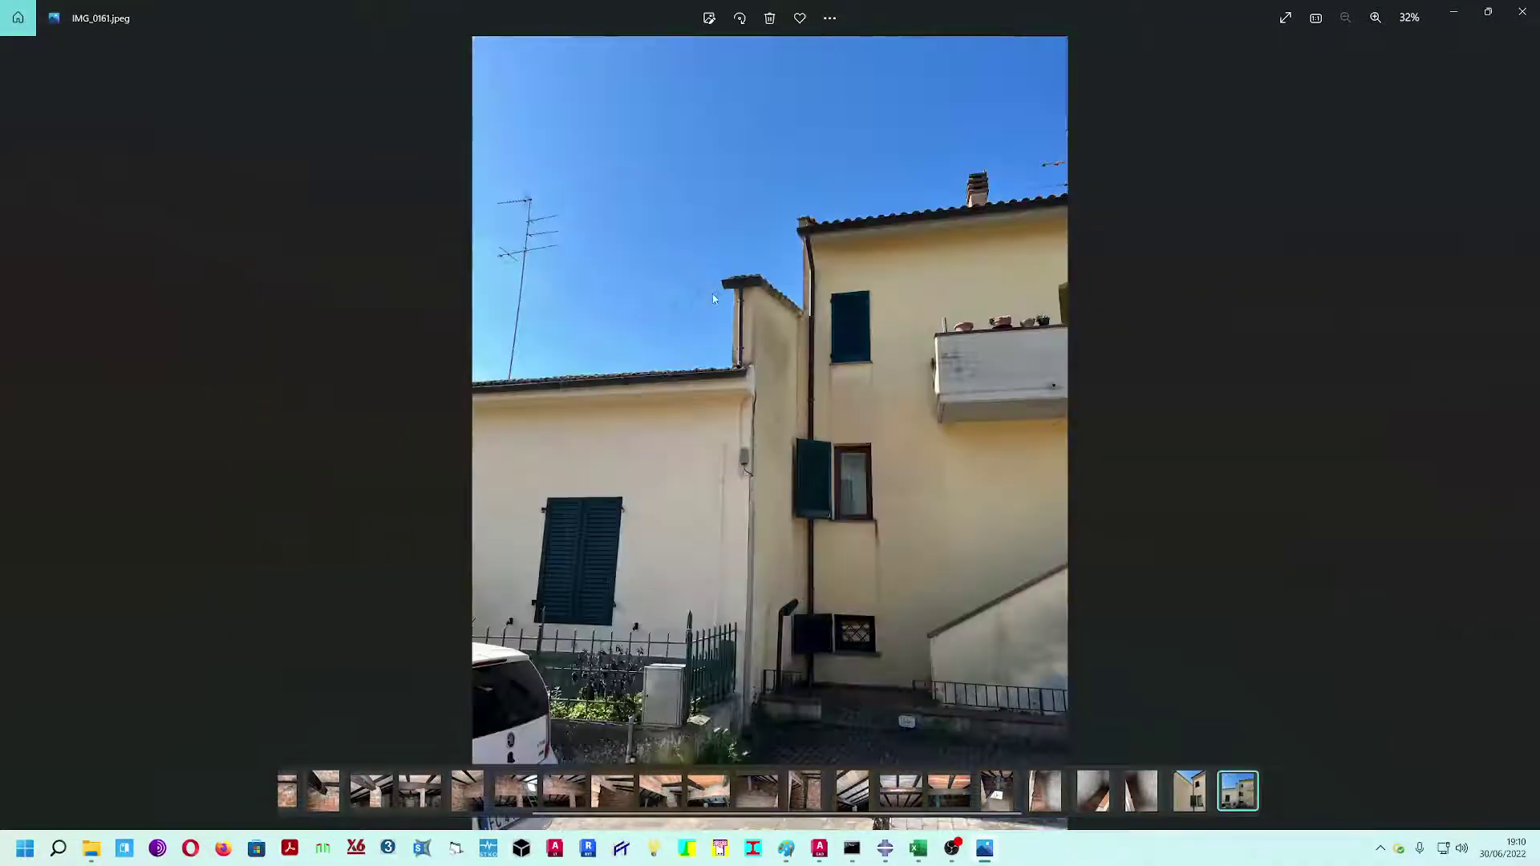
{"action": "key", "text": "Right"}
{"action": "key", "text": "Right"}
{"action": "key", "text": "Right"}
{"action": "key", "text": "Right"}
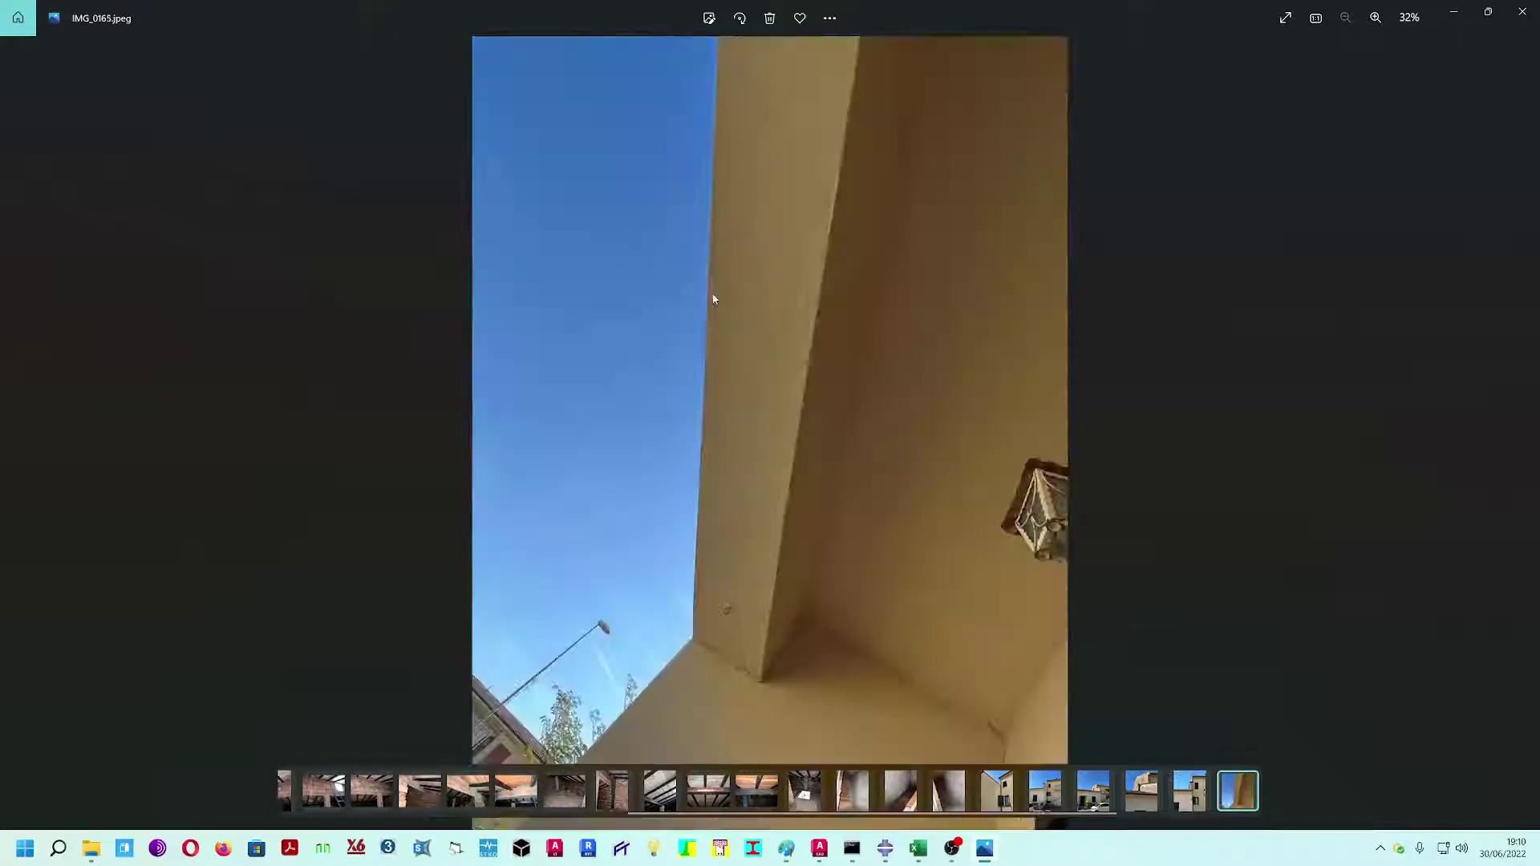
{"action": "key", "text": "Right"}
{"action": "key", "text": "Right"}
{"action": "key", "text": "Right"}
{"action": "key", "text": "Right"}
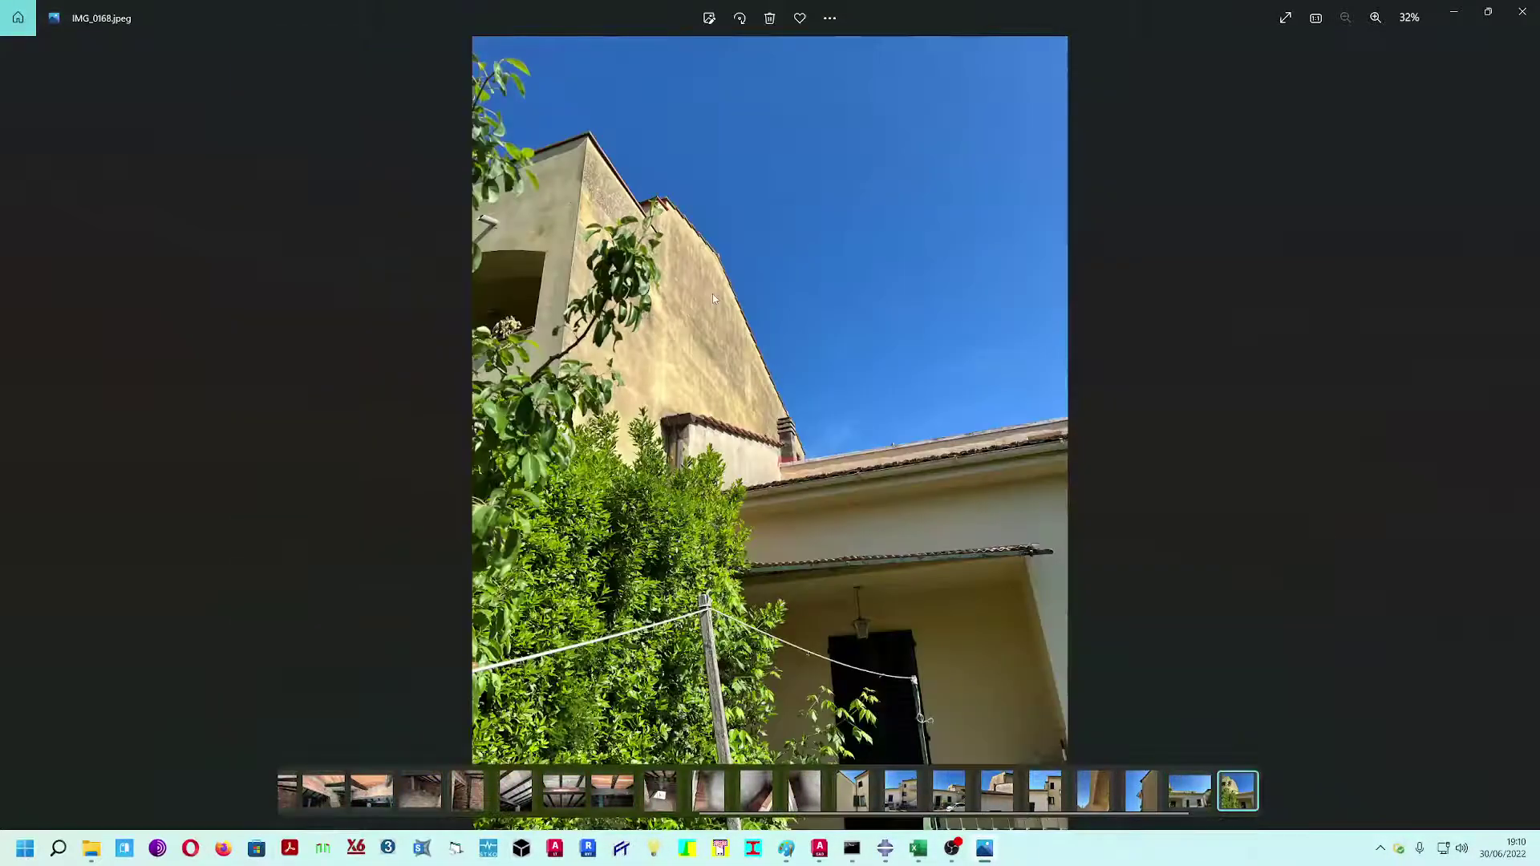
{"action": "key", "text": "Right"}
{"action": "key", "text": "Right"}
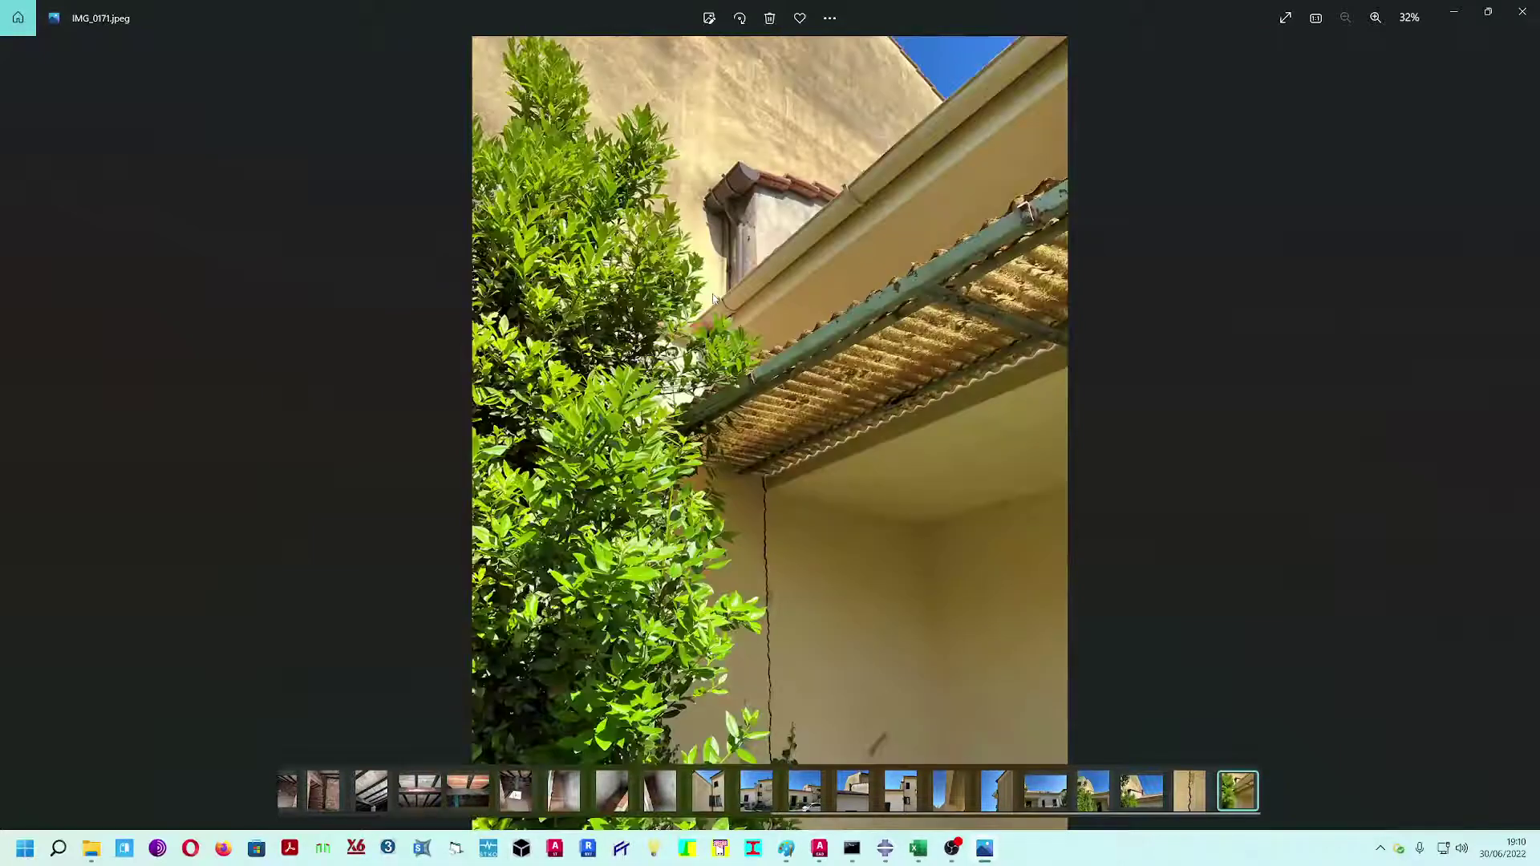
- Go back through the exterior photos from IMG_0171.jpeg to the street facade in IMG_0162.jpeg
{"action": "key", "text": "Left"}
{"action": "key", "text": "Left"}
{"action": "key", "text": "Left"}
{"action": "key", "text": "Left"}
{"action": "key", "text": "Left"}
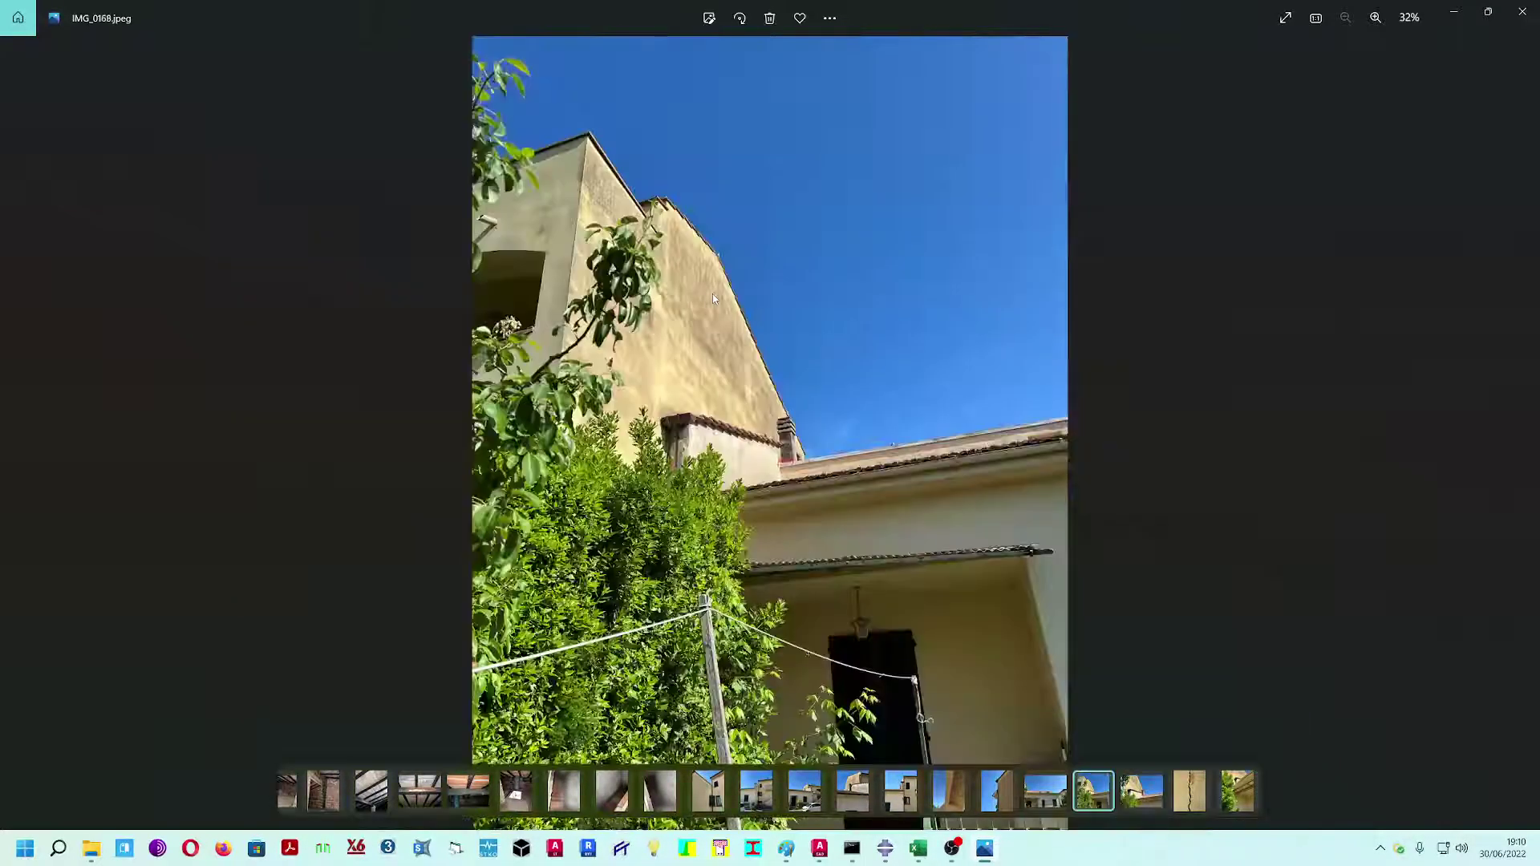
{"action": "key", "text": "Left"}
{"action": "key", "text": "Right"}
{"action": "key", "text": "Right"}
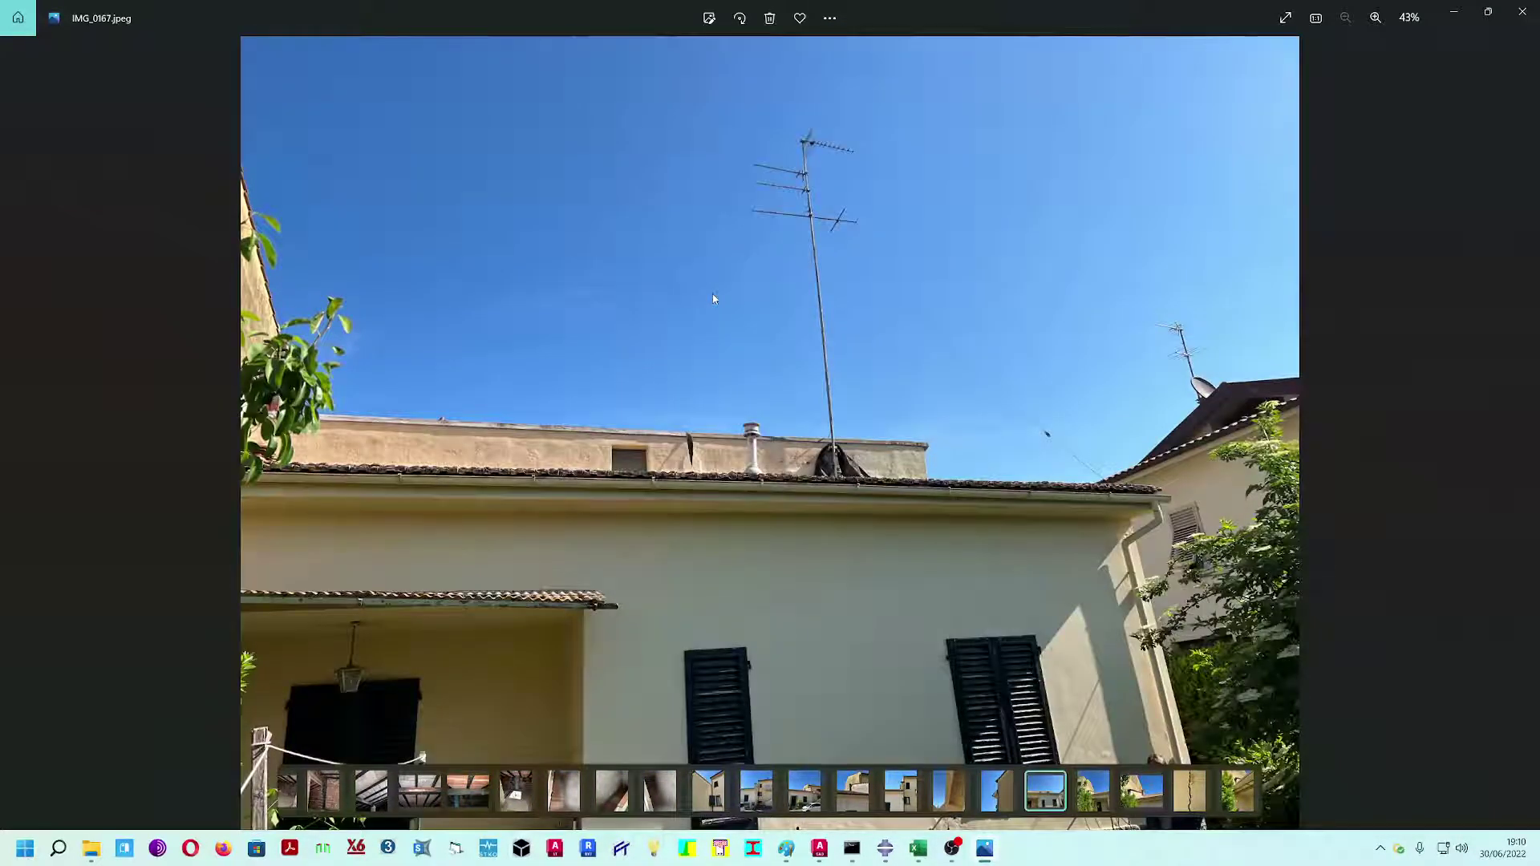
{"action": "key", "text": "Left"}
{"action": "key", "text": "Left"}
{"action": "key", "text": "Left"}
{"action": "key", "text": "Left"}
{"action": "key", "text": "Left"}
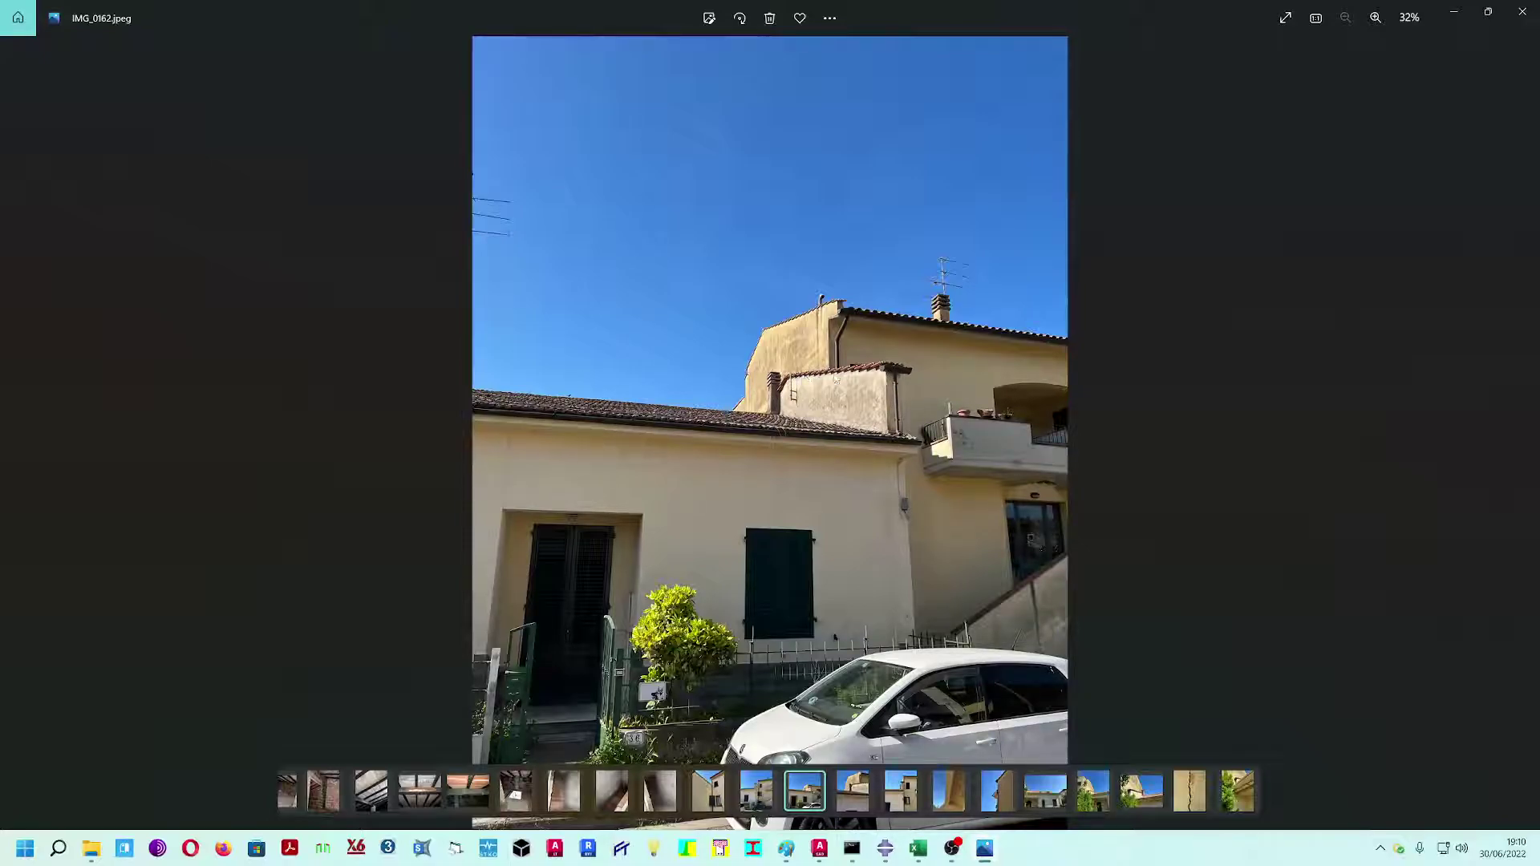
- Examine the roof edges and adjoining taller building in the exterior photos from IMG_0162.jpeg to IMG_0171.jpeg
{"action": "key", "text": "Right"}
{"action": "key", "text": "Right"}
{"action": "key", "text": "Right"}
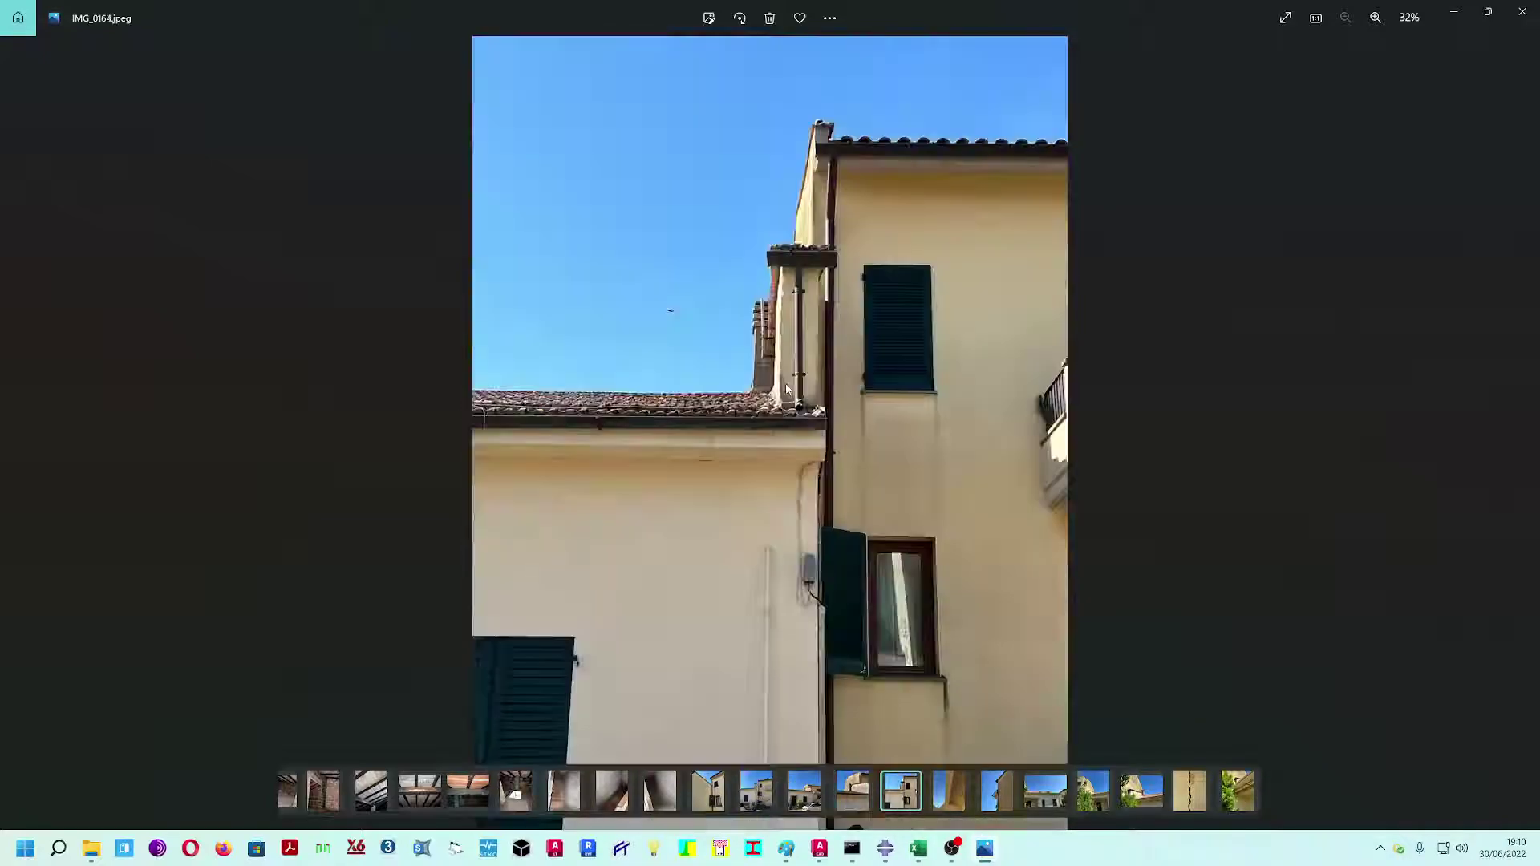
{"action": "key", "text": "Right"}
{"action": "key", "text": "Right"}
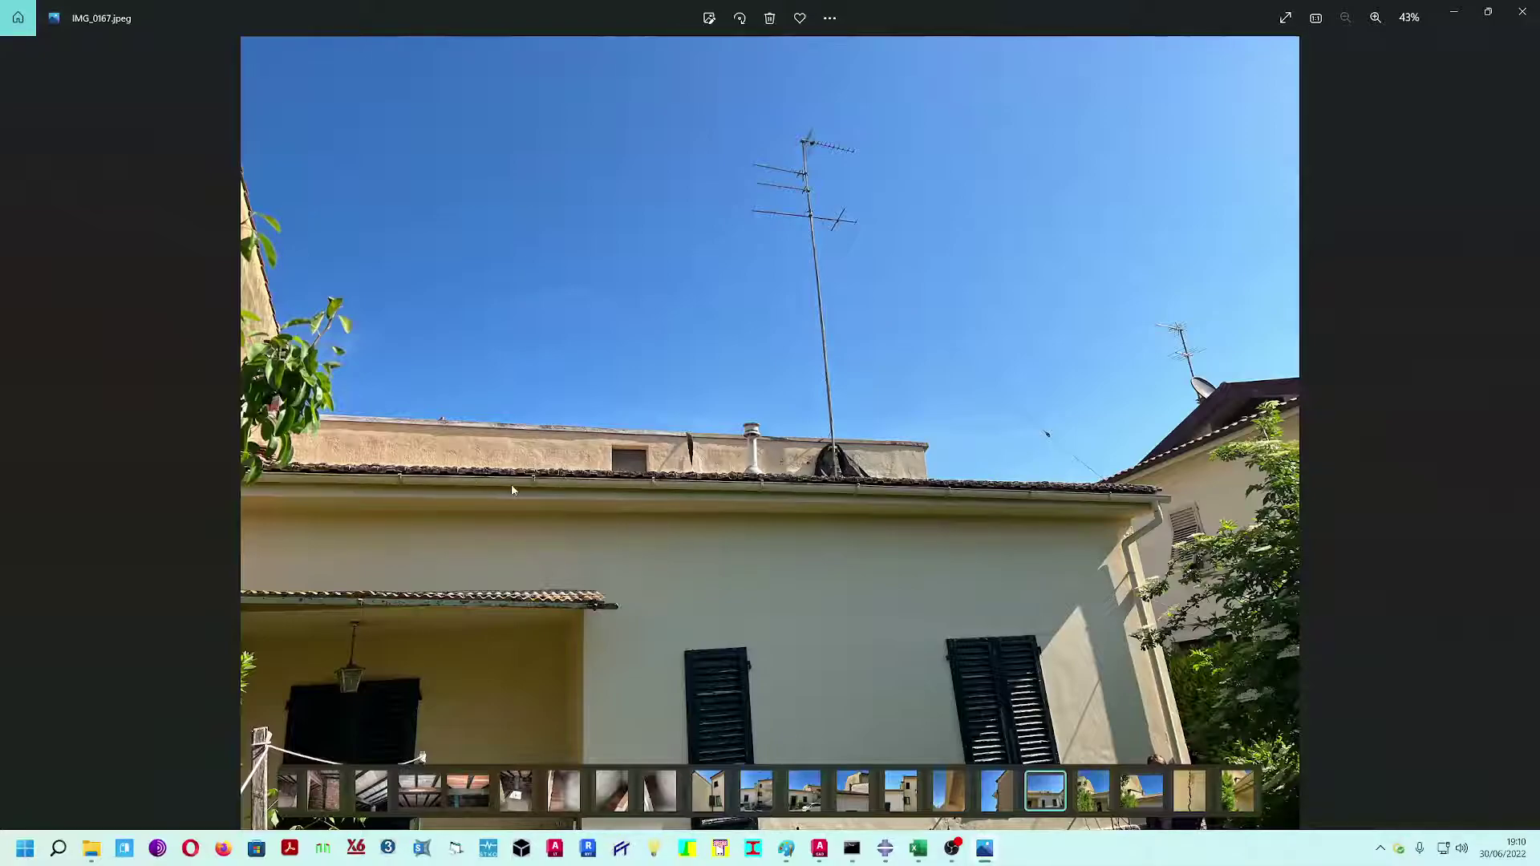
{"action": "key", "text": "Right"}
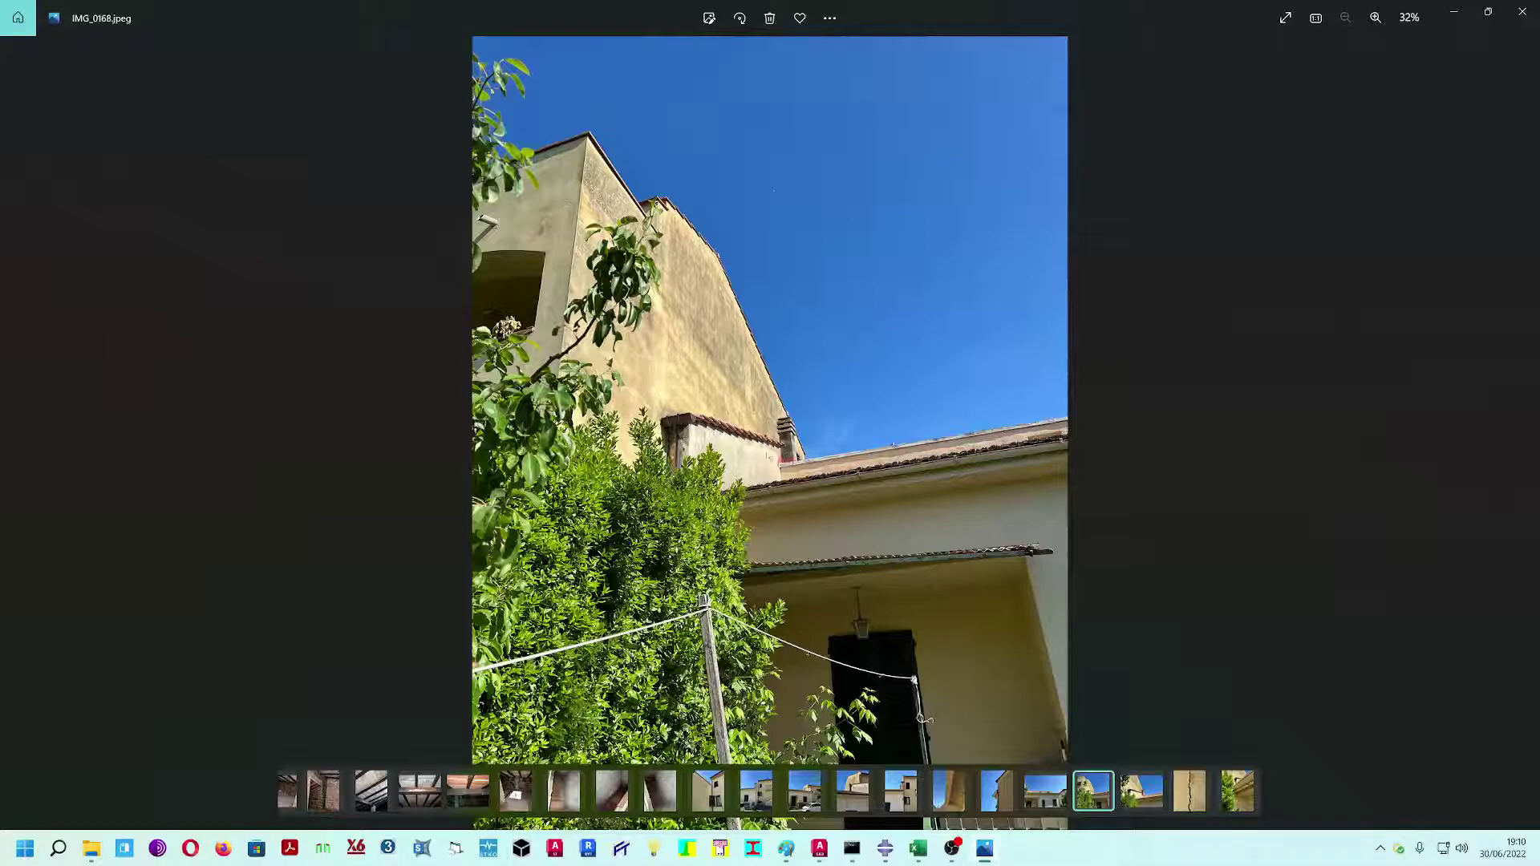
{"action": "key", "text": "Right"}
{"action": "key", "text": "Right"}
{"action": "key", "text": "Right"}
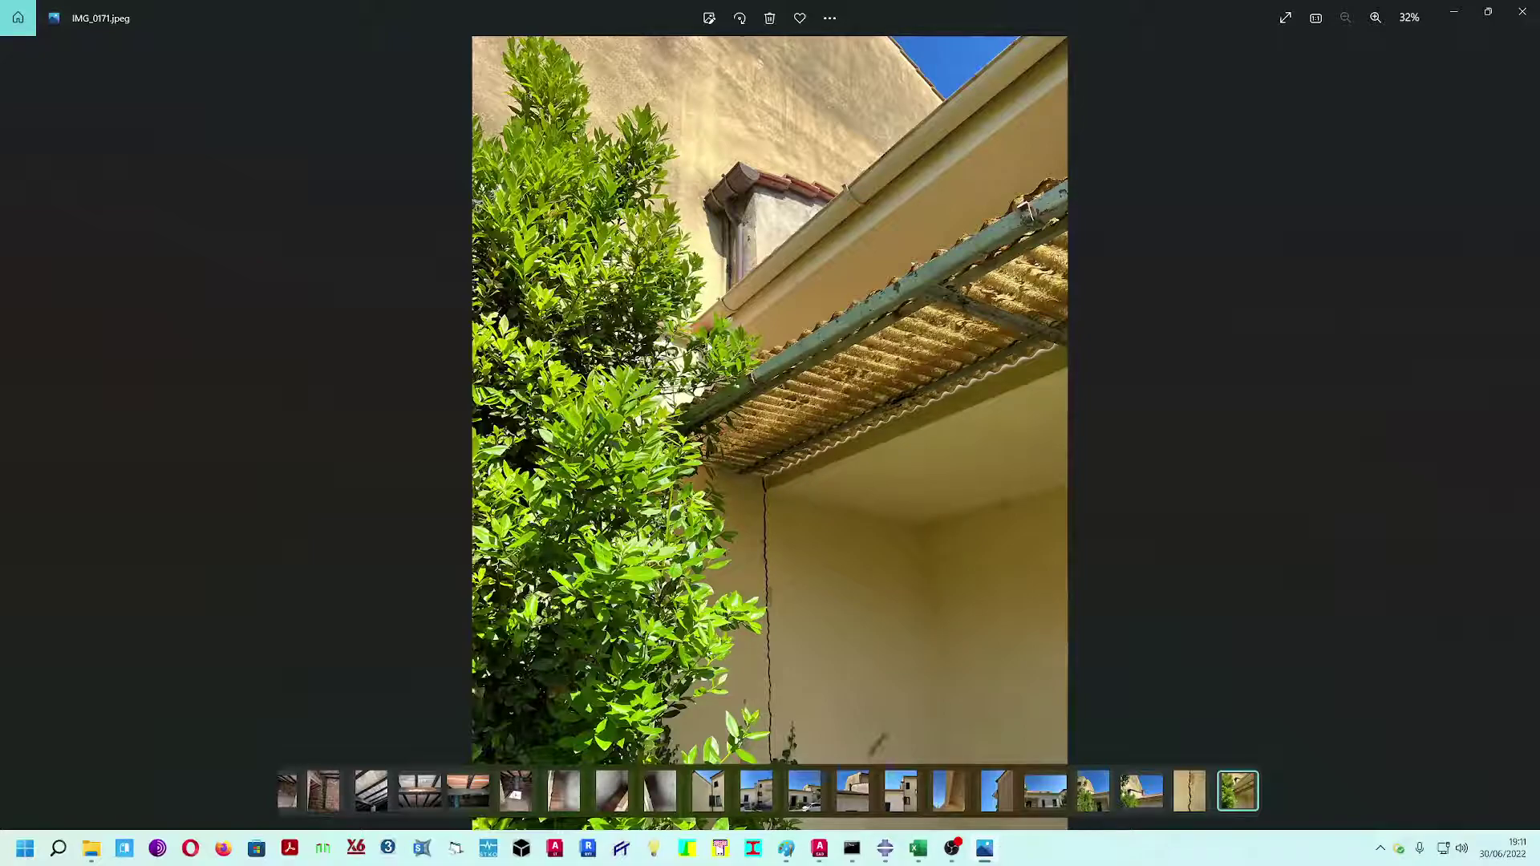
- Go back through the exterior and interior photos from IMG_0171.jpeg to the attic pillars overview in IMG_0134.jpeg
{"action": "key", "text": "Left"}
{"action": "key", "text": "Left"}
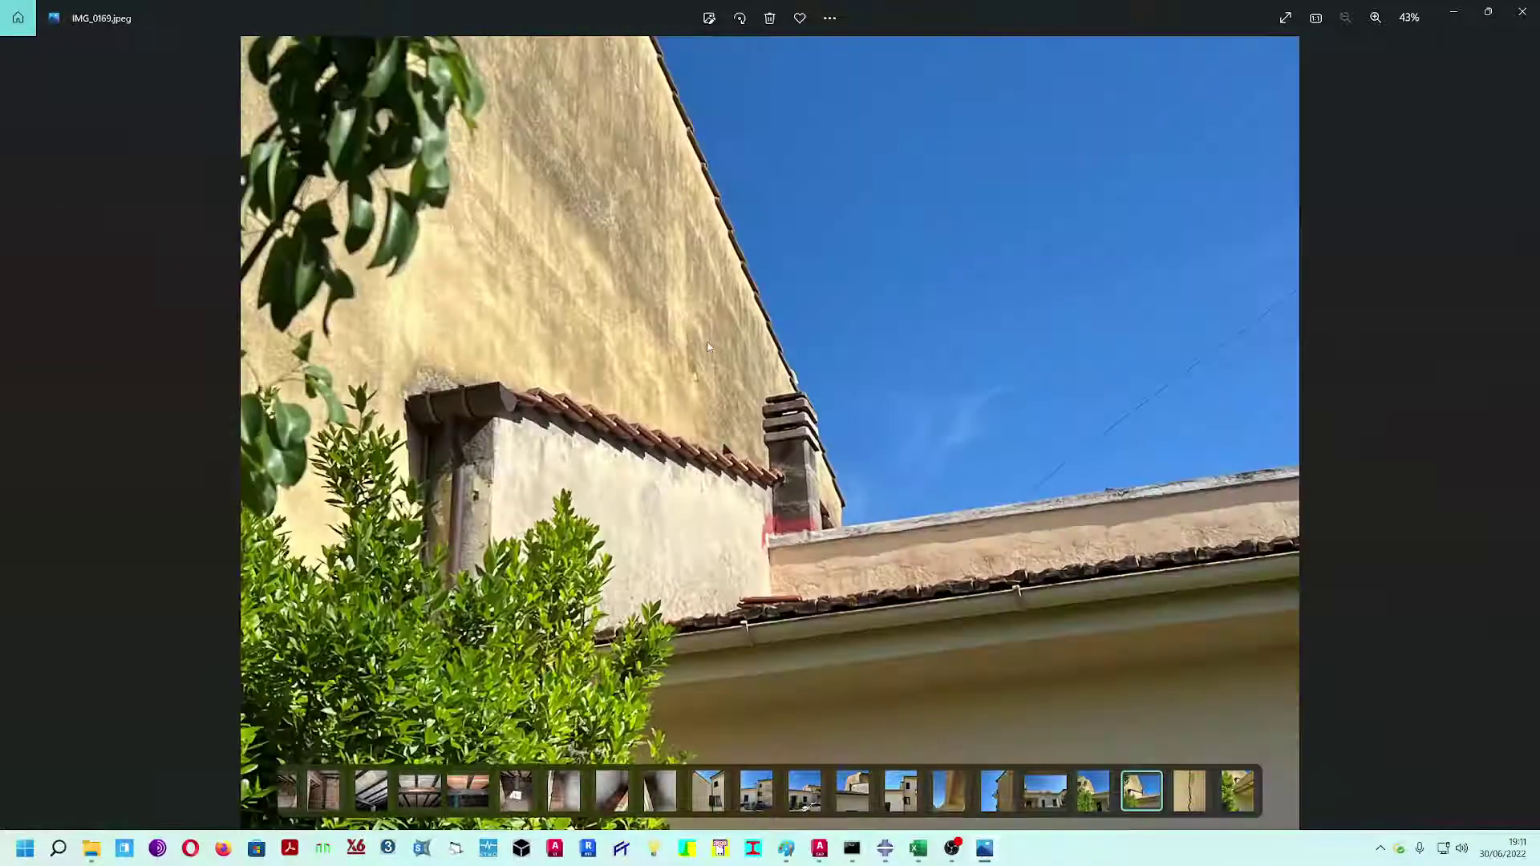
{"action": "key", "text": "Left"}
{"action": "key", "text": "Left"}
{"action": "key", "text": "Left"}
{"action": "key", "text": "Left"}
{"action": "key", "text": "Left"}
{"action": "key", "text": "Left"}
{"action": "key", "text": "Left"}
{"action": "key", "text": "Left"}
{"action": "key", "text": "Left"}
{"action": "key", "text": "Left"}
{"action": "key", "text": "Left"}
{"action": "key", "text": "Left"}
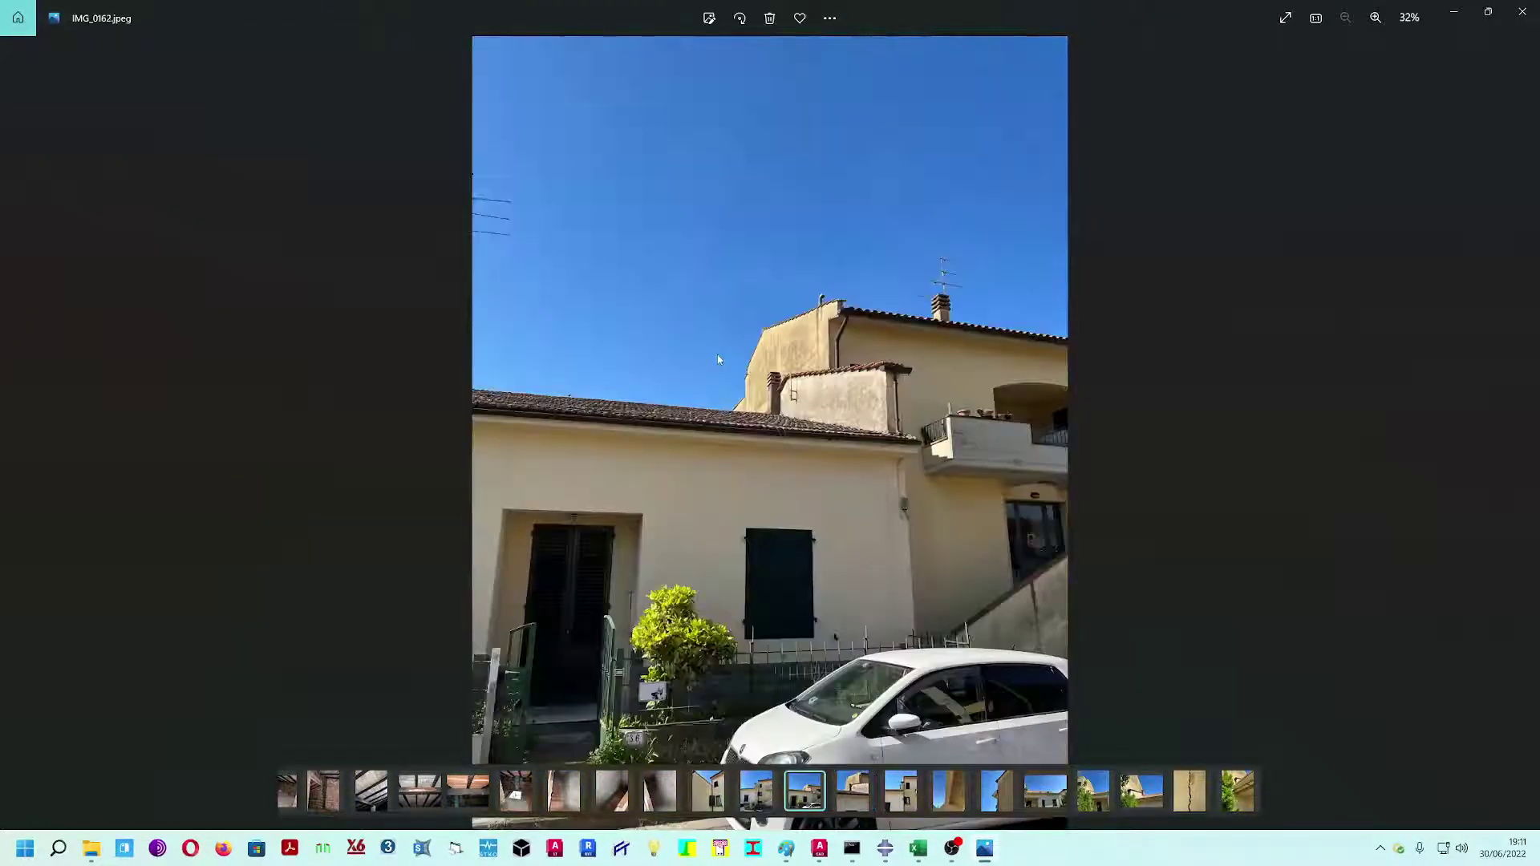
{"action": "key", "text": "Left"}
{"action": "key", "text": "Left"}
{"action": "key", "text": "Left"}
{"action": "key", "text": "Left"}
{"action": "key", "text": "Left"}
{"action": "key", "text": "Left"}
{"action": "key", "text": "Left"}
{"action": "key", "text": "Left"}
{"action": "key", "text": "Left"}
{"action": "key", "text": "Left"}
{"action": "key", "text": "Left"}
{"action": "key", "text": "Left"}
{"action": "key", "text": "Left"}
{"action": "key", "text": "Left"}
{"action": "key", "text": "Left"}
{"action": "key", "text": "Left"}
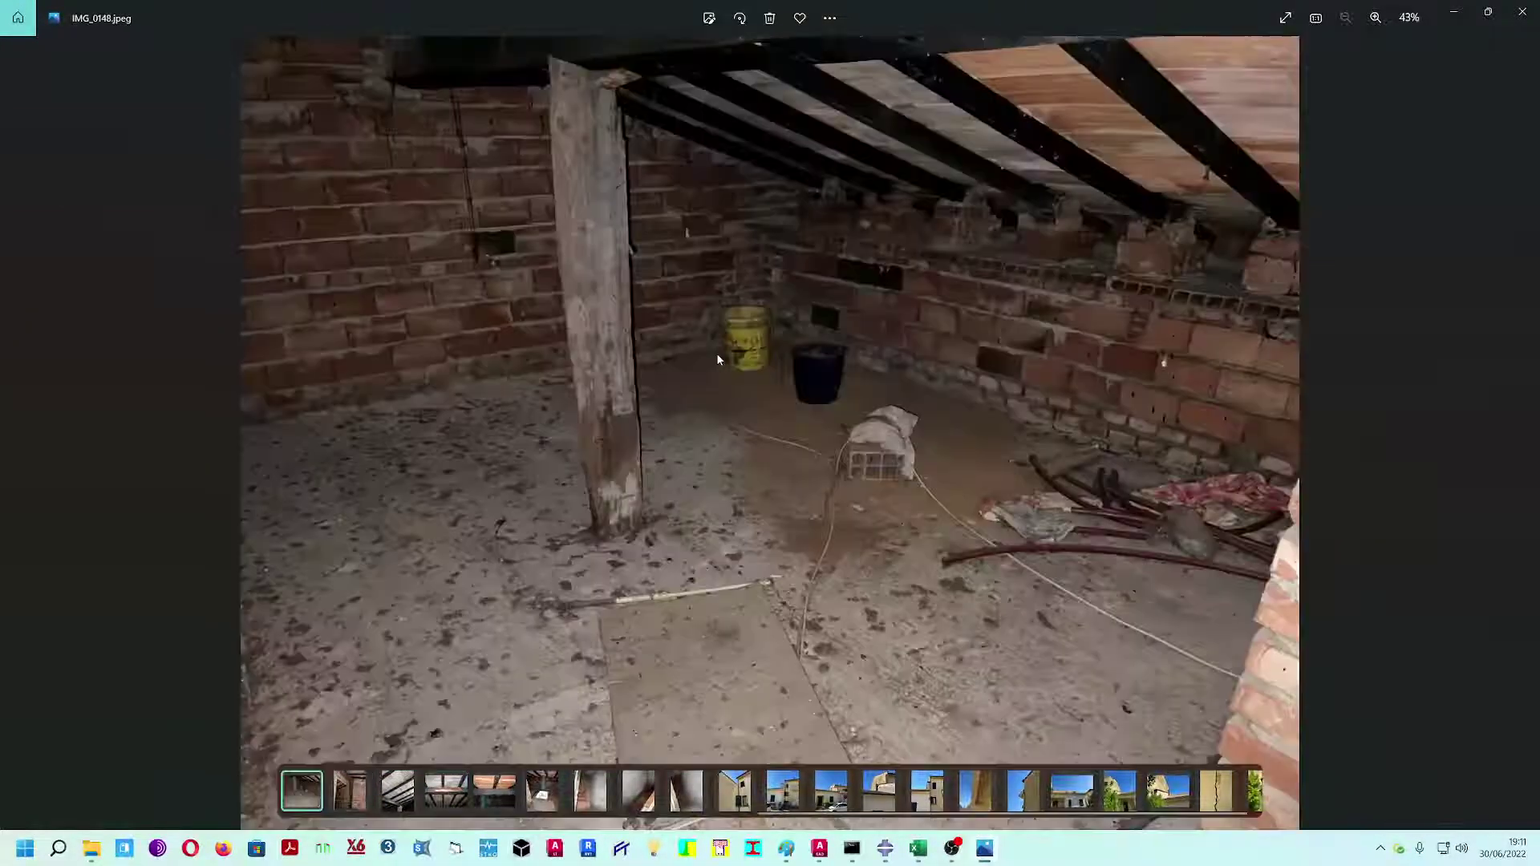
{"action": "key", "text": "Left"}
{"action": "key", "text": "Left"}
{"action": "key", "text": "Left"}
{"action": "key", "text": "Left"}
{"action": "key", "text": "Left"}
{"action": "key", "text": "Left"}
{"action": "key", "text": "Left"}
{"action": "key", "text": "Left"}
{"action": "key", "text": "Left"}
{"action": "key", "text": "Left"}
{"action": "key", "text": "Left"}
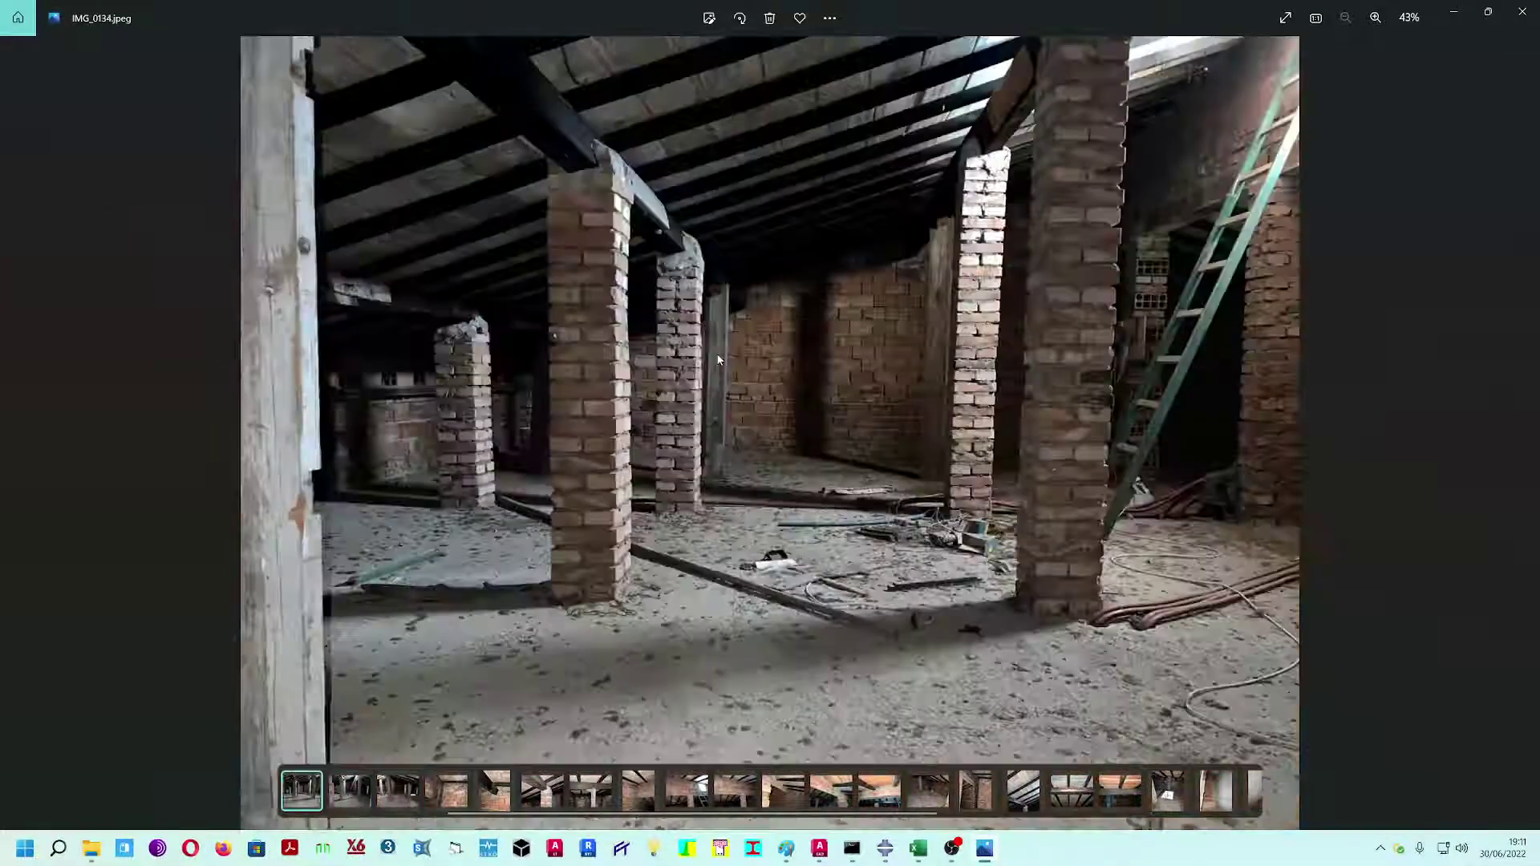
- Review the attic photos from IMG_0134.jpeg to the beam resting on the brick pillar in IMG_0139.jpeg, and minimize the photo viewer
{"action": "key", "text": "Right"}
{"action": "key", "text": "Right"}
{"action": "key", "text": "Right"}
{"action": "key", "text": "Right"}
{"action": "key", "text": "Right"}
{"action": "key", "text": "Right"}
{"action": "key", "text": "Right"}
{"action": "key", "text": "Right"}
{"action": "key", "text": "Right"}
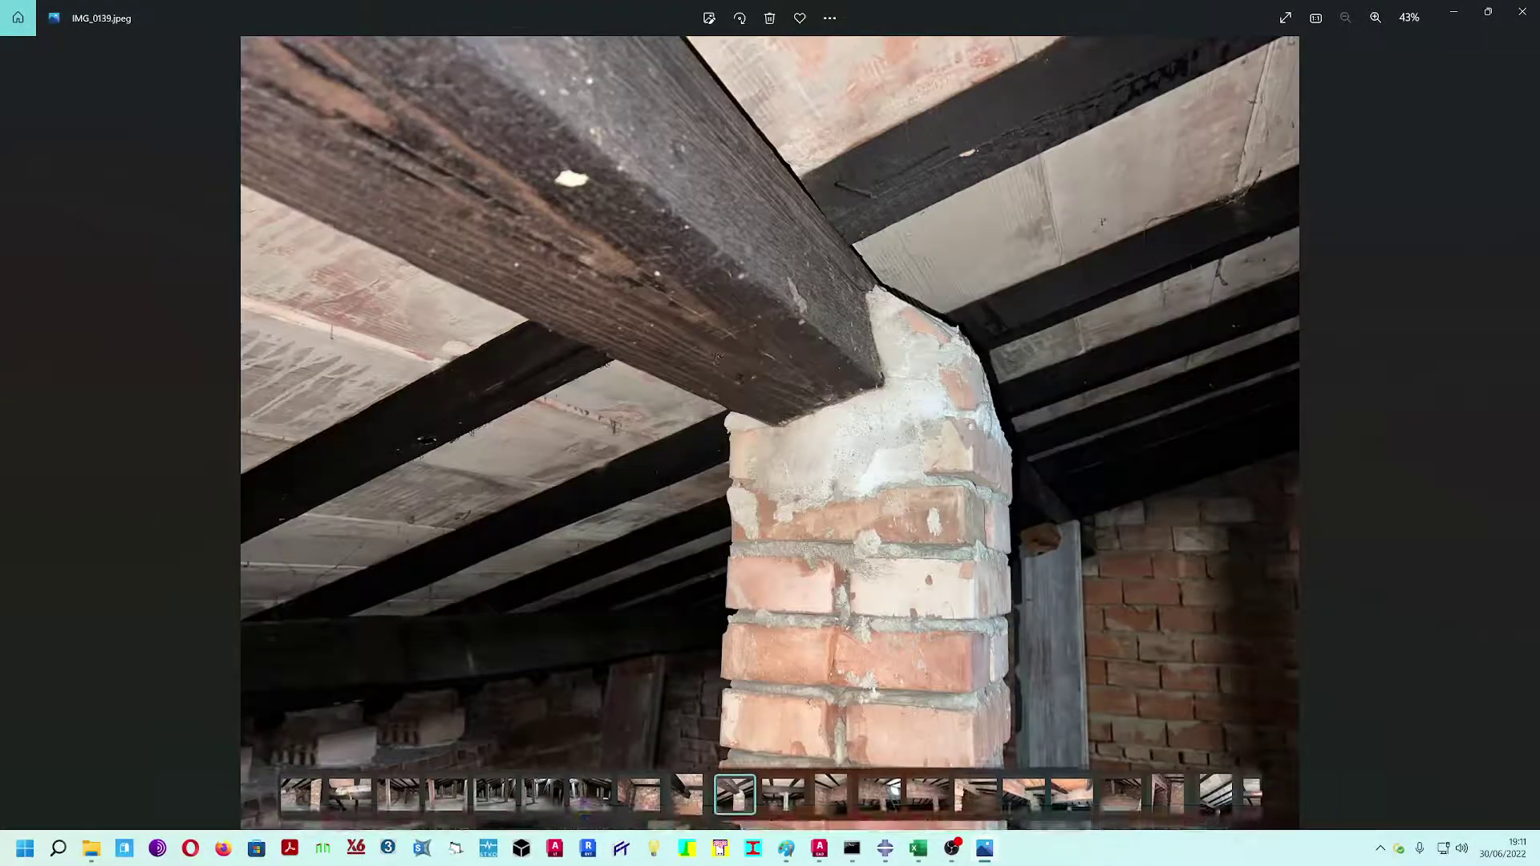
{"action": "left_click", "coordinate": [1453, 12]}
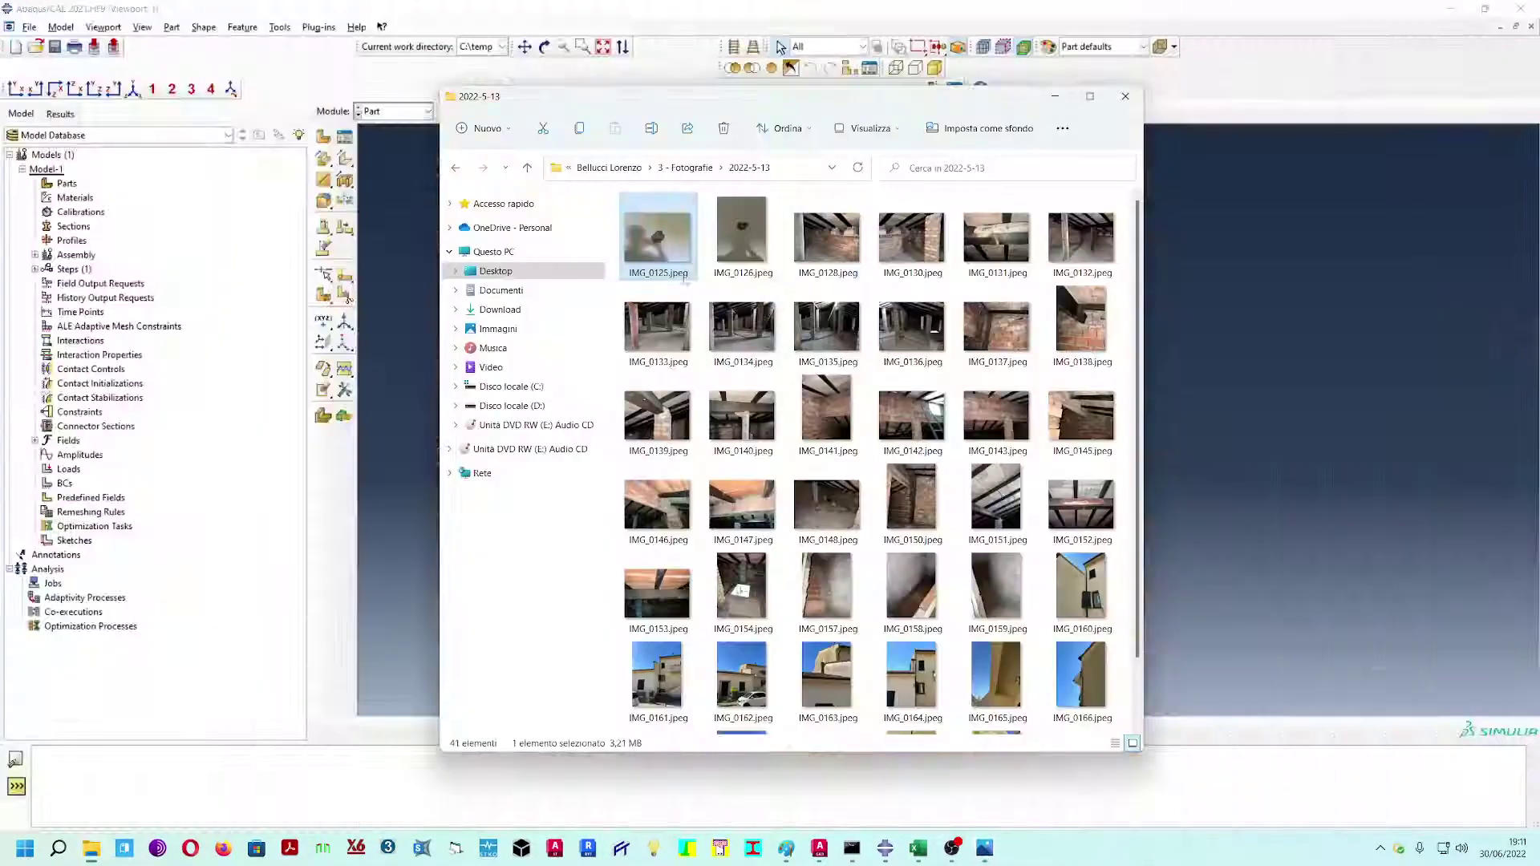
- View the side wall and eaves in photo IMG_0076.jpeg from the 2022-5-3 folder
{"action": "left_click", "coordinate": [456, 167]}
{"action": "double_click", "coordinate": [667, 224]}
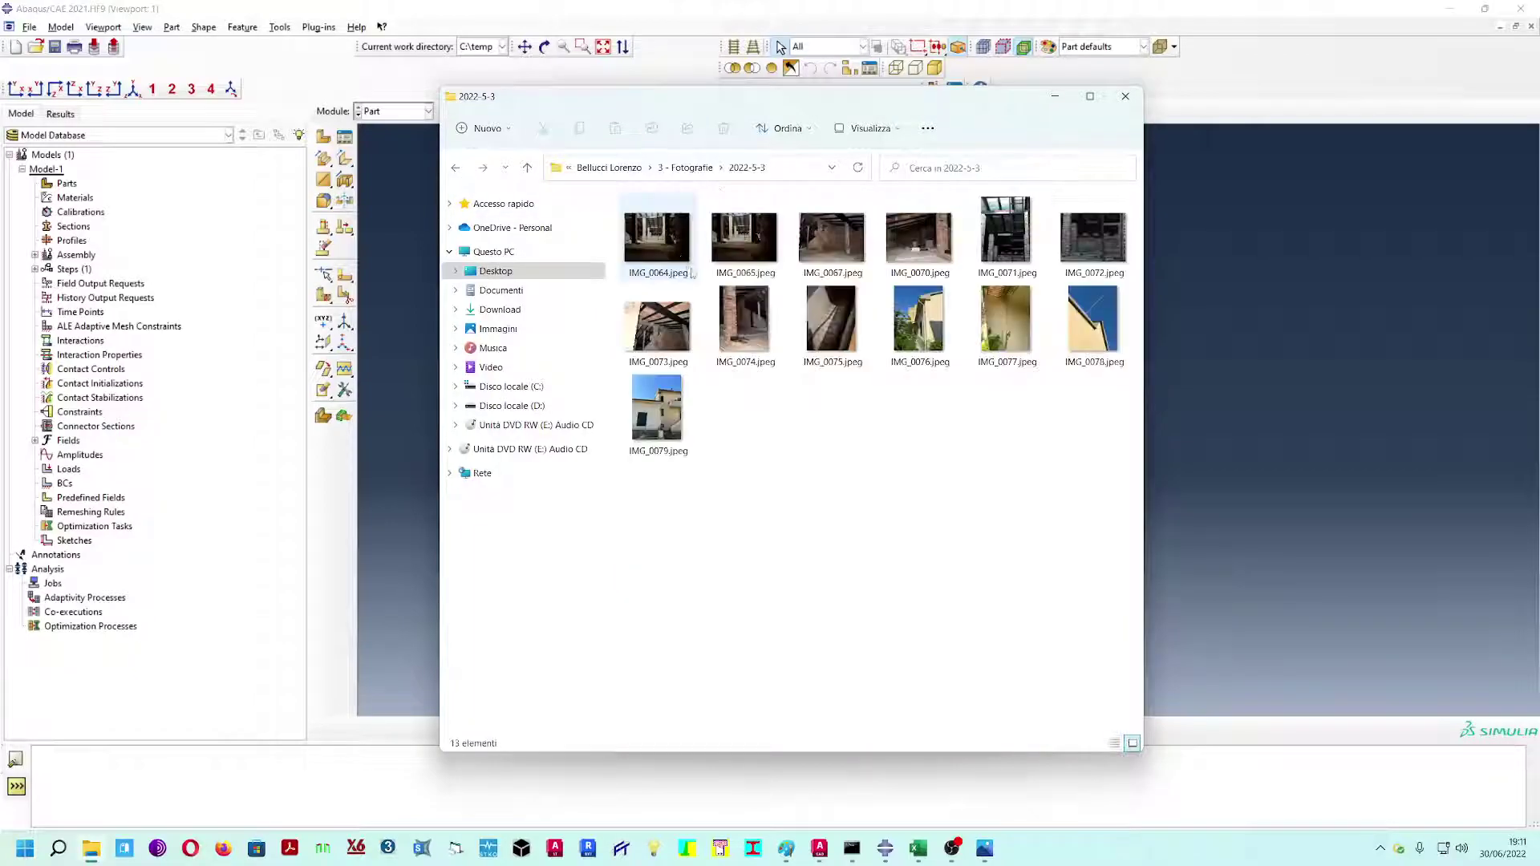
{"action": "double_click", "coordinate": [933, 340]}
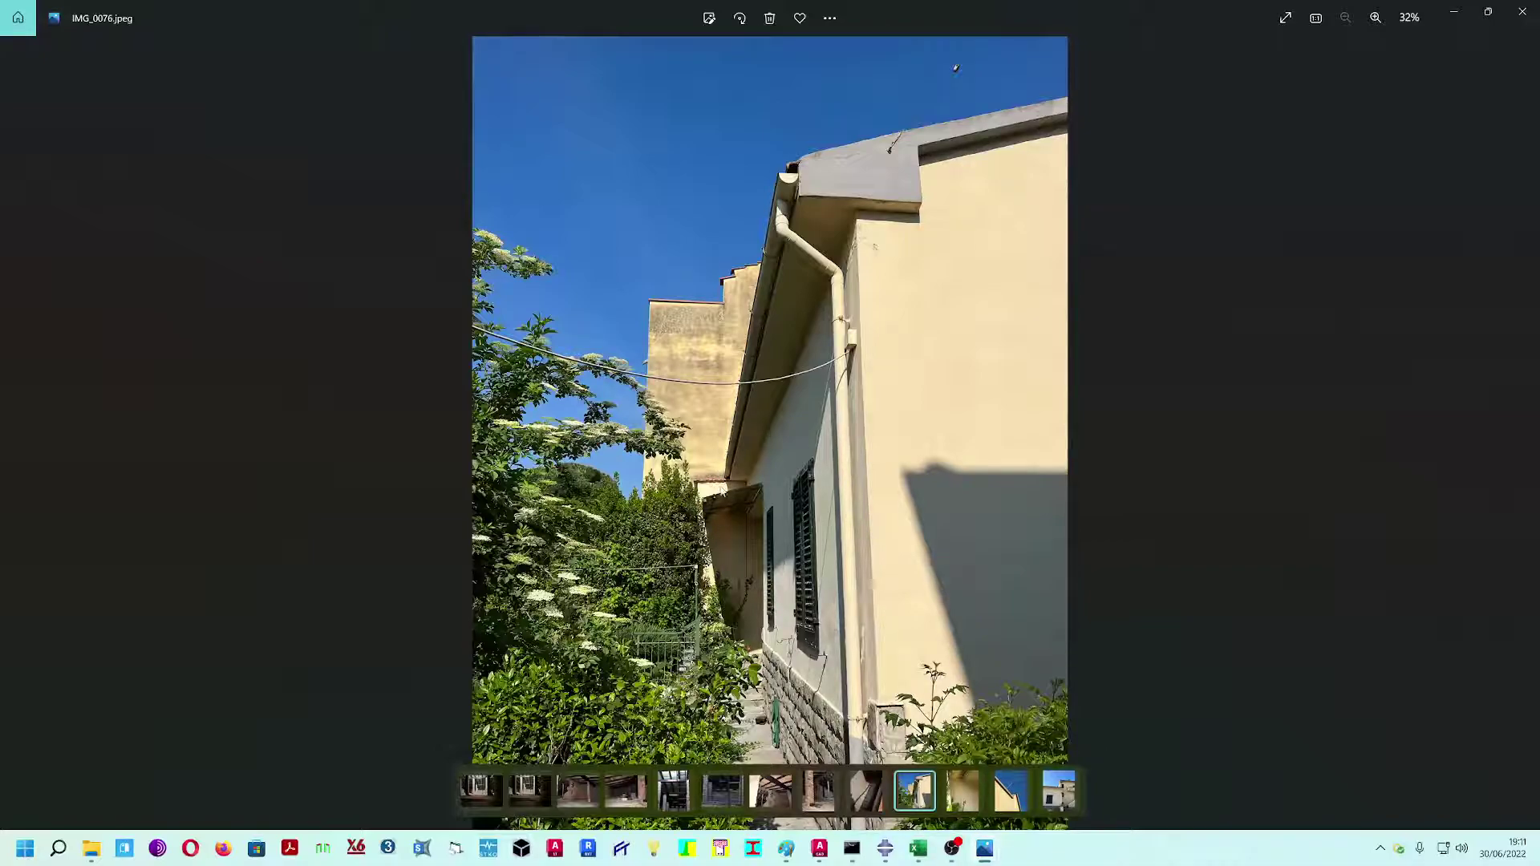
{"action": "scroll", "coordinate": [728, 564], "scroll_direction": "up", "scroll_amount": 1}
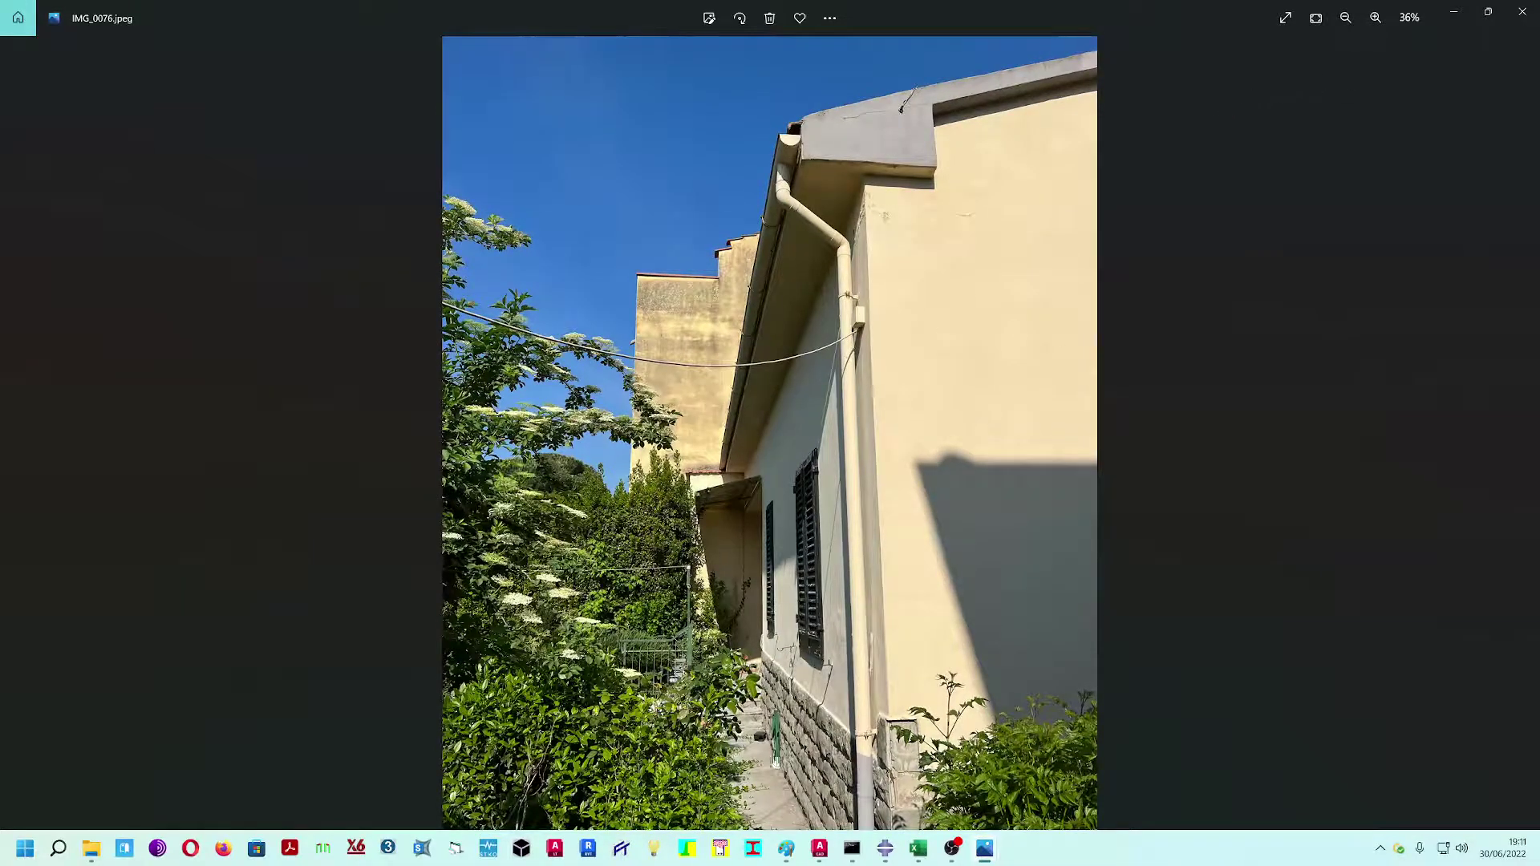
- Return to the photo IMG_0139.jpeg and go forward through the attic and exterior photos to the porch in IMG_0171.jpeg
{"action": "mouse_move", "coordinate": [981, 852]}
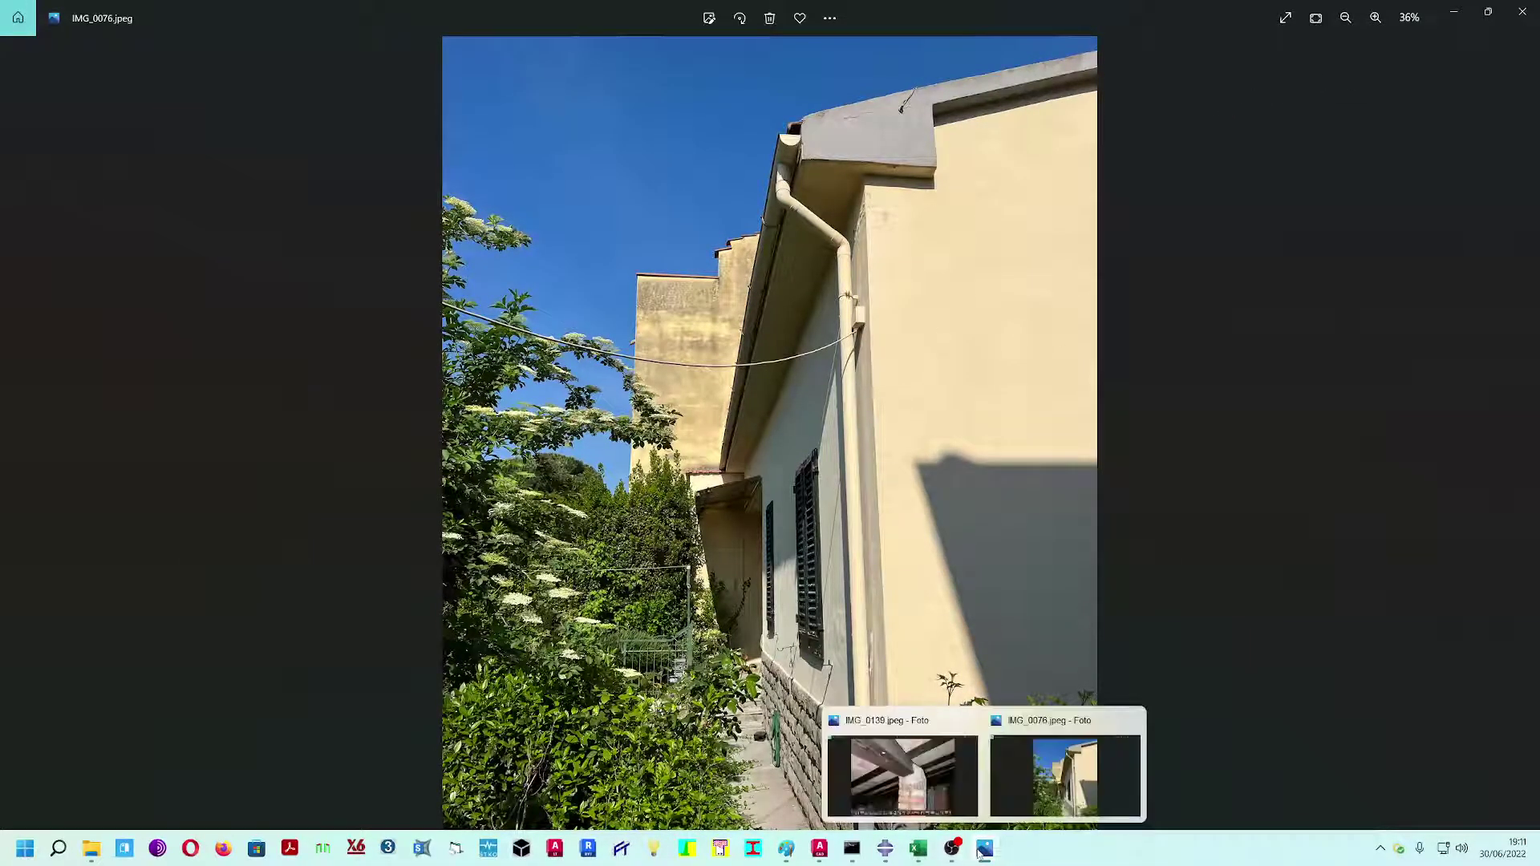
{"action": "left_click", "coordinate": [930, 793]}
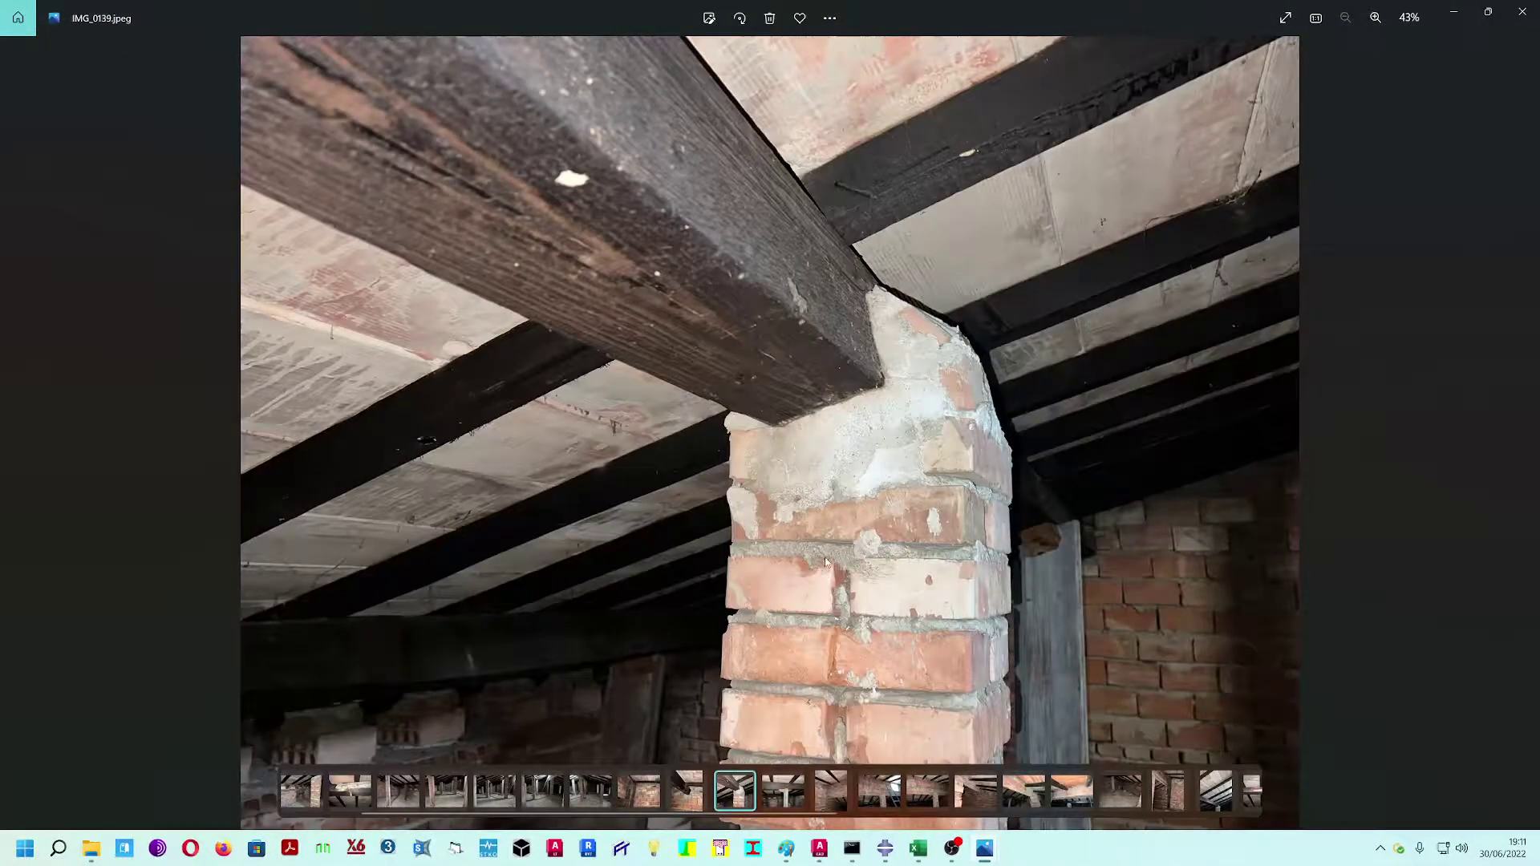
{"action": "key", "text": "Right"}
{"action": "key", "text": "Right"}
{"action": "key", "text": "Right"}
{"action": "key", "text": "Right"}
{"action": "key", "text": "Right"}
{"action": "key", "text": "Right"}
{"action": "key", "text": "Right"}
{"action": "key", "text": "Right"}
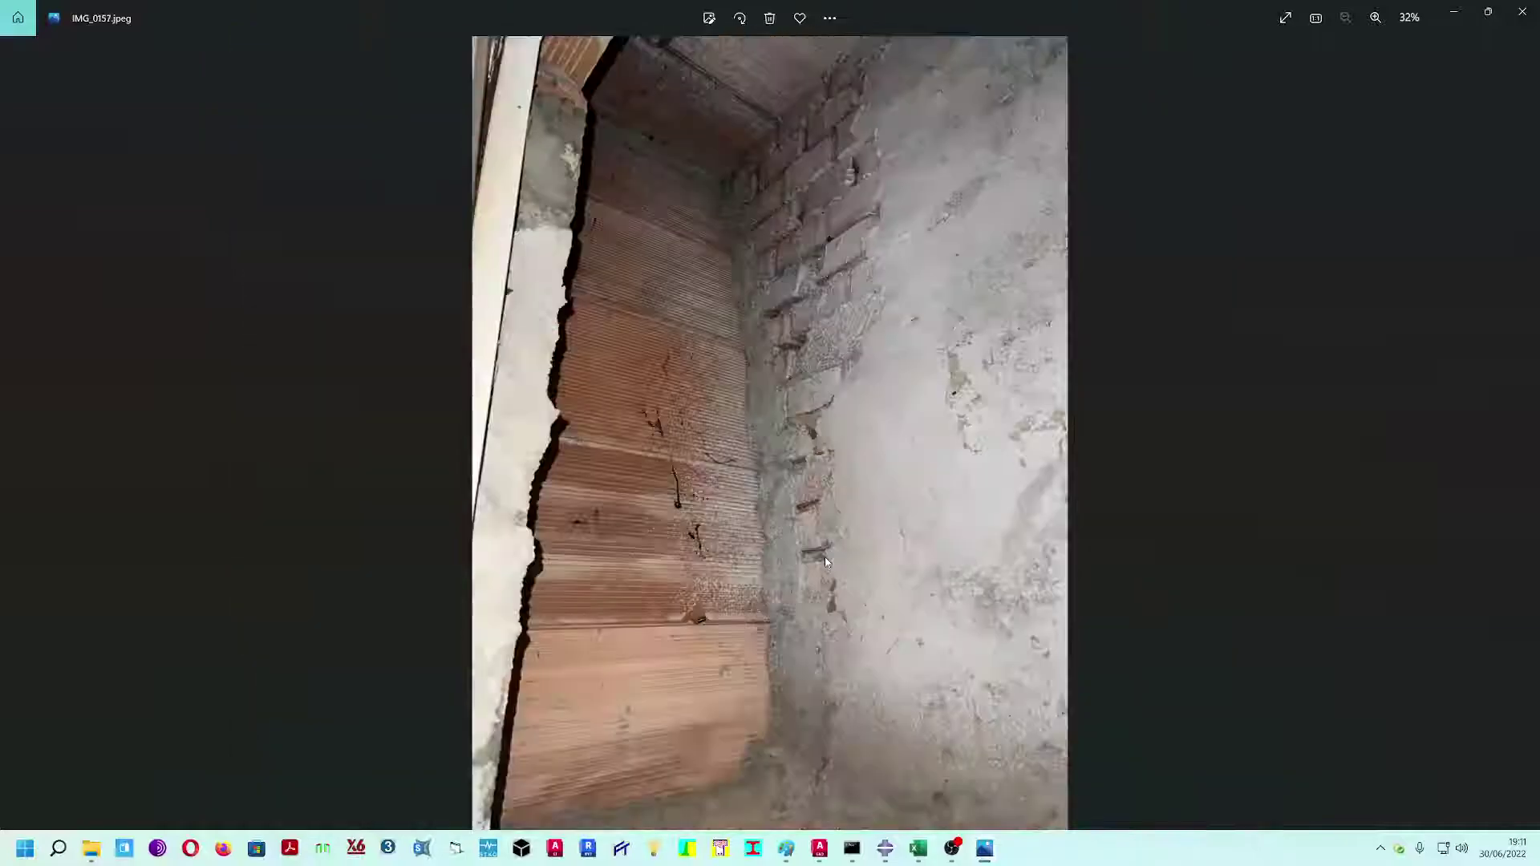
{"action": "key", "text": "Right"}
{"action": "key", "text": "Right"}
{"action": "key", "text": "Right"}
{"action": "key", "text": "Right"}
{"action": "key", "text": "Right"}
{"action": "key", "text": "Right"}
{"action": "key", "text": "Right"}
{"action": "key", "text": "Right"}
{"action": "key", "text": "Right"}
{"action": "key", "text": "Right"}
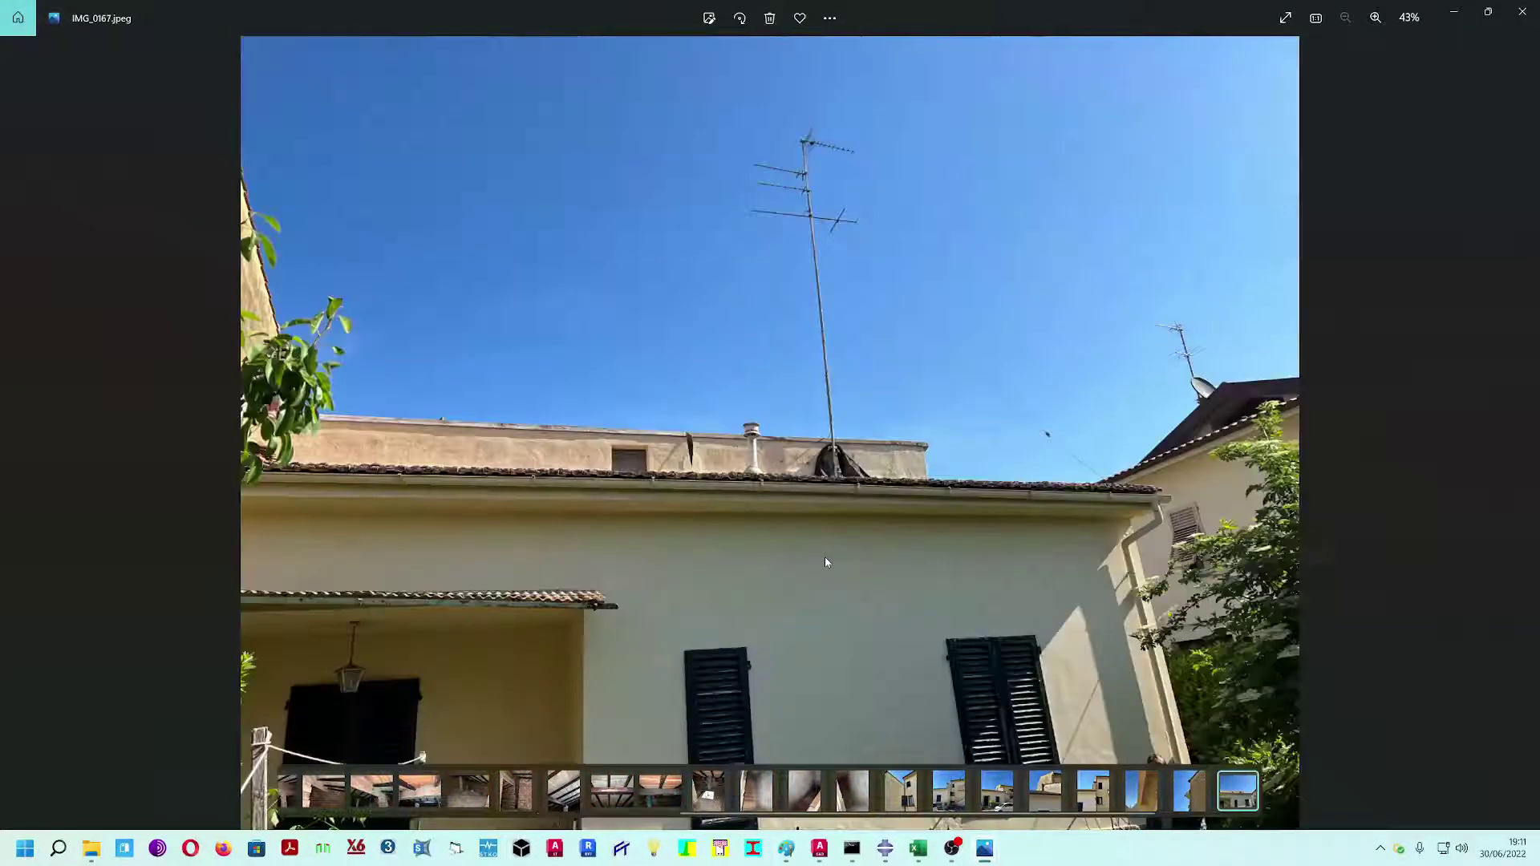
{"action": "key", "text": "Right"}
{"action": "key", "text": "Right"}
{"action": "key", "text": "Right"}
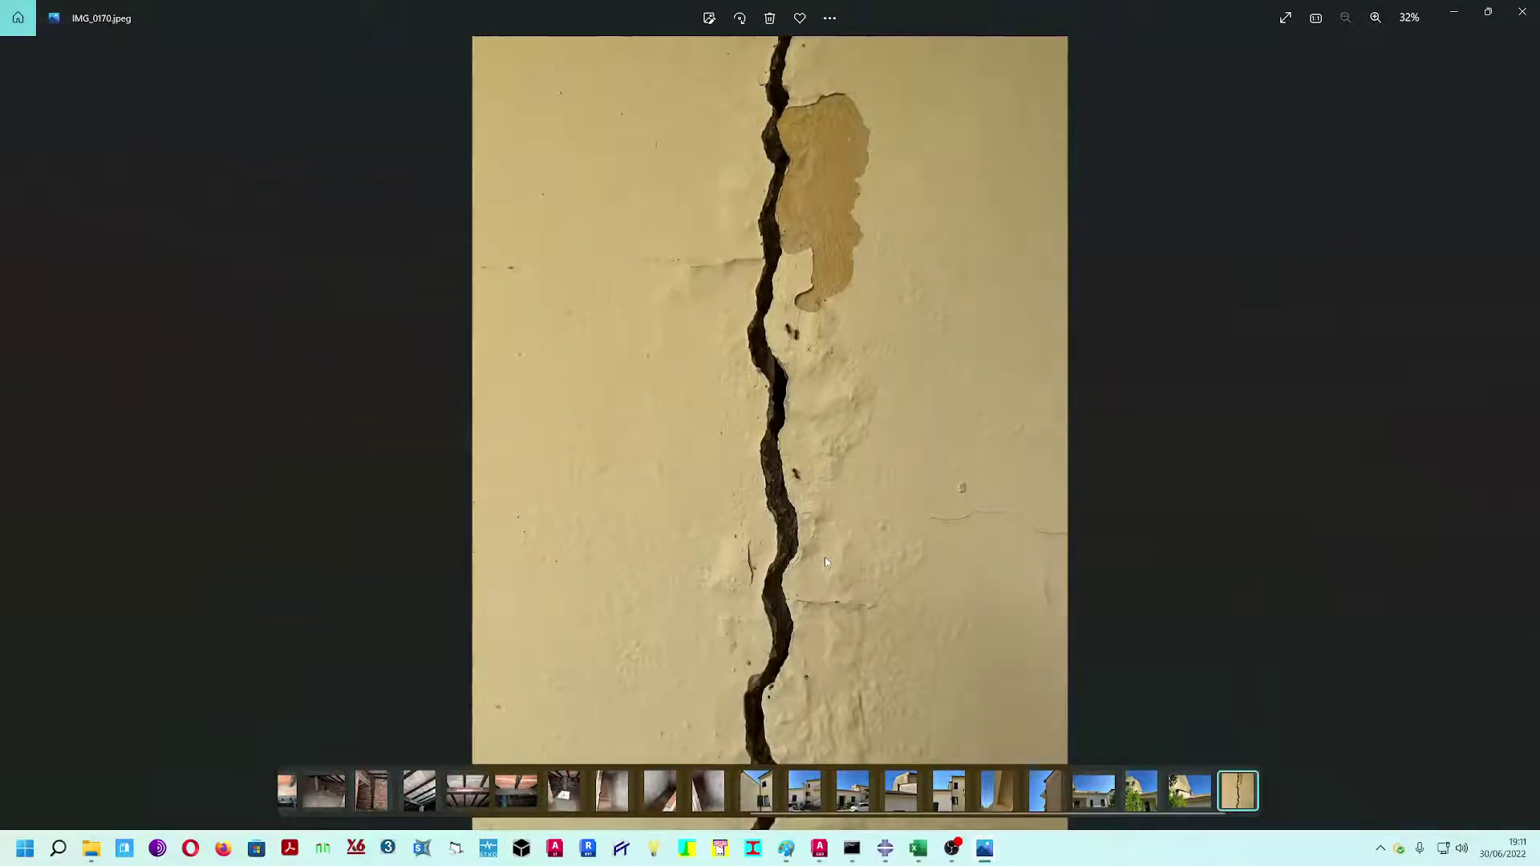
{"action": "key", "text": "Right"}
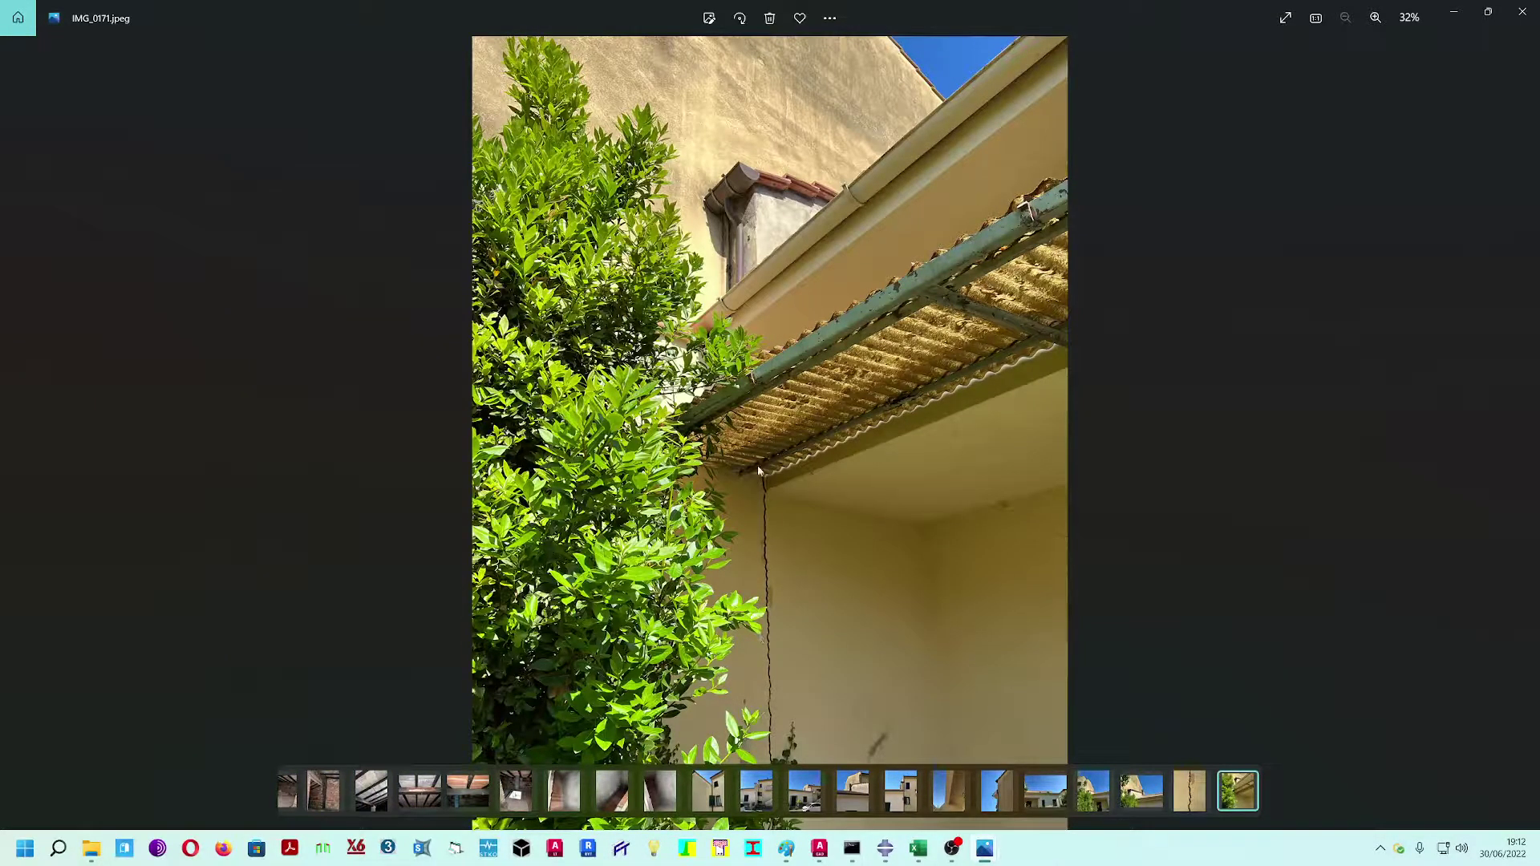
- Examine the wall crack in IMG_0170.jpeg at 100% magnification, and close both photo viewers and the photo folder
{"action": "key", "text": "Left"}
{"action": "double_click", "coordinate": [797, 359]}
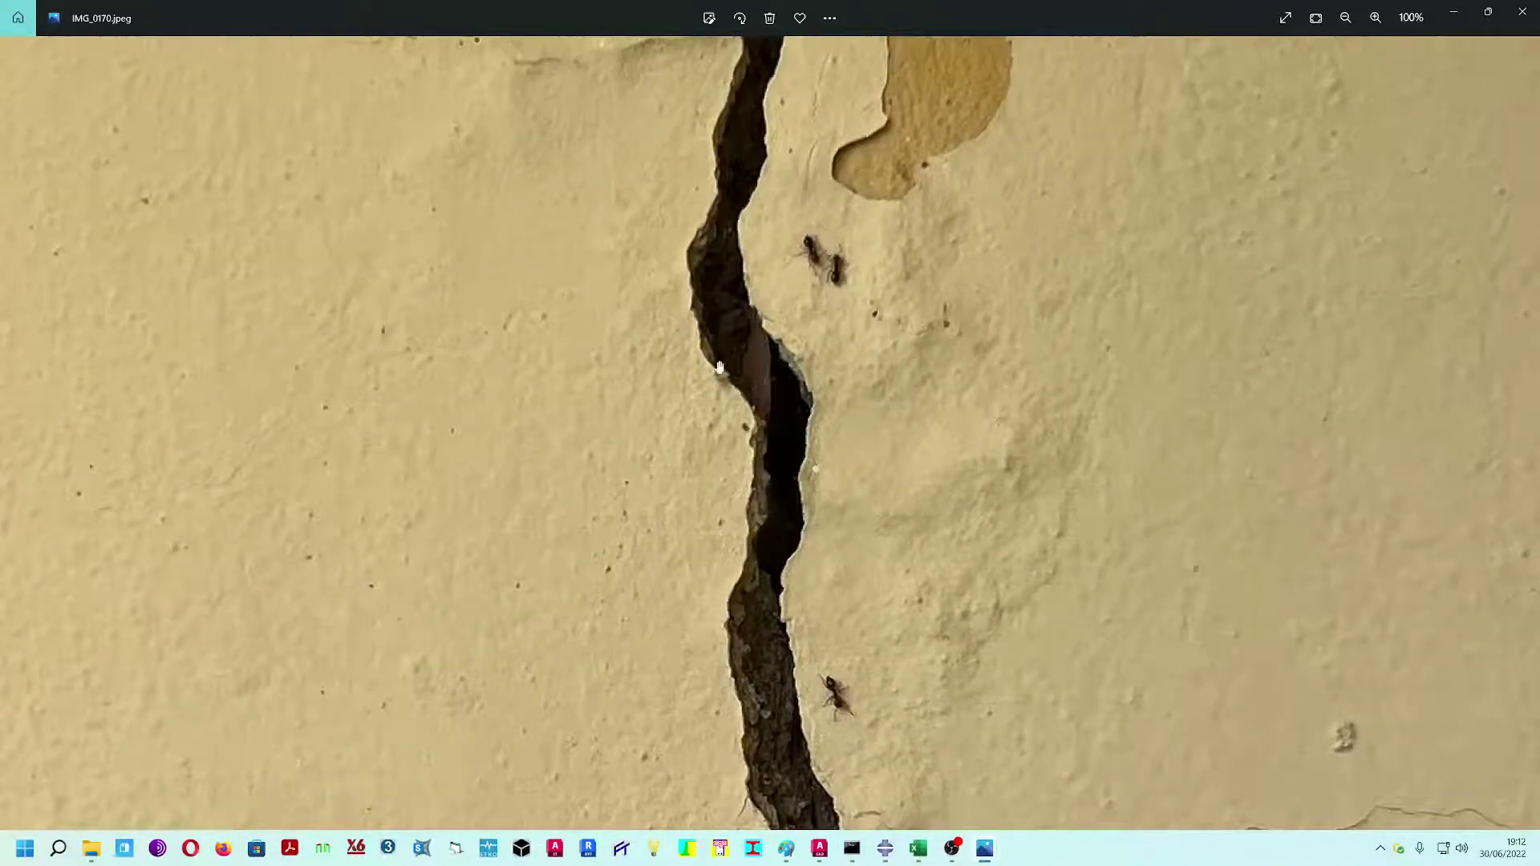
{"action": "double_click", "coordinate": [706, 372]}
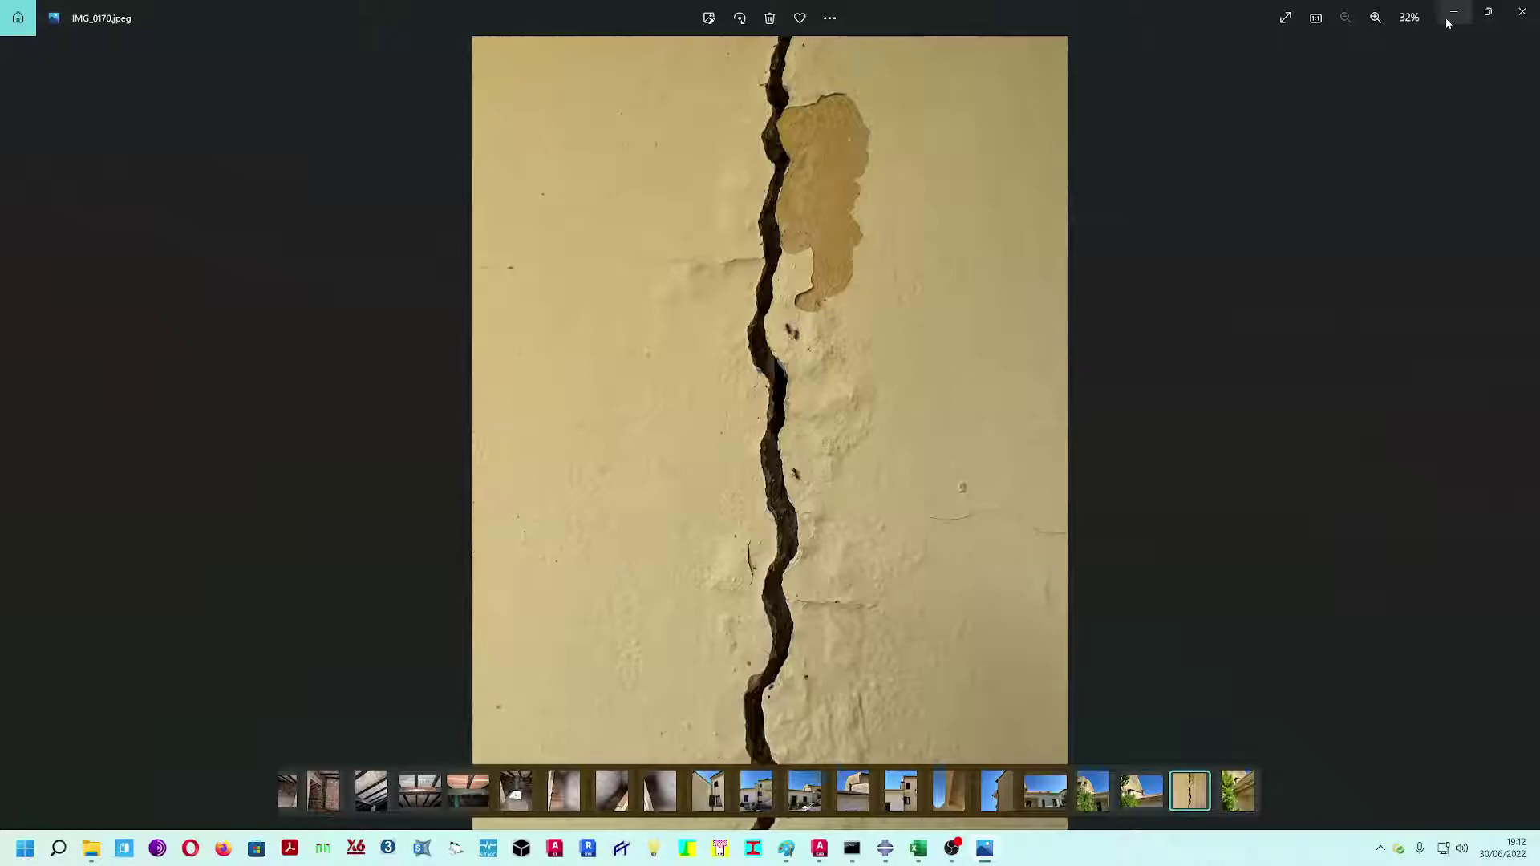
{"action": "left_click", "coordinate": [1521, 11]}
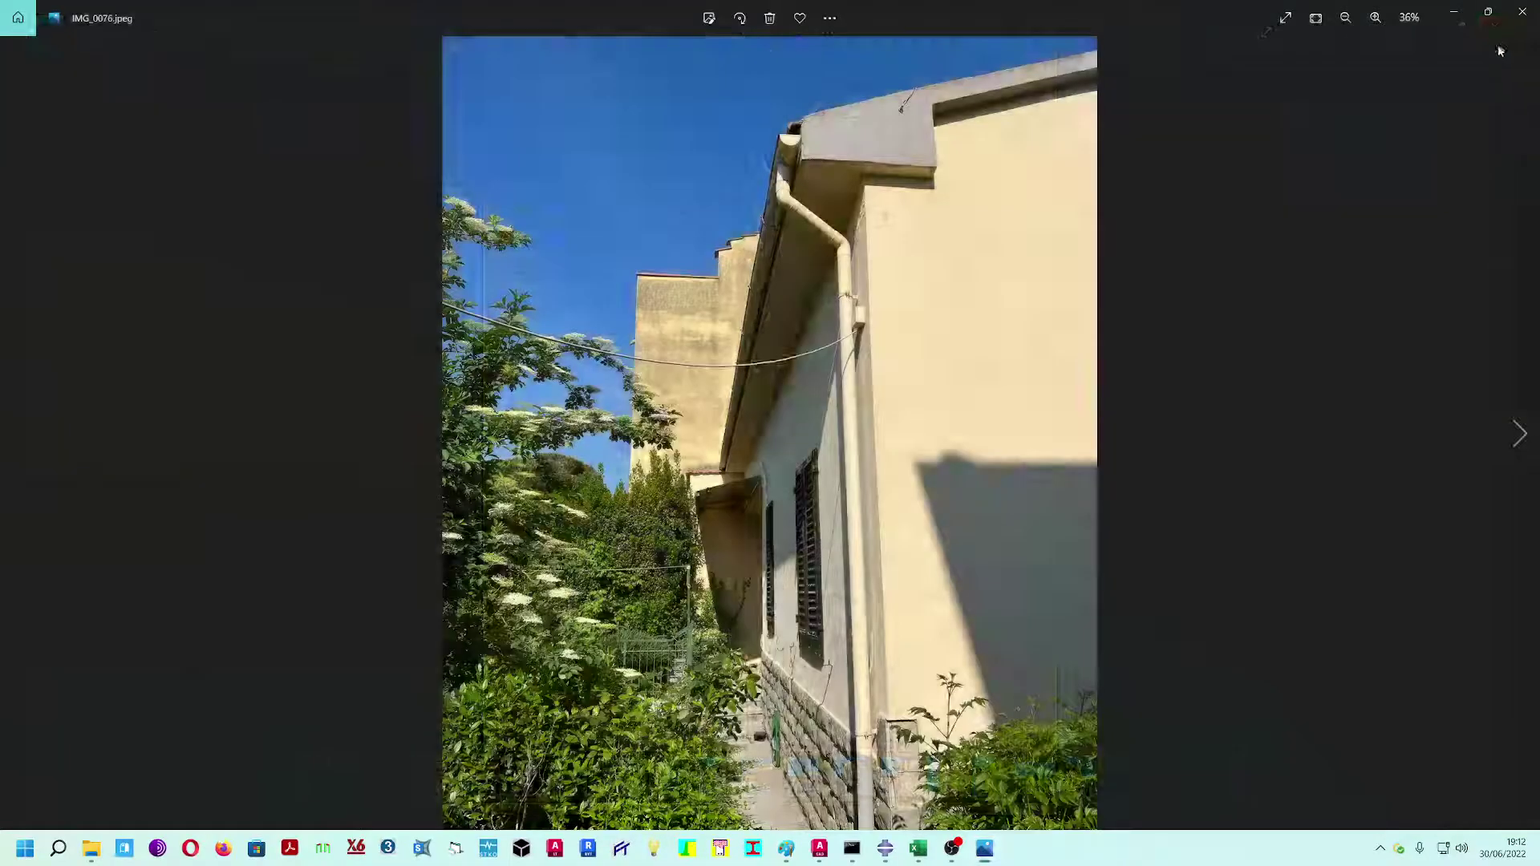
{"action": "left_click", "coordinate": [1520, 11]}
{"action": "left_click", "coordinate": [1125, 95]}
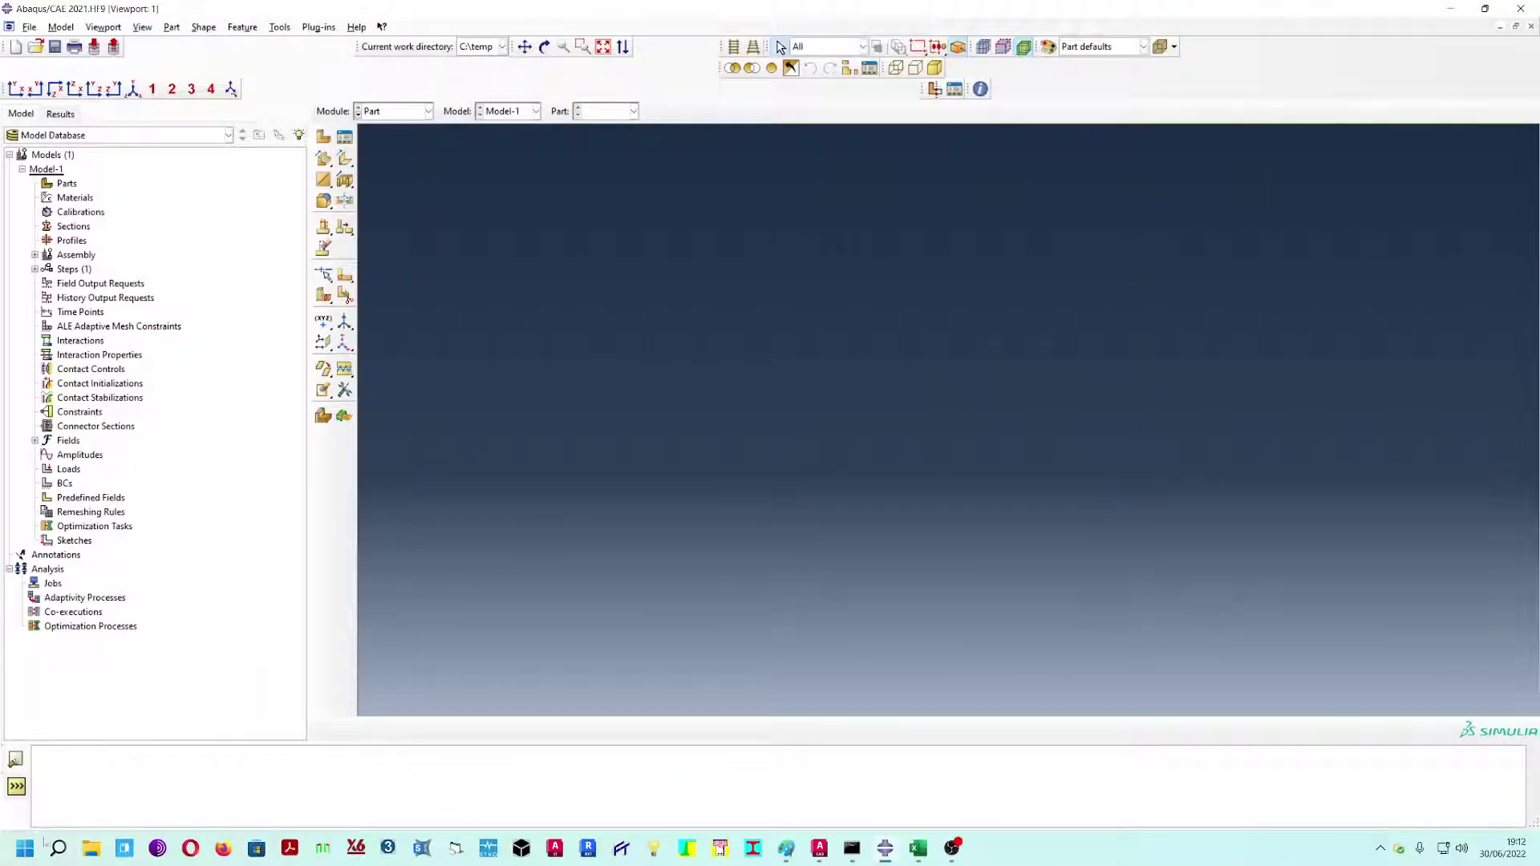
{"action": "left_click", "coordinate": [25, 848]}
{"action": "left_click", "coordinate": [150, 316]}
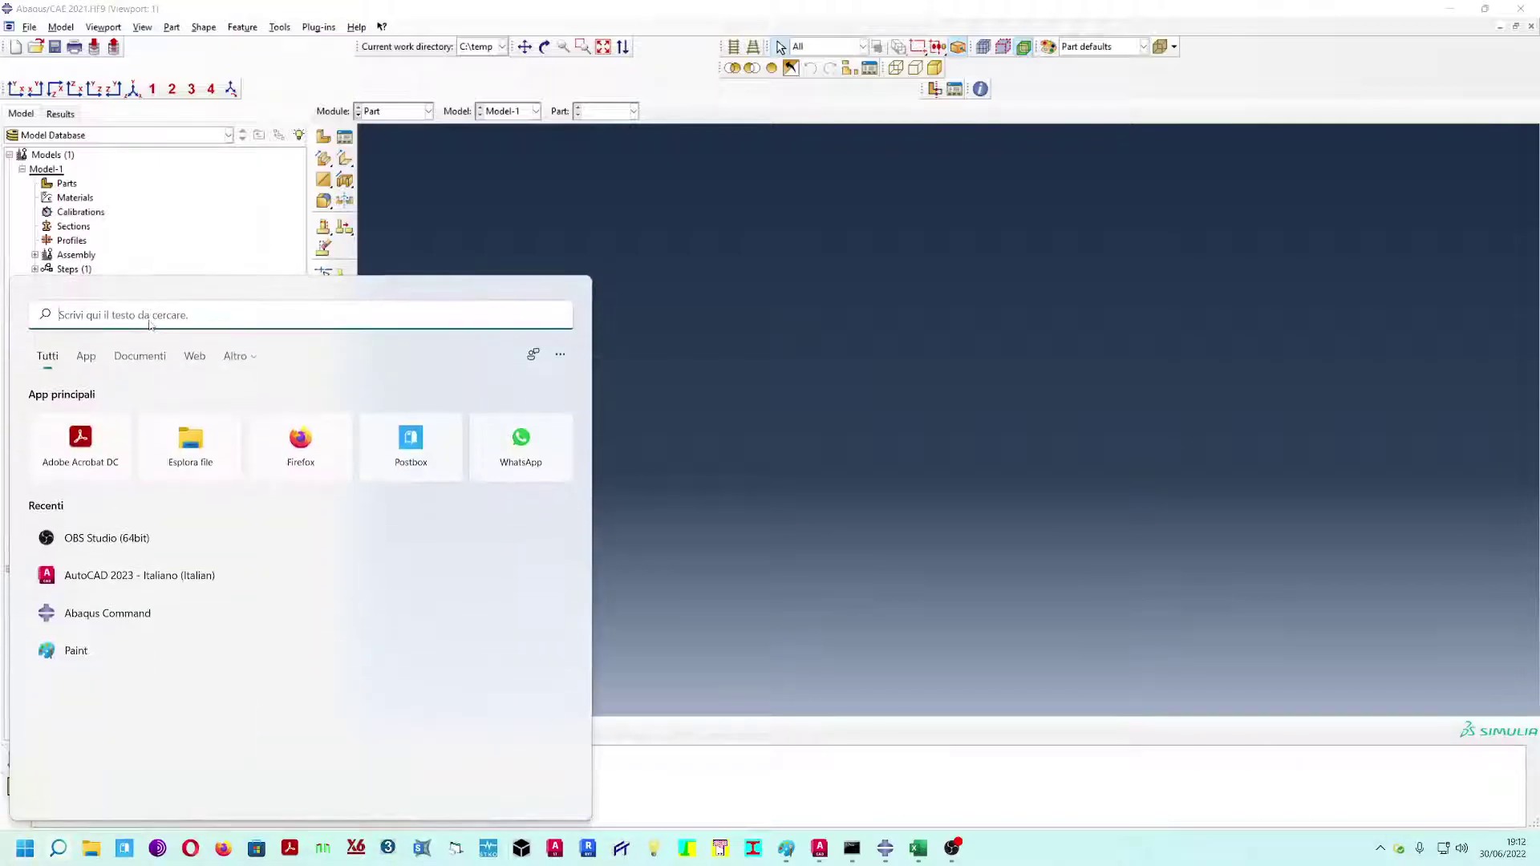
{"action": "type", "text": "paint"}
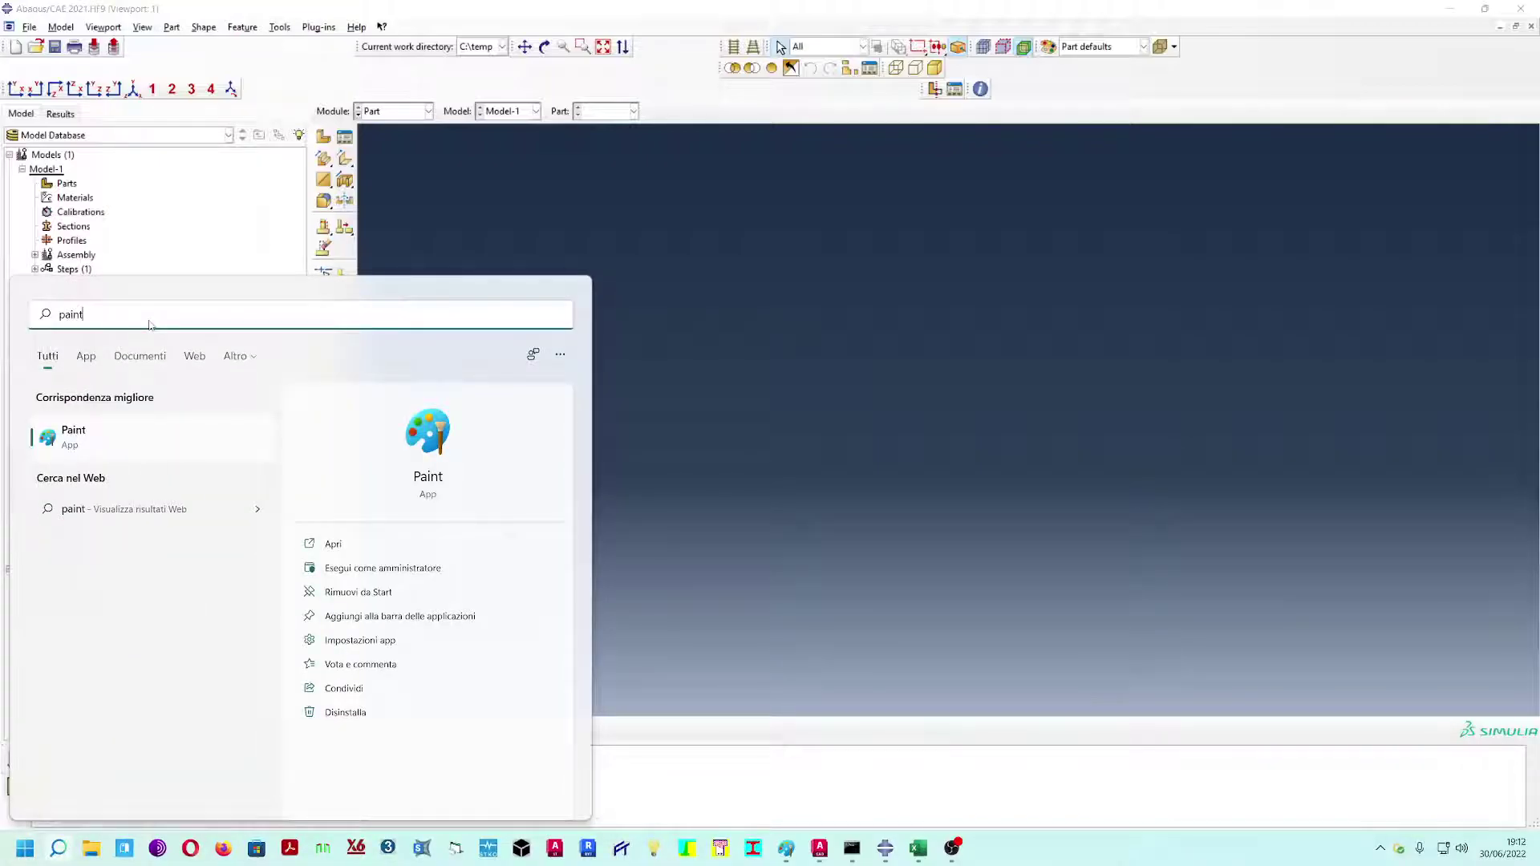
{"action": "key", "text": "Escape"}
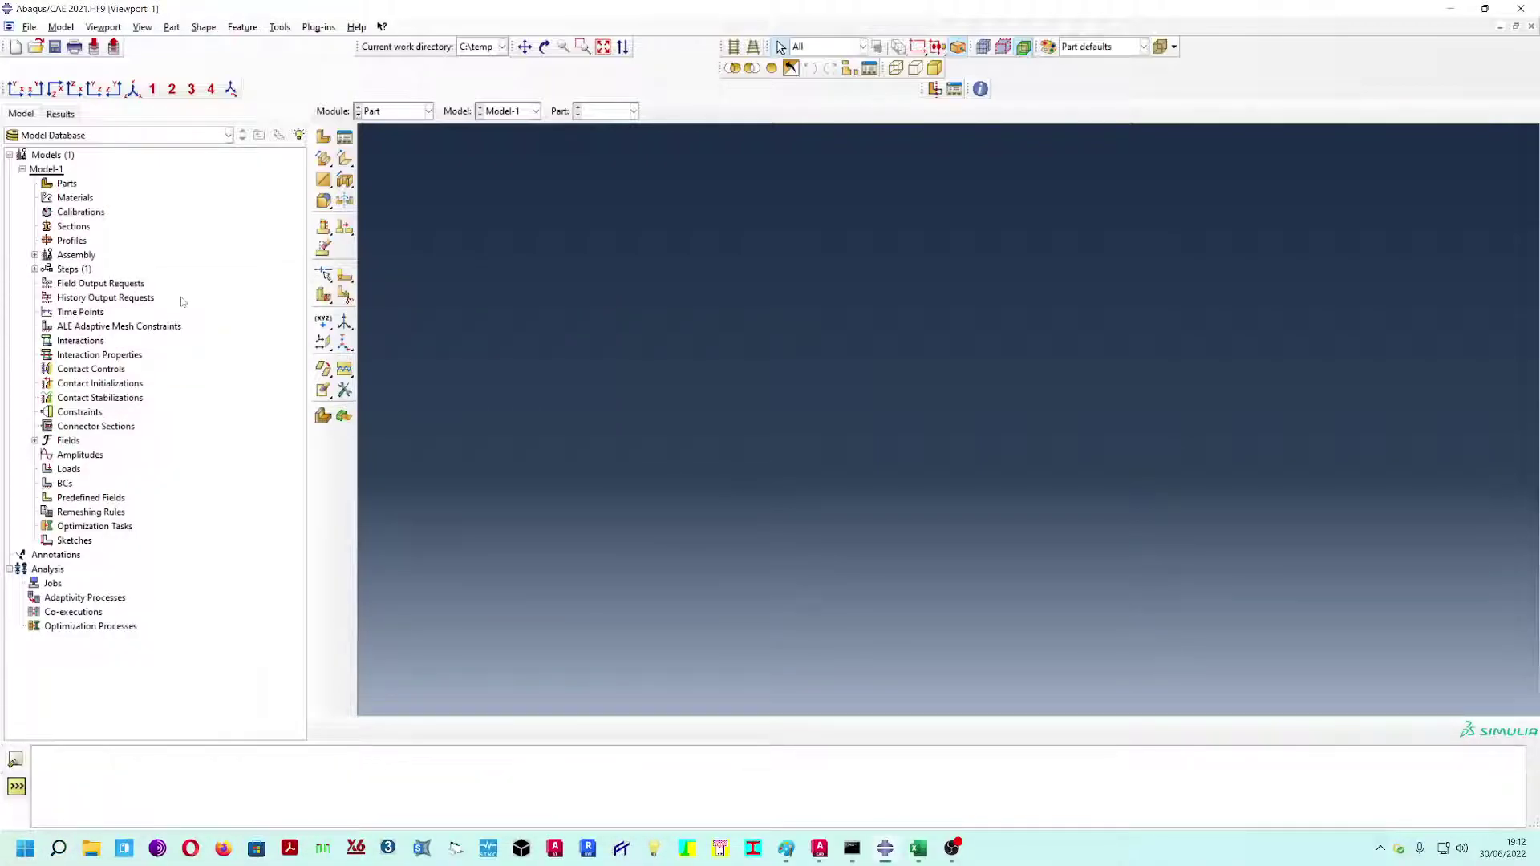
- Switch to the blank Paint window and enlarge its canvas to 1470 × 996 pixels
{"action": "mouse_move", "coordinate": [786, 849]}
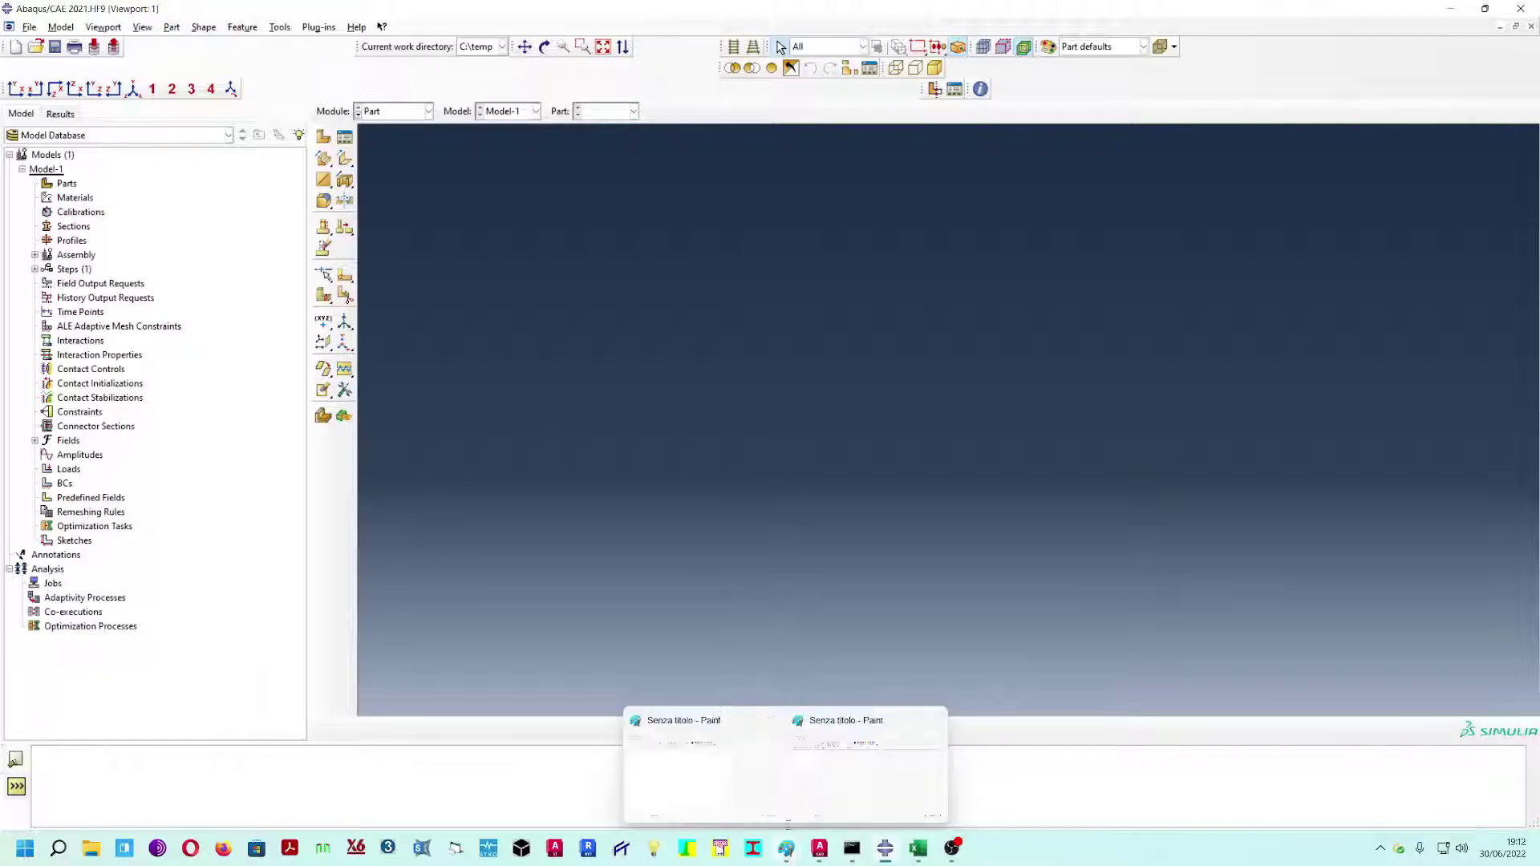
{"action": "left_click", "coordinate": [851, 774]}
{"action": "mouse_move", "coordinate": [267, 323]}
{"action": "left_mouse_down"}
{"action": "mouse_move", "coordinate": [840, 667]}
{"action": "mouse_move", "coordinate": [909, 769]}
{"action": "left_mouse_up"}
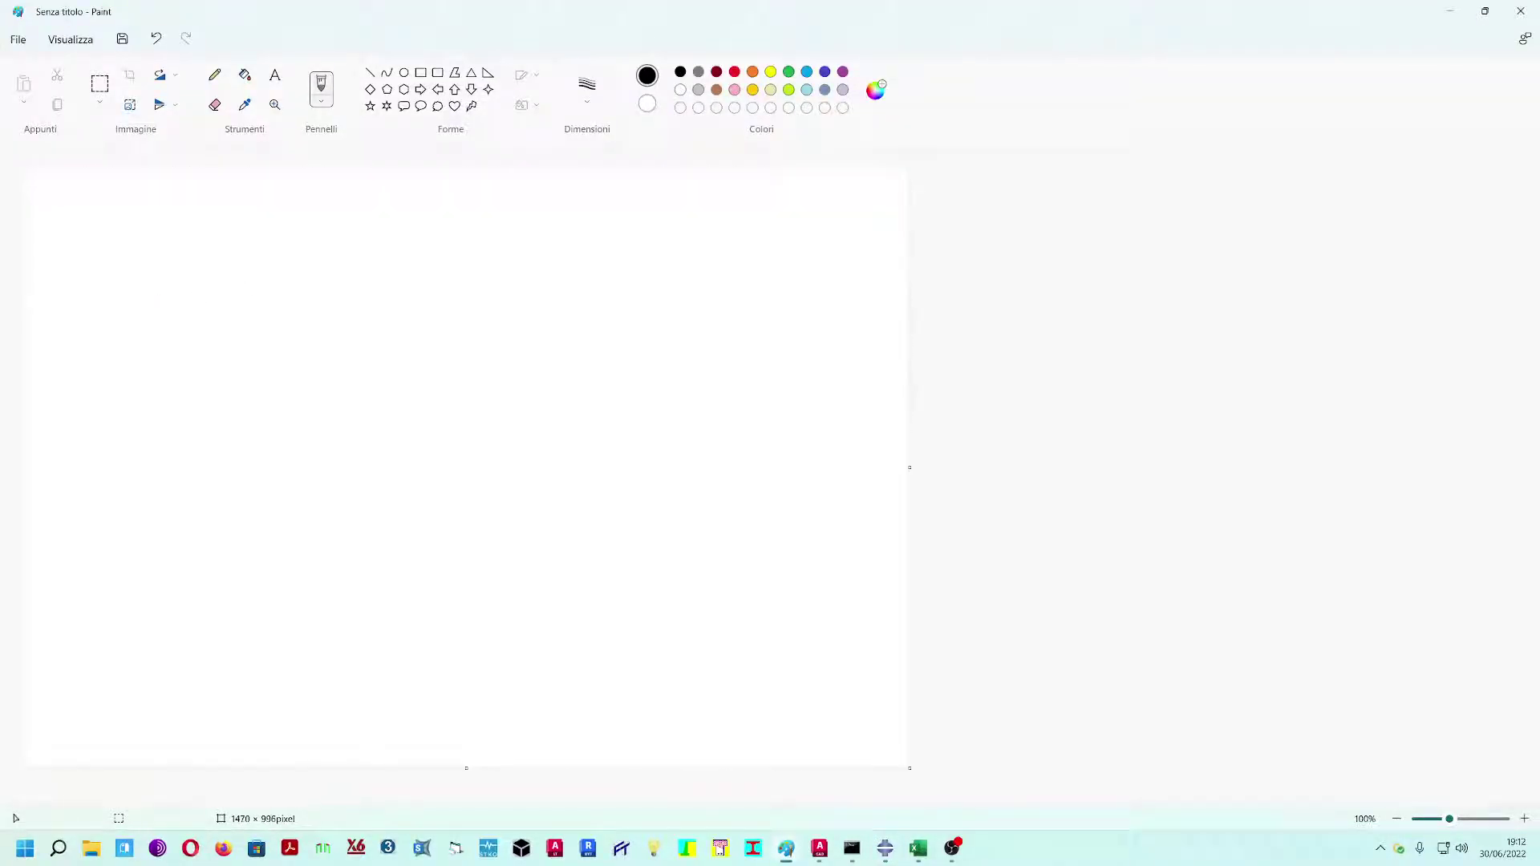
- Sketch a rectangular brick in perspective with the Pencil in the upper part of the canvas
{"action": "left_click", "coordinate": [214, 76]}
{"action": "mouse_move", "coordinate": [366, 286]}
{"action": "left_mouse_down"}
{"action": "mouse_move", "coordinate": [264, 373]}
{"action": "mouse_move", "coordinate": [421, 414]}
{"action": "mouse_move", "coordinate": [399, 285]}
{"action": "mouse_move", "coordinate": [507, 312]}
{"action": "mouse_move", "coordinate": [418, 415]}
{"action": "left_mouse_up"}
{"action": "mouse_move", "coordinate": [264, 363]}
{"action": "left_mouse_down"}
{"action": "mouse_move", "coordinate": [266, 432]}
{"action": "mouse_move", "coordinate": [427, 485]}
{"action": "left_mouse_up"}
{"action": "mouse_move", "coordinate": [422, 401]}
{"action": "left_mouse_down"}
{"action": "mouse_move", "coordinate": [419, 490]}
{"action": "mouse_move", "coordinate": [495, 386]}
{"action": "left_mouse_up"}
{"action": "left_click_drag", "start_coordinate": [504, 305], "coordinate": [504, 393]}
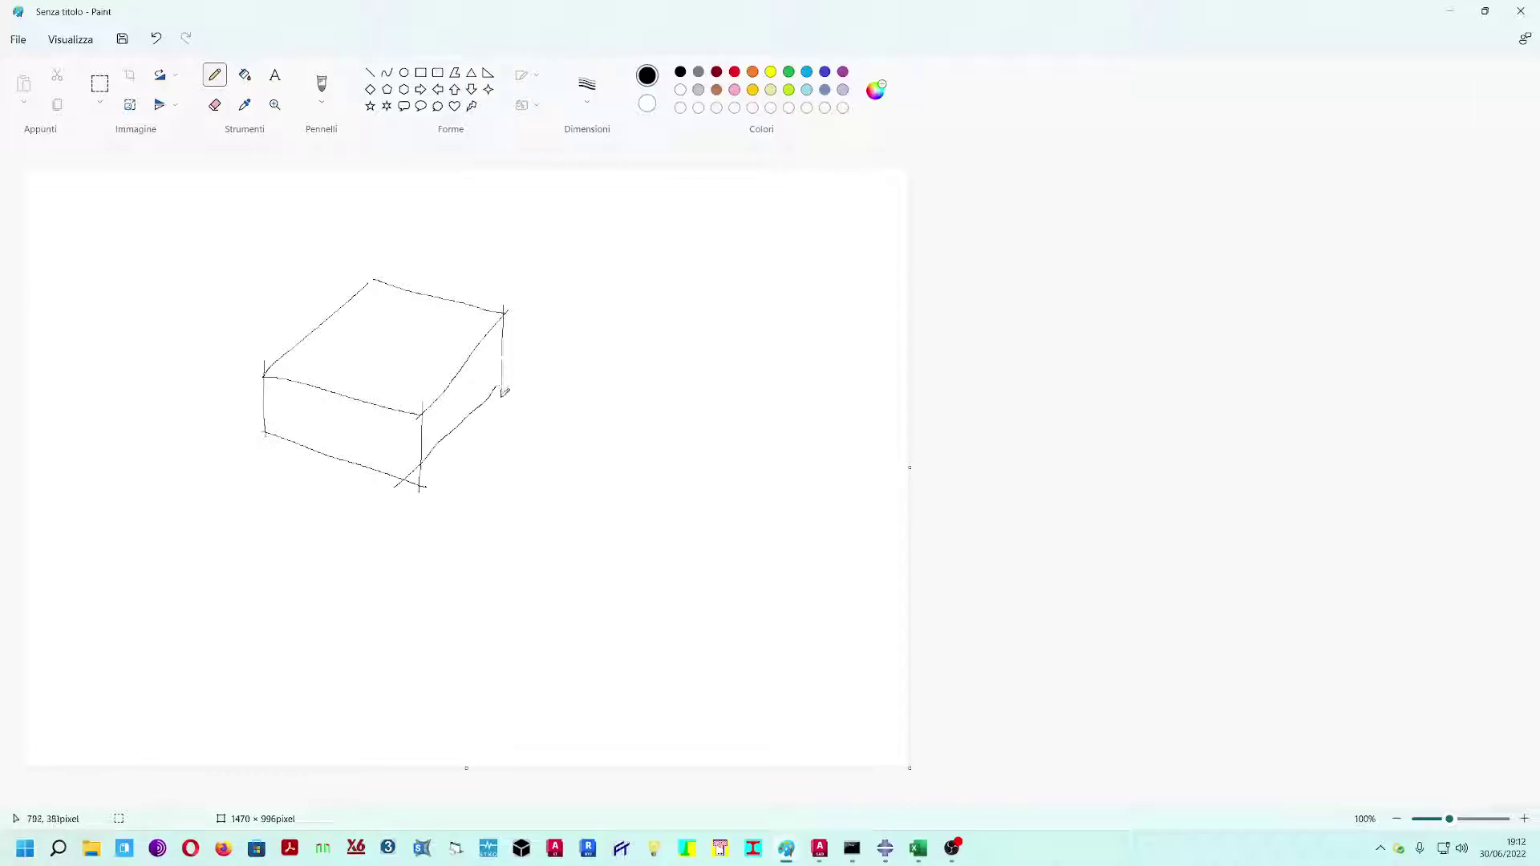
- Draw a dimension line beside the brick's vertical edge and label its height 55
{"action": "left_click_drag", "start_coordinate": [249, 374], "coordinate": [179, 350]}
{"action": "left_click_drag", "start_coordinate": [177, 407], "coordinate": [235, 432]}
{"action": "left_click_drag", "start_coordinate": [208, 339], "coordinate": [203, 447]}
{"action": "mouse_move", "coordinate": [194, 439]}
{"action": "left_mouse_down"}
{"action": "mouse_move", "coordinate": [229, 344]}
{"action": "mouse_move", "coordinate": [120, 400]}
{"action": "mouse_move", "coordinate": [126, 425]}
{"action": "left_mouse_up"}
{"action": "left_click_drag", "start_coordinate": [179, 363], "coordinate": [162, 425]}
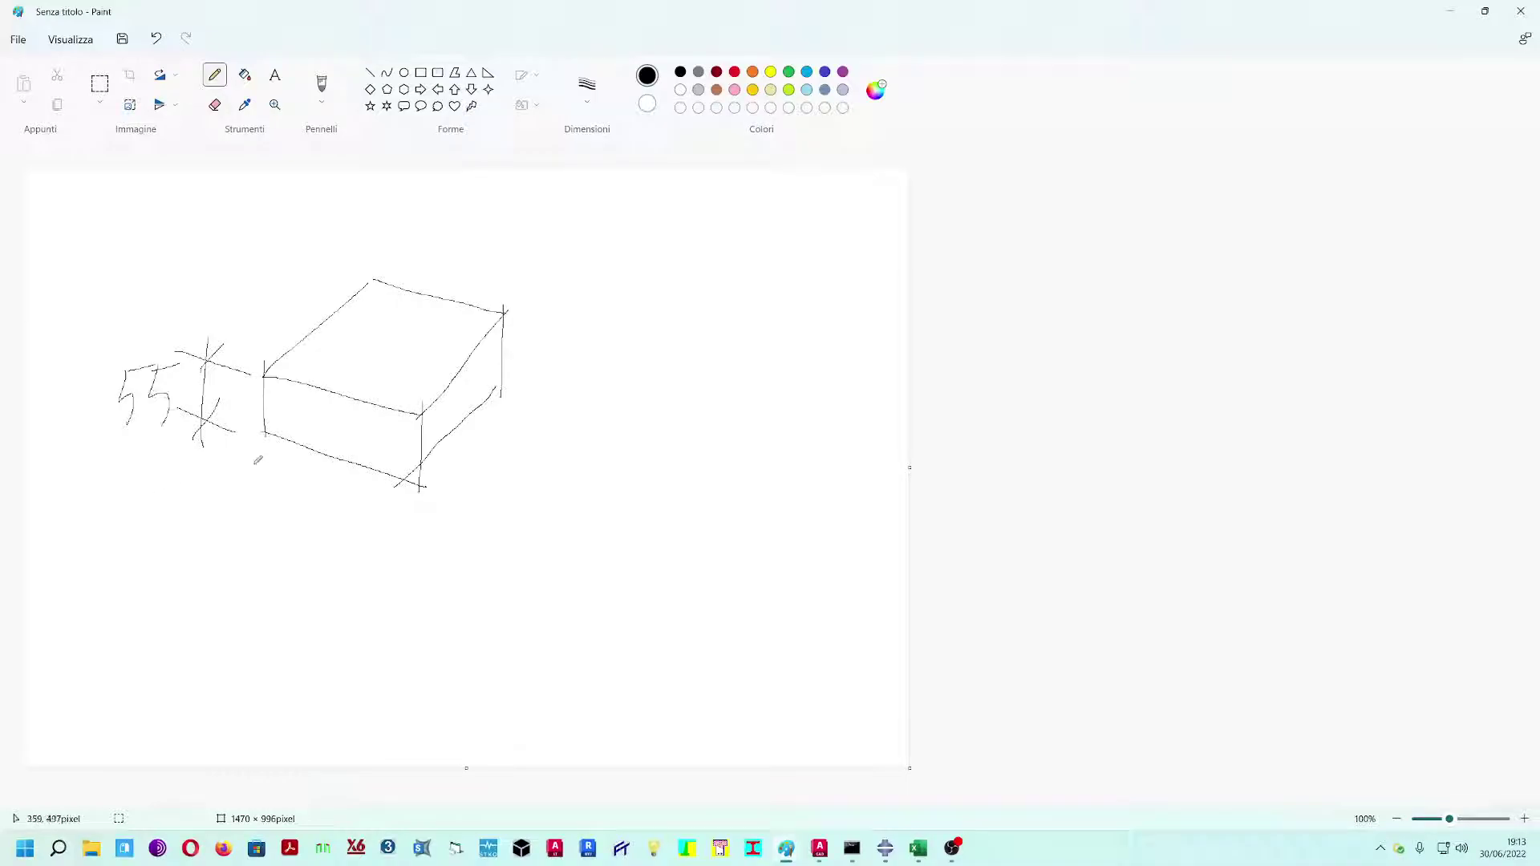
- Draw a dimension line along the brick's front lower edge and label its width 120
{"action": "left_click_drag", "start_coordinate": [263, 448], "coordinate": [258, 520]}
{"action": "left_click_drag", "start_coordinate": [415, 494], "coordinate": [406, 564]}
{"action": "mouse_move", "coordinate": [224, 486]}
{"action": "left_mouse_down"}
{"action": "mouse_move", "coordinate": [428, 539]}
{"action": "mouse_move", "coordinate": [422, 524]}
{"action": "left_mouse_up"}
{"action": "left_click_drag", "start_coordinate": [248, 507], "coordinate": [279, 486]}
{"action": "mouse_move", "coordinate": [258, 571]}
{"action": "left_mouse_down"}
{"action": "mouse_move", "coordinate": [284, 544]}
{"action": "mouse_move", "coordinate": [286, 586]}
{"action": "mouse_move", "coordinate": [329, 574]}
{"action": "left_mouse_up"}
{"action": "mouse_move", "coordinate": [347, 548]}
{"action": "left_mouse_down"}
{"action": "mouse_move", "coordinate": [335, 582]}
{"action": "mouse_move", "coordinate": [353, 550]}
{"action": "left_mouse_up"}
- Draw a dimension line along the brick's receding edge and label its length 250
{"action": "left_click_drag", "start_coordinate": [428, 414], "coordinate": [564, 446]}
{"action": "mouse_move", "coordinate": [519, 314]}
{"action": "left_mouse_down"}
{"action": "mouse_move", "coordinate": [593, 326]}
{"action": "mouse_move", "coordinate": [476, 472]}
{"action": "left_mouse_up"}
{"action": "left_click_drag", "start_coordinate": [503, 412], "coordinate": [502, 454]}
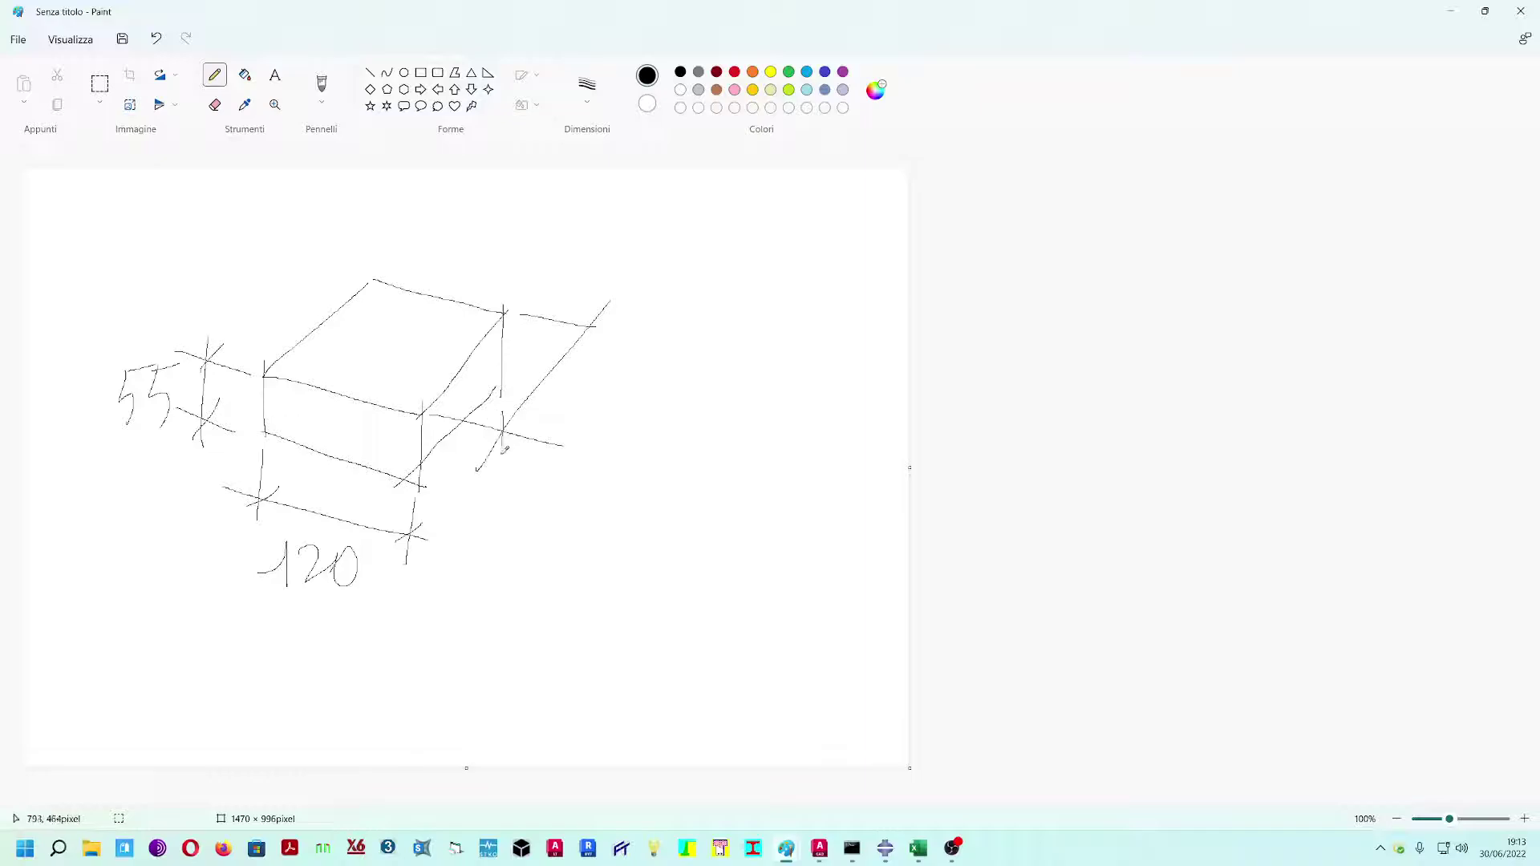
{"action": "mouse_move", "coordinate": [590, 309]}
{"action": "left_mouse_down"}
{"action": "mouse_move", "coordinate": [590, 361]}
{"action": "mouse_move", "coordinate": [561, 418]}
{"action": "mouse_move", "coordinate": [575, 413]}
{"action": "left_mouse_up"}
{"action": "mouse_move", "coordinate": [579, 384]}
{"action": "left_mouse_down"}
{"action": "mouse_move", "coordinate": [602, 376]}
{"action": "mouse_move", "coordinate": [587, 417]}
{"action": "mouse_move", "coordinate": [635, 377]}
{"action": "left_mouse_up"}
- Write the expression "55×2 + 10mm" below the brick and bracket the 10 mm mortar joint from underneath
{"action": "left_click_drag", "start_coordinate": [78, 652], "coordinate": [109, 644]}
{"action": "left_click_drag", "start_coordinate": [86, 643], "coordinate": [92, 693]}
{"action": "mouse_move", "coordinate": [113, 651]}
{"action": "left_mouse_down"}
{"action": "mouse_move", "coordinate": [142, 645]}
{"action": "mouse_move", "coordinate": [128, 693]}
{"action": "mouse_move", "coordinate": [164, 681]}
{"action": "left_mouse_up"}
{"action": "left_click_drag", "start_coordinate": [165, 651], "coordinate": [151, 682]}
{"action": "left_click_drag", "start_coordinate": [183, 663], "coordinate": [230, 687]}
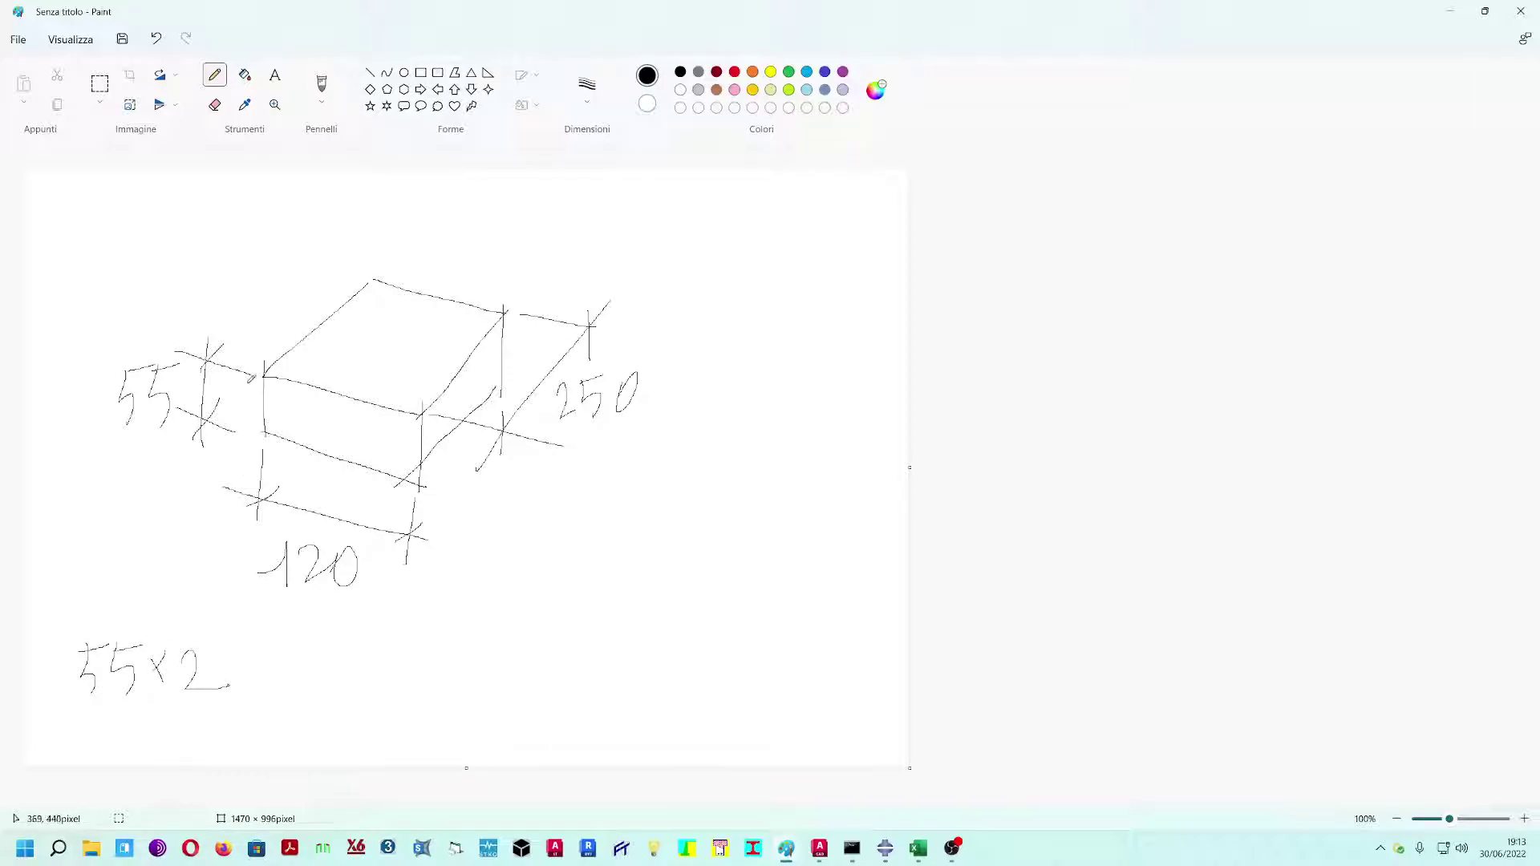
{"action": "mouse_move", "coordinate": [258, 663]}
{"action": "left_mouse_down"}
{"action": "mouse_move", "coordinate": [279, 662]}
{"action": "mouse_move", "coordinate": [274, 692]}
{"action": "left_mouse_up"}
{"action": "mouse_move", "coordinate": [311, 656]}
{"action": "left_mouse_down"}
{"action": "mouse_move", "coordinate": [300, 689]}
{"action": "mouse_move", "coordinate": [336, 656]}
{"action": "mouse_move", "coordinate": [412, 683]}
{"action": "left_mouse_up"}
{"action": "left_click_drag", "start_coordinate": [298, 683], "coordinate": [402, 711]}
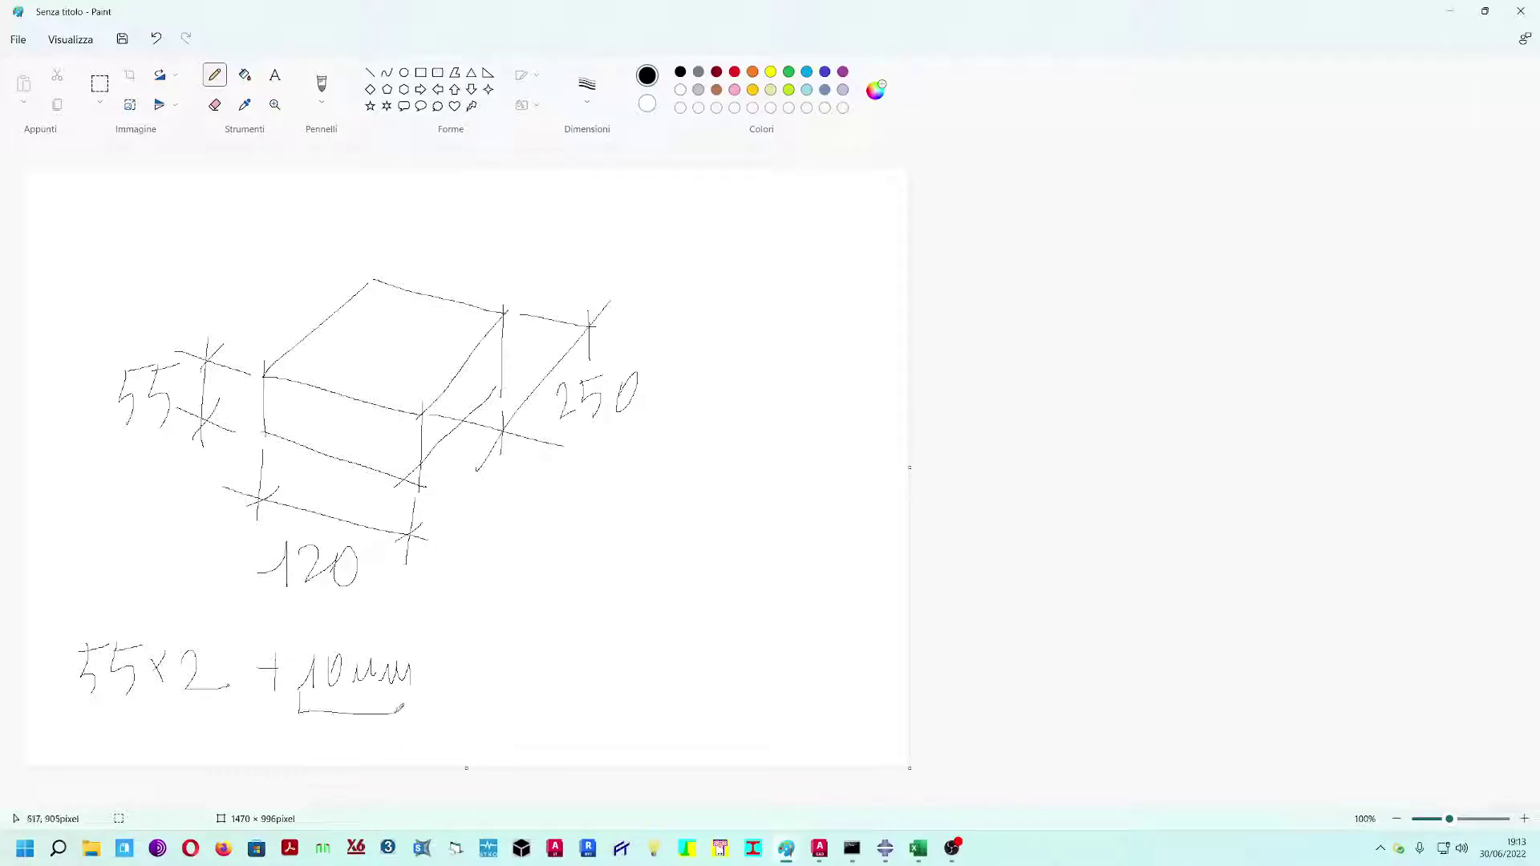
- Complete the expression with "= 120", circle this result and the brick's 120 width, and connect the two circles
{"action": "left_click_drag", "start_coordinate": [449, 664], "coordinate": [478, 666]}
{"action": "mouse_move", "coordinate": [345, 516]}
{"action": "left_mouse_down"}
{"action": "mouse_move", "coordinate": [293, 522]}
{"action": "mouse_move", "coordinate": [339, 511]}
{"action": "left_mouse_up"}
{"action": "mouse_move", "coordinate": [395, 590]}
{"action": "left_mouse_down"}
{"action": "mouse_move", "coordinate": [526, 646]}
{"action": "mouse_move", "coordinate": [565, 622]}
{"action": "mouse_move", "coordinate": [515, 629]}
{"action": "mouse_move", "coordinate": [503, 673]}
{"action": "left_mouse_up"}
{"action": "left_click_drag", "start_coordinate": [510, 653], "coordinate": [538, 667]}
{"action": "mouse_move", "coordinate": [547, 648]}
{"action": "left_mouse_down"}
{"action": "mouse_move", "coordinate": [557, 665]}
{"action": "mouse_move", "coordinate": [546, 647]}
{"action": "left_mouse_up"}
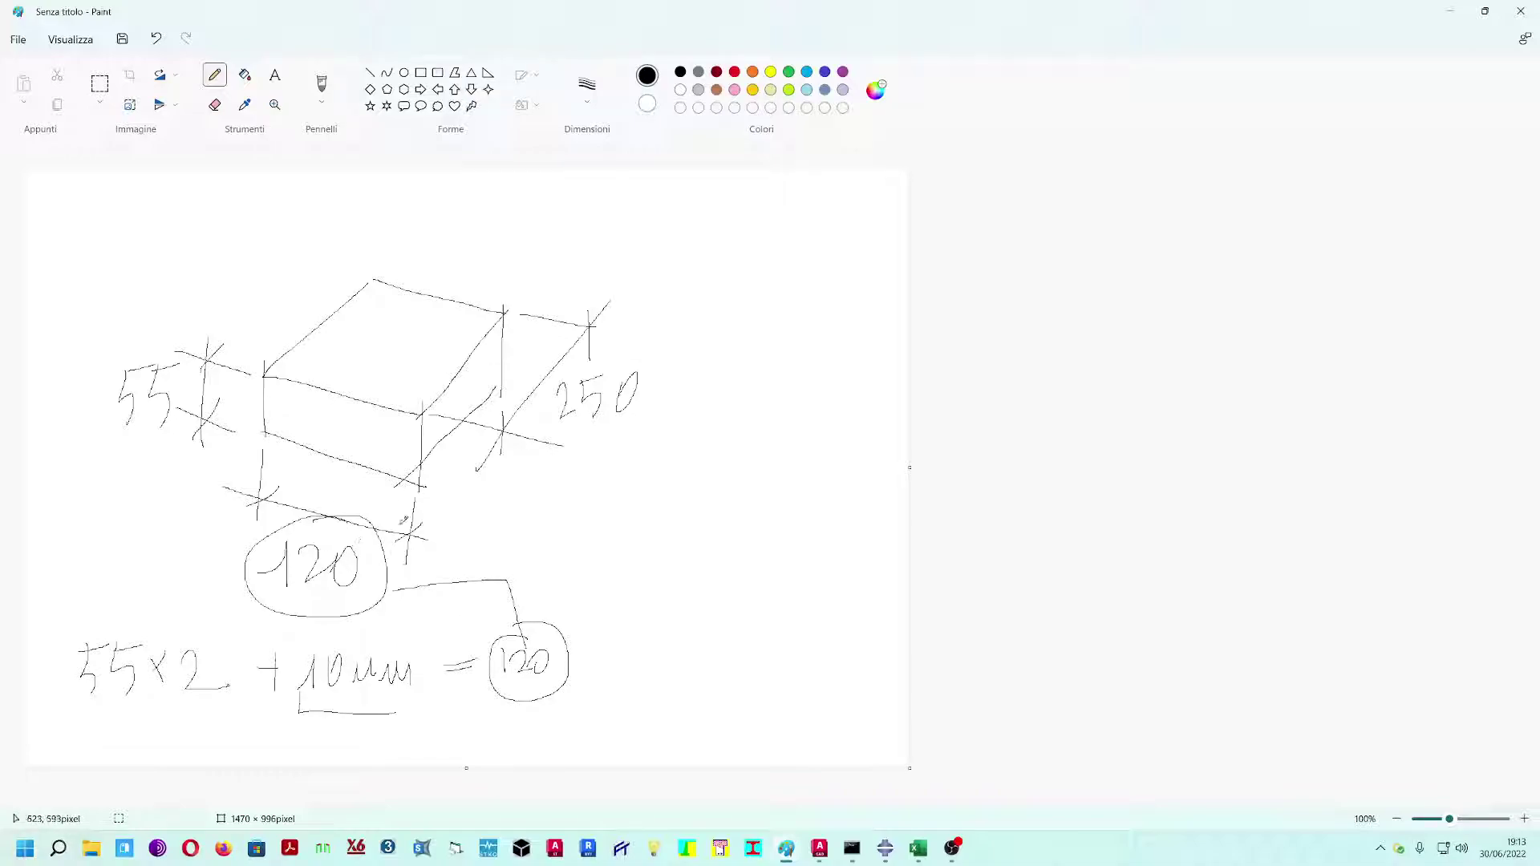
- Write the column sum "120×2 +10" with the result 250 beside the first expression
{"action": "left_click_drag", "start_coordinate": [618, 591], "coordinate": [648, 549]}
{"action": "mouse_move", "coordinate": [656, 555]}
{"action": "left_mouse_down"}
{"action": "mouse_move", "coordinate": [672, 545]}
{"action": "mouse_move", "coordinate": [686, 574]}
{"action": "left_mouse_up"}
{"action": "left_click_drag", "start_coordinate": [692, 545], "coordinate": [730, 576]}
{"action": "mouse_move", "coordinate": [732, 549]}
{"action": "left_mouse_down"}
{"action": "mouse_move", "coordinate": [709, 576]}
{"action": "mouse_move", "coordinate": [756, 571]}
{"action": "left_mouse_up"}
{"action": "left_click_drag", "start_coordinate": [682, 619], "coordinate": [714, 615]}
{"action": "mouse_move", "coordinate": [704, 605]}
{"action": "left_mouse_down"}
{"action": "mouse_move", "coordinate": [702, 629]}
{"action": "mouse_move", "coordinate": [767, 600]}
{"action": "left_mouse_up"}
{"action": "left_click_drag", "start_coordinate": [629, 658], "coordinate": [806, 638]}
{"action": "mouse_move", "coordinate": [674, 672]}
{"action": "left_mouse_down"}
{"action": "mouse_move", "coordinate": [717, 704]}
{"action": "mouse_move", "coordinate": [758, 666]}
{"action": "mouse_move", "coordinate": [734, 682]}
{"action": "left_mouse_up"}
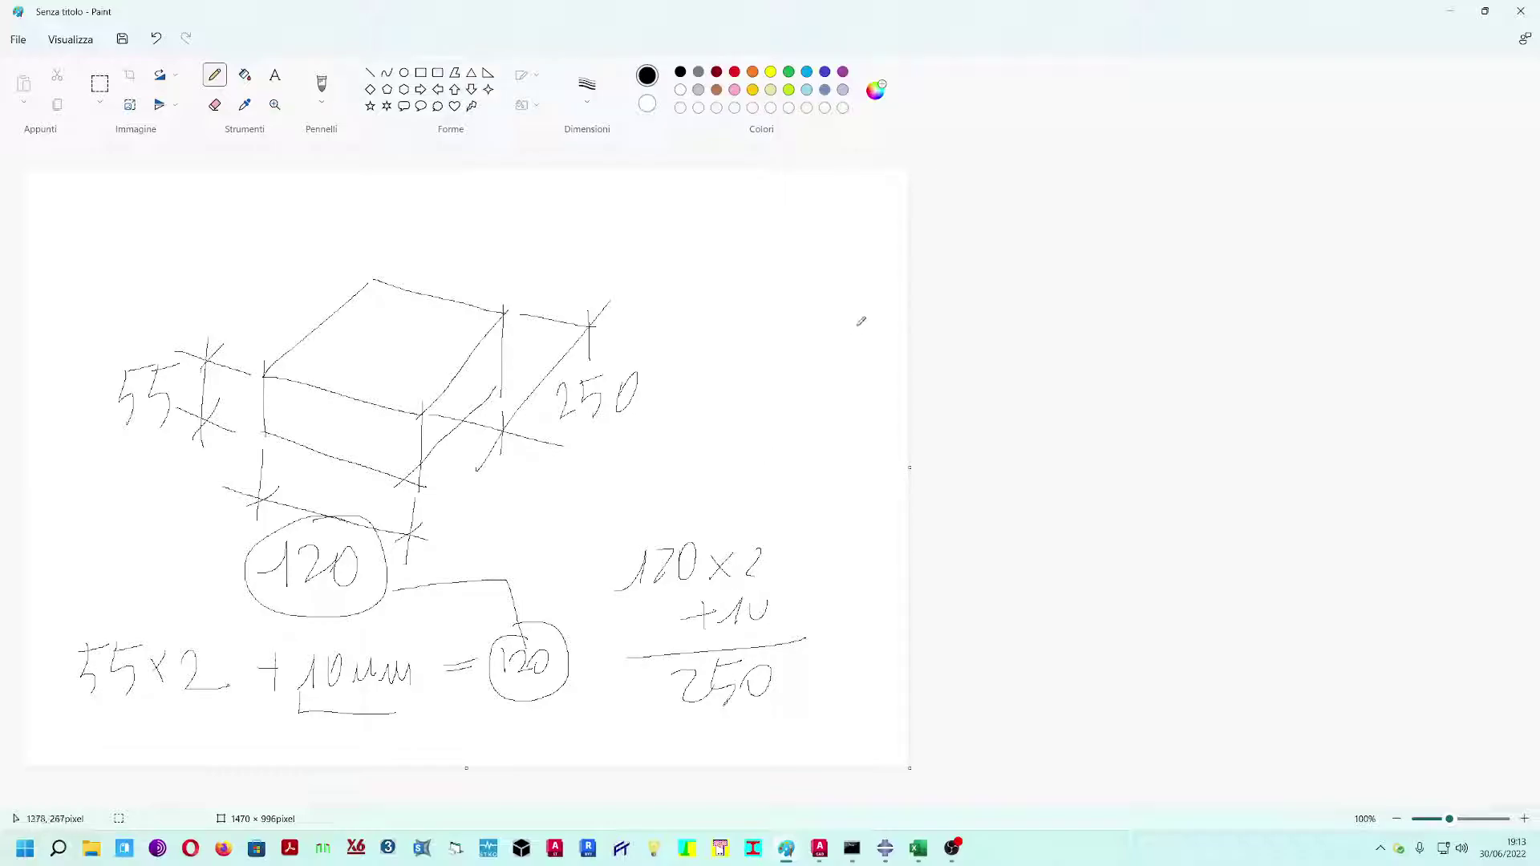
- Minimize Paint to return to Abaqus/CAE, and look over the available modules while staying in Part
{"action": "left_click", "coordinate": [1450, 11]}
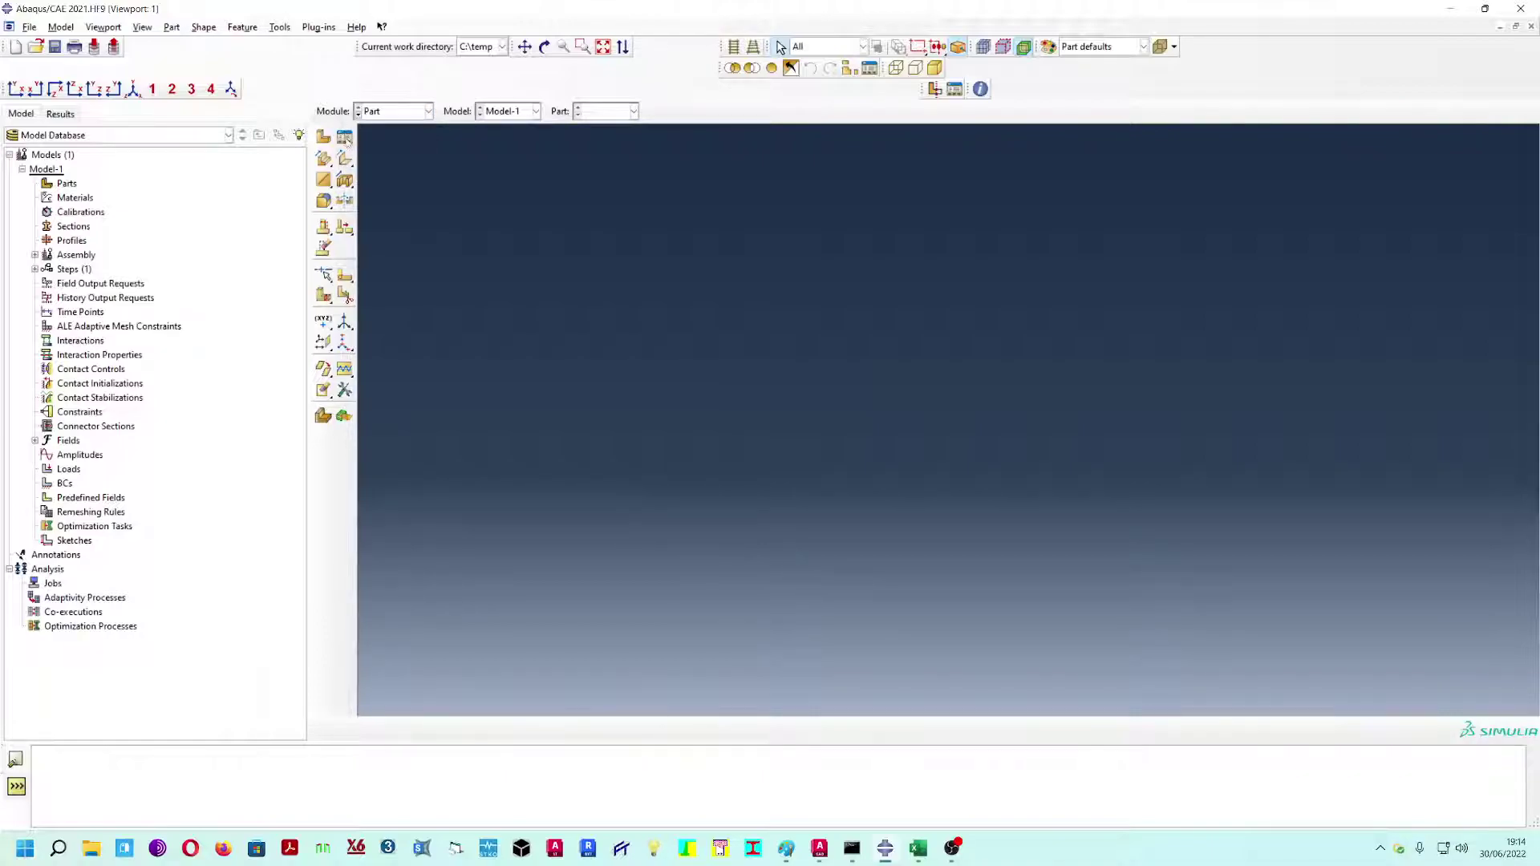
{"action": "left_click", "coordinate": [393, 112]}
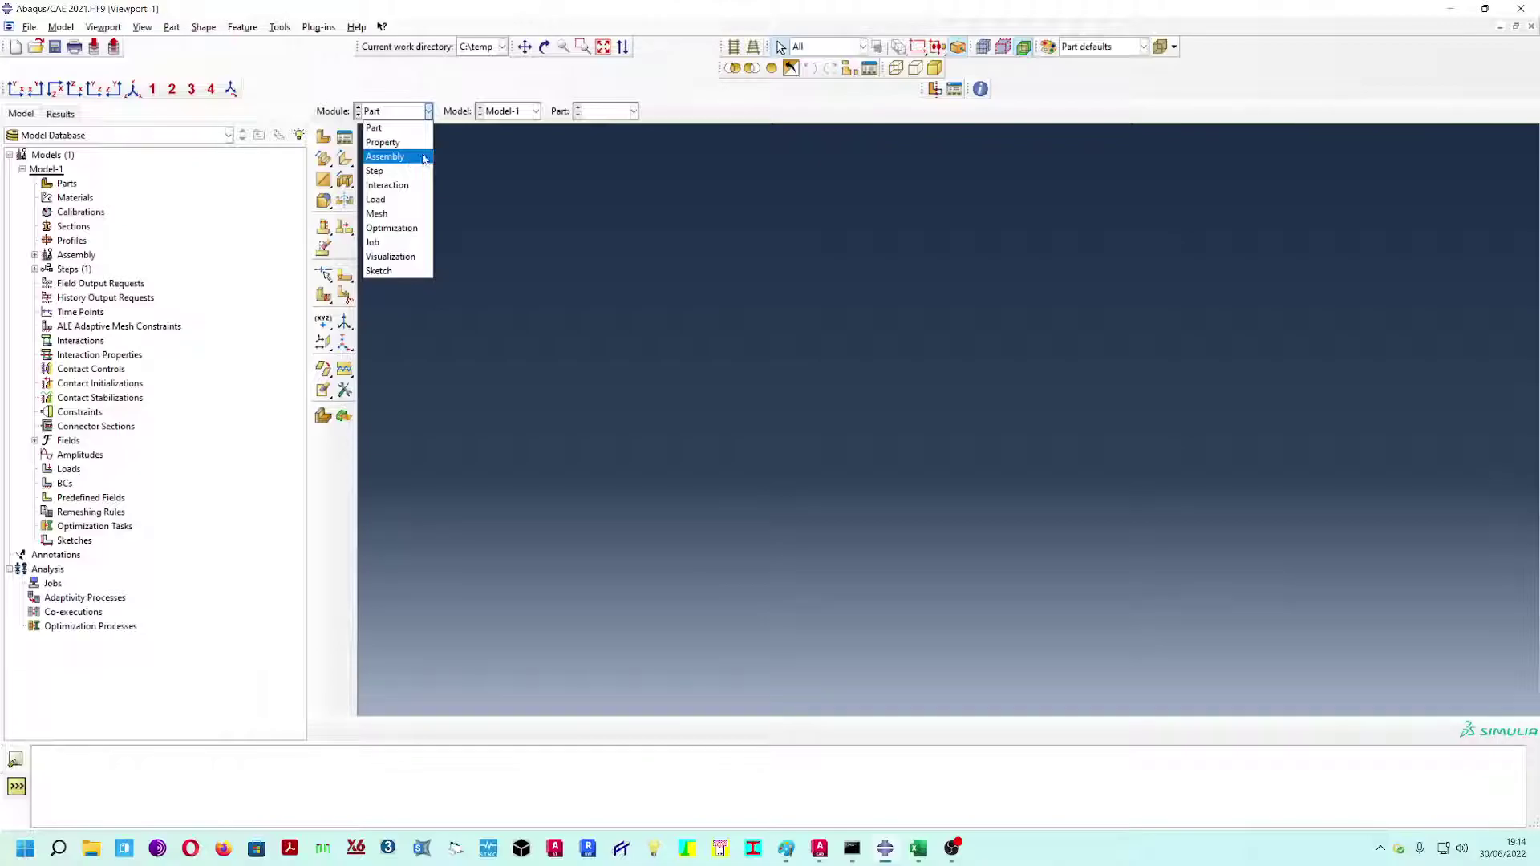
{"action": "left_click", "coordinate": [411, 128]}
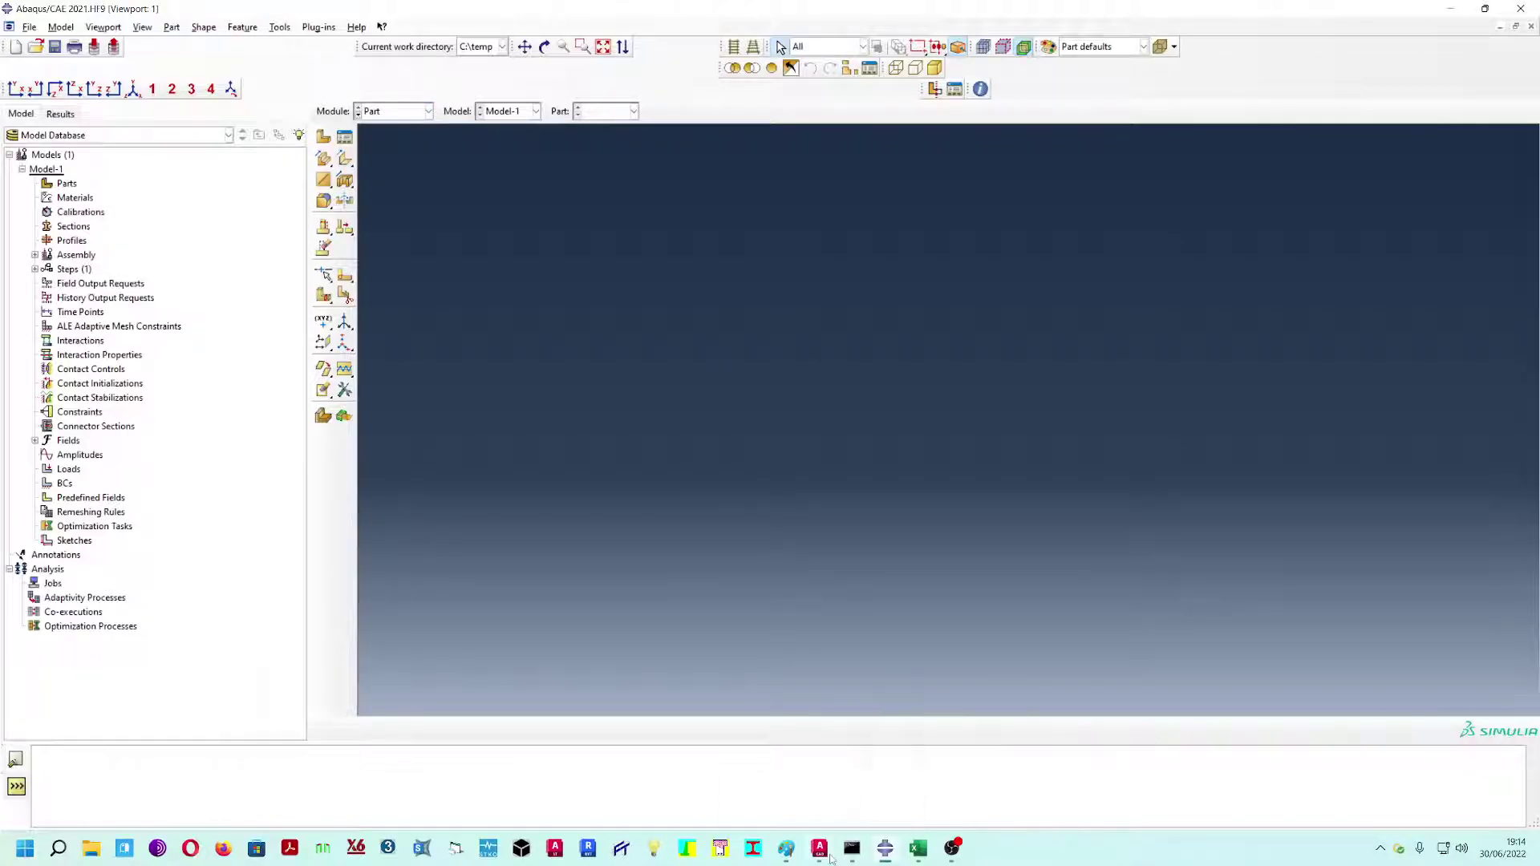
- Switch to AutoCAD 2023 and create a new drawing, with its origin in view
{"action": "mouse_move", "coordinate": [819, 848]}
{"action": "left_click", "coordinate": [816, 766]}
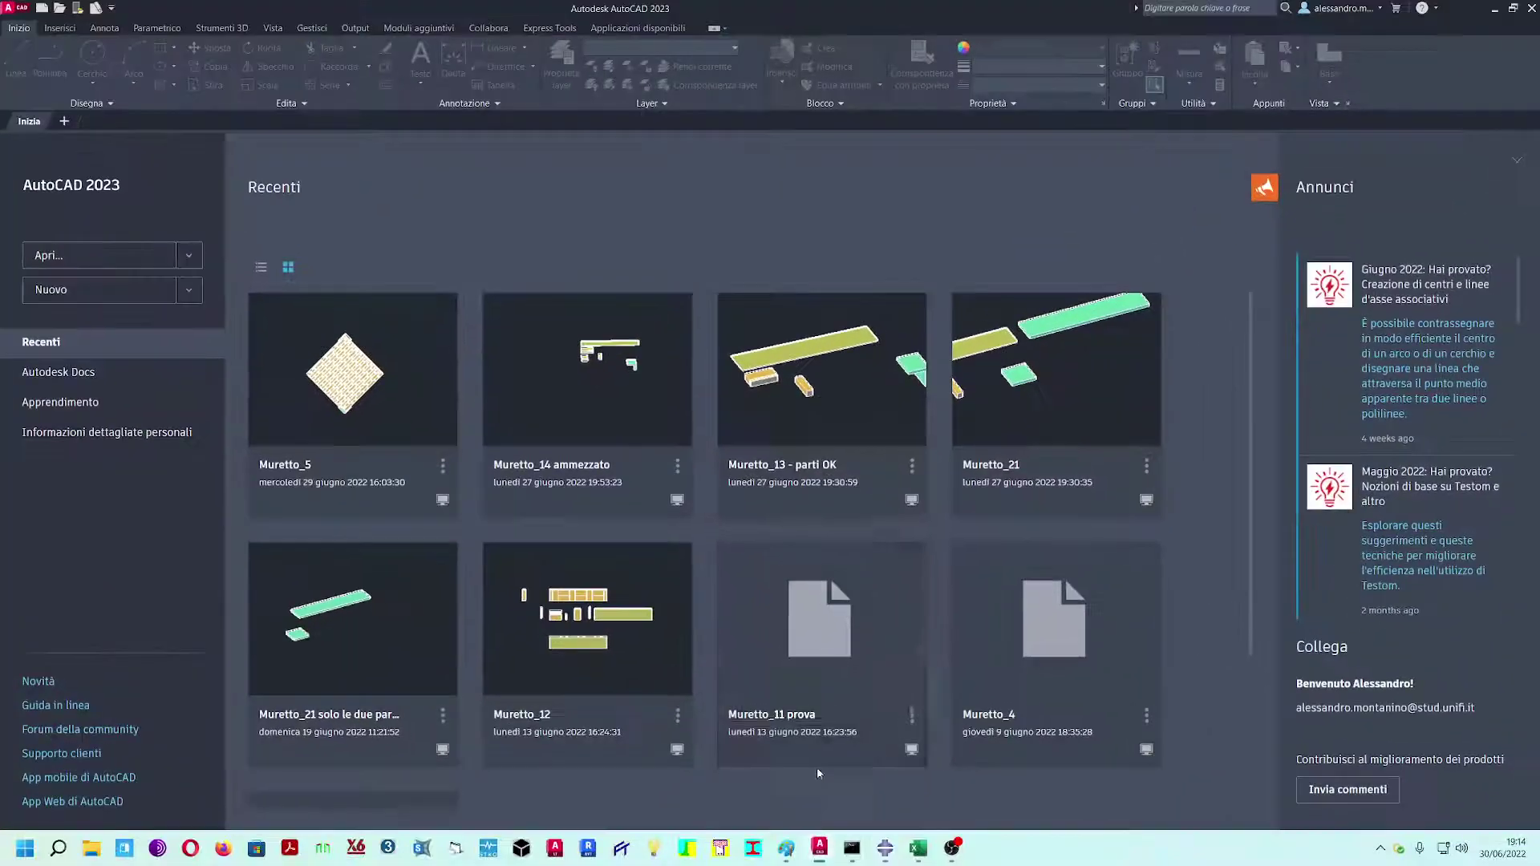
{"action": "left_click", "coordinate": [80, 290]}
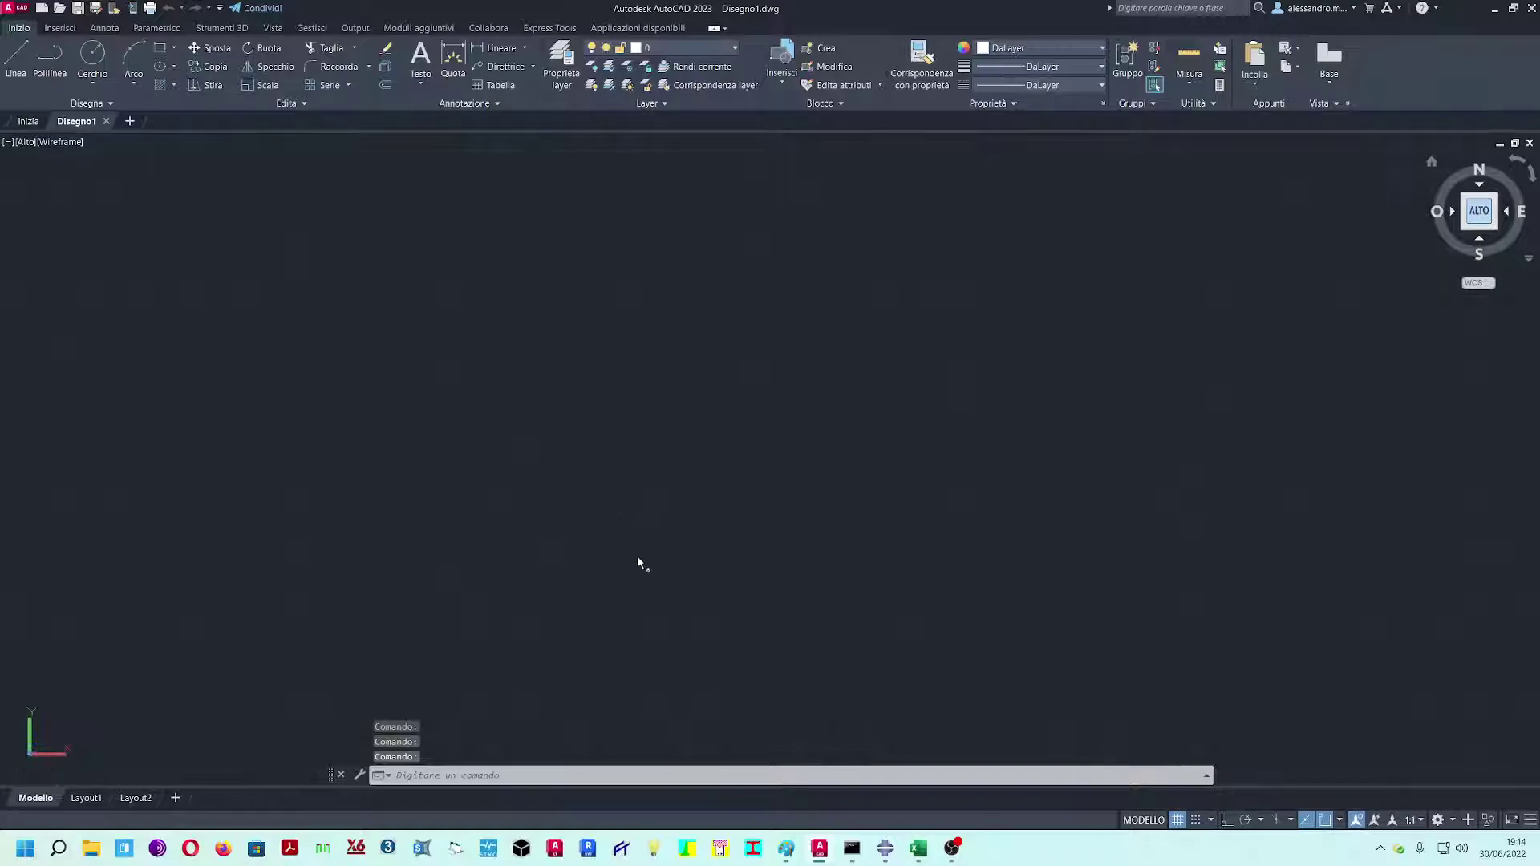
{"action": "middle_click", "coordinate": [636, 561]}
{"action": "middle_click", "coordinate": [636, 561]}
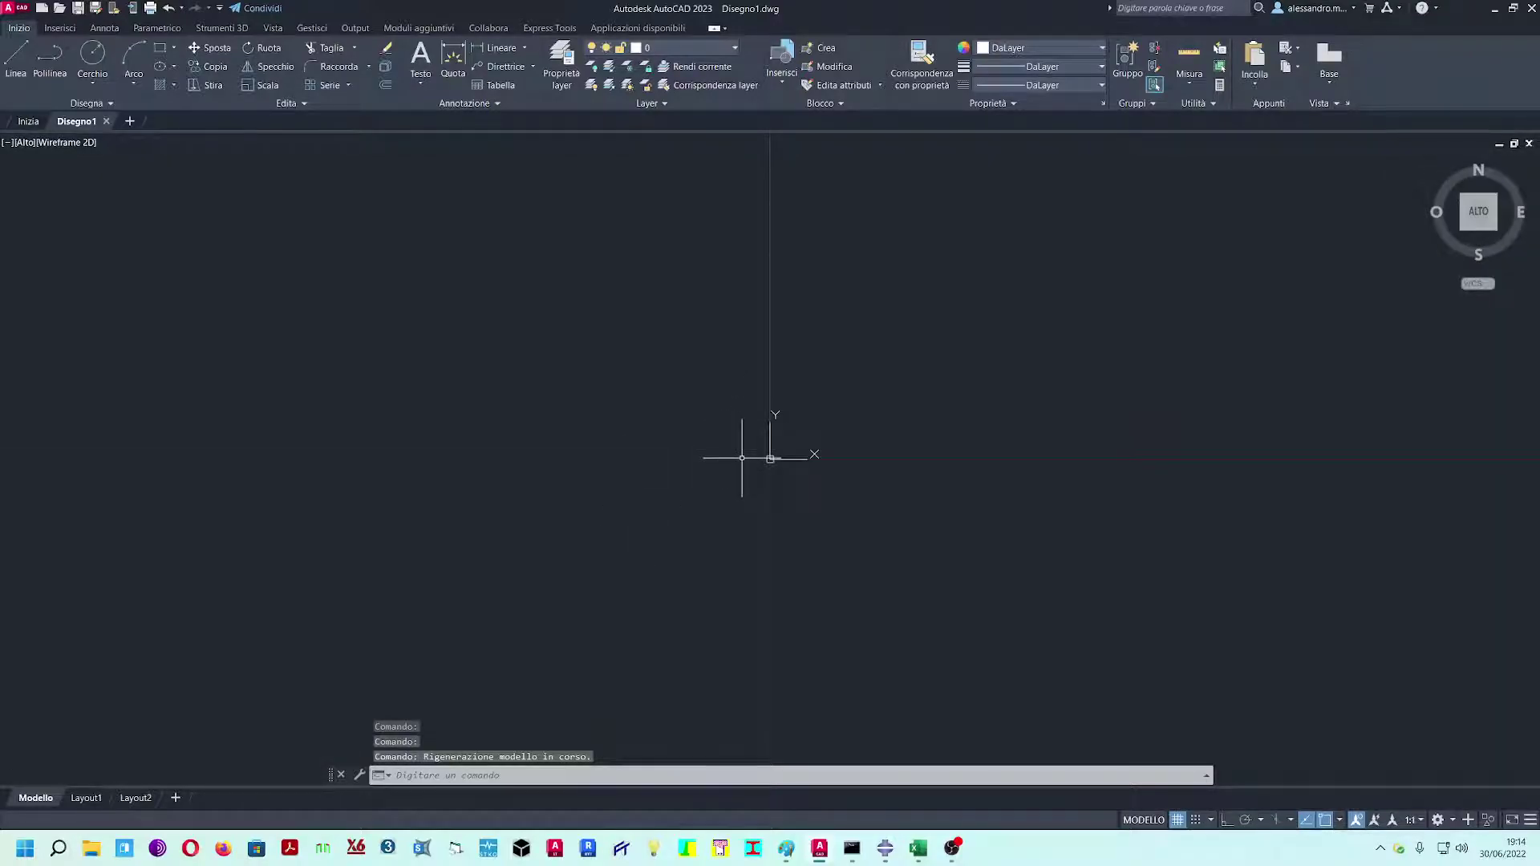
{"action": "middle_click_drag", "start_coordinate": [688, 436], "coordinate": [526, 440]}
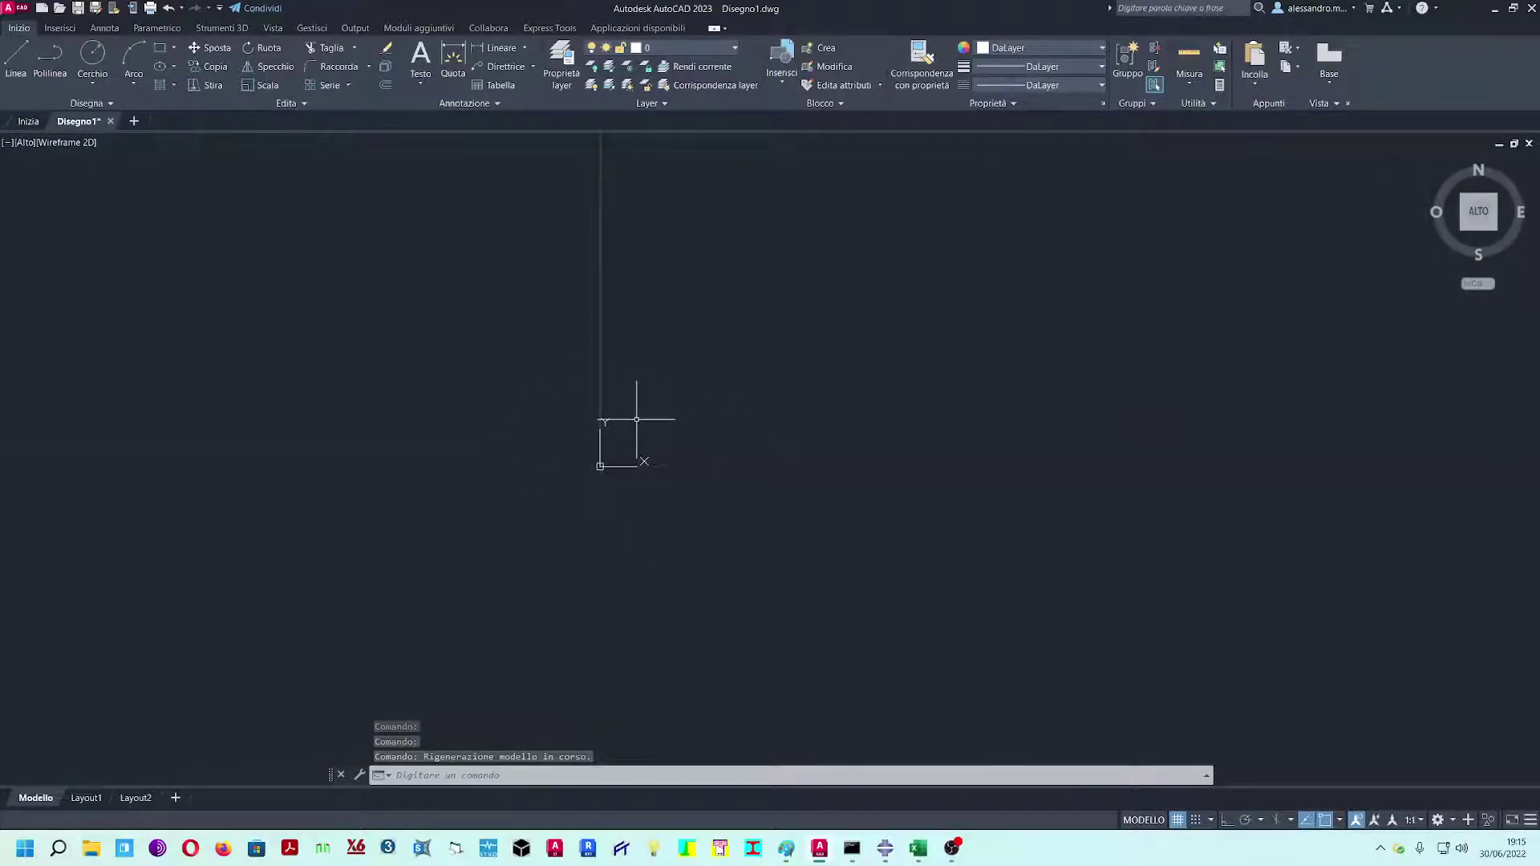
- Look briefly at the Part module in Abaqus/CAE, and minimize it to return to AutoCAD
{"action": "left_click", "coordinate": [885, 848]}
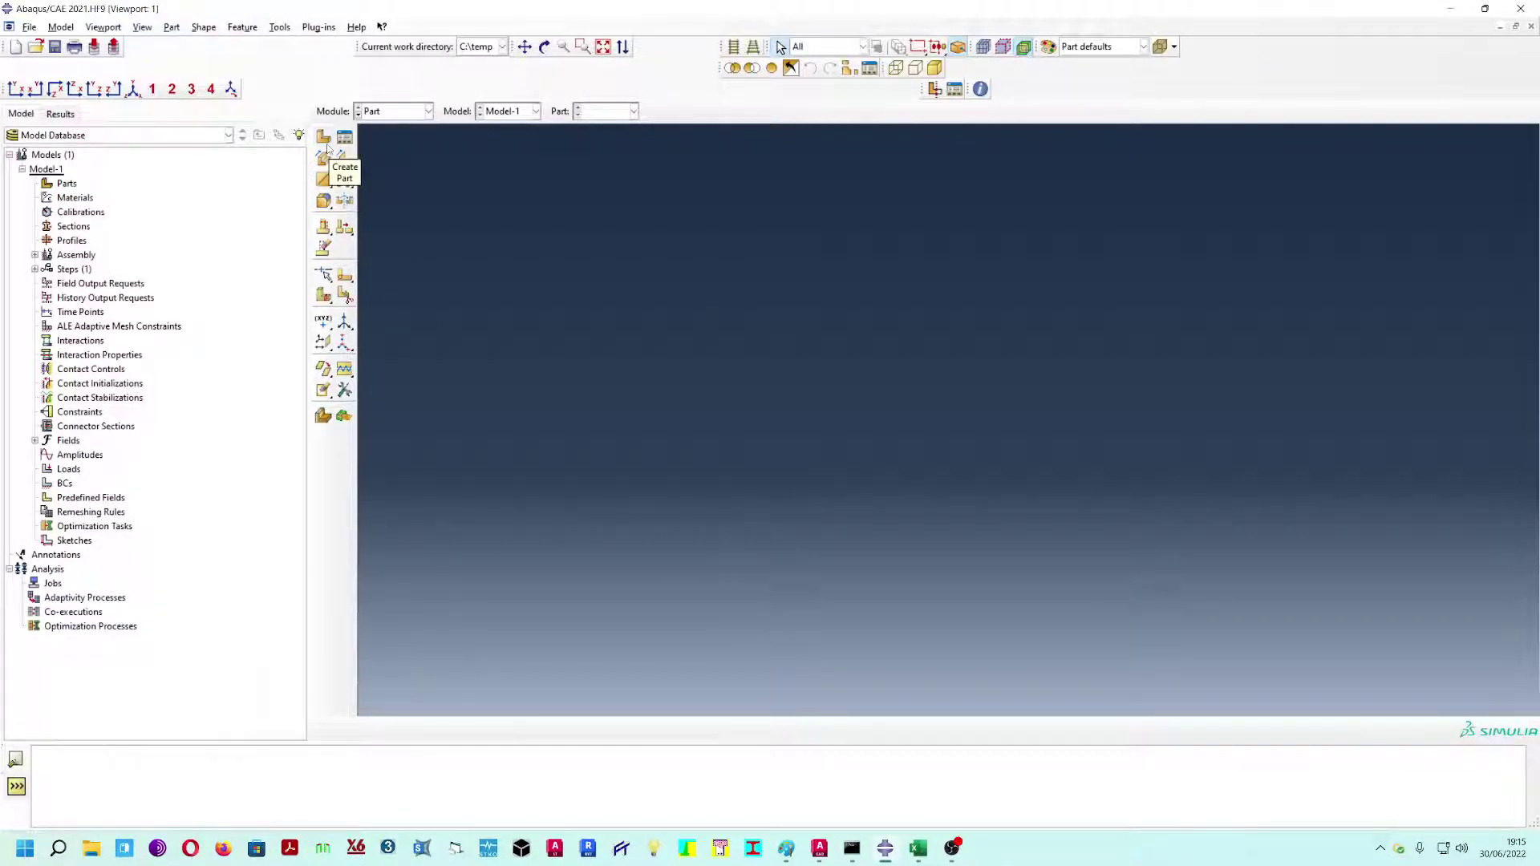
{"action": "left_click", "coordinate": [1451, 8]}
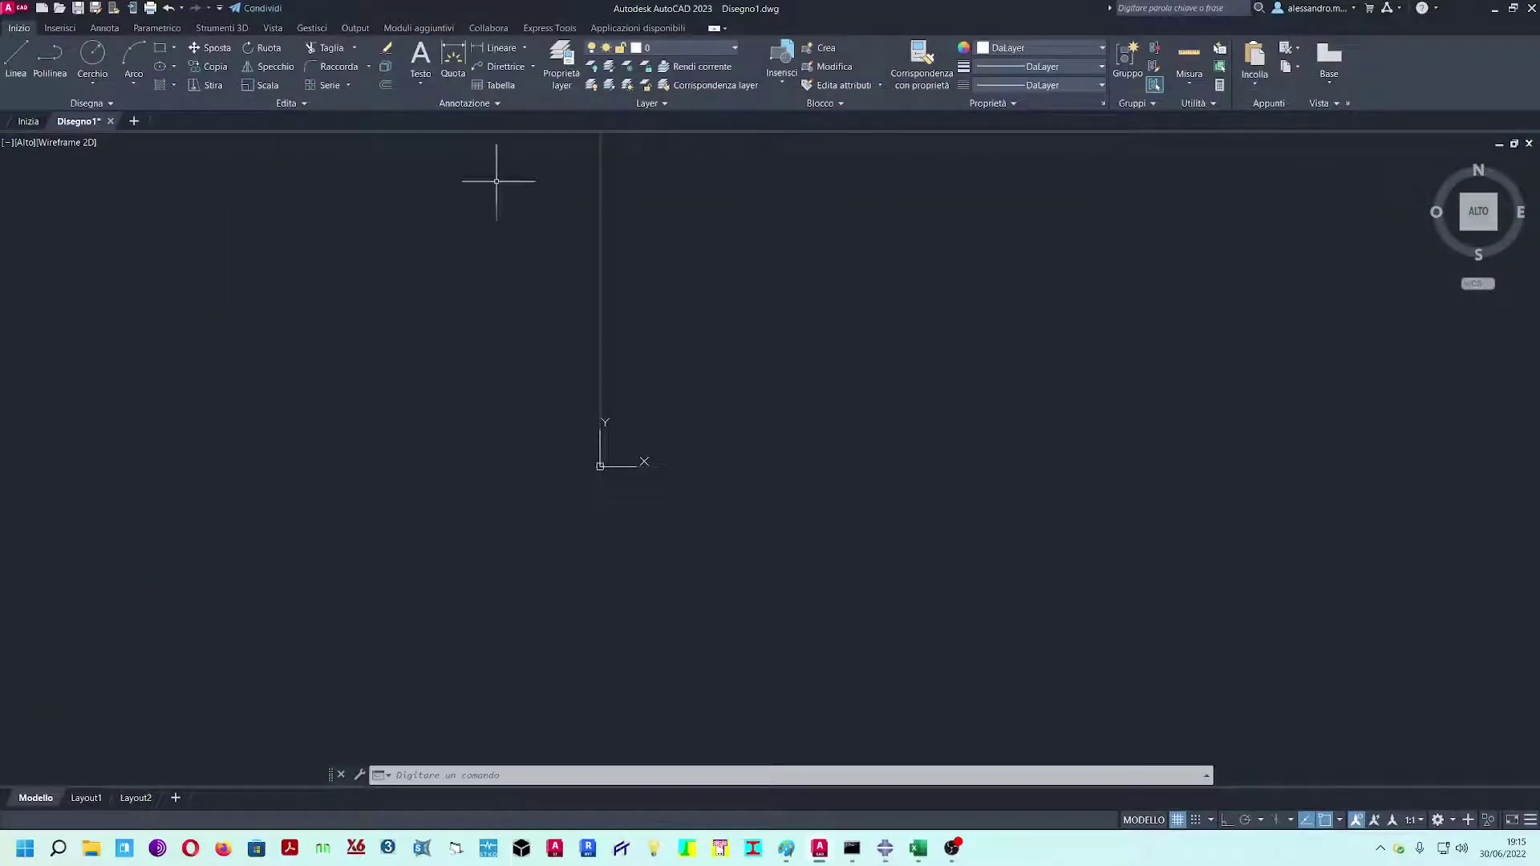
- Create a new layer named Brick in the layer properties manager
{"action": "left_click", "coordinate": [562, 64]}
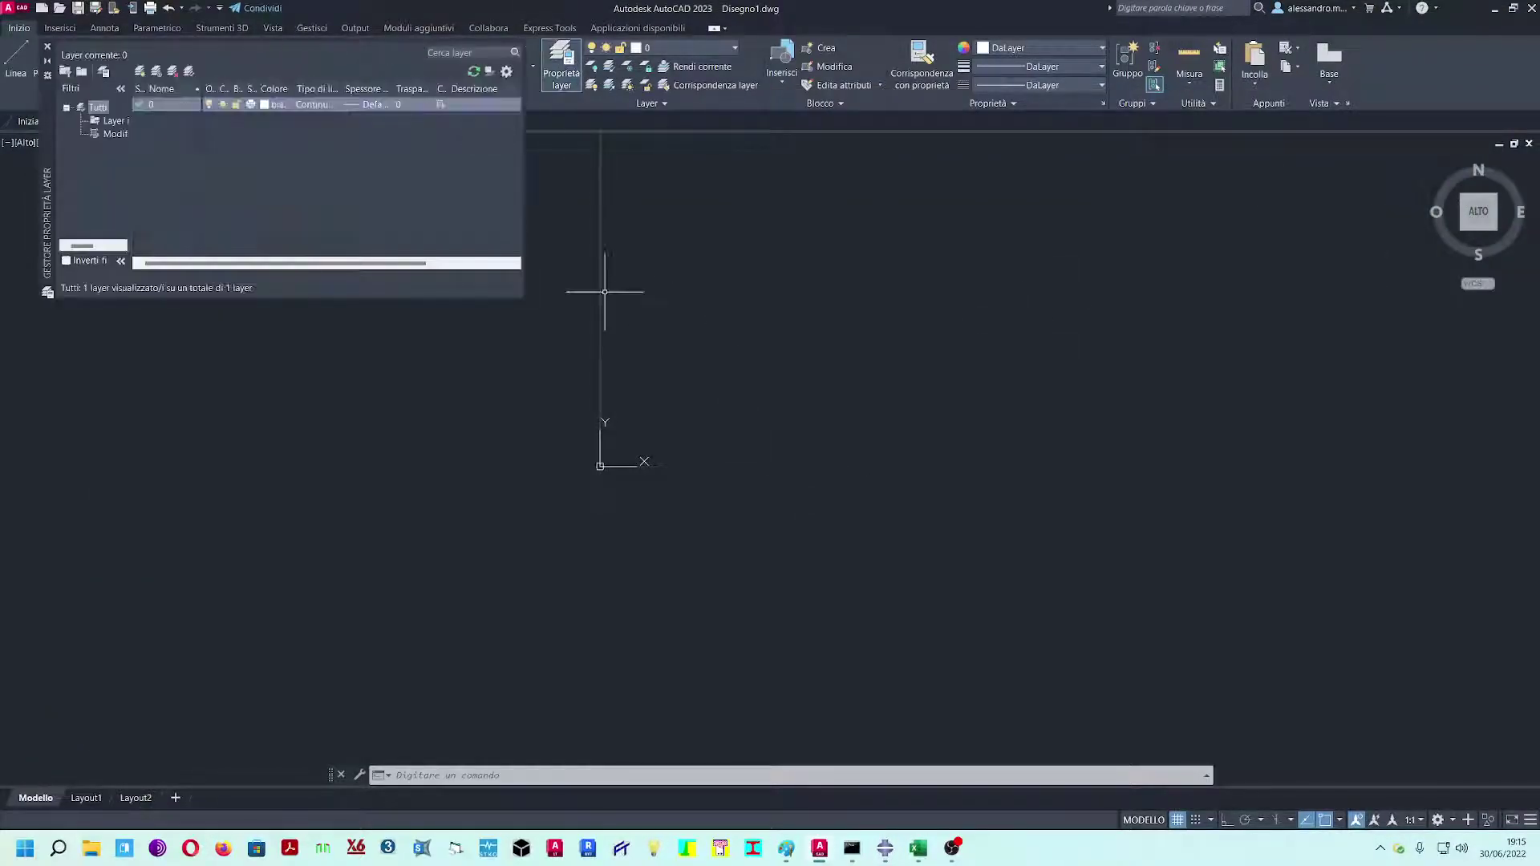
{"action": "left_click", "coordinate": [140, 70]}
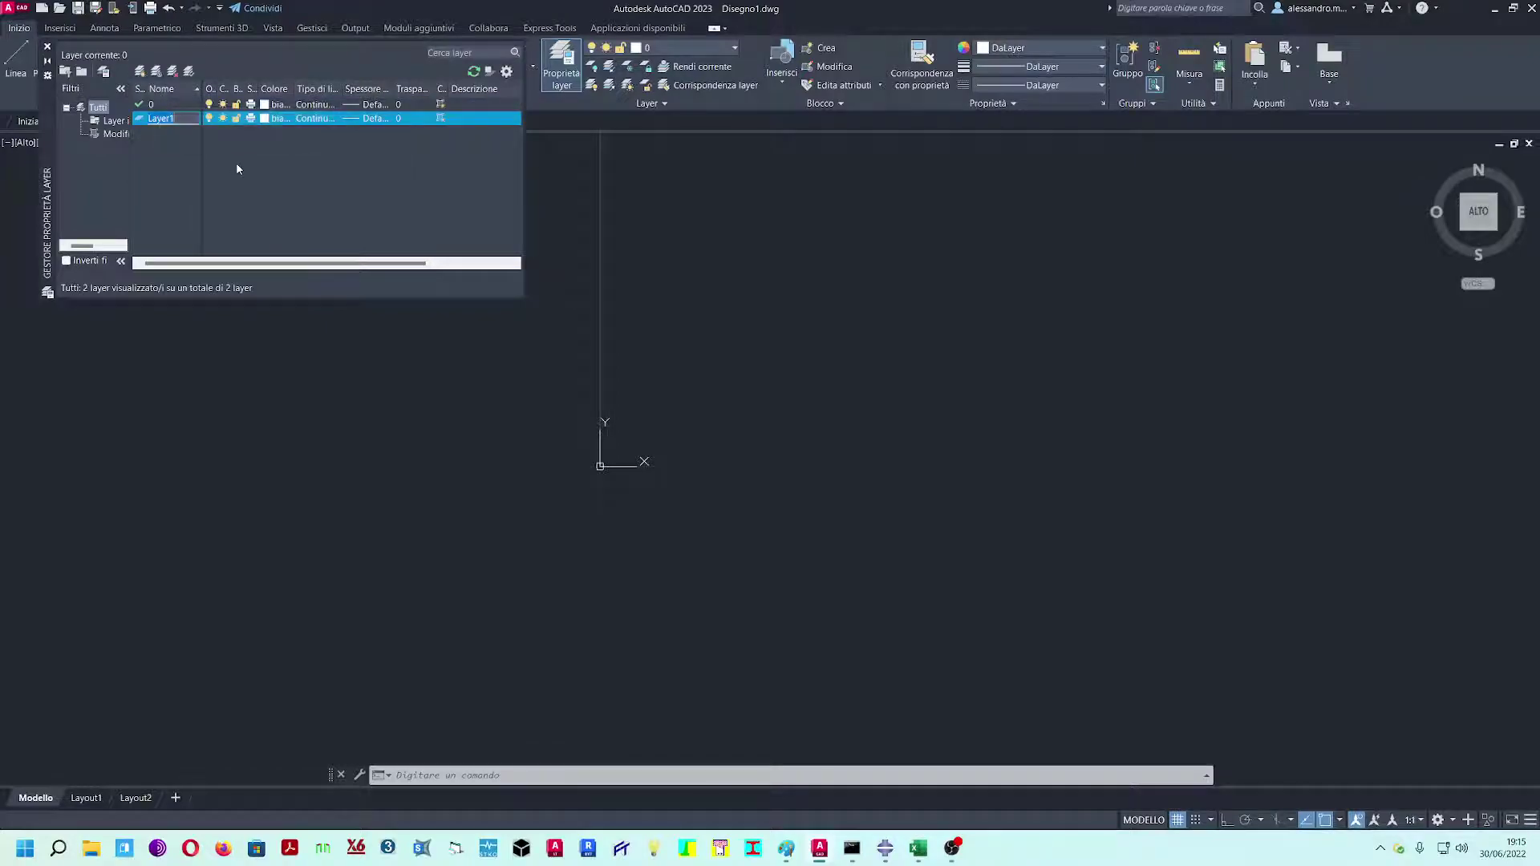
{"action": "type", "text": "Mattone"}
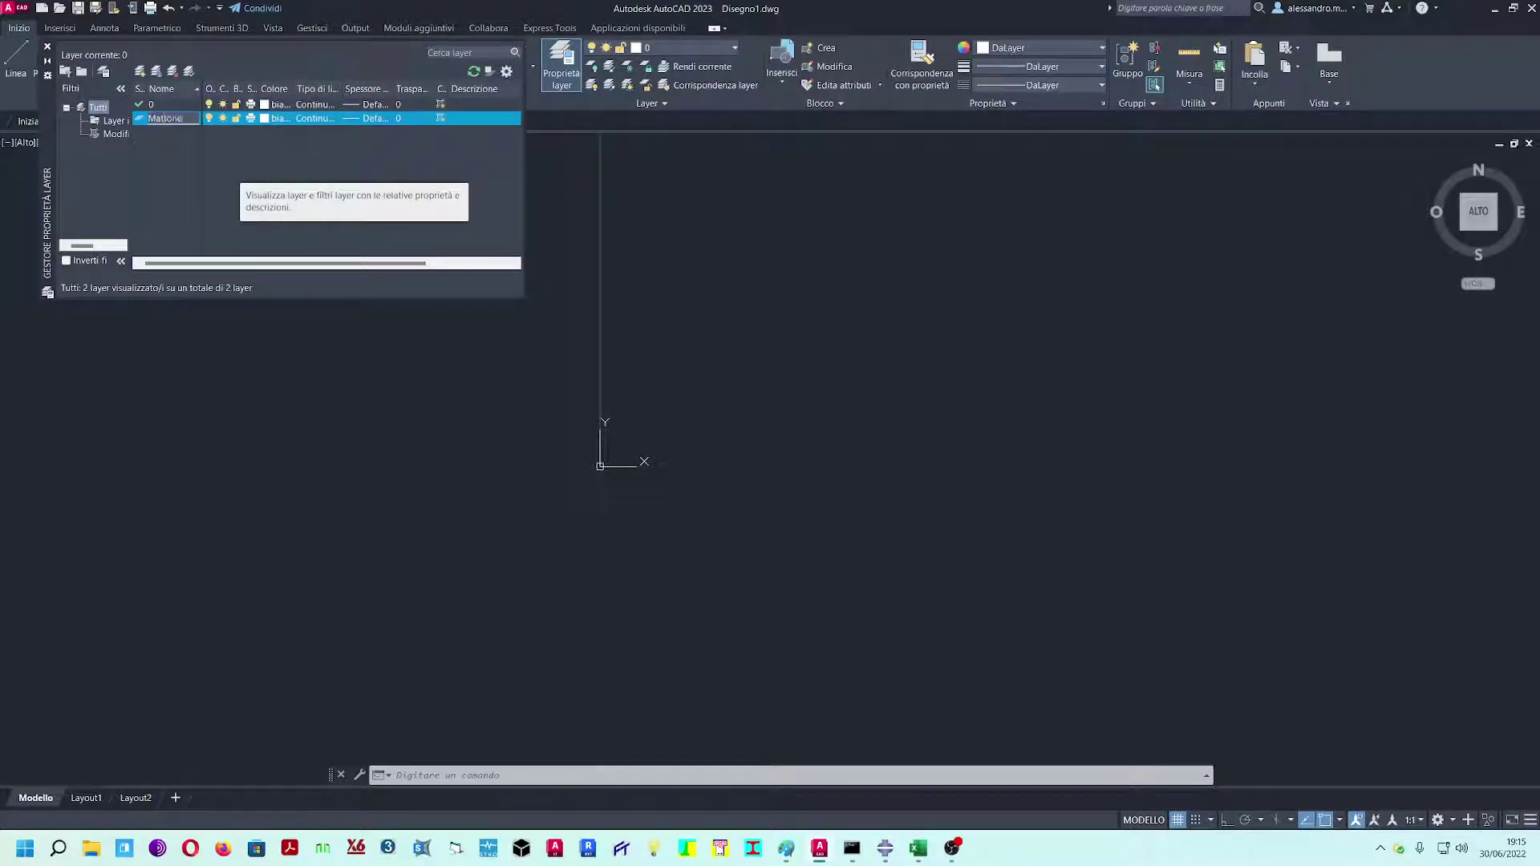
{"action": "key", "text": "Return"}
{"action": "left_click", "coordinate": [175, 118]}
{"action": "type", "text": "Brick"}
{"action": "key", "text": "Return"}
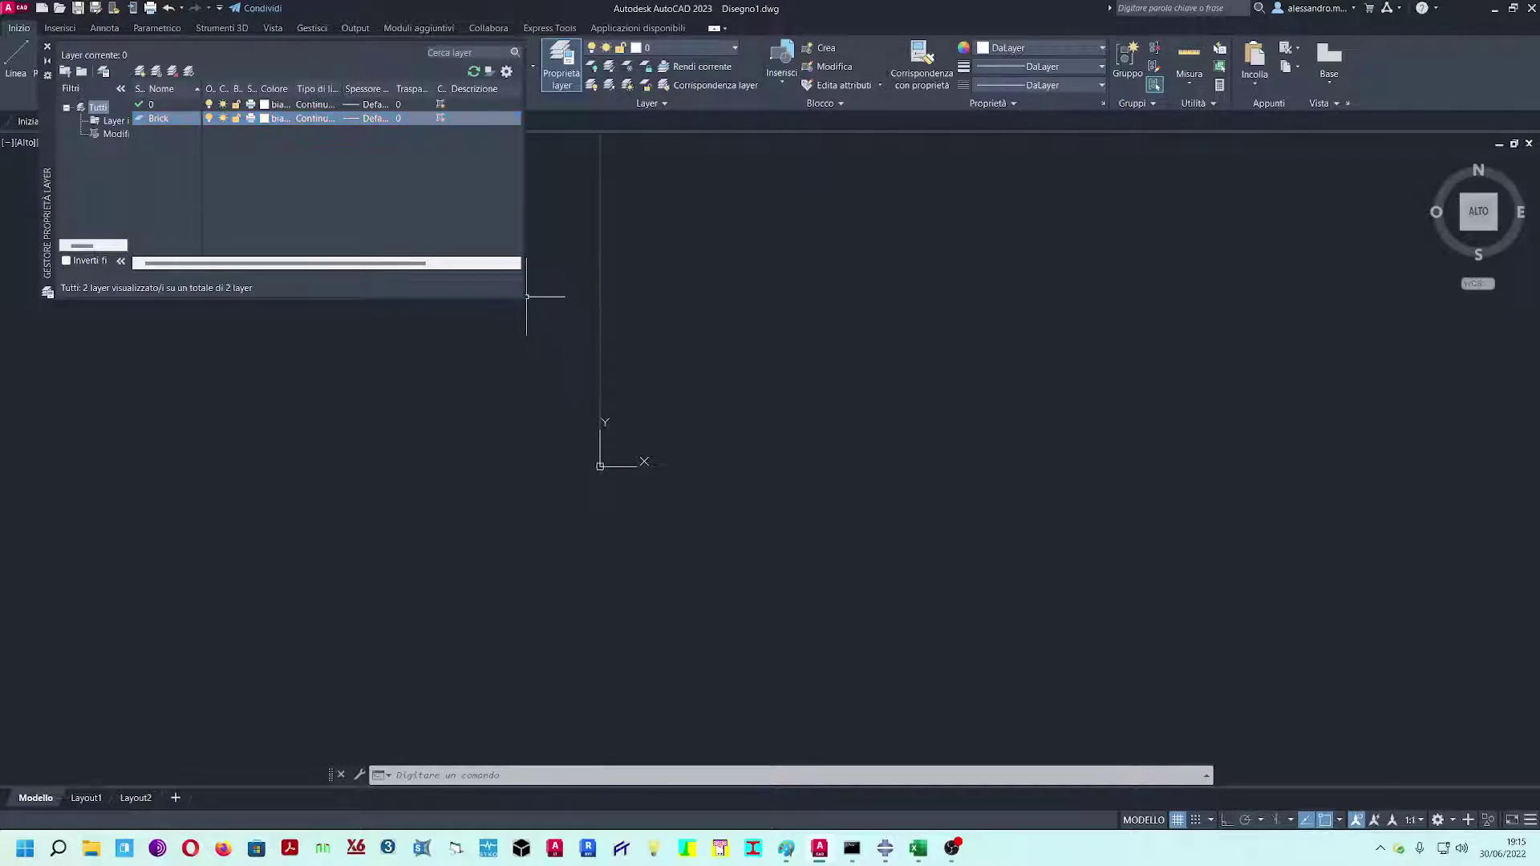
- Create two layers named Mortar bed VH and Mortar bed HZ, and enlarge the layer manager and its name column to show full names
{"action": "left_click", "coordinate": [140, 72]}
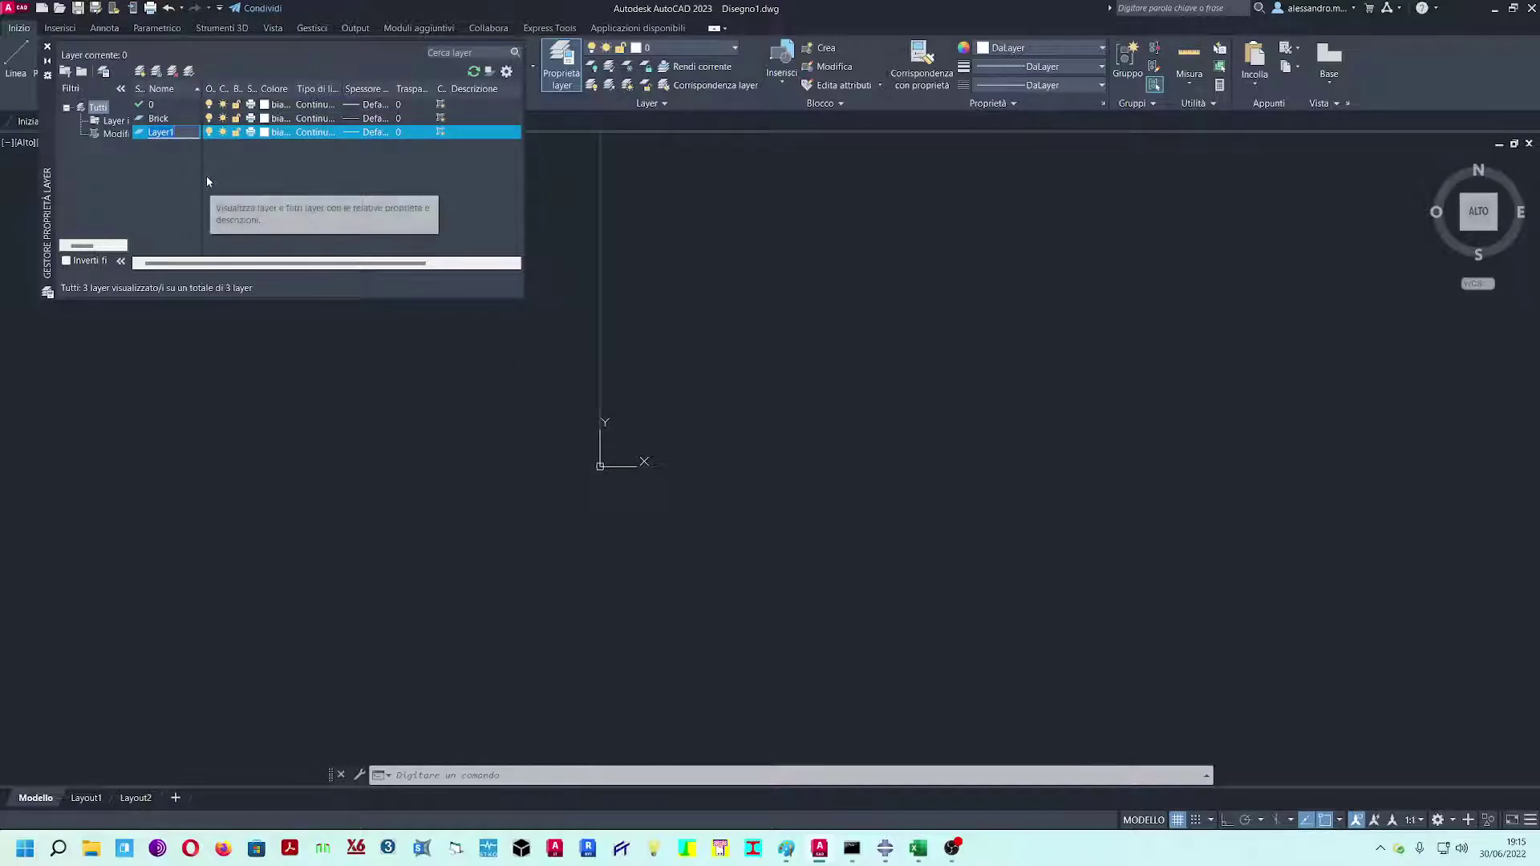
{"action": "type", "text": "Mortar bed V"}
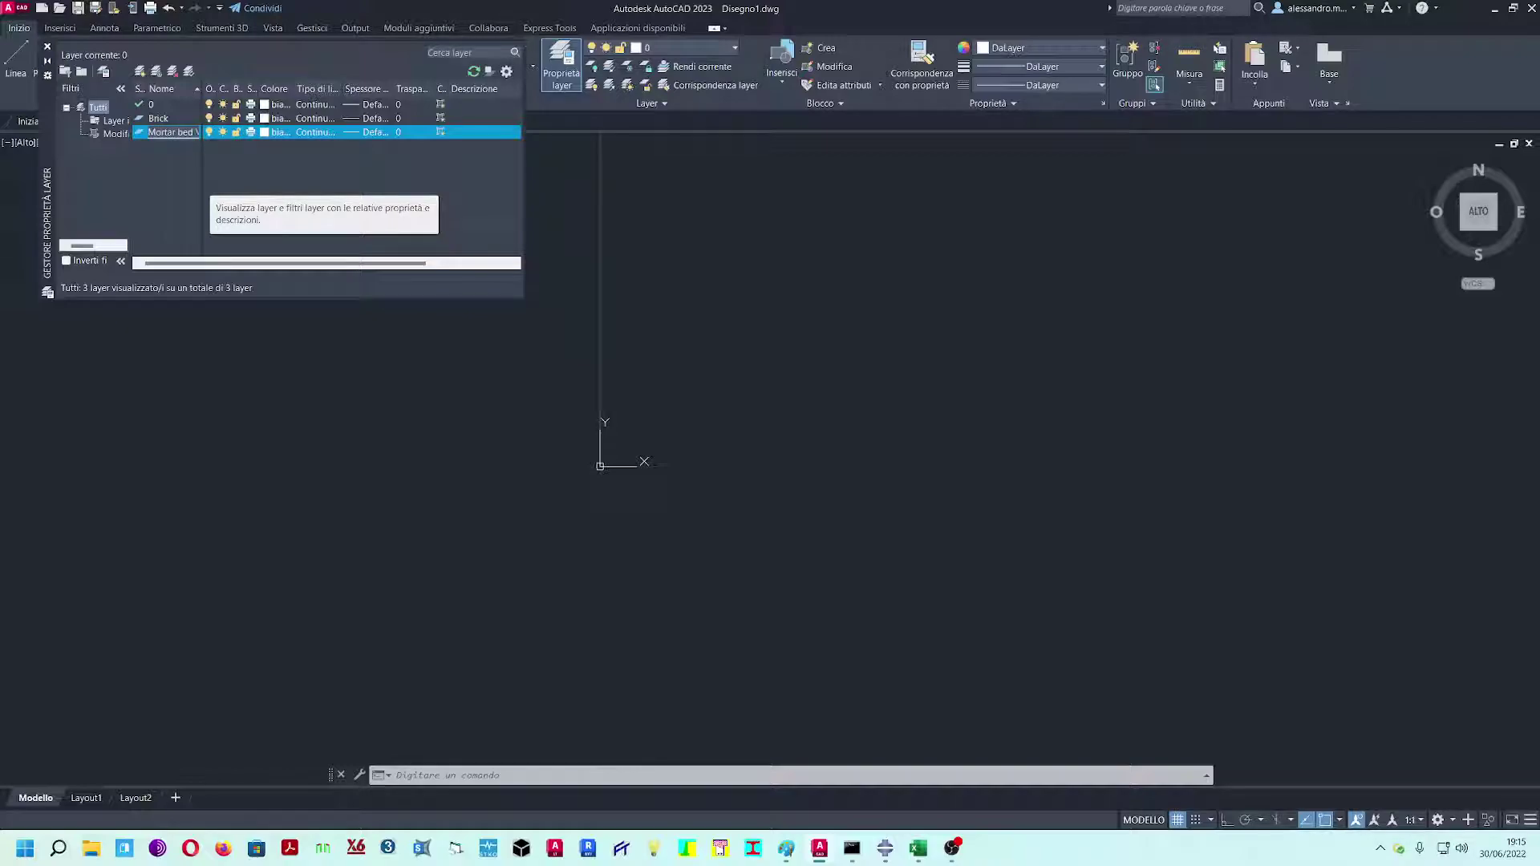
{"action": "key", "text": "Return"}
{"action": "key", "text": "Return"}
{"action": "key", "text": "Return"}
{"action": "key", "text": "Return"}
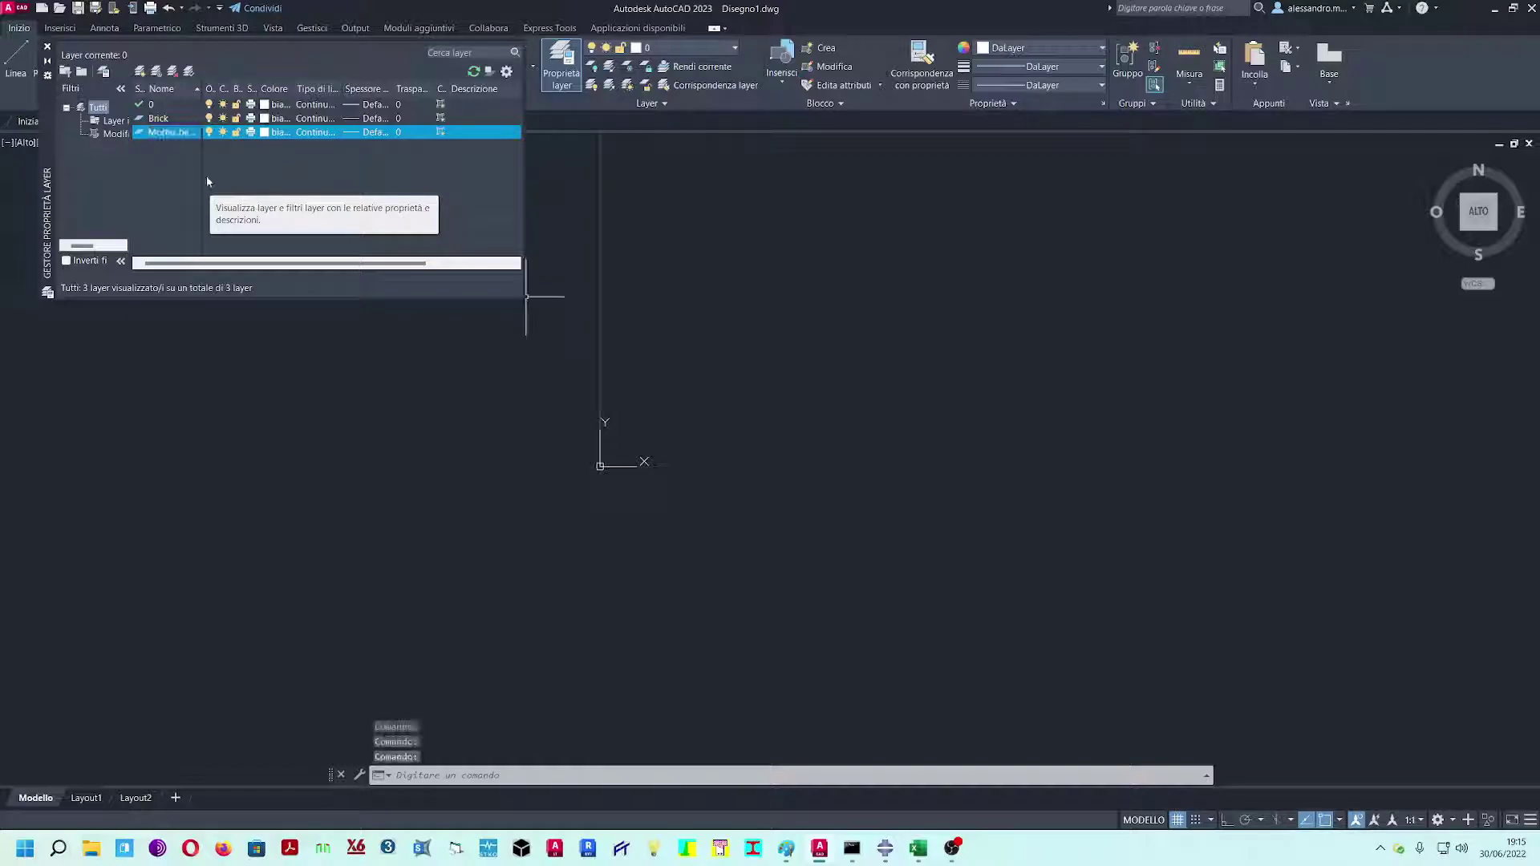
{"action": "left_click", "coordinate": [141, 72]}
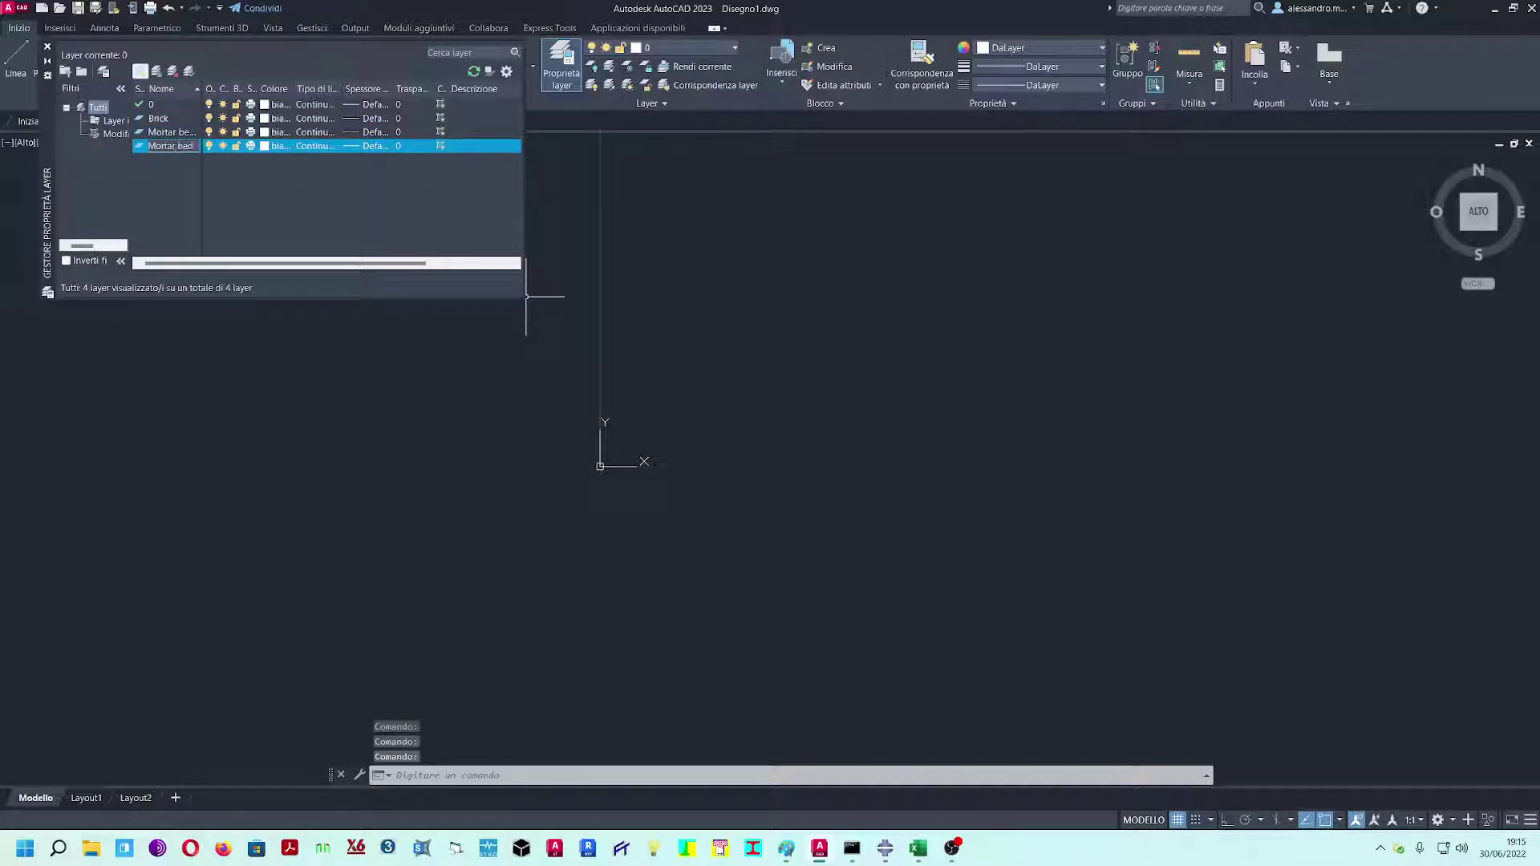
{"action": "key", "text": "Return"}
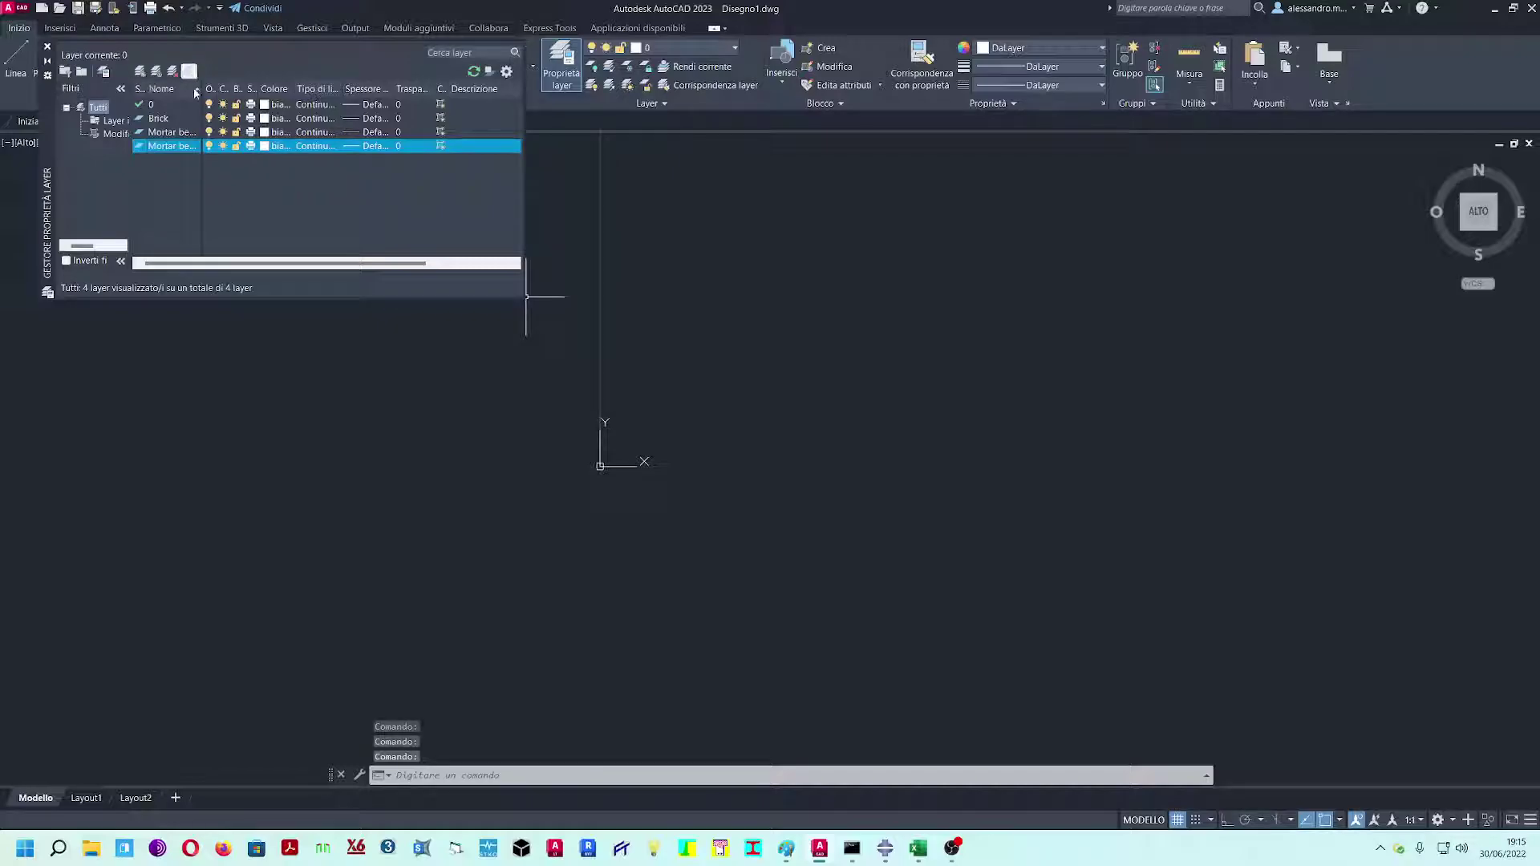
{"action": "left_click_drag", "start_coordinate": [524, 299], "coordinate": [753, 453]}
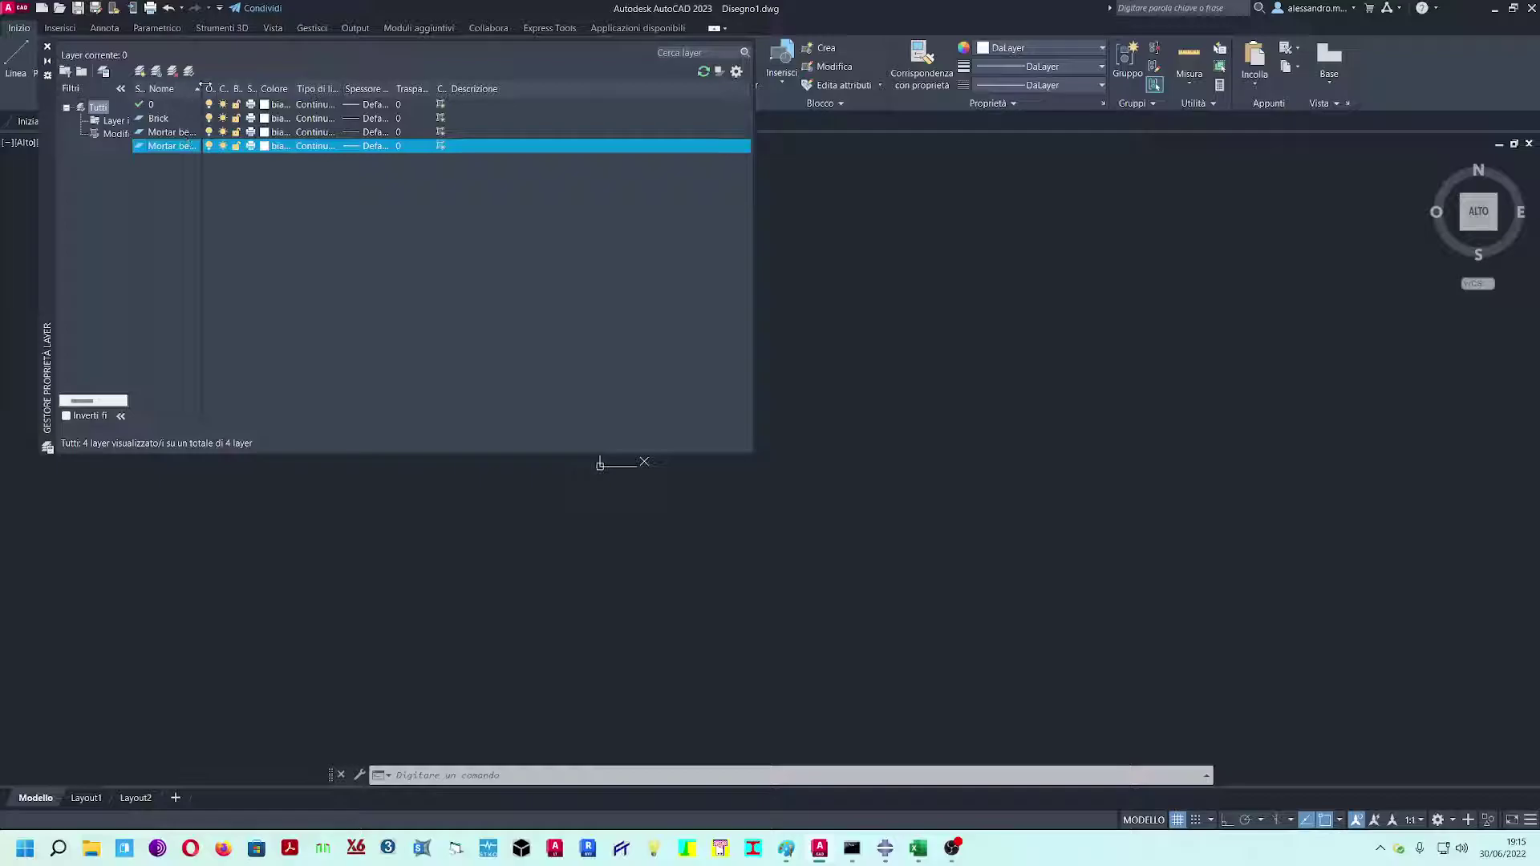
{"action": "left_click_drag", "start_coordinate": [291, 88], "coordinate": [289, 88]}
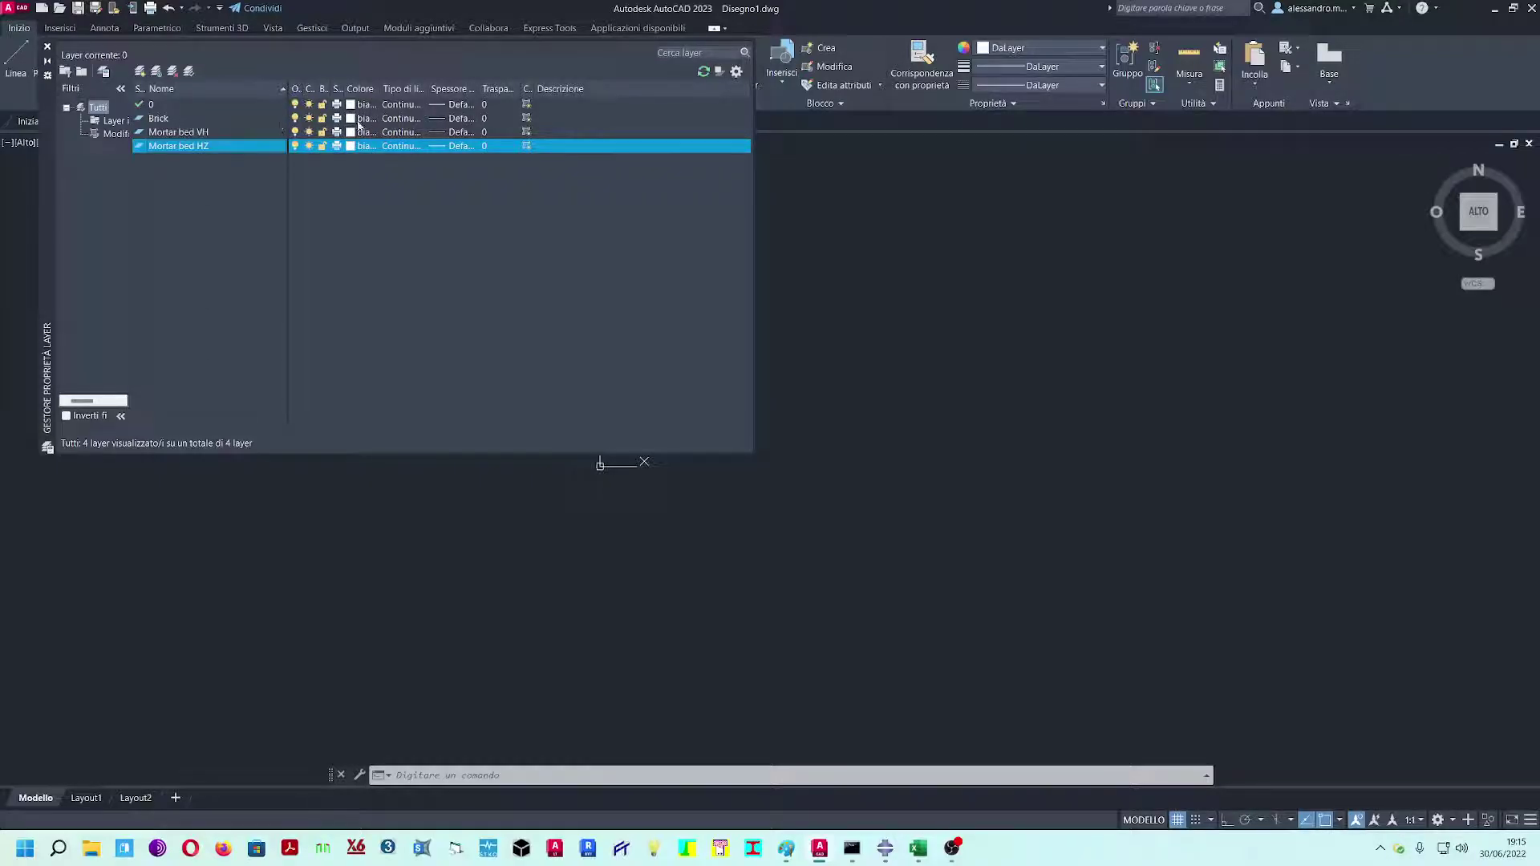
- Set the layer colours to 30 for Brick, 50 for Mortar bed VH and 60 for Mortar bed HZ
{"action": "left_click", "coordinate": [357, 121]}
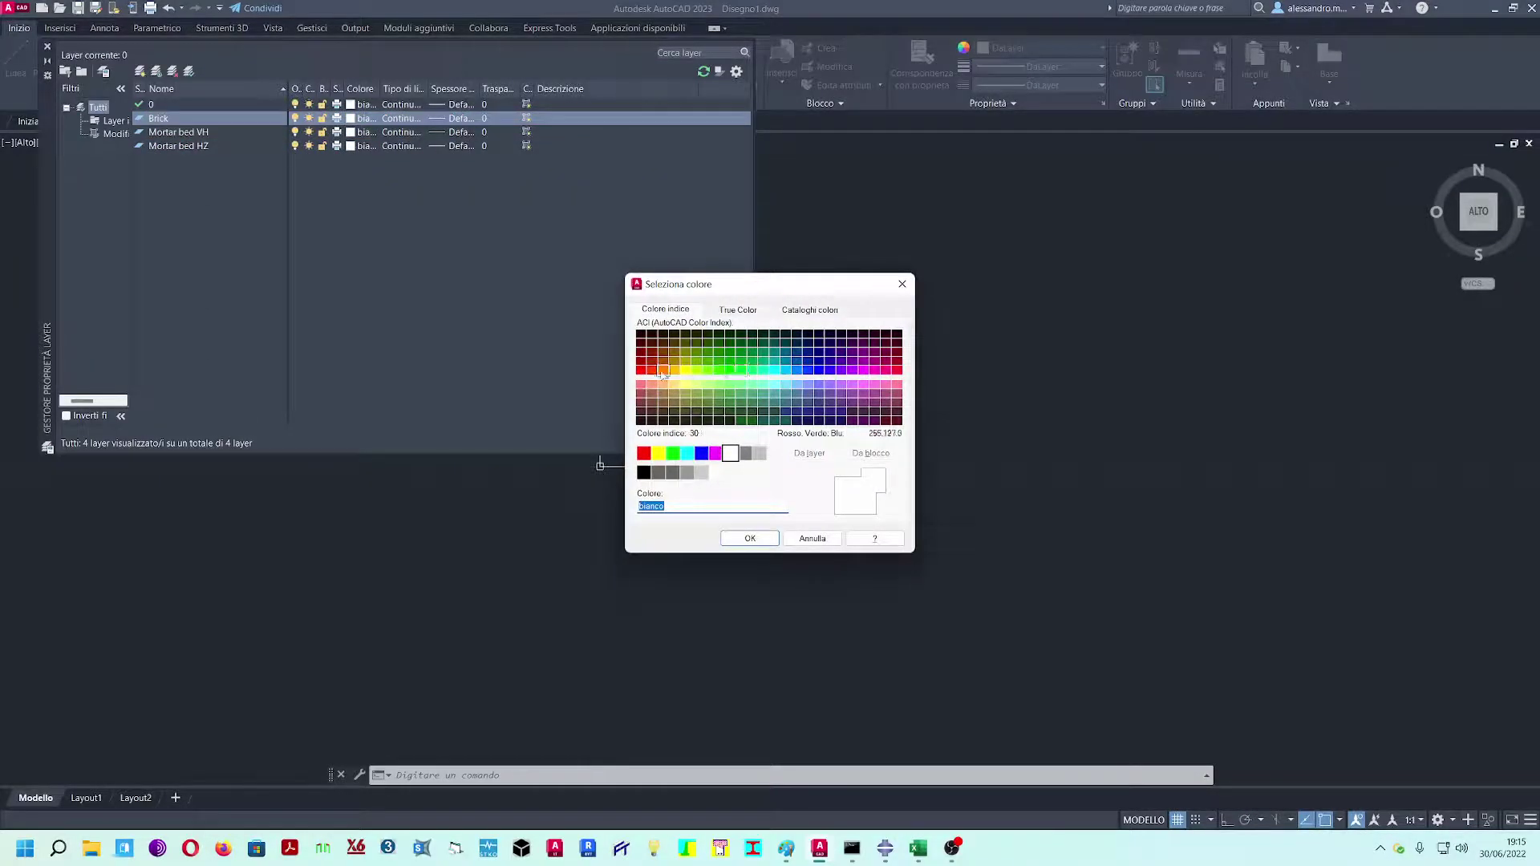
{"action": "left_click", "coordinate": [662, 369]}
{"action": "left_click", "coordinate": [749, 538]}
{"action": "left_click", "coordinate": [350, 132]}
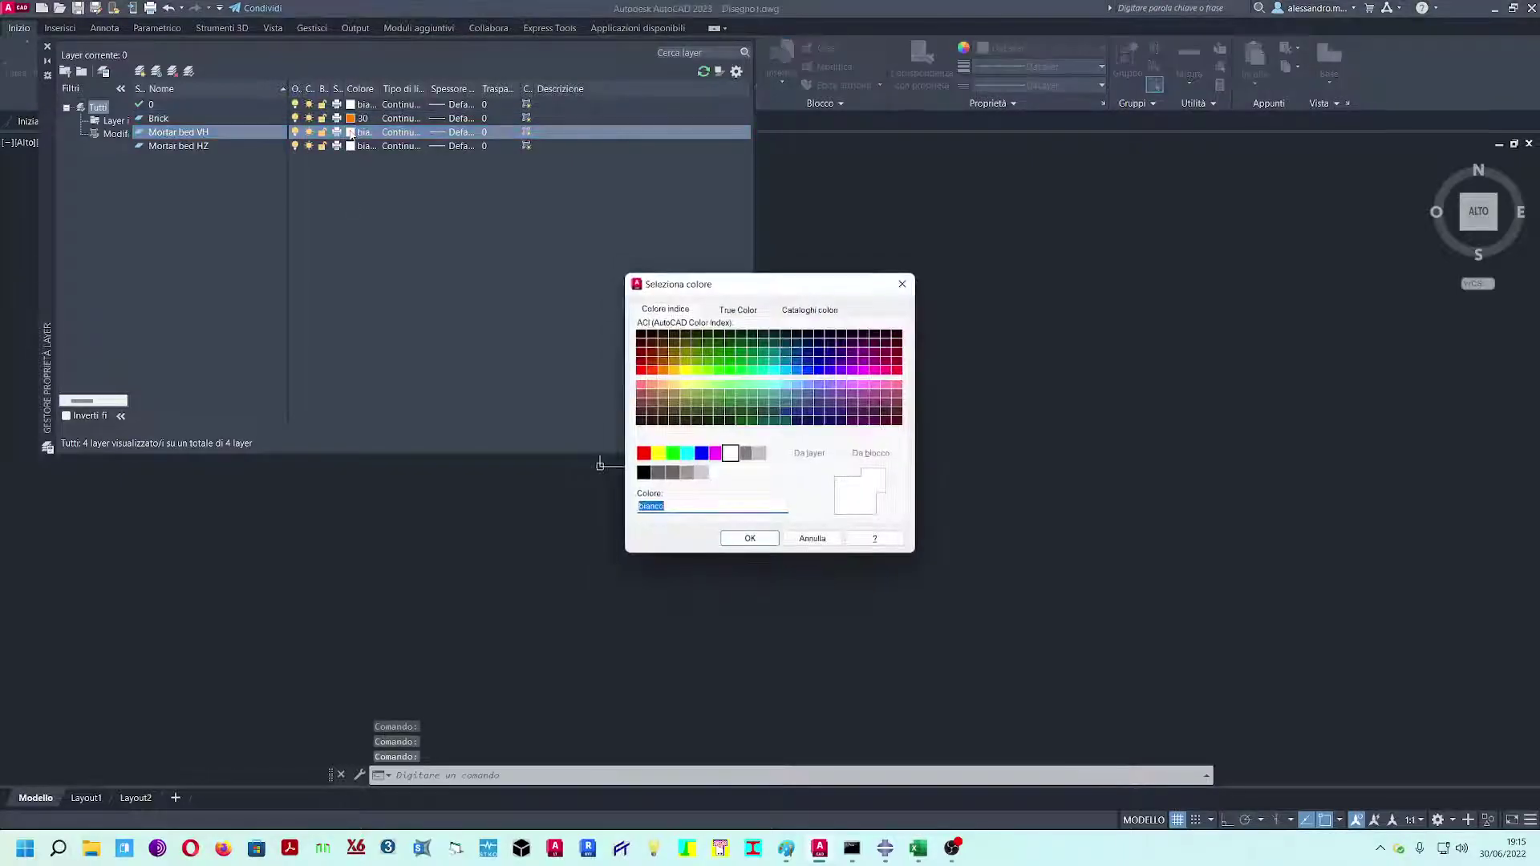
{"action": "left_click", "coordinate": [686, 371]}
{"action": "left_click", "coordinate": [749, 538]}
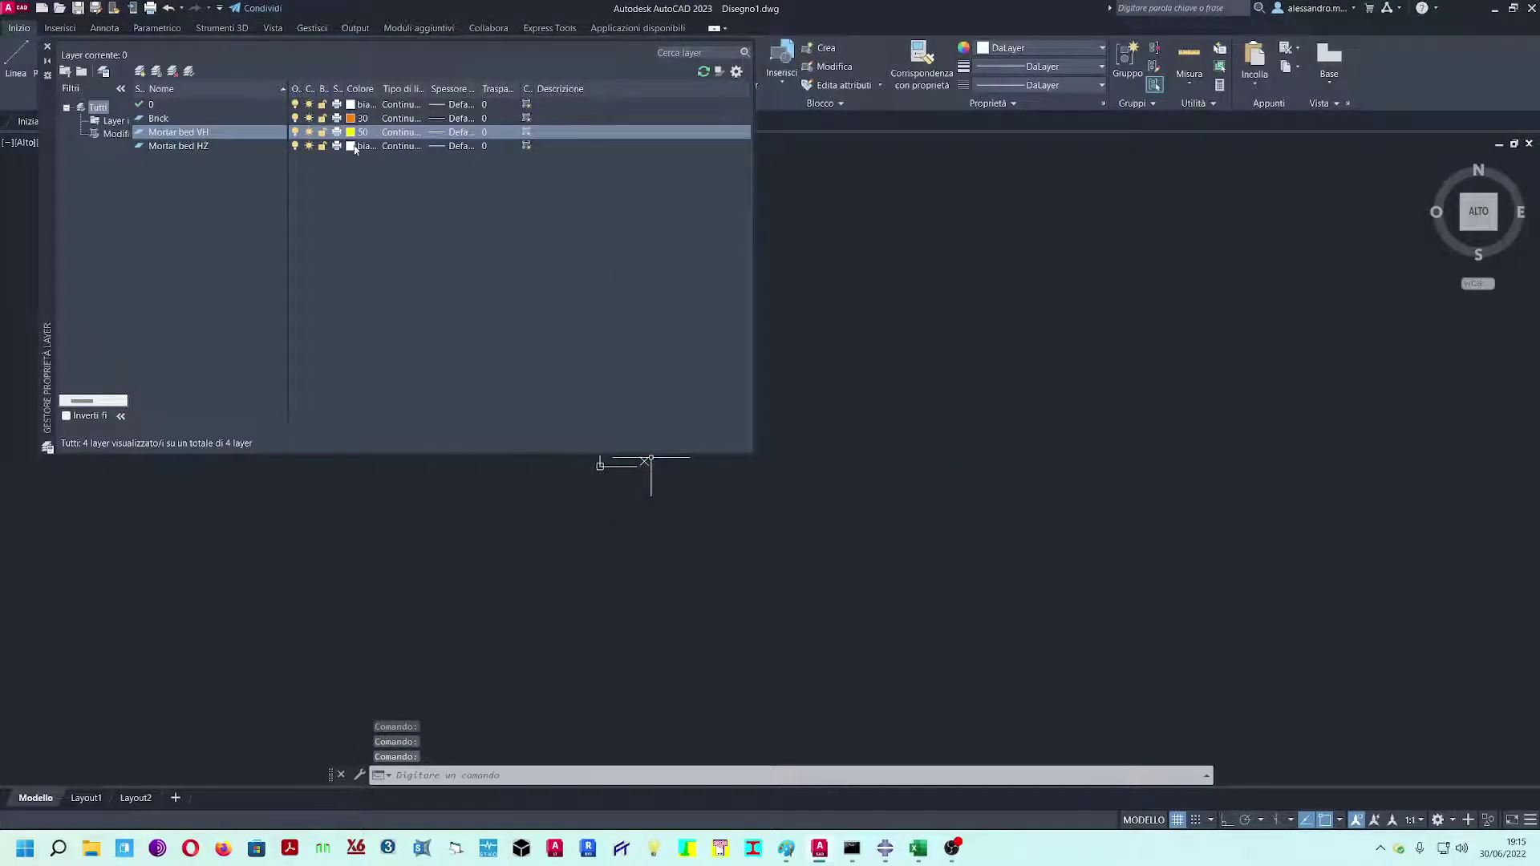
{"action": "left_click", "coordinate": [350, 146]}
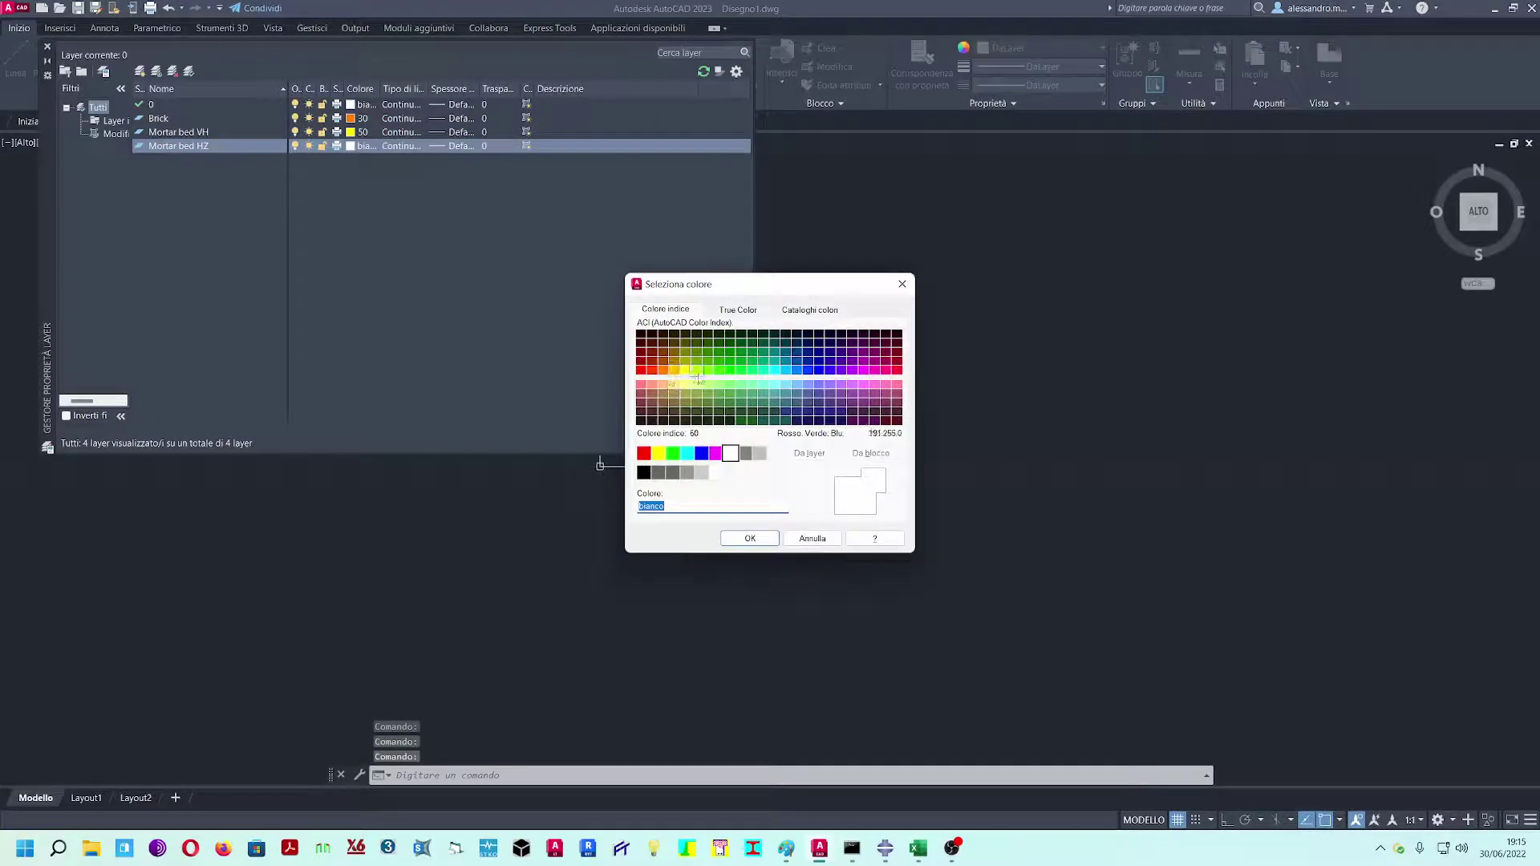
{"action": "left_click", "coordinate": [697, 371]}
{"action": "left_click", "coordinate": [749, 539]}
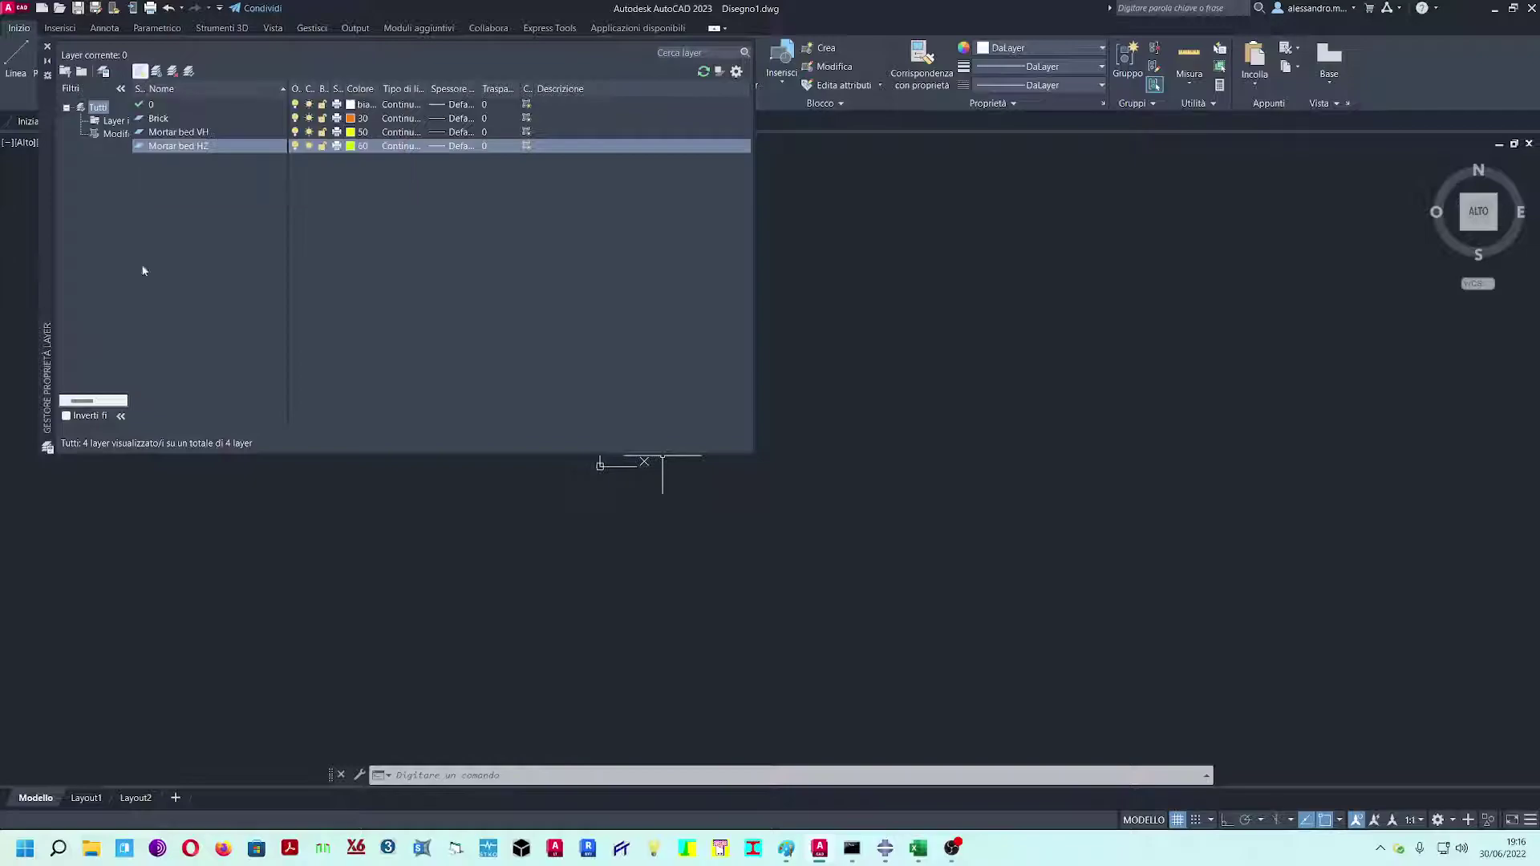
- Create a layer named Steel plate with colour 140, and close the layer manager
{"action": "left_click", "coordinate": [141, 72]}
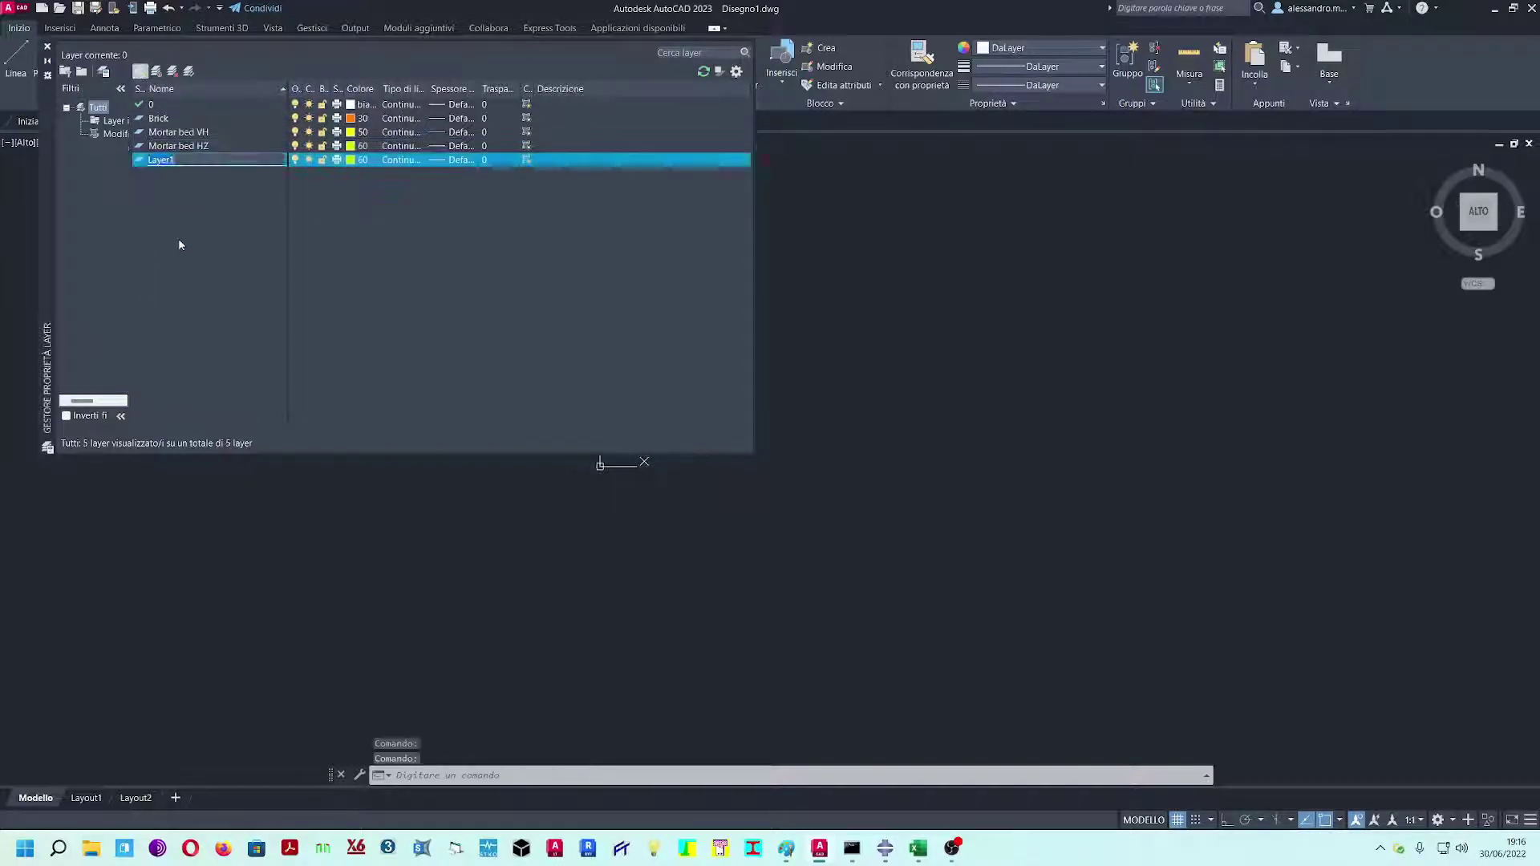
{"action": "type", "text": "Steel m"}
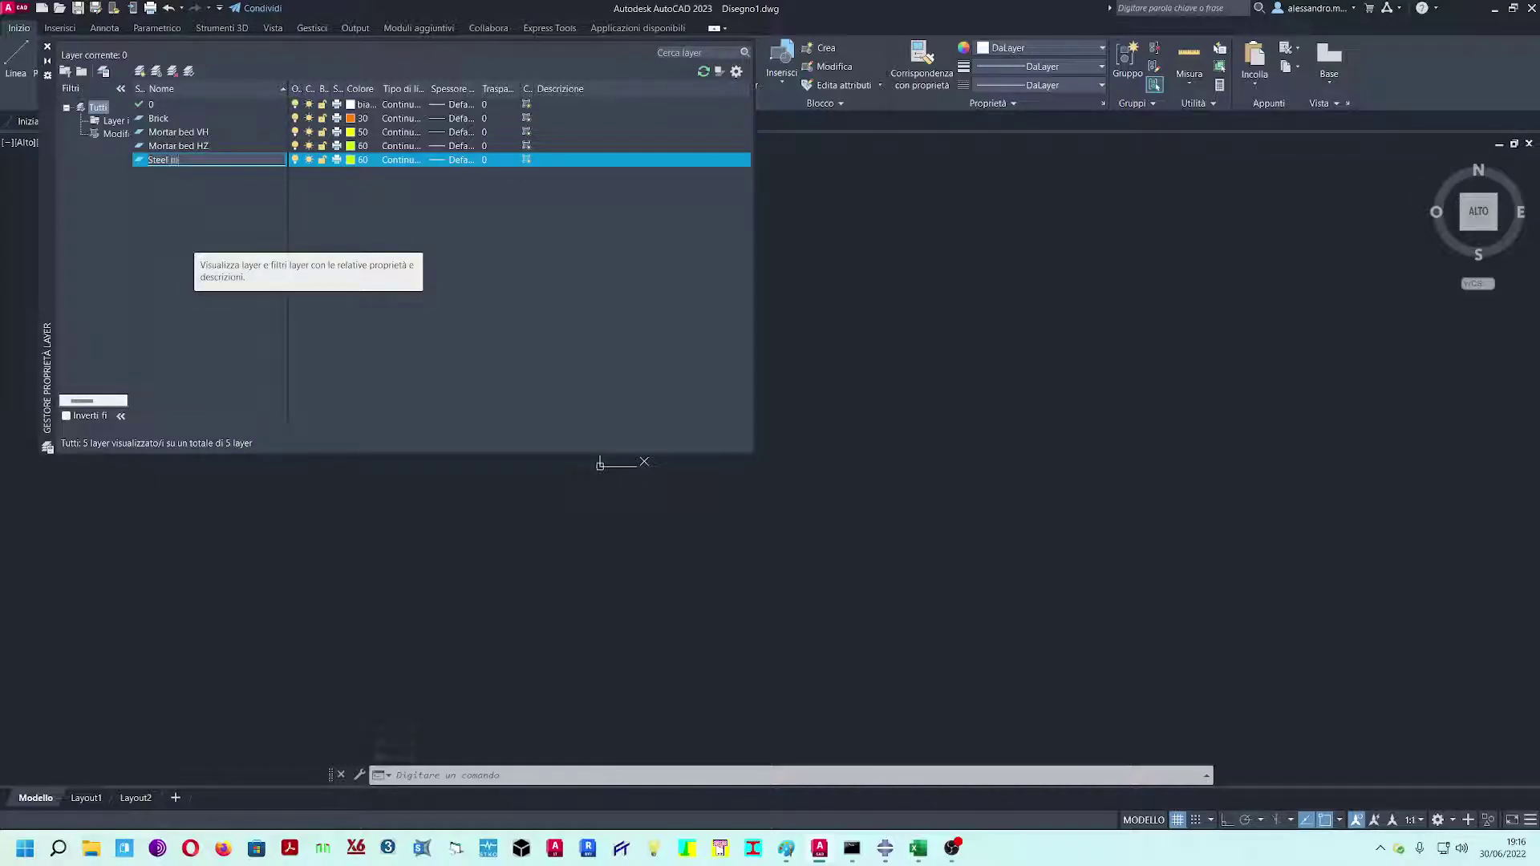
{"action": "key", "text": "Return"}
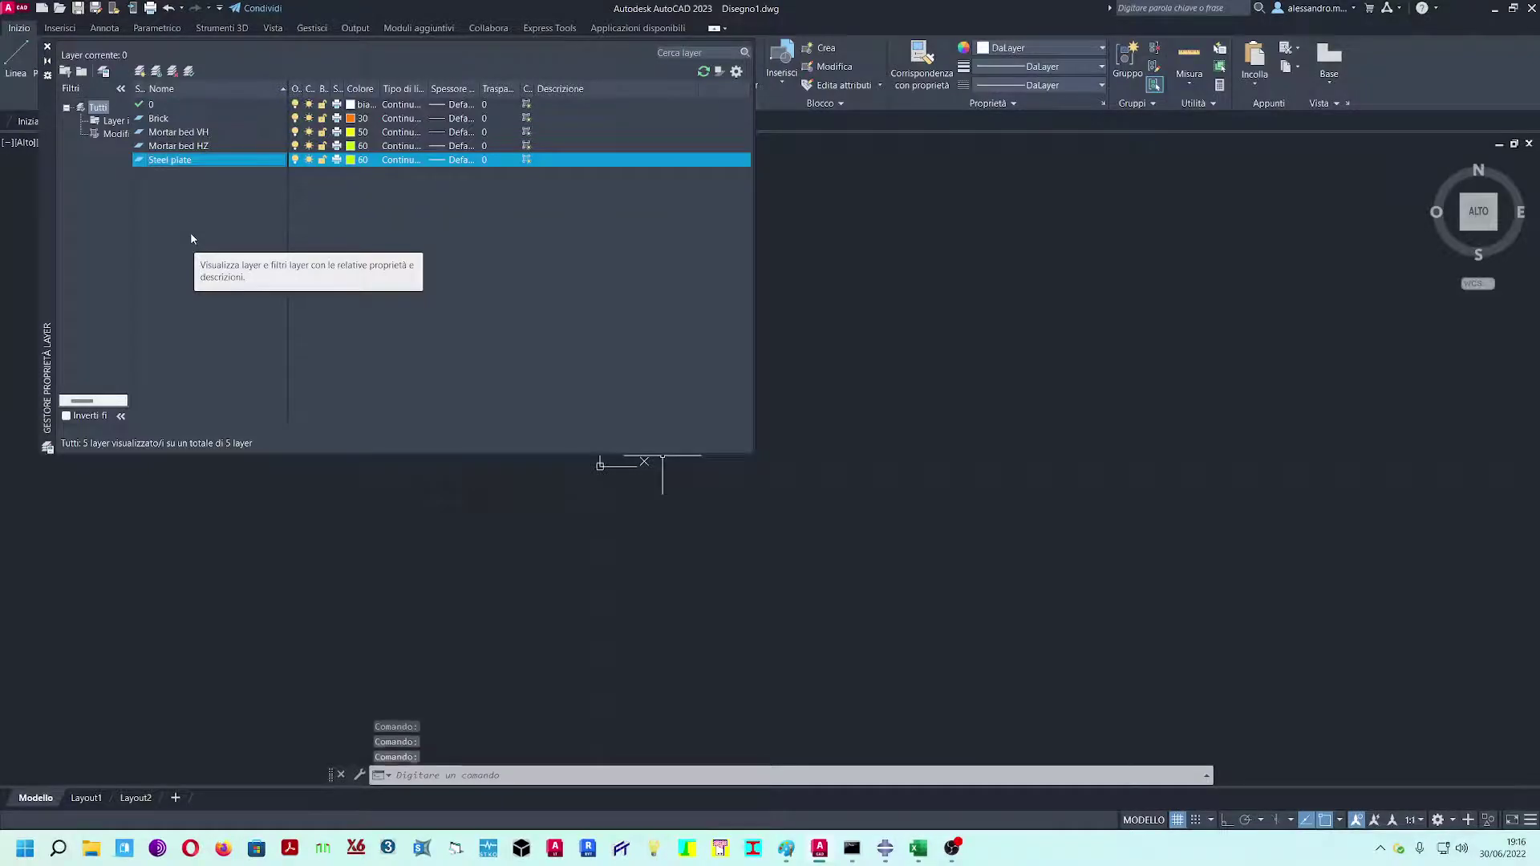
{"action": "left_click", "coordinate": [350, 160]}
{"action": "left_click", "coordinate": [785, 370]}
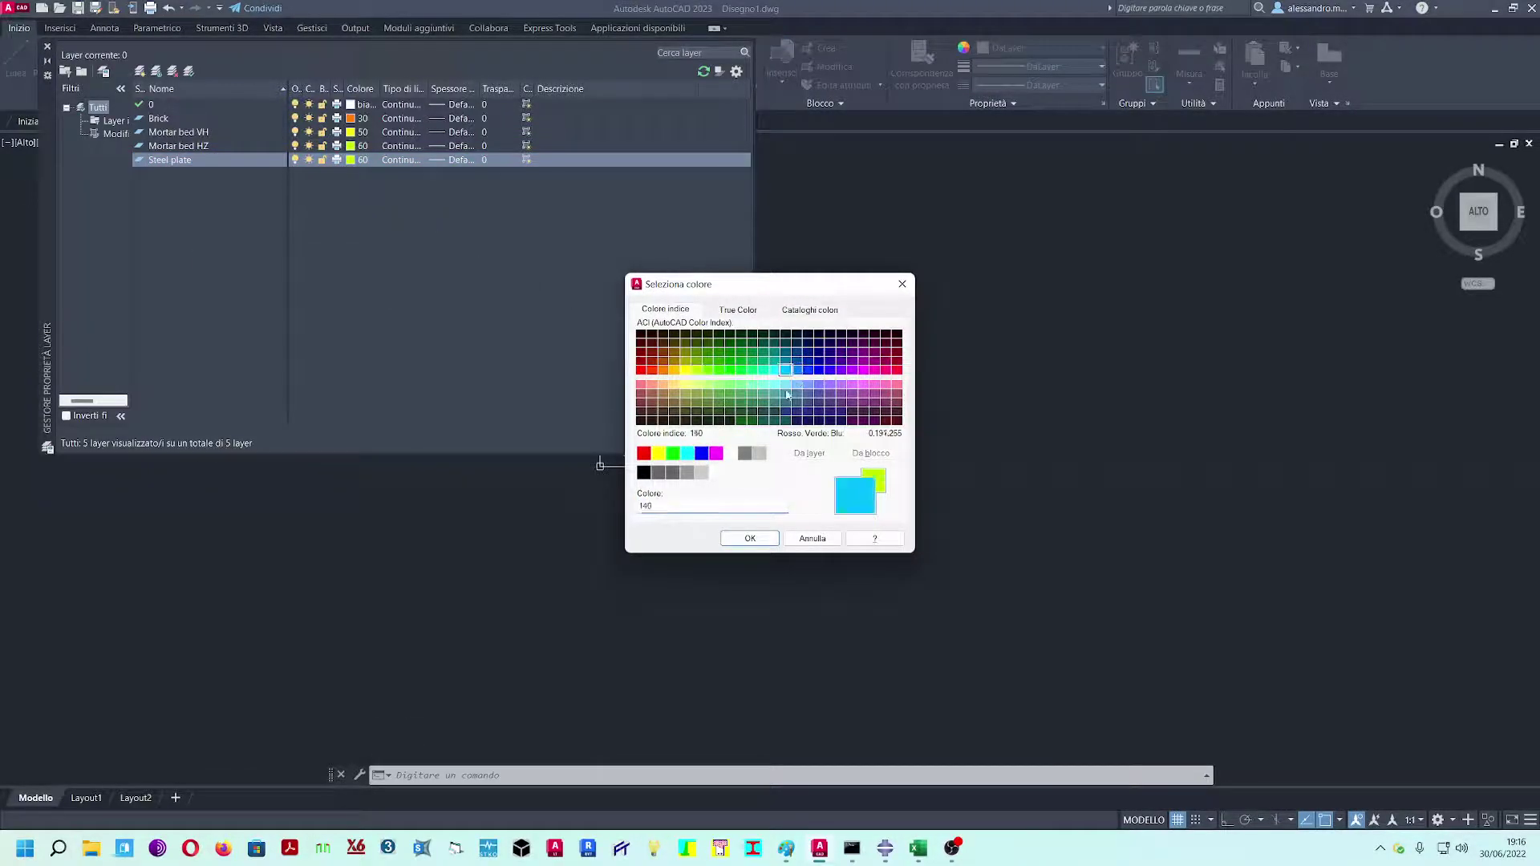
{"action": "left_click", "coordinate": [749, 540]}
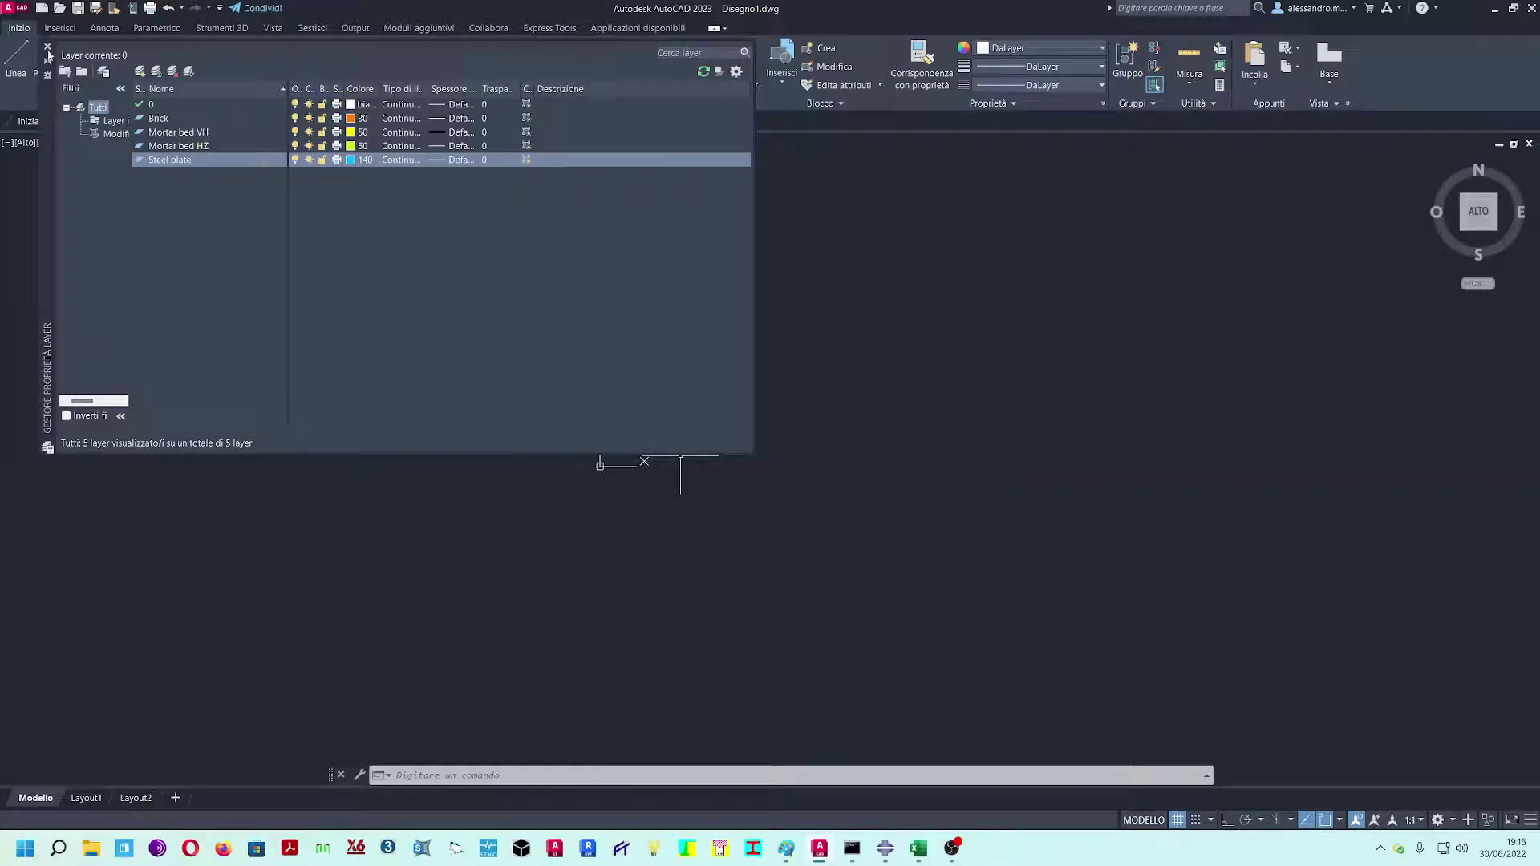
{"action": "left_click", "coordinate": [46, 47]}
- Make Brick the current layer
{"action": "middle_click_drag", "start_coordinate": [726, 377], "coordinate": [562, 380]}
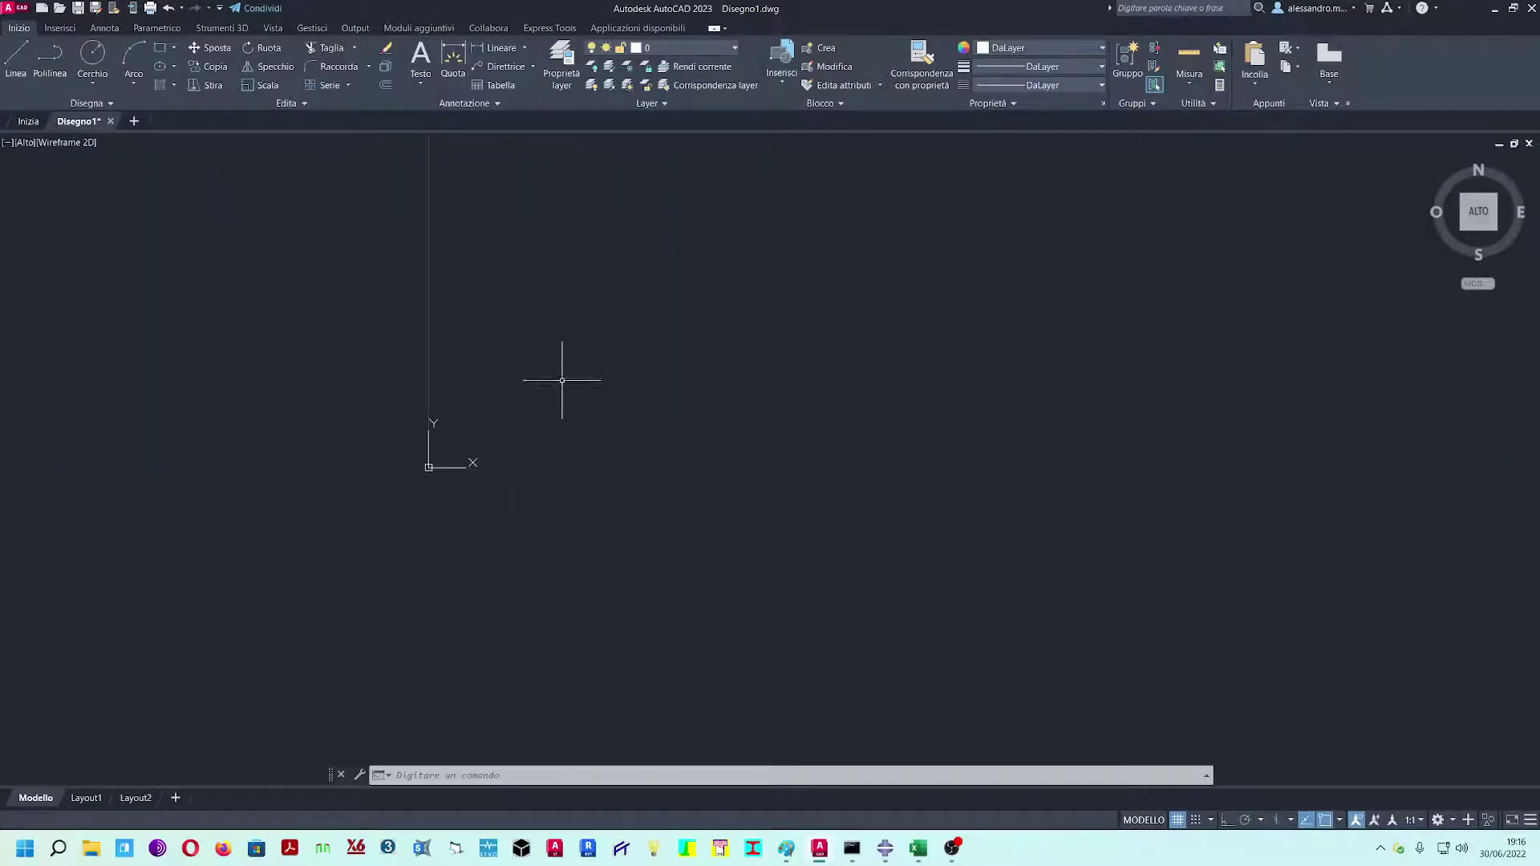
{"action": "left_click", "coordinate": [682, 48]}
{"action": "left_click", "coordinate": [674, 85]}
- Begin the brick outline with the Line tool near the origin, turning Ortho on and drawing a vertical edge 120 long upwards
{"action": "left_click", "coordinate": [16, 63]}
{"action": "scroll", "coordinate": [570, 421], "scroll_direction": "up", "scroll_amount": 2}
{"action": "middle_click_drag", "start_coordinate": [485, 426], "coordinate": [526, 423]}
{"action": "scroll", "coordinate": [525, 421], "scroll_direction": "up", "scroll_amount": 2}
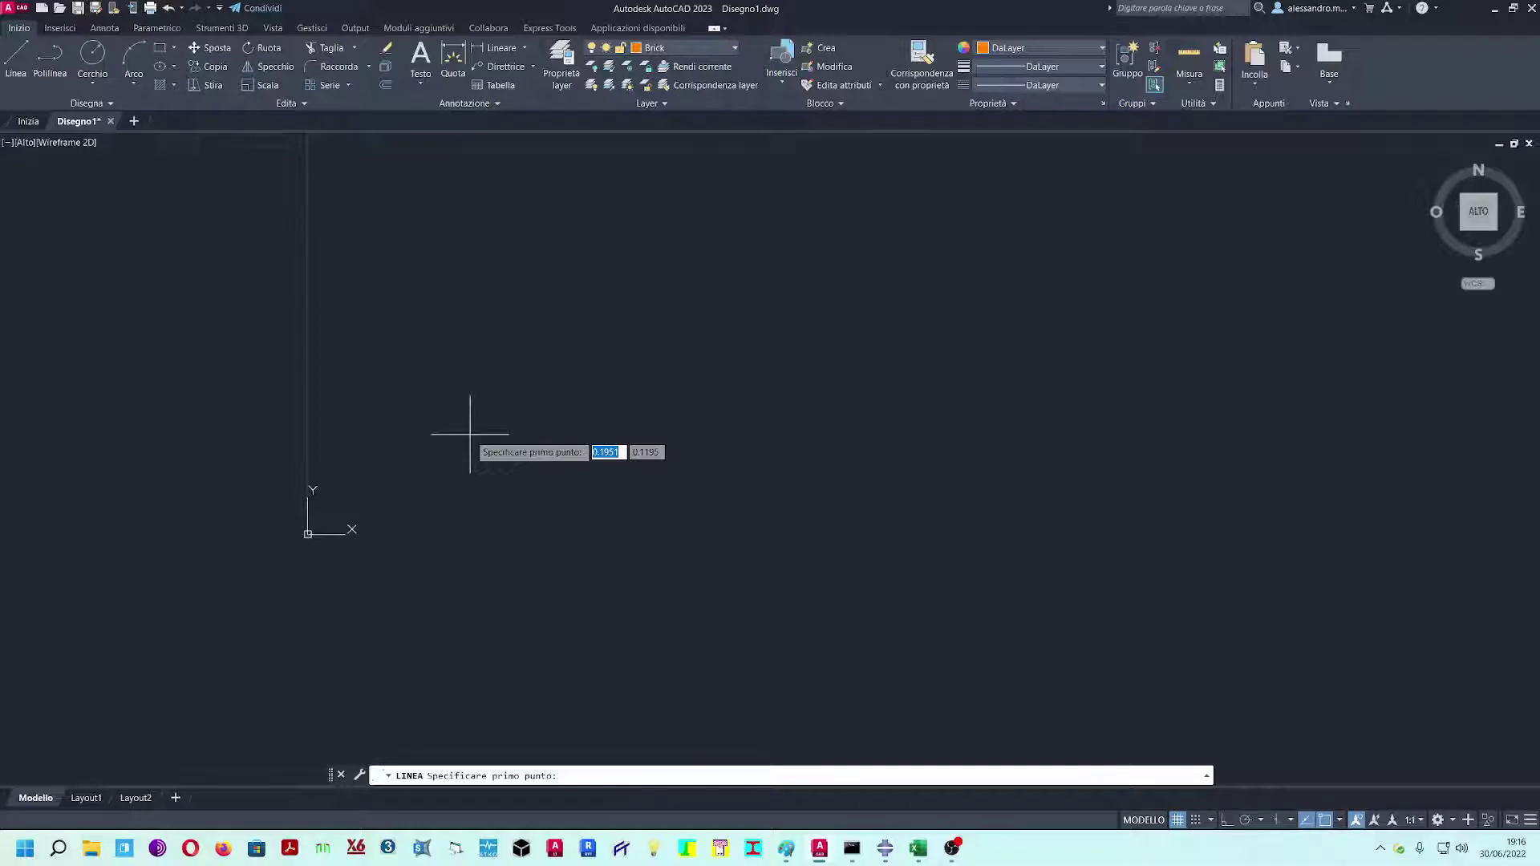
{"action": "scroll", "coordinate": [430, 441], "scroll_direction": "up", "scroll_amount": 2}
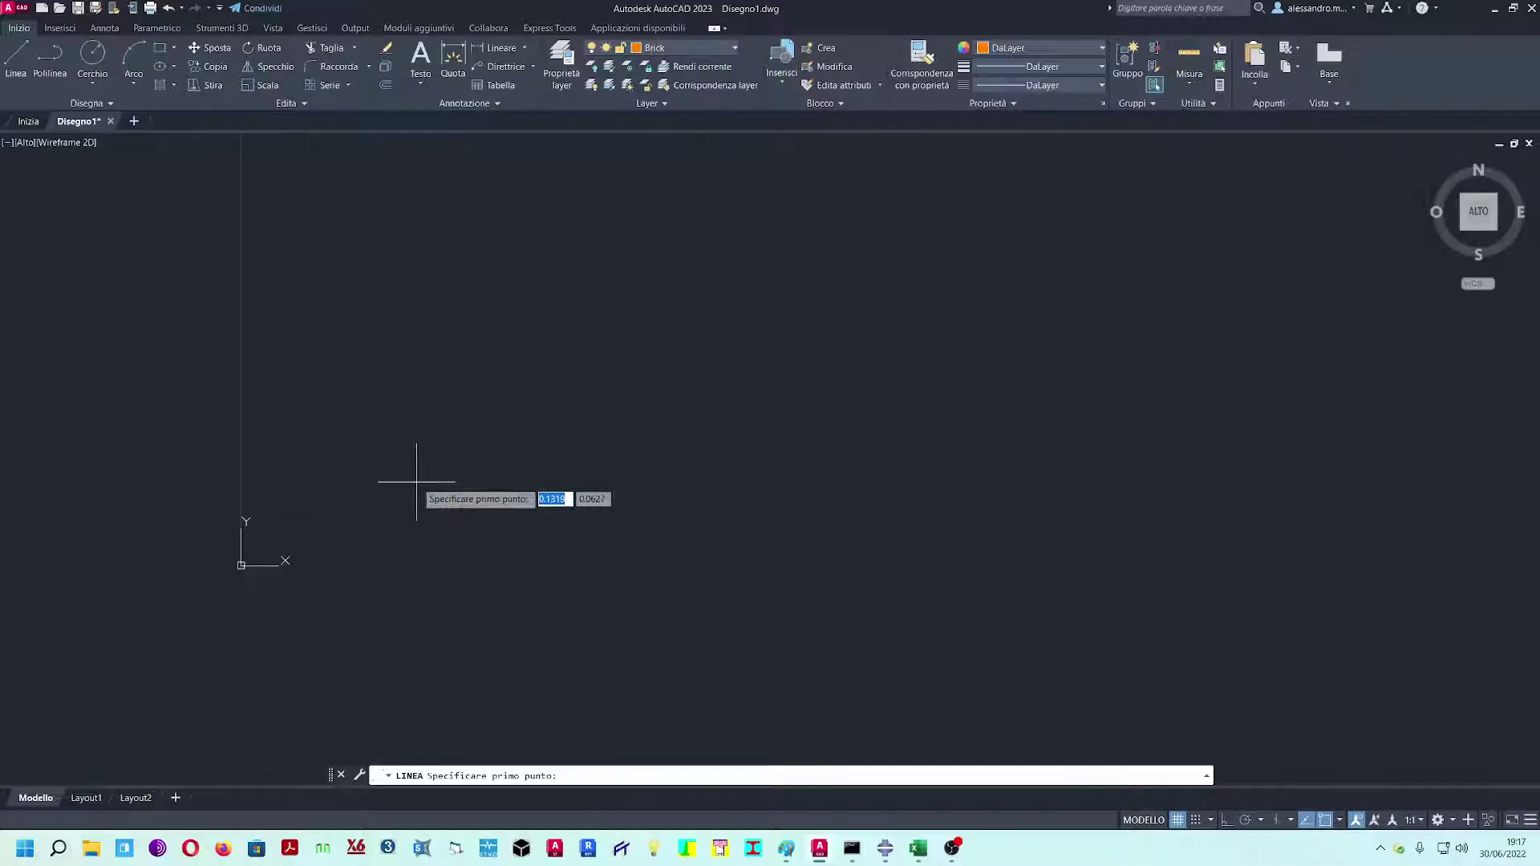
{"action": "left_click", "coordinate": [377, 476]}
{"action": "key", "text": "F8"}
{"action": "scroll", "coordinate": [402, 413], "scroll_direction": "up", "scroll_amount": 2}
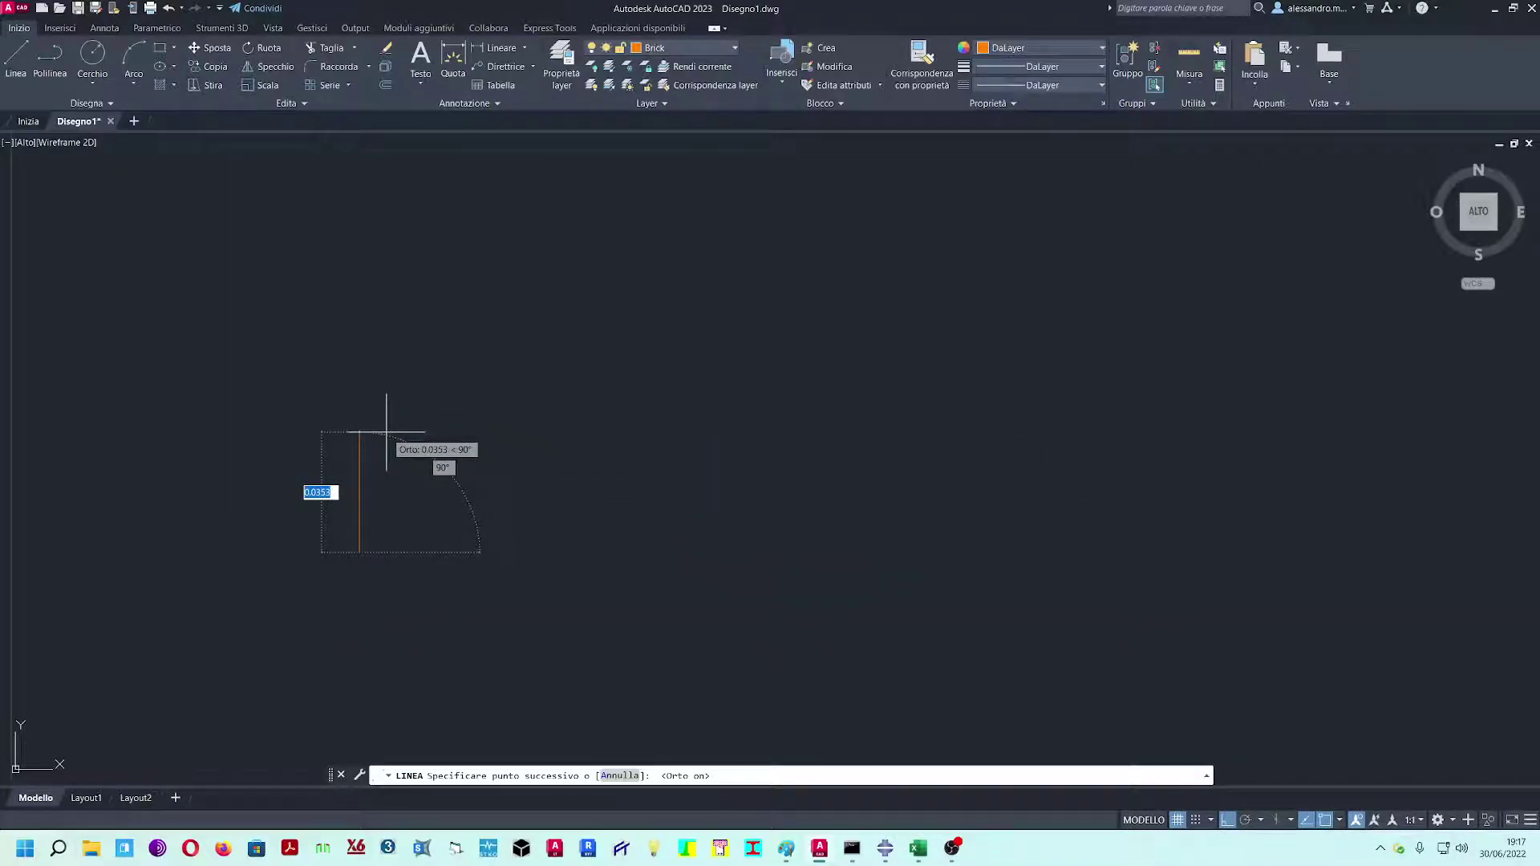
{"action": "type", "text": "120"}
{"action": "key", "text": "Return"}
- Complete the brick rectangle with a horizontal edge 250 long, a 120 edge back down and a closing line to the start point
{"action": "scroll", "coordinate": [368, 437], "scroll_direction": "down", "scroll_amount": 8}
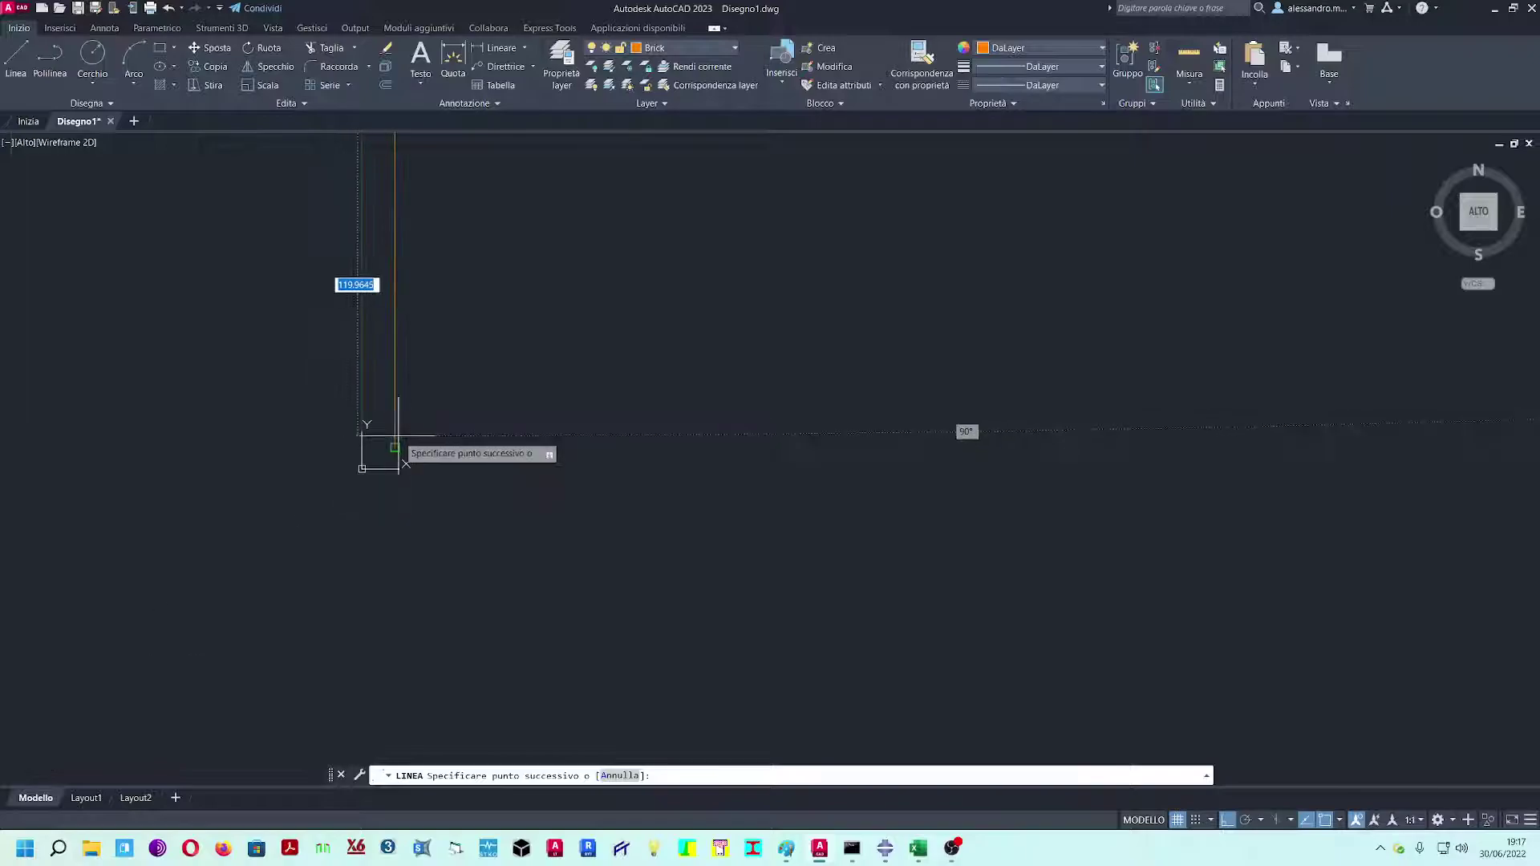
{"action": "middle_click_drag", "start_coordinate": [454, 334], "coordinate": [461, 421]}
{"action": "scroll", "coordinate": [461, 421], "scroll_direction": "down", "scroll_amount": 2}
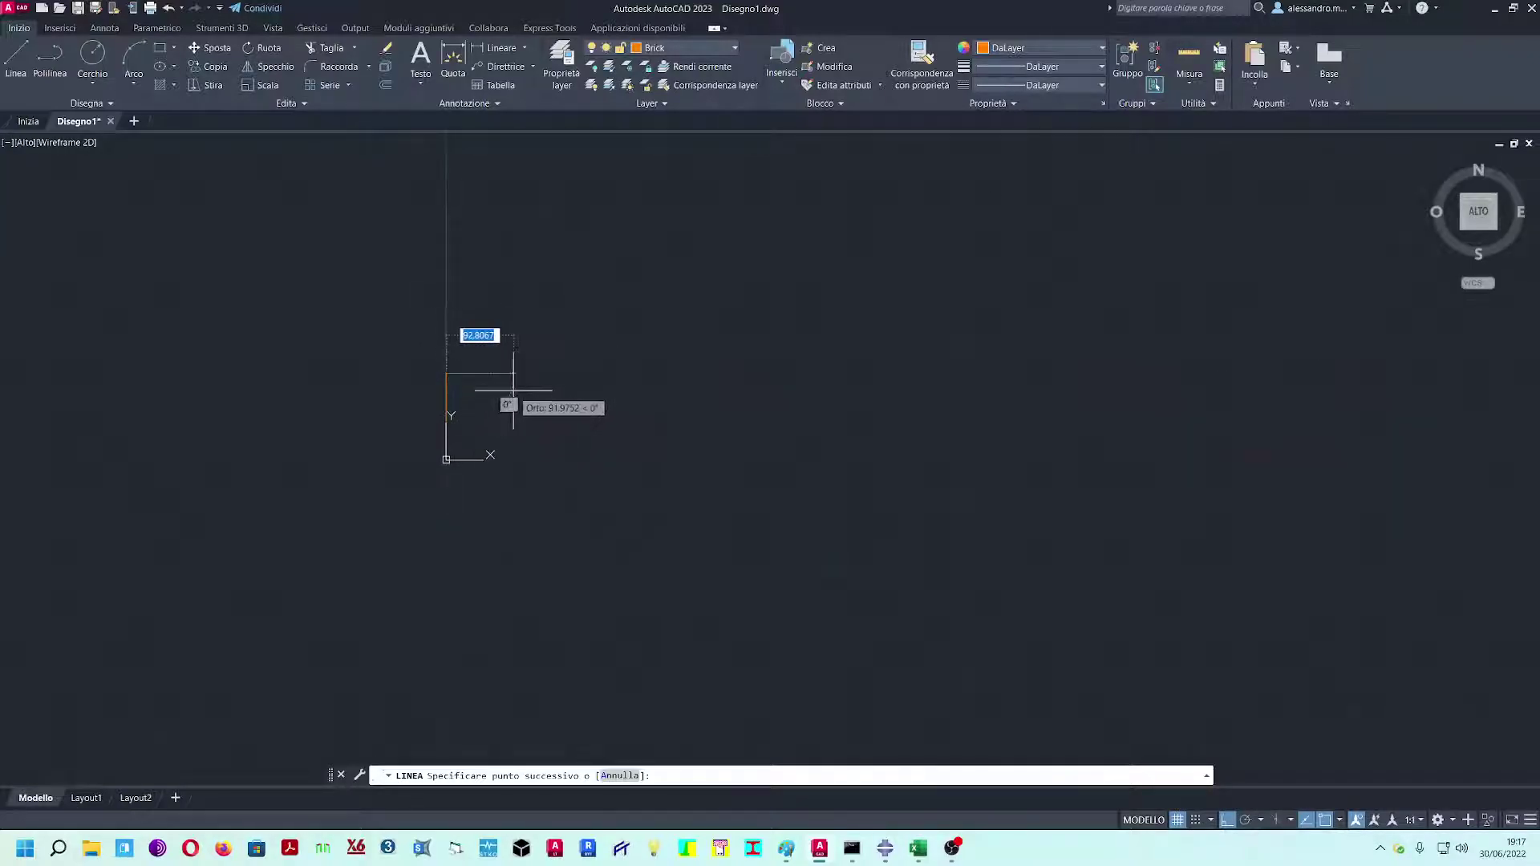
{"action": "scroll", "coordinate": [513, 388], "scroll_direction": "up", "scroll_amount": 4}
{"action": "type", "text": "250"}
{"action": "key", "text": "Return"}
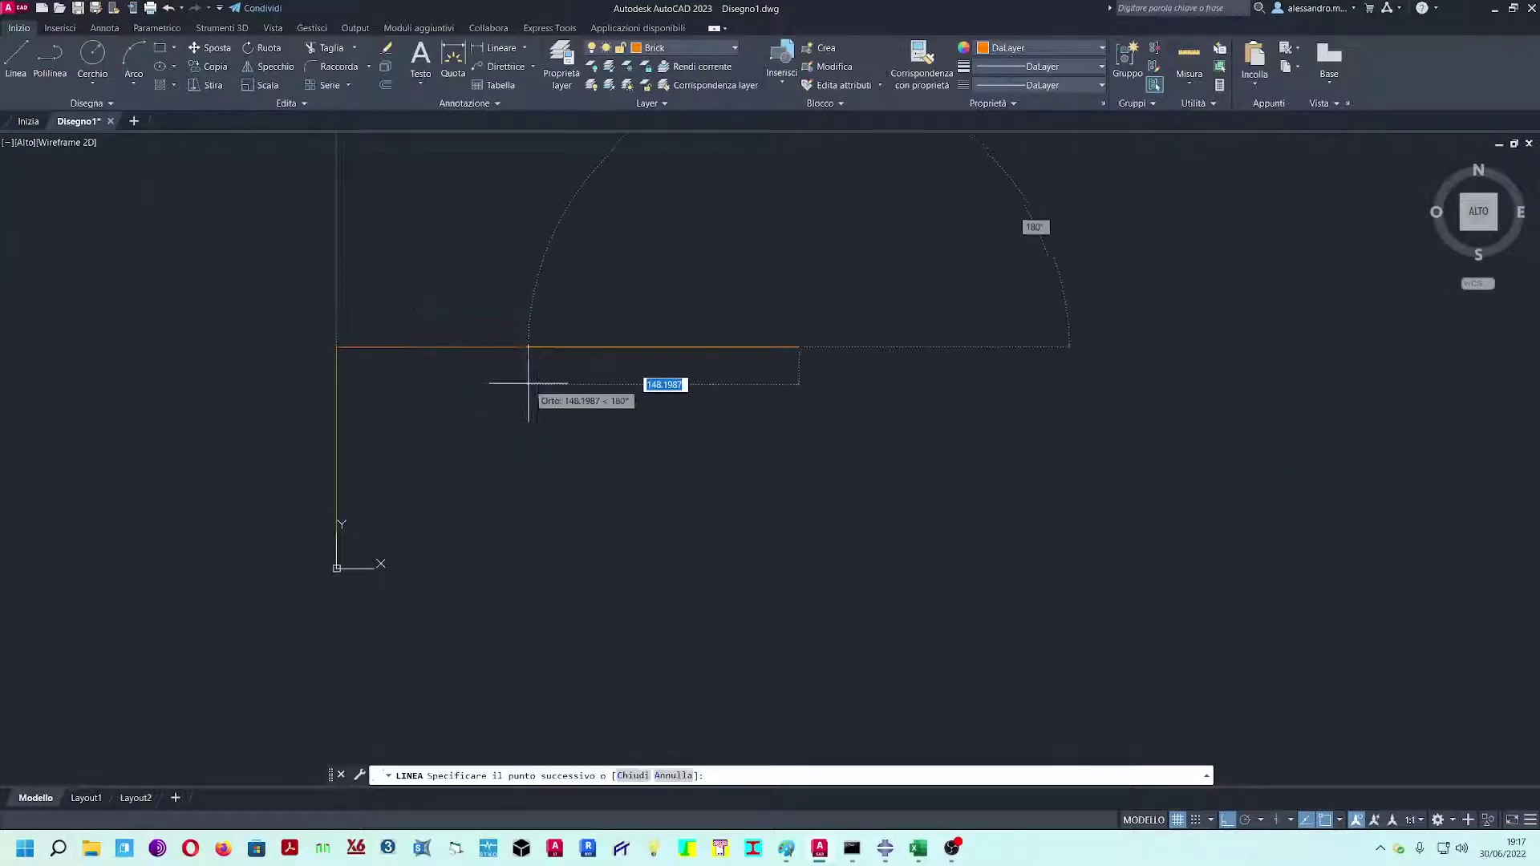
{"action": "type", "text": "120"}
{"action": "key", "text": "Return"}
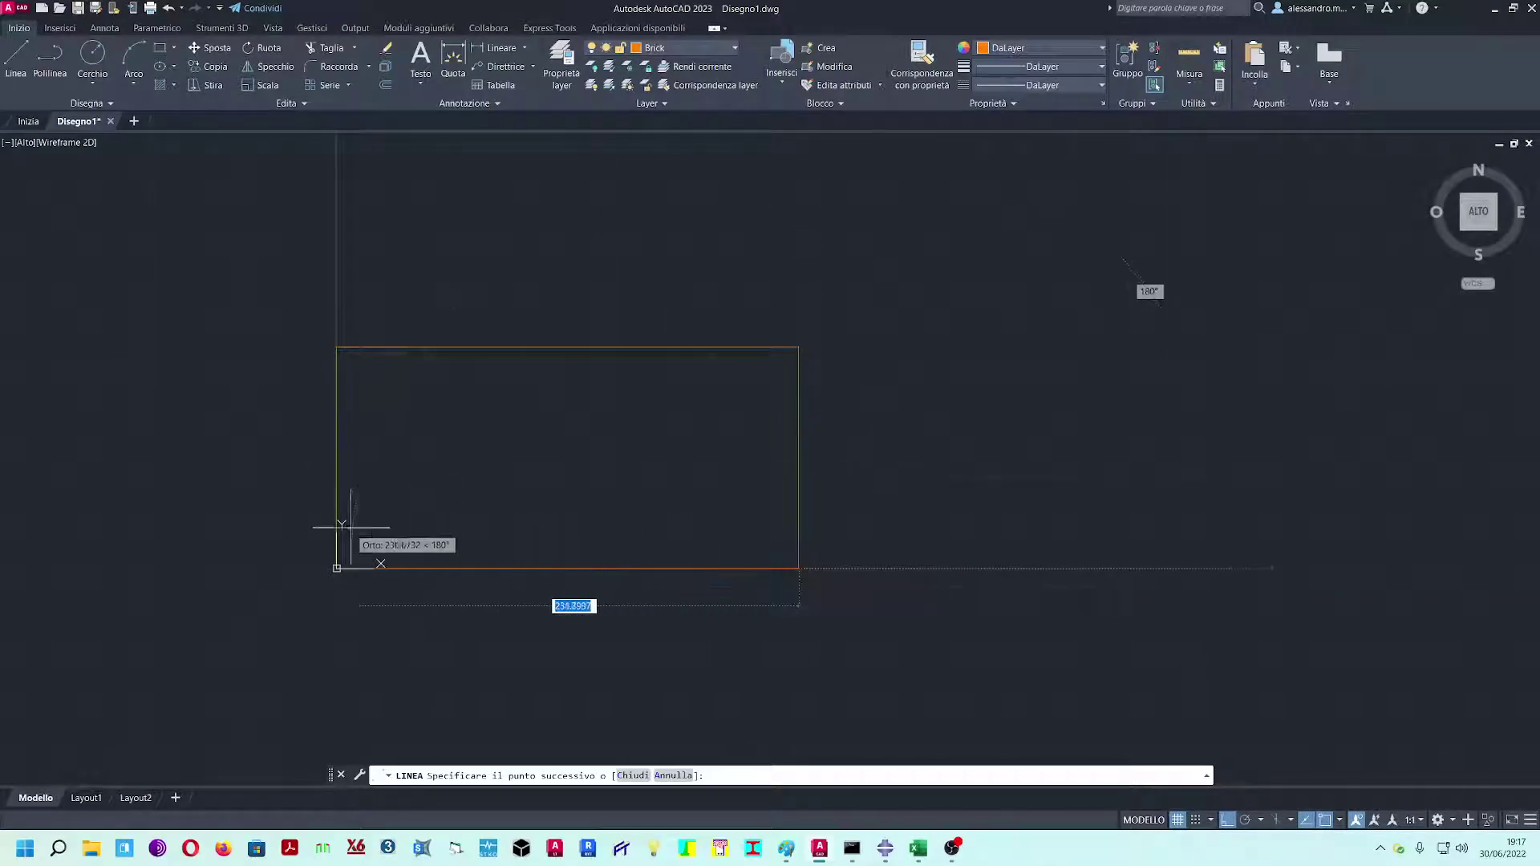
{"action": "left_click", "coordinate": [337, 569]}
{"action": "key", "text": "Return"}
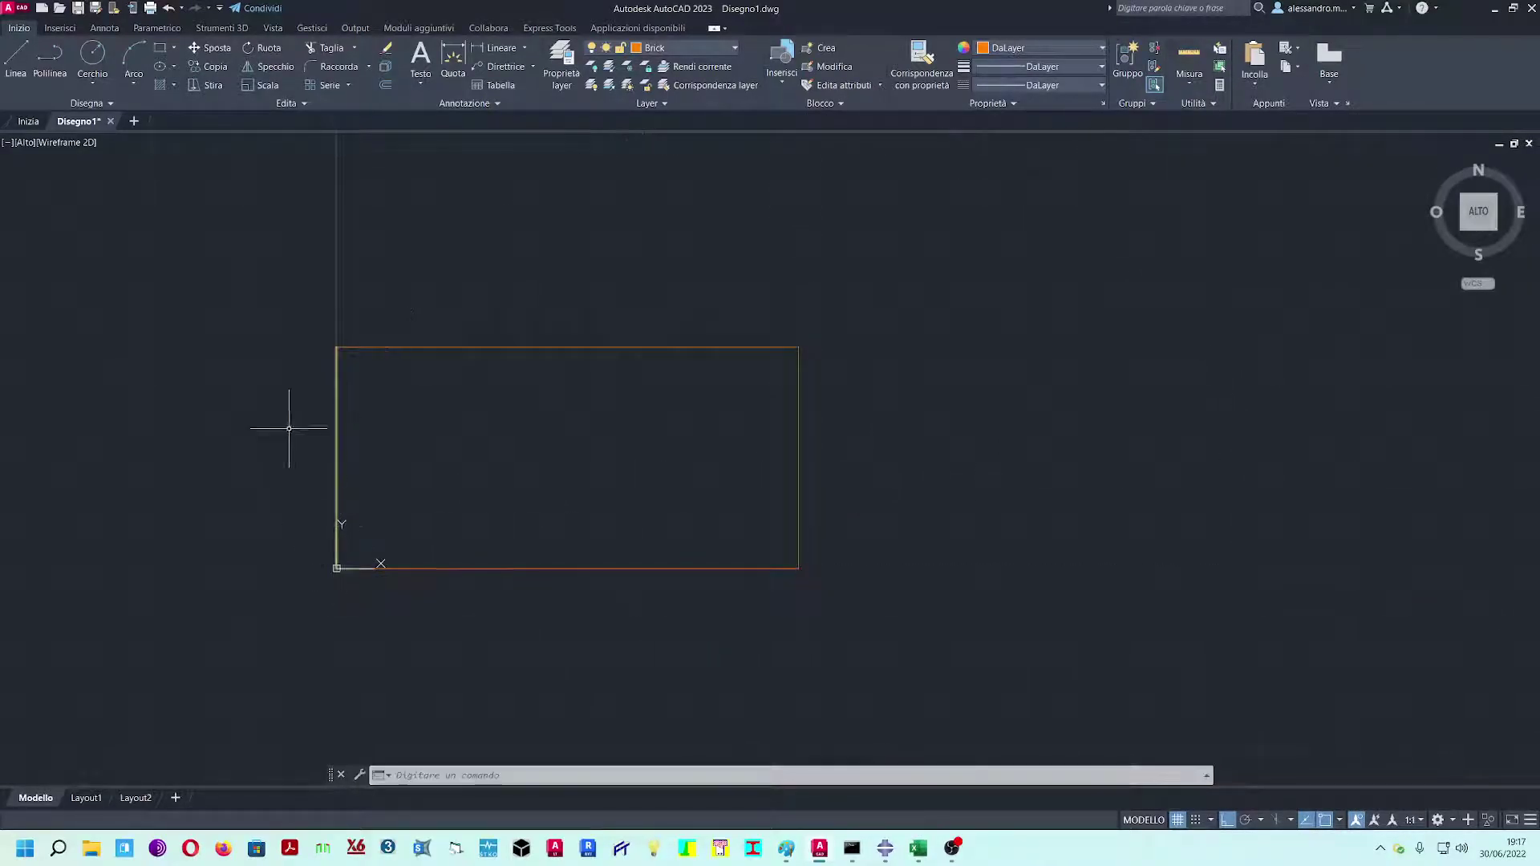
- Move the whole brick rectangle away from the origin in the positive X direction
{"action": "left_click", "coordinate": [244, 305]}
{"action": "left_click", "coordinate": [946, 715]}
{"action": "left_click", "coordinate": [213, 48]}
{"action": "left_click", "coordinate": [543, 670]}
{"action": "left_click", "coordinate": [691, 648]}
- Convert the brick's upper edge to a polyline with EDITPL and join all four brick outline segments into it
{"action": "middle_click_drag", "start_coordinate": [743, 526], "coordinate": [728, 363], "text": "shift"}
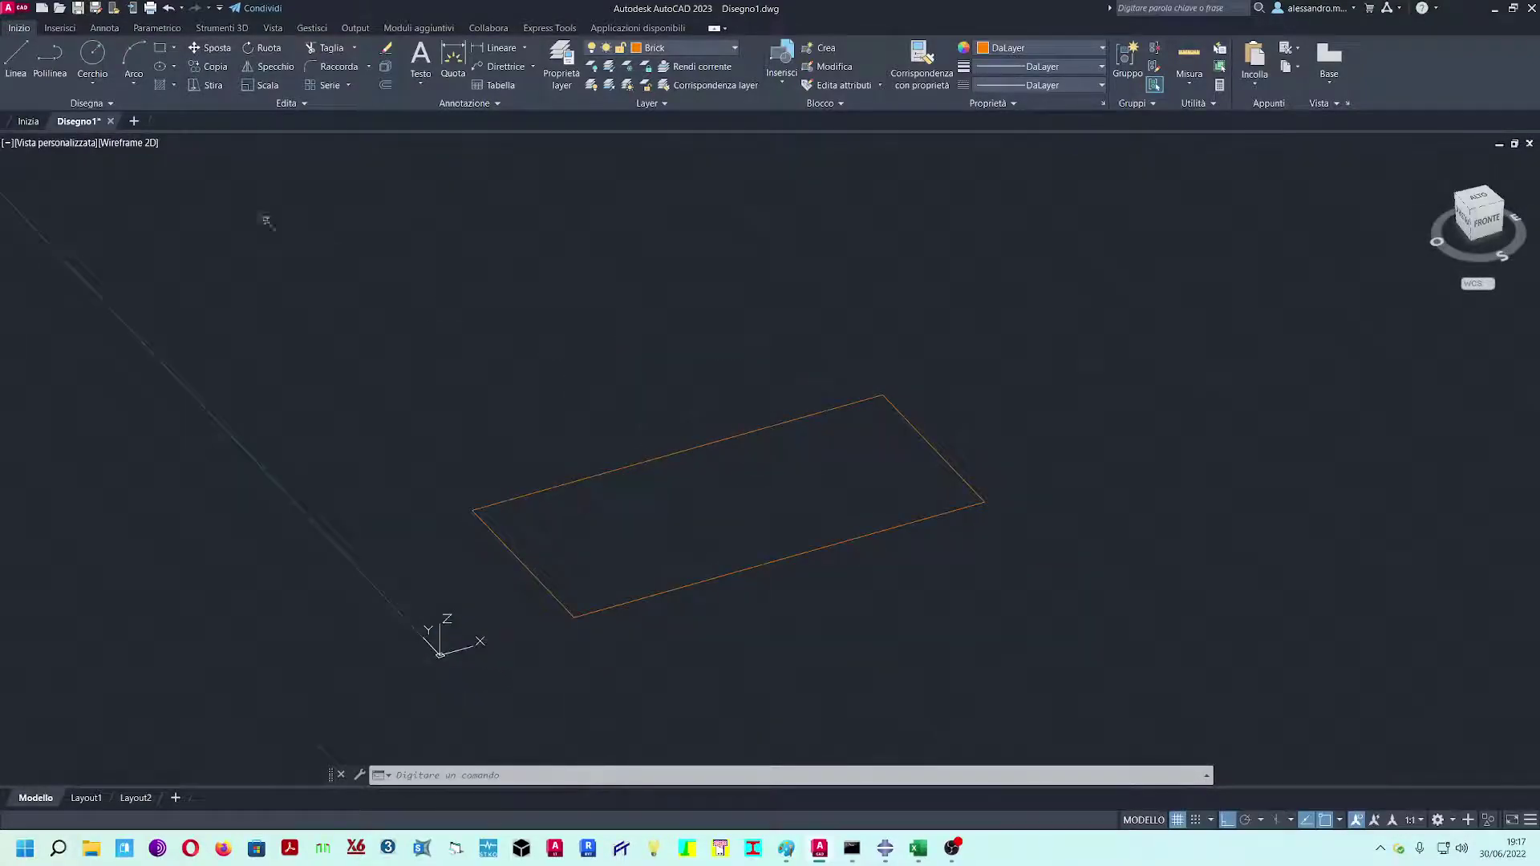
{"action": "left_click", "coordinate": [1479, 197]}
{"action": "type", "text": "cditpl"}
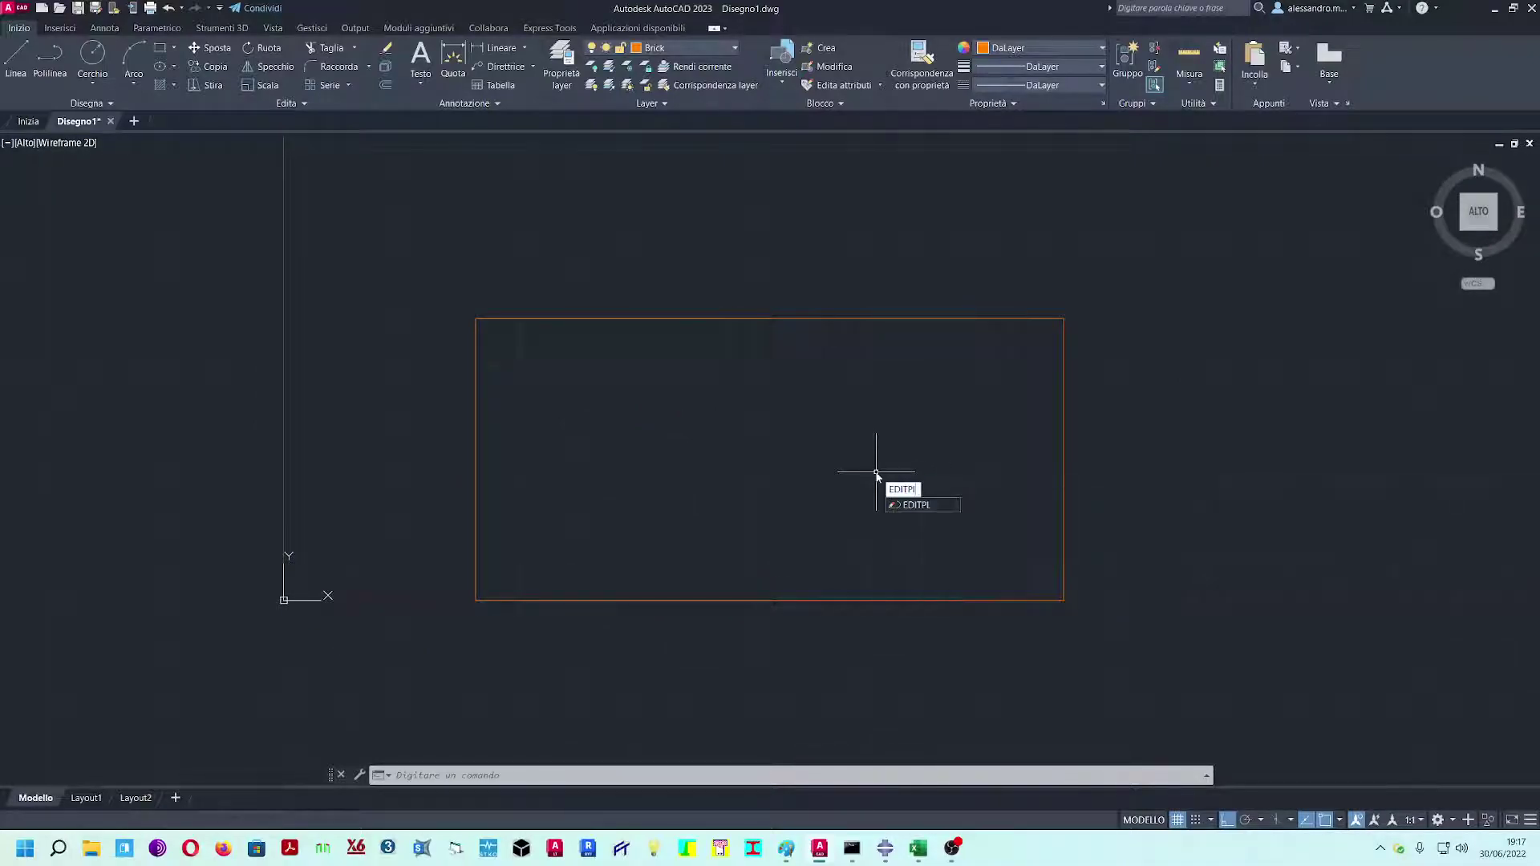
{"action": "key", "text": "Return"}
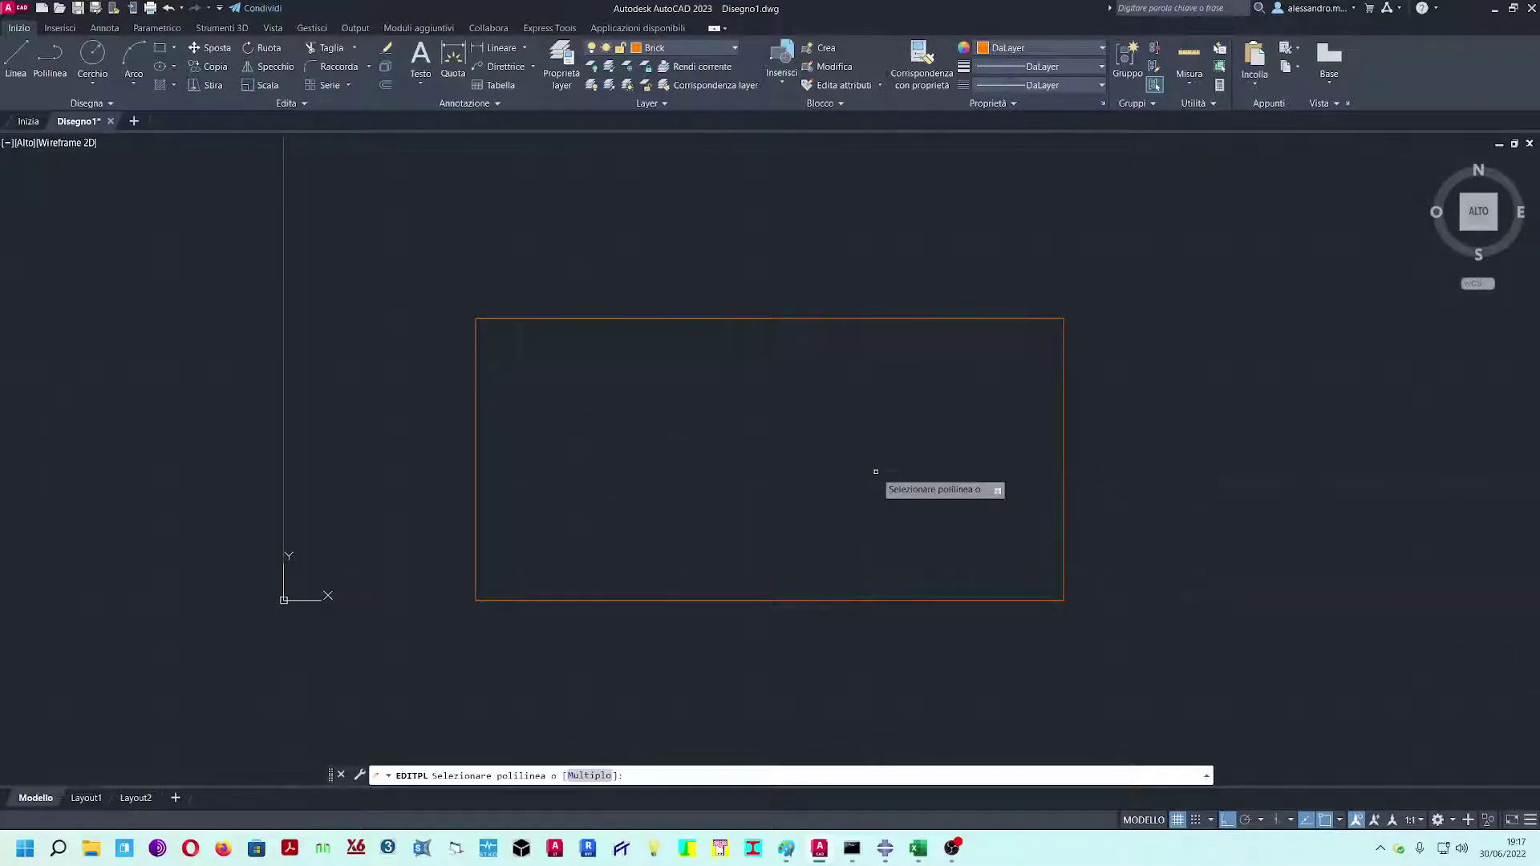
{"action": "left_click", "coordinate": [732, 317]}
{"action": "key", "text": "Return"}
{"action": "type", "text": "unisci"}
{"action": "key", "text": "Return"}
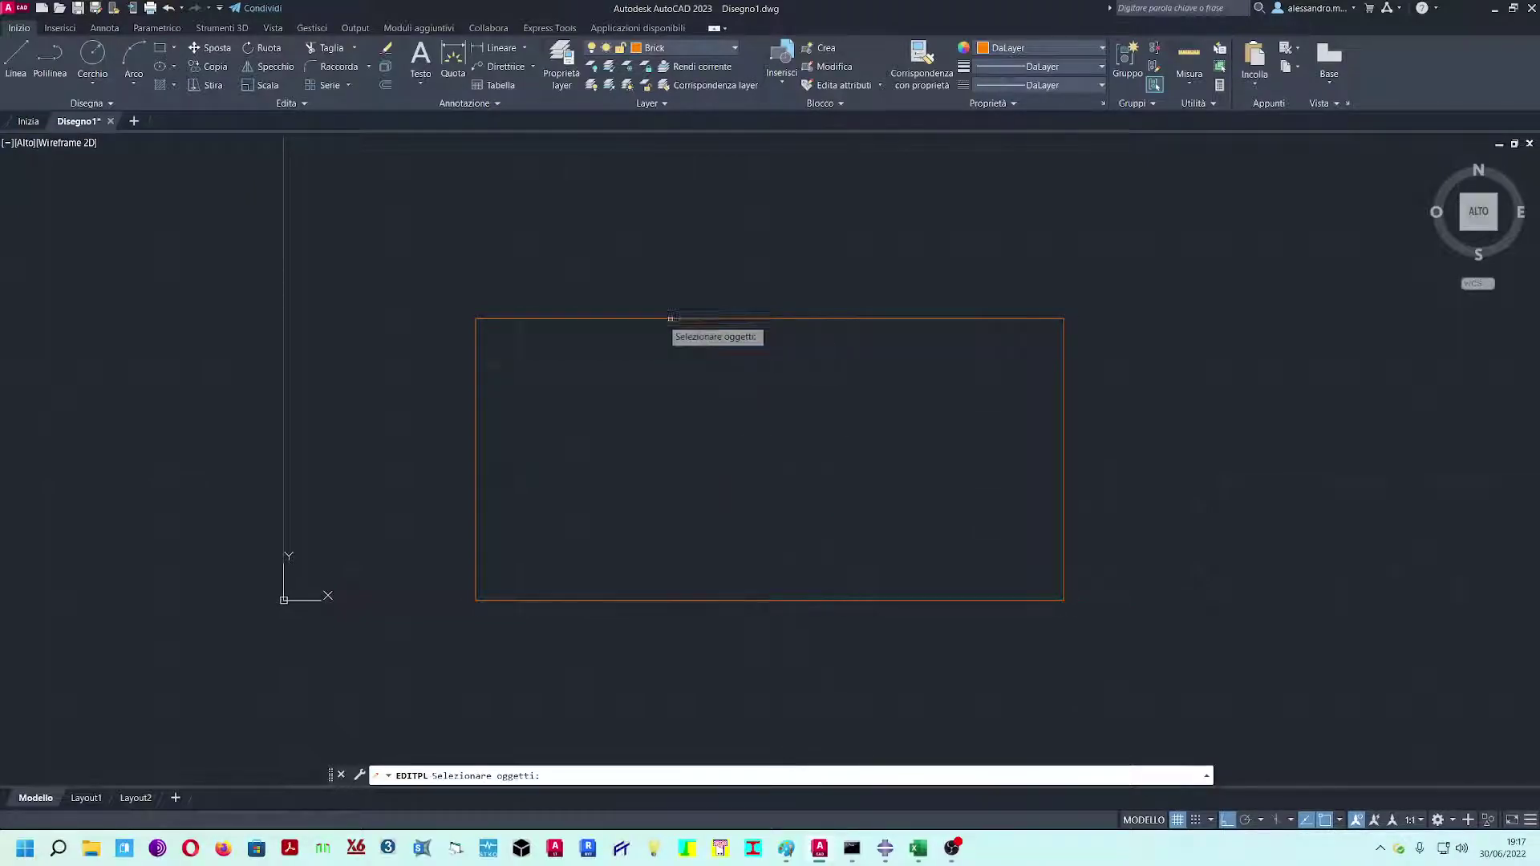
{"action": "left_click", "coordinate": [436, 258]}
{"action": "left_click", "coordinate": [1146, 678]}
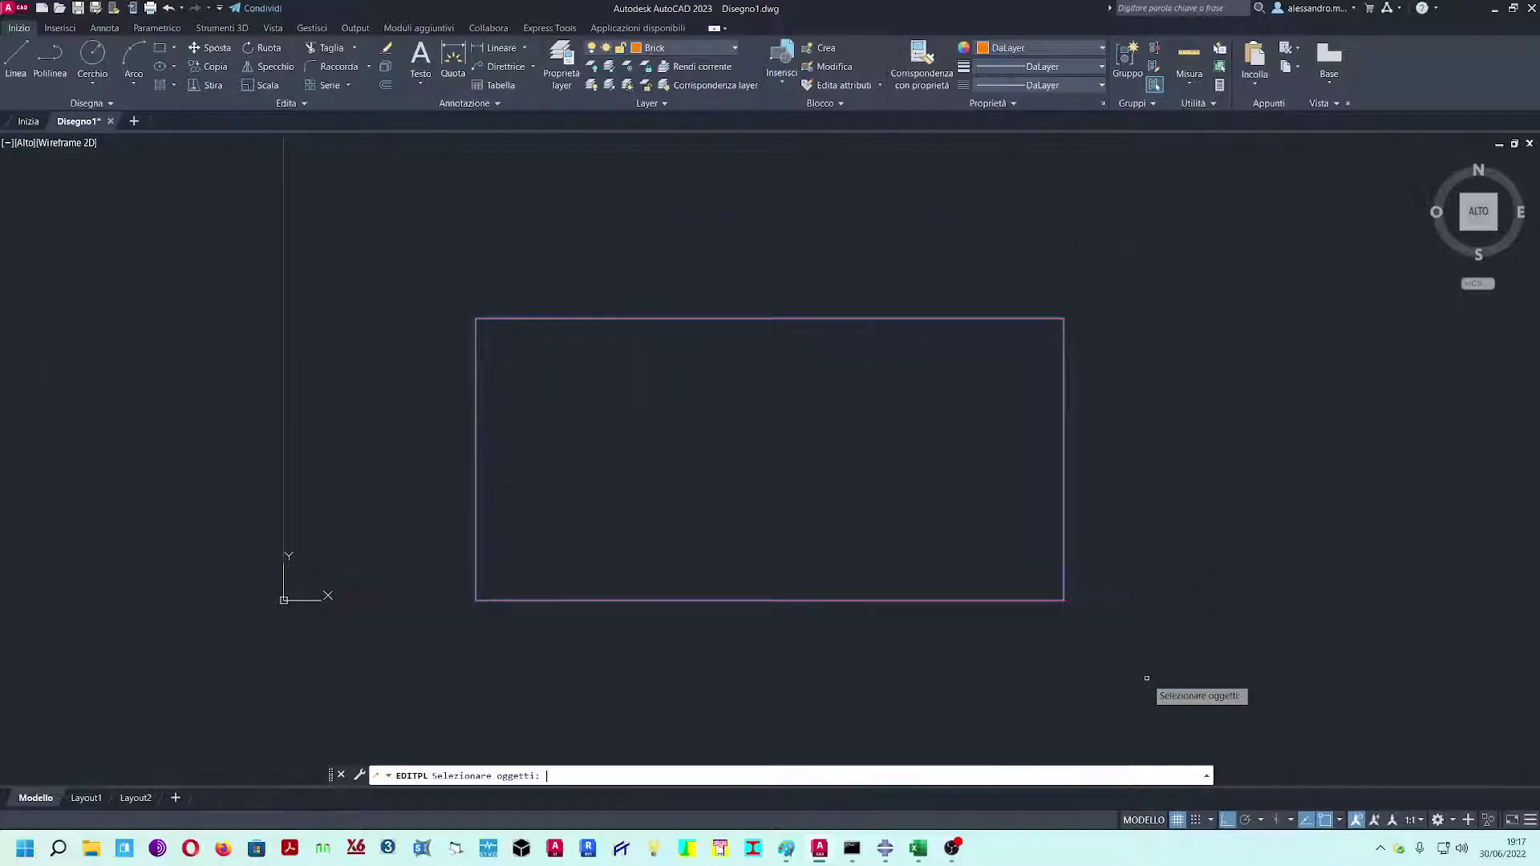
{"action": "key", "text": "Return"}
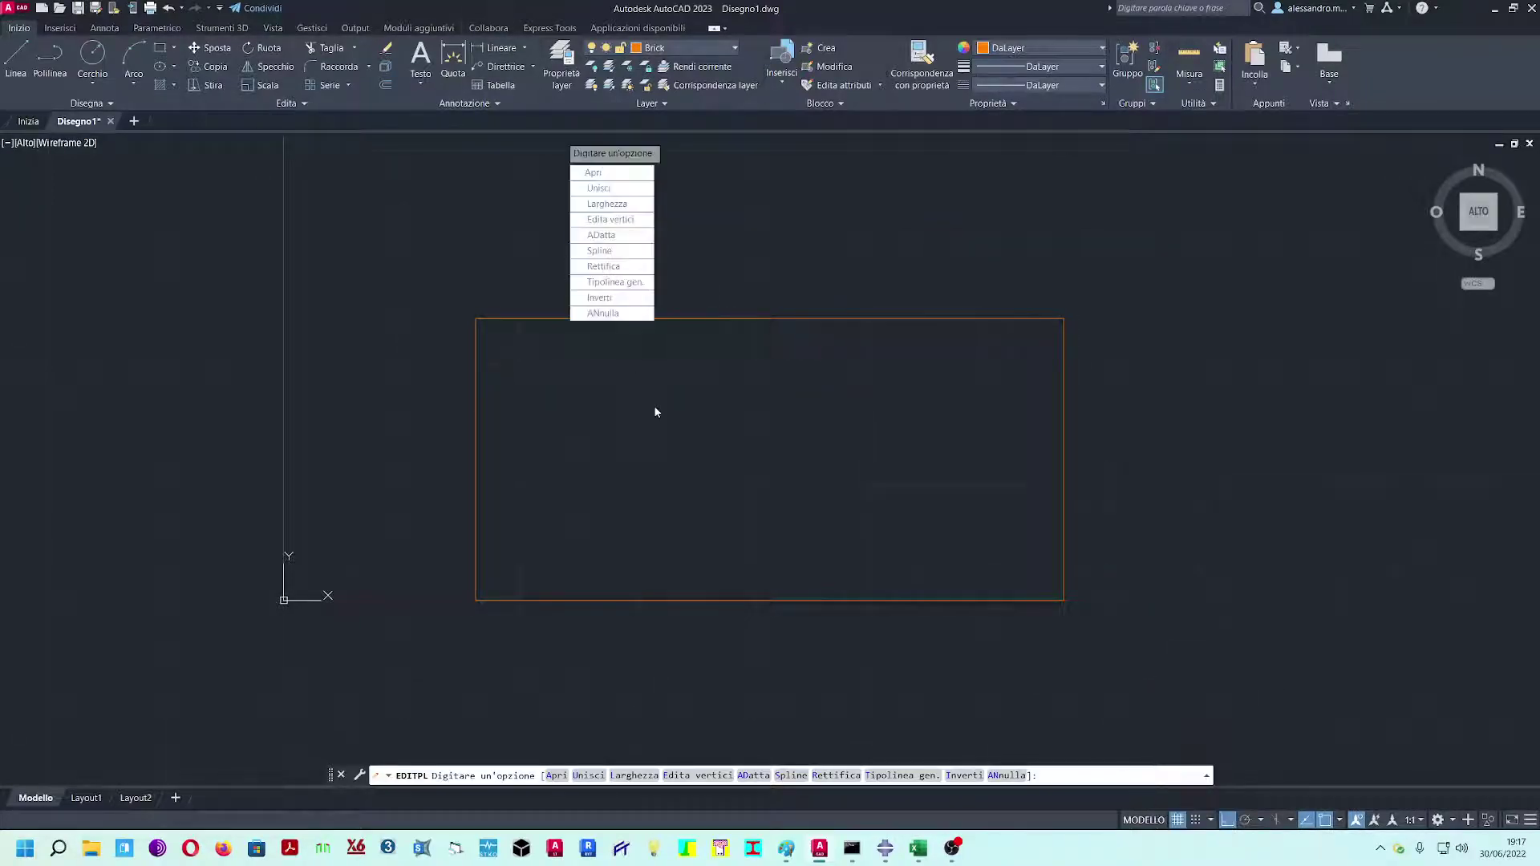
{"action": "key", "text": "Escape"}
- Extrude the brick outline upwards by 55 and display the model in the Conceptual visual style
{"action": "type", "text": "e"}
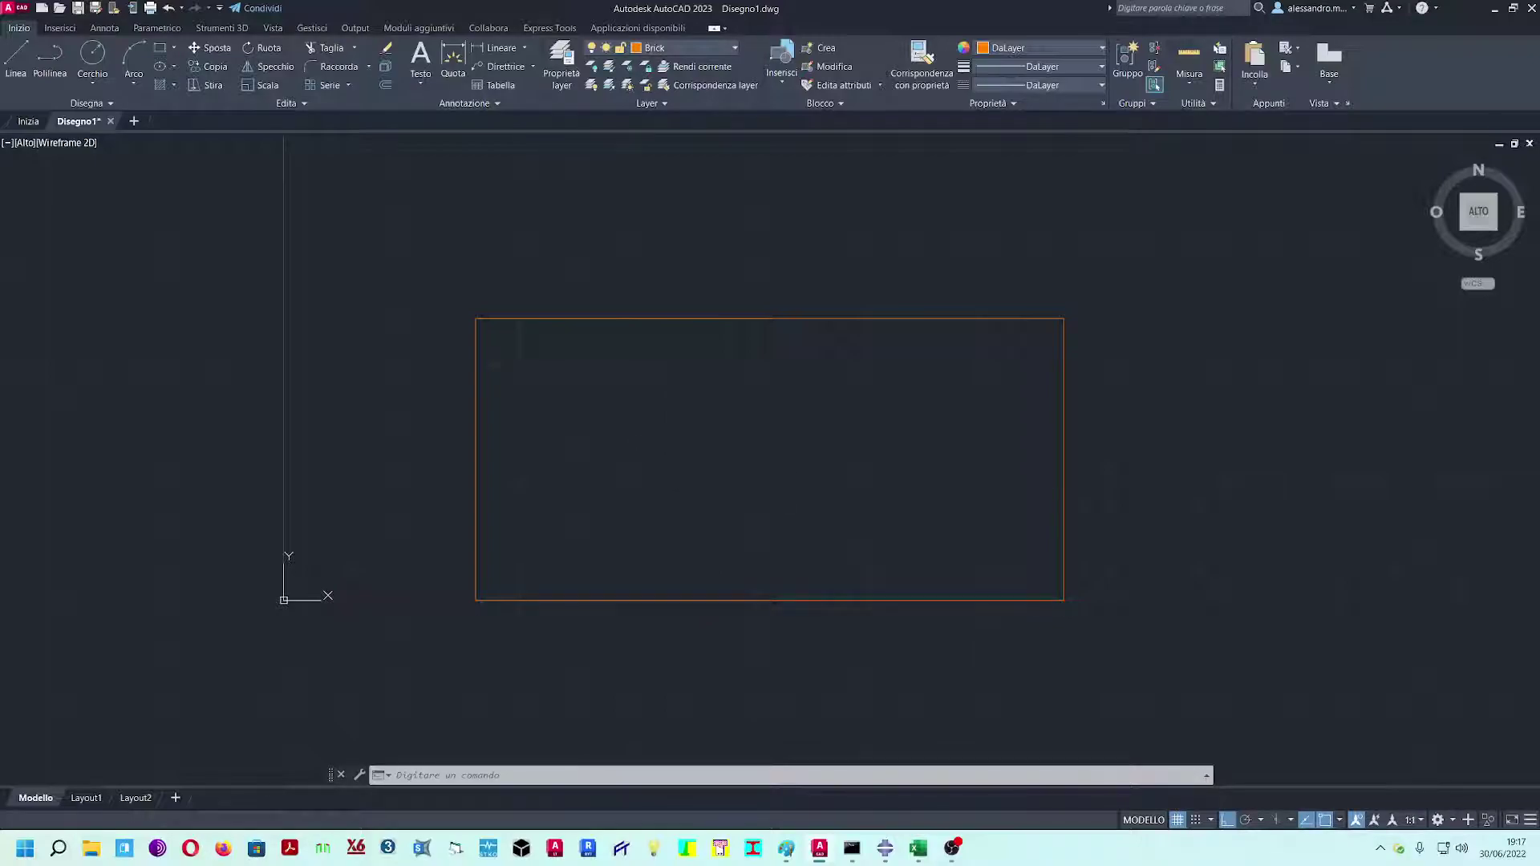
{"action": "key", "text": "Return"}
{"action": "middle_click_drag", "start_coordinate": [622, 489], "coordinate": [652, 401], "text": "shift"}
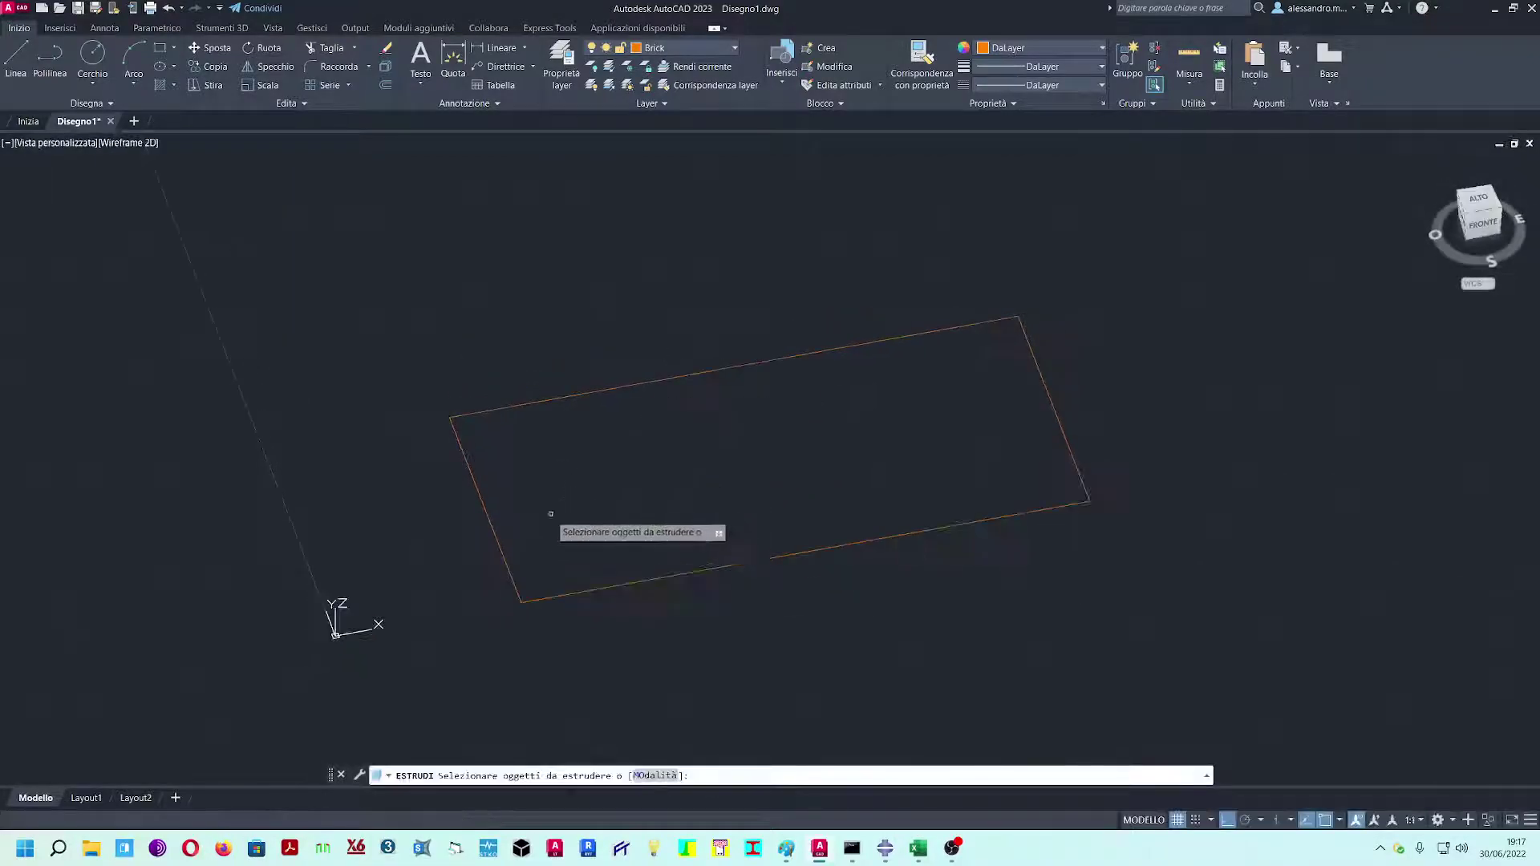
{"action": "key", "text": "Return"}
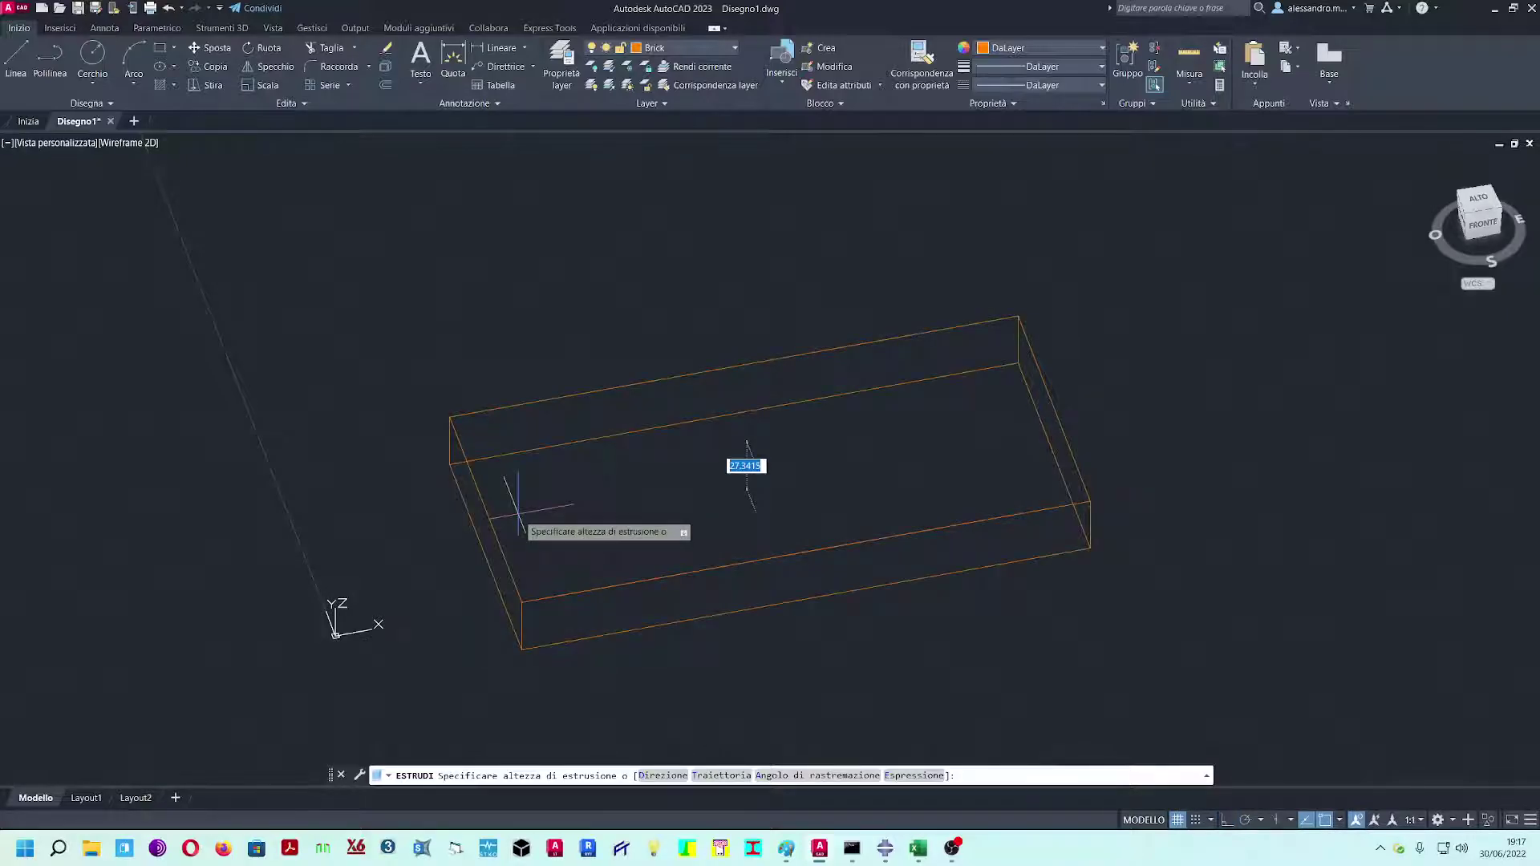
{"action": "left_click", "coordinate": [549, 374]}
{"action": "left_click", "coordinate": [128, 143]}
{"action": "left_click", "coordinate": [171, 195]}
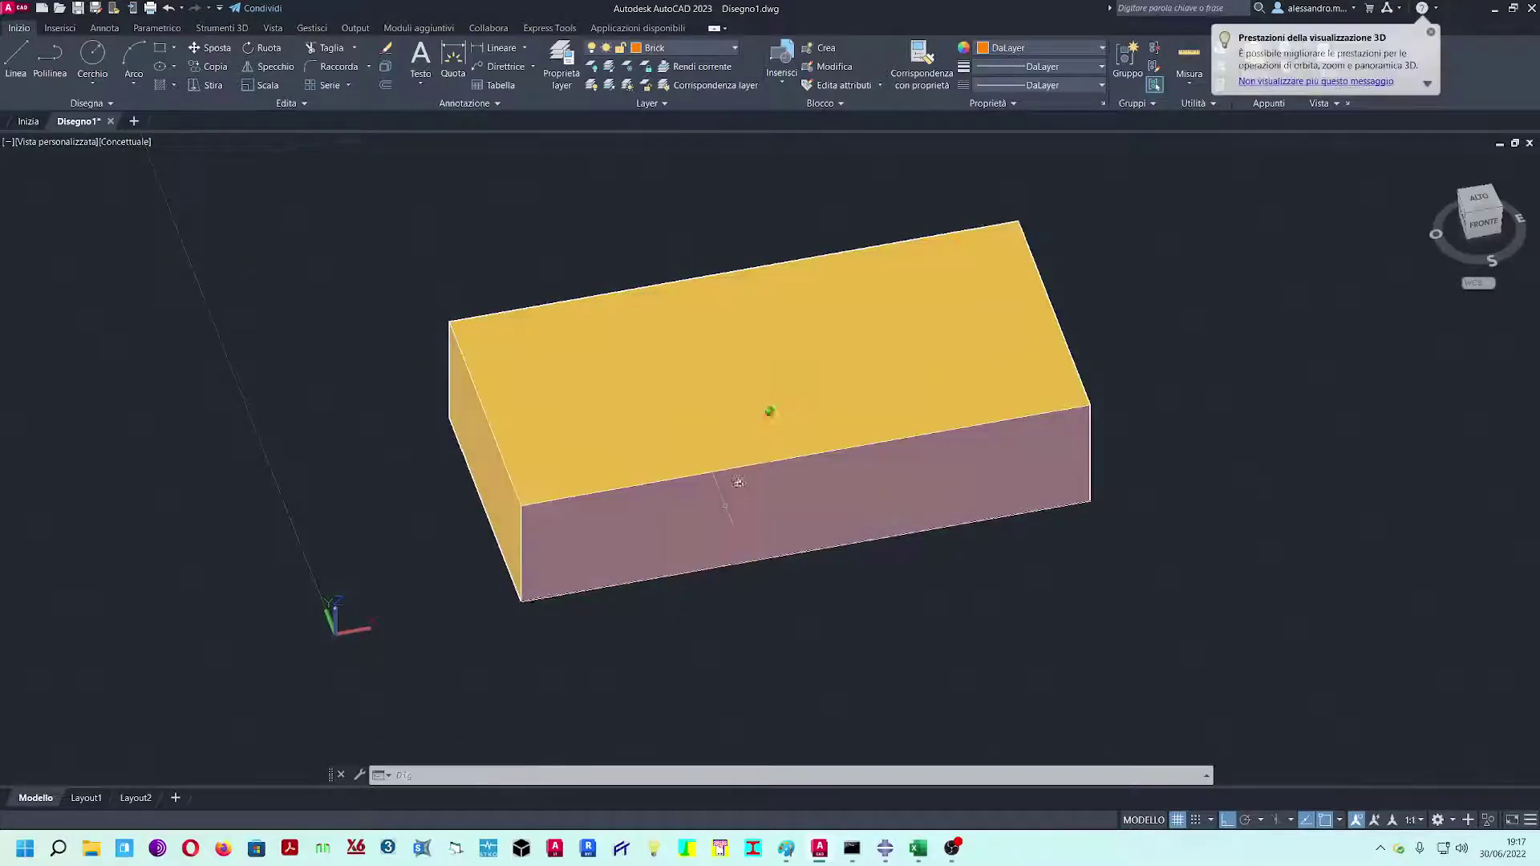
- Check the brick's height and width from a top corner with a temporary line, without keeping it
{"action": "left_click", "coordinate": [15, 57]}
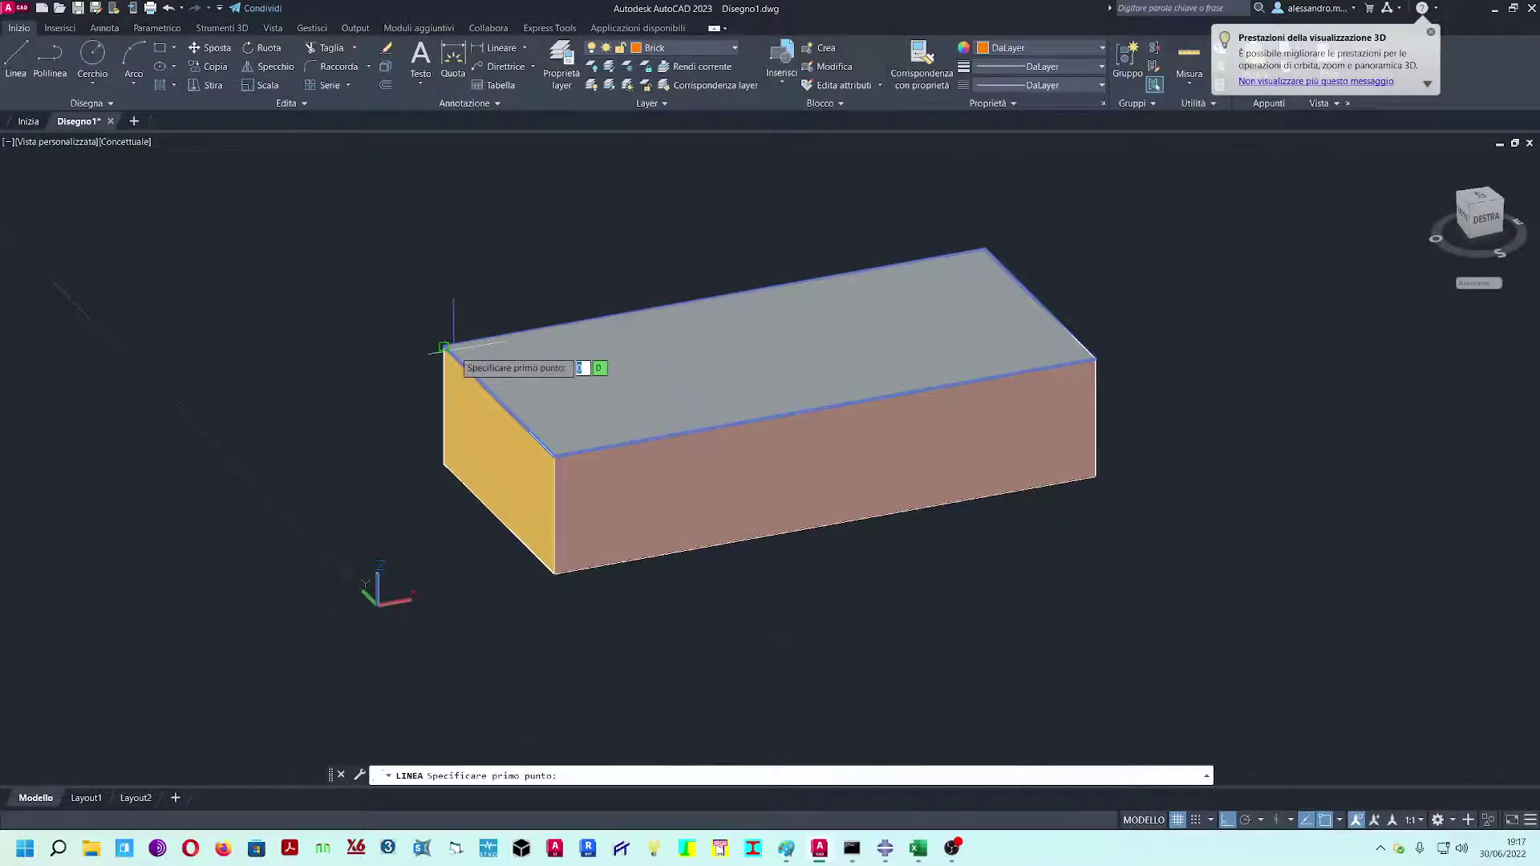
{"action": "left_click", "coordinate": [444, 346]}
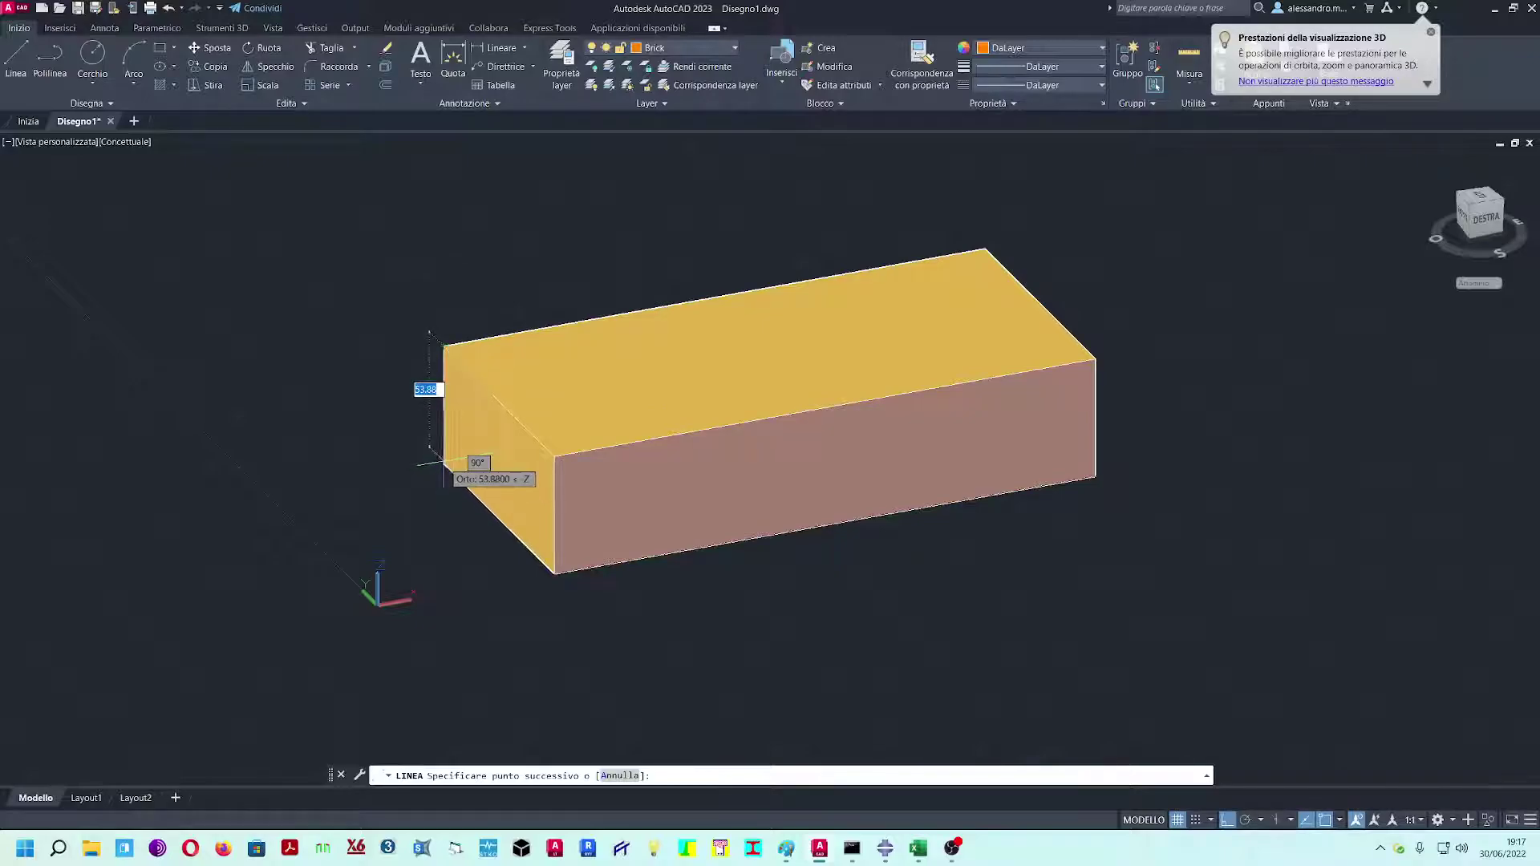
{"action": "middle_click_drag", "start_coordinate": [444, 464], "coordinate": [473, 490], "text": "shift"}
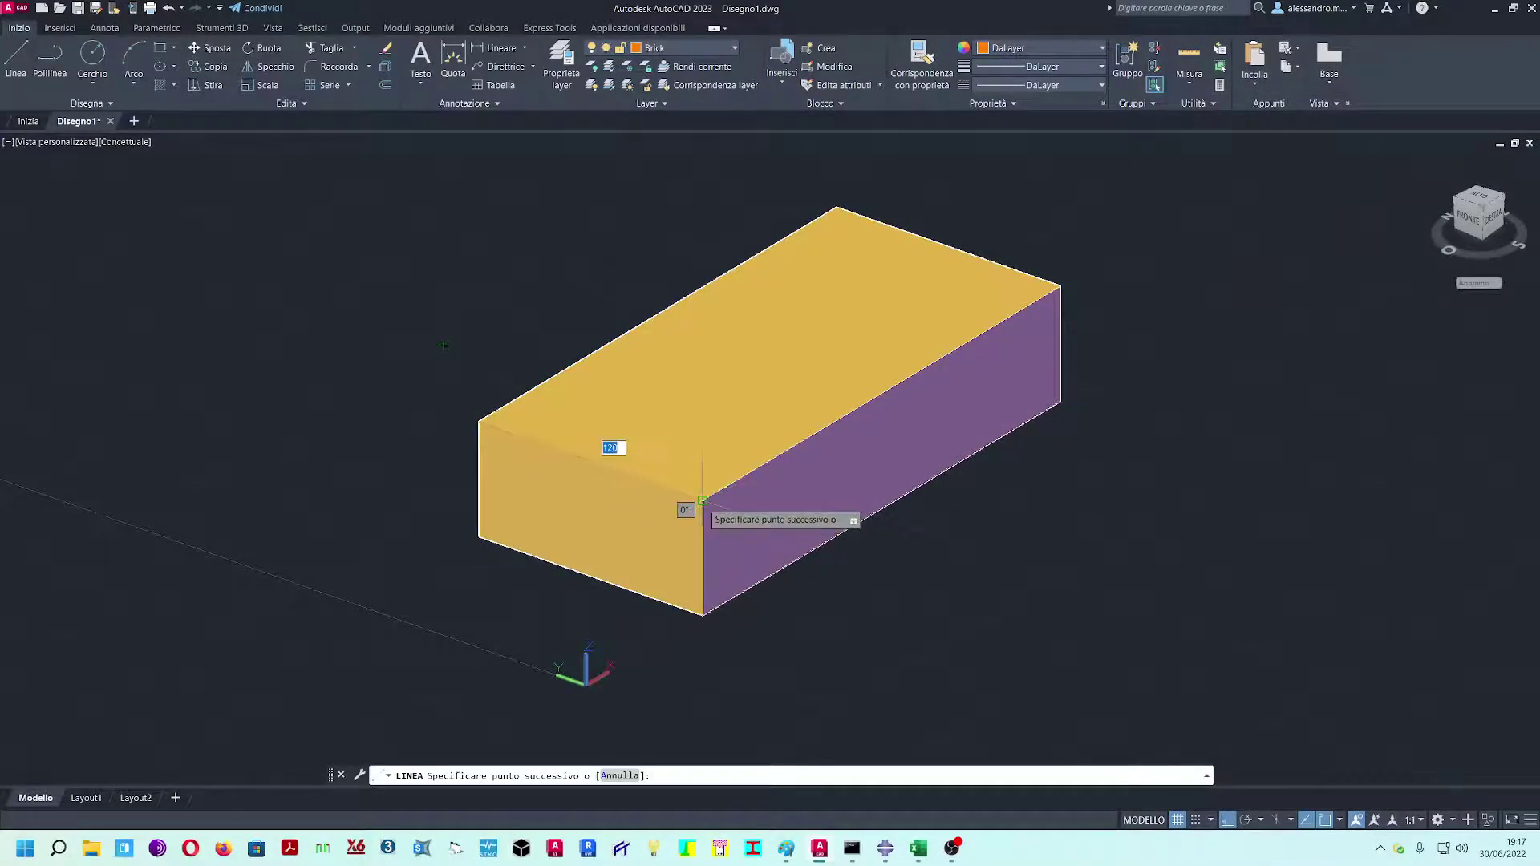
{"action": "key", "text": "Escape"}
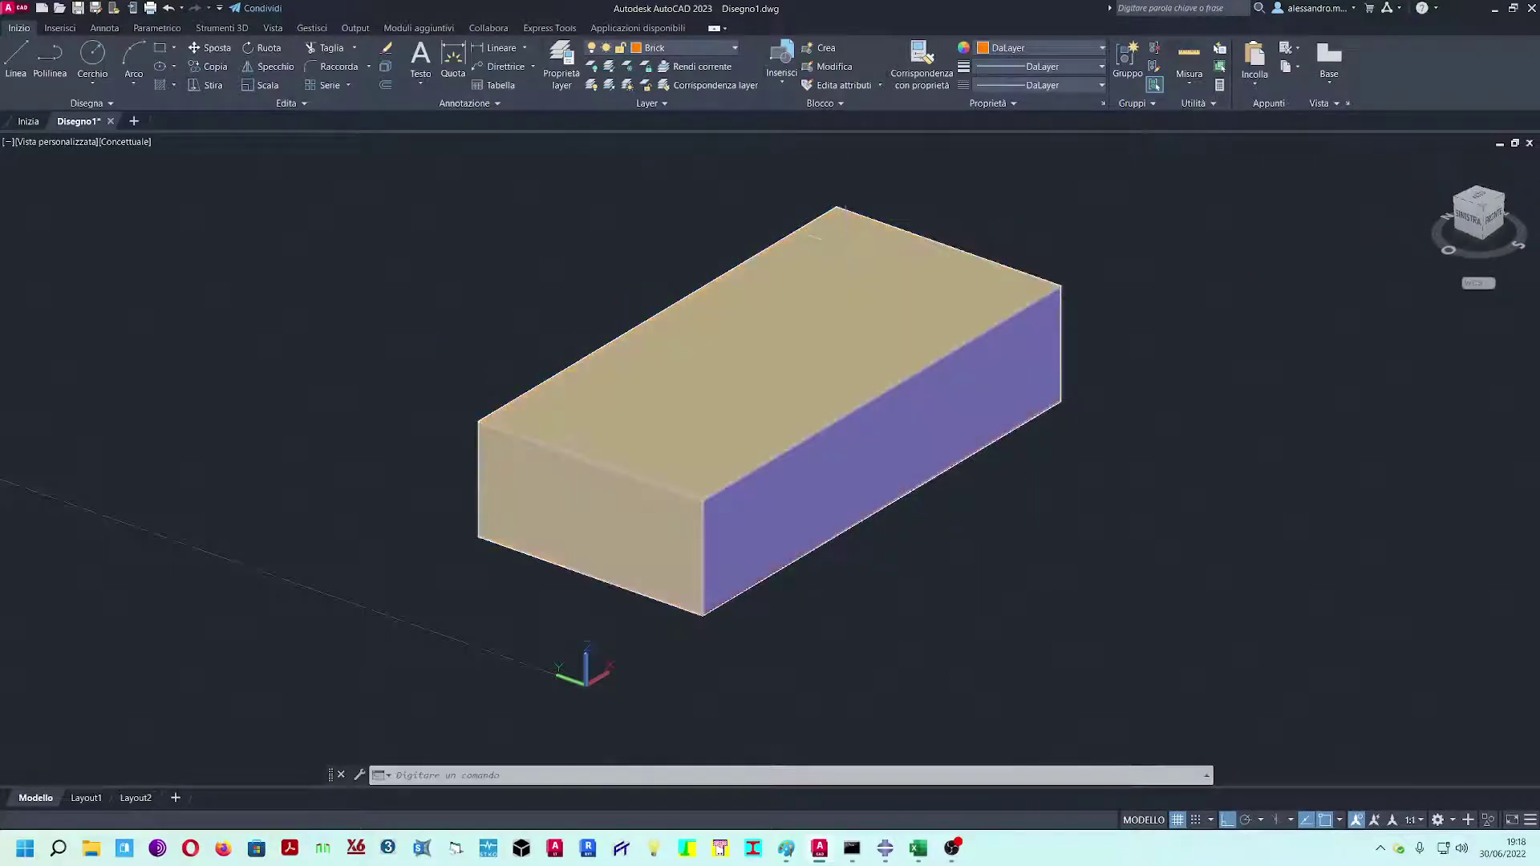
- Examine the extruded brick from several directions and distances
{"action": "scroll", "coordinate": [863, 329], "scroll_direction": "down", "scroll_amount": 6}
{"action": "middle_click_drag", "start_coordinate": [830, 349], "coordinate": [829, 350], "text": "shift"}
{"action": "left_click", "coordinate": [1480, 201]}
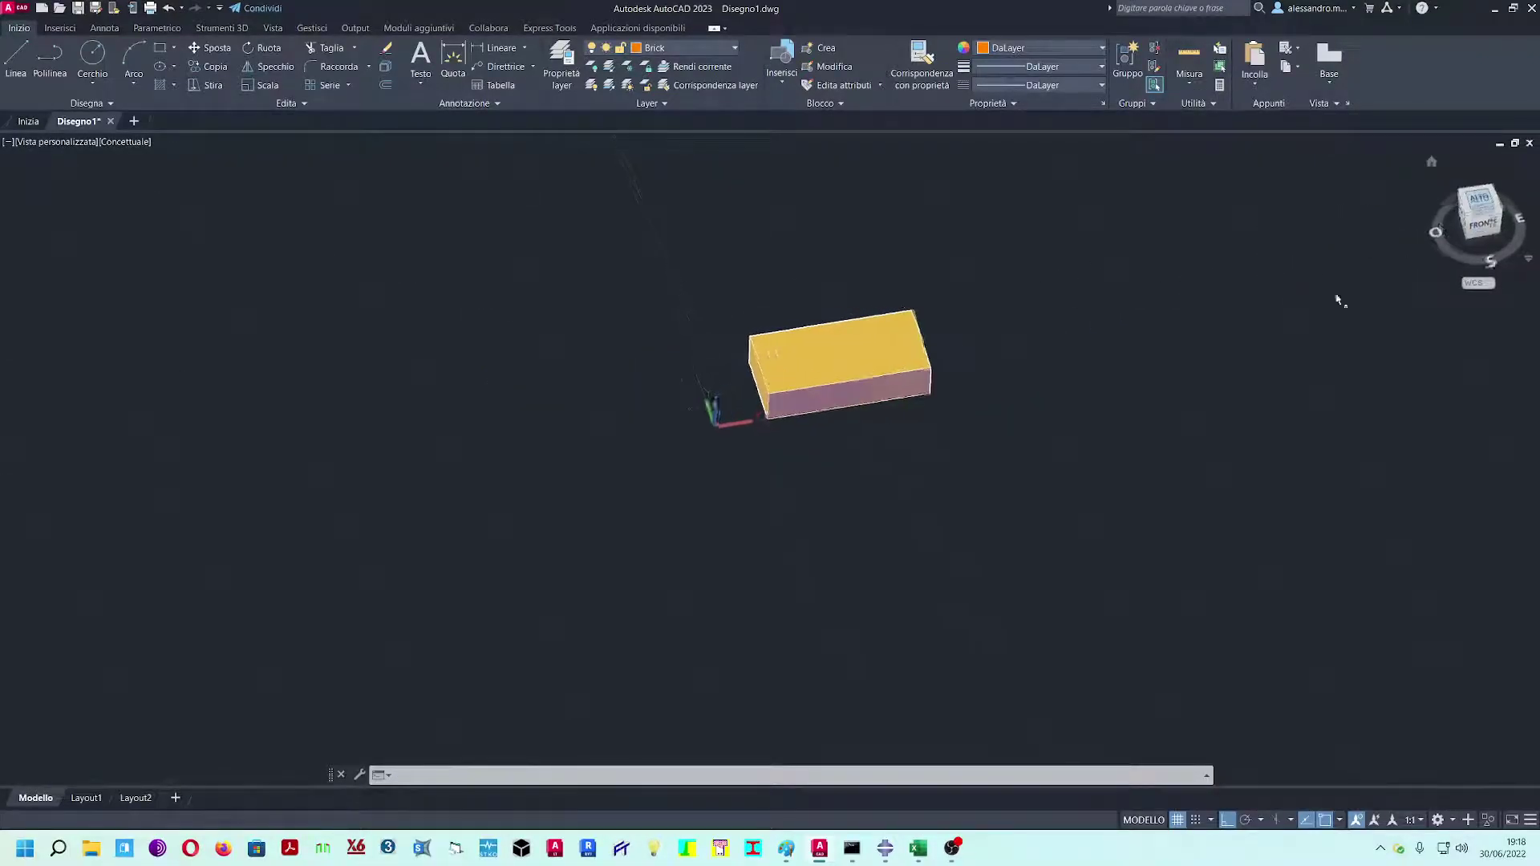
{"action": "scroll", "coordinate": [722, 433], "scroll_direction": "down", "scroll_amount": 5}
{"action": "middle_click_drag", "start_coordinate": [803, 437], "coordinate": [549, 377]}
{"action": "scroll", "coordinate": [562, 416], "scroll_direction": "up", "scroll_amount": 2}
{"action": "scroll", "coordinate": [575, 404], "scroll_direction": "up", "scroll_amount": 3}
{"action": "scroll", "coordinate": [629, 385], "scroll_direction": "down", "scroll_amount": 2}
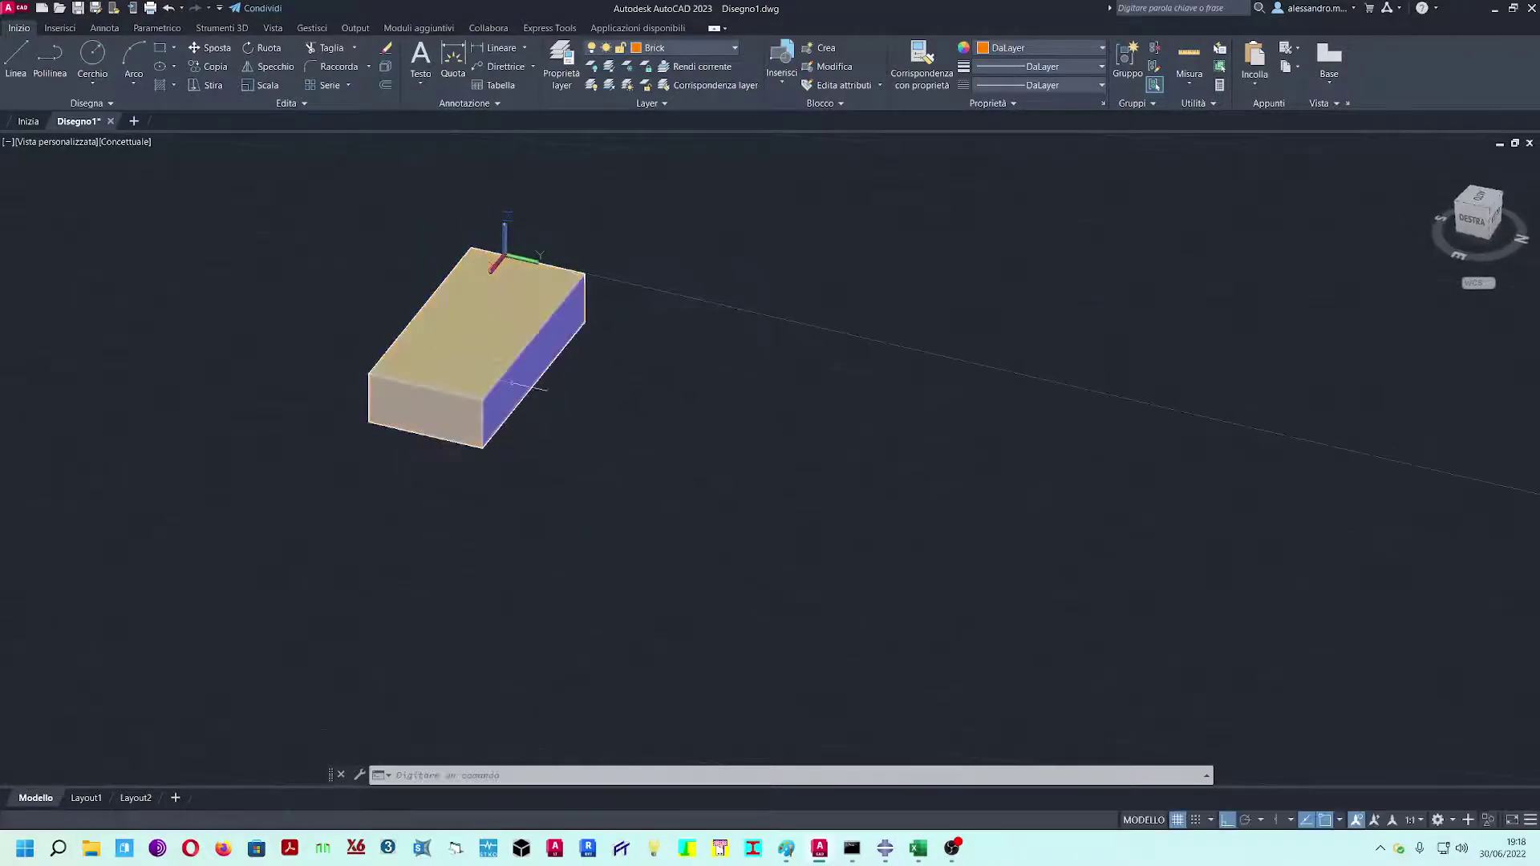
{"action": "scroll", "coordinate": [541, 393], "scroll_direction": "down", "scroll_amount": 2}
{"action": "scroll", "coordinate": [541, 393], "scroll_direction": "up", "scroll_amount": 3}
{"action": "middle_click_drag", "start_coordinate": [541, 393], "coordinate": [453, 356], "text": "shift"}
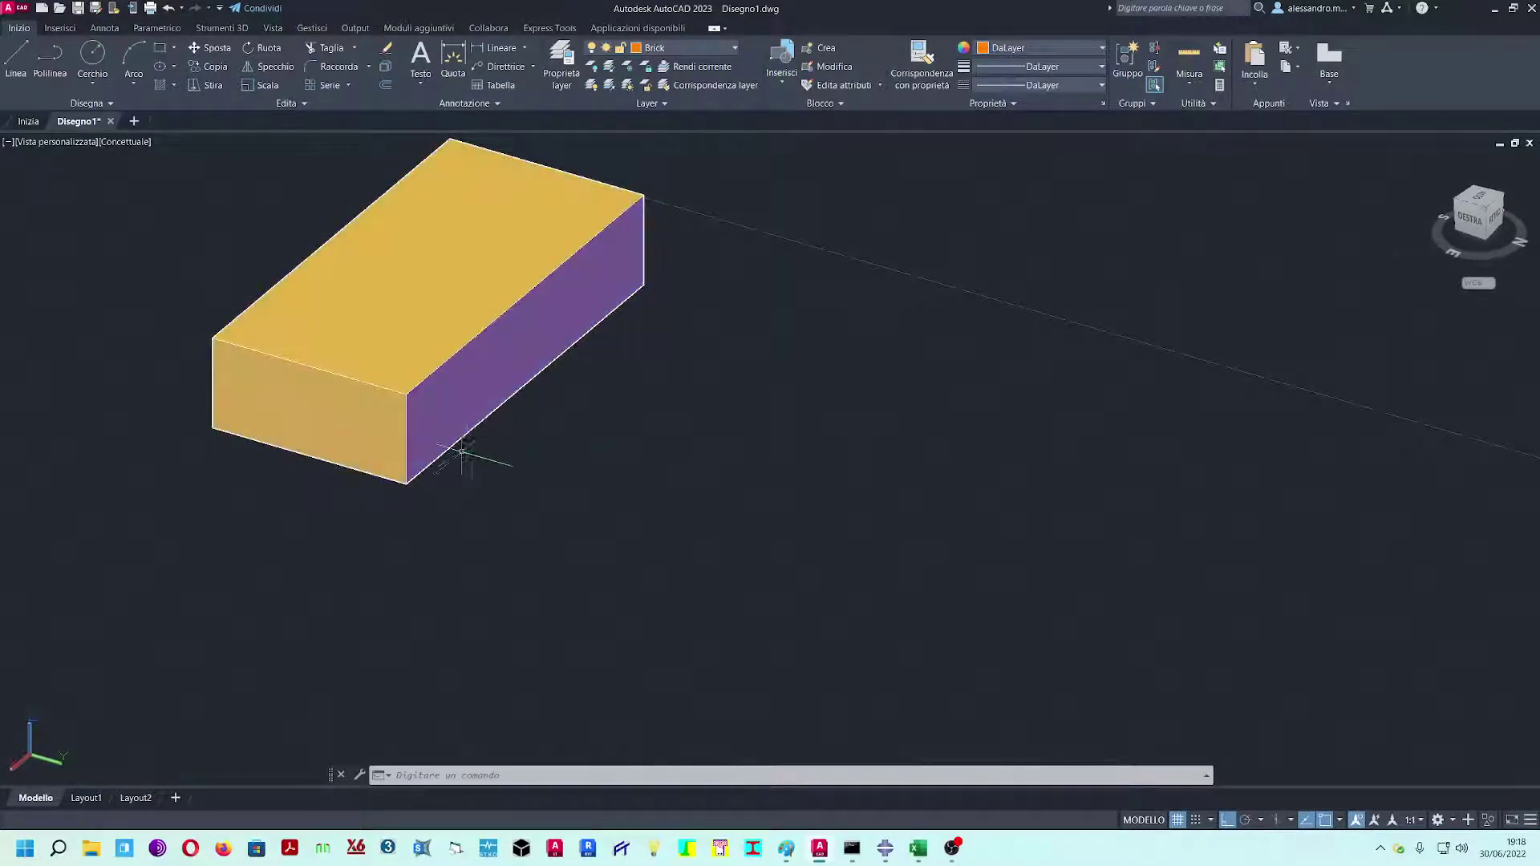
{"action": "middle_click_drag", "start_coordinate": [568, 464], "coordinate": [510, 459], "text": "shift"}
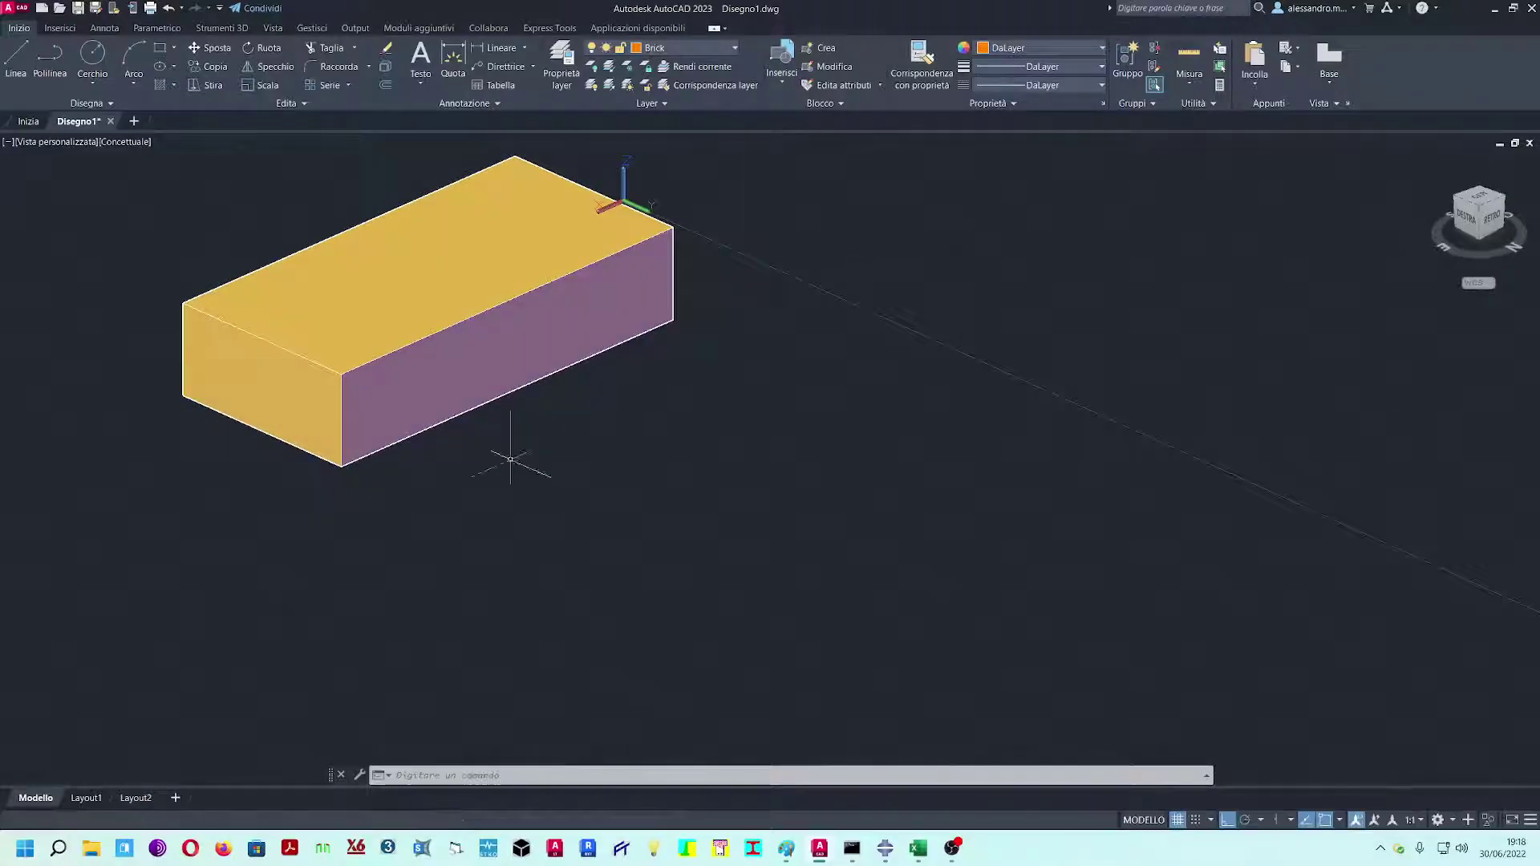
- Check the length of the brick's long top edge with a temporary line, without keeping it
{"action": "left_click", "coordinate": [16, 60]}
{"action": "left_click", "coordinate": [341, 374]}
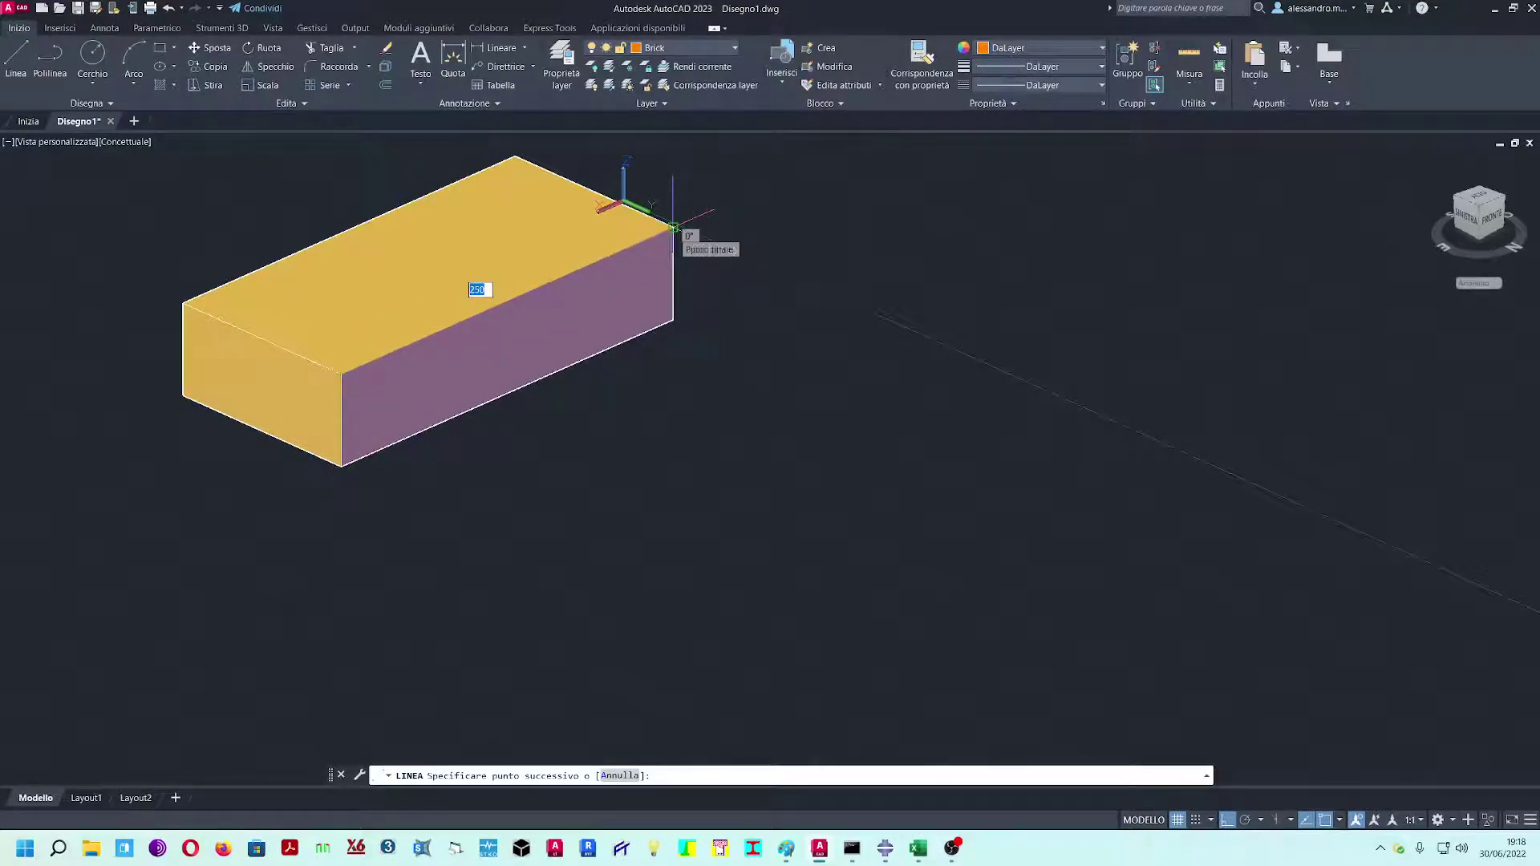
{"action": "key", "text": "Escape"}
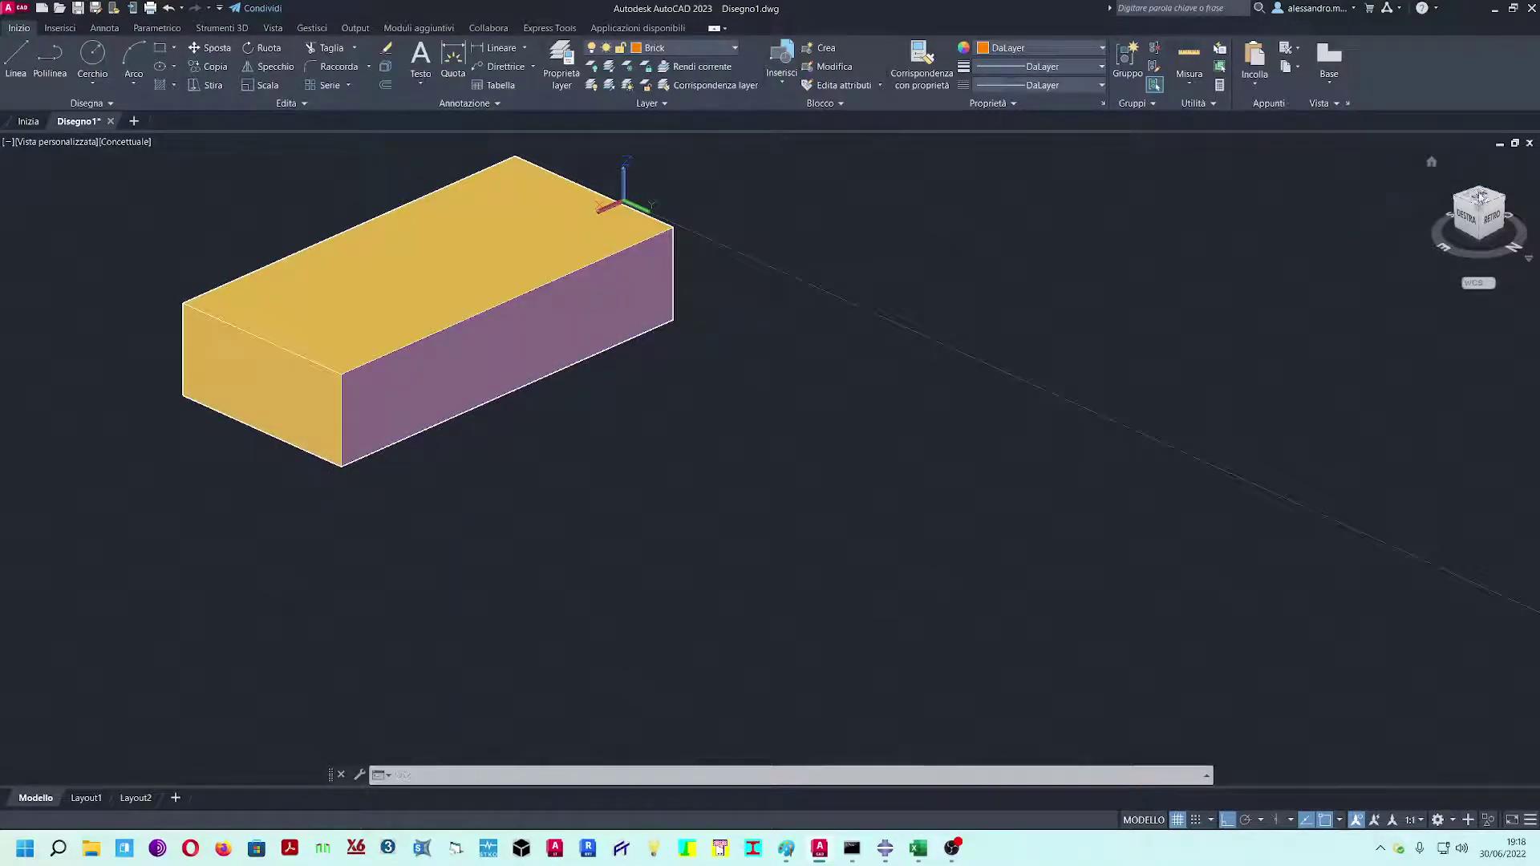
- Make Mortar bed VH the current layer
{"action": "left_click", "coordinate": [1481, 199]}
{"action": "left_click", "coordinate": [673, 48]}
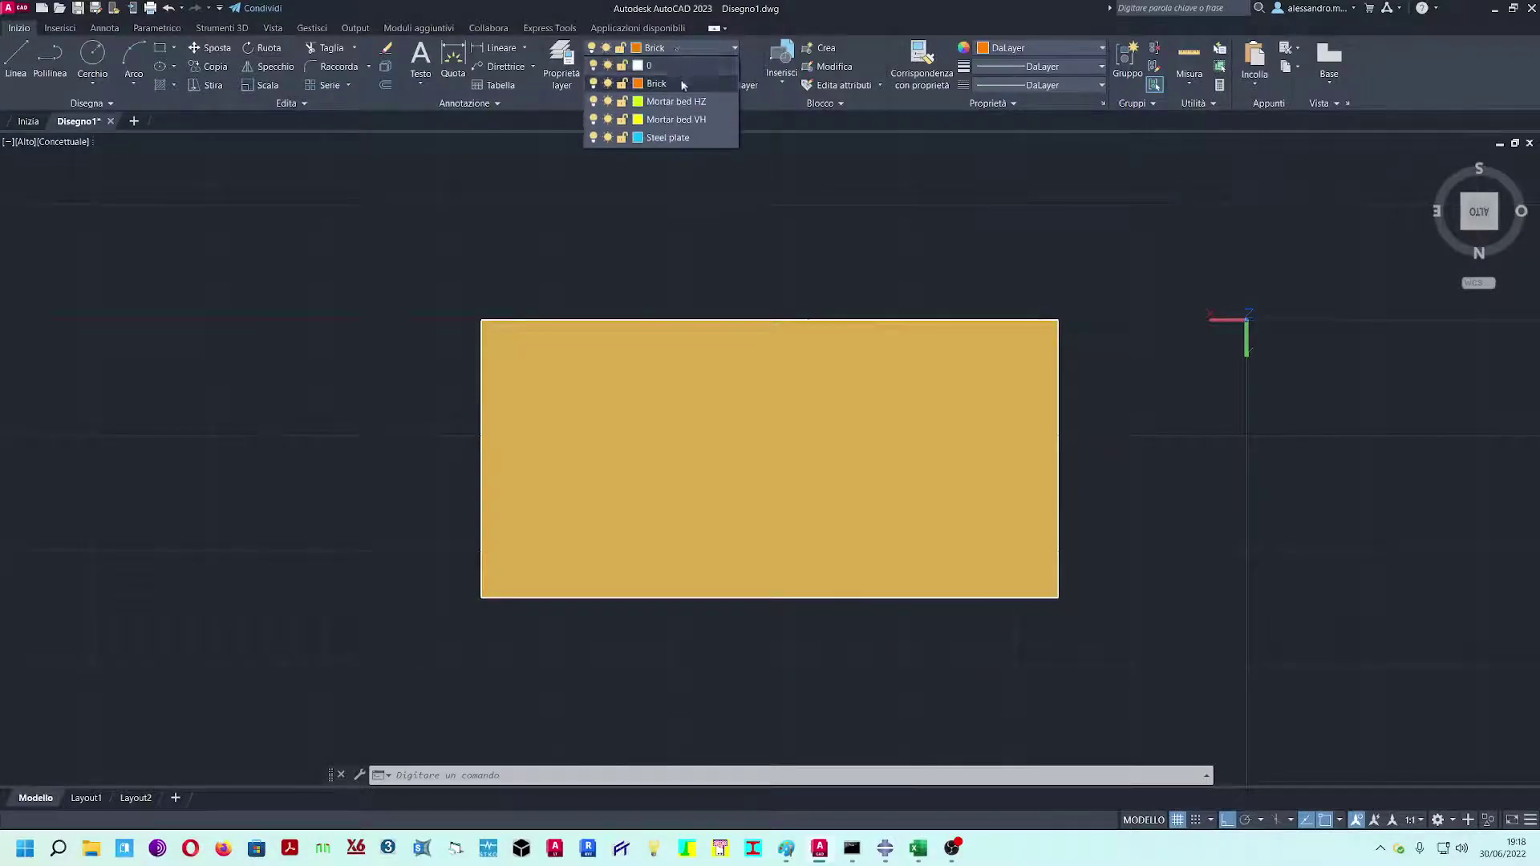
{"action": "left_click", "coordinate": [676, 102]}
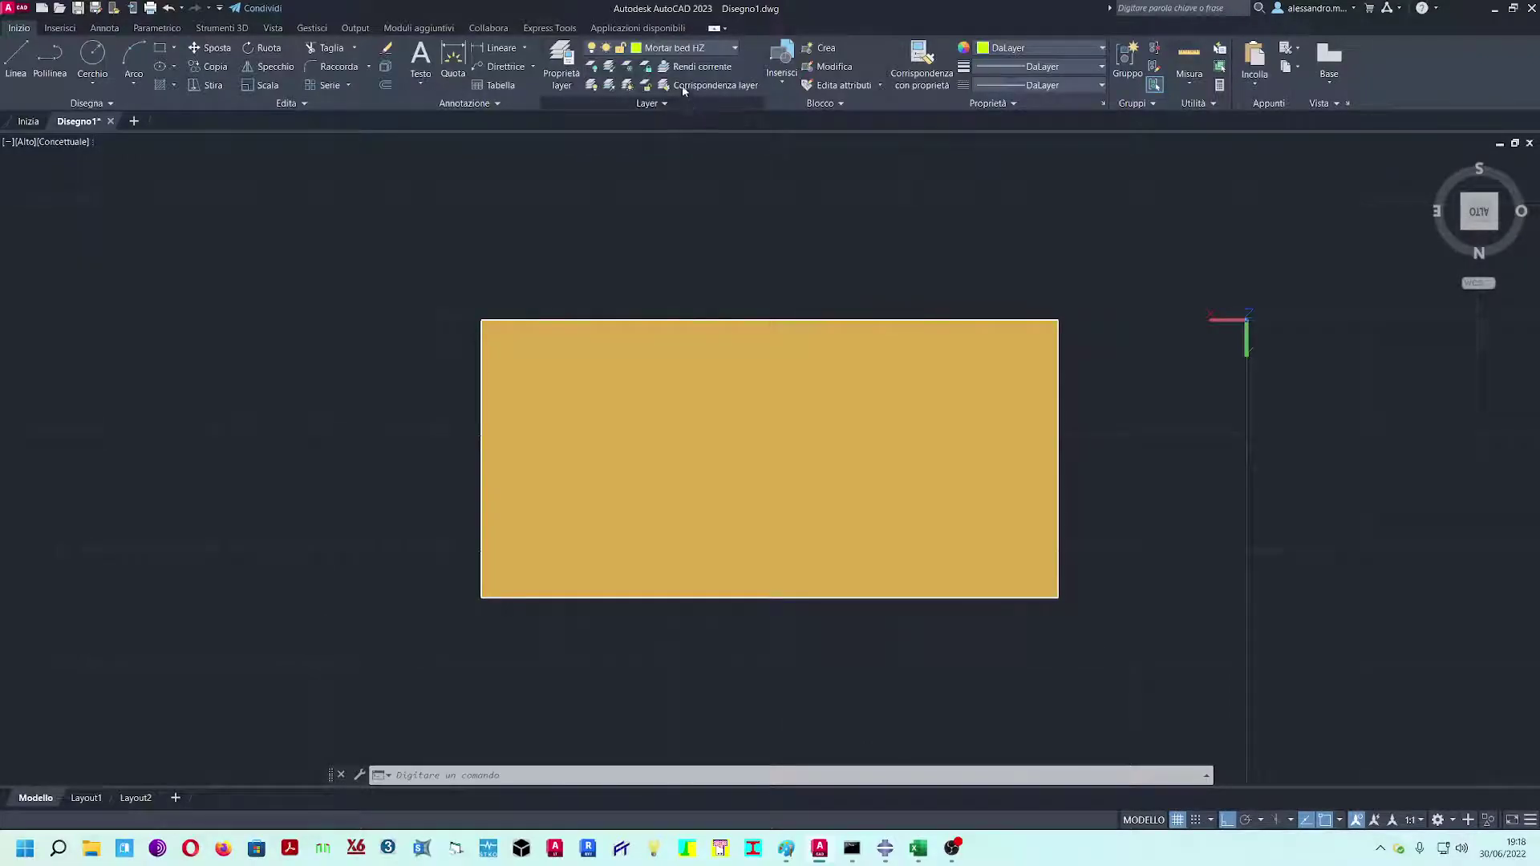
{"action": "left_click", "coordinate": [676, 50]}
{"action": "left_click", "coordinate": [694, 120]}
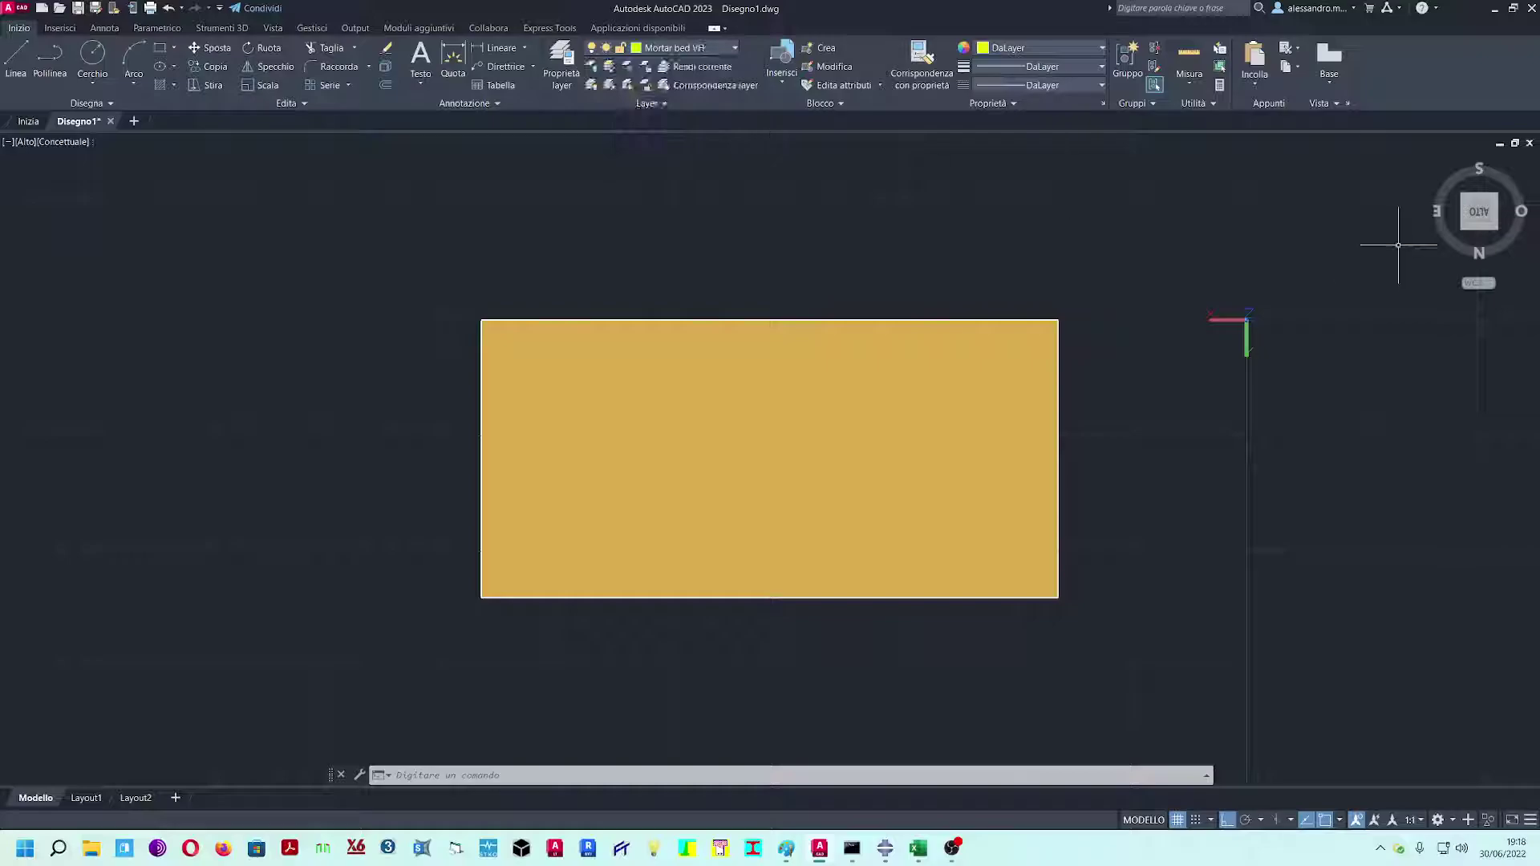
- Start the mortar outline in the north-up top view with a horizontal line 250 long above the brick, aligned with its left edge
{"action": "middle_click_drag", "start_coordinate": [1237, 430], "coordinate": [722, 437], "text": "shift"}
{"action": "left_click", "coordinate": [1479, 210]}
{"action": "left_click", "coordinate": [16, 60]}
{"action": "scroll", "coordinate": [575, 286], "scroll_direction": "down", "scroll_amount": 2}
{"action": "middle_click_drag", "start_coordinate": [574, 301], "coordinate": [551, 412]}
{"action": "left_click", "coordinate": [492, 338]}
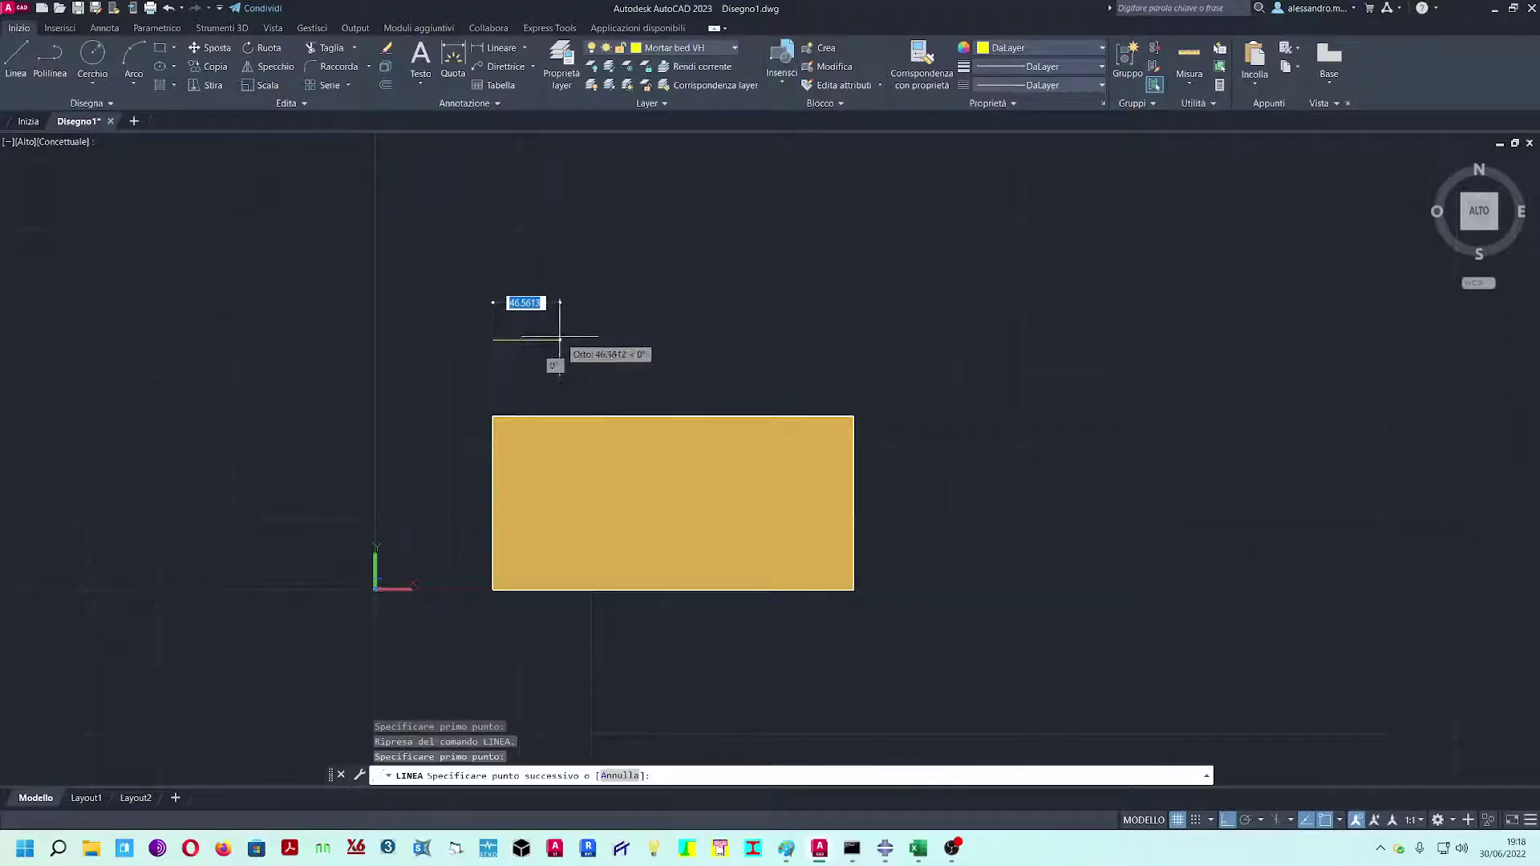
{"action": "type", "text": "250"}
{"action": "key", "text": "Return"}
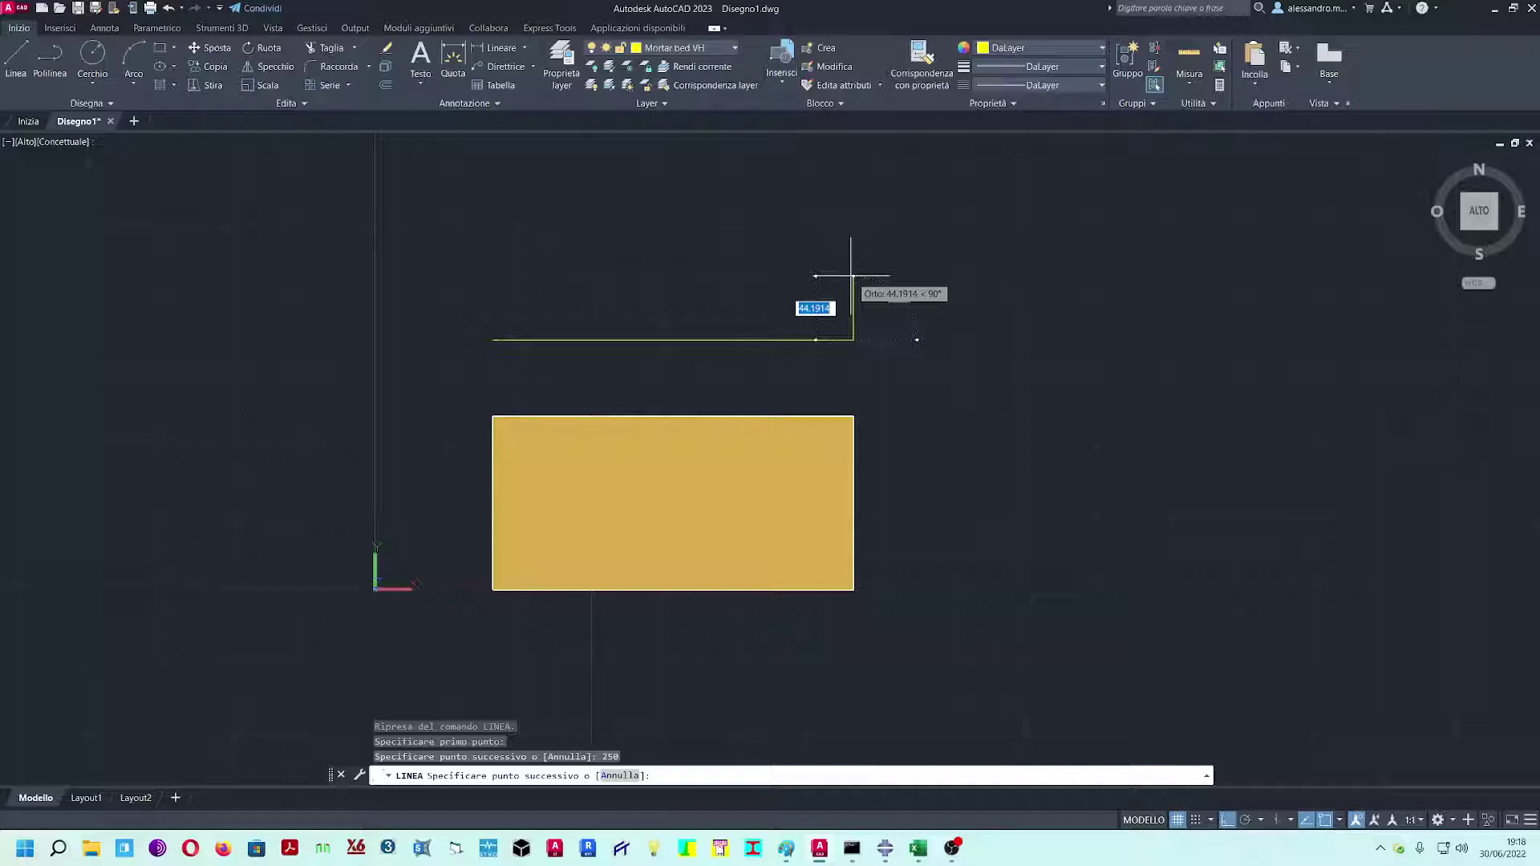
- Complete the mortar rectangle with a 55 edge upwards, a 250 edge back and a closing line to the start point
{"action": "type", "text": "55"}
{"action": "key", "text": "Return"}
{"action": "type", "text": "25"}
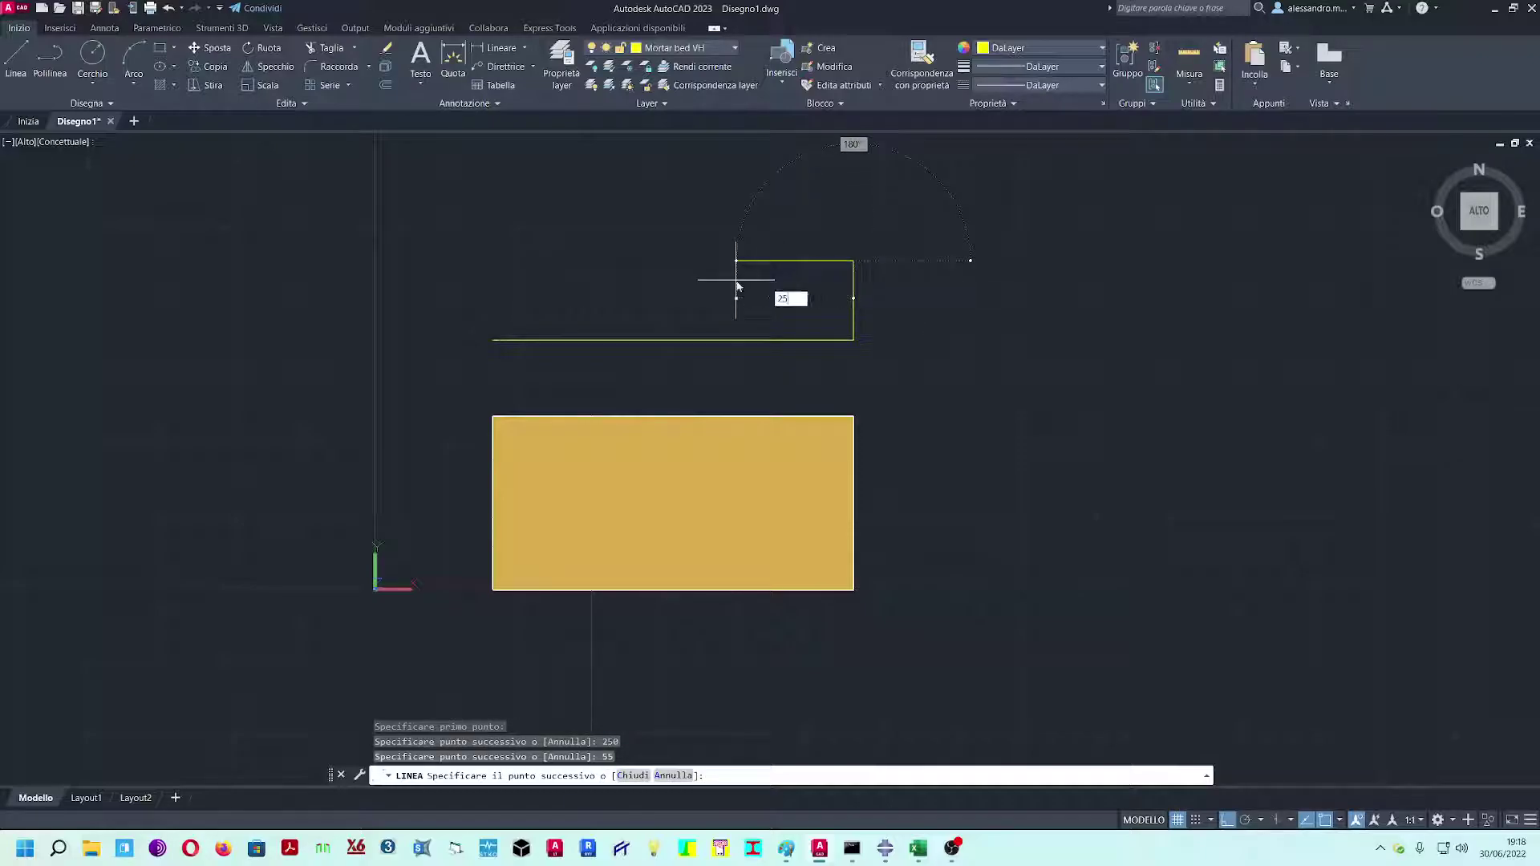
{"action": "type", "text": "0"}
{"action": "key", "text": "Return"}
{"action": "key", "text": "Escape"}
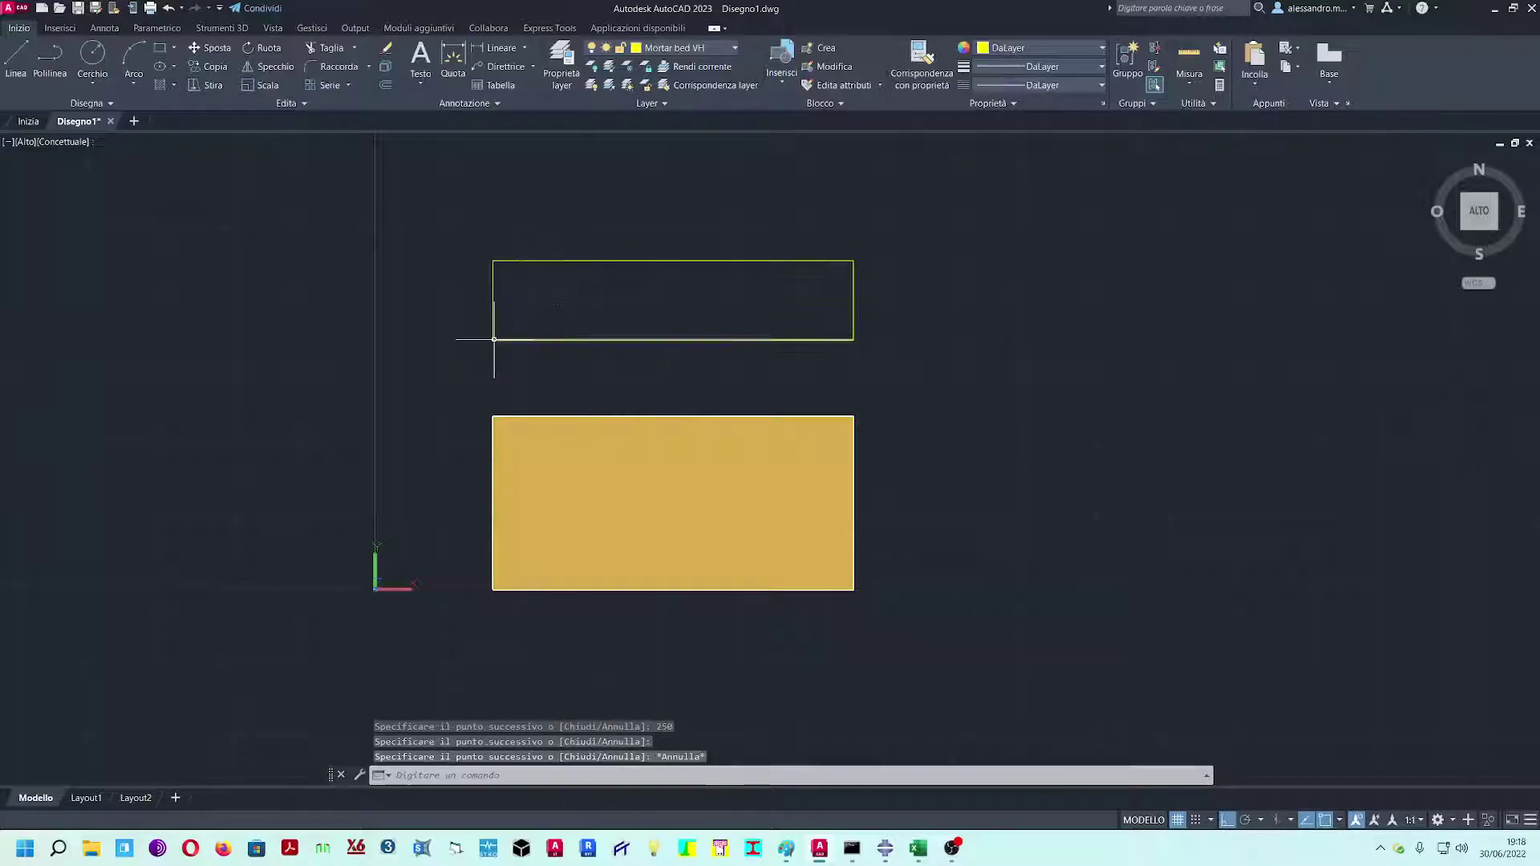
- Convert the mortar rectangle's left edge to a polyline with EDITPL and join all four outline segments into it
{"action": "type", "text": "editpl"}
{"action": "key", "text": "Return"}
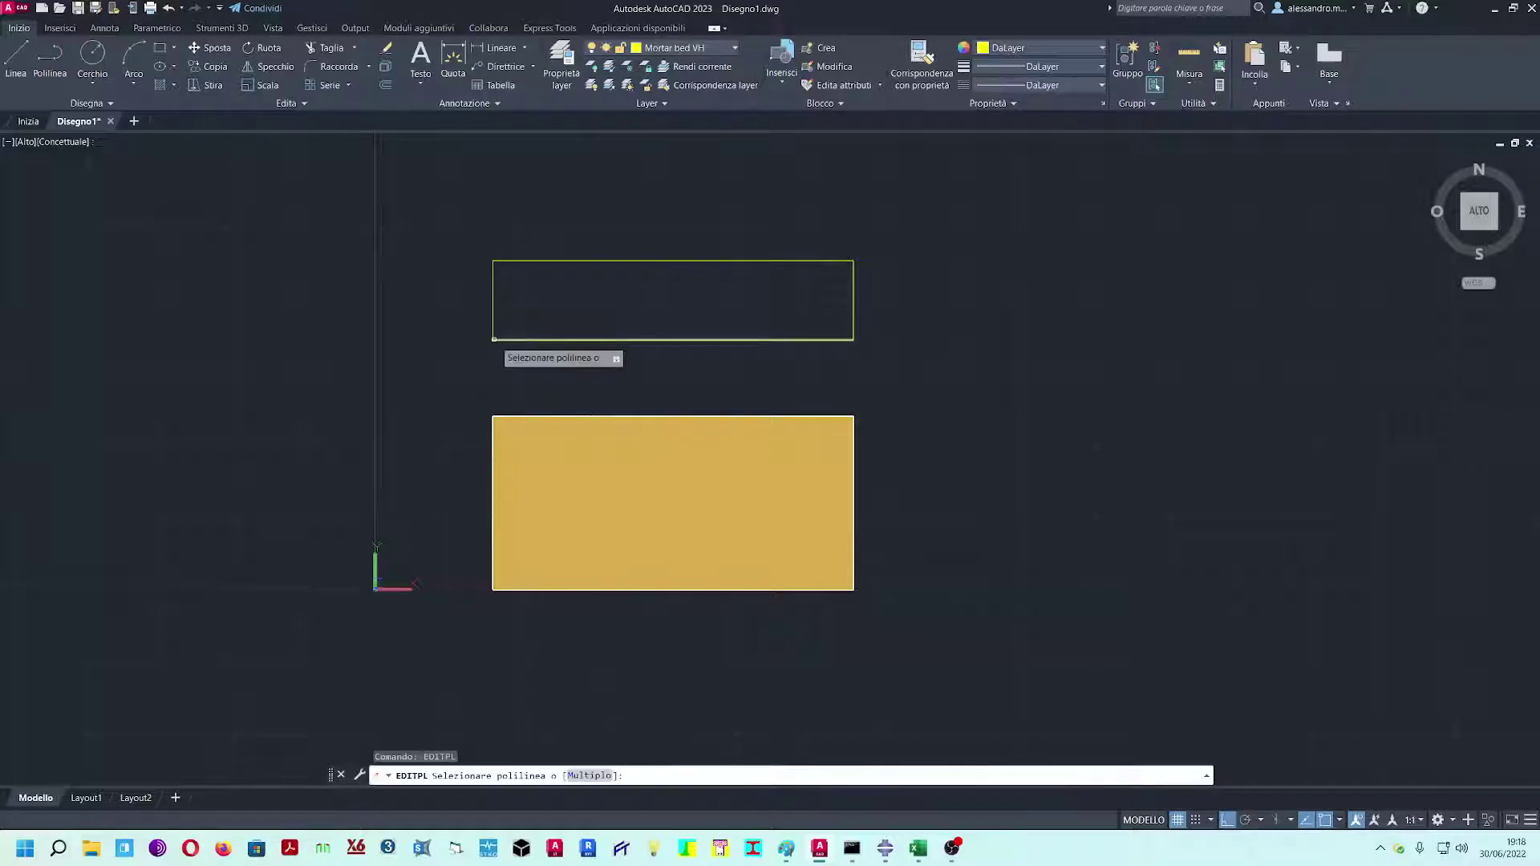
{"action": "left_click", "coordinate": [494, 312]}
{"action": "key", "text": "Return"}
{"action": "type", "text": "uu"}
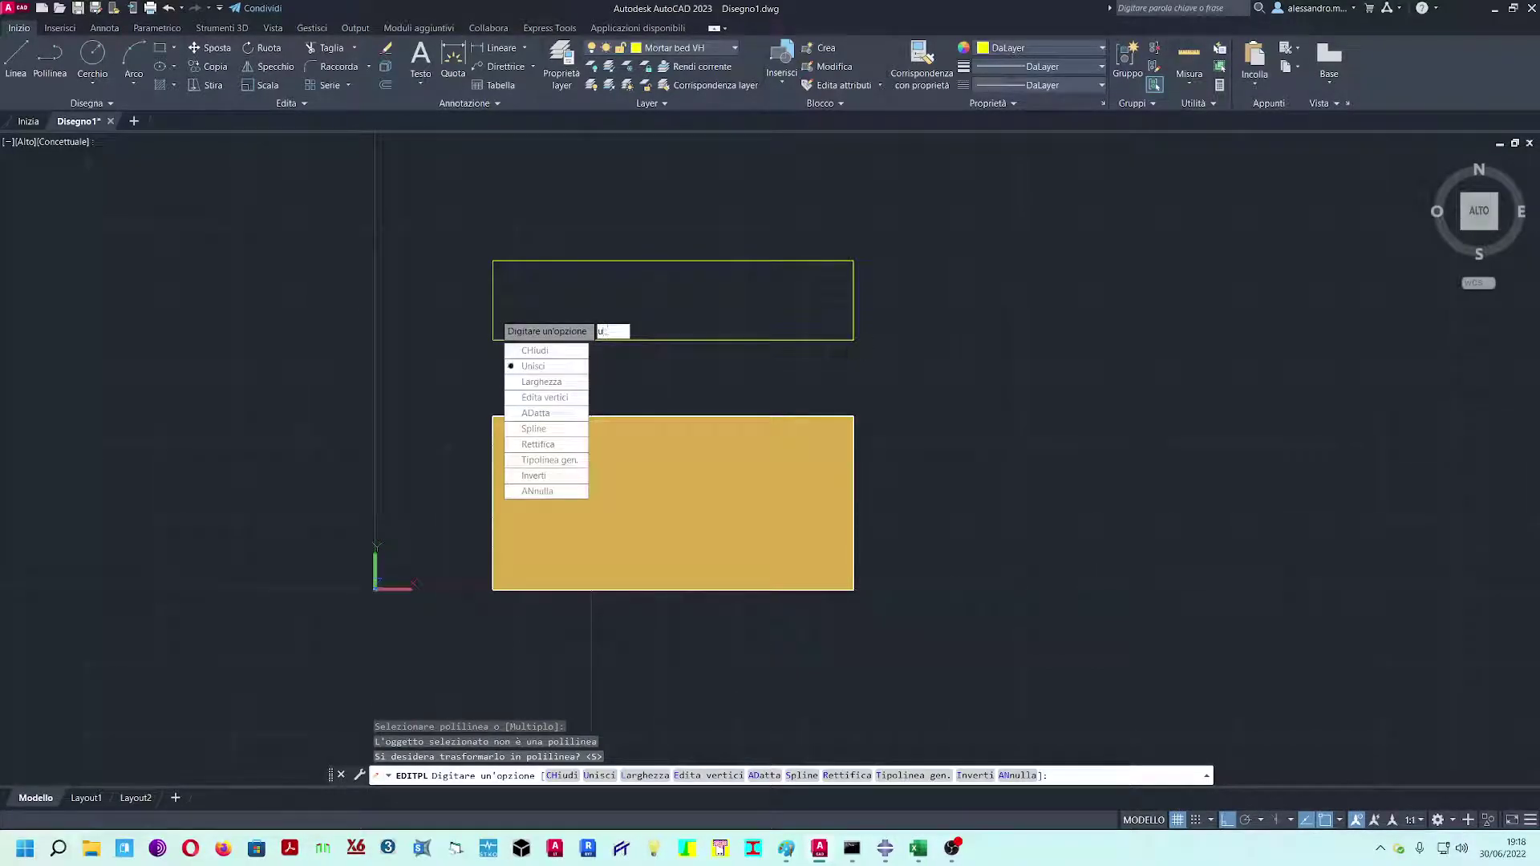
{"action": "key", "text": "Return"}
{"action": "left_click", "coordinate": [469, 230]}
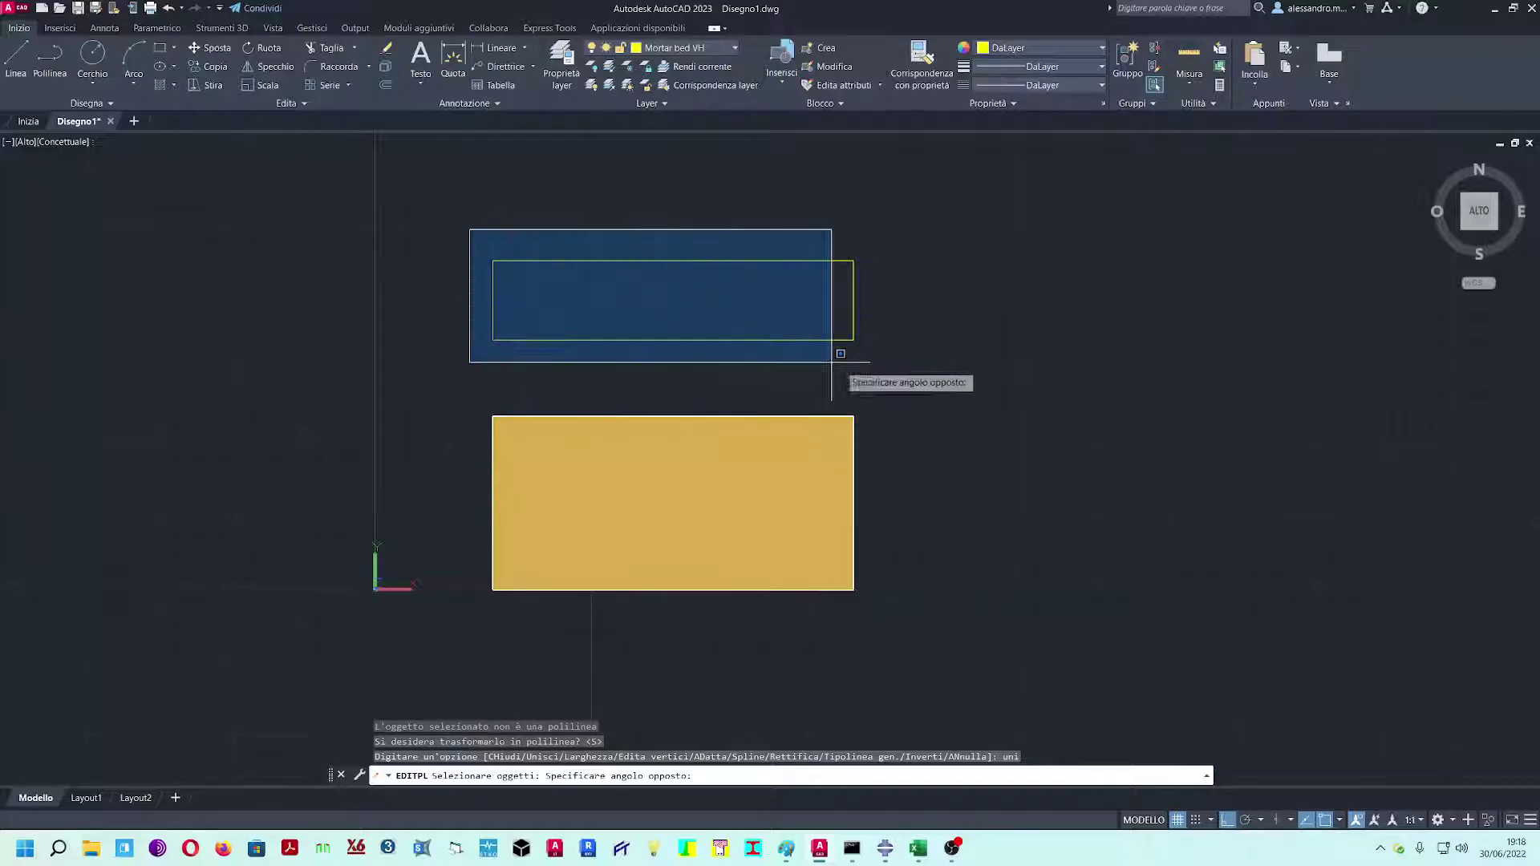
{"action": "left_click", "coordinate": [884, 370]}
{"action": "key", "text": "Return"}
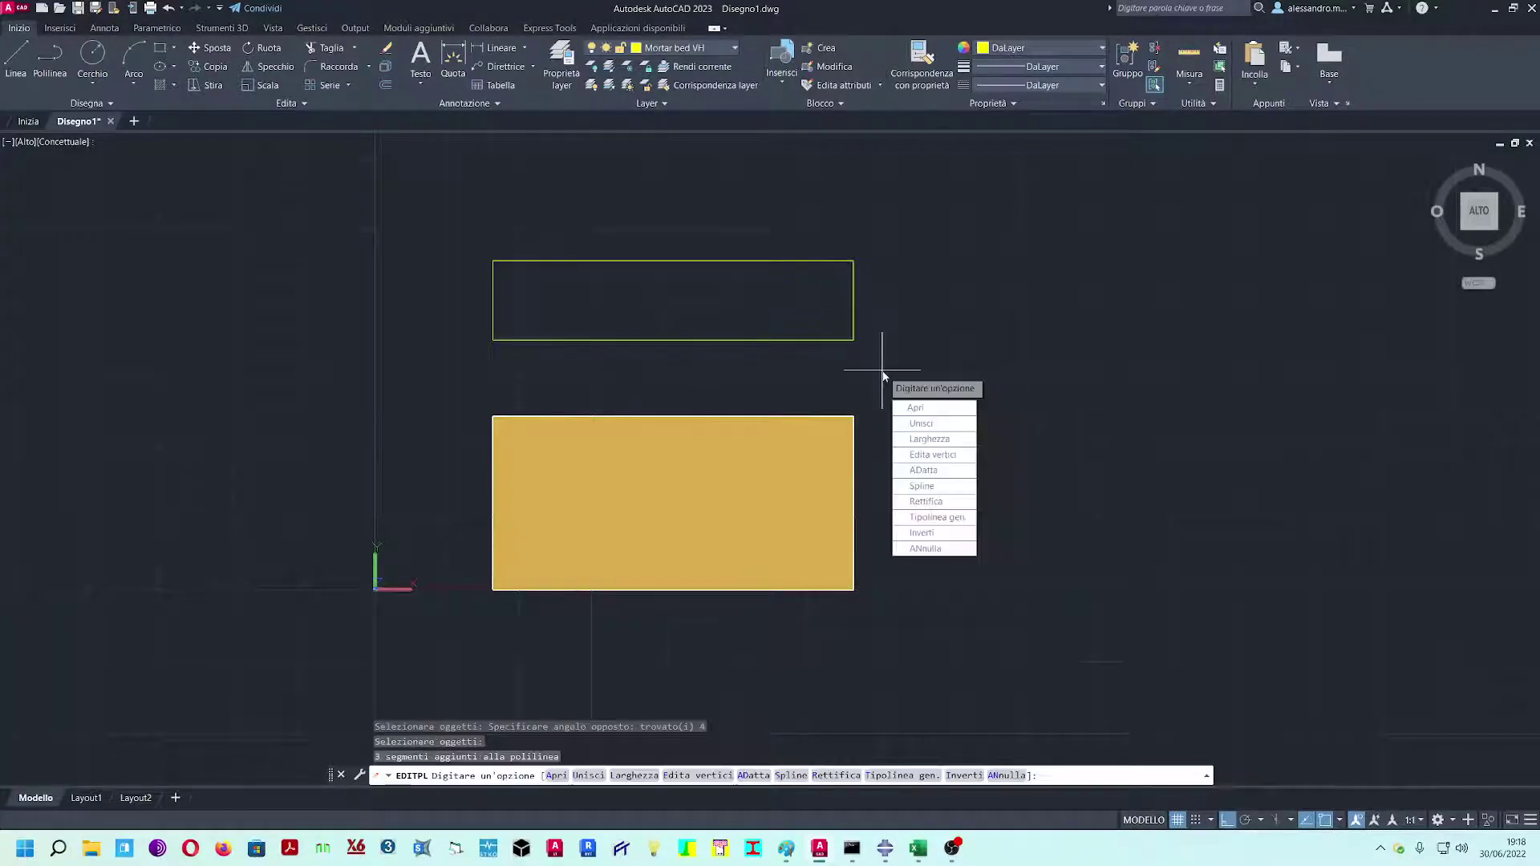
{"action": "key", "text": "Escape"}
- Extrude the mortar outline upwards into a thin slab beside the brick
{"action": "middle_click_drag", "start_coordinate": [880, 361], "coordinate": [502, 533], "text": "shift"}
{"action": "type", "text": "est"}
{"action": "key", "text": "Return"}
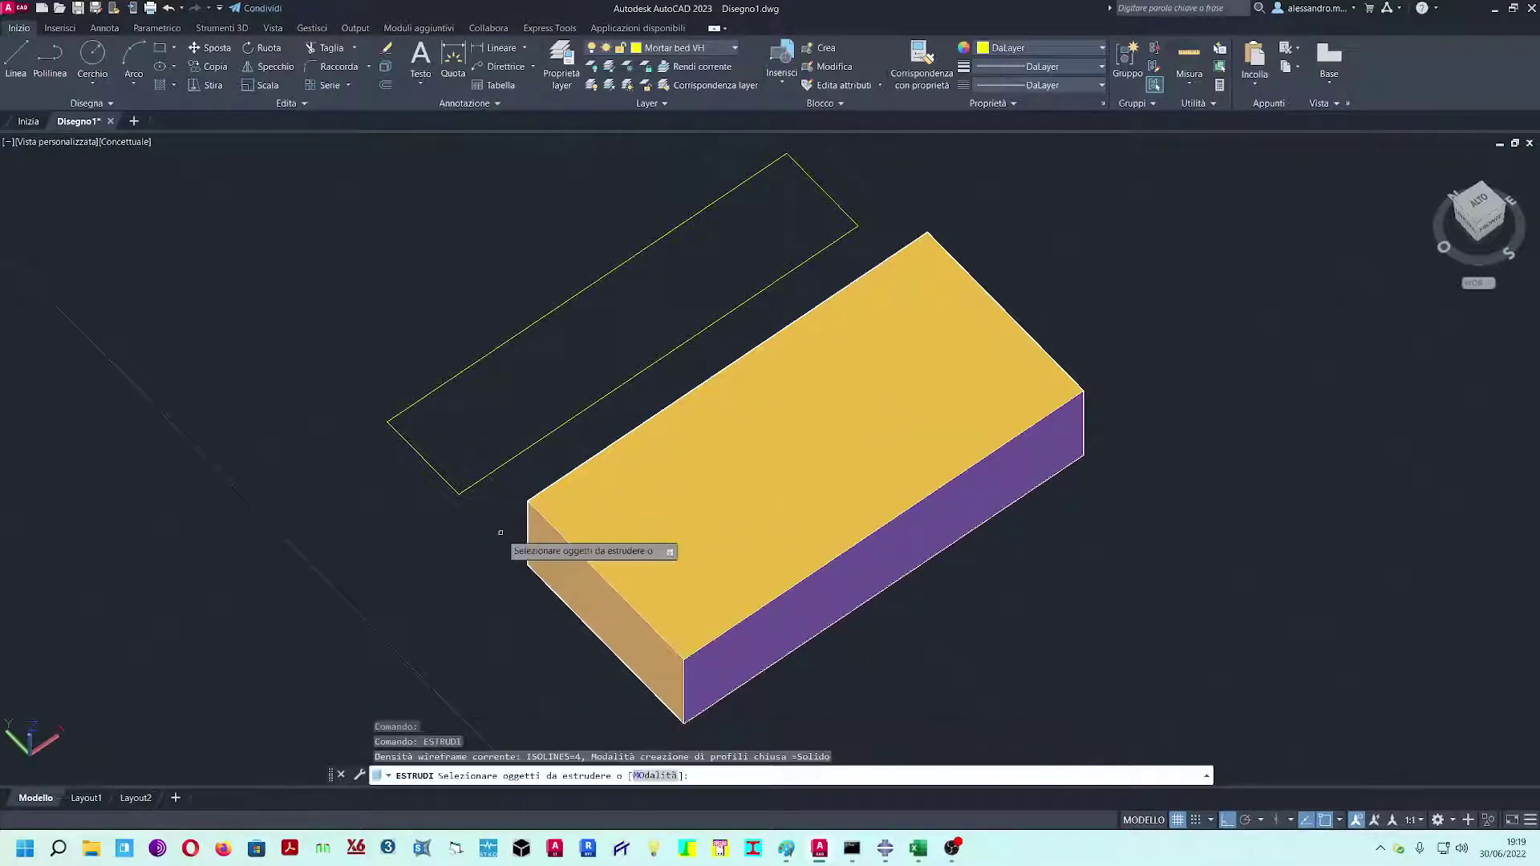
{"action": "left_click", "coordinate": [442, 477]}
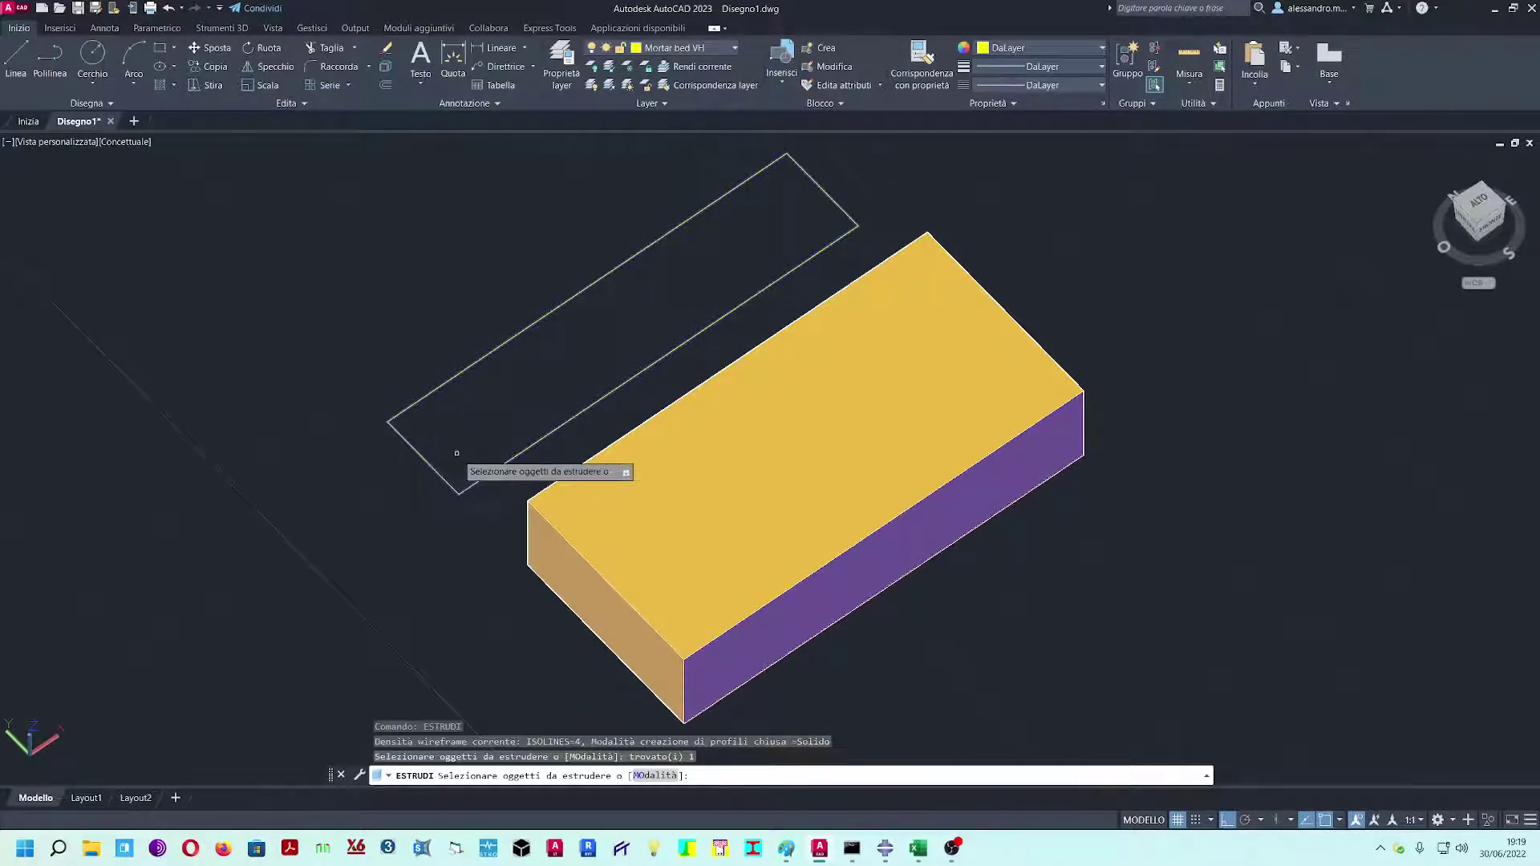
{"action": "key", "text": "Return"}
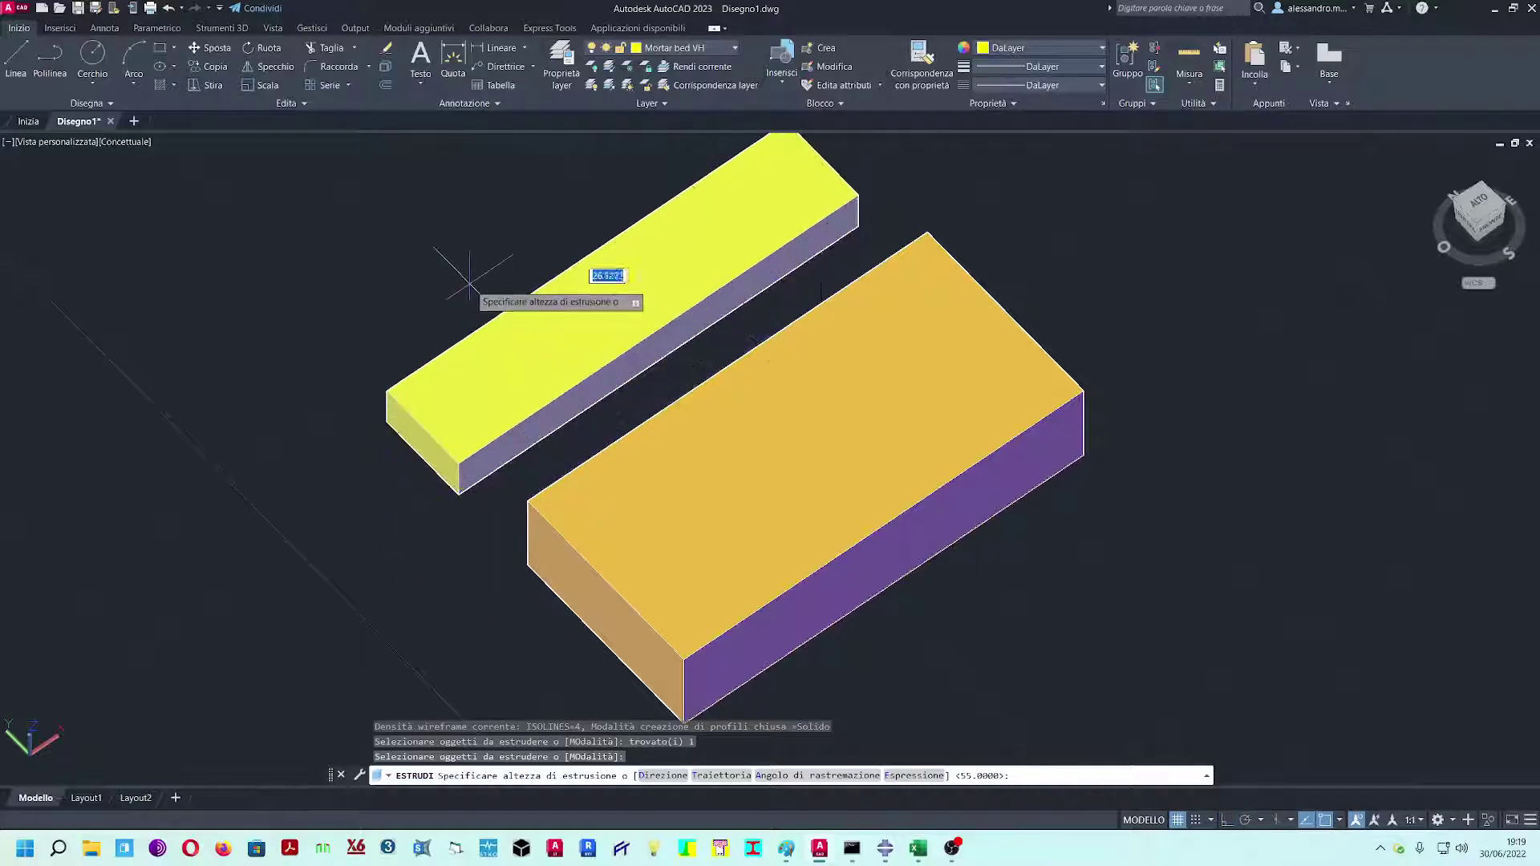
{"action": "key", "text": "Return"}
{"action": "key", "text": "Escape"}
{"action": "scroll", "coordinate": [637, 353], "scroll_direction": "down", "scroll_amount": 3}
{"action": "middle_click_drag", "start_coordinate": [641, 373], "coordinate": [297, 311], "text": "shift"}
{"action": "middle_click_drag", "start_coordinate": [859, 430], "coordinate": [806, 446], "text": "shift"}
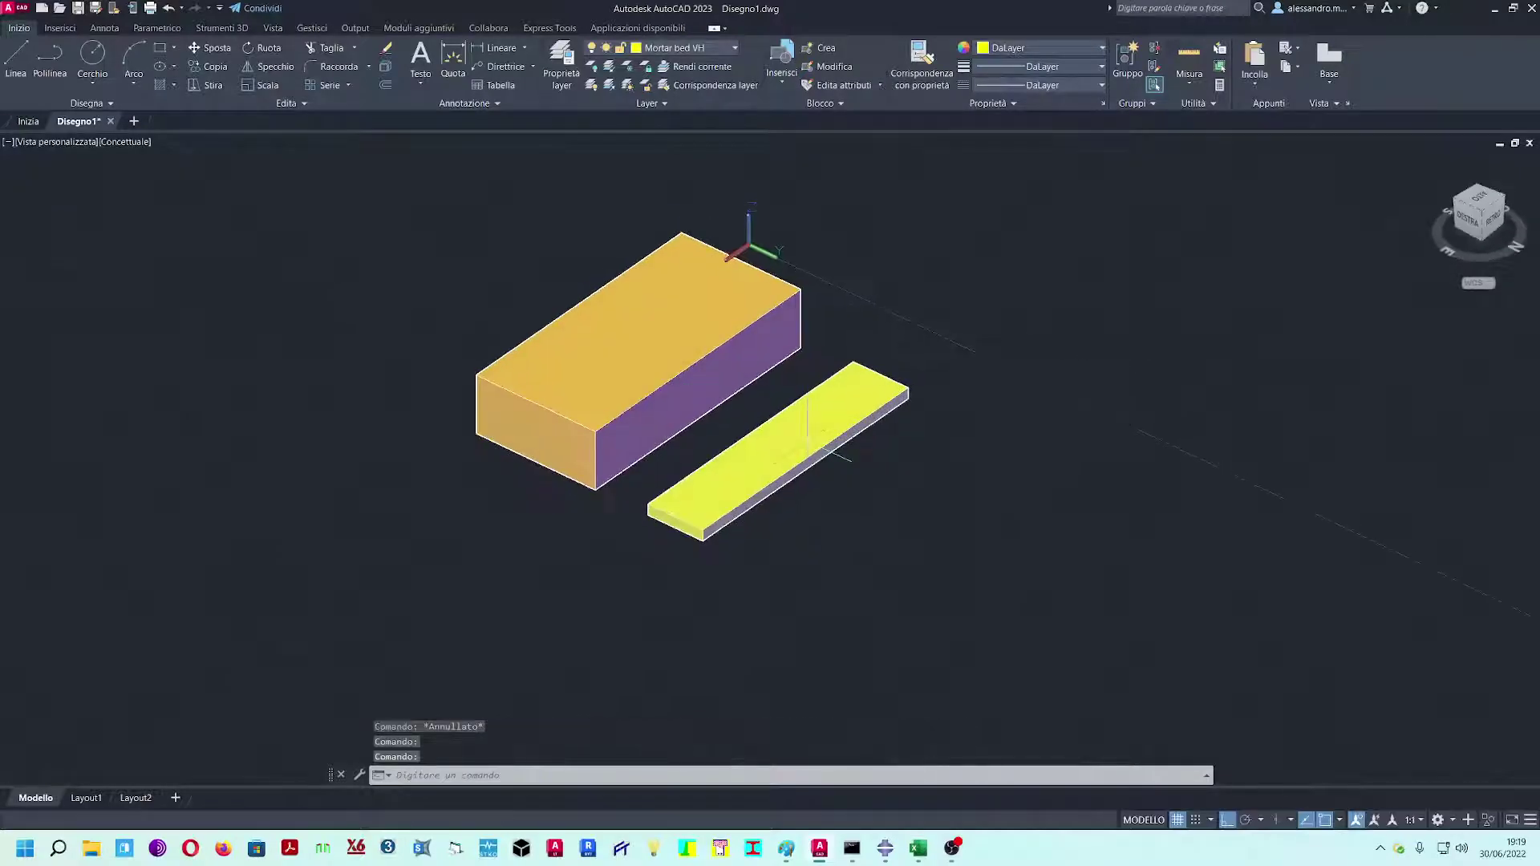
{"action": "scroll", "coordinate": [802, 447], "scroll_direction": "up", "scroll_amount": 2}
{"action": "left_click", "coordinate": [794, 443]}
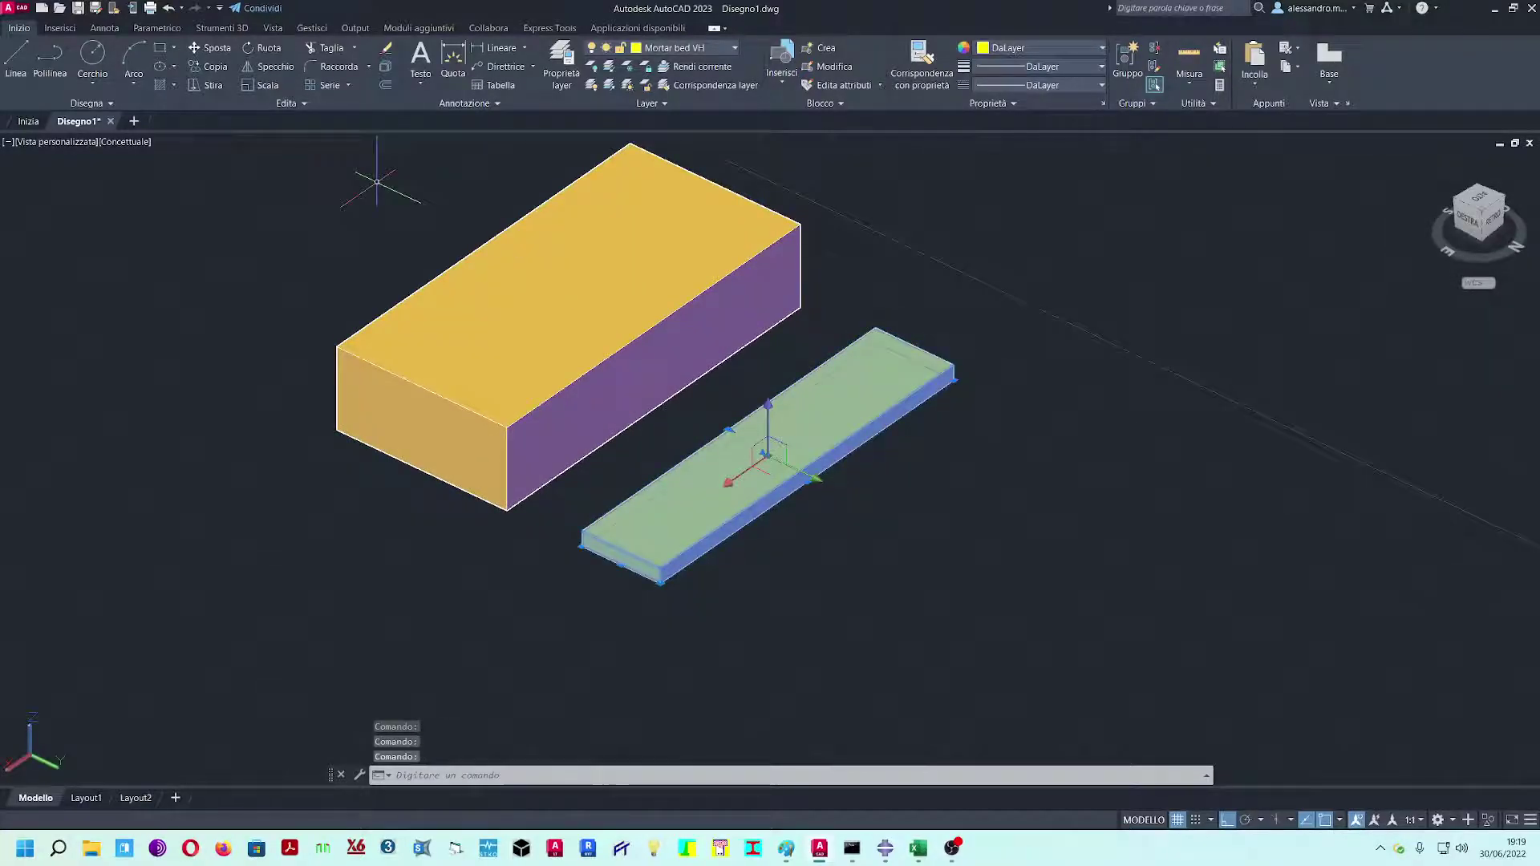
{"action": "type", "text": "u3d"}
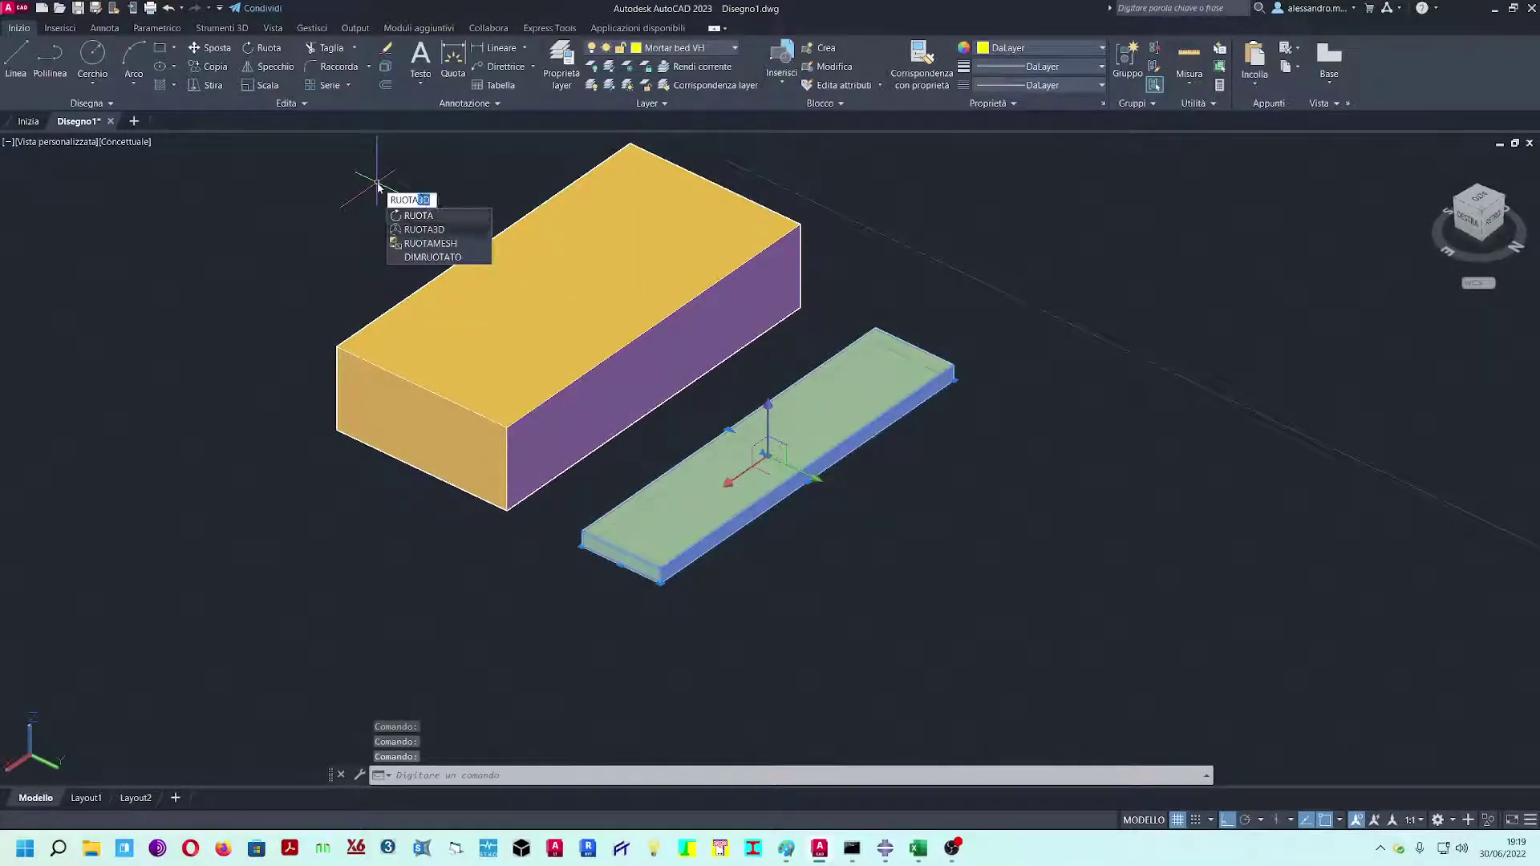
{"action": "key", "text": "Return"}
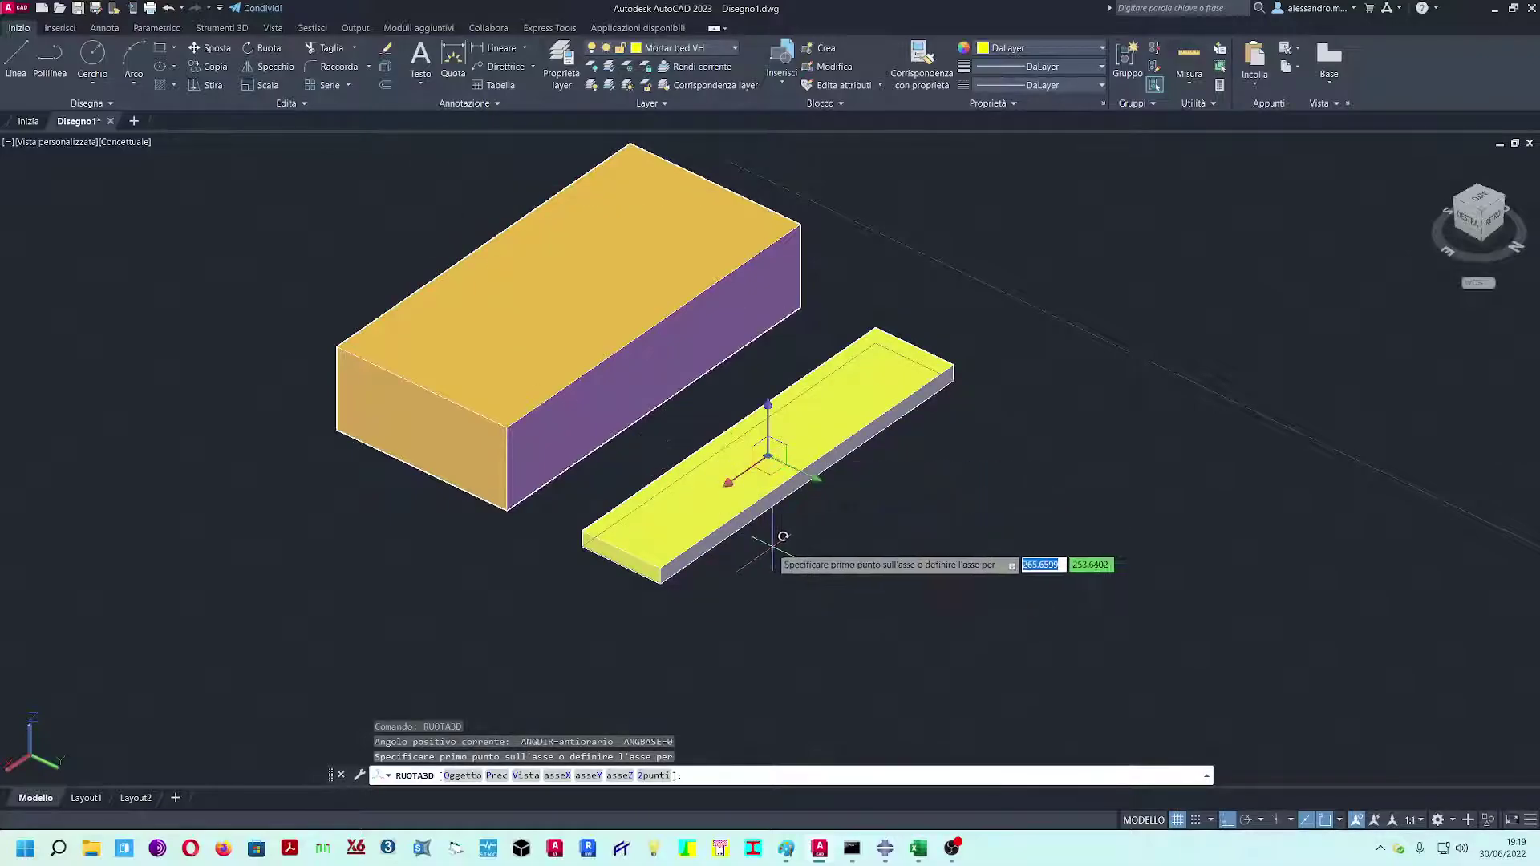
{"action": "scroll", "coordinate": [722, 530], "scroll_direction": "up", "scroll_amount": 2}
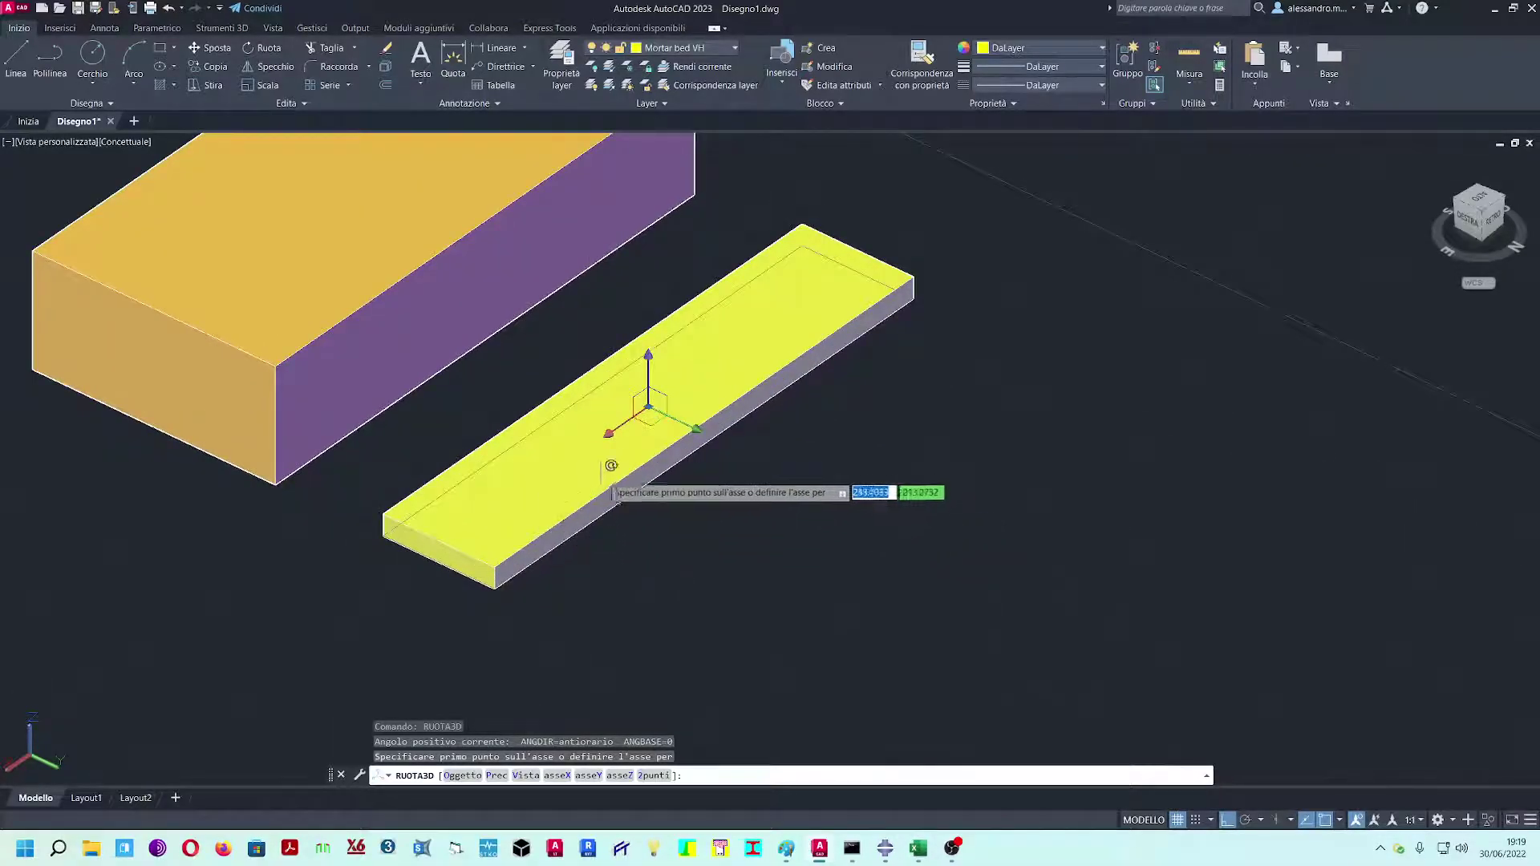
{"action": "left_click", "coordinate": [611, 437]}
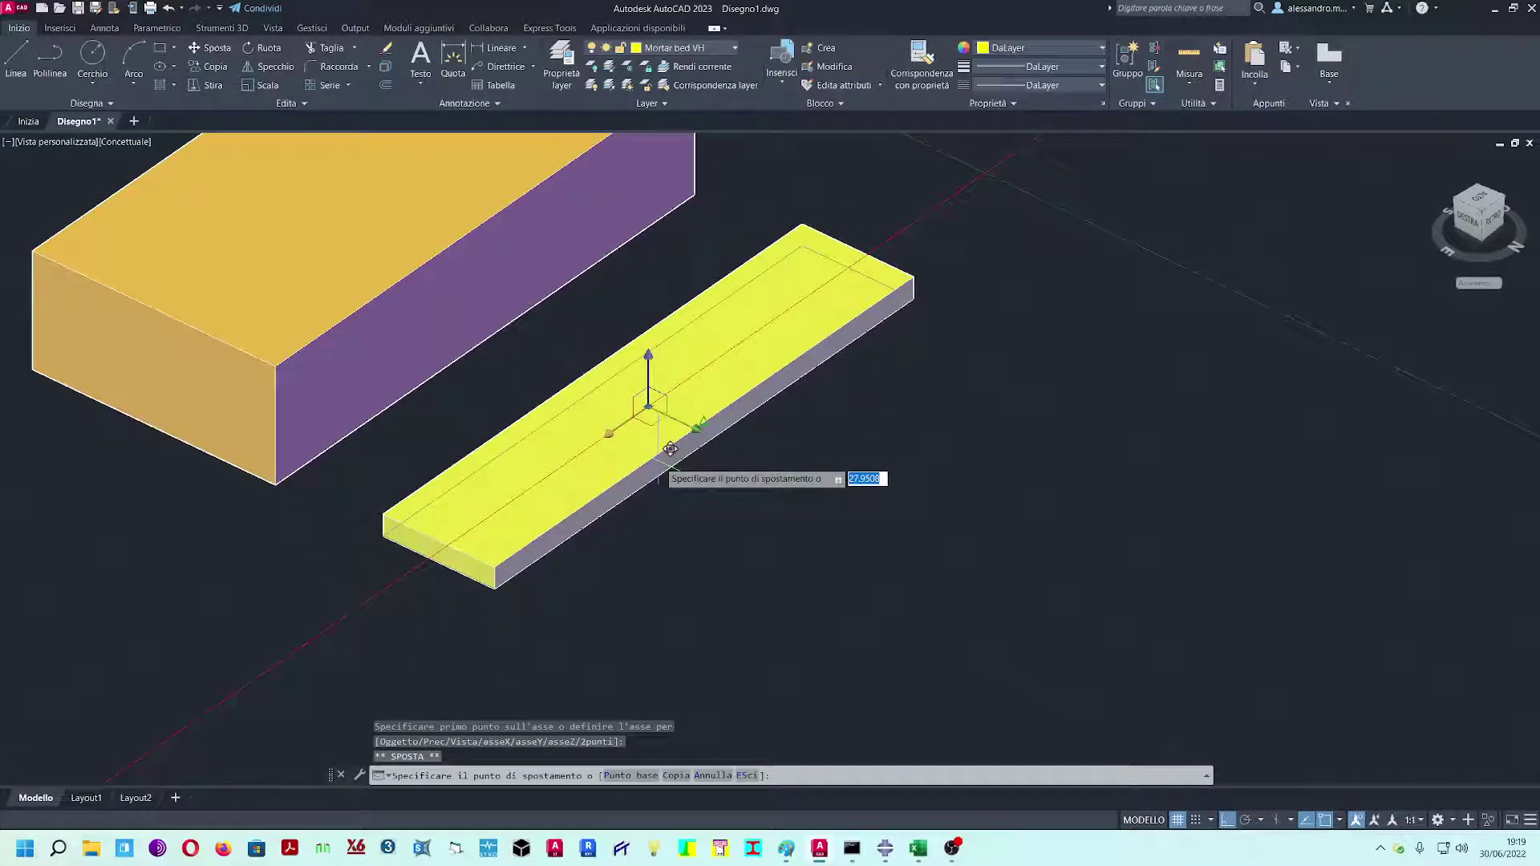
{"action": "left_click", "coordinate": [644, 411]}
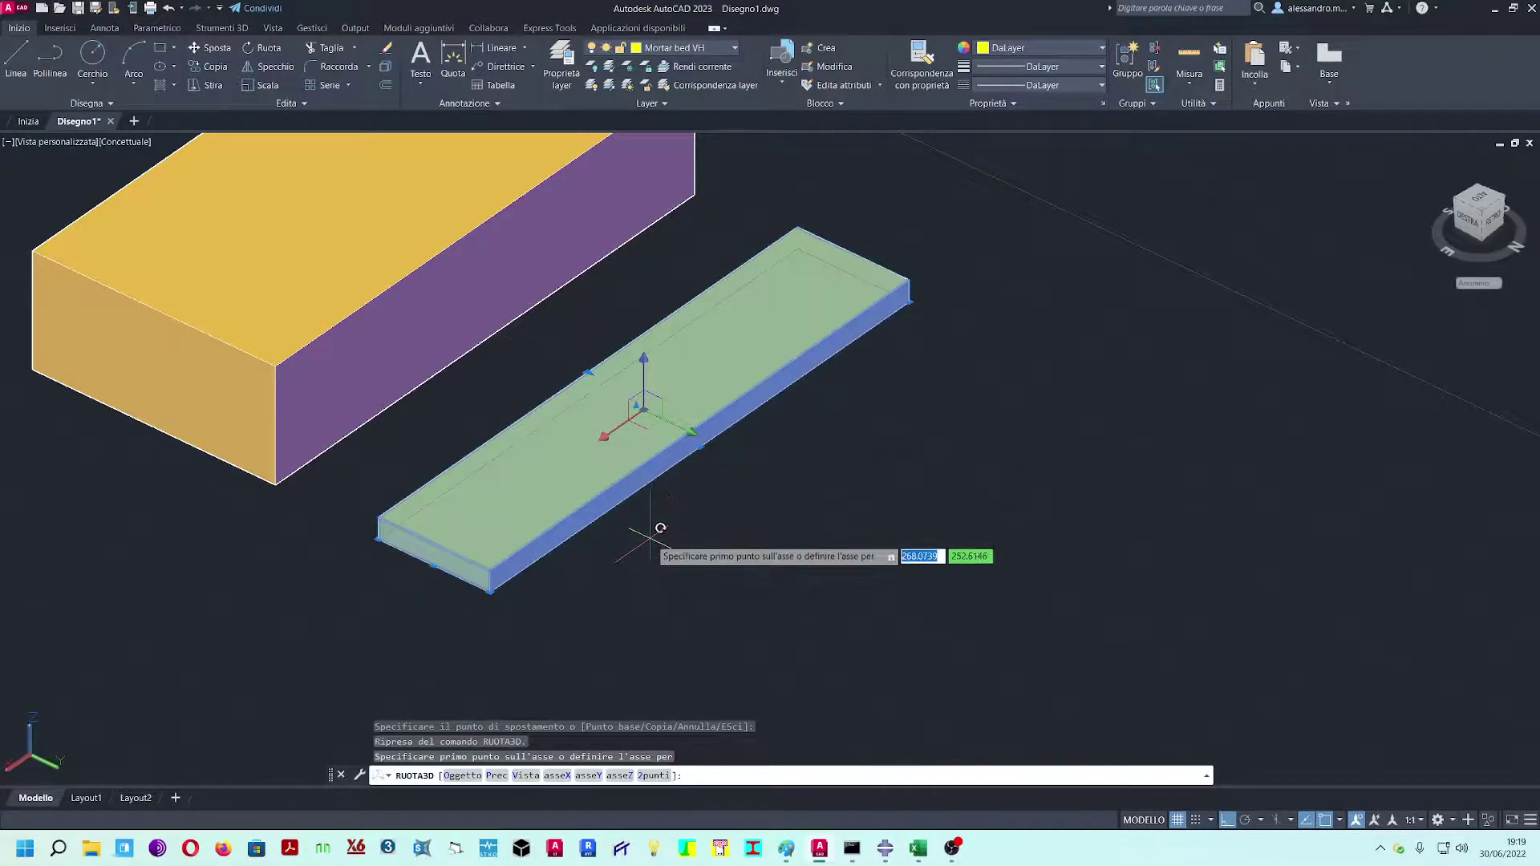
{"action": "key", "text": "Escape"}
{"action": "key", "text": "Escape"}
{"action": "key", "text": "Escape"}
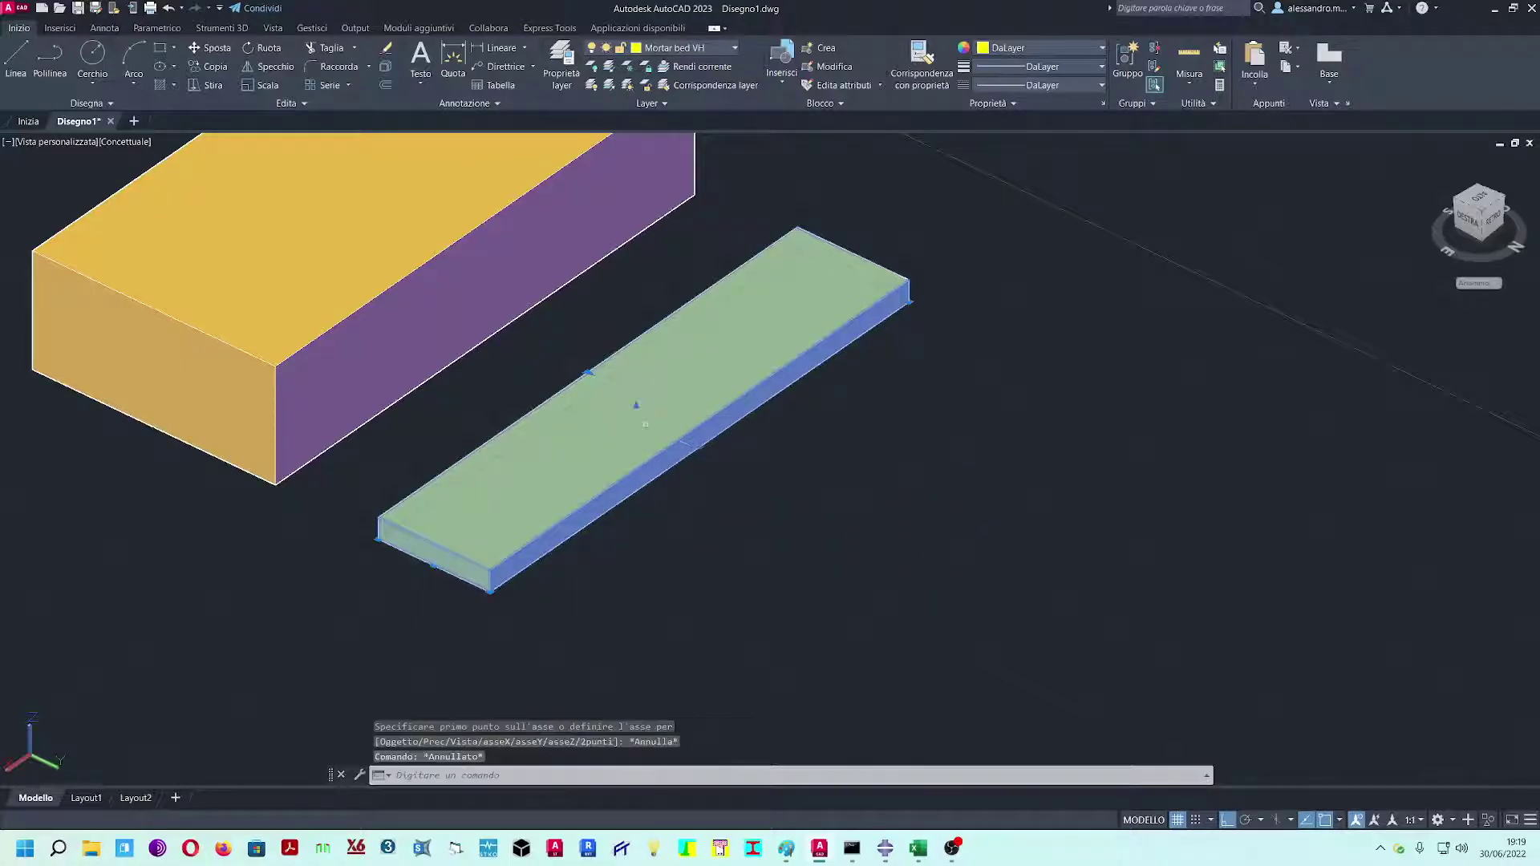
{"action": "key", "text": "Escape"}
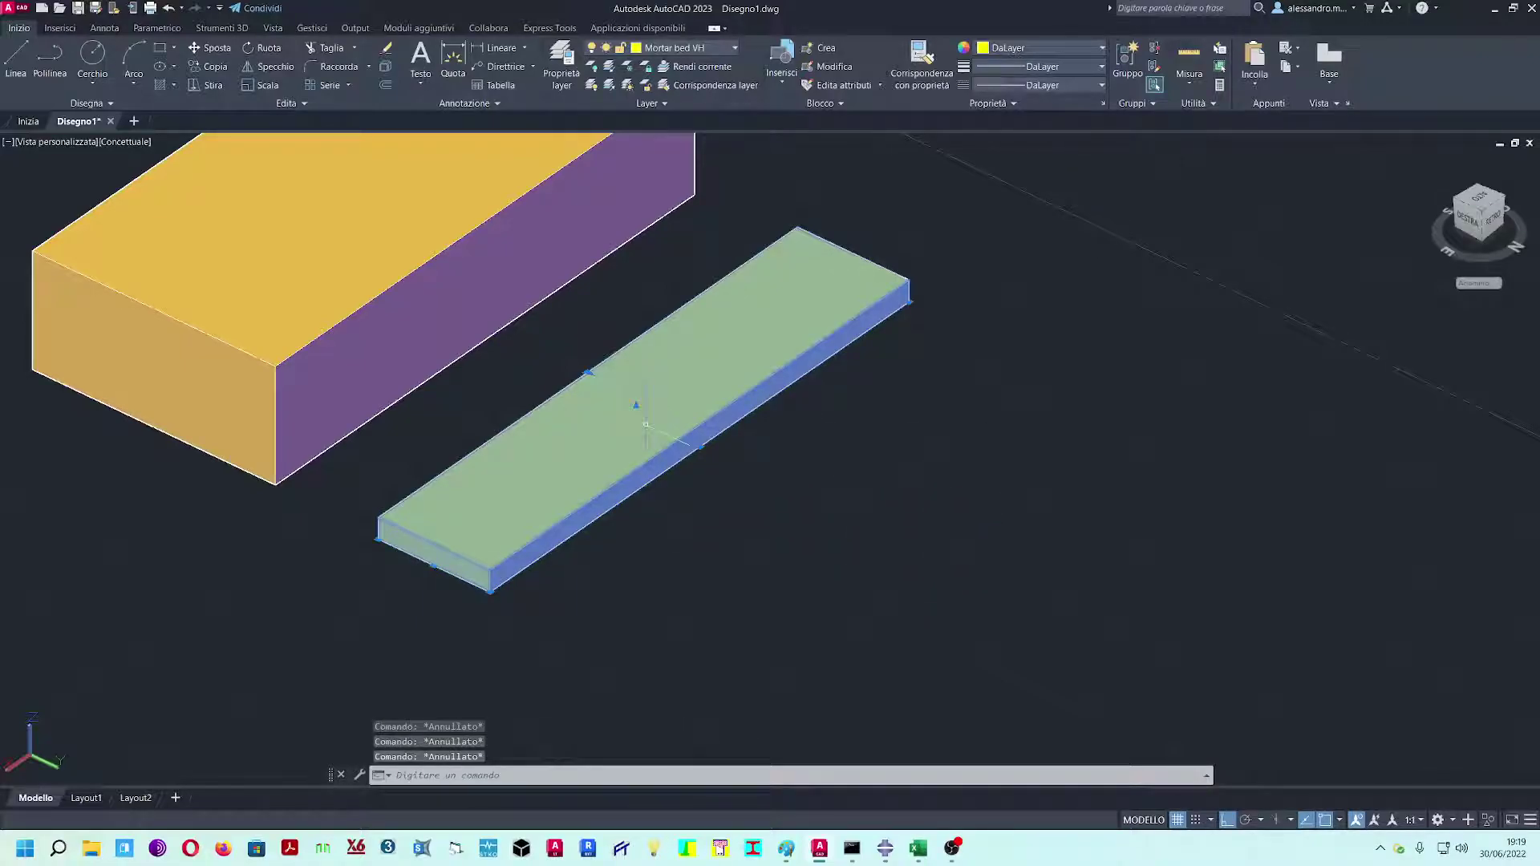
{"action": "left_click", "coordinate": [764, 527]}
{"action": "left_click", "coordinate": [814, 575]}
{"action": "key", "text": "Escape"}
{"action": "key", "text": "Escape"}
{"action": "key", "text": "Escape"}
{"action": "type", "text": "ruota3d"}
{"action": "key", "text": "Return"}
{"action": "left_click", "coordinate": [651, 437]}
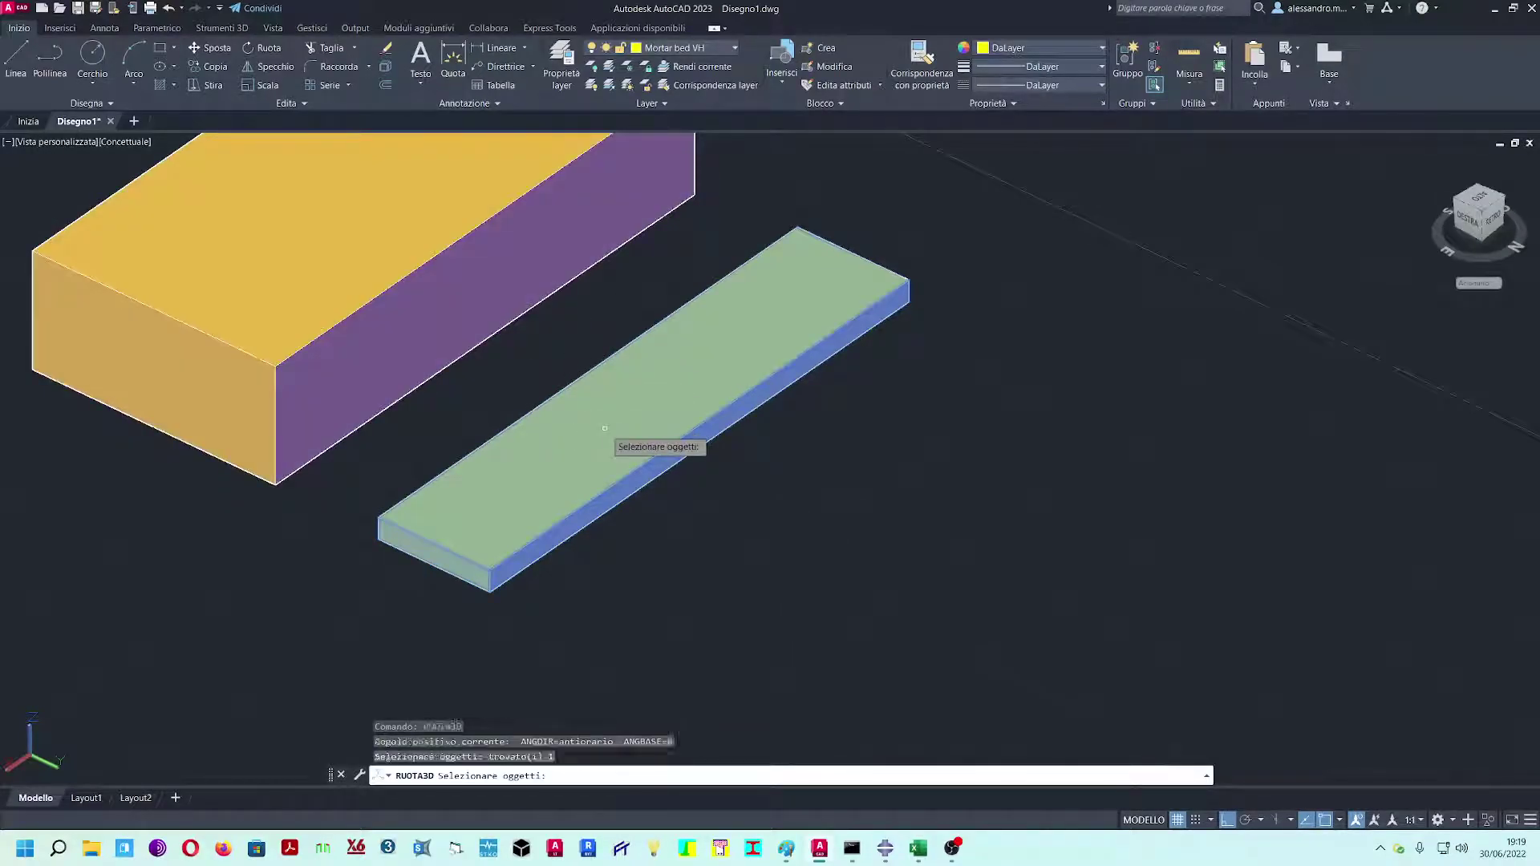
{"action": "key", "text": "Escape"}
{"action": "key", "text": "Escape"}
{"action": "left_click", "coordinate": [683, 451]}
{"action": "key", "text": "Escape"}
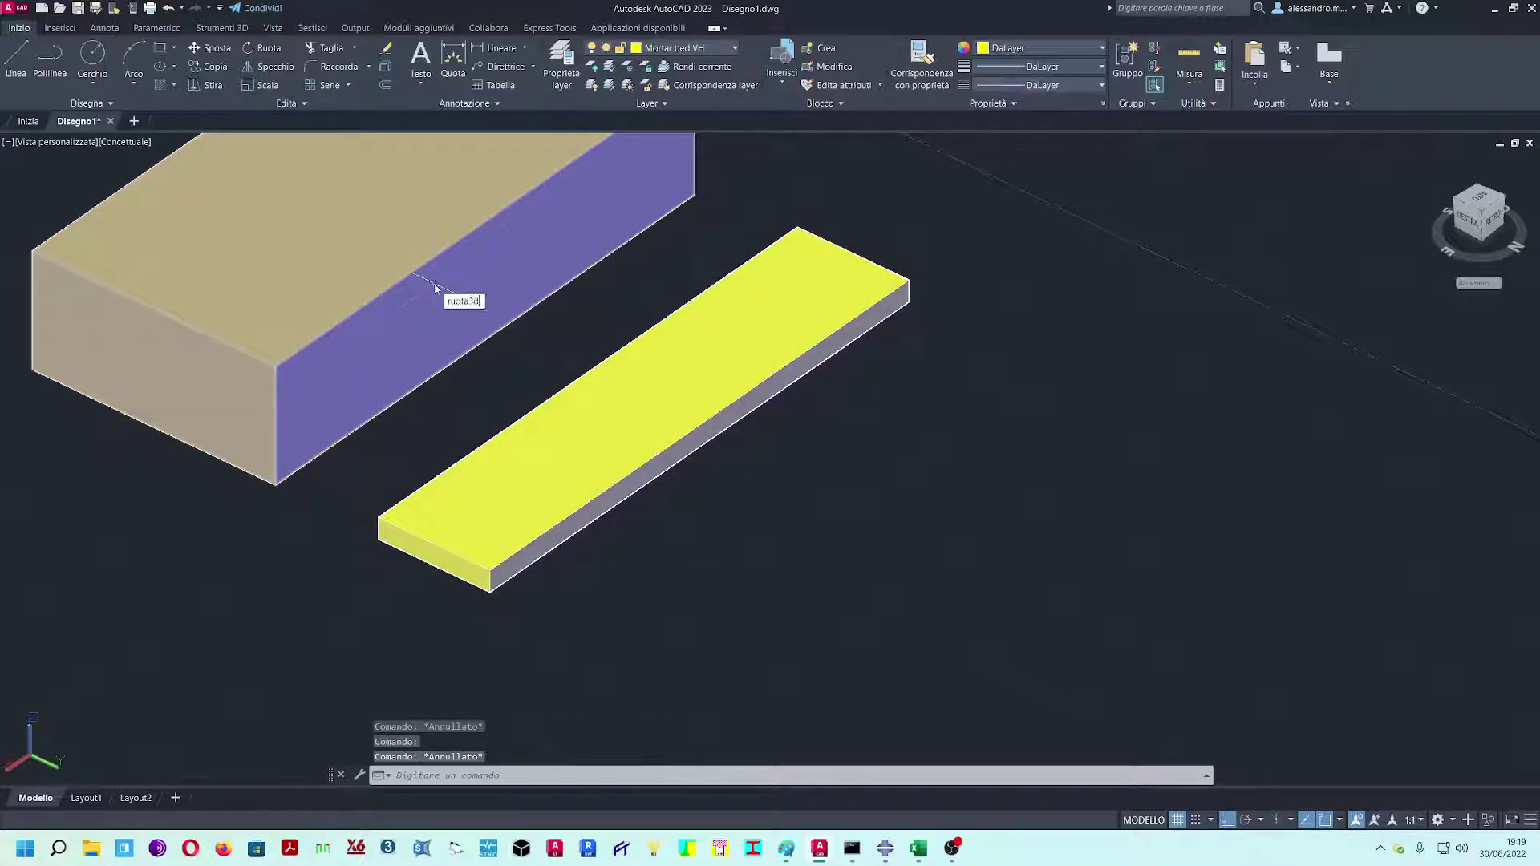
- Rotate the mortar slab upright by 90° with RUOTA3D, using its lower long edge away from the brick as the axis
{"action": "key", "text": "Return"}
{"action": "left_click", "coordinate": [653, 440]}
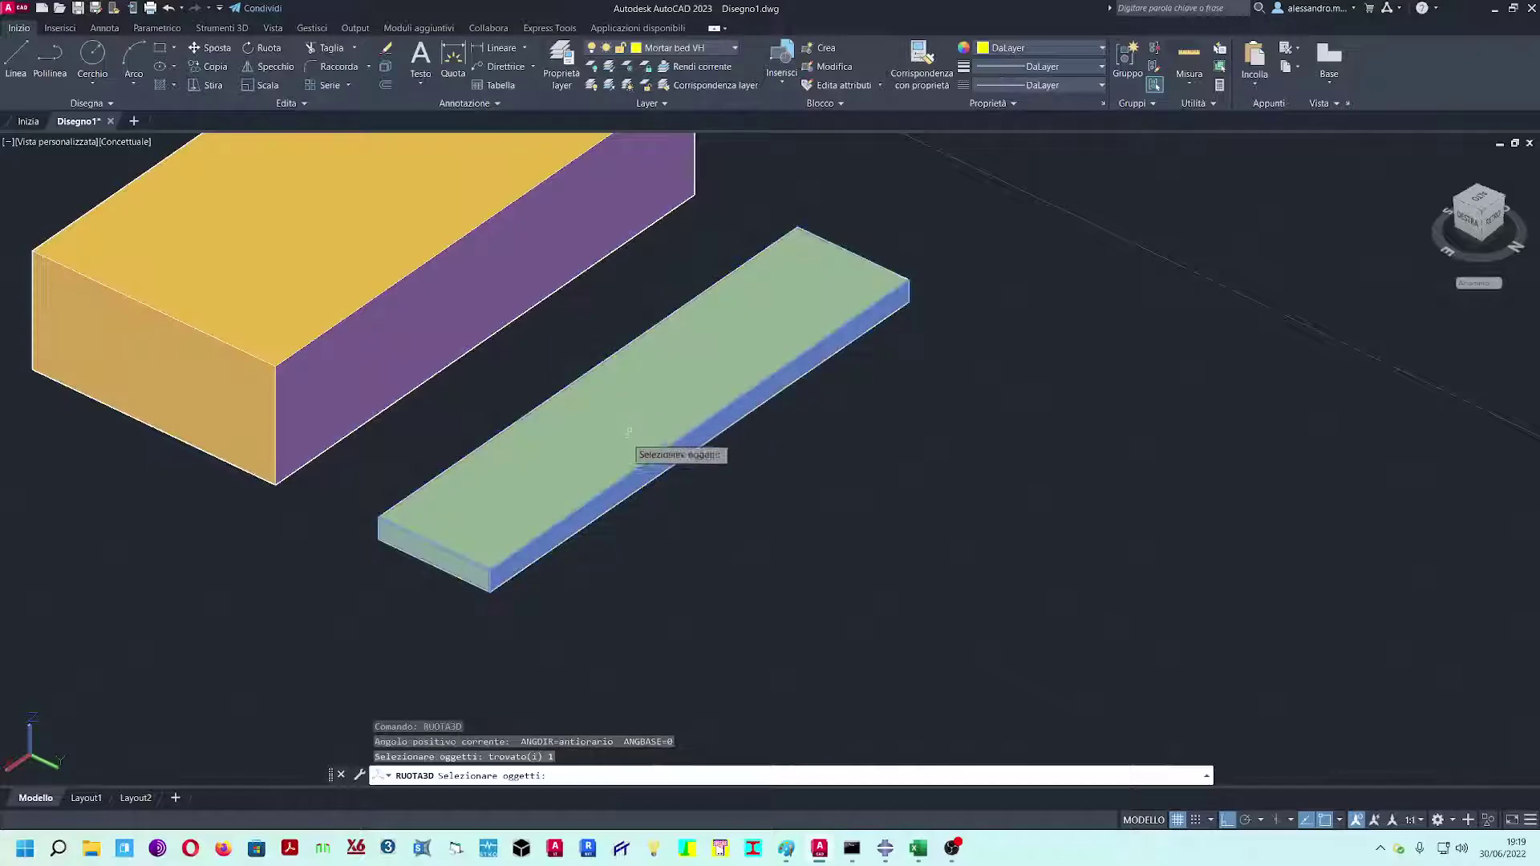
{"action": "key", "text": "Return"}
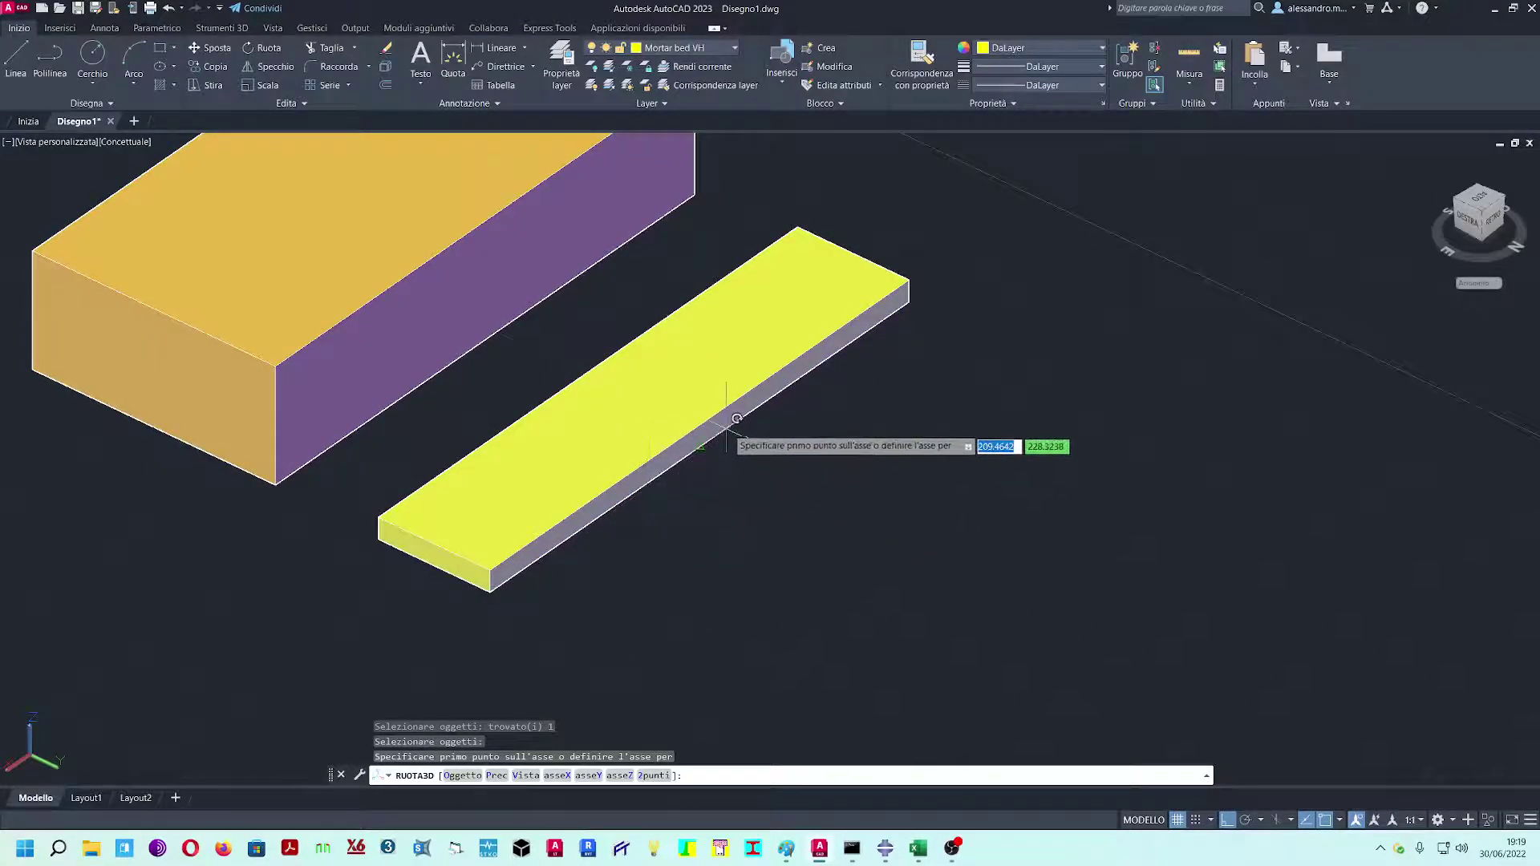
{"action": "left_click", "coordinate": [699, 446]}
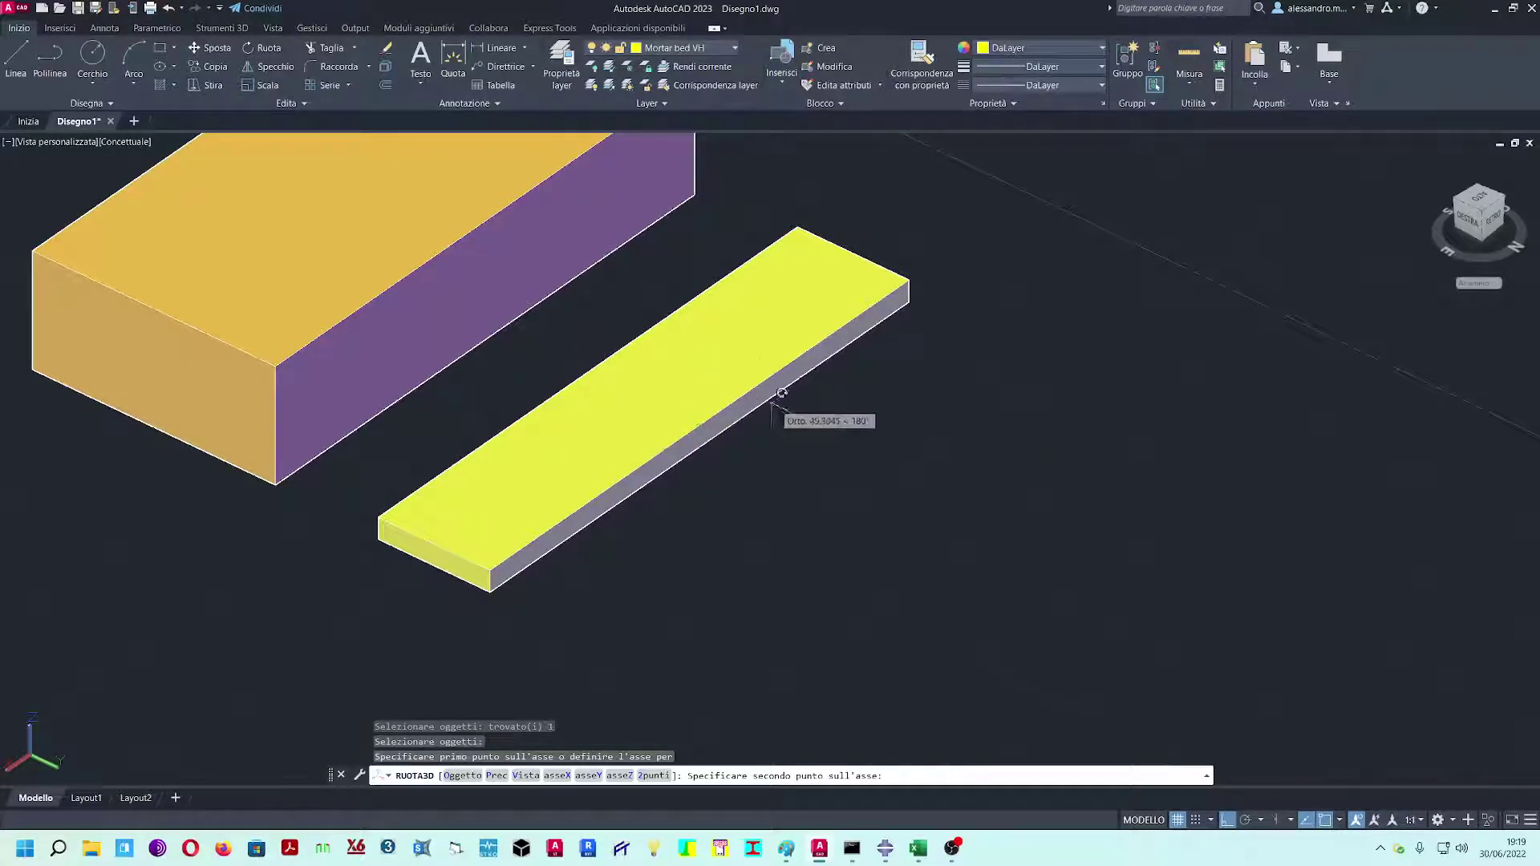
{"action": "left_click", "coordinate": [908, 300]}
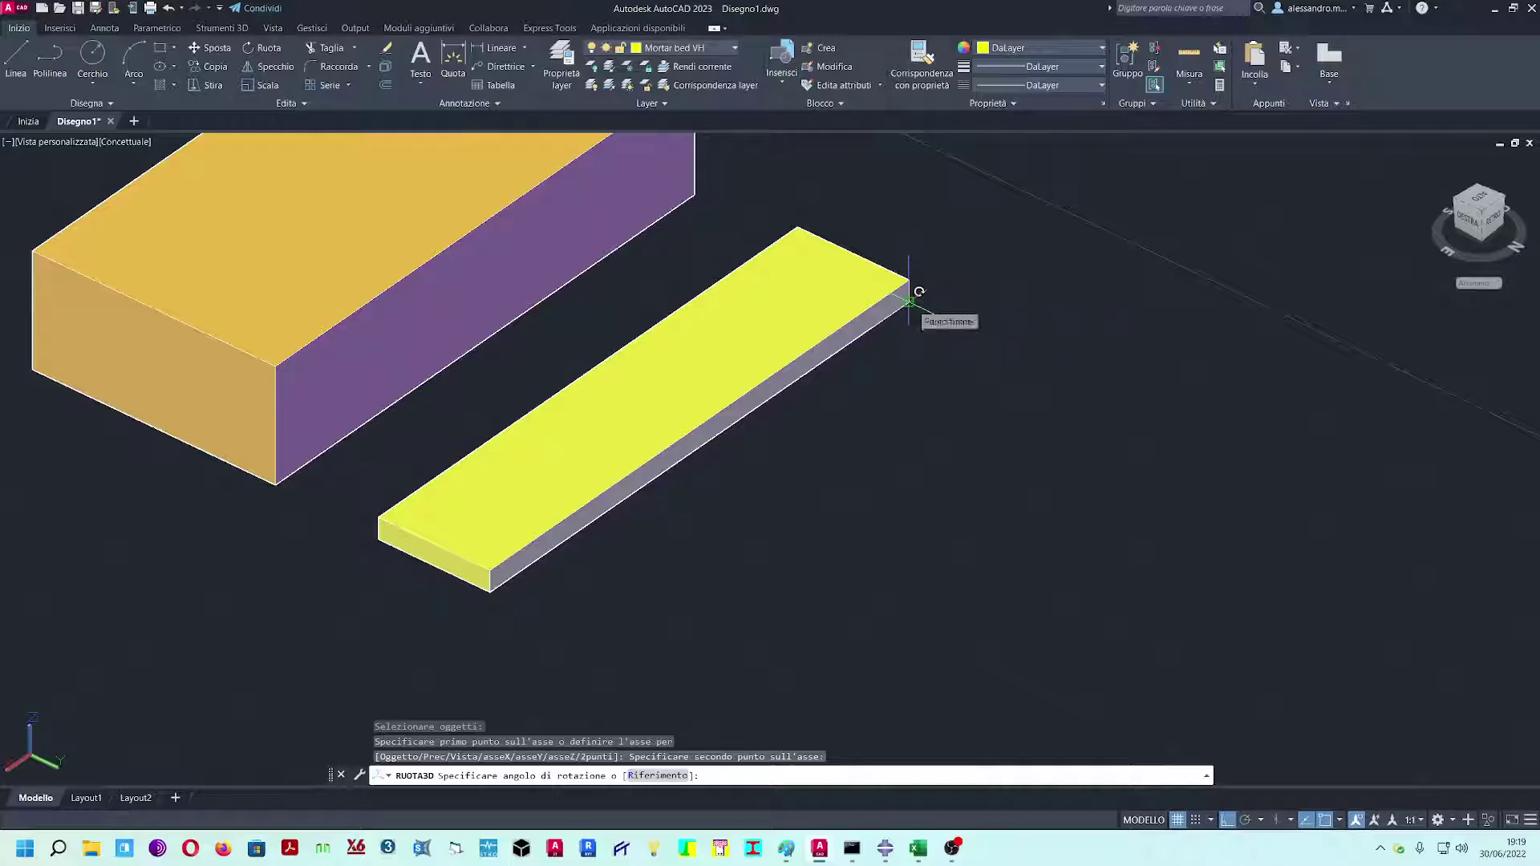
{"action": "type", "text": "90"}
{"action": "key", "text": "Return"}
{"action": "key", "text": "Escape"}
{"action": "key", "text": "Escape"}
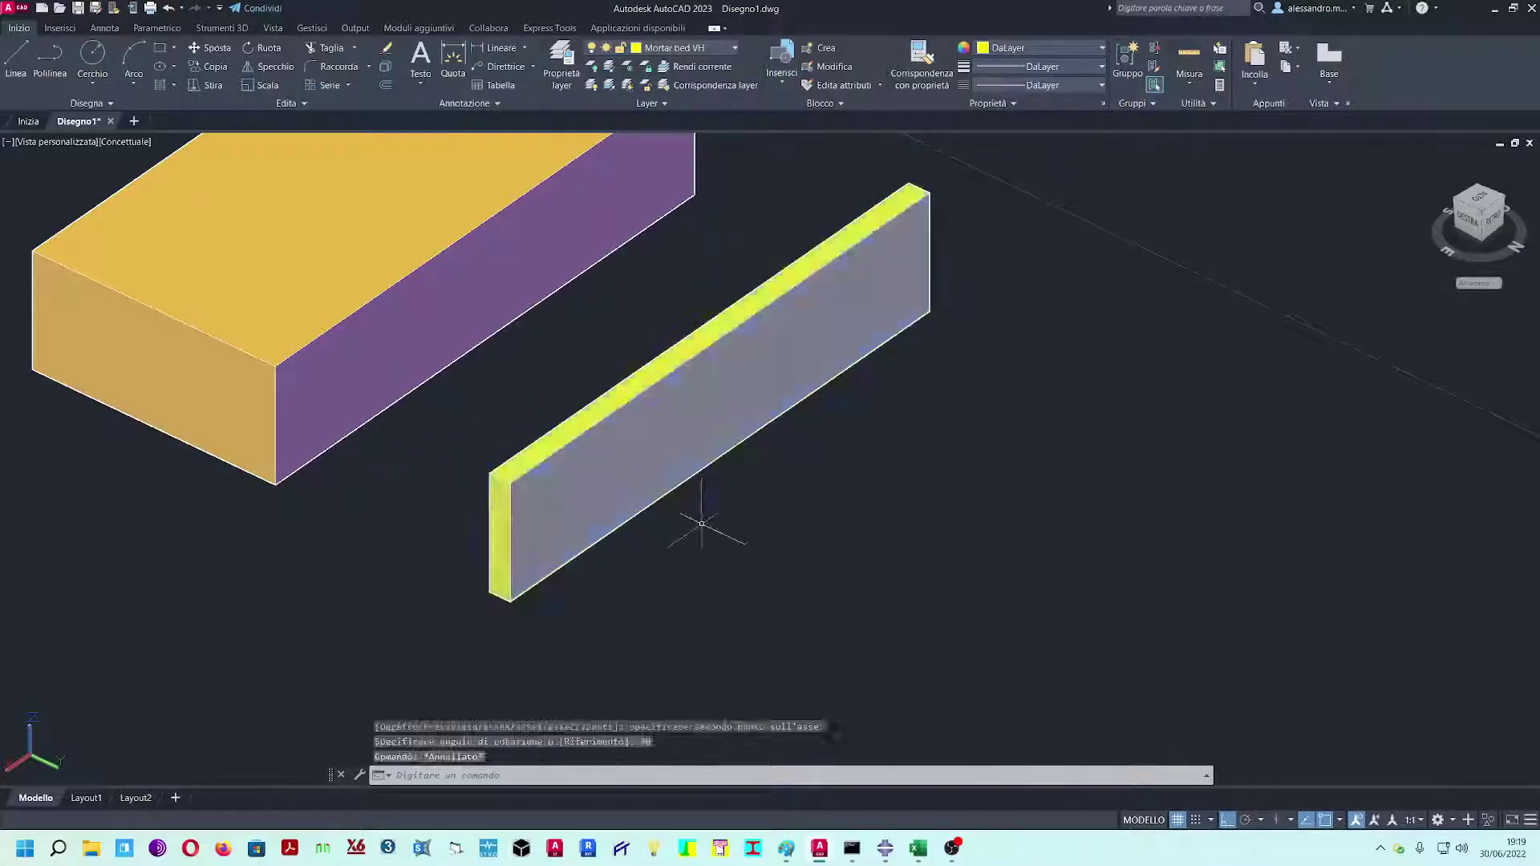
- Make Mortar bed HZ the current layer
{"action": "scroll", "coordinate": [722, 513], "scroll_direction": "down", "scroll_amount": 3}
{"action": "middle_click_drag", "start_coordinate": [749, 505], "coordinate": [800, 468], "text": "shift"}
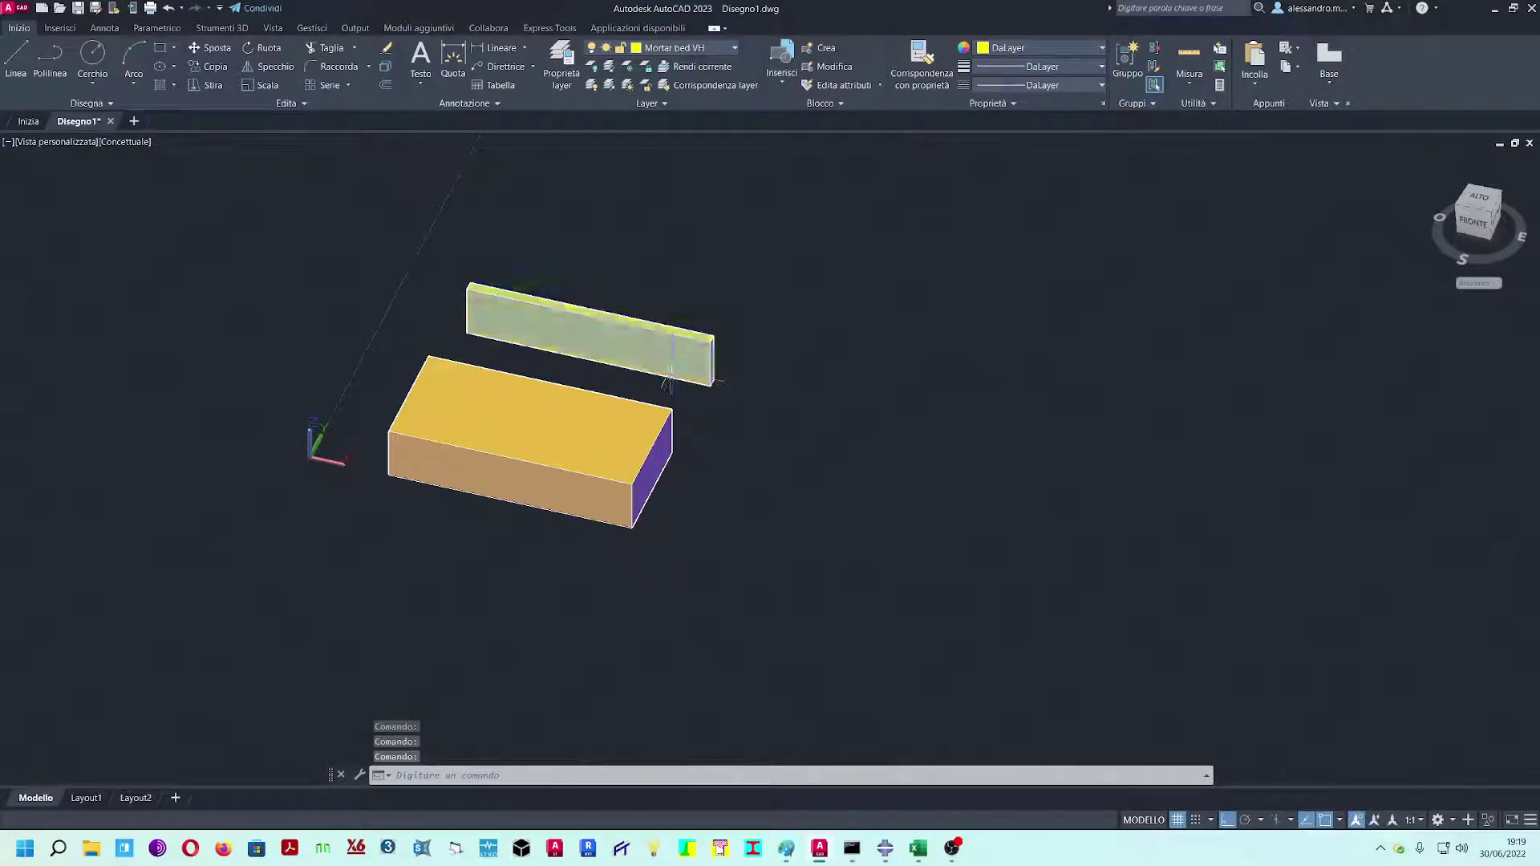
{"action": "left_click", "coordinate": [682, 48]}
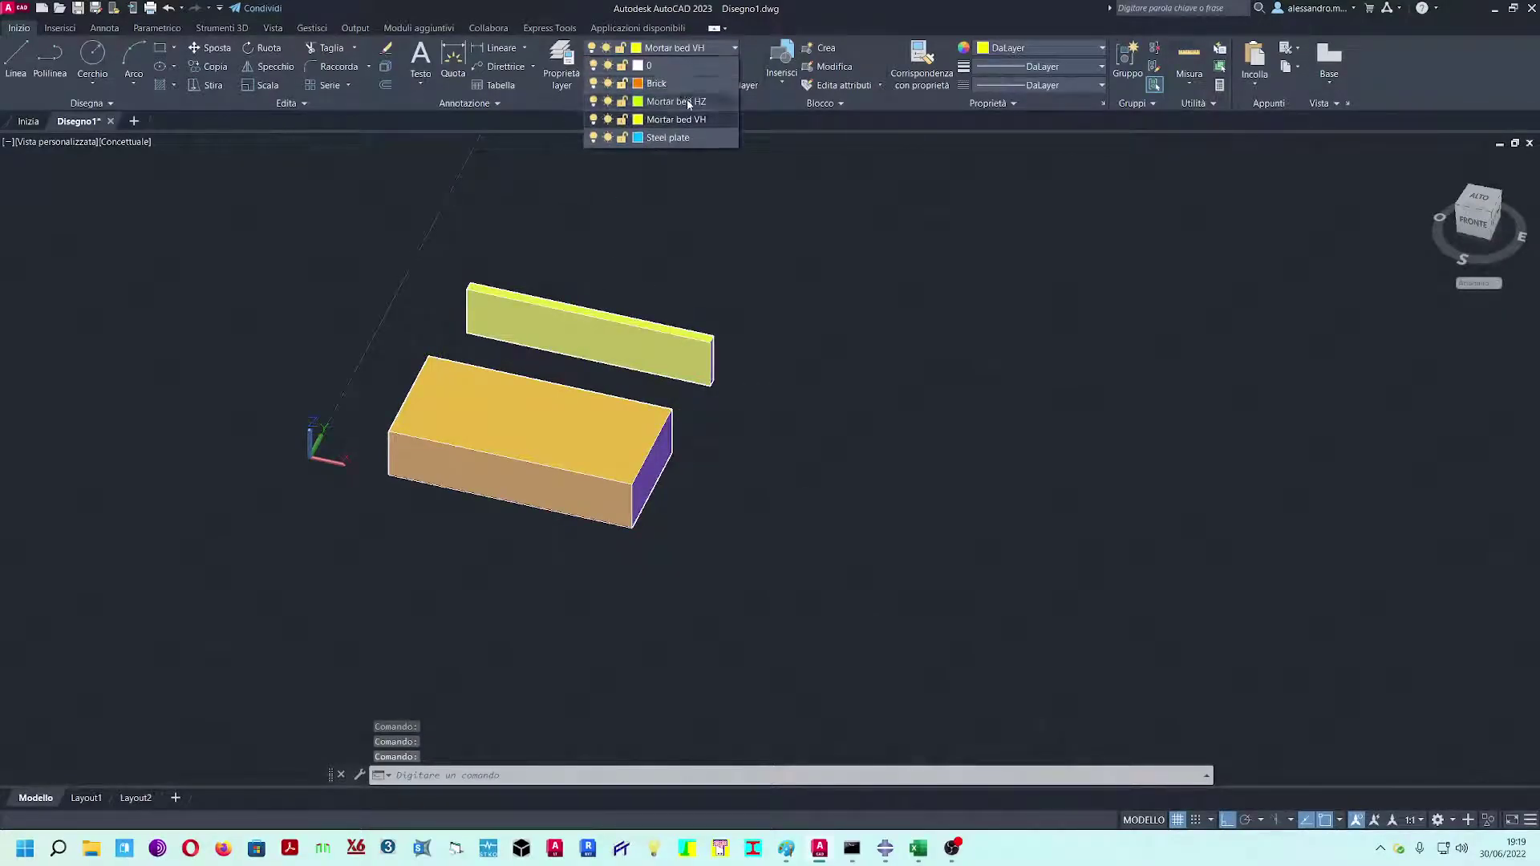
{"action": "left_click", "coordinate": [676, 102]}
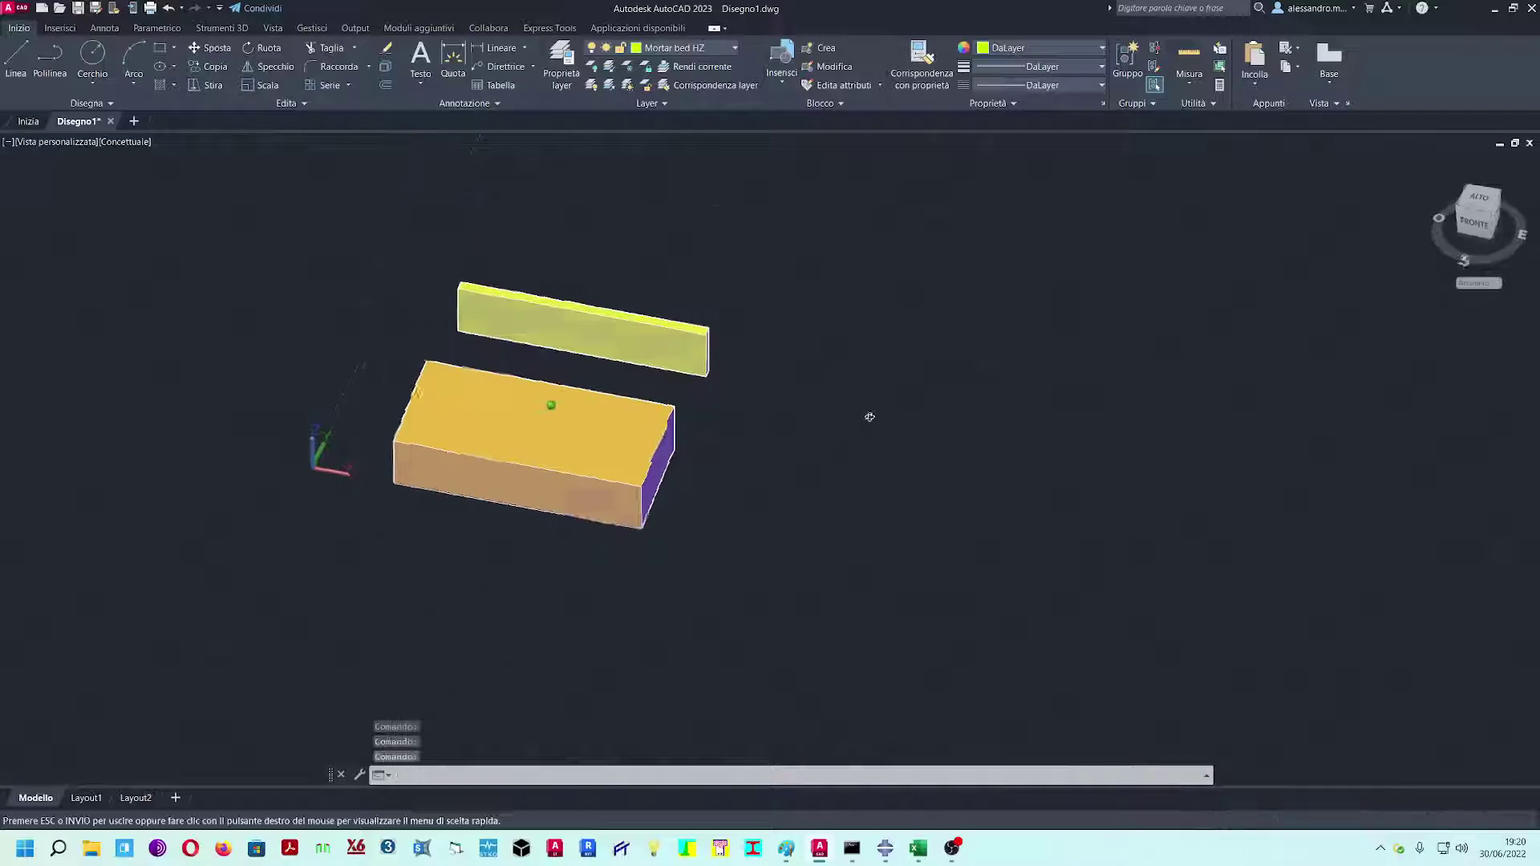
{"action": "left_click", "coordinate": [1473, 208]}
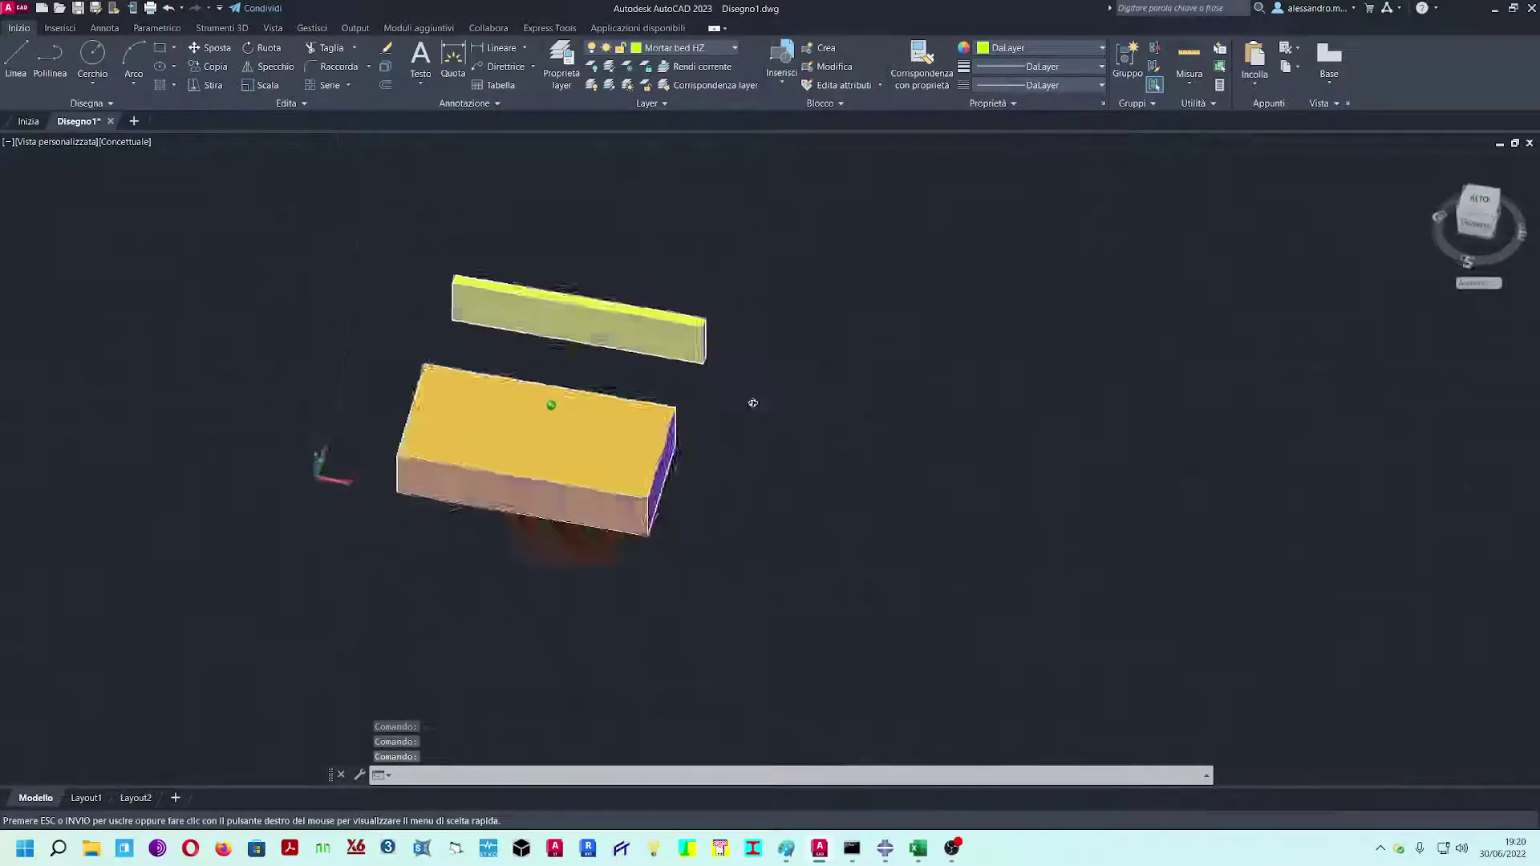
{"action": "scroll", "coordinate": [653, 481], "scroll_direction": "up", "scroll_amount": 3}
{"action": "scroll", "coordinate": [597, 525], "scroll_direction": "down", "scroll_amount": 1}
{"action": "middle_click_drag", "start_coordinate": [686, 493], "coordinate": [539, 505], "text": "shift"}
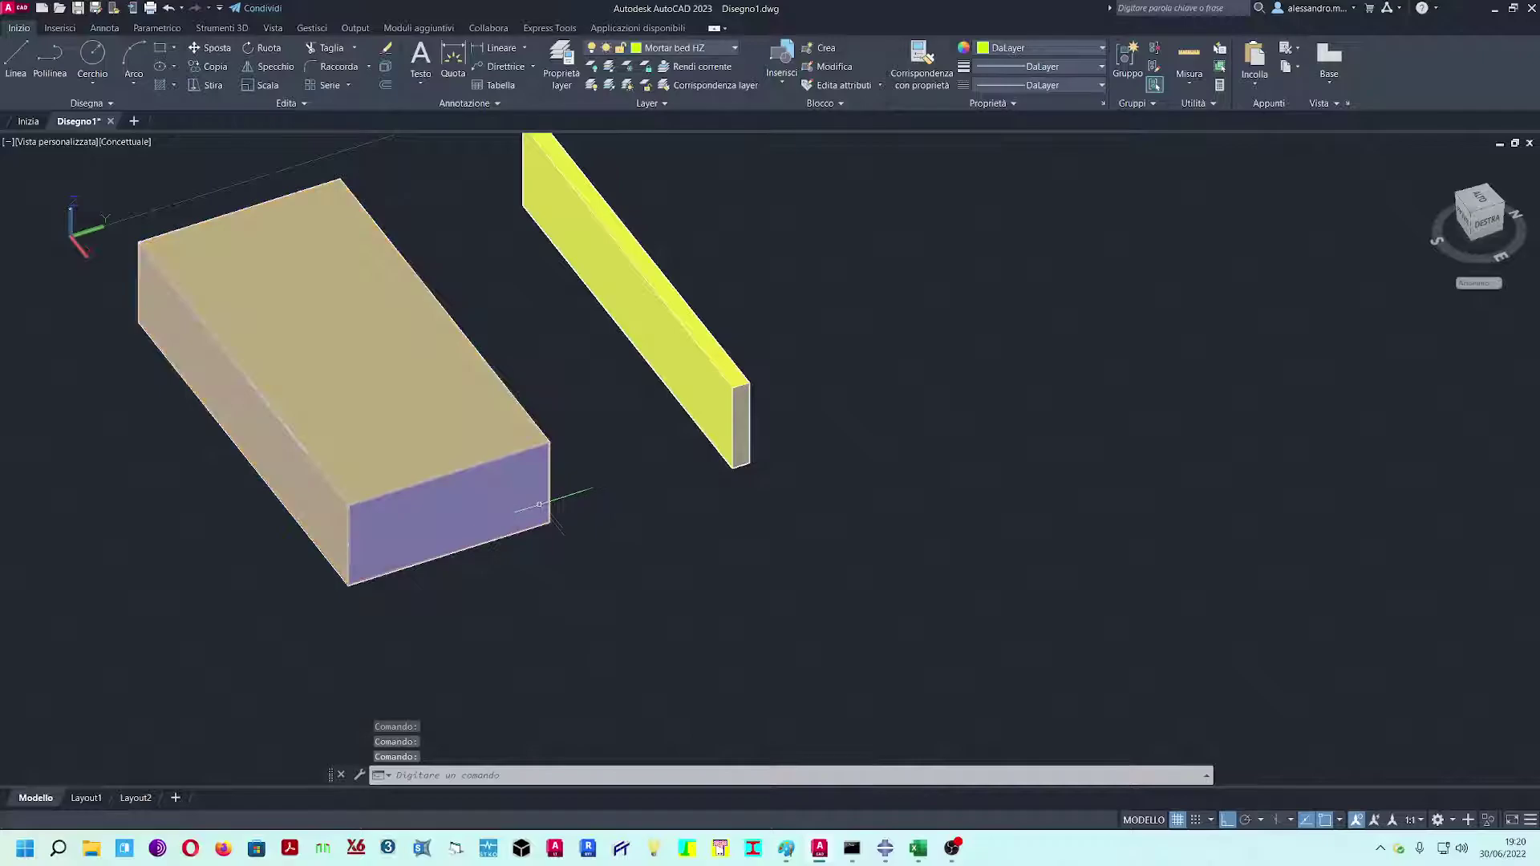
{"action": "left_click", "coordinate": [16, 56]}
{"action": "left_click", "coordinate": [348, 585]}
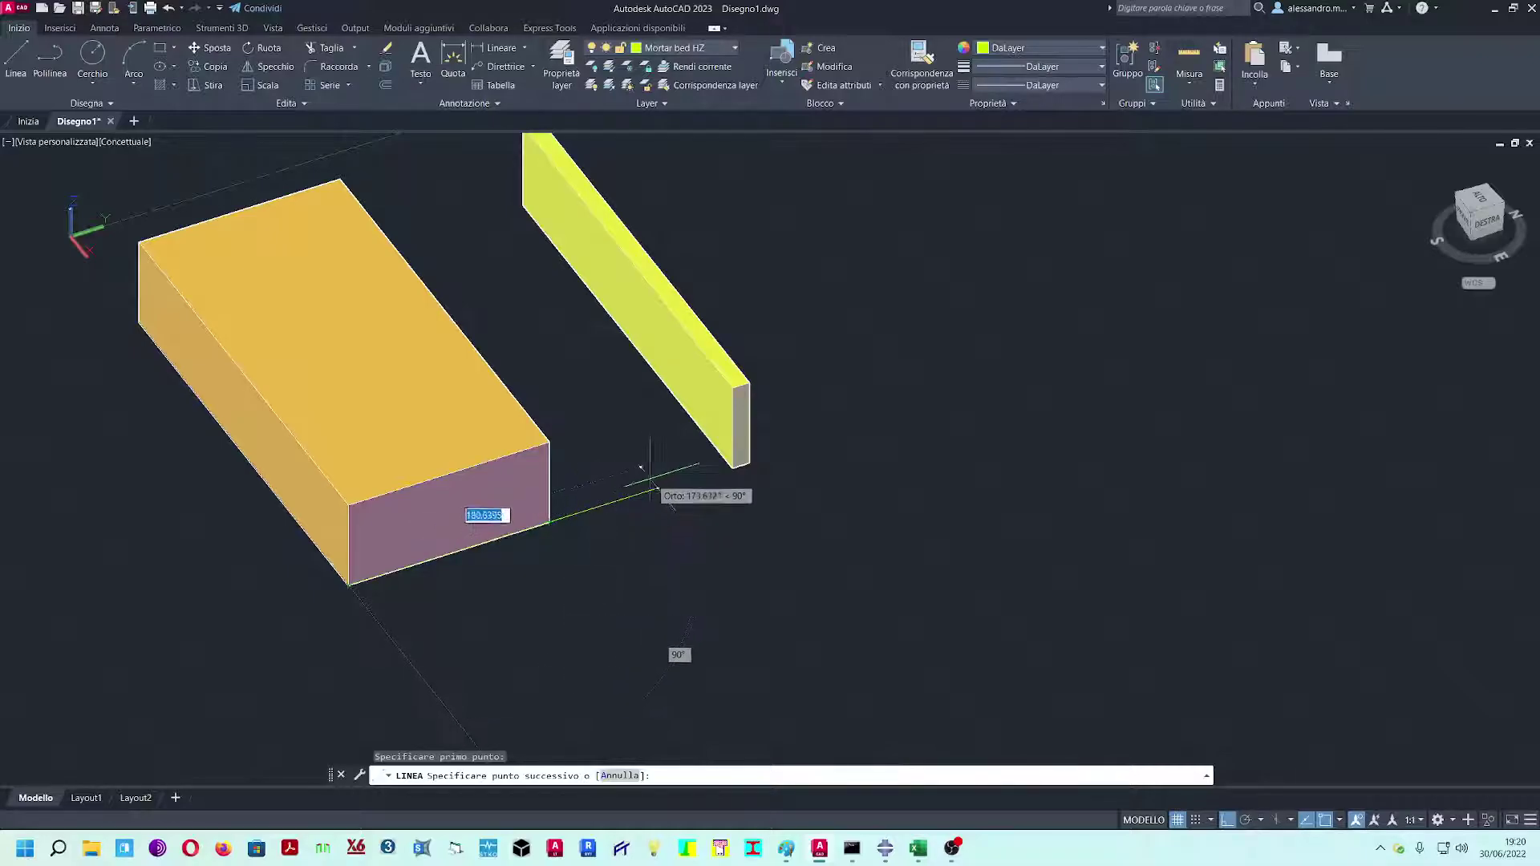
{"action": "key", "text": "Escape"}
- Draw a closed 250 × 250 square of lines in the top view, beyond the brick's short side and aligned with its left edge
{"action": "scroll", "coordinate": [717, 457], "scroll_direction": "down", "scroll_amount": 5}
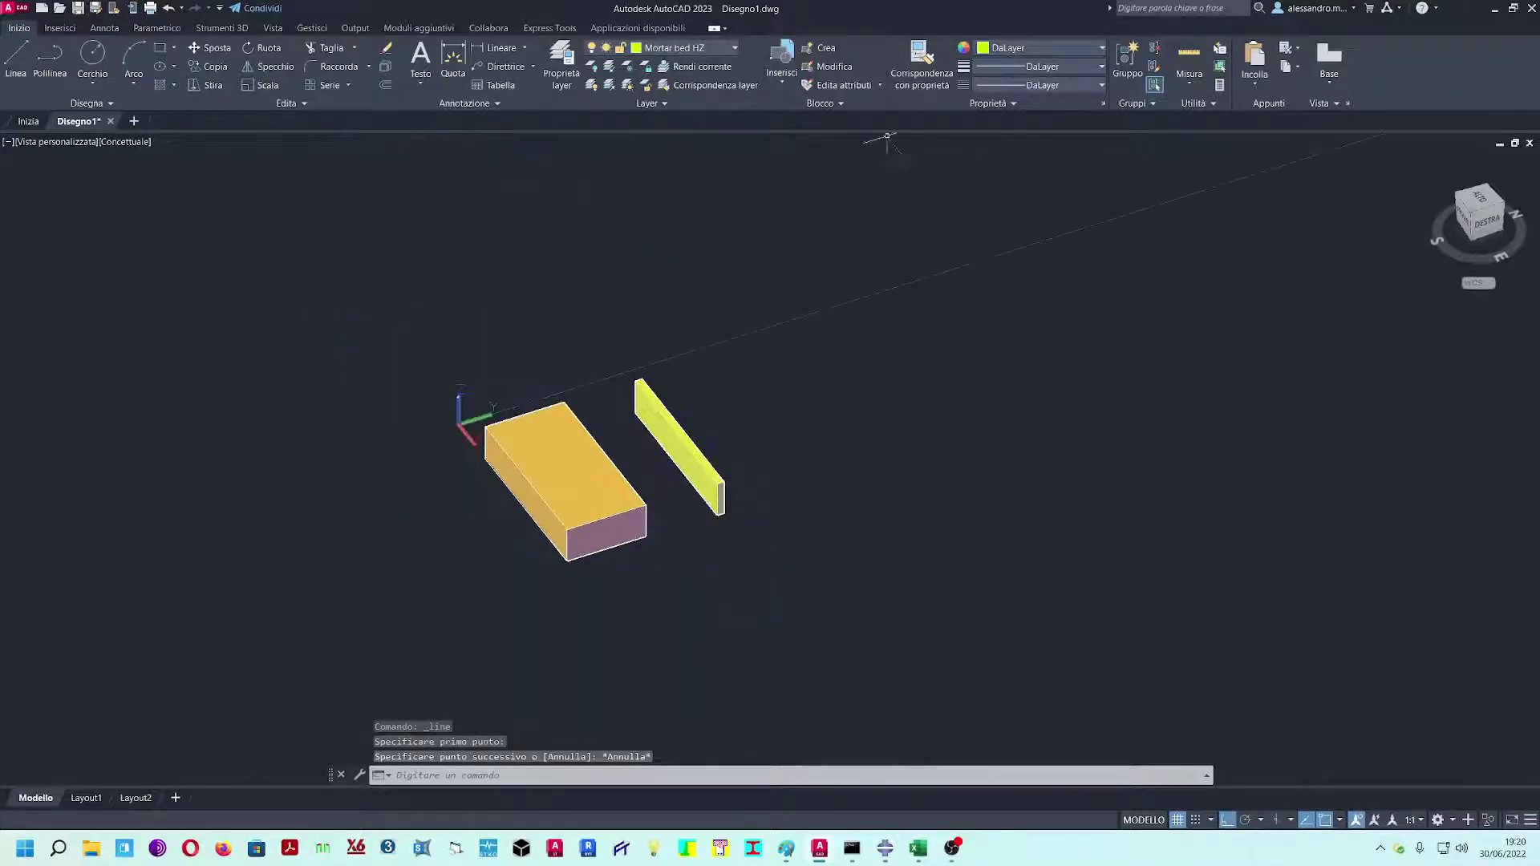
{"action": "left_click", "coordinate": [1459, 210]}
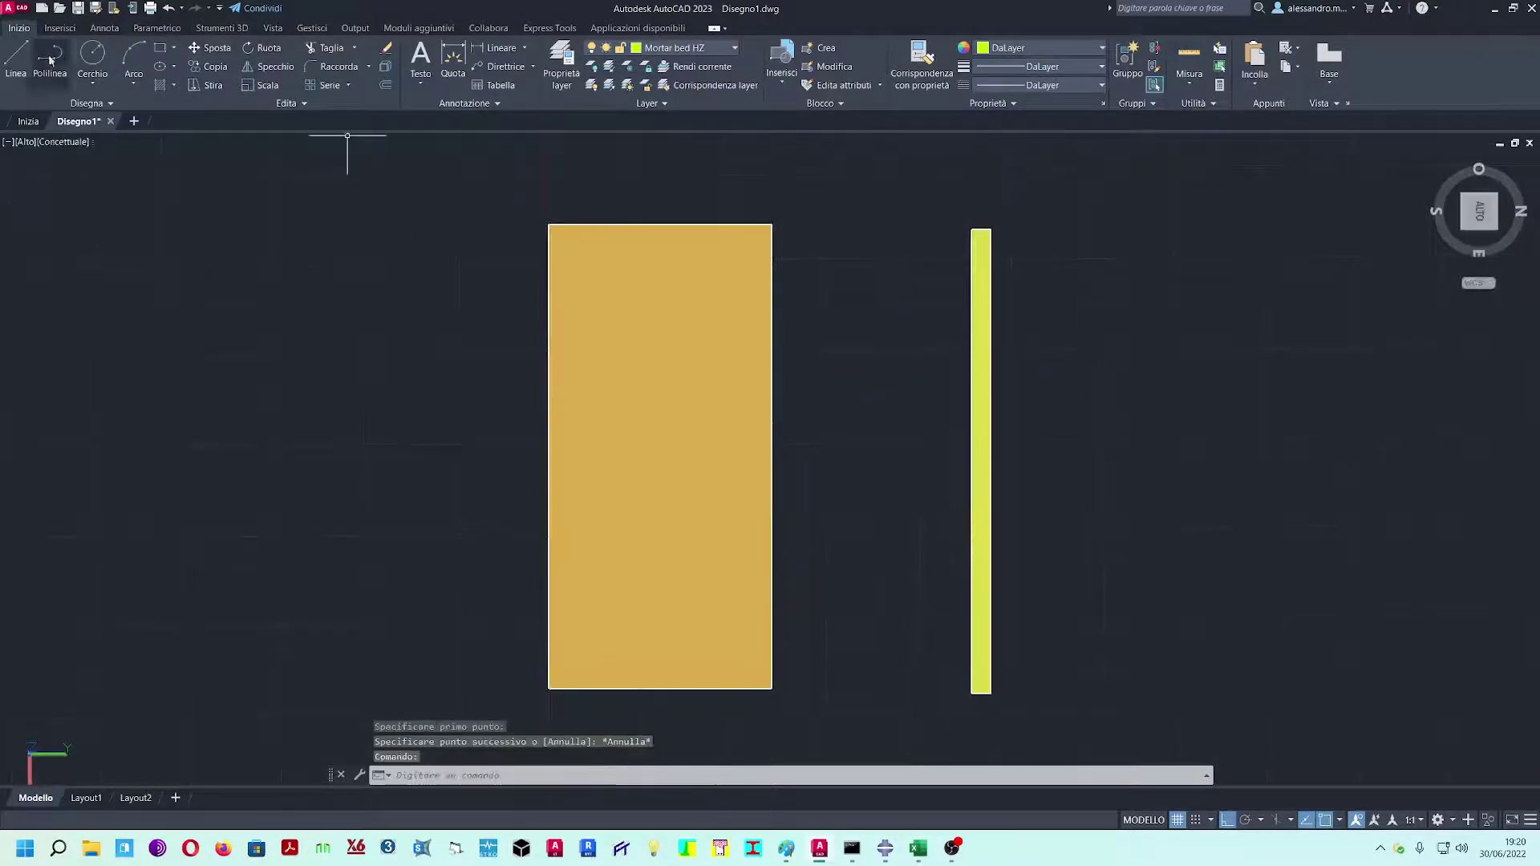
{"action": "left_click", "coordinate": [16, 56]}
{"action": "scroll", "coordinate": [449, 264], "scroll_direction": "down", "scroll_amount": 4}
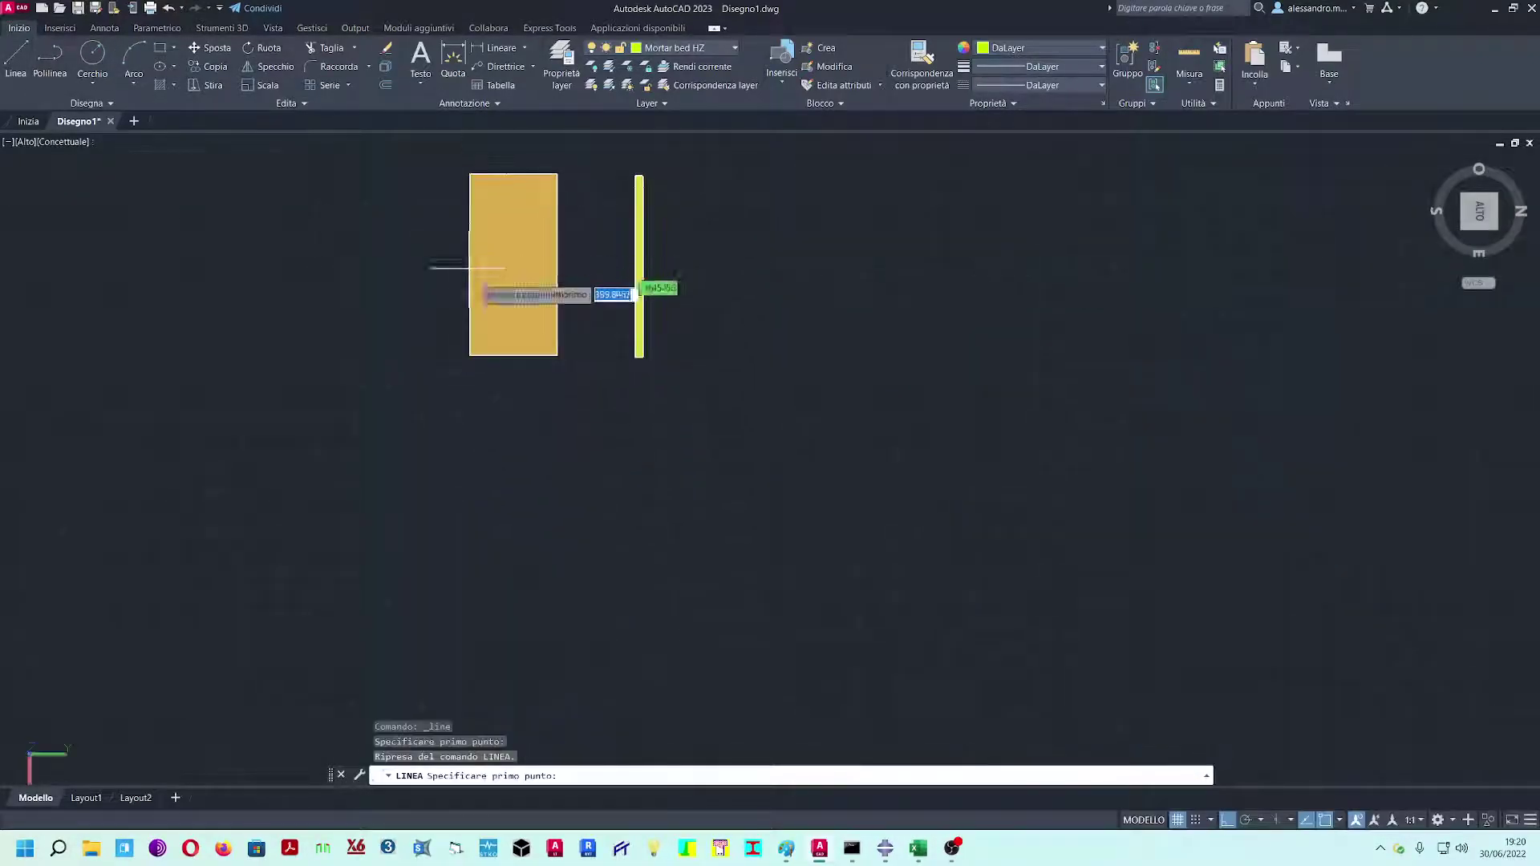
{"action": "left_click", "coordinate": [470, 419]}
{"action": "type", "text": "250"}
{"action": "key", "text": "Return"}
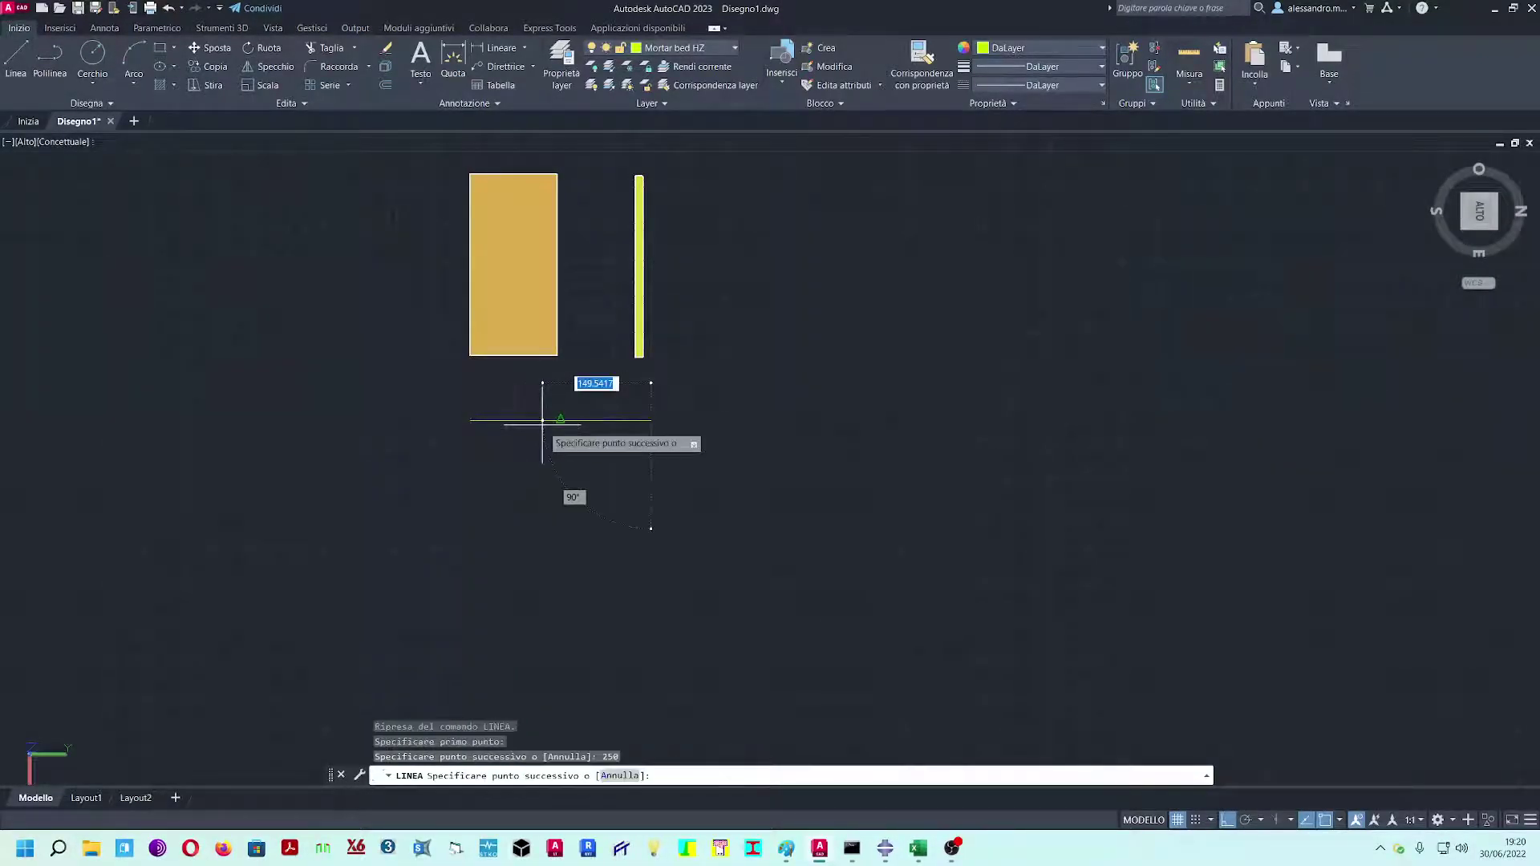
{"action": "type", "text": "250"}
{"action": "key", "text": "Return"}
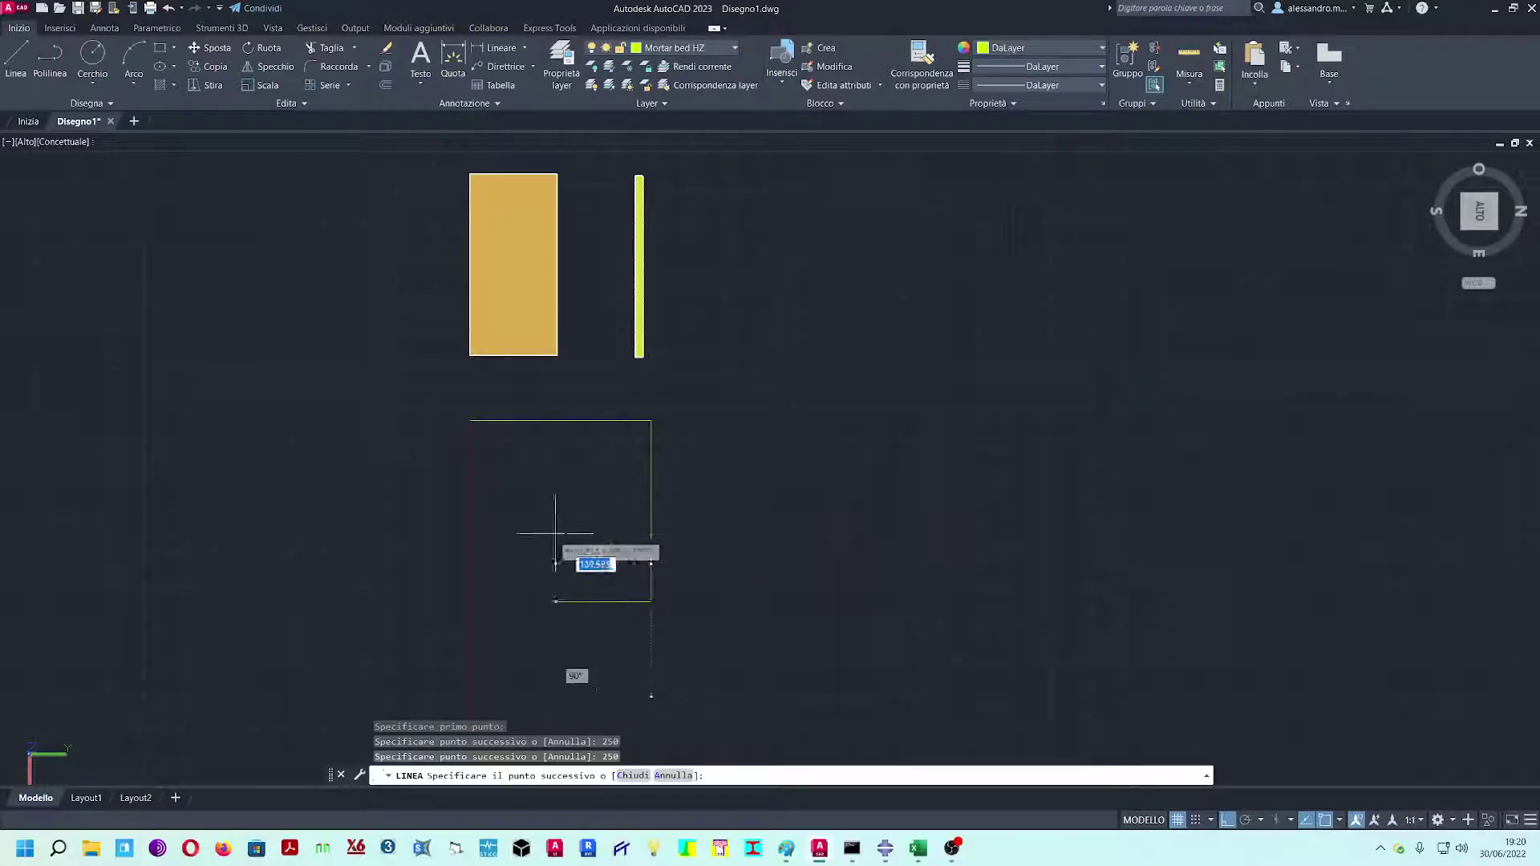
{"action": "key", "text": "Return"}
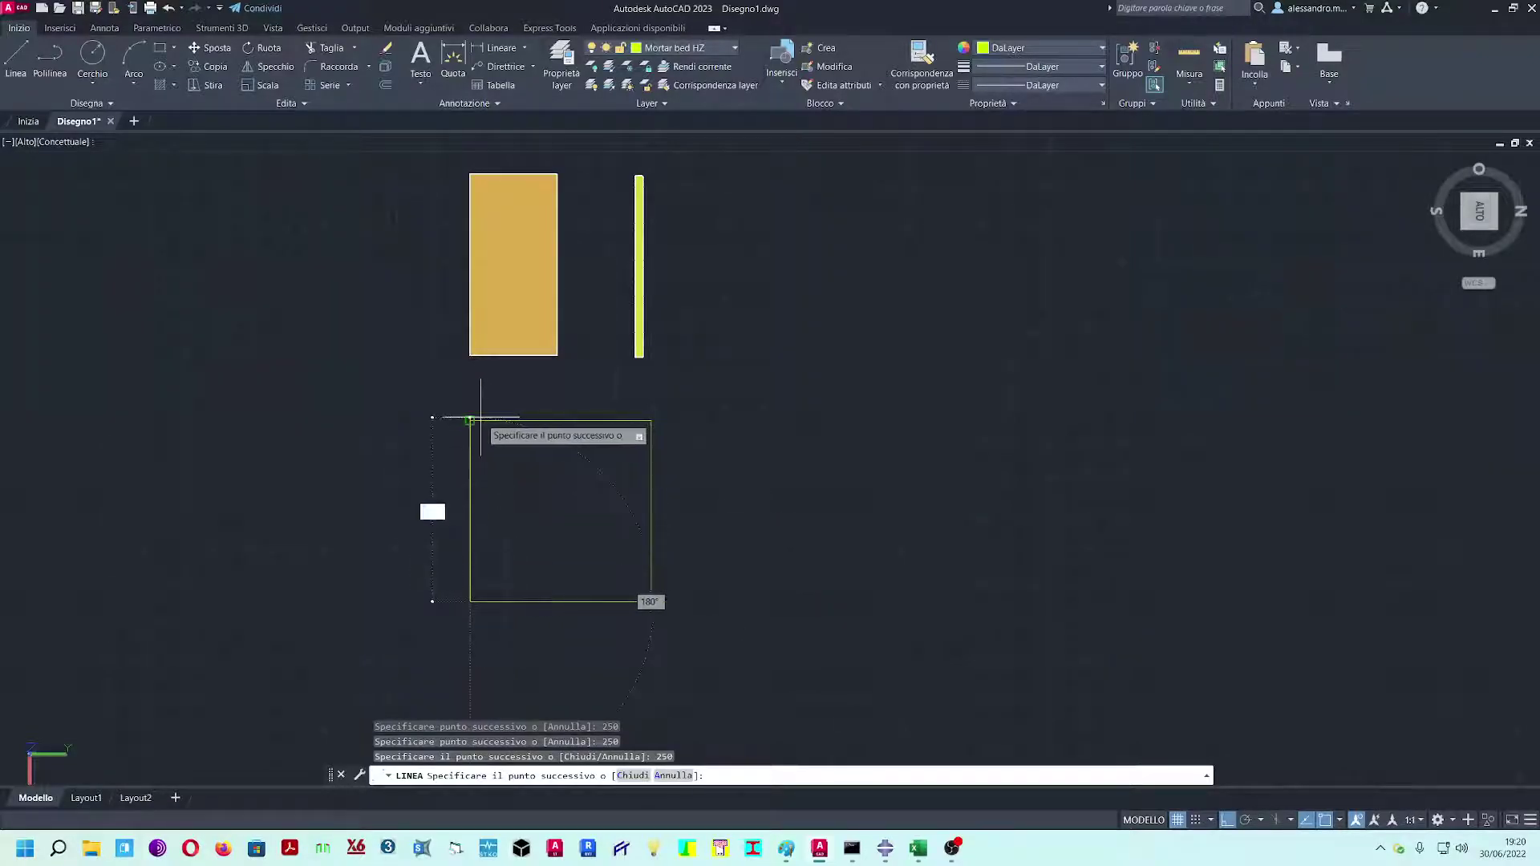
{"action": "left_click", "coordinate": [471, 421]}
{"action": "key", "text": "Escape"}
- Convert the square's edge nearest the brick to a polyline with EDITPL
{"action": "middle_click_drag", "start_coordinate": [537, 502], "coordinate": [638, 422], "text": "shift"}
{"action": "scroll", "coordinate": [638, 421], "scroll_direction": "up", "scroll_amount": 3}
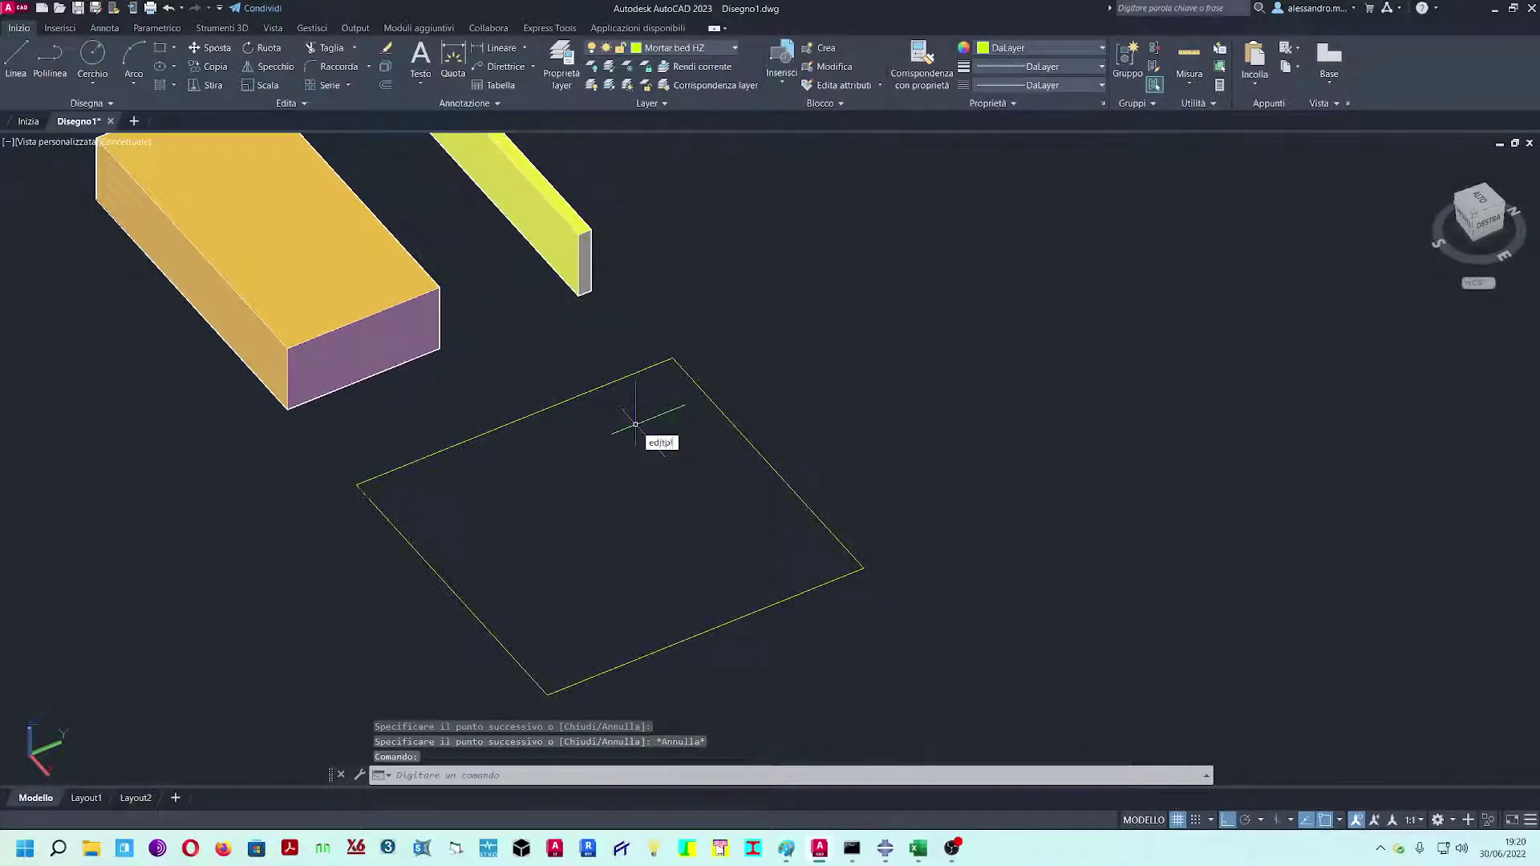
{"action": "type", "text": "EDITPL"}
{"action": "key", "text": "Return"}
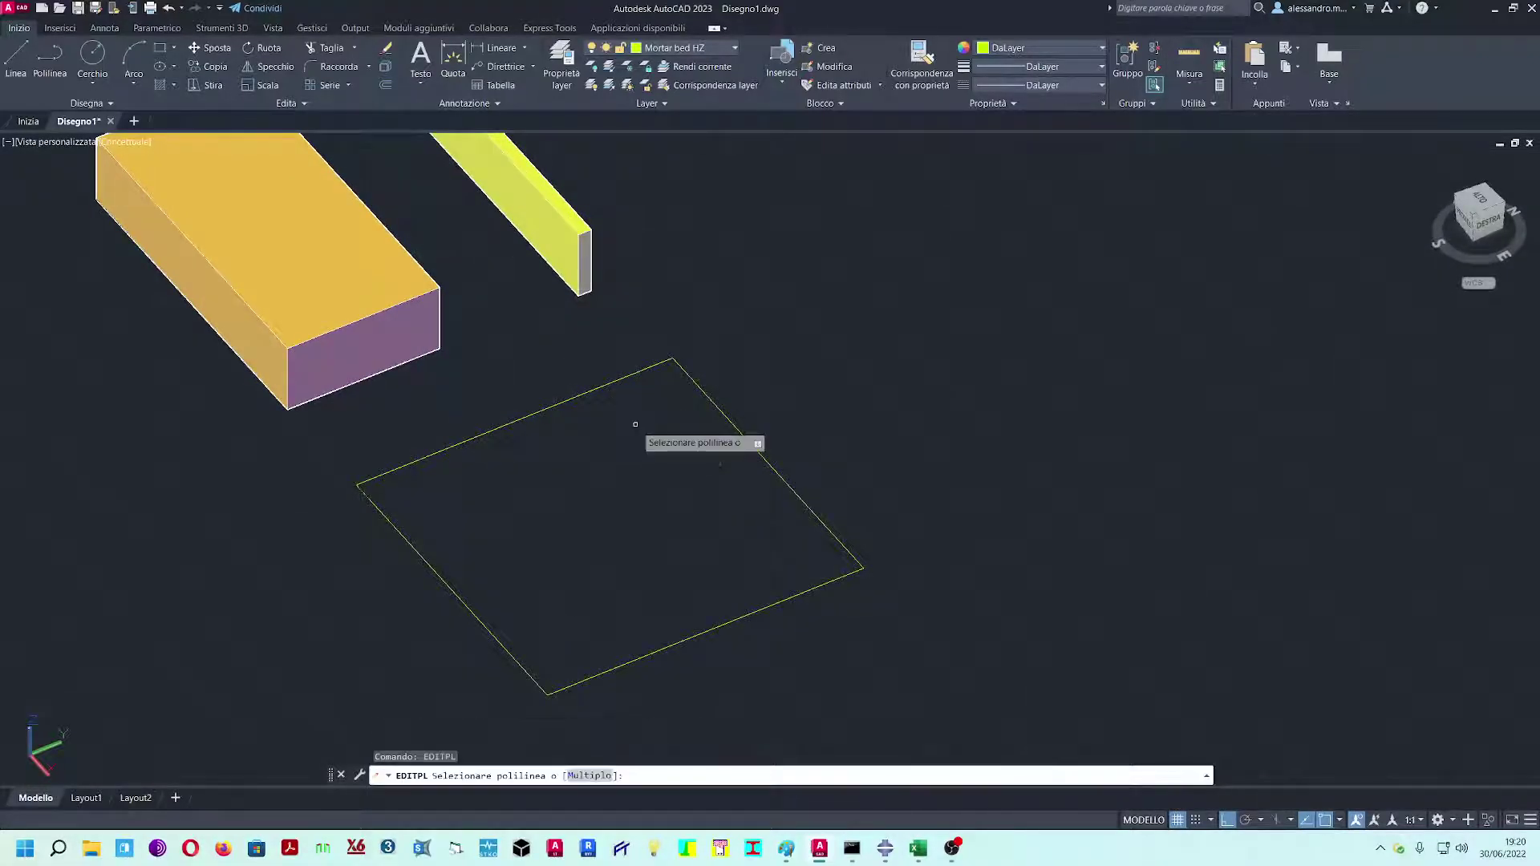
{"action": "left_click", "coordinate": [577, 395]}
{"action": "key", "text": "Return"}
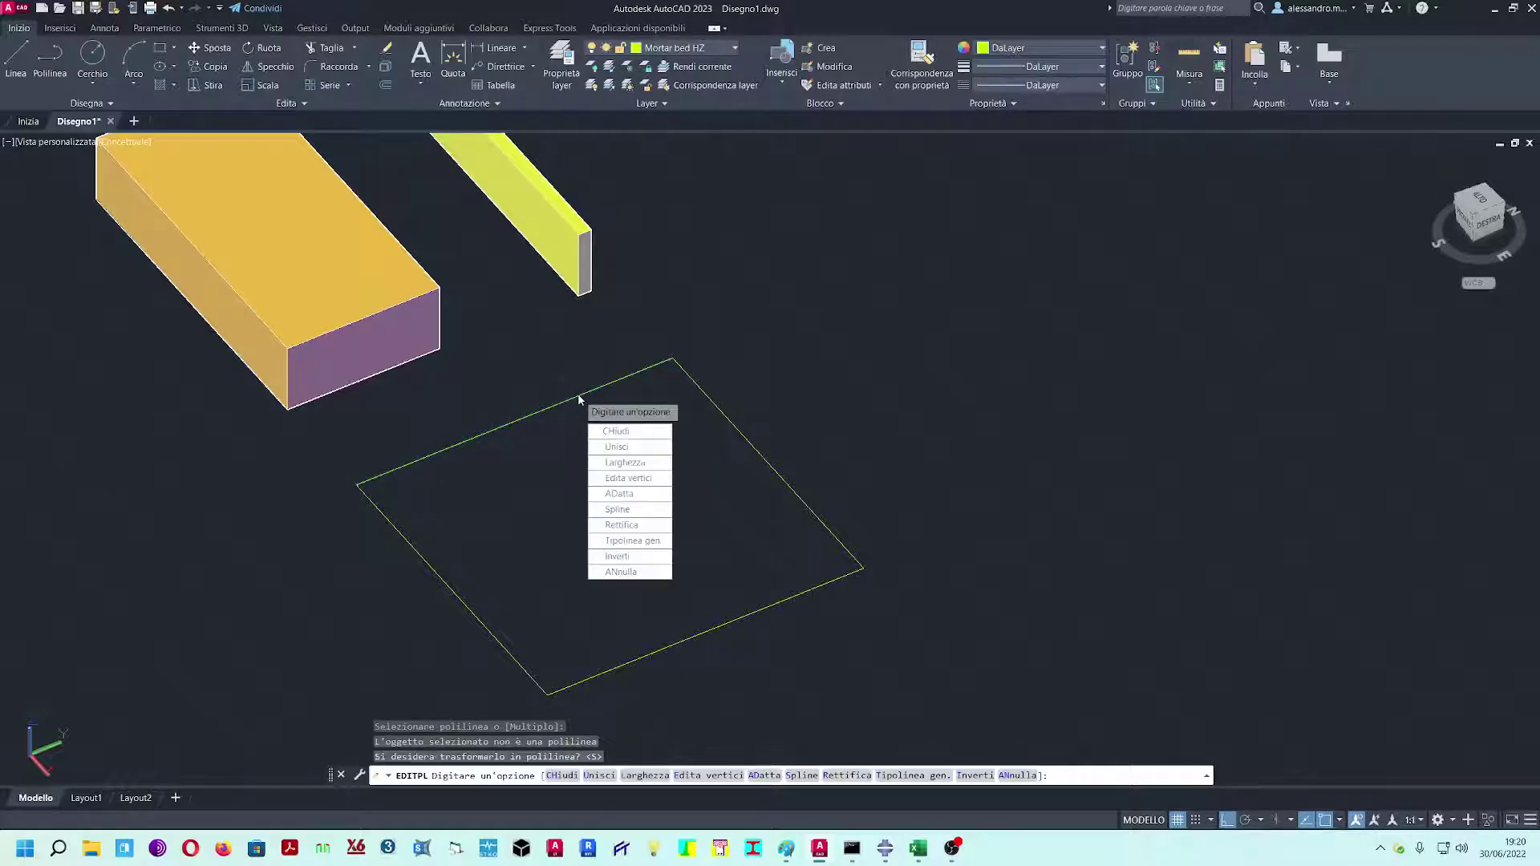
- Join all four edges of the square into the polyline with the Unisci option
{"action": "type", "text": "unisci"}
{"action": "key", "text": "Return"}
{"action": "left_click", "coordinate": [751, 348]}
{"action": "left_click", "coordinate": [613, 417]}
{"action": "left_click", "coordinate": [648, 676]}
{"action": "left_click", "coordinate": [490, 695]}
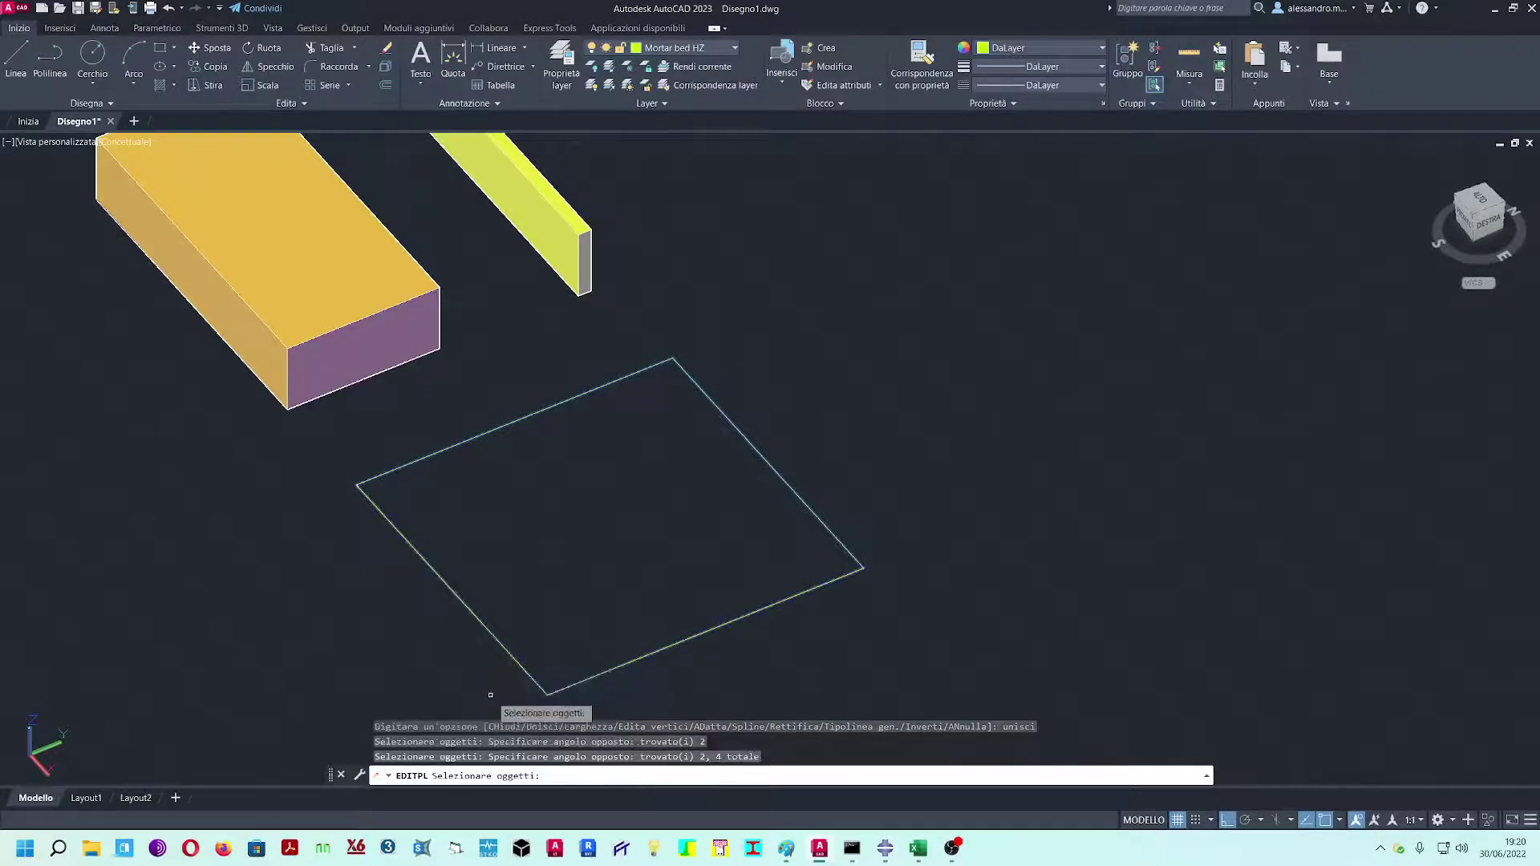
{"action": "right_click", "coordinate": [490, 695]}
{"action": "key", "text": "Escape"}
{"action": "key", "text": "Escape"}
{"action": "key", "text": "Escape"}
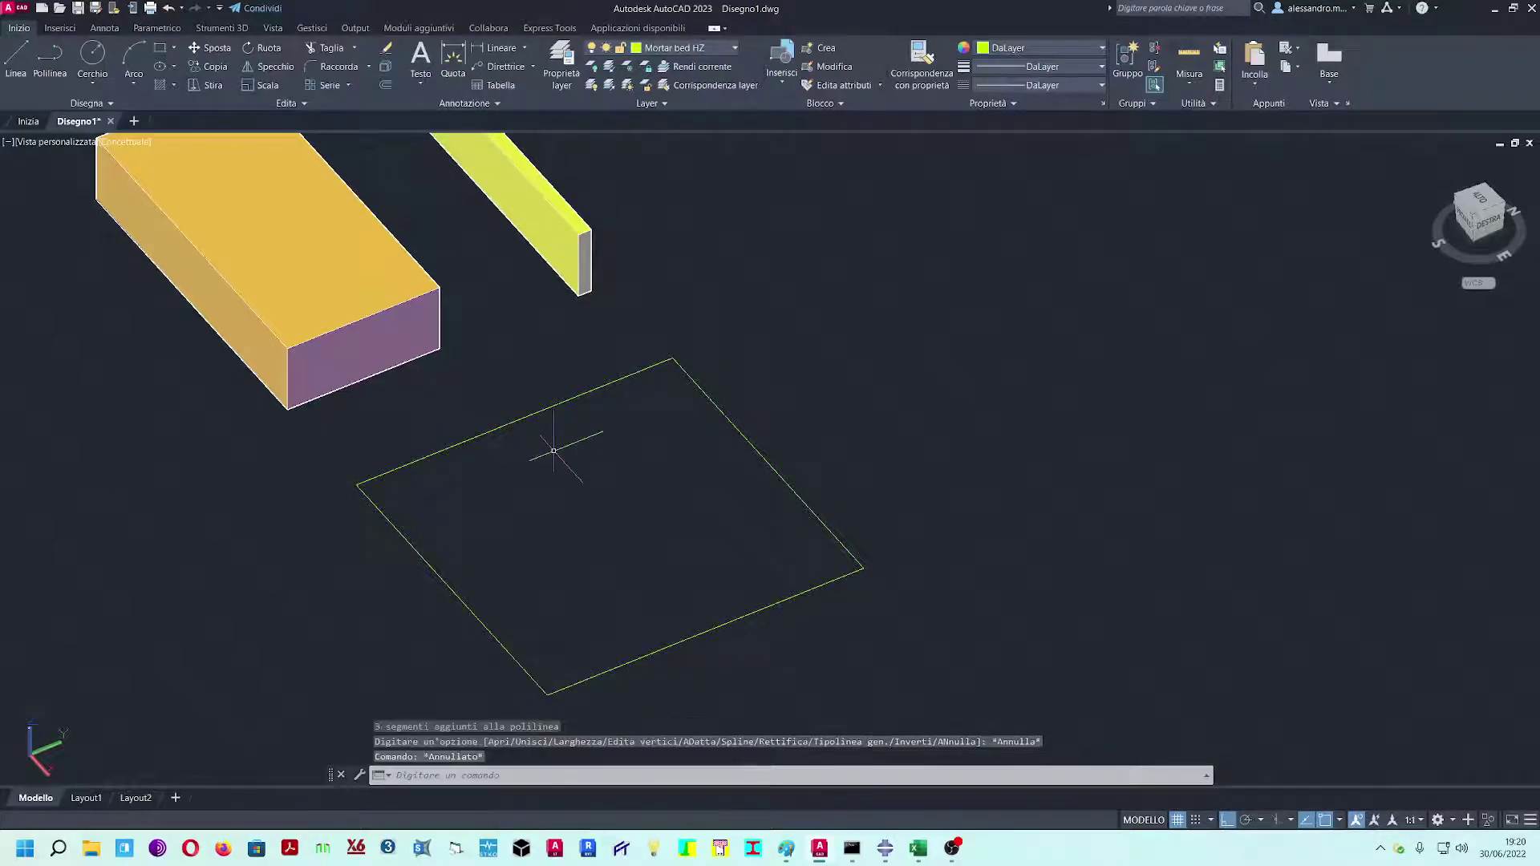
- Extrude the closed 250 × 250 square polyline to a height of 10 to form the horizontal mortar bed
{"action": "key", "text": "Return"}
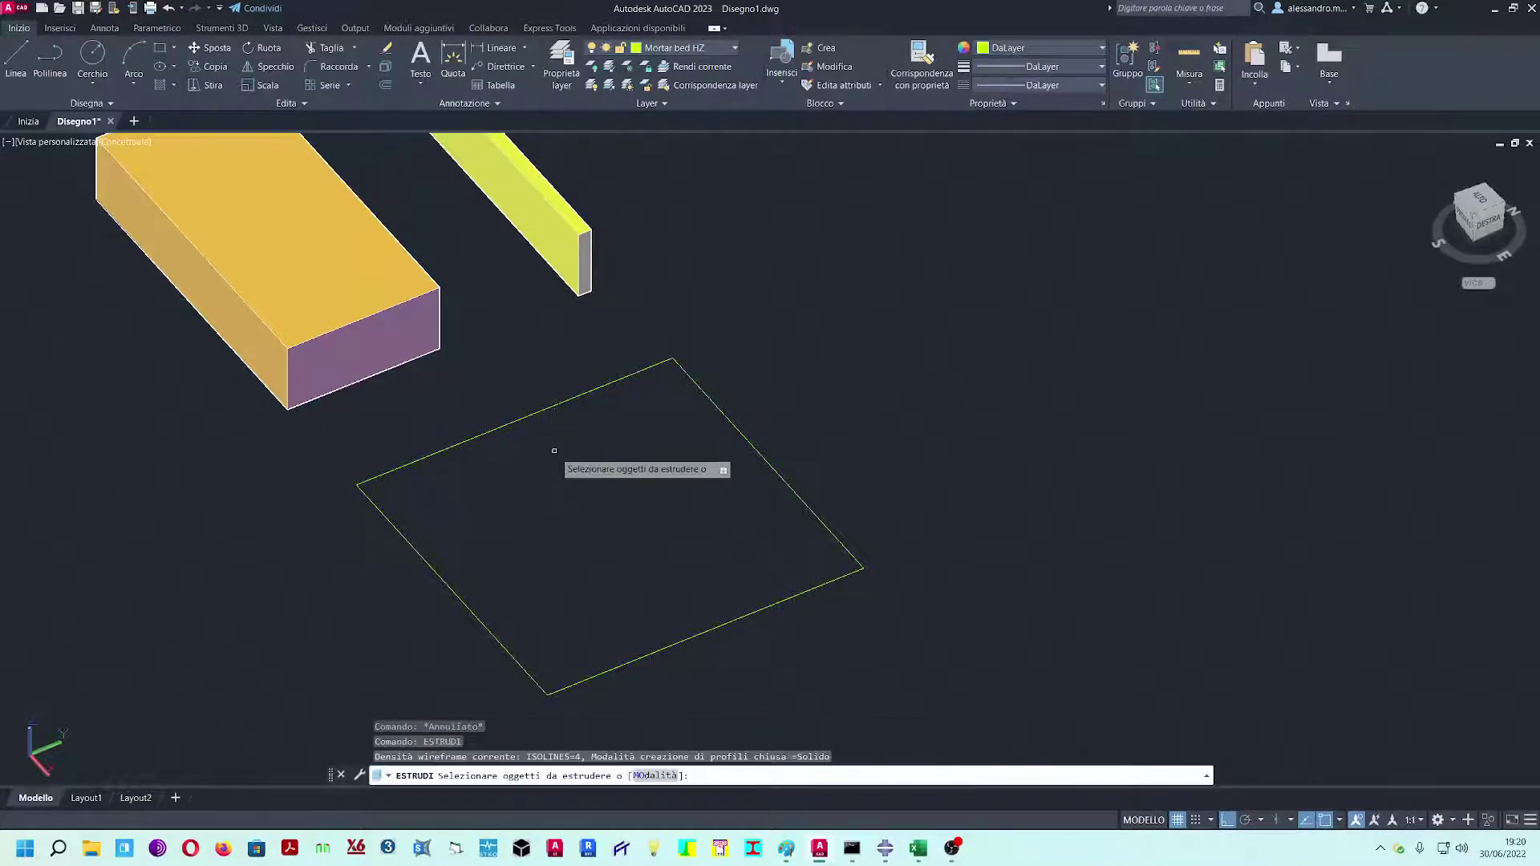
{"action": "left_click", "coordinate": [799, 498]}
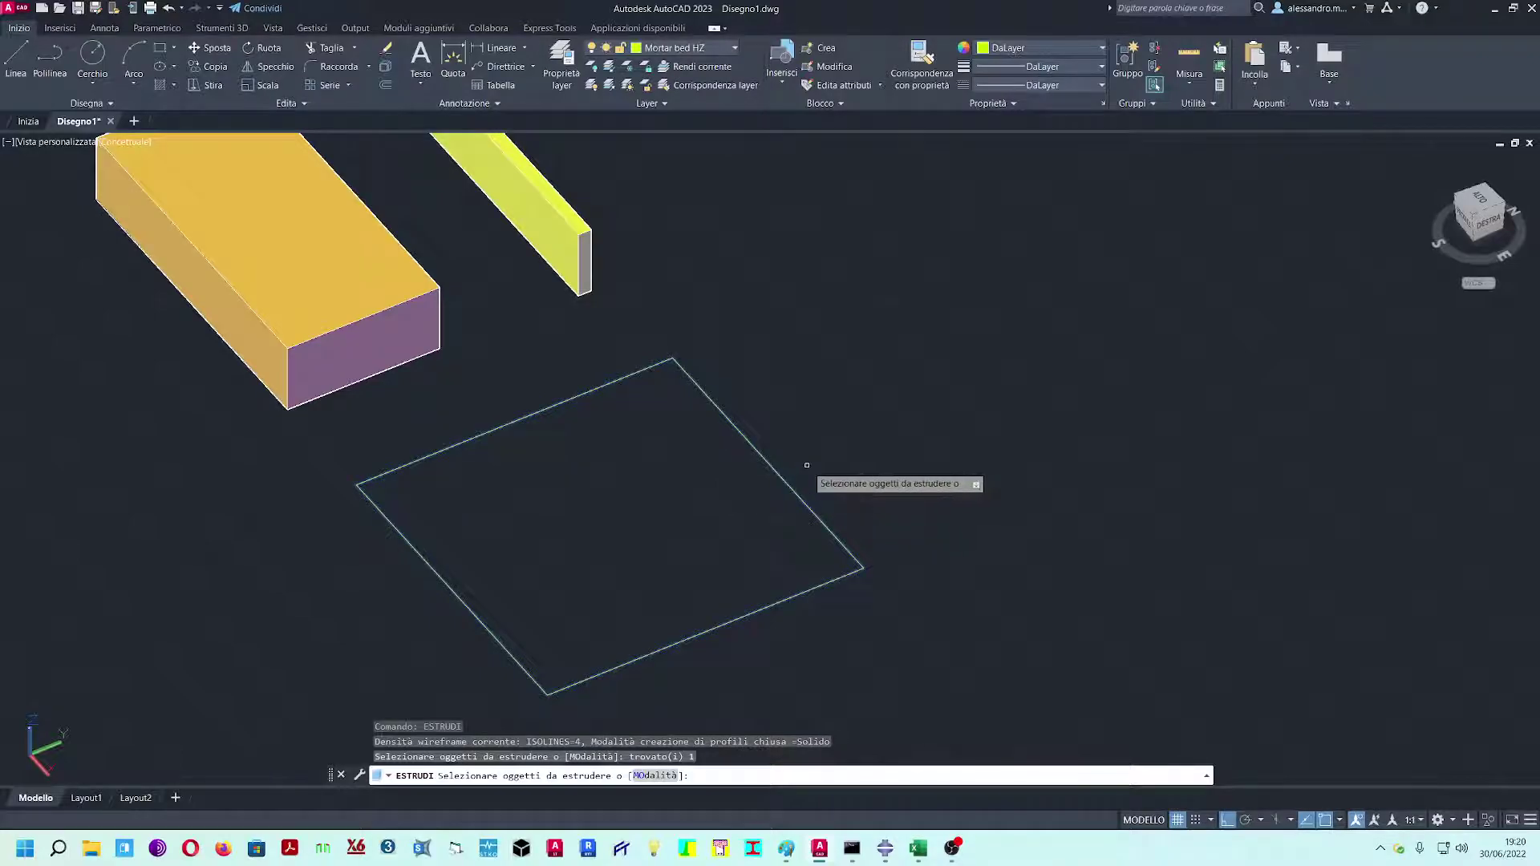
{"action": "key", "text": "Return"}
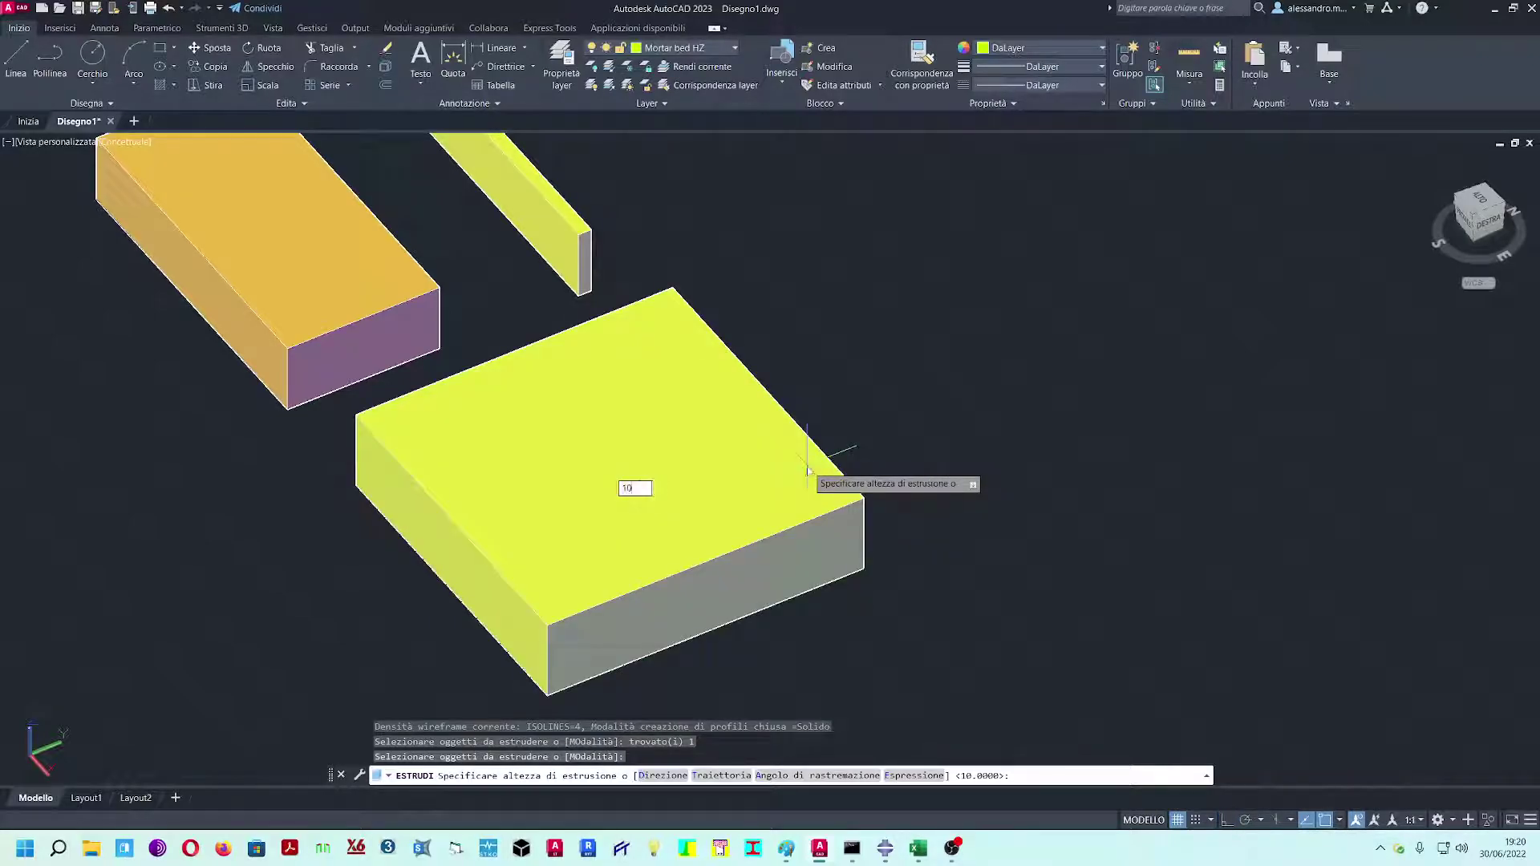
{"action": "key", "text": "Return"}
{"action": "scroll", "coordinate": [738, 478], "scroll_direction": "down", "scroll_amount": 2}
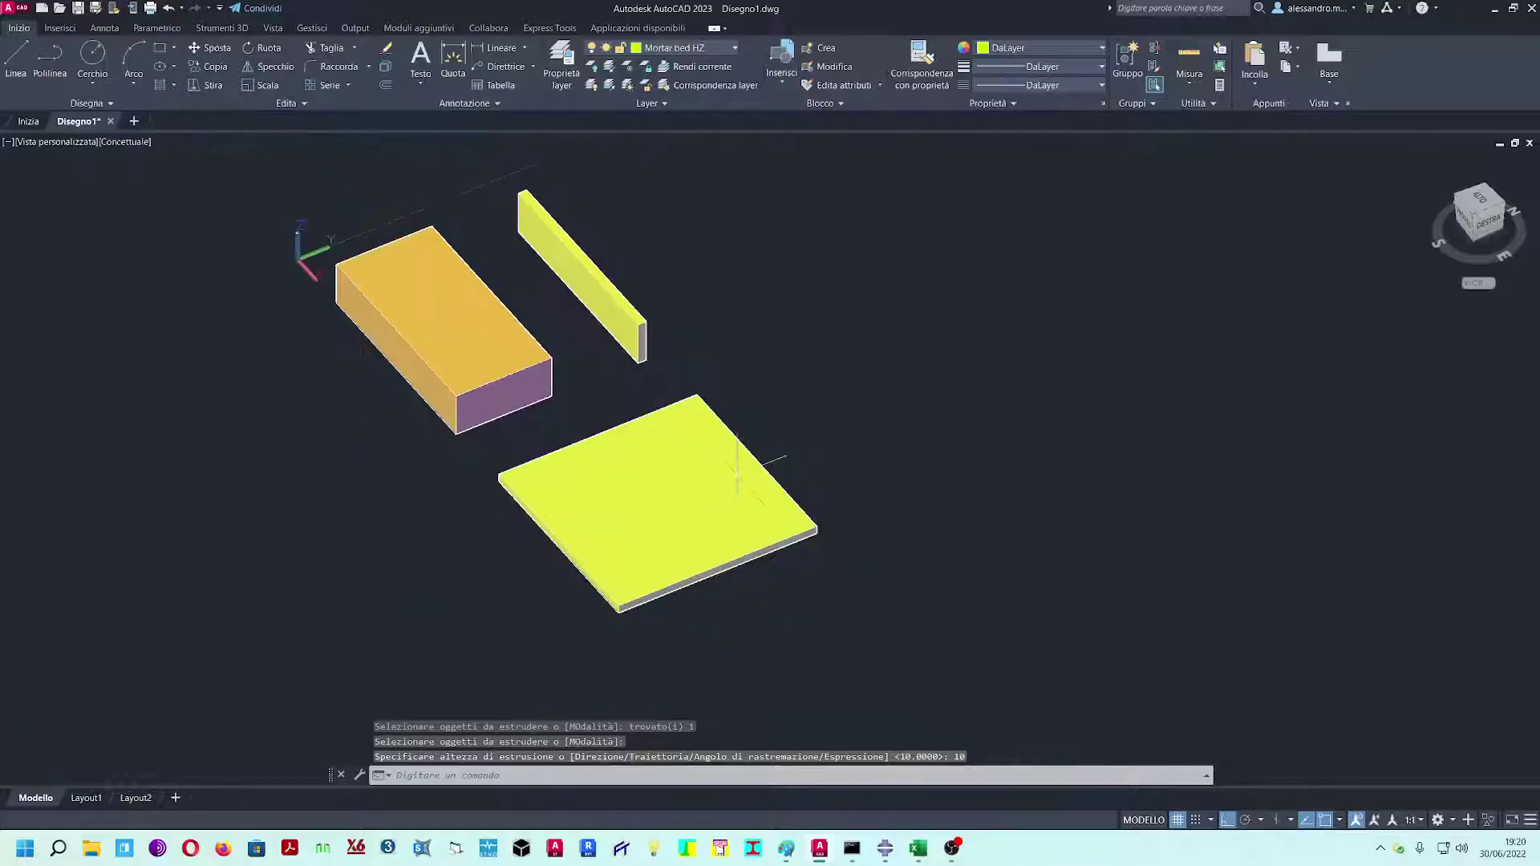
{"action": "middle_click_drag", "start_coordinate": [777, 502], "coordinate": [877, 498], "text": "shift"}
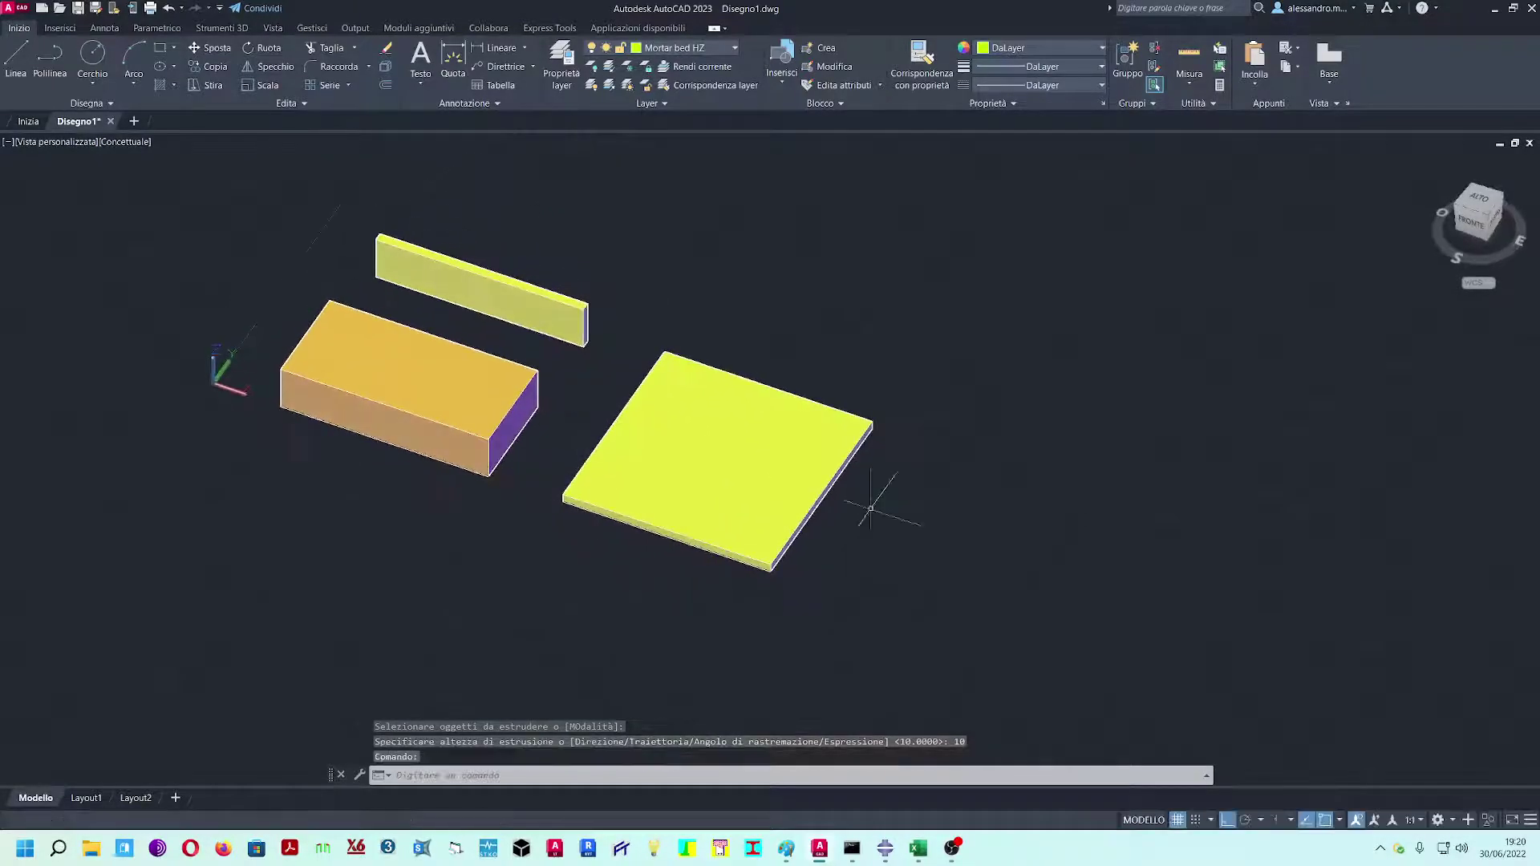
- Make Steel plate the current layer and copy the square mortar slab along X, beyond its side facing away from the brick
{"action": "left_click", "coordinate": [696, 50]}
{"action": "left_click", "coordinate": [695, 139]}
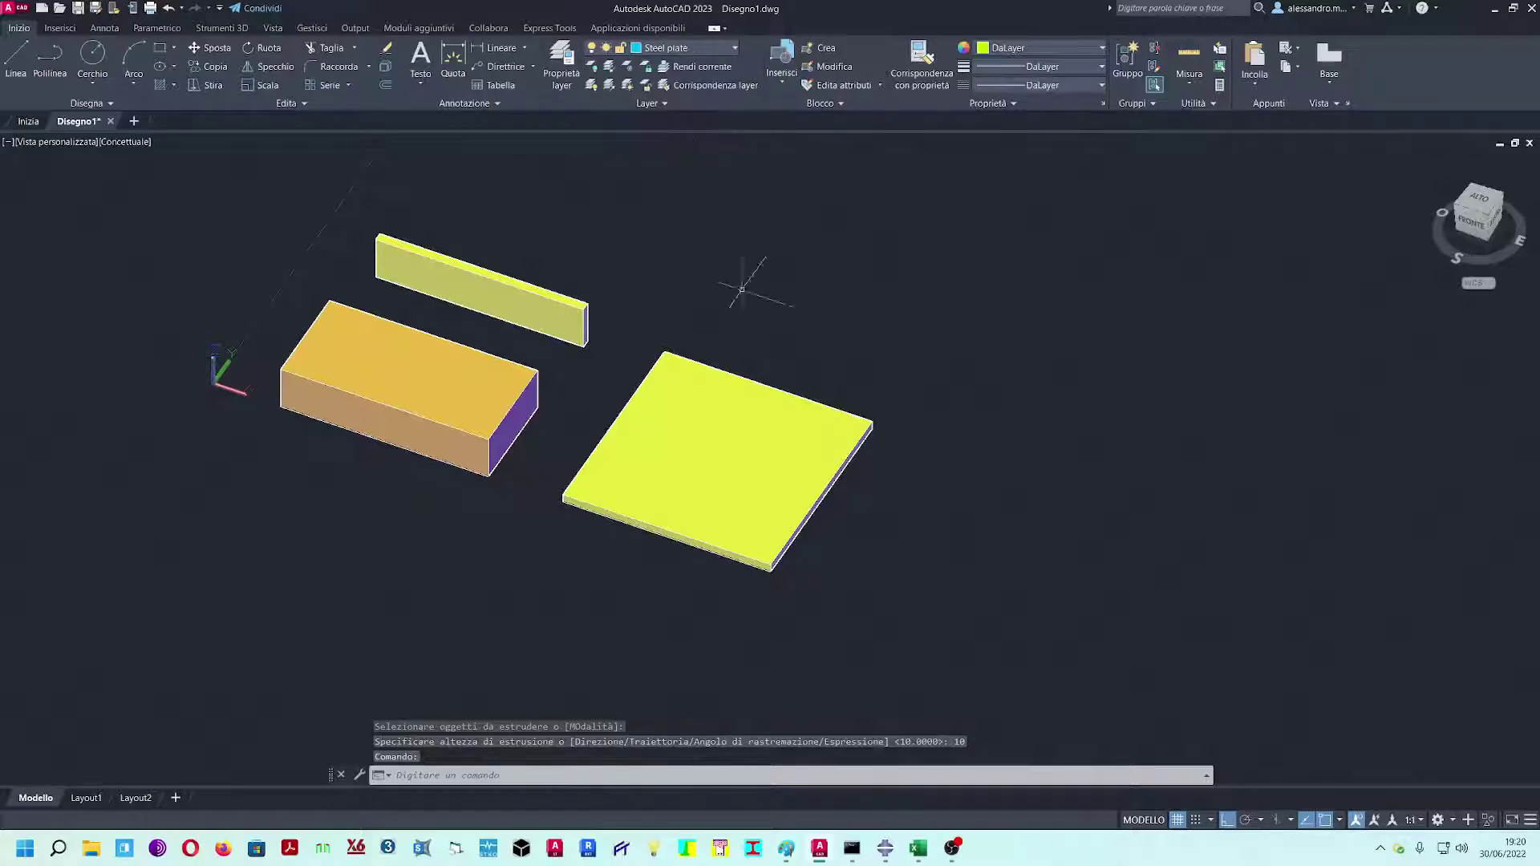
{"action": "middle_click_drag", "start_coordinate": [918, 522], "coordinate": [946, 550], "text": "shift"}
{"action": "left_click", "coordinate": [766, 422]}
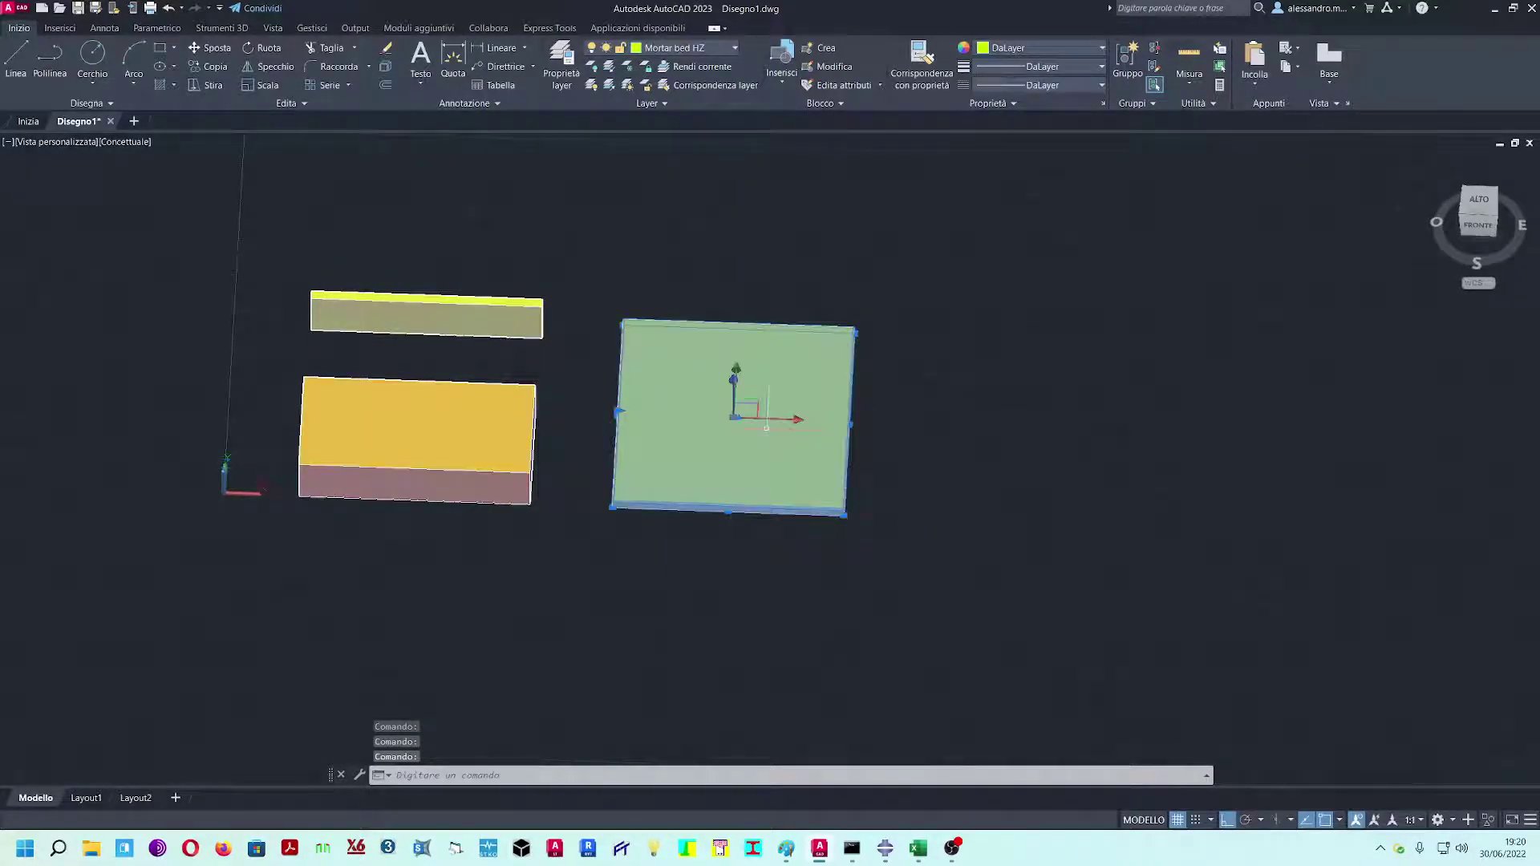
{"action": "left_click", "coordinate": [207, 70]}
{"action": "left_click", "coordinate": [851, 429]}
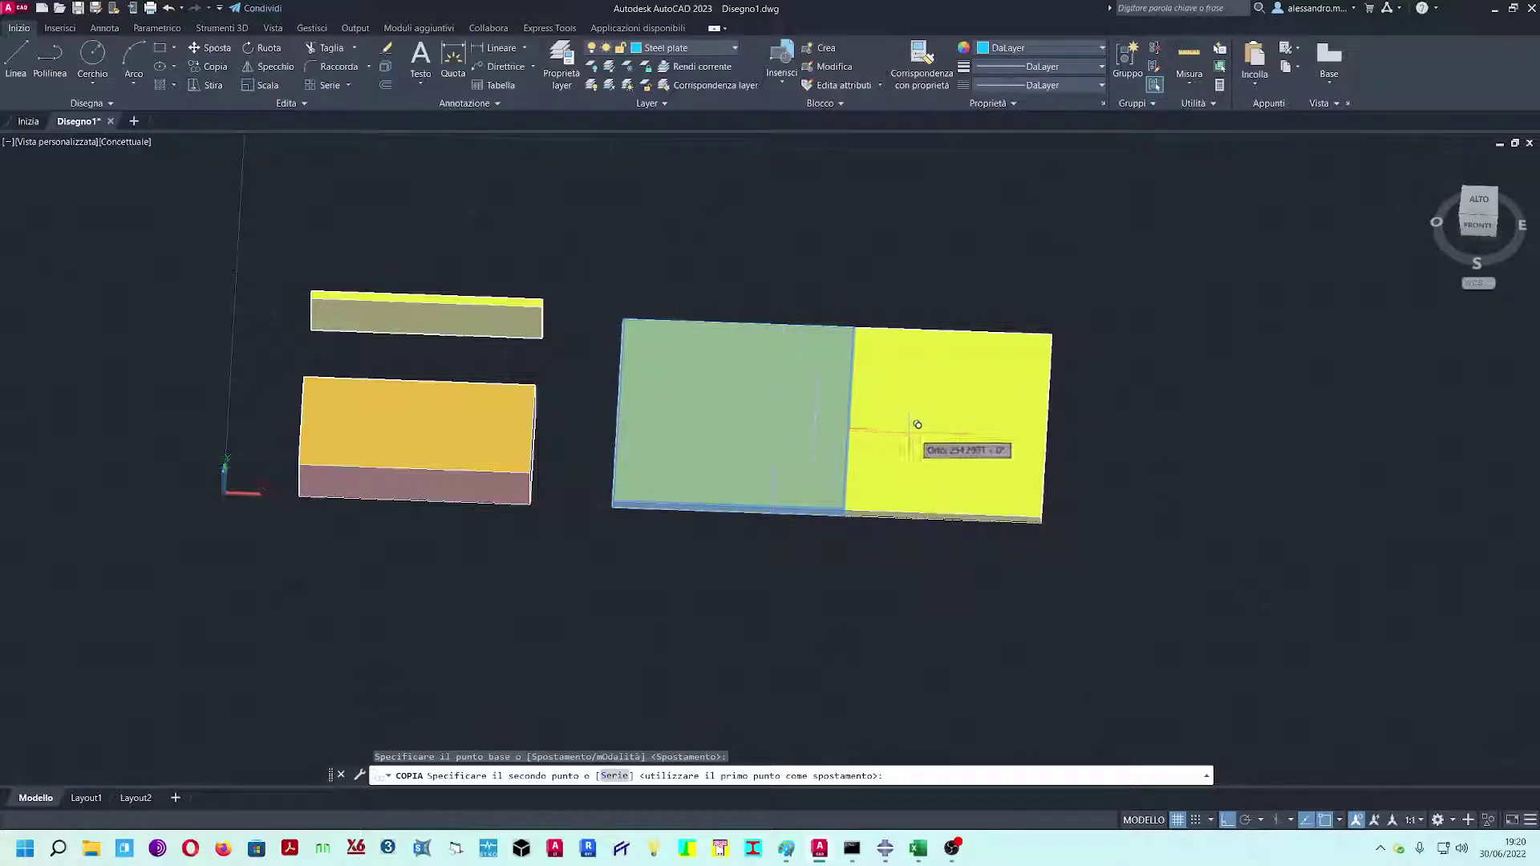
{"action": "left_click", "coordinate": [1024, 431]}
{"action": "key", "text": "Escape"}
{"action": "middle_click_drag", "start_coordinate": [1024, 432], "coordinate": [771, 463], "text": "shift"}
{"action": "scroll", "coordinate": [757, 480], "scroll_direction": "up", "scroll_amount": 3}
{"action": "left_click", "coordinate": [746, 521]}
{"action": "scroll", "coordinate": [634, 631], "scroll_direction": "up", "scroll_amount": 3}
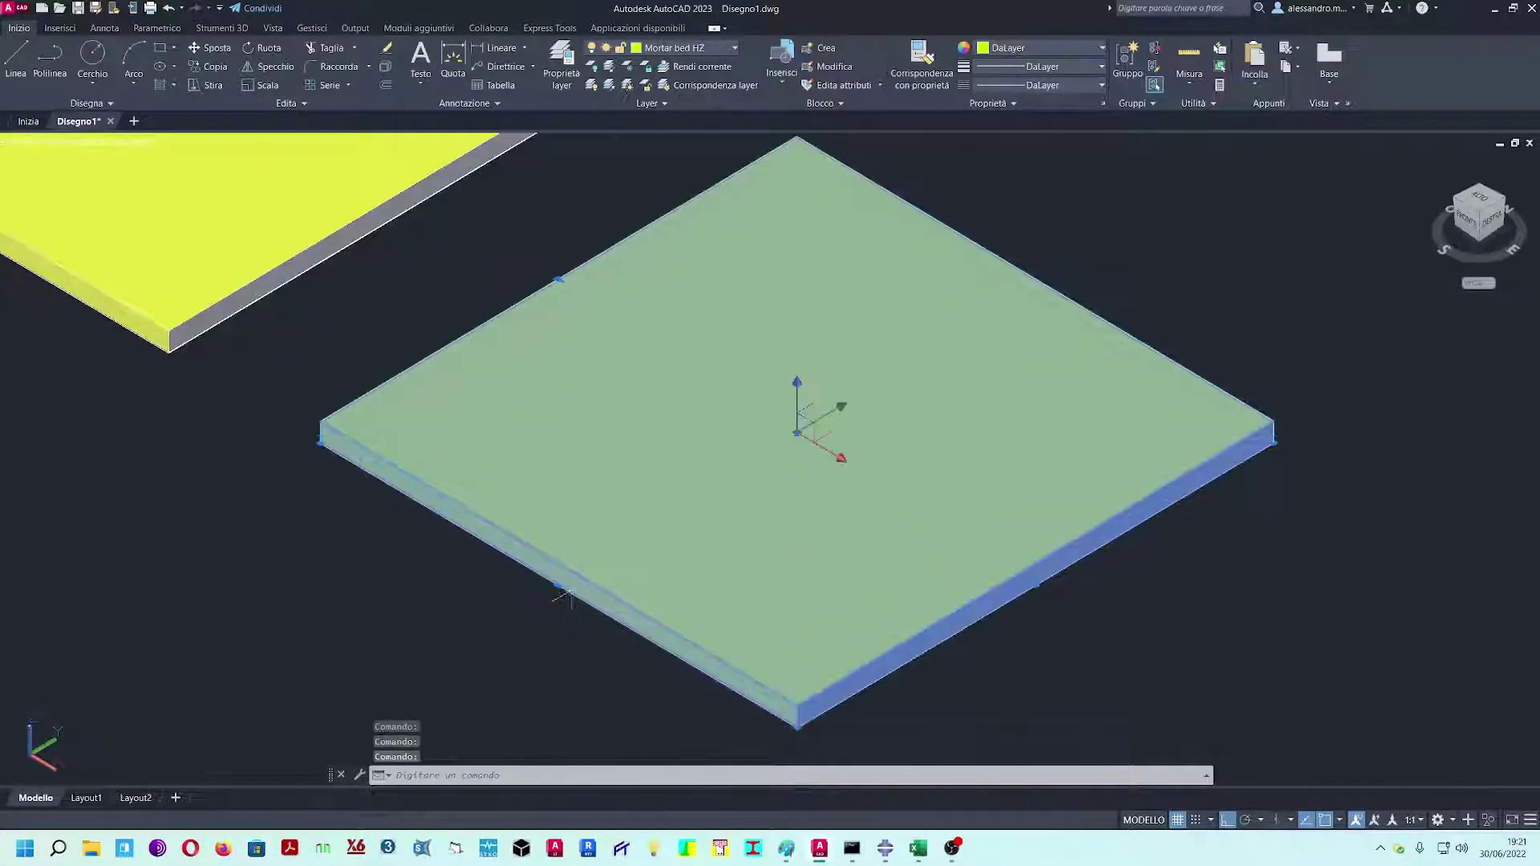
{"action": "left_click", "coordinate": [1032, 581]}
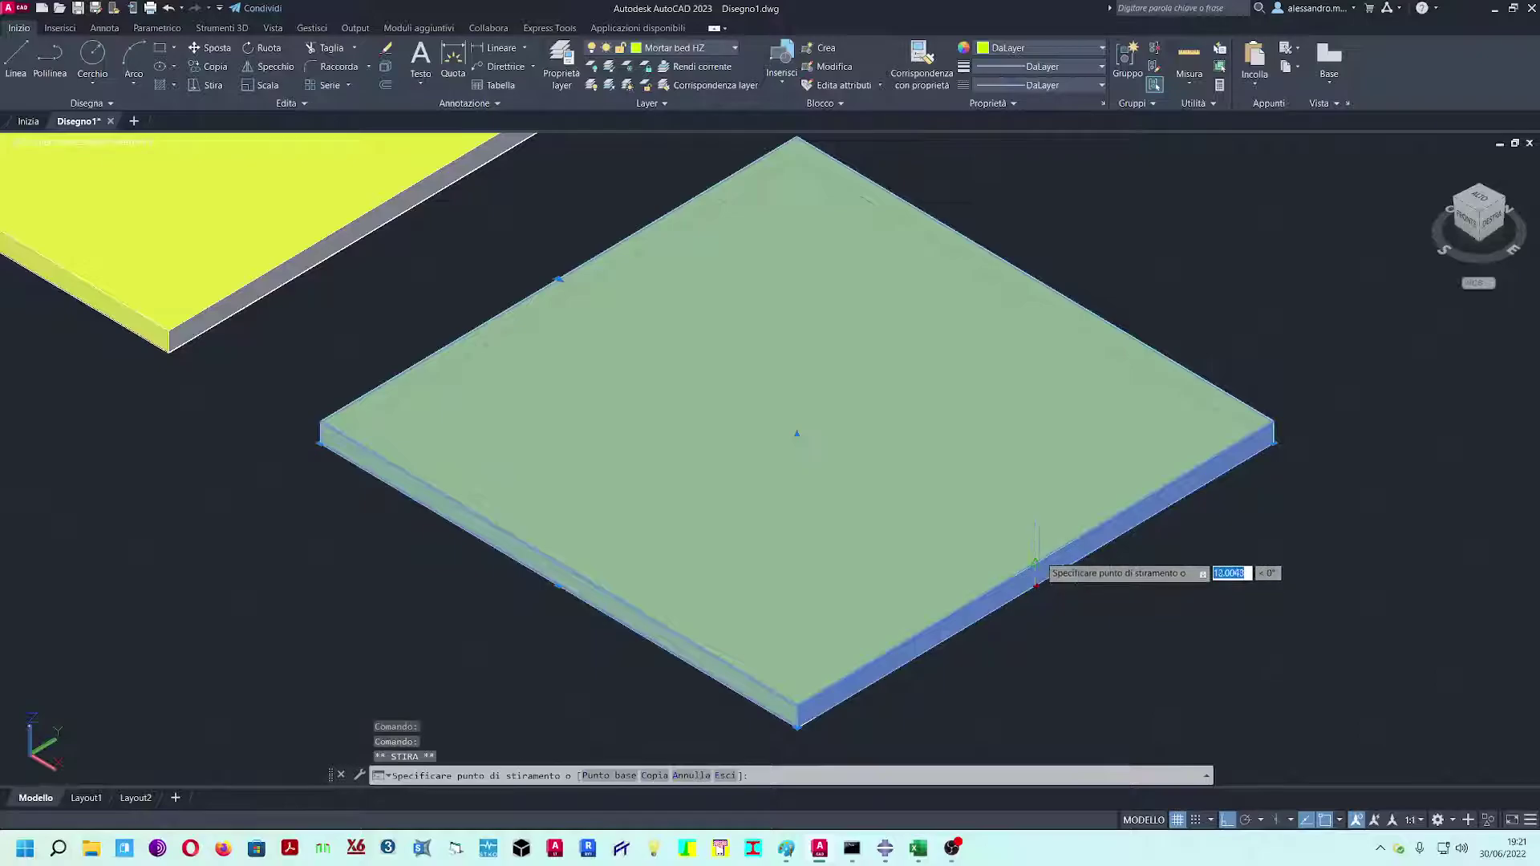
{"action": "key", "text": "Escape"}
{"action": "middle_click_drag", "start_coordinate": [1014, 499], "coordinate": [777, 435], "text": "shift"}
{"action": "middle_click_drag", "start_coordinate": [1152, 350], "coordinate": [860, 368], "text": "shift"}
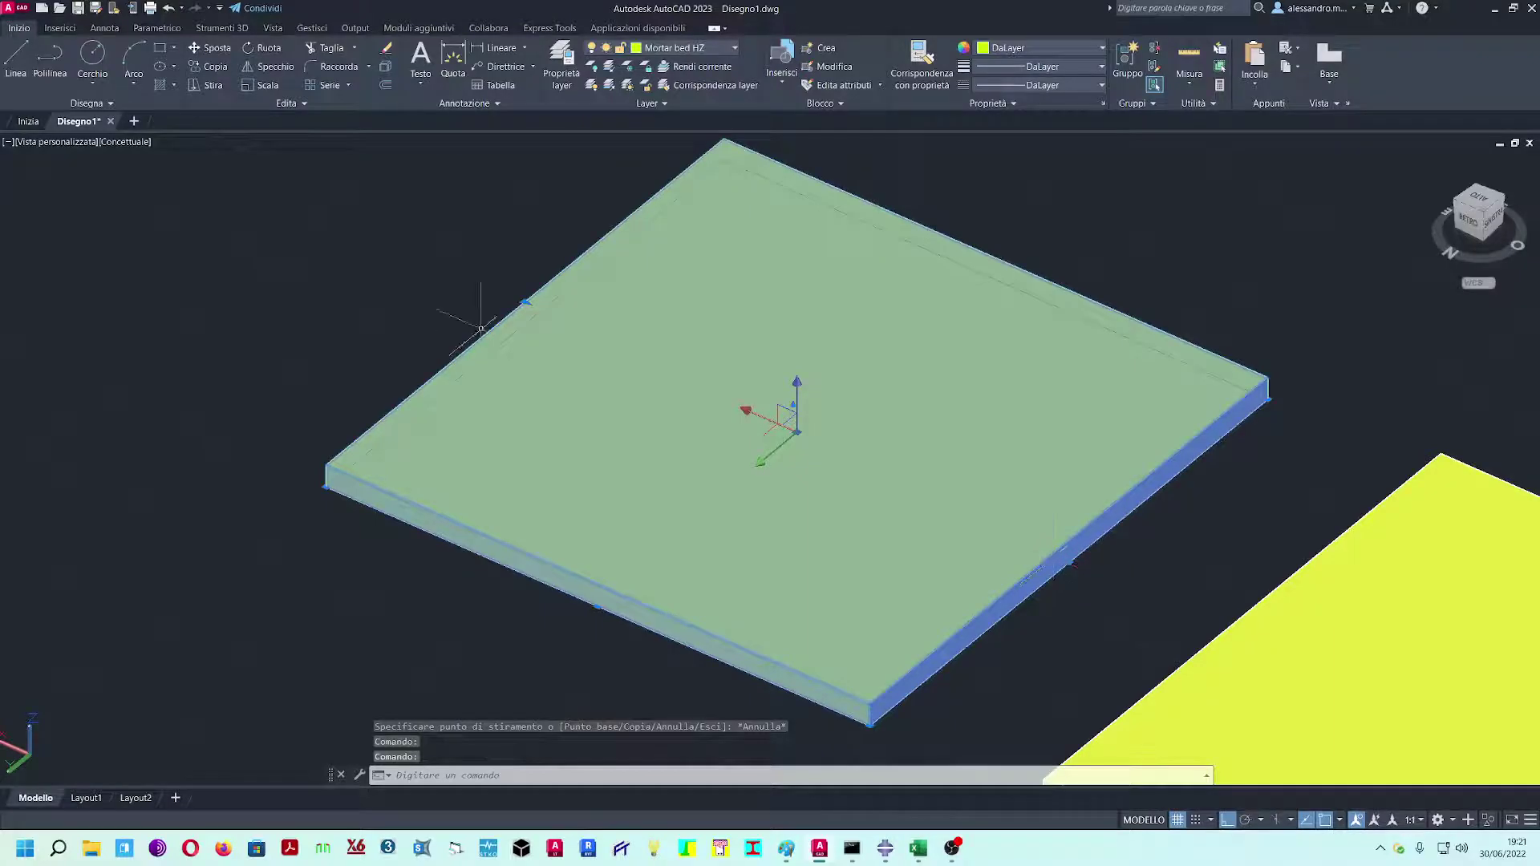
{"action": "left_click", "coordinate": [525, 300]}
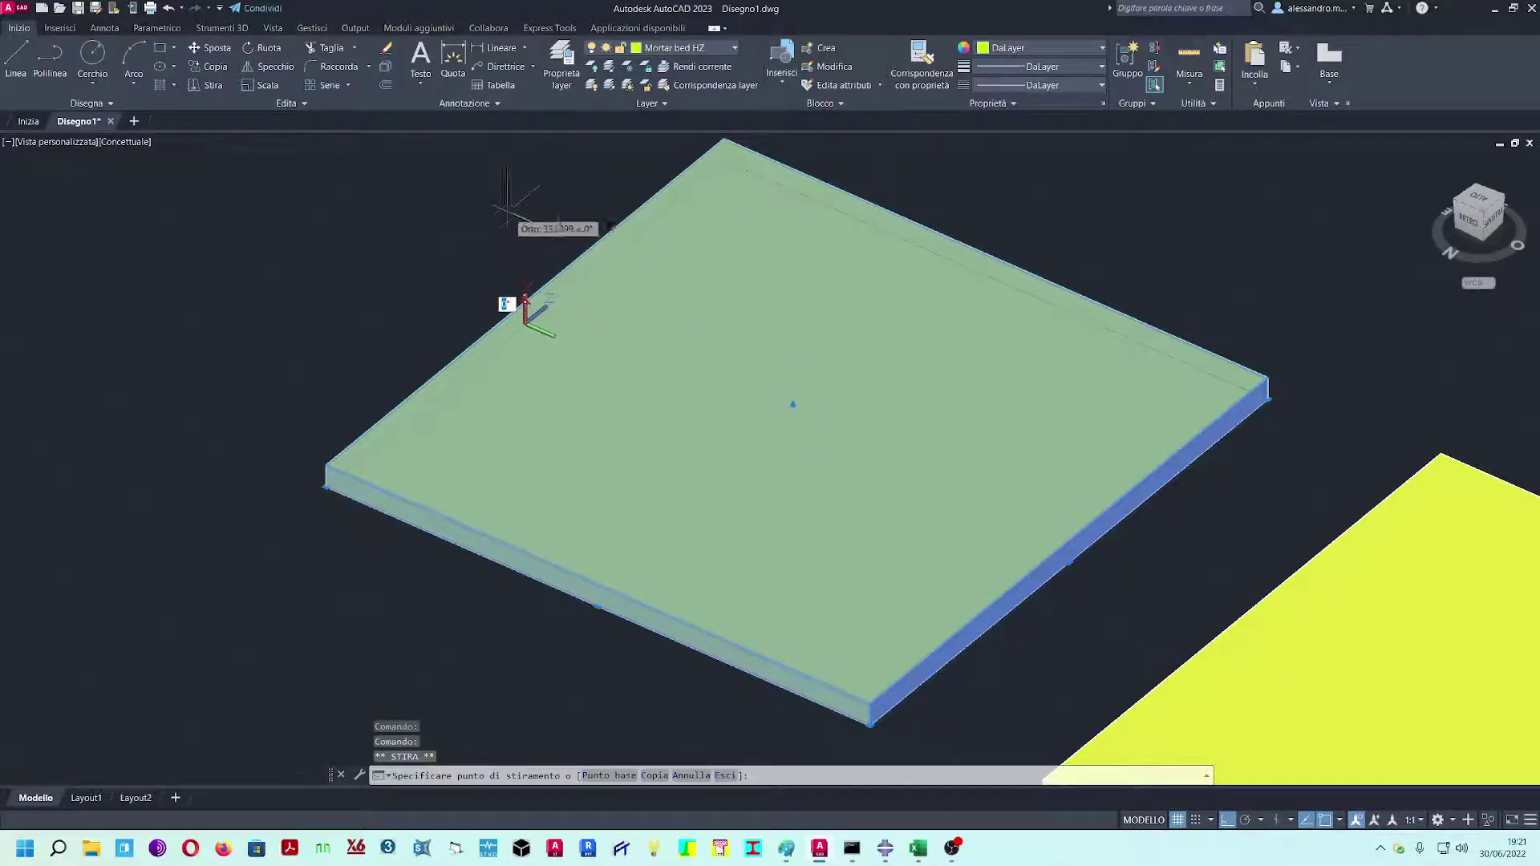
{"action": "key", "text": "Escape"}
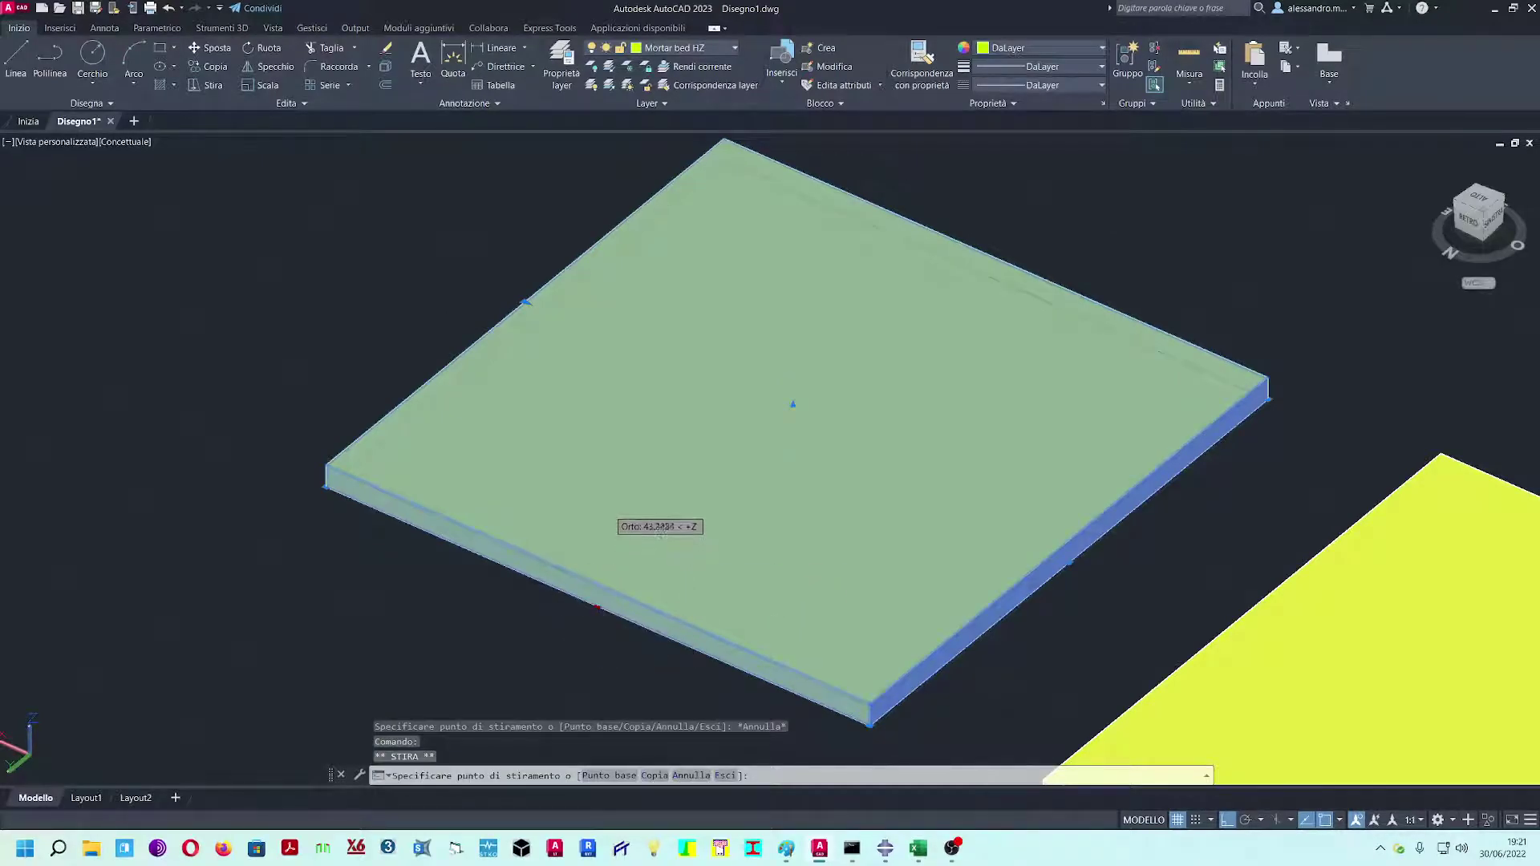
{"action": "left_click", "coordinate": [1070, 558]}
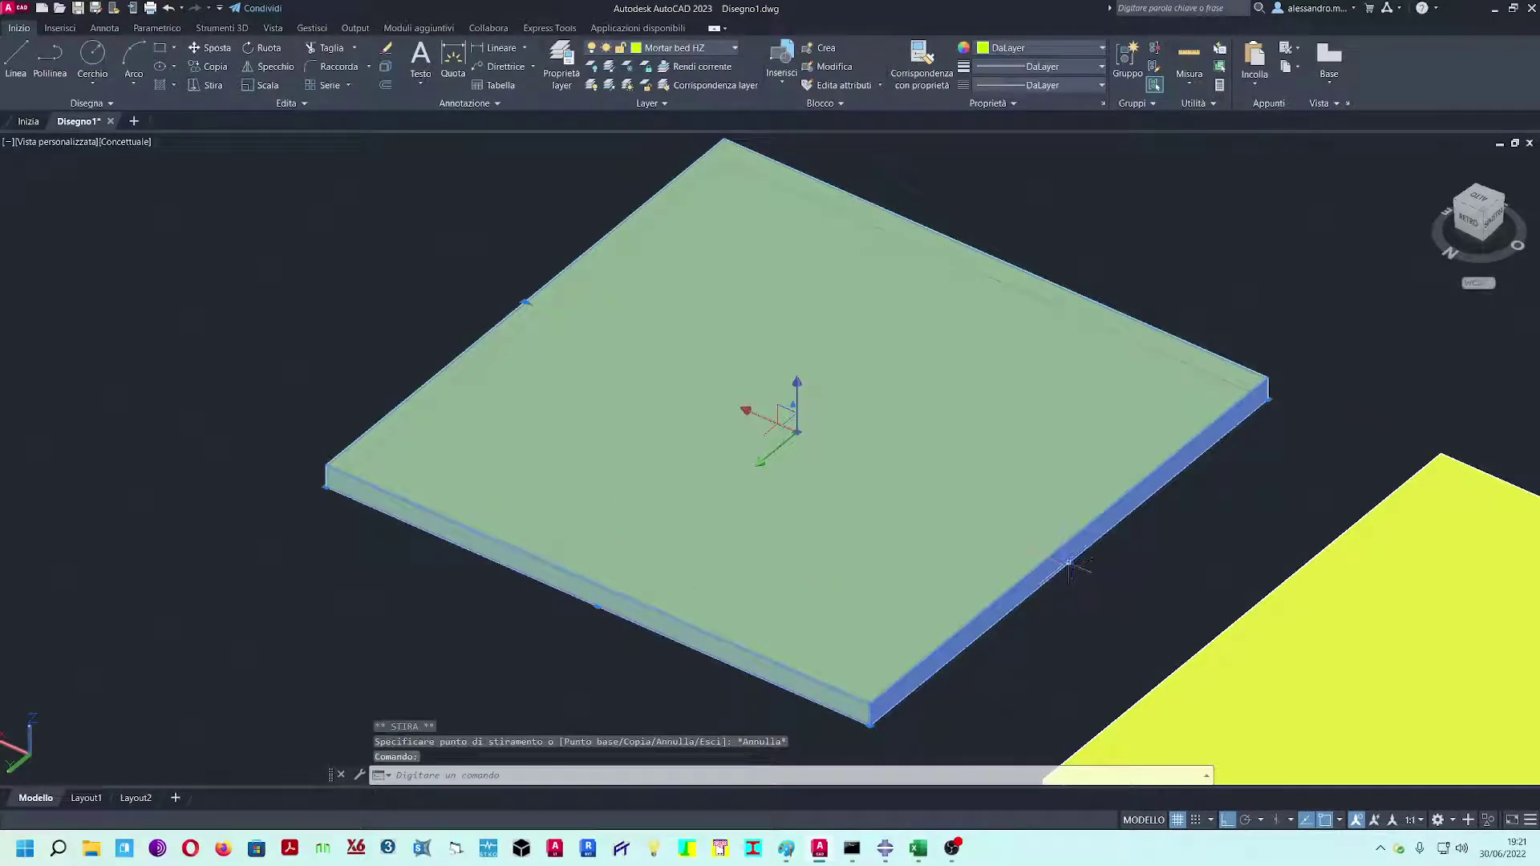
{"action": "left_click", "coordinate": [1070, 562]}
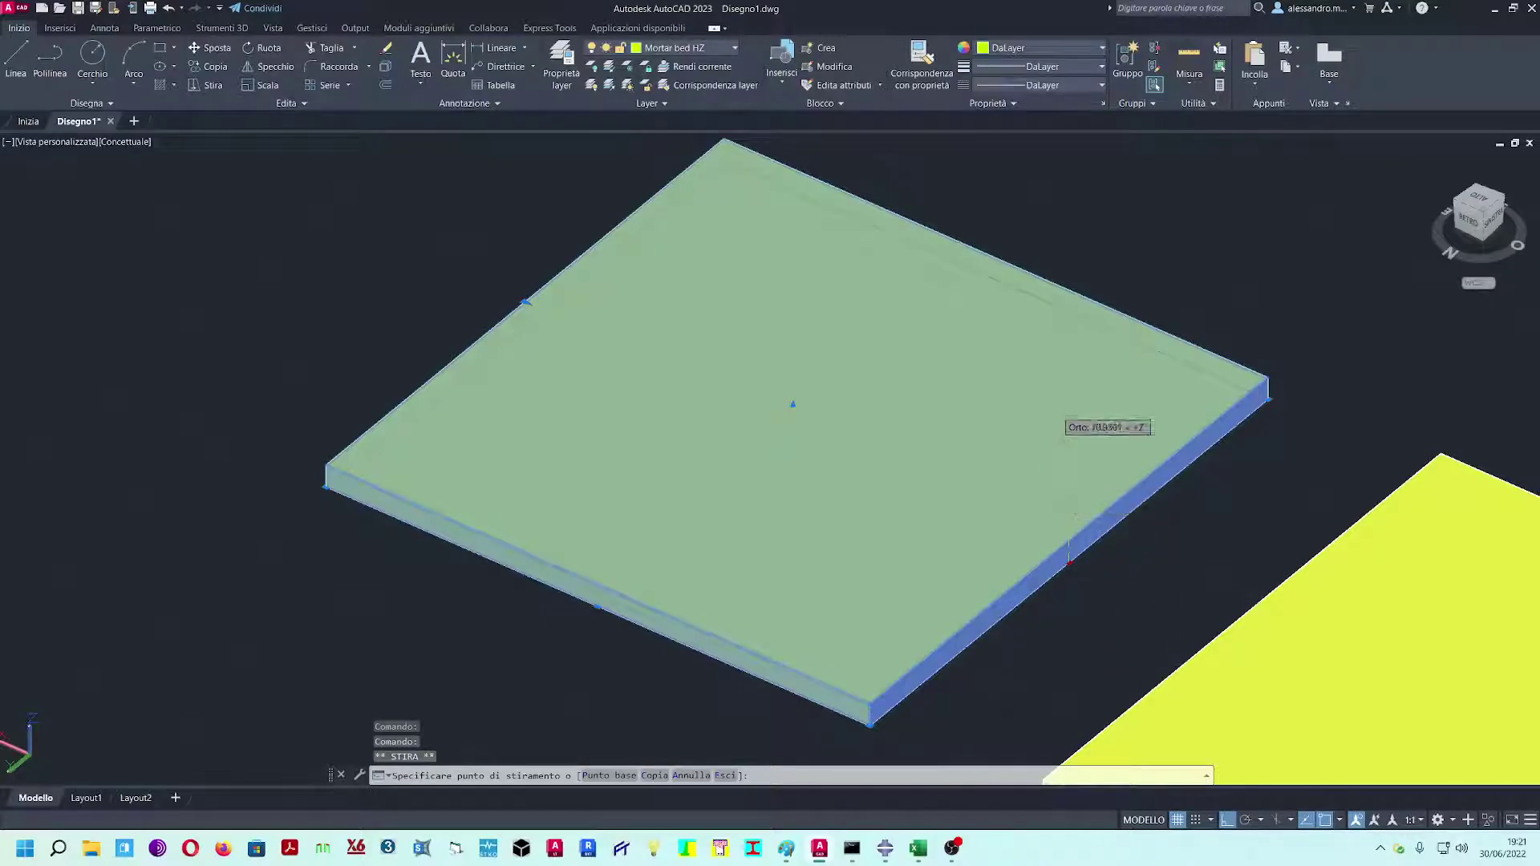
{"action": "key", "text": "Escape"}
{"action": "key", "text": "Escape"}
{"action": "key", "text": "Escape"}
{"action": "key", "text": "Escape"}
- Stretch the copied slab upward to a thickness of 20
{"action": "left_click", "coordinate": [1074, 508]}
{"action": "scroll", "coordinate": [1083, 511], "scroll_direction": "down", "scroll_amount": 2}
{"action": "middle_click_drag", "start_coordinate": [1083, 512], "coordinate": [926, 457], "text": "shift"}
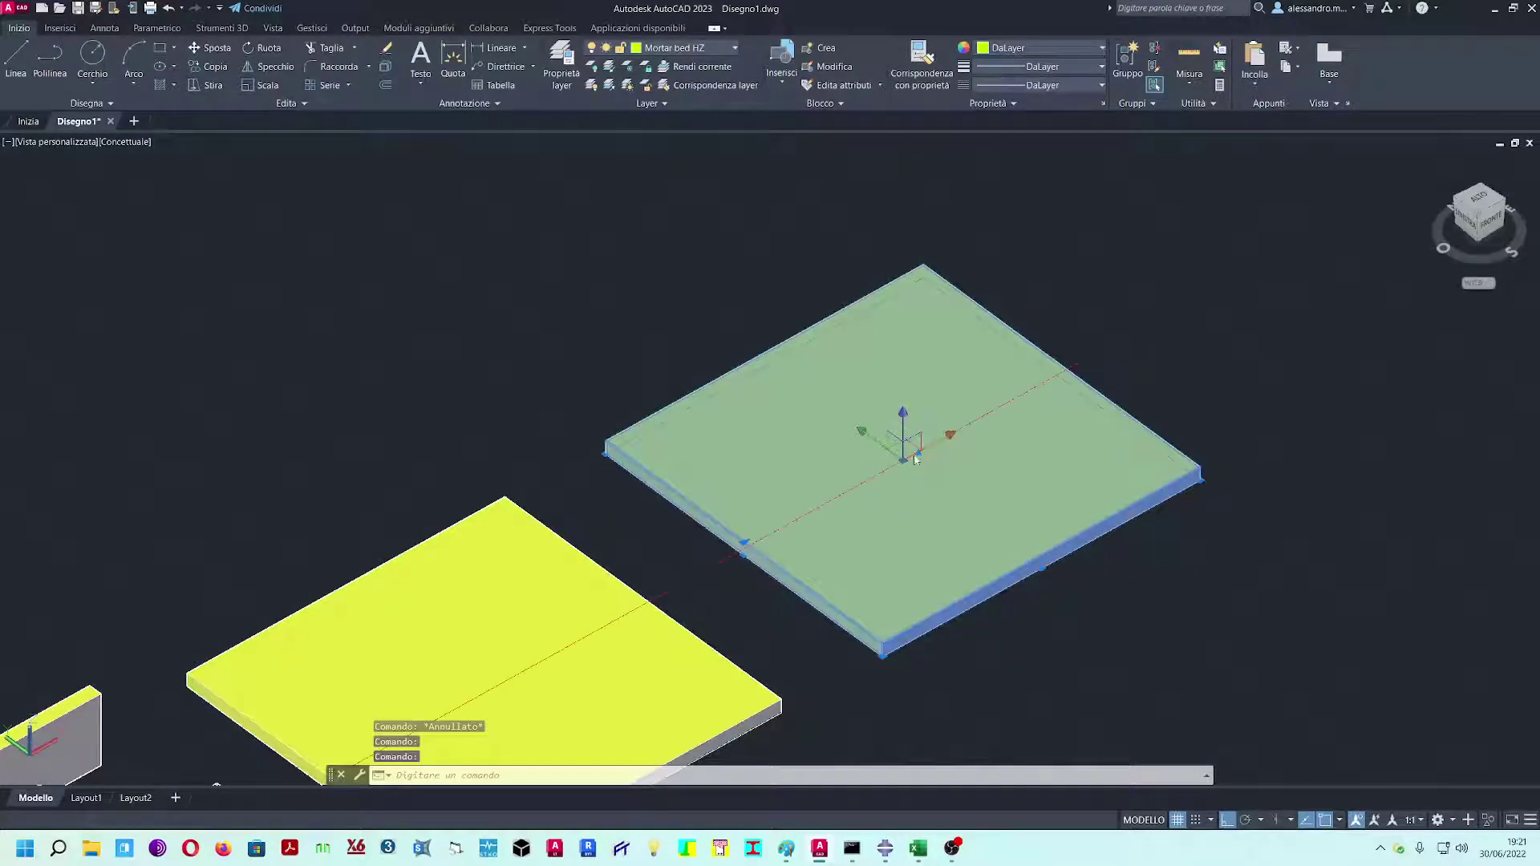
{"action": "left_click", "coordinate": [919, 457]}
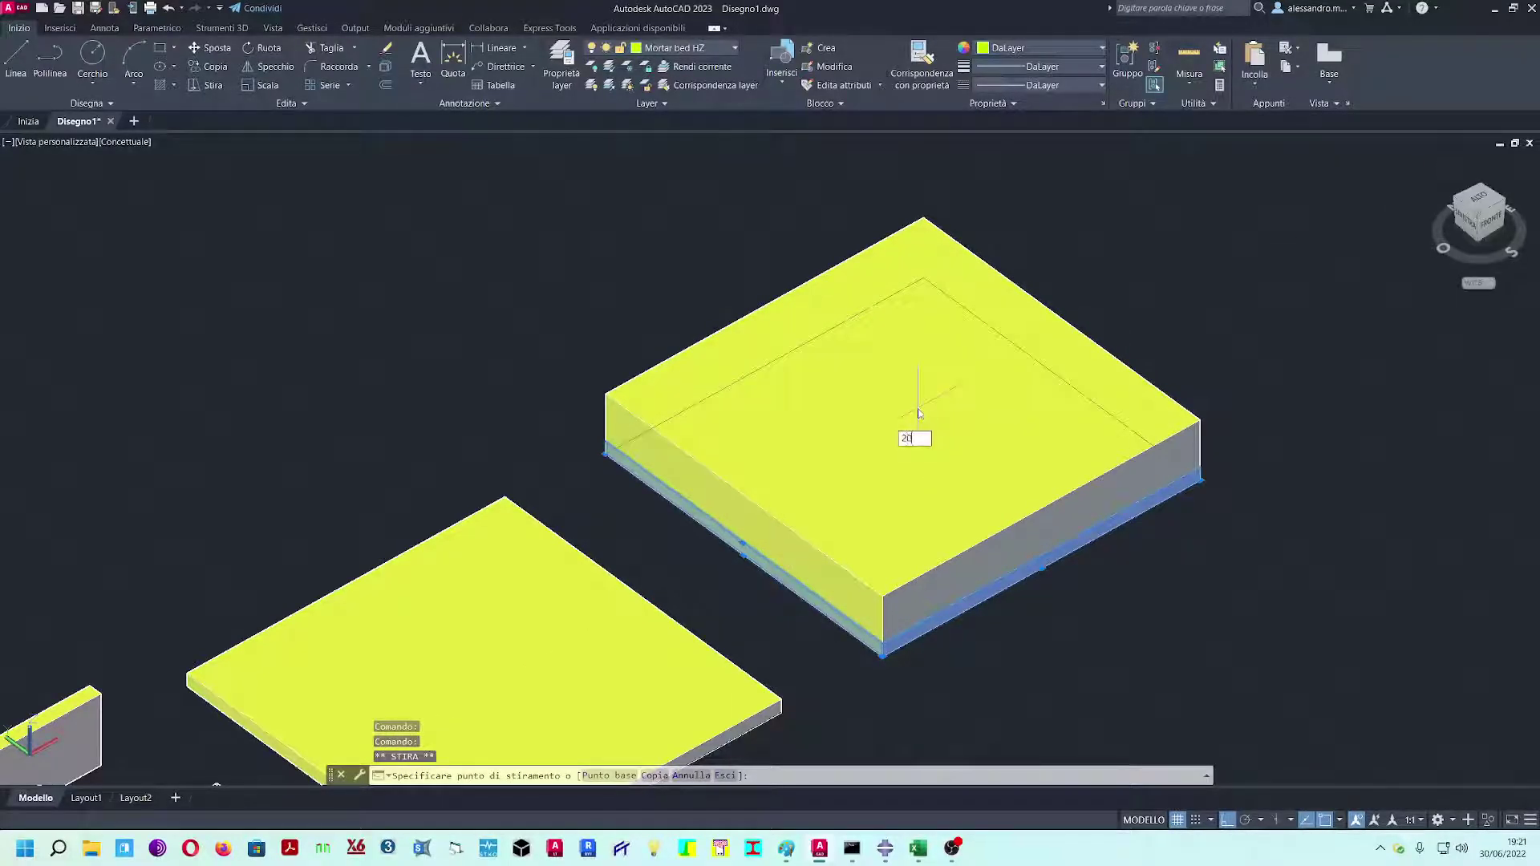
{"action": "key", "text": "Return"}
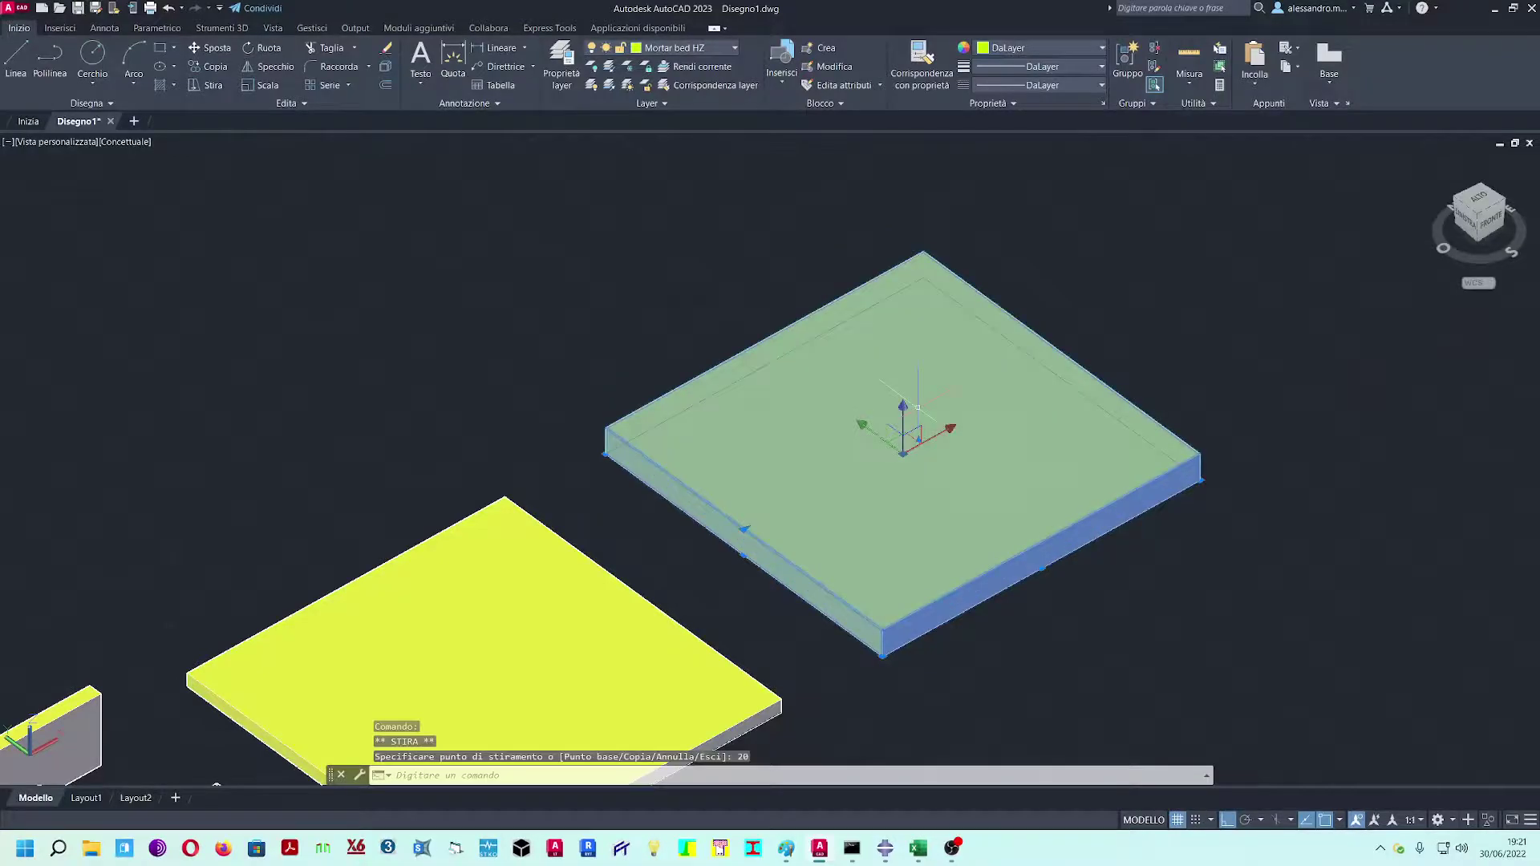
{"action": "key", "text": "Escape"}
{"action": "key", "text": "Escape"}
{"action": "key", "text": "Escape"}
- Check the copied slab's thickness with a temporary line along its vertical corner edge
{"action": "left_click", "coordinate": [15, 73]}
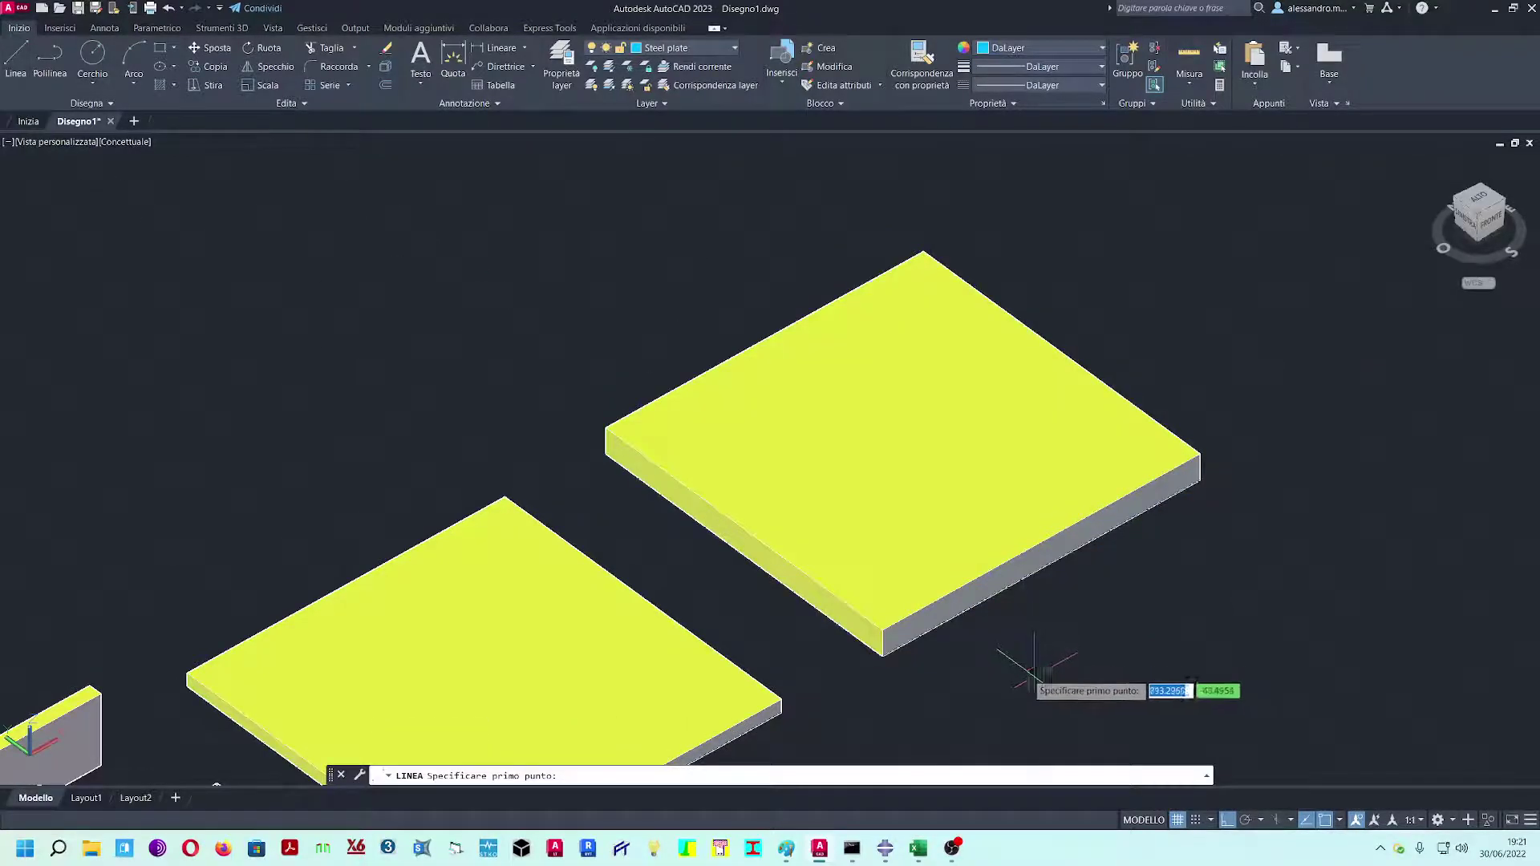
{"action": "left_click", "coordinate": [883, 655]}
{"action": "type", "text": "20"}
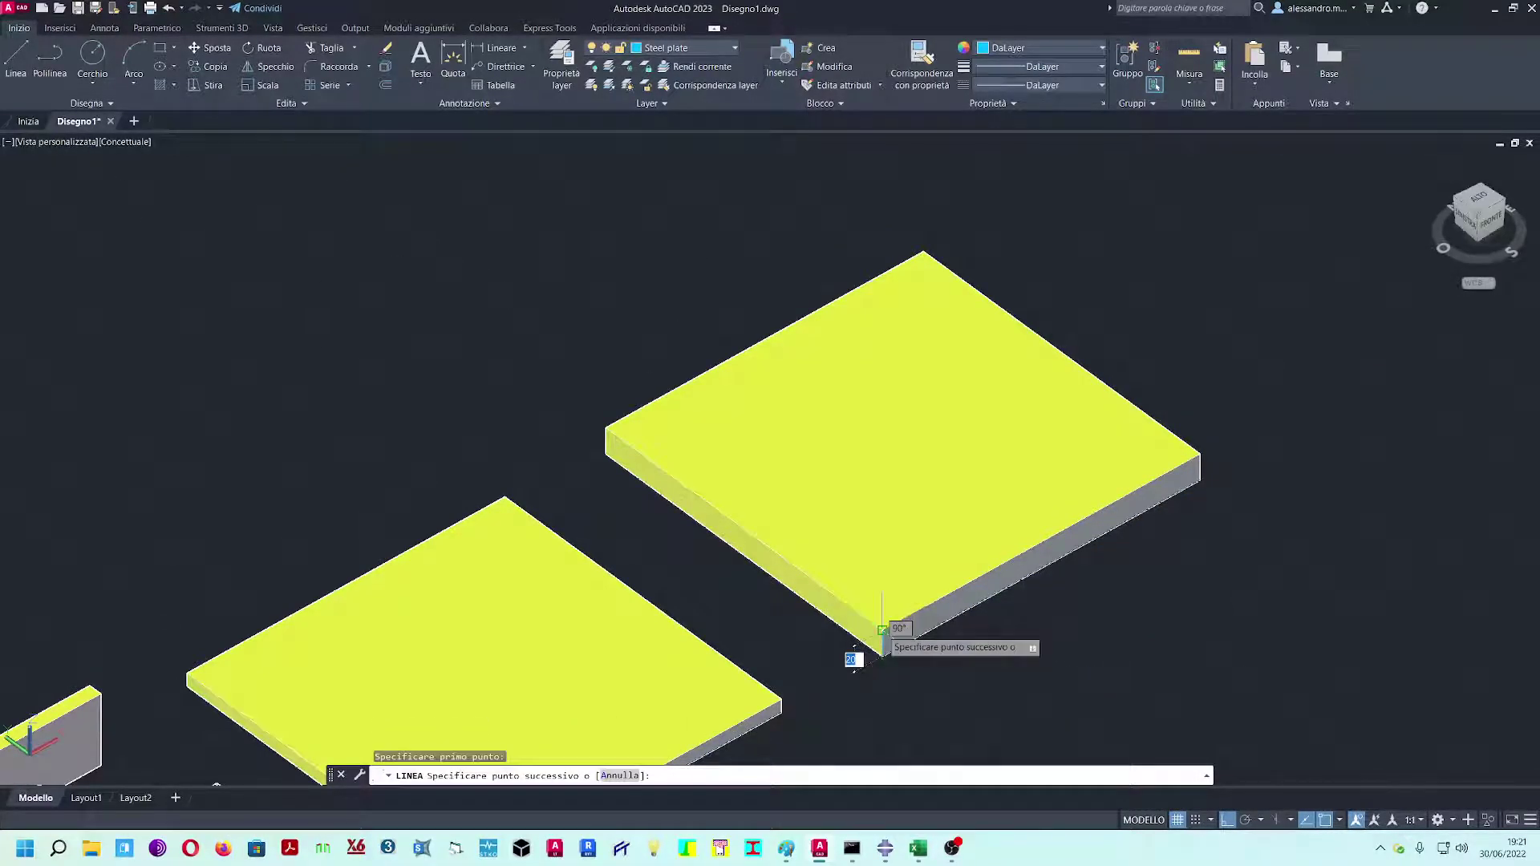
{"action": "key", "text": "Escape"}
{"action": "middle_click_drag", "start_coordinate": [1000, 657], "coordinate": [946, 637], "text": "shift"}
- Stretch the copied slab's top face upward to a thickness of 30
{"action": "left_click", "coordinate": [918, 514]}
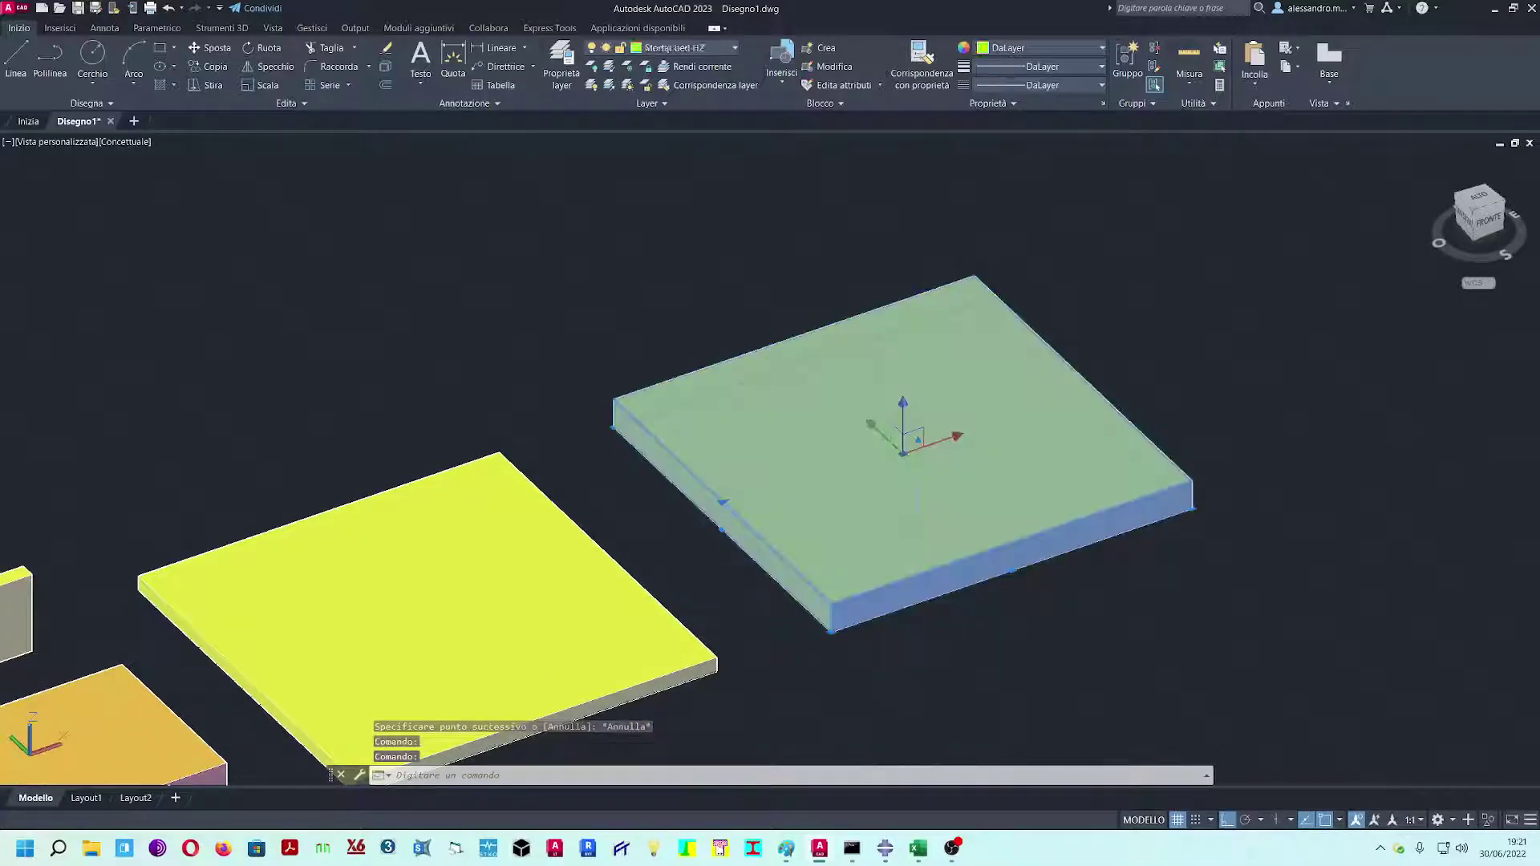
{"action": "left_click", "coordinate": [919, 447]}
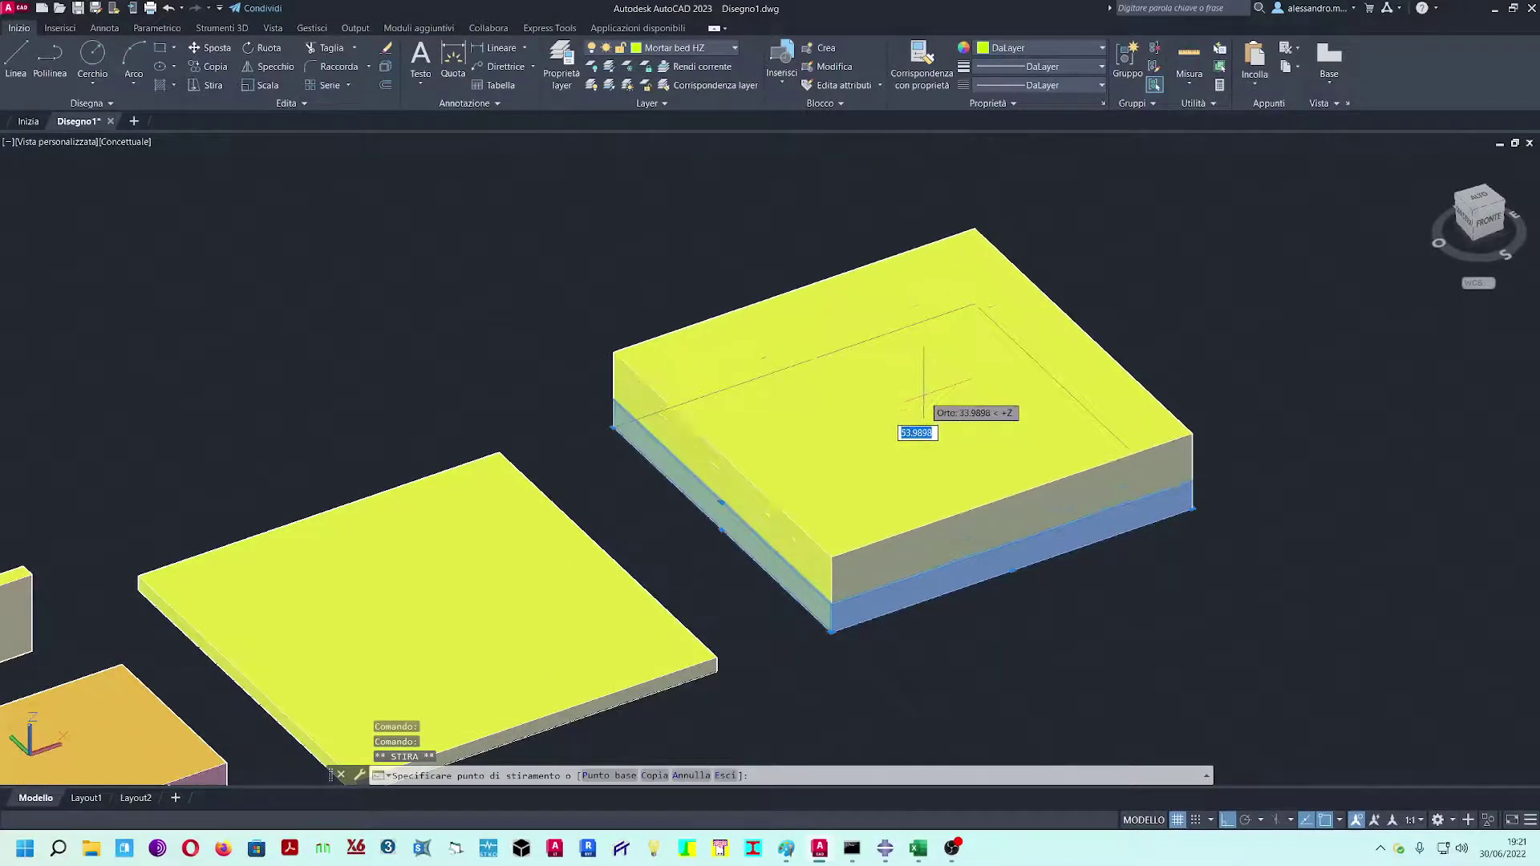
{"action": "key", "text": "Return"}
{"action": "key", "text": "Escape"}
{"action": "key", "text": "Escape"}
{"action": "key", "text": "Escape"}
- Check the thickened slab's vertical corner edge again with a temporary line
{"action": "left_click", "coordinate": [21, 65]}
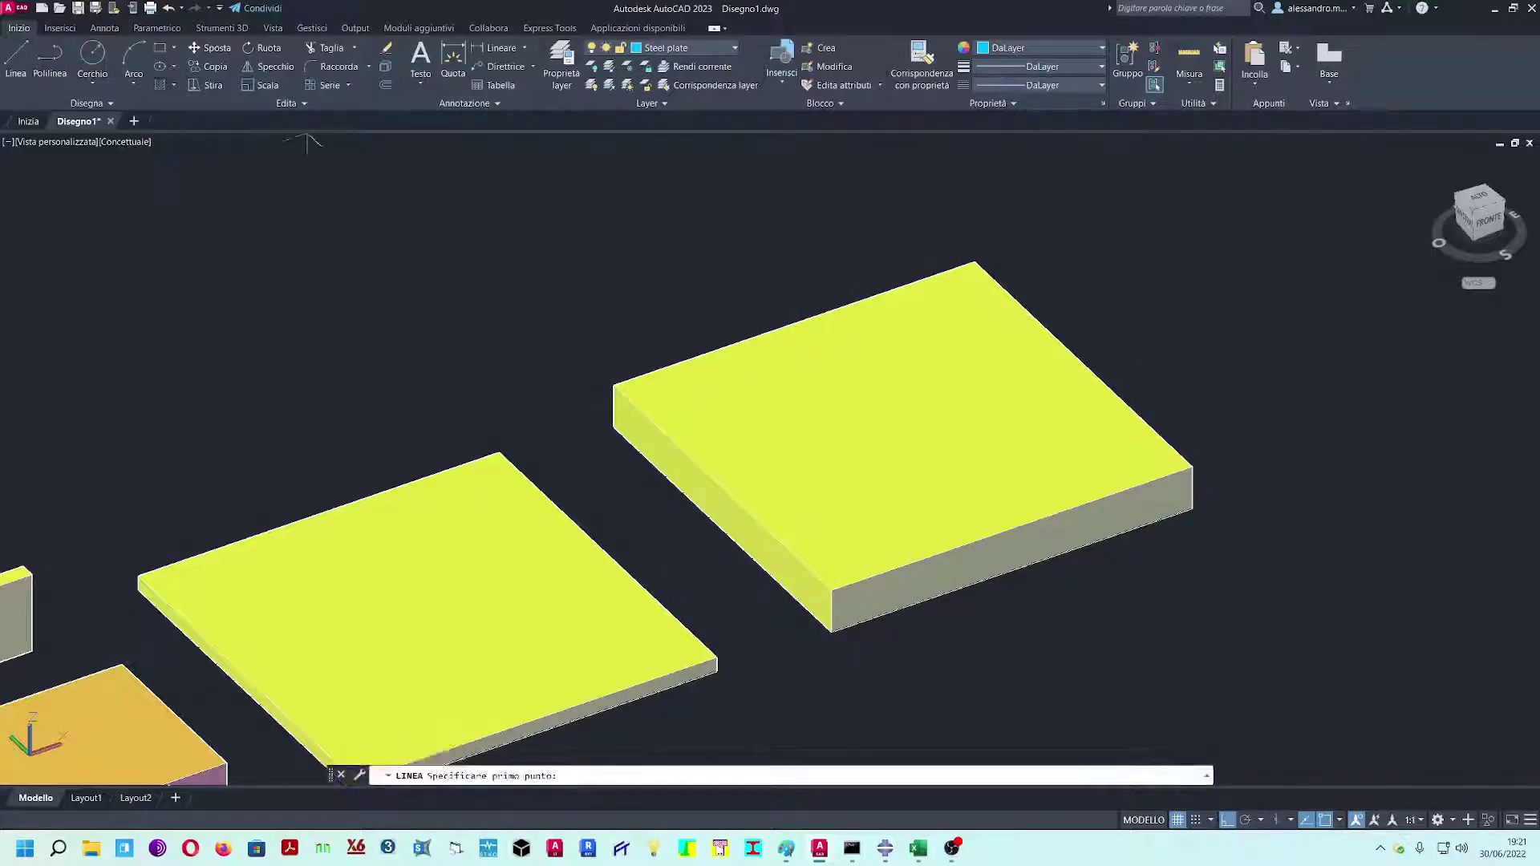
{"action": "left_click", "coordinate": [828, 633]}
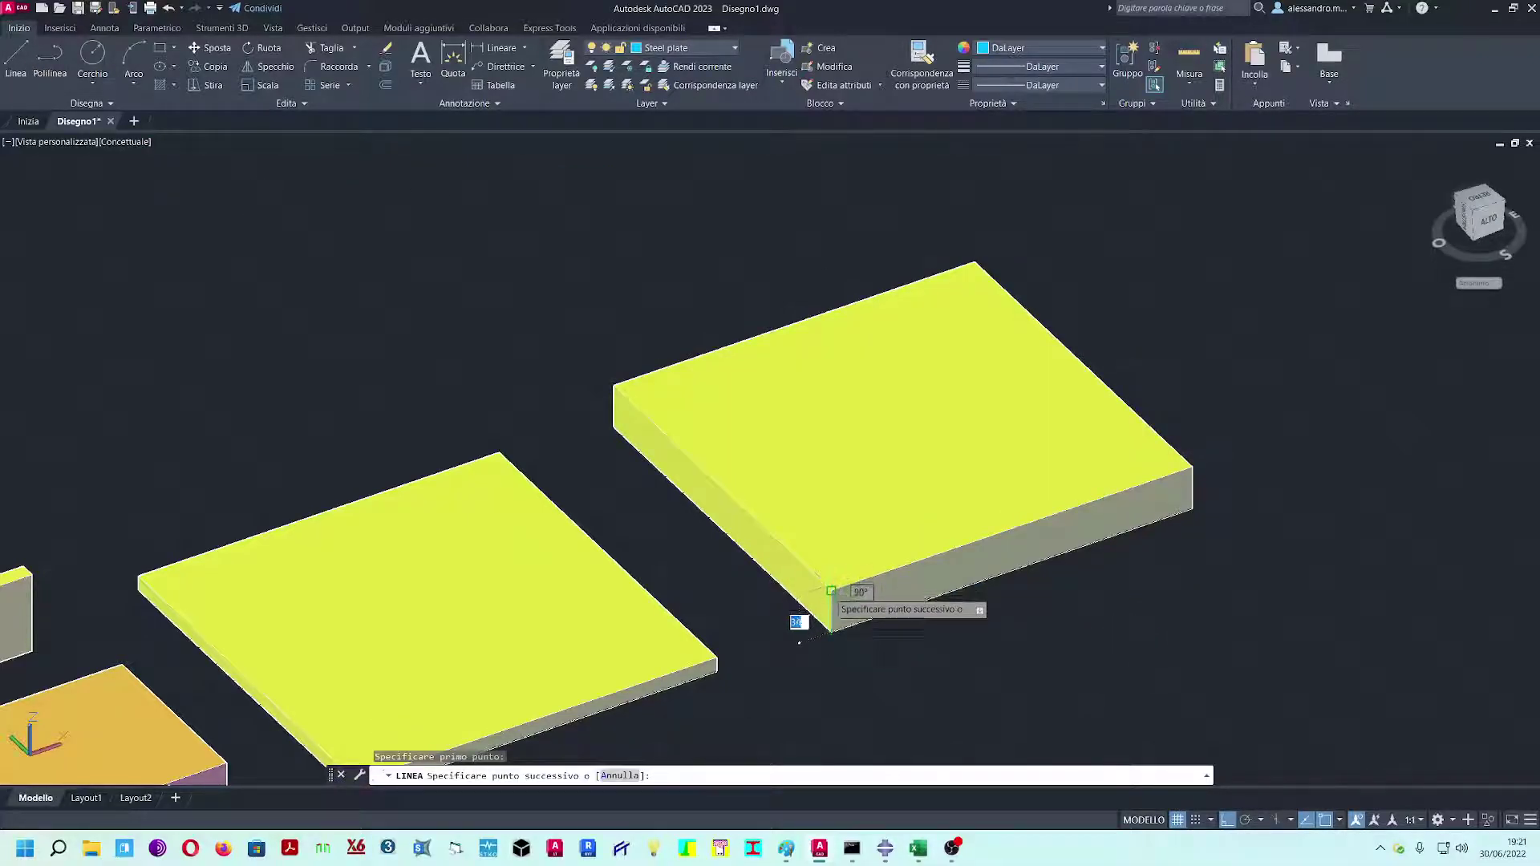
{"action": "key", "text": "Escape"}
- Move the thickened slab to the Steel plate layer
{"action": "left_click", "coordinate": [892, 461]}
{"action": "left_click", "coordinate": [696, 139]}
{"action": "key", "text": "Escape"}
{"action": "scroll", "coordinate": [835, 389], "scroll_direction": "down", "scroll_amount": 5}
{"action": "middle_click_drag", "start_coordinate": [835, 396], "coordinate": [794, 413], "text": "shift"}
{"action": "middle_click_drag", "start_coordinate": [674, 468], "coordinate": [634, 485], "text": "shift"}
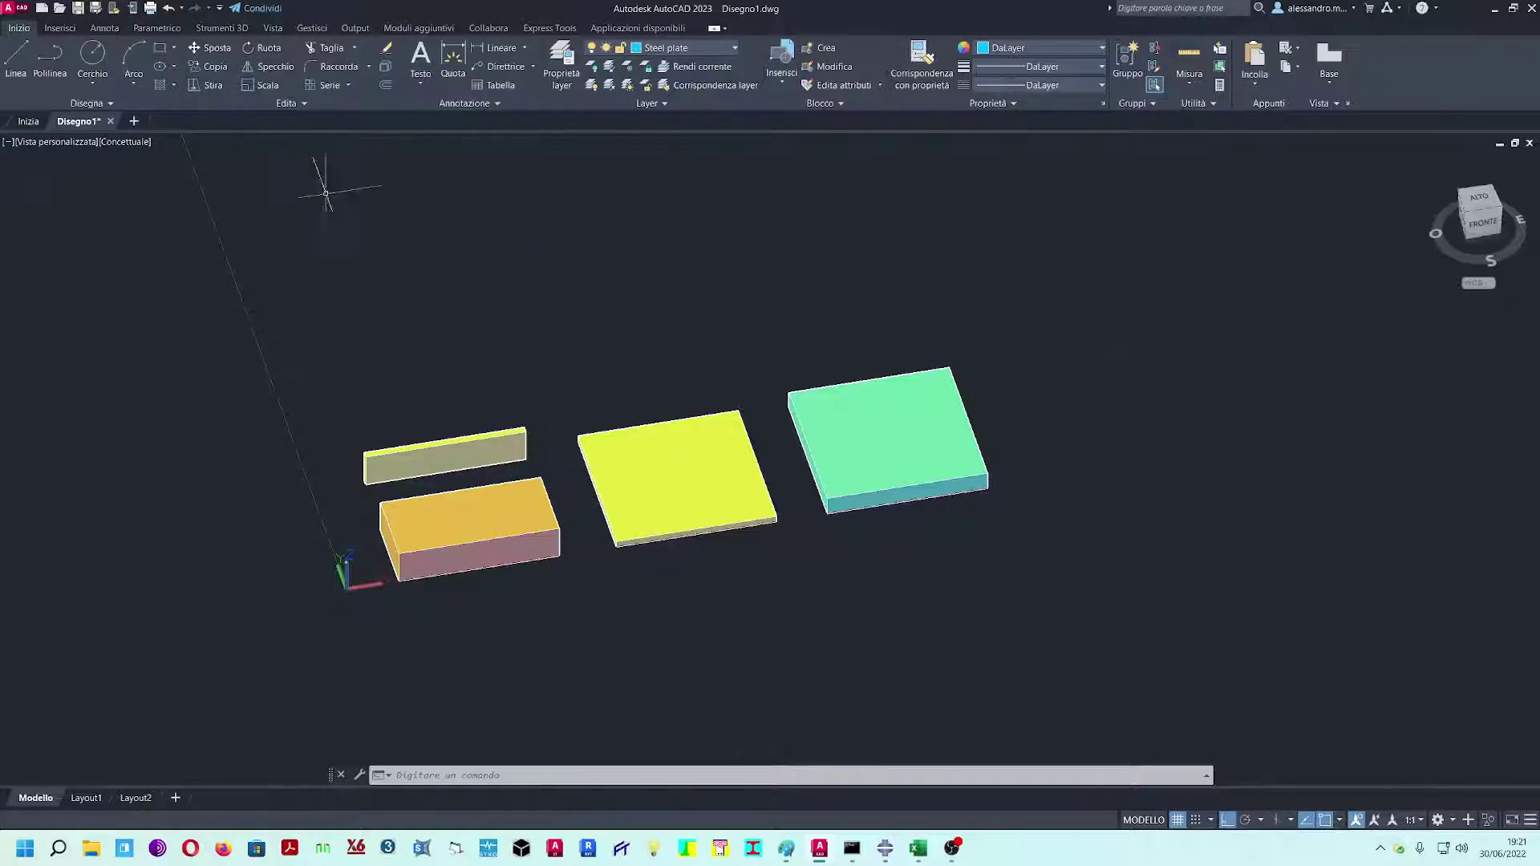
- Switch to the top view and save the drawing on the Desktop as Test in DWG format
{"action": "left_click", "coordinate": [1478, 199]}
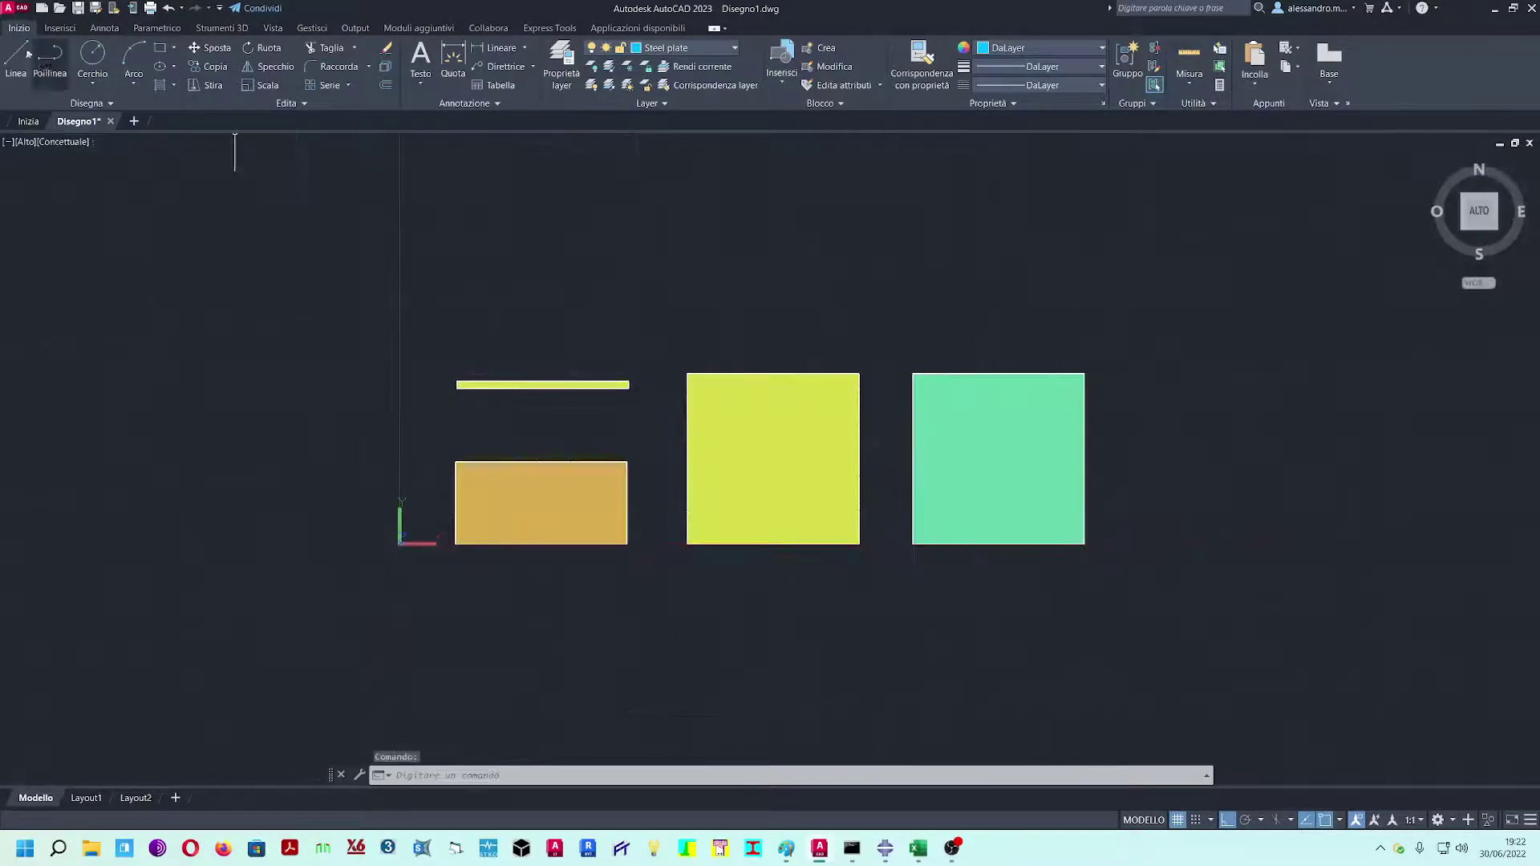
{"action": "left_click", "coordinate": [15, 9]}
{"action": "left_click", "coordinate": [84, 205]}
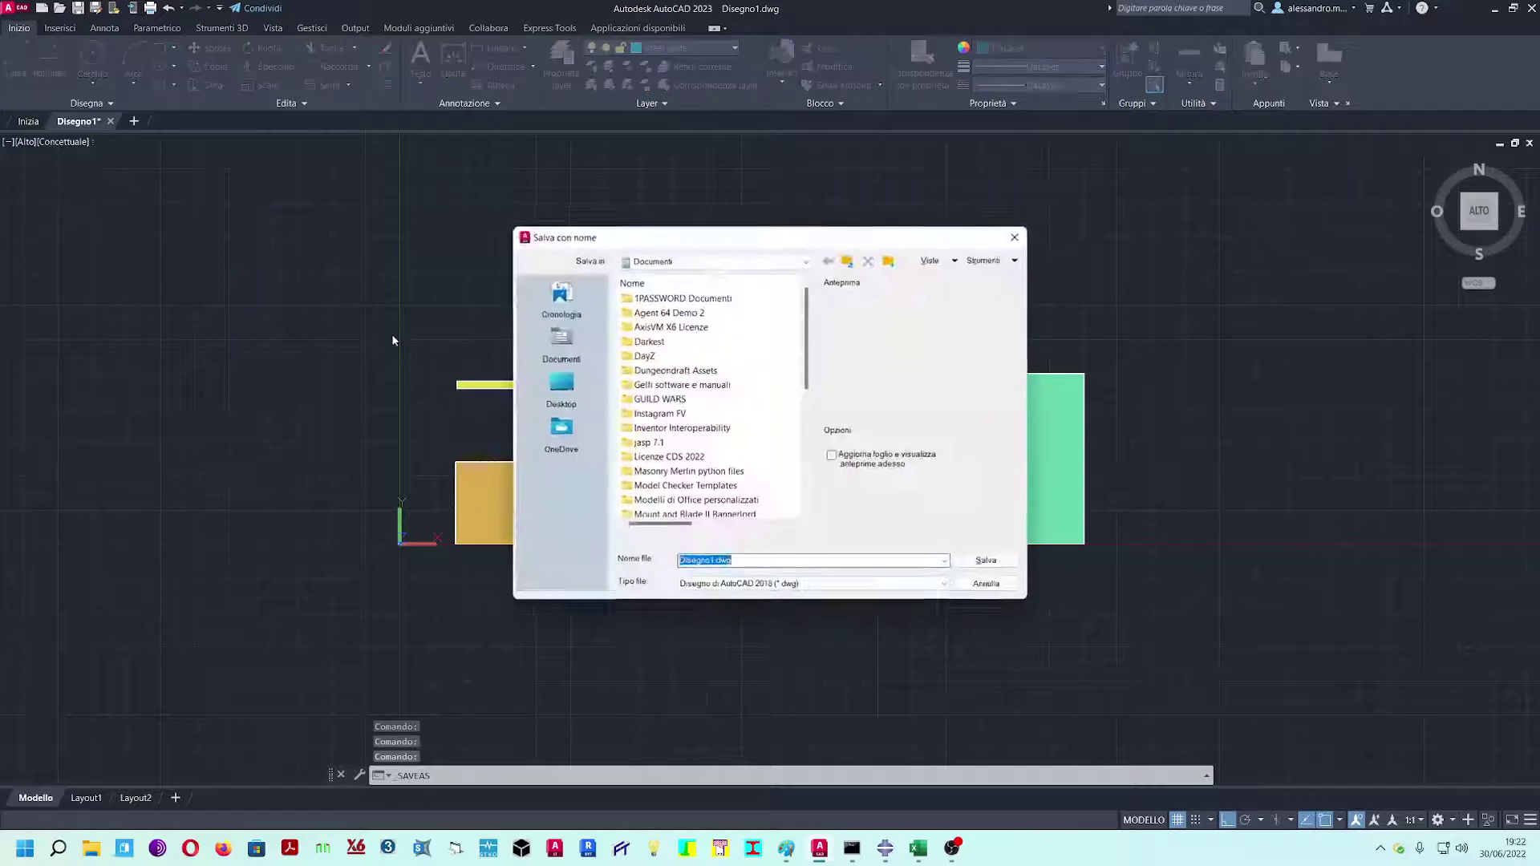
{"action": "left_click", "coordinate": [560, 385]}
{"action": "double_click", "coordinate": [758, 560]}
{"action": "type", "text": "Tesi"}
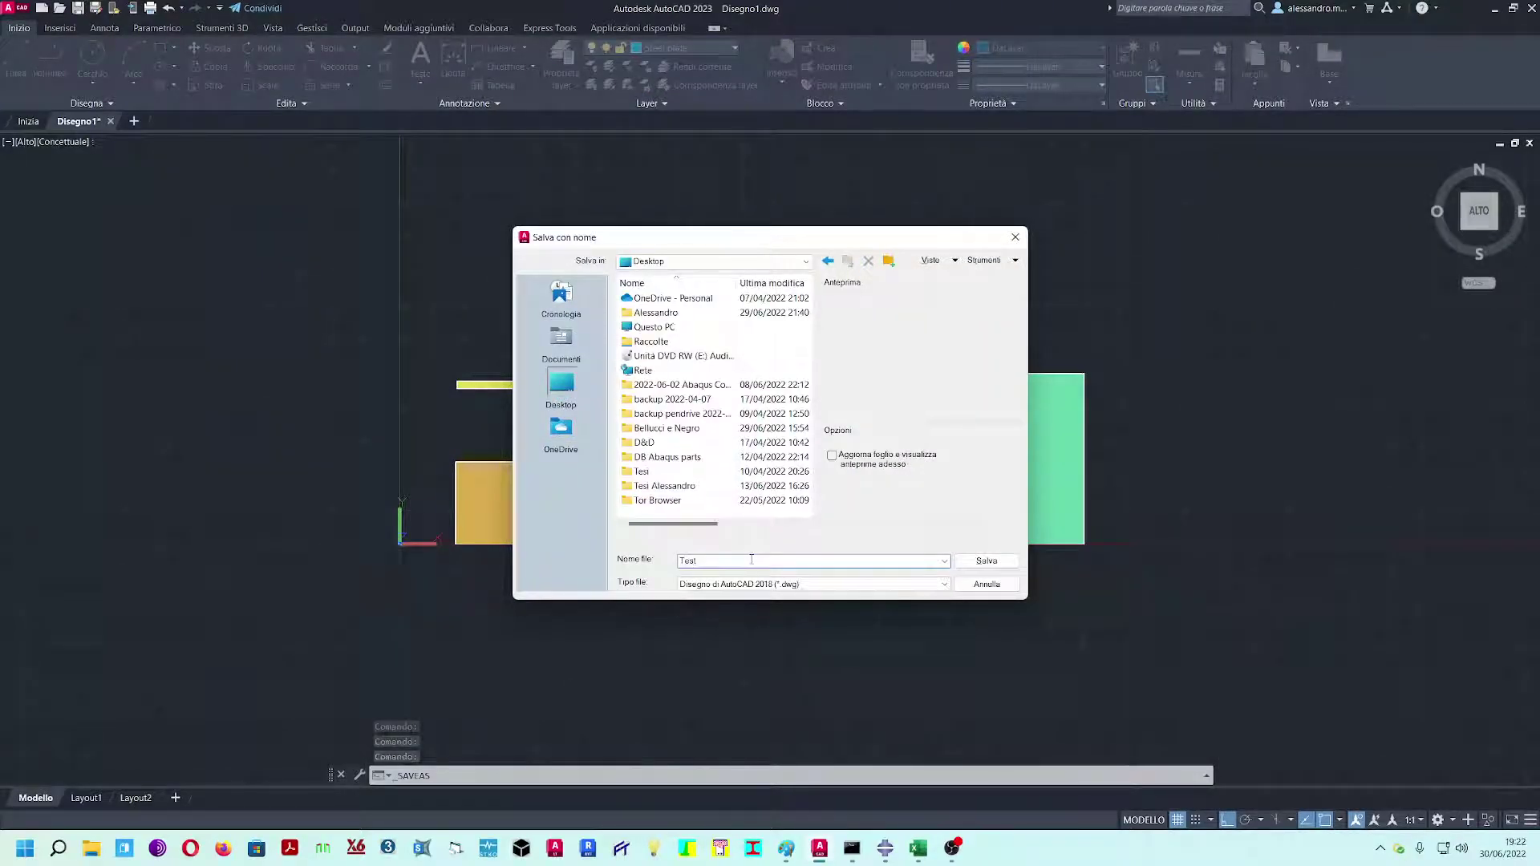
{"action": "key", "text": "Return"}
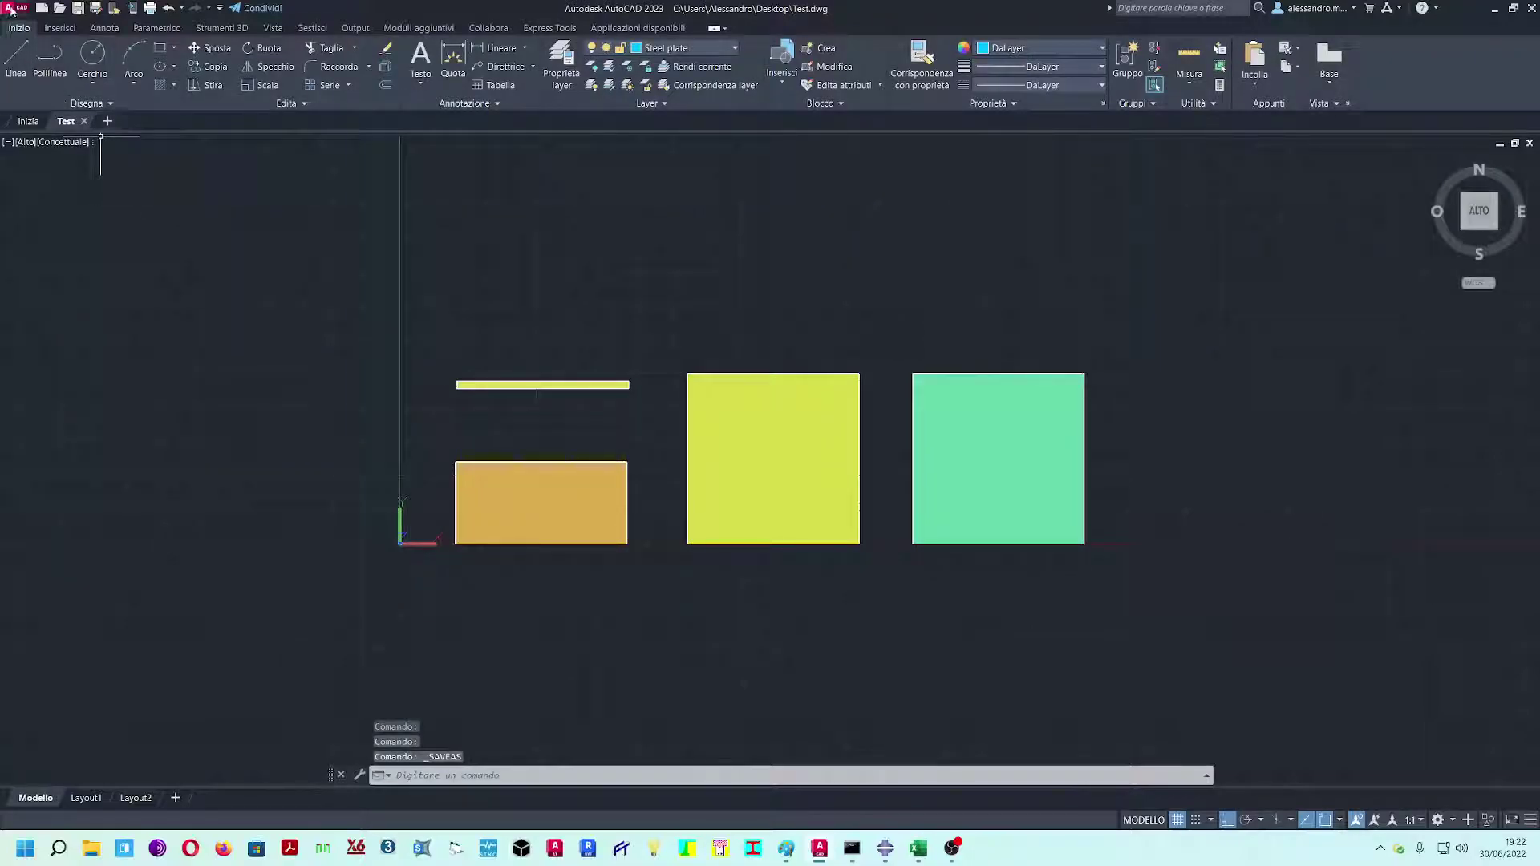
- Export all four solids to the Desktop as the ACIS file Test.sat
{"action": "left_click", "coordinate": [10, 9]}
{"action": "mouse_move", "coordinate": [55, 263]}
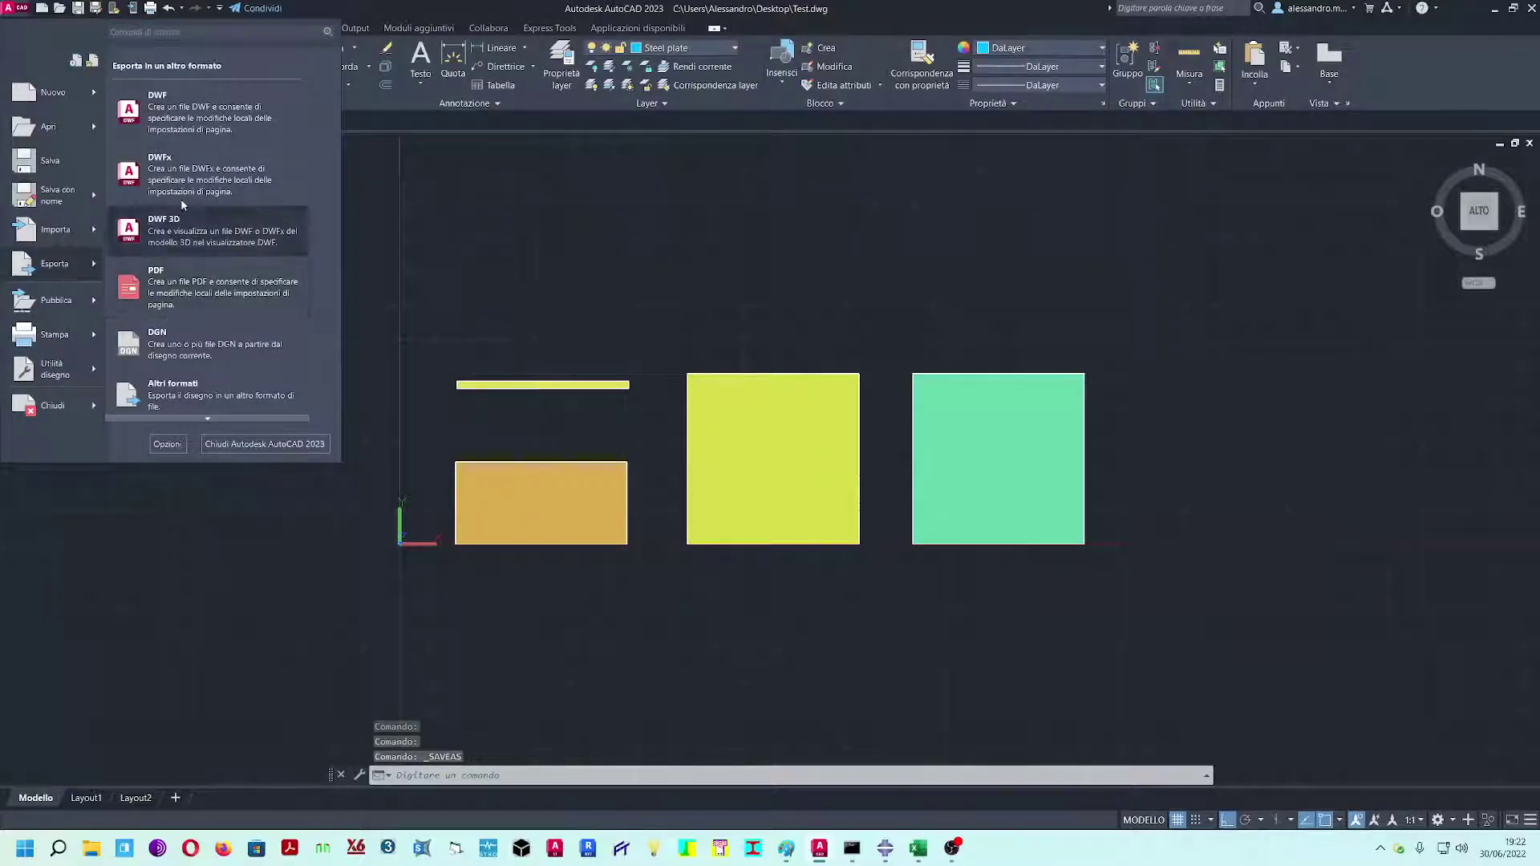
{"action": "left_click", "coordinate": [253, 390]}
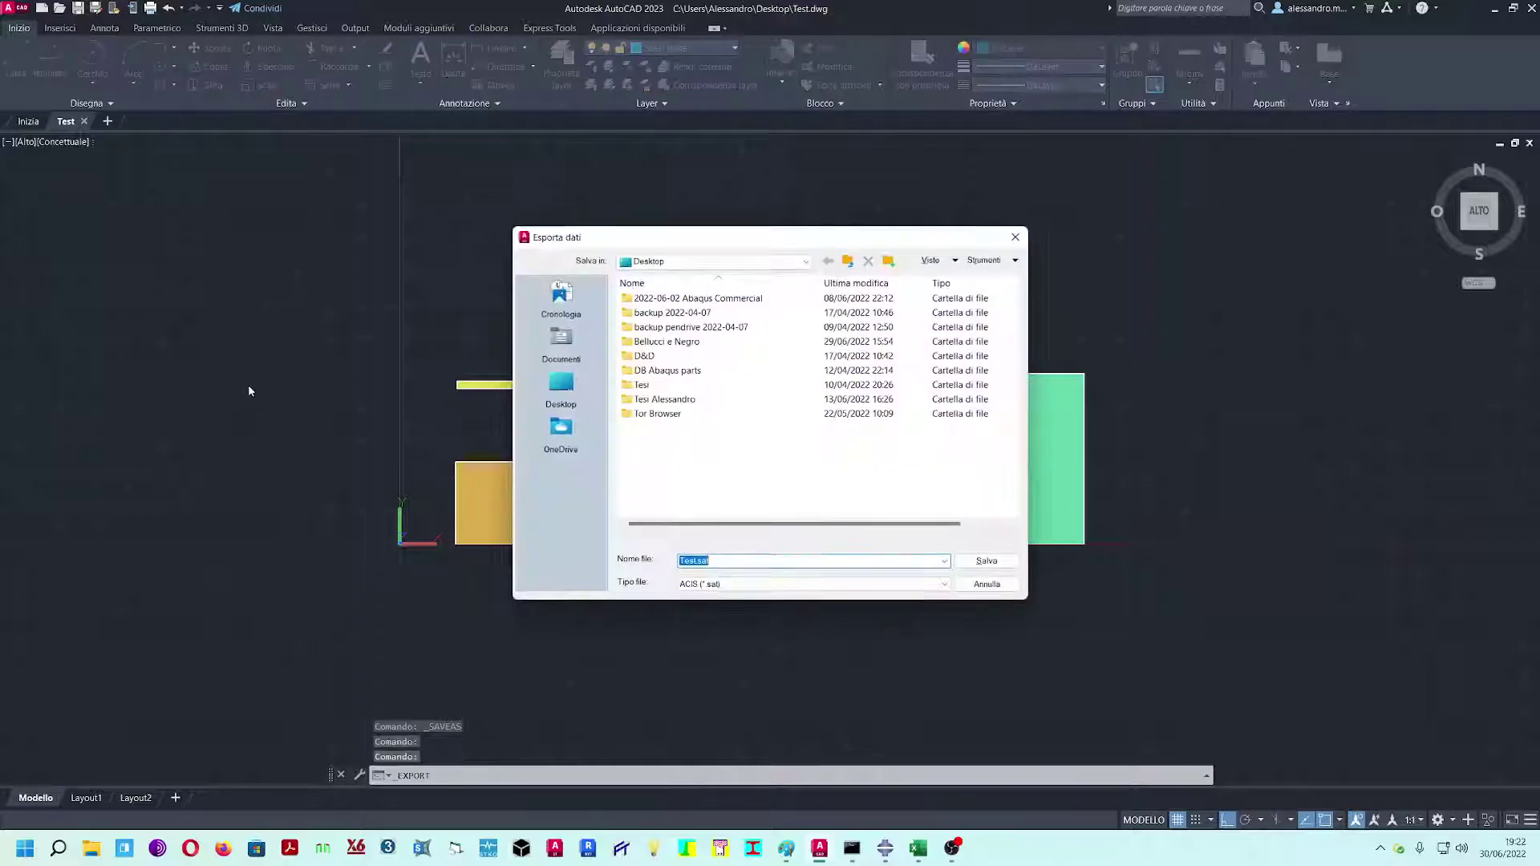
{"action": "left_click", "coordinate": [569, 397]}
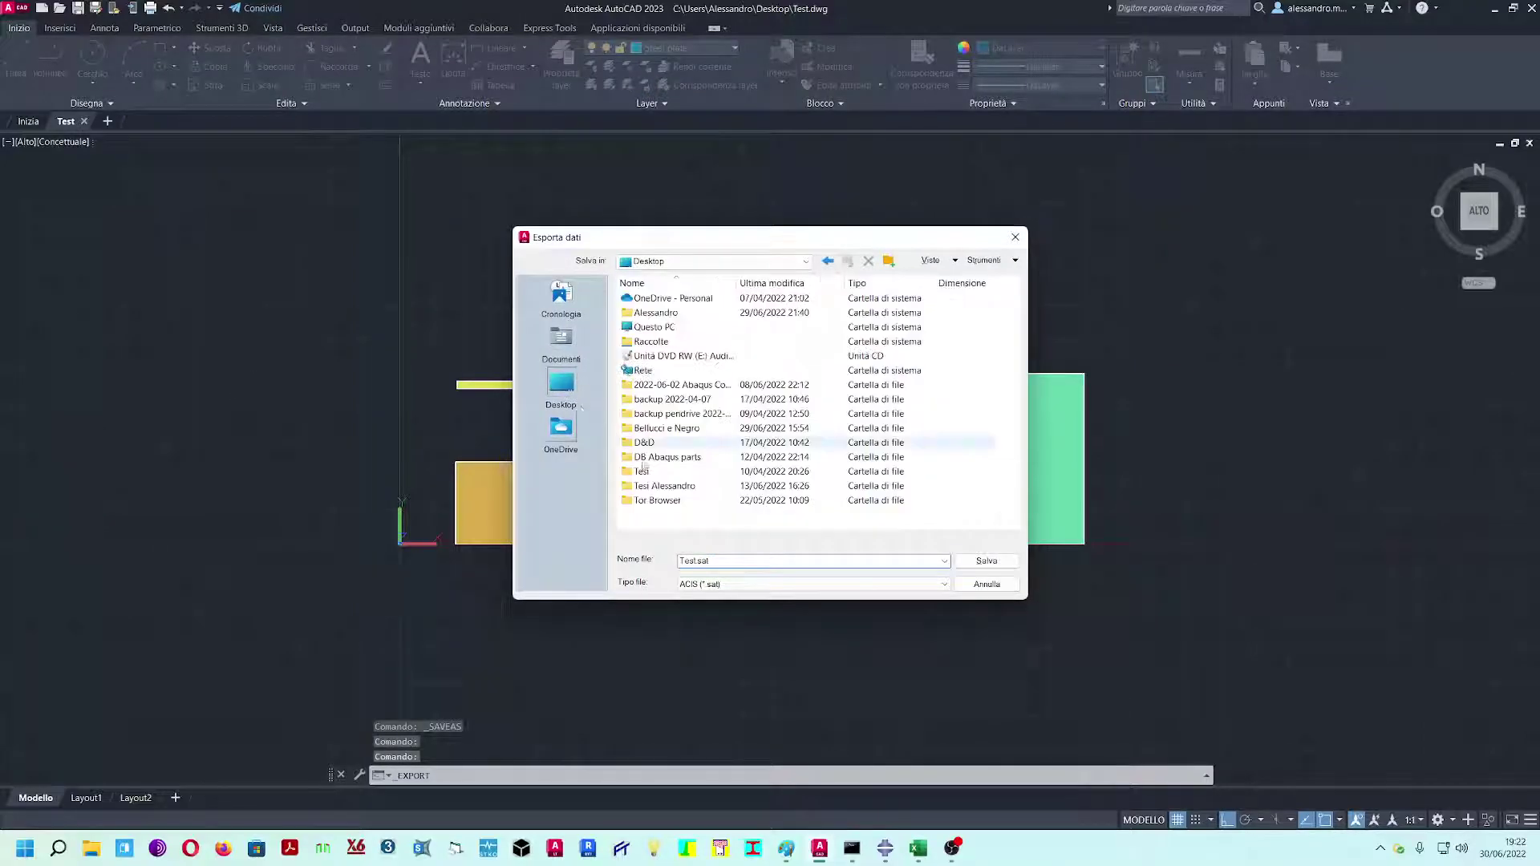
{"action": "left_click", "coordinate": [987, 561]}
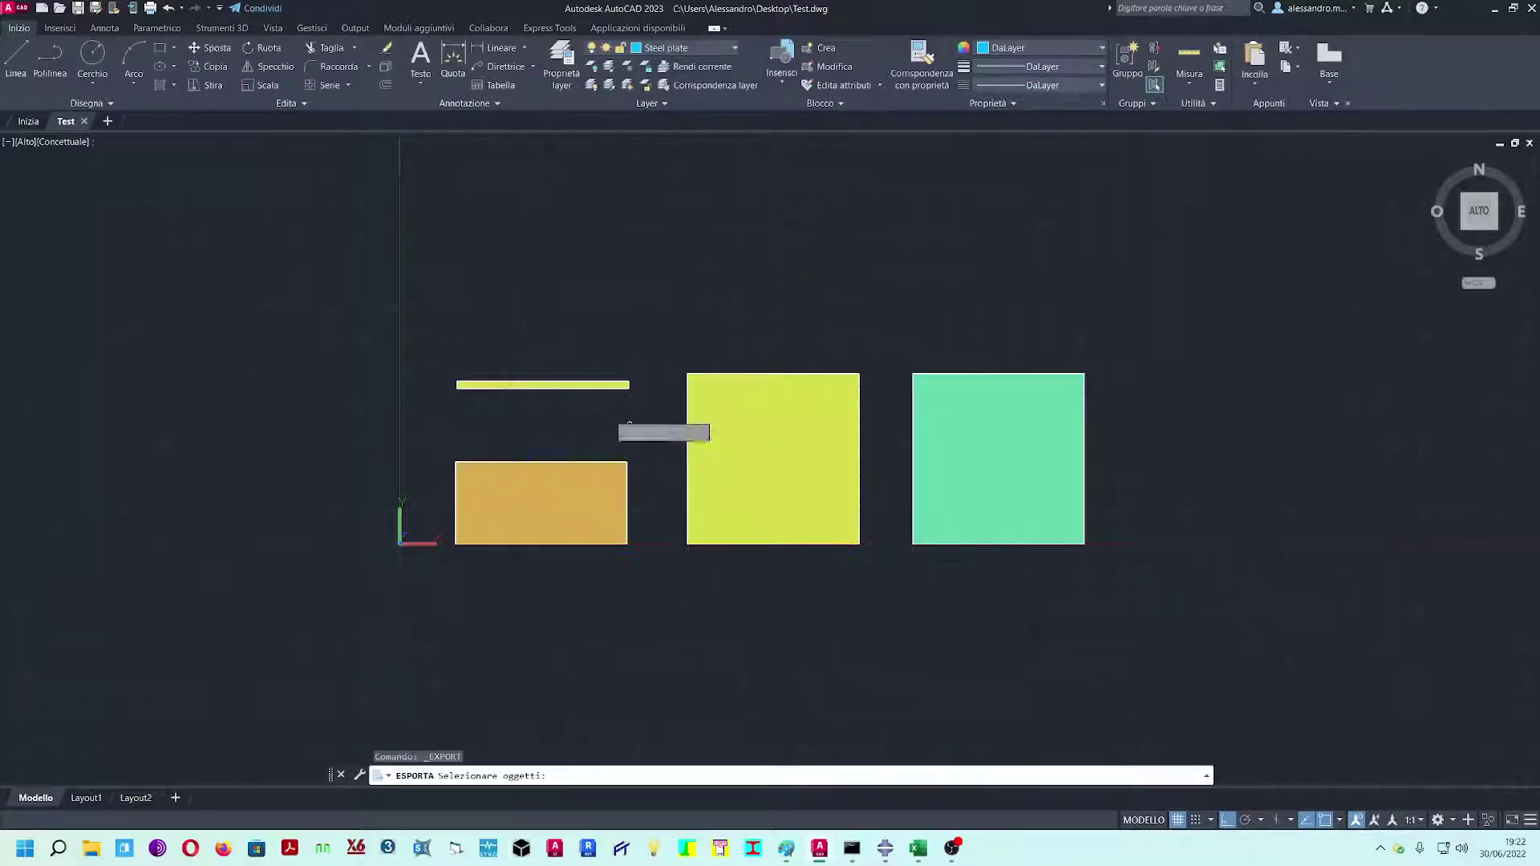
{"action": "left_click", "coordinate": [338, 283]}
{"action": "left_click", "coordinate": [1167, 636]}
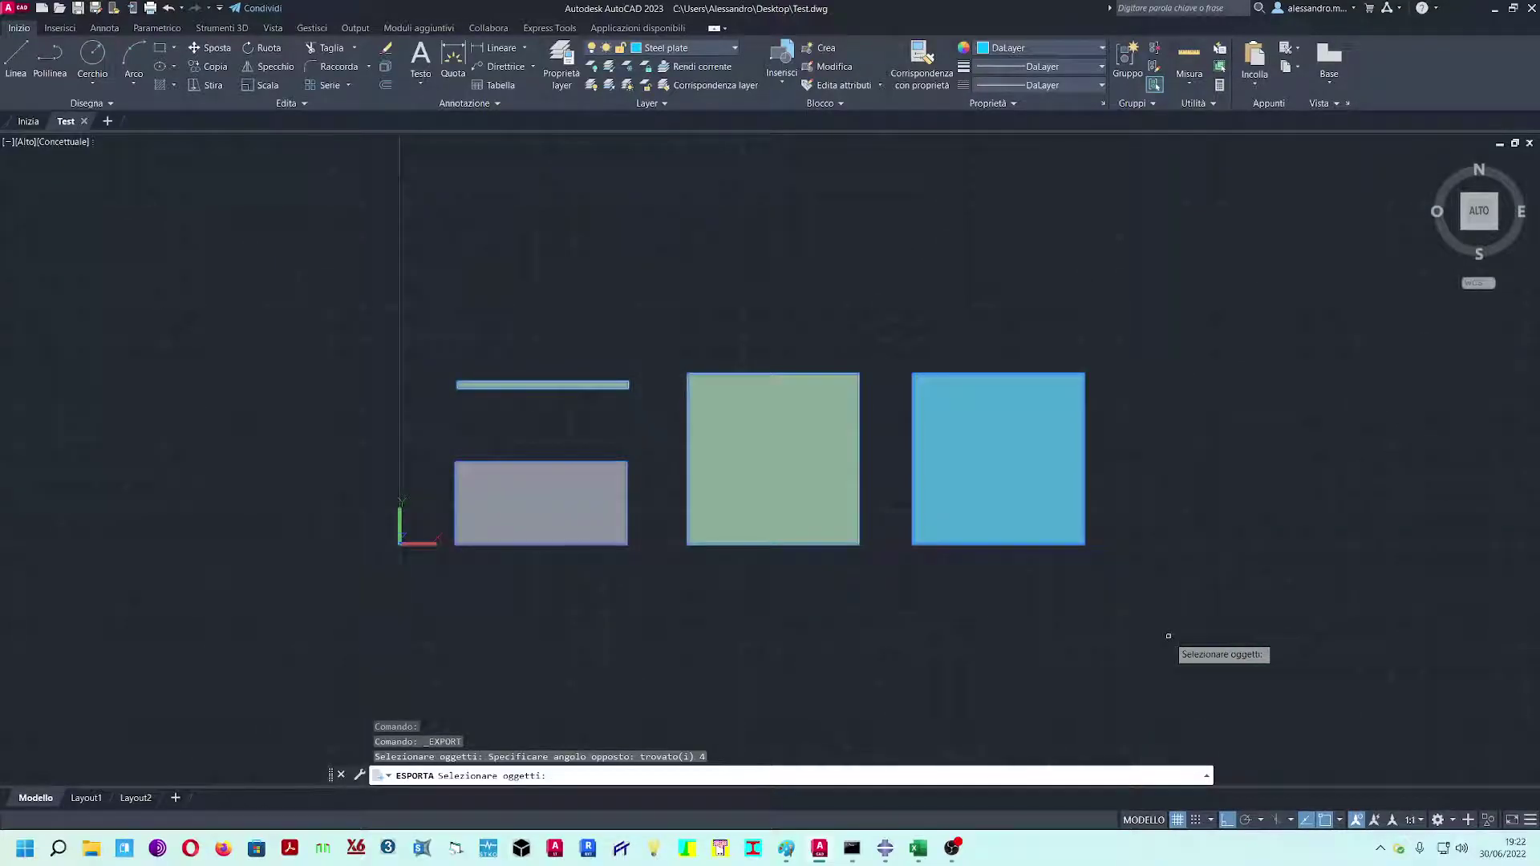
{"action": "key", "text": "Return"}
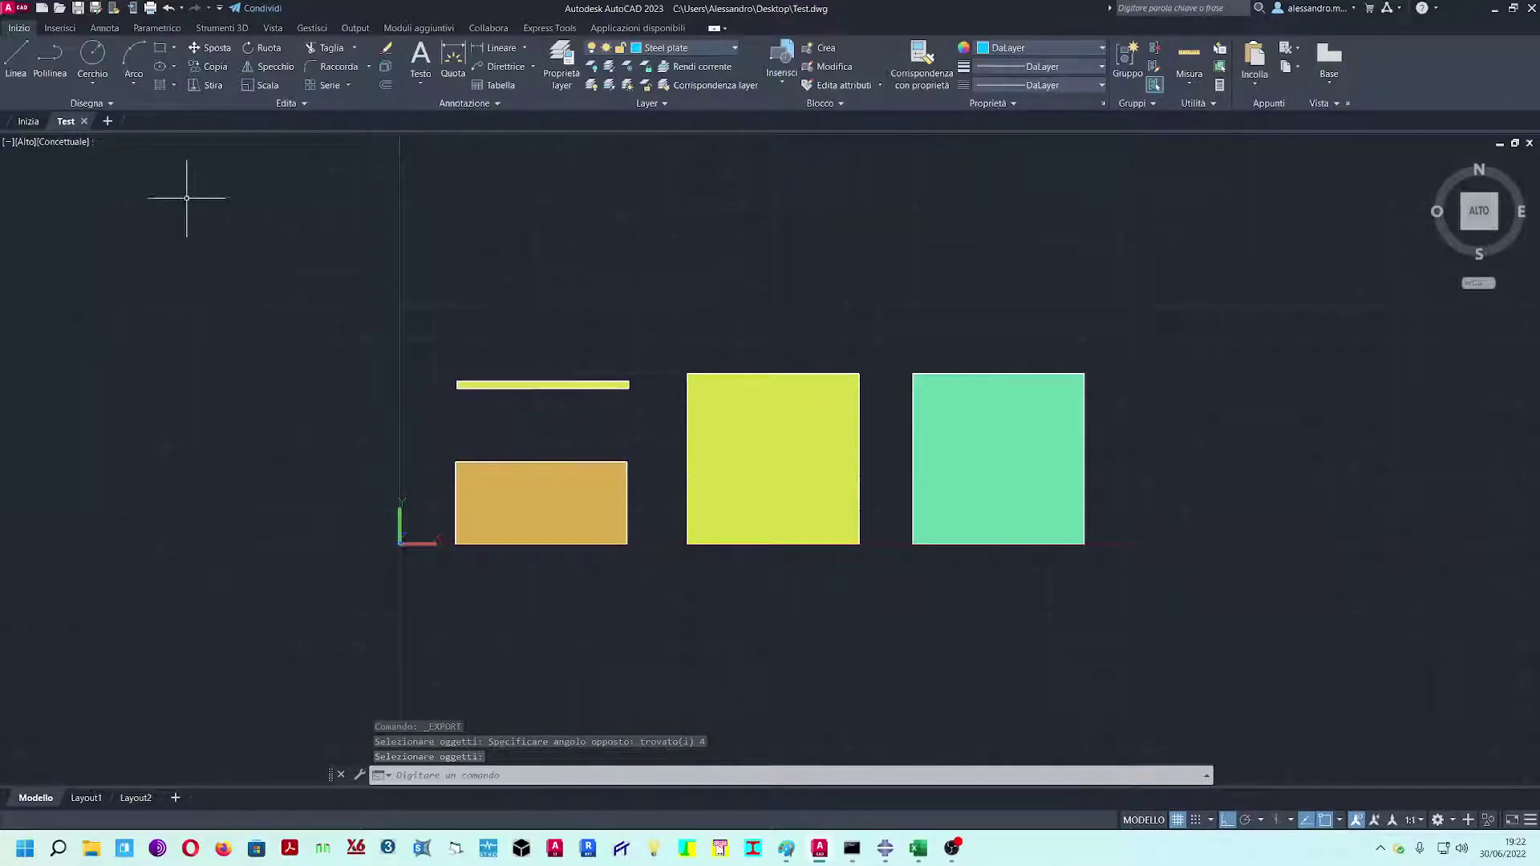
- Close AutoCAD, minimise the Abaqus console window and switch to Abaqus/CAE
{"action": "left_click", "coordinate": [1530, 8]}
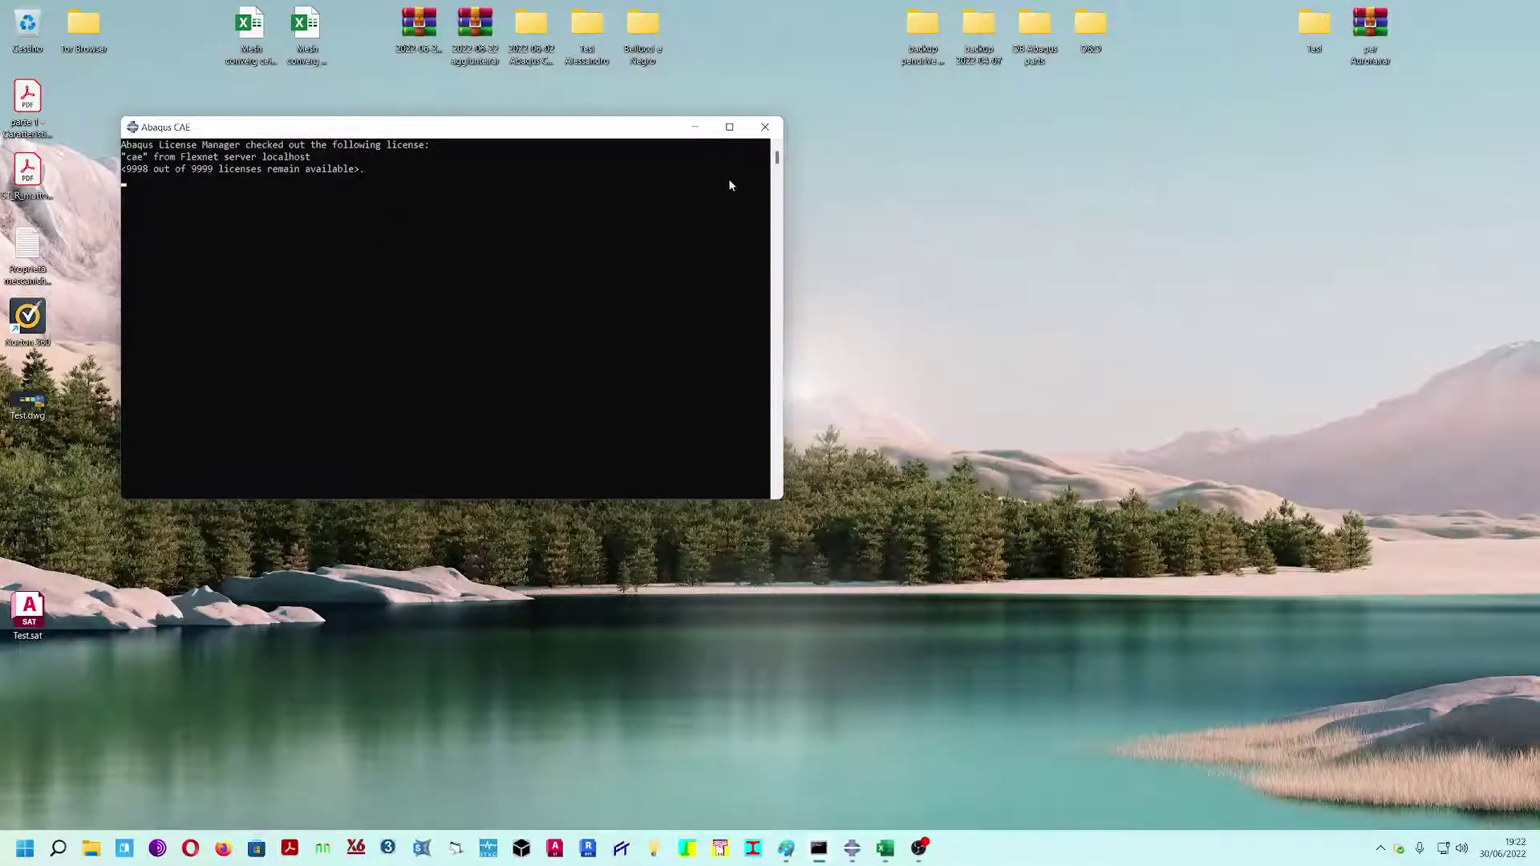
{"action": "left_click", "coordinate": [695, 128]}
{"action": "mouse_move", "coordinate": [852, 852]}
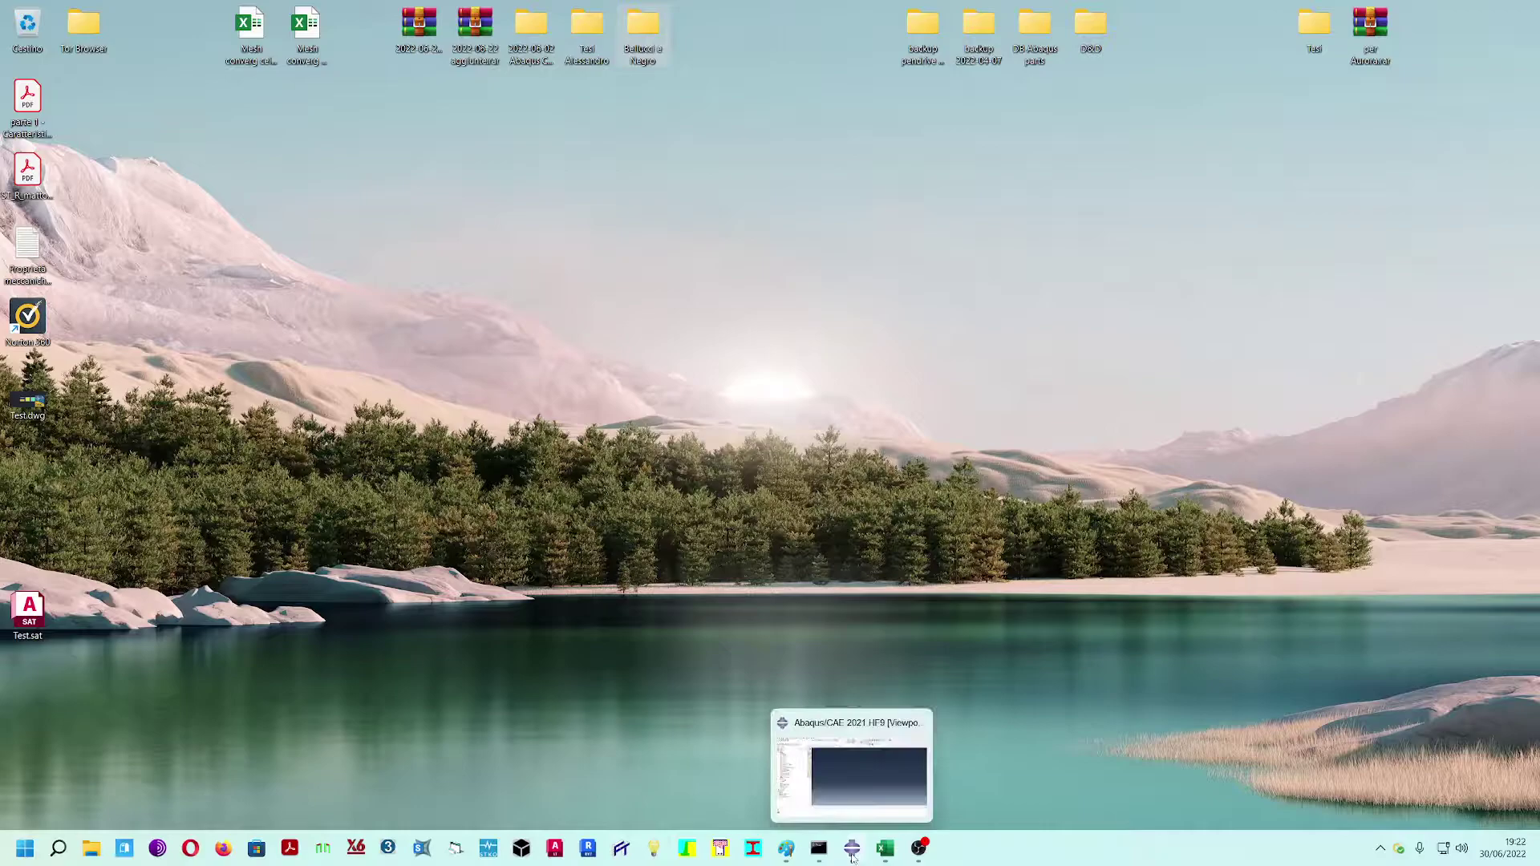
{"action": "left_click", "coordinate": [867, 785]}
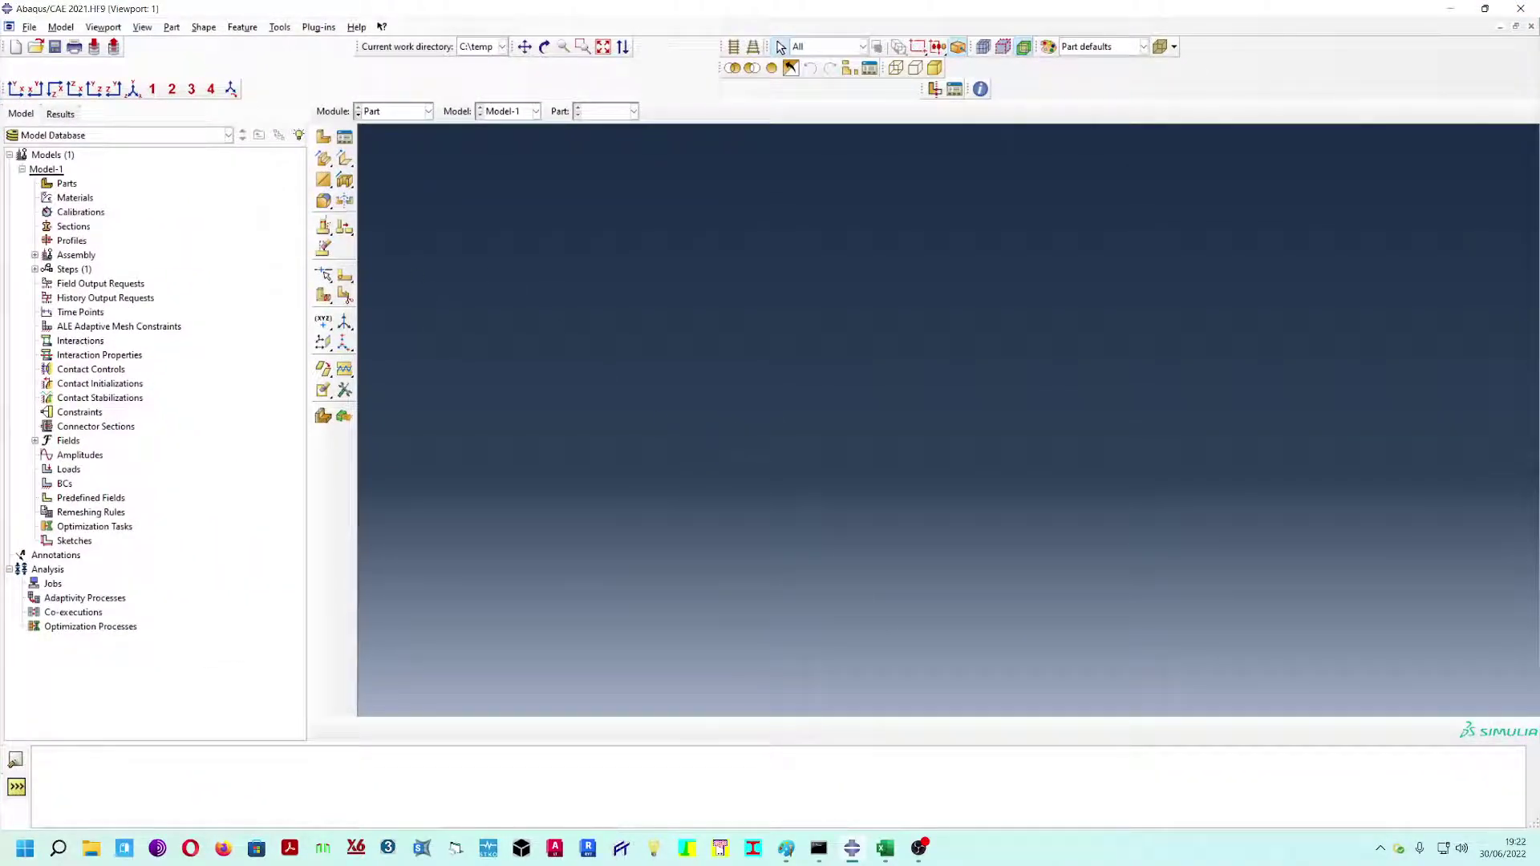
- Start a part import of the ACIS SAT file Test.sat from the Desktop
{"action": "left_click", "coordinate": [30, 27]}
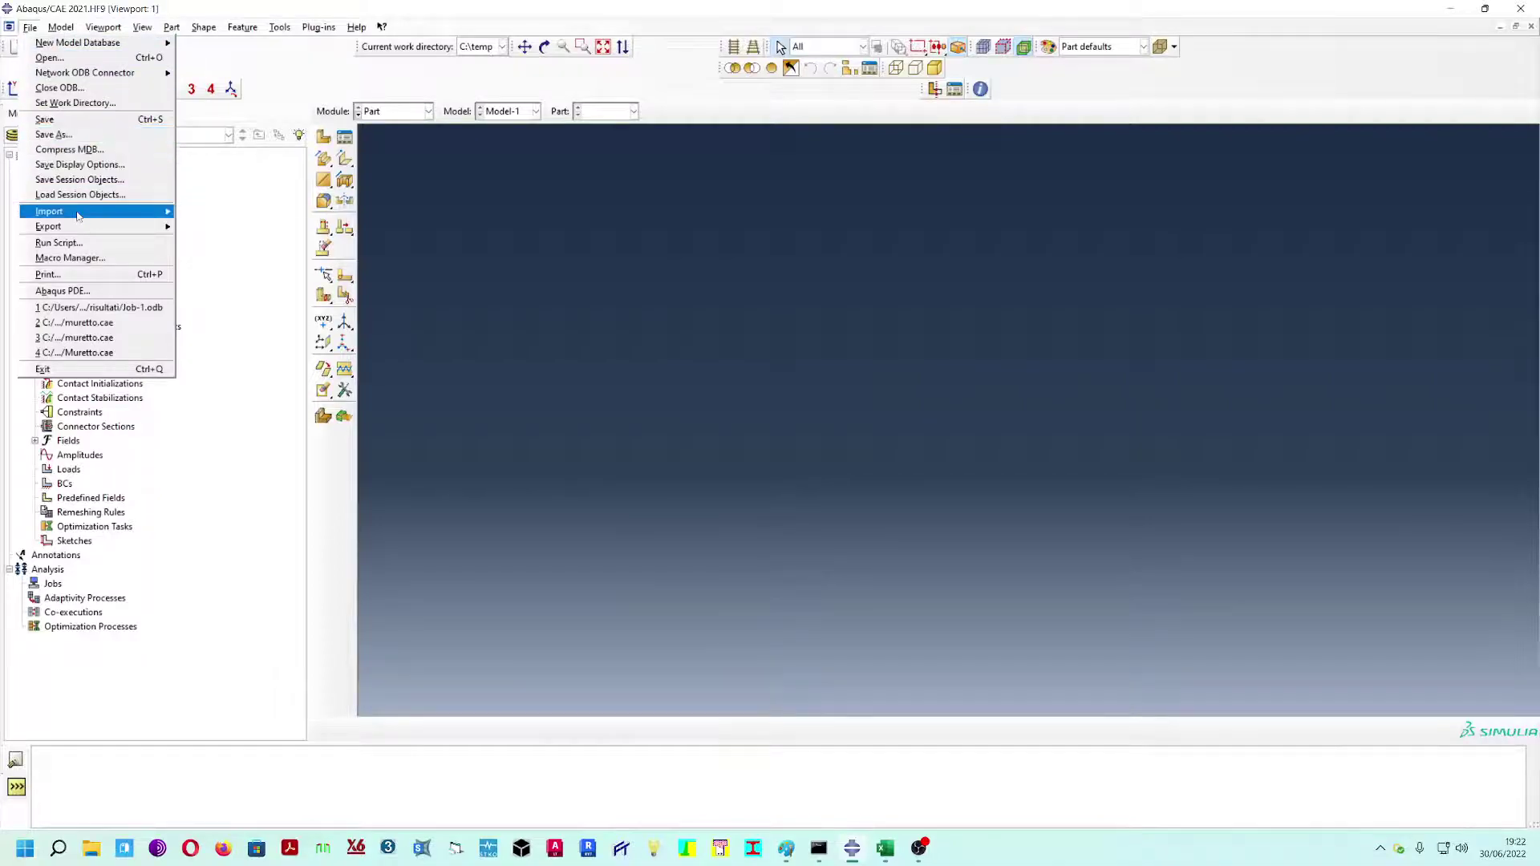
{"action": "mouse_move", "coordinate": [78, 214]}
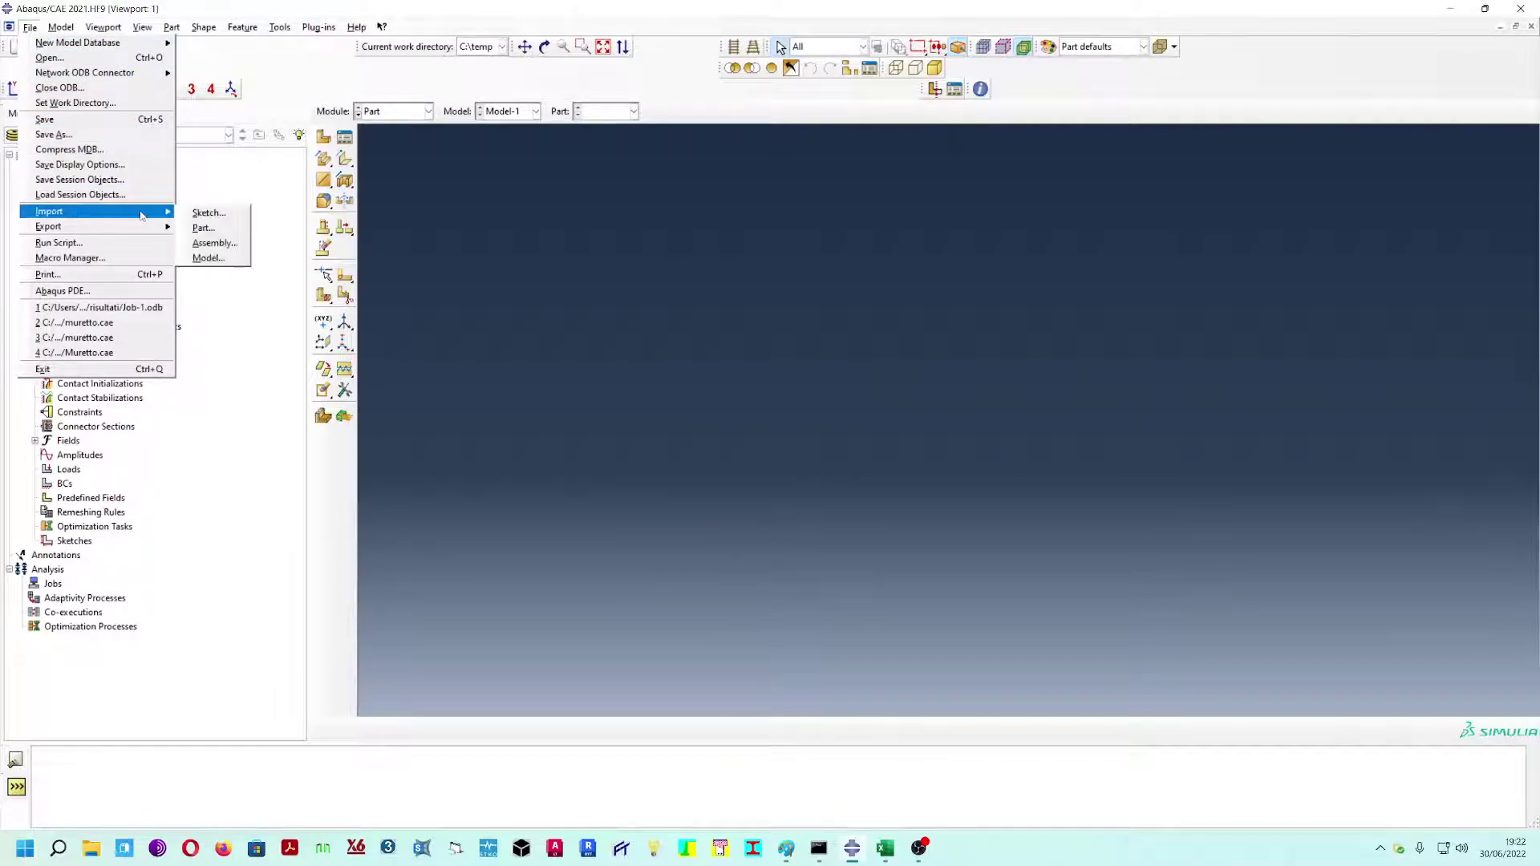
{"action": "left_click", "coordinate": [204, 229]}
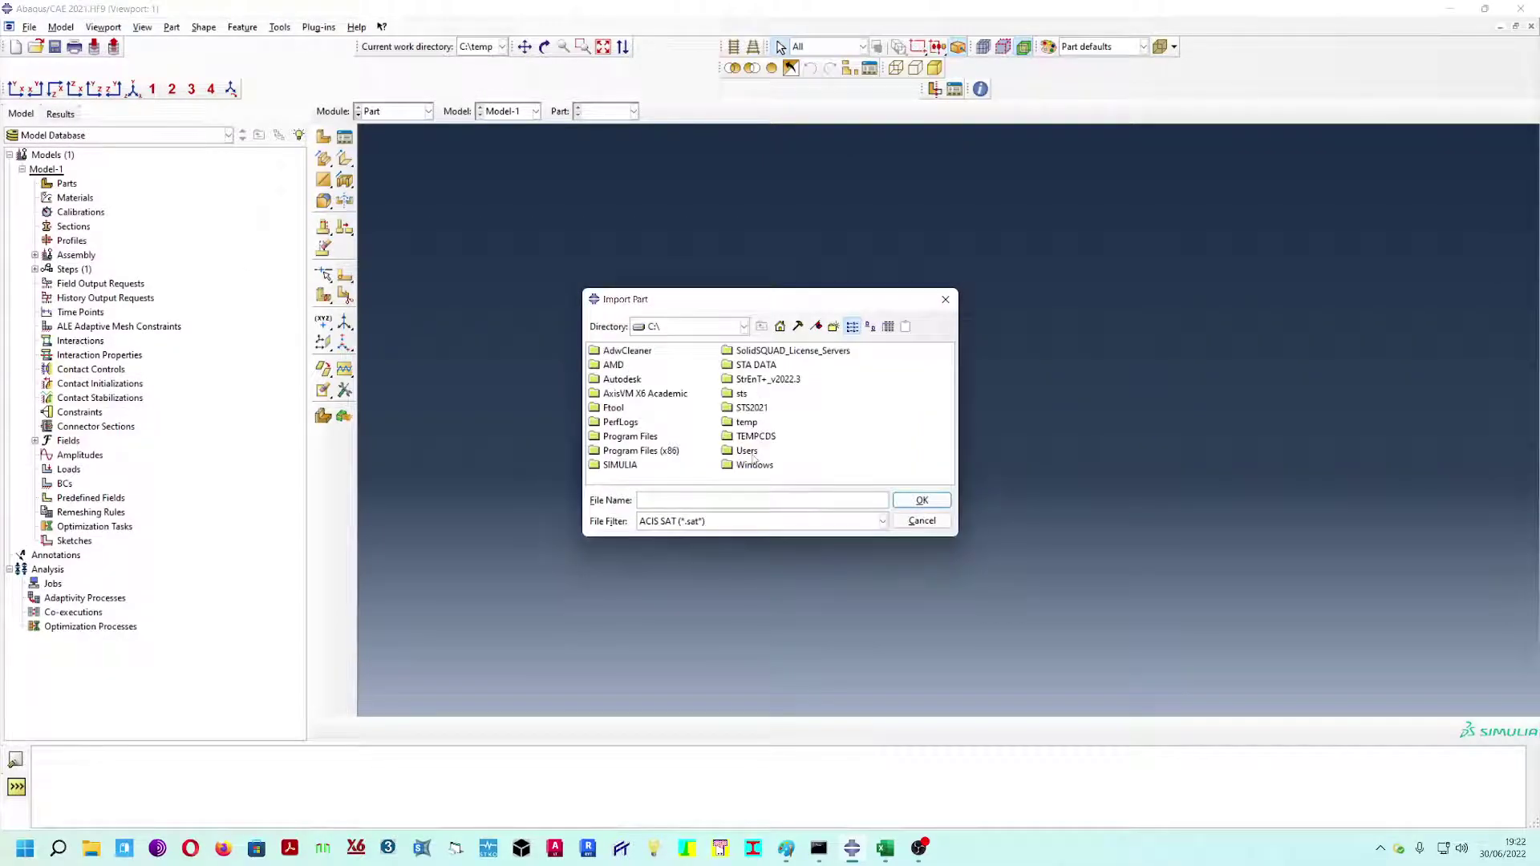
{"action": "double_click", "coordinate": [747, 451]}
{"action": "double_click", "coordinate": [618, 350]}
{"action": "left_click", "coordinate": [626, 438]}
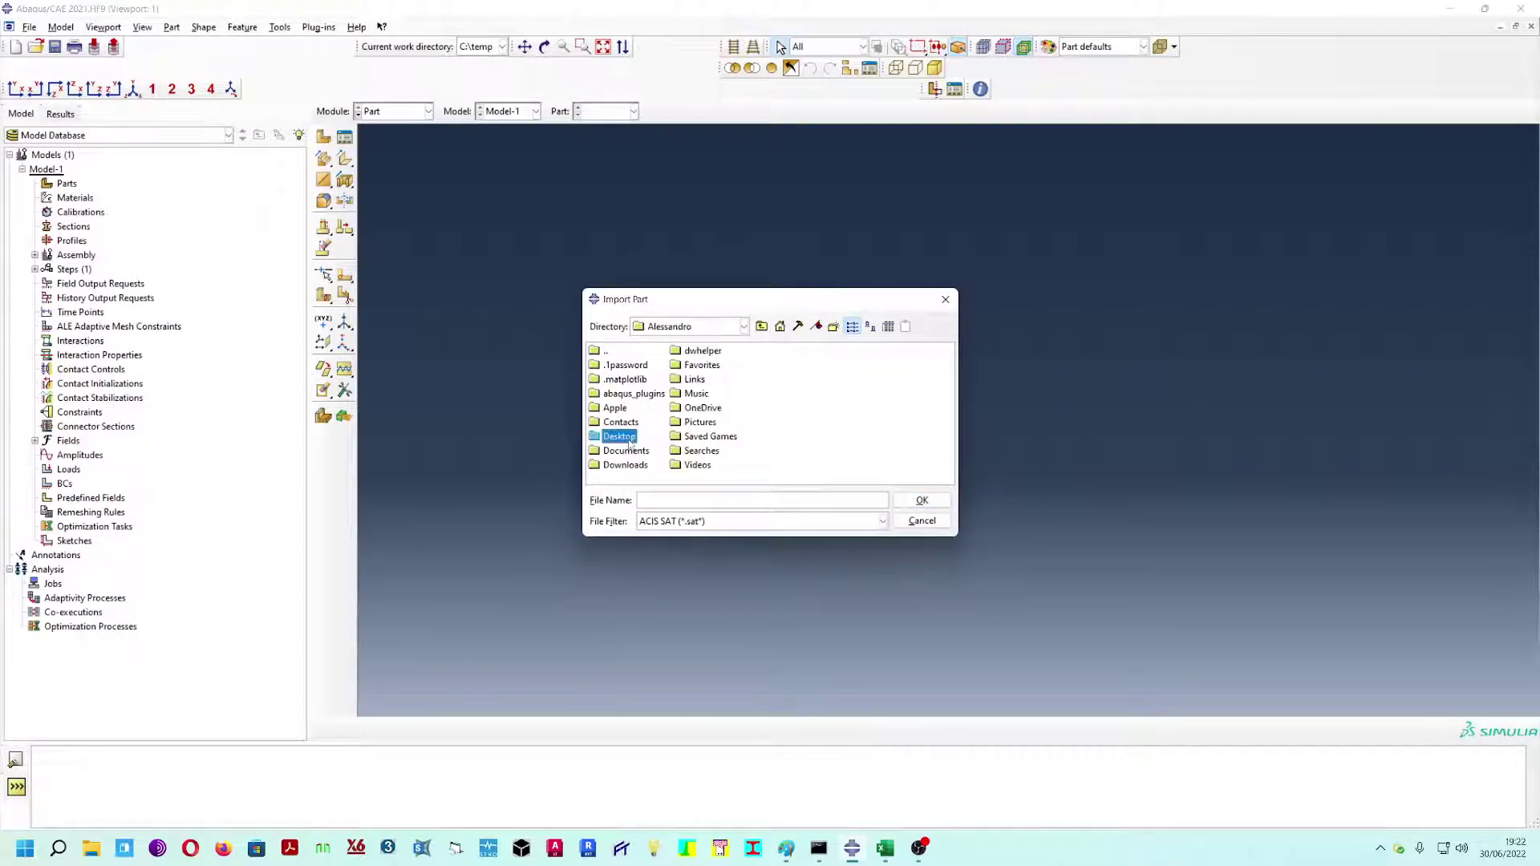
{"action": "double_click", "coordinate": [630, 444]}
{"action": "left_click_drag", "start_coordinate": [737, 302], "coordinate": [732, 294]}
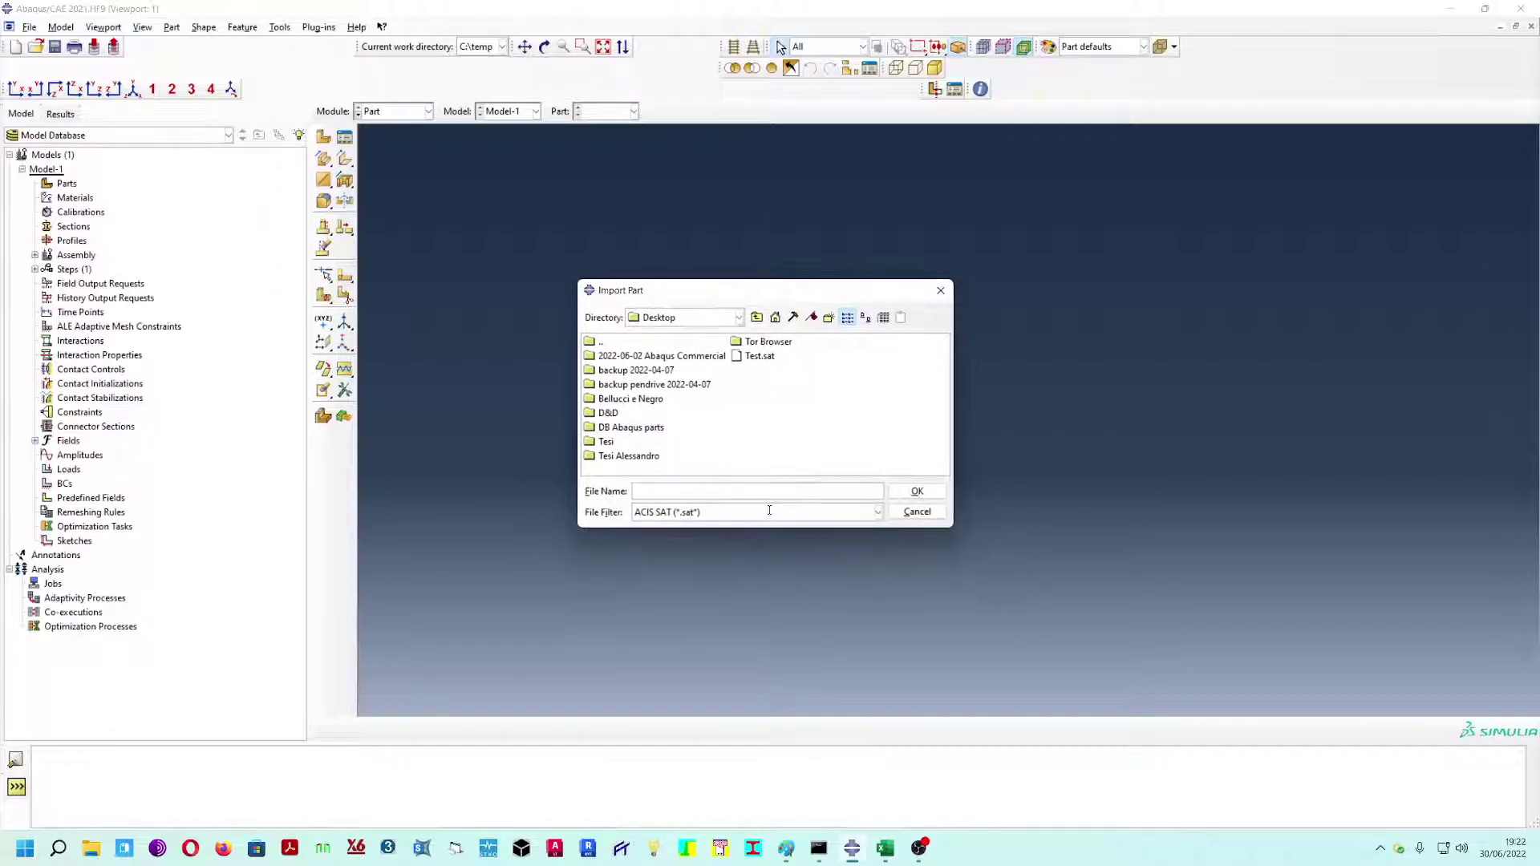
{"action": "left_click", "coordinate": [878, 512]}
{"action": "left_click", "coordinate": [754, 533]}
{"action": "left_click", "coordinate": [759, 356]}
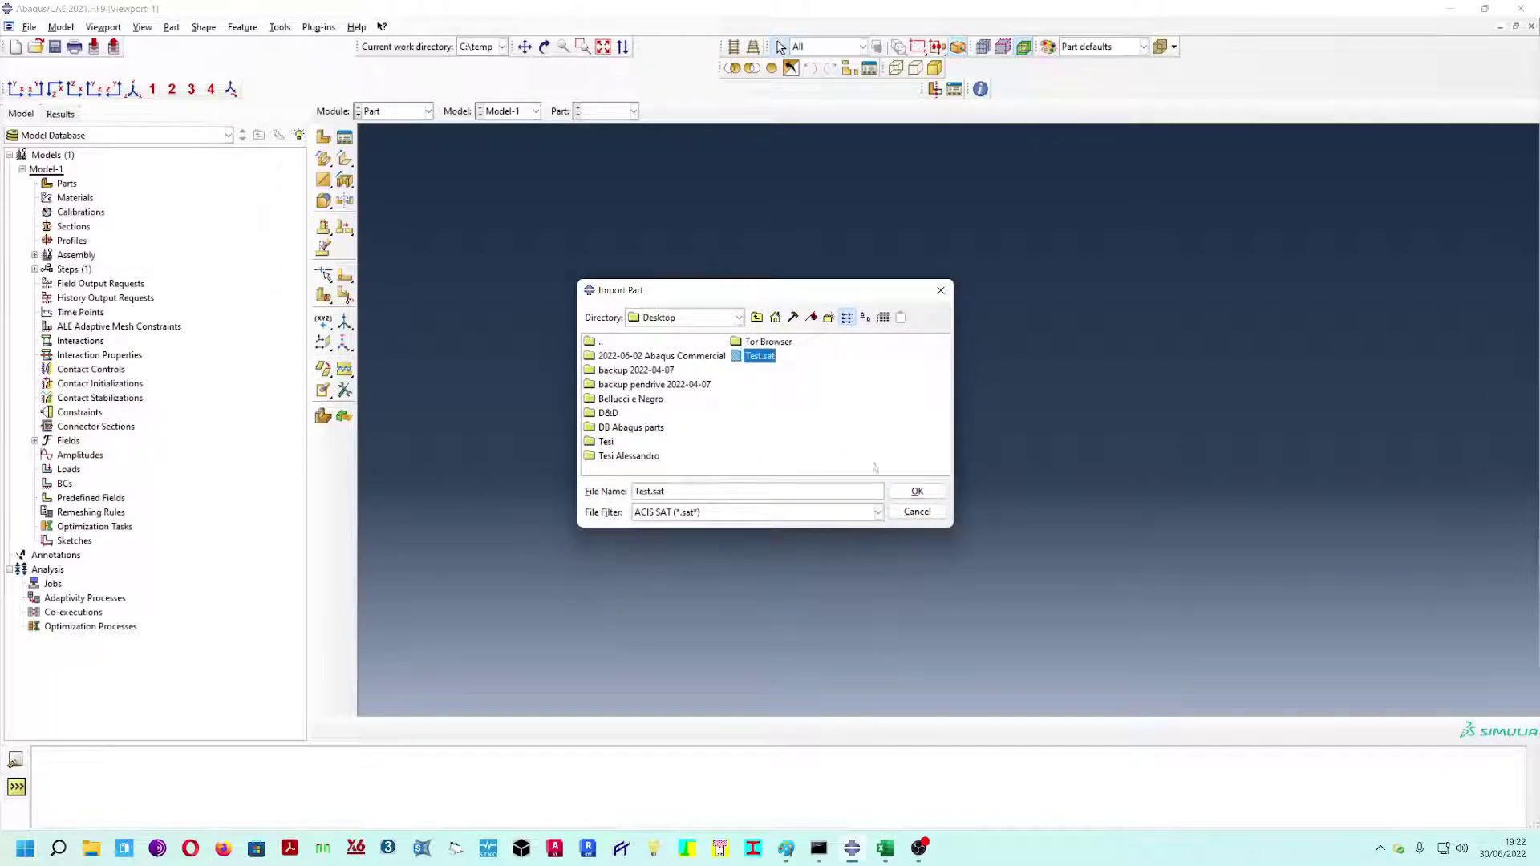
{"action": "left_click", "coordinate": [914, 492]}
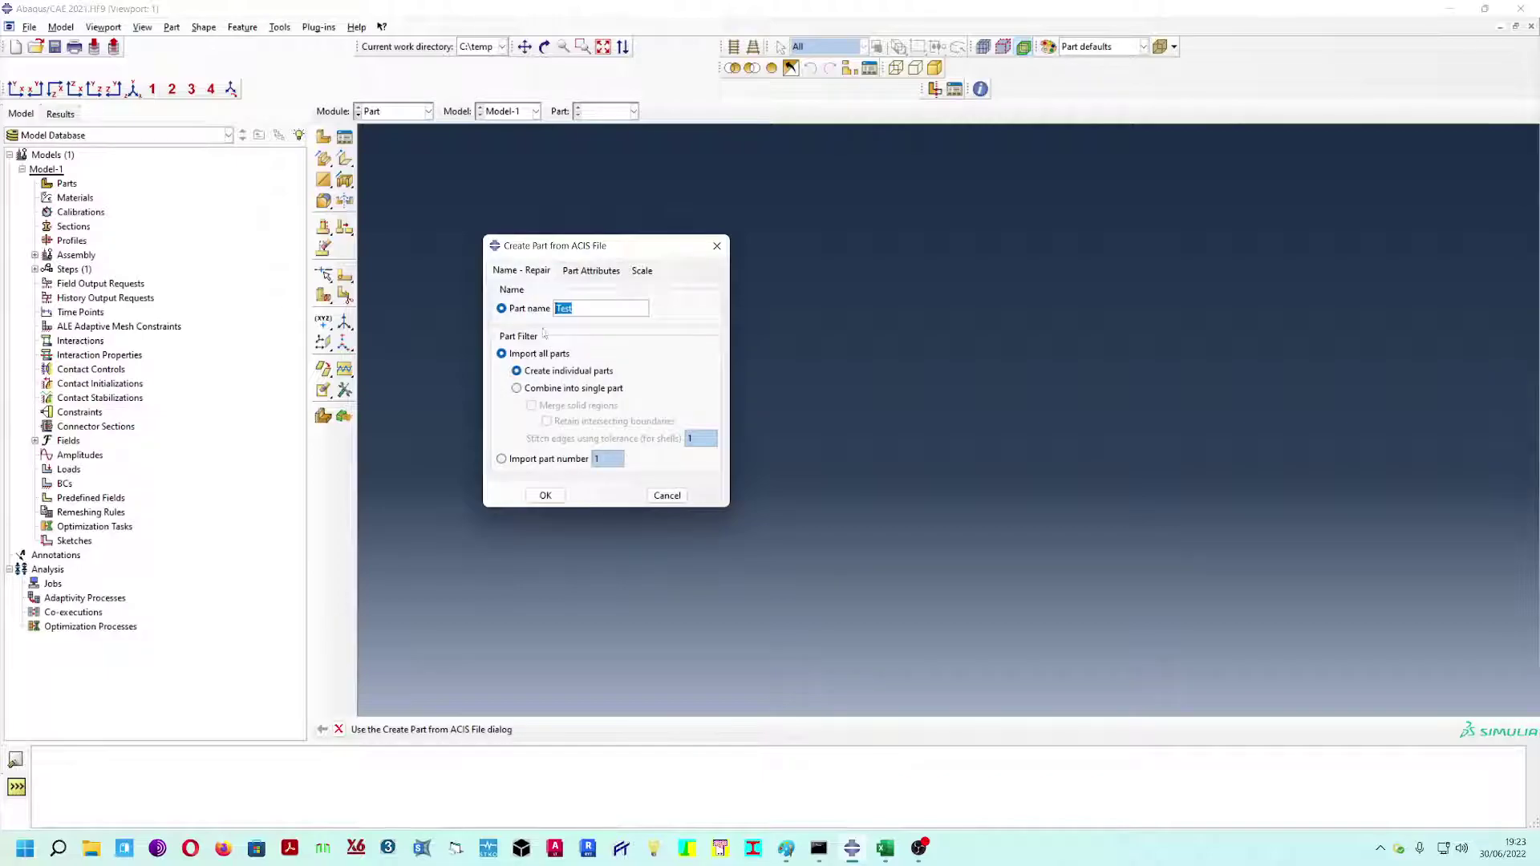
- Import all solids as individual 3D deformable parts with the base name Test and no scaling
{"action": "left_click", "coordinate": [584, 272]}
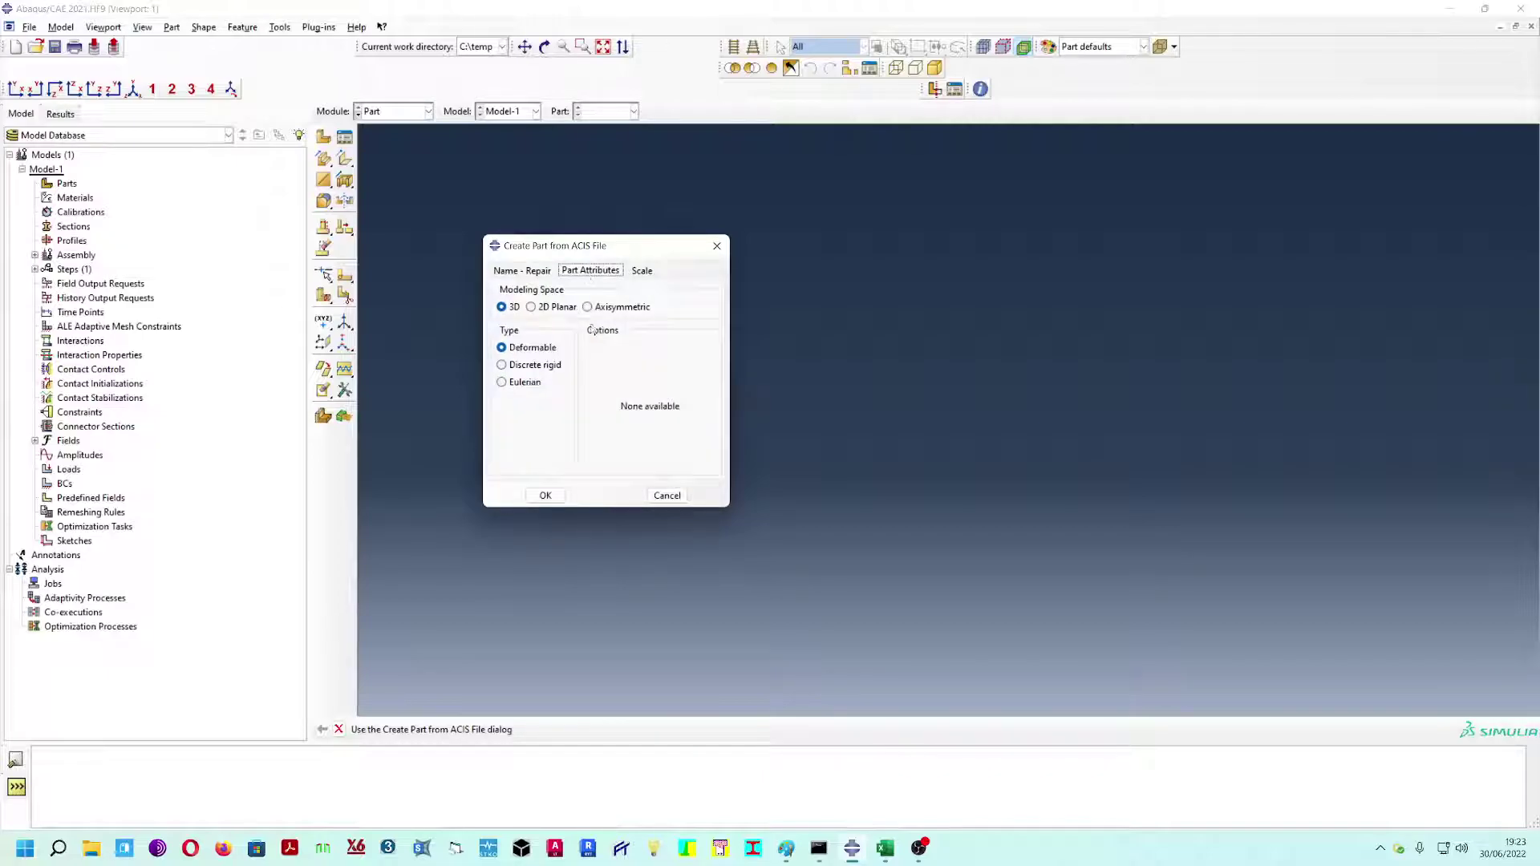
{"action": "left_click", "coordinate": [507, 311]}
{"action": "left_click", "coordinate": [641, 271]}
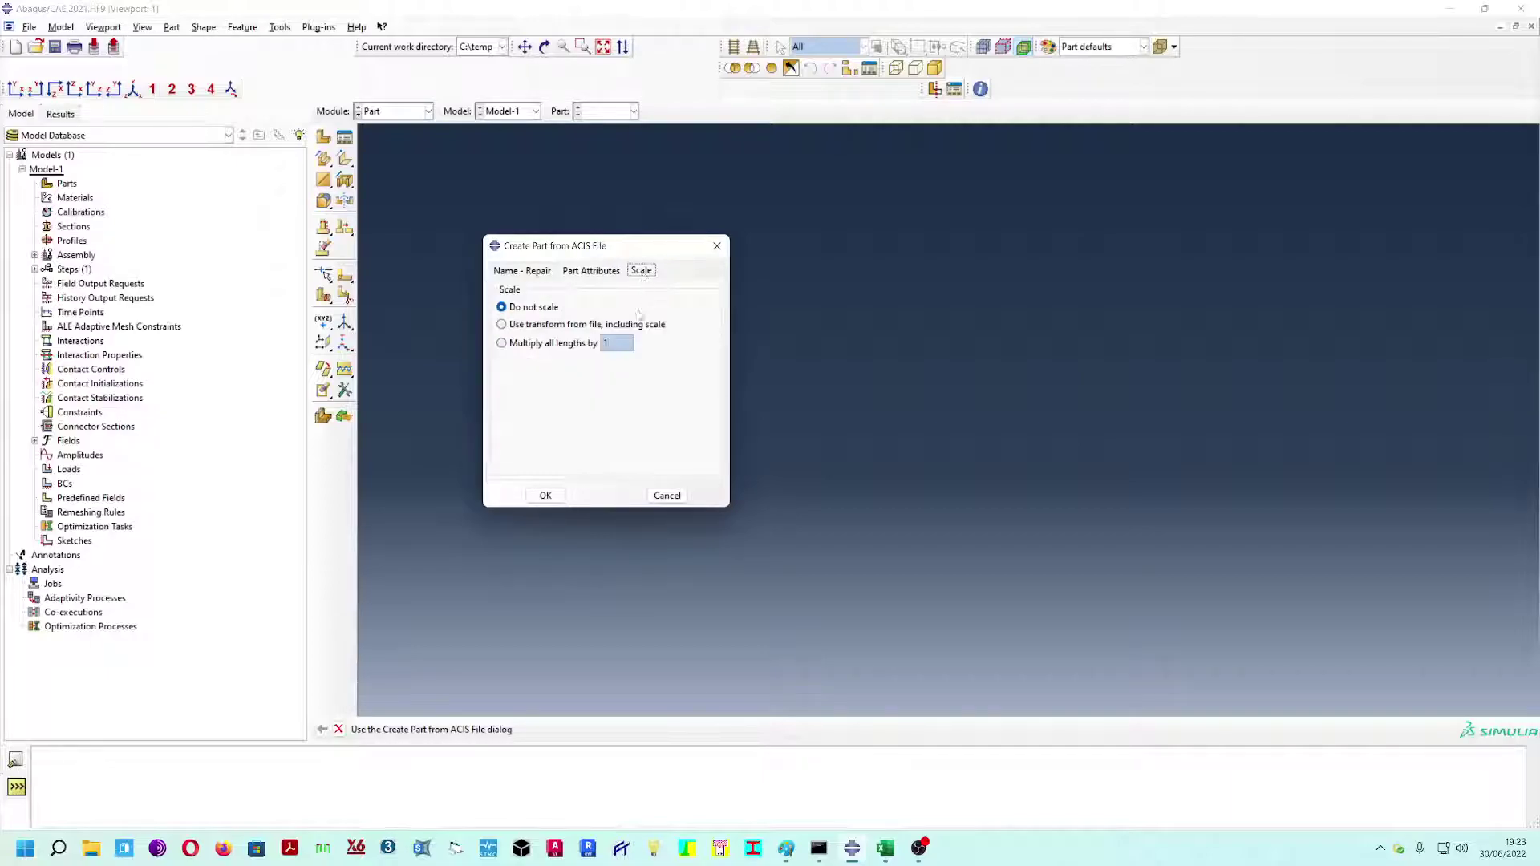
{"action": "left_click", "coordinate": [531, 308]}
{"action": "left_click", "coordinate": [513, 276]}
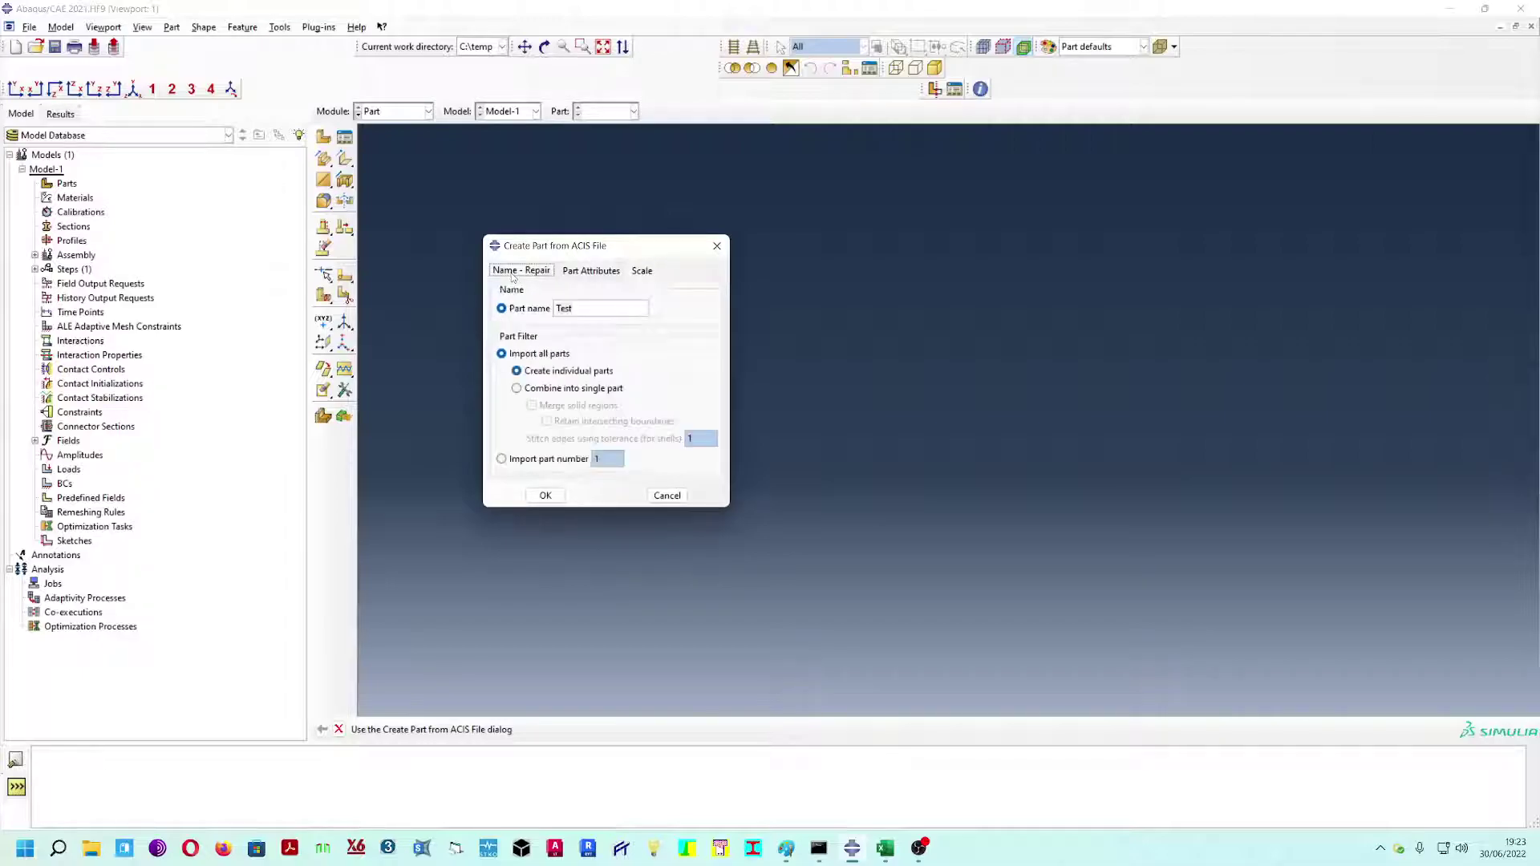
{"action": "left_click", "coordinate": [545, 495]}
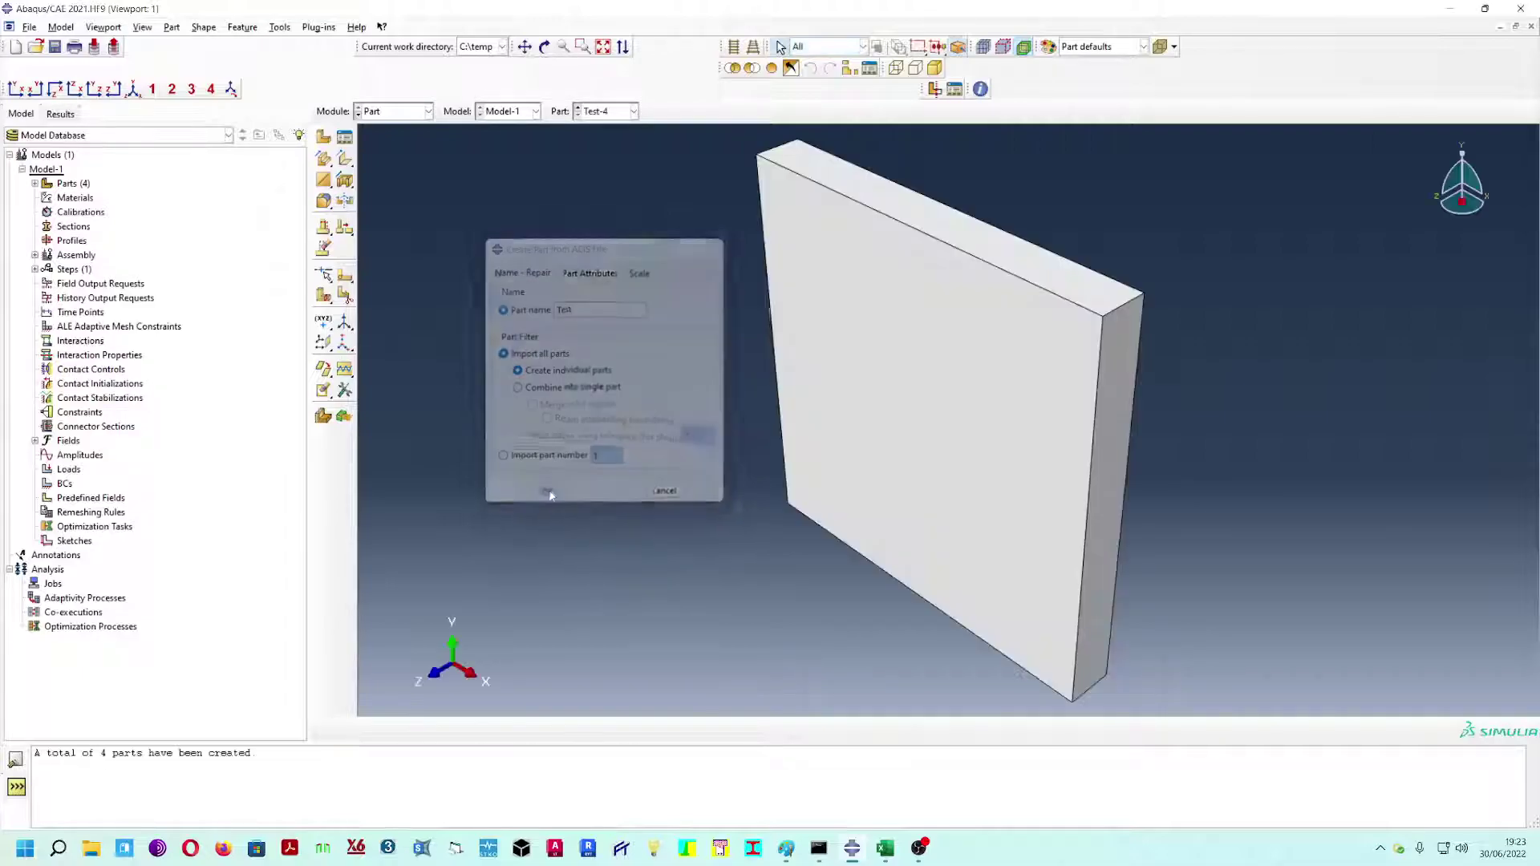
- Expand the Parts list and display each of the four imported parts to identify its geometry
{"action": "left_click", "coordinate": [36, 183]}
{"action": "left_click", "coordinate": [66, 199]}
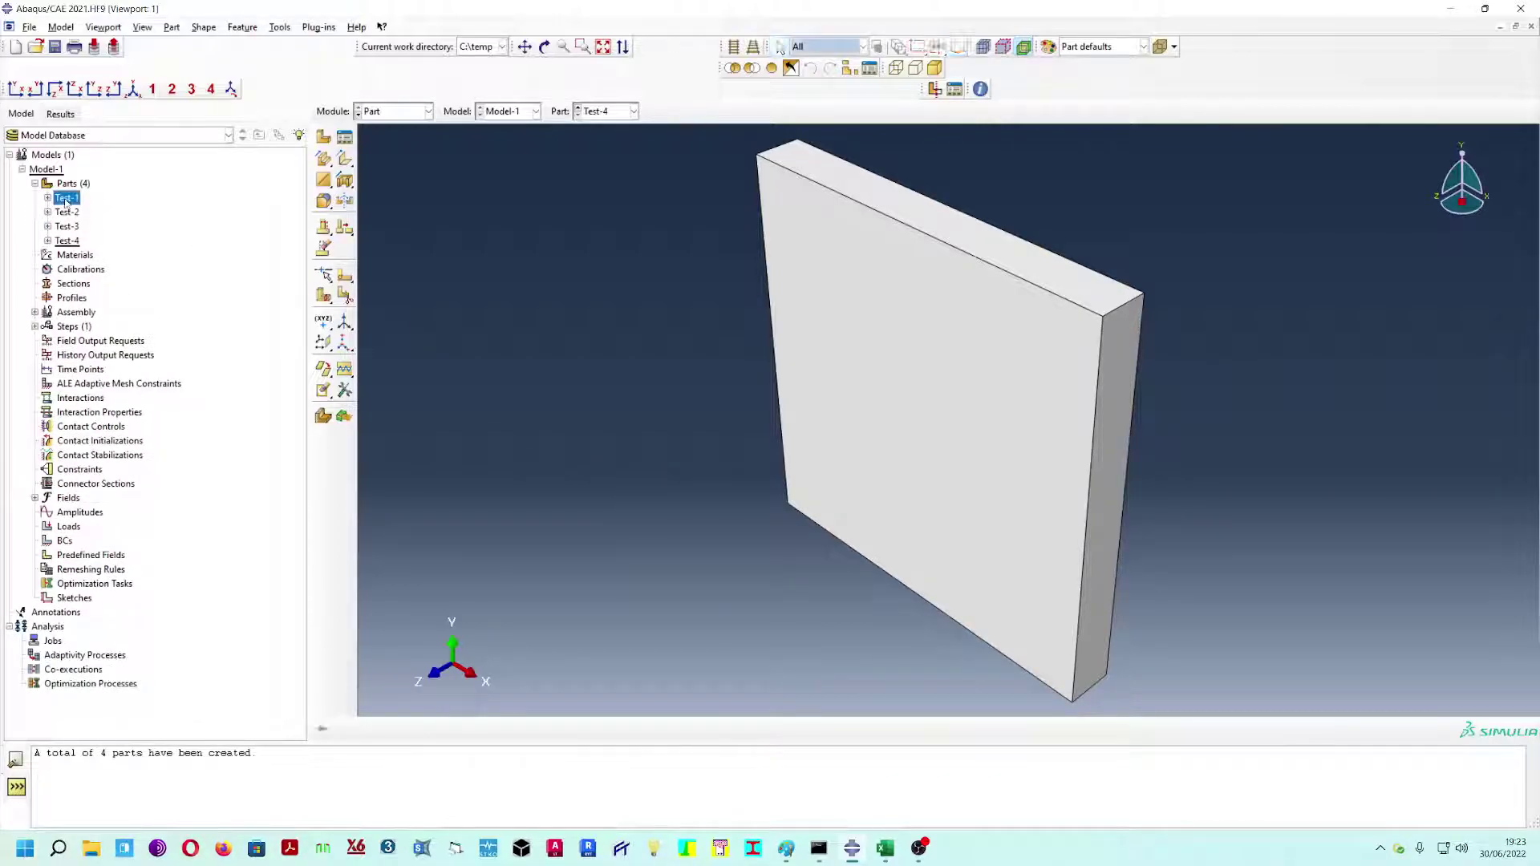
{"action": "double_click", "coordinate": [66, 199]}
{"action": "double_click", "coordinate": [66, 212]}
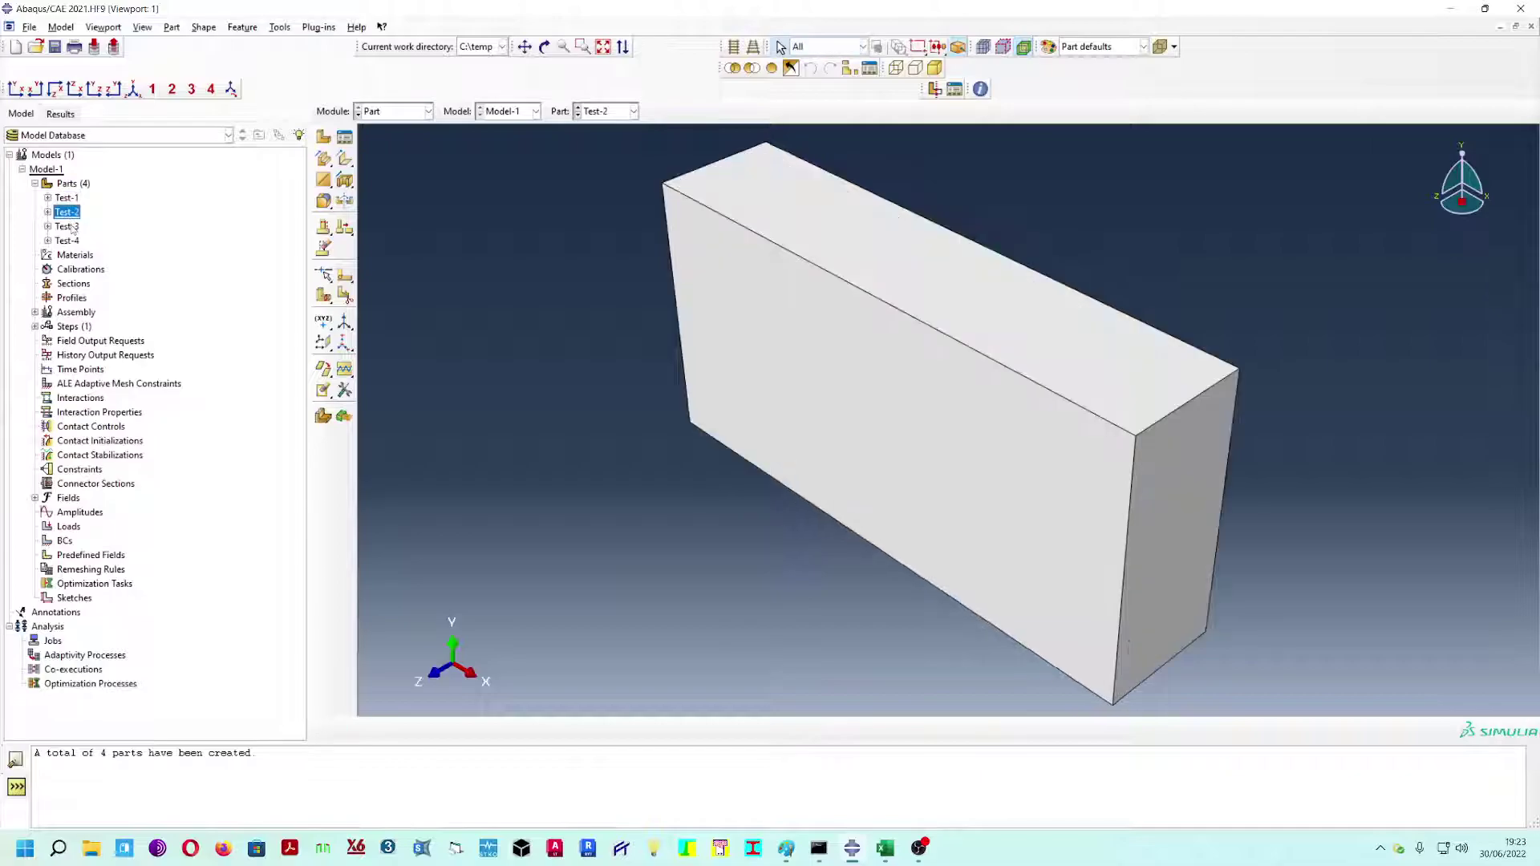
{"action": "double_click", "coordinate": [66, 226]}
{"action": "double_click", "coordinate": [67, 241]}
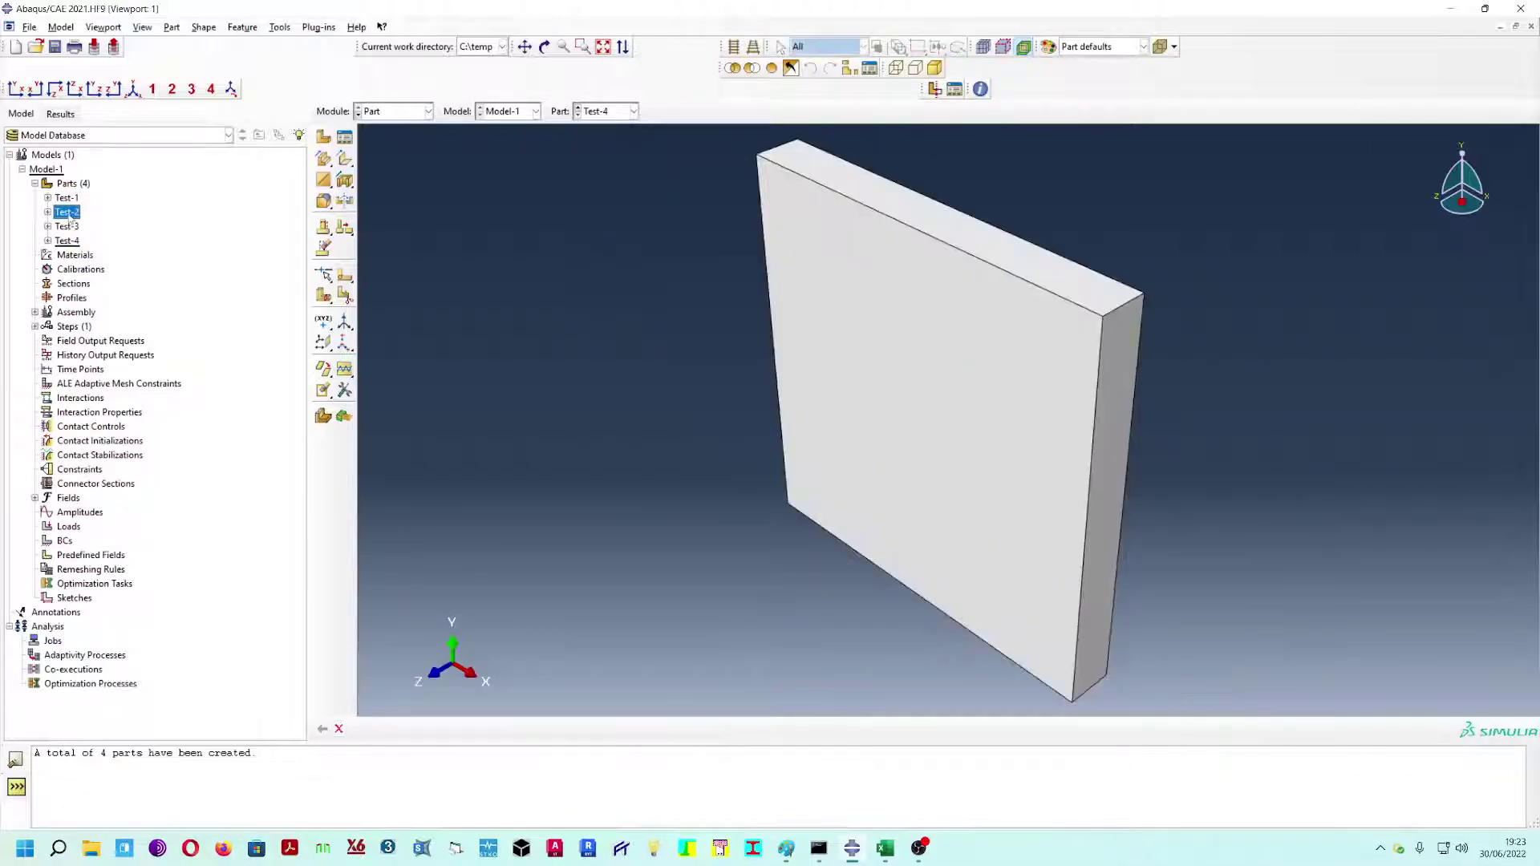
- Rename the part Test-2 as Brick
{"action": "double_click", "coordinate": [67, 212]}
{"action": "right_click", "coordinate": [69, 214]}
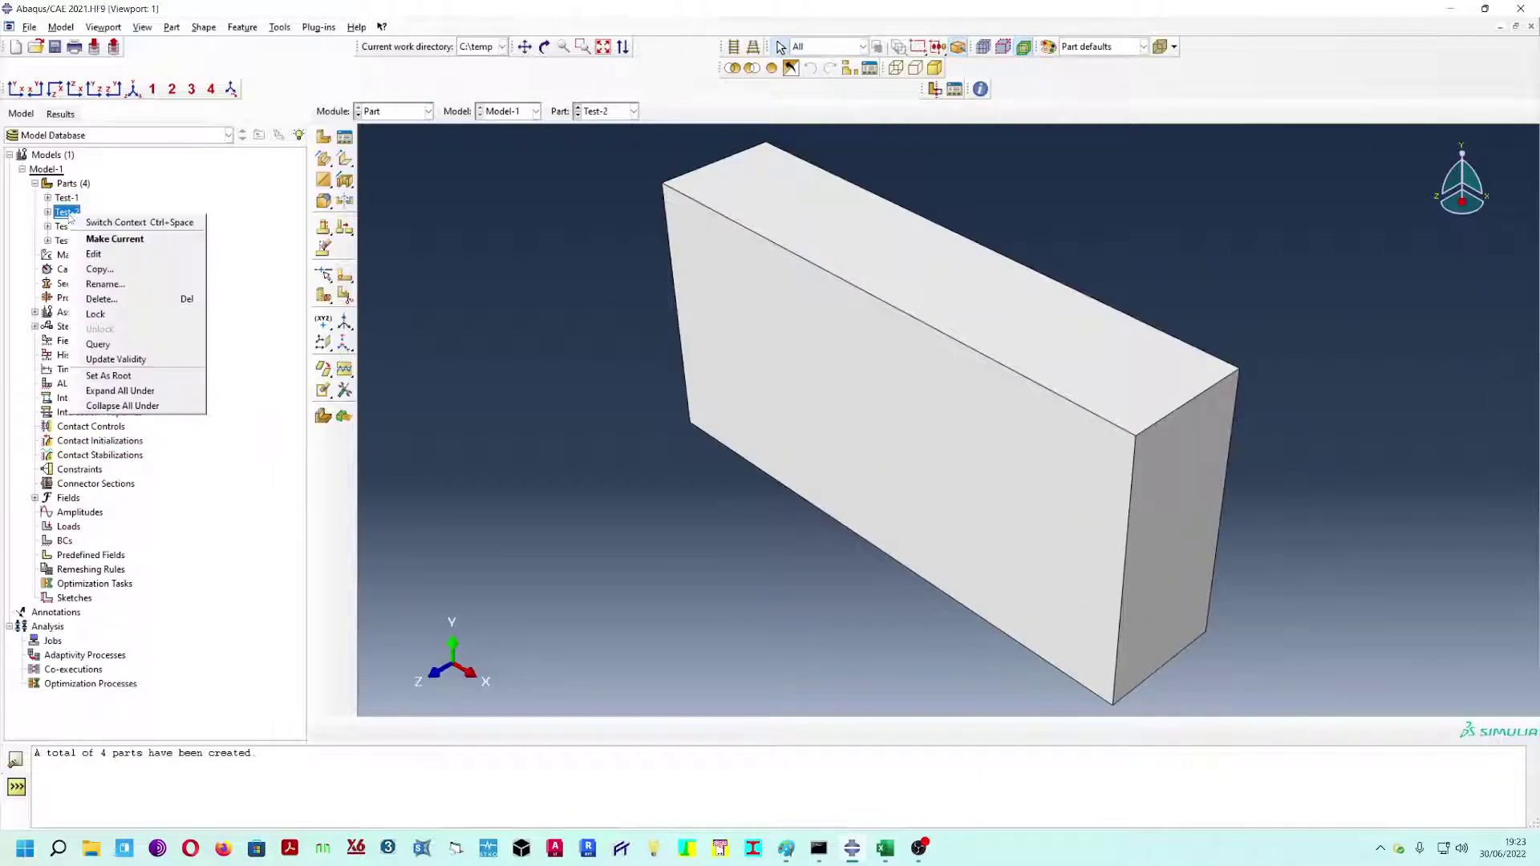
{"action": "left_click", "coordinate": [113, 285]}
{"action": "type", "text": "Brick"}
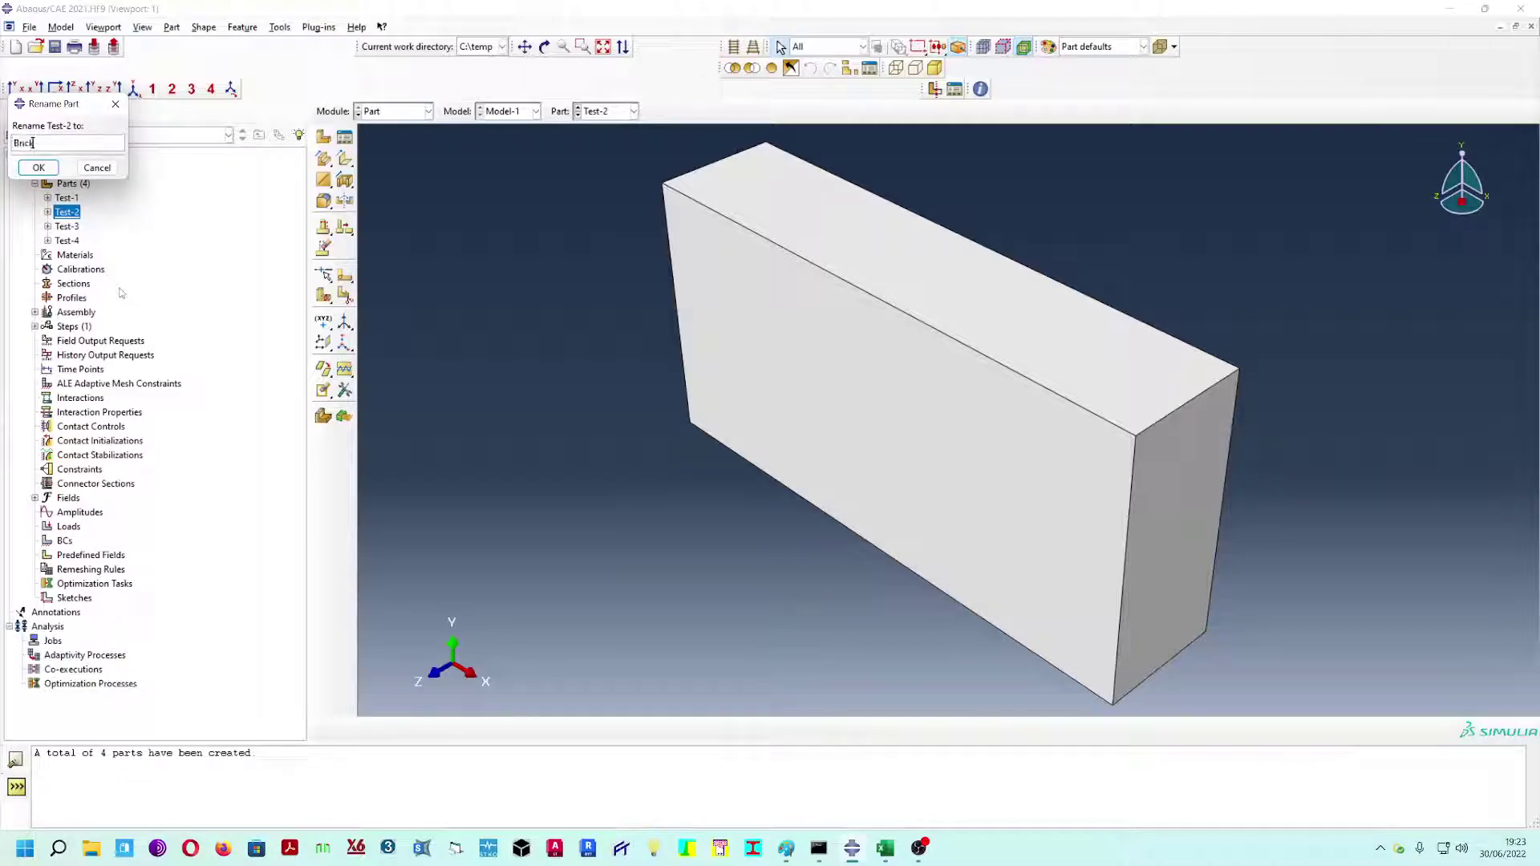
{"action": "left_click", "coordinate": [39, 167]}
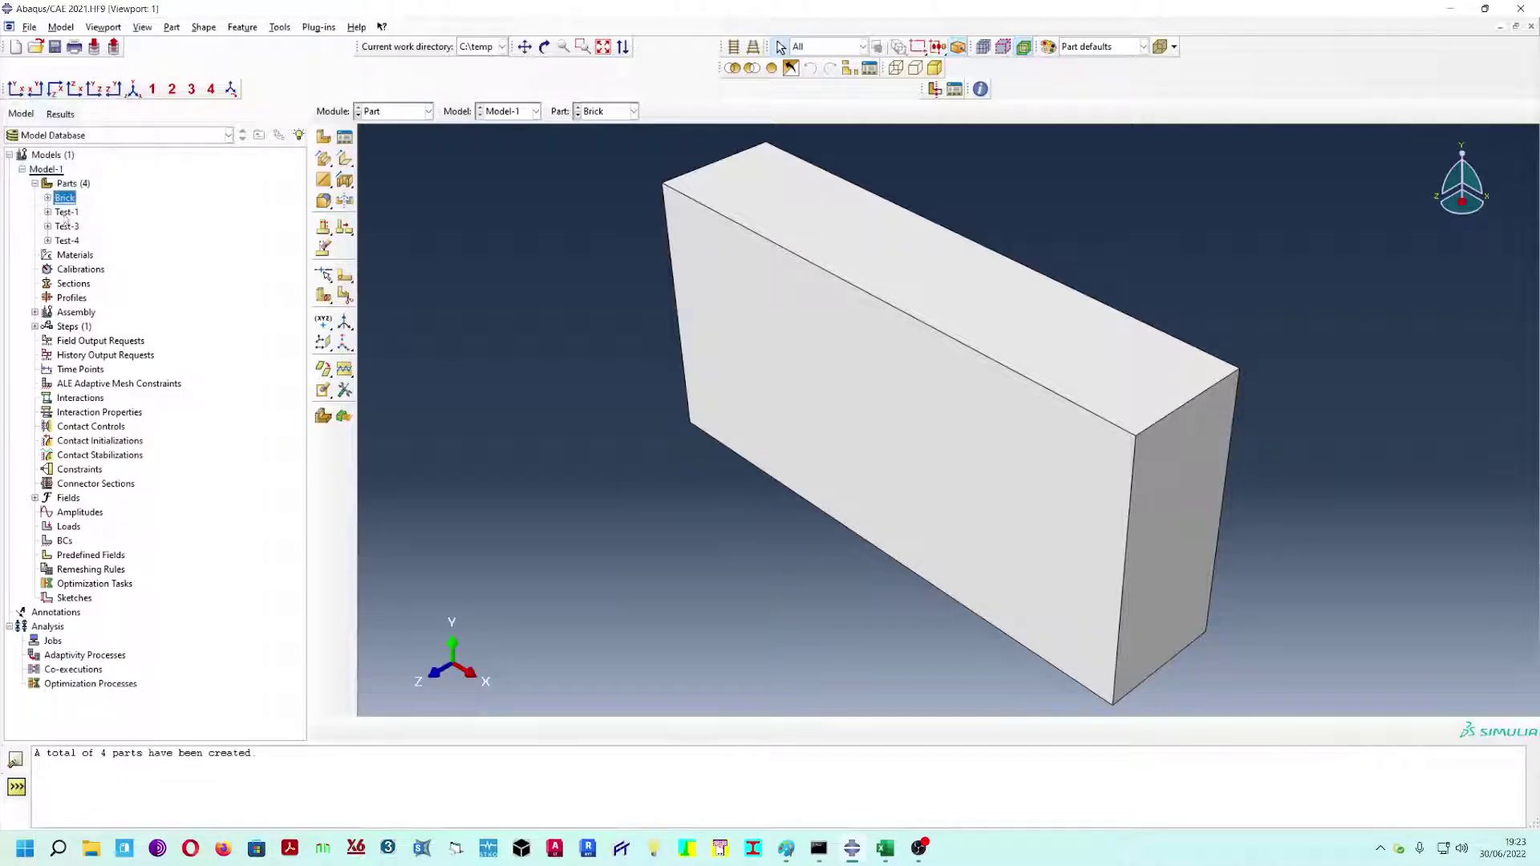
- Rename the part Test-1 as Mortar bed HZ
{"action": "double_click", "coordinate": [67, 212]}
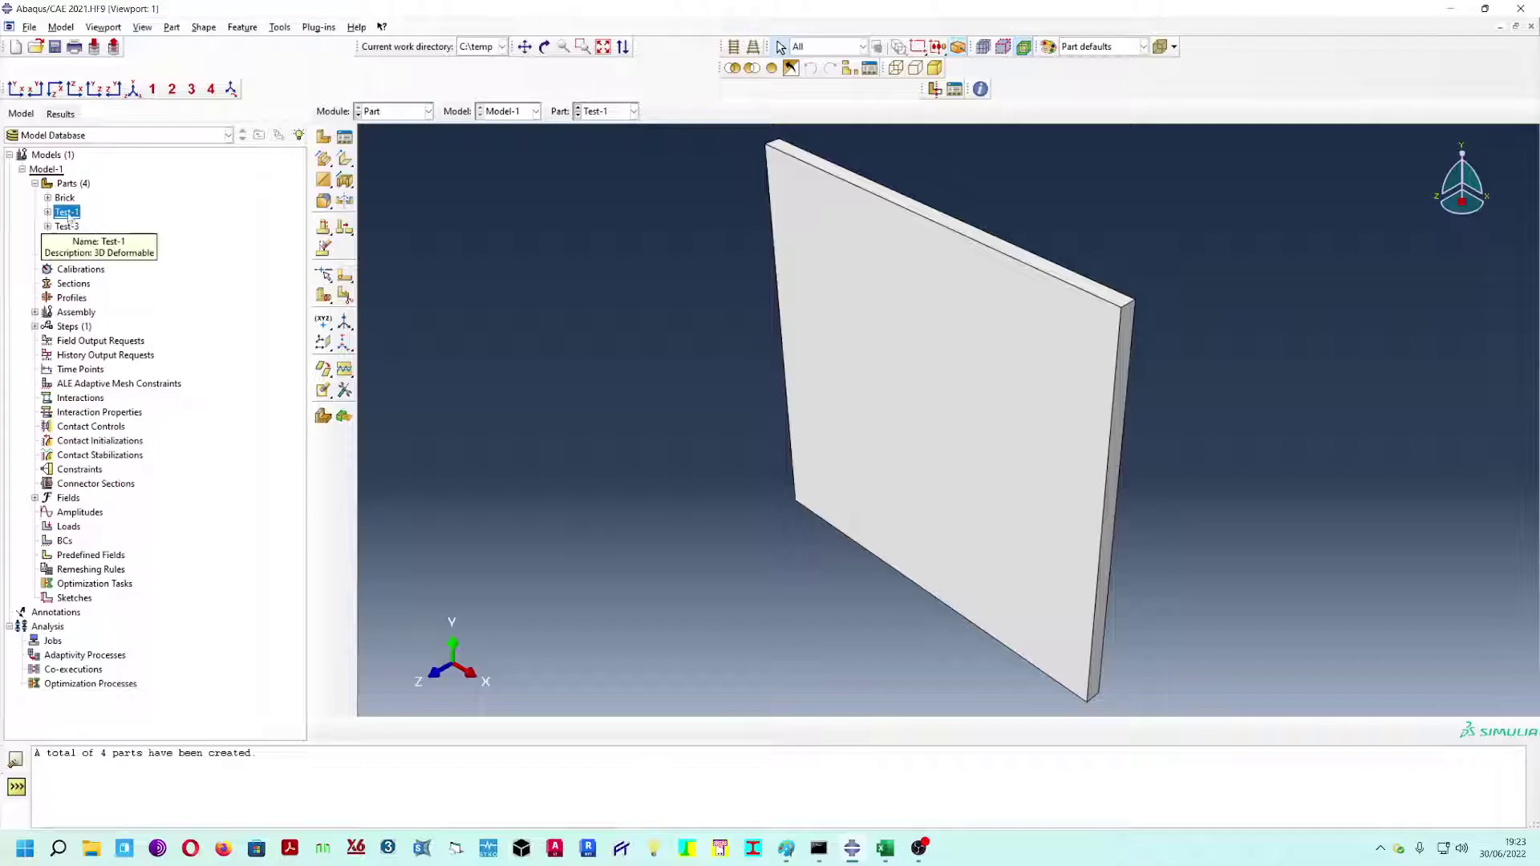
{"action": "right_click", "coordinate": [66, 214]}
{"action": "left_click", "coordinate": [108, 282]}
{"action": "type", "text": "Mortar bed"}
{"action": "left_click", "coordinate": [39, 167]}
- Rename the part Test-3 as Mortar bed VH
{"action": "left_click", "coordinate": [71, 228]}
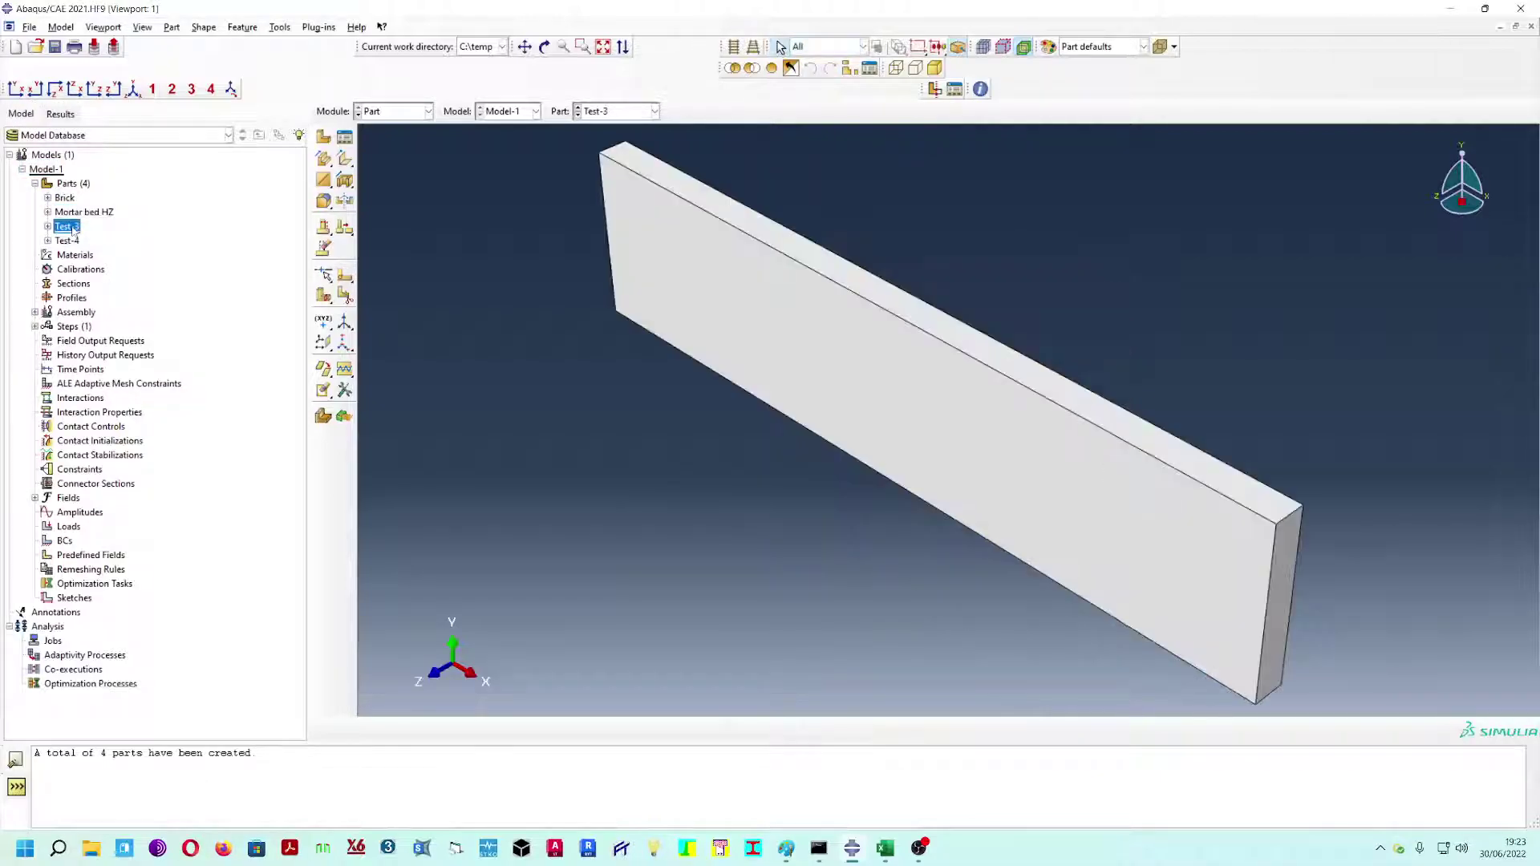
{"action": "right_click", "coordinate": [71, 228]}
{"action": "left_click", "coordinate": [105, 297]}
{"action": "type", "text": "Moratar bed VH"}
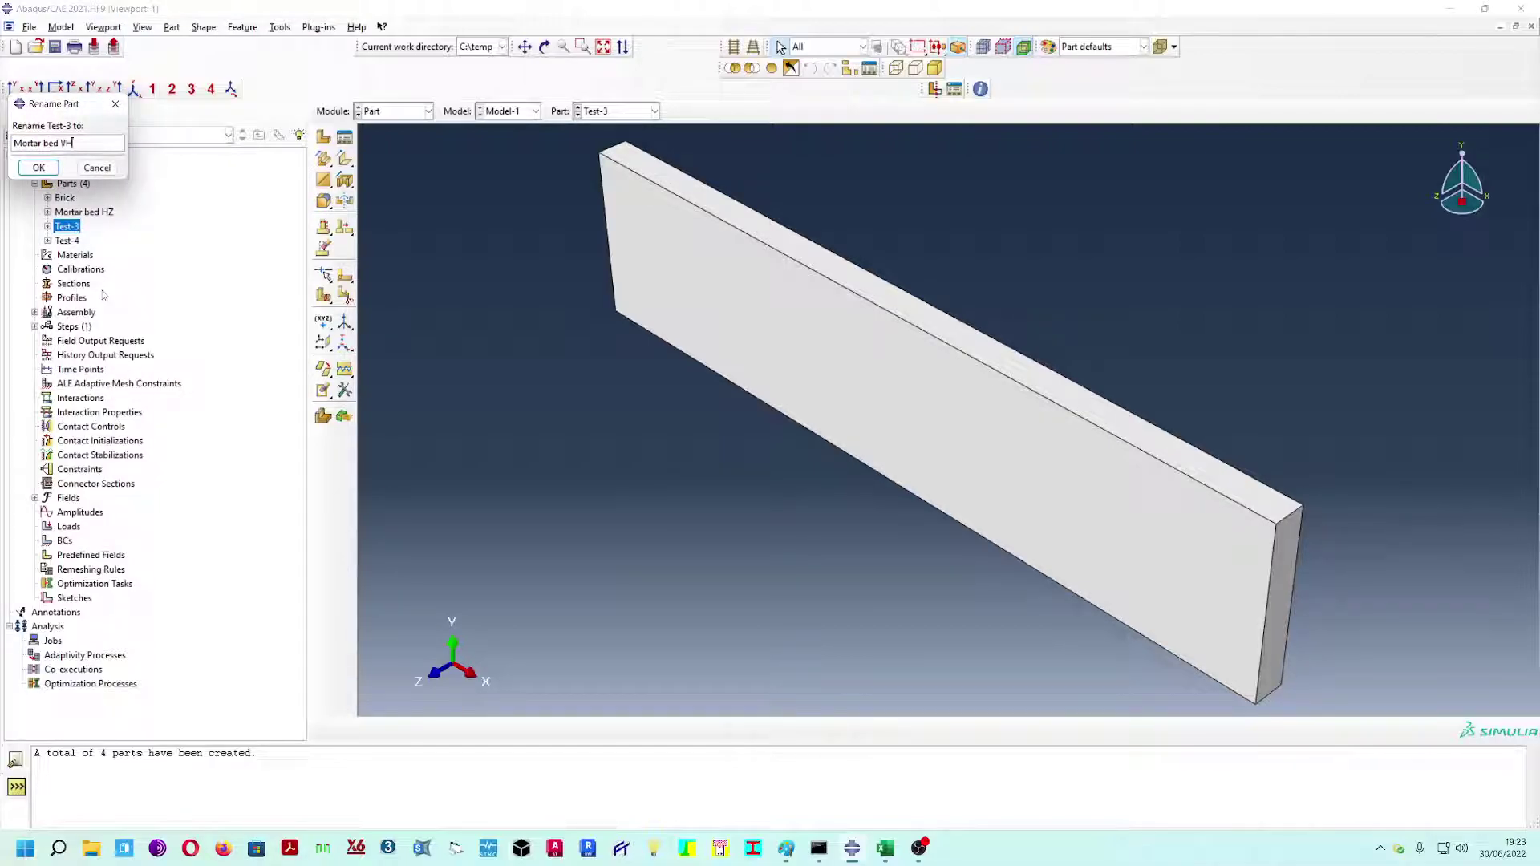
{"action": "left_click", "coordinate": [37, 167]}
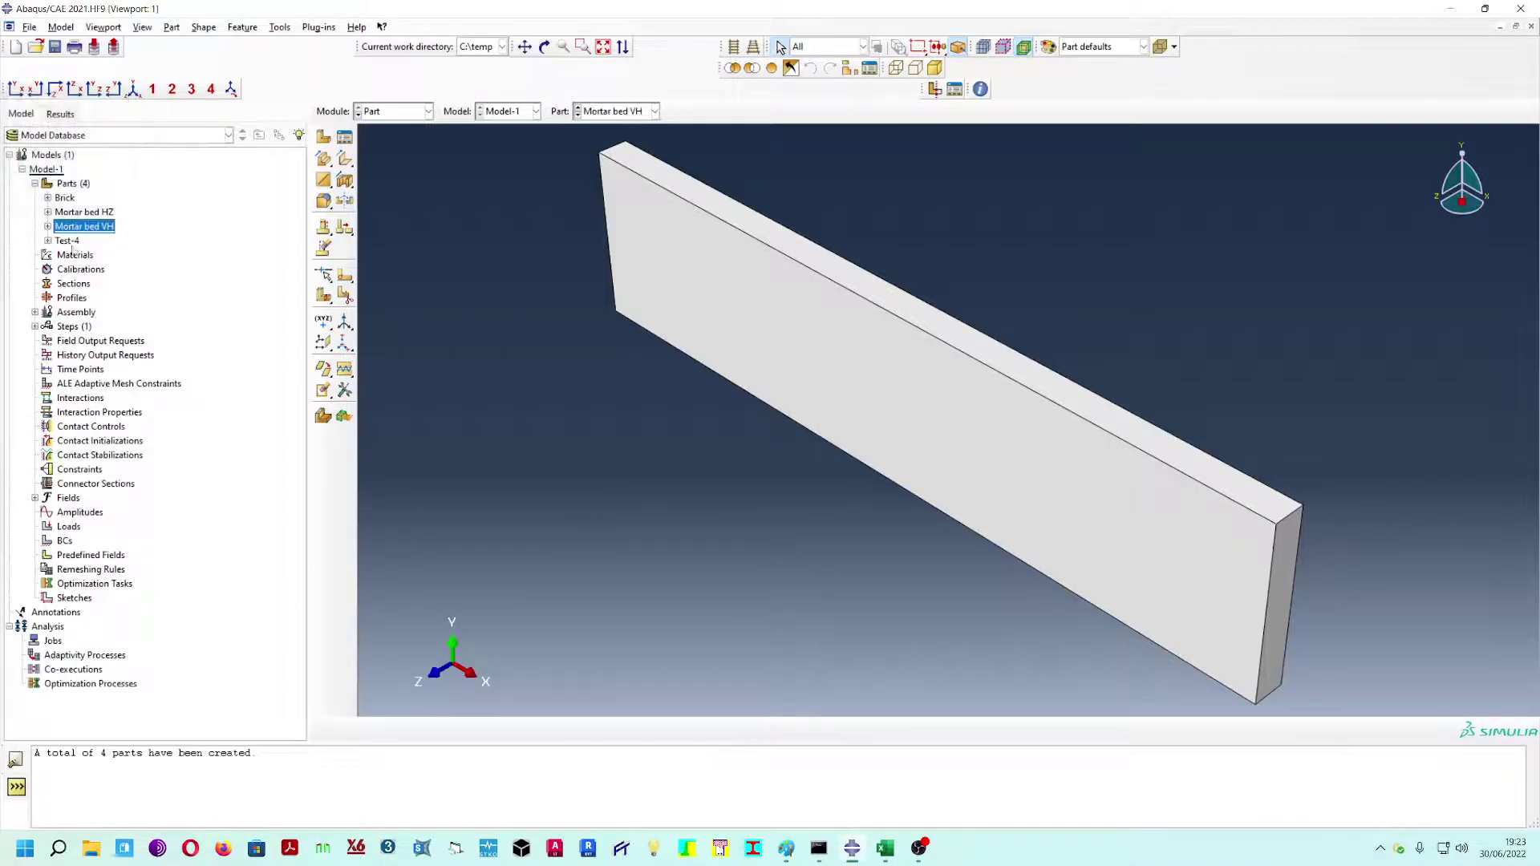
- Rename the part Test-4 as Steel plate
{"action": "left_click", "coordinate": [69, 241]}
{"action": "right_click", "coordinate": [69, 242]}
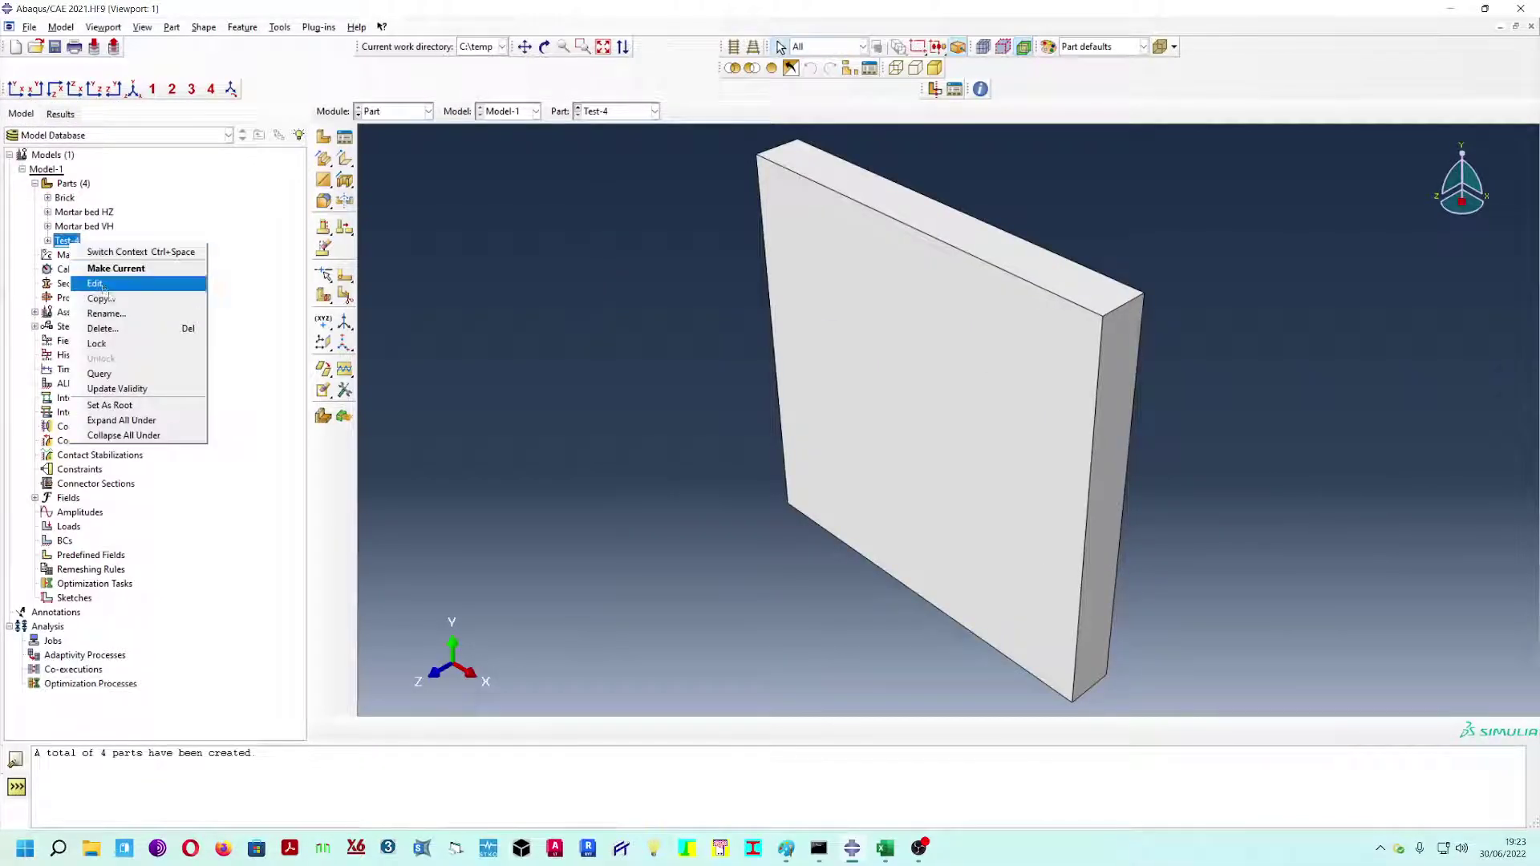
{"action": "left_click", "coordinate": [122, 317]}
{"action": "type", "text": "Steel plate"}
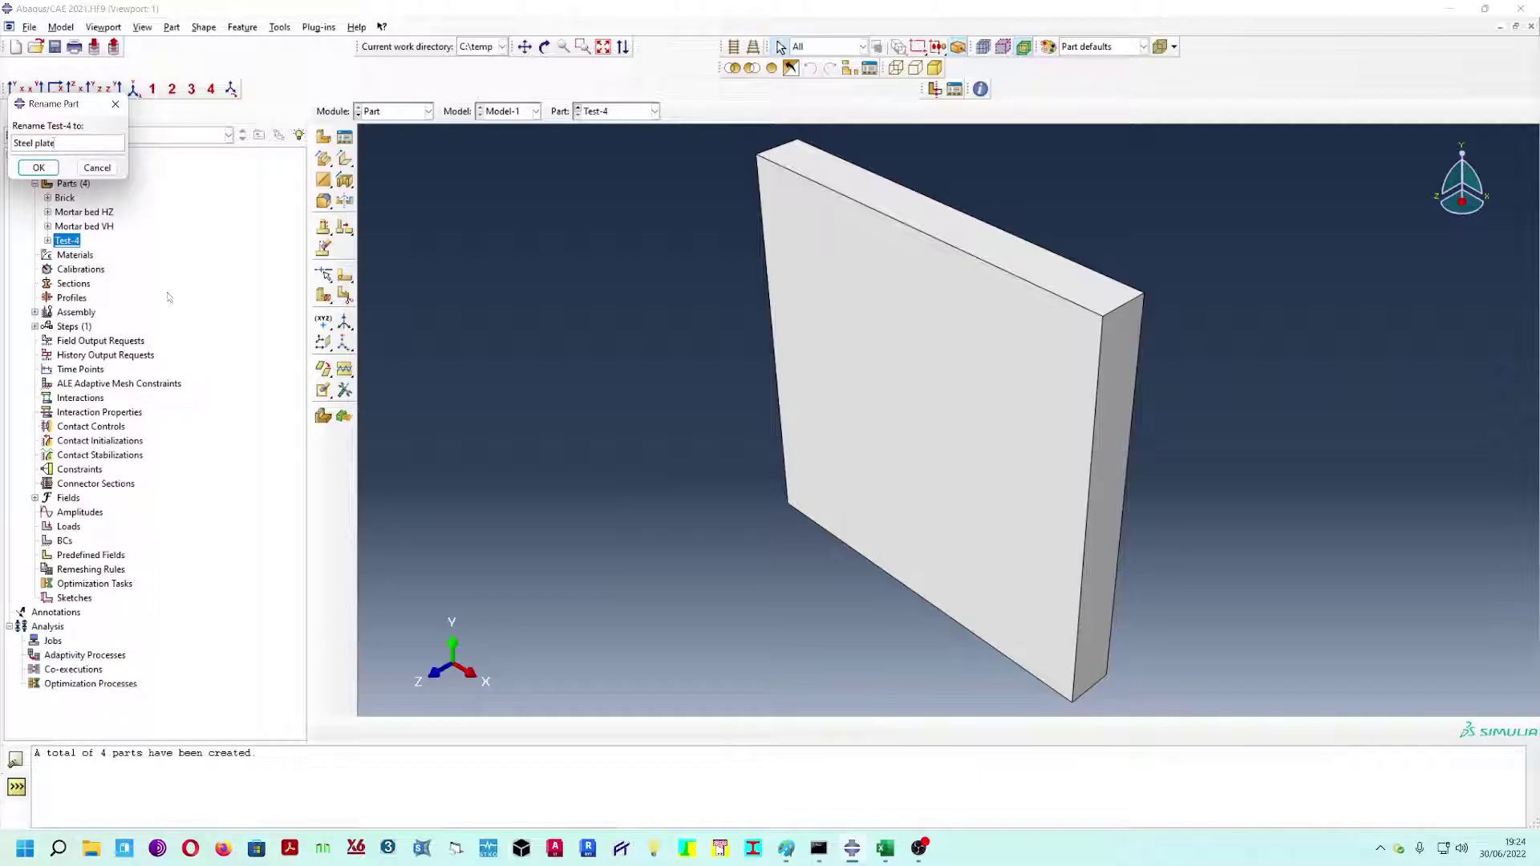
{"action": "left_click", "coordinate": [46, 169]}
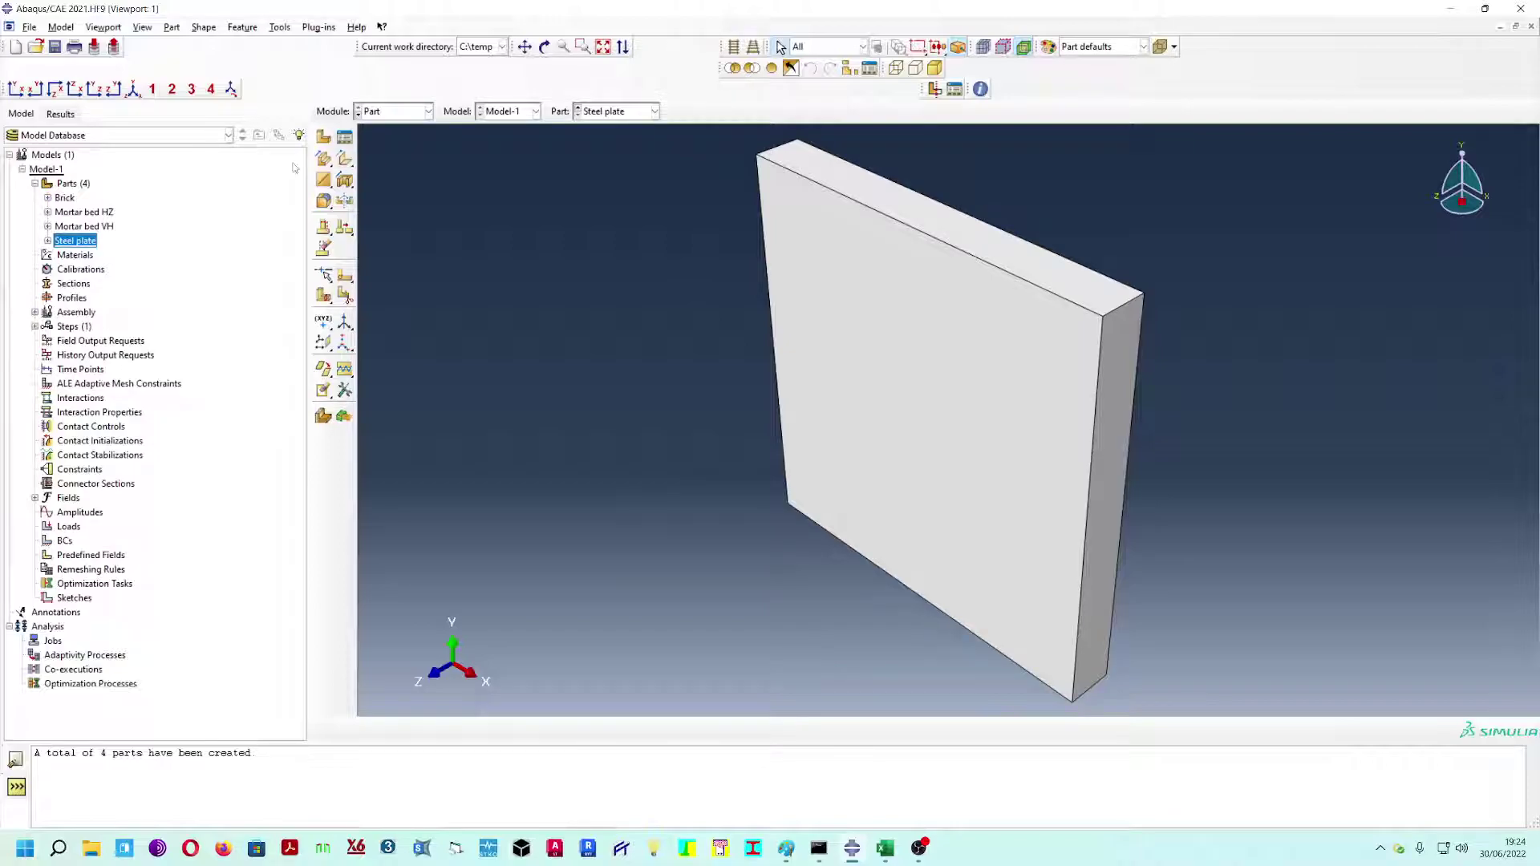
- In the Property module, create a material named Brick and add a Density behavior to it
{"action": "left_click", "coordinate": [386, 118]}
{"action": "left_click", "coordinate": [383, 144]}
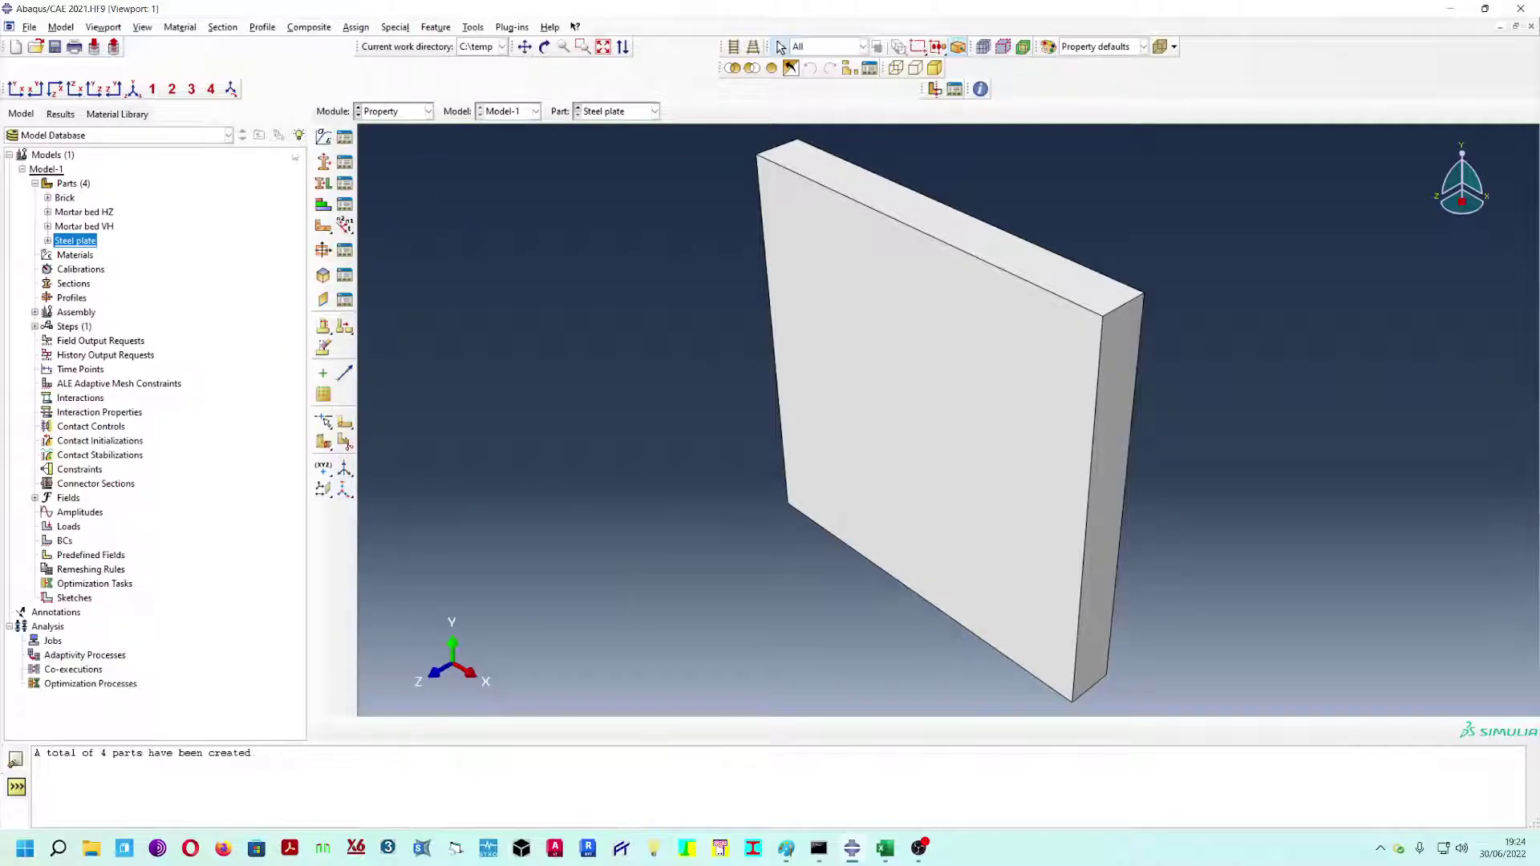
{"action": "left_click", "coordinate": [345, 138]}
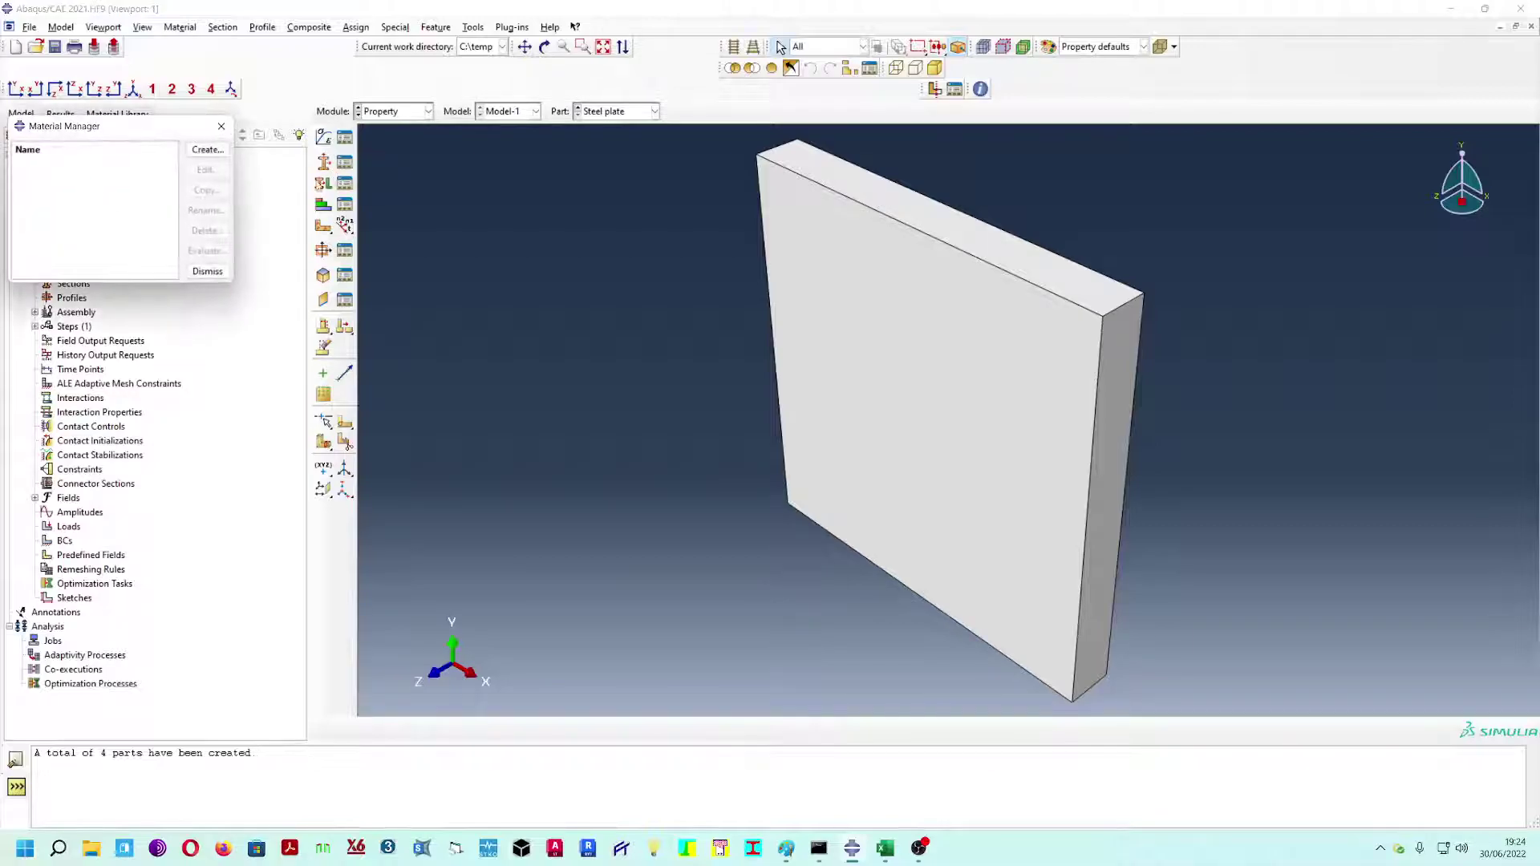
{"action": "left_click", "coordinate": [221, 127]}
{"action": "left_click", "coordinate": [346, 141]}
{"action": "left_click", "coordinate": [208, 150]}
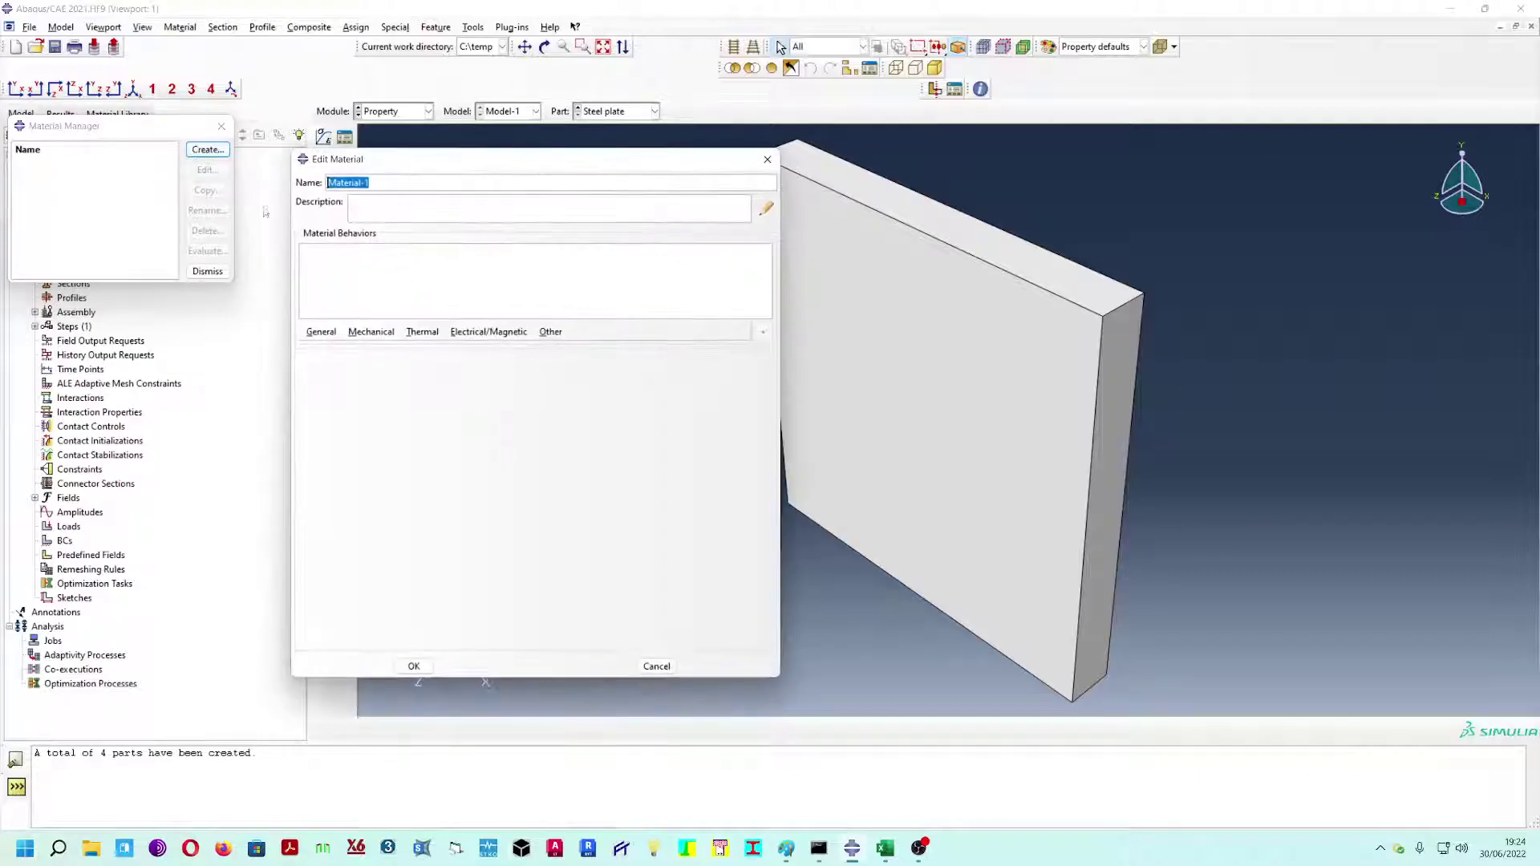
{"action": "type", "text": "Brick"}
{"action": "left_click", "coordinate": [321, 331]}
{"action": "left_click", "coordinate": [335, 349]}
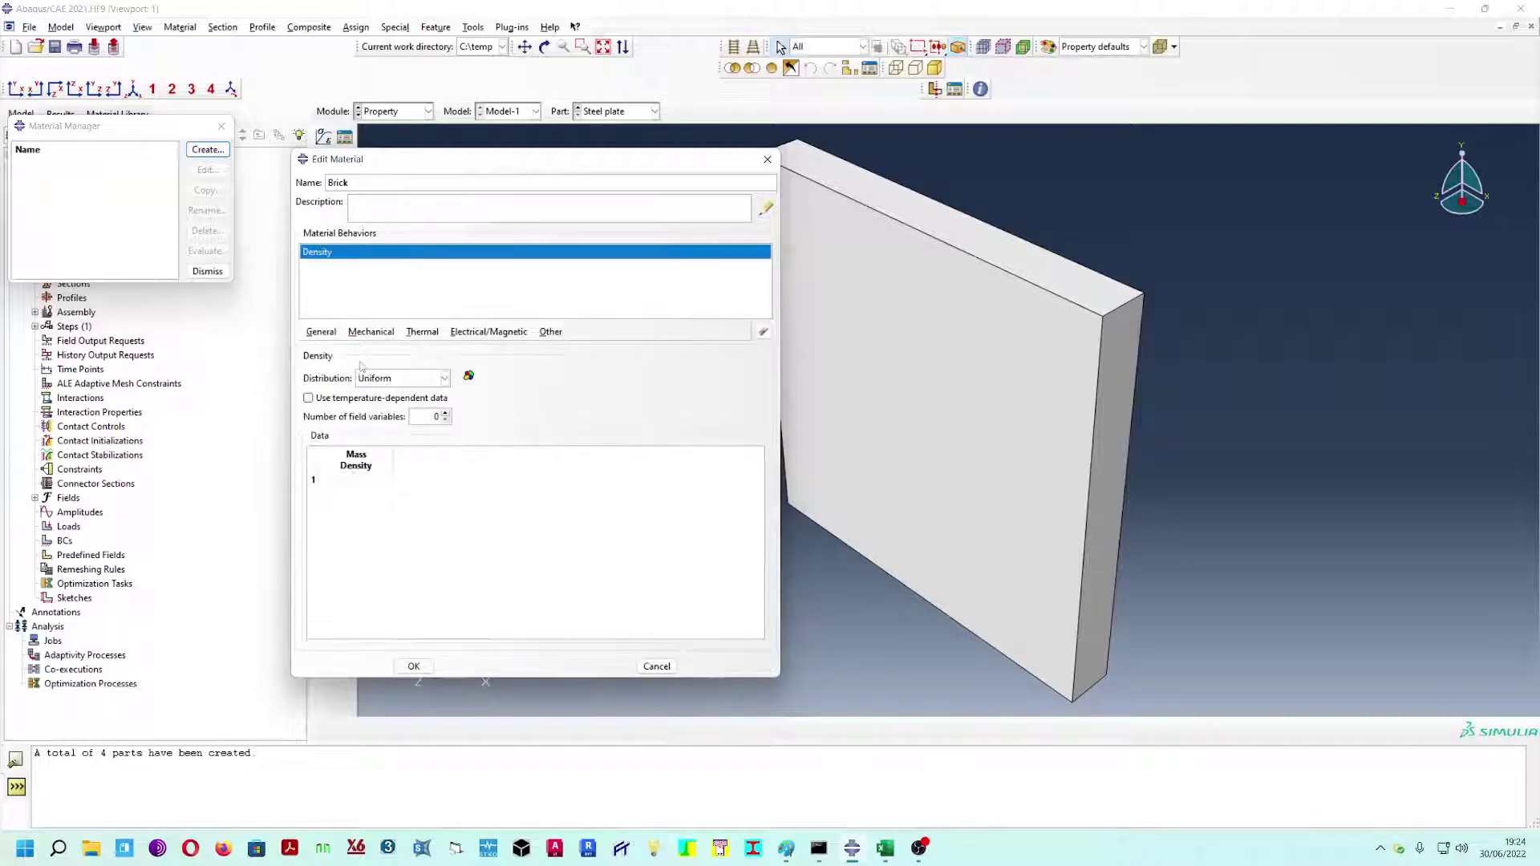
{"action": "left_click", "coordinate": [324, 332]}
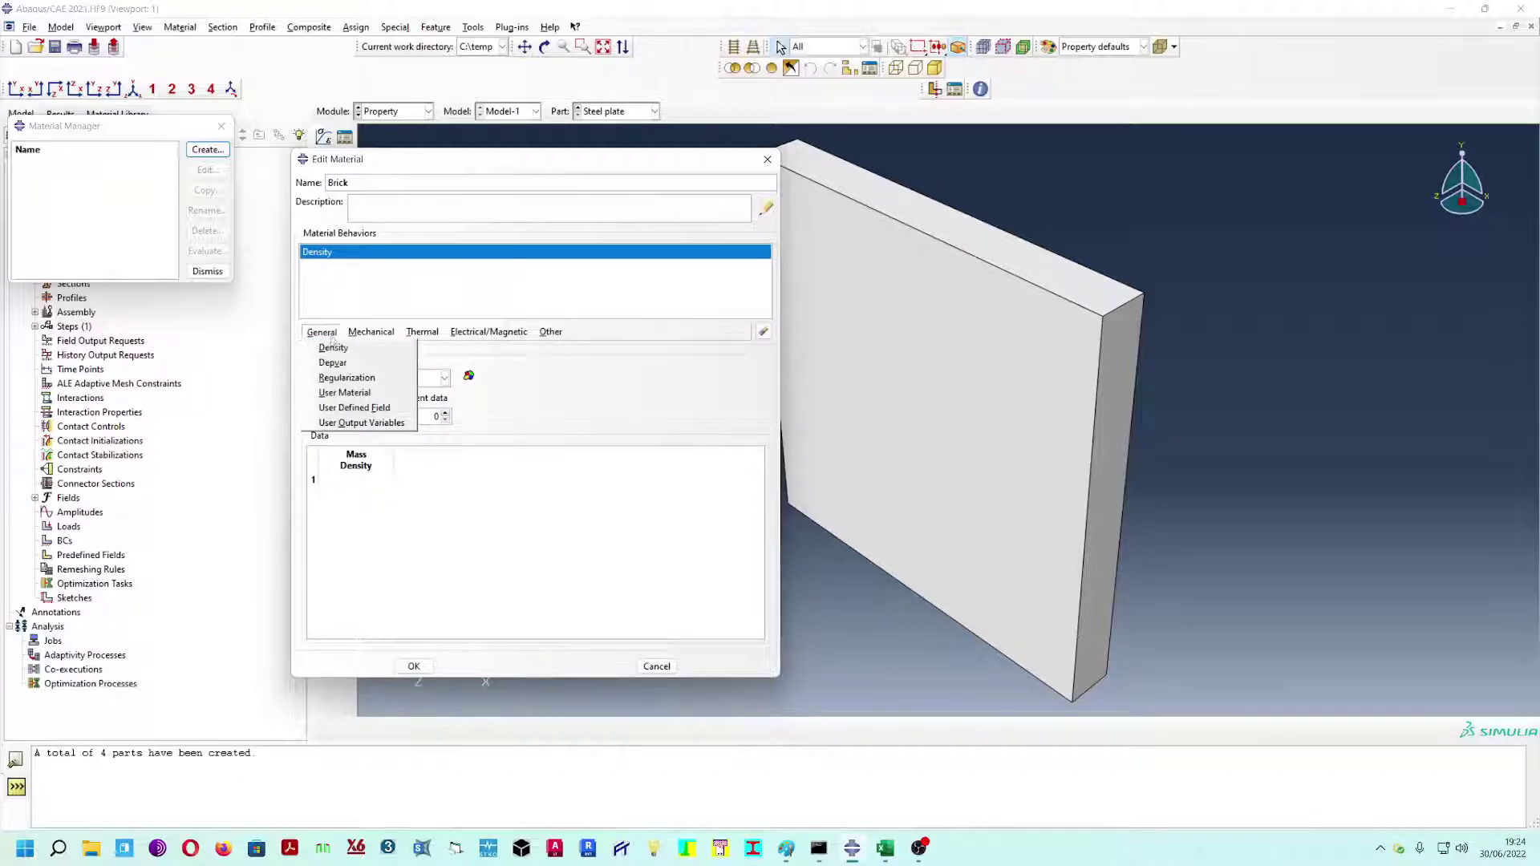
{"action": "left_click", "coordinate": [371, 332]}
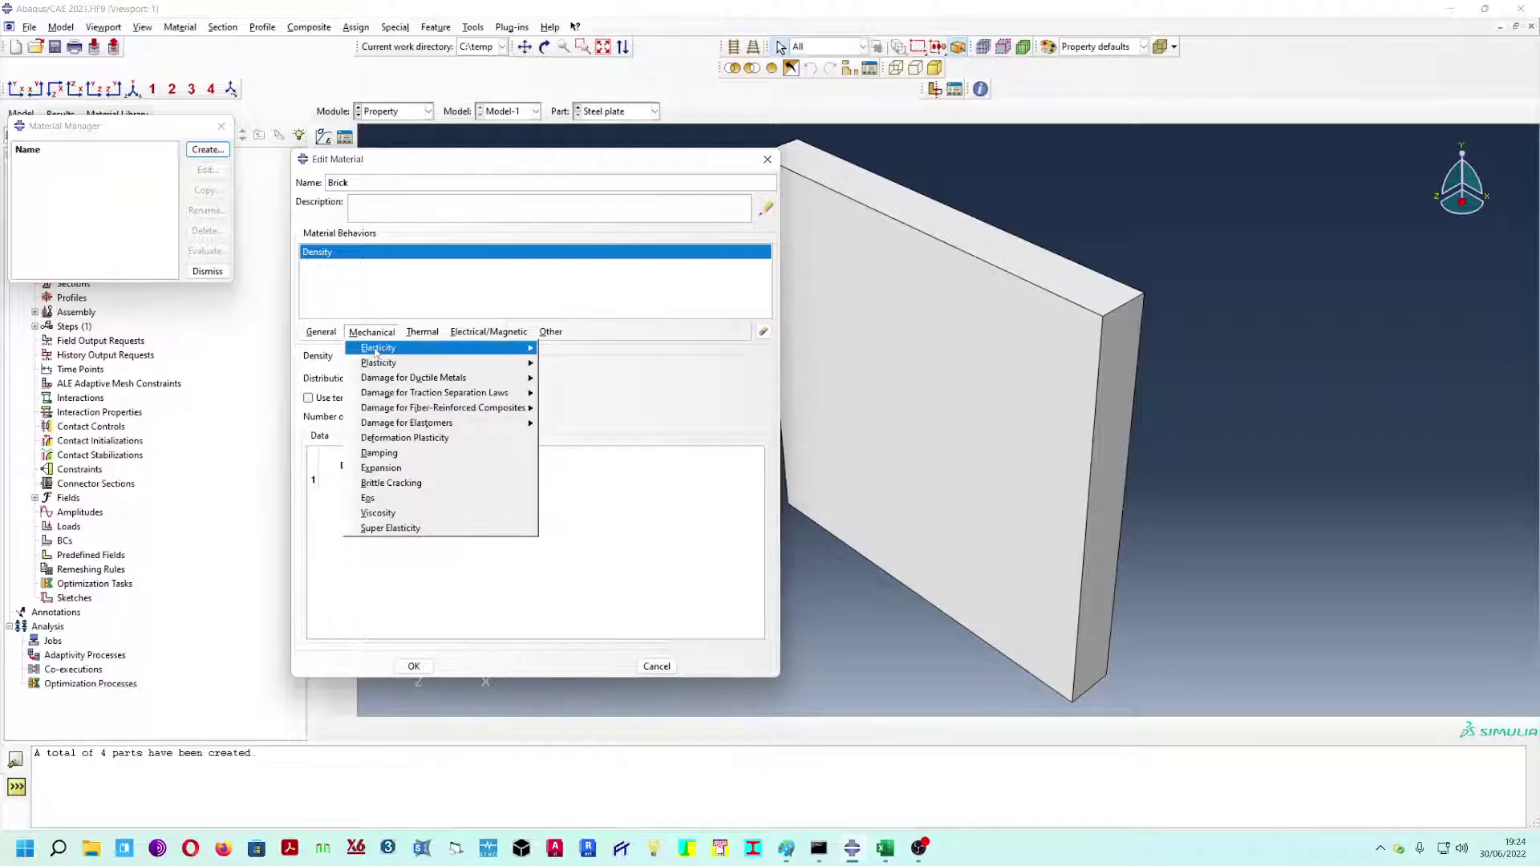
{"action": "mouse_move", "coordinate": [377, 351]}
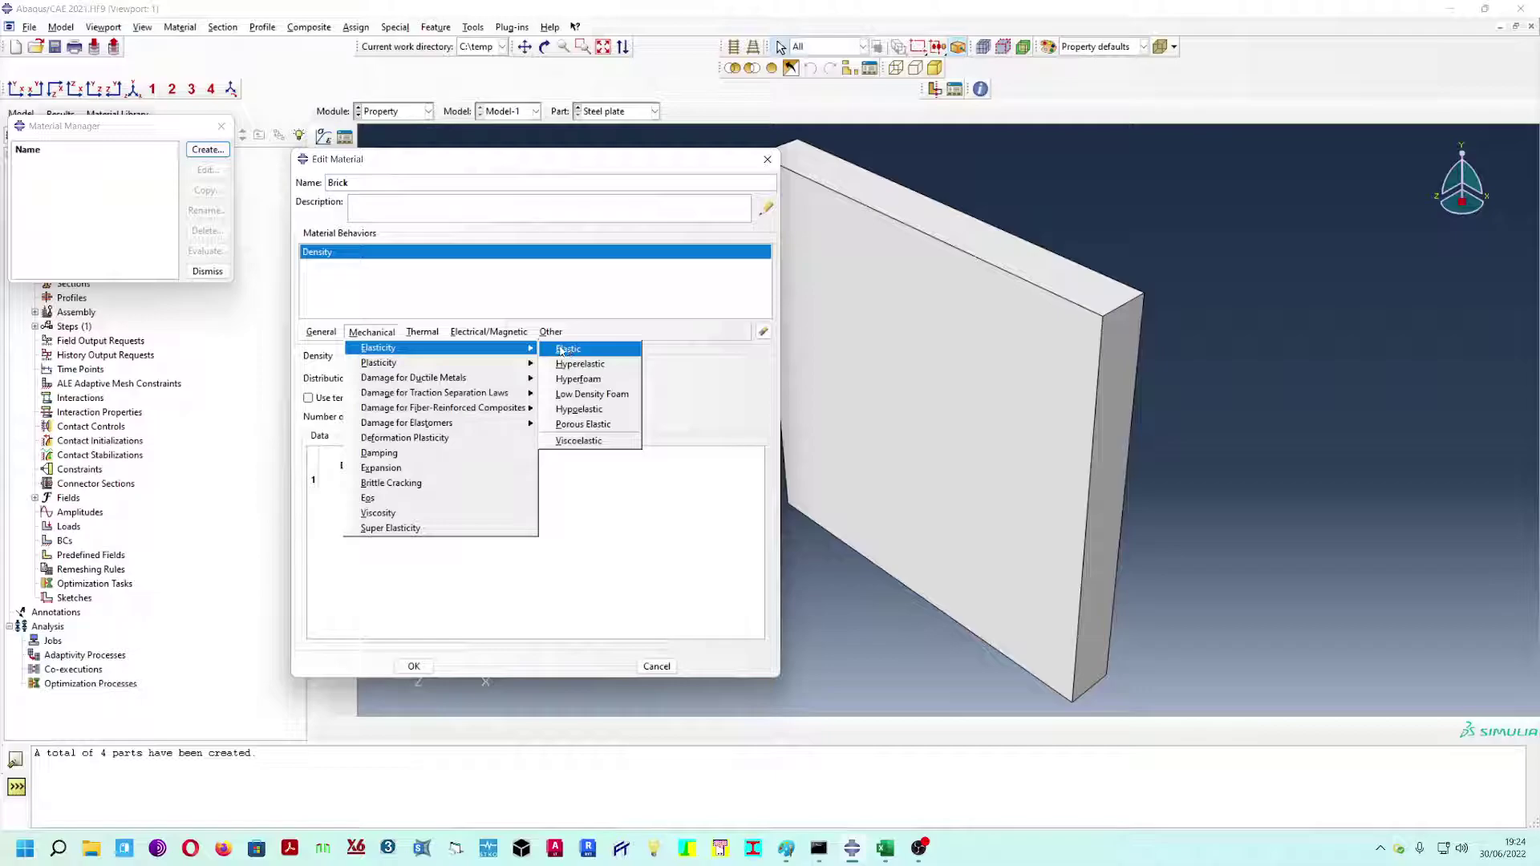
{"action": "mouse_move", "coordinate": [432, 334]}
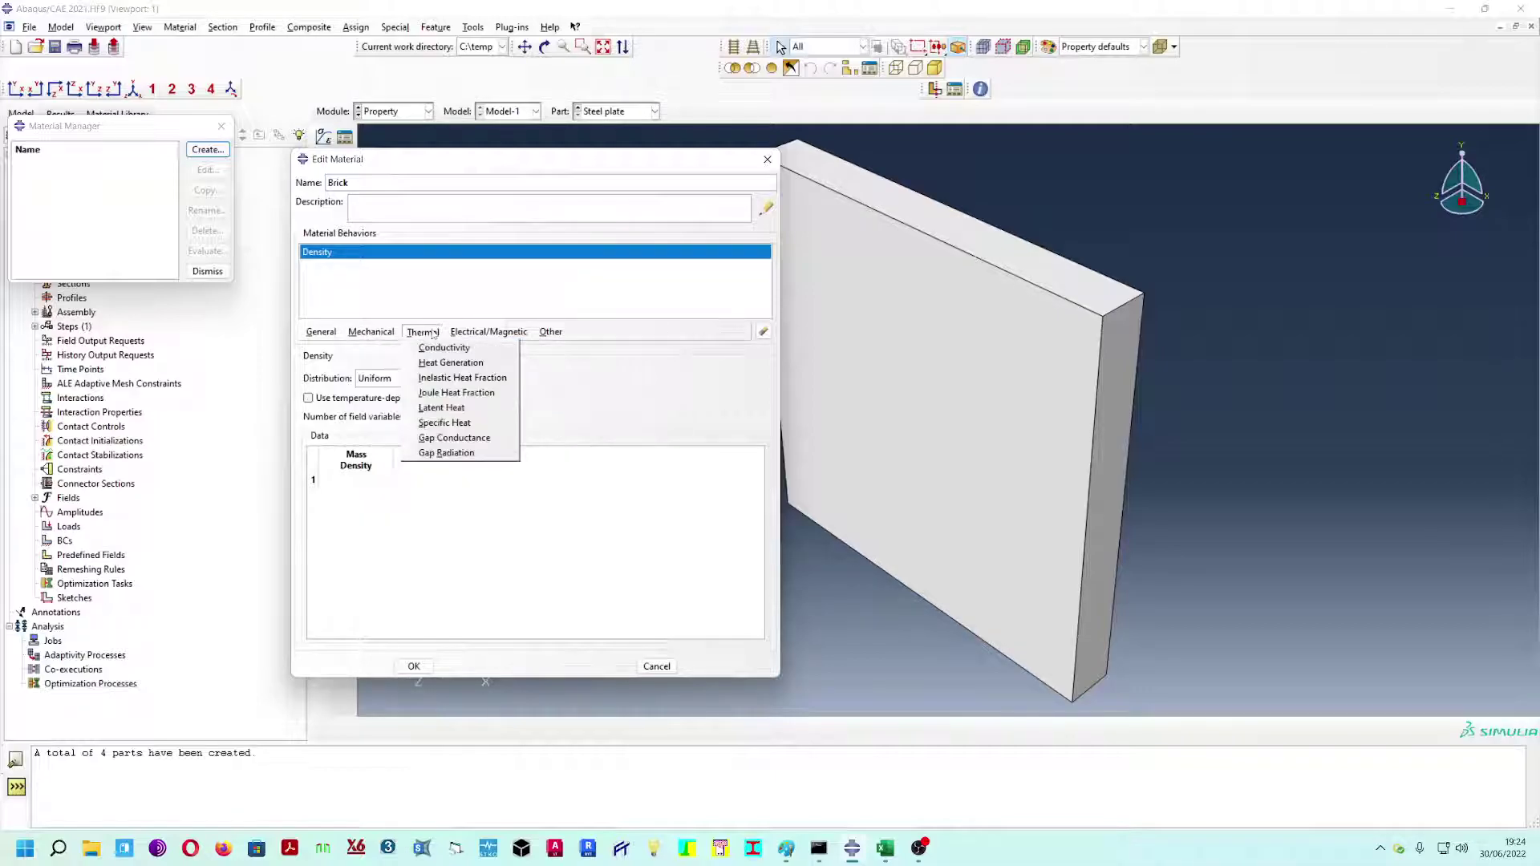
- Add an Elastic behavior to the Brick material and redisplay its Density data
{"action": "mouse_move", "coordinate": [530, 334]}
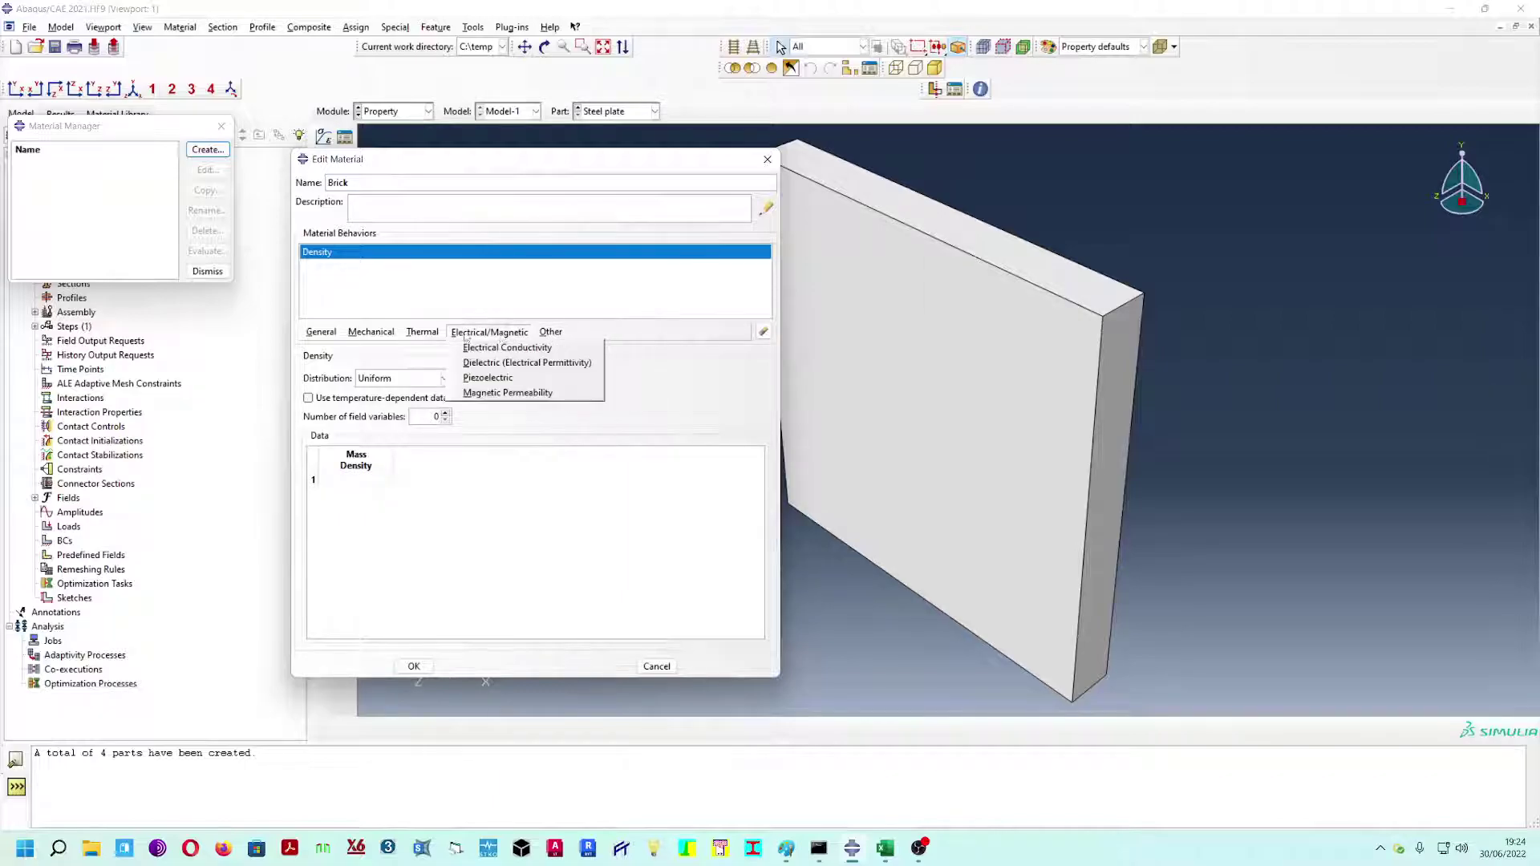
{"action": "mouse_move", "coordinate": [323, 336]}
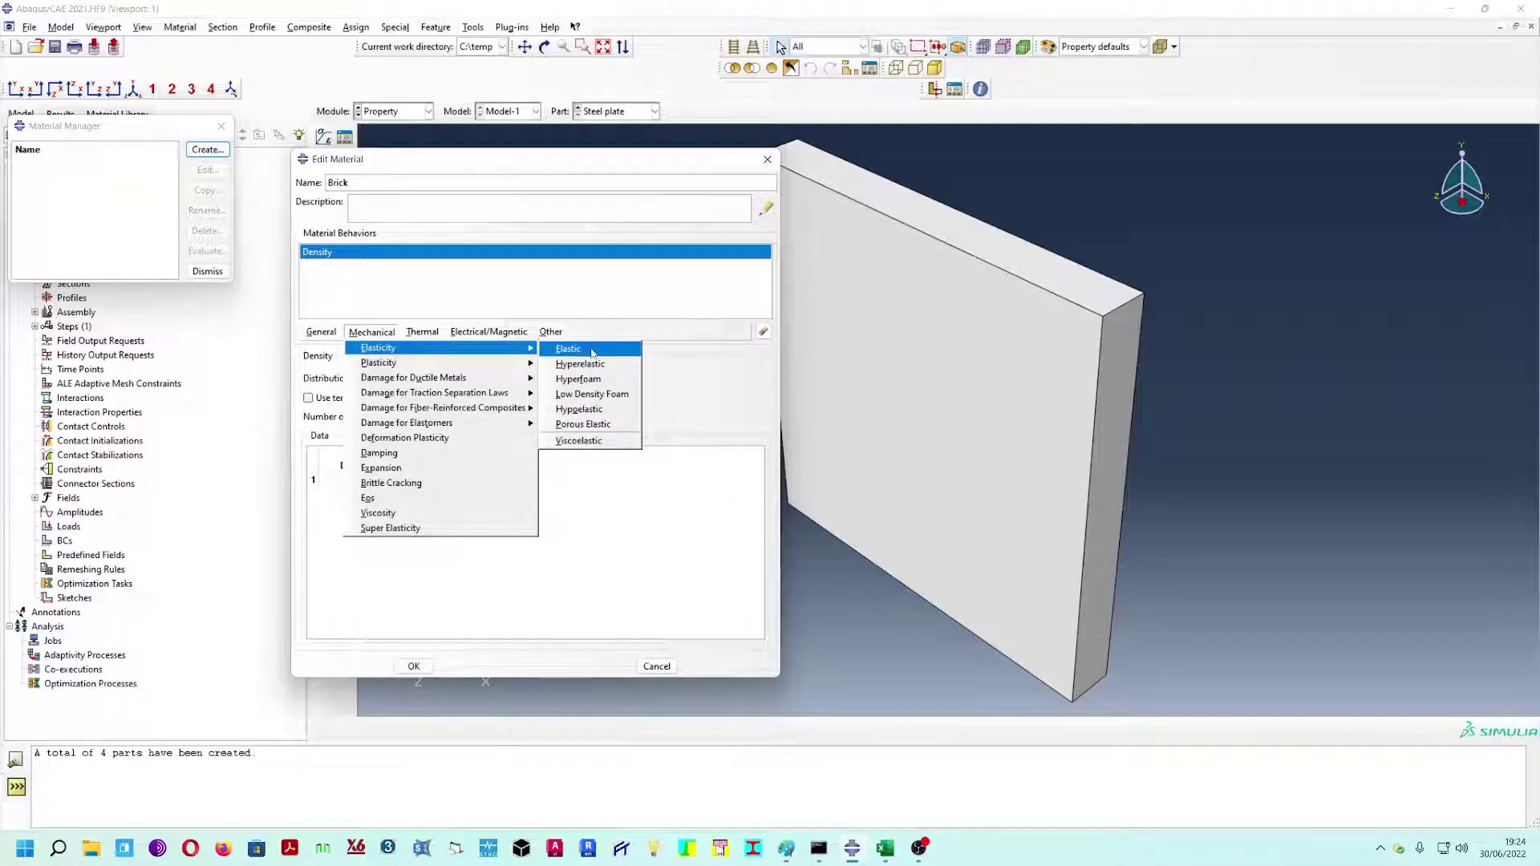
{"action": "left_click", "coordinate": [594, 351]}
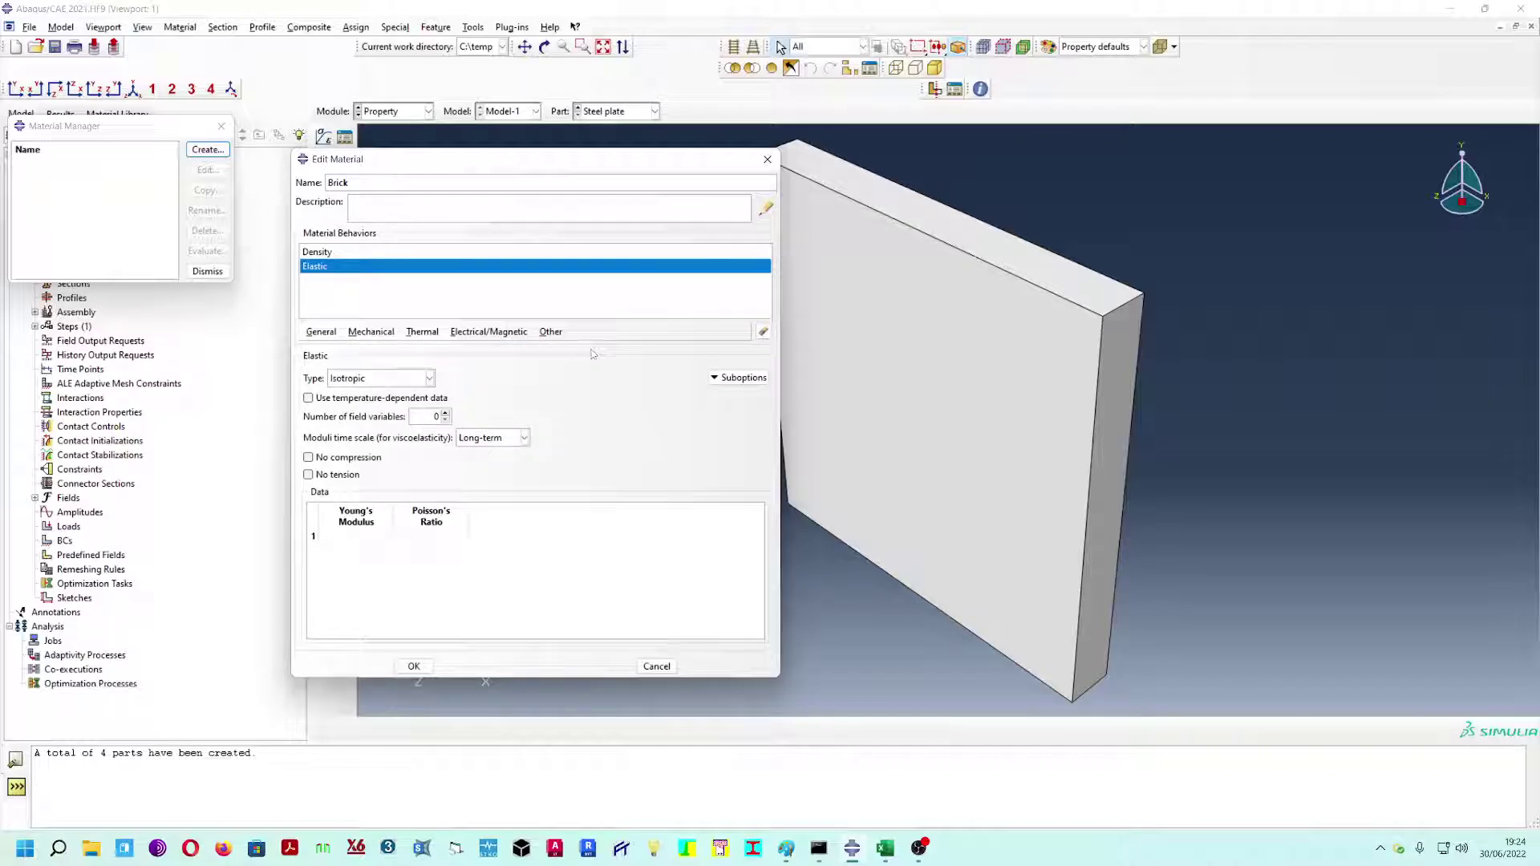
{"action": "left_click", "coordinate": [372, 254]}
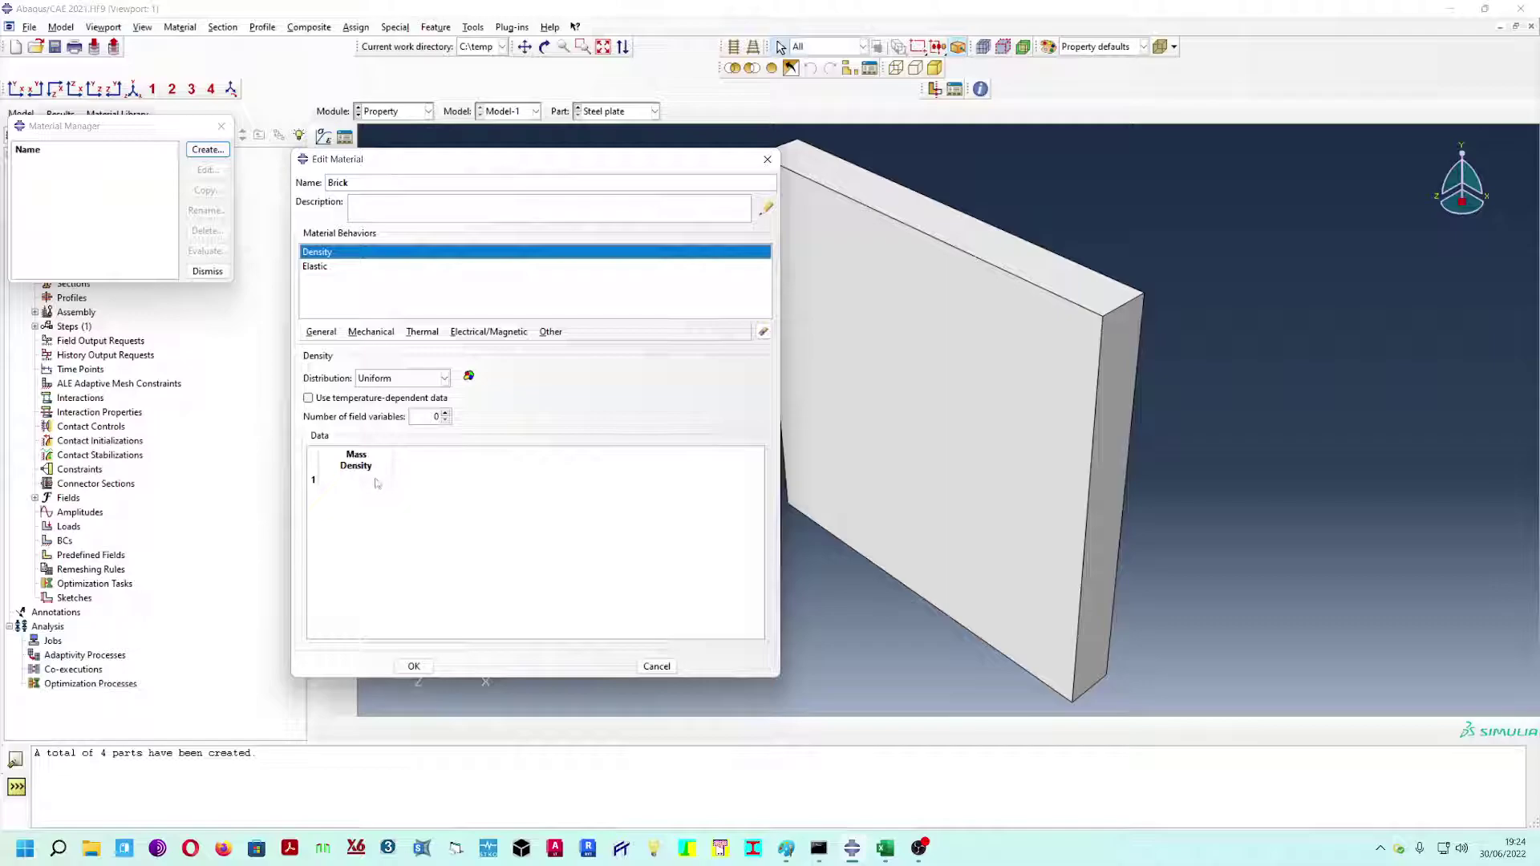
{"action": "left_click_drag", "start_coordinate": [540, 172], "coordinate": [498, 131]}
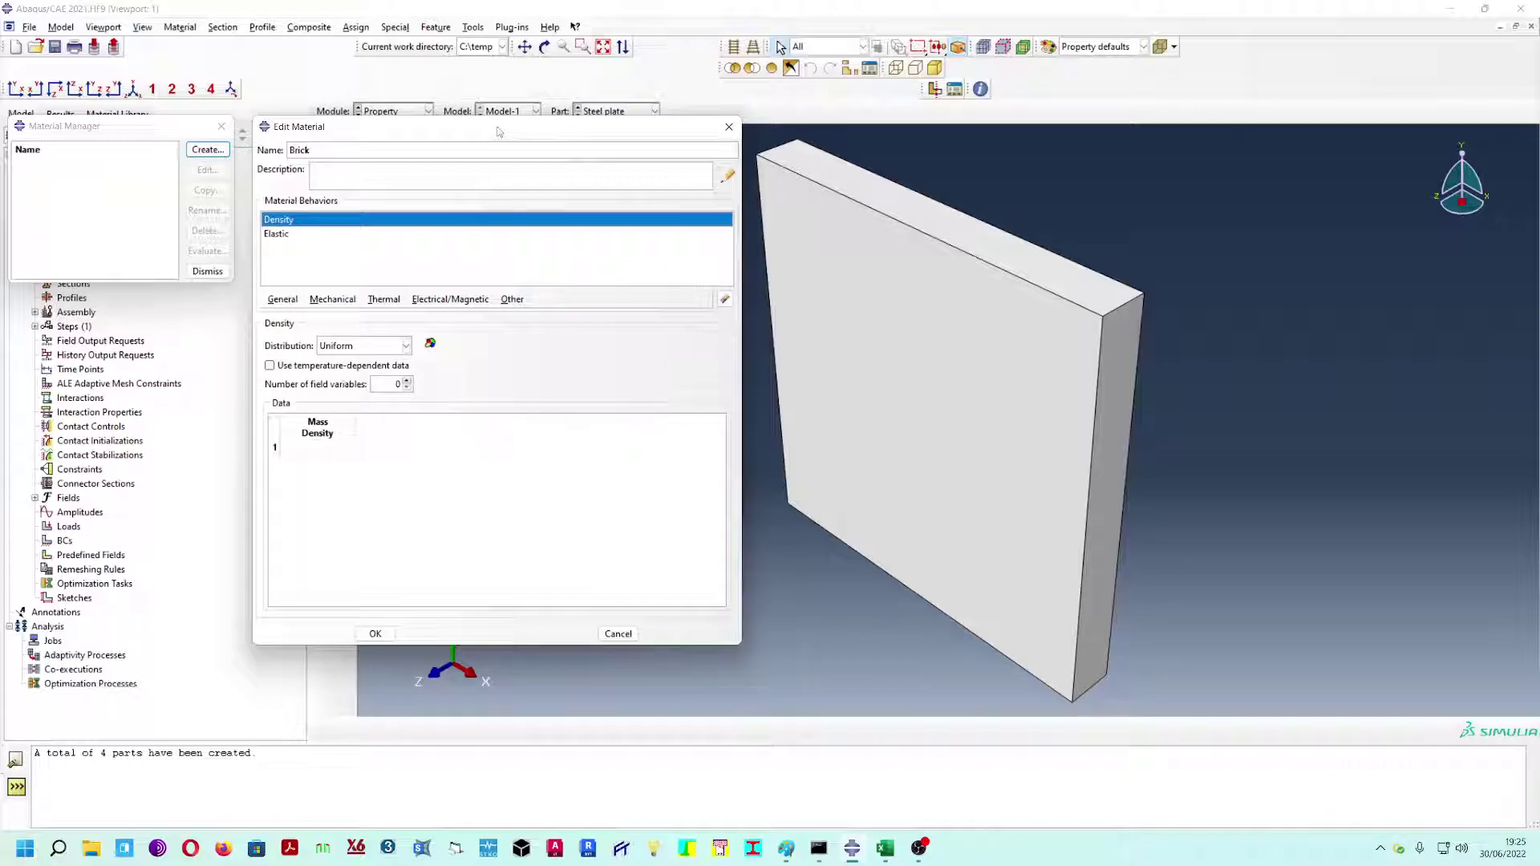
- Switch to the blank Excel workbook and enter 1700 in A1 with the unit kg/m^3 in B1
{"action": "mouse_move", "coordinate": [883, 853]}
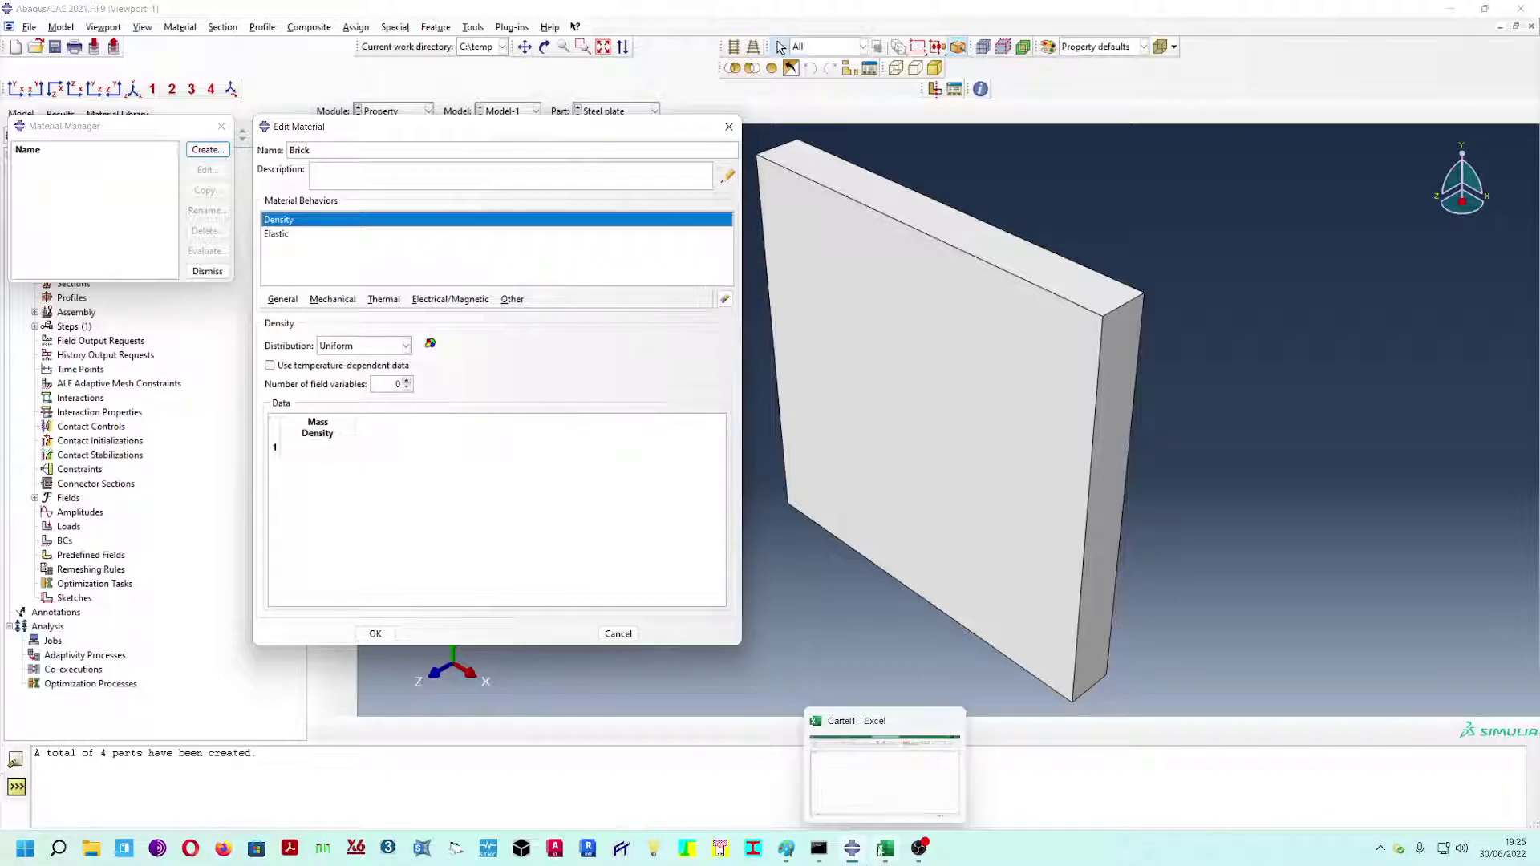
{"action": "left_click", "coordinate": [881, 788]}
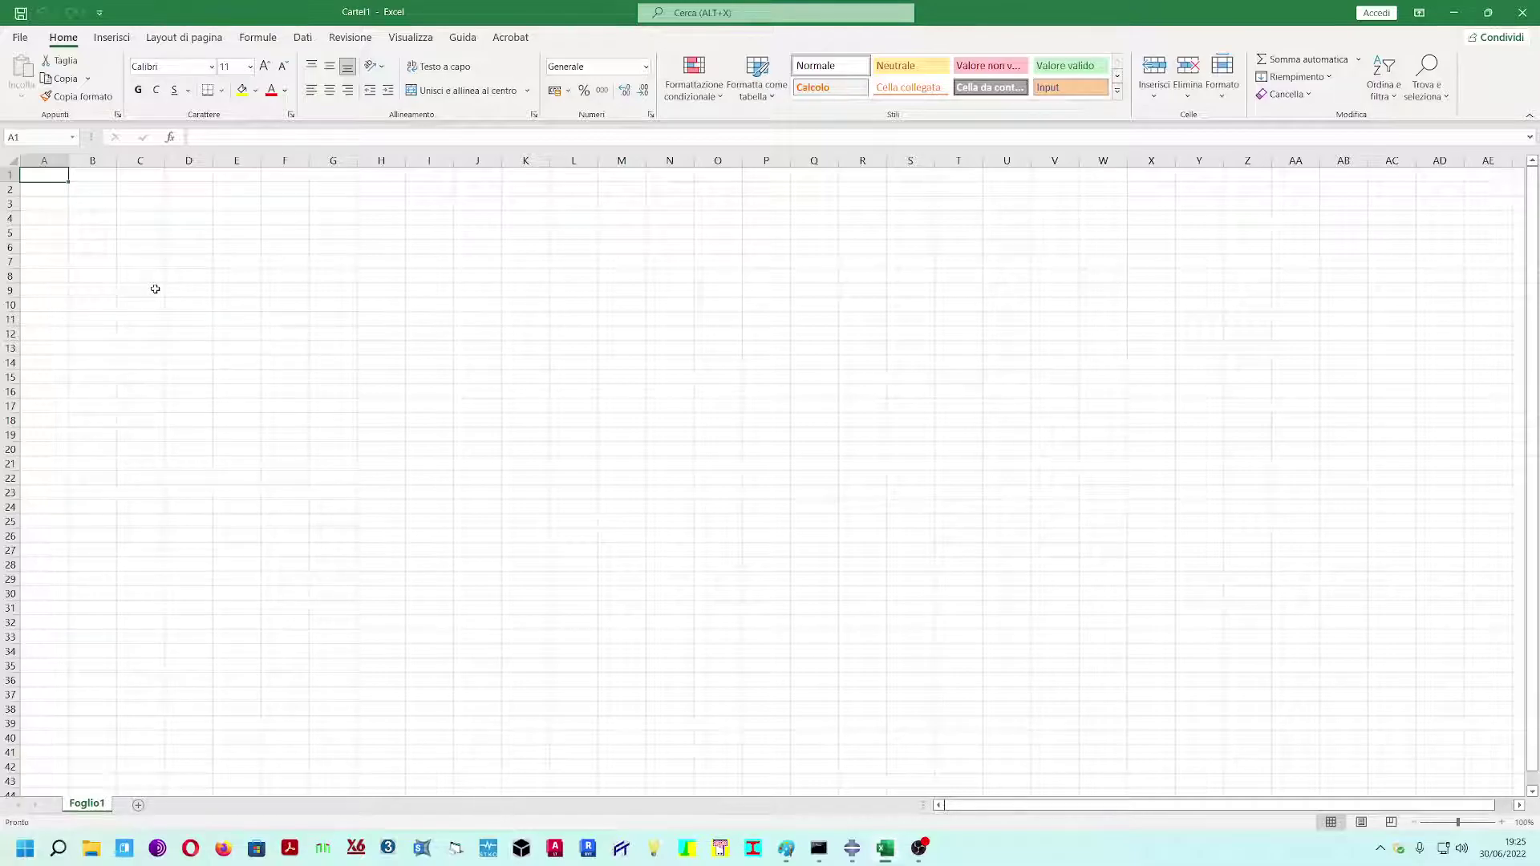
{"action": "type", "text": "1700"}
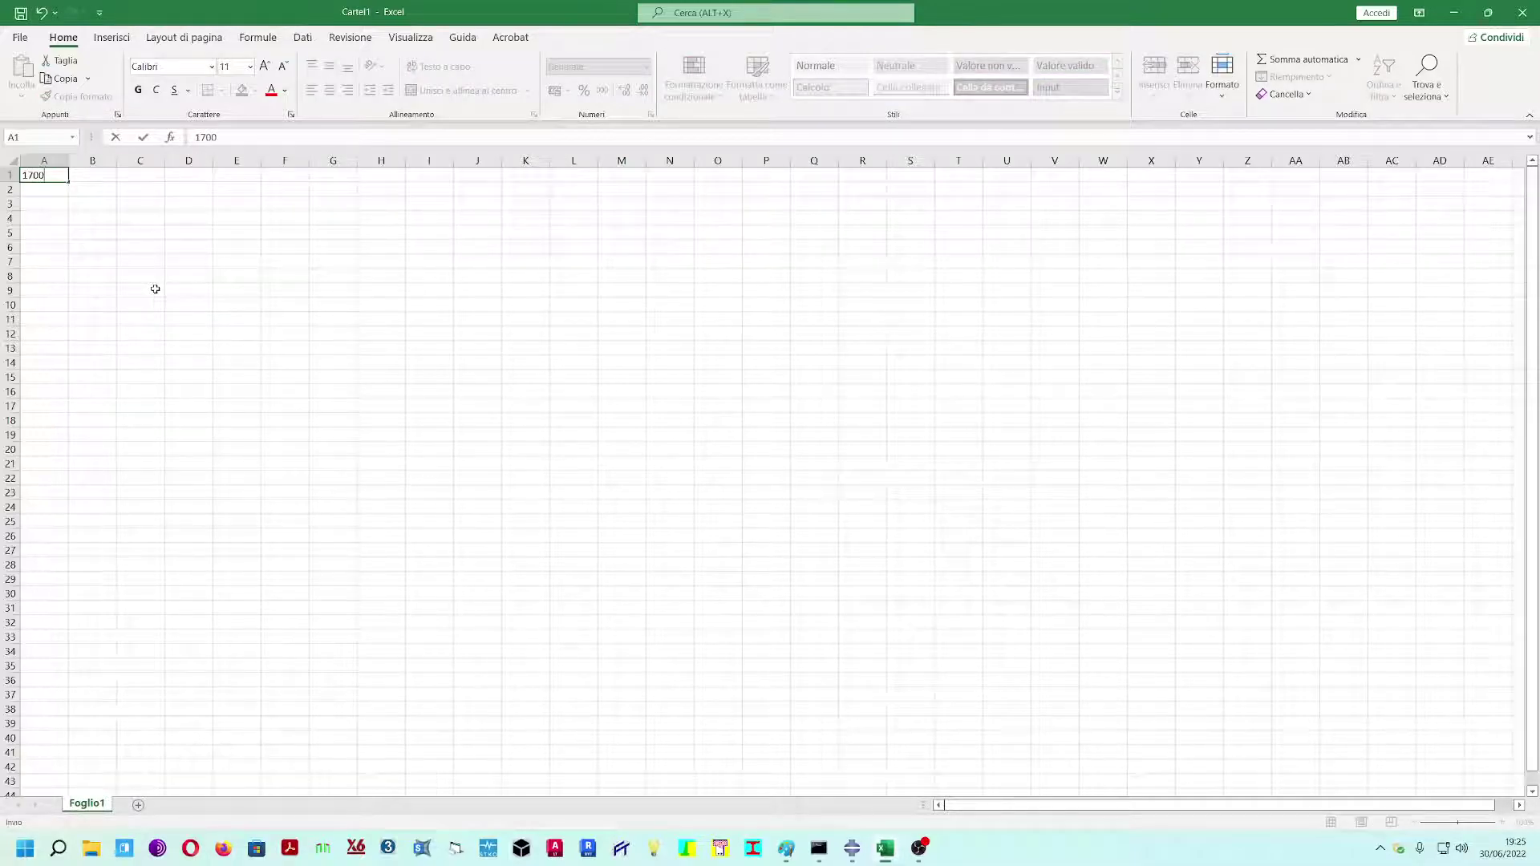
{"action": "key", "text": "Tab"}
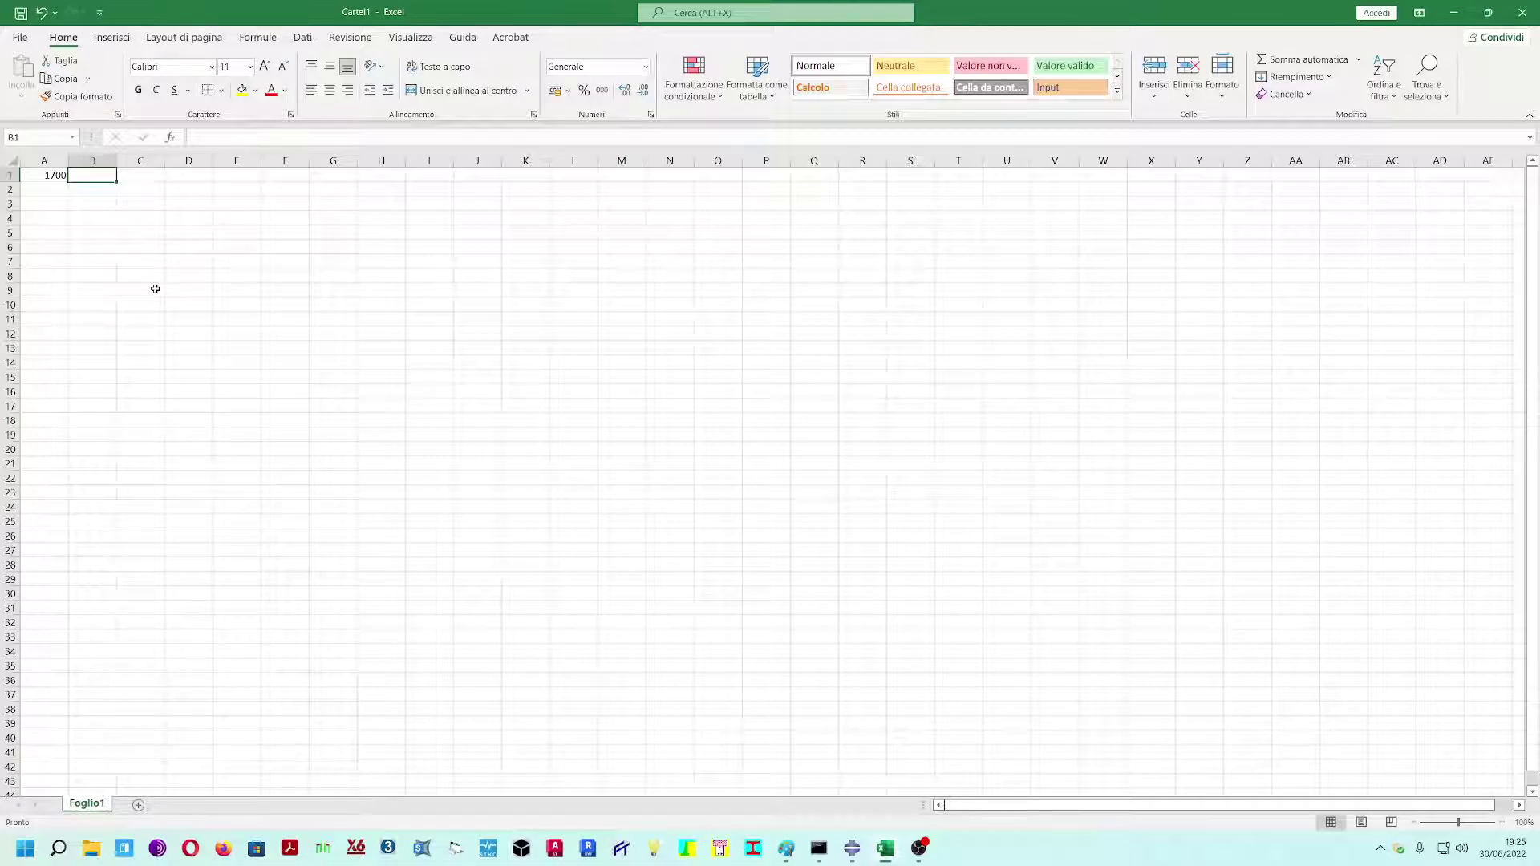
{"action": "type", "text": "kg"}
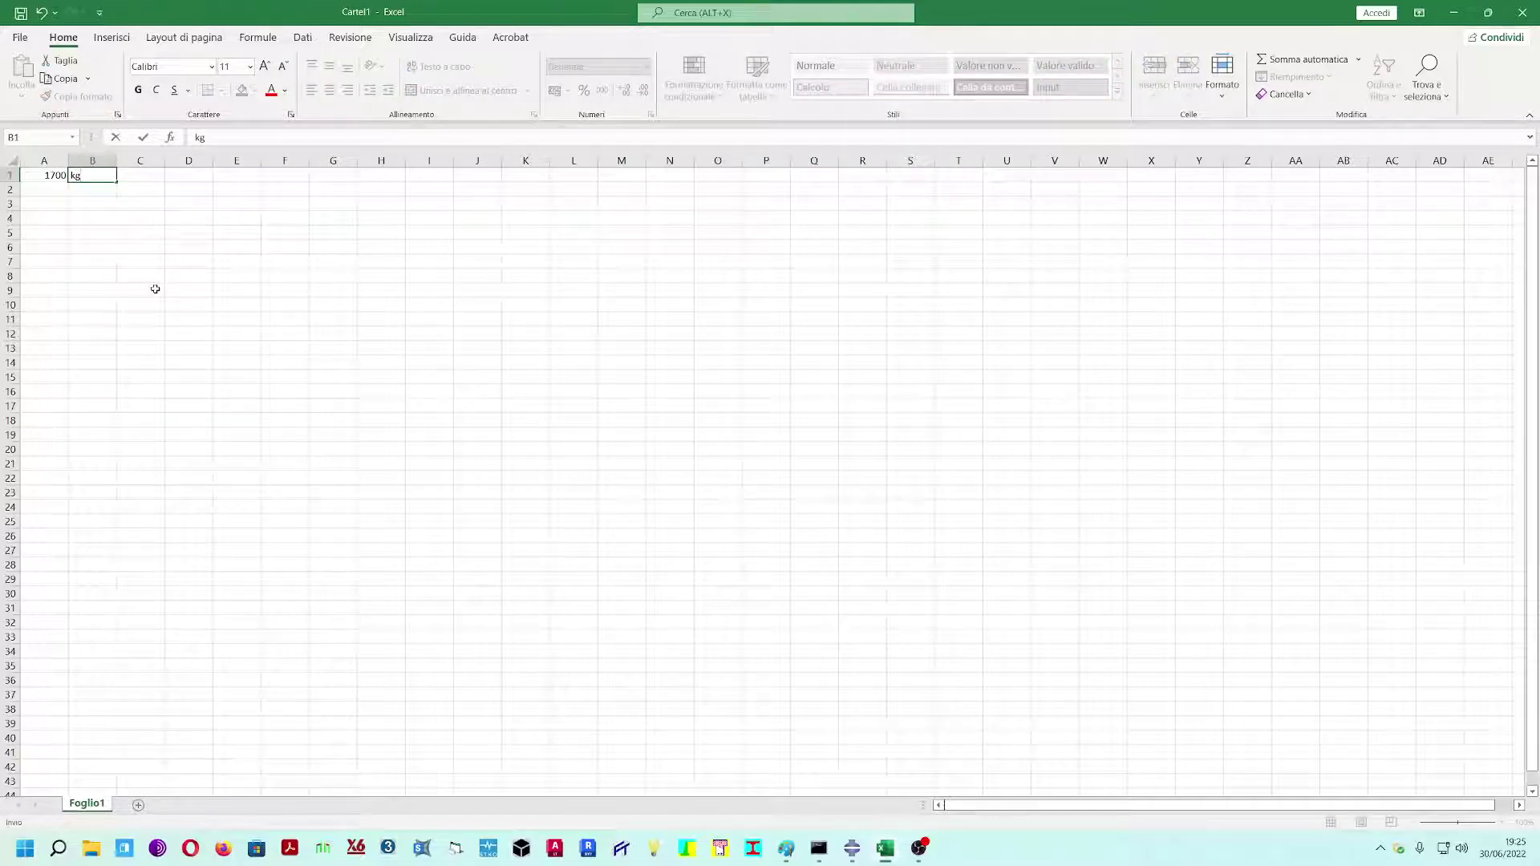
{"action": "type", "text": "/m^3"}
{"action": "key", "text": "Return"}
{"action": "key", "text": "Up"}
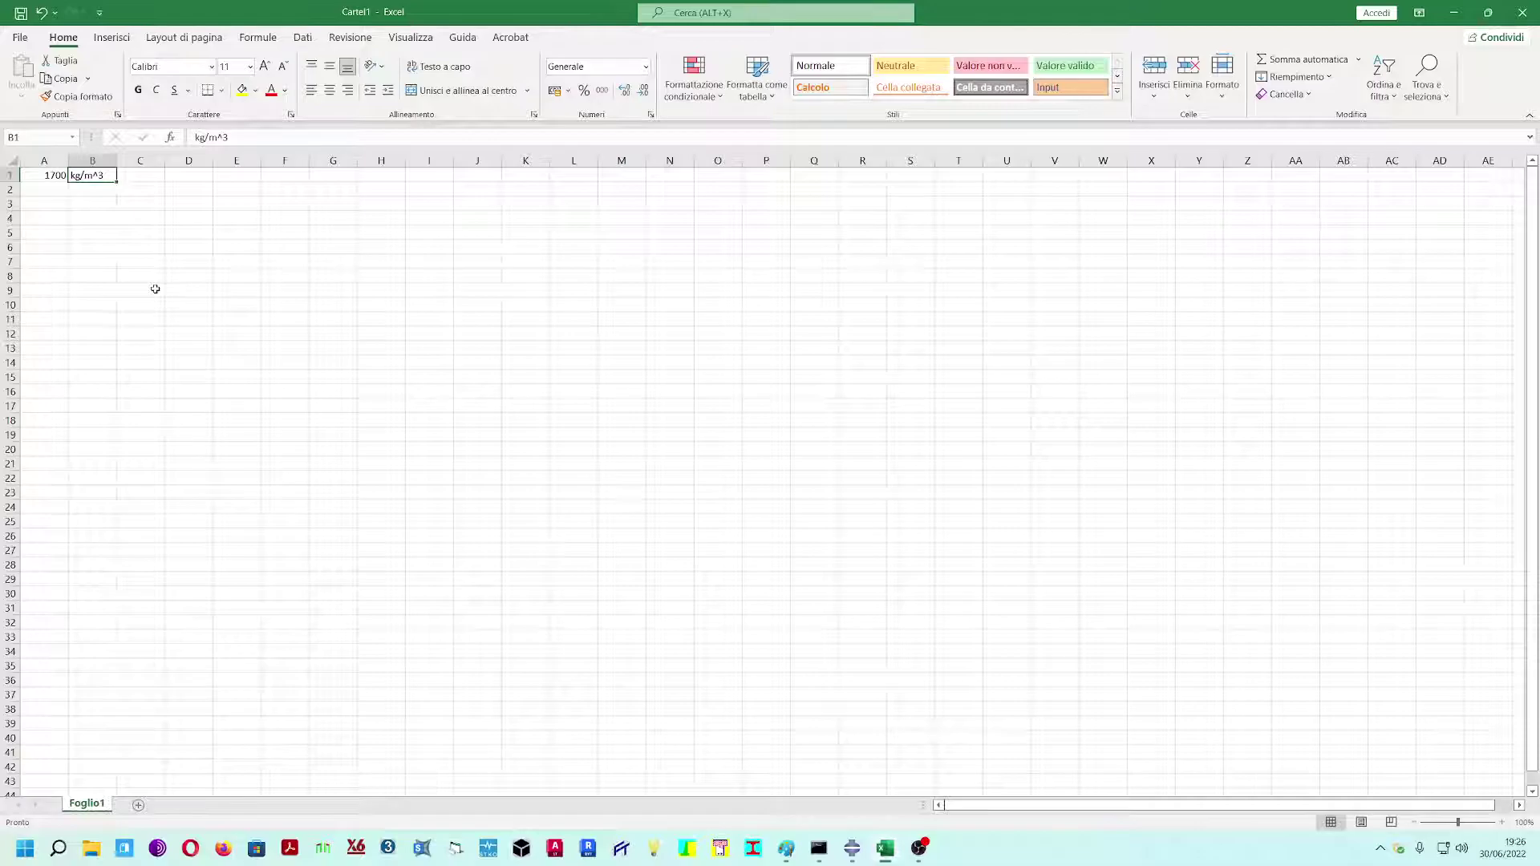
- Convert the density to tonnes in A2 with the formula =A1*10^-3 and label B2 tonne/m^3
{"action": "key", "text": "Left"}
{"action": "key", "text": "Down"}
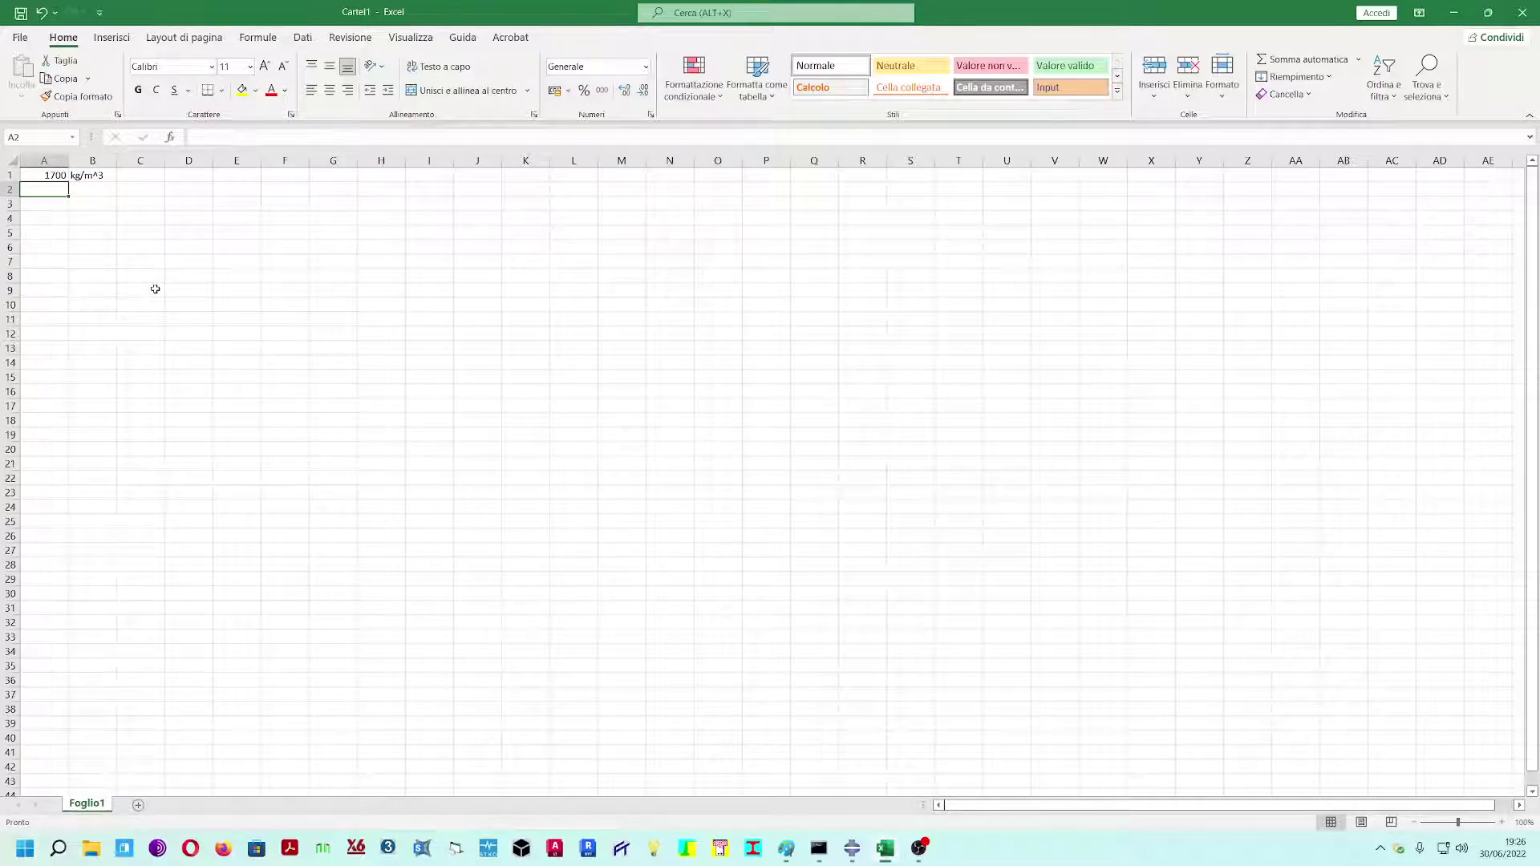
{"action": "key", "text": "Up"}
{"action": "key", "text": "Down"}
{"action": "type", "text": "="}
{"action": "key", "text": "Up"}
{"action": "type", "text": "*"}
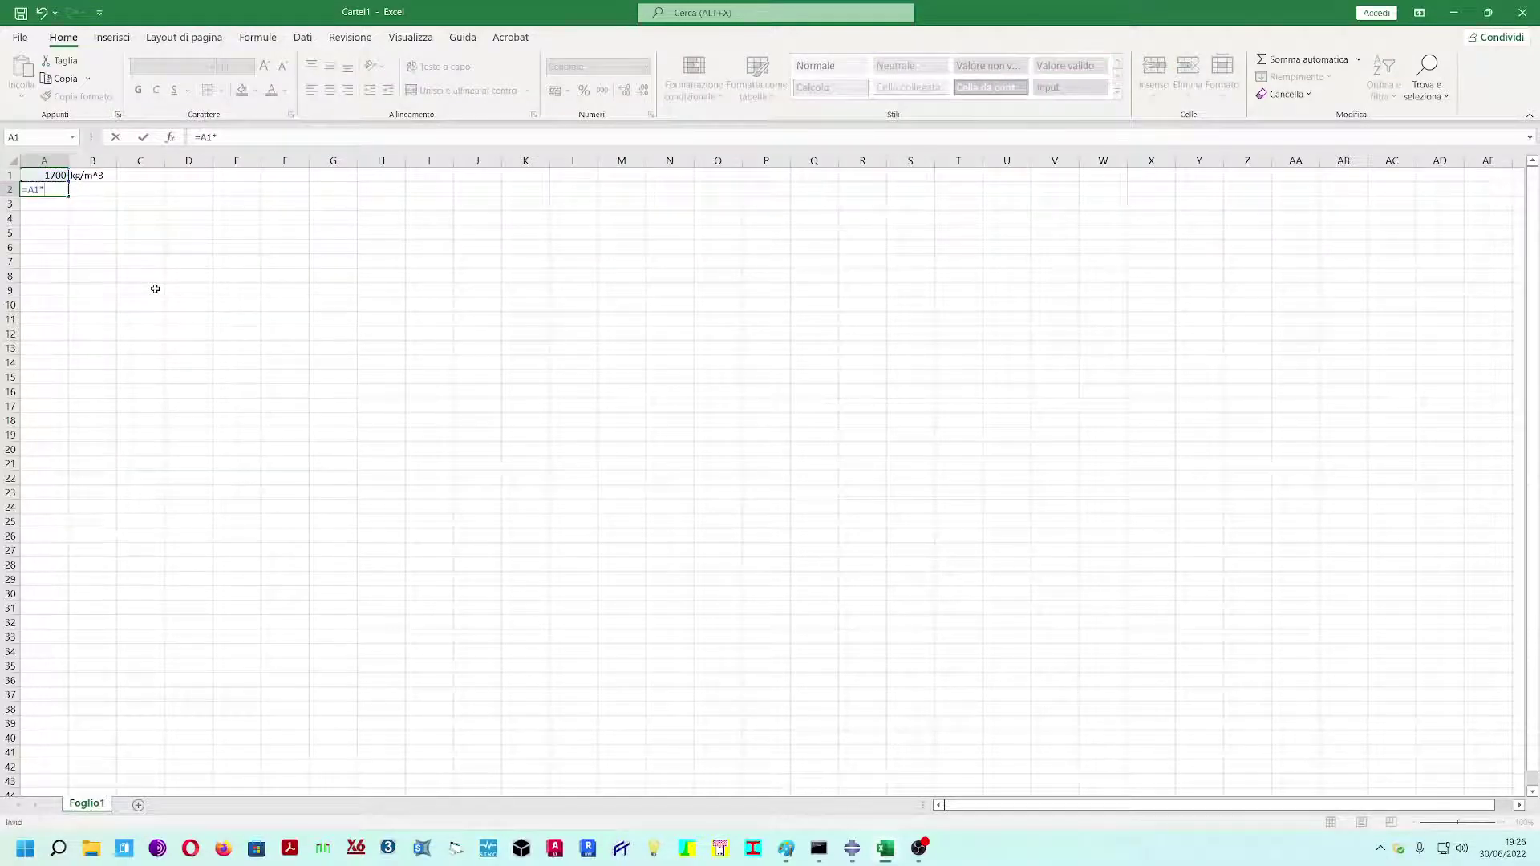
{"action": "type", "text": "10^-3"}
{"action": "key", "text": "Return"}
{"action": "key", "text": "Up"}
{"action": "key", "text": "Right"}
{"action": "type", "text": "tonne/m^3"}
{"action": "key", "text": "Return"}
- Convert the density to millimetre units in A3 with =A2*10^-9 and label B3 tonne/mm^3
{"action": "key", "text": "Left"}
{"action": "type", "text": "="}
{"action": "key", "text": "Up"}
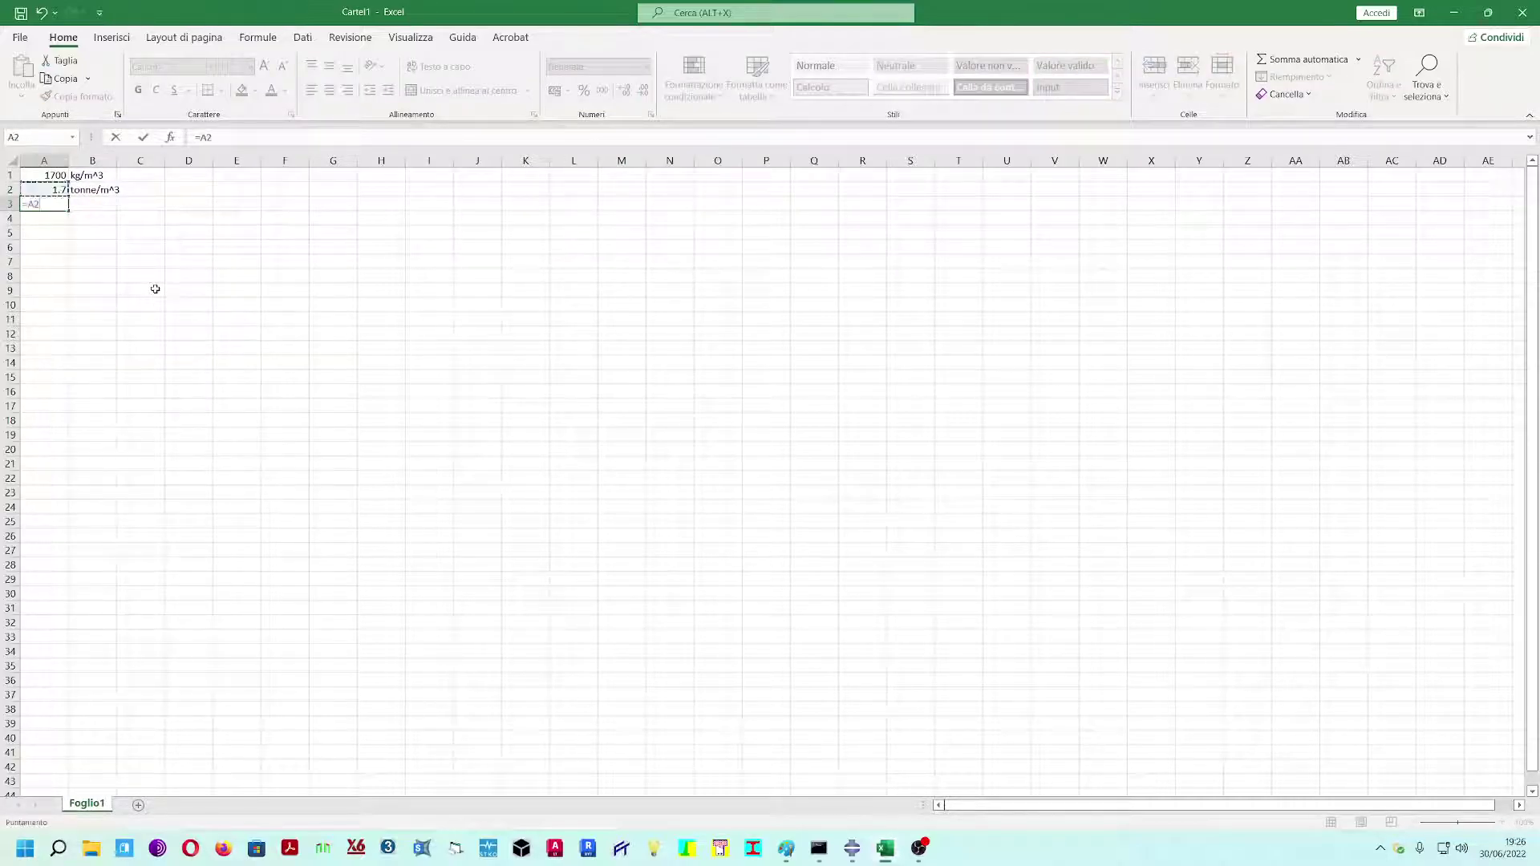
{"action": "type", "text": "*10^-9"}
{"action": "key", "text": "Return"}
{"action": "key", "text": "Up"}
{"action": "key", "text": "Right"}
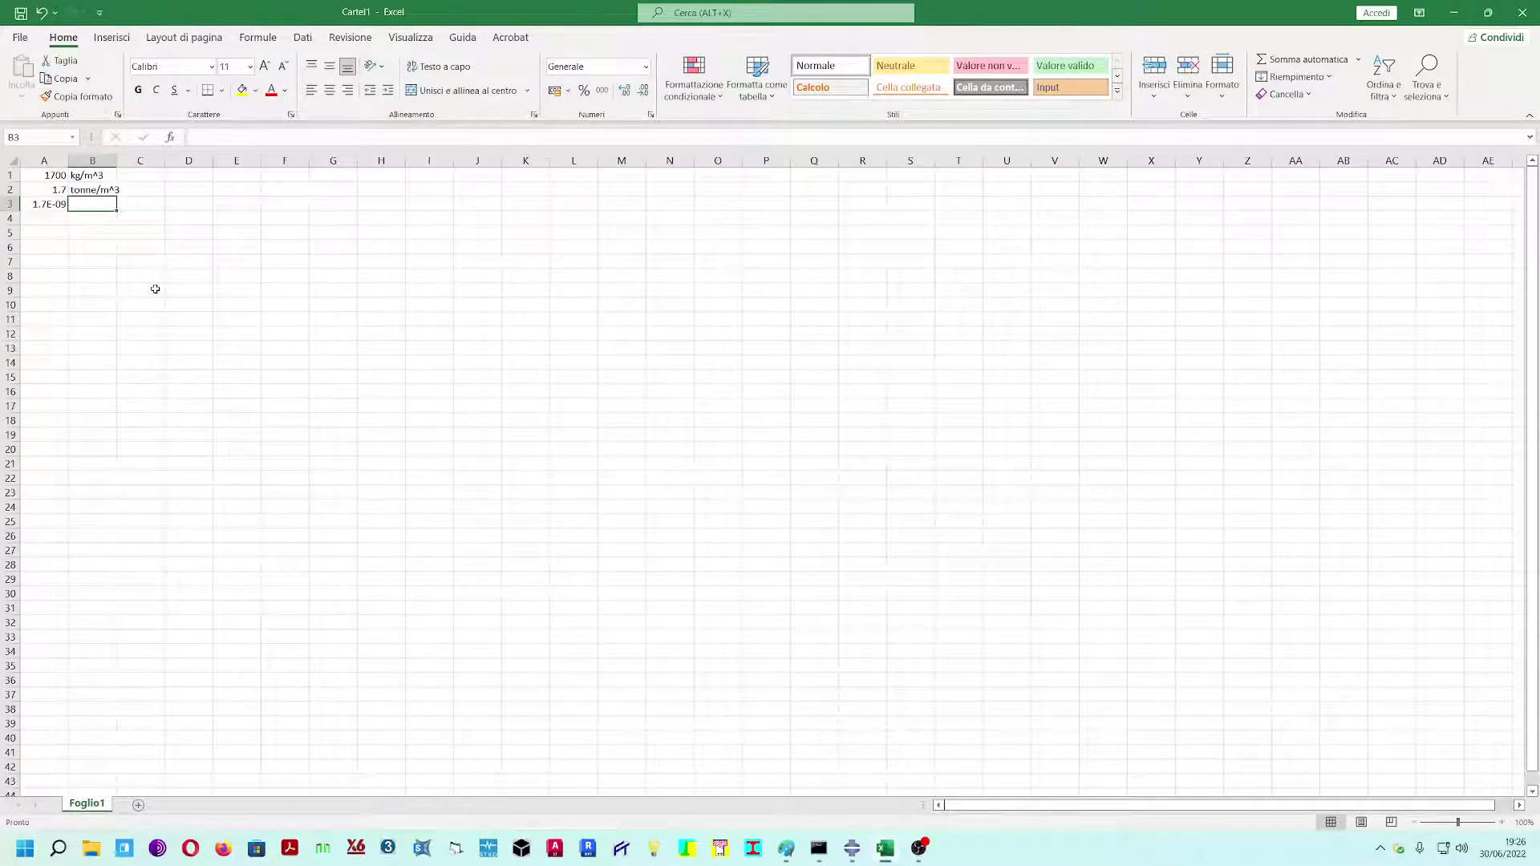
{"action": "type", "text": "tonne/m^3"}
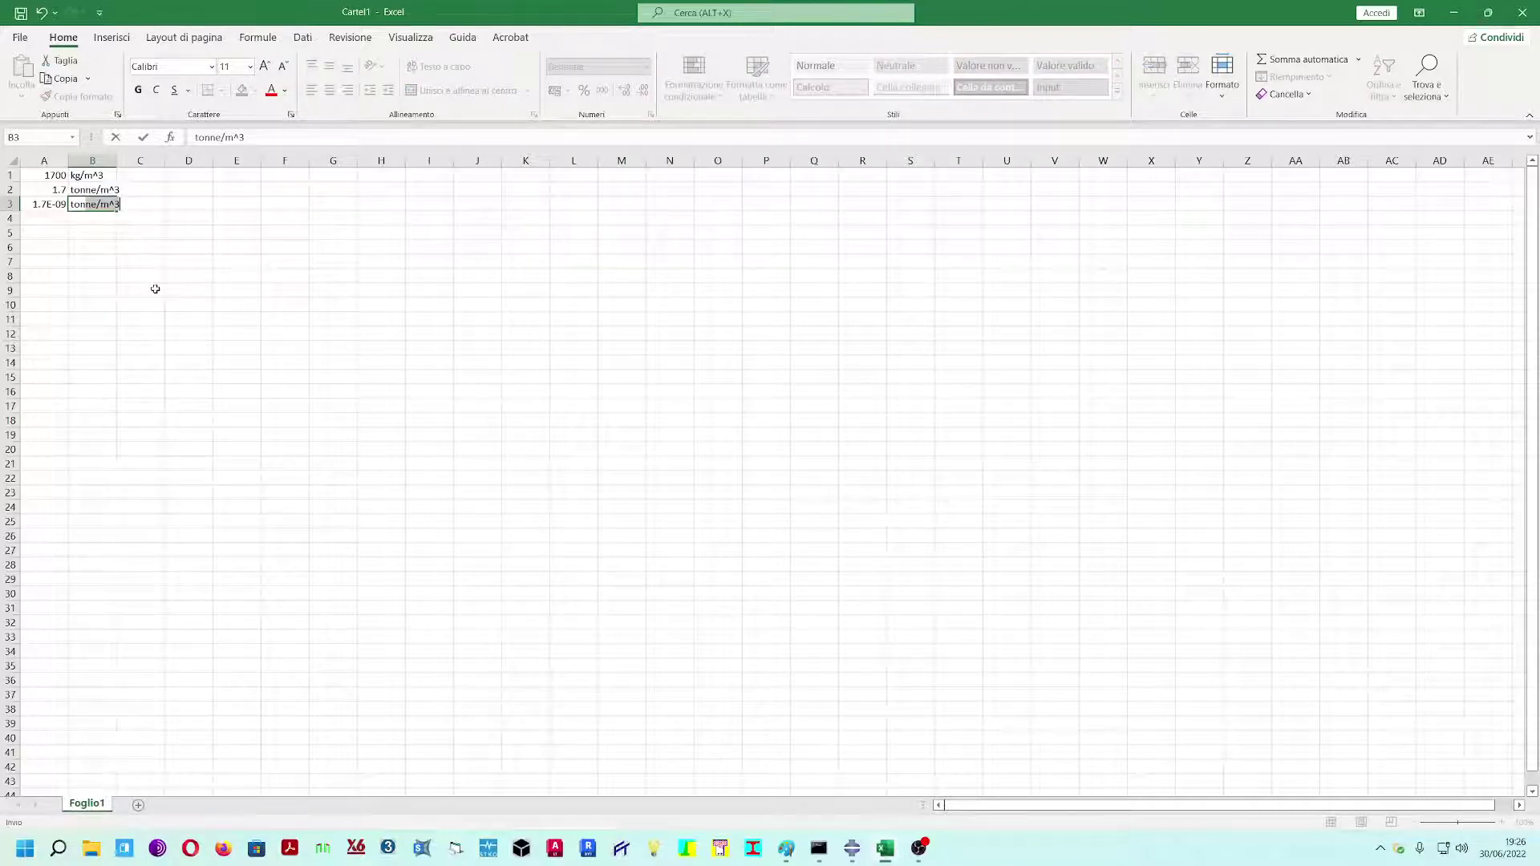
{"action": "key", "text": "Up"}
{"action": "key", "text": "Down"}
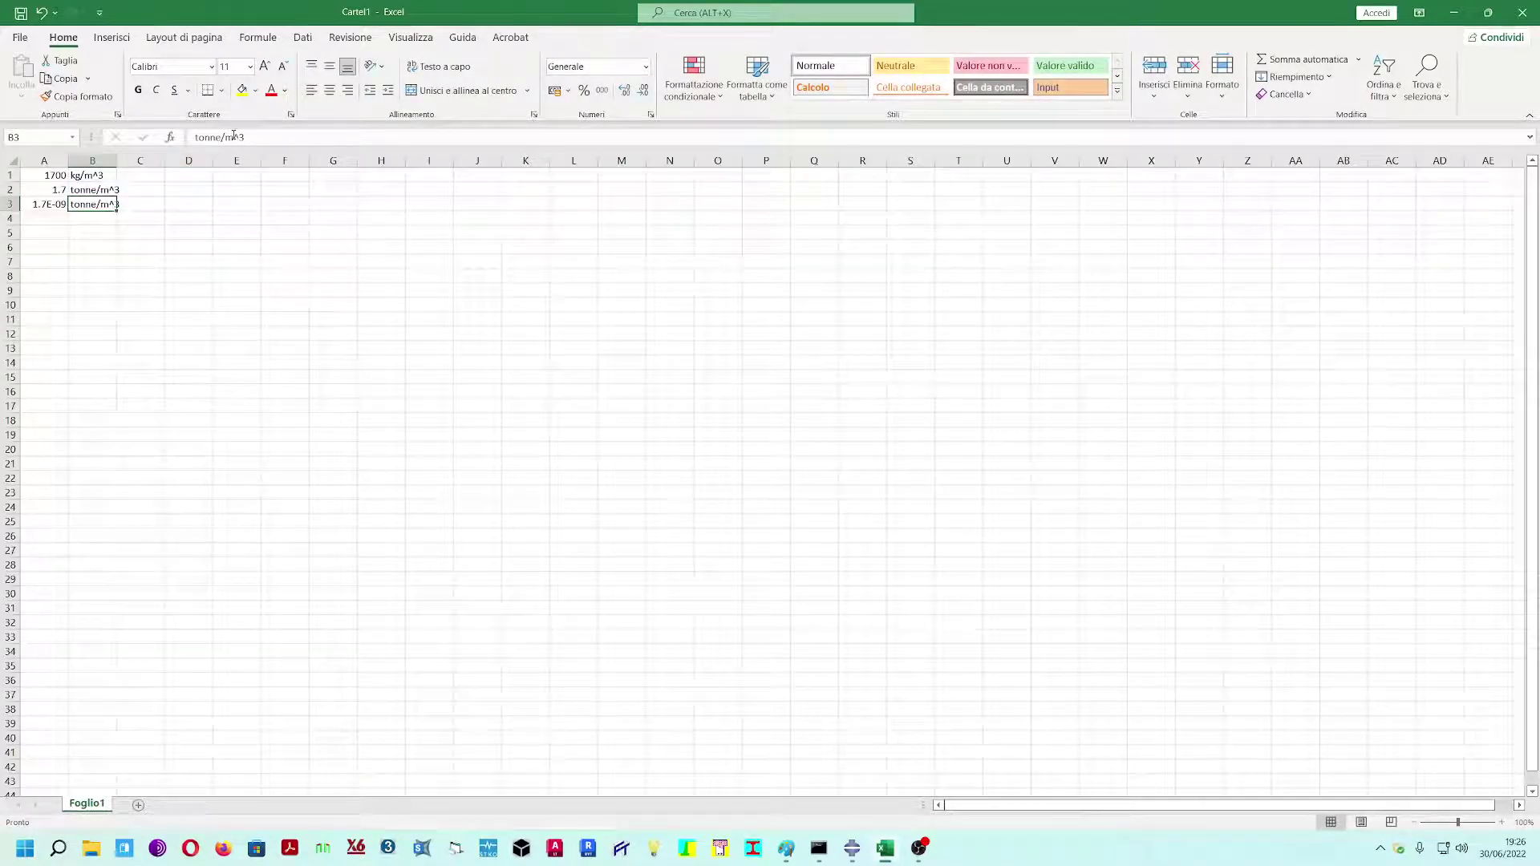
{"action": "left_click", "coordinate": [233, 136]}
{"action": "type", "text": "m"}
{"action": "key", "text": "Return"}
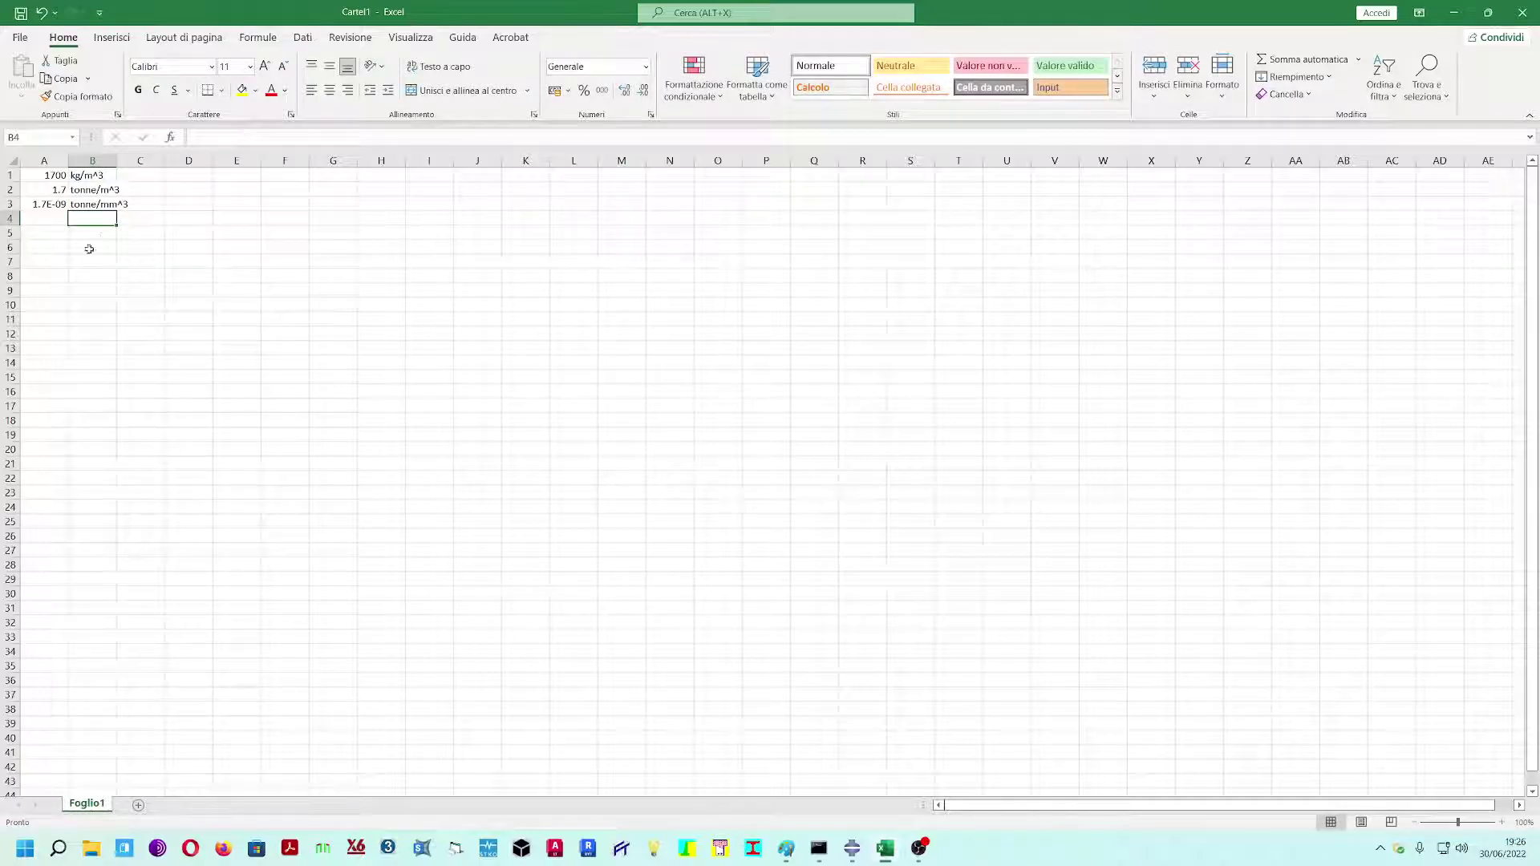
- Switch back to Abaqus/CAE and set the Brick material's mass density to 1700.E-12
{"action": "left_click", "coordinate": [852, 847]}
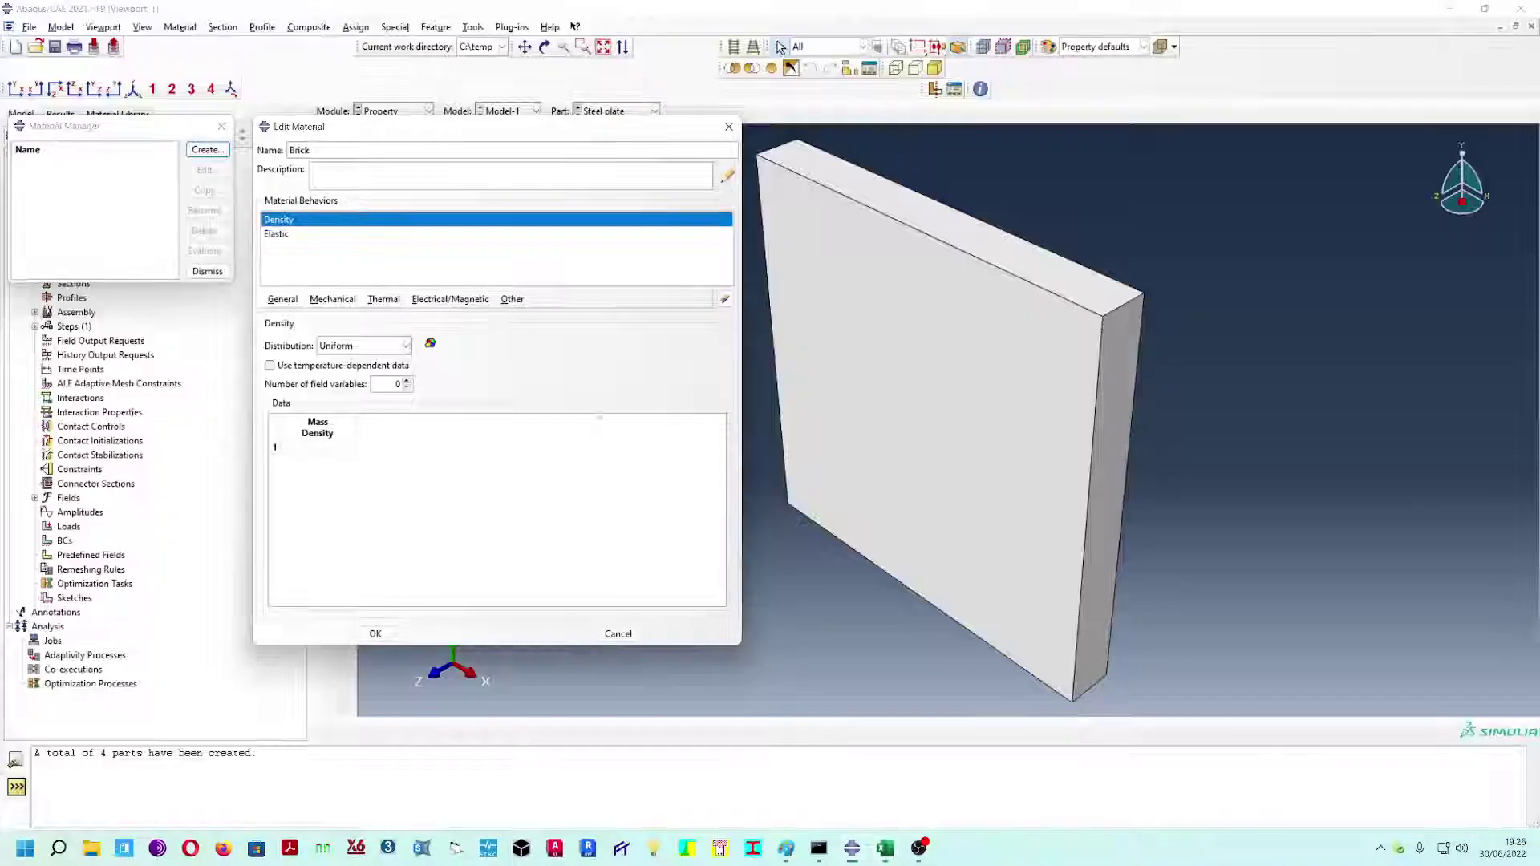
{"action": "left_click", "coordinate": [334, 448]}
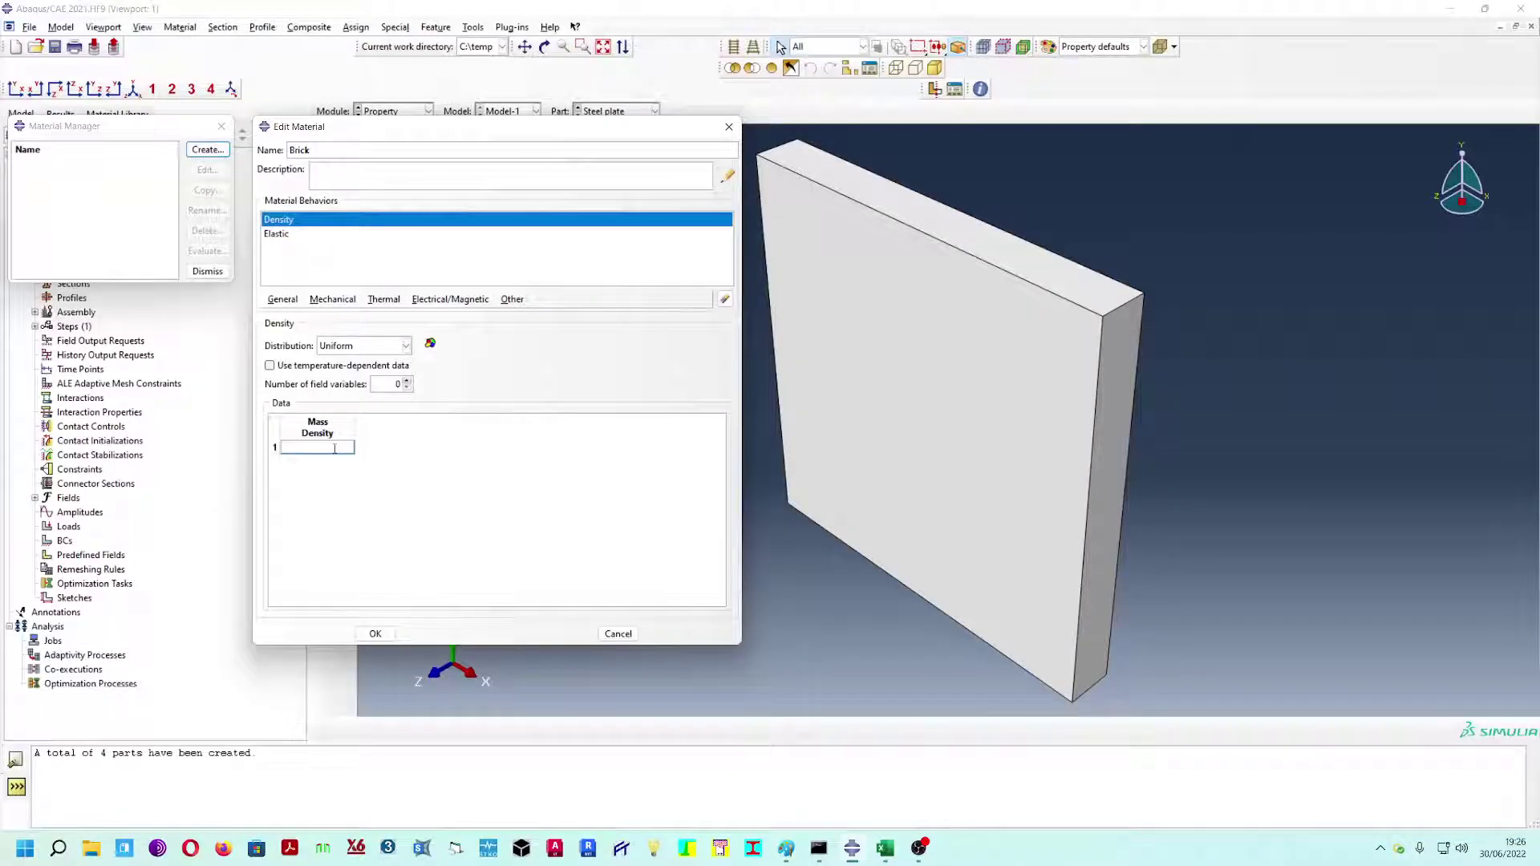
{"action": "type", "text": "1700.E-12"}
- Set Brick's elastic Young's modulus to 8000 and Poisson's ratio to 0.2, and save the material
{"action": "left_click", "coordinate": [296, 235]}
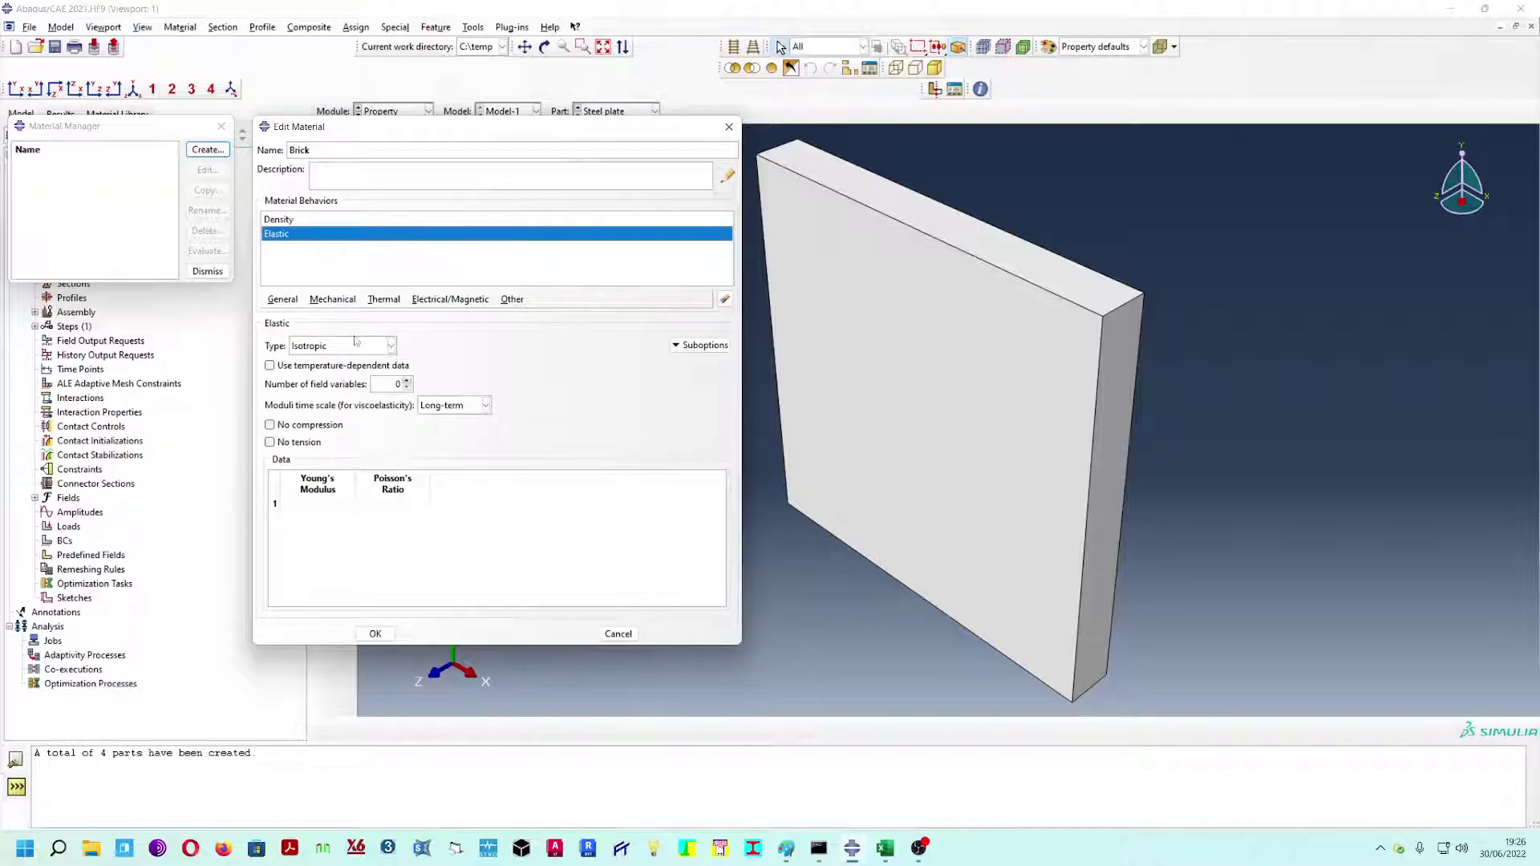
{"action": "left_click", "coordinate": [317, 503]}
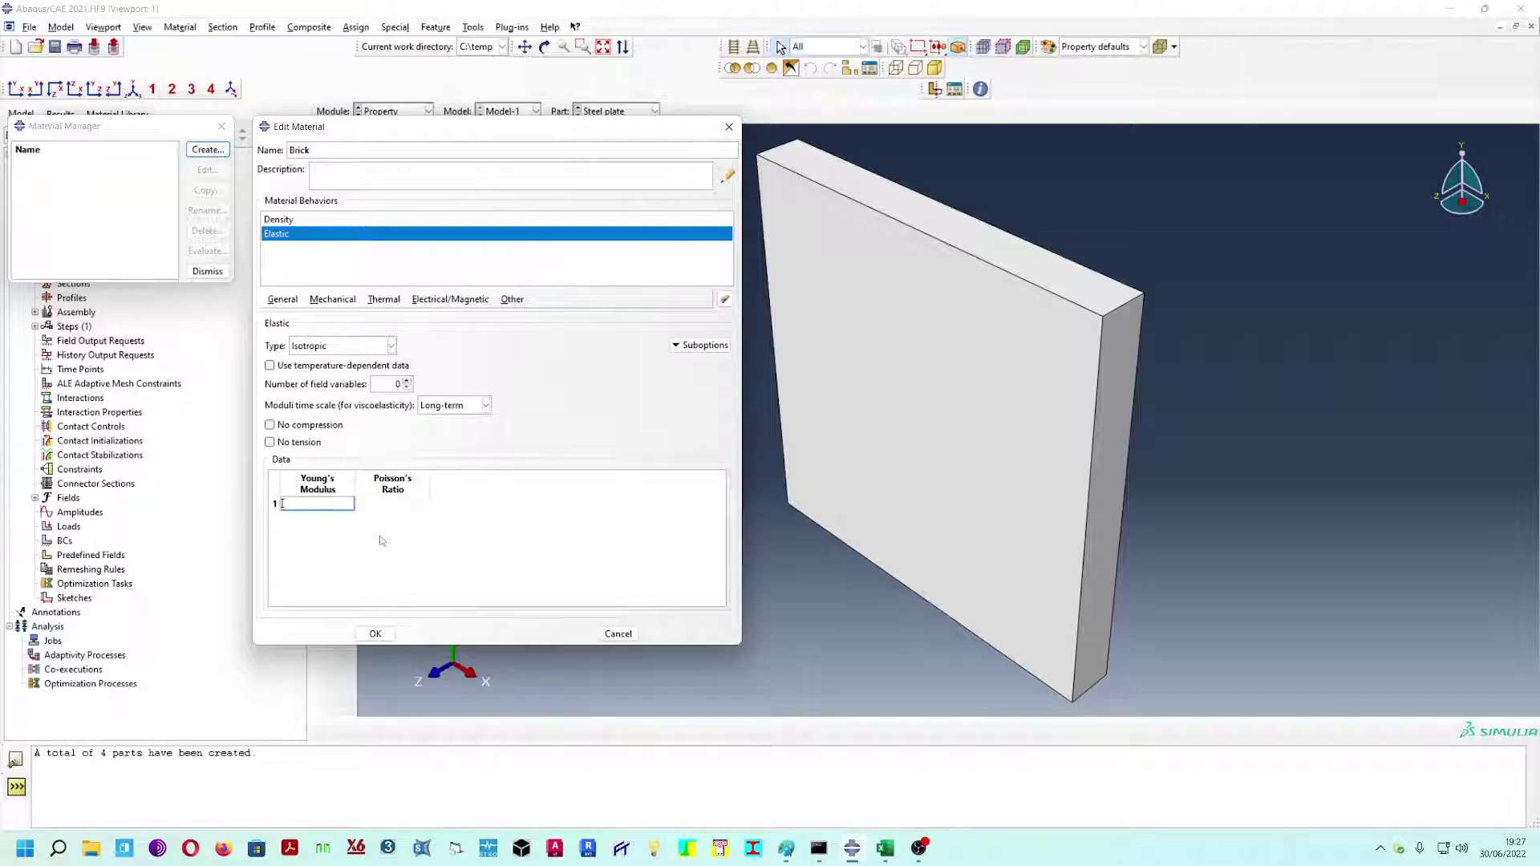
{"action": "type", "text": "000"}
{"action": "left_click", "coordinate": [393, 506]}
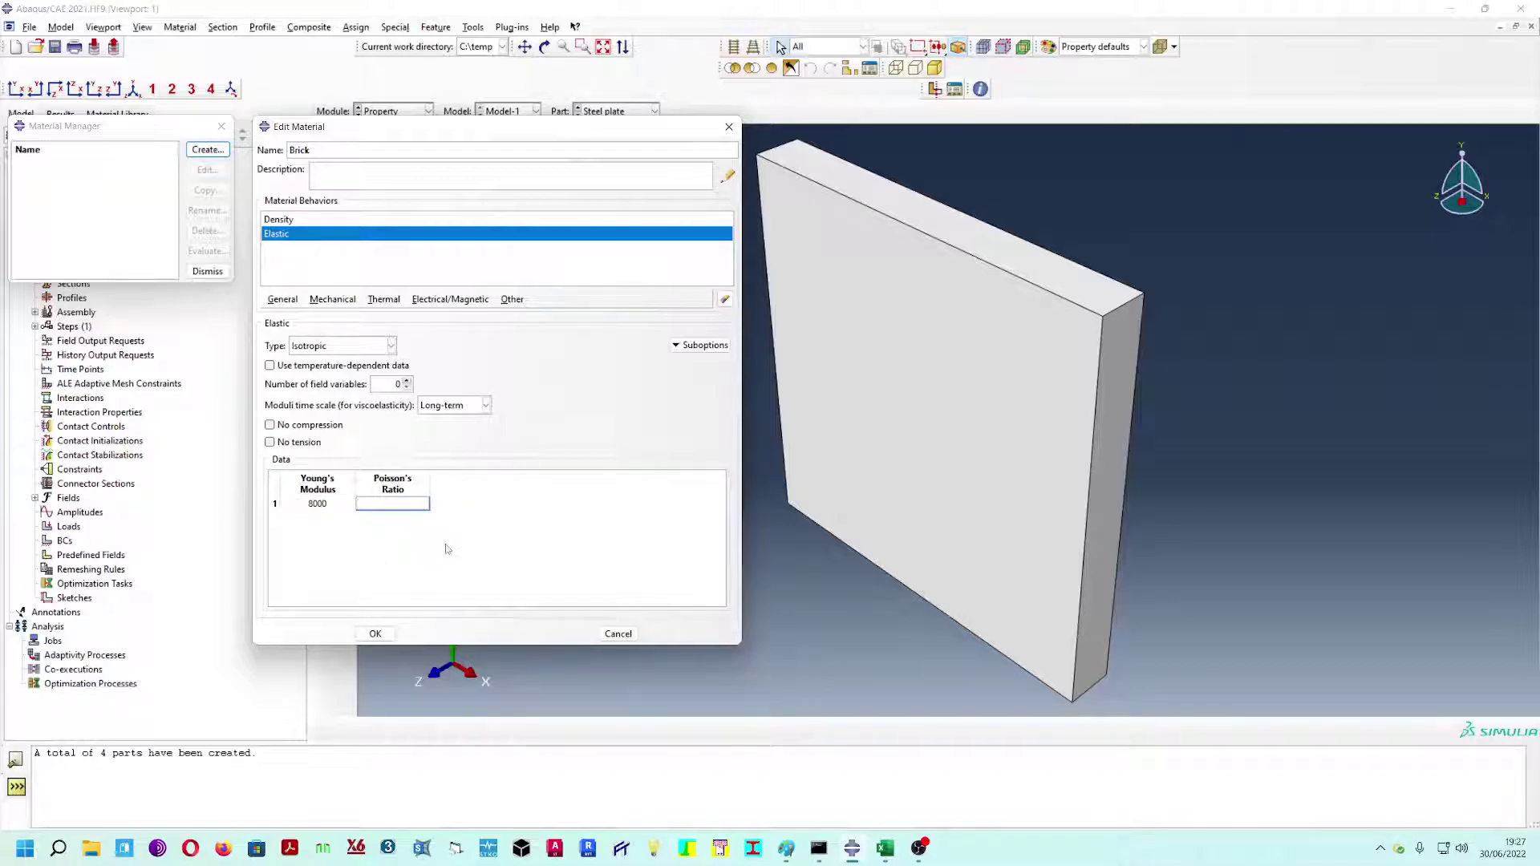
{"action": "type", "text": "0.2"}
{"action": "left_click", "coordinate": [375, 632]}
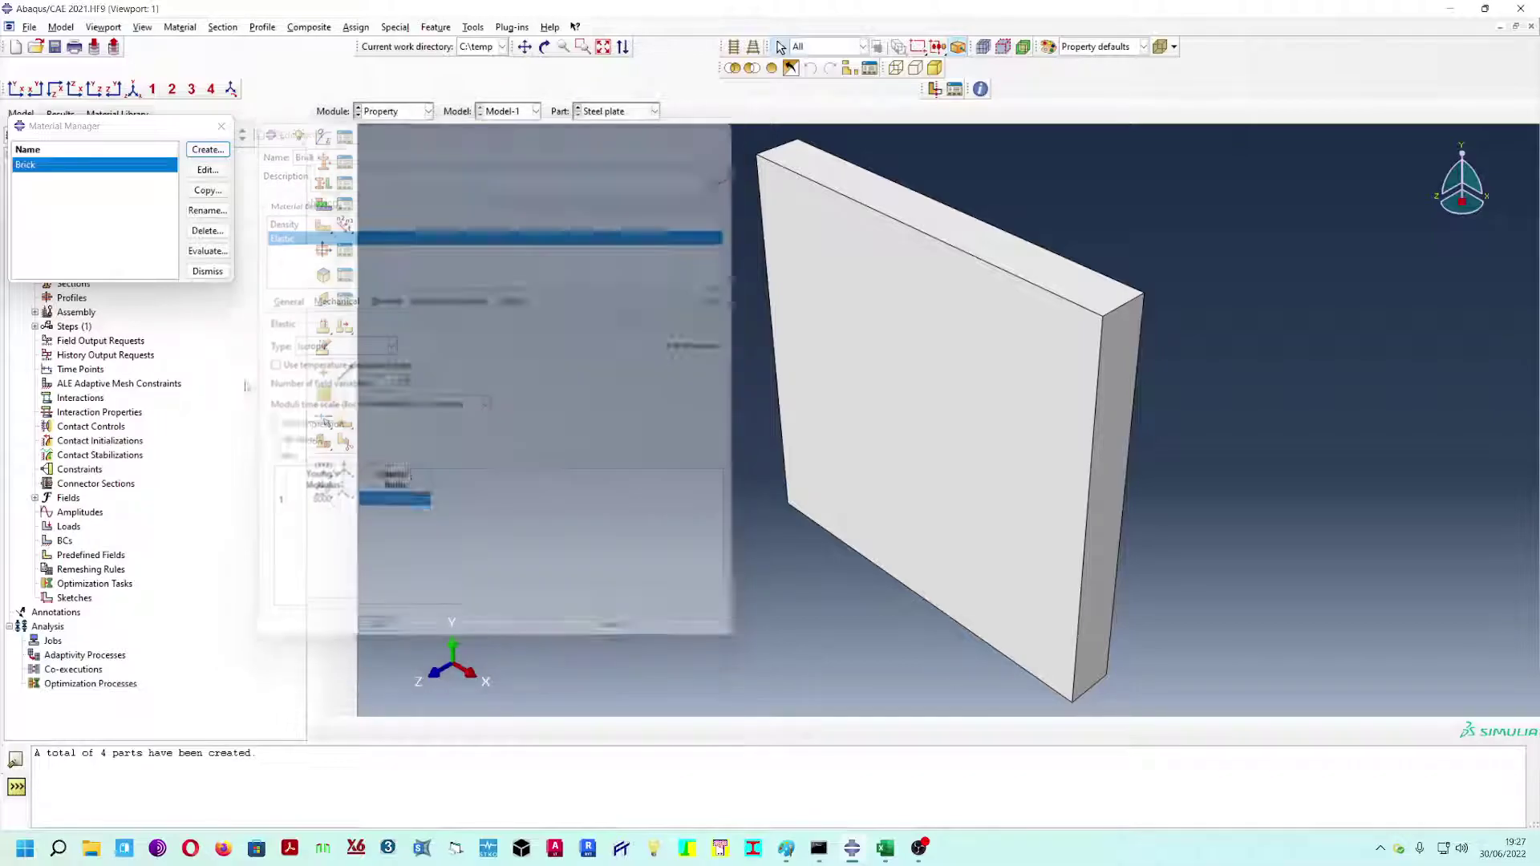
- Create a new material named Mortar
{"action": "left_click", "coordinate": [208, 150]}
{"action": "type", "text": "Motrar"}
{"action": "key", "text": "BackSpace"}
{"action": "key", "text": "BackSpace"}
{"action": "key", "text": "BackSpace"}
{"action": "key", "text": "BackSpace"}
{"action": "type", "text": "rtar"}
- Add Density and Elastic behaviors to the Mortar material and display its Density data
{"action": "left_click", "coordinate": [278, 303]}
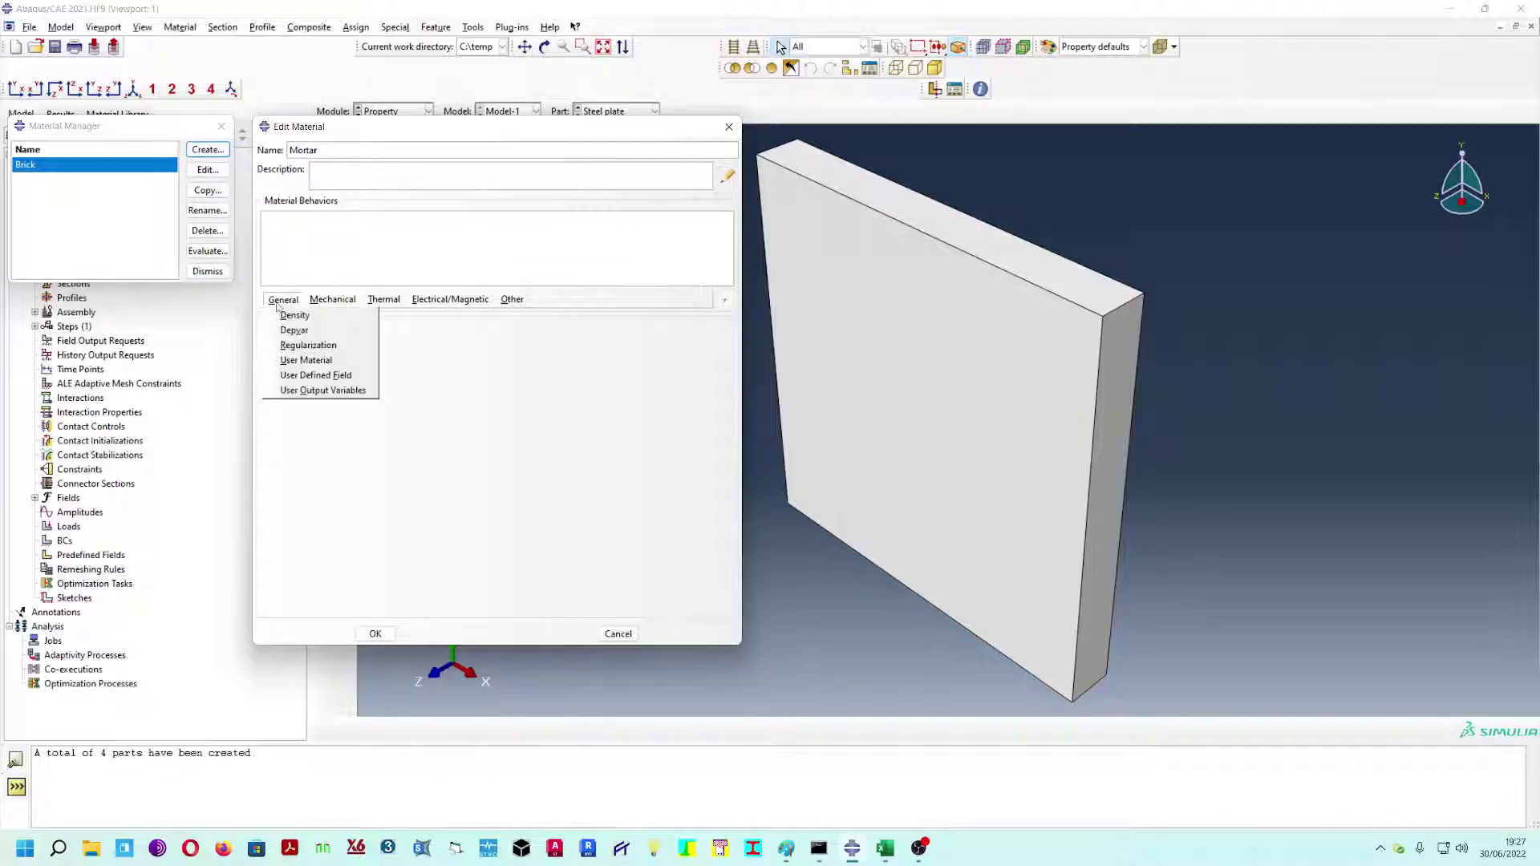
{"action": "left_click", "coordinate": [295, 316]}
{"action": "left_click", "coordinate": [283, 299]}
{"action": "mouse_move", "coordinate": [325, 302]}
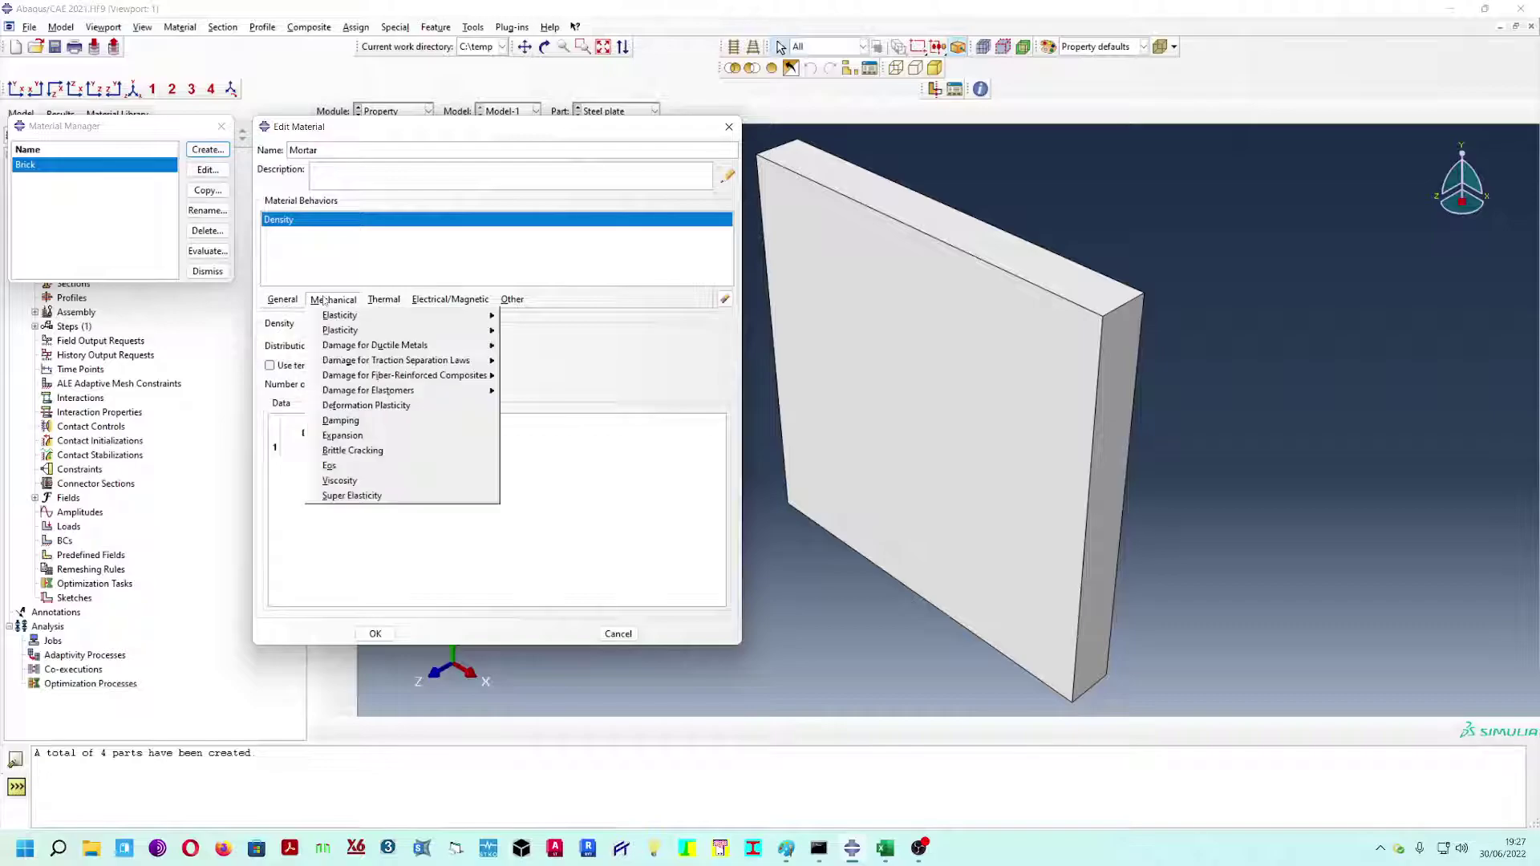
{"action": "left_click", "coordinate": [529, 321]}
{"action": "left_click", "coordinate": [296, 221]}
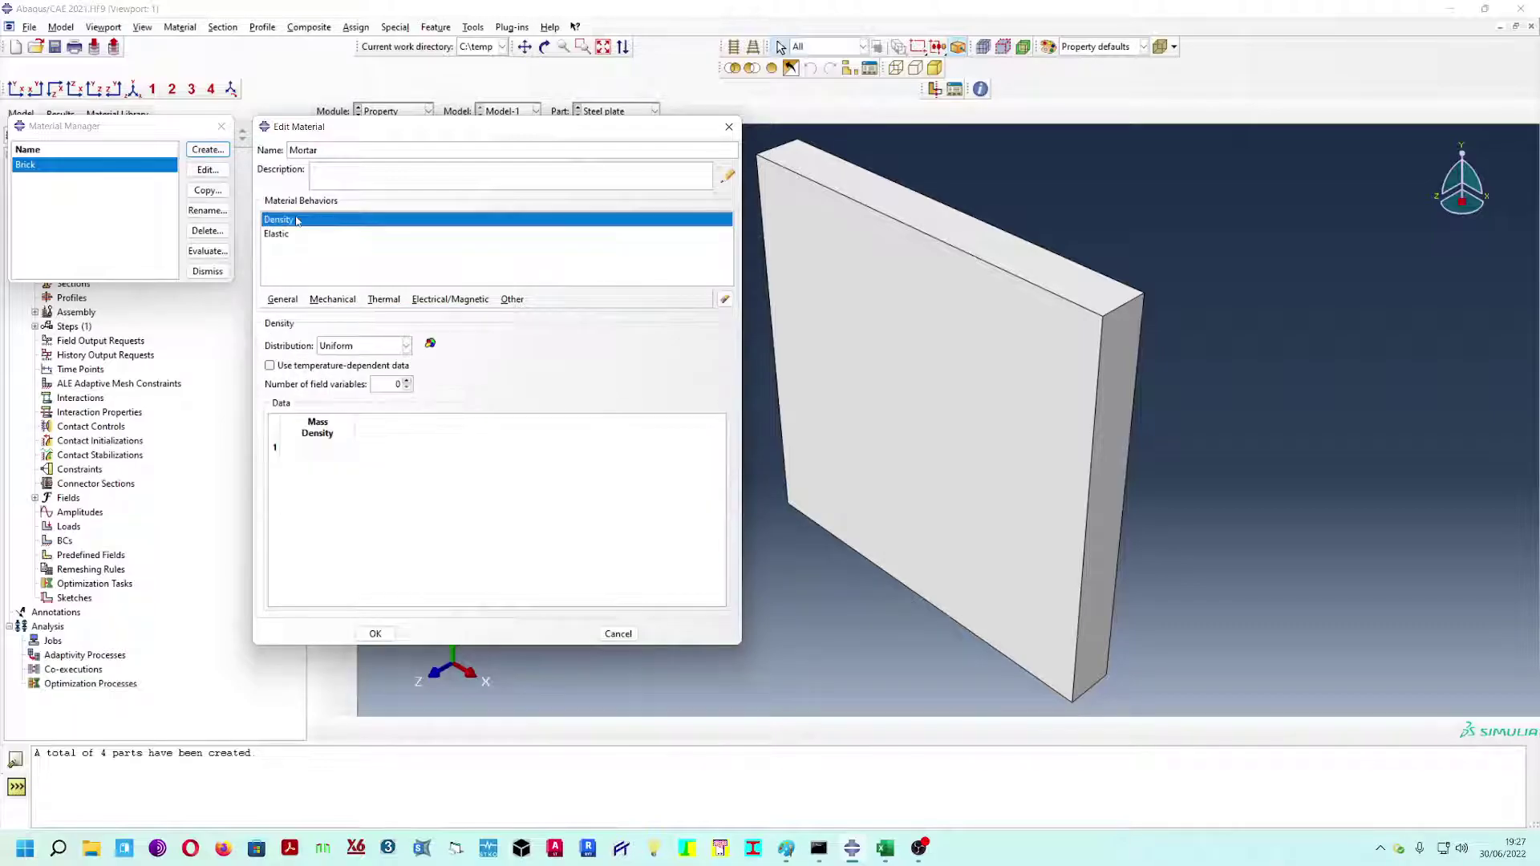
- Define the Mortar material with mass density 1850.E-12, Young's modulus 2000 and Poisson's ratio 0.25
{"action": "left_click", "coordinate": [323, 454]}
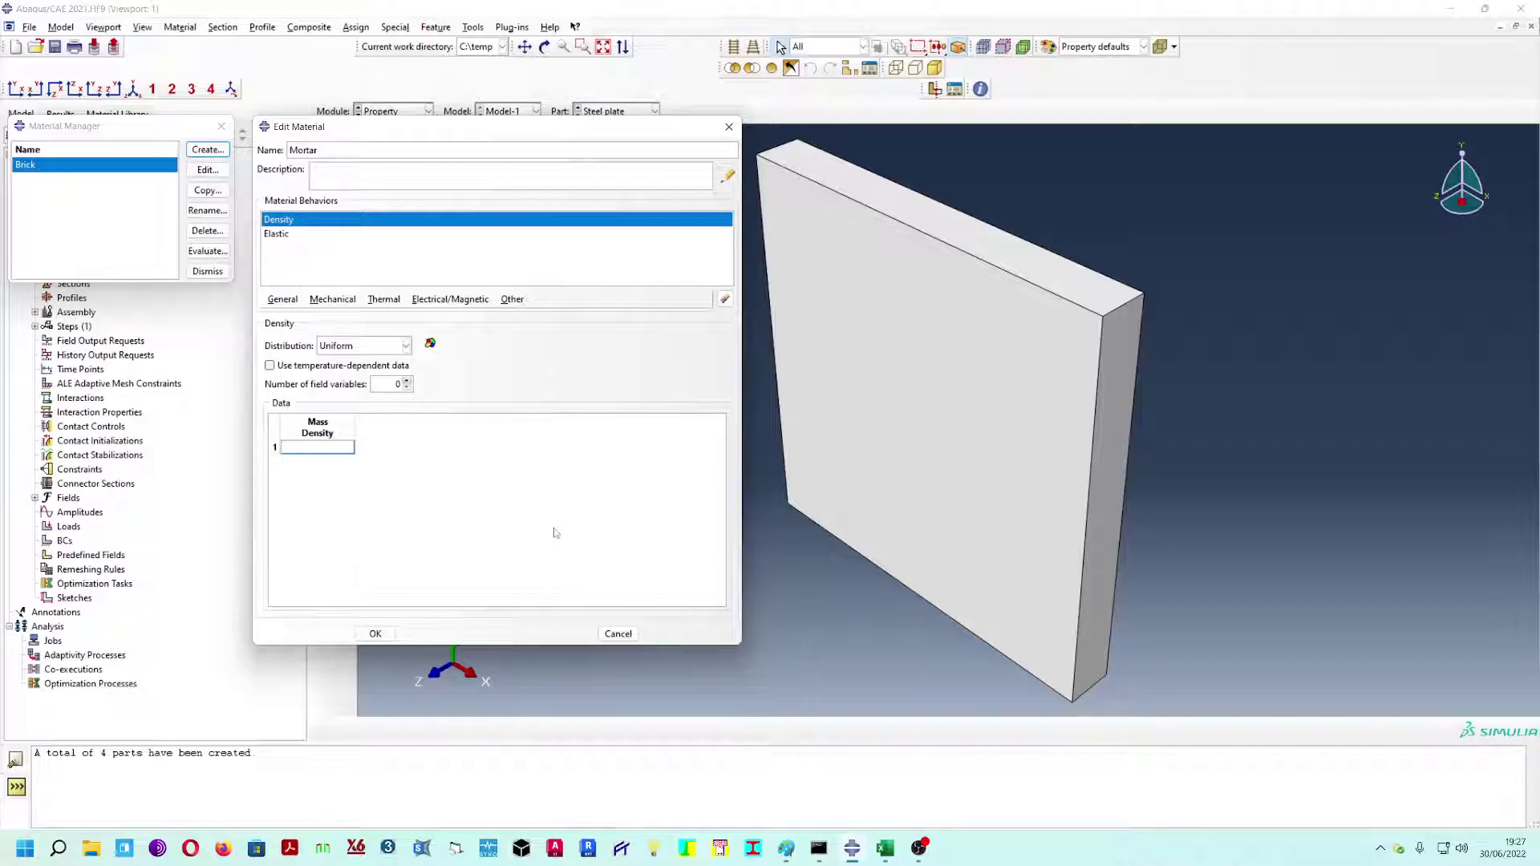
{"action": "type", "text": "1850.E-12"}
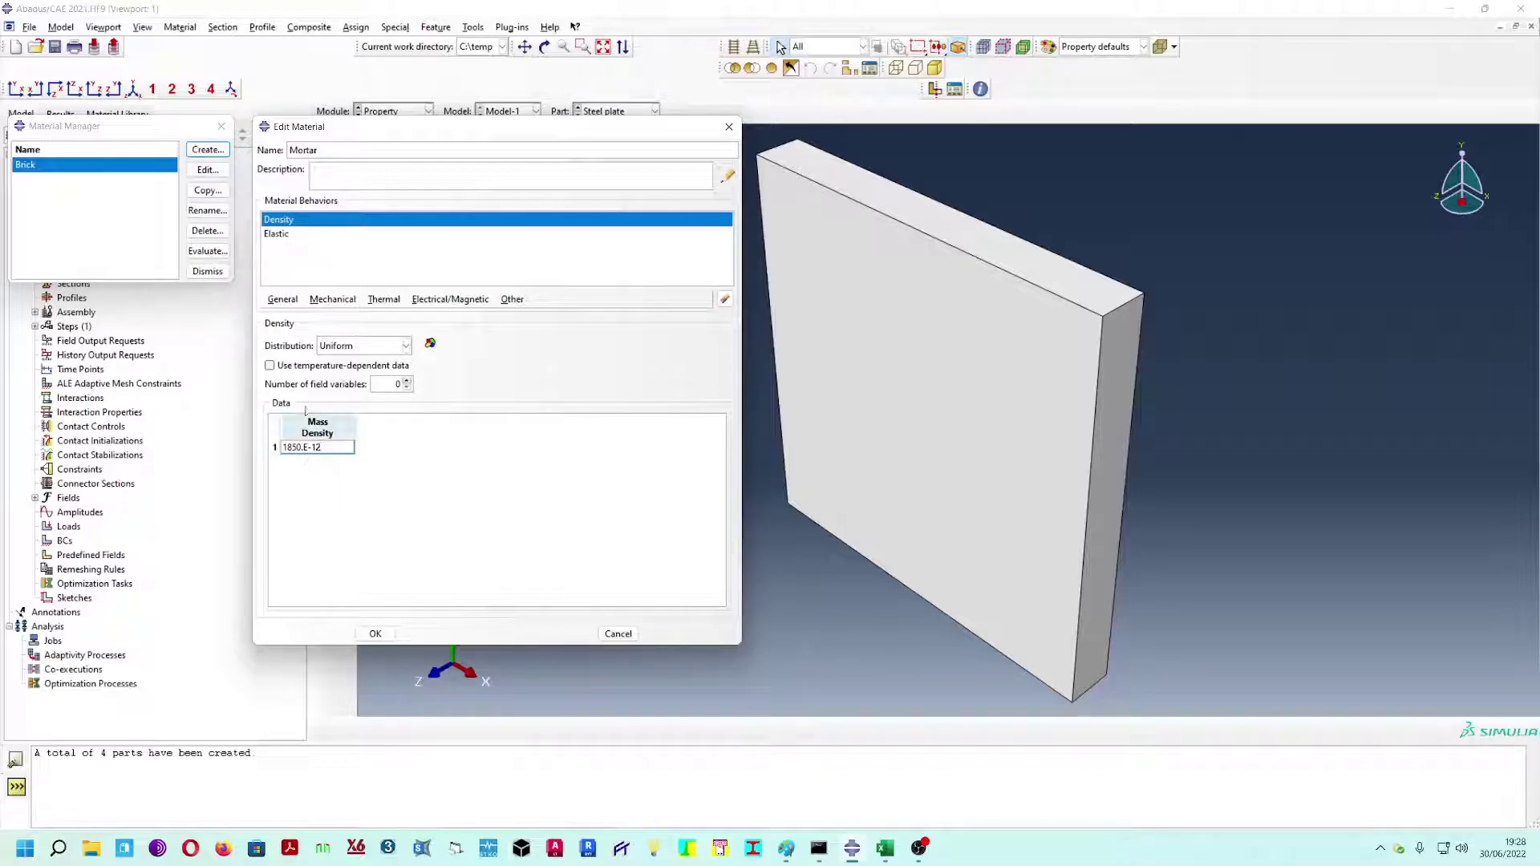
{"action": "left_click", "coordinate": [286, 236]}
{"action": "left_click", "coordinate": [321, 506]}
{"action": "type", "text": "2000"}
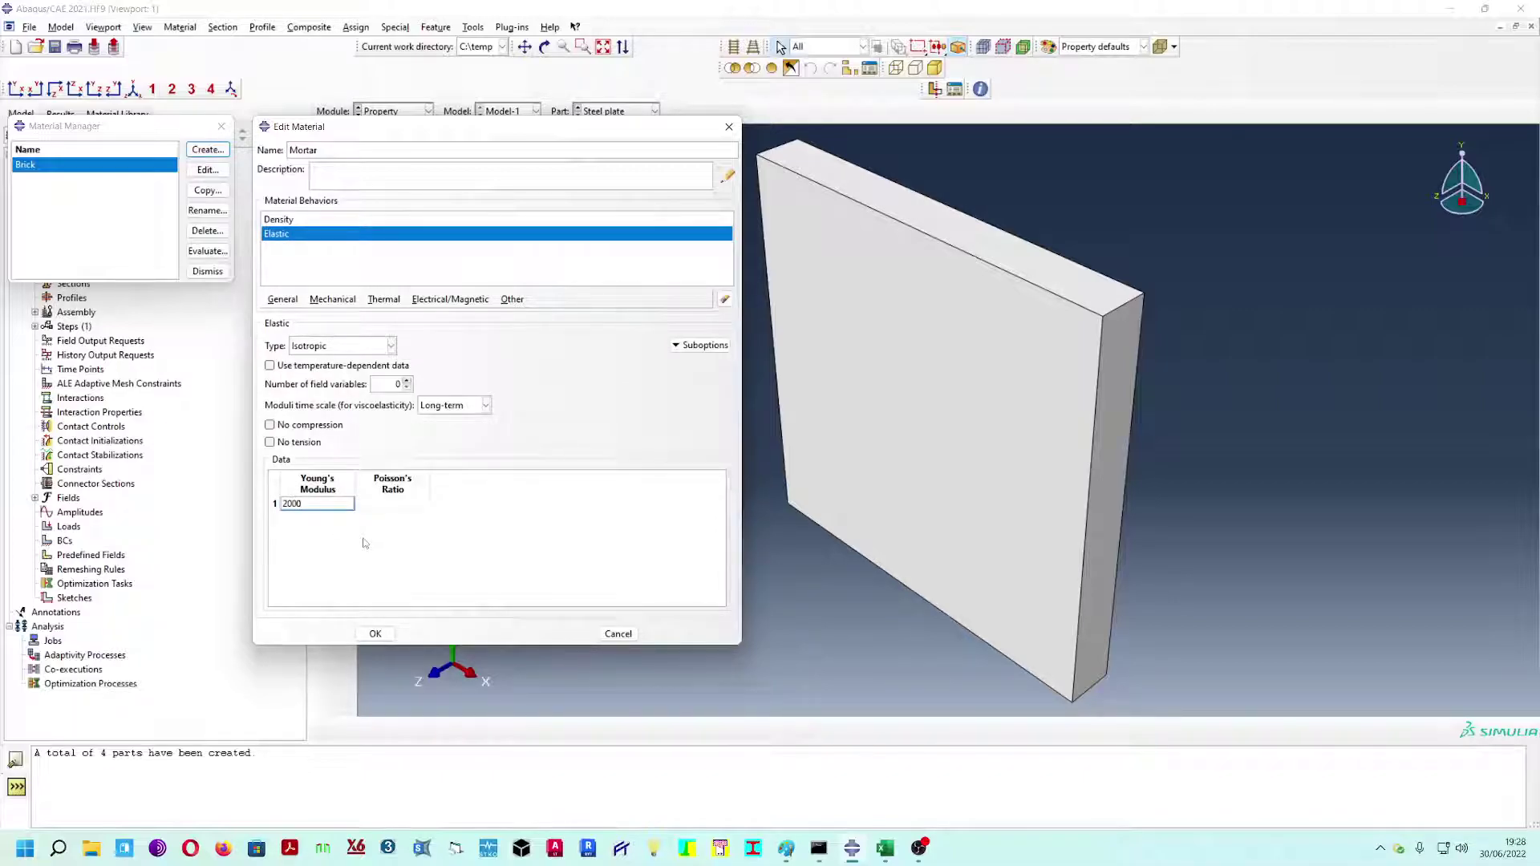
{"action": "key", "text": "Tab"}
{"action": "type", "text": "0.25"}
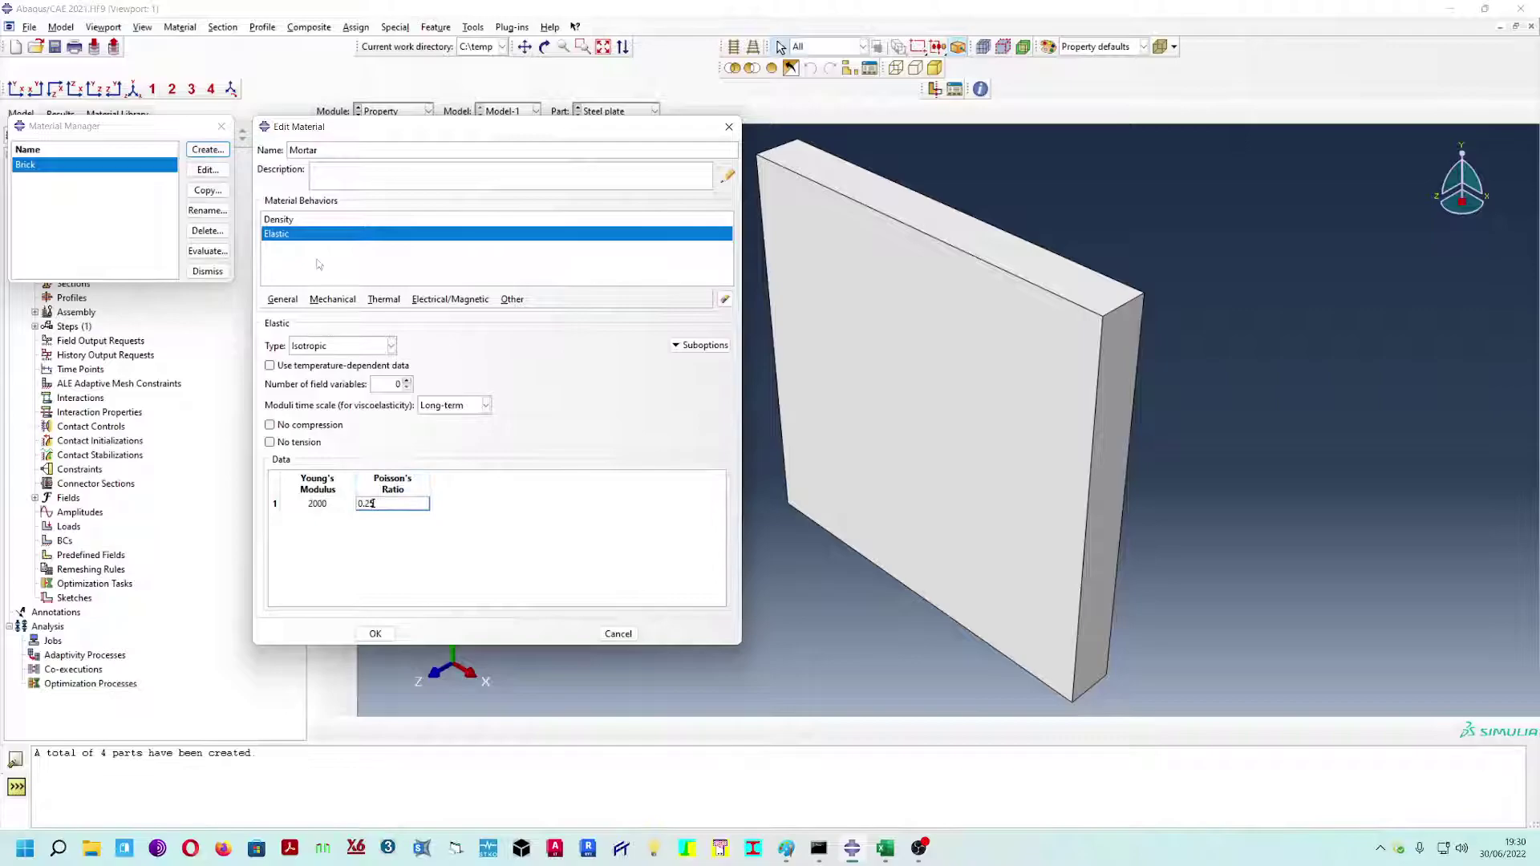
{"action": "left_click", "coordinate": [376, 633]}
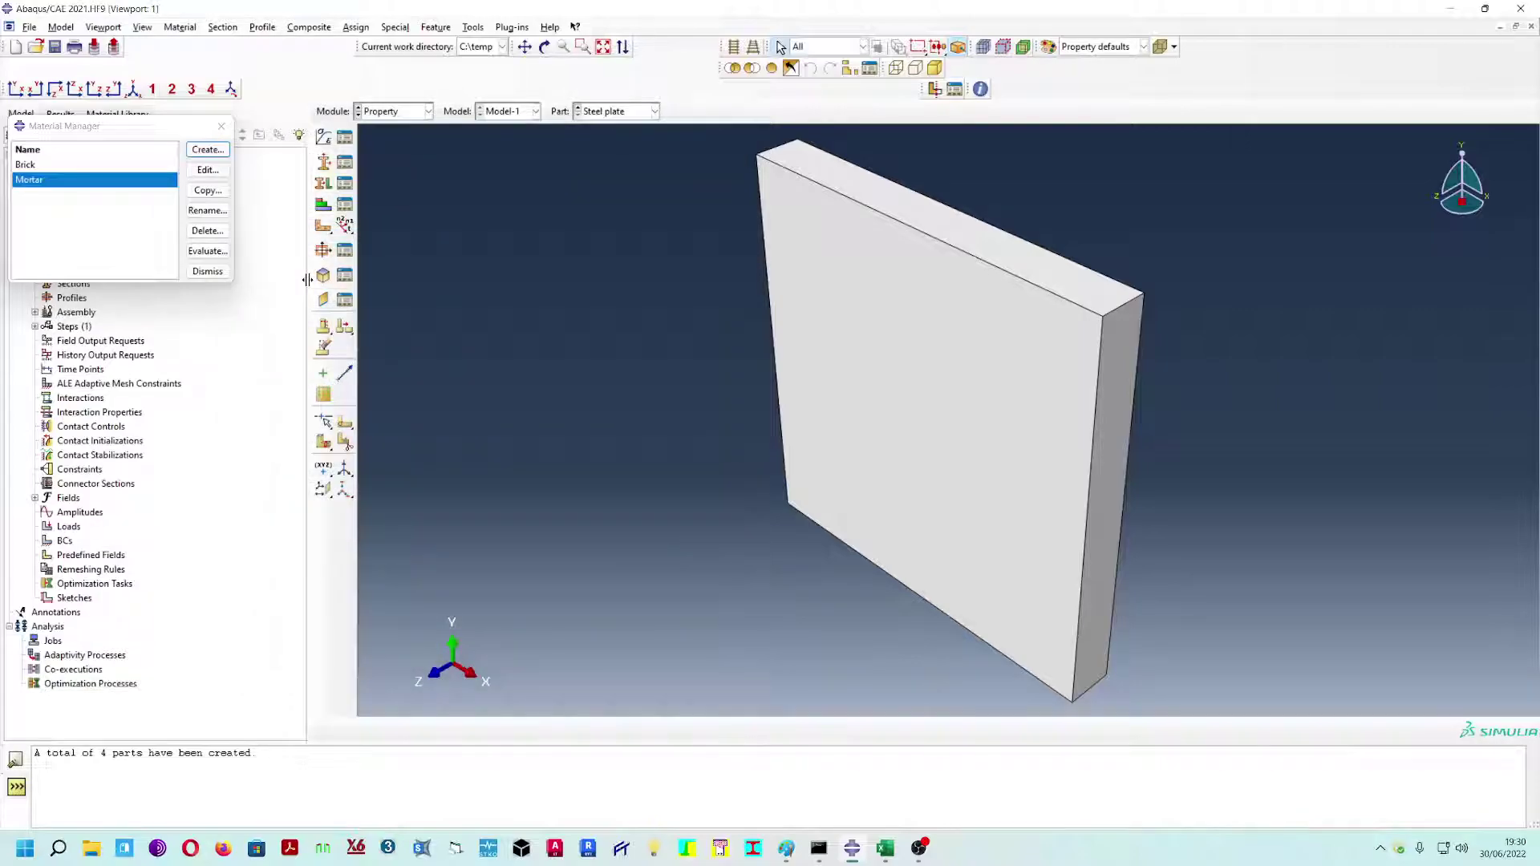
- Create a material named Steel and give it a mass density of 7850.E-12
{"action": "left_click", "coordinate": [207, 149]}
{"action": "type", "text": "Steel"}
{"action": "left_click", "coordinate": [282, 300]}
{"action": "left_click", "coordinate": [287, 314]}
{"action": "left_click", "coordinate": [329, 446]}
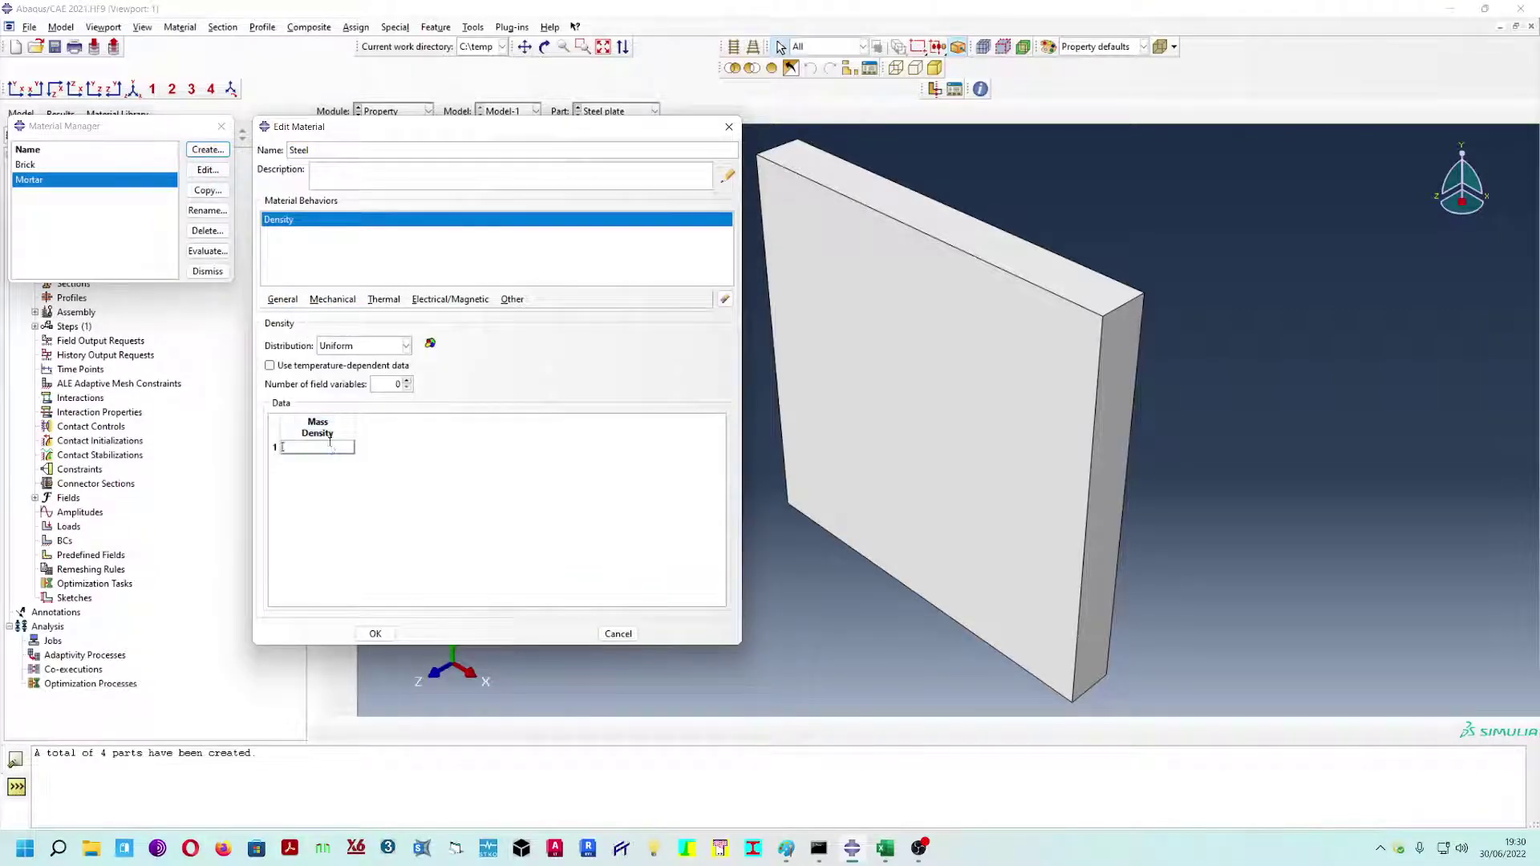
{"action": "type", "text": "7850.E-12"}
- Add isotropic elasticity to Steel with Young's modulus 210000 and Poisson's ratio 0.3, and finish the material definitions
{"action": "left_click", "coordinate": [283, 299]}
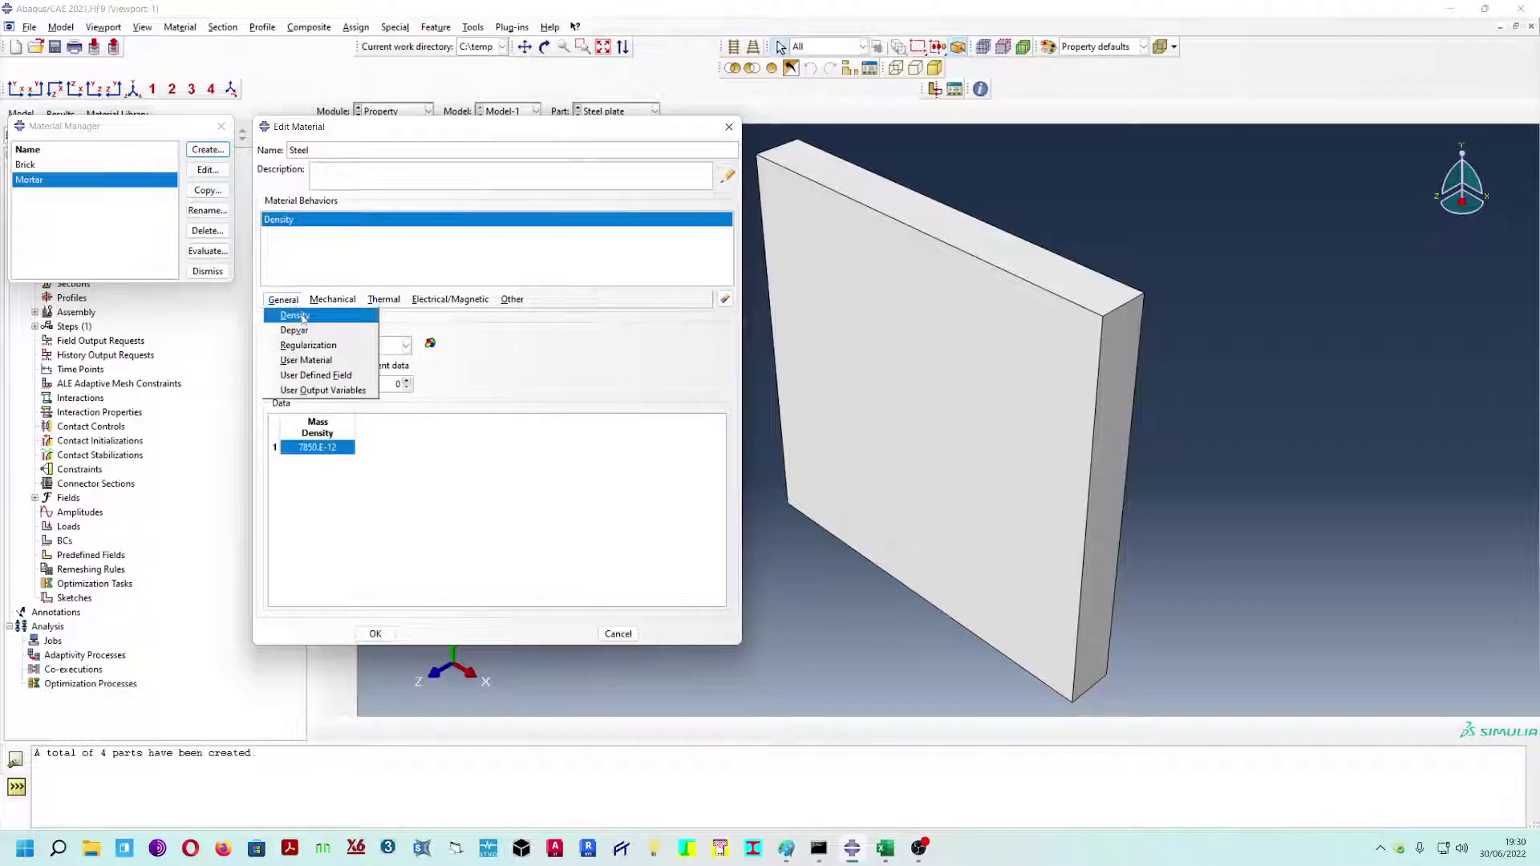
{"action": "left_click", "coordinate": [330, 299]}
{"action": "mouse_move", "coordinate": [341, 315]}
{"action": "left_click", "coordinate": [529, 316]}
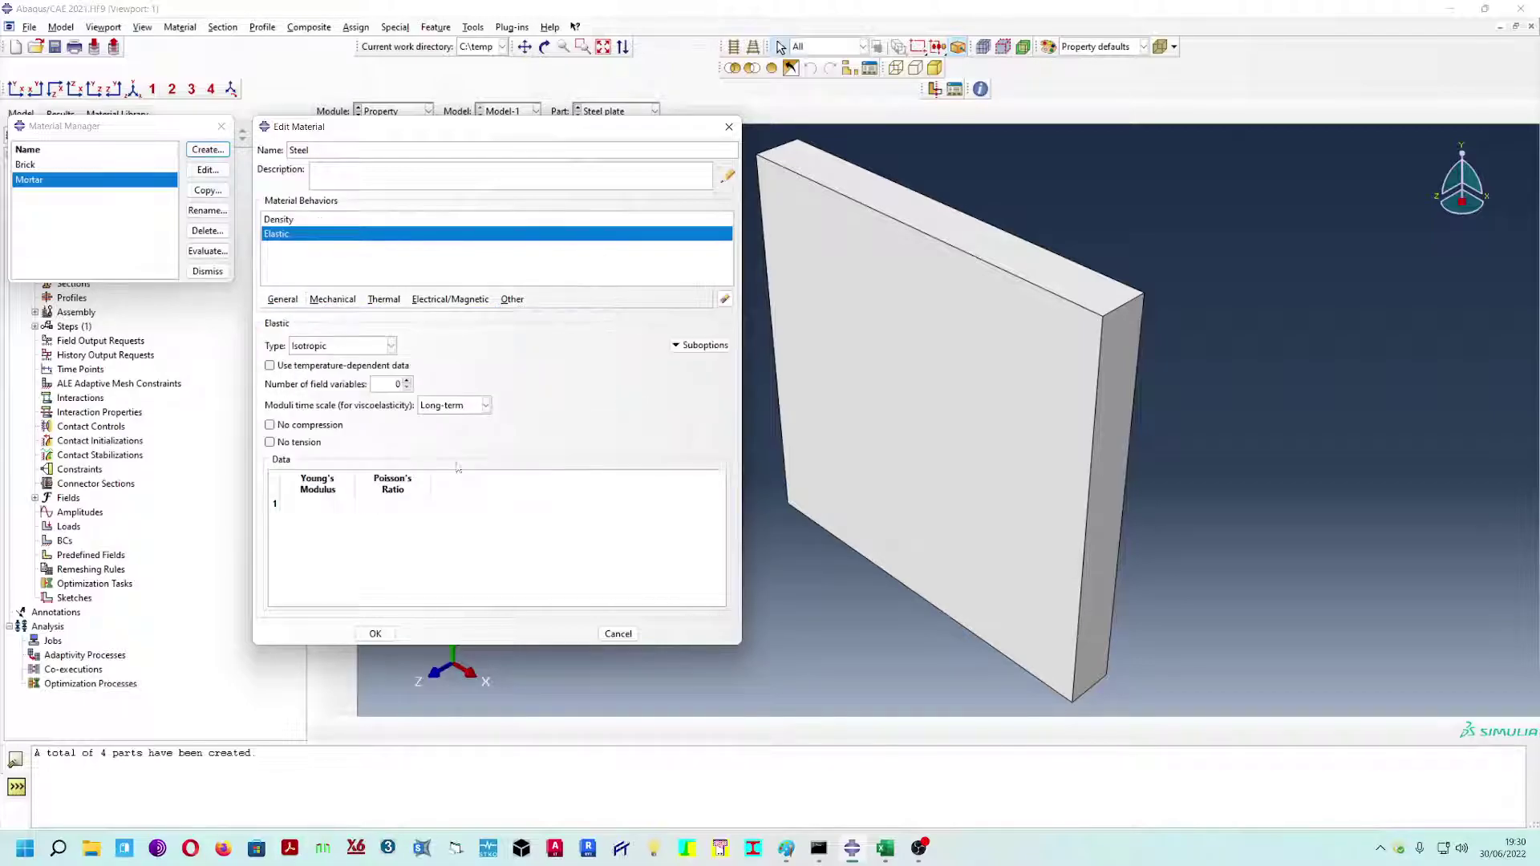
{"action": "left_click", "coordinate": [321, 503]}
{"action": "type", "text": "210000"}
{"action": "left_click", "coordinate": [393, 504]}
{"action": "type", "text": "0.3"}
{"action": "left_click", "coordinate": [376, 635]}
{"action": "left_click", "coordinate": [221, 126]}
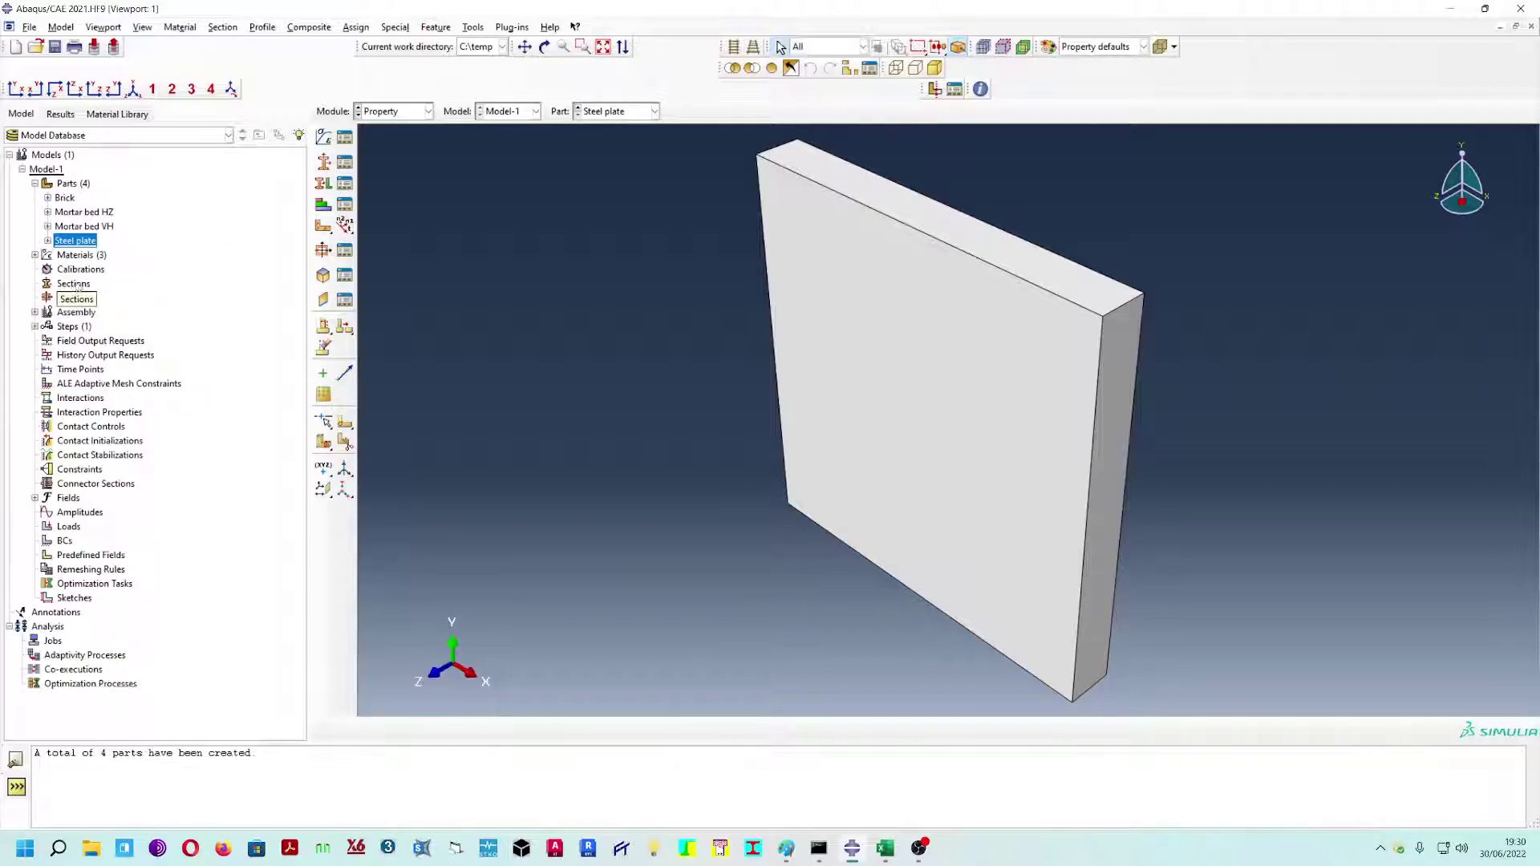
- Create a solid homogeneous section named Brick that uses the Brick material
{"action": "left_click", "coordinate": [324, 163]}
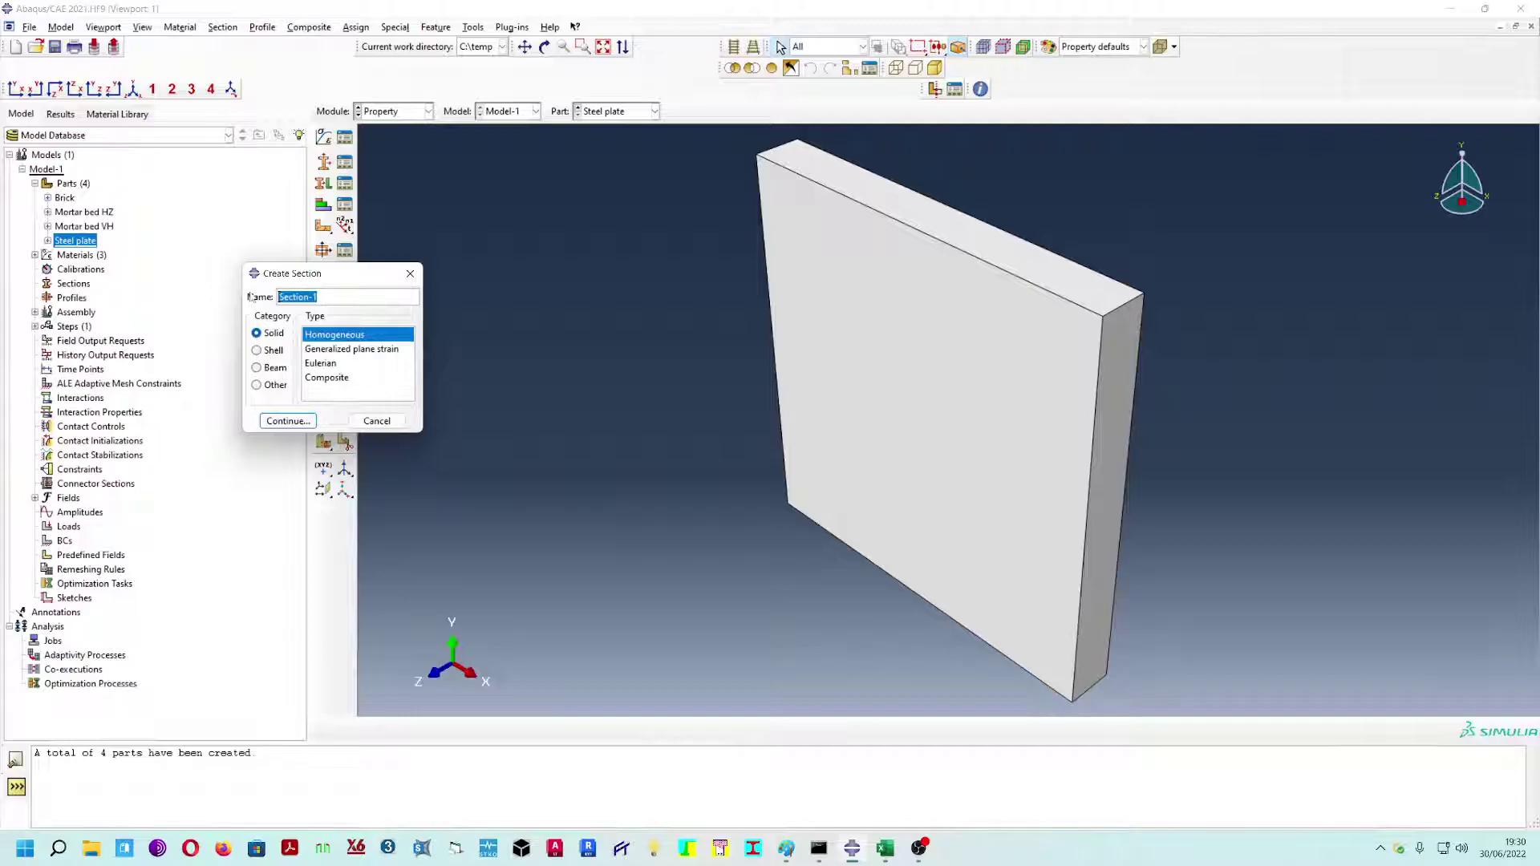
{"action": "type", "text": "Brick"}
{"action": "left_click", "coordinate": [310, 422]}
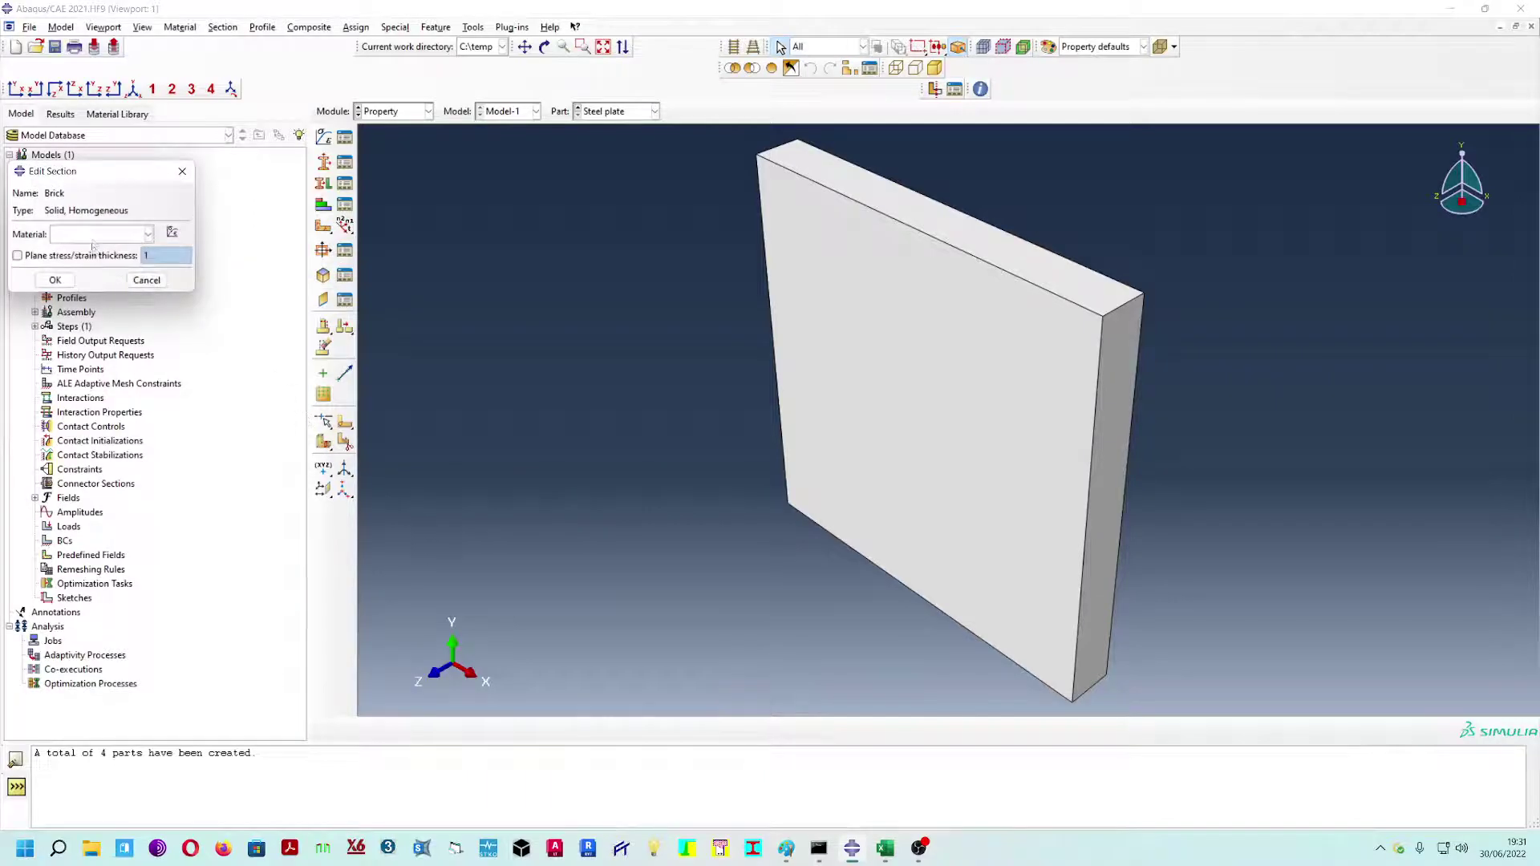
{"action": "left_click", "coordinate": [149, 233]}
{"action": "left_click", "coordinate": [113, 254]}
{"action": "left_click", "coordinate": [64, 284]}
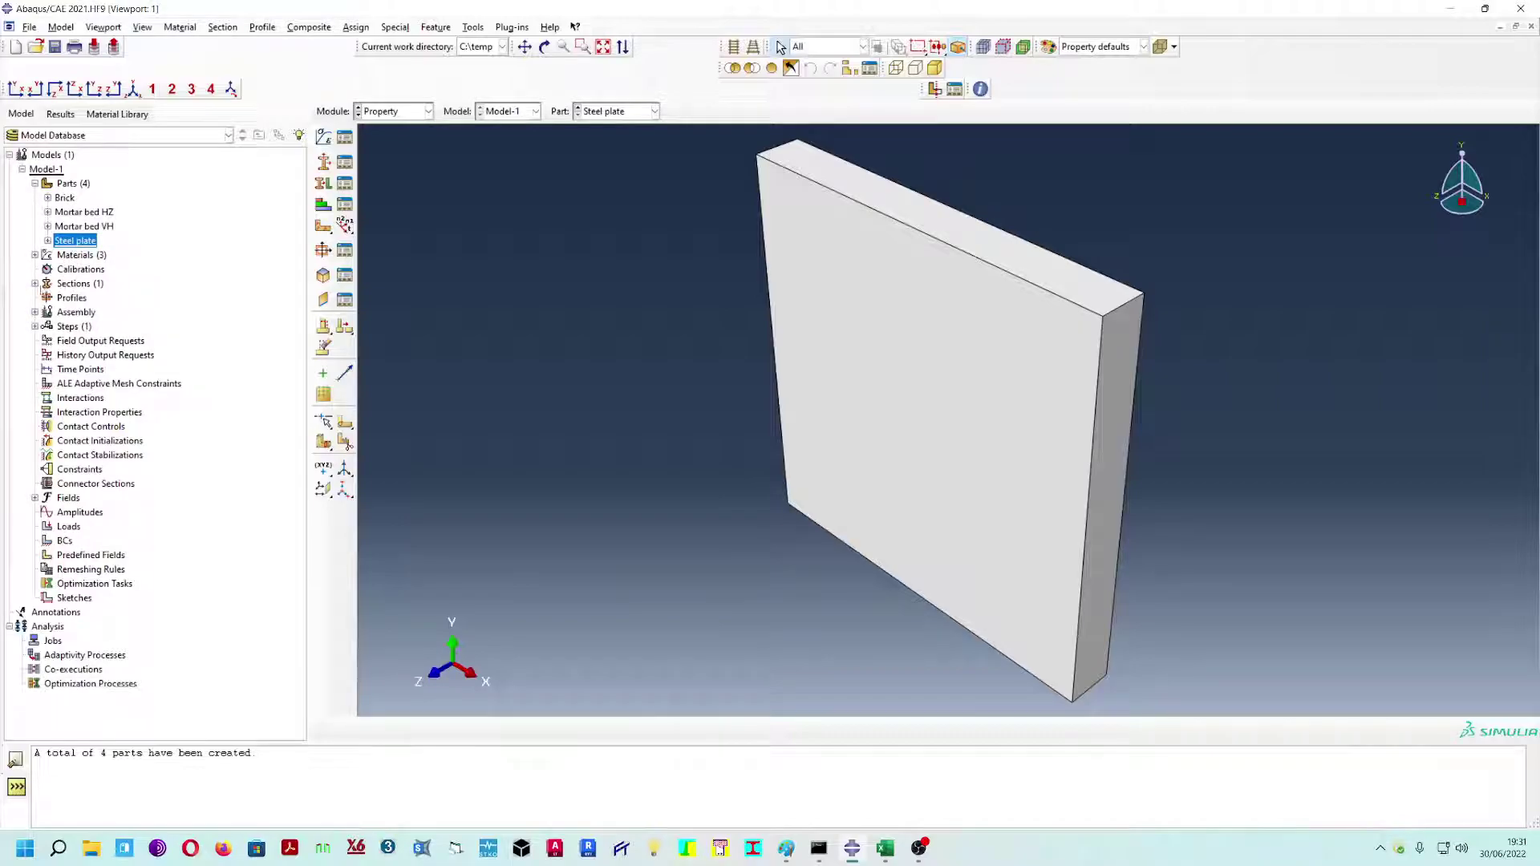
- Create a solid homogeneous section named Mortar that uses the Mortar material
{"action": "double_click", "coordinate": [72, 284]}
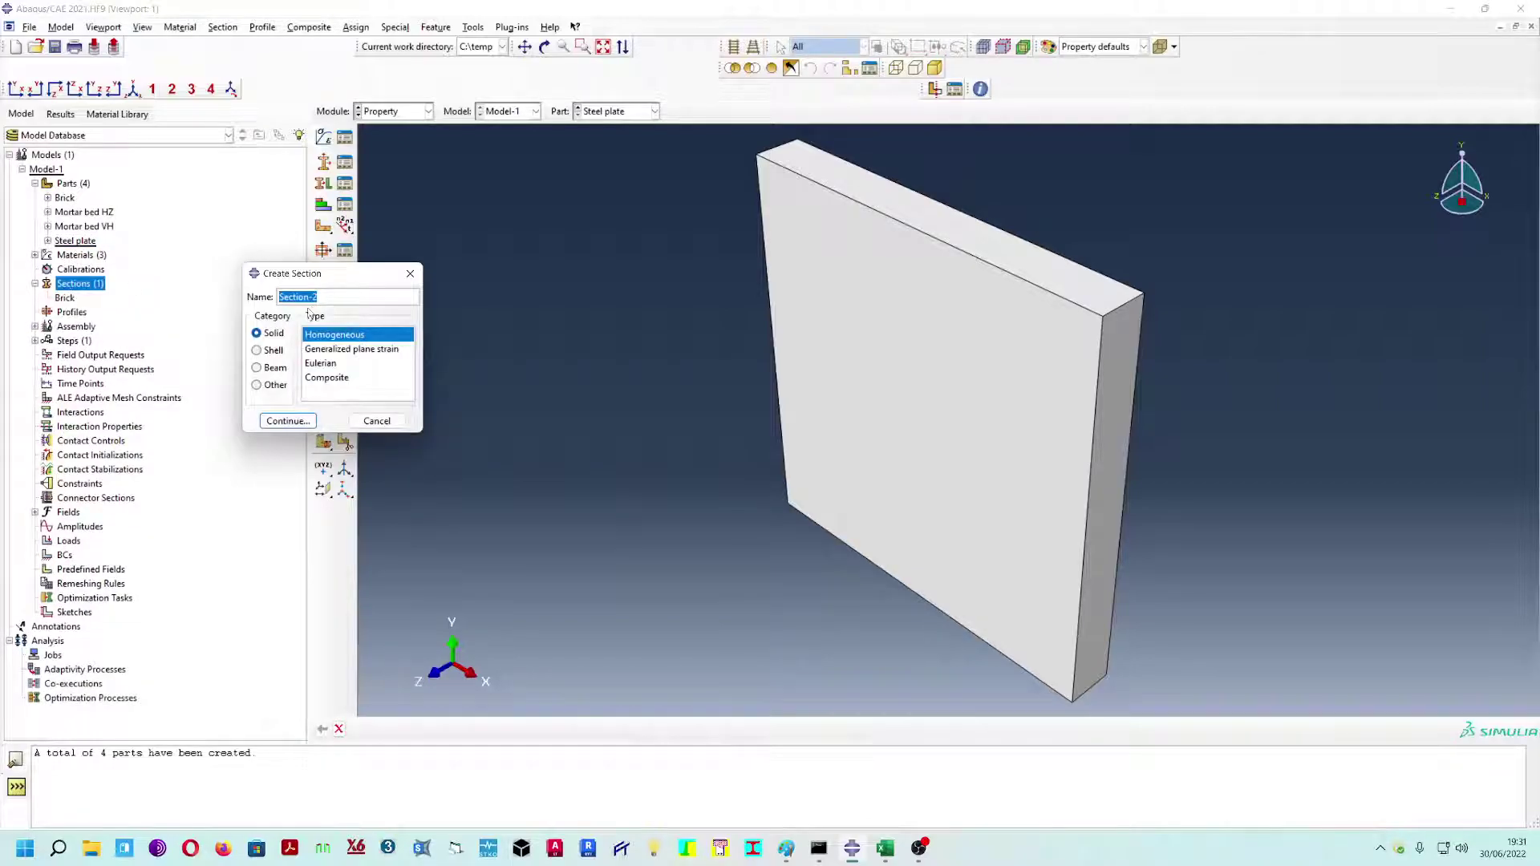
{"action": "type", "text": "Mortar"}
{"action": "left_click", "coordinate": [288, 420]}
{"action": "left_click", "coordinate": [149, 234]}
{"action": "left_click", "coordinate": [80, 261]}
{"action": "left_click", "coordinate": [55, 280]}
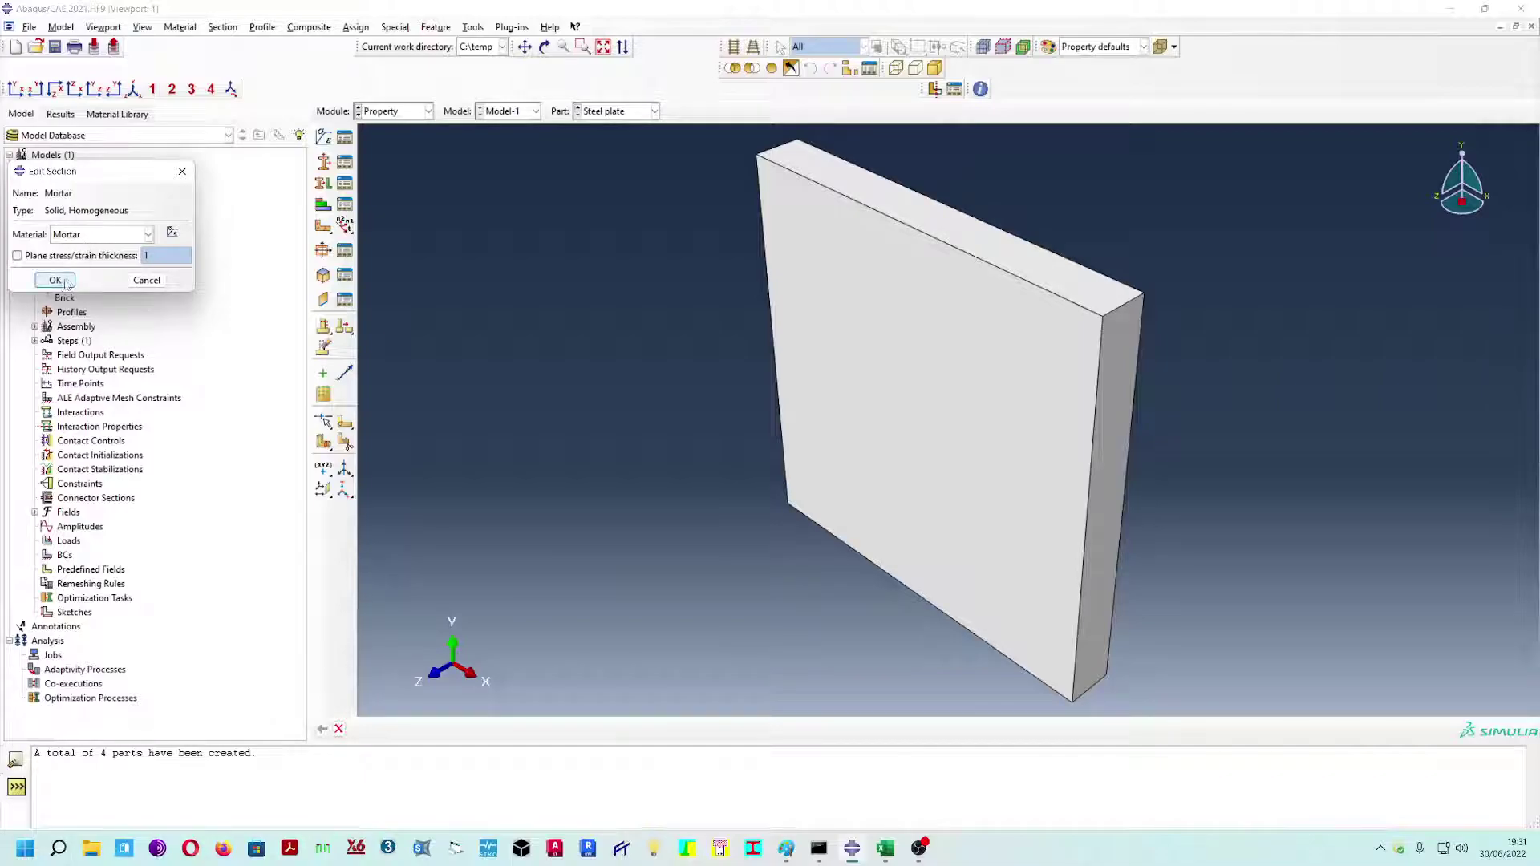
- Create a solid homogeneous section named Steel that uses the Steel material
{"action": "double_click", "coordinate": [74, 285]}
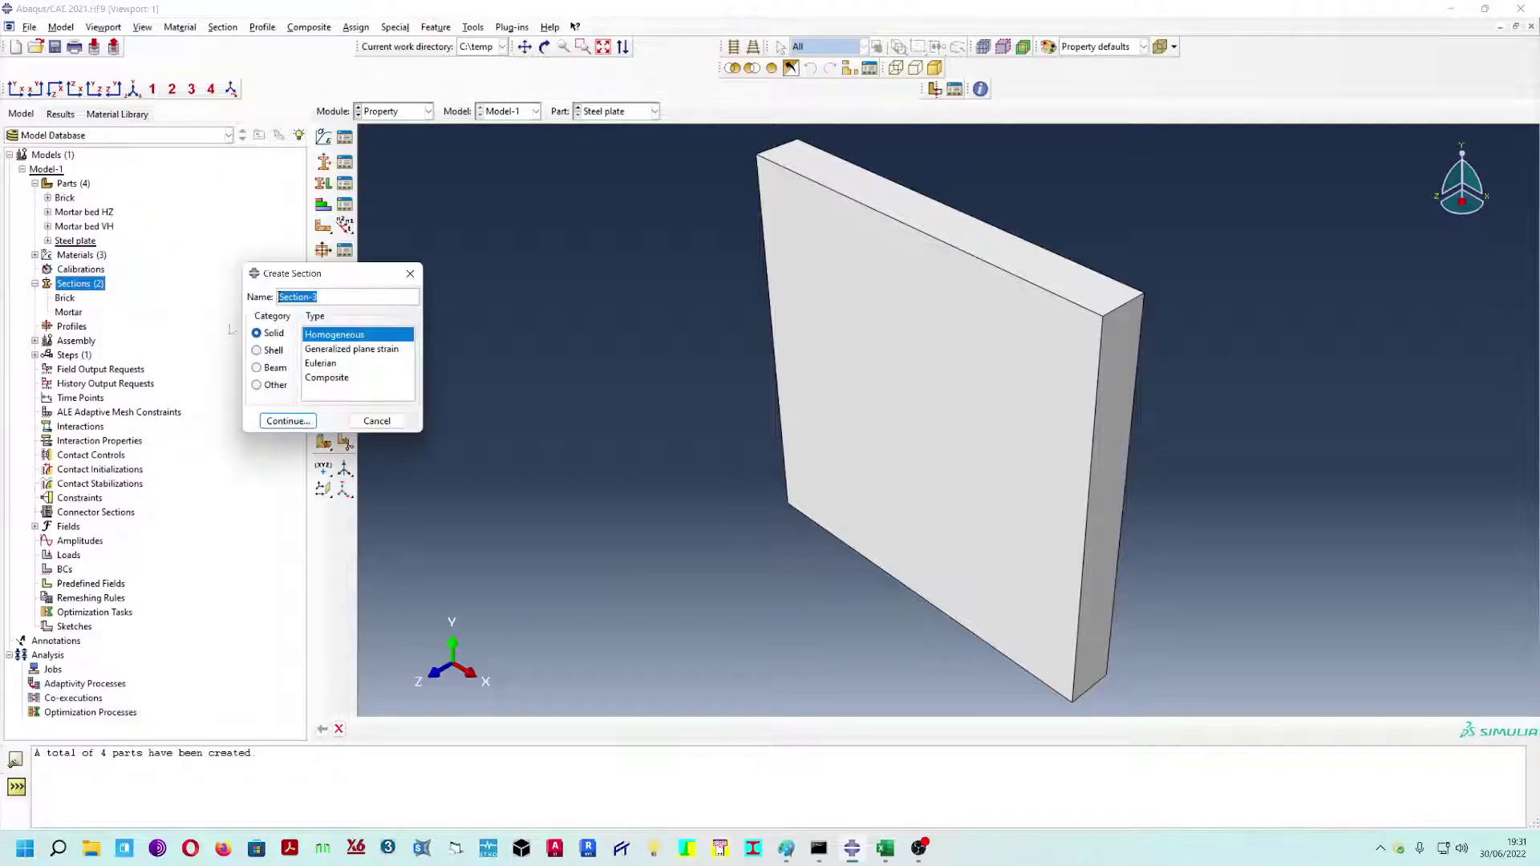
{"action": "left_click", "coordinate": [328, 298]}
{"action": "left_click_drag", "start_coordinate": [329, 303], "coordinate": [251, 300]}
{"action": "type", "text": "Steel"}
{"action": "left_click", "coordinate": [301, 418]}
{"action": "left_click", "coordinate": [95, 237]}
{"action": "left_click", "coordinate": [95, 283]}
{"action": "left_click", "coordinate": [55, 280]}
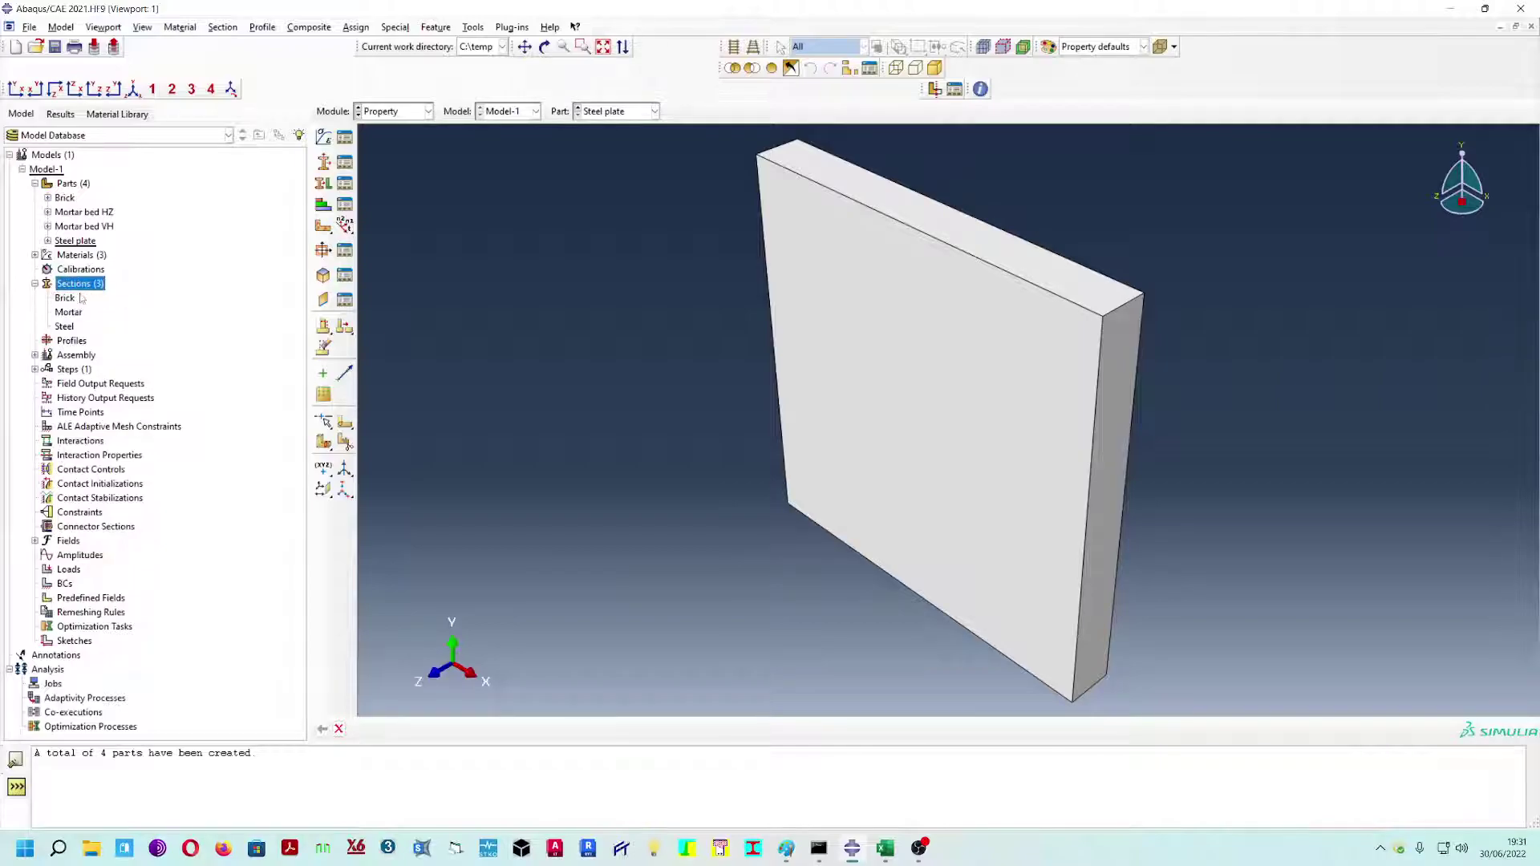
- Assign the Brick section to the whole solid of the Brick part, creating a set for the region
{"action": "left_click", "coordinate": [48, 199]}
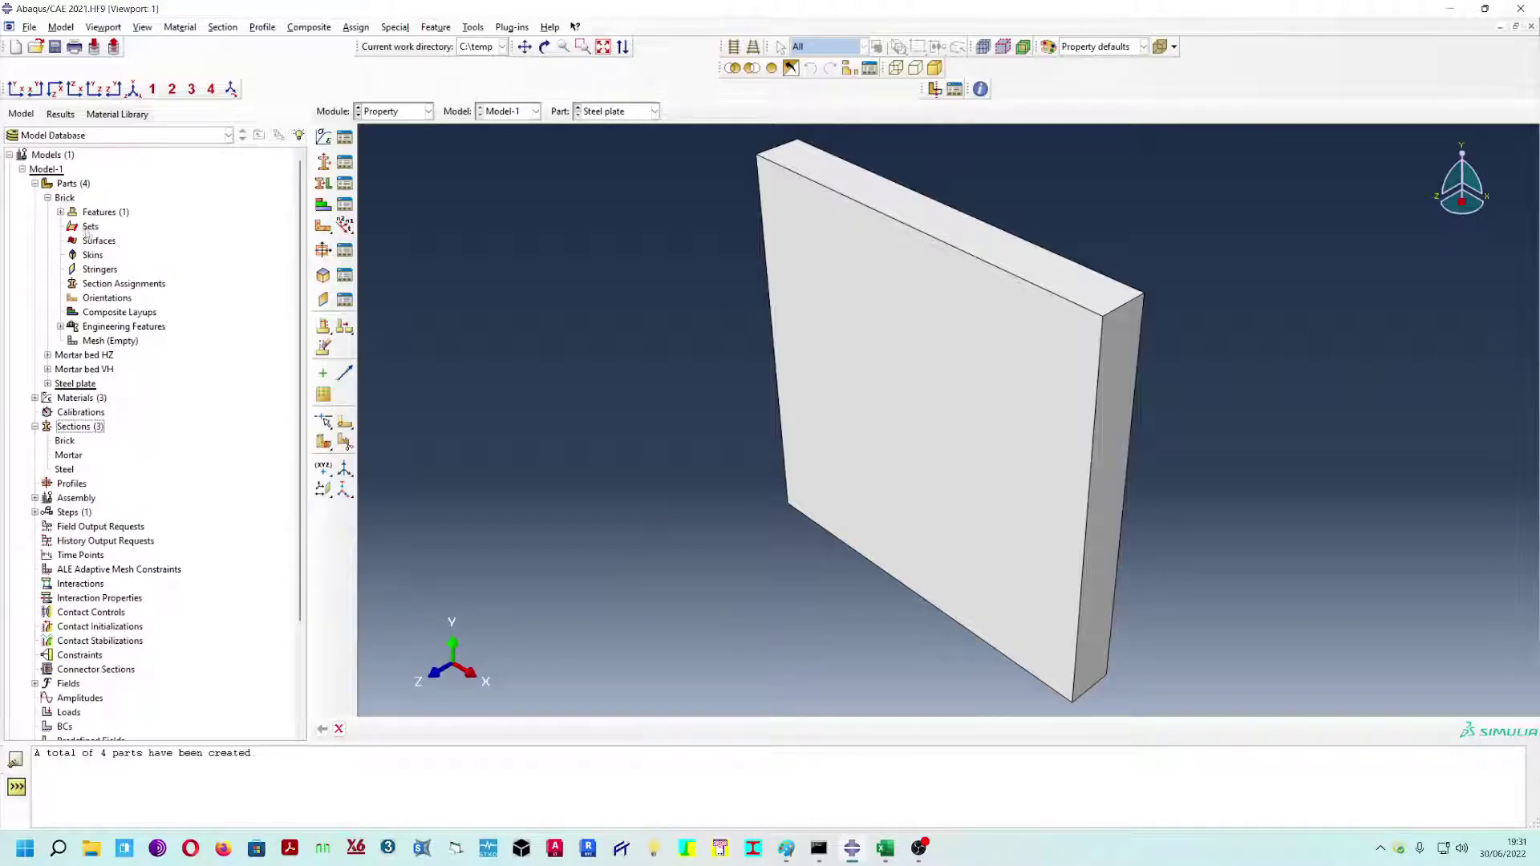
{"action": "double_click", "coordinate": [113, 285]}
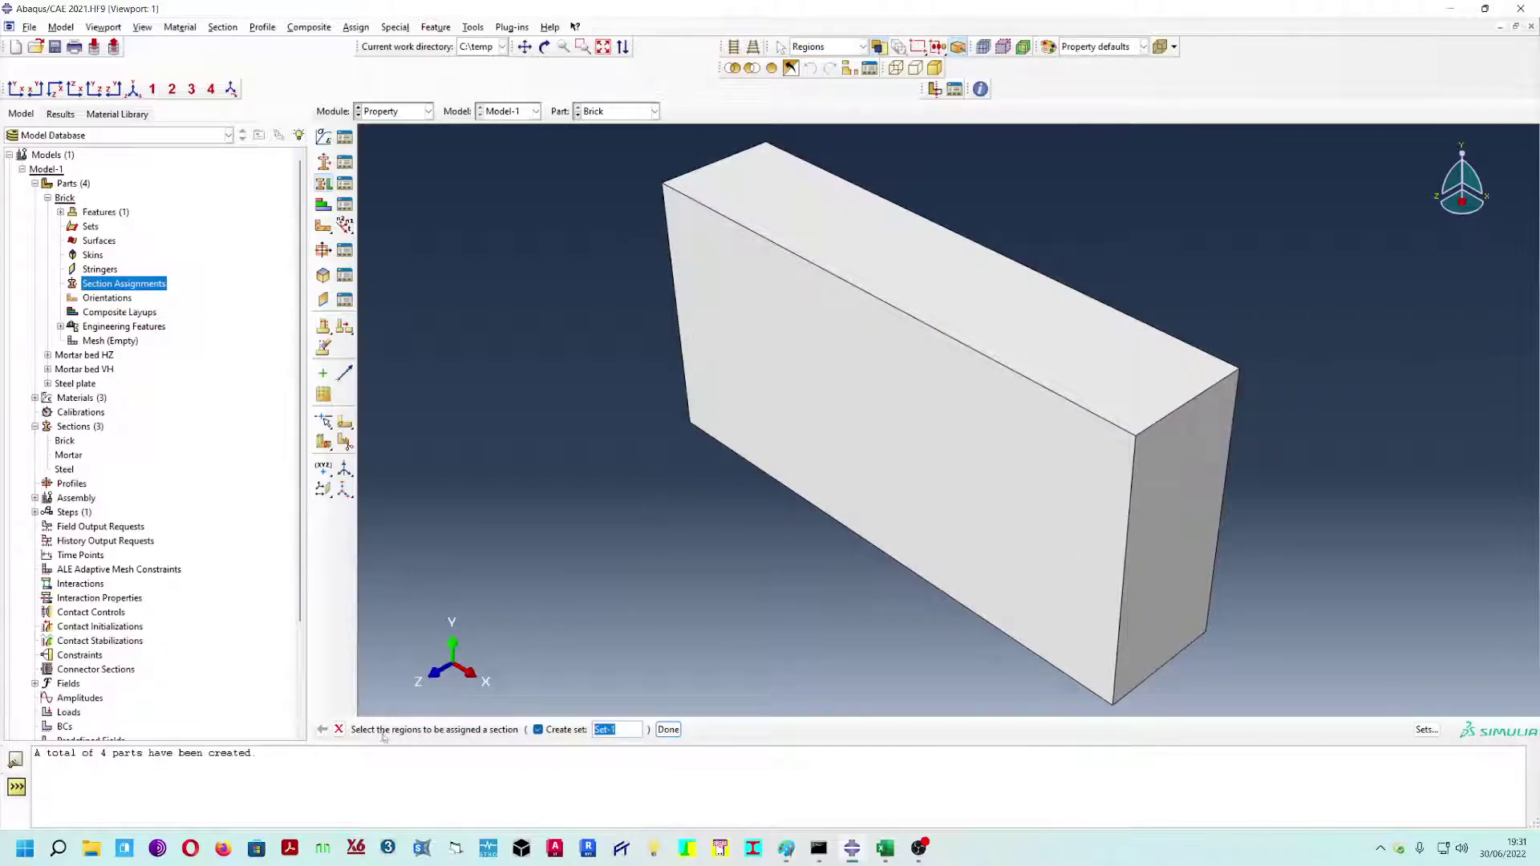
{"action": "left_click", "coordinate": [866, 401]}
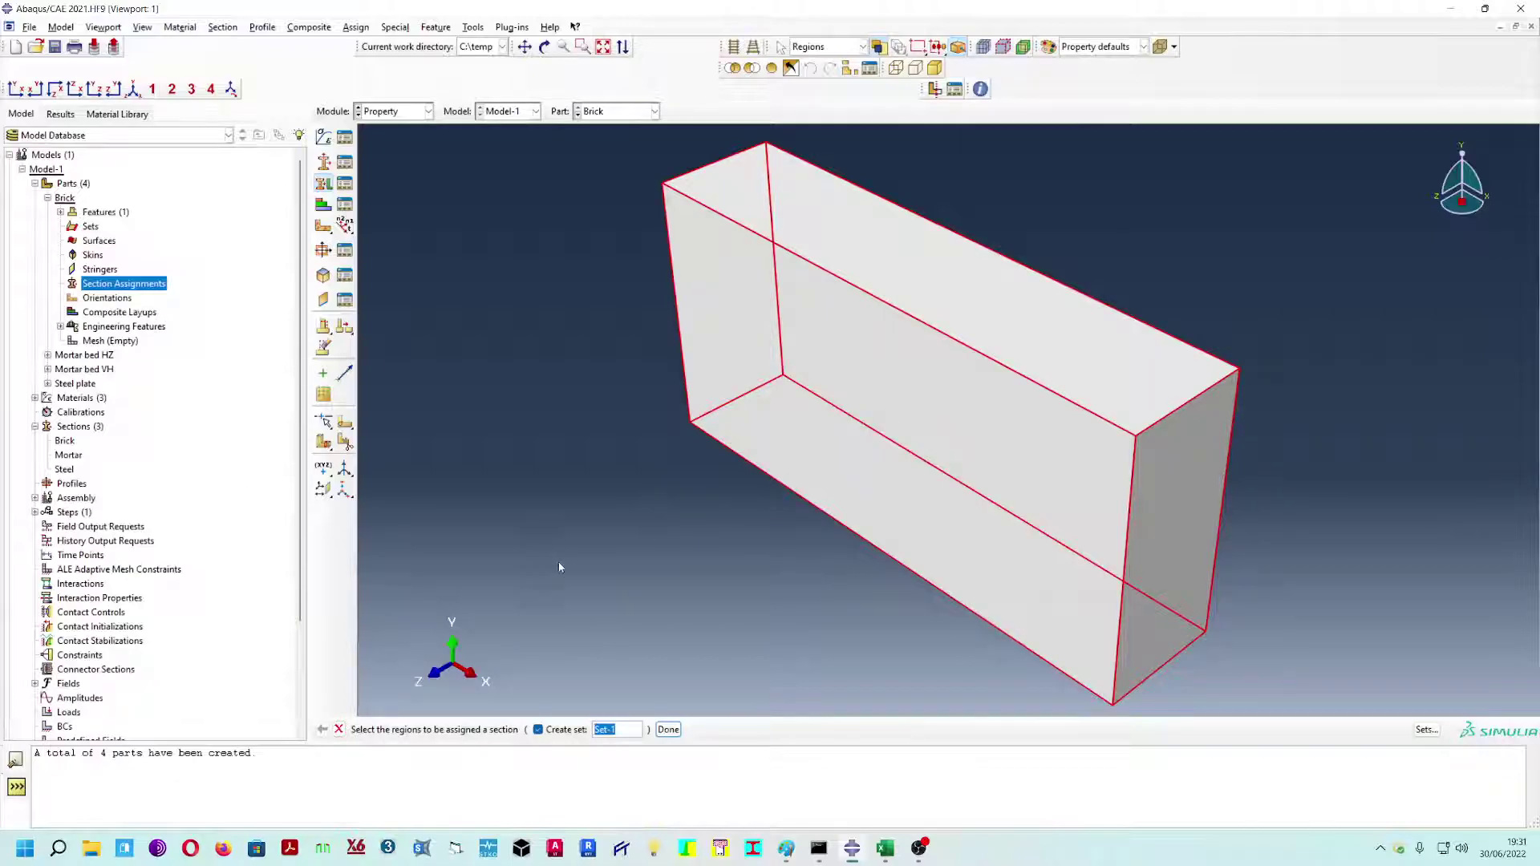
{"action": "left_click", "coordinate": [669, 731]}
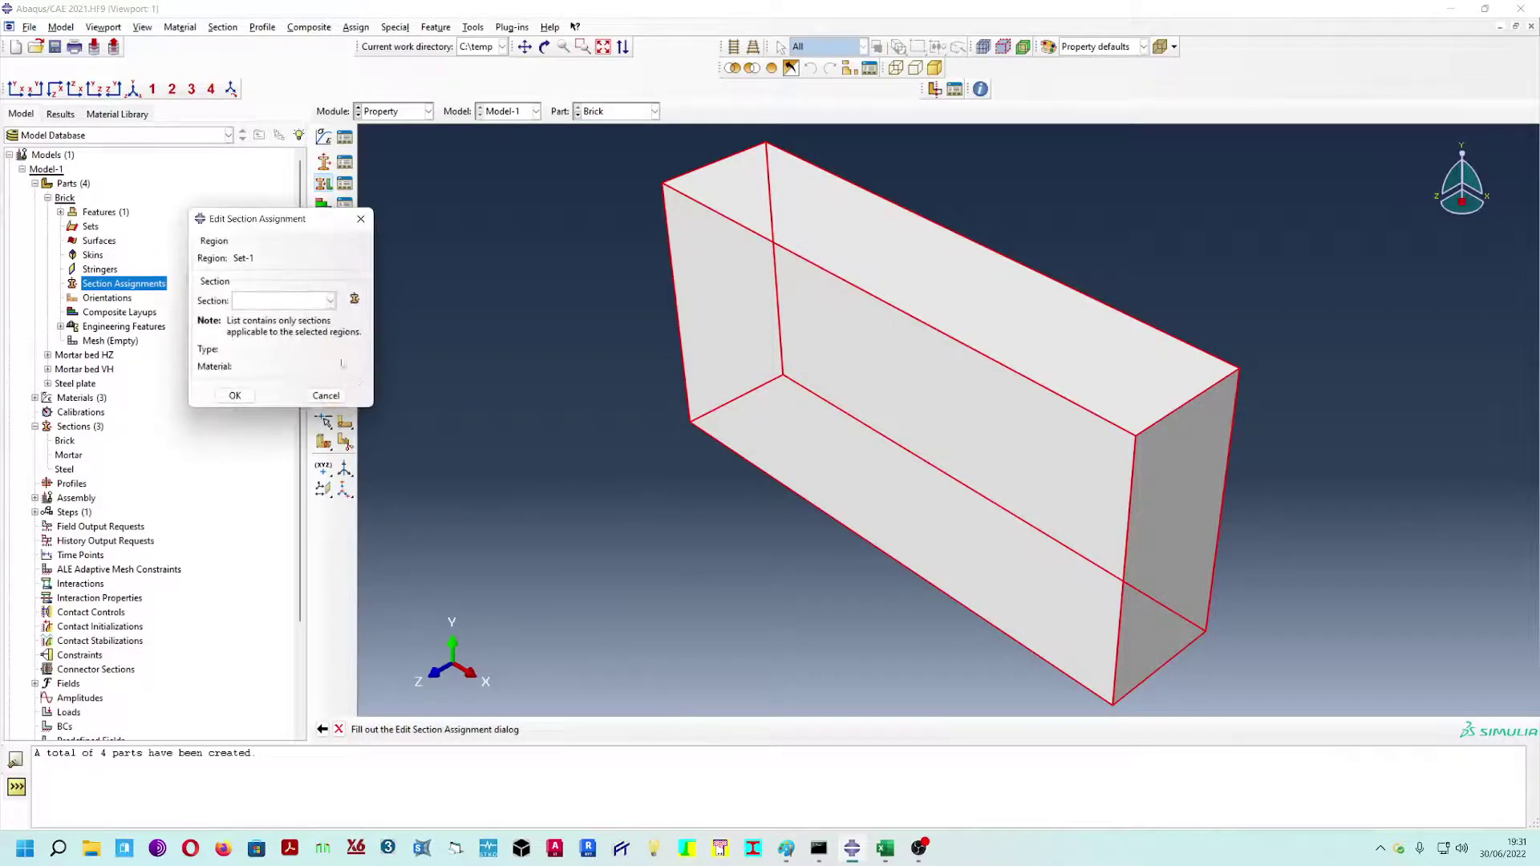
{"action": "left_click", "coordinate": [330, 301]}
{"action": "left_click", "coordinate": [280, 320]}
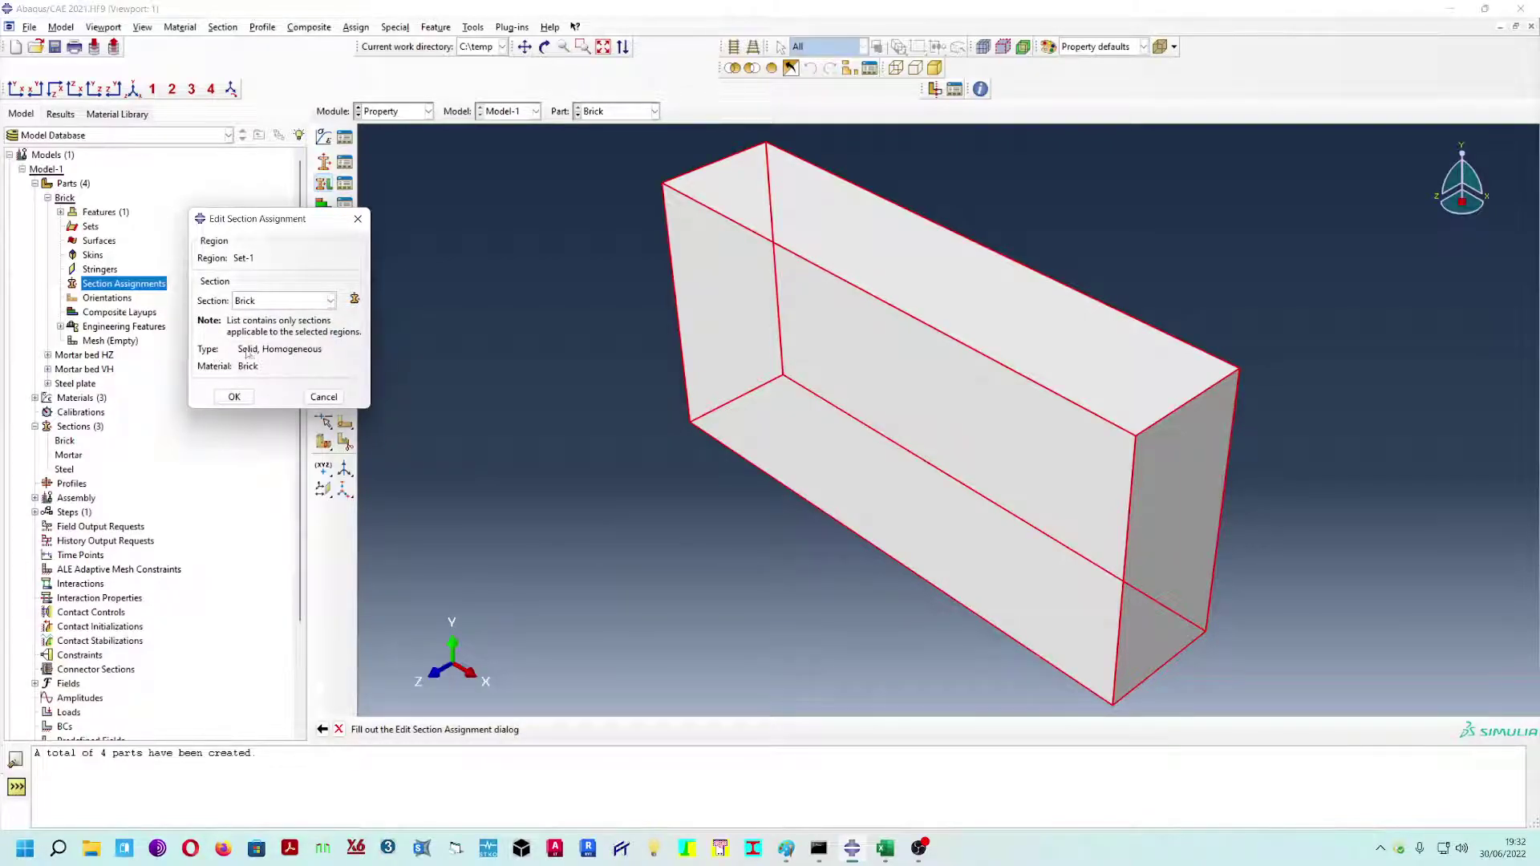
{"action": "left_click", "coordinate": [254, 398]}
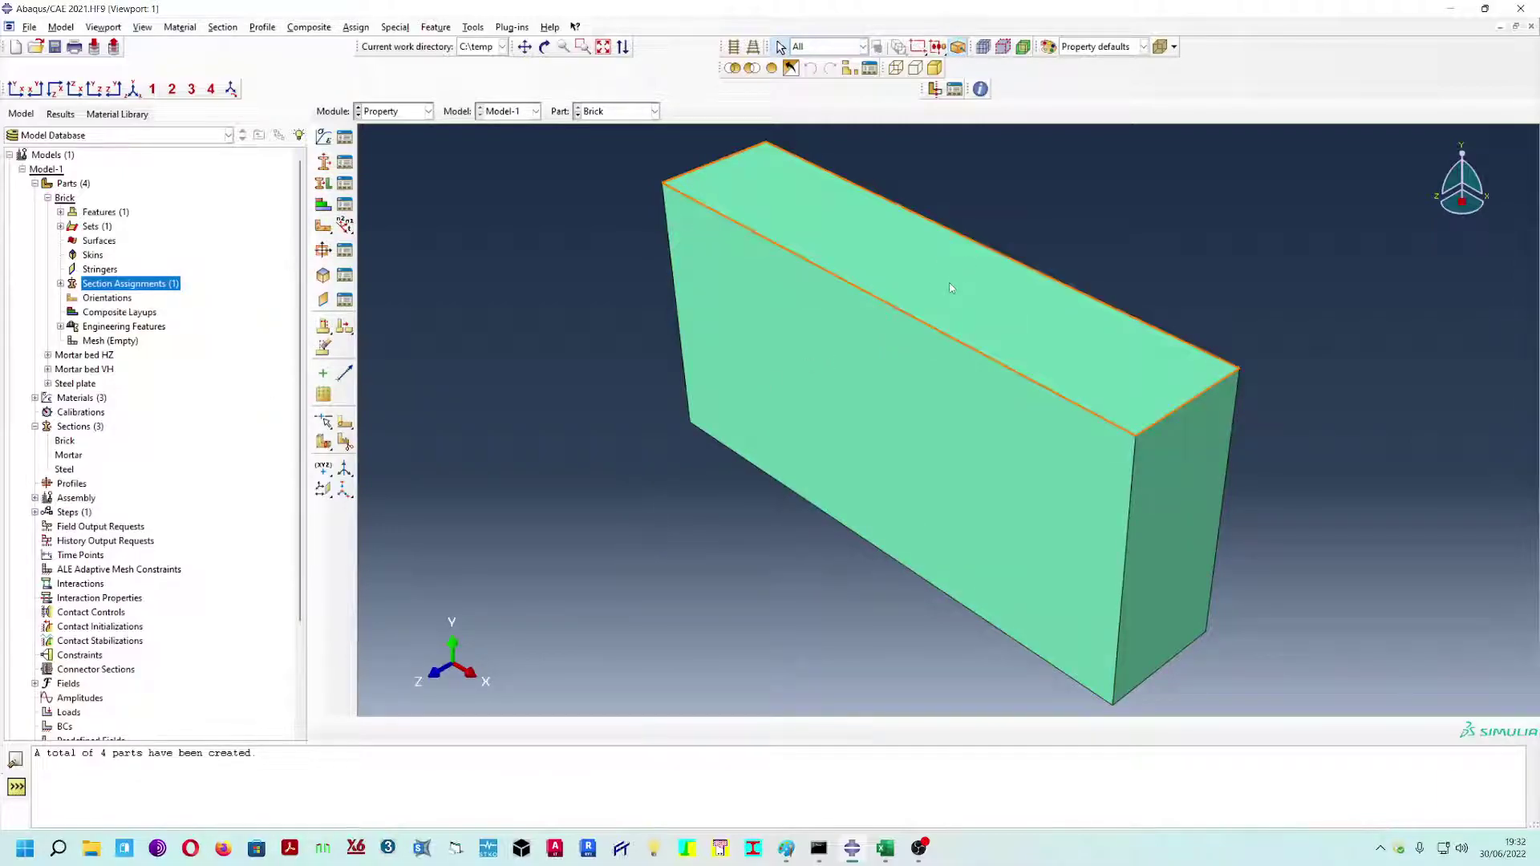
- Assign the Mortar section to the whole solid of the Mortar bed HZ part, creating a set for the region
{"action": "left_click", "coordinate": [47, 199]}
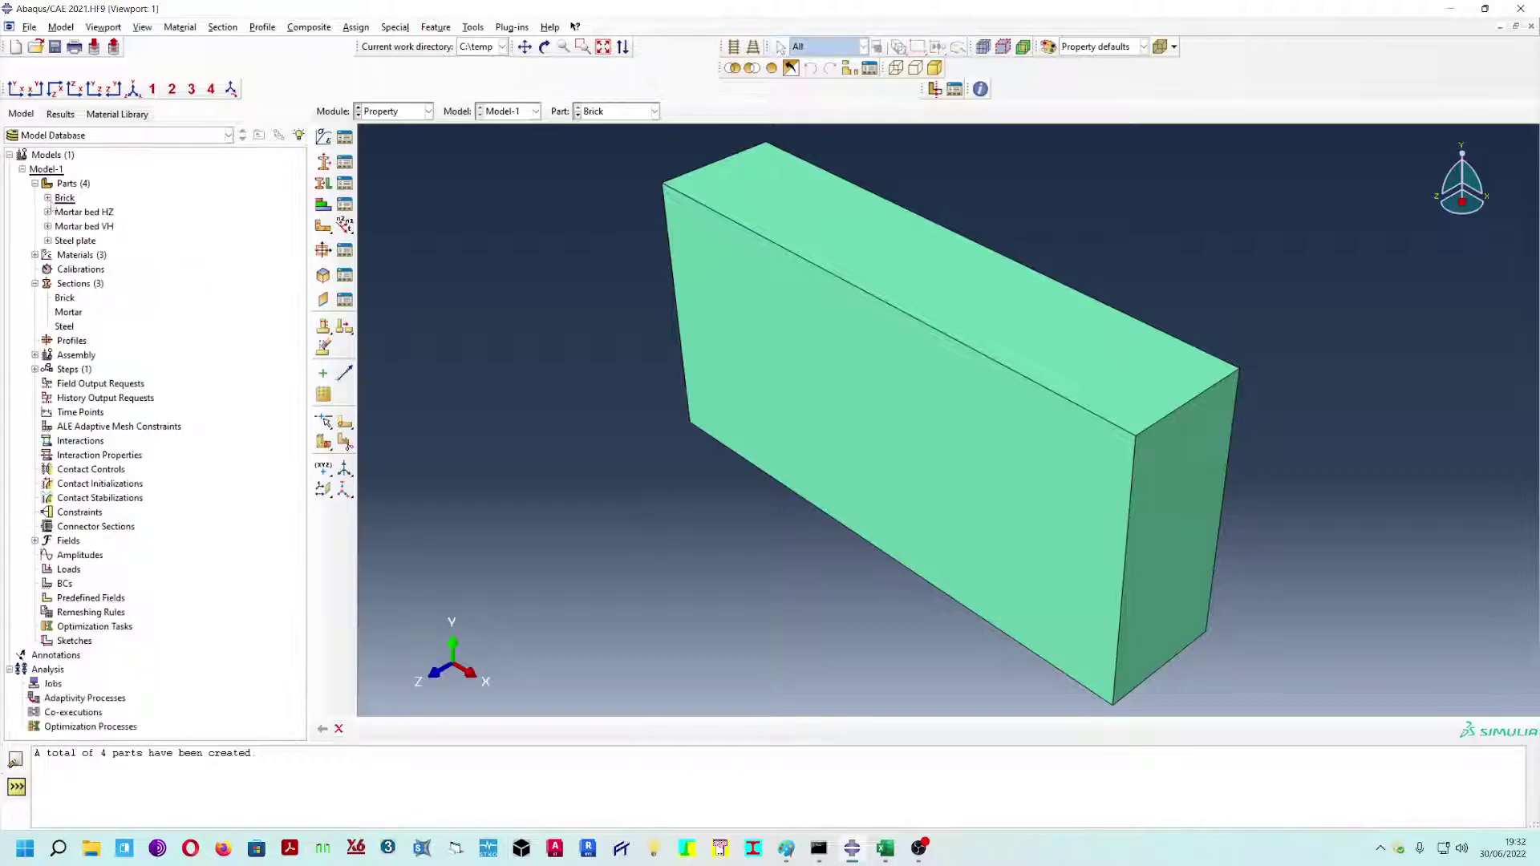
{"action": "left_click", "coordinate": [48, 212]}
{"action": "left_click", "coordinate": [90, 214]}
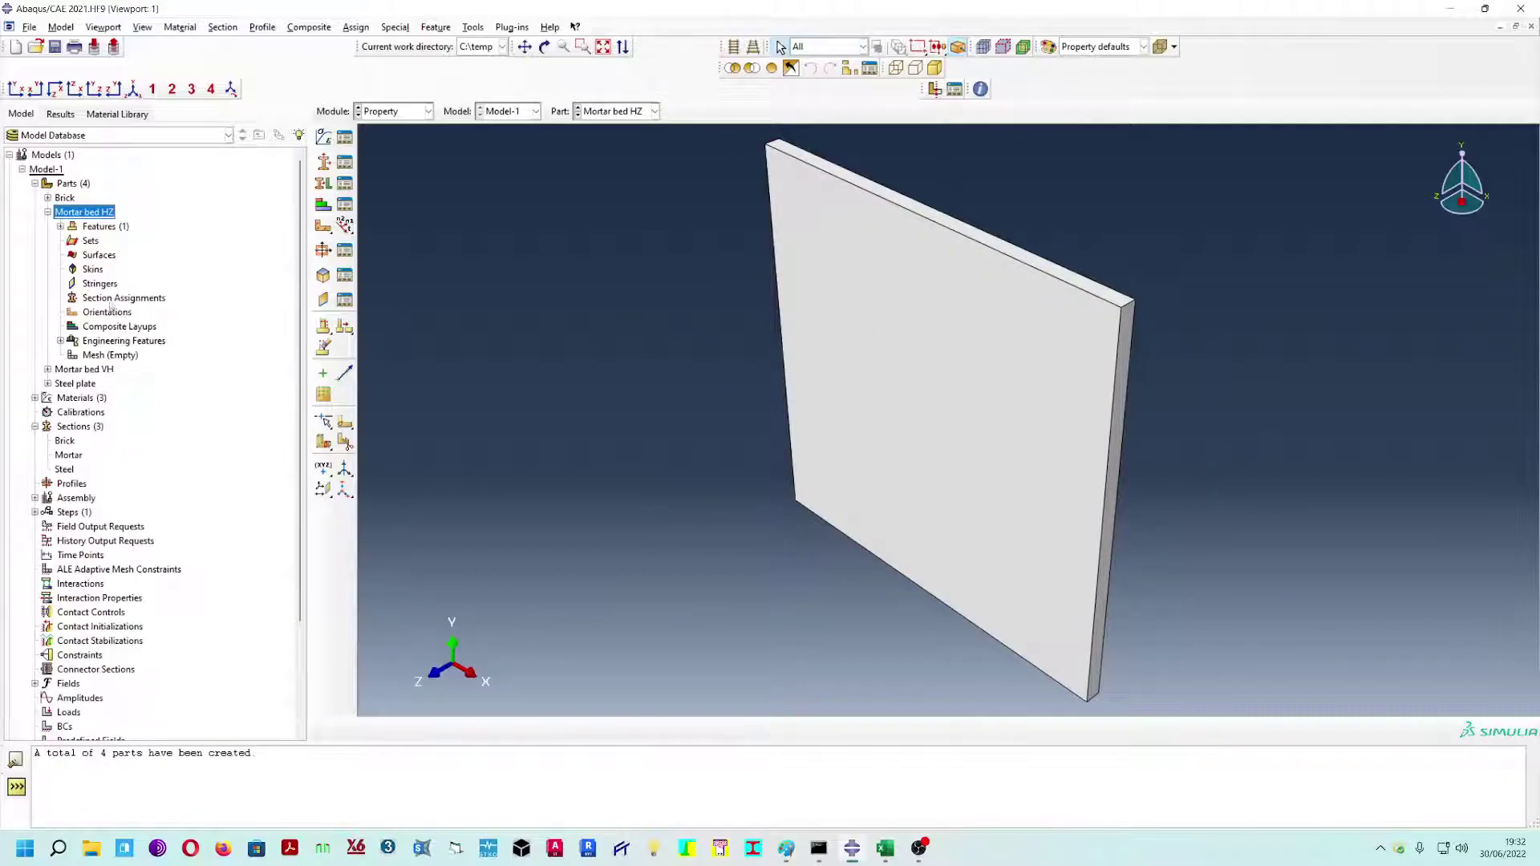
{"action": "double_click", "coordinate": [113, 299]}
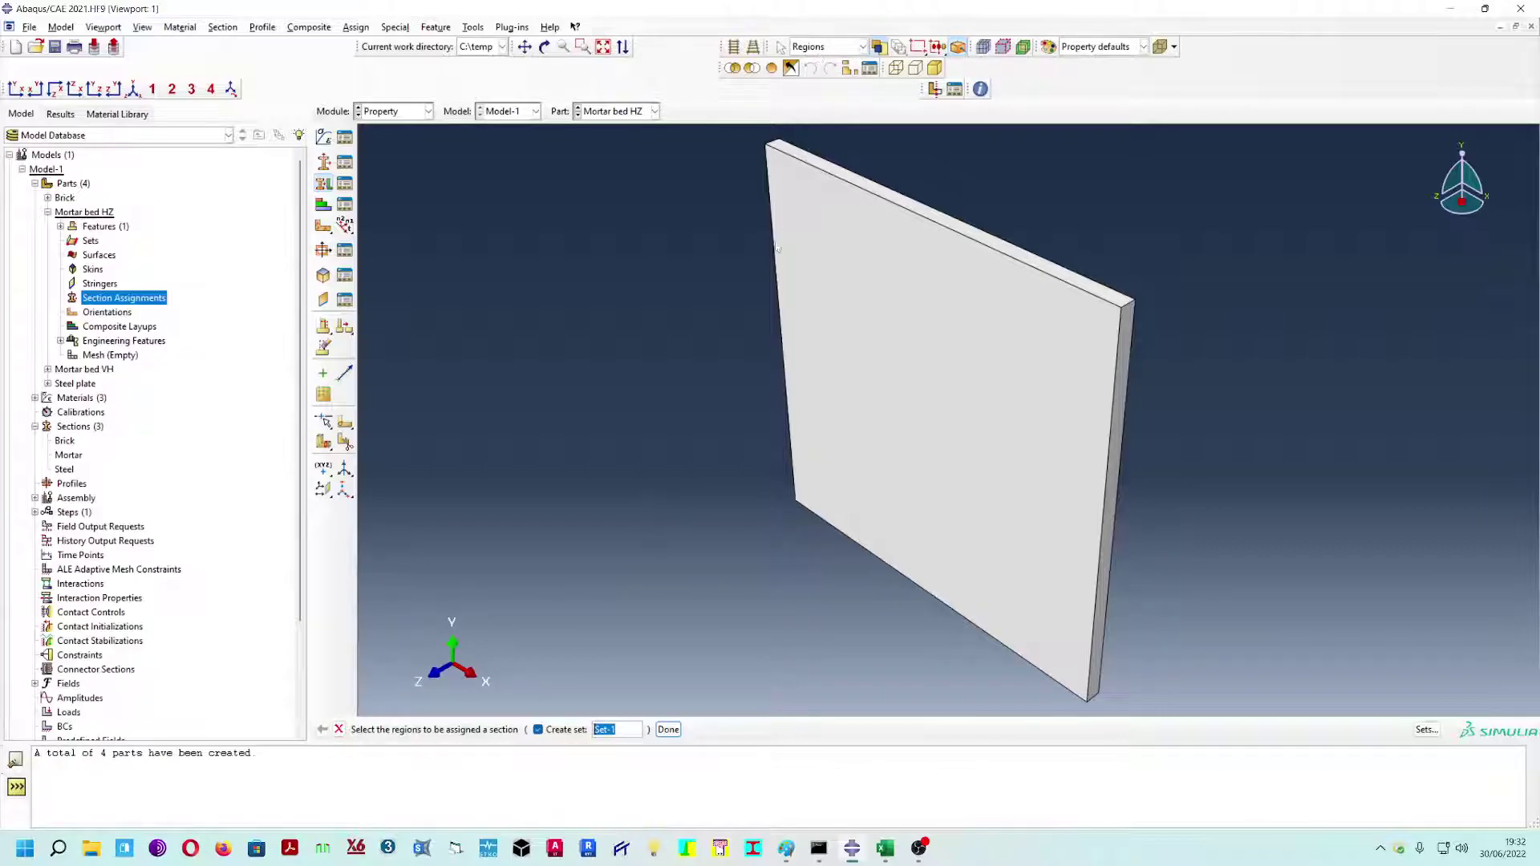
{"action": "left_click", "coordinate": [875, 348]}
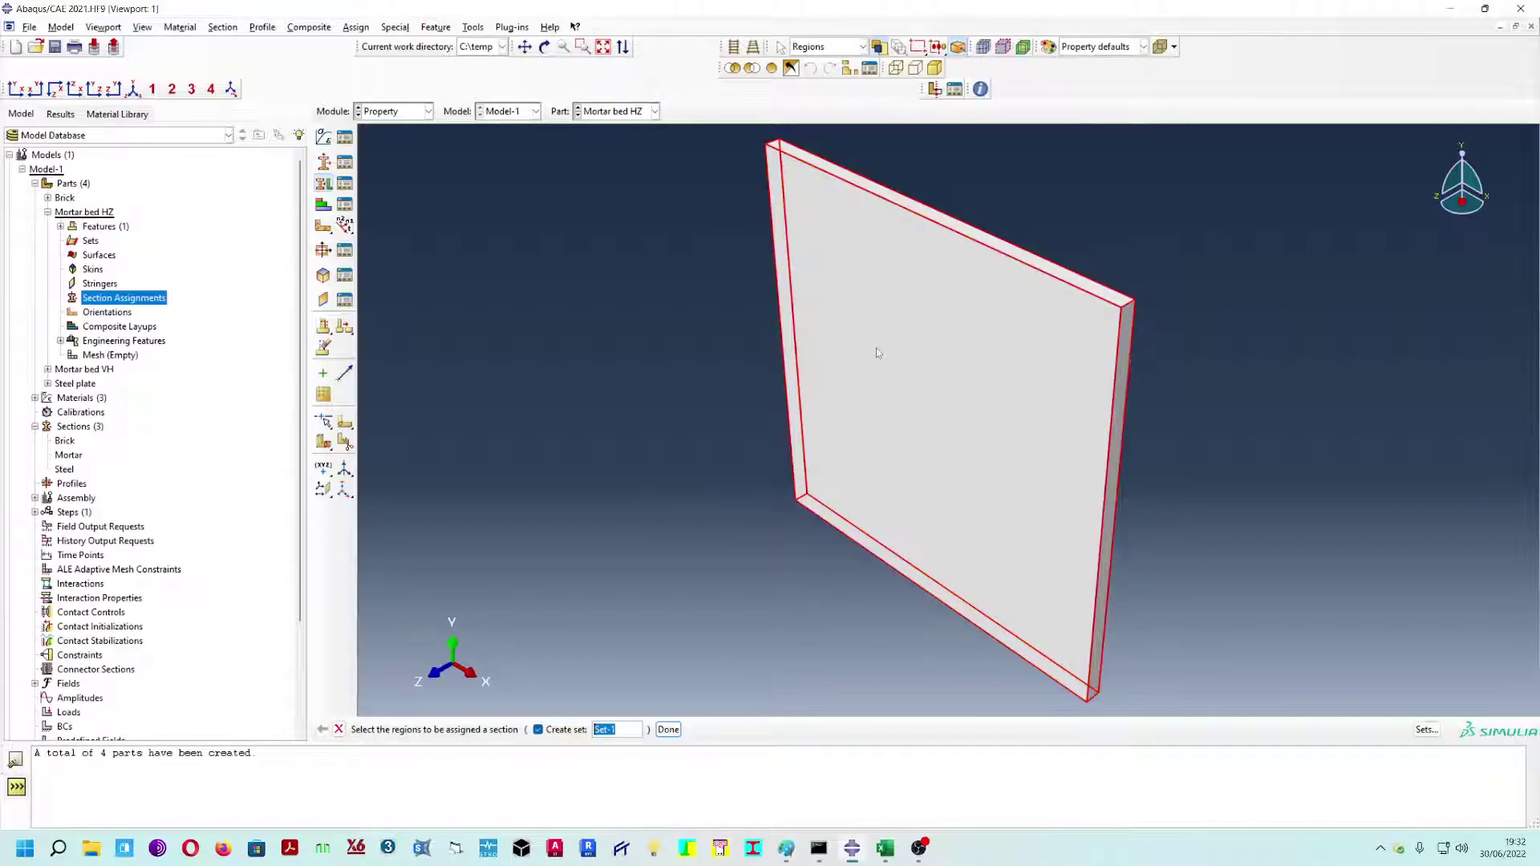
{"action": "left_click", "coordinate": [668, 729]}
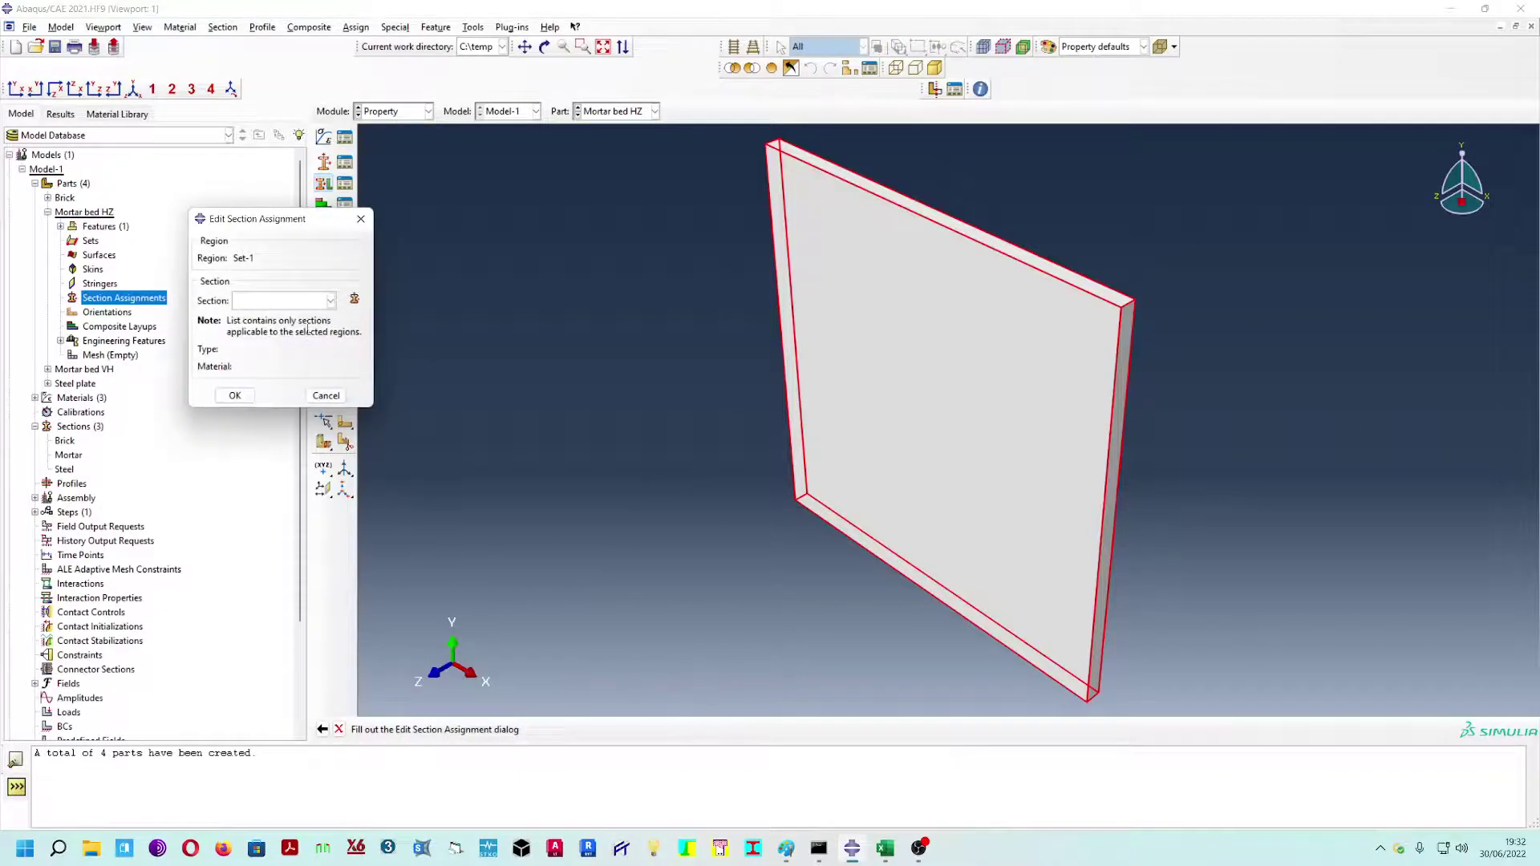
{"action": "left_click", "coordinate": [330, 301]}
{"action": "left_click", "coordinate": [298, 324]}
{"action": "left_click", "coordinate": [237, 398]}
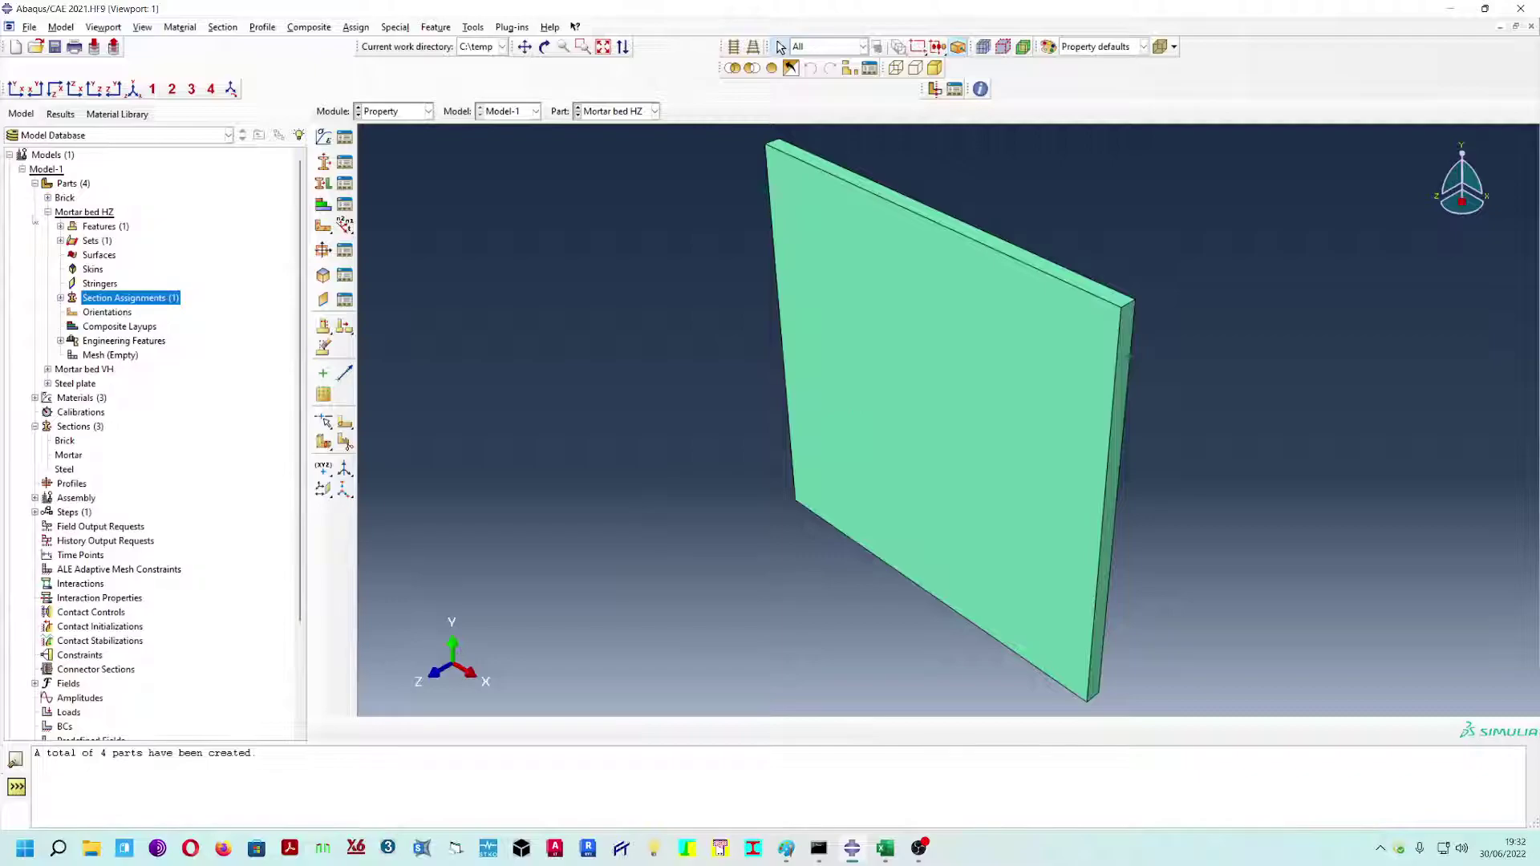
- Assign the Mortar section to the whole solid of the Mortar bed VH part, creating a set for the region
{"action": "left_click", "coordinate": [48, 212]}
{"action": "left_click", "coordinate": [47, 226]}
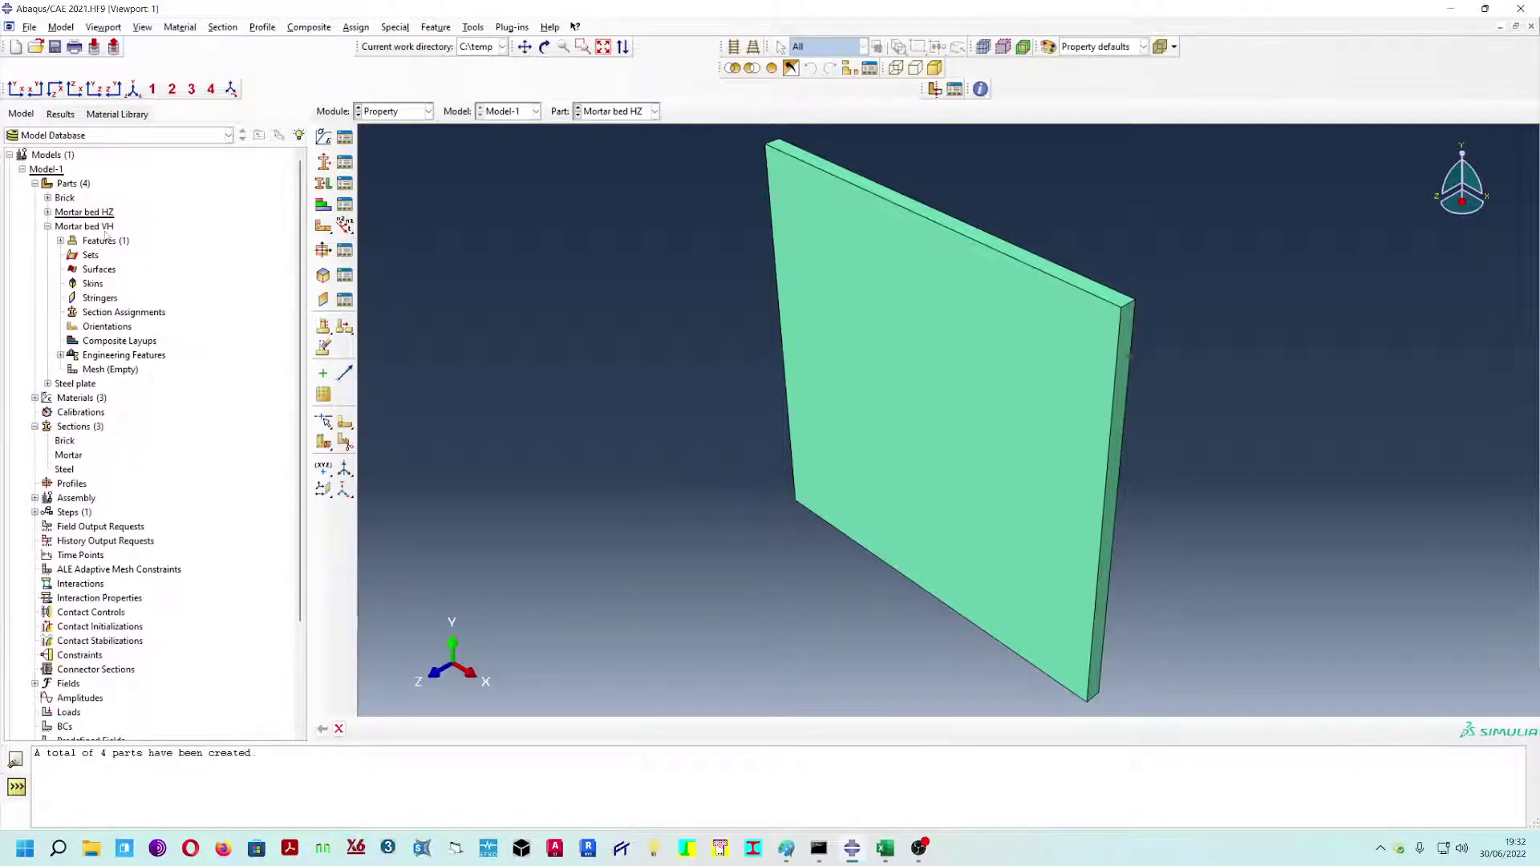
{"action": "double_click", "coordinate": [123, 313]}
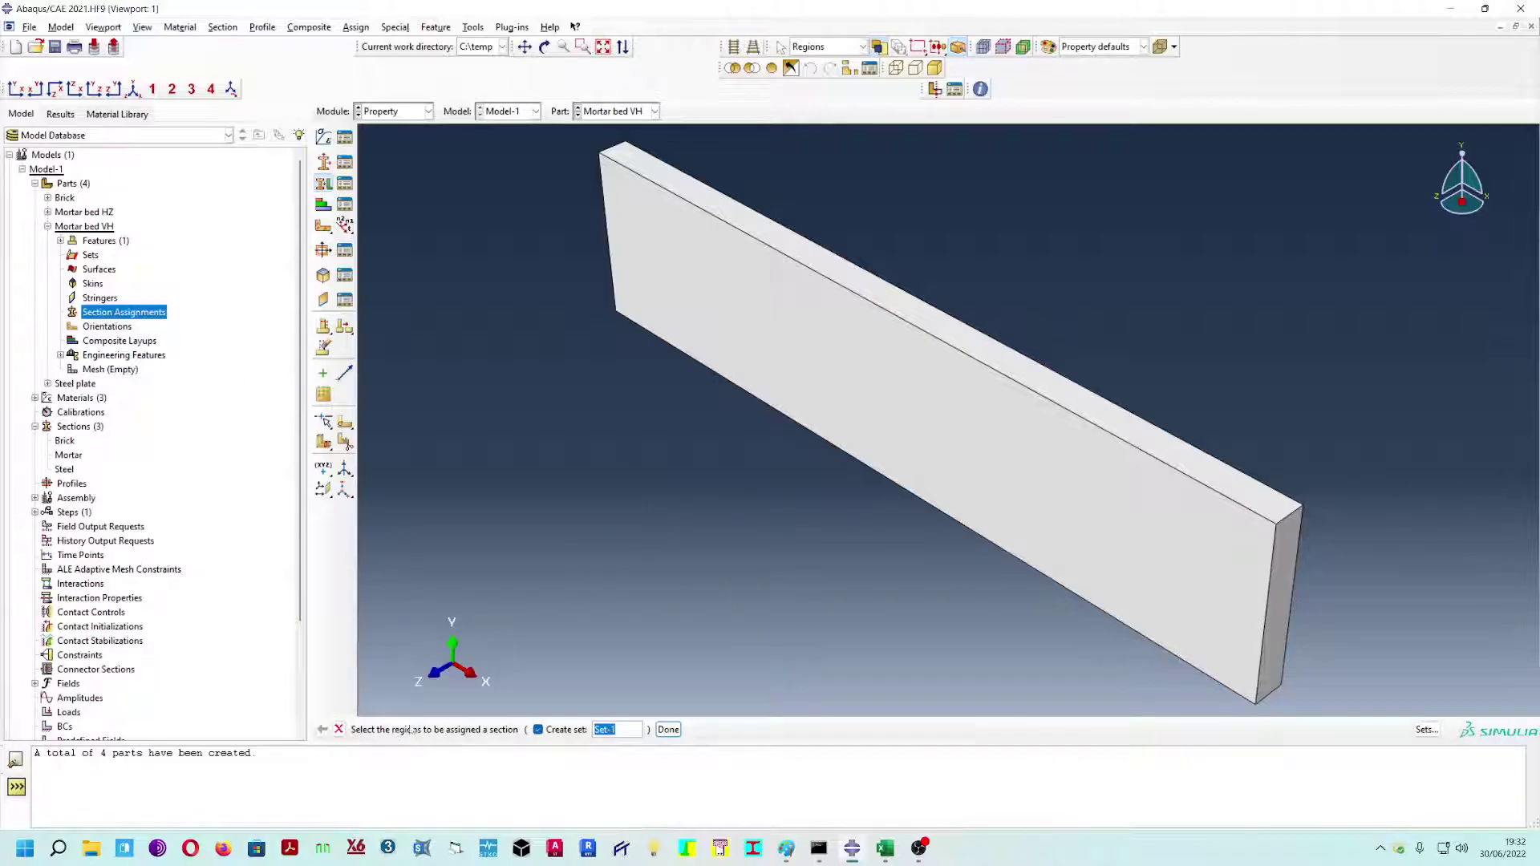
{"action": "left_click", "coordinate": [834, 365]}
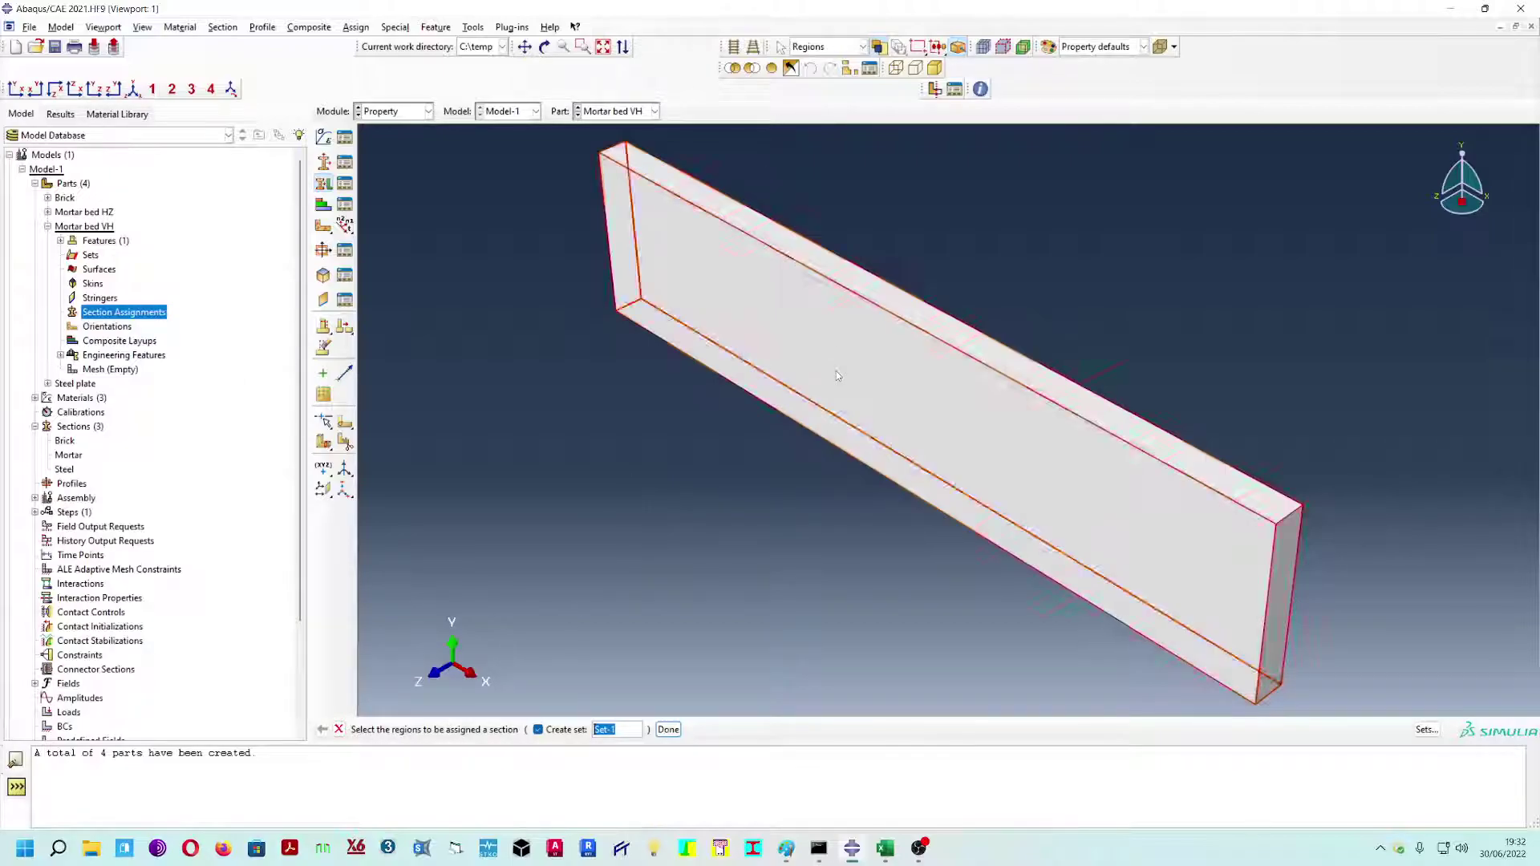
{"action": "left_click", "coordinate": [668, 729]}
{"action": "left_click", "coordinate": [273, 300]}
{"action": "left_click", "coordinate": [269, 332]}
{"action": "left_click", "coordinate": [235, 395]}
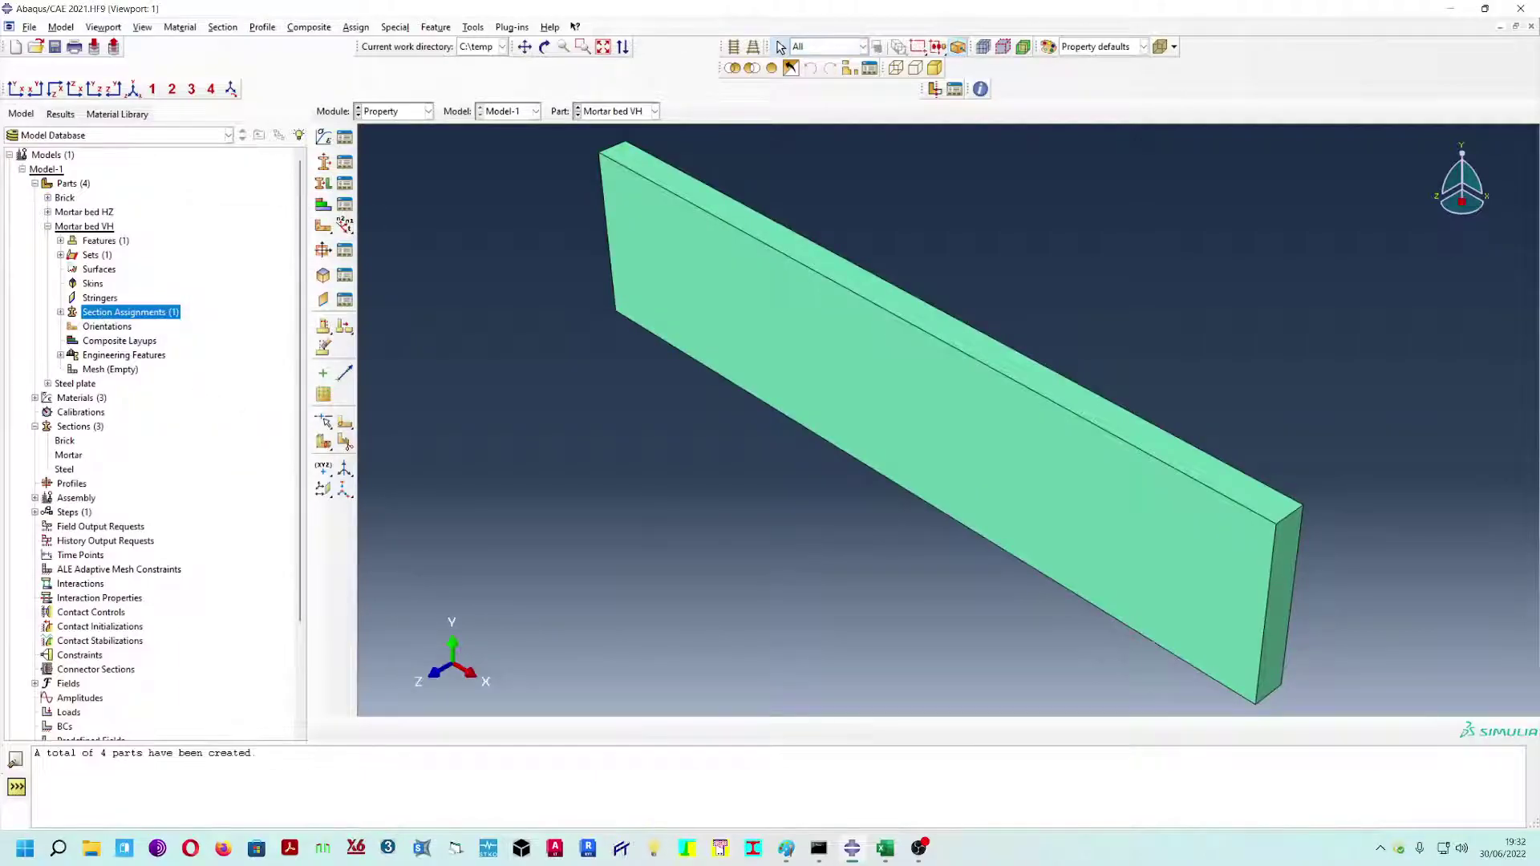
- Assign the Steel section to the whole solid of the Steel plate part, creating a set for the region
{"action": "left_click", "coordinate": [48, 227]}
{"action": "left_click", "coordinate": [48, 240]}
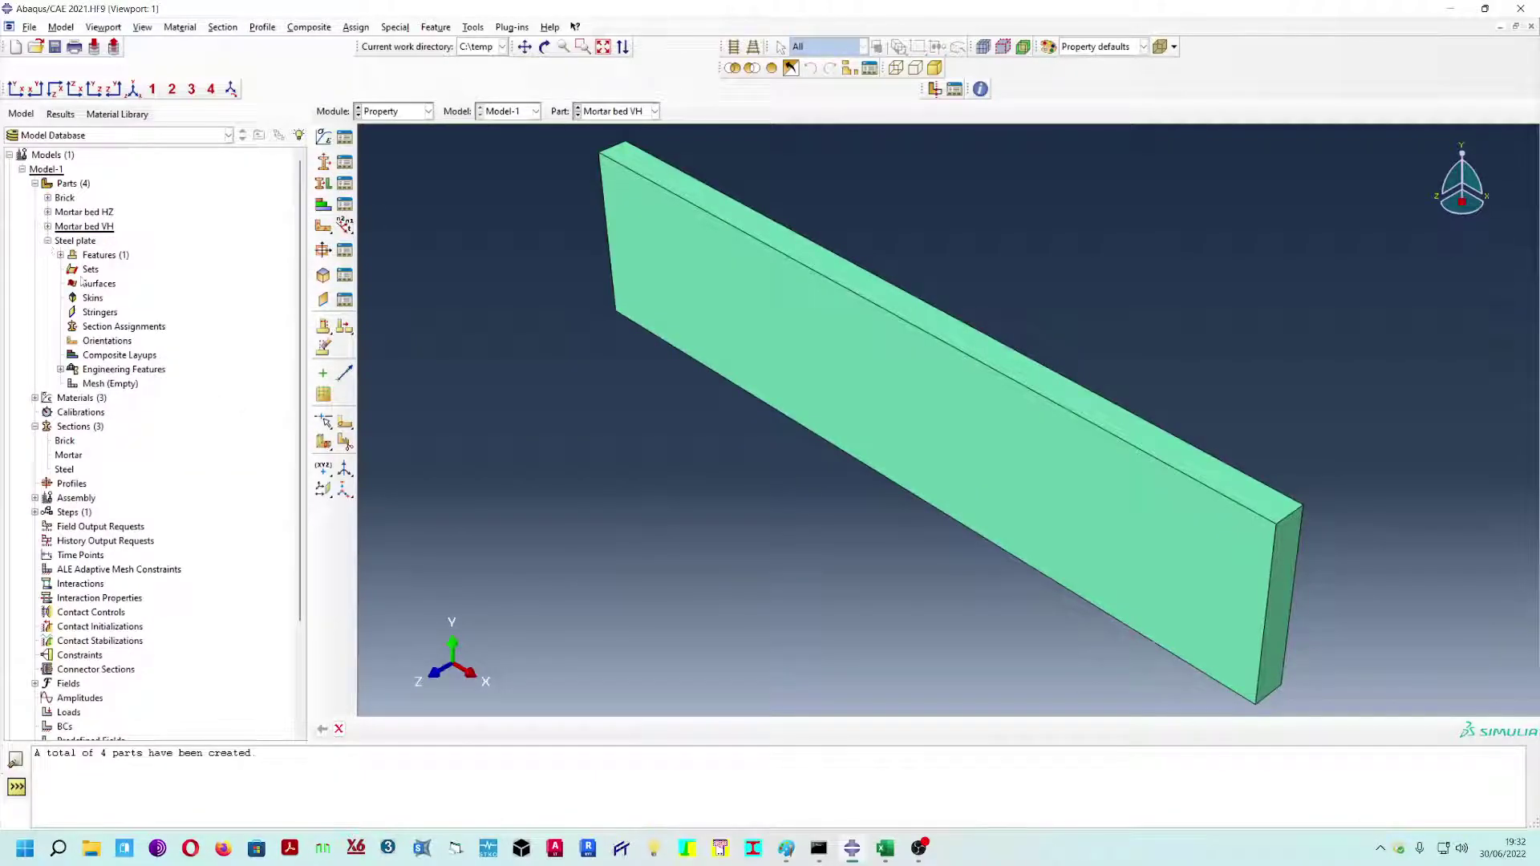
{"action": "double_click", "coordinate": [109, 334]}
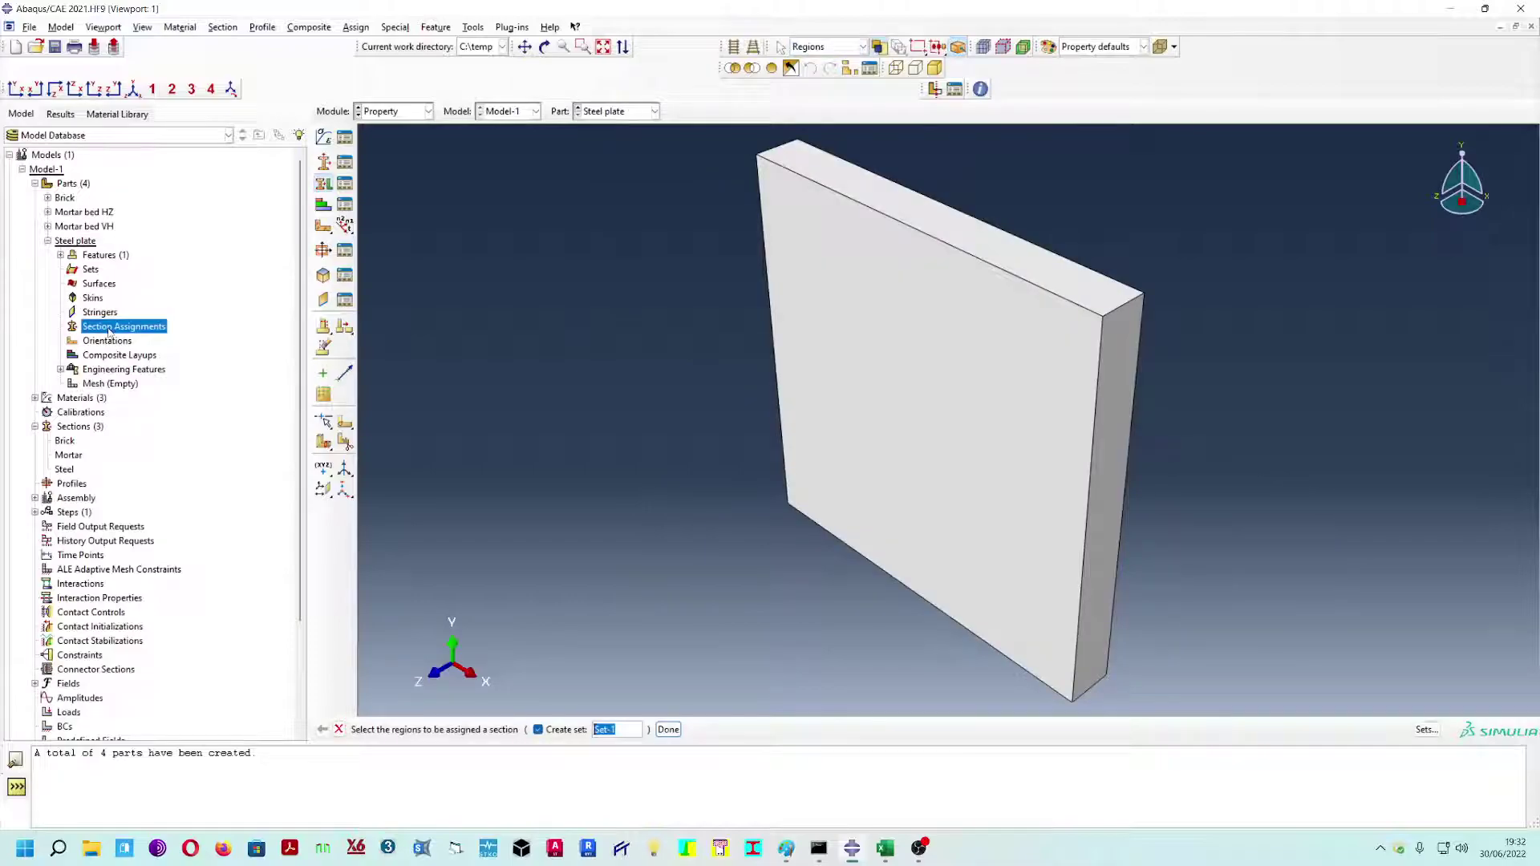
{"action": "left_click", "coordinate": [859, 390]}
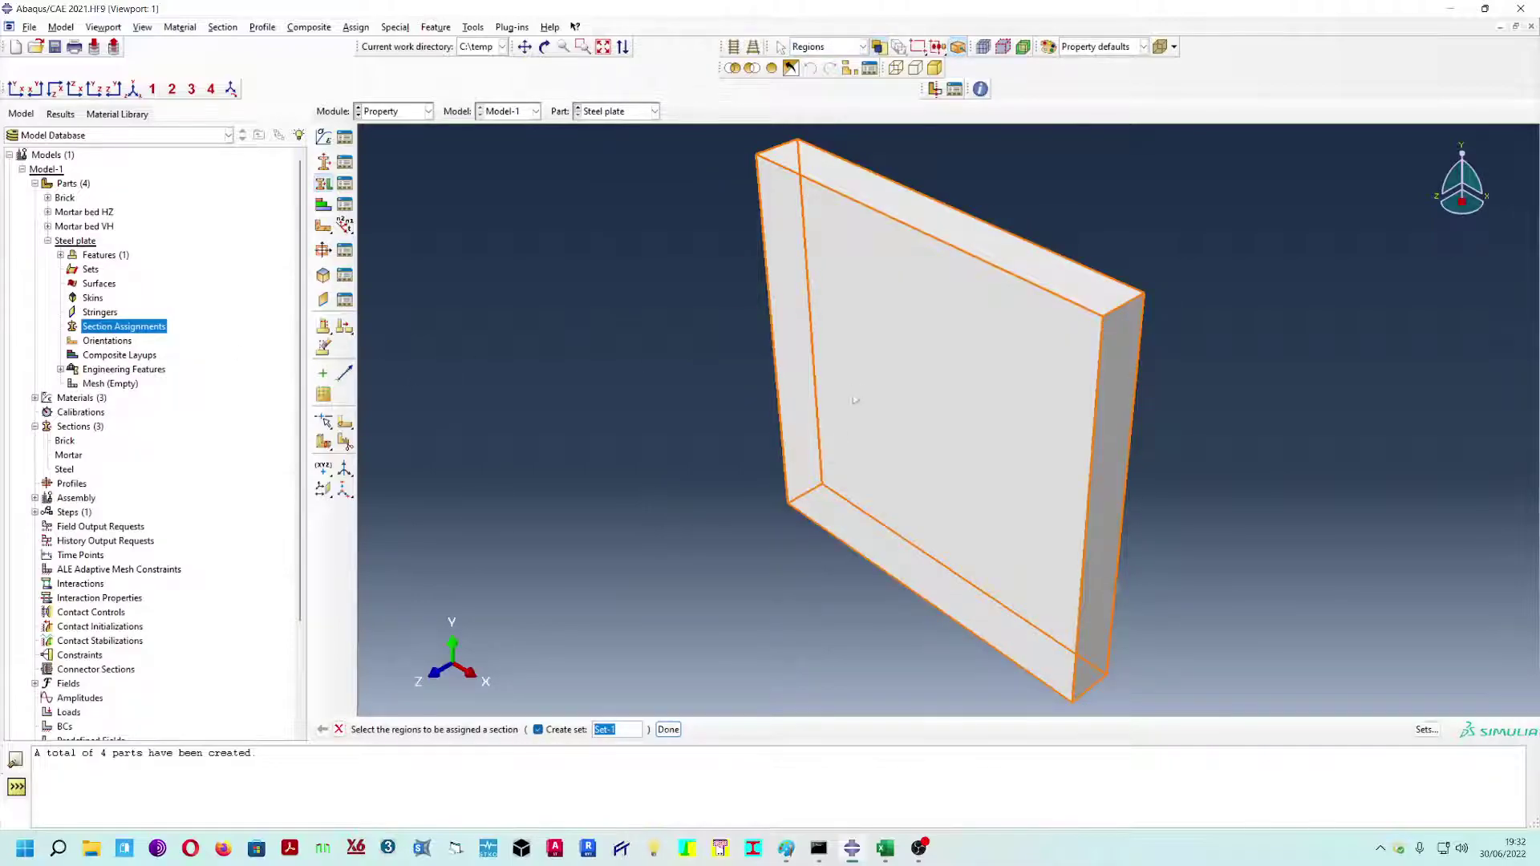
{"action": "left_click", "coordinate": [668, 730]}
{"action": "left_click", "coordinate": [293, 301]}
{"action": "left_click", "coordinate": [278, 347]}
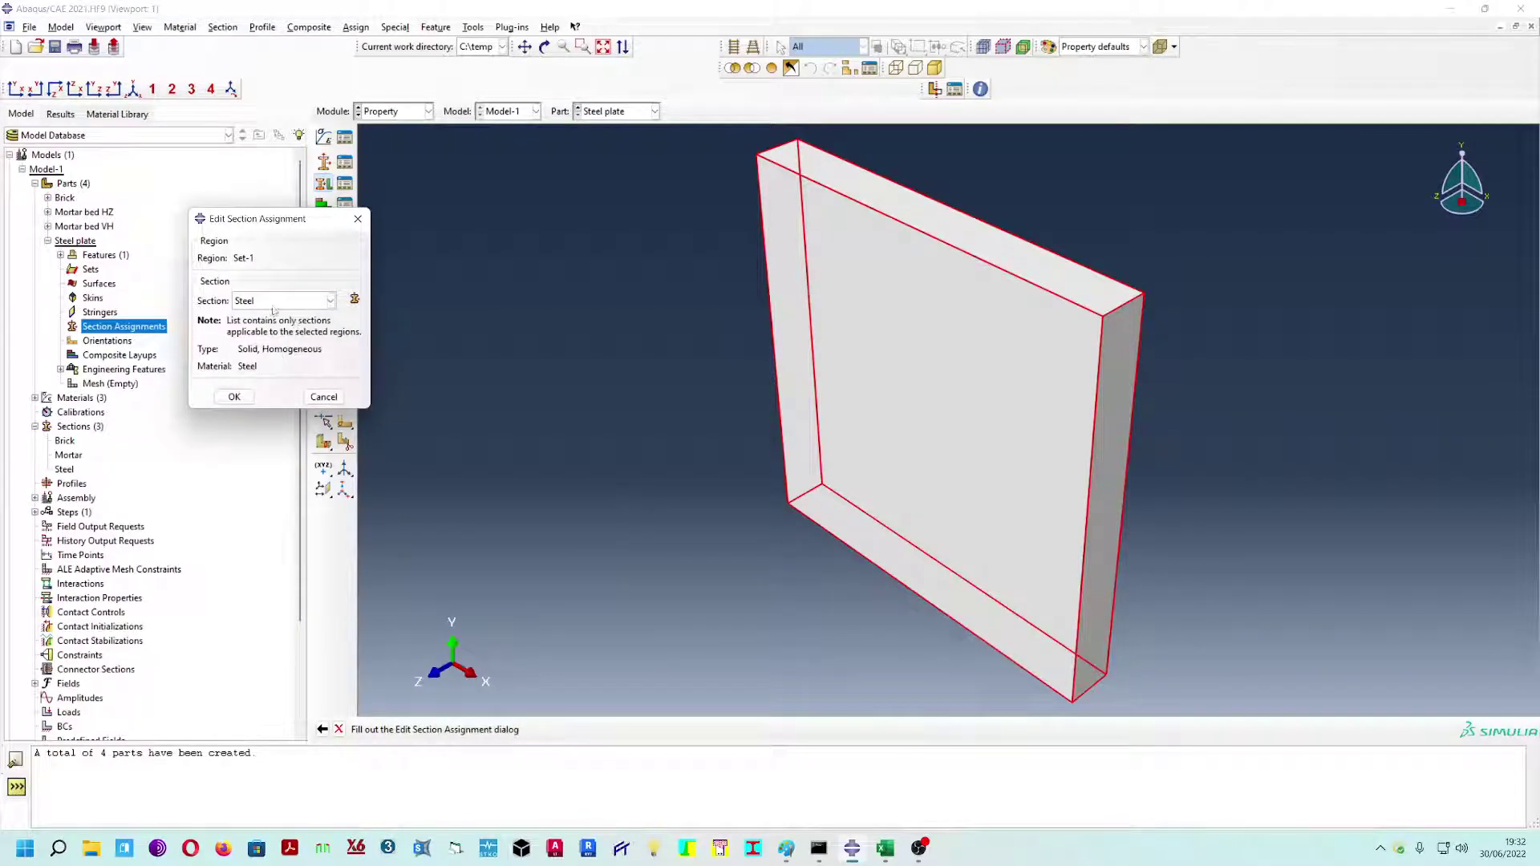
{"action": "left_click", "coordinate": [234, 397]}
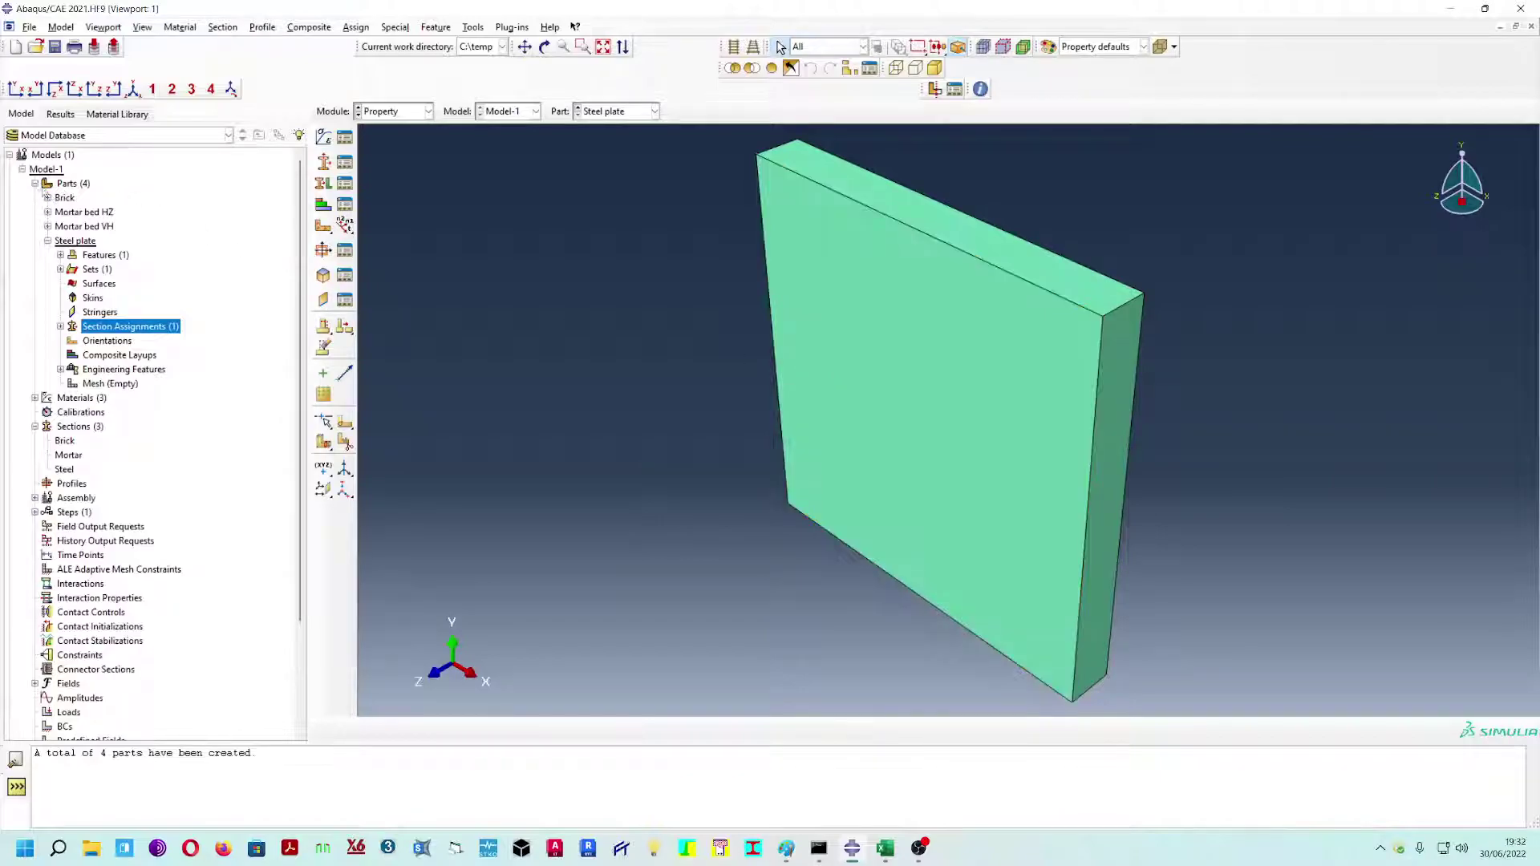
- Switch from the Property module to the Assembly module
{"action": "left_click", "coordinate": [405, 111]}
{"action": "left_click", "coordinate": [374, 127]}
{"action": "left_click", "coordinate": [406, 111]}
{"action": "left_click", "coordinate": [393, 141]}
{"action": "left_click", "coordinate": [402, 112]}
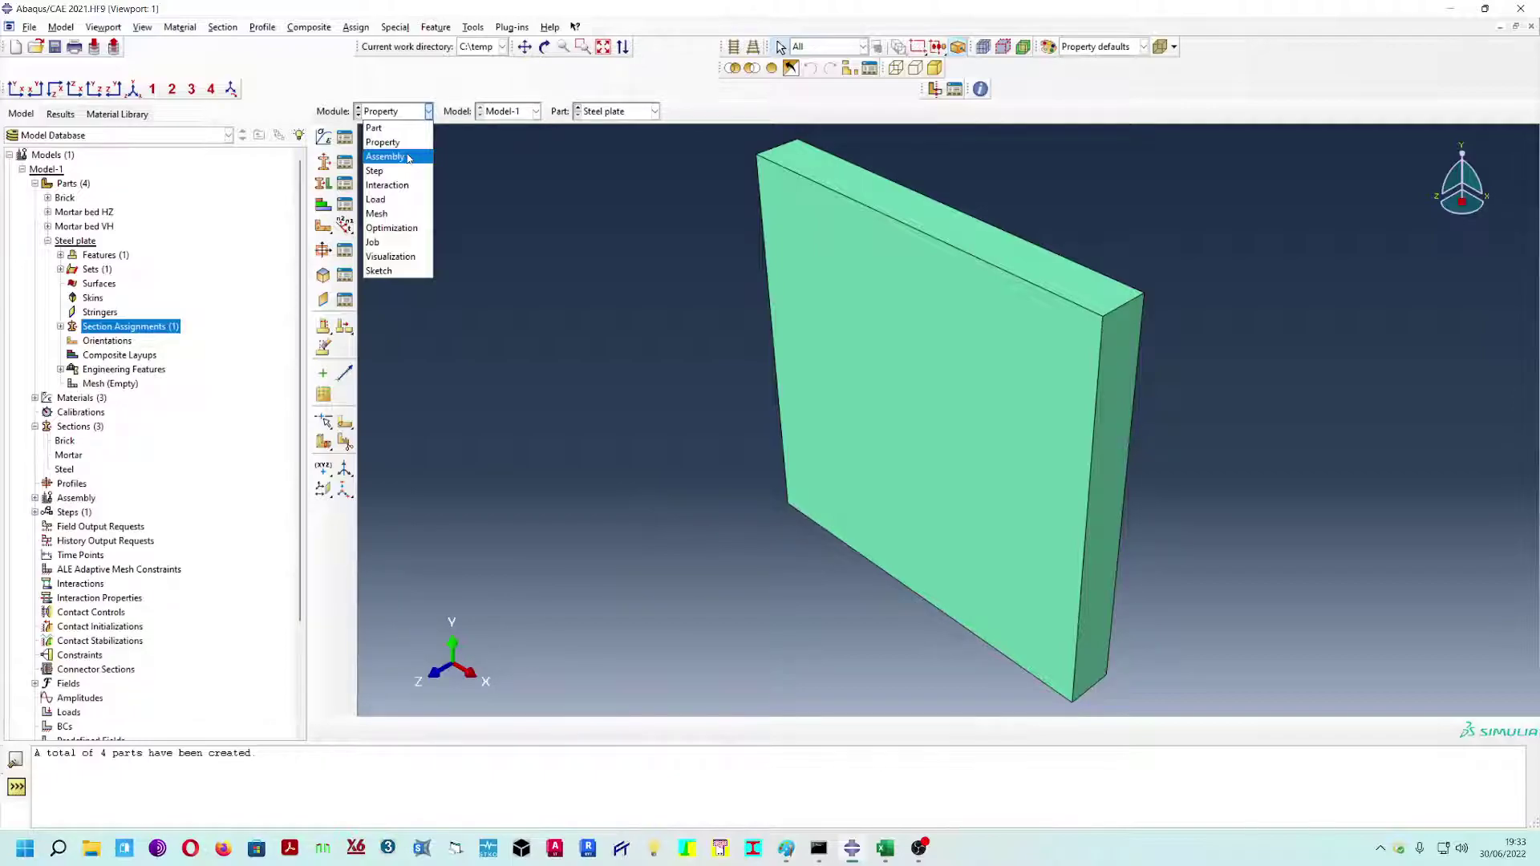
{"action": "left_click", "coordinate": [408, 157]}
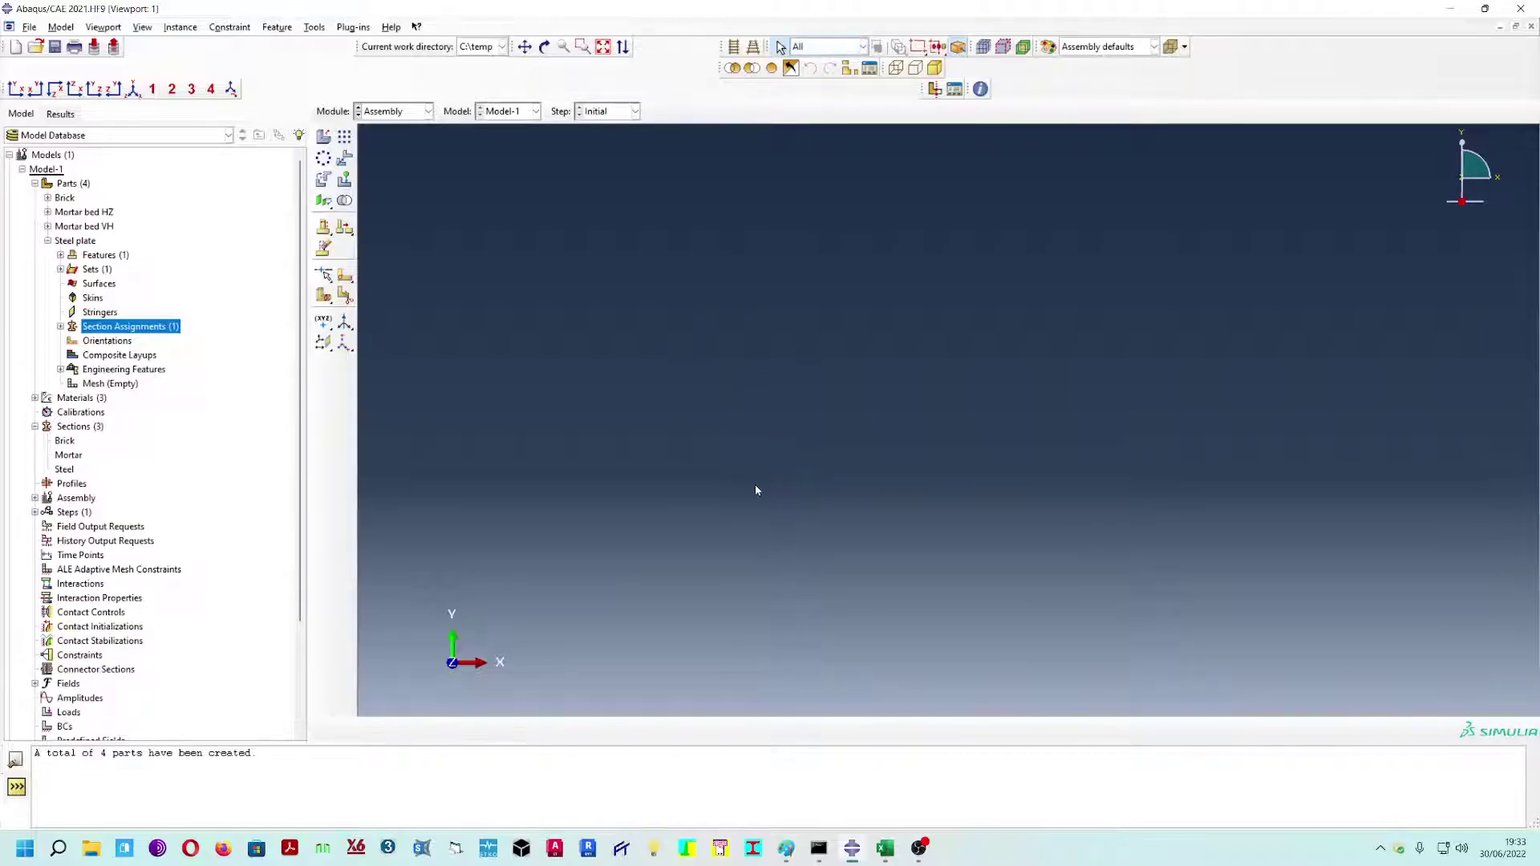
{"action": "left_click_drag", "start_coordinate": [739, 489], "coordinate": [784, 578], "text": "ctrl+alt"}
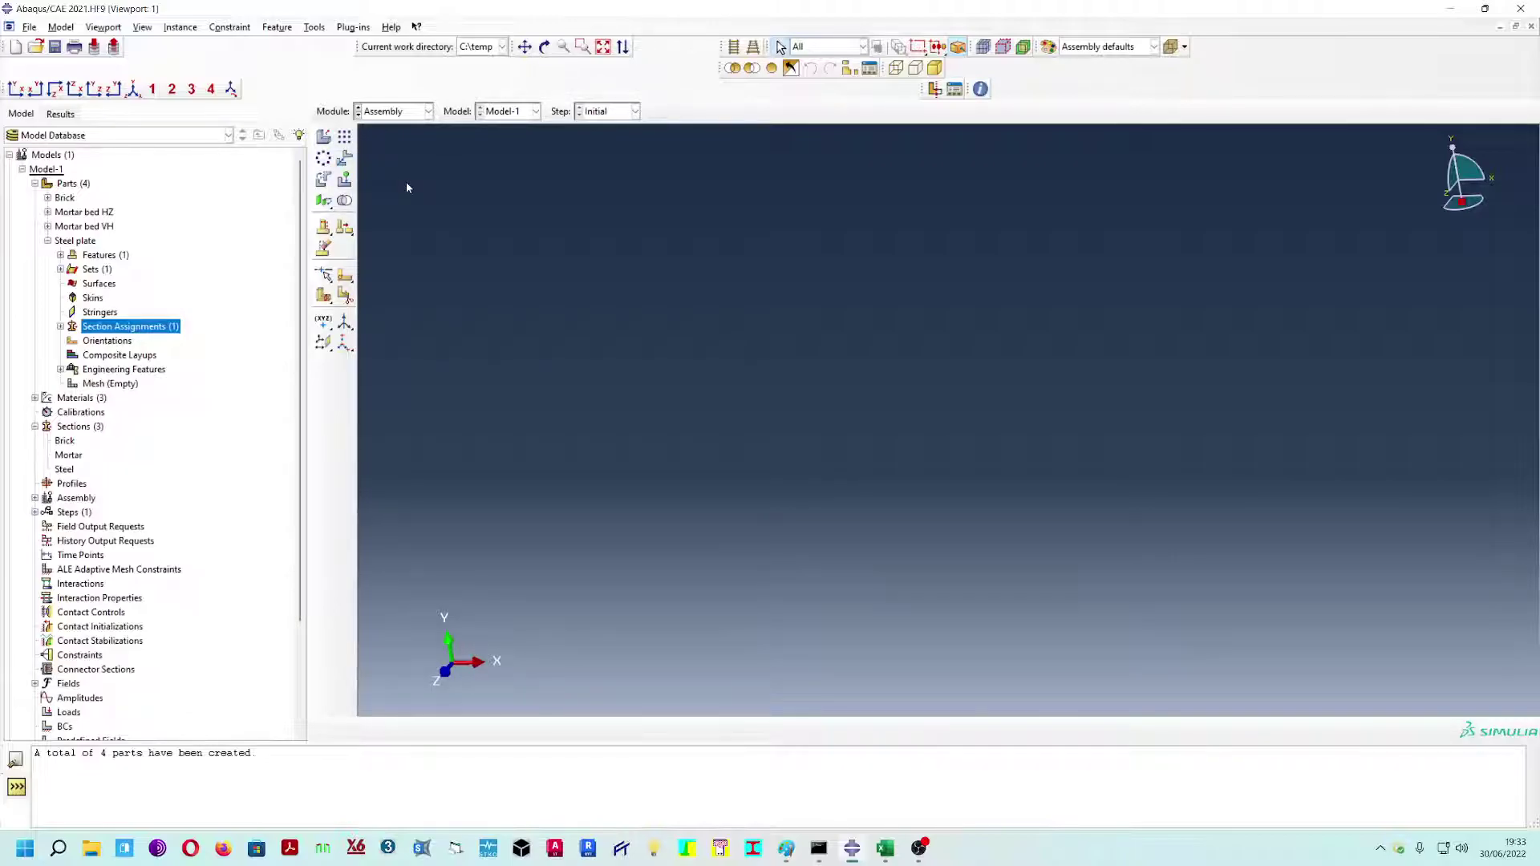
- Start creating an instance from parts, with the Brick part and the dependent (mesh on part) type chosen
{"action": "left_click", "coordinate": [325, 141]}
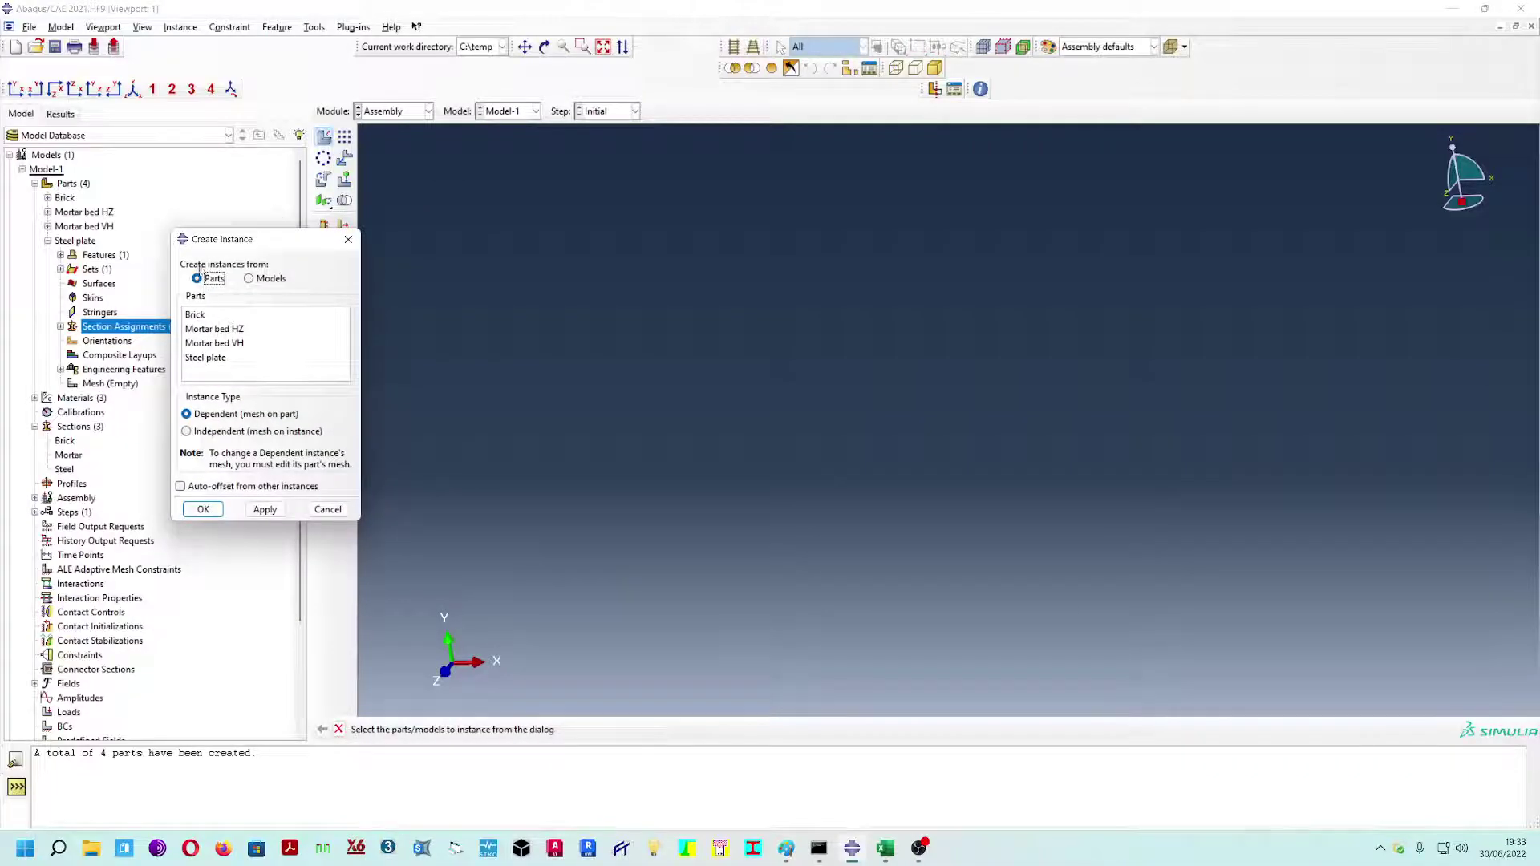
{"action": "left_click", "coordinate": [213, 316]}
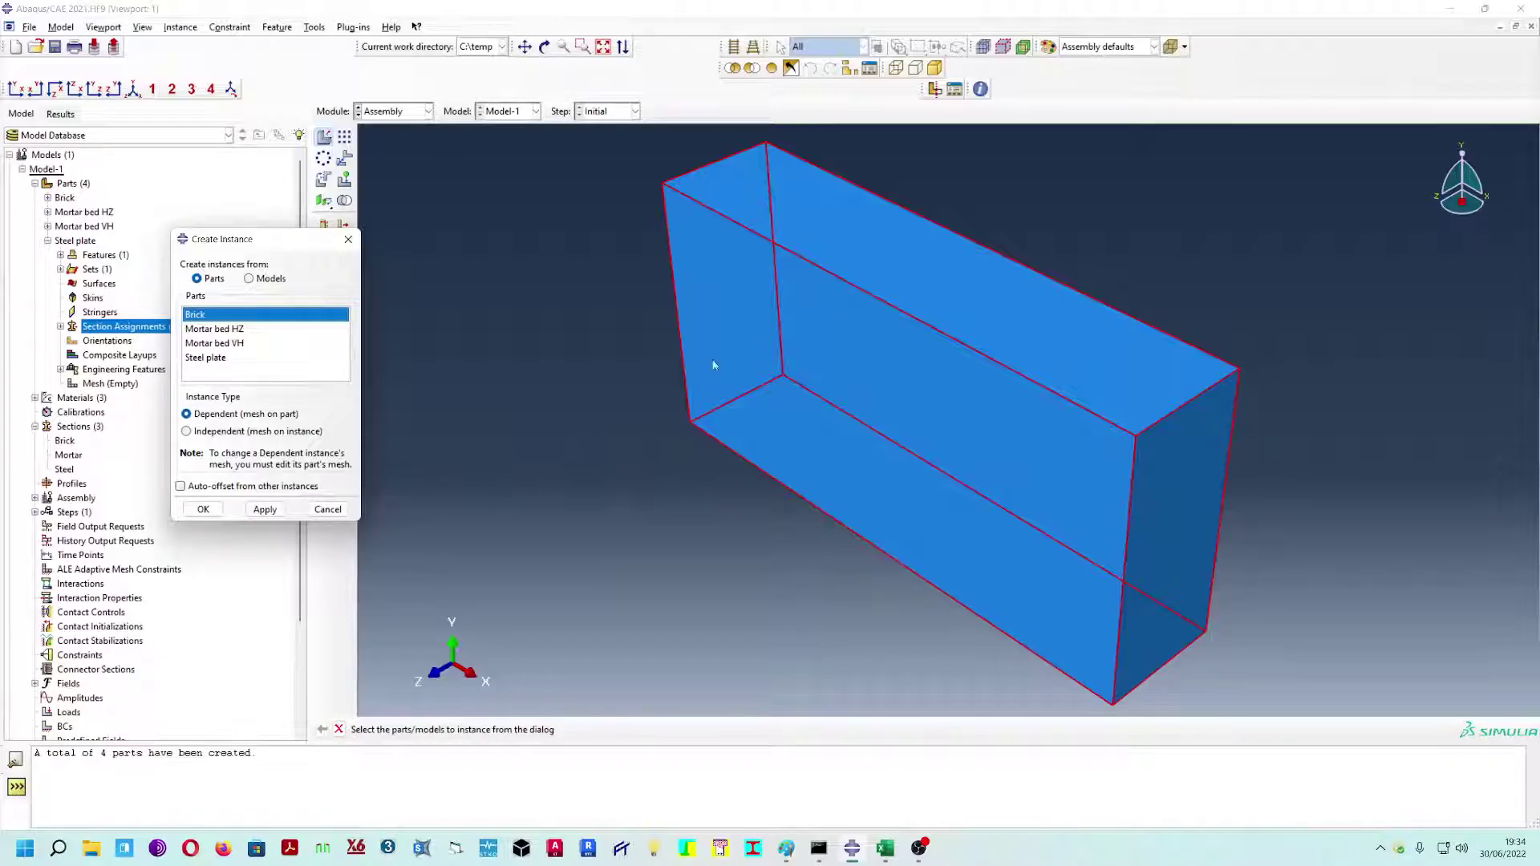
{"action": "left_click", "coordinate": [230, 416]}
- Preview all four parts together as instances, with and without auto-offset from other instances
{"action": "left_click", "coordinate": [224, 332]}
{"action": "left_click", "coordinate": [219, 320]}
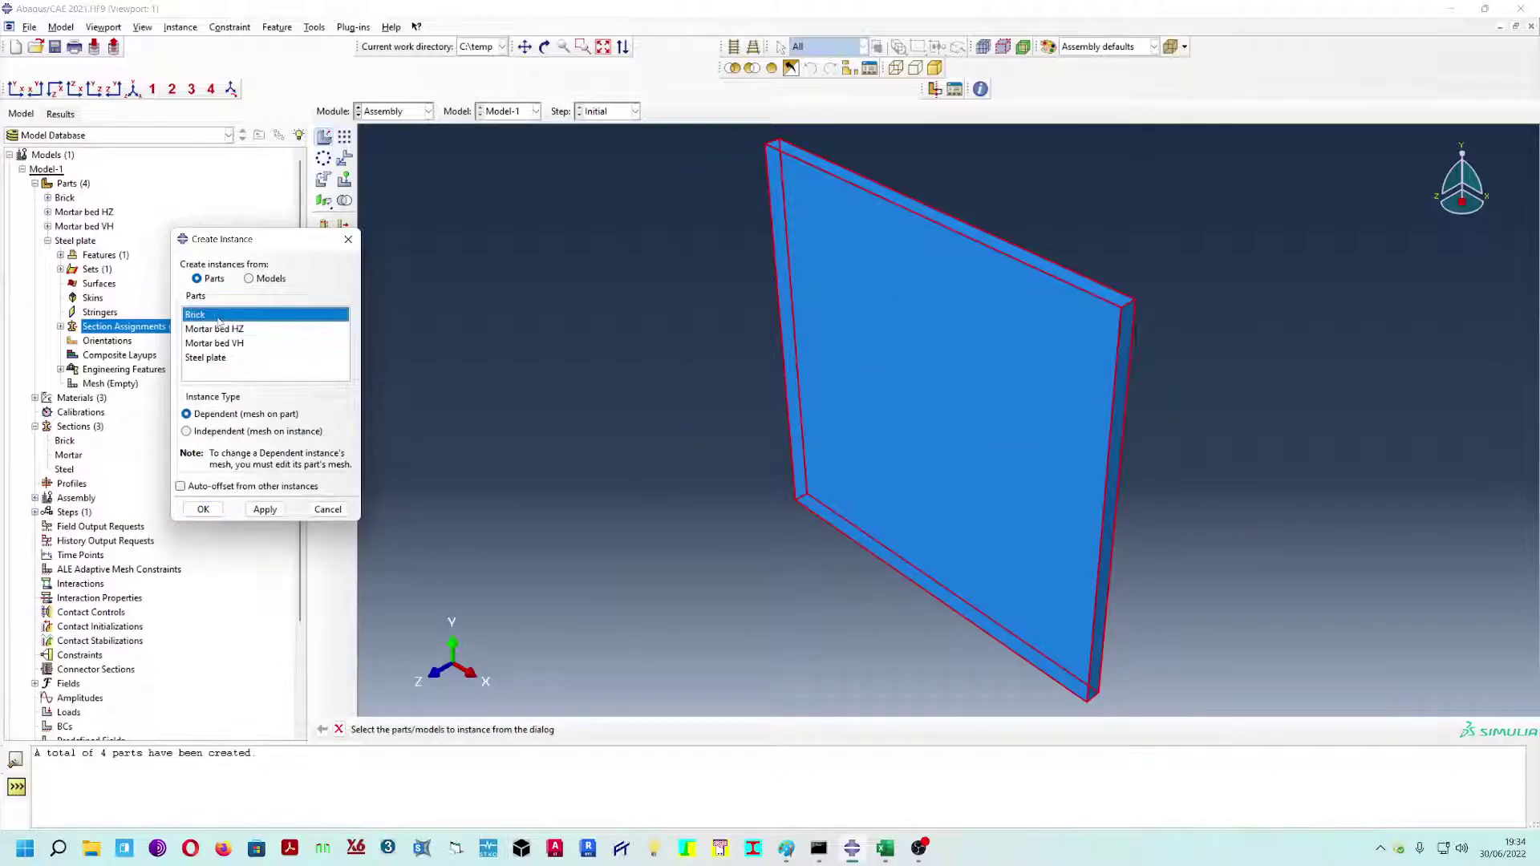
{"action": "left_click", "coordinate": [221, 335], "text": "shift"}
{"action": "left_click", "coordinate": [264, 487]}
{"action": "left_click", "coordinate": [264, 486]}
{"action": "left_click", "coordinate": [223, 358], "text": "shift"}
{"action": "left_click", "coordinate": [245, 488]}
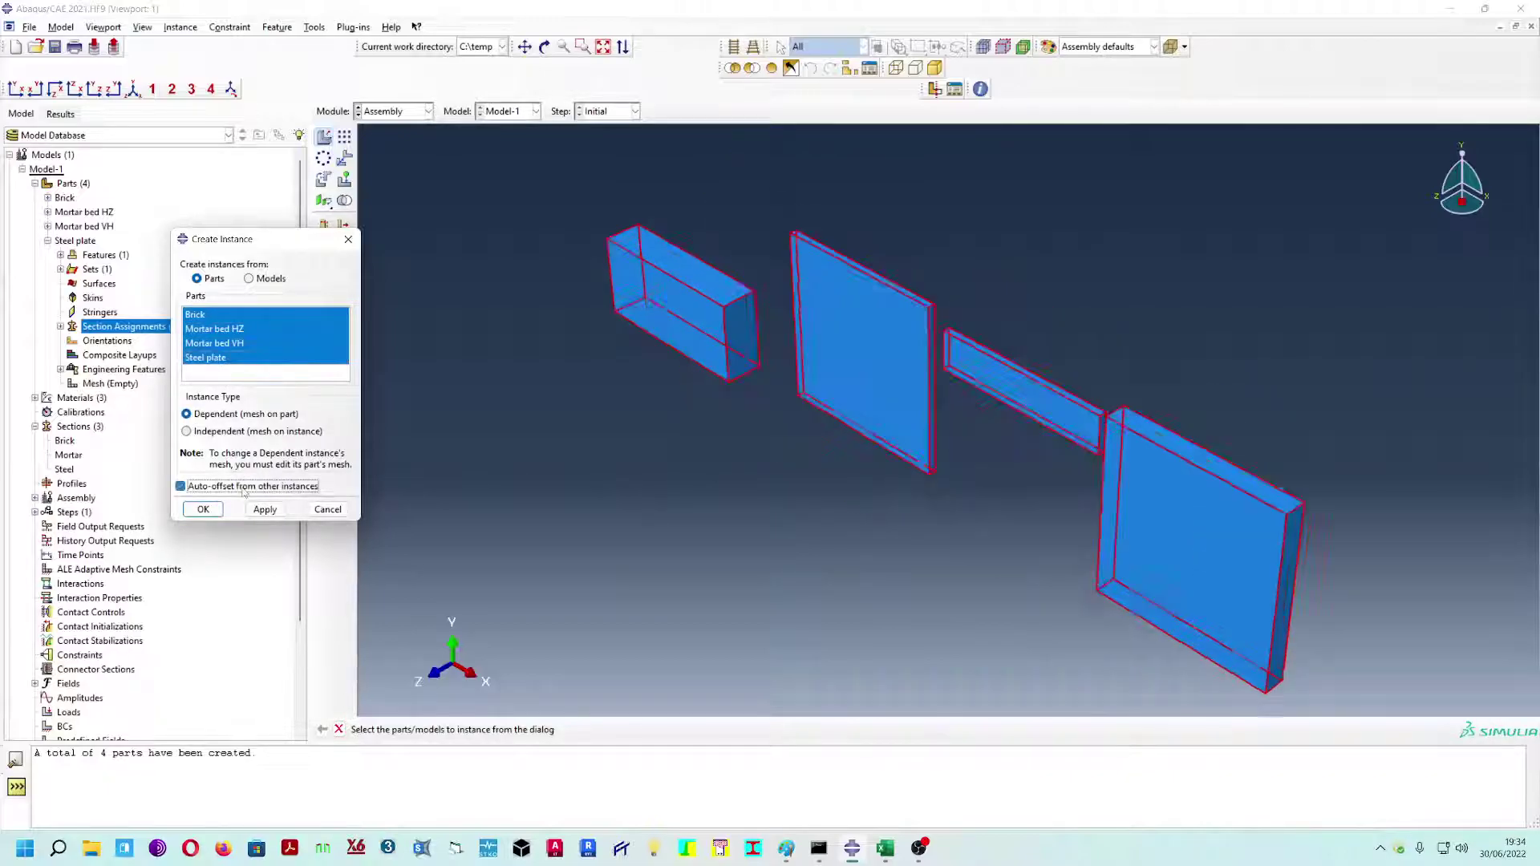
{"action": "left_click", "coordinate": [245, 489]}
{"action": "left_click", "coordinate": [244, 491]}
{"action": "left_click", "coordinate": [245, 491]}
- Create a dependent instance of only the Brick part, without auto-offset
{"action": "left_click", "coordinate": [220, 358]}
{"action": "left_click", "coordinate": [220, 343]}
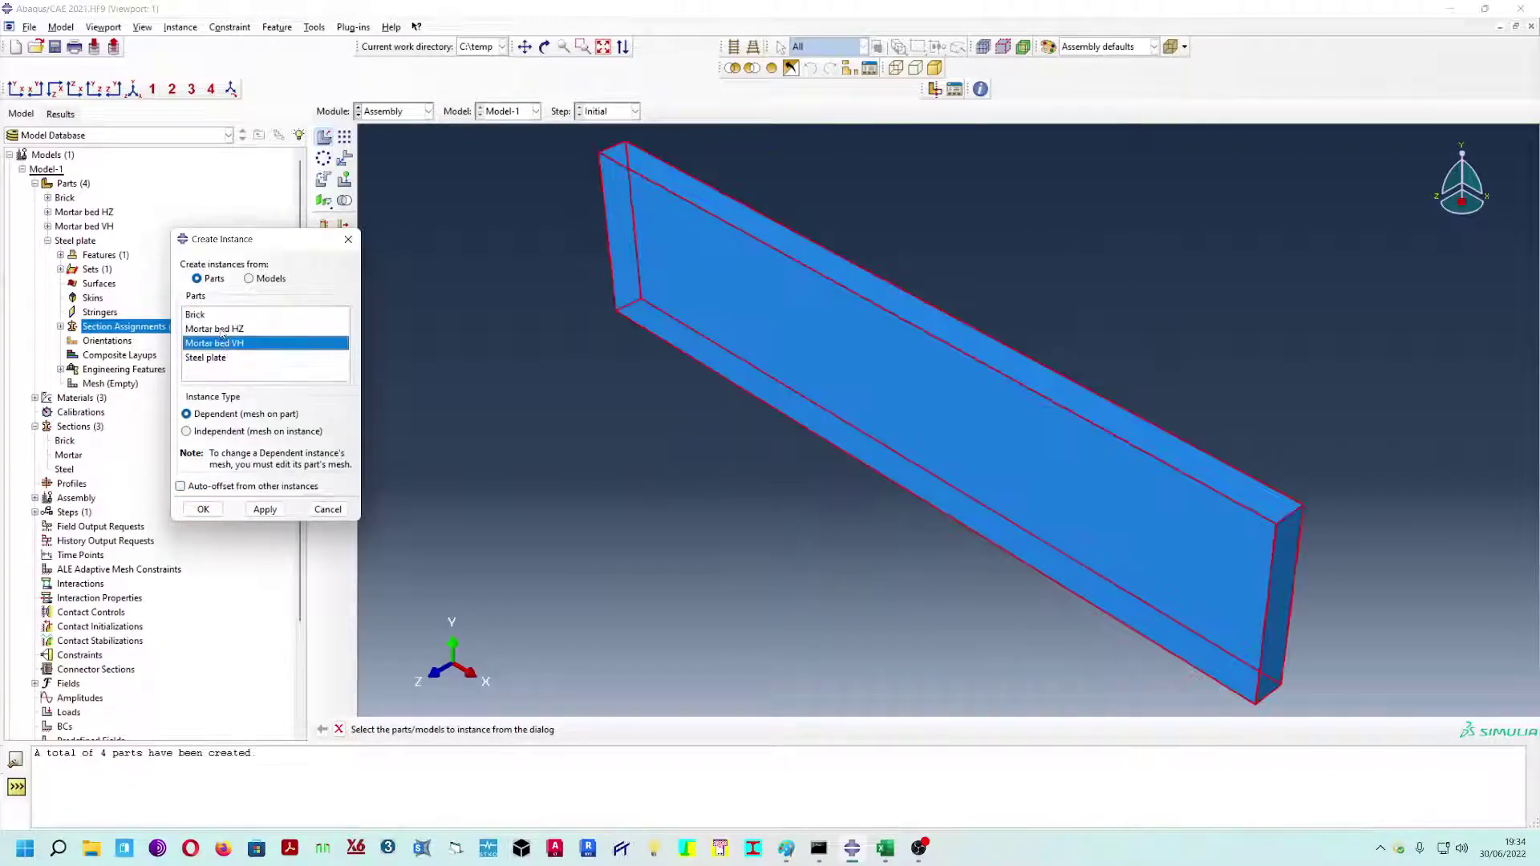
{"action": "left_click", "coordinate": [221, 329]}
{"action": "left_click", "coordinate": [220, 316]}
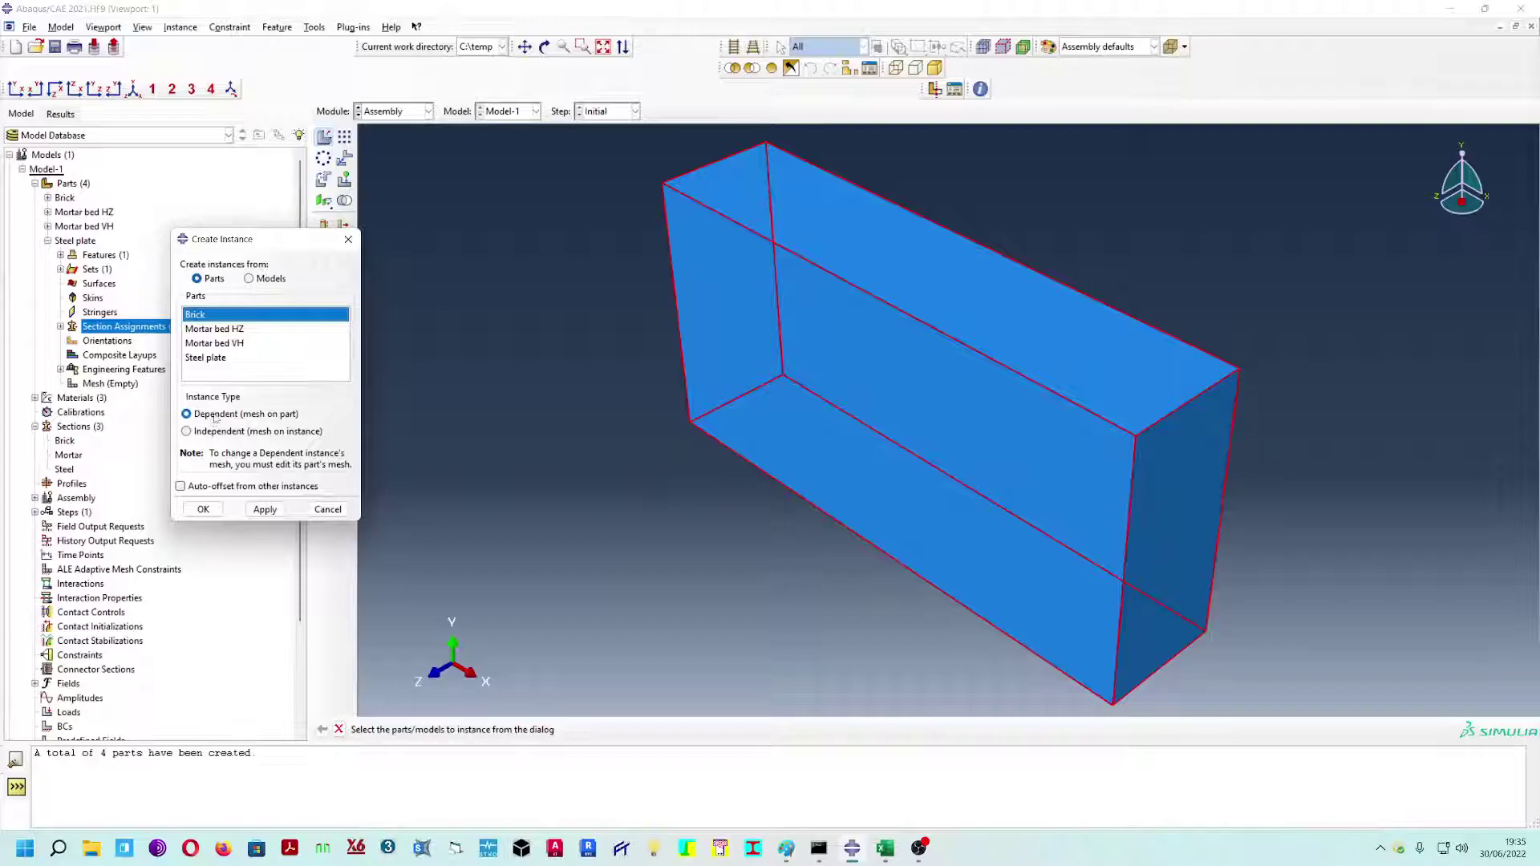
{"action": "left_click", "coordinate": [203, 510]}
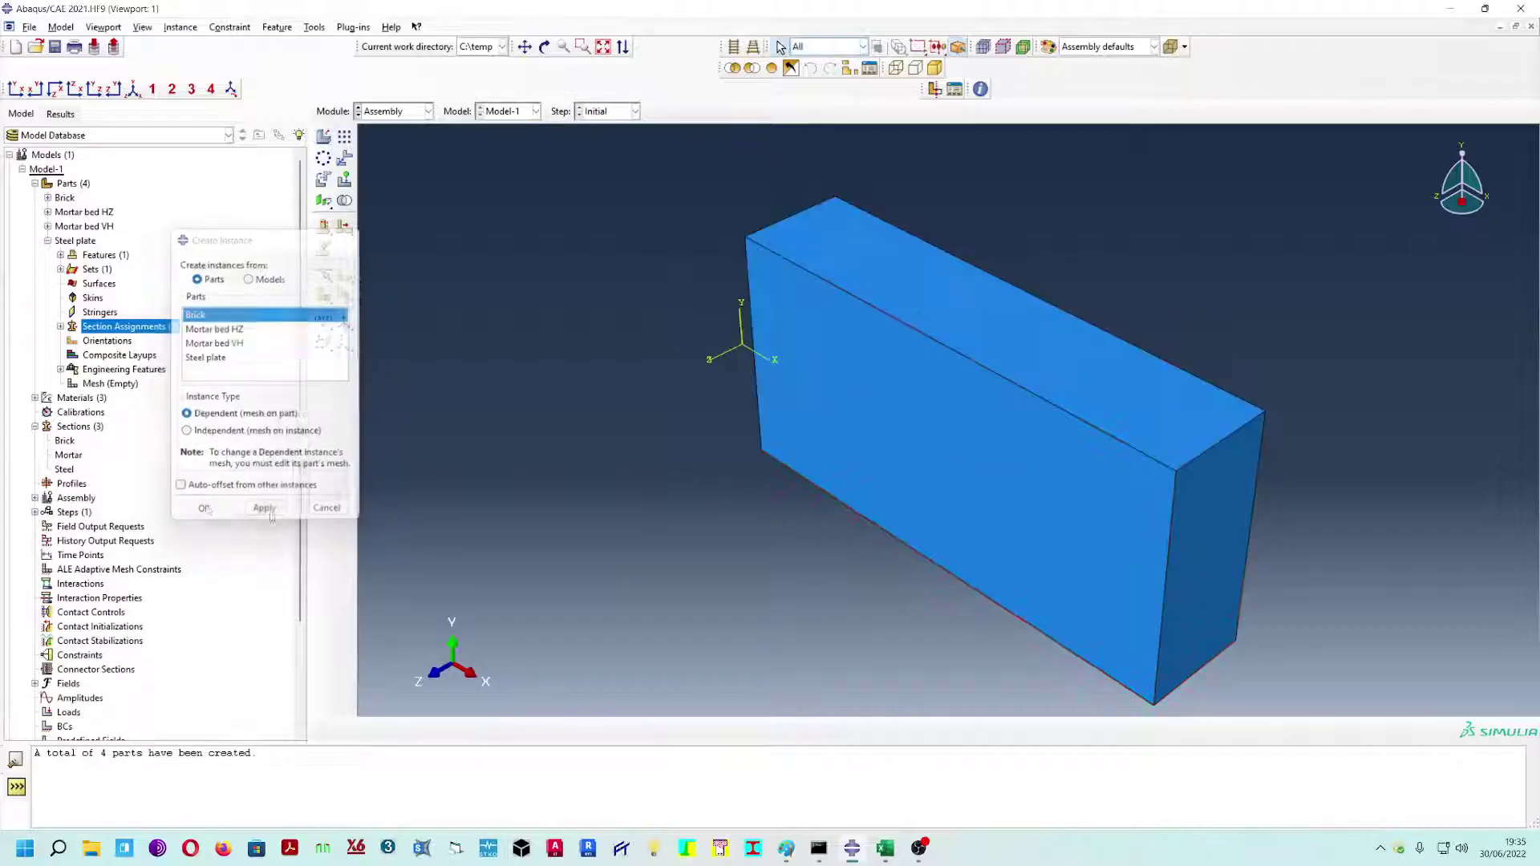
- Add a dependent instance of the Mortar bed VH part, auto-offset from the brick instance
{"action": "scroll", "coordinate": [885, 511], "scroll_direction": "down", "scroll_amount": 2}
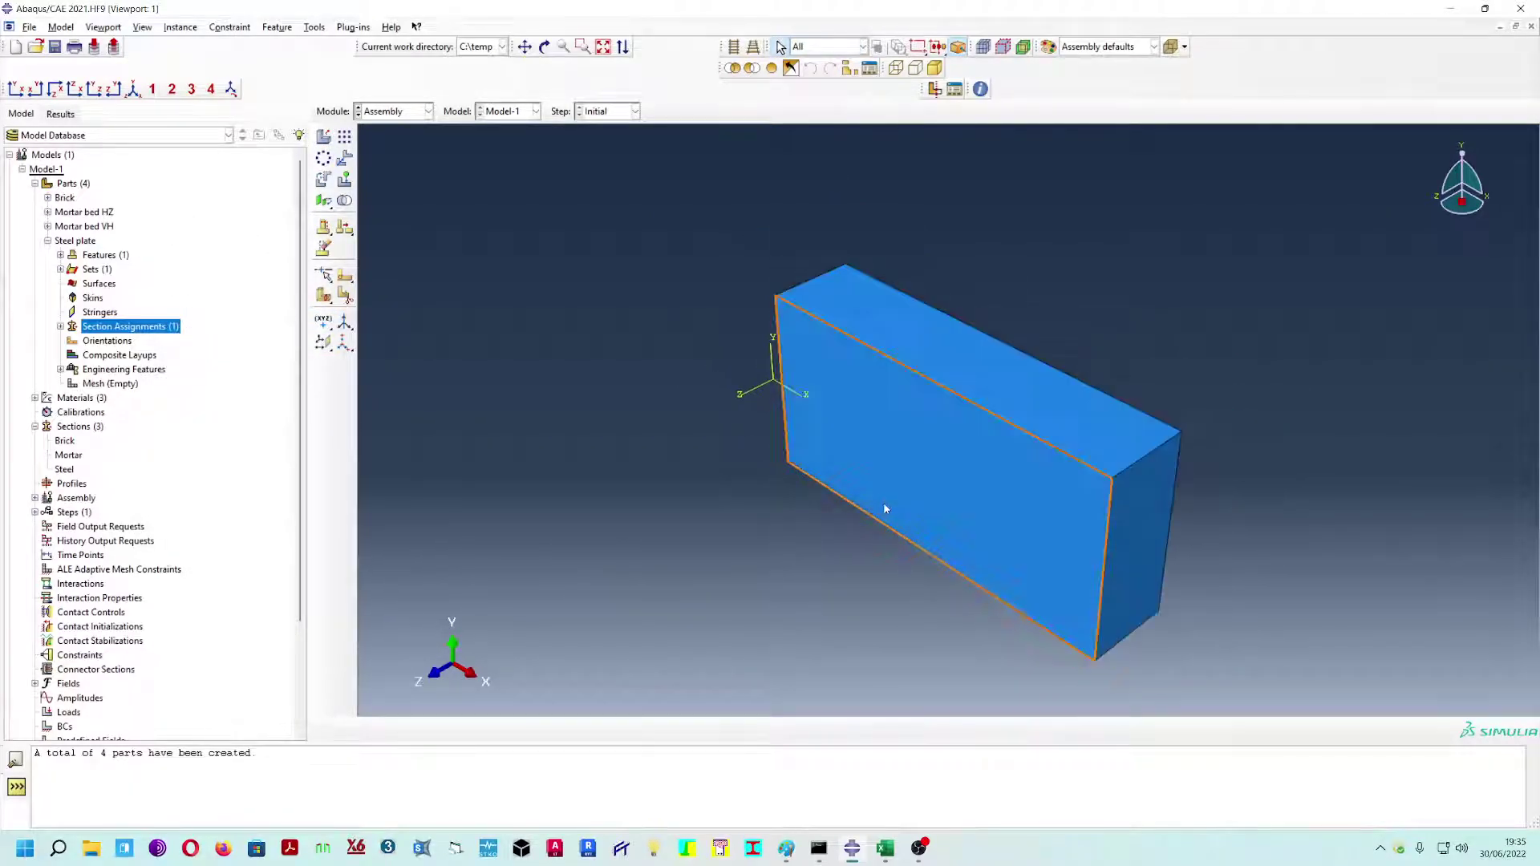
{"action": "left_click_drag", "start_coordinate": [1116, 637], "coordinate": [1211, 505], "text": "ctrl+alt"}
{"action": "left_click_drag", "start_coordinate": [1149, 545], "coordinate": [1026, 543], "text": "ctrl+alt"}
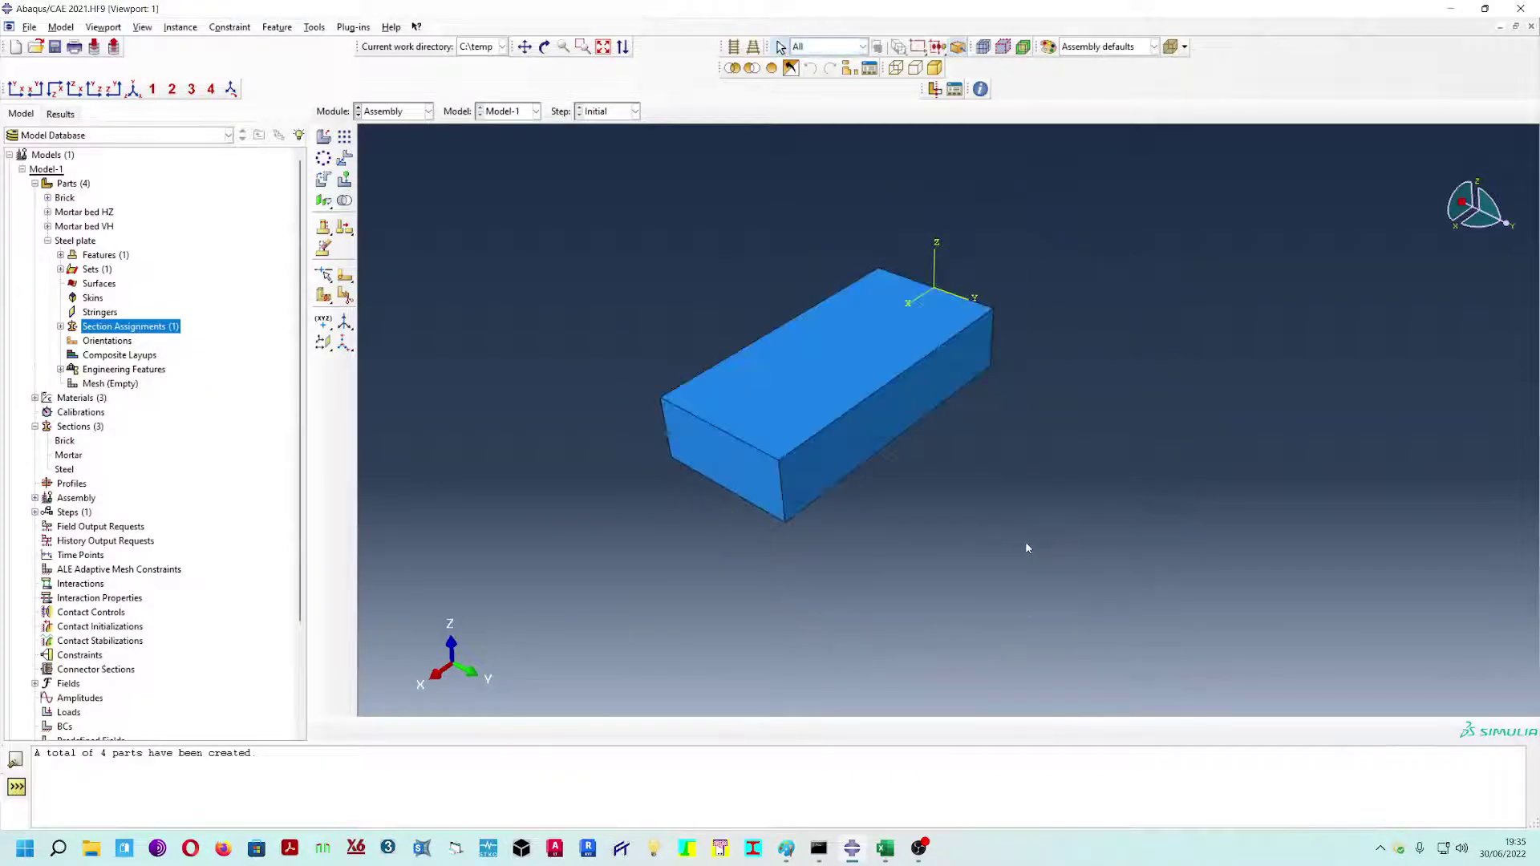
{"action": "left_click", "coordinate": [323, 137]}
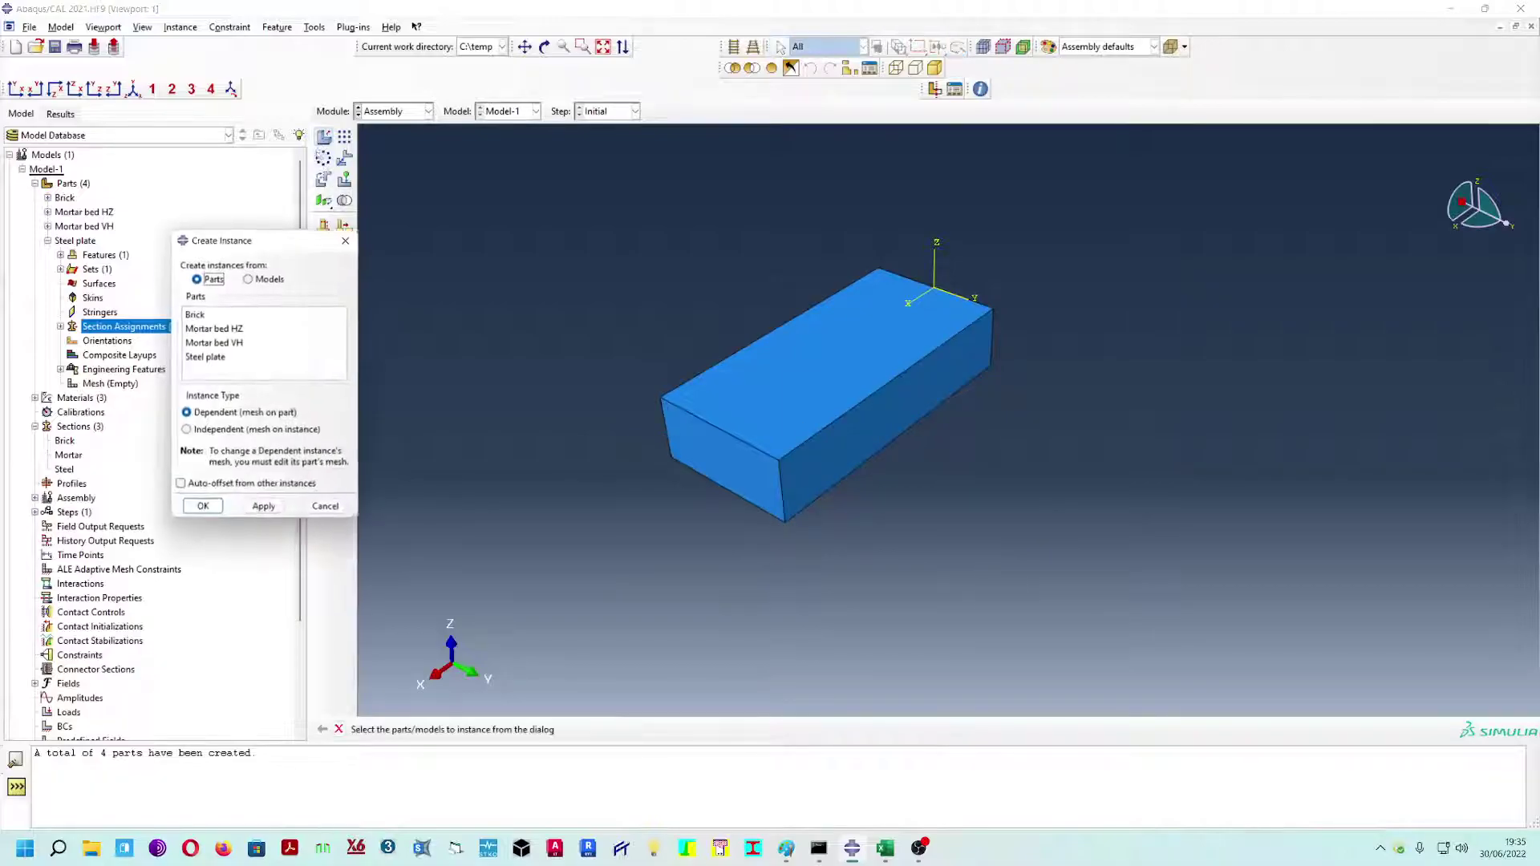
{"action": "left_click", "coordinate": [230, 344]}
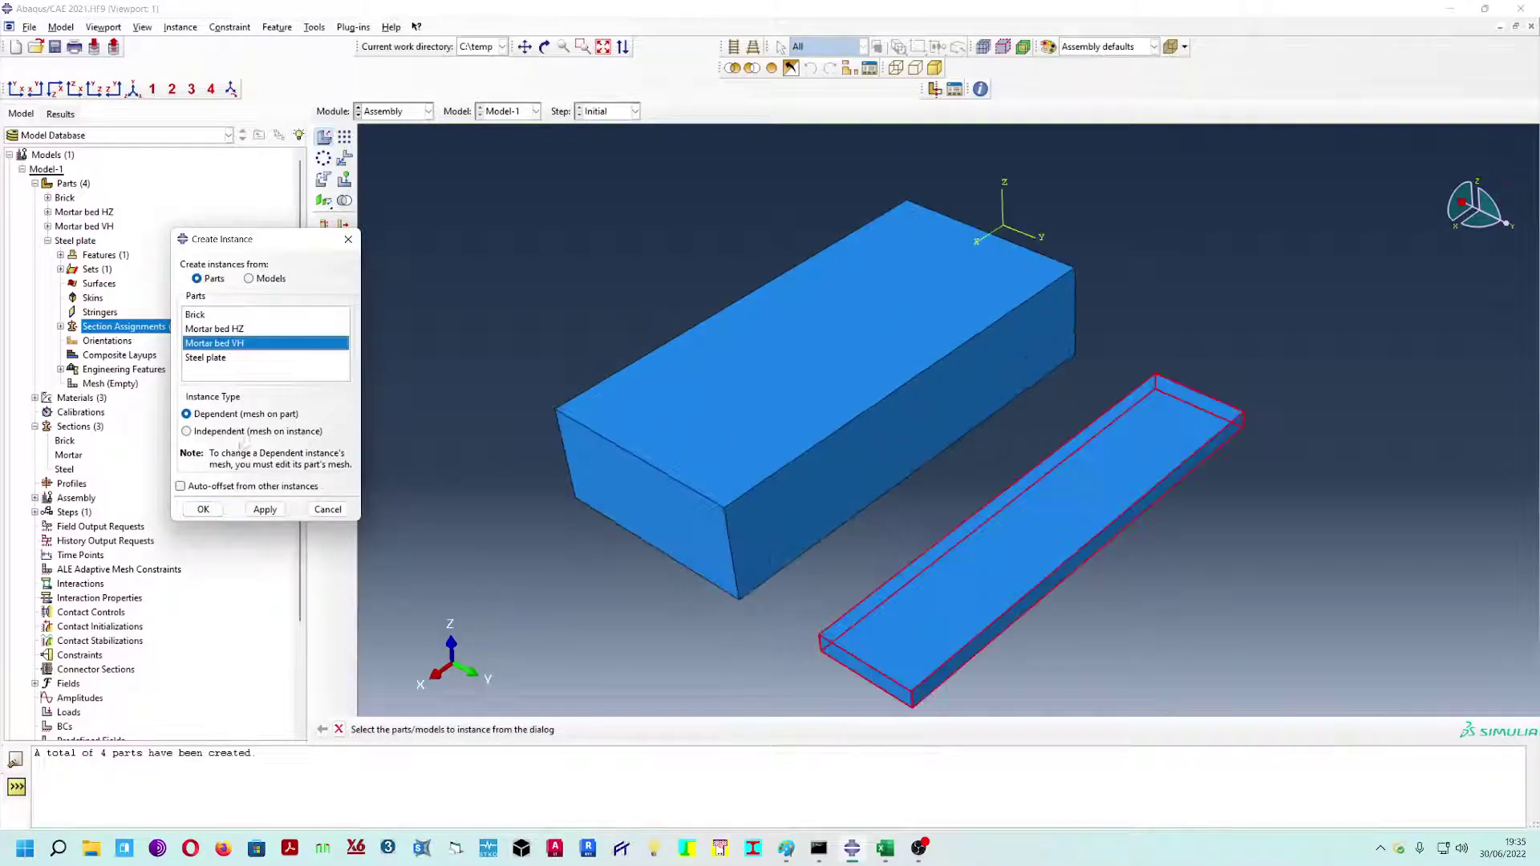
{"action": "left_click", "coordinate": [228, 489]}
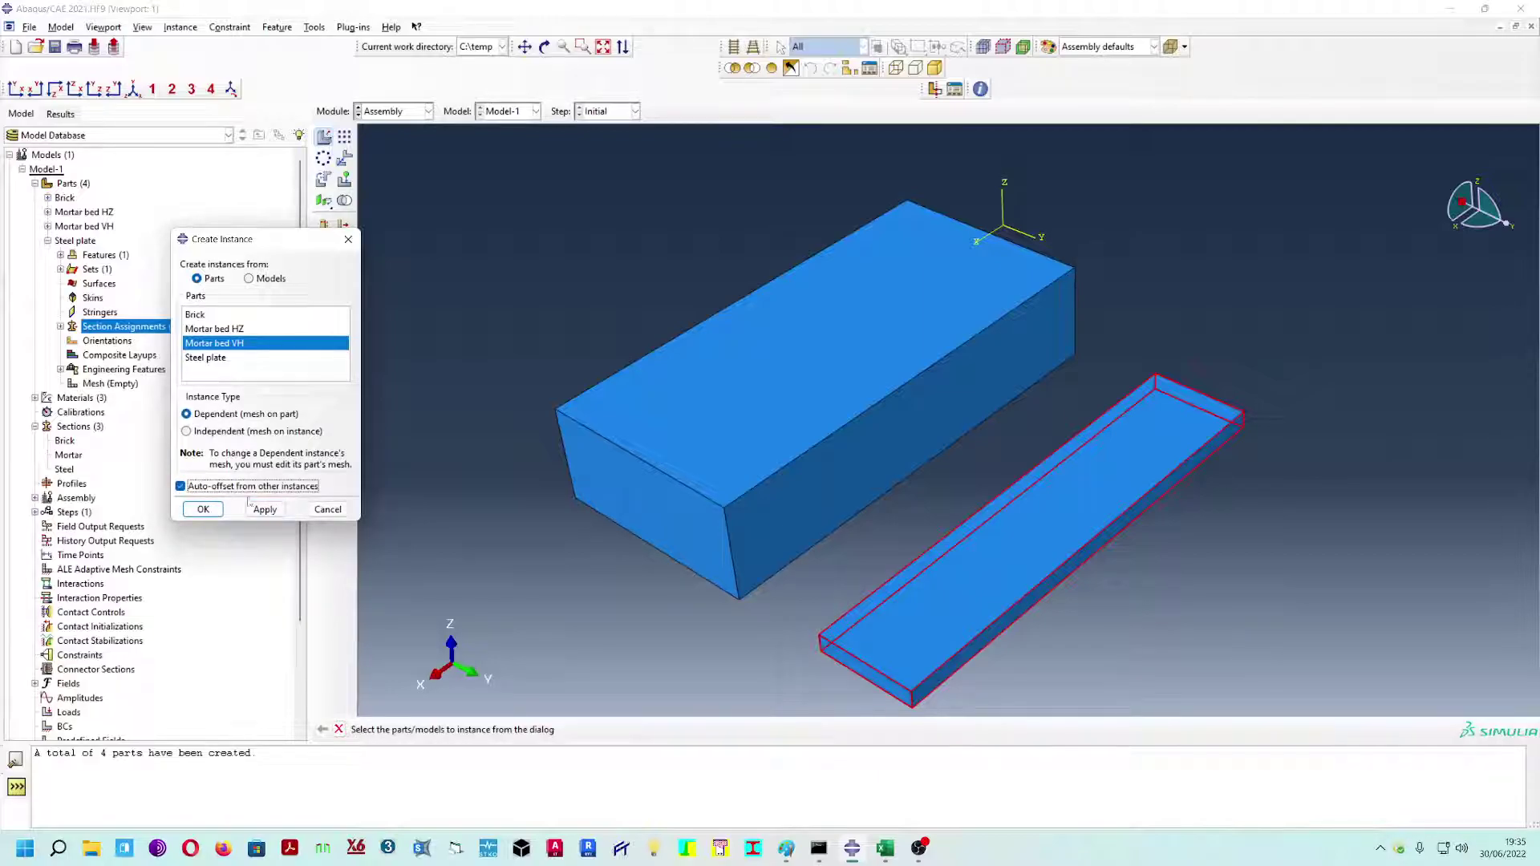
{"action": "left_click", "coordinate": [265, 510]}
{"action": "left_click", "coordinate": [328, 510]}
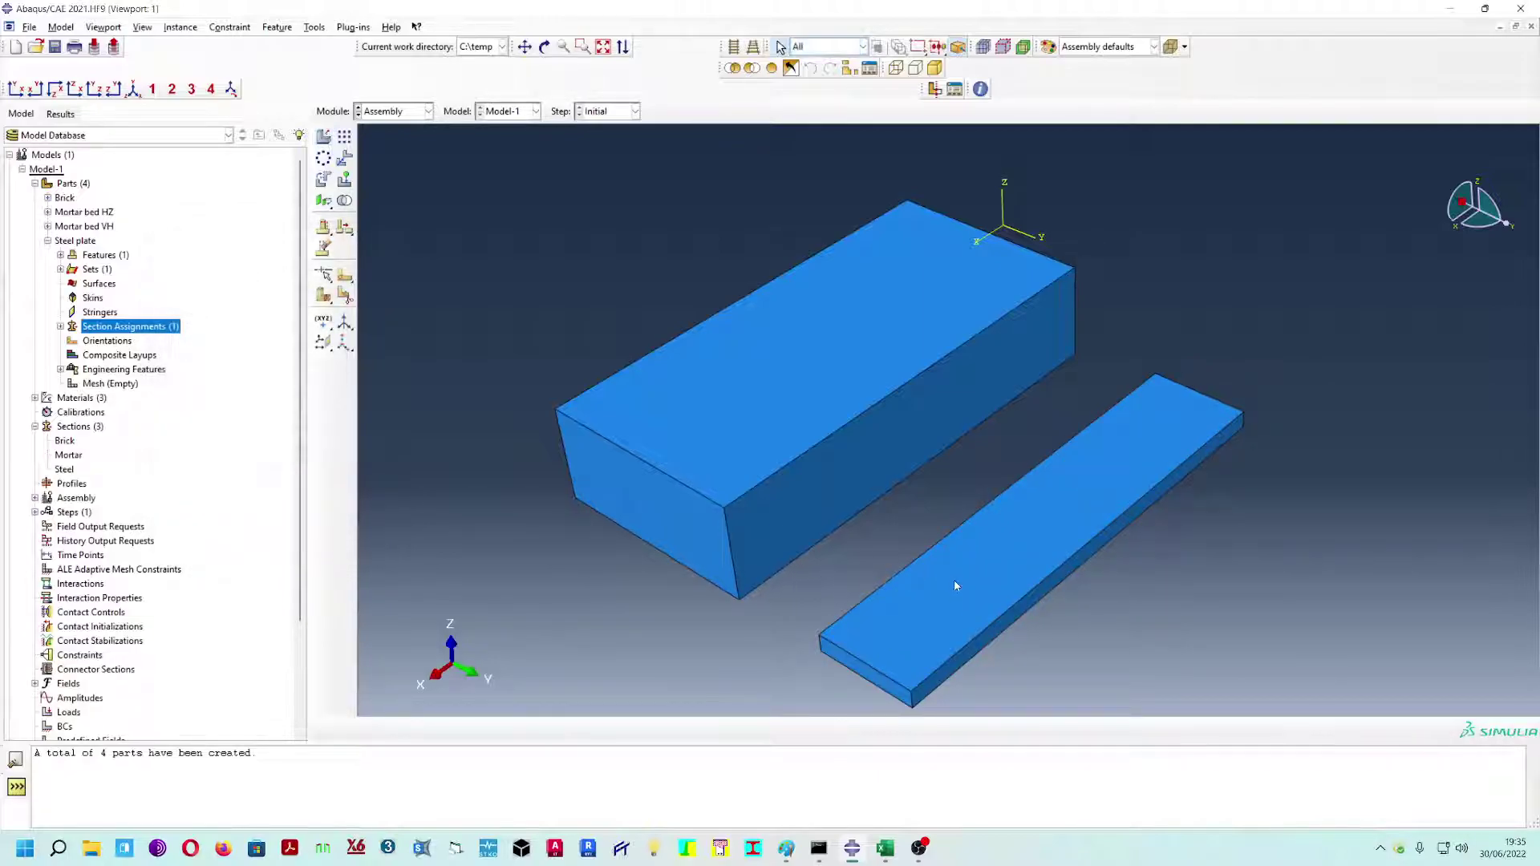
- Rotate the Mortar bed VH instance by 90 degrees about its upper long edge facing the brick
{"action": "middle_click_drag", "start_coordinate": [980, 574], "coordinate": [951, 523], "text": "ctrl+alt"}
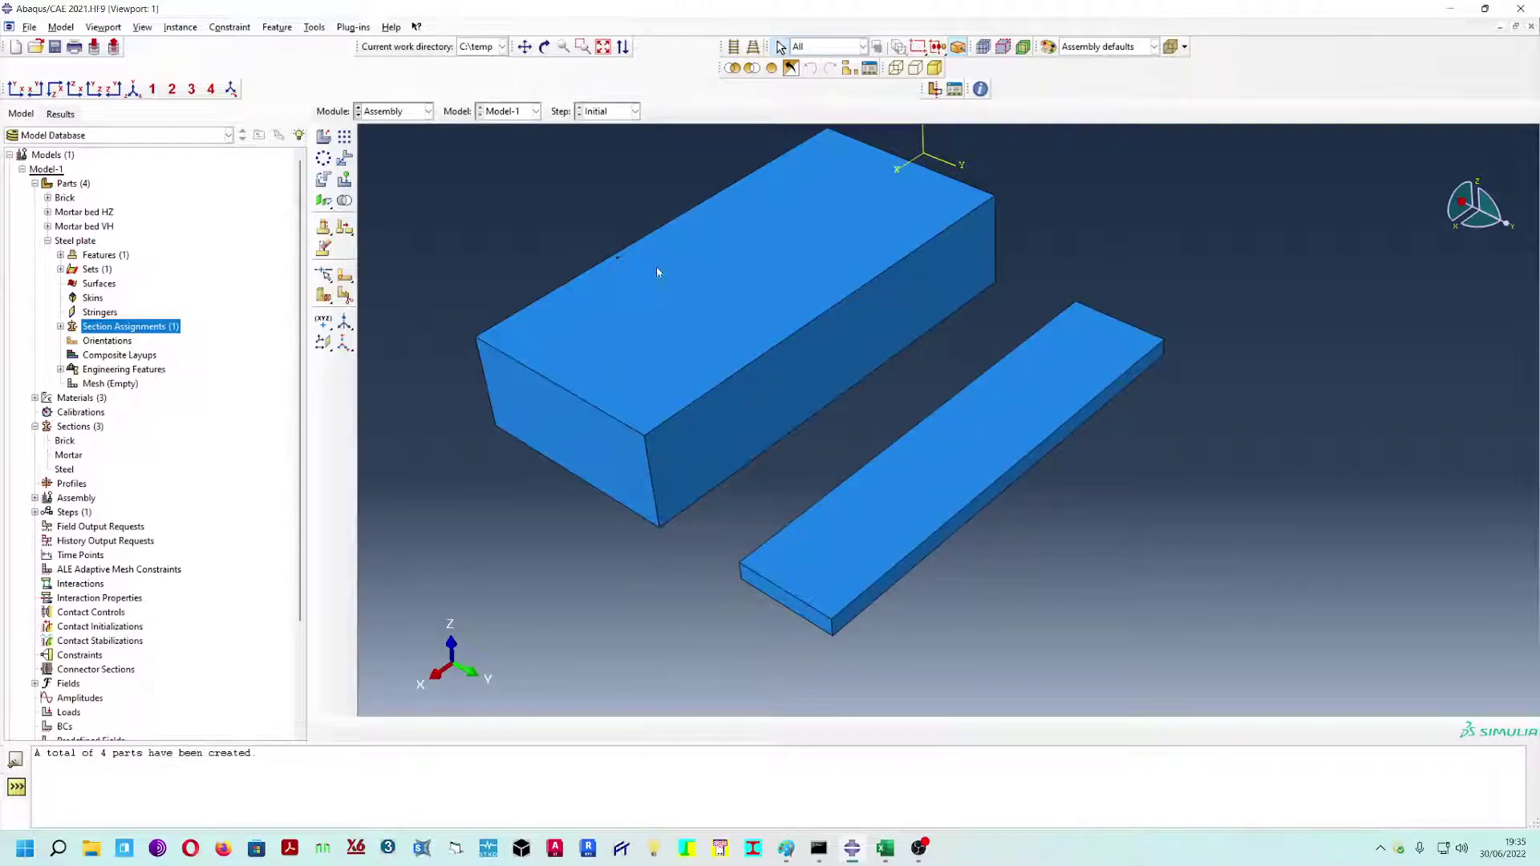
{"action": "left_click", "coordinate": [323, 180]}
{"action": "left_click", "coordinate": [886, 502]}
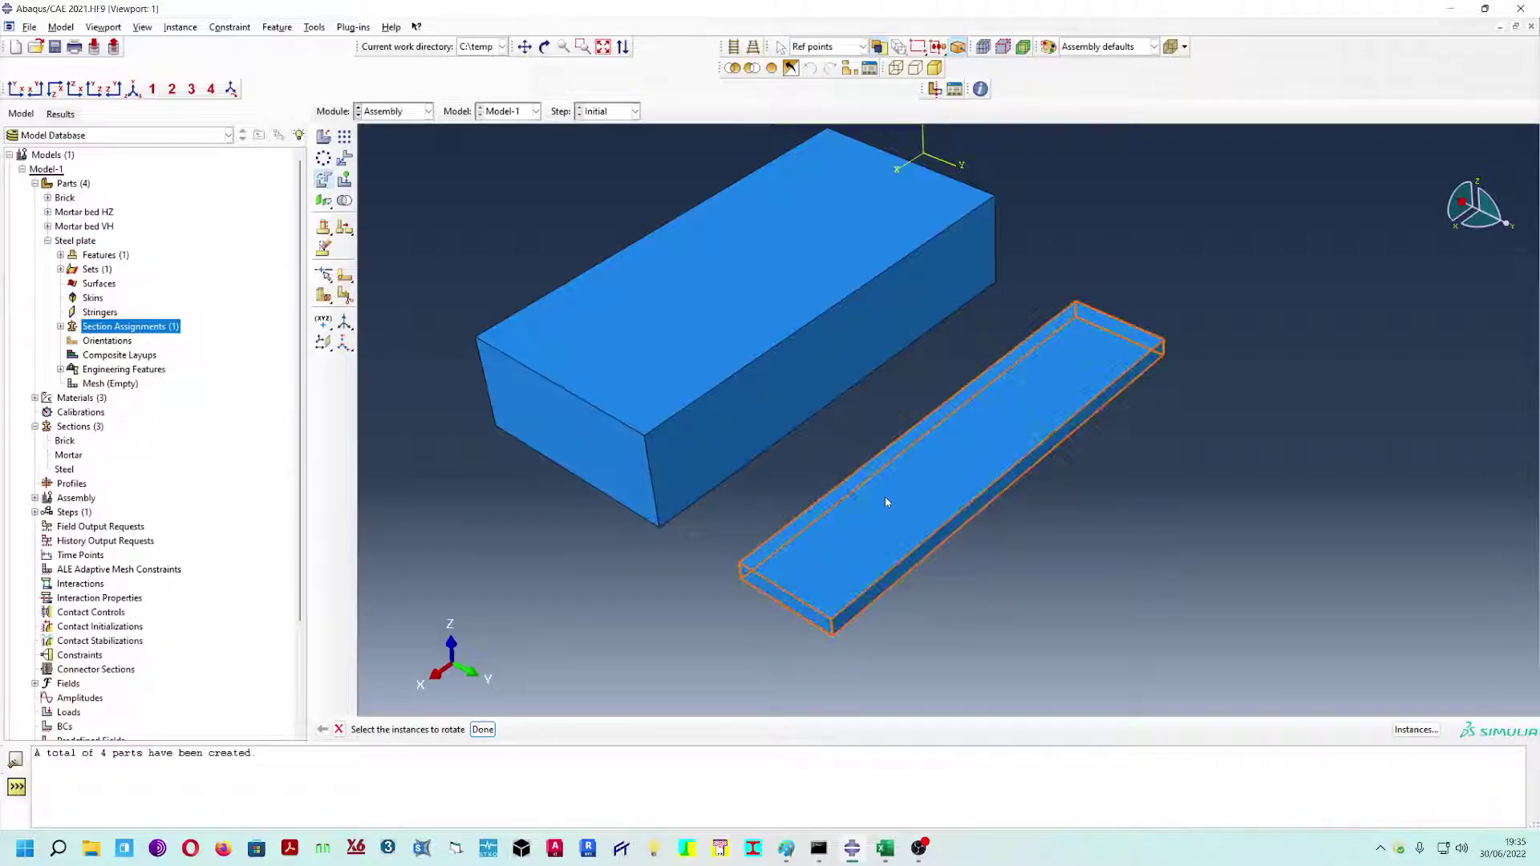
{"action": "left_click", "coordinate": [481, 730]}
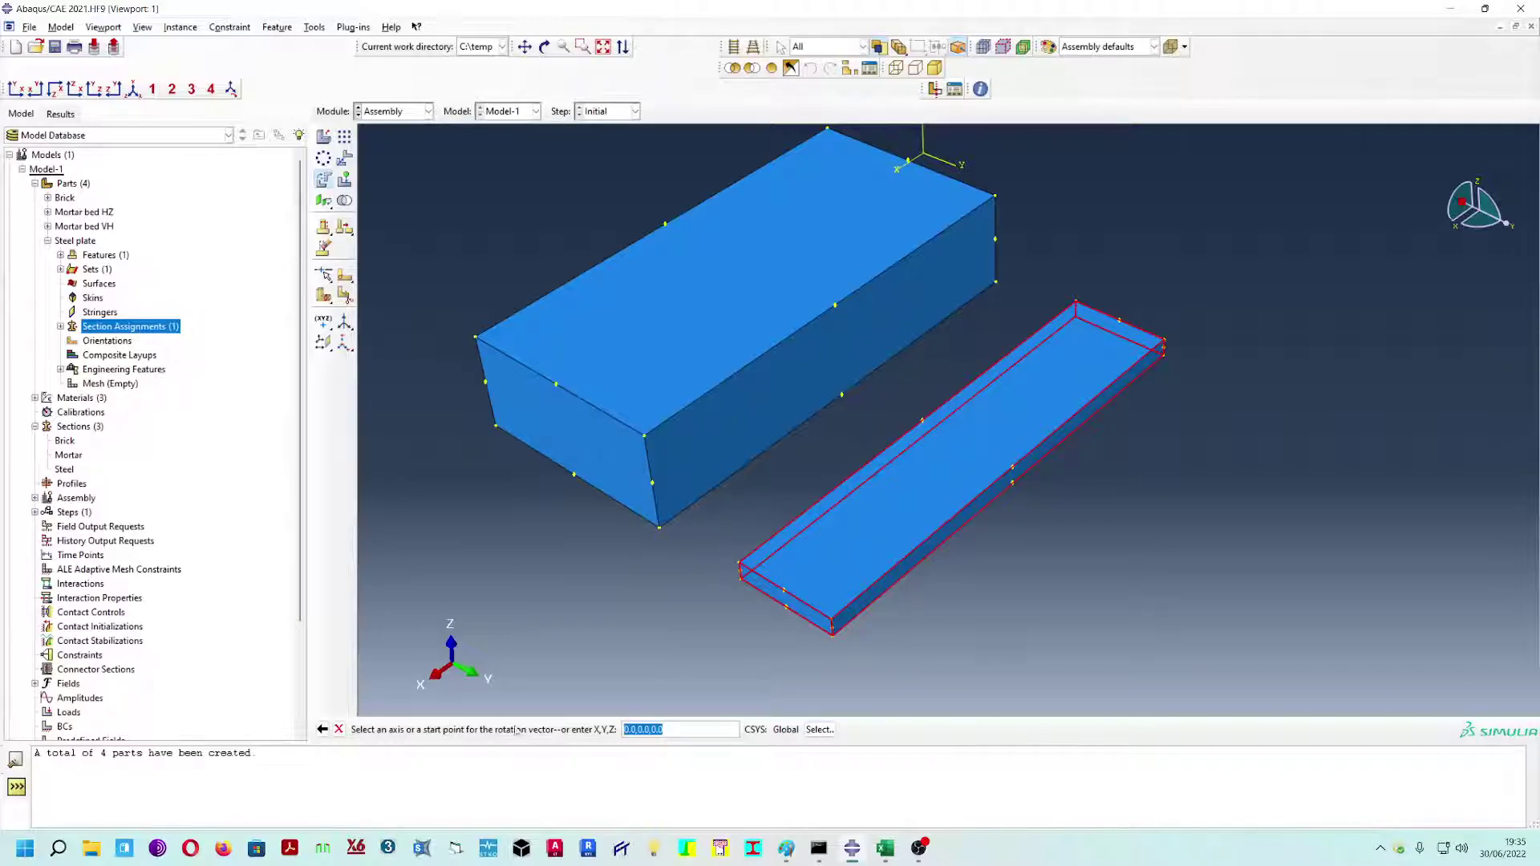
{"action": "left_click", "coordinate": [740, 563]}
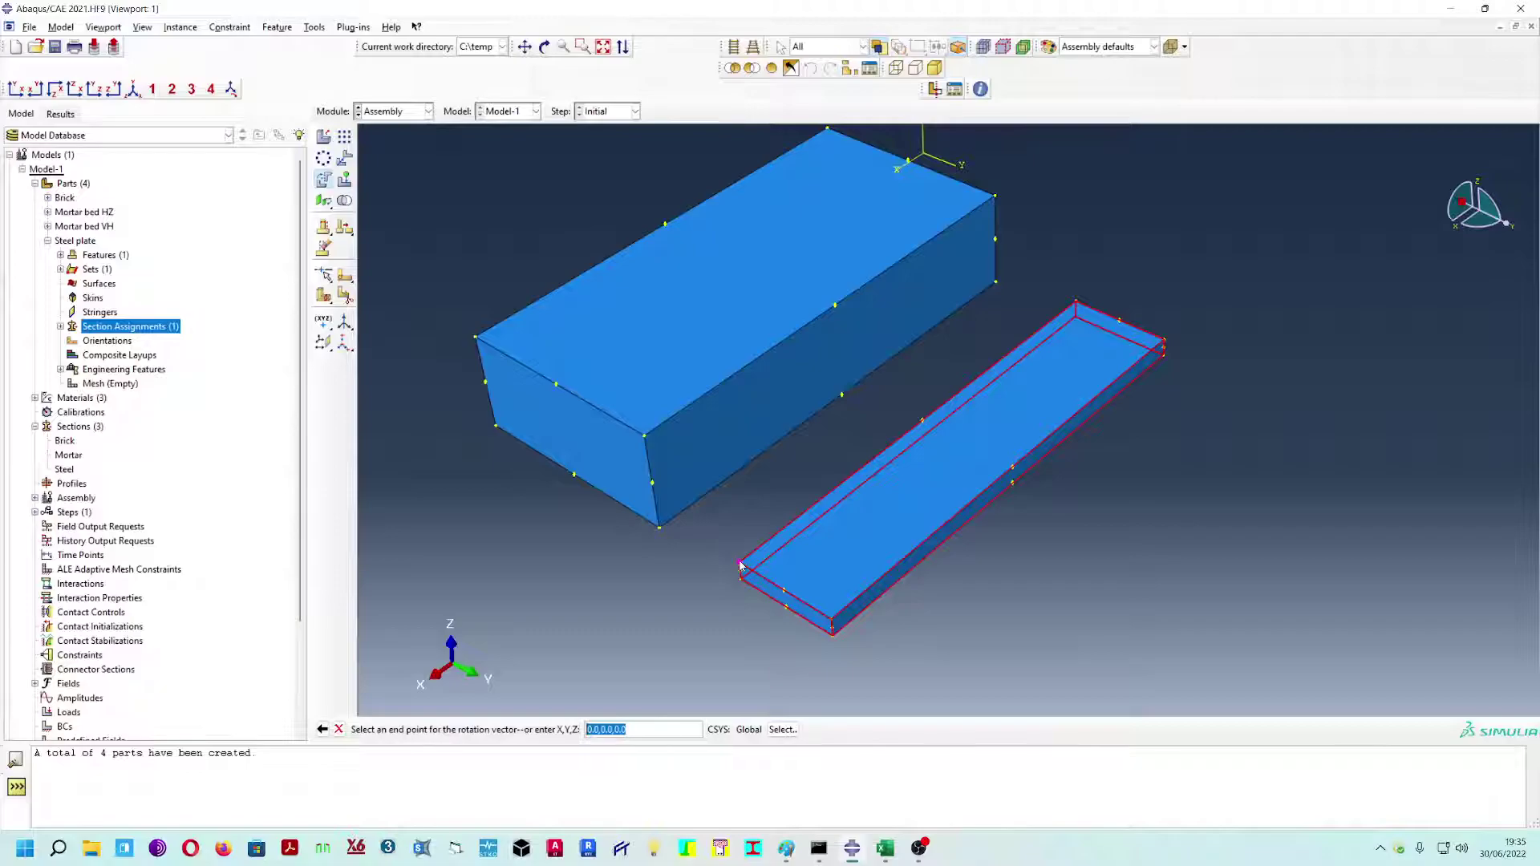
{"action": "left_click", "coordinate": [1076, 303]}
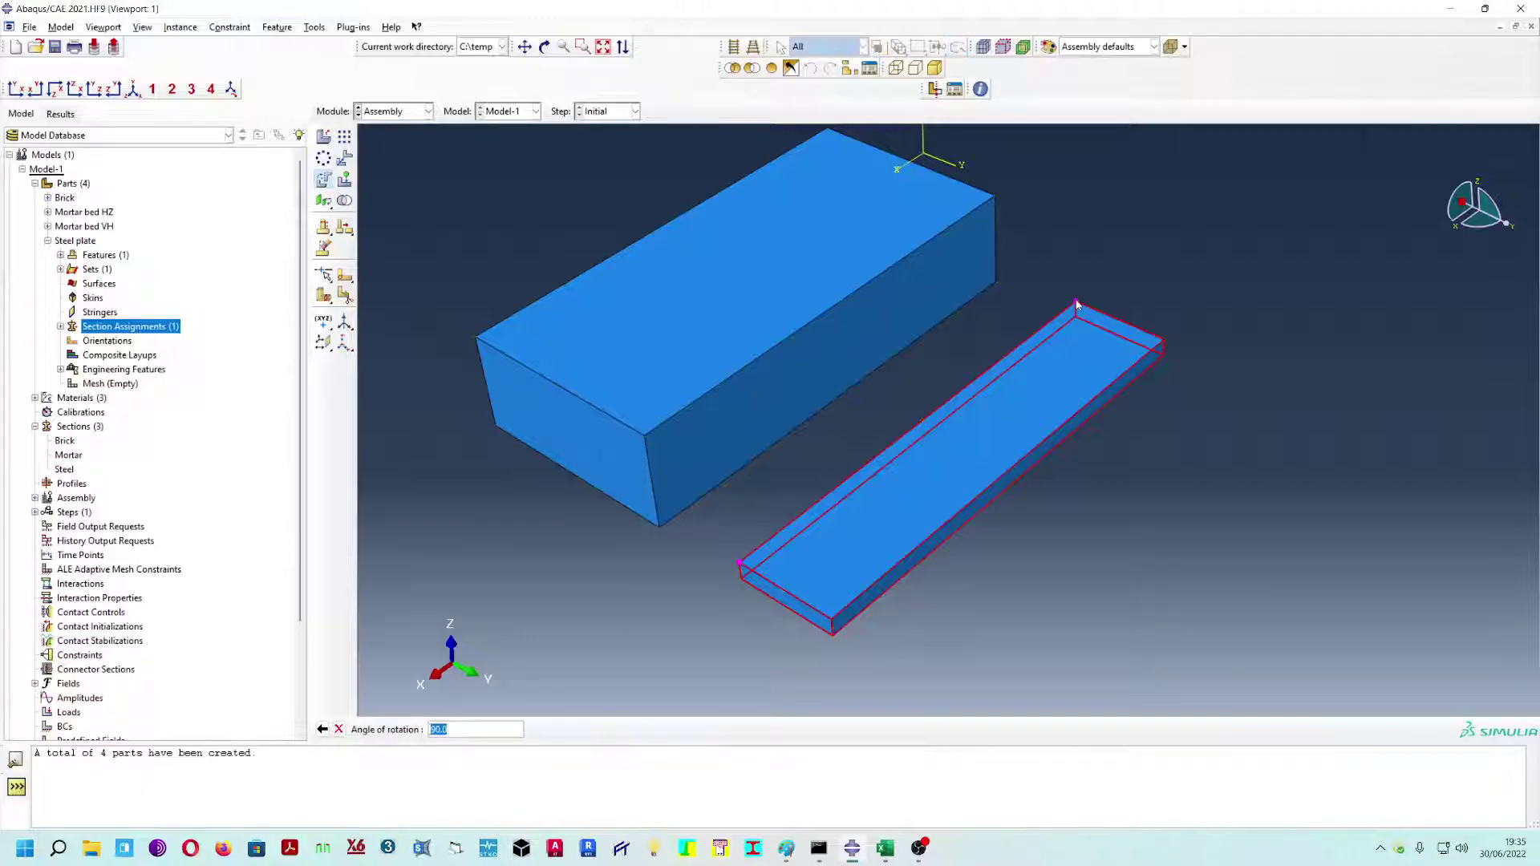
{"action": "scroll", "coordinate": [1076, 303], "scroll_direction": "down", "scroll_amount": 1}
{"action": "middle_click_drag", "start_coordinate": [1077, 308], "coordinate": [1042, 351], "text": "ctrl+alt"}
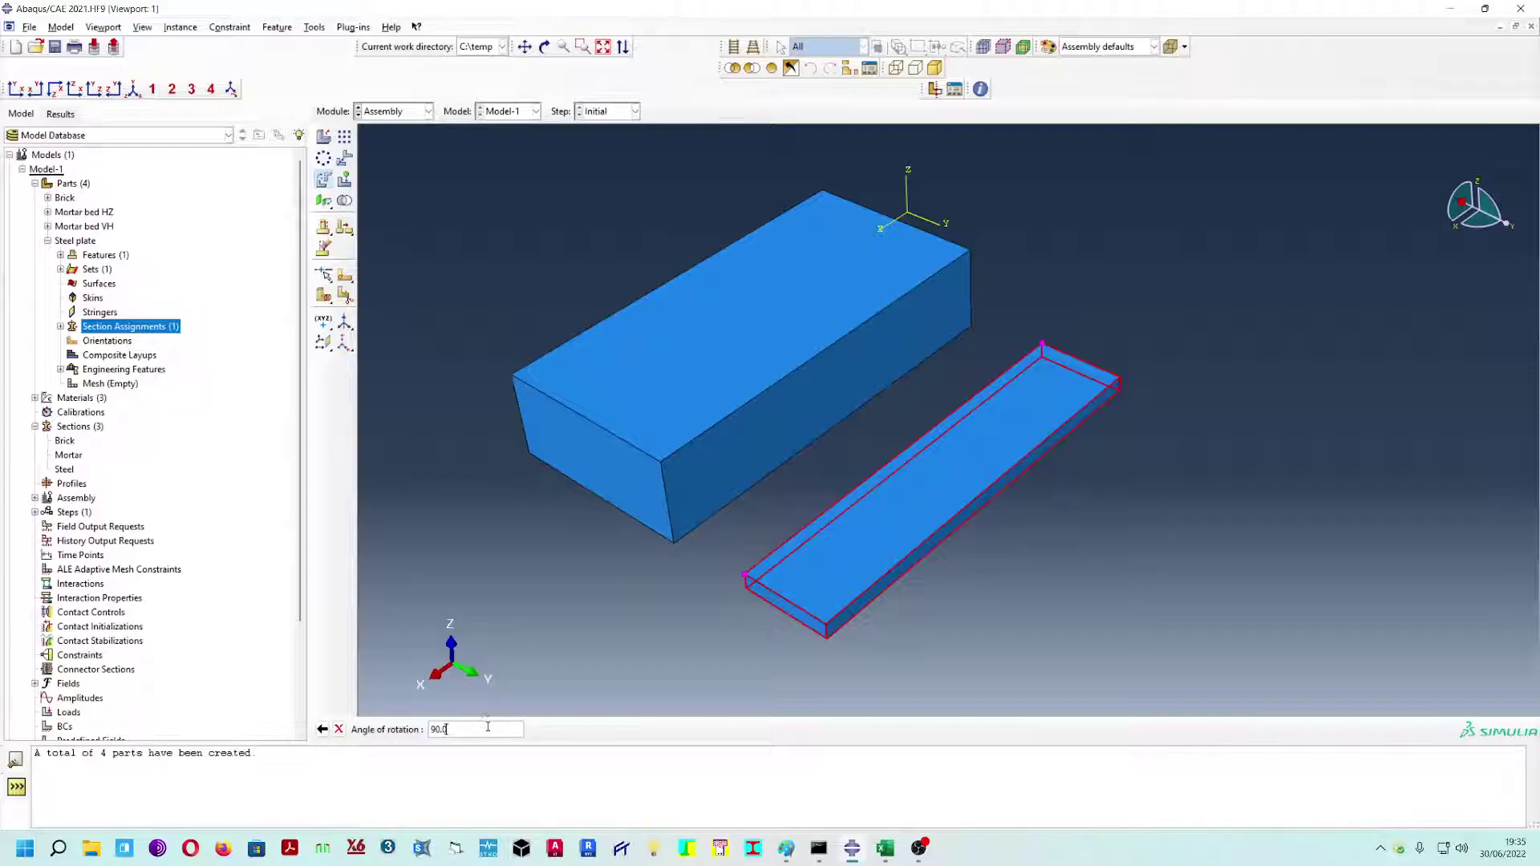
{"action": "type", "text": "90"}
{"action": "key", "text": "Return"}
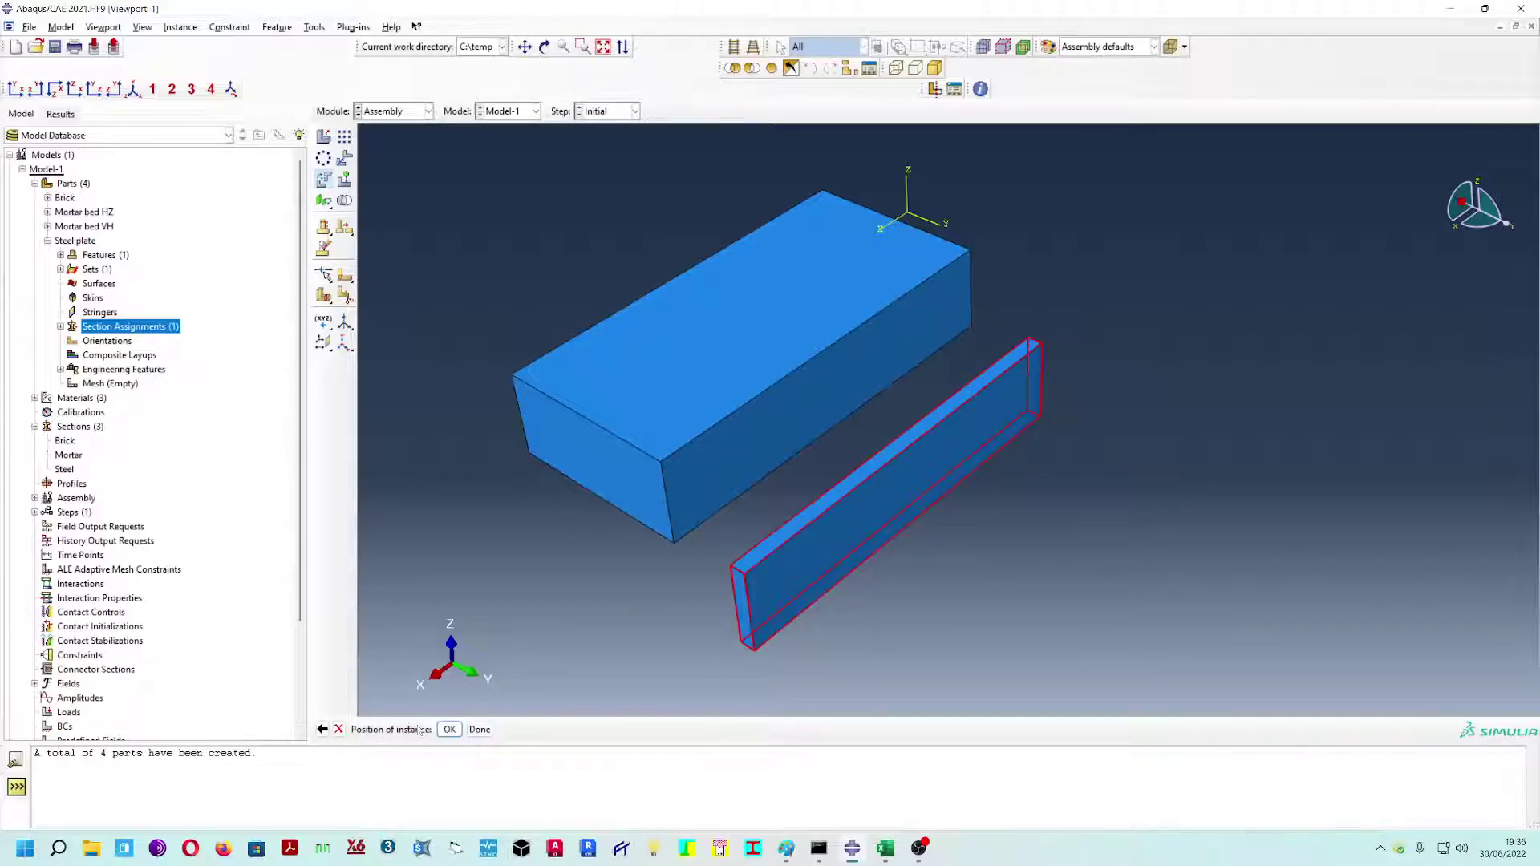
{"action": "left_click", "coordinate": [475, 729]}
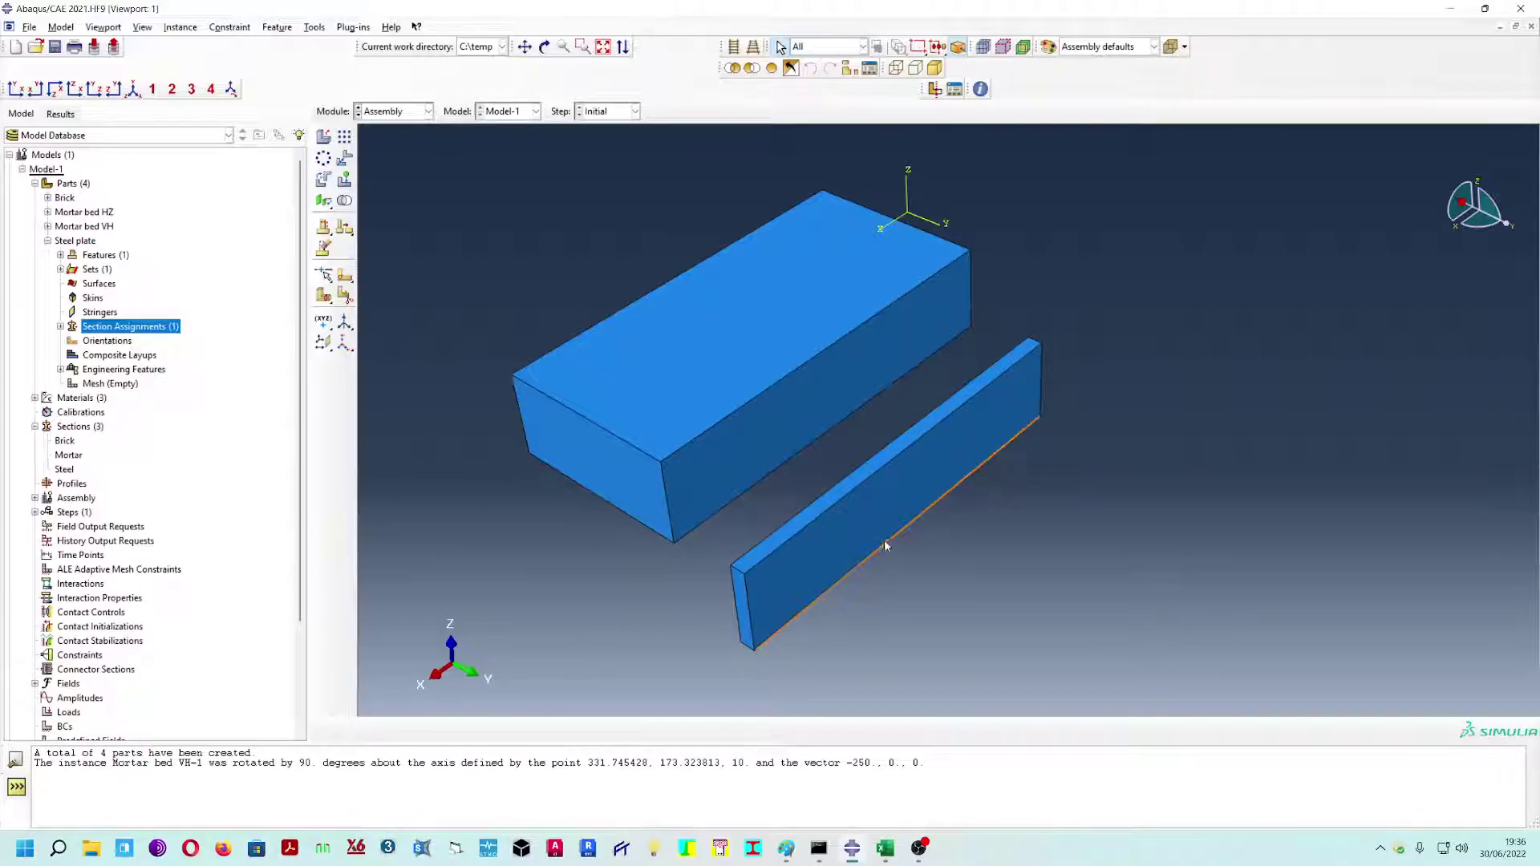
- Translate the Mortar bed VH instance from its upper brick-side corner to the brick's matching top corner so it lies against the long side face
{"action": "left_click", "coordinate": [345, 158]}
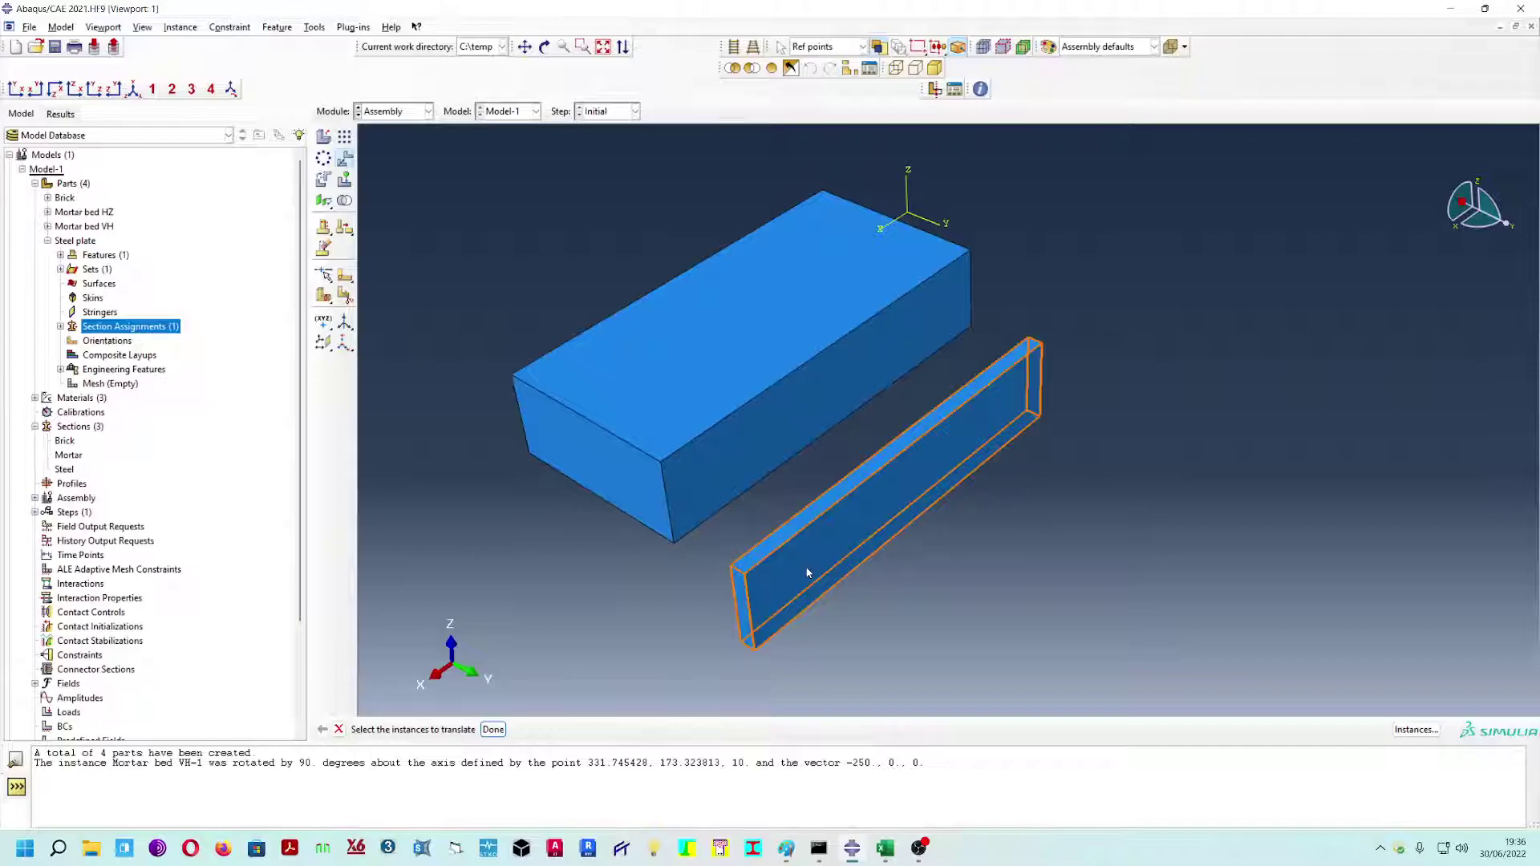
{"action": "left_click", "coordinate": [746, 626]}
{"action": "left_click", "coordinate": [493, 729]}
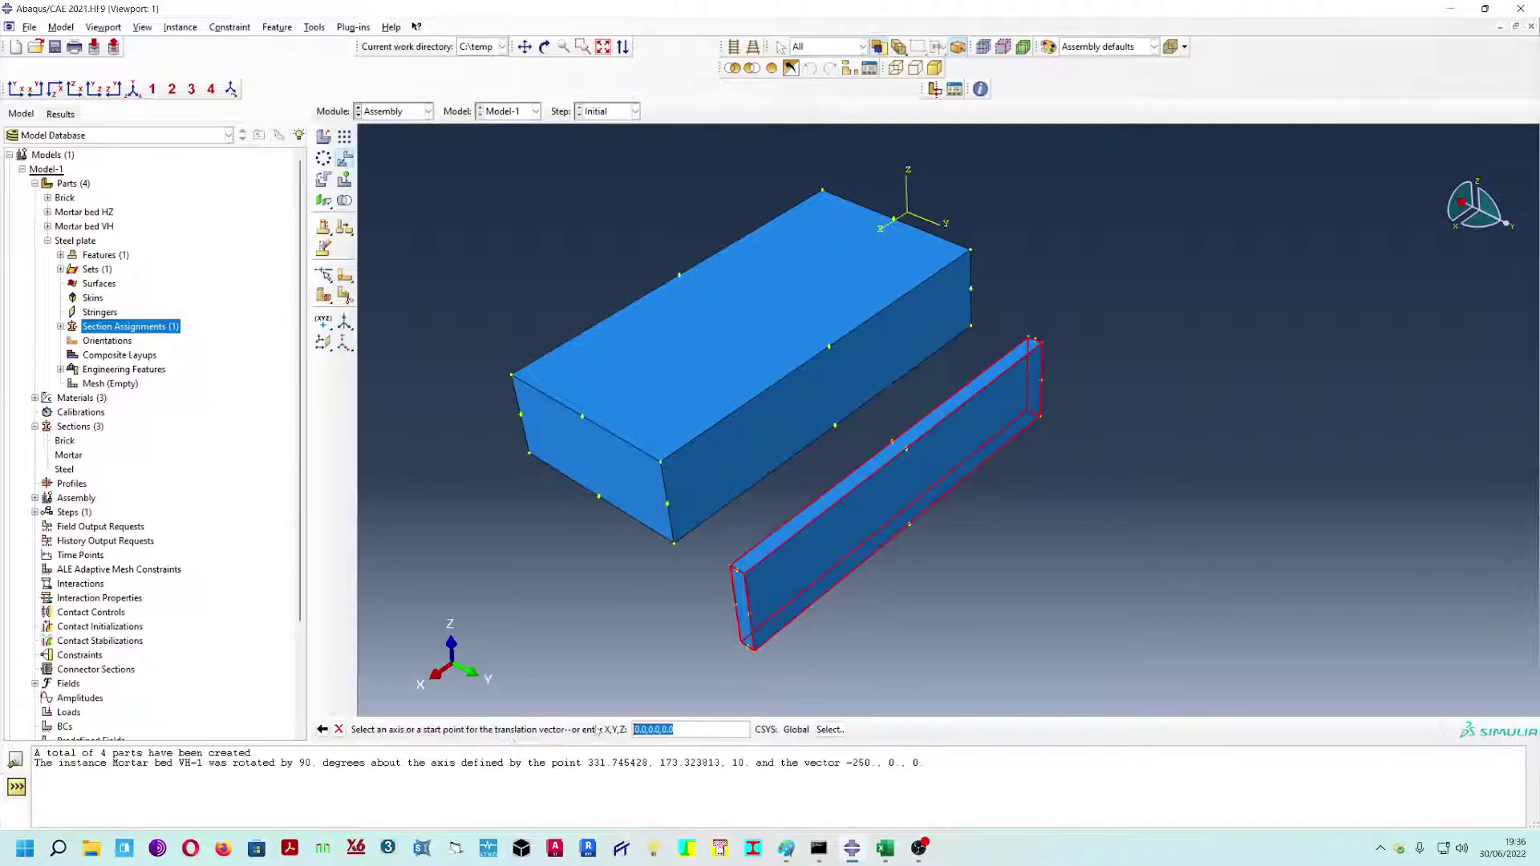
{"action": "scroll", "coordinate": [724, 610], "scroll_direction": "up", "scroll_amount": 2}
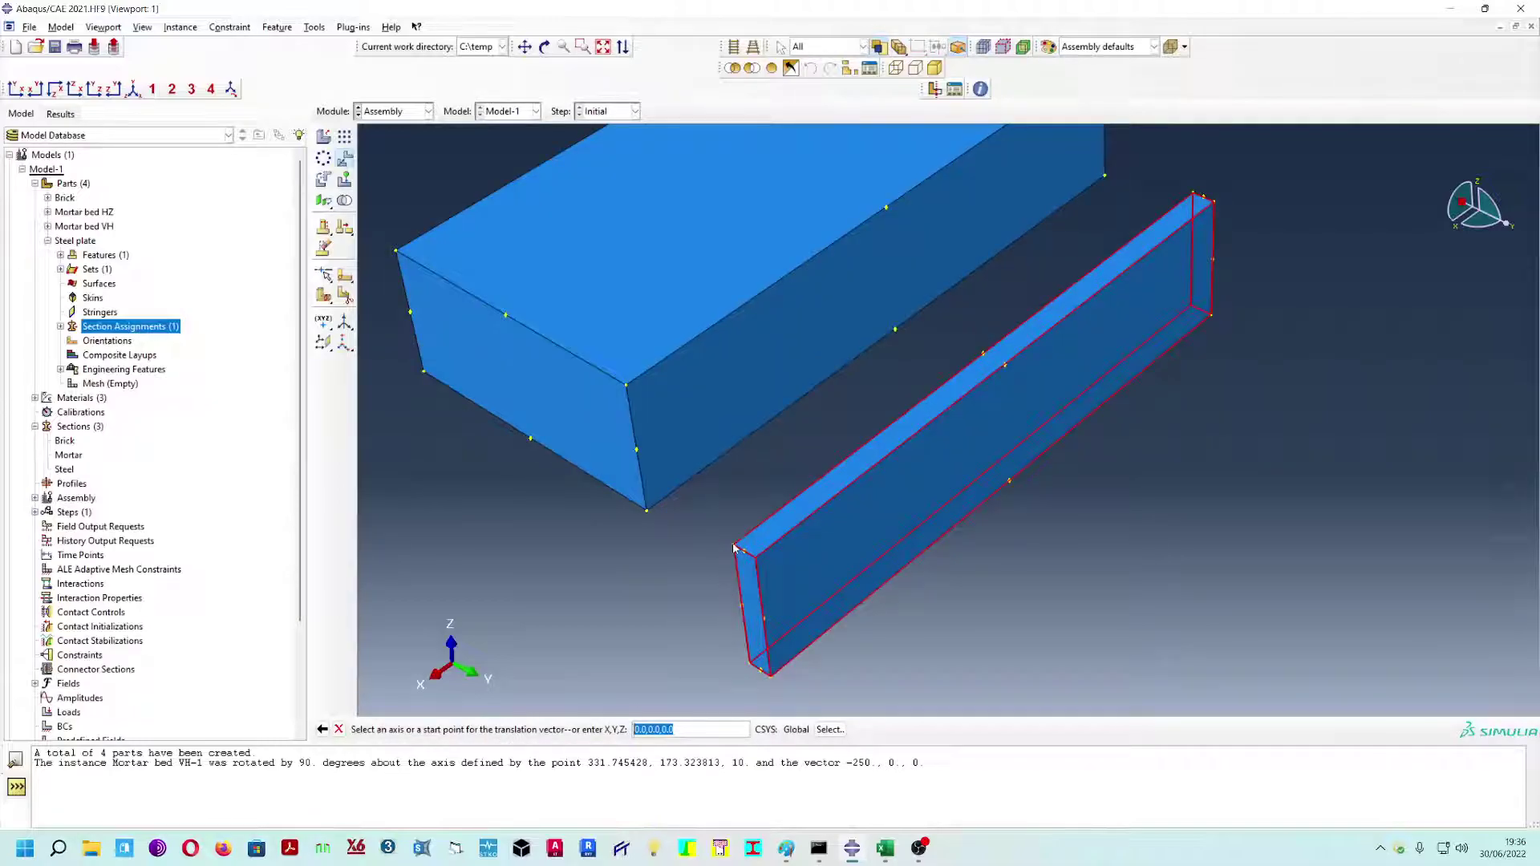
{"action": "left_click", "coordinate": [734, 547]}
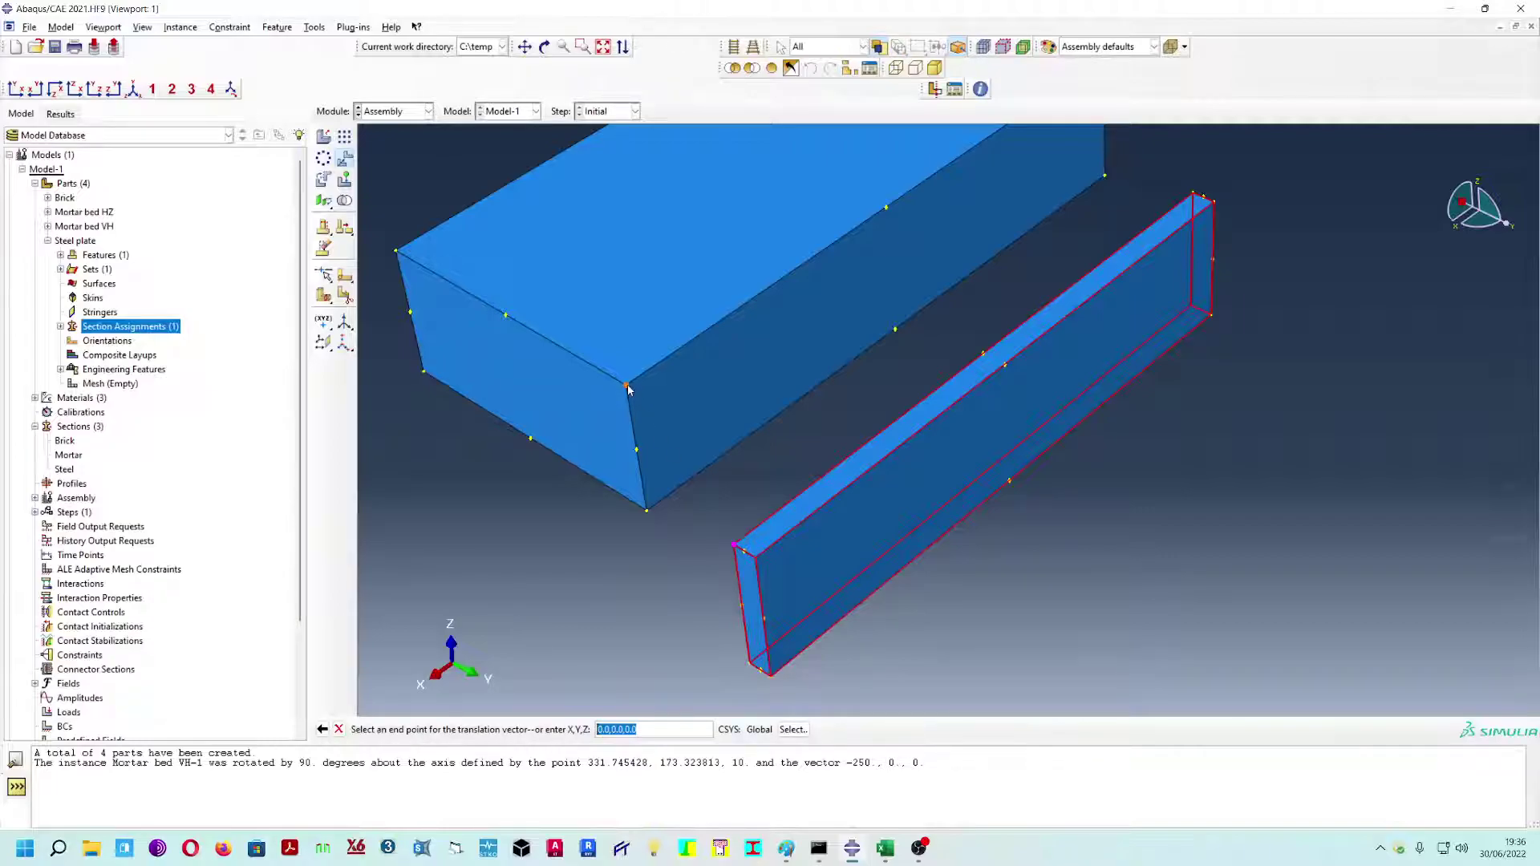
{"action": "left_click", "coordinate": [627, 387]}
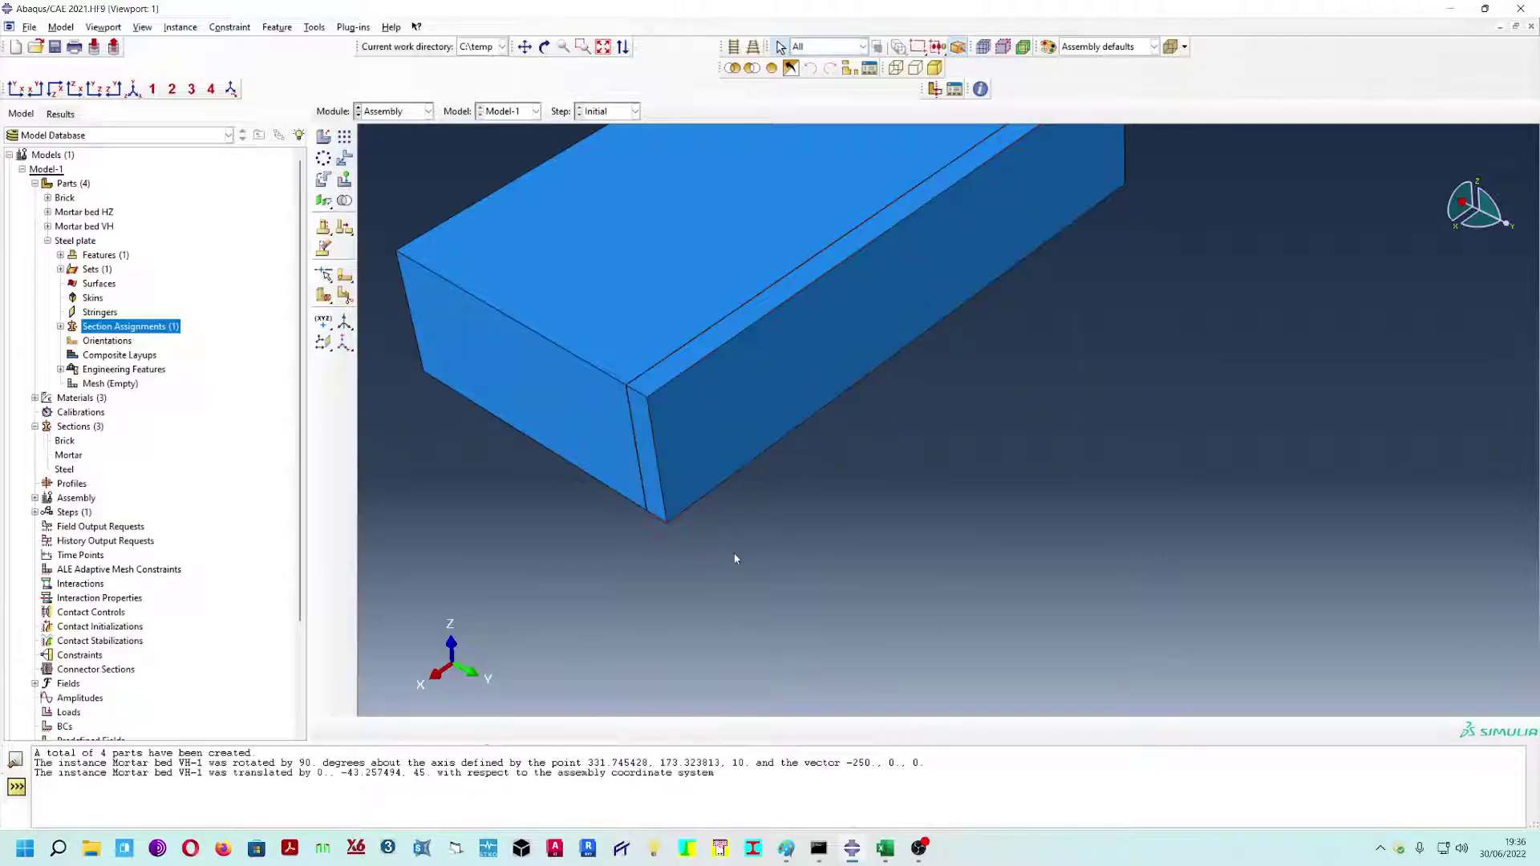
{"action": "scroll", "coordinate": [786, 527], "scroll_direction": "down", "scroll_amount": 3}
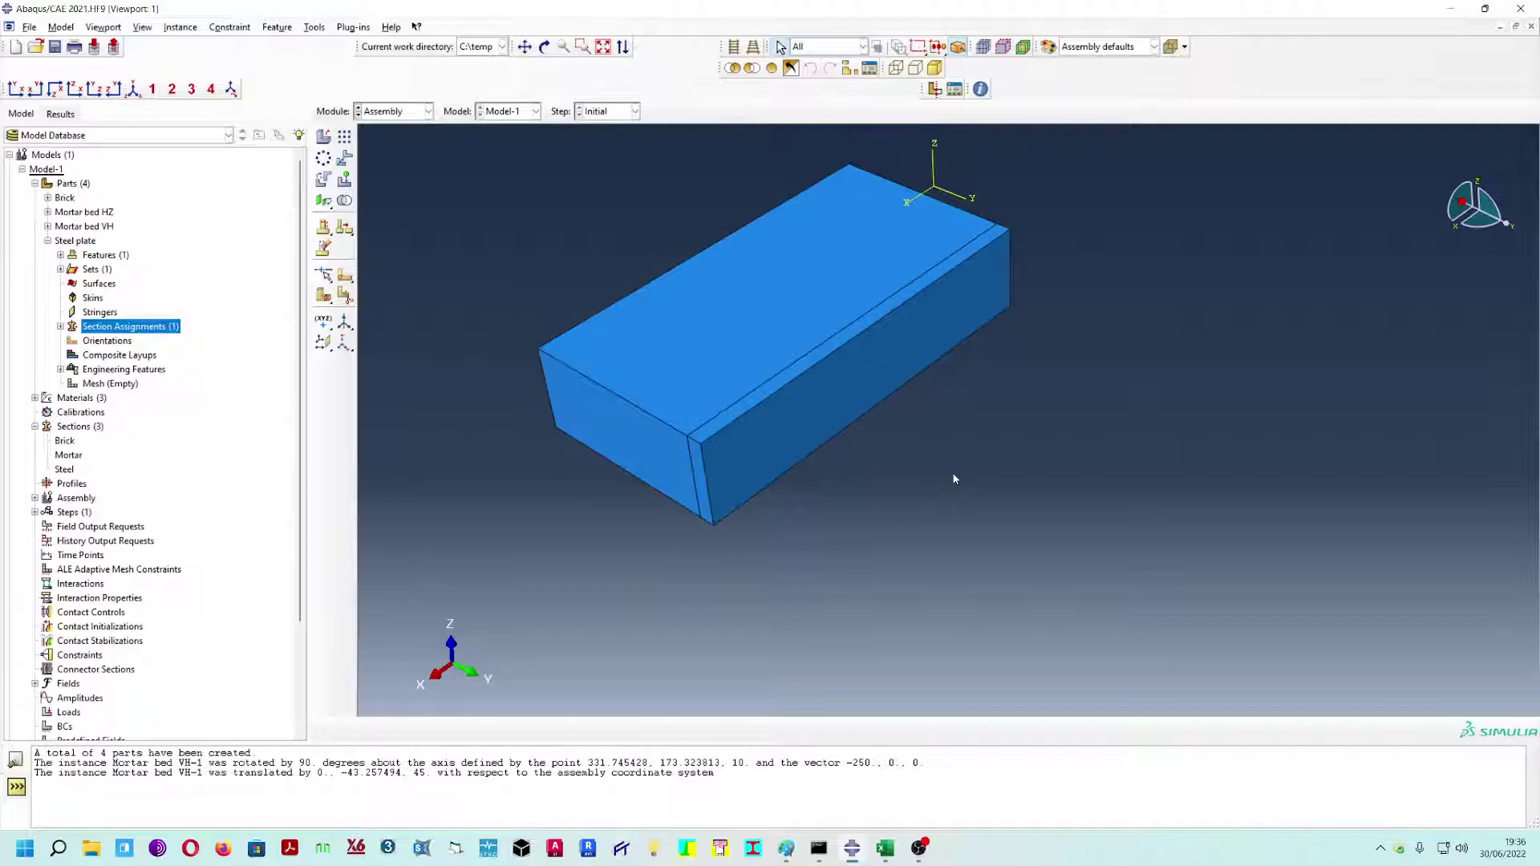
- Add a second dependent Brick instance, auto-offset from the existing brick and vertical mortar bed
{"action": "middle_click_drag", "start_coordinate": [952, 474], "coordinate": [899, 514], "text": "ctrl+alt"}
{"action": "scroll", "coordinate": [899, 515], "scroll_direction": "down", "scroll_amount": 1}
{"action": "left_click", "coordinate": [323, 137]}
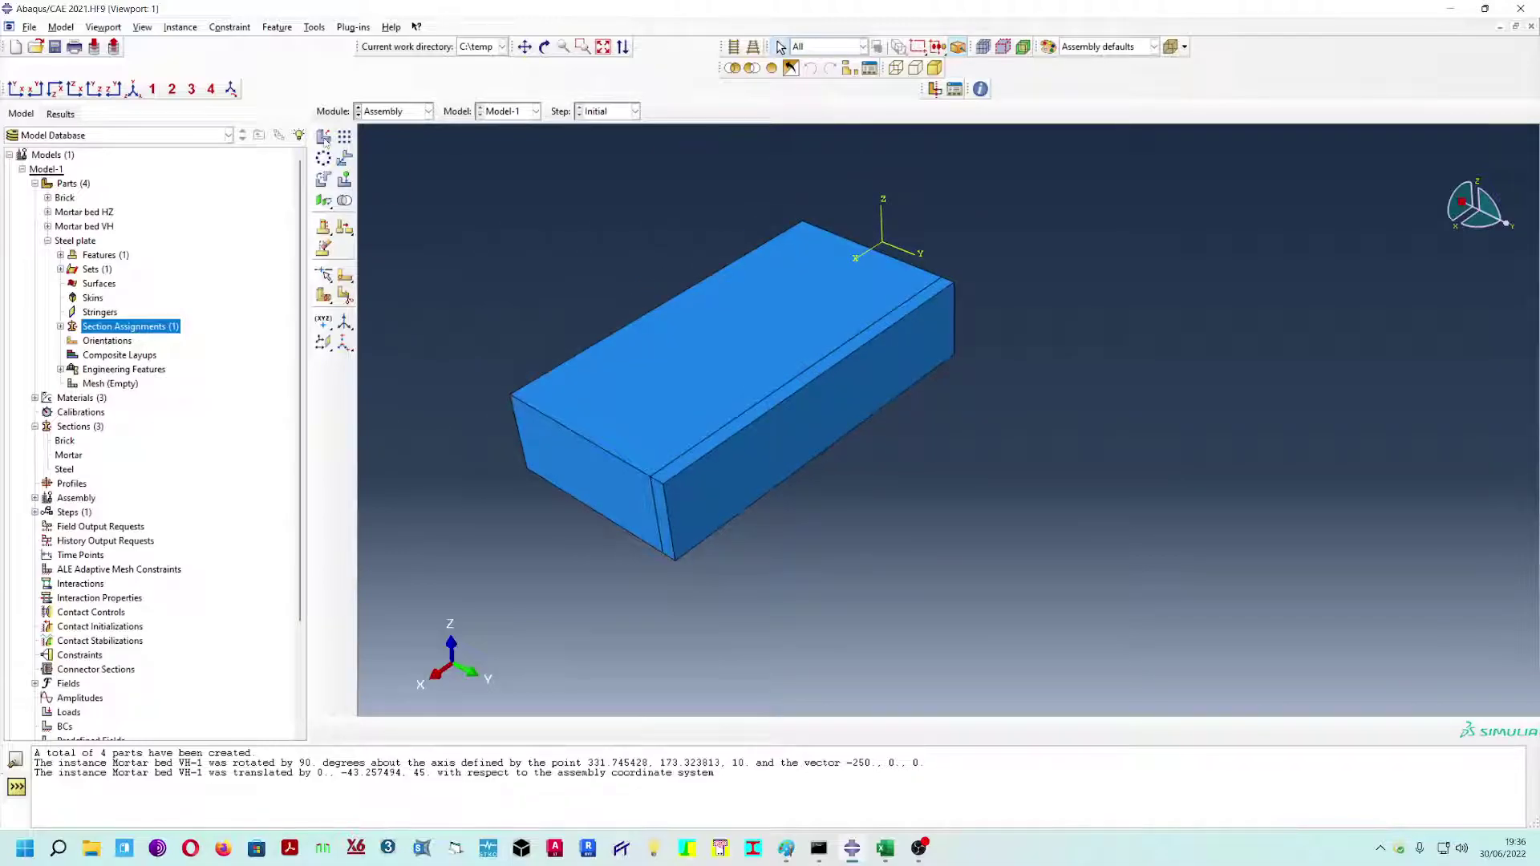
{"action": "left_click", "coordinate": [221, 320]}
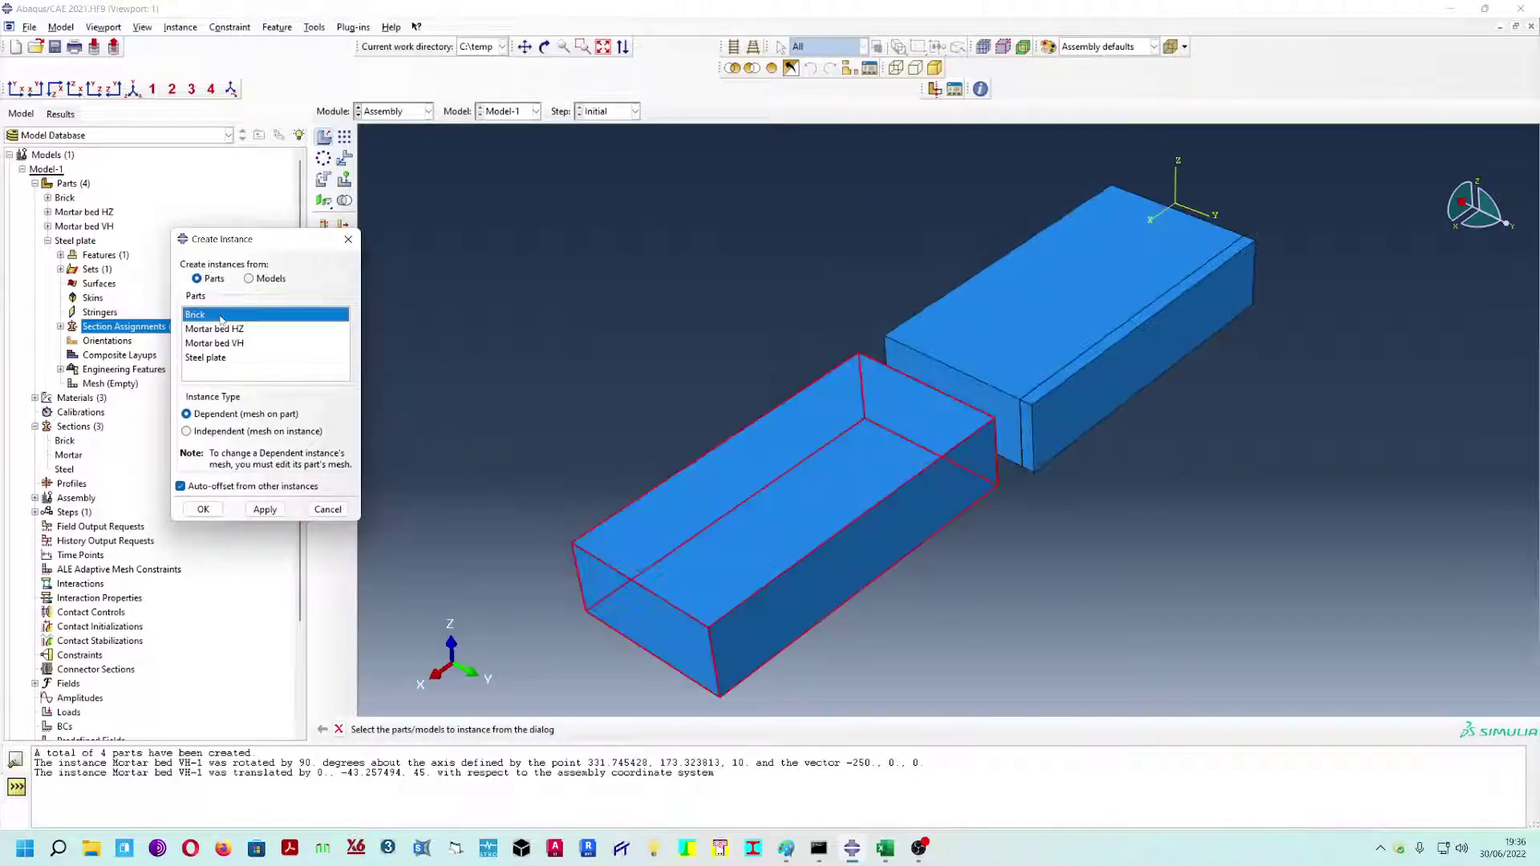
{"action": "left_click", "coordinate": [265, 509]}
{"action": "left_click", "coordinate": [327, 509]}
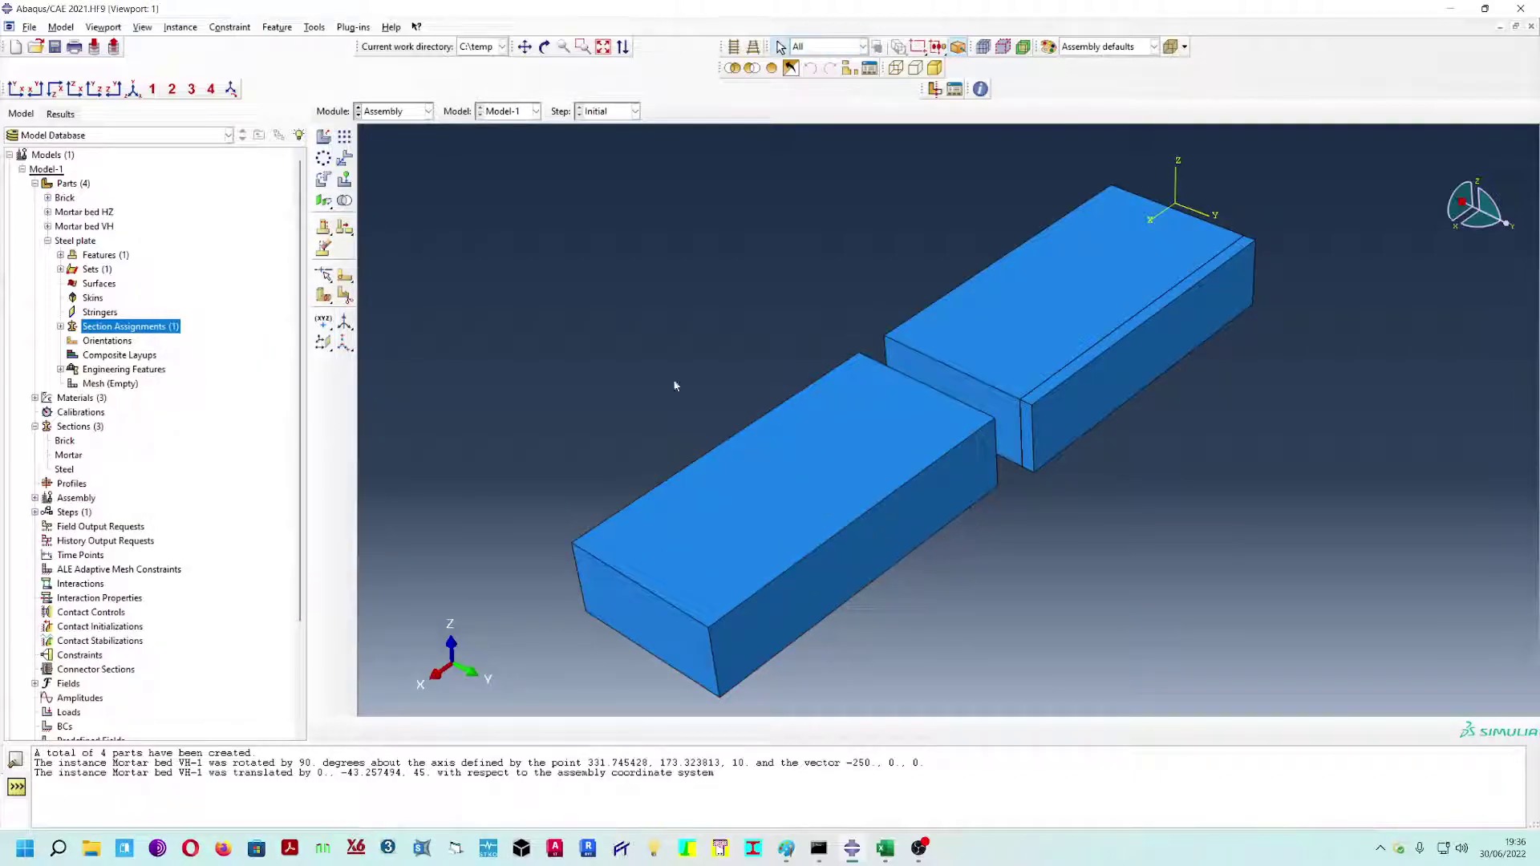
- Translate the second brick from its lower mortar-side end corner to the matching lower outer corner of the vertical mortar bed
{"action": "left_click", "coordinate": [344, 158]}
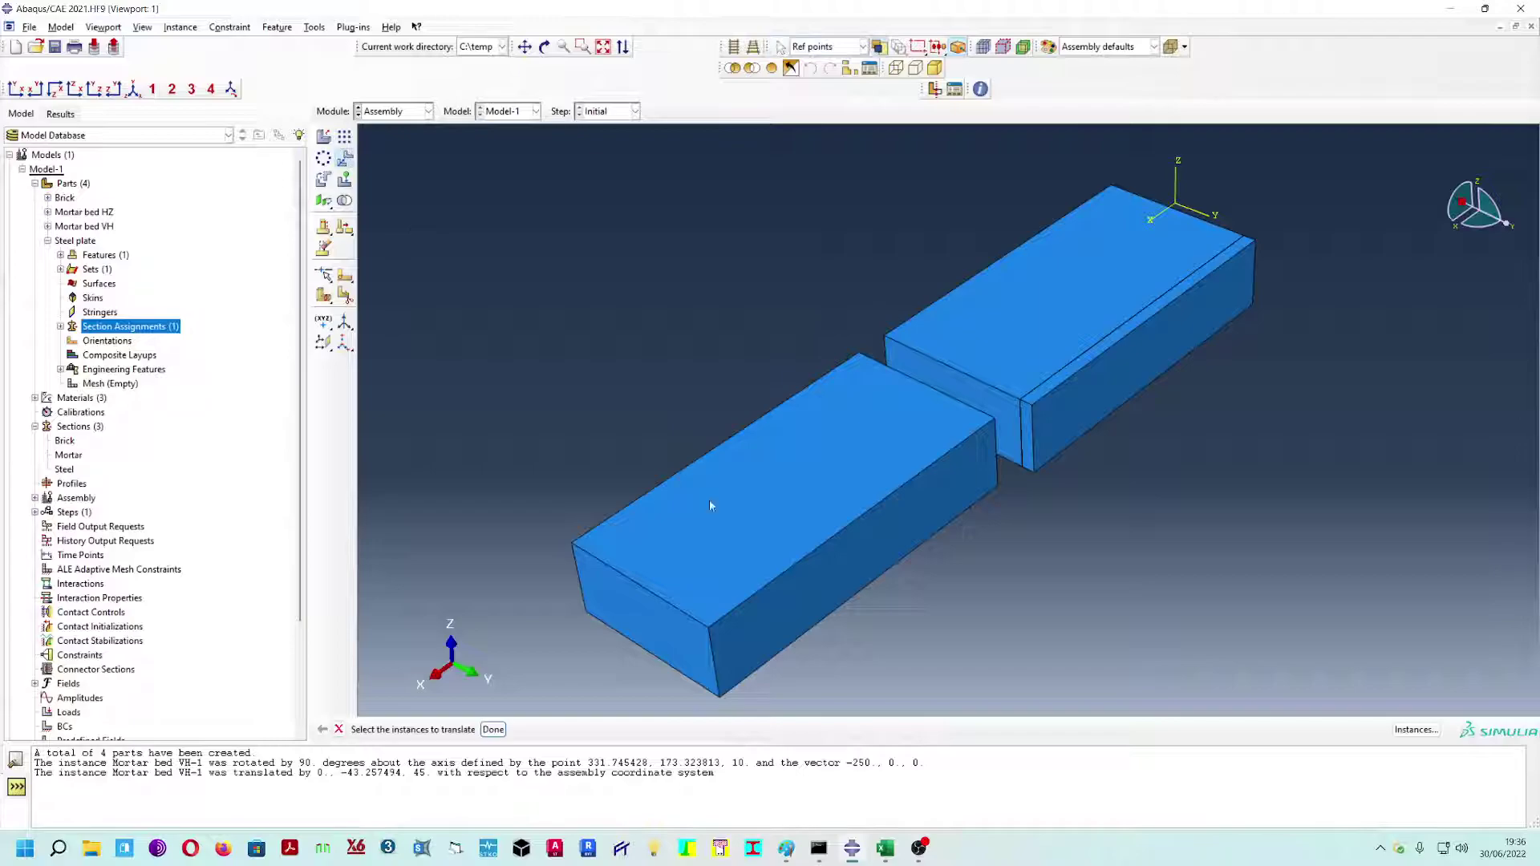
{"action": "left_click", "coordinate": [706, 529]}
{"action": "middle_click", "coordinate": [610, 610]}
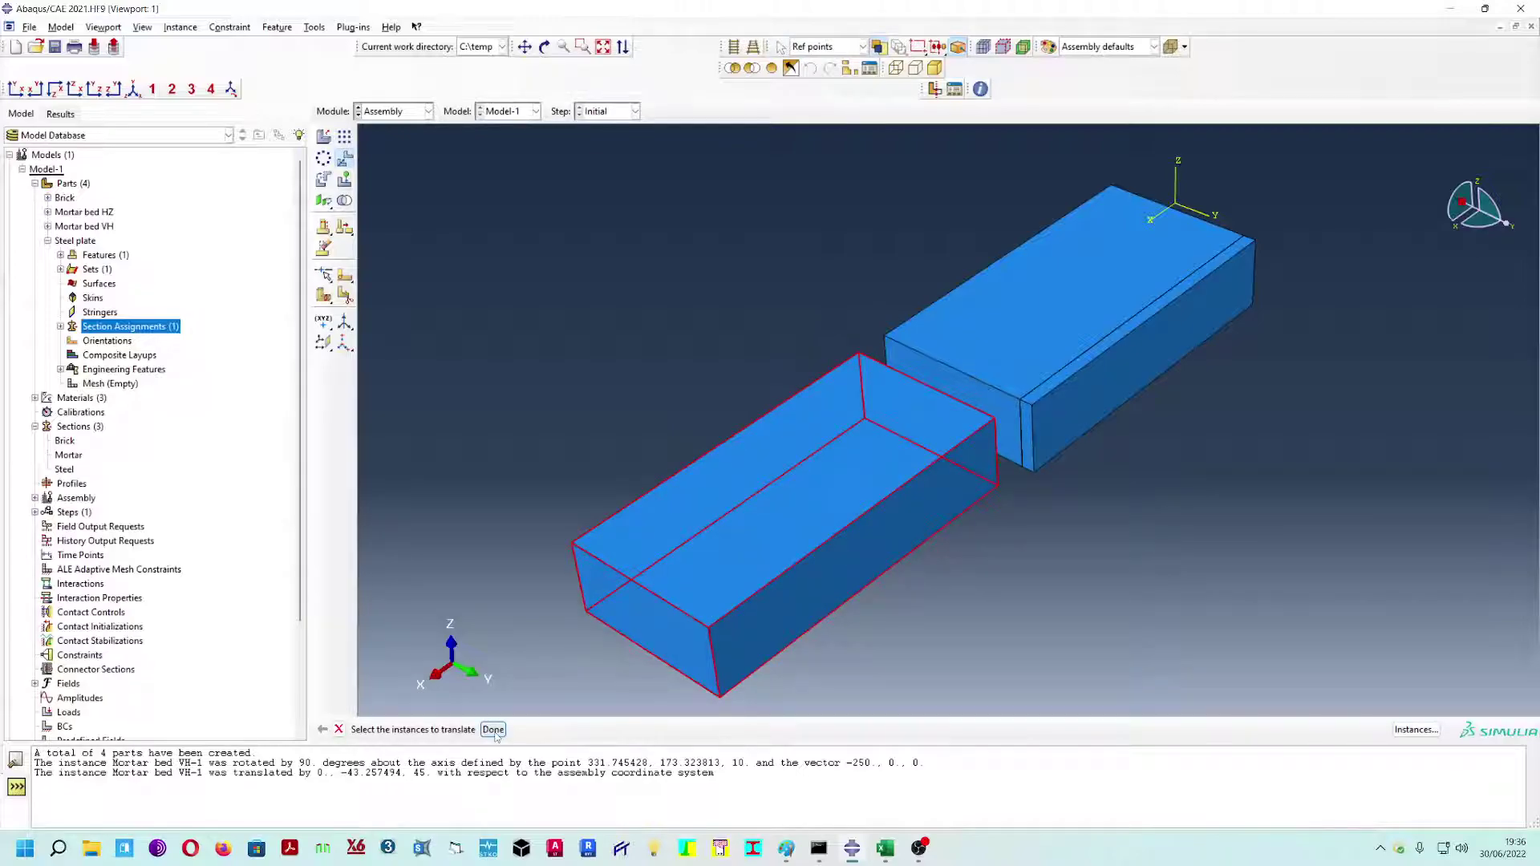
{"action": "left_click", "coordinate": [586, 613]}
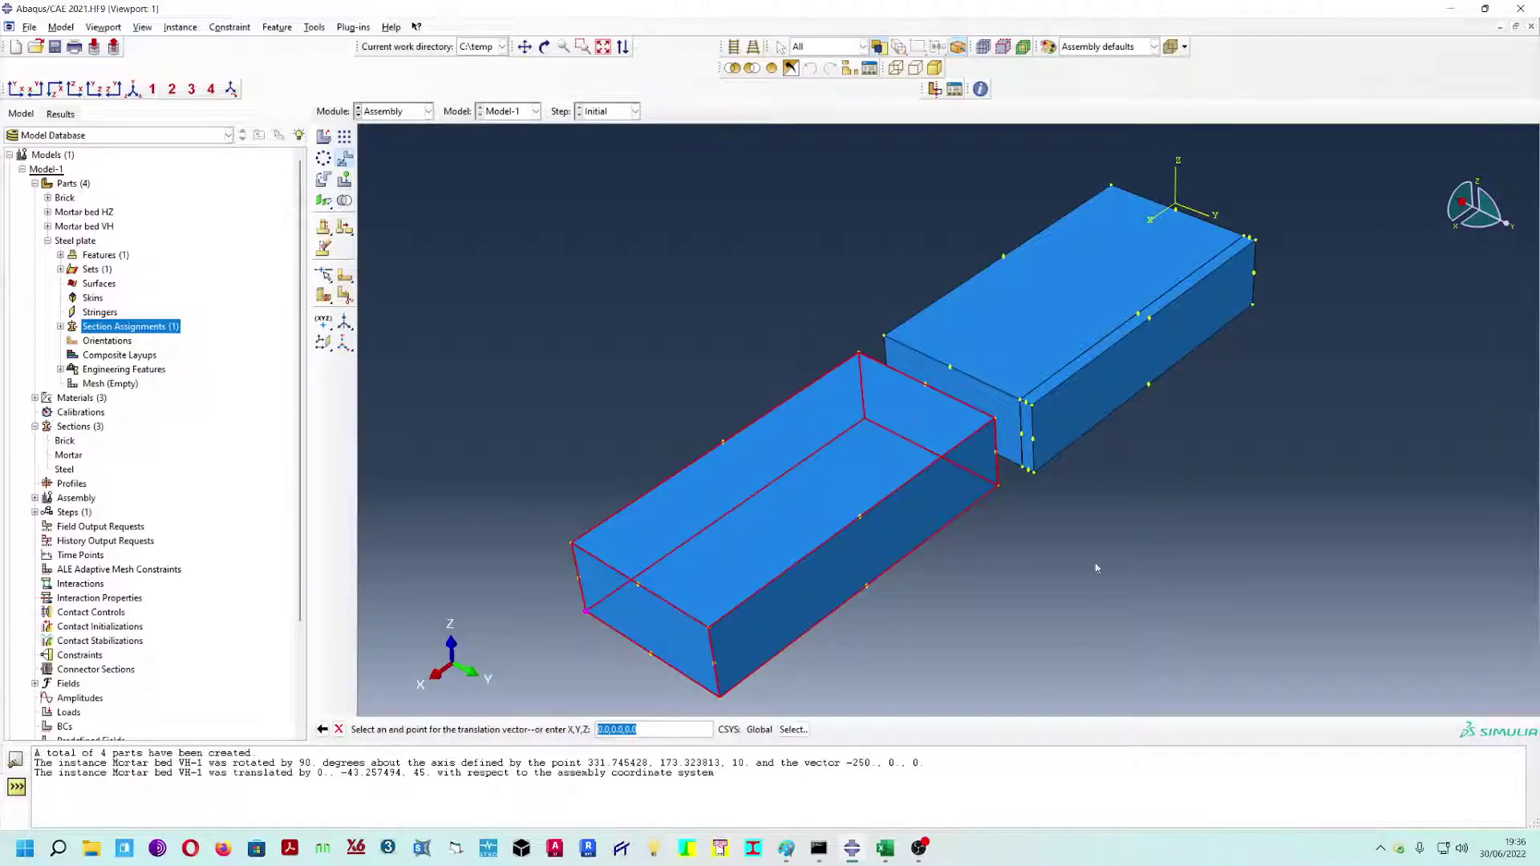
{"action": "left_click", "coordinate": [1034, 475]}
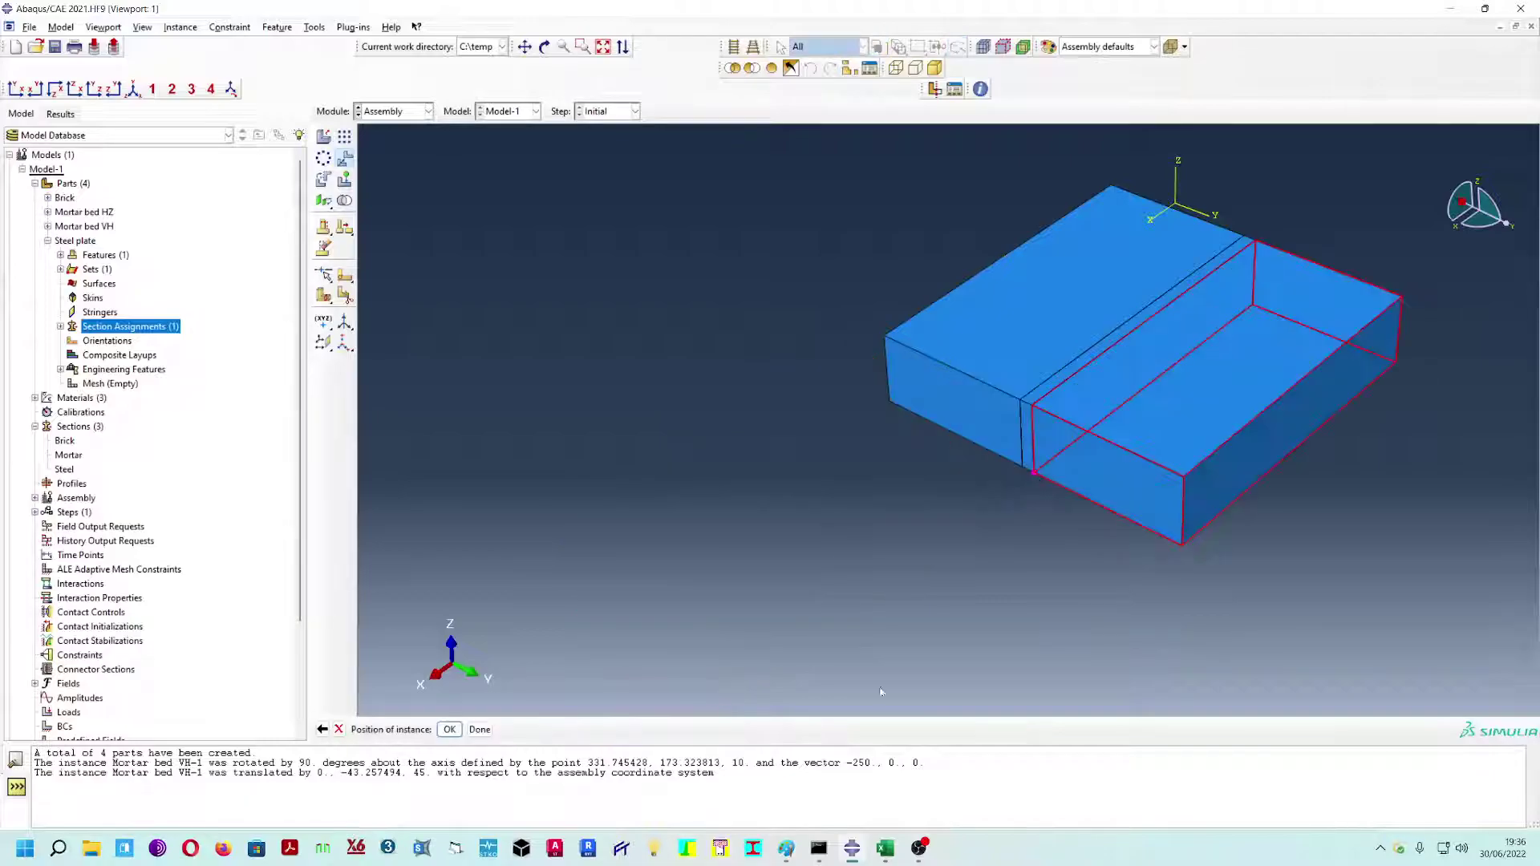
{"action": "left_click", "coordinate": [480, 730]}
- Add a dependent instance of the Mortar bed HZ part, auto-offset from the two-brick course
{"action": "scroll", "coordinate": [1028, 476], "scroll_direction": "up", "scroll_amount": 2}
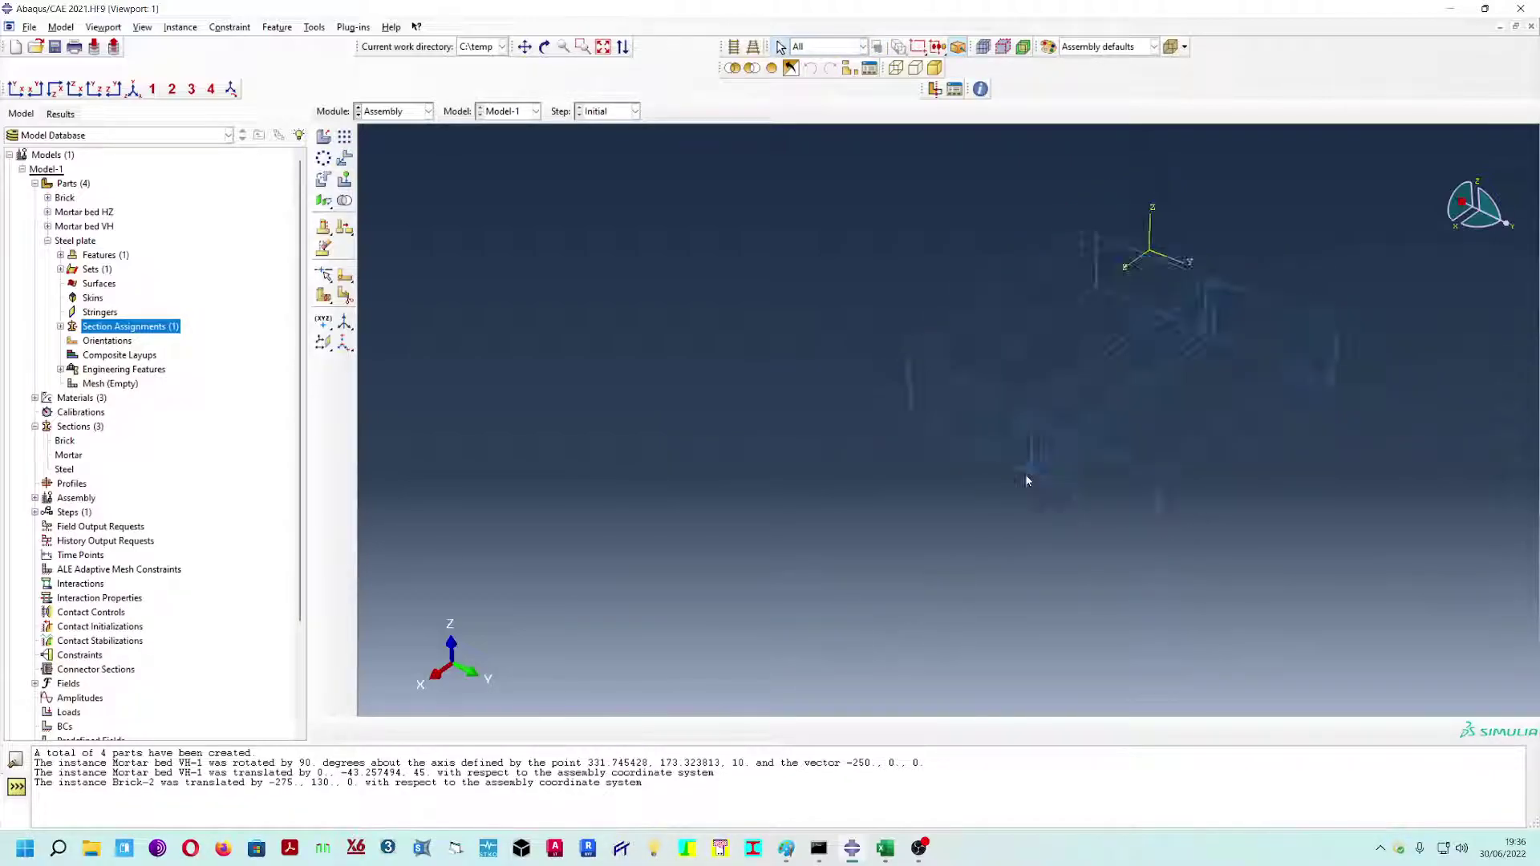
{"action": "middle_click_drag", "start_coordinate": [1051, 467], "coordinate": [849, 543], "text": "ctrl+alt"}
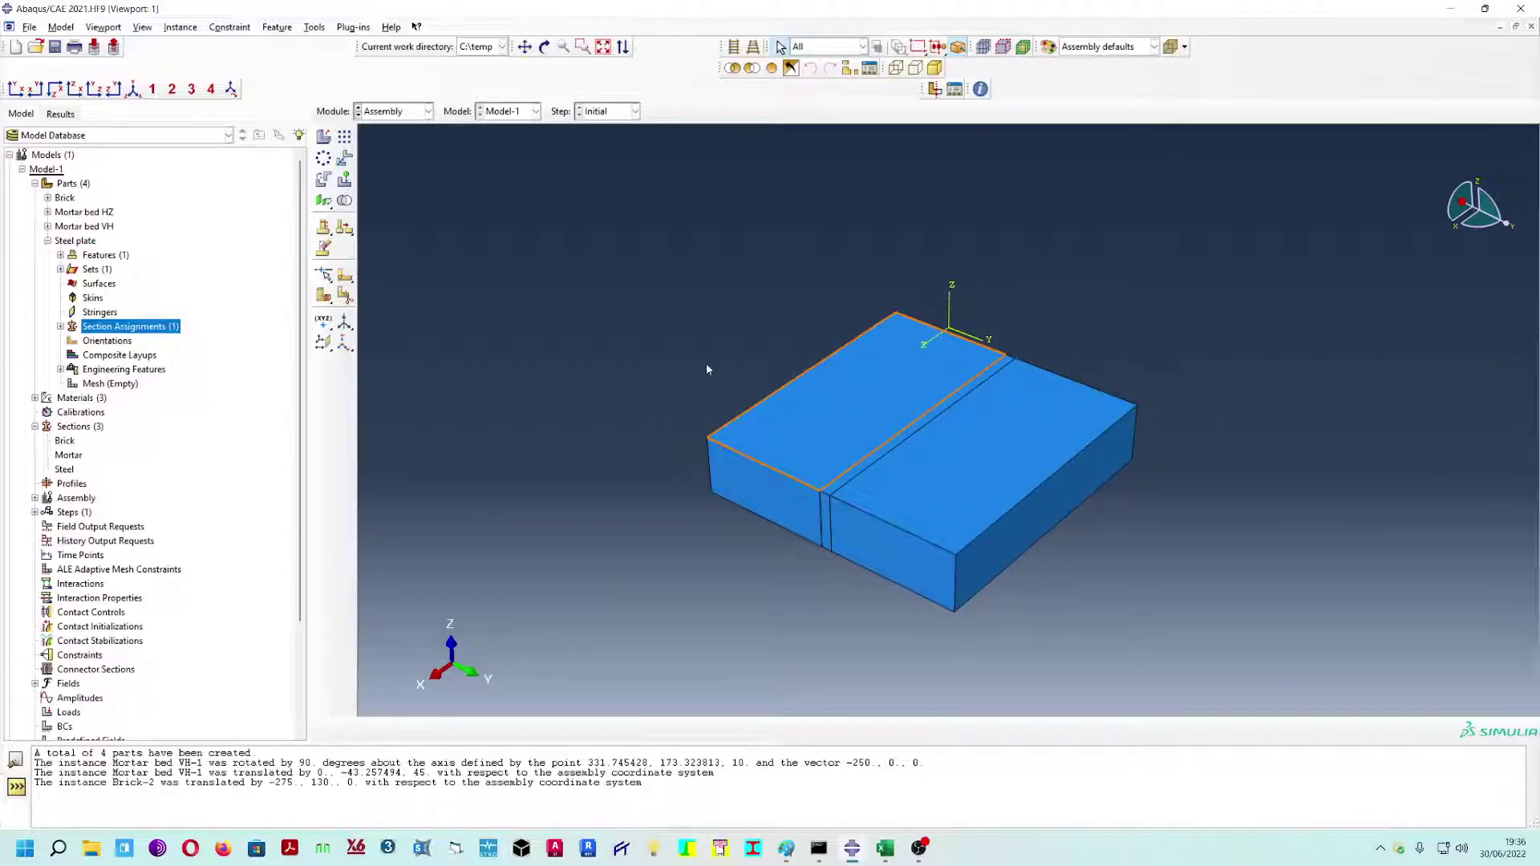
{"action": "left_click", "coordinate": [323, 136]}
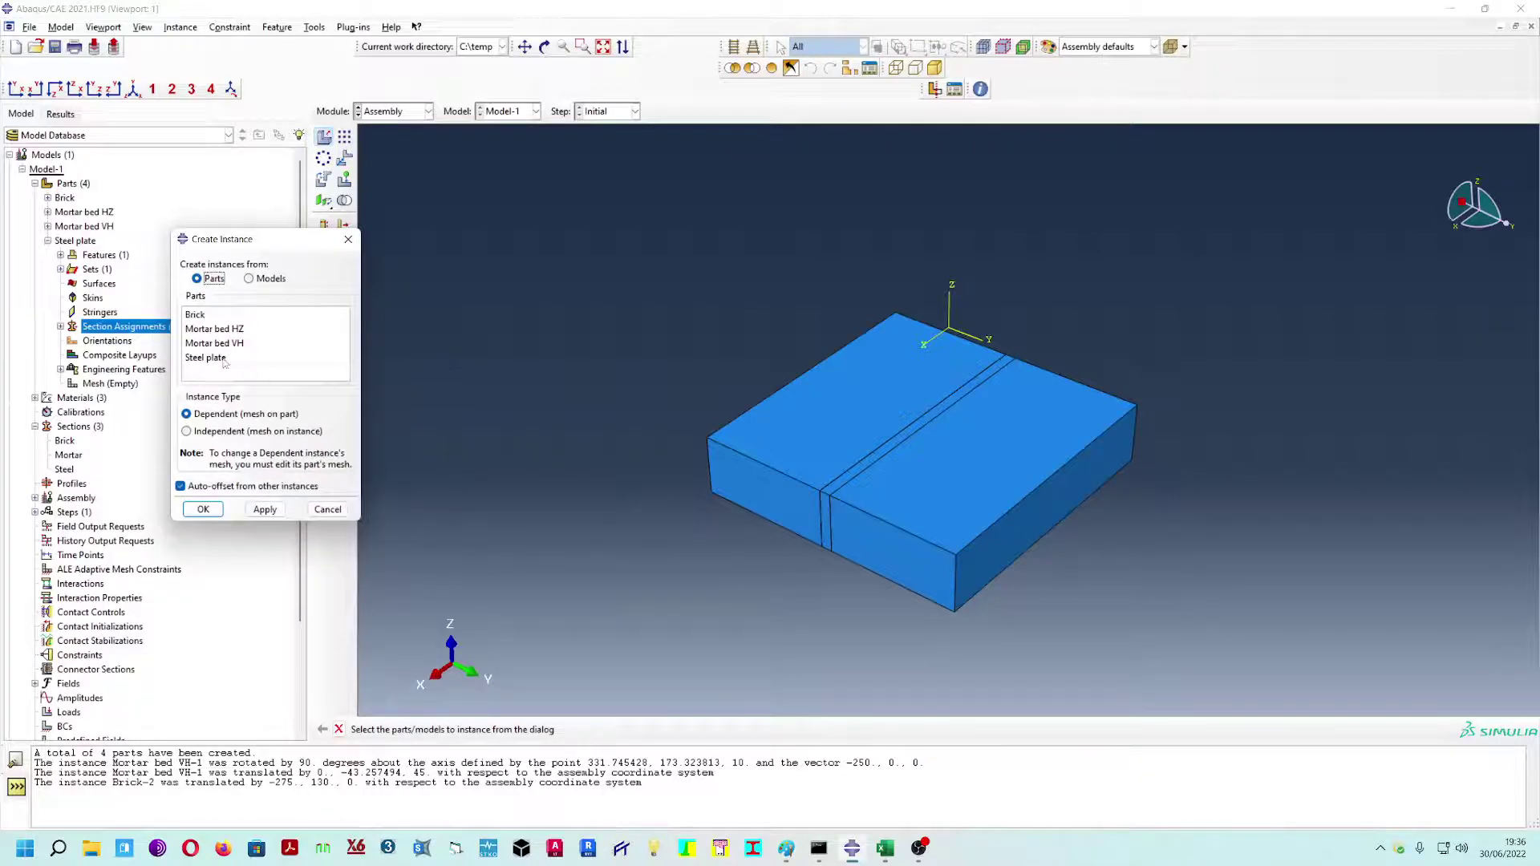
{"action": "left_click", "coordinate": [219, 334]}
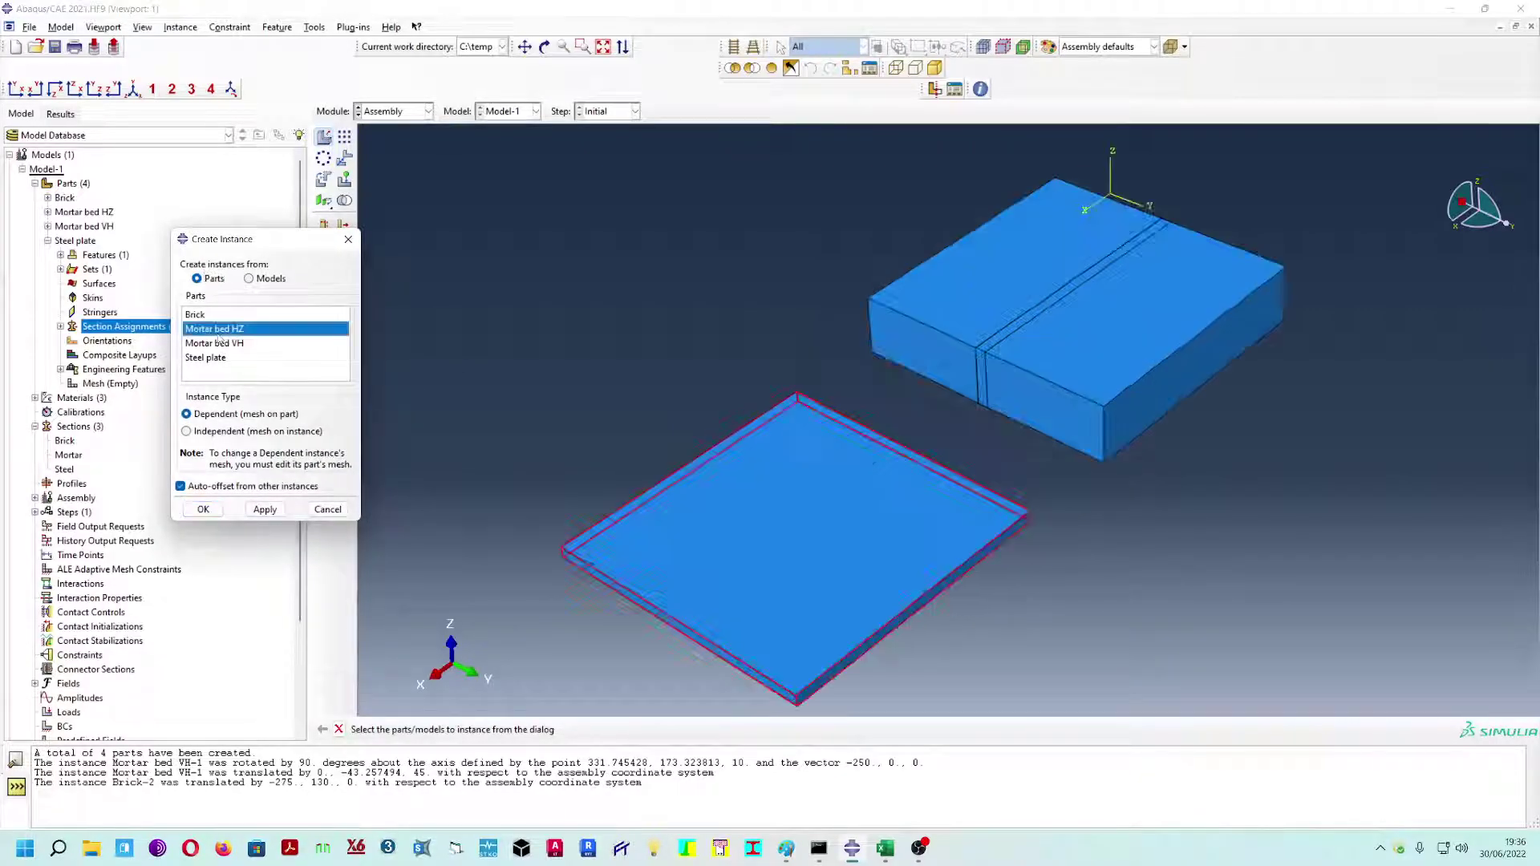
{"action": "left_click", "coordinate": [265, 510]}
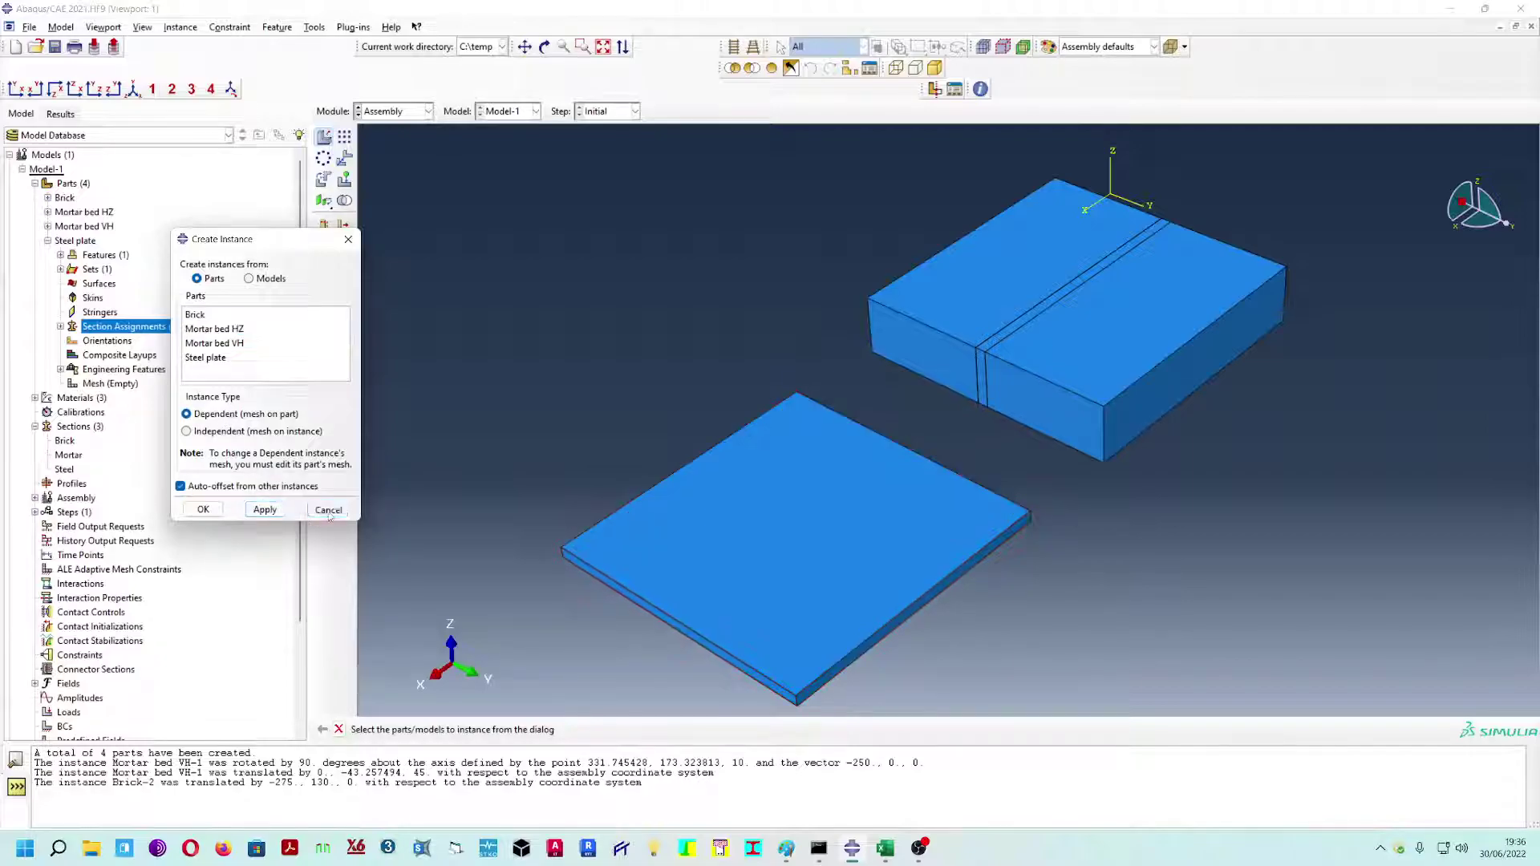
{"action": "left_click", "coordinate": [329, 511]}
- Translate the Mortar bed HZ instance from its lower corner to the first brick's matching top corner so it covers the brick course
{"action": "left_click", "coordinate": [344, 158]}
{"action": "left_click", "coordinate": [494, 729]}
{"action": "scroll", "coordinate": [563, 558], "scroll_direction": "up", "scroll_amount": 4}
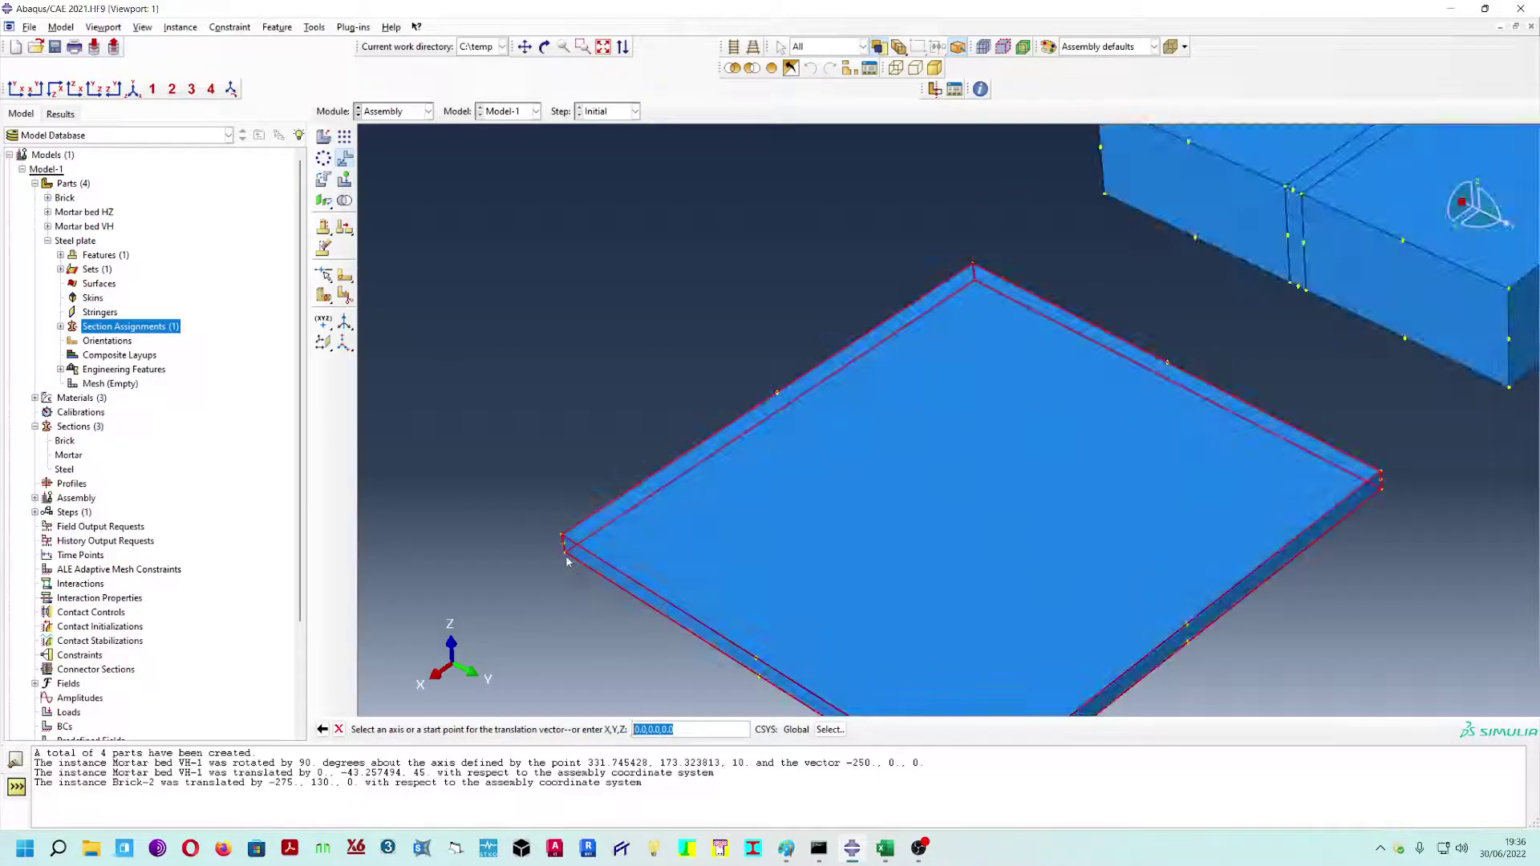
{"action": "left_click", "coordinate": [565, 553]}
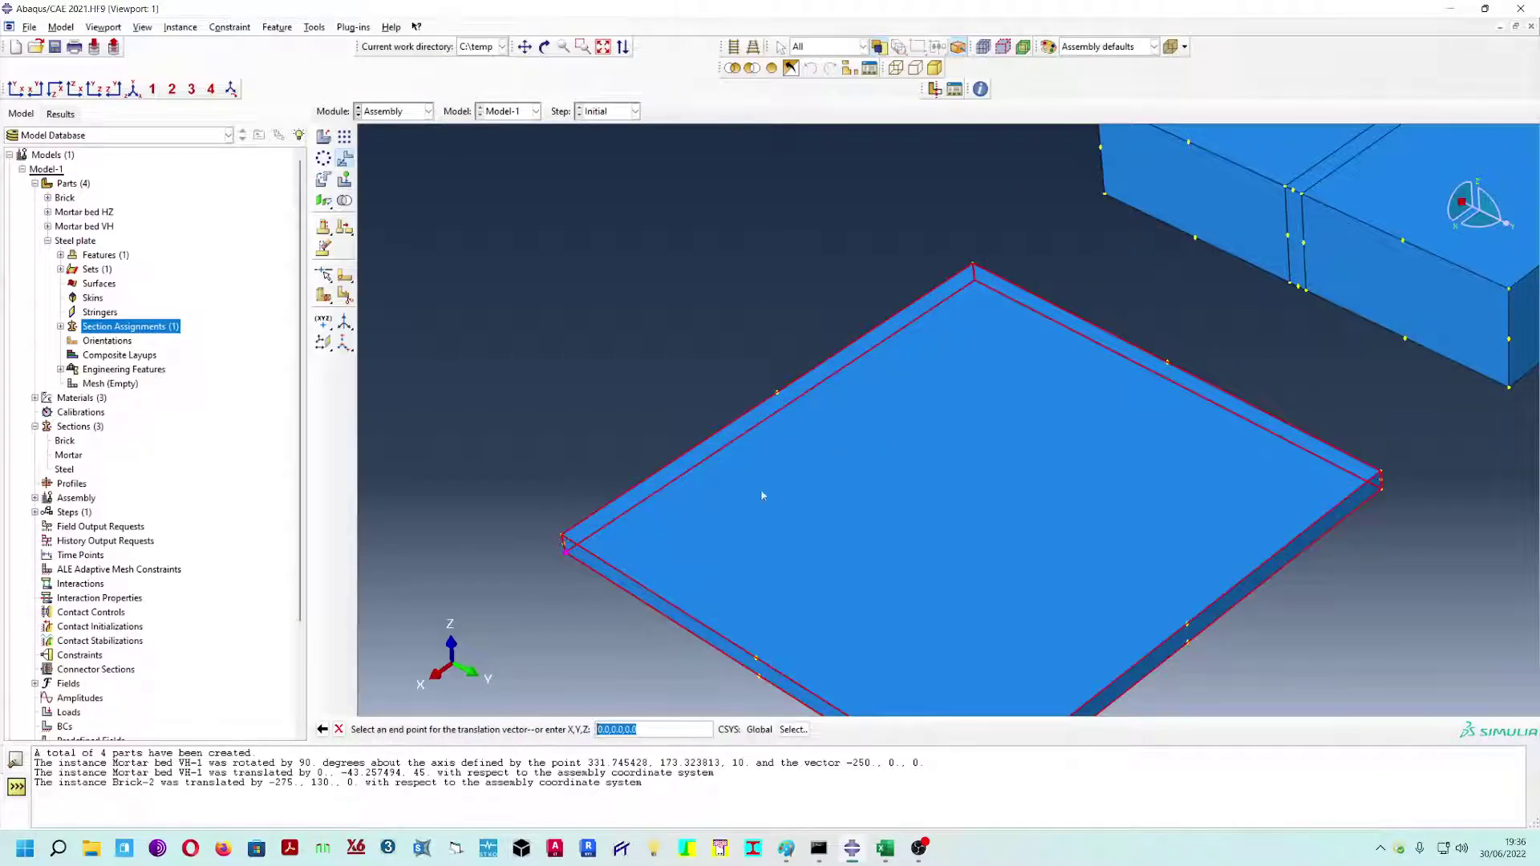
{"action": "middle_click_drag", "start_coordinate": [1111, 310], "coordinate": [955, 483], "text": "ctrl+alt"}
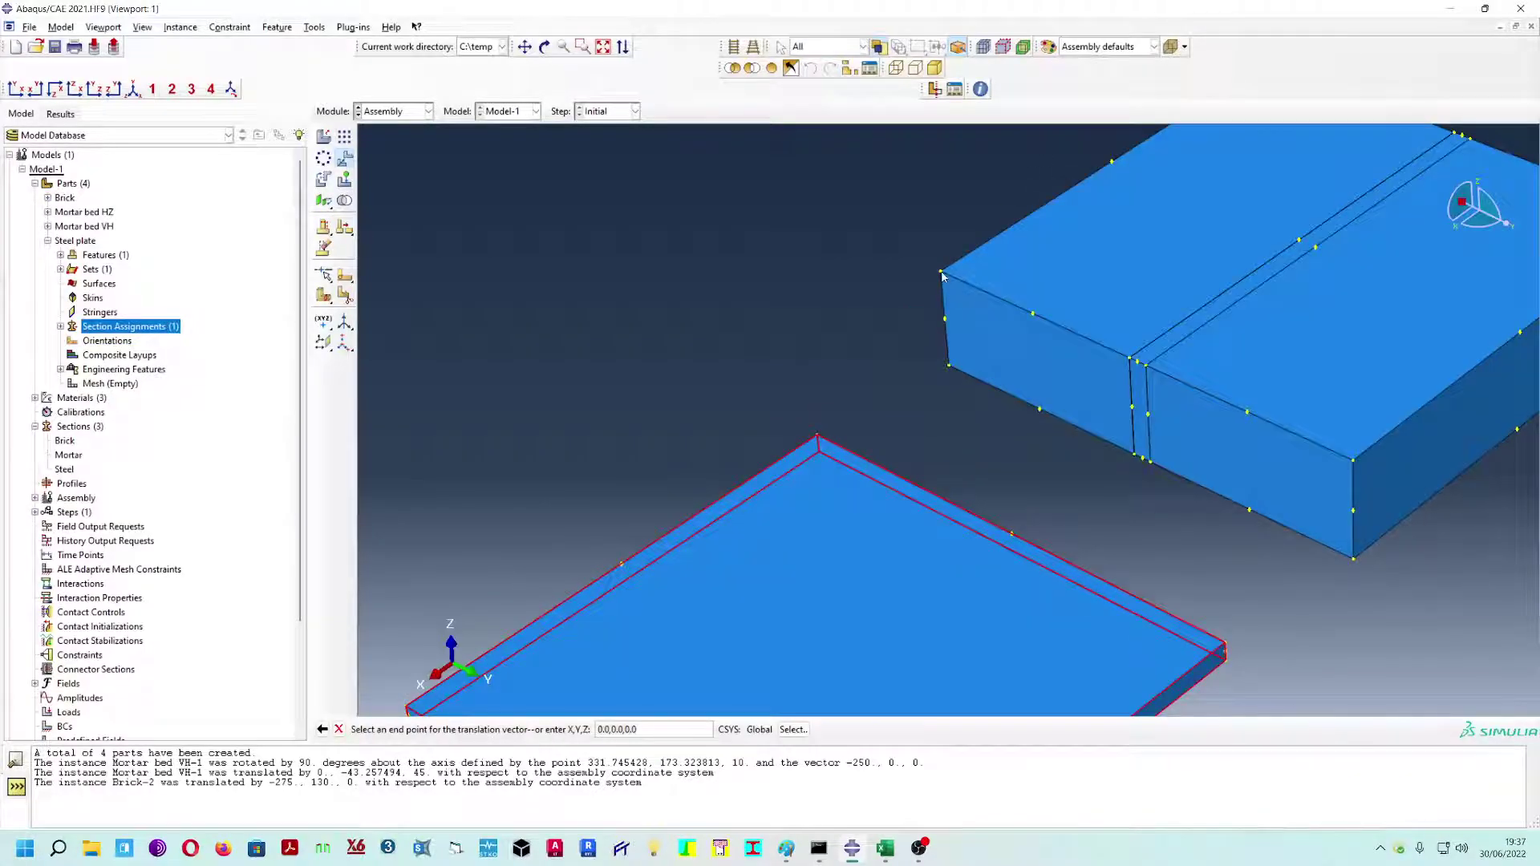
{"action": "left_click", "coordinate": [943, 276]}
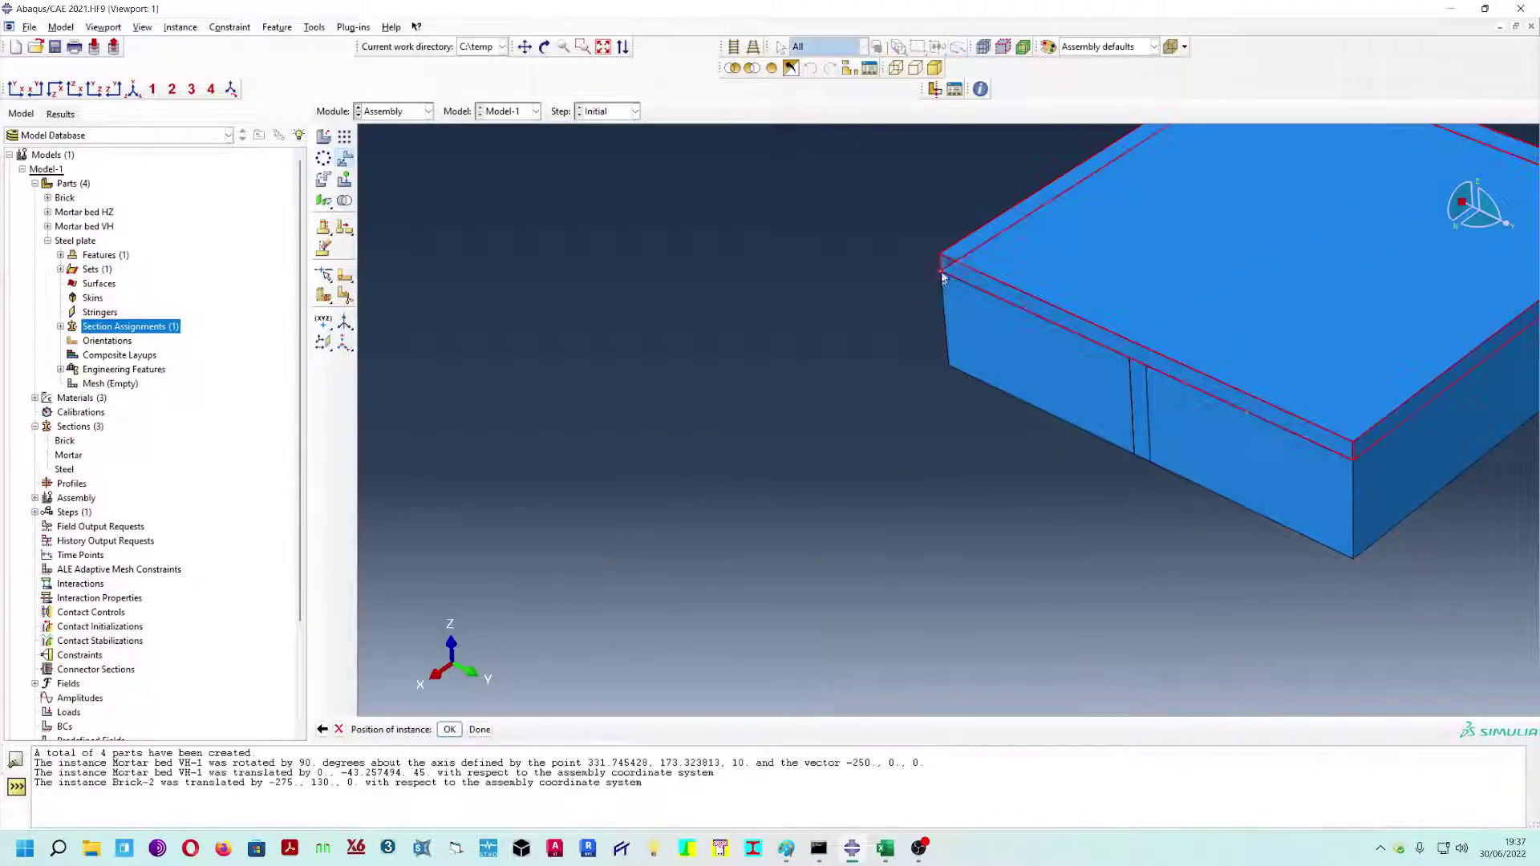
{"action": "left_click", "coordinate": [479, 729]}
- Add a third dependent Brick instance, auto-offset from the assembled course
{"action": "scroll", "coordinate": [1039, 463], "scroll_direction": "up", "scroll_amount": 3}
{"action": "middle_click_drag", "start_coordinate": [1087, 470], "coordinate": [866, 542], "text": "ctrl+alt"}
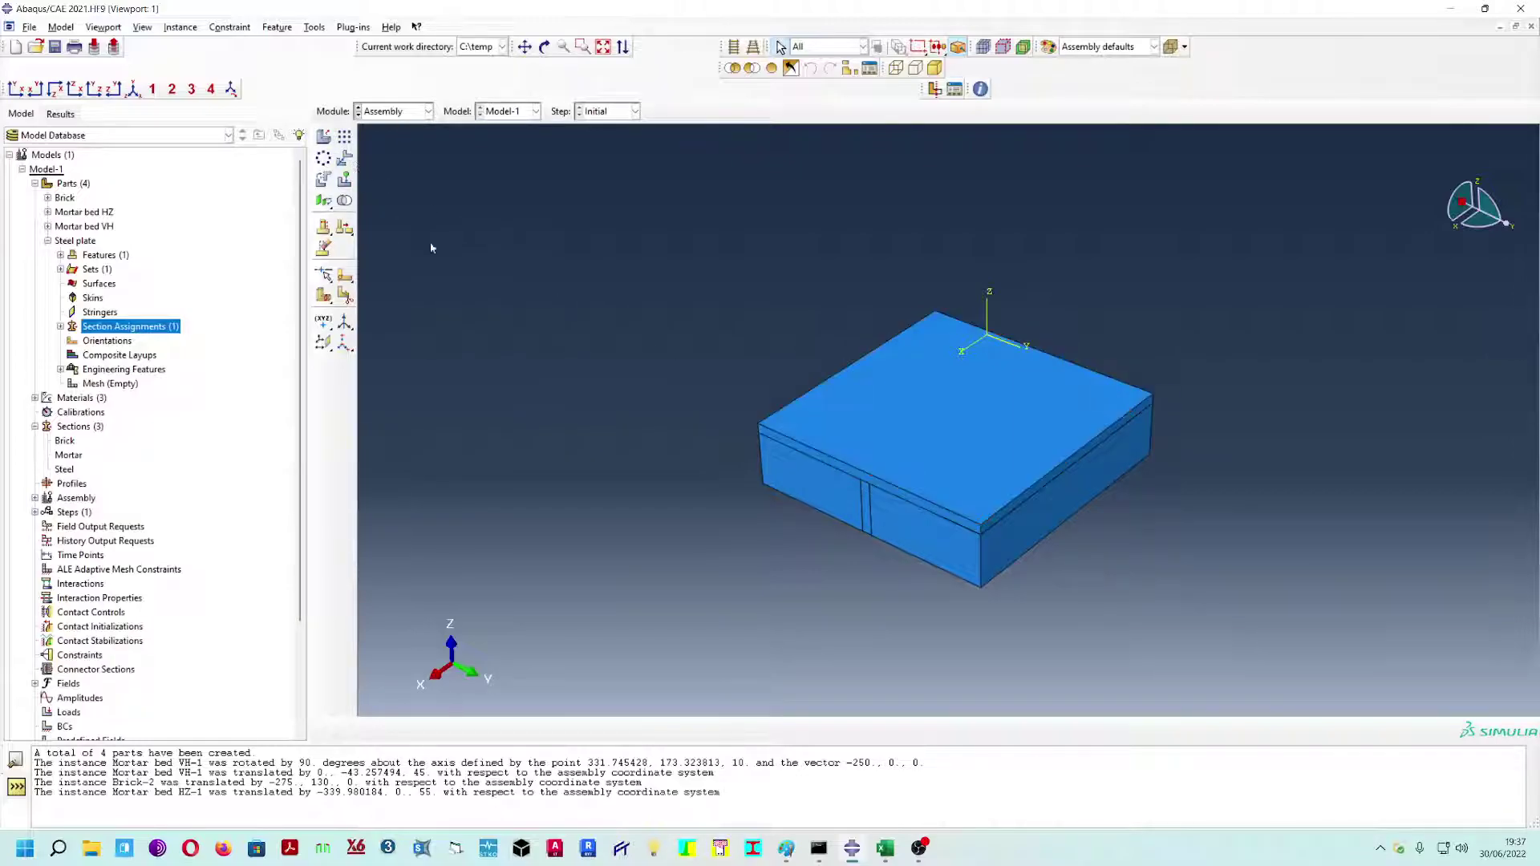
{"action": "left_click", "coordinate": [323, 140]}
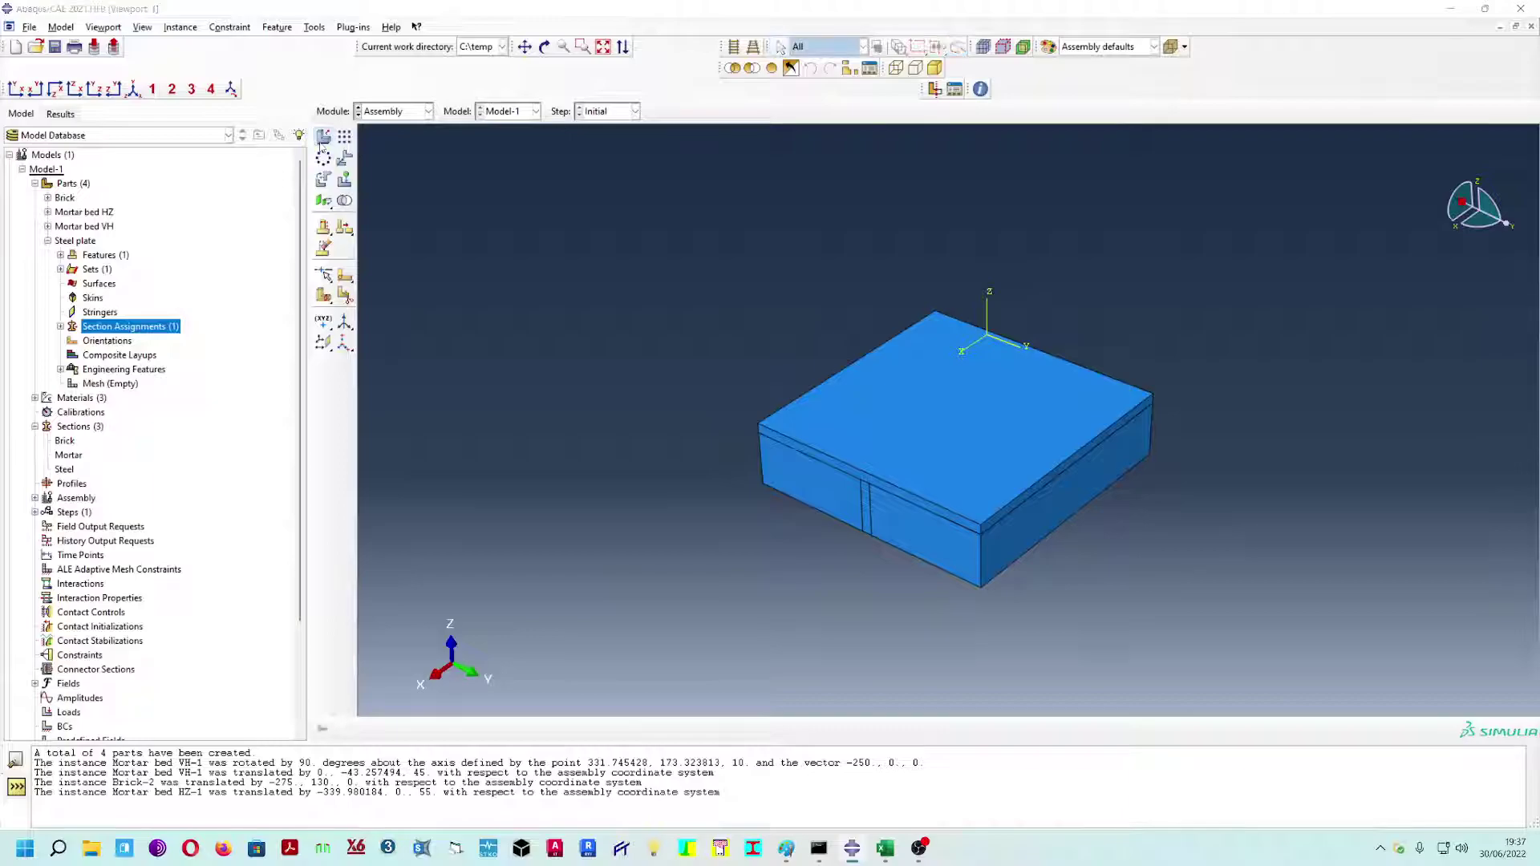
{"action": "left_click", "coordinate": [214, 316]}
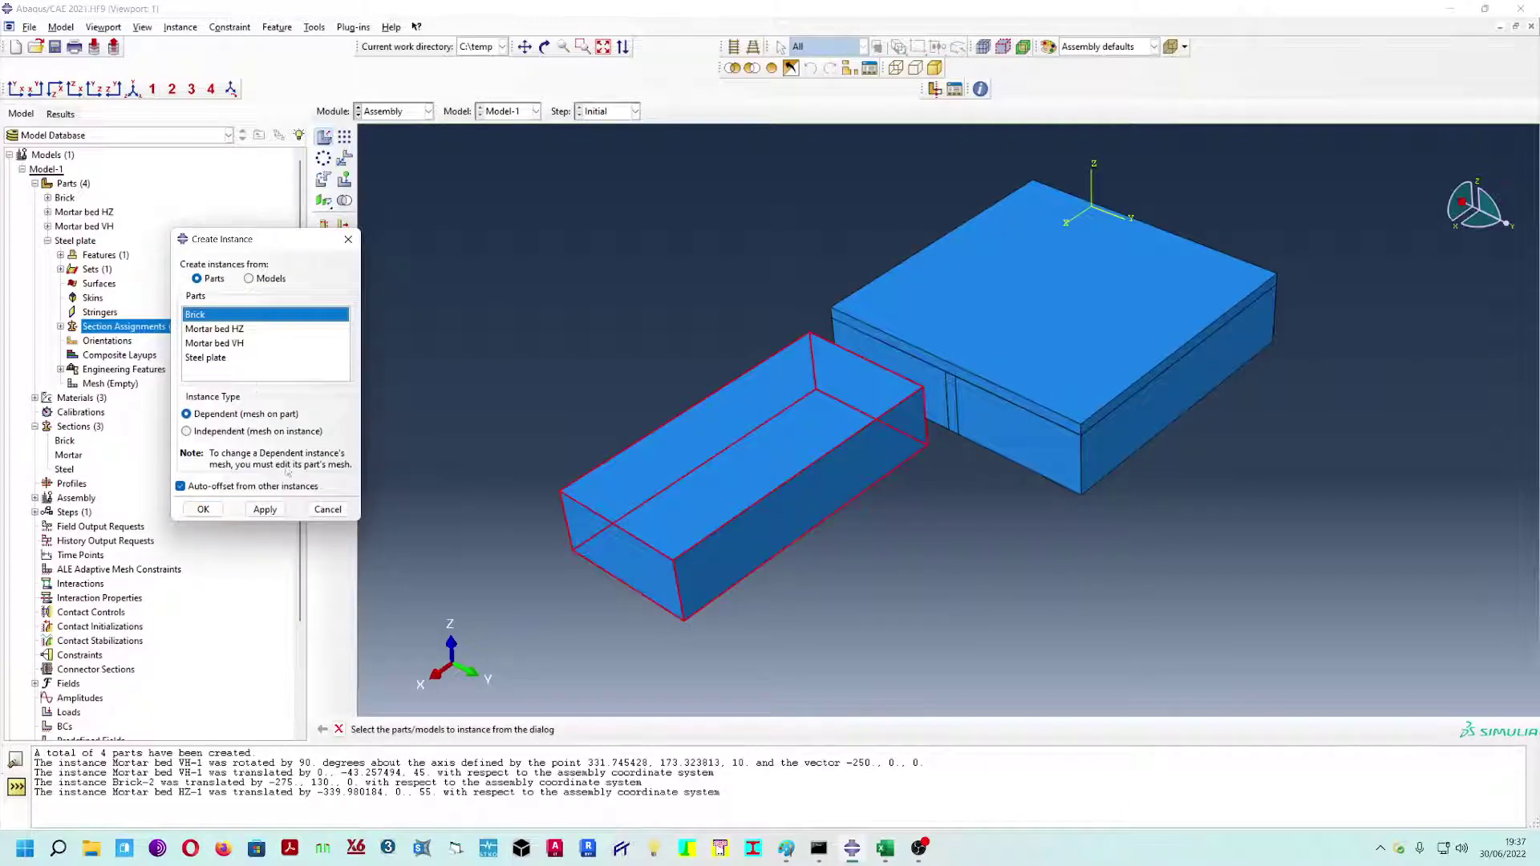
{"action": "left_click", "coordinate": [266, 511]}
{"action": "left_click", "coordinate": [331, 513]}
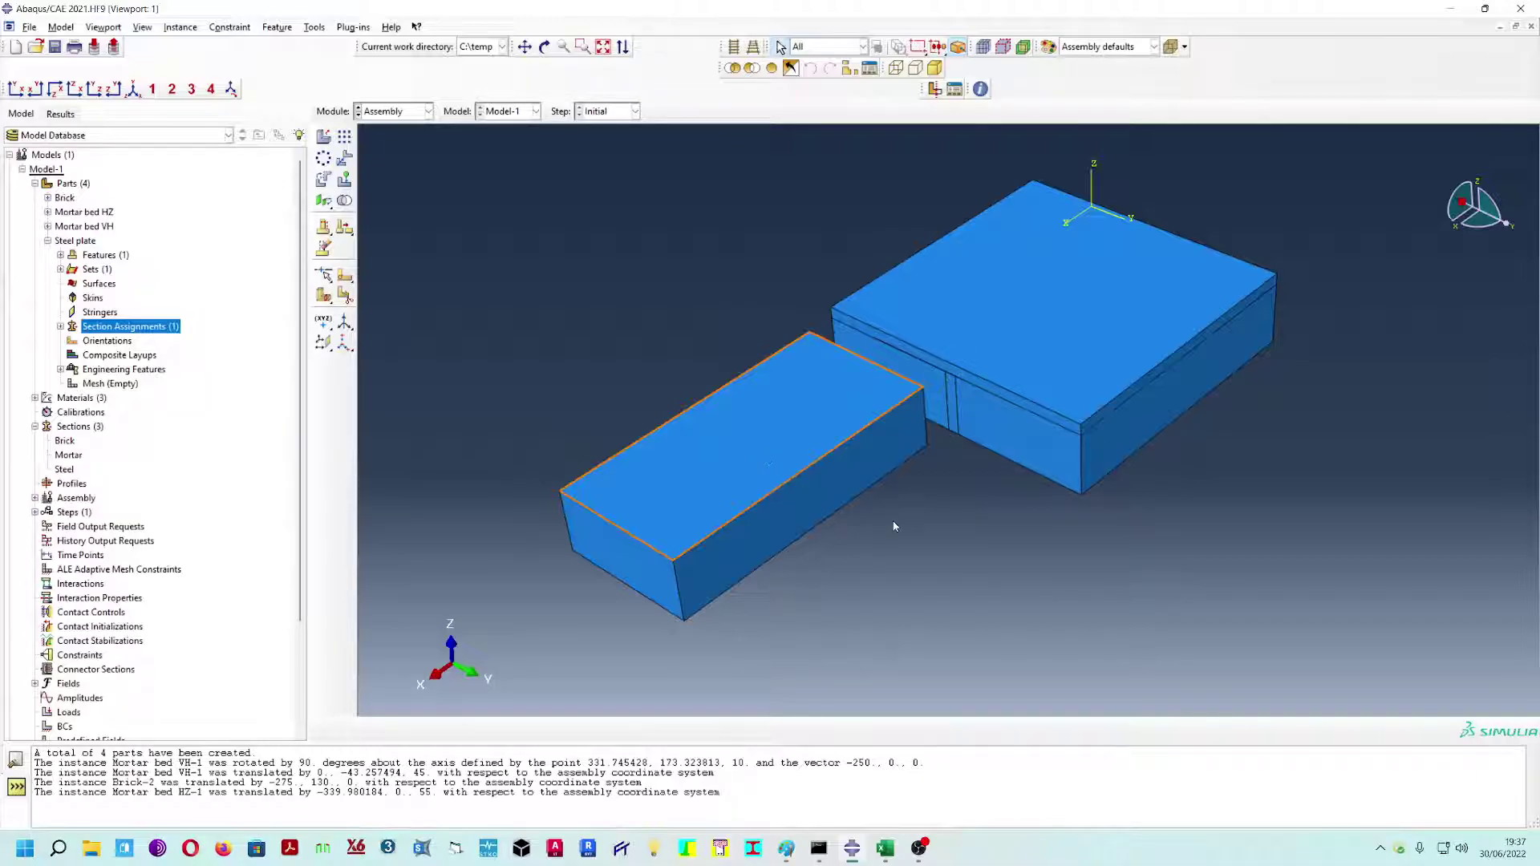
- Rotate the third brick by 90 degrees about the vertical axis through the upper and lower edge midpoints of its long side
{"action": "middle_click_drag", "start_coordinate": [948, 527], "coordinate": [866, 550], "text": "ctrl+alt"}
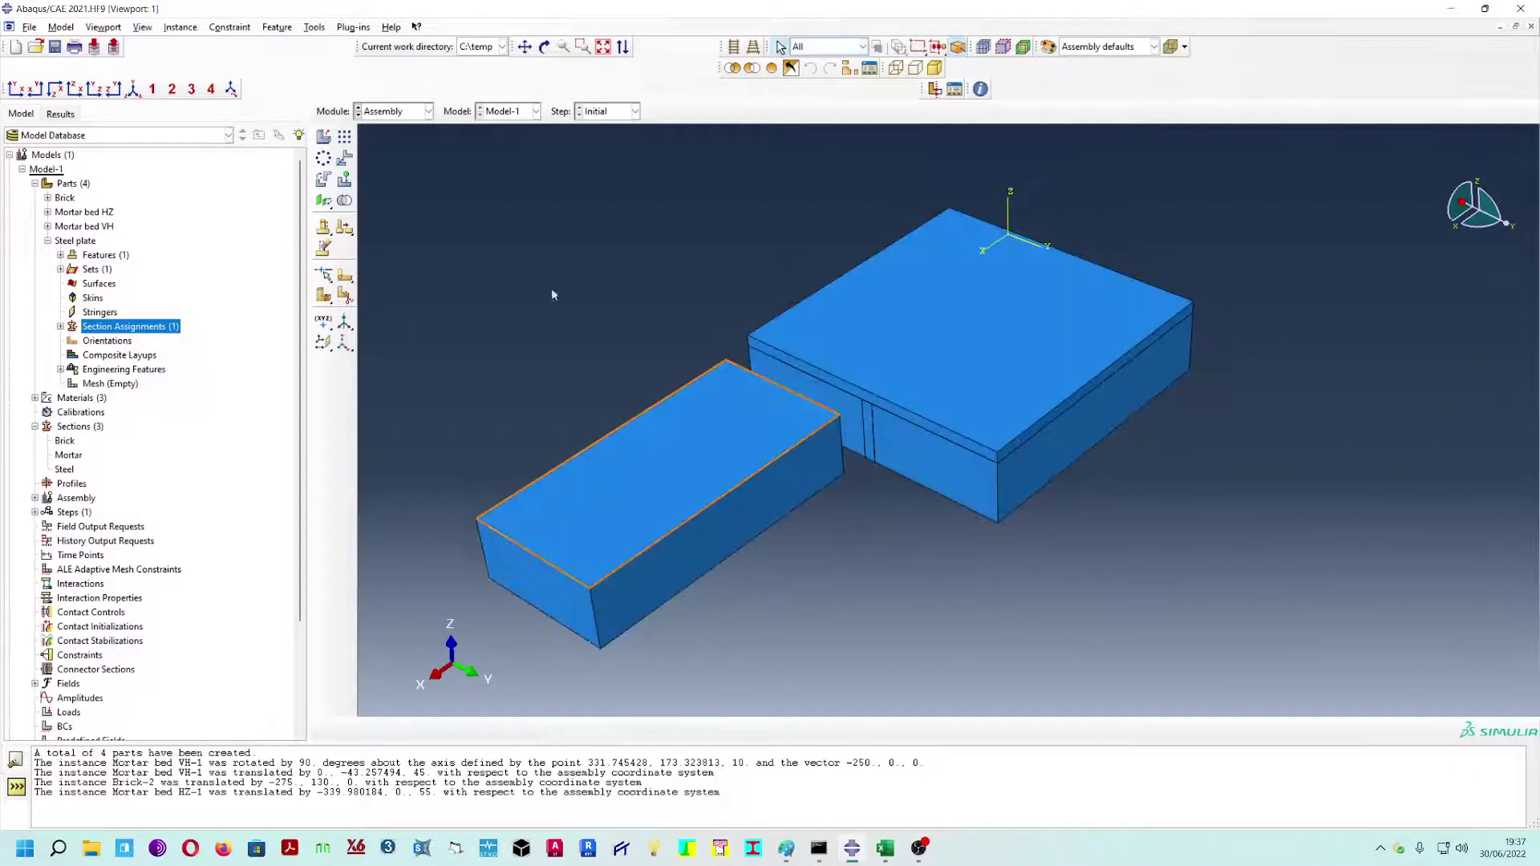
{"action": "left_click", "coordinate": [324, 181]}
{"action": "left_click", "coordinate": [614, 486]}
{"action": "middle_click", "coordinate": [745, 548]}
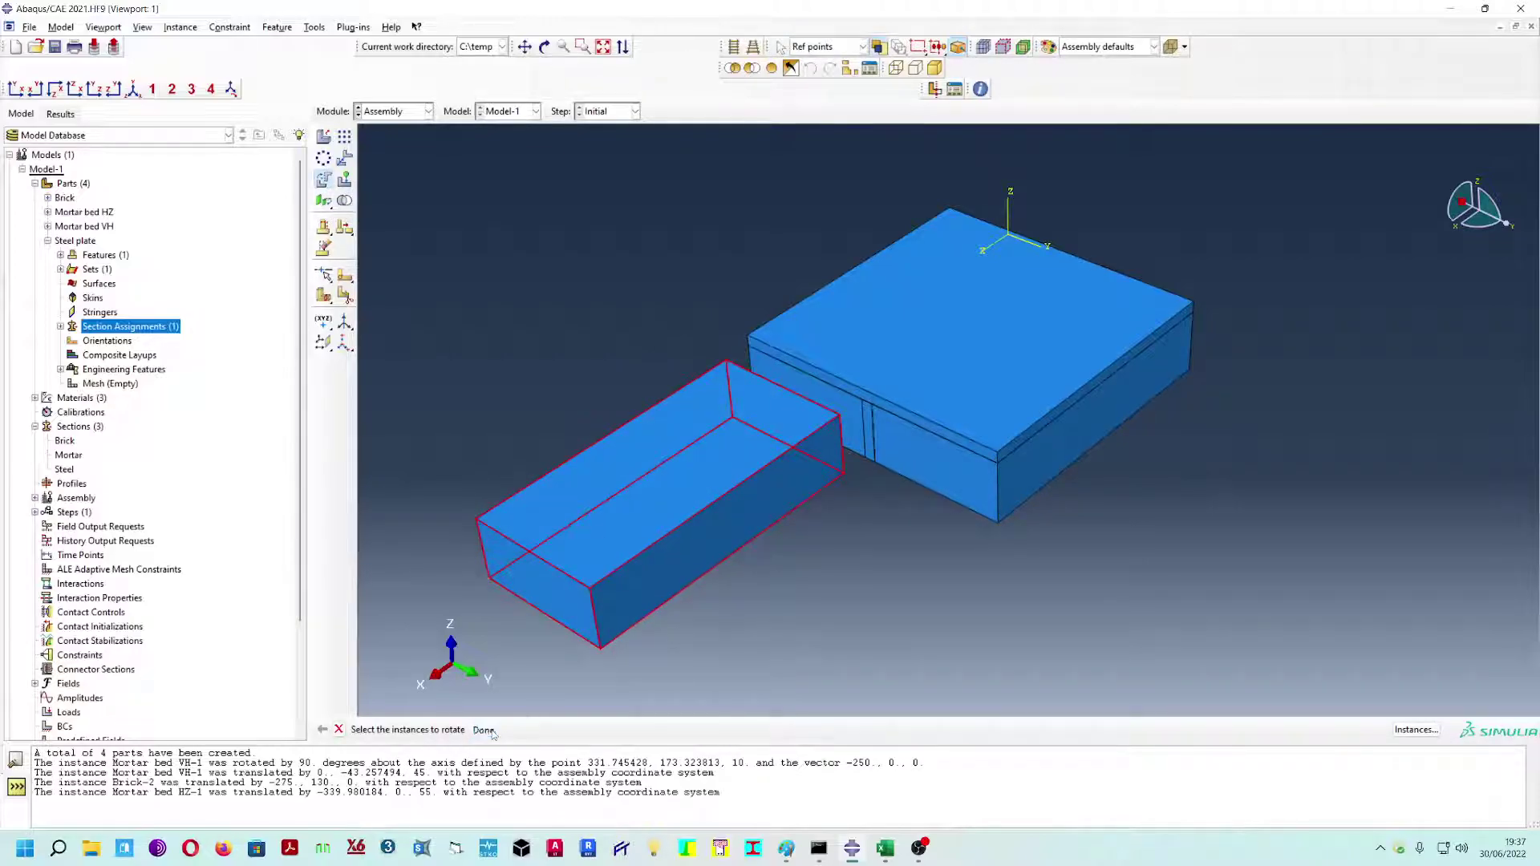
{"action": "left_click", "coordinate": [722, 497]}
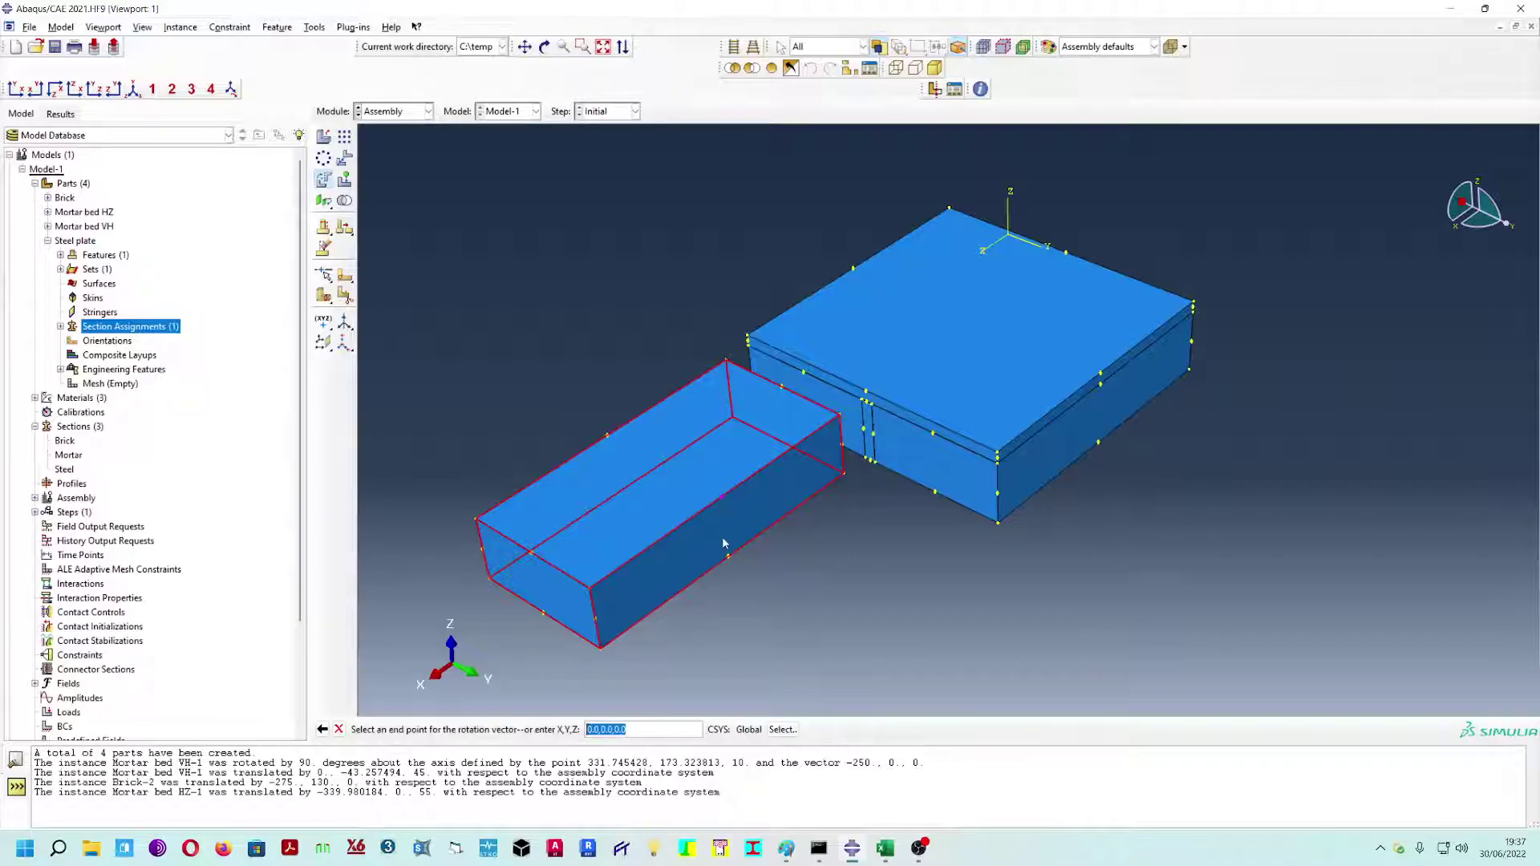
{"action": "scroll", "coordinate": [730, 561], "scroll_direction": "up", "scroll_amount": 2}
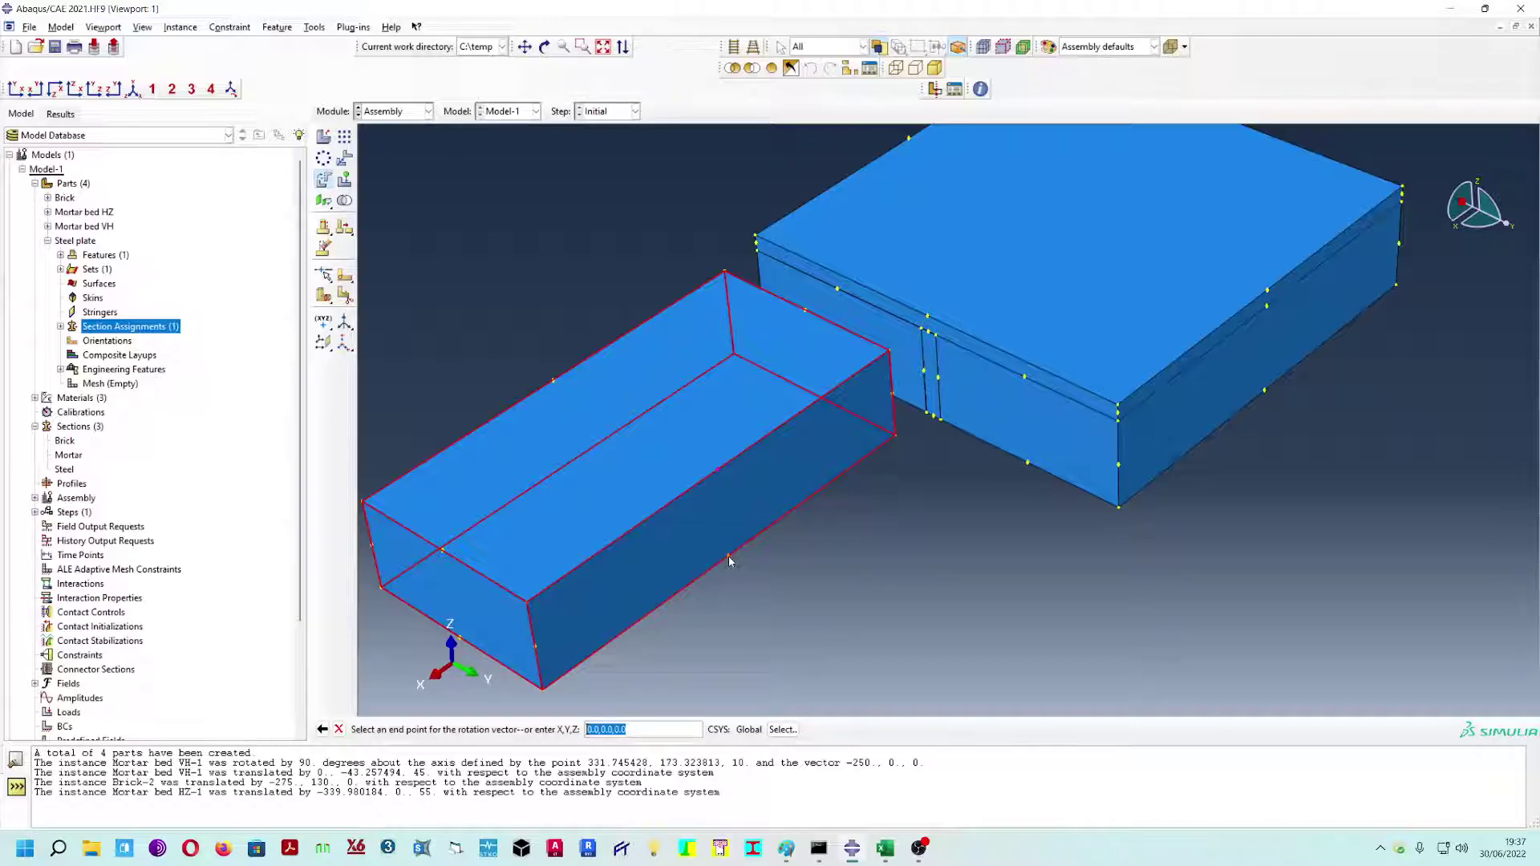
{"action": "left_click", "coordinate": [729, 557]}
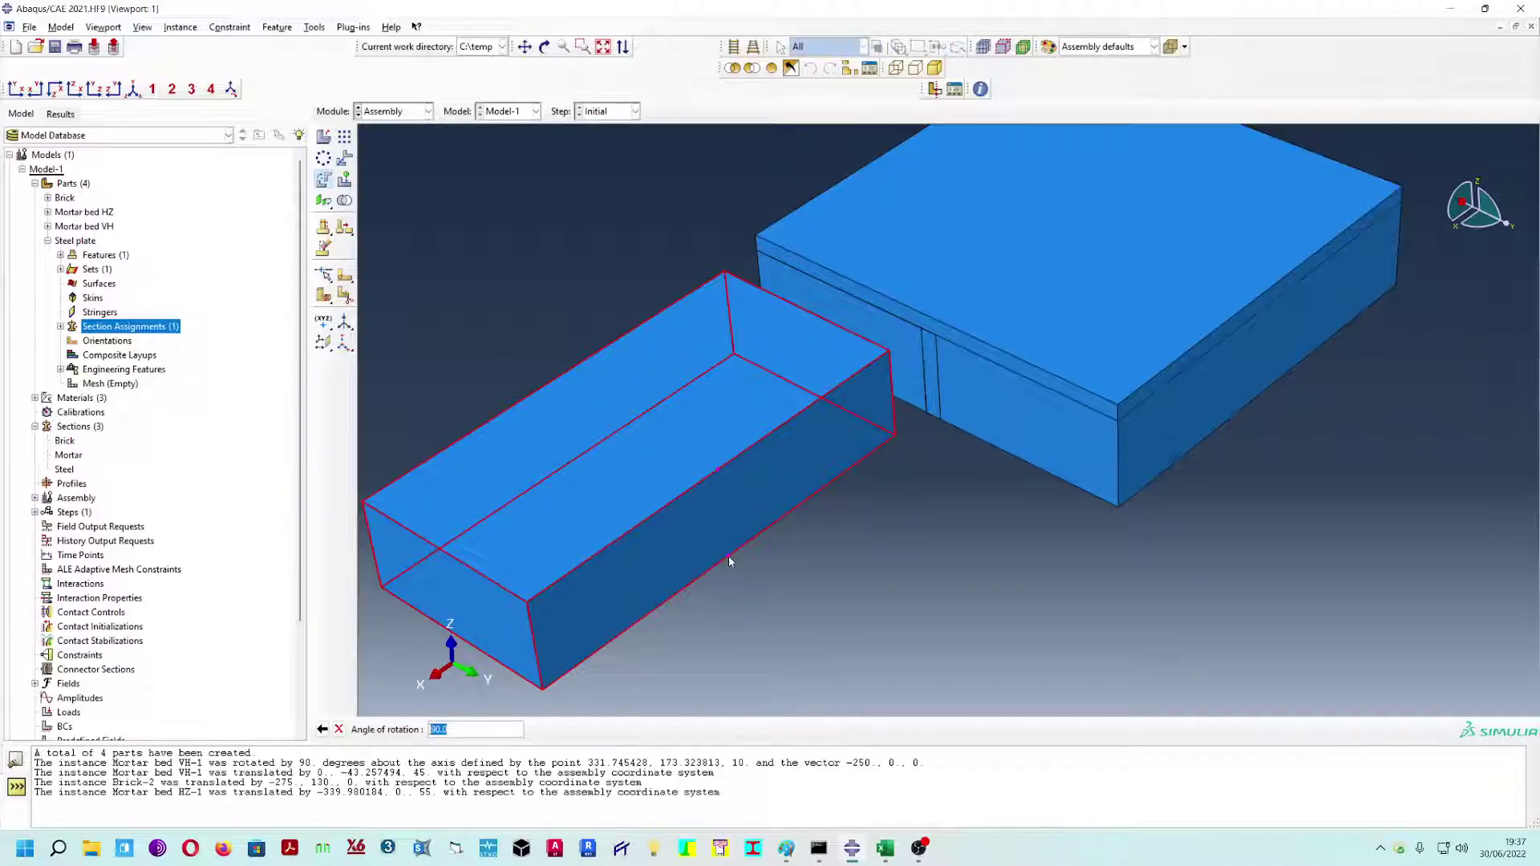
{"action": "key", "text": "Return"}
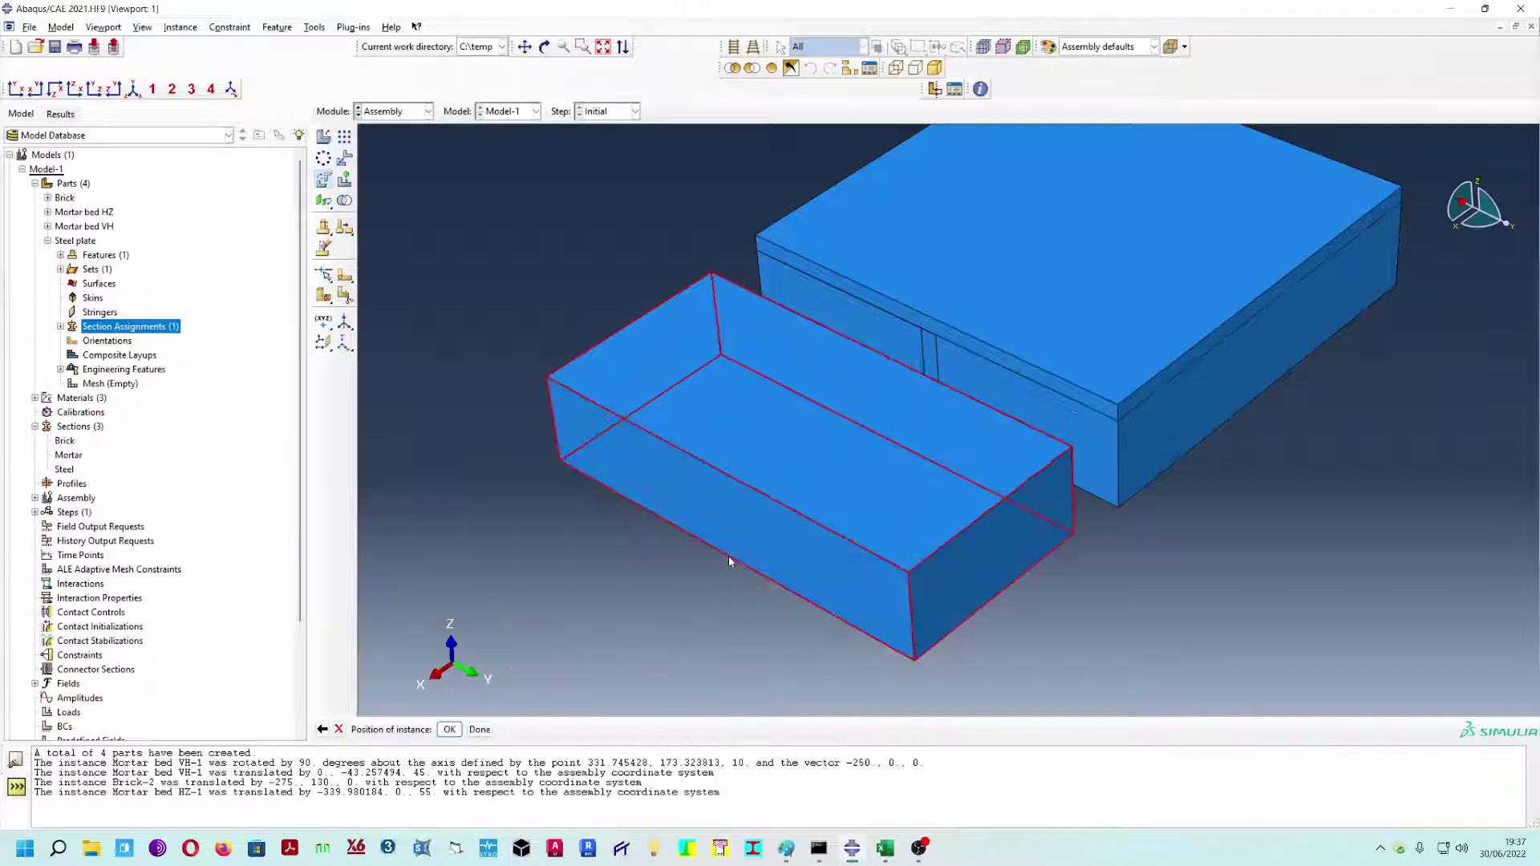
{"action": "left_click", "coordinate": [489, 729]}
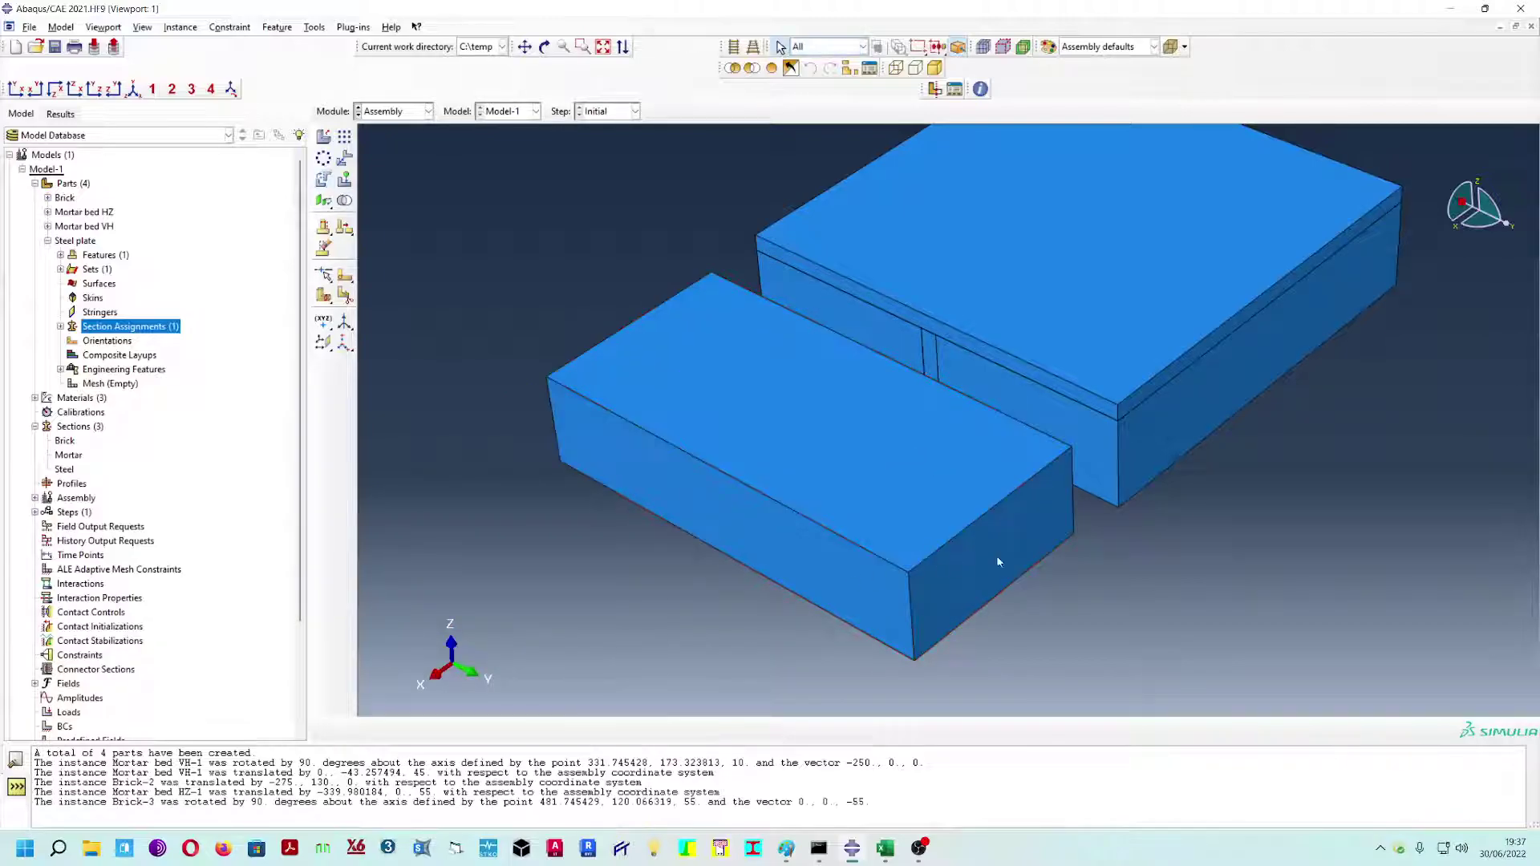
- Translate the rotated third brick from its lower outer corner to the matching top corner of the horizontal mortar bed
{"action": "left_click_drag", "start_coordinate": [1115, 546], "coordinate": [883, 551], "text": "ctrl+alt"}
{"action": "left_click", "coordinate": [344, 158]}
{"action": "left_click", "coordinate": [850, 459]}
{"action": "middle_click", "coordinate": [688, 679]}
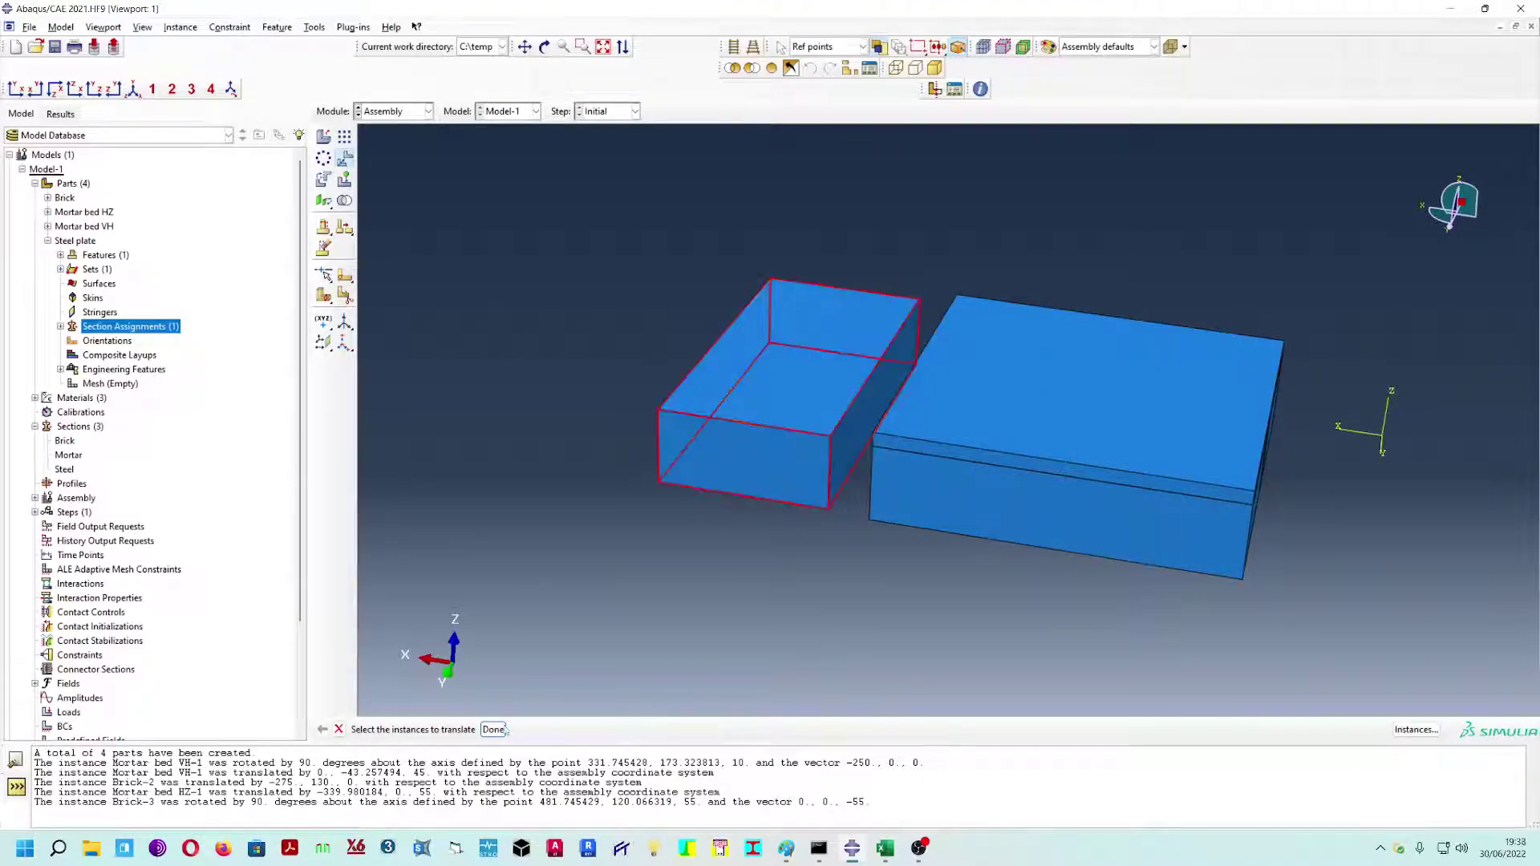
{"action": "left_click", "coordinate": [658, 484]}
{"action": "left_click", "coordinate": [873, 434]}
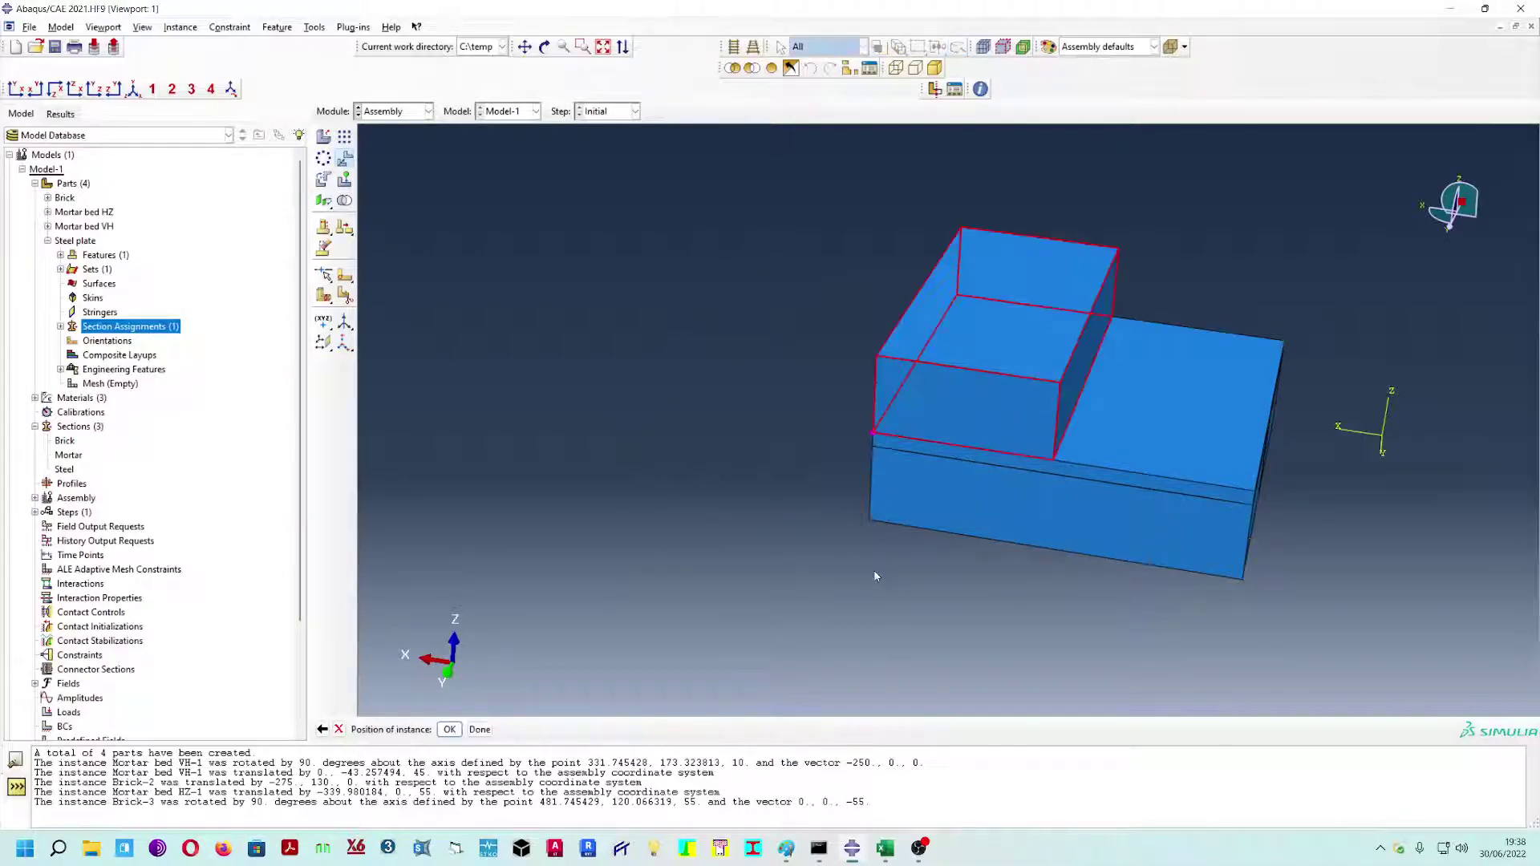
{"action": "left_click", "coordinate": [481, 730]}
- Add a fourth dependent Brick instance, auto-offset from the other instances
{"action": "mouse_move", "coordinate": [1029, 569]}
{"action": "left_mouse_down", "text": "ctrl+alt"}
{"action": "mouse_move", "coordinate": [1019, 521]}
{"action": "mouse_move", "coordinate": [947, 561]}
{"action": "left_mouse_up", "text": "ctrl+alt"}
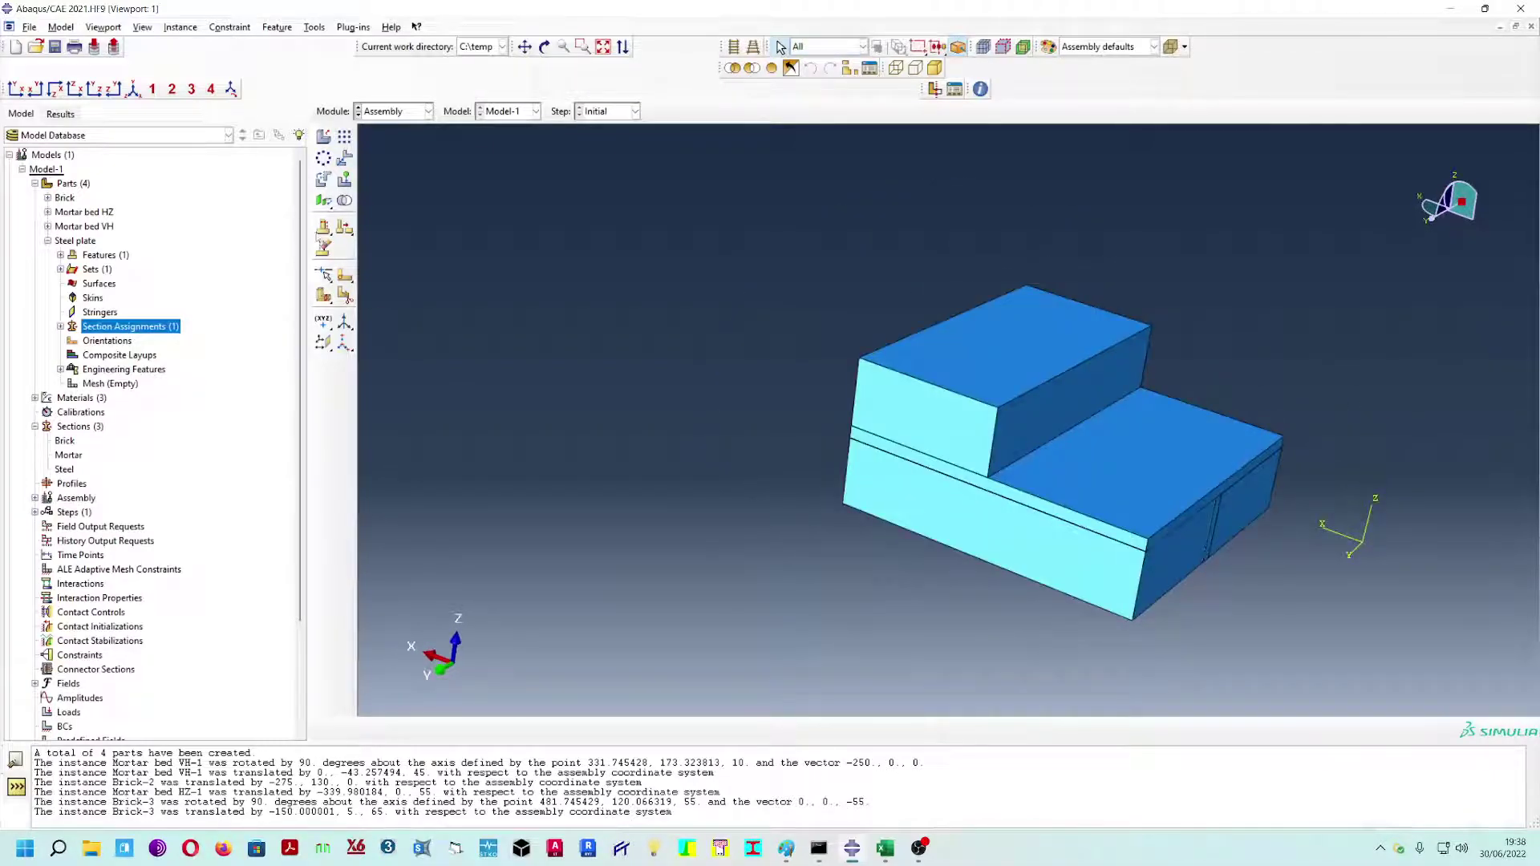
{"action": "left_click", "coordinate": [323, 138]}
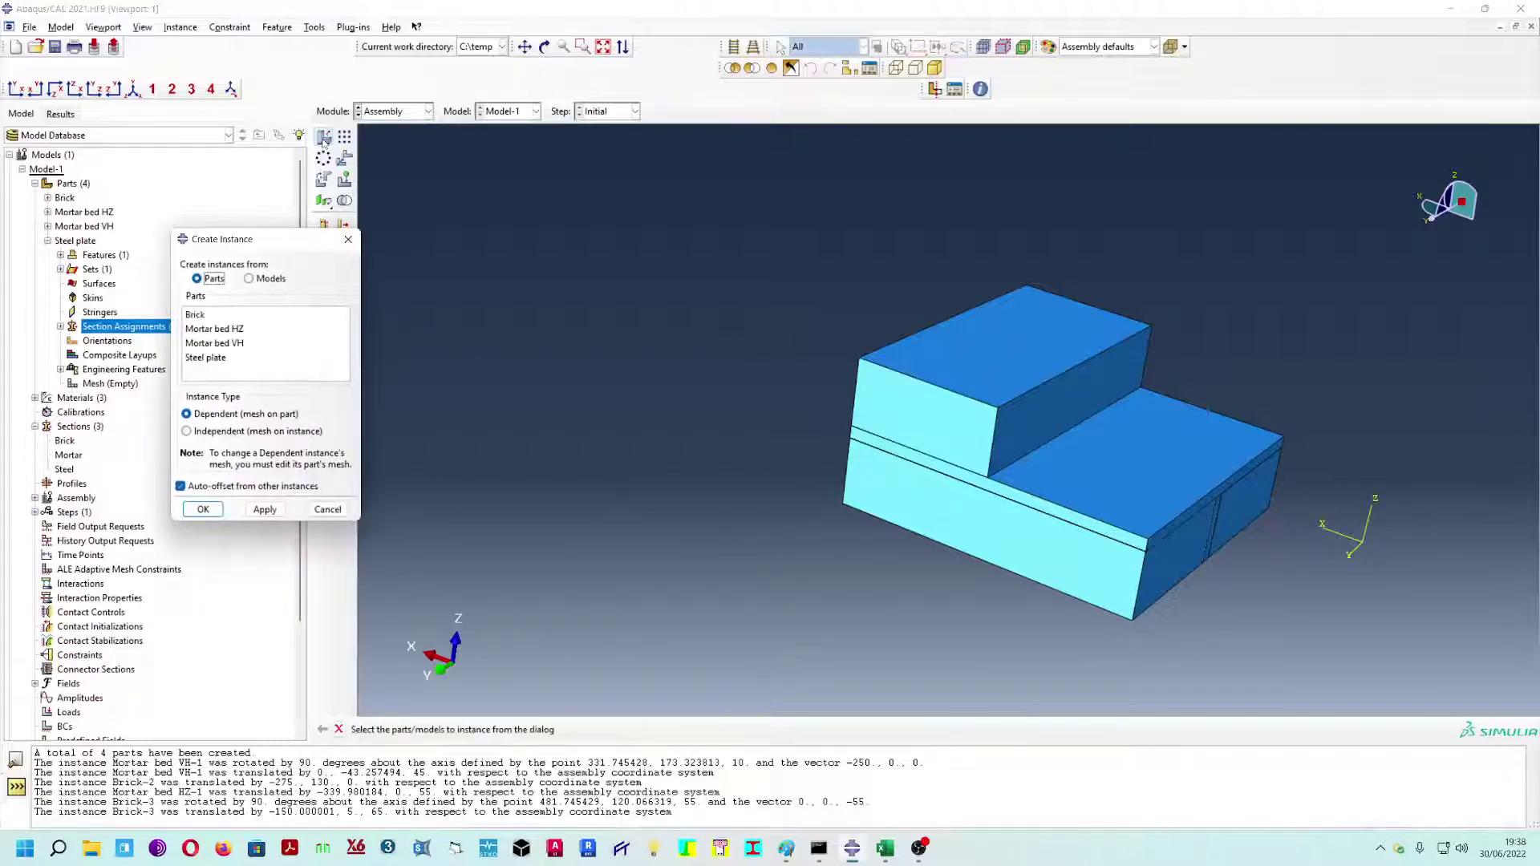
{"action": "left_click", "coordinate": [200, 315]}
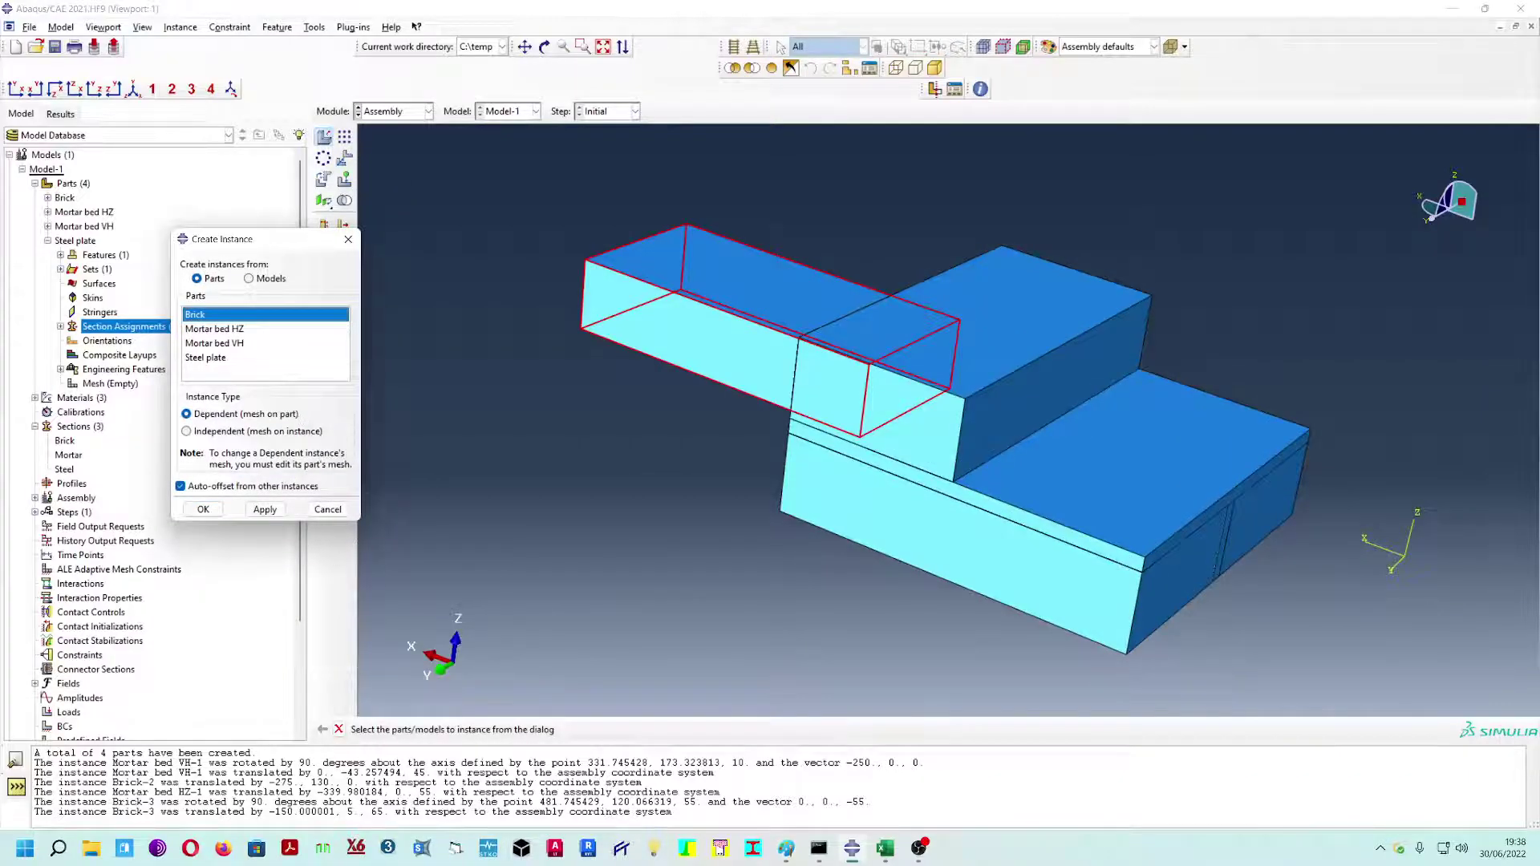
{"action": "left_click", "coordinate": [247, 488]}
{"action": "left_click_drag", "start_coordinate": [794, 569], "coordinate": [852, 600], "text": "ctrl+alt"}
{"action": "left_click_drag", "start_coordinate": [1034, 499], "coordinate": [1145, 489], "text": "ctrl+alt"}
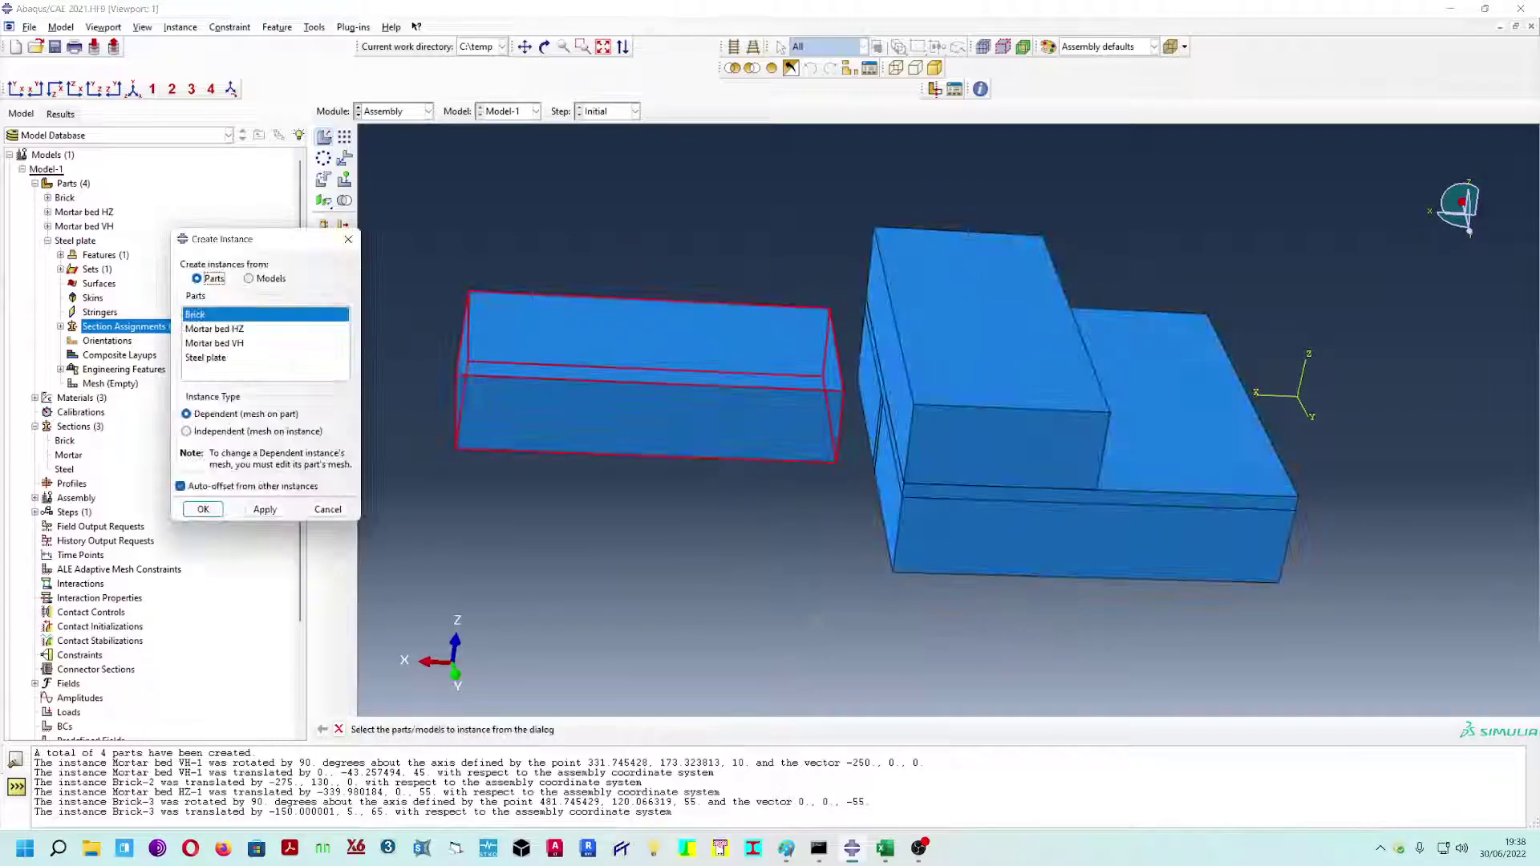
{"action": "left_click", "coordinate": [265, 509]}
{"action": "left_click", "coordinate": [327, 510]}
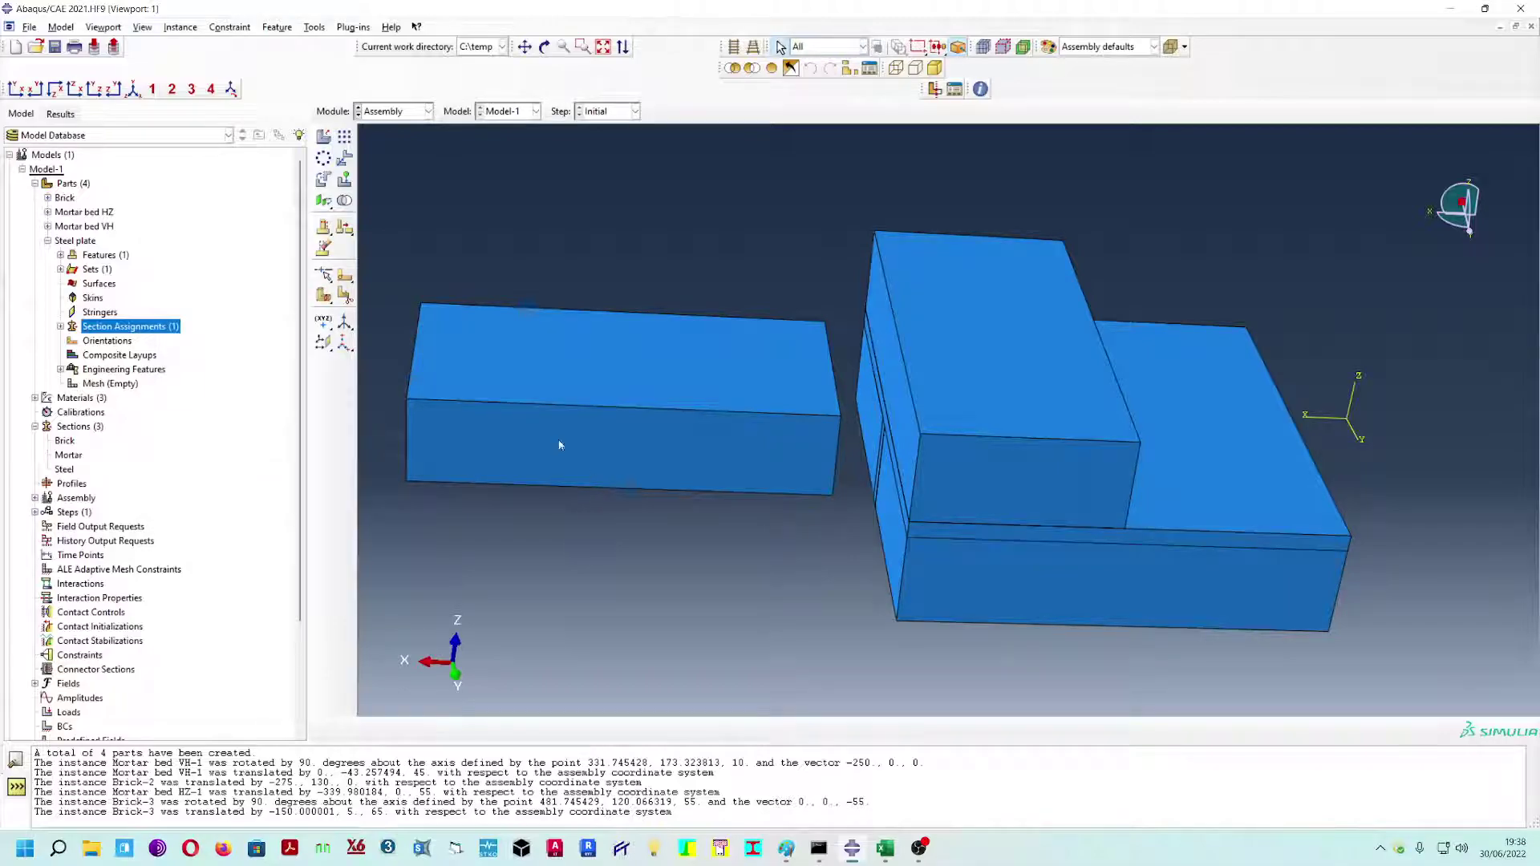
- Rotate the fourth brick by 90 degrees about the vertical axis through the lower and upper edge midpoints of its long side
{"action": "left_click", "coordinate": [324, 180]}
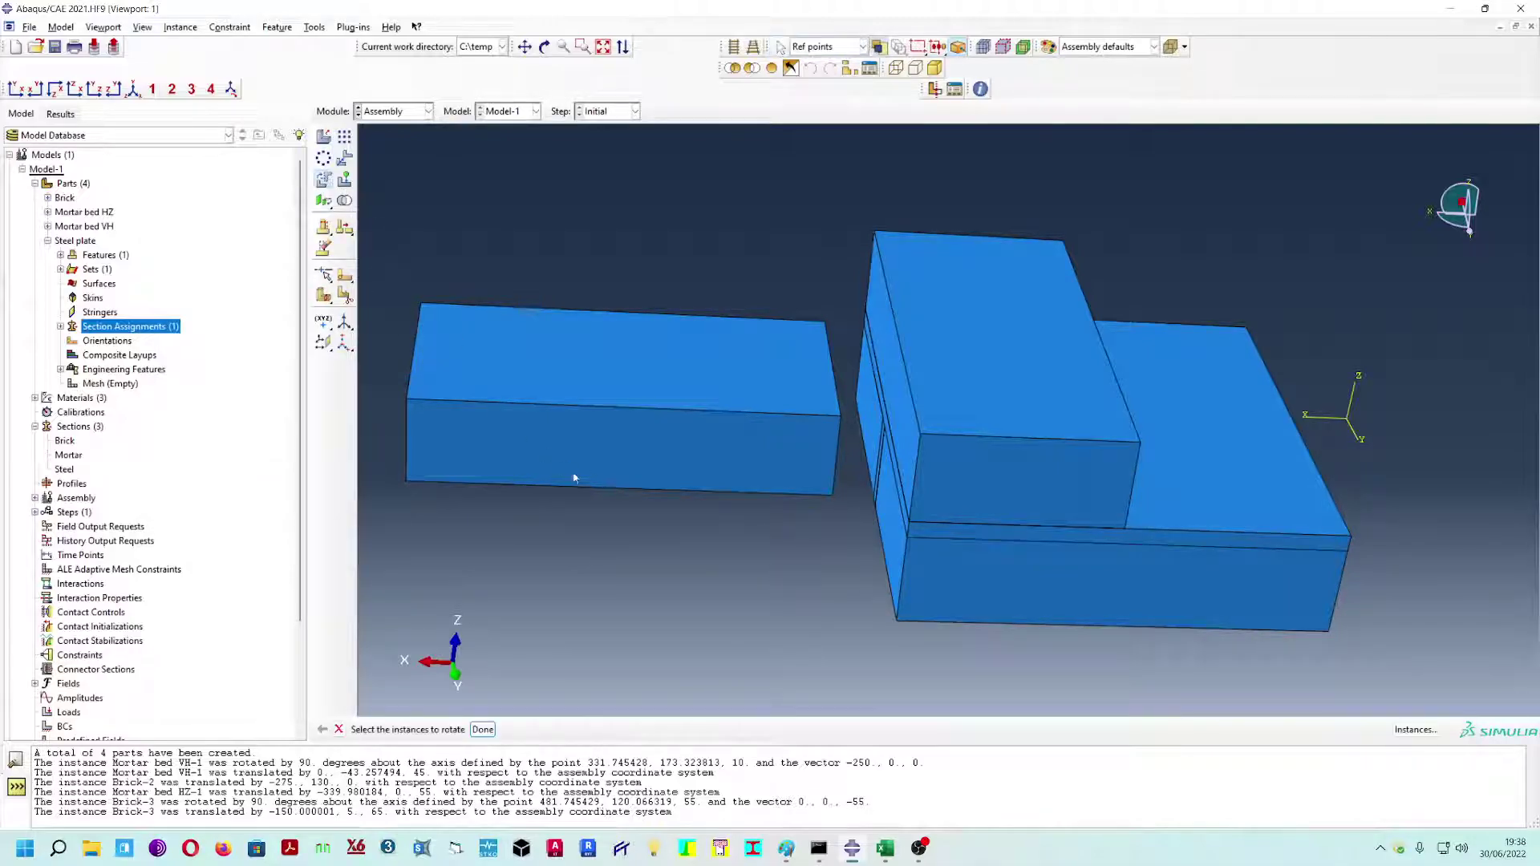
{"action": "left_click", "coordinate": [577, 475]}
{"action": "middle_click", "coordinate": [579, 478]}
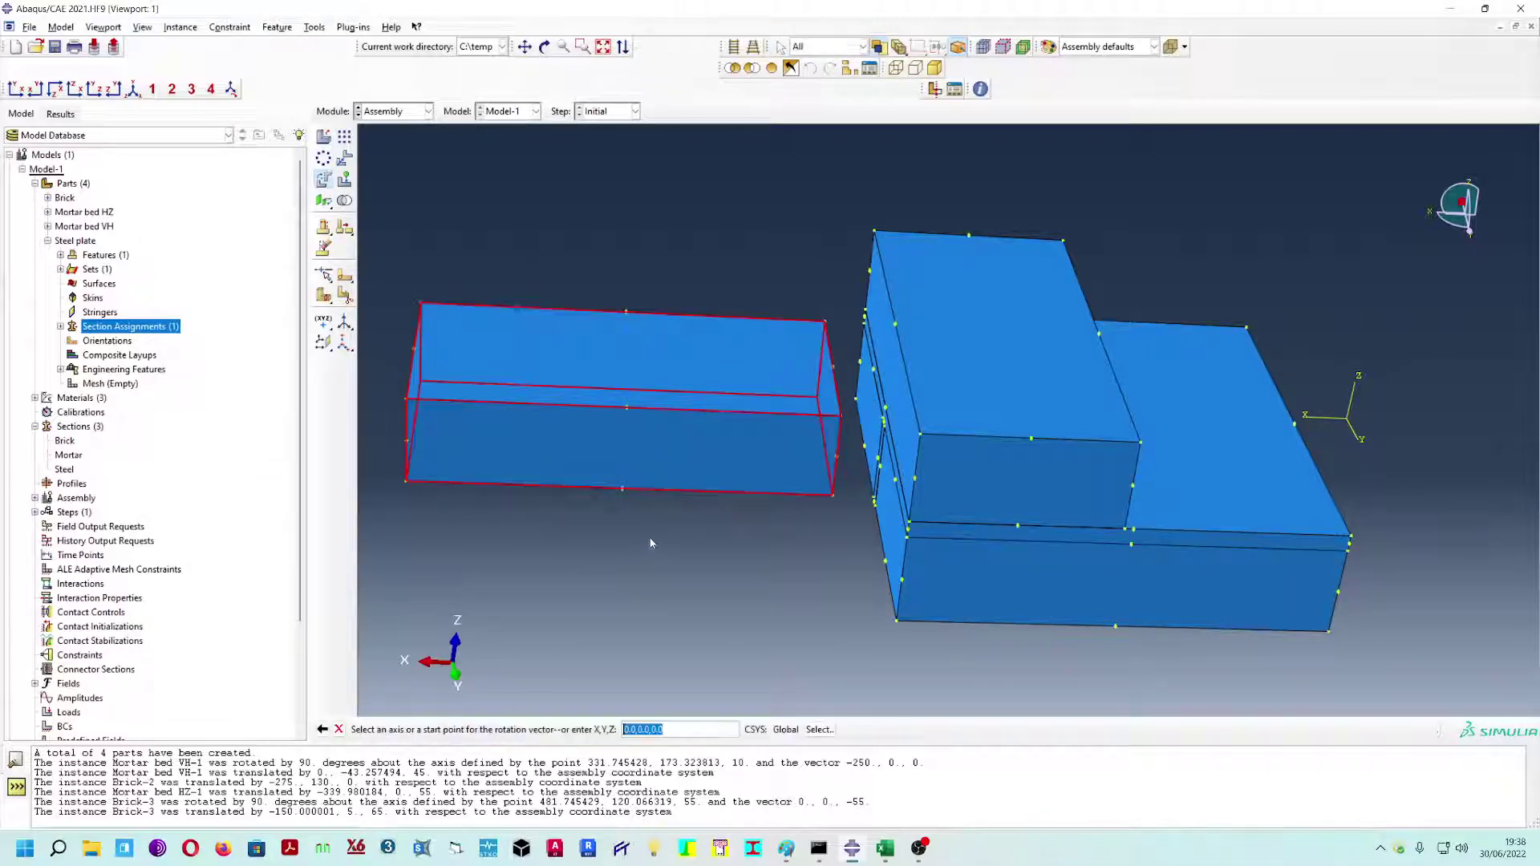
{"action": "left_click", "coordinate": [628, 409]}
{"action": "key", "text": "Return"}
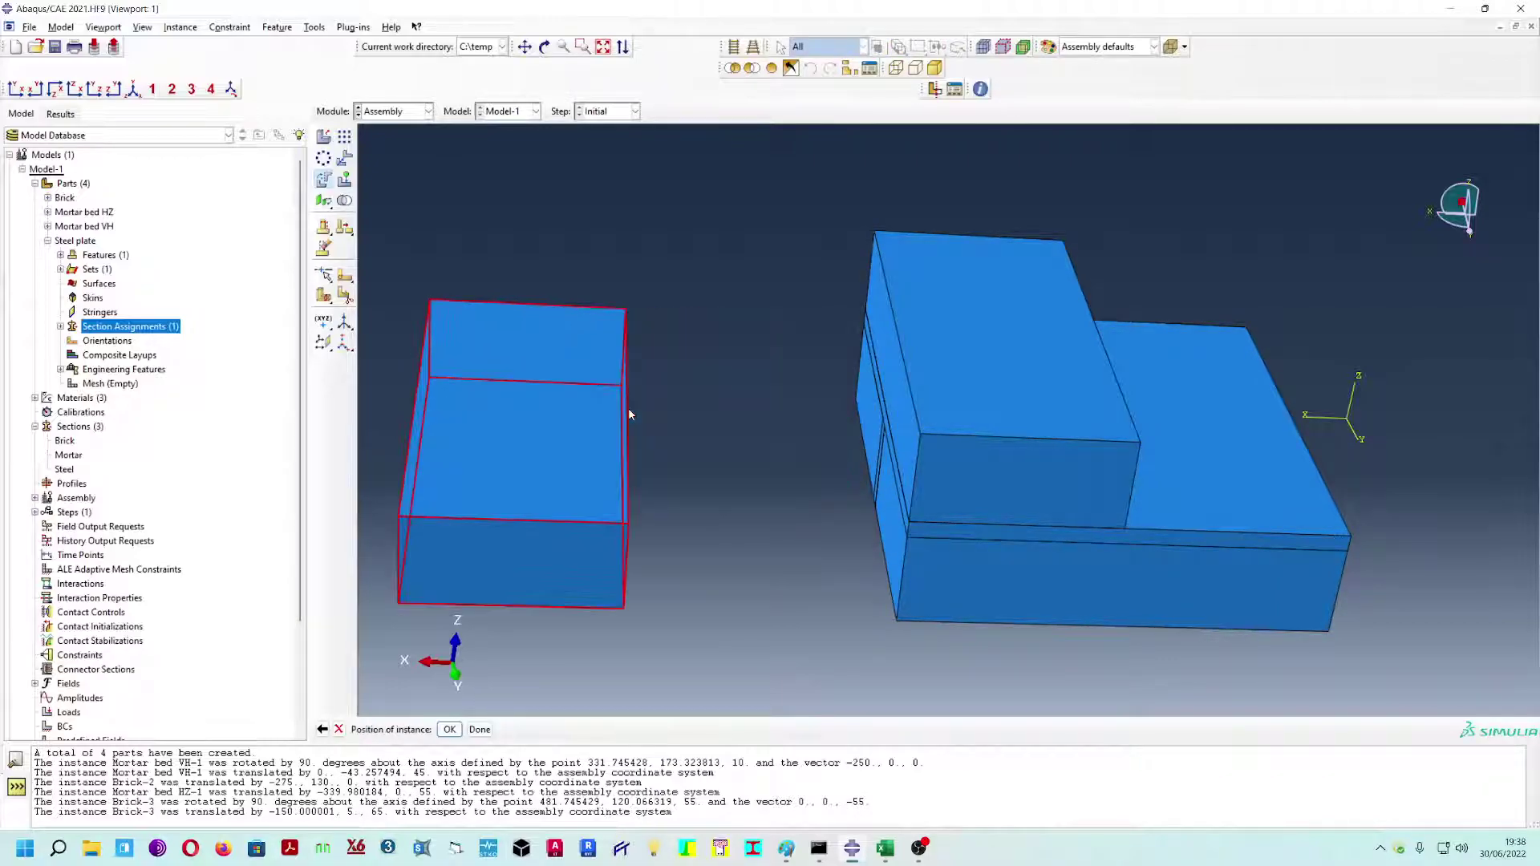
{"action": "left_click", "coordinate": [480, 729]}
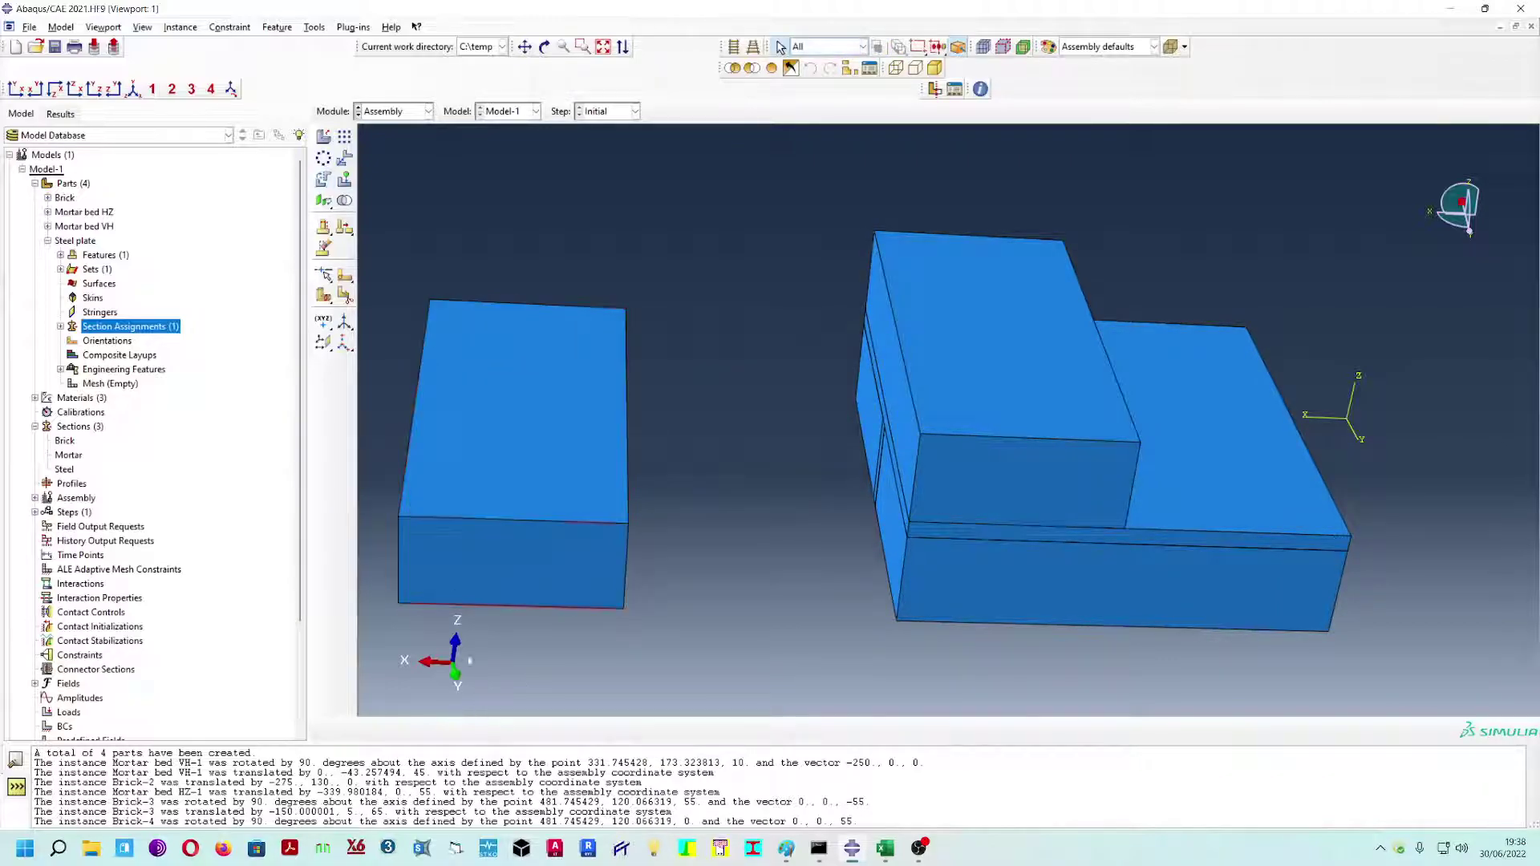
- Translate the rotated fourth brick from its lower corner nearest the assembly to the free outer top corner of the horizontal mortar bed
{"action": "left_click", "coordinate": [345, 159]}
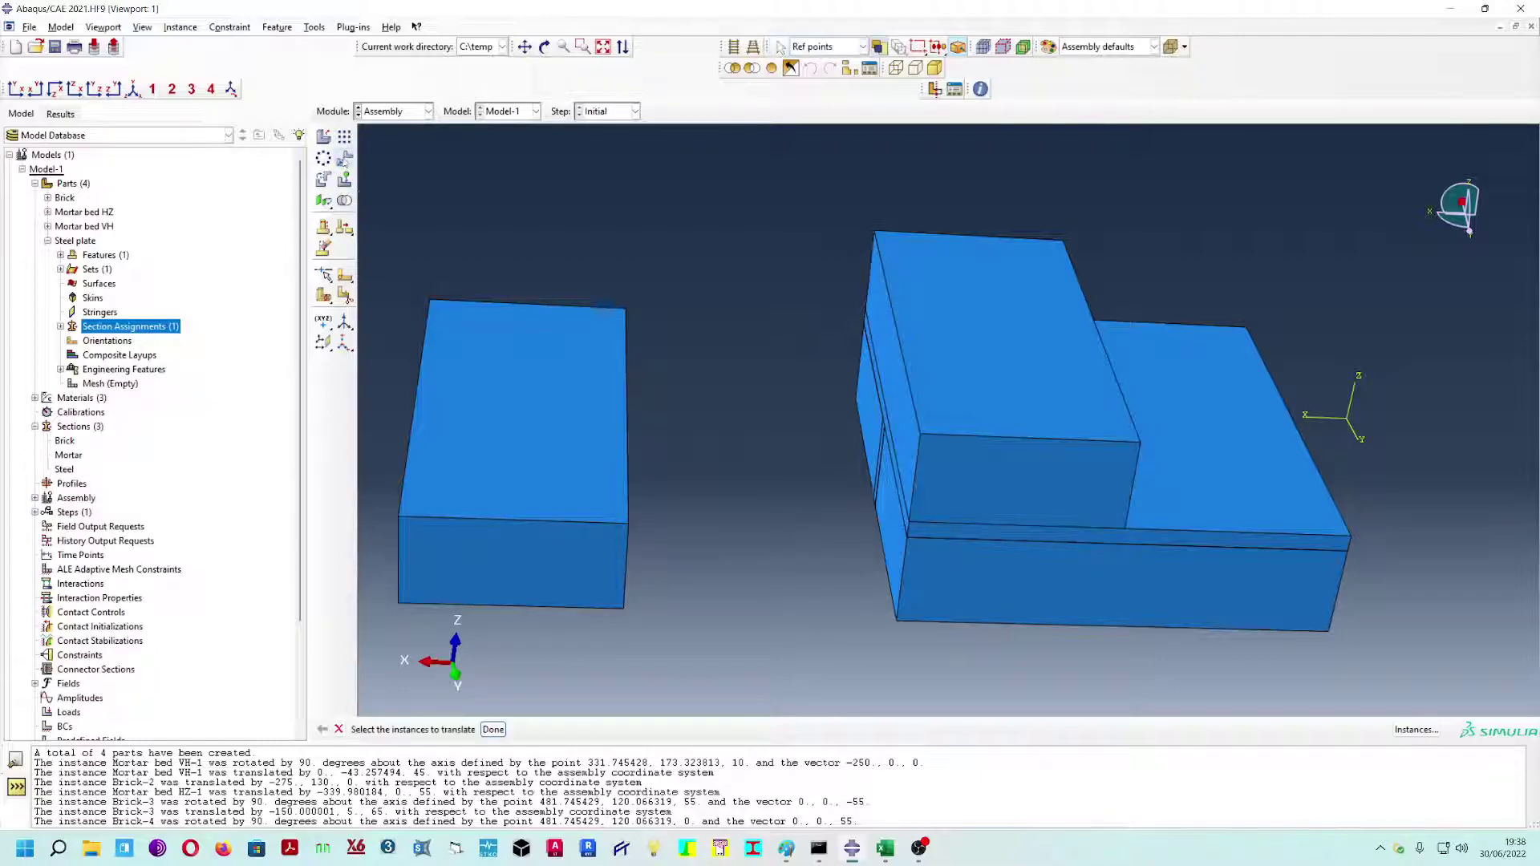
{"action": "left_click", "coordinate": [490, 415]}
{"action": "left_click", "coordinate": [492, 729]}
{"action": "left_click_drag", "start_coordinate": [691, 528], "coordinate": [695, 522], "text": "ctrl+alt"}
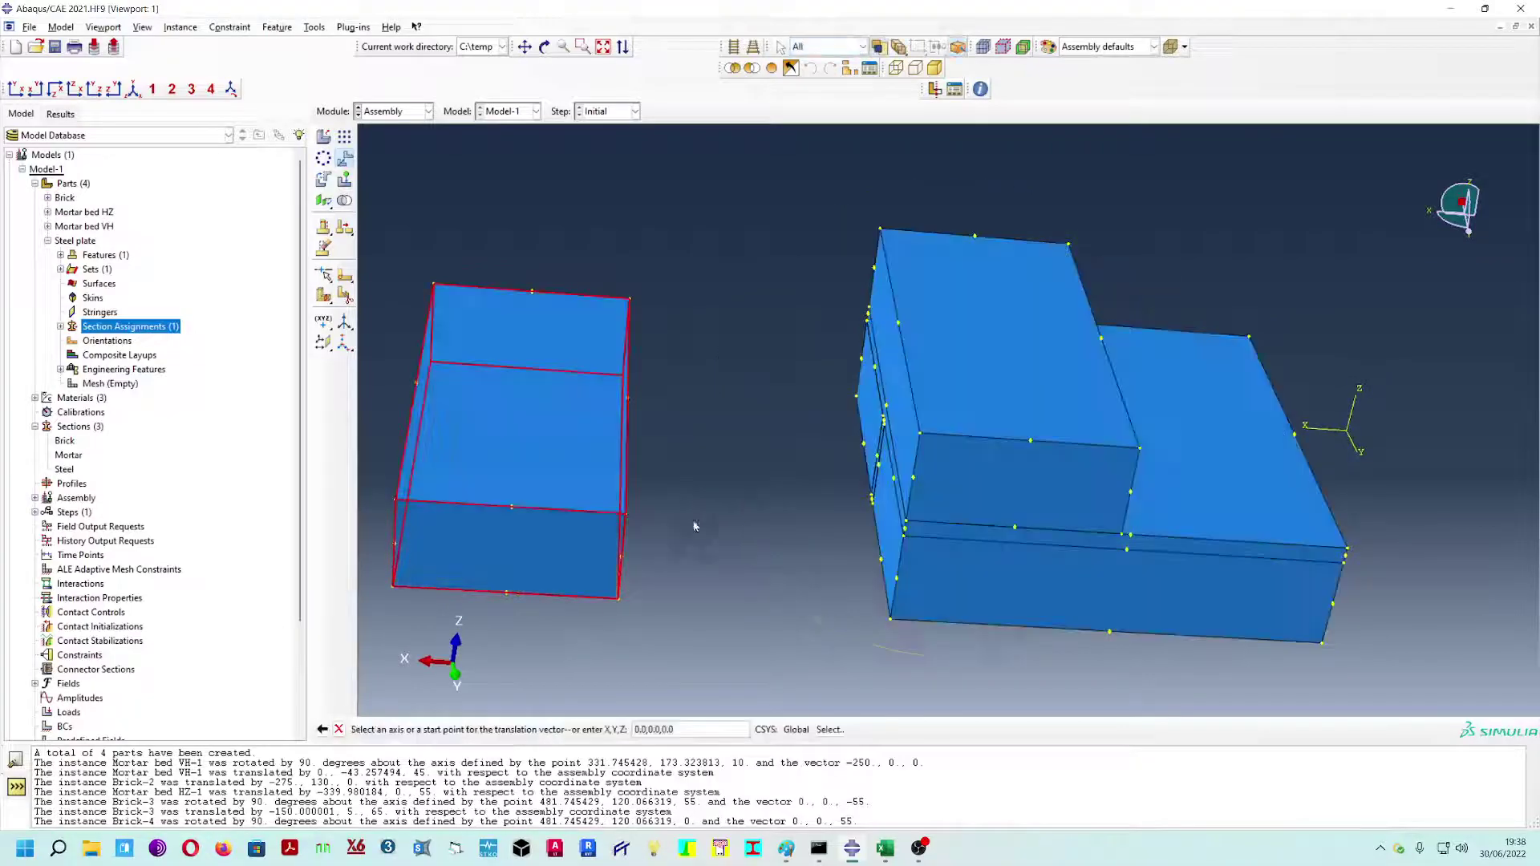
{"action": "left_click", "coordinate": [618, 599]}
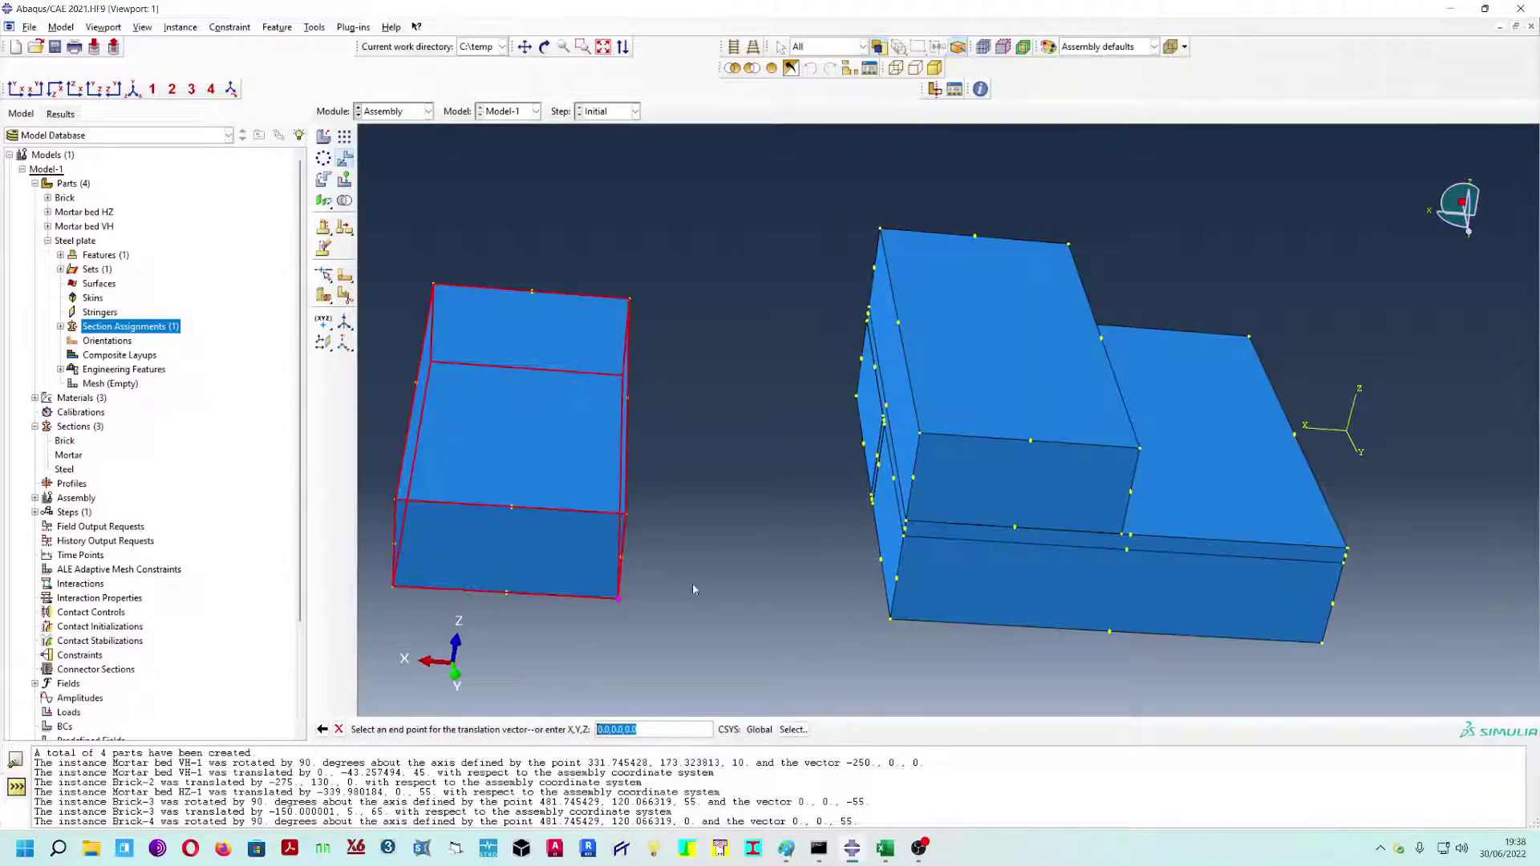
{"action": "left_click", "coordinate": [1348, 552]}
{"action": "left_click", "coordinate": [479, 729]}
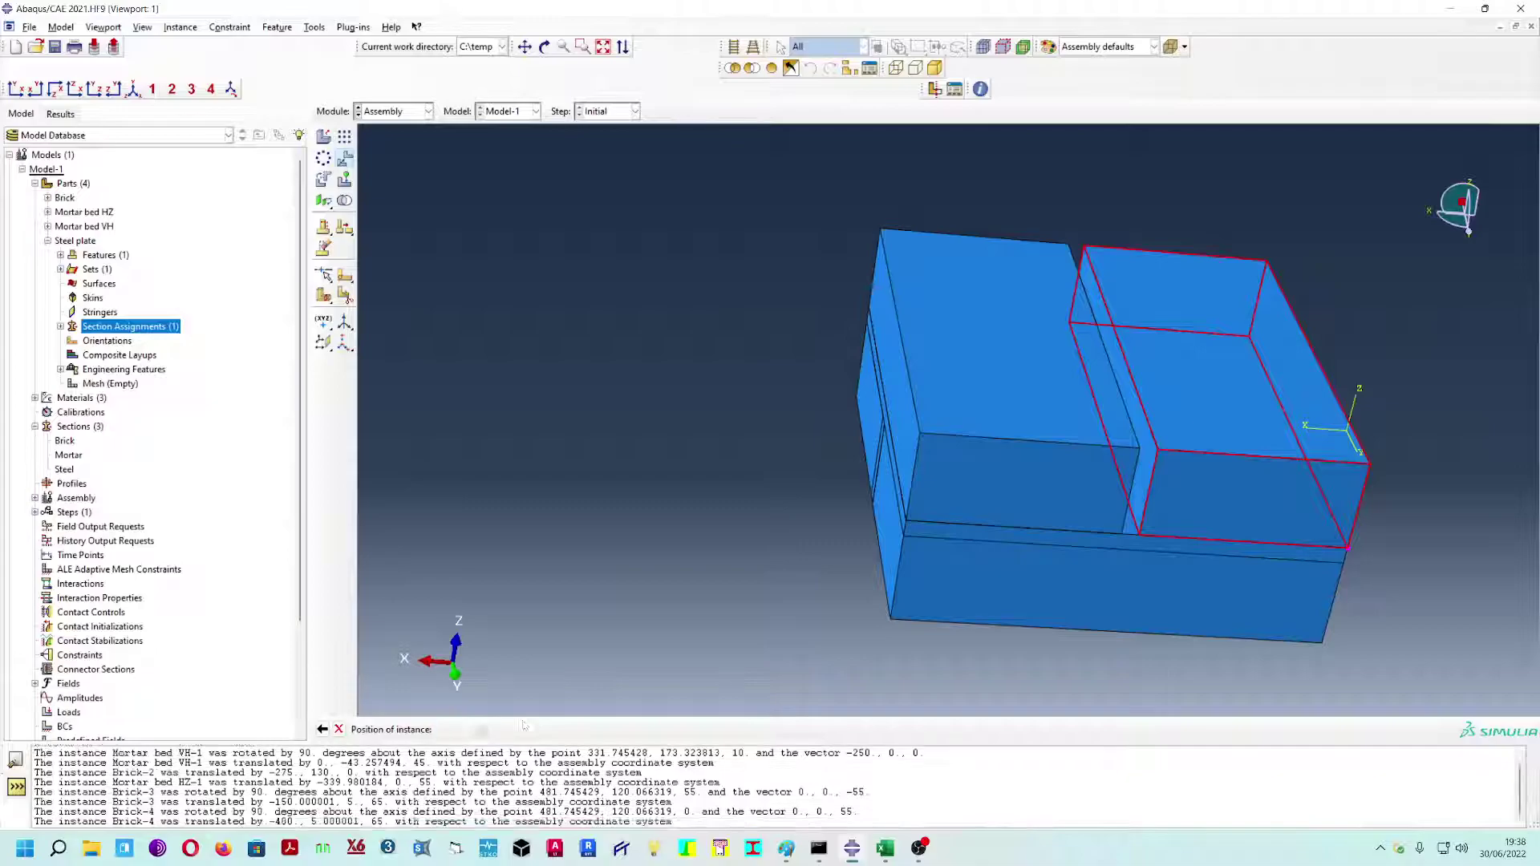
- Add a second dependent Mortar bed VH instance, auto-offset from the other instances
{"action": "left_click_drag", "start_coordinate": [1195, 579], "coordinate": [883, 482], "text": "ctrl+alt"}
{"action": "left_click", "coordinate": [323, 137]}
{"action": "left_click", "coordinate": [256, 343]}
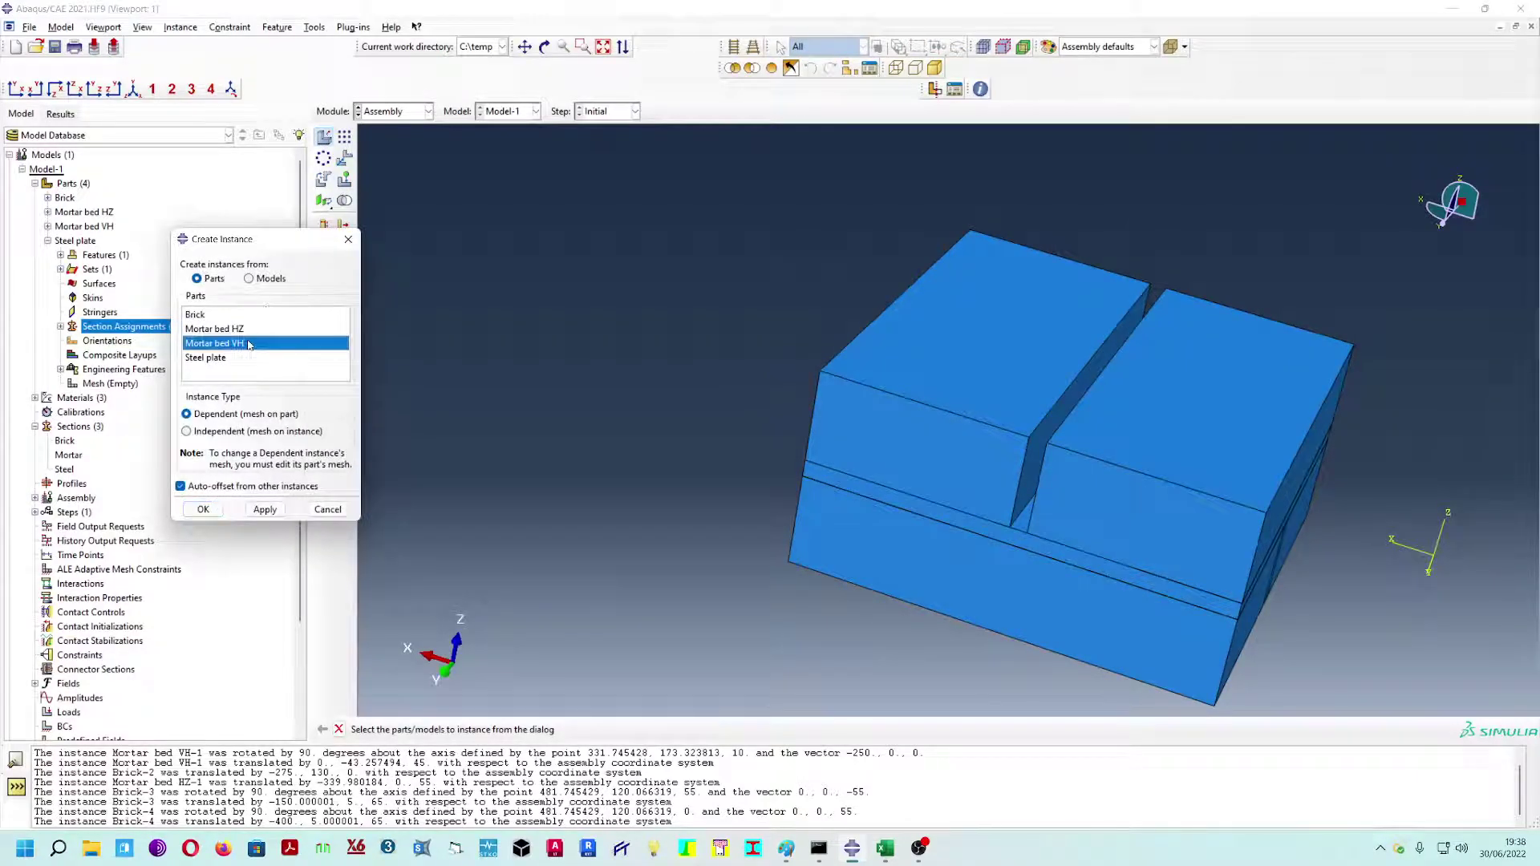
{"action": "left_click", "coordinate": [264, 509]}
{"action": "left_click", "coordinate": [328, 510]}
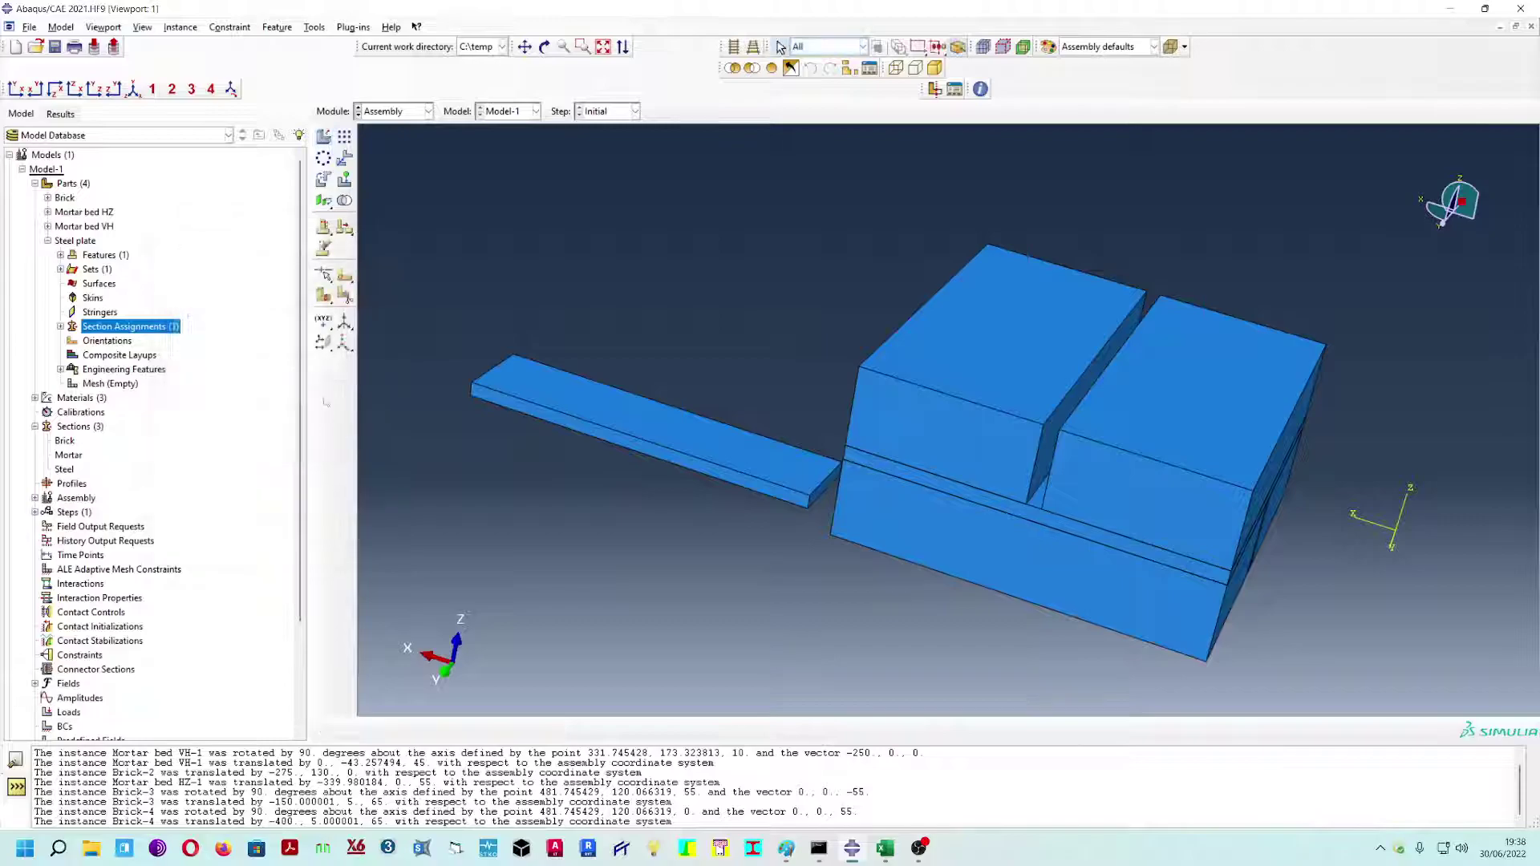
- Rotate the new vertical mortar bed by 90 degrees about its long lower edge so it stands upright
{"action": "left_click", "coordinate": [323, 179]}
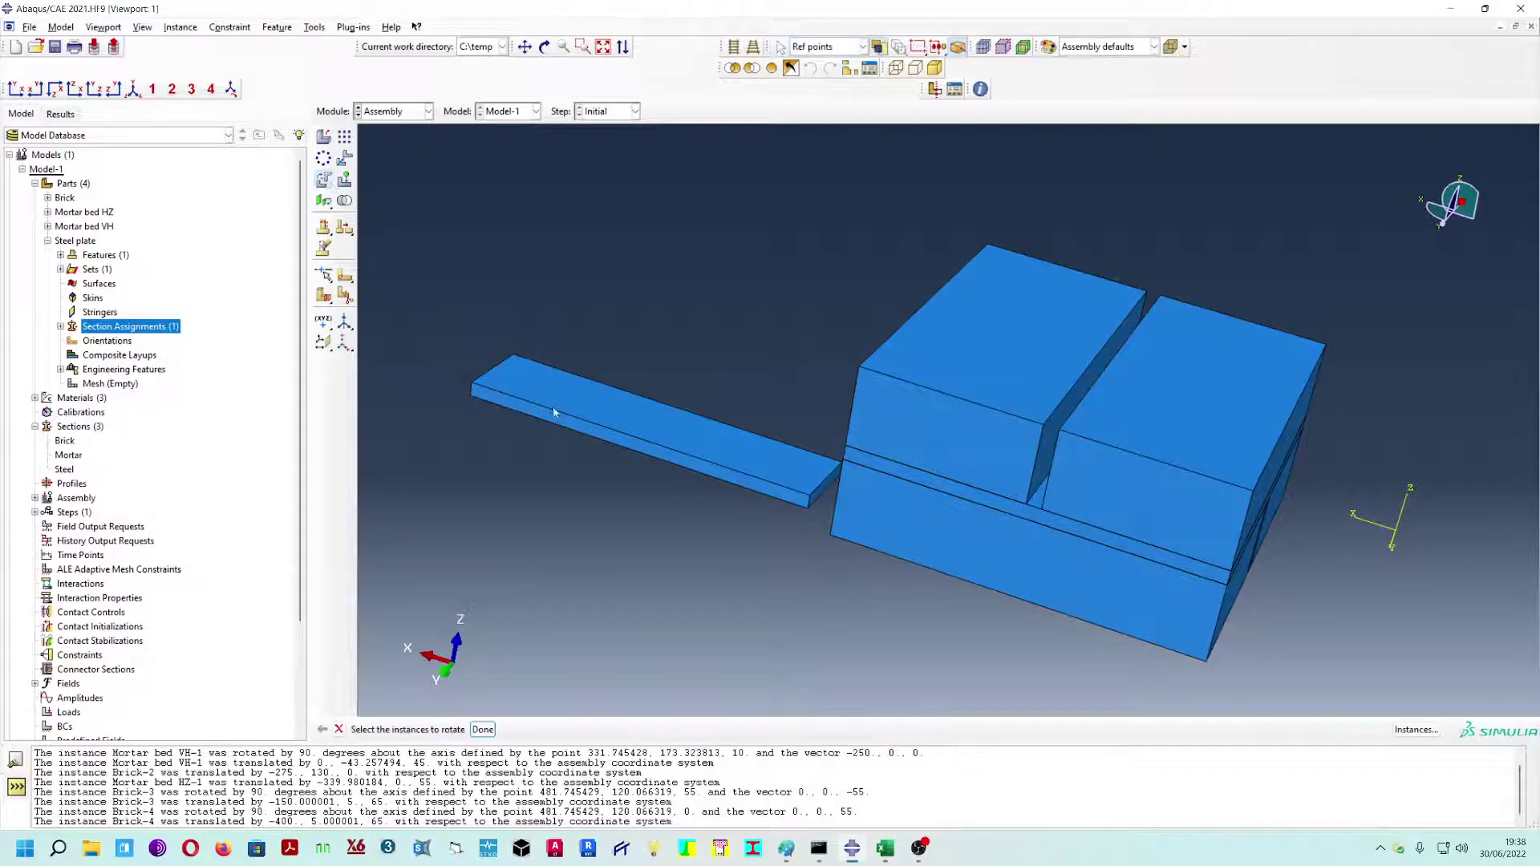
{"action": "left_click", "coordinate": [576, 405]}
{"action": "left_click", "coordinate": [484, 736]}
{"action": "left_click_drag", "start_coordinate": [667, 565], "coordinate": [688, 507], "text": "ctrl+alt"}
{"action": "left_click_drag", "start_coordinate": [807, 619], "coordinate": [840, 559], "text": "ctrl+alt"}
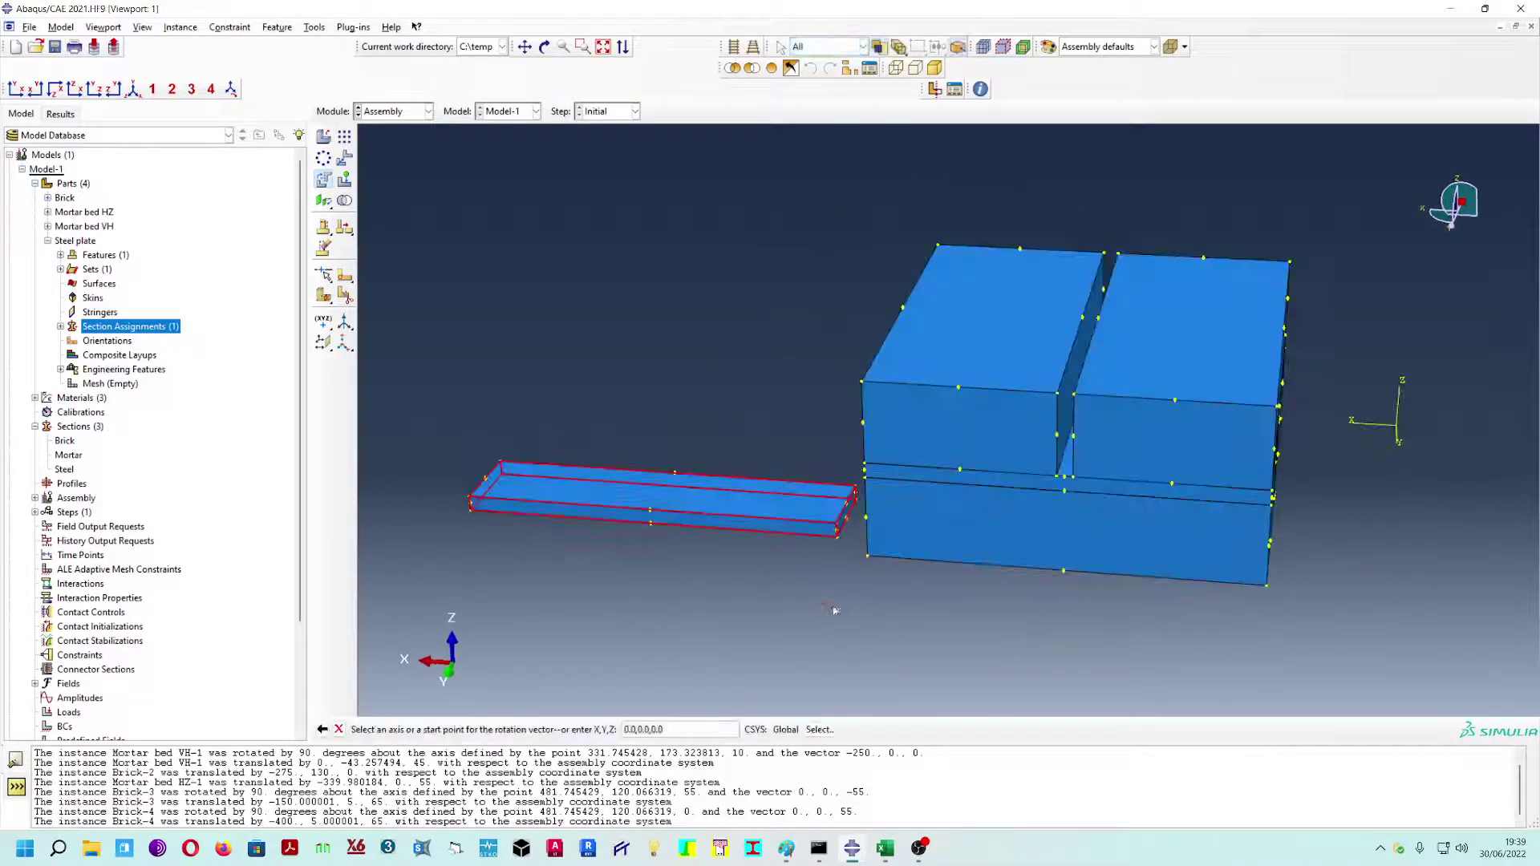
{"action": "left_click", "coordinate": [838, 539]}
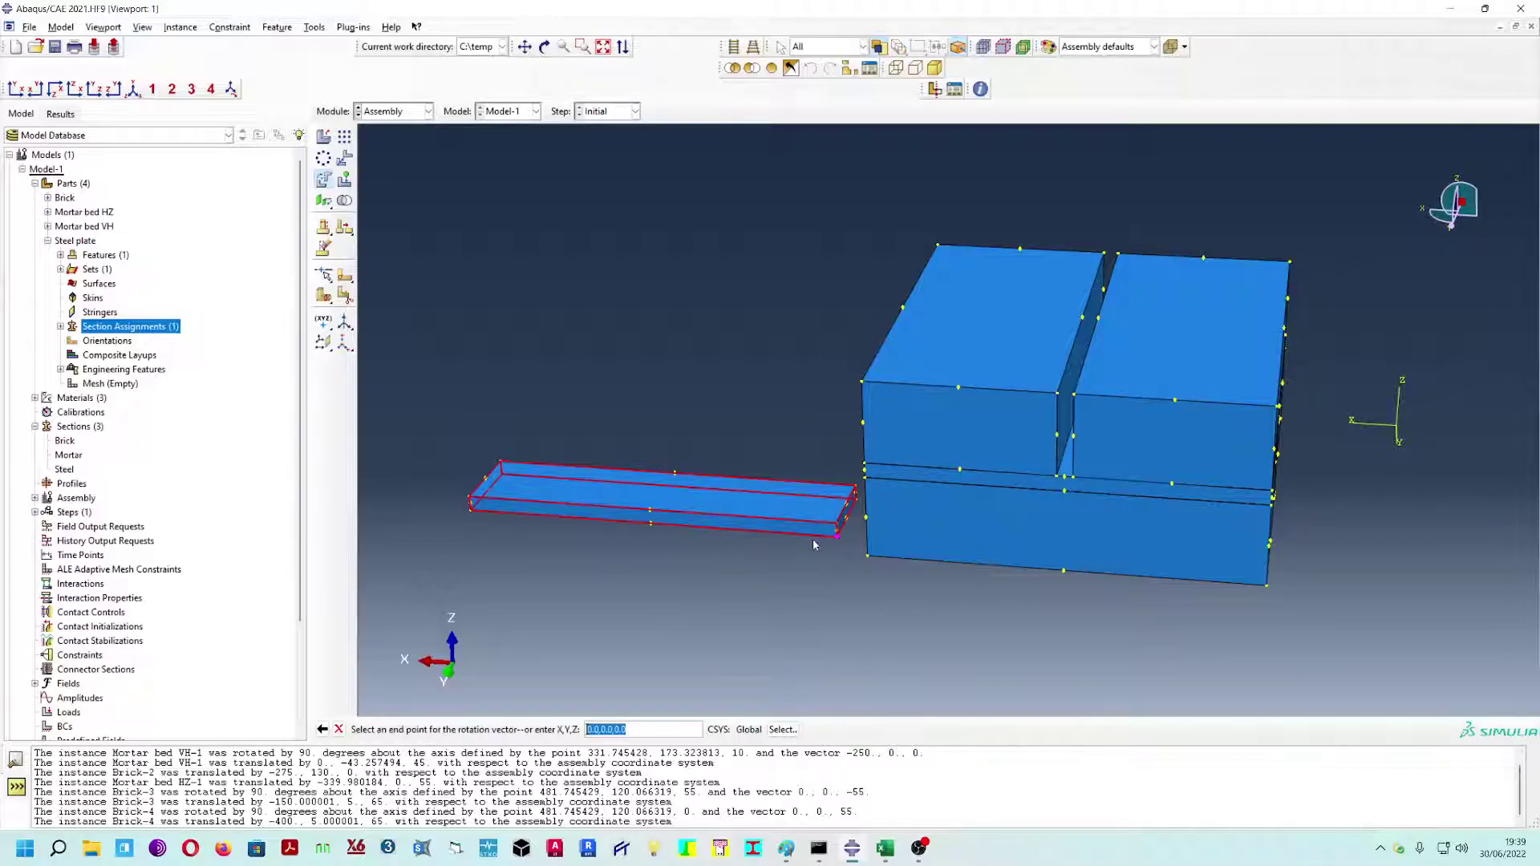
{"action": "left_click", "coordinate": [471, 508]}
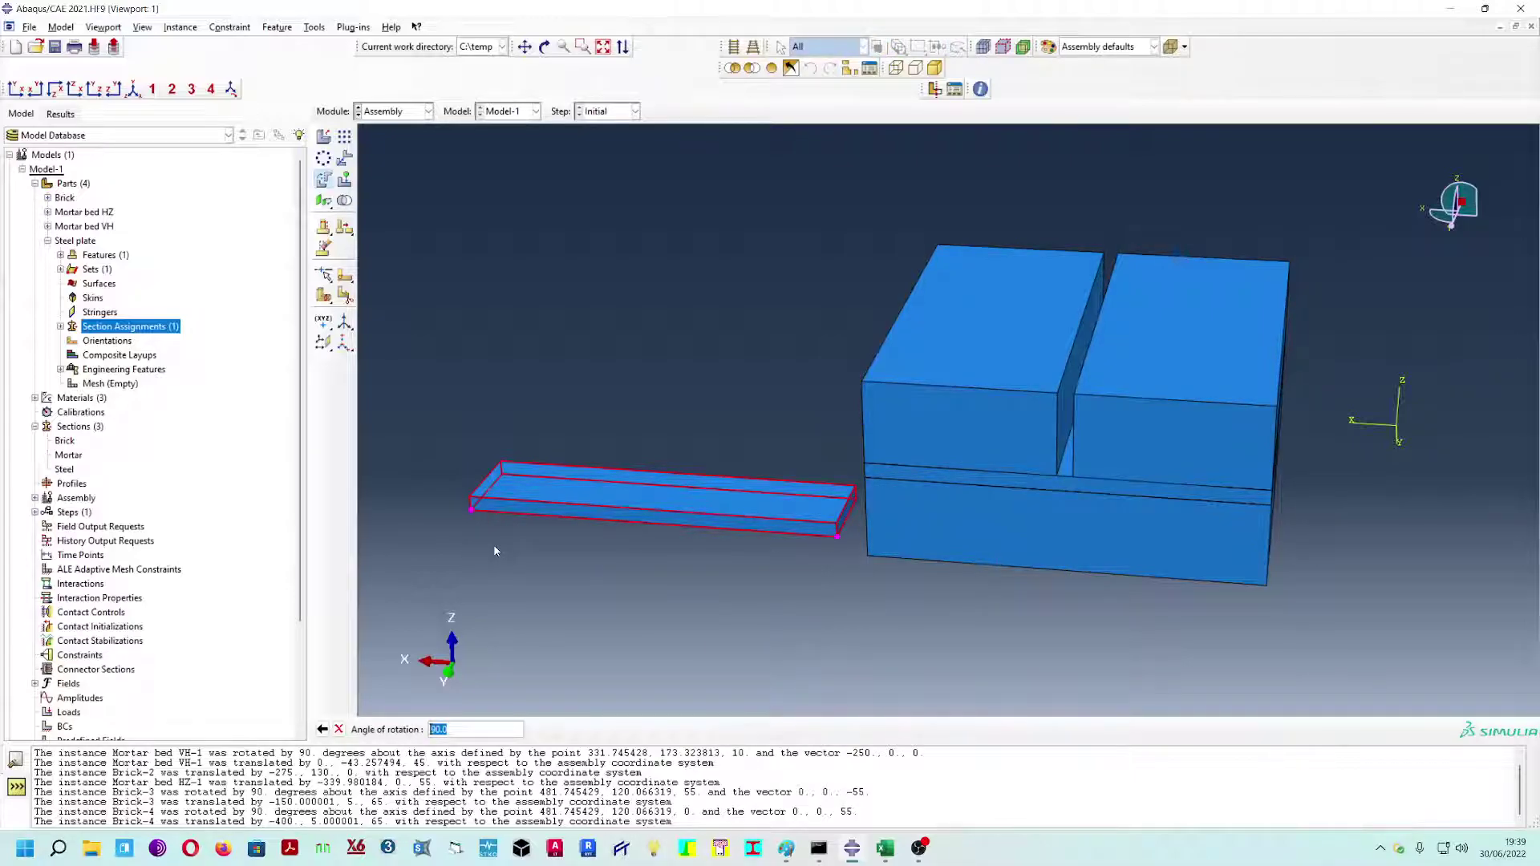
{"action": "key", "text": "Return"}
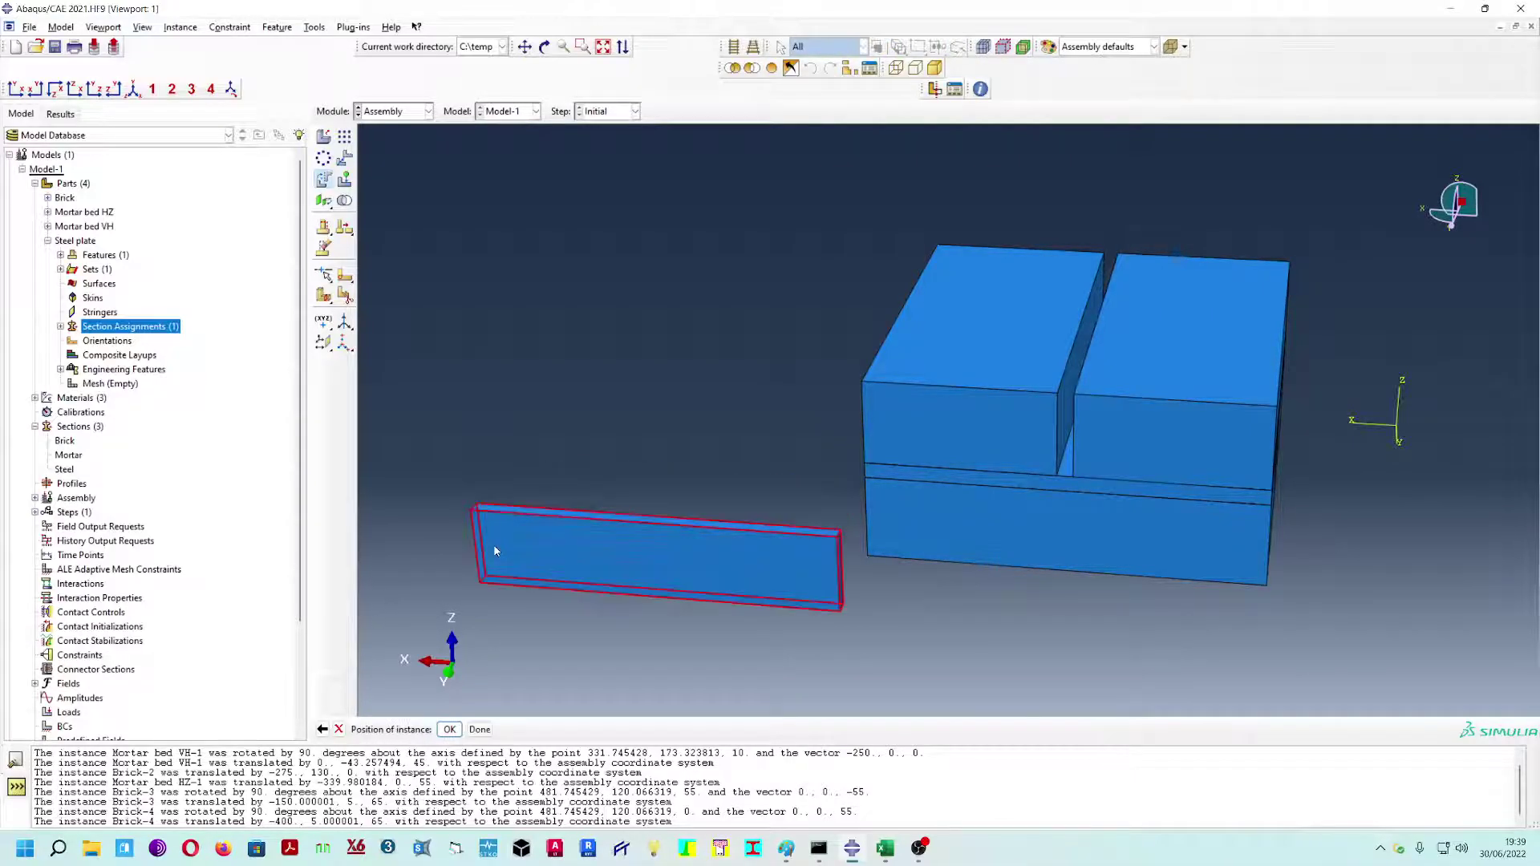
{"action": "left_click", "coordinate": [450, 732]}
- Rotate the upright mortar bed by 90 degrees about the vertical axis through the midpoints of its long upper and lower edges
{"action": "mouse_move", "coordinate": [687, 567]}
{"action": "left_mouse_down", "text": "ctrl+alt"}
{"action": "mouse_move", "coordinate": [650, 539]}
{"action": "mouse_move", "coordinate": [802, 506]}
{"action": "mouse_move", "coordinate": [870, 513]}
{"action": "left_mouse_up", "text": "ctrl+alt"}
{"action": "left_click_drag", "start_coordinate": [937, 521], "coordinate": [1012, 606], "text": "ctrl+alt"}
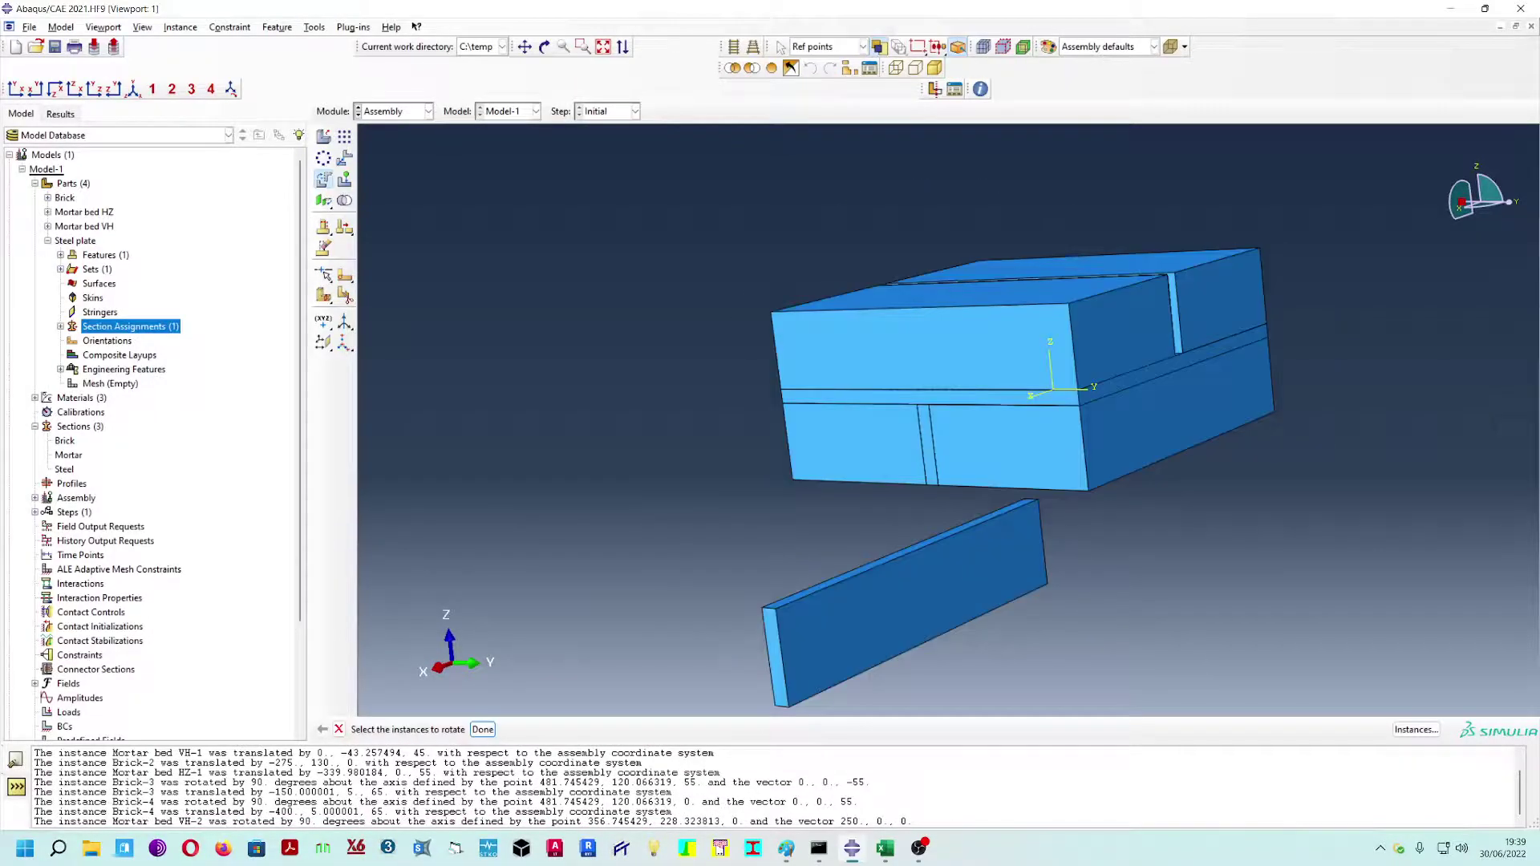
{"action": "middle_click_drag", "start_coordinate": [977, 639], "coordinate": [890, 539], "text": "ctrl+alt"}
{"action": "left_click_drag", "start_coordinate": [953, 548], "coordinate": [942, 575], "text": "ctrl+alt"}
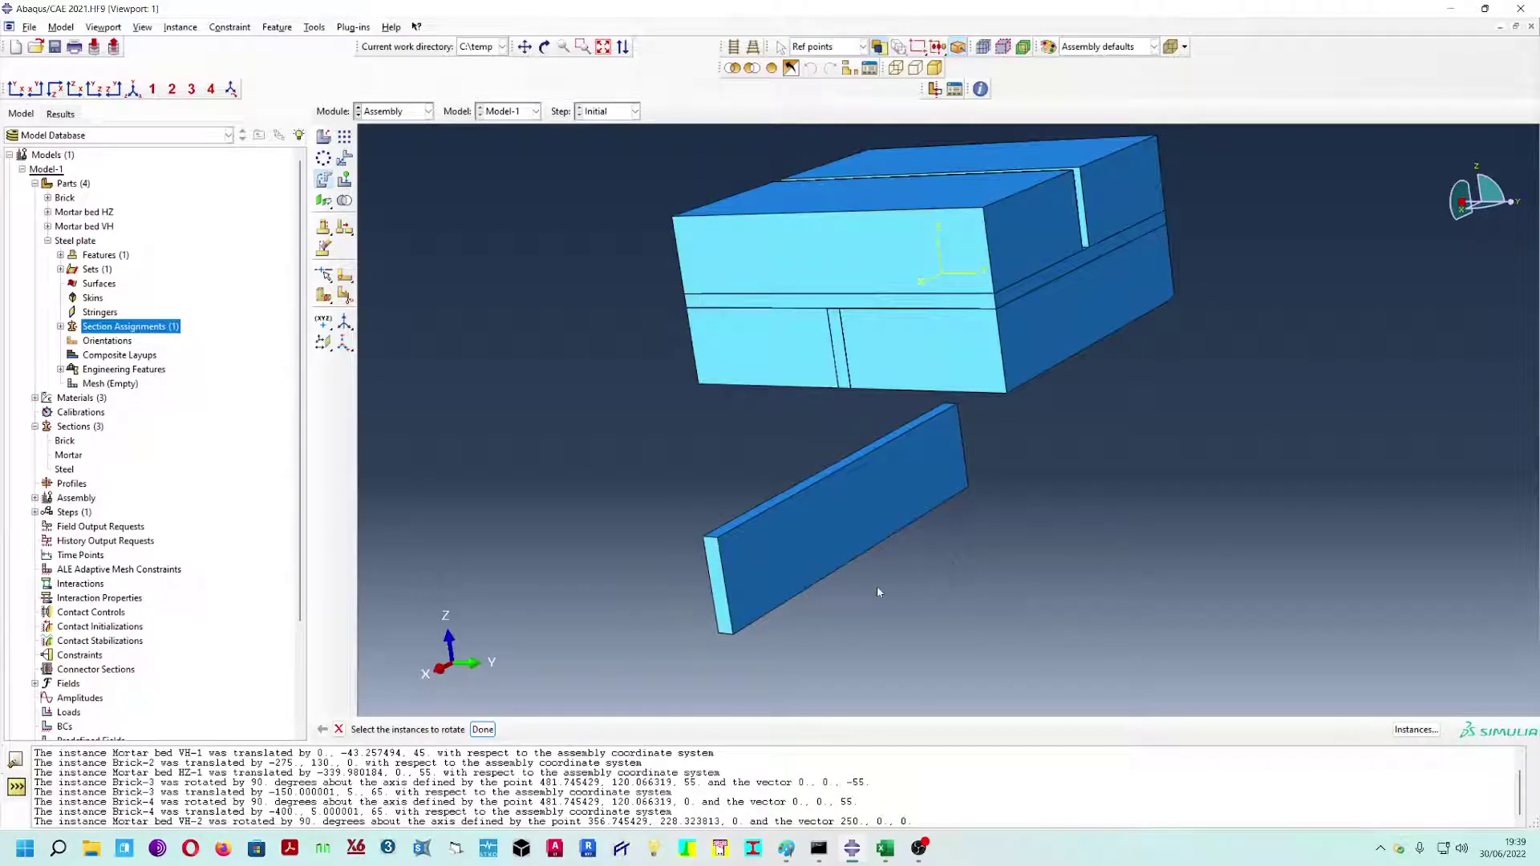
{"action": "left_click", "coordinate": [827, 539]}
{"action": "middle_click", "coordinate": [731, 624]}
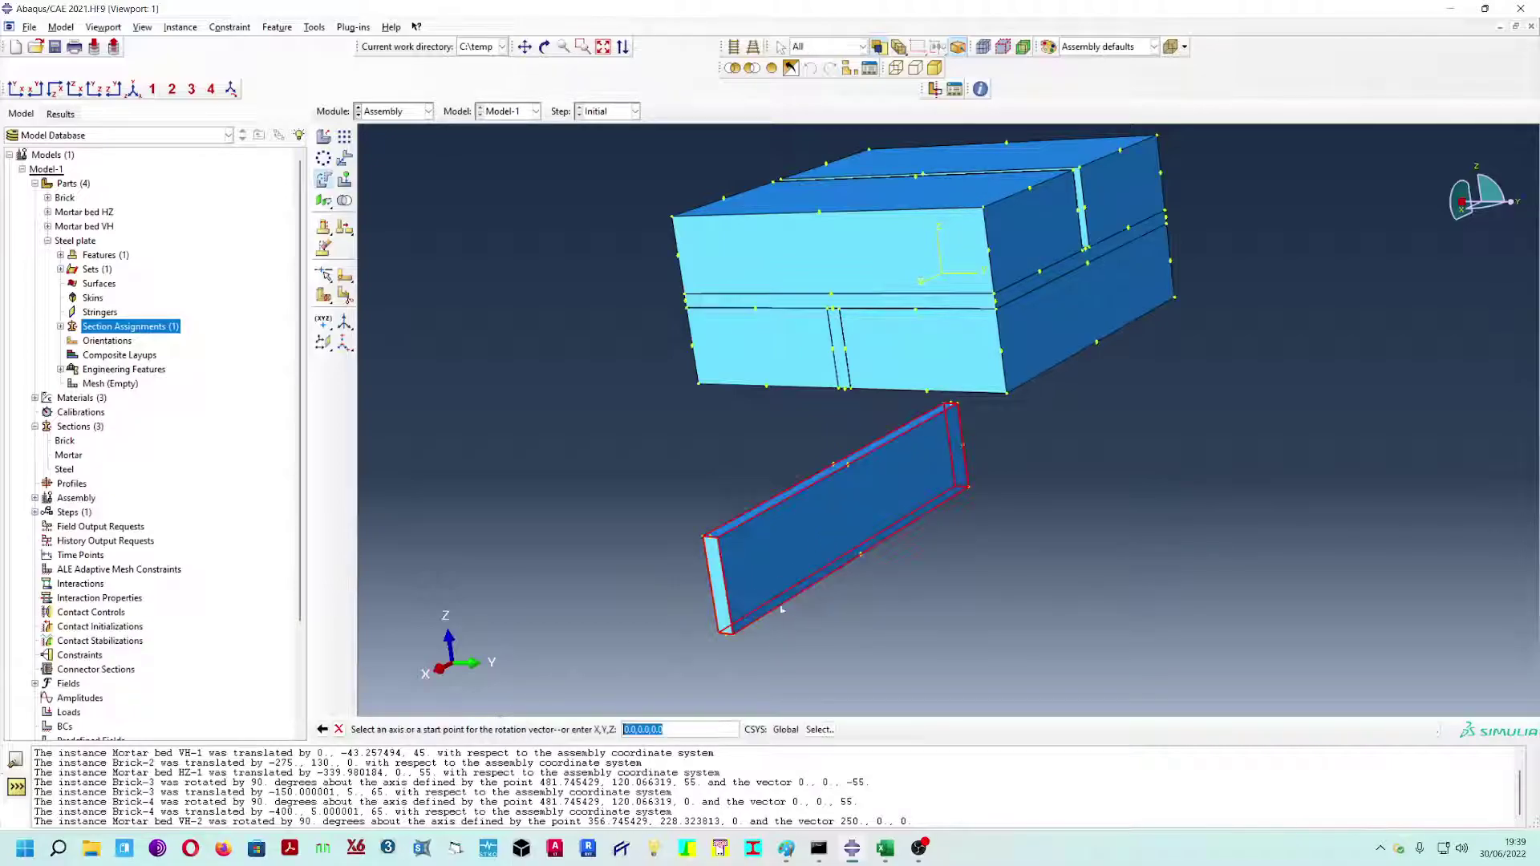
{"action": "left_click", "coordinate": [849, 466]}
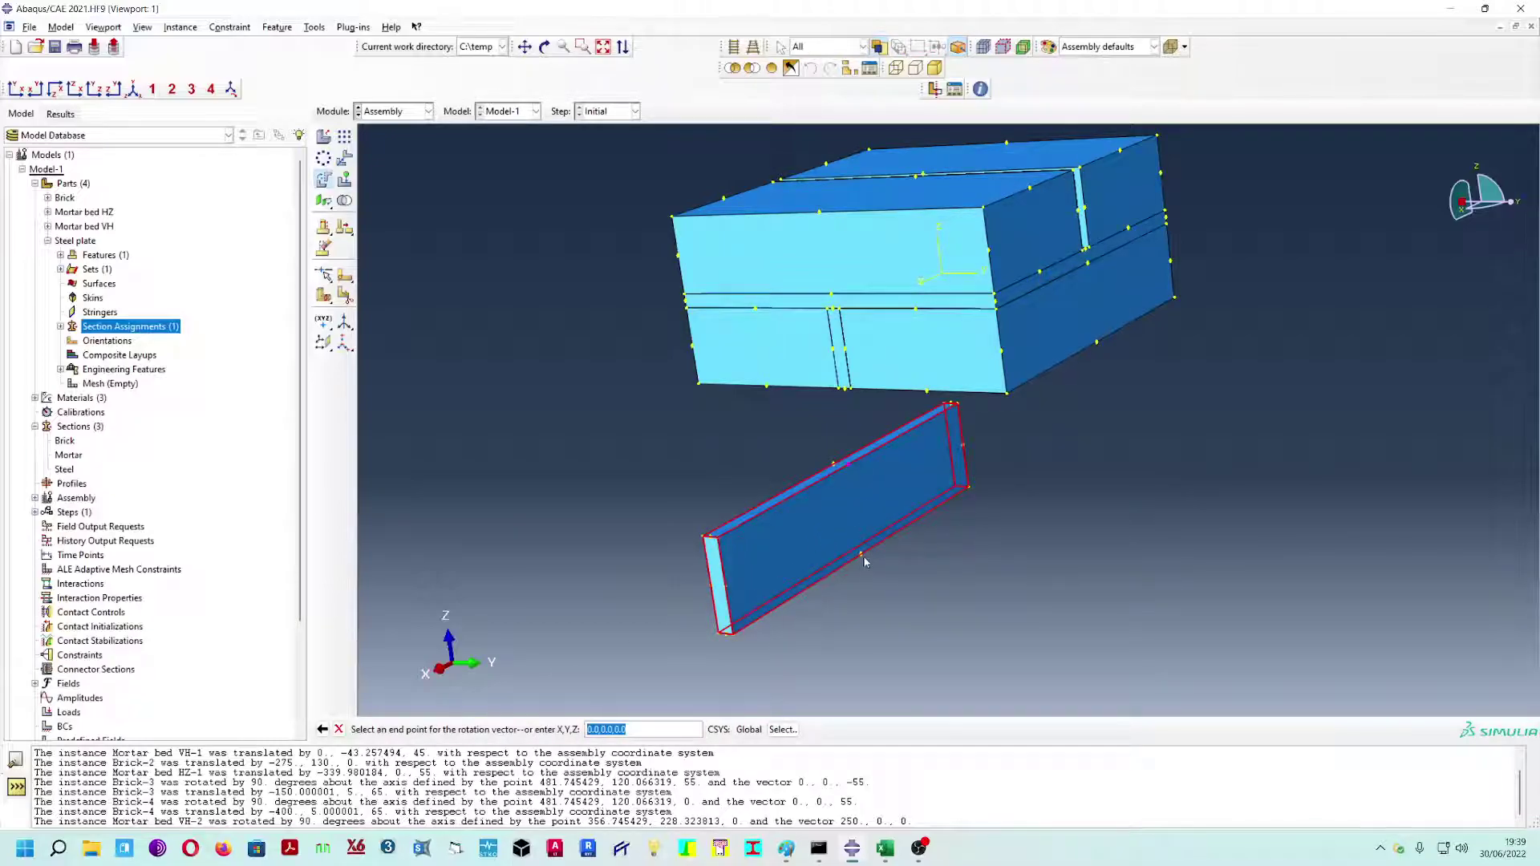
{"action": "left_click", "coordinate": [862, 556]}
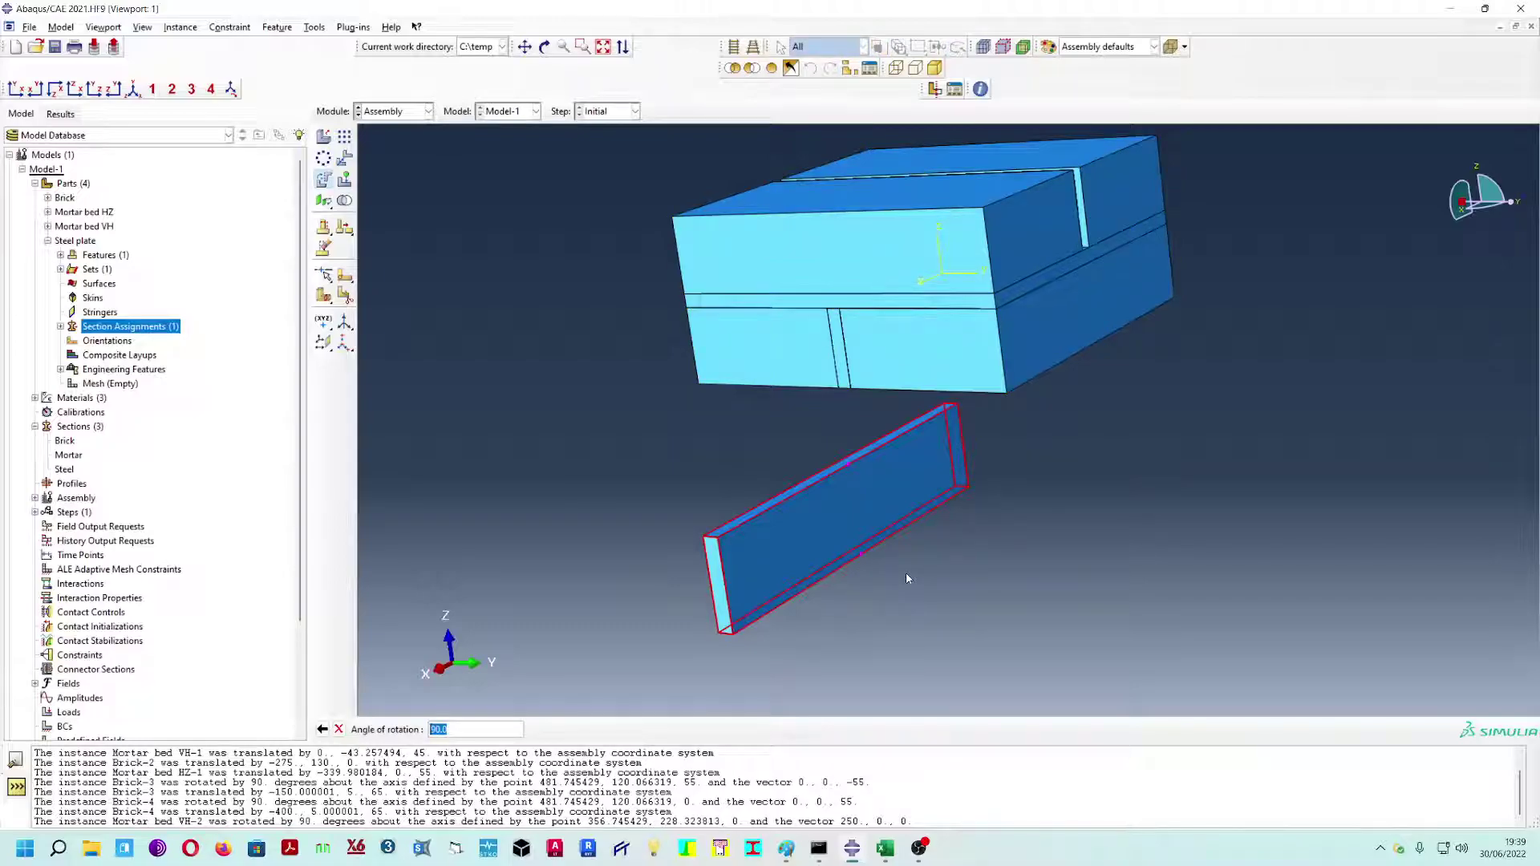
{"action": "key", "text": "Return"}
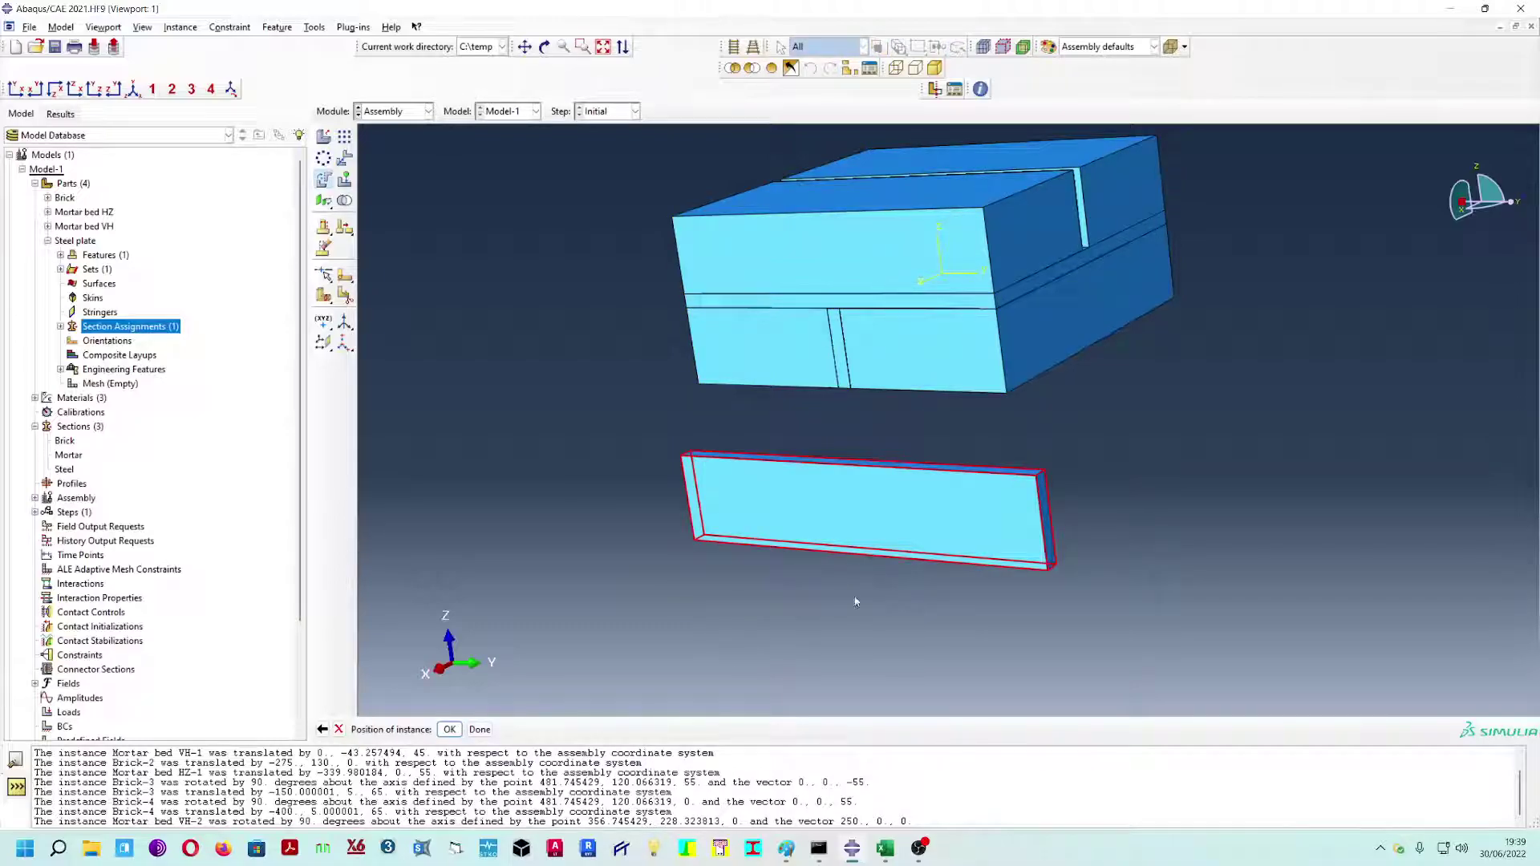
{"action": "left_click", "coordinate": [478, 733]}
- Translate the upright mortar bed from its lower end corner to the matching bottom corner of the gap between the two upper bricks
{"action": "left_click_drag", "start_coordinate": [1010, 536], "coordinate": [910, 561], "text": "ctrl+alt"}
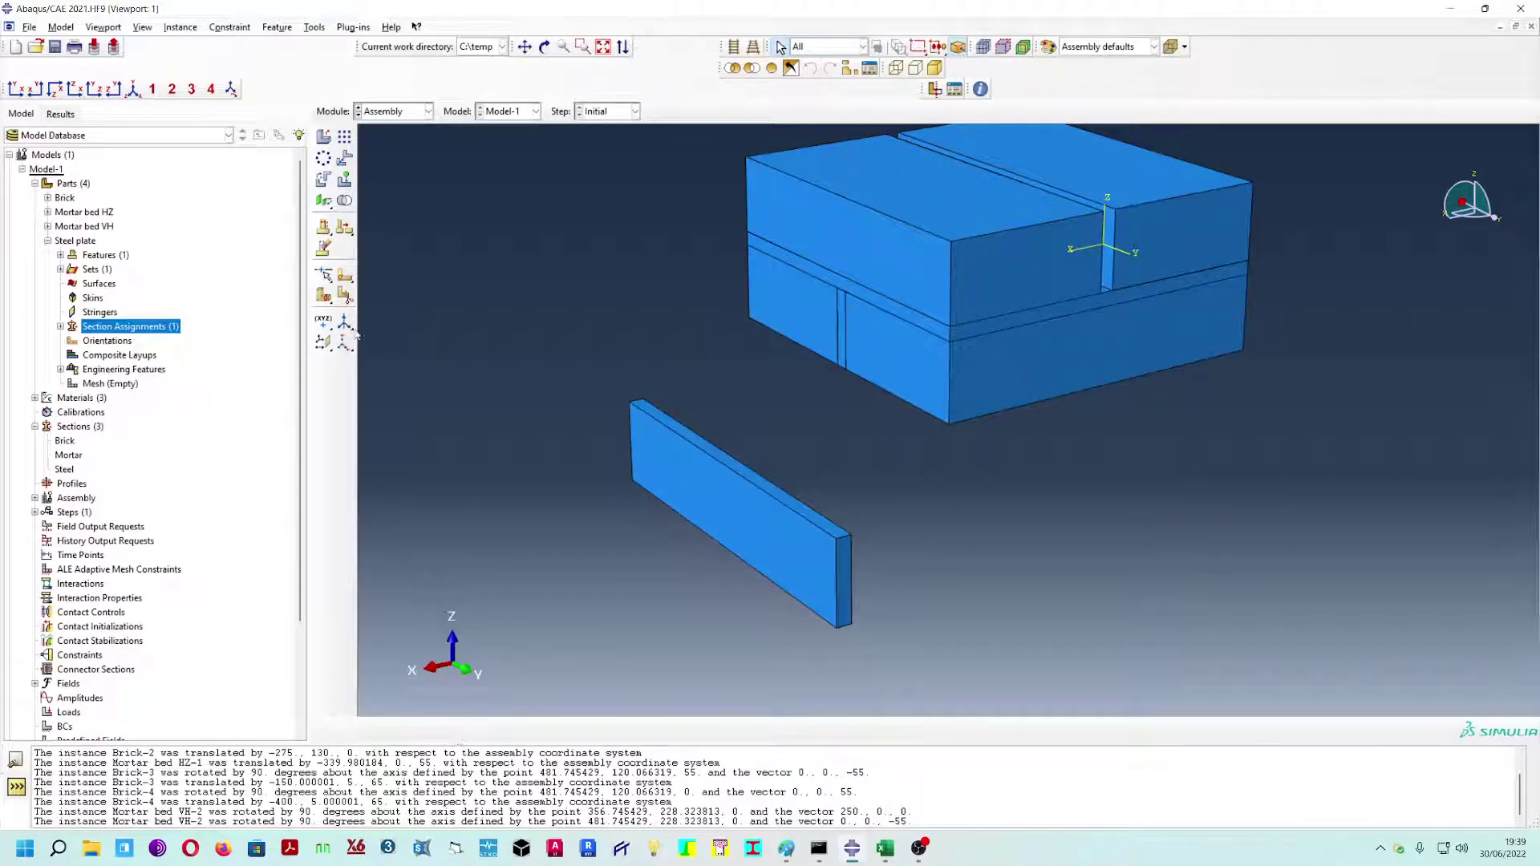
{"action": "left_click", "coordinate": [345, 158]}
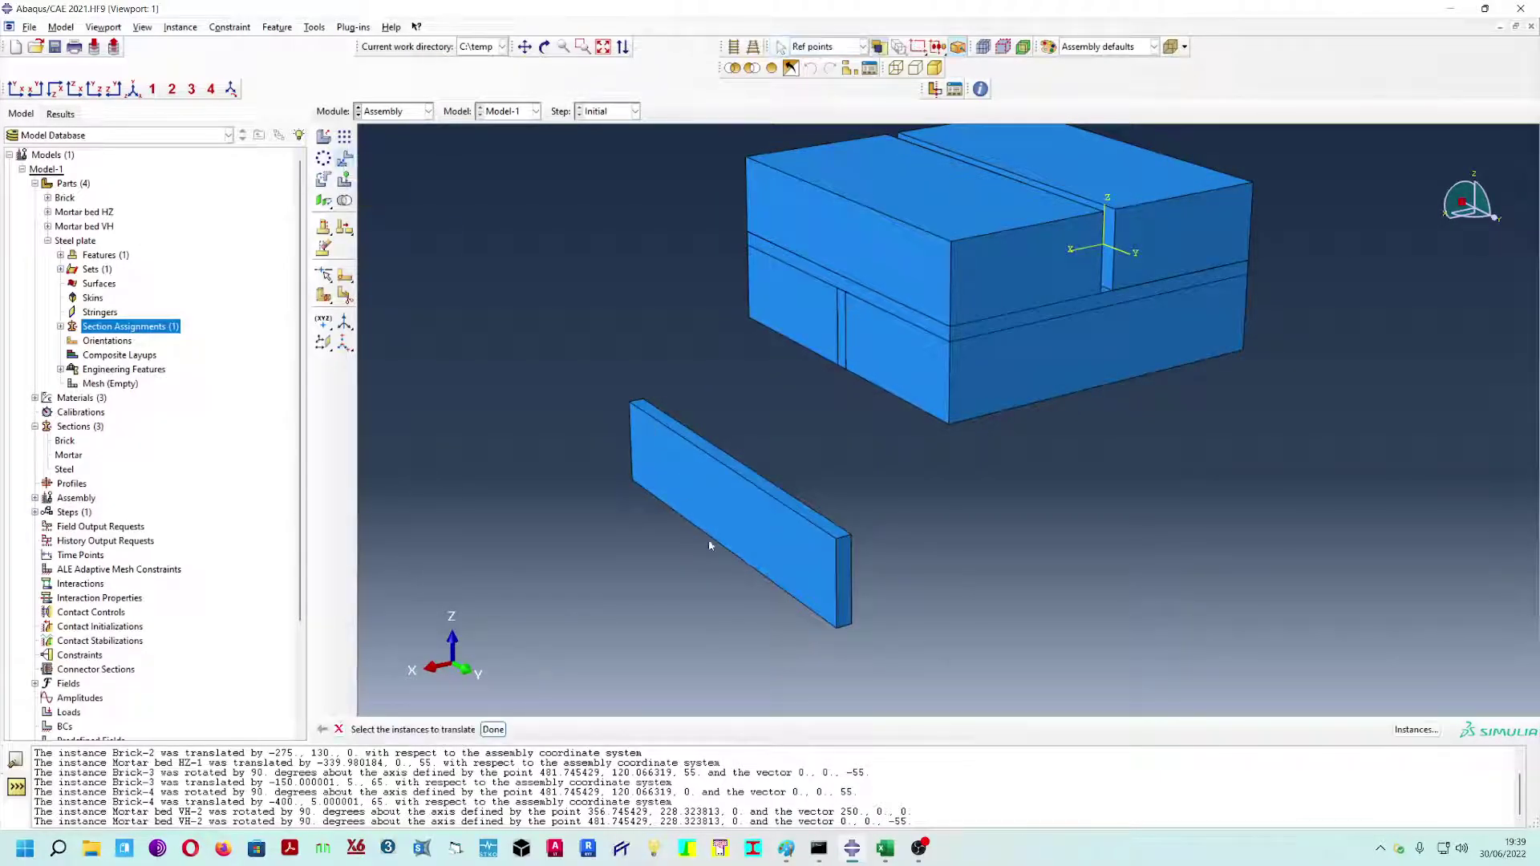
{"action": "left_click", "coordinate": [776, 563]}
{"action": "middle_click", "coordinate": [810, 601]}
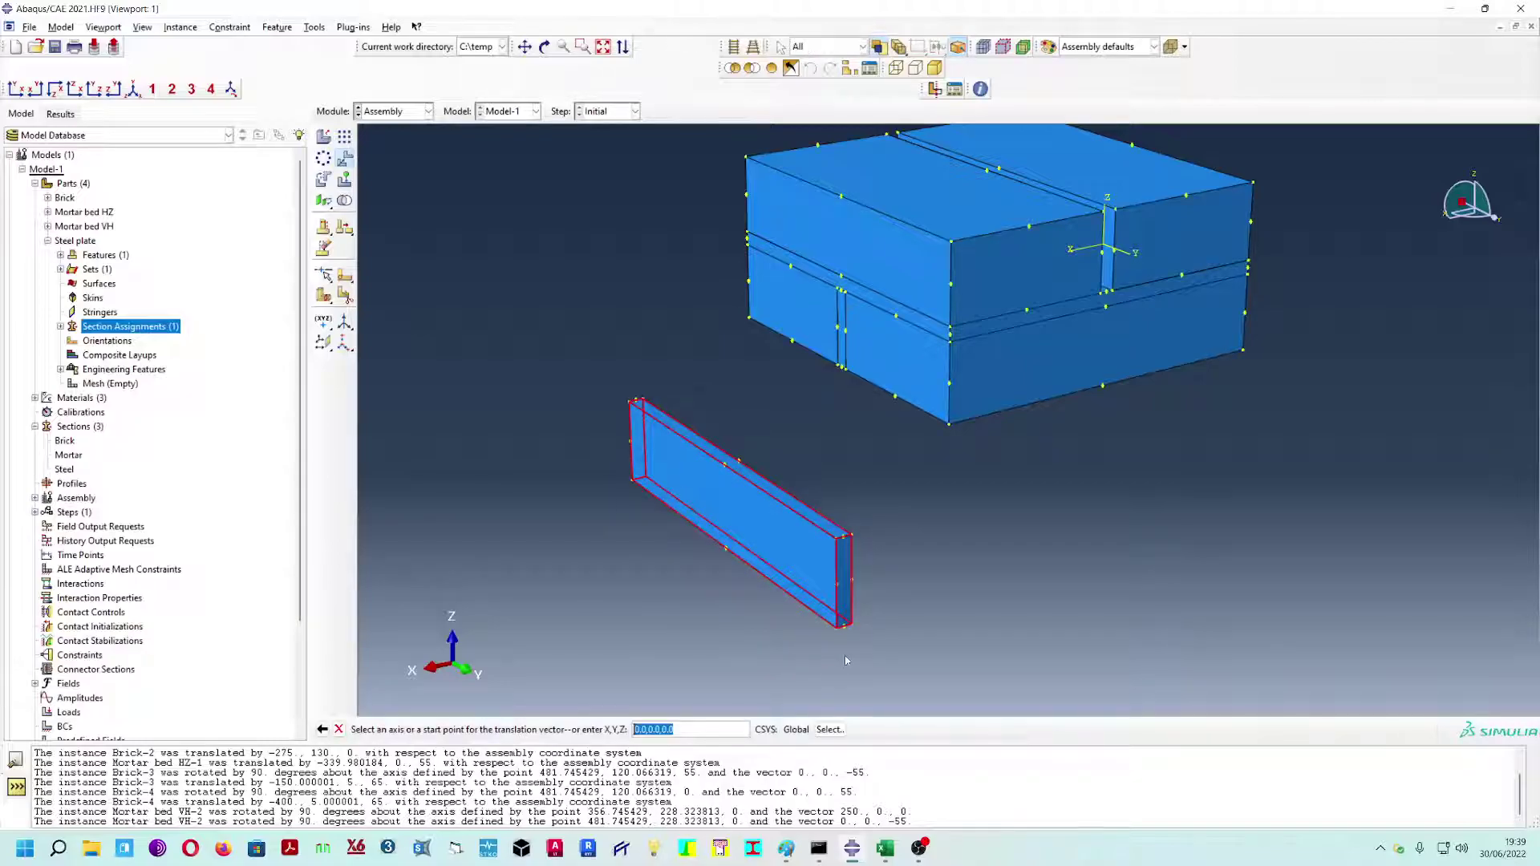
{"action": "left_click", "coordinate": [838, 634]}
{"action": "scroll", "coordinate": [1103, 296], "scroll_direction": "down", "scroll_amount": 3}
{"action": "left_click", "coordinate": [1100, 294]}
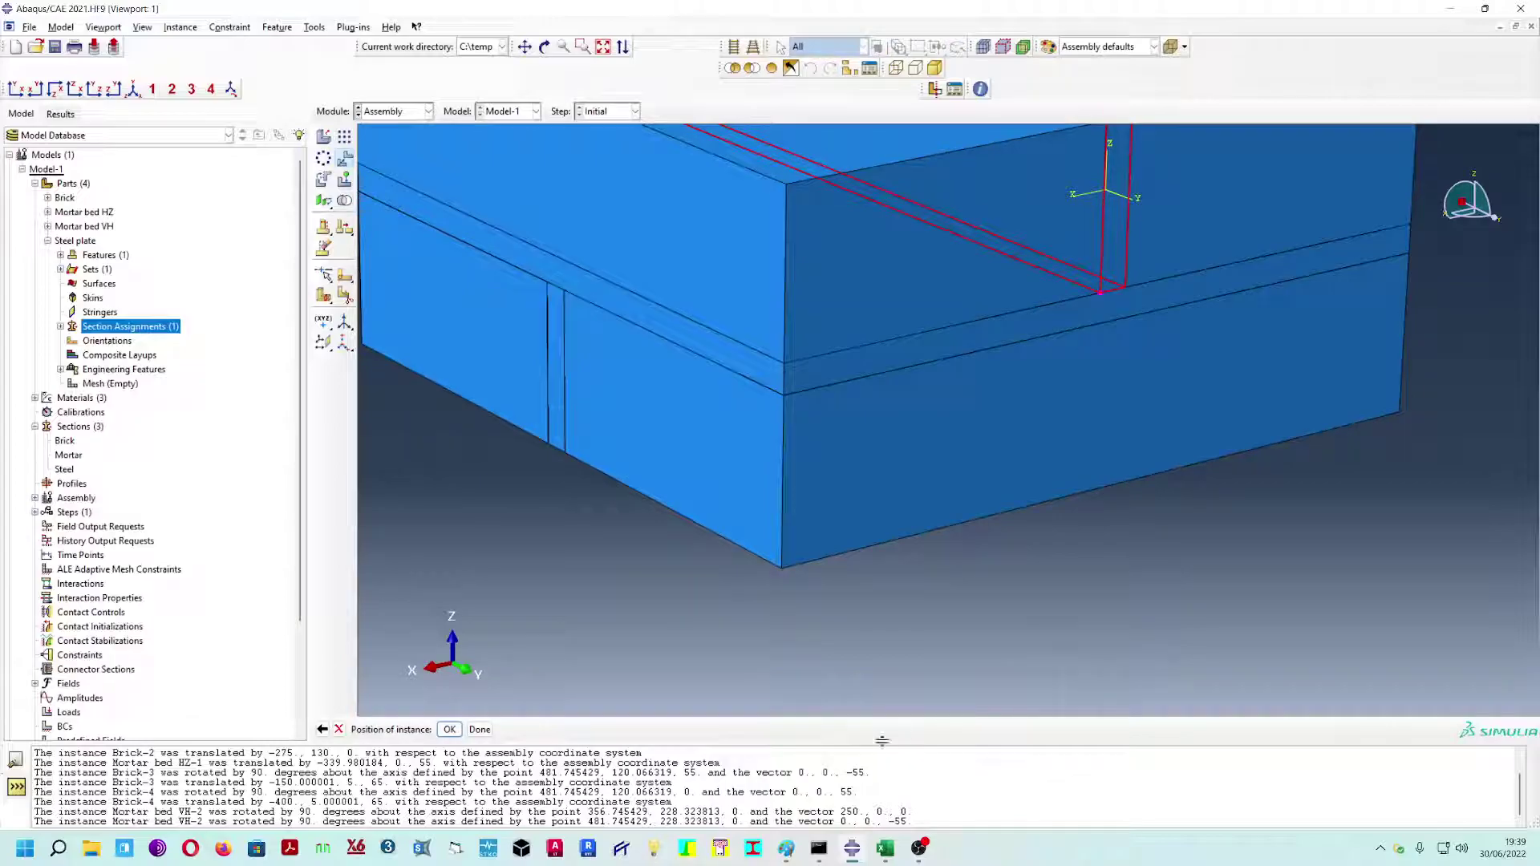
{"action": "left_click", "coordinate": [479, 730]}
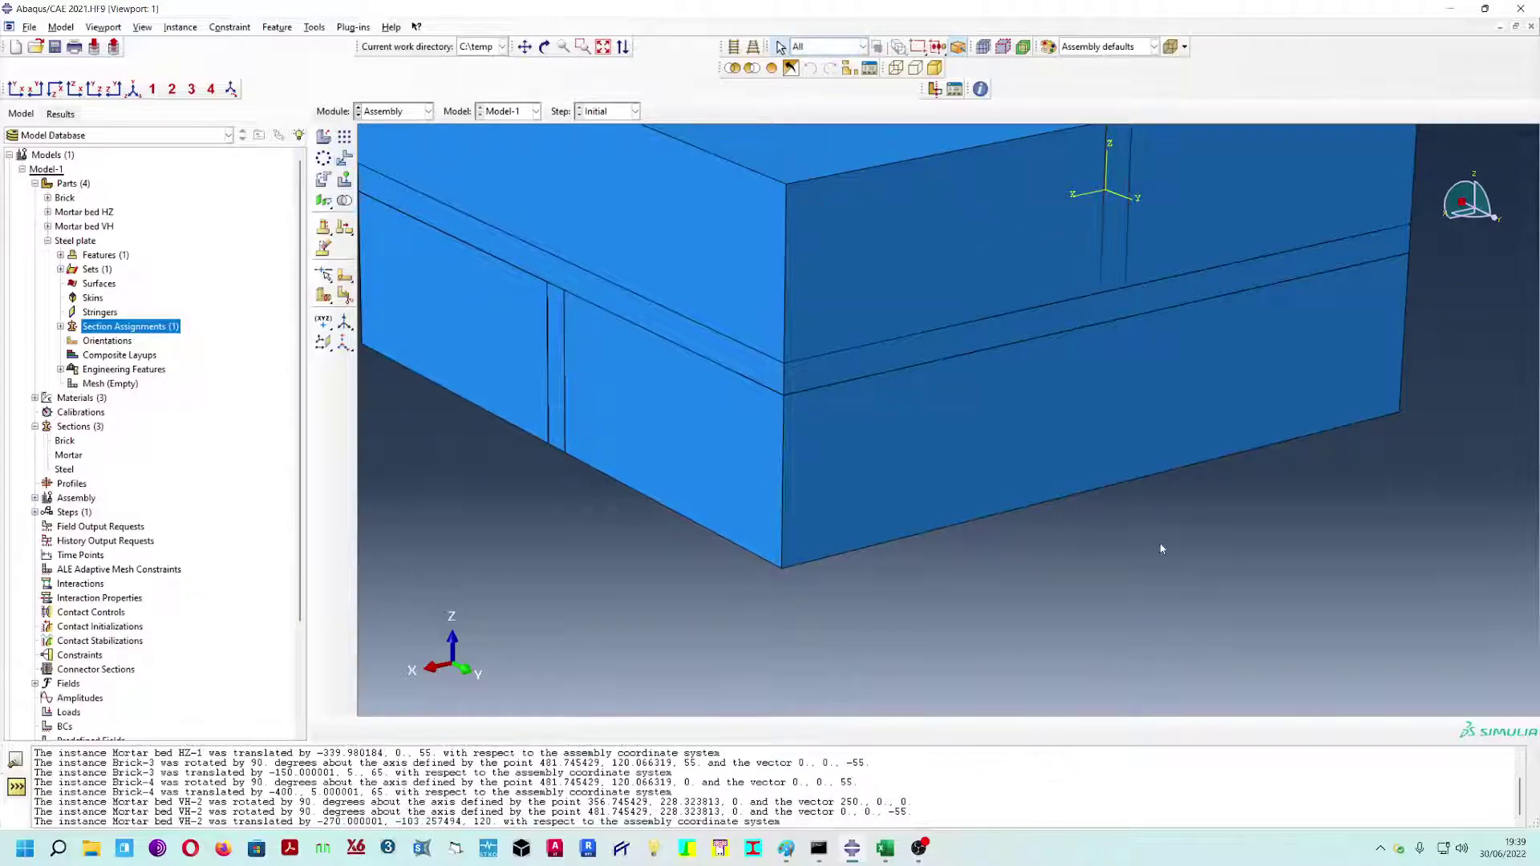
- Measure the distance from the lower brick's top corner to the upper brick's top corner directly above it
{"action": "scroll", "coordinate": [1159, 543], "scroll_direction": "up", "scroll_amount": 5}
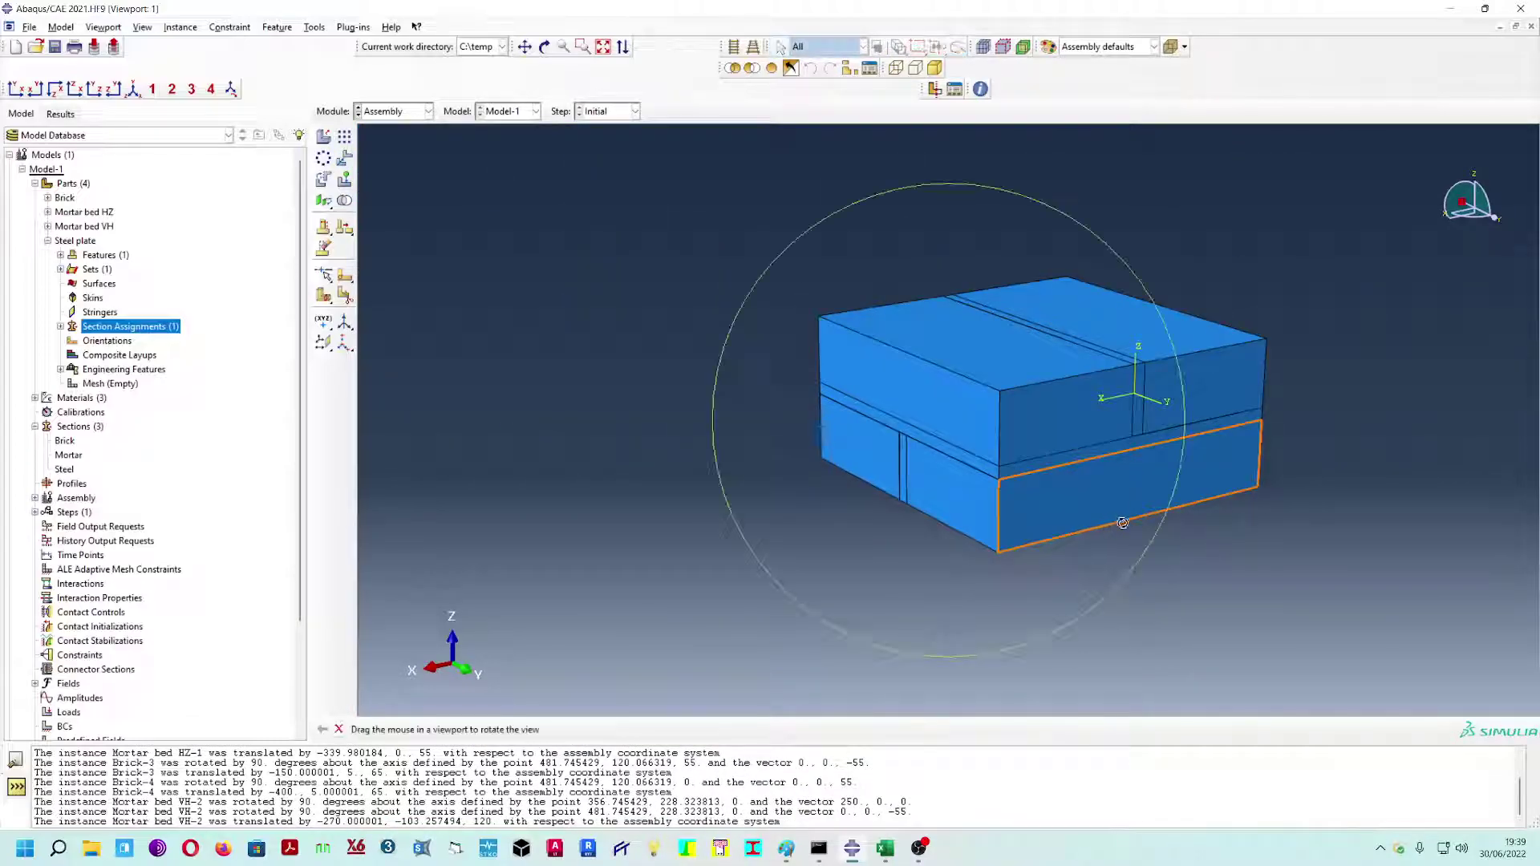
{"action": "left_click_drag", "start_coordinate": [1118, 525], "coordinate": [1137, 547], "text": "ctrl+alt"}
{"action": "middle_click_drag", "start_coordinate": [1085, 397], "coordinate": [894, 450], "text": "ctrl+alt"}
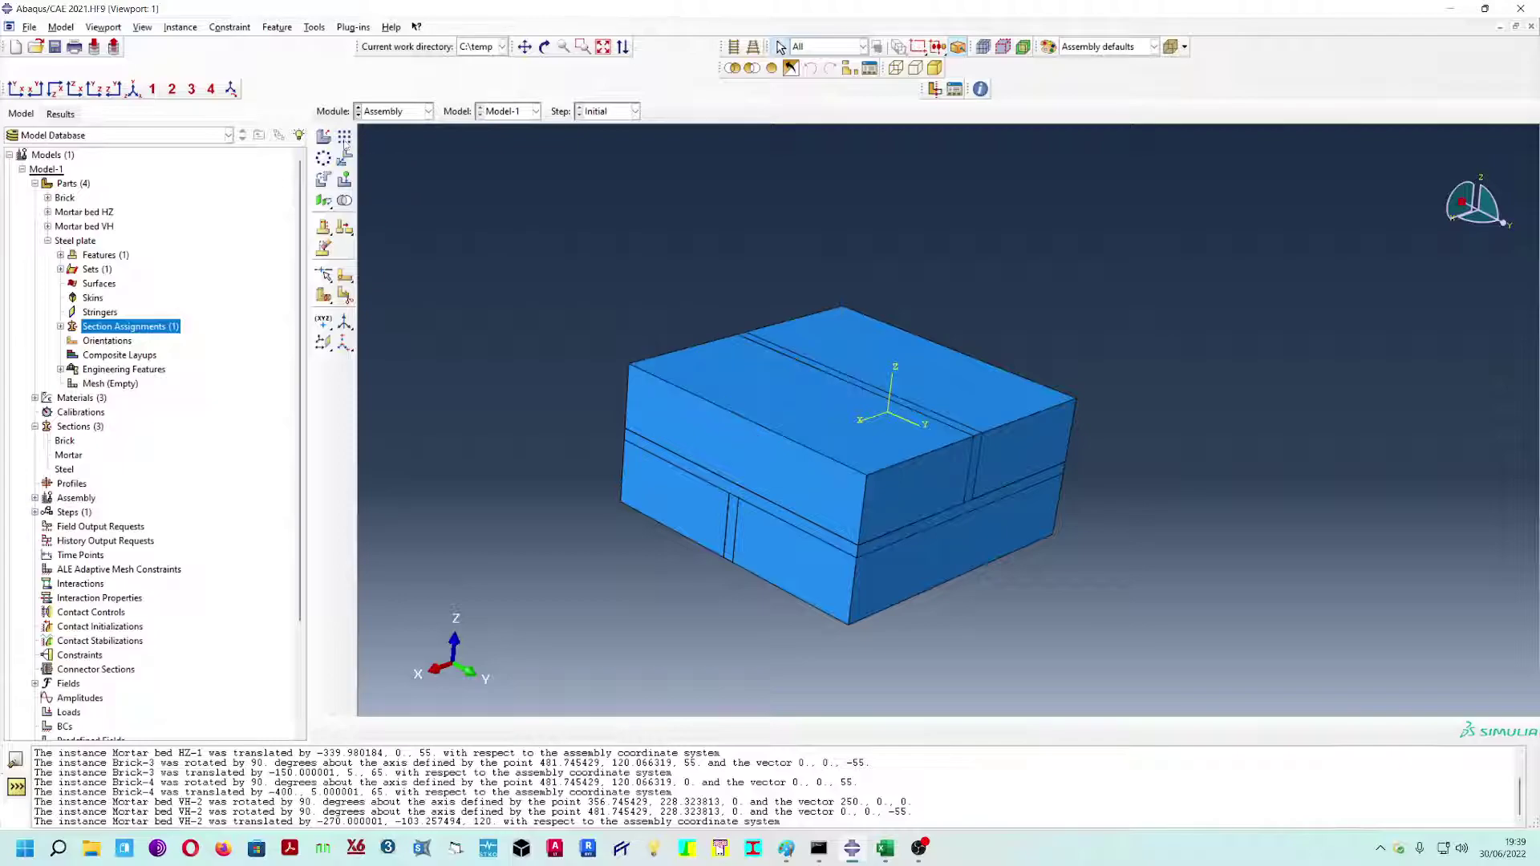
{"action": "scroll", "coordinate": [955, 542], "scroll_direction": "down", "scroll_amount": 3}
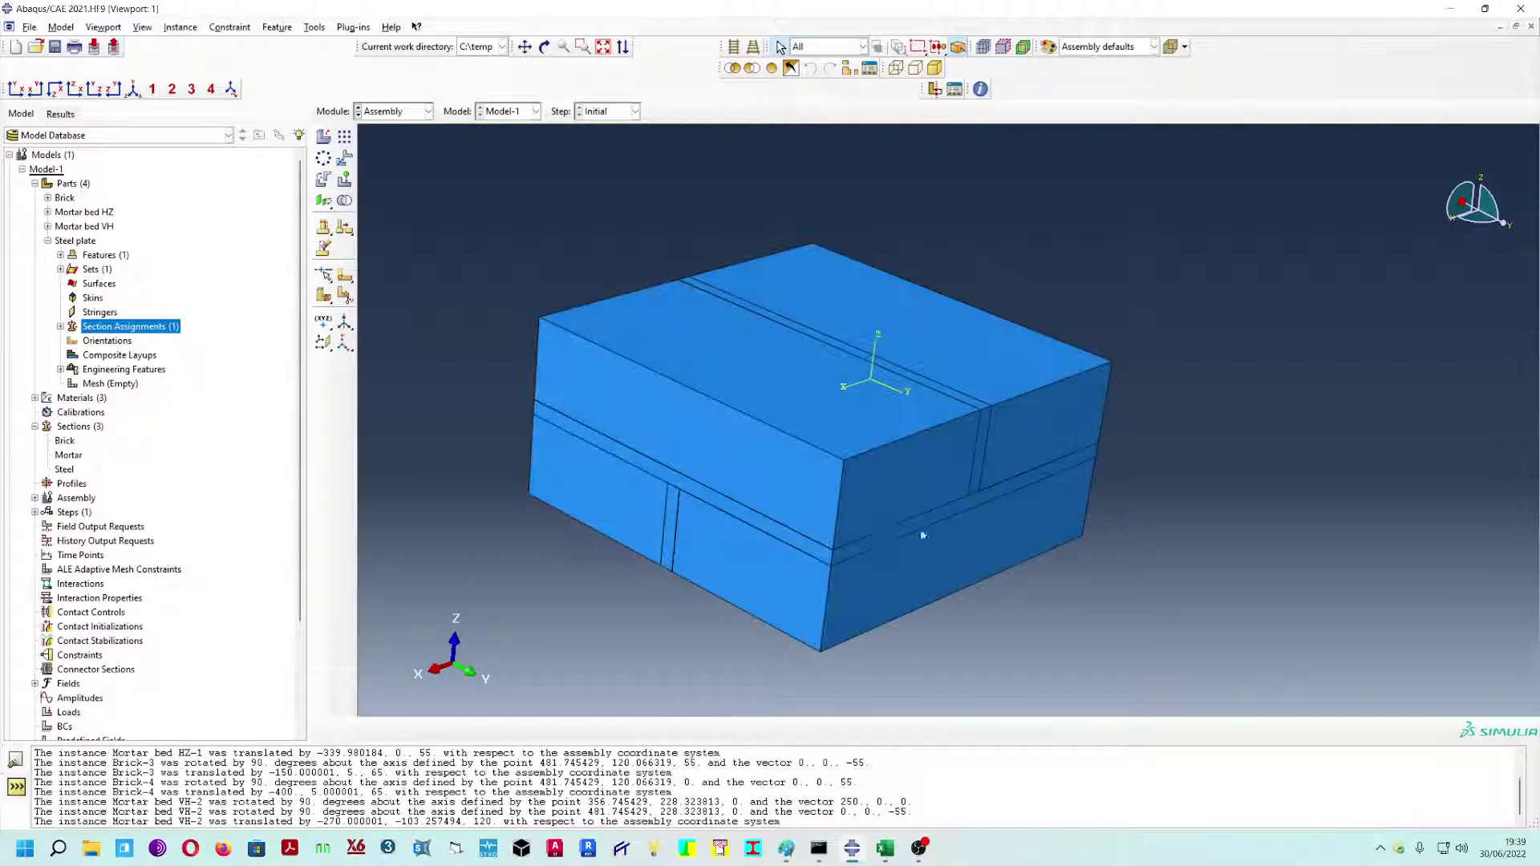
{"action": "left_click", "coordinate": [315, 27]}
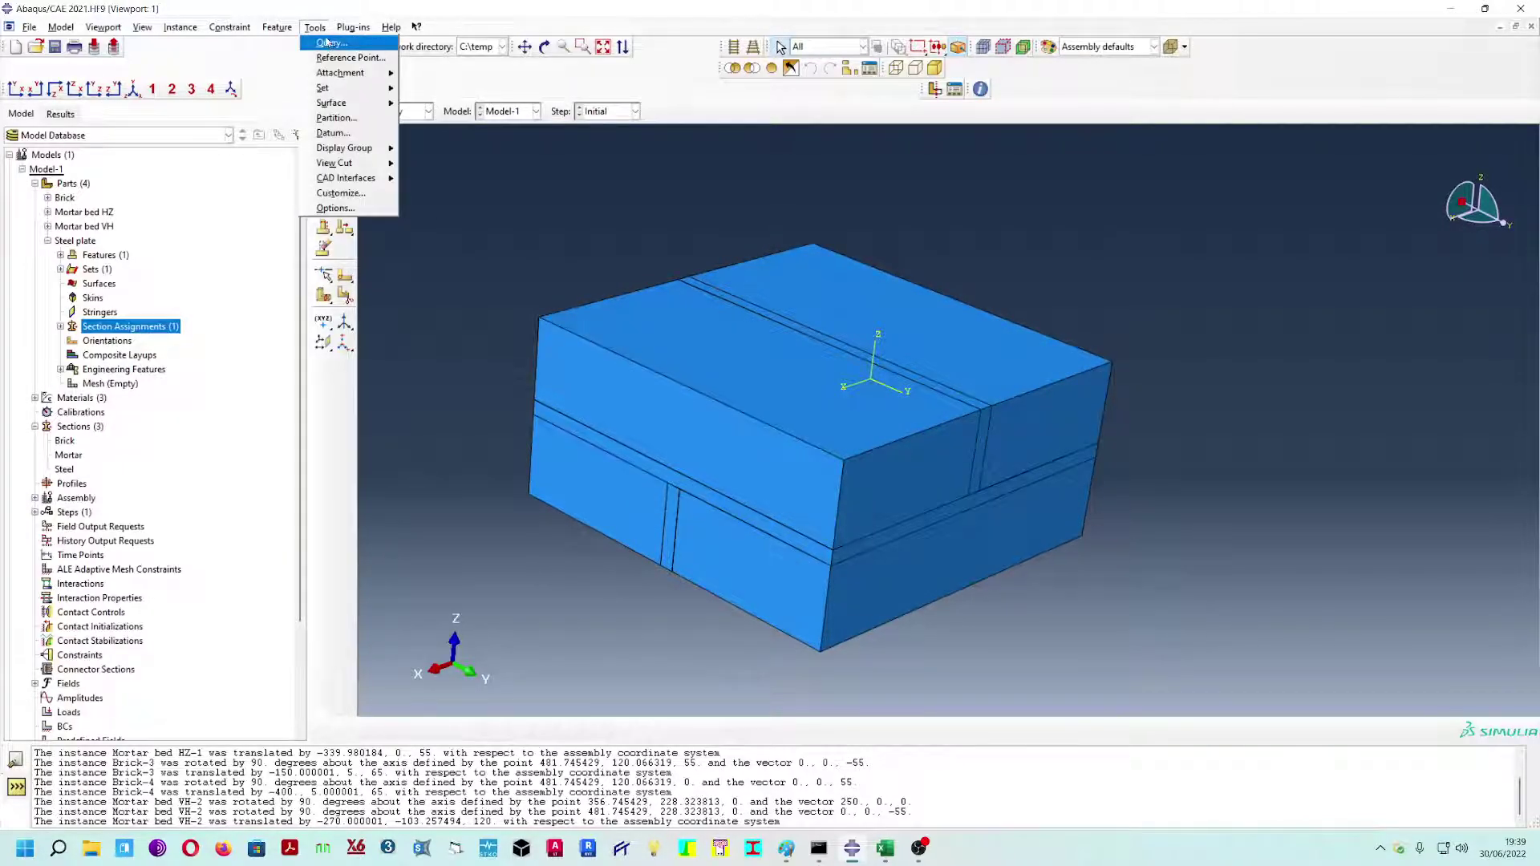
{"action": "left_click", "coordinate": [329, 42]}
{"action": "left_click", "coordinate": [103, 203]}
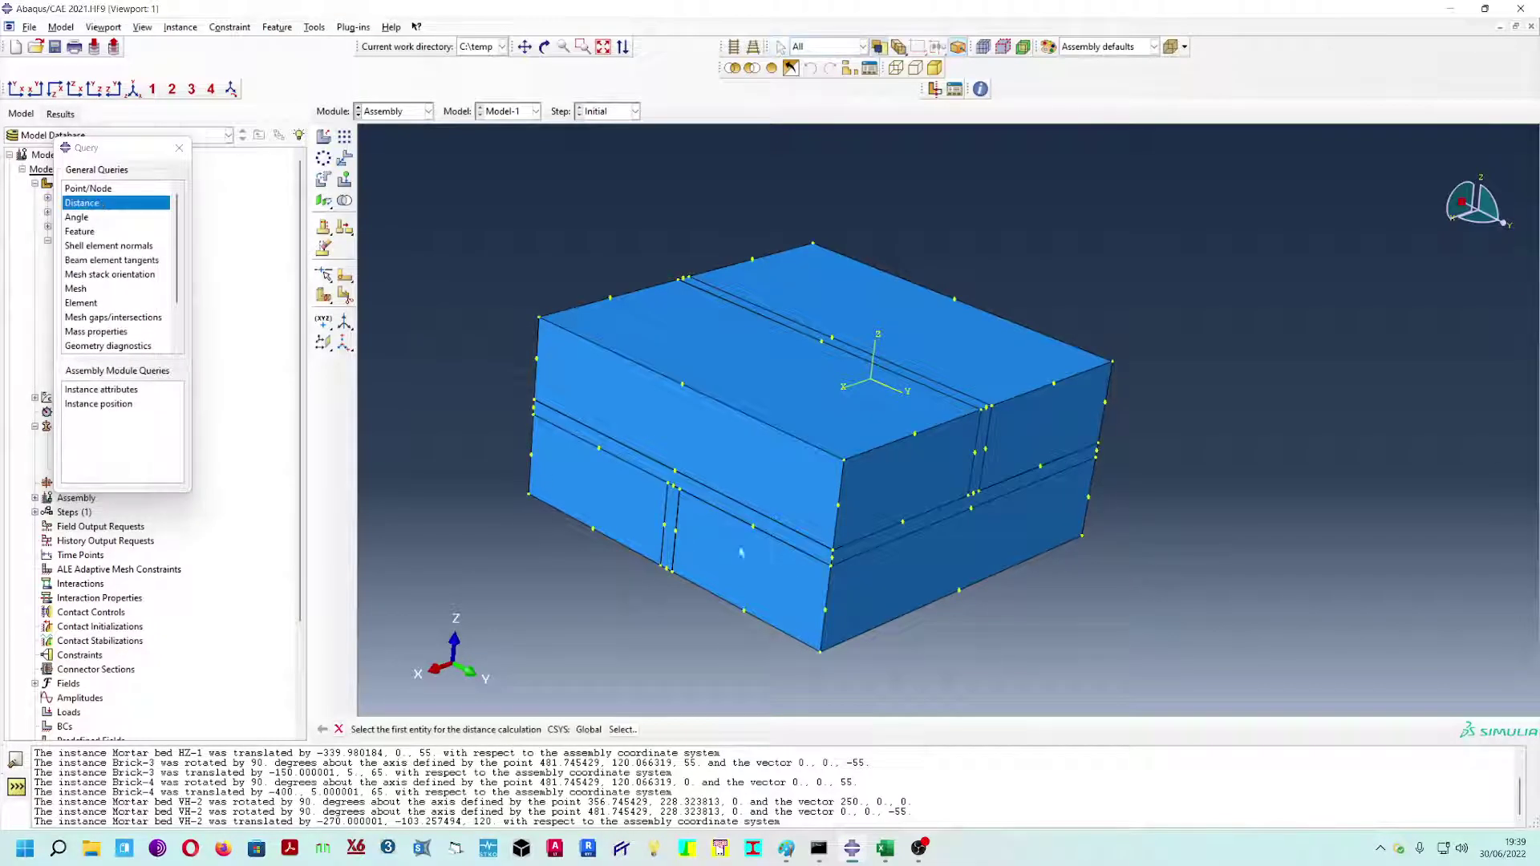
{"action": "scroll", "coordinate": [838, 563], "scroll_direction": "down", "scroll_amount": 3}
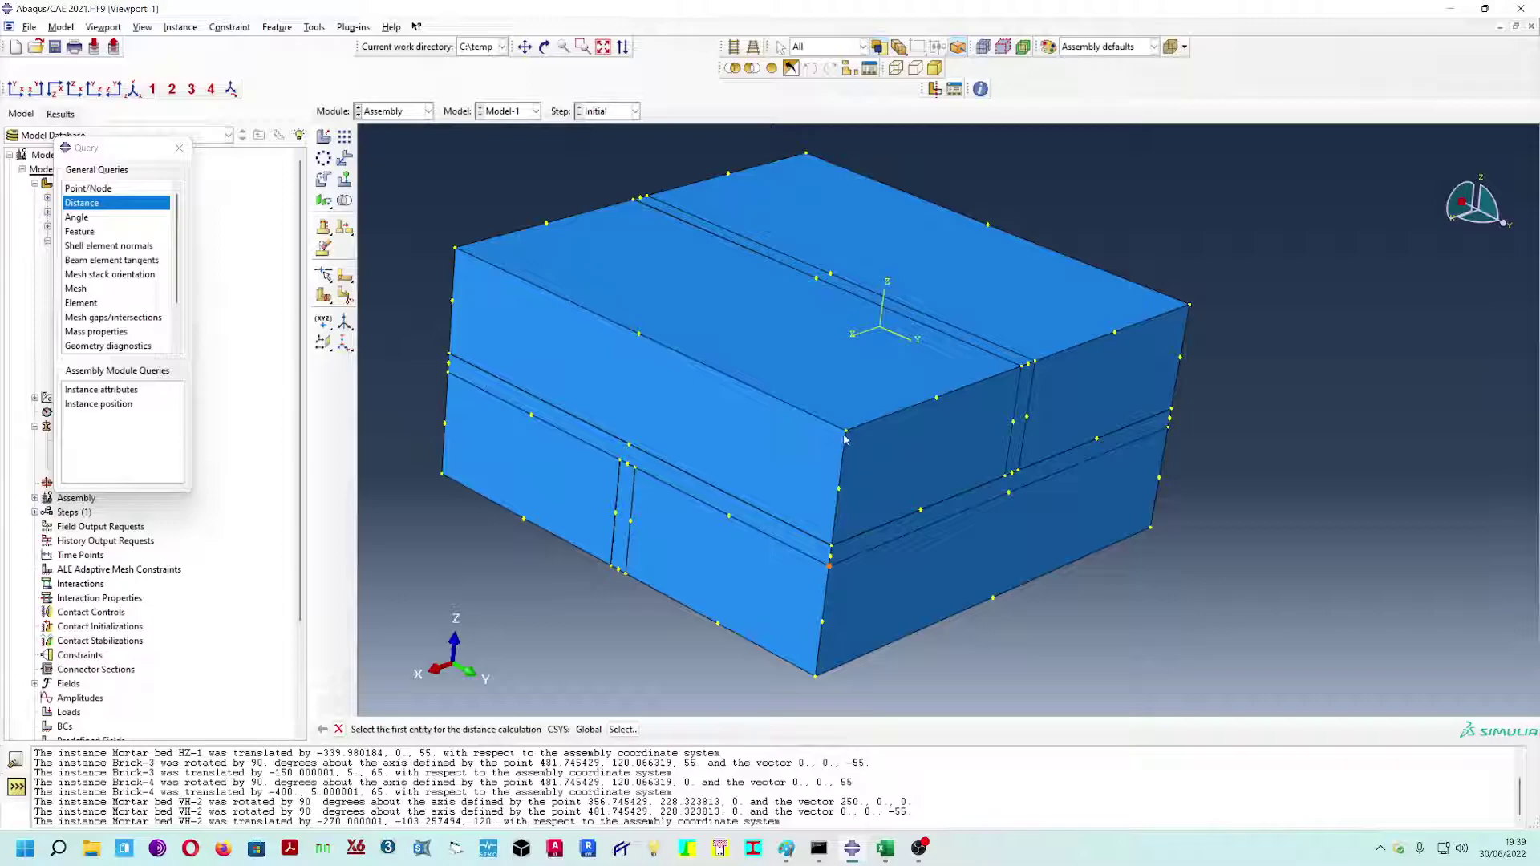
{"action": "left_click", "coordinate": [830, 566]}
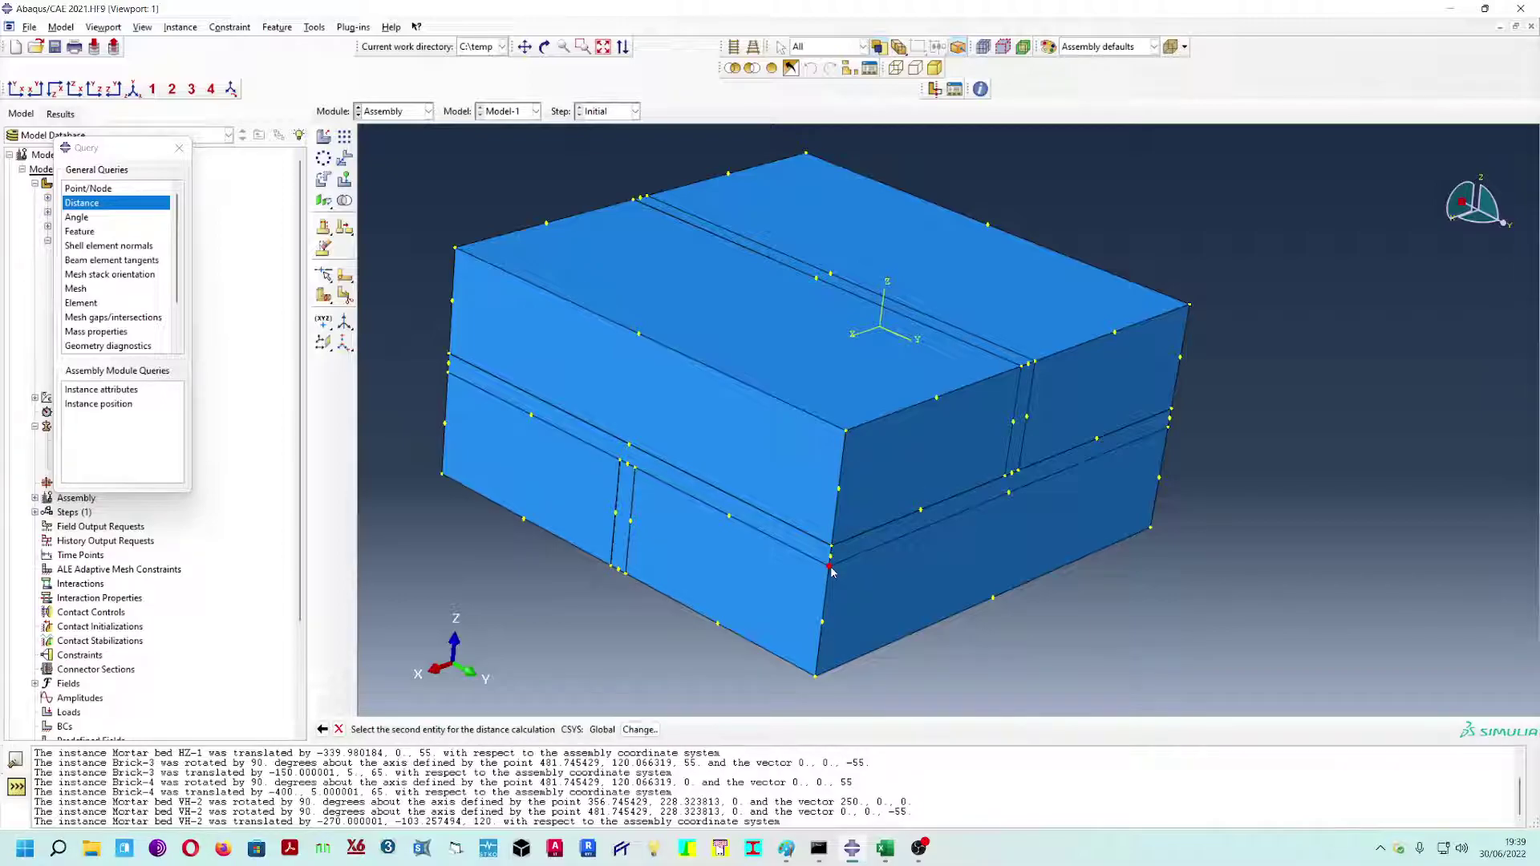
{"action": "left_click", "coordinate": [846, 433]}
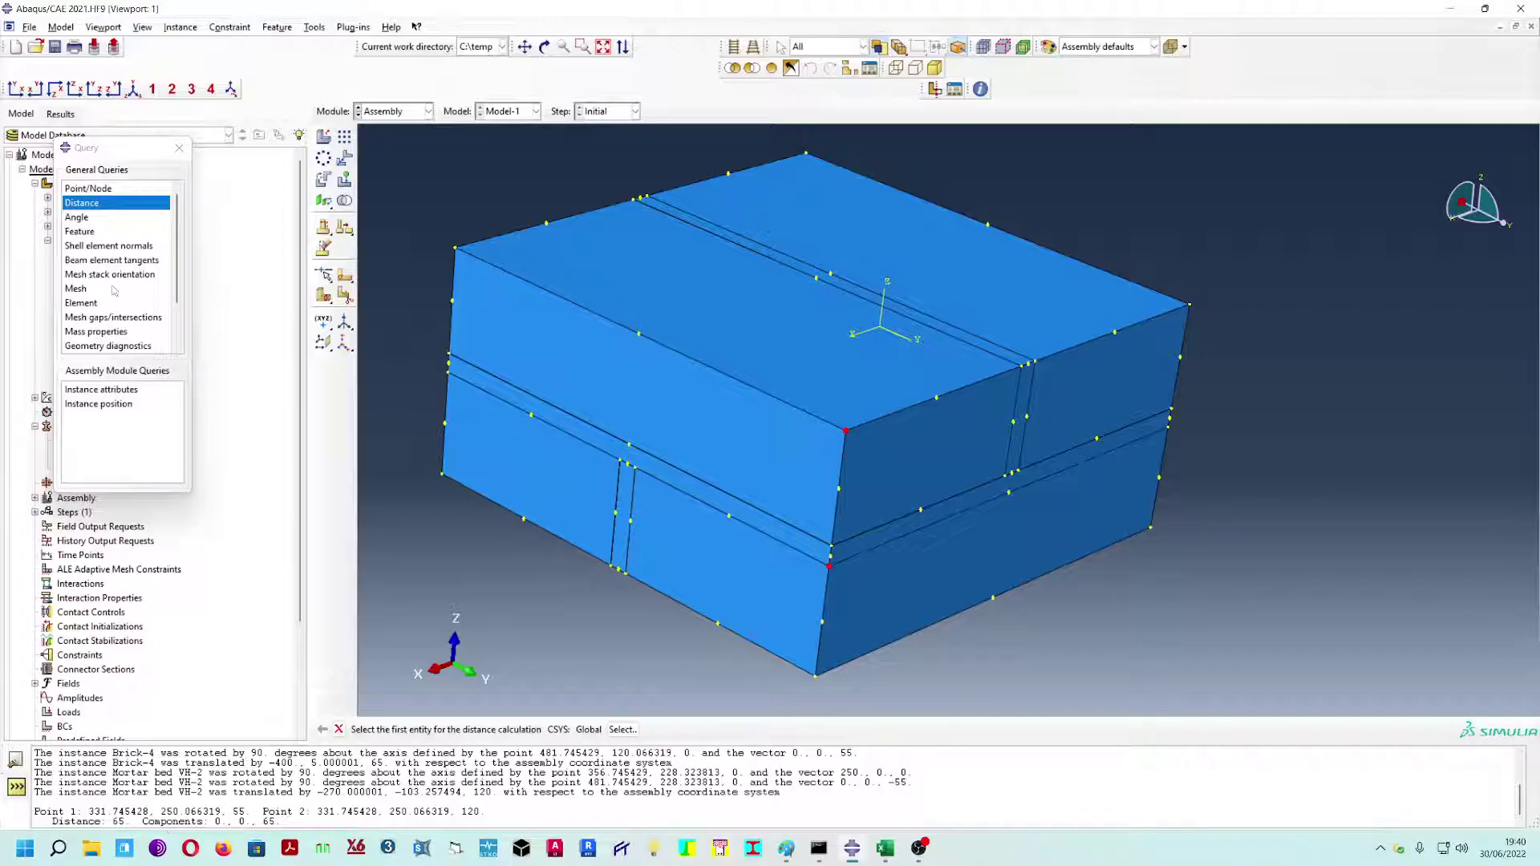
{"action": "left_click", "coordinate": [179, 147]}
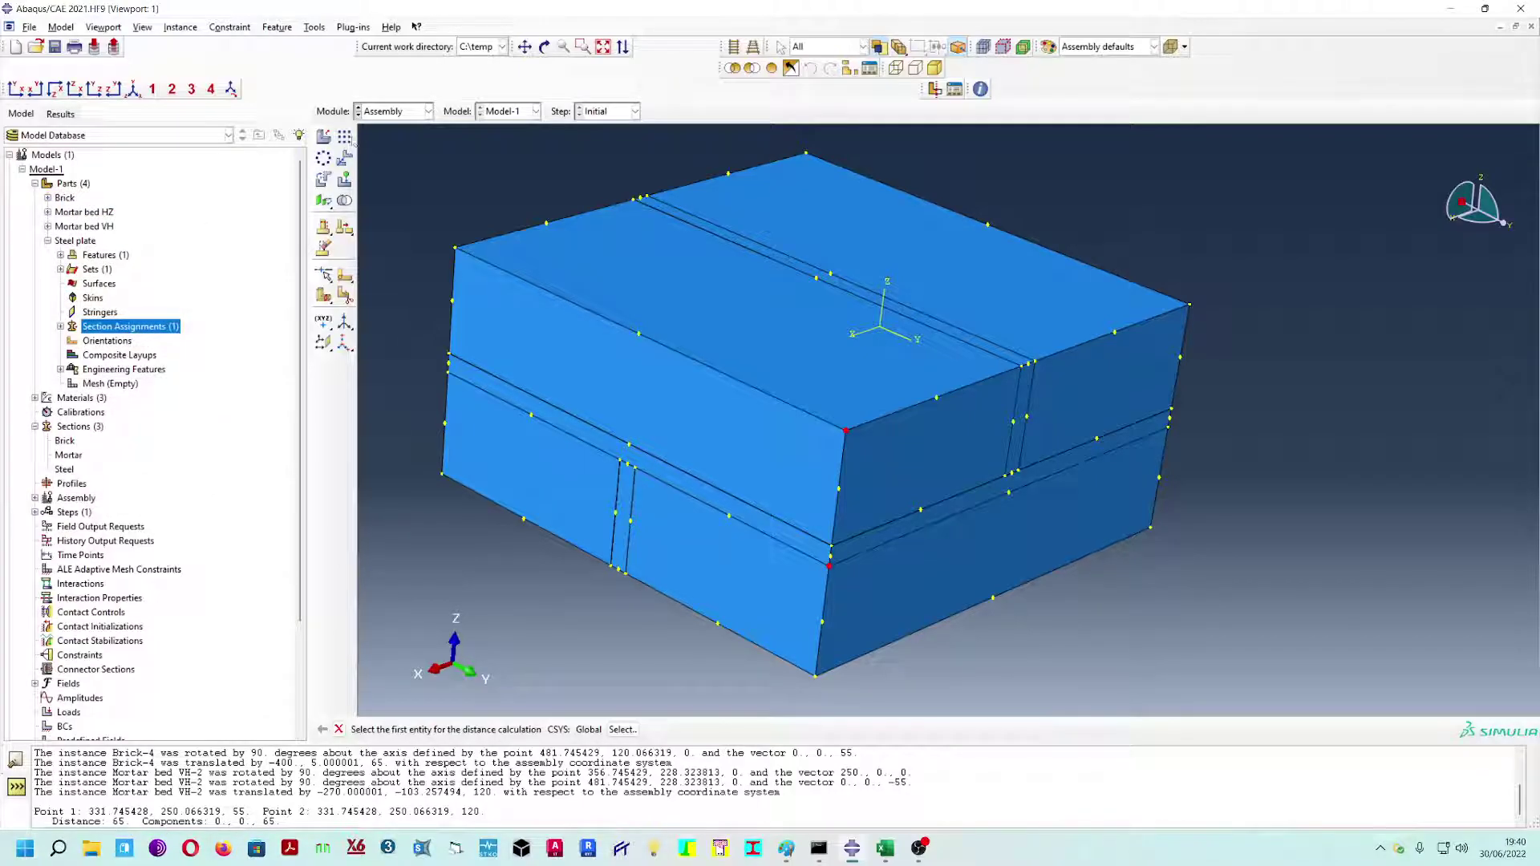
- Create a linear pattern of the horizontal mortar bed with 2 instances at offset 400 in direction 1 and 1 in direction 2
{"action": "left_click", "coordinate": [345, 137]}
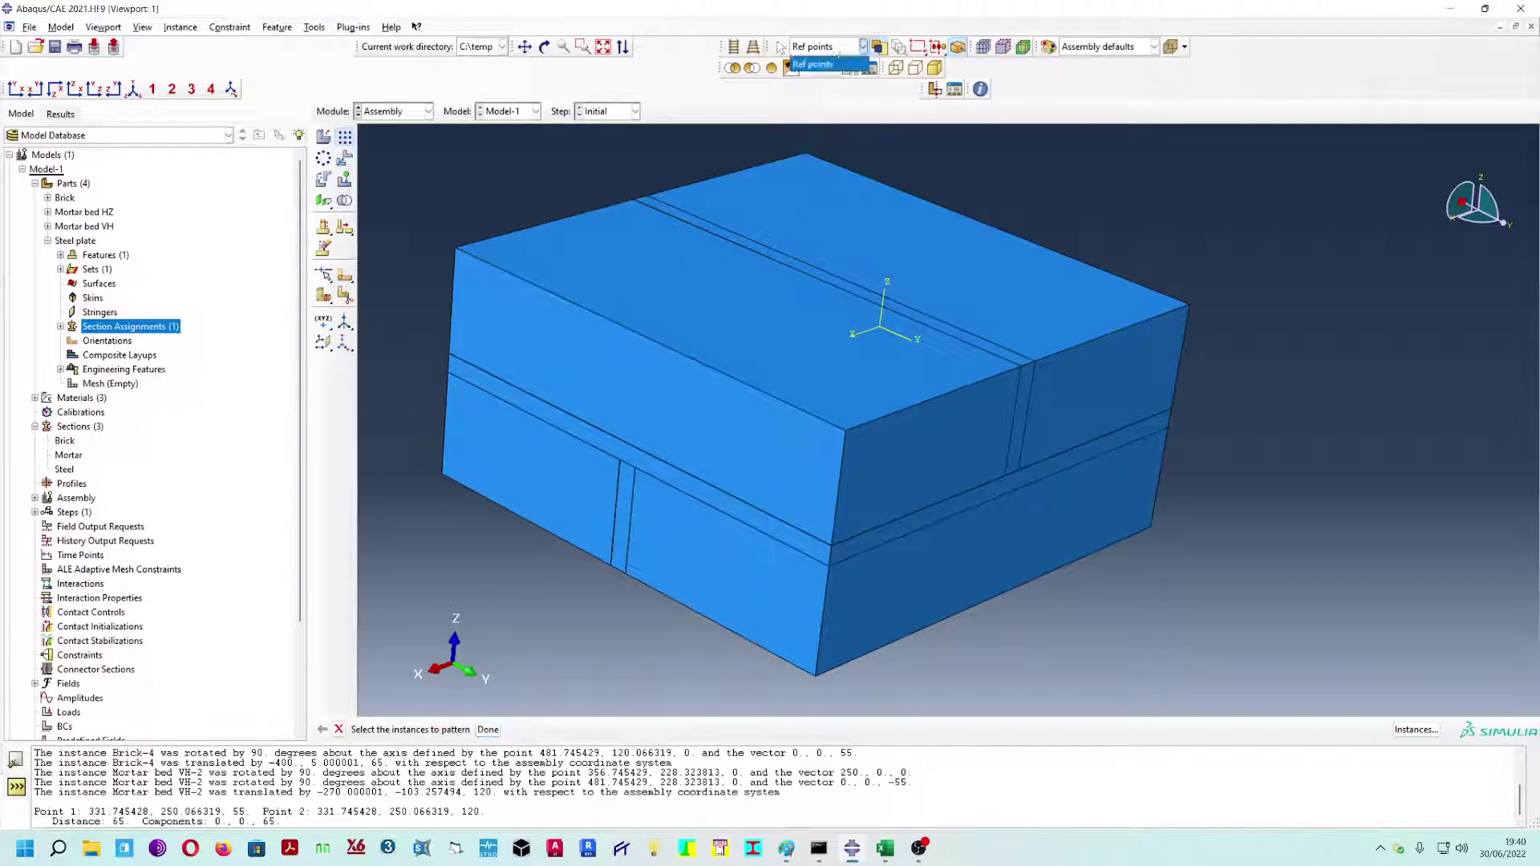
{"action": "left_click", "coordinate": [745, 519]}
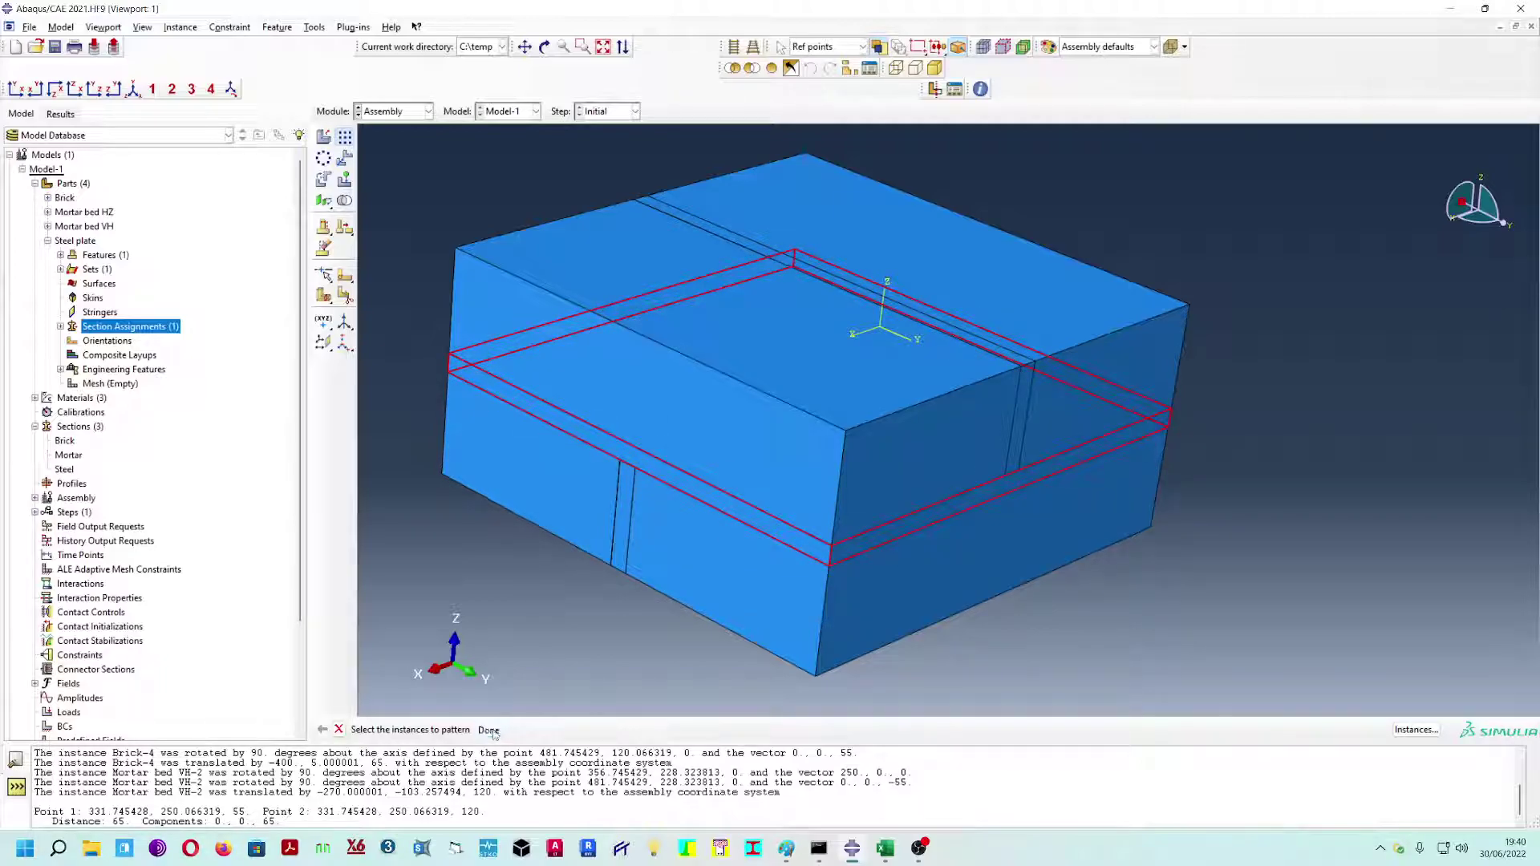
{"action": "left_click", "coordinate": [491, 731]}
{"action": "scroll", "coordinate": [678, 616], "scroll_direction": "down", "scroll_amount": 5}
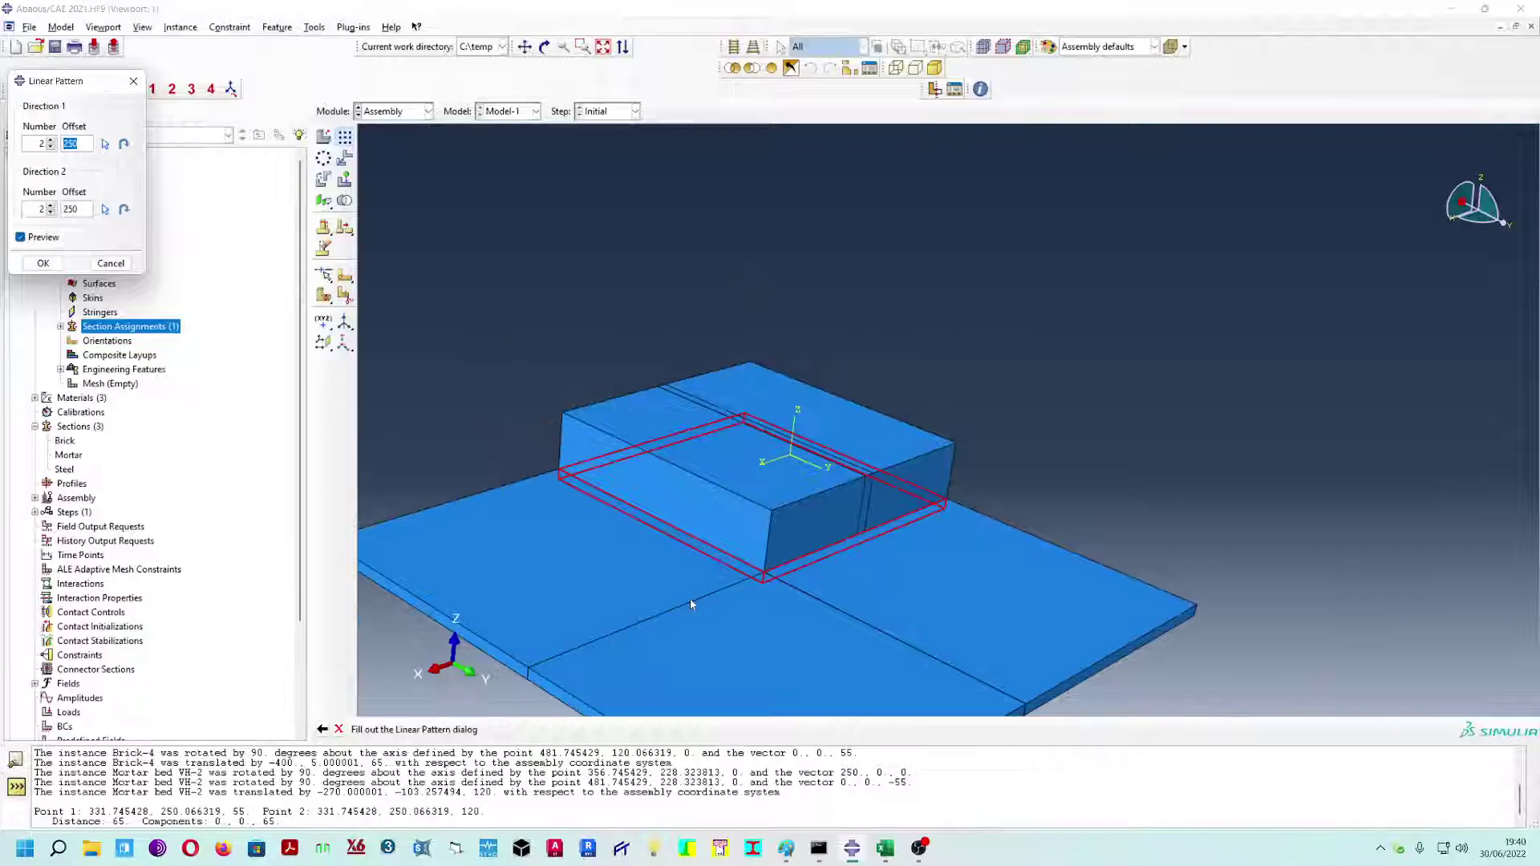
{"action": "scroll", "coordinate": [782, 607], "scroll_direction": "down", "scroll_amount": 3}
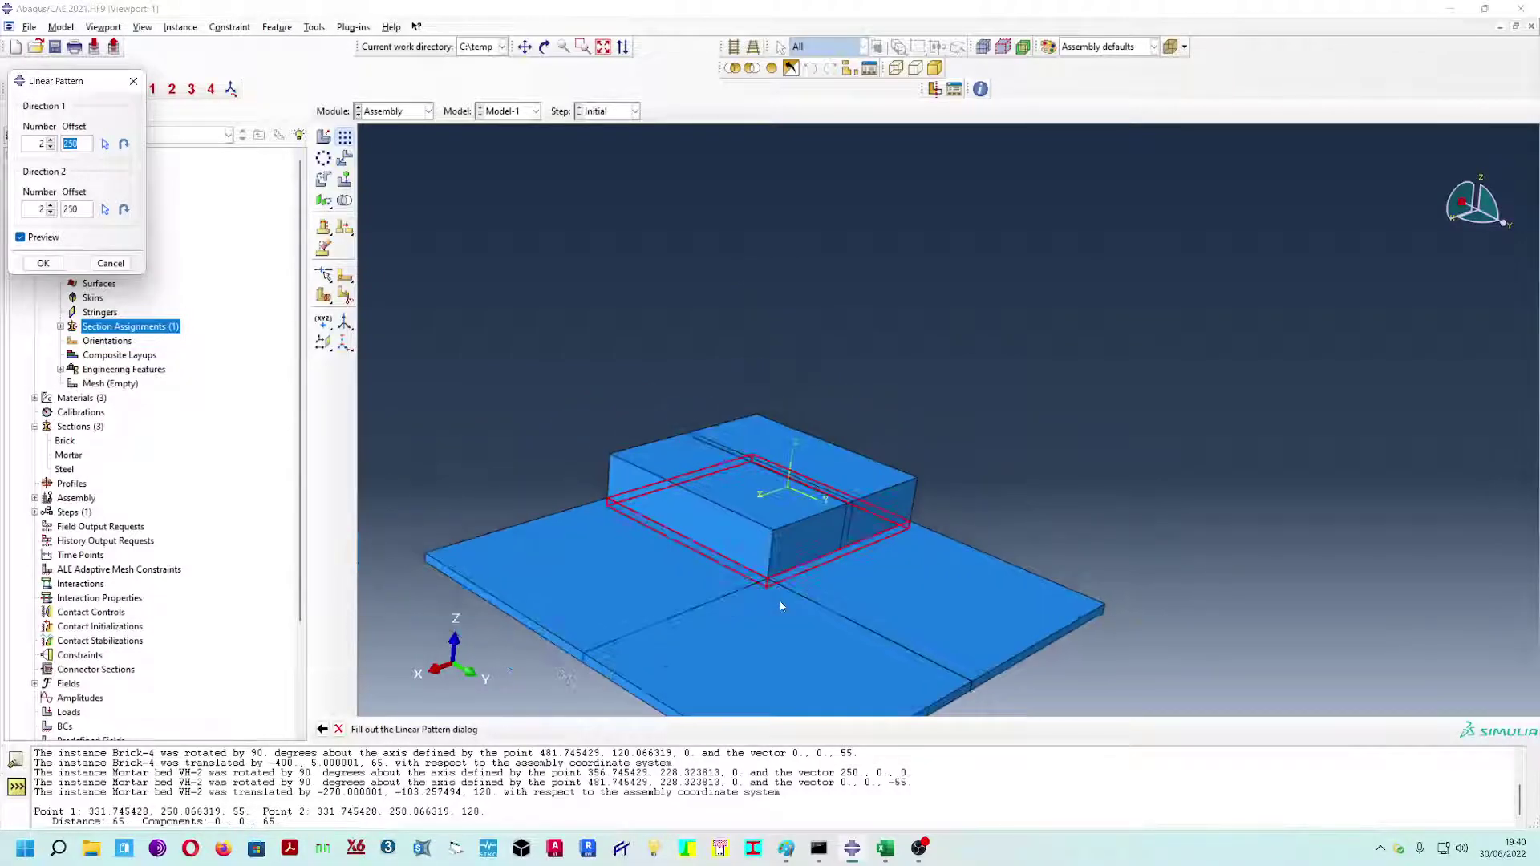
{"action": "middle_click_drag", "start_coordinate": [823, 628], "coordinate": [775, 567], "text": "ctrl+alt"}
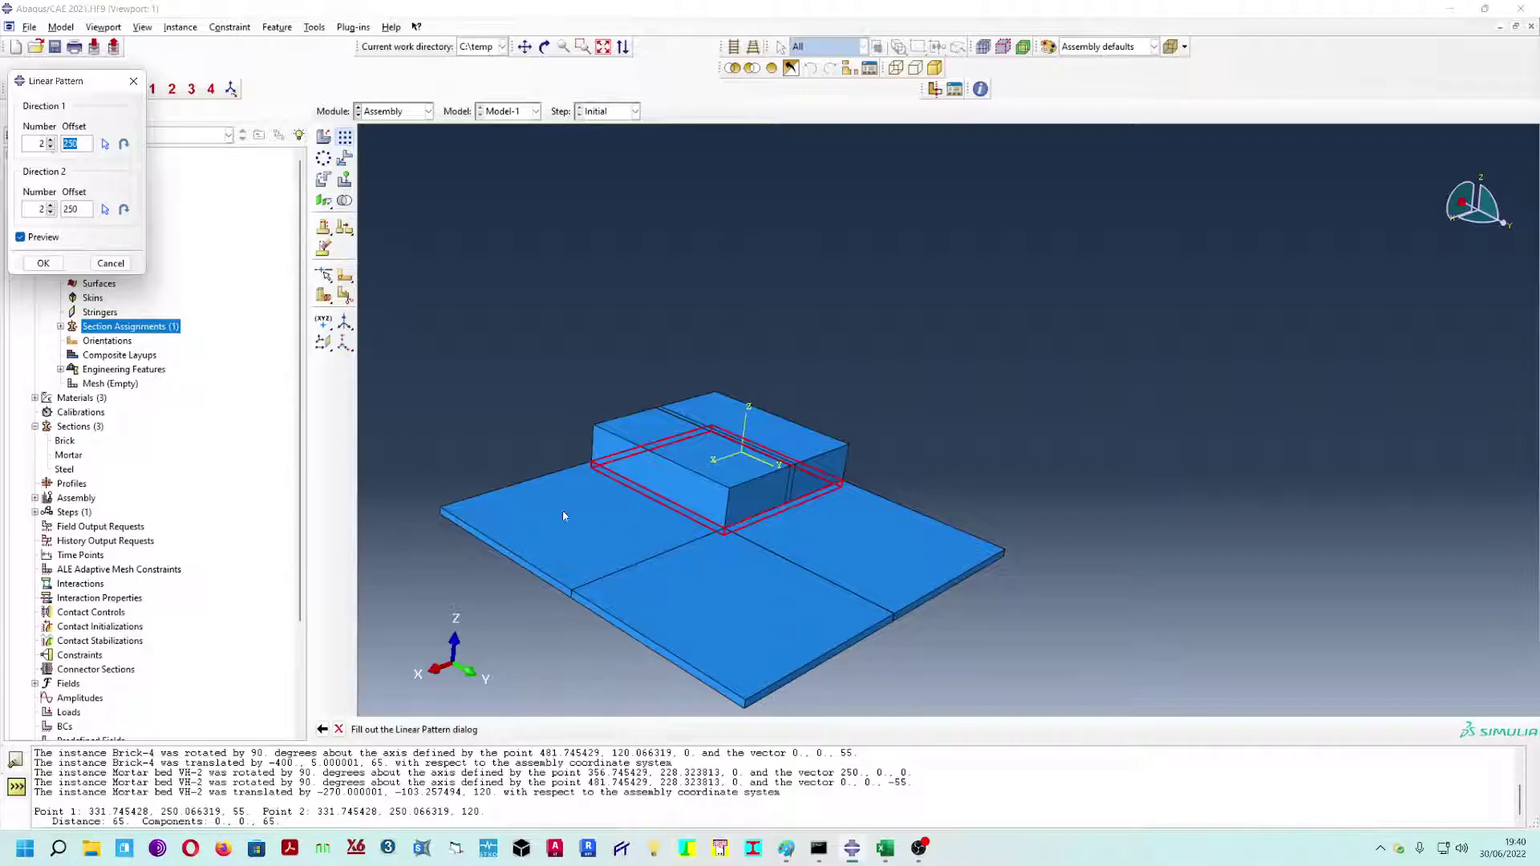
{"action": "left_click", "coordinate": [50, 213]}
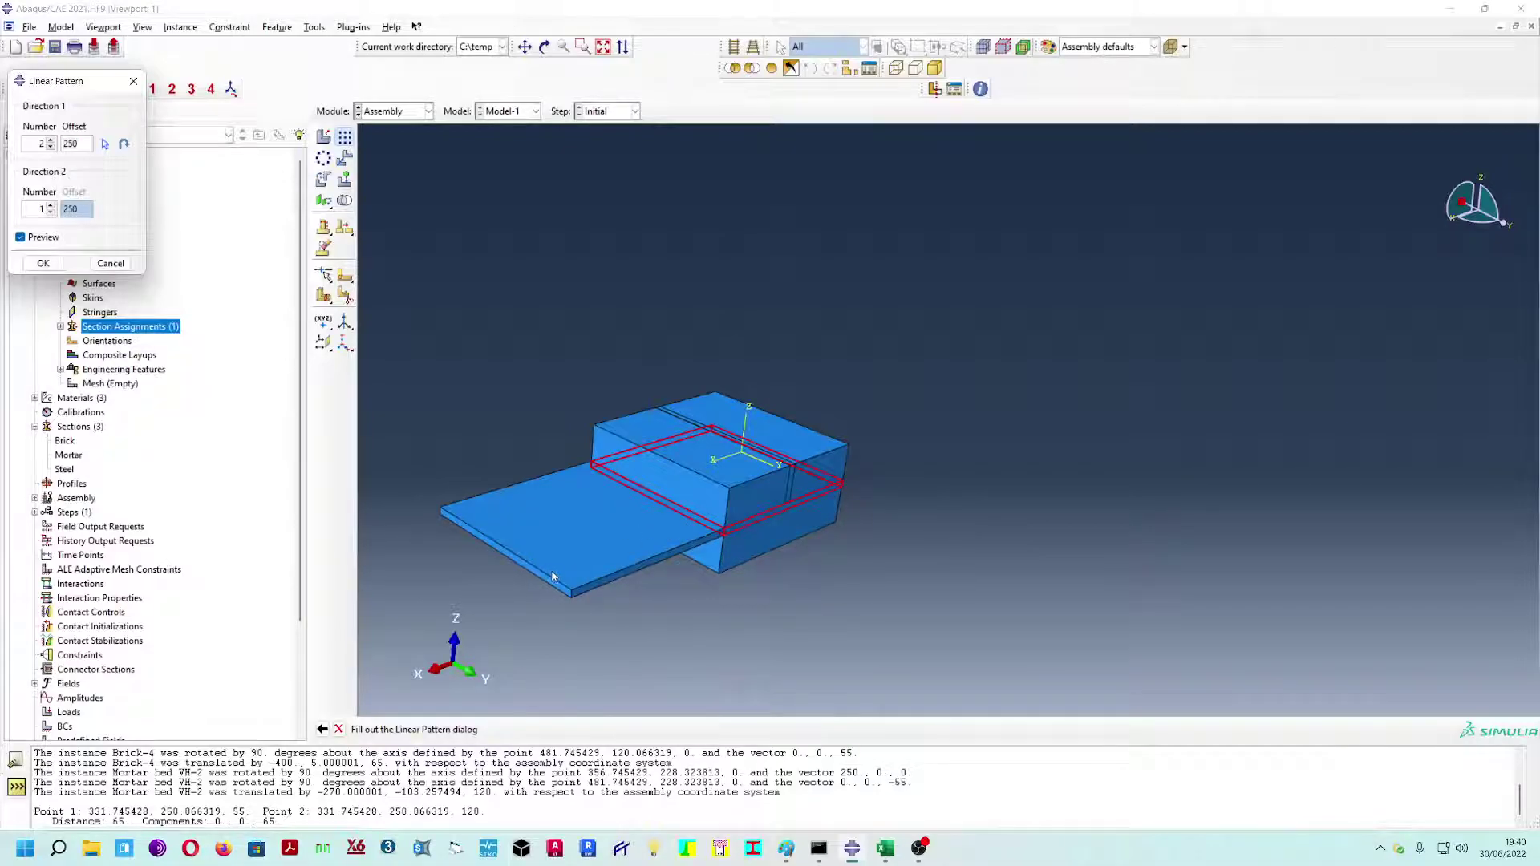
{"action": "left_click_drag", "start_coordinate": [84, 148], "coordinate": [49, 144]}
{"action": "type", "text": "400"}
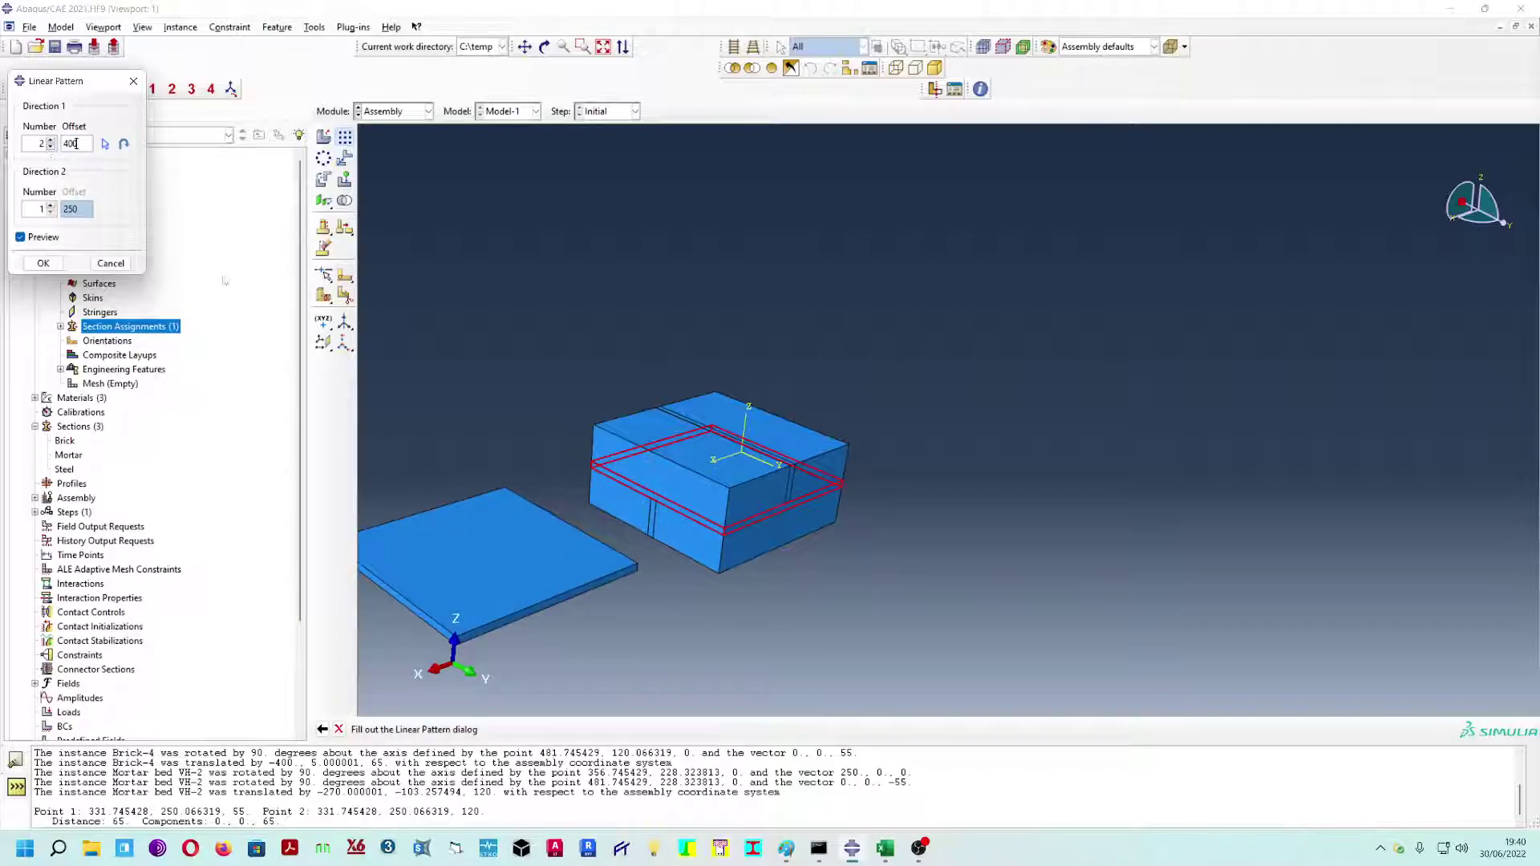
{"action": "middle_click_drag", "start_coordinate": [632, 535], "coordinate": [725, 498], "text": "ctrl+alt"}
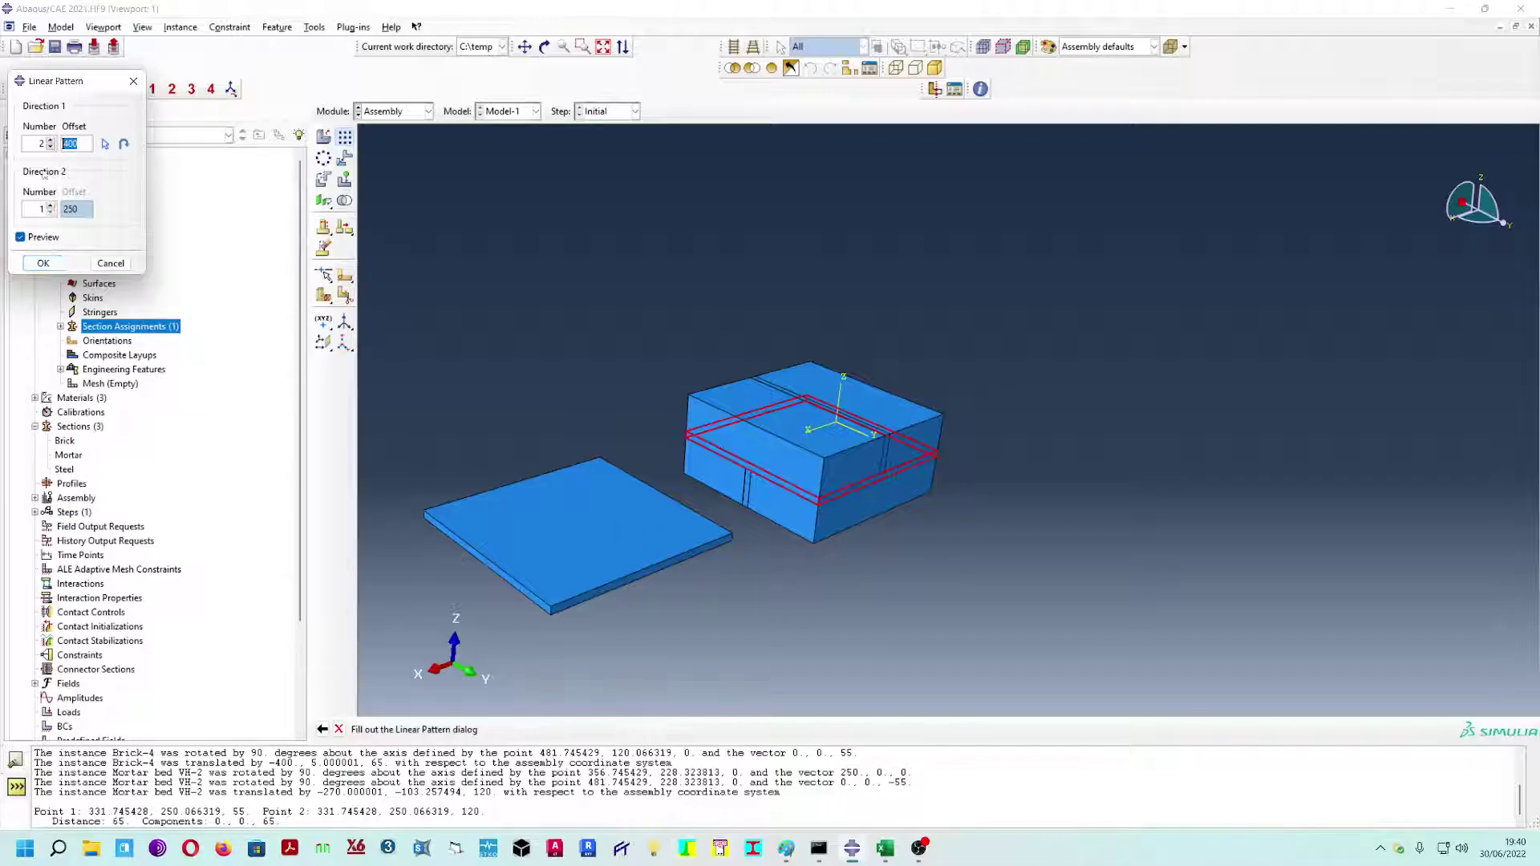
{"action": "left_click", "coordinate": [43, 263]}
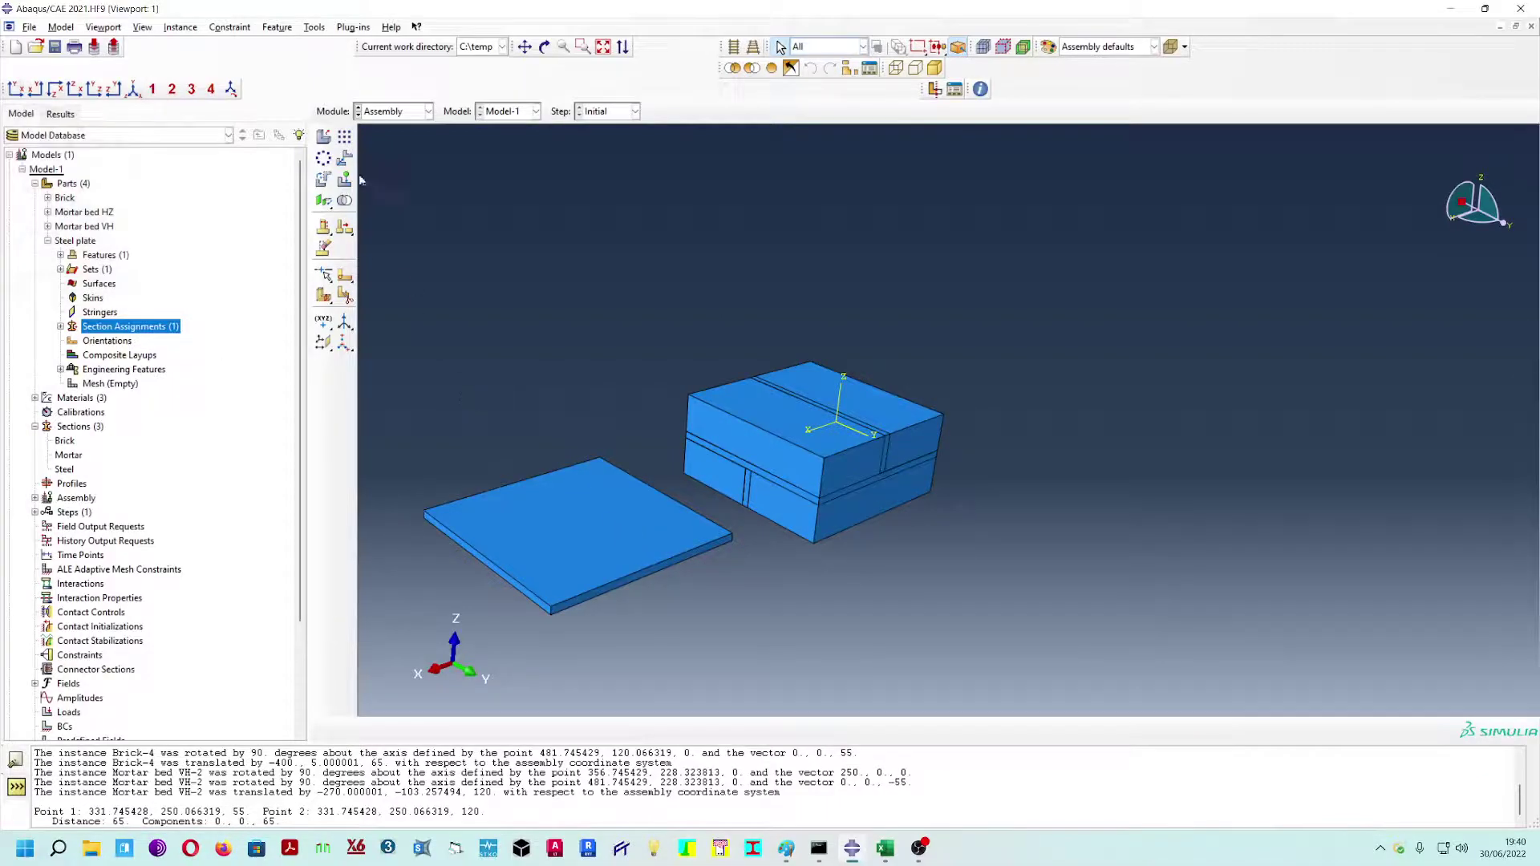
- Translate the copied horizontal mortar bed from its lower front corner to the matching top corner of the upper brick course
{"action": "left_click", "coordinate": [344, 158]}
{"action": "left_click", "coordinate": [552, 518]}
{"action": "middle_click", "coordinate": [552, 561]}
{"action": "scroll", "coordinate": [552, 609], "scroll_direction": "up", "scroll_amount": 3}
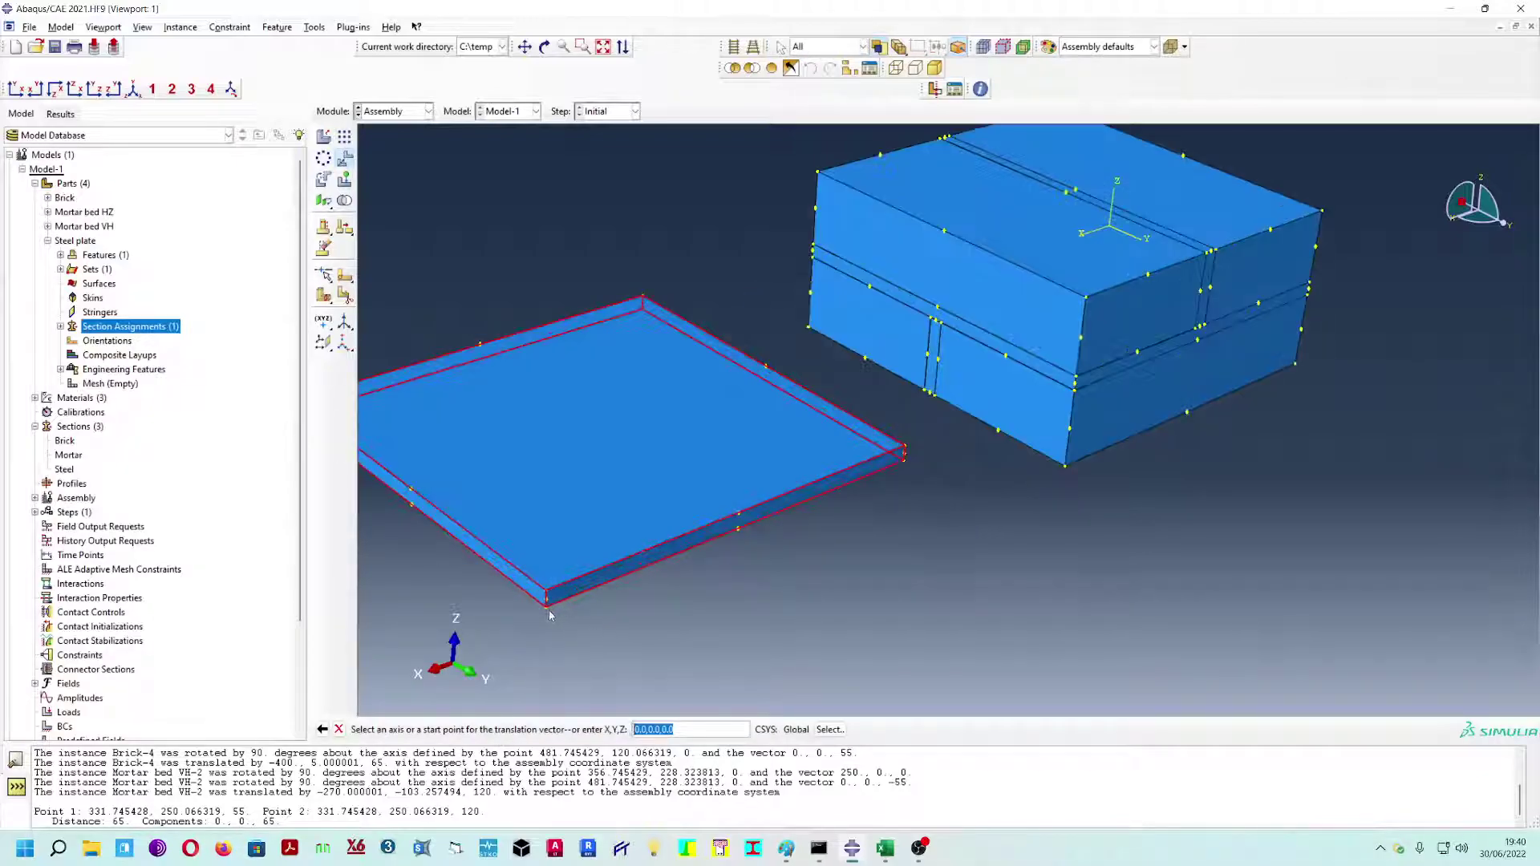
{"action": "left_click", "coordinate": [547, 612]}
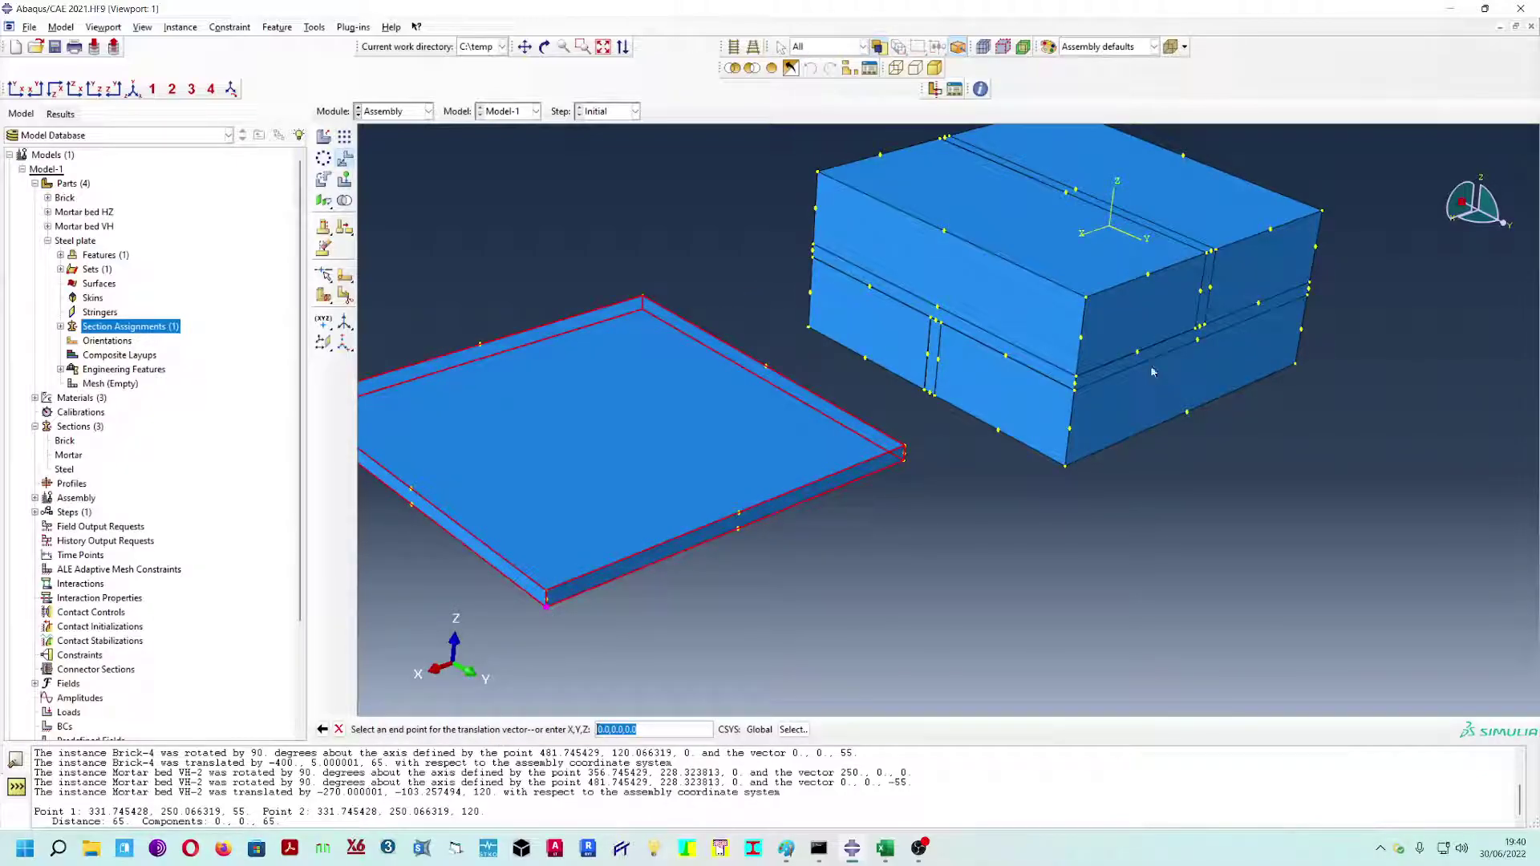
{"action": "left_click", "coordinate": [1087, 298]}
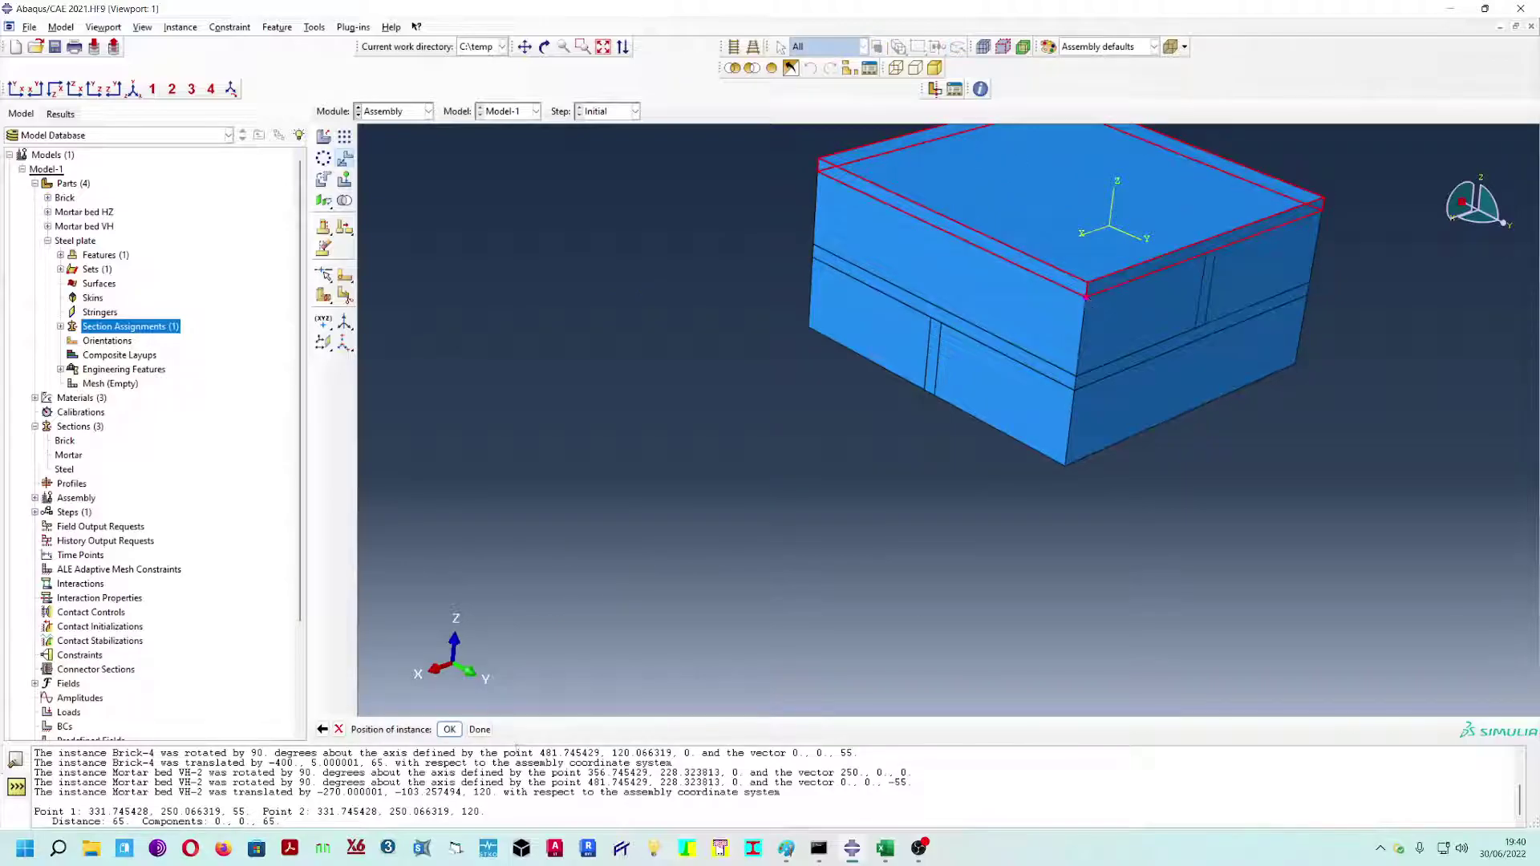
{"action": "left_click", "coordinate": [449, 729]}
- Rotate all assembly instances together by -90 degrees about the stack's bottom front edge parallel to the X axis
{"action": "scroll", "coordinate": [1045, 474], "scroll_direction": "down", "scroll_amount": 3}
{"action": "scroll", "coordinate": [1051, 466], "scroll_direction": "down", "scroll_amount": 1}
{"action": "middle_click_drag", "start_coordinate": [1054, 466], "coordinate": [887, 535], "text": "ctrl+alt"}
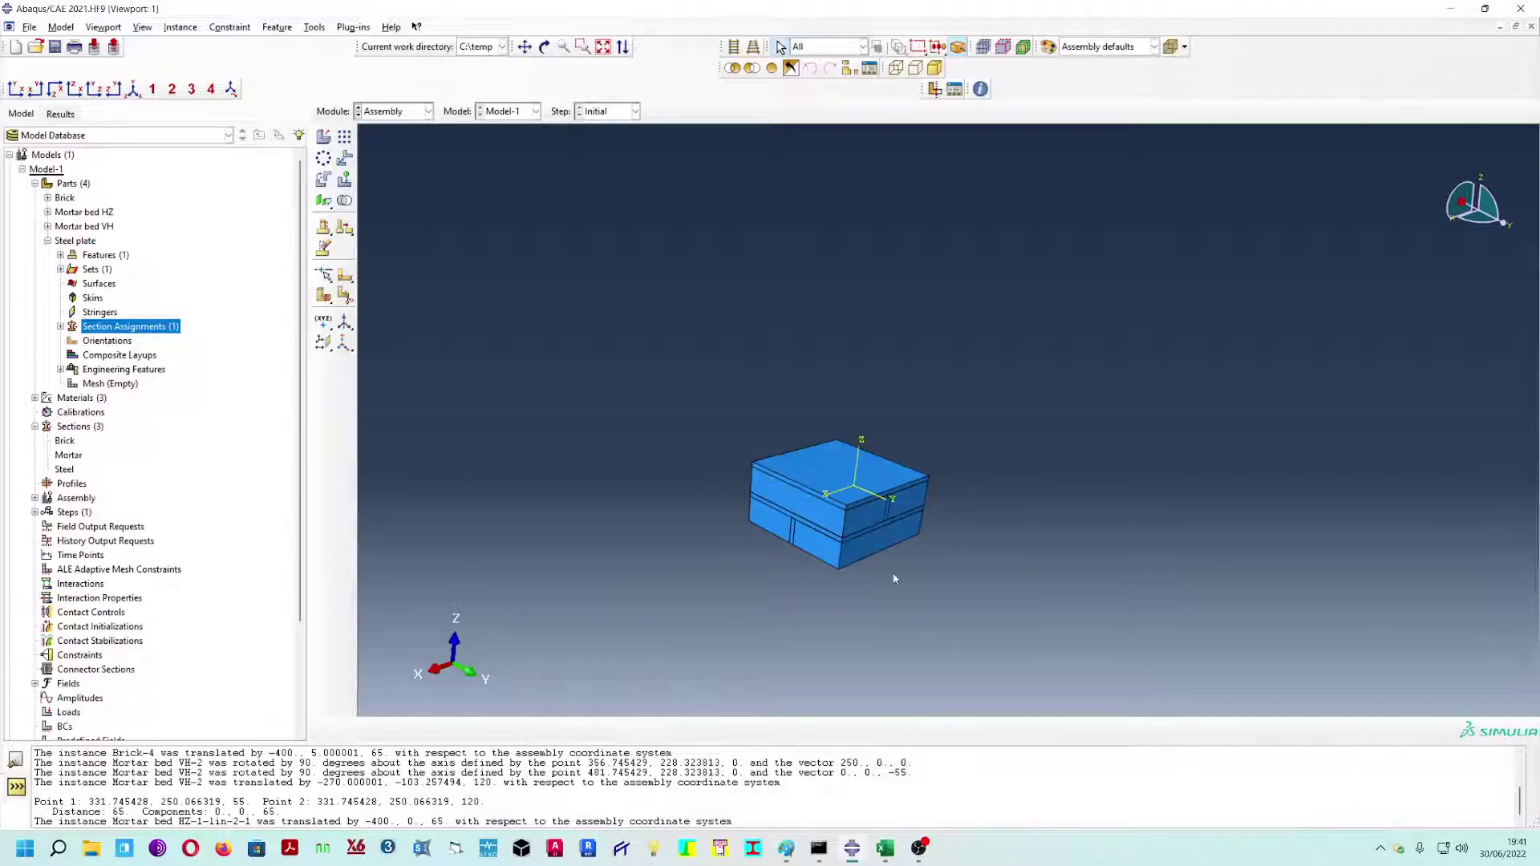
{"action": "mouse_move", "coordinate": [956, 572]}
{"action": "left_mouse_down", "text": "ctrl+alt"}
{"action": "mouse_move", "coordinate": [1013, 585]}
{"action": "mouse_move", "coordinate": [975, 579]}
{"action": "left_mouse_up", "text": "ctrl+alt"}
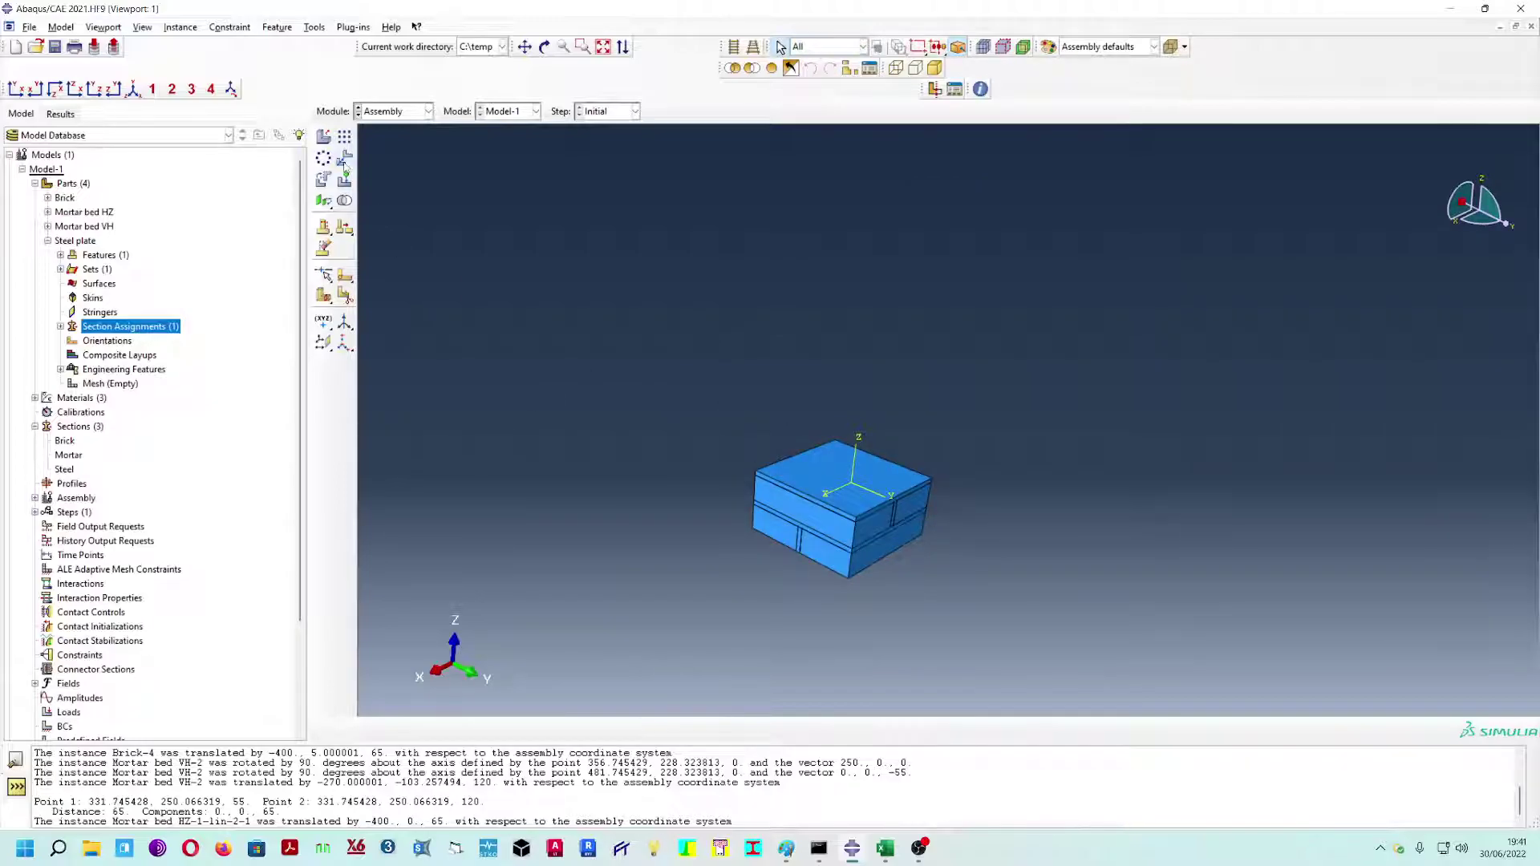
{"action": "left_click", "coordinate": [323, 180]}
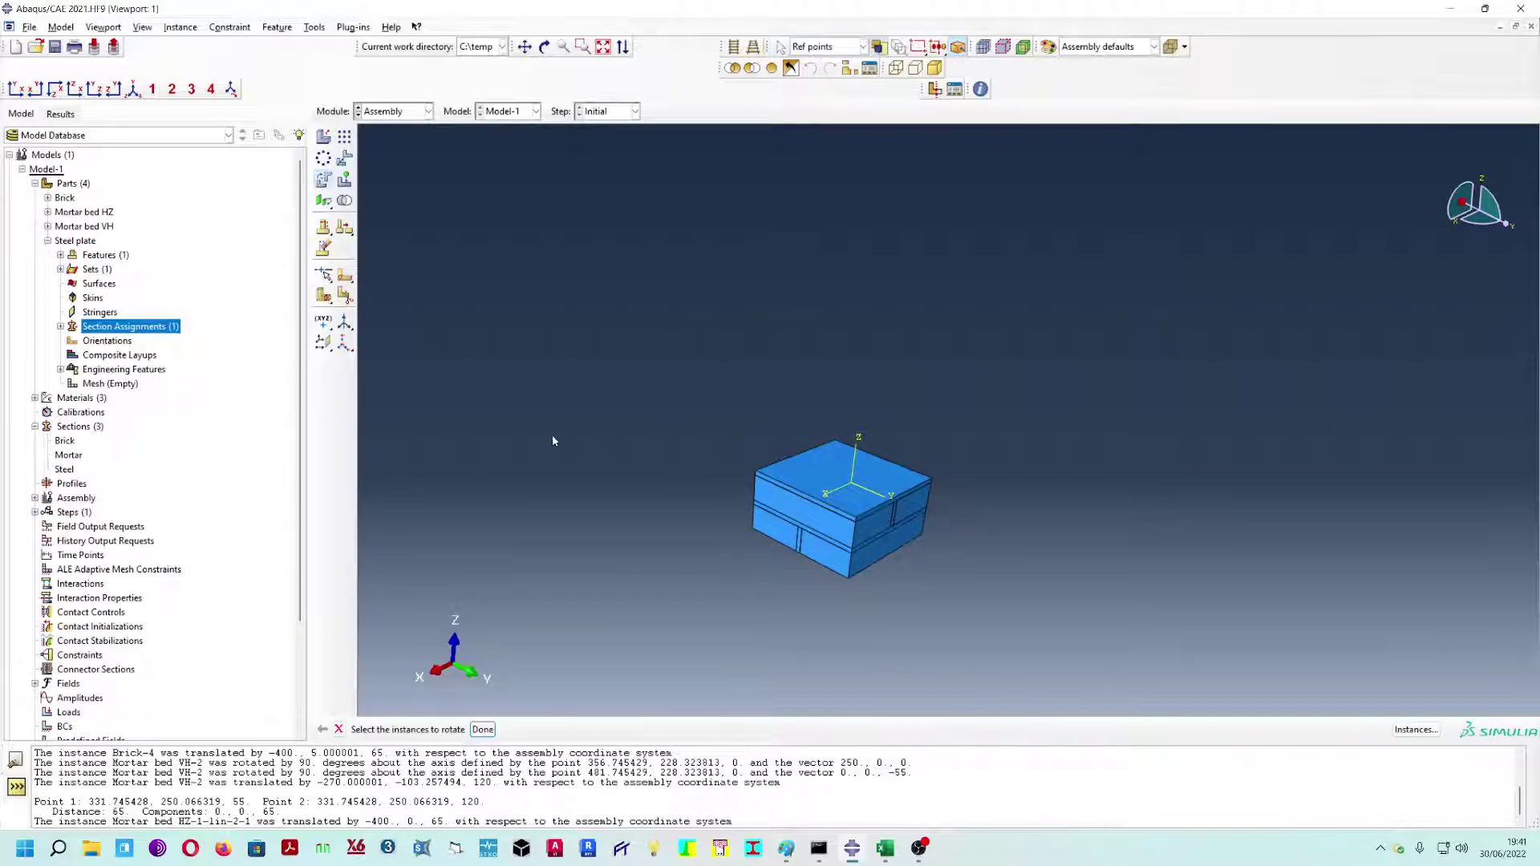
{"action": "left_click_drag", "start_coordinate": [690, 360], "coordinate": [1001, 638]}
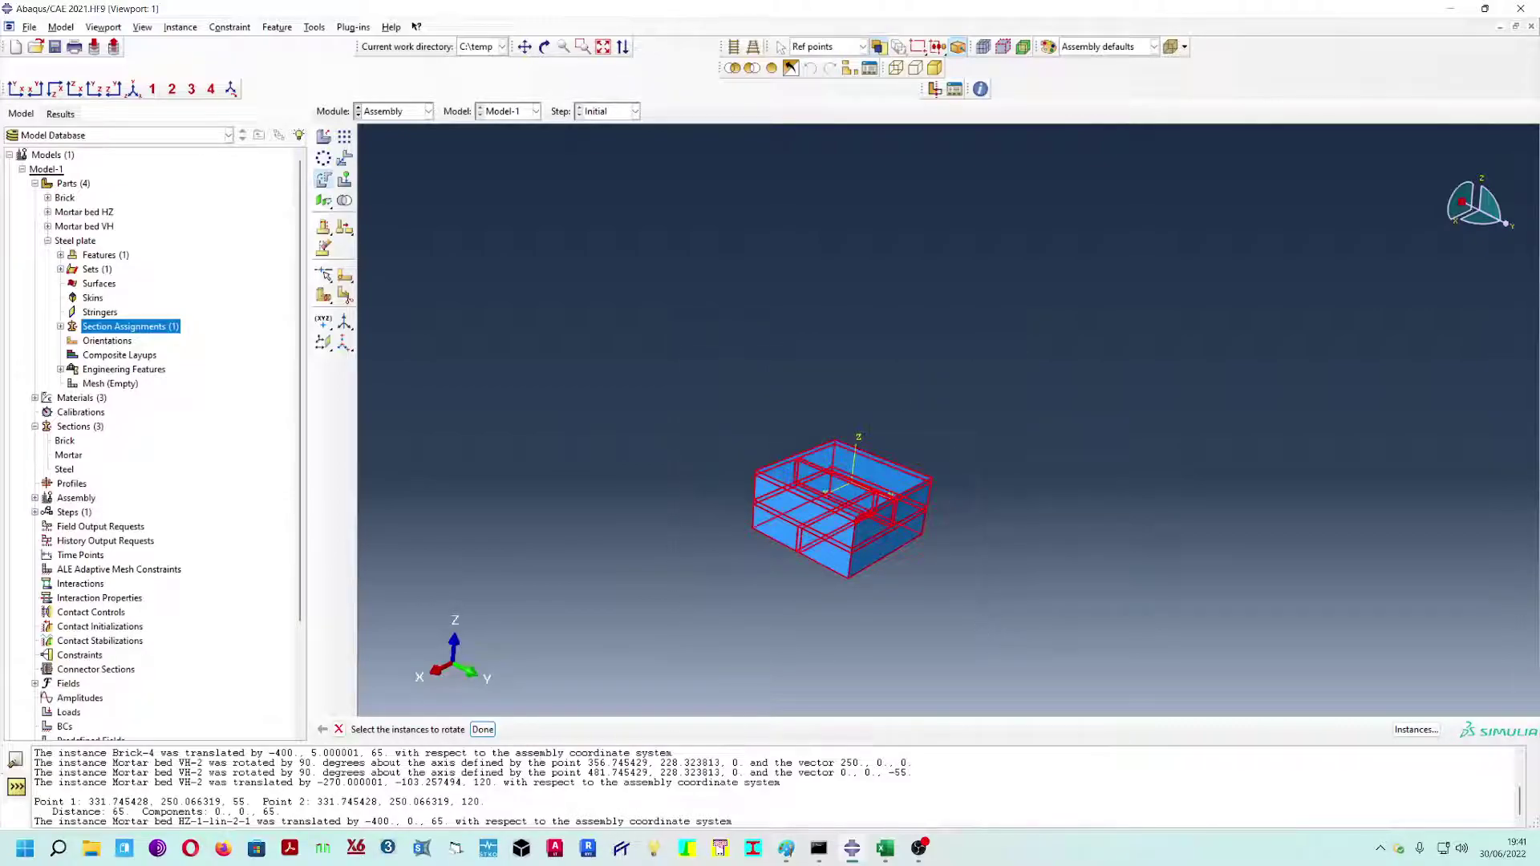
{"action": "left_click", "coordinate": [490, 733]}
{"action": "scroll", "coordinate": [907, 598], "scroll_direction": "down", "scroll_amount": 3}
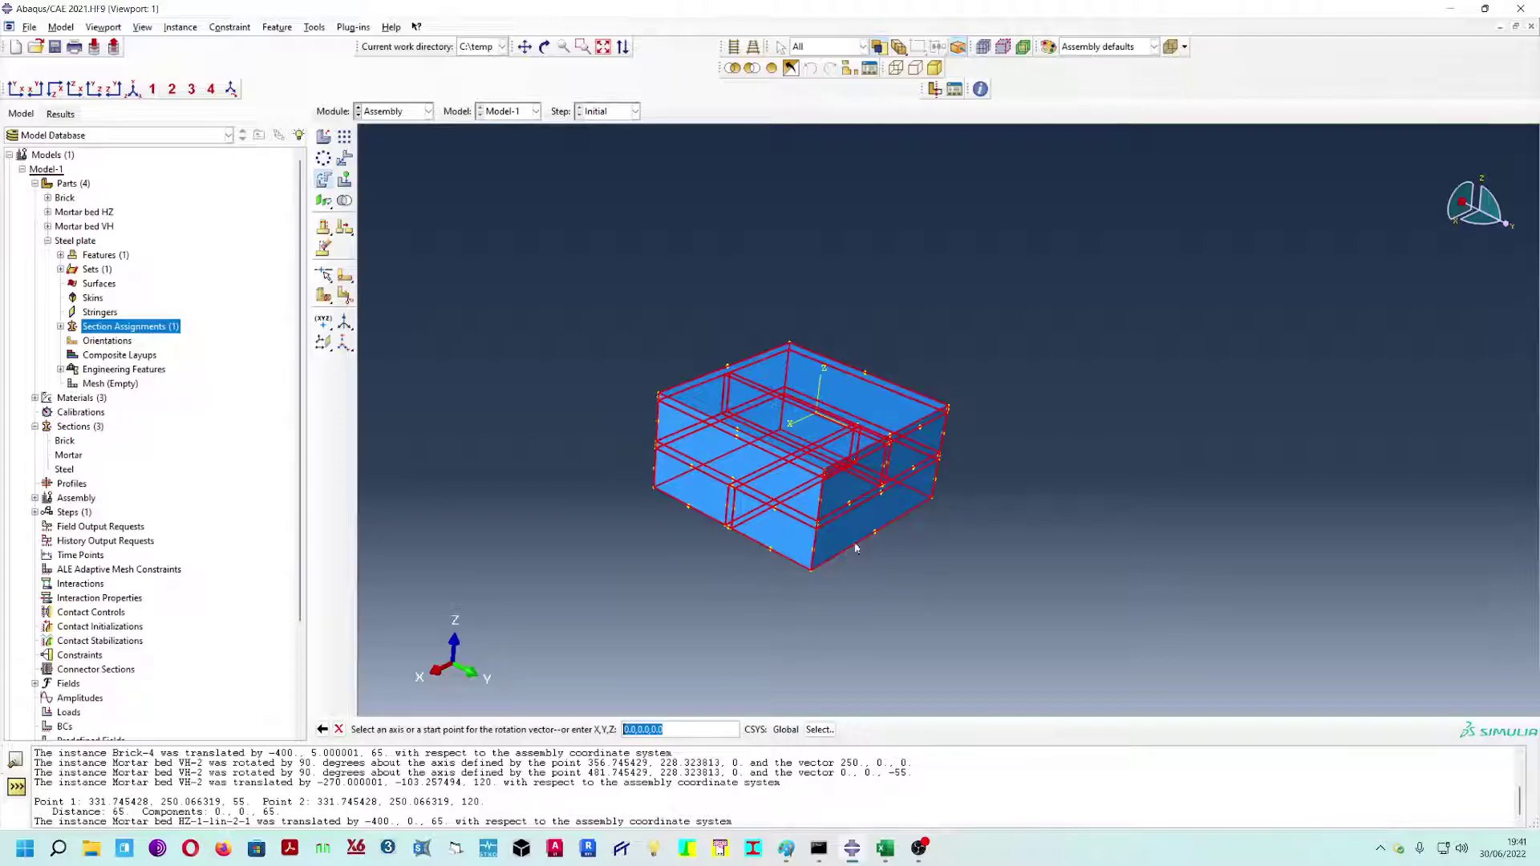
{"action": "left_click", "coordinate": [811, 572]}
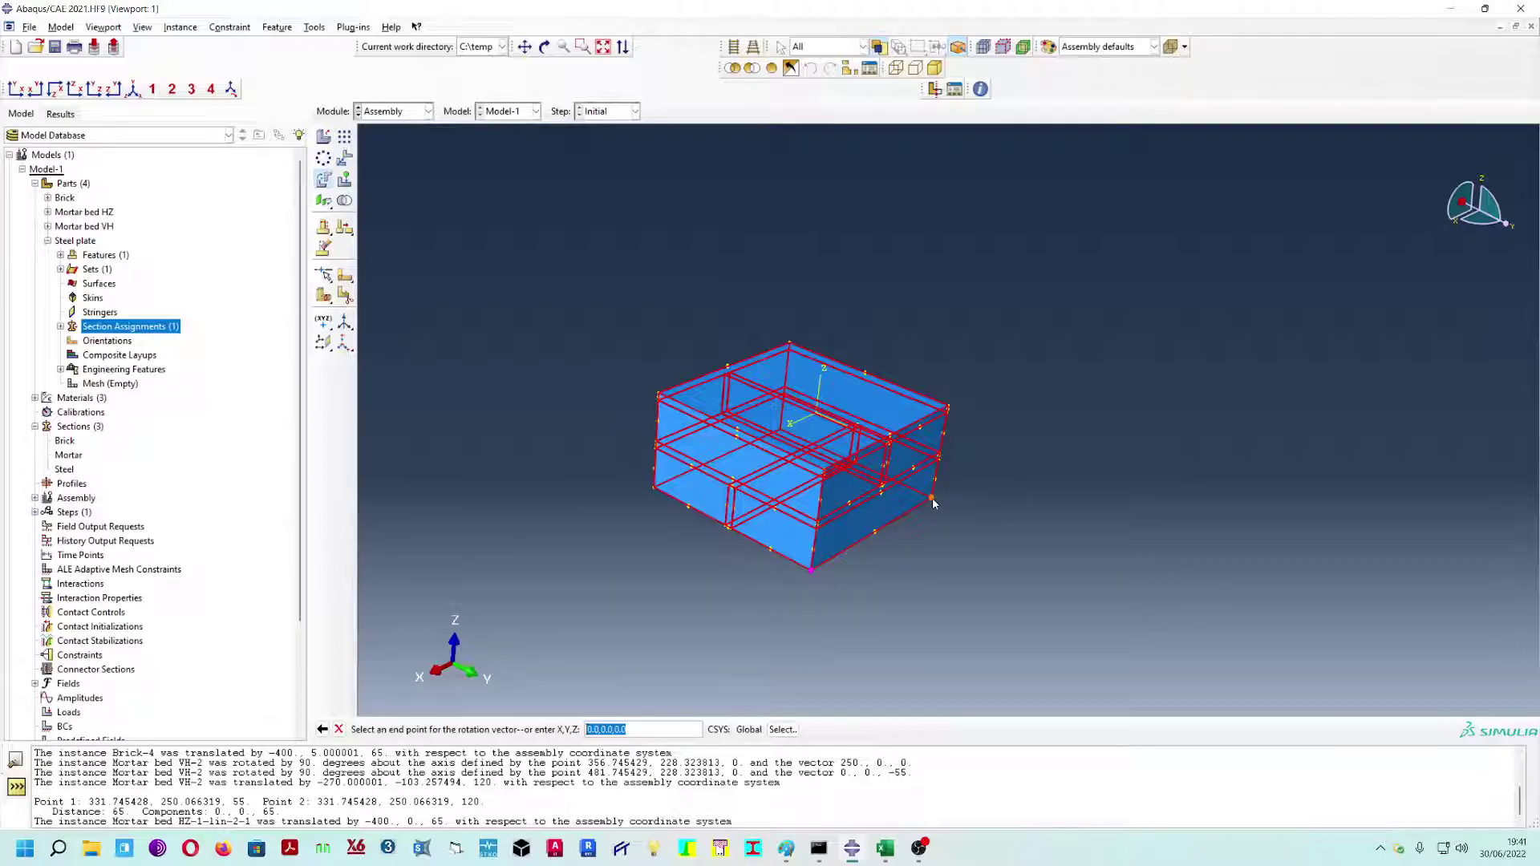
{"action": "left_click", "coordinate": [932, 500]}
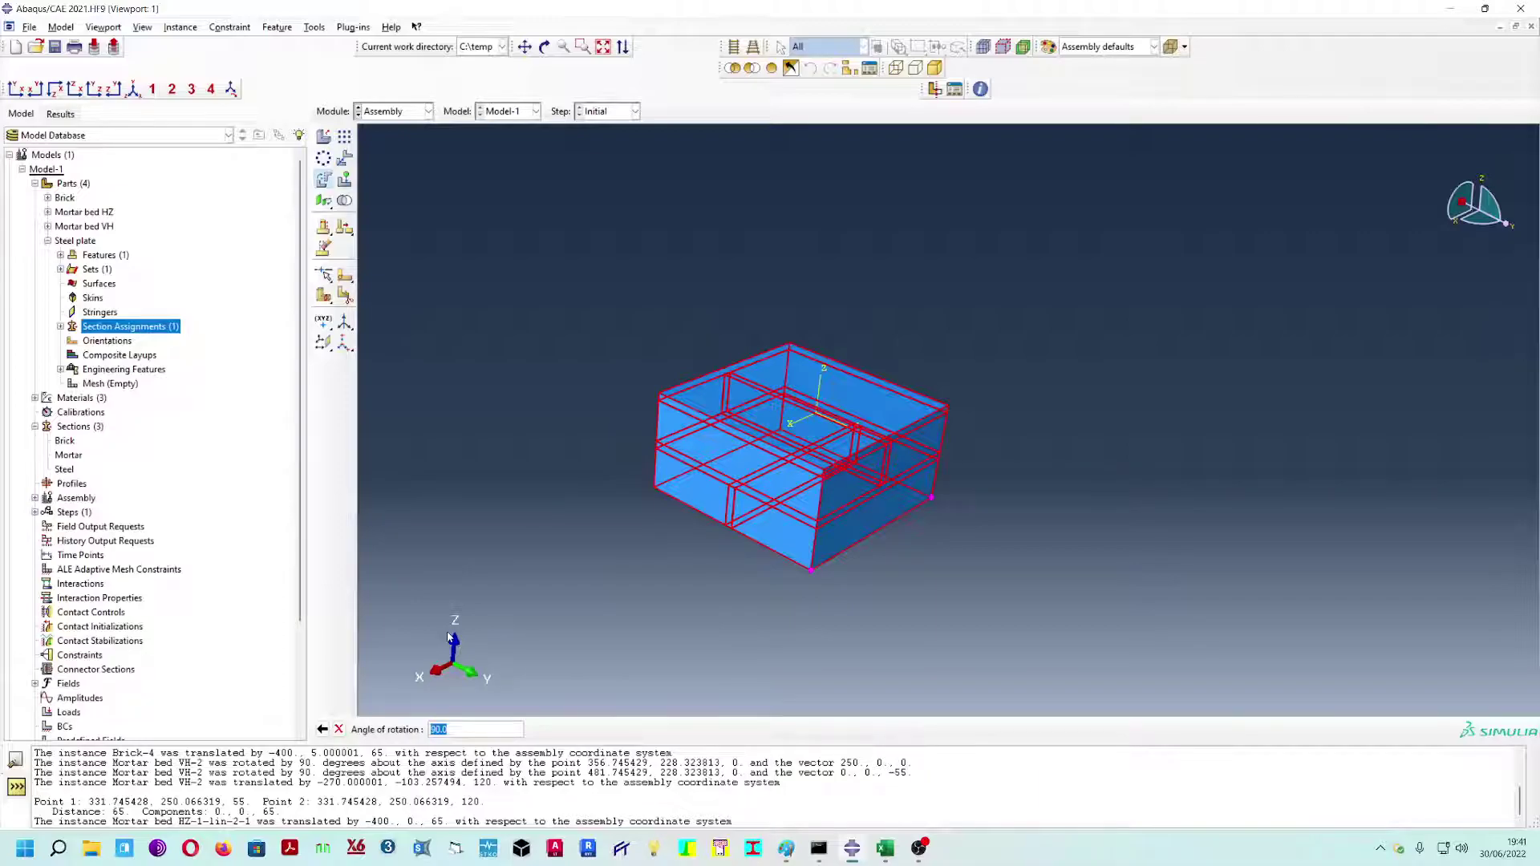
{"action": "key", "text": "BackSpace"}
{"action": "type", "text": "-90"}
{"action": "key", "text": "Return"}
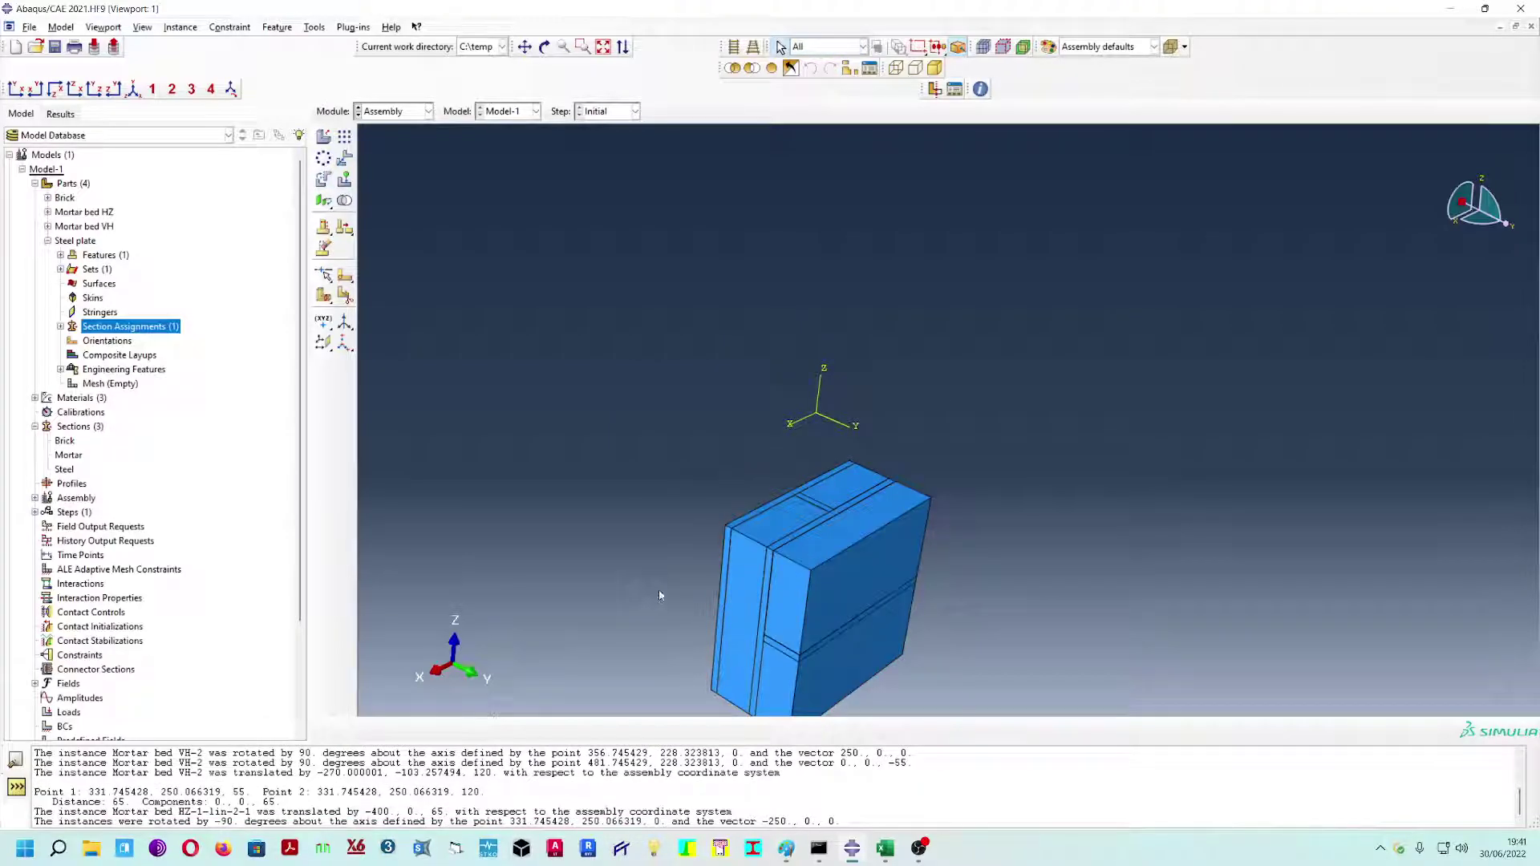
- Measure the rotated stack's thickness along its top edge, from the outer mortar bed corner to the opposite brick corner
{"action": "scroll", "coordinate": [792, 565], "scroll_direction": "up", "scroll_amount": 1}
{"action": "middle_click_drag", "start_coordinate": [873, 573], "coordinate": [830, 491], "text": "ctrl+alt"}
{"action": "mouse_move", "coordinate": [959, 426]}
{"action": "left_mouse_down", "text": "ctrl+alt"}
{"action": "mouse_move", "coordinate": [946, 389]}
{"action": "mouse_move", "coordinate": [1013, 512]}
{"action": "mouse_move", "coordinate": [1094, 508]}
{"action": "mouse_move", "coordinate": [1020, 509]}
{"action": "mouse_move", "coordinate": [1009, 542]}
{"action": "left_mouse_up", "text": "ctrl+alt"}
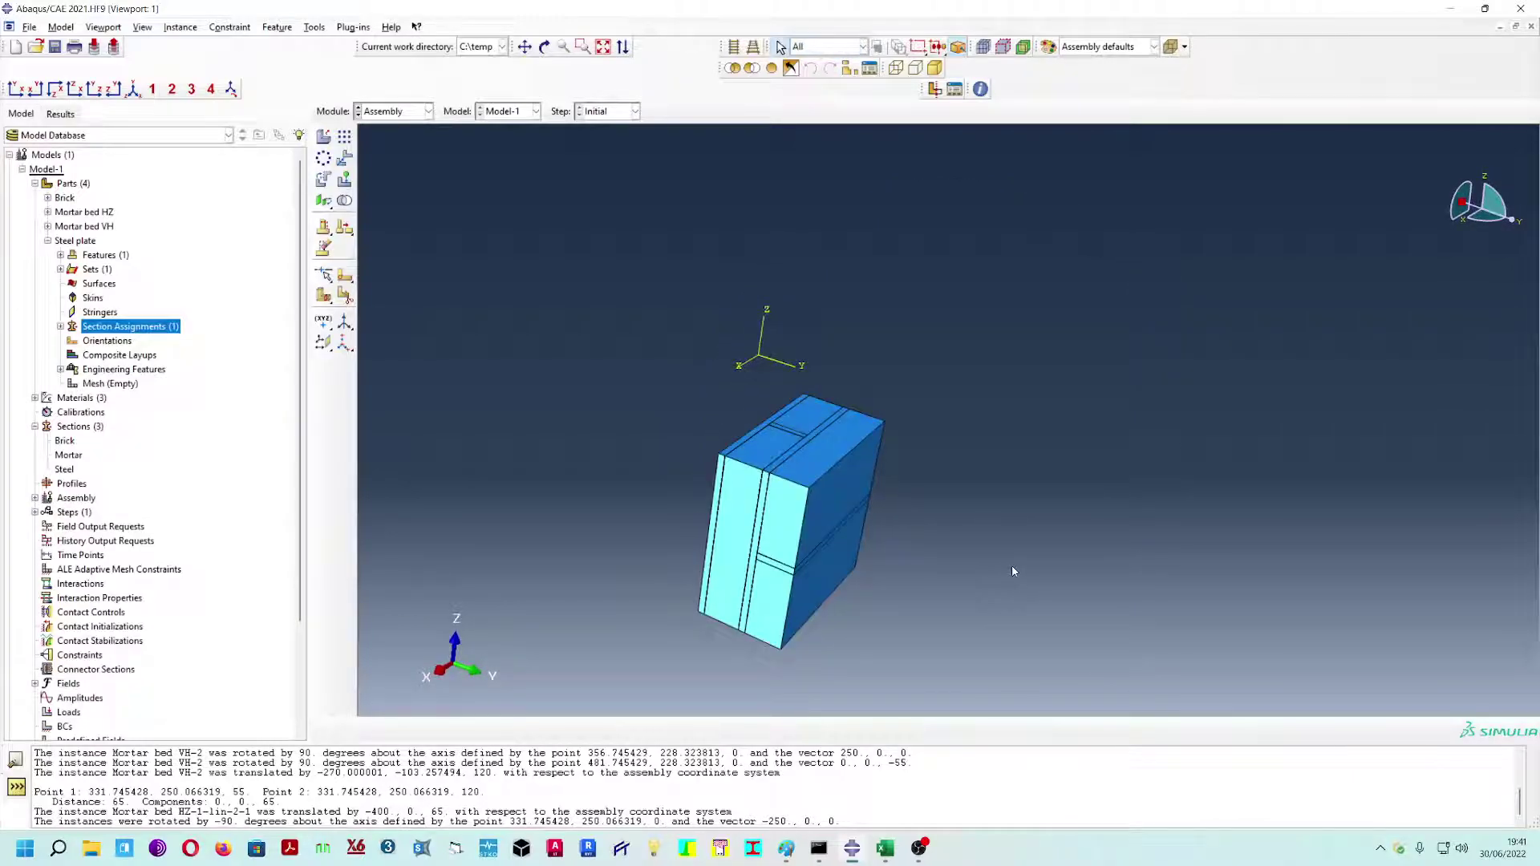
{"action": "scroll", "coordinate": [701, 482], "scroll_direction": "up", "scroll_amount": 2}
{"action": "left_click", "coordinate": [314, 27]}
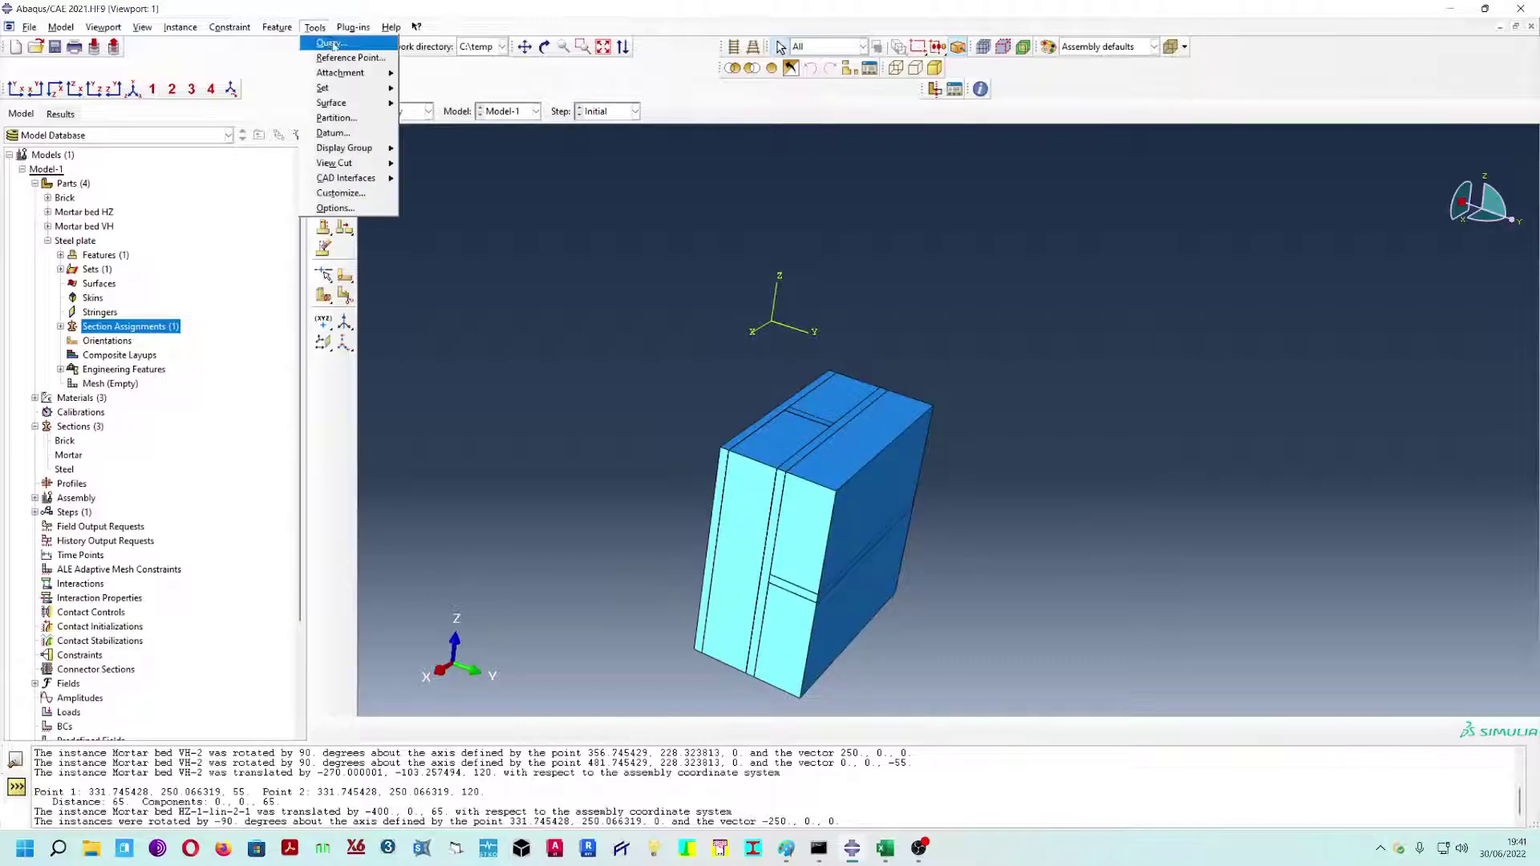
{"action": "left_click", "coordinate": [334, 44]}
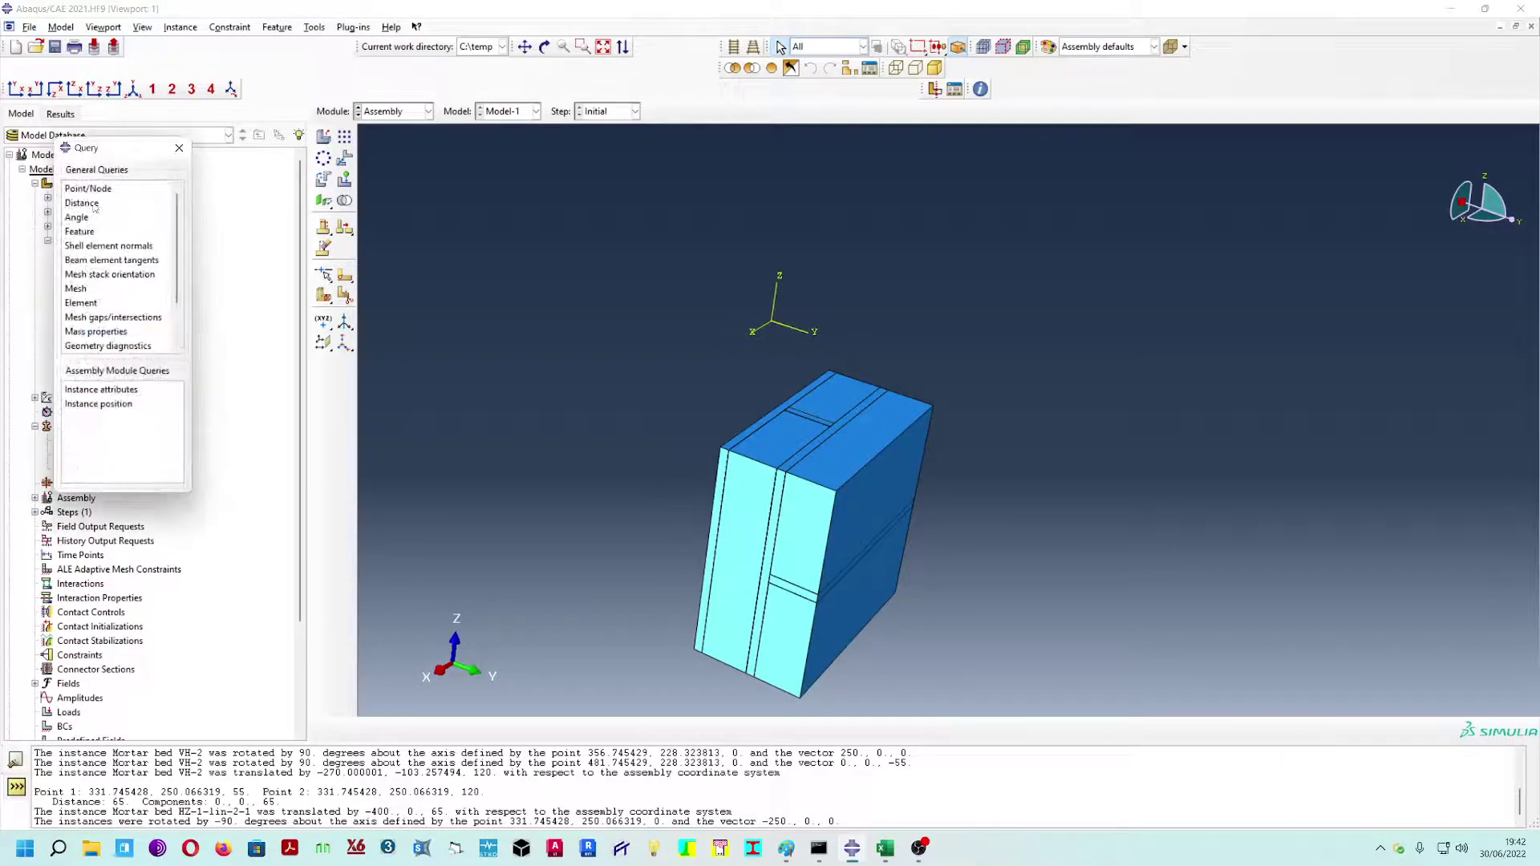
{"action": "left_click", "coordinate": [81, 203]}
{"action": "left_click", "coordinate": [722, 448]}
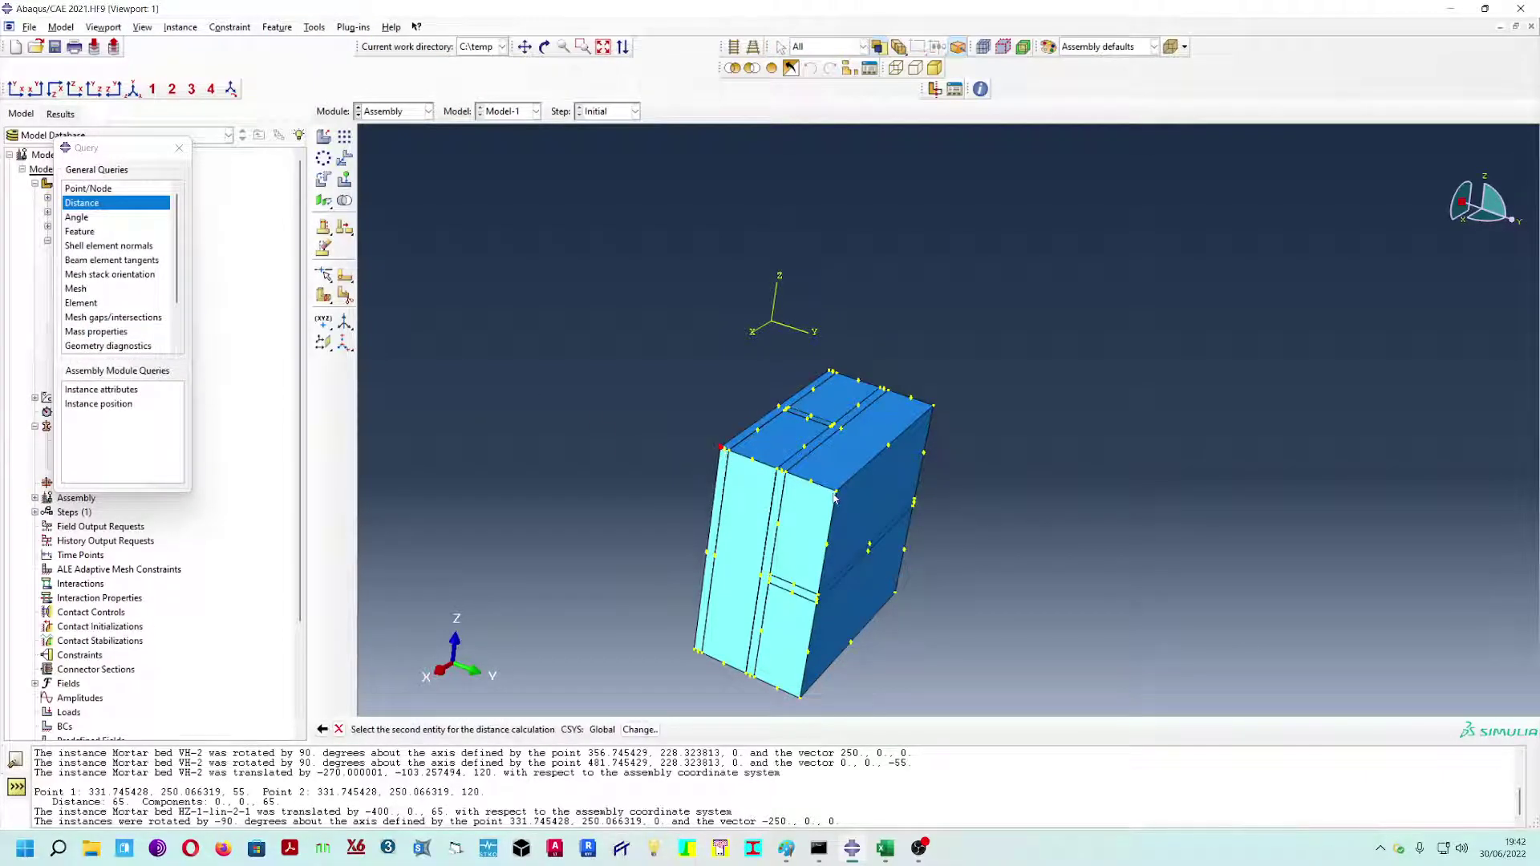
{"action": "left_click", "coordinate": [836, 493]}
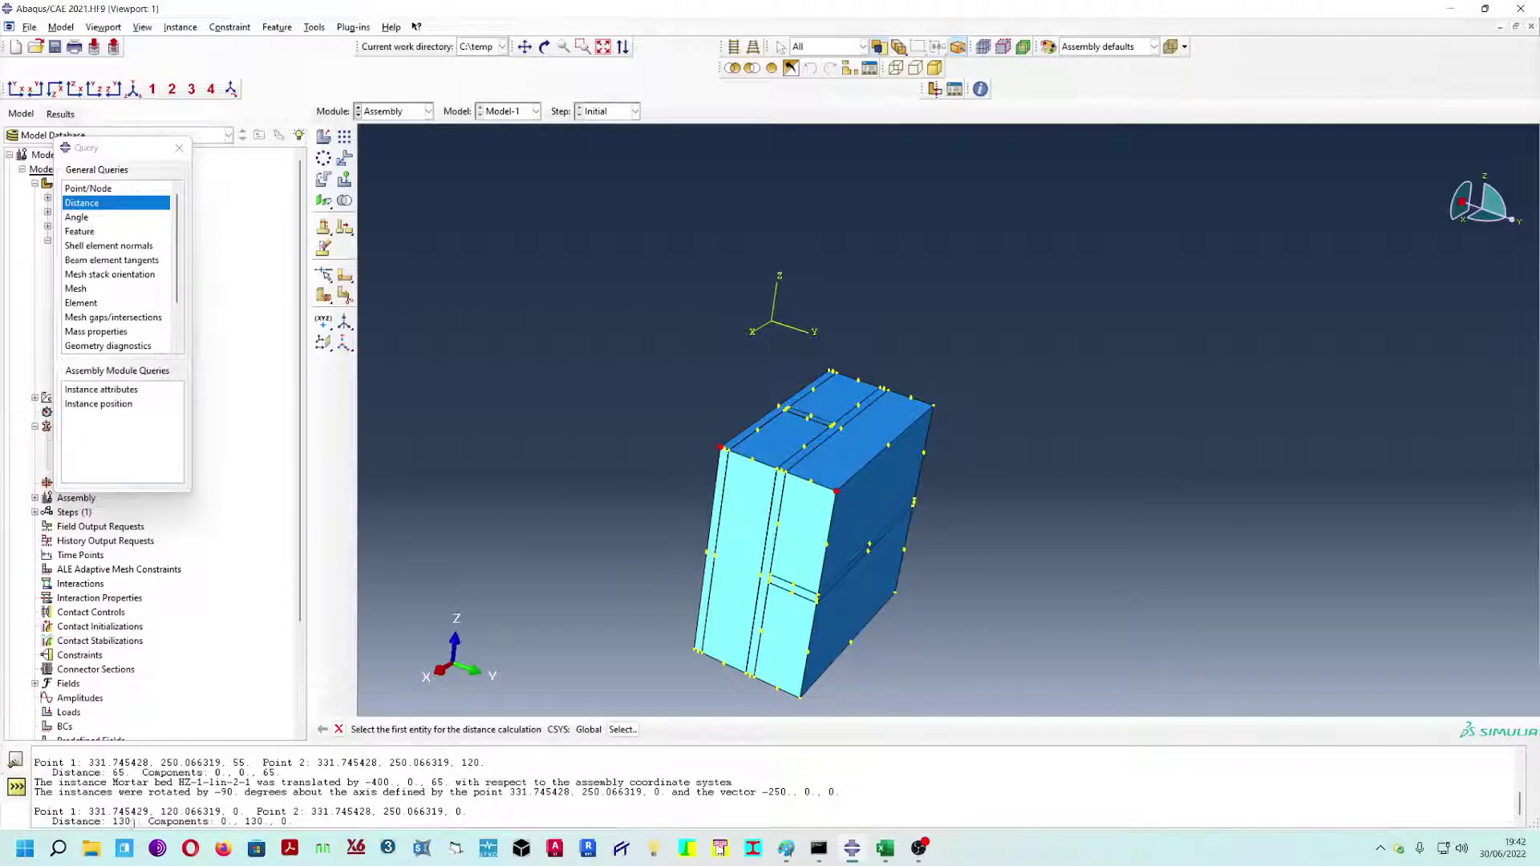
{"action": "left_click", "coordinate": [179, 148]}
- Set up a linear pattern of all instances with 1 instance in direction 1 and 2 in direction 2
{"action": "left_click", "coordinate": [345, 137]}
{"action": "scroll", "coordinate": [631, 401], "scroll_direction": "up", "scroll_amount": 2}
{"action": "scroll", "coordinate": [632, 405], "scroll_direction": "up", "scroll_amount": 1}
{"action": "left_click_drag", "start_coordinate": [590, 327], "coordinate": [924, 646]}
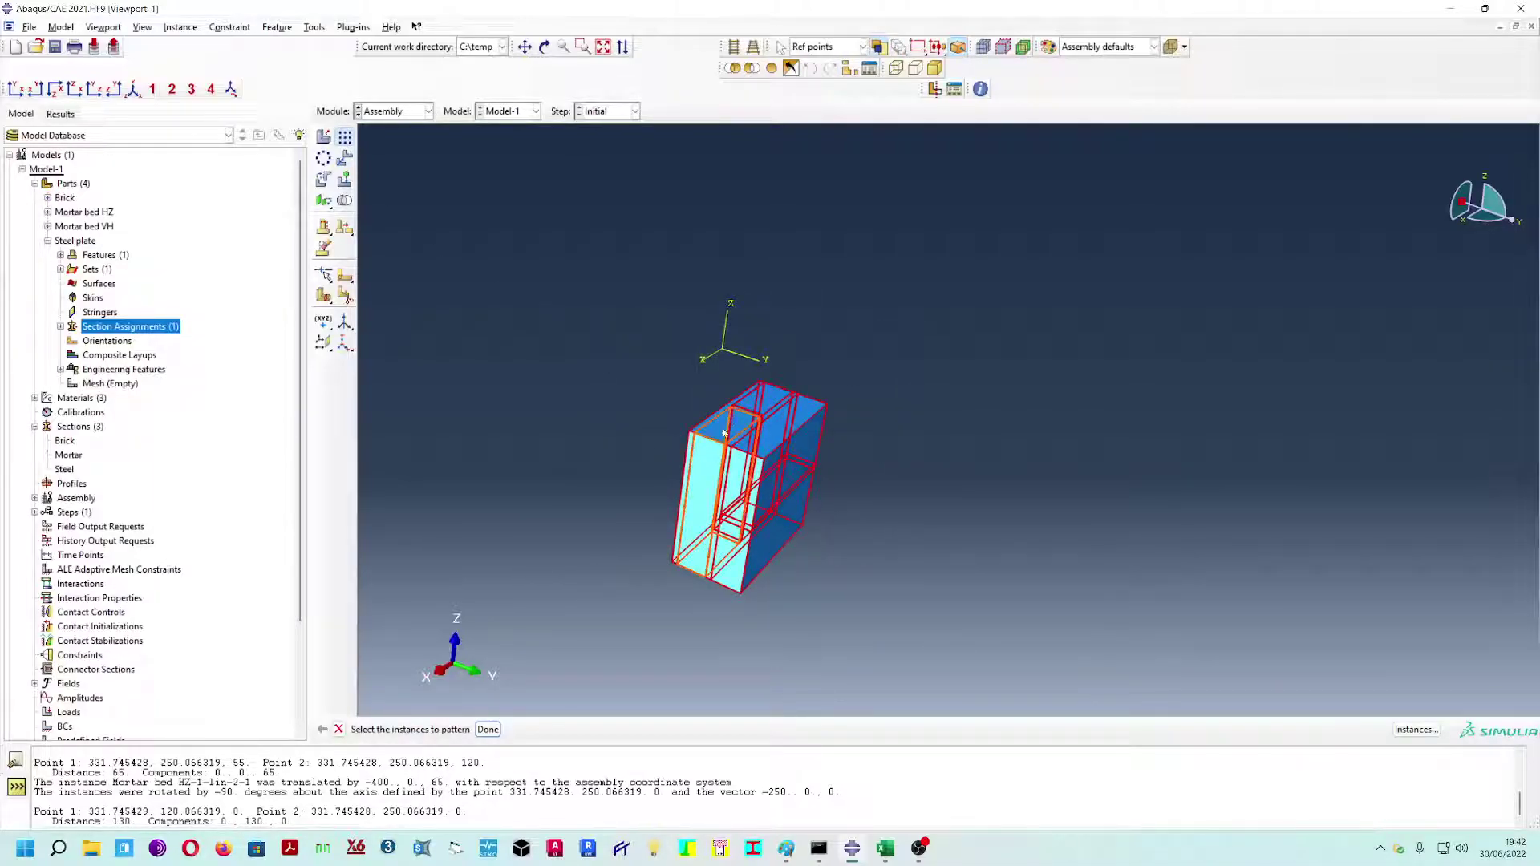
{"action": "left_click", "coordinate": [488, 729]}
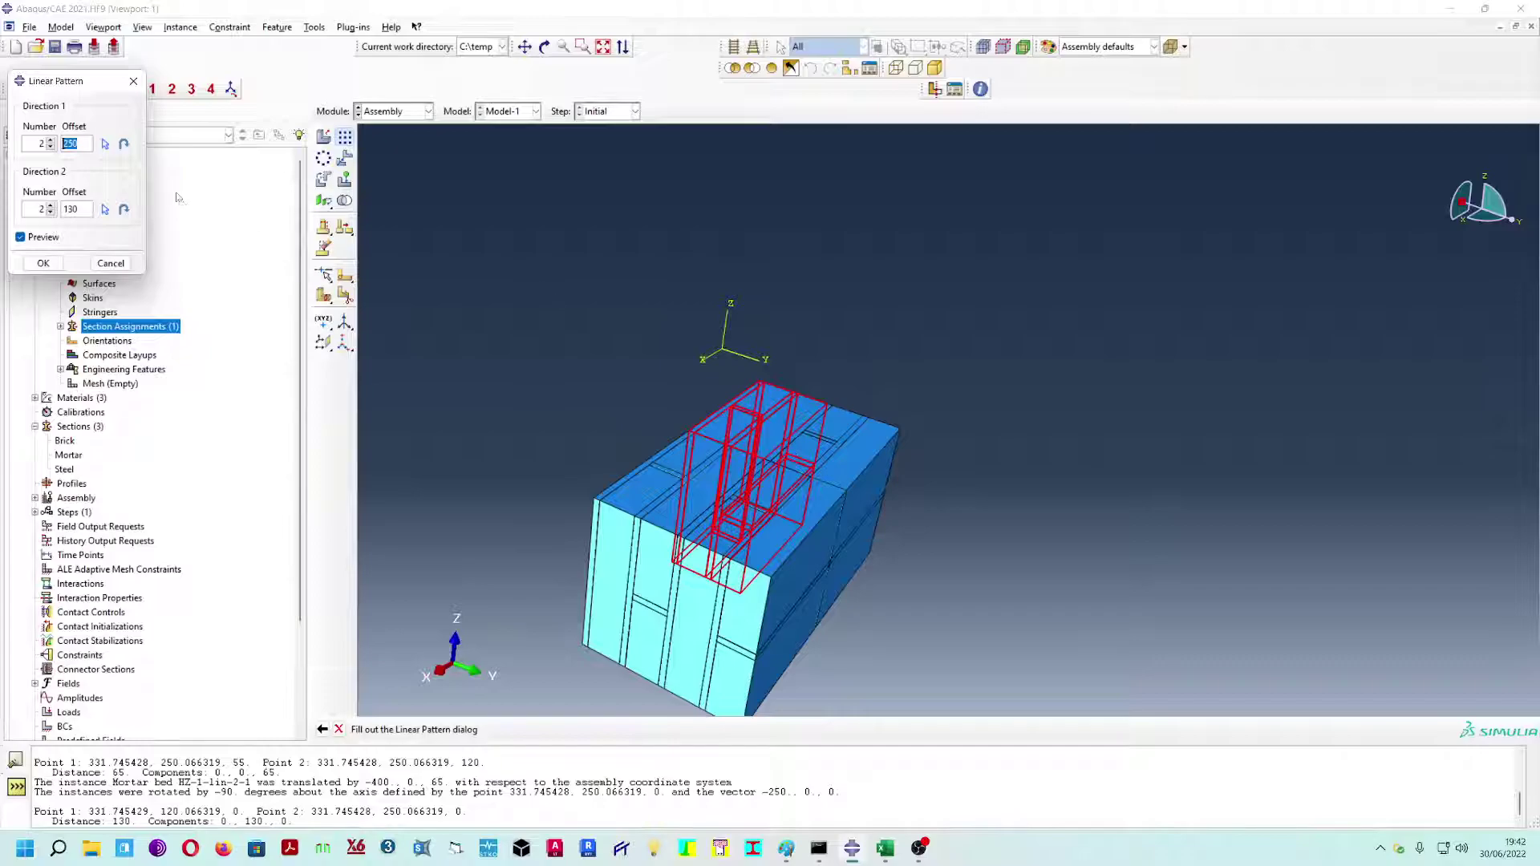
{"action": "left_click", "coordinate": [50, 147]}
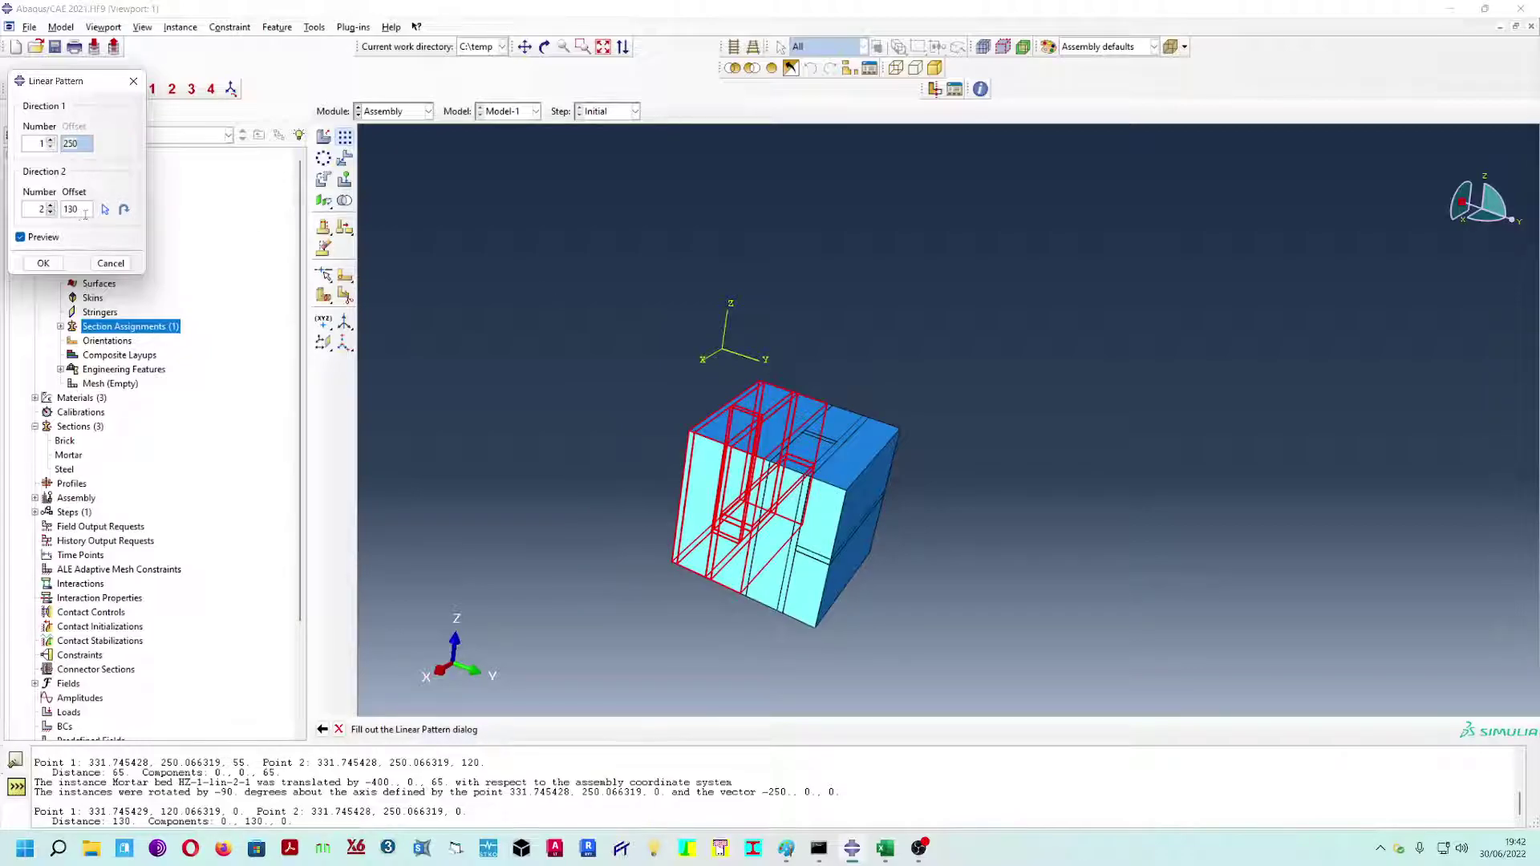
- Try a direction 2 offset of 150 for the stack pattern and inspect the spacing between the two stacks
{"action": "left_click_drag", "start_coordinate": [83, 210], "coordinate": [32, 210]}
{"action": "type", "text": "150"}
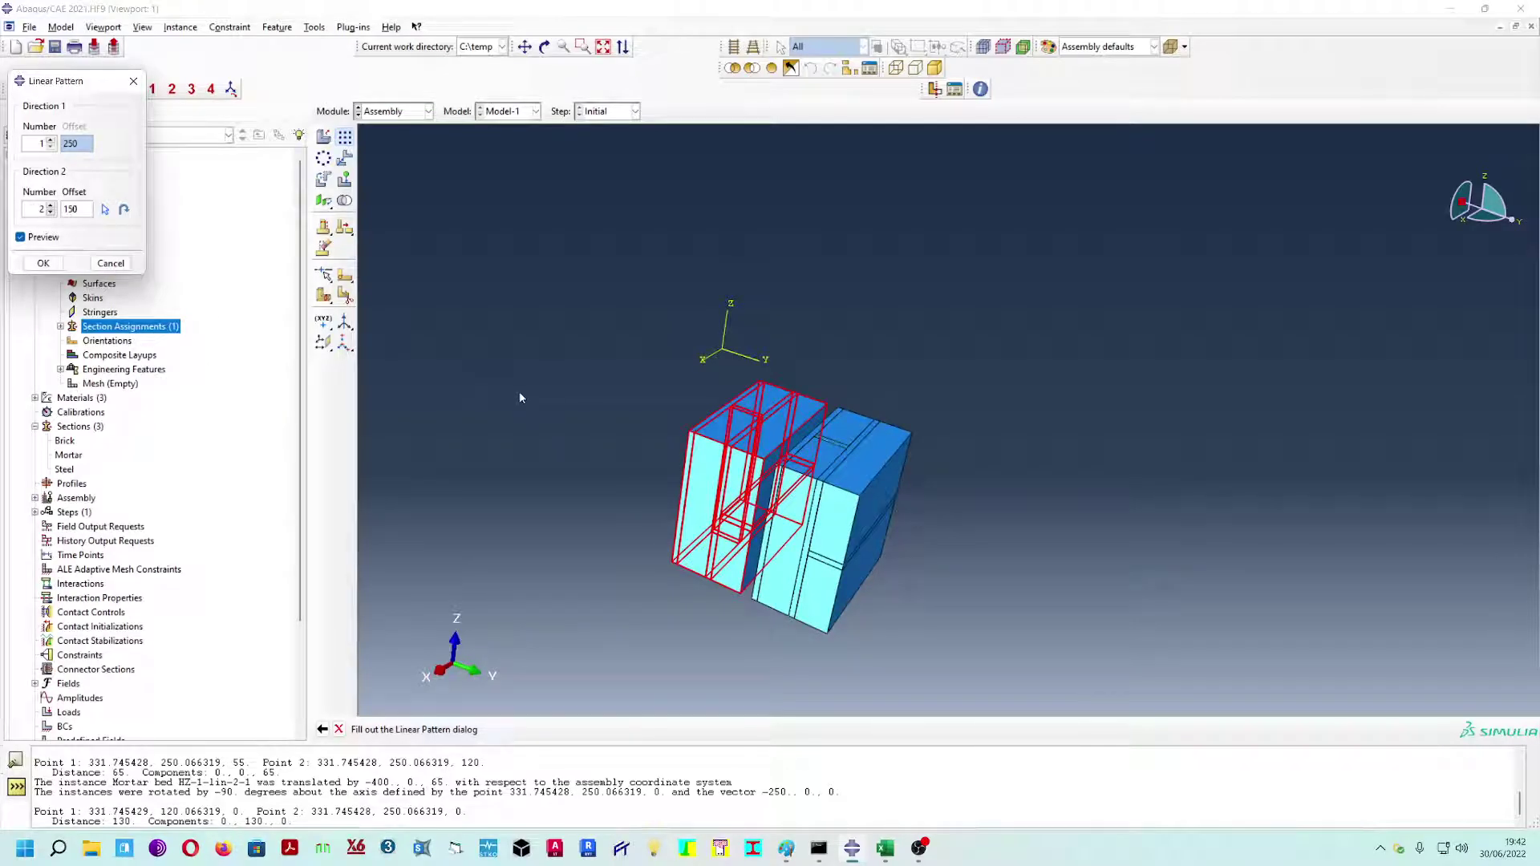
{"action": "scroll", "coordinate": [827, 499], "scroll_direction": "up", "scroll_amount": 5}
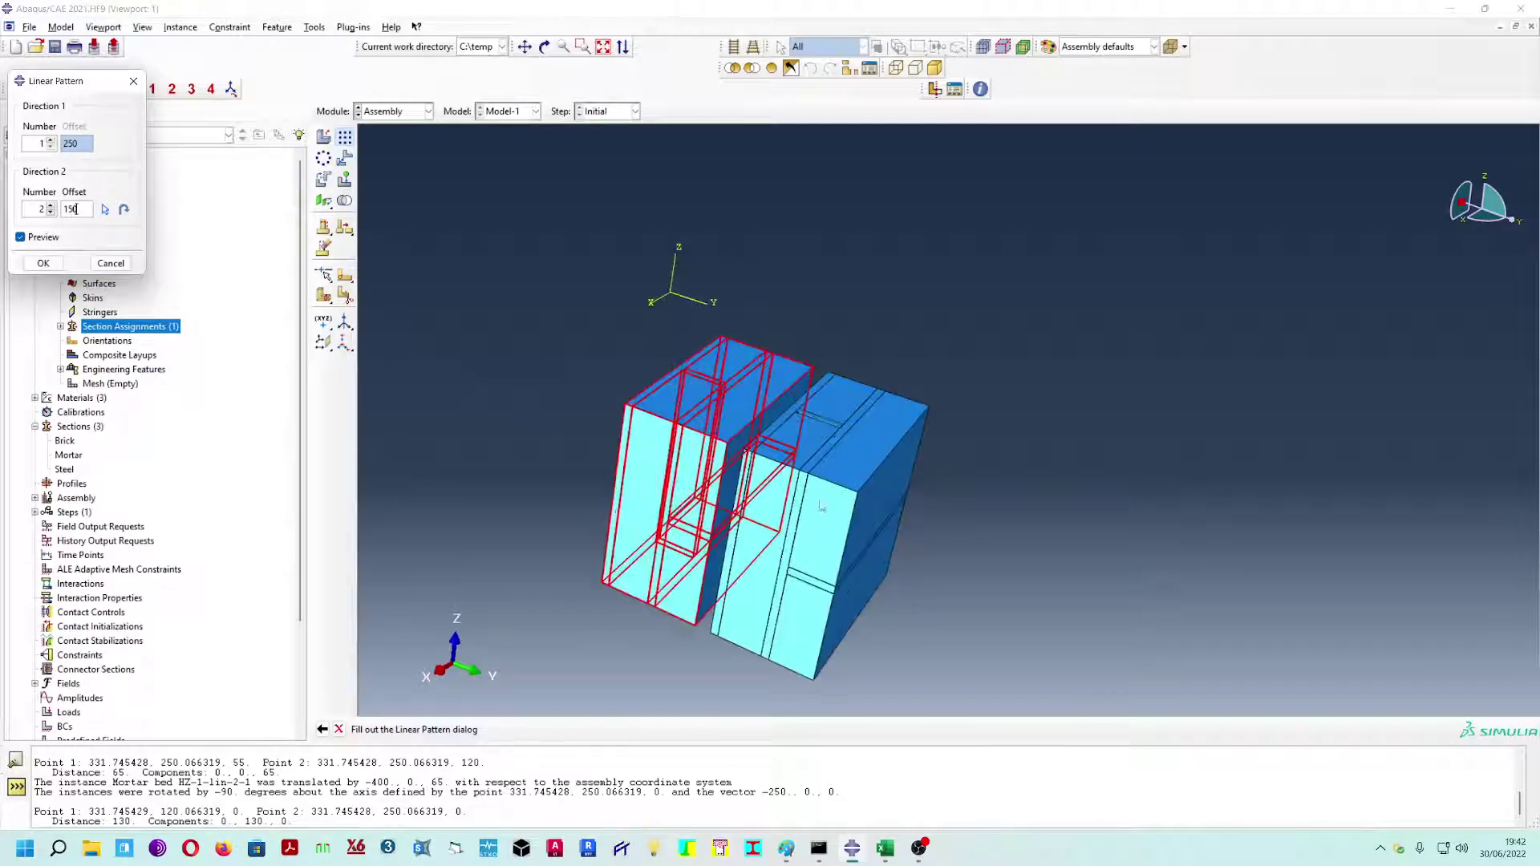
{"action": "mouse_move", "coordinate": [999, 546]}
{"action": "left_mouse_down", "text": "ctrl+alt"}
{"action": "mouse_move", "coordinate": [1024, 533]}
{"action": "mouse_move", "coordinate": [994, 530]}
{"action": "left_mouse_up", "text": "ctrl+alt"}
{"action": "scroll", "coordinate": [721, 452], "scroll_direction": "up", "scroll_amount": 4}
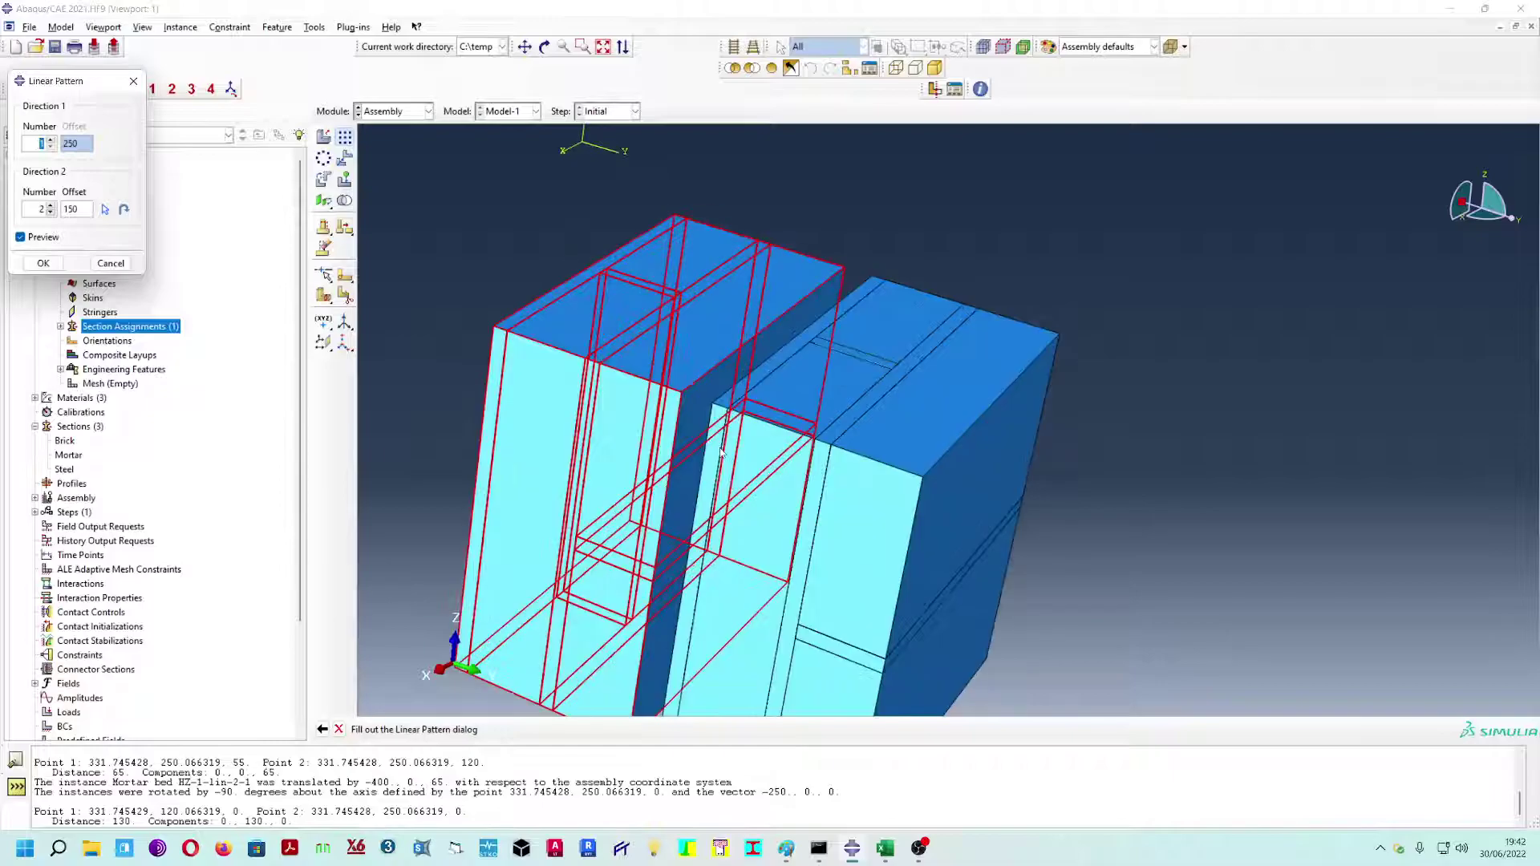
{"action": "left_click_drag", "start_coordinate": [1099, 492], "coordinate": [1134, 489], "text": "ctrl+alt"}
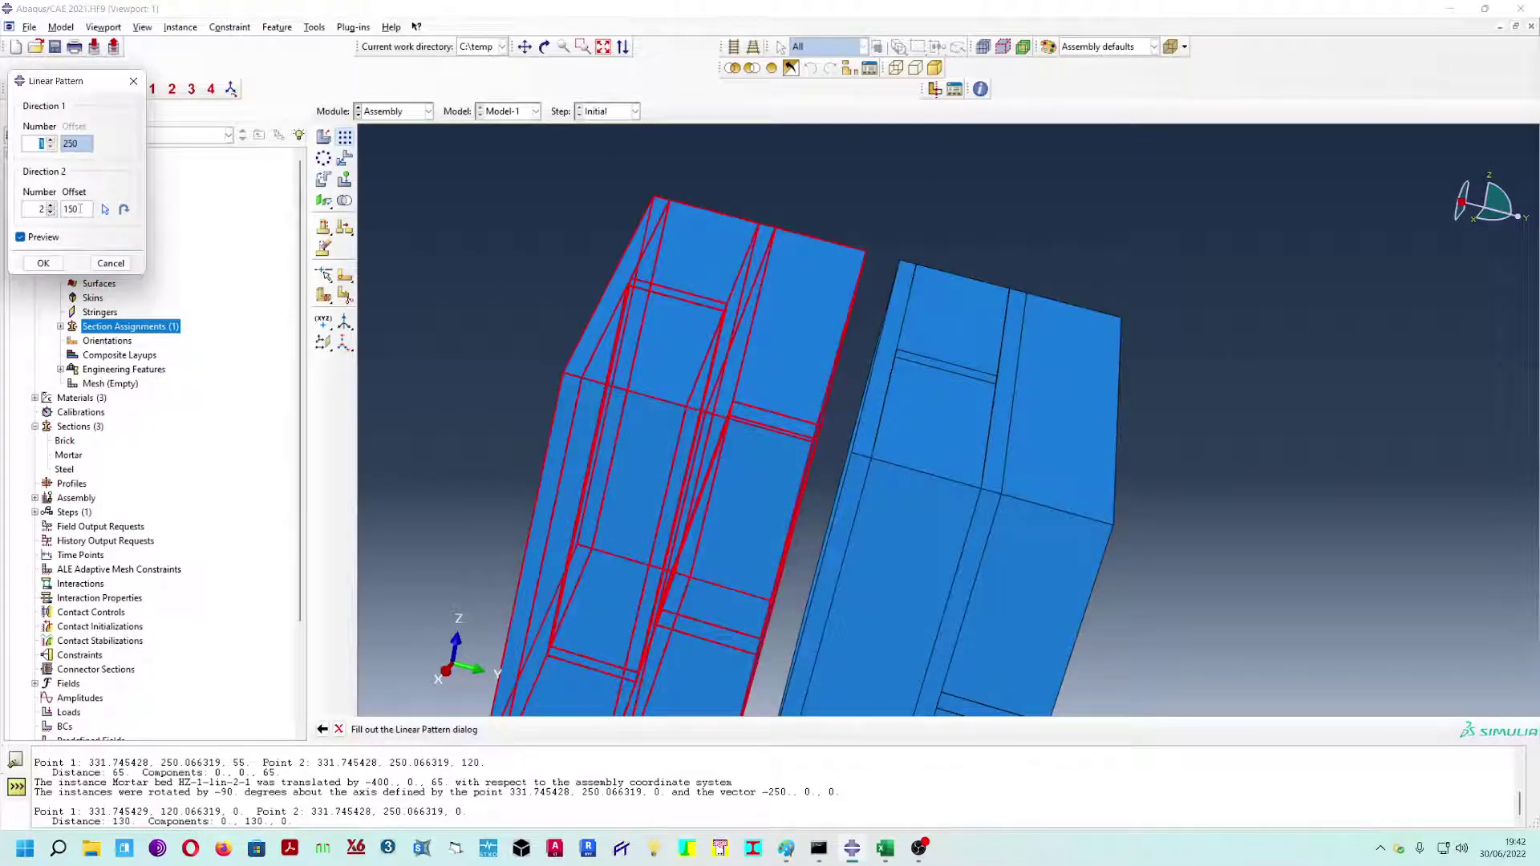
- Try direction 2 offsets of 130 and 132 for the stack pattern and compare the joint between the two stacks
{"action": "type", "text": "130"}
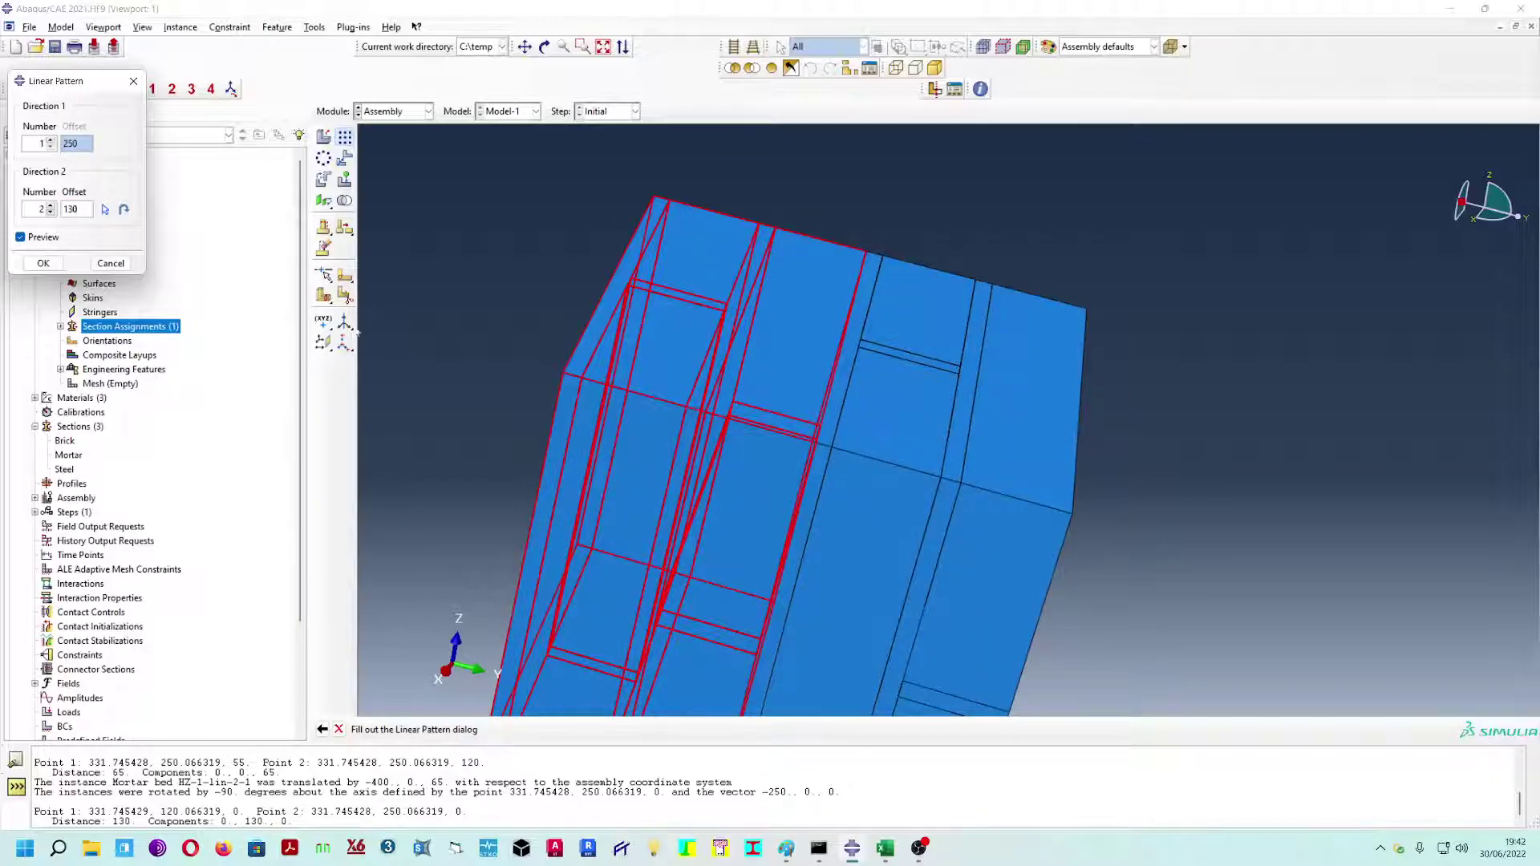
{"action": "left_click_drag", "start_coordinate": [78, 208], "coordinate": [49, 207]}
{"action": "type", "text": "132"}
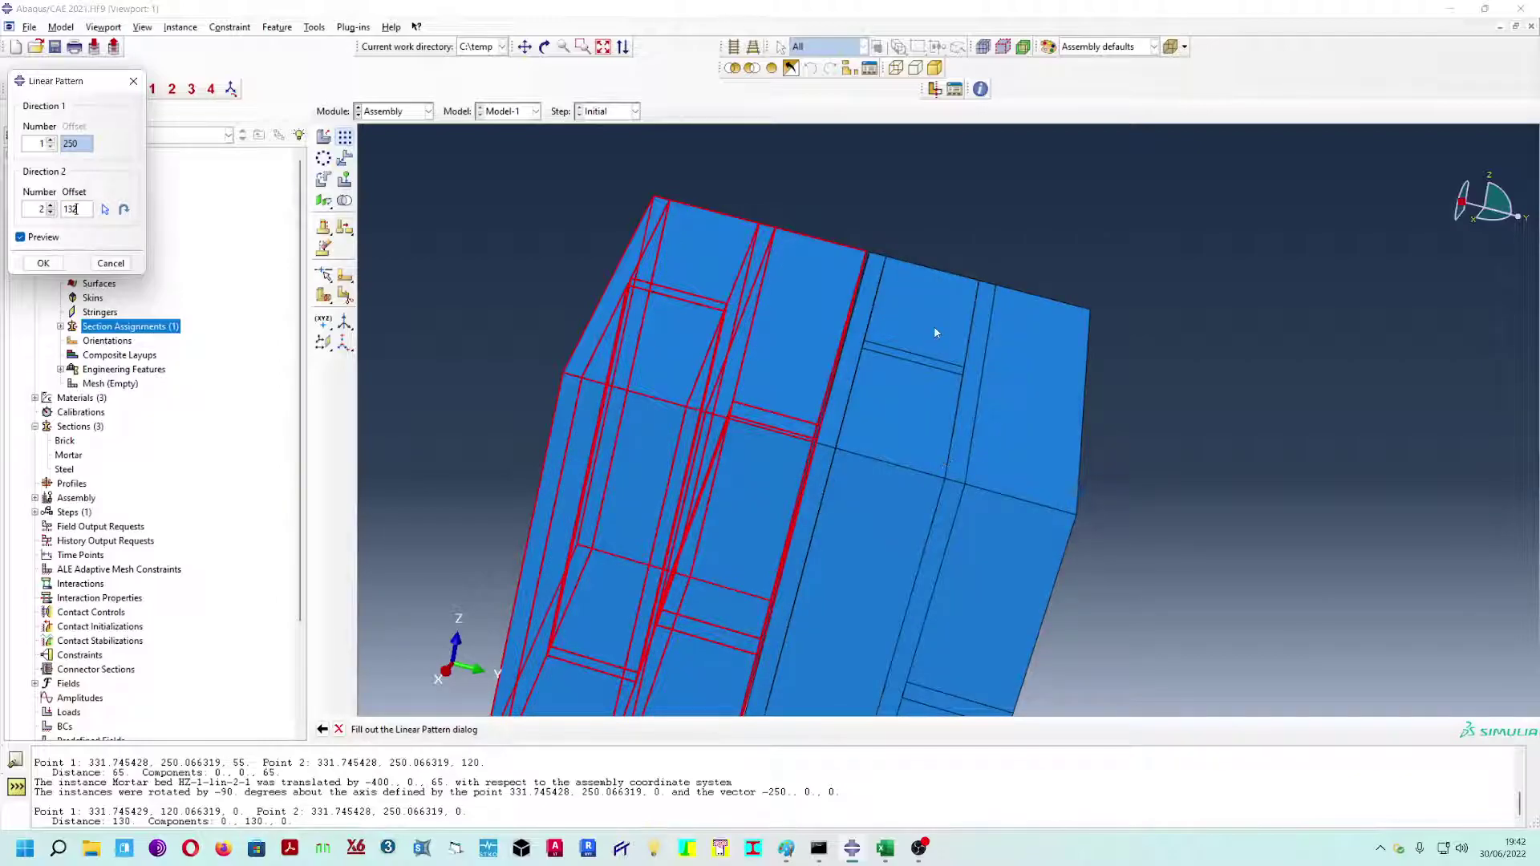
{"action": "left_click_drag", "start_coordinate": [934, 333], "coordinate": [902, 335], "text": "ctrl+alt"}
{"action": "scroll", "coordinate": [868, 258], "scroll_direction": "down", "scroll_amount": 4}
{"action": "scroll", "coordinate": [868, 258], "scroll_direction": "up", "scroll_amount": 3}
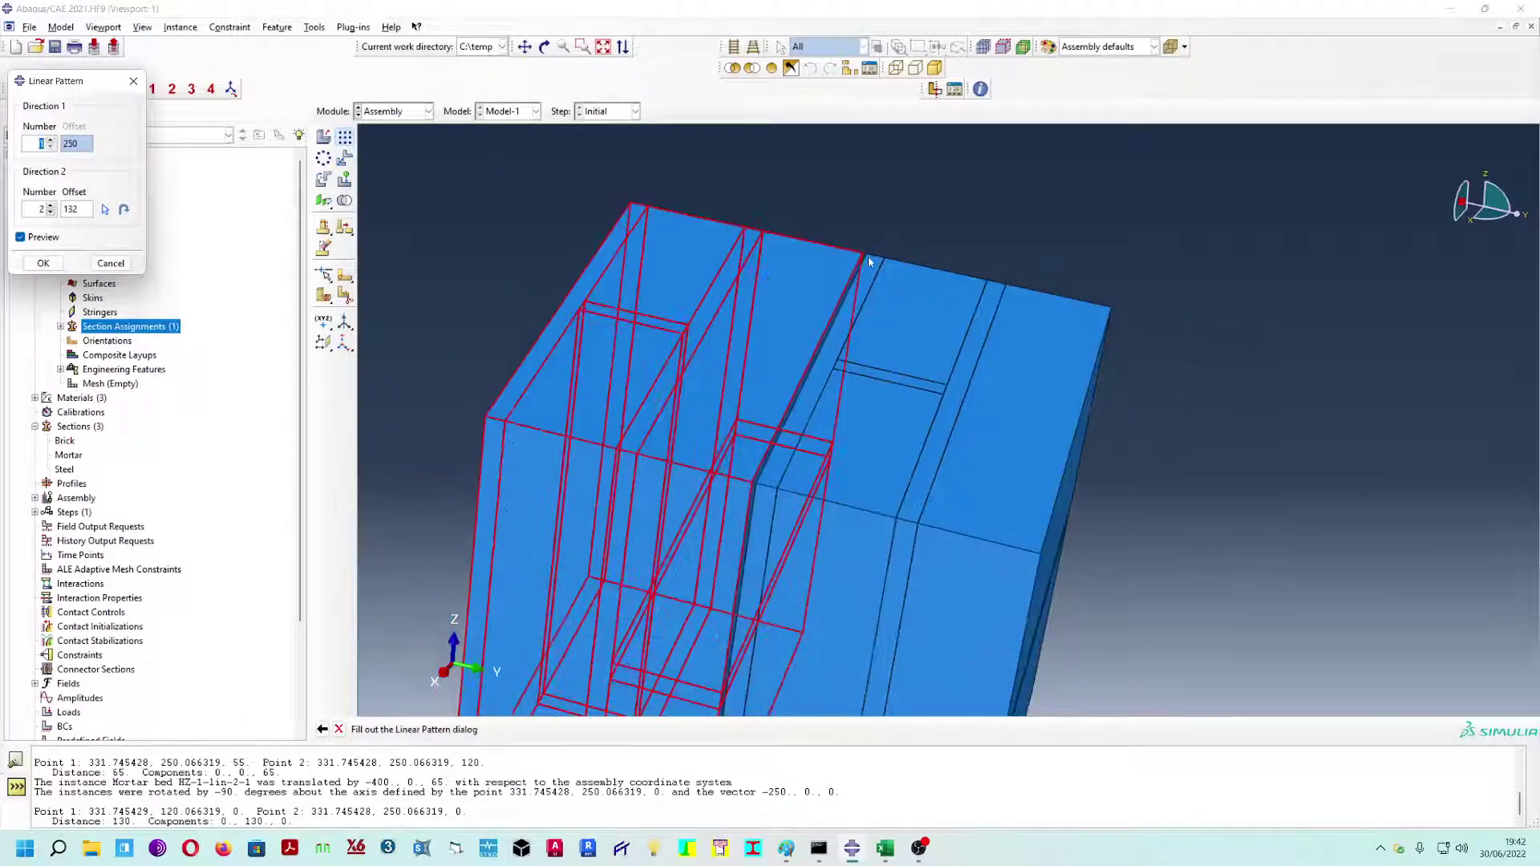
{"action": "scroll", "coordinate": [869, 261], "scroll_direction": "up", "scroll_amount": 1}
- Create the linear pattern of all instances with 4 instances in direction 2 at an offset of 130
{"action": "left_click", "coordinate": [76, 209]}
{"action": "type", "text": "130"}
{"action": "scroll", "coordinate": [711, 470], "scroll_direction": "up", "scroll_amount": 3}
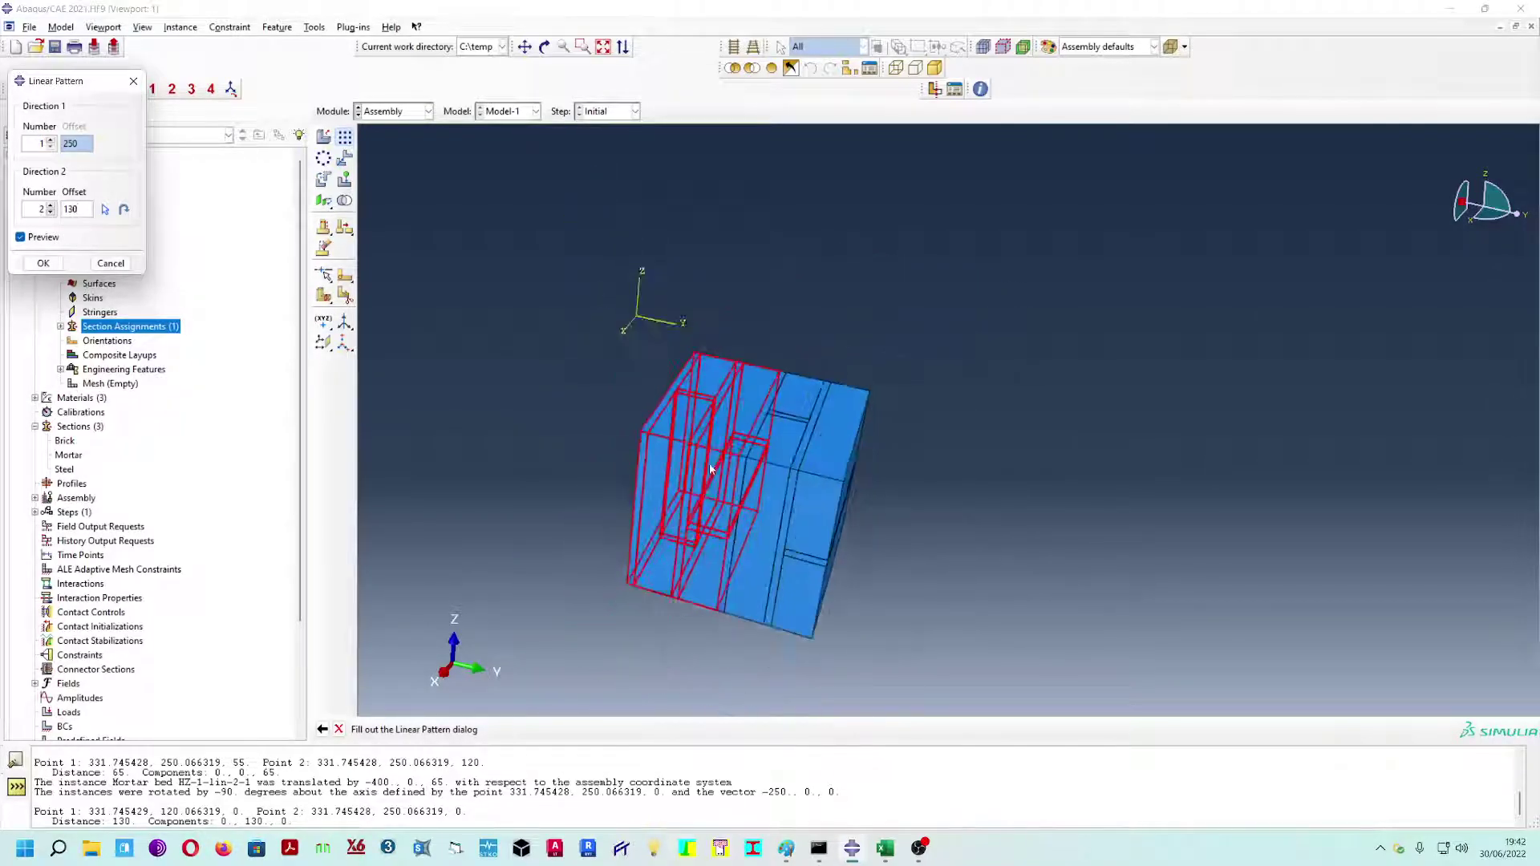
{"action": "left_click", "coordinate": [51, 207]}
{"action": "left_click", "coordinate": [51, 207]}
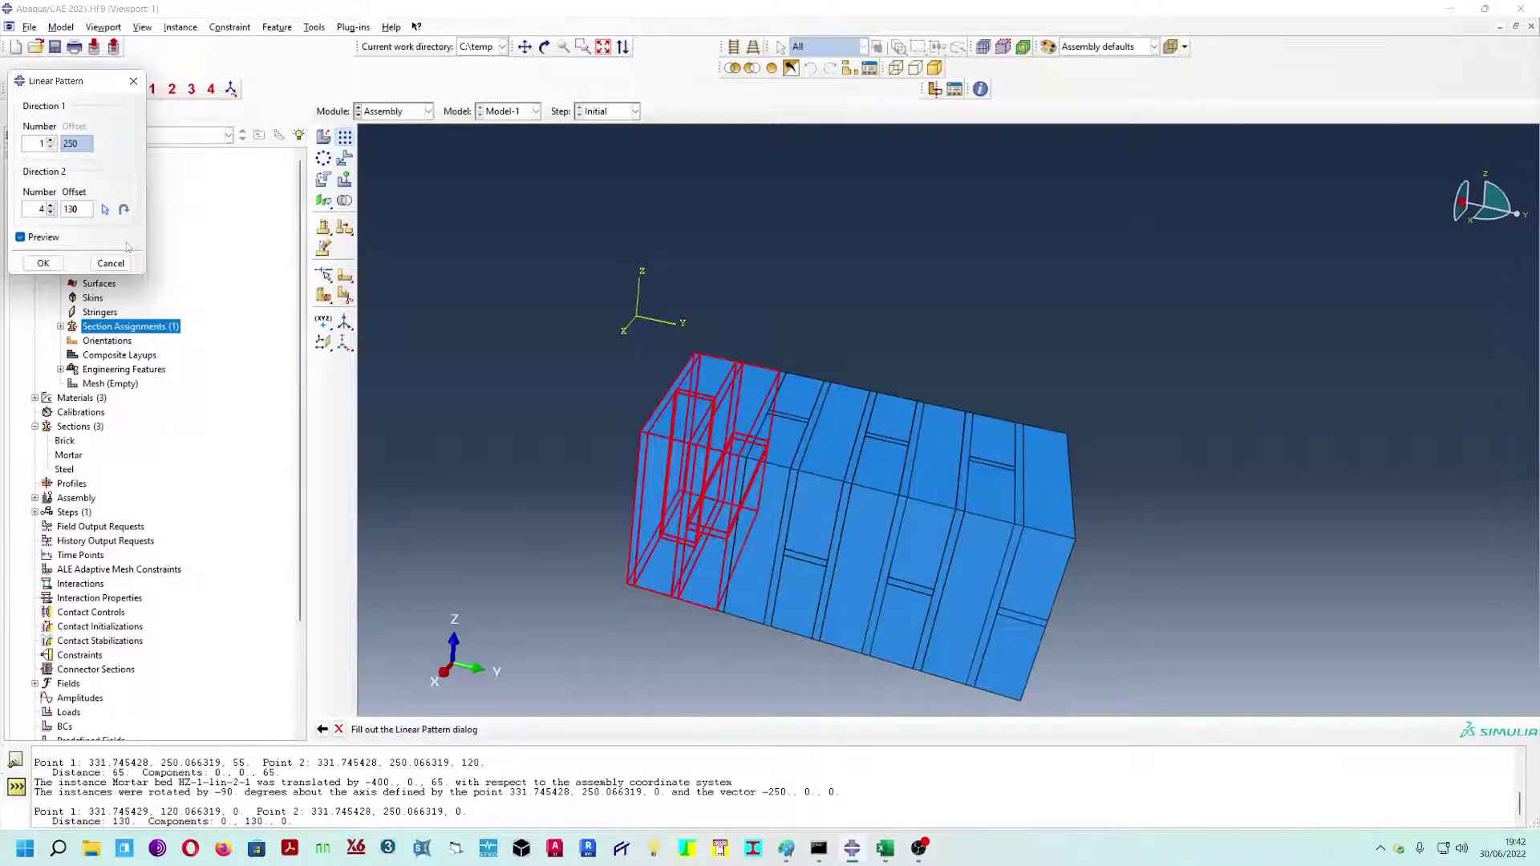
{"action": "left_click", "coordinate": [43, 263]}
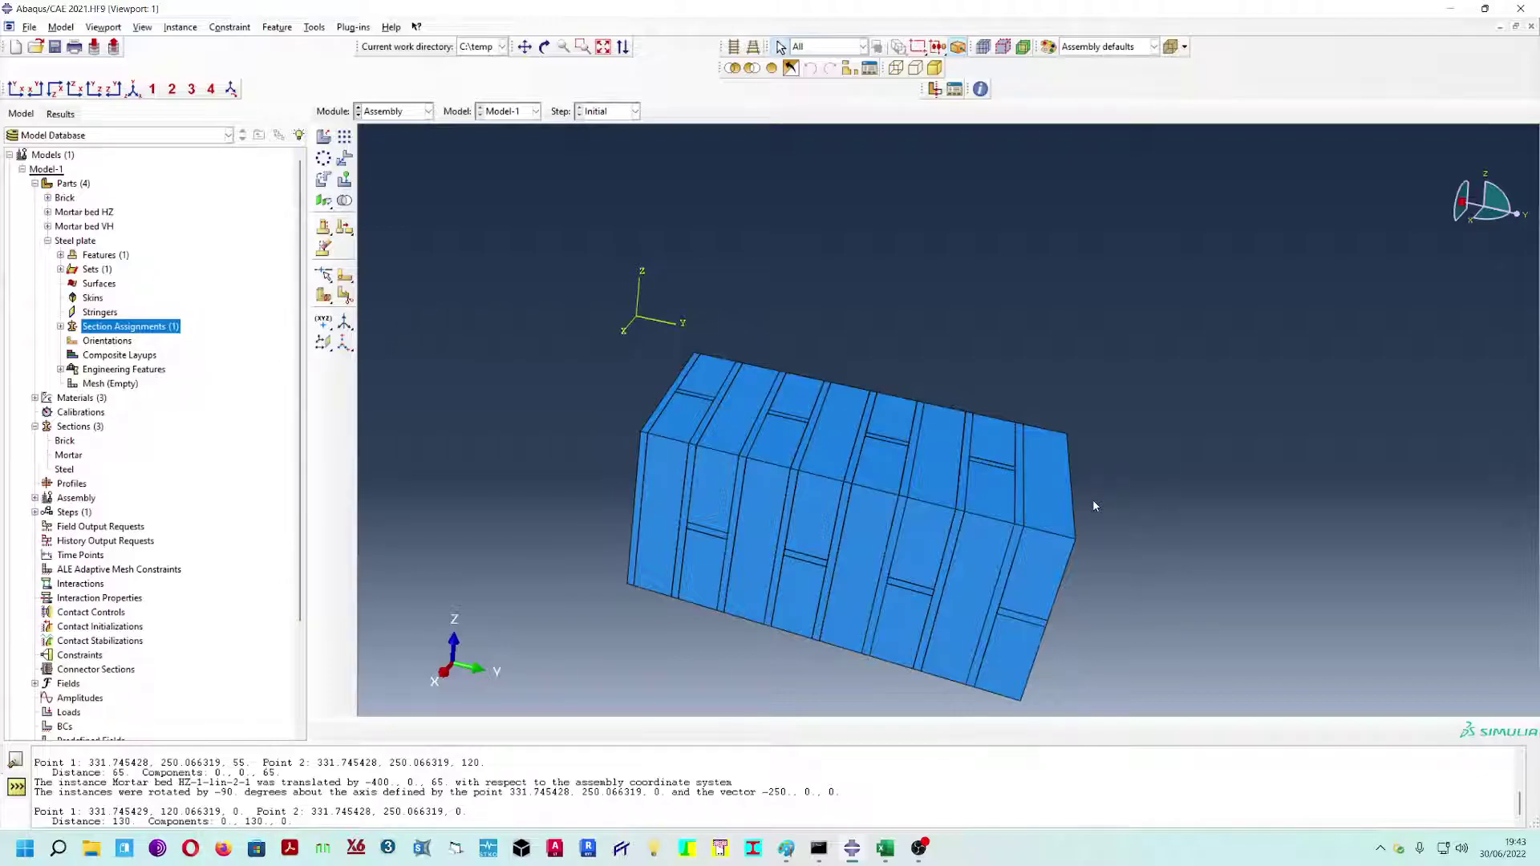
- Rotate all patterned instances together by -90 degrees about the upper edge parallel to the X axis at the stack's far Y end
{"action": "scroll", "coordinate": [1092, 502], "scroll_direction": "down", "scroll_amount": 1}
{"action": "middle_click_drag", "start_coordinate": [1090, 507], "coordinate": [1043, 512], "text": "ctrl+alt"}
{"action": "left_click_drag", "start_coordinate": [1042, 513], "coordinate": [988, 561], "text": "ctrl+alt"}
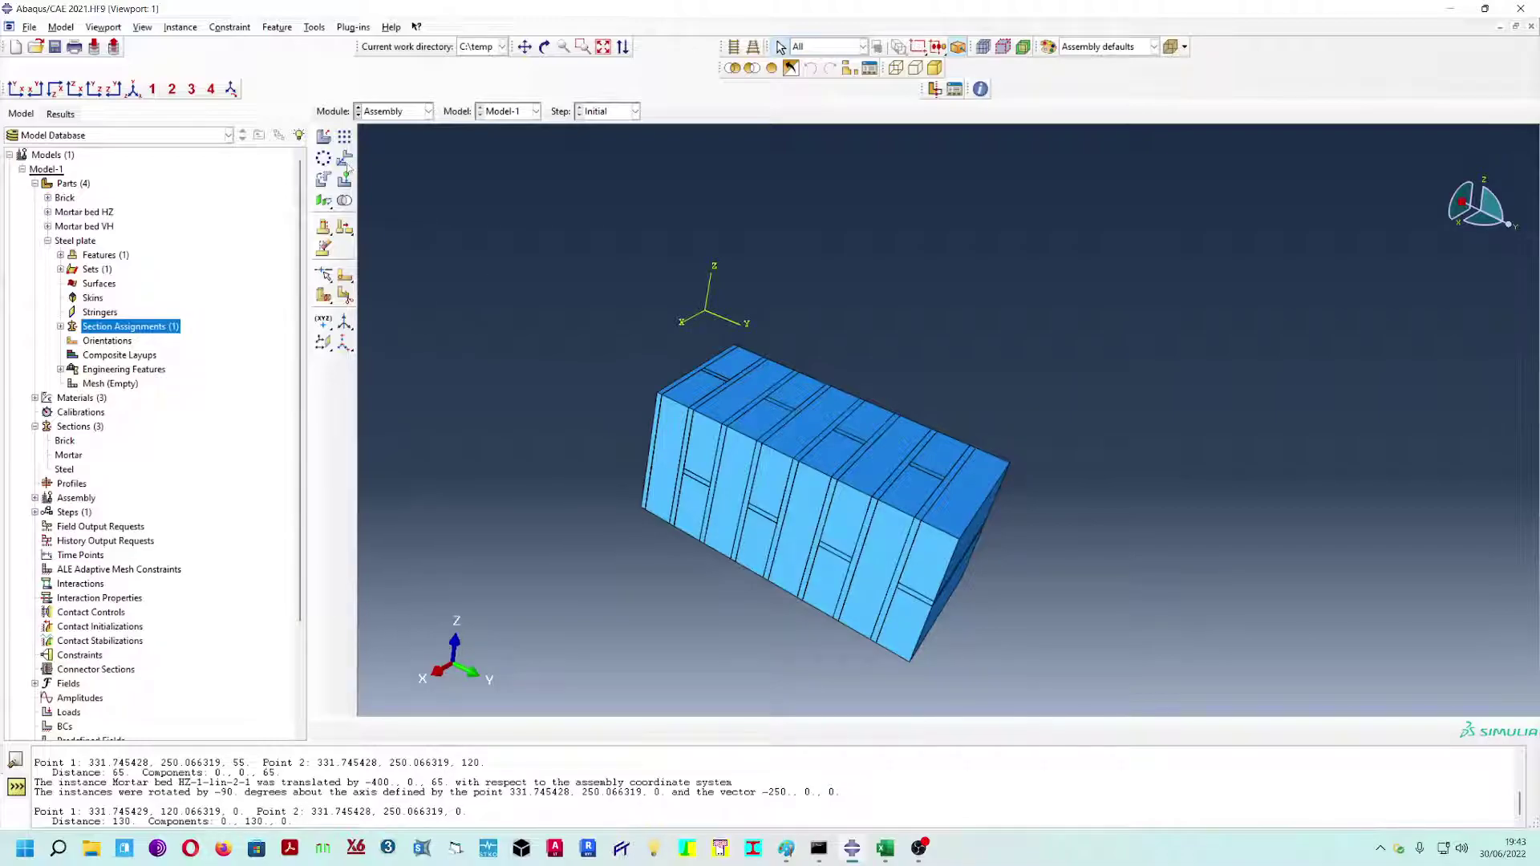
{"action": "left_click", "coordinate": [327, 181]}
{"action": "left_click_drag", "start_coordinate": [583, 270], "coordinate": [1123, 693]}
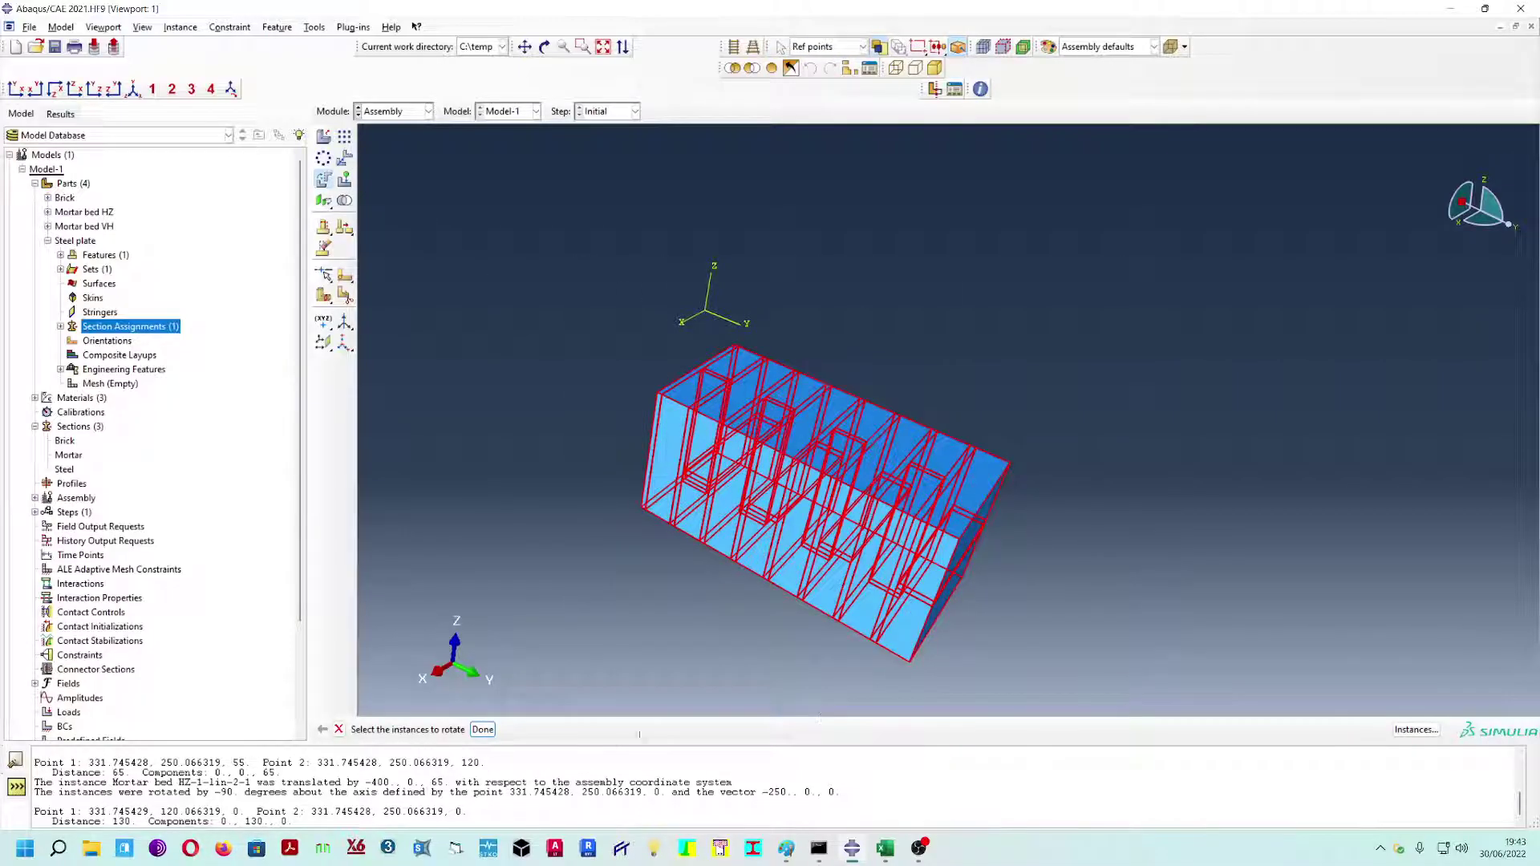
{"action": "left_click", "coordinate": [483, 730]}
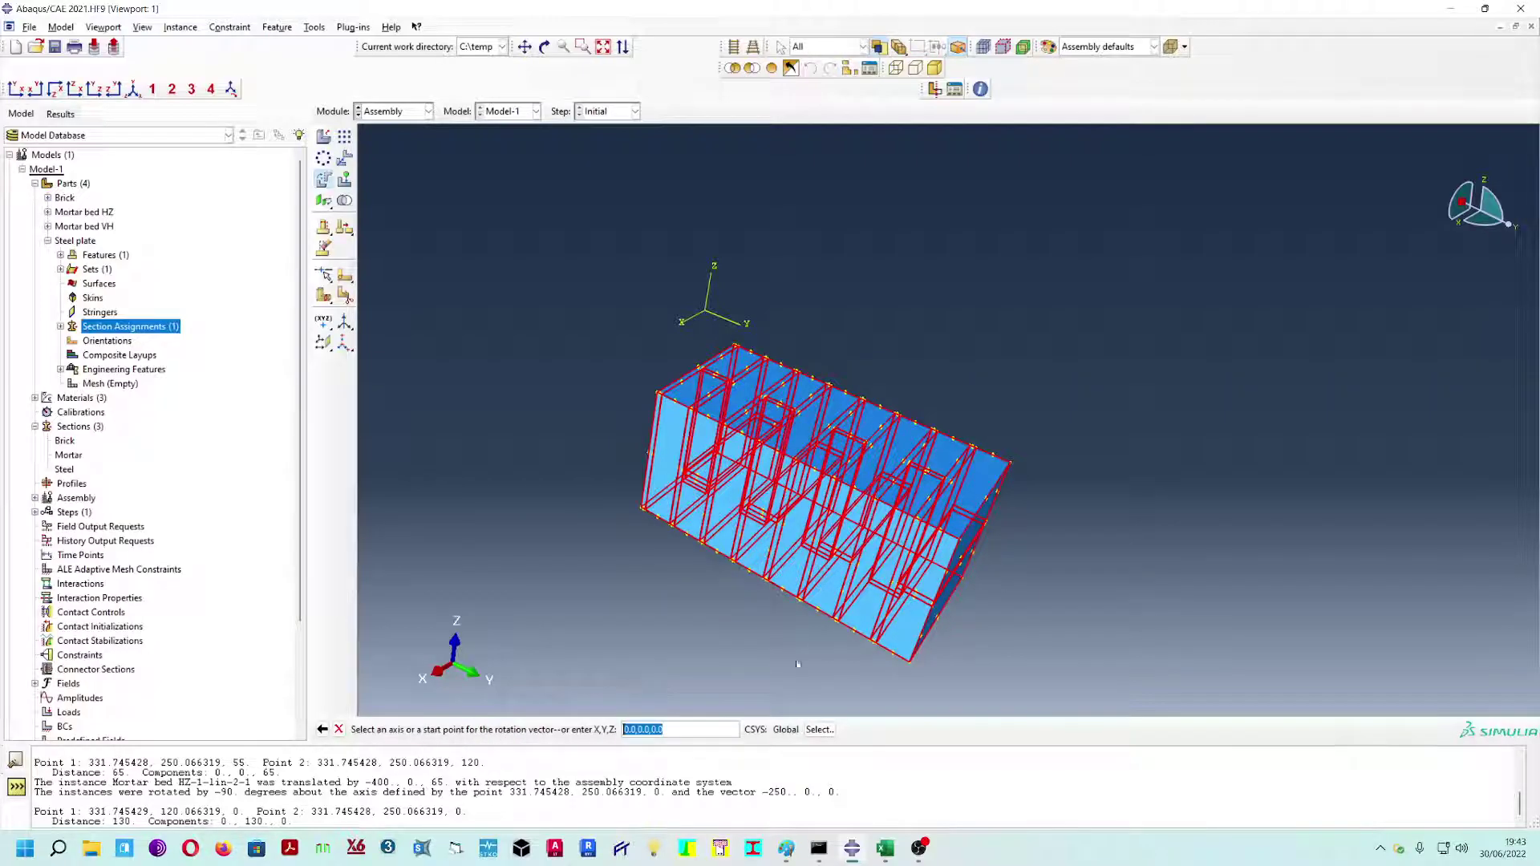
{"action": "left_click", "coordinate": [962, 543]}
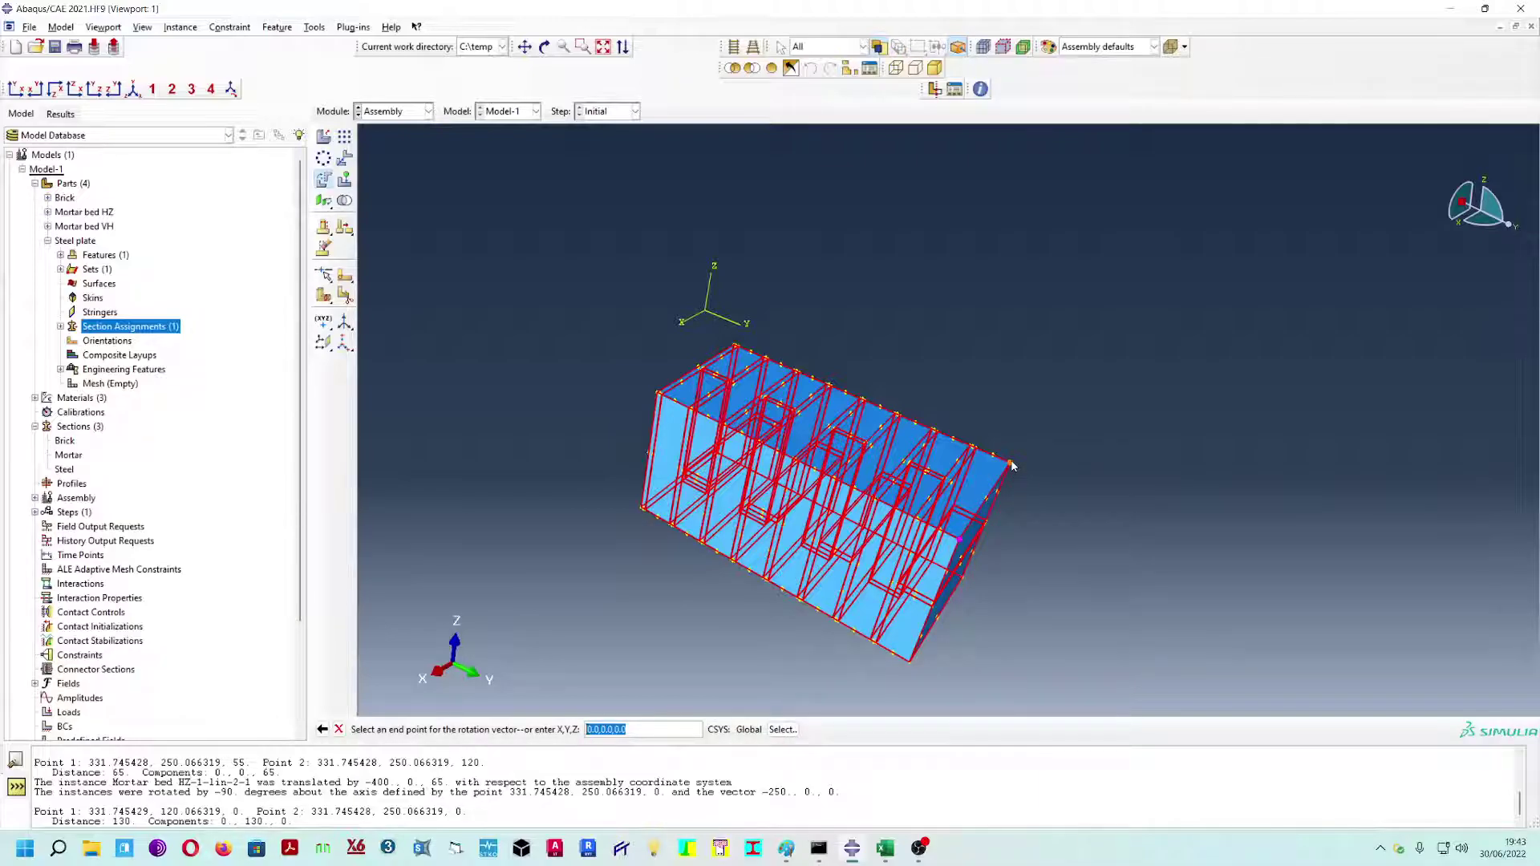
{"action": "left_click", "coordinate": [1011, 466]}
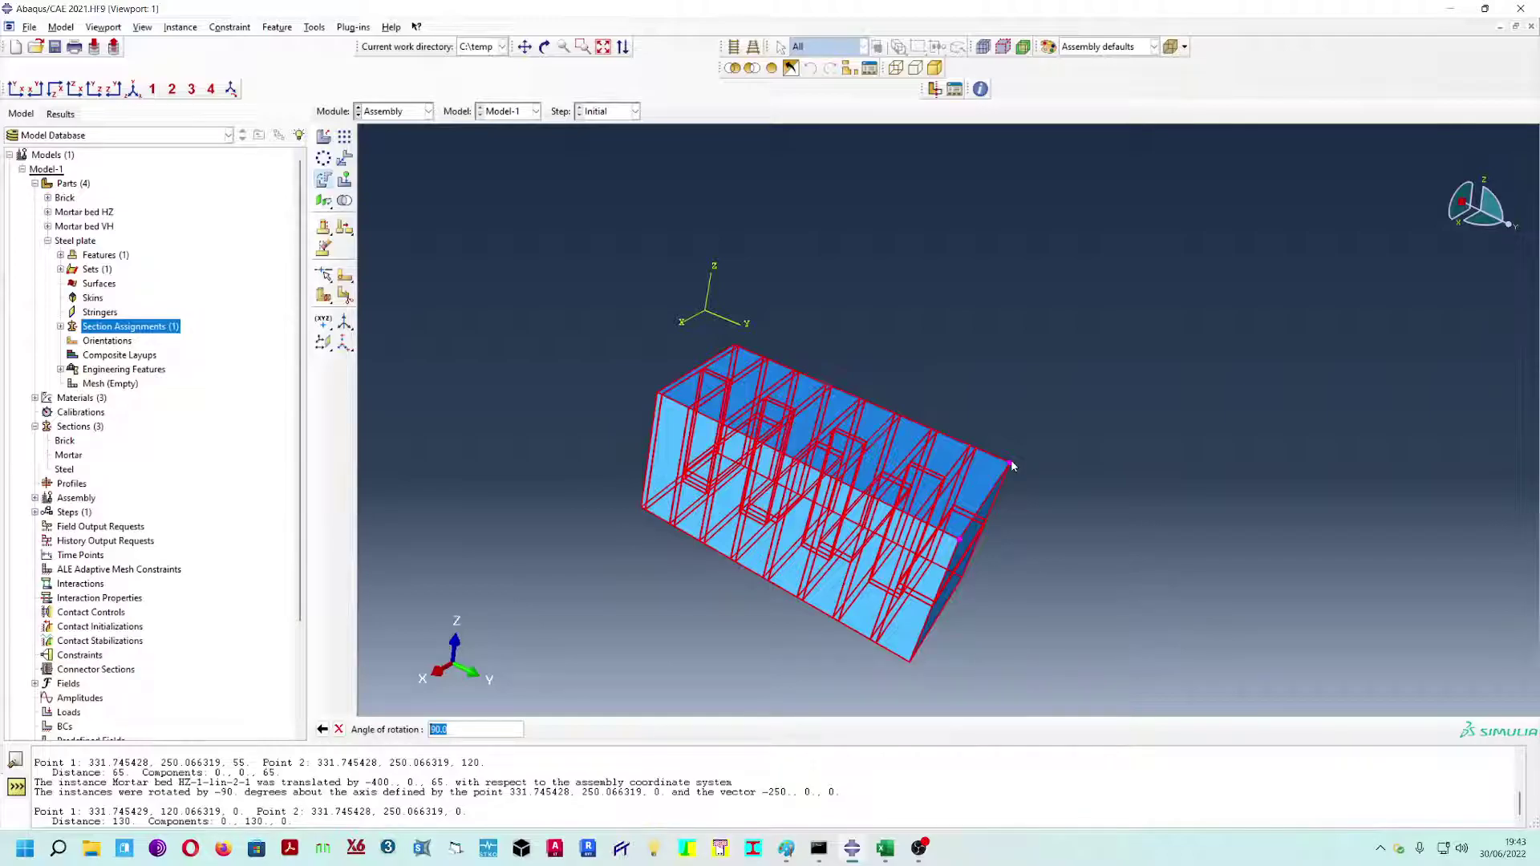
{"action": "type", "text": "-90"}
{"action": "key", "text": "Return"}
{"action": "left_click_drag", "start_coordinate": [1012, 465], "coordinate": [1036, 415], "text": "ctrl+alt"}
{"action": "middle_click_drag", "start_coordinate": [977, 567], "coordinate": [909, 439], "text": "ctrl+alt"}
{"action": "left_click_drag", "start_coordinate": [993, 574], "coordinate": [988, 623], "text": "ctrl+alt"}
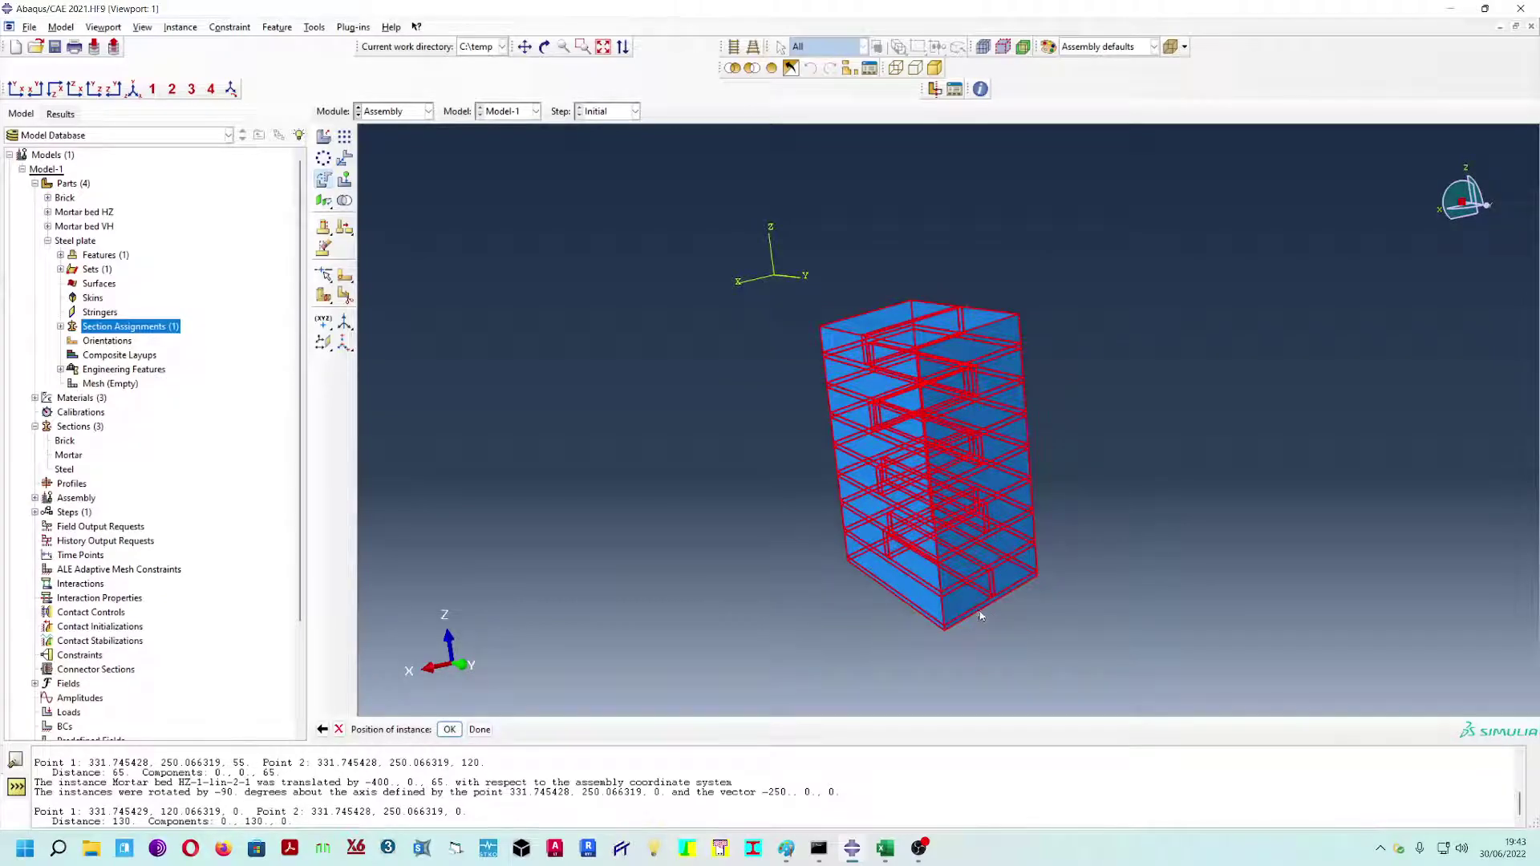
{"action": "left_click", "coordinate": [480, 730]}
- Translate all wall instances together so that the wall's bottom corner lands on the global origin 0,0,0
{"action": "left_click_drag", "start_coordinate": [1006, 585], "coordinate": [1062, 594], "text": "ctrl+alt"}
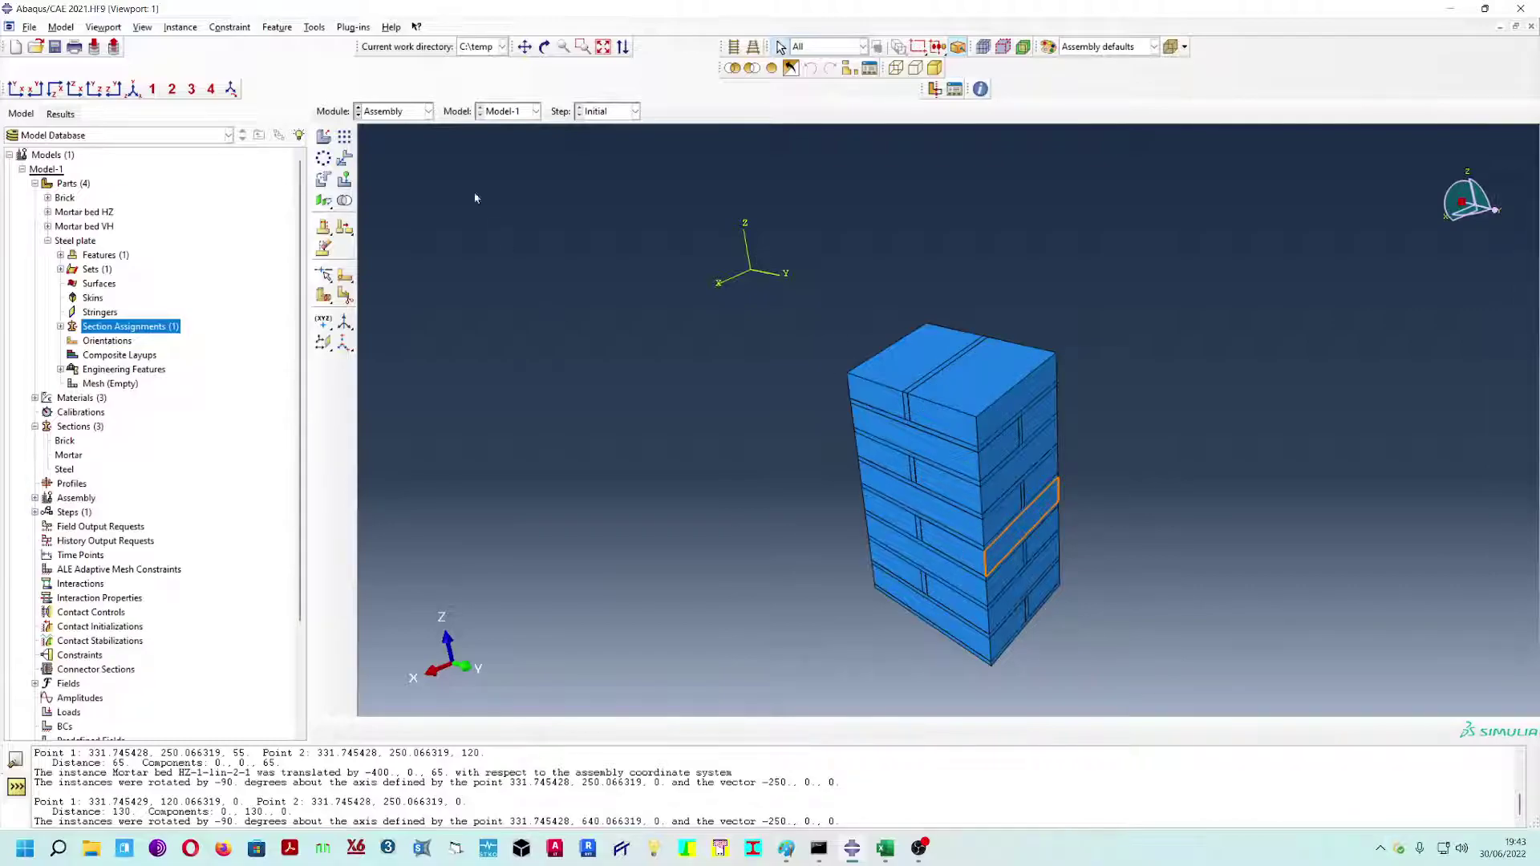
{"action": "left_click", "coordinate": [346, 162]}
{"action": "left_click_drag", "start_coordinate": [1109, 450], "coordinate": [830, 465], "text": "ctrl+alt"}
{"action": "left_click_drag", "start_coordinate": [665, 244], "coordinate": [947, 561]}
{"action": "scroll", "coordinate": [920, 494], "scroll_direction": "down", "scroll_amount": 5}
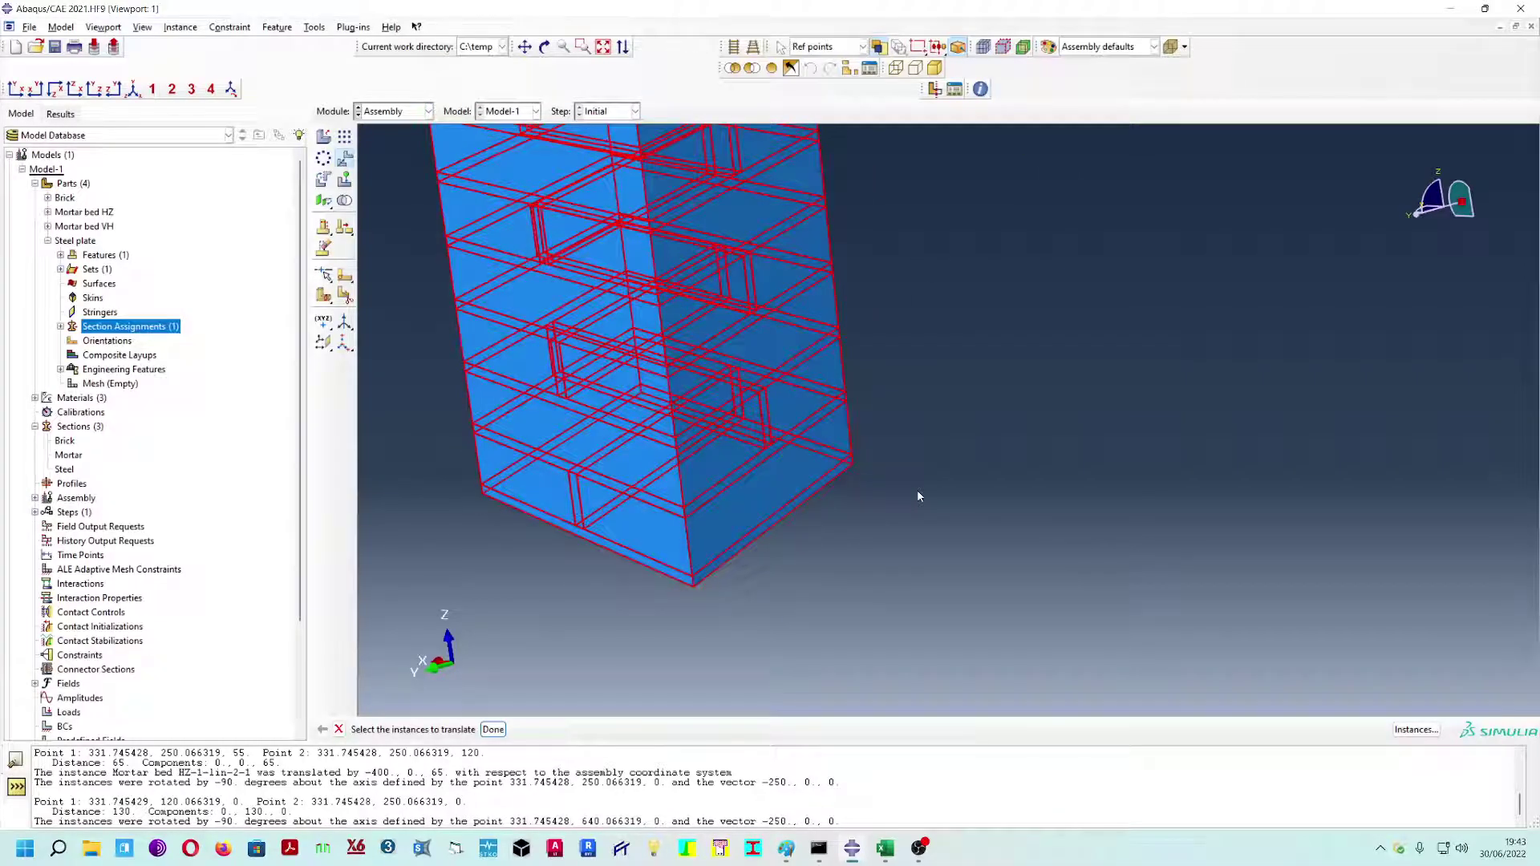
{"action": "left_click", "coordinate": [493, 730]}
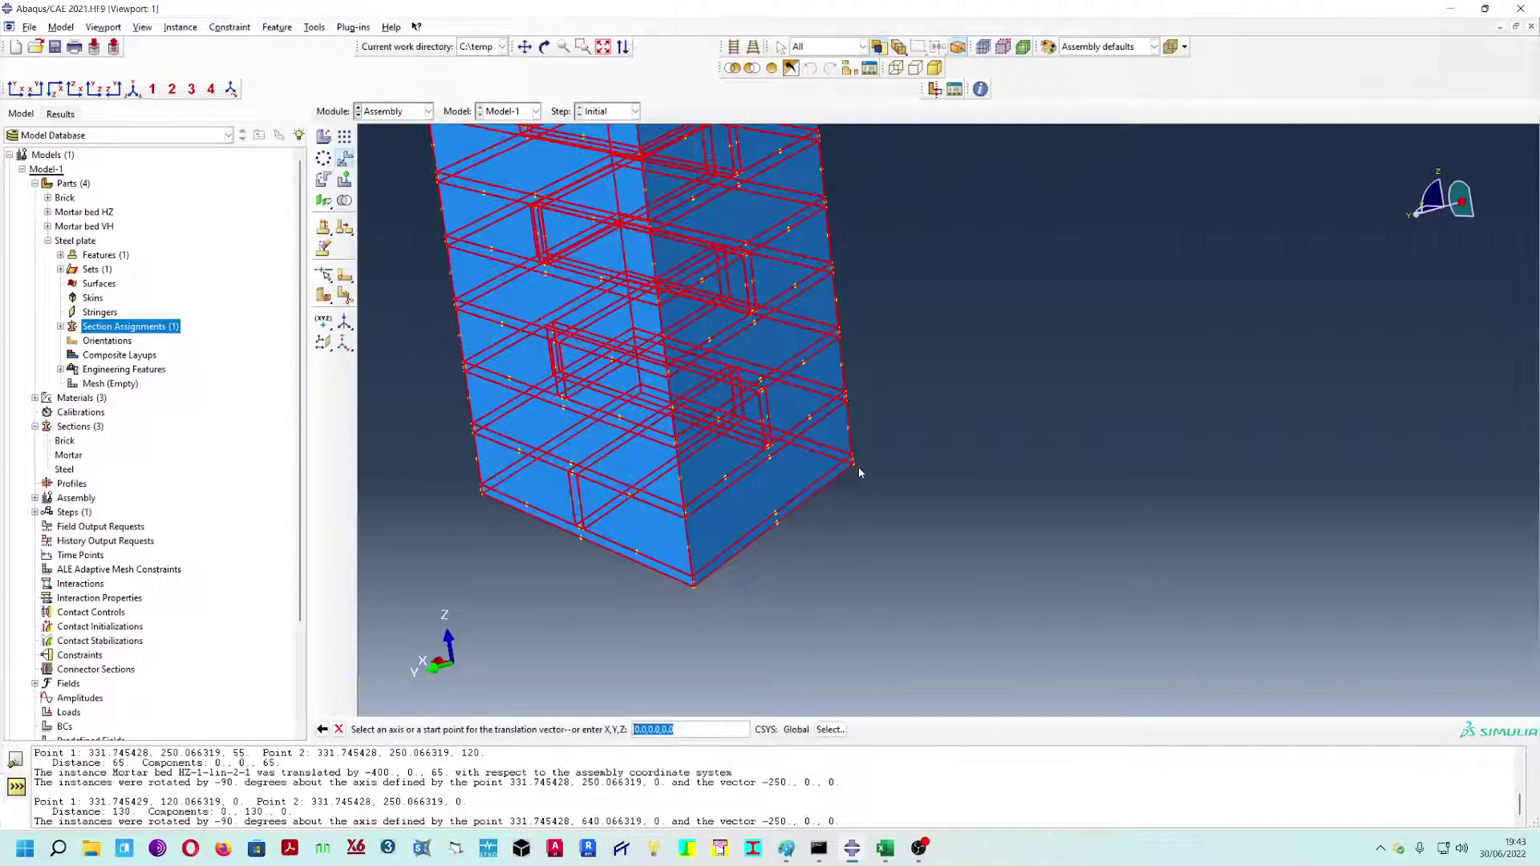
{"action": "scroll", "coordinate": [858, 471], "scroll_direction": "down", "scroll_amount": 3}
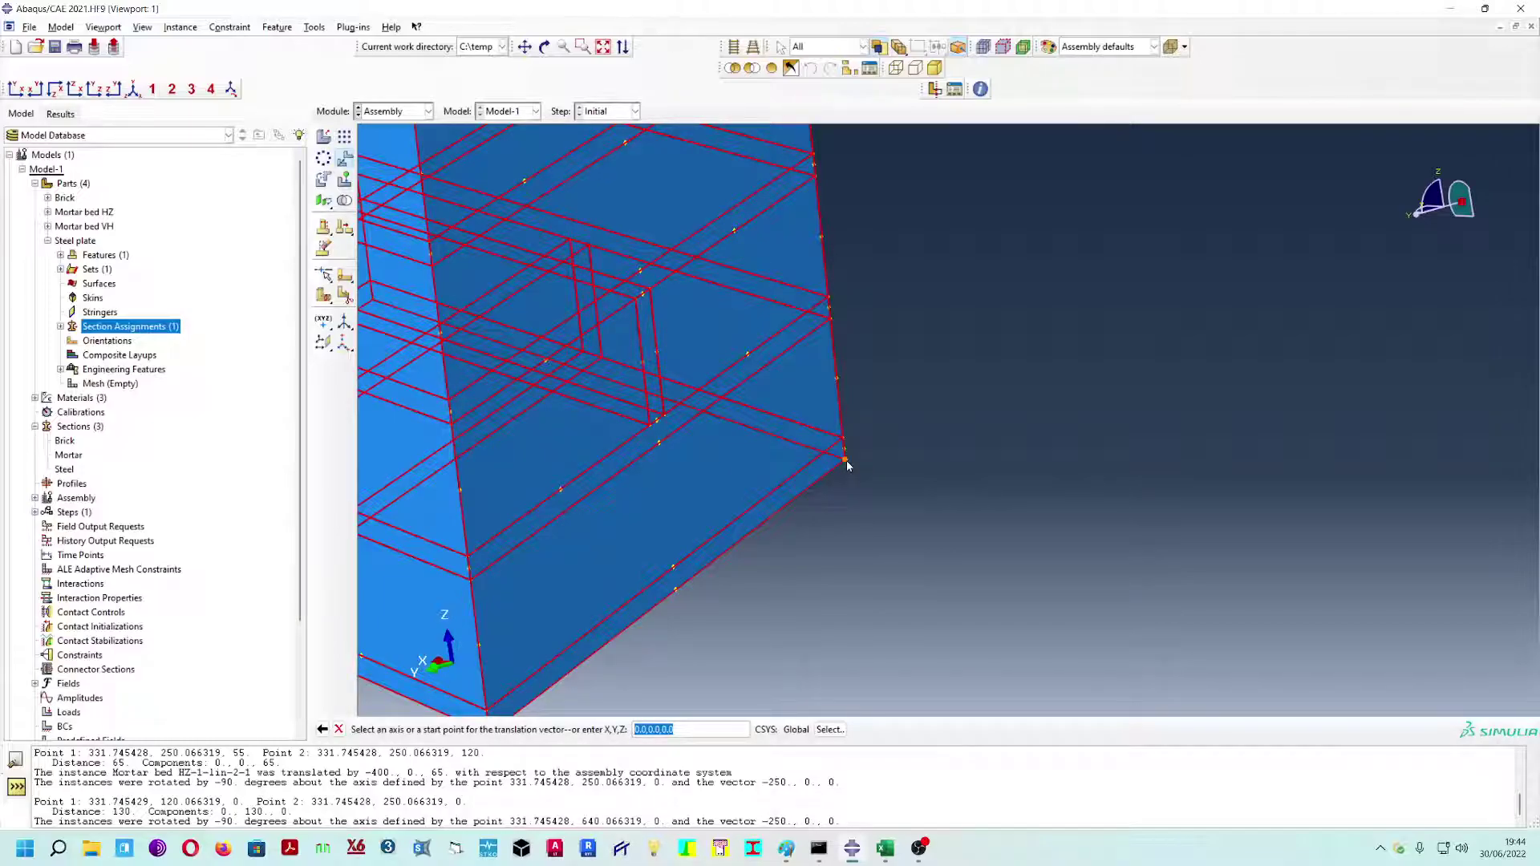
{"action": "left_click", "coordinate": [847, 462]}
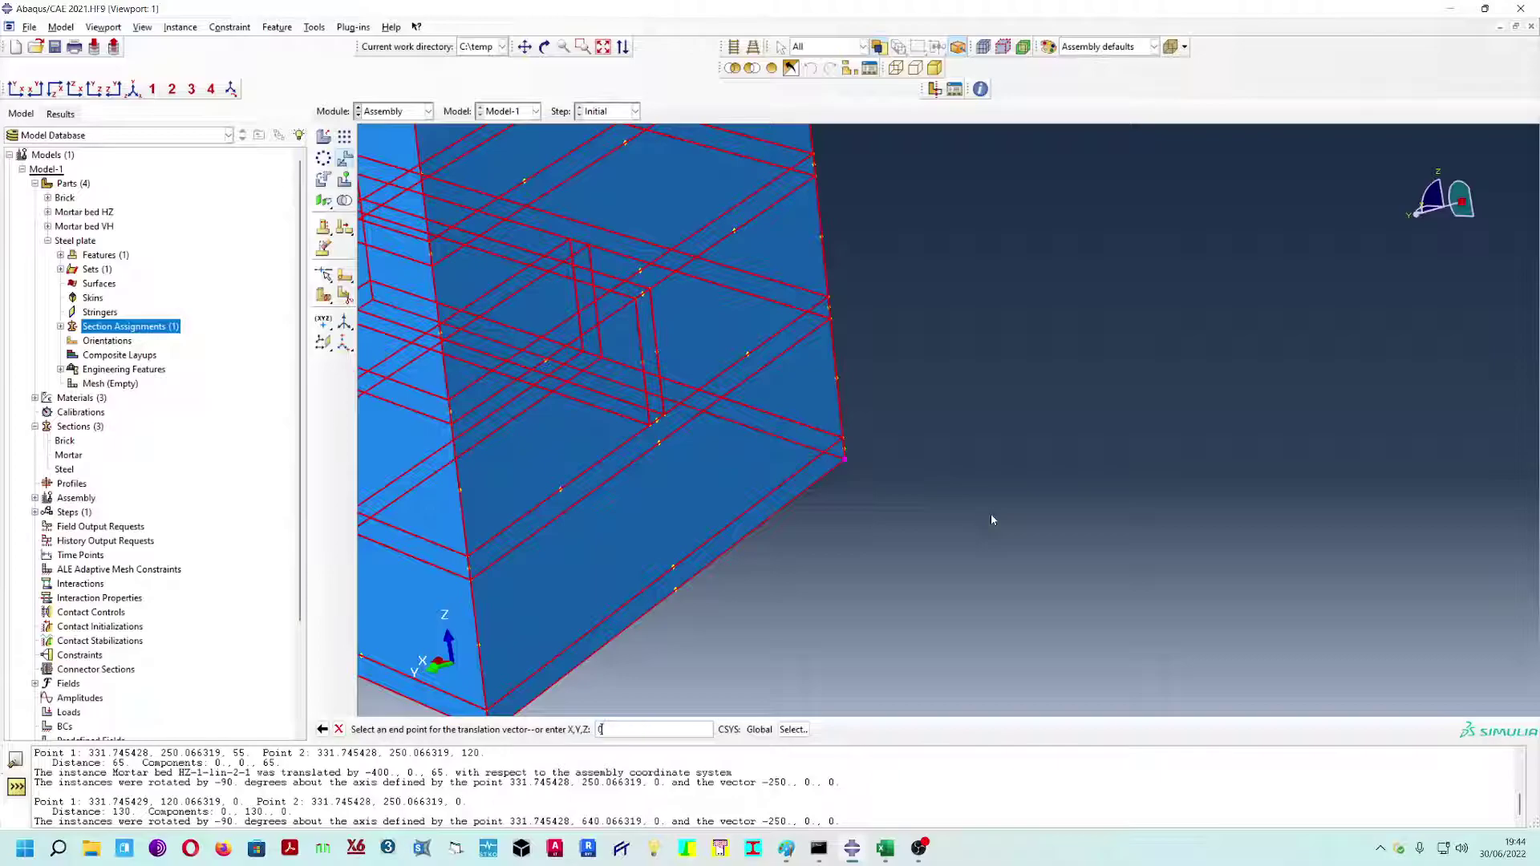
{"action": "type", "text": "0,0,0"}
{"action": "key", "text": "Return"}
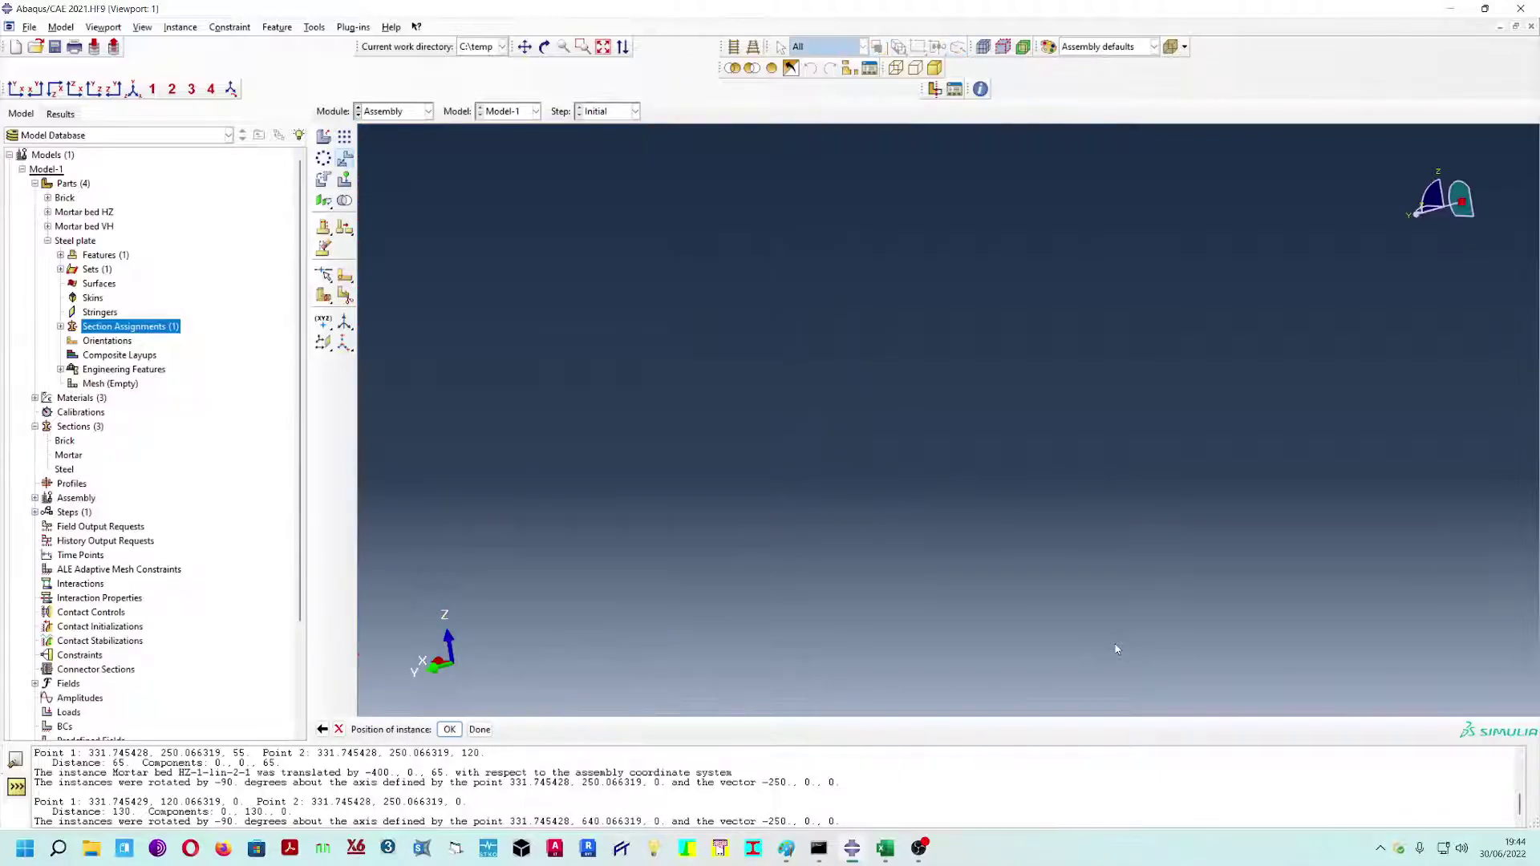
{"action": "key", "text": "Return"}
- Inspect the repositioned wall from several sides relative to the global origin
{"action": "scroll", "coordinate": [944, 445], "scroll_direction": "up", "scroll_amount": 5}
{"action": "middle_click_drag", "start_coordinate": [1002, 314], "coordinate": [928, 430], "text": "ctrl+alt"}
{"action": "scroll", "coordinate": [927, 422], "scroll_direction": "down", "scroll_amount": 3}
{"action": "scroll", "coordinate": [928, 423], "scroll_direction": "down", "scroll_amount": 2}
{"action": "left_click_drag", "start_coordinate": [1000, 416], "coordinate": [1043, 445], "text": "ctrl+alt"}
{"action": "mouse_move", "coordinate": [1082, 393]}
{"action": "left_mouse_down", "text": "ctrl+alt"}
{"action": "mouse_move", "coordinate": [1005, 468]}
{"action": "mouse_move", "coordinate": [1003, 517]}
{"action": "mouse_move", "coordinate": [922, 422]}
{"action": "mouse_move", "coordinate": [1020, 462]}
{"action": "mouse_move", "coordinate": [1034, 441]}
{"action": "left_mouse_up", "text": "ctrl+alt"}
{"action": "middle_click_drag", "start_coordinate": [952, 357], "coordinate": [877, 509], "text": "ctrl+alt"}
{"action": "left_click_drag", "start_coordinate": [1024, 437], "coordinate": [823, 443], "text": "ctrl+alt"}
- Create a dependent instance of the Steel plate part, automatically offset from the other instances
{"action": "left_click", "coordinate": [324, 136]}
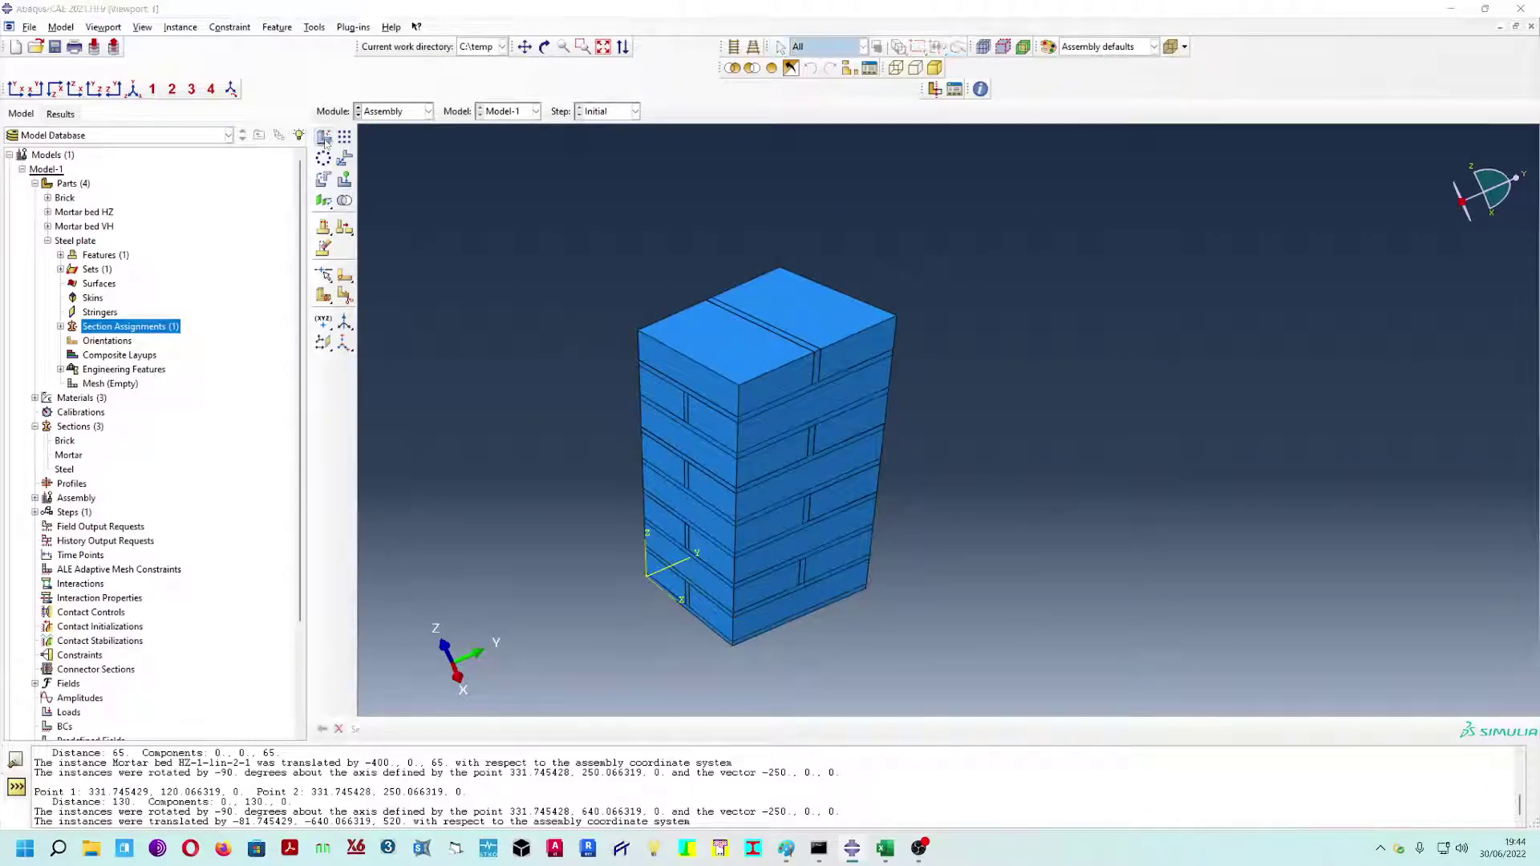
{"action": "left_click", "coordinate": [236, 359]}
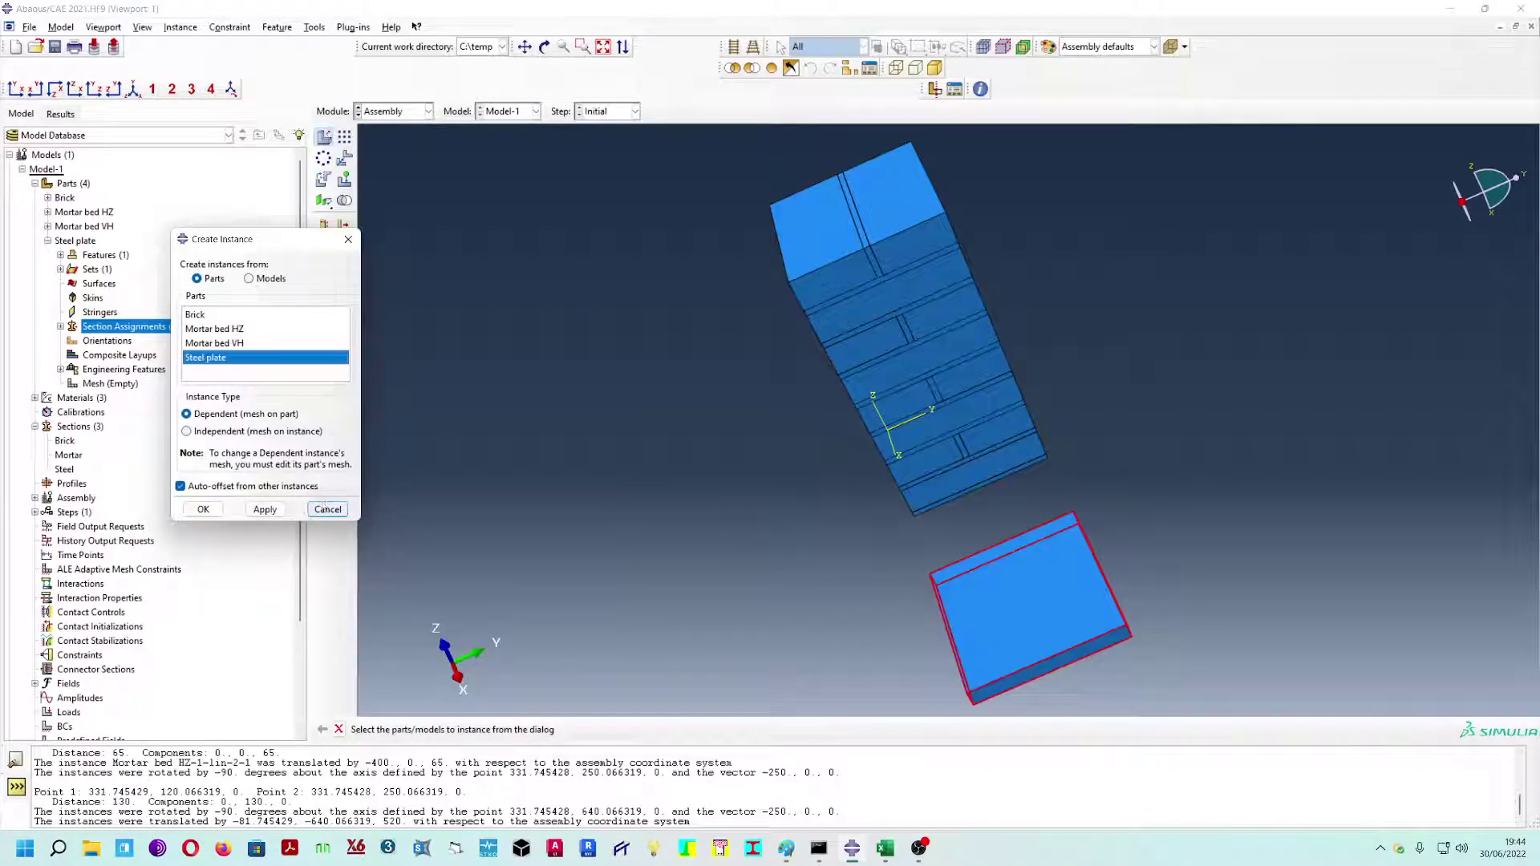
{"action": "left_click_drag", "start_coordinate": [1000, 452], "coordinate": [1107, 337], "text": "ctrl+alt"}
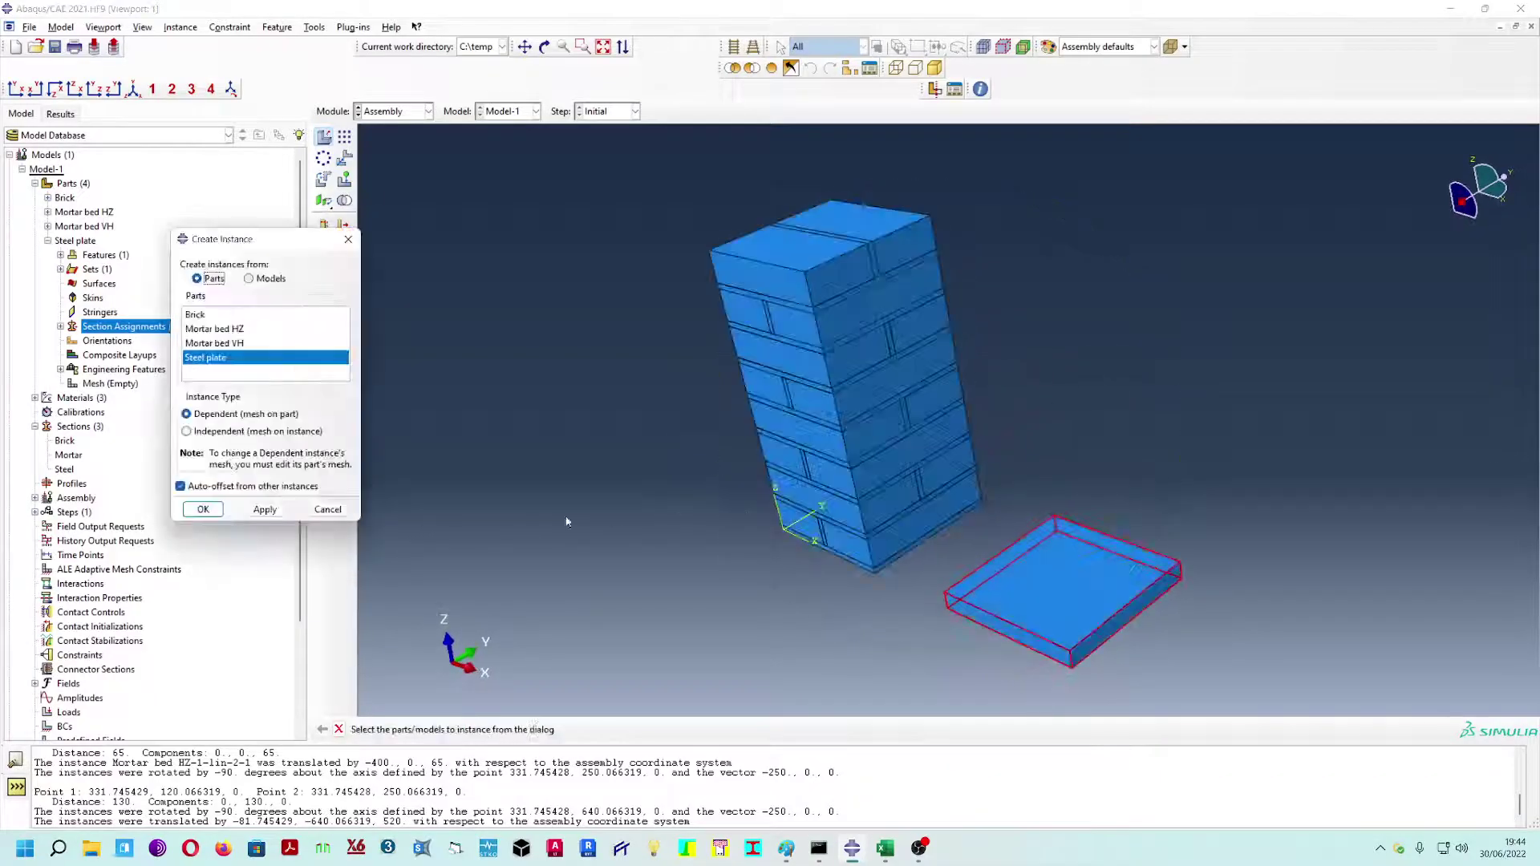
{"action": "left_click", "coordinate": [265, 509]}
{"action": "left_click", "coordinate": [327, 511]}
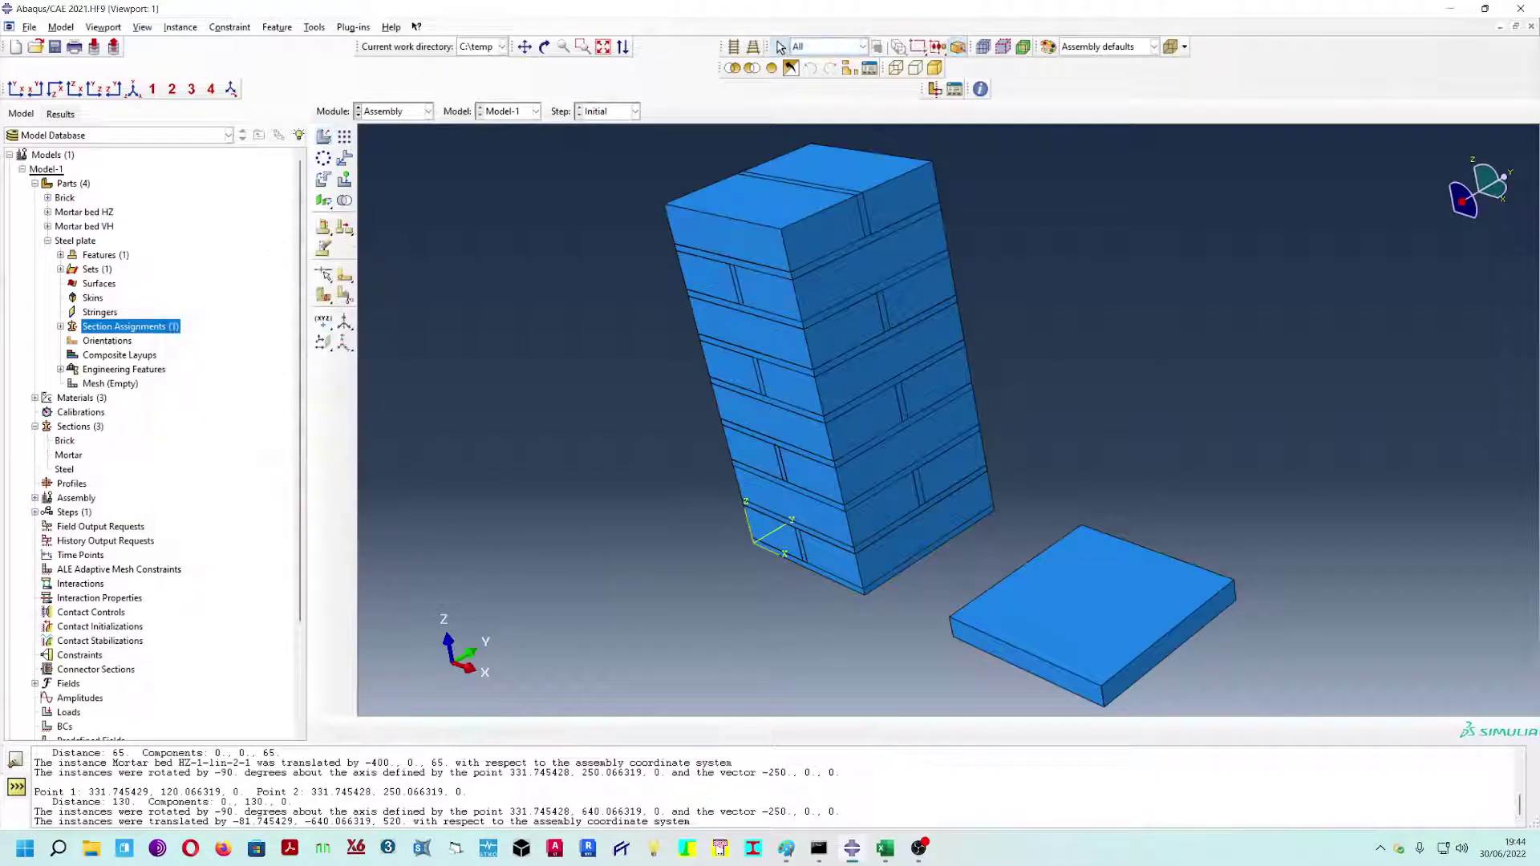
- Translate the steel plate onto the top of the wall, matching its lower front corner to the wall's upper front corner
{"action": "left_click", "coordinate": [345, 158]}
{"action": "left_click", "coordinate": [1053, 603]}
{"action": "middle_click", "coordinate": [1075, 641]}
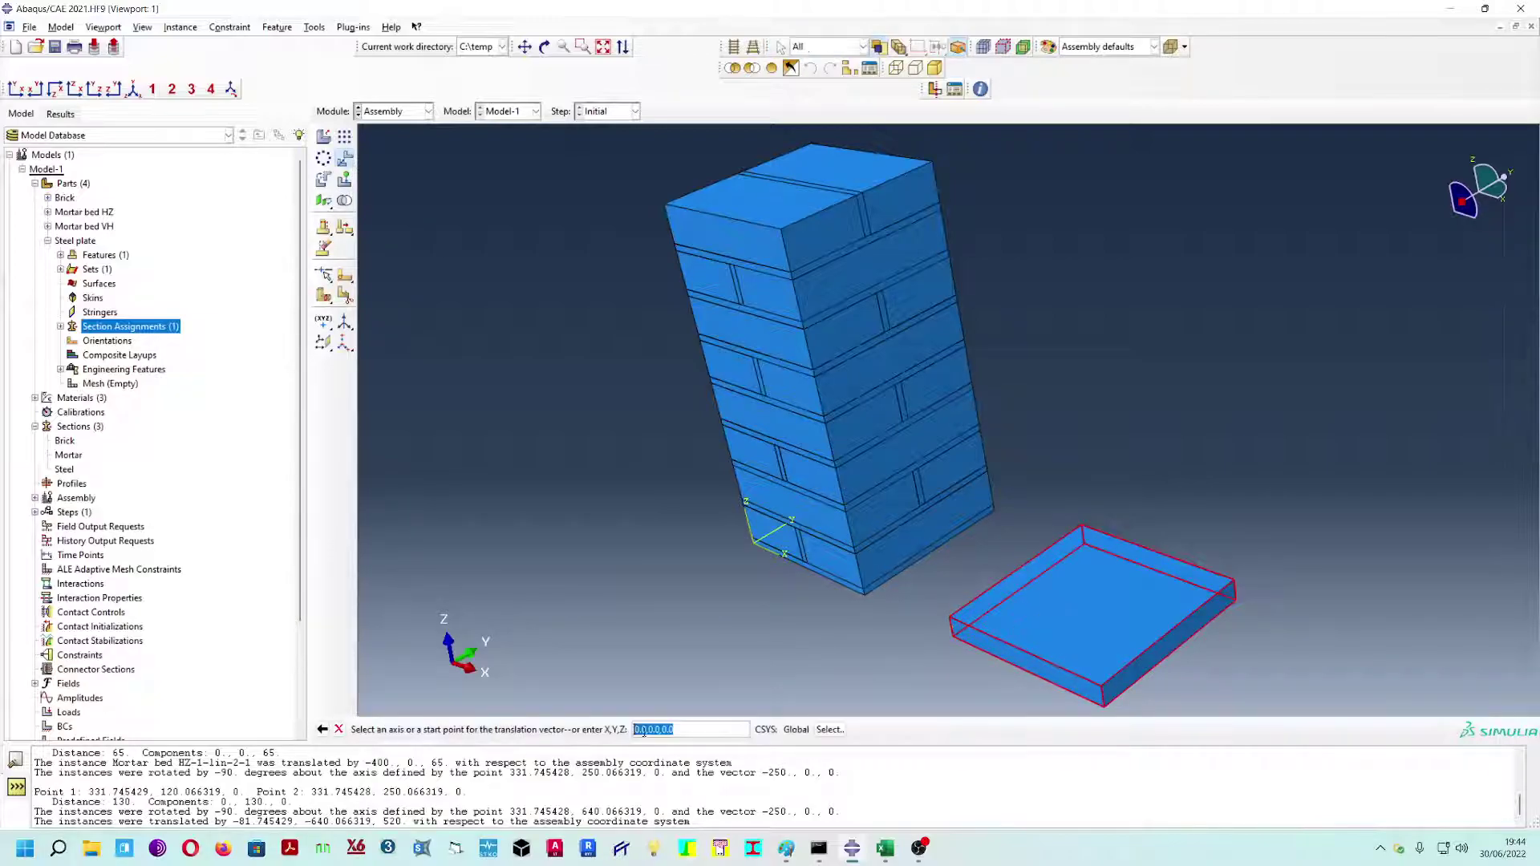
{"action": "left_click", "coordinate": [1103, 705]}
{"action": "left_click", "coordinate": [782, 230]}
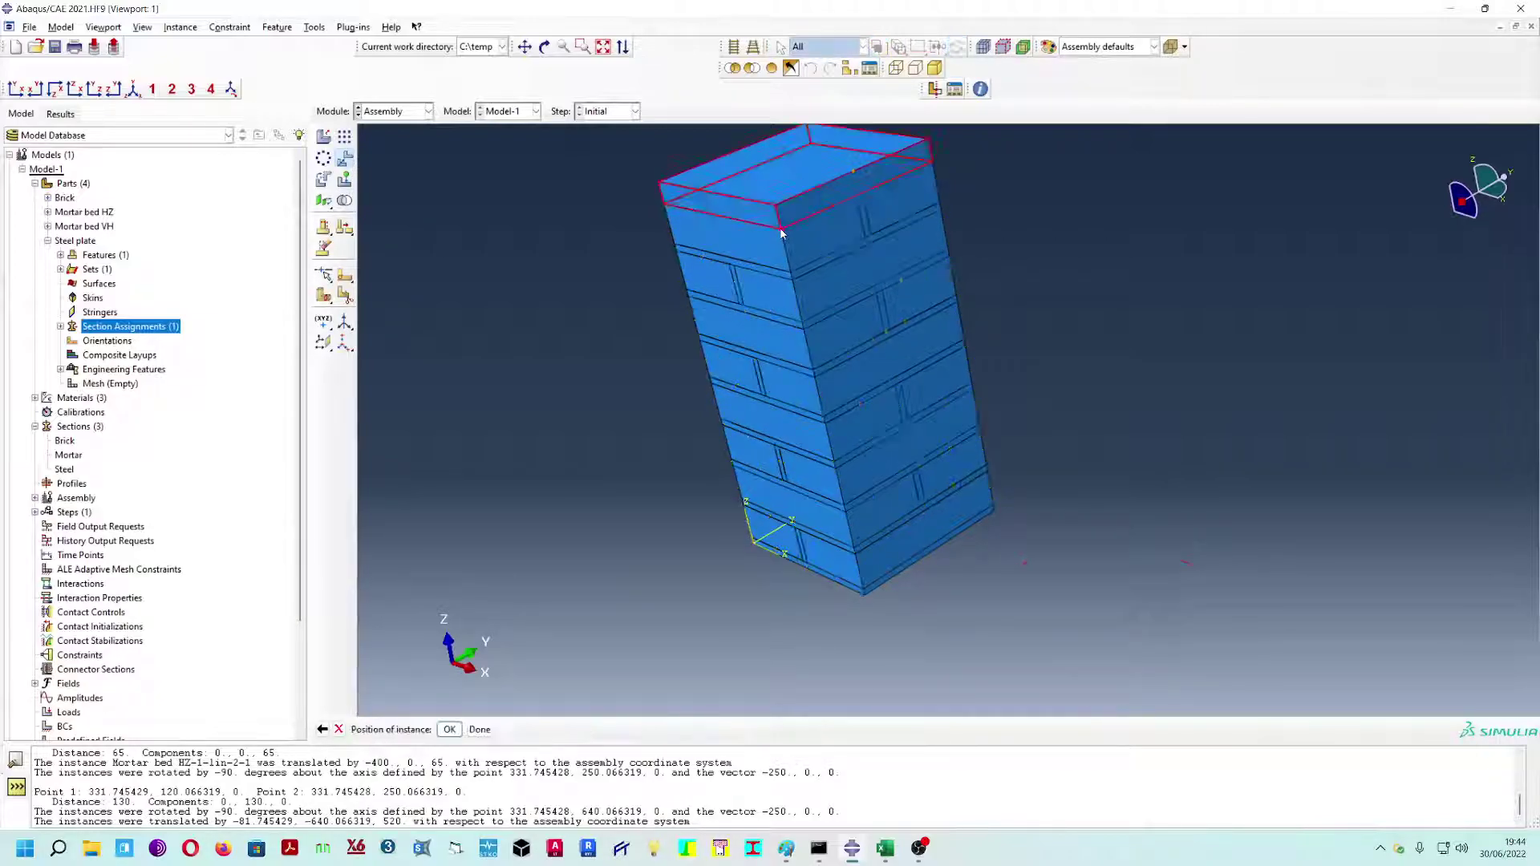
{"action": "left_click", "coordinate": [479, 729]}
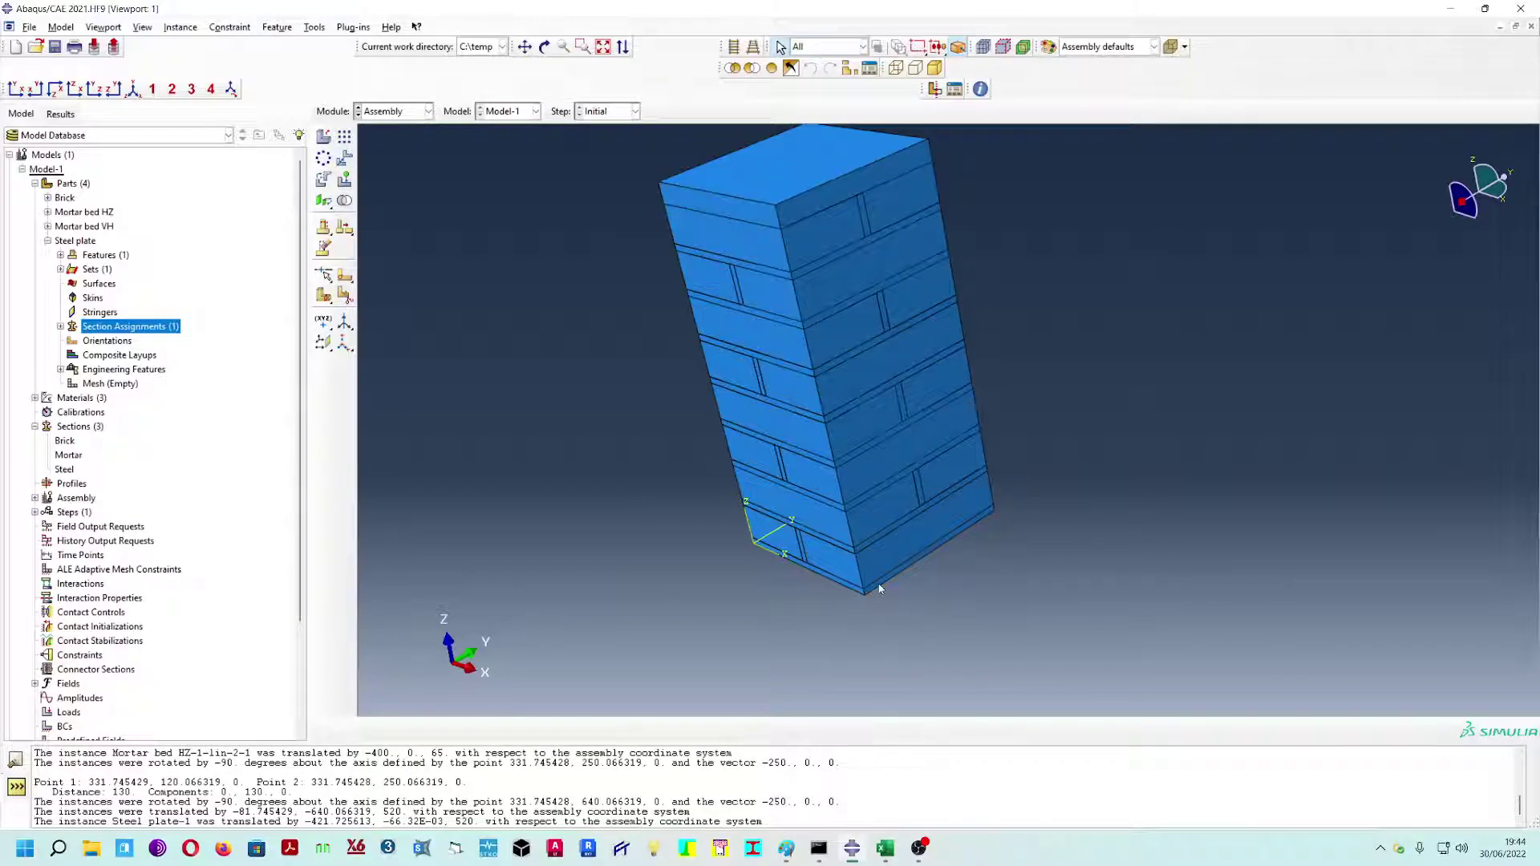
- Expand the assembly's instances and both of their instance groups in the model tree
{"action": "mouse_move", "coordinate": [1009, 539]}
{"action": "left_mouse_down", "text": "ctrl+alt"}
{"action": "mouse_move", "coordinate": [1047, 479]}
{"action": "mouse_move", "coordinate": [859, 592]}
{"action": "left_mouse_up", "text": "ctrl+alt"}
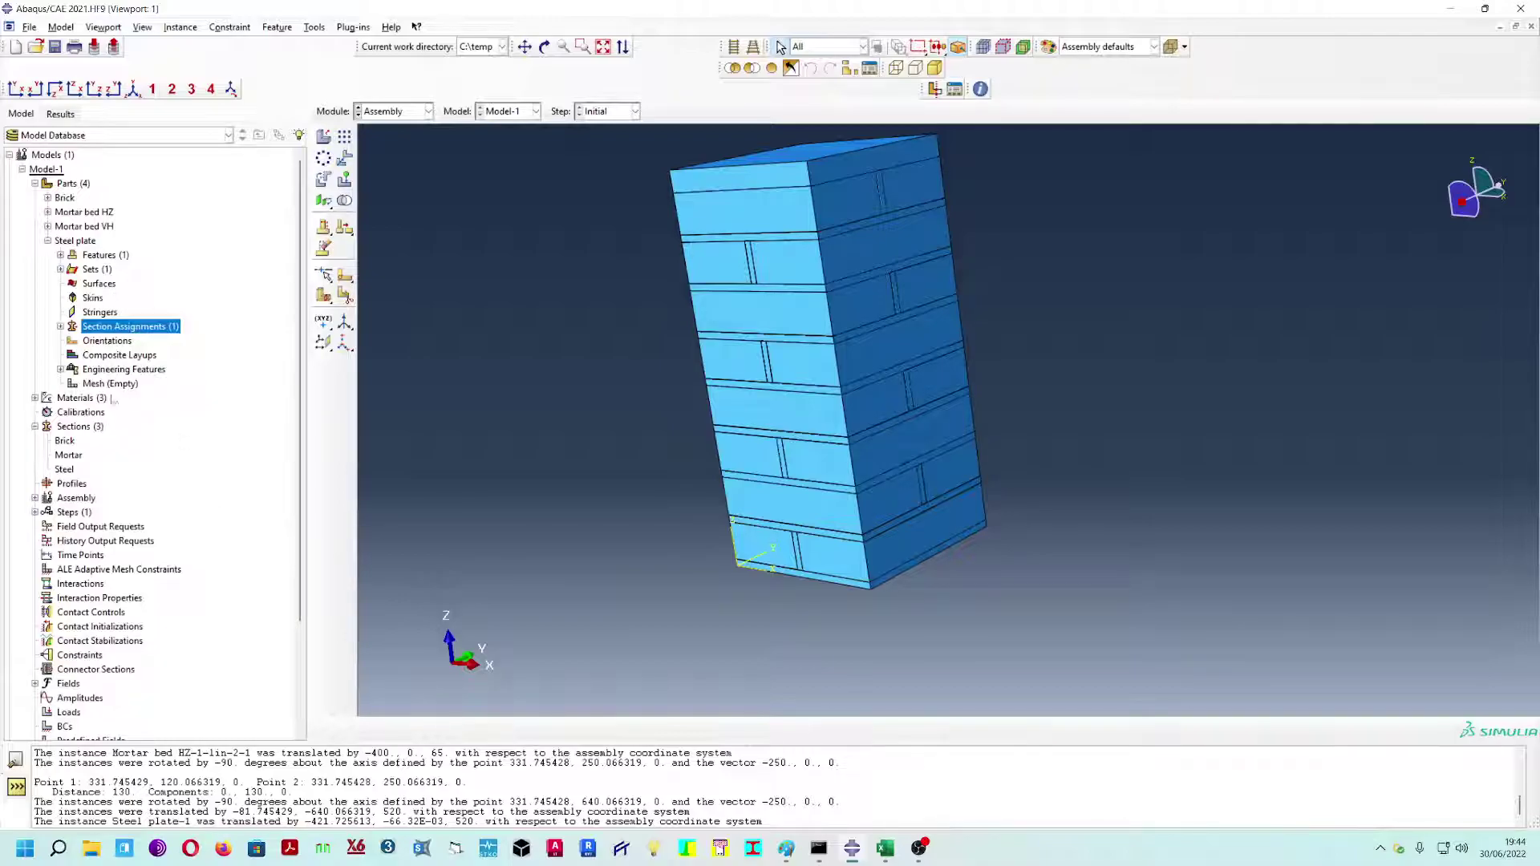
{"action": "left_click", "coordinate": [35, 499]}
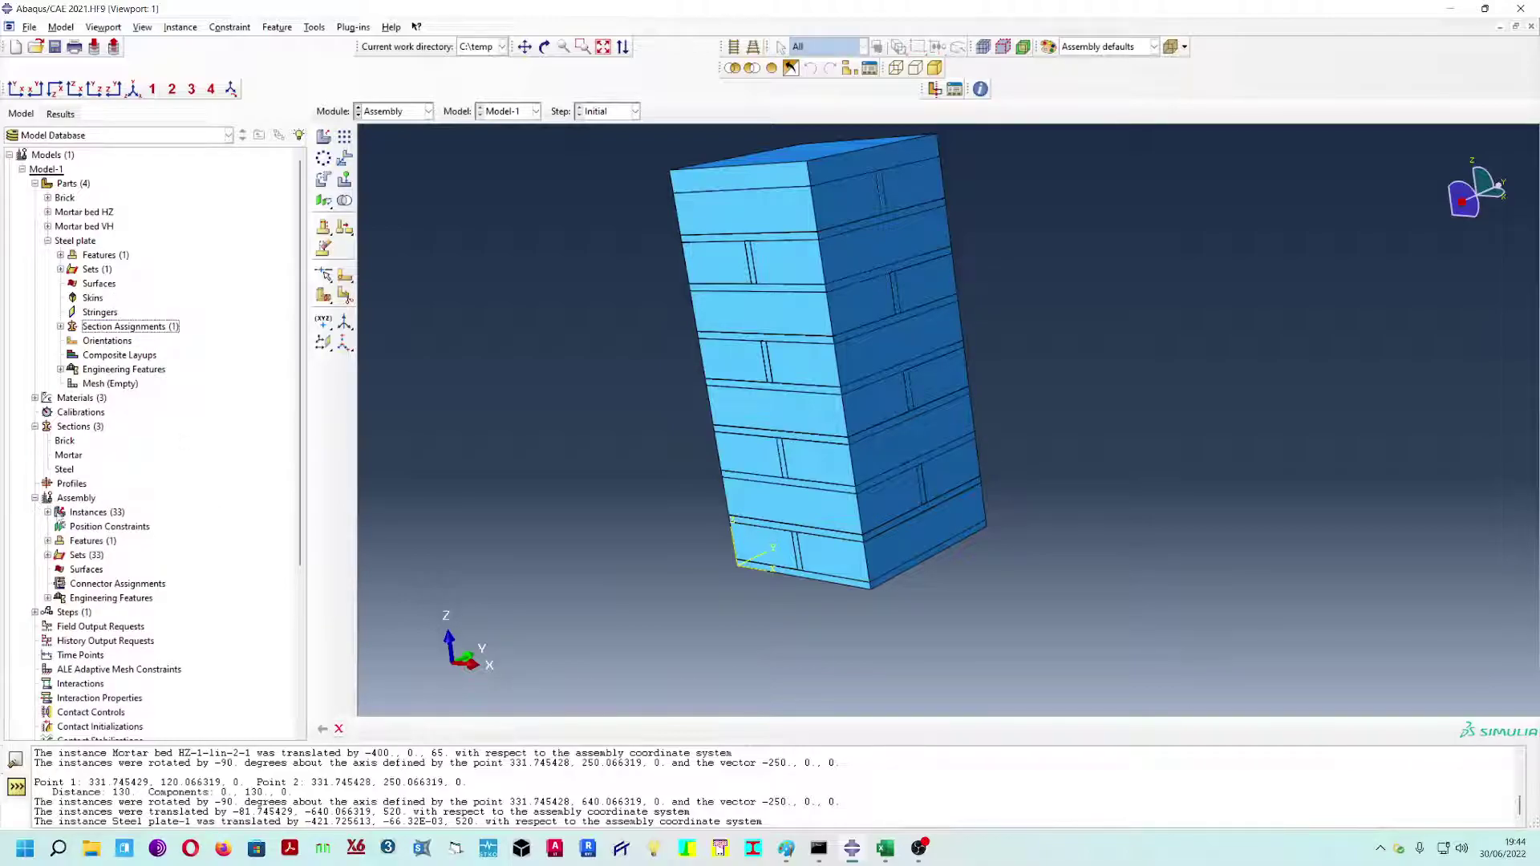
{"action": "left_click", "coordinate": [48, 513]}
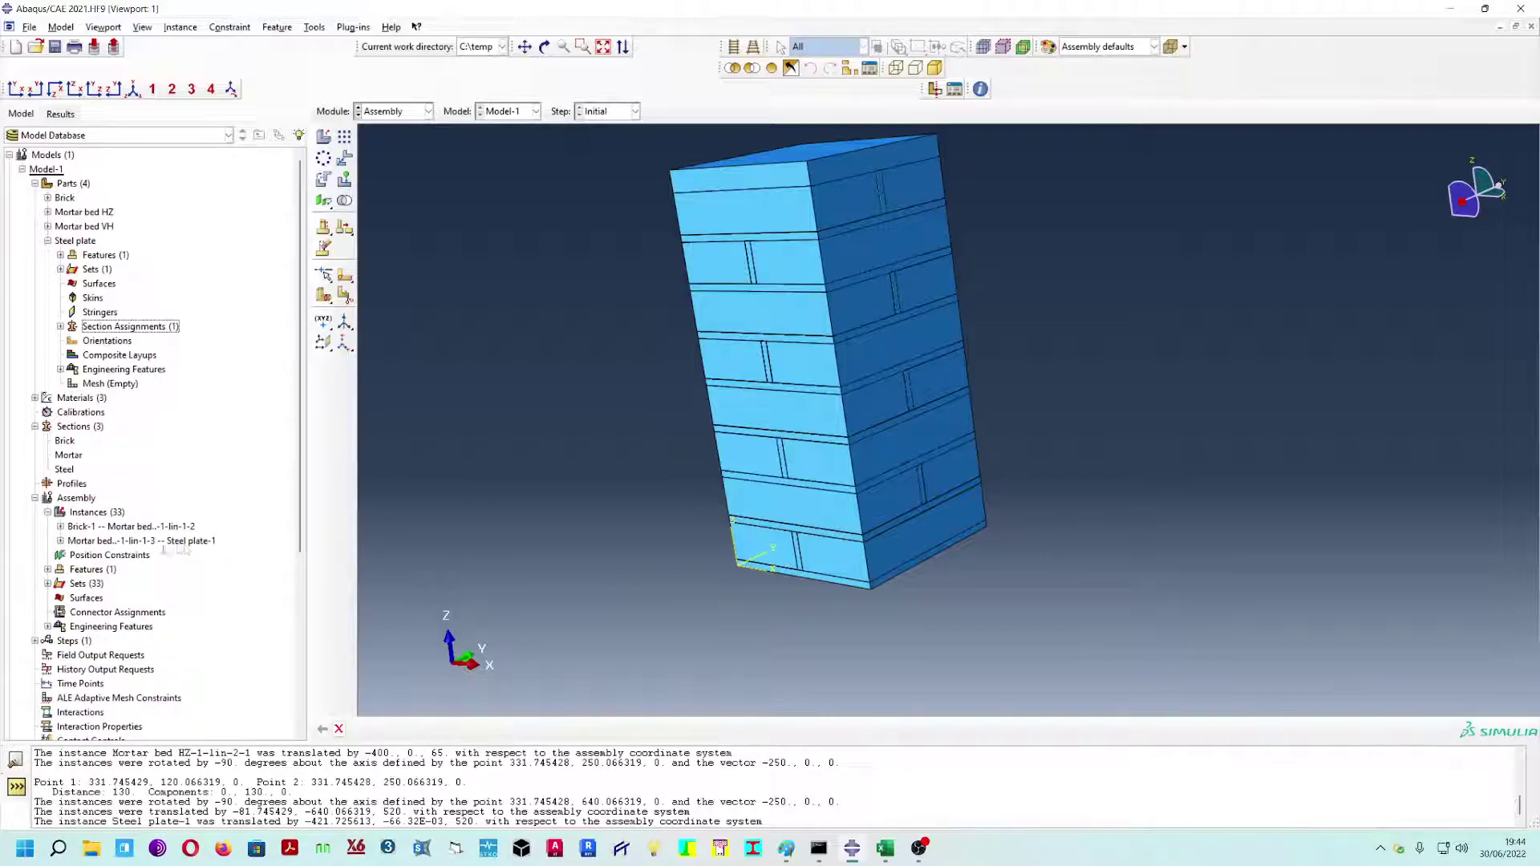
{"action": "left_click", "coordinate": [60, 541]}
{"action": "left_click", "coordinate": [61, 526]}
{"action": "scroll", "coordinate": [136, 546], "scroll_direction": "down", "scroll_amount": 6}
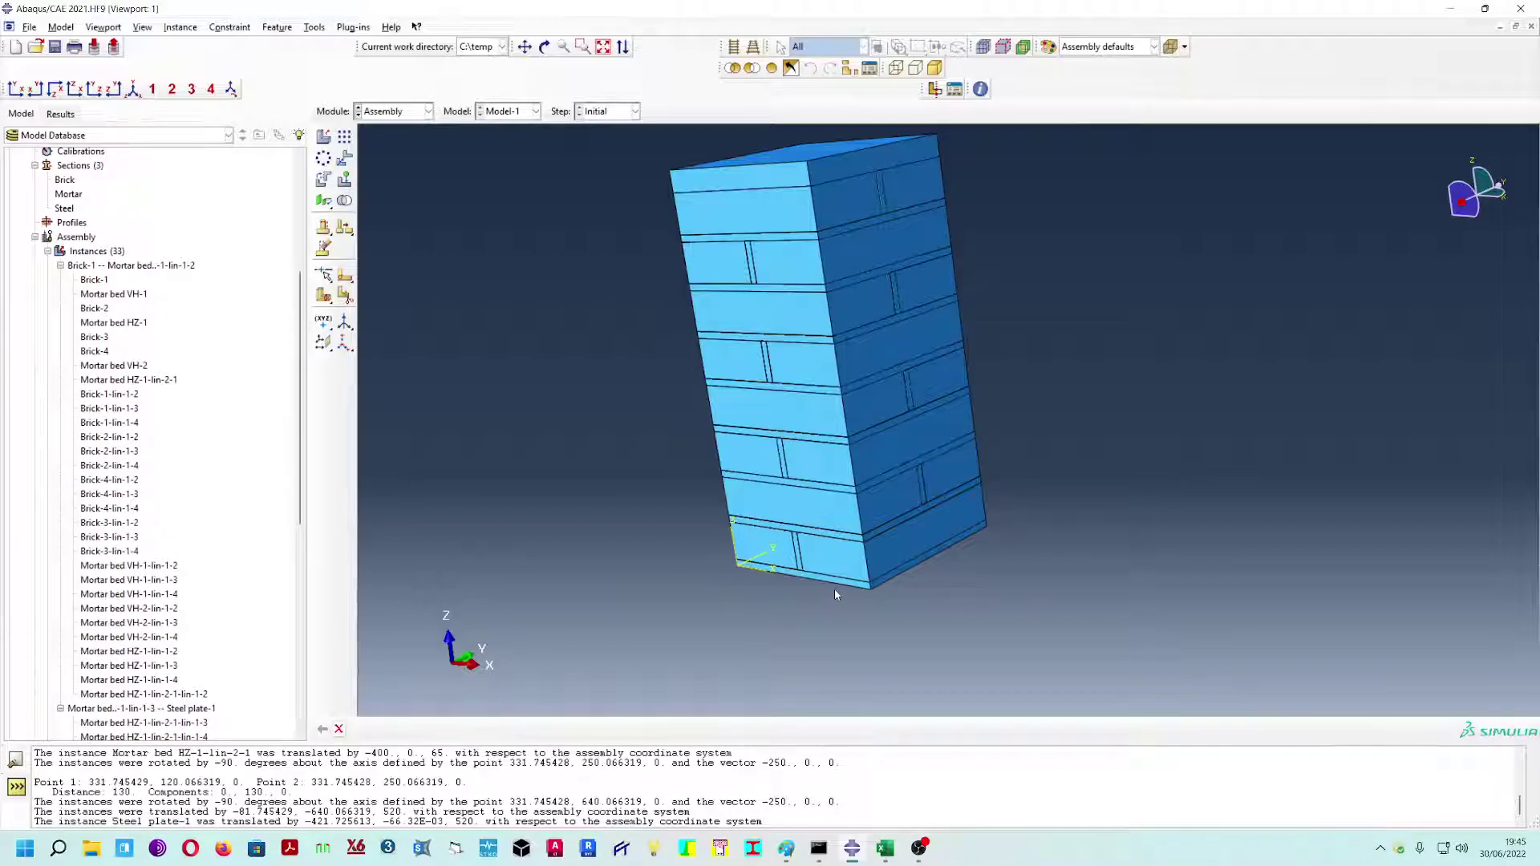
- Highlight the horizontal mortar bed instances one by one to check where each lies in the wall
{"action": "left_click", "coordinate": [113, 323]}
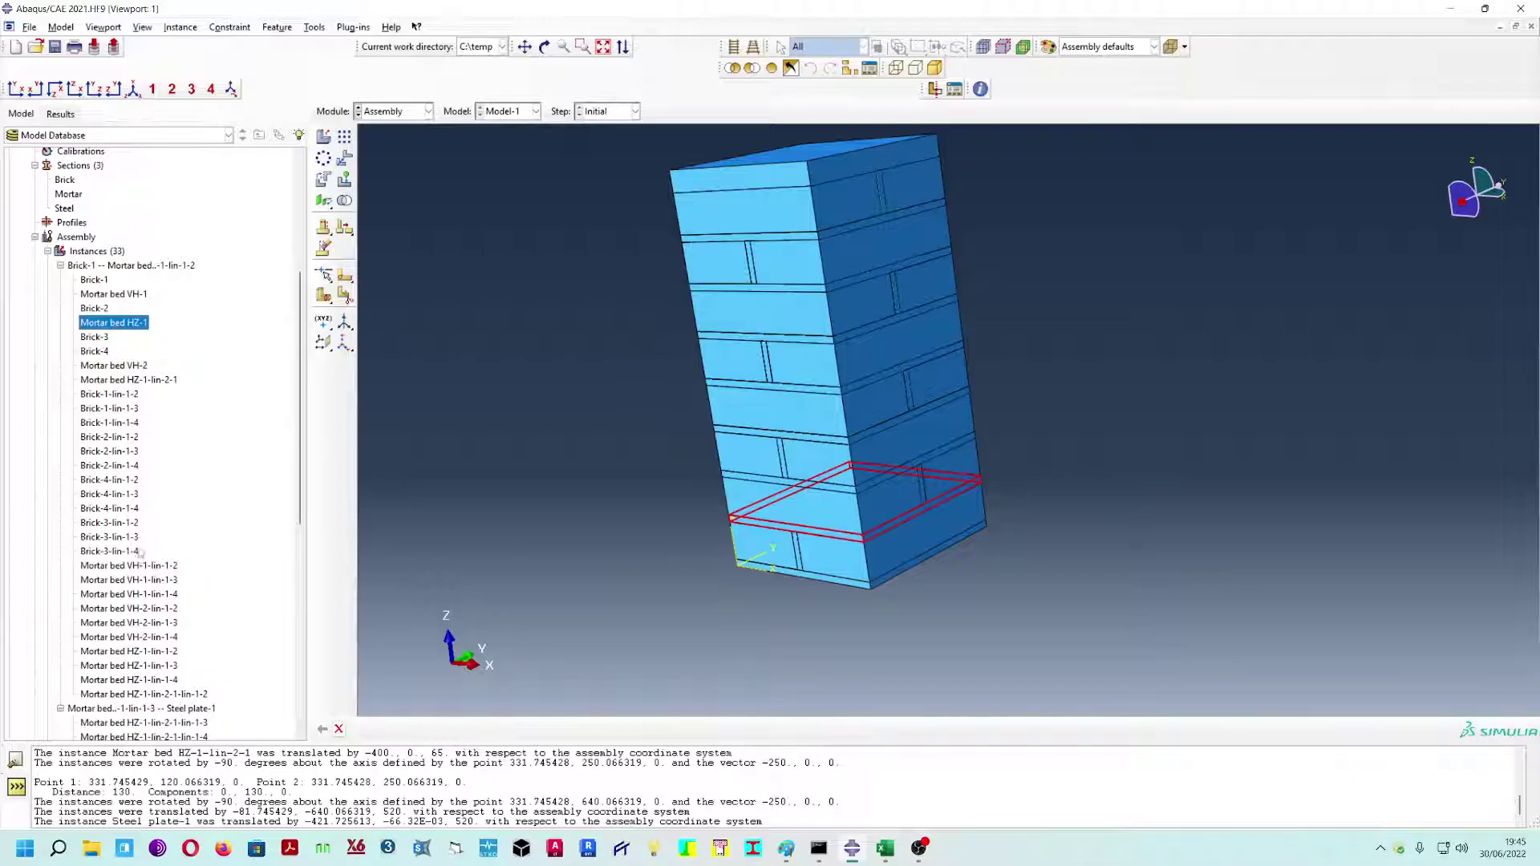
{"action": "left_click", "coordinate": [136, 652]}
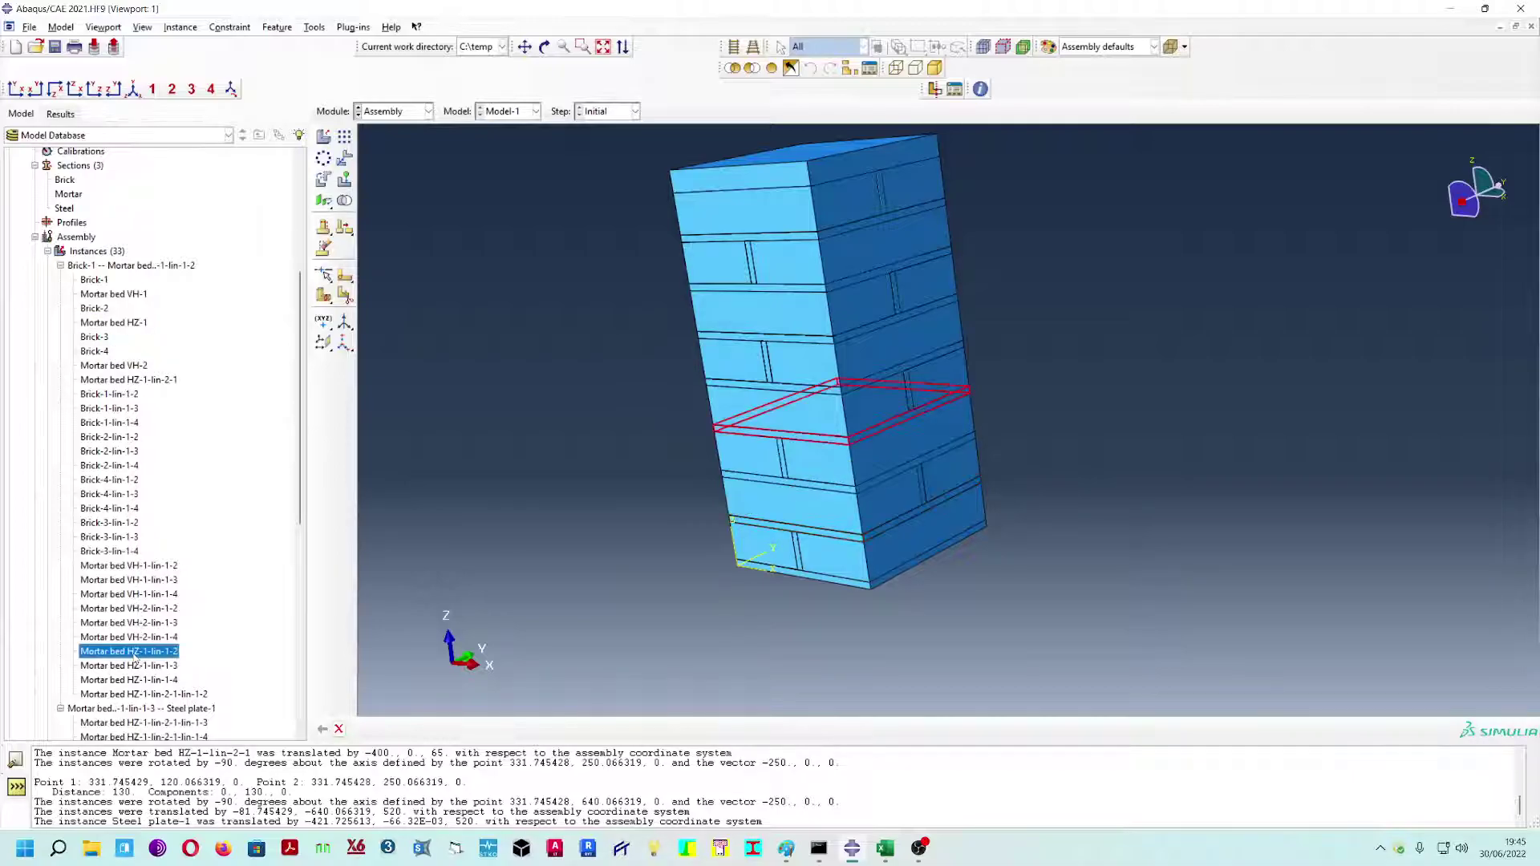
{"action": "left_click", "coordinate": [136, 666]}
{"action": "left_click", "coordinate": [137, 680]}
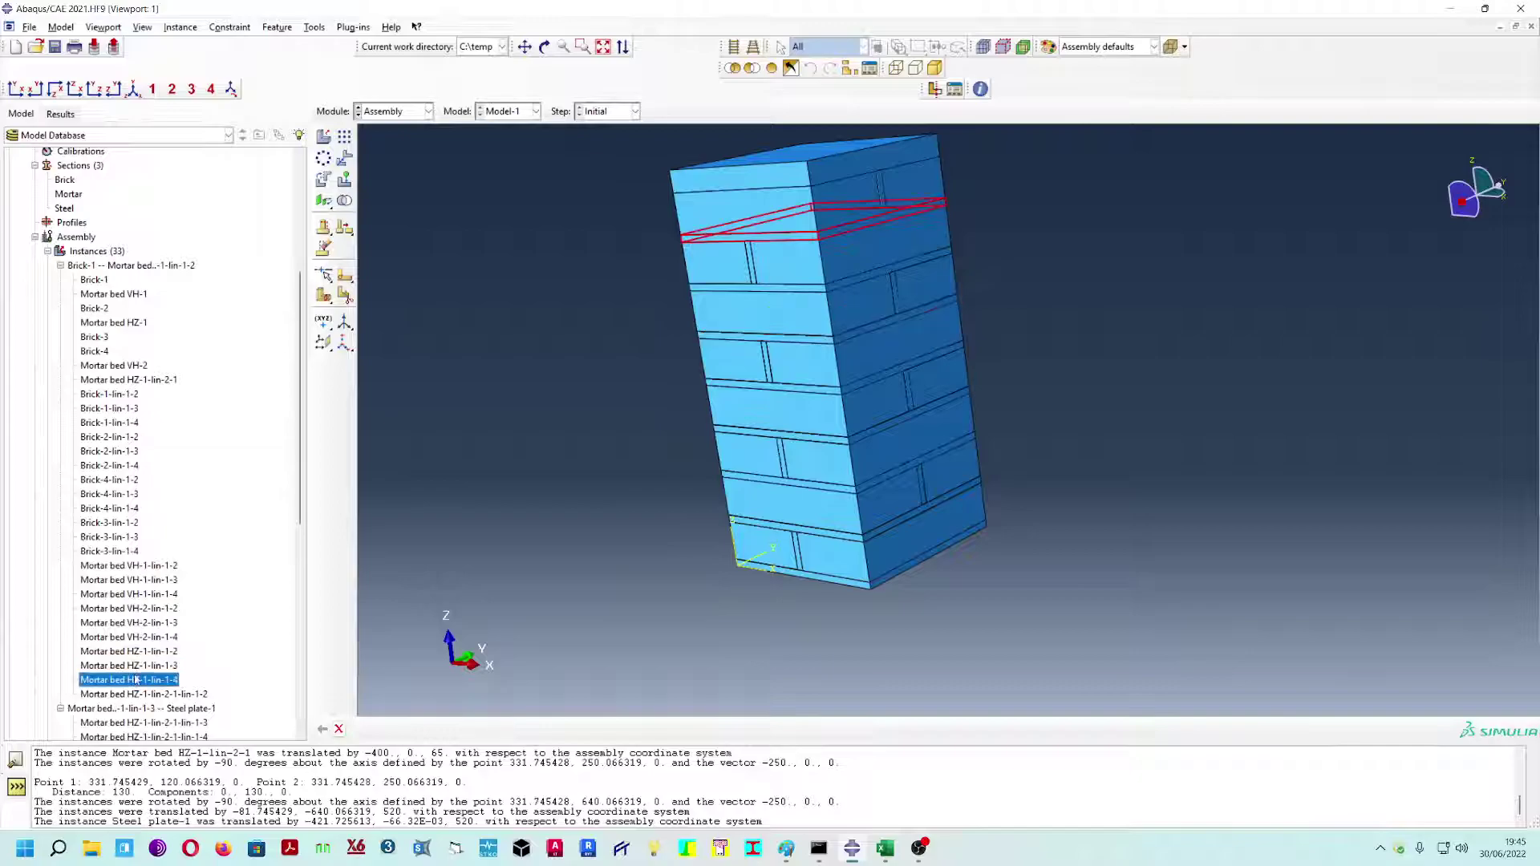
{"action": "left_click", "coordinate": [136, 695]}
{"action": "scroll", "coordinate": [137, 695], "scroll_direction": "down", "scroll_amount": 2}
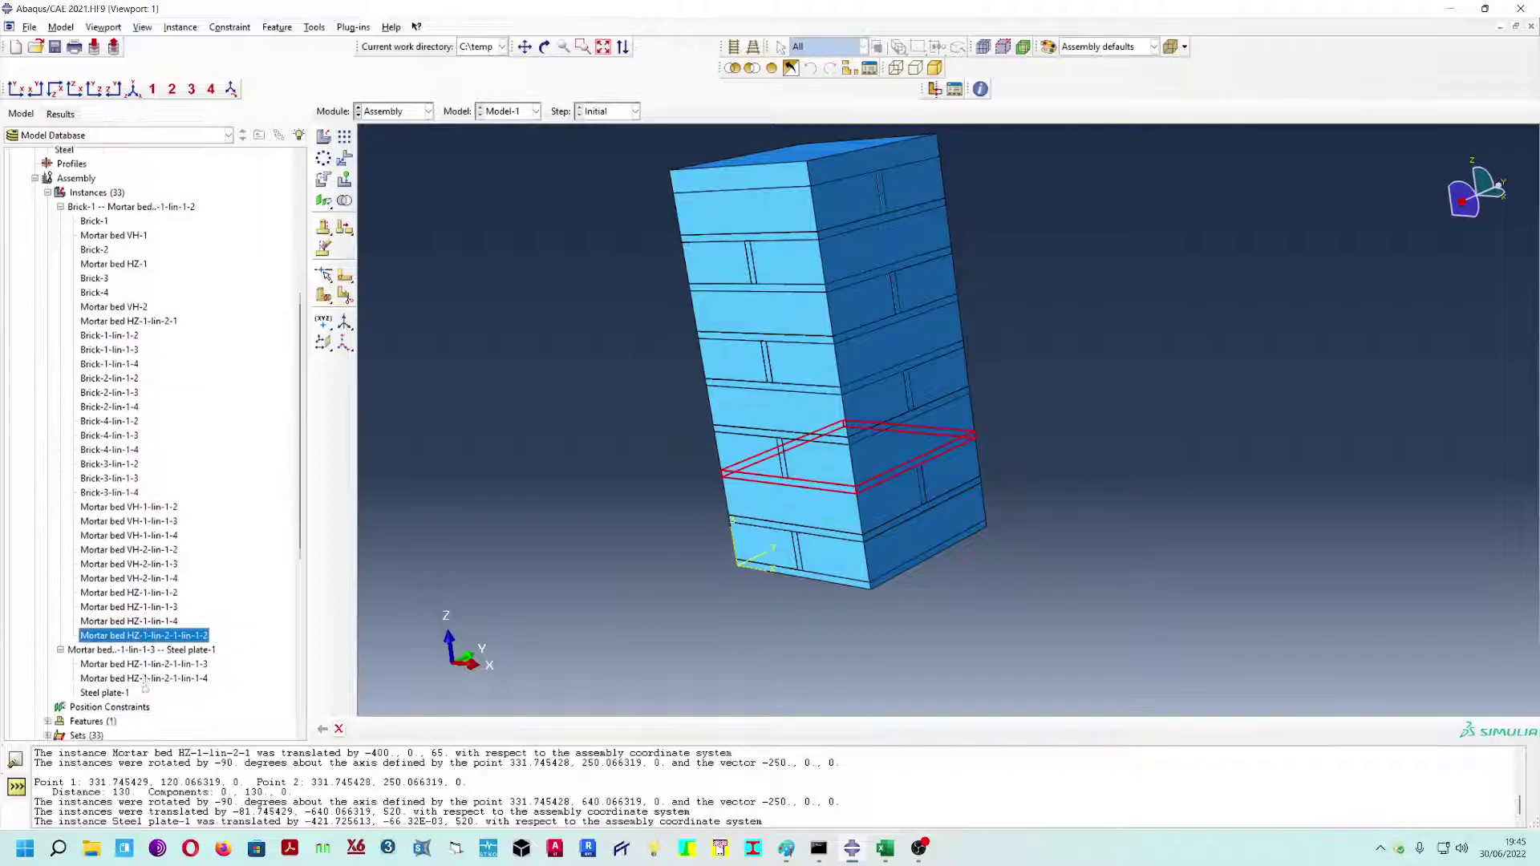
{"action": "left_click", "coordinate": [153, 638]}
{"action": "left_click", "coordinate": [155, 652]}
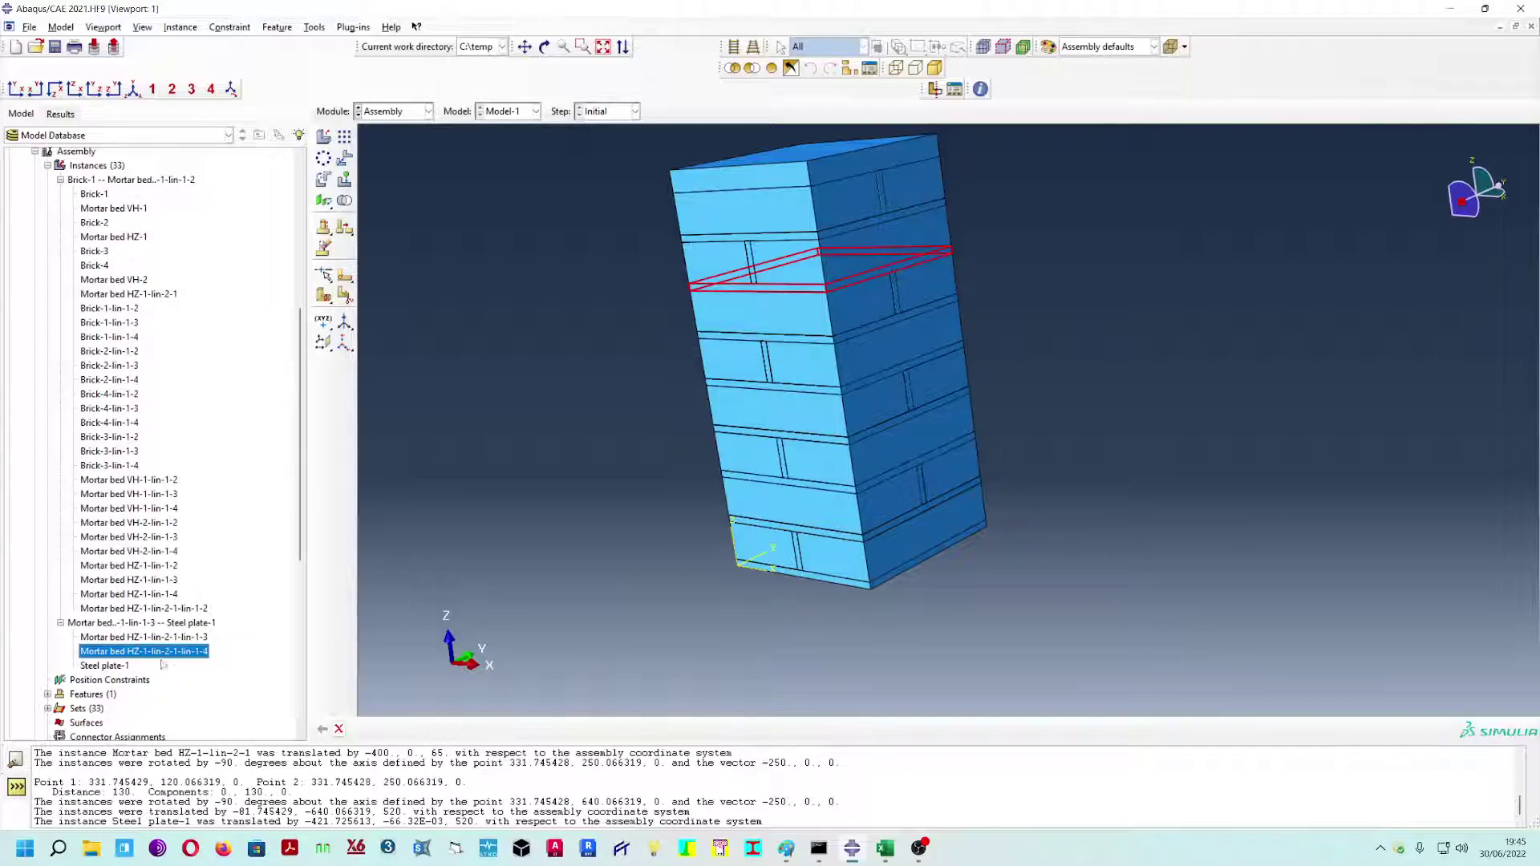
{"action": "left_click", "coordinate": [141, 608]}
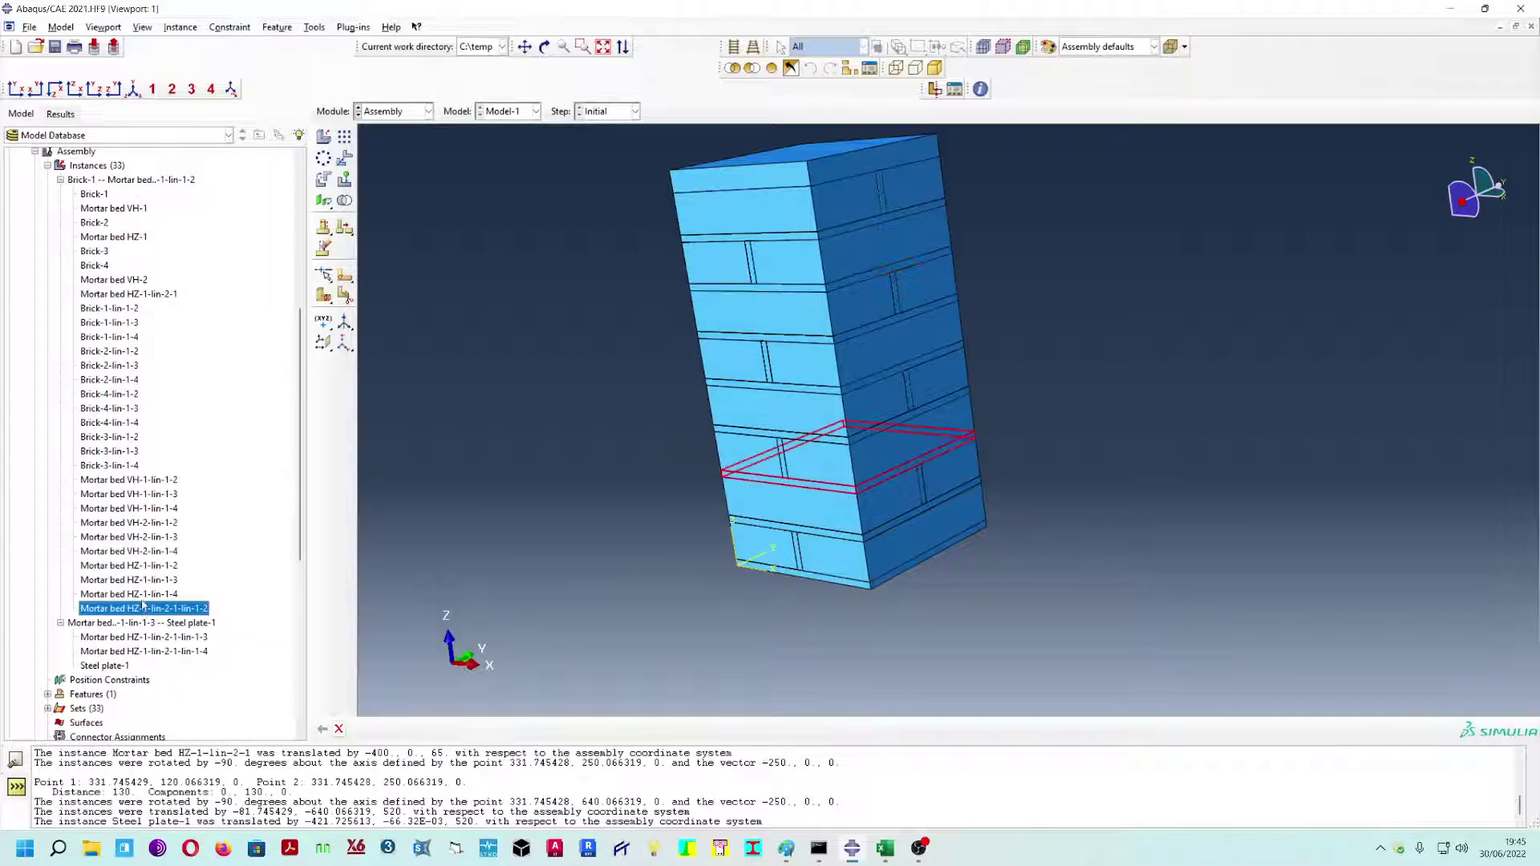
{"action": "left_click", "coordinate": [141, 594]}
{"action": "left_click", "coordinate": [141, 581]}
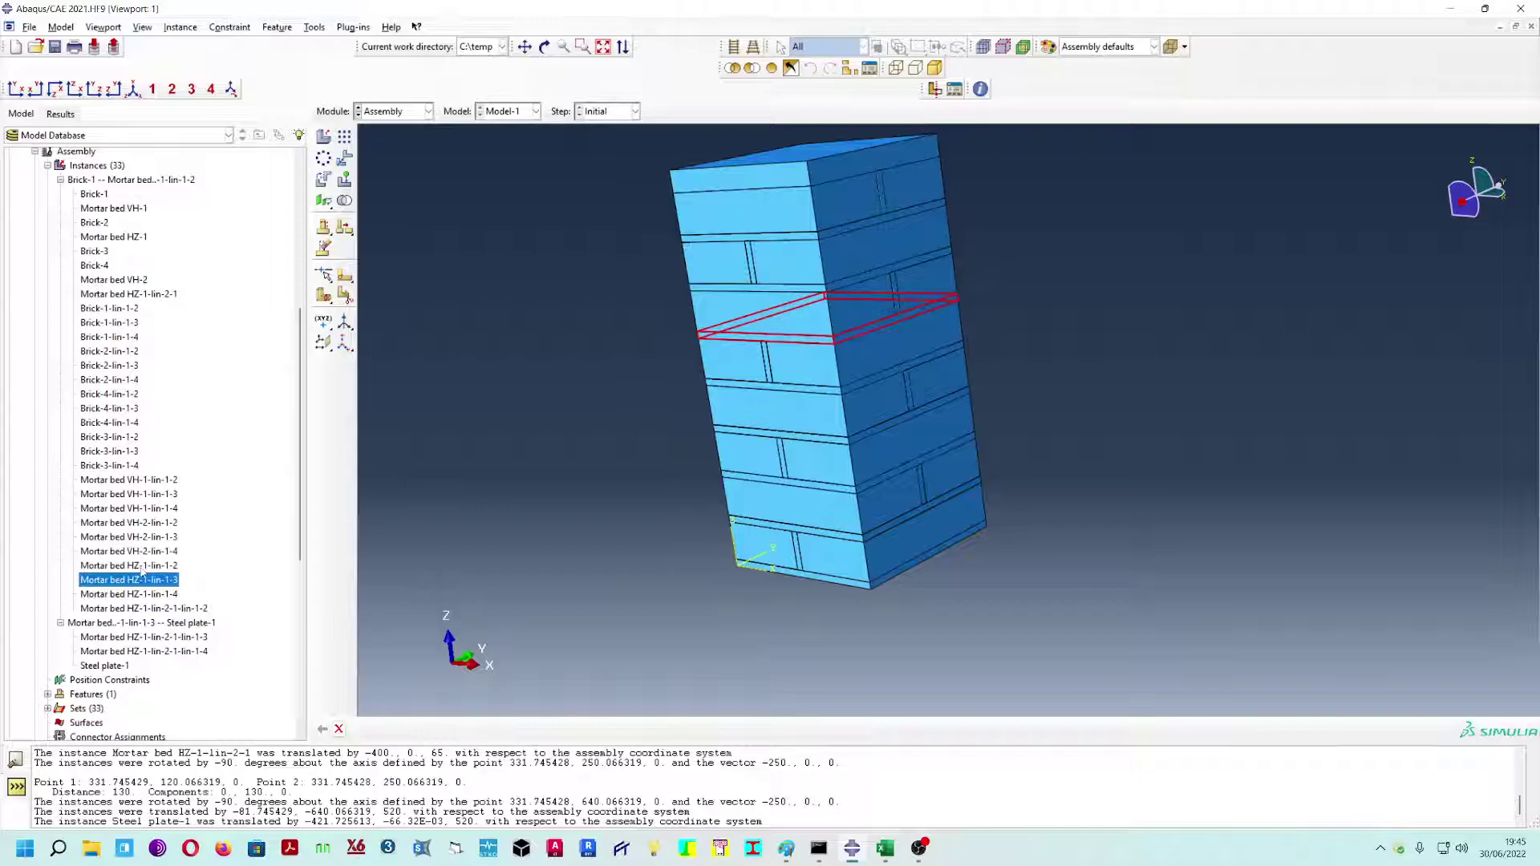
{"action": "left_click", "coordinate": [142, 567]}
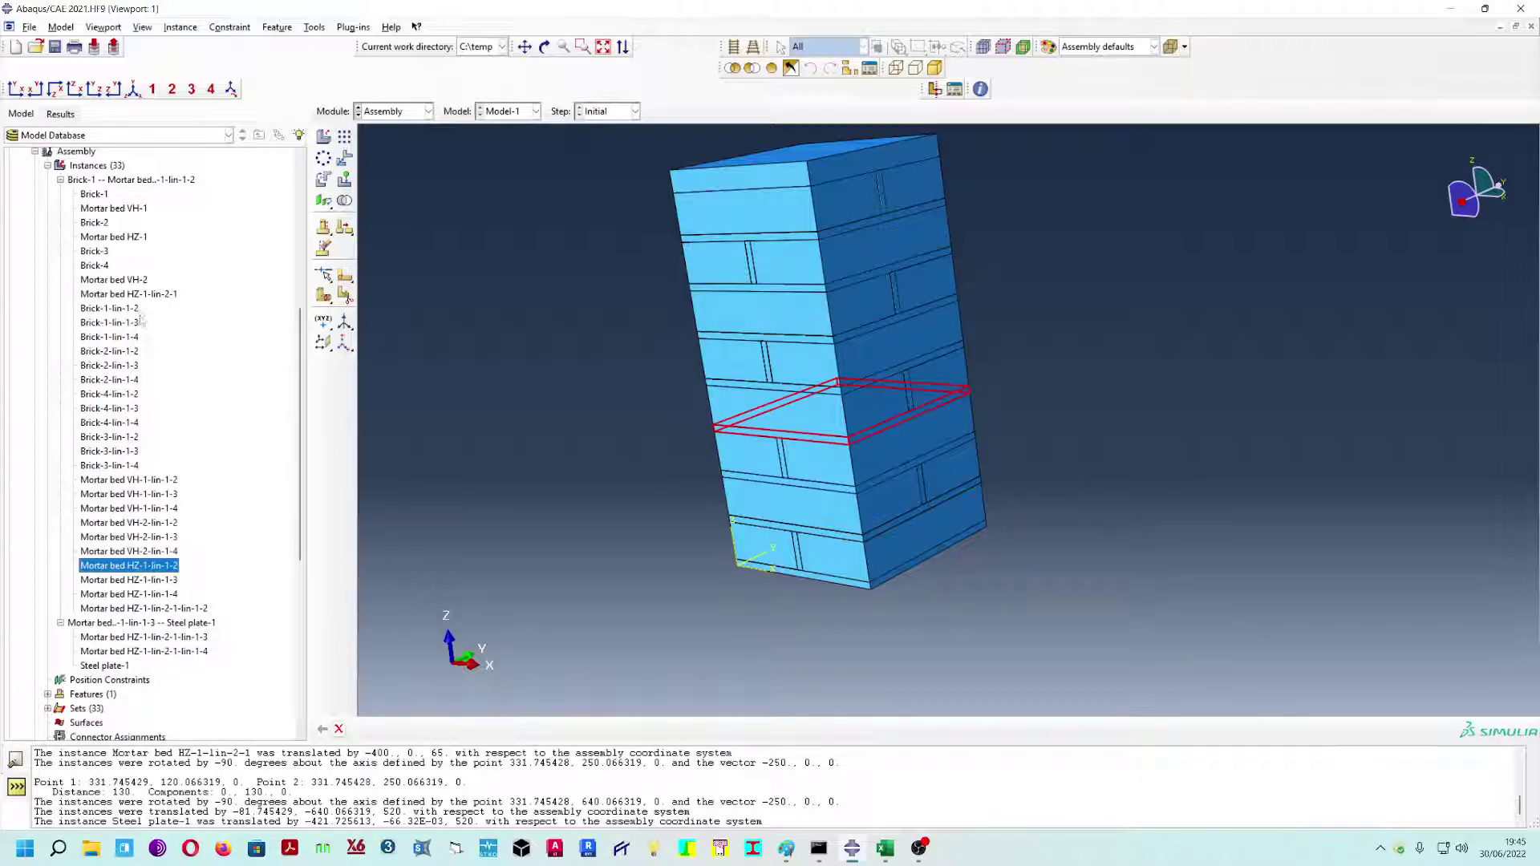
- Delete the lowest horizontal mortar bed instance, Mortar bed HZ-1-lin-2-1, from the assembly
{"action": "left_click", "coordinate": [138, 296]}
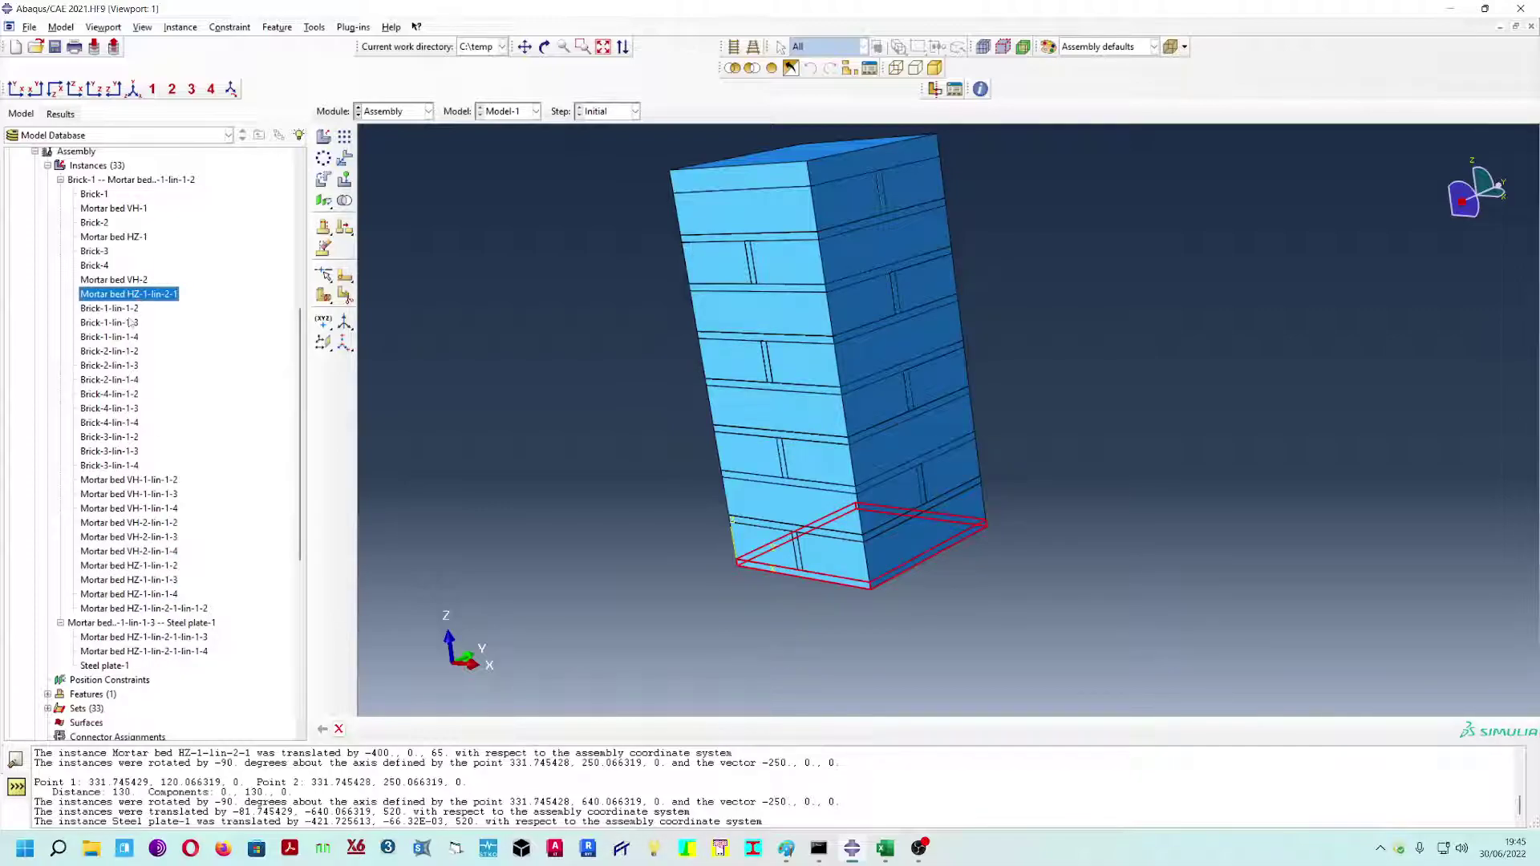
{"action": "right_click", "coordinate": [148, 296]}
{"action": "left_click", "coordinate": [195, 366]}
{"action": "left_click", "coordinate": [702, 439]}
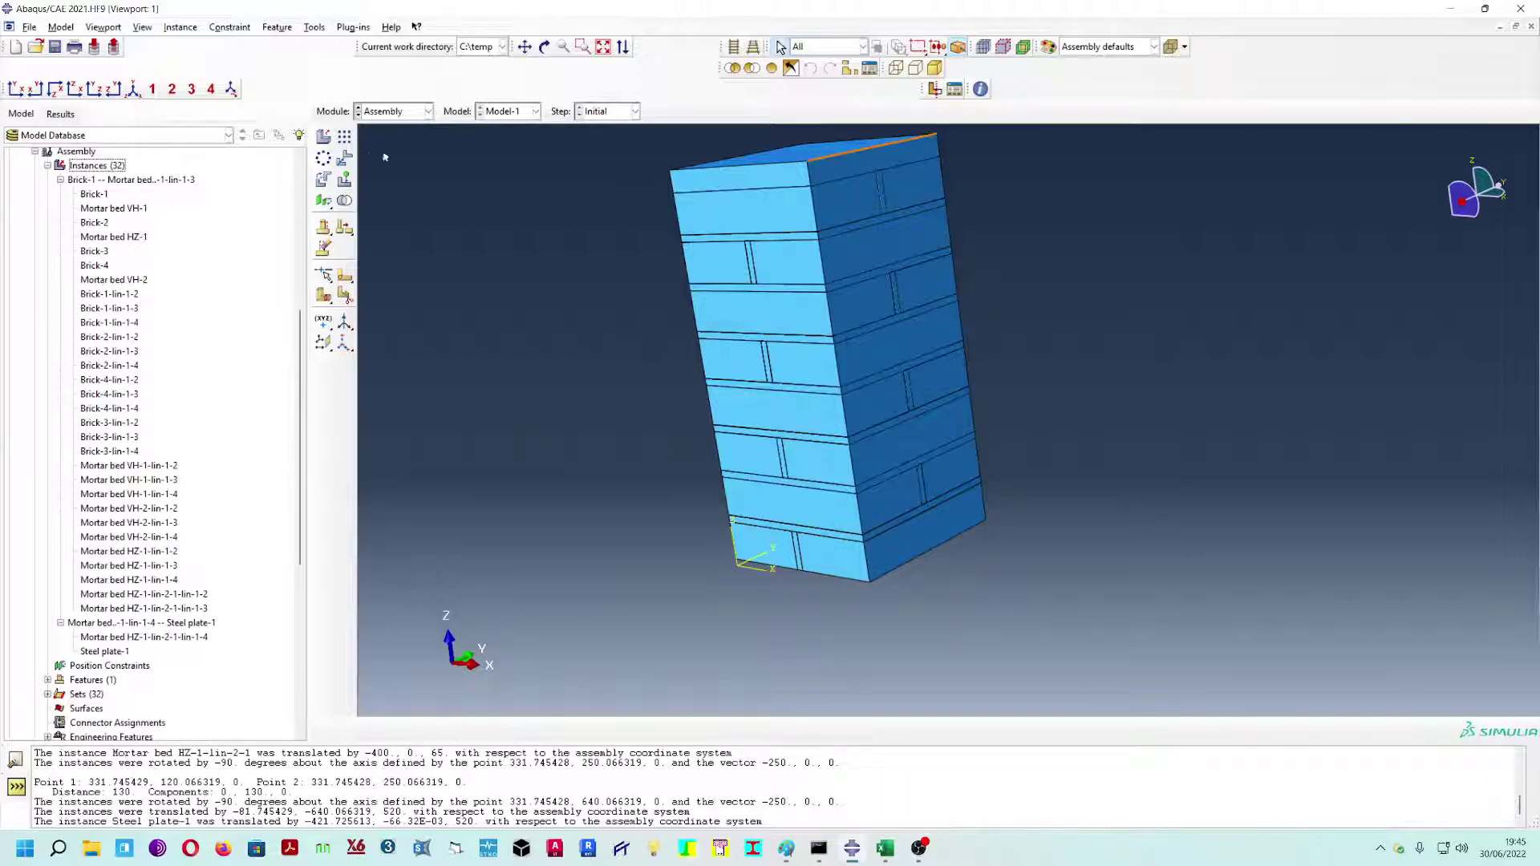
- Measure the distance from the steel plate's upper front corner to the wall's lower front corner
{"action": "left_click", "coordinate": [315, 27]}
{"action": "left_click", "coordinate": [329, 43]}
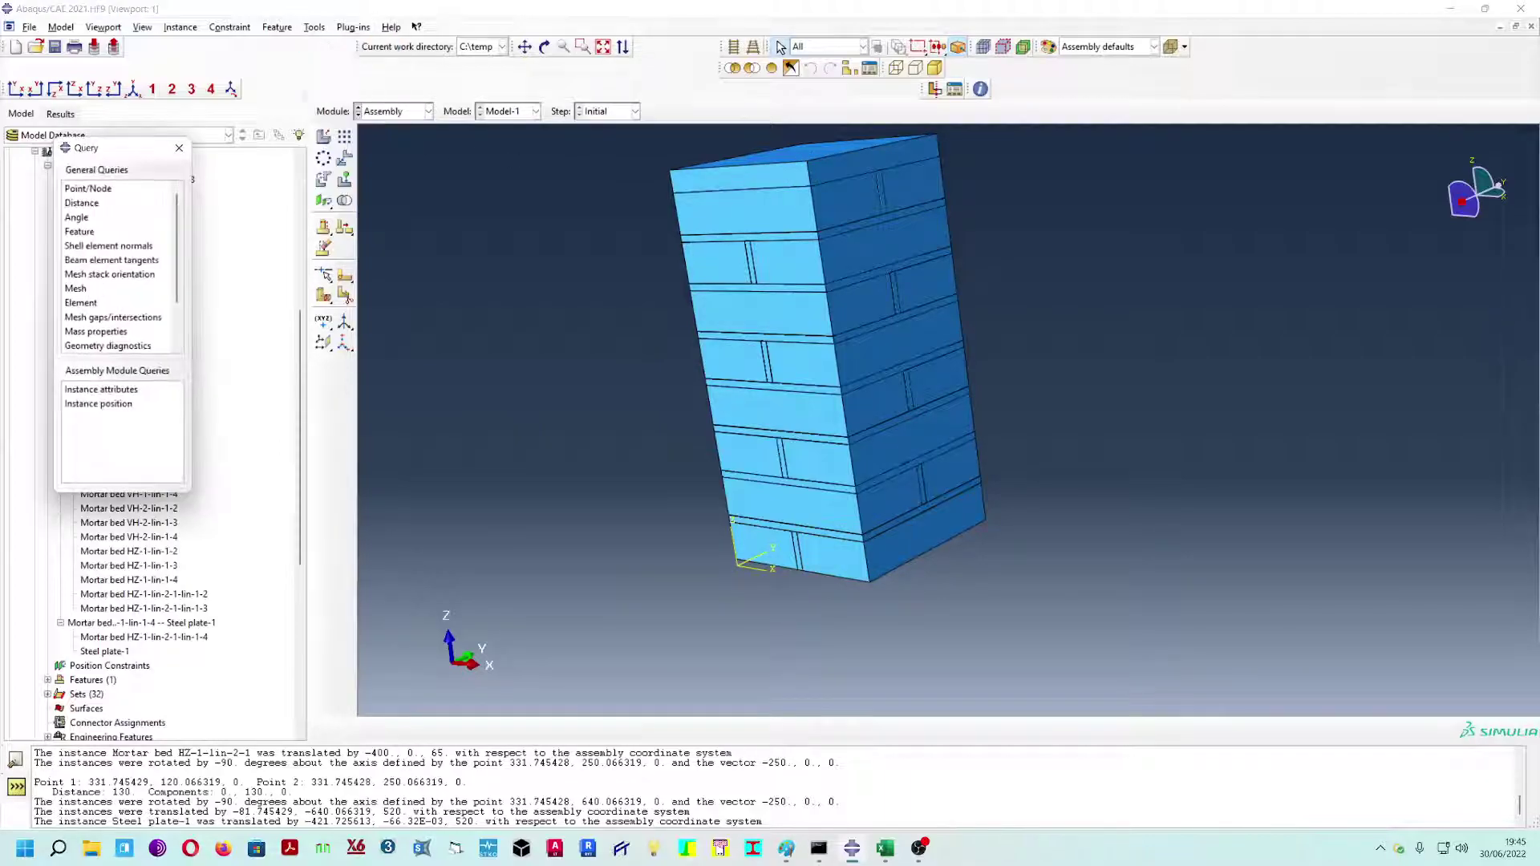
{"action": "left_click", "coordinate": [124, 205]}
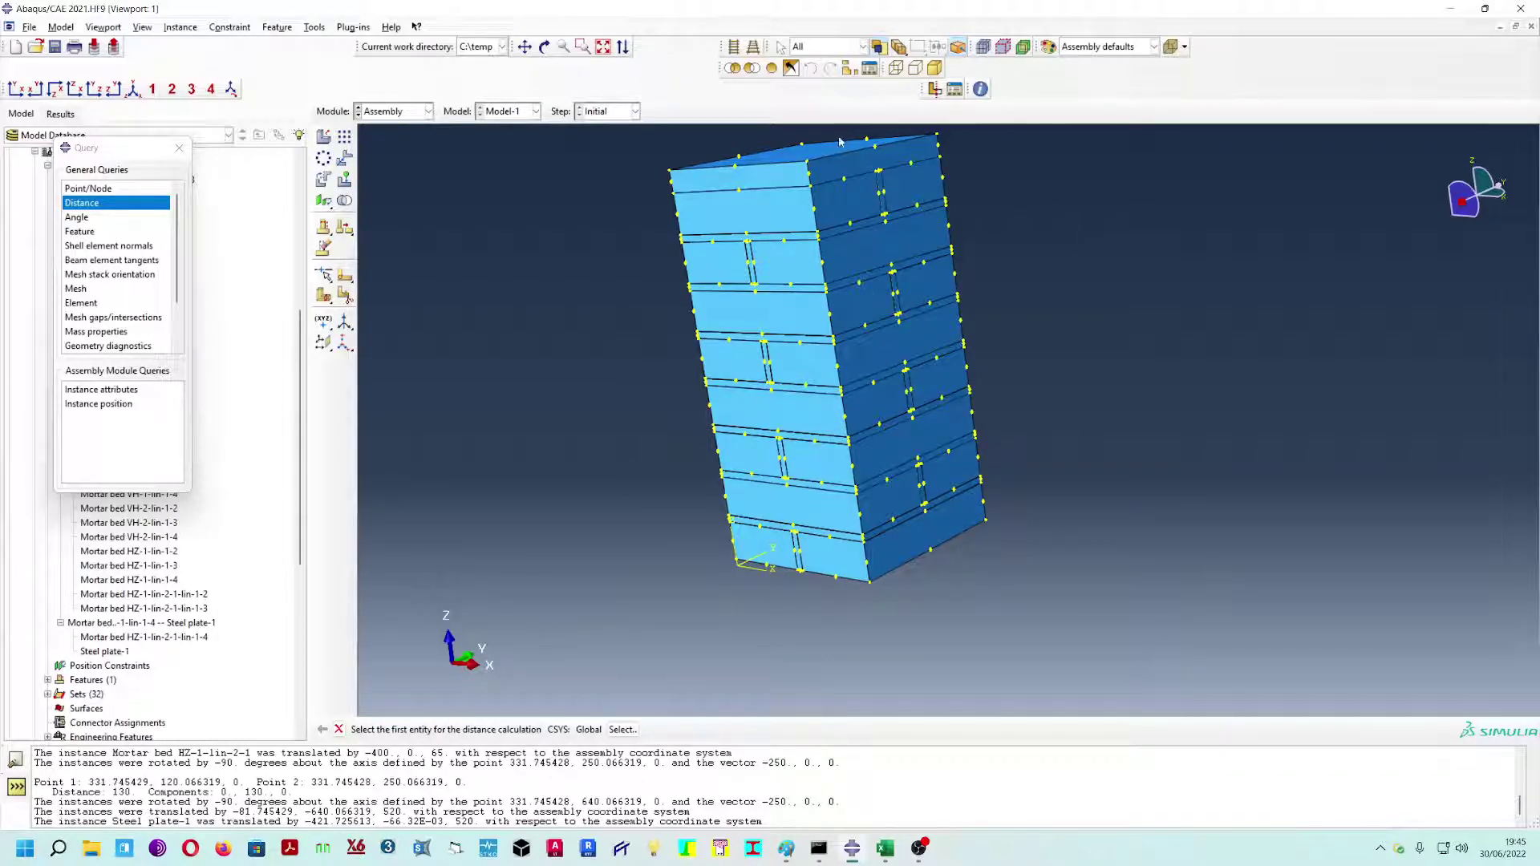
{"action": "left_click", "coordinate": [806, 162]}
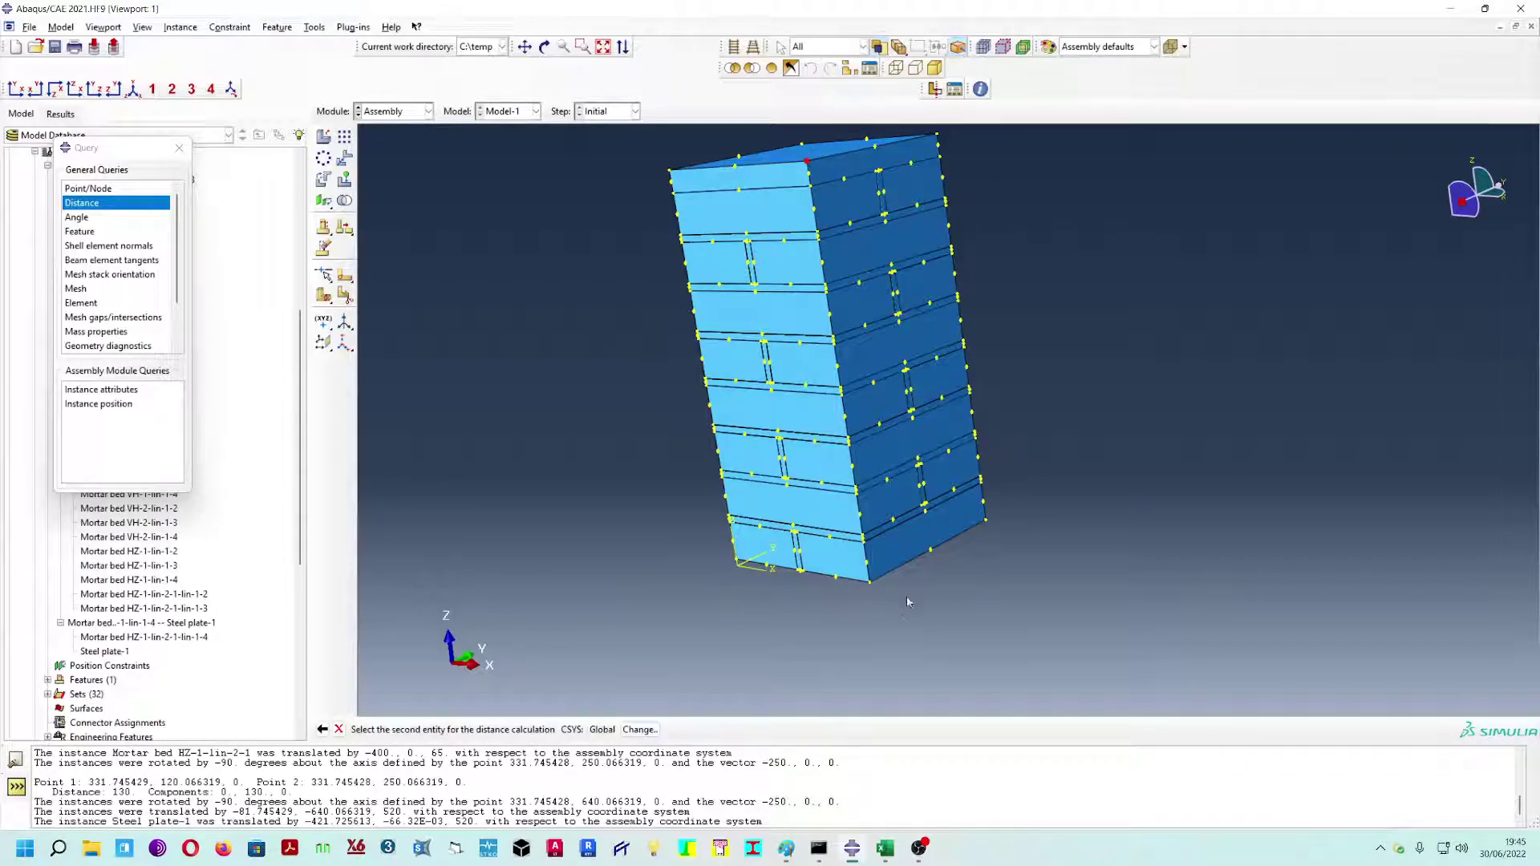
{"action": "left_click", "coordinate": [872, 583]}
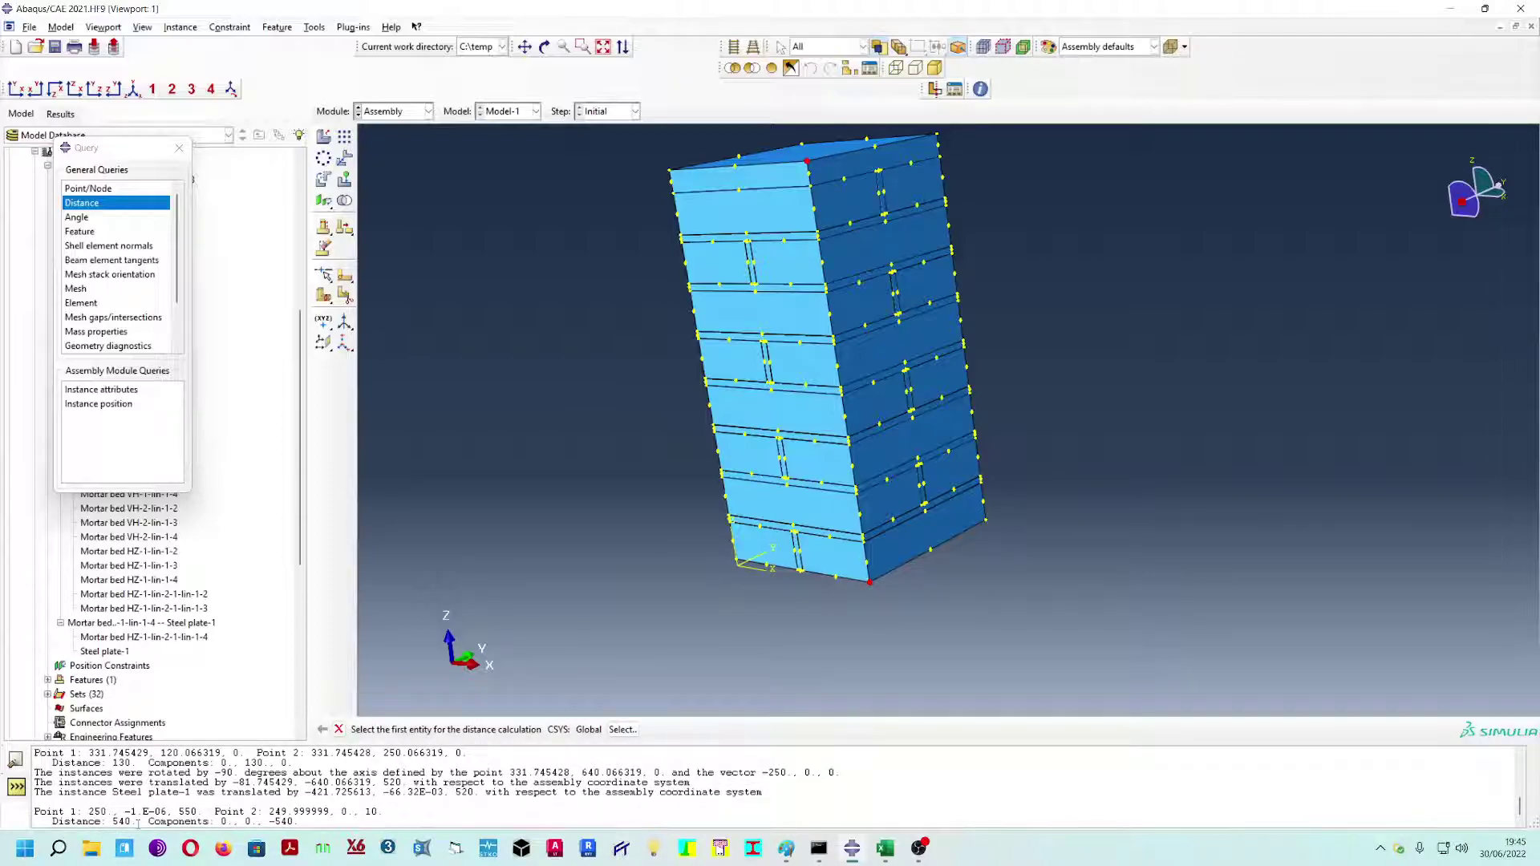
{"action": "left_click", "coordinate": [179, 148]}
- Copy the steel plate with a linear pattern of 1 in direction 1 and 2 in direction 2, using a 500 offset
{"action": "left_click", "coordinate": [345, 136]}
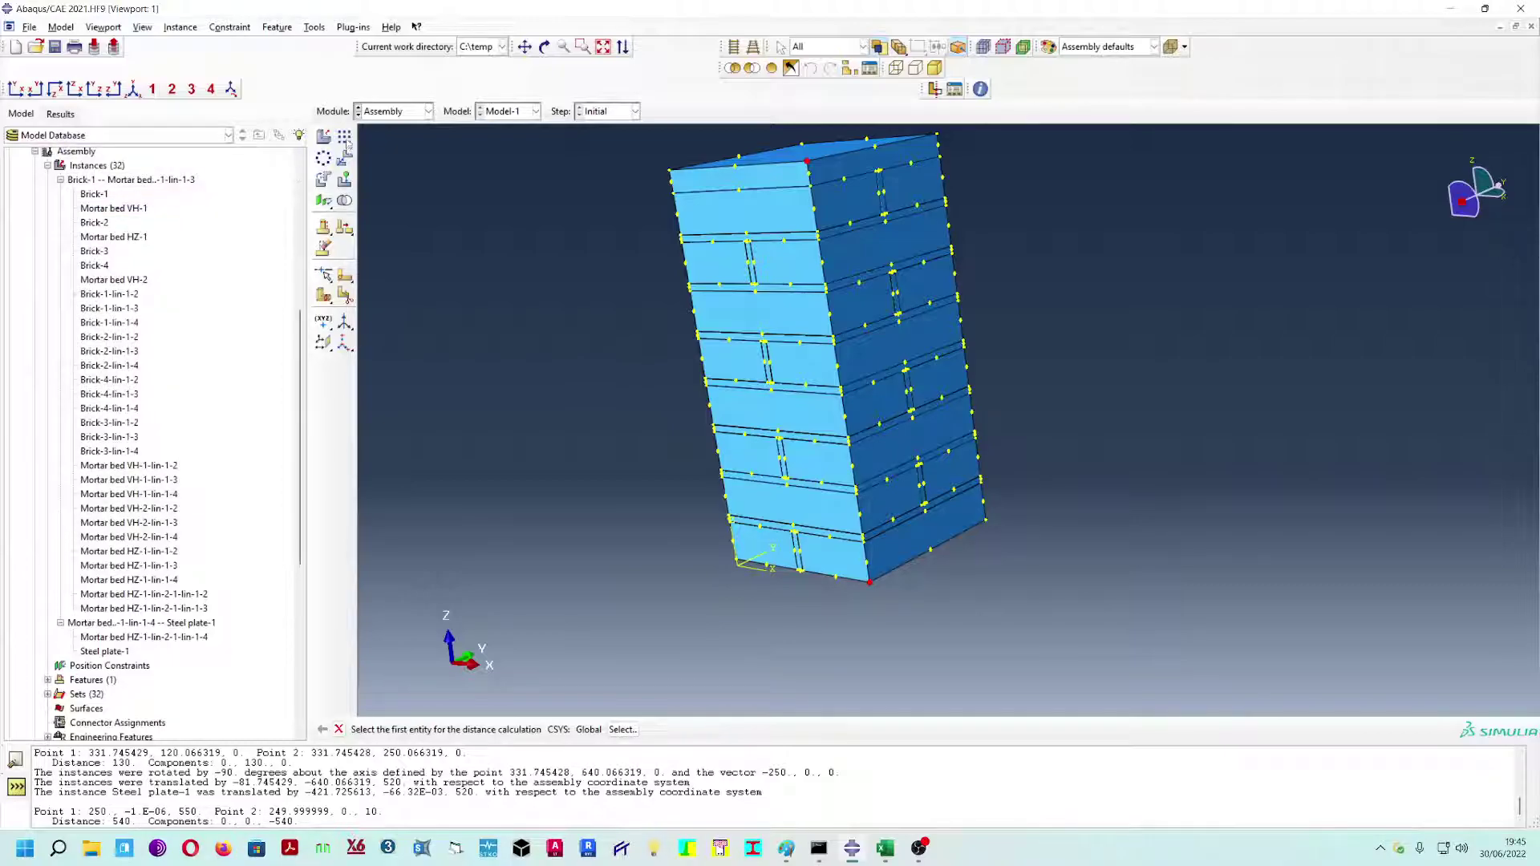
{"action": "left_click", "coordinate": [749, 183]}
{"action": "left_click", "coordinate": [487, 729]}
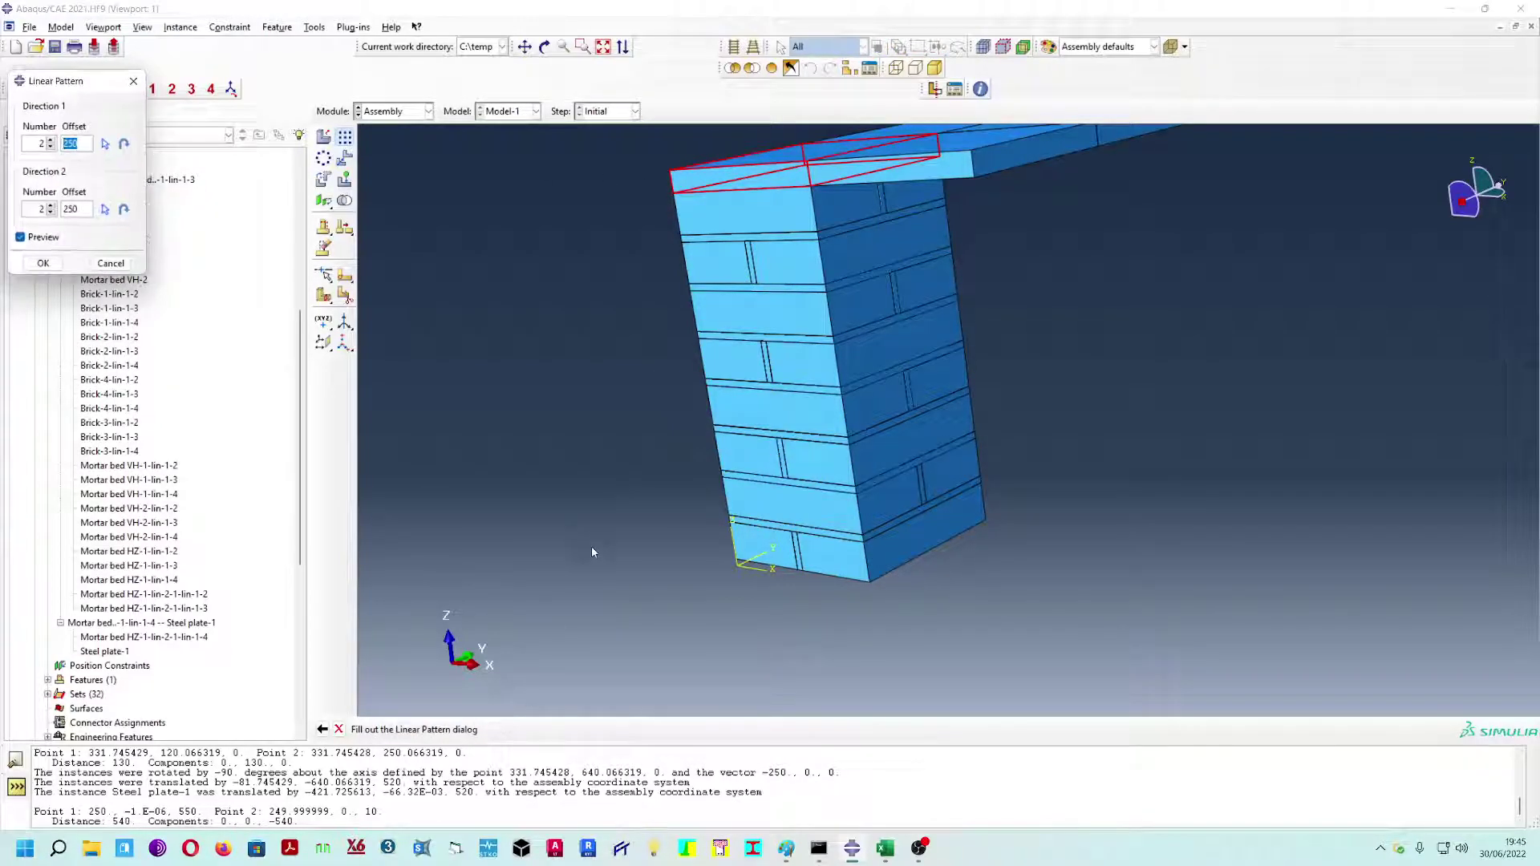
{"action": "left_click_drag", "start_coordinate": [906, 546], "coordinate": [925, 512], "text": "ctrl+alt"}
{"action": "scroll", "coordinate": [927, 508], "scroll_direction": "down", "scroll_amount": 1}
{"action": "scroll", "coordinate": [927, 508], "scroll_direction": "up", "scroll_amount": 3}
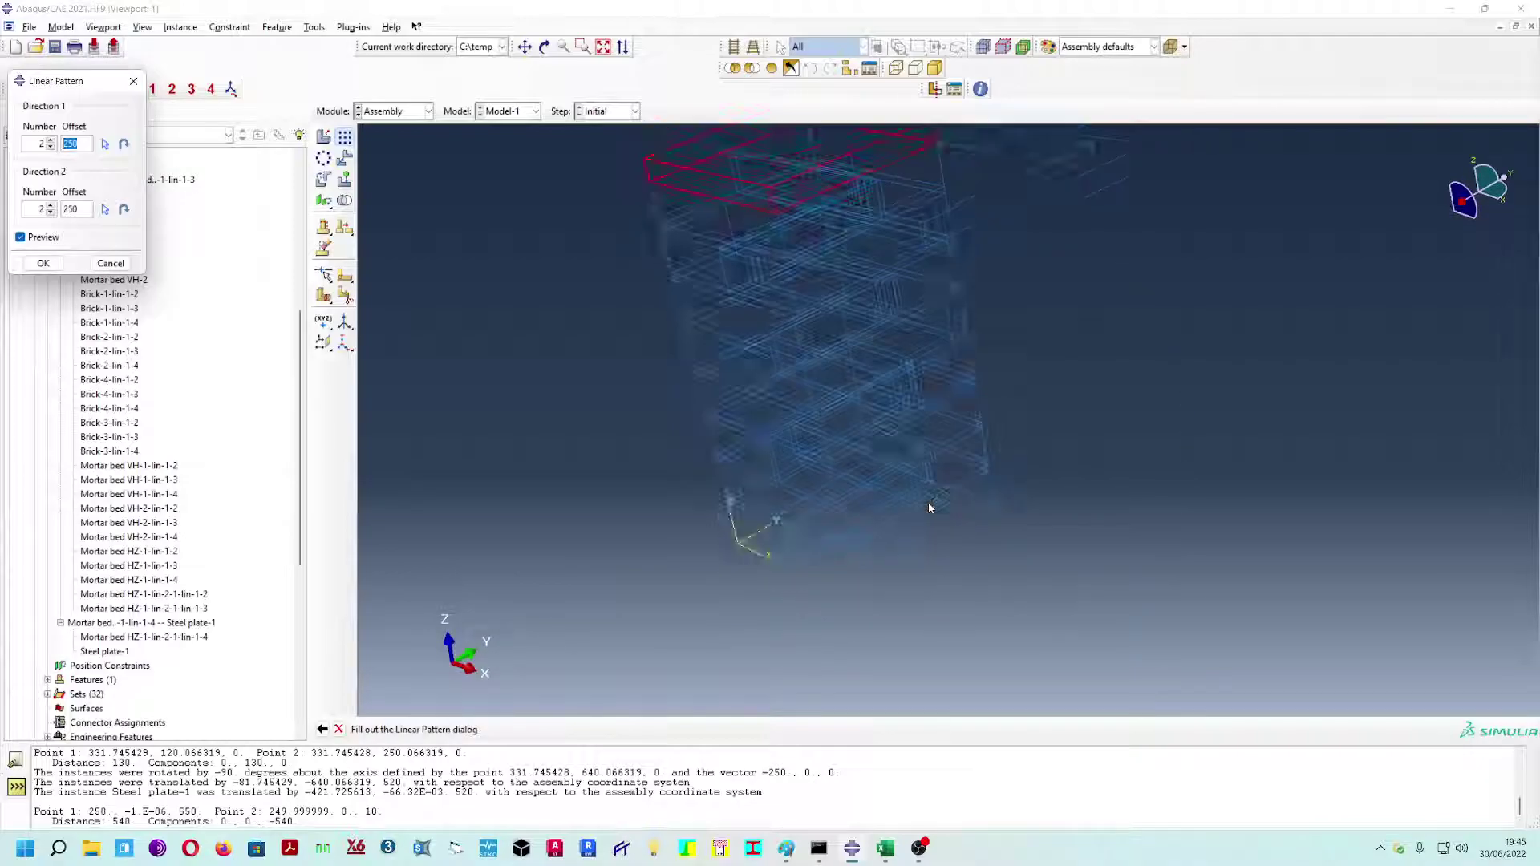
{"action": "middle_click_drag", "start_coordinate": [1019, 448], "coordinate": [974, 498], "text": "ctrl+alt"}
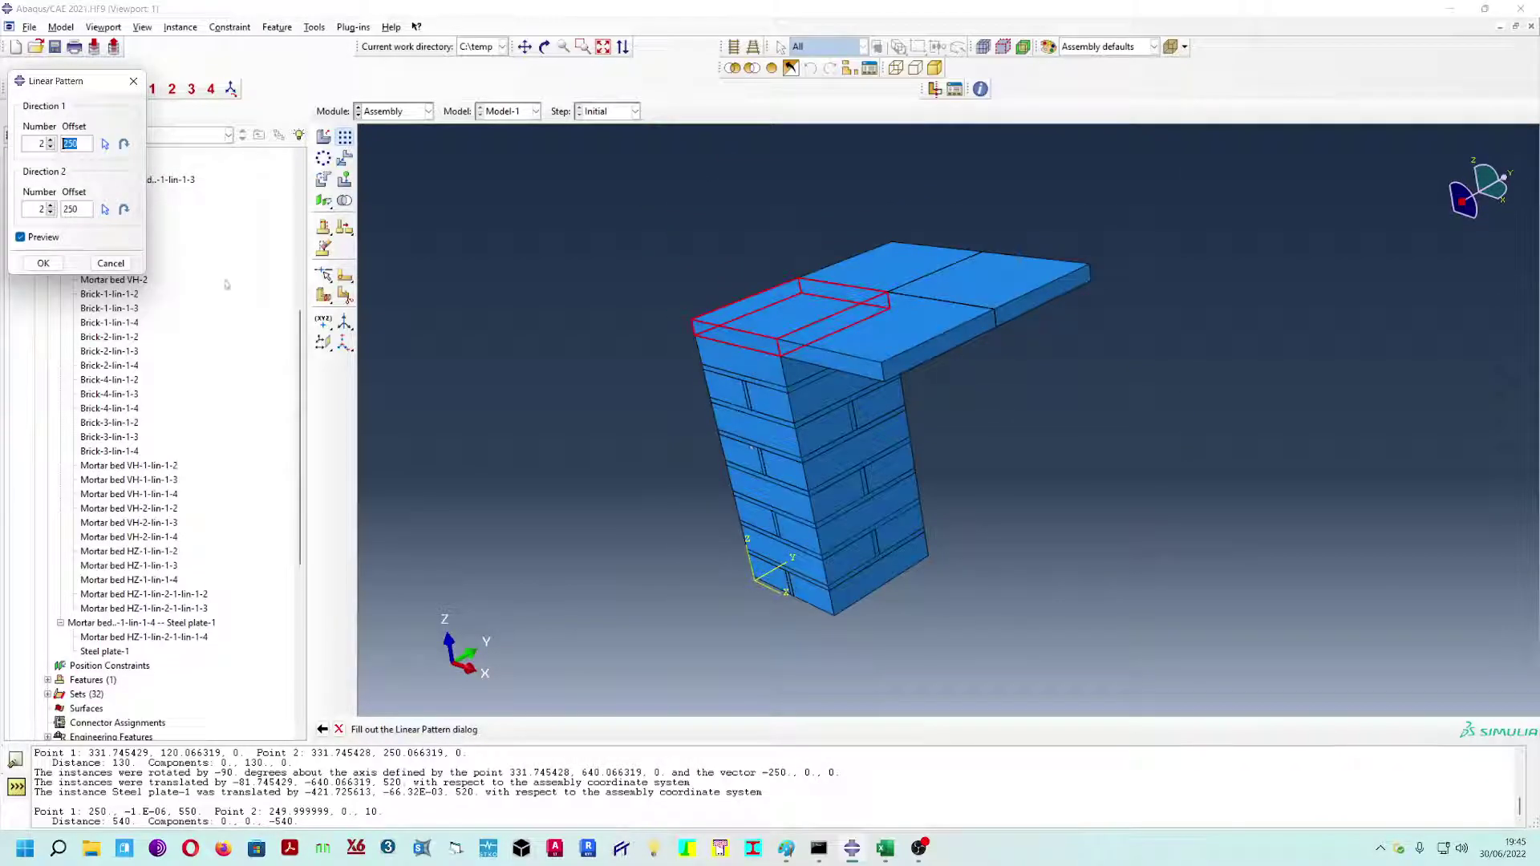
{"action": "left_click", "coordinate": [50, 147]}
{"action": "double_click", "coordinate": [70, 210]}
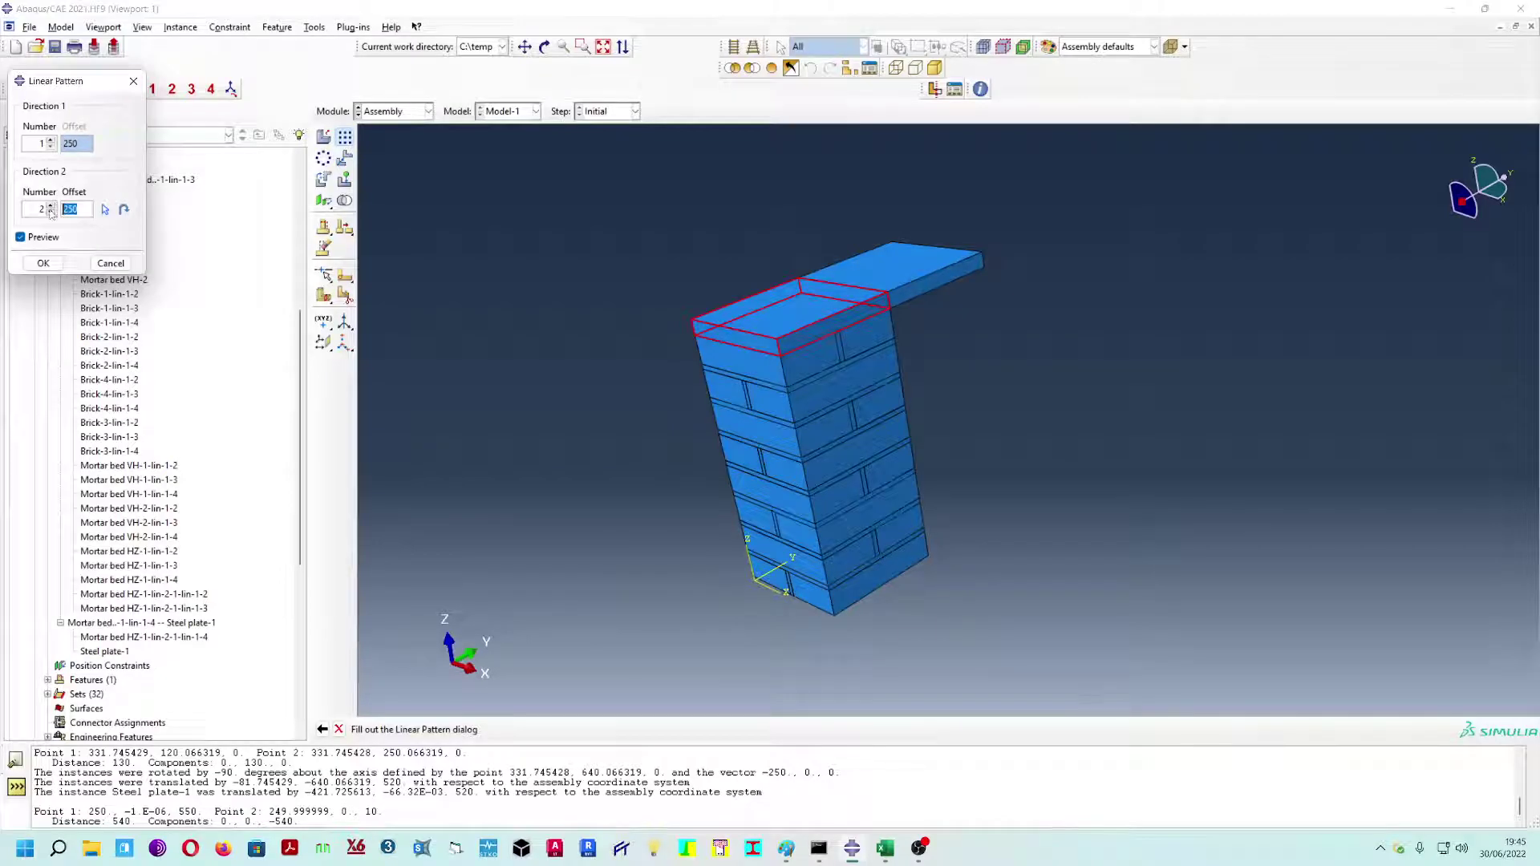
{"action": "type", "text": "500"}
{"action": "left_click", "coordinate": [43, 263]}
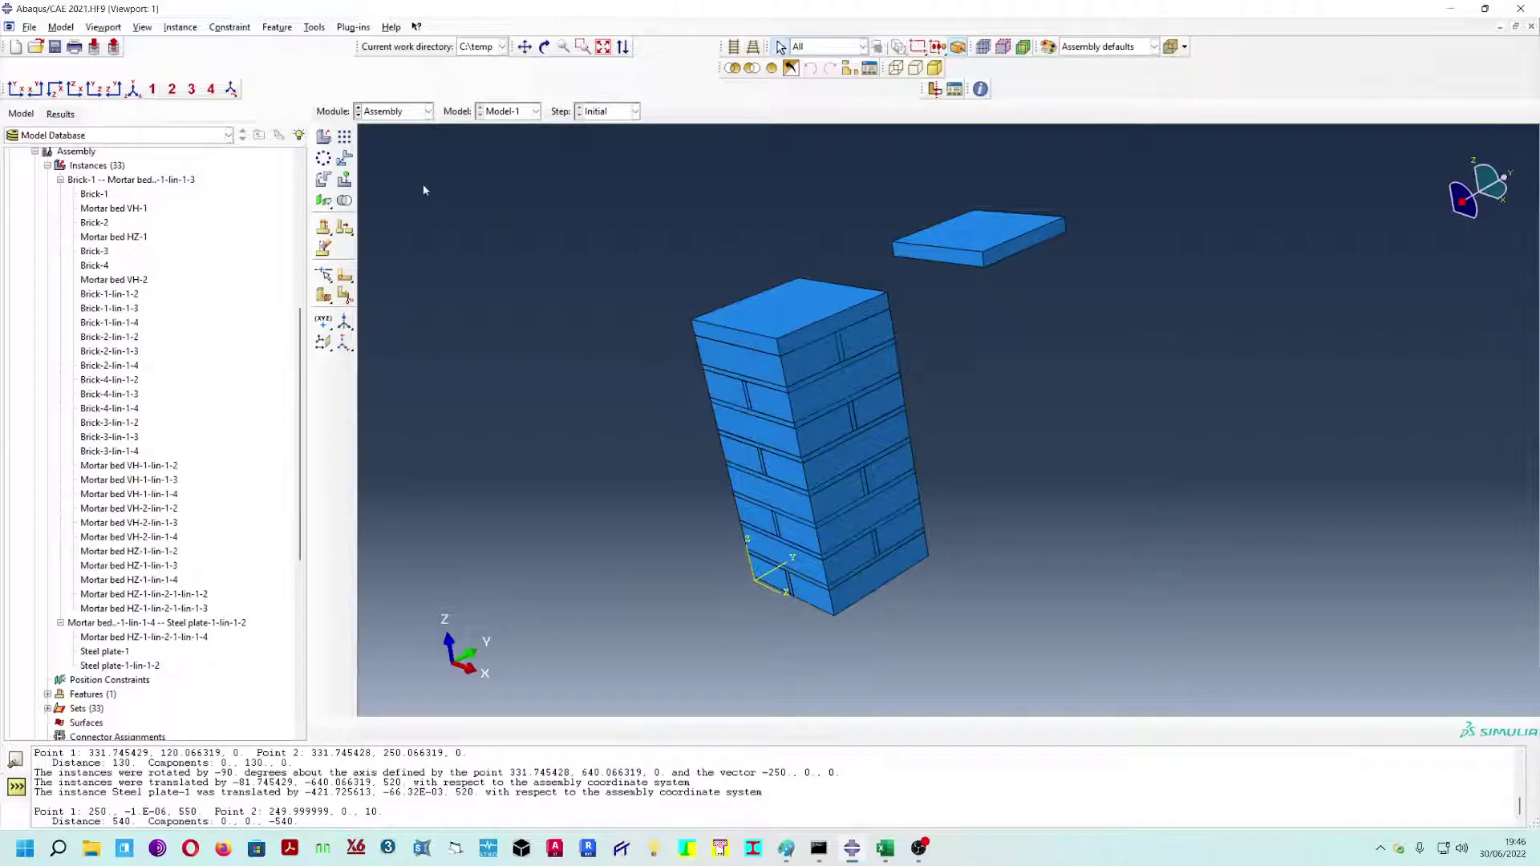
- Translate the copied steel plate beneath the wall, matching its upper front corner to the wall's lower front corner
{"action": "left_click", "coordinate": [345, 158]}
{"action": "left_click", "coordinate": [965, 239]}
{"action": "middle_click", "coordinate": [1056, 305]}
{"action": "left_click", "coordinate": [985, 253]}
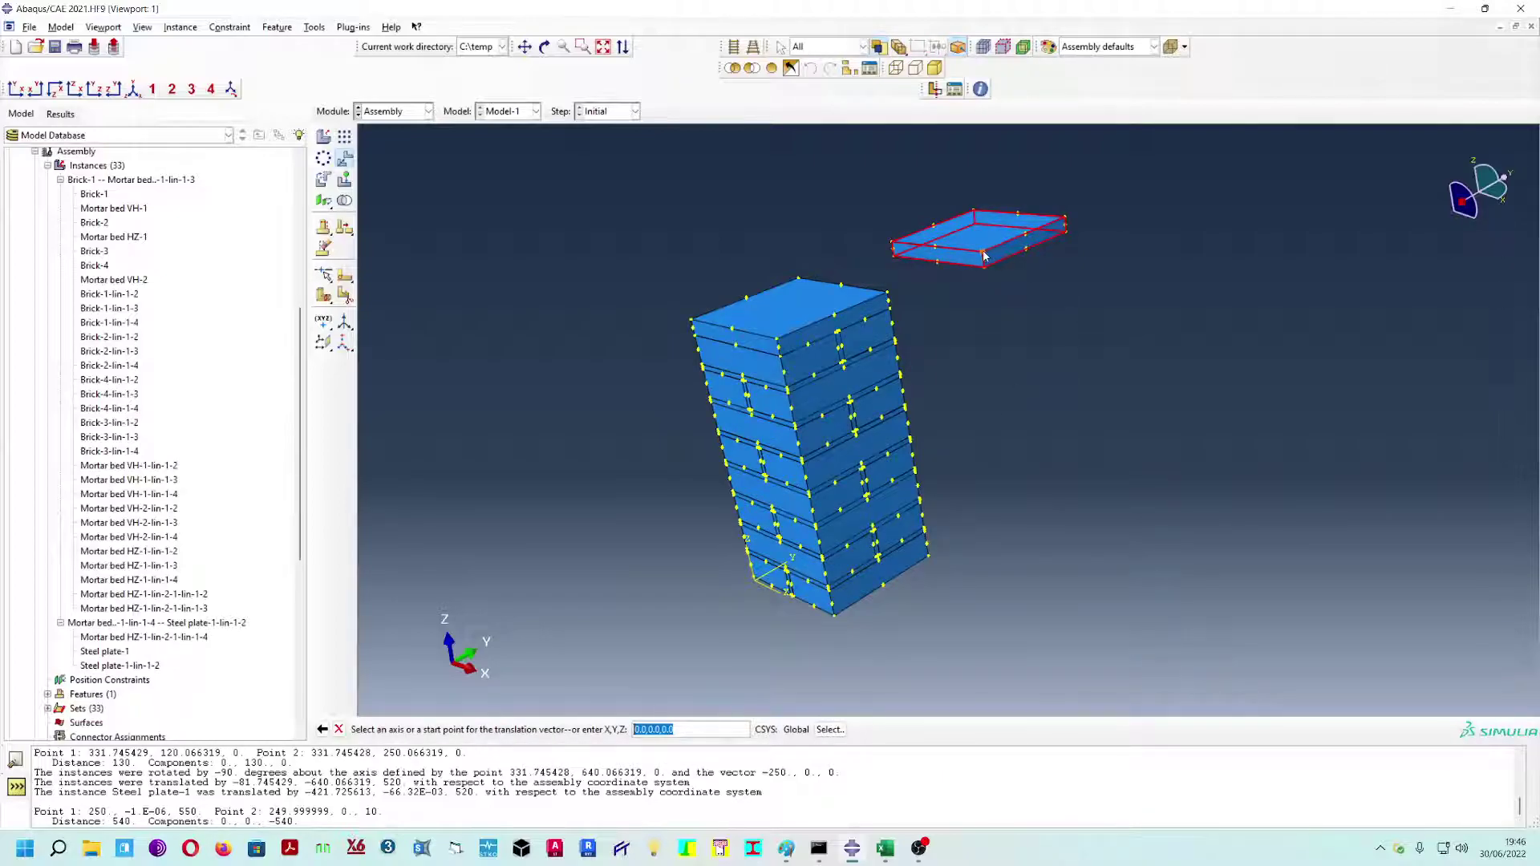
{"action": "left_click", "coordinate": [836, 618]}
{"action": "left_click", "coordinate": [450, 730]}
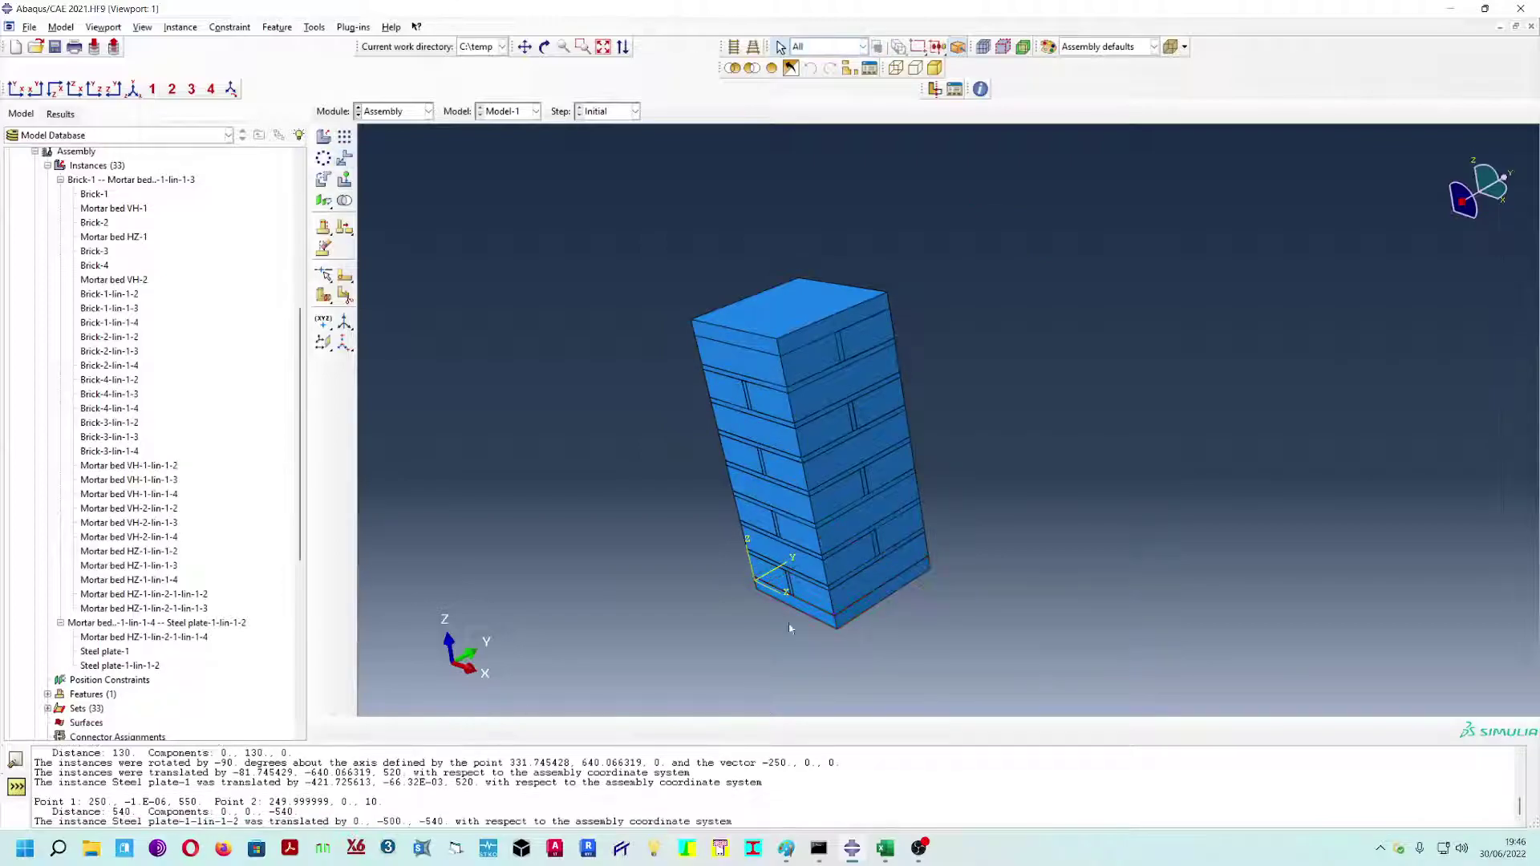
- Translate all instances together so the bottom plate's lower corner beside the origin moves to 0,0,0
{"action": "mouse_move", "coordinate": [853, 540]}
{"action": "left_mouse_down", "text": "ctrl+alt"}
{"action": "mouse_move", "coordinate": [971, 478]}
{"action": "mouse_move", "coordinate": [991, 514]}
{"action": "left_mouse_up", "text": "ctrl+alt"}
{"action": "left_click_drag", "start_coordinate": [993, 571], "coordinate": [1100, 579], "text": "ctrl+alt"}
{"action": "left_click_drag", "start_coordinate": [975, 413], "coordinate": [947, 385], "text": "ctrl+alt"}
{"action": "left_click", "coordinate": [345, 158]}
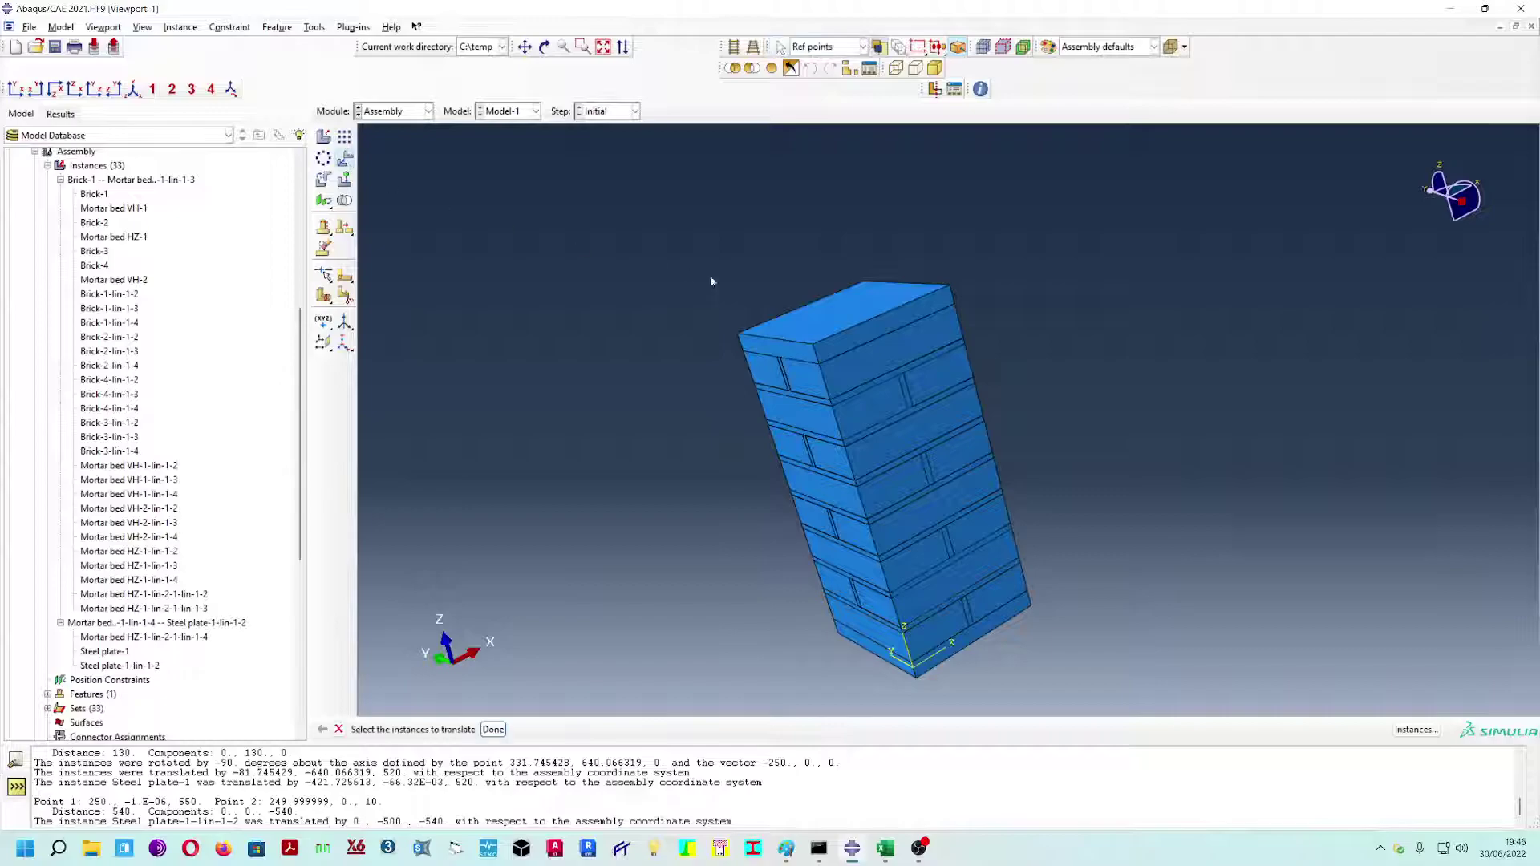
{"action": "left_click_drag", "start_coordinate": [663, 210], "coordinate": [1155, 696]}
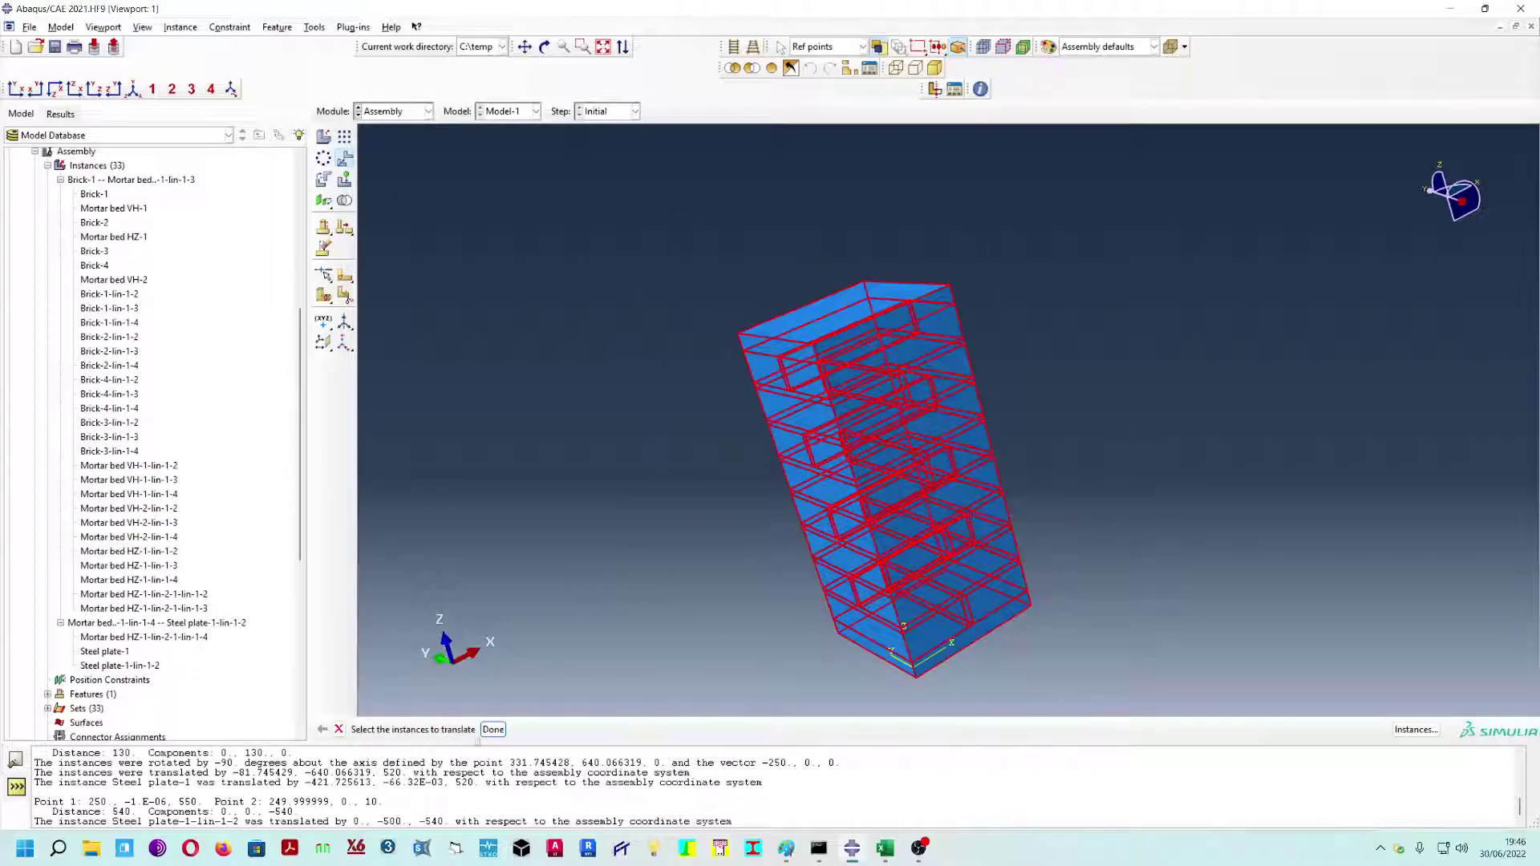
{"action": "left_click", "coordinate": [492, 729]}
{"action": "left_click", "coordinate": [926, 685]}
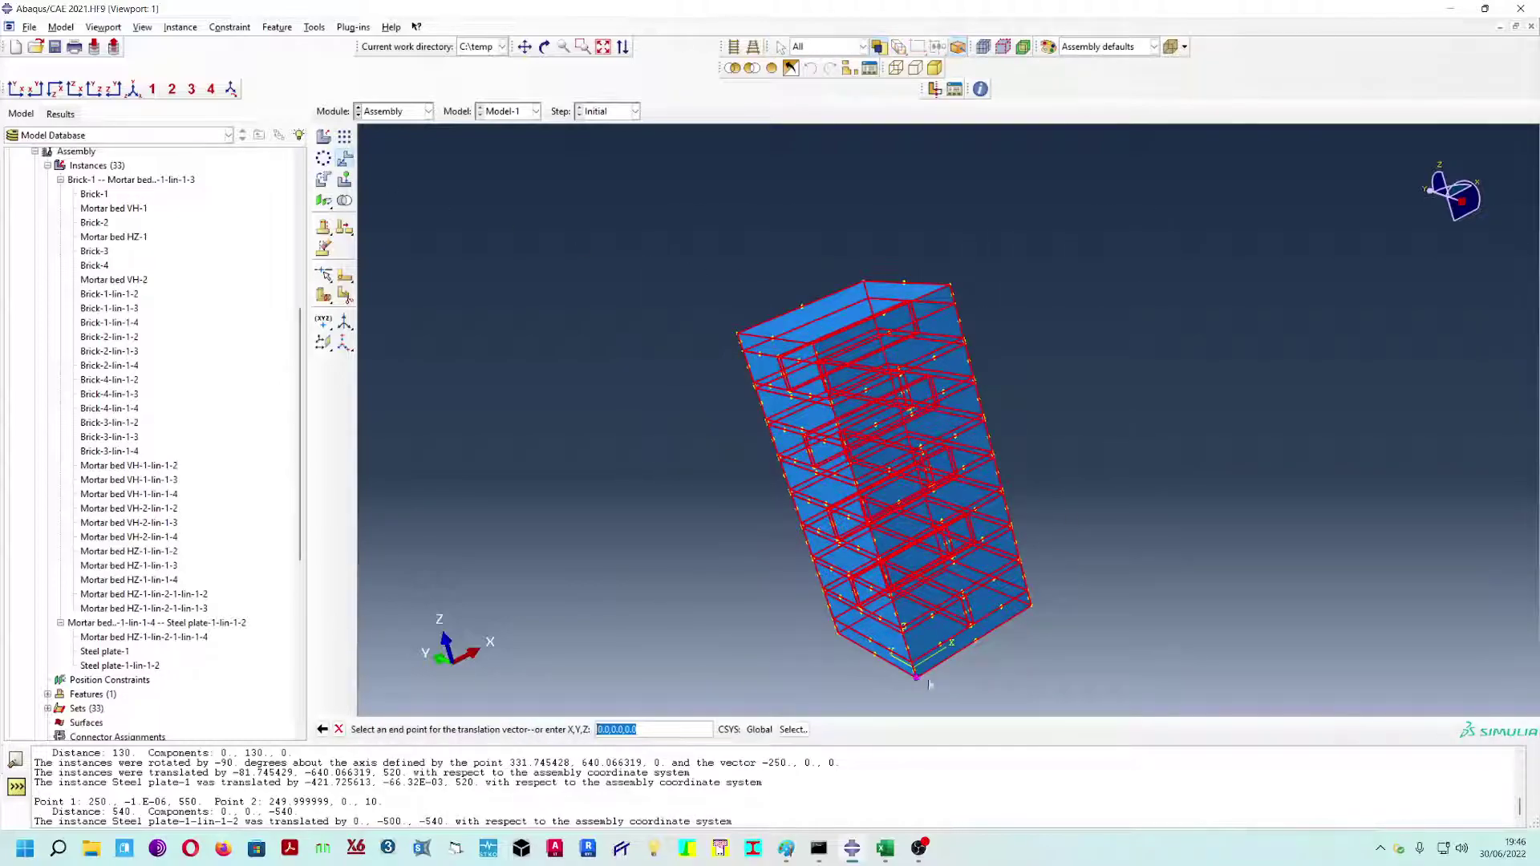
{"action": "type", "text": "0,0,0"}
{"action": "key", "text": "Return"}
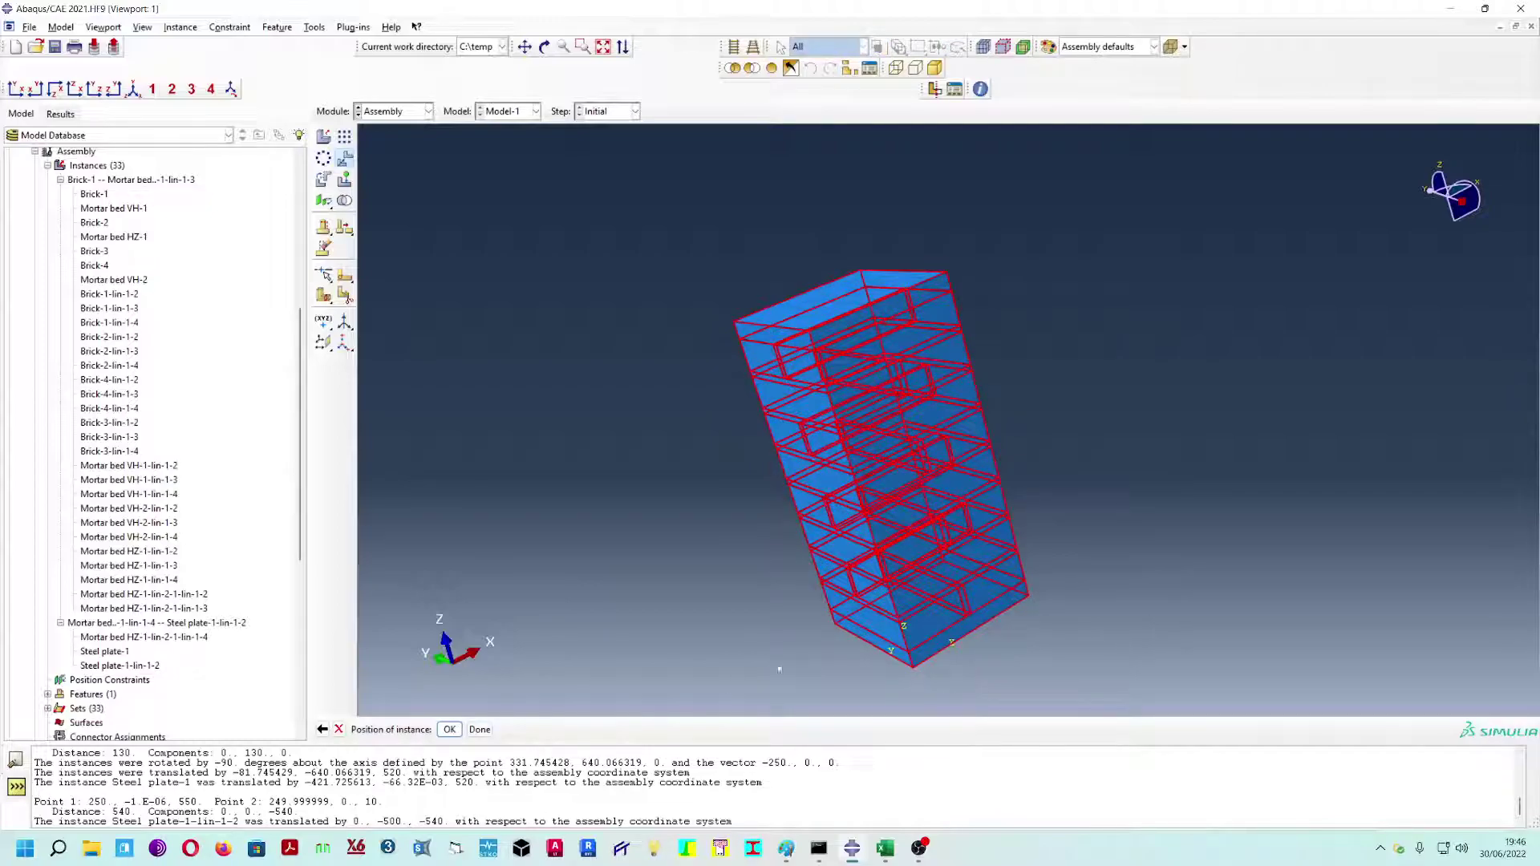
{"action": "left_click", "coordinate": [479, 729]}
{"action": "left_click_drag", "start_coordinate": [969, 533], "coordinate": [830, 537], "text": "ctrl+alt"}
{"action": "left_click_drag", "start_coordinate": [955, 474], "coordinate": [1004, 449], "text": "ctrl+alt"}
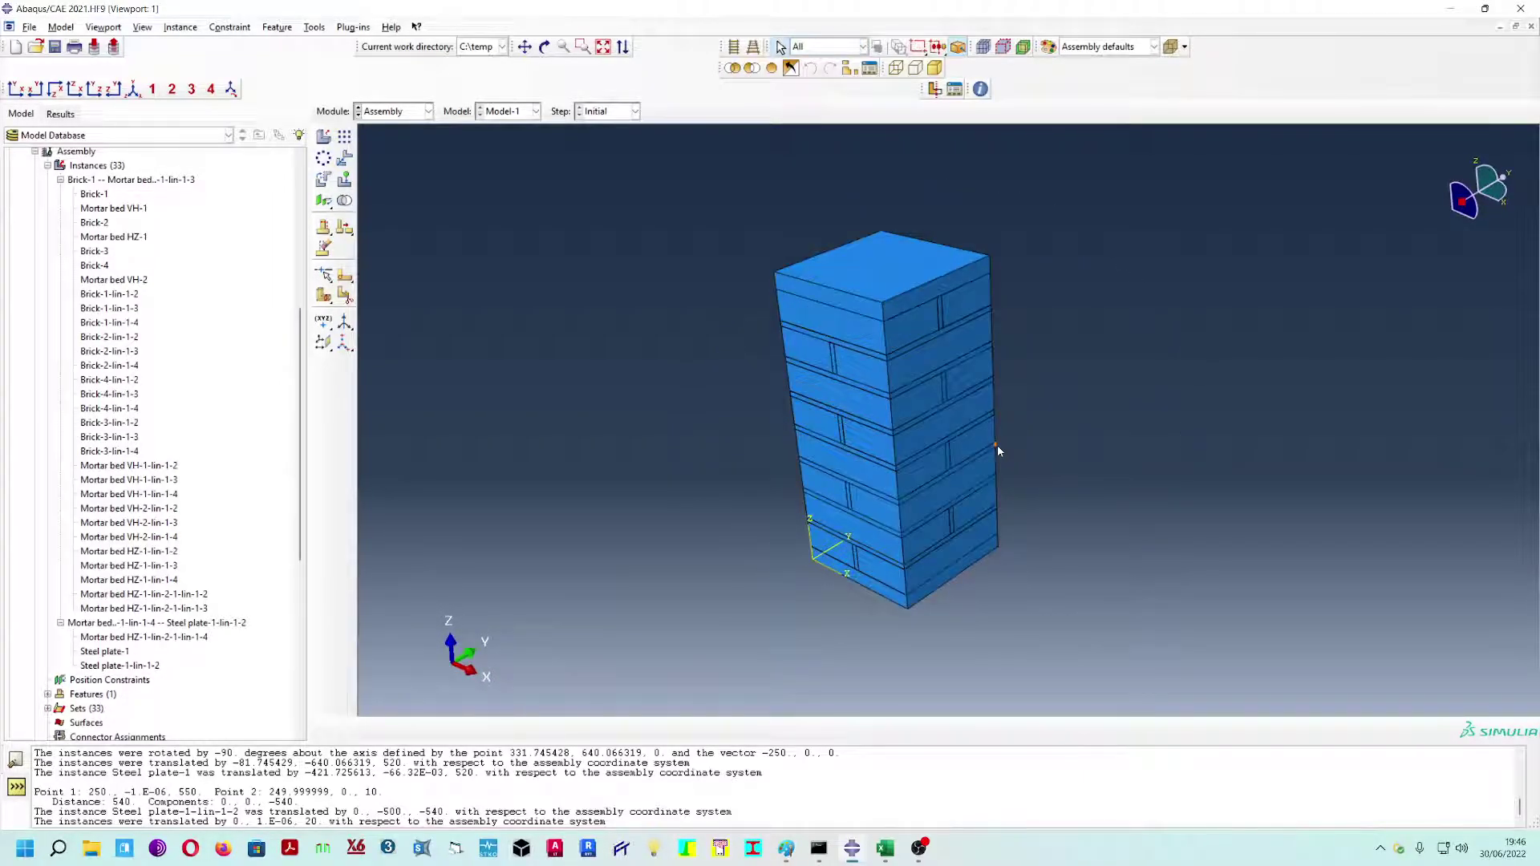
- Switch to the Mesh module and display the Brick part instead of the whole assembly
{"action": "left_click", "coordinate": [414, 113]}
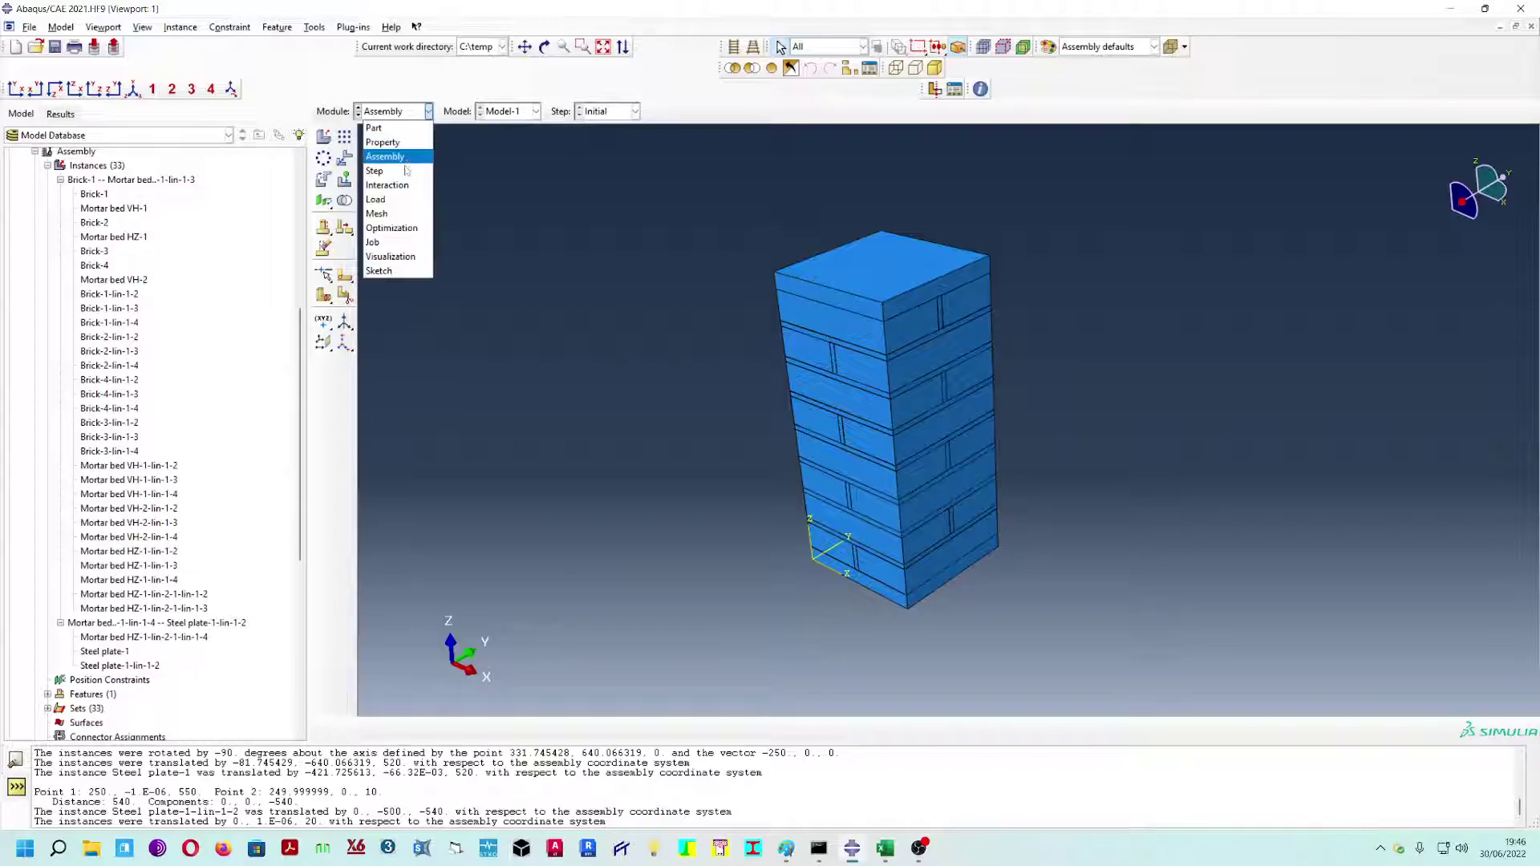
{"action": "left_click", "coordinate": [403, 213]}
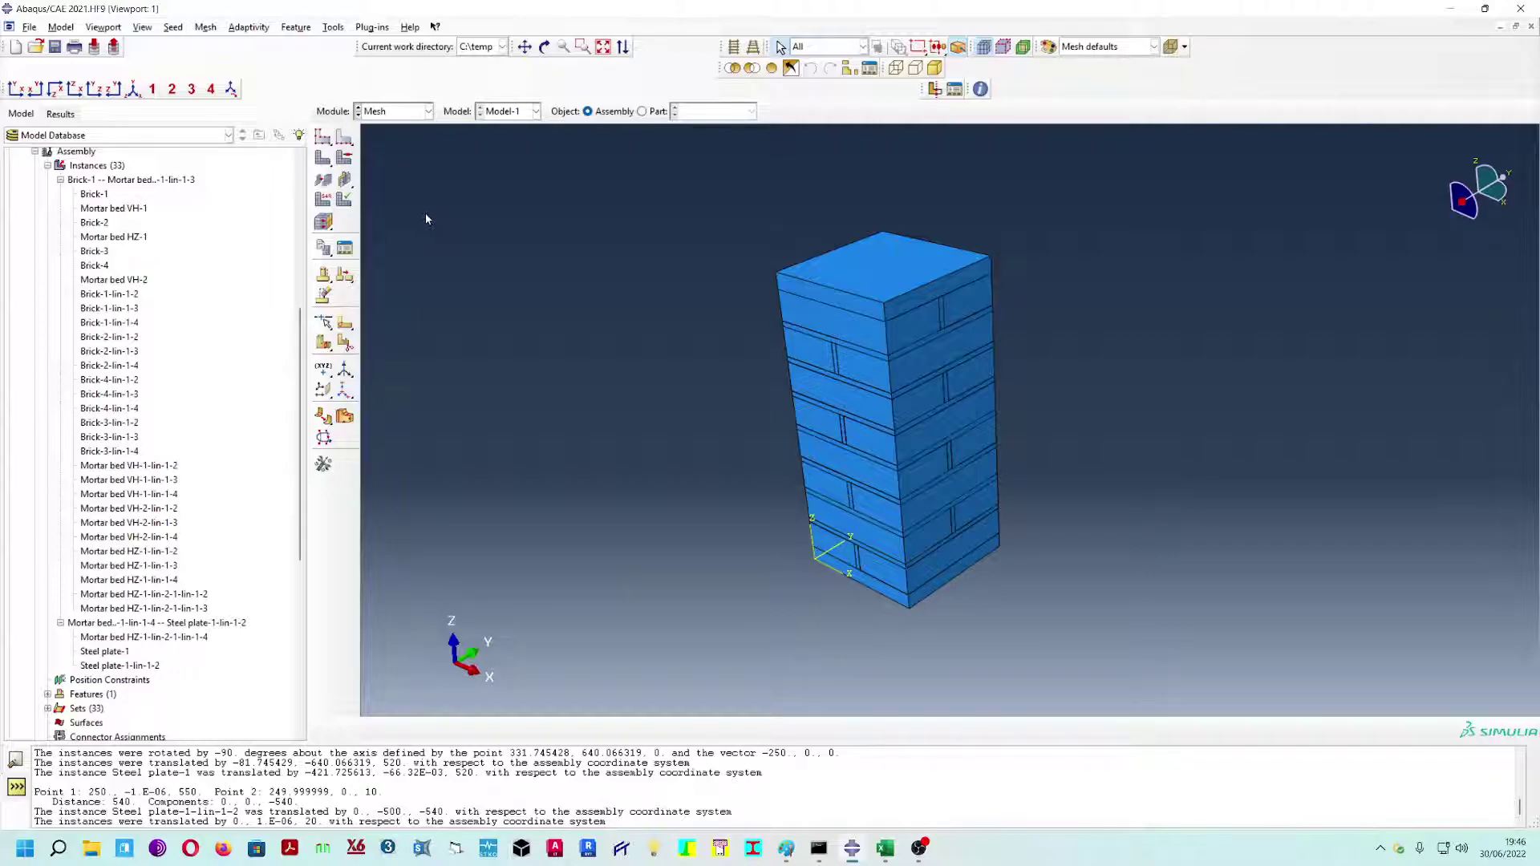
{"action": "scroll", "coordinate": [874, 287], "scroll_direction": "up", "scroll_amount": 3}
{"action": "left_click_drag", "start_coordinate": [945, 528], "coordinate": [921, 513], "text": "ctrl+alt"}
{"action": "middle_click_drag", "start_coordinate": [921, 514], "coordinate": [881, 439], "text": "ctrl+alt"}
{"action": "left_click_drag", "start_coordinate": [951, 441], "coordinate": [979, 443], "text": "ctrl+alt"}
{"action": "middle_click_drag", "start_coordinate": [948, 414], "coordinate": [938, 434], "text": "ctrl+alt"}
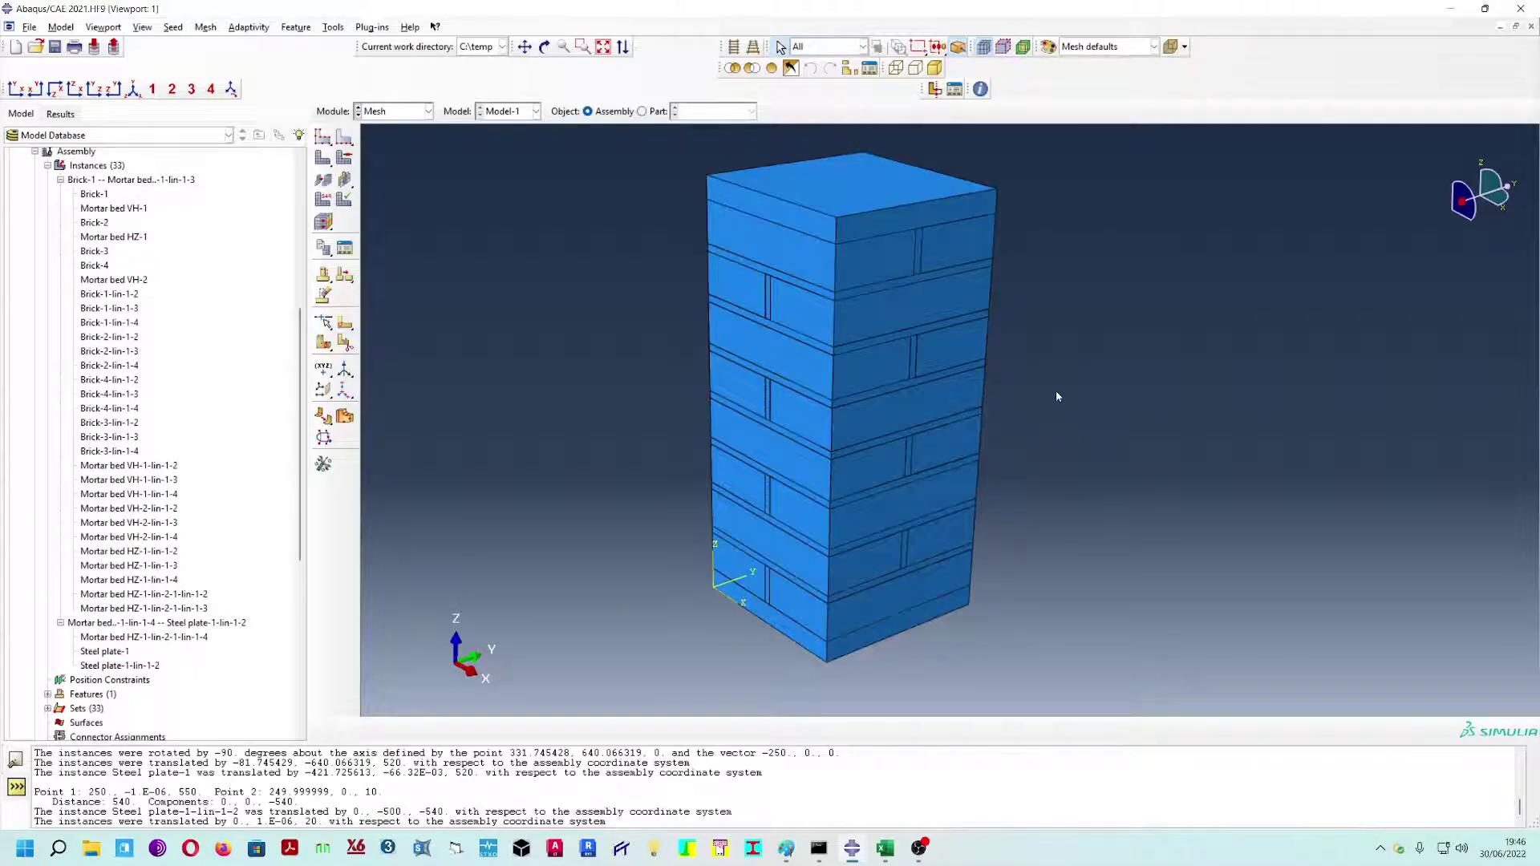
{"action": "scroll", "coordinate": [1020, 302], "scroll_direction": "up", "scroll_amount": 1}
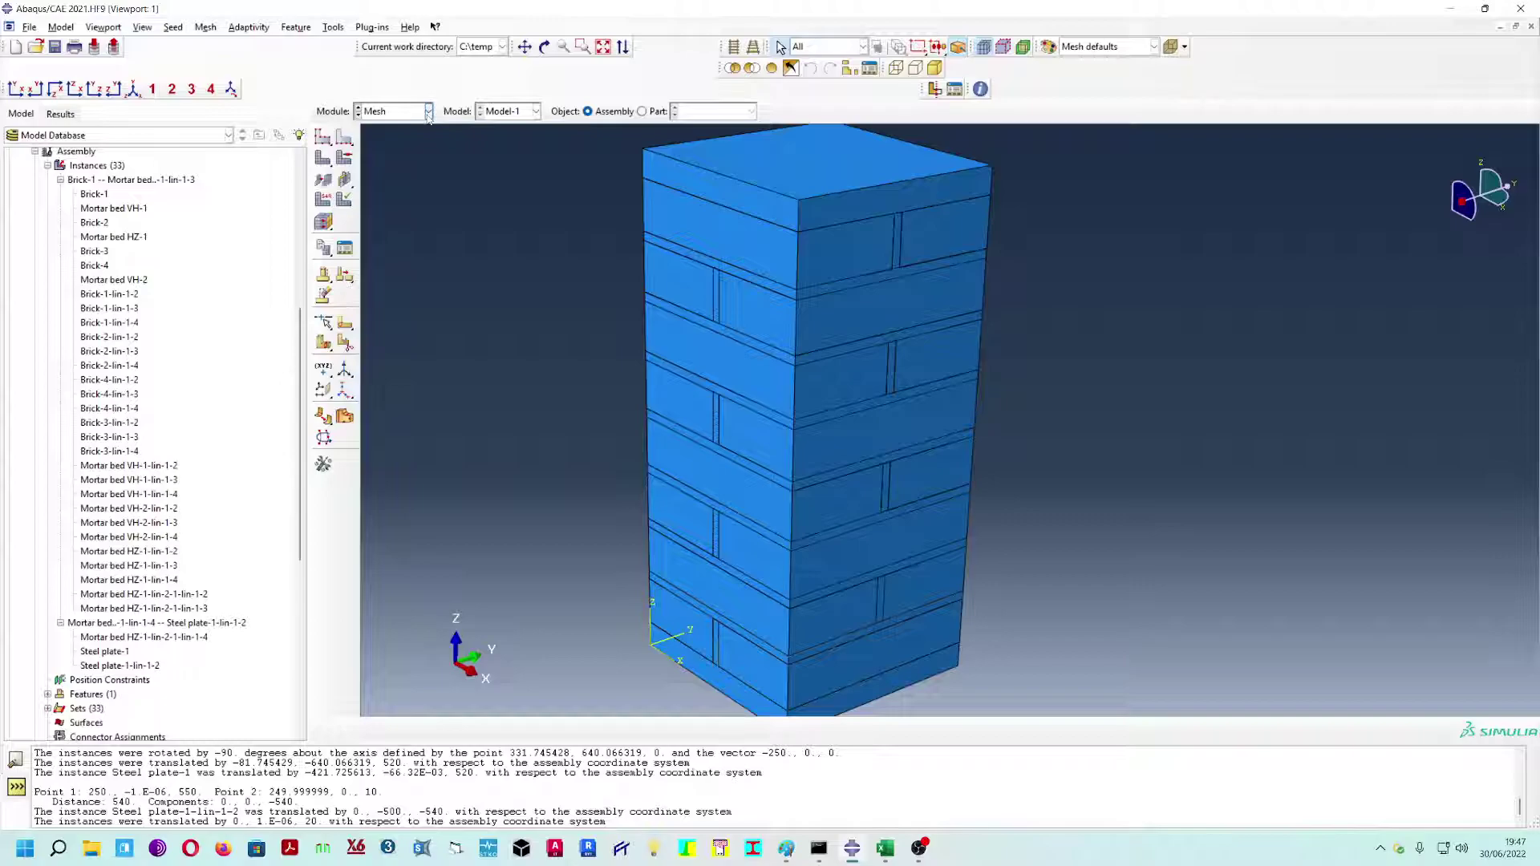
{"action": "left_click", "coordinate": [642, 111]}
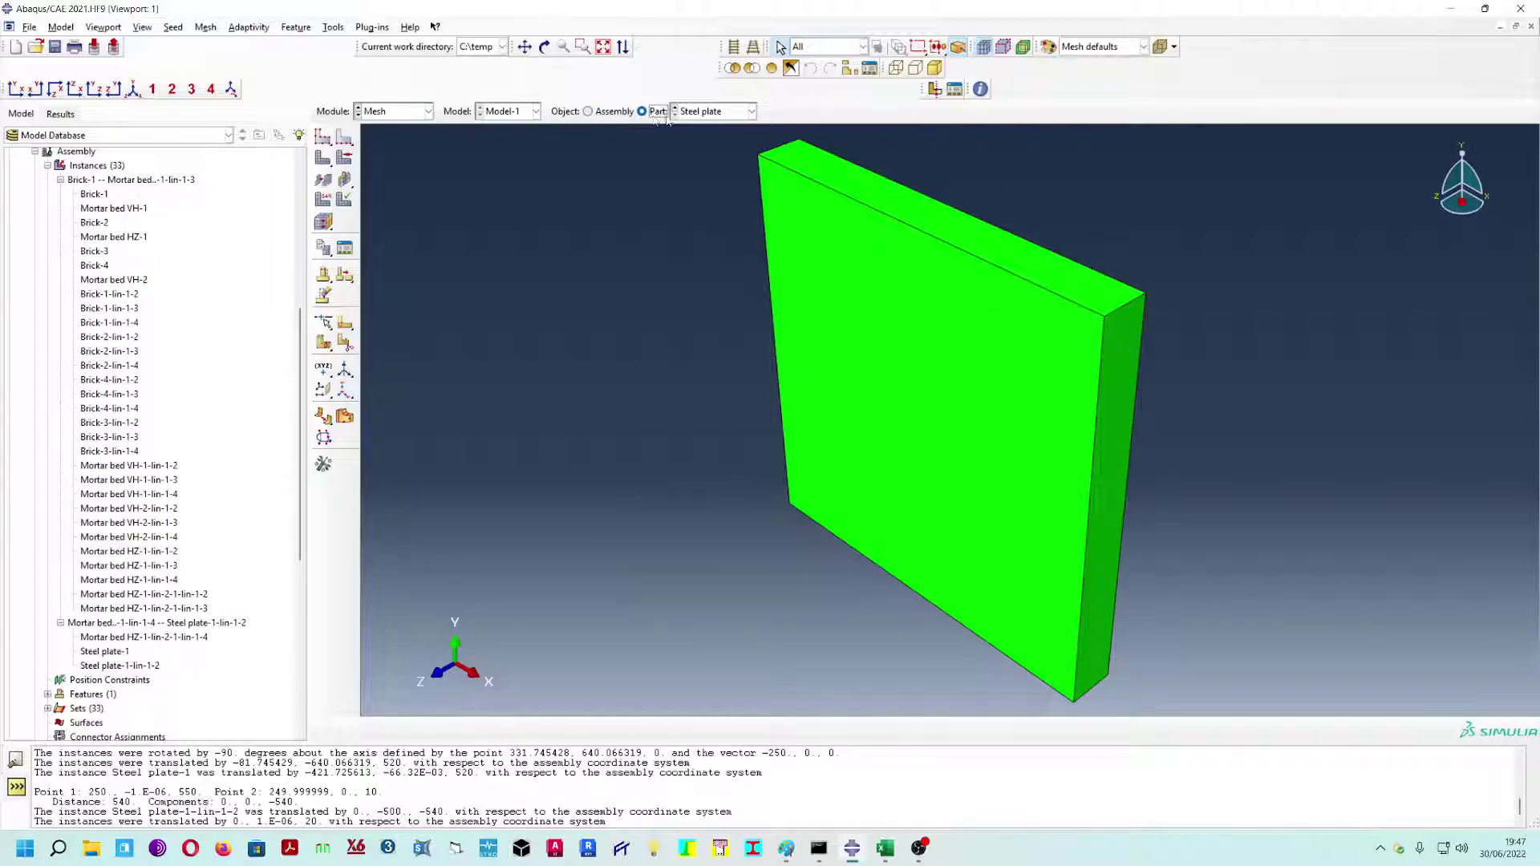
{"action": "left_click", "coordinate": [719, 113]}
{"action": "left_click", "coordinate": [718, 131]}
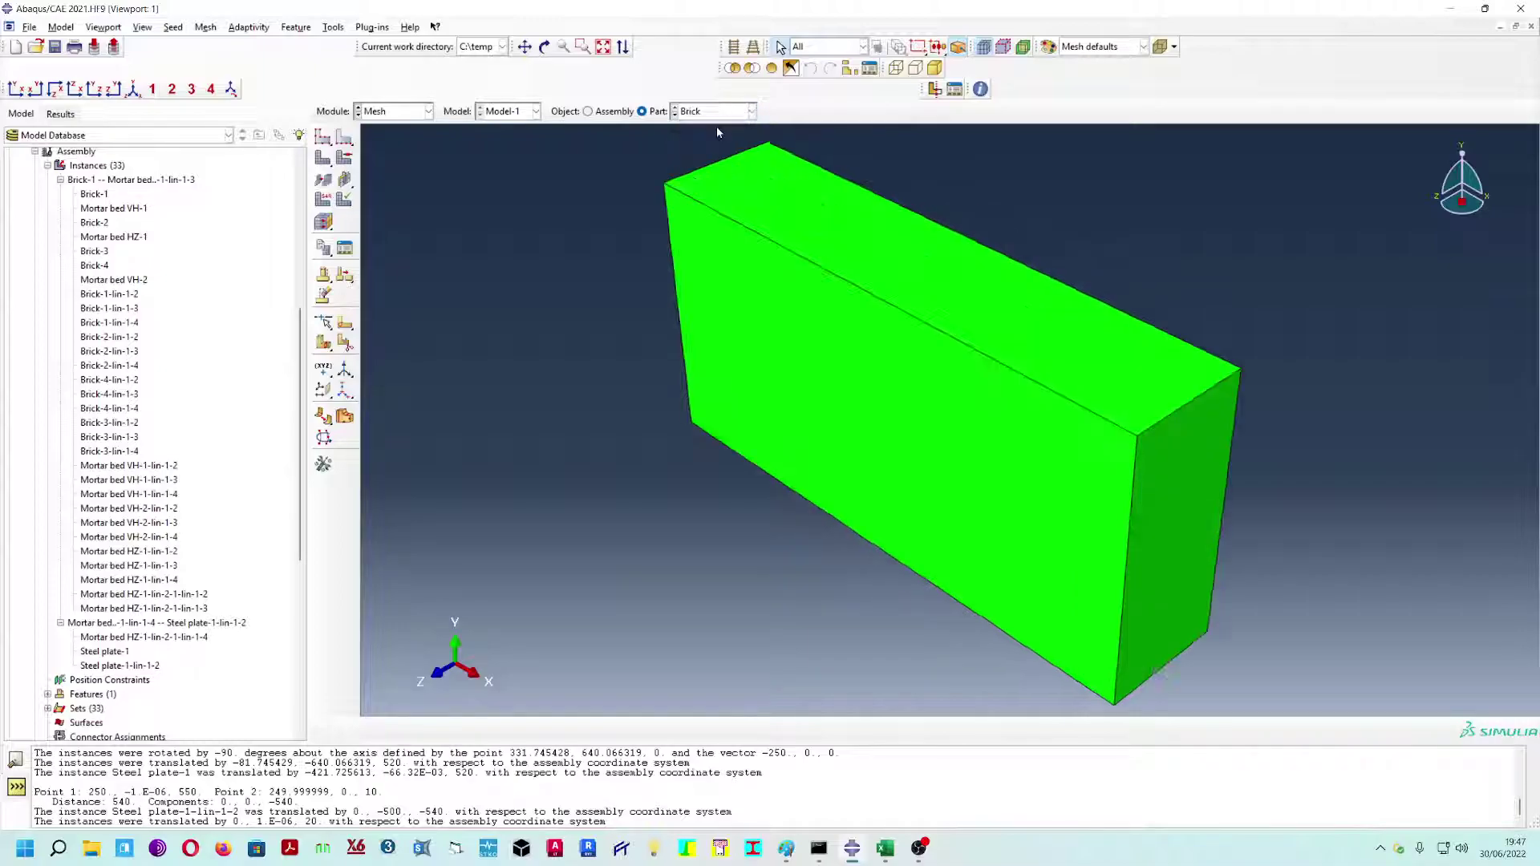
- Seed the Brick part with an approximate global size of 50
{"action": "left_click", "coordinate": [323, 138]}
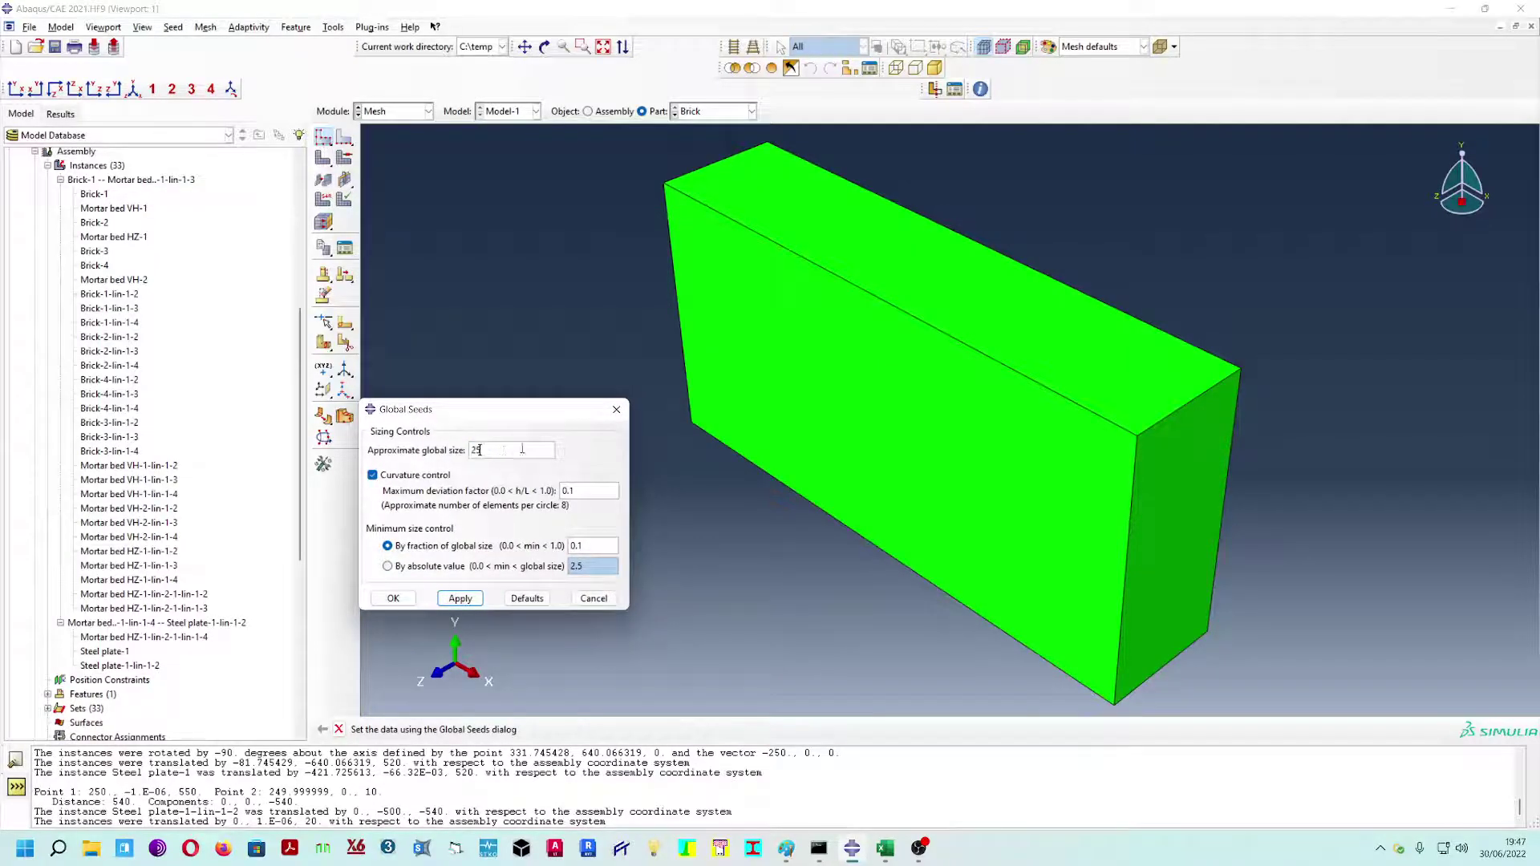
{"action": "type", "text": "50"}
{"action": "left_click", "coordinate": [464, 601]}
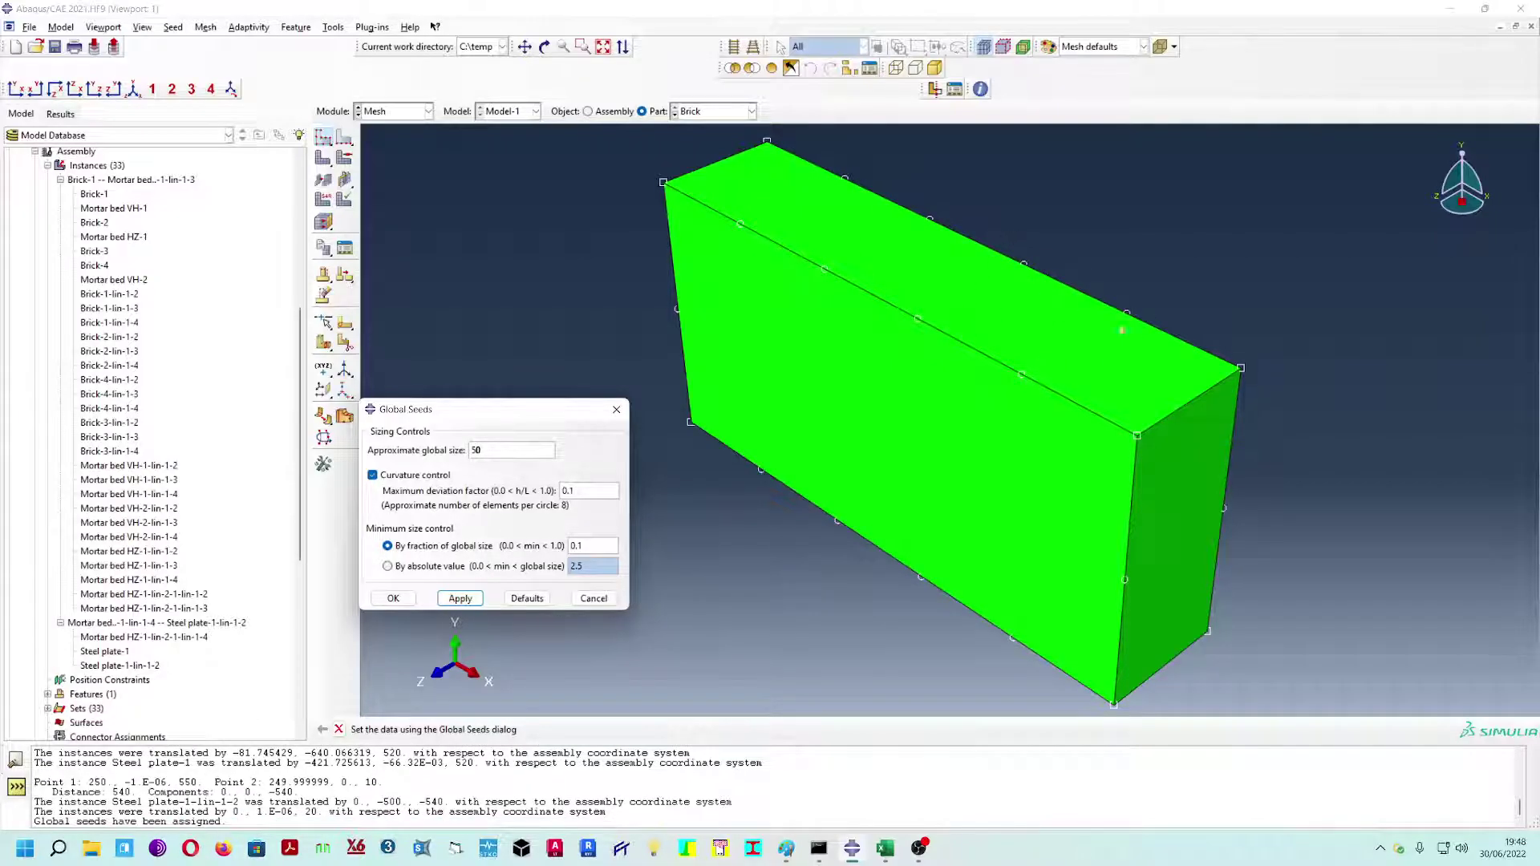
- Finish the global seeding and generate a mesh on the Brick part
{"action": "left_click", "coordinate": [393, 599]}
{"action": "left_click", "coordinate": [324, 158]}
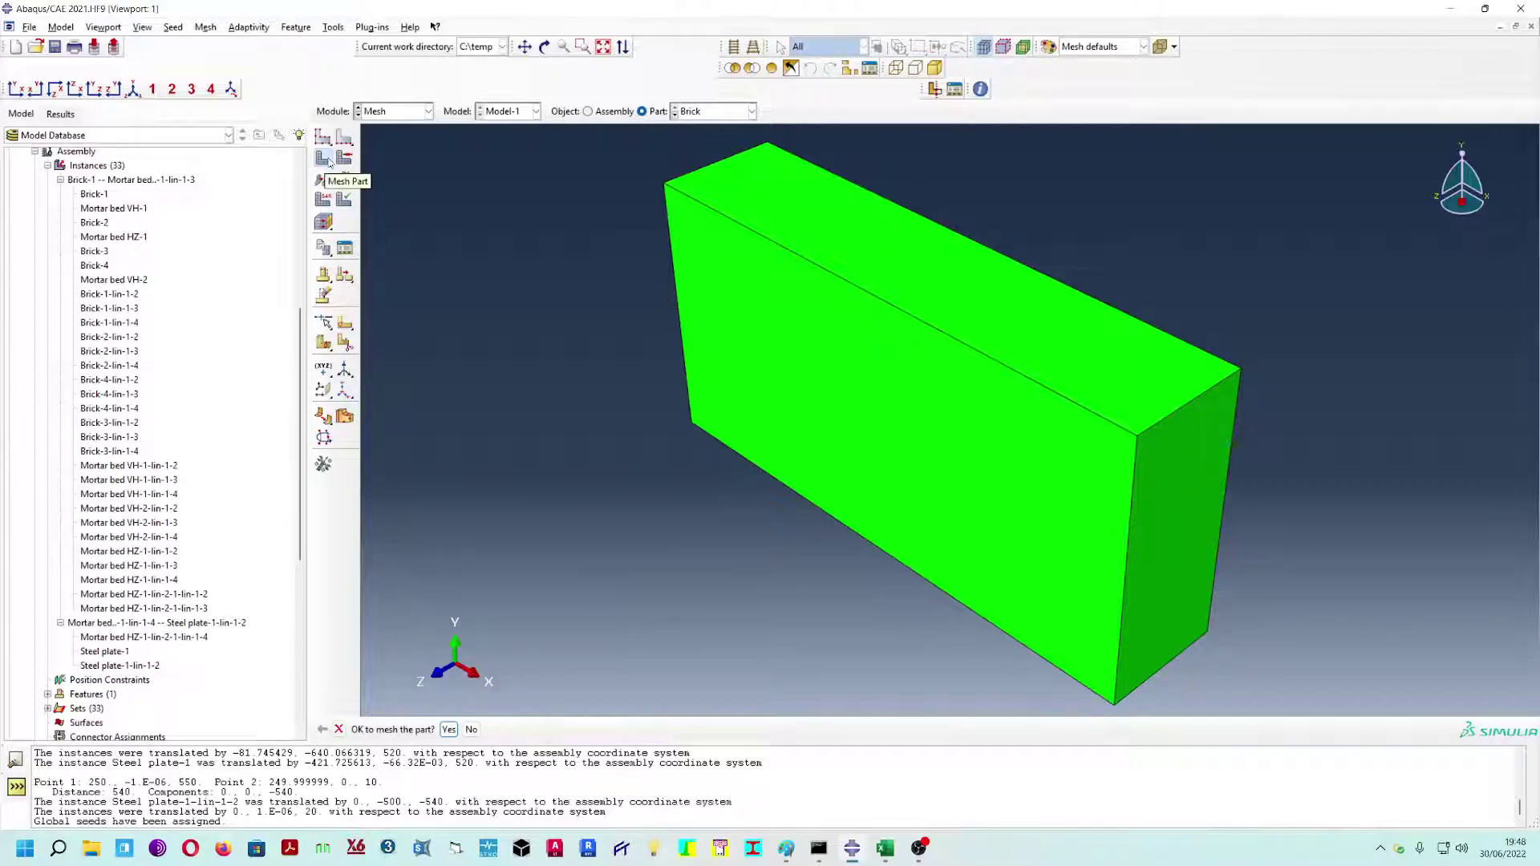
{"action": "left_click", "coordinate": [448, 729]}
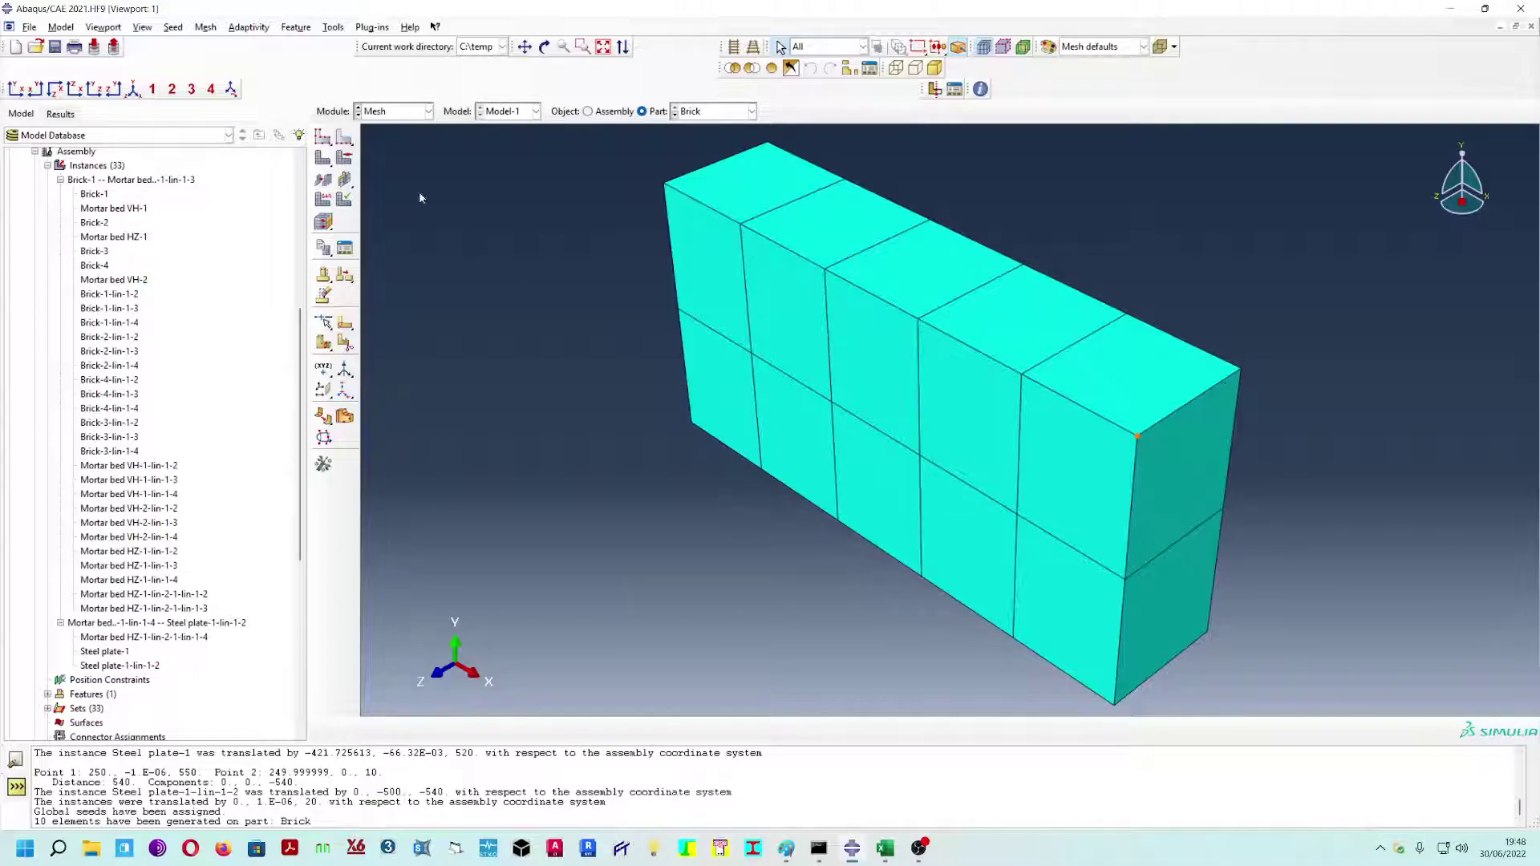
- Seed the Brick's short upper edge by number with 3 elements, deleting the invalidated mesh, and remesh the part
{"action": "left_click", "coordinate": [344, 138]}
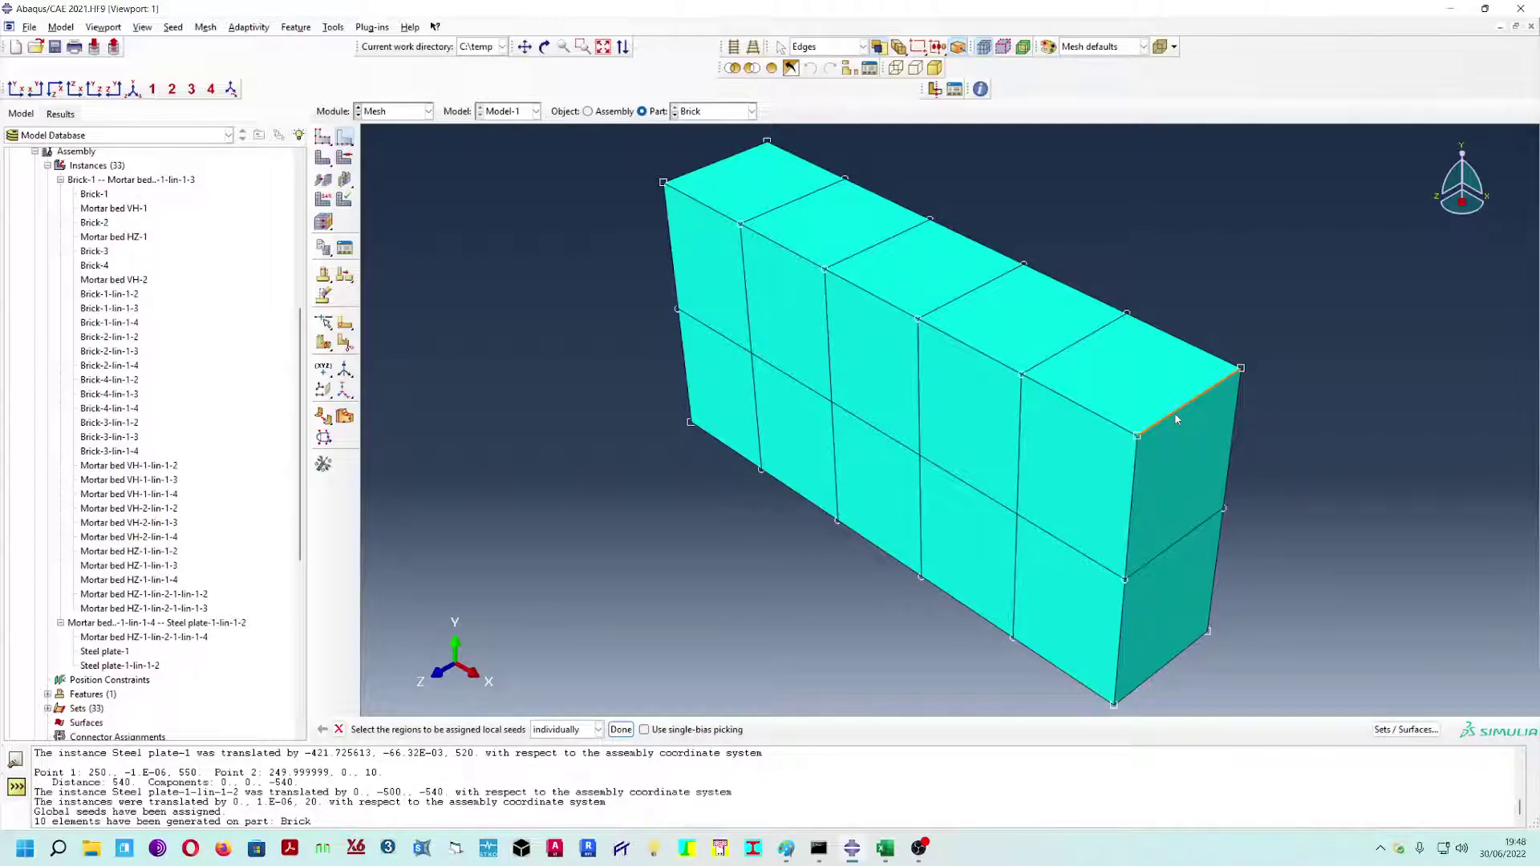
{"action": "left_click", "coordinate": [1110, 467]}
{"action": "left_click", "coordinate": [621, 729]}
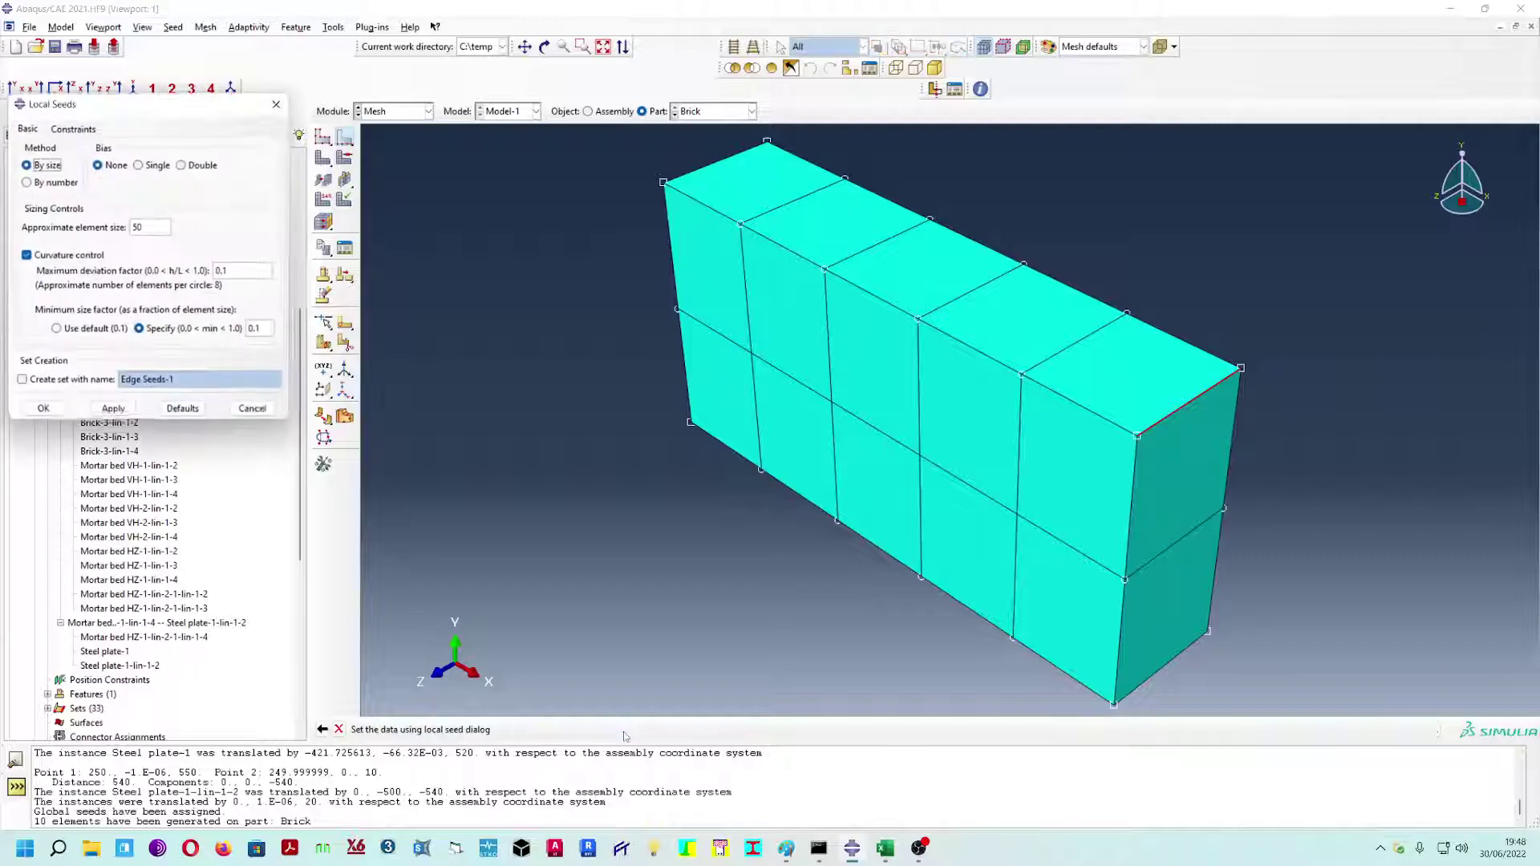
{"action": "left_click_drag", "start_coordinate": [152, 107], "coordinate": [508, 226]}
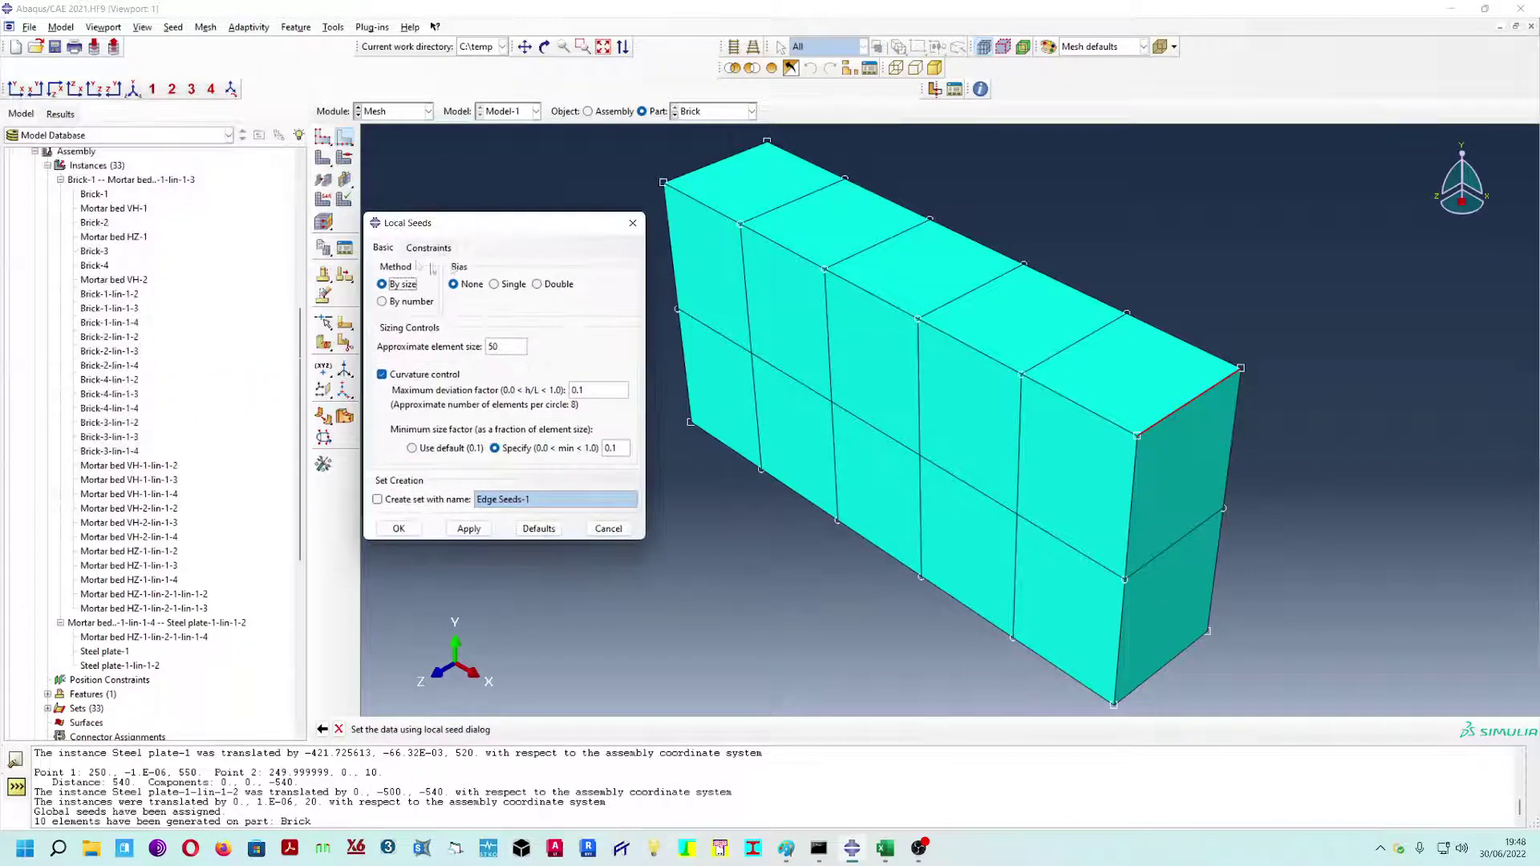
{"action": "left_click", "coordinate": [393, 302]}
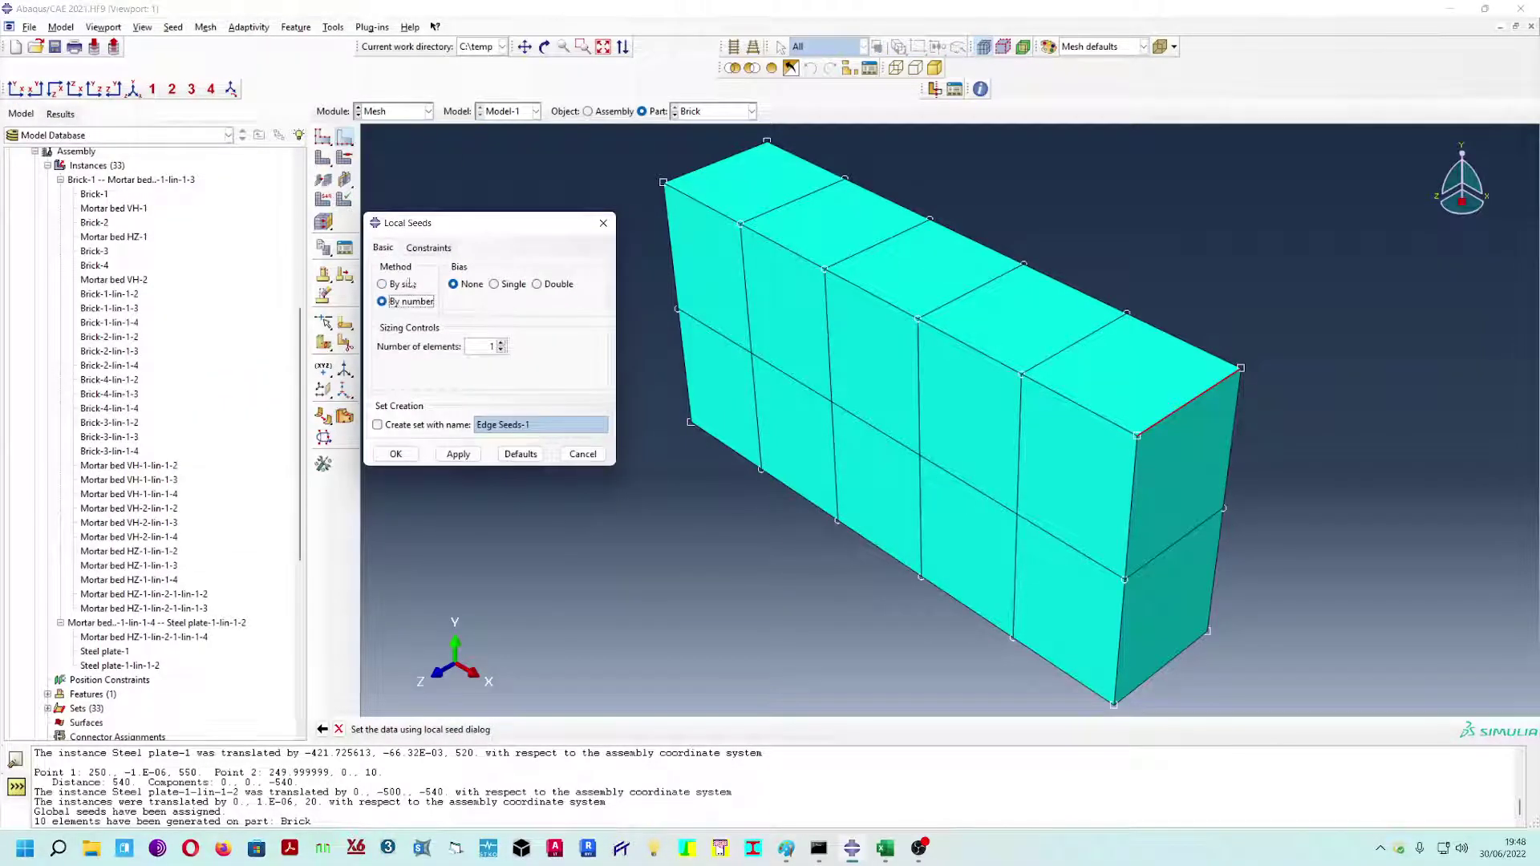
{"action": "left_click", "coordinate": [426, 248]}
{"action": "left_click", "coordinate": [384, 249]}
{"action": "type", "text": "3"}
{"action": "left_click", "coordinate": [458, 454]}
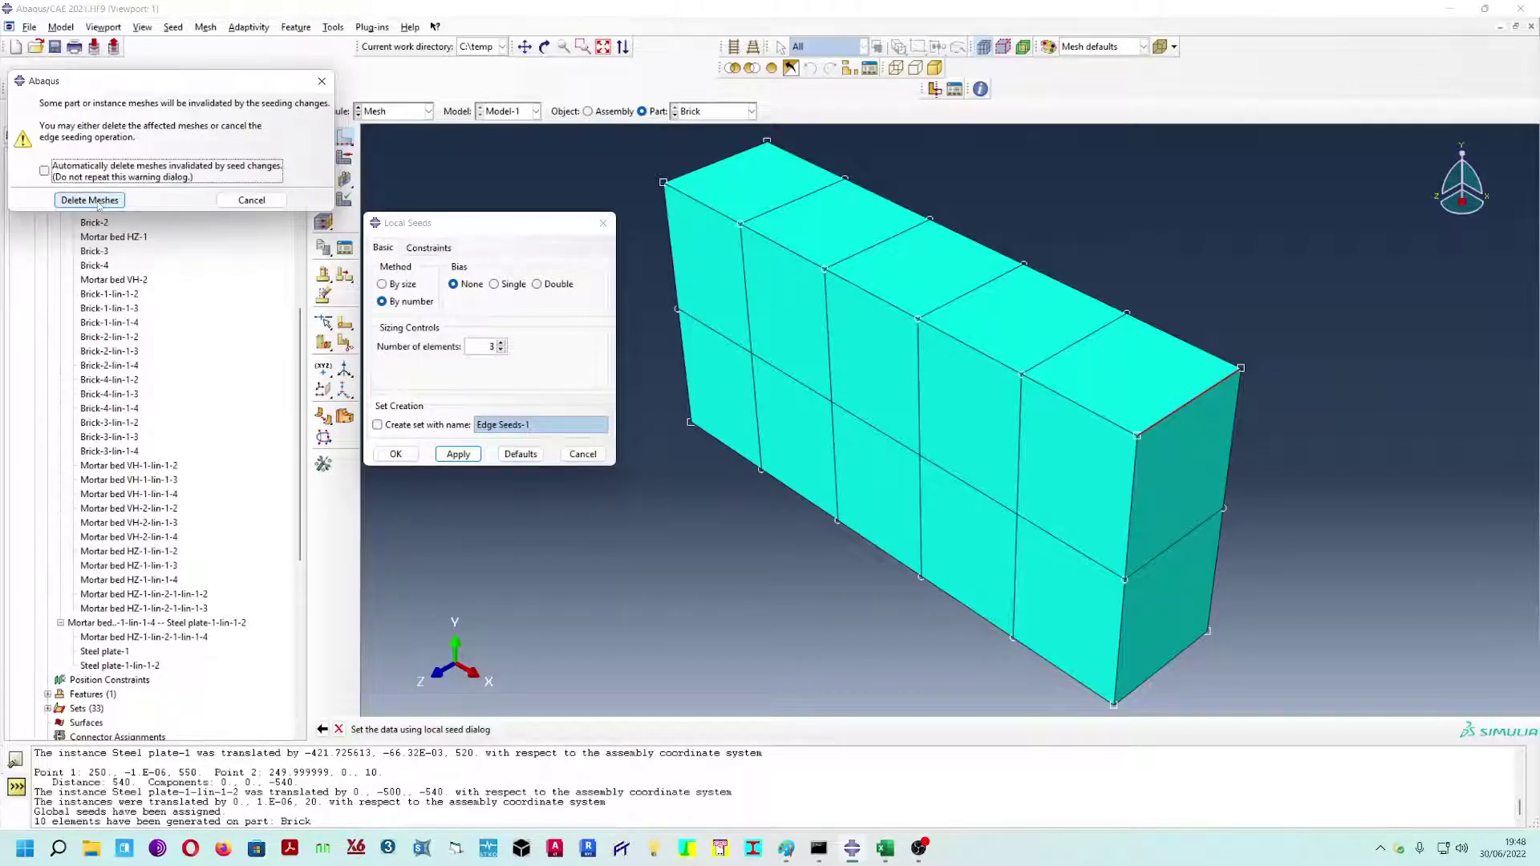
{"action": "left_click", "coordinate": [89, 200]}
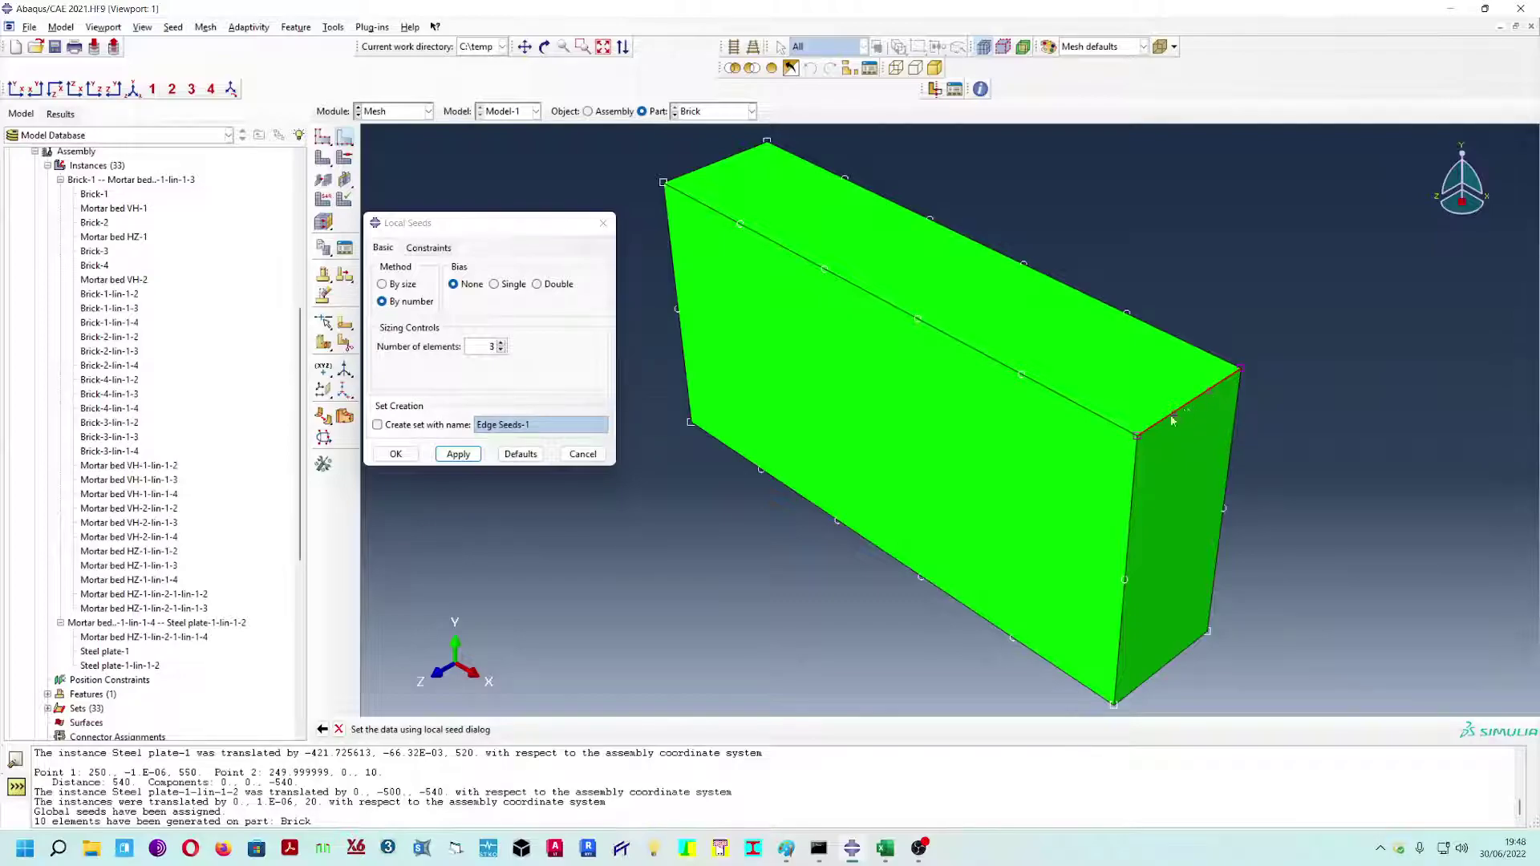
{"action": "left_click", "coordinate": [395, 454]}
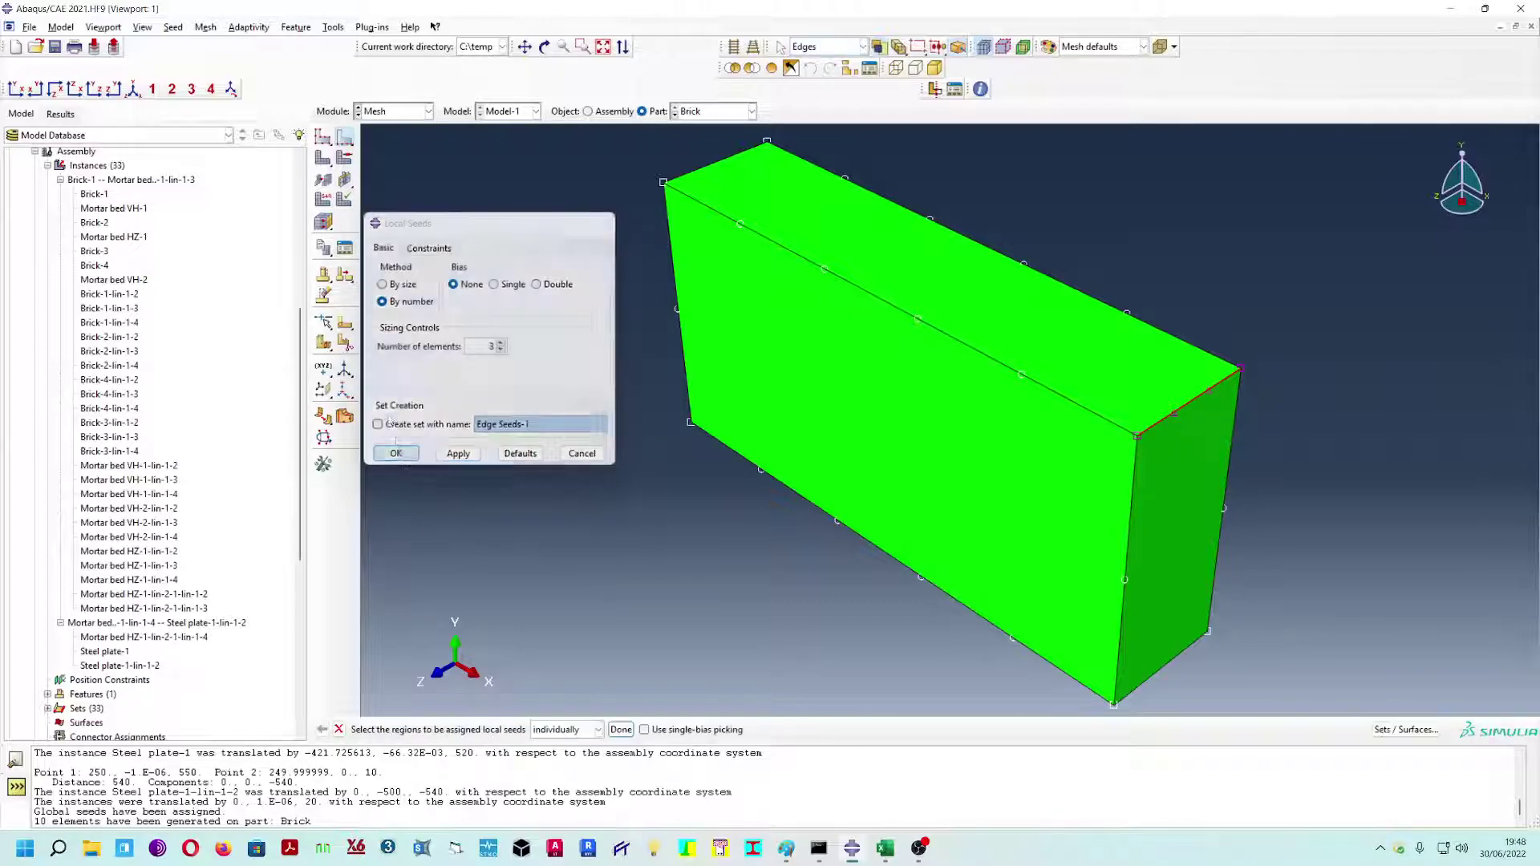
{"action": "left_click", "coordinate": [323, 159]}
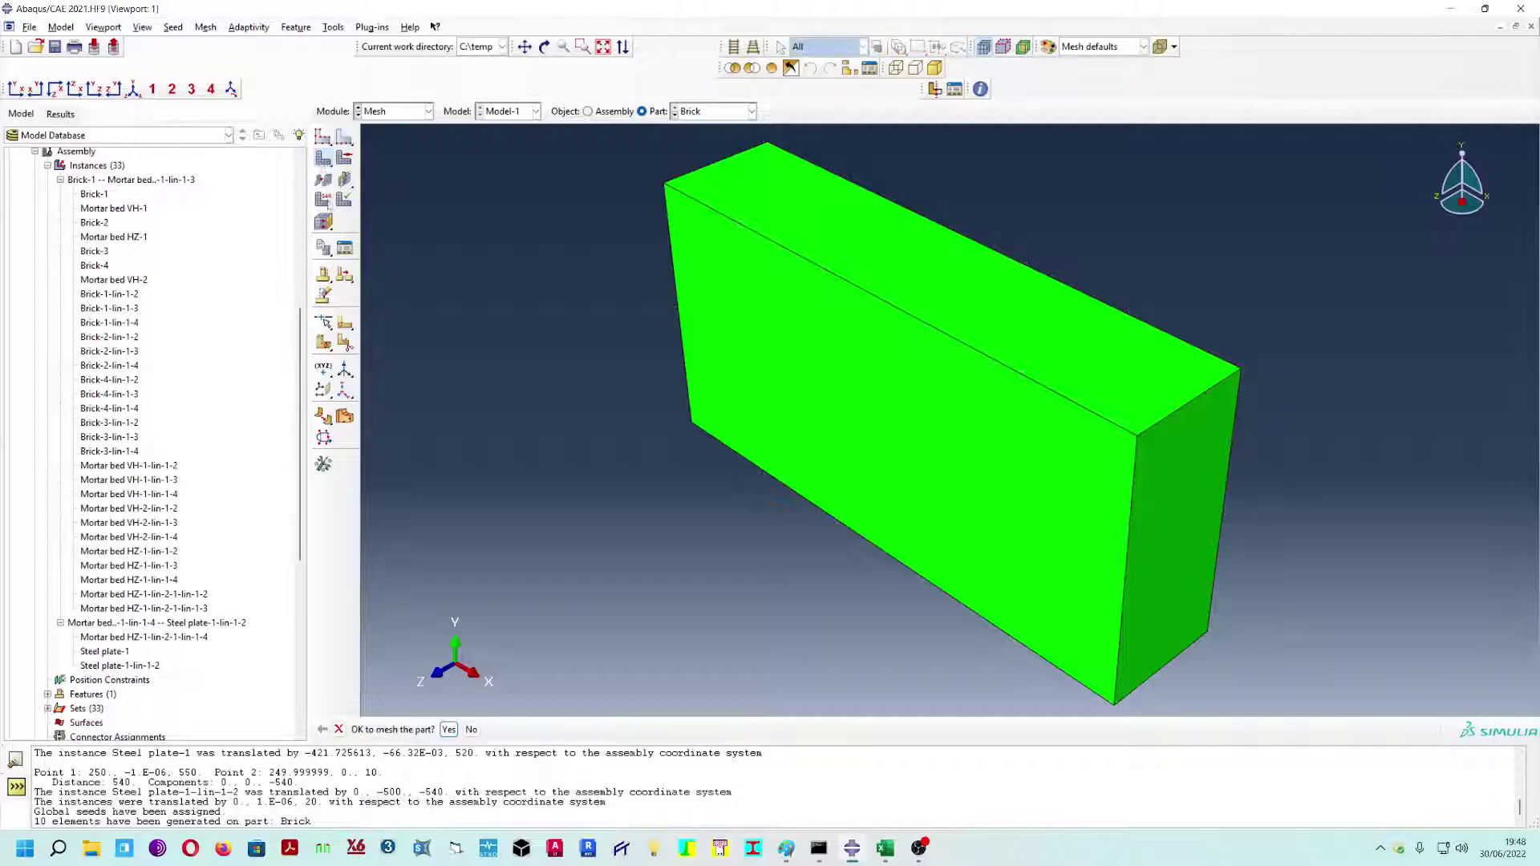
{"action": "left_click", "coordinate": [448, 730]}
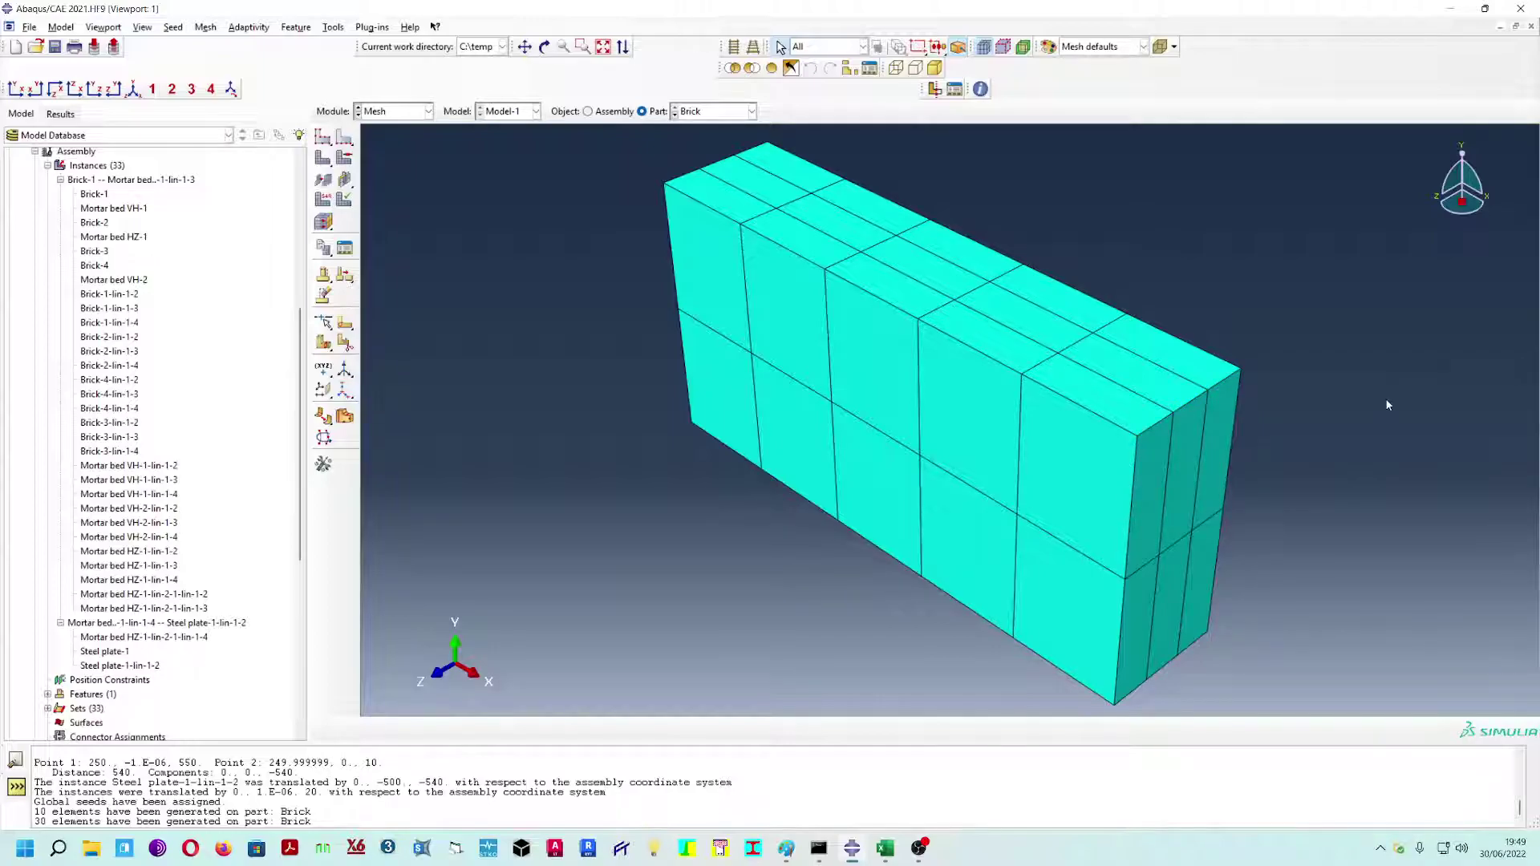
- Display the Mortar bed HZ part and seed it with an approximate global size of 50
{"action": "left_click", "coordinate": [700, 117]}
{"action": "left_click", "coordinate": [725, 141]}
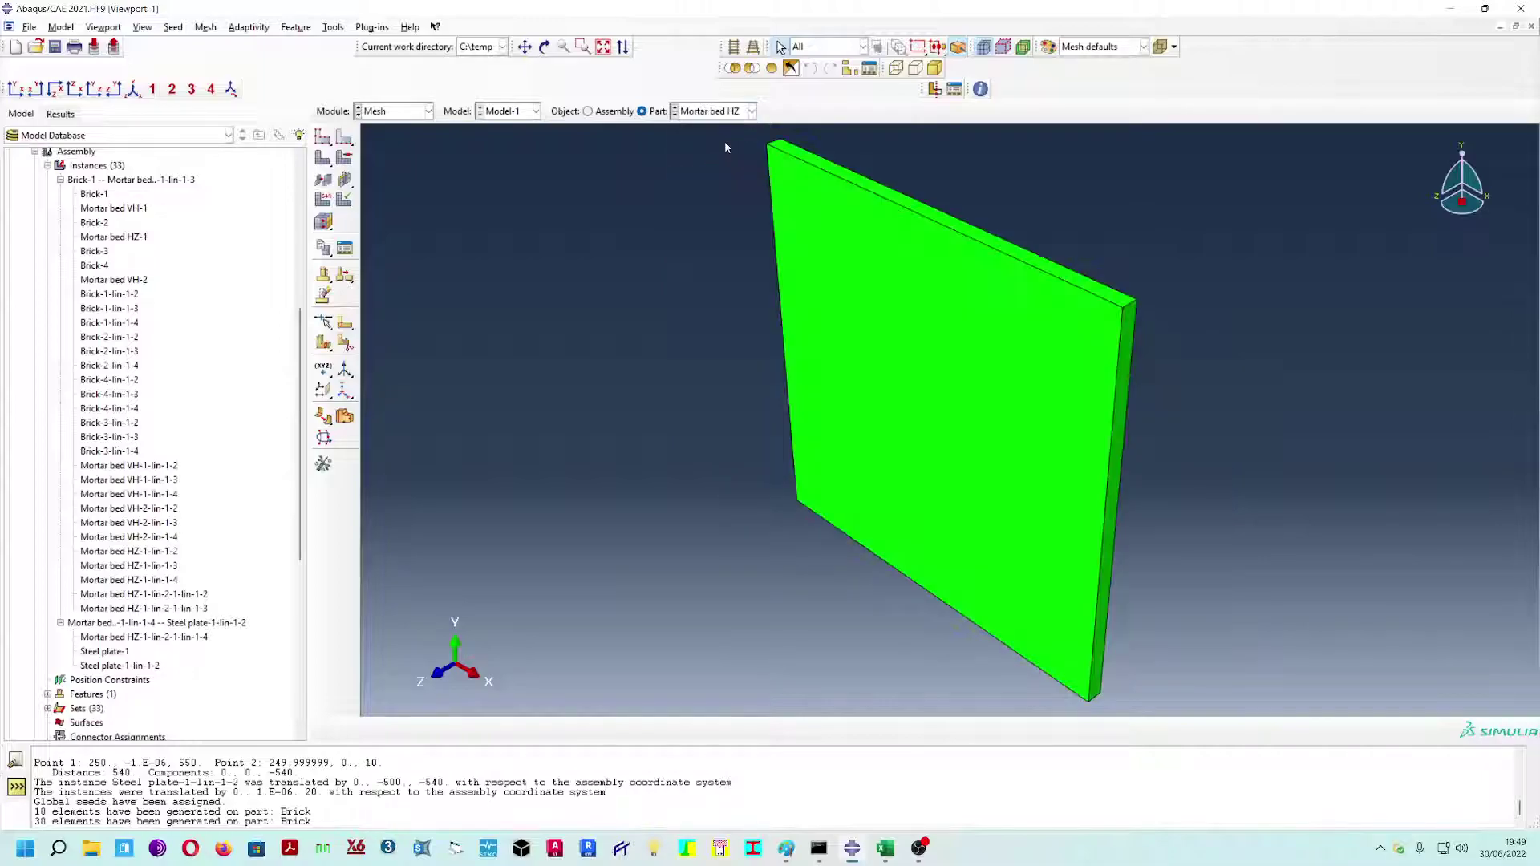
{"action": "left_click_drag", "start_coordinate": [1214, 477], "coordinate": [1131, 405], "text": "ctrl+alt"}
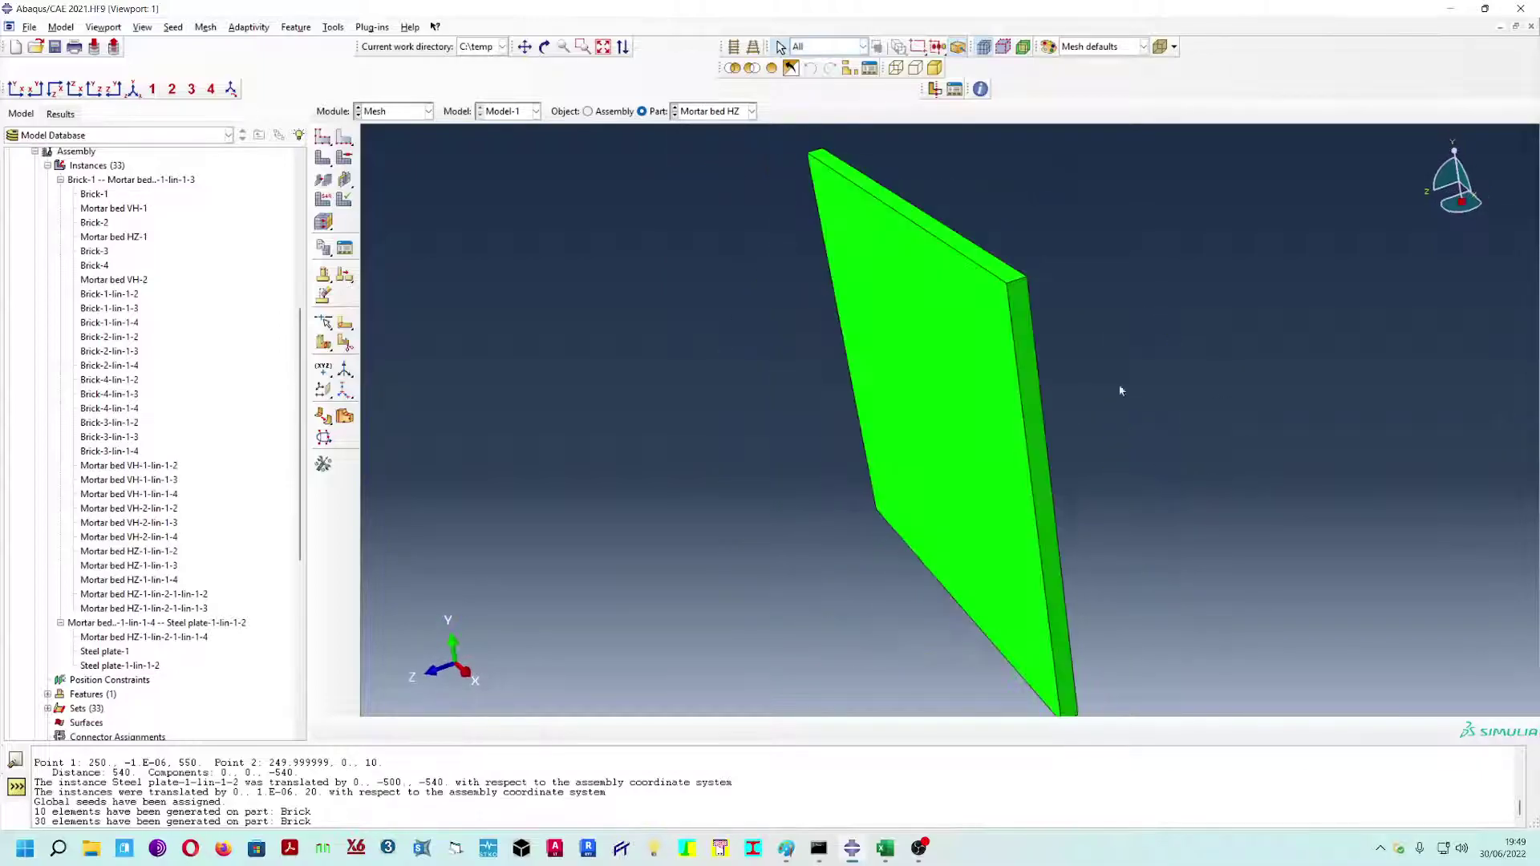
{"action": "left_click", "coordinate": [322, 137]}
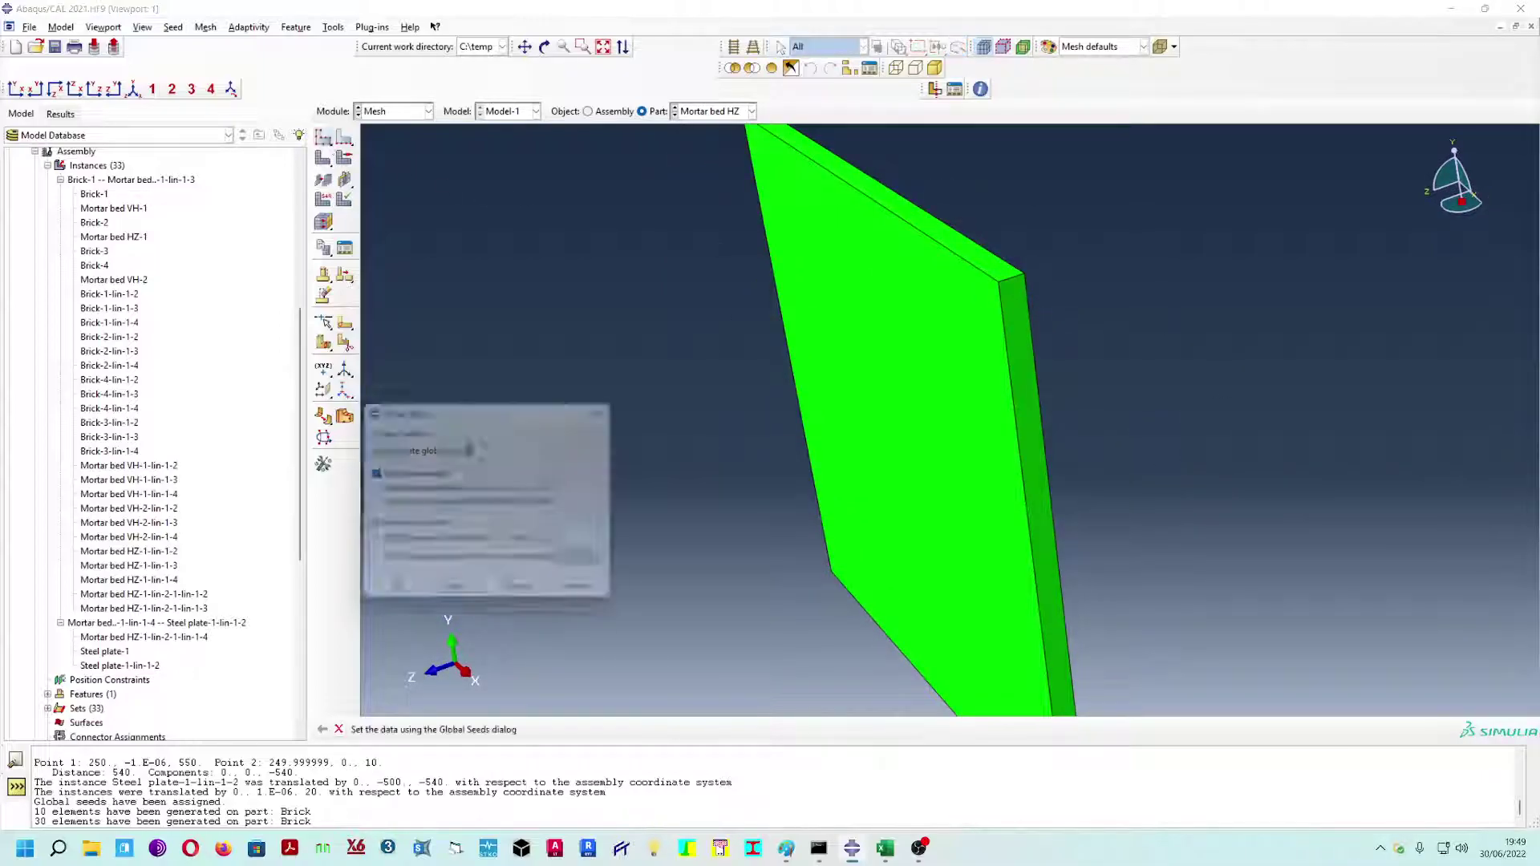
{"action": "type", "text": "50"}
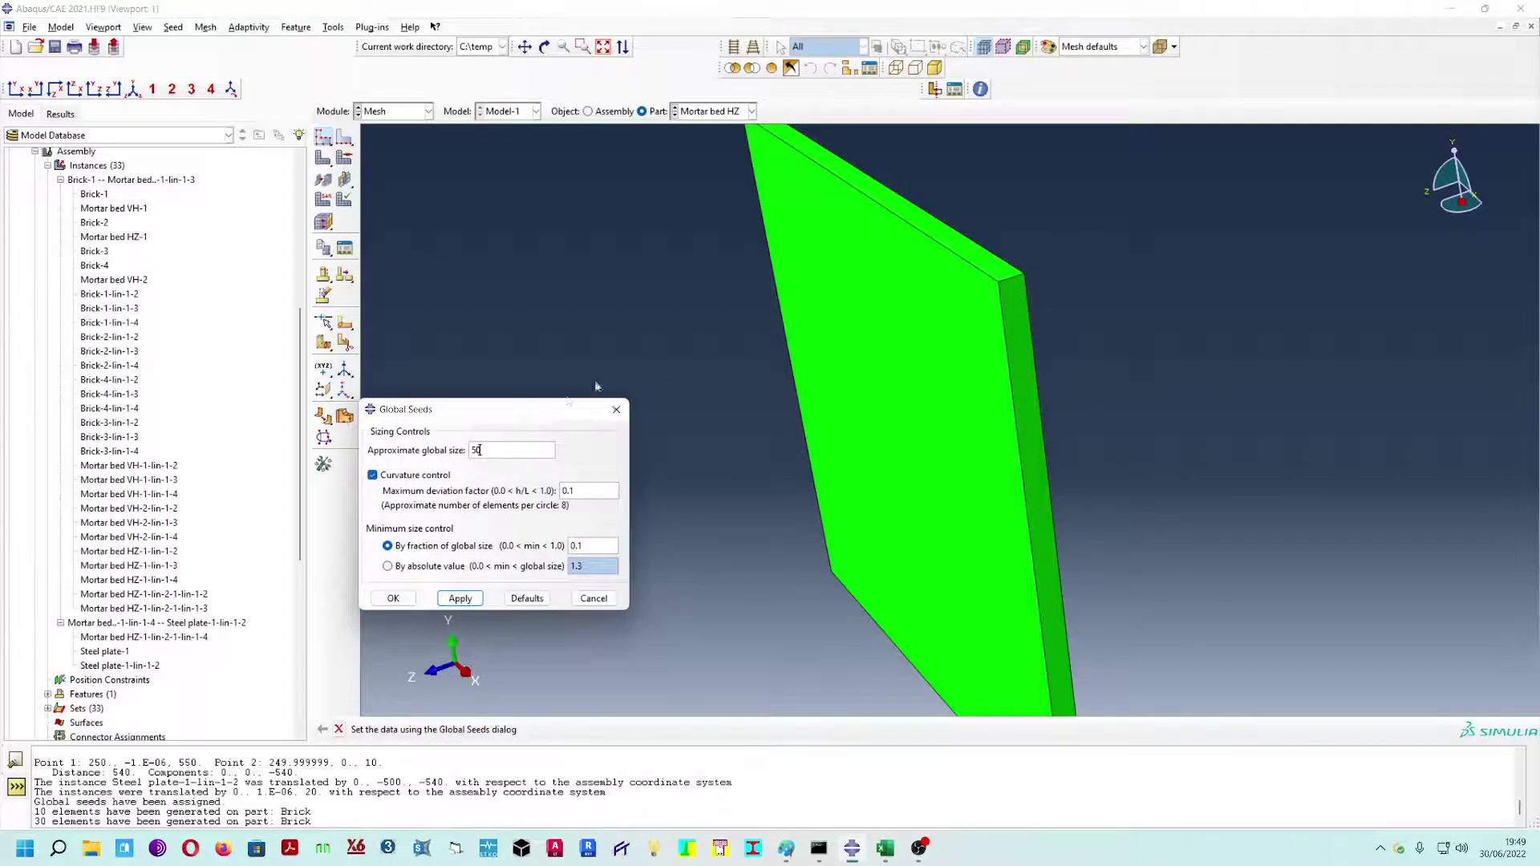
{"action": "left_click", "coordinate": [461, 598]}
{"action": "left_click", "coordinate": [393, 598]}
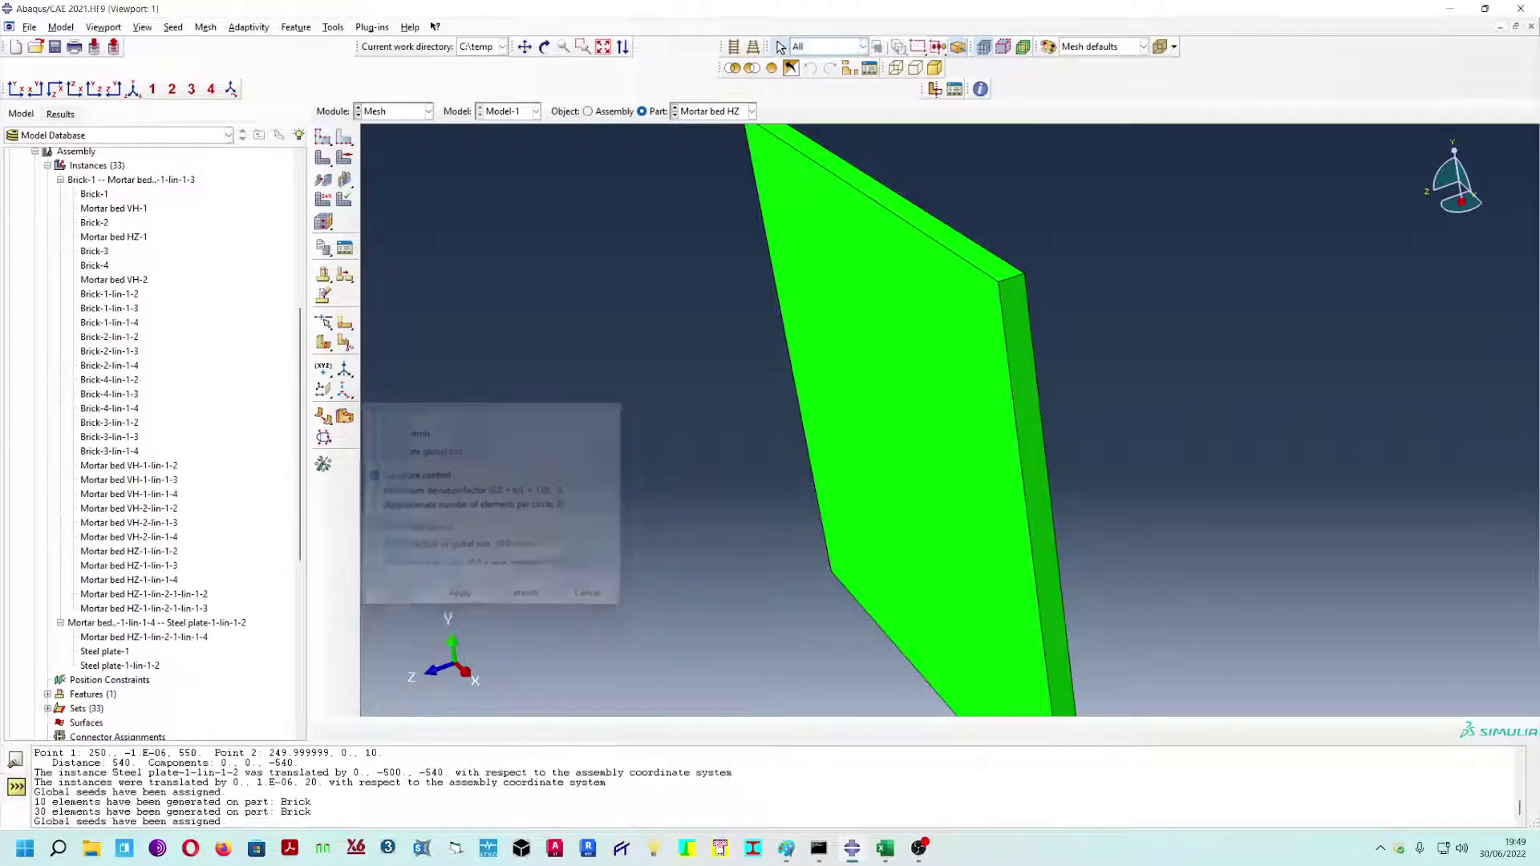
- Seed the thickness edge of Mortar bed HZ by number with 3 elements and mesh the part
{"action": "left_click", "coordinate": [345, 138]}
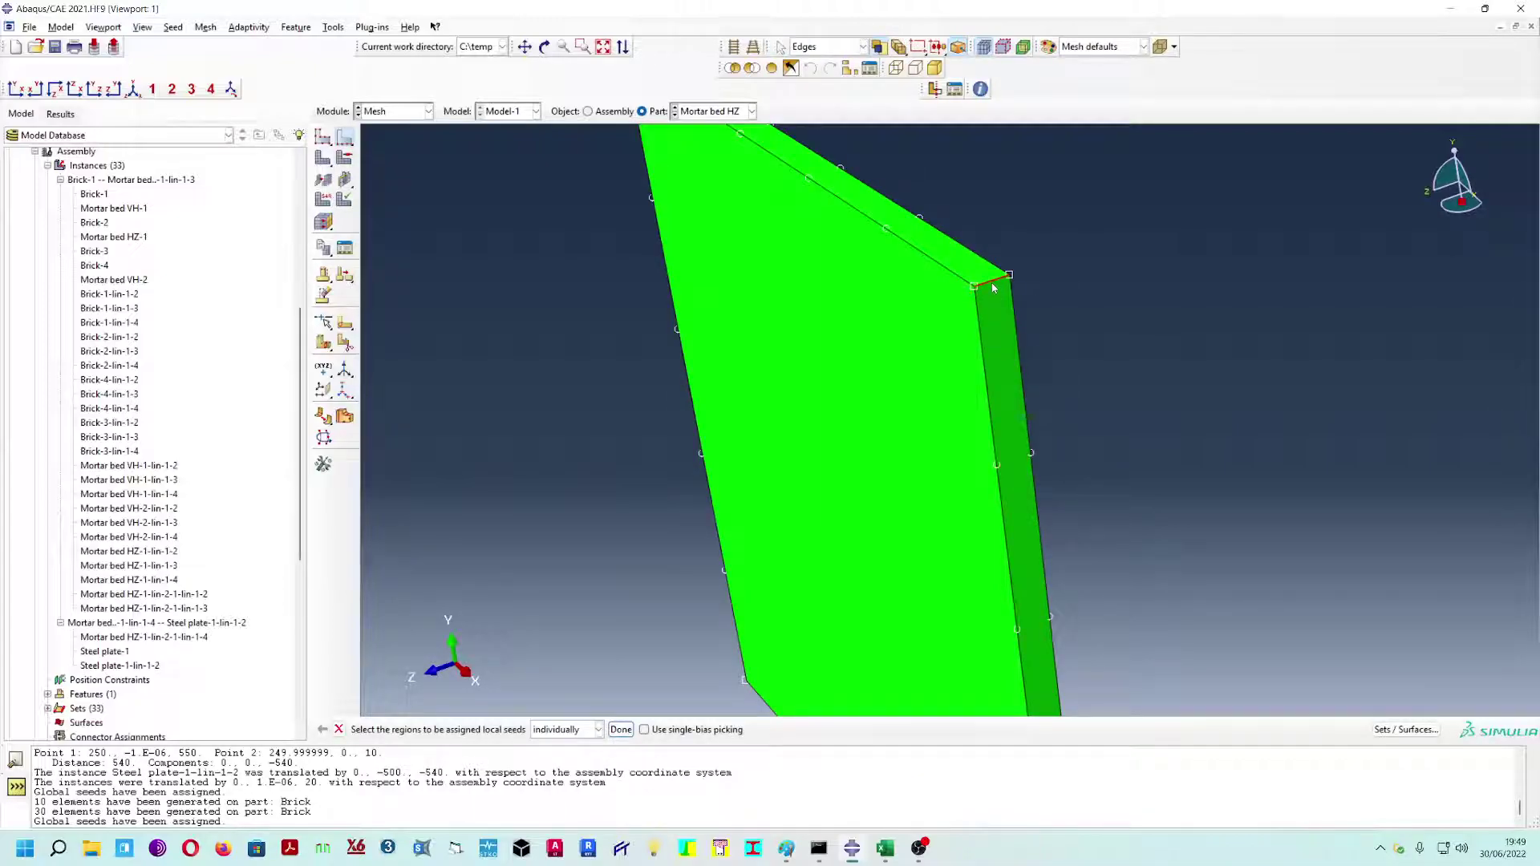
{"action": "left_click", "coordinate": [622, 729]}
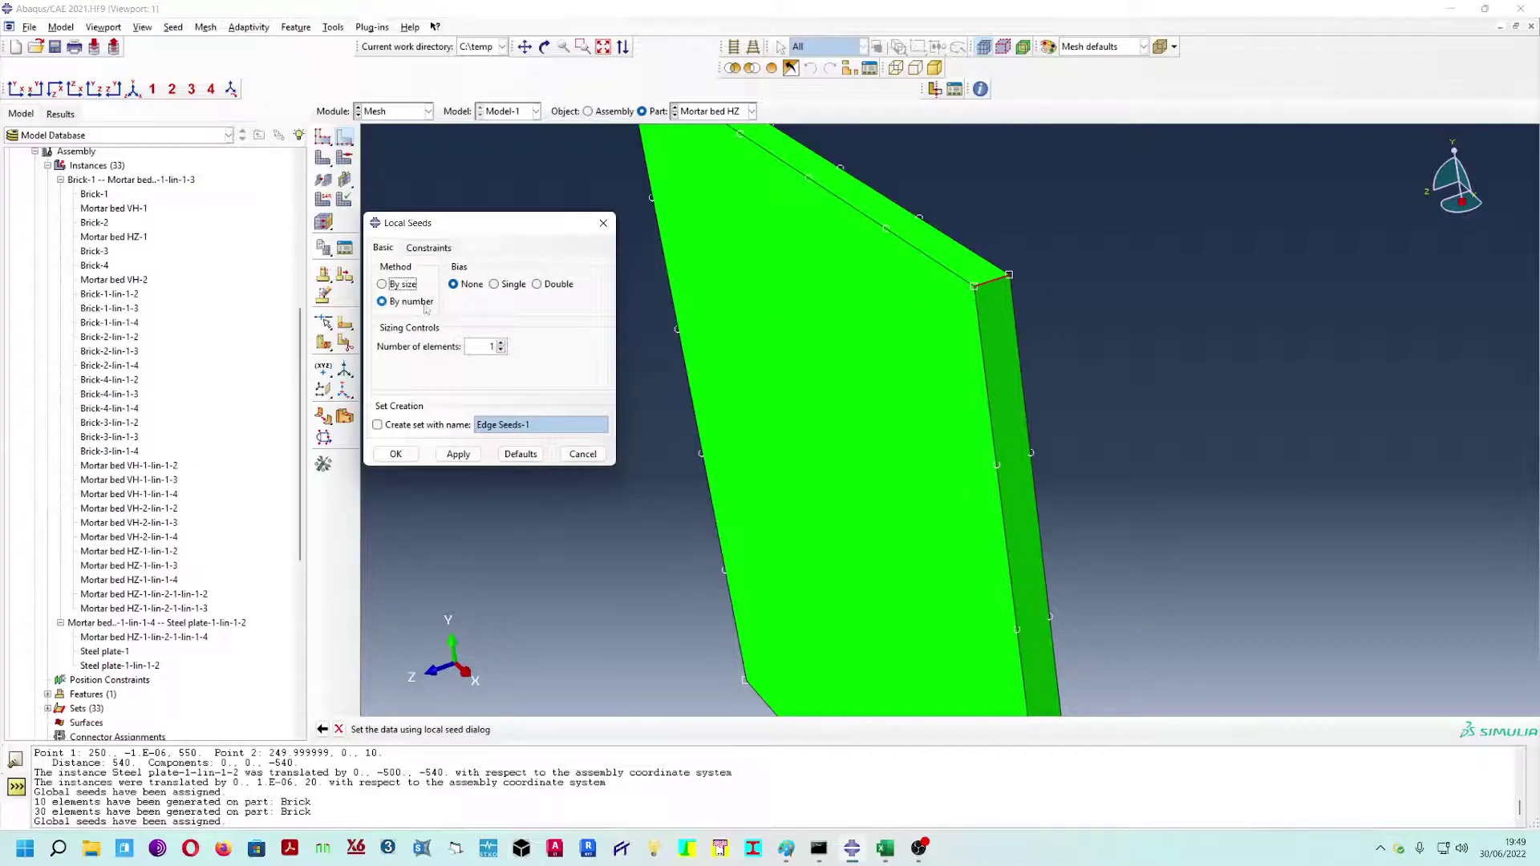
{"action": "double_click", "coordinate": [492, 346]}
{"action": "left_click", "coordinate": [397, 454]}
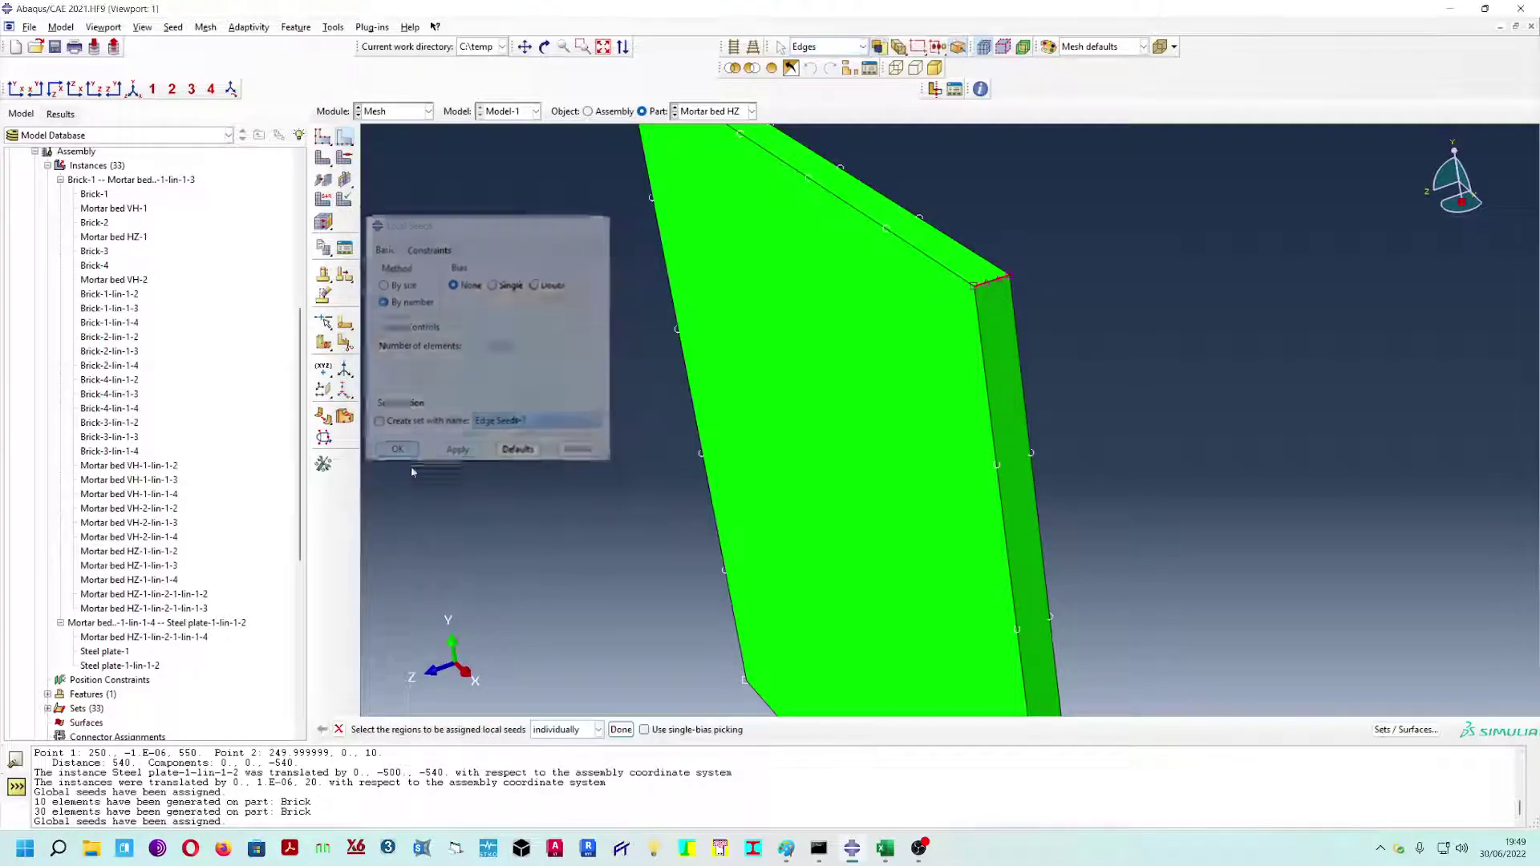
{"action": "left_click", "coordinate": [324, 179]}
{"action": "left_click", "coordinate": [447, 729]}
{"action": "left_click_drag", "start_coordinate": [850, 454], "coordinate": [838, 405], "text": "ctrl+alt"}
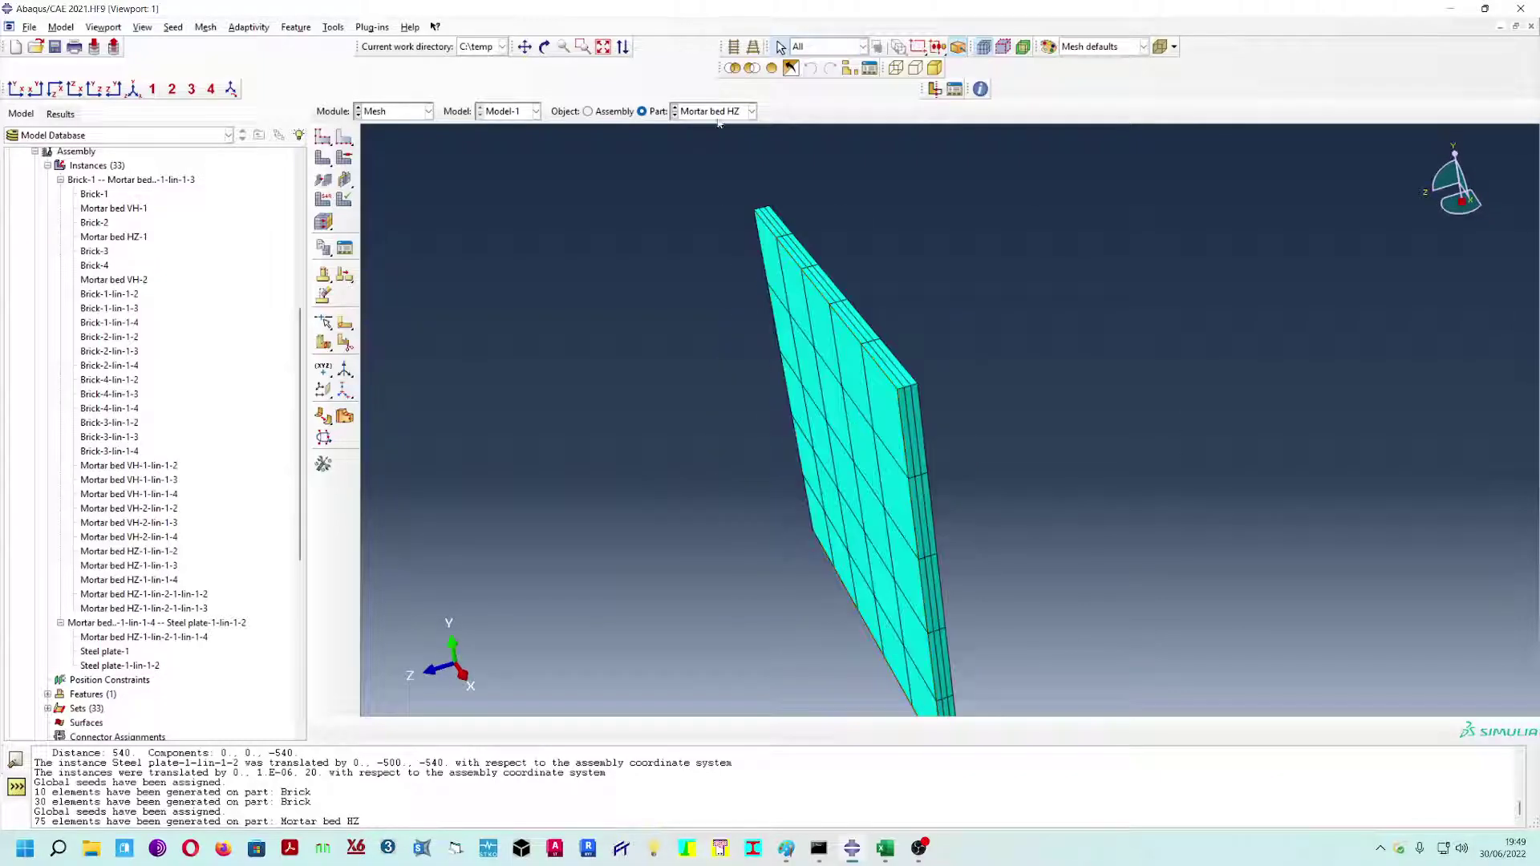
- Display the Mortar bed VH part and seed it with an approximate global size of 50
{"action": "left_click", "coordinate": [719, 113]}
{"action": "left_click", "coordinate": [725, 157]}
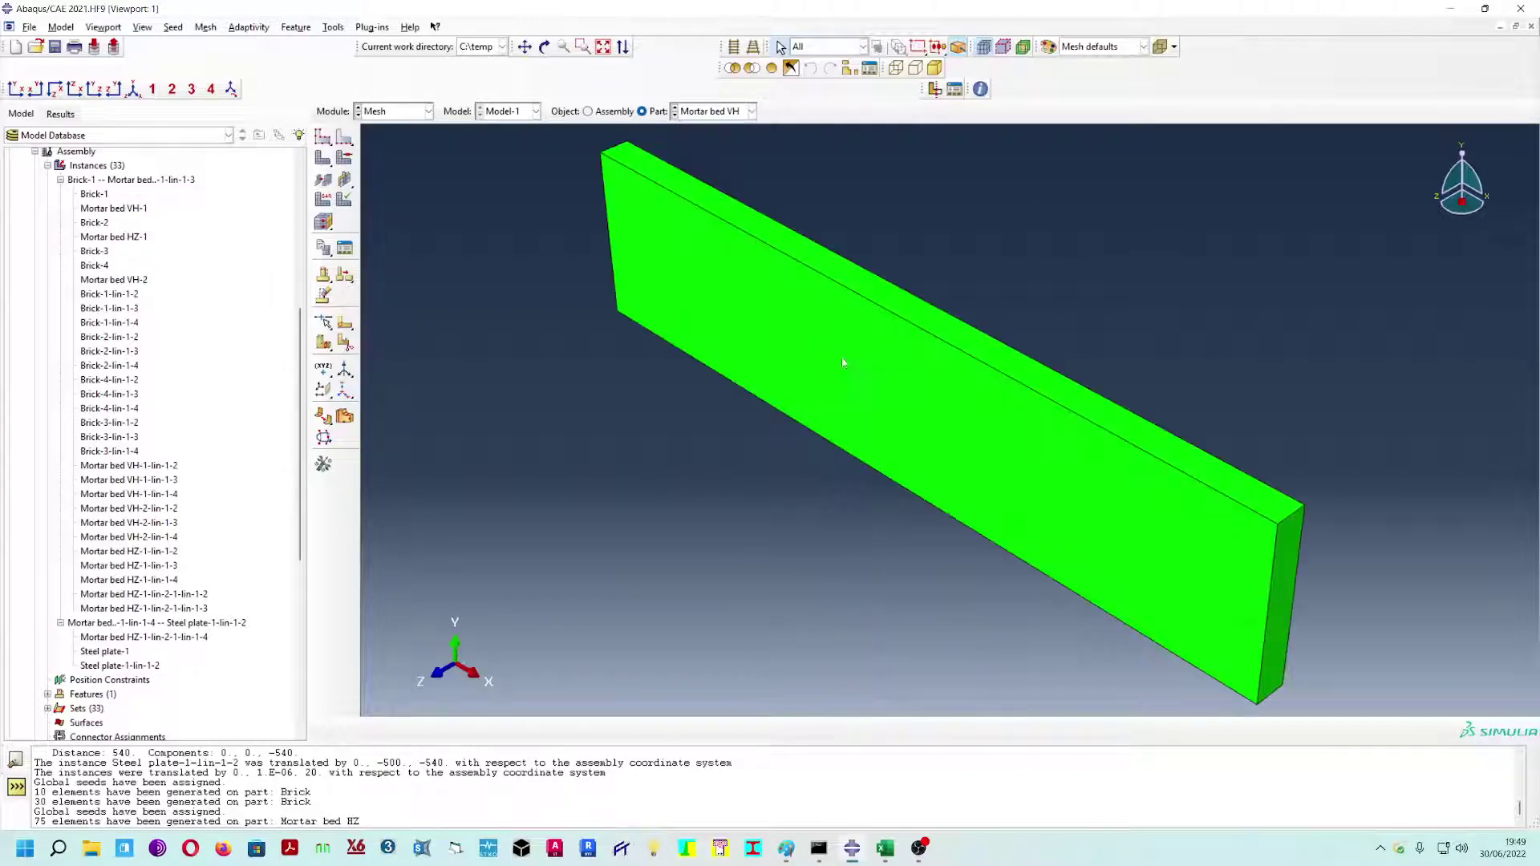
{"action": "left_click", "coordinate": [322, 138]}
{"action": "type", "text": "50"}
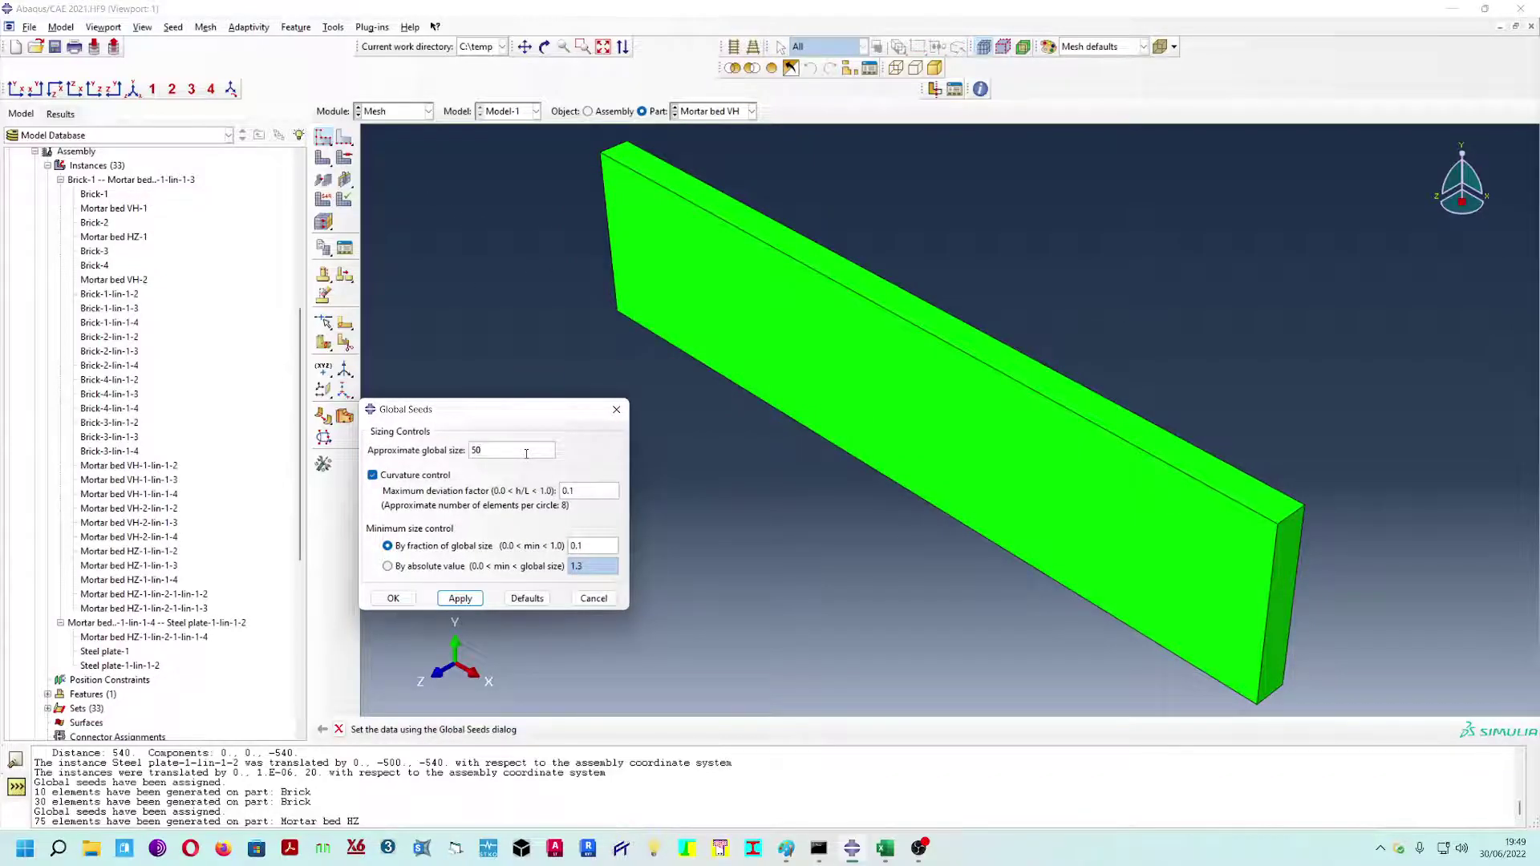
{"action": "left_click", "coordinate": [460, 598]}
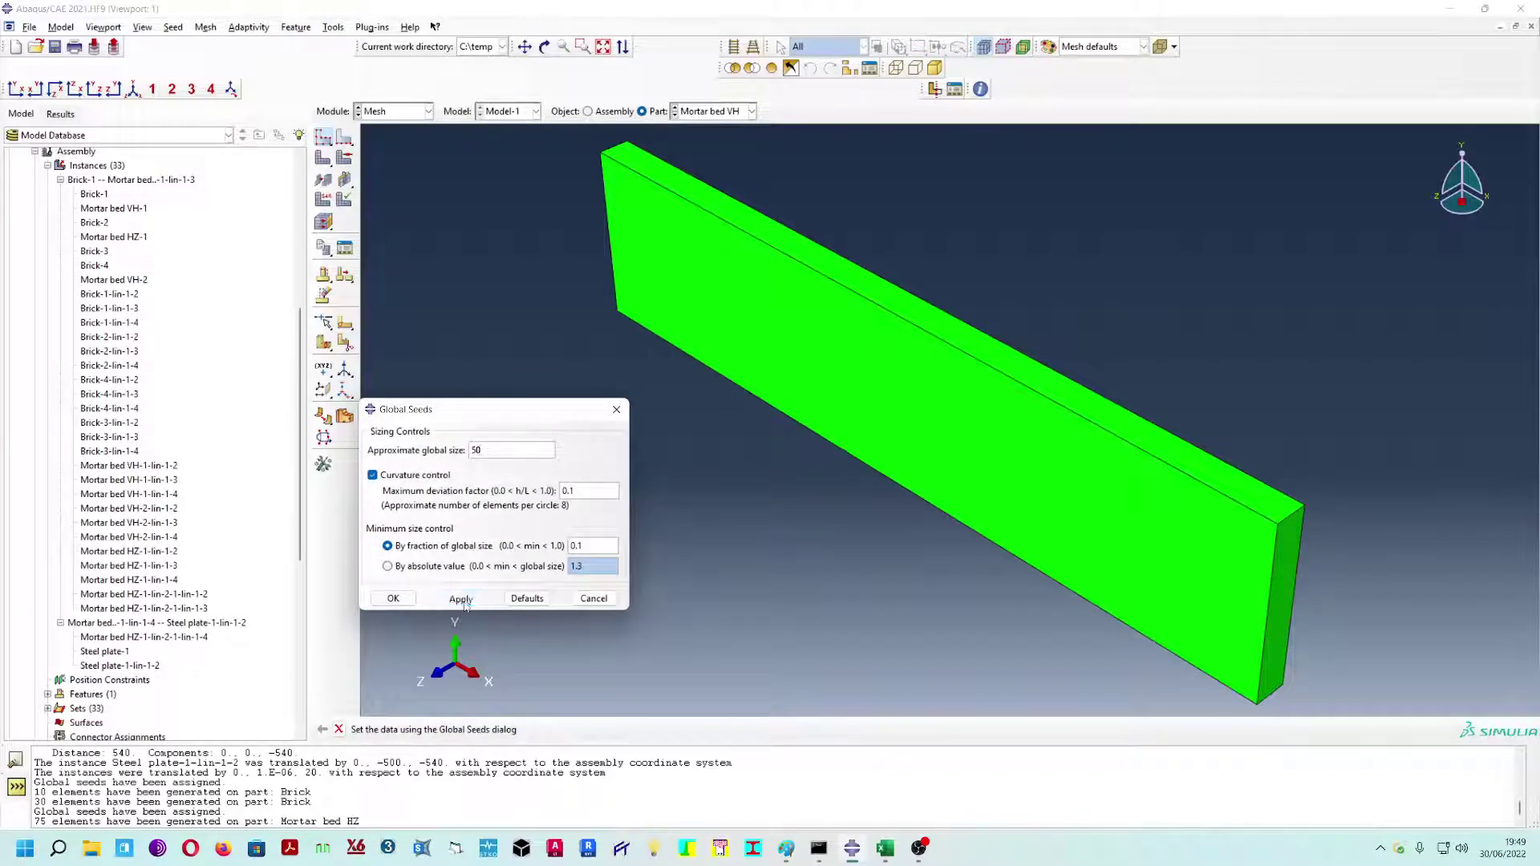
{"action": "left_click", "coordinate": [393, 599]}
- Seed the short upper thickness edge of Mortar bed VH by number with 3 elements and mesh the part
{"action": "left_click", "coordinate": [343, 138]}
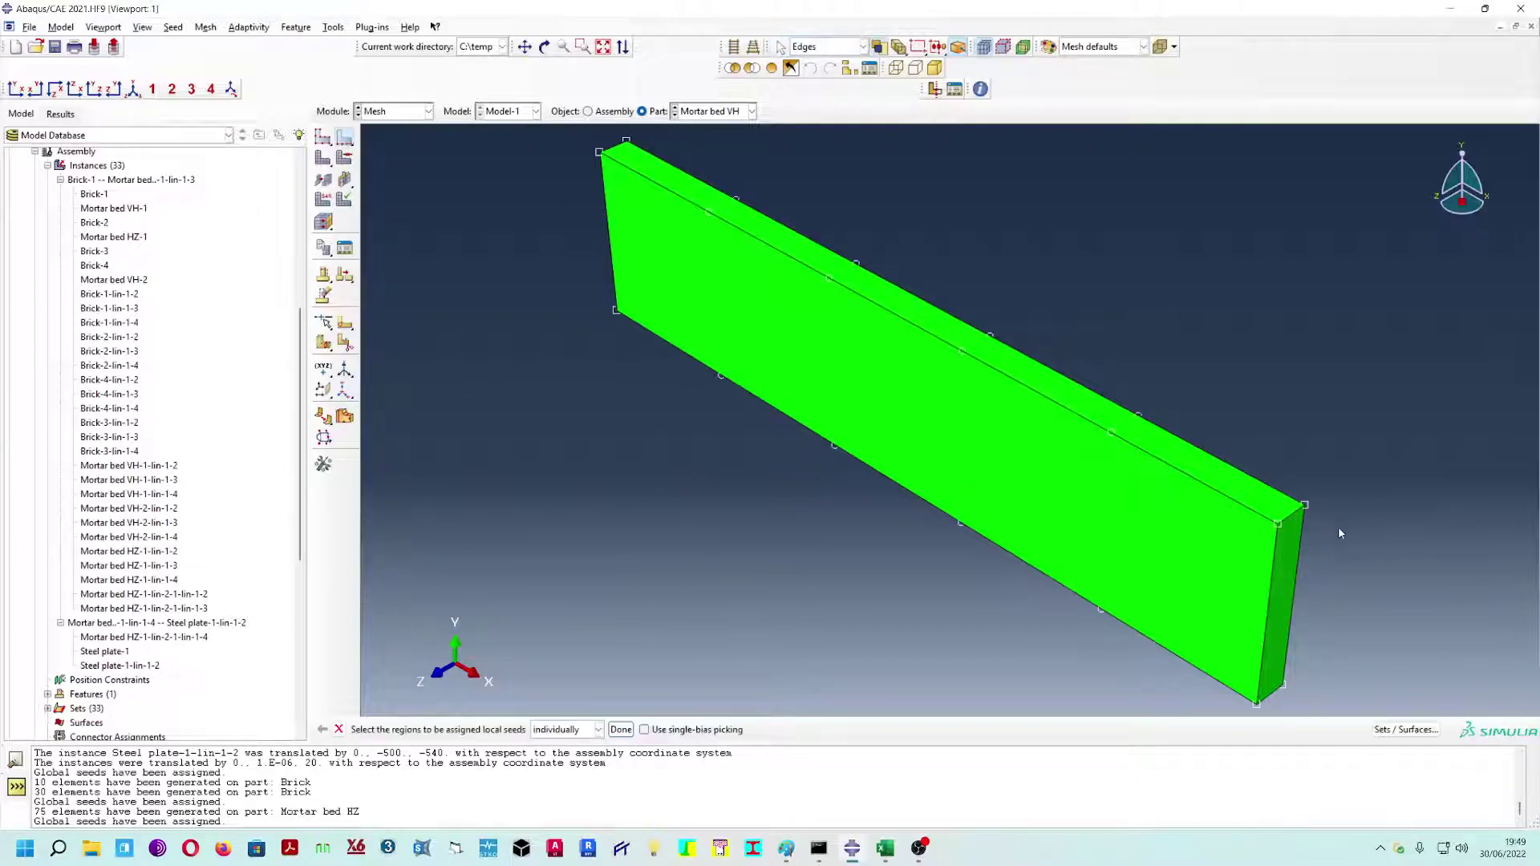
{"action": "left_click", "coordinate": [1294, 523]}
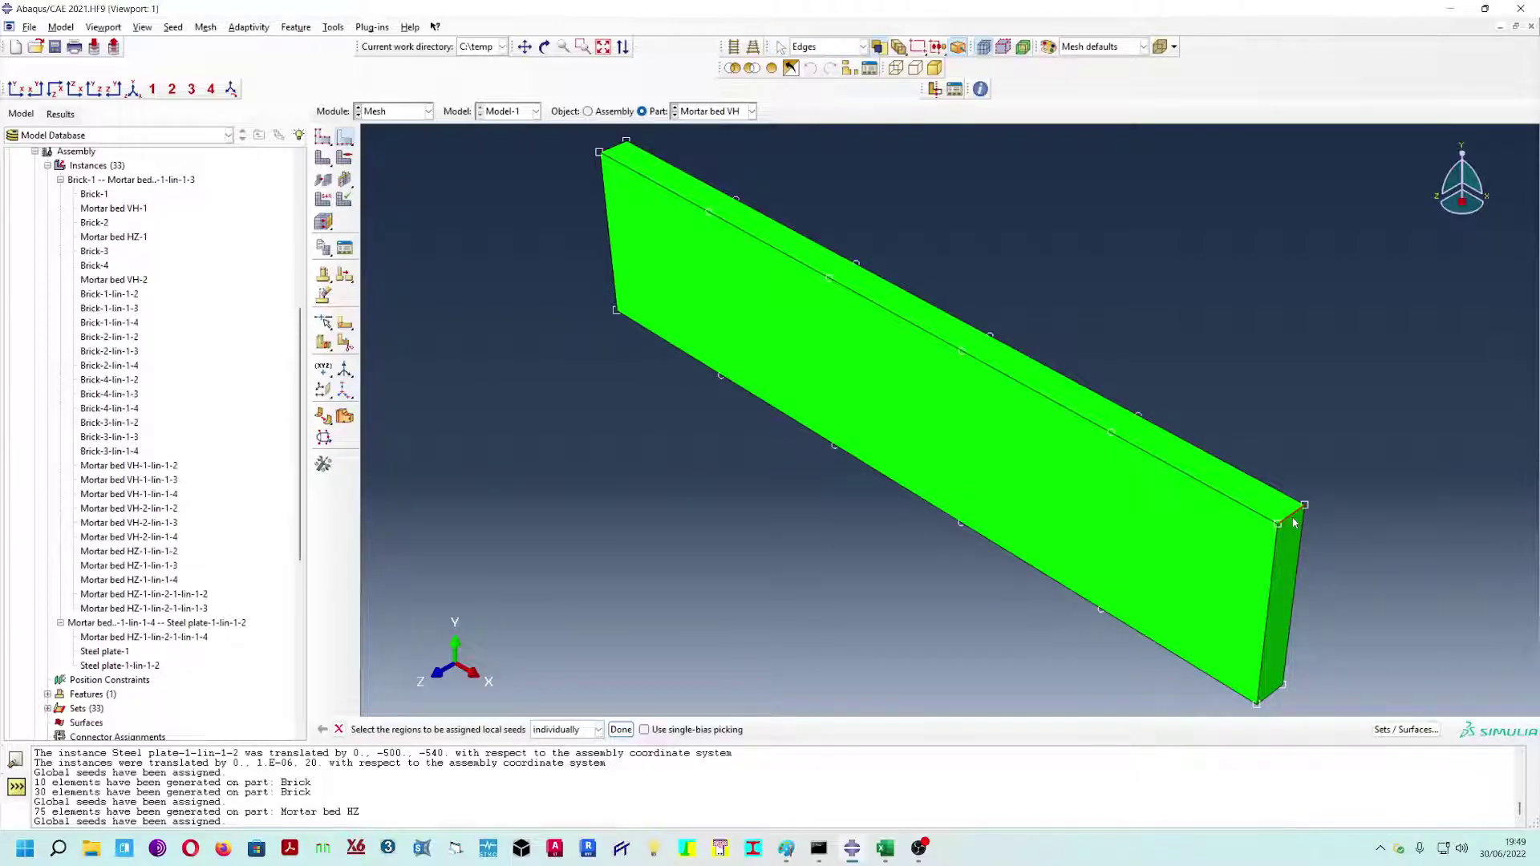
{"action": "left_click", "coordinate": [620, 729]}
{"action": "left_click", "coordinate": [501, 343]}
{"action": "left_click", "coordinate": [502, 342]}
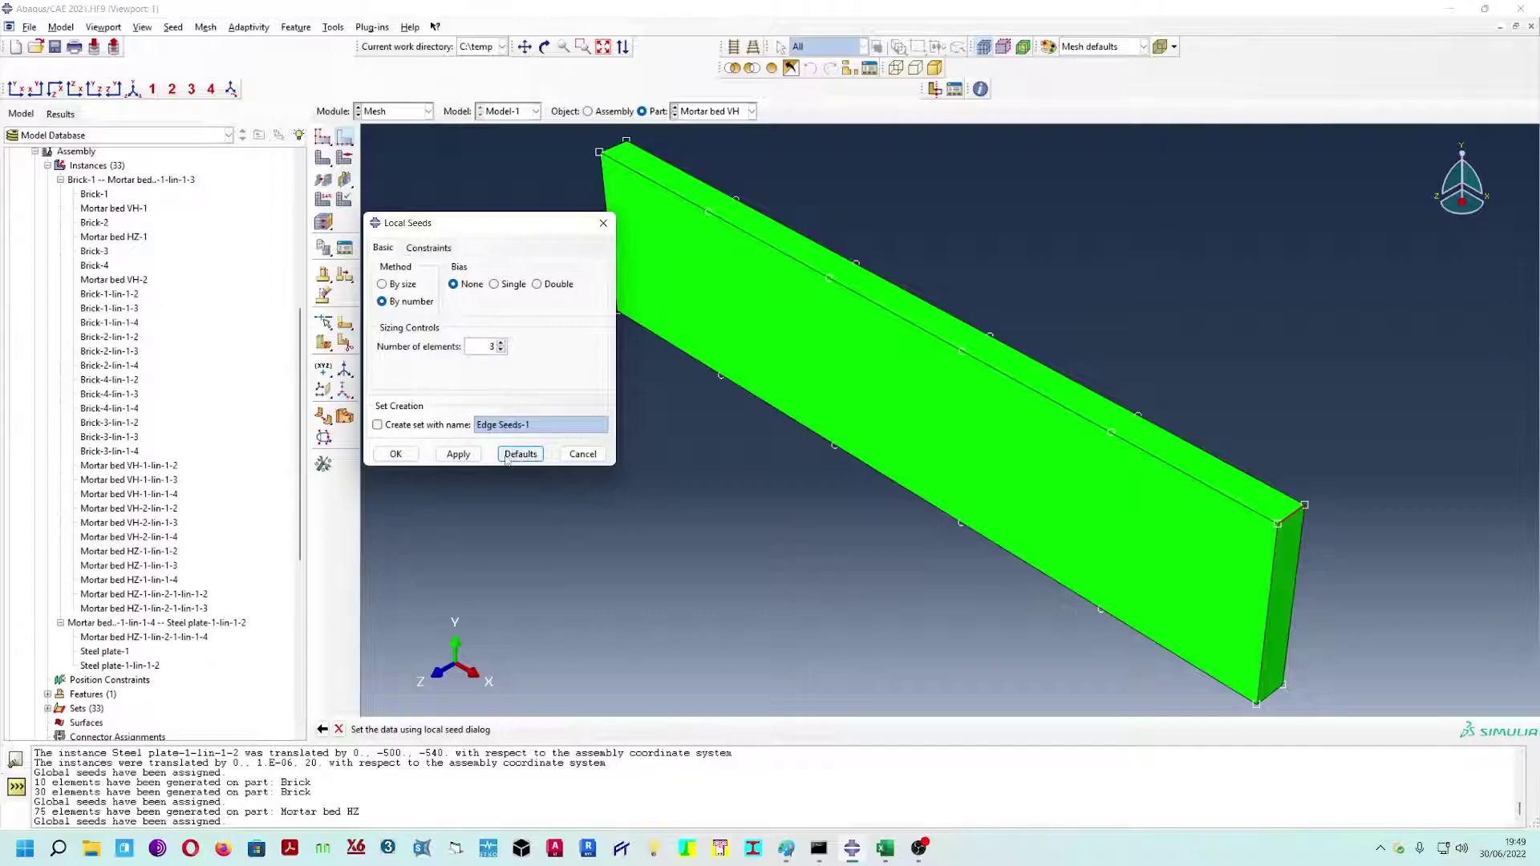
{"action": "left_click", "coordinate": [463, 460]}
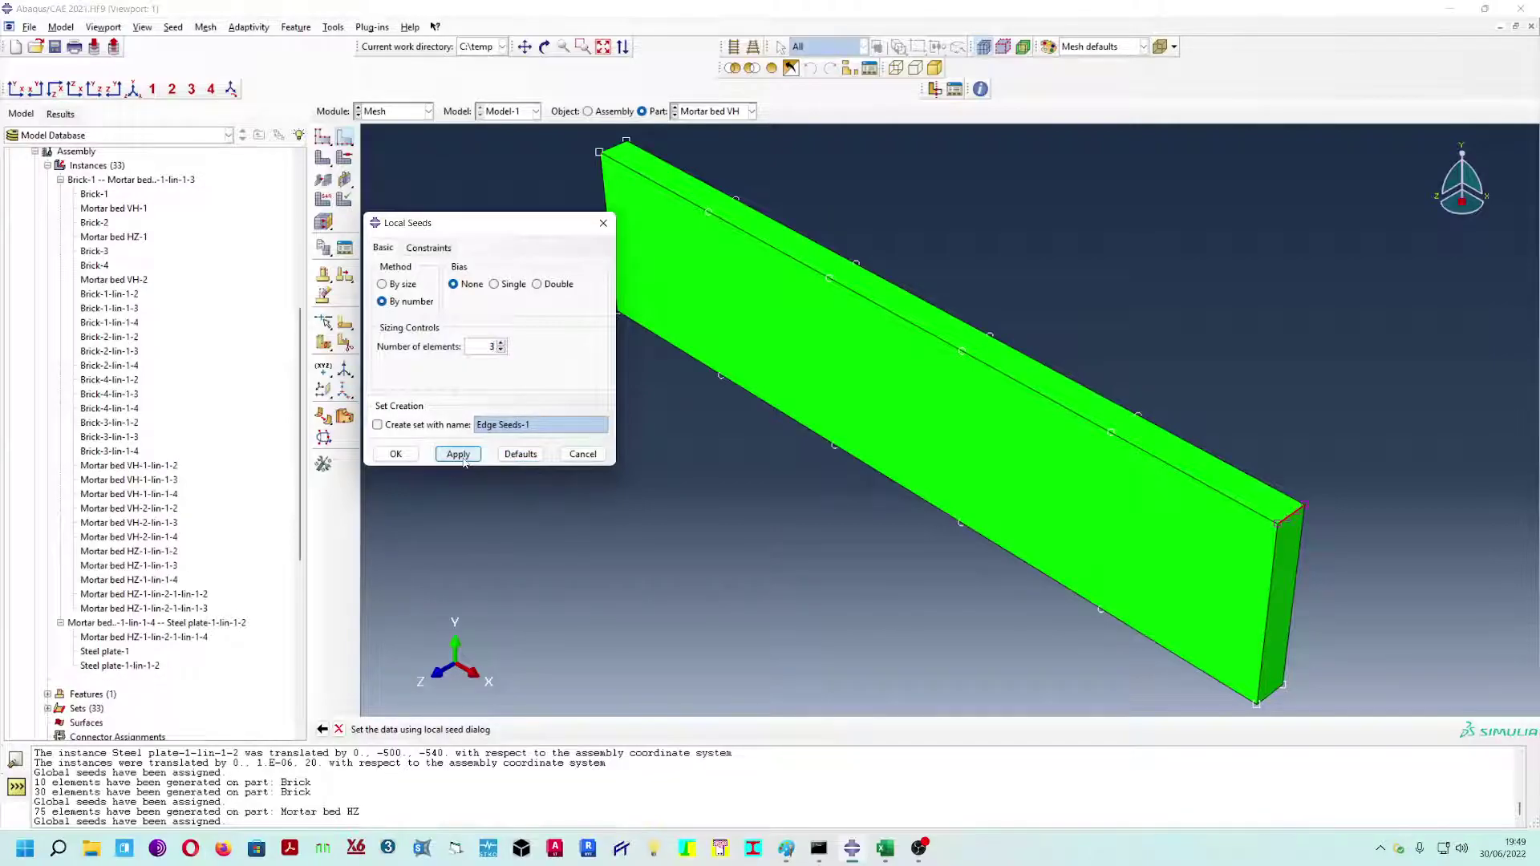
{"action": "left_click", "coordinate": [401, 455]}
{"action": "left_click", "coordinate": [322, 158]}
{"action": "left_click", "coordinate": [449, 729]}
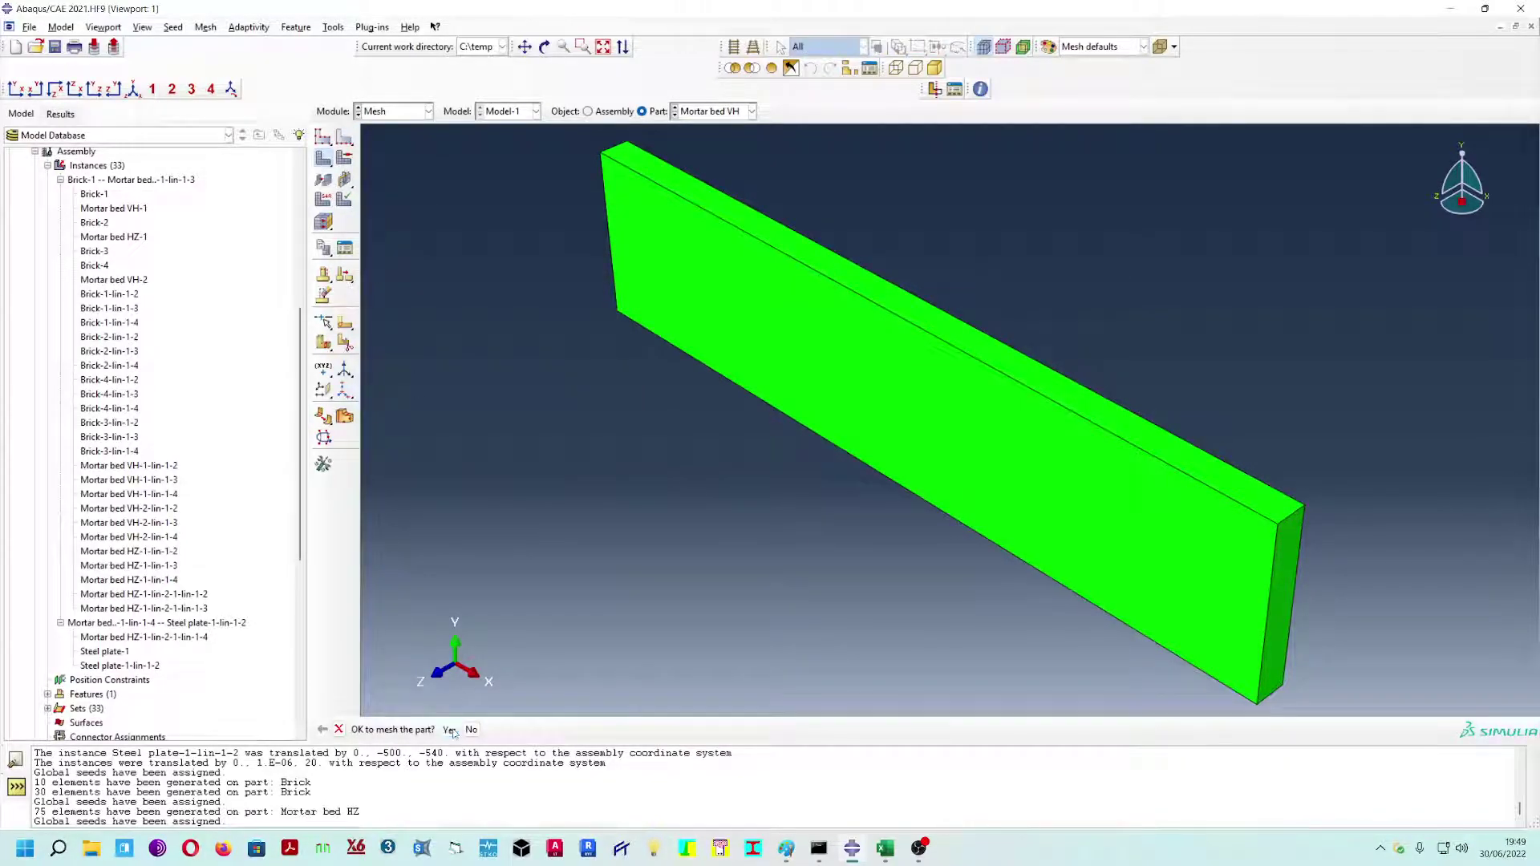
- Display the Steel plate part, seed it with an approximate global size of 50, and mesh it
{"action": "left_click", "coordinate": [716, 112]}
{"action": "left_click", "coordinate": [723, 175]}
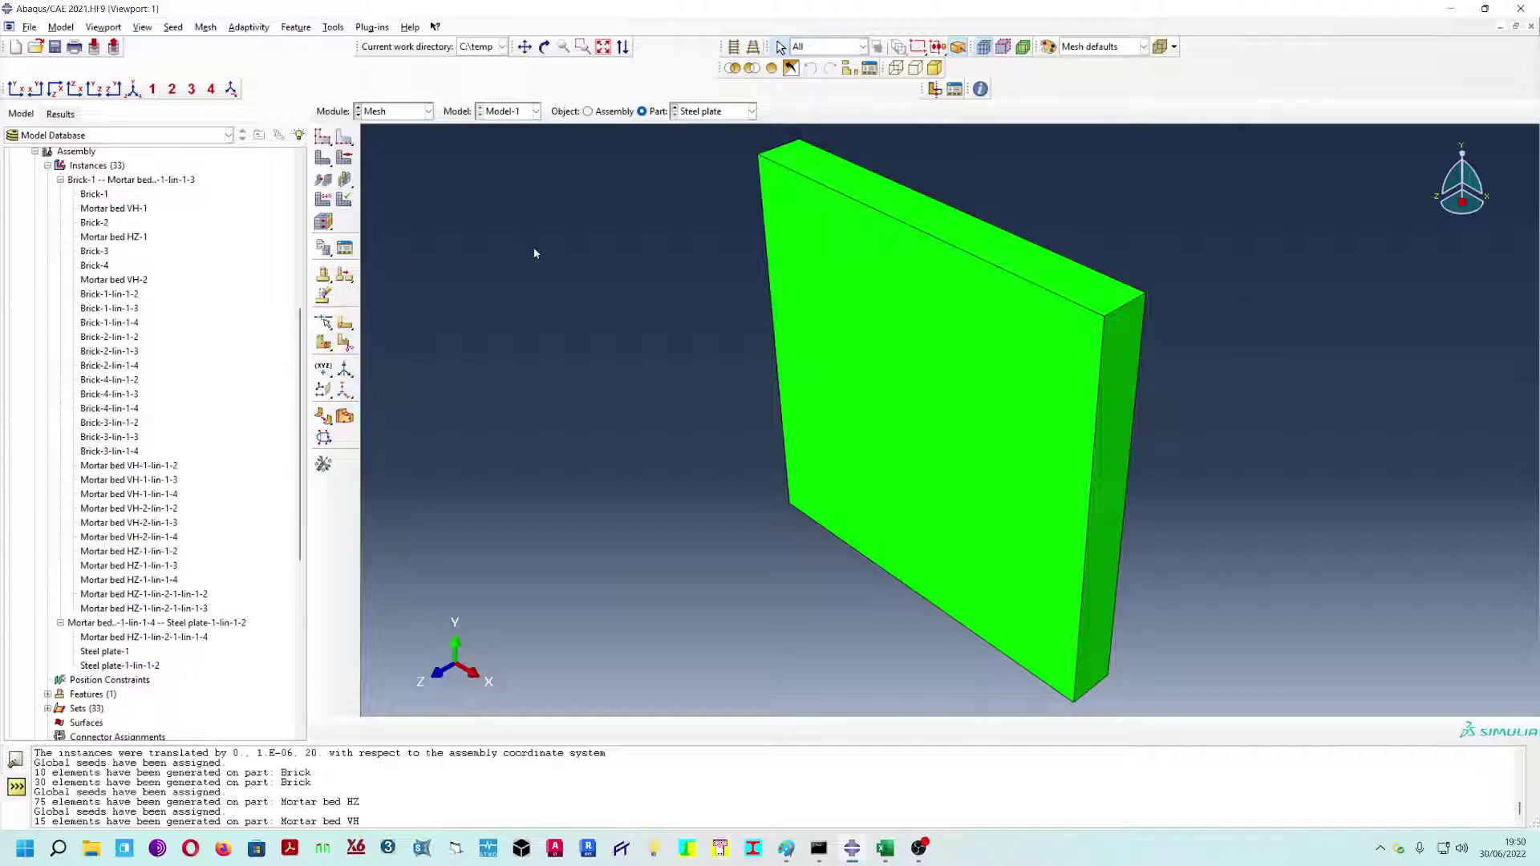
{"action": "left_click", "coordinate": [323, 137]}
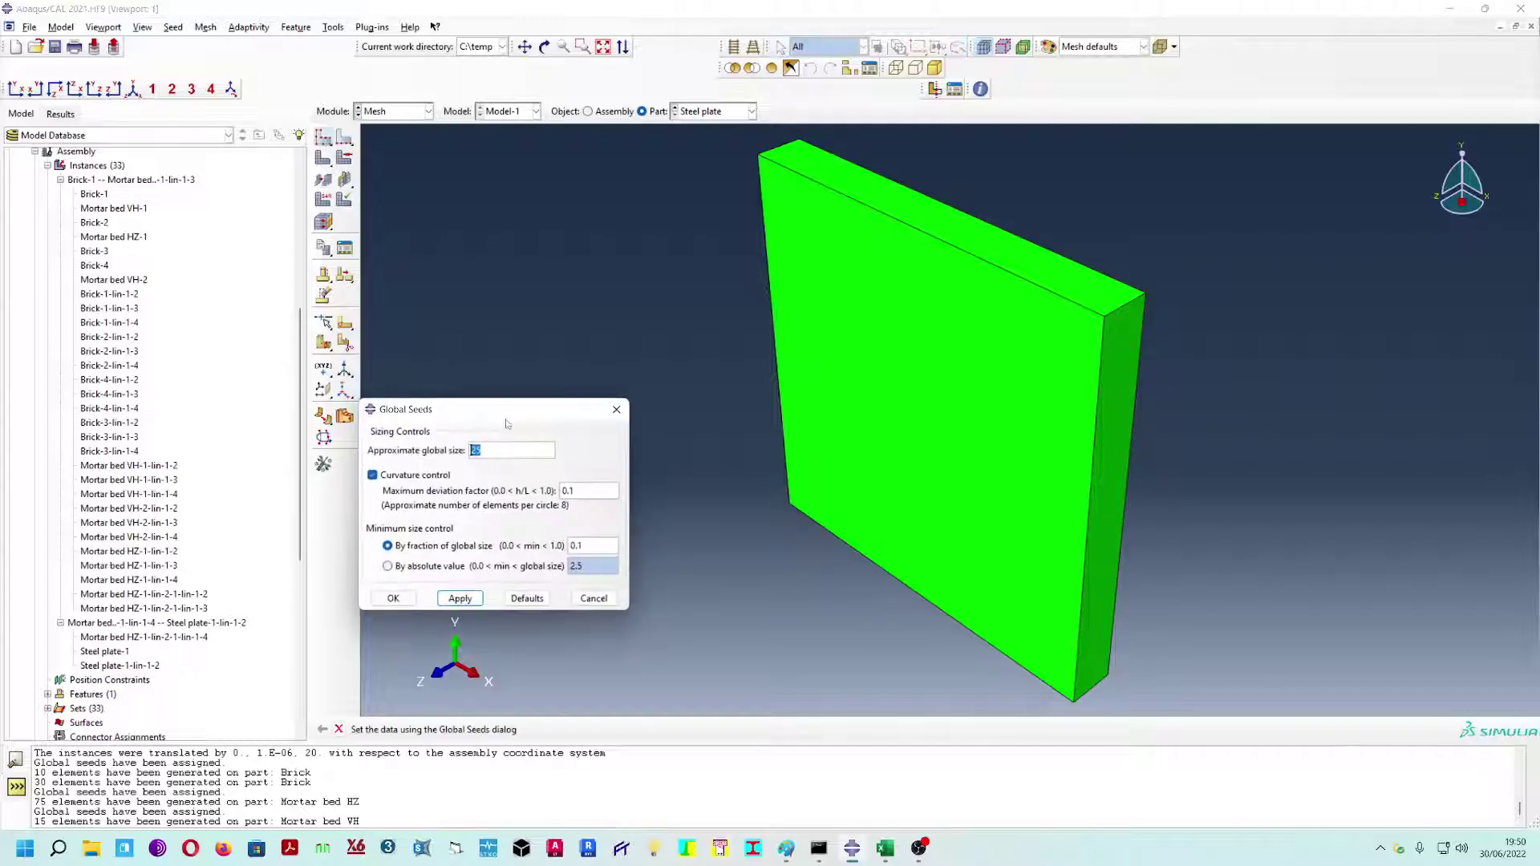
{"action": "type", "text": "50"}
{"action": "left_click", "coordinate": [460, 599]}
{"action": "left_click", "coordinate": [394, 598]}
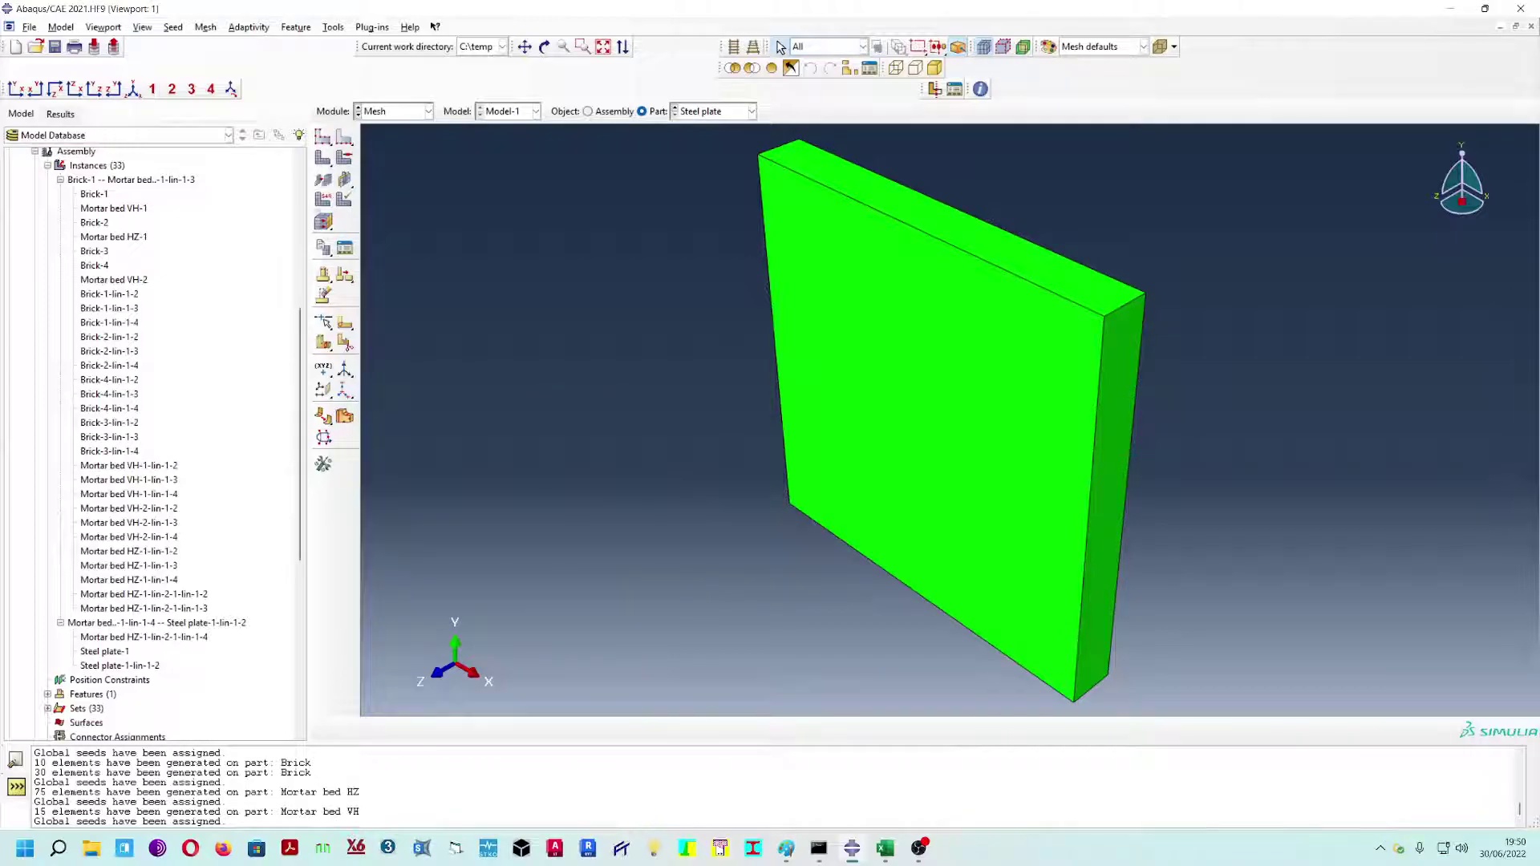
{"action": "left_click", "coordinate": [323, 157]}
{"action": "left_click", "coordinate": [451, 730]}
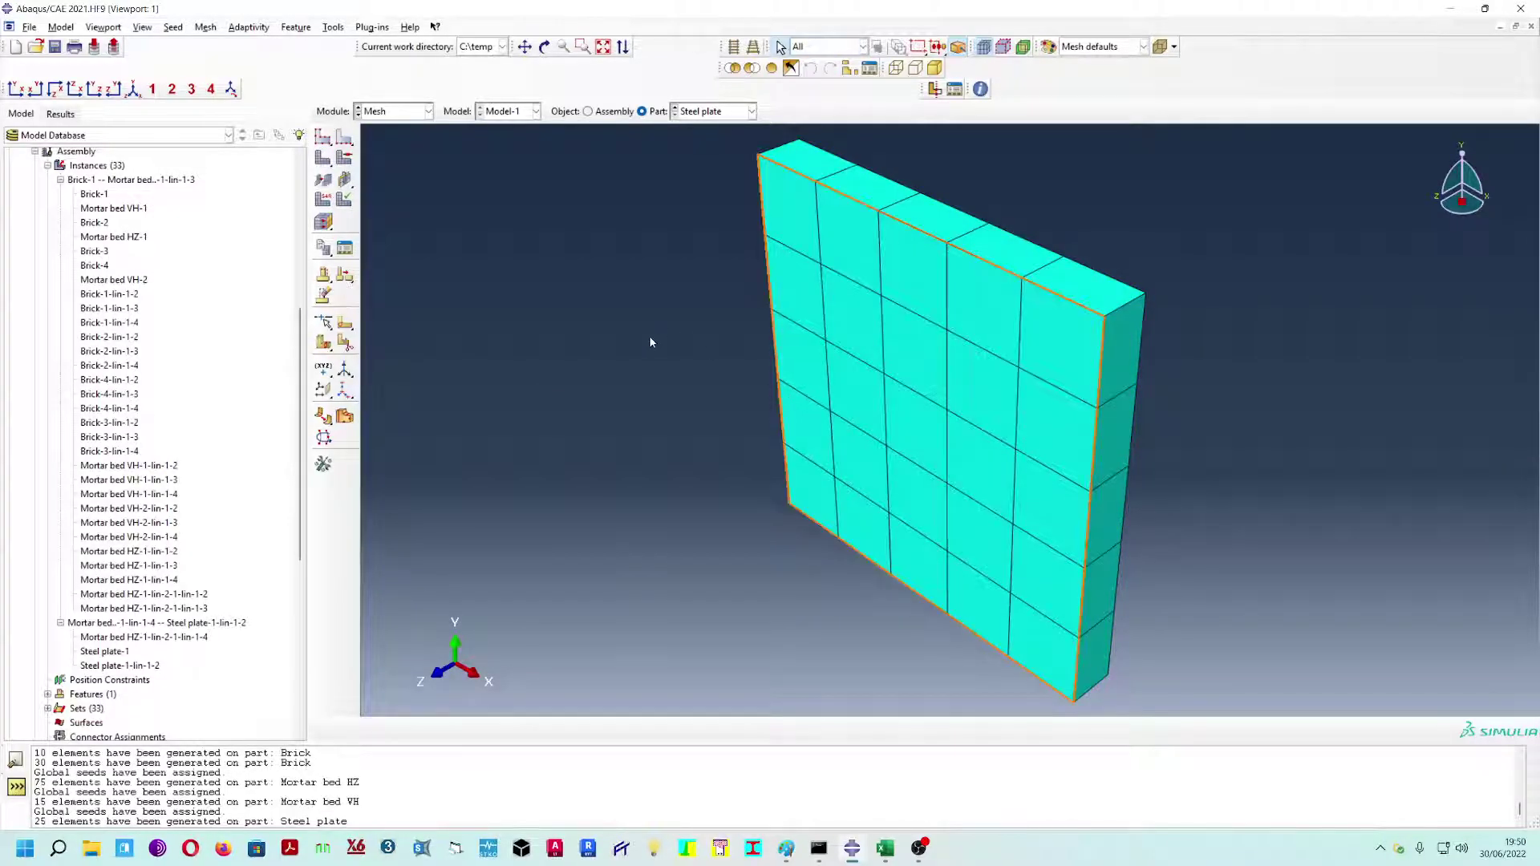
- Stay in the Mesh module and display the whole assembly instead of the Steel plate part
{"action": "left_click", "coordinate": [425, 112]}
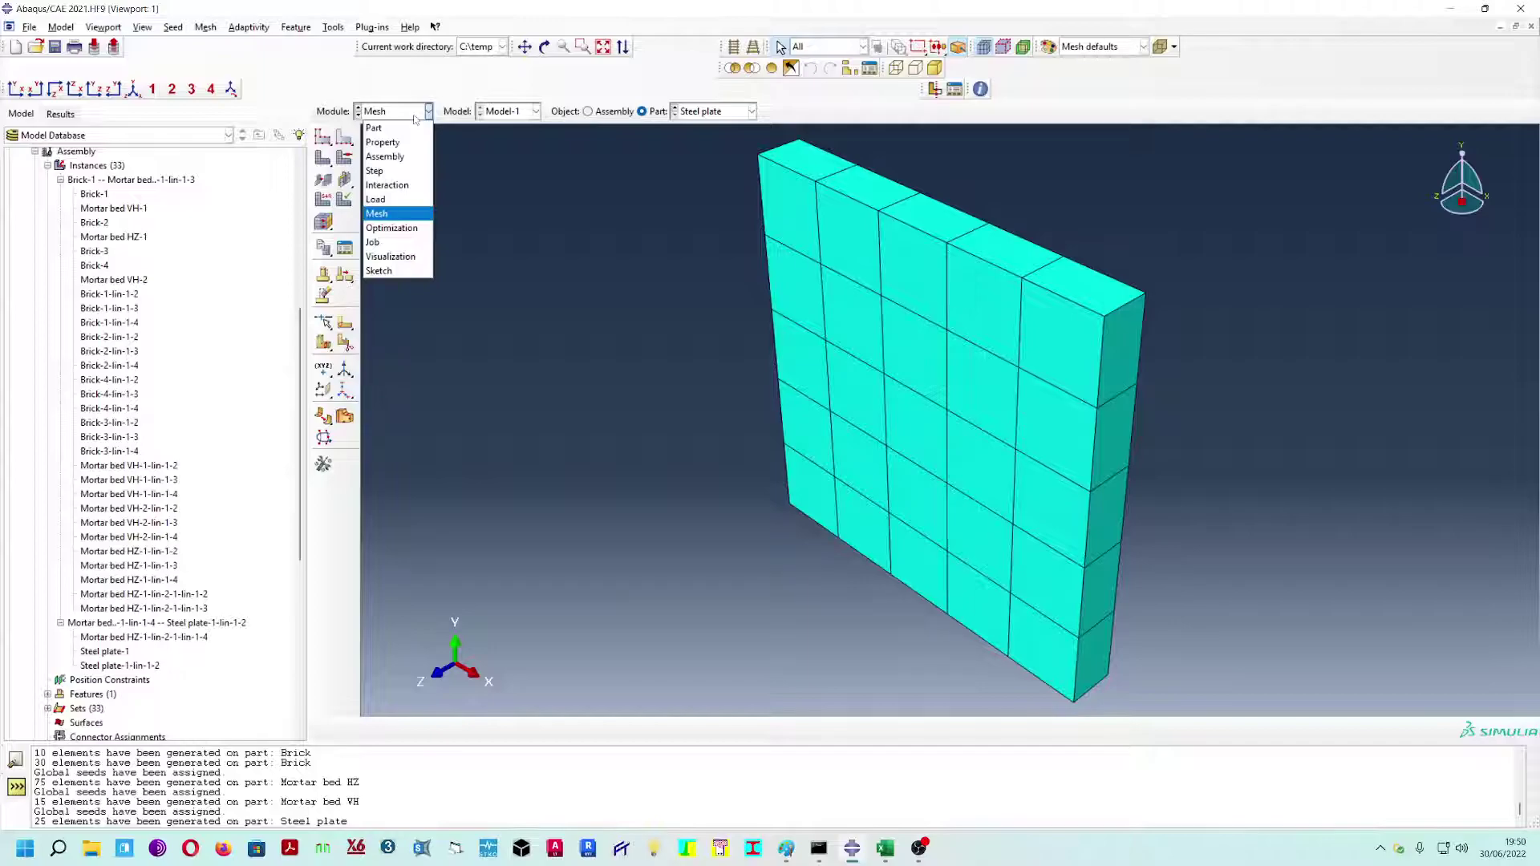
{"action": "left_click", "coordinate": [409, 218]}
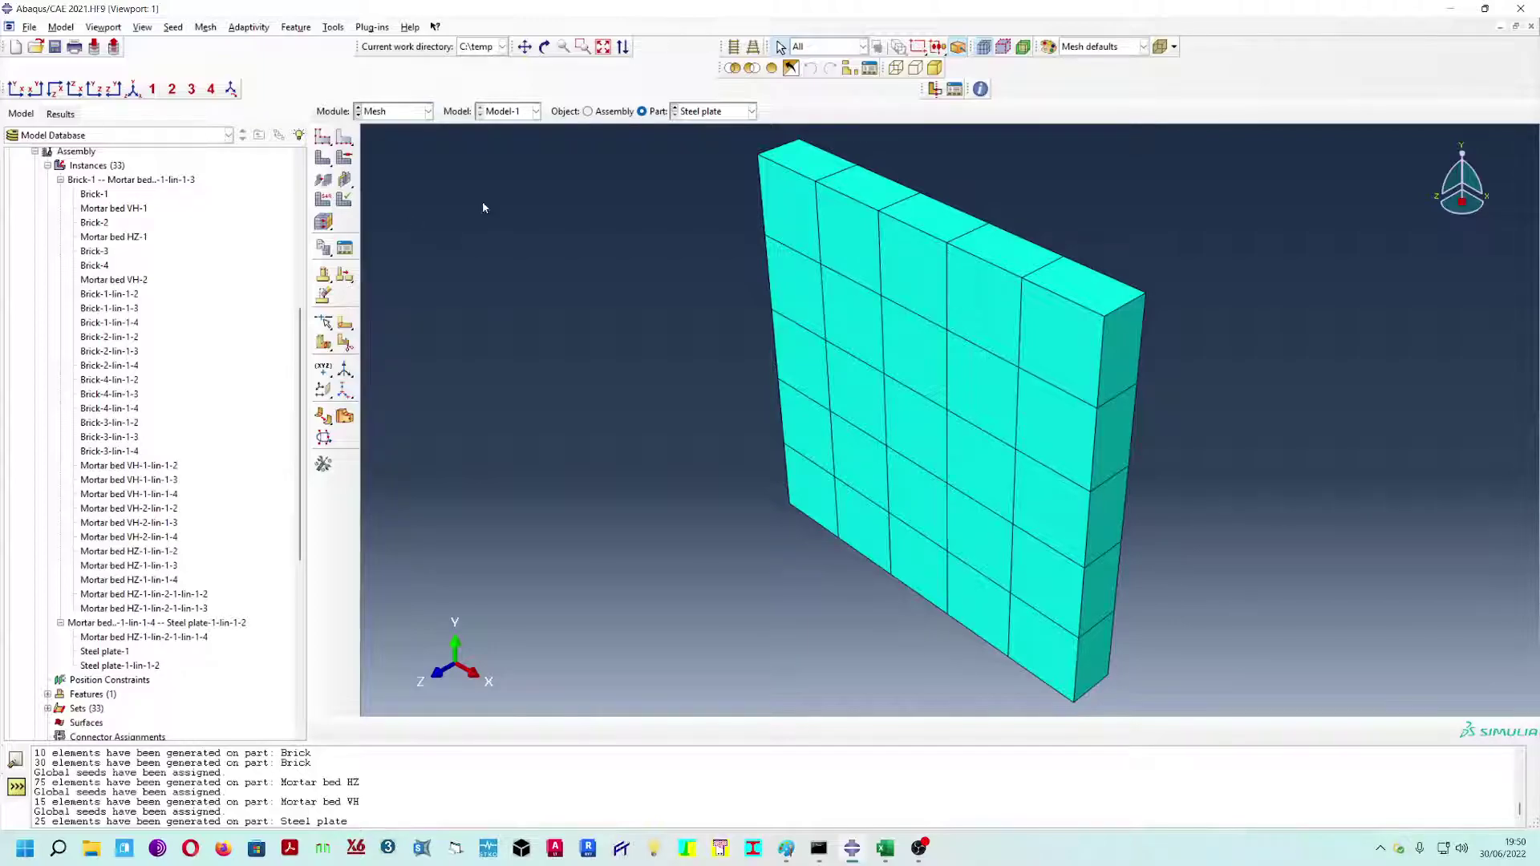
{"action": "left_click", "coordinate": [588, 111]}
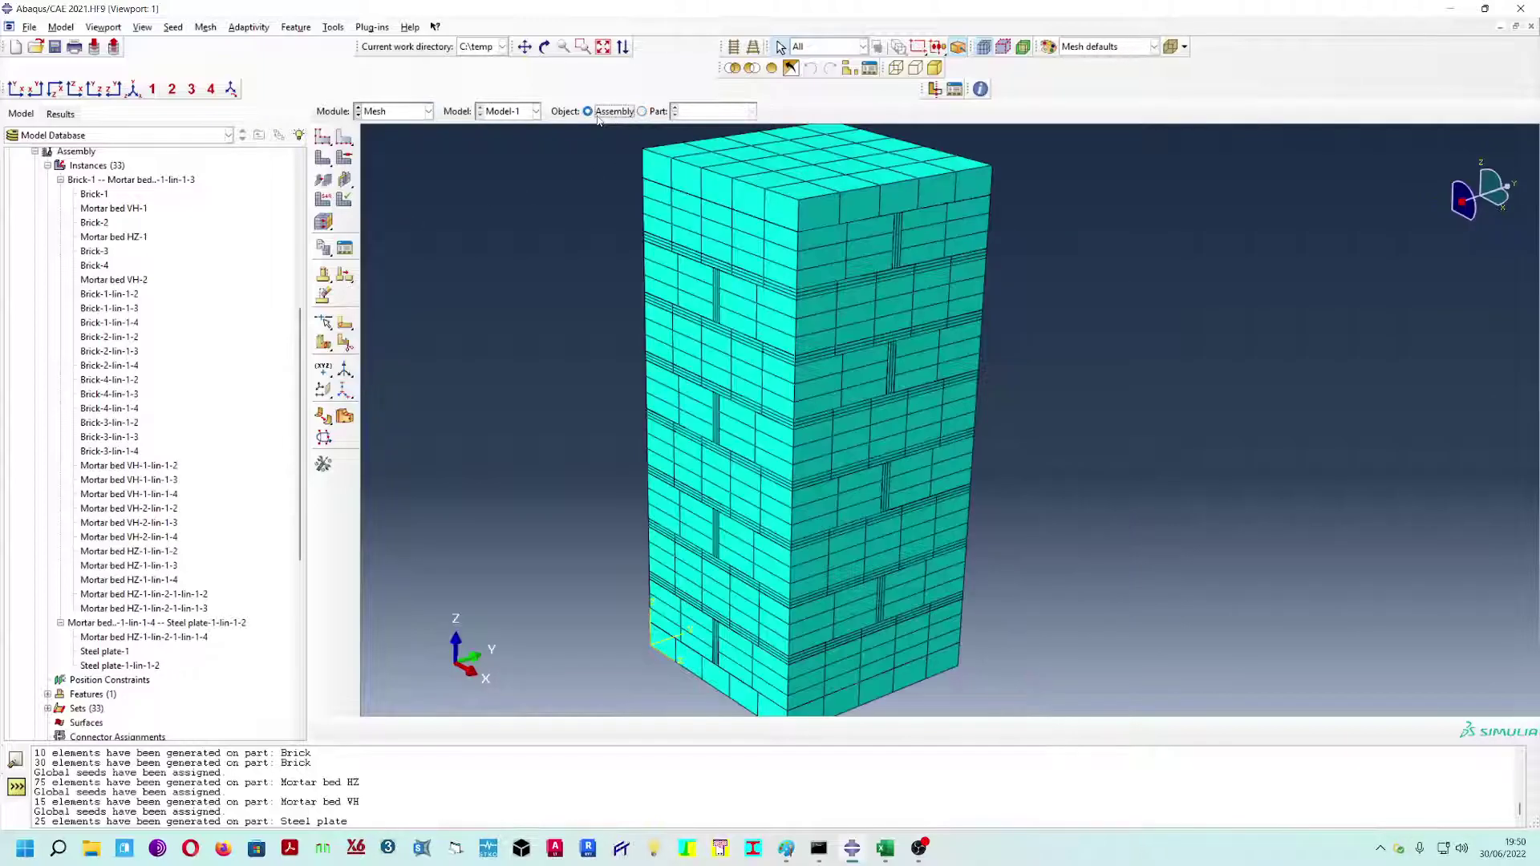
- Examine the assembled mesh closely at the brick and mortar joints, then over the whole wall with its steel plates
{"action": "mouse_move", "coordinate": [909, 442]}
{"action": "left_mouse_down", "text": "ctrl+alt"}
{"action": "mouse_move", "coordinate": [880, 421]}
{"action": "mouse_move", "coordinate": [893, 426]}
{"action": "left_mouse_up", "text": "ctrl+alt"}
{"action": "scroll", "coordinate": [887, 337], "scroll_direction": "down", "scroll_amount": 7}
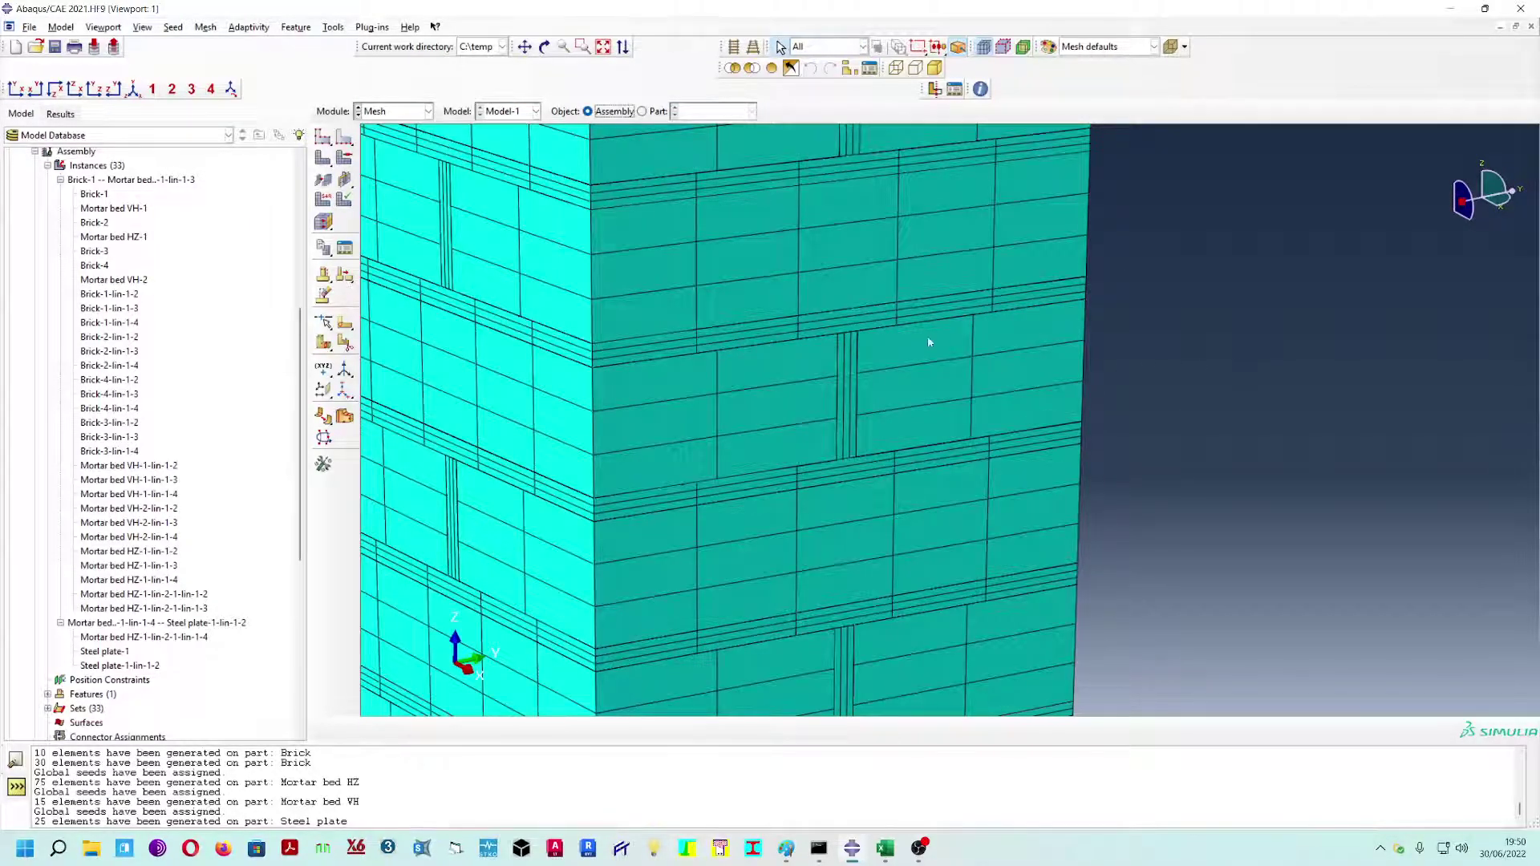
{"action": "scroll", "coordinate": [942, 345], "scroll_direction": "down", "scroll_amount": 3}
{"action": "scroll", "coordinate": [785, 345], "scroll_direction": "down", "scroll_amount": 4}
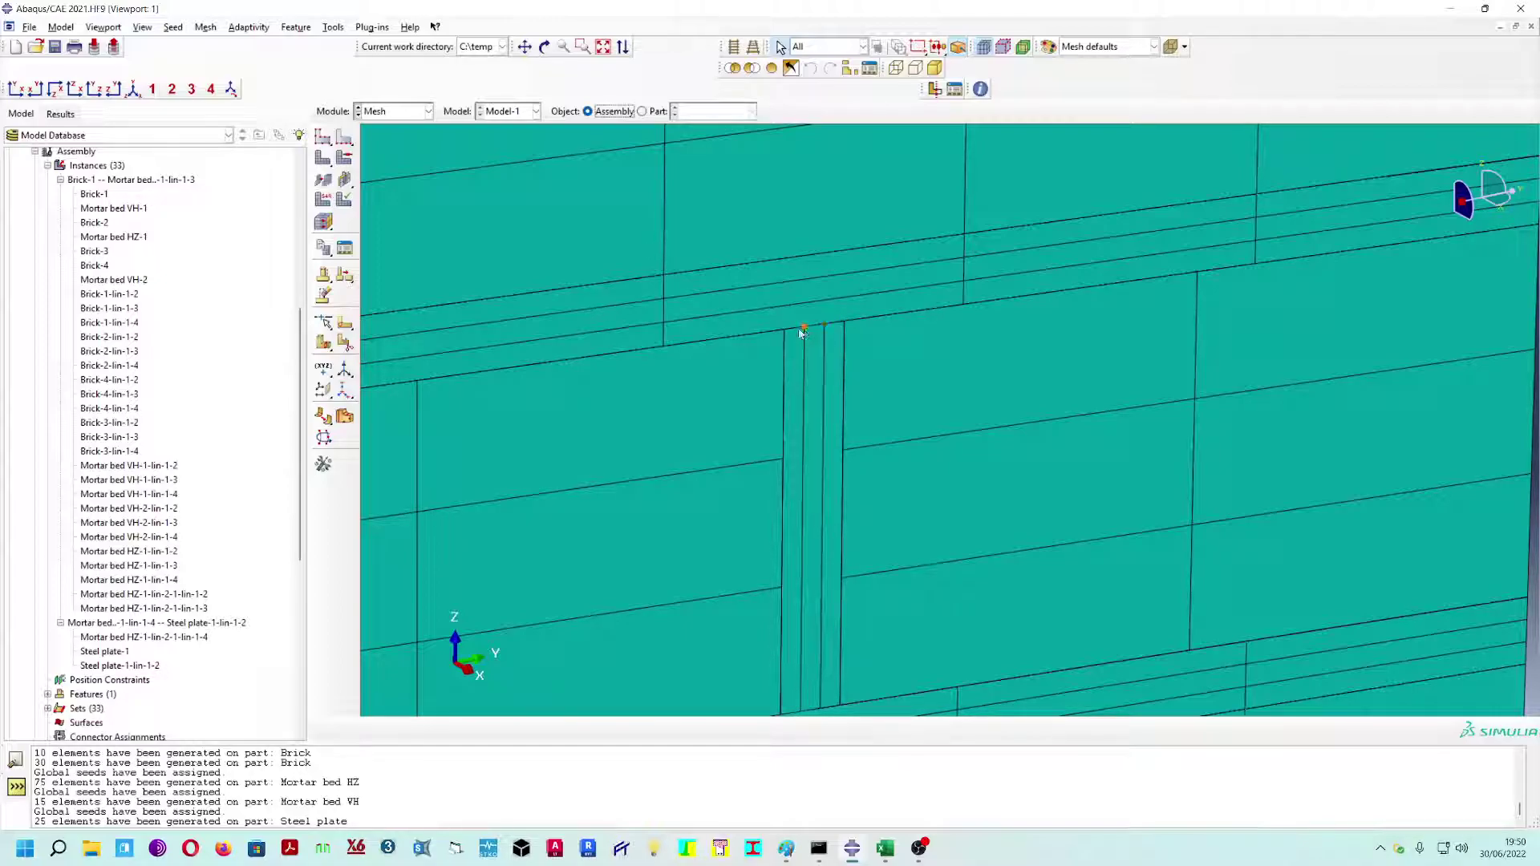
{"action": "scroll", "coordinate": [790, 336], "scroll_direction": "down", "scroll_amount": 2}
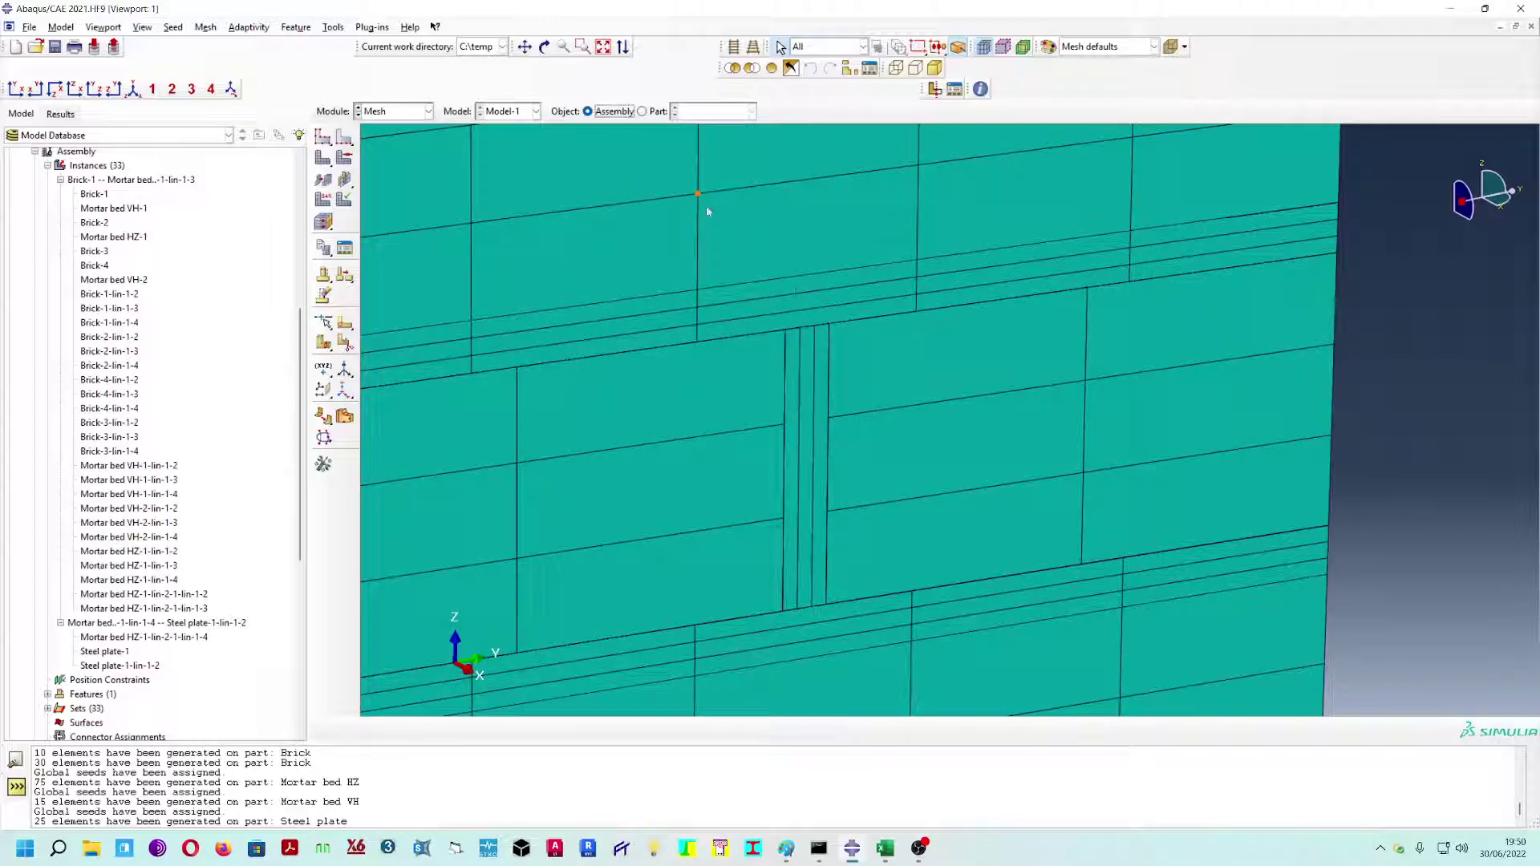
{"action": "scroll", "coordinate": [782, 321], "scroll_direction": "down", "scroll_amount": 3}
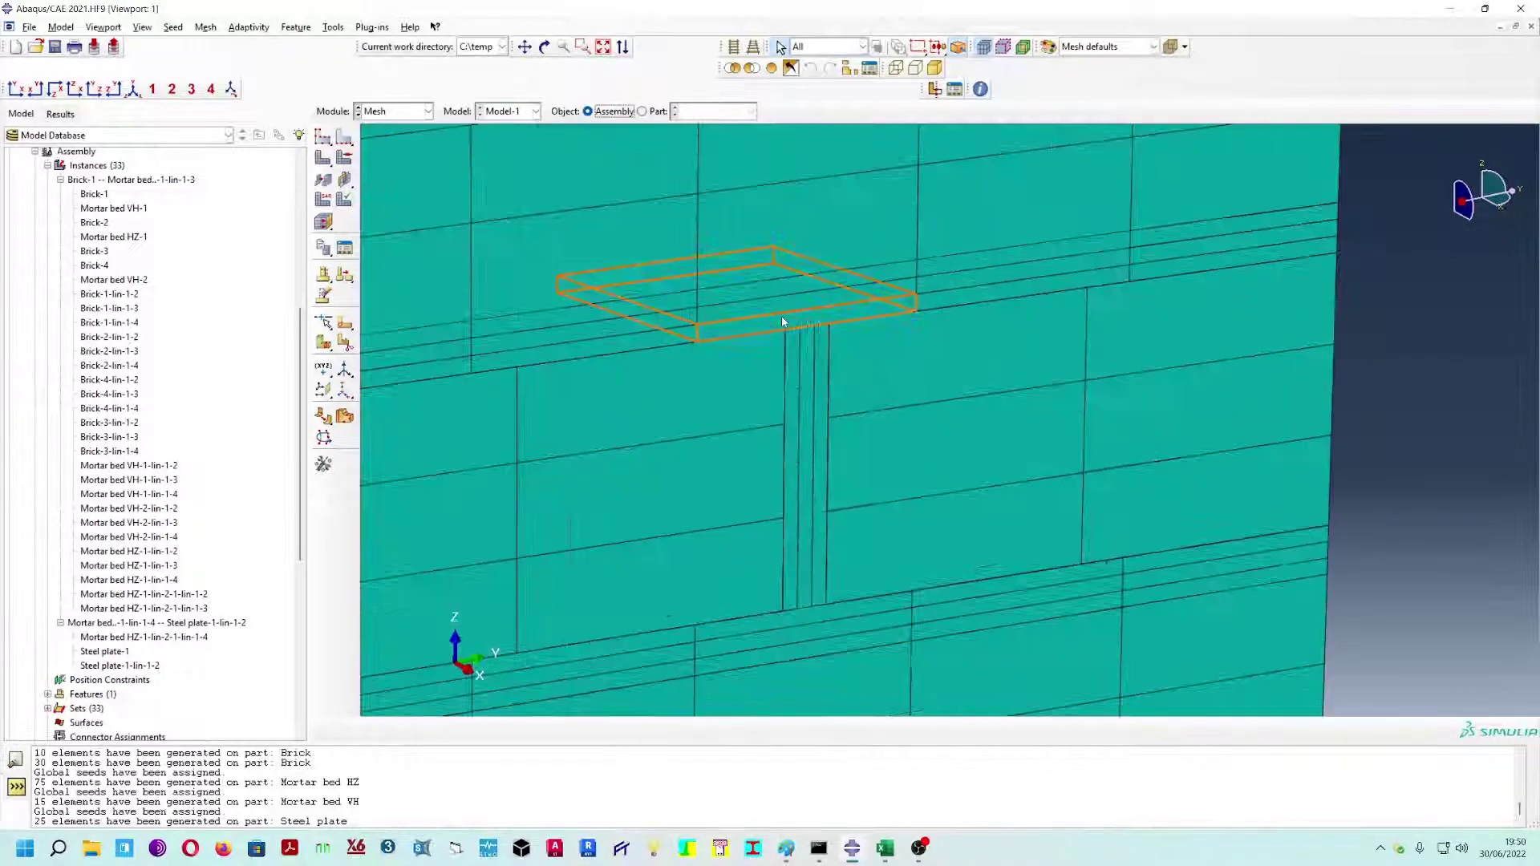
{"action": "scroll", "coordinate": [782, 321], "scroll_direction": "down", "scroll_amount": 3}
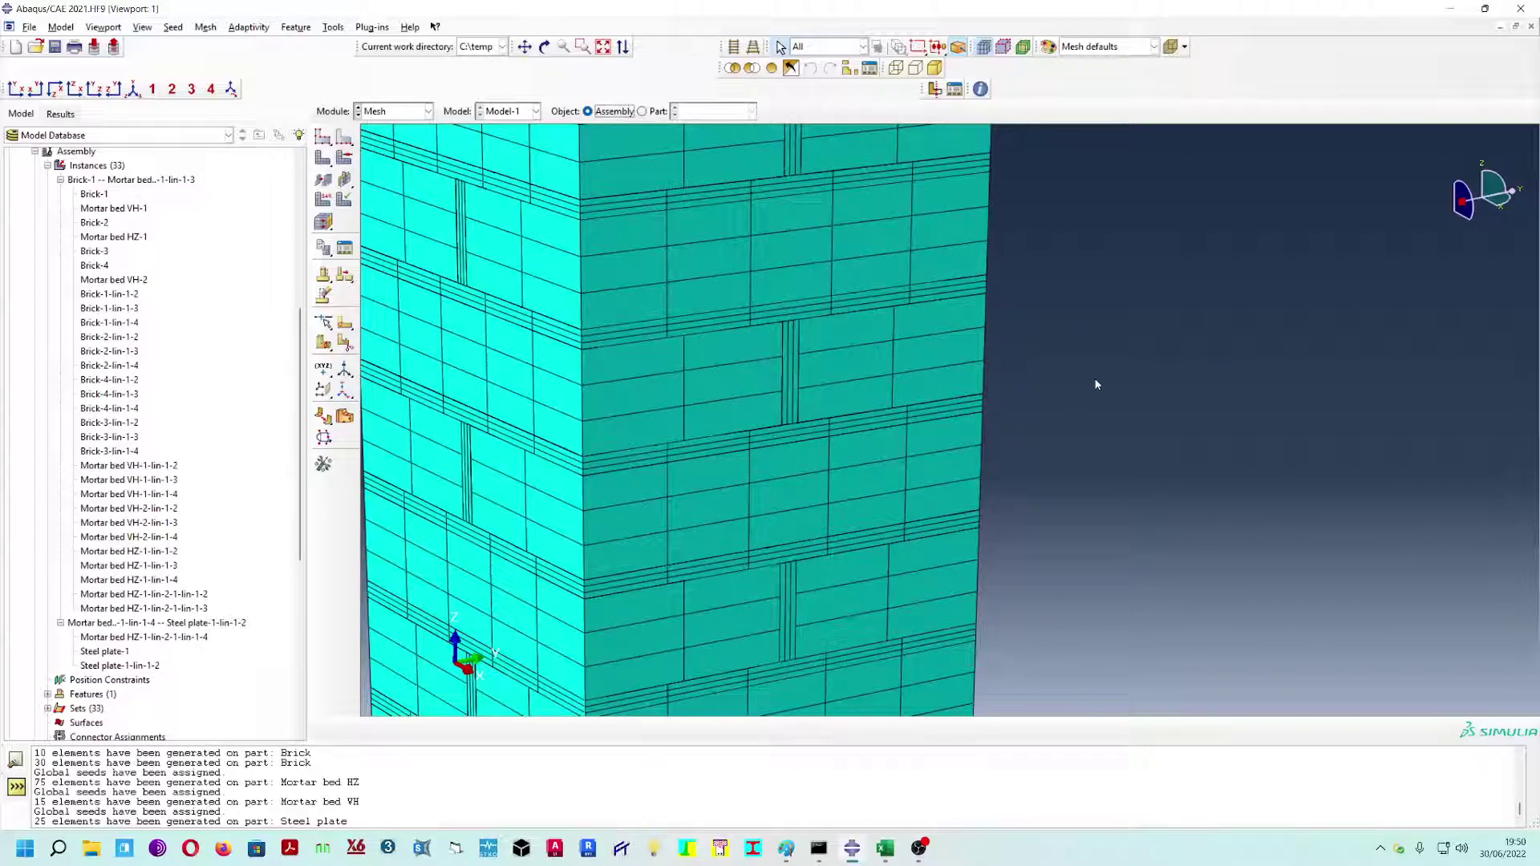
{"action": "scroll", "coordinate": [1104, 377], "scroll_direction": "down", "scroll_amount": 3}
{"action": "scroll", "coordinate": [921, 345], "scroll_direction": "down", "scroll_amount": 2}
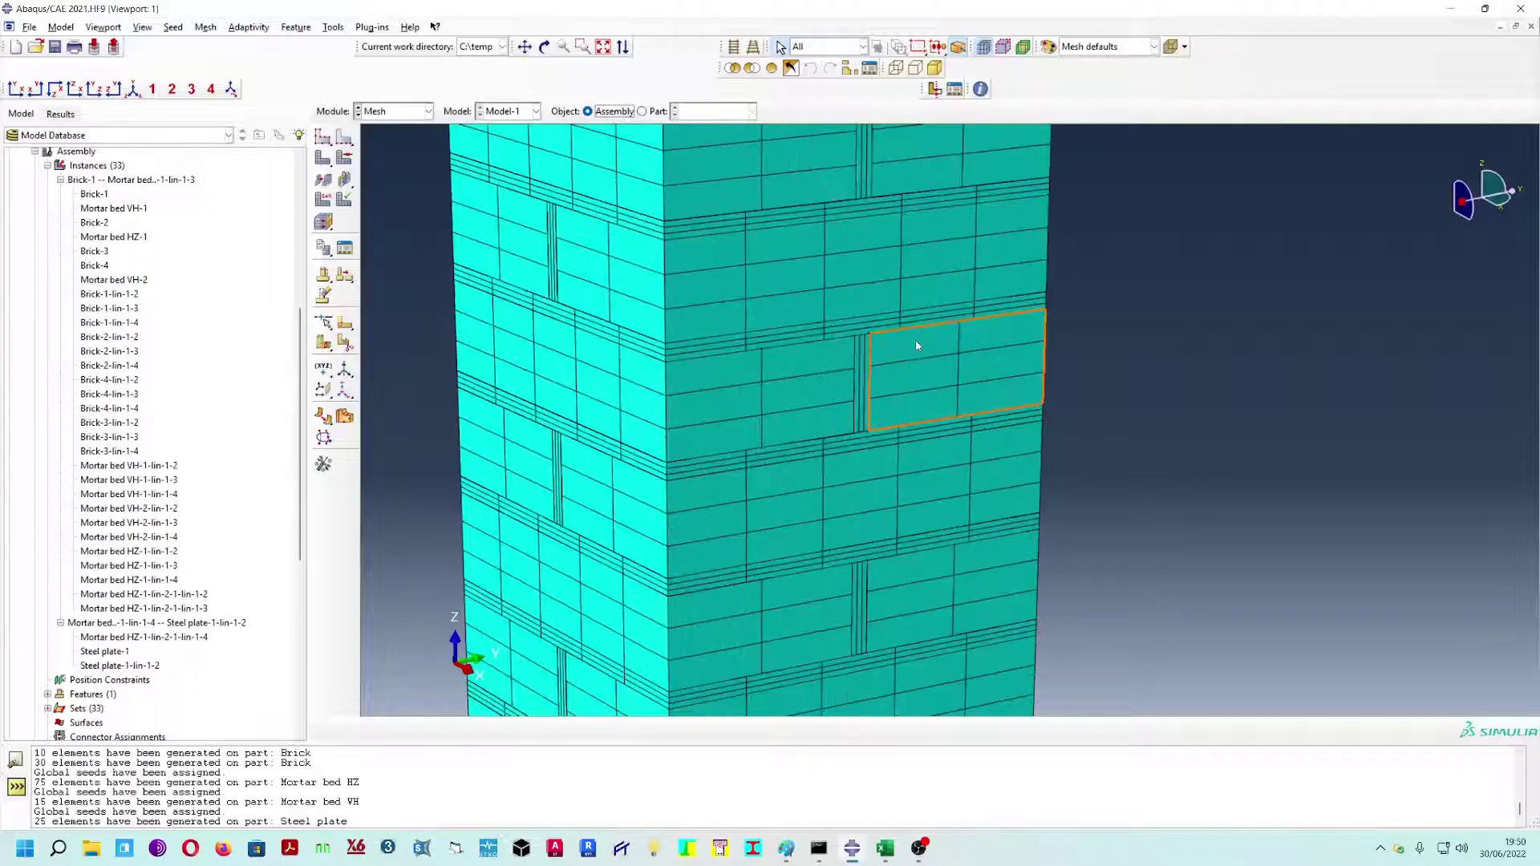
{"action": "left_click_drag", "start_coordinate": [1066, 470], "coordinate": [1049, 502], "text": "ctrl+alt"}
{"action": "left_click_drag", "start_coordinate": [625, 446], "coordinate": [738, 511], "text": "ctrl+alt"}
{"action": "left_click_drag", "start_coordinate": [959, 562], "coordinate": [985, 569], "text": "ctrl+alt"}
{"action": "scroll", "coordinate": [1028, 539], "scroll_direction": "down", "scroll_amount": 3}
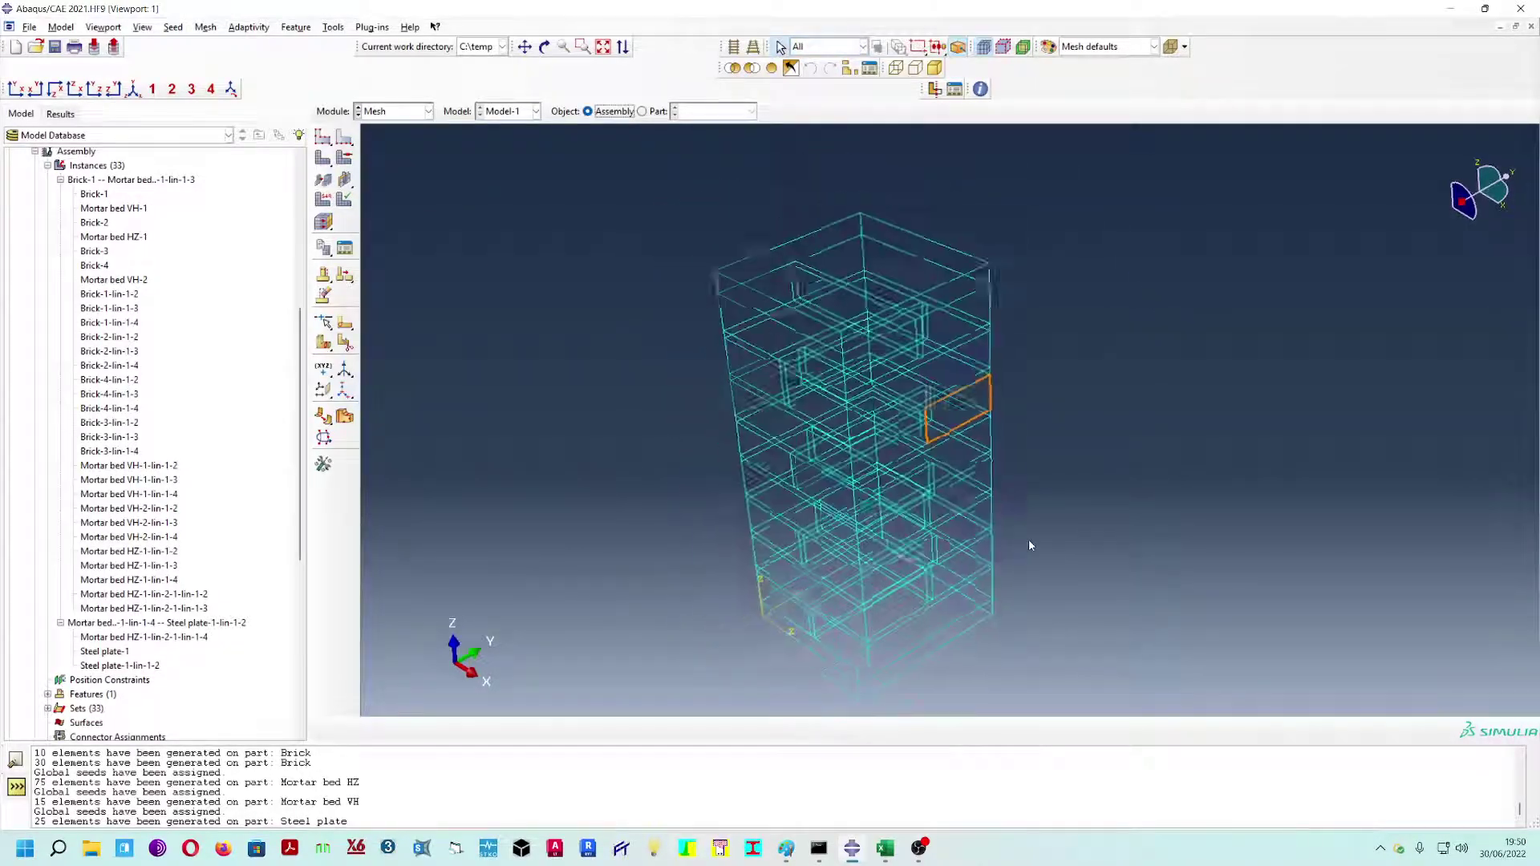
{"action": "middle_click_drag", "start_coordinate": [1070, 525], "coordinate": [987, 427], "text": "ctrl+alt"}
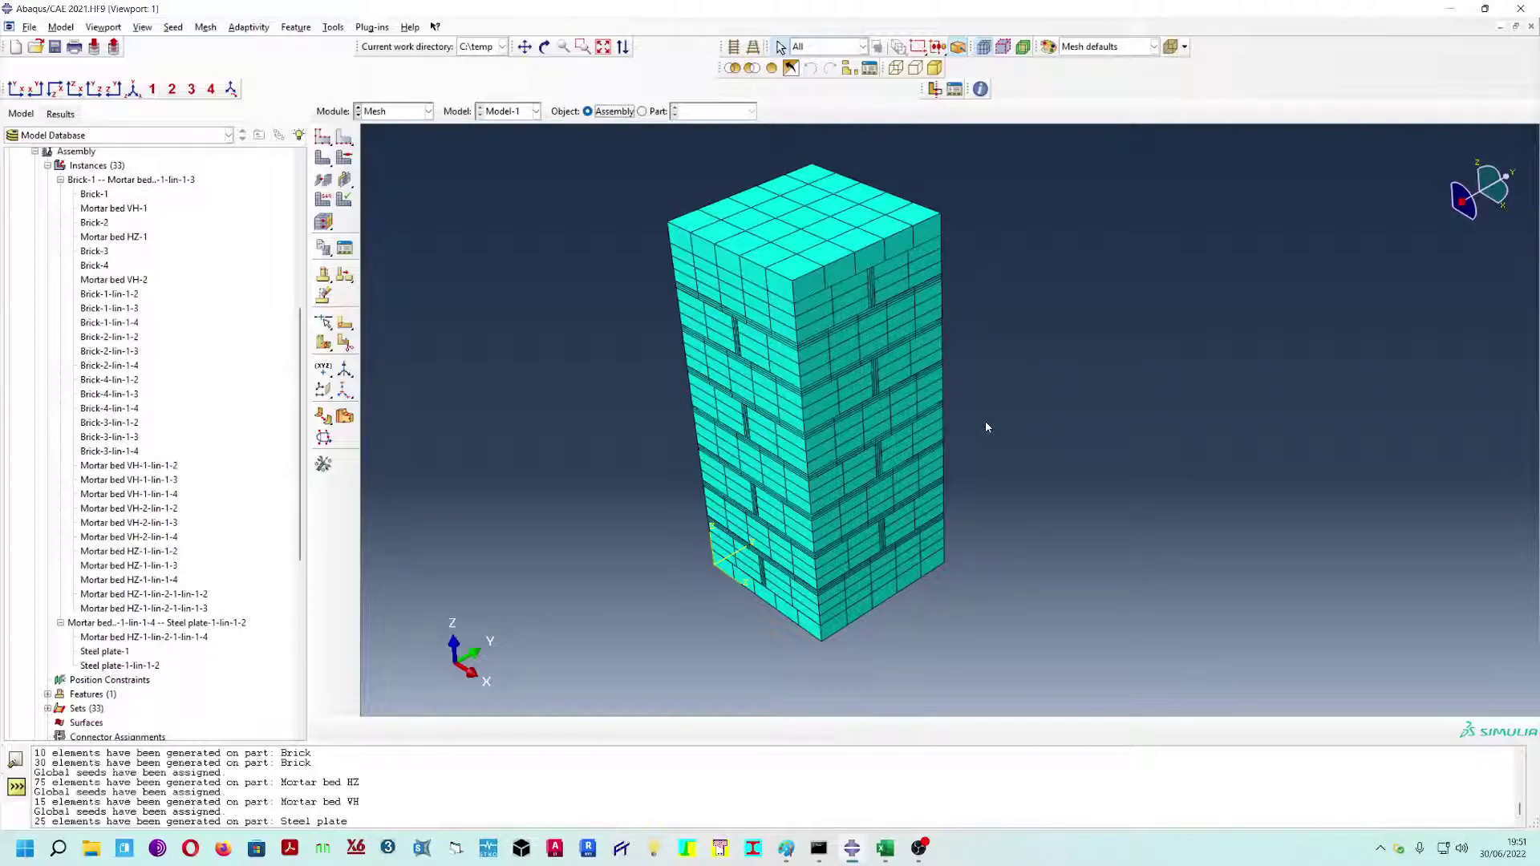
- In the Step module, start a new Static, General step named Displacement after the Initial step
{"action": "left_click", "coordinate": [401, 112]}
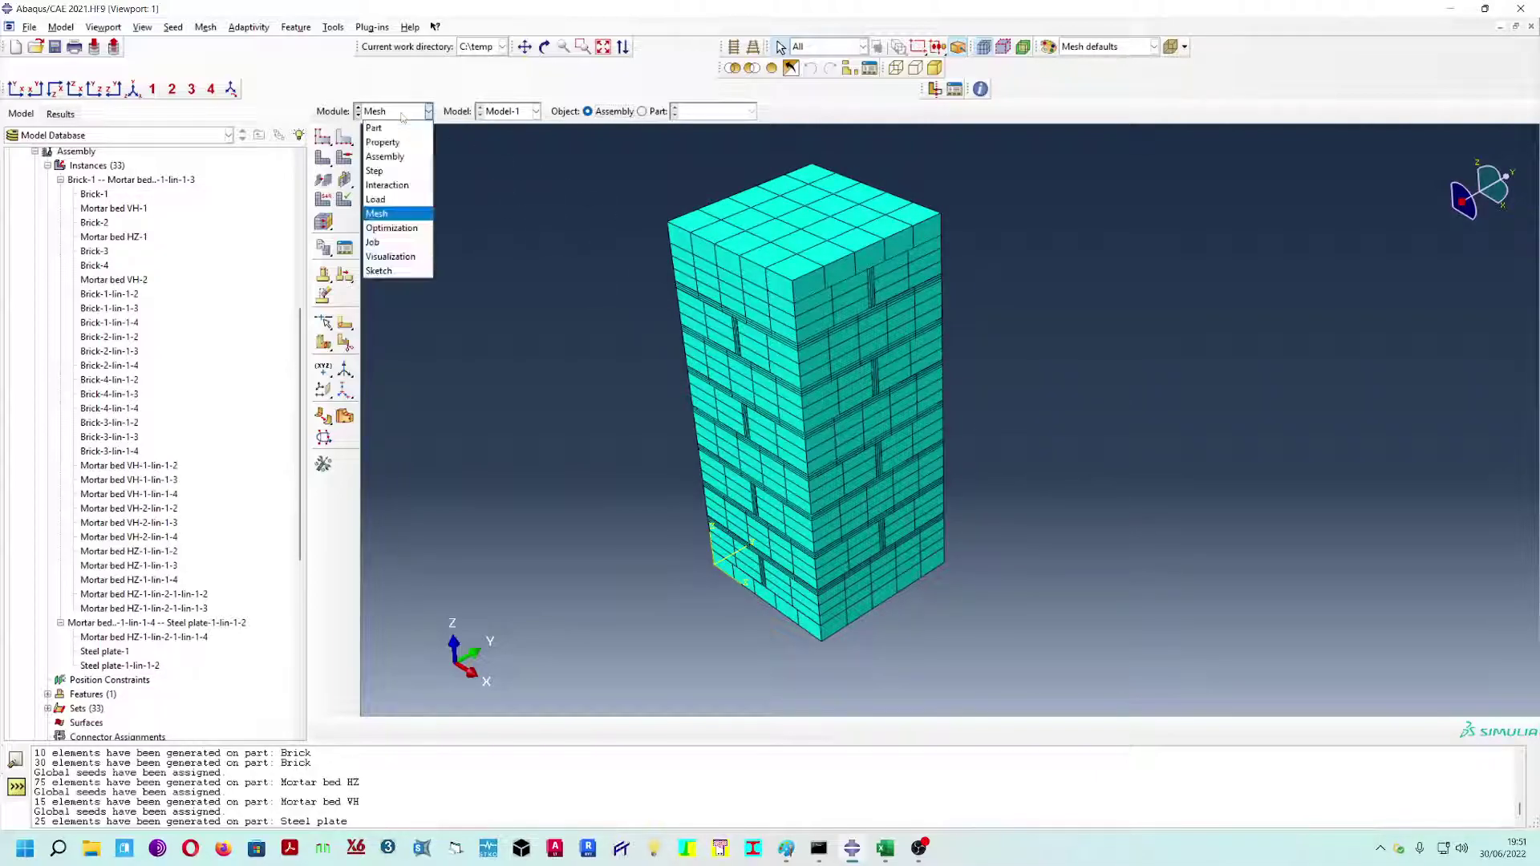
{"action": "left_click", "coordinate": [393, 172]}
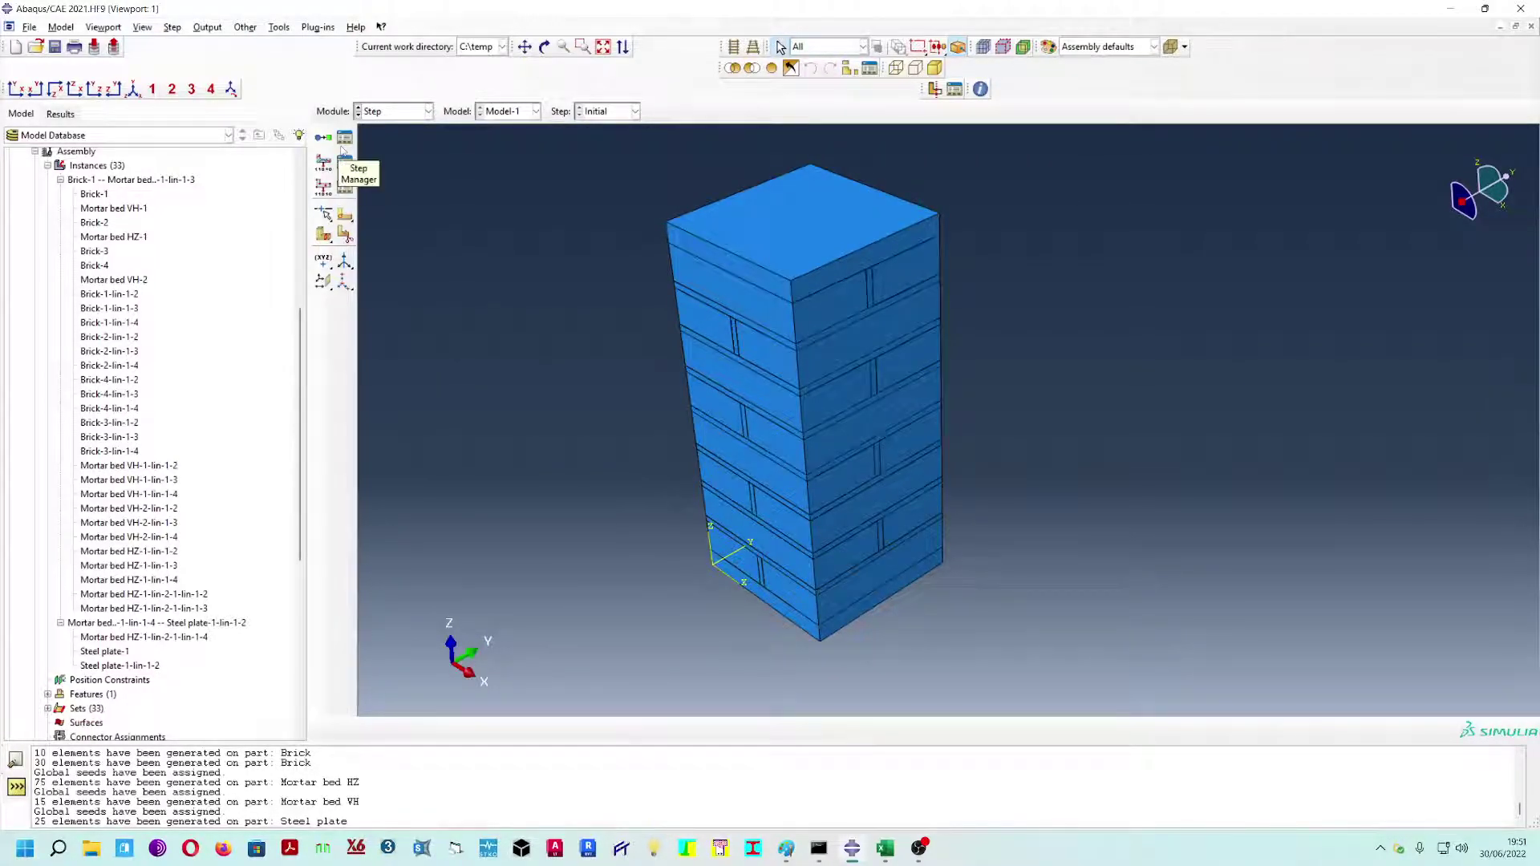
{"action": "left_click", "coordinate": [344, 159]}
{"action": "left_click", "coordinate": [401, 151]}
{"action": "left_click", "coordinate": [338, 146]}
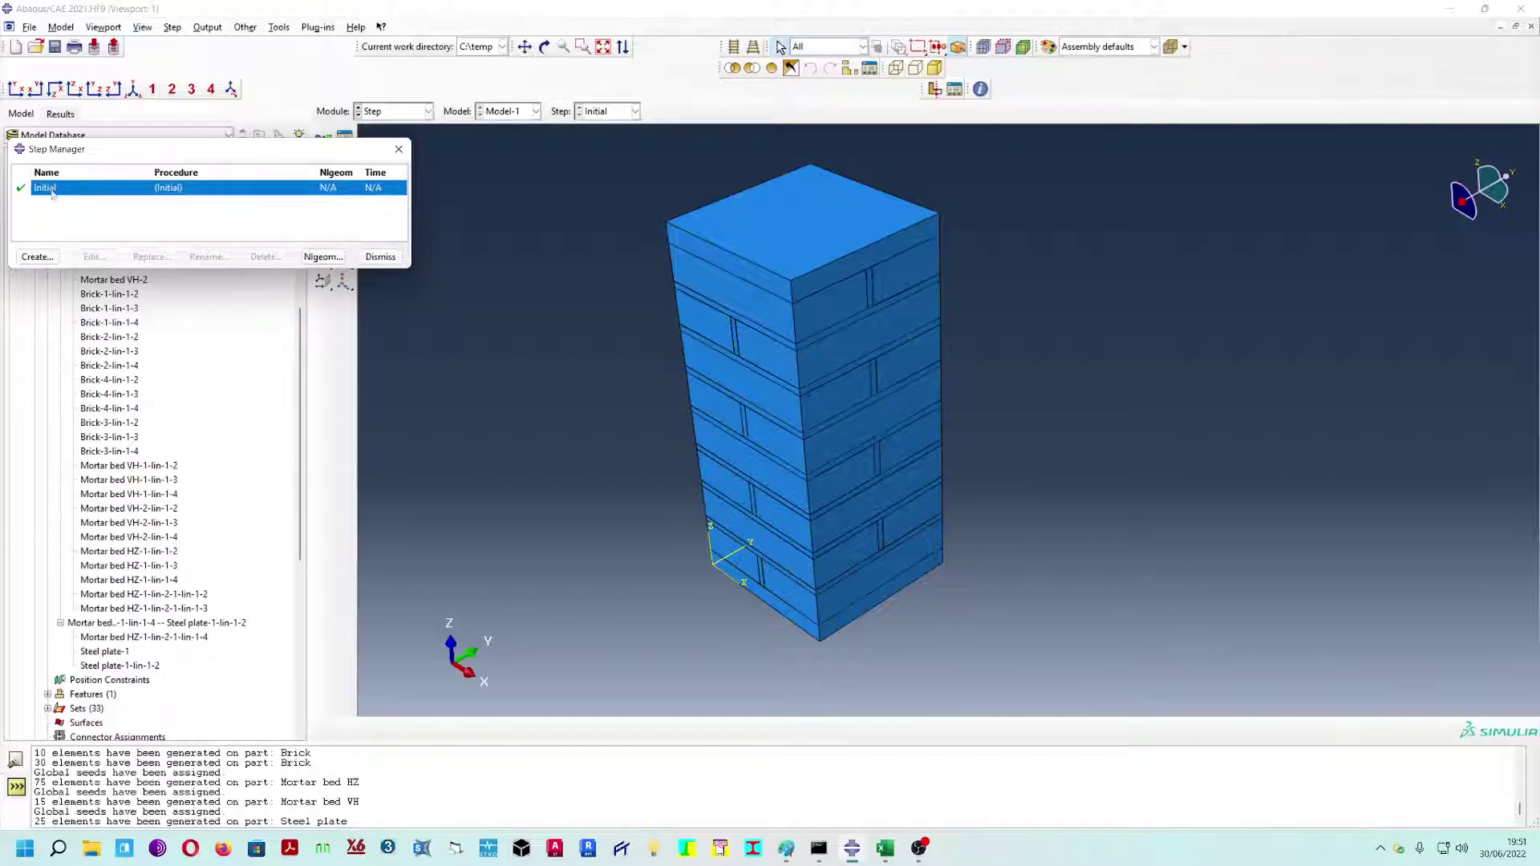
{"action": "left_click", "coordinate": [37, 257]}
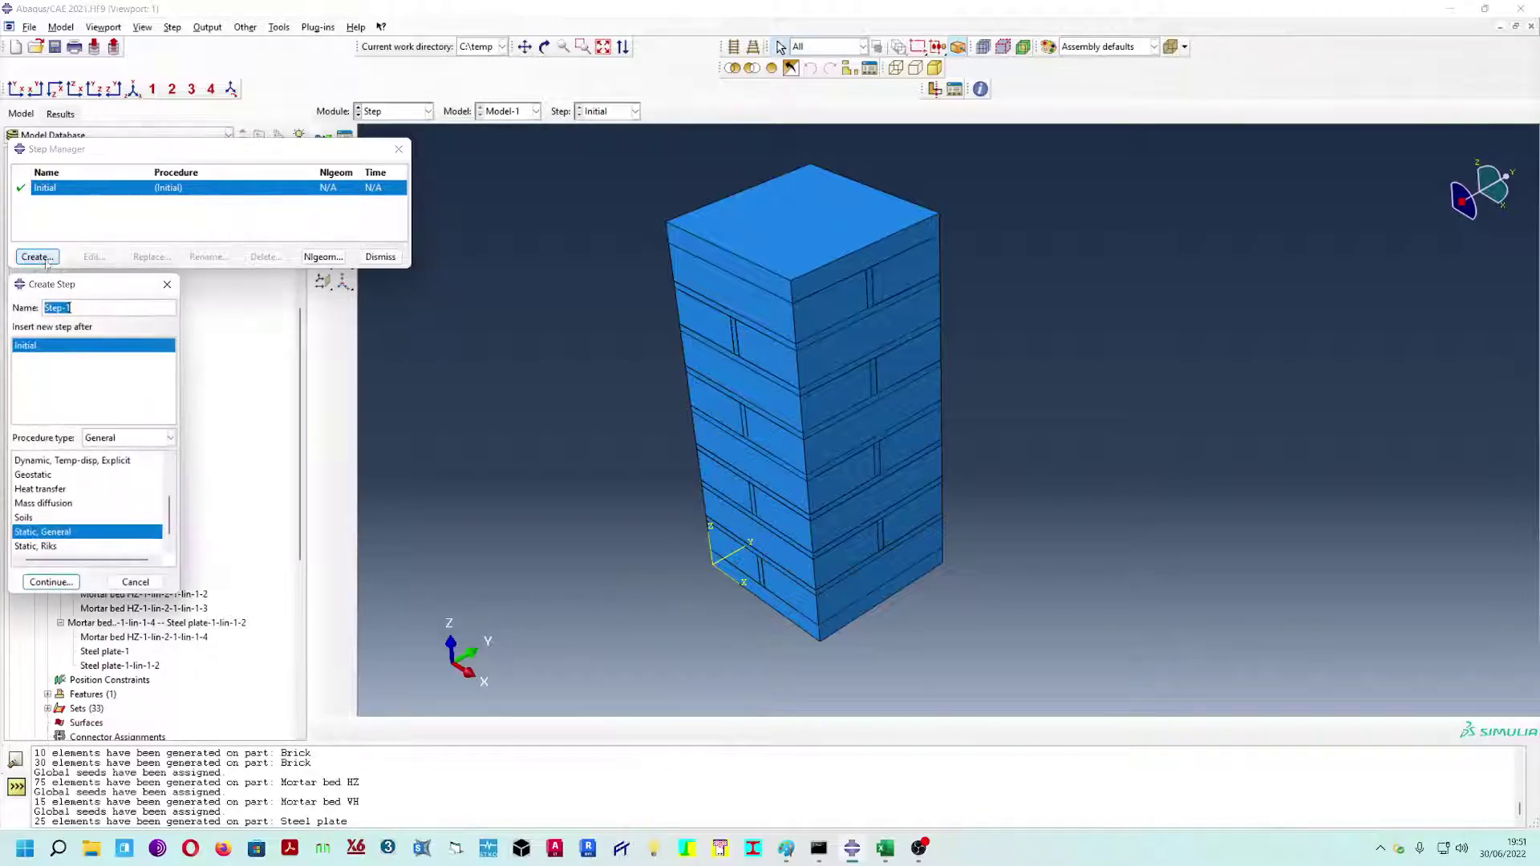
{"action": "type", "text": "Displacement"}
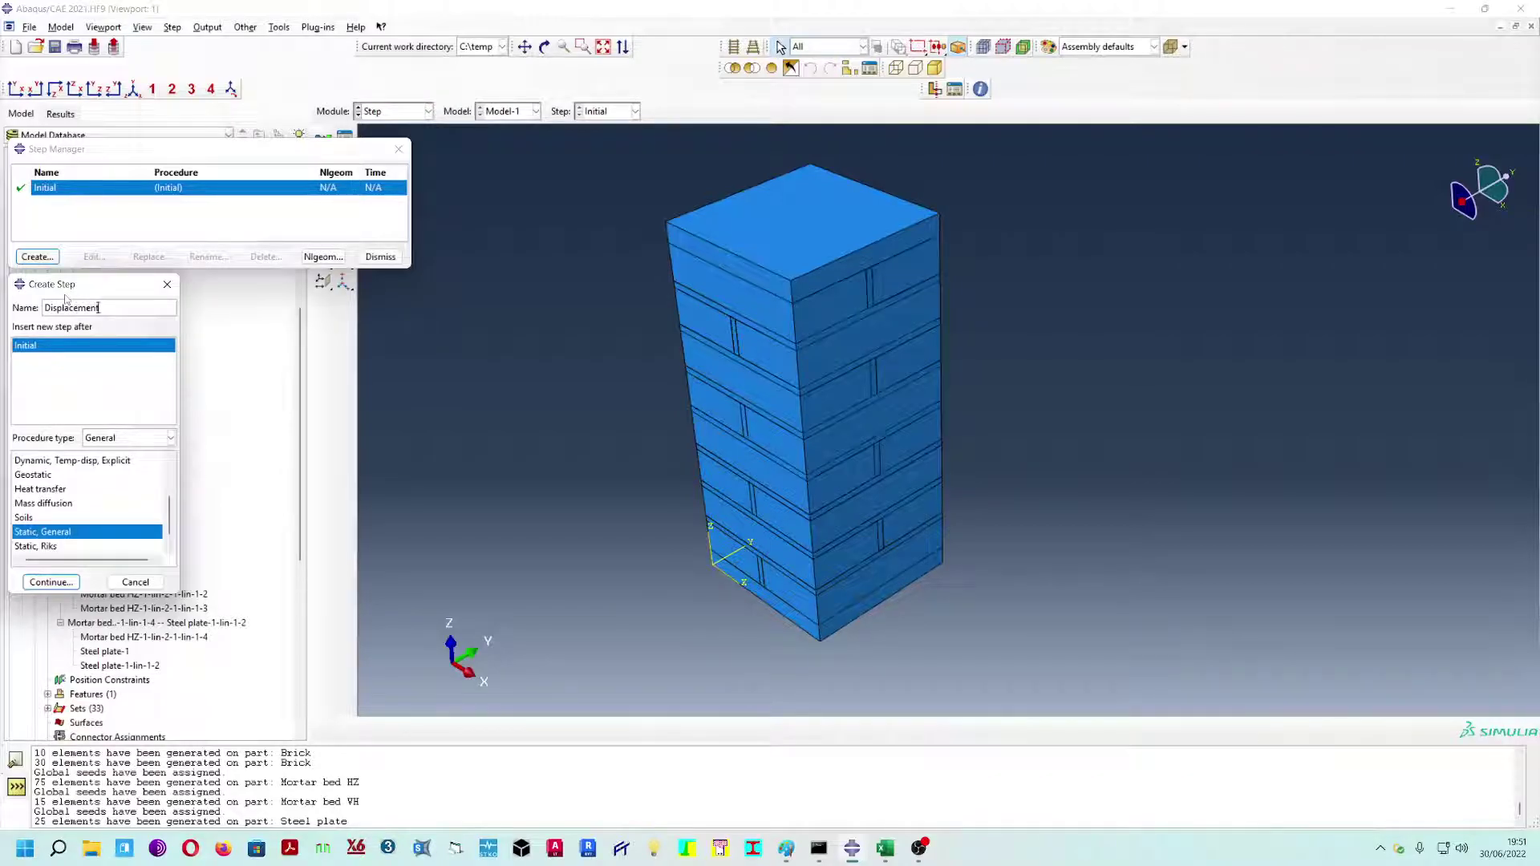
{"action": "left_click", "coordinate": [37, 350]}
{"action": "left_click", "coordinate": [61, 584]}
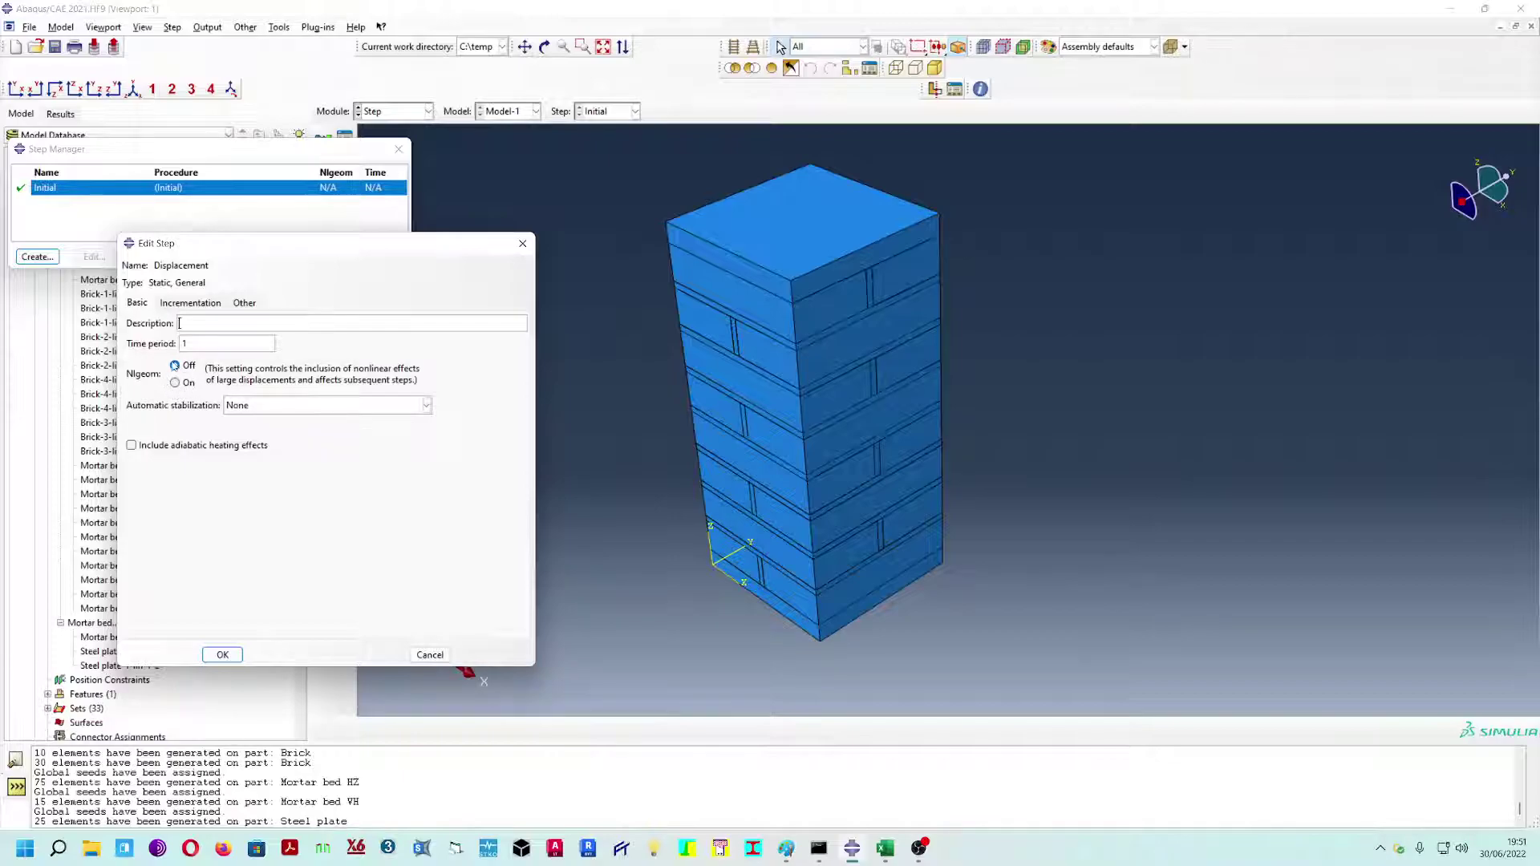
- Turn on Nlgeom for the Displacement step and set its time period to 100
{"action": "left_click", "coordinate": [175, 383]}
{"action": "left_click", "coordinate": [175, 306]}
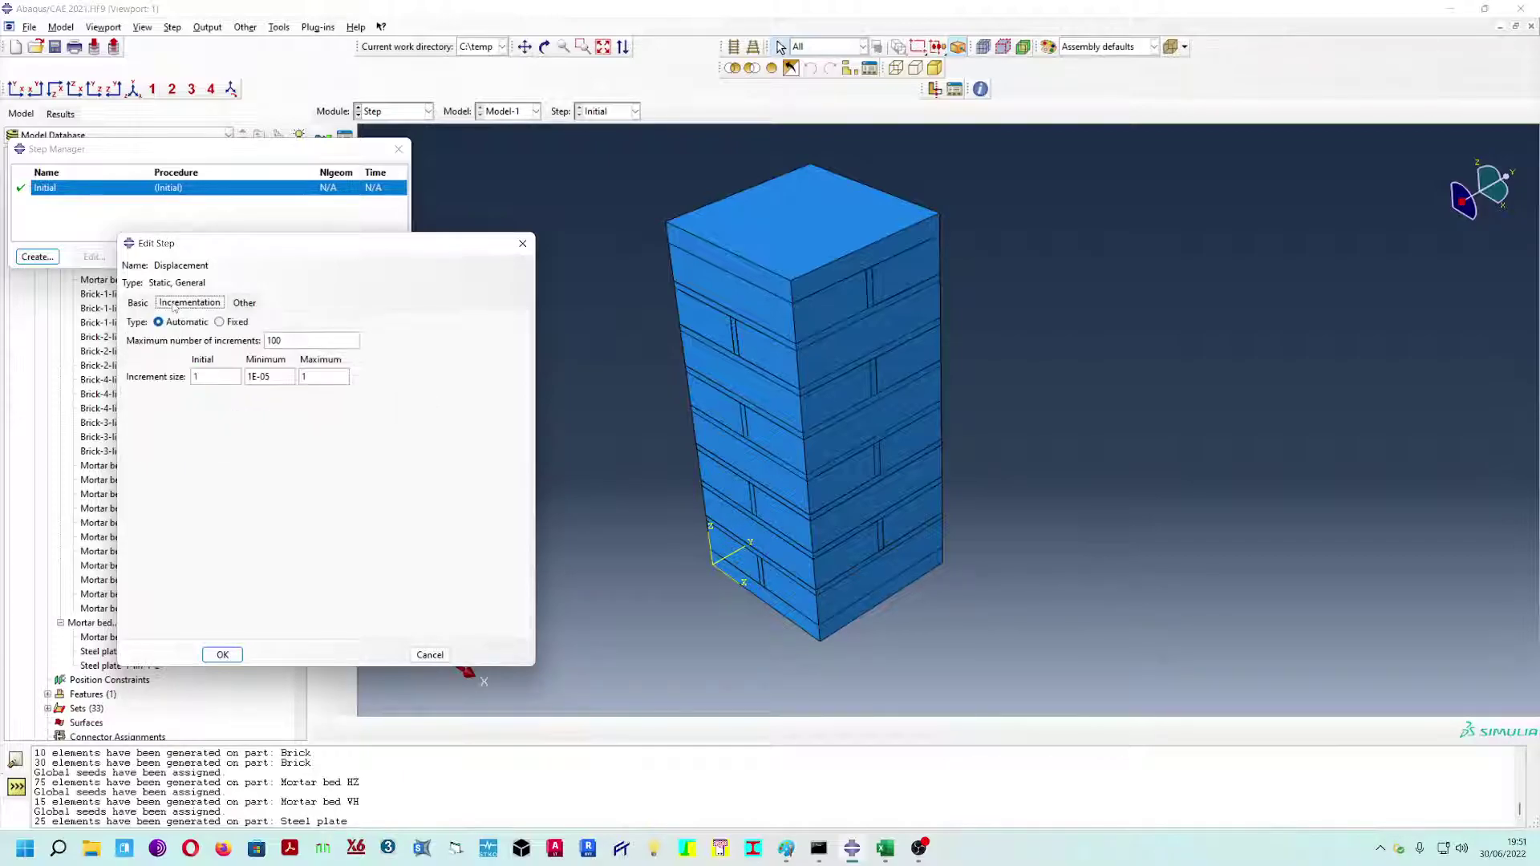
{"action": "left_click", "coordinate": [244, 304]}
{"action": "left_click", "coordinate": [186, 303]}
{"action": "left_click", "coordinate": [138, 304]}
{"action": "left_click", "coordinate": [209, 347]}
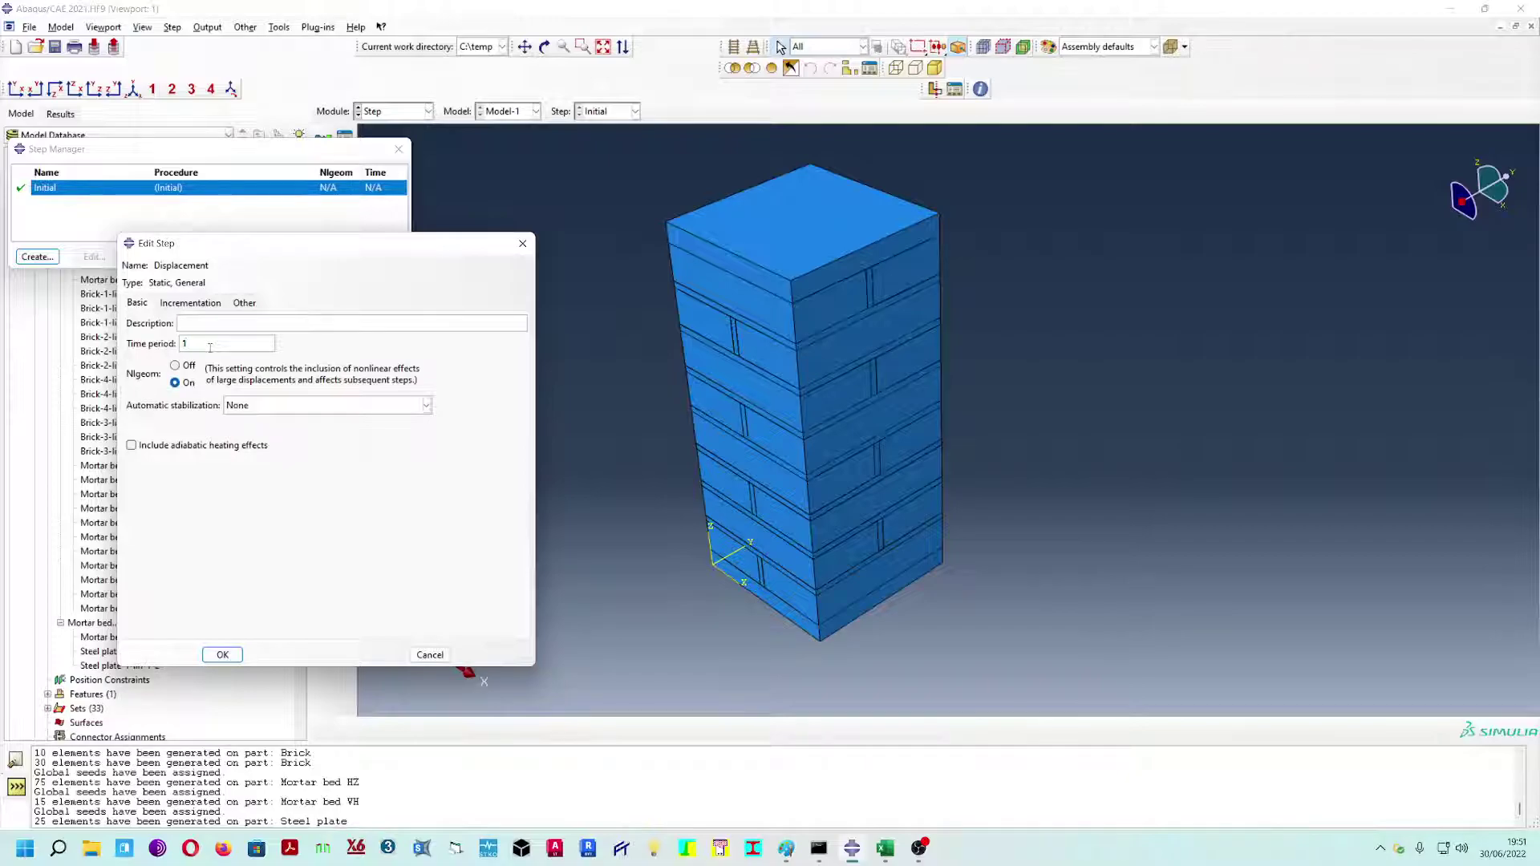
{"action": "type", "text": "00"}
- Set the Displacement step's initial increment size and a minimum increment size of 1.E-4
{"action": "left_click", "coordinate": [191, 304]}
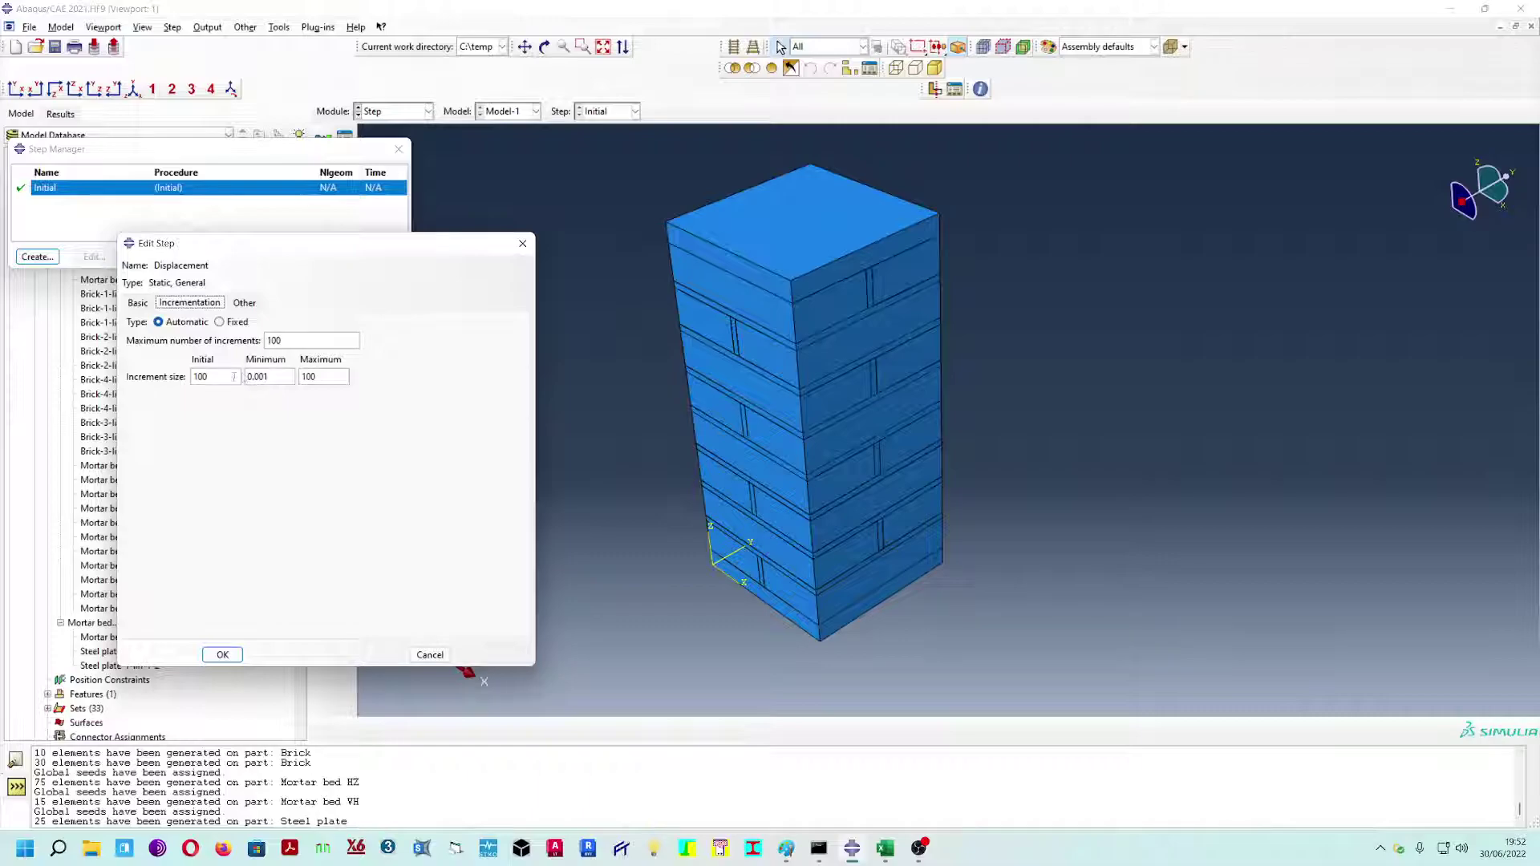
{"action": "left_click_drag", "start_coordinate": [231, 377], "coordinate": [166, 378]}
{"action": "type", "text": "1..2"}
{"action": "key", "text": "Right"}
{"action": "key", "text": "Right"}
{"action": "type", "text": "E"}
{"action": "key", "text": "Tab"}
{"action": "type", "text": "1.E-4"}
- Review the basic, incrementation and solver settings of the Displacement step, create it, and close the Step Manager
{"action": "left_click", "coordinate": [140, 303]}
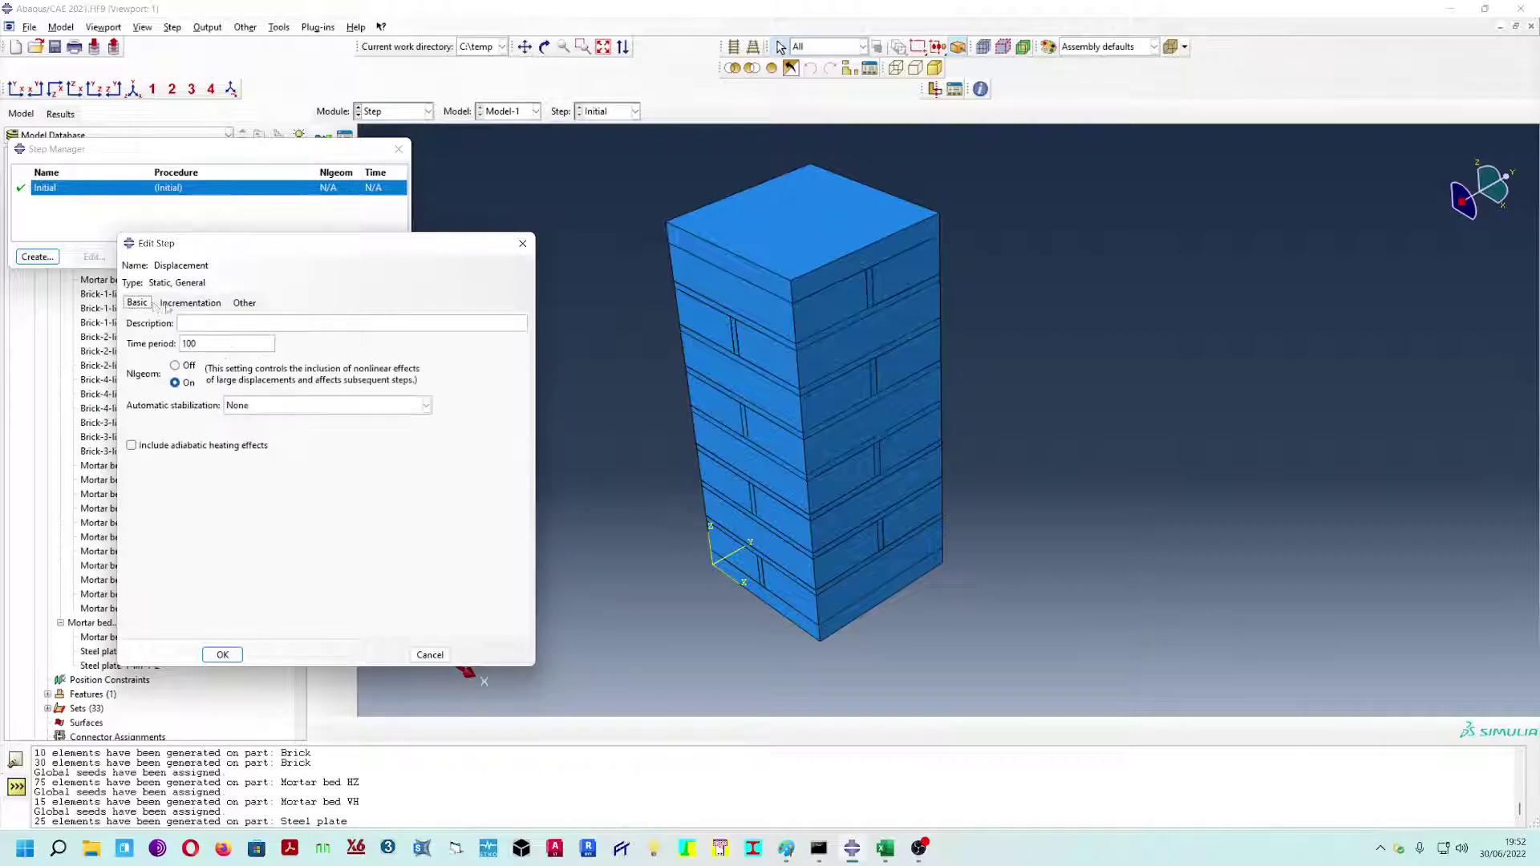
{"action": "left_click", "coordinate": [193, 303]}
{"action": "left_click", "coordinate": [243, 304]}
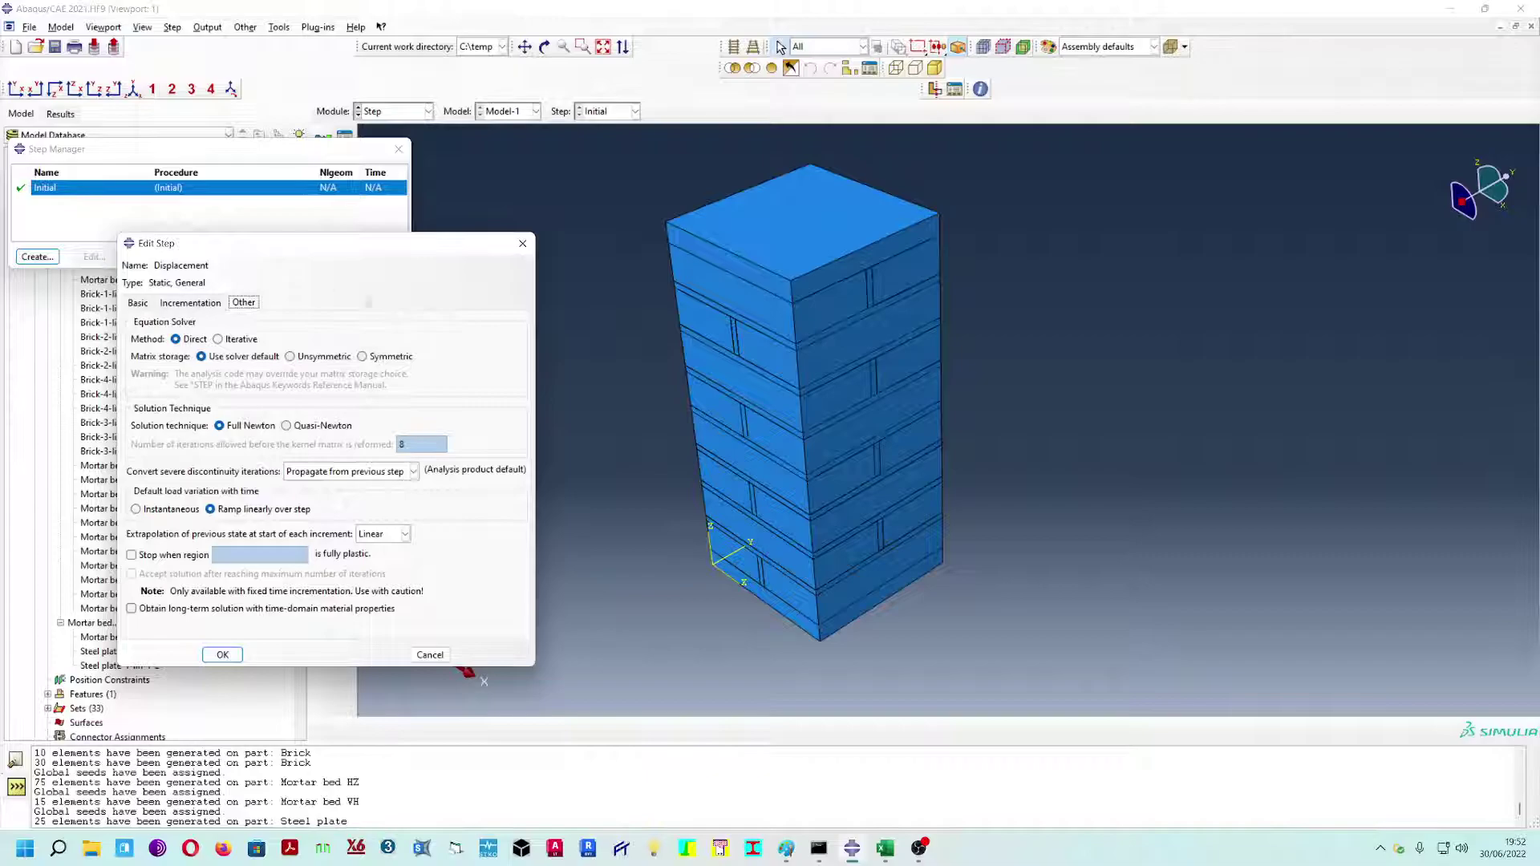
{"action": "left_click", "coordinate": [143, 304]}
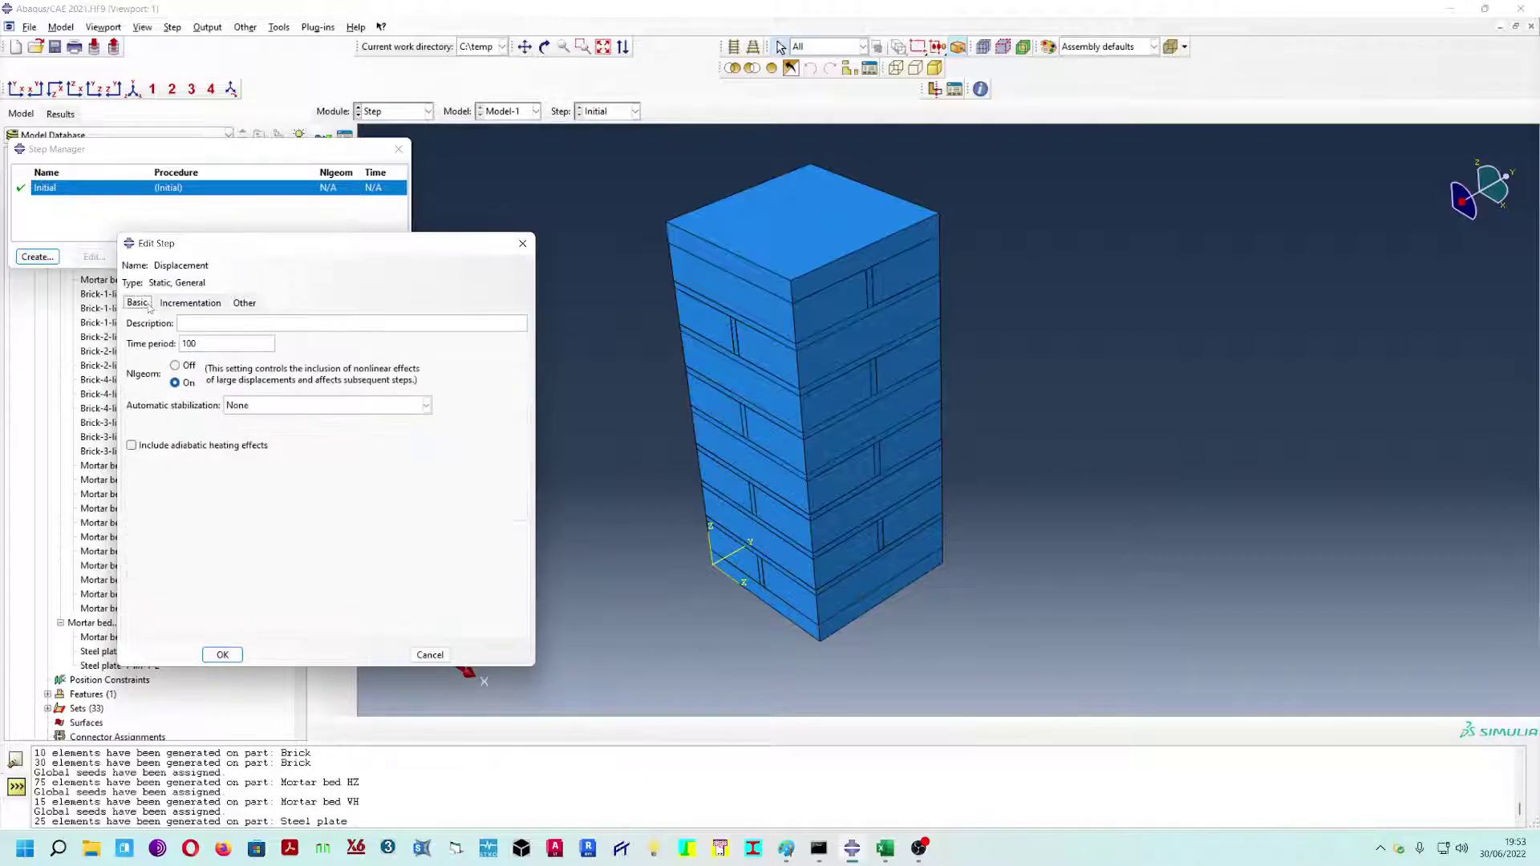
{"action": "left_click", "coordinate": [231, 658]}
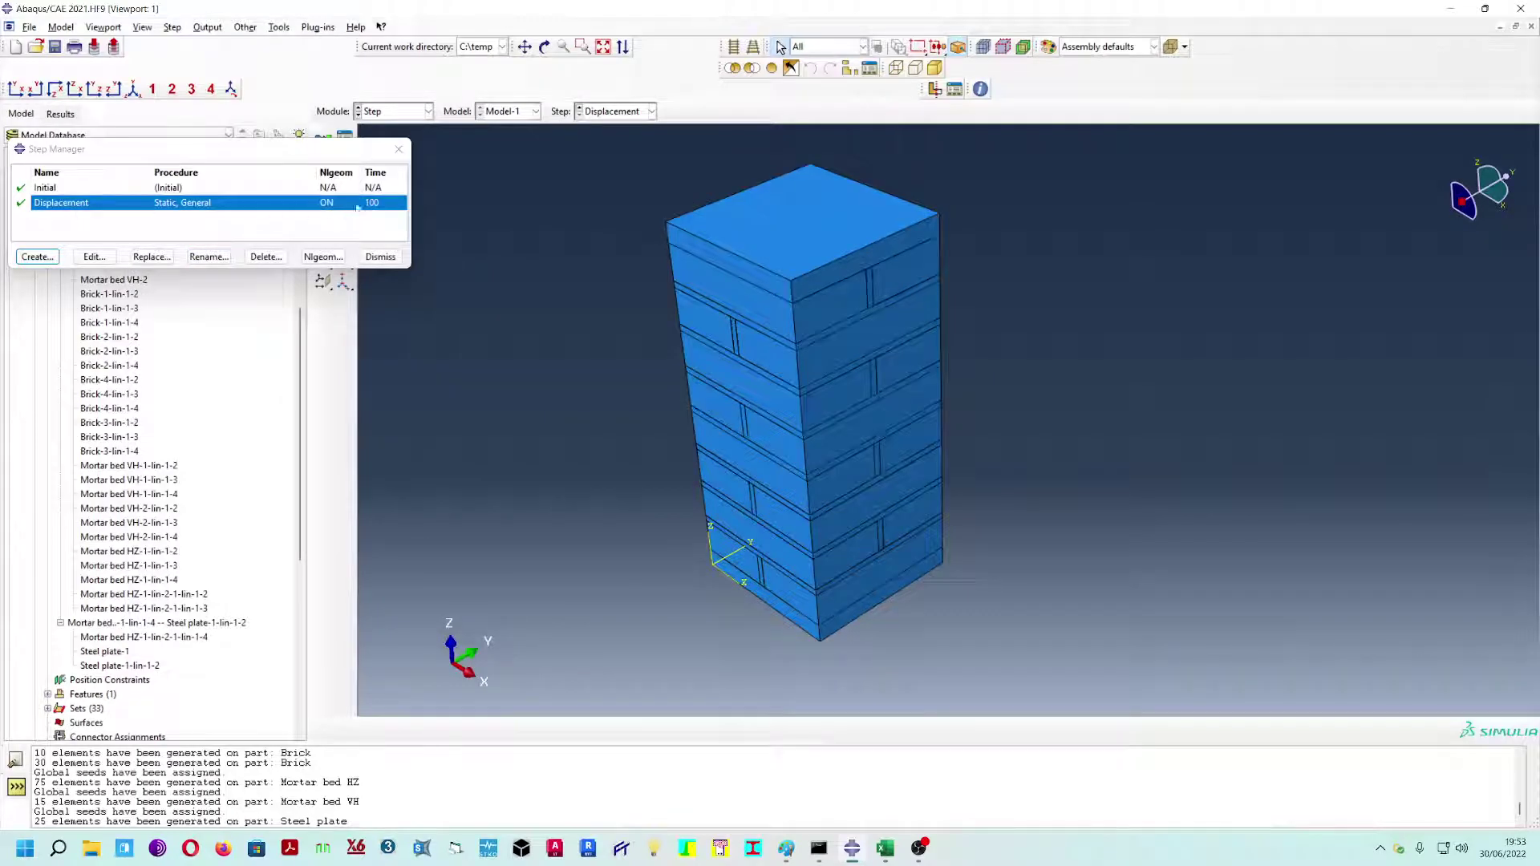
{"action": "left_click", "coordinate": [400, 150]}
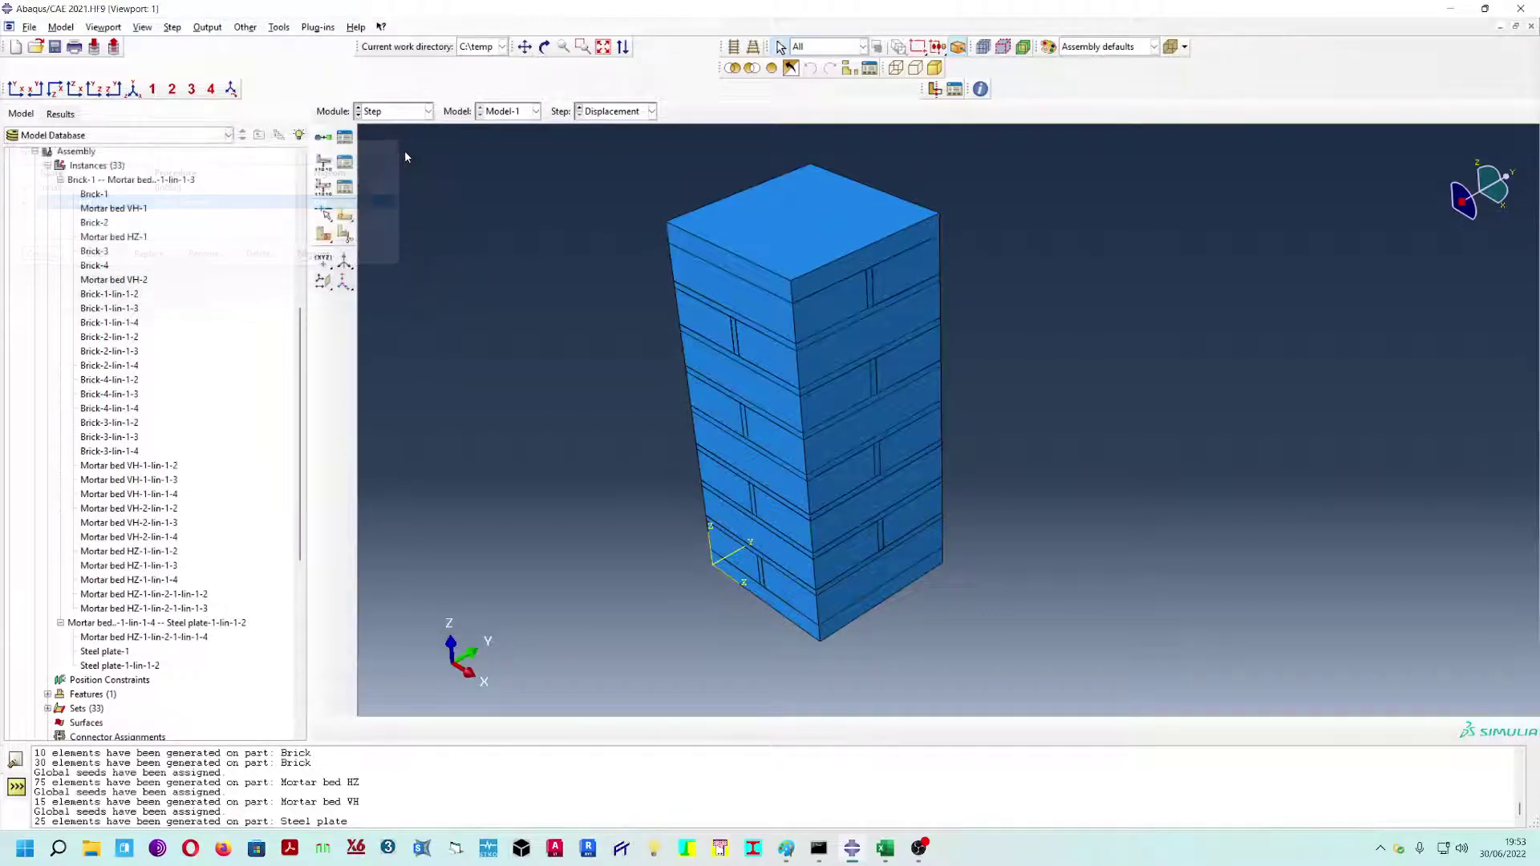
- Switch to the Load module and inspect the underside and the sides of the wall assembly
{"action": "left_click", "coordinate": [428, 111]}
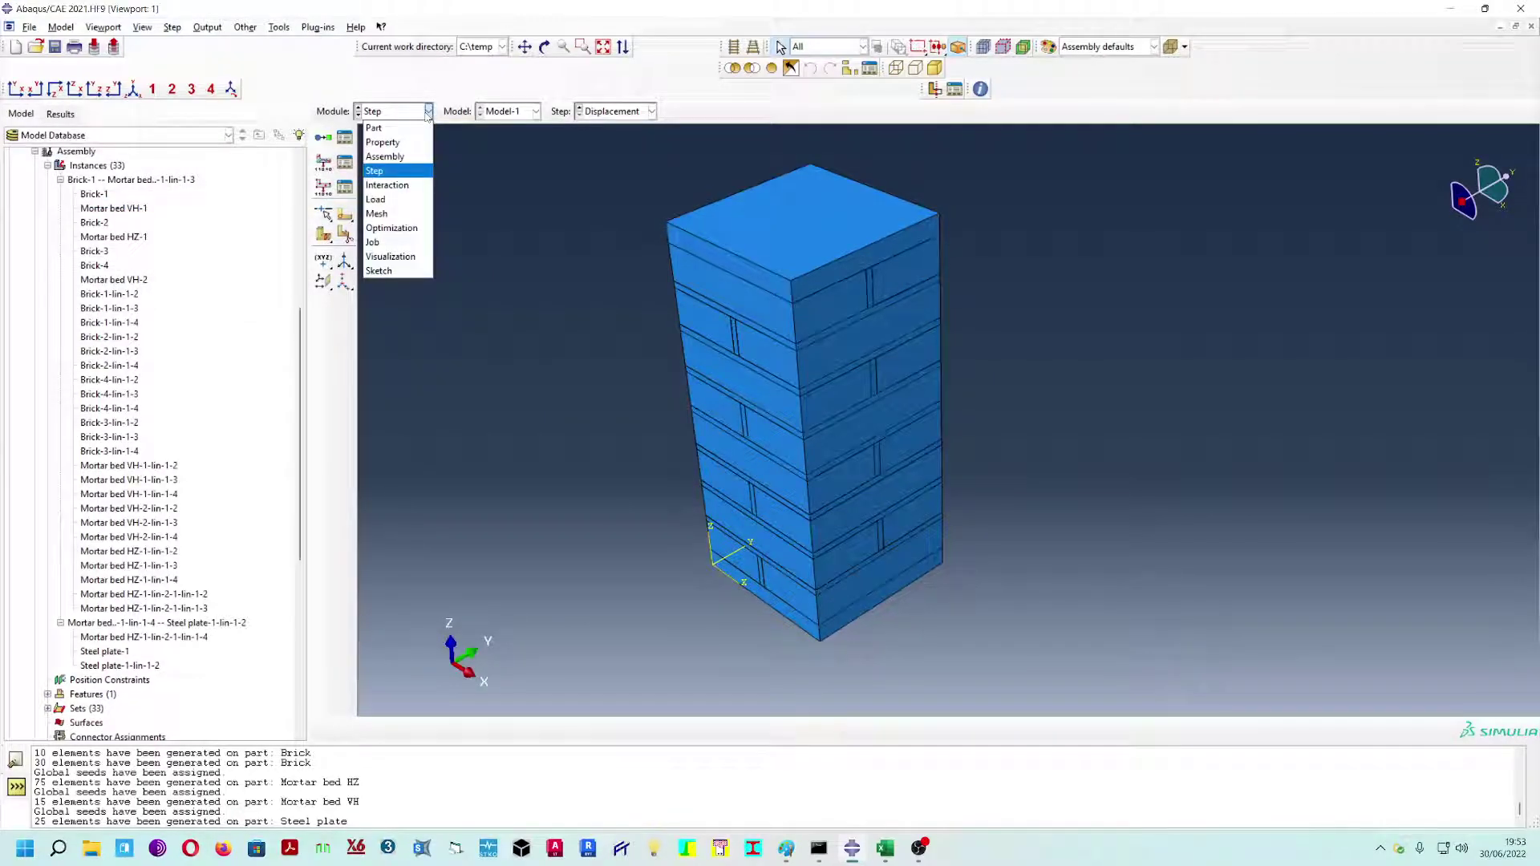
{"action": "left_click", "coordinate": [401, 186]}
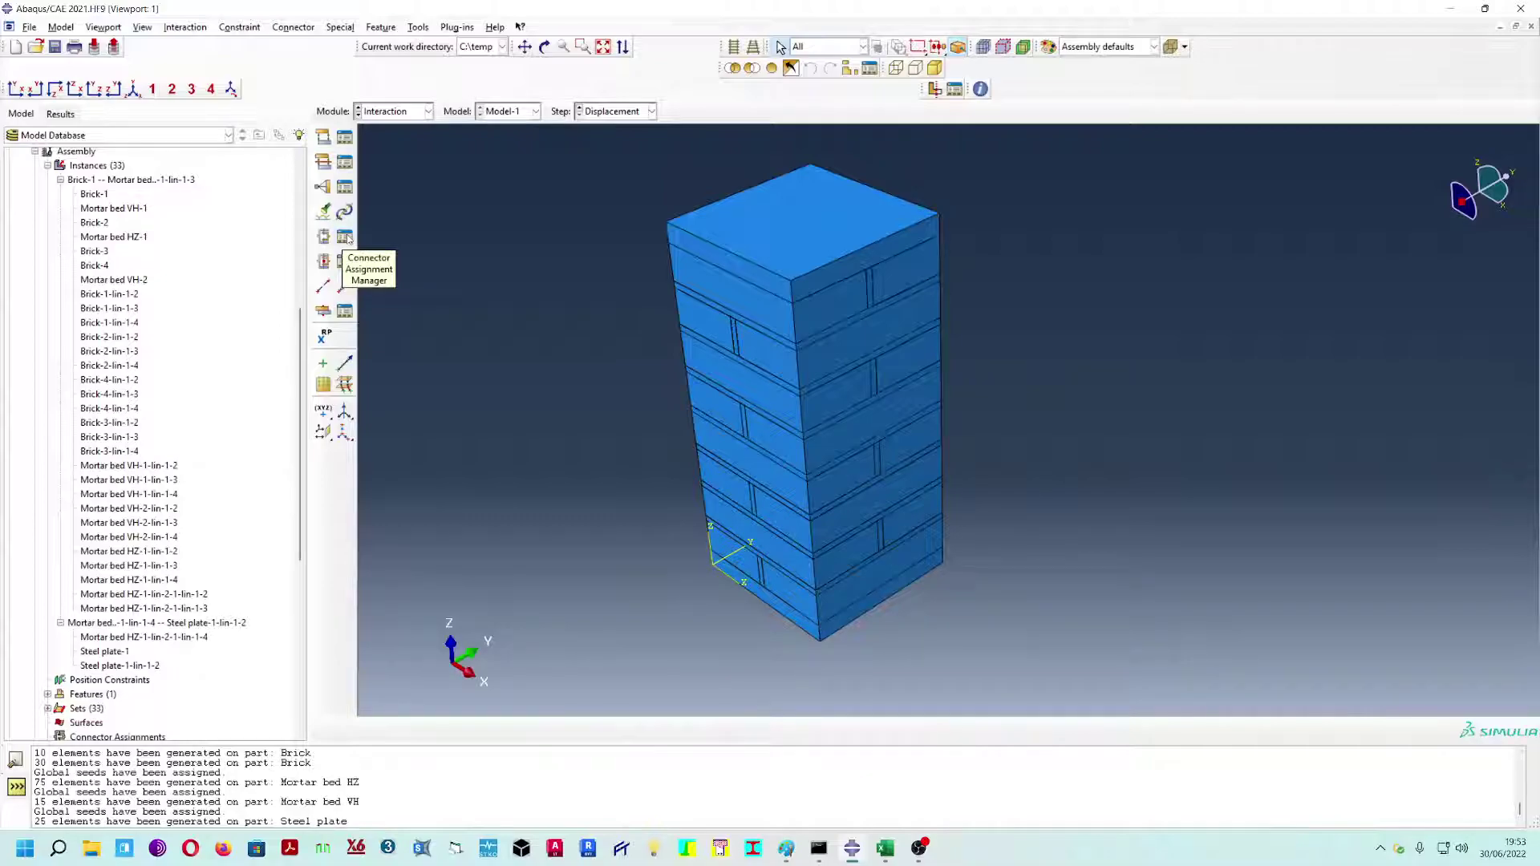
{"action": "left_click", "coordinate": [405, 112]}
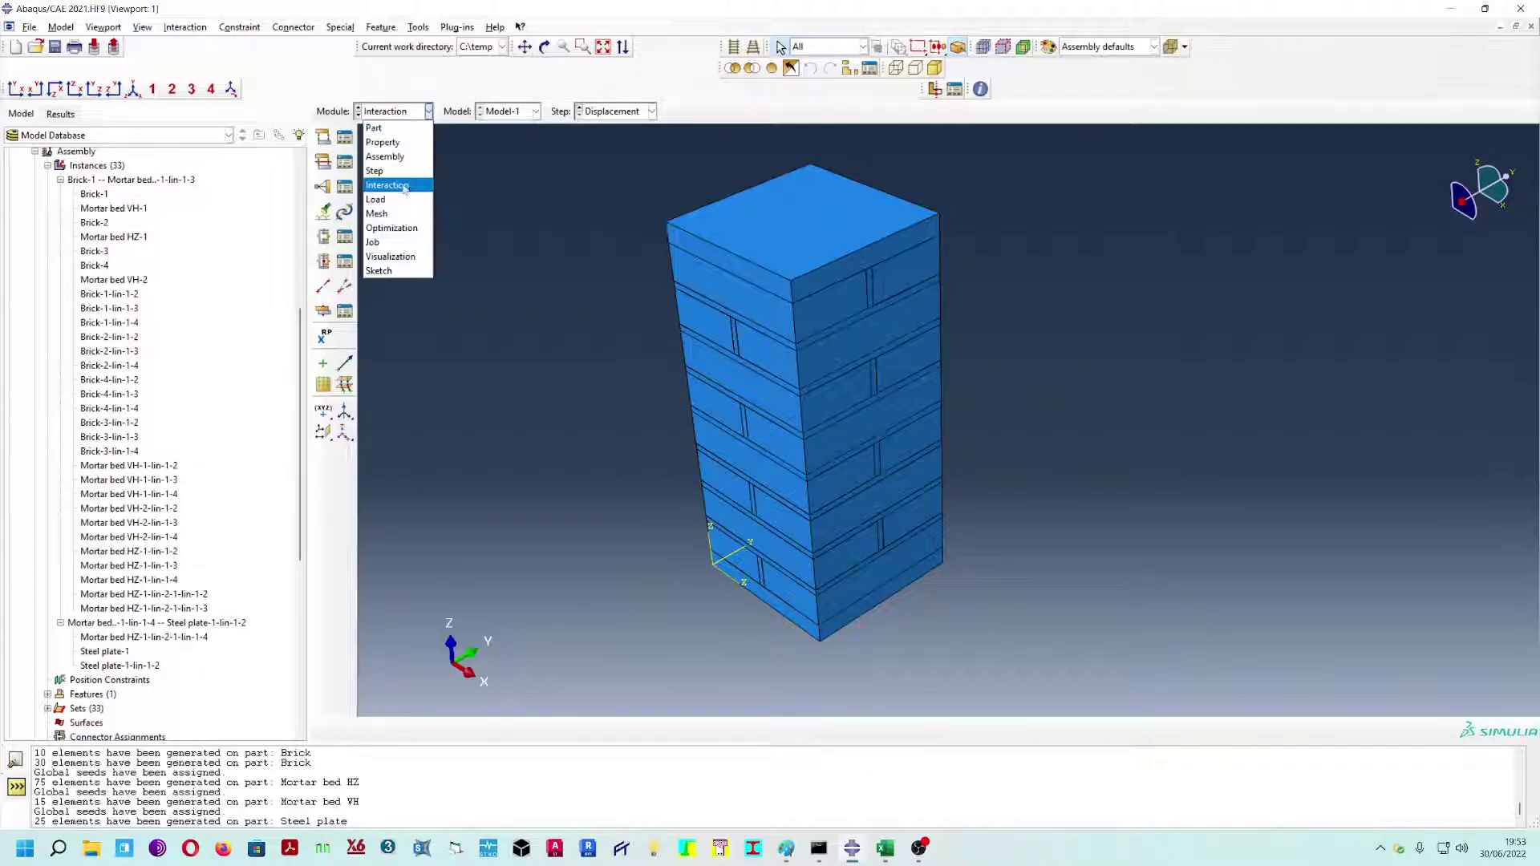
{"action": "left_click", "coordinate": [401, 202]}
{"action": "left_click_drag", "start_coordinate": [762, 355], "coordinate": [860, 308], "text": "ctrl+alt"}
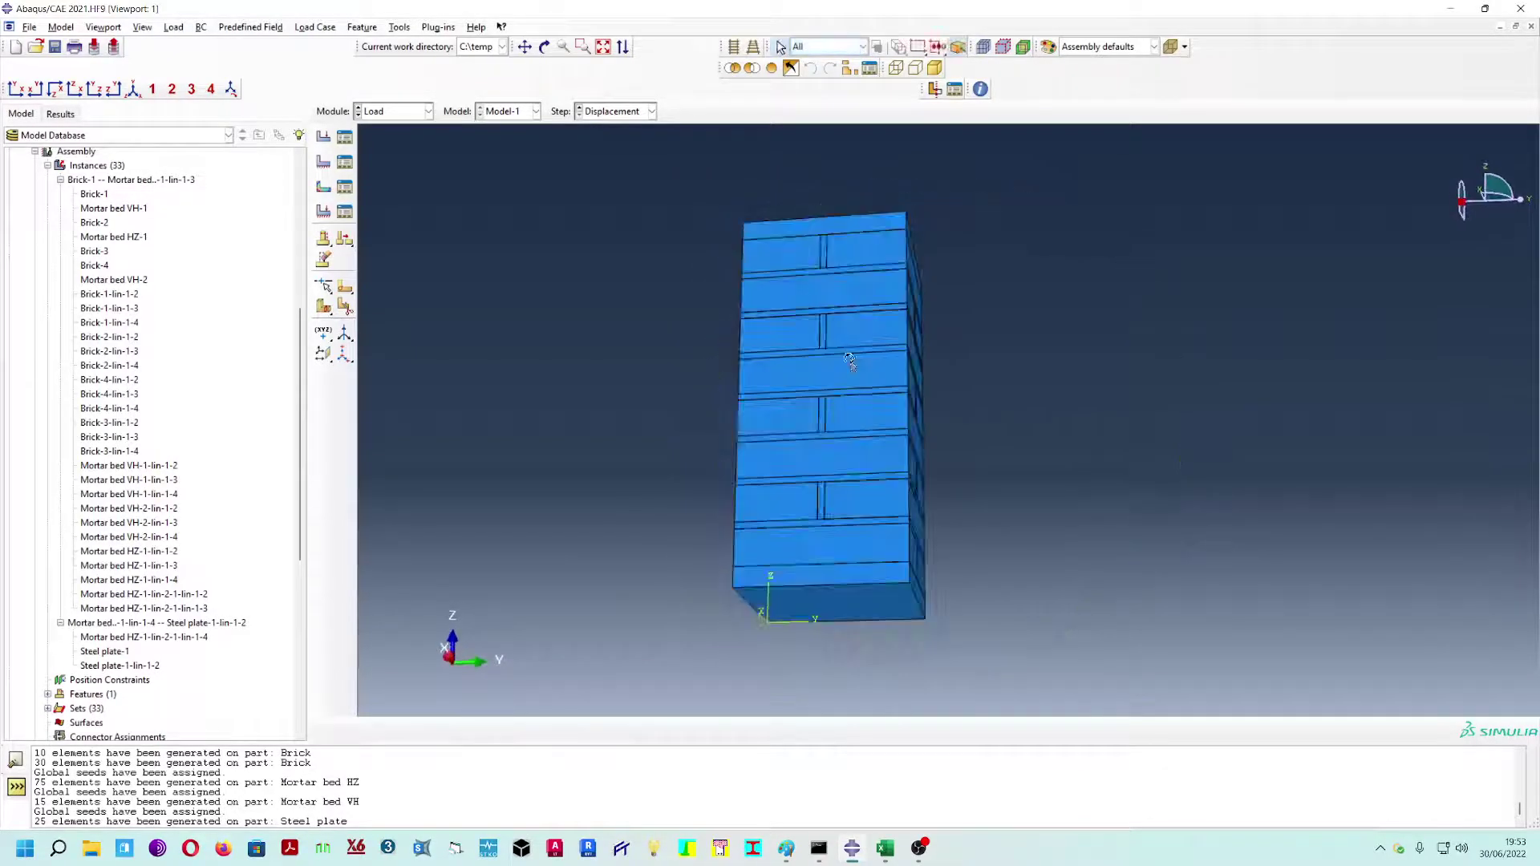
{"action": "left_click_drag", "start_coordinate": [852, 364], "coordinate": [842, 320], "text": "ctrl+alt"}
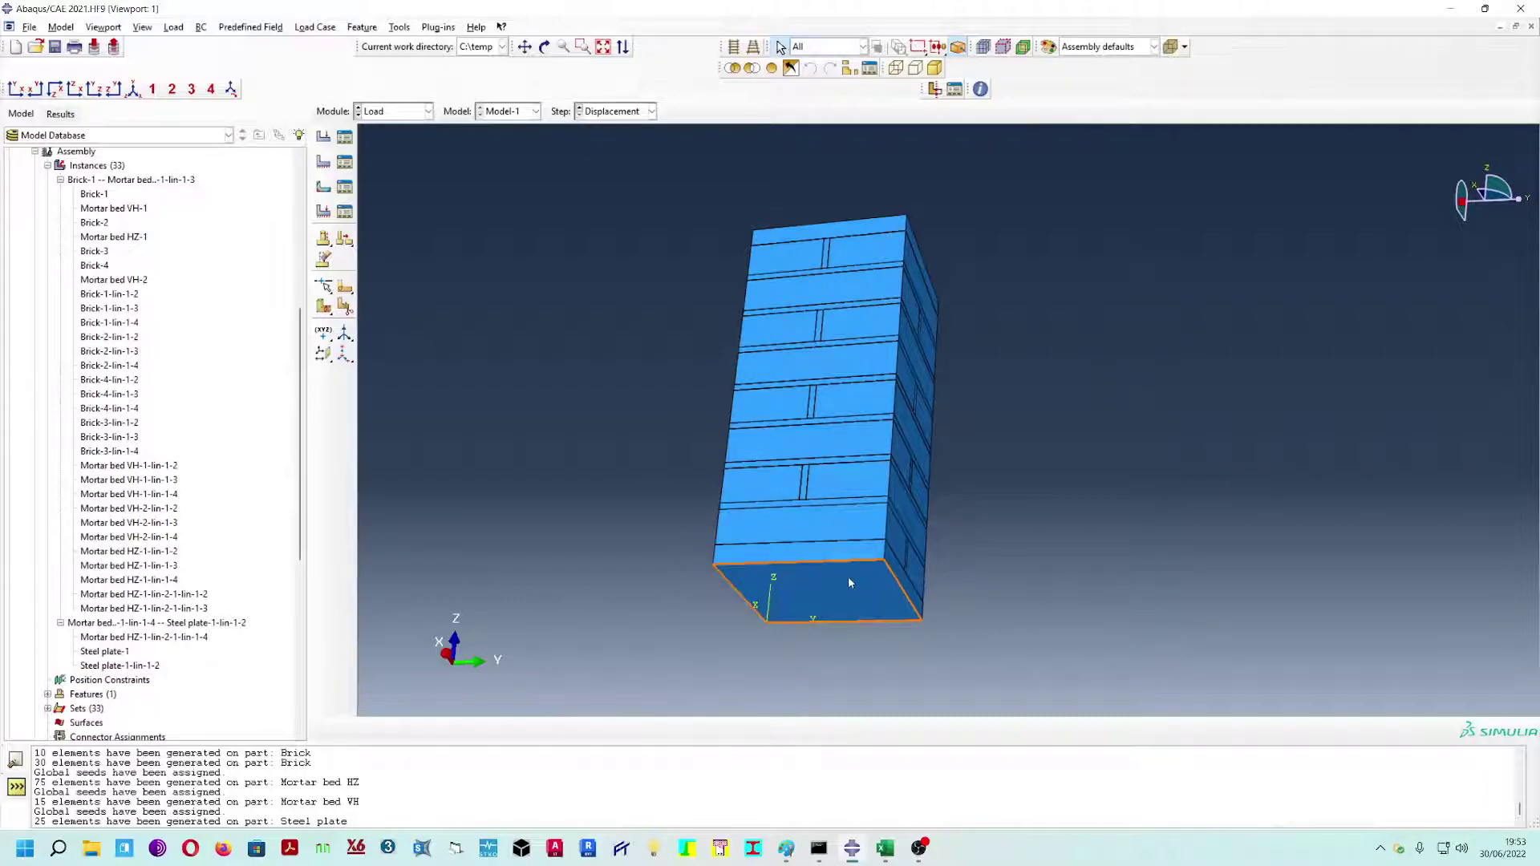
{"action": "mouse_move", "coordinate": [850, 580]}
{"action": "left_mouse_down", "text": "ctrl+alt"}
{"action": "mouse_move", "coordinate": [862, 514]}
{"action": "mouse_move", "coordinate": [838, 329]}
{"action": "mouse_move", "coordinate": [914, 331]}
{"action": "mouse_move", "coordinate": [955, 364]}
{"action": "mouse_move", "coordinate": [994, 354]}
{"action": "left_mouse_up", "text": "ctrl+alt"}
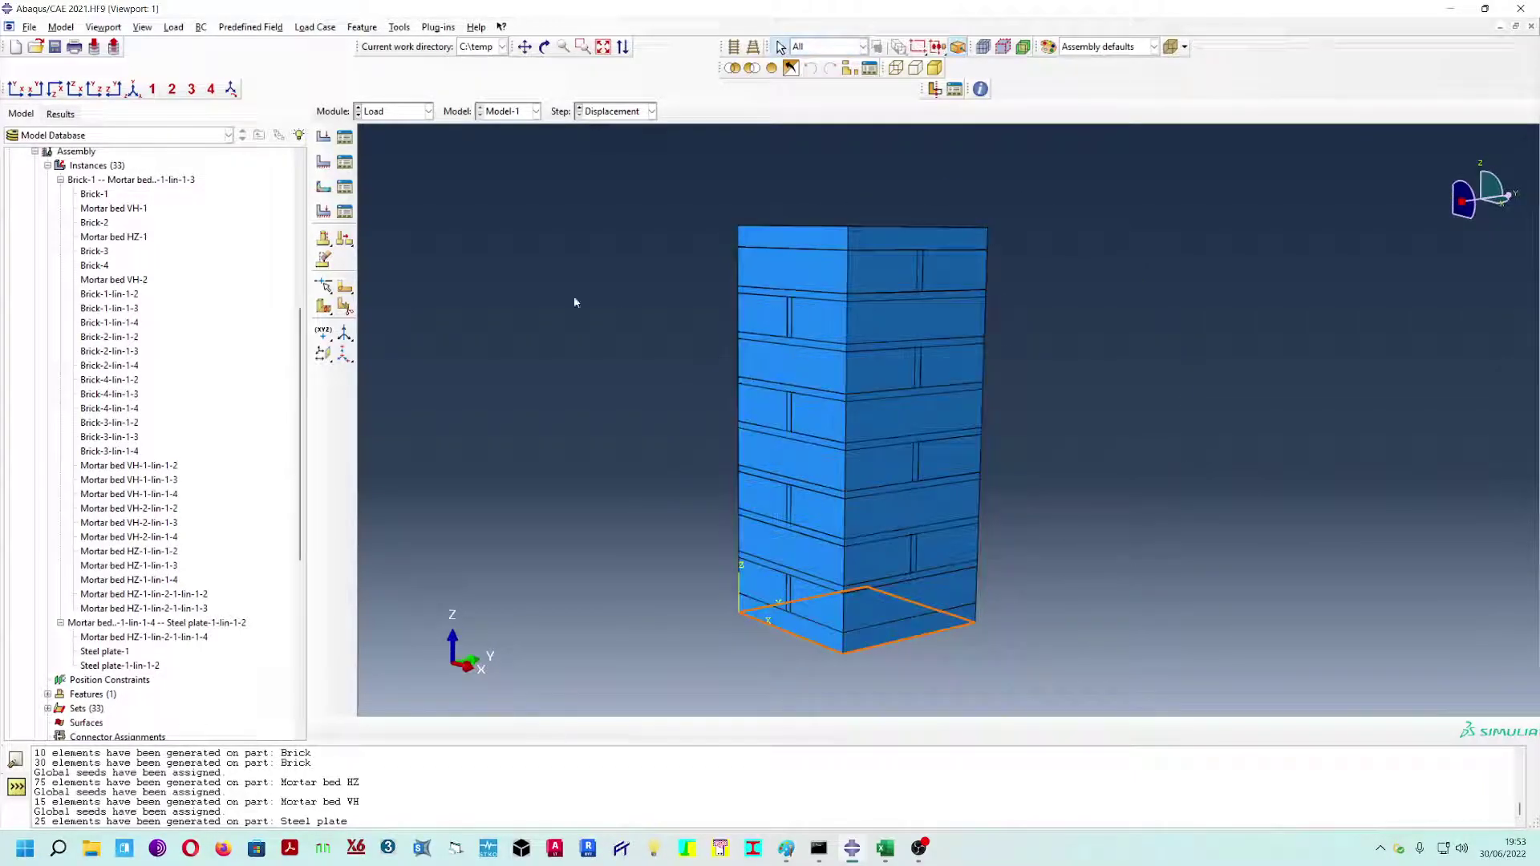
- Open the module choices to leave the Load module
{"action": "left_click", "coordinate": [406, 113]}
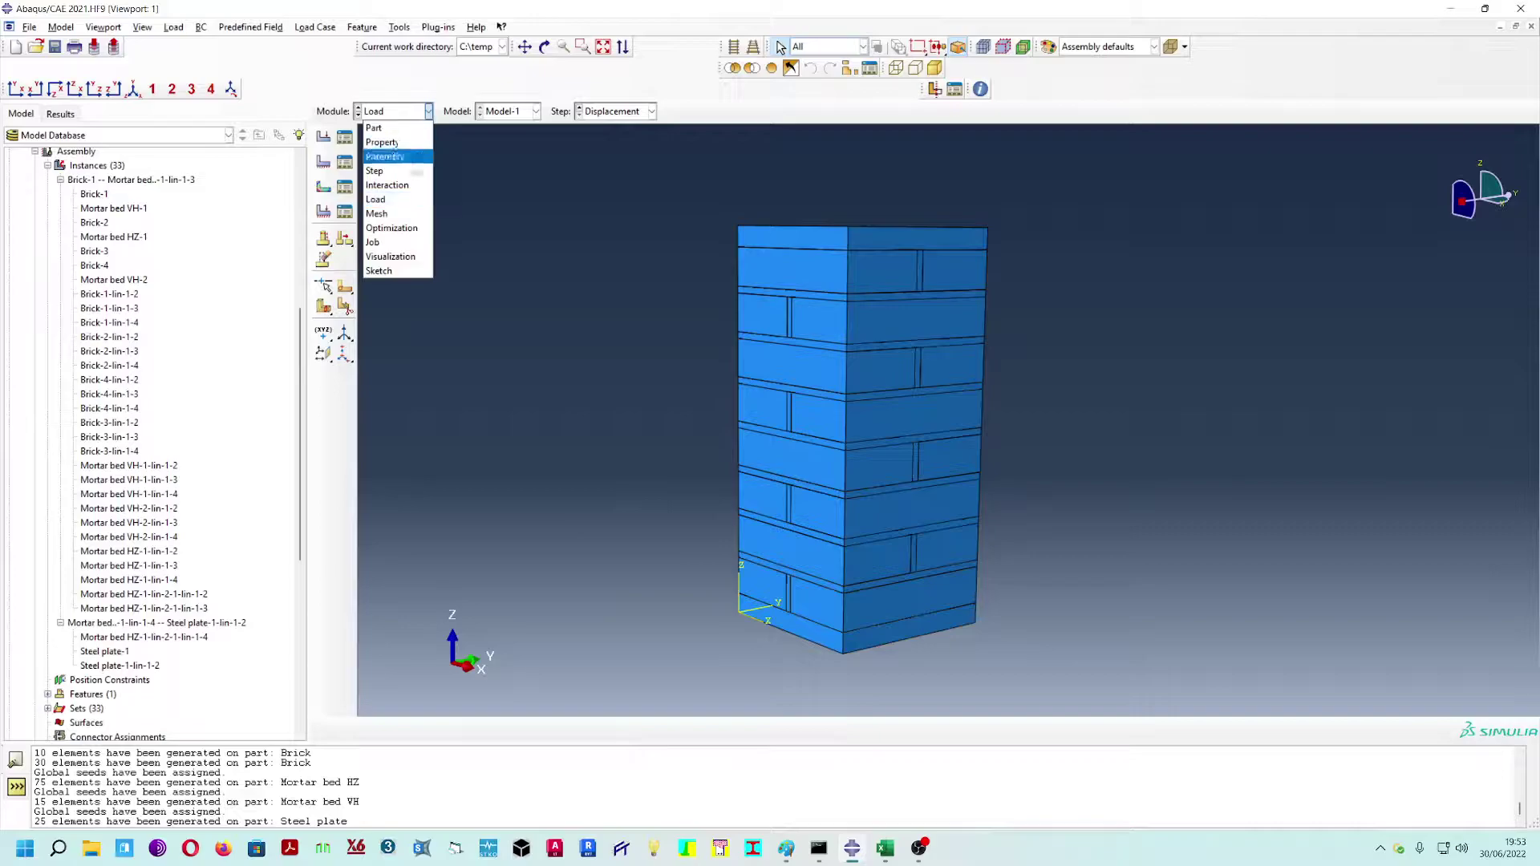
{"action": "left_click", "coordinate": [419, 189]}
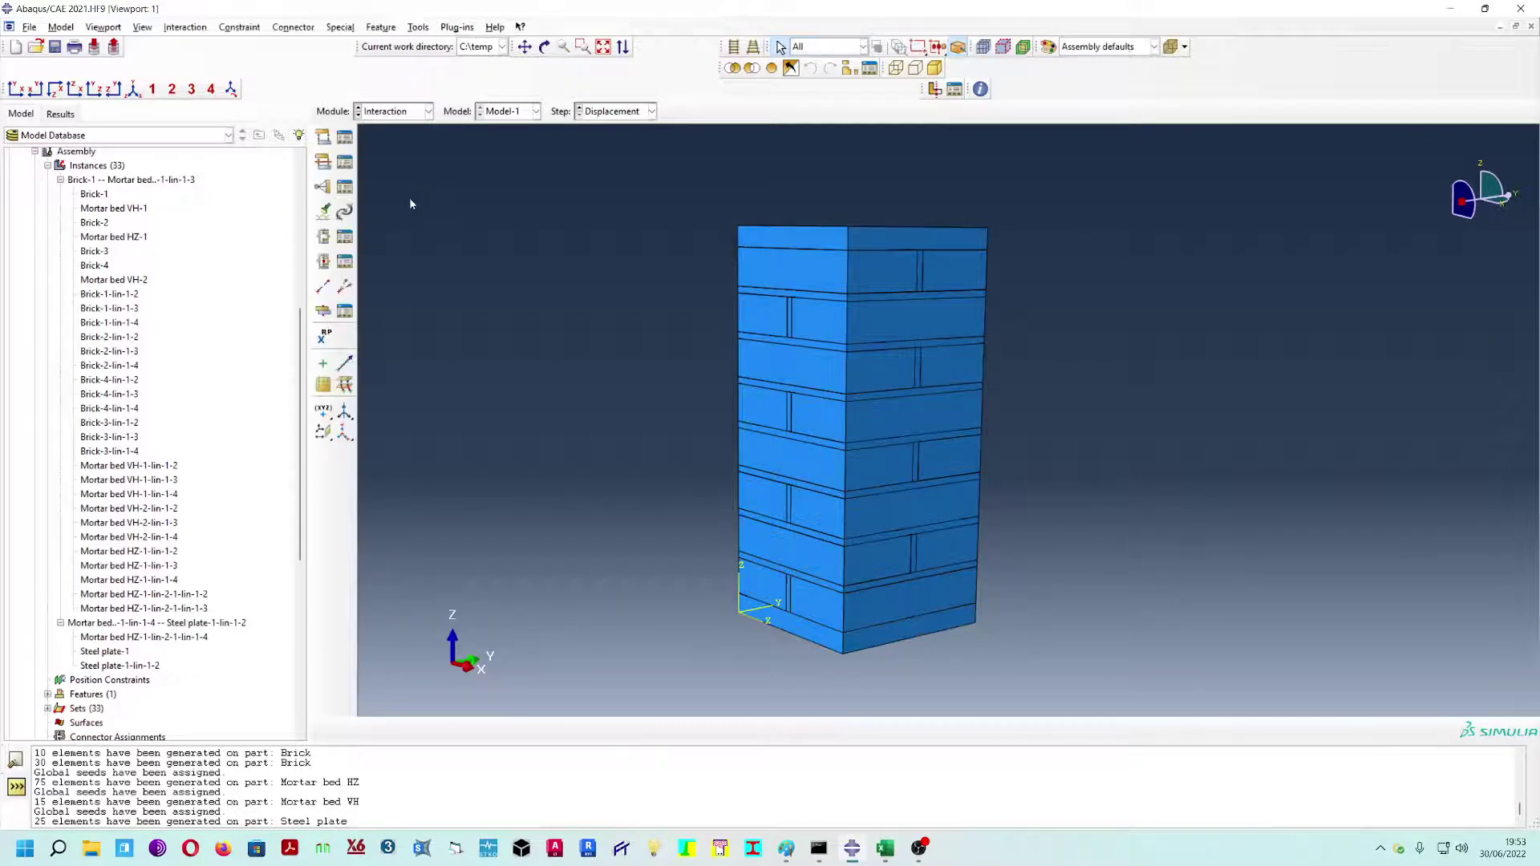
{"action": "left_click", "coordinate": [324, 191]}
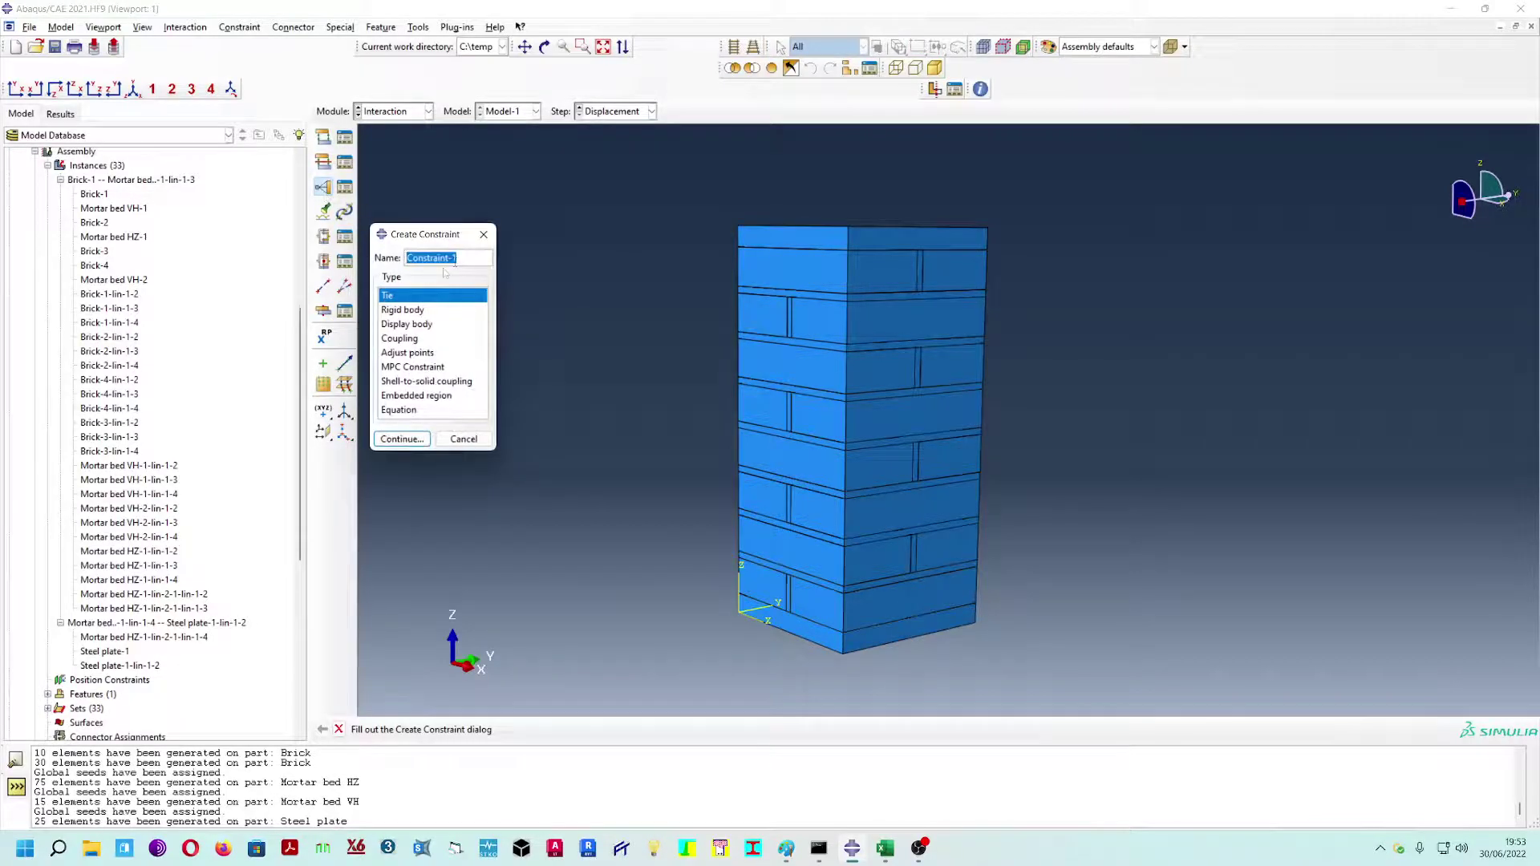
{"action": "type", "text": "Lower plate rigid body"}
{"action": "left_click", "coordinate": [412, 310]}
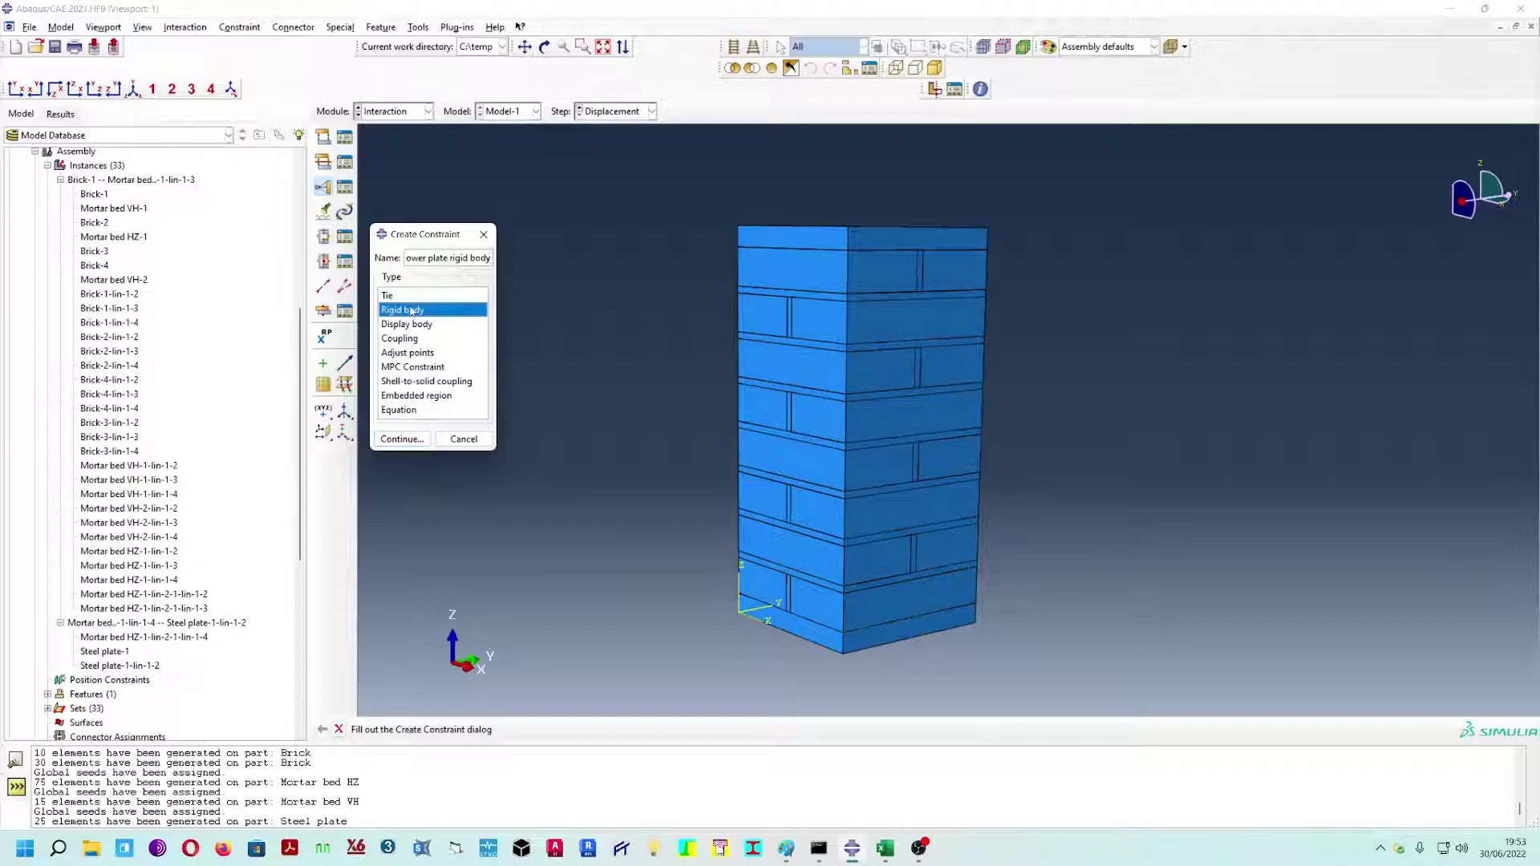
{"action": "left_click", "coordinate": [405, 441]}
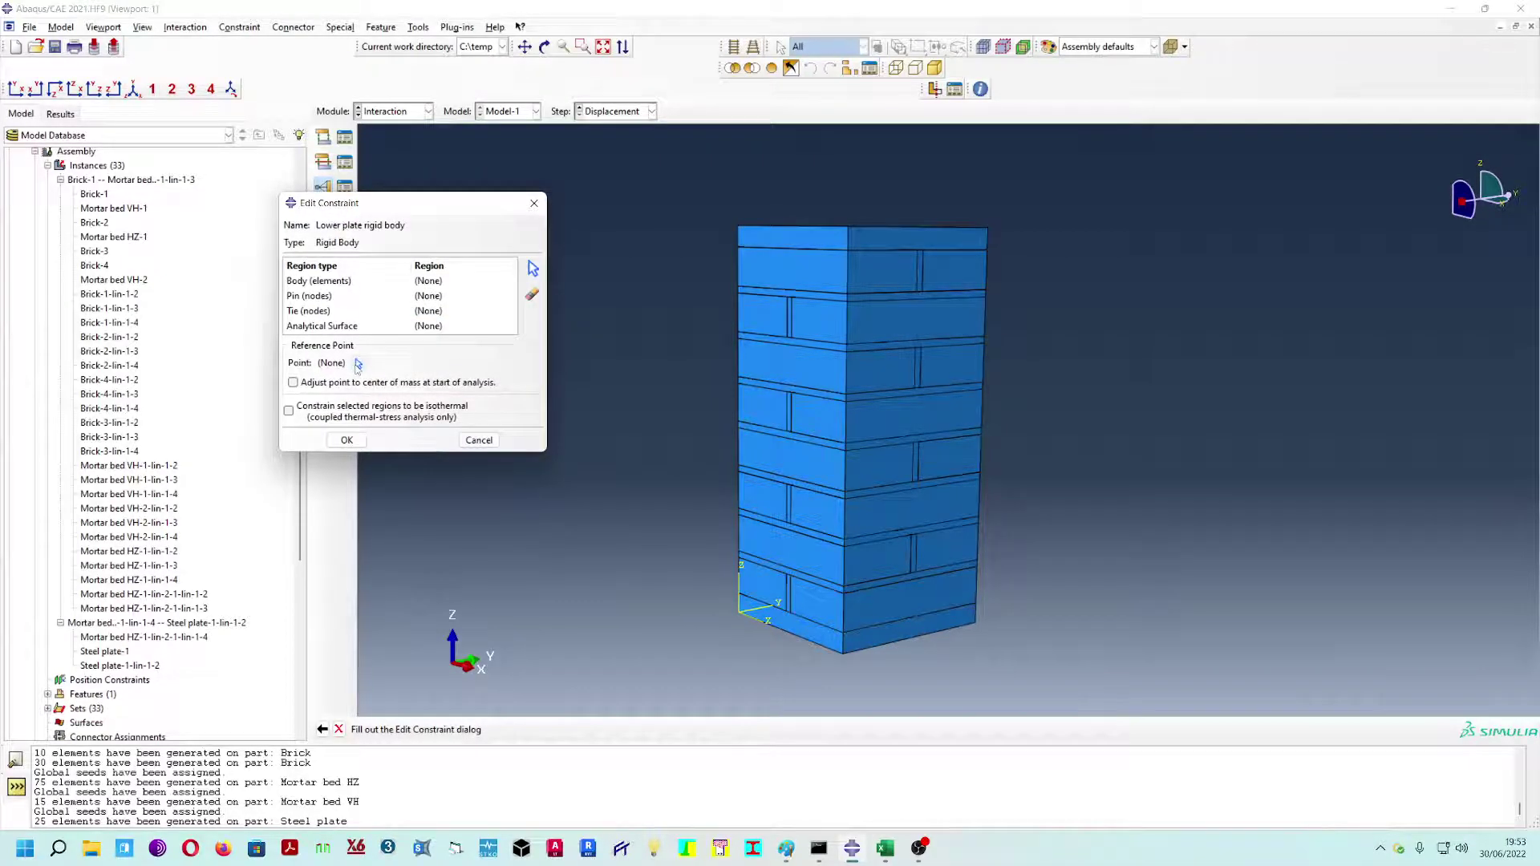
{"action": "left_click", "coordinate": [472, 441]}
- In the Assembly module, create a datum point midway between two opposite edge midpoints on the lower steel plate's underside
{"action": "left_click_drag", "start_coordinate": [898, 450], "coordinate": [952, 623], "text": "ctrl+alt"}
{"action": "scroll", "coordinate": [952, 623], "scroll_direction": "down", "scroll_amount": 4}
{"action": "middle_click_drag", "start_coordinate": [897, 561], "coordinate": [880, 460], "text": "ctrl+alt"}
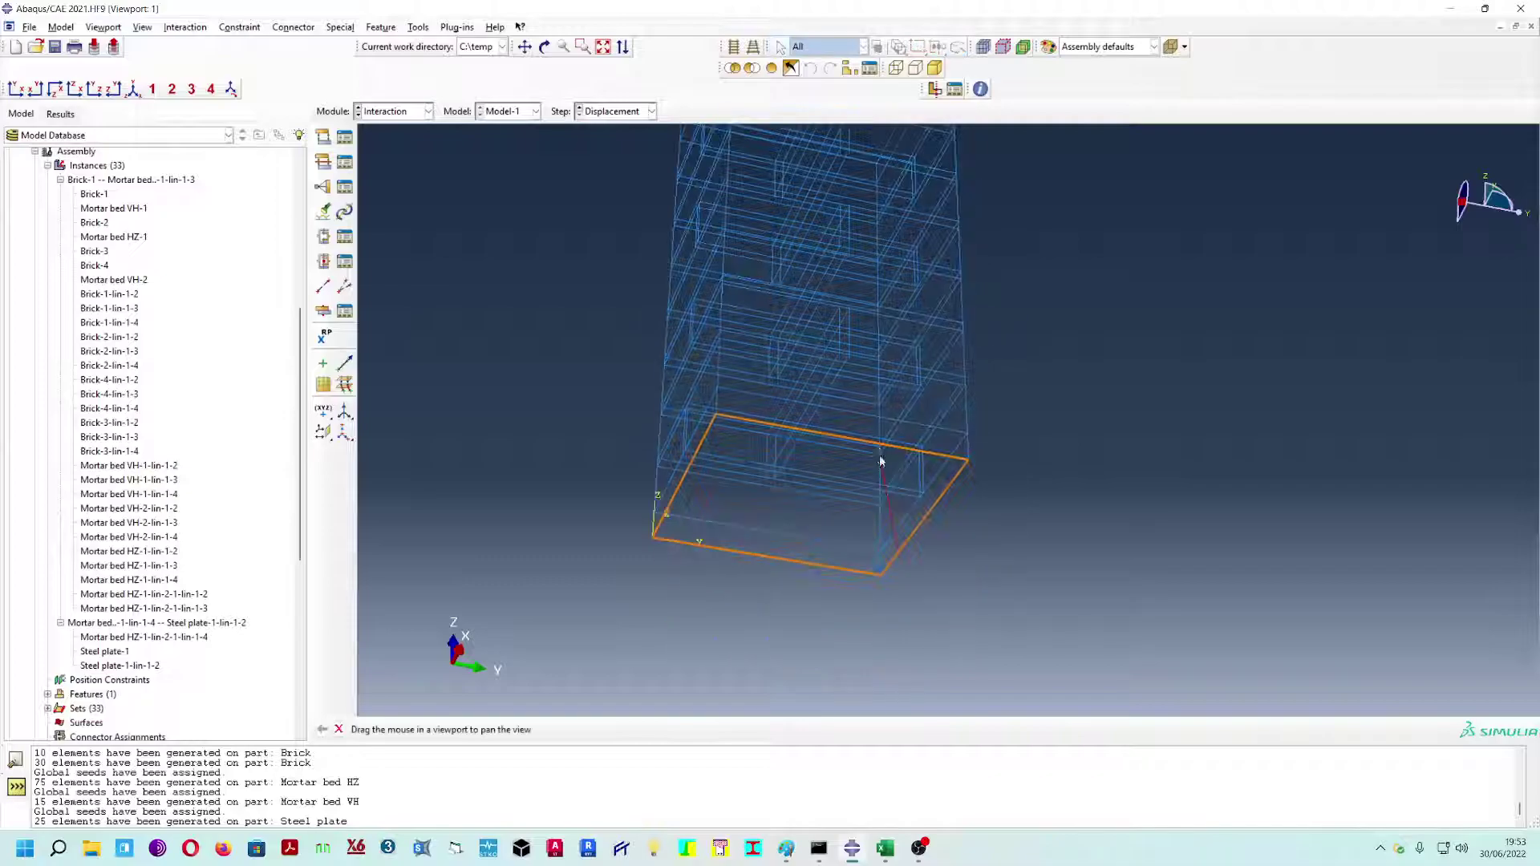
{"action": "scroll", "coordinate": [869, 505], "scroll_direction": "down", "scroll_amount": 3}
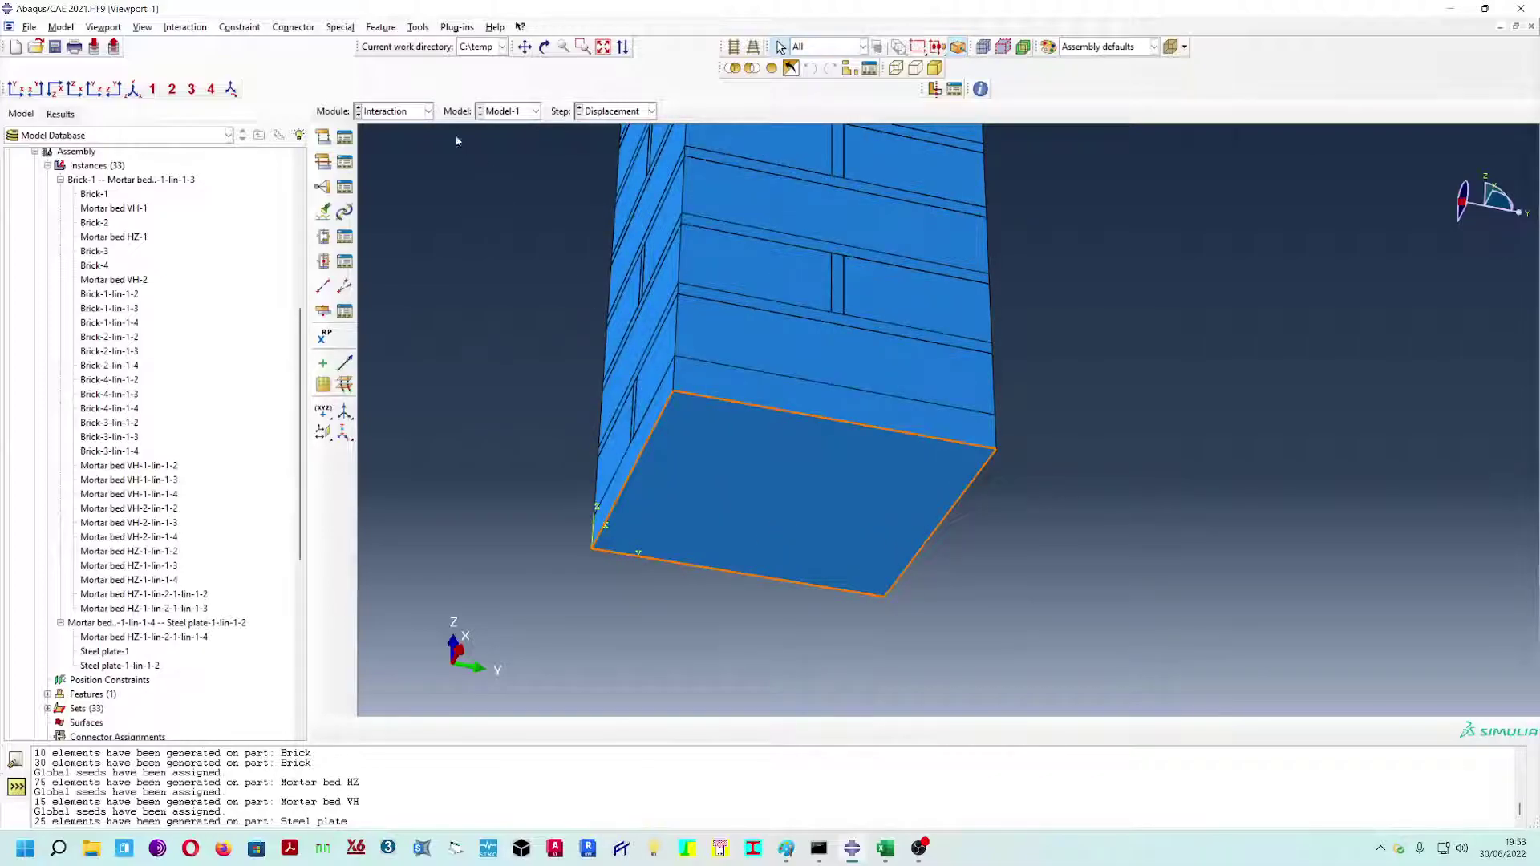
{"action": "left_click", "coordinate": [393, 110]}
{"action": "left_click", "coordinate": [398, 157]}
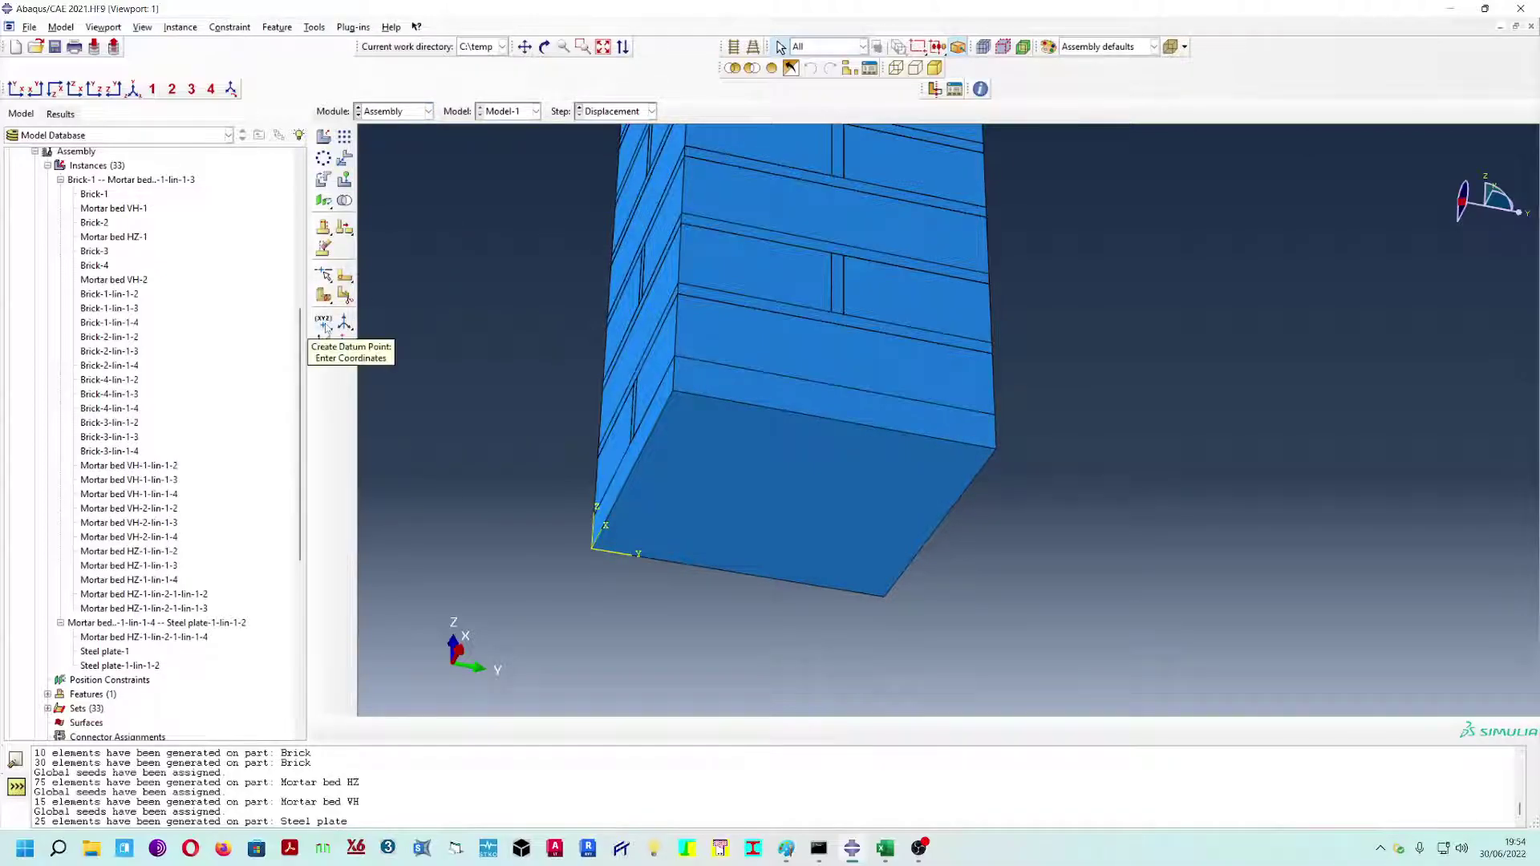
{"action": "left_click", "coordinate": [325, 326]}
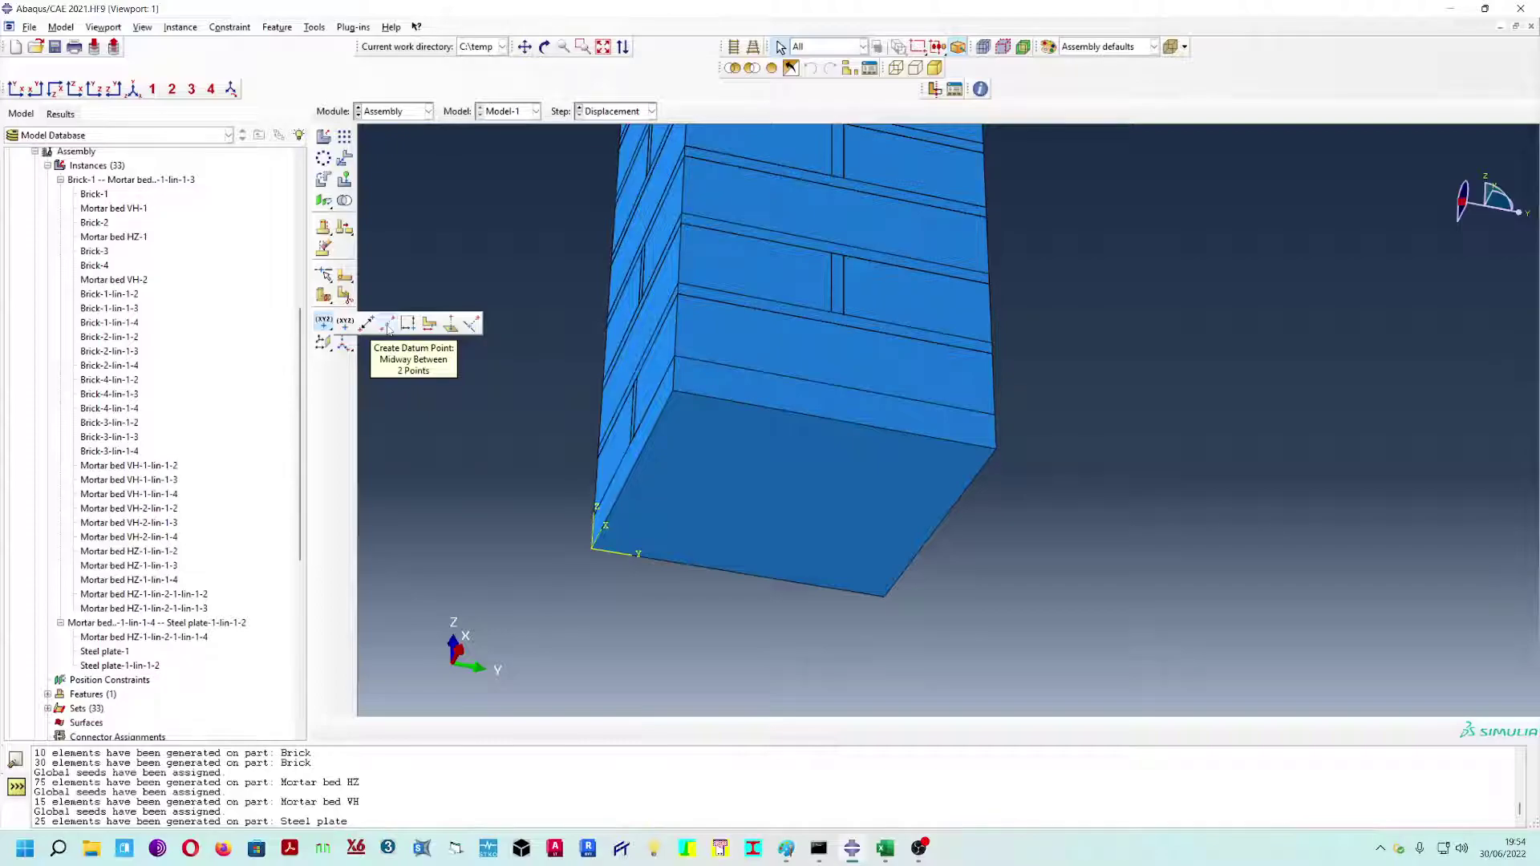
{"action": "left_click", "coordinate": [388, 325]}
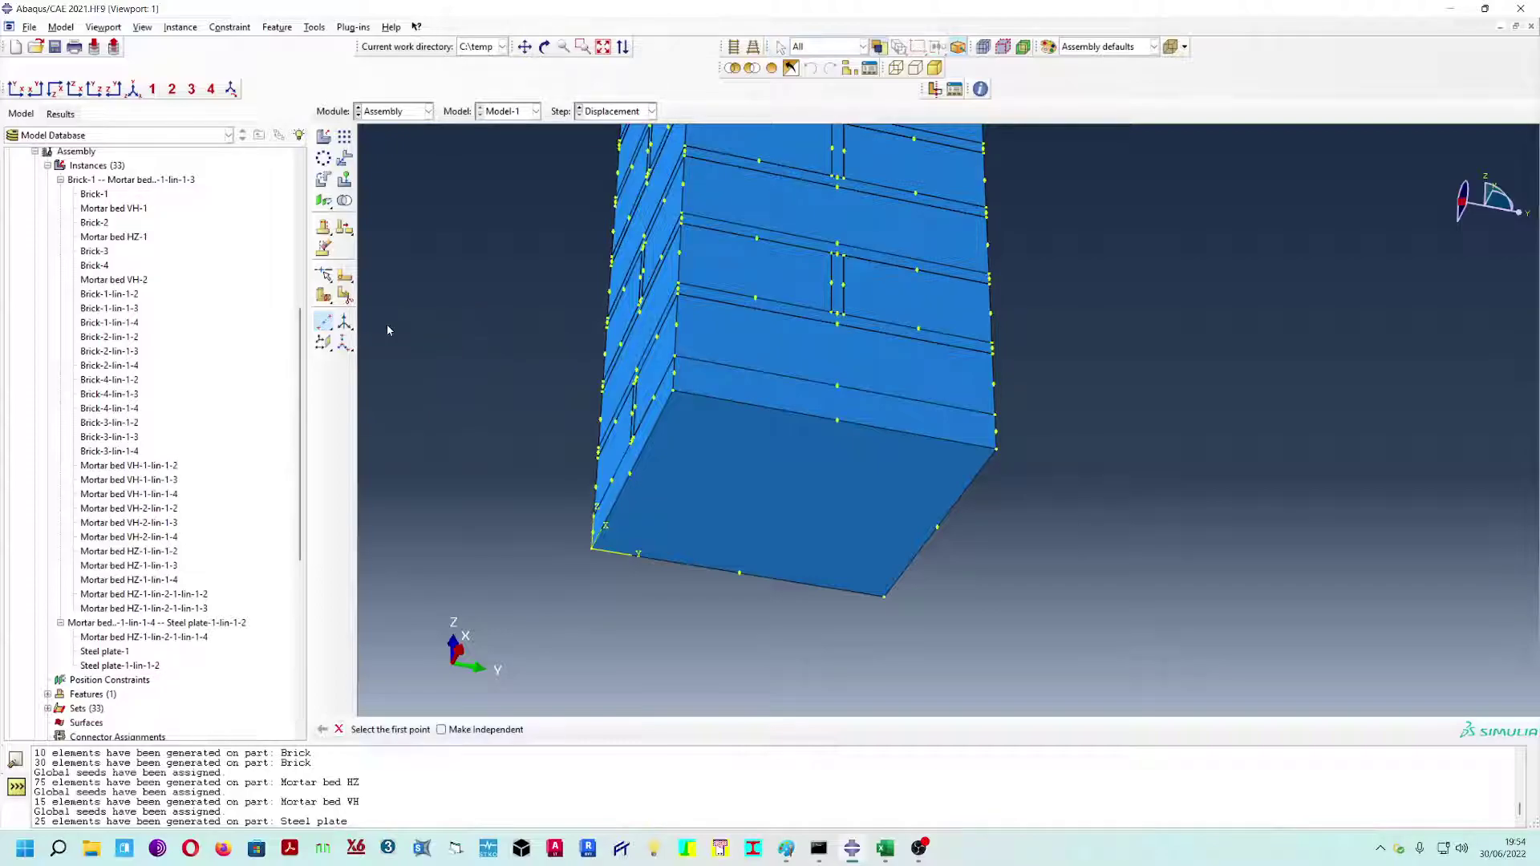
{"action": "left_click", "coordinate": [630, 474]}
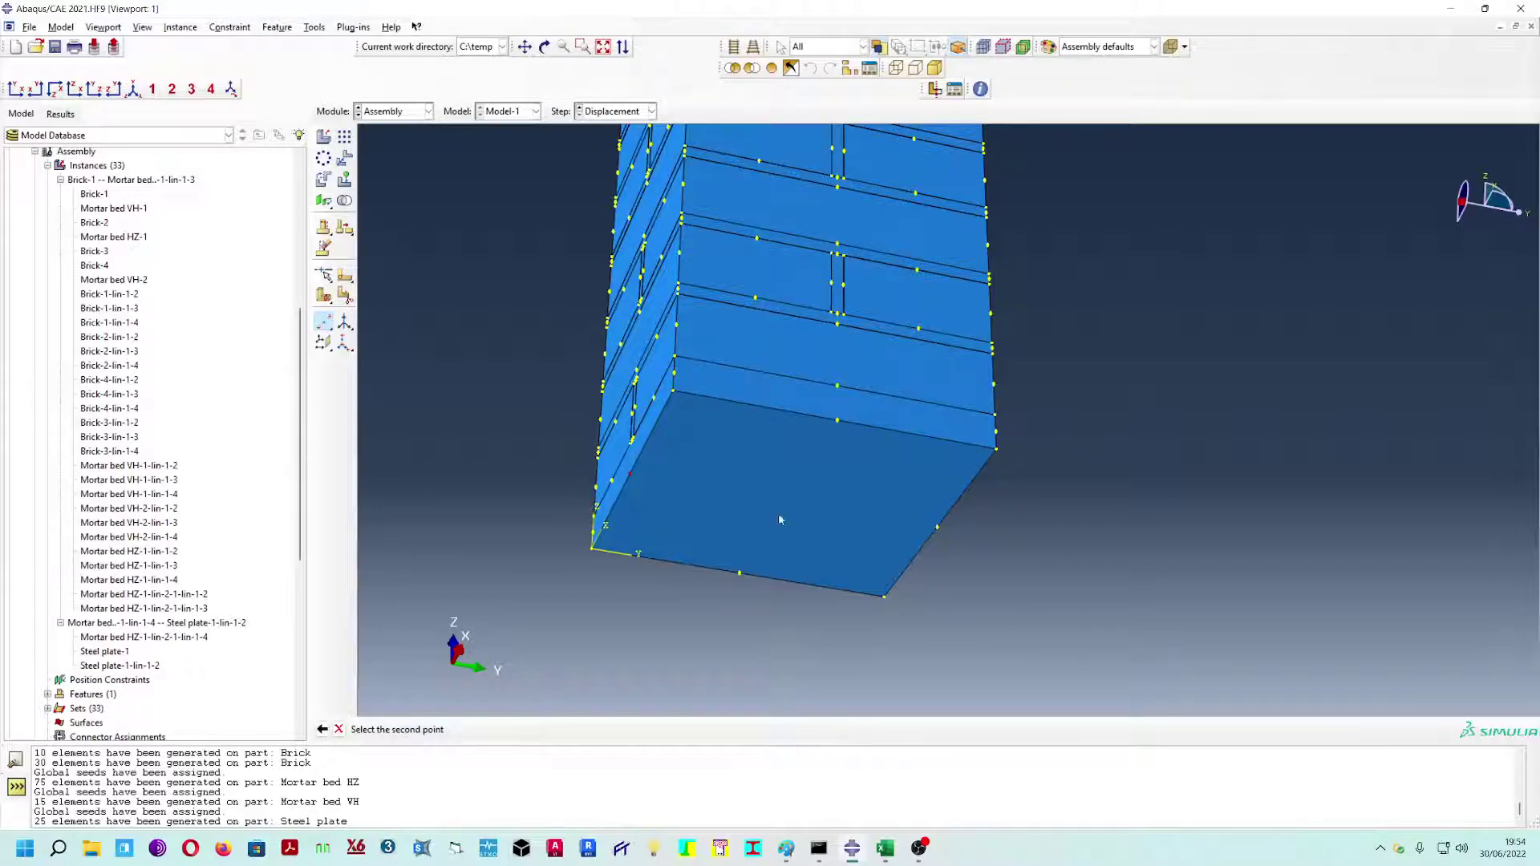
{"action": "left_click", "coordinate": [937, 529]}
- Create a datum point midway between the midpoints of two opposite edges on the upper steel plate's top face
{"action": "scroll", "coordinate": [802, 506], "scroll_direction": "up", "scroll_amount": 5}
{"action": "left_click_drag", "start_coordinate": [798, 306], "coordinate": [938, 535], "text": "ctrl+alt"}
{"action": "scroll", "coordinate": [779, 335], "scroll_direction": "down", "scroll_amount": 2}
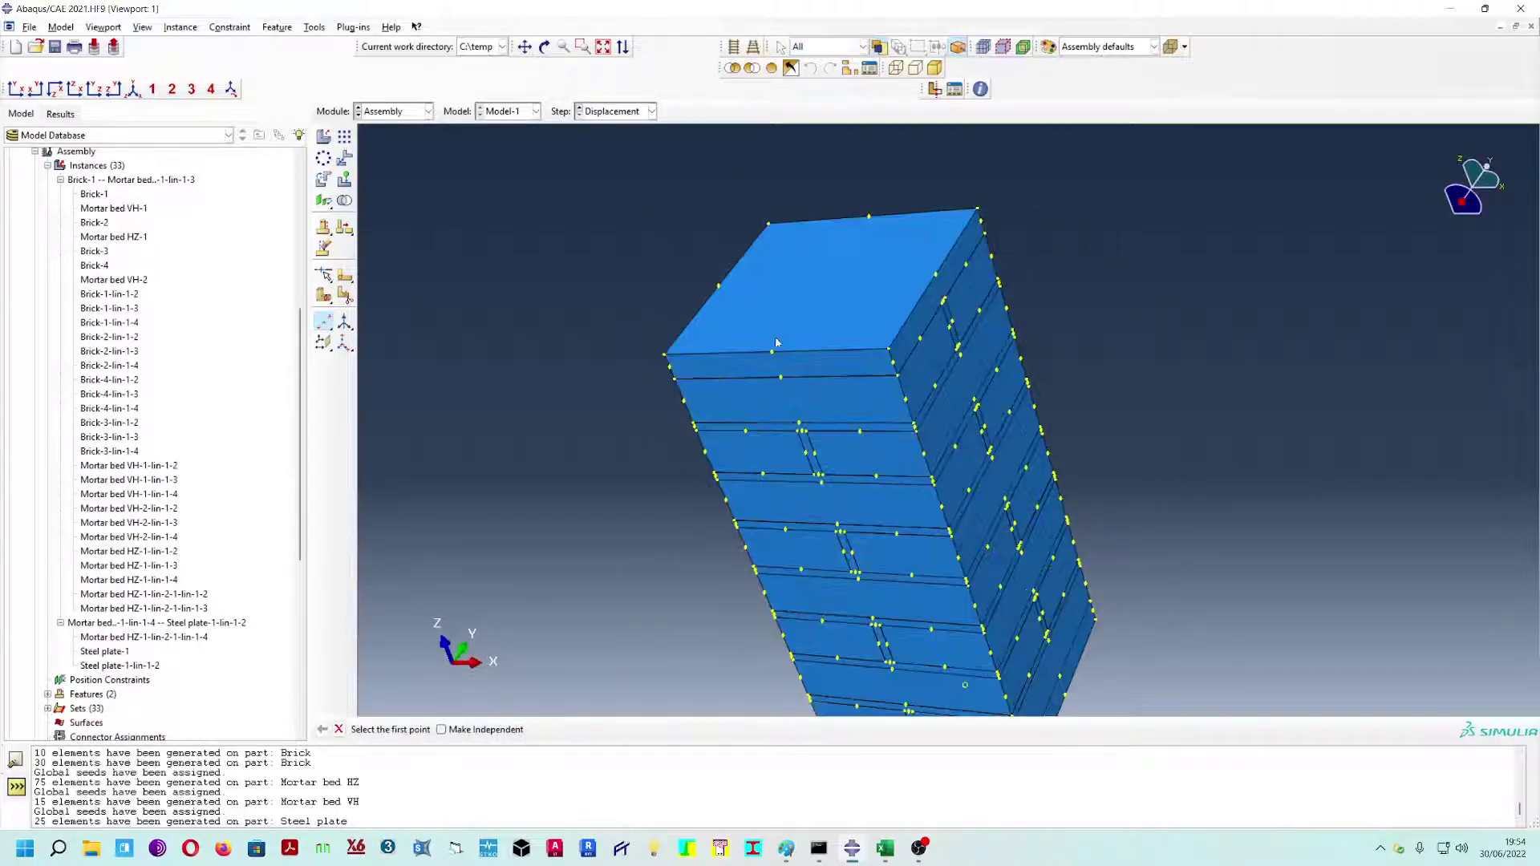
{"action": "left_click", "coordinate": [773, 354]}
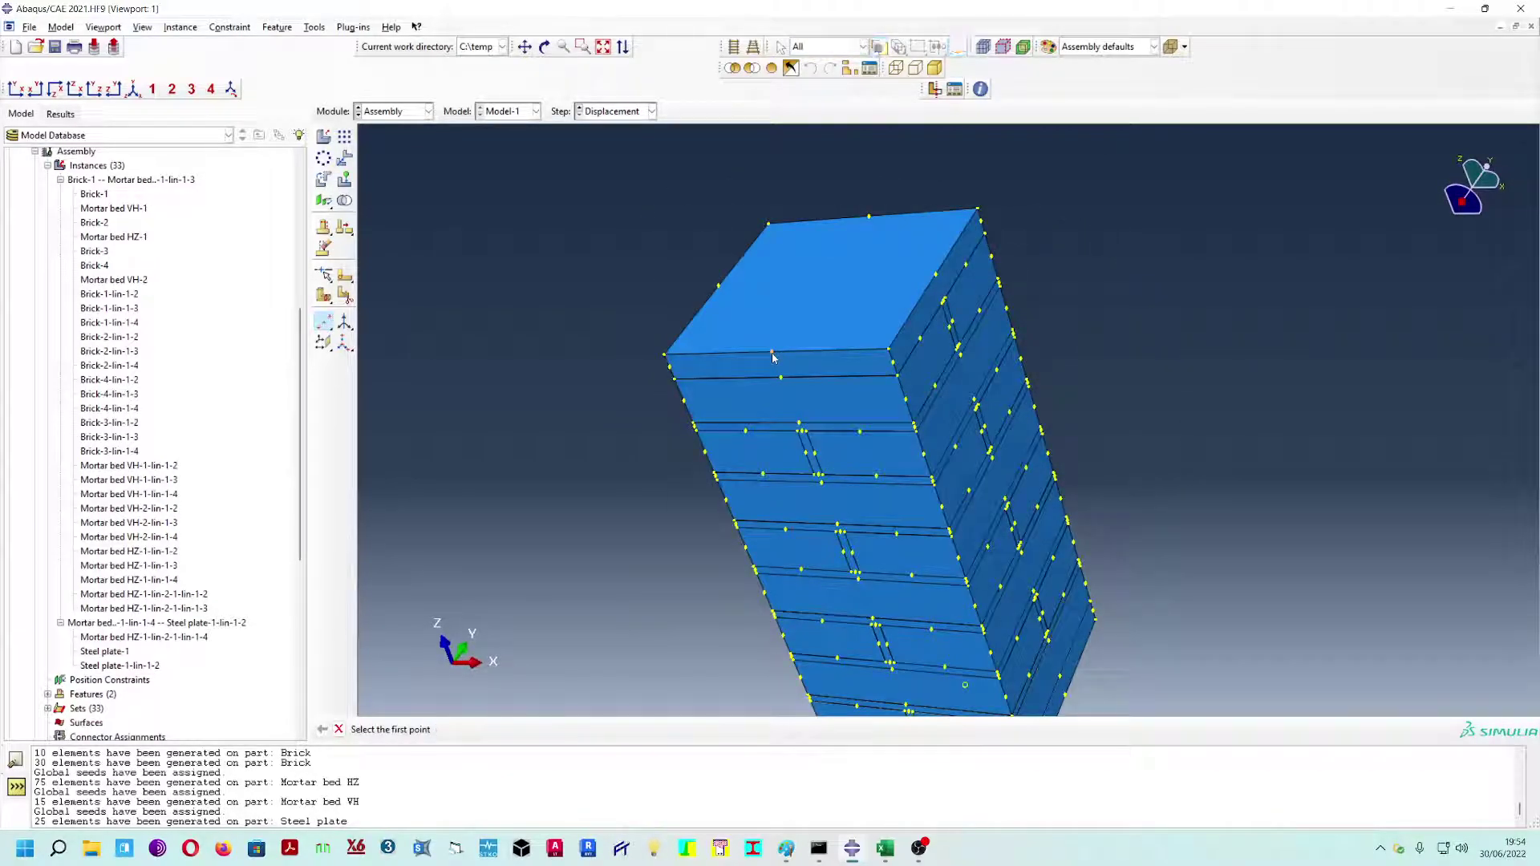
{"action": "left_click", "coordinate": [869, 217]}
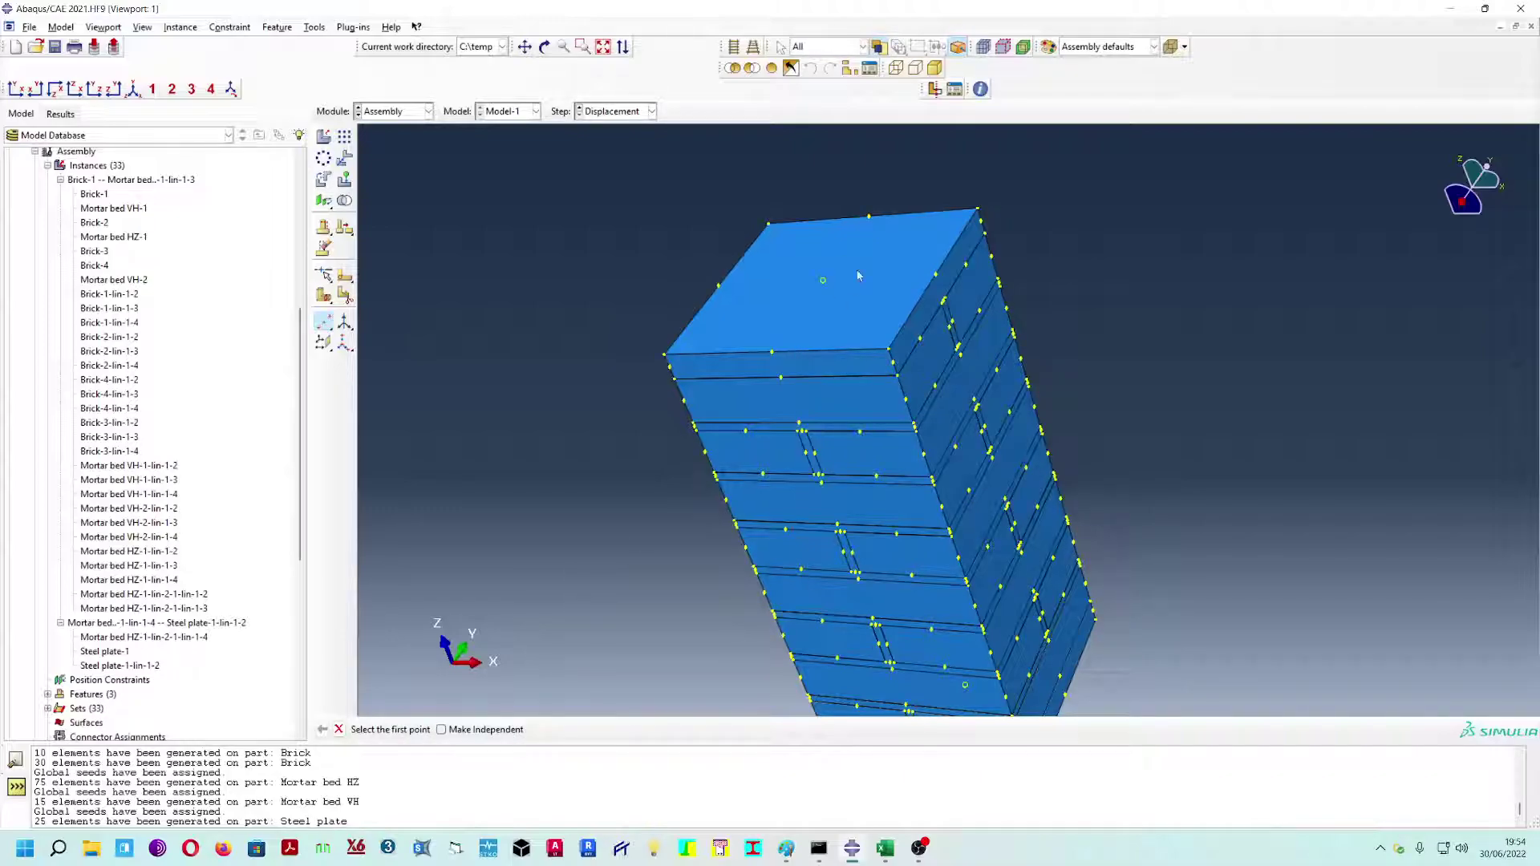
{"action": "left_click", "coordinate": [339, 729]}
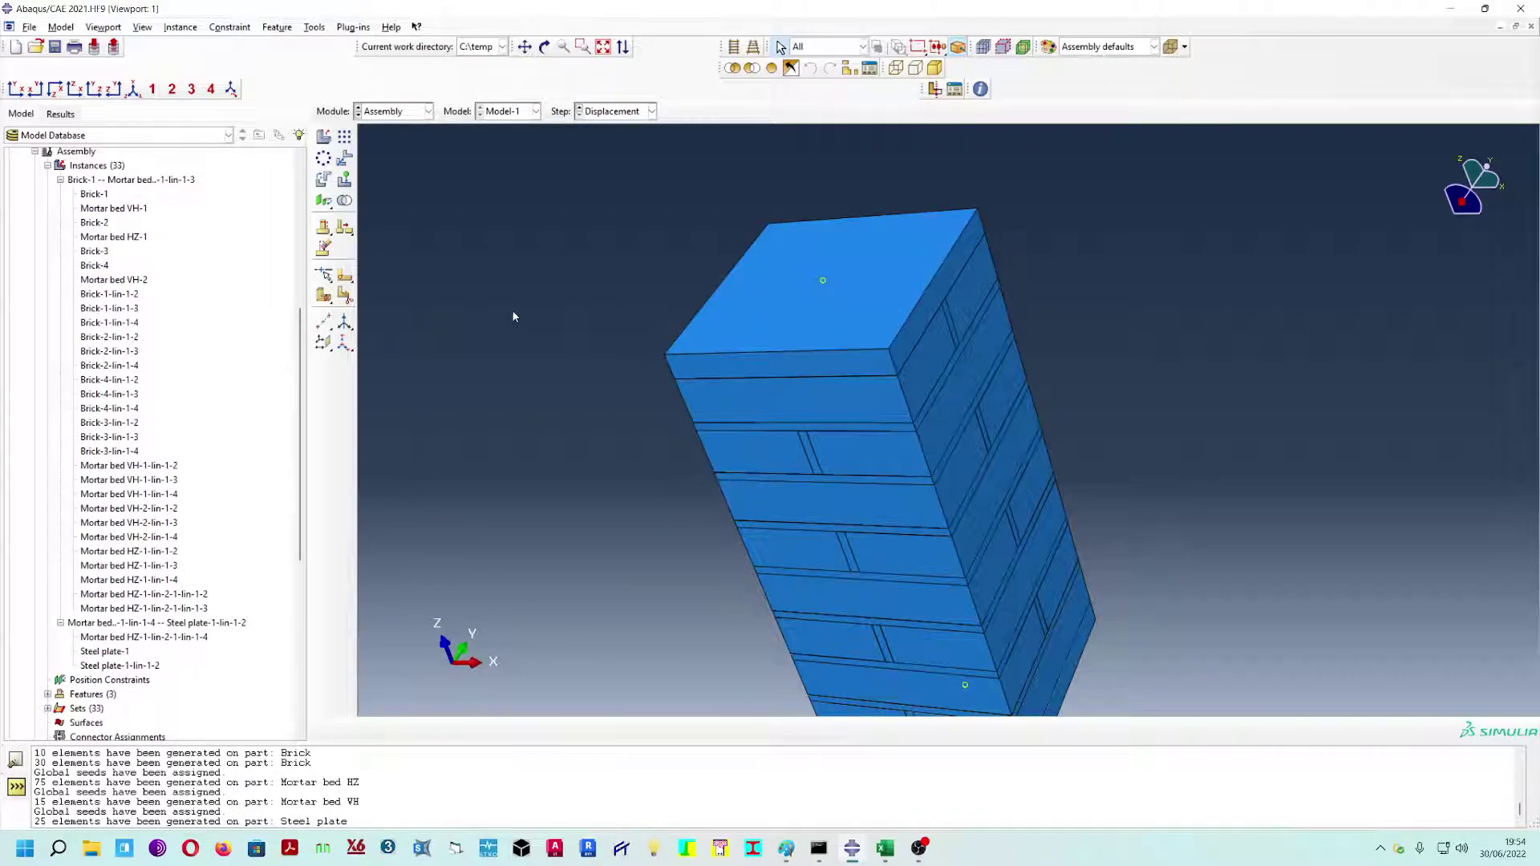
- Switch to the Interaction module
{"action": "left_click", "coordinate": [402, 118]}
{"action": "left_click", "coordinate": [383, 186]}
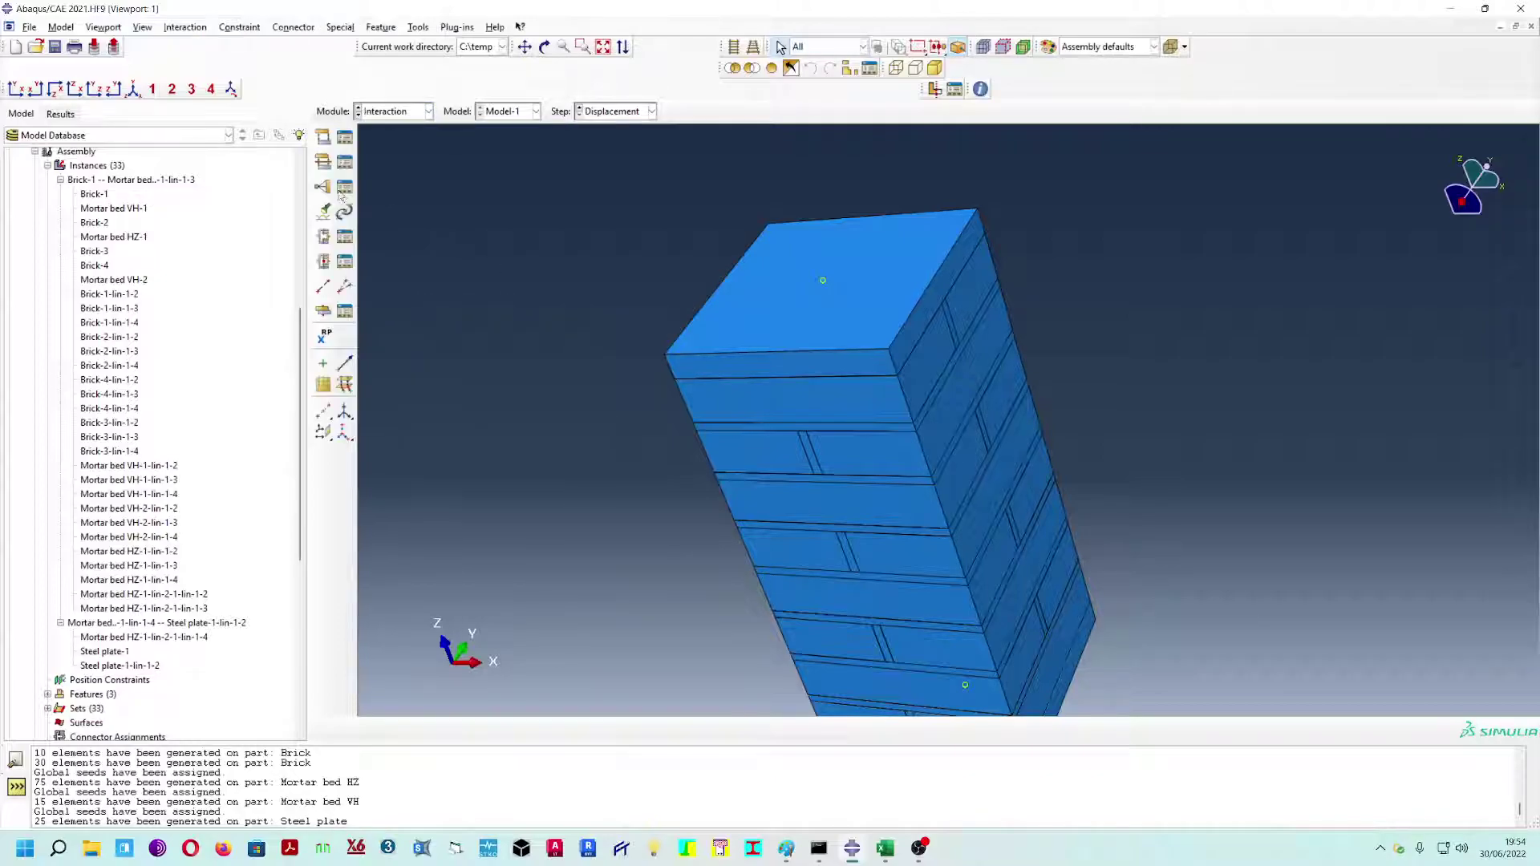
{"action": "left_click", "coordinate": [344, 188]}
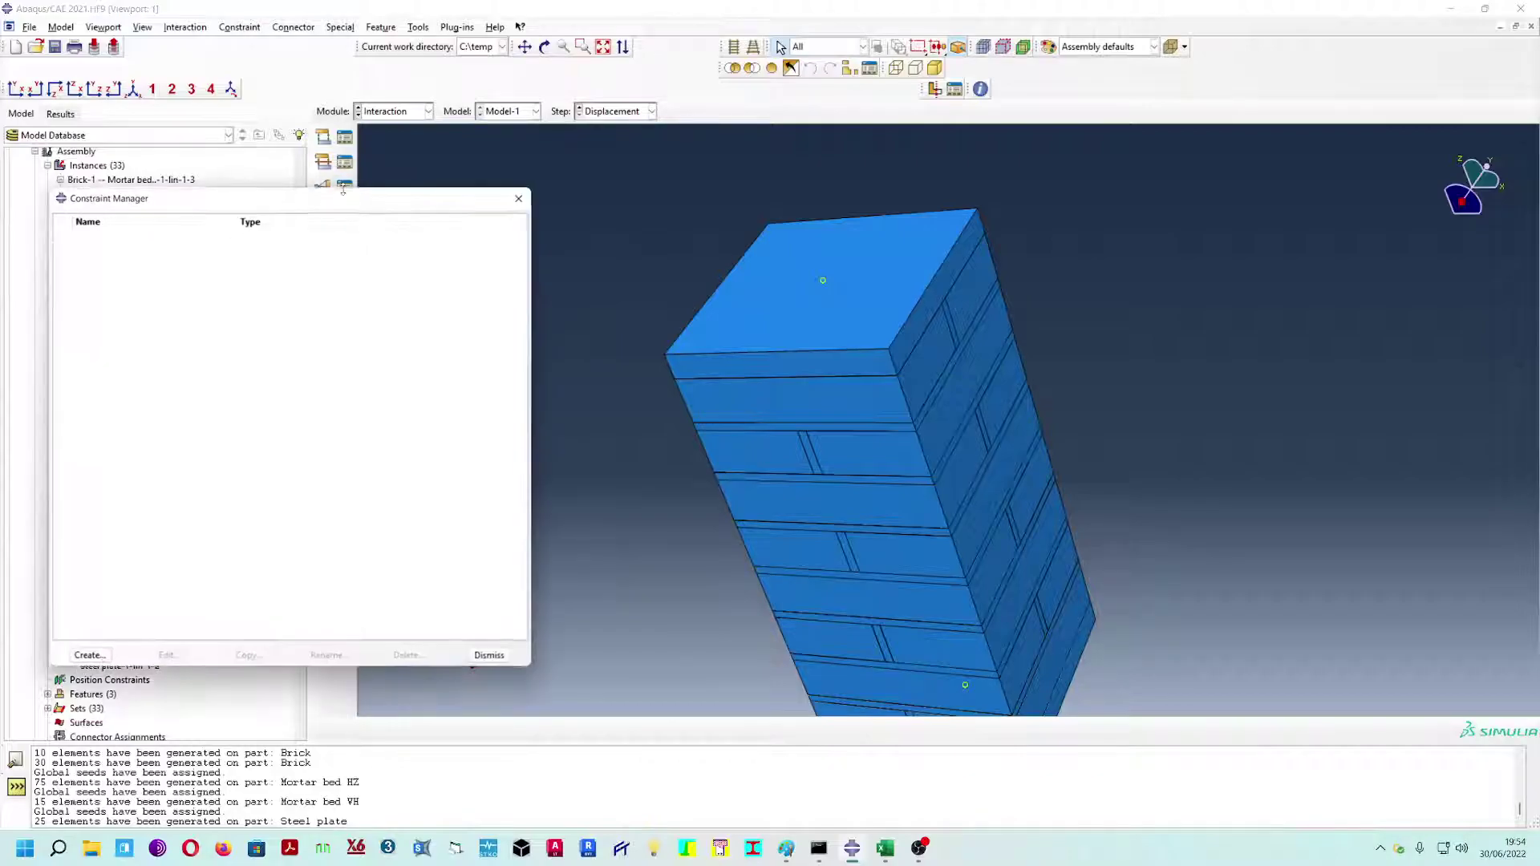
{"action": "left_click", "coordinate": [89, 655]}
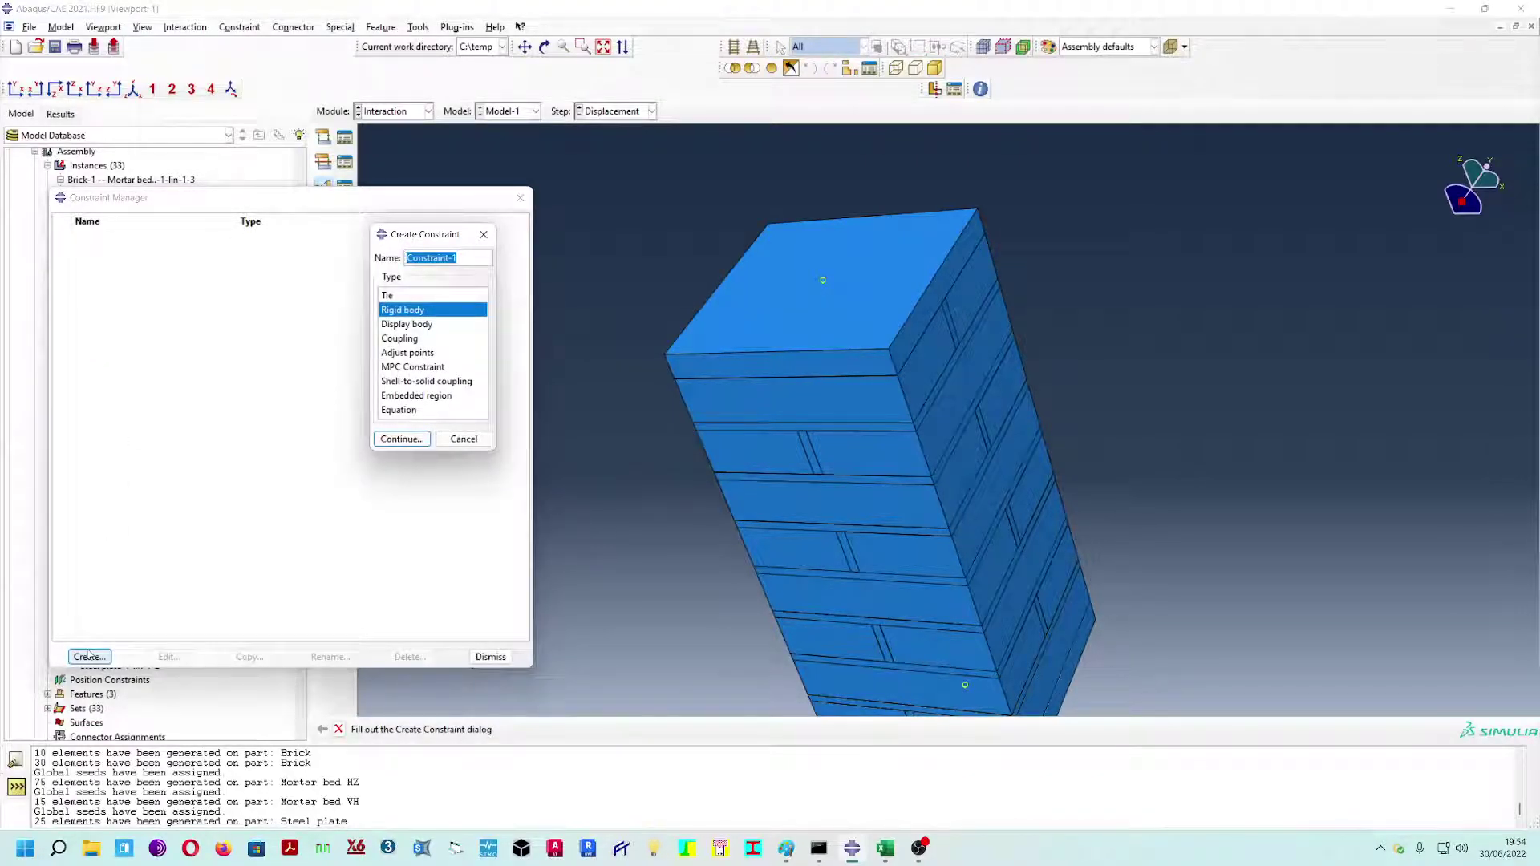
{"action": "type", "text": "Low plate rigid"}
{"action": "left_click", "coordinate": [410, 439]}
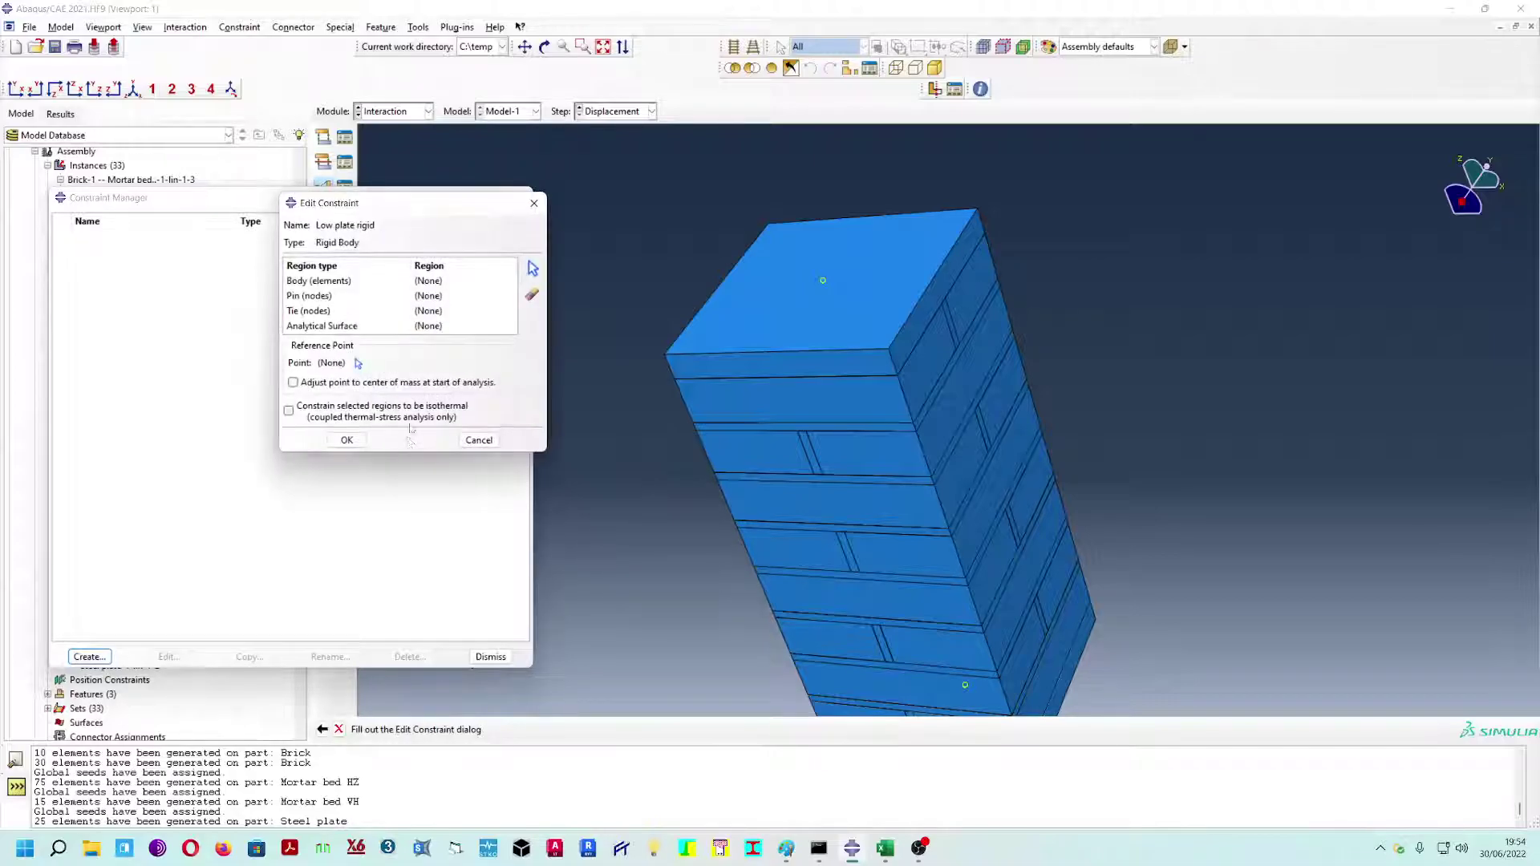
{"action": "left_click_drag", "start_coordinate": [753, 436], "coordinate": [882, 345], "text": "ctrl+alt"}
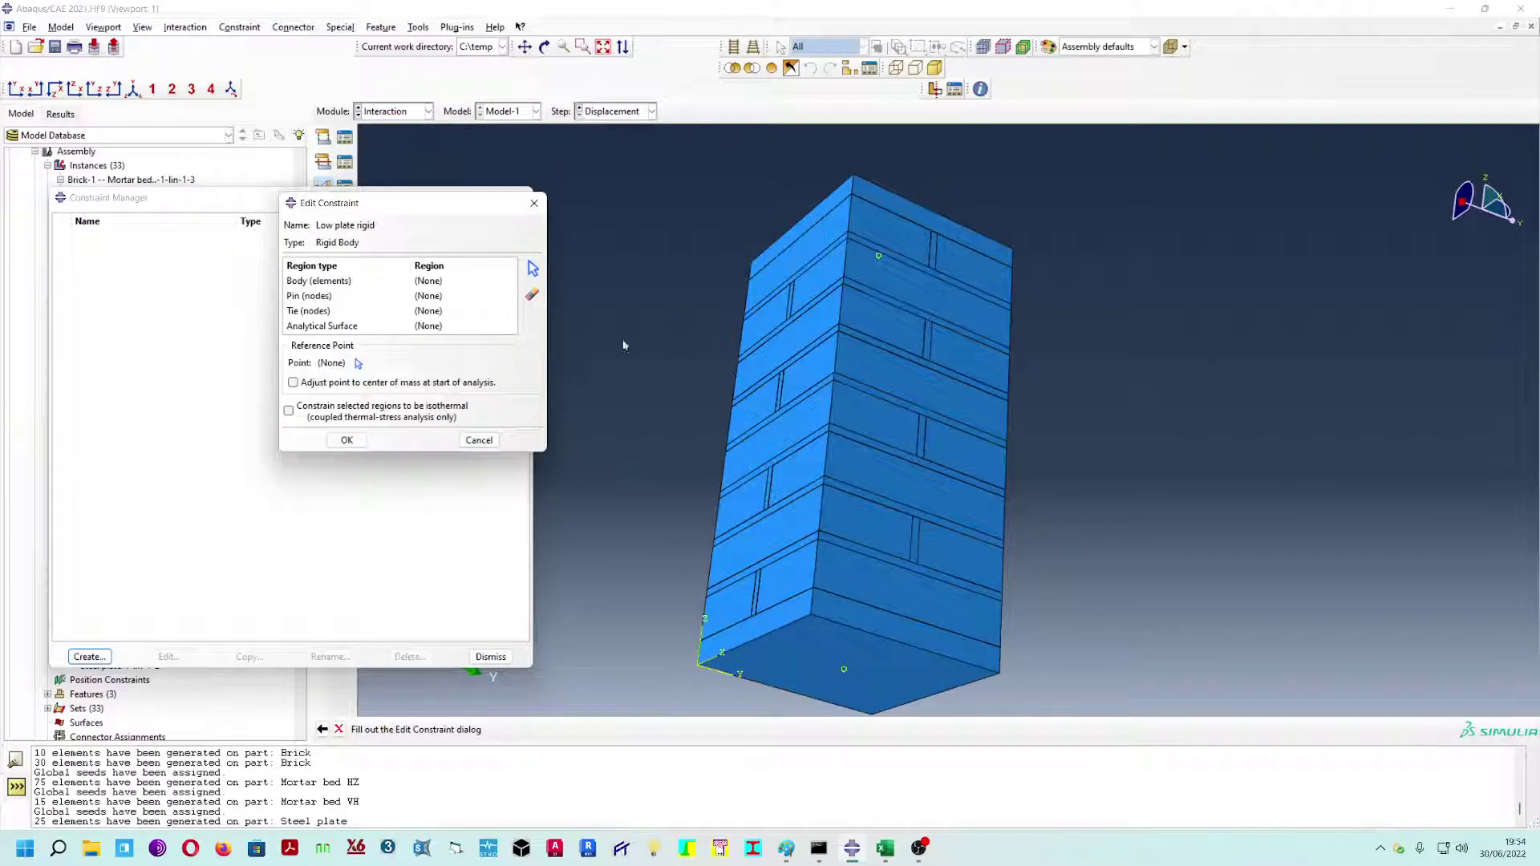
{"action": "left_click", "coordinate": [323, 280]}
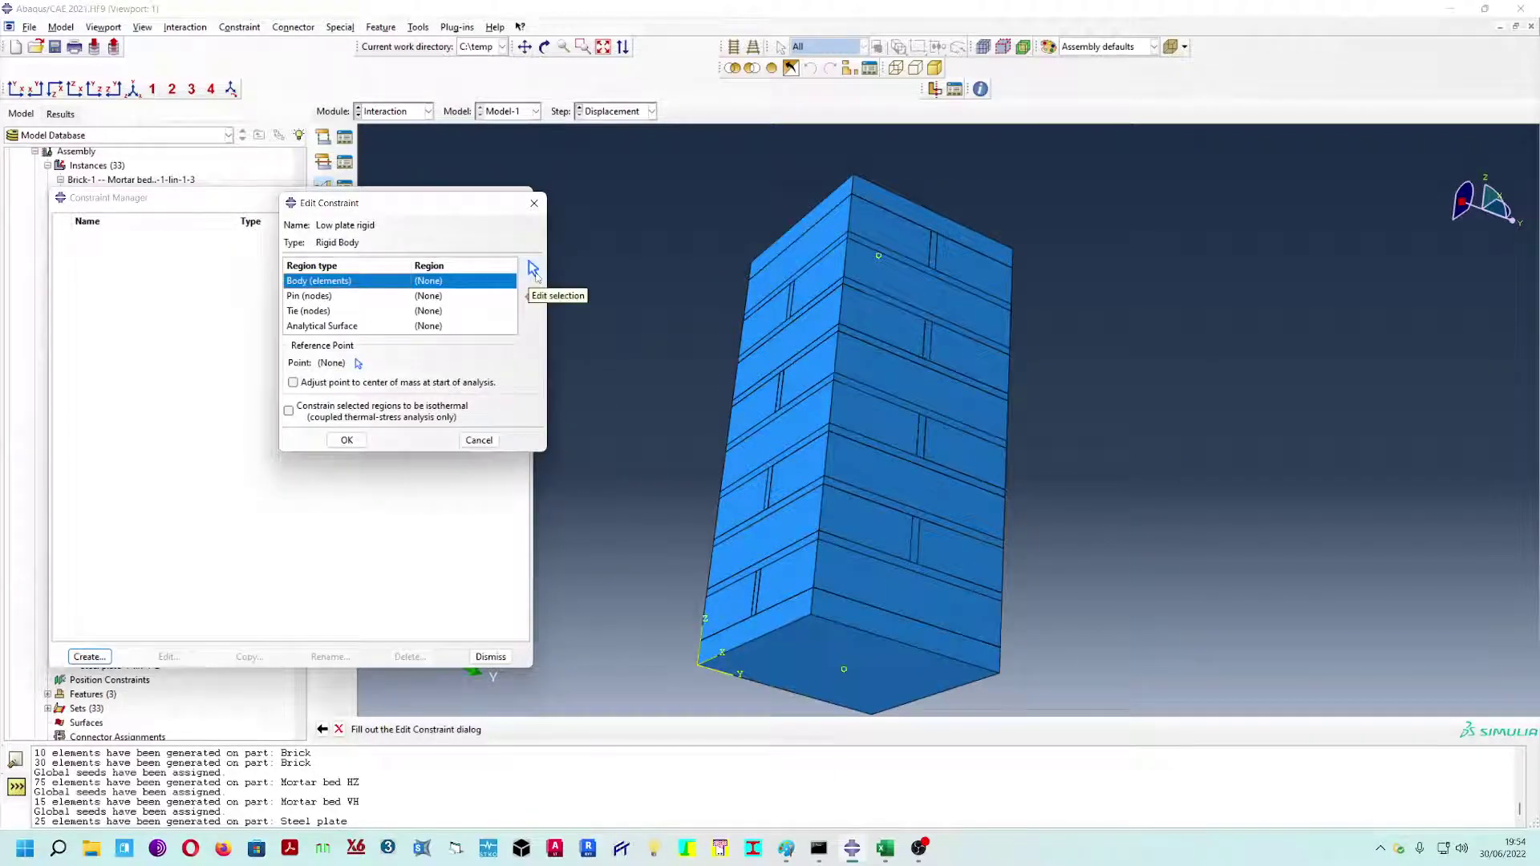
{"action": "left_click", "coordinate": [533, 269]}
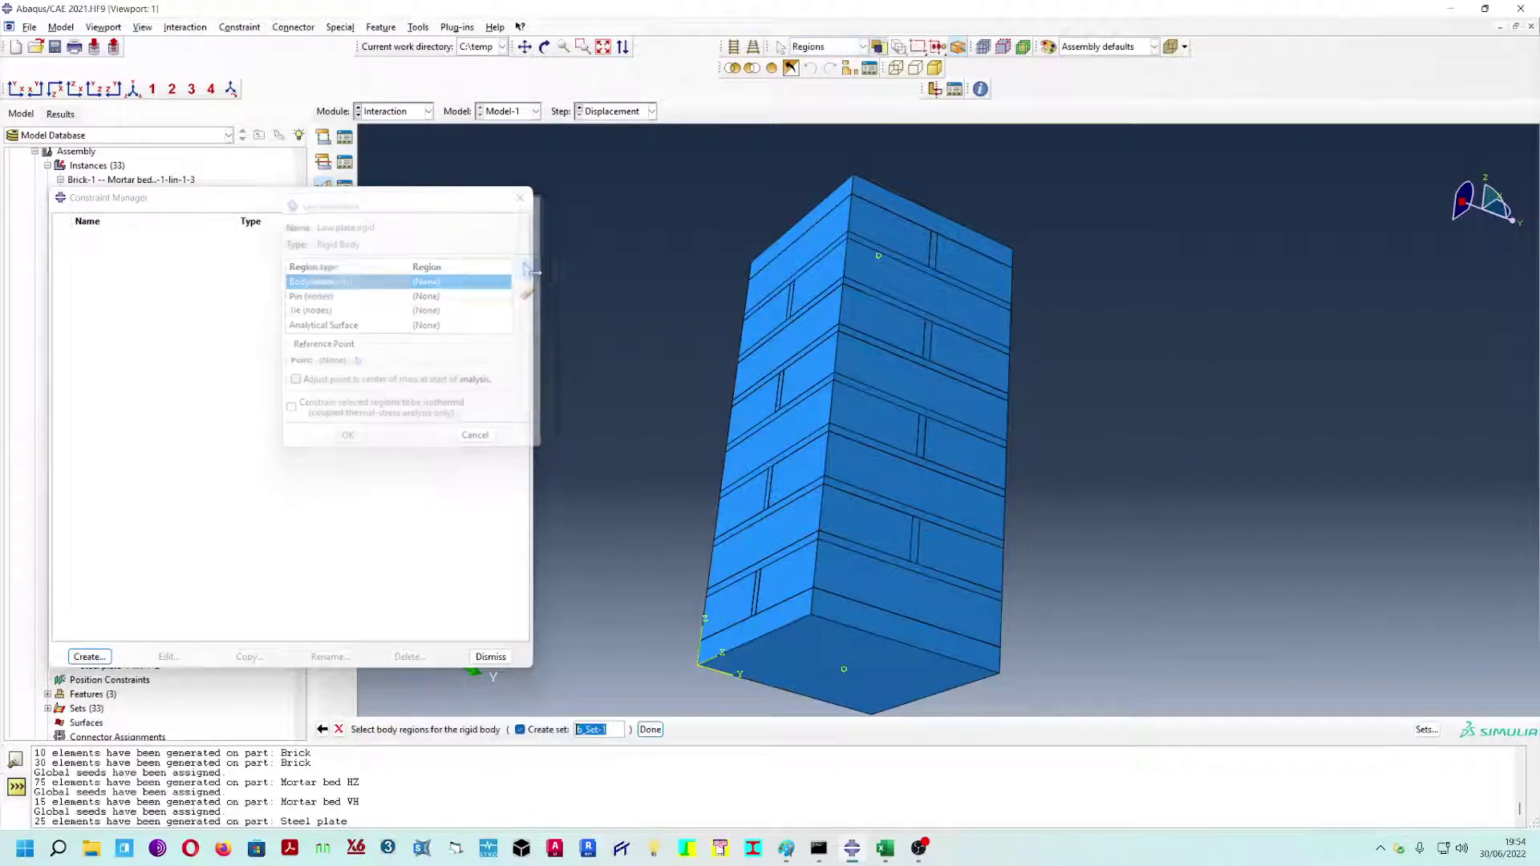
{"action": "left_click", "coordinate": [808, 668]}
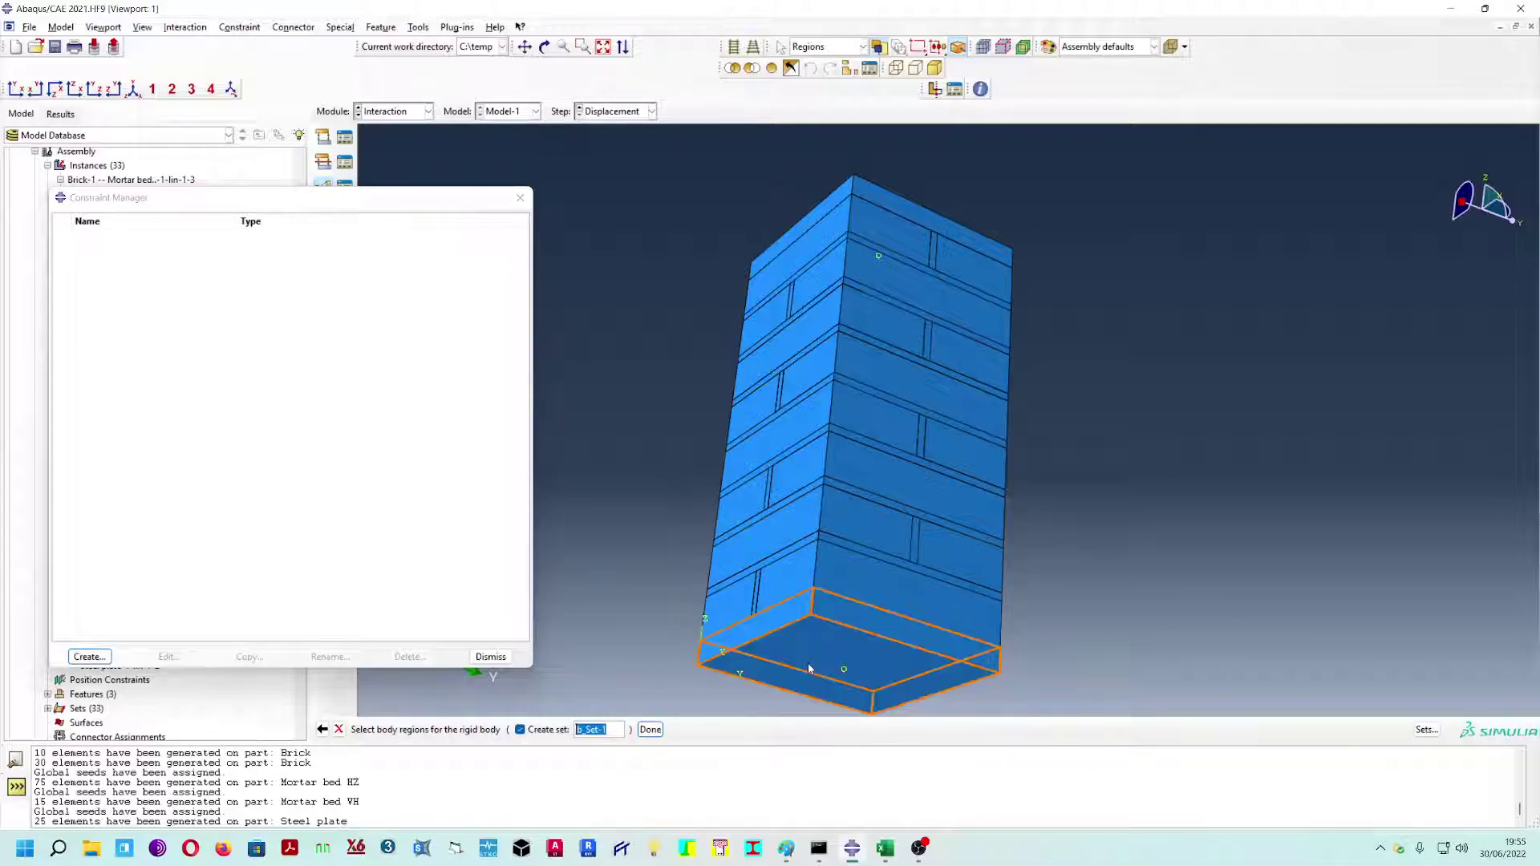
{"action": "left_click", "coordinate": [651, 729]}
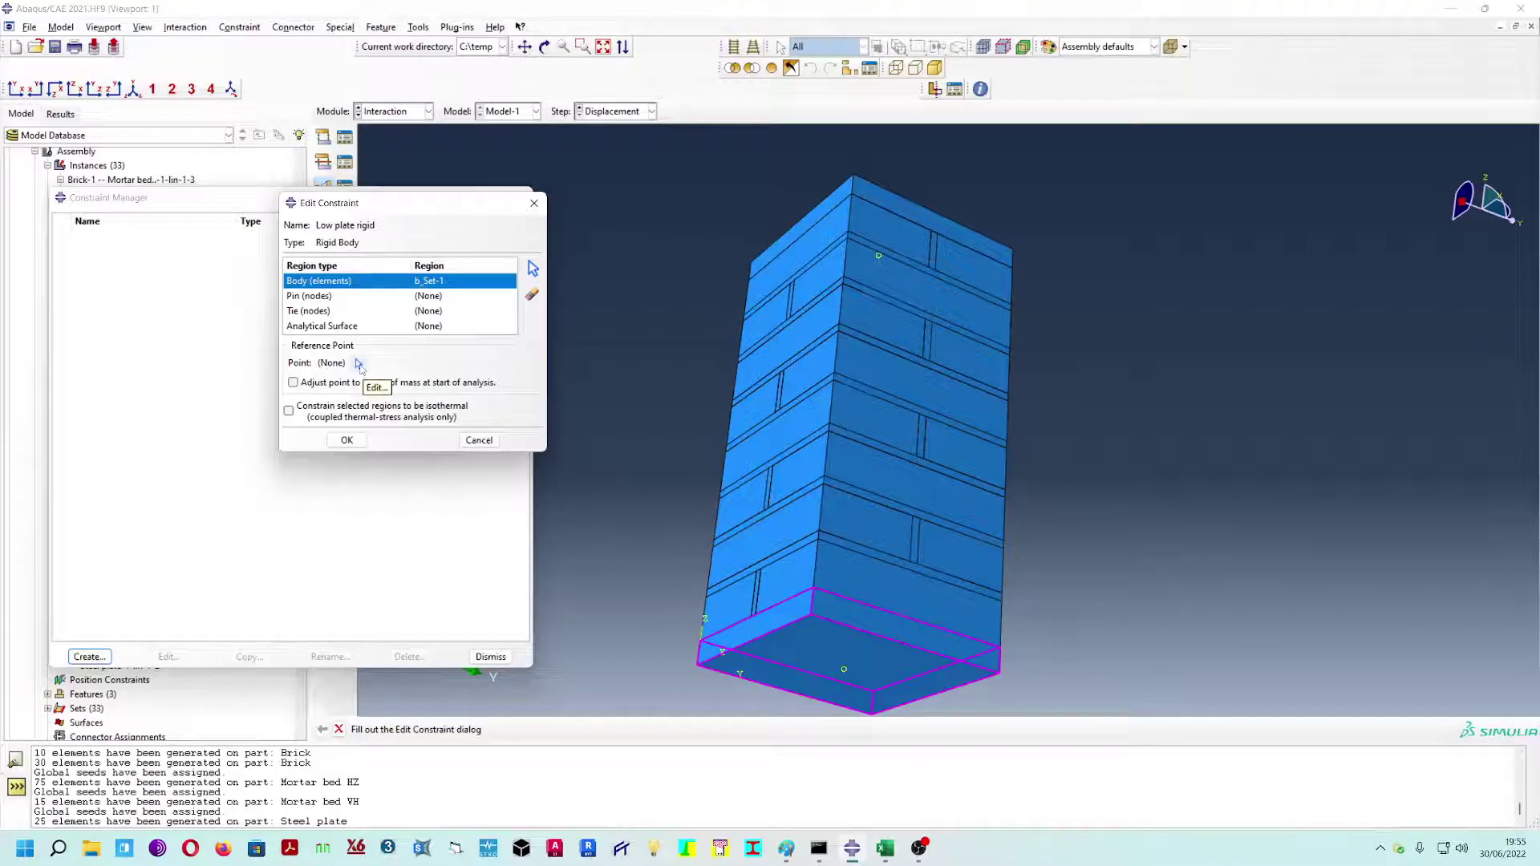
{"action": "left_click", "coordinate": [359, 364]}
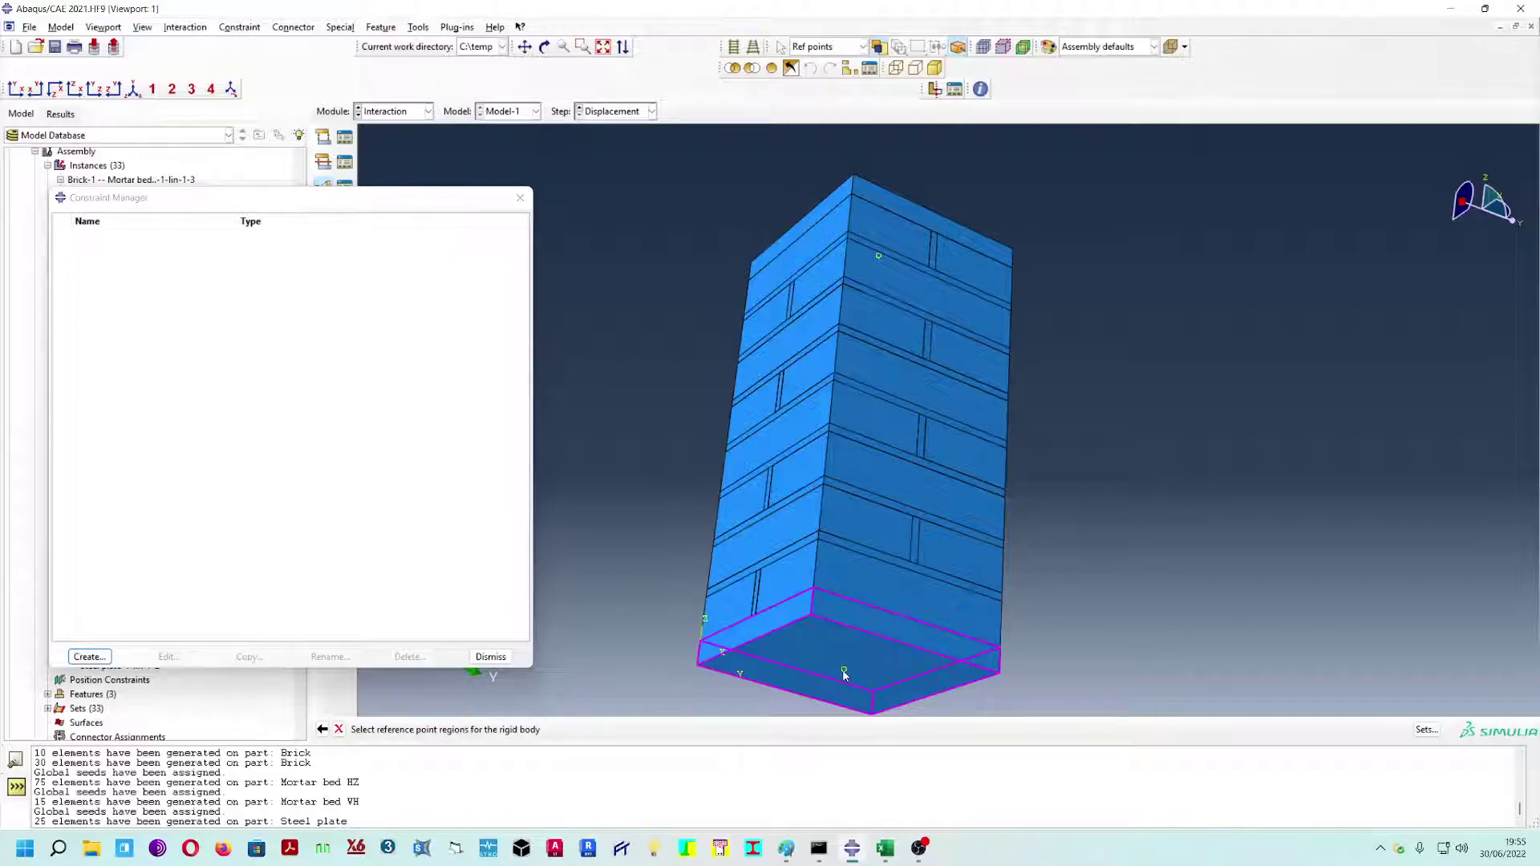
{"action": "left_click", "coordinate": [520, 197]}
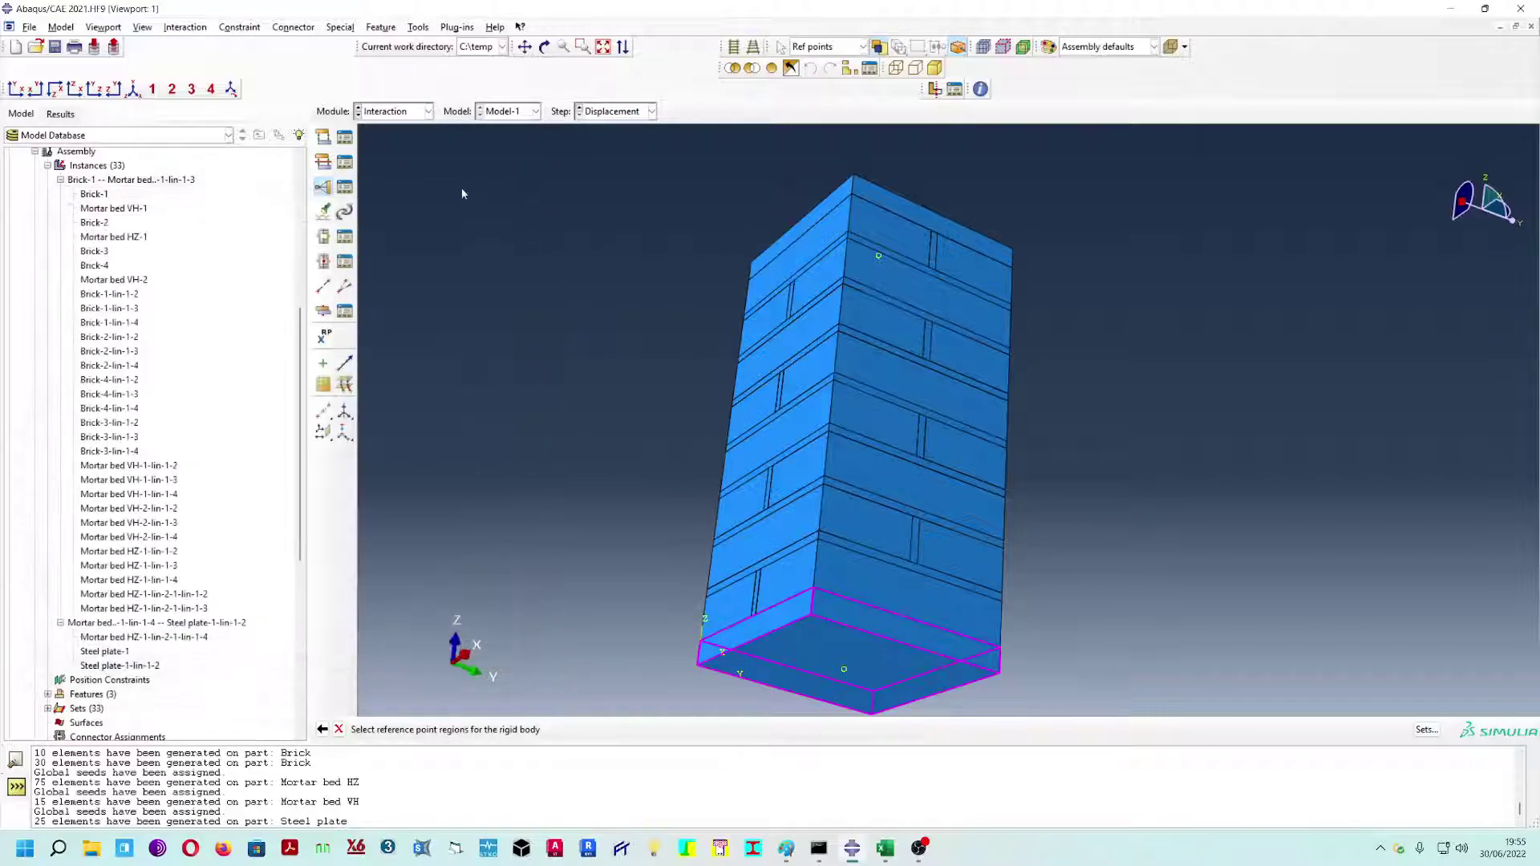
{"action": "left_click", "coordinate": [339, 729]}
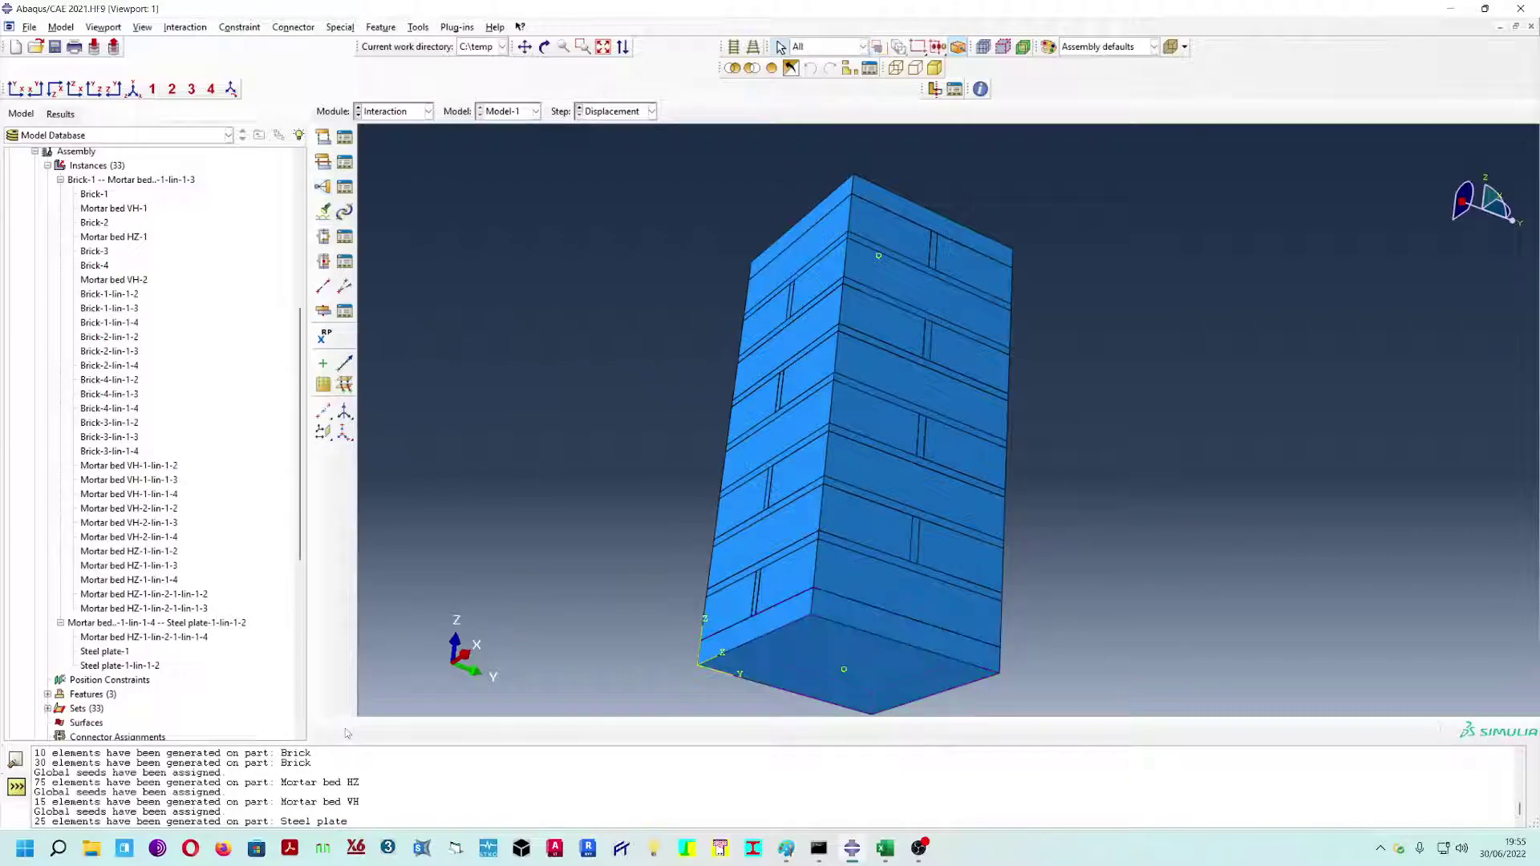
- Create reference points at the datum points centred on the lower plate's underside and the upper plate's top face
{"action": "left_click", "coordinate": [401, 114]}
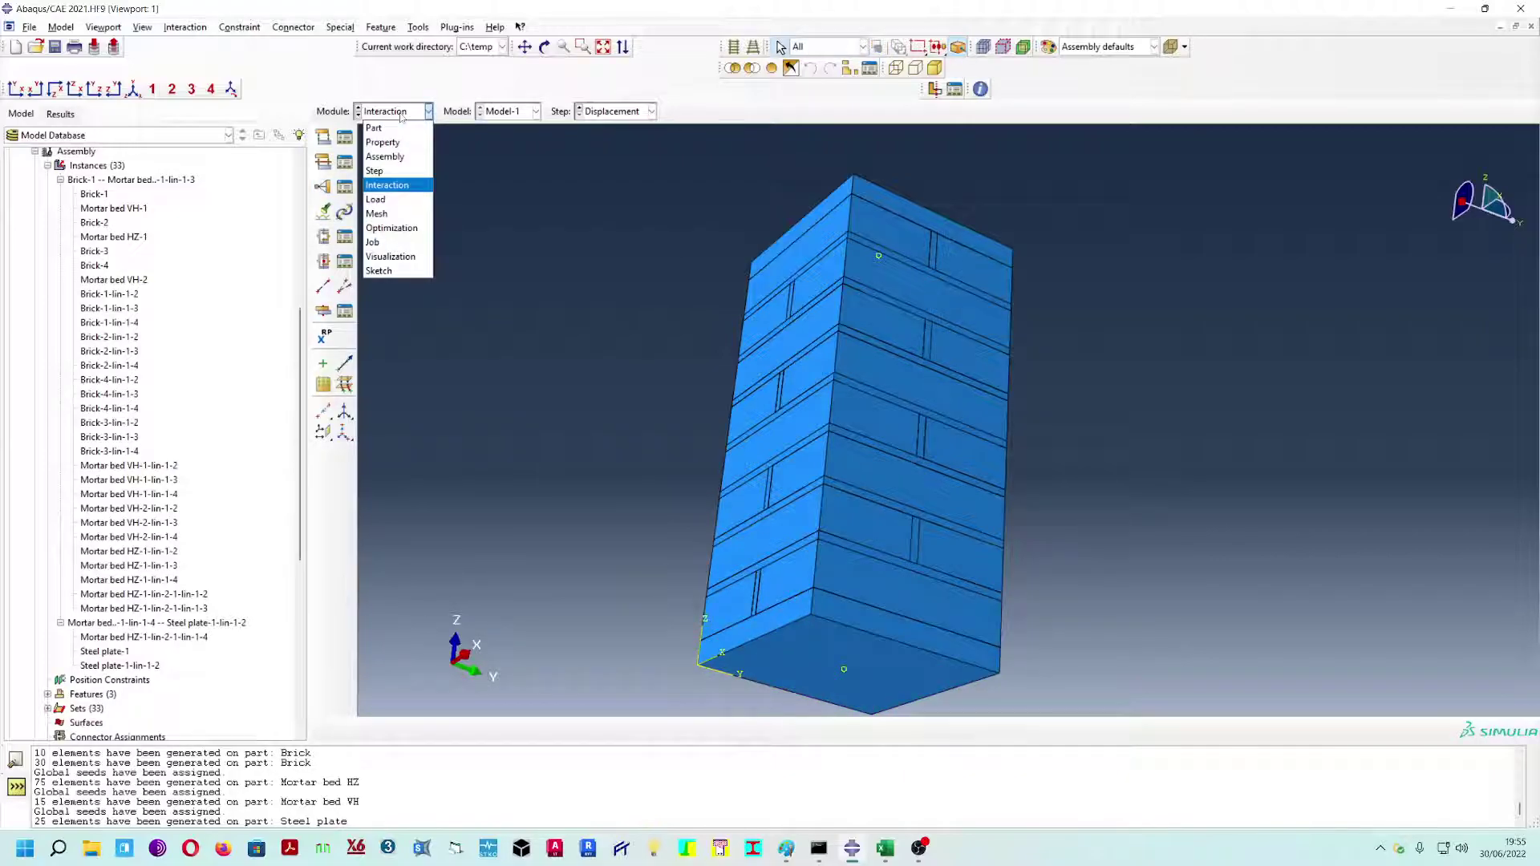
{"action": "left_click", "coordinate": [401, 114]}
{"action": "left_click", "coordinate": [324, 339]}
{"action": "left_click", "coordinate": [844, 670]}
{"action": "left_click_drag", "start_coordinate": [1075, 385], "coordinate": [880, 252], "text": "ctrl+alt"}
{"action": "left_click", "coordinate": [885, 224]}
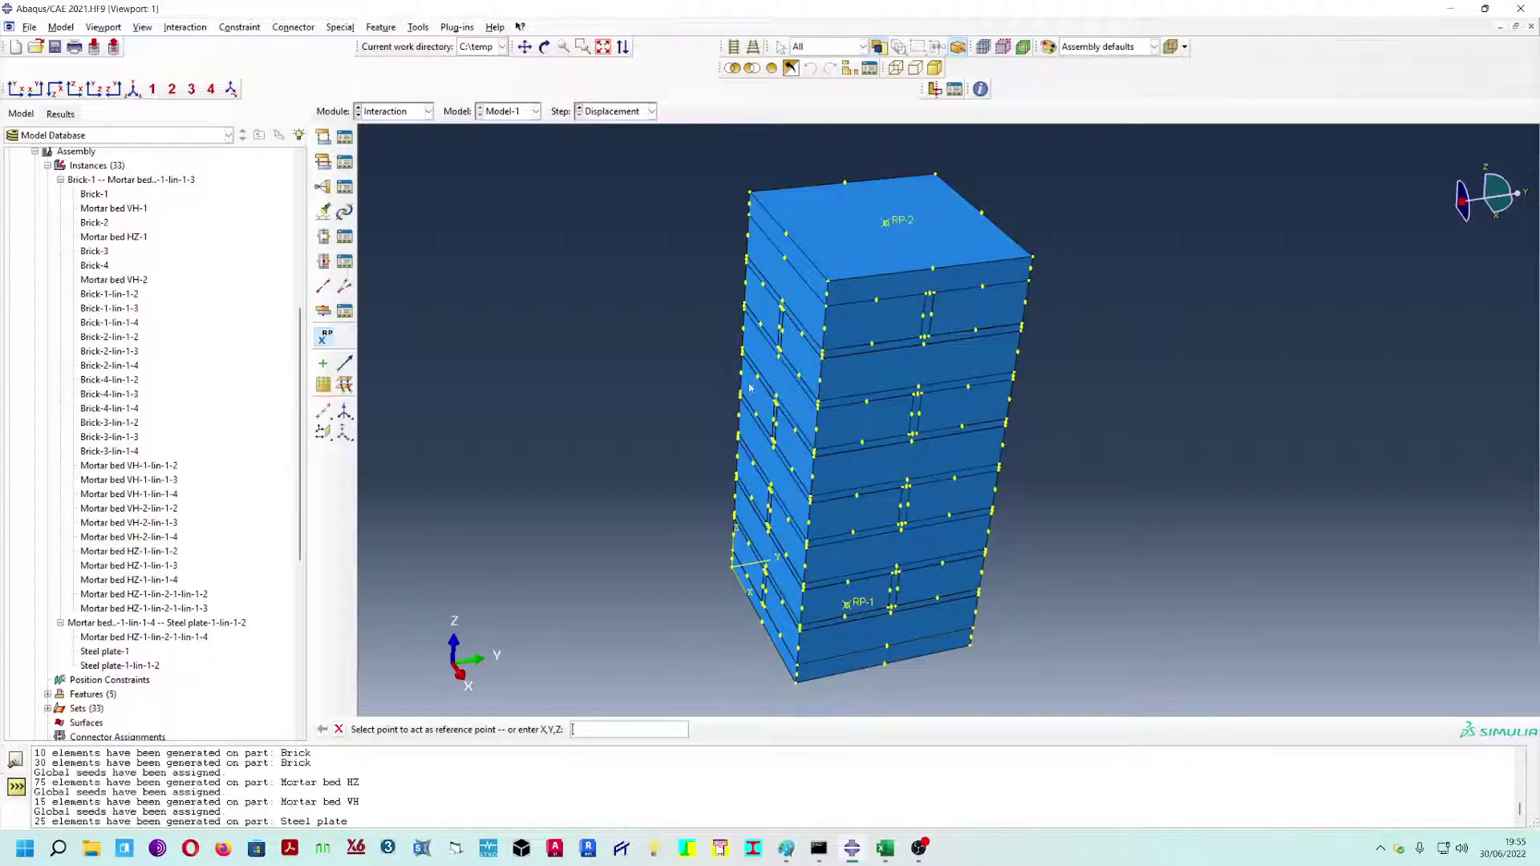
{"action": "left_click", "coordinate": [340, 730]}
- Start a new rigid body constraint named "Low plate rigid"
{"action": "mouse_move", "coordinate": [892, 566]}
{"action": "left_mouse_down", "text": "ctrl+alt"}
{"action": "mouse_move", "coordinate": [1015, 418]}
{"action": "mouse_move", "coordinate": [997, 349]}
{"action": "left_mouse_up", "text": "ctrl+alt"}
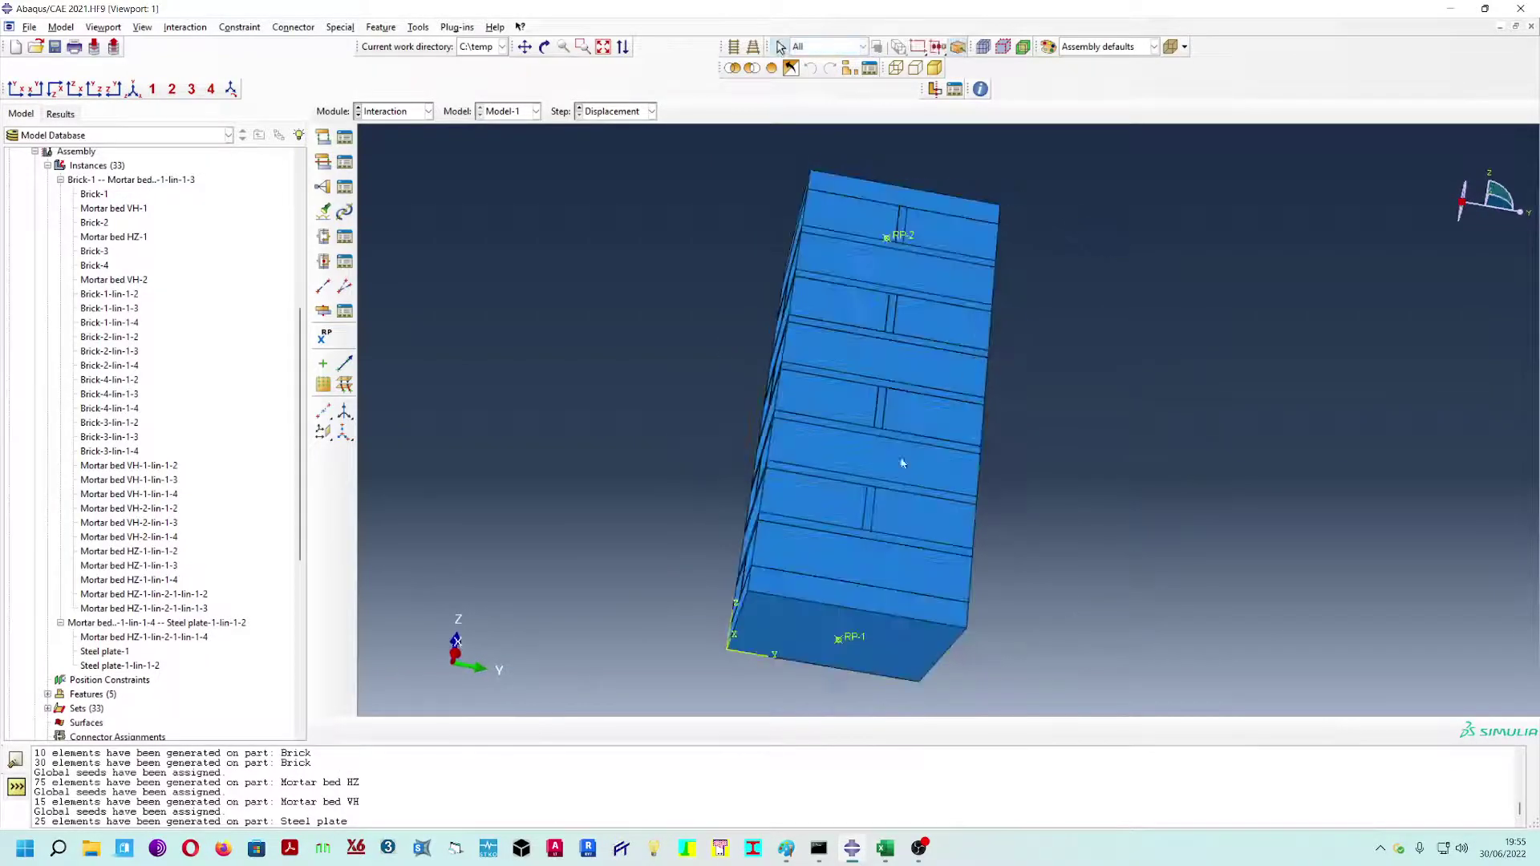
{"action": "left_click", "coordinate": [344, 187]}
{"action": "left_click", "coordinate": [89, 656]}
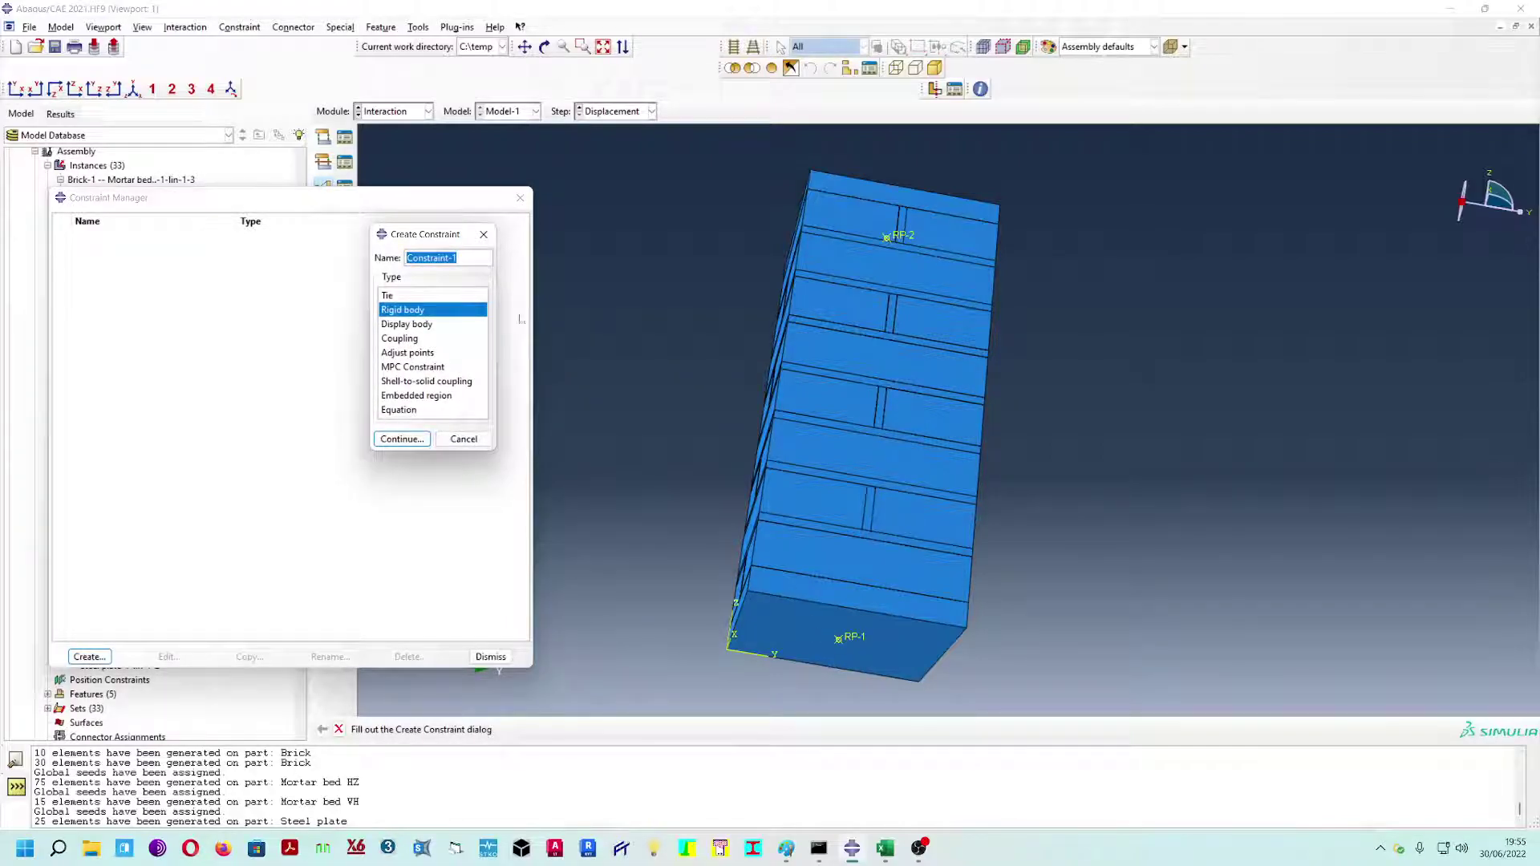
{"action": "type", "text": "Low plate"}
{"action": "type", "text": "rigid"}
{"action": "left_click", "coordinate": [403, 440]}
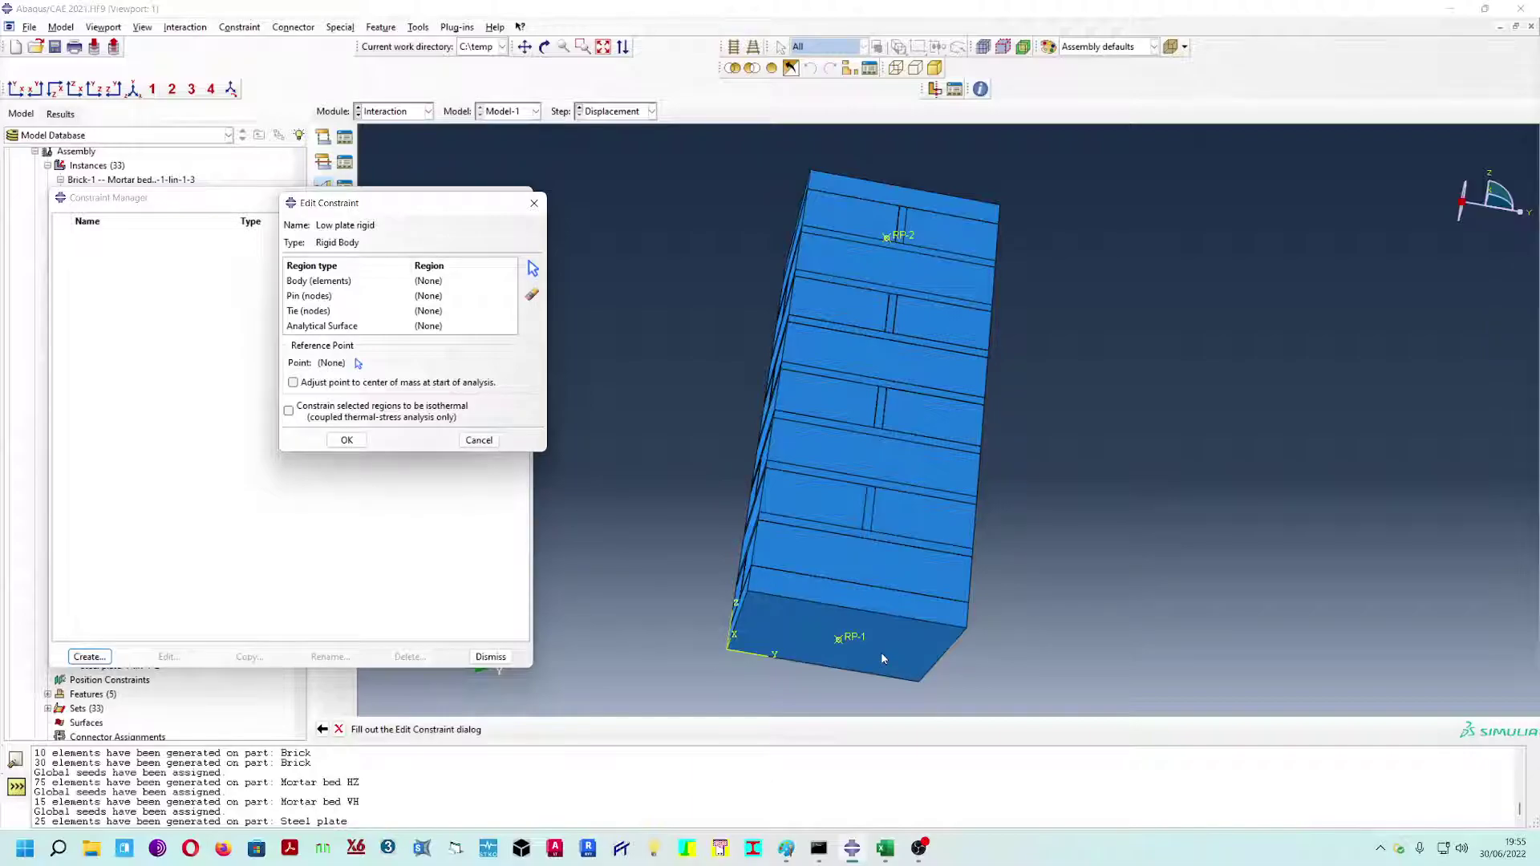
- Assign the lower steel plate as the constraint's body region and its central reference point as the rigid body's control point
{"action": "left_click", "coordinate": [337, 281]}
{"action": "left_click", "coordinate": [532, 269]}
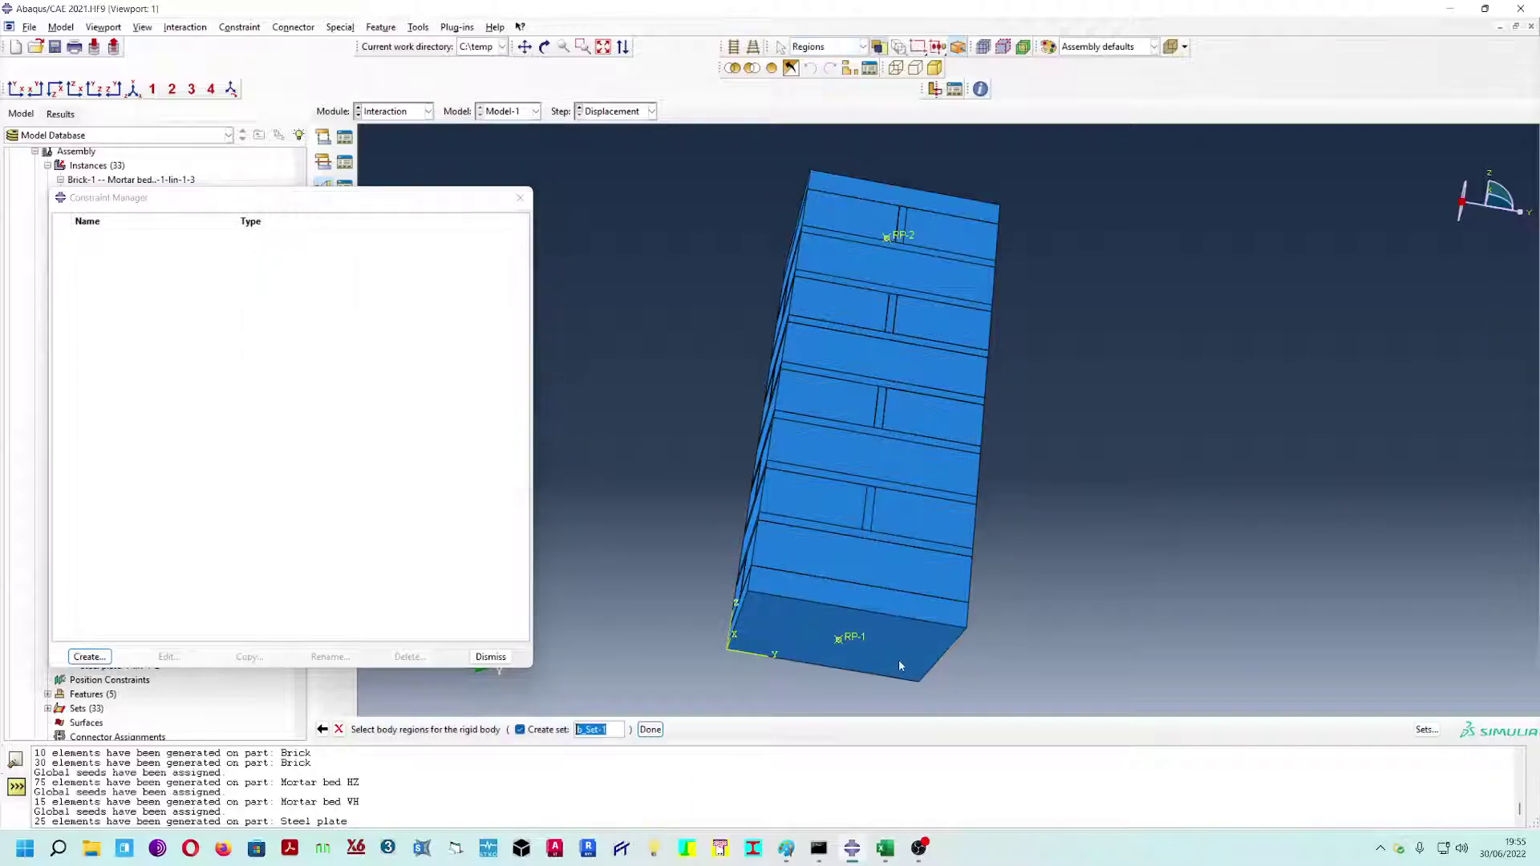
{"action": "left_click", "coordinate": [898, 666]}
{"action": "left_click", "coordinate": [650, 729]}
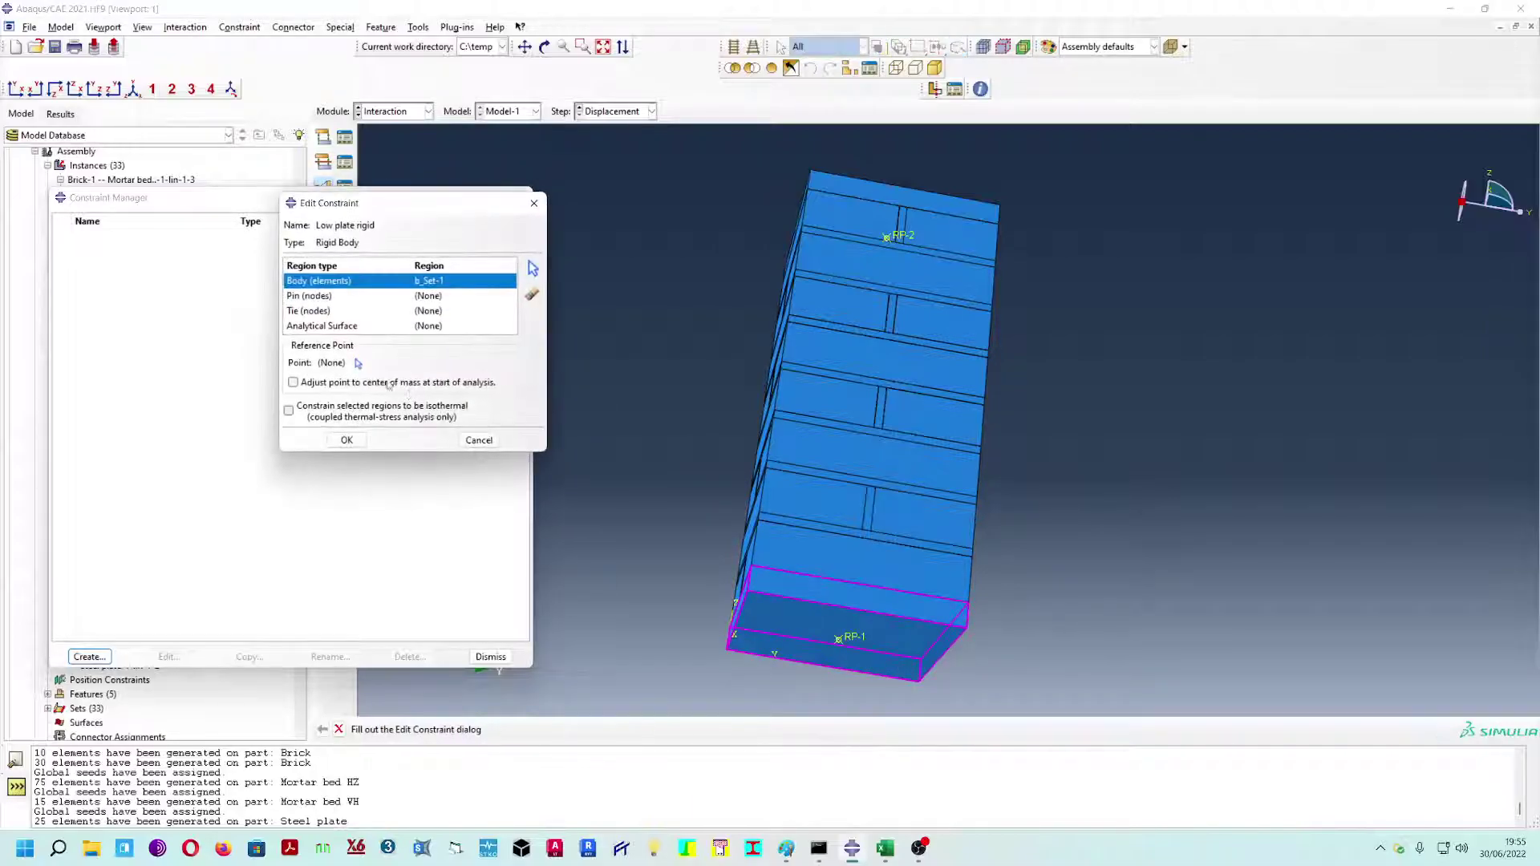
{"action": "left_click", "coordinate": [359, 362]}
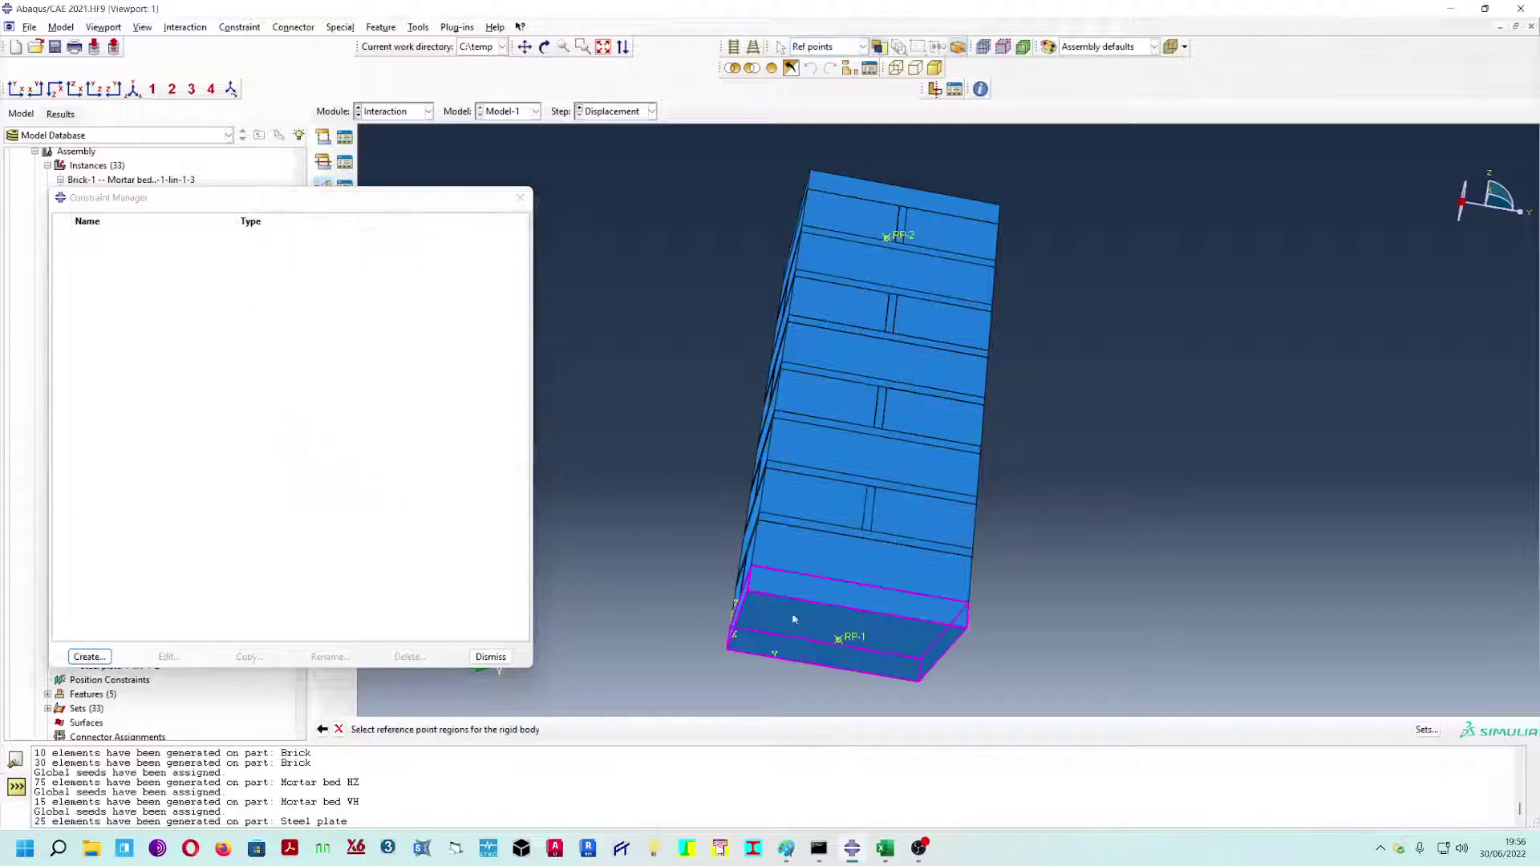
{"action": "left_click", "coordinate": [839, 642]}
{"action": "left_click", "coordinate": [345, 441]}
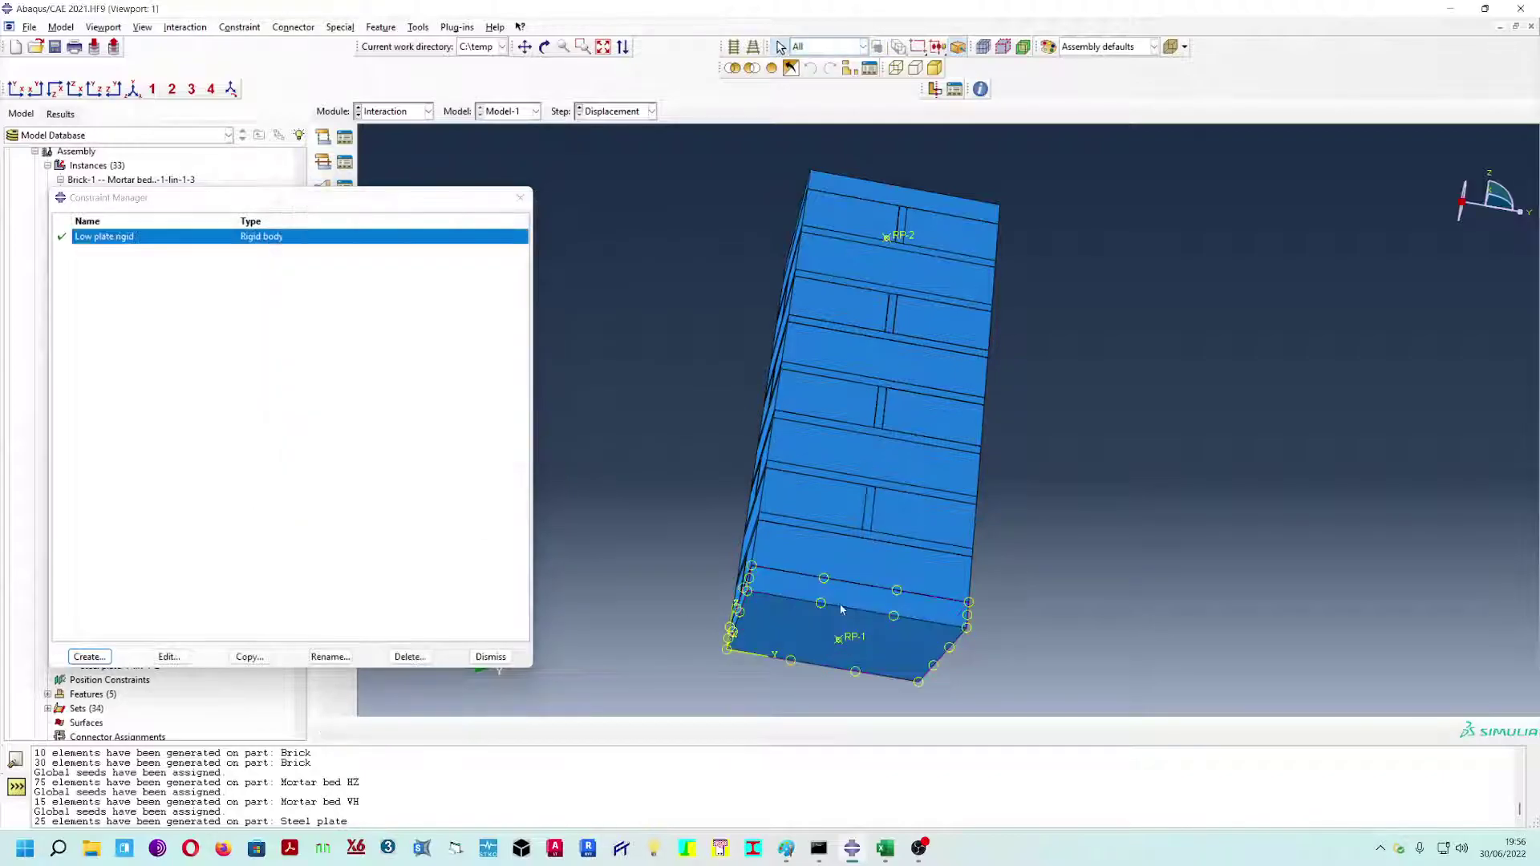
- Start a new rigid body constraint named "Upp plate rigid"
{"action": "left_click_drag", "start_coordinate": [826, 453], "coordinate": [856, 473], "text": "ctrl+alt"}
{"action": "left_click_drag", "start_coordinate": [901, 364], "coordinate": [955, 437], "text": "ctrl+alt"}
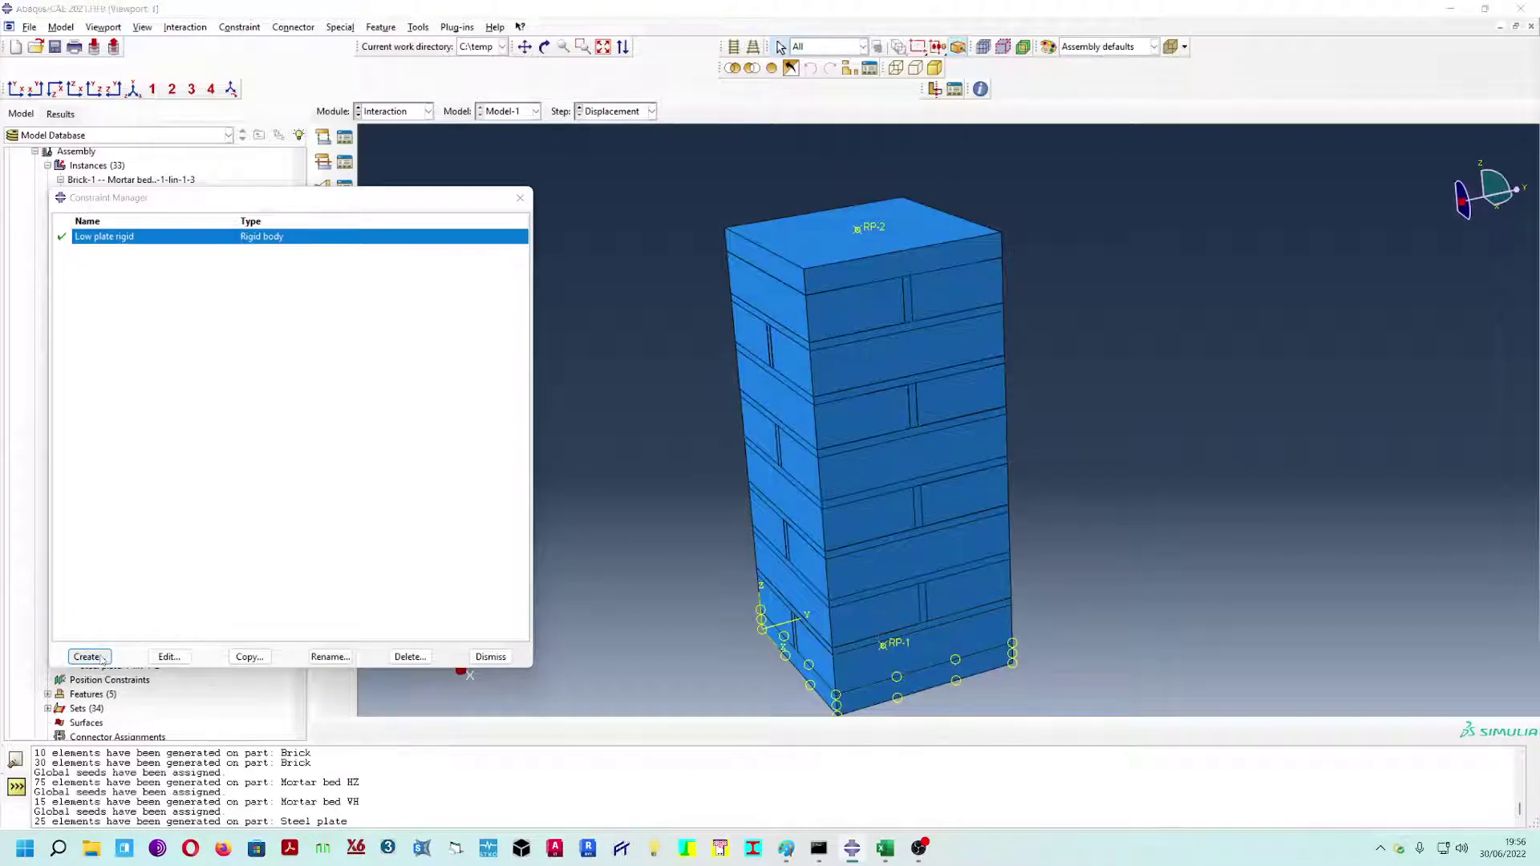
{"action": "left_click", "coordinate": [89, 657]}
{"action": "type", "text": "U"}
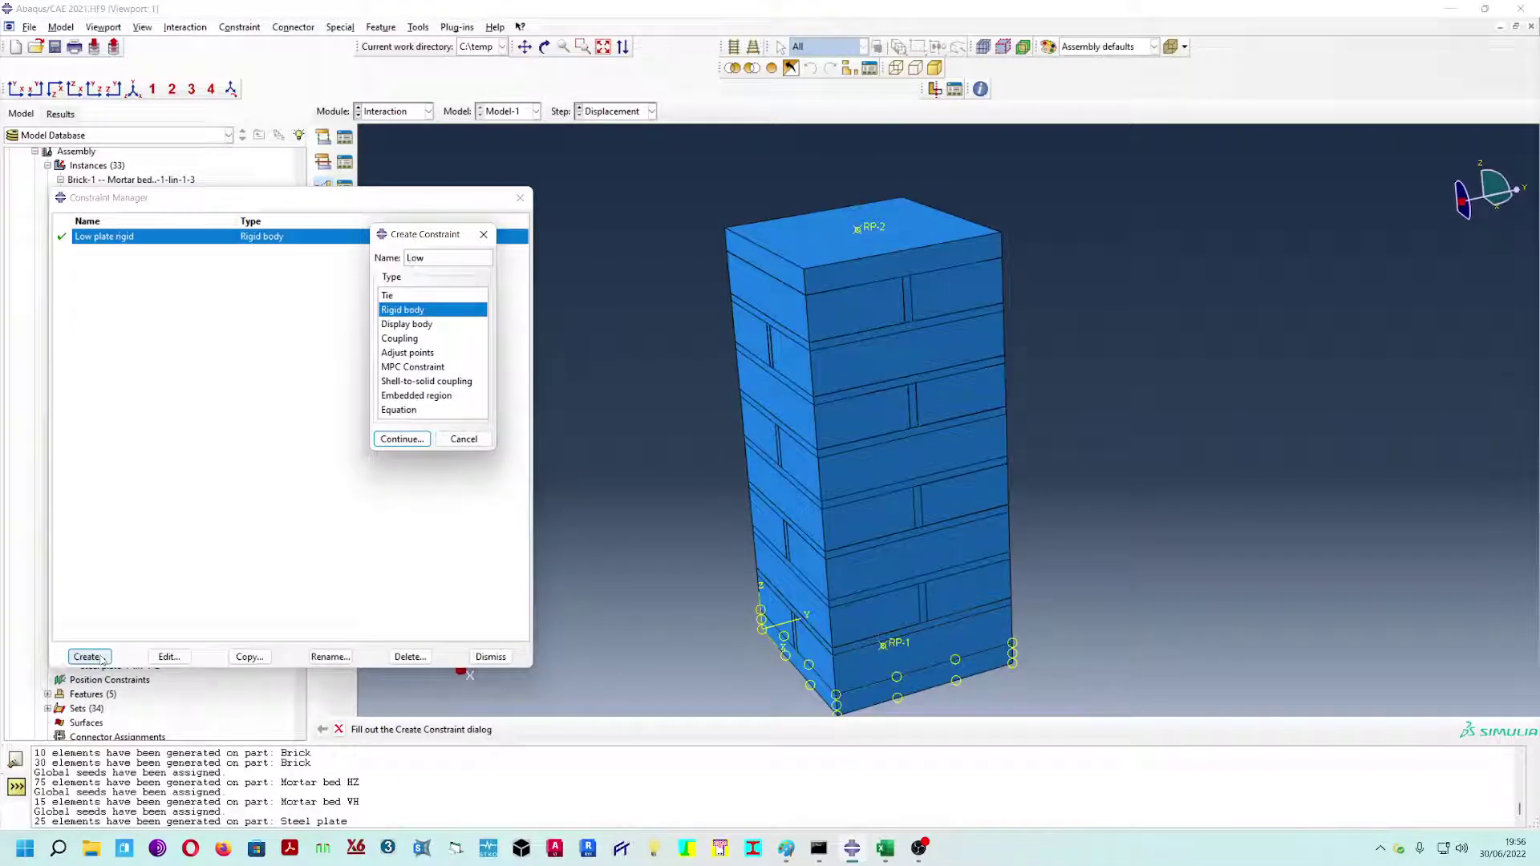
{"action": "type", "text": "pp plate rigid"}
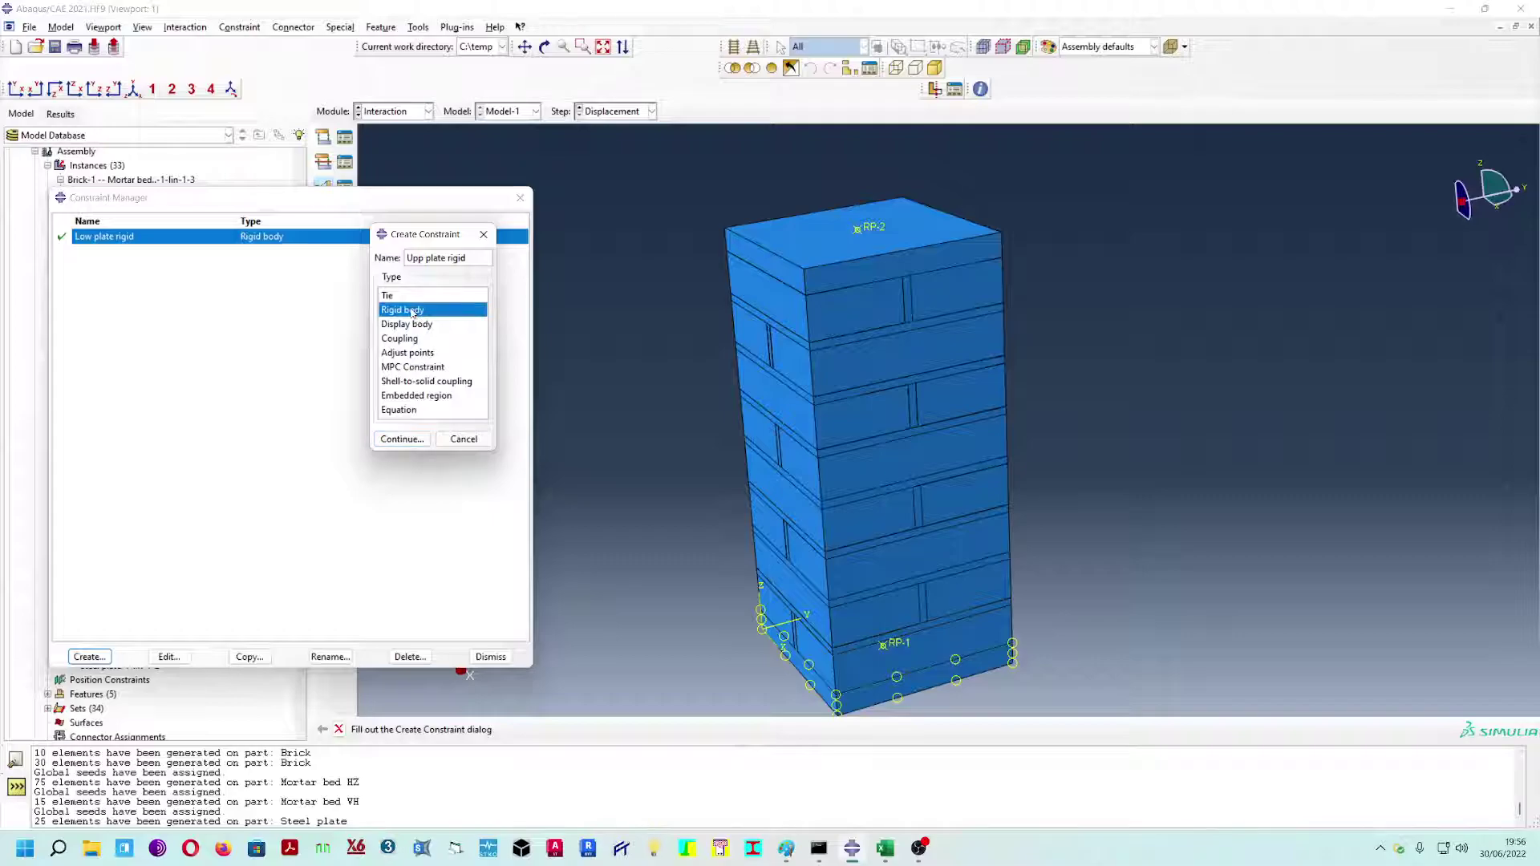
{"action": "left_click", "coordinate": [414, 440]}
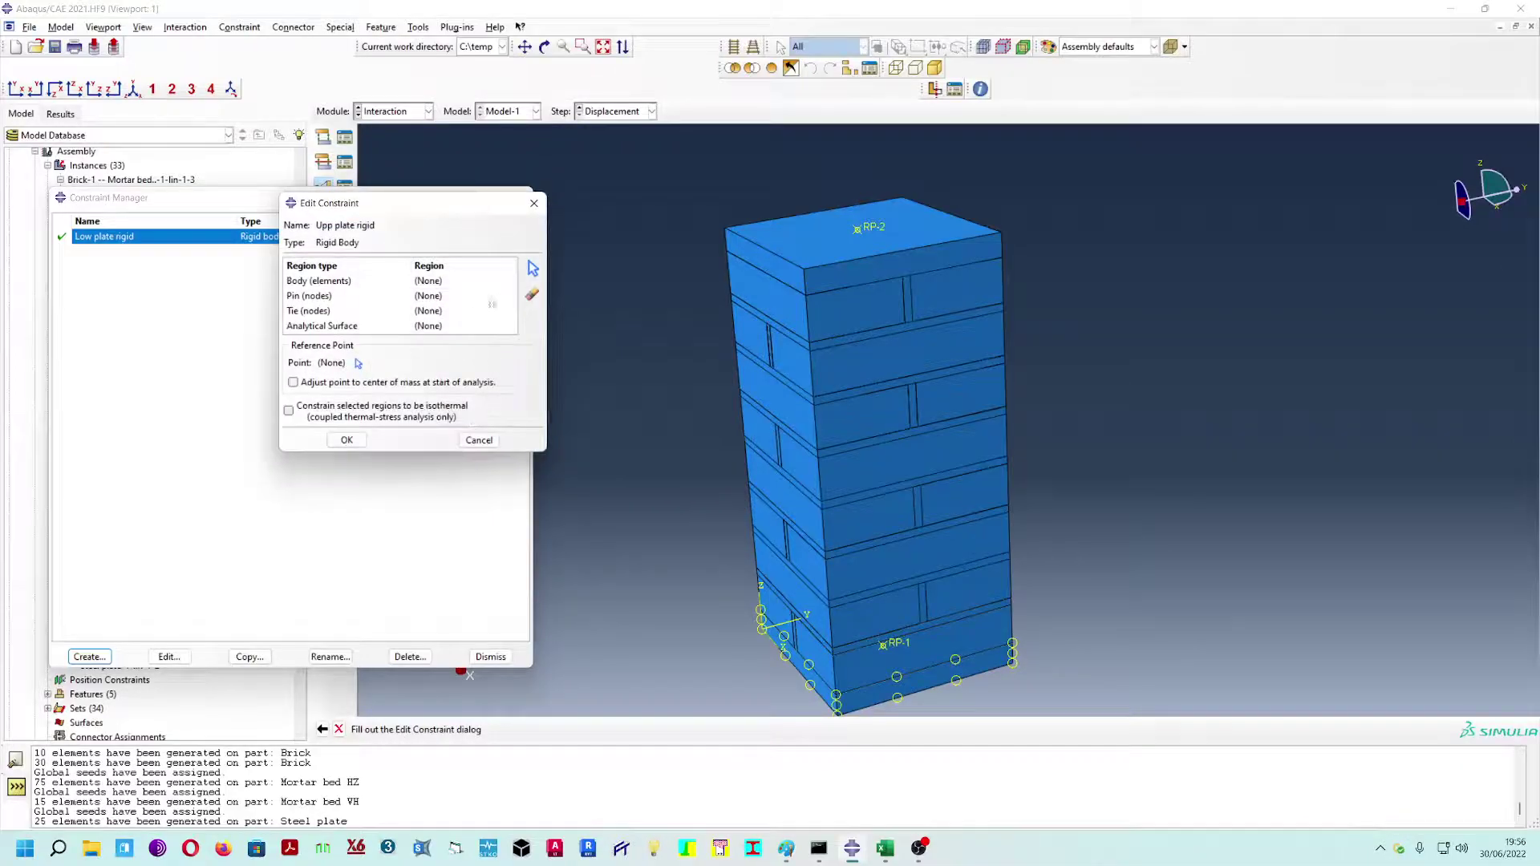
- Assign the upper steel plate as the constraint's body region and its central reference point as the rigid body's control point
{"action": "left_click", "coordinate": [338, 283]}
{"action": "left_click", "coordinate": [533, 272]}
{"action": "left_click", "coordinate": [802, 256]}
{"action": "left_click", "coordinate": [650, 730]}
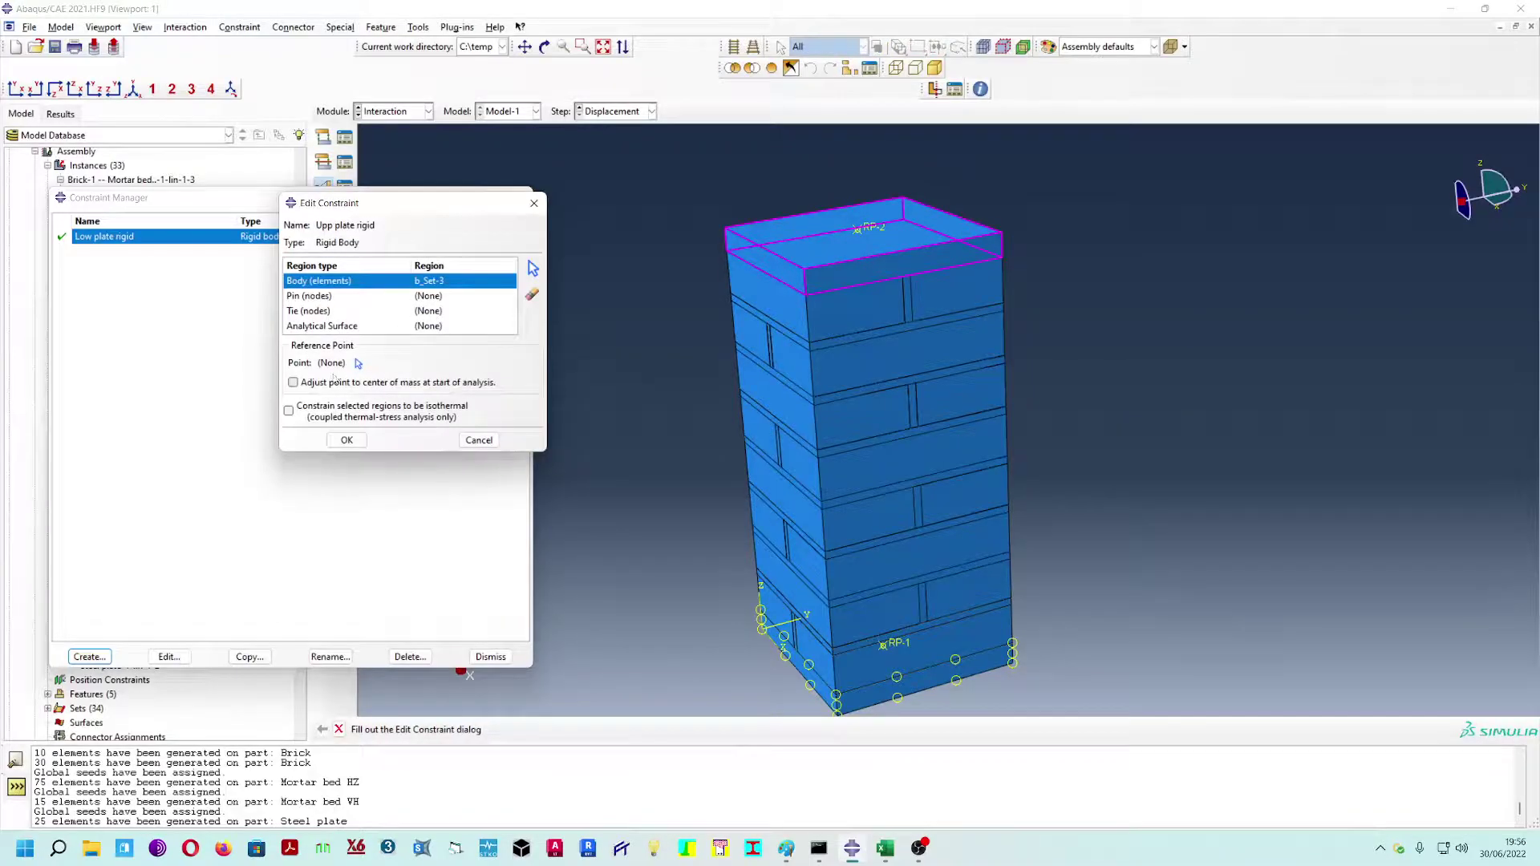
{"action": "left_click", "coordinate": [358, 362]}
{"action": "left_click", "coordinate": [857, 229]}
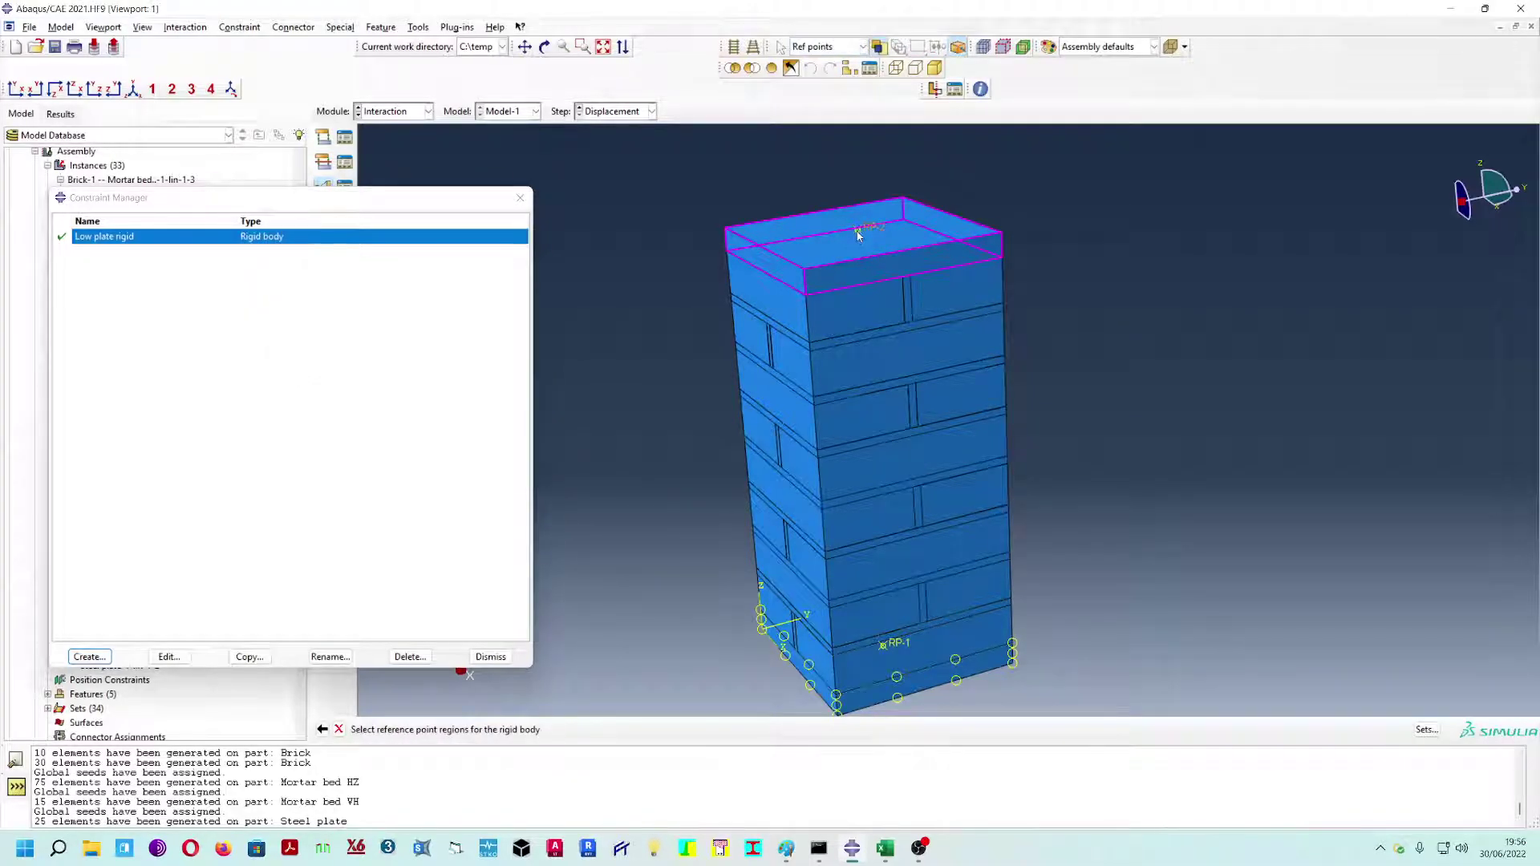
{"action": "left_click", "coordinate": [347, 440]}
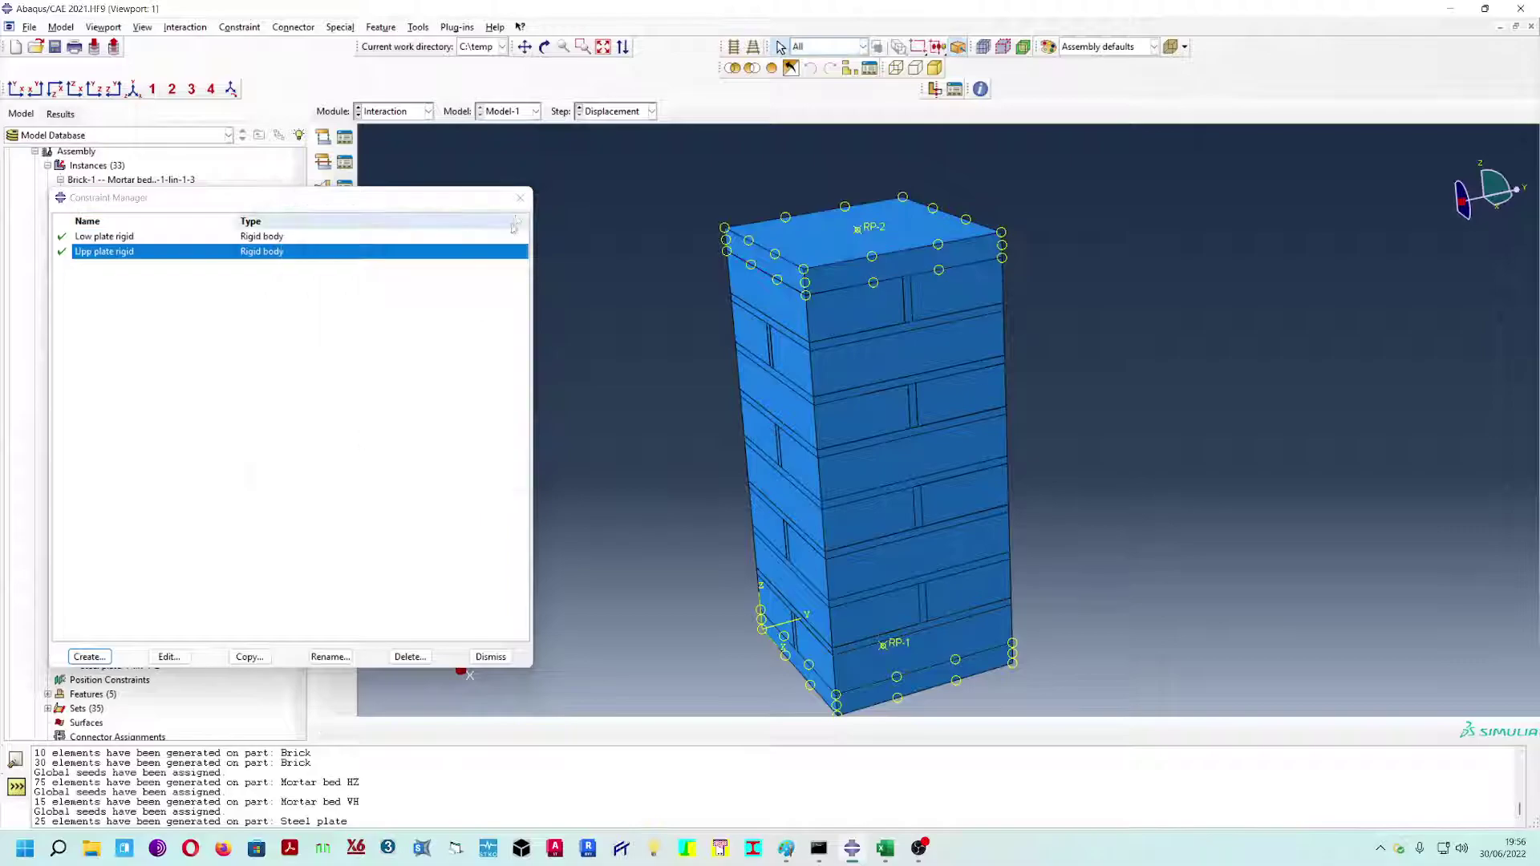
{"action": "left_click", "coordinate": [521, 198]}
- In the Load module, start a Symmetry/Antisymmetry/Encastre boundary condition named "Encastre" in the Initial step
{"action": "left_click_drag", "start_coordinate": [963, 341], "coordinate": [997, 295], "text": "ctrl+alt"}
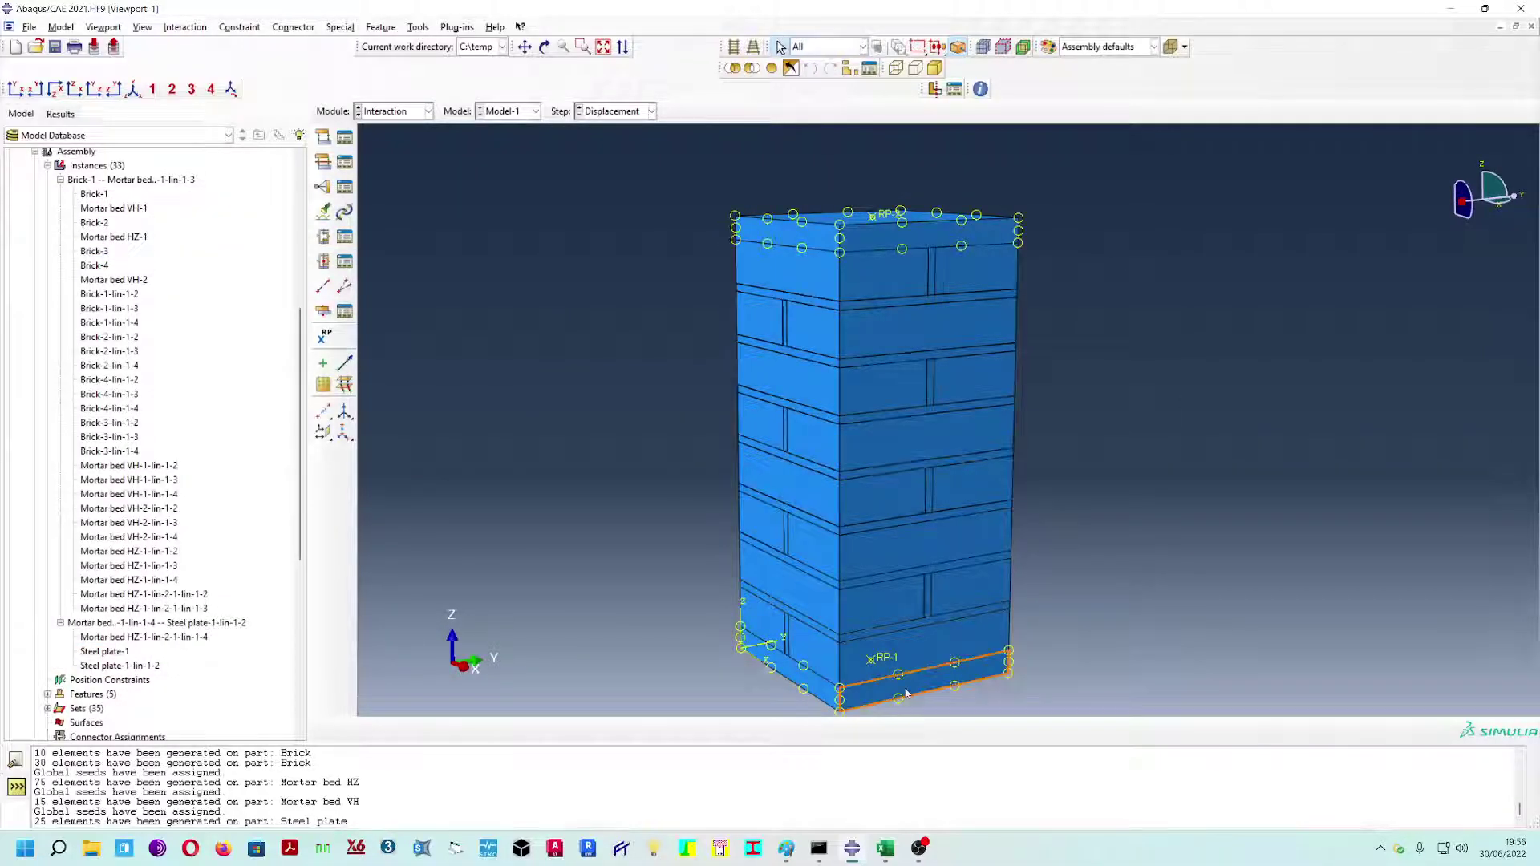
{"action": "left_click_drag", "start_coordinate": [922, 484], "coordinate": [951, 419], "text": "ctrl+alt"}
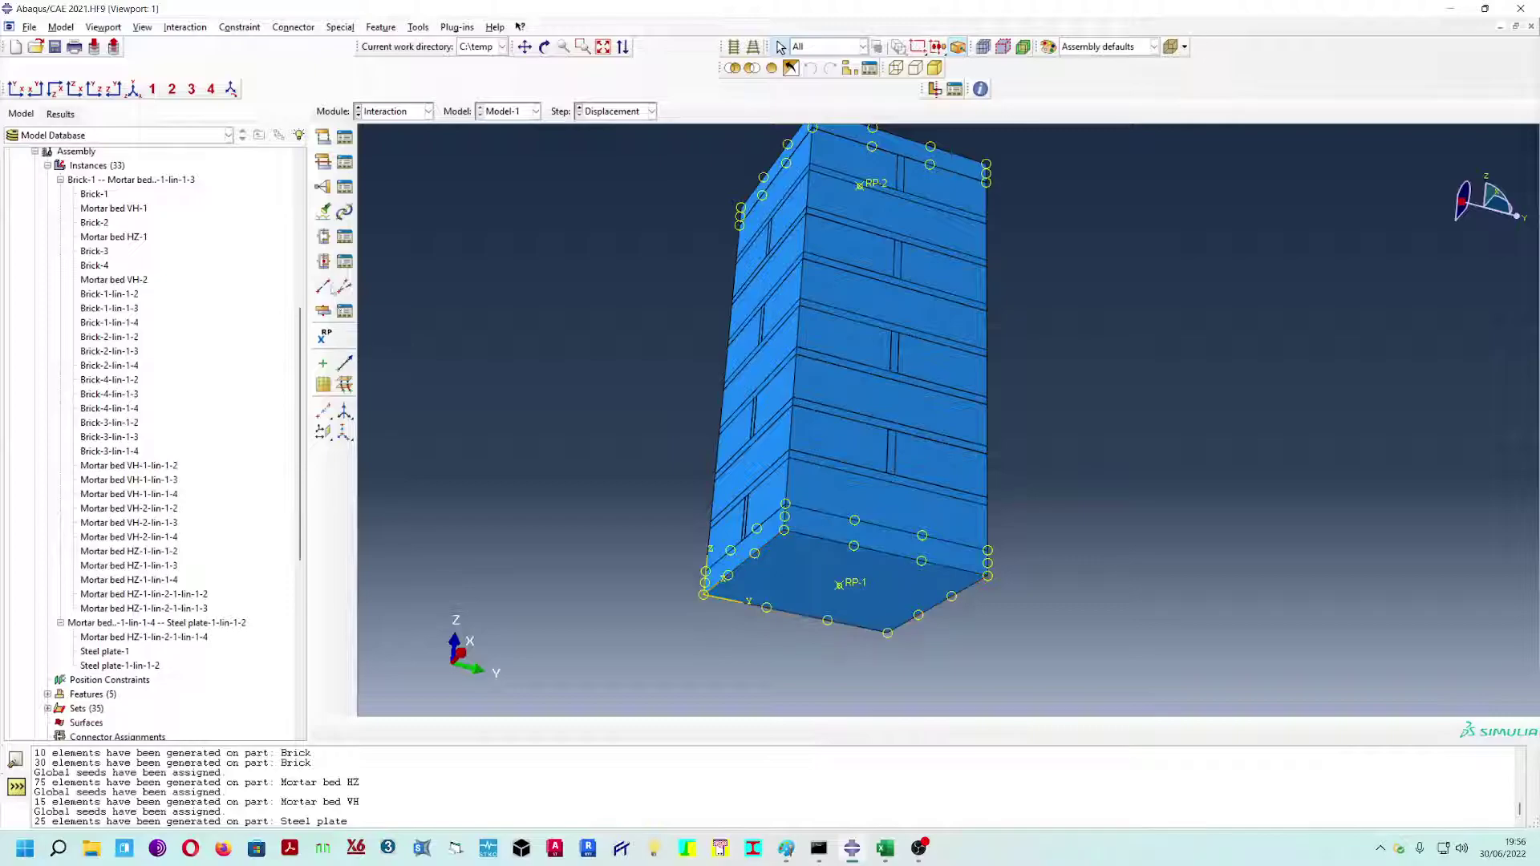
{"action": "left_click", "coordinate": [393, 112]}
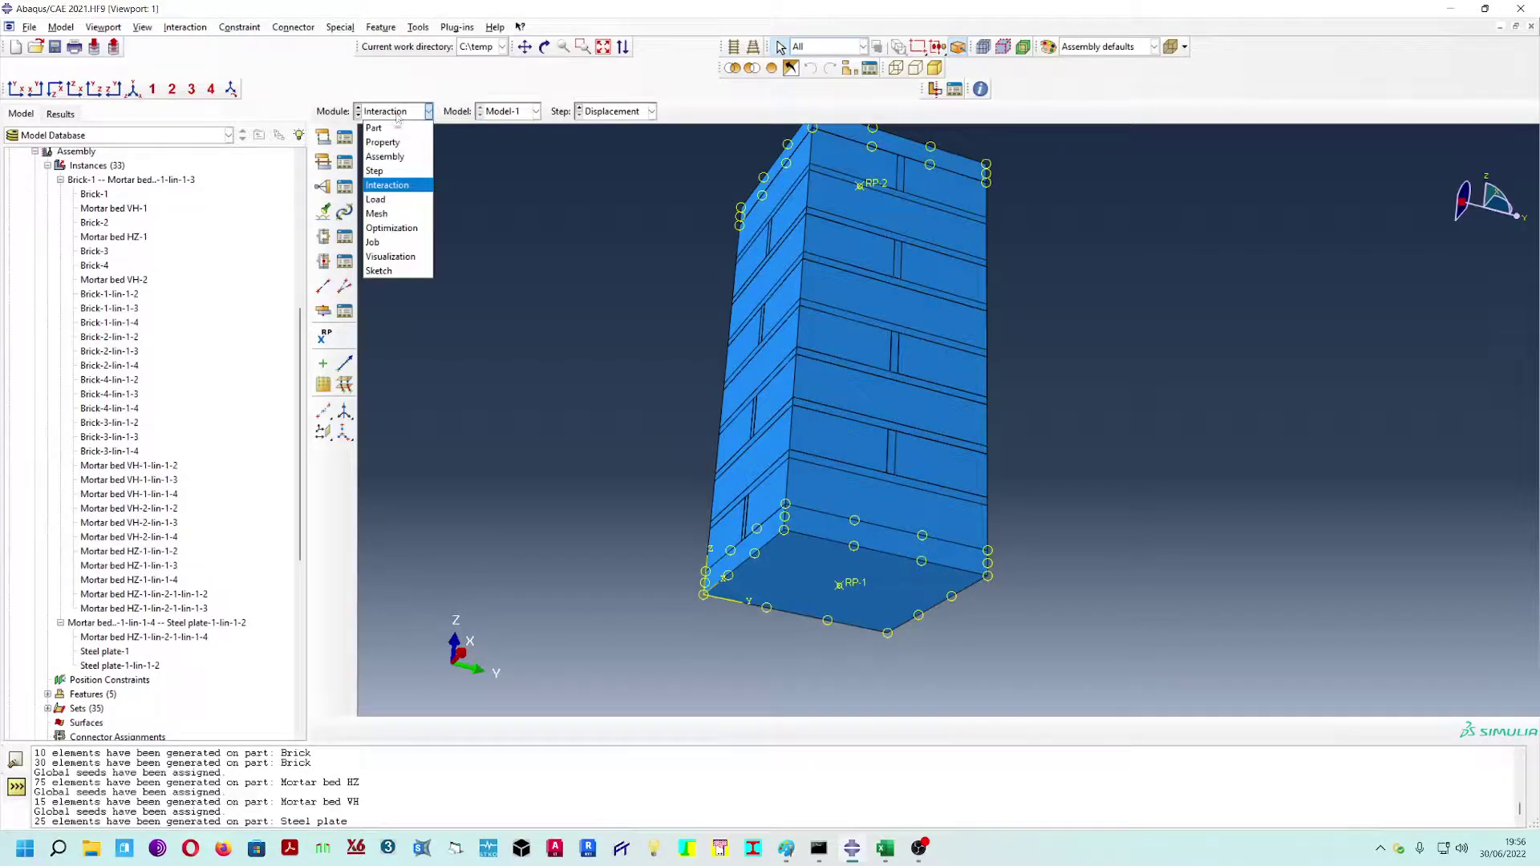
{"action": "left_click", "coordinate": [400, 199]}
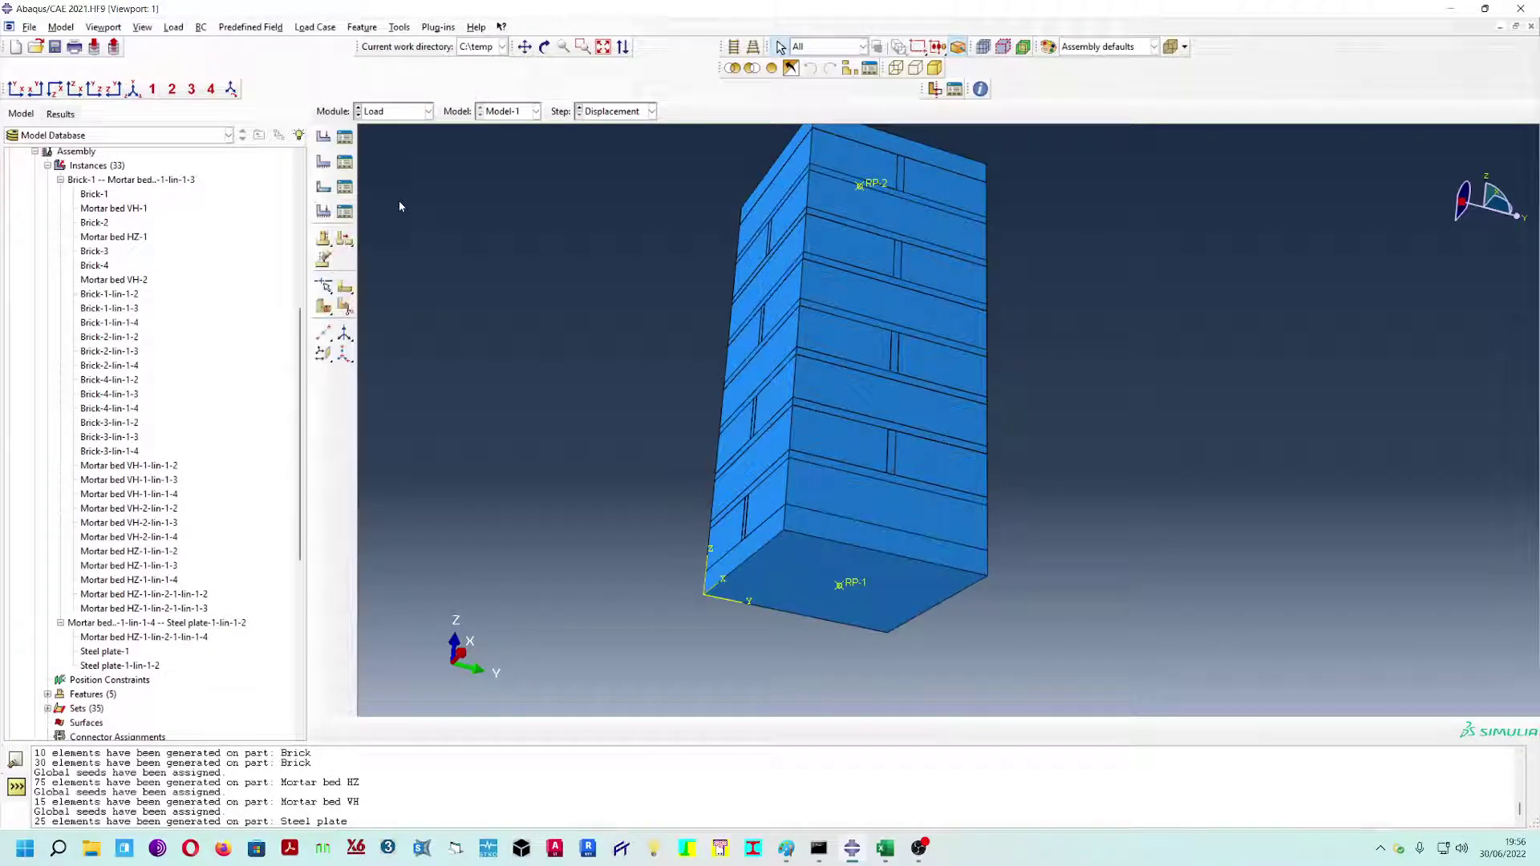
{"action": "left_click", "coordinate": [324, 163]}
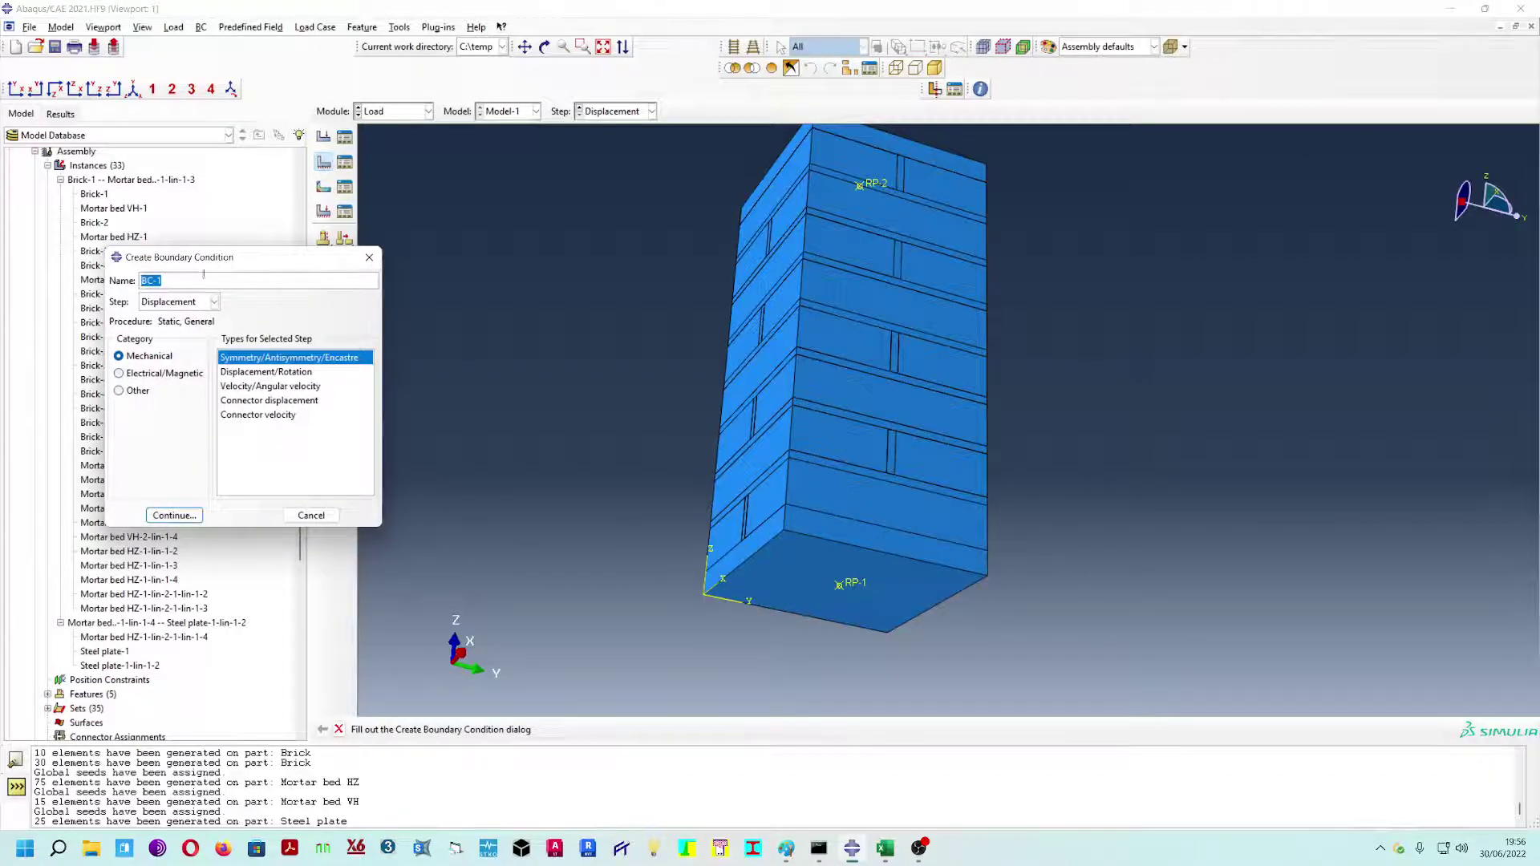
{"action": "type", "text": "Encastre"}
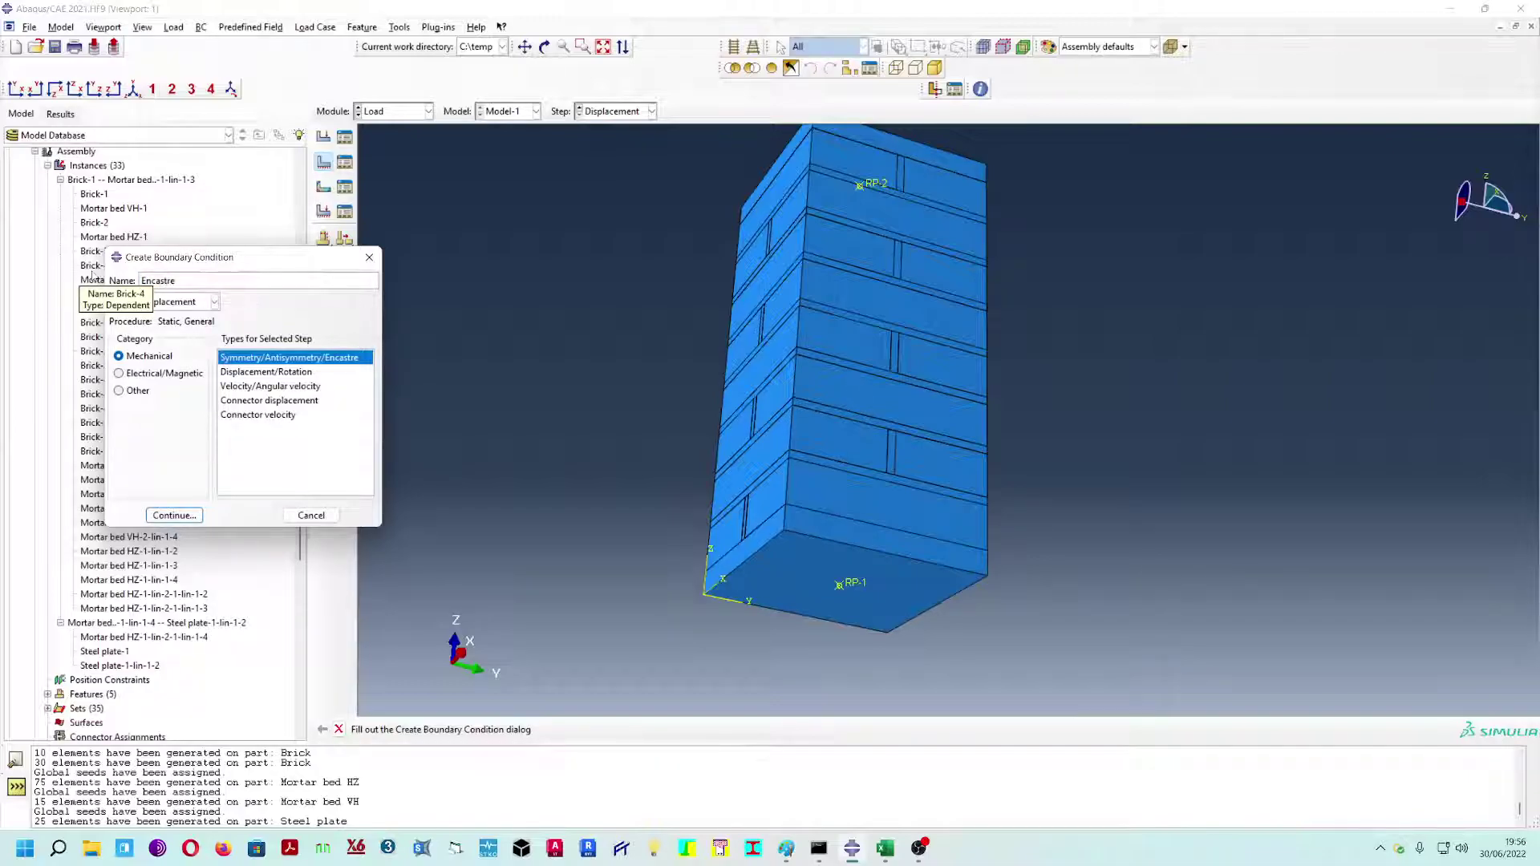
{"action": "left_click", "coordinate": [215, 302]}
{"action": "left_click", "coordinate": [195, 318]}
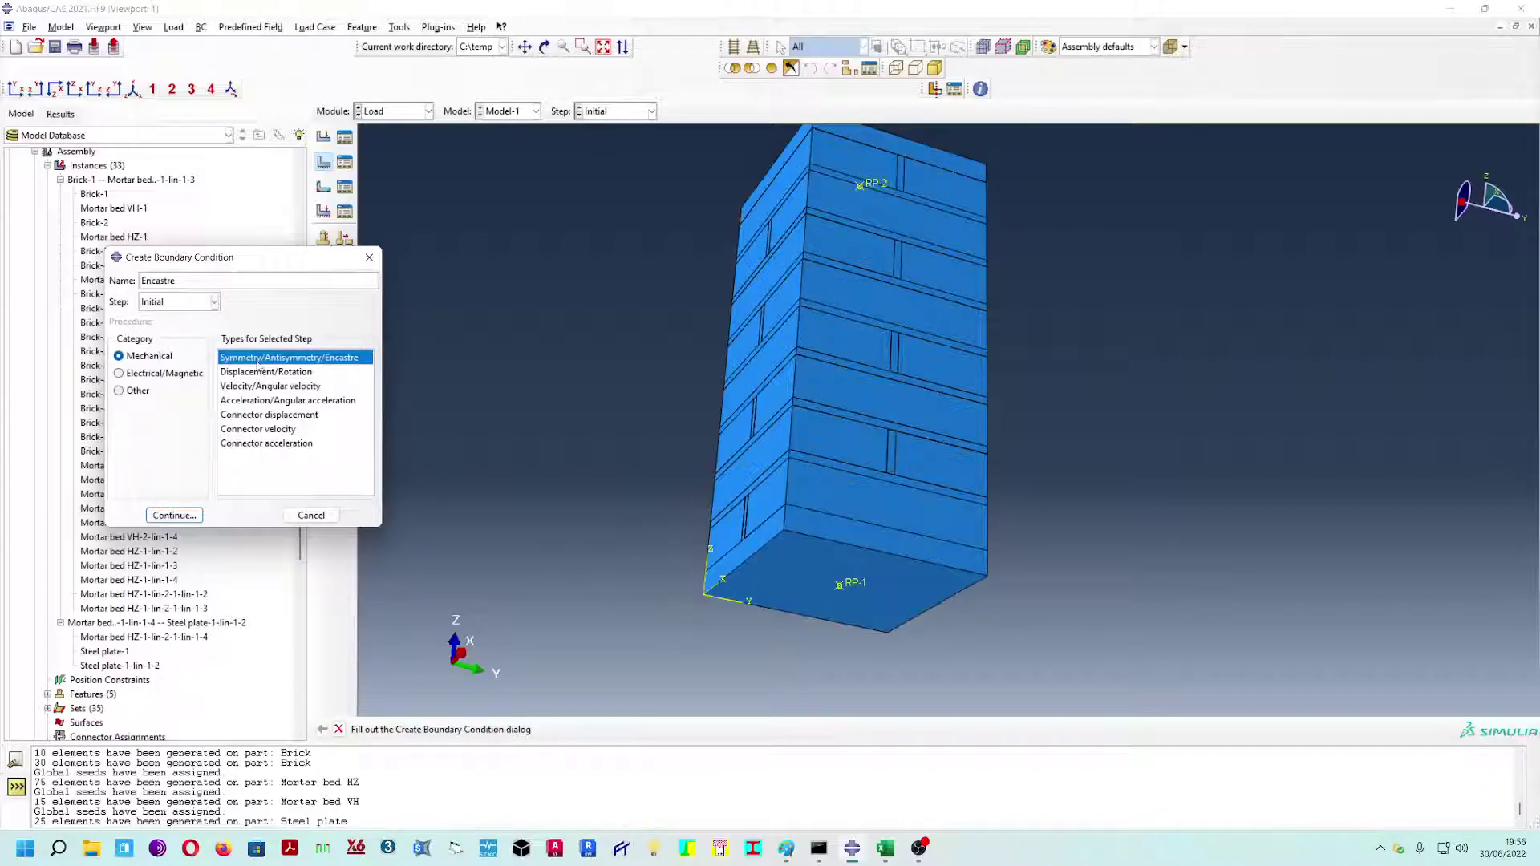
{"action": "left_click", "coordinate": [189, 518]}
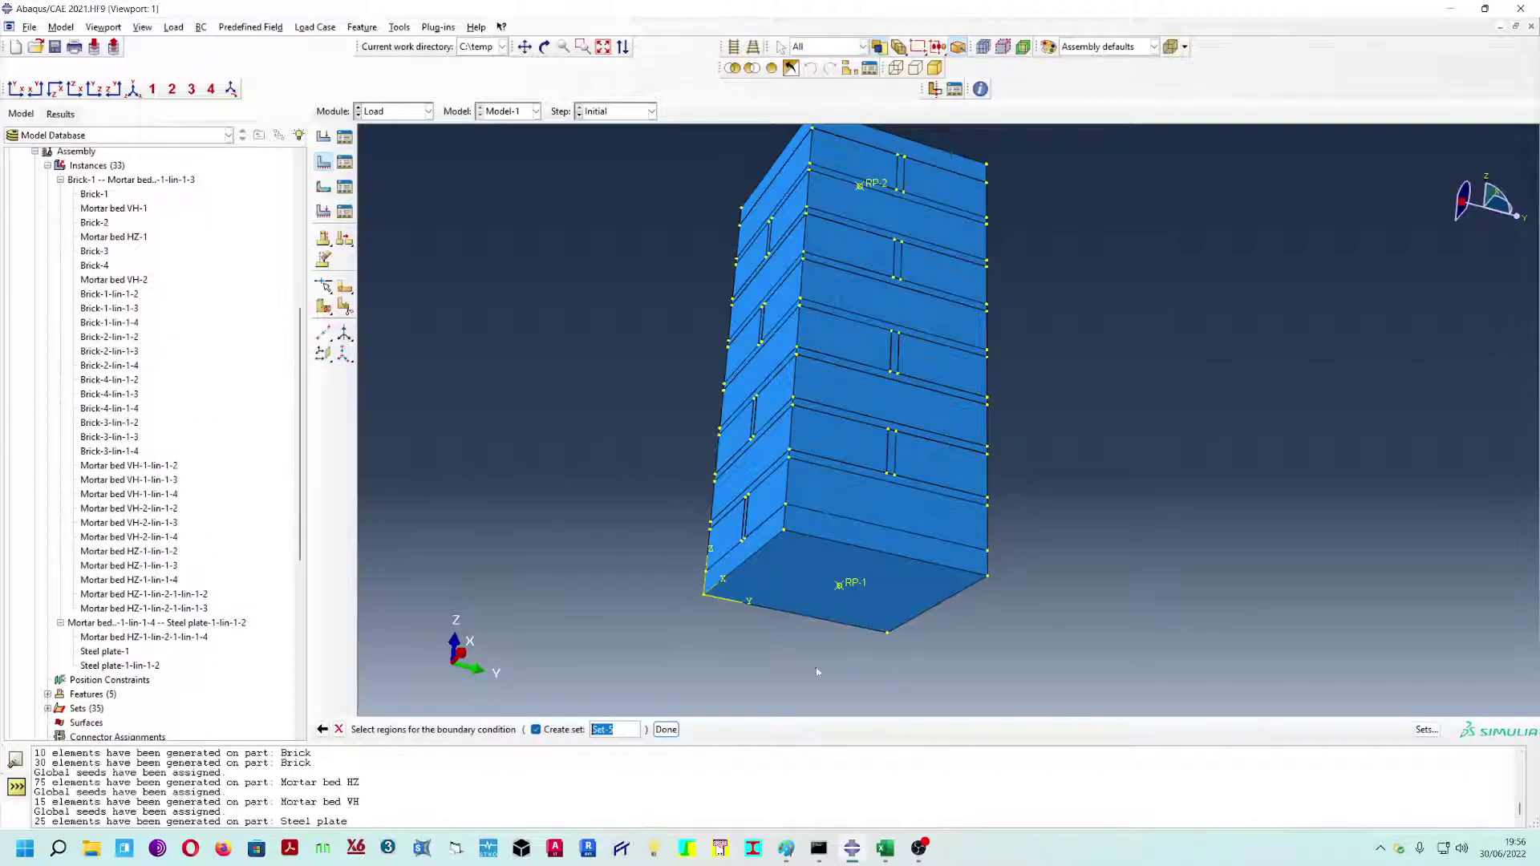
- Apply the boundary condition to the lower steel plate's underside, fixing all displacements and rotations
{"action": "left_click", "coordinate": [890, 597]}
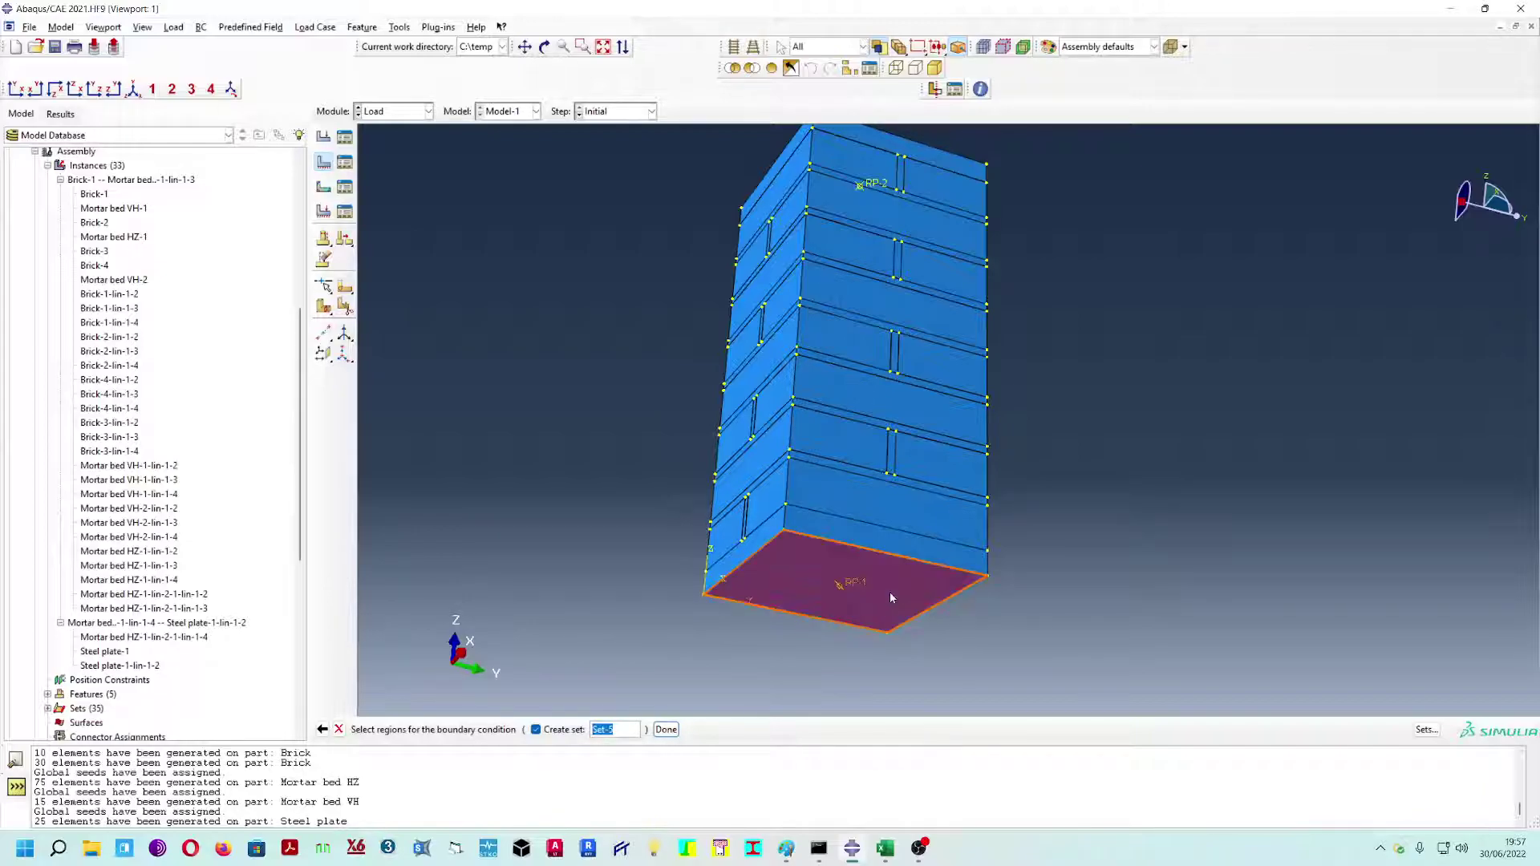
{"action": "left_click", "coordinate": [669, 731]}
{"action": "left_click", "coordinate": [53, 319]}
{"action": "left_click", "coordinate": [67, 343]}
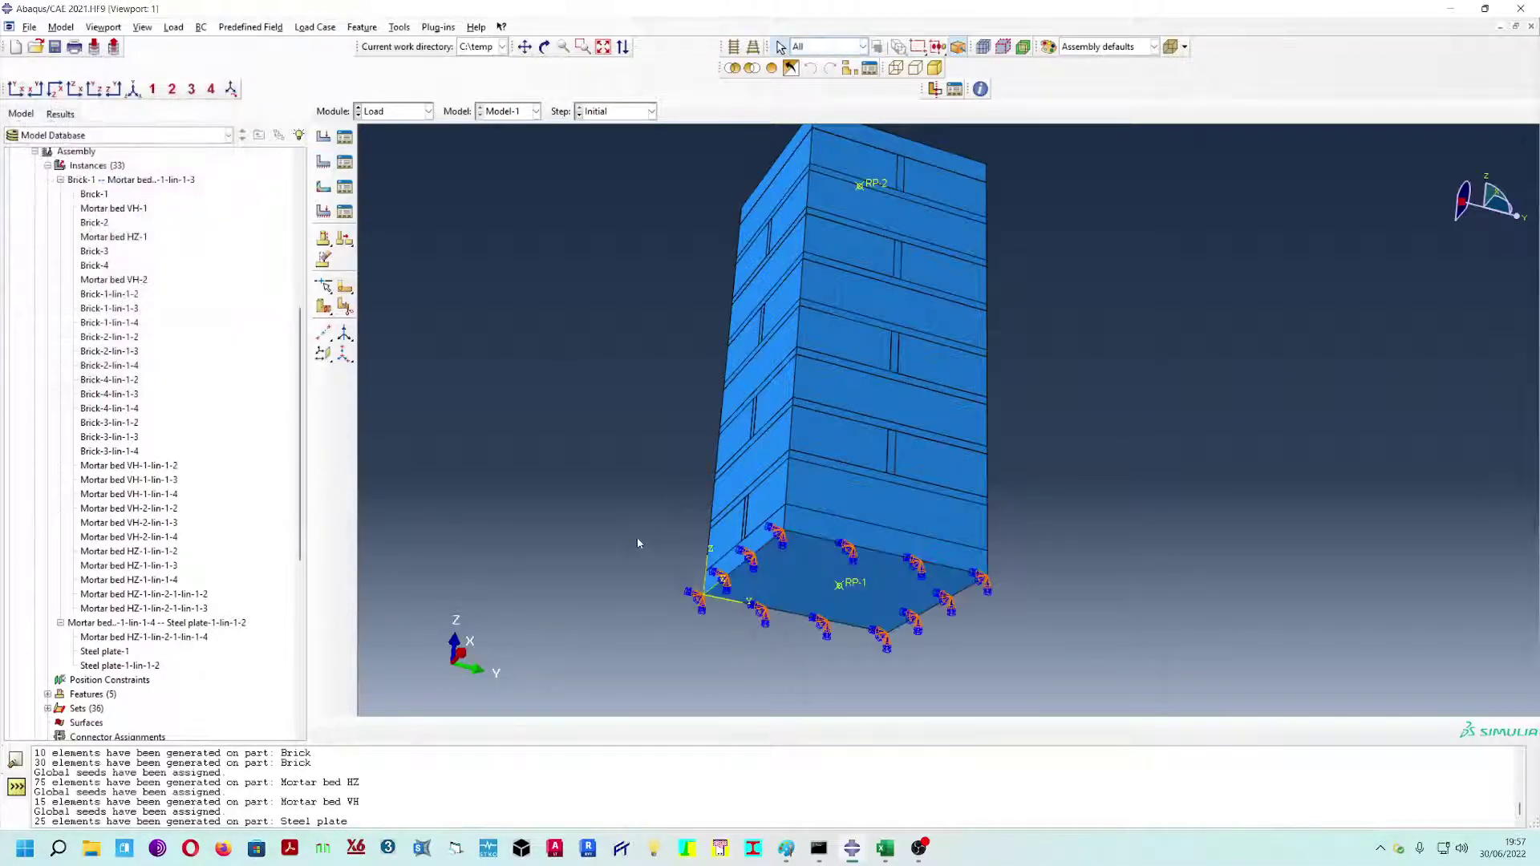
- Return to the Interaction module and hide the upper and lower steel plates by selecting their cells
{"action": "left_click_drag", "start_coordinate": [932, 487], "coordinate": [1031, 553], "text": "ctrl+alt"}
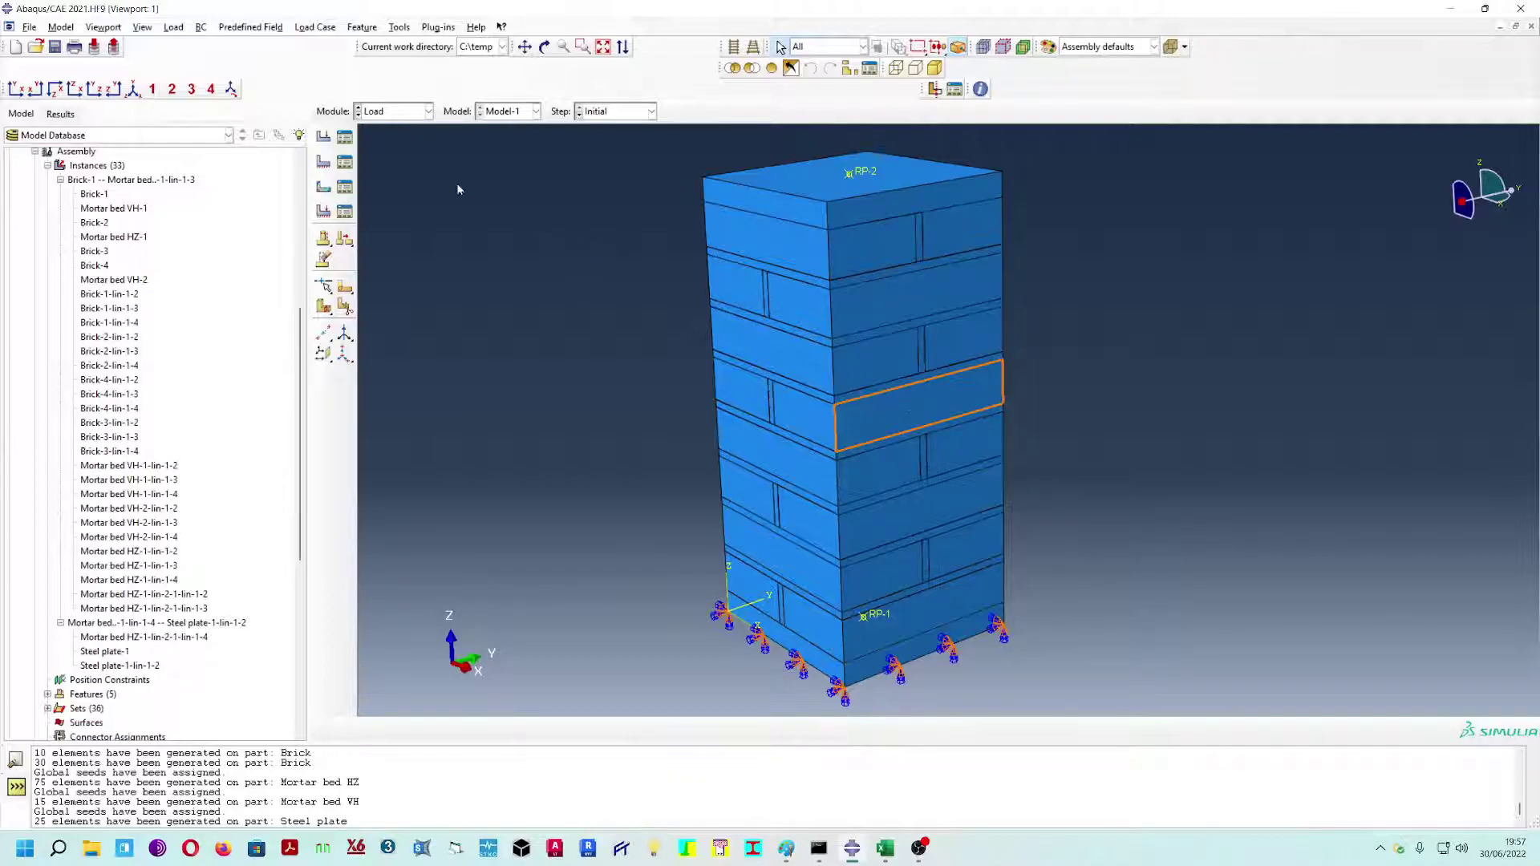
{"action": "left_click", "coordinate": [394, 116]}
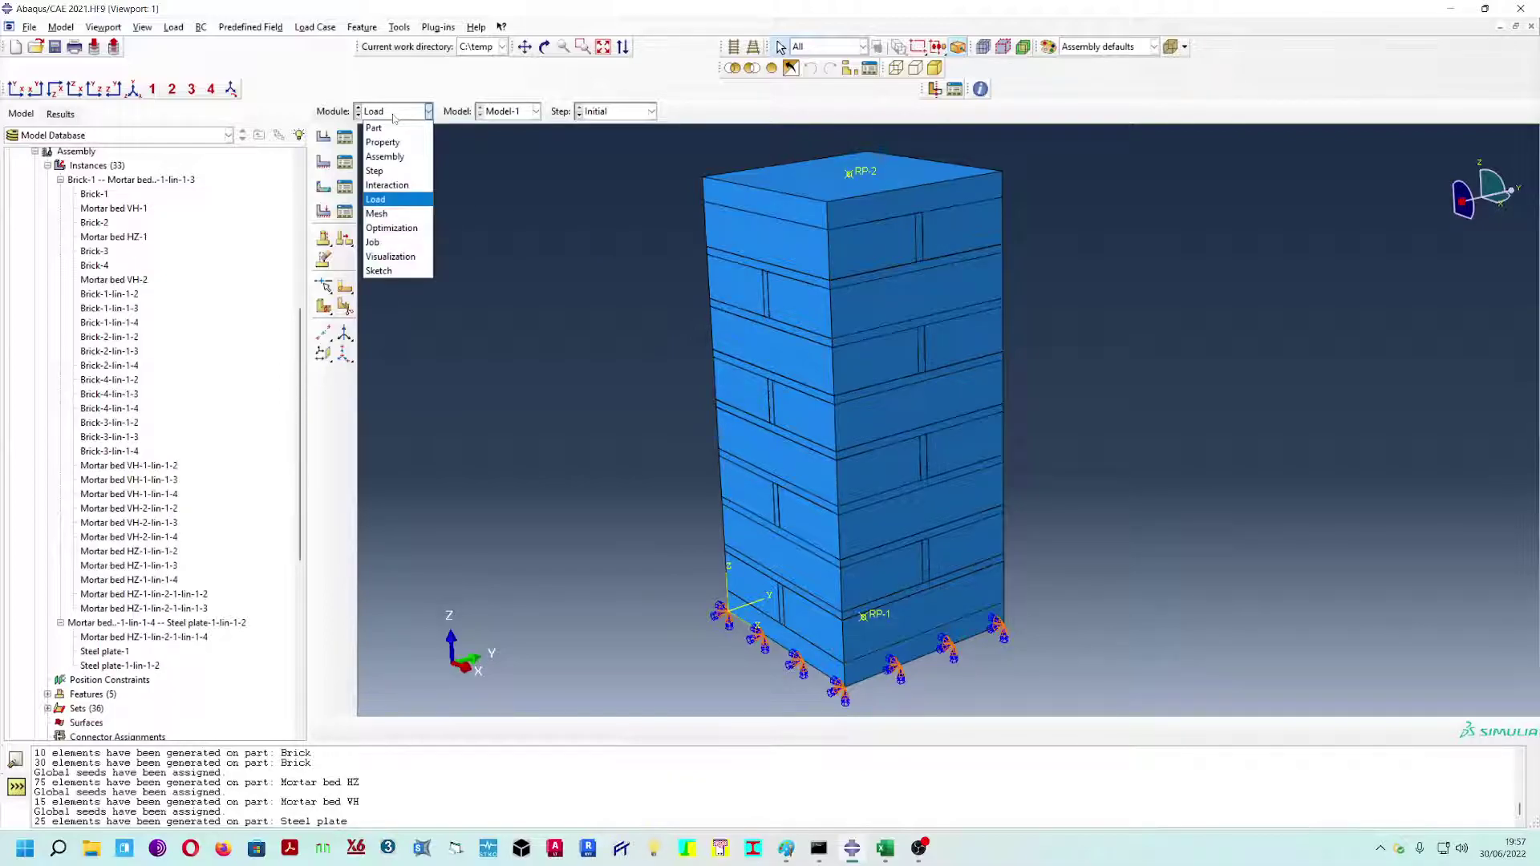
{"action": "left_click", "coordinate": [389, 185]}
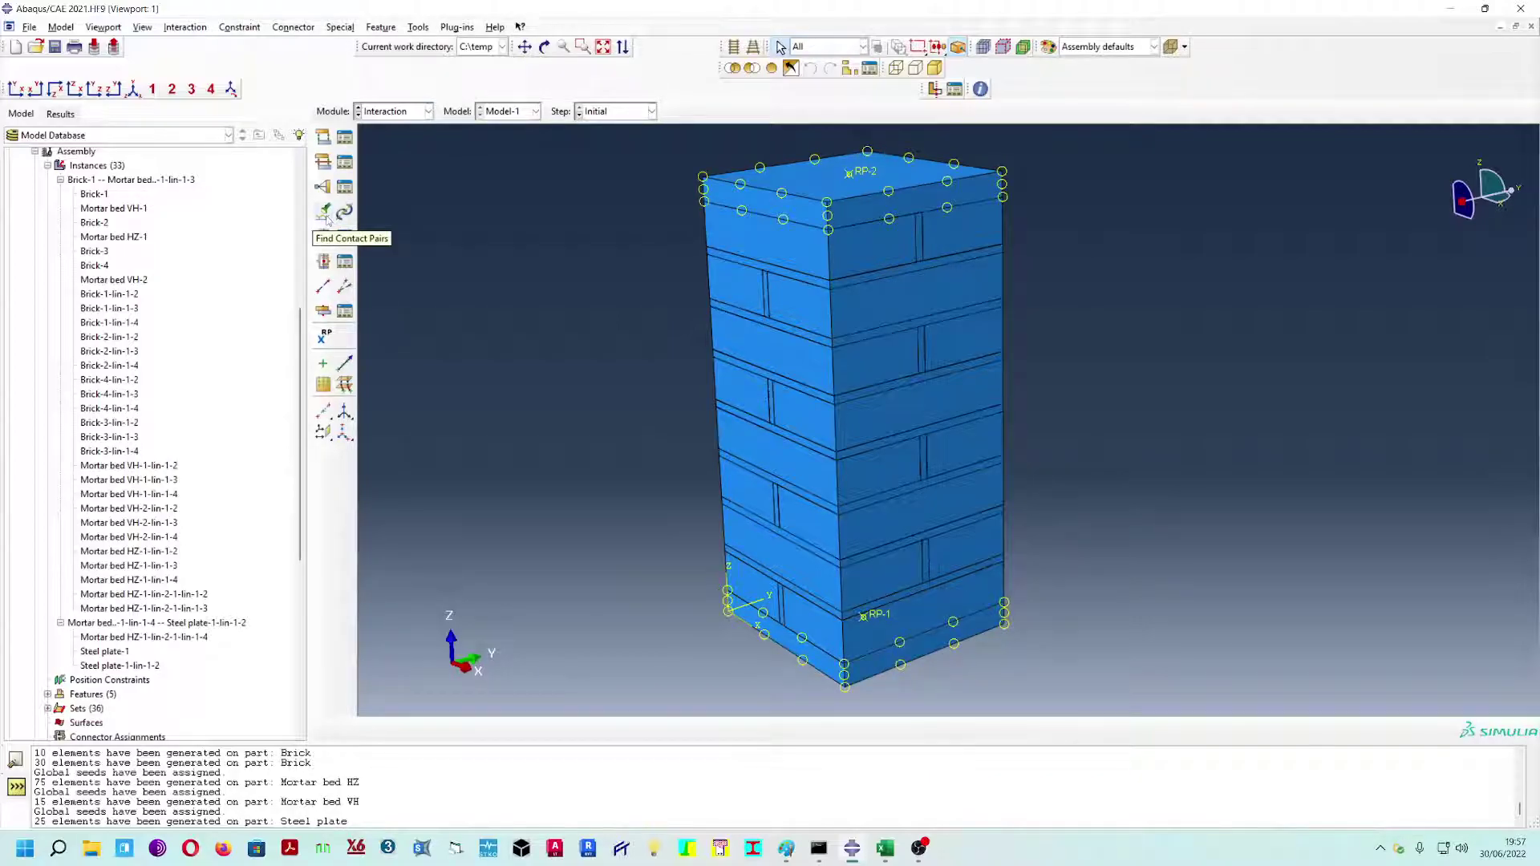
{"action": "left_click", "coordinate": [851, 47]}
{"action": "left_click", "coordinate": [827, 73]}
{"action": "left_click", "coordinate": [839, 194]}
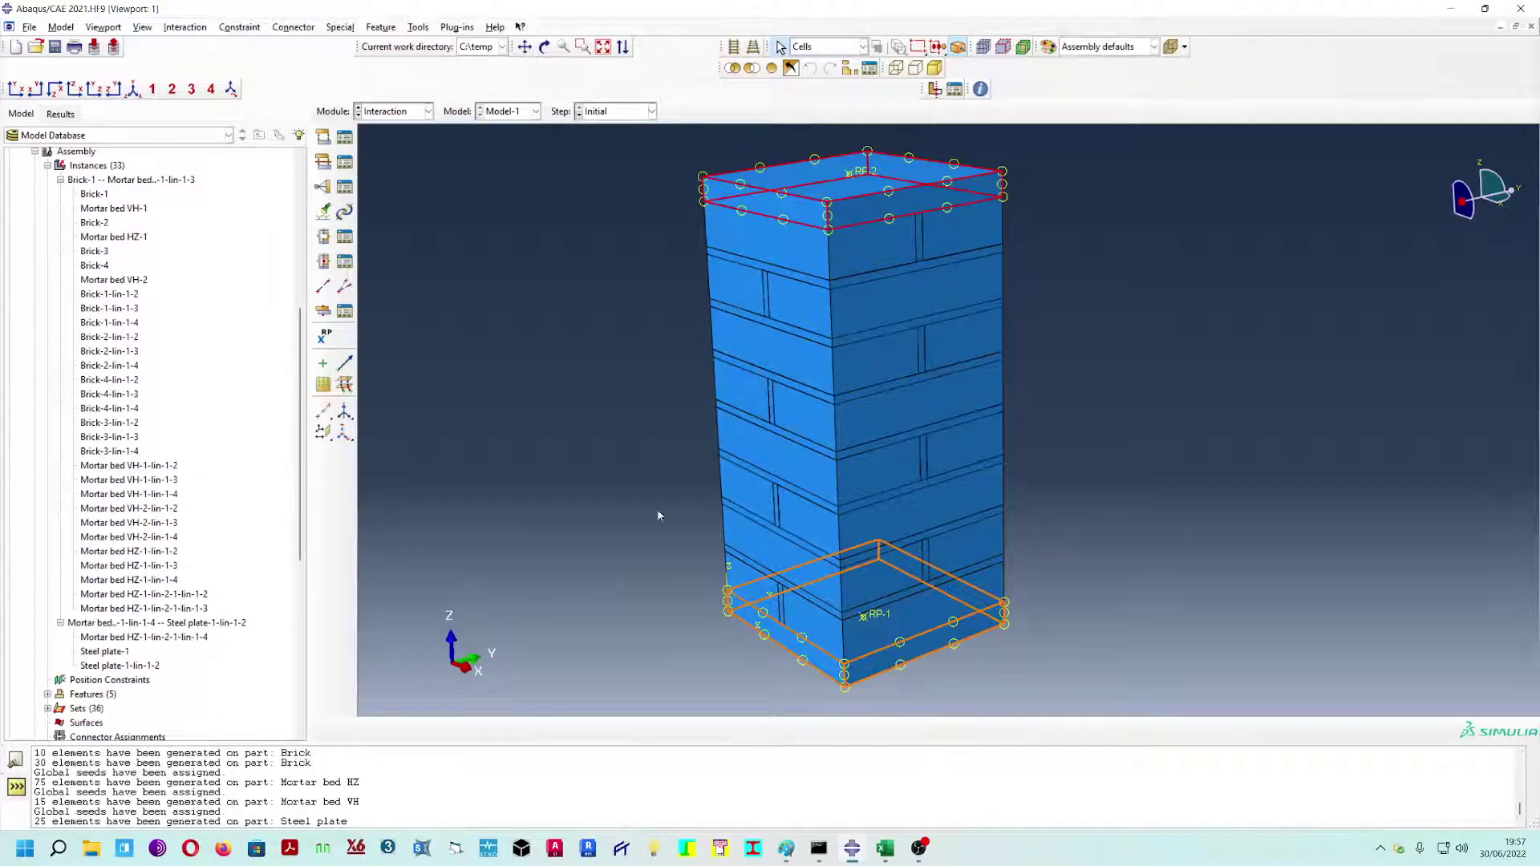
{"action": "left_click", "coordinate": [759, 71]}
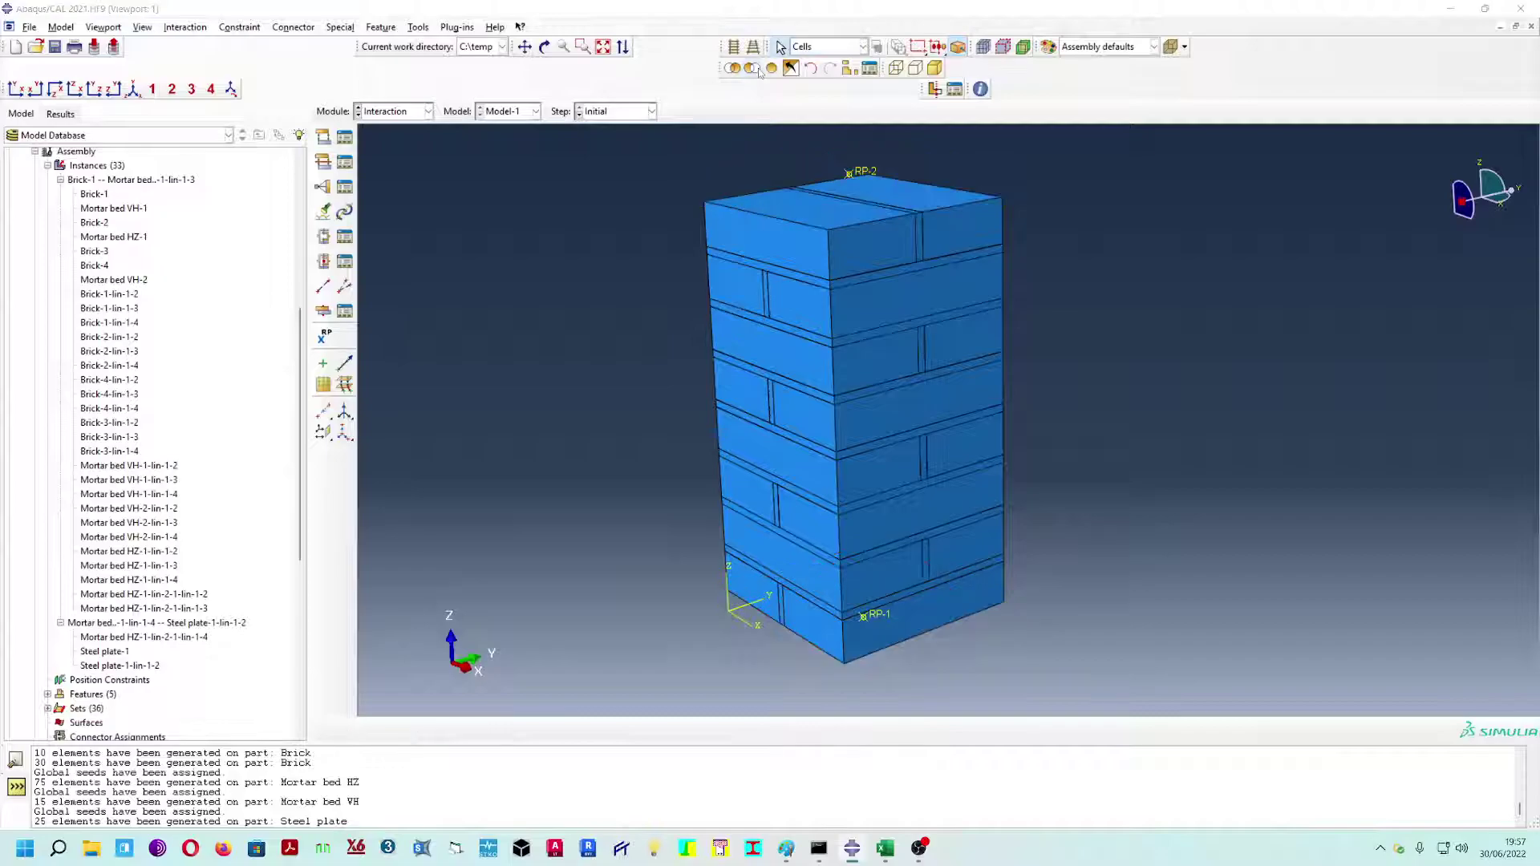
{"action": "left_click_drag", "start_coordinate": [1056, 393], "coordinate": [1042, 453], "text": "ctrl+alt"}
{"action": "left_click_drag", "start_coordinate": [931, 567], "coordinate": [894, 578], "text": "ctrl+alt"}
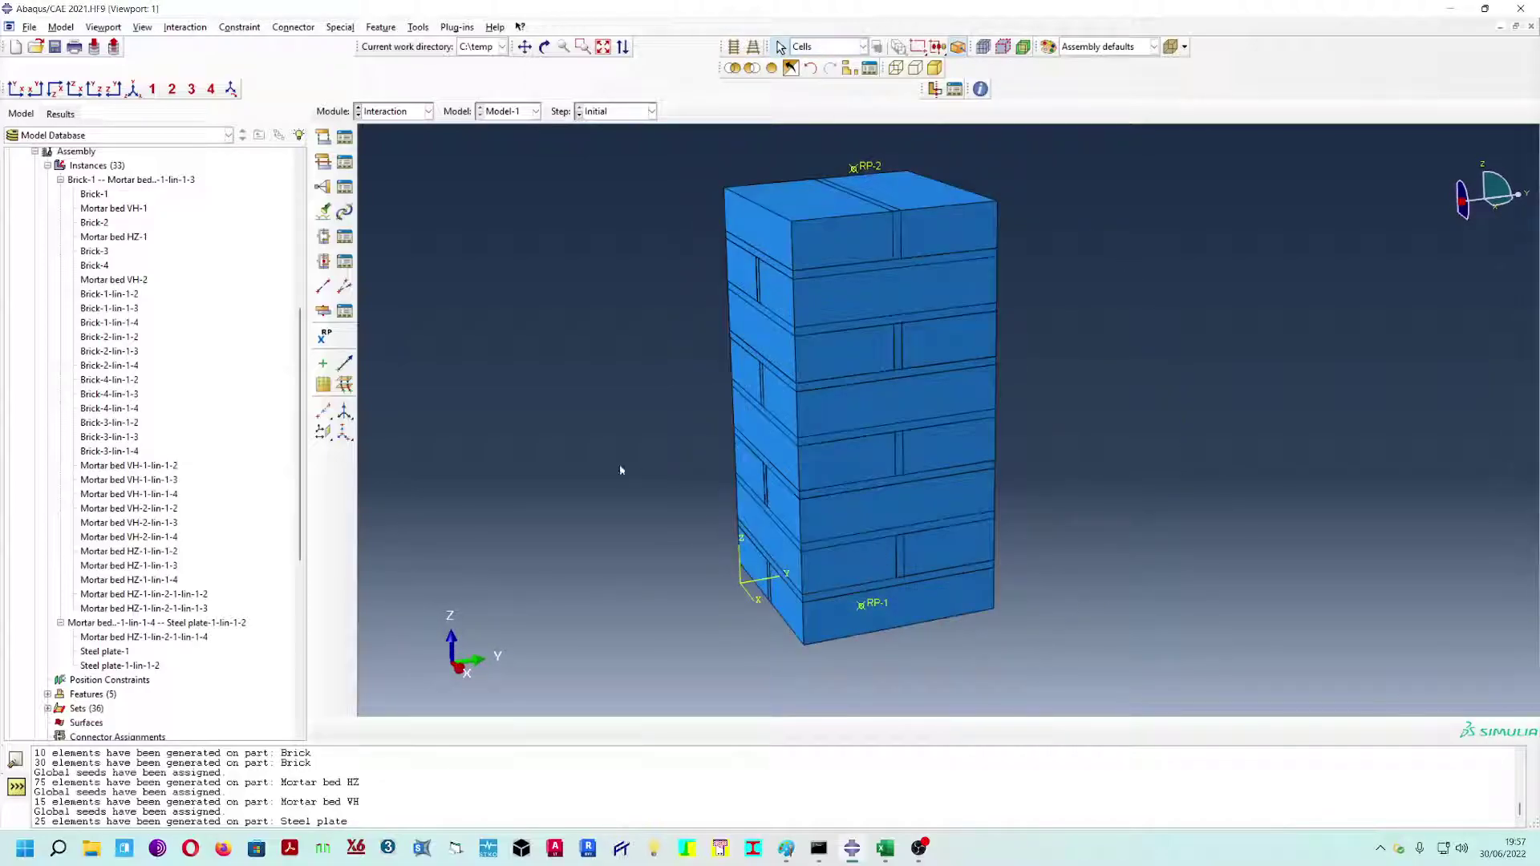
- Start the automatic contact pair search and limit its search domain to displayed entities
{"action": "left_click", "coordinate": [324, 211]}
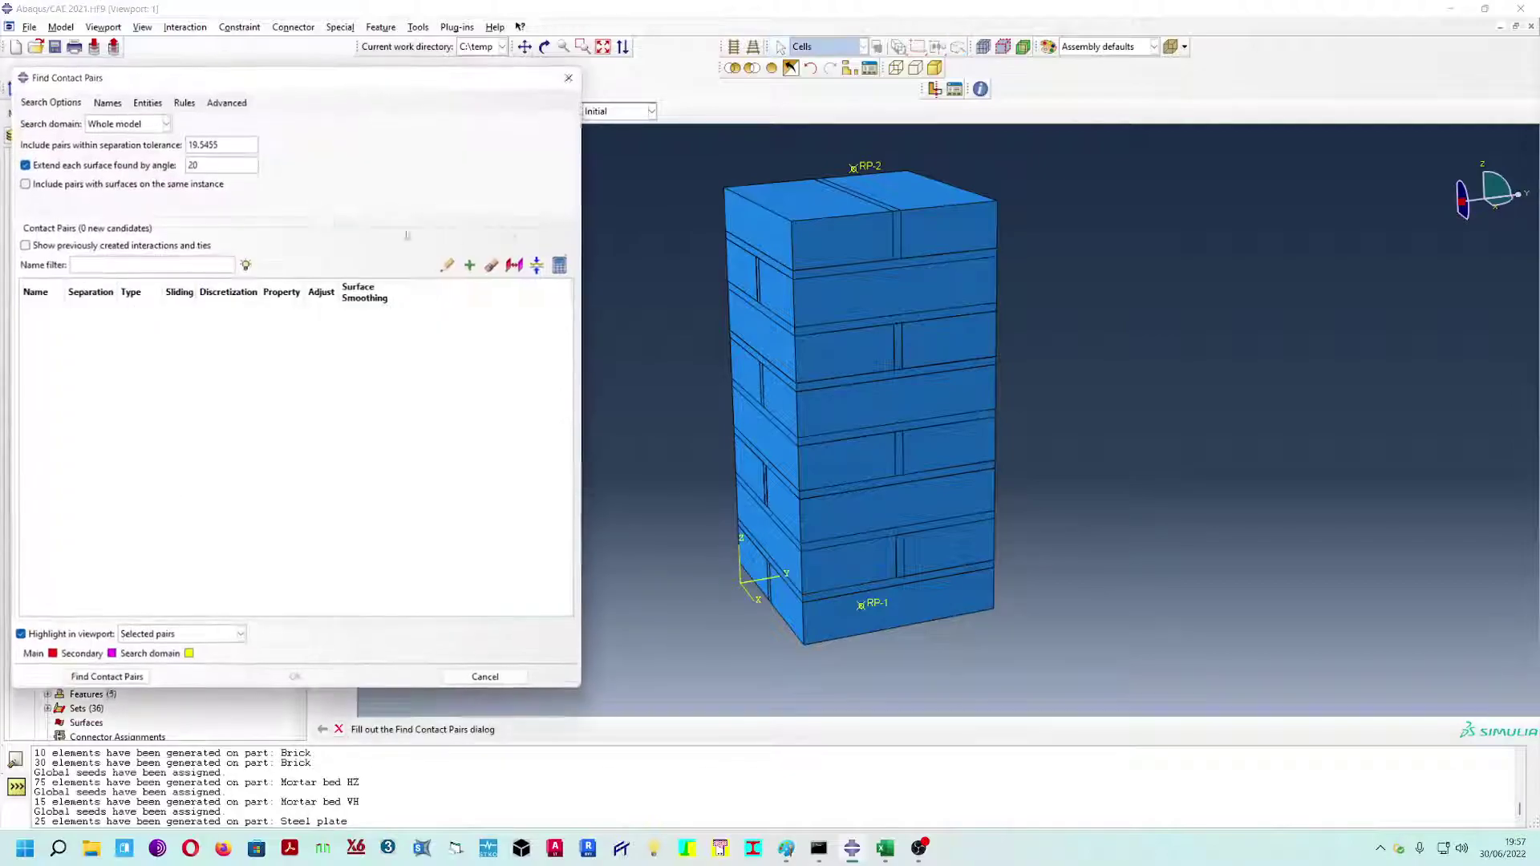
{"action": "left_click_drag", "start_coordinate": [395, 89], "coordinate": [413, 92]}
{"action": "left_click", "coordinate": [187, 127]}
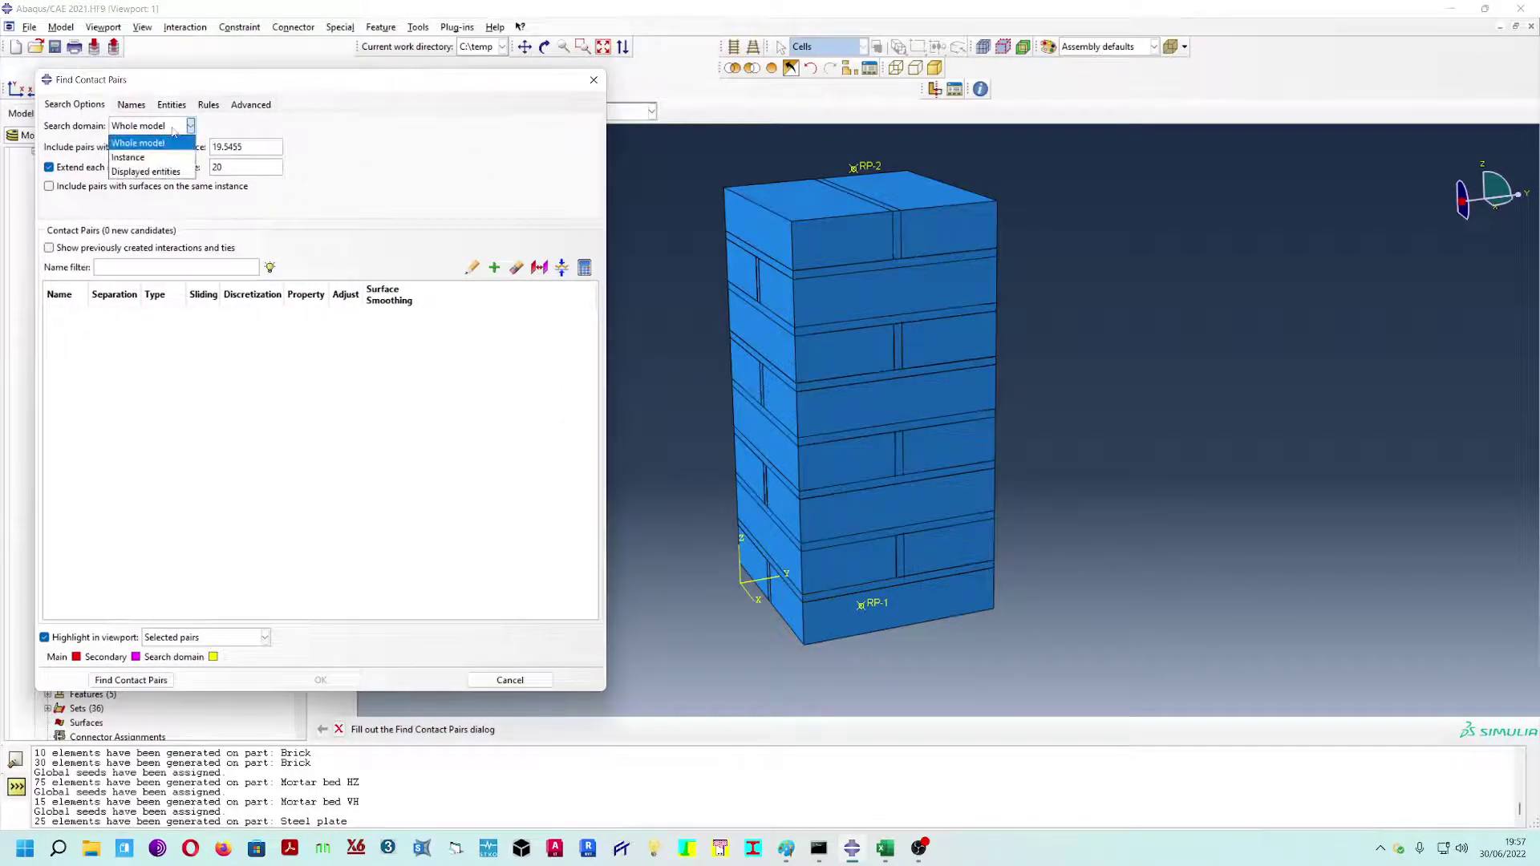
{"action": "left_click", "coordinate": [144, 173]}
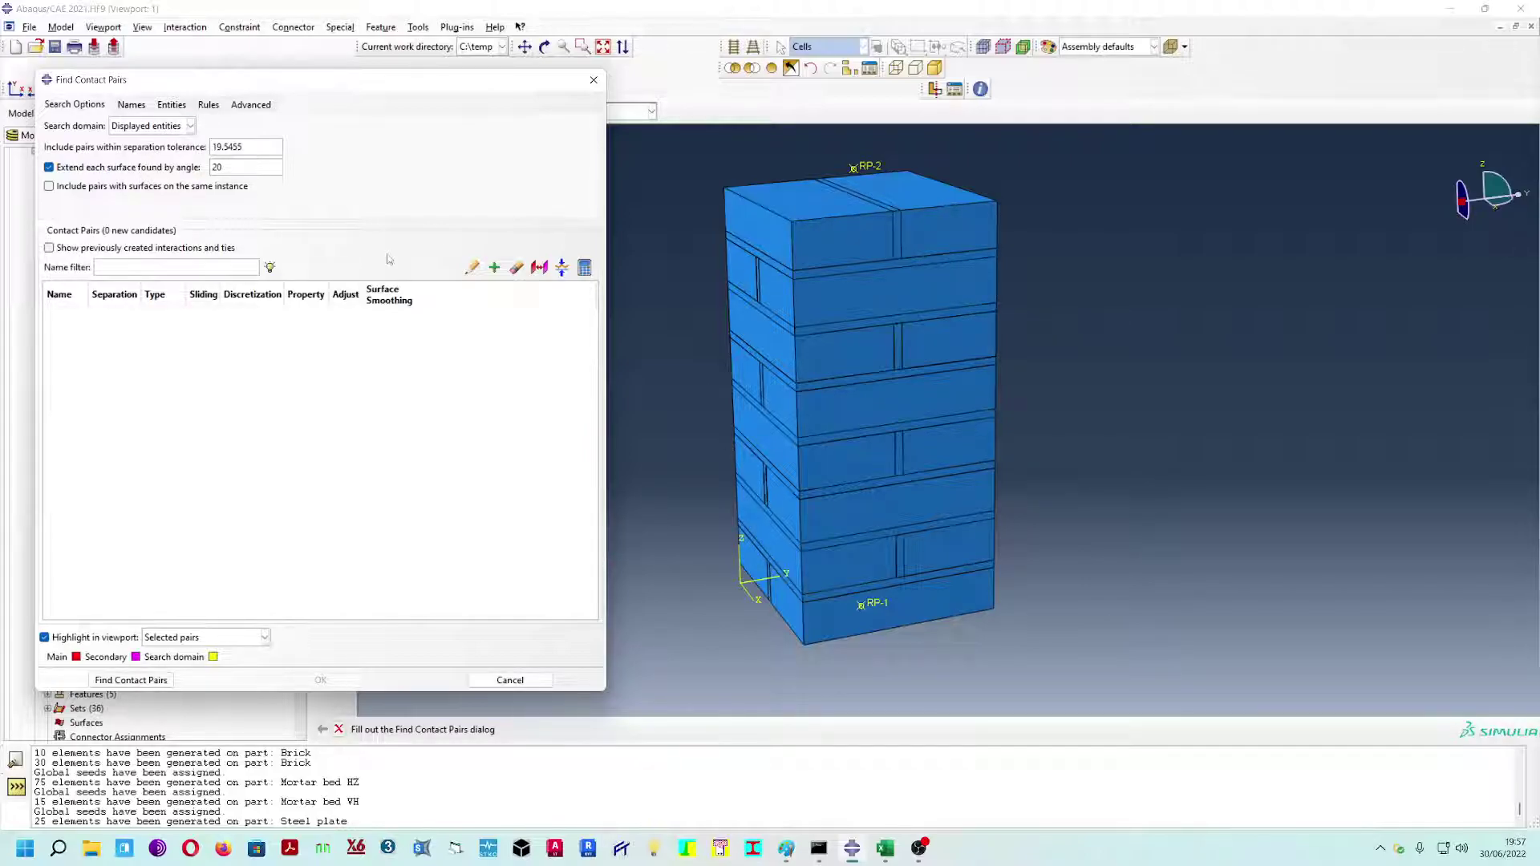
{"action": "left_click", "coordinate": [250, 104]}
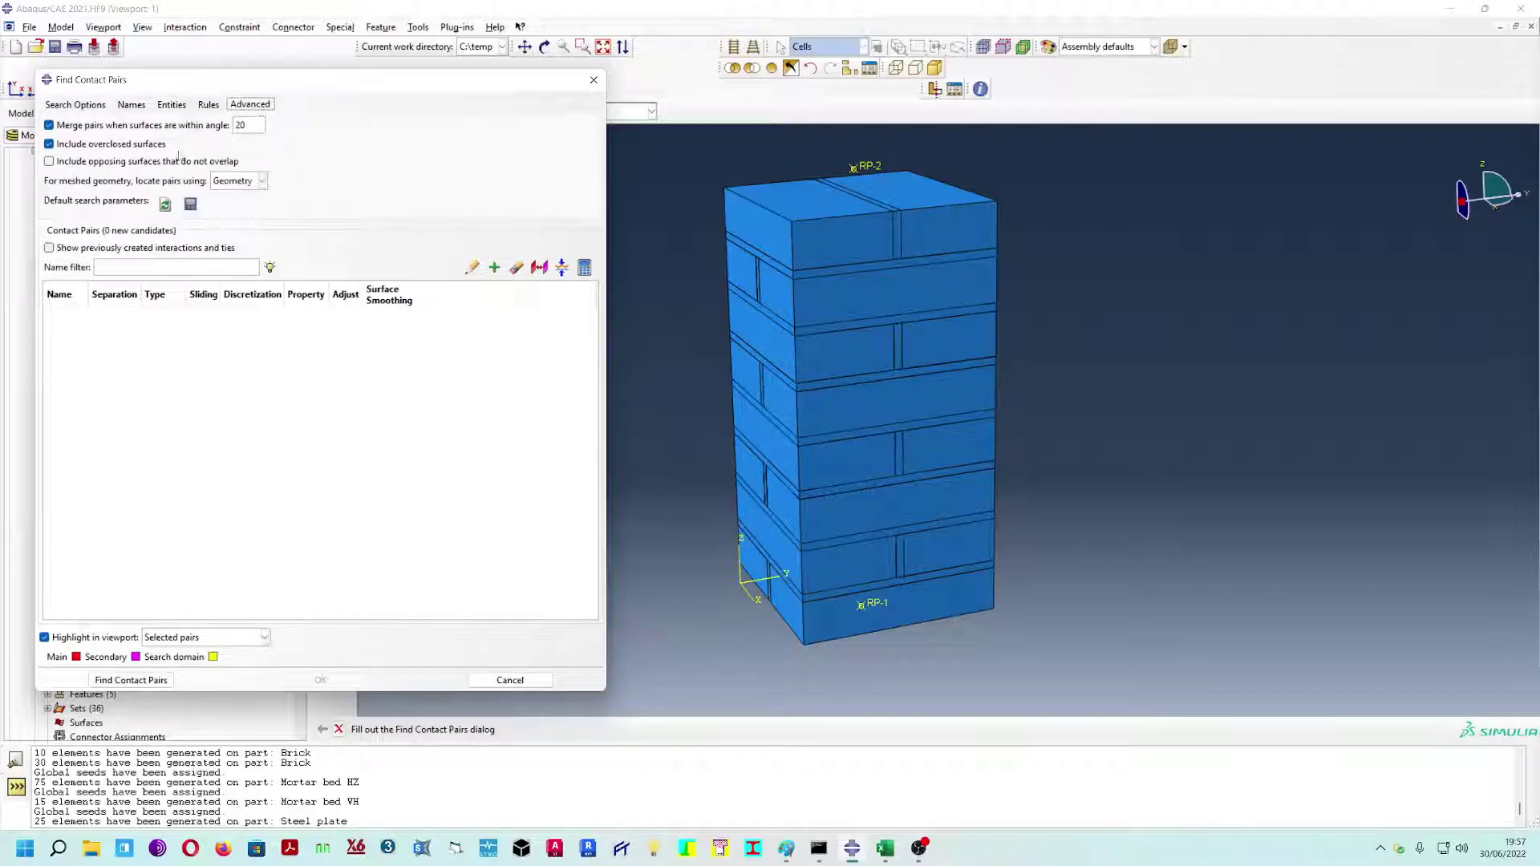
{"action": "left_click", "coordinate": [68, 105]}
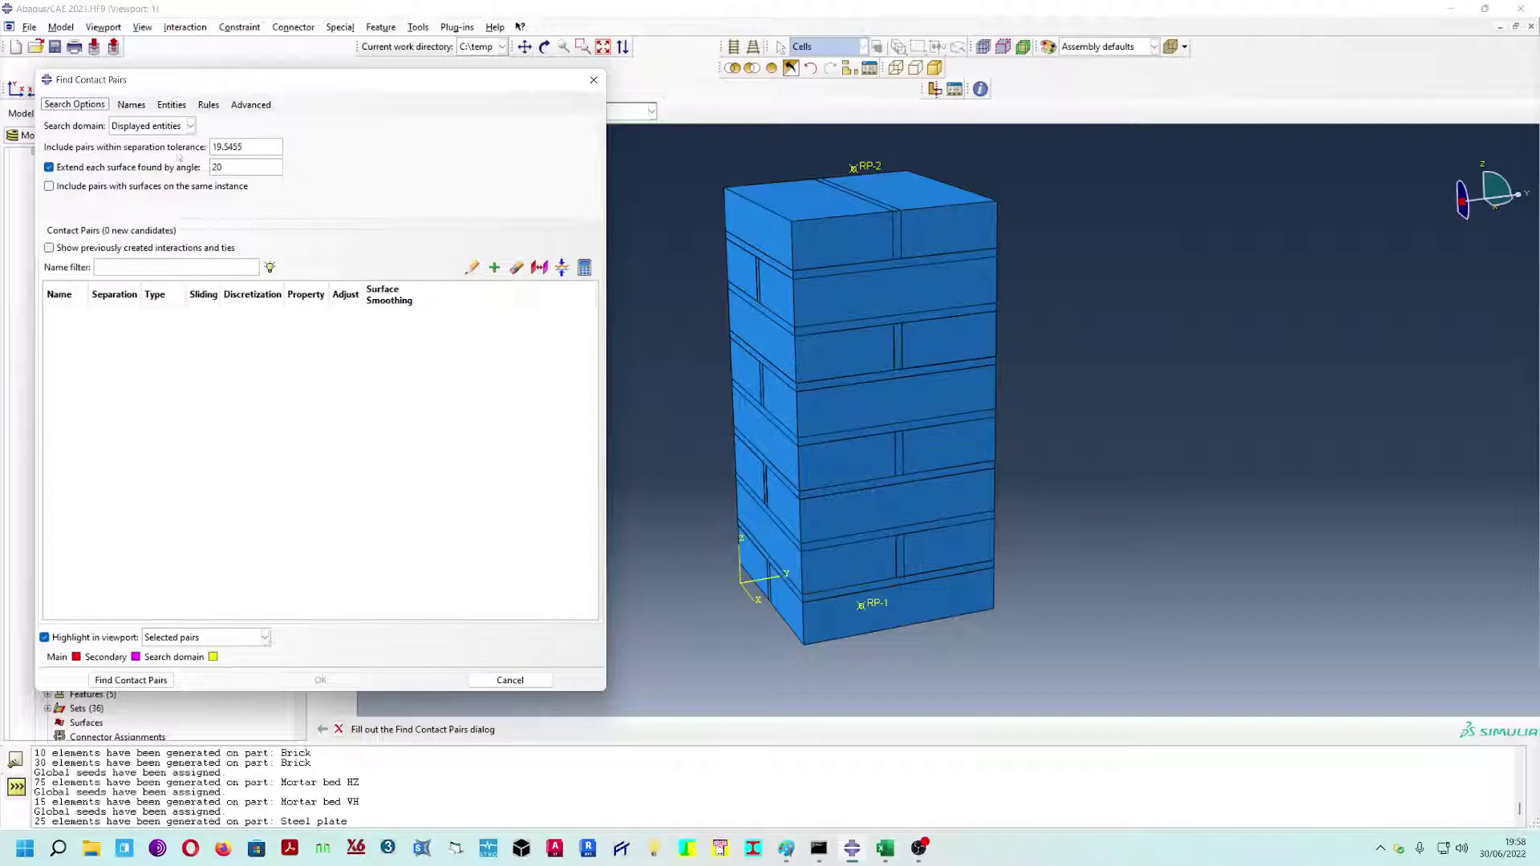
- Set the separation tolerance for contact pairs to 0.1 and turn off extending each found surface by angle
{"action": "left_click_drag", "start_coordinate": [212, 147], "coordinate": [246, 147]}
{"action": "type", "text": "0.1"}
{"action": "left_click", "coordinate": [131, 105]}
{"action": "left_click", "coordinate": [85, 106]}
{"action": "left_click", "coordinate": [133, 106]}
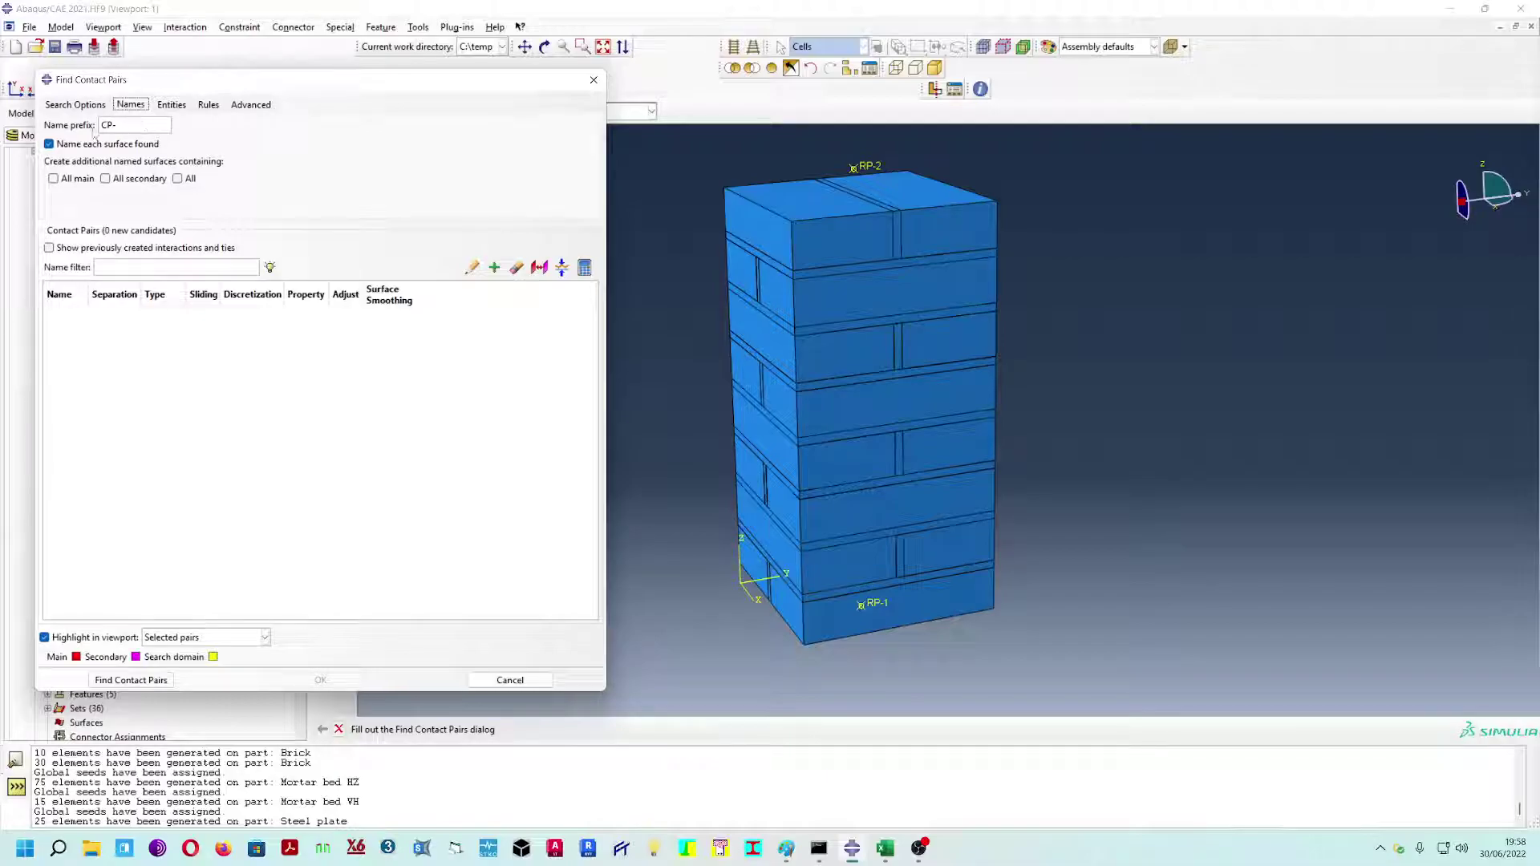
- Exclude overclosed surfaces from the contact search and turn off merging pairs when surfaces are within an angle
{"action": "left_click", "coordinate": [170, 104]}
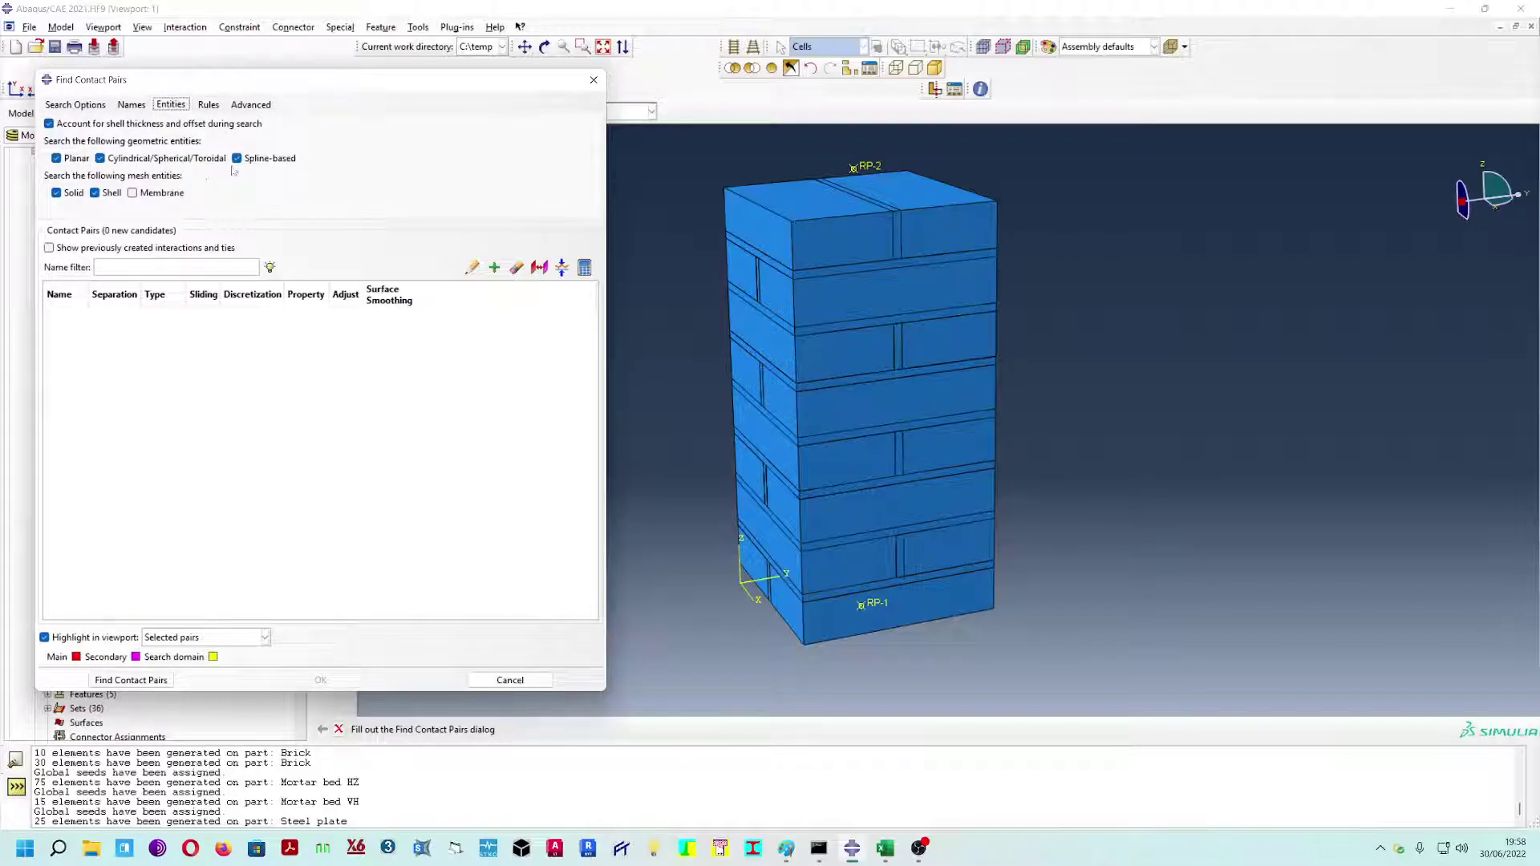
{"action": "left_click", "coordinate": [208, 105]}
{"action": "left_click", "coordinate": [250, 104]}
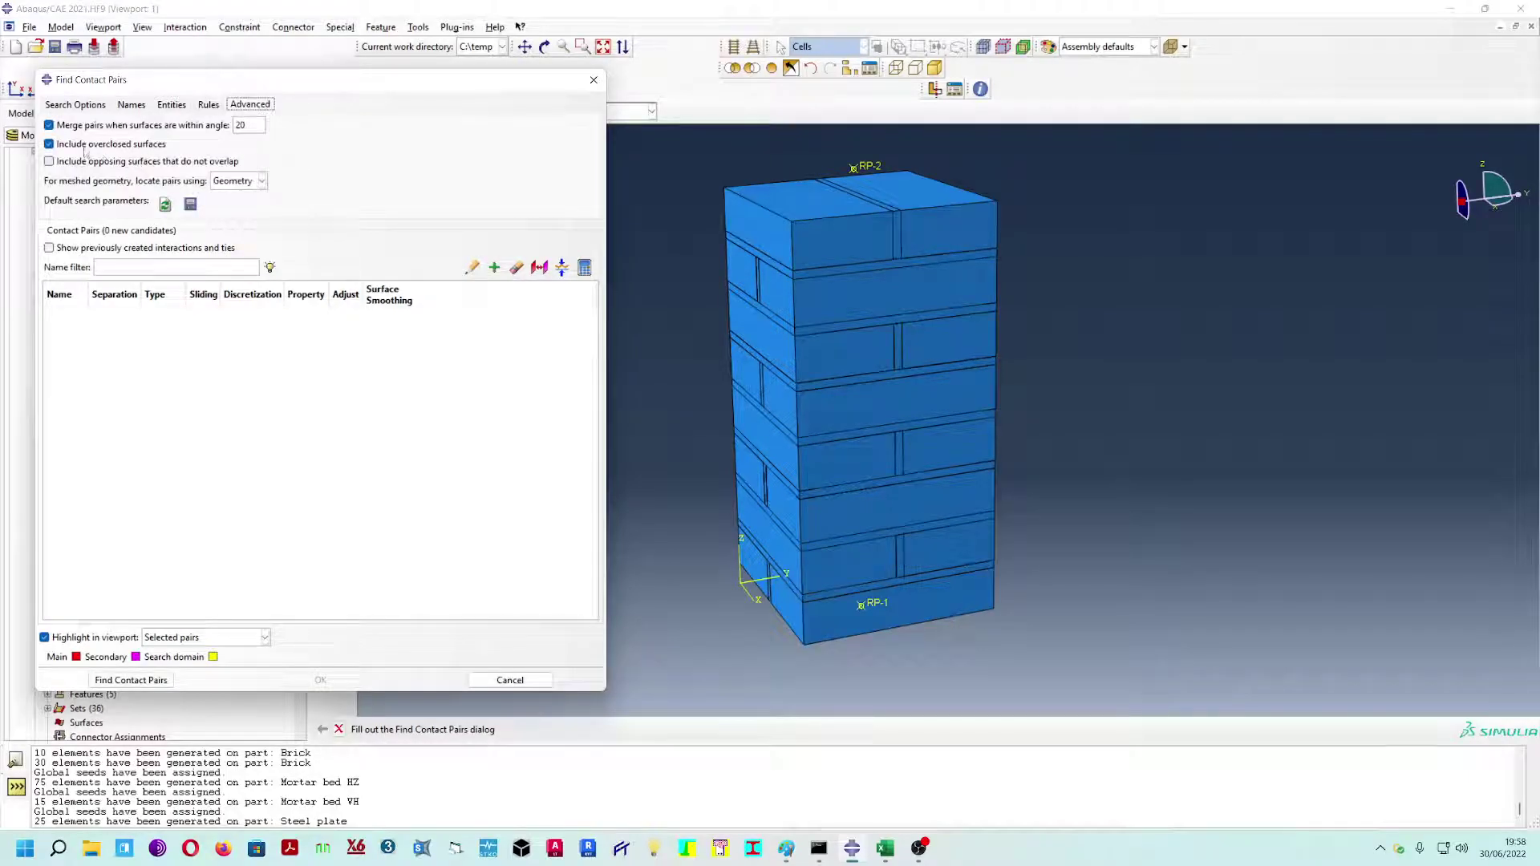
{"action": "left_click", "coordinate": [76, 148]}
{"action": "left_click", "coordinate": [127, 127]}
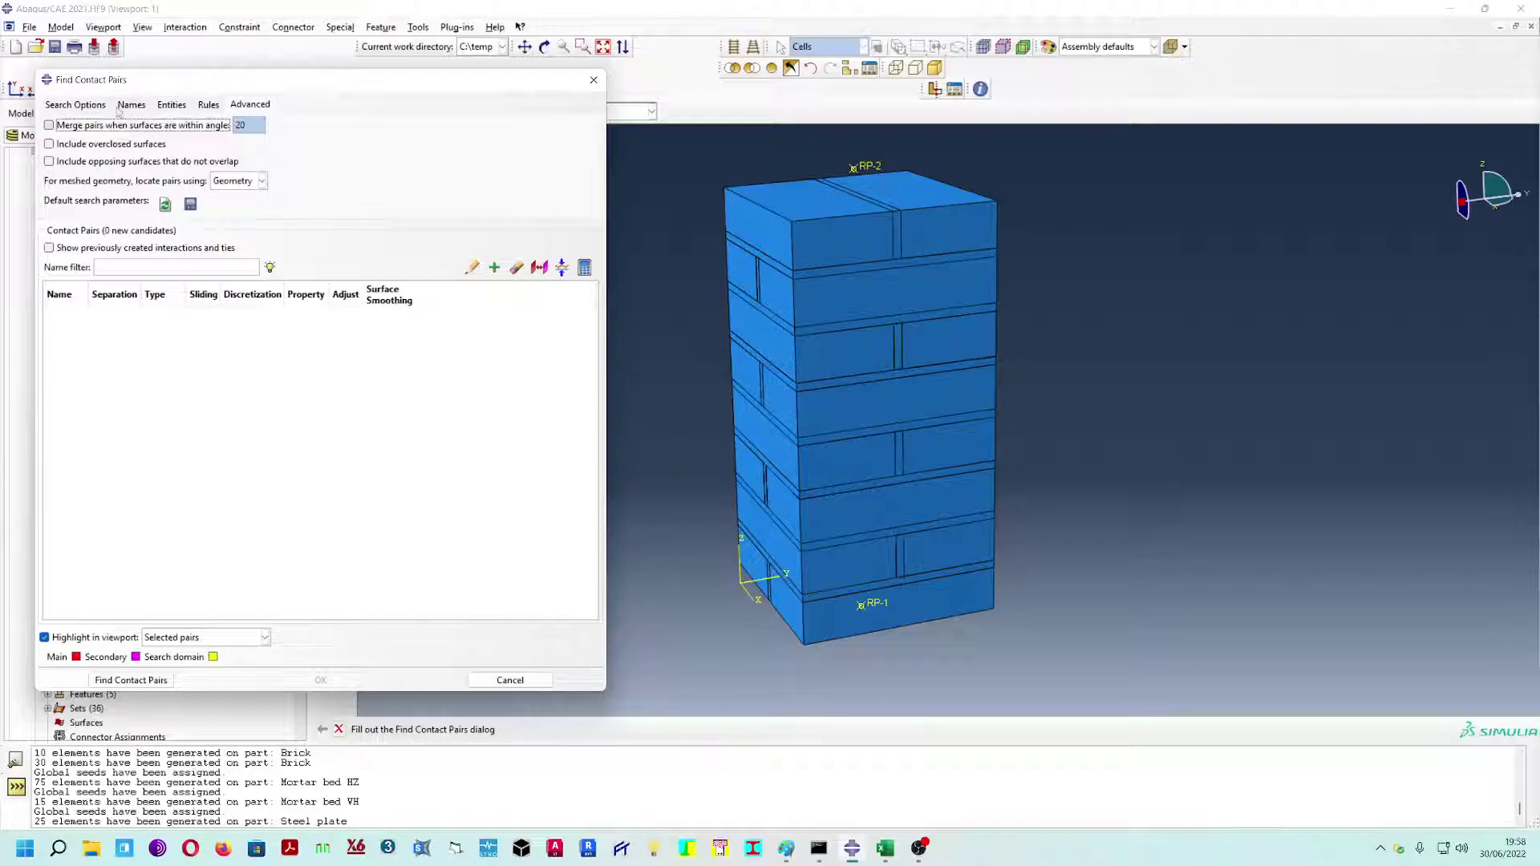
- Run the contact pair search on the displayed bricks and mortar beds and widen the results' Name column
{"action": "left_click", "coordinate": [76, 108]}
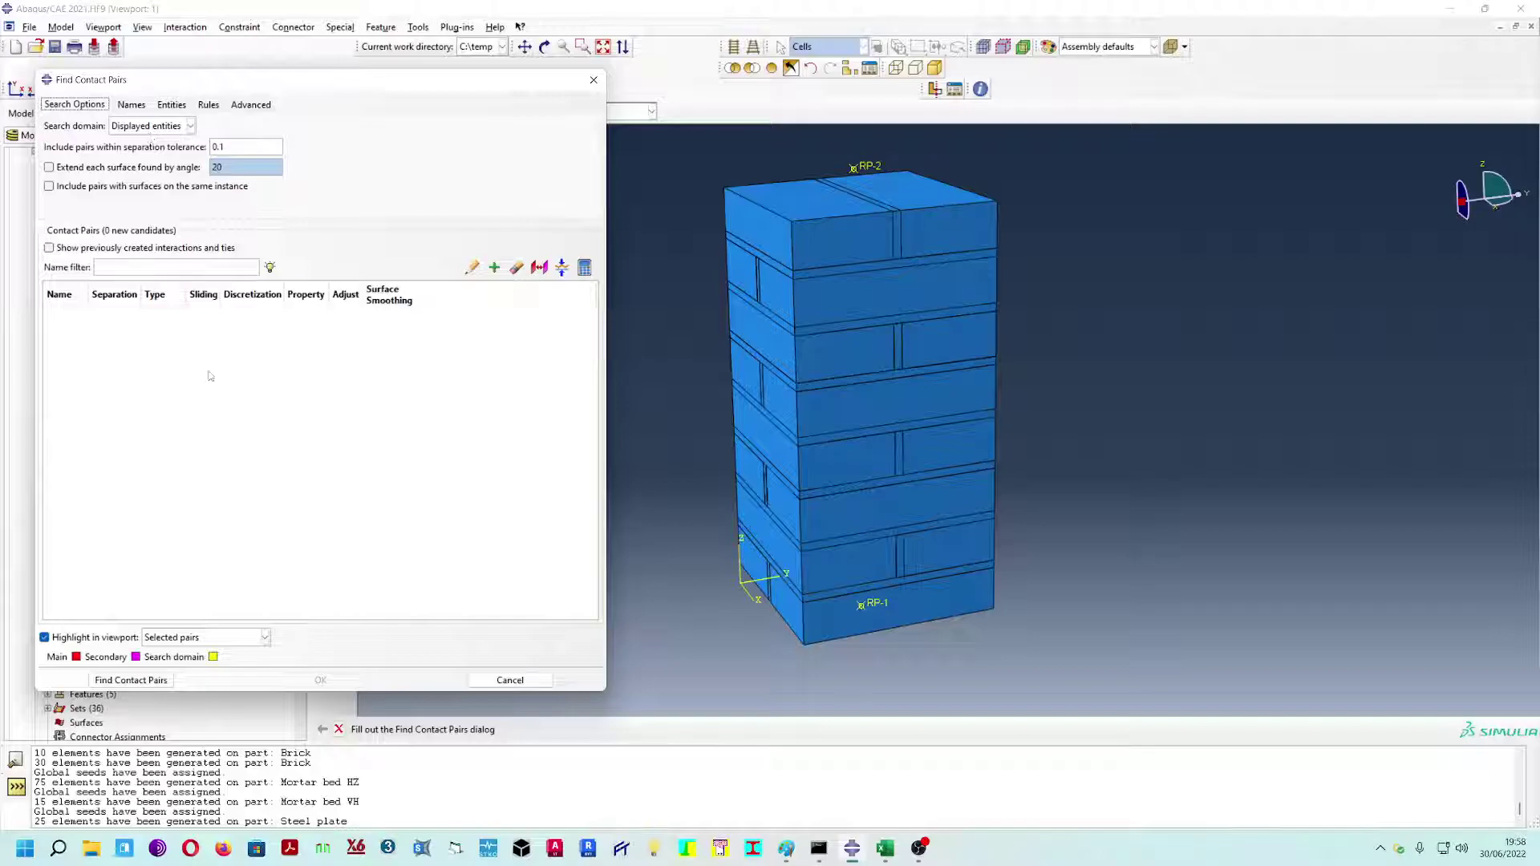
{"action": "left_click", "coordinate": [131, 680]}
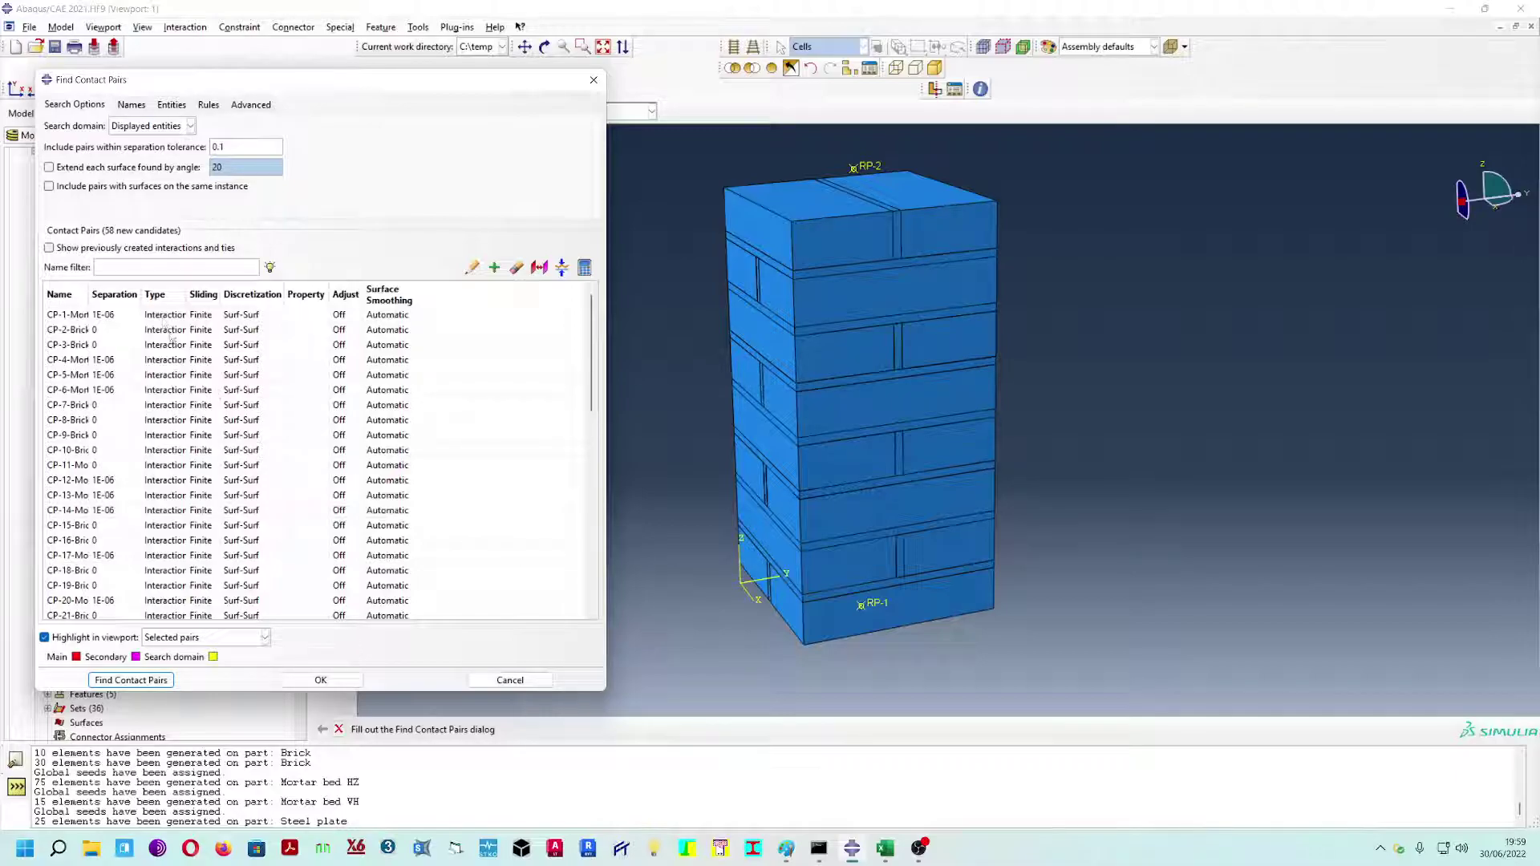
{"action": "left_click_drag", "start_coordinate": [86, 295], "coordinate": [111, 296]}
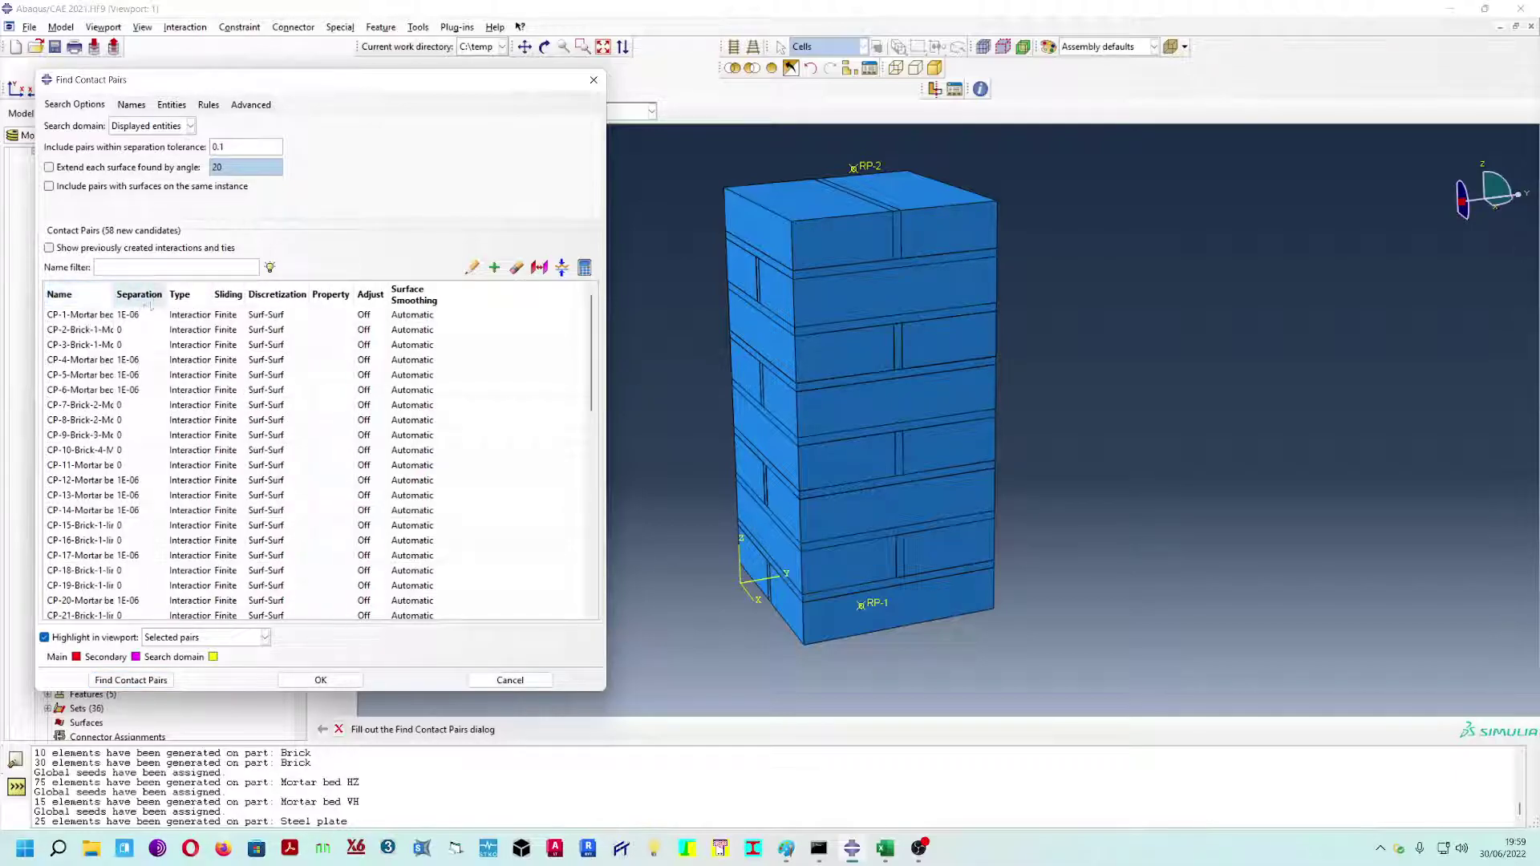
- Examine several candidate contact pairs from the found list by highlighting their surfaces on the masonry column
{"action": "left_click", "coordinate": [179, 295]}
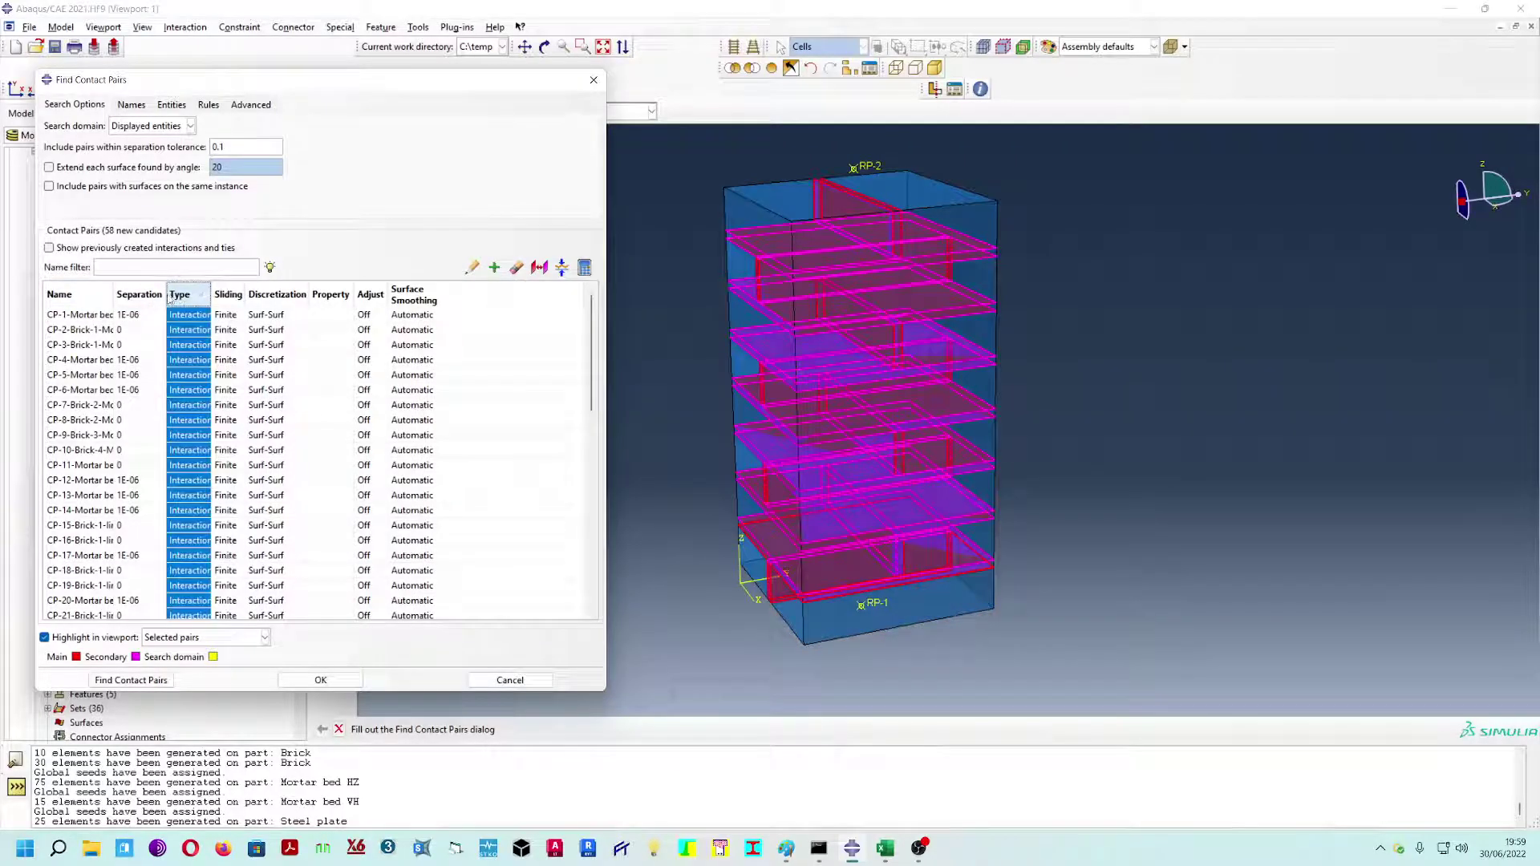
{"action": "left_click_drag", "start_coordinate": [166, 296], "coordinate": [174, 297]}
{"action": "left_click", "coordinate": [91, 315]}
{"action": "left_click", "coordinate": [84, 296]}
{"action": "double_click", "coordinate": [82, 315]}
{"action": "left_click", "coordinate": [78, 331]}
{"action": "left_click", "coordinate": [73, 319]}
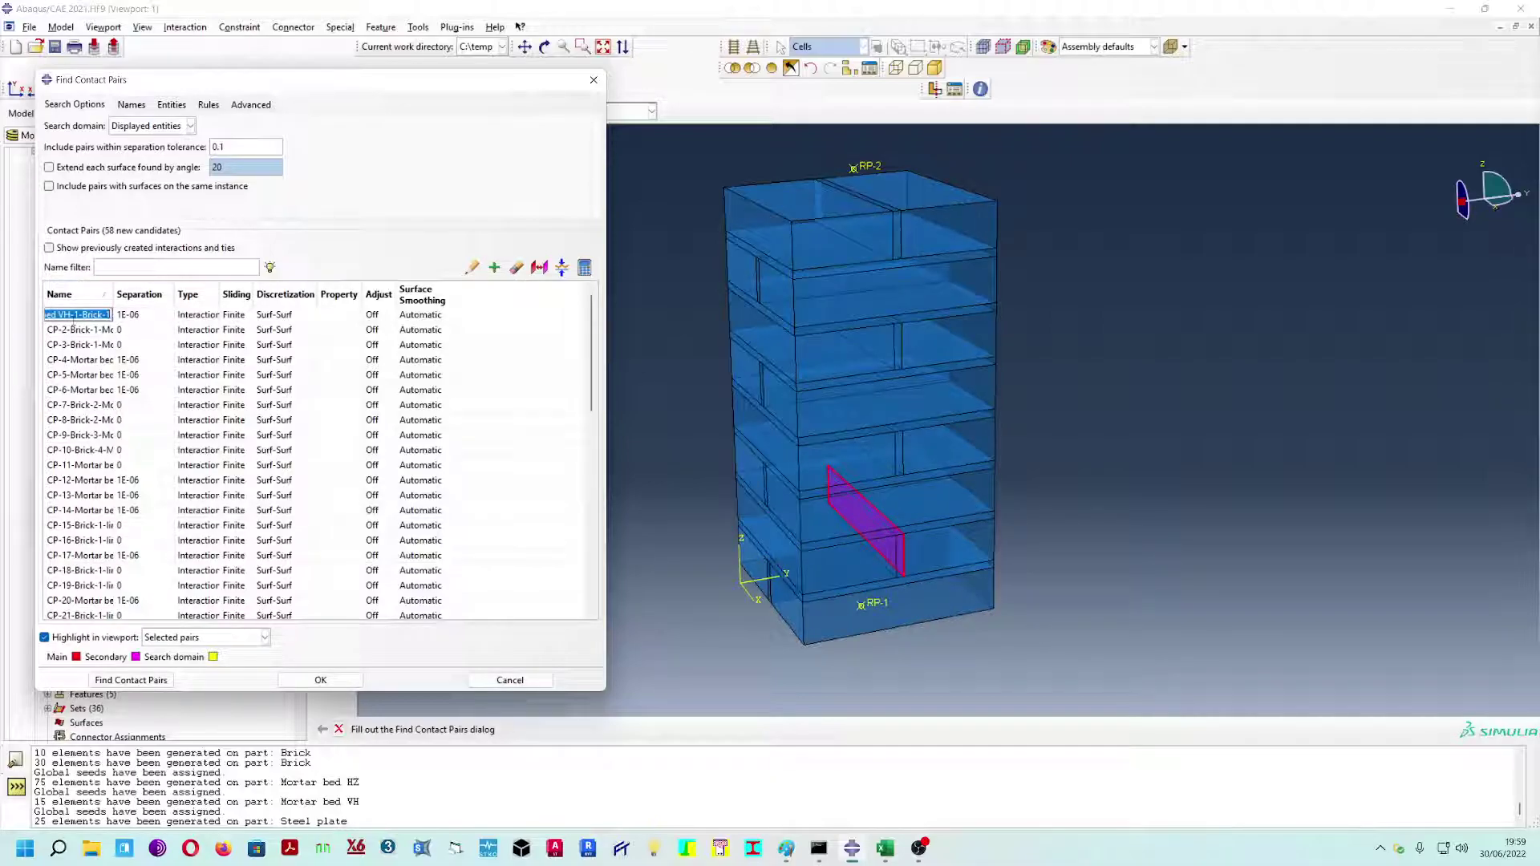
{"action": "left_click", "coordinate": [73, 330]}
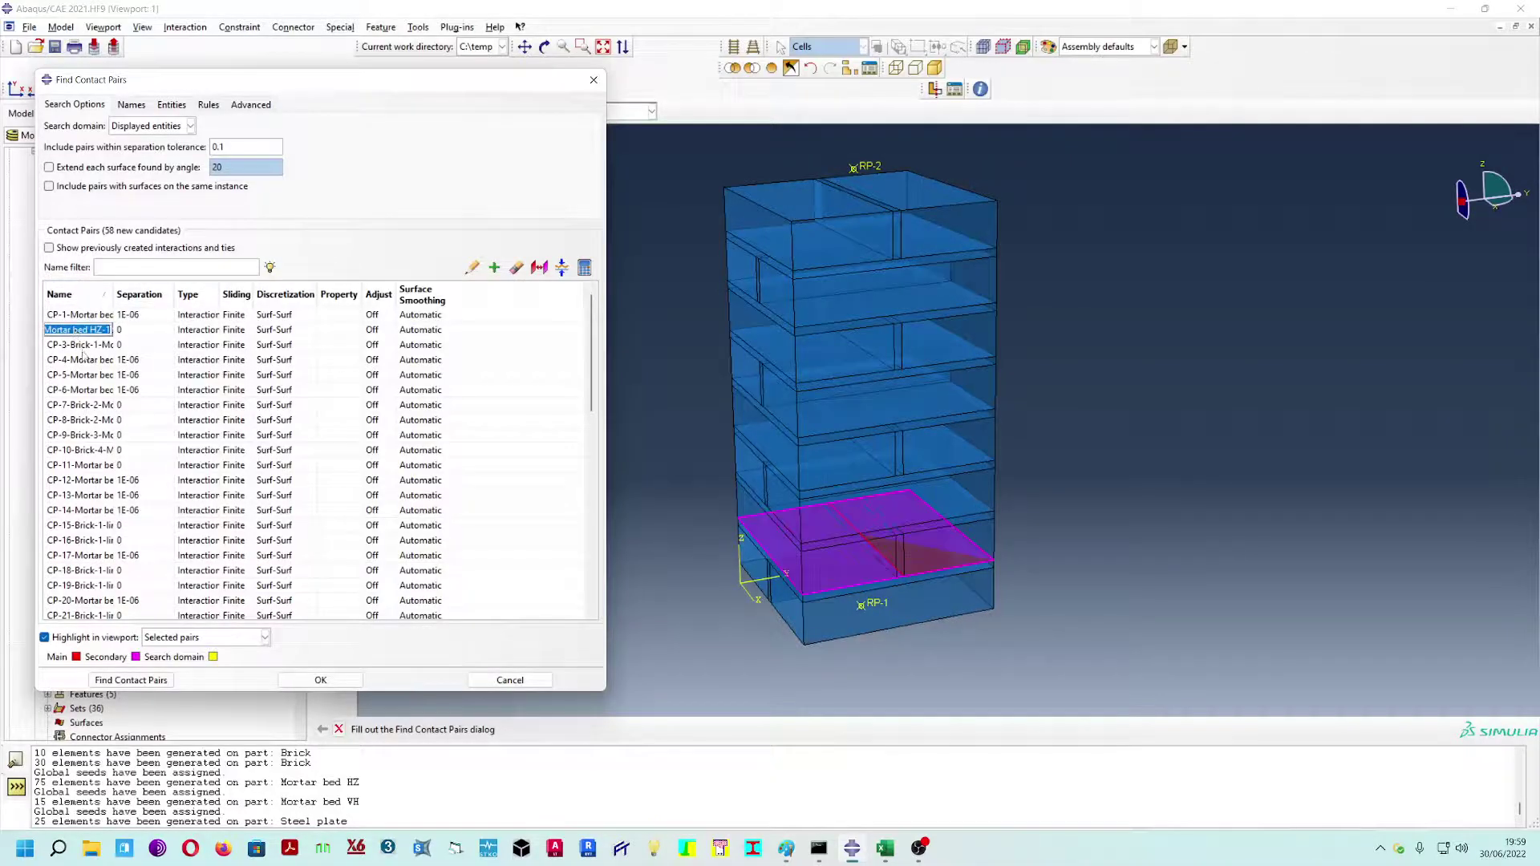
{"action": "double_click", "coordinate": [80, 360]}
{"action": "double_click", "coordinate": [82, 390]}
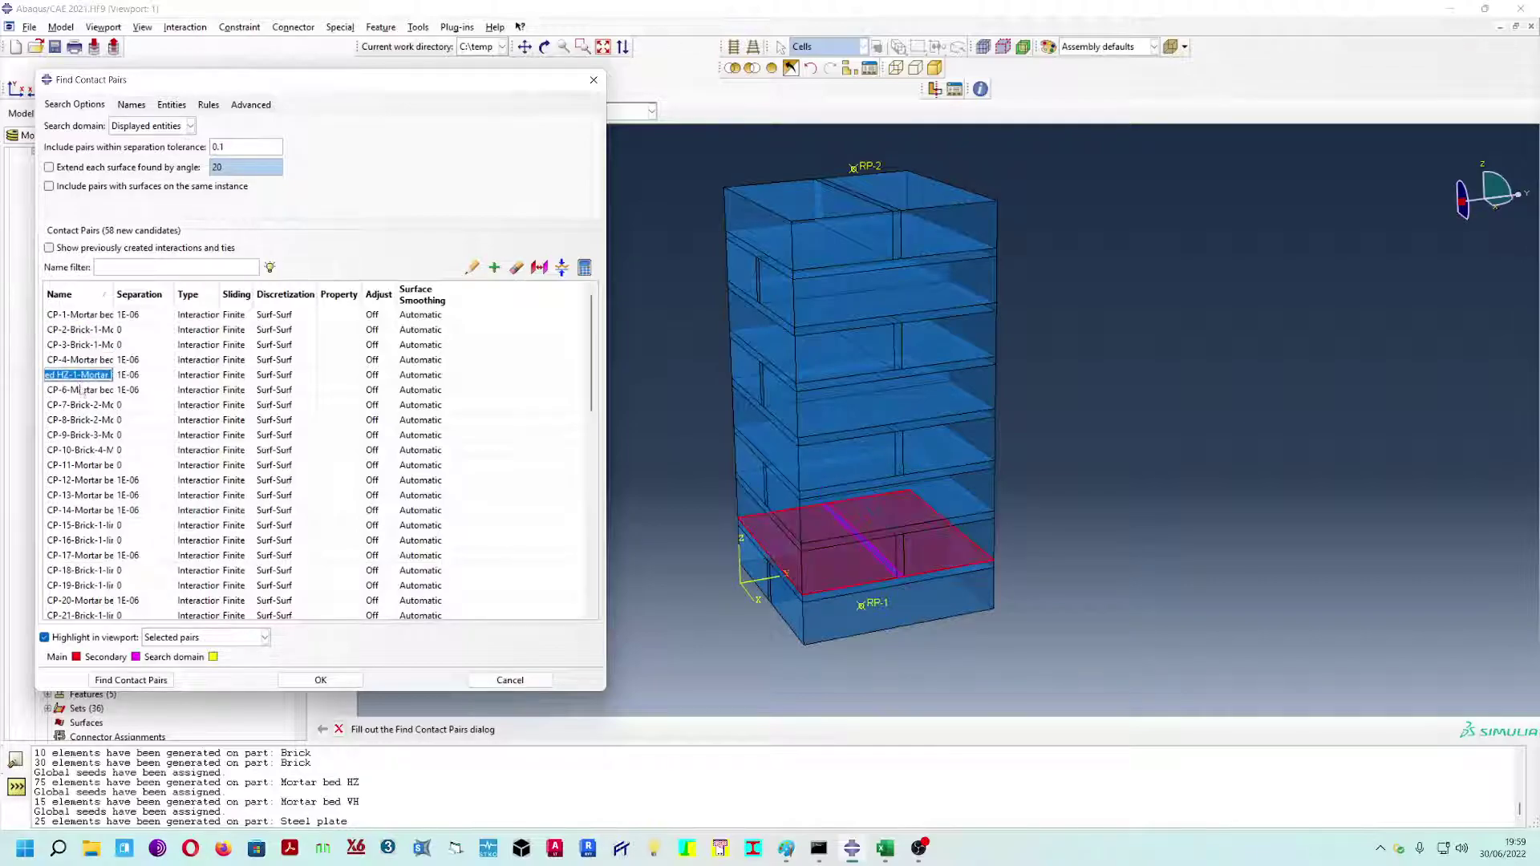
{"action": "left_click", "coordinate": [81, 406]}
{"action": "left_click", "coordinate": [81, 420]}
{"action": "left_click", "coordinate": [80, 318]}
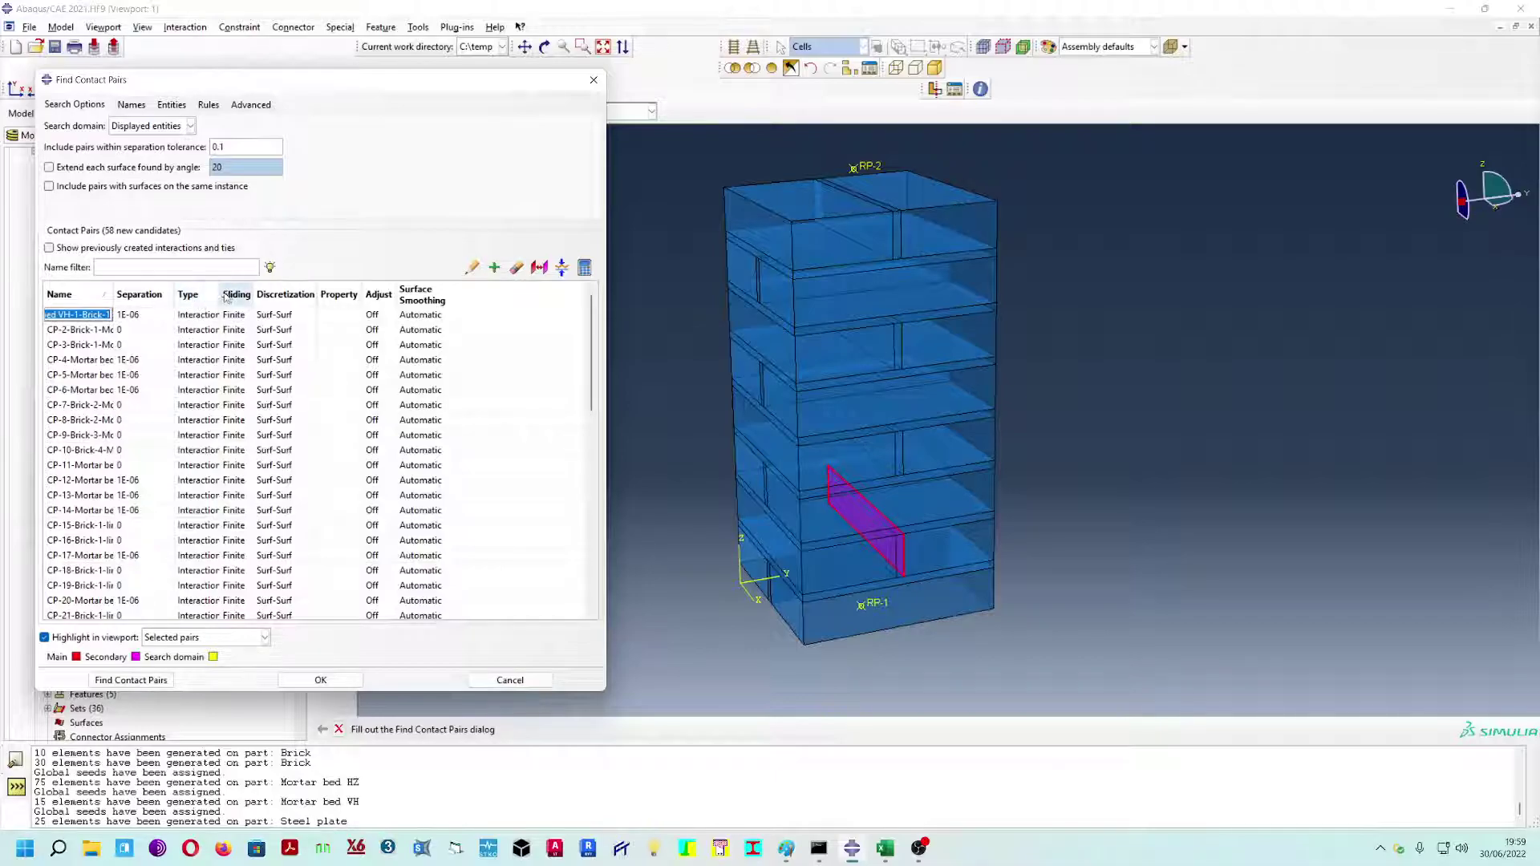
- Widen the Type column and change the type of all found contact pairs to Tie
{"action": "left_click_drag", "start_coordinate": [218, 294], "coordinate": [247, 294]}
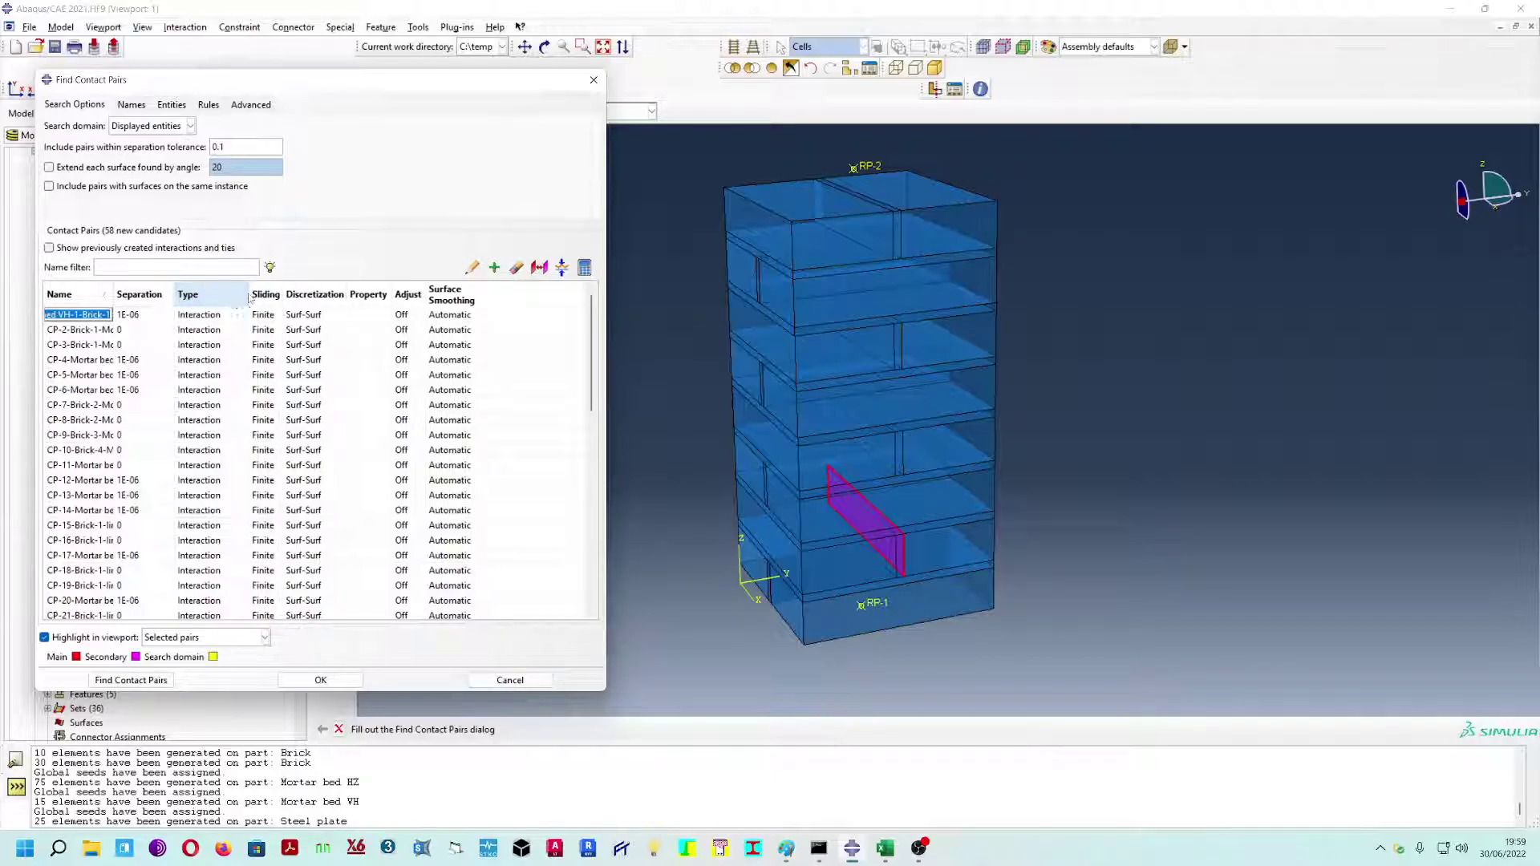
{"action": "left_click", "coordinate": [209, 297]}
{"action": "right_click", "coordinate": [210, 301]}
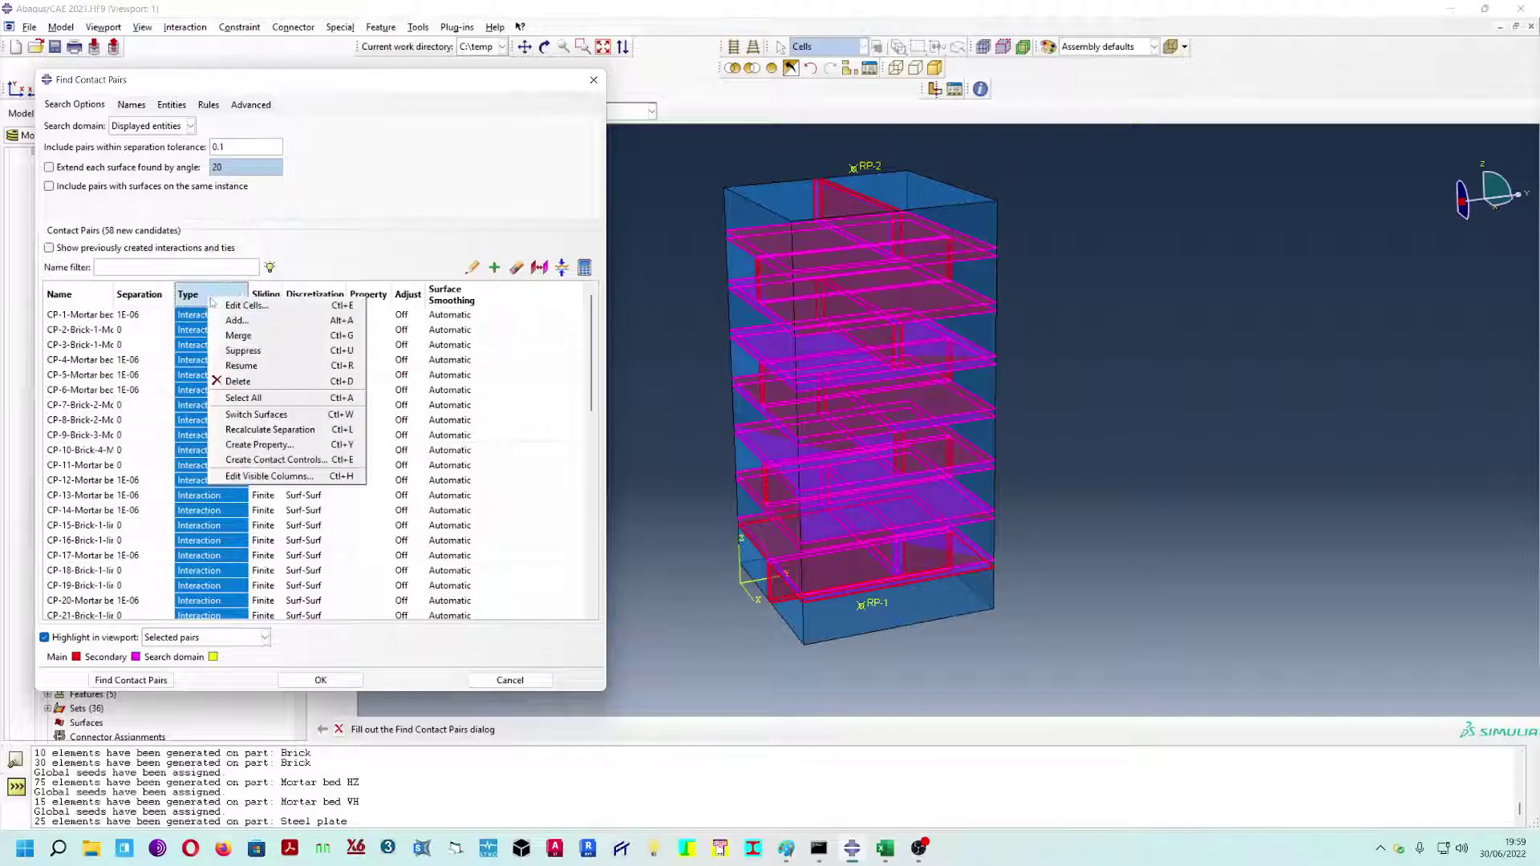
{"action": "left_click", "coordinate": [237, 305]}
{"action": "left_click", "coordinate": [78, 144]}
{"action": "left_click", "coordinate": [58, 169]}
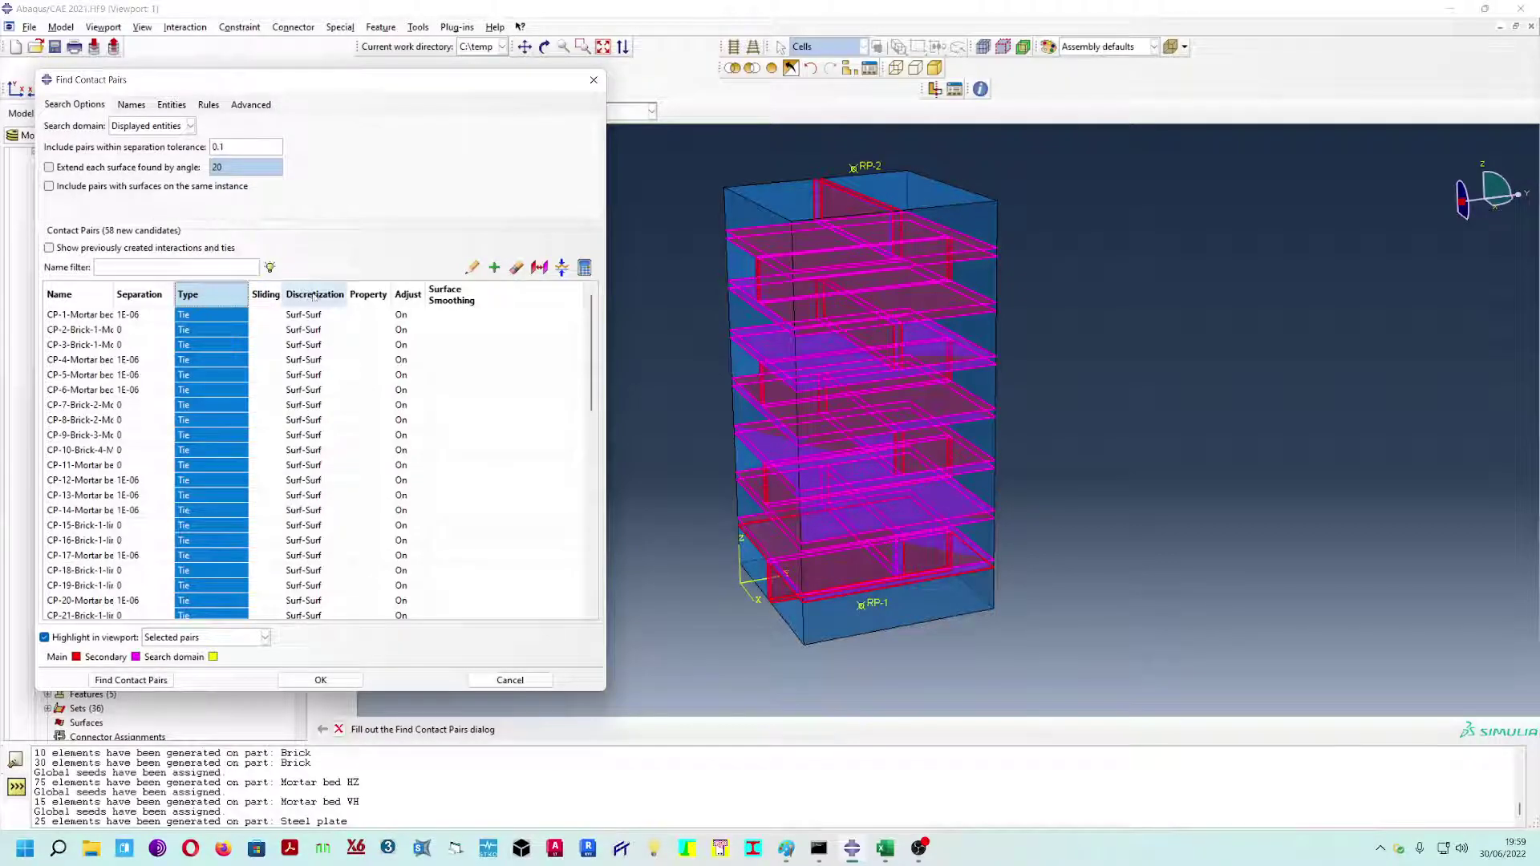
- Check the secondary surface adjustment and discretization options of all tie pairs without changing them
{"action": "left_click", "coordinate": [408, 294]}
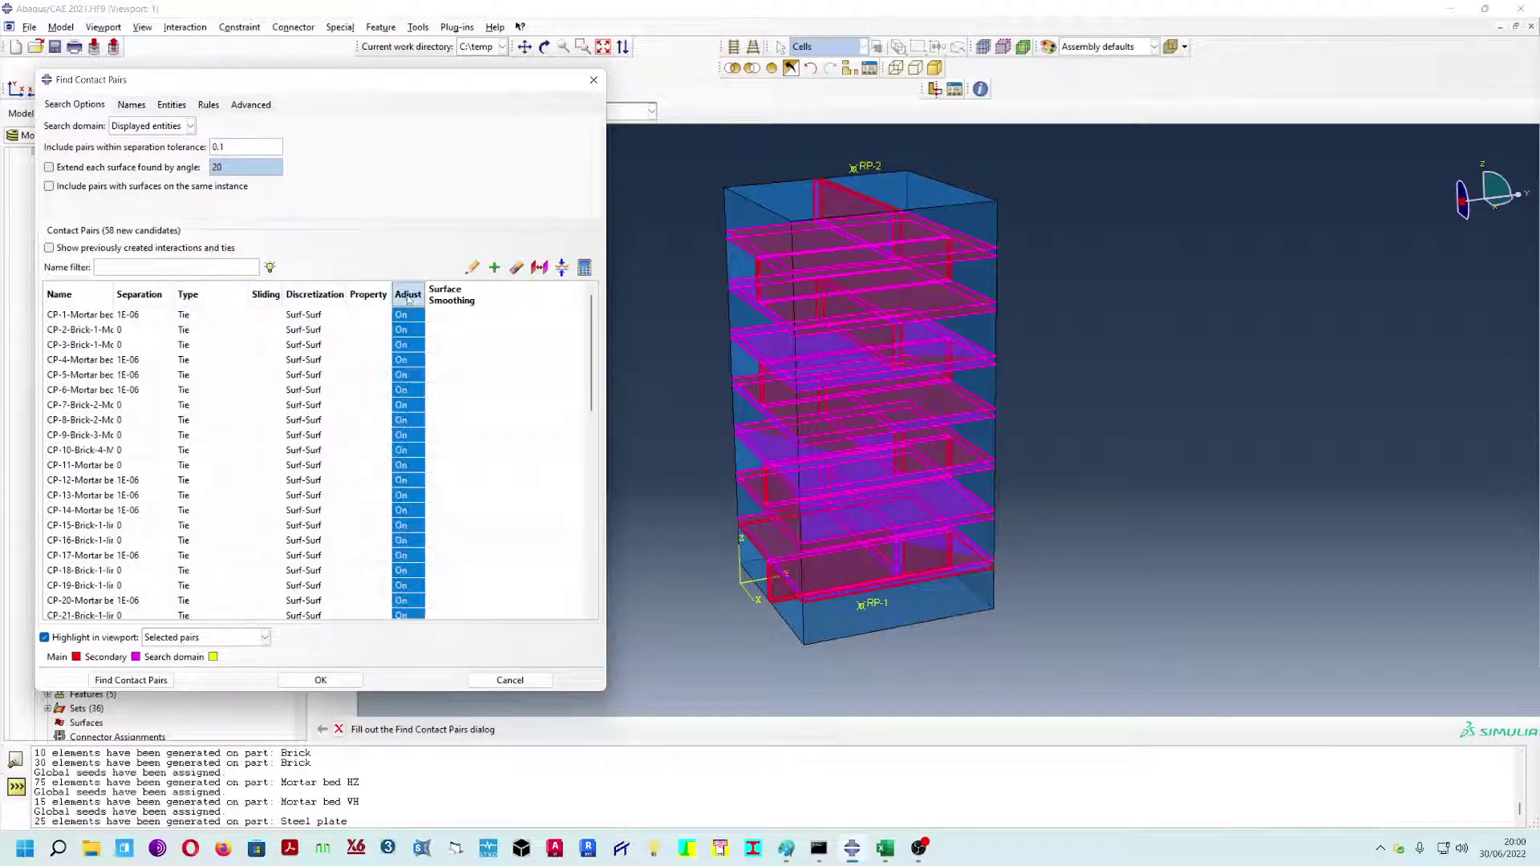
{"action": "right_click", "coordinate": [409, 298]}
{"action": "left_click", "coordinate": [426, 305]}
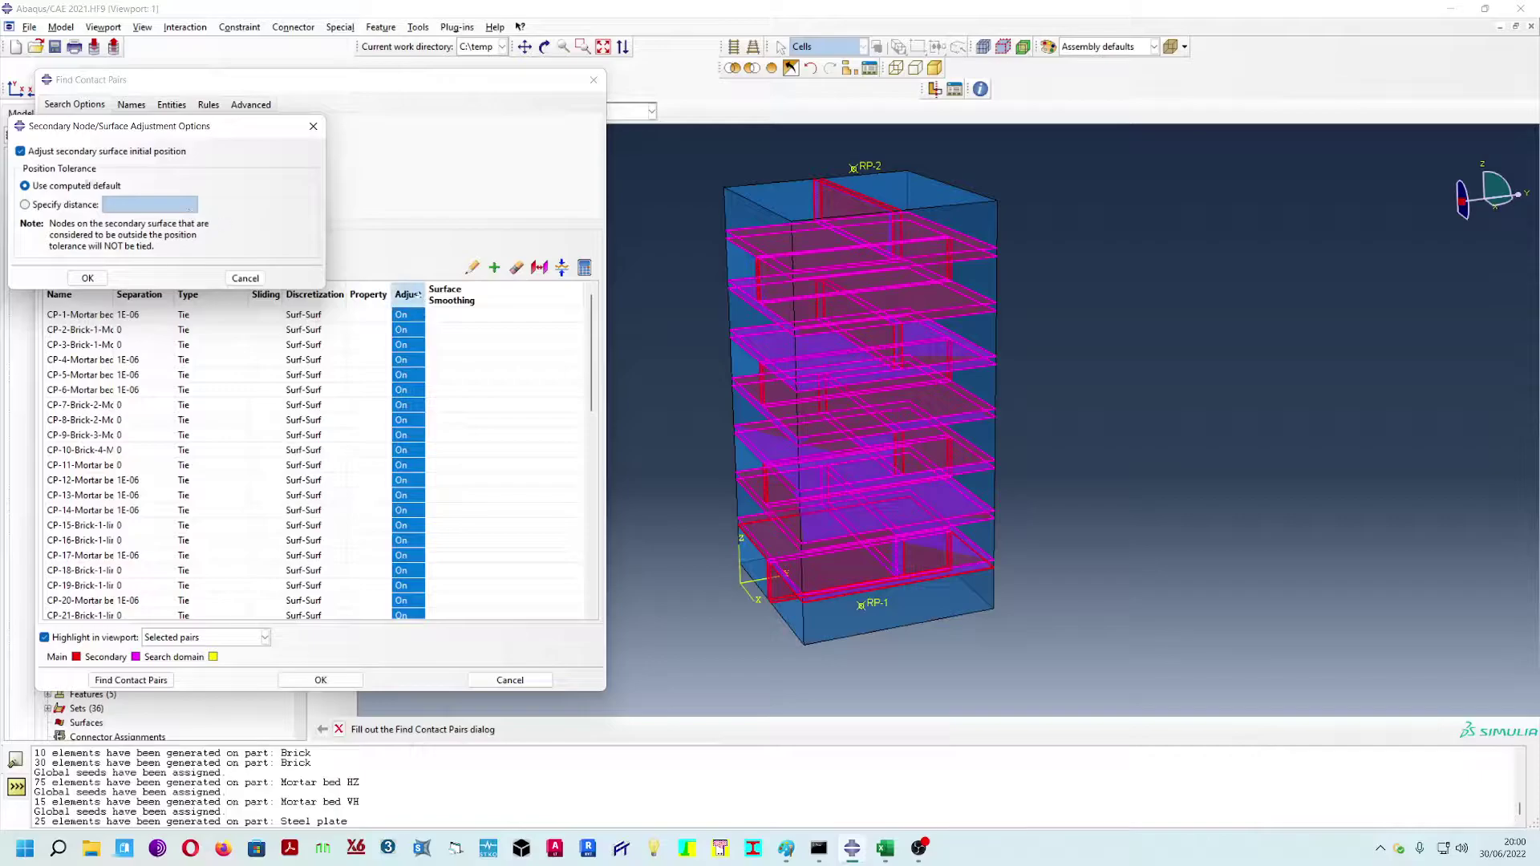
{"action": "left_click", "coordinate": [312, 127]}
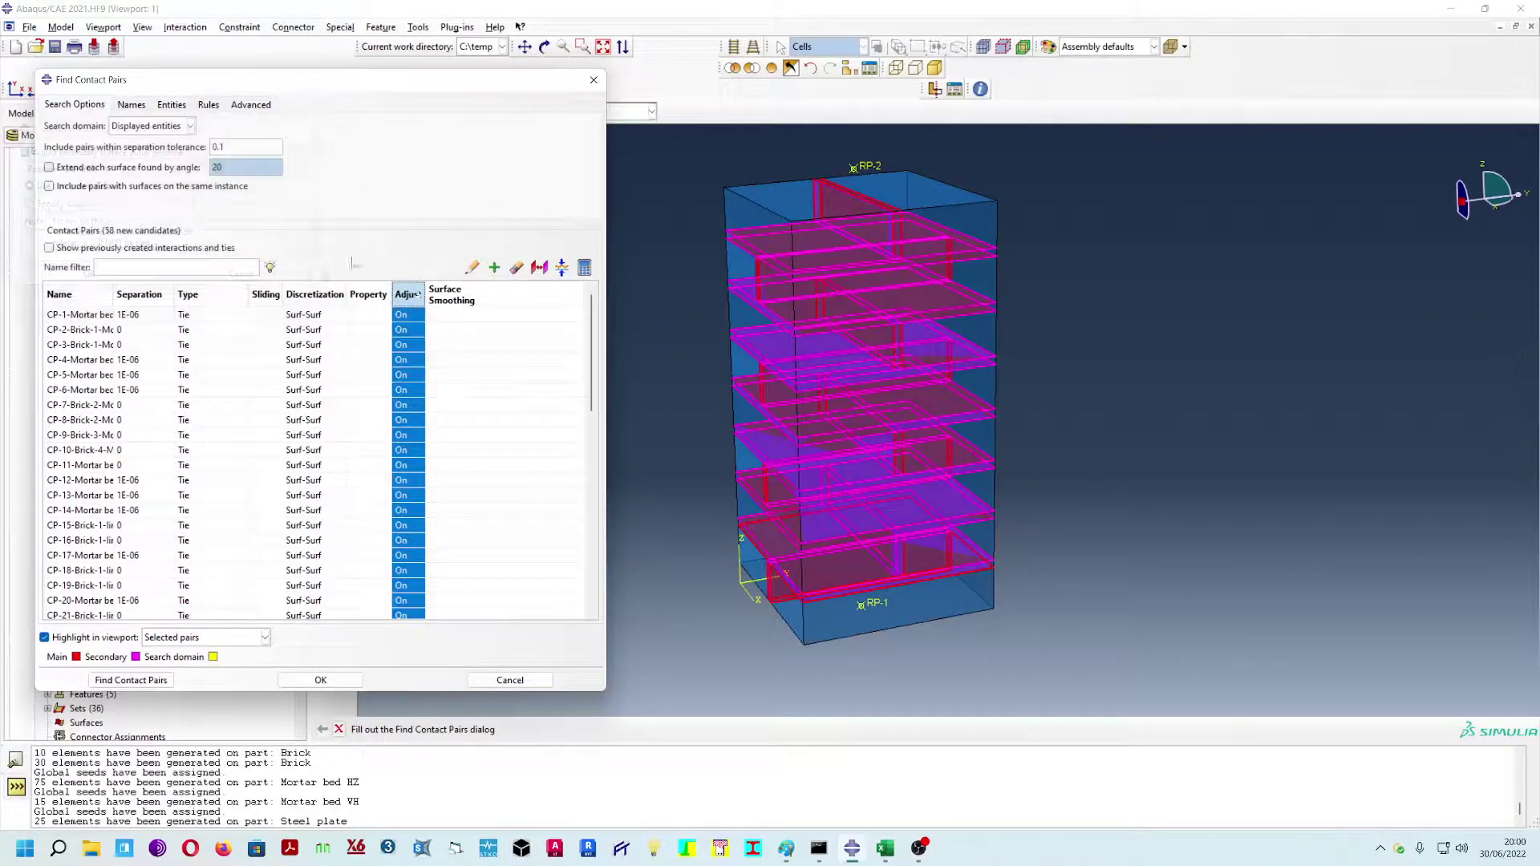
{"action": "left_click", "coordinate": [313, 294]}
{"action": "right_click", "coordinate": [313, 292]}
{"action": "left_click", "coordinate": [350, 300]}
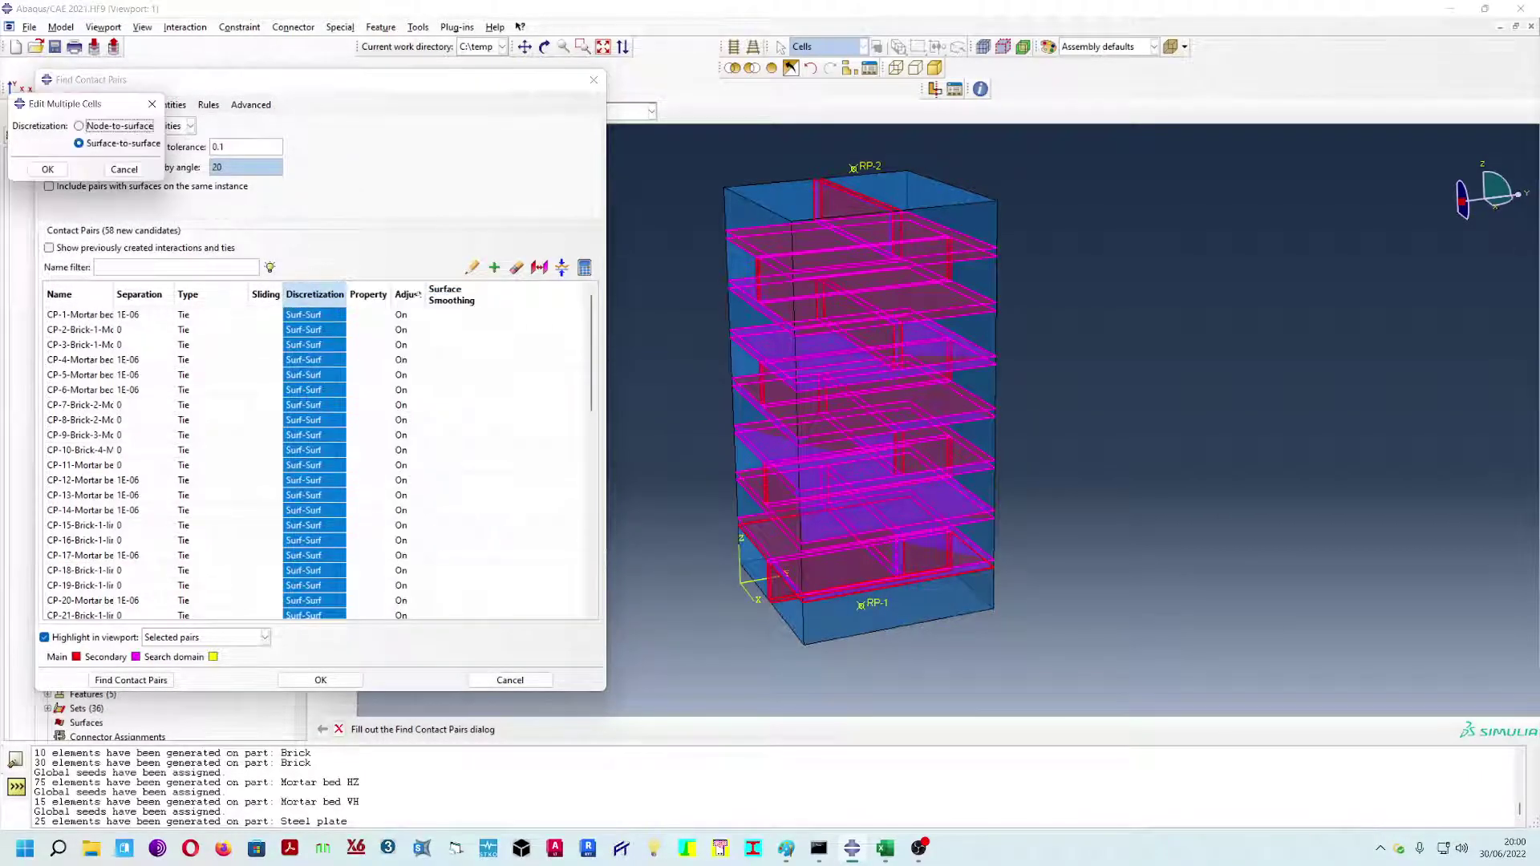
{"action": "left_click", "coordinate": [125, 169]}
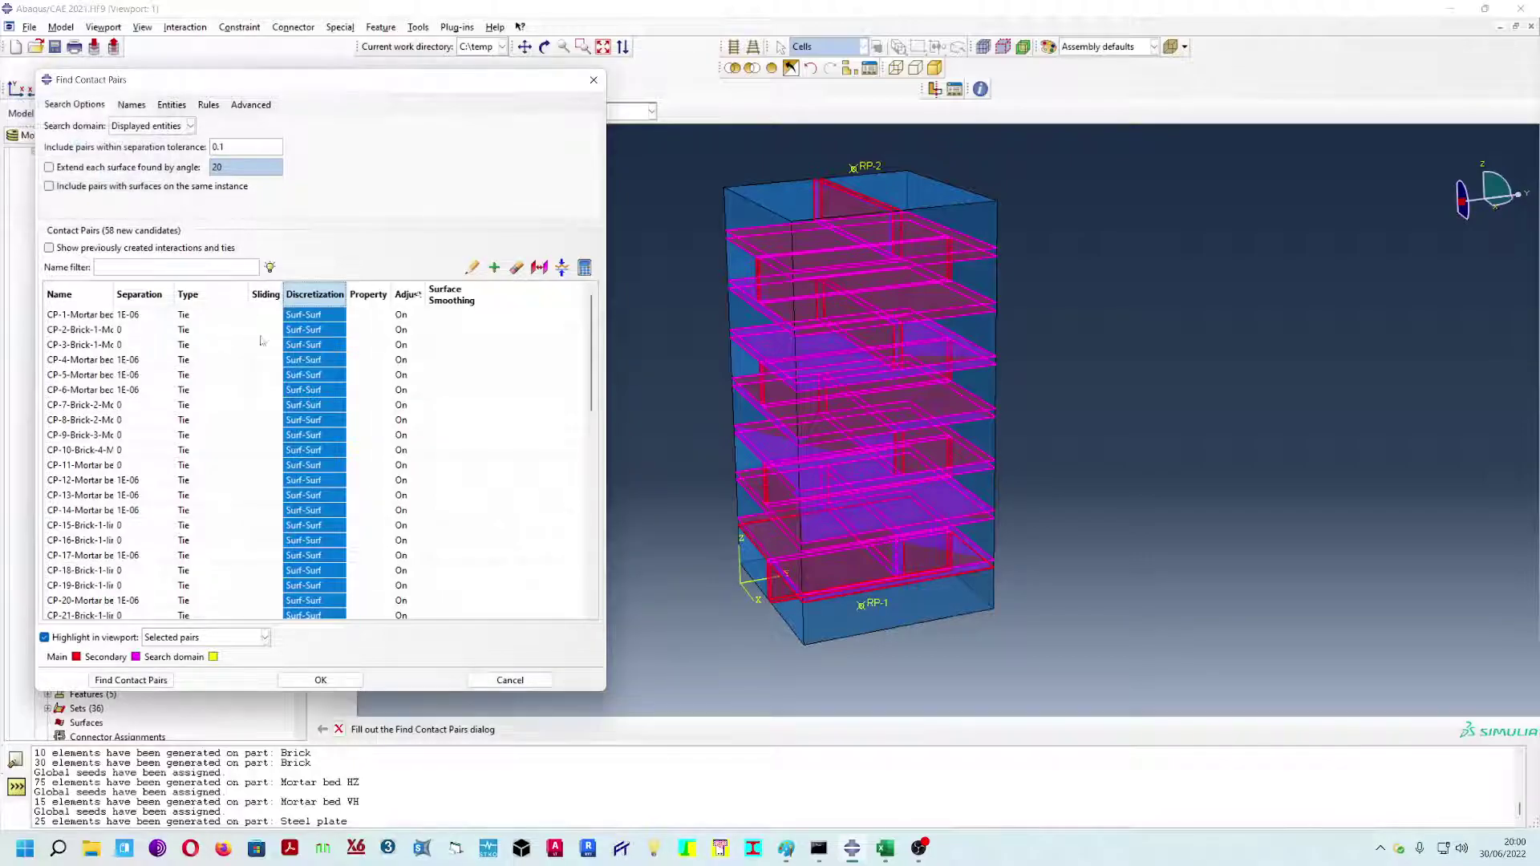
- Accept the full list of found pairs to create the tie constraints
{"action": "left_click_drag", "start_coordinate": [591, 373], "coordinate": [577, 334]}
{"action": "left_click", "coordinate": [320, 681]}
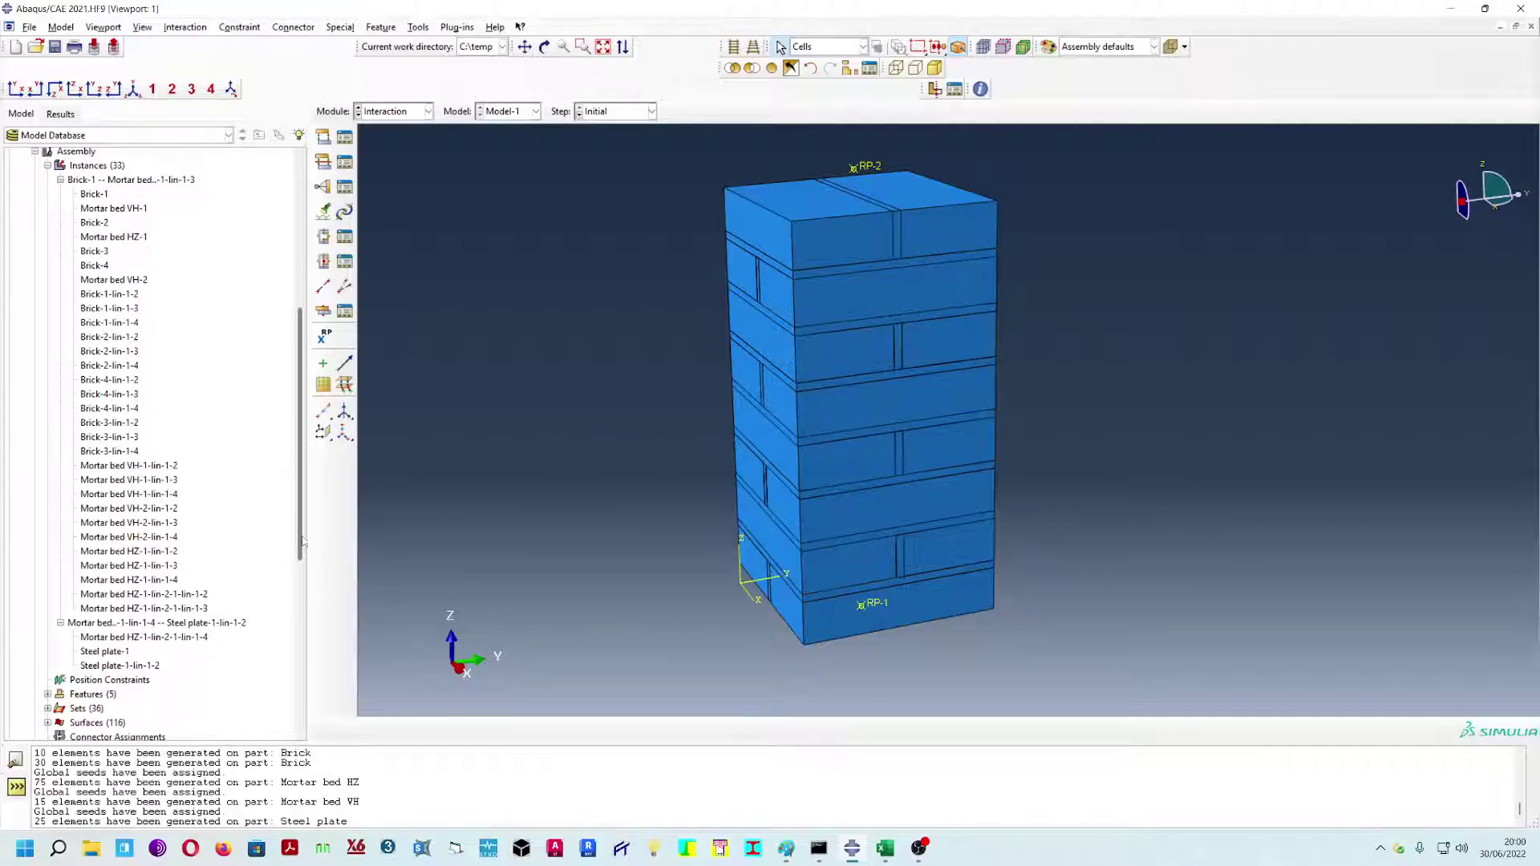
- Review the tie constraints in the first constraint group one by one, starting at CP-1, and check their highlighted surfaces on the column
{"action": "scroll", "coordinate": [86, 266], "scroll_direction": "up", "scroll_amount": 2}
{"action": "left_click", "coordinate": [47, 238]}
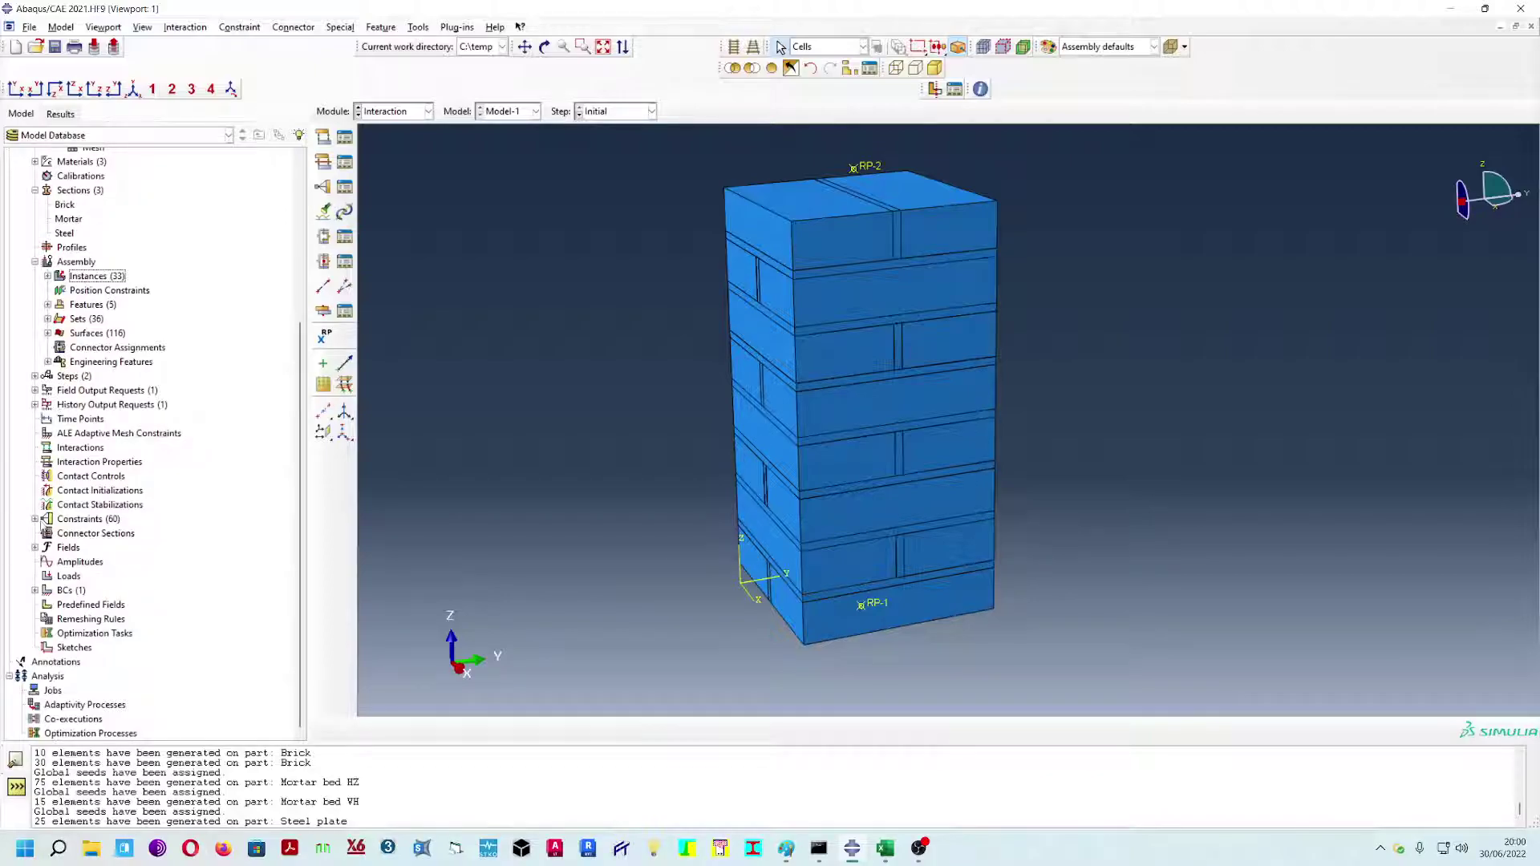
{"action": "left_click", "coordinate": [34, 519]}
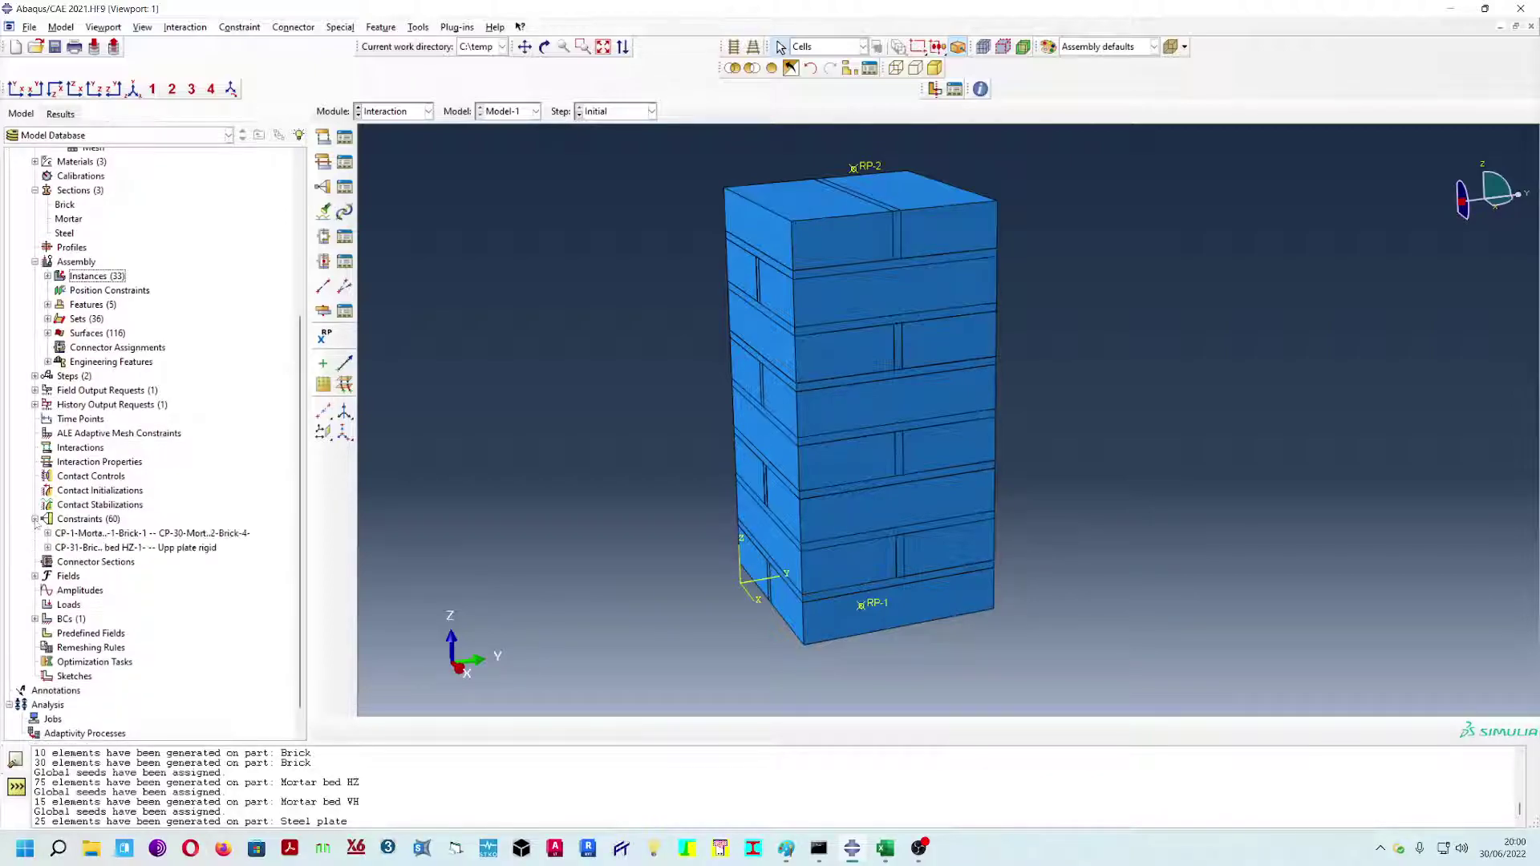
{"action": "left_click", "coordinate": [48, 534]}
{"action": "left_click", "coordinate": [127, 320]}
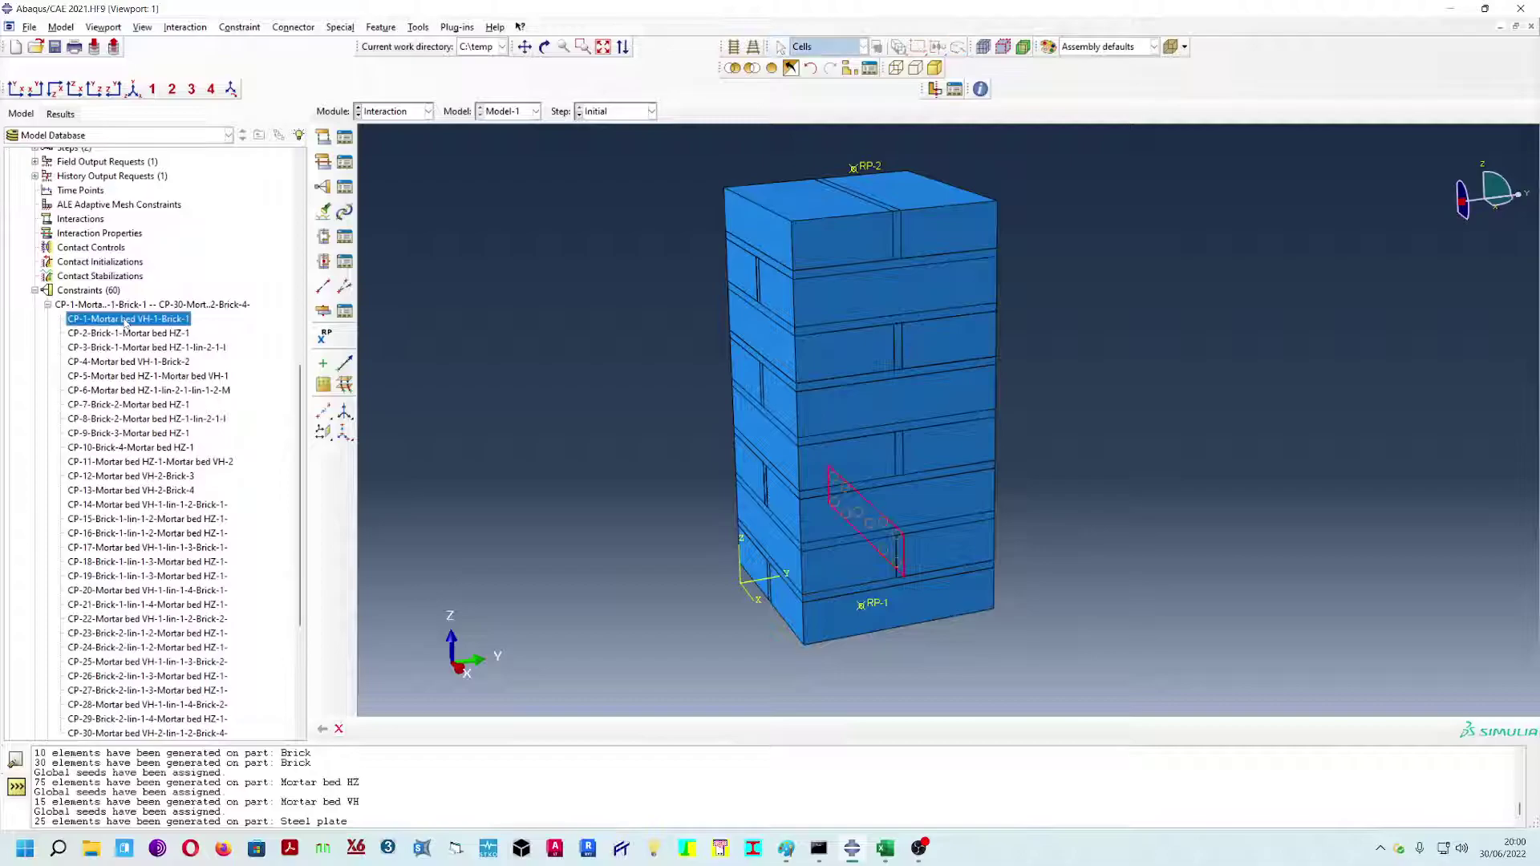
{"action": "key", "text": "Down"}
{"action": "key", "text": "Down"}
{"action": "key", "text": "Down"}
{"action": "key", "text": "Down"}
{"action": "key", "text": "Down"}
{"action": "key", "text": "Down"}
{"action": "key", "text": "Down"}
{"action": "key", "text": "Down"}
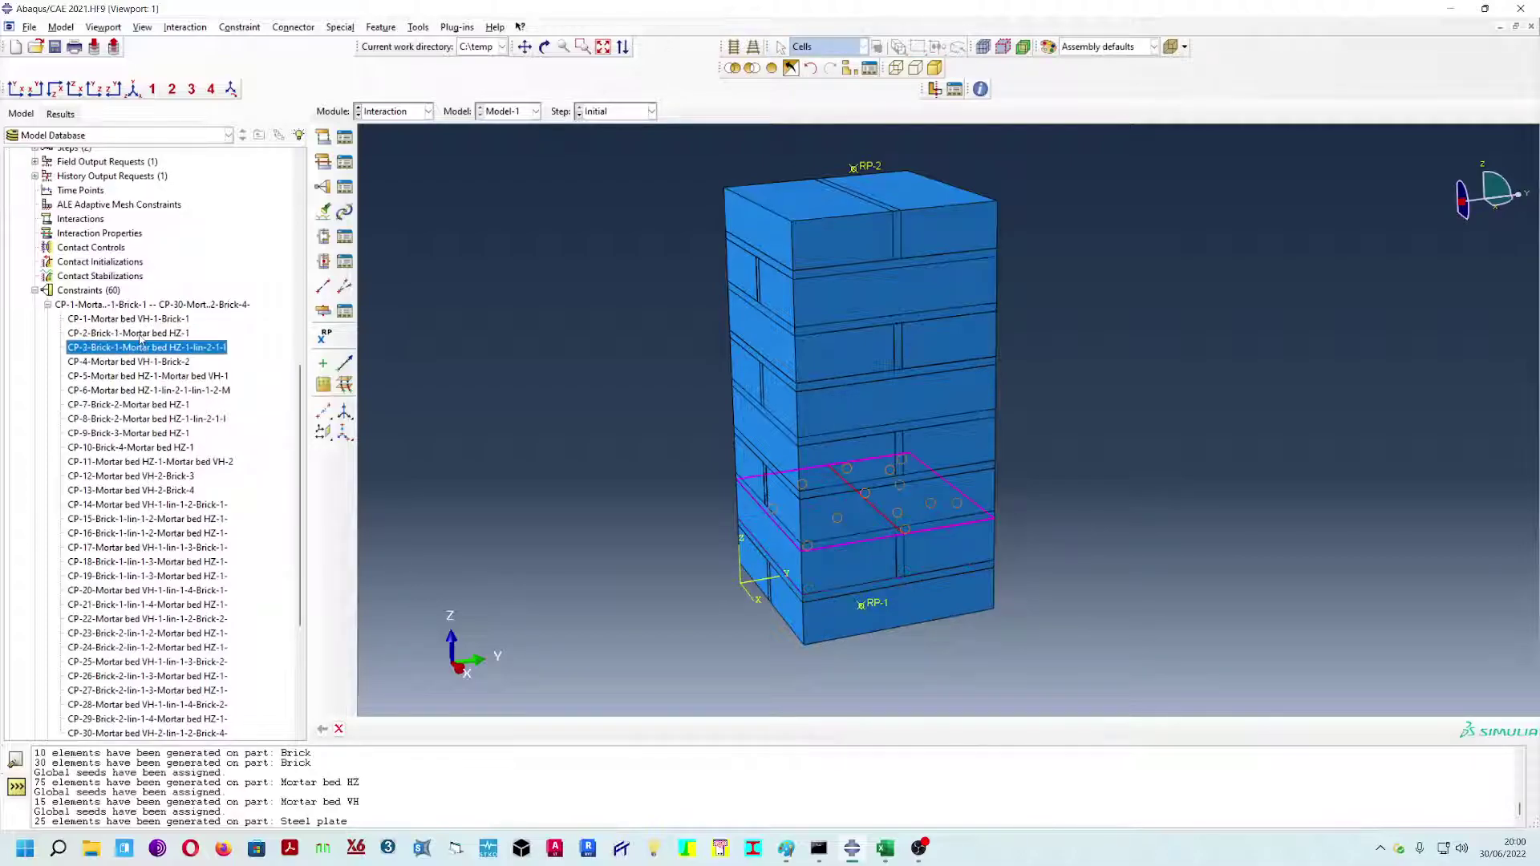
{"action": "key", "text": "Down"}
{"action": "key", "text": "Down"}
{"action": "key", "text": "Down"}
{"action": "key", "text": "Down"}
{"action": "key", "text": "Down"}
{"action": "key", "text": "Down"}
{"action": "key", "text": "Down"}
{"action": "key", "text": "Down"}
{"action": "key", "text": "Down"}
{"action": "key", "text": "Down"}
{"action": "key", "text": "Down"}
{"action": "key", "text": "Down"}
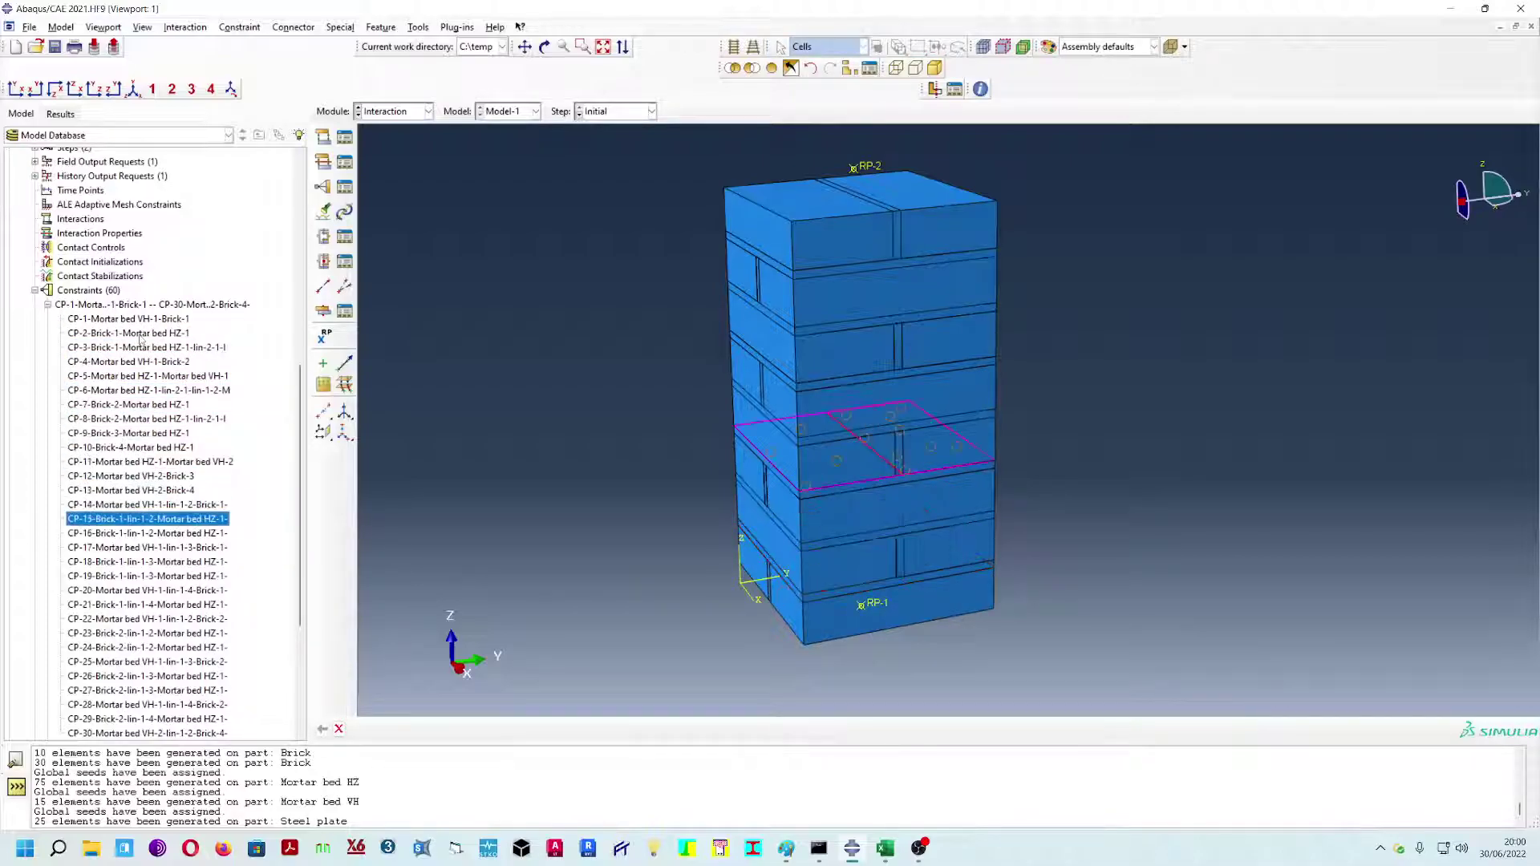
{"action": "key", "text": "Down"}
{"action": "key", "text": "Down"}
{"action": "key", "text": "Down"}
{"action": "key", "text": "Down"}
{"action": "key", "text": "Down"}
{"action": "key", "text": "Down"}
{"action": "key", "text": "Down"}
{"action": "key", "text": "Down"}
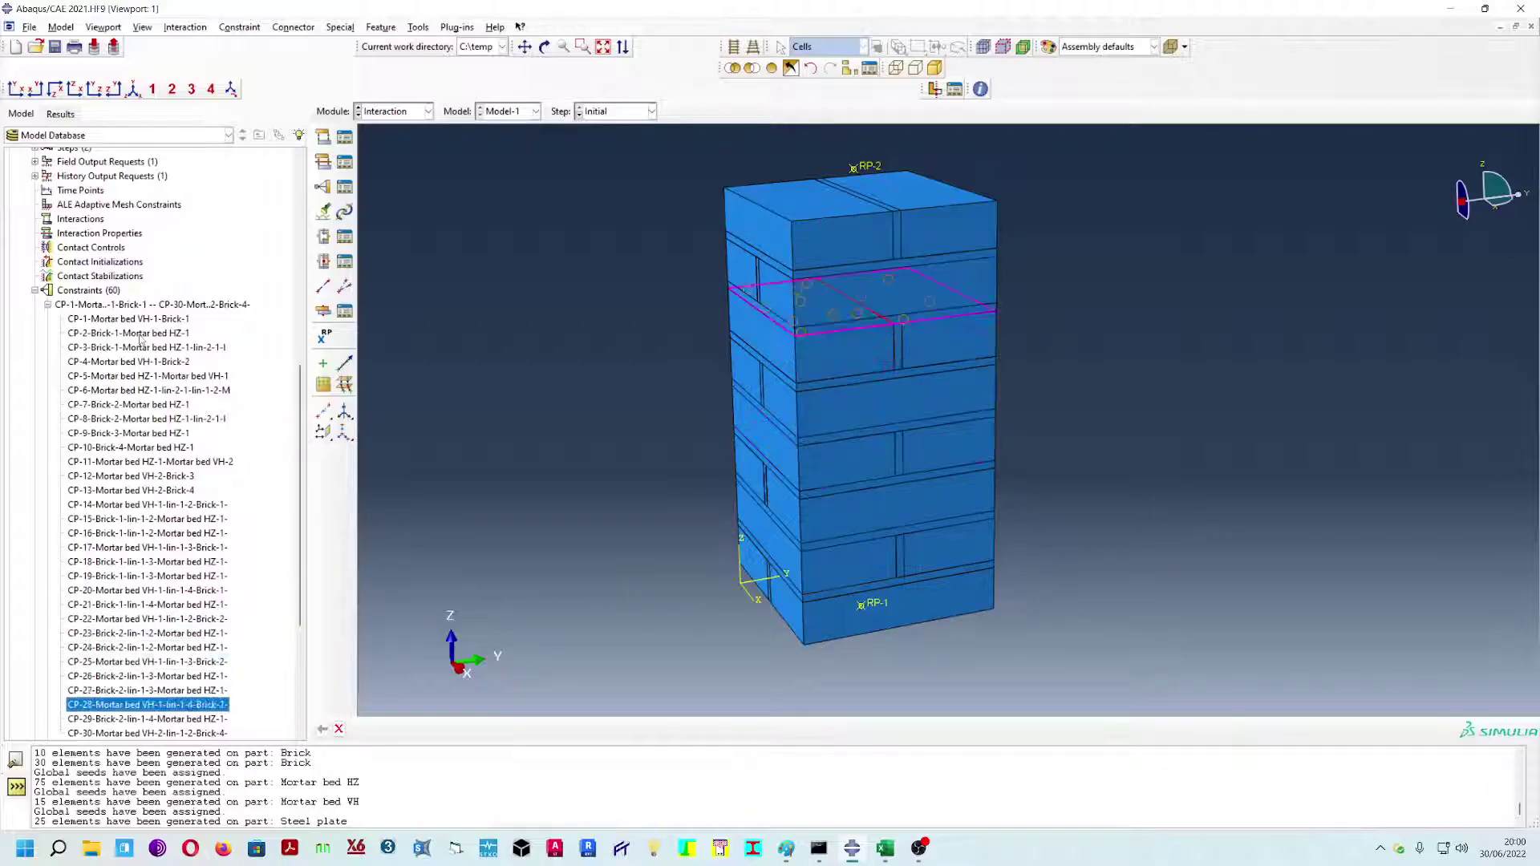
{"action": "left_click", "coordinate": [47, 304]}
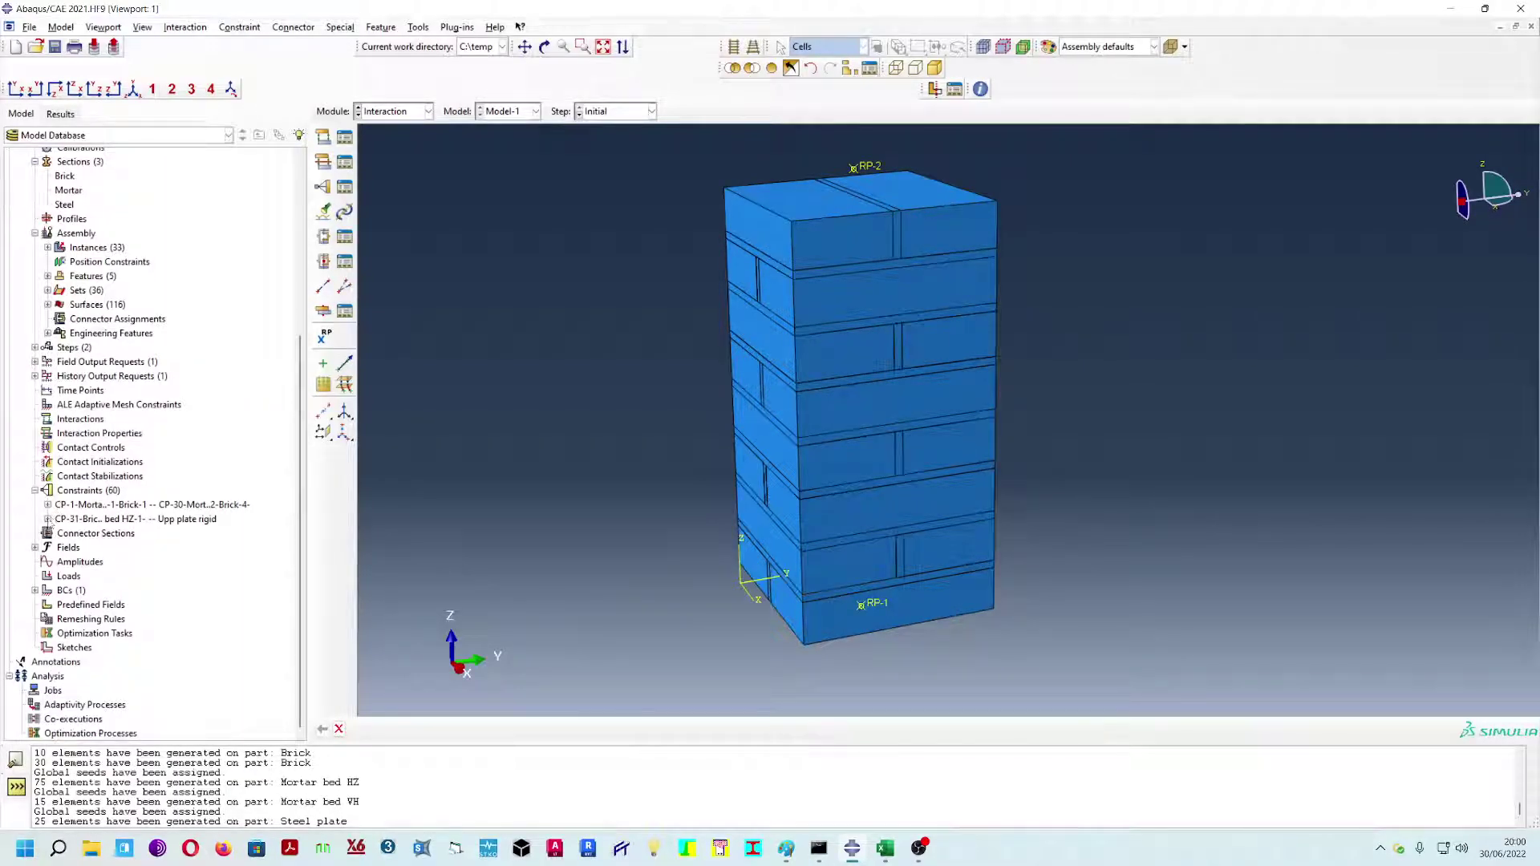
- Review the second constraint group from CP-31 onward, including the rigid plate constraint, and check the highlighted surfaces on the column
{"action": "left_click", "coordinate": [47, 519]}
{"action": "left_click", "coordinate": [127, 319]}
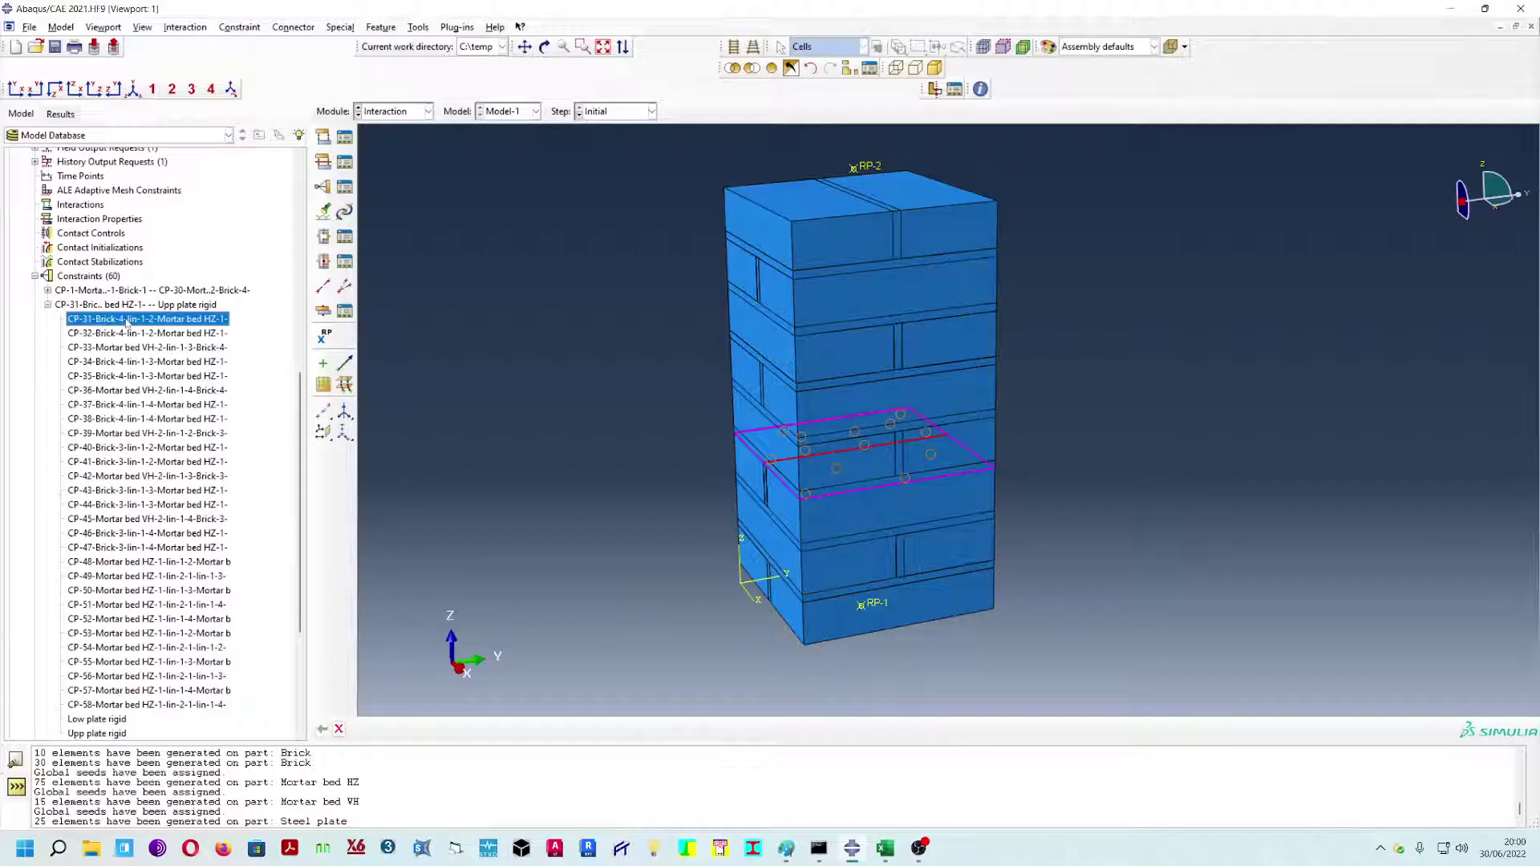
{"action": "key", "text": "Down"}
{"action": "key", "text": "Down"}
{"action": "key", "text": "Down"}
{"action": "key", "text": "Down"}
{"action": "key", "text": "Down"}
{"action": "key", "text": "Down"}
{"action": "key", "text": "Down"}
{"action": "key", "text": "Down"}
{"action": "key", "text": "Down"}
{"action": "key", "text": "Down"}
{"action": "key", "text": "Down"}
{"action": "key", "text": "Down"}
{"action": "key", "text": "Down"}
{"action": "key", "text": "Down"}
{"action": "key", "text": "Down"}
{"action": "key", "text": "Down"}
{"action": "key", "text": "Down"}
{"action": "key", "text": "Down"}
{"action": "key", "text": "Down"}
{"action": "key", "text": "Down"}
{"action": "key", "text": "Down"}
{"action": "key", "text": "Down"}
{"action": "key", "text": "Down"}
{"action": "key", "text": "Down"}
{"action": "key", "text": "Down"}
{"action": "key", "text": "Down"}
{"action": "key", "text": "Down"}
{"action": "key", "text": "Down"}
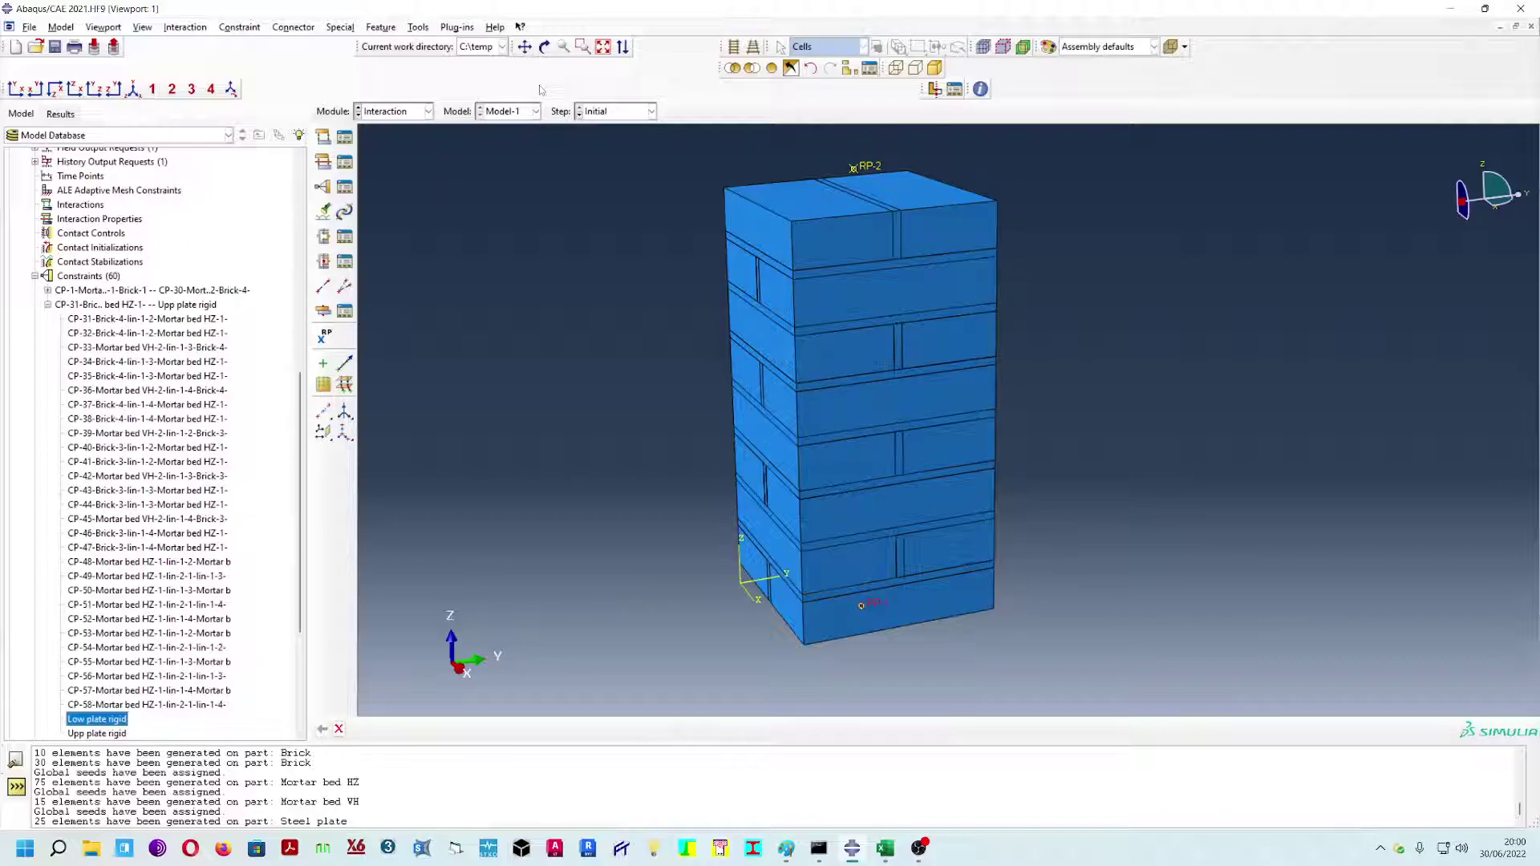
{"action": "middle_click_drag", "start_coordinate": [834, 240], "coordinate": [768, 337]}
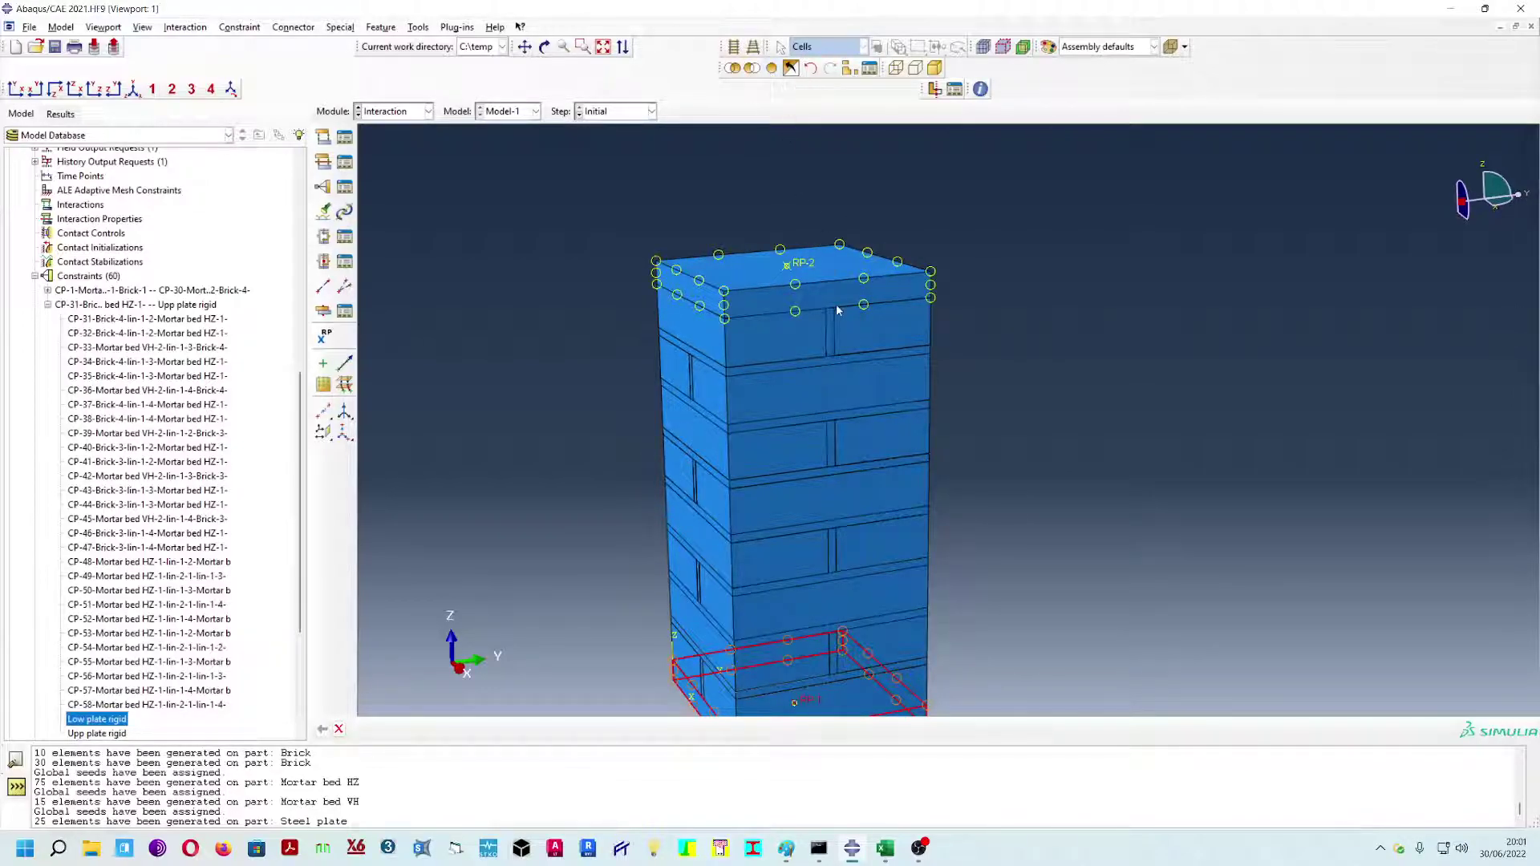
{"action": "middle_click_drag", "start_coordinate": [841, 374], "coordinate": [846, 341]}
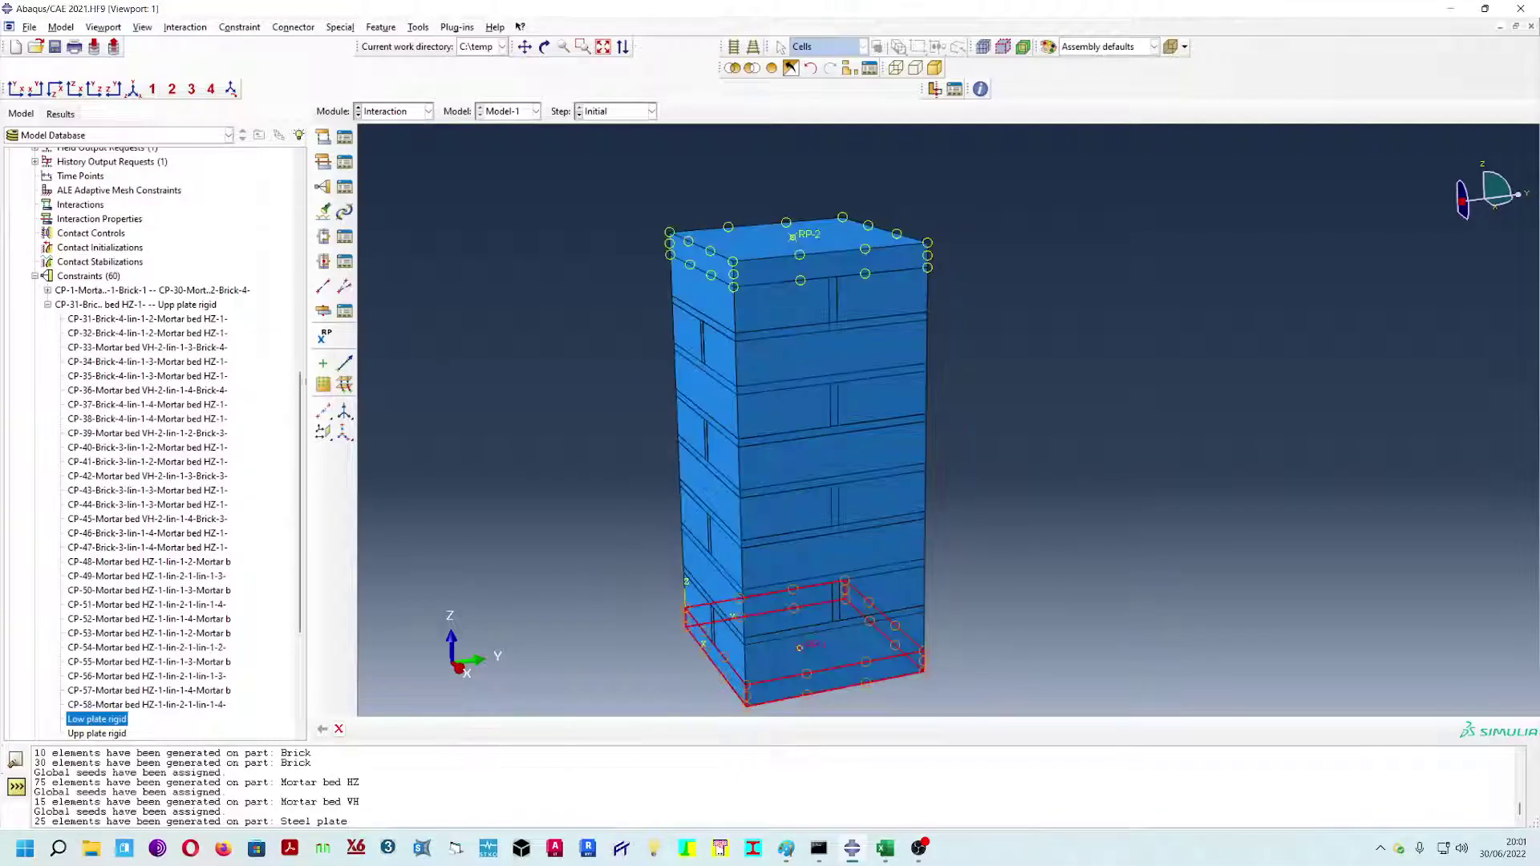
{"action": "left_click", "coordinate": [48, 305]}
- Create a contact interaction property named "Plates-everything else"
{"action": "left_click", "coordinate": [421, 112]}
{"action": "left_click", "coordinate": [393, 185]}
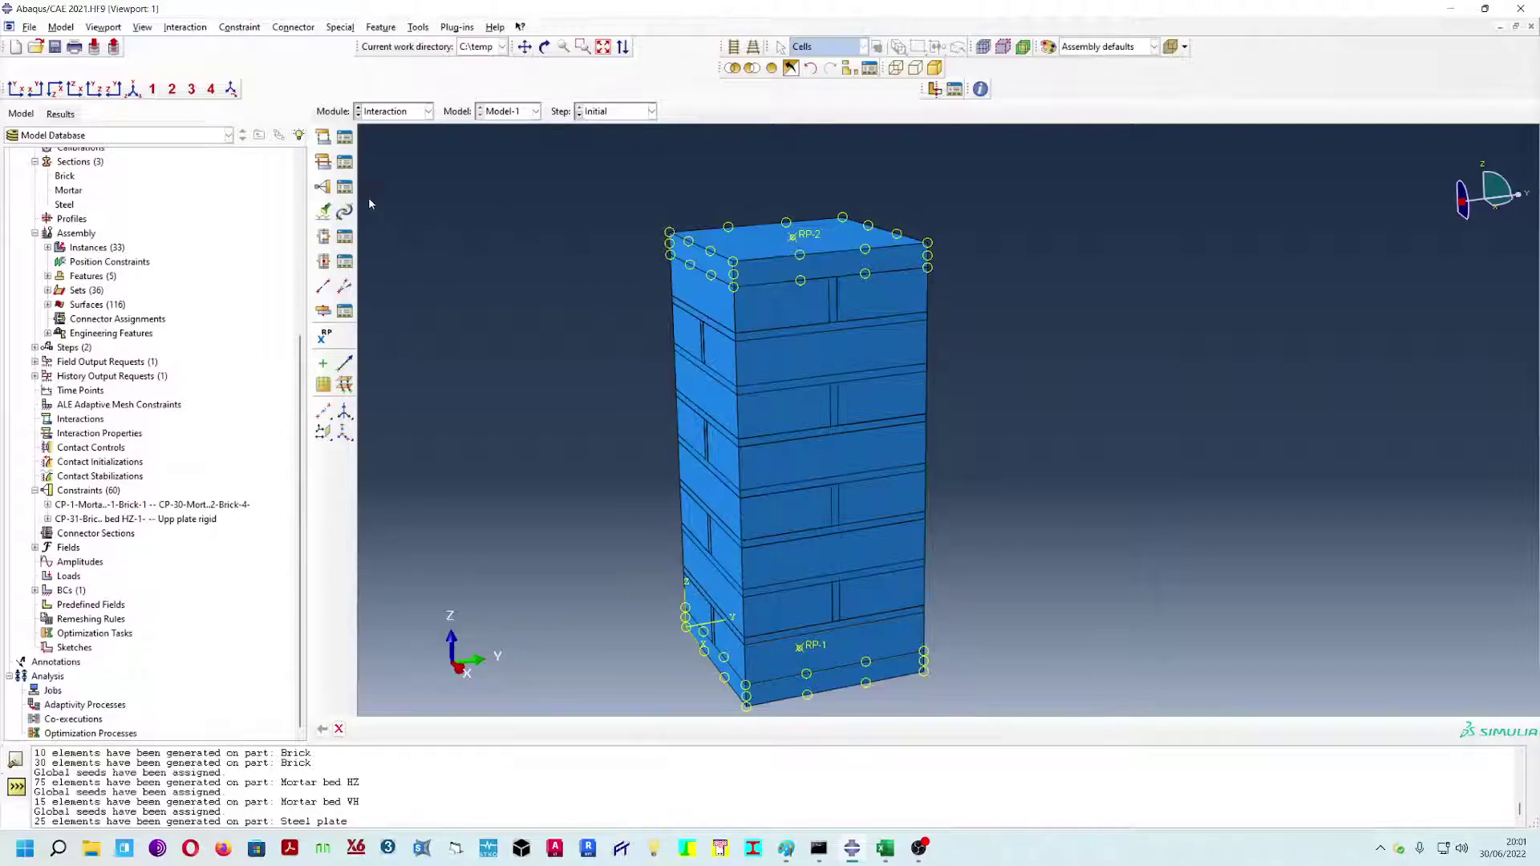
{"action": "left_click", "coordinate": [323, 163]}
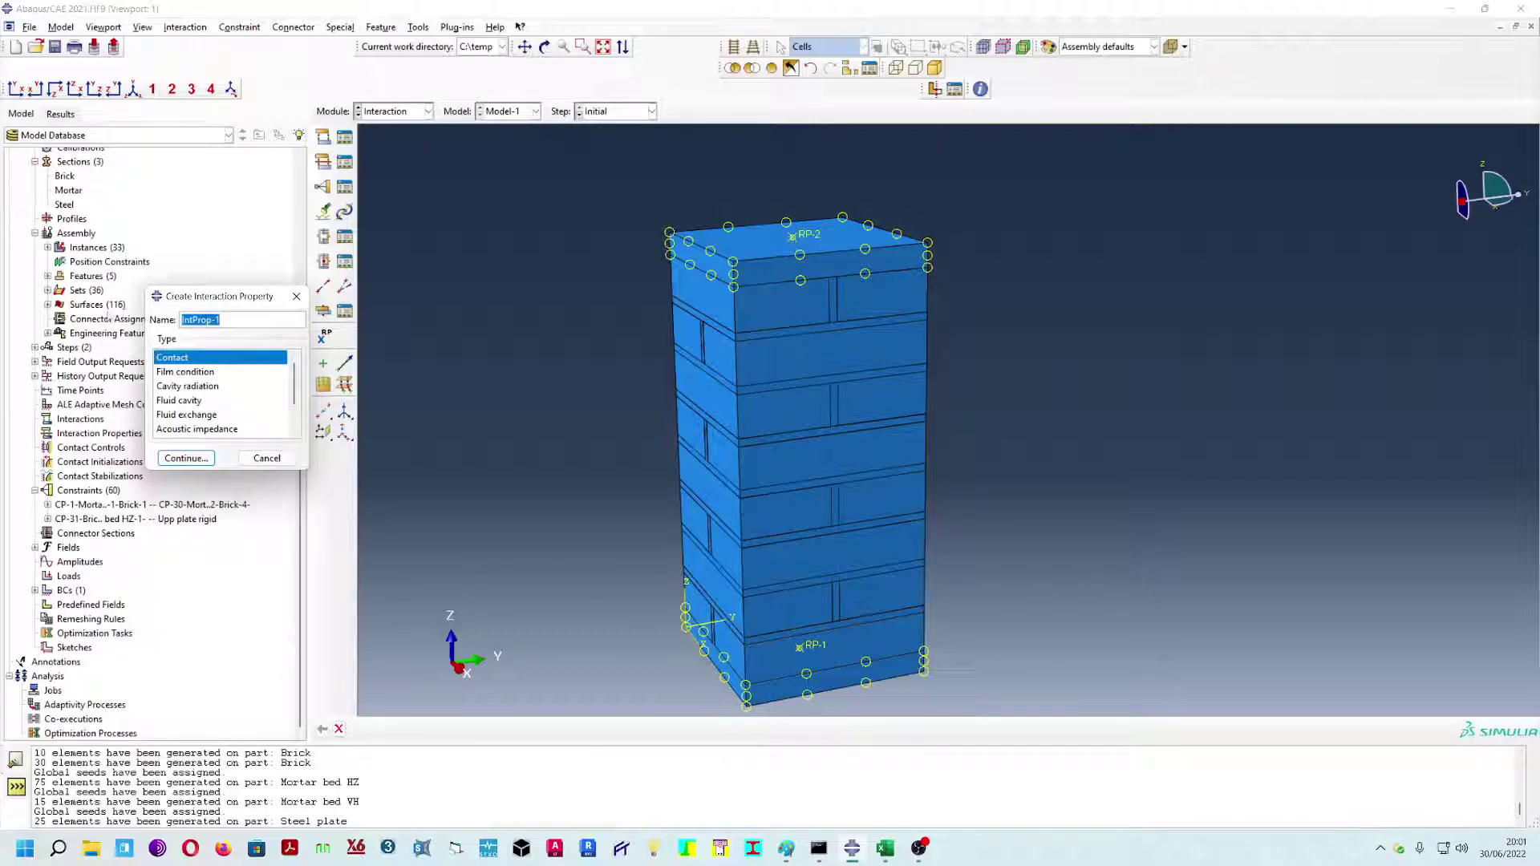
{"action": "type", "text": "Plates-everything else"}
{"action": "left_click", "coordinate": [162, 457]}
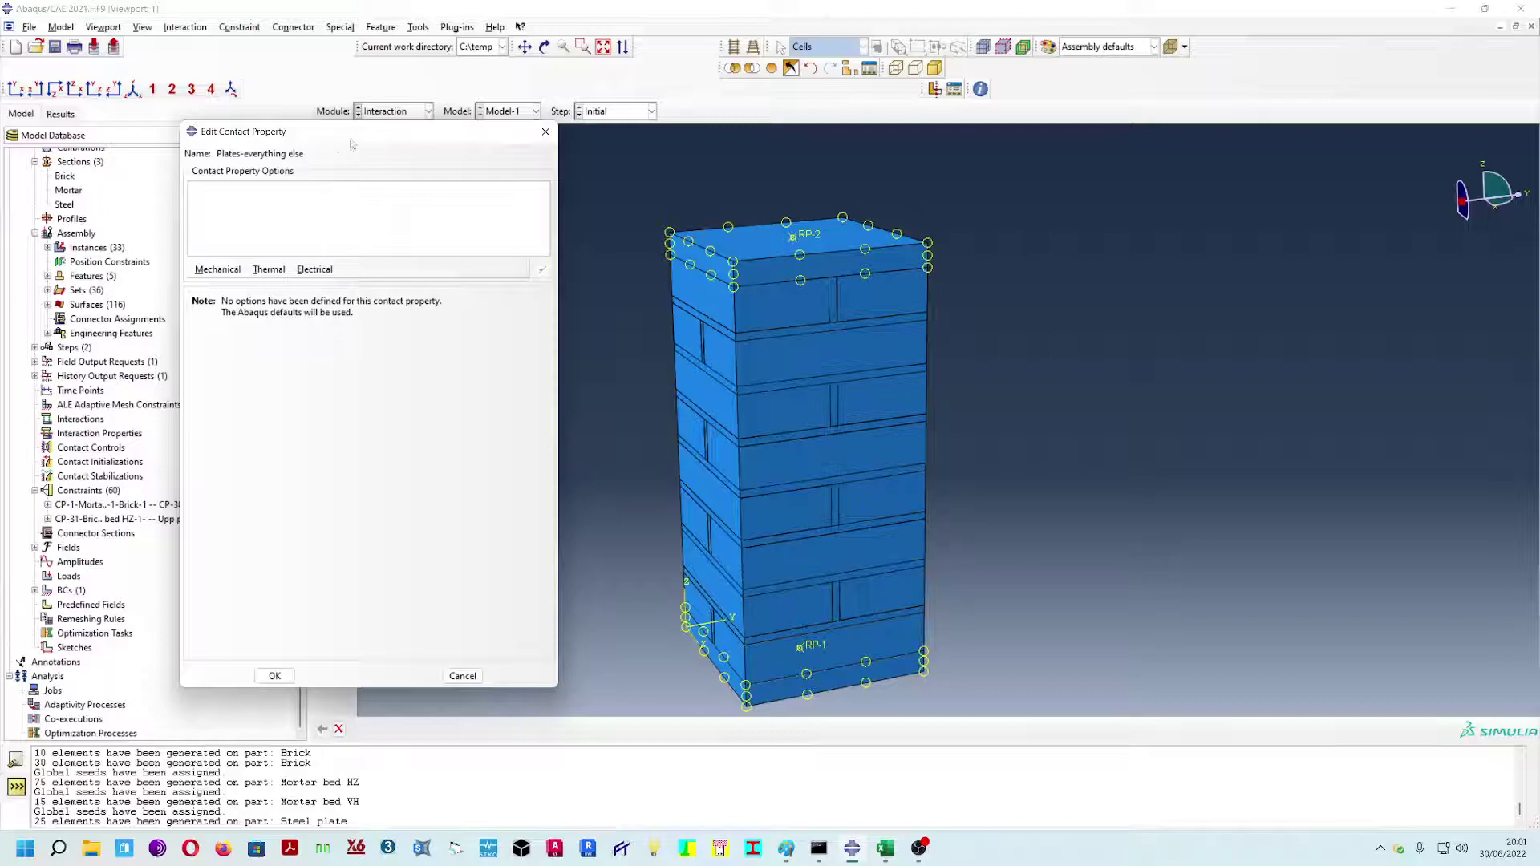
- Add normal behavior with "Hard" Contact pressure-overclosure to the Plates-everything else property
{"action": "left_click", "coordinate": [210, 266]}
{"action": "left_click", "coordinate": [223, 301]}
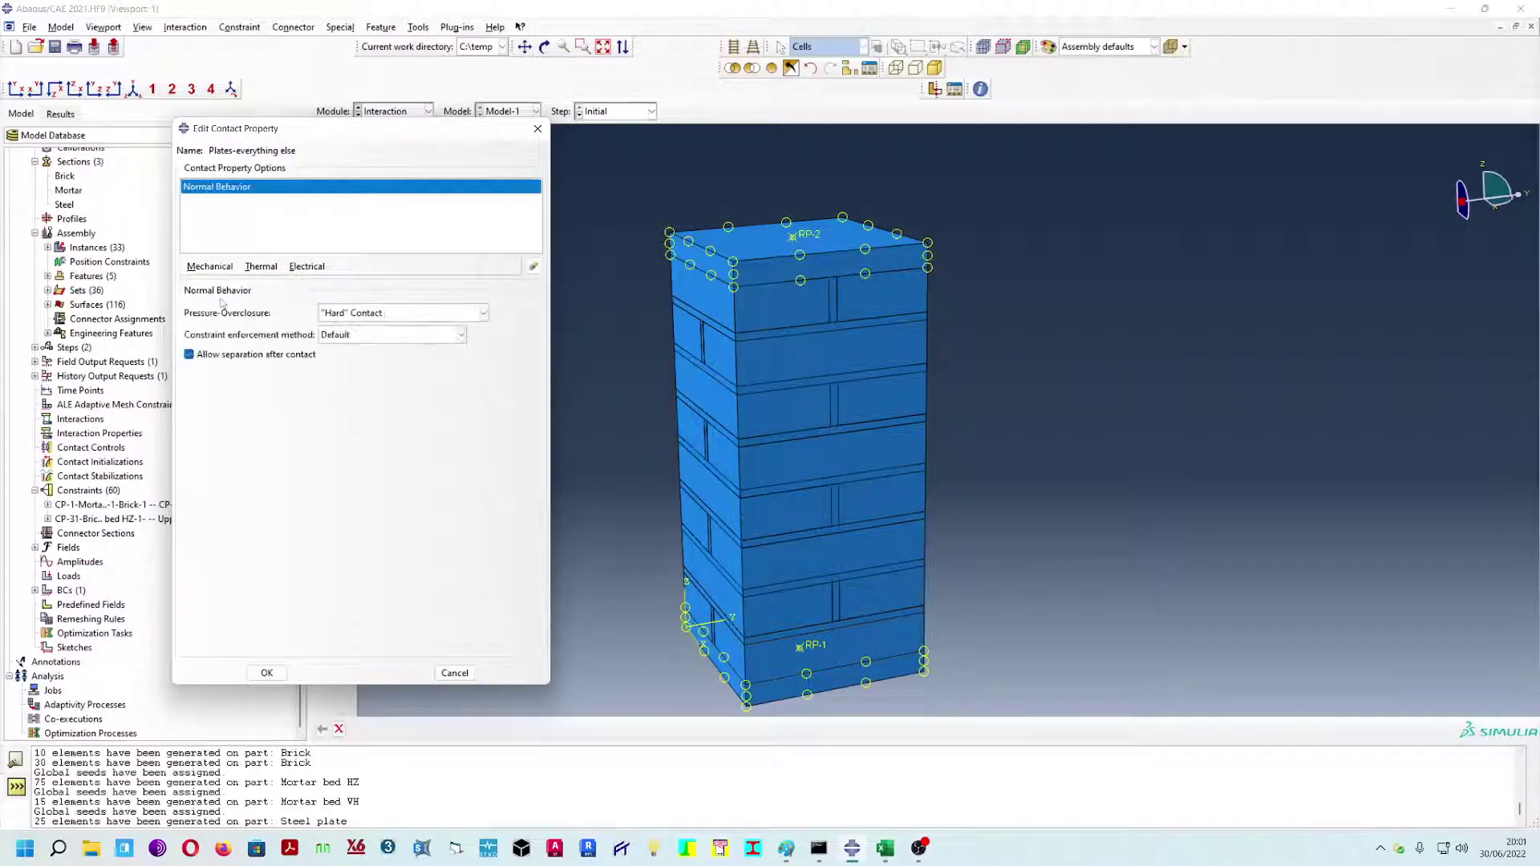
{"action": "left_click", "coordinate": [351, 317]}
{"action": "left_click", "coordinate": [354, 331]}
- Add tangential behavior with penalty friction, isotropic directionality and a friction coefficient of 0.6, and check its shear stress and elastic slip settings
{"action": "left_click", "coordinate": [210, 267]}
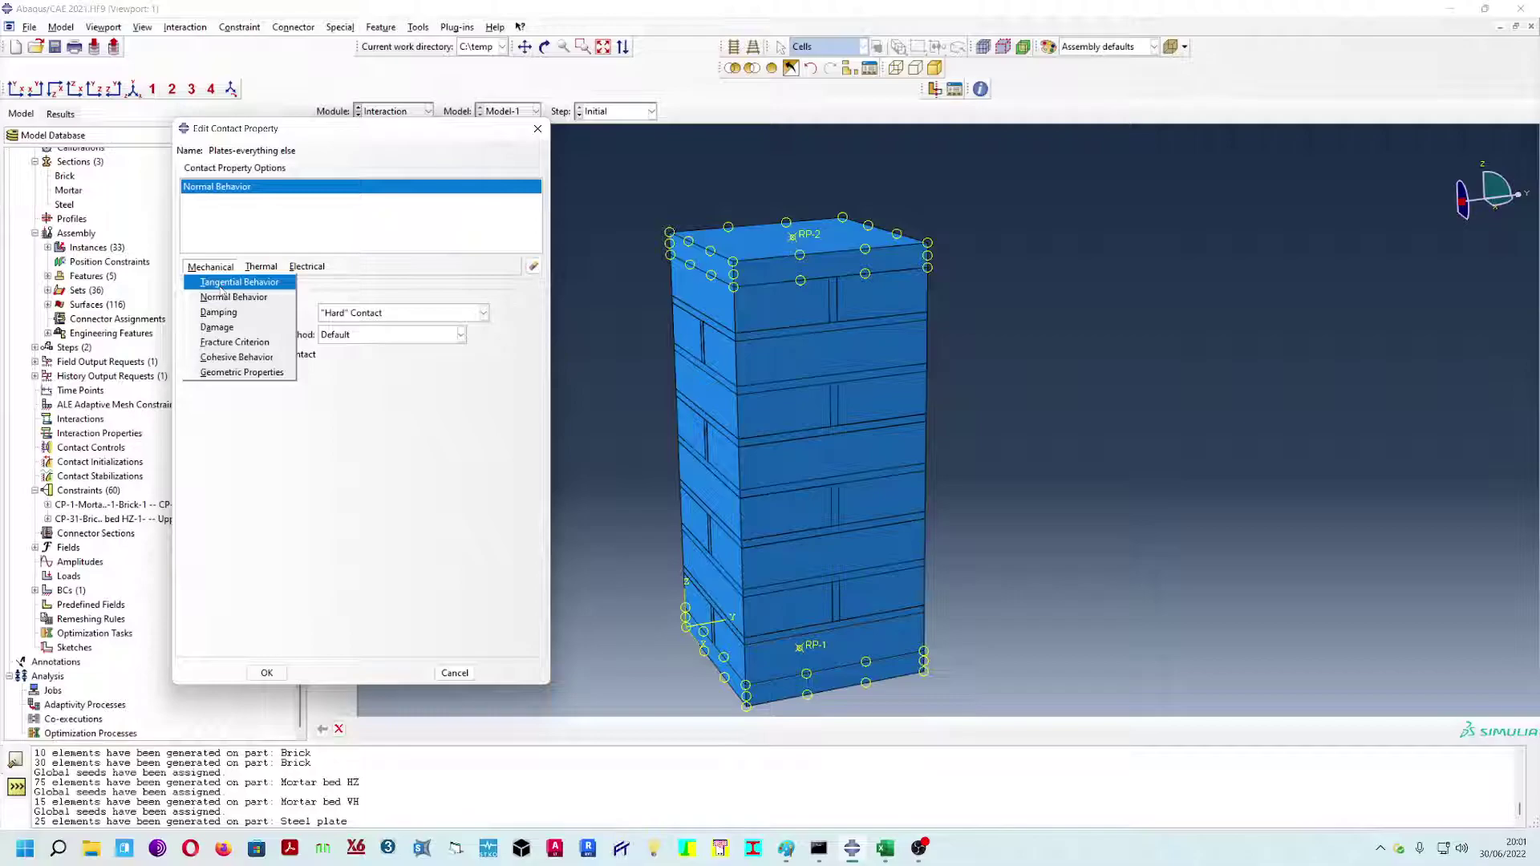
{"action": "left_click", "coordinate": [221, 284]}
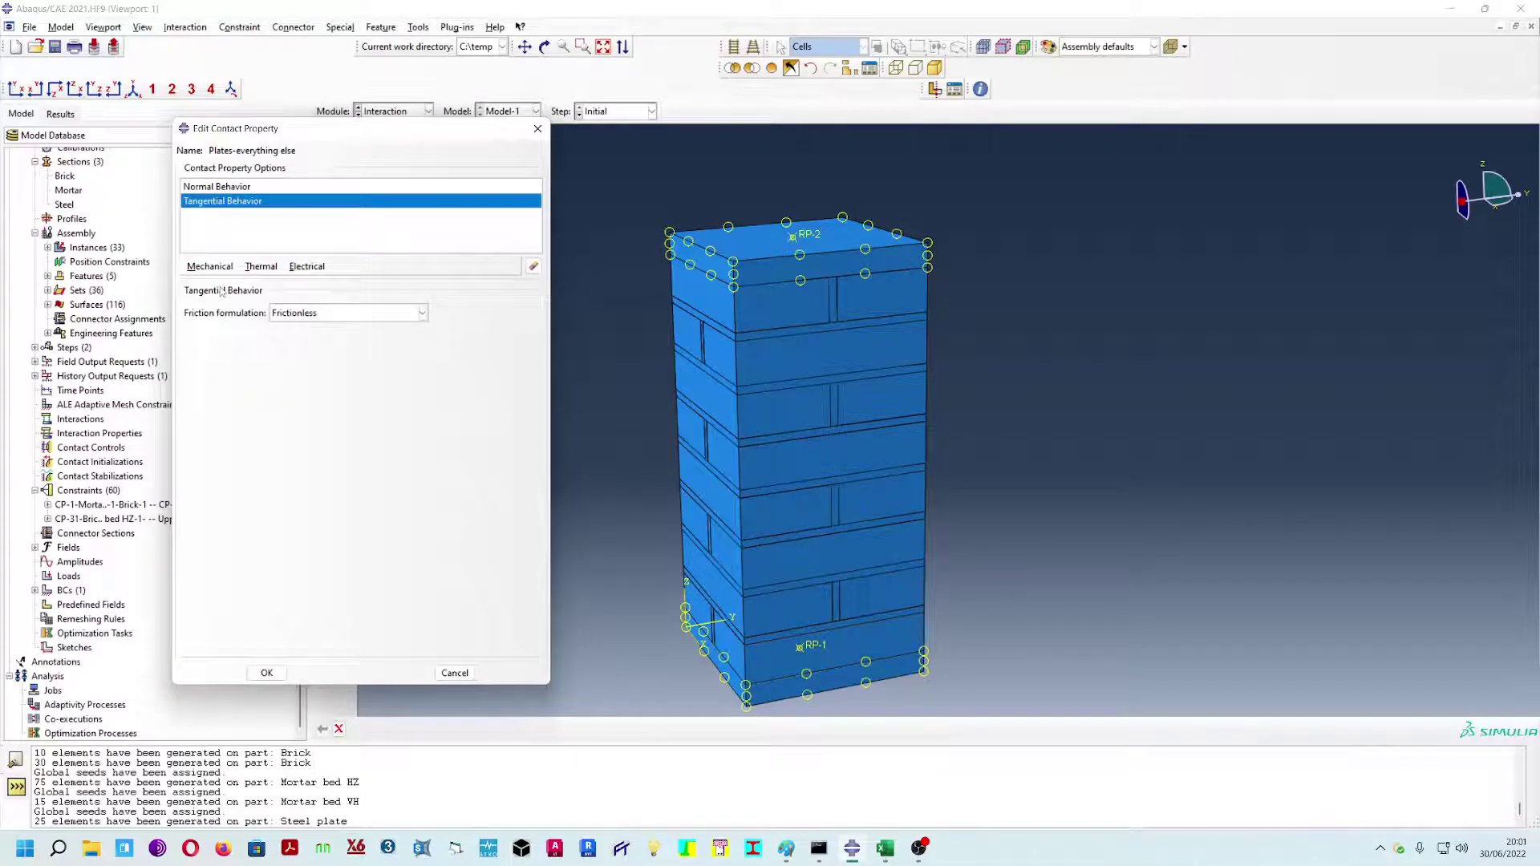
{"action": "left_click", "coordinate": [305, 319]}
{"action": "left_click", "coordinate": [304, 340]}
{"action": "left_click", "coordinate": [235, 471]}
{"action": "type", "text": "0."}
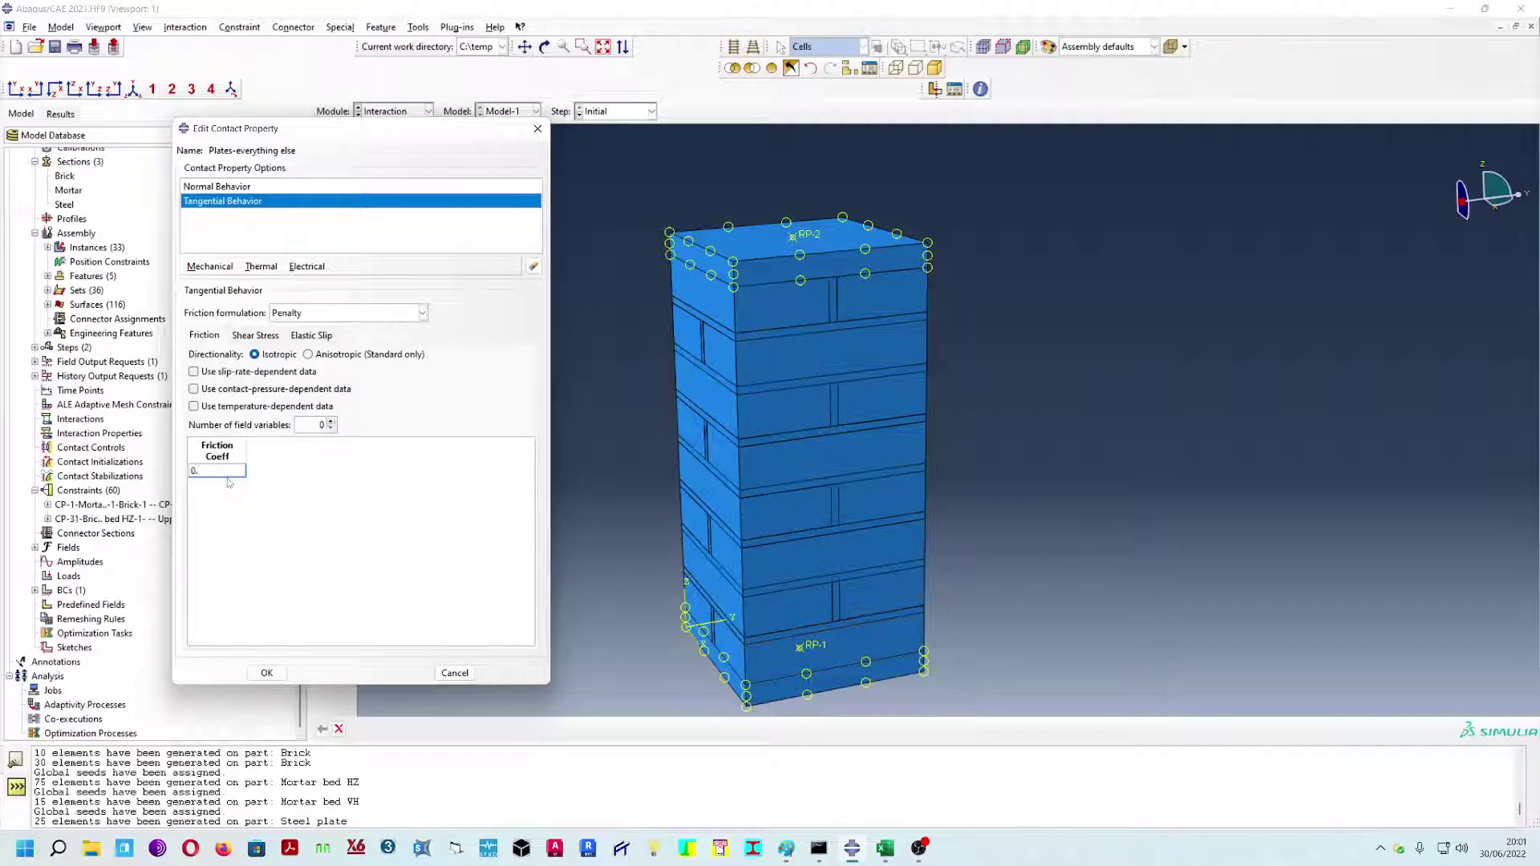
{"action": "key", "text": "BackSpace"}
{"action": "key", "text": "BackSpace"}
{"action": "left_click", "coordinate": [261, 358]}
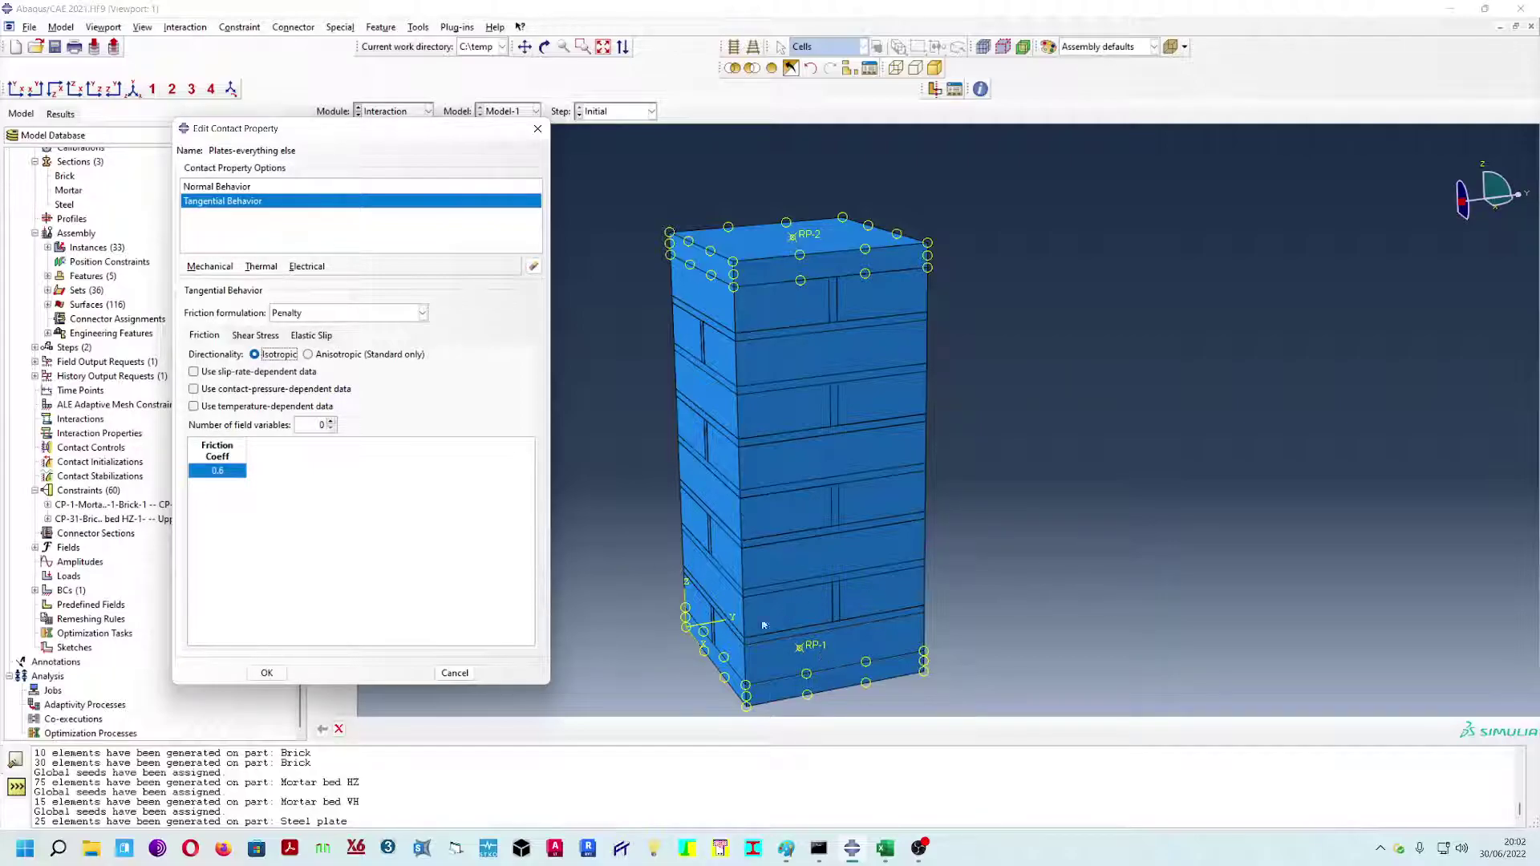
{"action": "left_click", "coordinate": [269, 337]}
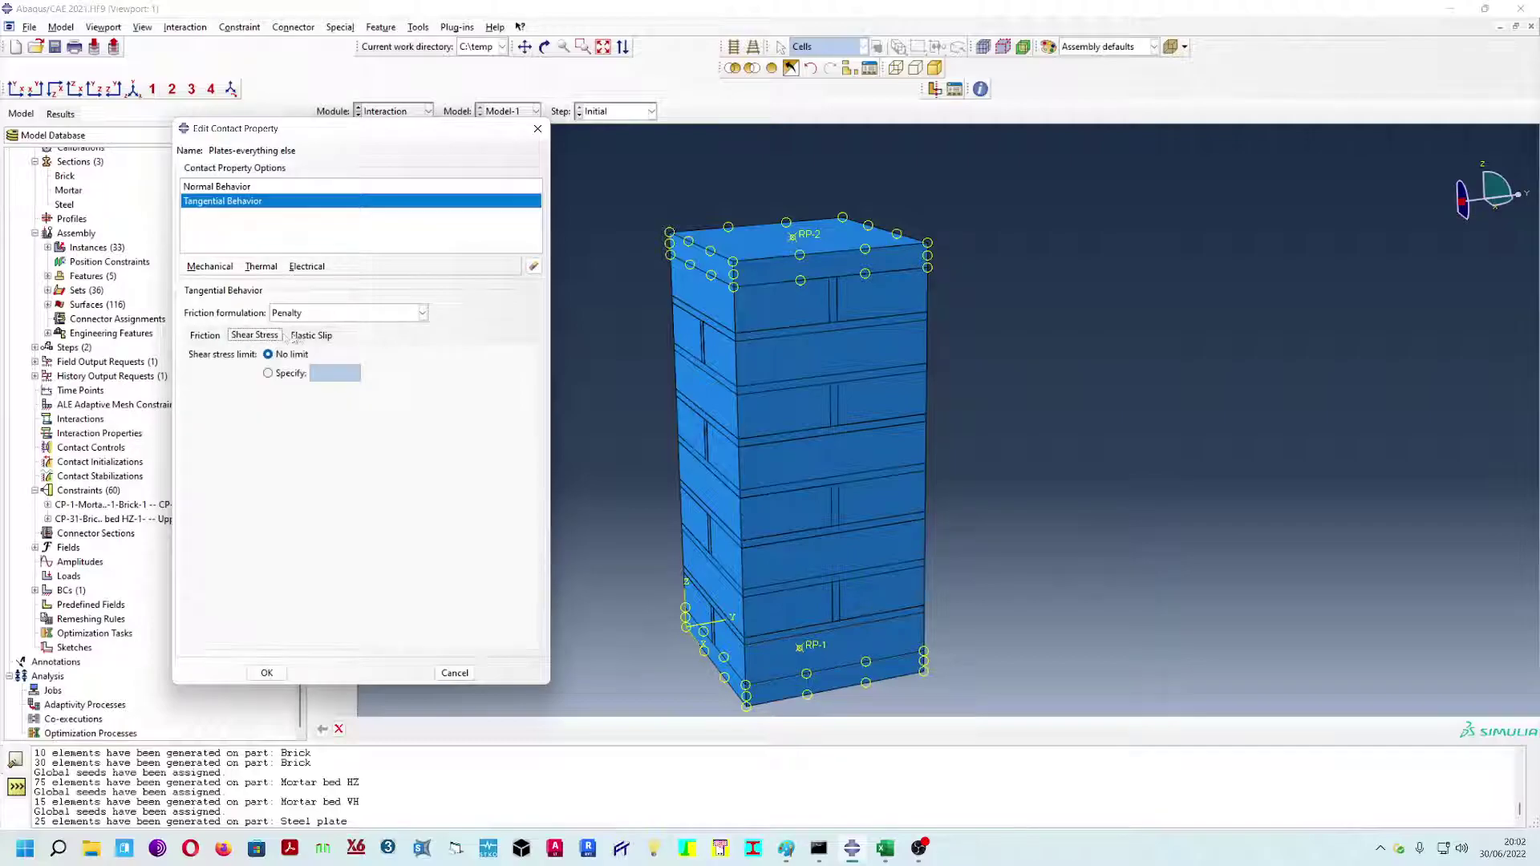
{"action": "left_click", "coordinate": [312, 337]}
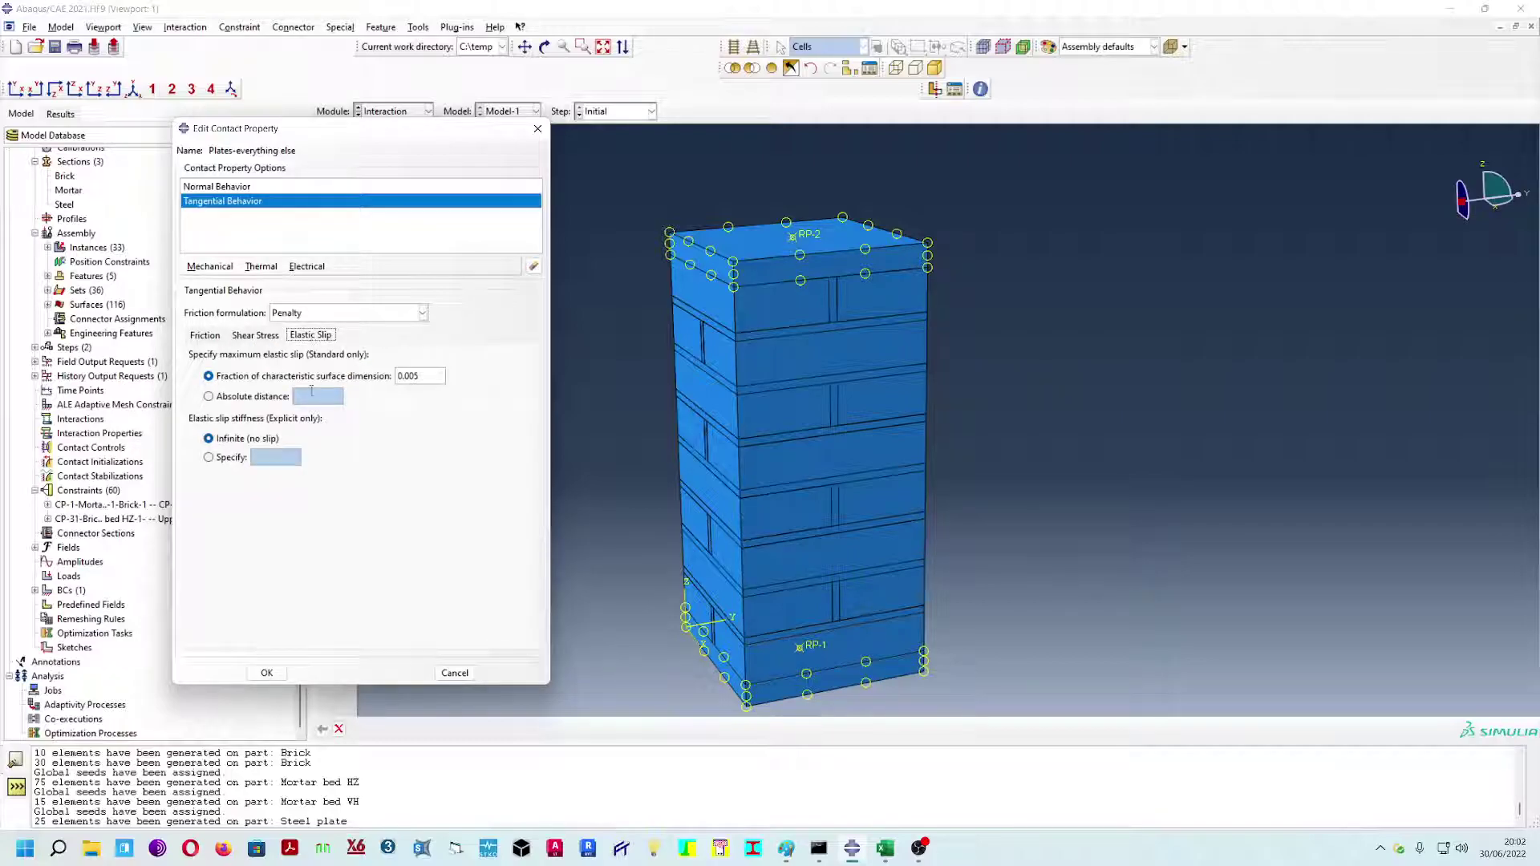
- Recheck the friction settings and finish creating the Plates-everything else contact property
{"action": "left_click", "coordinate": [207, 336]}
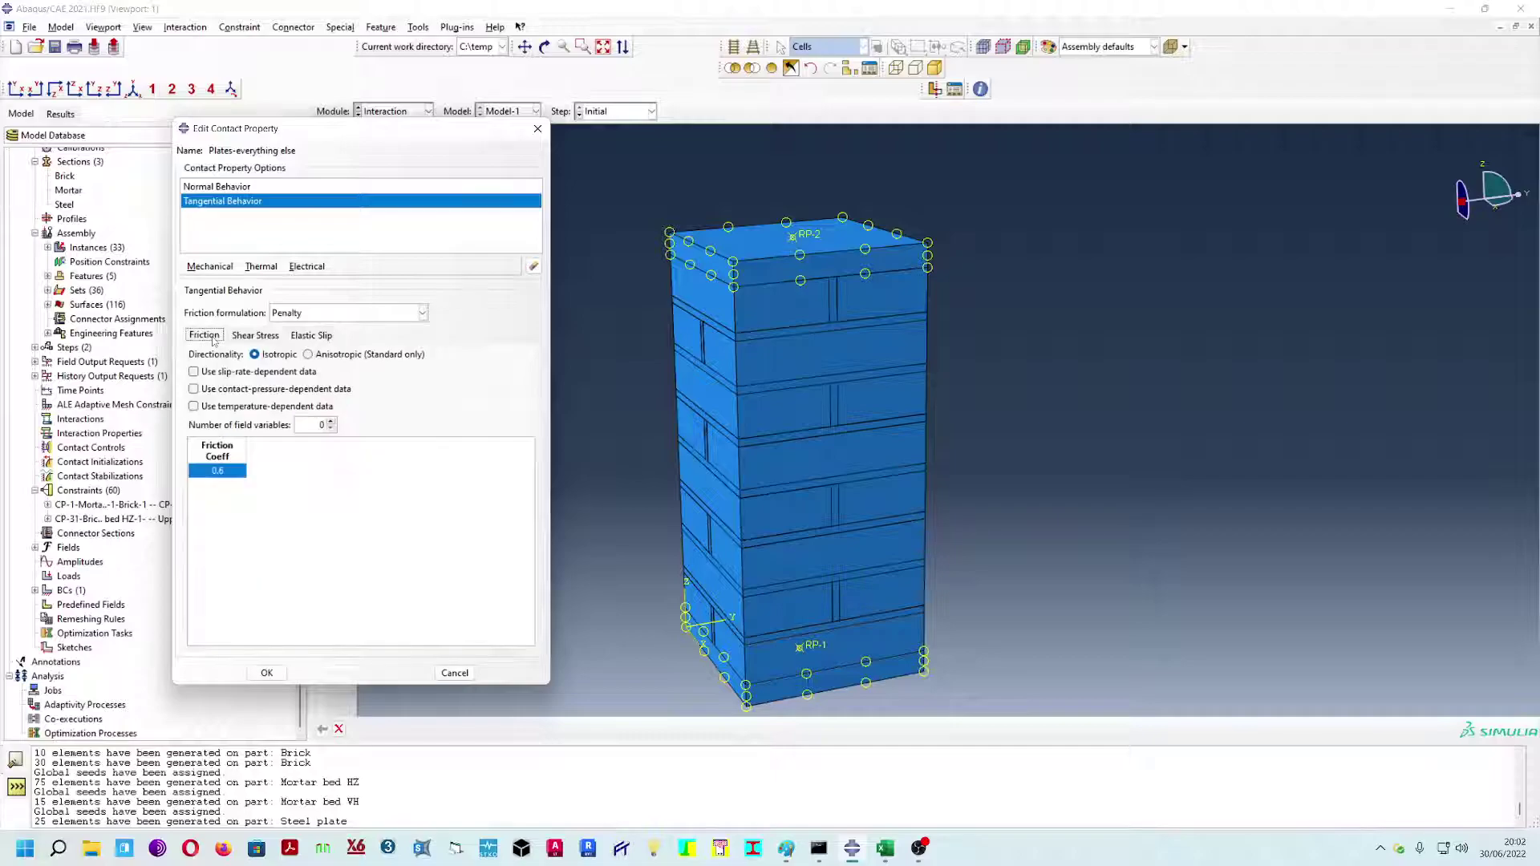
{"action": "left_click", "coordinate": [268, 674]}
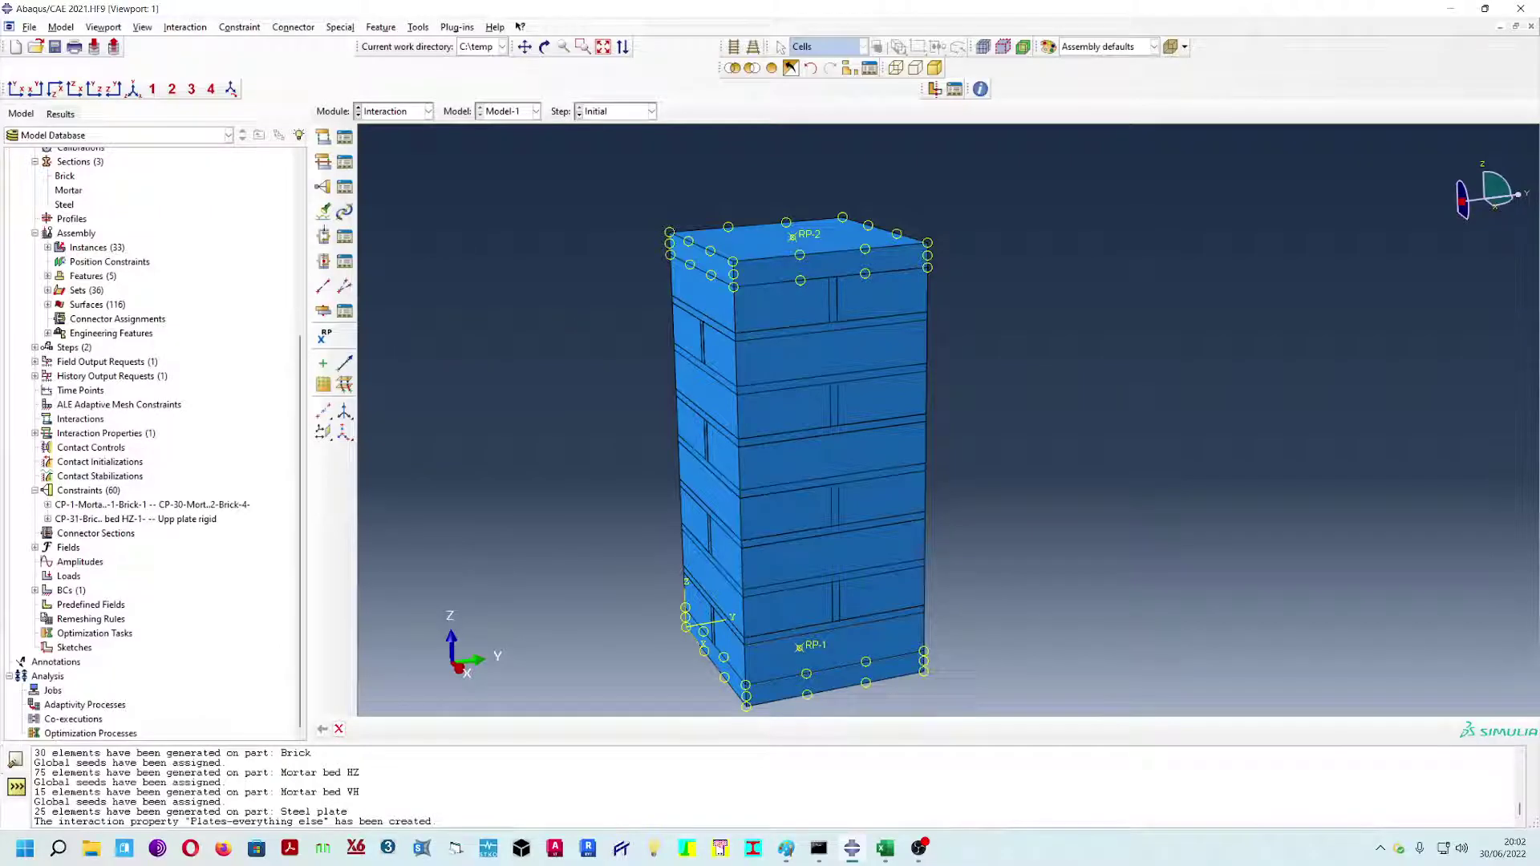
- Start a contact pair search limited to instances, picking the upper steel plate plus the top course's two bricks and vertical mortar joint
{"action": "left_click", "coordinate": [325, 213]}
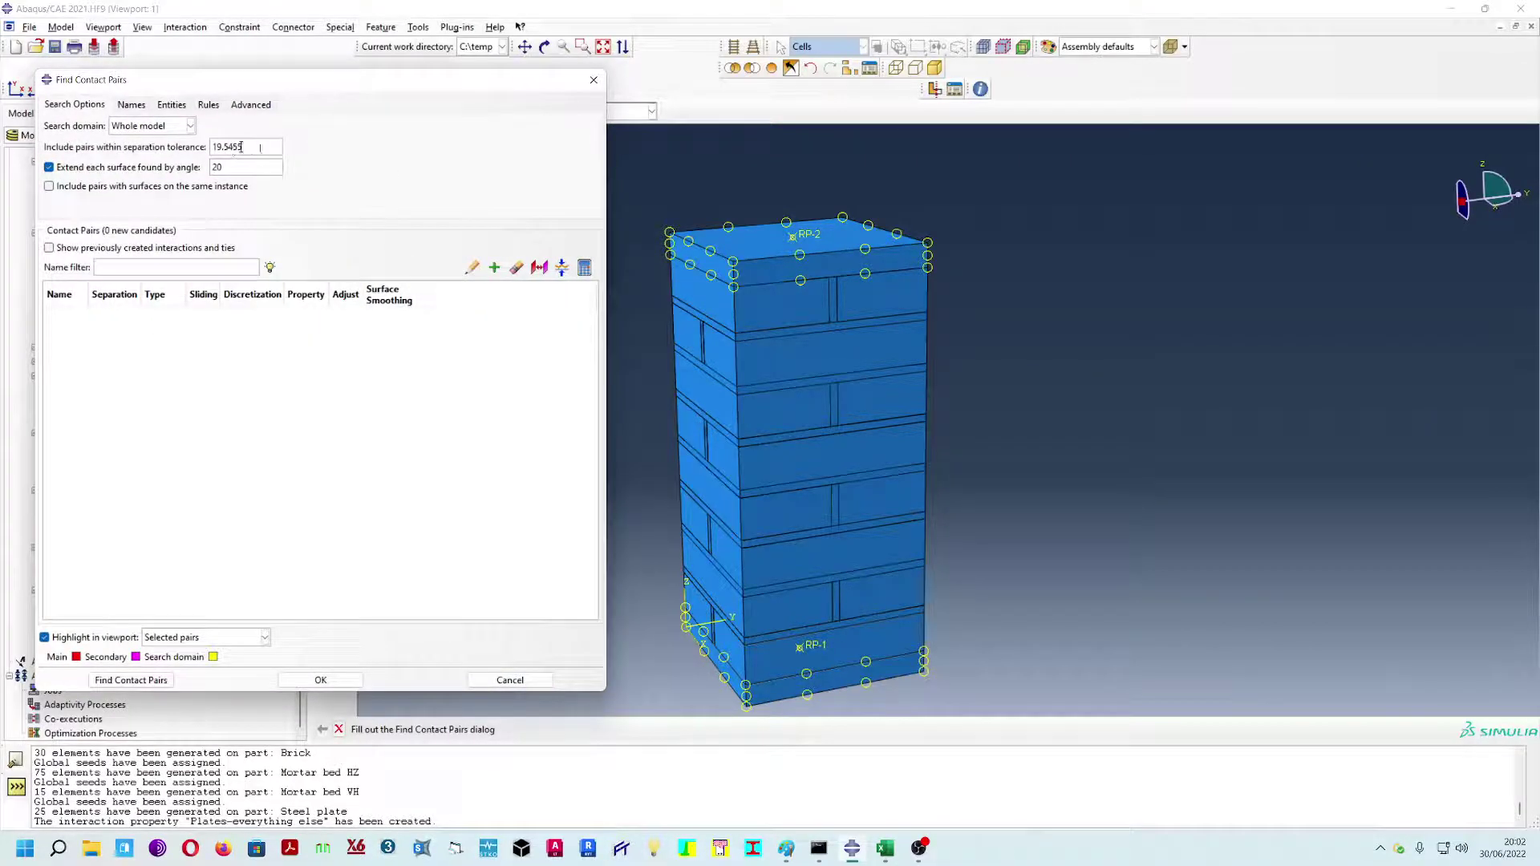
{"action": "left_click", "coordinate": [190, 126]}
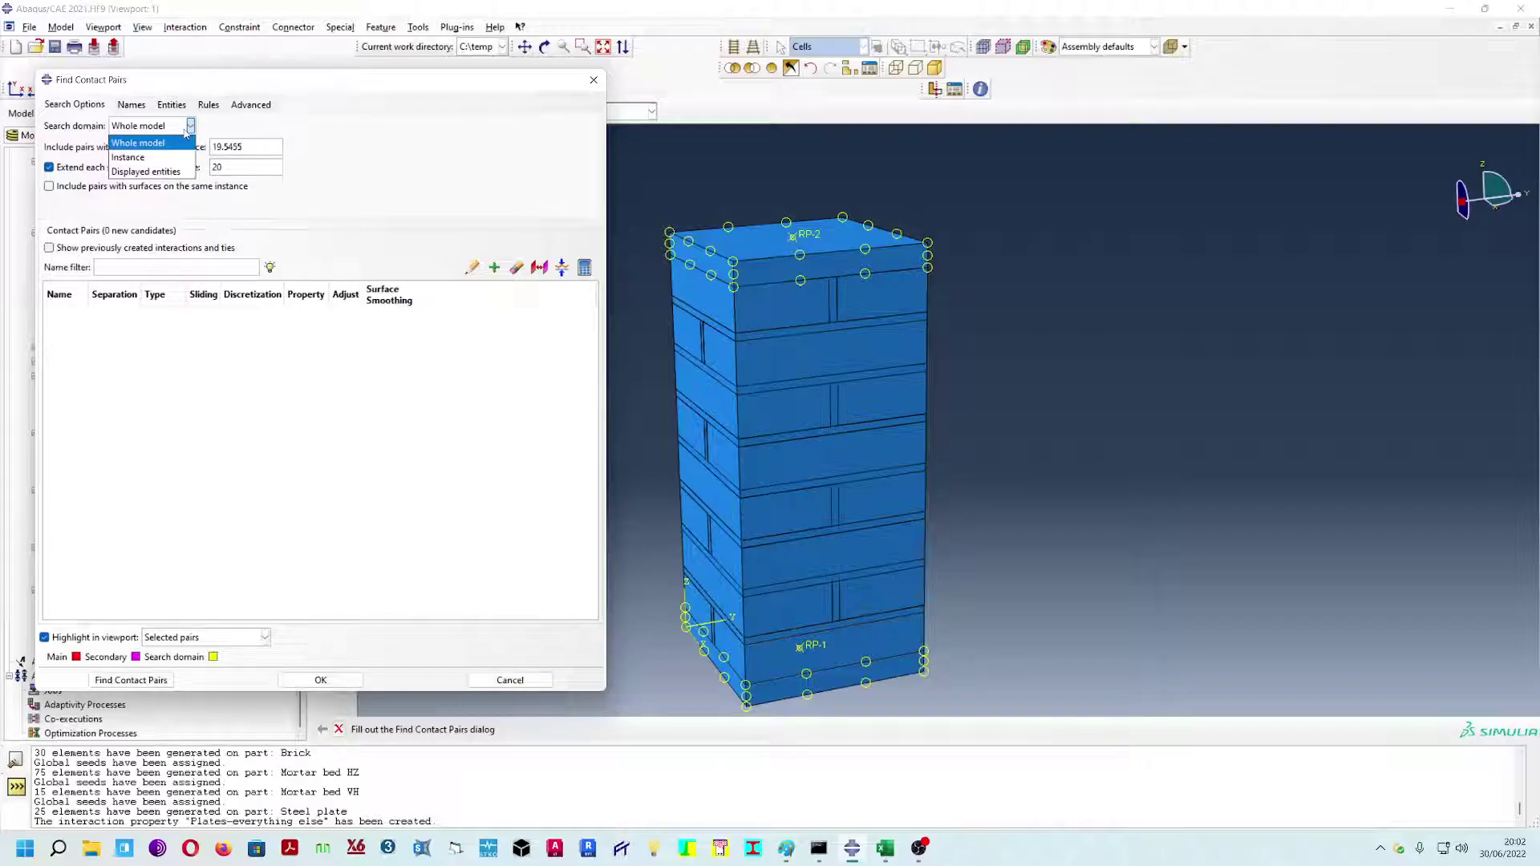
{"action": "left_click", "coordinate": [155, 157]}
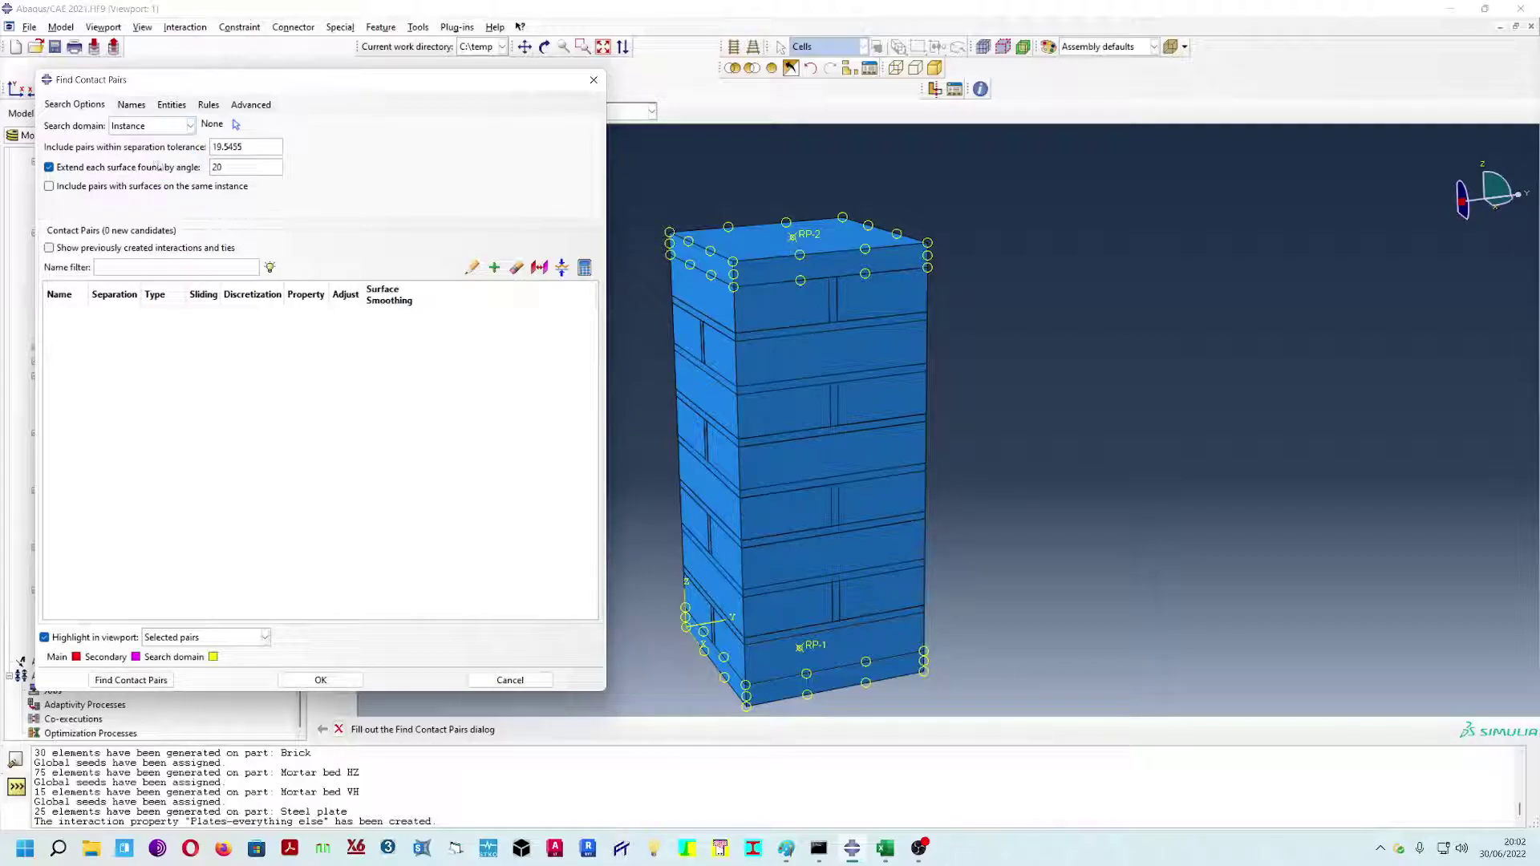
{"action": "left_click", "coordinate": [236, 125]}
{"action": "scroll", "coordinate": [795, 261], "scroll_direction": "up", "scroll_amount": 2}
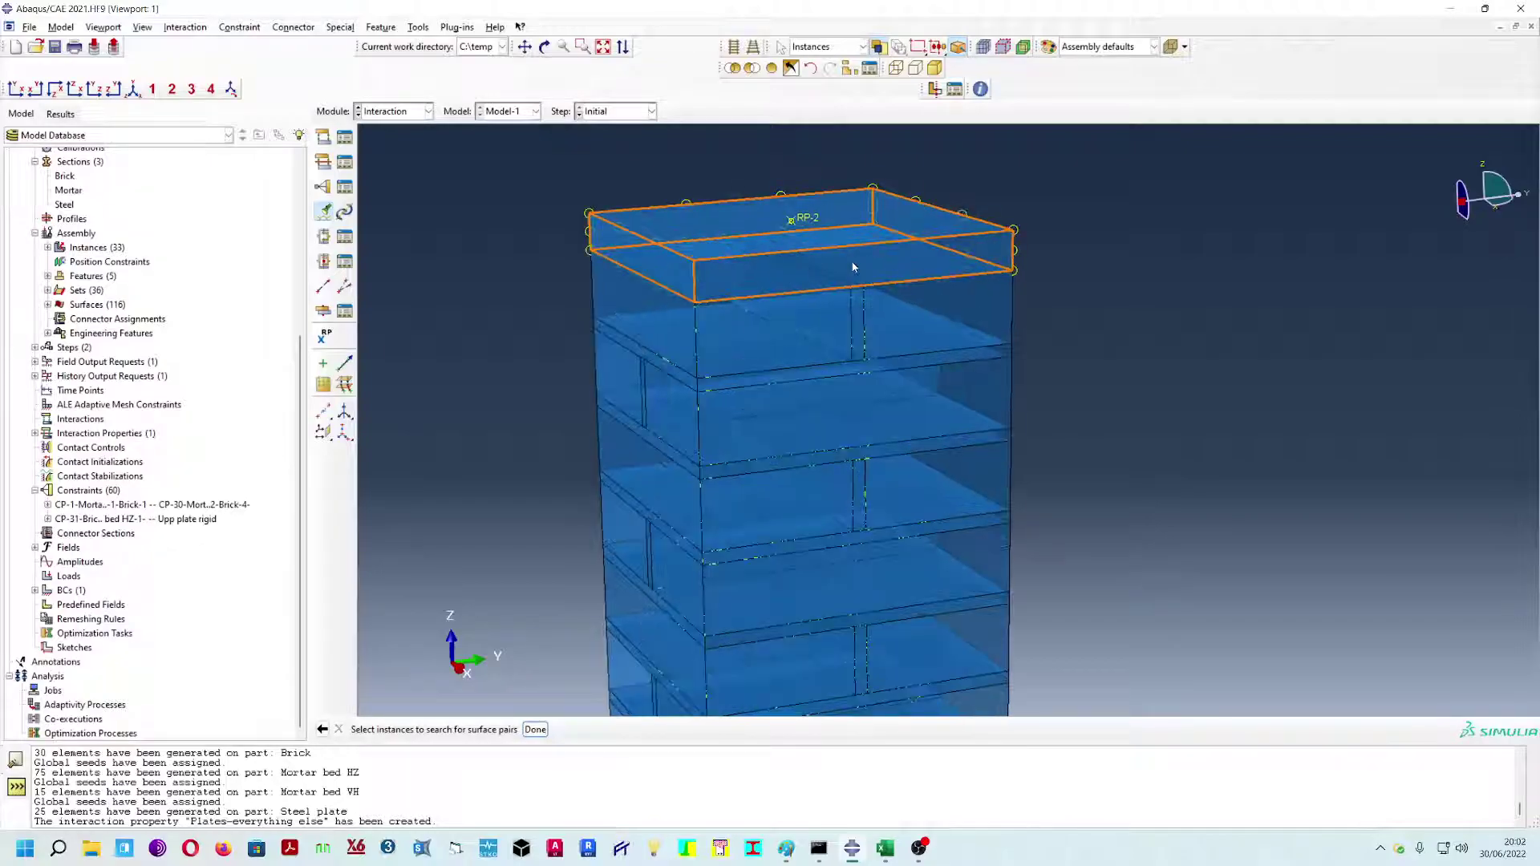
{"action": "left_click", "coordinate": [865, 266]}
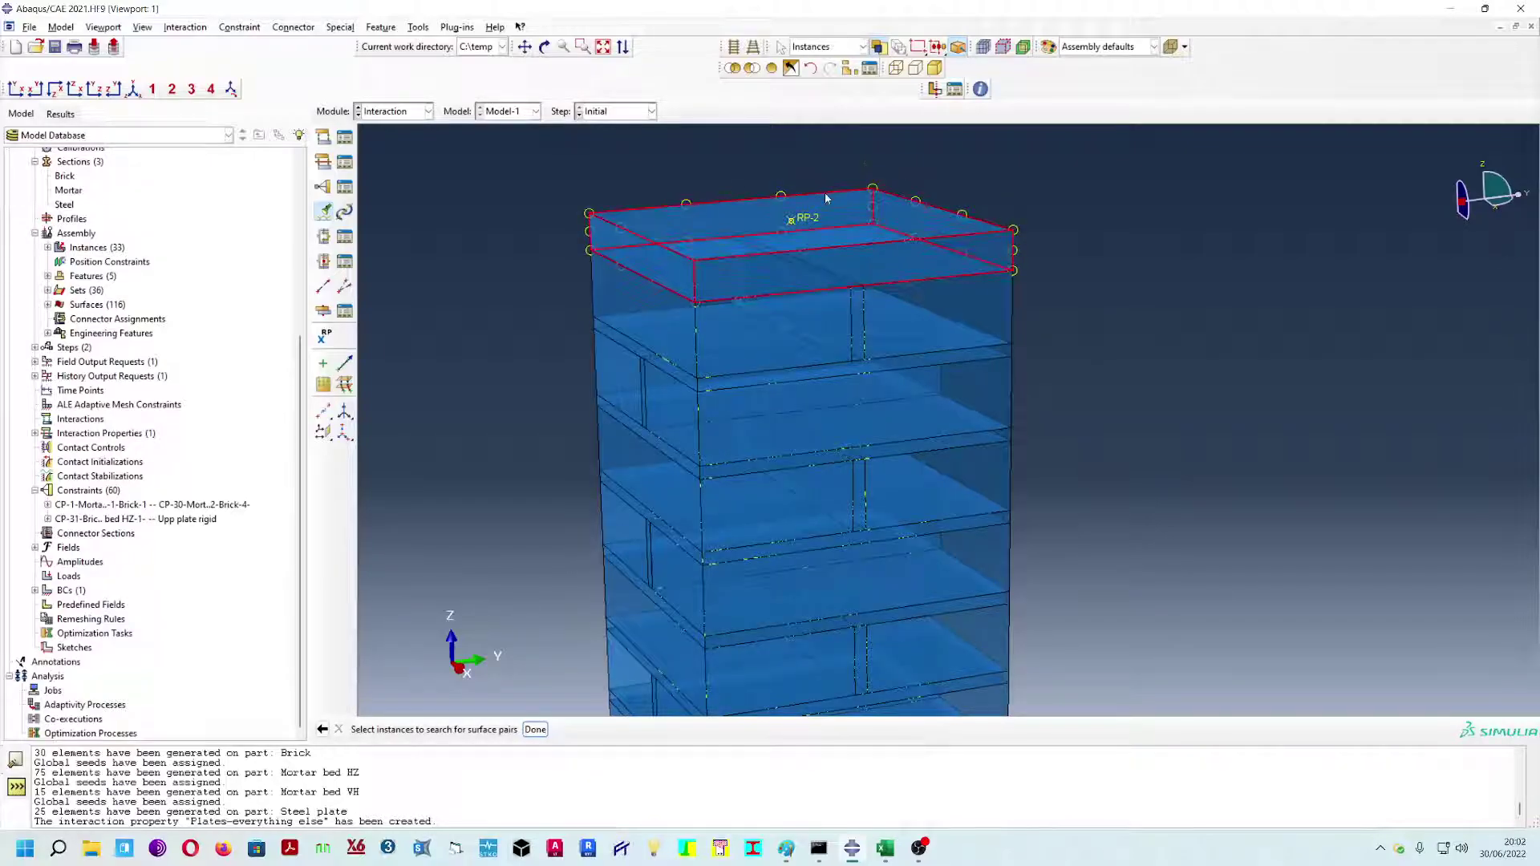
{"action": "left_click", "coordinate": [798, 336], "text": "shift"}
{"action": "left_click", "coordinate": [859, 328], "text": "shift"}
{"action": "left_click", "coordinate": [899, 324], "text": "shift"}
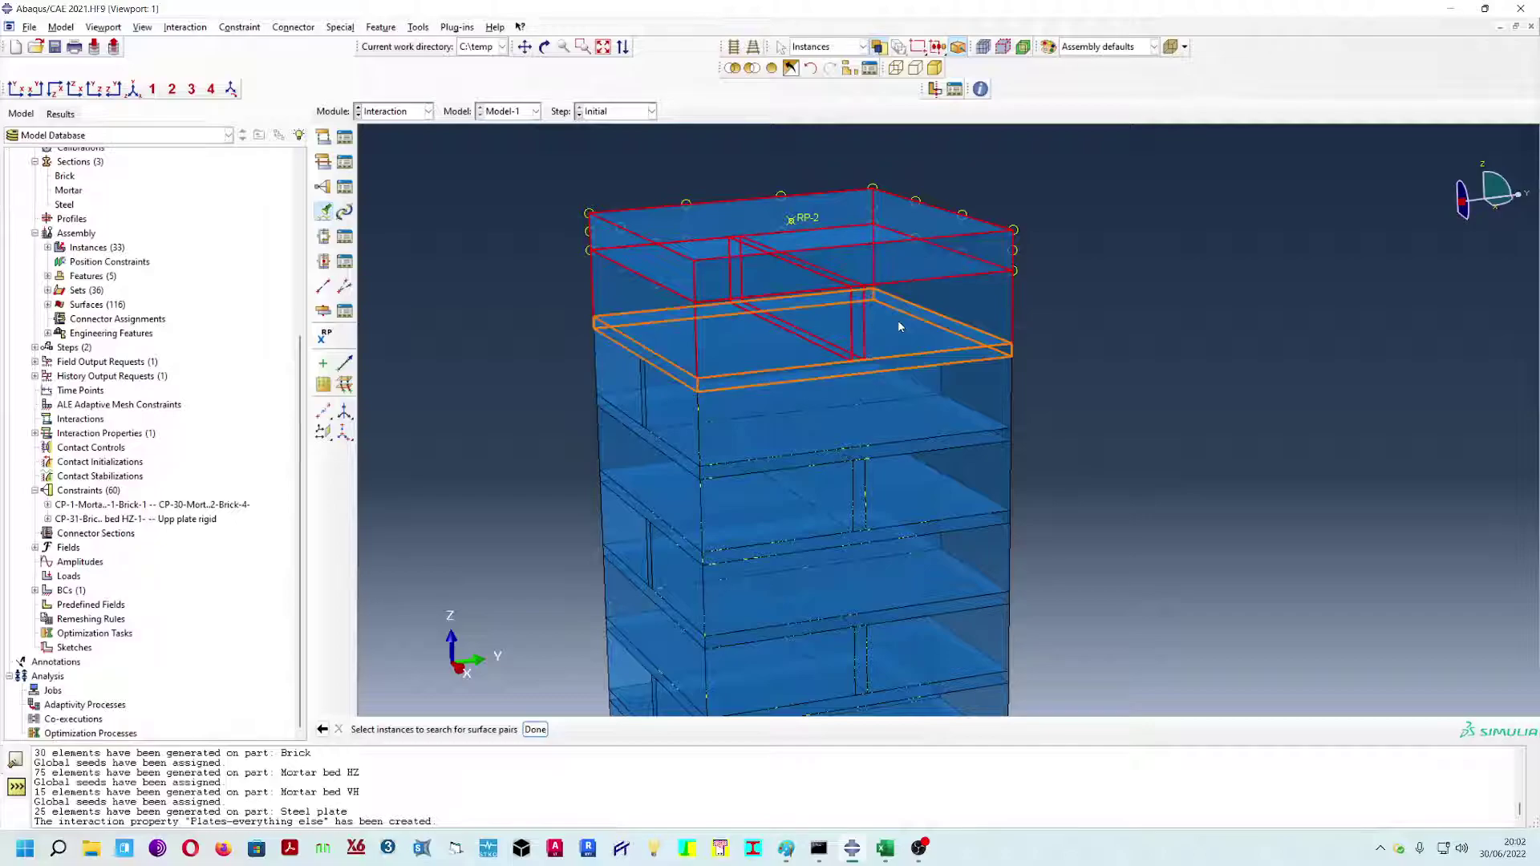
{"action": "left_click", "coordinate": [864, 353], "text": "shift"}
{"action": "left_click", "coordinate": [535, 729]}
- Find contact pairs with a separation tolerance of 0.1 and surface extension by angle turned off, after checking the other search settings
{"action": "left_click", "coordinate": [250, 104]}
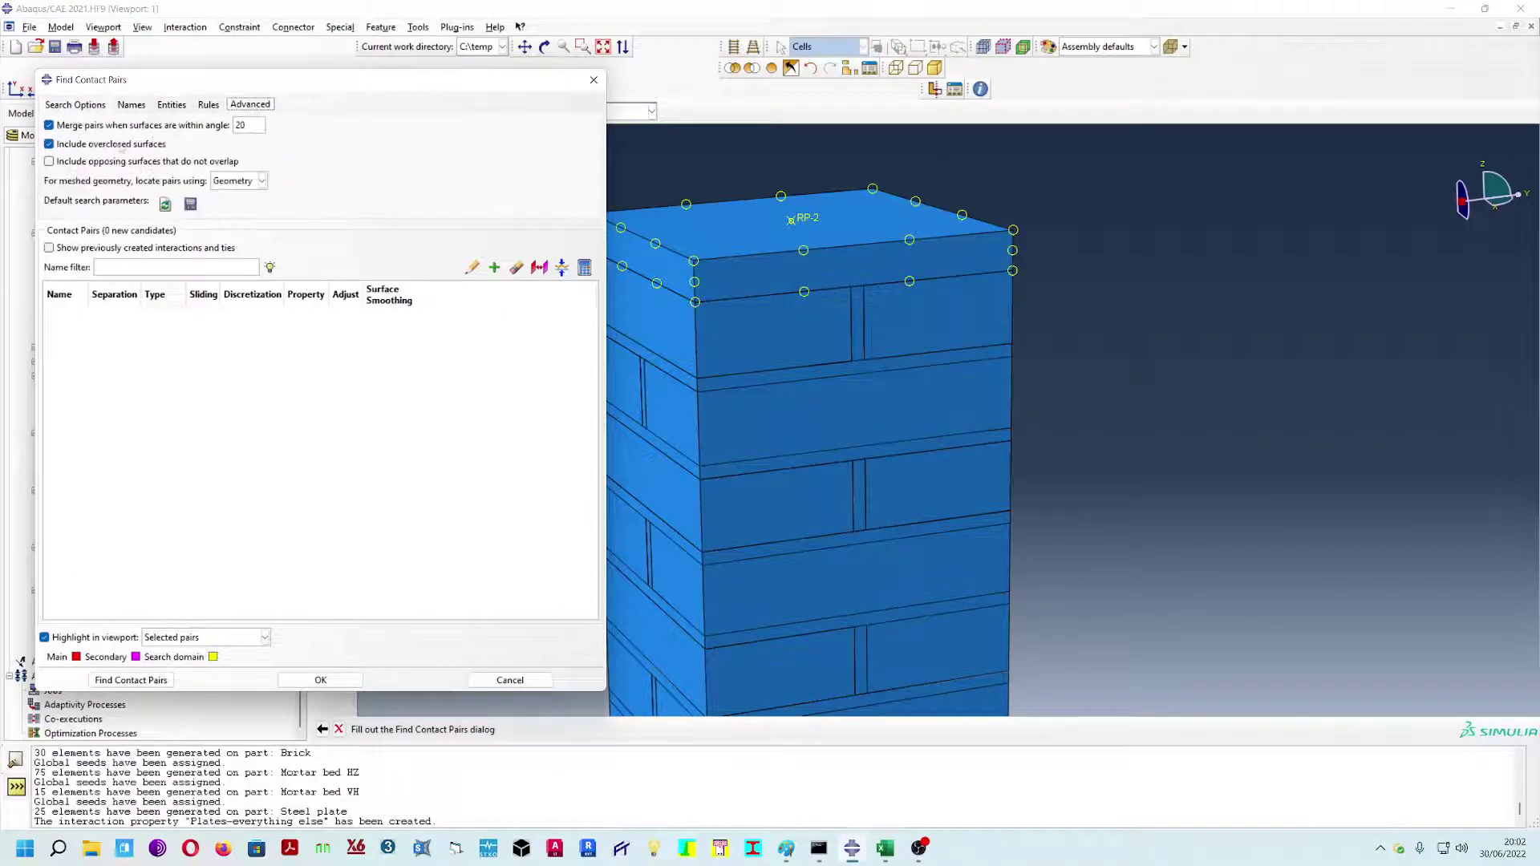
{"action": "left_click", "coordinate": [205, 107]}
{"action": "left_click", "coordinate": [165, 107]}
{"action": "left_click", "coordinate": [131, 105]}
{"action": "left_click", "coordinate": [75, 104]}
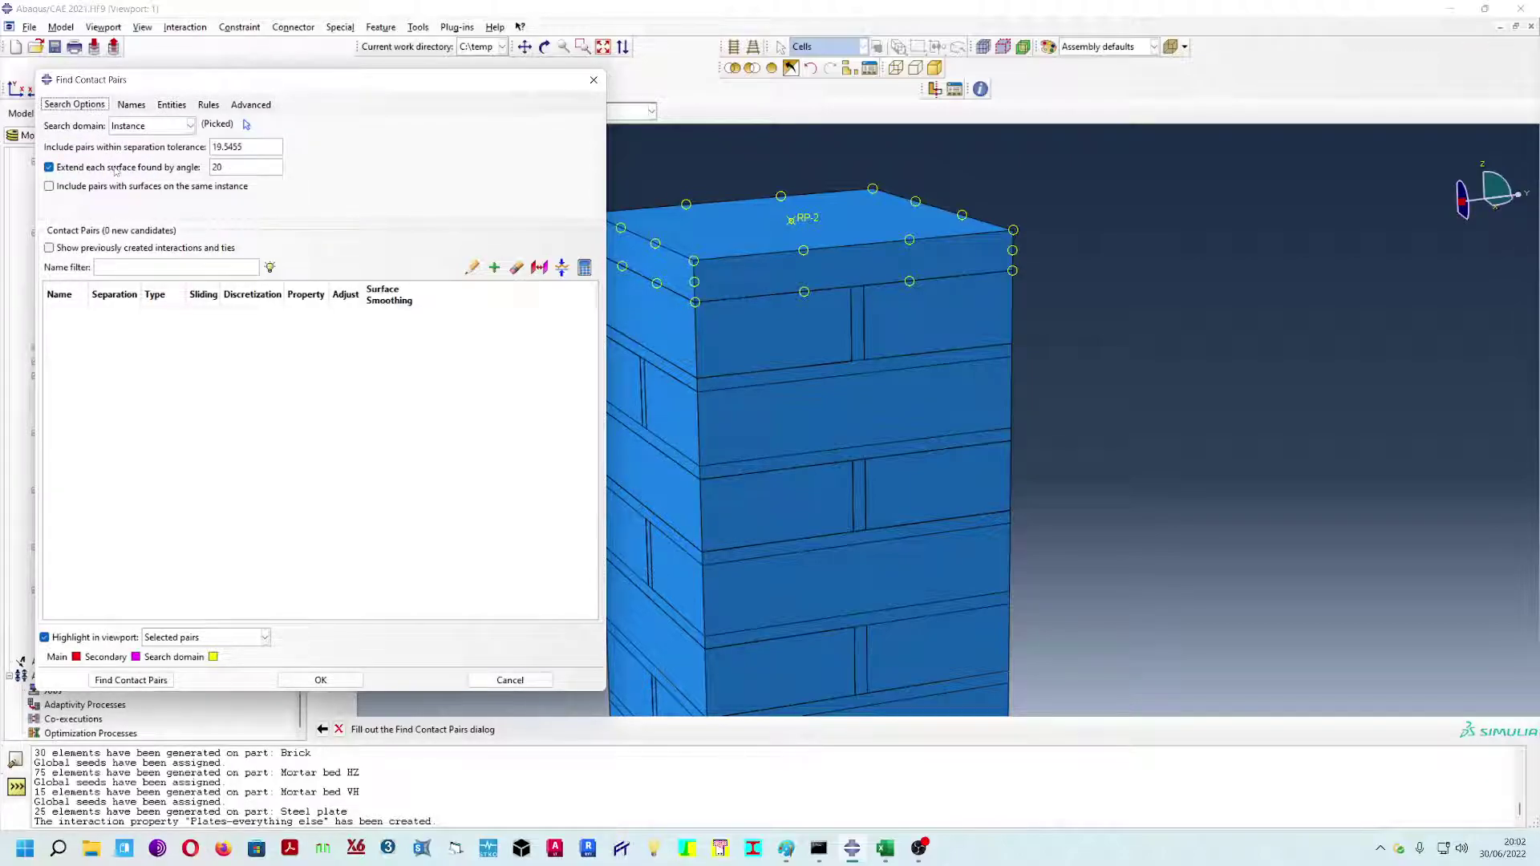
{"action": "left_click", "coordinate": [116, 170]}
{"action": "key", "text": "shift+Tab"}
{"action": "type", "text": "0.1"}
{"action": "left_click", "coordinate": [136, 679]}
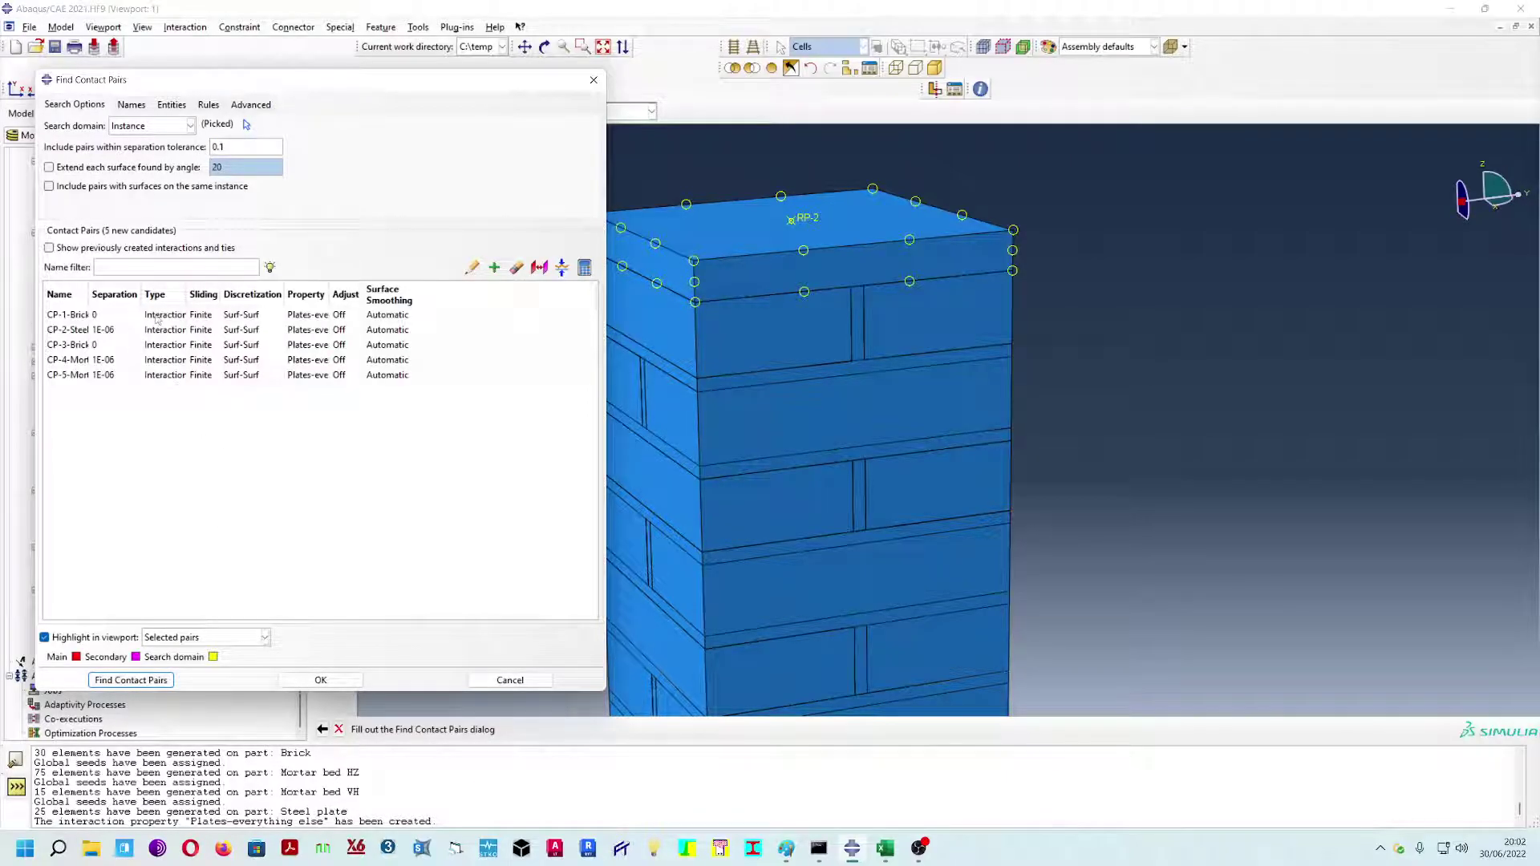
- Switch the surfaces of the CP-1 and CP-3 brick-plate pairs so the steel plate is main, checking CP-2 as well
{"action": "double_click", "coordinate": [71, 315]}
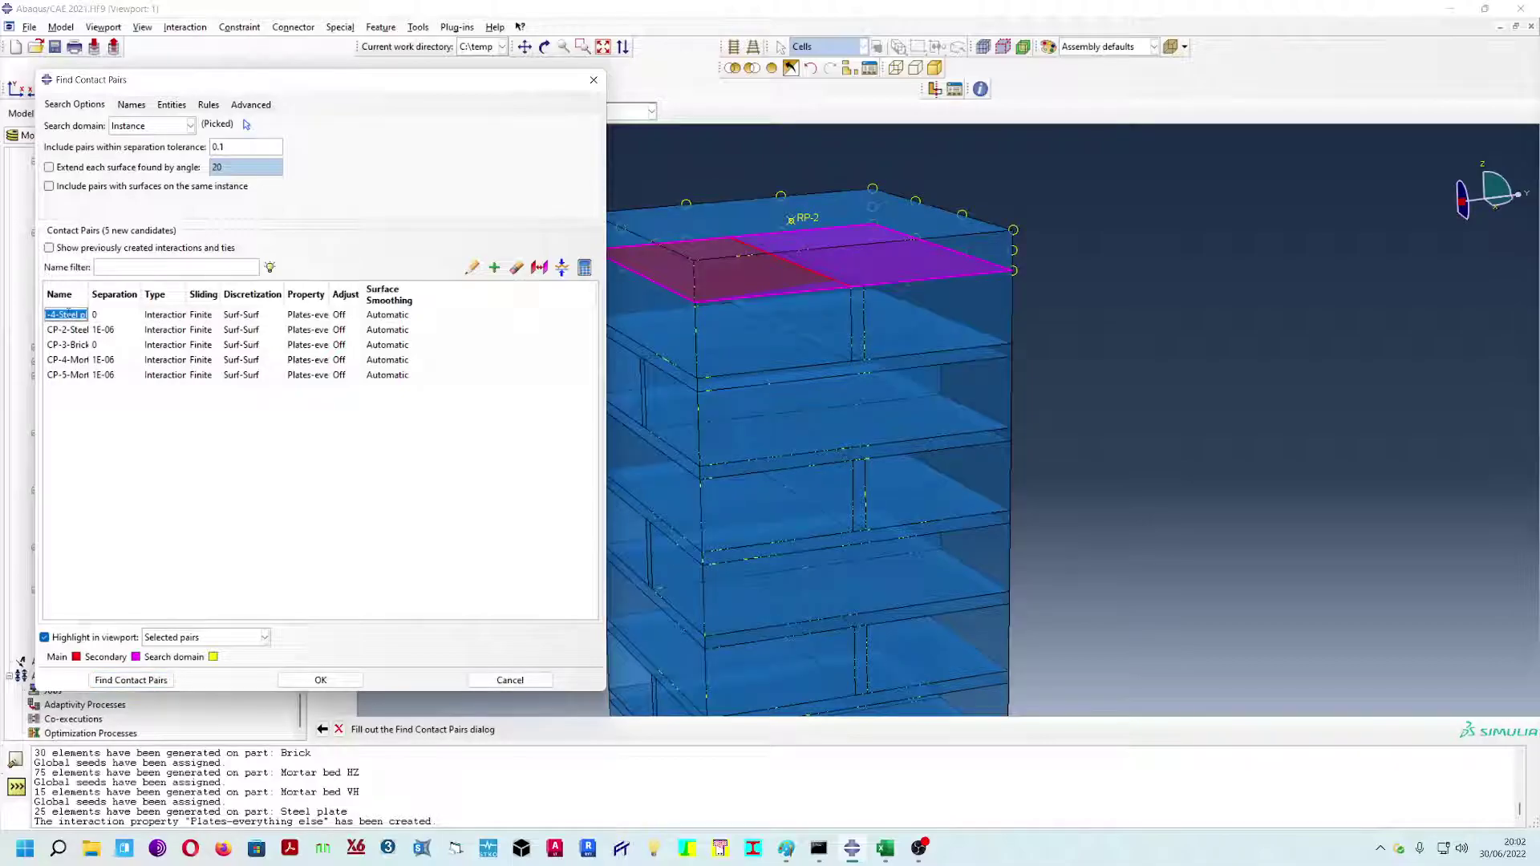
{"action": "left_click_drag", "start_coordinate": [909, 350], "coordinate": [902, 381], "text": "ctrl+alt"}
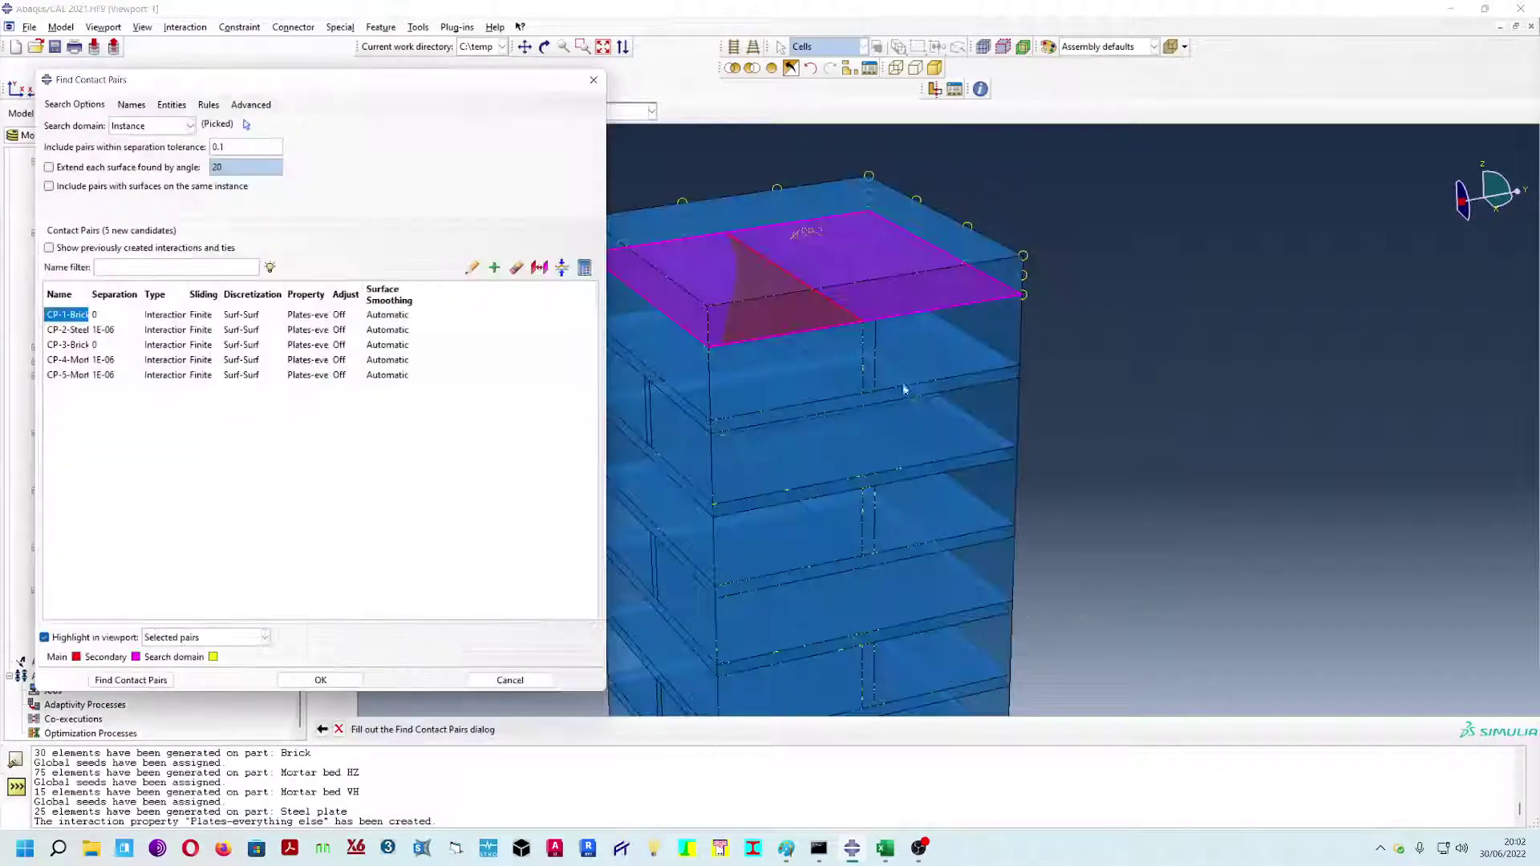
{"action": "left_click", "coordinate": [541, 269]}
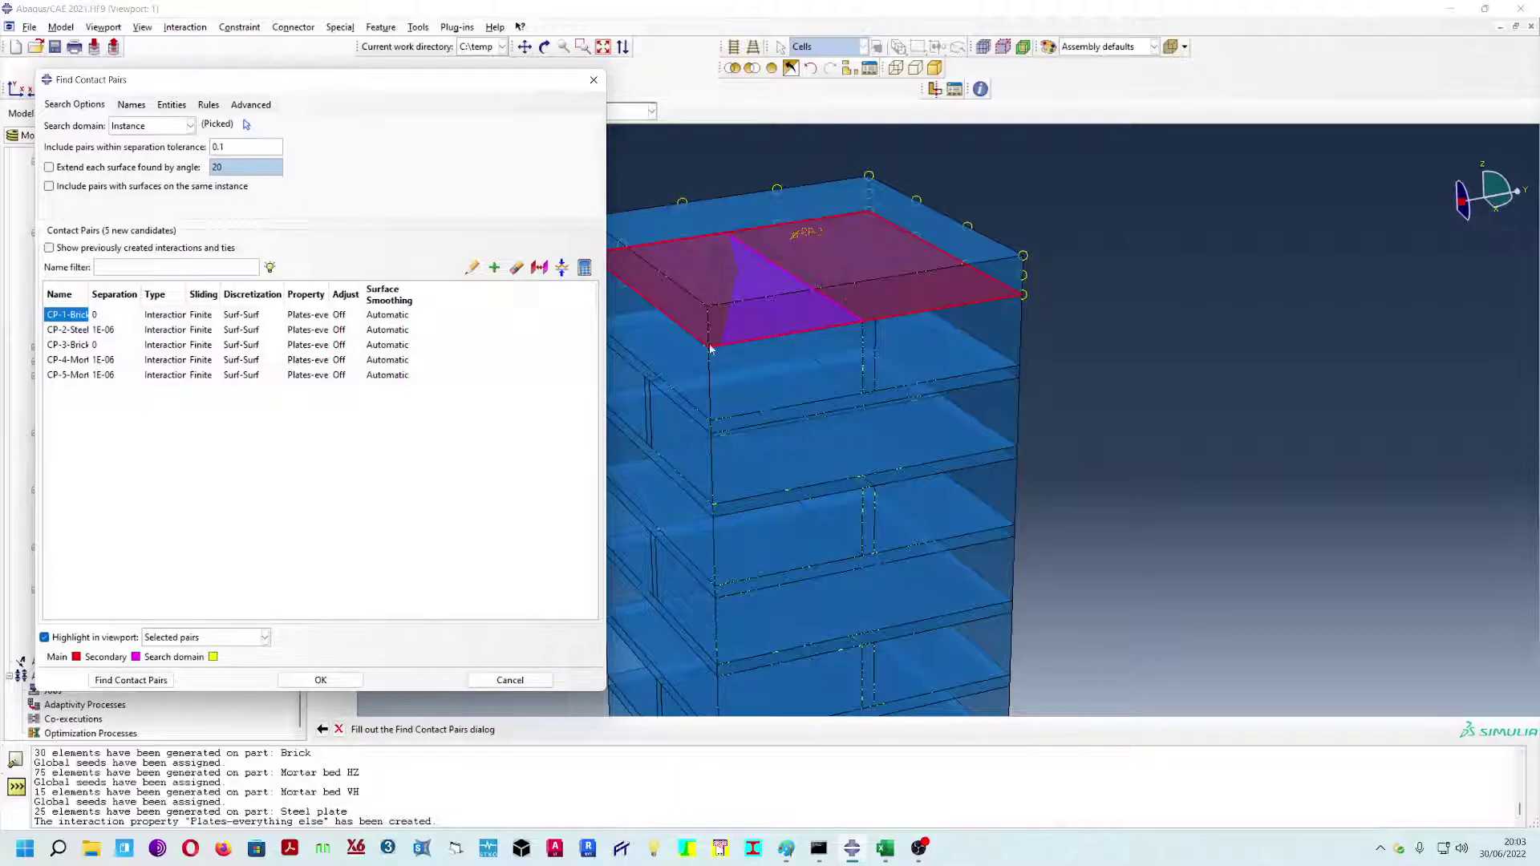
{"action": "left_click", "coordinate": [68, 330]}
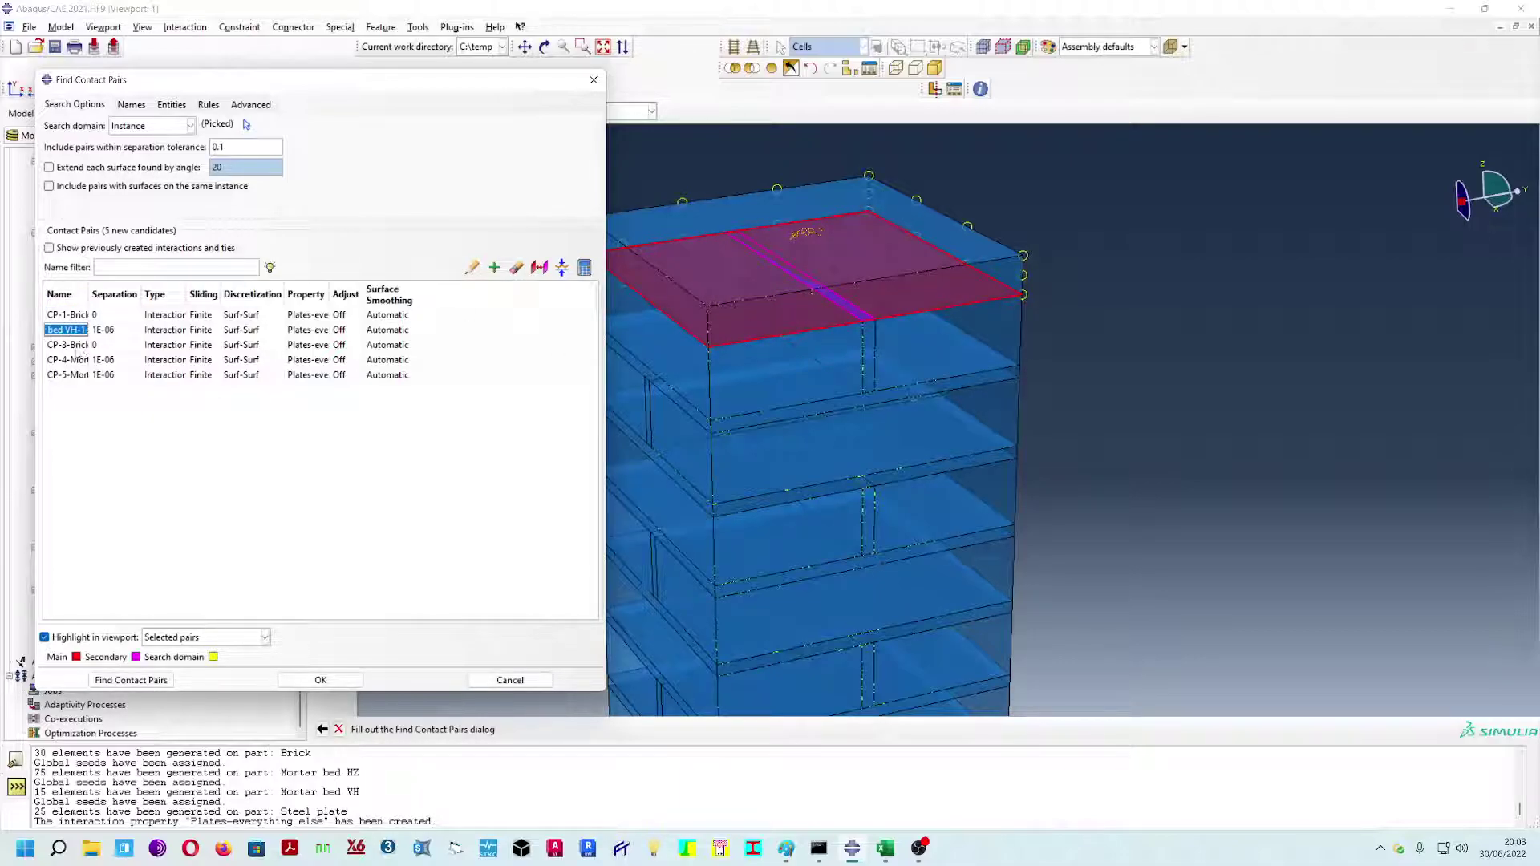
{"action": "left_click", "coordinate": [70, 345]}
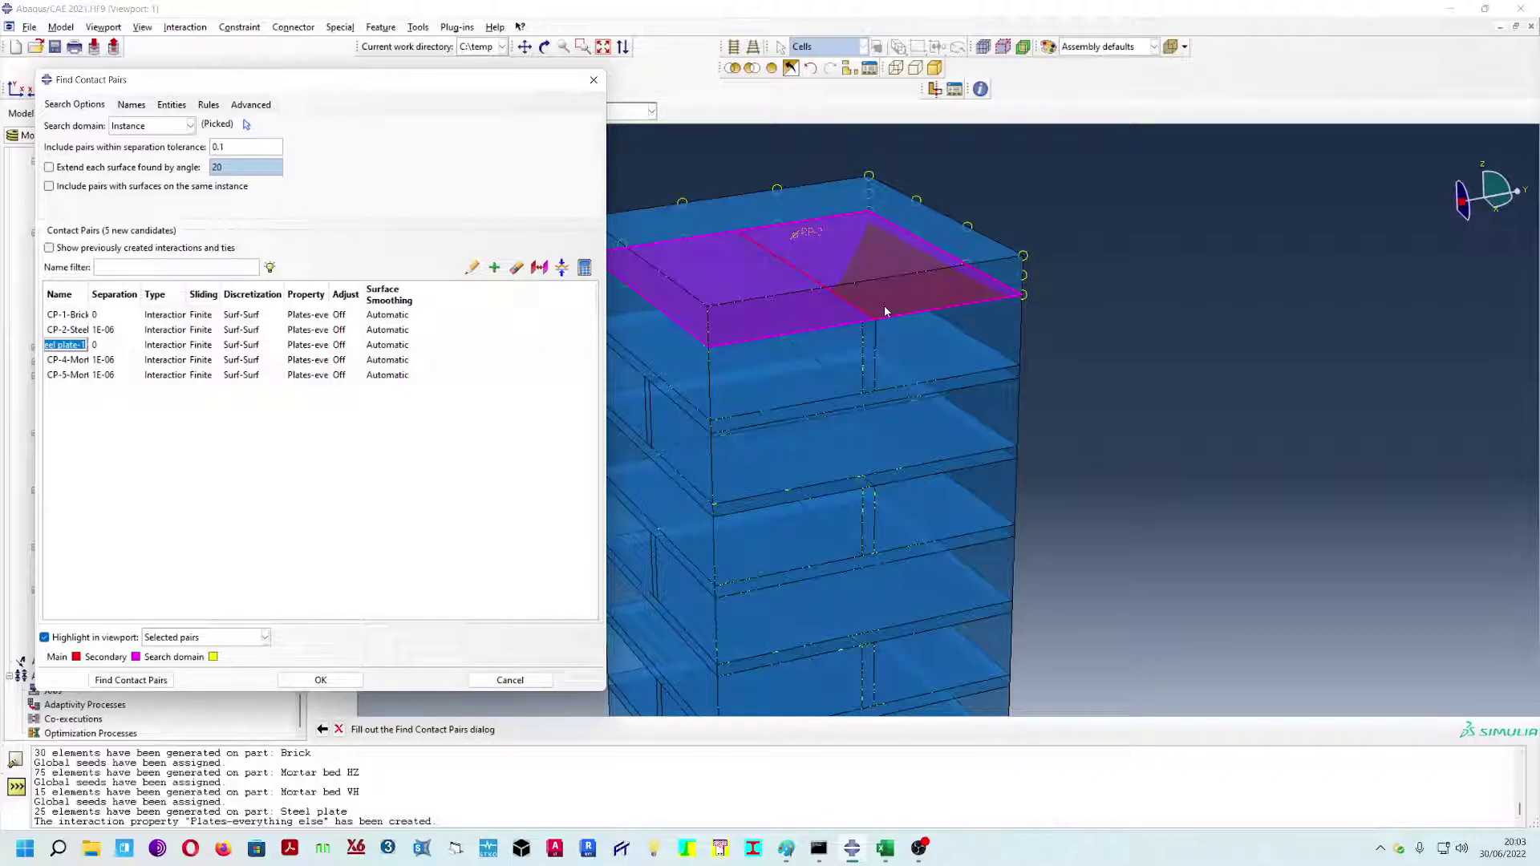
{"action": "left_click", "coordinate": [538, 269]}
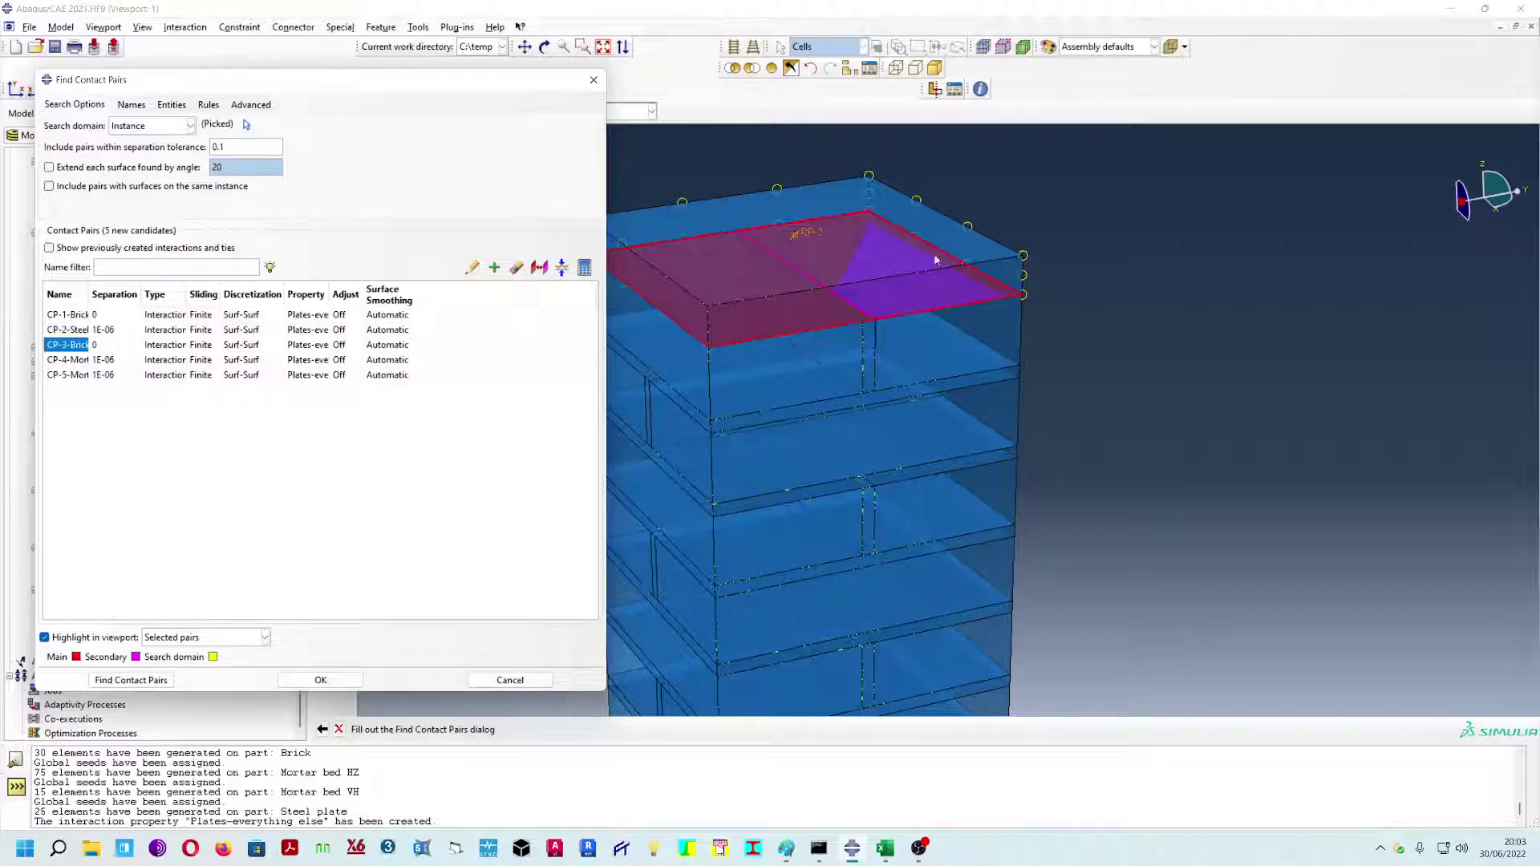
- Delete the CP-4 and CP-5 candidate pairs between the vertical mortar joint and the bricks
{"action": "left_click", "coordinate": [76, 363]}
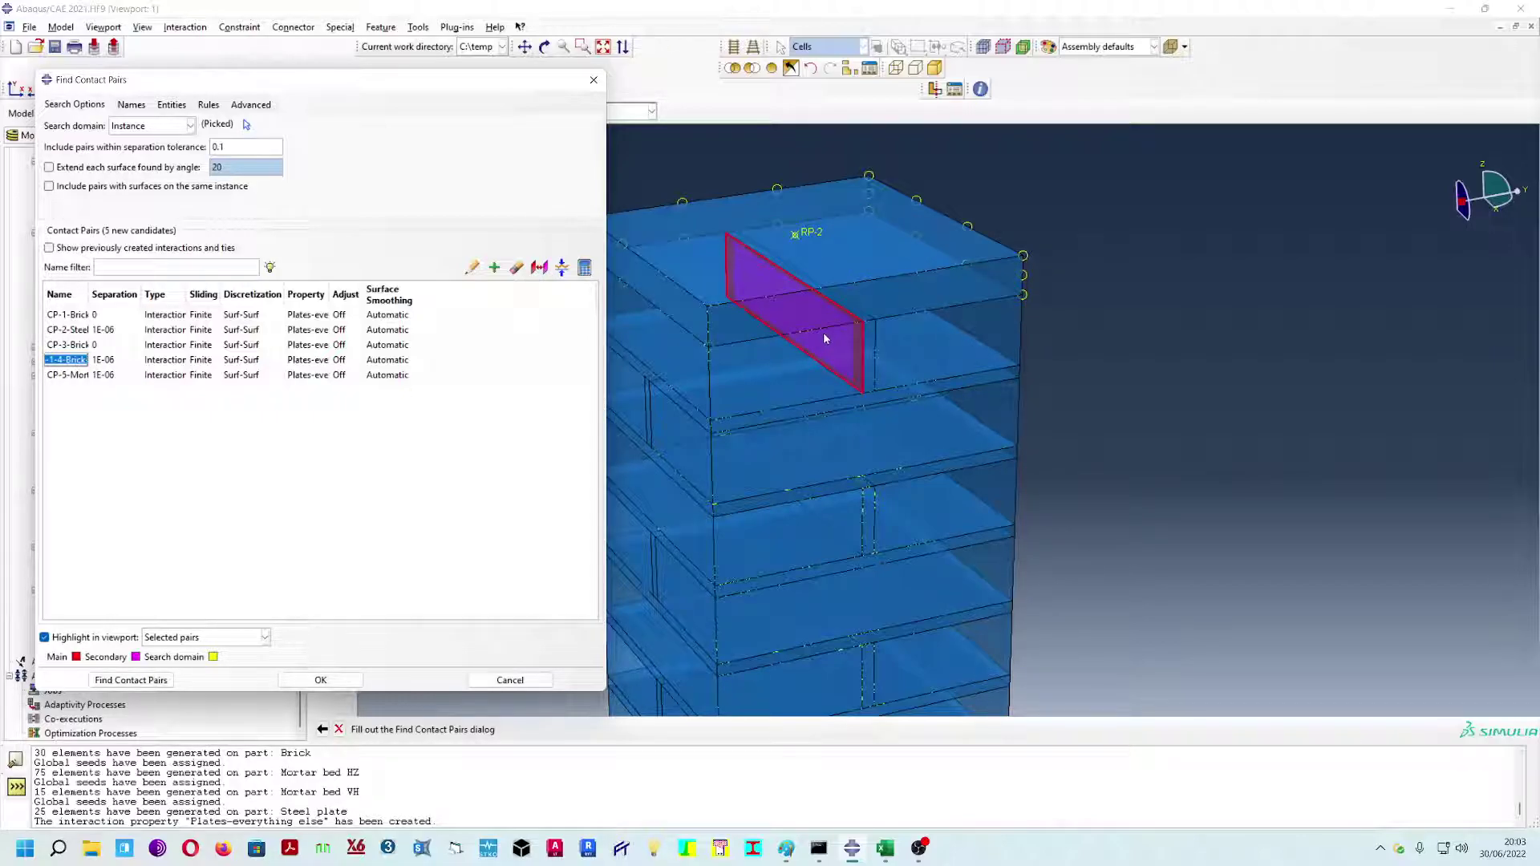
{"action": "left_click", "coordinate": [74, 376]}
{"action": "key", "text": "Up"}
{"action": "left_click", "coordinate": [71, 377], "text": "shift"}
{"action": "right_click", "coordinate": [71, 377]}
{"action": "left_click", "coordinate": [171, 463]}
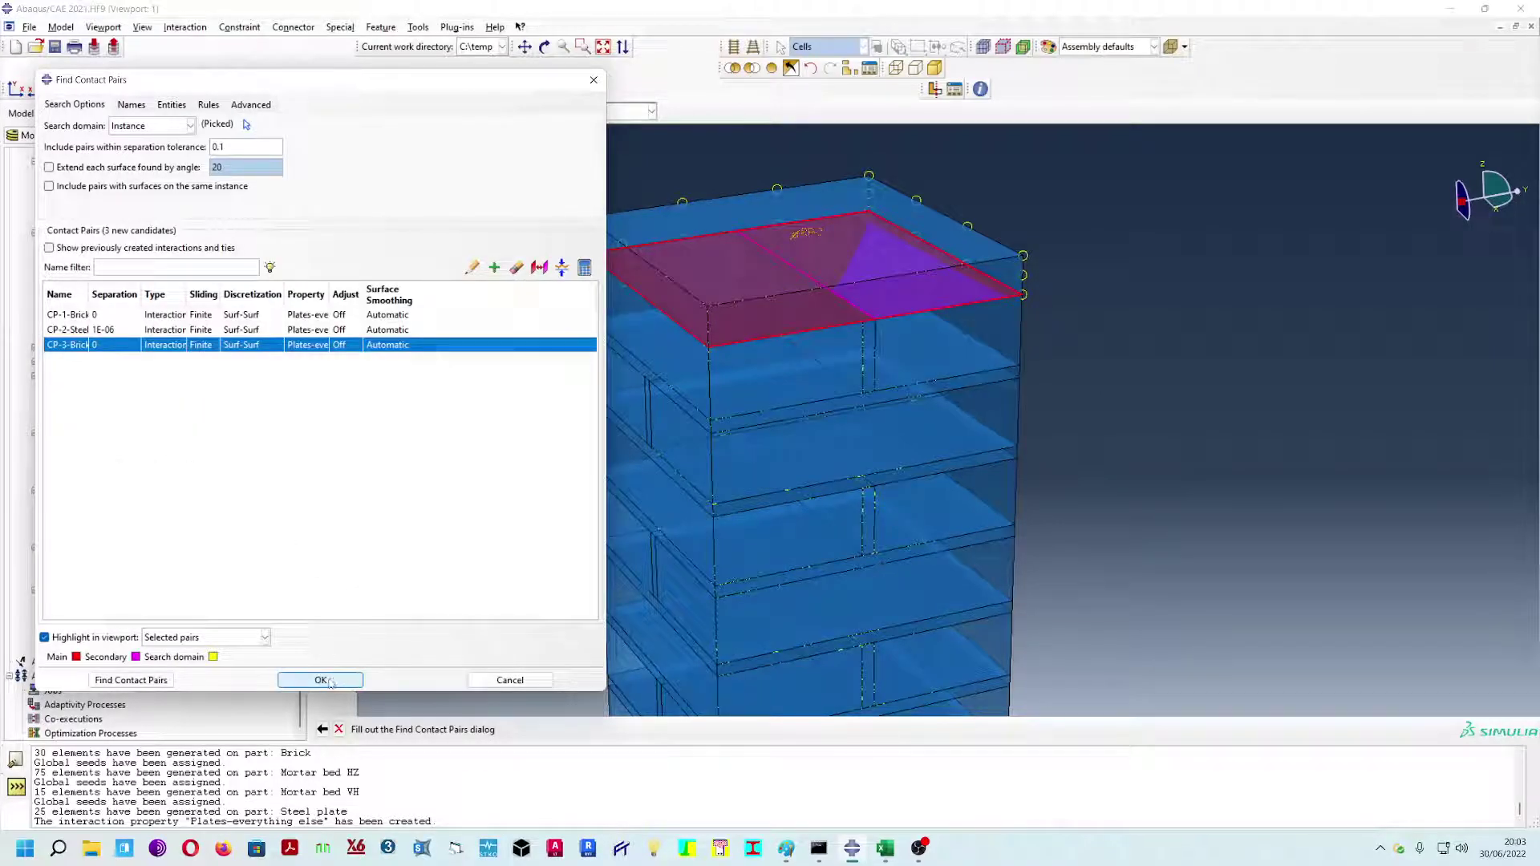
- Set all remaining pairs to surface-to-surface contact interaction and check their finite sliding option
{"action": "right_click", "coordinate": [169, 303]}
{"action": "left_click", "coordinate": [183, 315]}
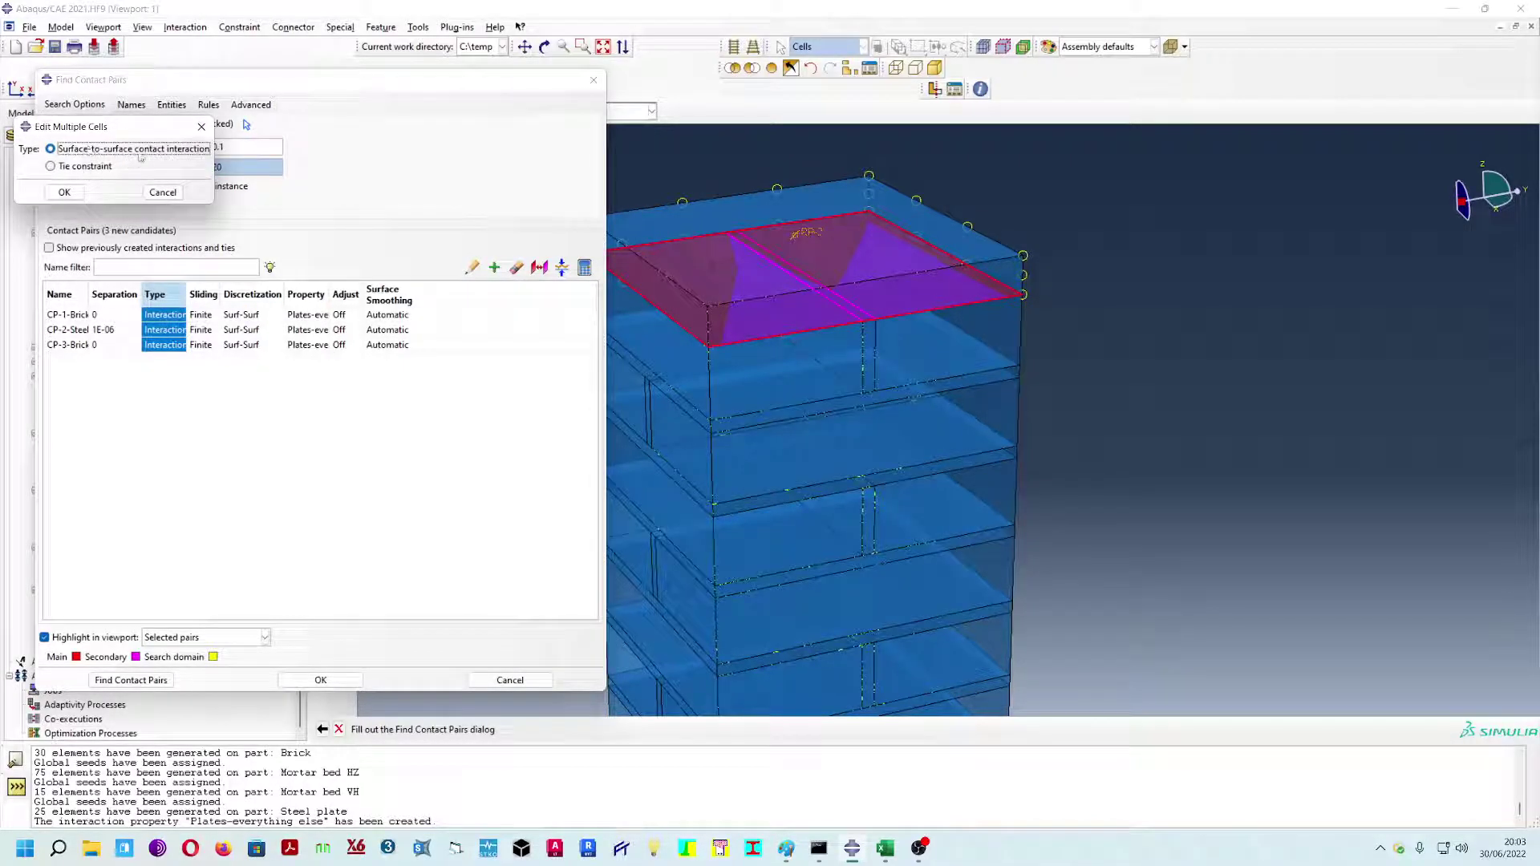
{"action": "left_click", "coordinate": [84, 193]}
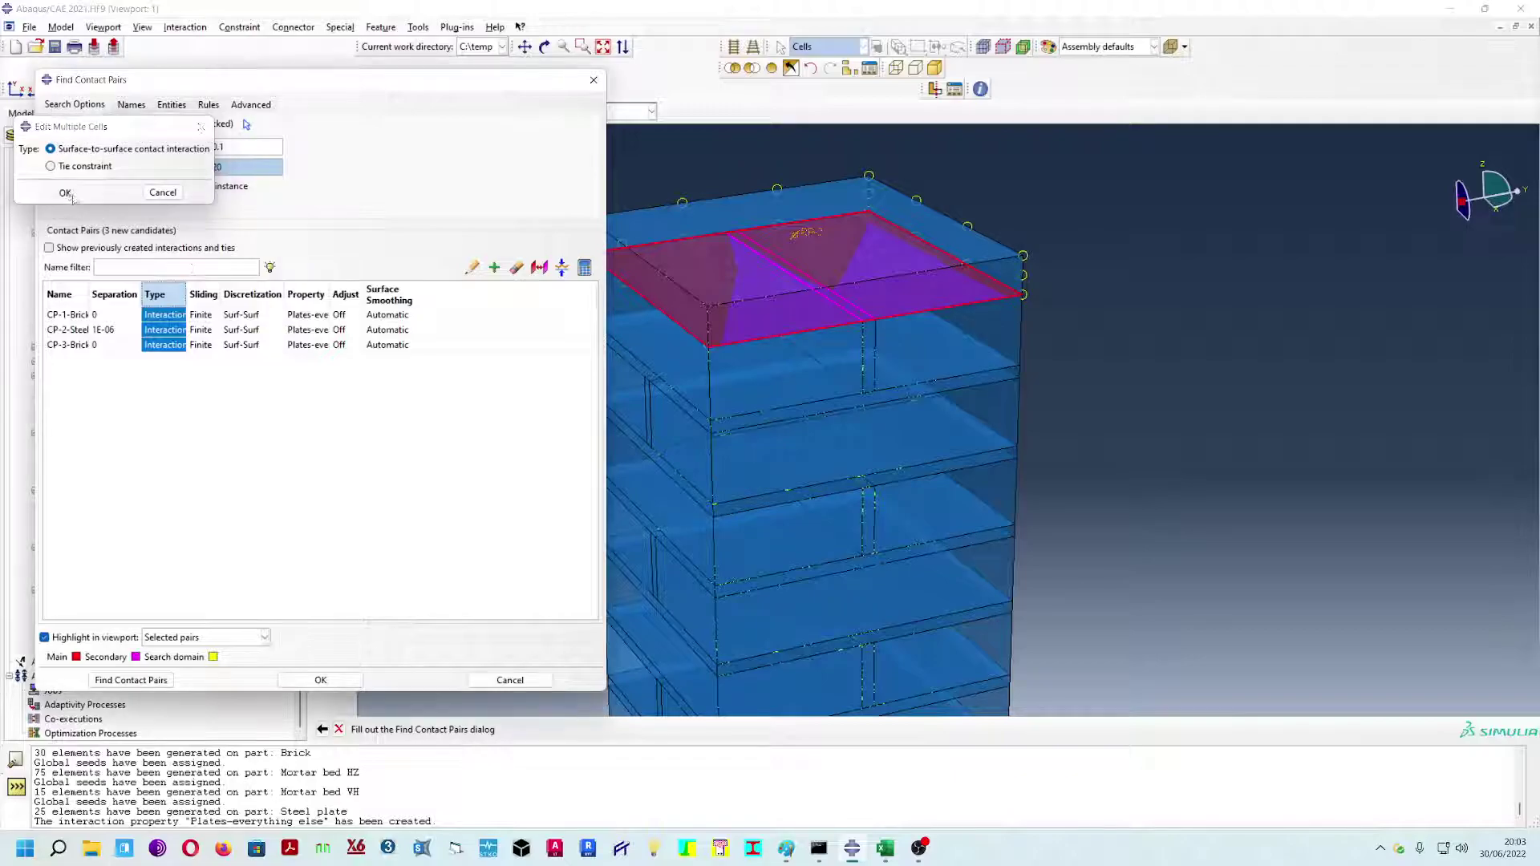
{"action": "right_click", "coordinate": [207, 301]}
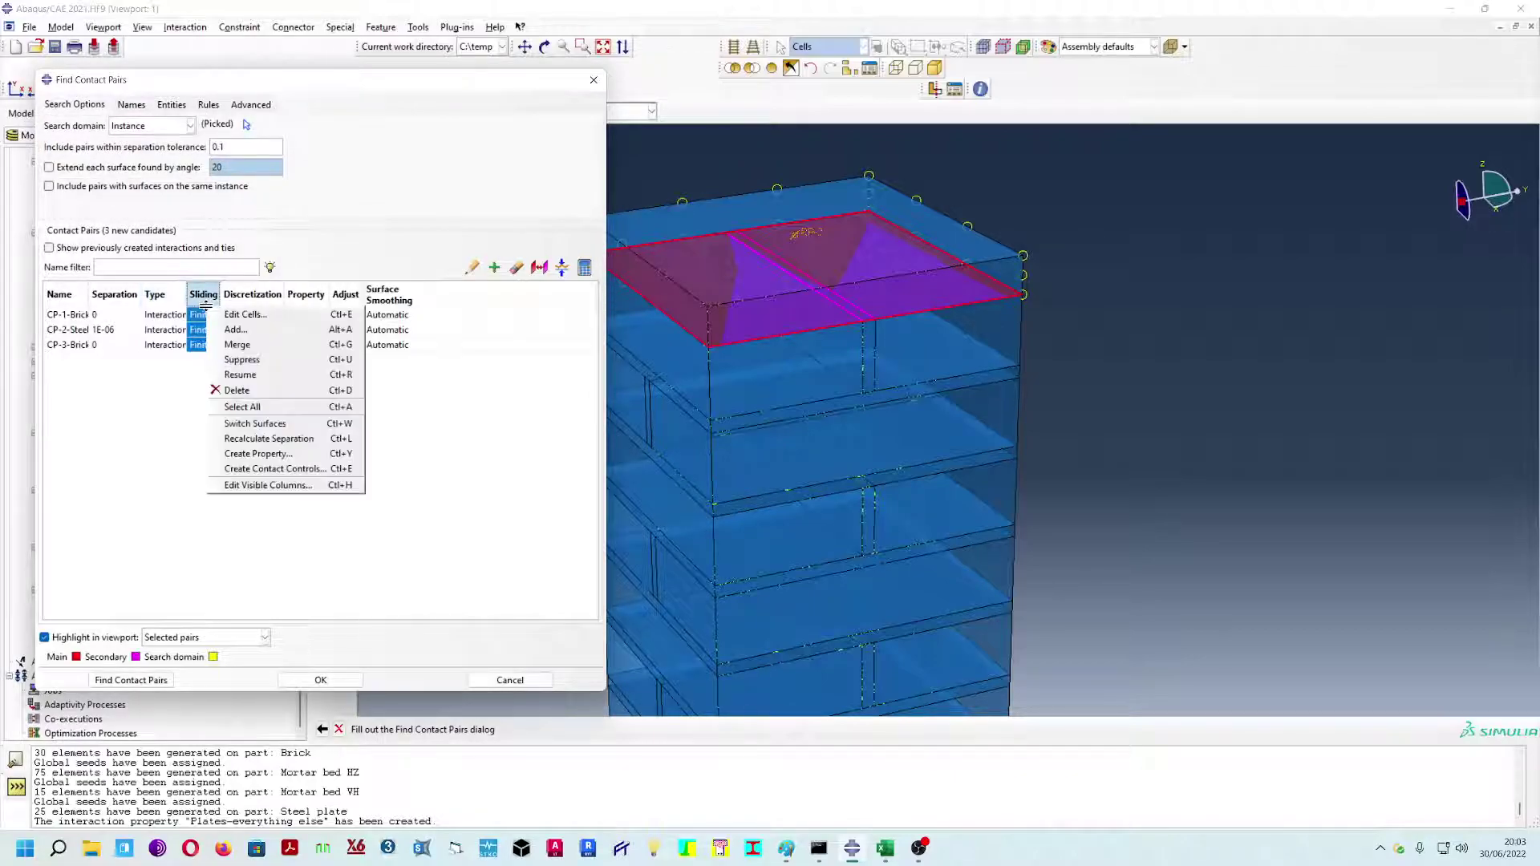
{"action": "left_click", "coordinate": [228, 314]}
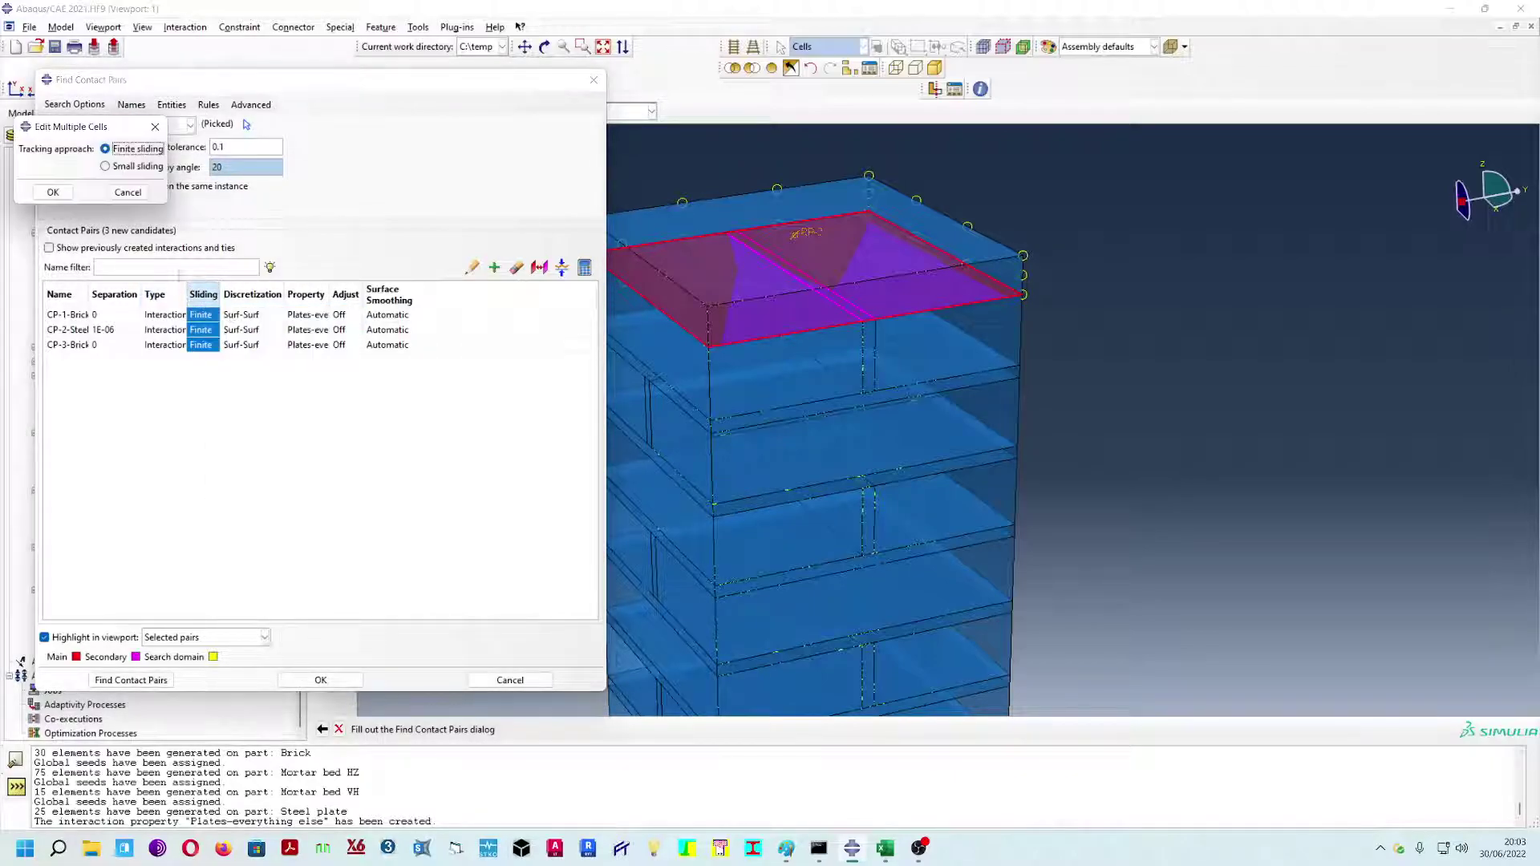
{"action": "left_click", "coordinate": [133, 193]}
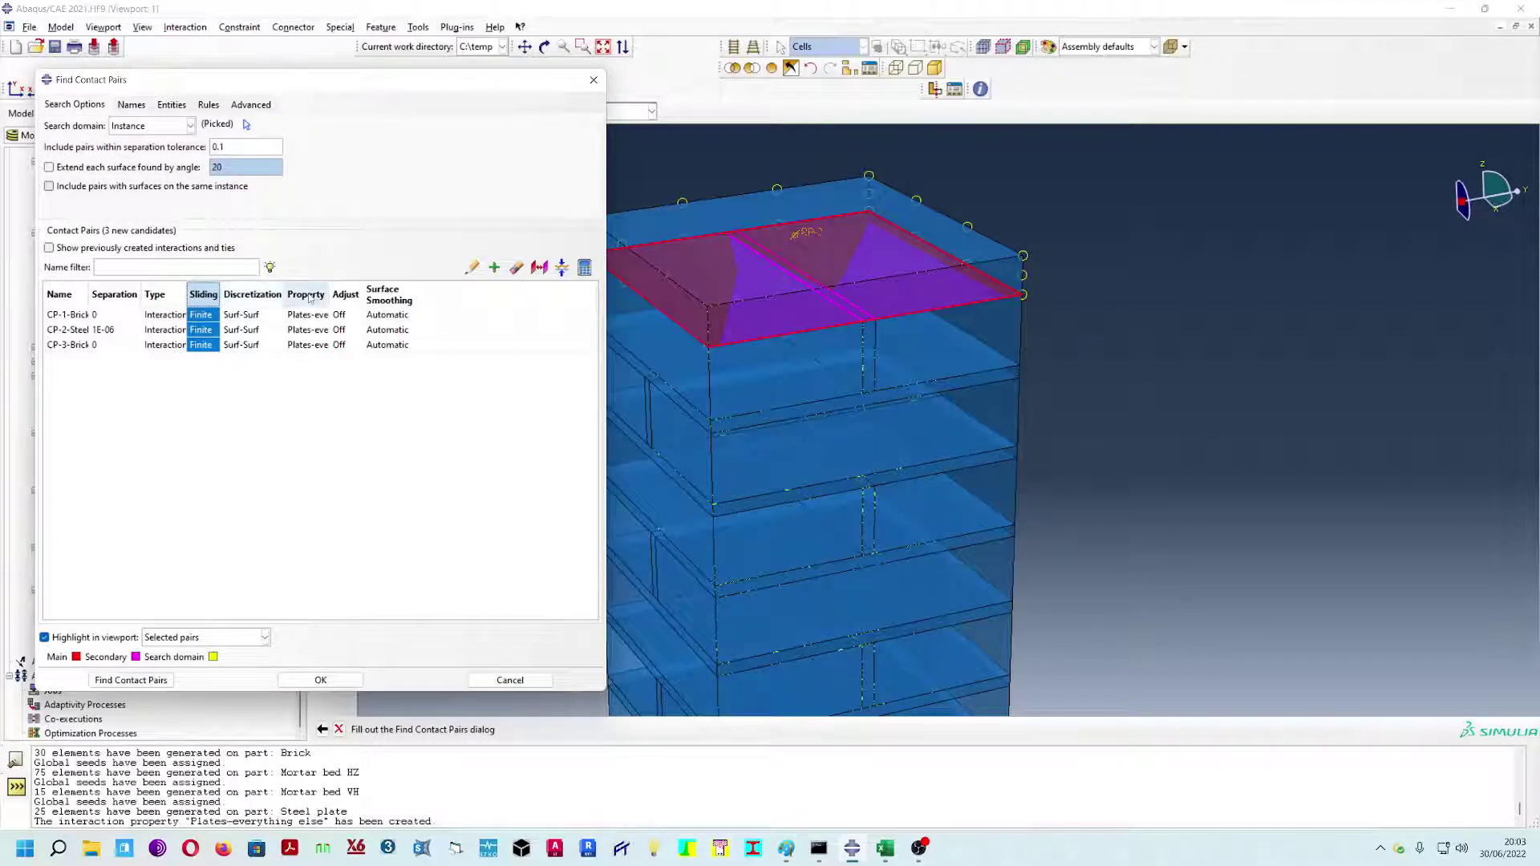
- Check the pairs' discretization and assign the Plates-everything else interaction property to all of them
{"action": "left_click_drag", "start_coordinate": [219, 301], "coordinate": [241, 300]}
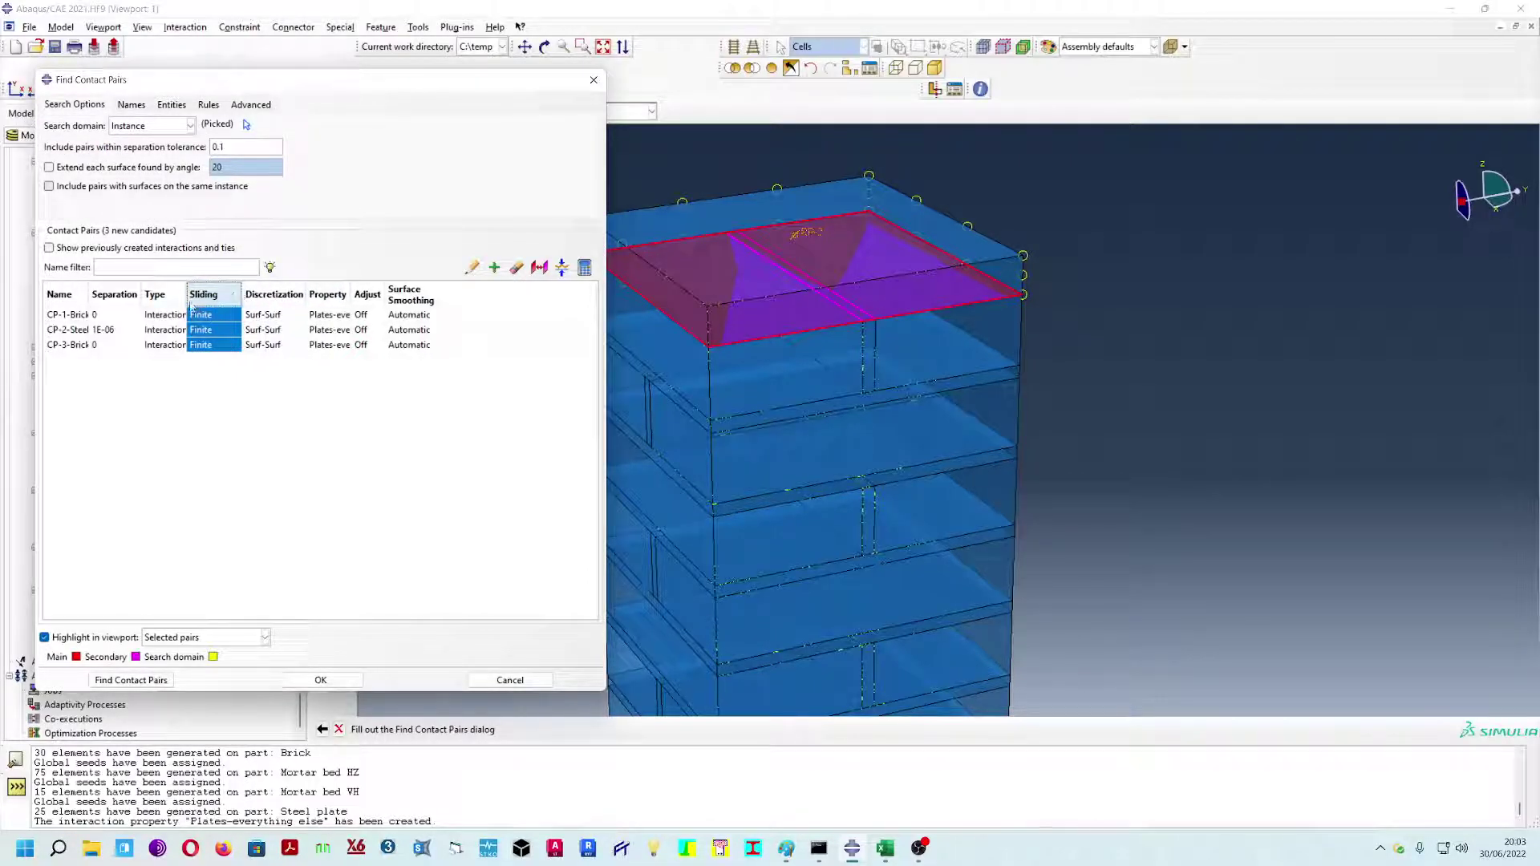
{"action": "left_click", "coordinate": [294, 295]}
{"action": "right_click", "coordinate": [298, 295]}
{"action": "left_click", "coordinate": [319, 303]}
{"action": "left_click", "coordinate": [130, 193]}
{"action": "left_click", "coordinate": [347, 294]}
{"action": "right_click", "coordinate": [353, 297]}
{"action": "left_click", "coordinate": [377, 304]}
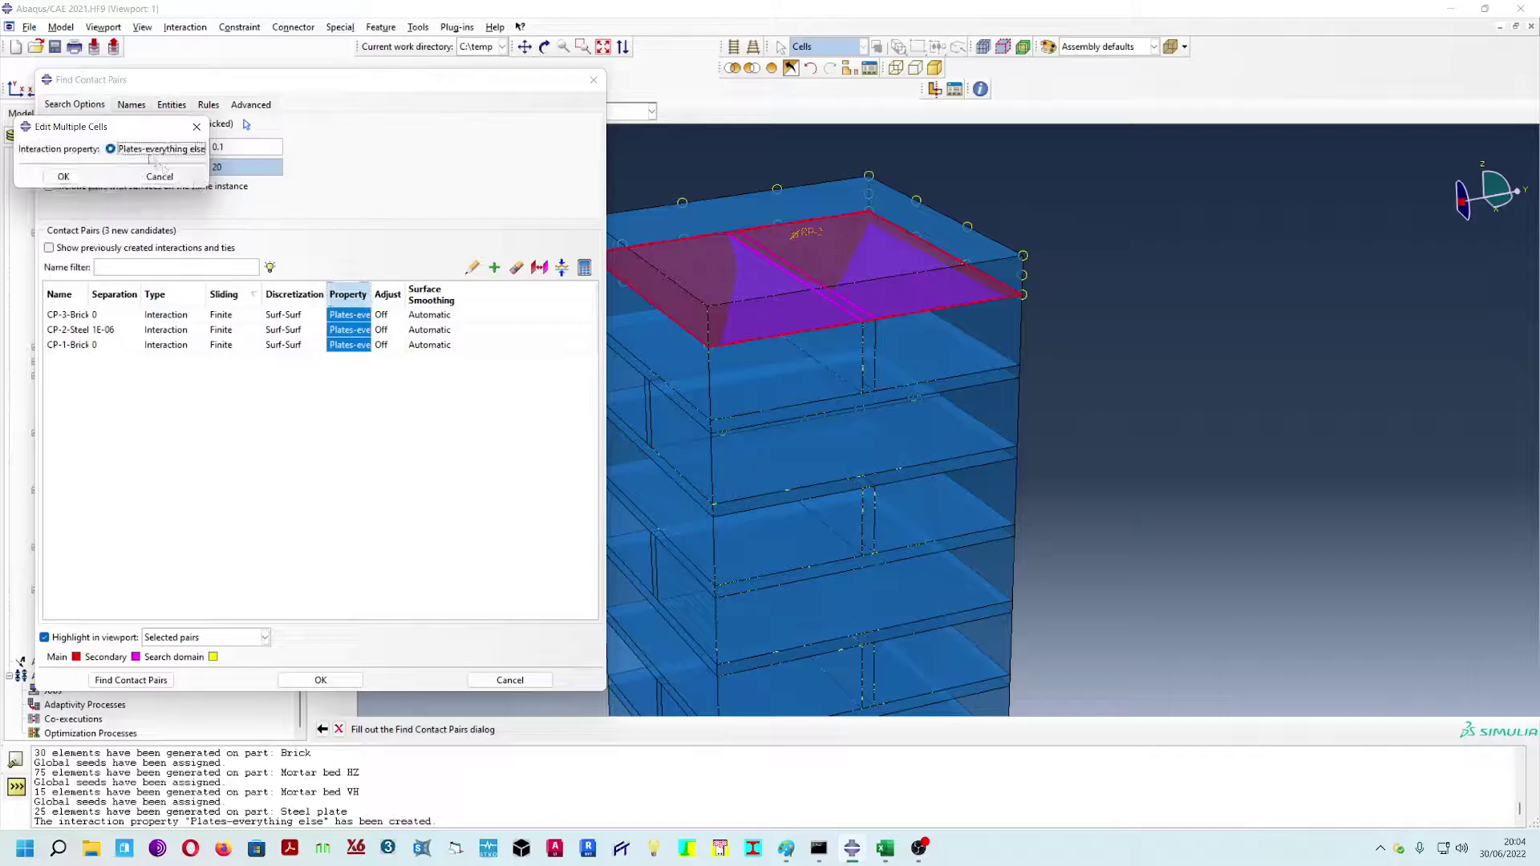
{"action": "left_click", "coordinate": [67, 177]}
- Set the secondary surface adjustment of all pairs to adjust only to remove overclosure
{"action": "left_click", "coordinate": [388, 294]}
{"action": "right_click", "coordinate": [389, 296]}
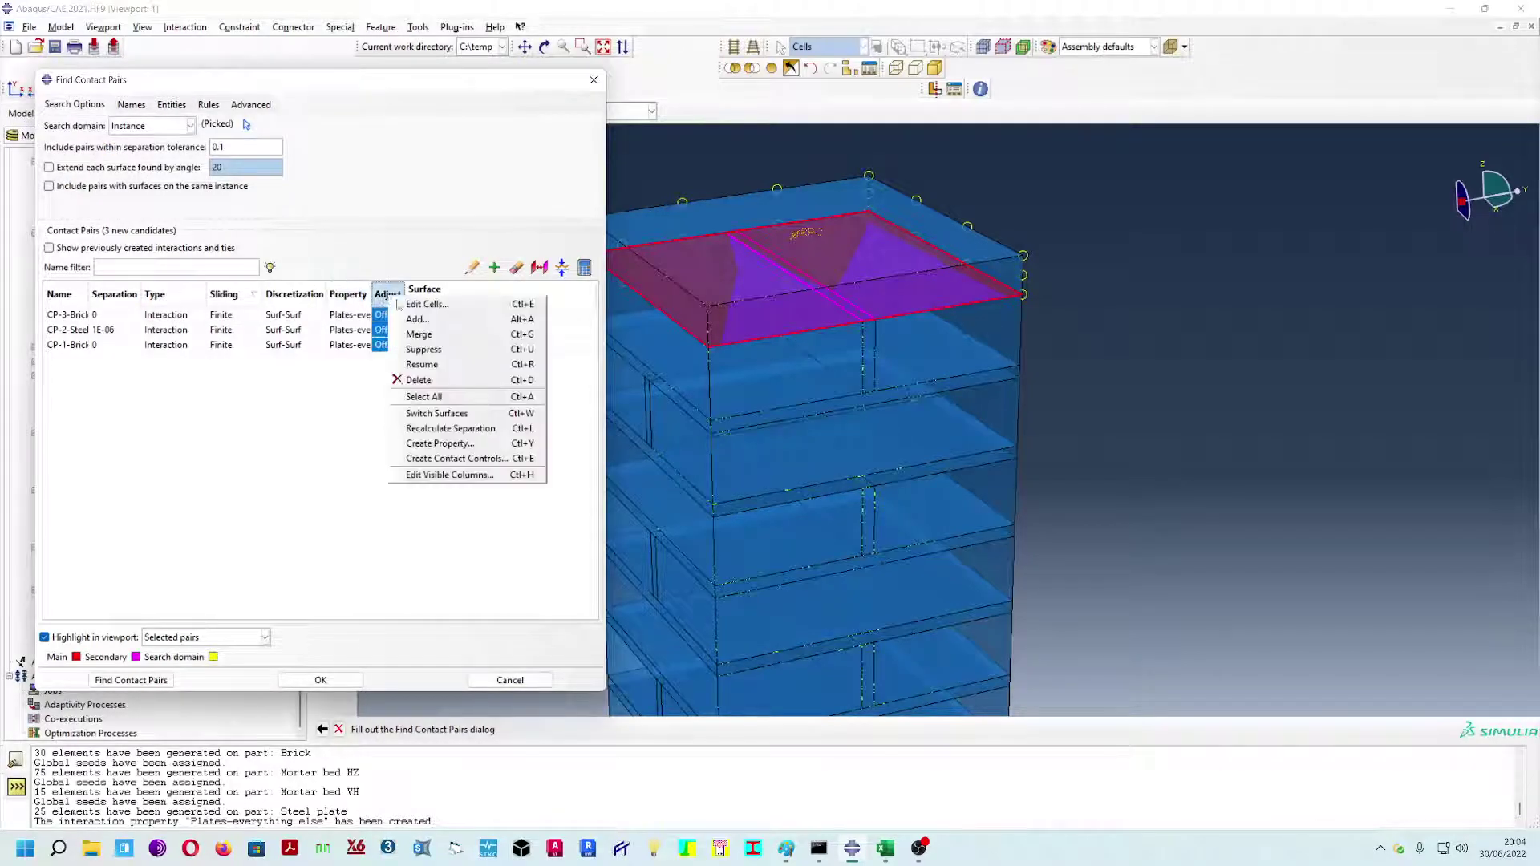
{"action": "left_click", "coordinate": [410, 305]}
{"action": "left_click", "coordinate": [81, 193]}
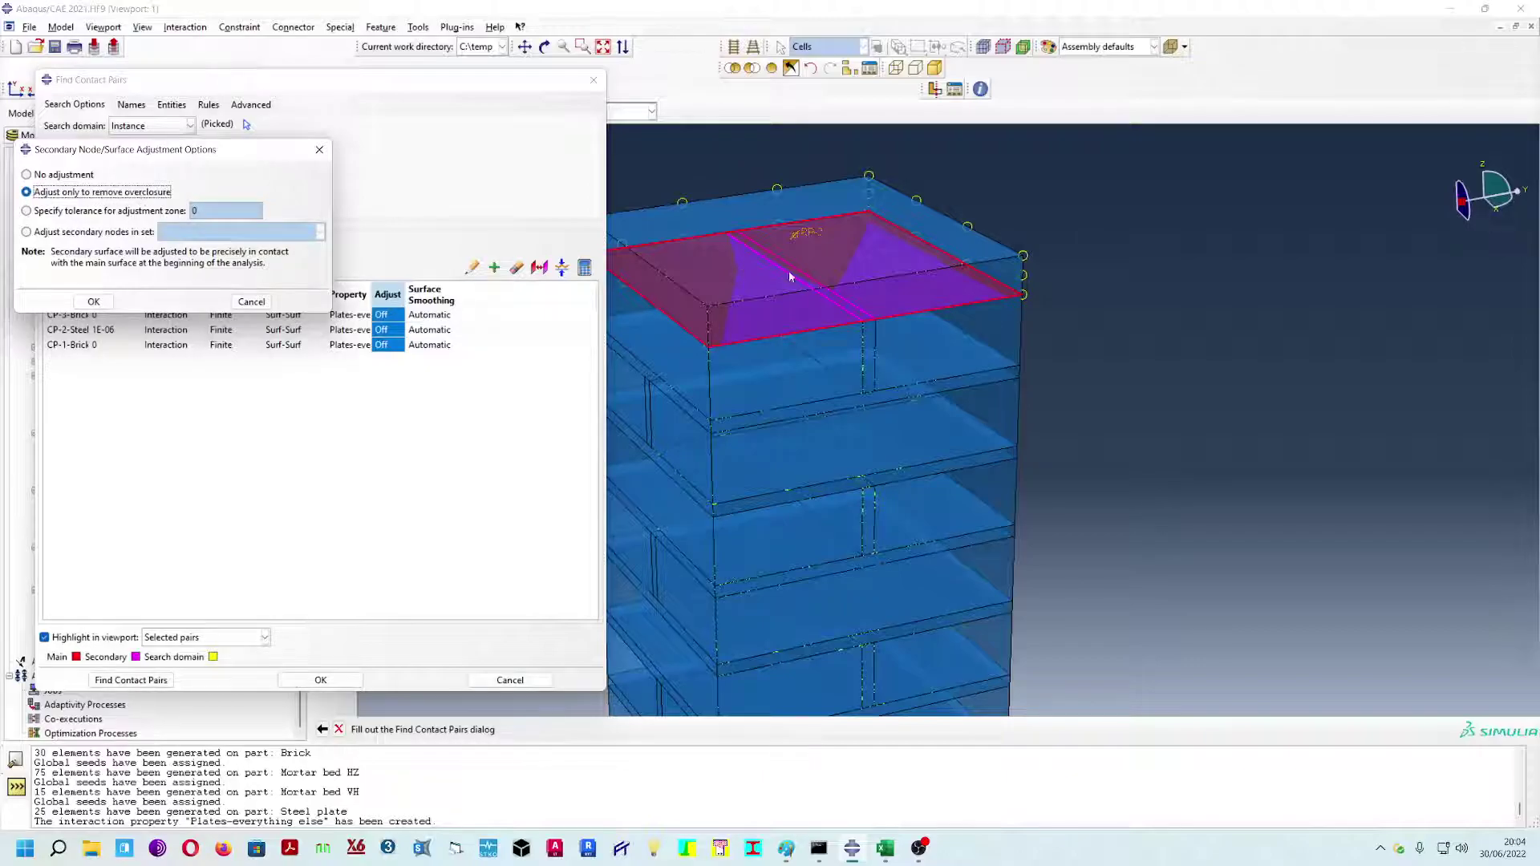
{"action": "left_click", "coordinate": [113, 302]}
- Check the surface smoothing option and create the contact interactions between the upper plate and the top course
{"action": "left_click", "coordinate": [431, 294]}
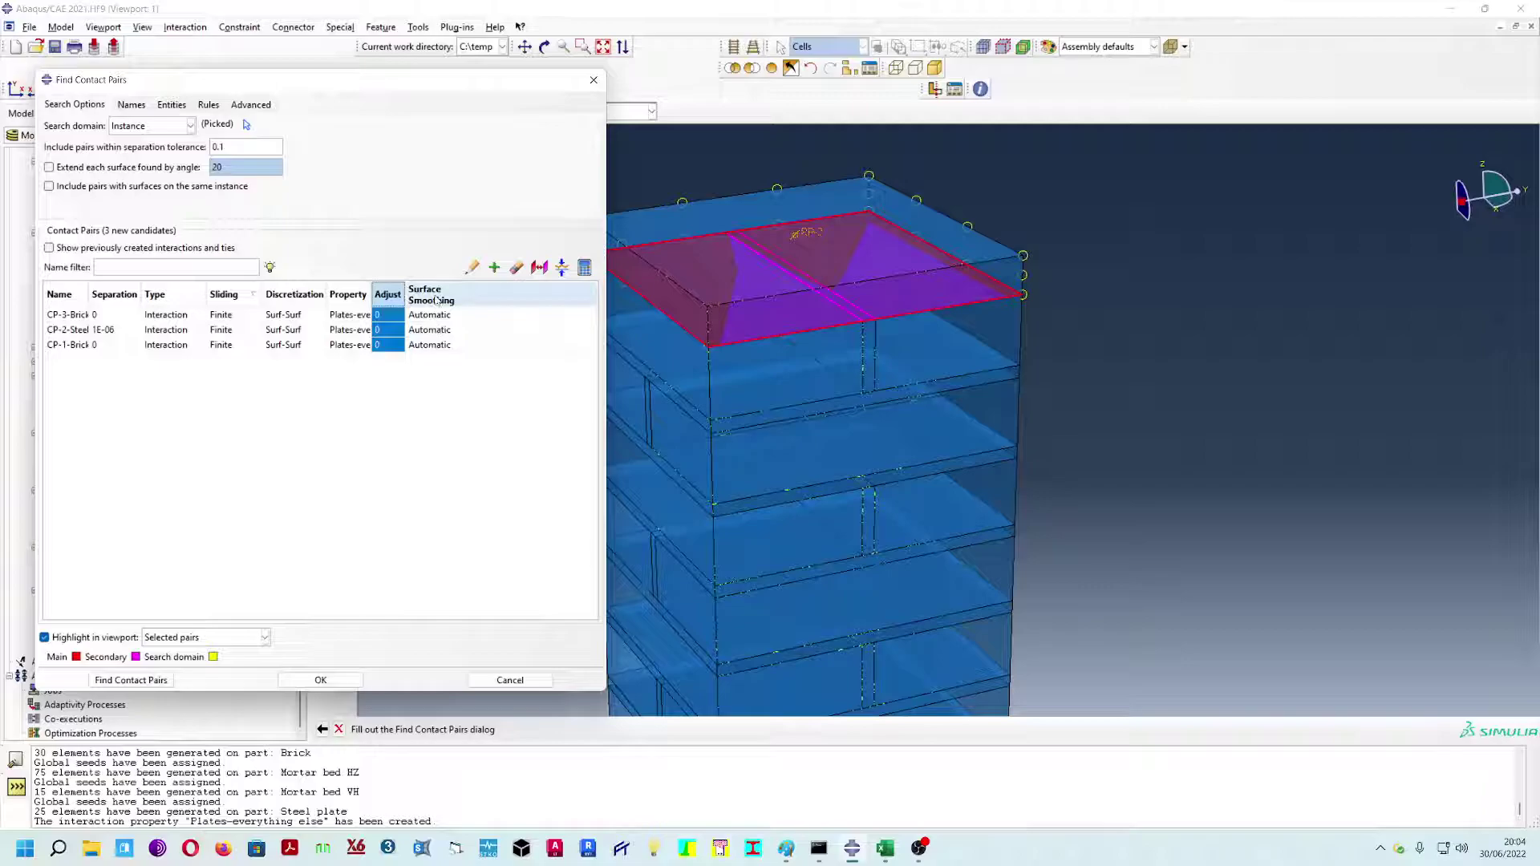
{"action": "right_click", "coordinate": [407, 289]}
{"action": "left_click", "coordinate": [425, 302]}
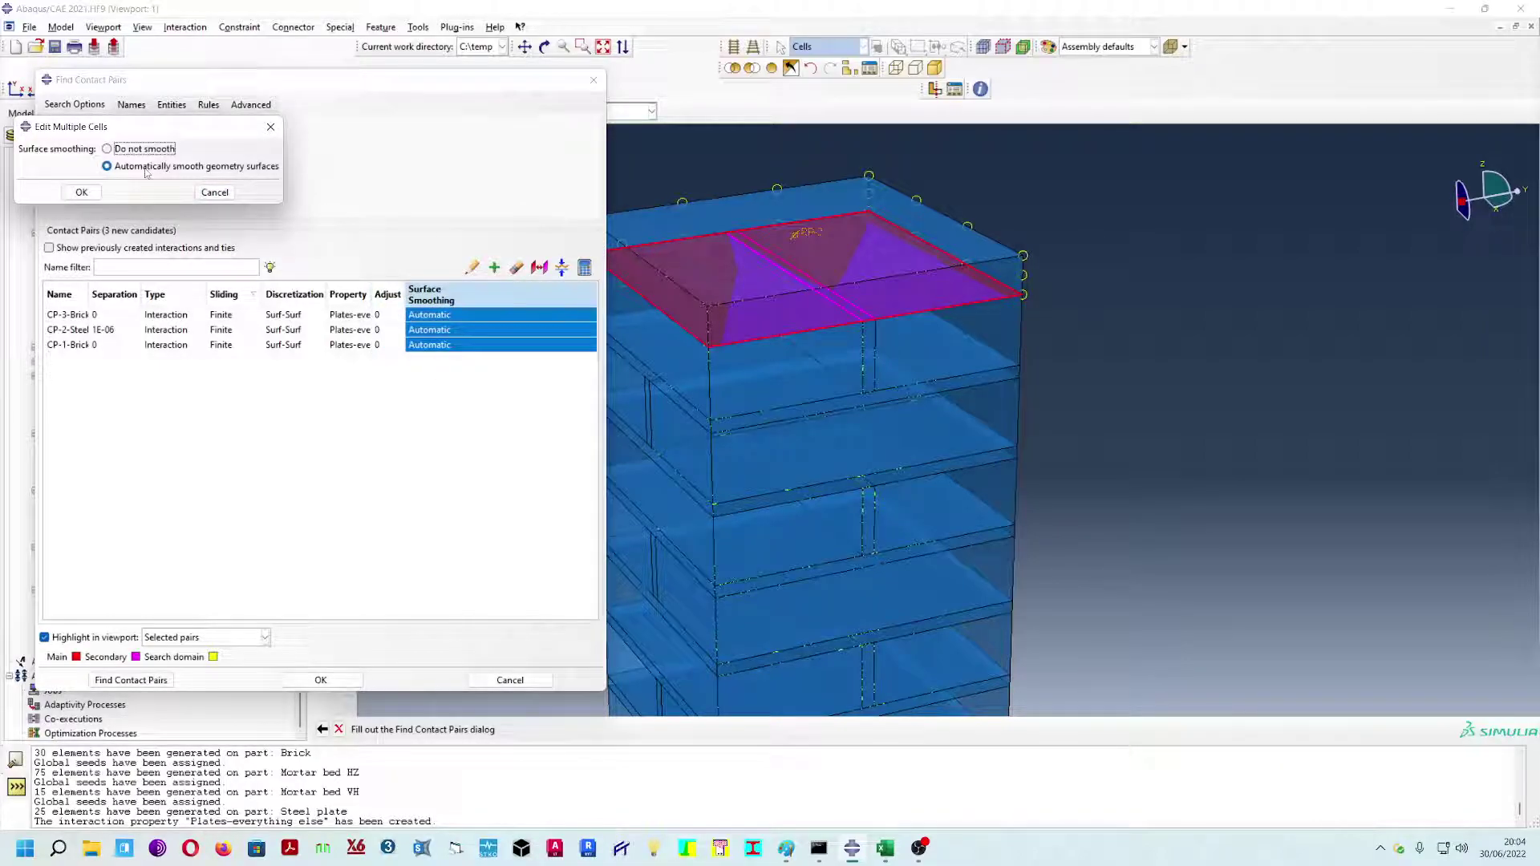
{"action": "left_click", "coordinate": [226, 195]}
{"action": "left_click", "coordinate": [331, 682]}
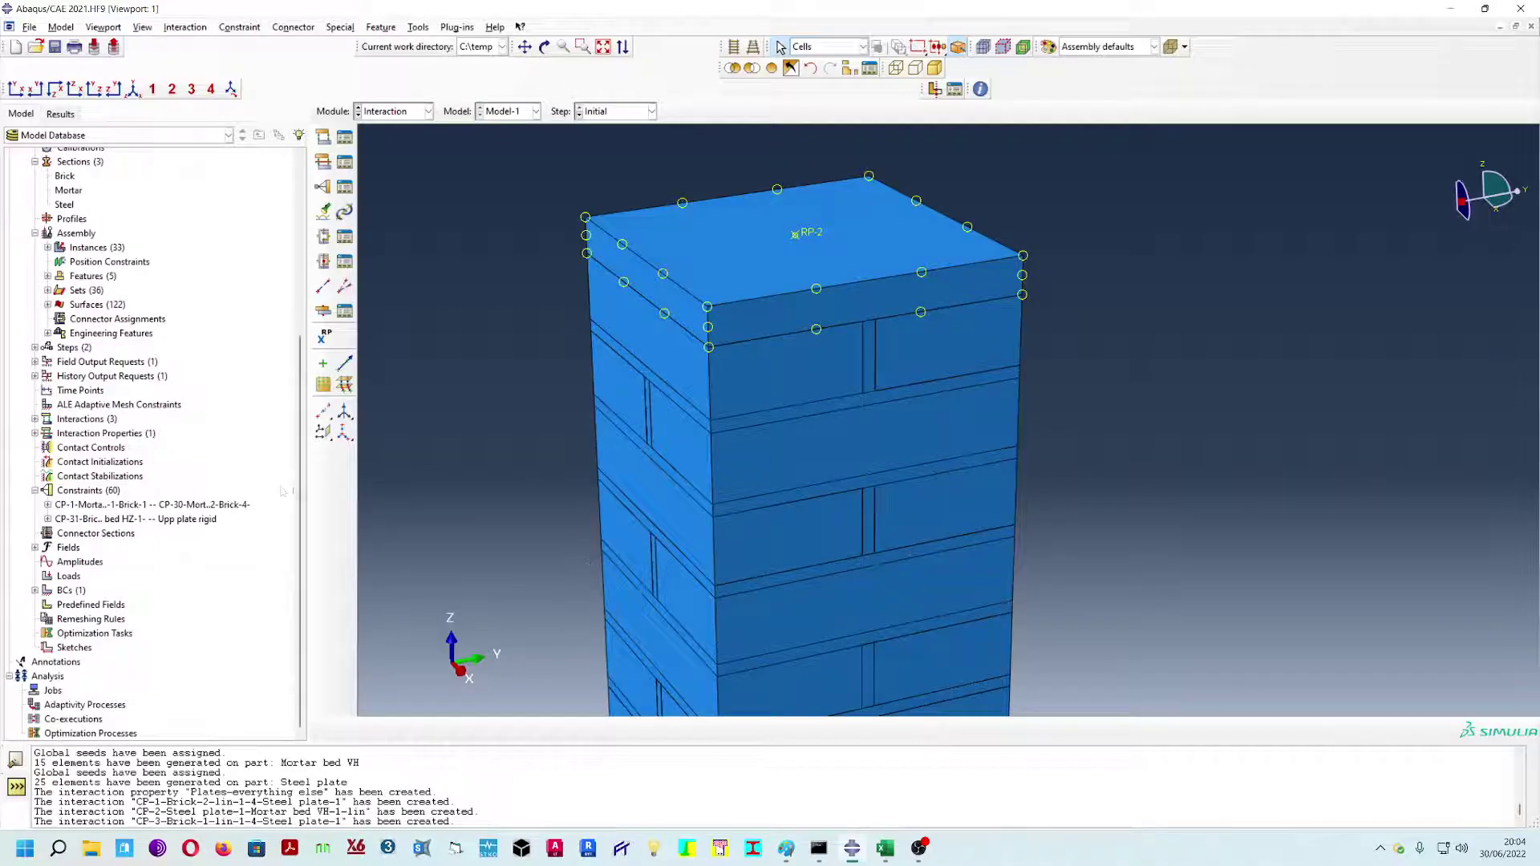
- Expand the interactions in the model tree and inspect the highlighted surfaces of CP-1, CP-2 and CP-3
{"action": "left_click", "coordinate": [35, 419]}
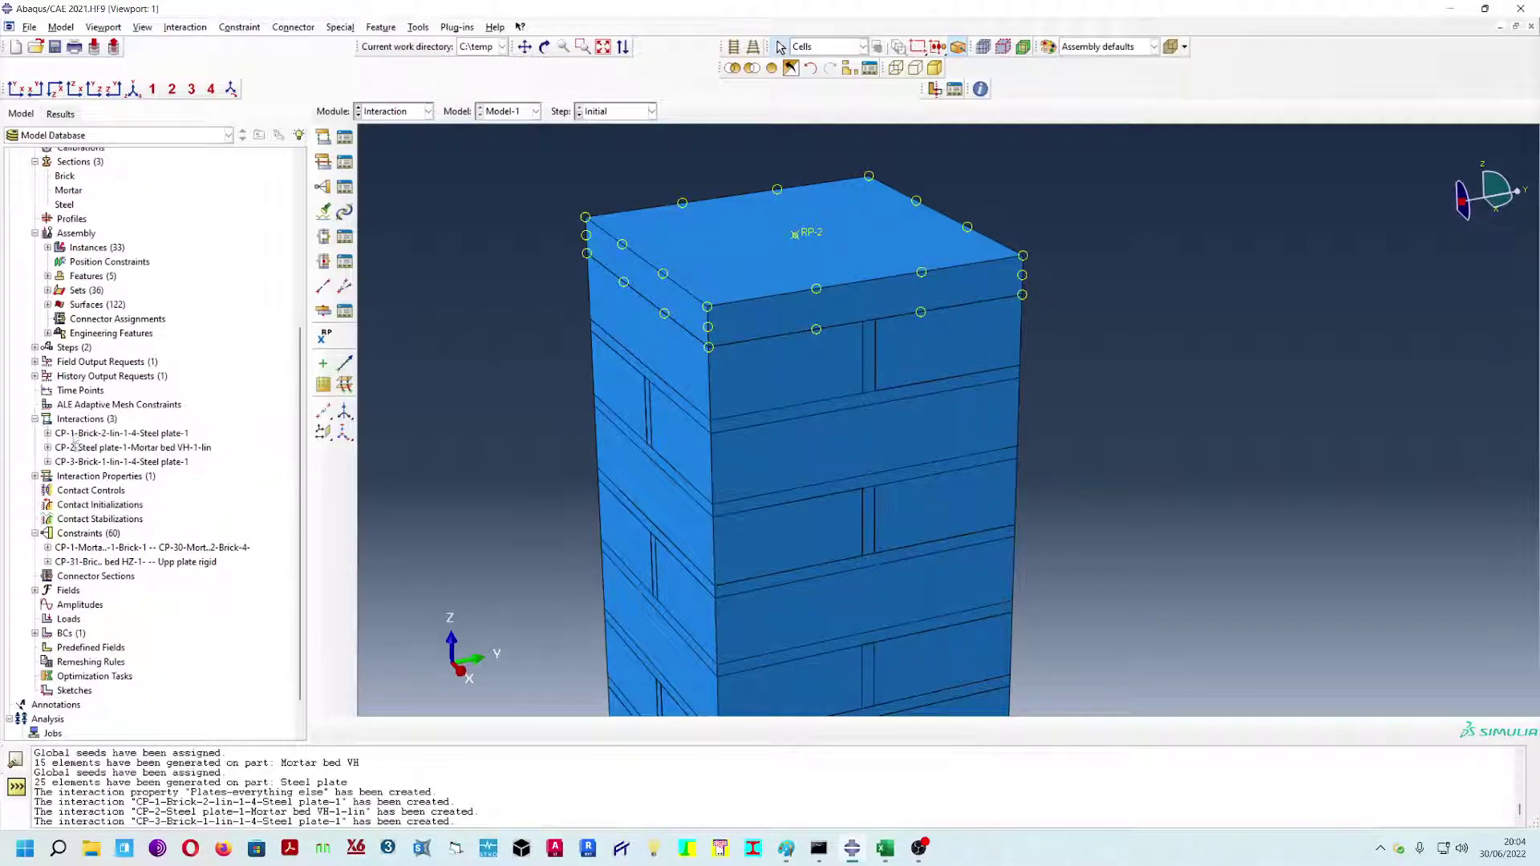
{"action": "left_click", "coordinate": [76, 434]}
{"action": "left_click", "coordinate": [81, 447]}
{"action": "left_click", "coordinate": [90, 463]}
{"action": "left_click", "coordinate": [85, 434]}
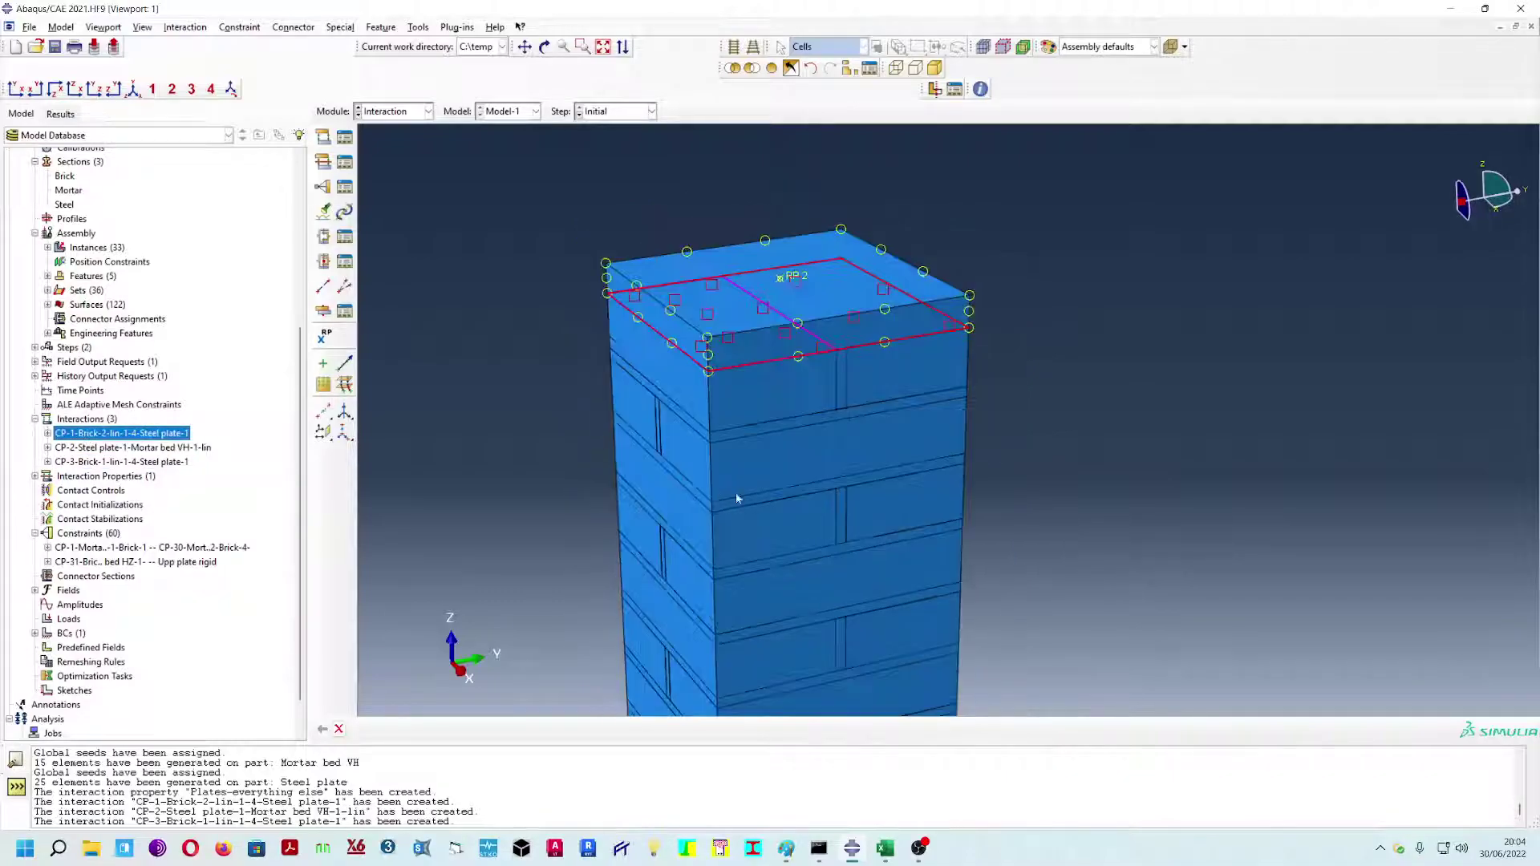
- Start a contact pair search that excludes overclosed surfaces and check its rules, entities and naming options
{"action": "mouse_move", "coordinate": [790, 522]}
{"action": "left_mouse_down", "text": "ctrl+alt"}
{"action": "mouse_move", "coordinate": [807, 446]}
{"action": "mouse_move", "coordinate": [848, 521]}
{"action": "mouse_move", "coordinate": [918, 457]}
{"action": "left_mouse_up", "text": "ctrl+alt"}
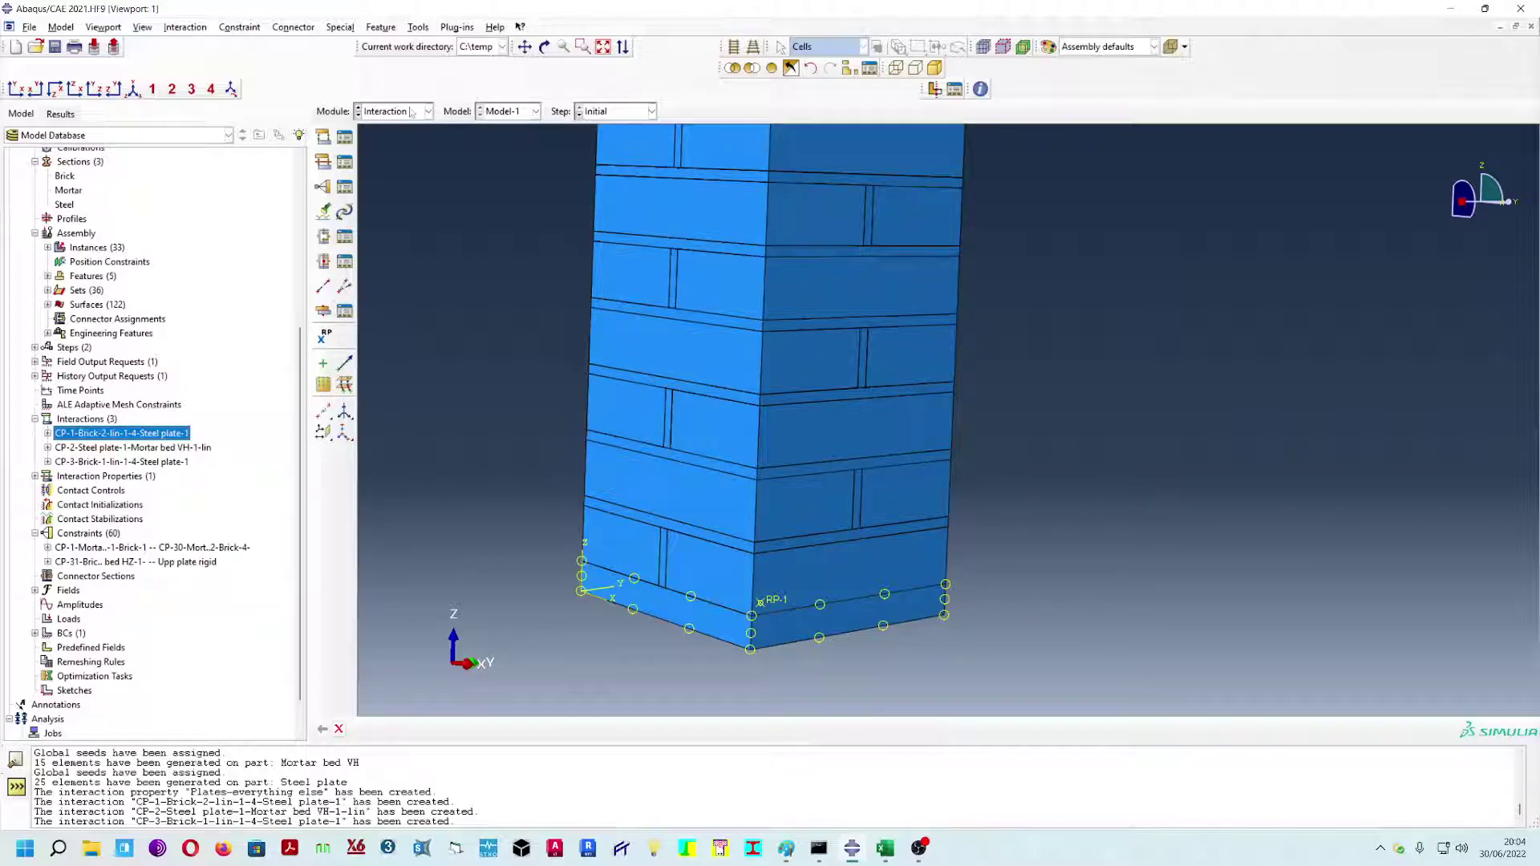
{"action": "left_click", "coordinate": [324, 211]}
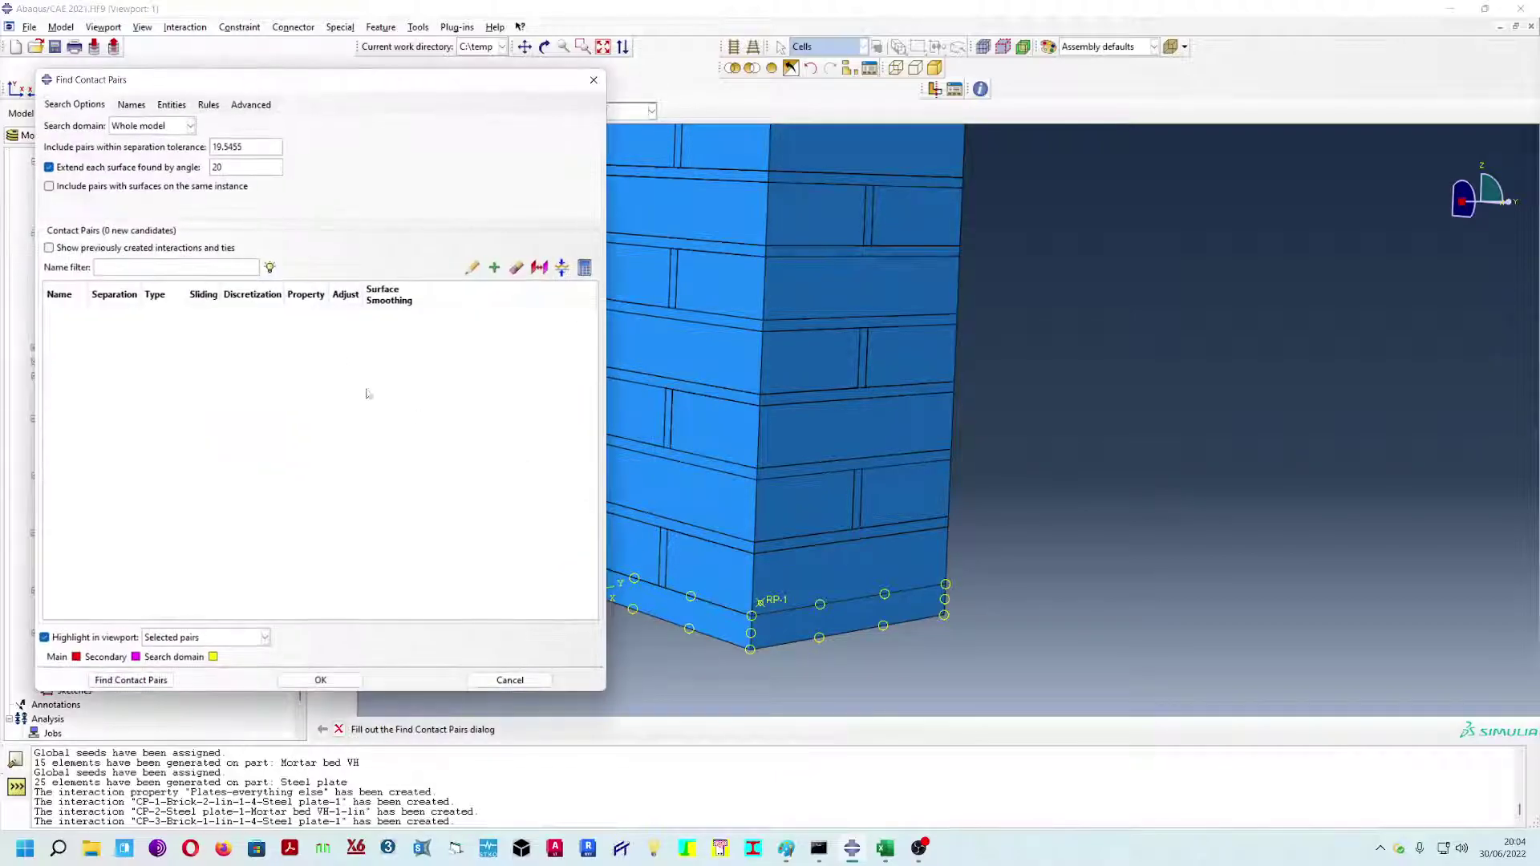
{"action": "left_click", "coordinate": [244, 104]}
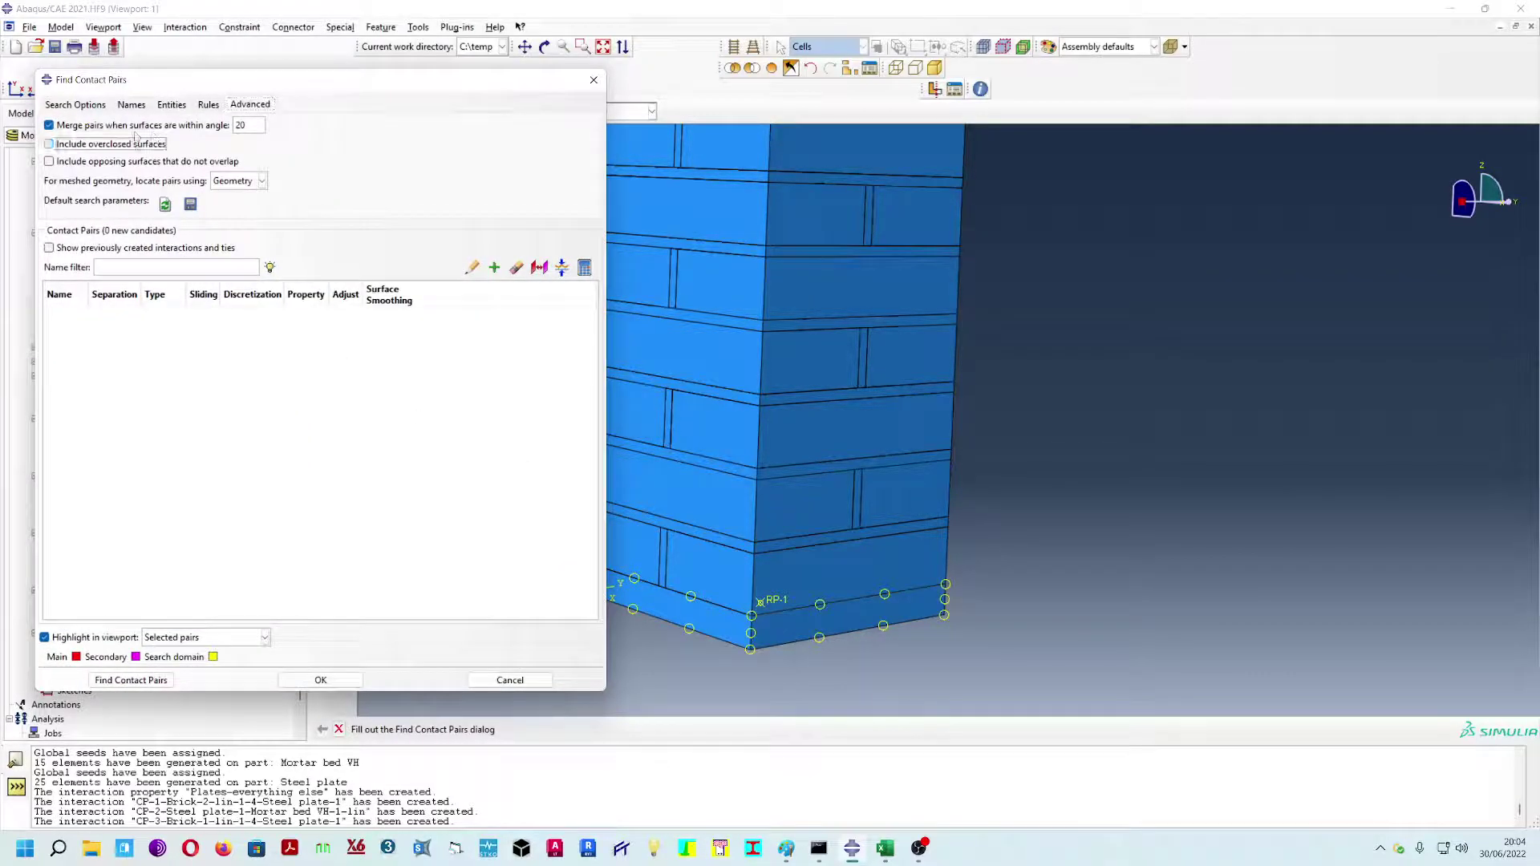
{"action": "left_click", "coordinate": [208, 105]}
{"action": "left_click", "coordinate": [172, 104]}
{"action": "left_click", "coordinate": [131, 104]}
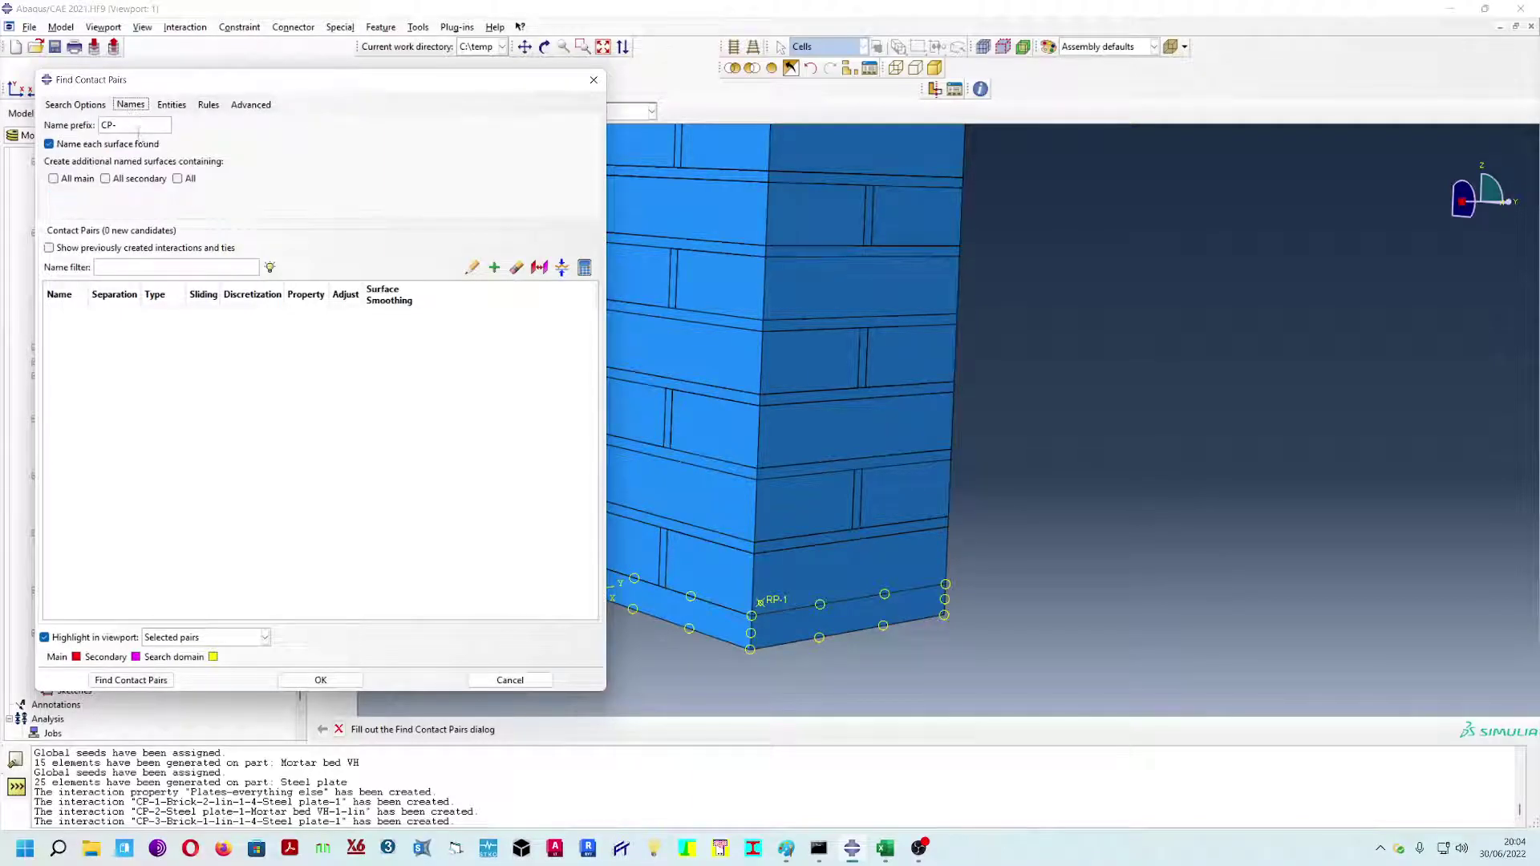
- Turn off extending the found surfaces by angle and set the search's separation tolerance to 0.1
{"action": "left_click", "coordinate": [81, 108]}
{"action": "left_click", "coordinate": [146, 170]}
{"action": "left_click_drag", "start_coordinate": [266, 147], "coordinate": [170, 149]}
{"action": "type", "text": "0.1"}
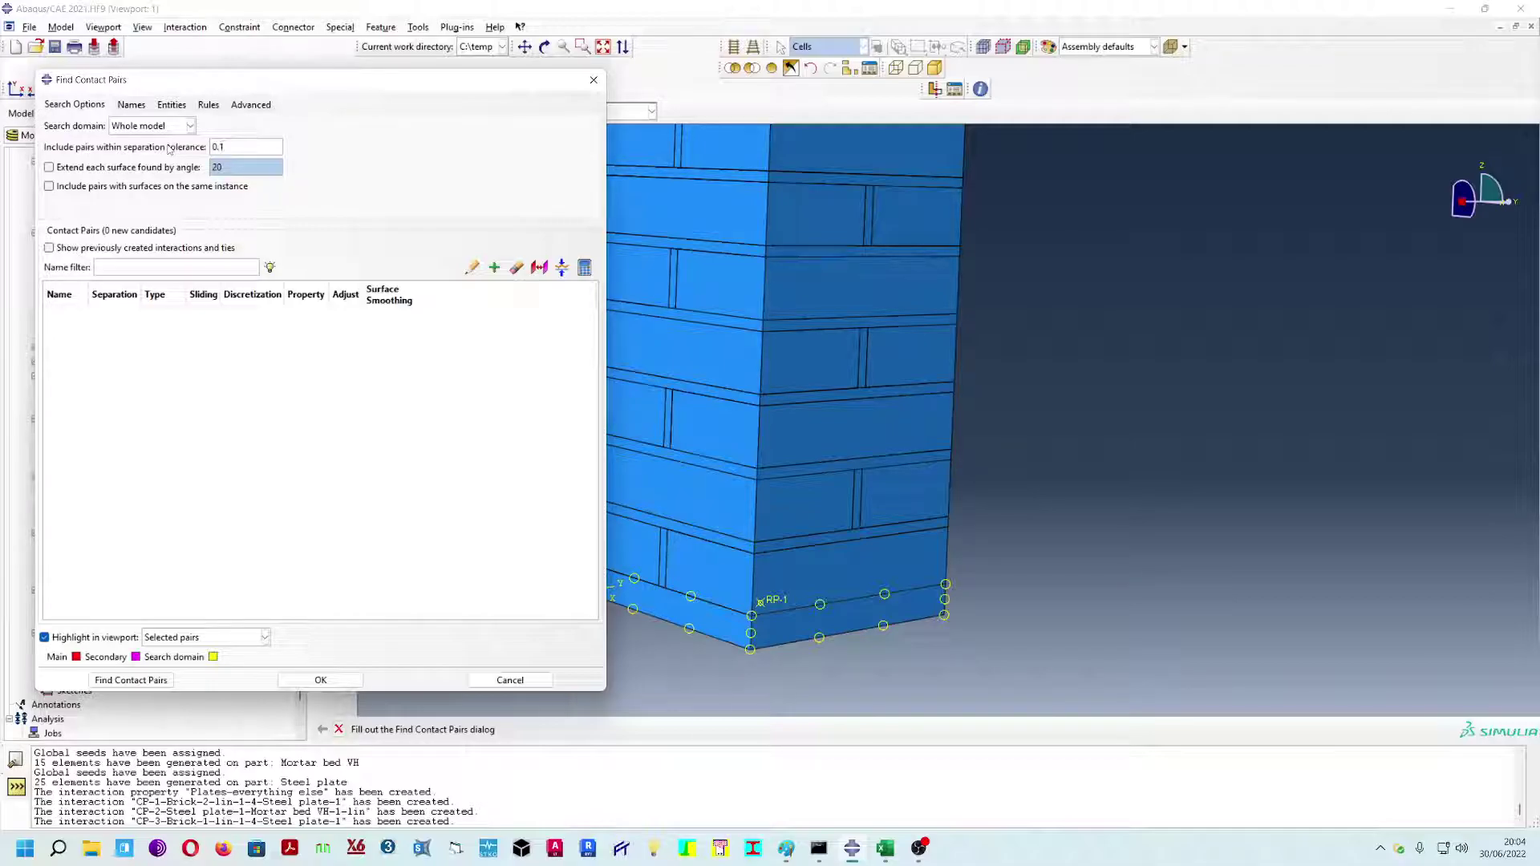
- Limit the search domain to the instances of the lower steel plate and the bricks and vertical mortar of the bottom course
{"action": "left_click", "coordinate": [157, 126]}
{"action": "left_click", "coordinate": [154, 150]}
{"action": "left_click", "coordinate": [235, 125]}
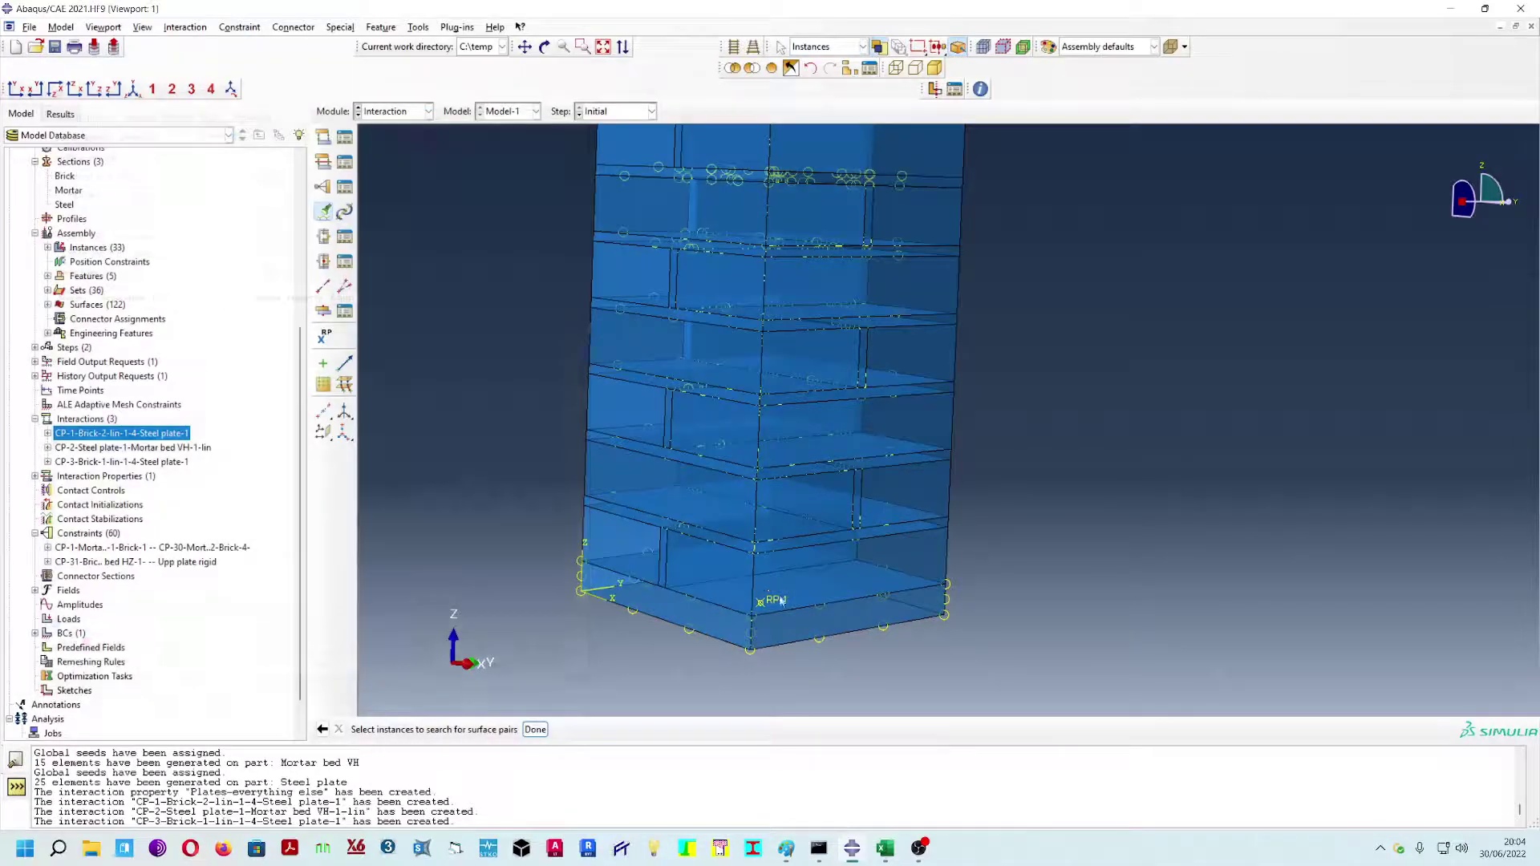
{"action": "left_click", "coordinate": [731, 625]}
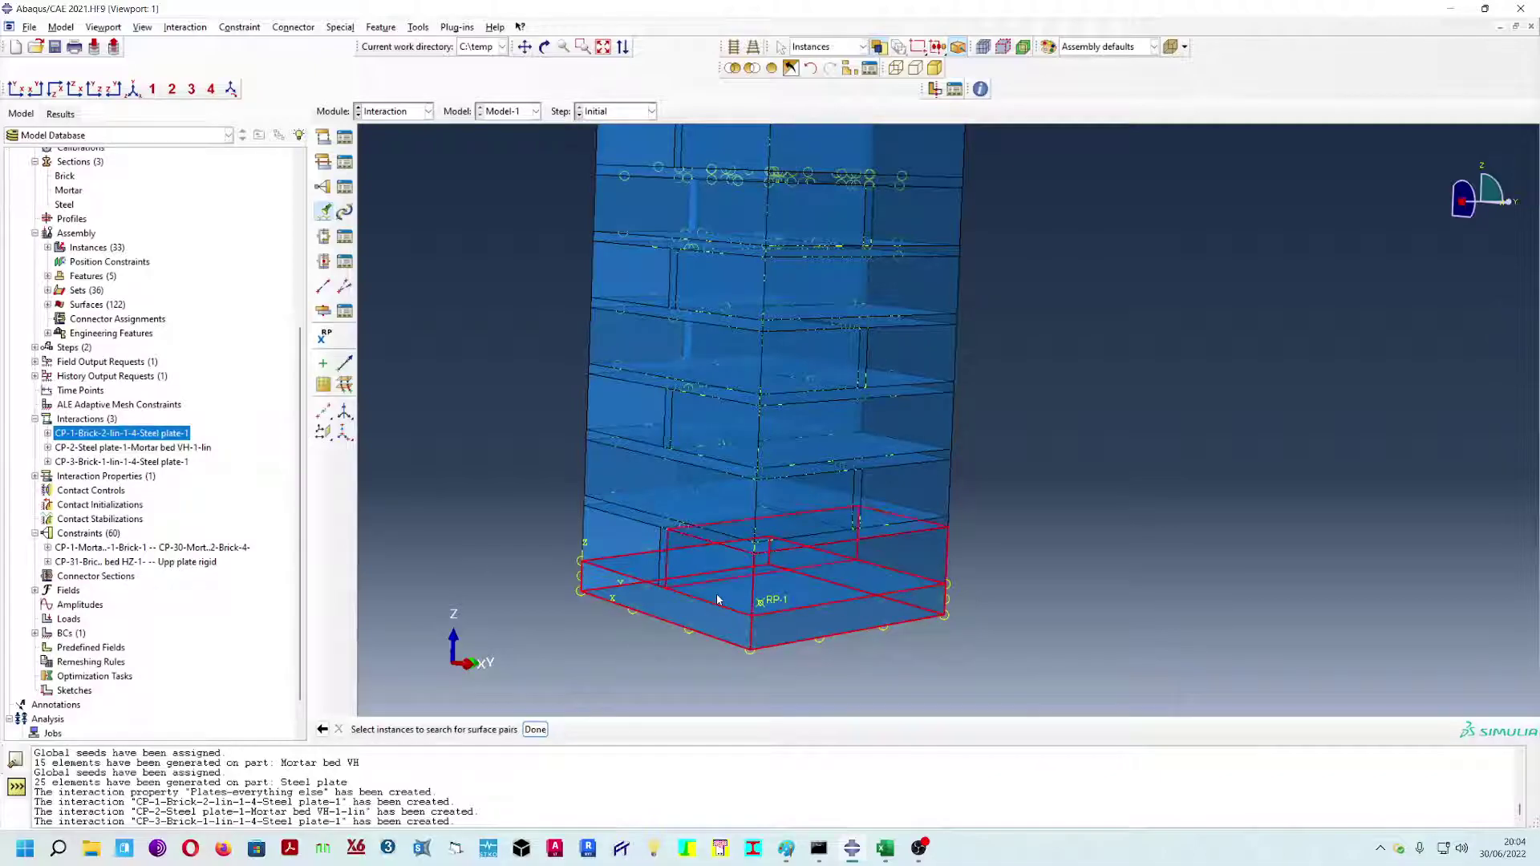
{"action": "scroll", "coordinate": [663, 569], "scroll_direction": "up", "scroll_amount": 2}
{"action": "scroll", "coordinate": [662, 570], "scroll_direction": "up", "scroll_amount": 2}
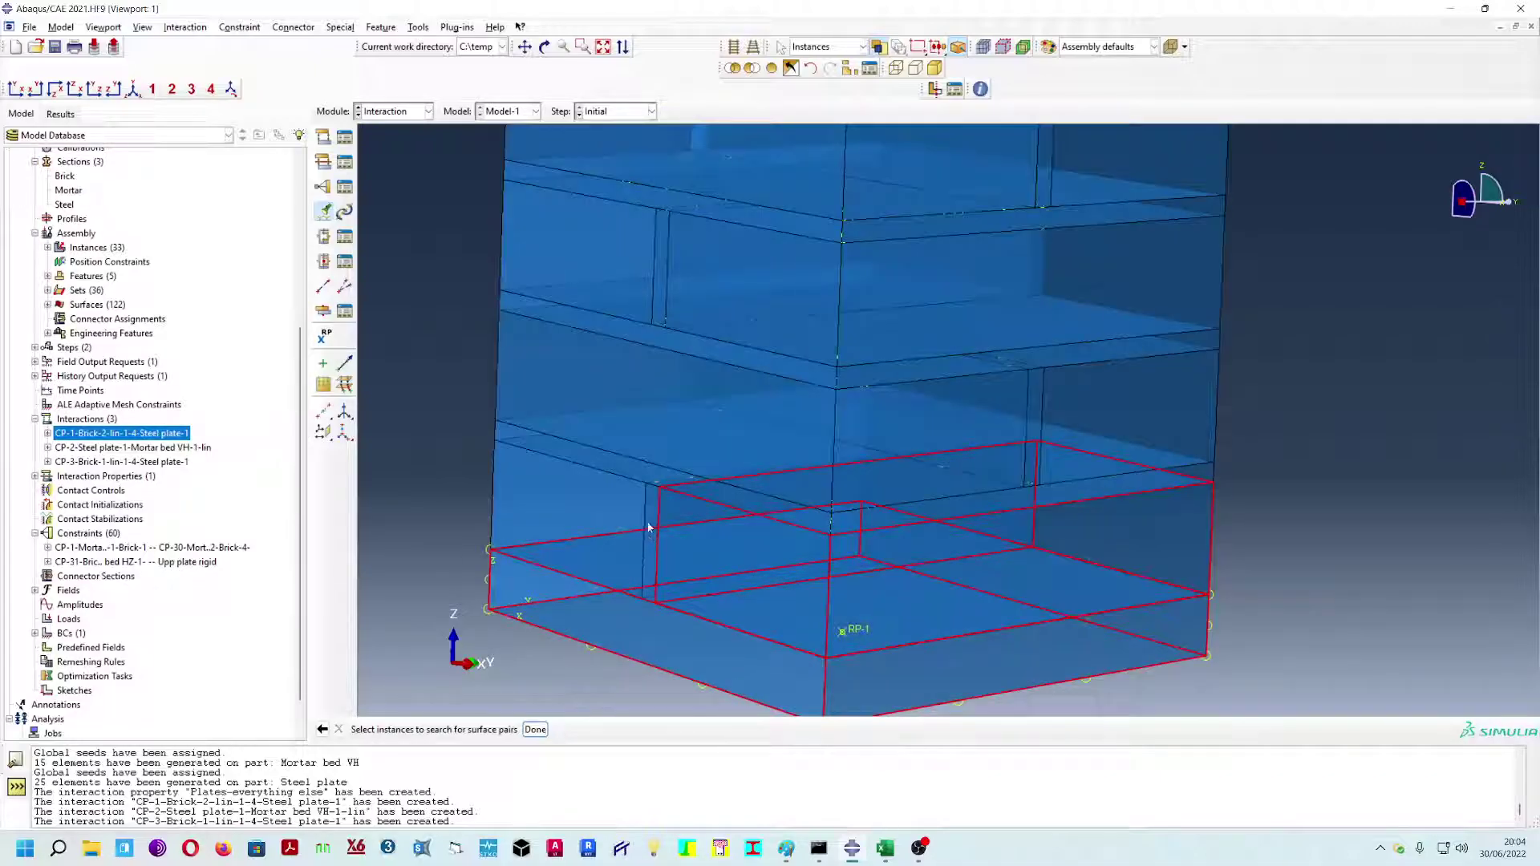
{"action": "left_click", "coordinate": [589, 521]}
{"action": "left_click", "coordinate": [535, 729]}
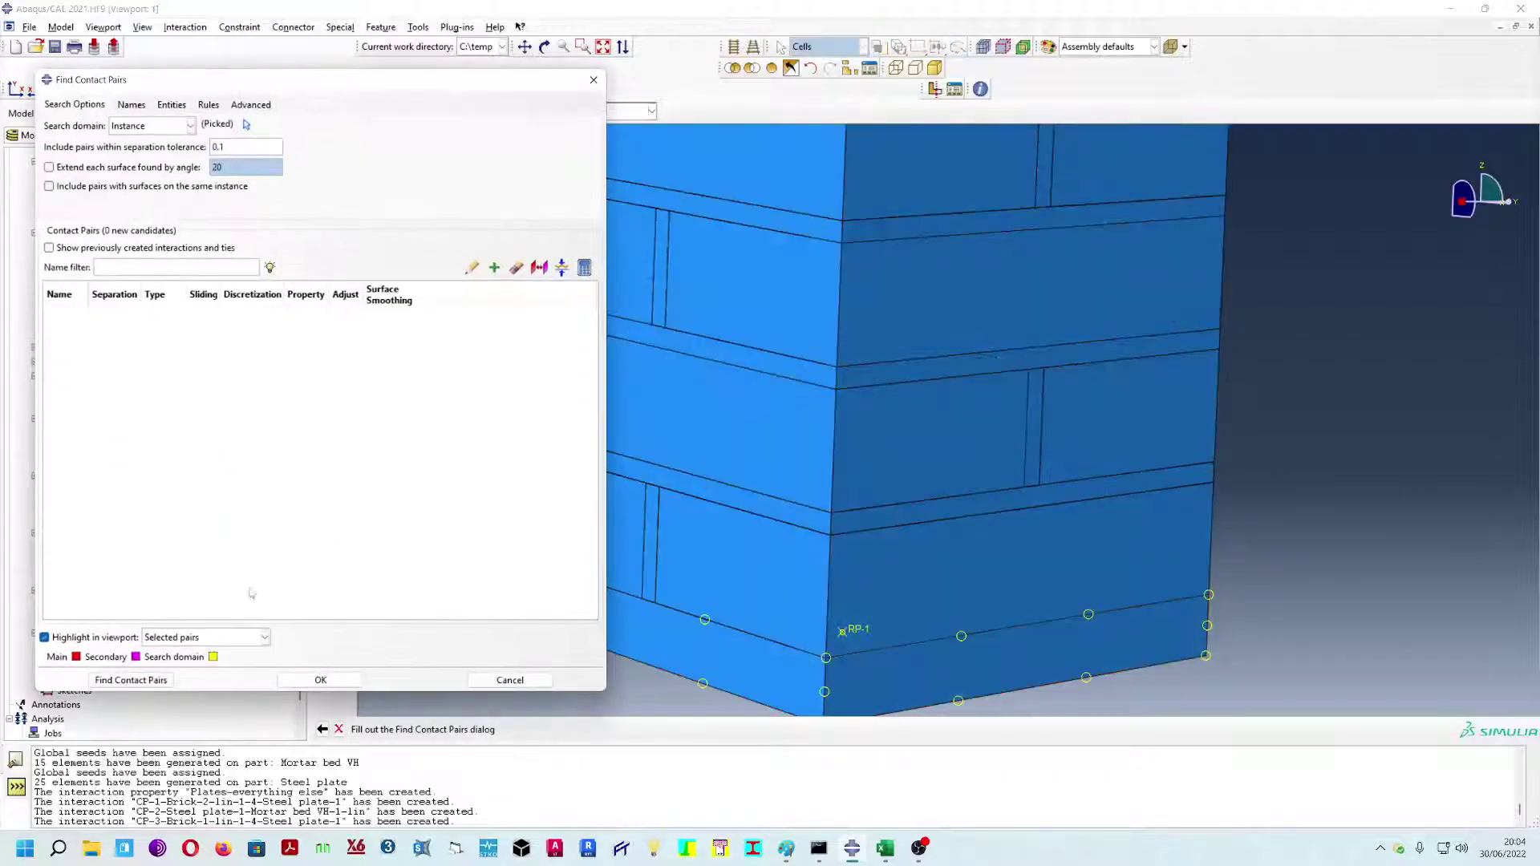
- Find the contact pairs, inspect CP-1 to CP-3, and switch surfaces in CP-1 and CP-3 so the lower plate is the main surface
{"action": "left_click", "coordinate": [154, 682]}
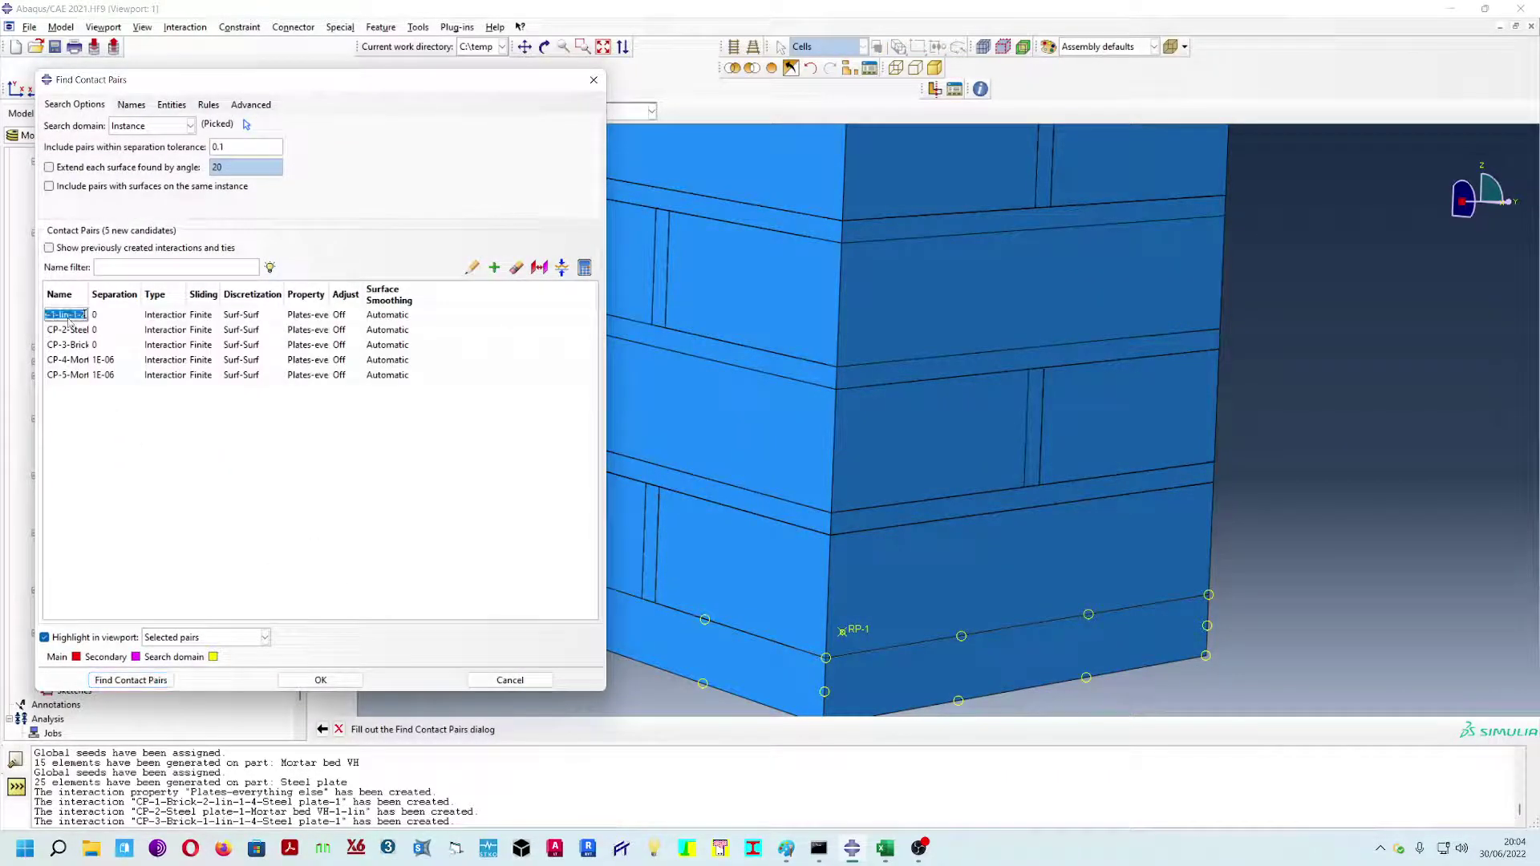
{"action": "double_click", "coordinate": [67, 315]}
{"action": "left_click", "coordinate": [539, 270]}
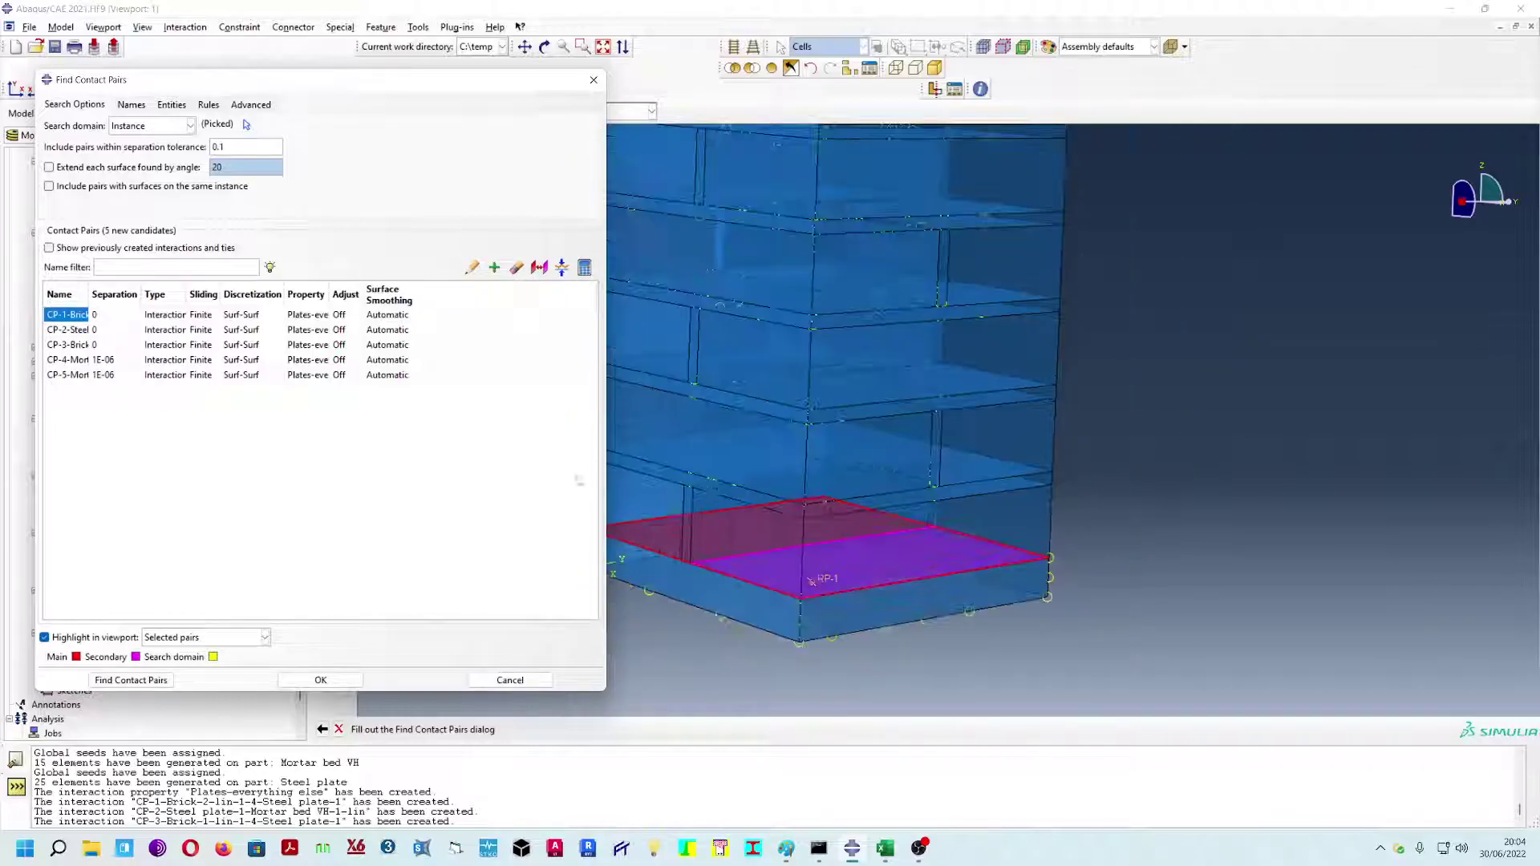
{"action": "double_click", "coordinate": [69, 329]}
{"action": "double_click", "coordinate": [72, 345]}
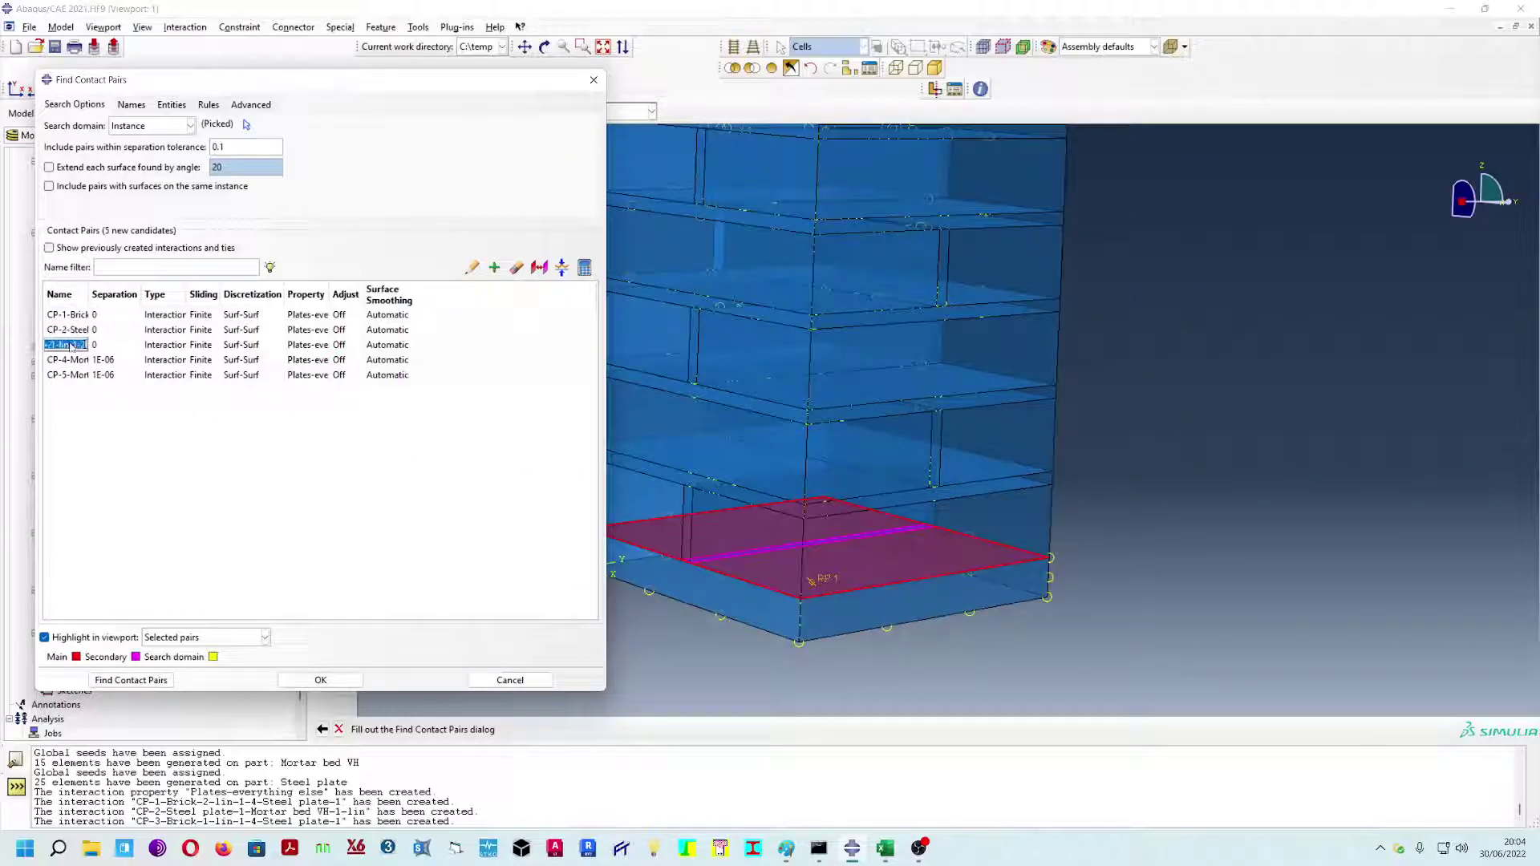
{"action": "left_click", "coordinate": [539, 268]}
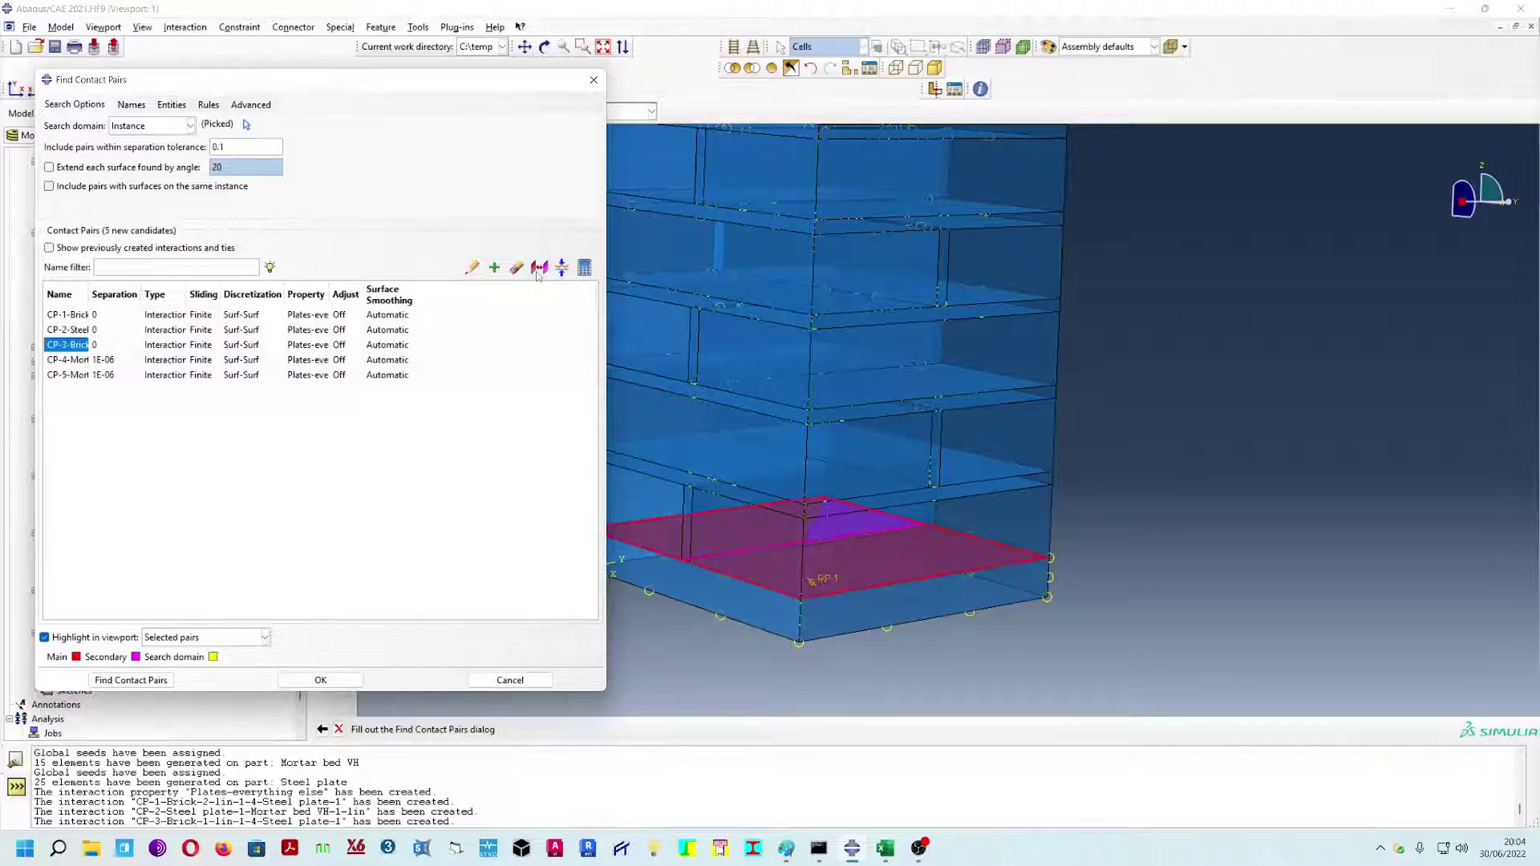
- Delete the brick-to-mortar candidate pairs CP-4 and CP-5
{"action": "left_click", "coordinate": [71, 360]}
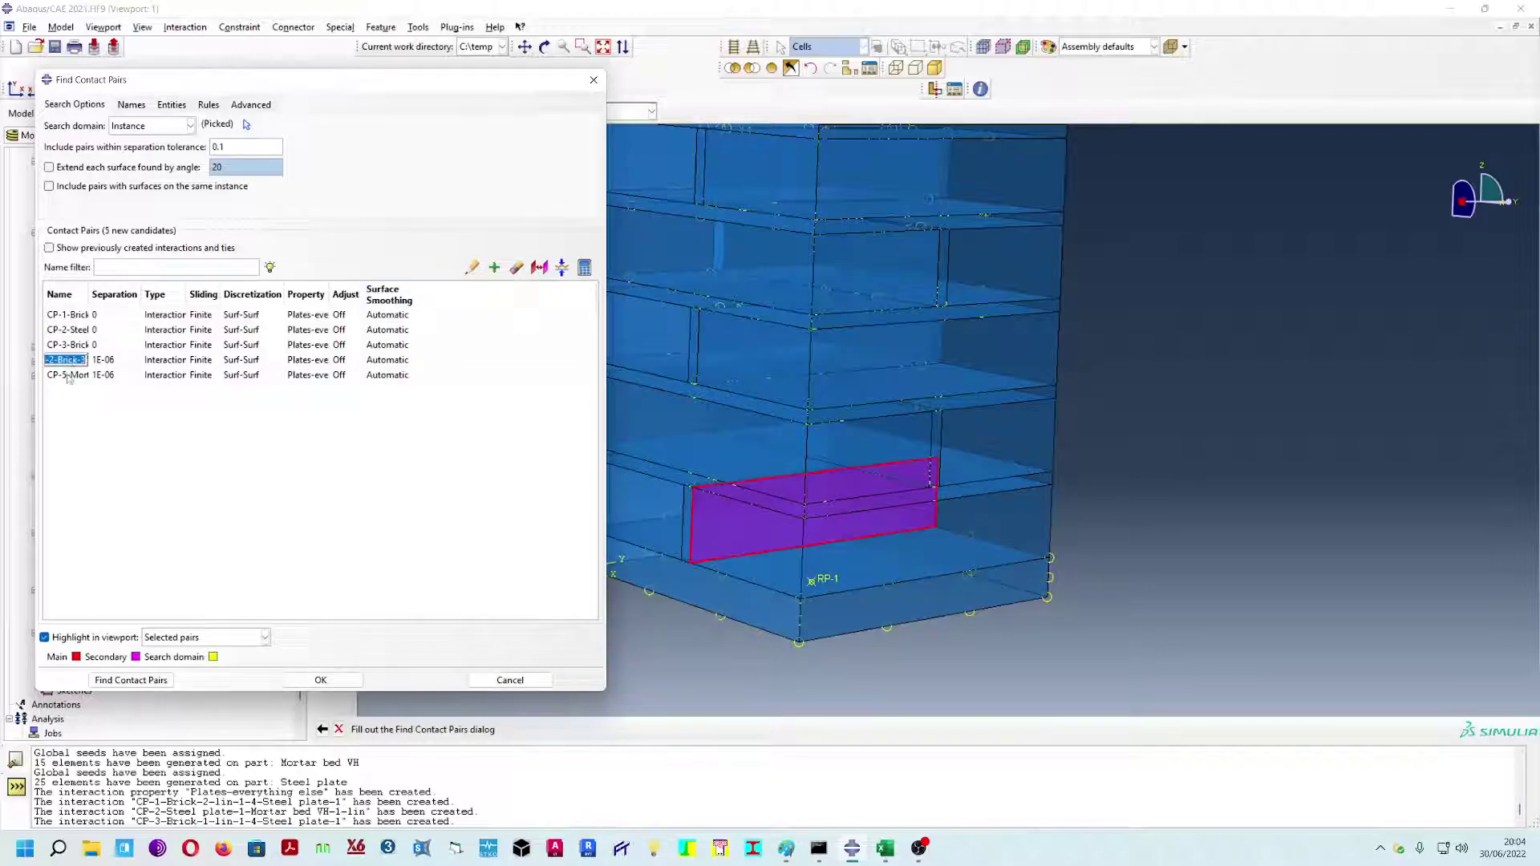
{"action": "left_click", "coordinate": [71, 375], "text": "shift"}
{"action": "right_click", "coordinate": [70, 374]}
{"action": "left_click", "coordinate": [97, 460]}
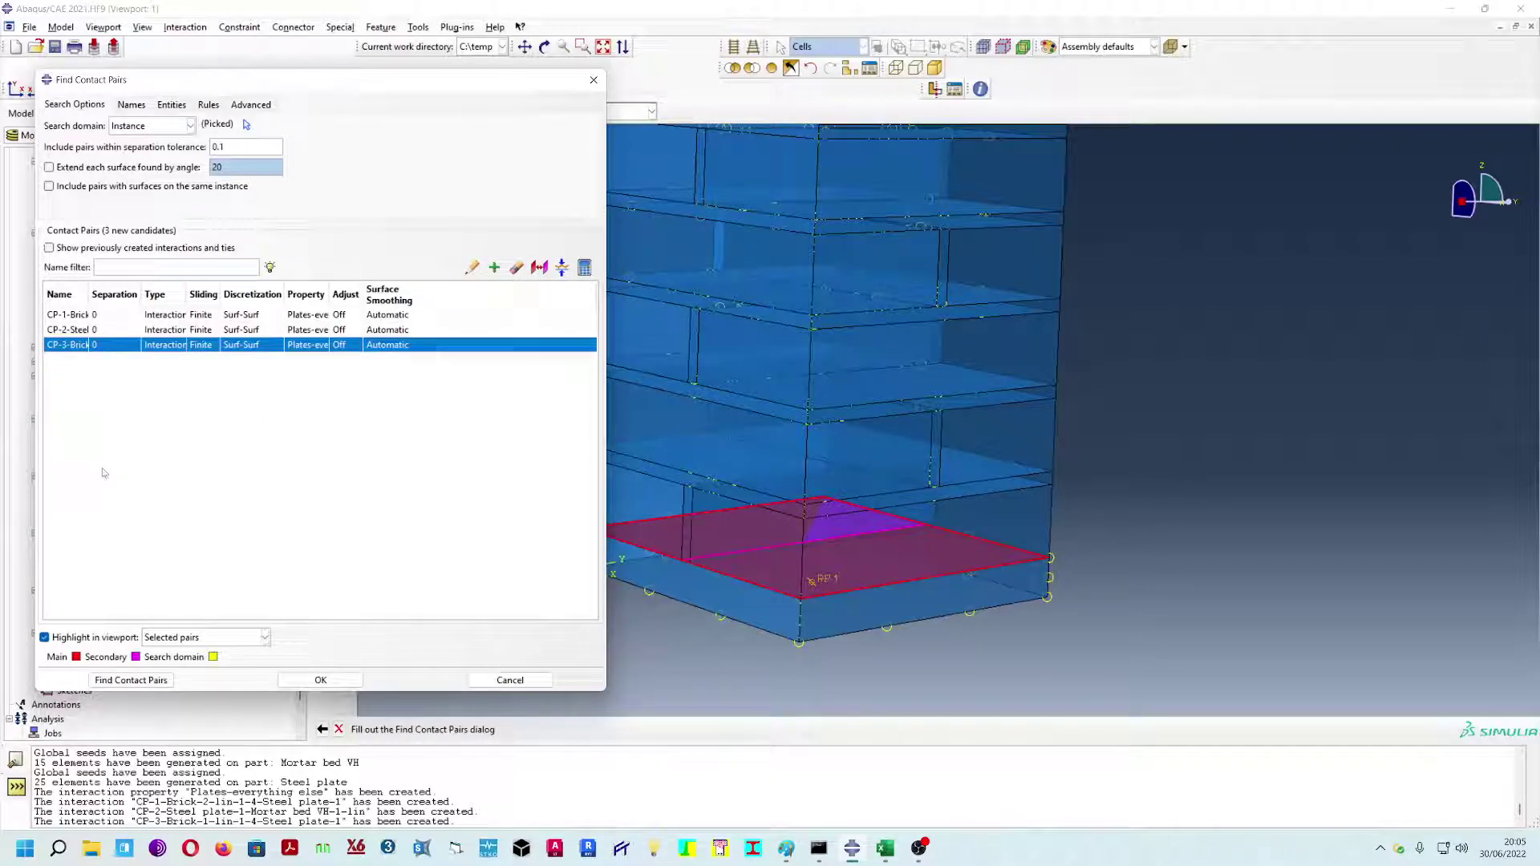
- Confirm the Interaction type and the Plates-everything else interaction property for the three lower plate pairs
{"action": "right_click", "coordinate": [154, 295]}
{"action": "left_click", "coordinate": [169, 310]}
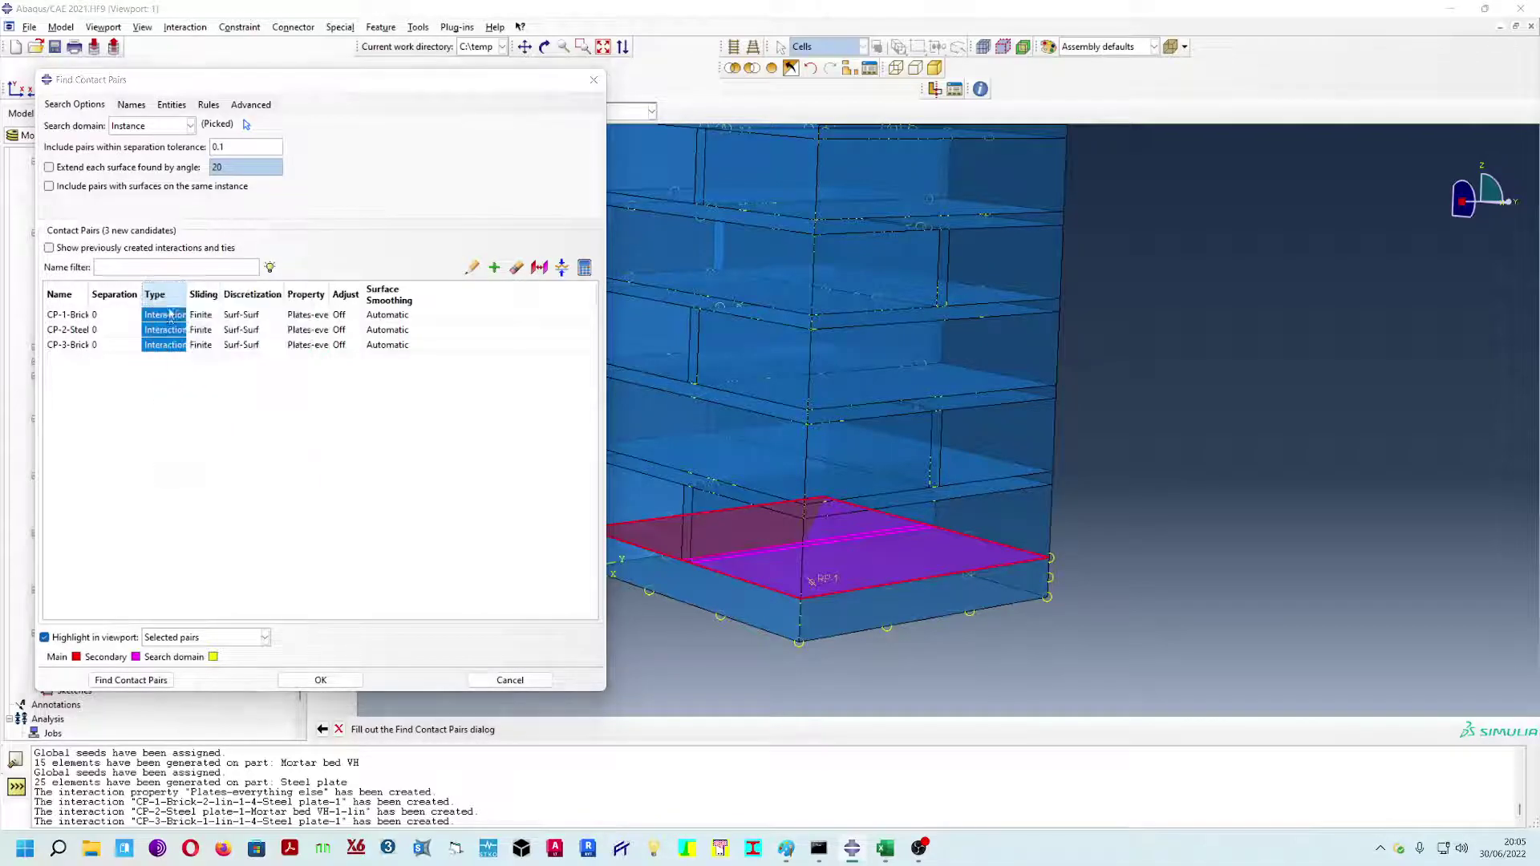
{"action": "left_click", "coordinate": [163, 192]}
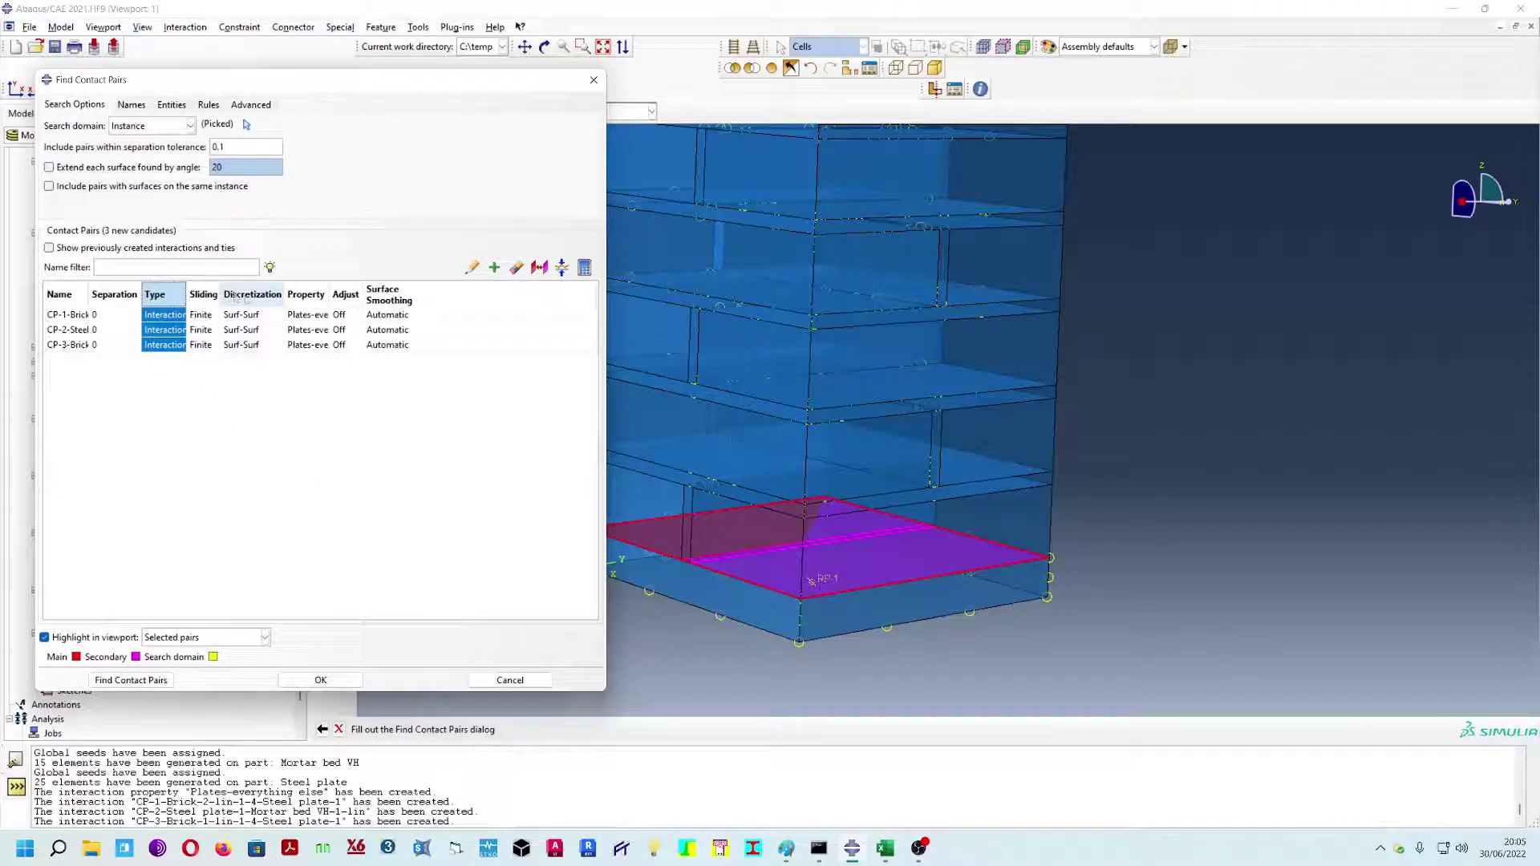
{"action": "right_click", "coordinate": [299, 297]}
{"action": "left_click", "coordinate": [314, 310]}
{"action": "left_click", "coordinate": [64, 176]}
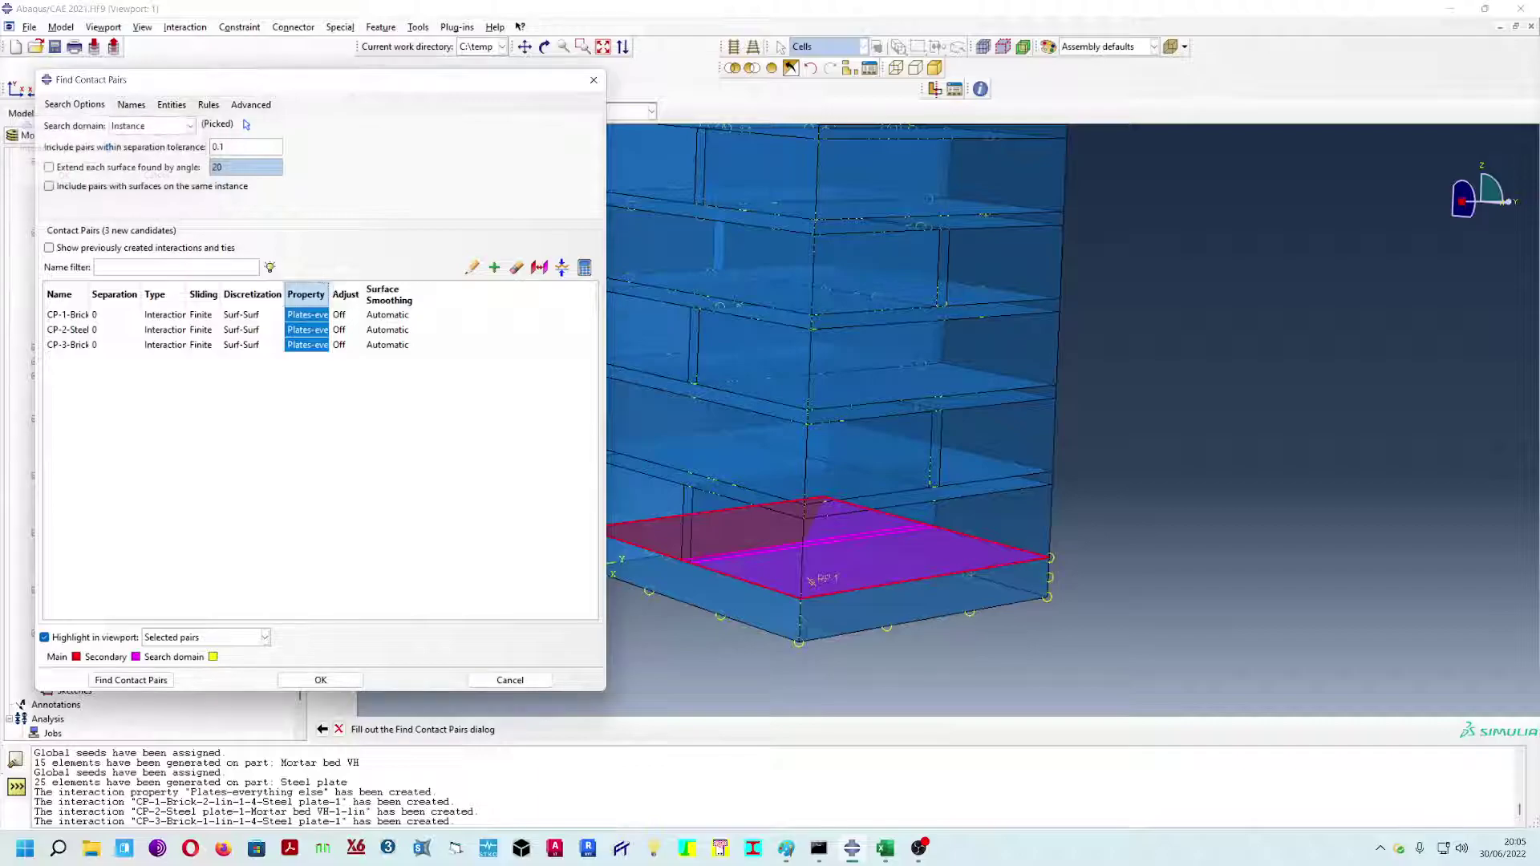
- Set the secondary surface adjustment of the three lower plate pairs to adjust only to remove overclosure
{"action": "left_click", "coordinate": [346, 294]}
{"action": "right_click", "coordinate": [345, 298]}
{"action": "left_click", "coordinate": [372, 308]}
{"action": "left_click", "coordinate": [86, 192]}
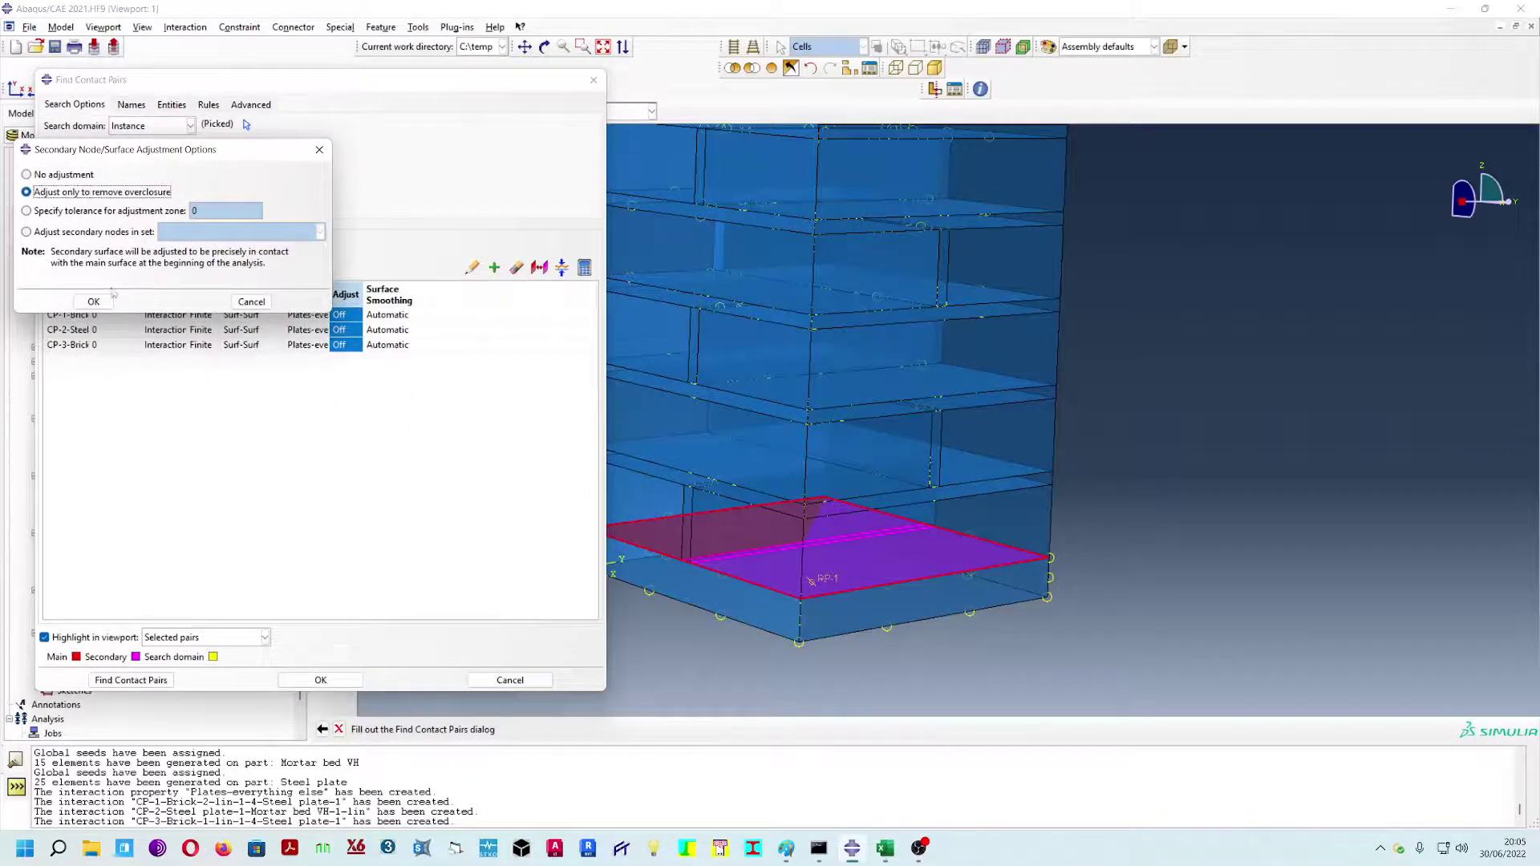
{"action": "left_click", "coordinate": [93, 301]}
- Check the surface smoothing option and create the contact interactions between the lower plate and the bottom course
{"action": "left_click", "coordinate": [386, 296]}
{"action": "right_click", "coordinate": [386, 303]}
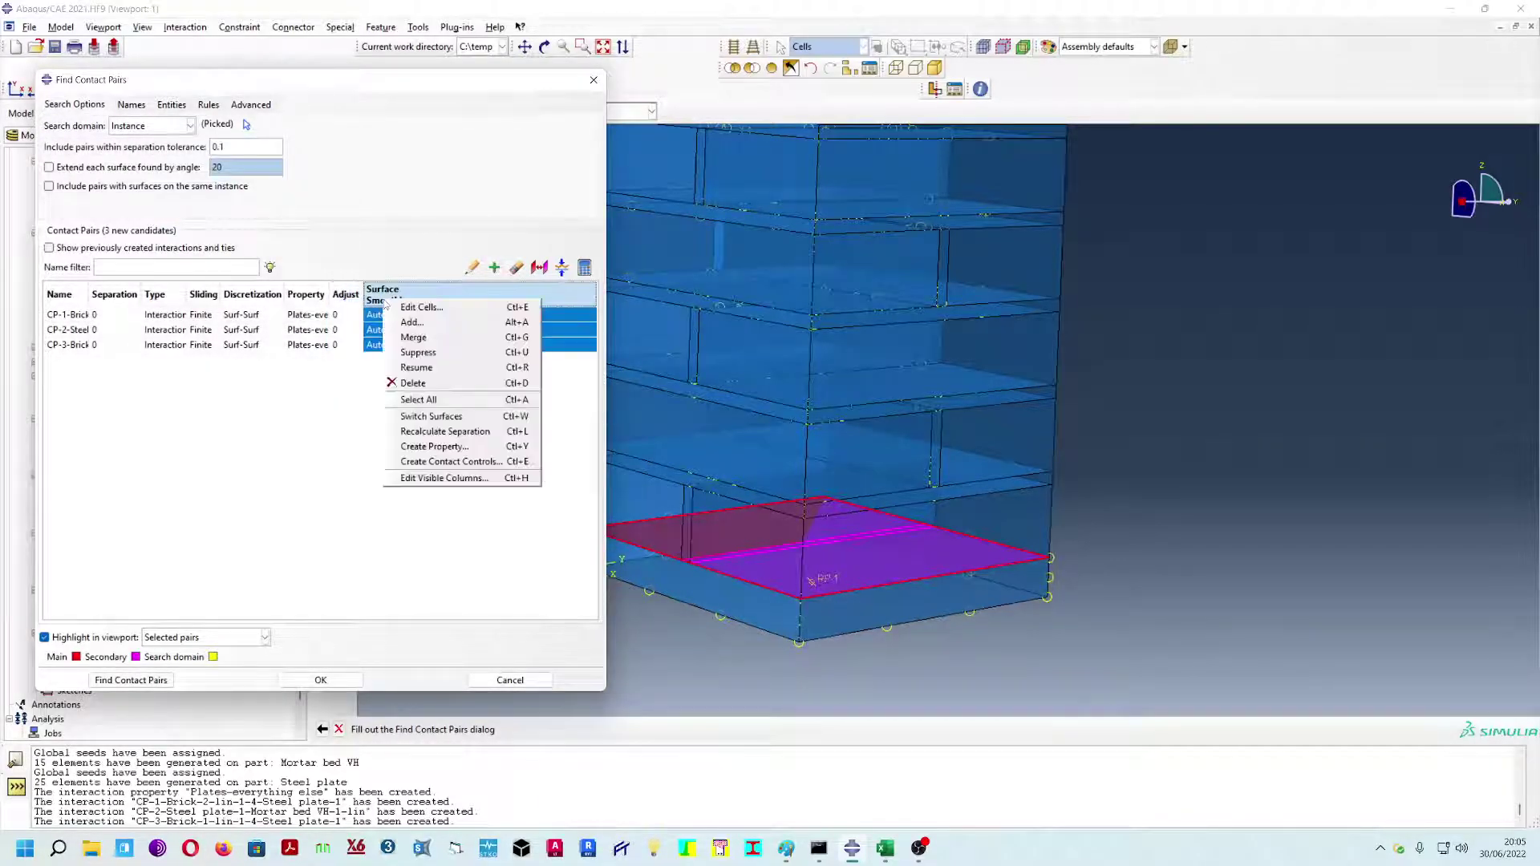
{"action": "left_click", "coordinate": [401, 318]}
{"action": "left_click", "coordinate": [217, 197]}
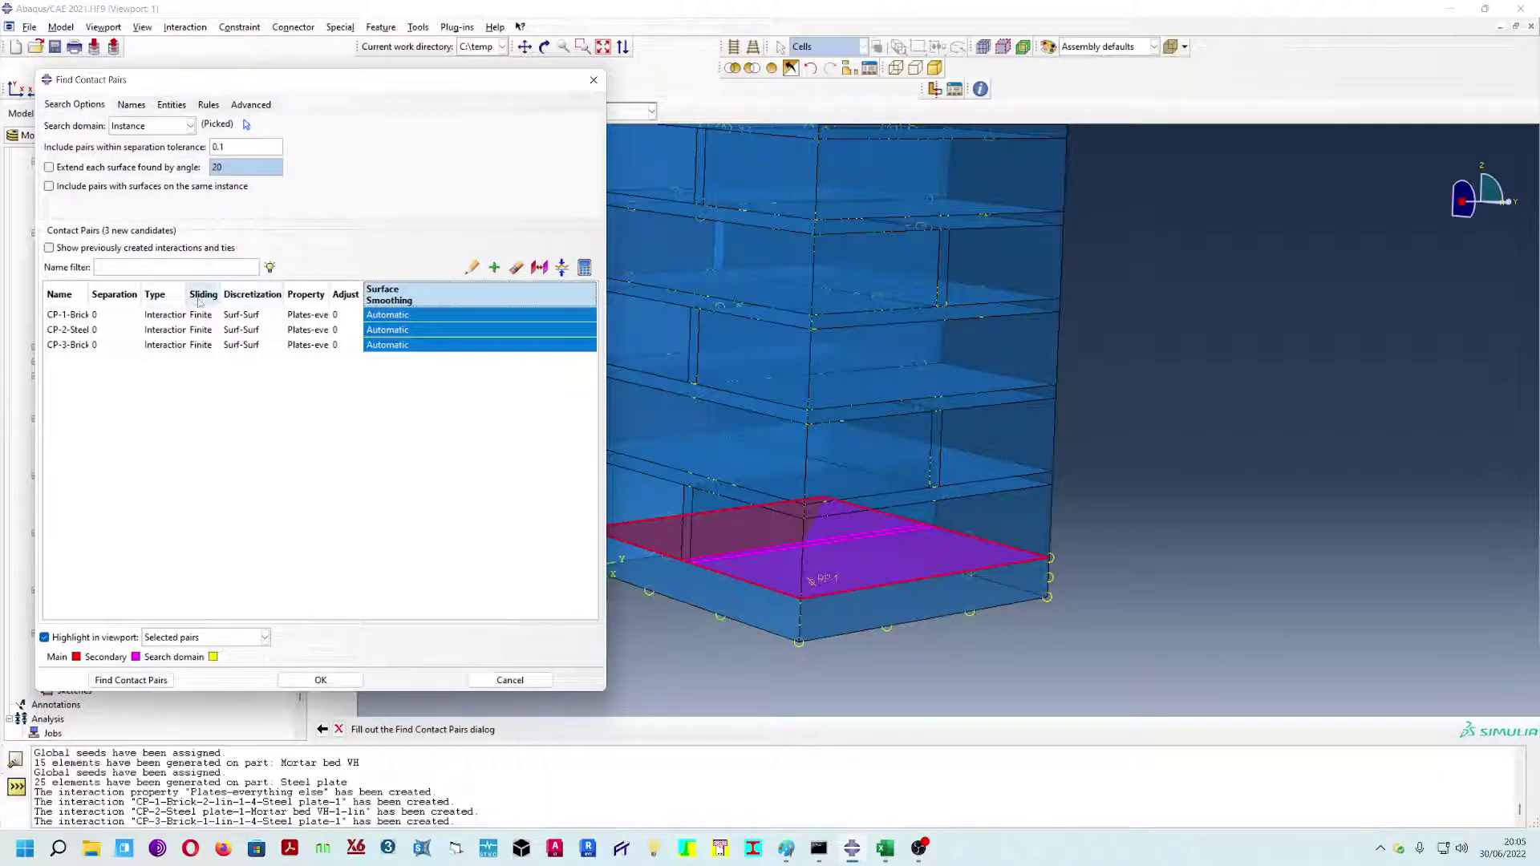
{"action": "left_click", "coordinate": [321, 681]}
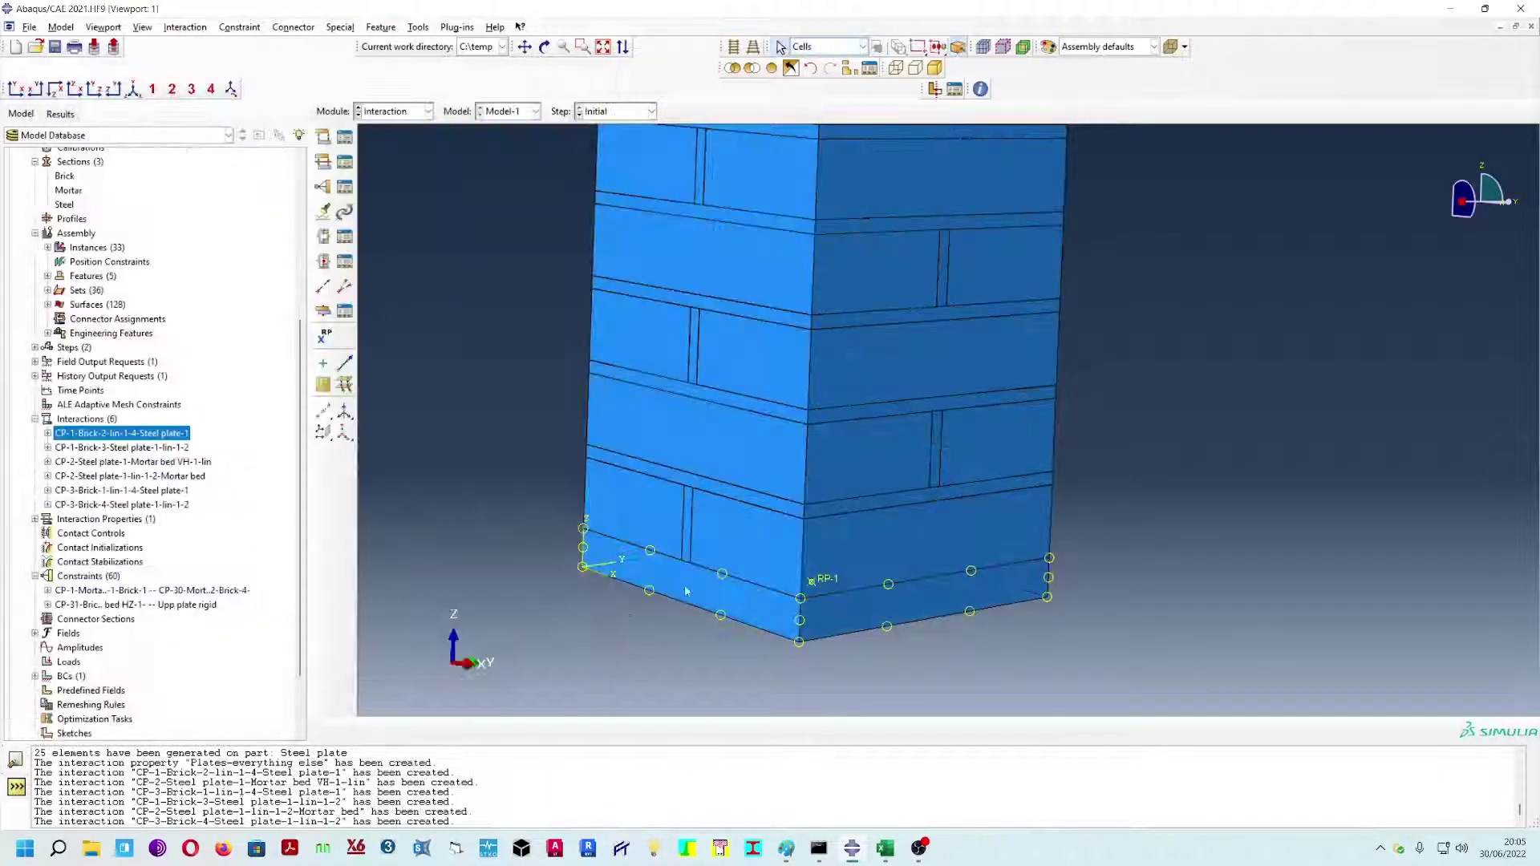
- In the Load module, start a mechanical Displacement/Rotation boundary condition named Displacement in the Initial step
{"action": "scroll", "coordinate": [1128, 510], "scroll_direction": "down", "scroll_amount": 5}
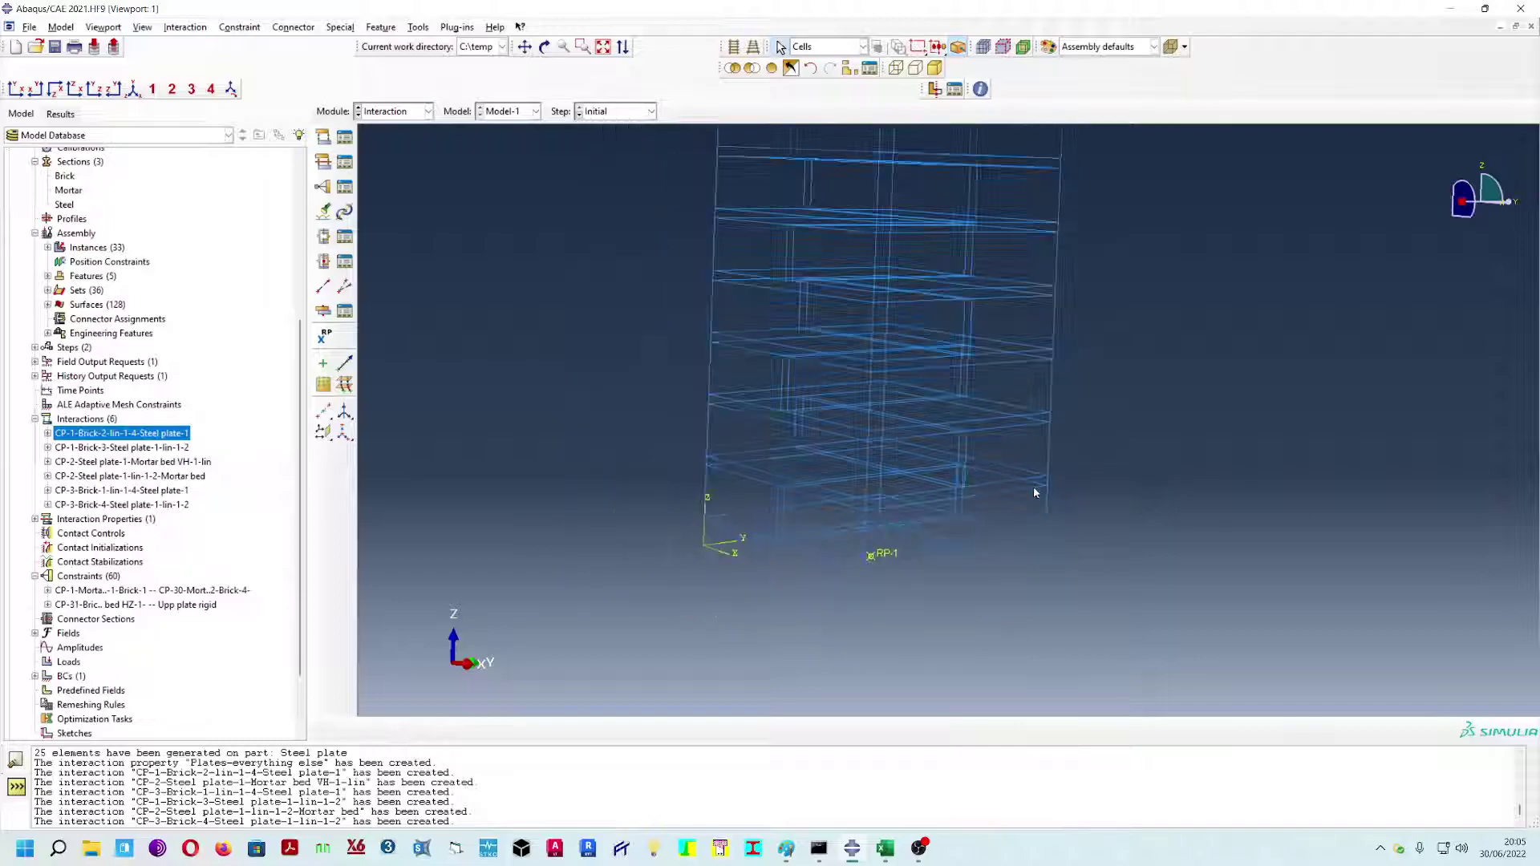
{"action": "left_click_drag", "start_coordinate": [969, 529], "coordinate": [964, 573], "text": "ctrl+alt"}
{"action": "left_click_drag", "start_coordinate": [778, 385], "coordinate": [839, 406], "text": "ctrl+alt"}
{"action": "middle_click_drag", "start_coordinate": [1125, 413], "coordinate": [1014, 467], "text": "ctrl+alt"}
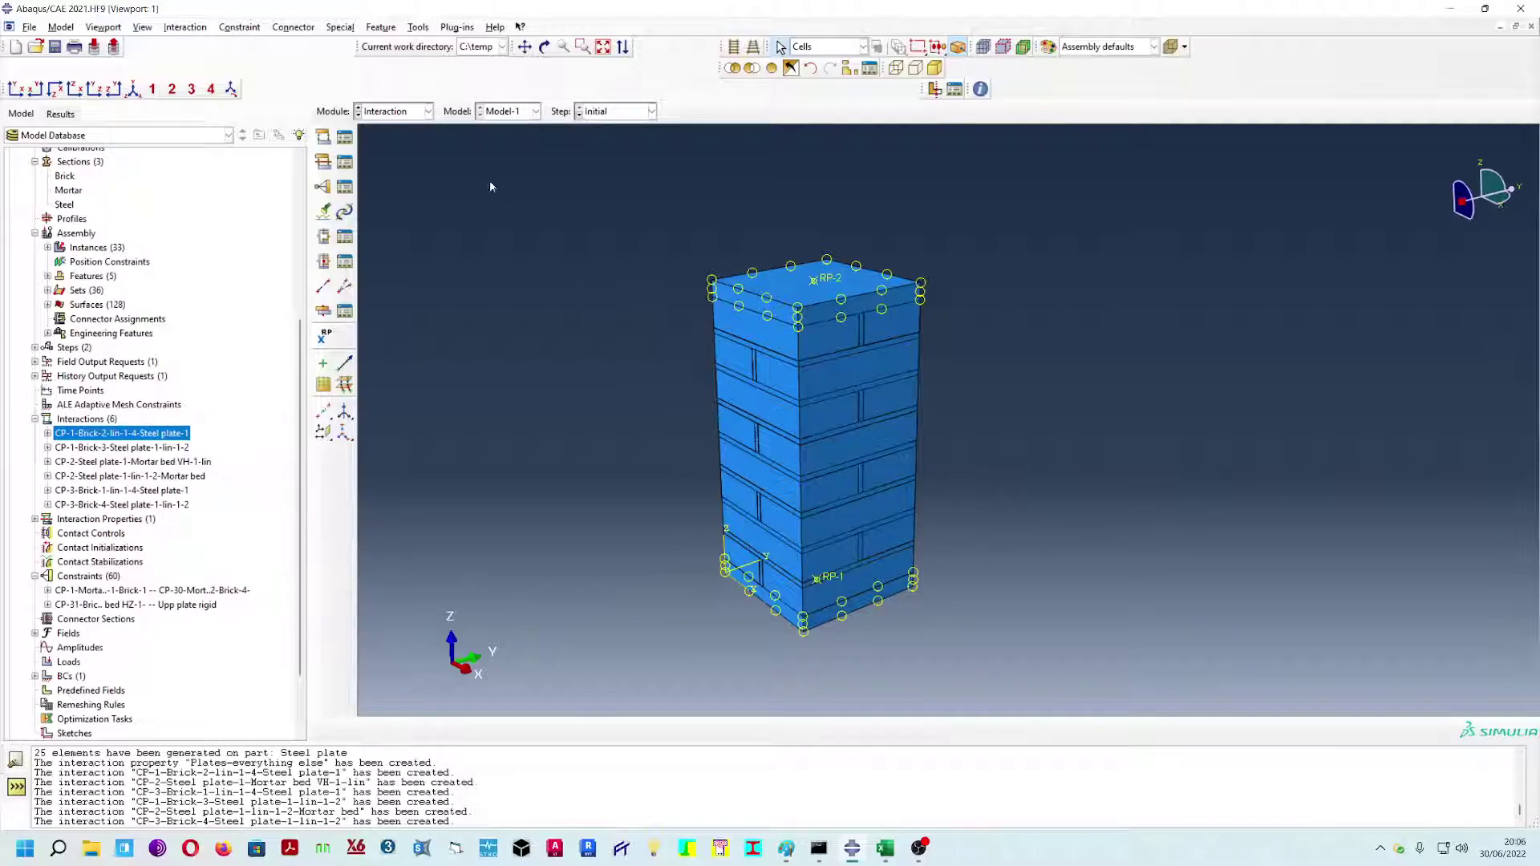
{"action": "left_click", "coordinate": [394, 113]}
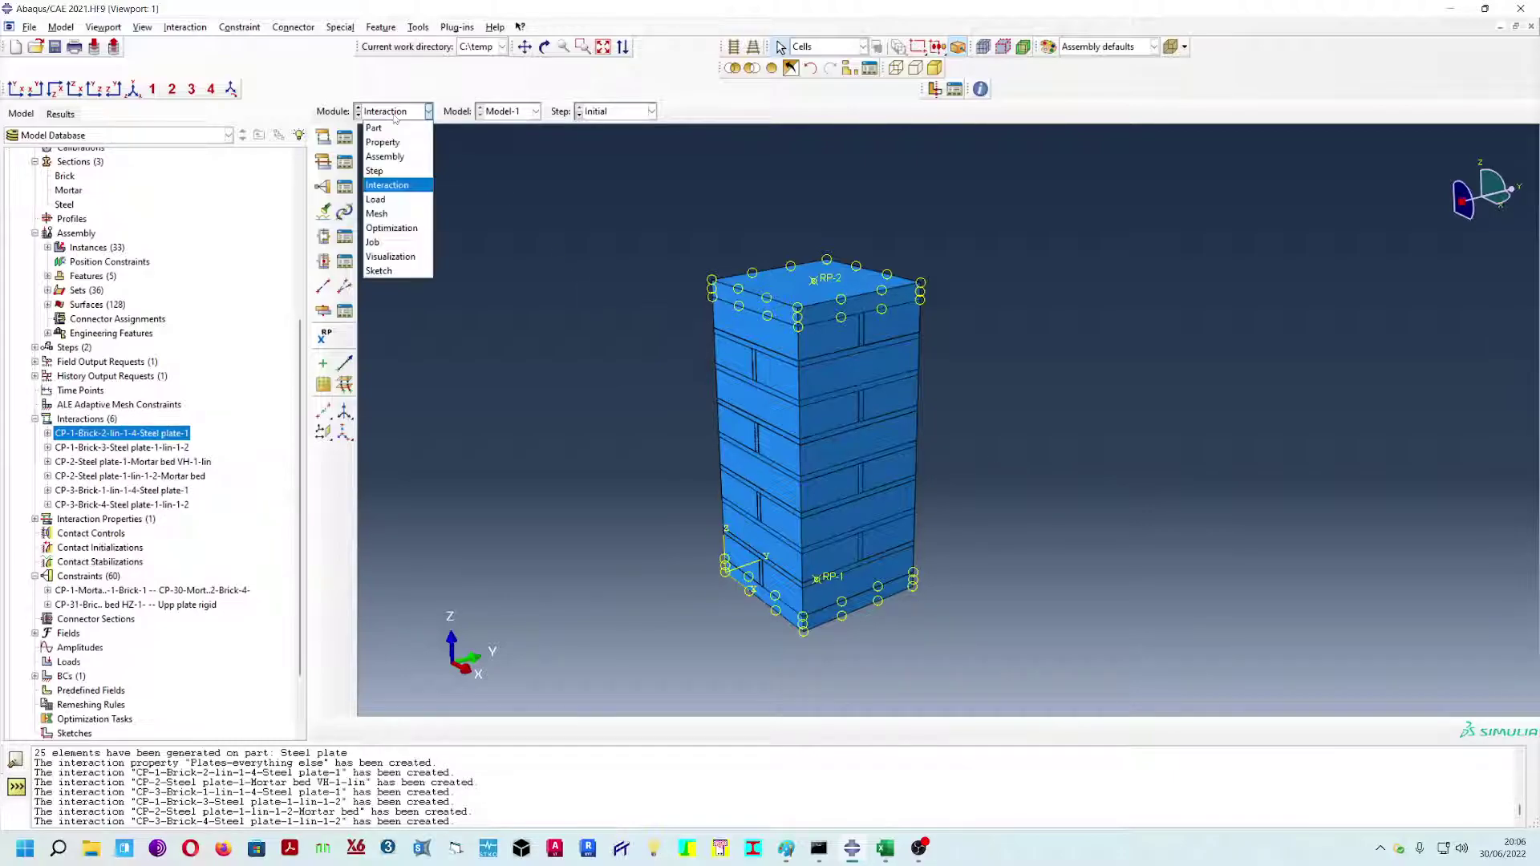
{"action": "left_click", "coordinate": [397, 207]}
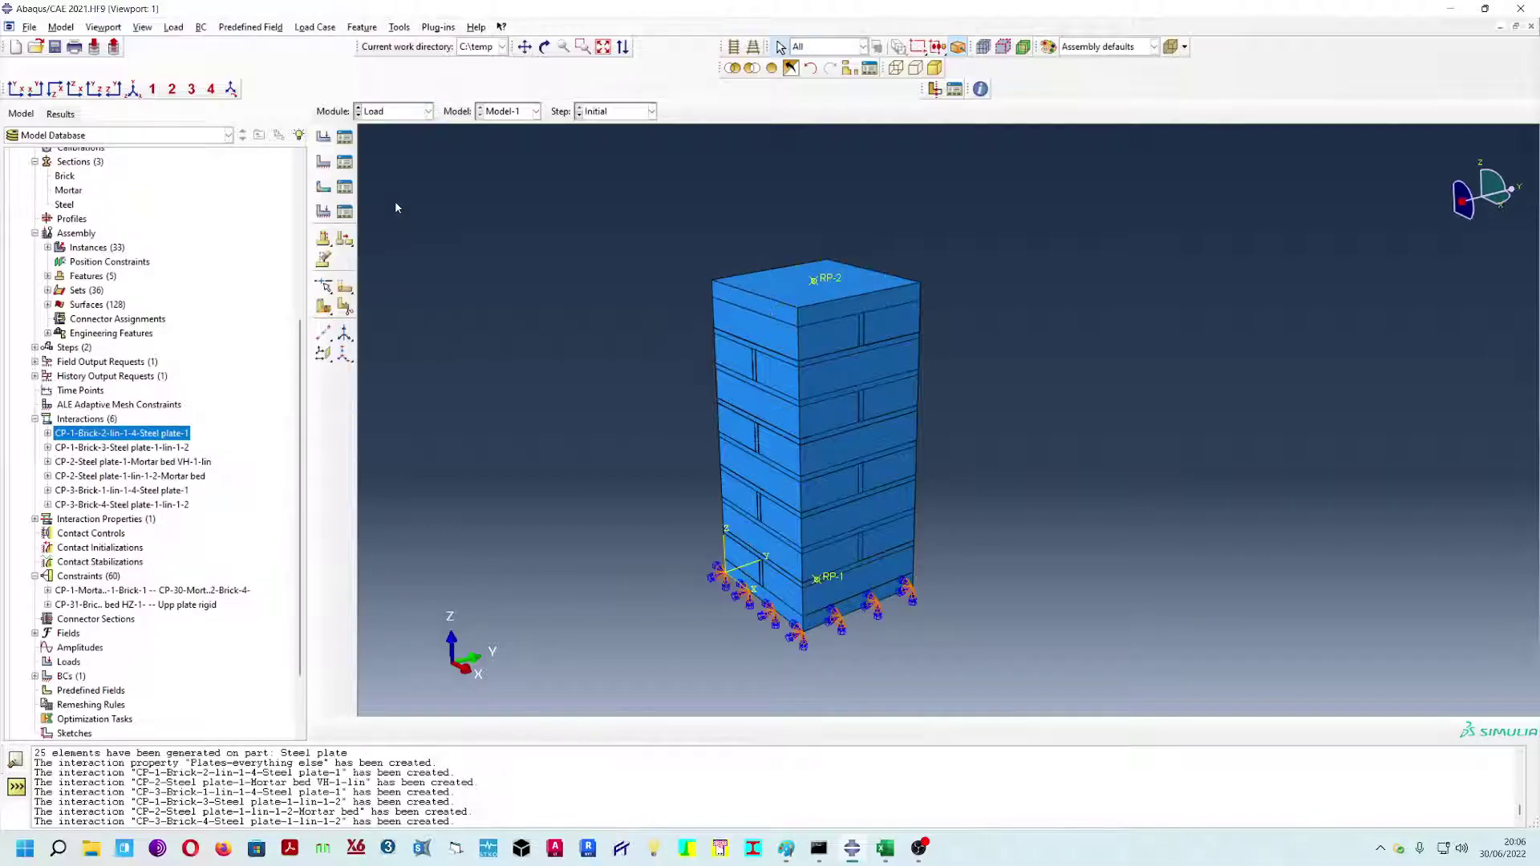
{"action": "left_click", "coordinate": [324, 162]}
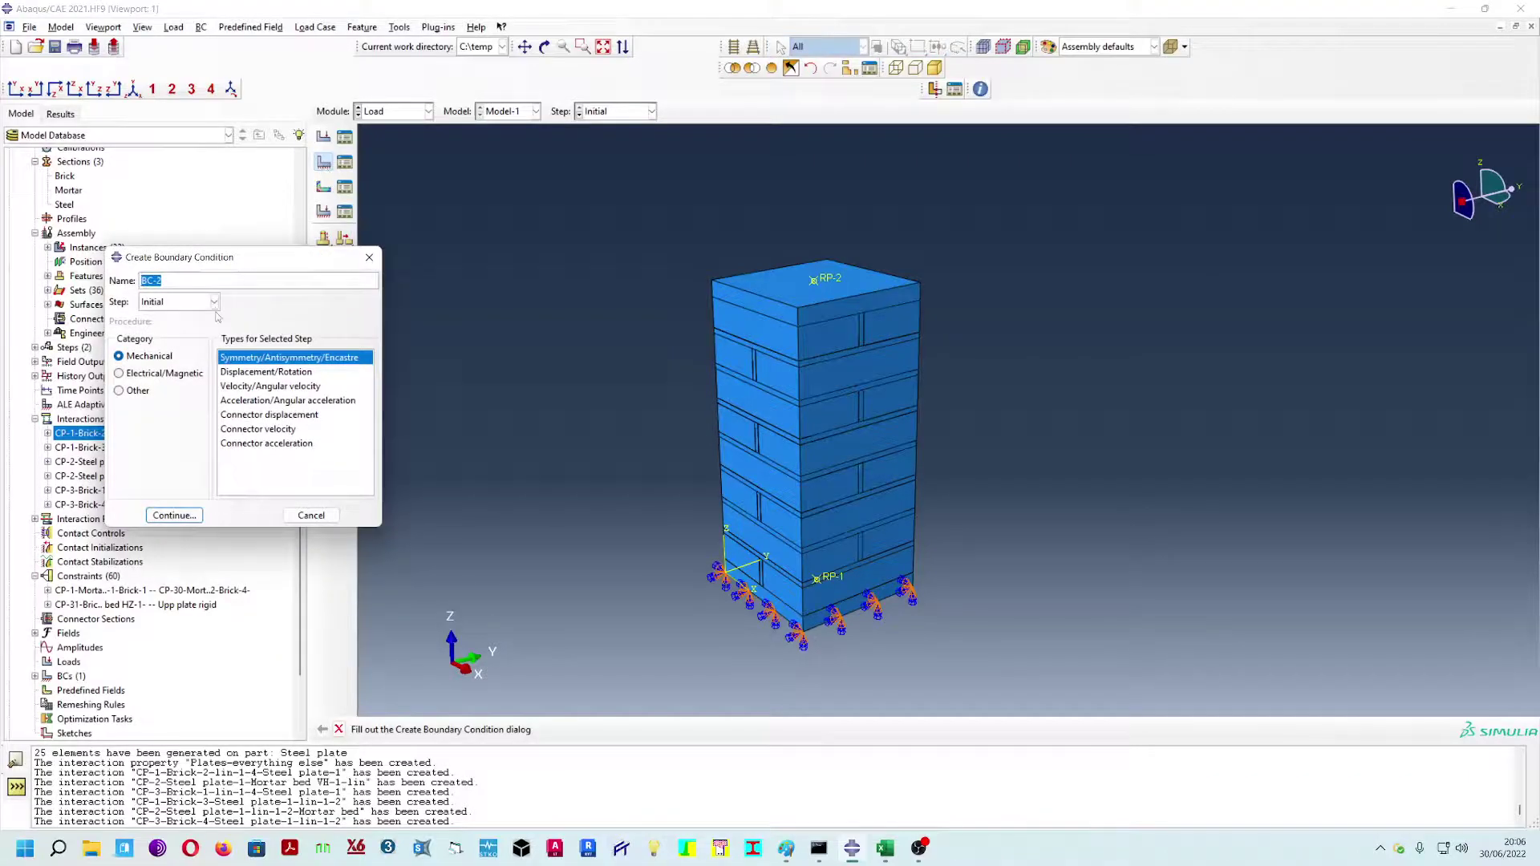
{"action": "type", "text": "Displacement"}
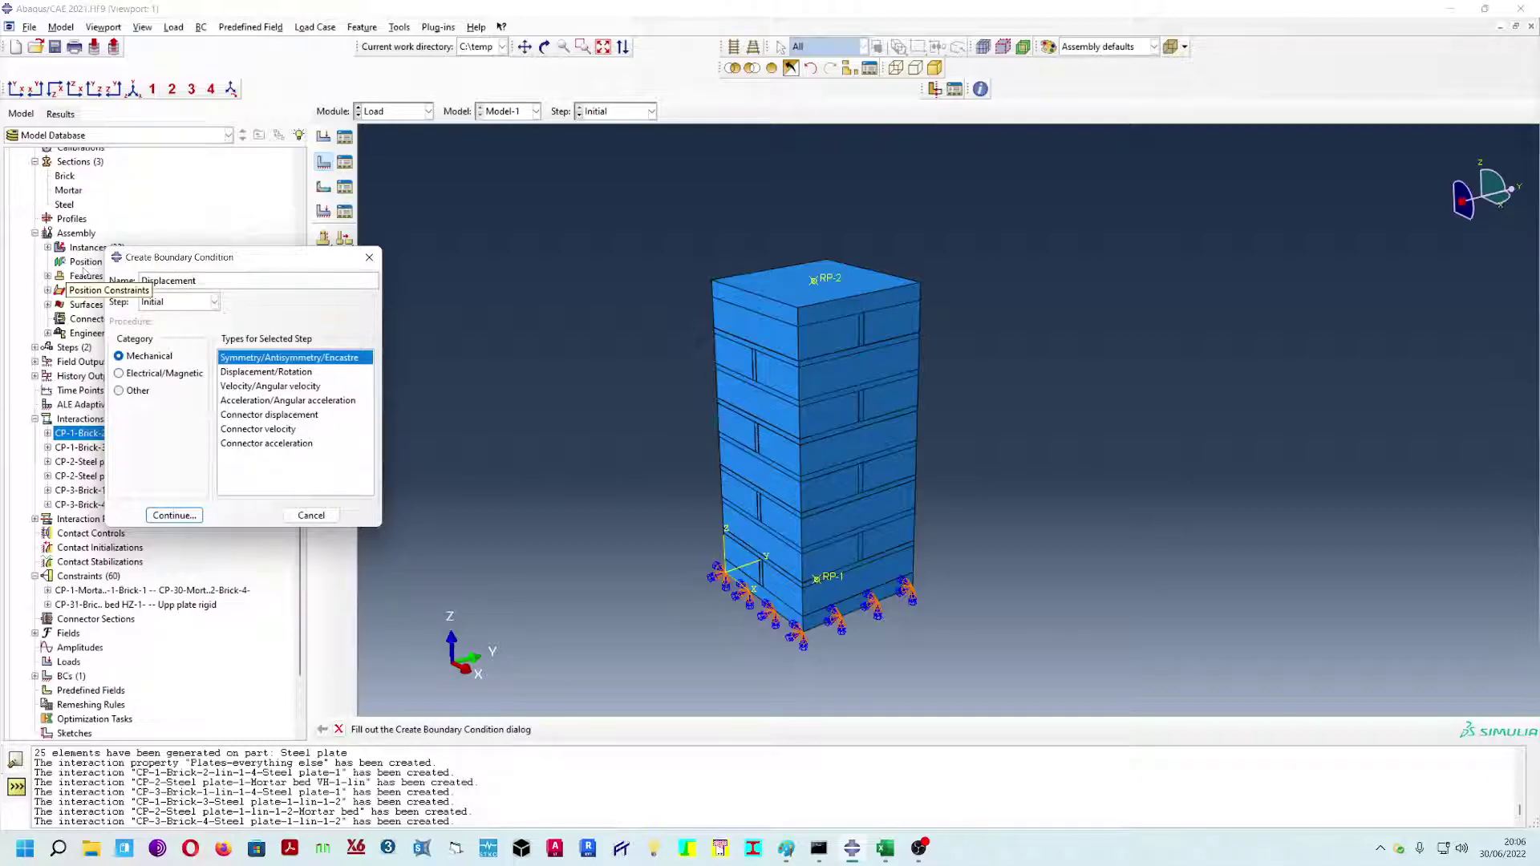
{"action": "left_click", "coordinate": [151, 358]}
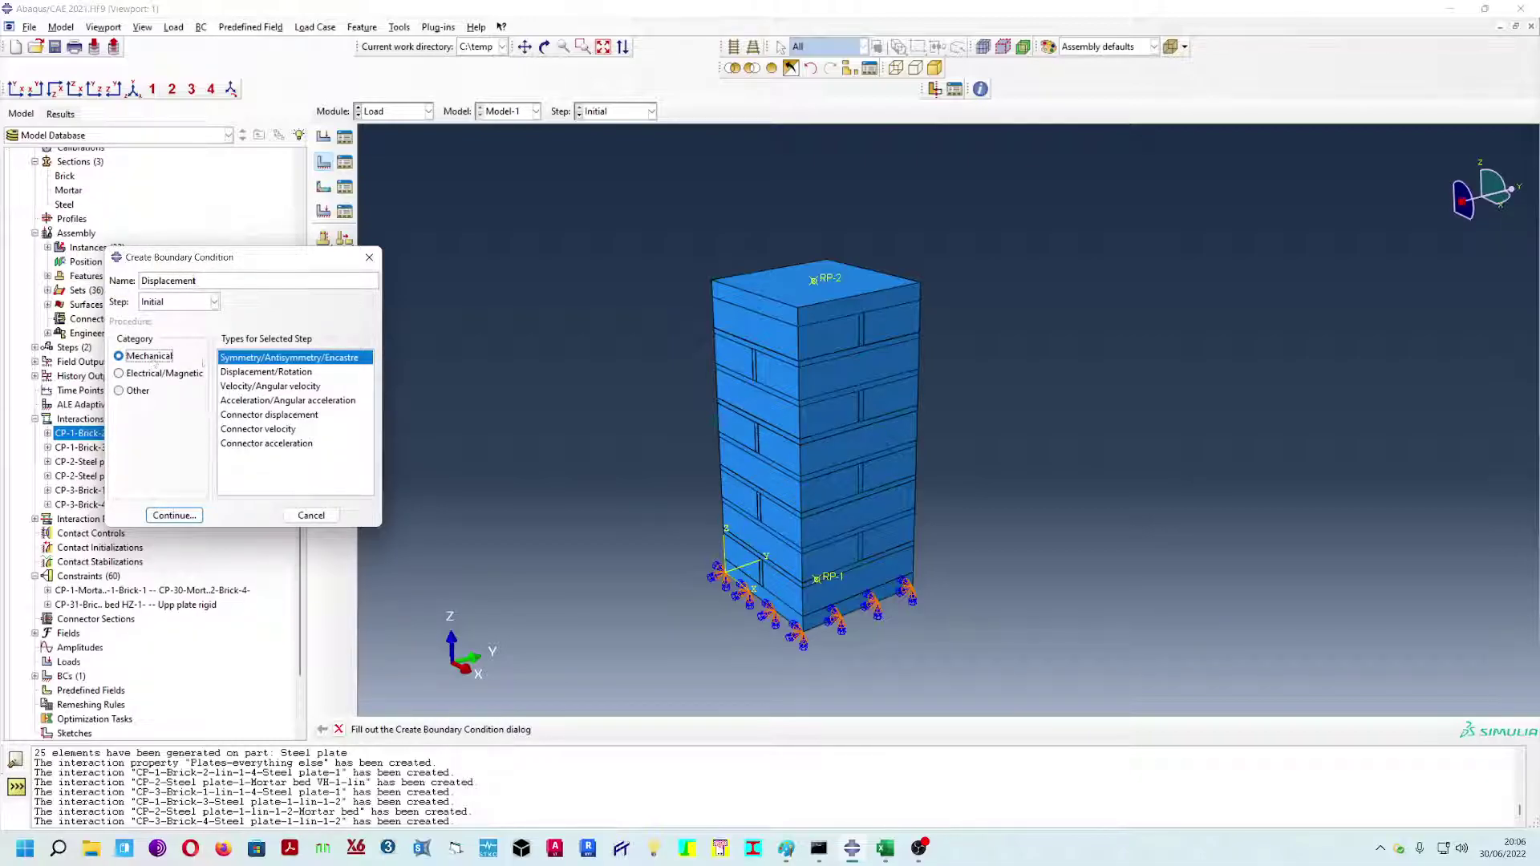
{"action": "left_click", "coordinate": [253, 374]}
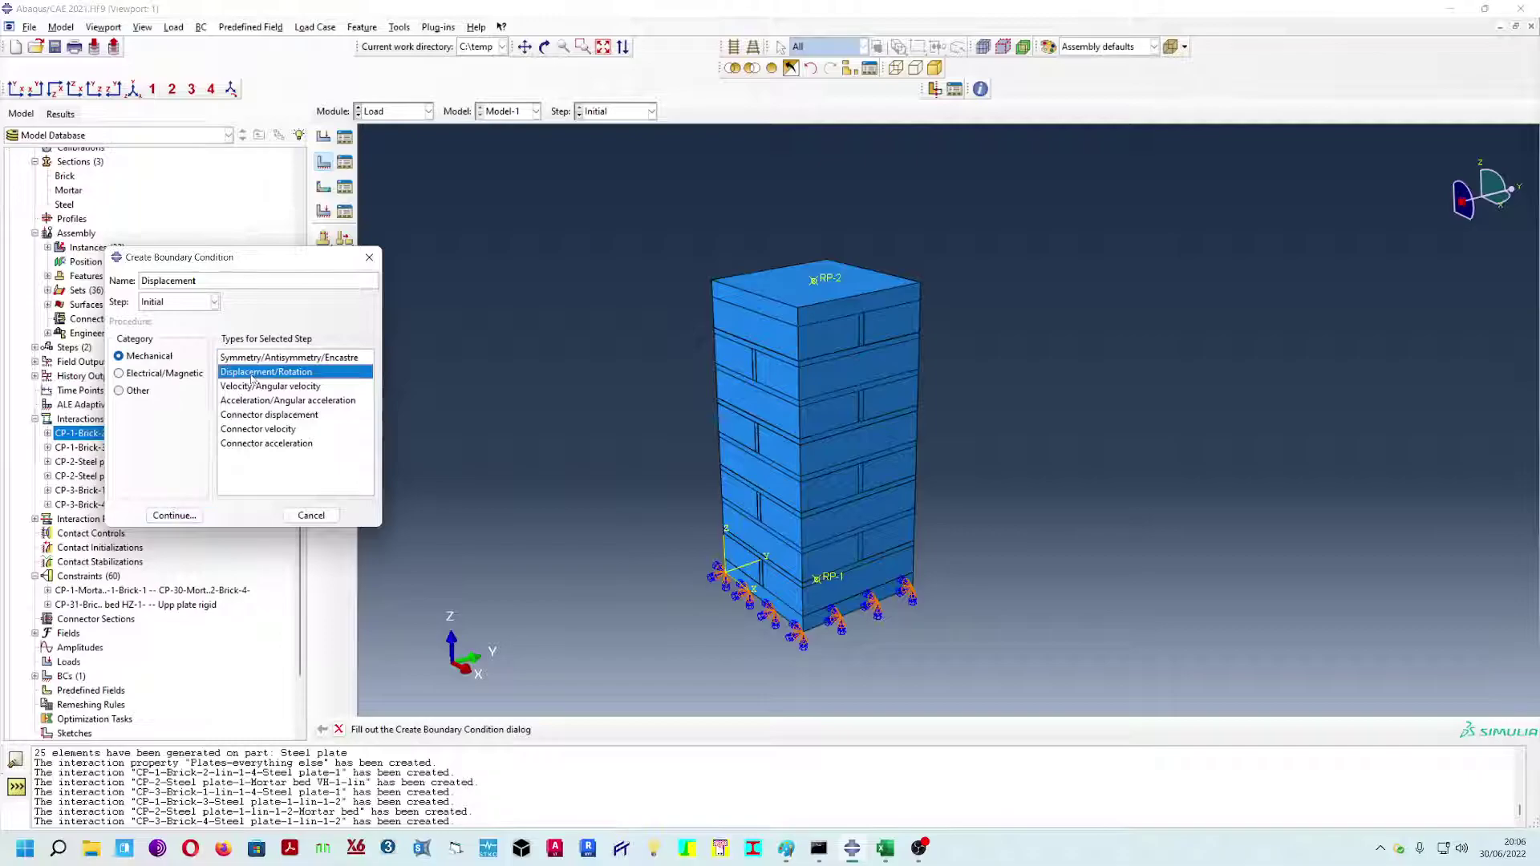
{"action": "left_click", "coordinate": [175, 516]}
- Restrict the selection to cells and assign the upper steel plate as the boundary condition's region
{"action": "scroll", "coordinate": [1006, 361], "scroll_direction": "down", "scroll_amount": 2}
{"action": "left_click_drag", "start_coordinate": [979, 393], "coordinate": [977, 423], "text": "ctrl+alt"}
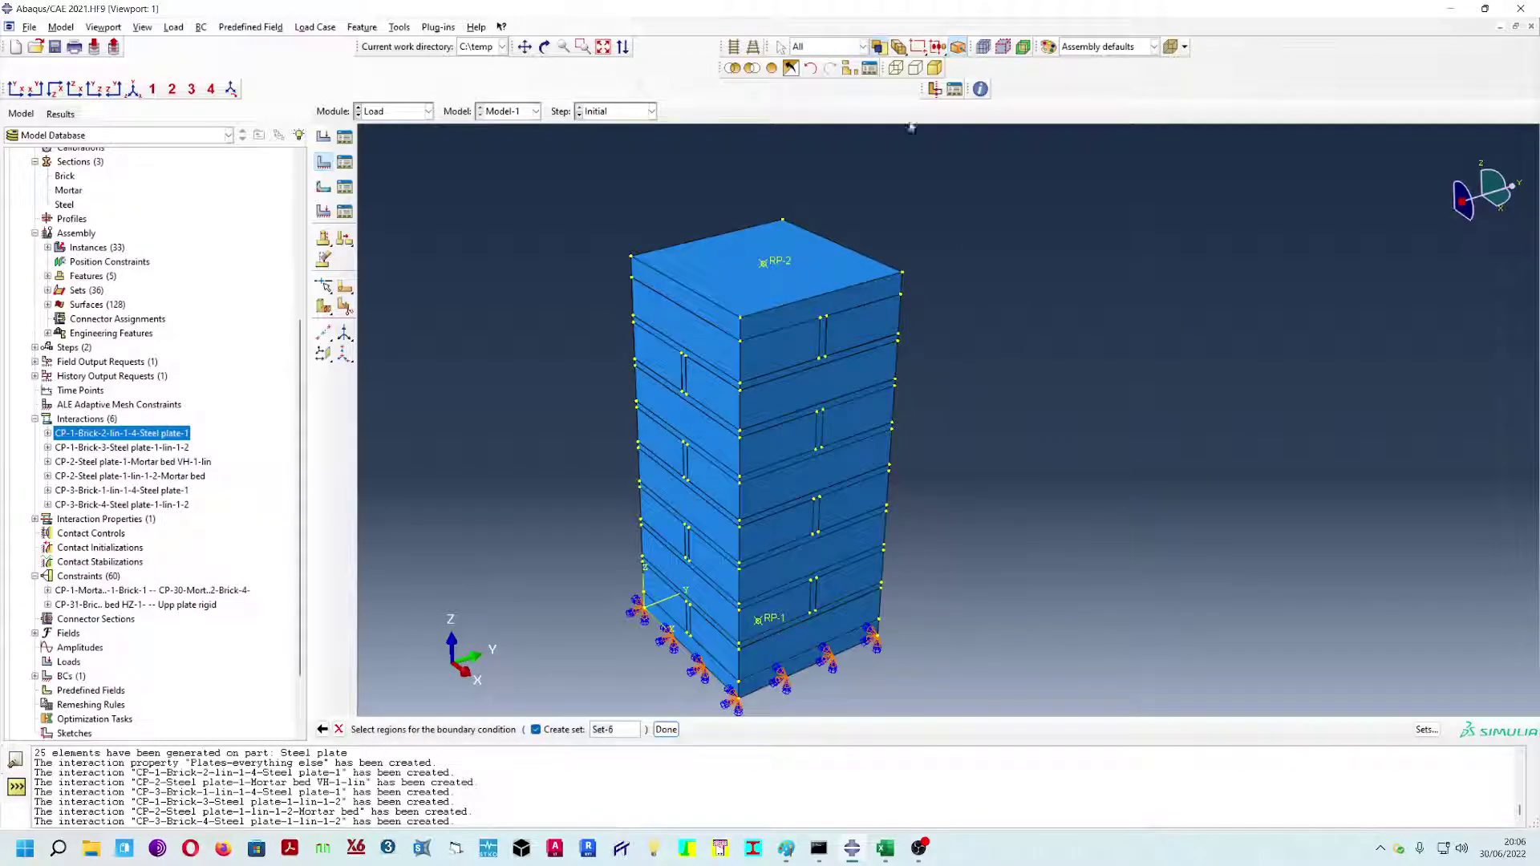
{"action": "left_click", "coordinate": [838, 46]}
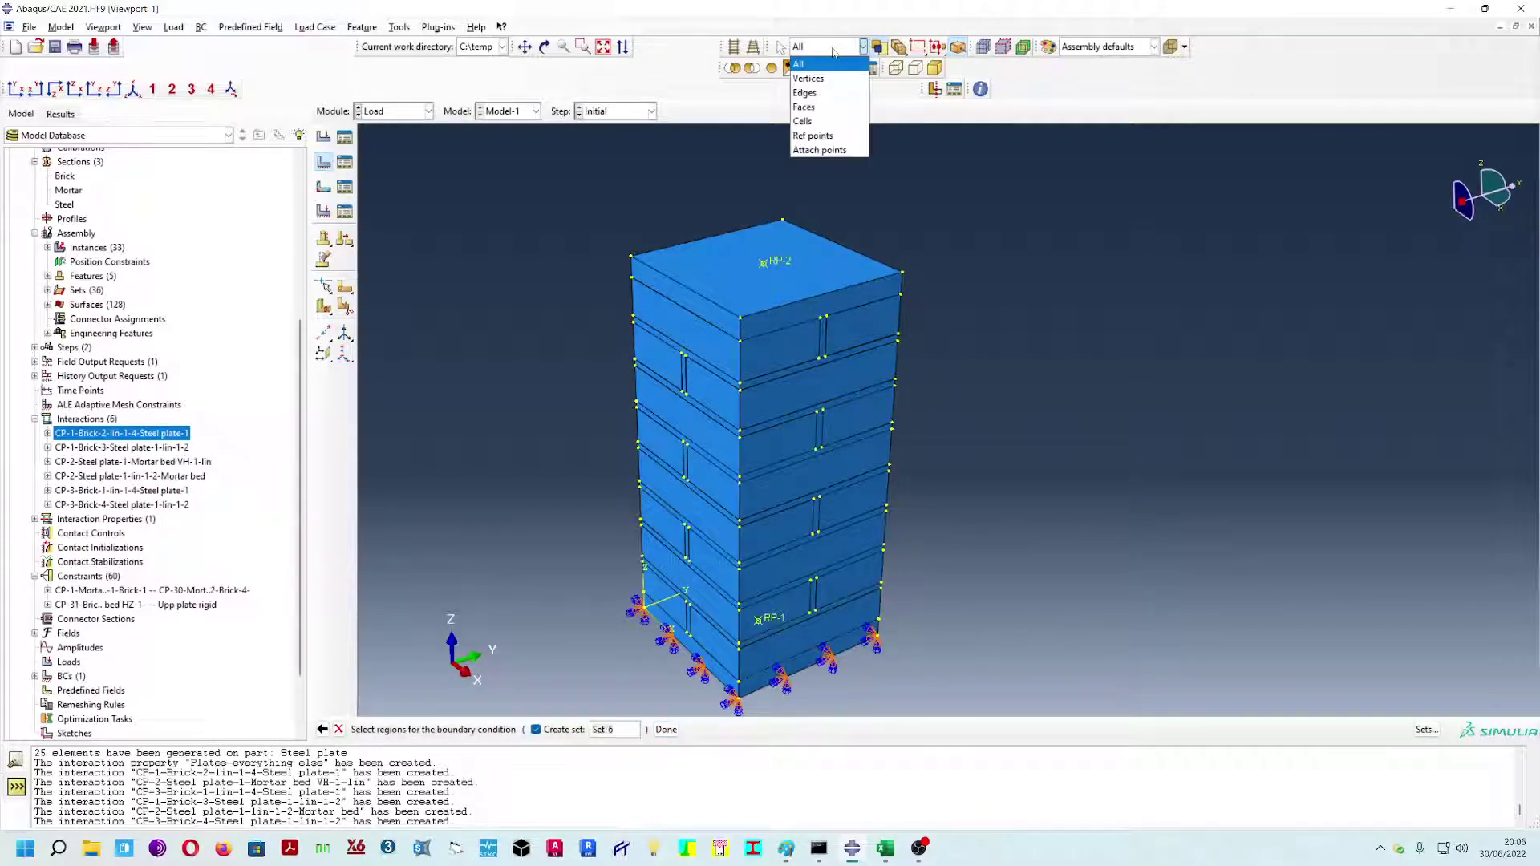
{"action": "left_click", "coordinate": [826, 121]}
{"action": "left_click", "coordinate": [739, 274]}
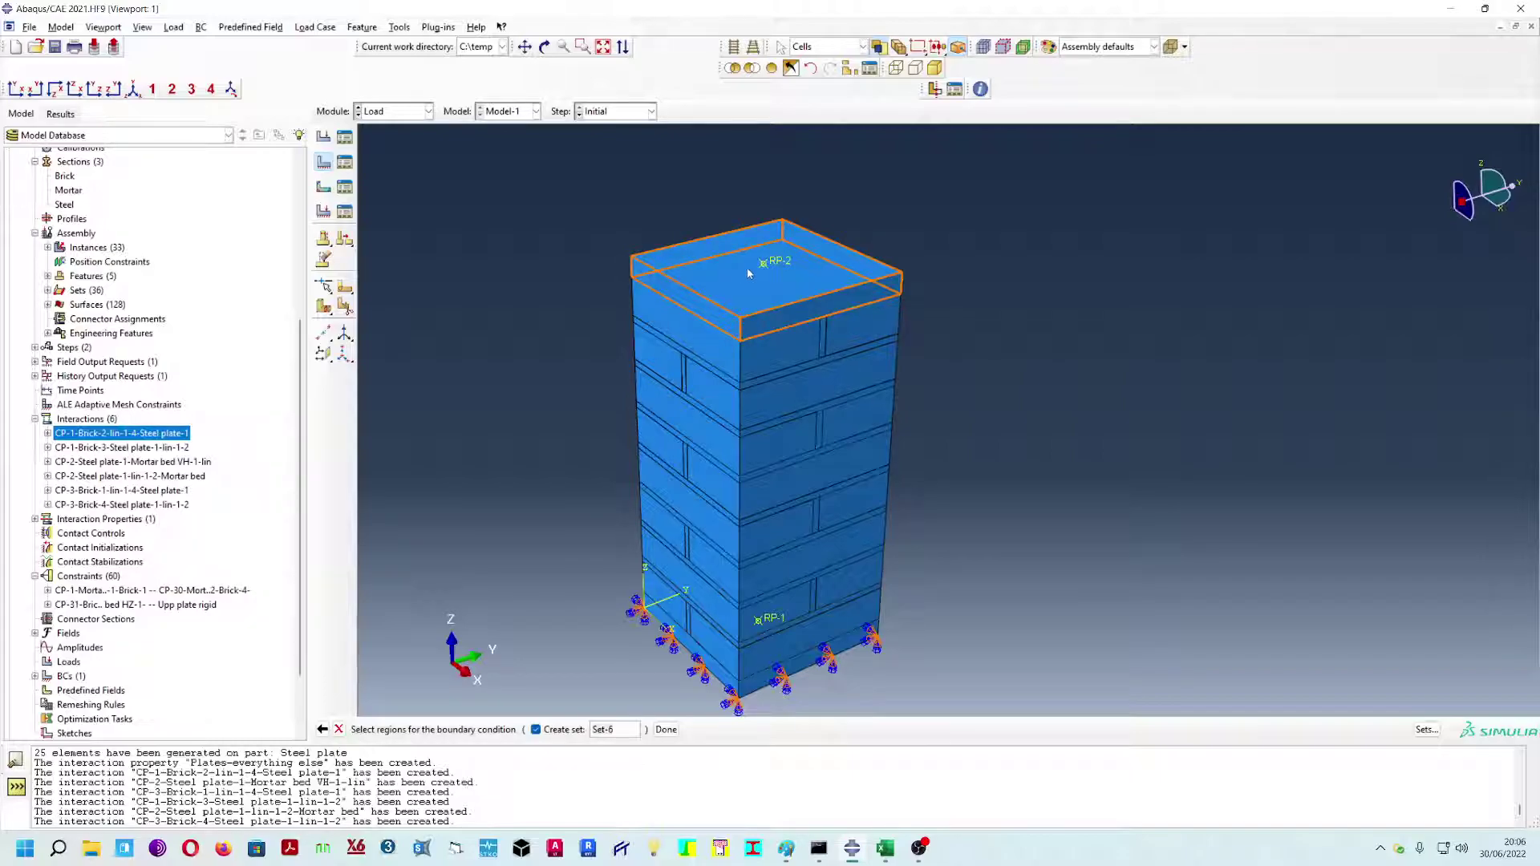
{"action": "left_click", "coordinate": [666, 729]}
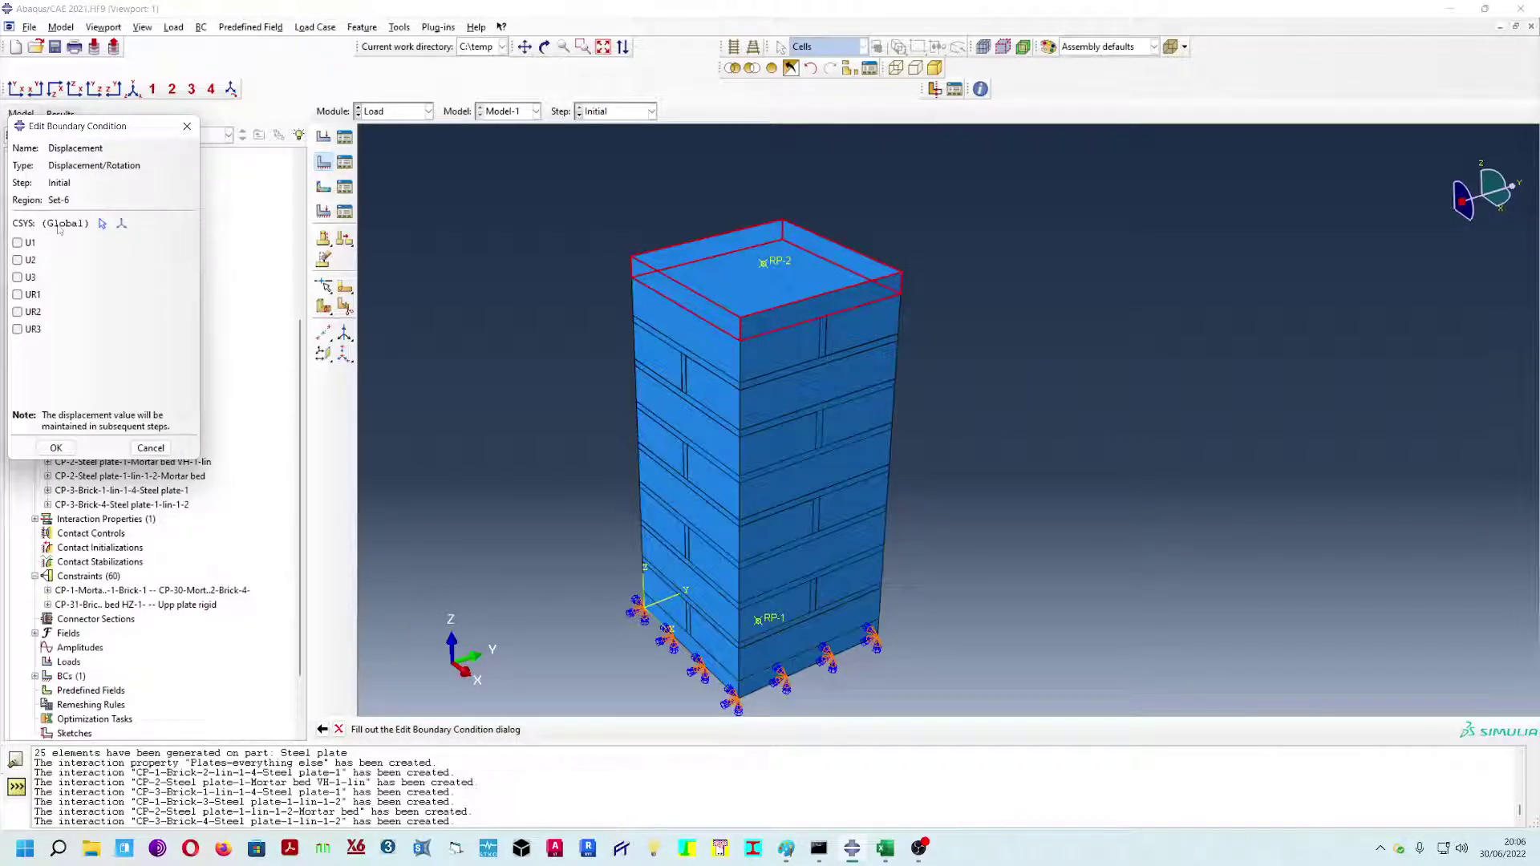
- Constrain only U3 in the upper plate's boundary condition and create it
{"action": "left_click", "coordinate": [17, 278]}
{"action": "left_click_drag", "start_coordinate": [118, 126], "coordinate": [189, 159]}
{"action": "left_click", "coordinate": [89, 307]}
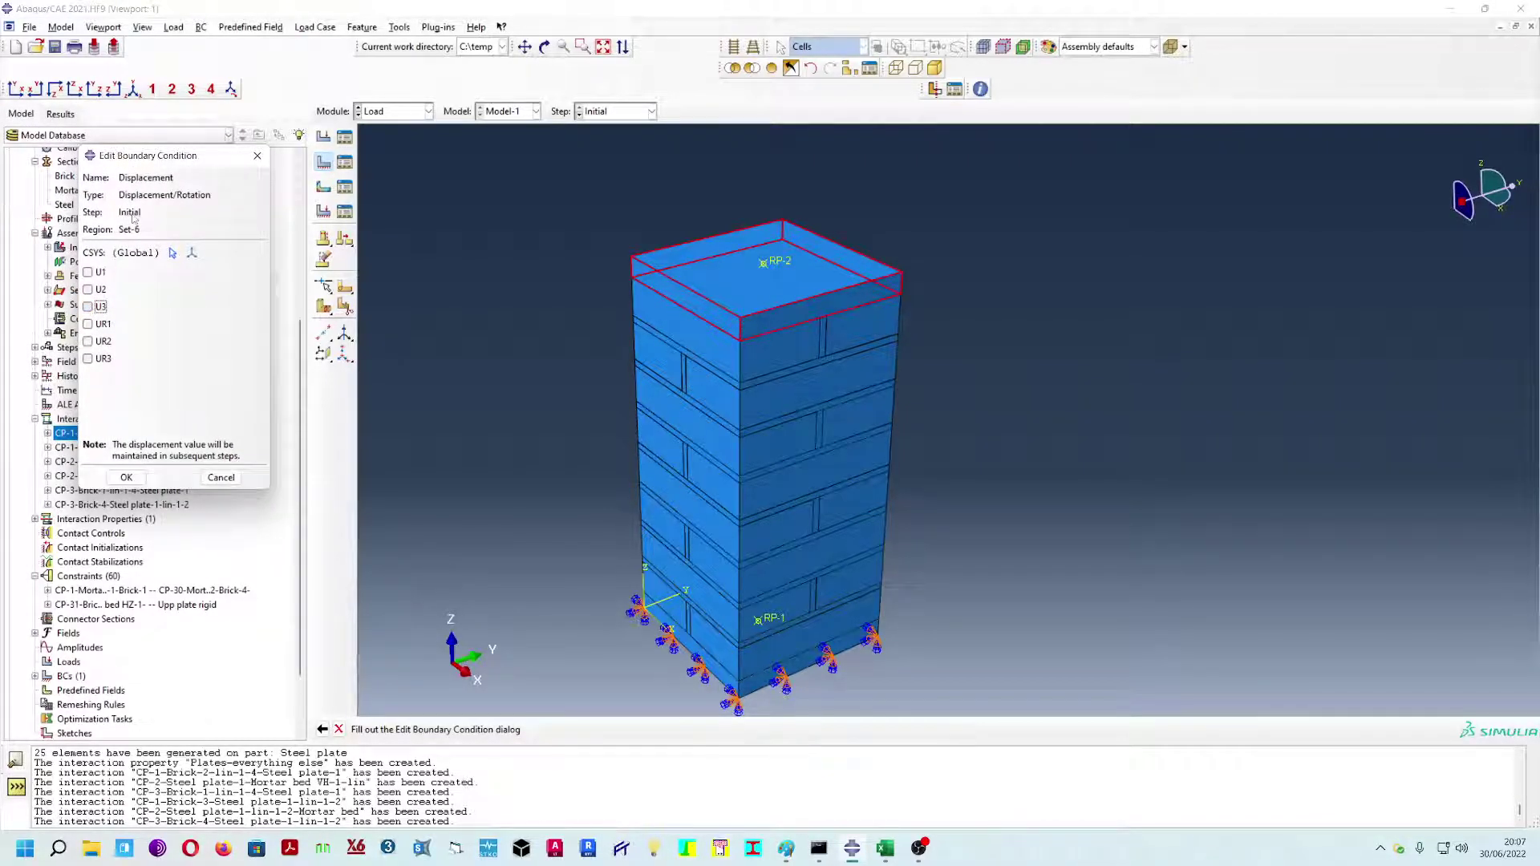
{"action": "left_click", "coordinate": [99, 307]}
{"action": "left_click", "coordinate": [127, 478]}
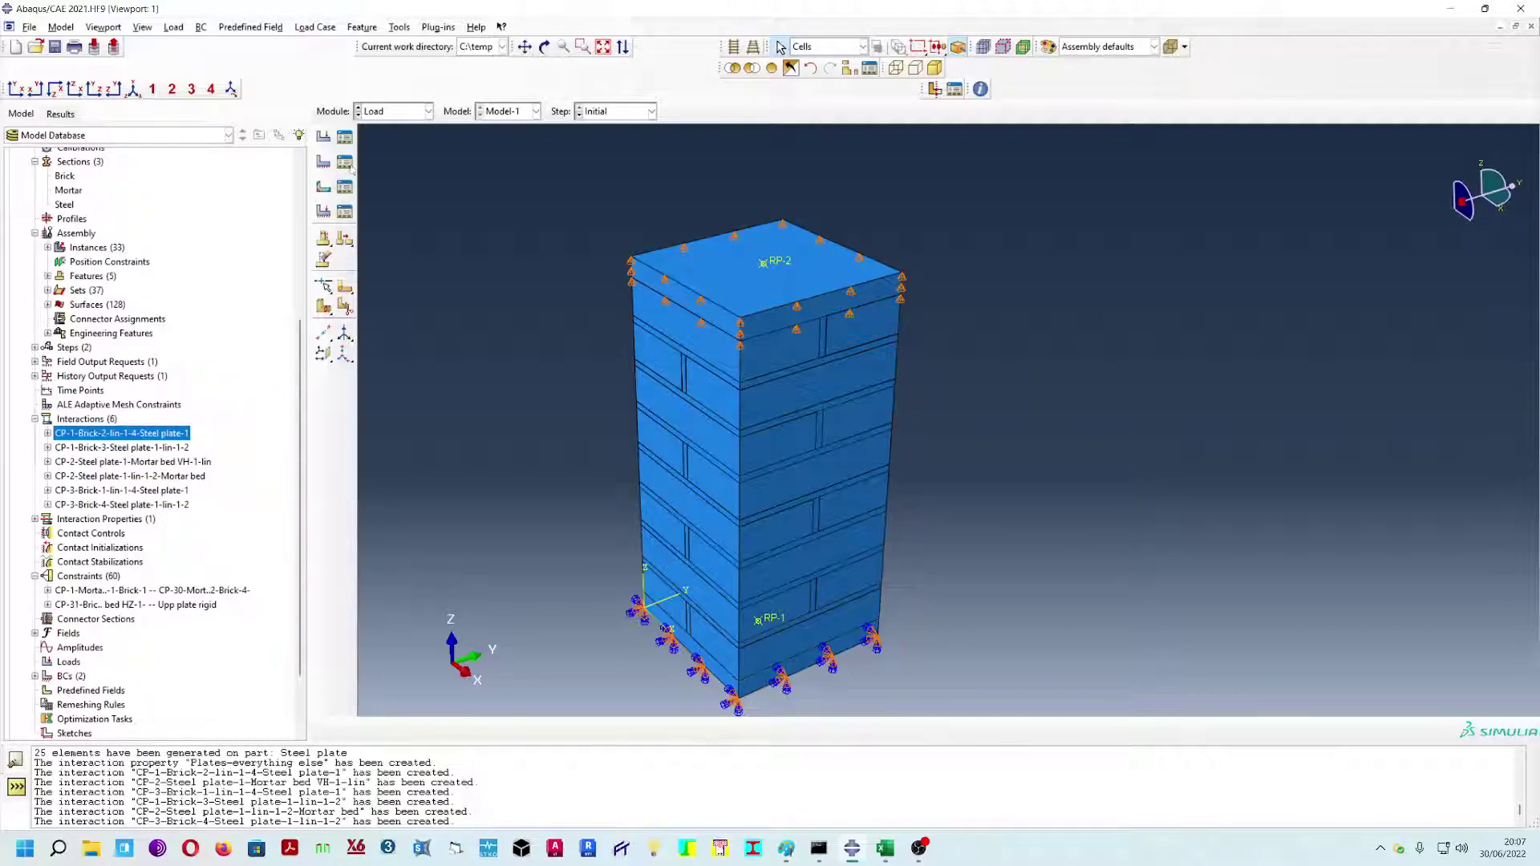
- Shift the Displacement boundary condition from the Initial step so that it starts in the Displacement step
{"action": "left_click", "coordinate": [345, 211]}
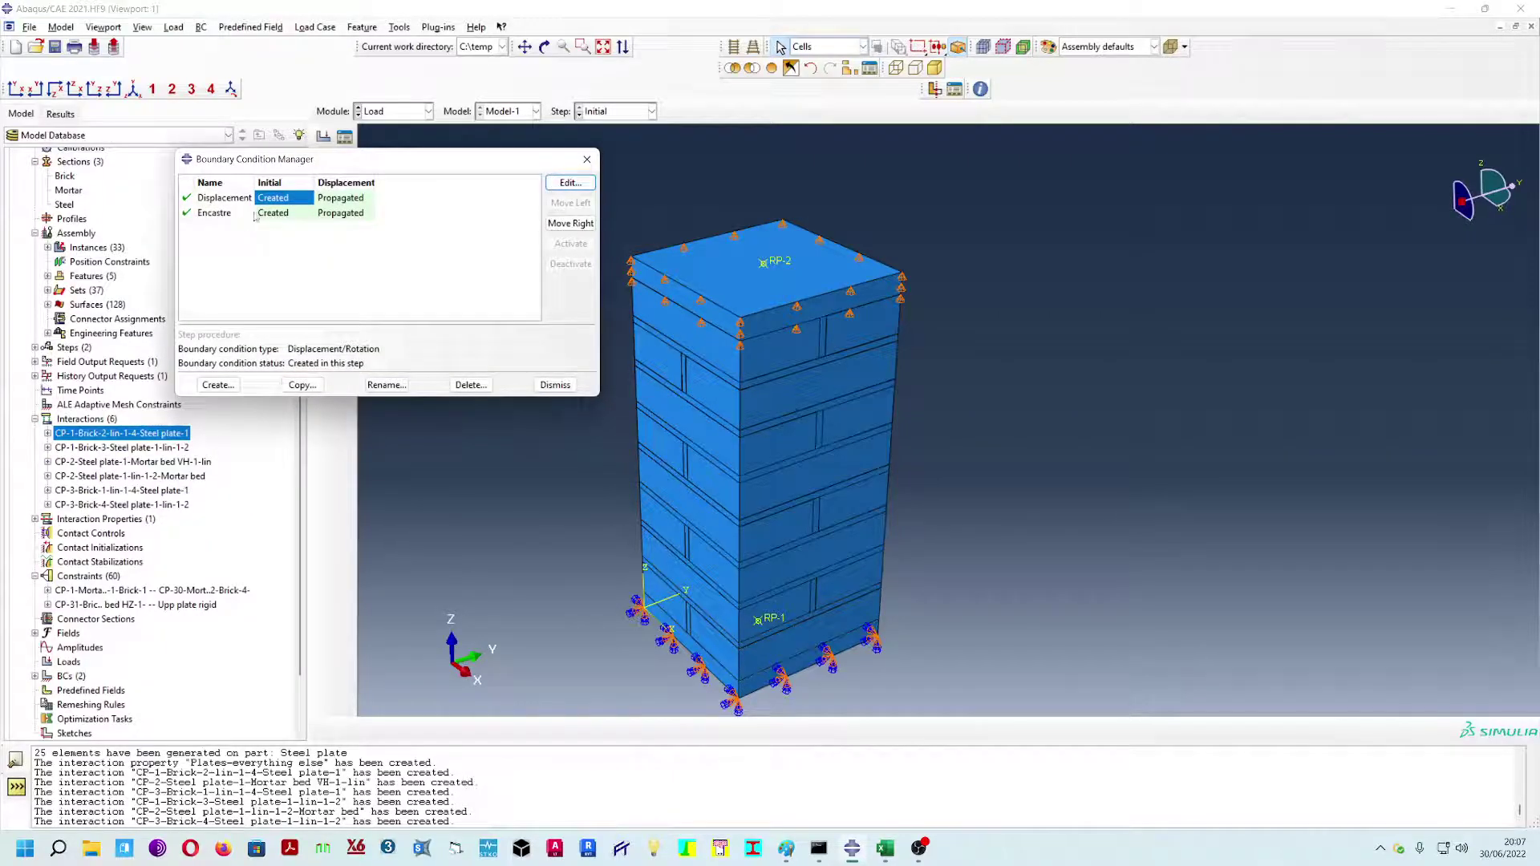
{"action": "left_click", "coordinate": [565, 229]}
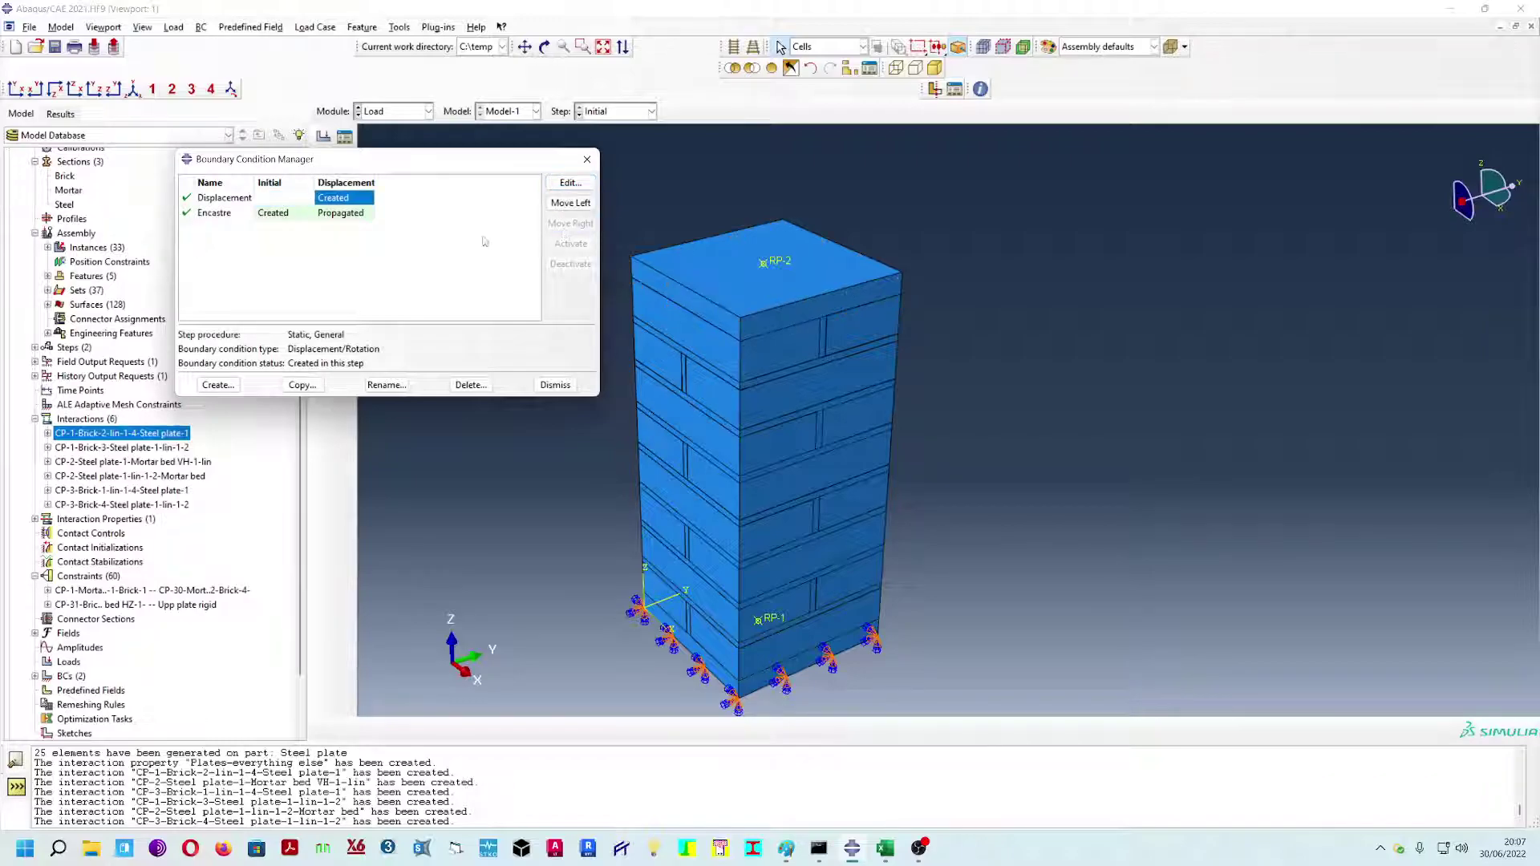
{"action": "left_click", "coordinate": [569, 184]}
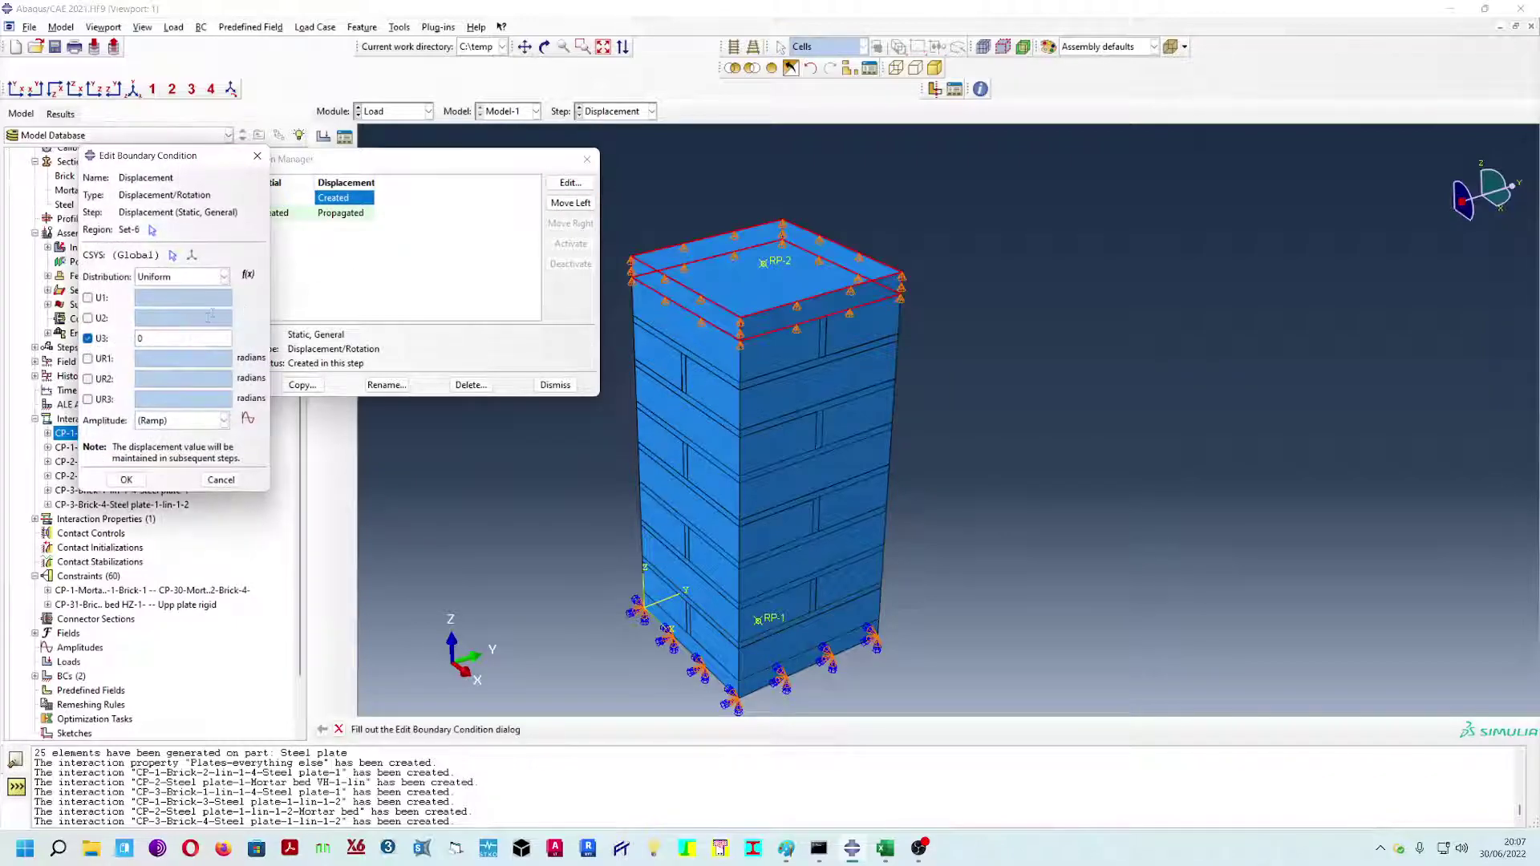
{"action": "left_click", "coordinate": [259, 158]}
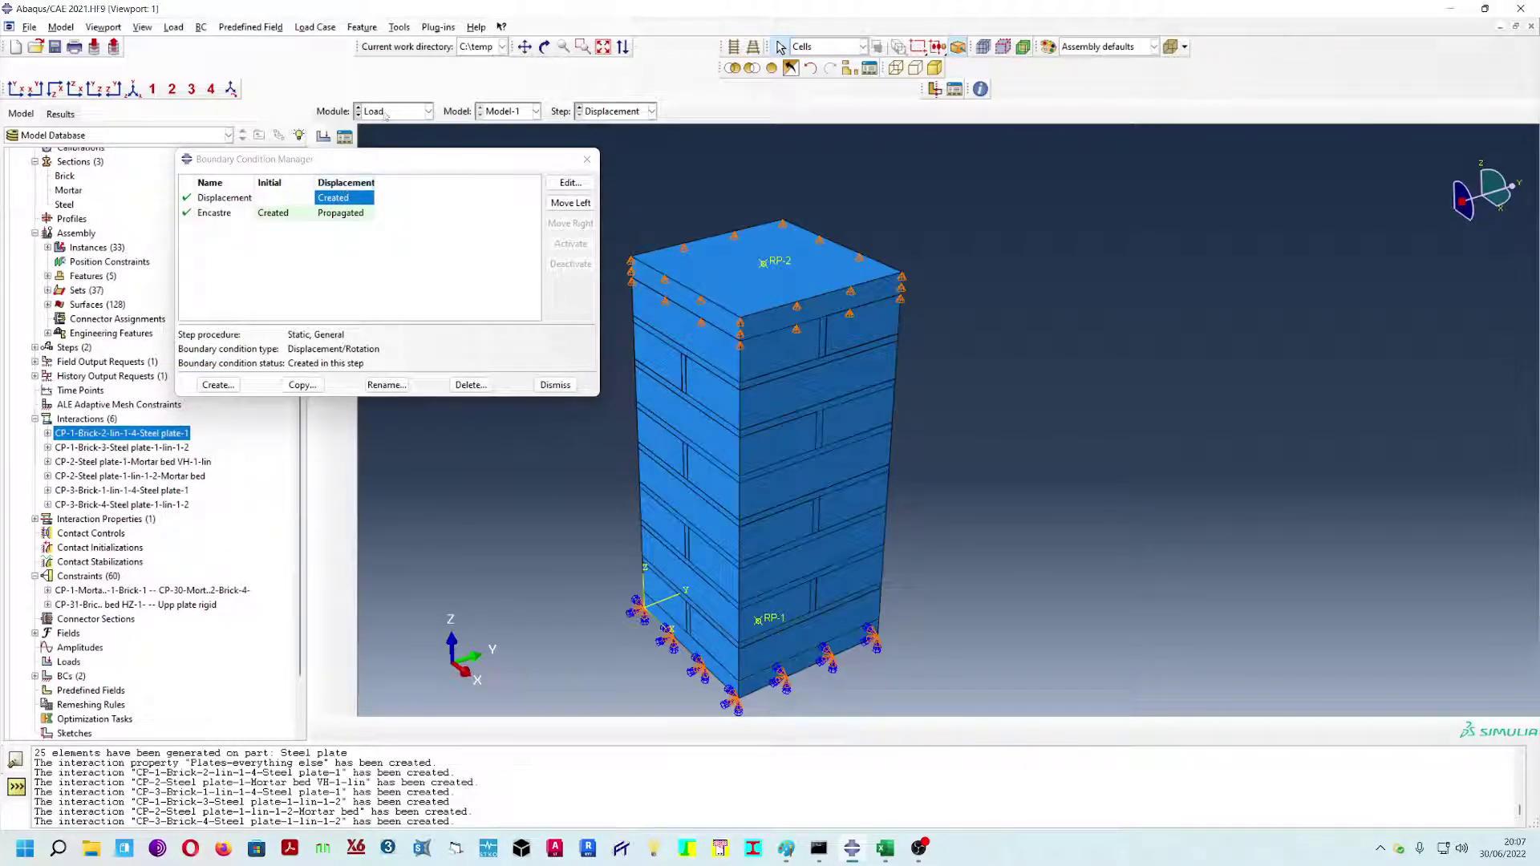
{"action": "left_click_drag", "start_coordinate": [423, 160], "coordinate": [425, 178]}
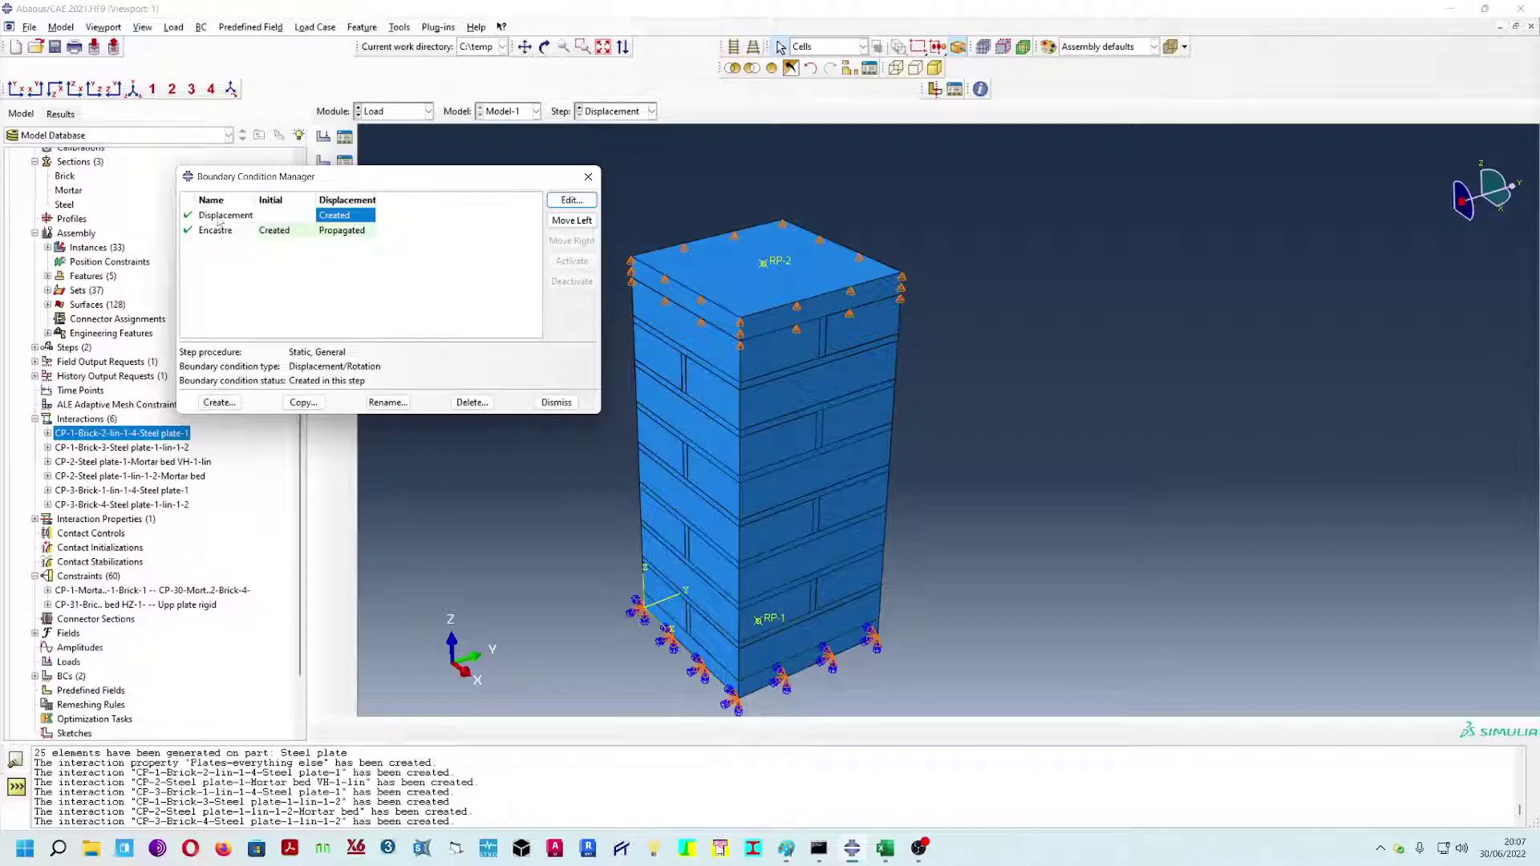
- Edit the Displacement boundary condition with a uniform distribution and a U3 value of -1
{"action": "left_click", "coordinate": [571, 199]}
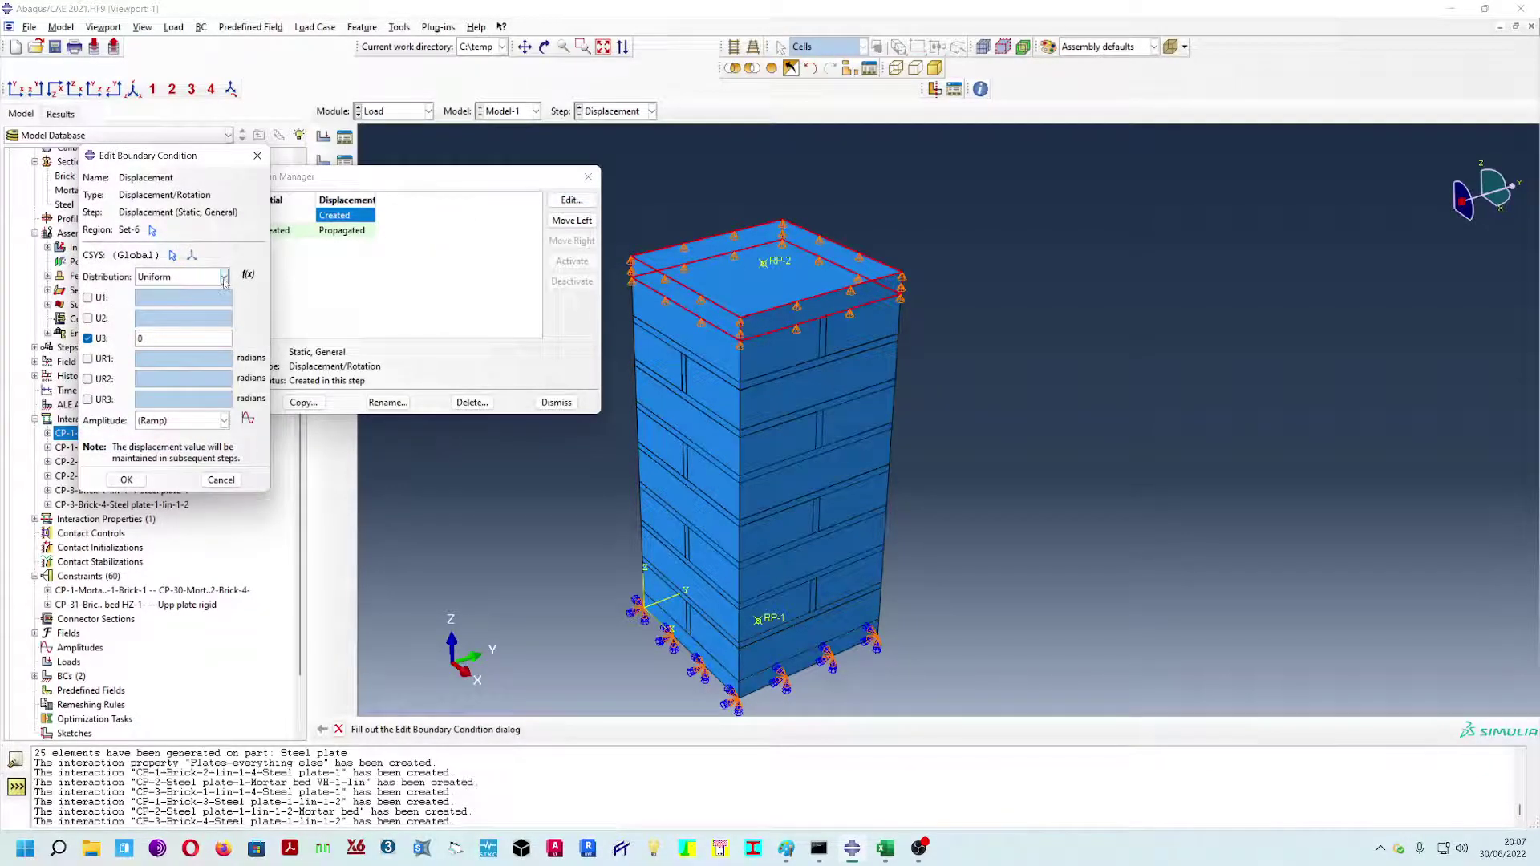
{"action": "left_click", "coordinate": [224, 277]}
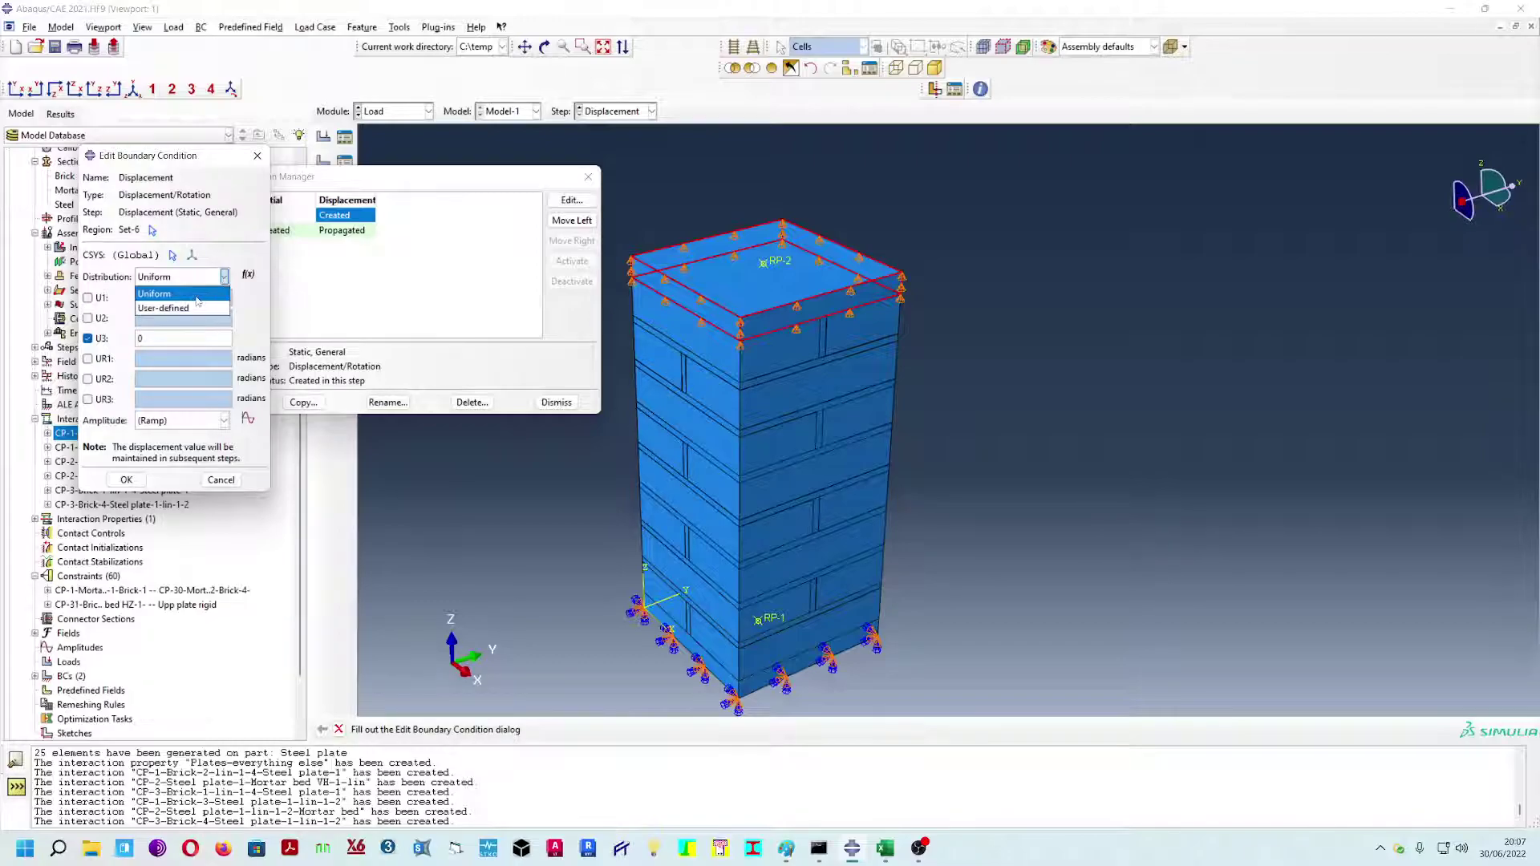
{"action": "left_click", "coordinate": [197, 301]}
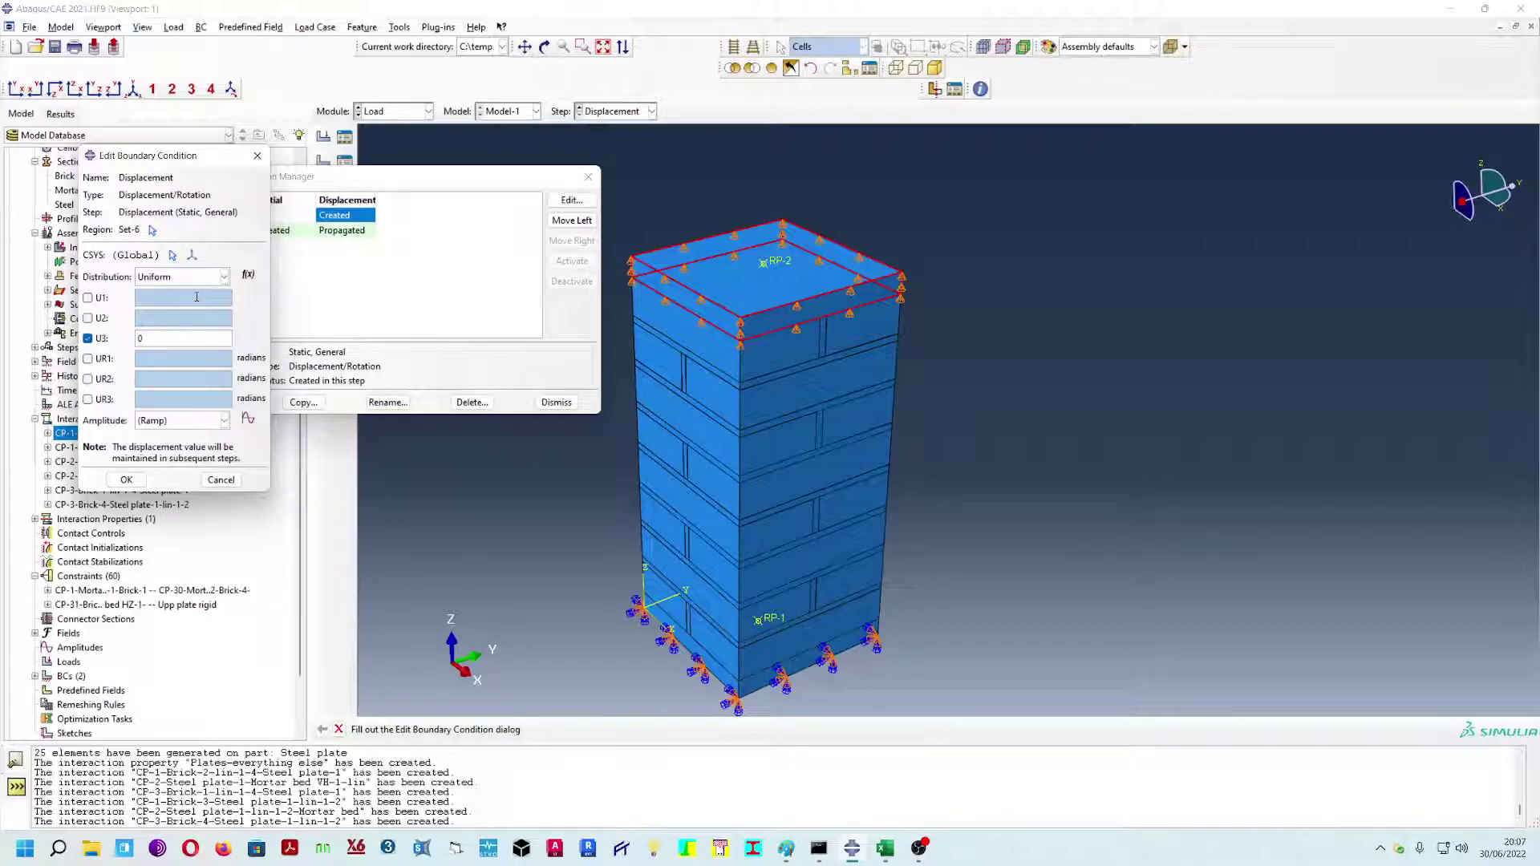
{"action": "double_click", "coordinate": [139, 339]}
{"action": "key", "text": "BackSpace"}
{"action": "type", "text": "-1"}
- Switch to the Excel workbook and clear the old density conversion data from the sheet
{"action": "mouse_move", "coordinate": [886, 848]}
{"action": "left_click", "coordinate": [890, 783]}
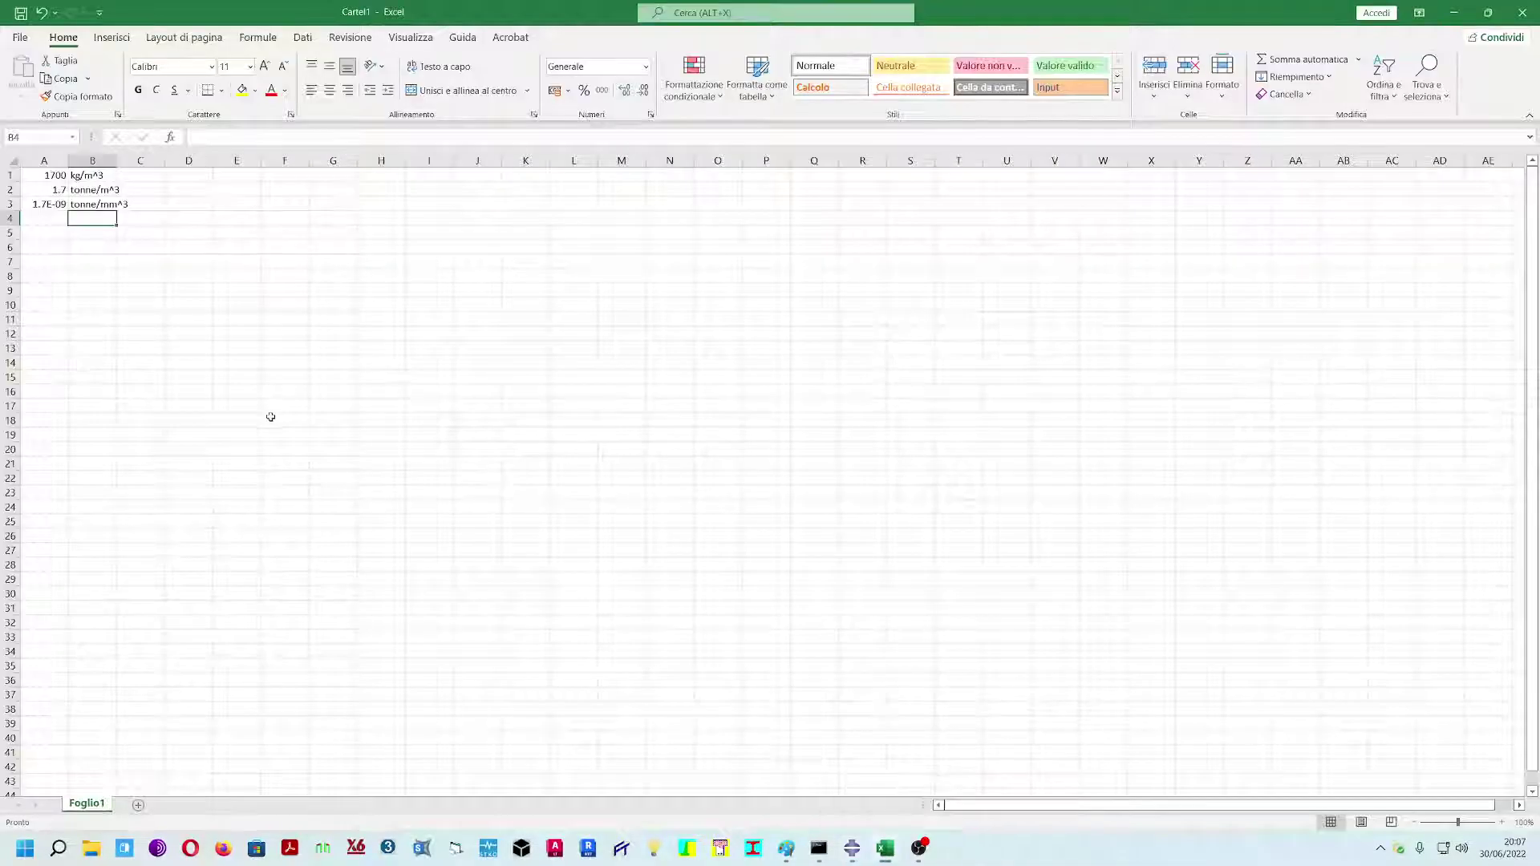
{"action": "left_click_drag", "start_coordinate": [53, 176], "coordinate": [146, 246]}
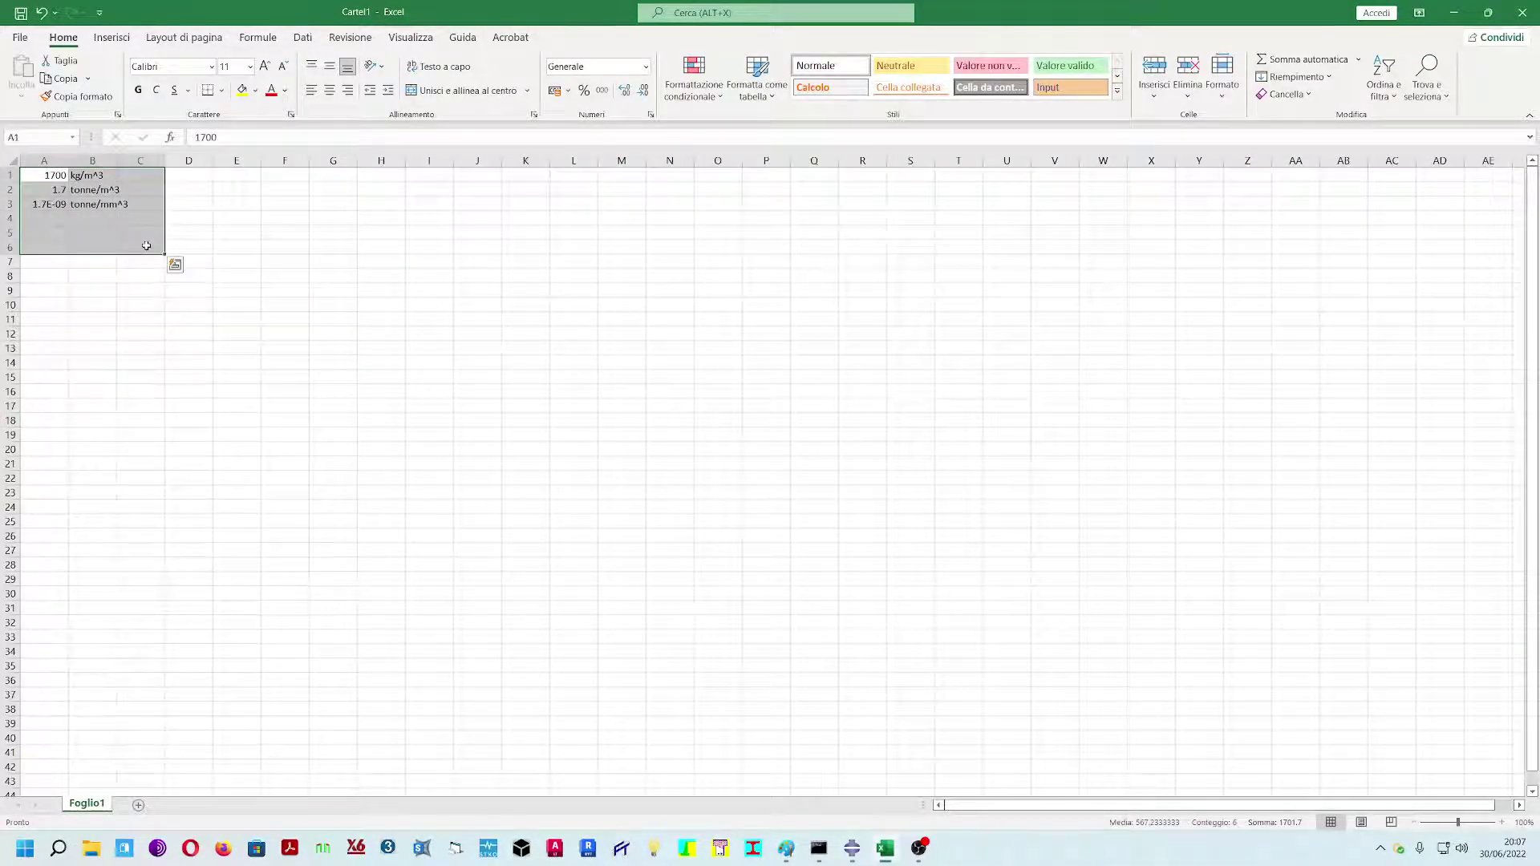
{"action": "key", "text": "Delete"}
{"action": "key", "text": "Down"}
{"action": "key", "text": "Up"}
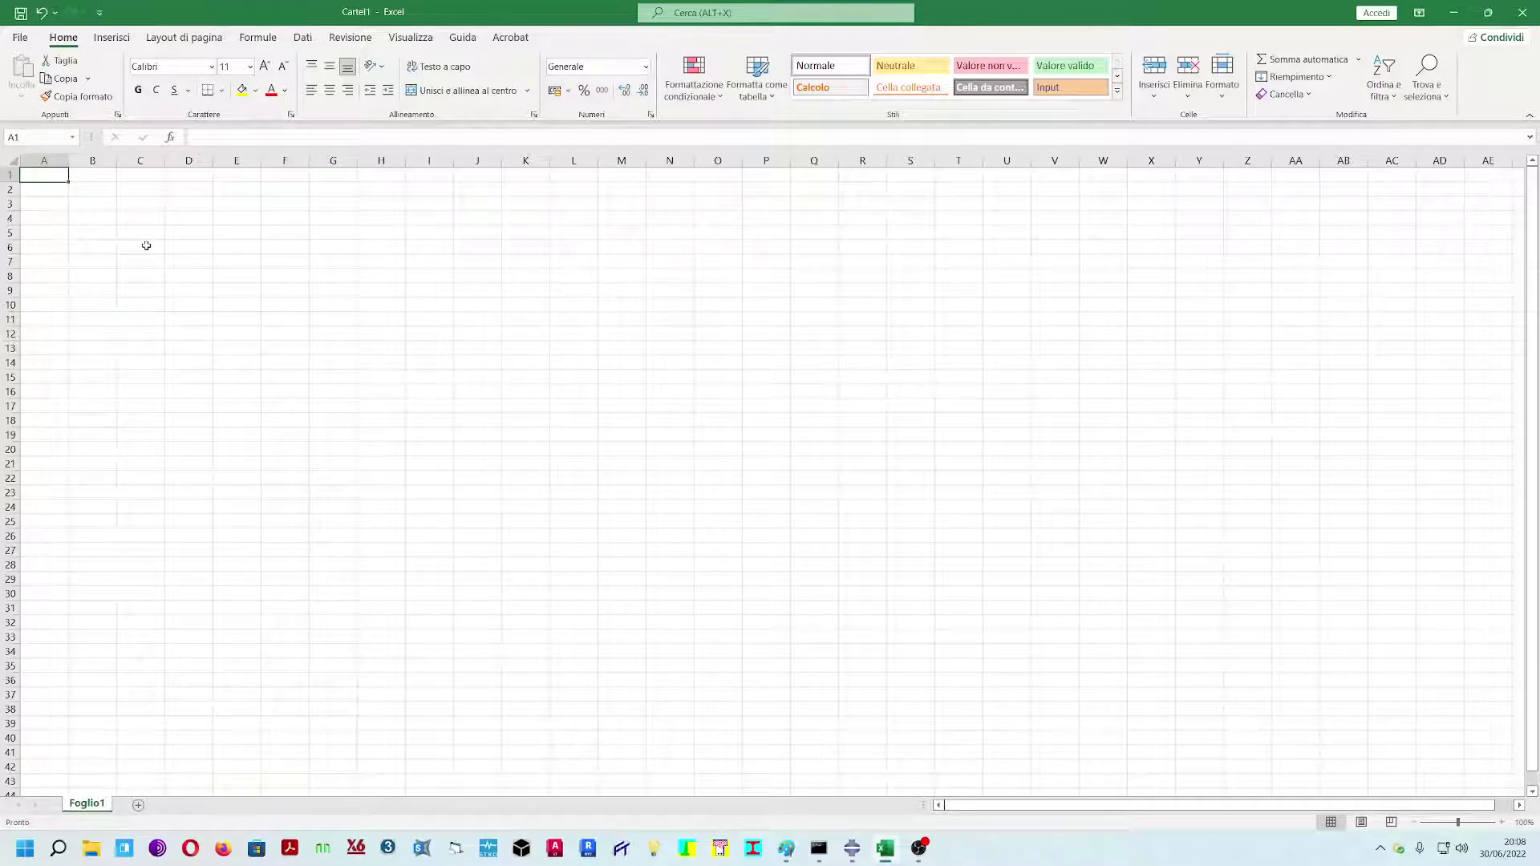
- Enter the column headers TIME in A1 and displ in B1
{"action": "type", "text": "TIME"}
{"action": "key", "text": "Return"}
{"action": "key", "text": "Up"}
{"action": "key", "text": "Right"}
{"action": "type", "text": "displ"}
{"action": "key", "text": "Return"}
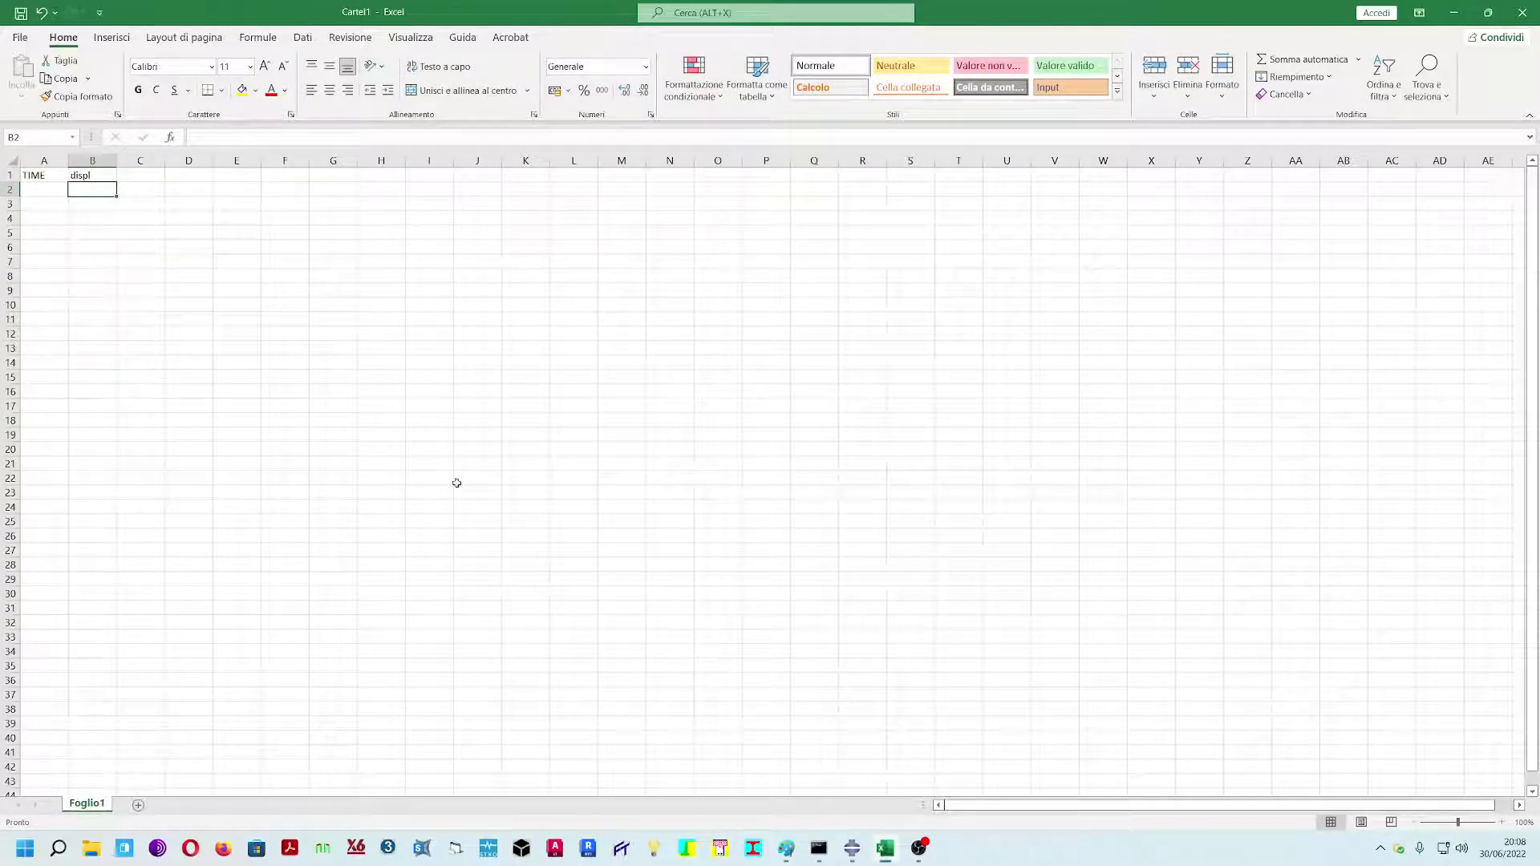
- Enter 1 as the time in A2 and the formula =10/100 as the displacement in B2
{"action": "left_click", "coordinate": [48, 191]}
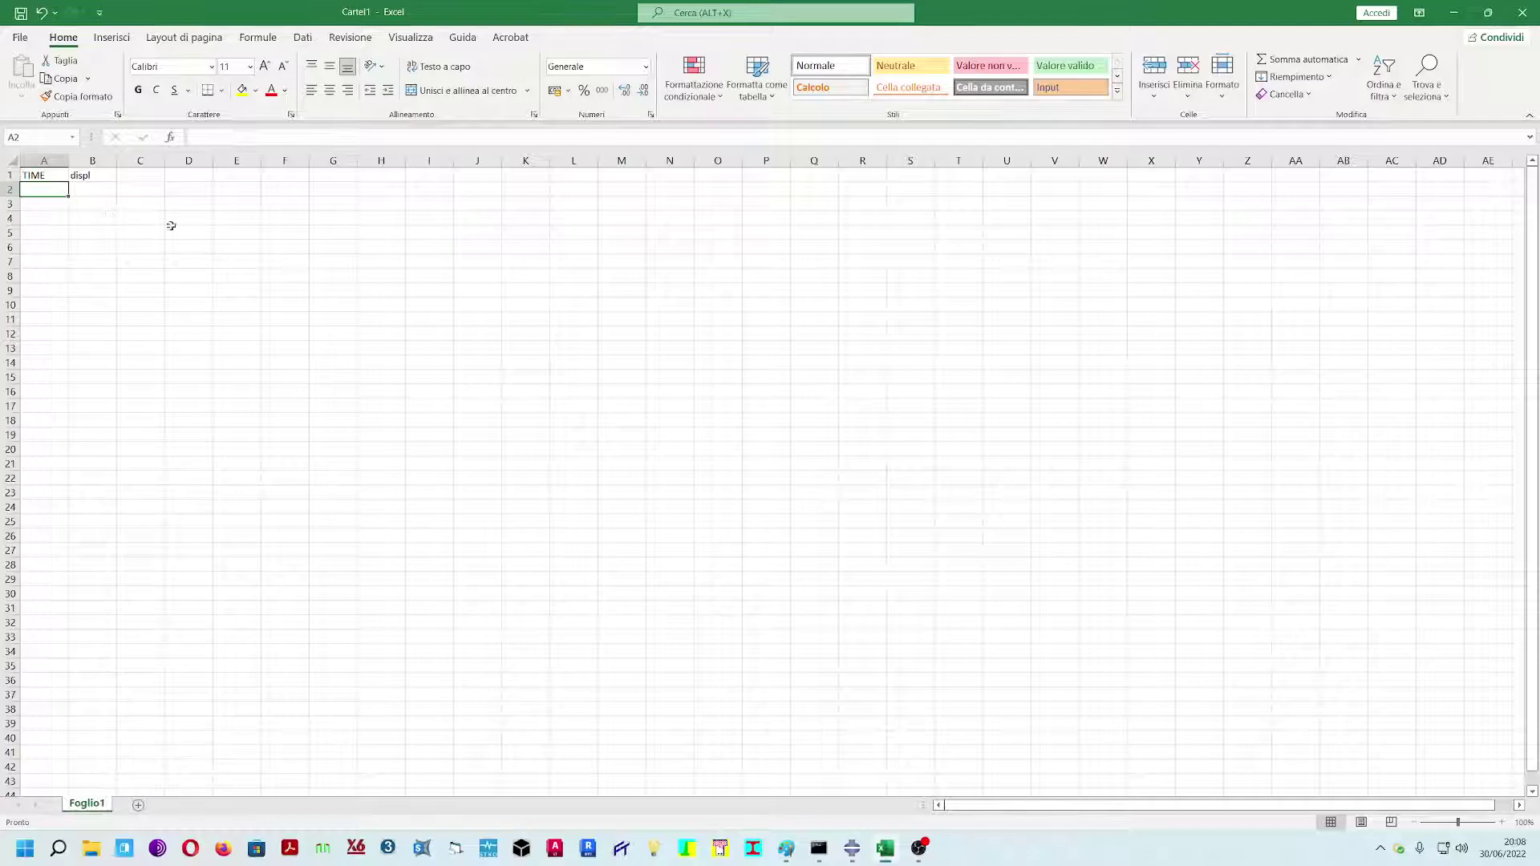
{"action": "type", "text": "1"}
{"action": "key", "text": "Return"}
{"action": "key", "text": "Up"}
{"action": "key", "text": "Right"}
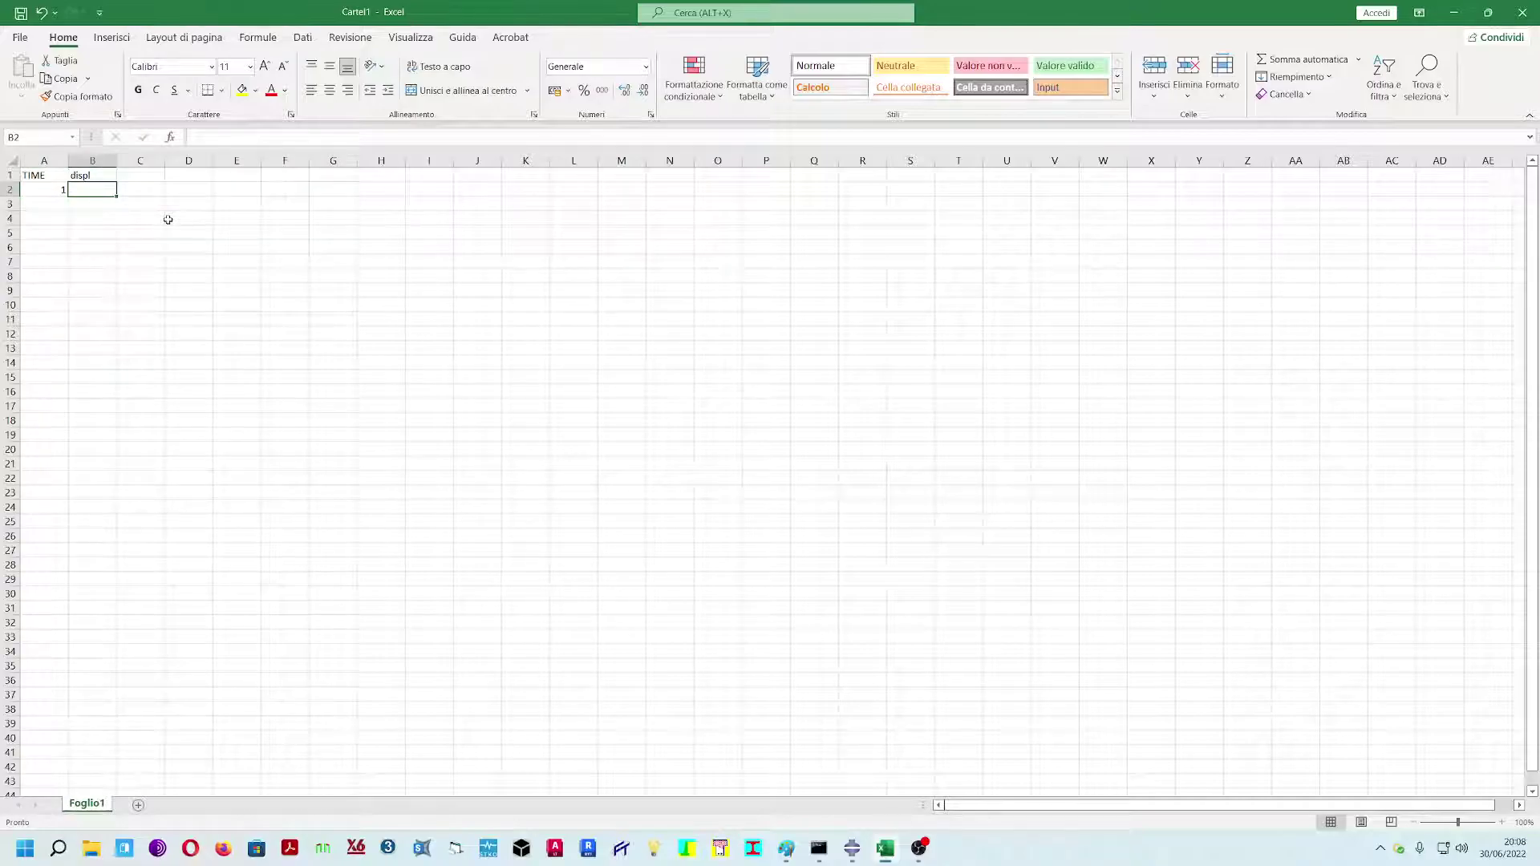
{"action": "type", "text": "=10/100"}
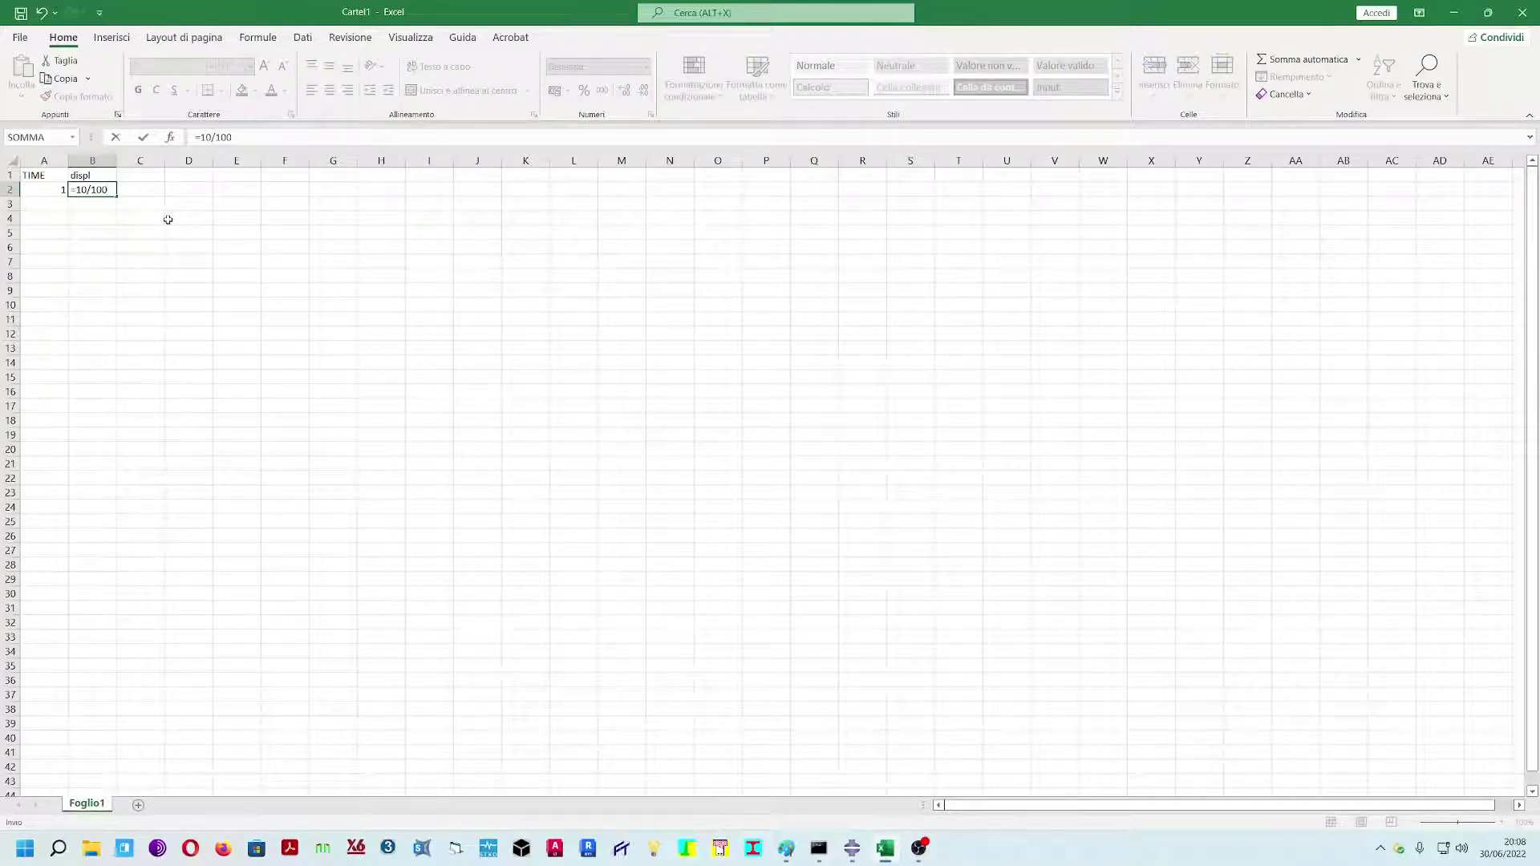
{"action": "key", "text": "ctrl+Return"}
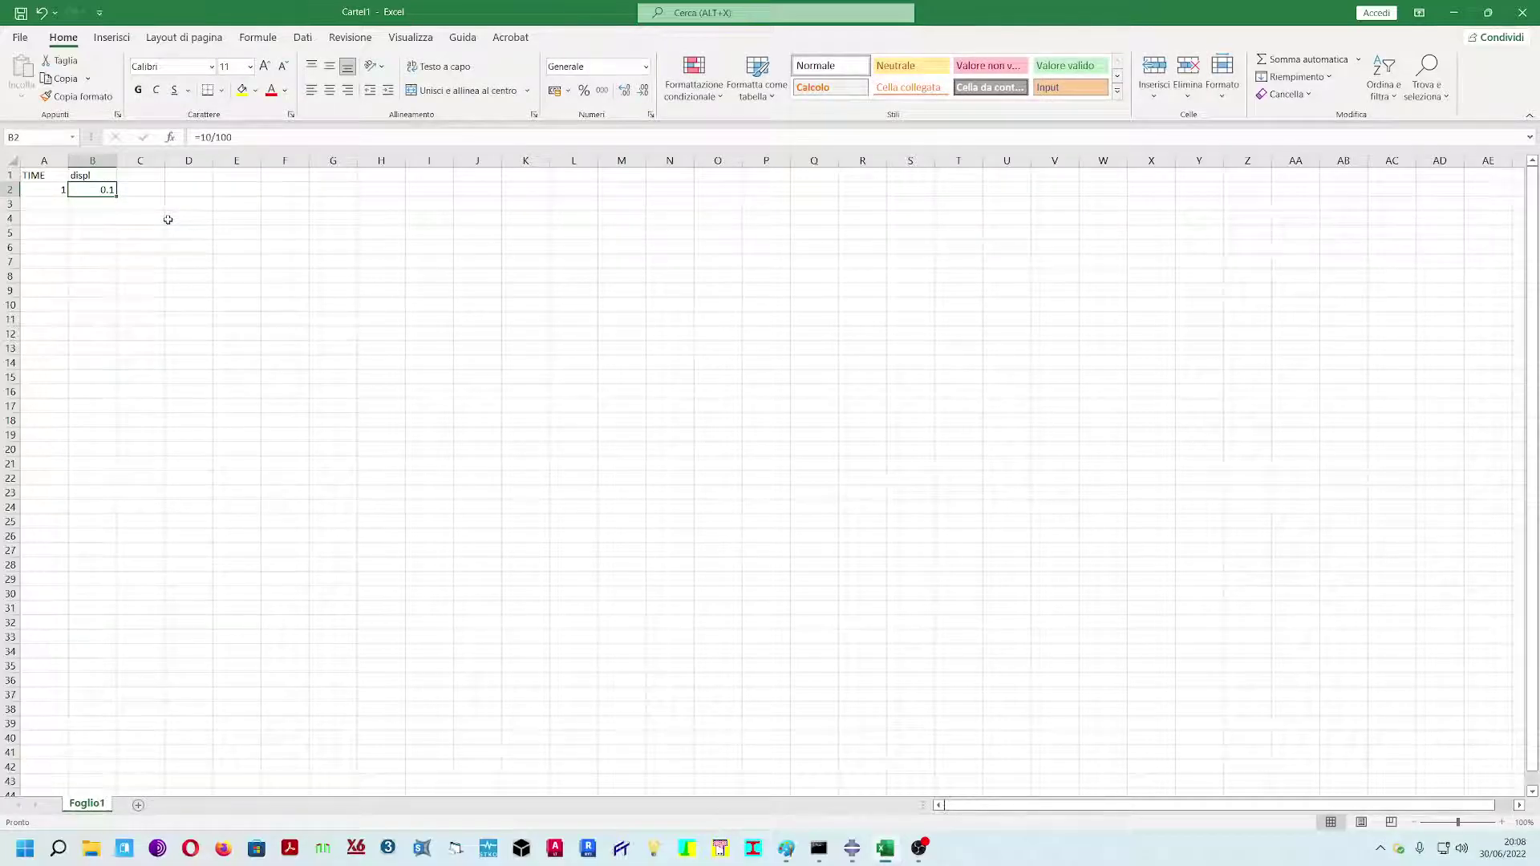
- Move the time and displacement values from row 2 down to row 3
{"action": "key", "text": "Left"}
{"action": "key", "text": "shift+Right"}
{"action": "key", "text": "ctrl+x"}
{"action": "key", "text": "Down"}
{"action": "key", "text": "ctrl+v"}
{"action": "key", "text": "Up"}
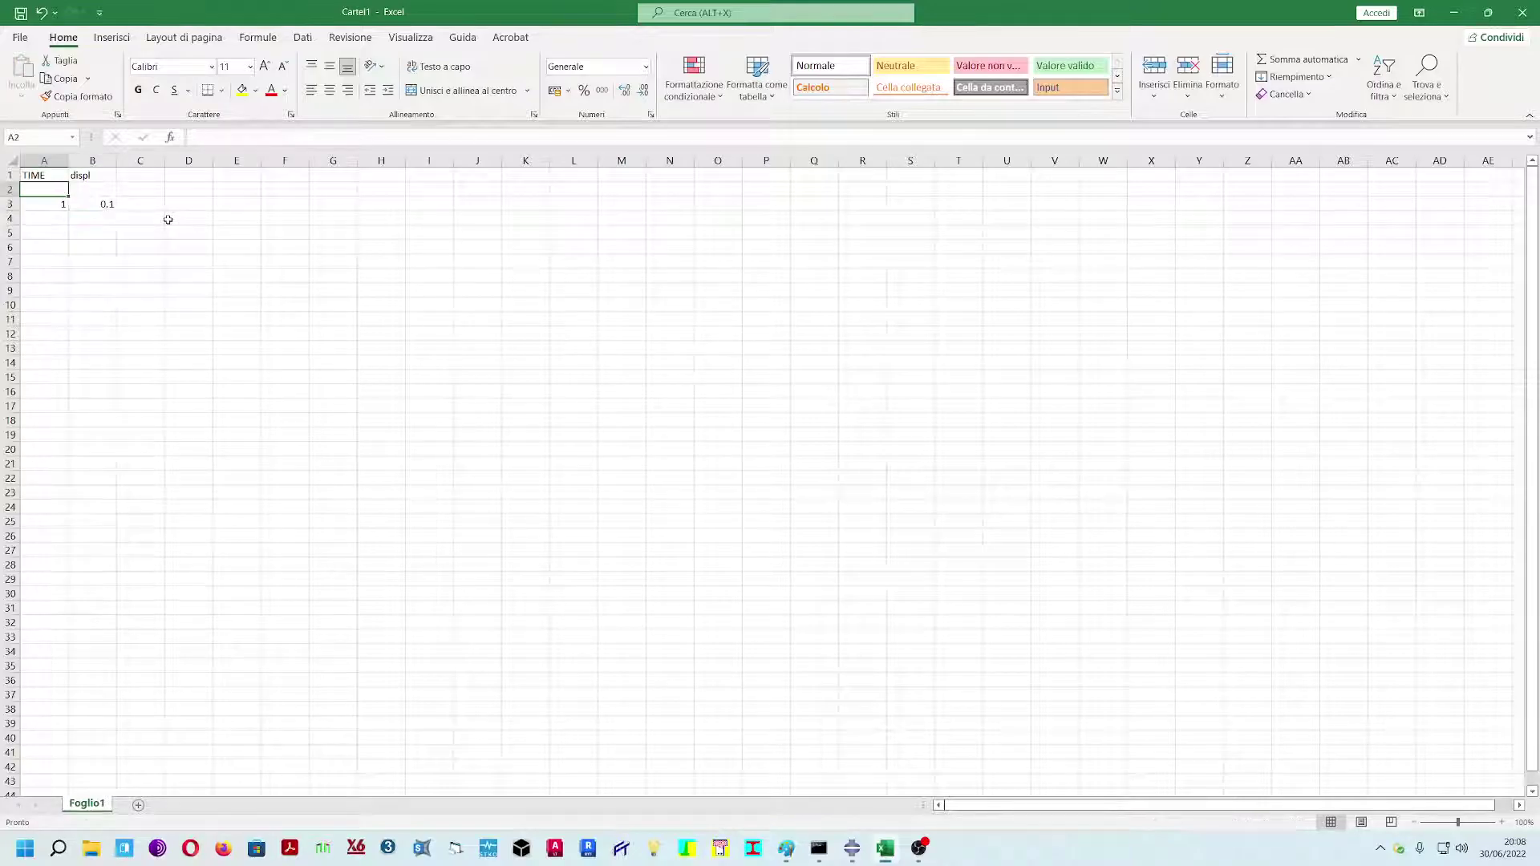
- Enter the units [sec] in A2 and [mm] in B2 below the headers
{"action": "type", "text": "[sec"}
{"action": "key", "text": "Return"}
{"action": "key", "text": "Up"}
{"action": "key", "text": "Right"}
{"action": "type", "text": "[mm]"}
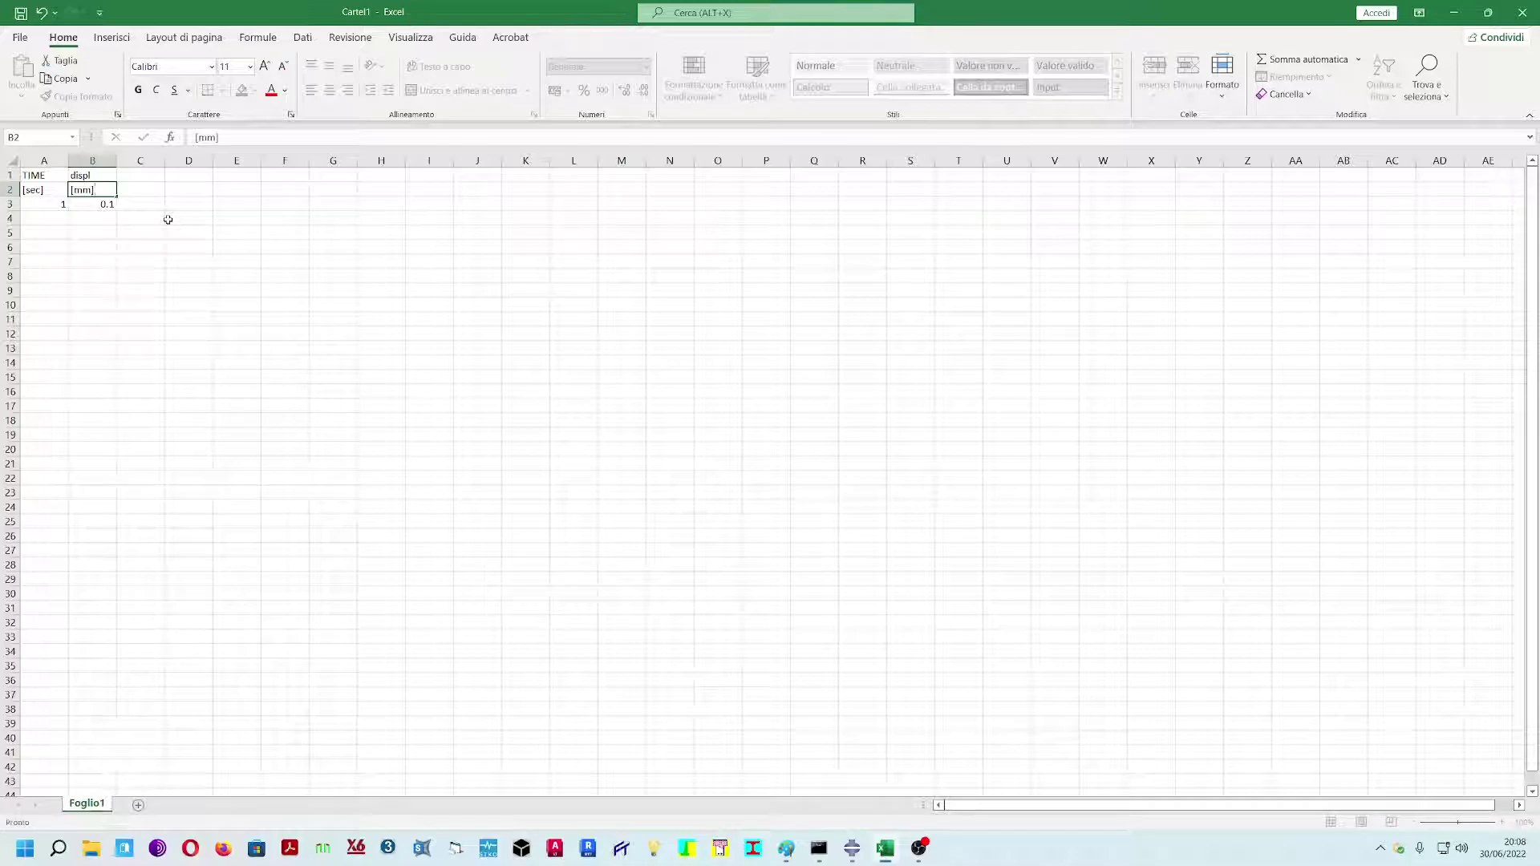
{"action": "key", "text": "Return"}
{"action": "key", "text": "Left"}
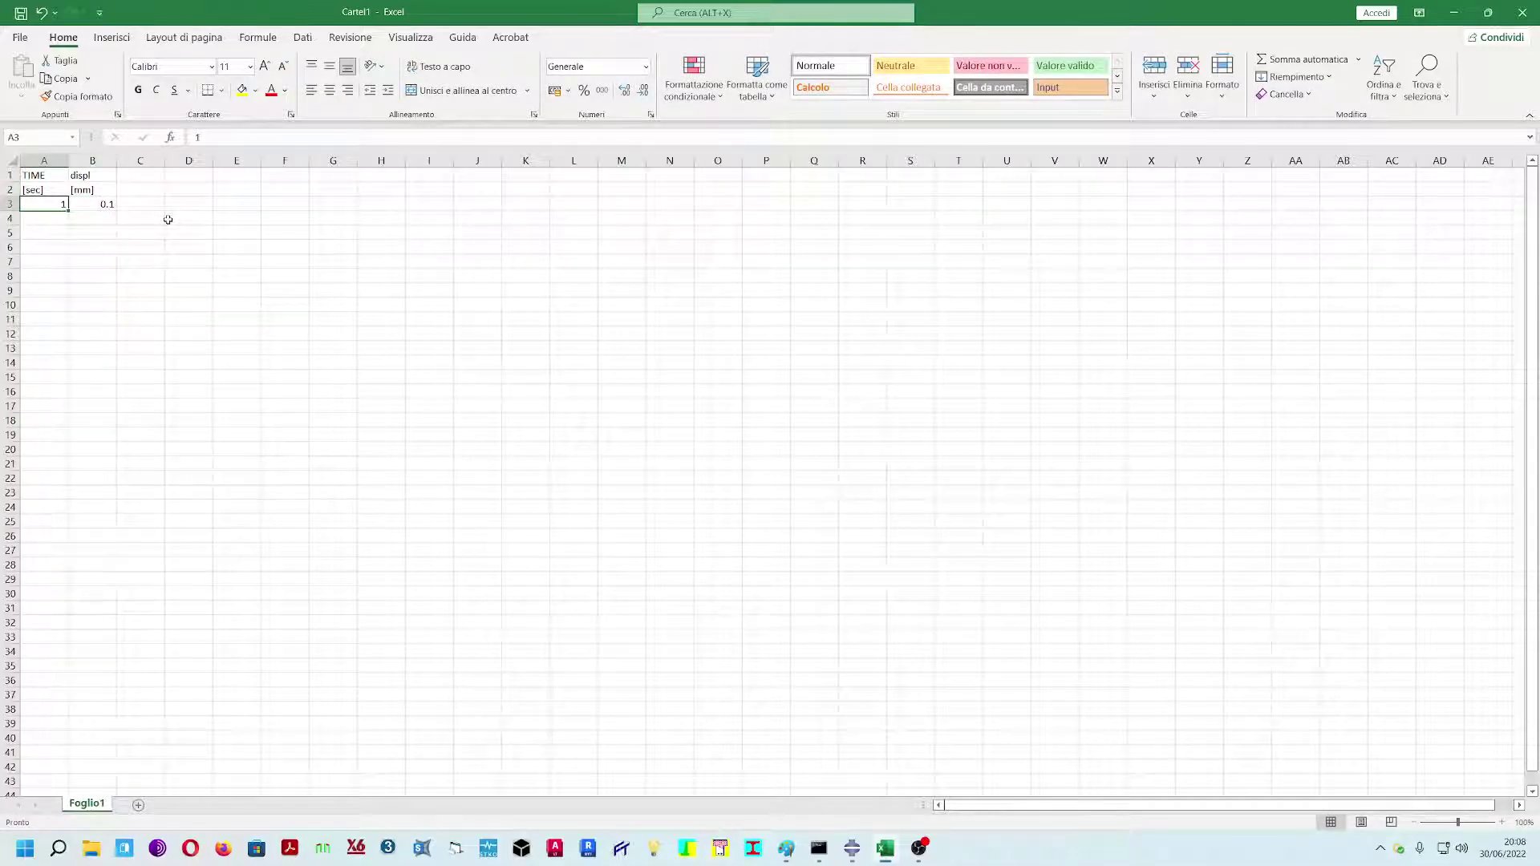
- In row 4, enter formulas adding 1 to the time in A3 and 0.1 to the displacement in B3
{"action": "key", "text": "Down"}
{"action": "type", "text": "=1+"}
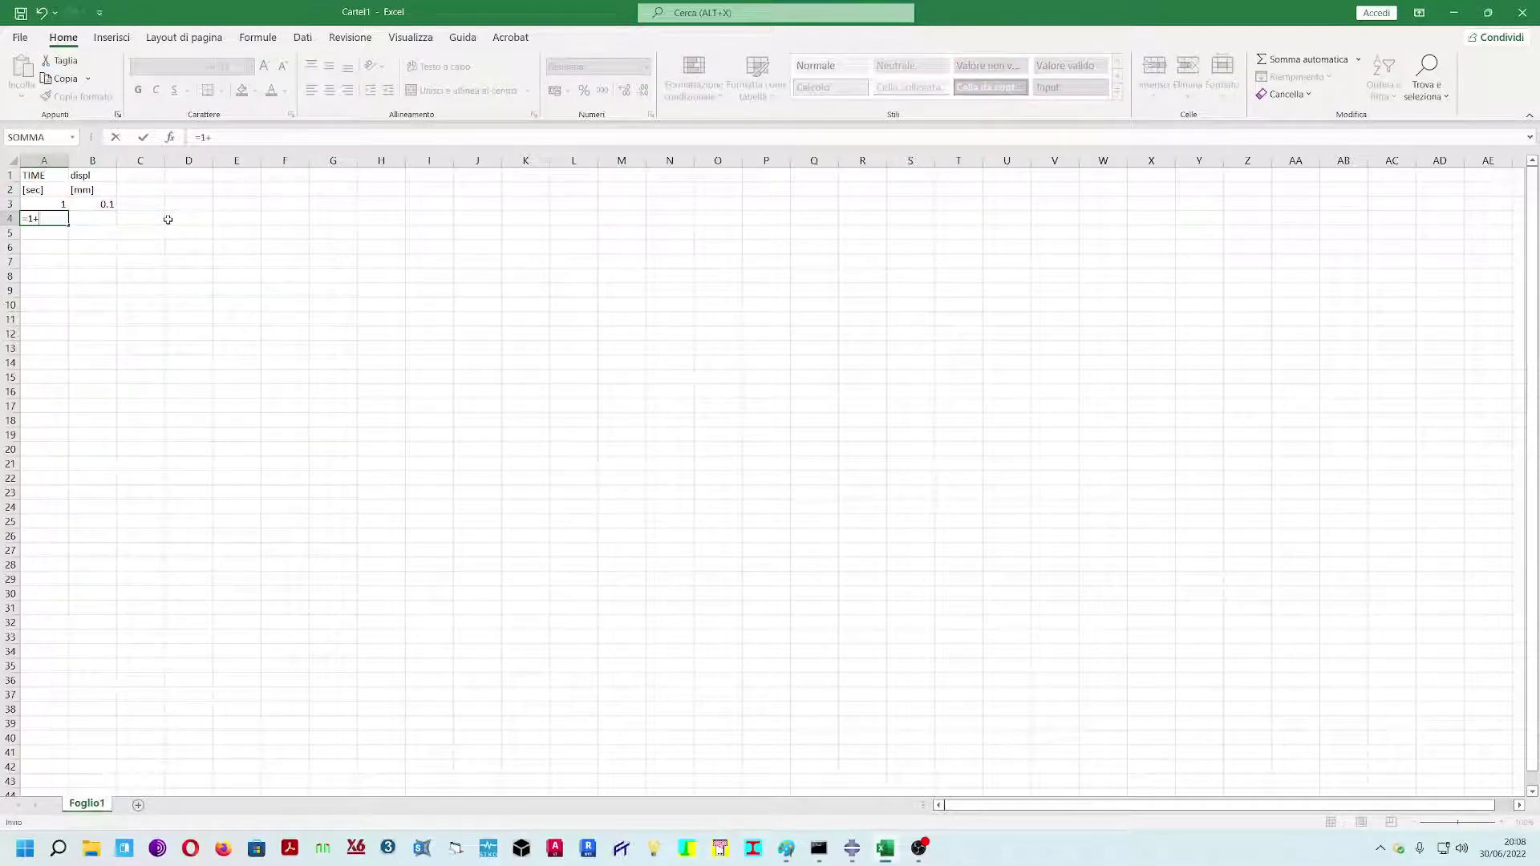
{"action": "key", "text": "Up"}
{"action": "key", "text": "Return"}
{"action": "key", "text": "Up"}
{"action": "key", "text": "Right"}
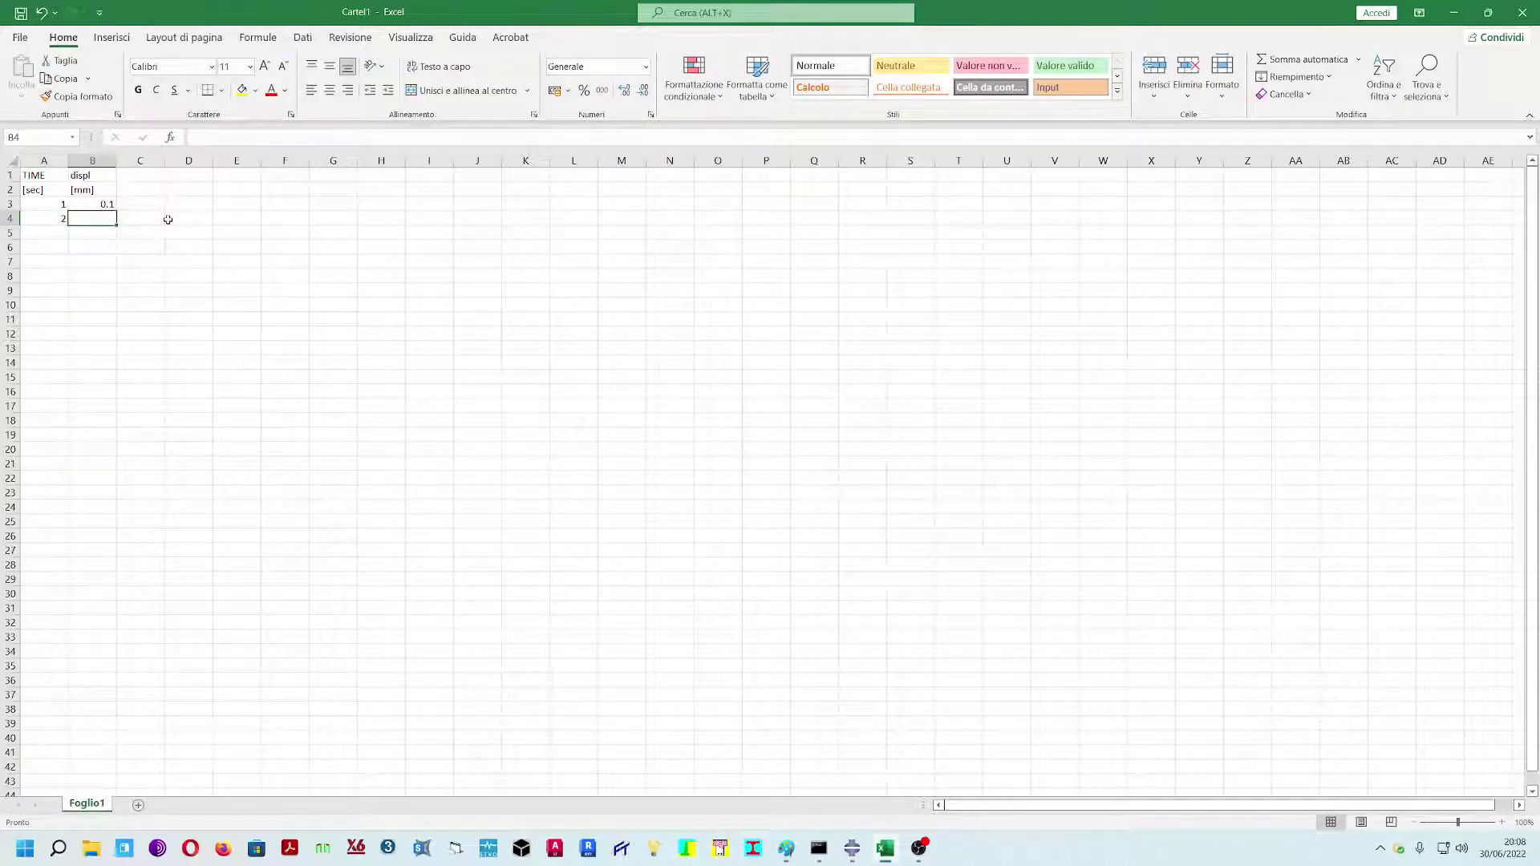
{"action": "type", "text": "=0.1+"}
{"action": "key", "text": "Up"}
{"action": "key", "text": "Return"}
- Fill the two row 4 formulas down to row 102, reaching a time of 100 and a displacement of 10
{"action": "left_click_drag", "start_coordinate": [51, 220], "coordinate": [118, 425]}
{"action": "left_click", "coordinate": [249, 412]}
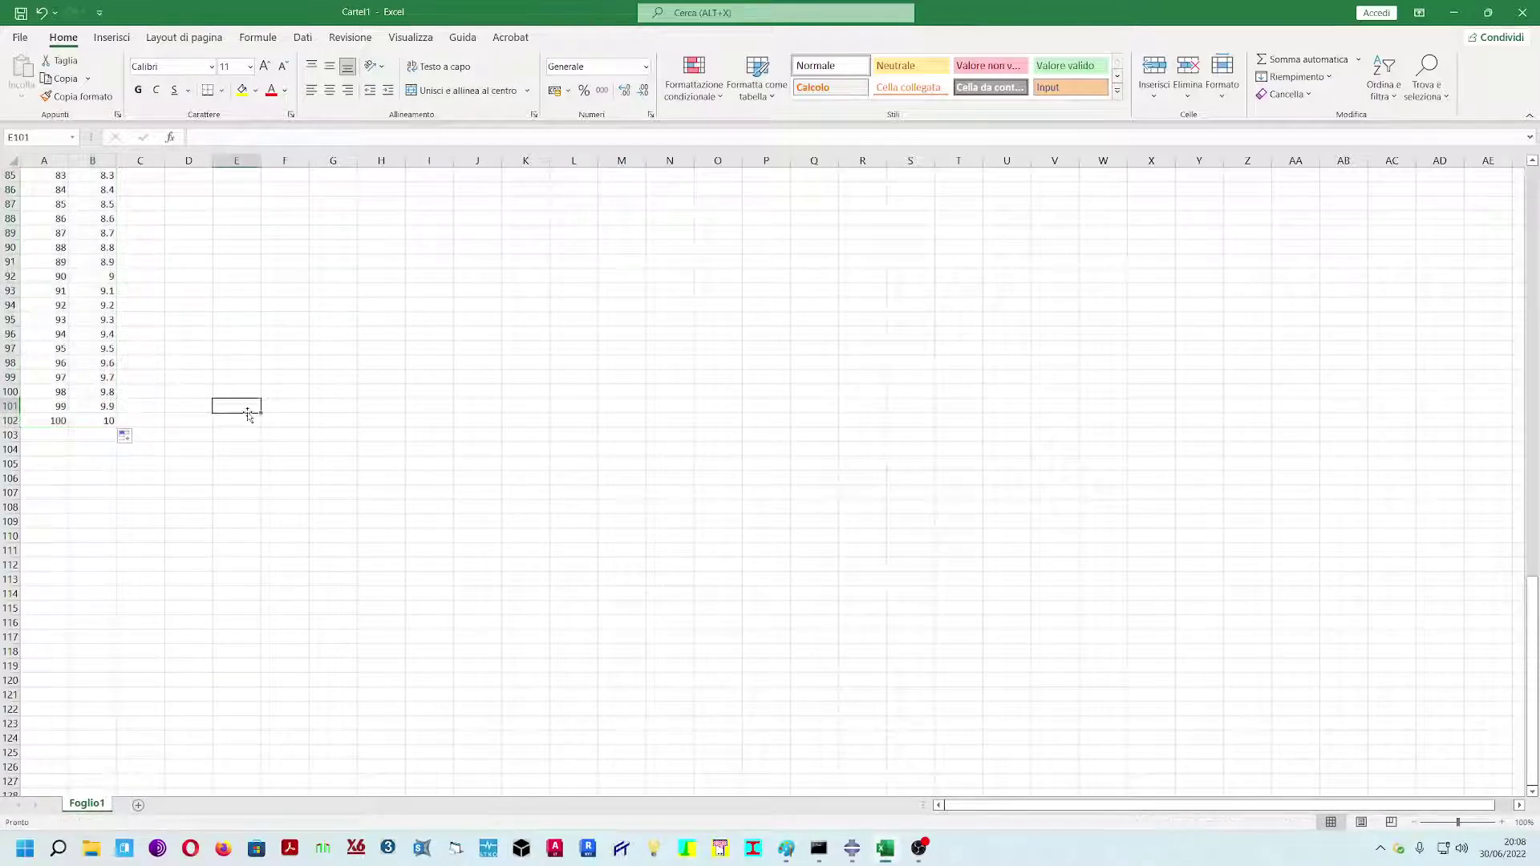
{"action": "left_click_drag", "start_coordinate": [1532, 670], "coordinate": [1532, 198]}
{"action": "mouse_move", "coordinate": [885, 848]}
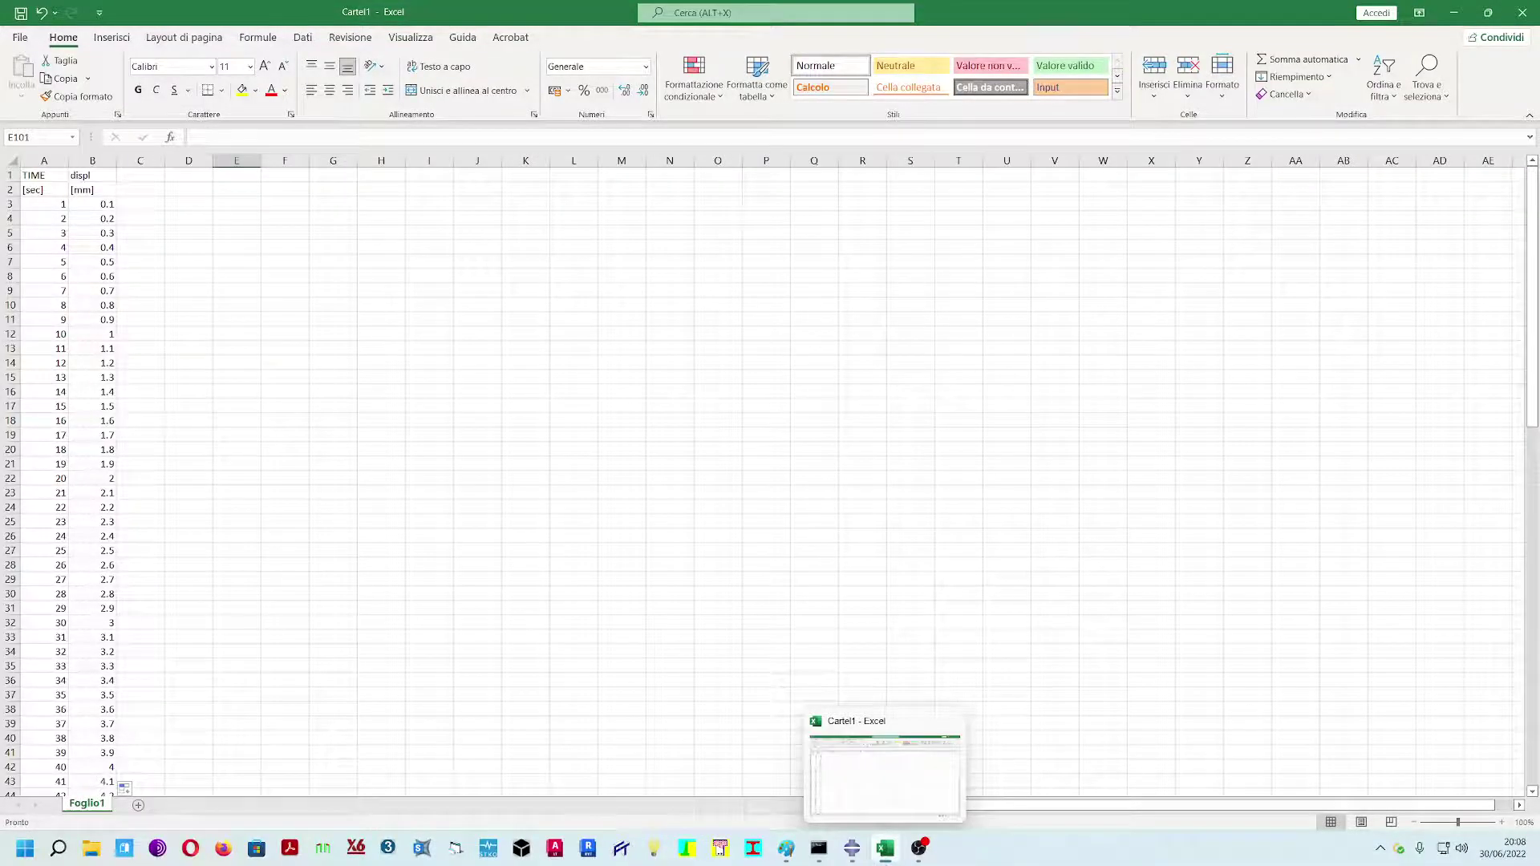
- Back in Abaqus, start a tabular amplitude named Amp-1 from the boundary condition, with step time span and solver default smoothing
{"action": "left_click", "coordinate": [852, 848]}
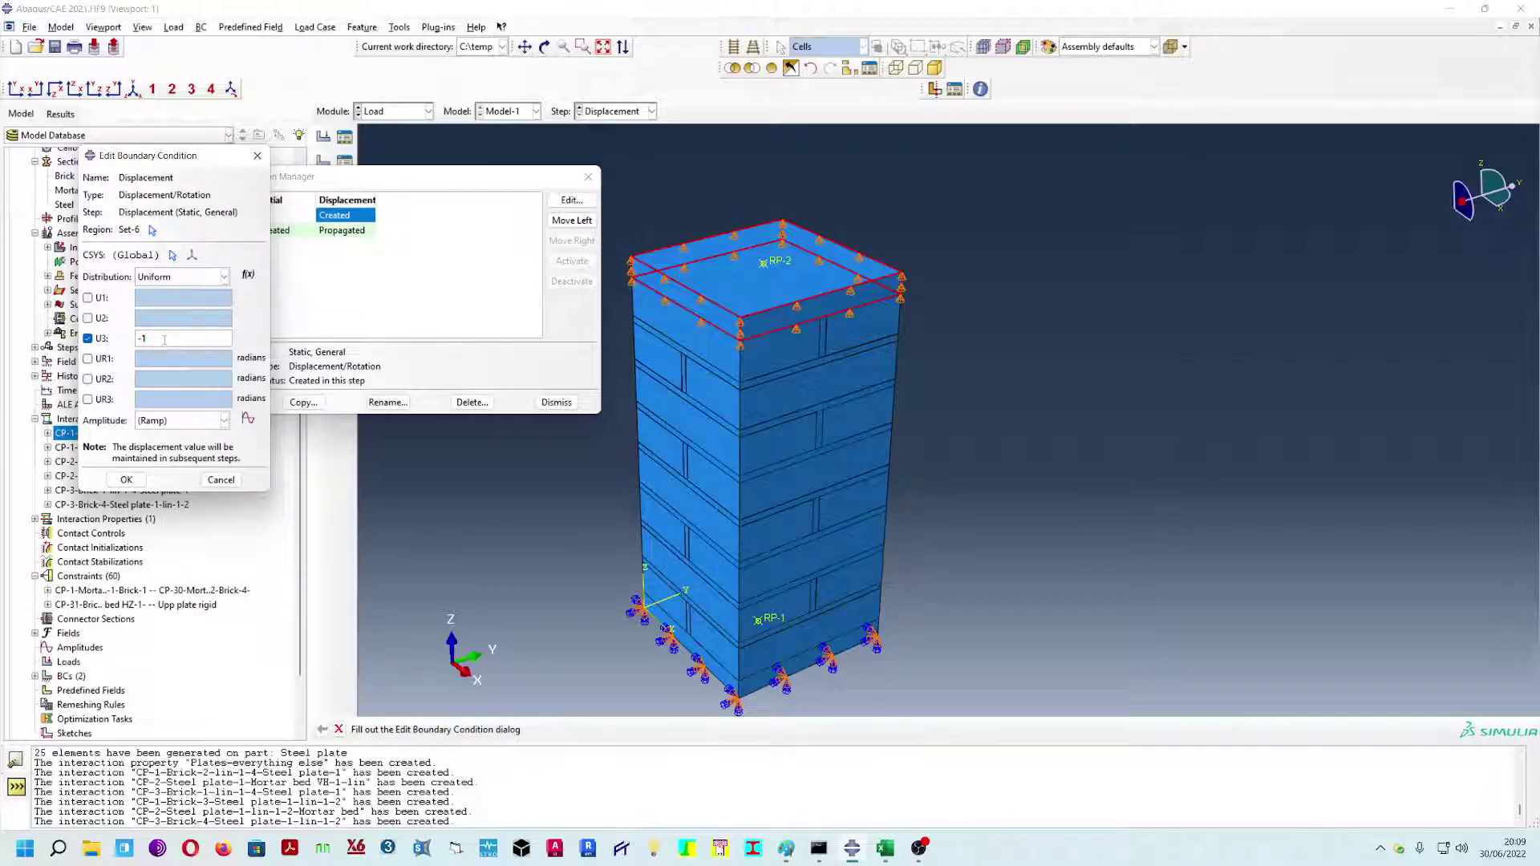
{"action": "left_click", "coordinate": [224, 422]}
{"action": "left_click", "coordinate": [223, 421]}
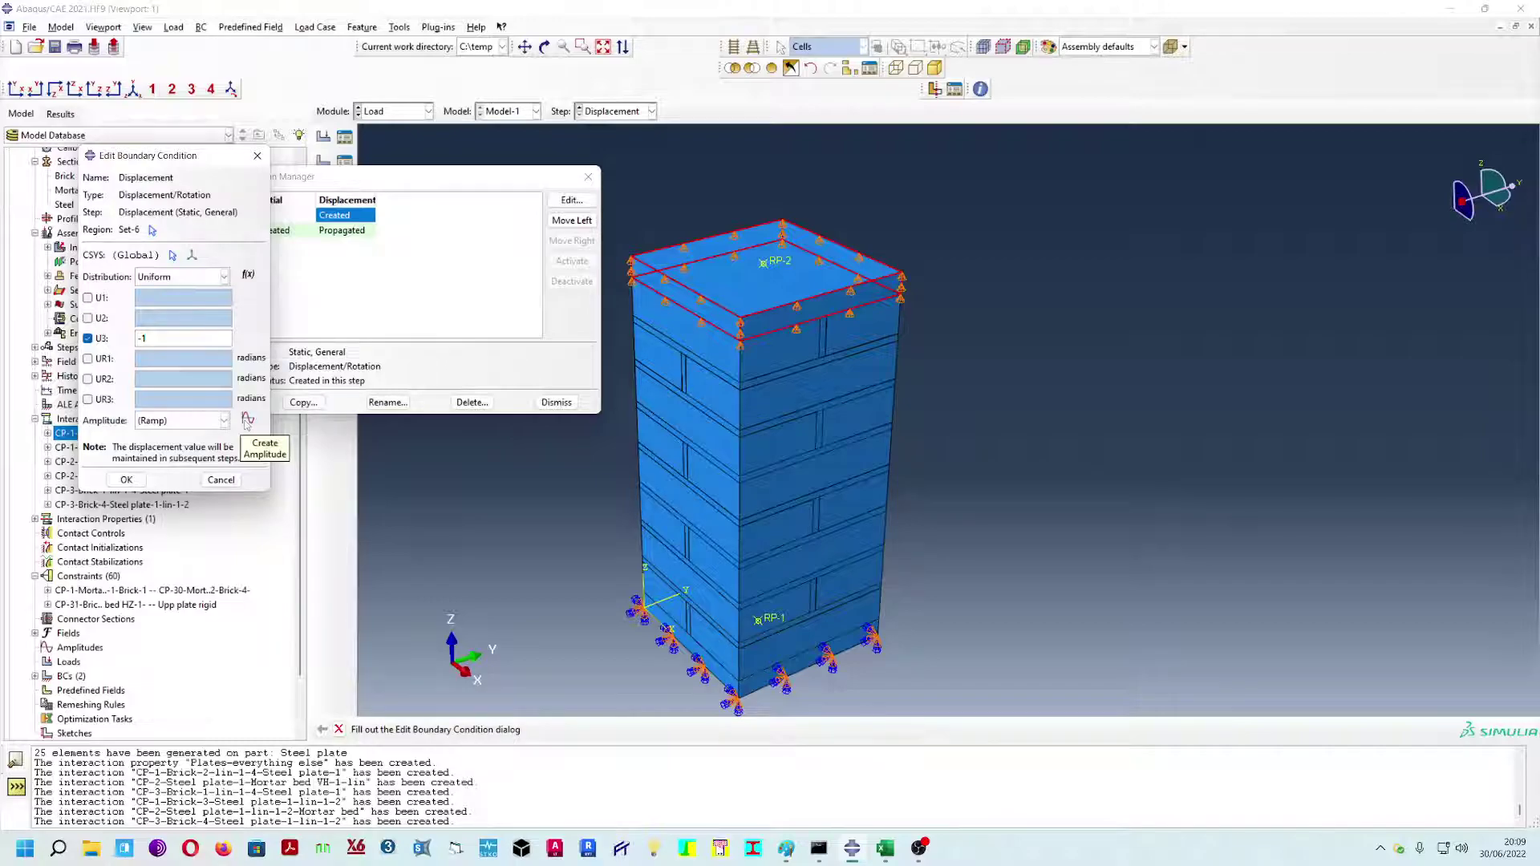
{"action": "left_click", "coordinate": [247, 419]}
{"action": "left_click", "coordinate": [76, 218]}
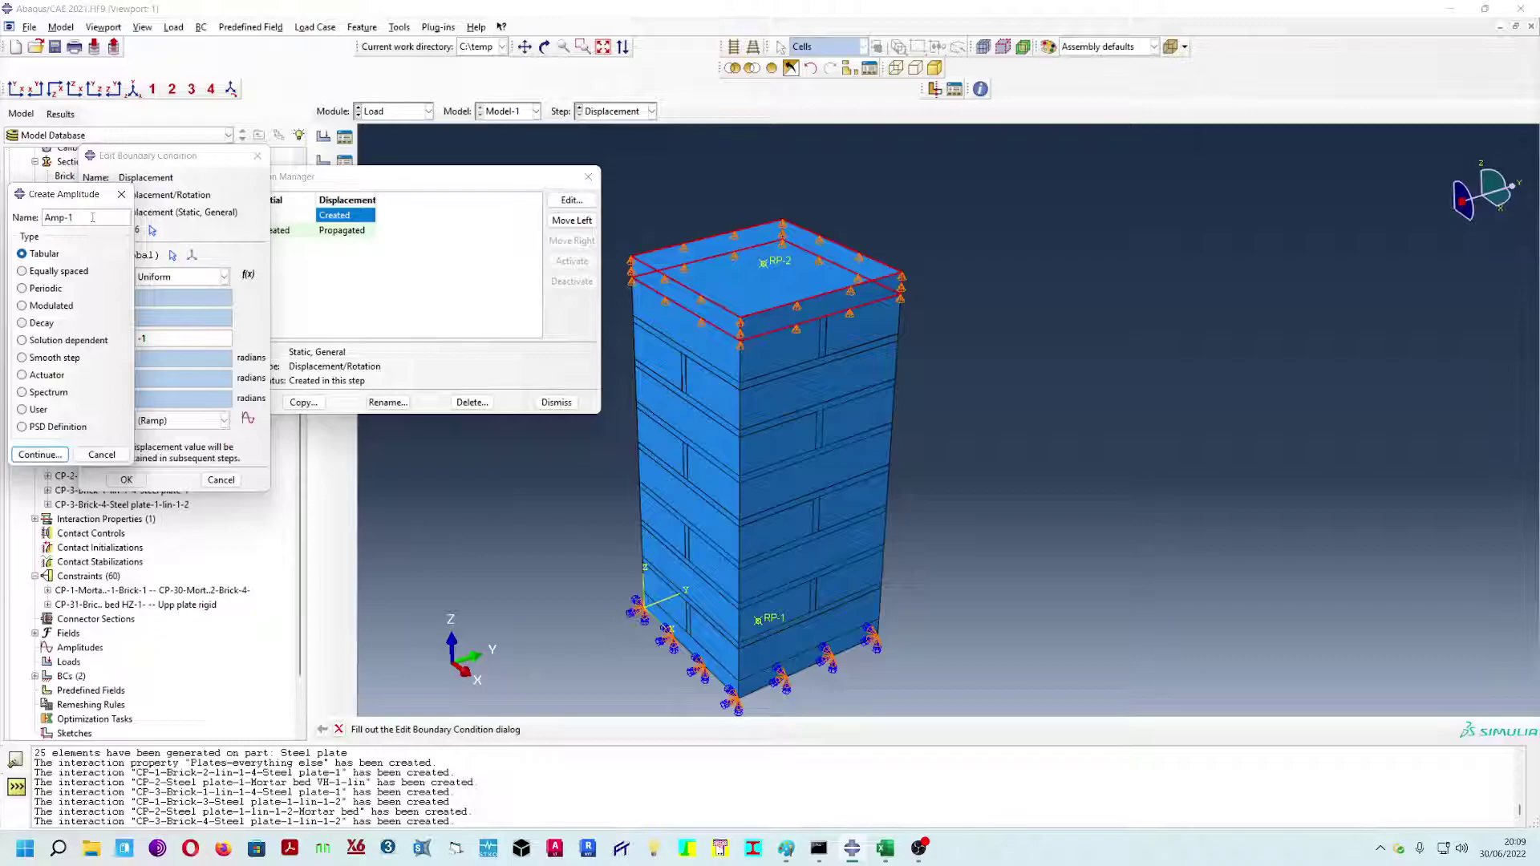
{"action": "left_click", "coordinate": [50, 255]}
{"action": "left_click", "coordinate": [43, 456]}
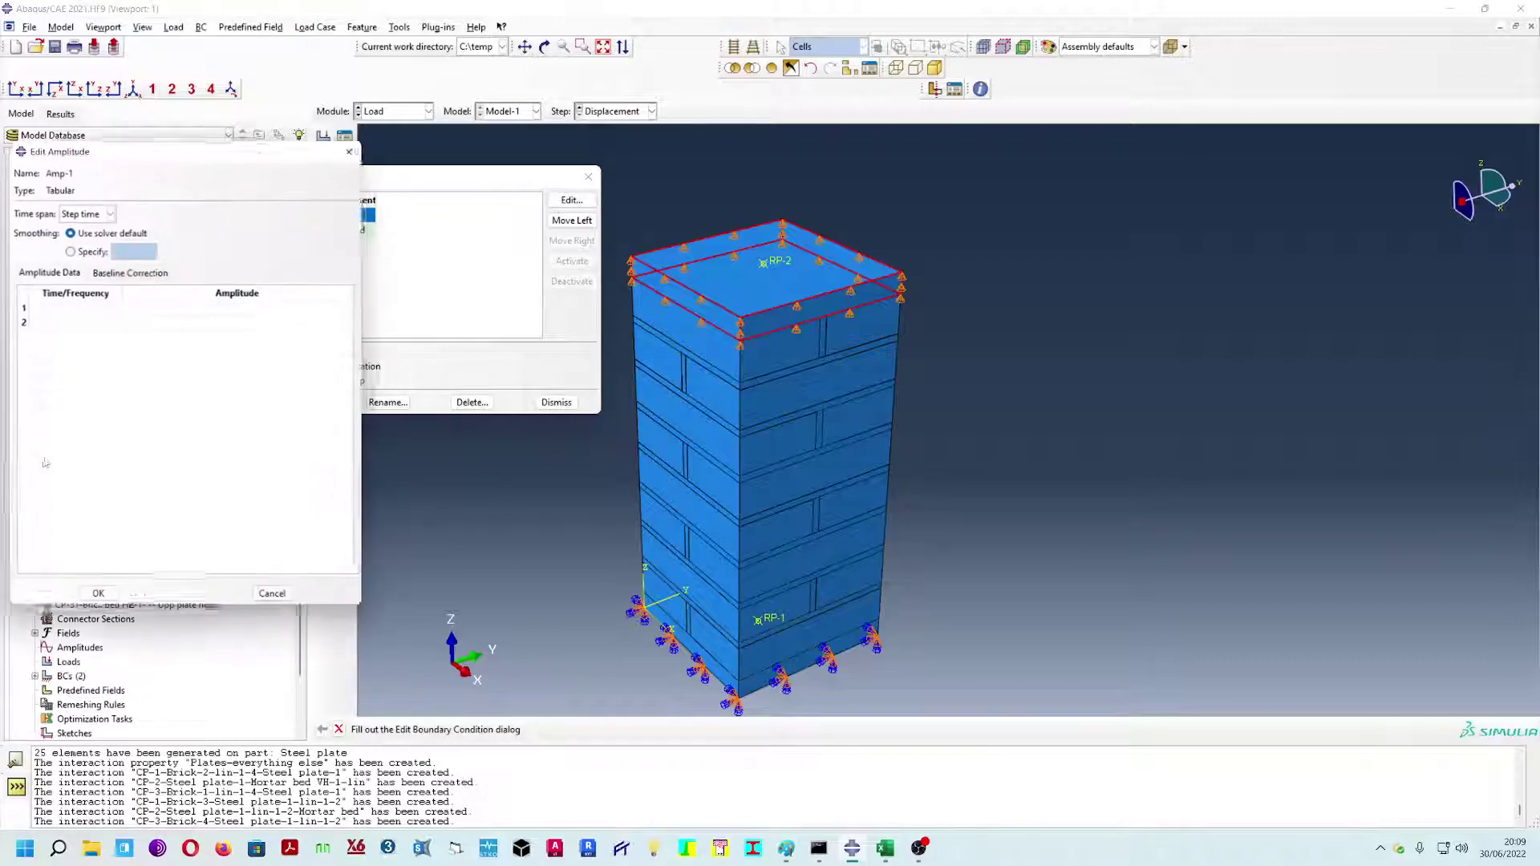
{"action": "left_click", "coordinate": [88, 212]}
{"action": "left_click", "coordinate": [107, 232]}
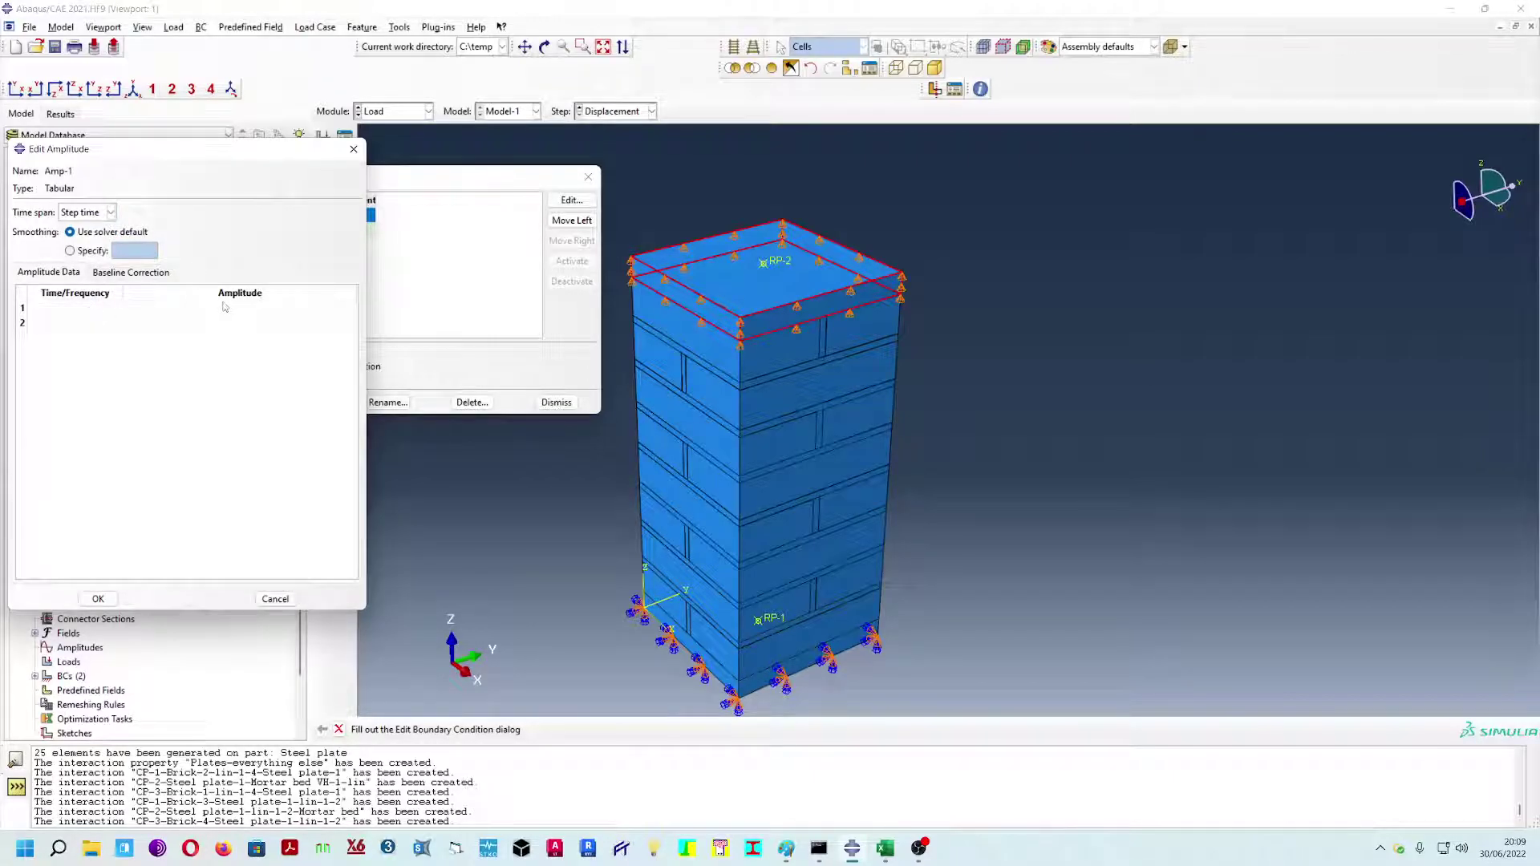
- Switch to Excel and copy the time and displacement values in A3:B102
{"action": "mouse_move", "coordinate": [886, 848]}
{"action": "left_click", "coordinate": [843, 740]}
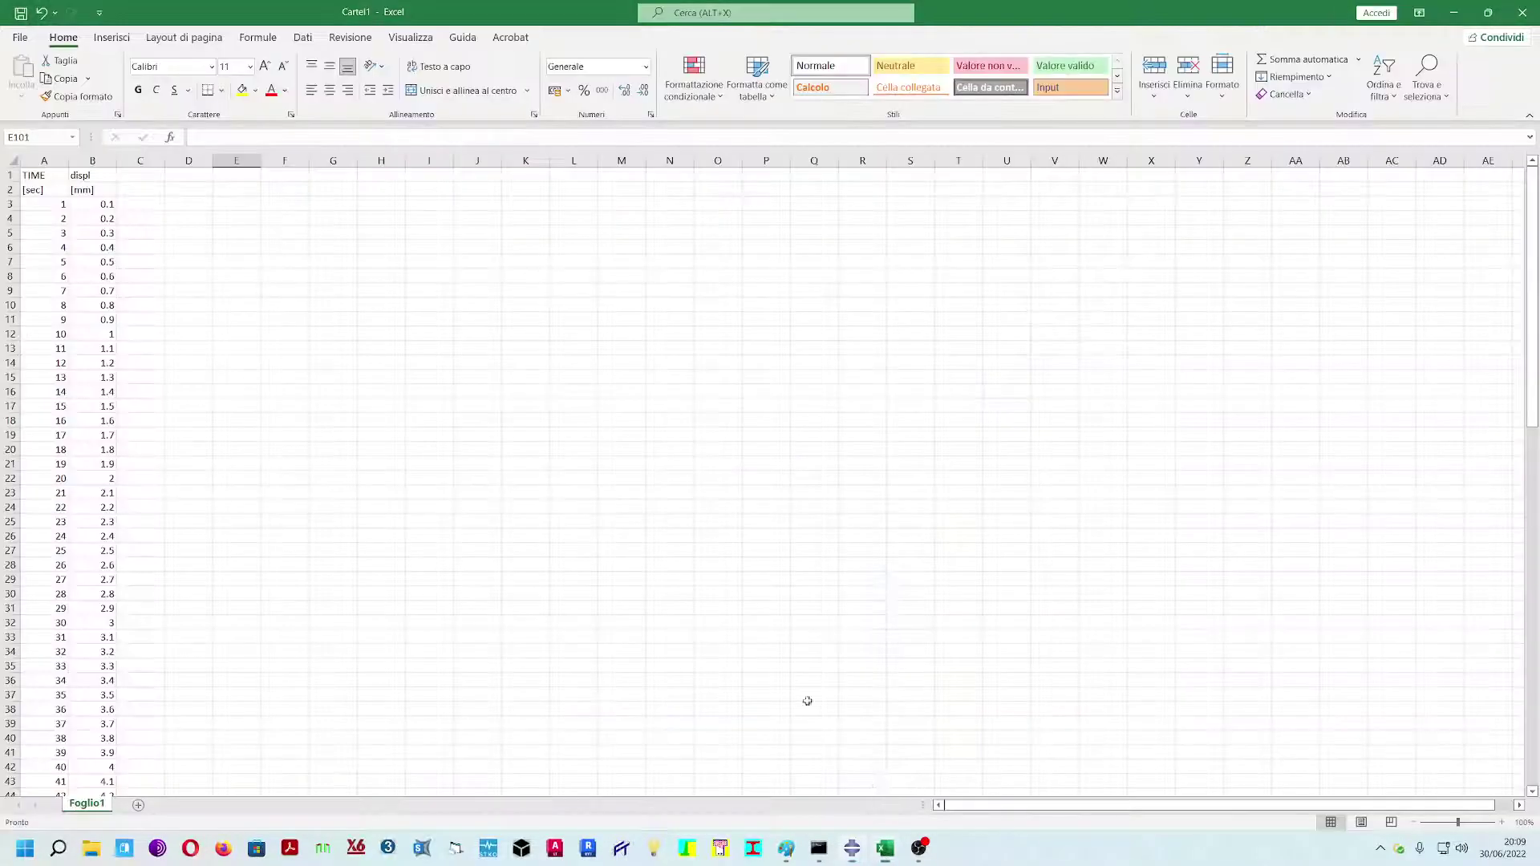
{"action": "left_click_drag", "start_coordinate": [36, 205], "coordinate": [94, 768]}
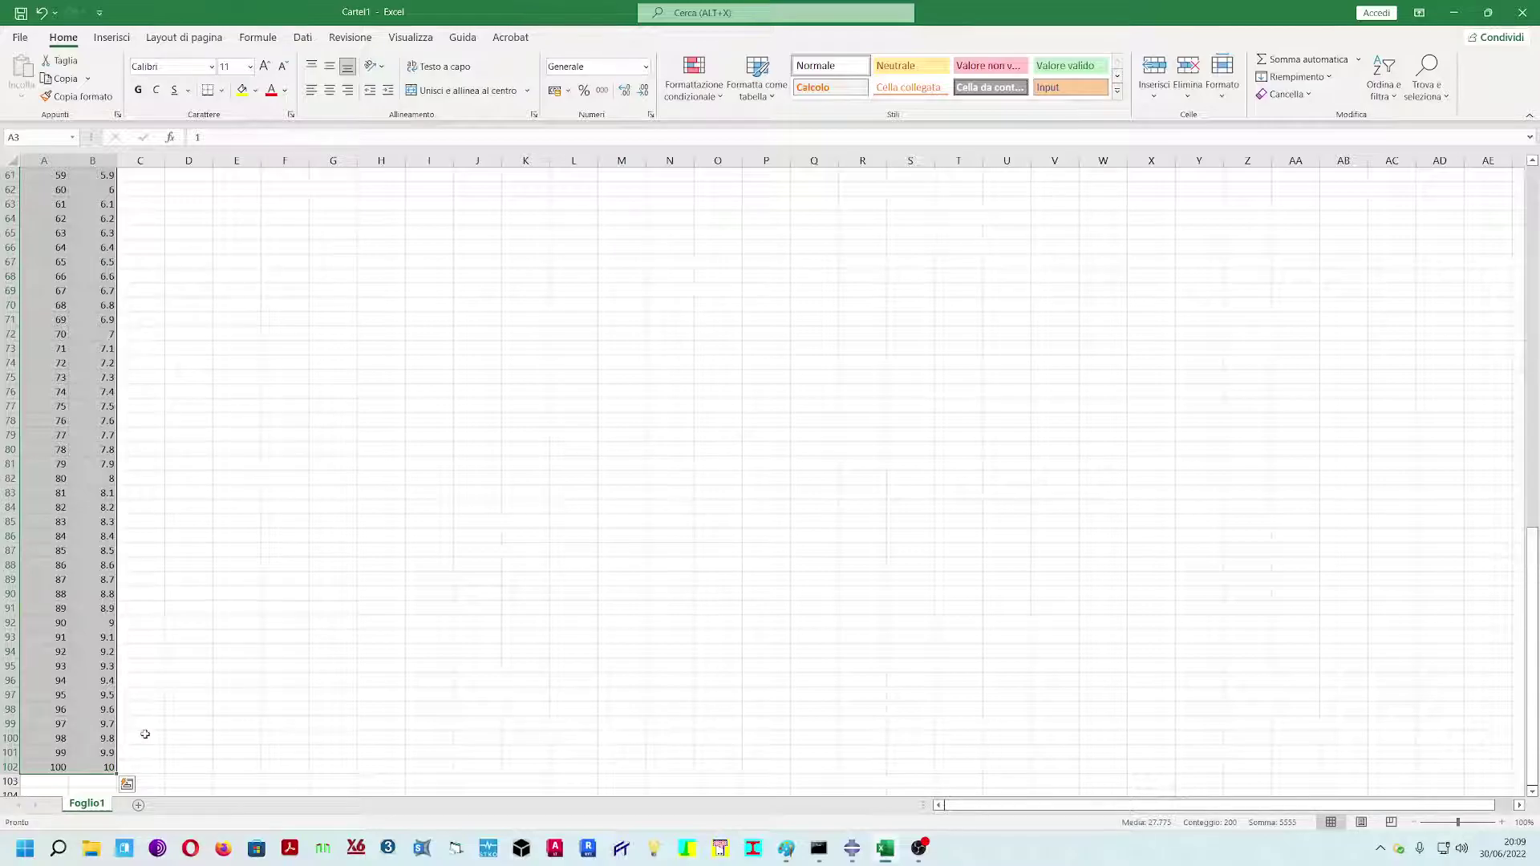
{"action": "key", "text": "ctrl+c"}
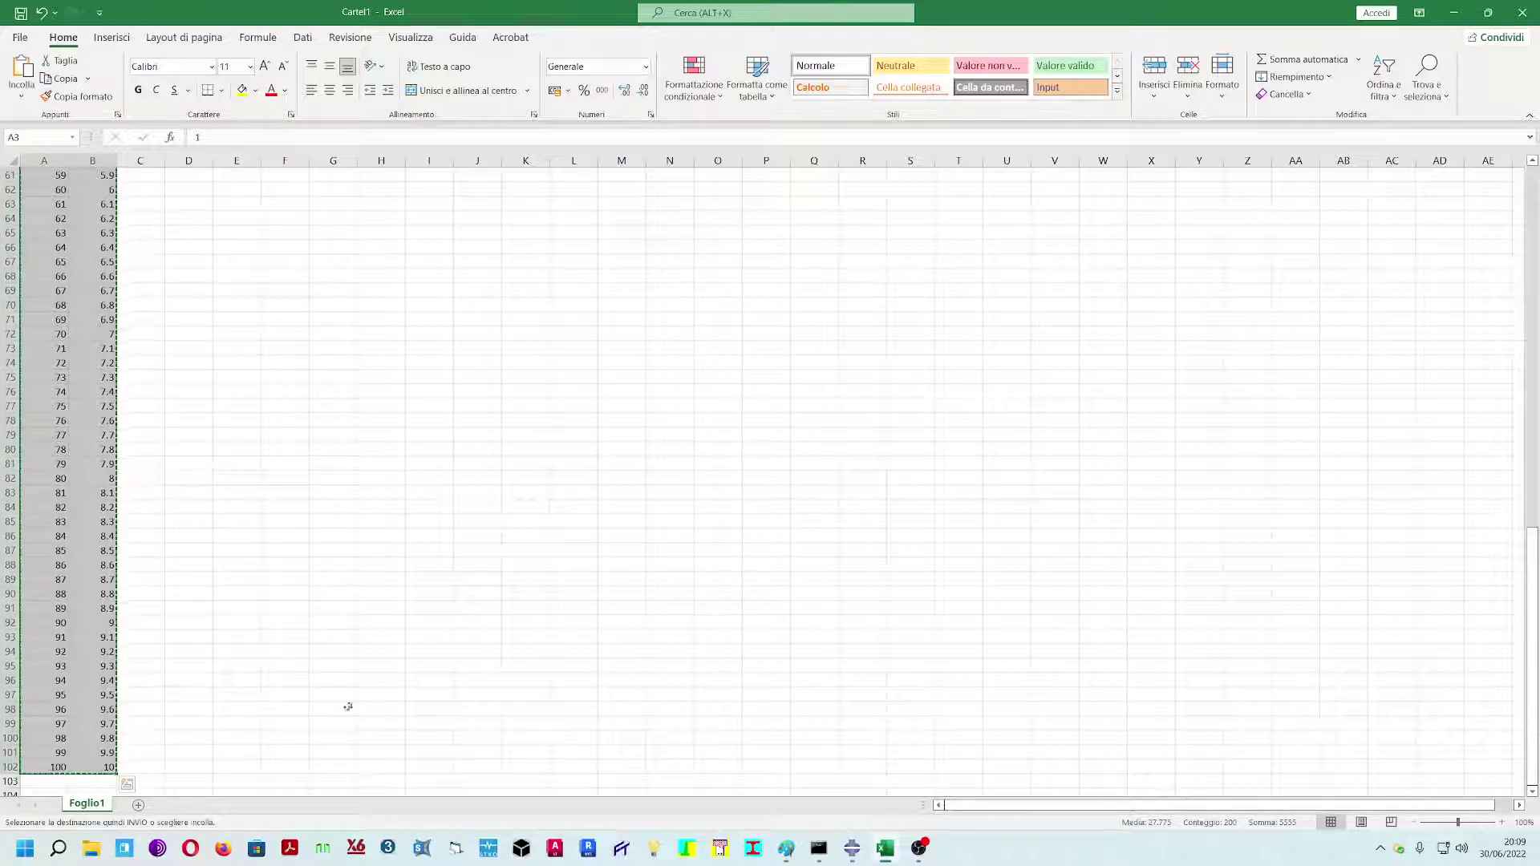
- Switch to Abaqus, paste the copied values into the amplitude data table of Amp-1 and create the amplitude
{"action": "left_click", "coordinate": [851, 849]}
{"action": "left_click", "coordinate": [56, 310]}
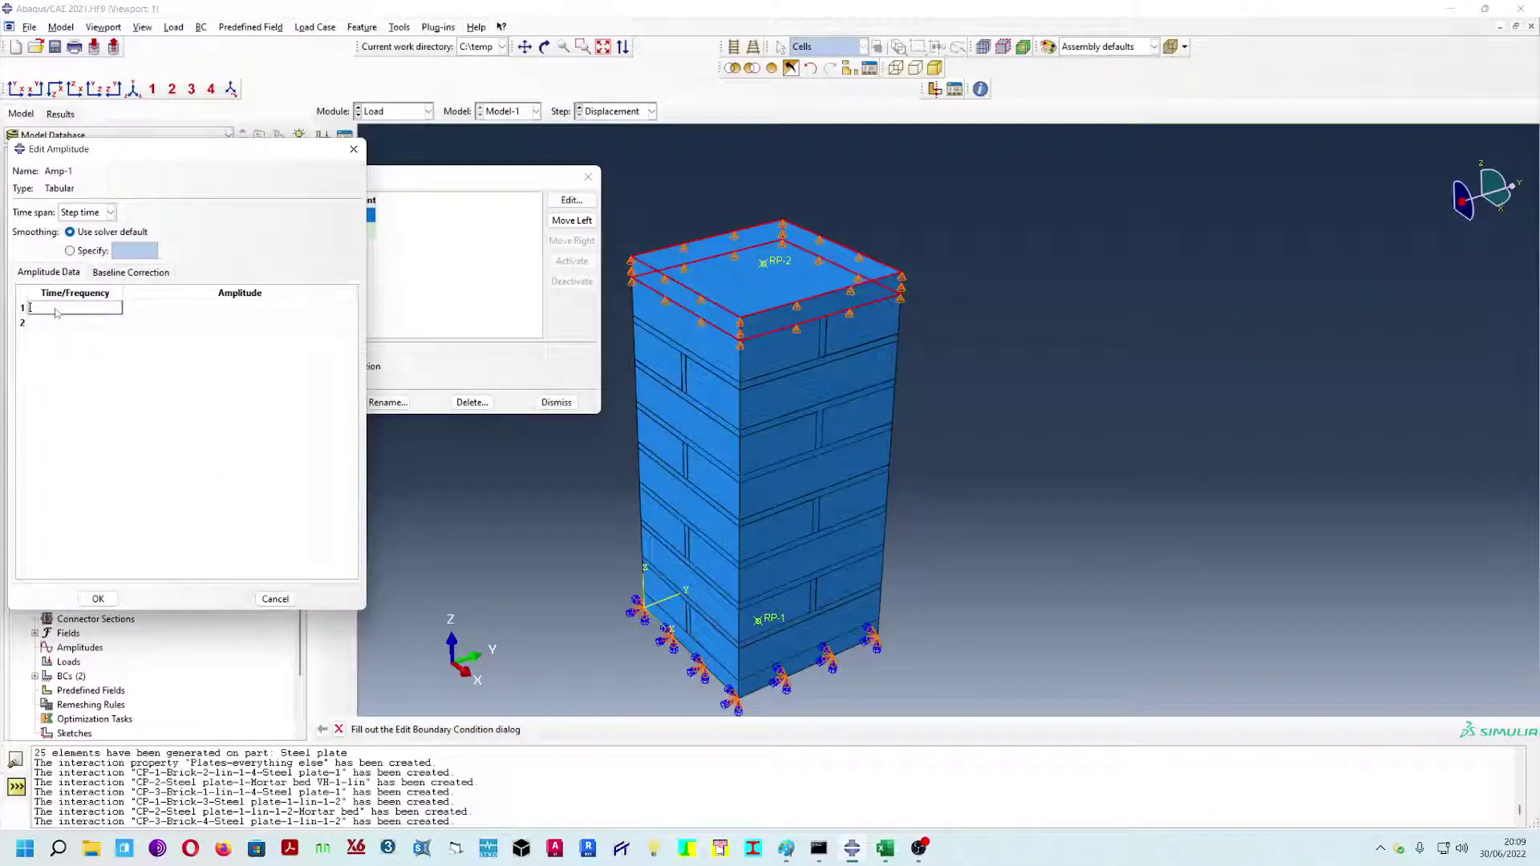
{"action": "right_click", "coordinate": [56, 312]}
{"action": "left_click", "coordinate": [90, 347]}
{"action": "left_click", "coordinate": [98, 599]}
- Assign the Amp-1 amplitude to the Displacement boundary condition and save its settings
{"action": "left_click", "coordinate": [224, 421]}
{"action": "left_click", "coordinate": [153, 452]}
{"action": "left_click", "coordinate": [128, 481]}
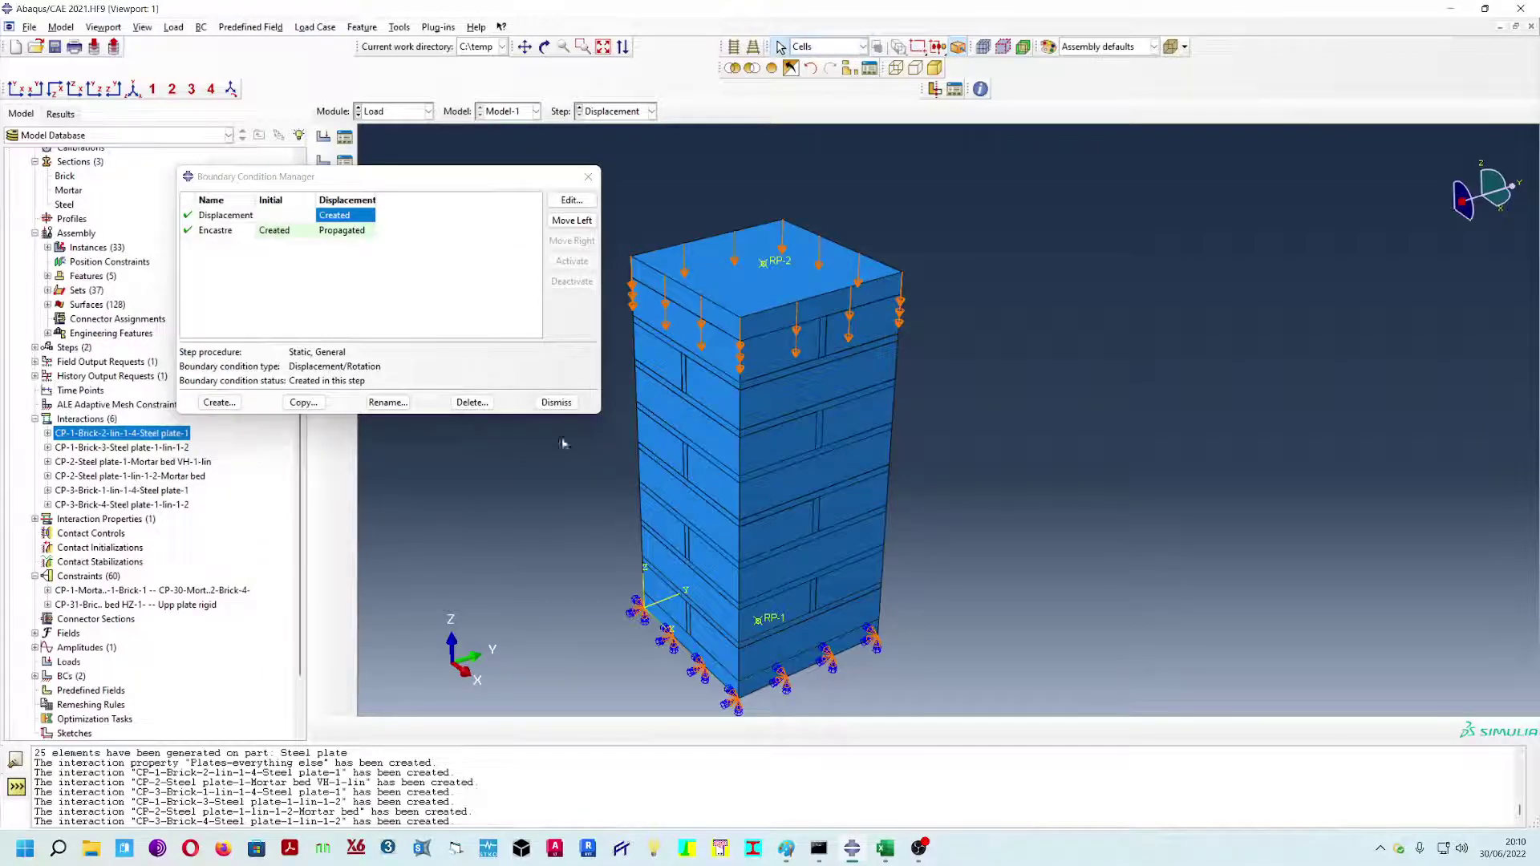
- Close the boundary condition manager and start an analysis job named Job-1 from Model-1
{"action": "left_click", "coordinate": [590, 177]}
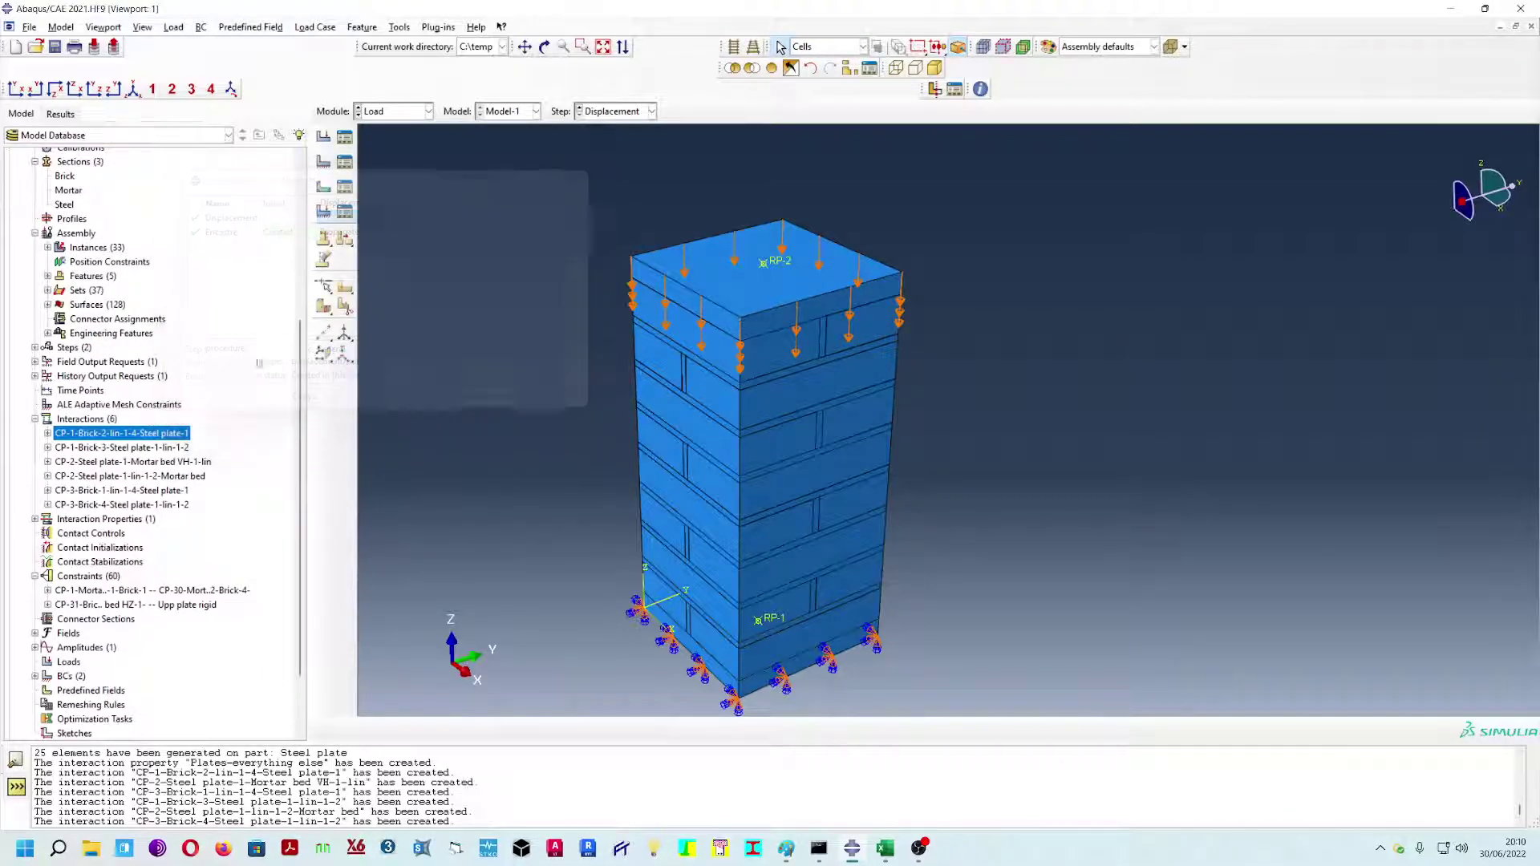
{"action": "left_click", "coordinate": [404, 113]}
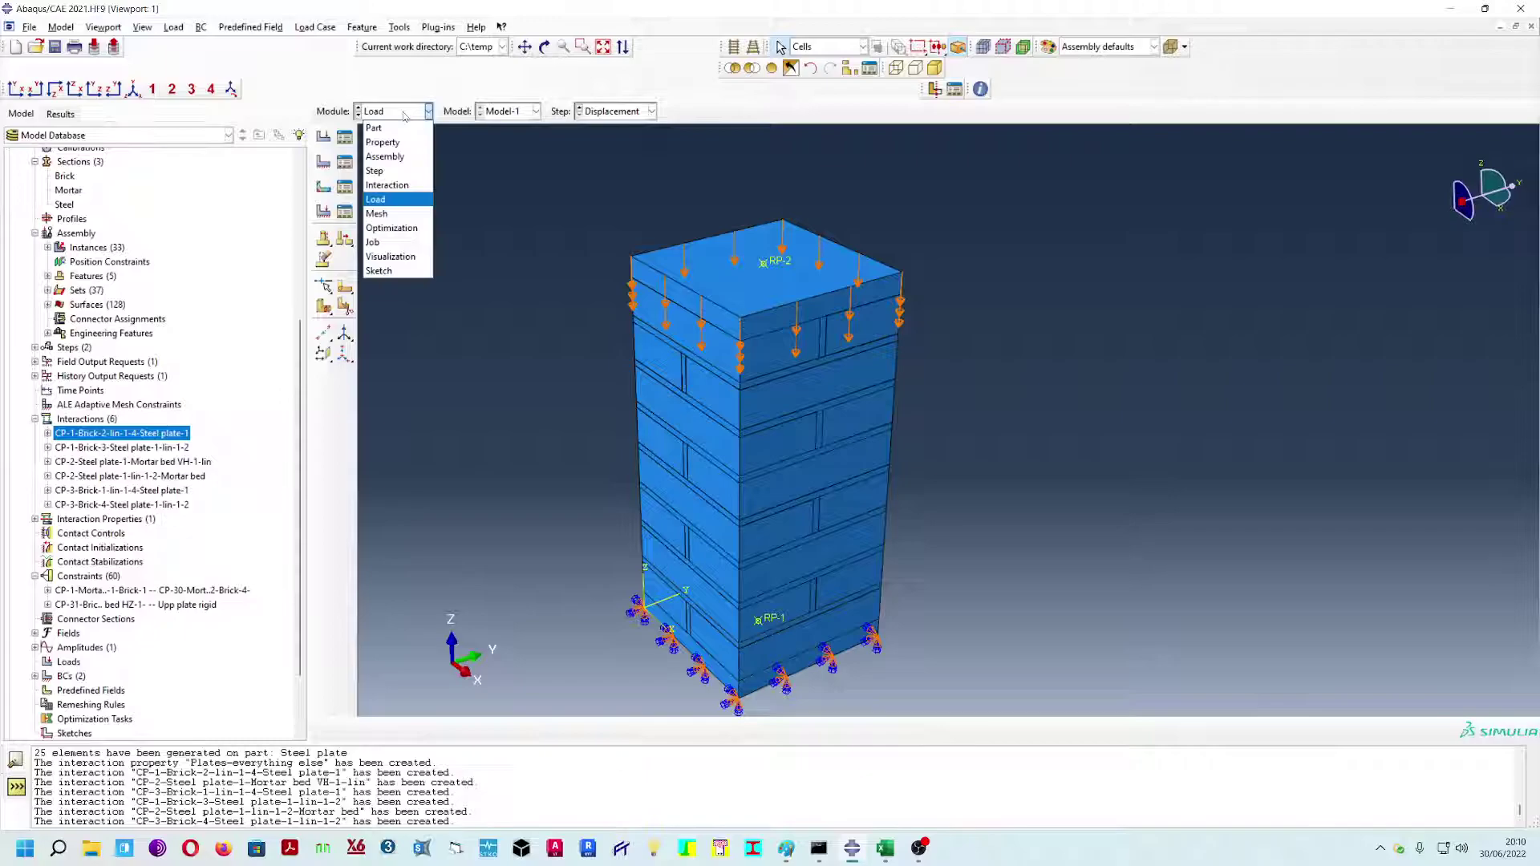
{"action": "left_click", "coordinate": [401, 242]}
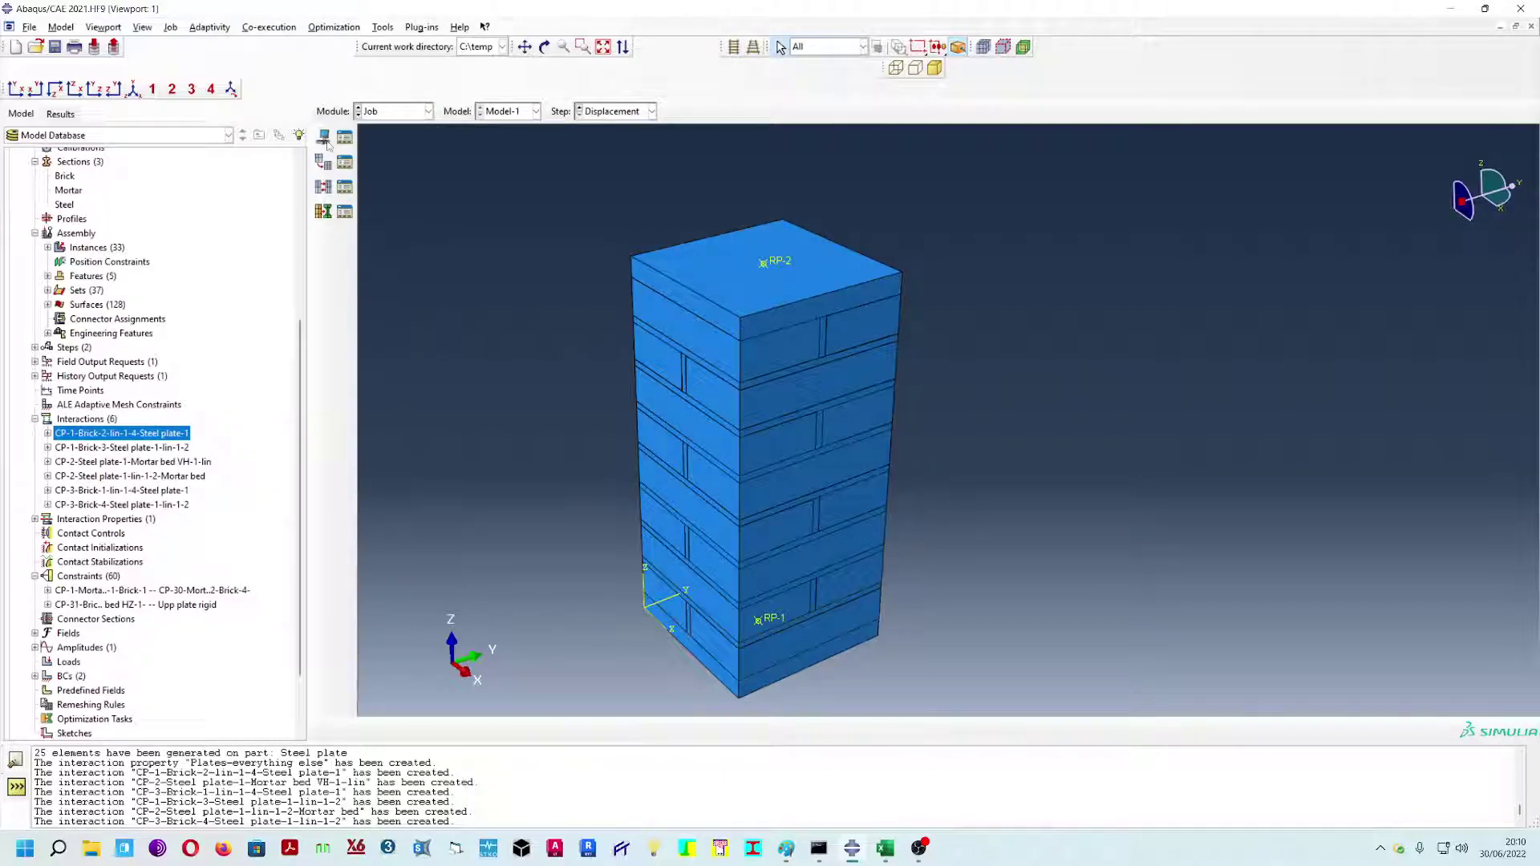
{"action": "left_click", "coordinate": [324, 138]}
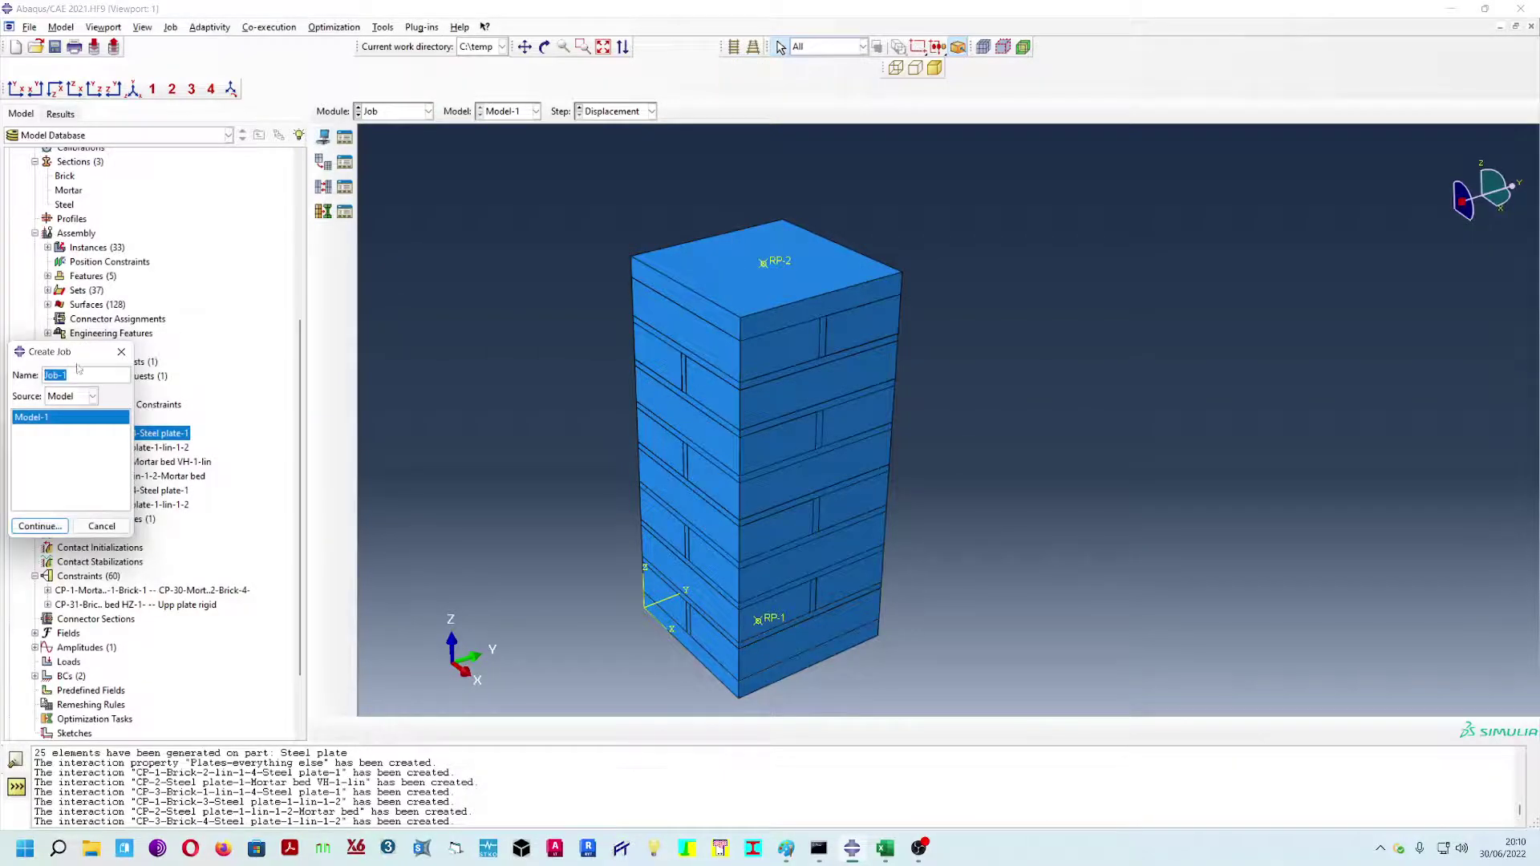
{"action": "left_click", "coordinate": [89, 396]}
{"action": "left_click", "coordinate": [83, 415]}
{"action": "left_click", "coordinate": [39, 526]}
- Set Job-1 to a maximum memory of 26 GB with 8 processors and create the job
{"action": "left_click", "coordinate": [286, 398]}
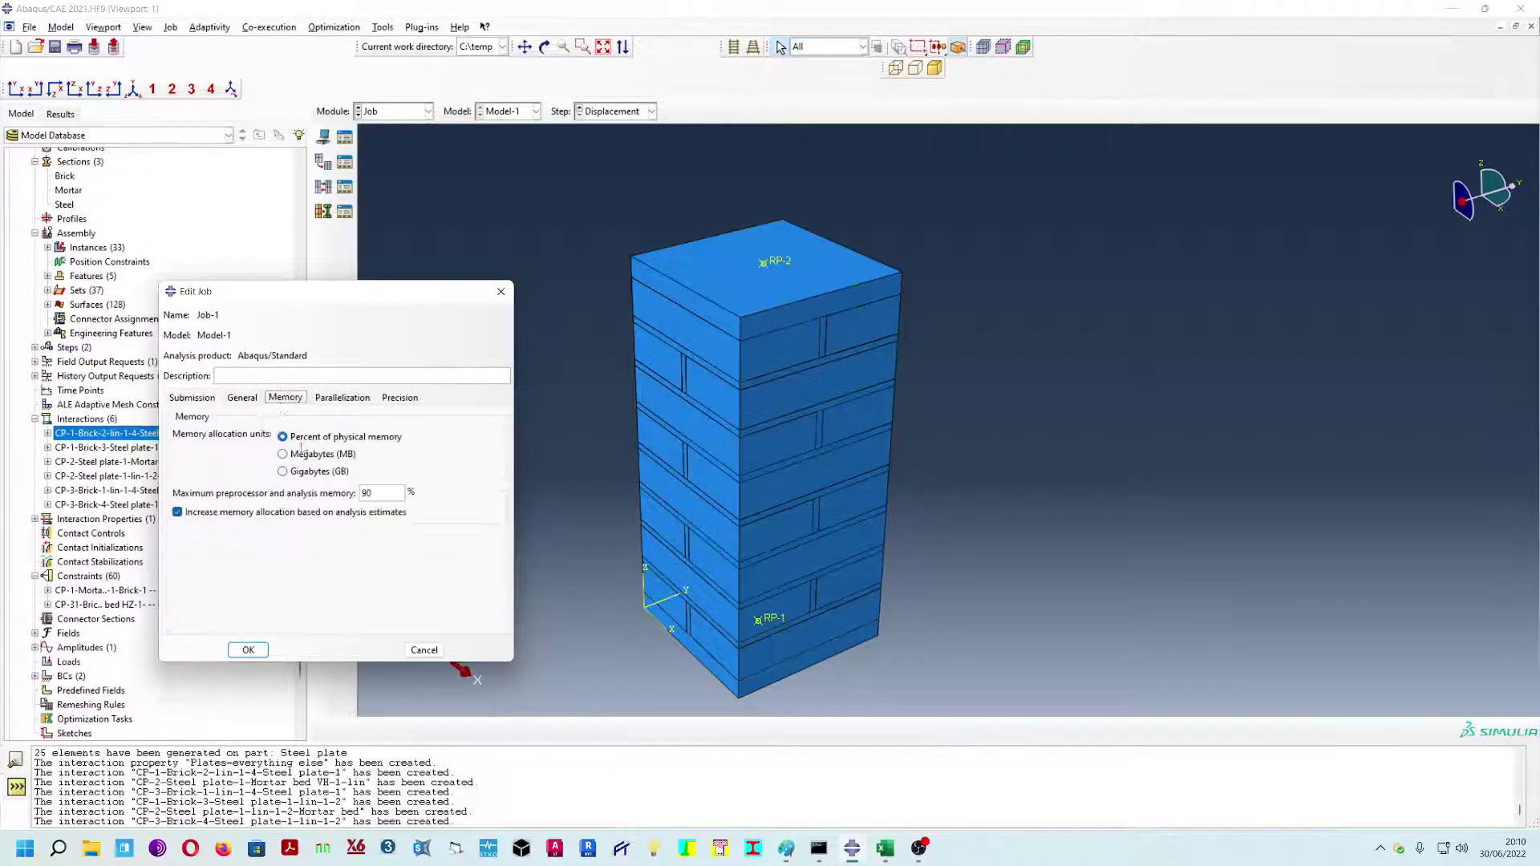
{"action": "left_click", "coordinate": [312, 472]}
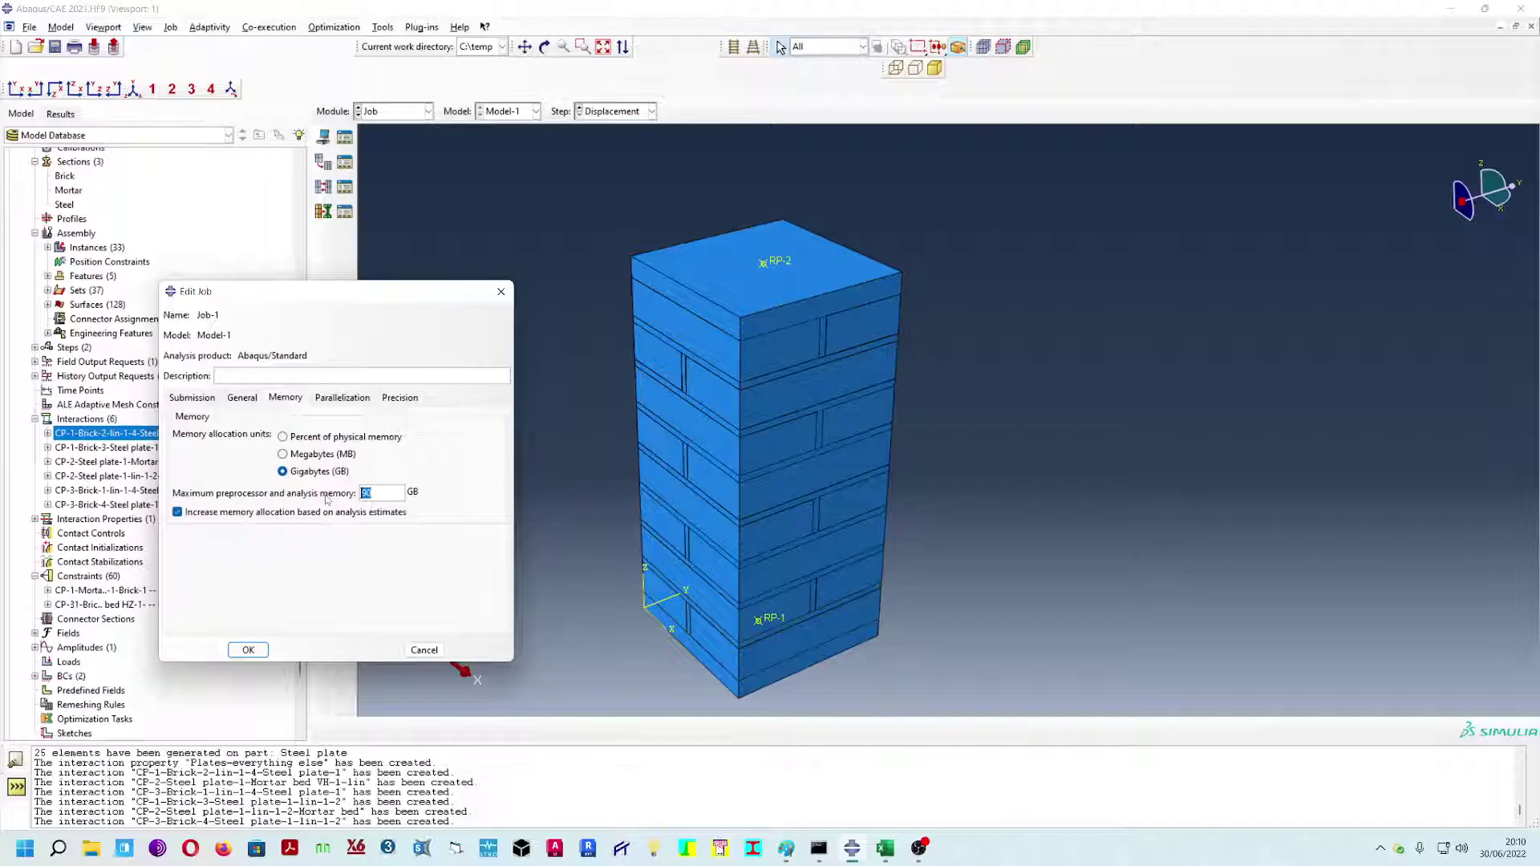
{"action": "type", "text": "26"}
{"action": "left_click", "coordinate": [340, 397]}
{"action": "left_click", "coordinate": [174, 418]}
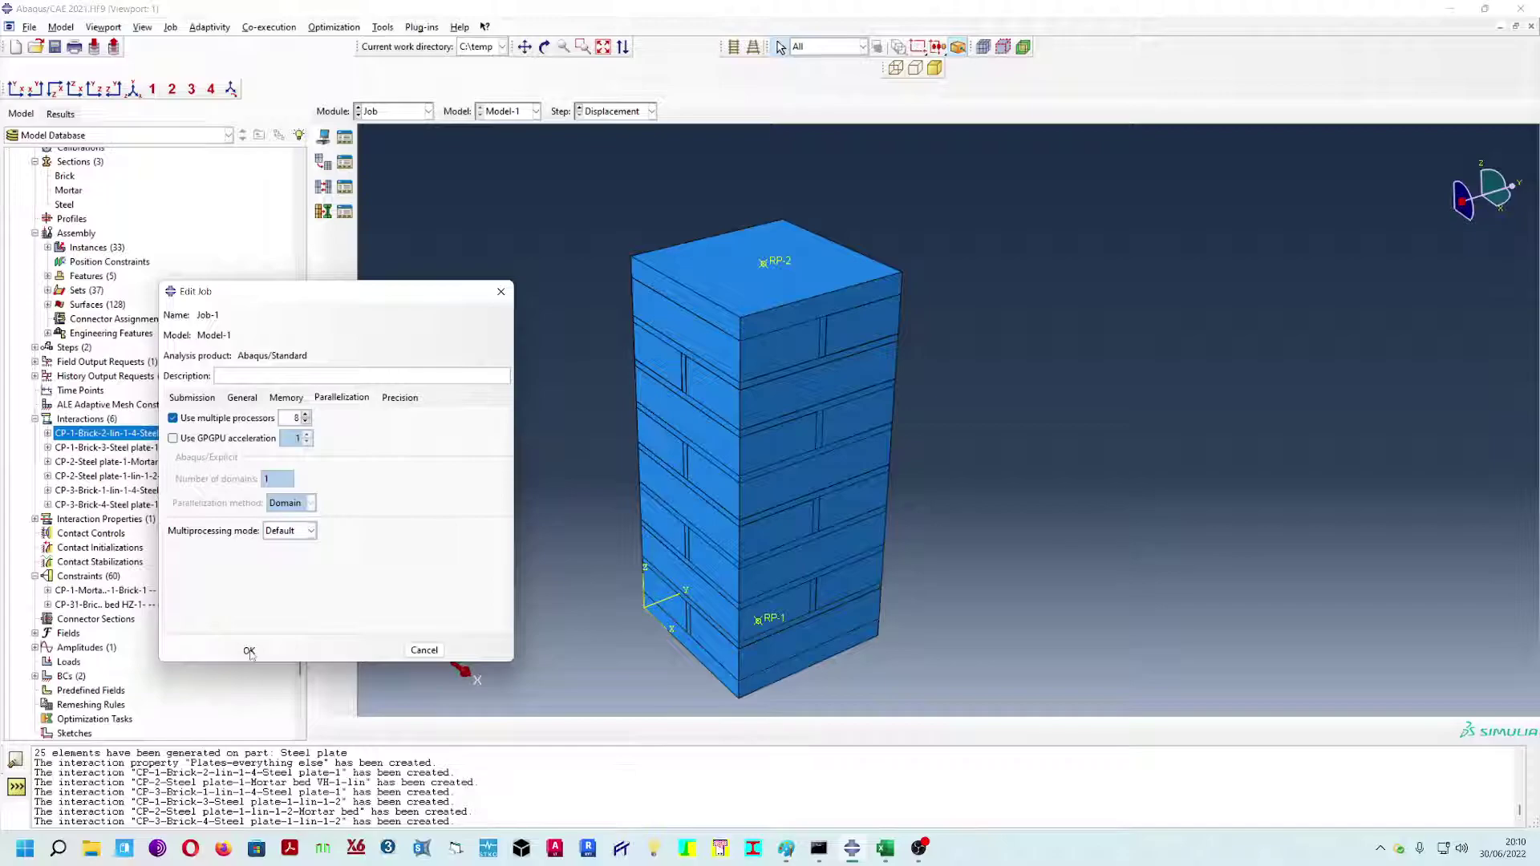
{"action": "left_click", "coordinate": [249, 652]}
- Submit Job-1 for analysis, allowing the existing job files to be overwritten
{"action": "scroll", "coordinate": [303, 592], "scroll_direction": "down", "scroll_amount": 1}
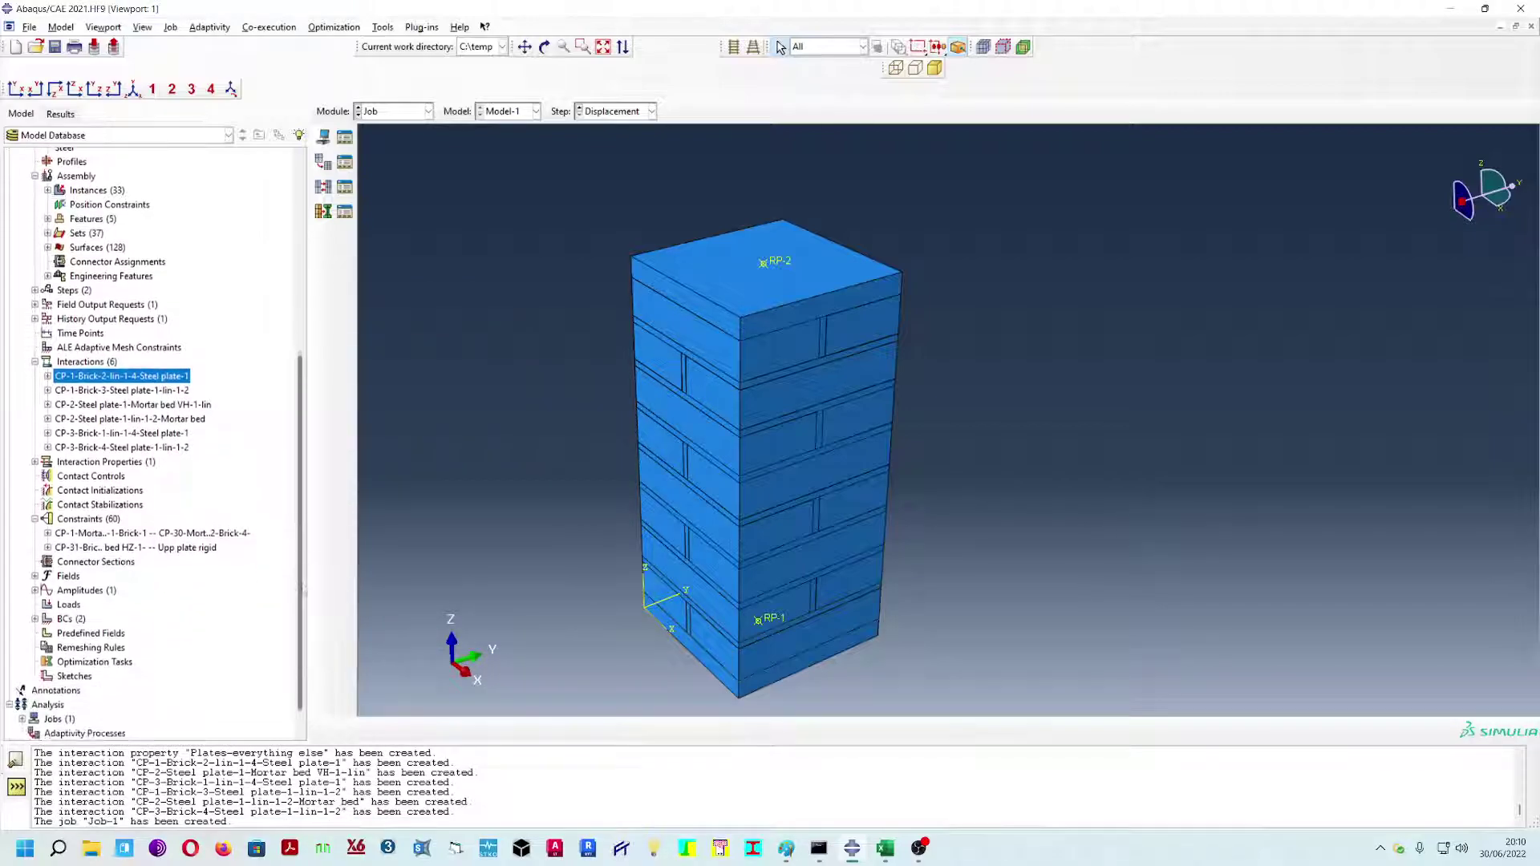
{"action": "left_click", "coordinate": [428, 111]}
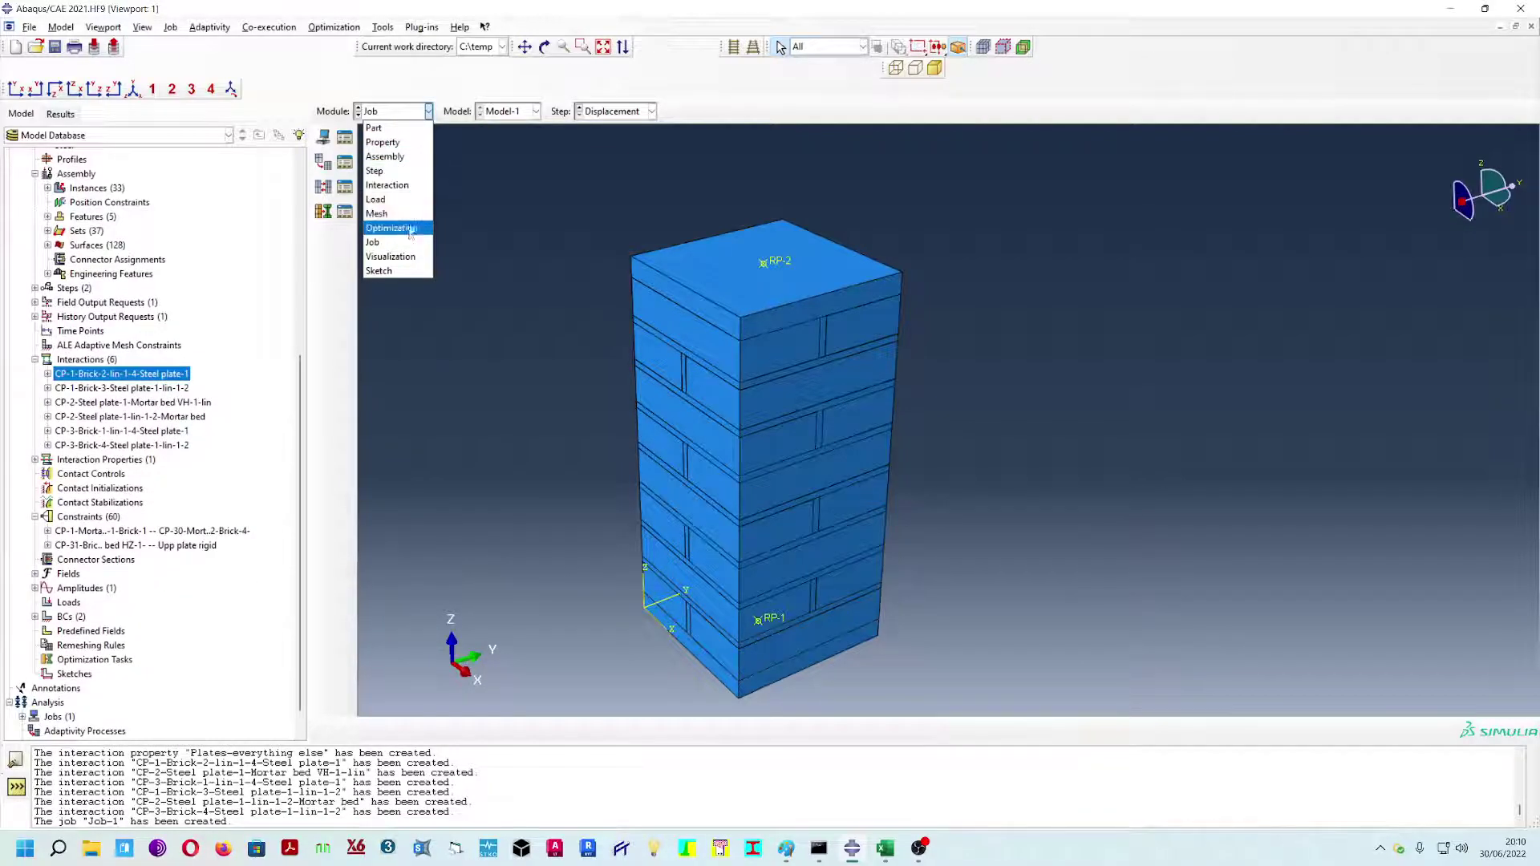
{"action": "left_click", "coordinate": [405, 113]}
{"action": "scroll", "coordinate": [302, 575], "scroll_direction": "down", "scroll_amount": 1}
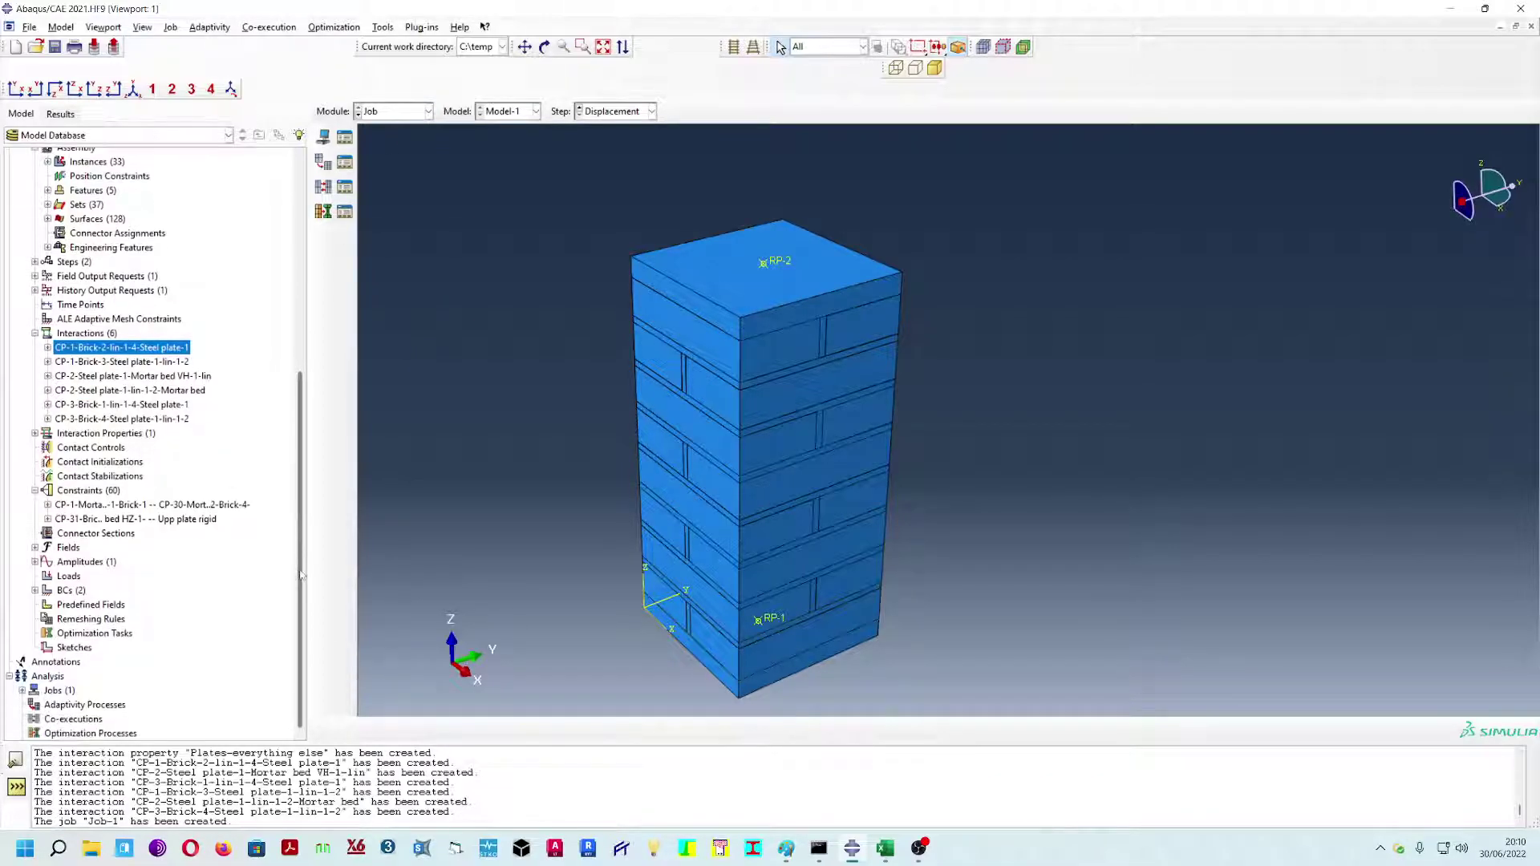
{"action": "left_click", "coordinate": [22, 690]}
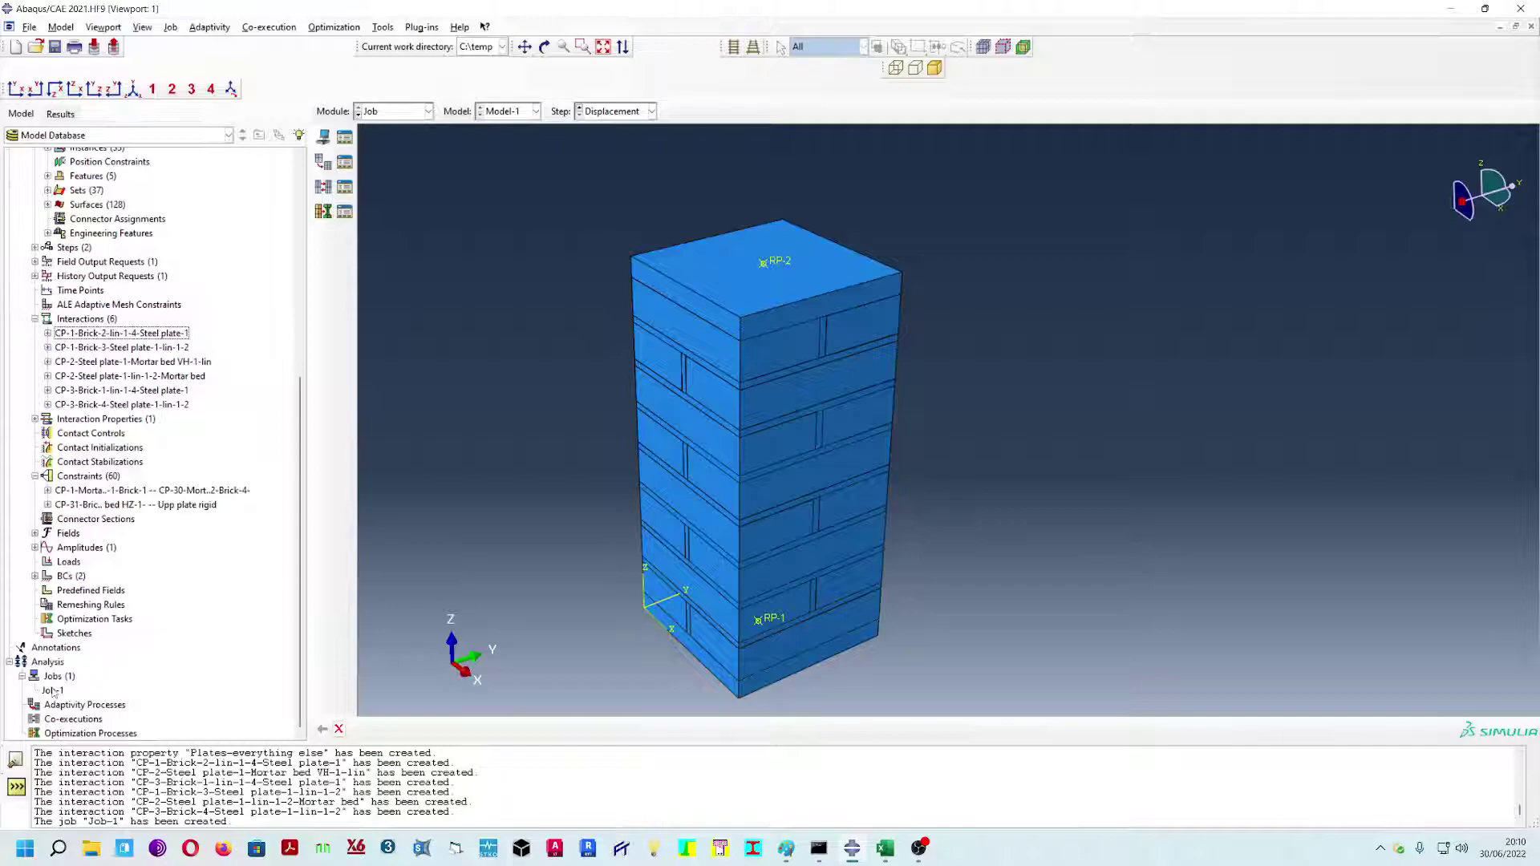
{"action": "right_click", "coordinate": [53, 692]}
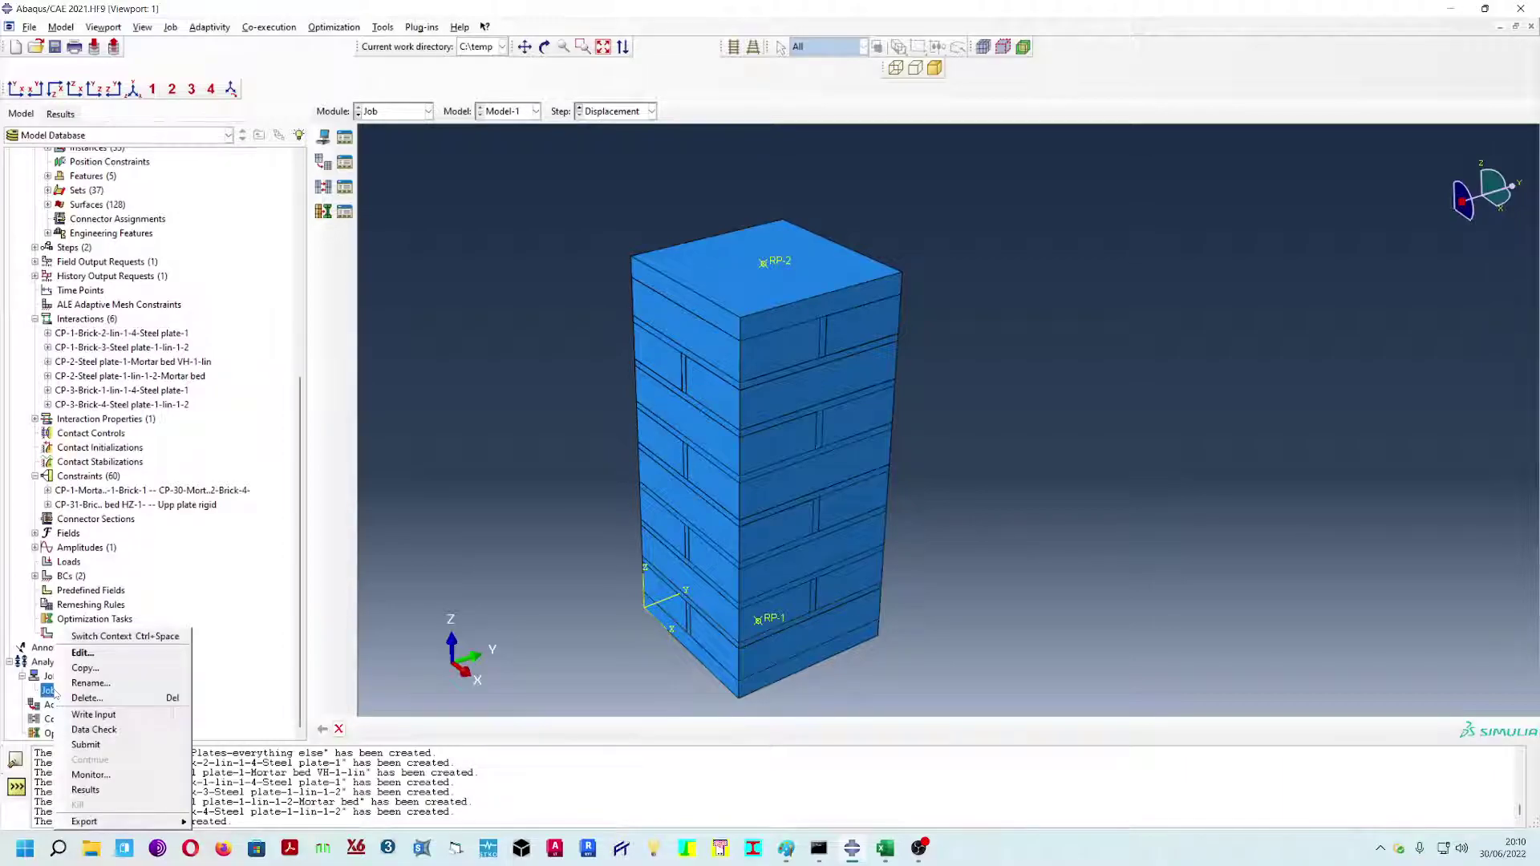
{"action": "left_click", "coordinate": [103, 745]}
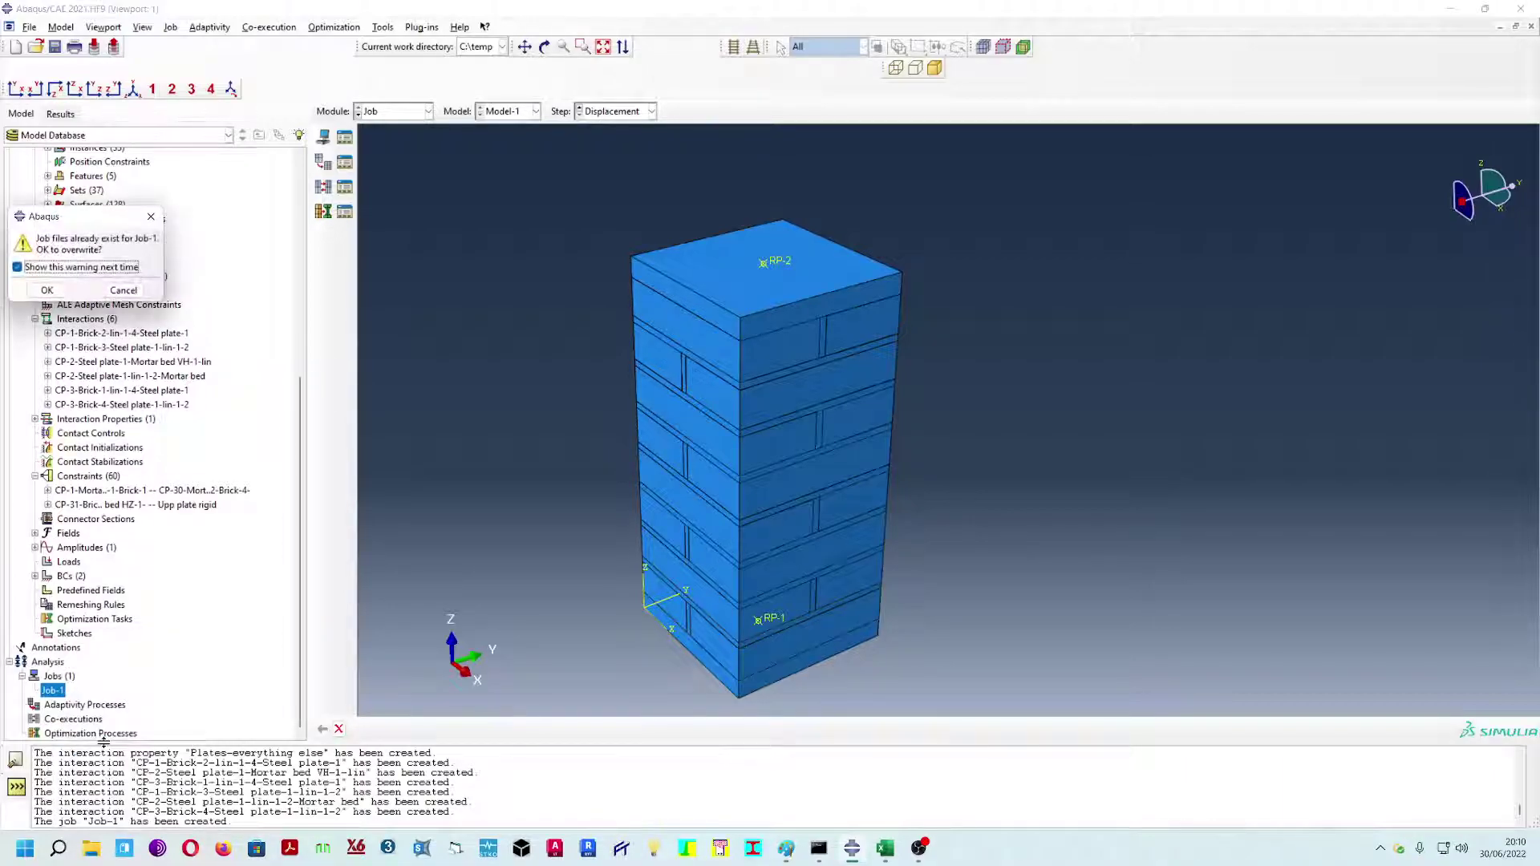
{"action": "left_click", "coordinate": [47, 290]}
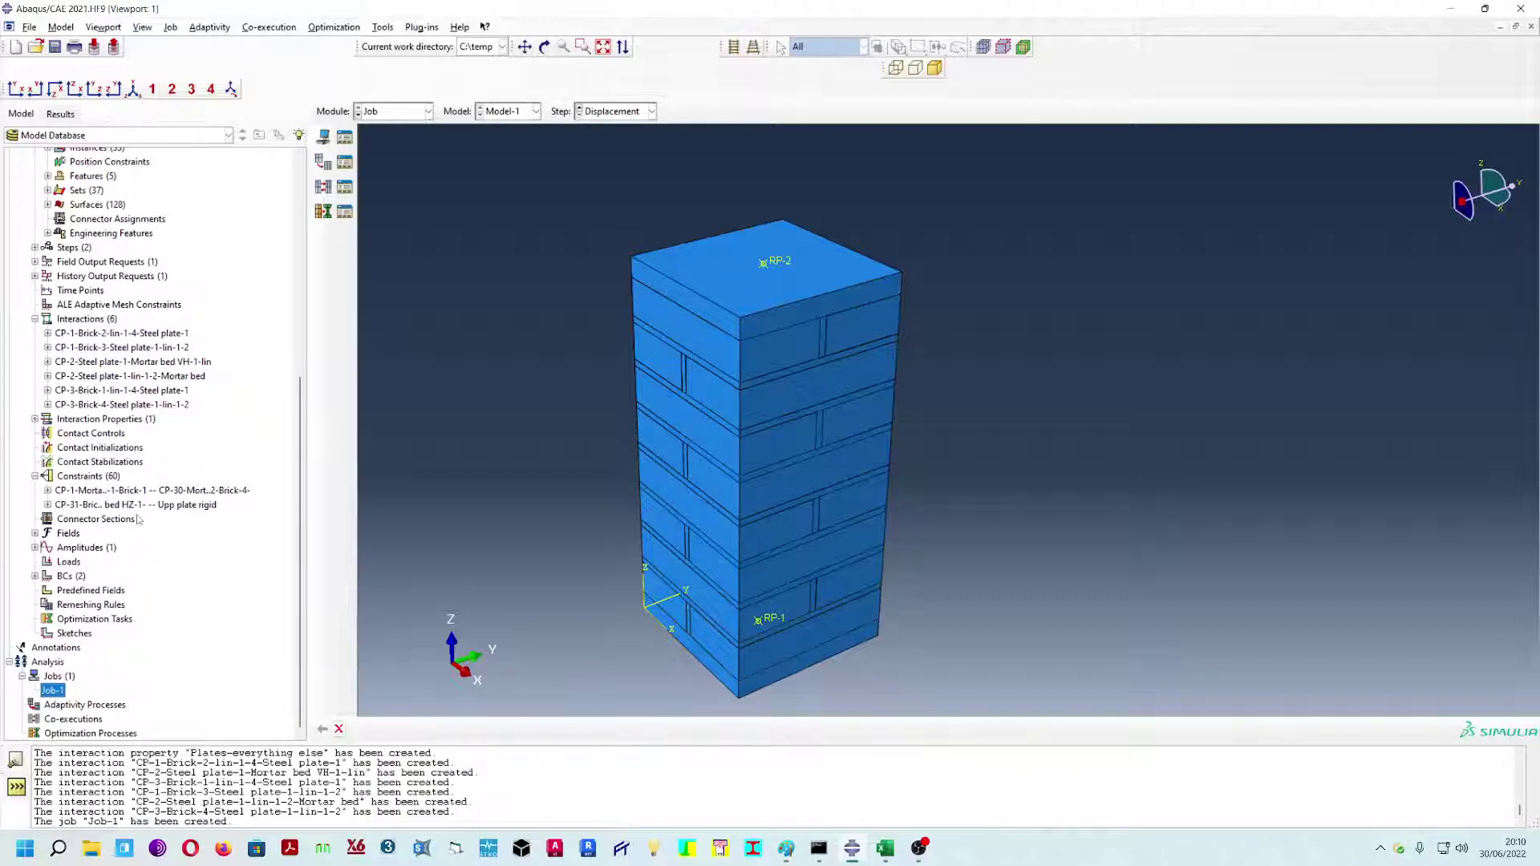
- Monitor Job-1 and examine its warnings and errors
{"action": "right_click", "coordinate": [95, 694]}
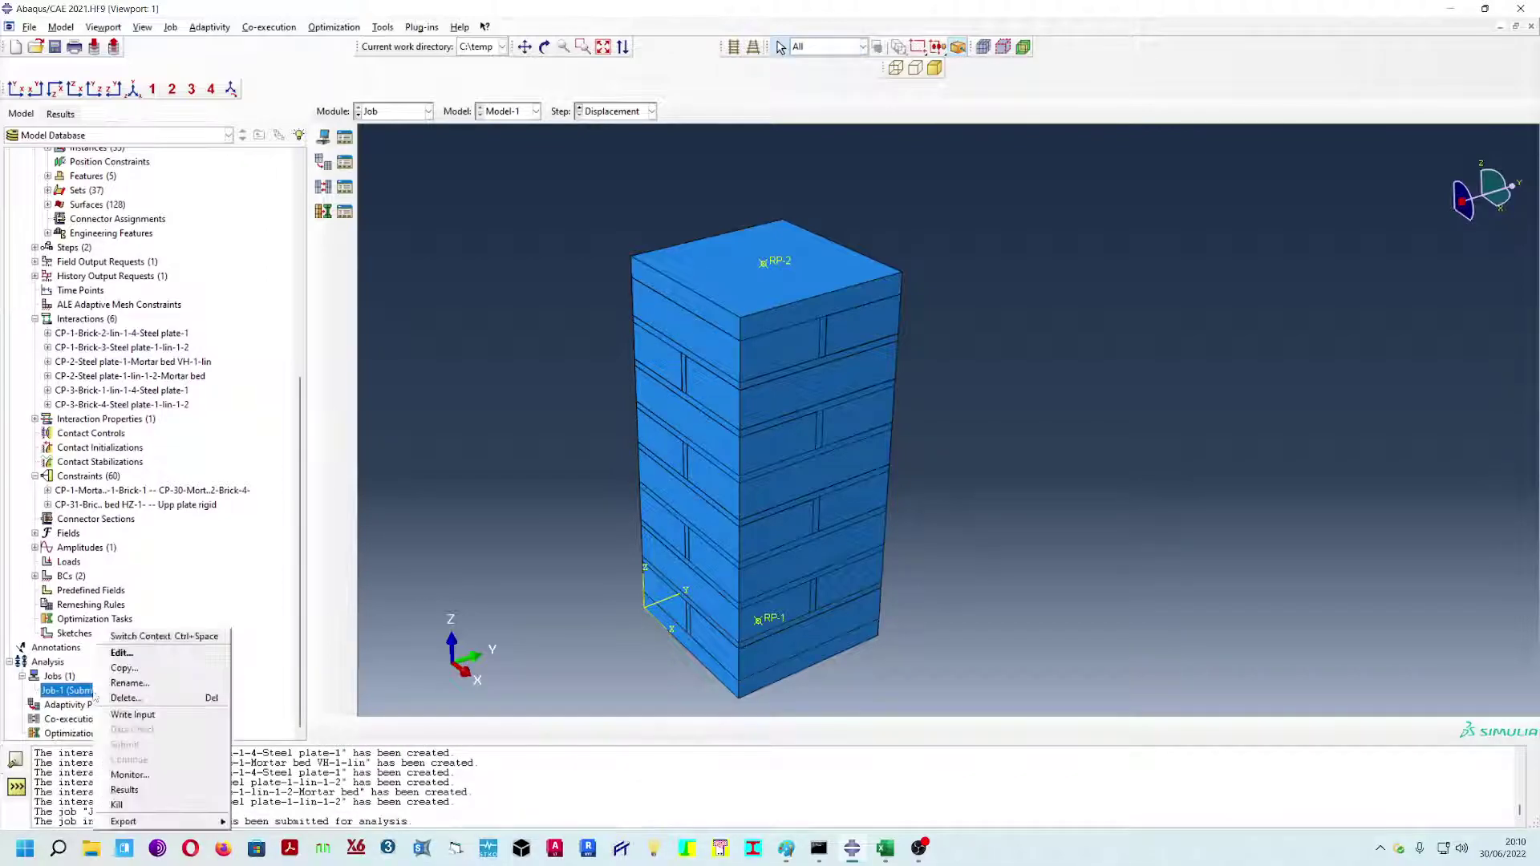
{"action": "left_click", "coordinate": [130, 775]}
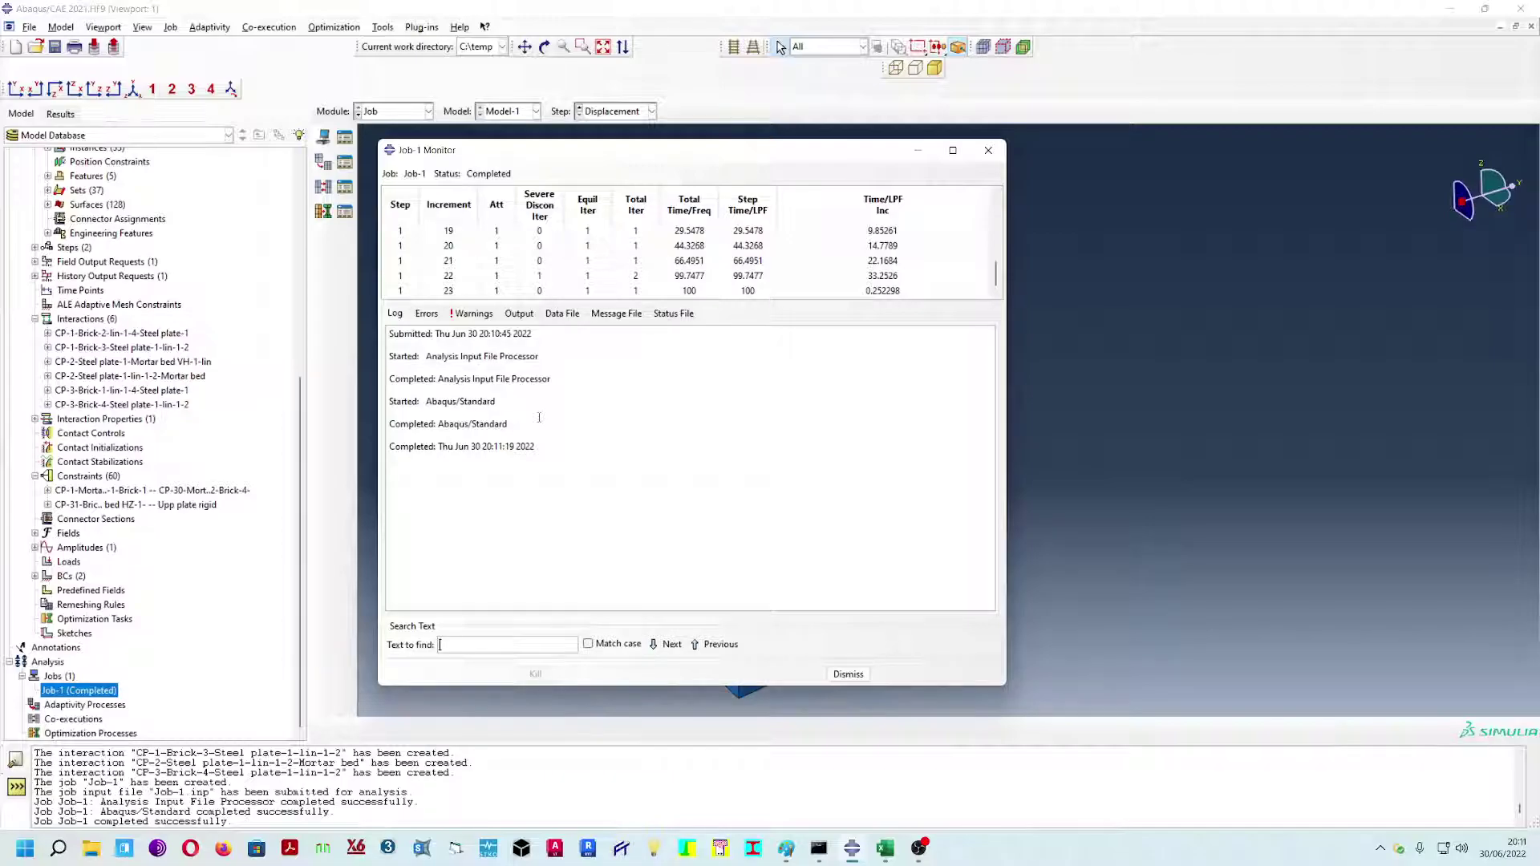
{"action": "left_click", "coordinate": [481, 316]}
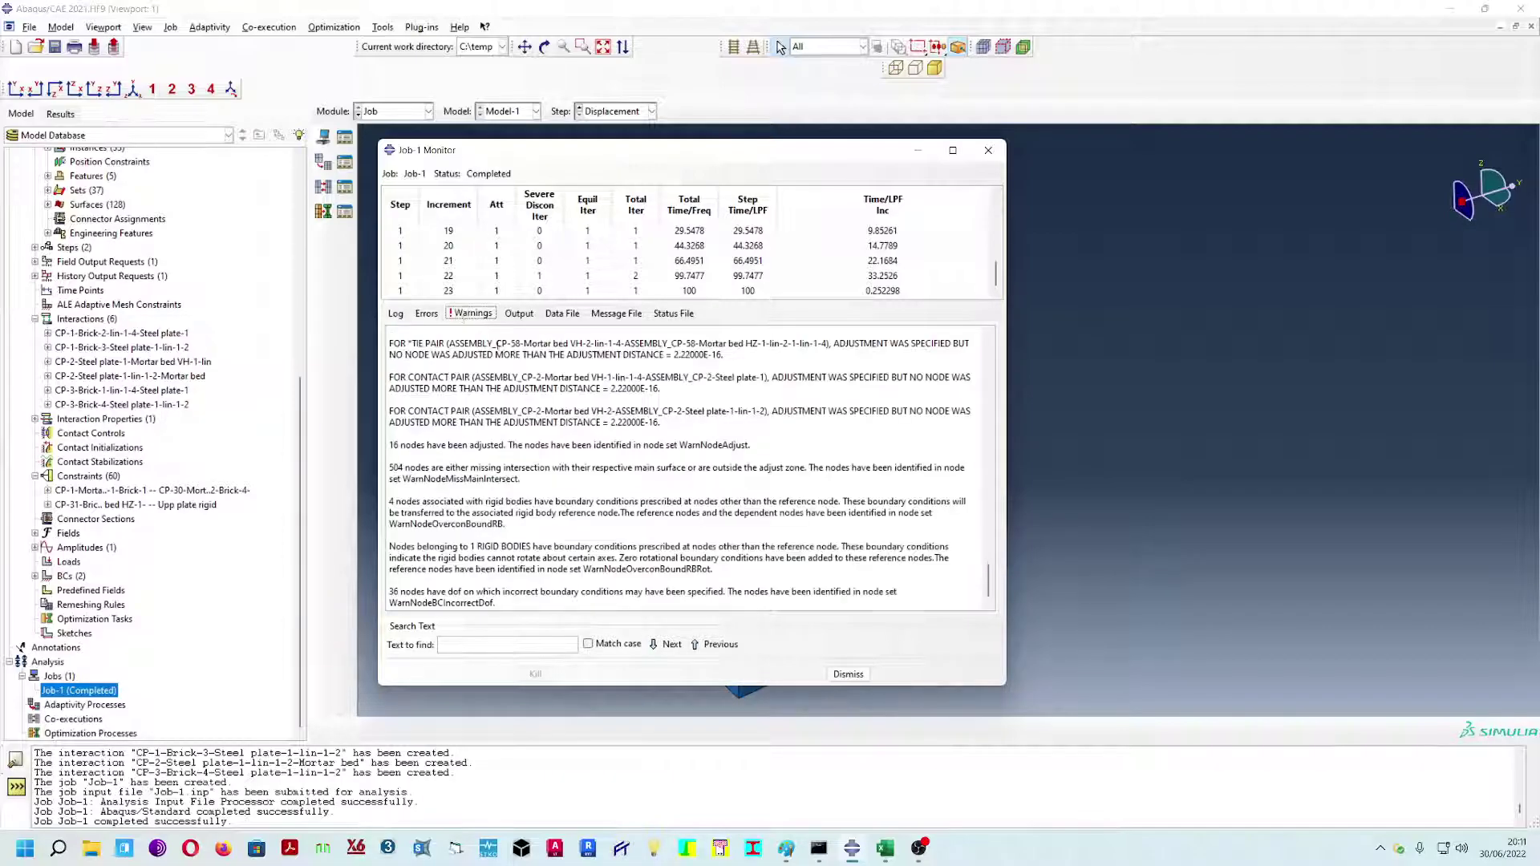
{"action": "left_click_drag", "start_coordinate": [988, 581], "coordinate": [988, 353]}
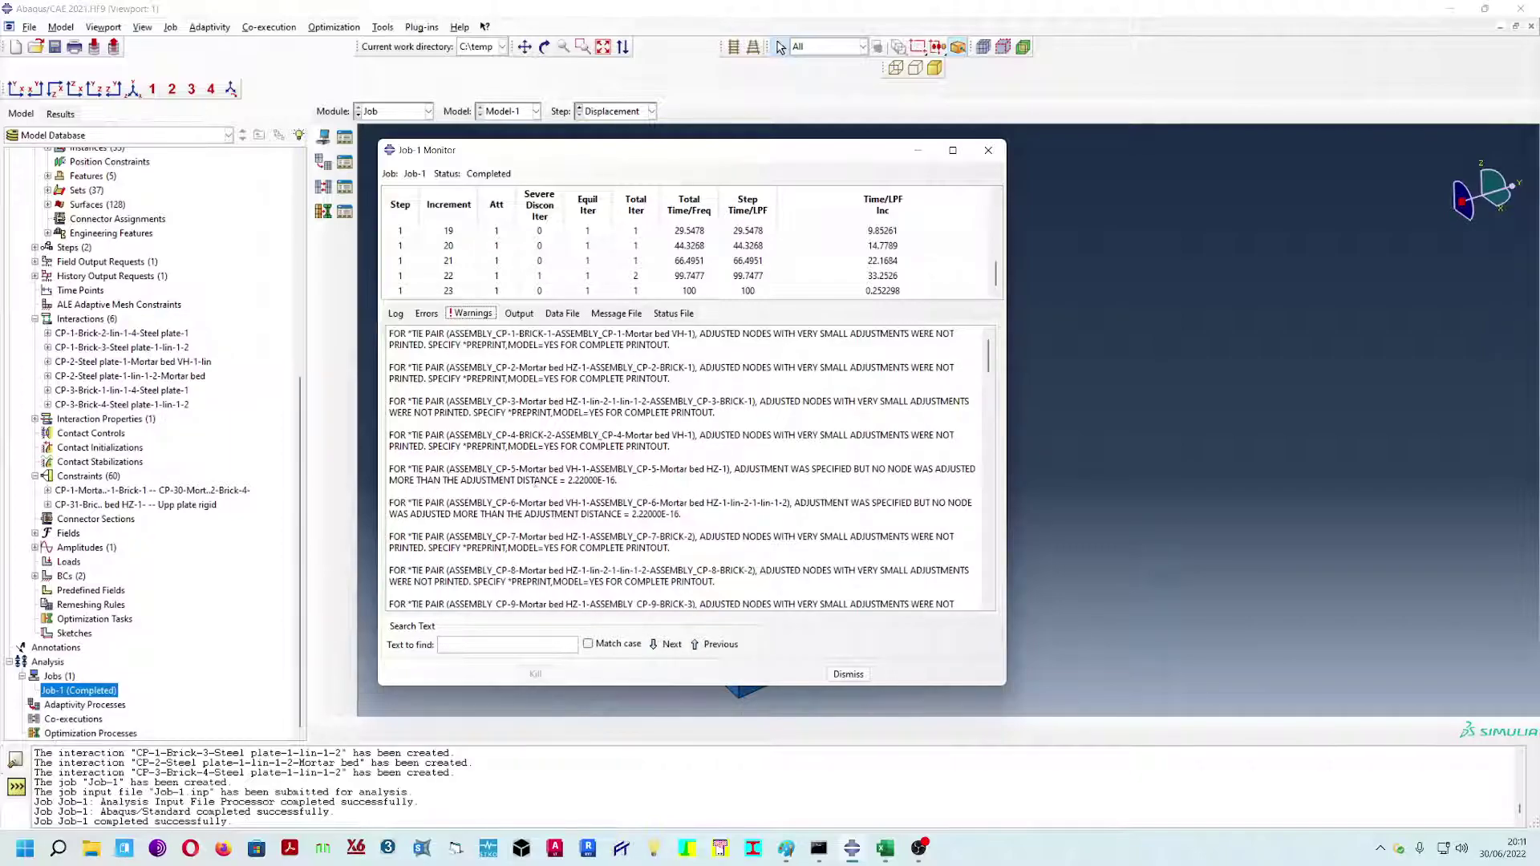
{"action": "left_click_drag", "start_coordinate": [989, 355], "coordinate": [998, 593]}
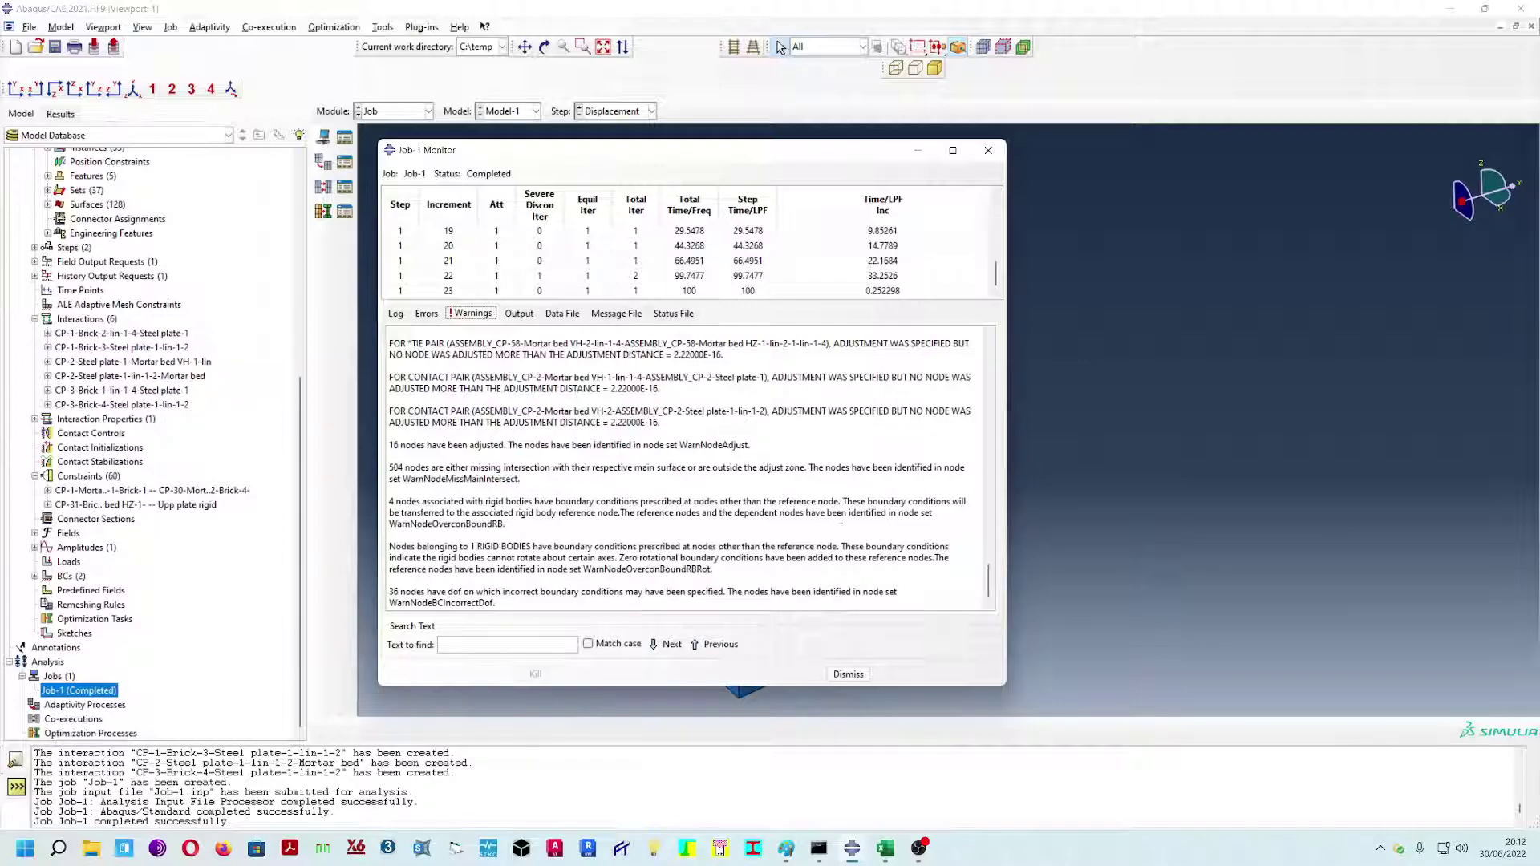
{"action": "left_click", "coordinate": [427, 314]}
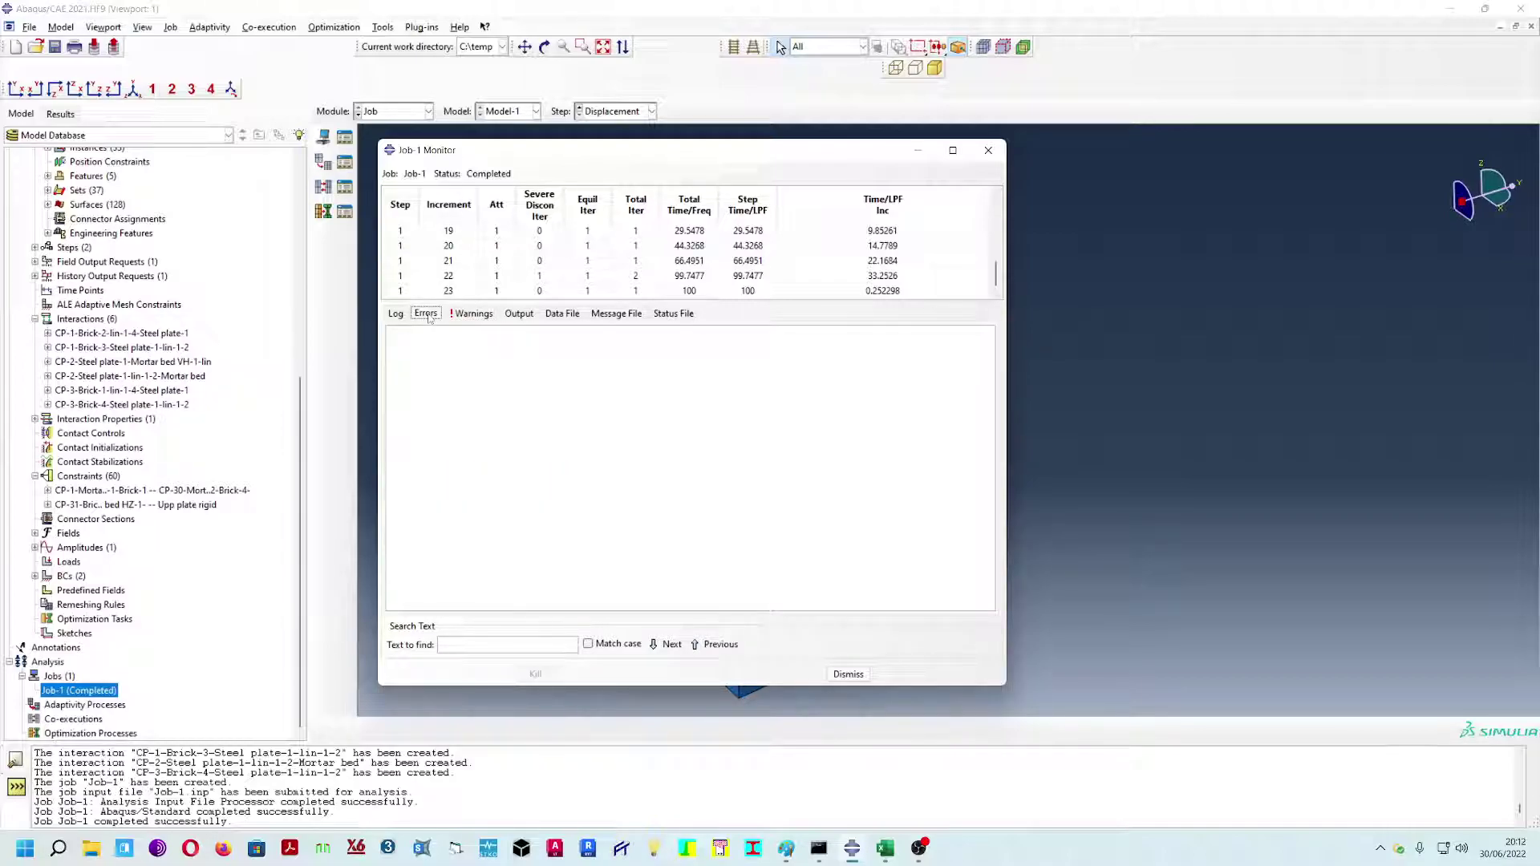
{"action": "left_click", "coordinate": [989, 150]}
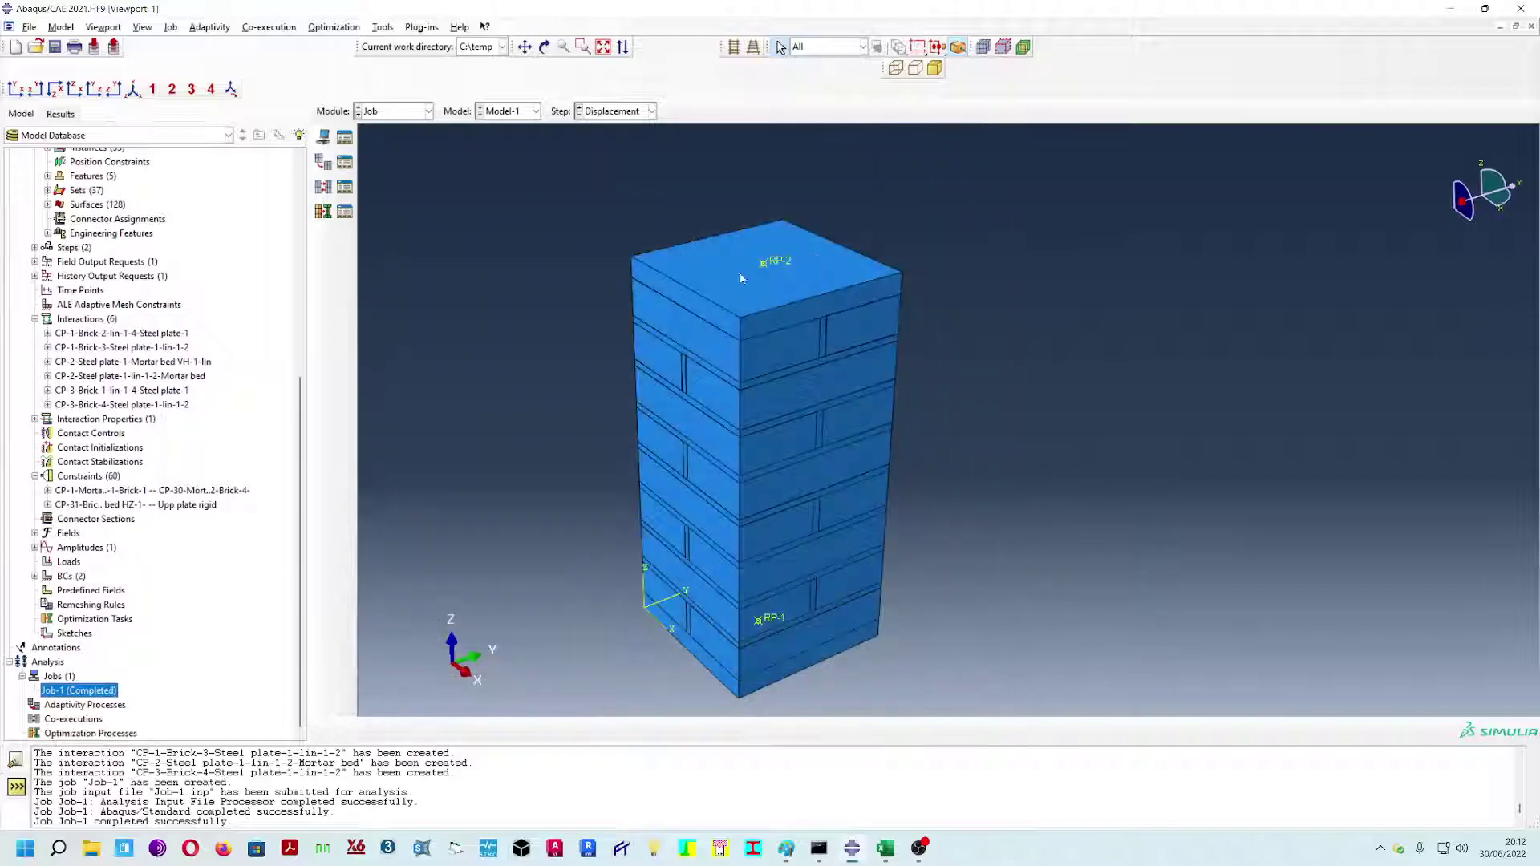
- Try to open the output database Job-1.odb from the C:\temp directory
{"action": "left_click", "coordinate": [29, 27]}
{"action": "left_click", "coordinate": [43, 58]}
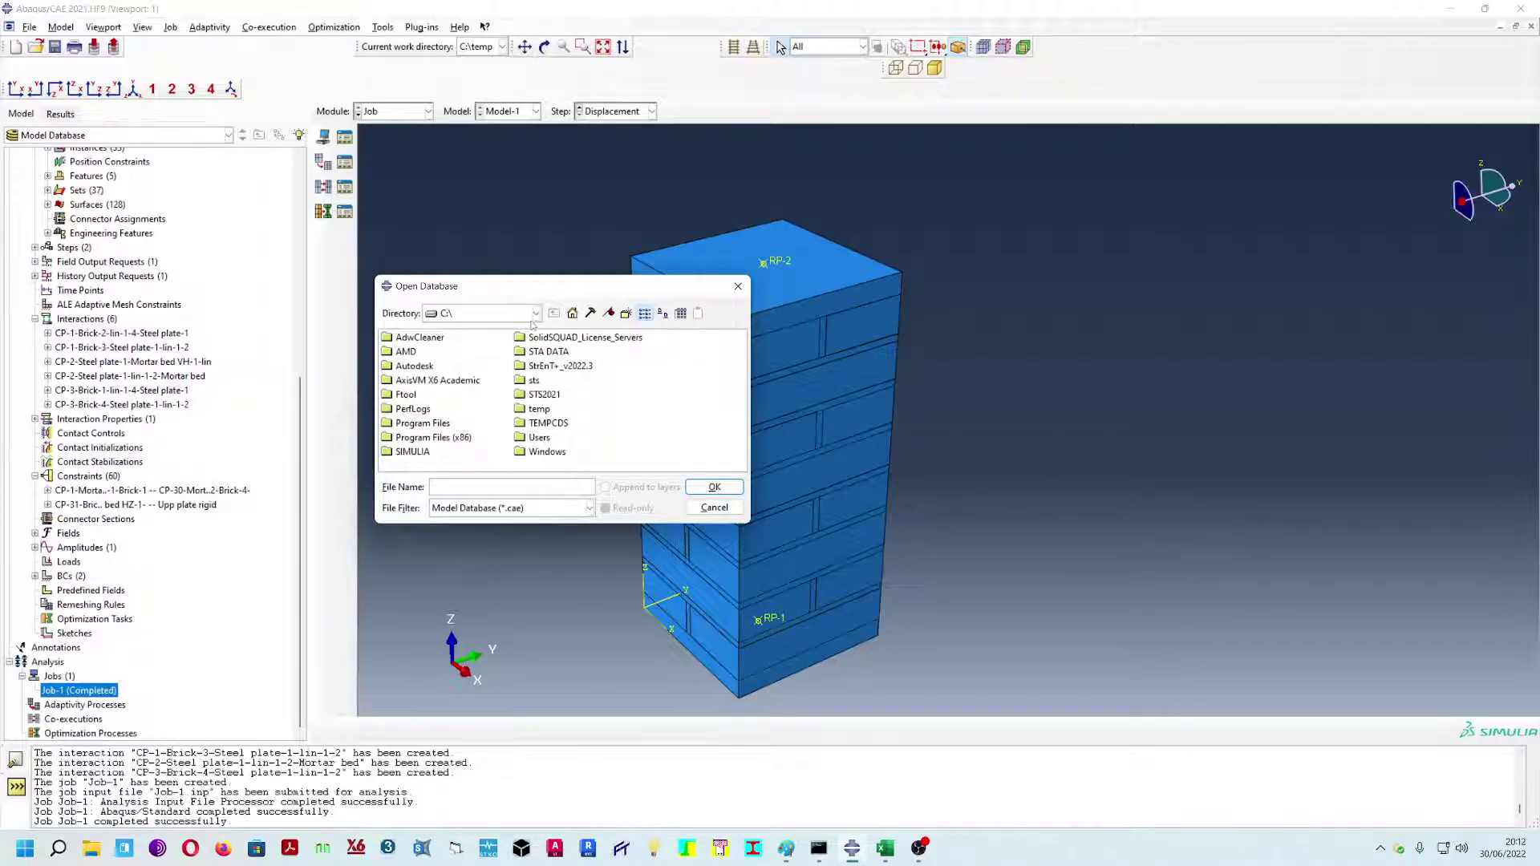
{"action": "left_click", "coordinate": [540, 410]}
{"action": "double_click", "coordinate": [543, 412]}
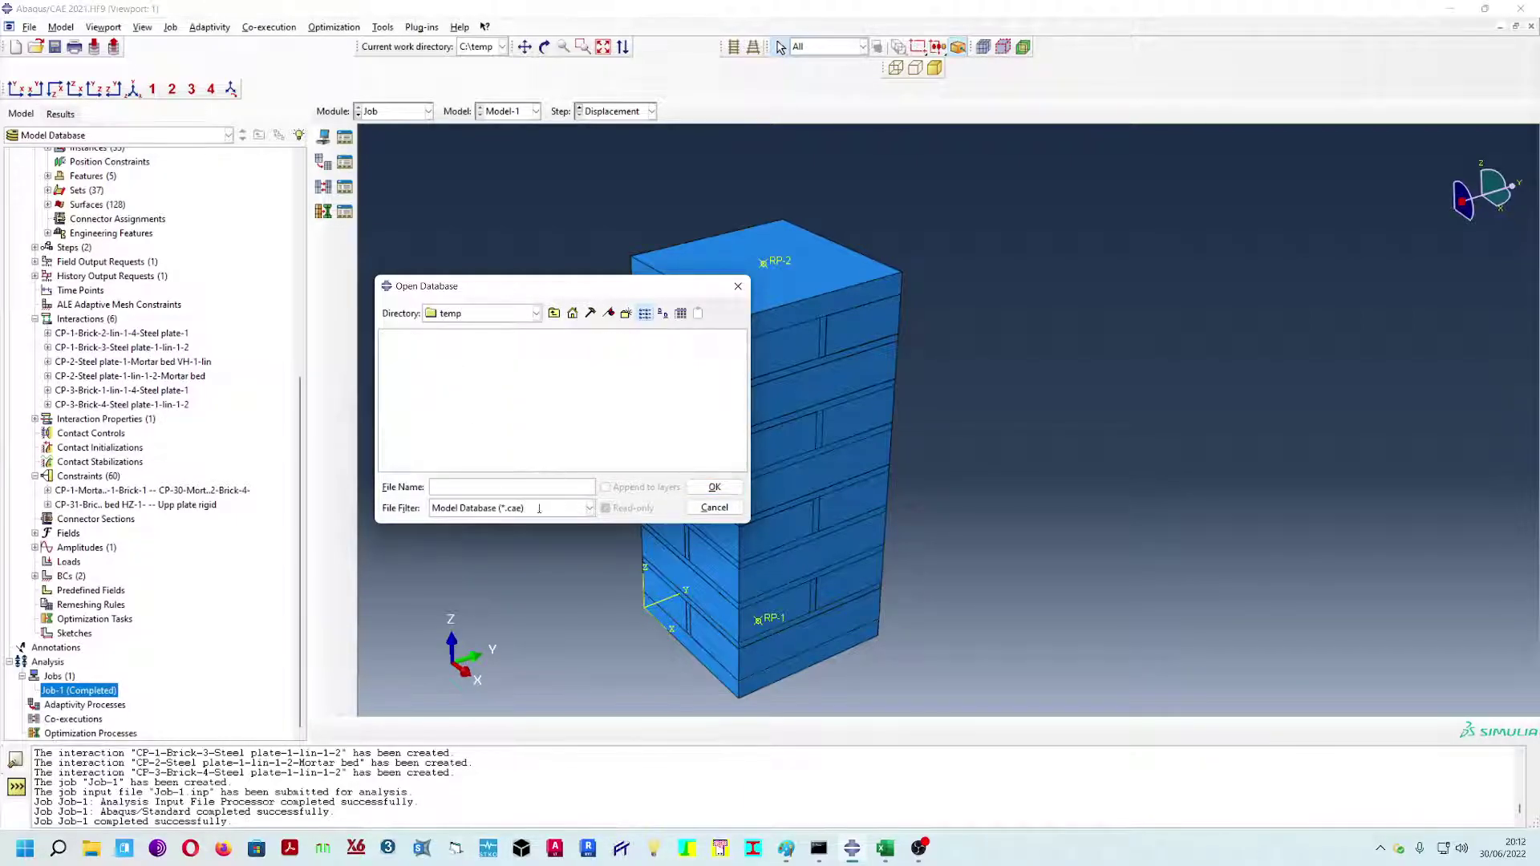
{"action": "left_click", "coordinate": [589, 508]}
{"action": "left_click", "coordinate": [555, 541]}
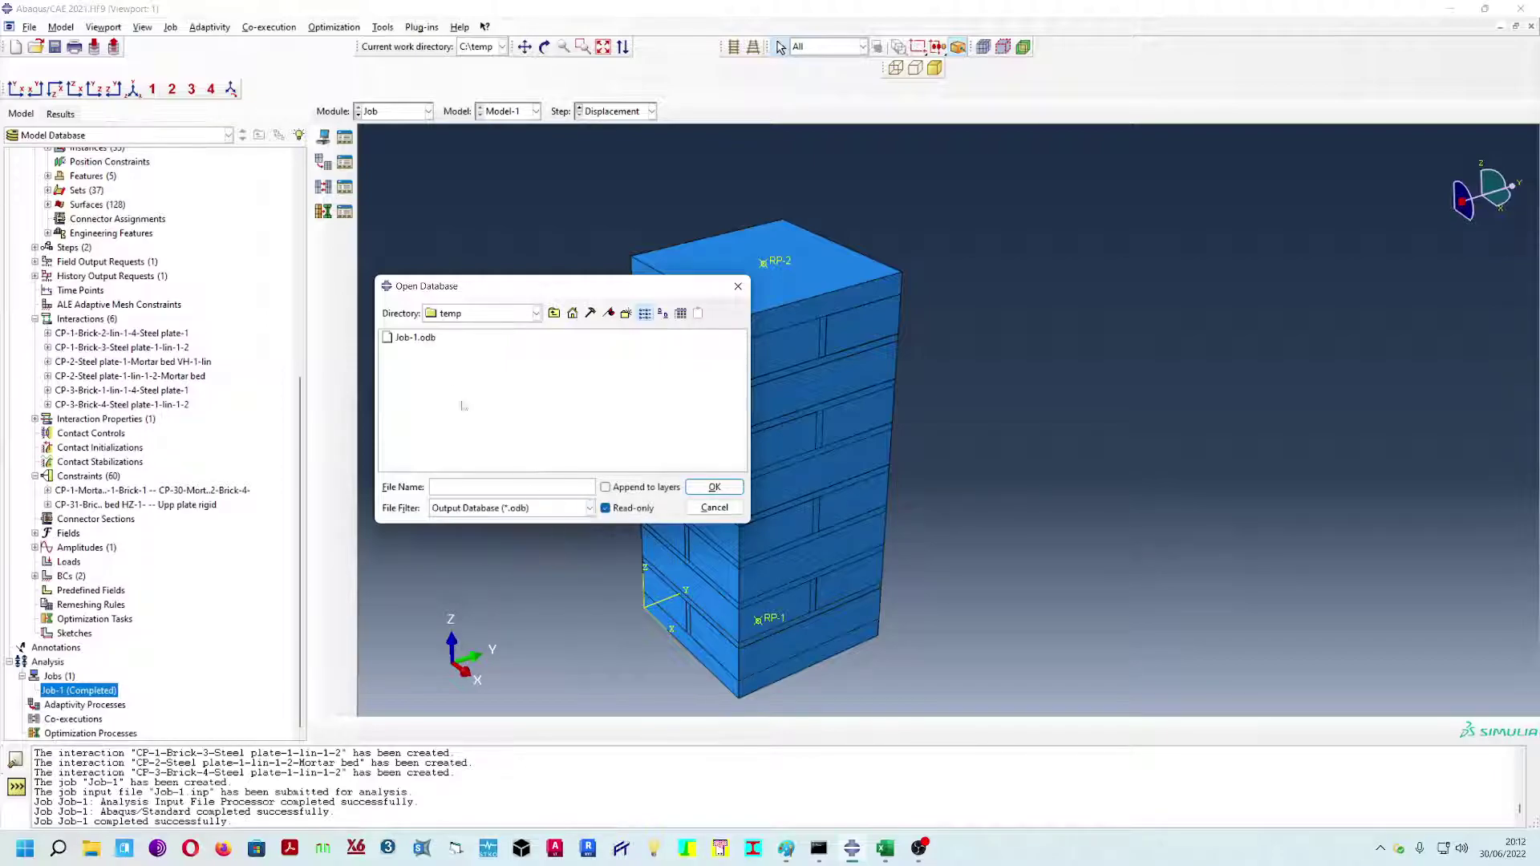
{"action": "left_click", "coordinate": [413, 343]}
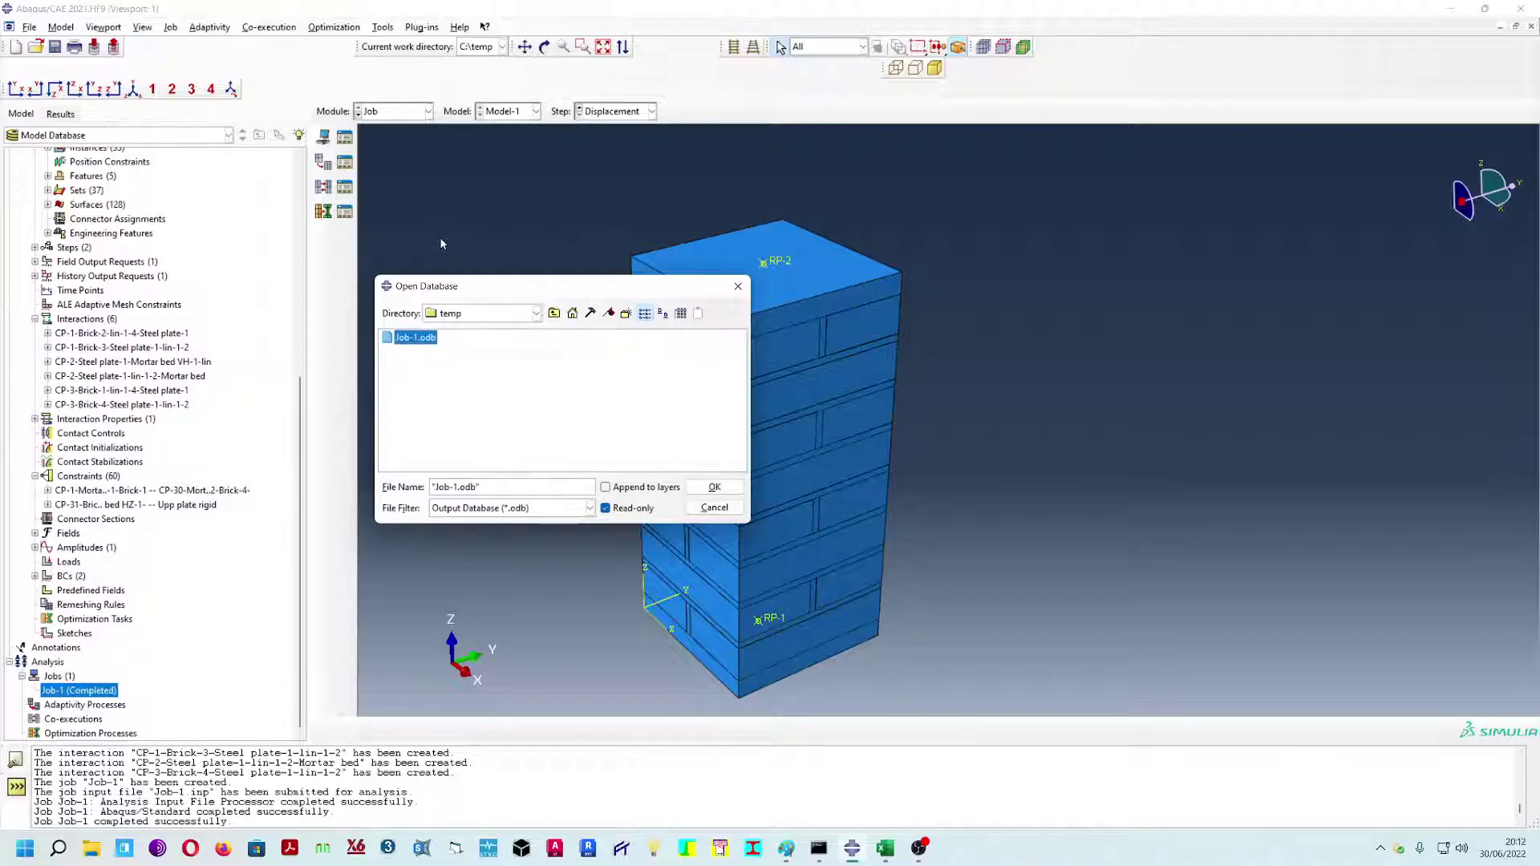
{"action": "left_click", "coordinate": [718, 491]}
- Save the model database under the name Test in the temp directory
{"action": "left_click", "coordinate": [30, 27]}
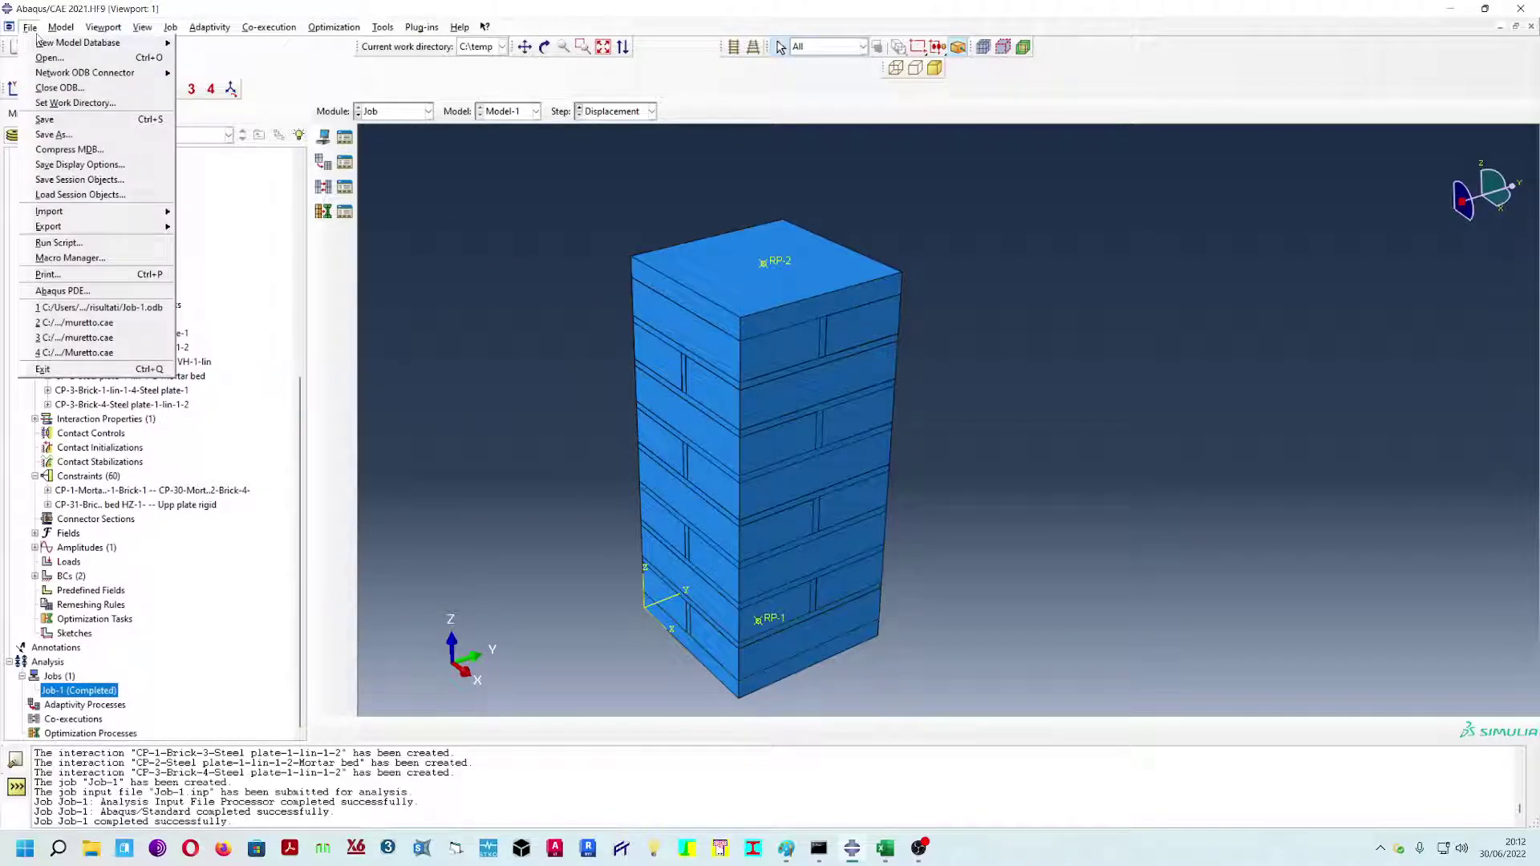
{"action": "left_click", "coordinate": [55, 135]}
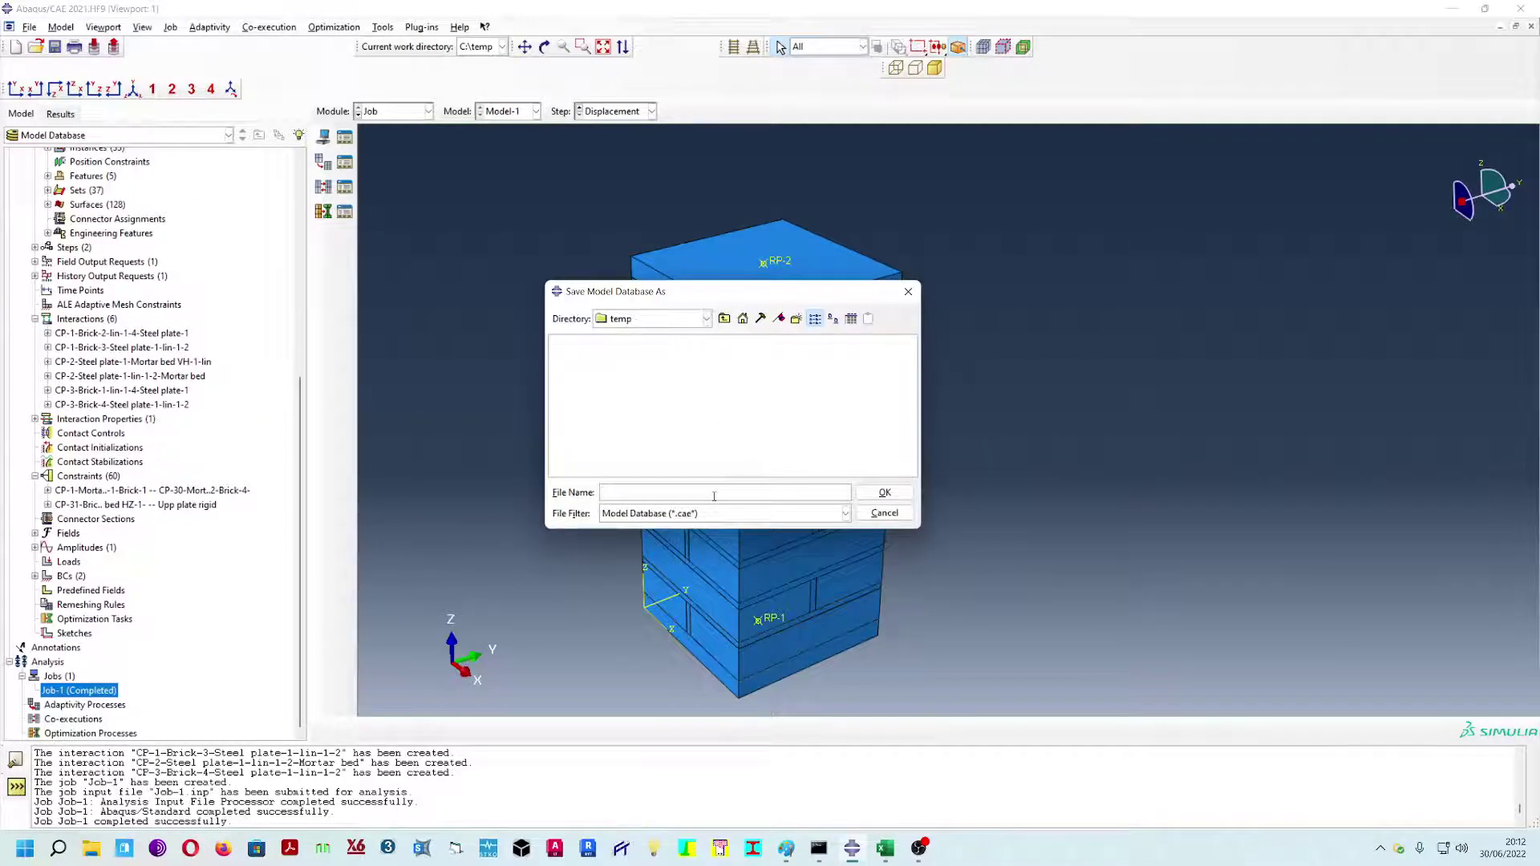
{"action": "type", "text": "Test"}
{"action": "left_click", "coordinate": [883, 492]}
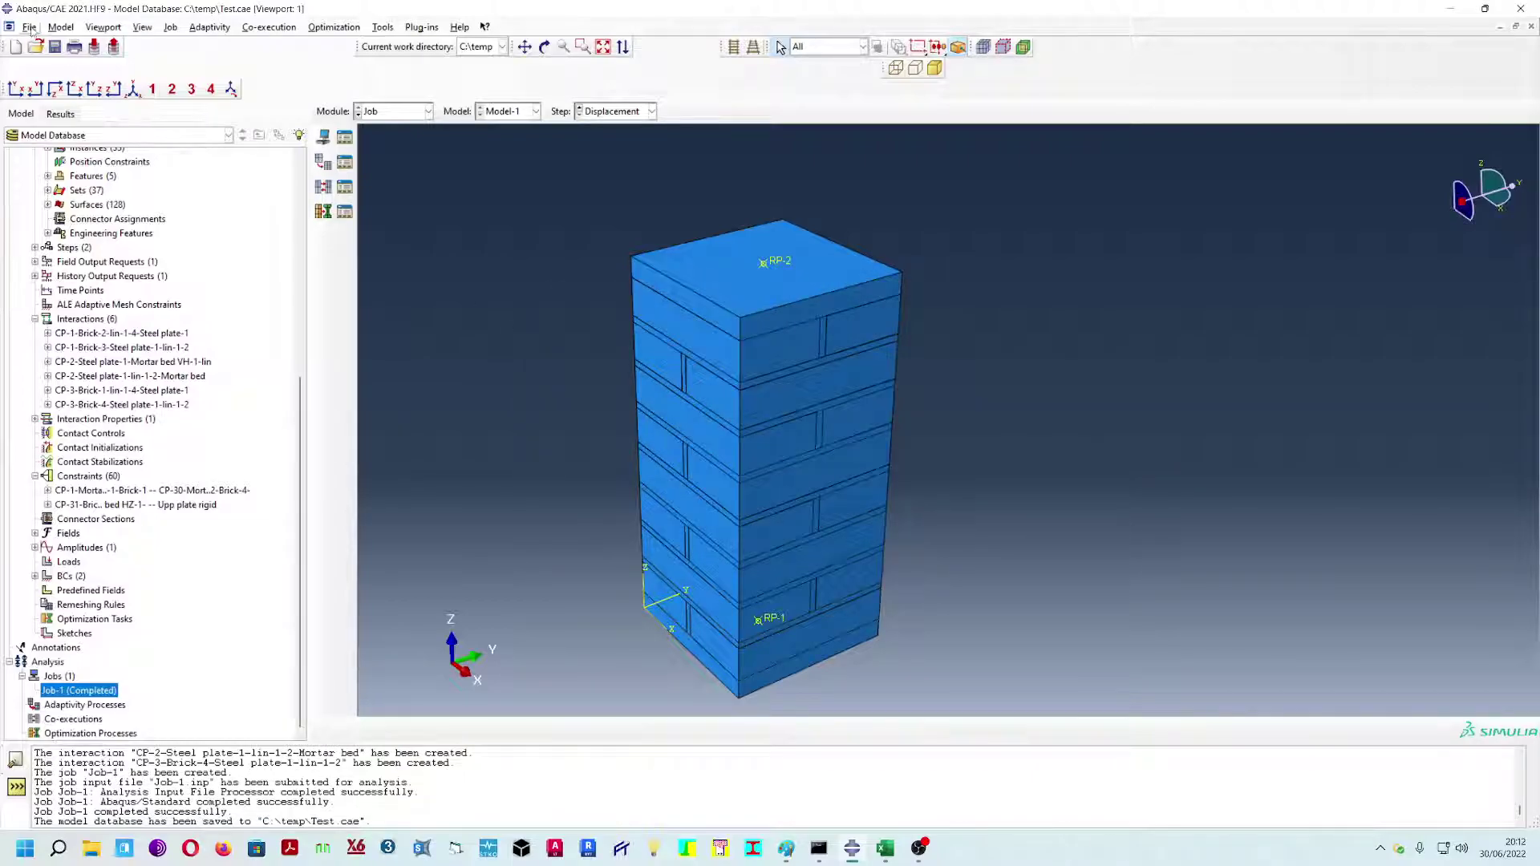
- Open the analysis output database Job-1.odb from the temp directory
{"action": "left_click", "coordinate": [37, 47]}
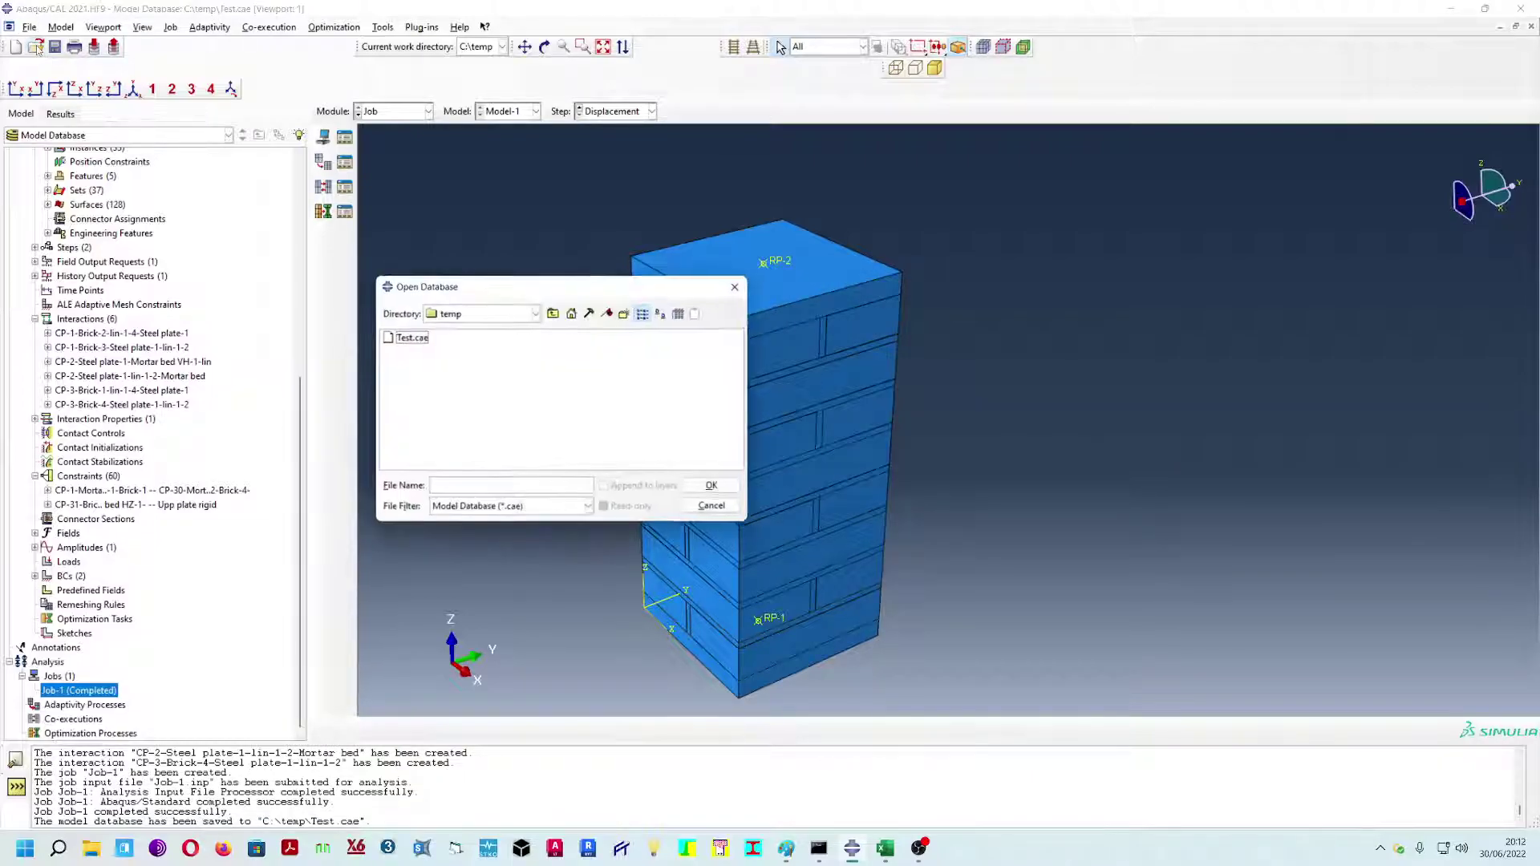
{"action": "left_click", "coordinate": [590, 508]}
{"action": "left_click", "coordinate": [513, 537]}
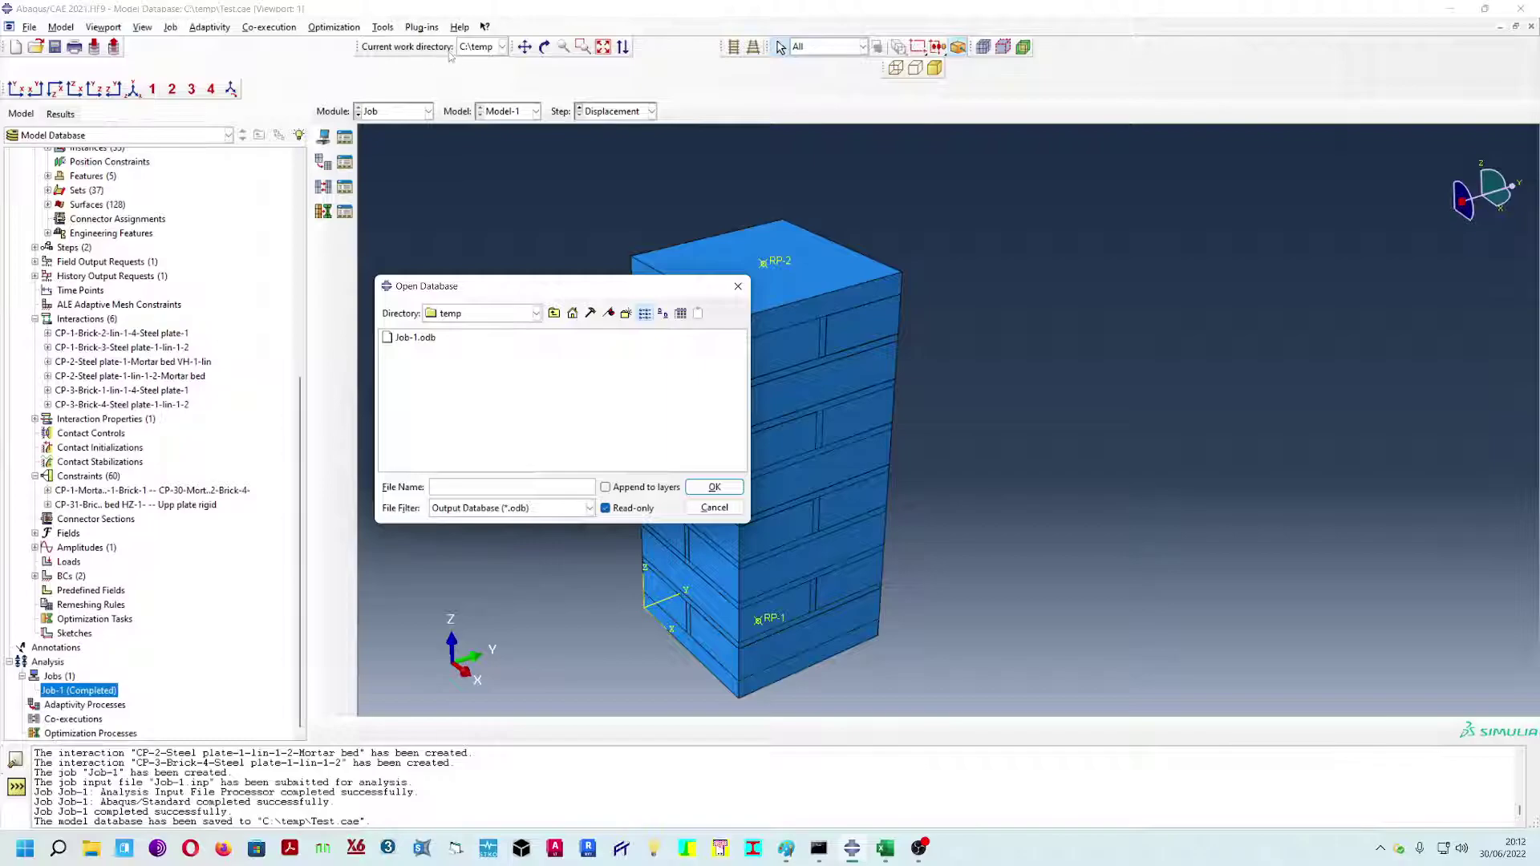
{"action": "left_click", "coordinate": [416, 338]}
{"action": "left_click", "coordinate": [714, 489]}
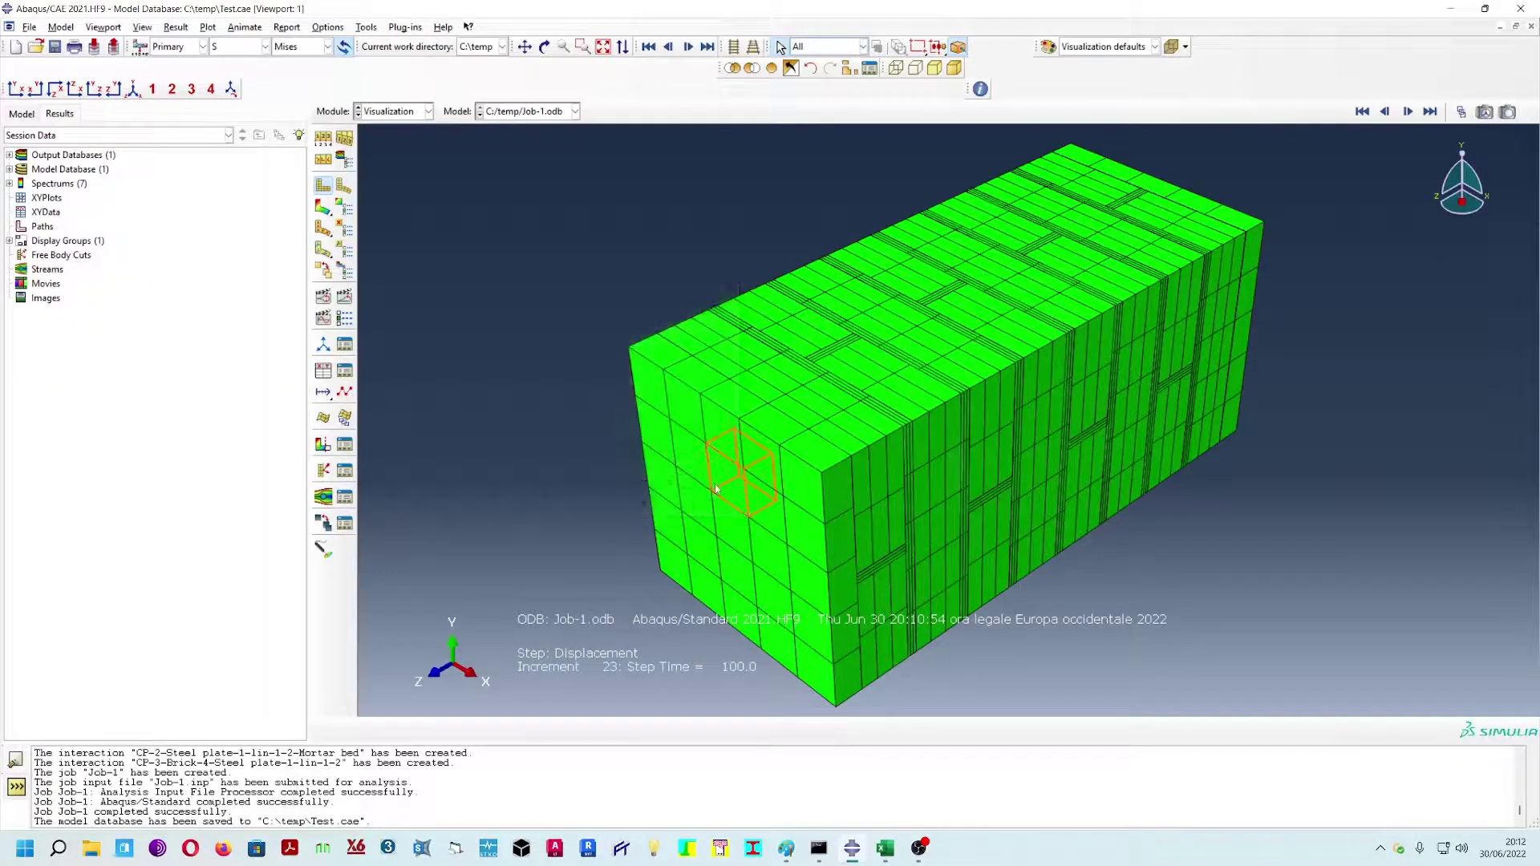
- Orient the column upright with Z vertical and plot displacement U magnitude contours on its deformed shape
{"action": "left_click", "coordinate": [77, 90]}
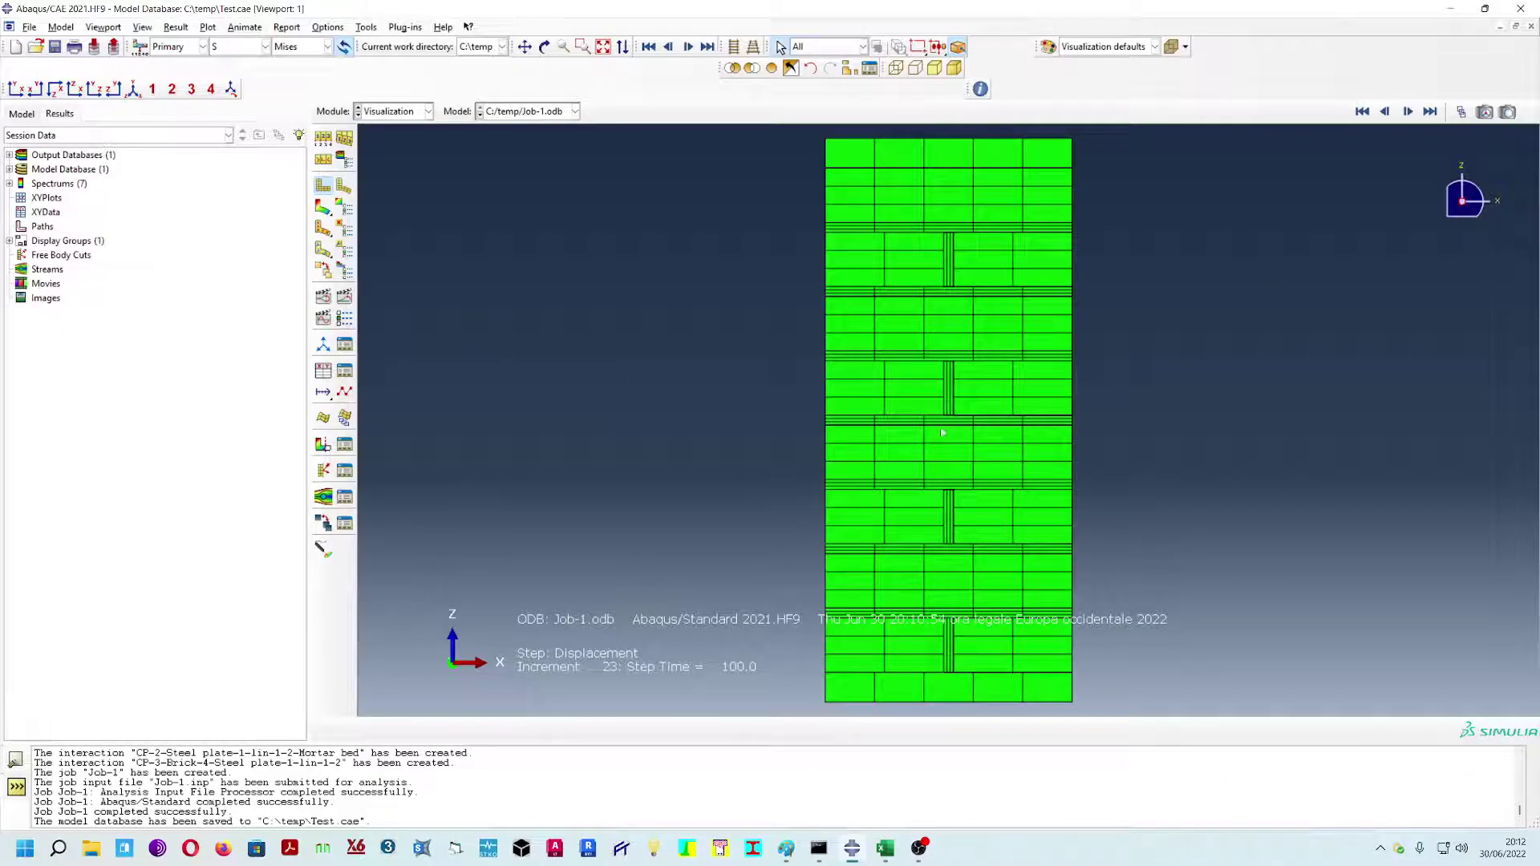
{"action": "left_click_drag", "start_coordinate": [944, 434], "coordinate": [1038, 432], "text": "ctrl+alt"}
{"action": "left_click_drag", "start_coordinate": [972, 449], "coordinate": [1050, 422], "text": "ctrl+alt"}
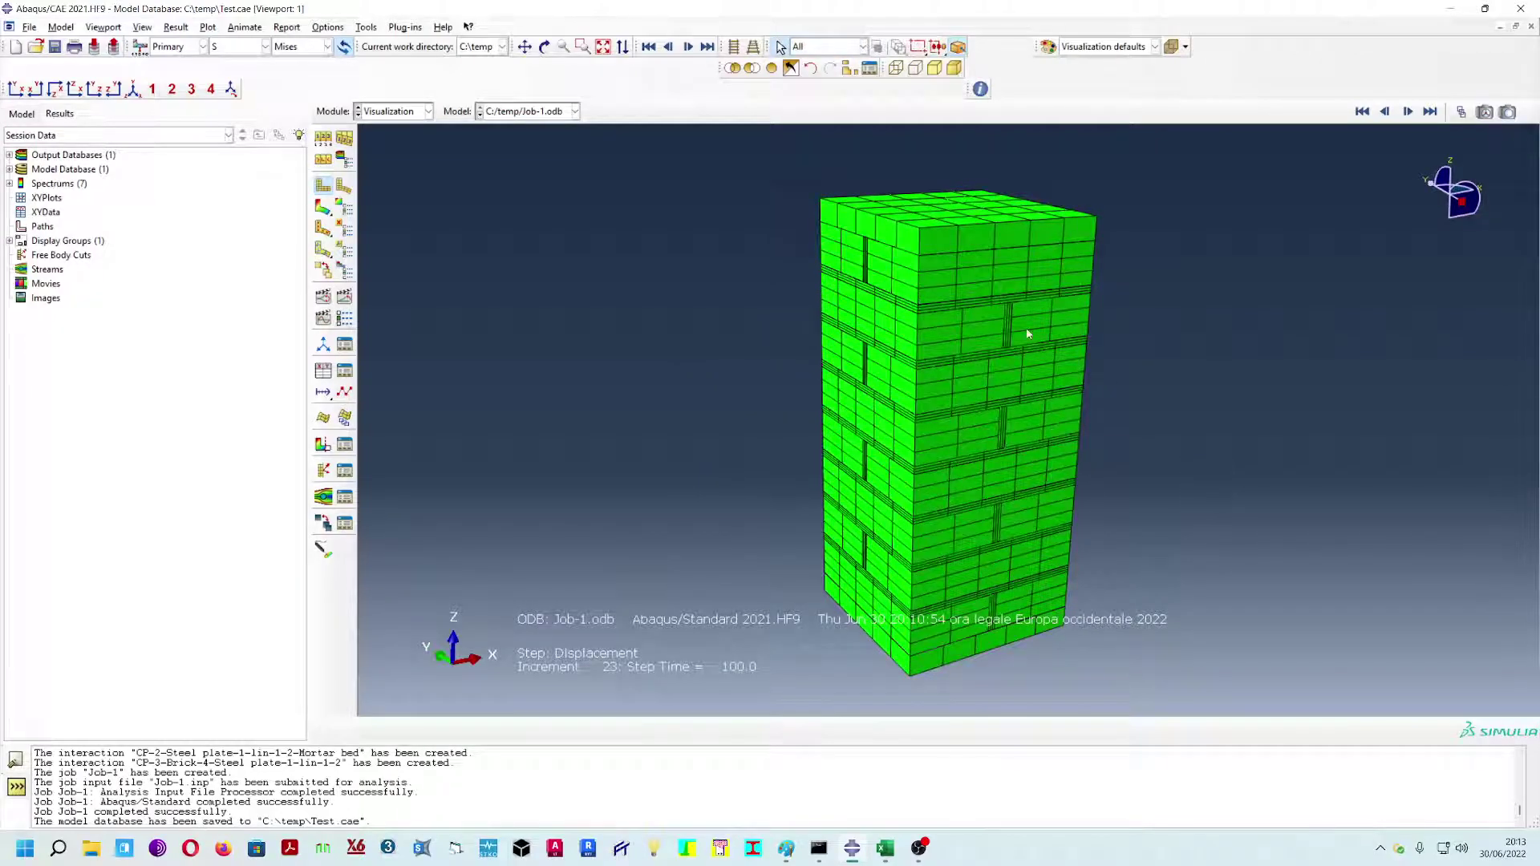
{"action": "left_click", "coordinate": [344, 189]}
{"action": "left_click", "coordinate": [339, 189]}
{"action": "left_click", "coordinate": [232, 49]}
{"action": "left_click", "coordinate": [241, 209]}
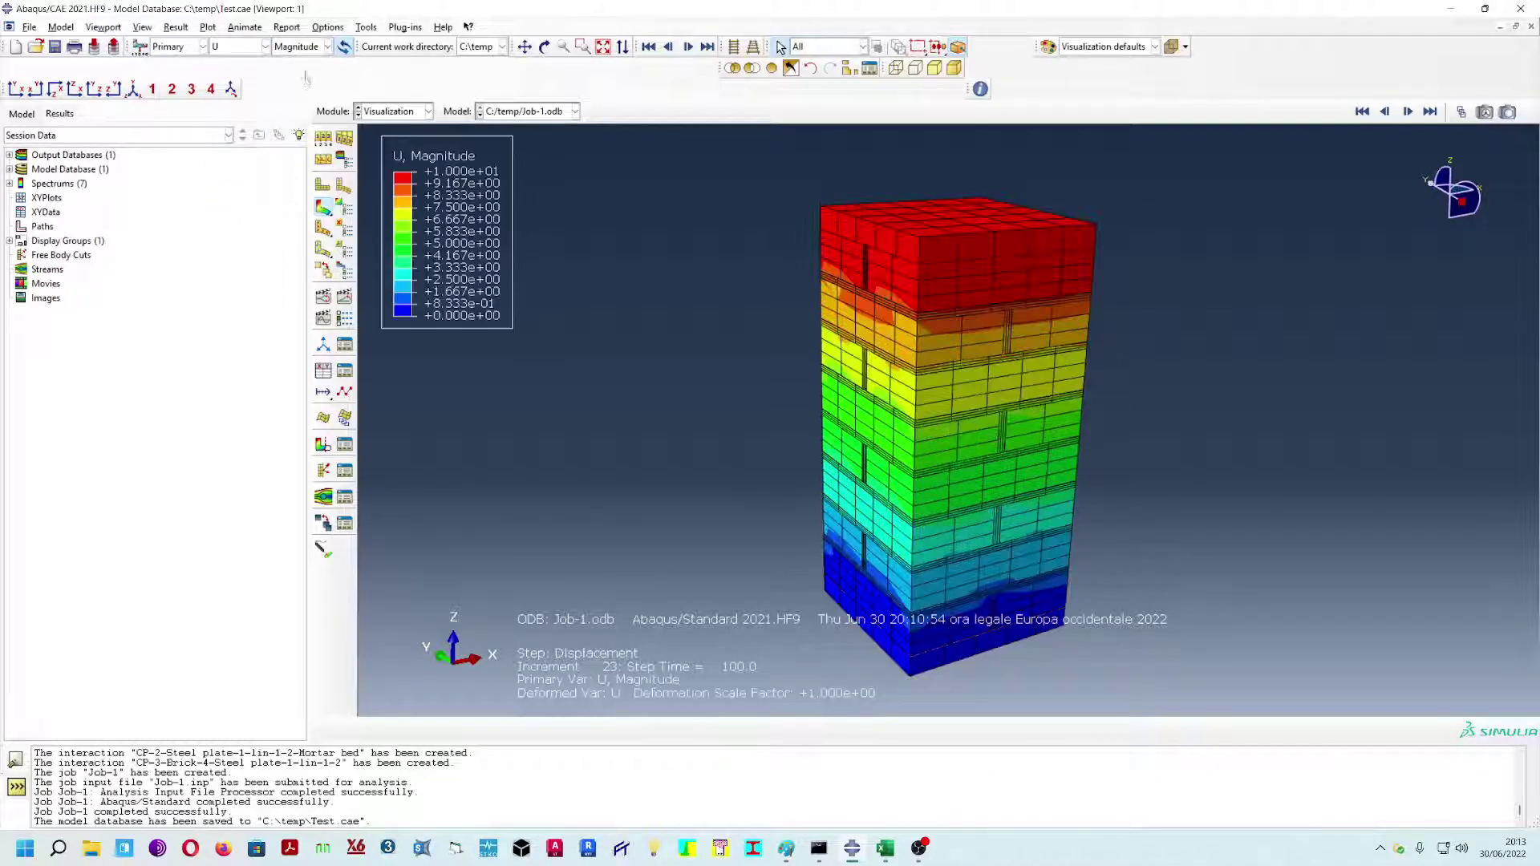
- Display the vertical displacement component U3 and inspect its distribution around the column
{"action": "left_click", "coordinate": [309, 48]}
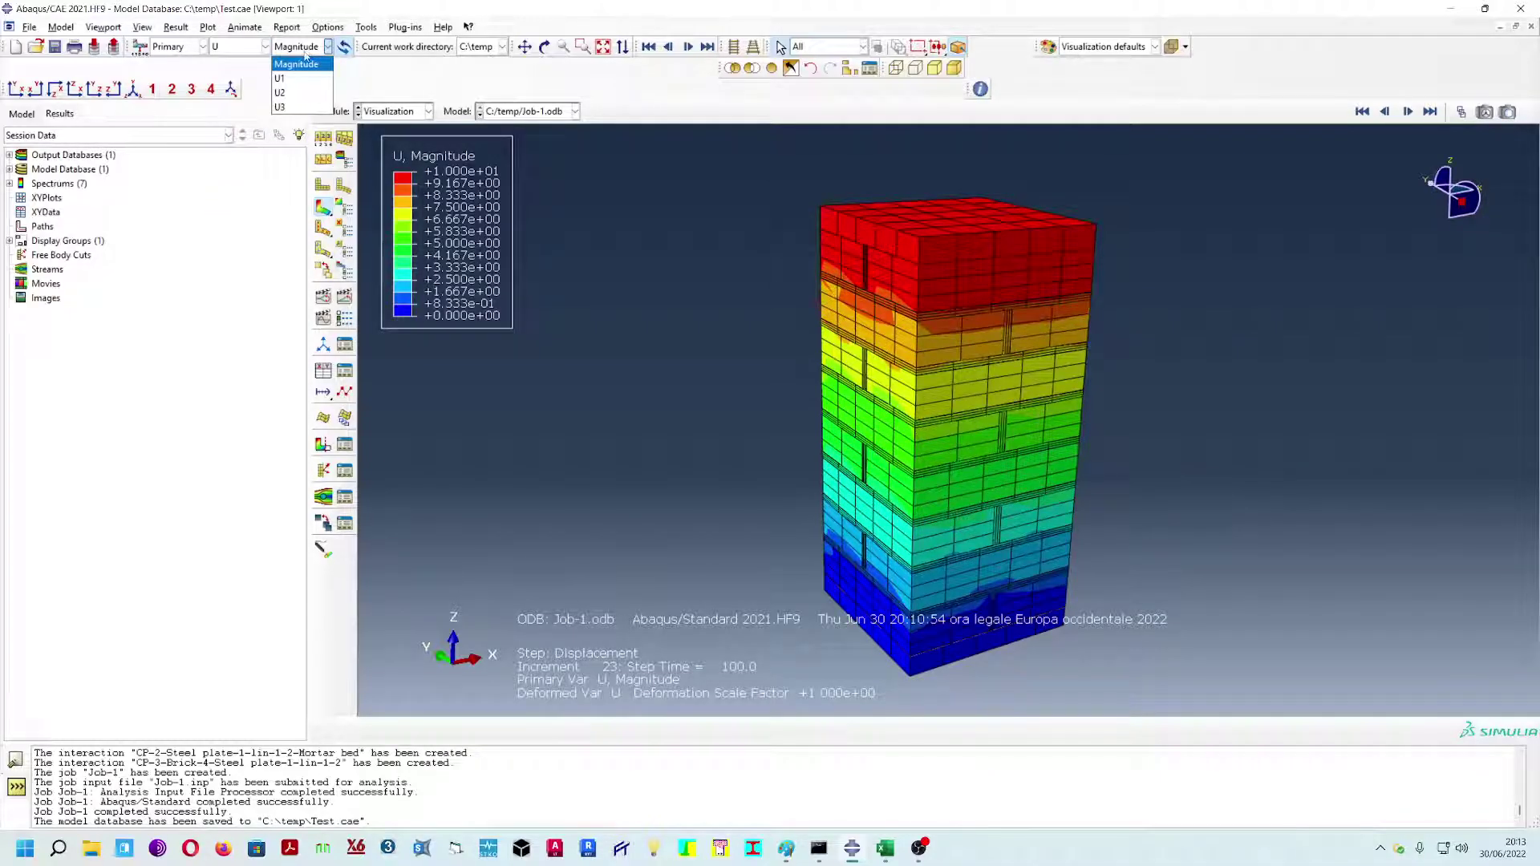
{"action": "left_click", "coordinate": [299, 107]}
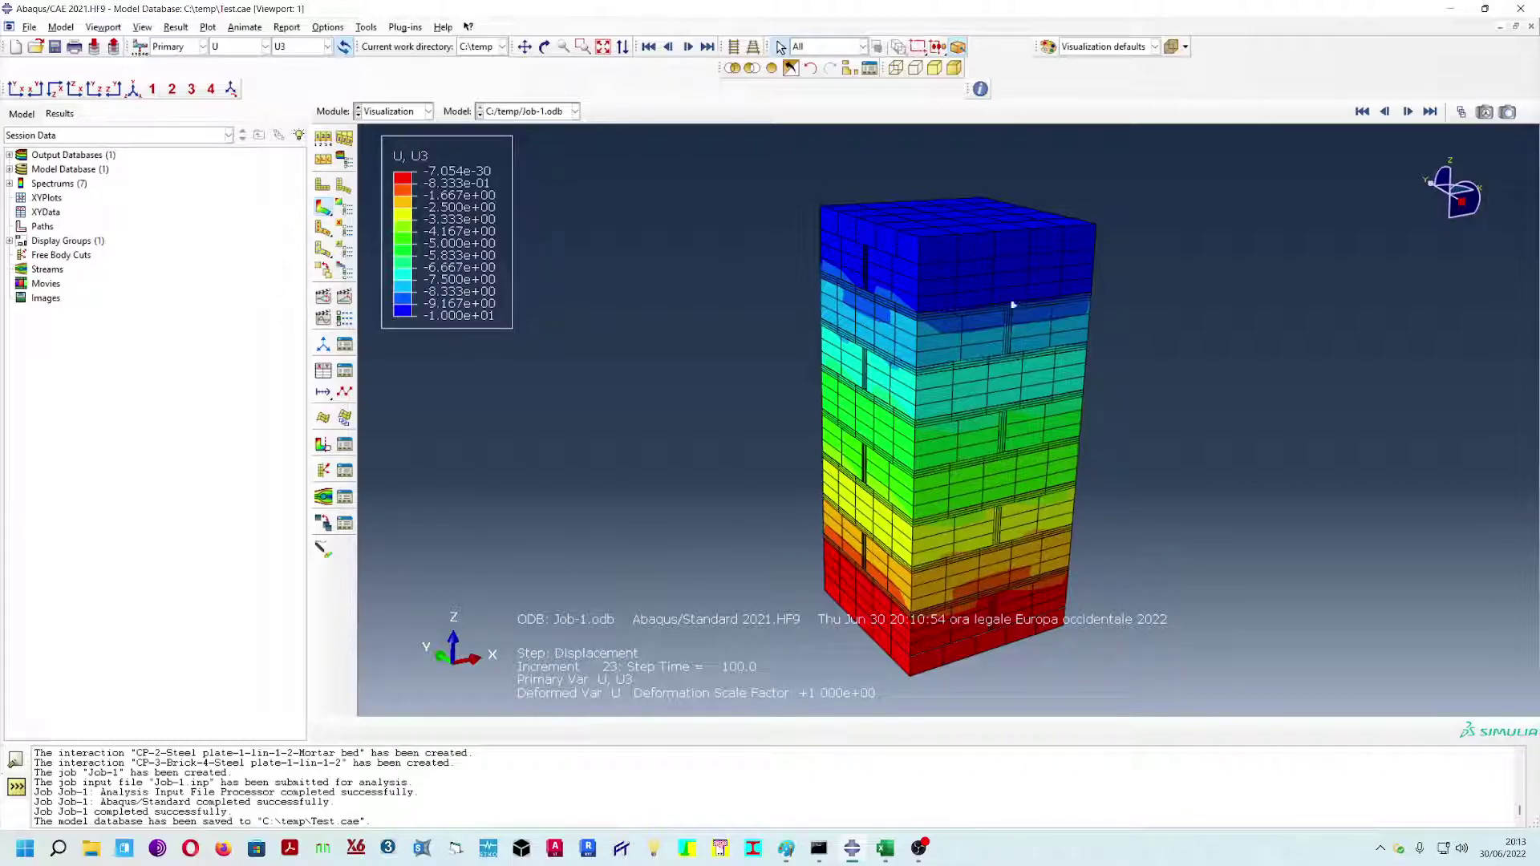
{"action": "left_click_drag", "start_coordinate": [1080, 304], "coordinate": [1053, 299], "text": "ctrl+alt"}
{"action": "left_click_drag", "start_coordinate": [1097, 471], "coordinate": [1047, 350], "text": "ctrl+alt"}
{"action": "left_click_drag", "start_coordinate": [1043, 449], "coordinate": [1100, 494], "text": "ctrl+alt"}
{"action": "mouse_move", "coordinate": [936, 651]}
{"action": "left_mouse_down", "text": "ctrl+alt"}
{"action": "mouse_move", "coordinate": [878, 665]}
{"action": "mouse_move", "coordinate": [939, 585]}
{"action": "mouse_move", "coordinate": [933, 637]}
{"action": "left_mouse_up", "text": "ctrl+alt"}
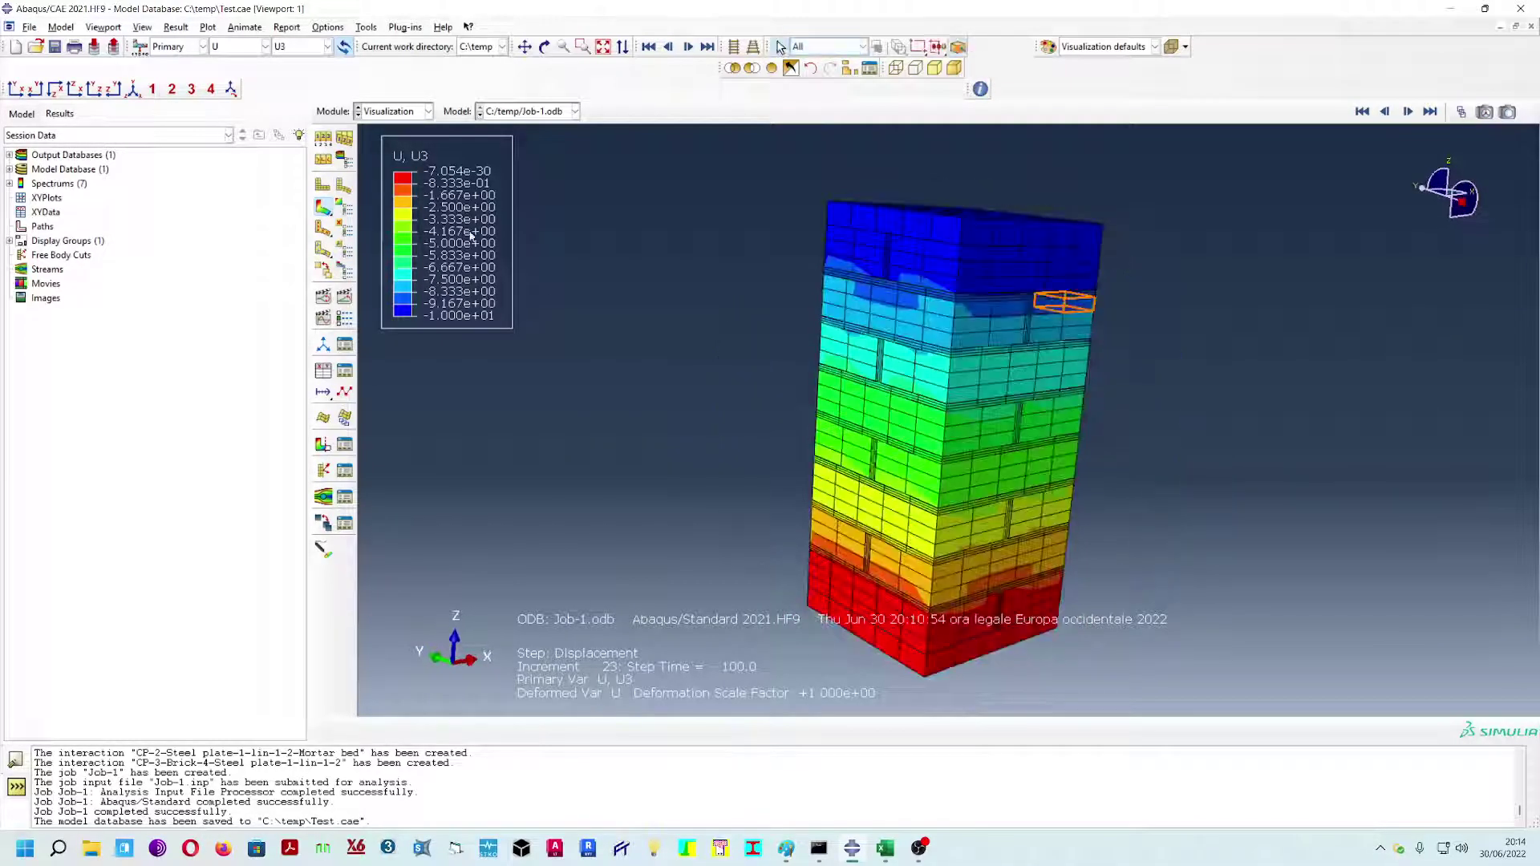
- Display the displacement component U2 and inspect the lateral movement on adjacent faces of the column
{"action": "left_click", "coordinate": [301, 46]}
{"action": "left_click", "coordinate": [297, 95]}
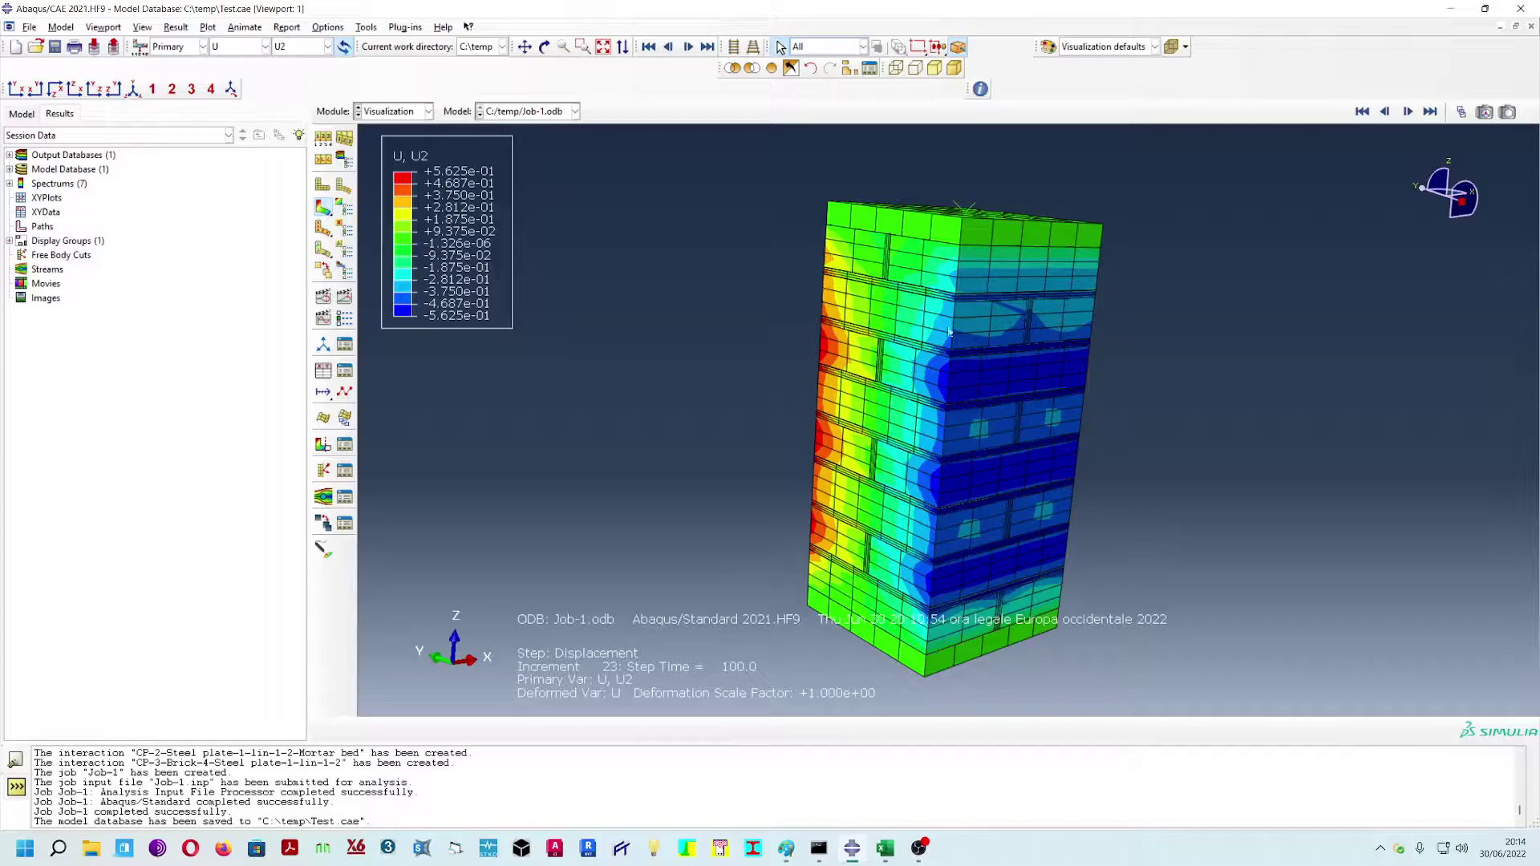
{"action": "left_click_drag", "start_coordinate": [1039, 401], "coordinate": [1017, 428], "text": "ctrl+alt"}
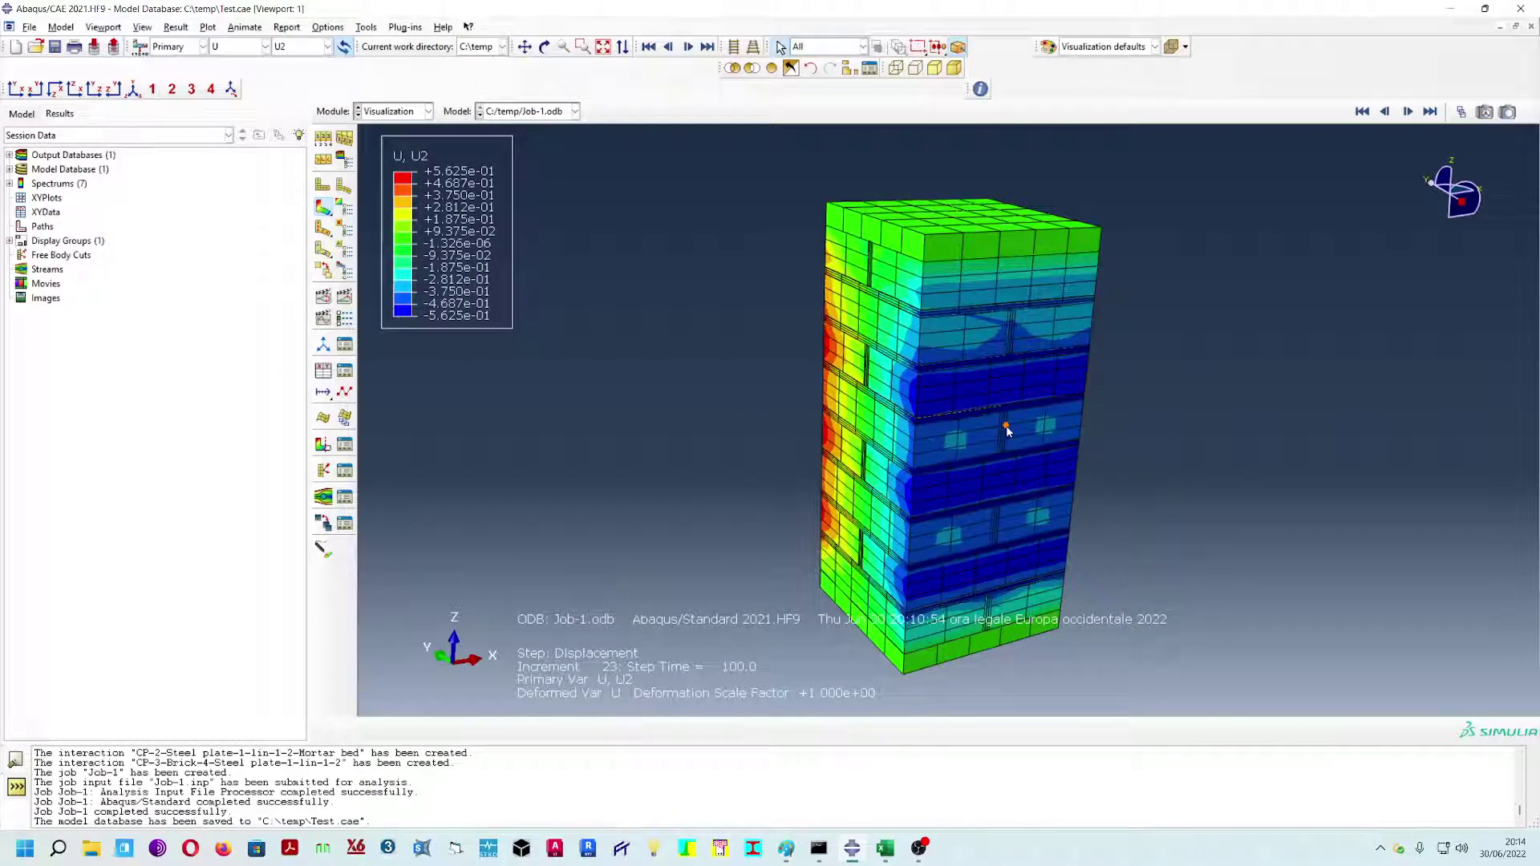
{"action": "scroll", "coordinate": [992, 424], "scroll_direction": "down", "scroll_amount": 1}
{"action": "middle_click_drag", "start_coordinate": [993, 460], "coordinate": [843, 387], "text": "ctrl+alt"}
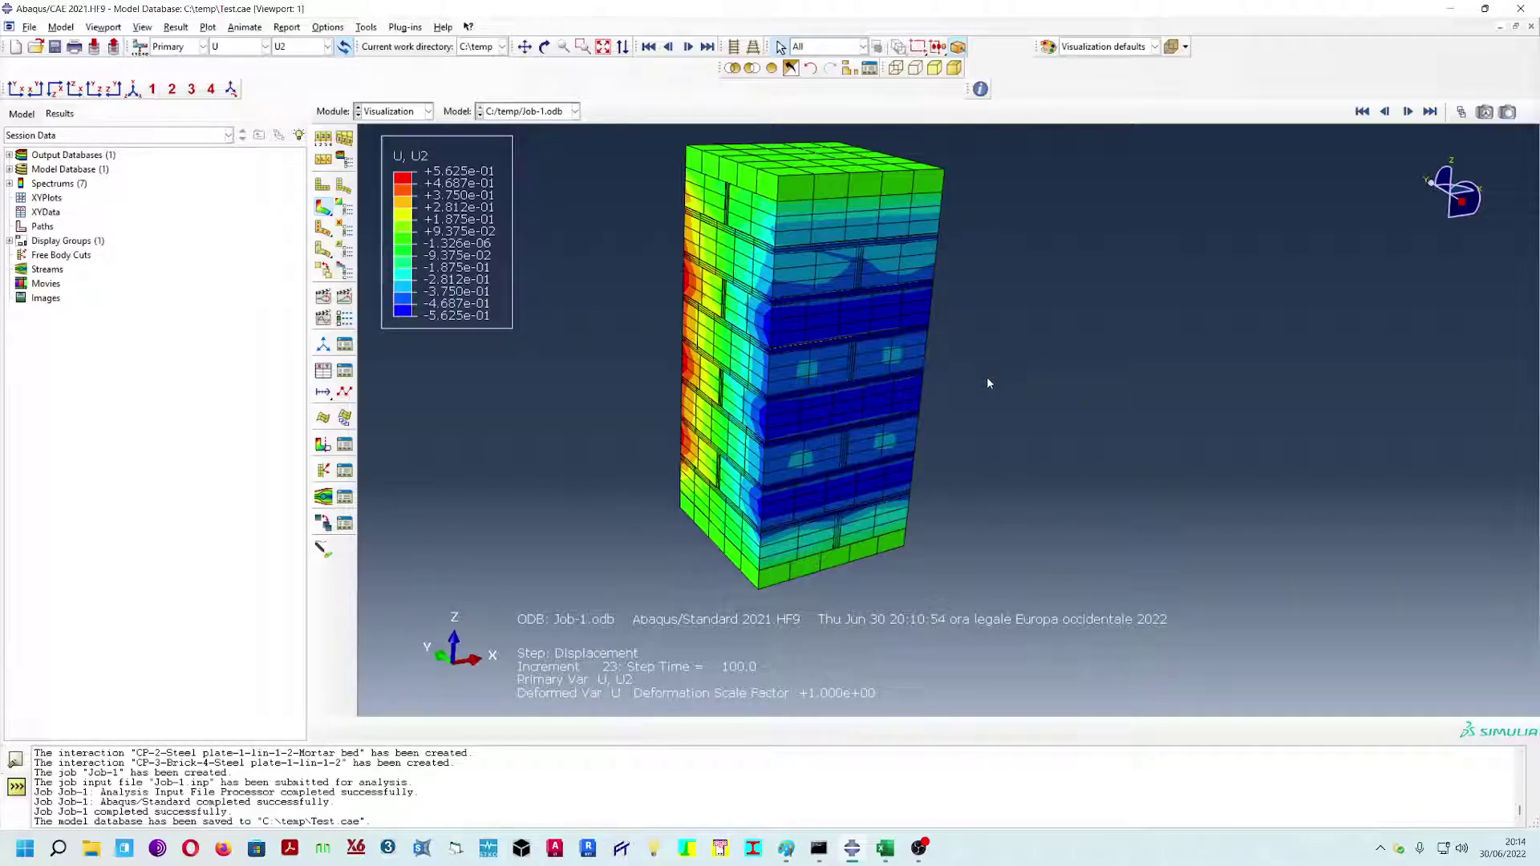
{"action": "middle_click_drag", "start_coordinate": [987, 378], "coordinate": [984, 449], "text": "ctrl+alt"}
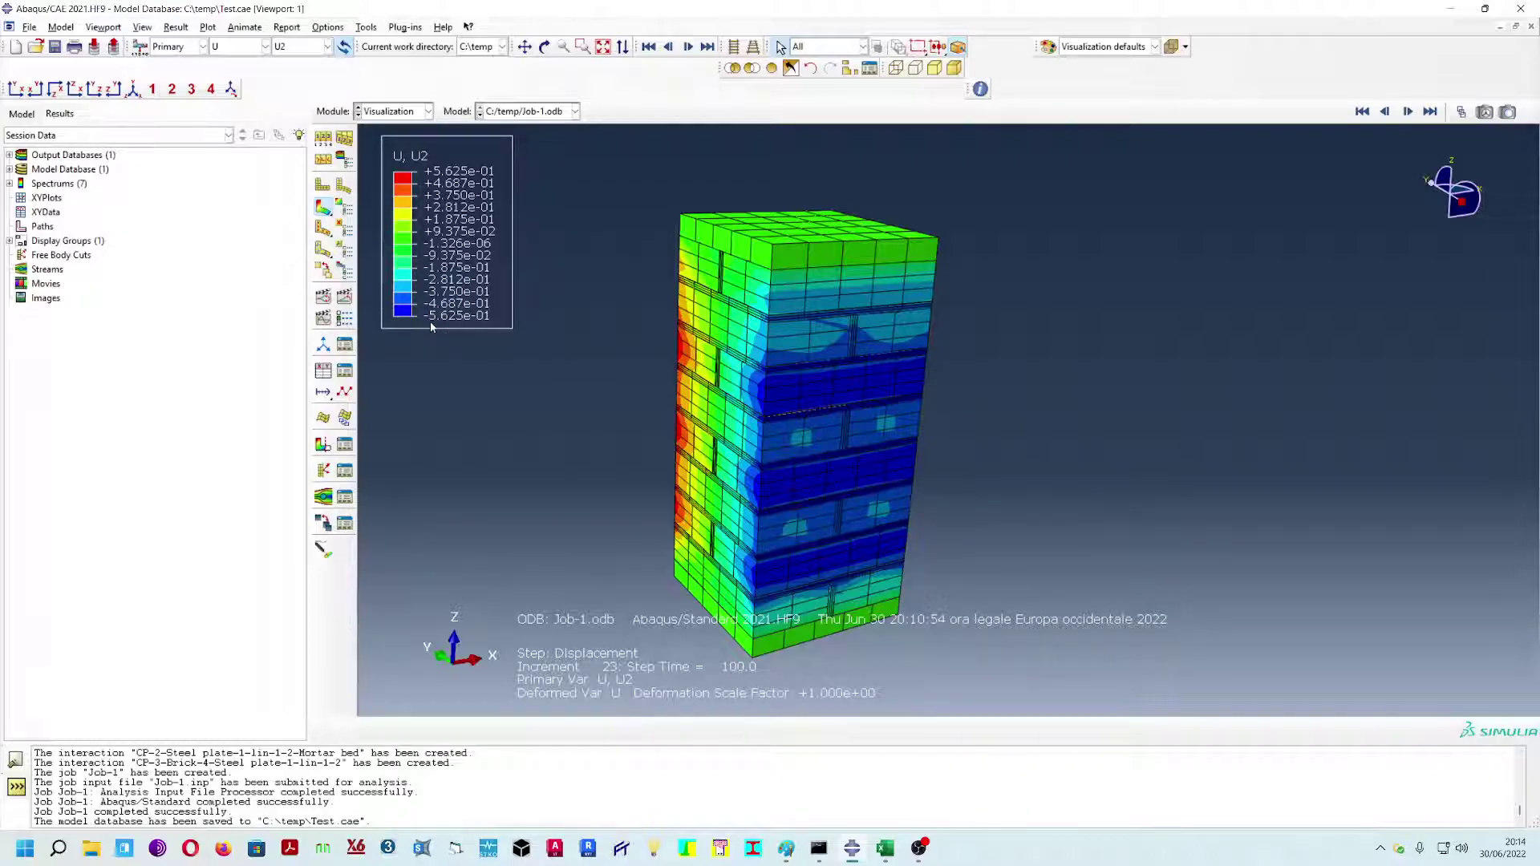
{"action": "left_click", "coordinate": [826, 472]}
{"action": "mouse_move", "coordinate": [873, 543]}
{"action": "left_mouse_down", "text": "ctrl+alt"}
{"action": "mouse_move", "coordinate": [1015, 457]}
{"action": "mouse_move", "coordinate": [907, 504]}
{"action": "mouse_move", "coordinate": [985, 492]}
{"action": "left_mouse_up", "text": "ctrl+alt"}
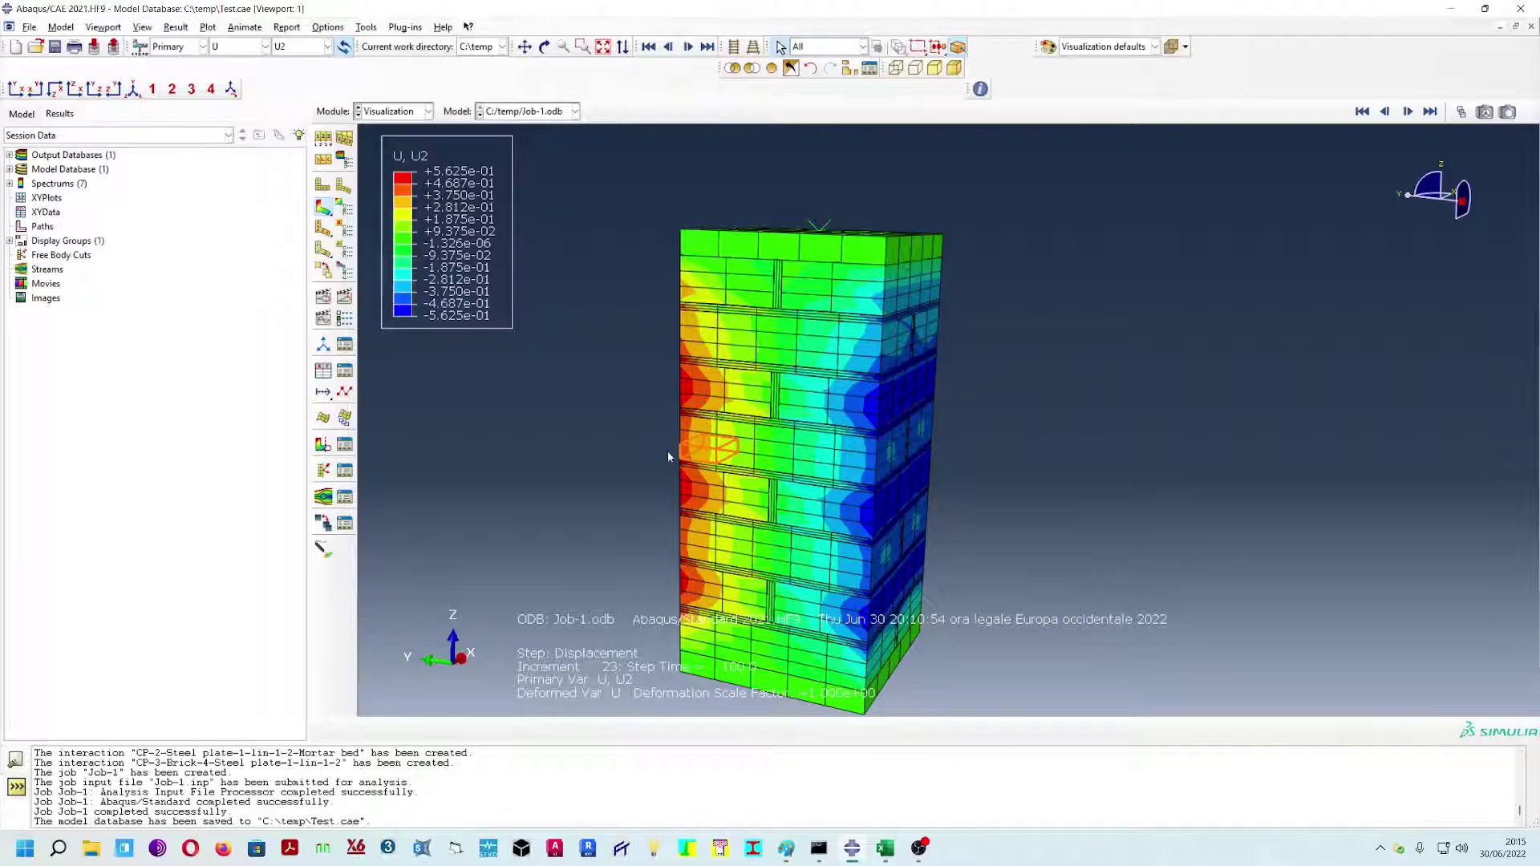
- Display the displacement component U1 and inspect the lateral movement on opposite faces of the column
{"action": "left_click", "coordinate": [295, 48]}
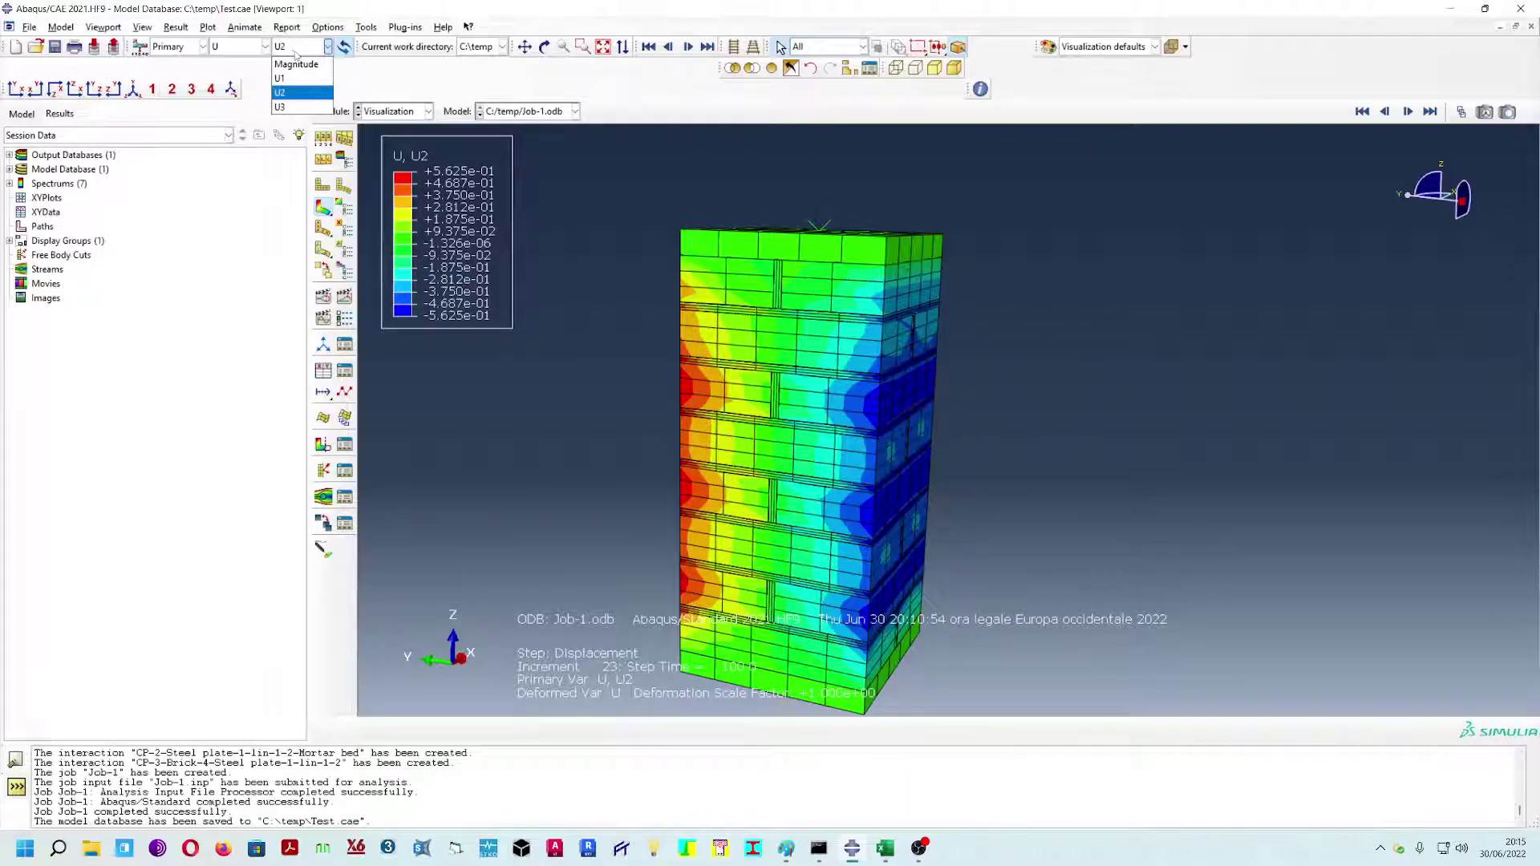
{"action": "left_click", "coordinate": [279, 78]}
{"action": "left_click_drag", "start_coordinate": [1059, 463], "coordinate": [954, 476], "text": "ctrl+alt"}
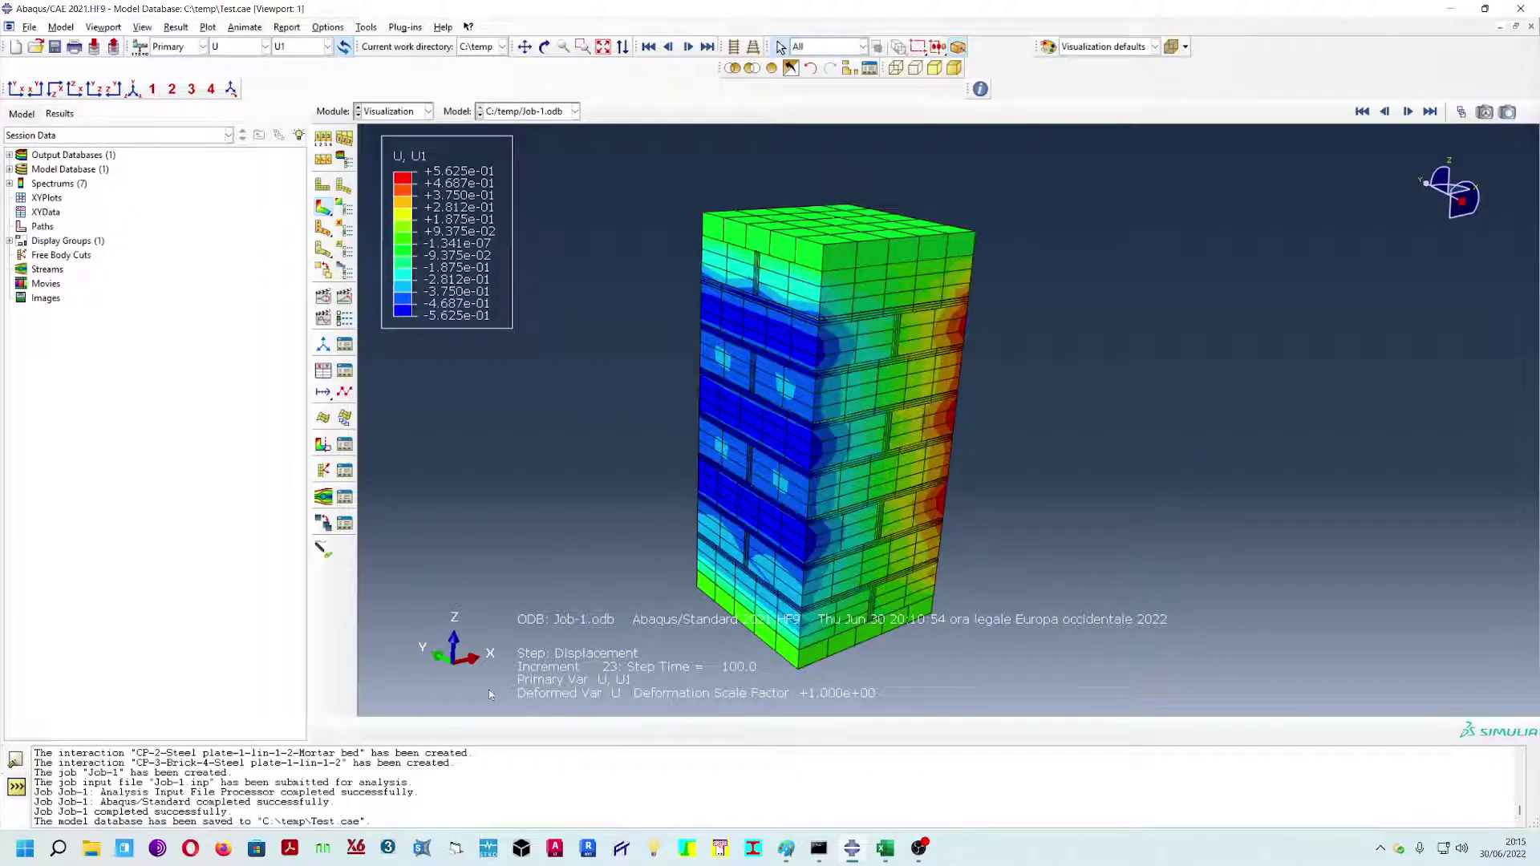
{"action": "left_click", "coordinate": [777, 434]}
{"action": "mouse_move", "coordinate": [1103, 489]}
{"action": "left_mouse_down", "text": "ctrl+alt"}
{"action": "mouse_move", "coordinate": [997, 509]}
{"action": "mouse_move", "coordinate": [968, 430]}
{"action": "left_mouse_up", "text": "ctrl+alt"}
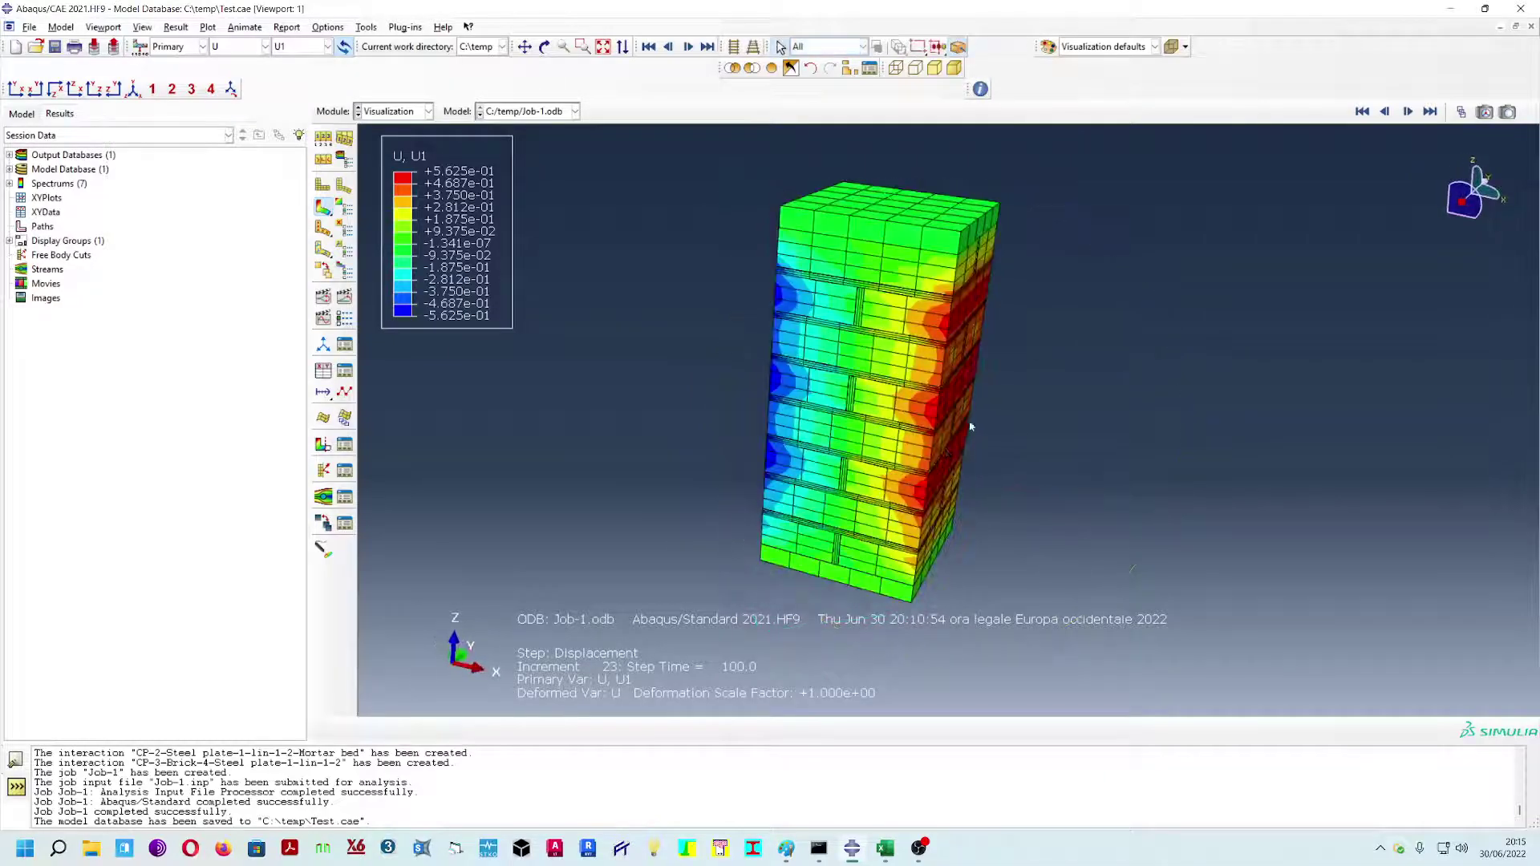
{"action": "left_click_drag", "start_coordinate": [1086, 435], "coordinate": [997, 453], "text": "ctrl+alt"}
{"action": "middle_click_drag", "start_coordinate": [1031, 441], "coordinate": [980, 440], "text": "ctrl+alt"}
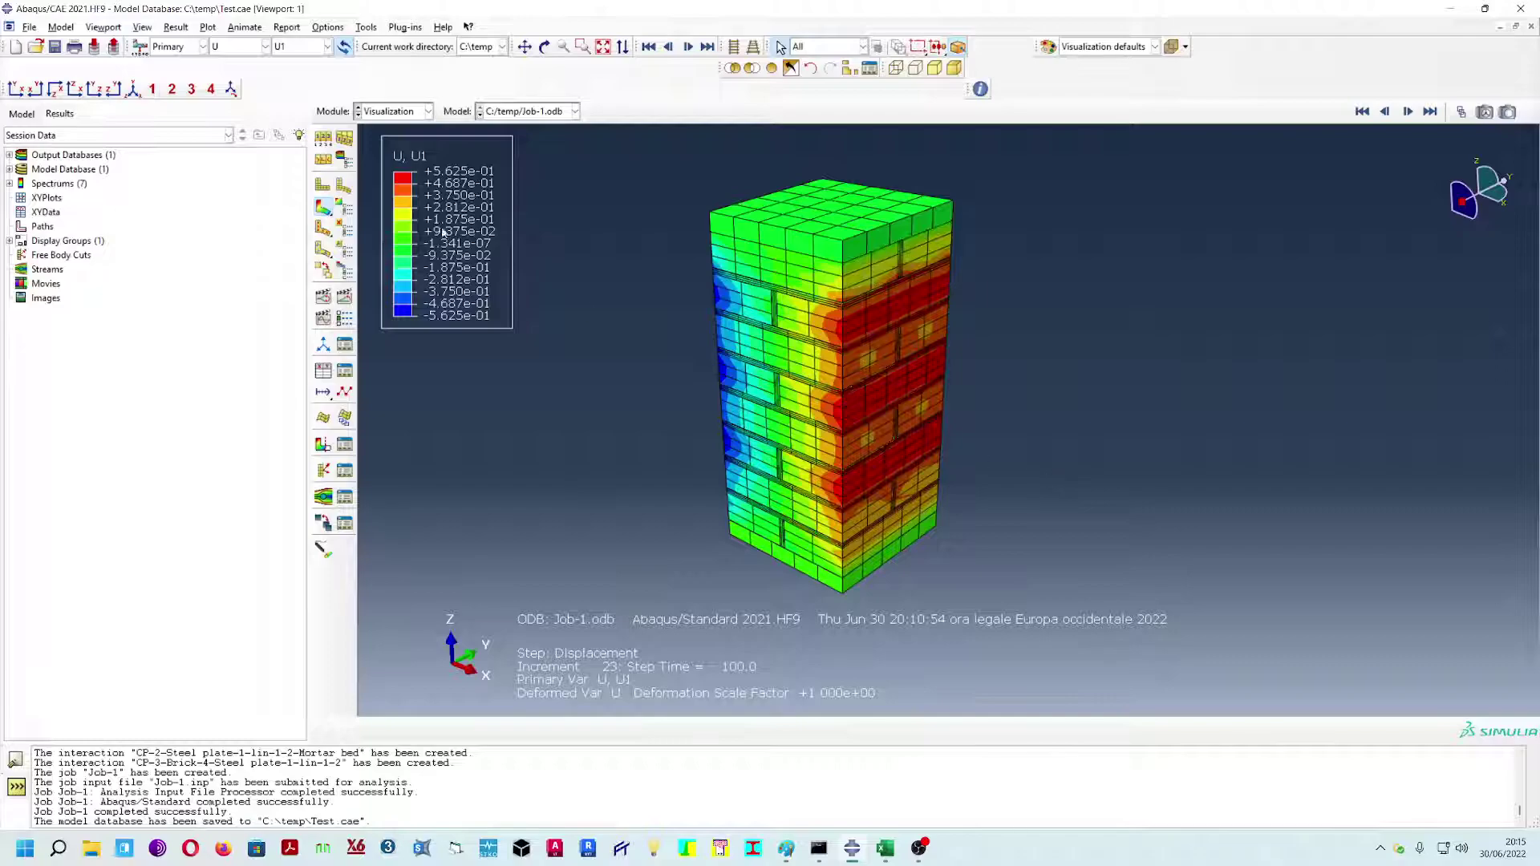
- Switch the contour plot to stress S with the Mises invariant
{"action": "left_click", "coordinate": [265, 47]}
{"action": "left_click", "coordinate": [233, 192]}
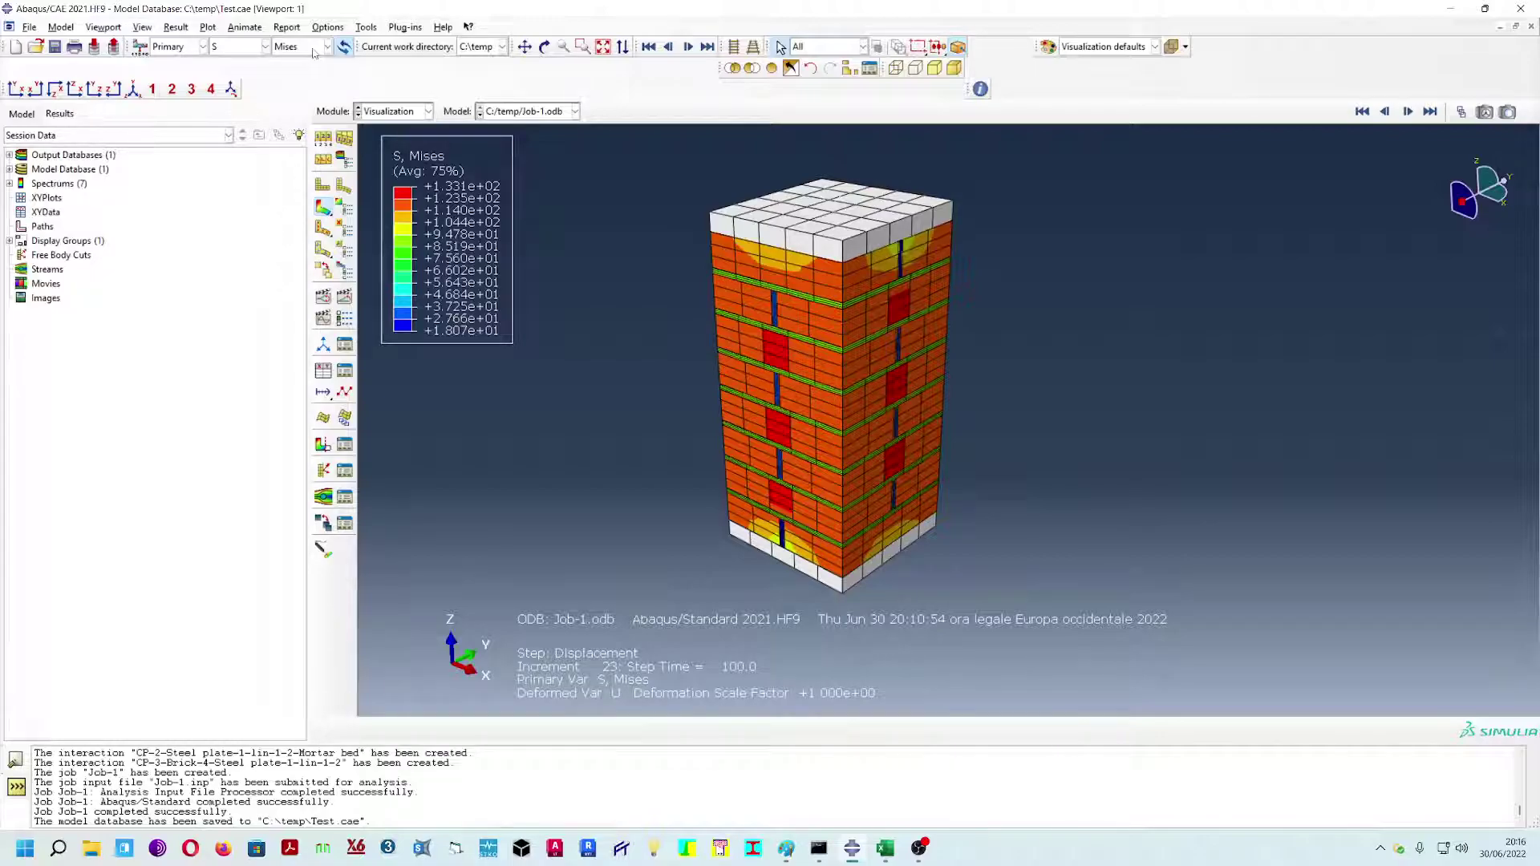
{"action": "left_click", "coordinate": [264, 47]}
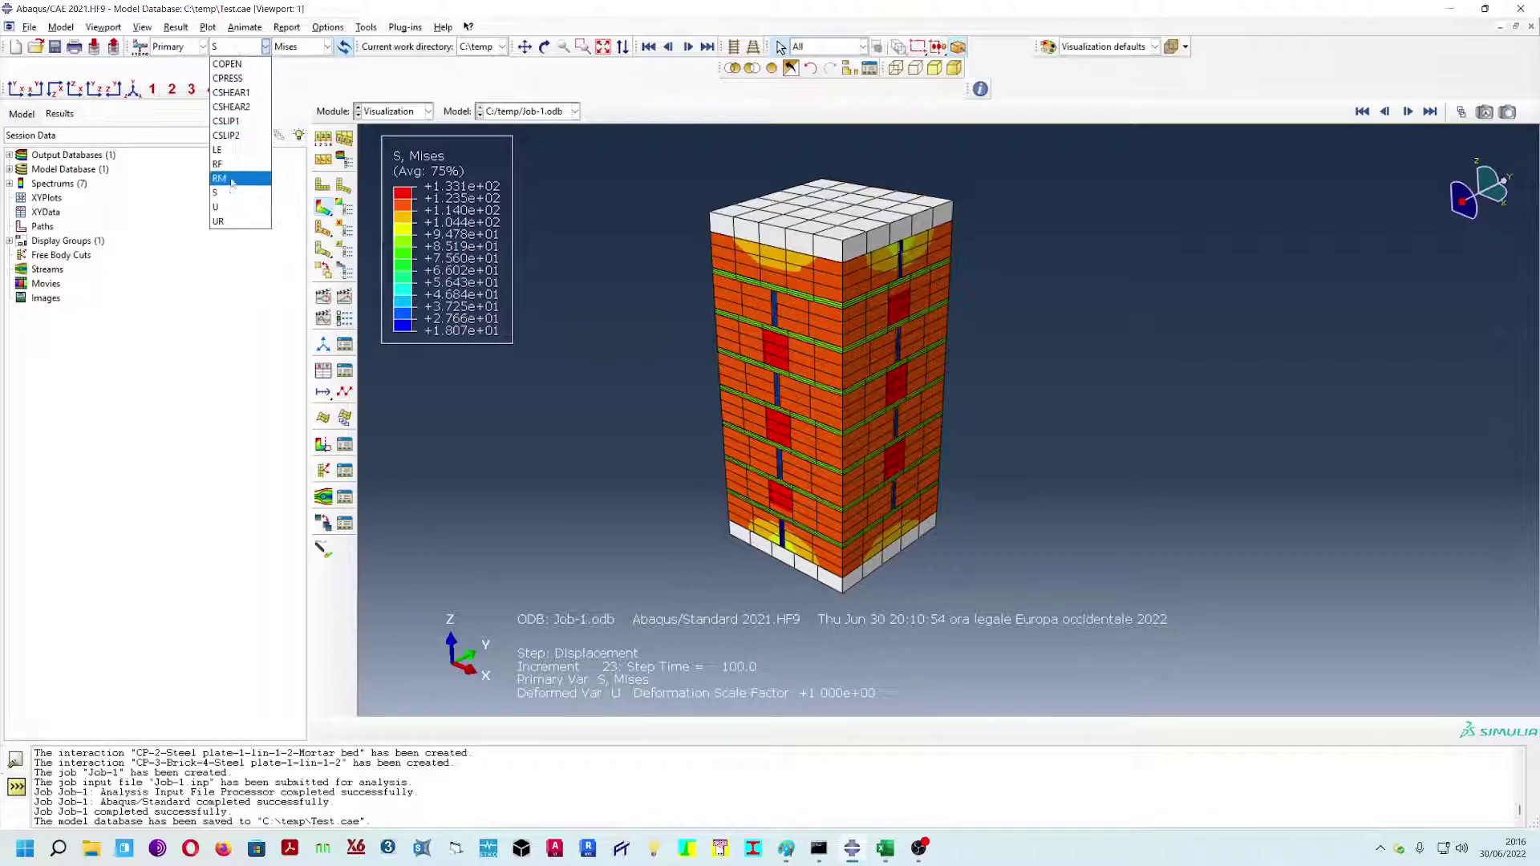
{"action": "left_click", "coordinate": [264, 113]}
- Display the vertical stress component S33 and examine its distribution in the bricks and mortar joints from several sides
{"action": "left_click", "coordinate": [327, 46]}
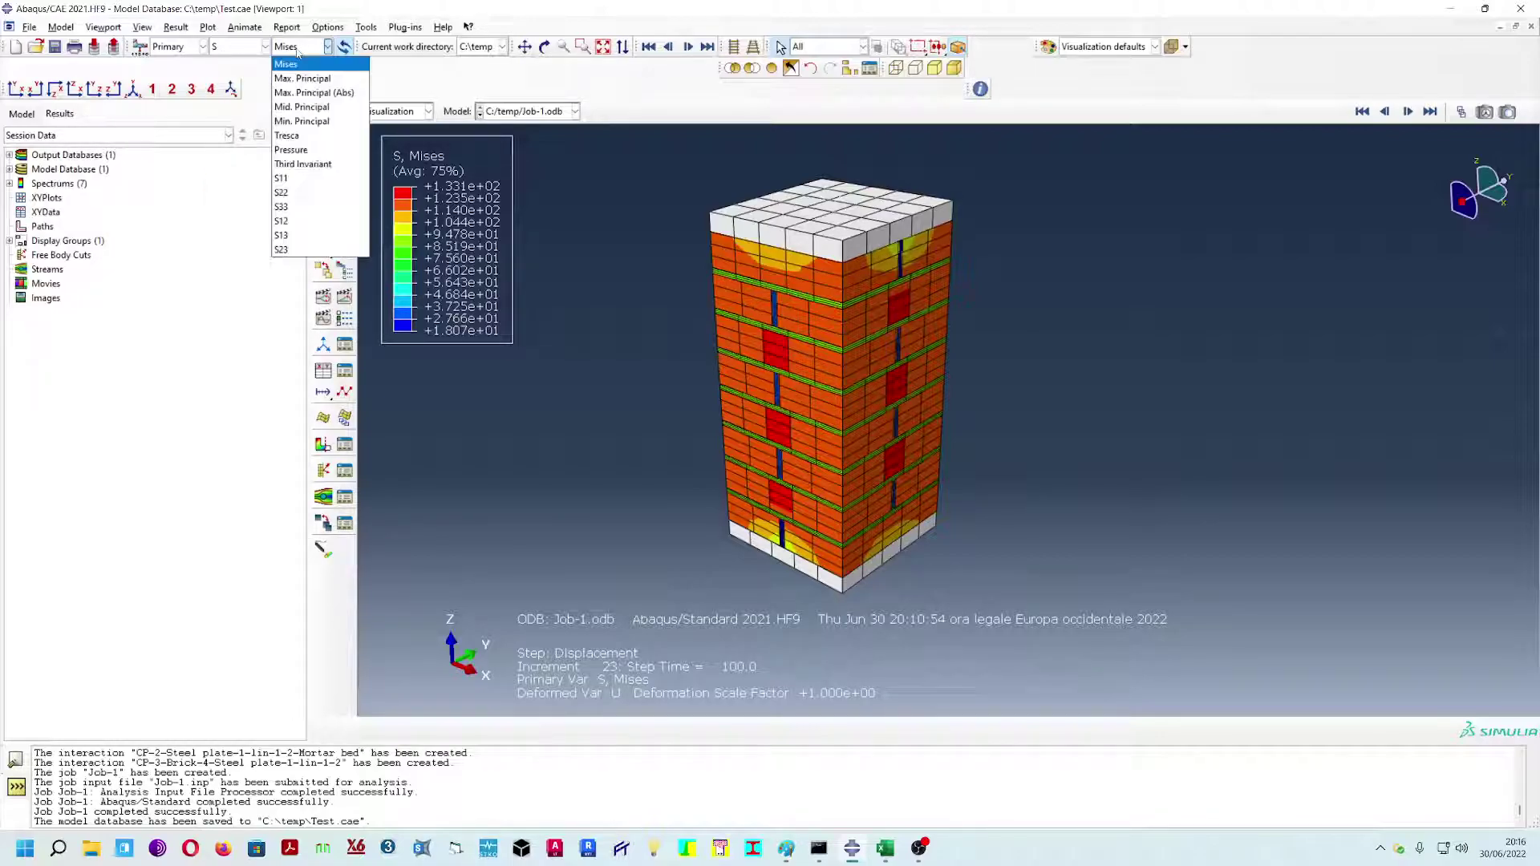
{"action": "left_click", "coordinate": [290, 210]}
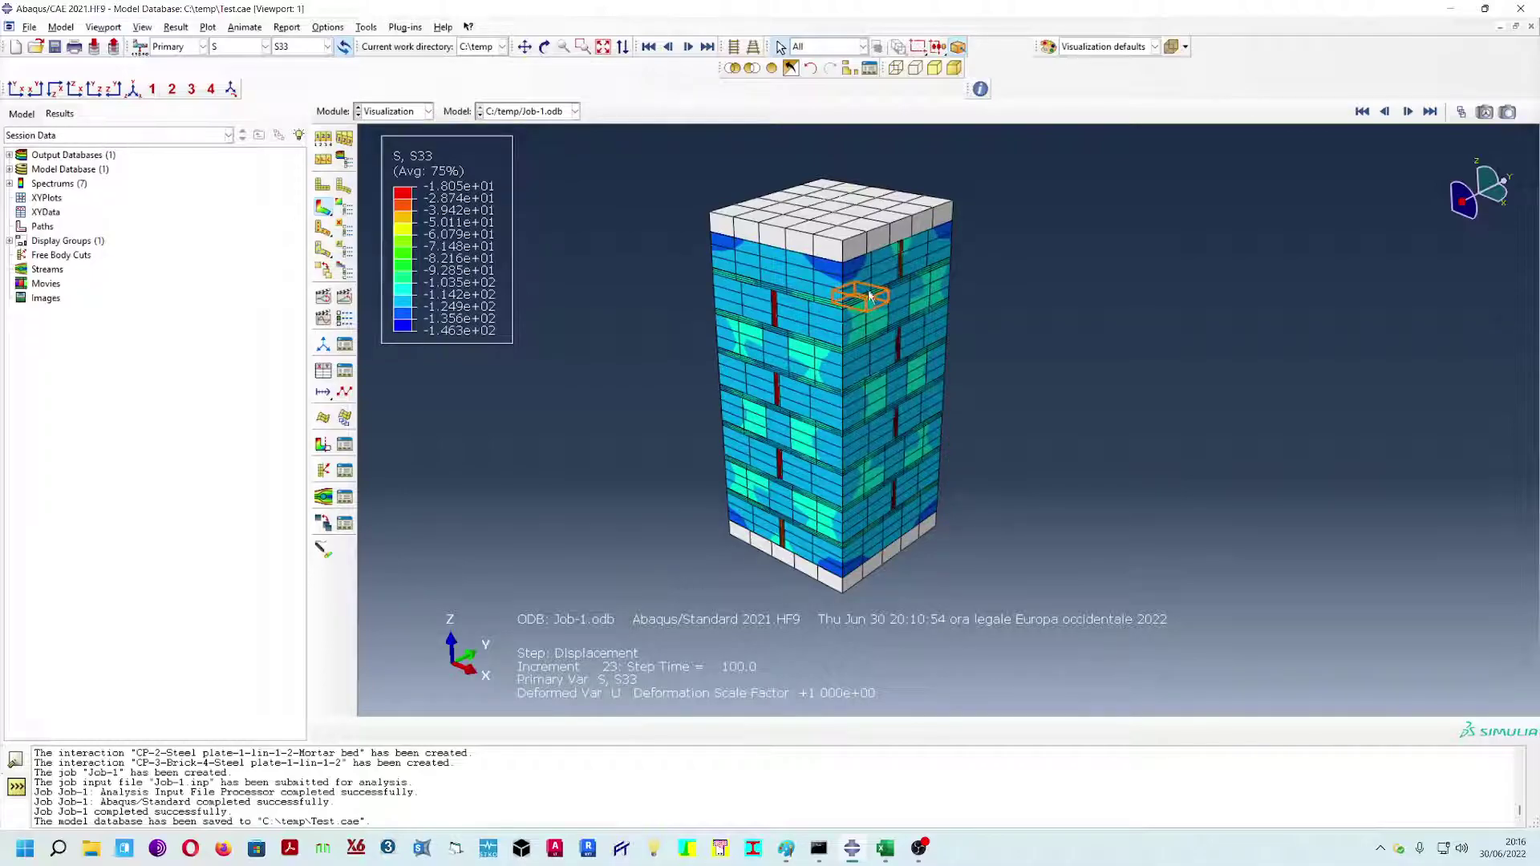
{"action": "scroll", "coordinate": [870, 297], "scroll_direction": "up", "scroll_amount": 3}
{"action": "left_click_drag", "start_coordinate": [1084, 365], "coordinate": [1071, 425], "text": "ctrl+alt"}
{"action": "left_click_drag", "start_coordinate": [1104, 485], "coordinate": [1076, 400], "text": "ctrl+alt"}
{"action": "mouse_move", "coordinate": [1062, 460]}
{"action": "left_mouse_down", "text": "ctrl+alt"}
{"action": "mouse_move", "coordinate": [1024, 457]}
{"action": "mouse_move", "coordinate": [987, 401]}
{"action": "mouse_move", "coordinate": [879, 401]}
{"action": "left_mouse_up", "text": "ctrl+alt"}
{"action": "mouse_move", "coordinate": [976, 441]}
{"action": "left_mouse_down", "text": "ctrl+alt"}
{"action": "mouse_move", "coordinate": [887, 459]}
{"action": "mouse_move", "coordinate": [991, 465]}
{"action": "mouse_move", "coordinate": [1021, 409]}
{"action": "mouse_move", "coordinate": [1095, 433]}
{"action": "left_mouse_up", "text": "ctrl+alt"}
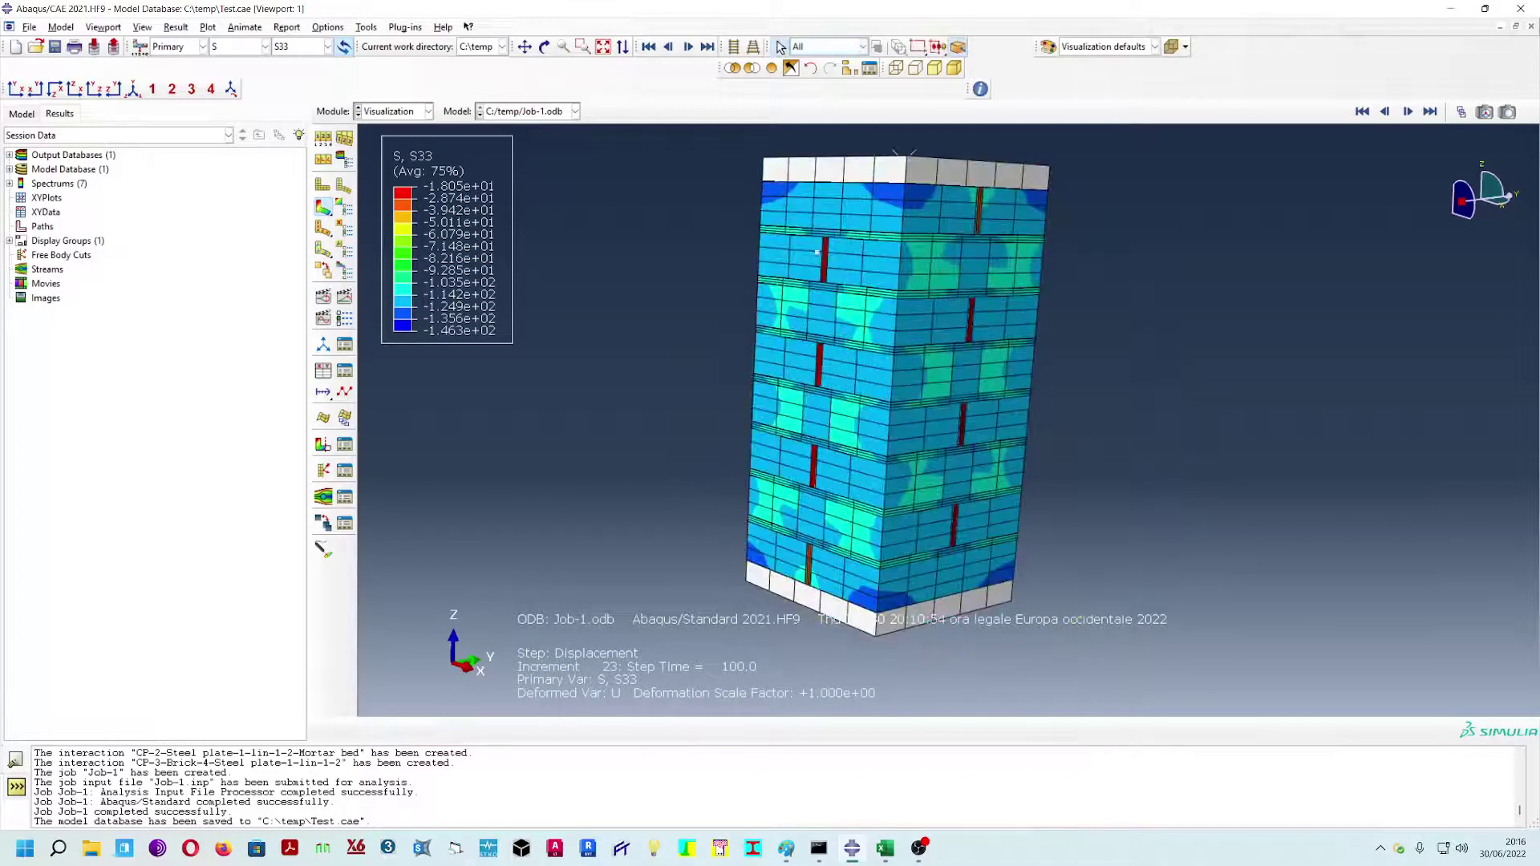
{"action": "scroll", "coordinate": [816, 253], "scroll_direction": "down", "scroll_amount": 3}
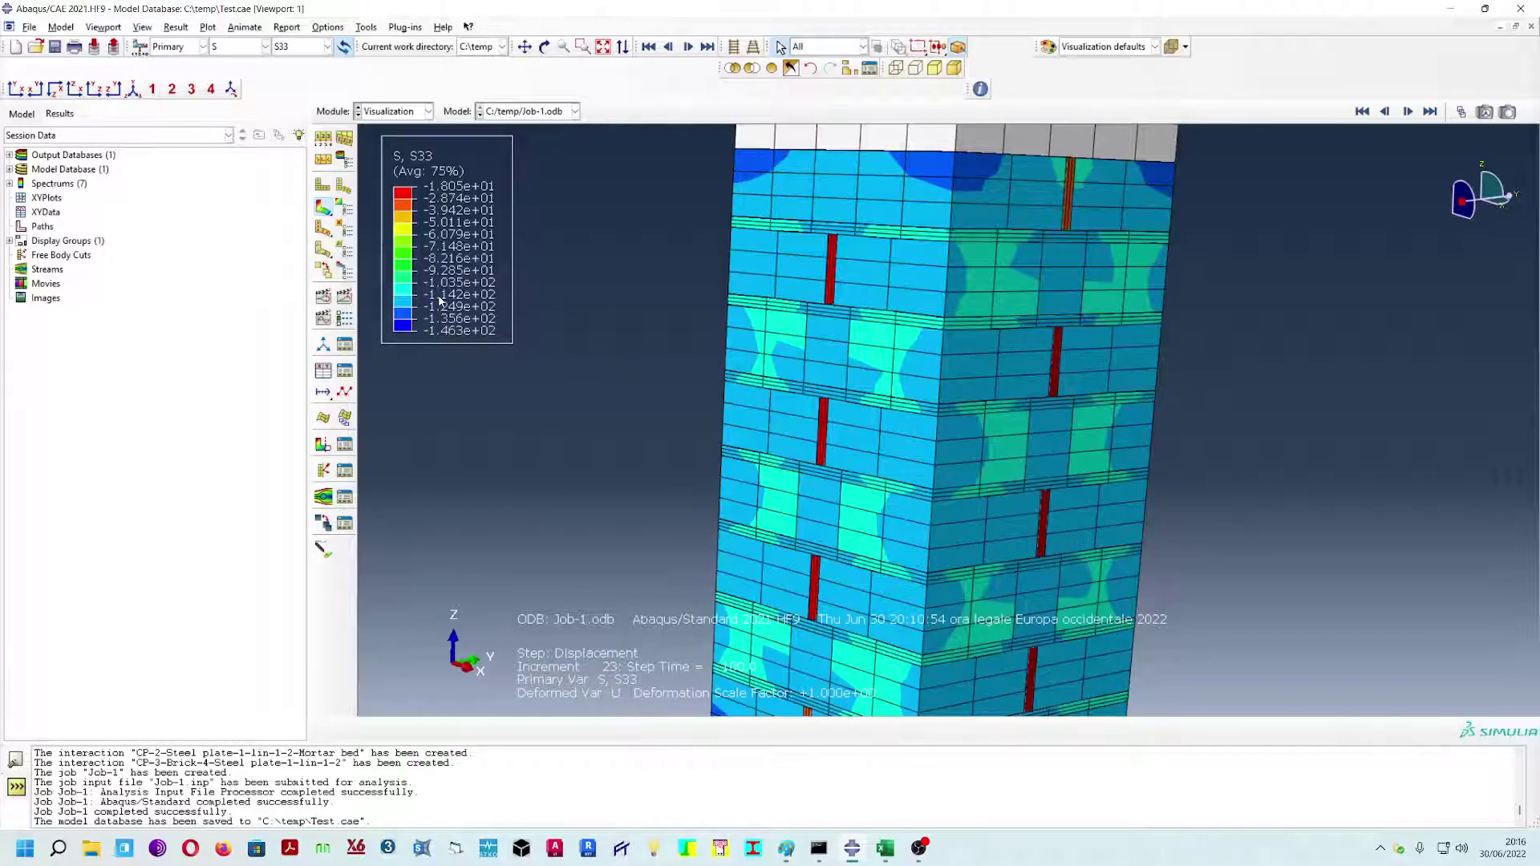
{"action": "left_click_drag", "start_coordinate": [456, 312], "coordinate": [870, 406], "text": "ctrl+alt"}
{"action": "scroll", "coordinate": [920, 415], "scroll_direction": "down", "scroll_amount": 3}
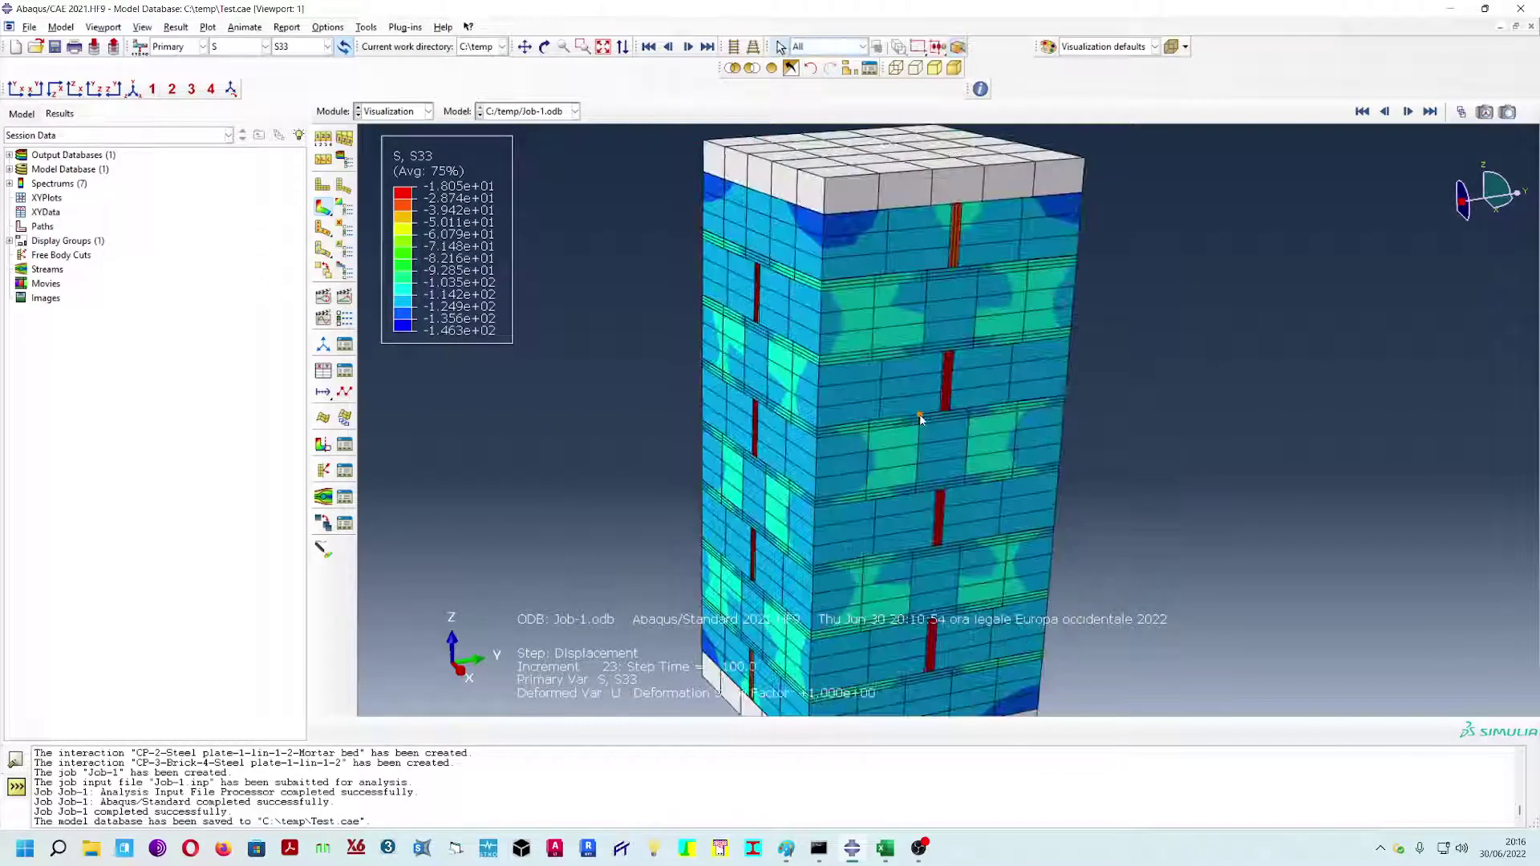
{"action": "scroll", "coordinate": [921, 416], "scroll_direction": "up", "scroll_amount": 4}
{"action": "scroll", "coordinate": [921, 416], "scroll_direction": "up", "scroll_amount": 3}
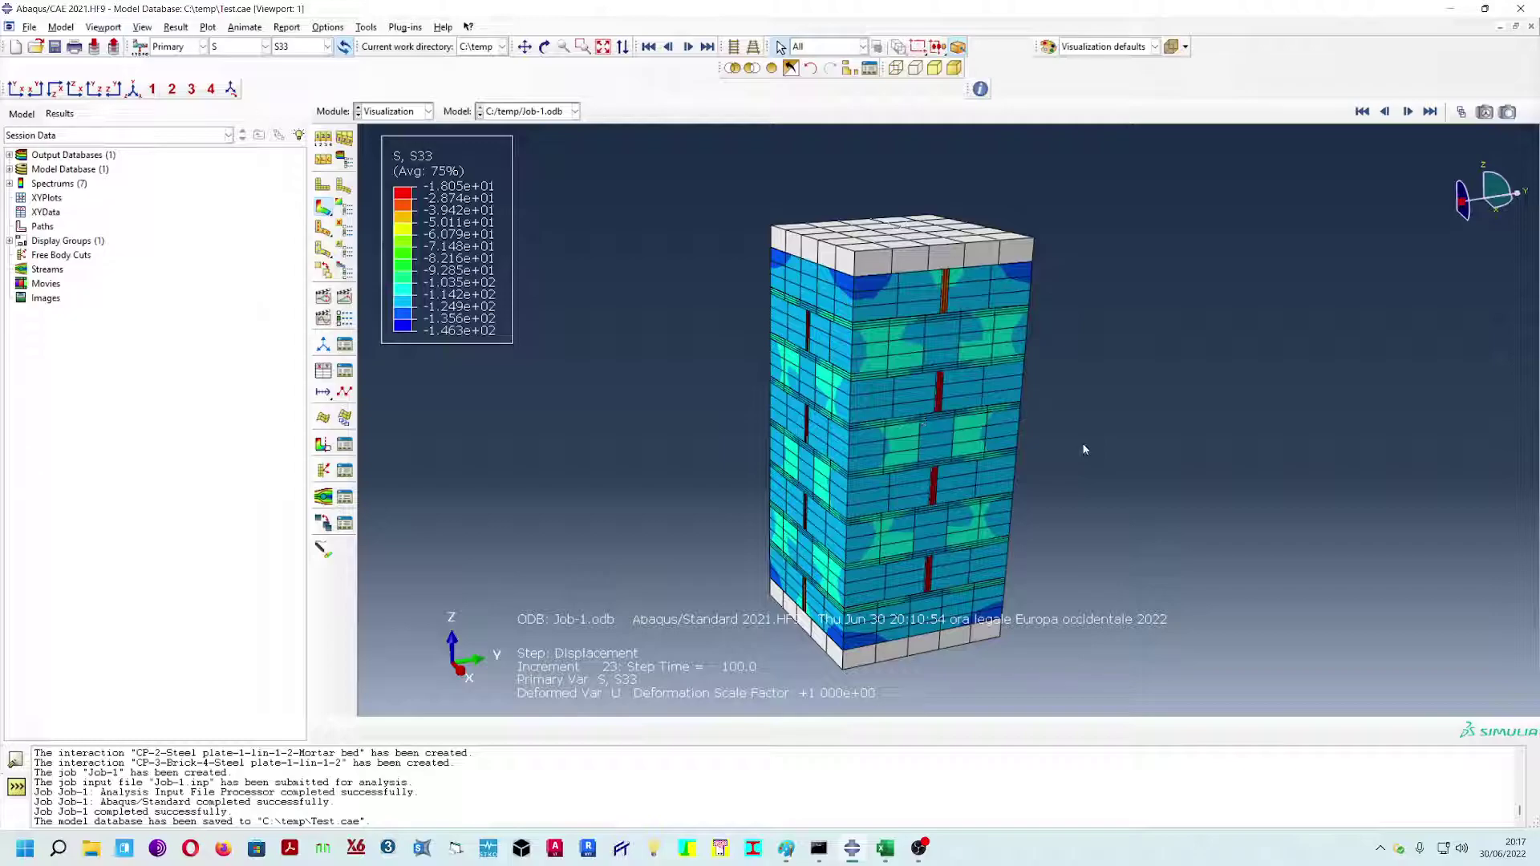
{"action": "middle_click_drag", "start_coordinate": [1081, 445], "coordinate": [1046, 400], "text": "ctrl+alt"}
- Display the horizontal stress component S11 and view it on two adjacent faces of the column
{"action": "left_click", "coordinate": [301, 46]}
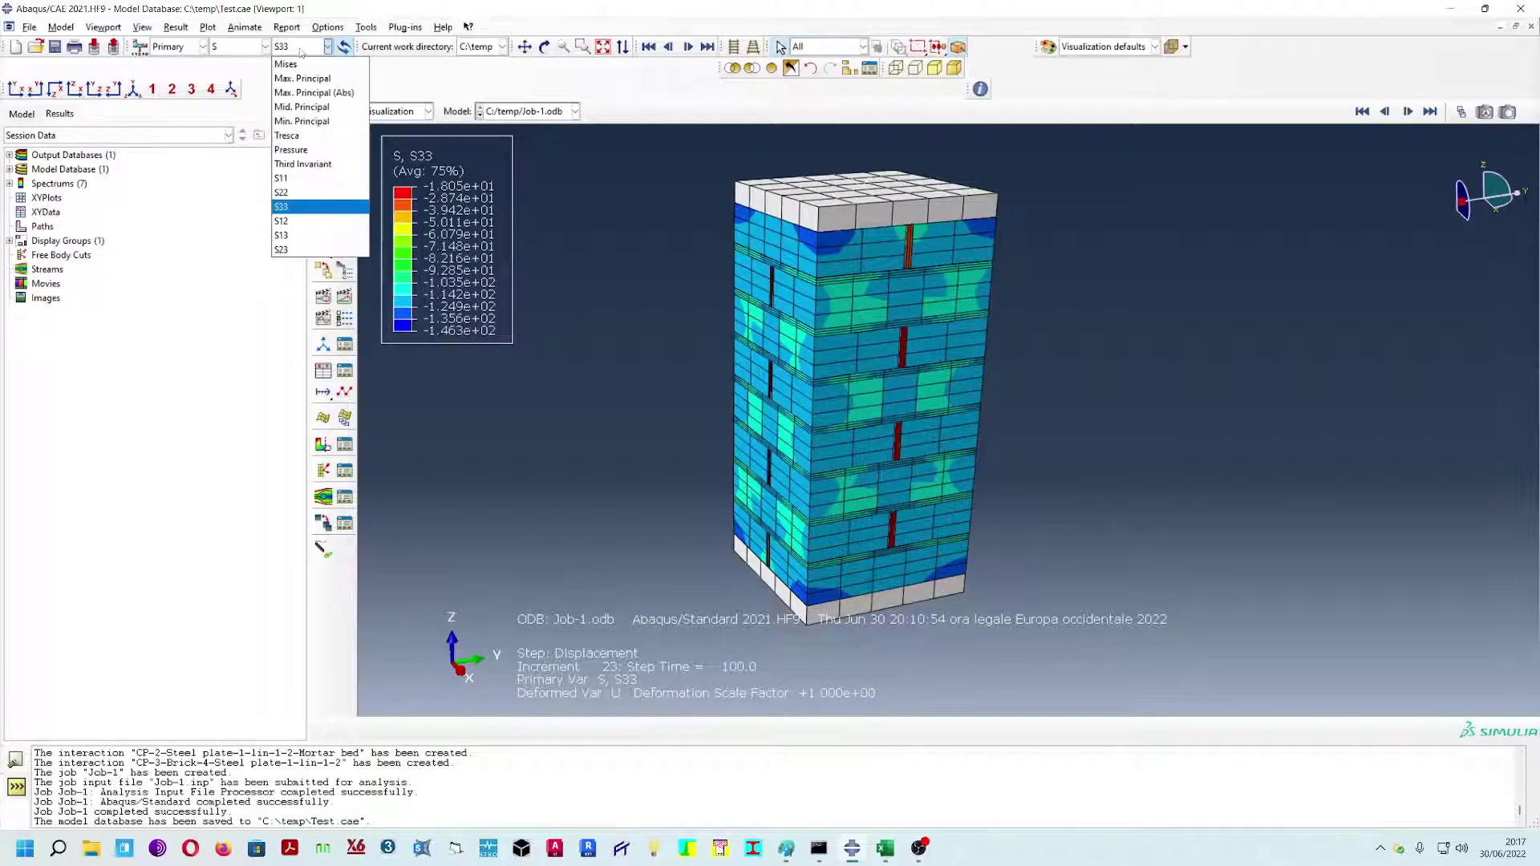
{"action": "left_click", "coordinate": [290, 178]}
{"action": "scroll", "coordinate": [1019, 364], "scroll_direction": "up", "scroll_amount": 2}
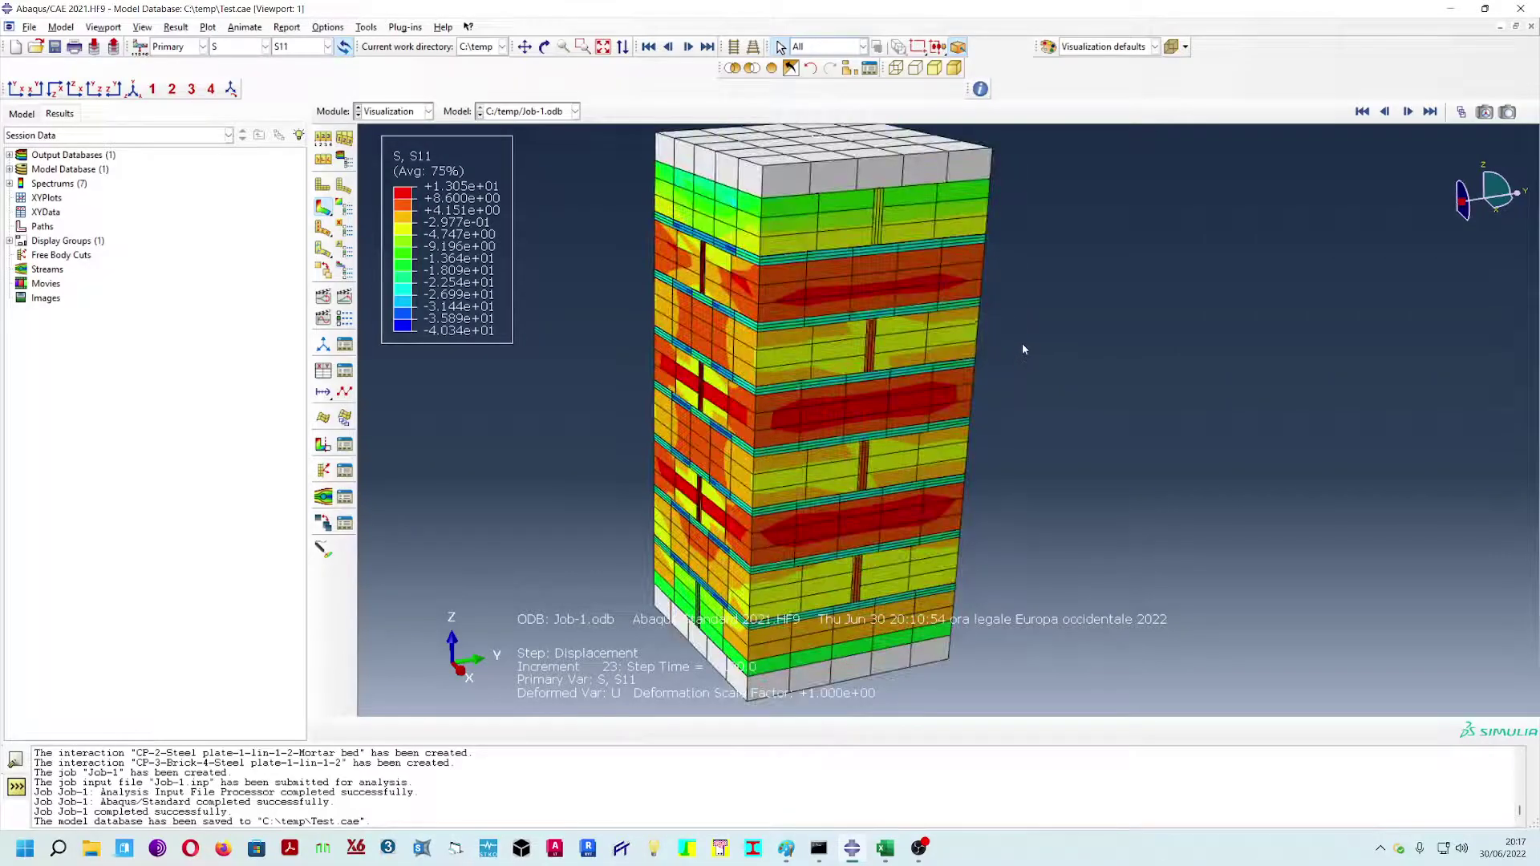
{"action": "middle_click_drag", "start_coordinate": [1046, 297], "coordinate": [1058, 314], "text": "ctrl+alt"}
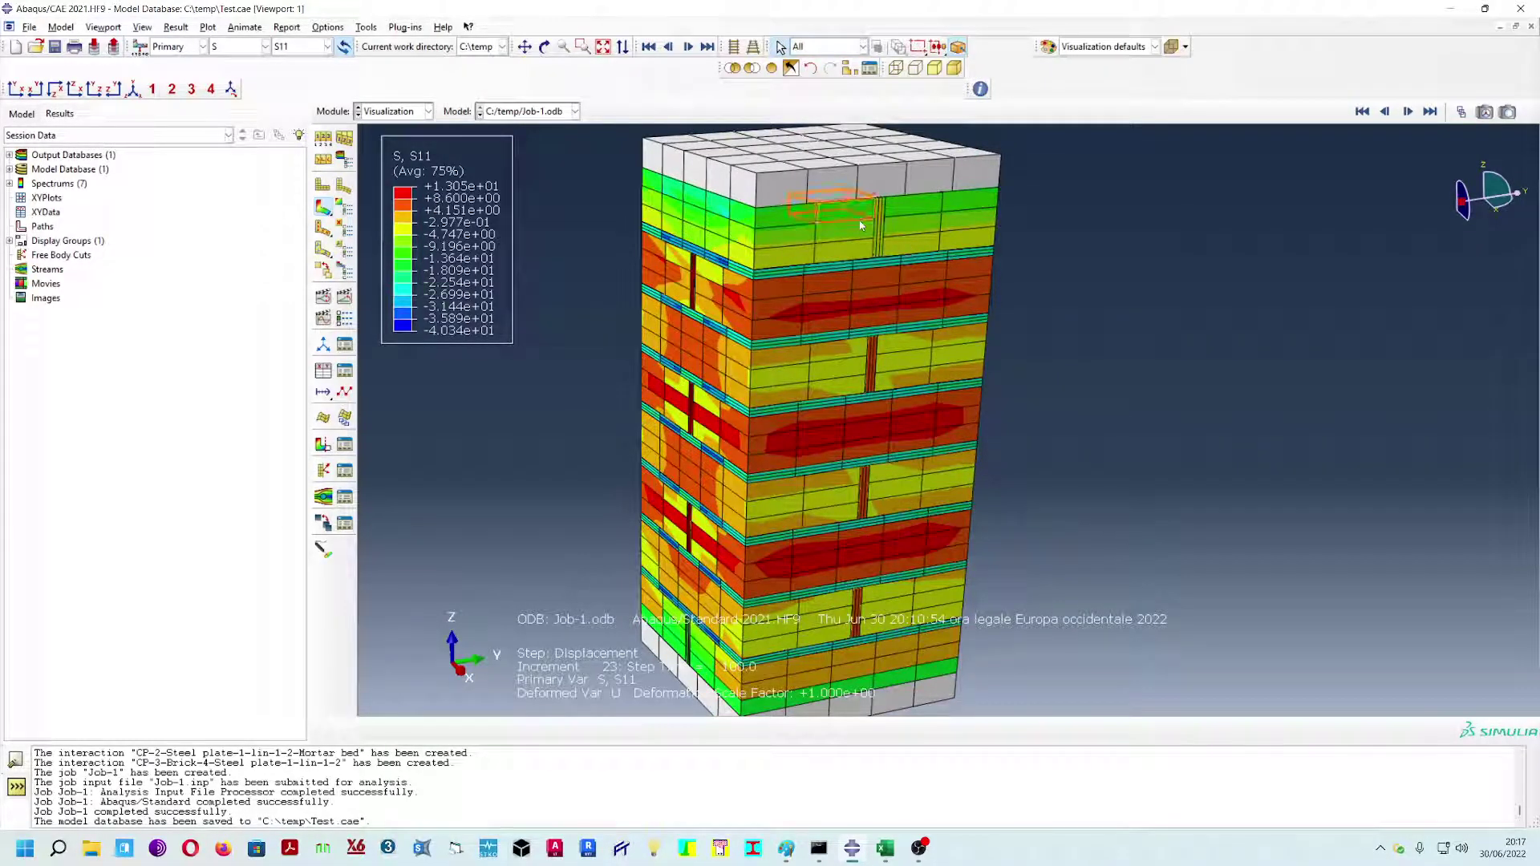
{"action": "mouse_move", "coordinate": [1115, 478]}
{"action": "left_mouse_down", "text": "ctrl+alt"}
{"action": "mouse_move", "coordinate": [1132, 470]}
{"action": "mouse_move", "coordinate": [1110, 406]}
{"action": "mouse_move", "coordinate": [1082, 430]}
{"action": "mouse_move", "coordinate": [1148, 415]}
{"action": "mouse_move", "coordinate": [1056, 422]}
{"action": "left_mouse_up", "text": "ctrl+alt"}
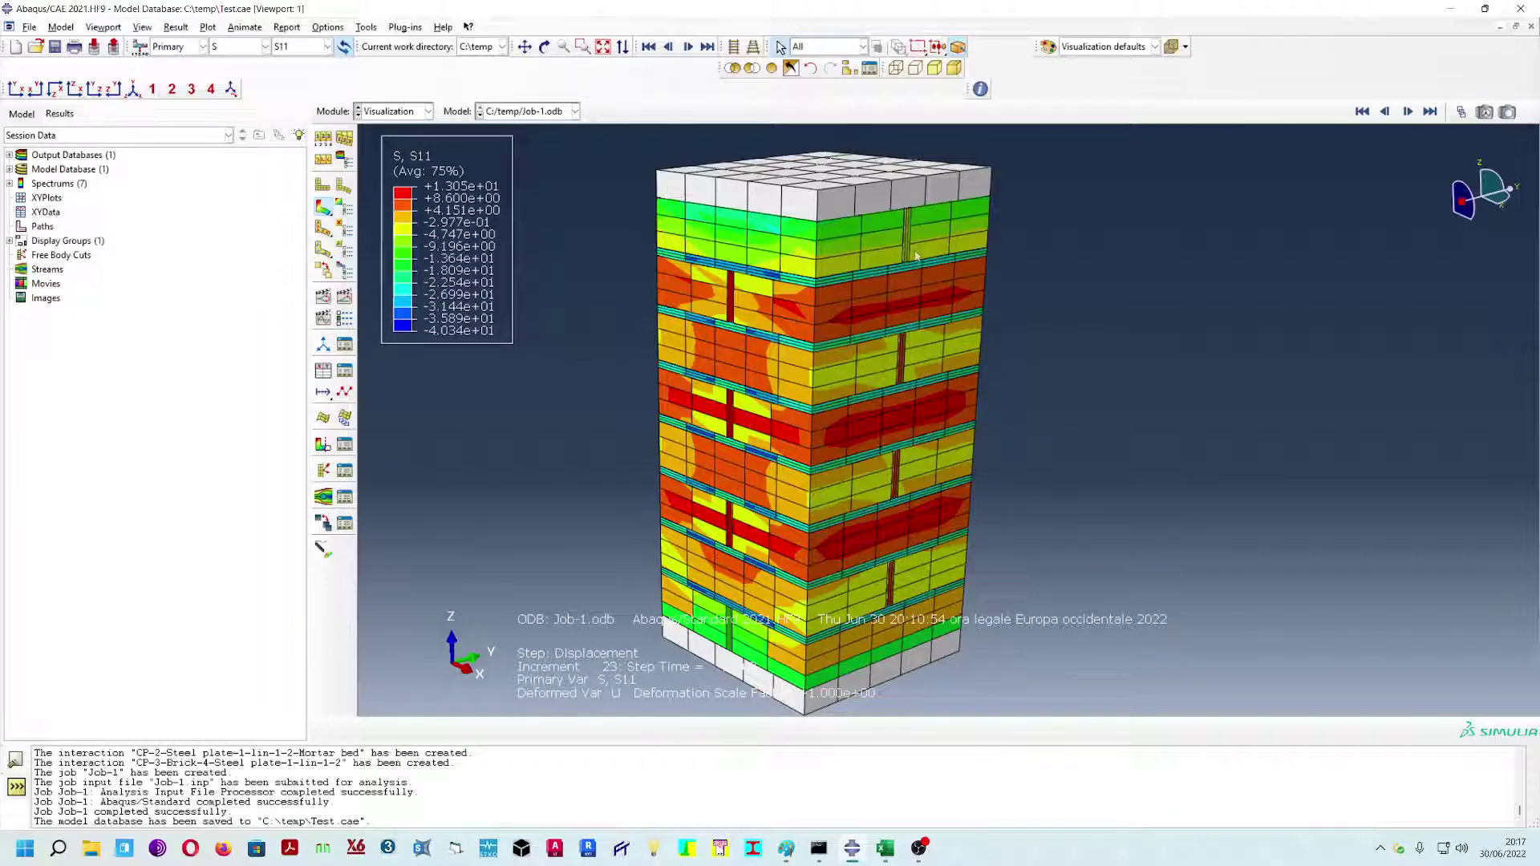
- Examine the S11 stress distribution in the brick courses and mortar joints along the column's height up close
{"action": "scroll", "coordinate": [916, 271], "scroll_direction": "up", "scroll_amount": 1}
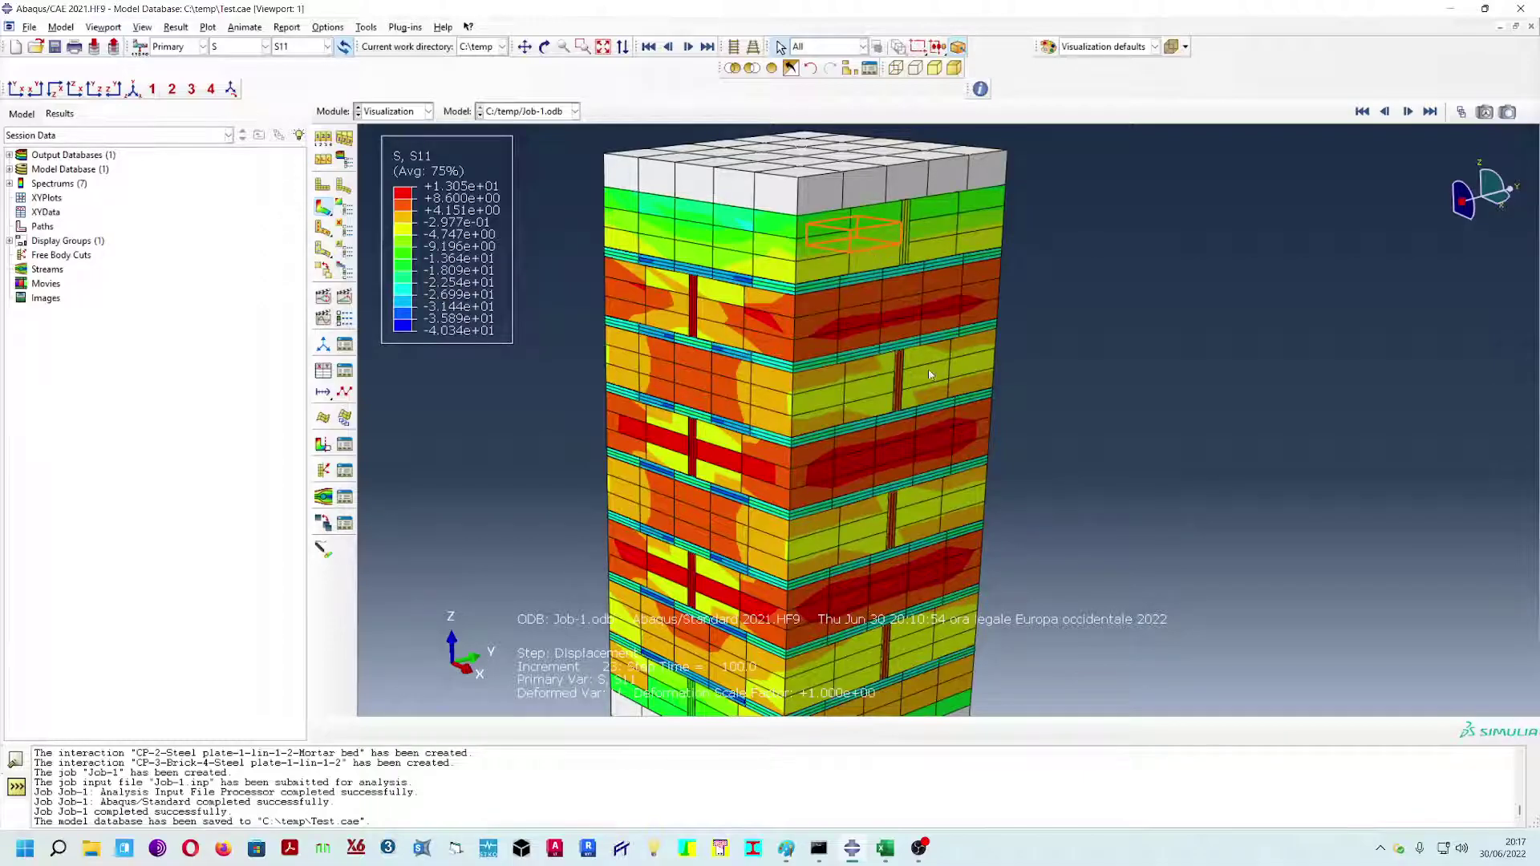
{"action": "middle_click_drag", "start_coordinate": [1089, 476], "coordinate": [1025, 409], "text": "ctrl+alt"}
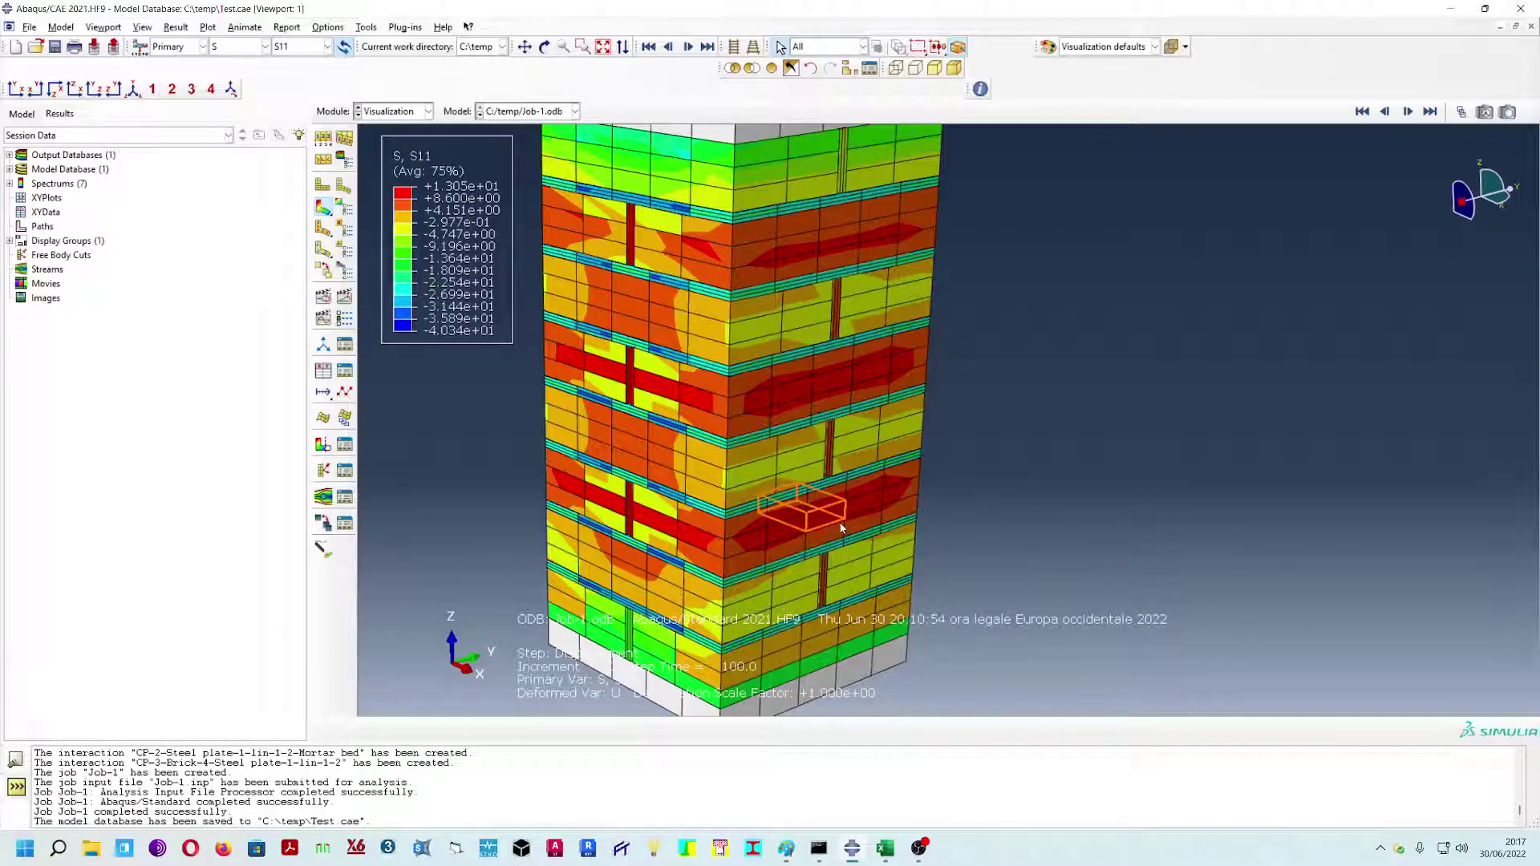
{"action": "scroll", "coordinate": [826, 522], "scroll_direction": "up", "scroll_amount": 2}
{"action": "middle_click_drag", "start_coordinate": [1004, 381], "coordinate": [995, 417], "text": "ctrl+alt"}
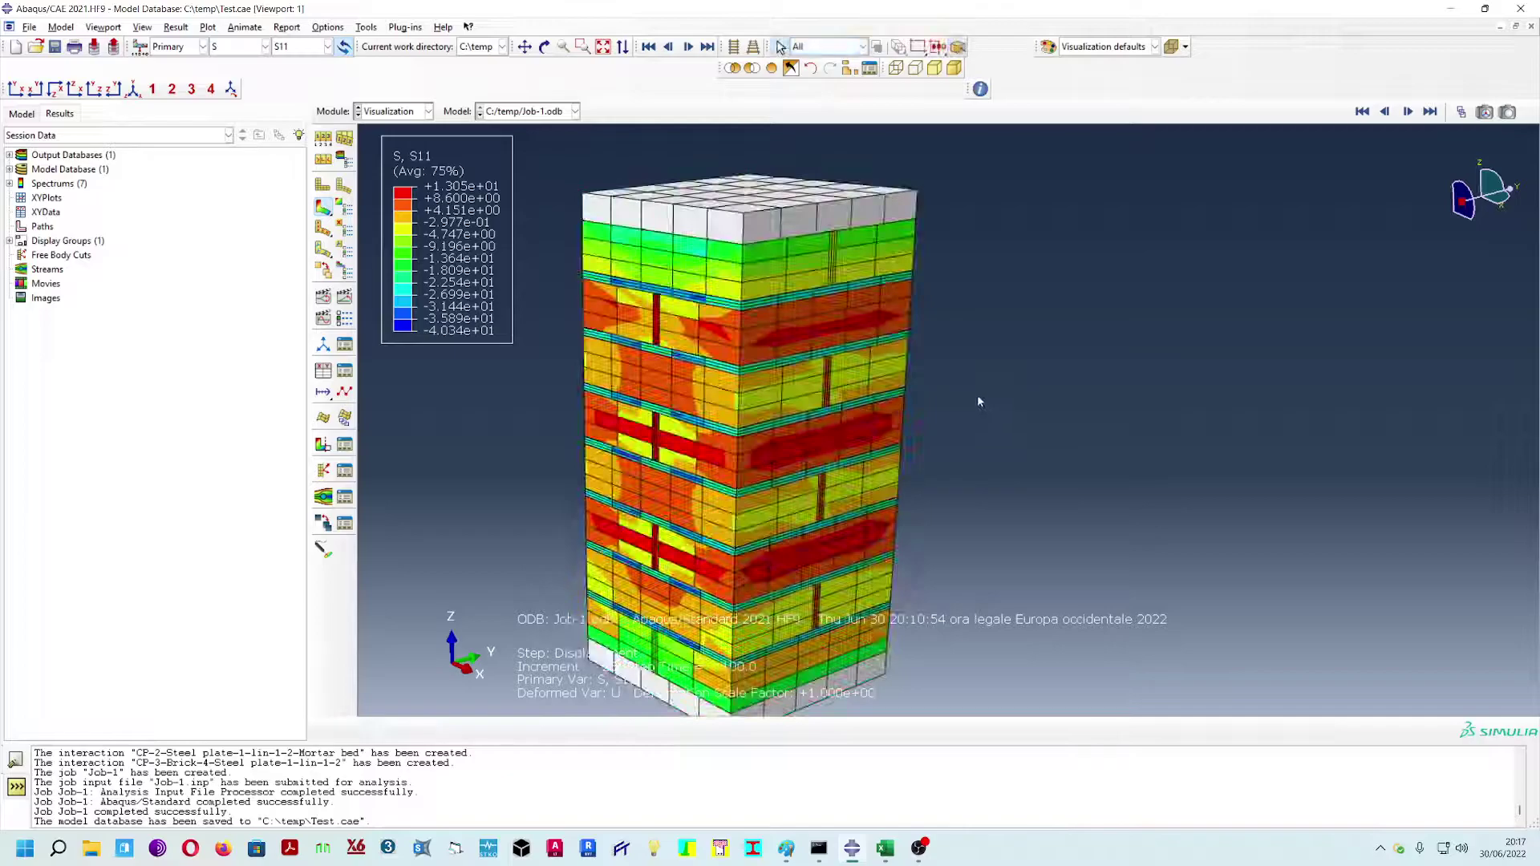
{"action": "scroll", "coordinate": [1001, 353], "scroll_direction": "down", "scroll_amount": 2}
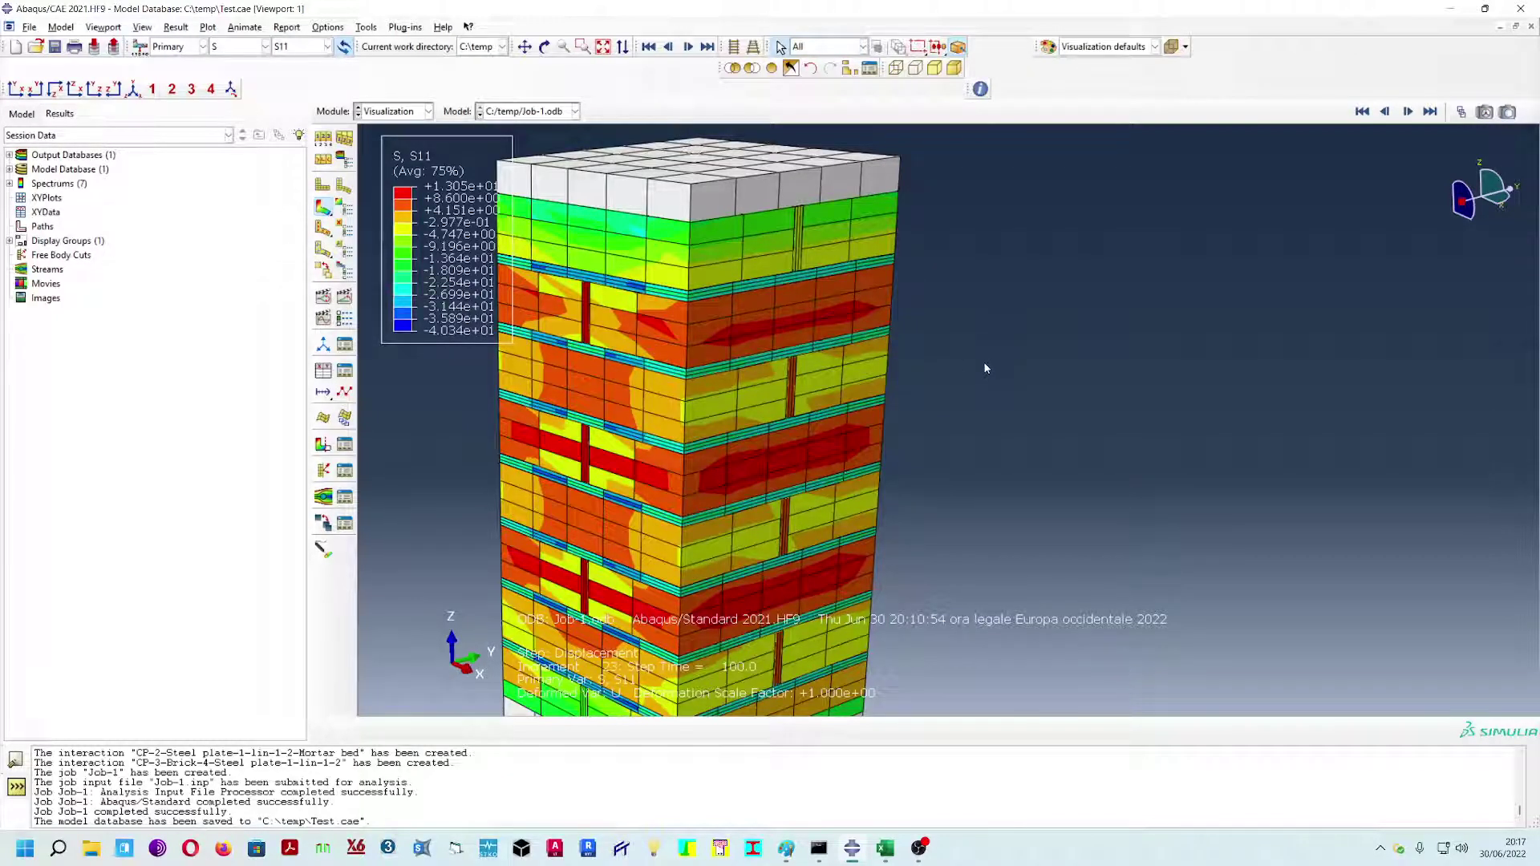
{"action": "scroll", "coordinate": [1001, 353], "scroll_direction": "down", "scroll_amount": 1}
{"action": "scroll", "coordinate": [937, 395], "scroll_direction": "down", "scroll_amount": 1}
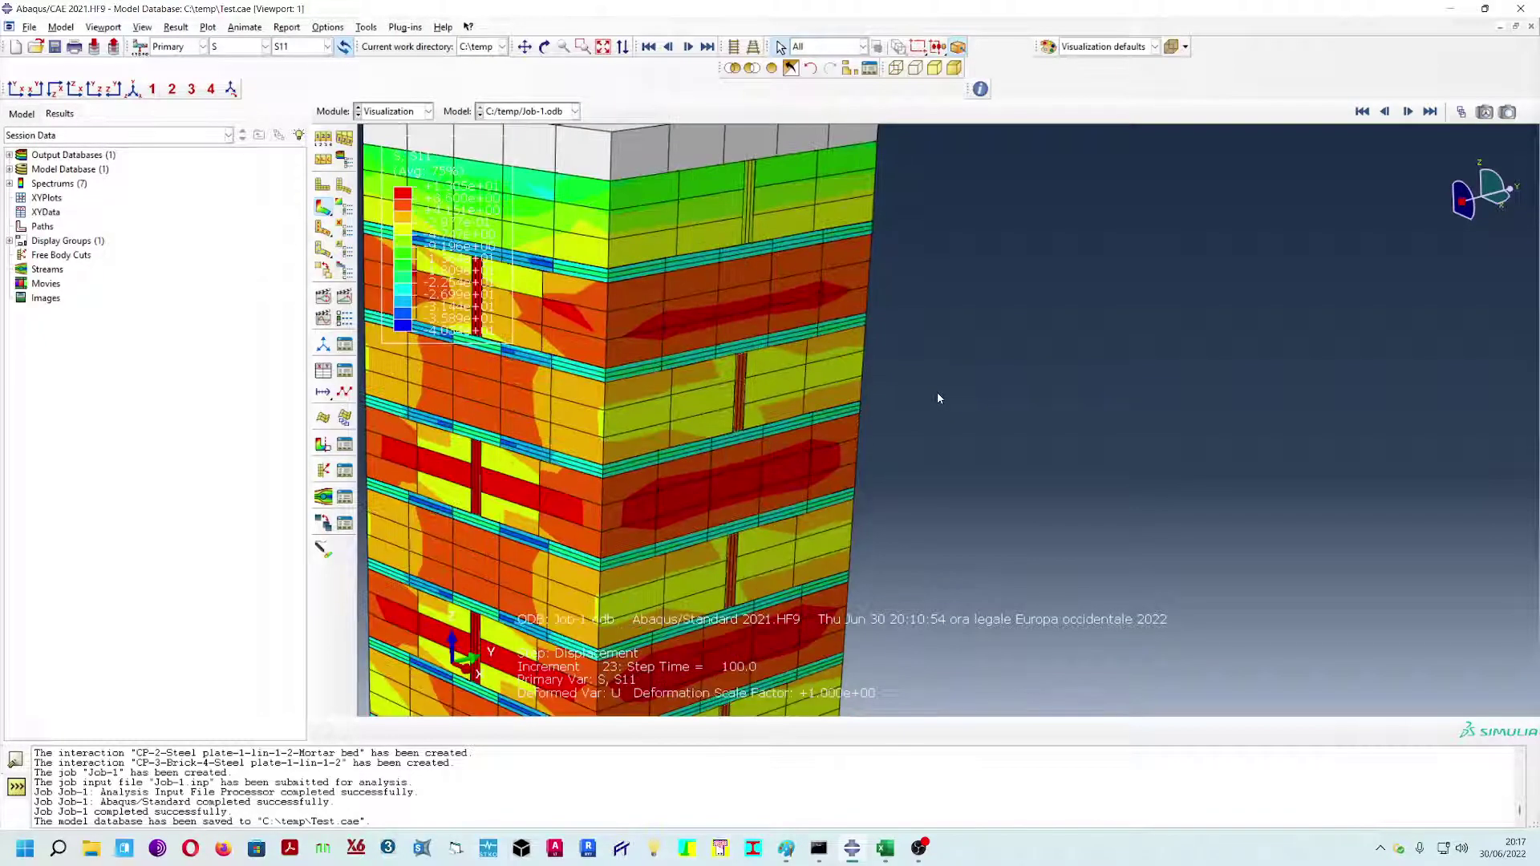
{"action": "middle_click_drag", "start_coordinate": [988, 409], "coordinate": [1149, 390], "text": "ctrl+alt"}
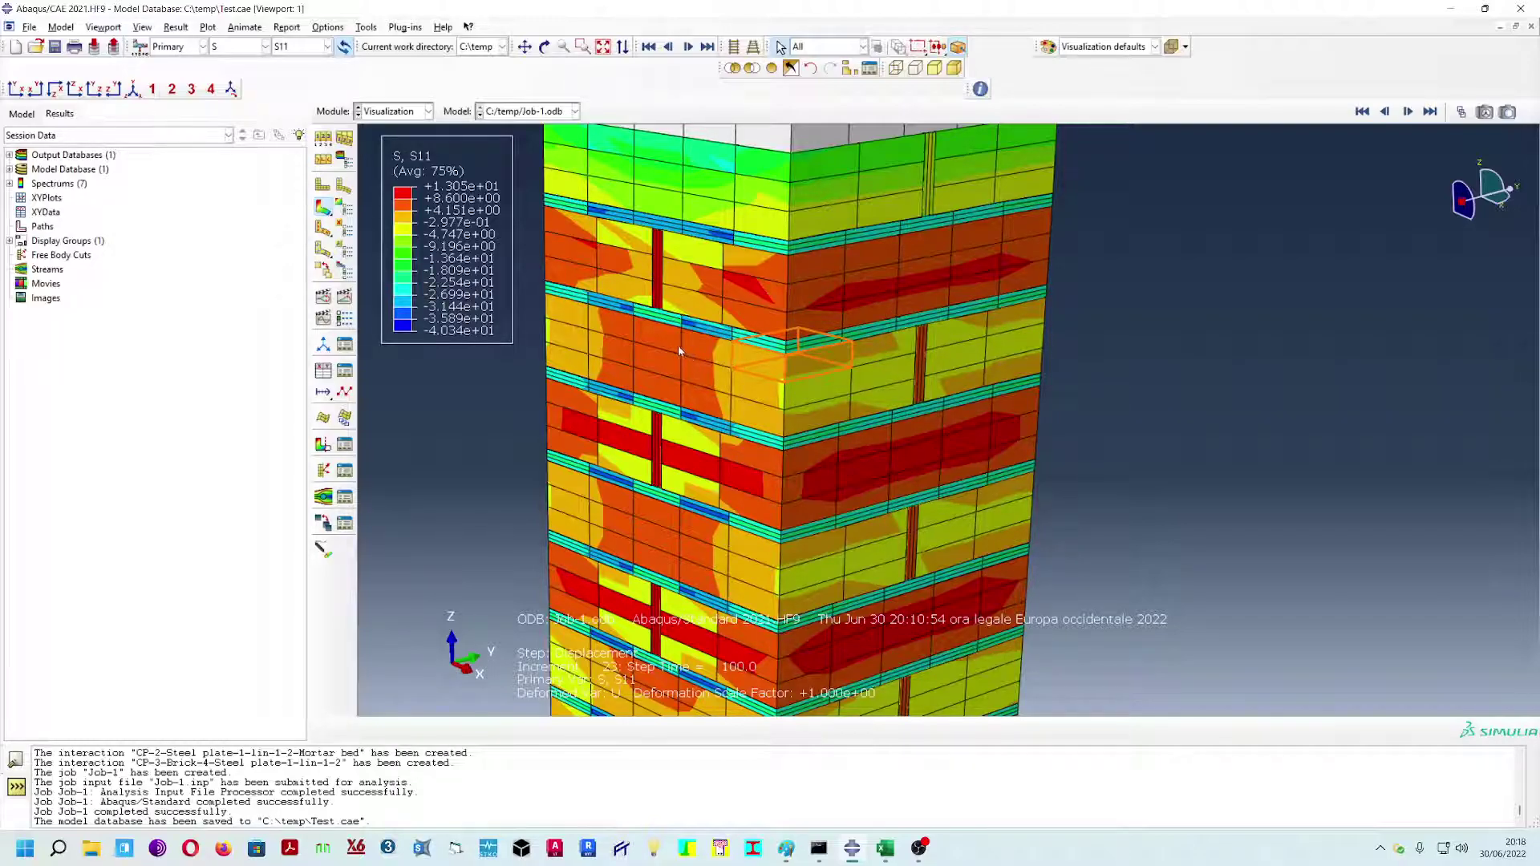
- Display the horizontal stress component S22 on the close-up of the column
{"action": "left_click", "coordinate": [297, 46]}
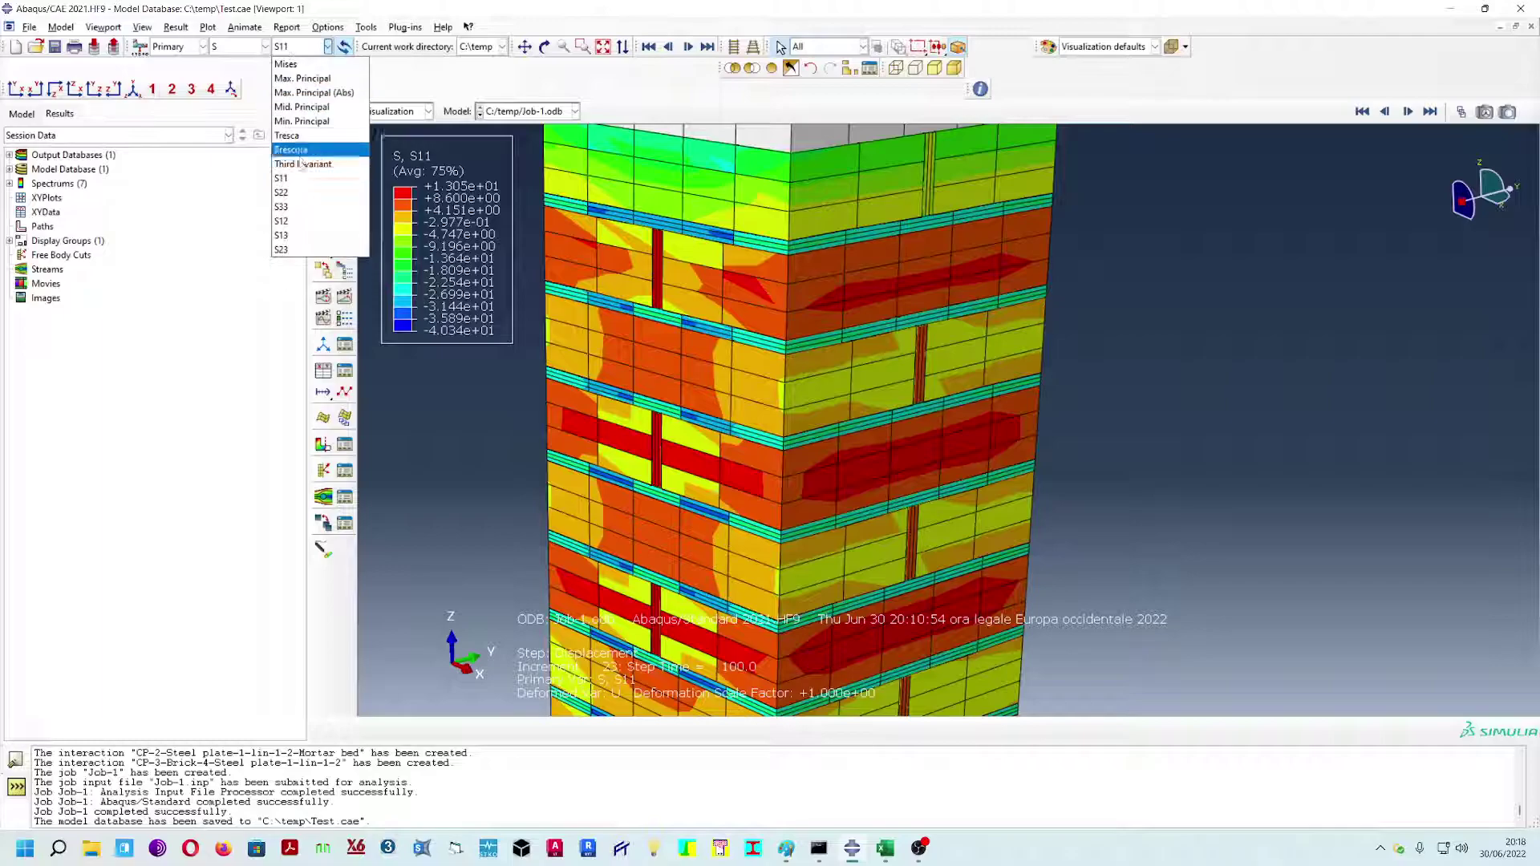
{"action": "left_click", "coordinate": [303, 193]}
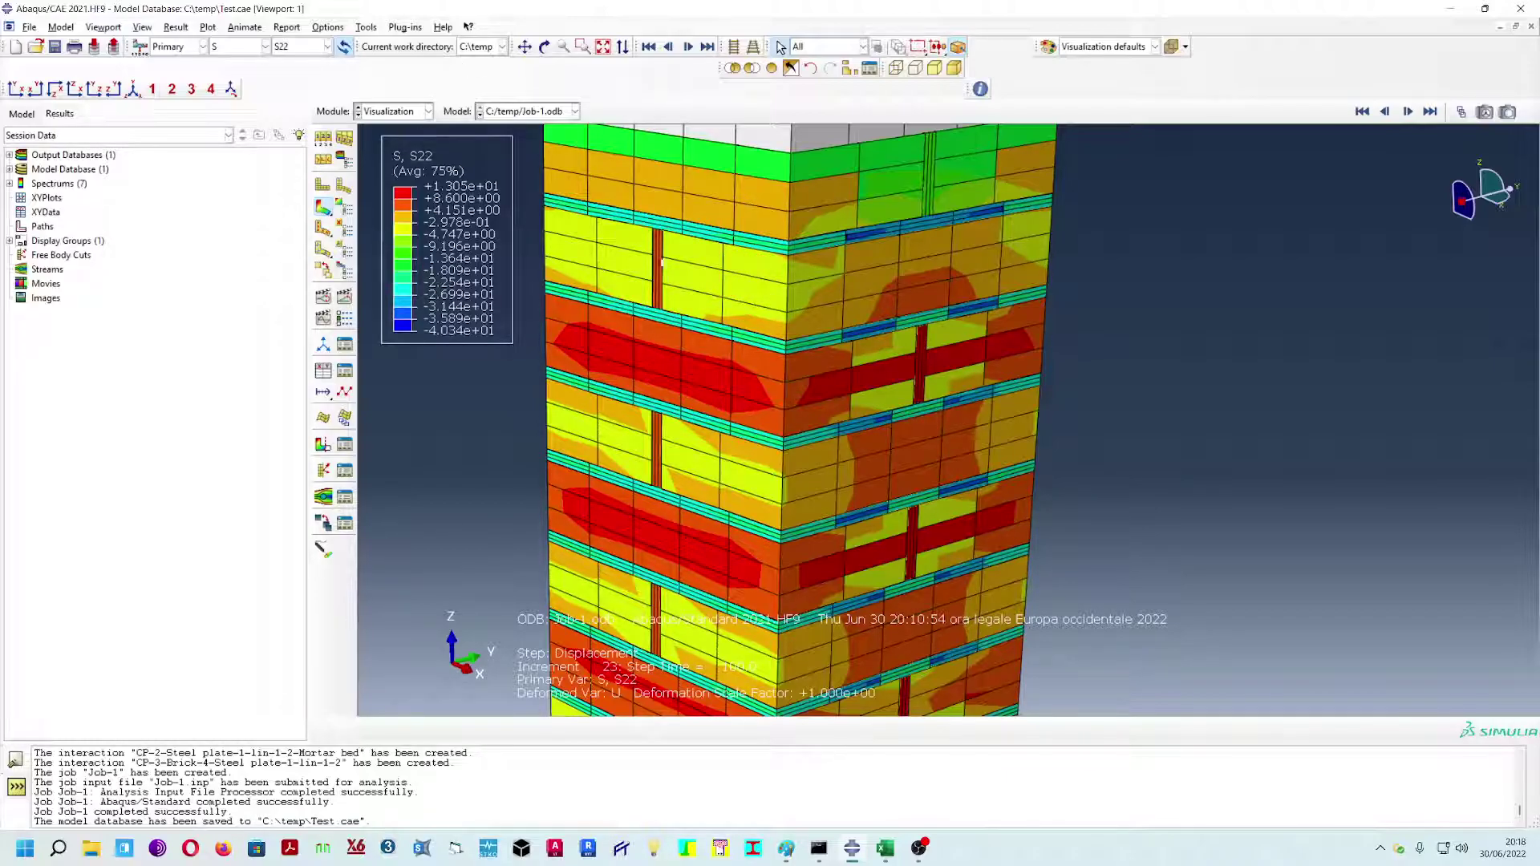
- View the S22 stress distribution over the full height of the column on two adjacent faces
{"action": "scroll", "coordinate": [911, 437], "scroll_direction": "down", "scroll_amount": 3}
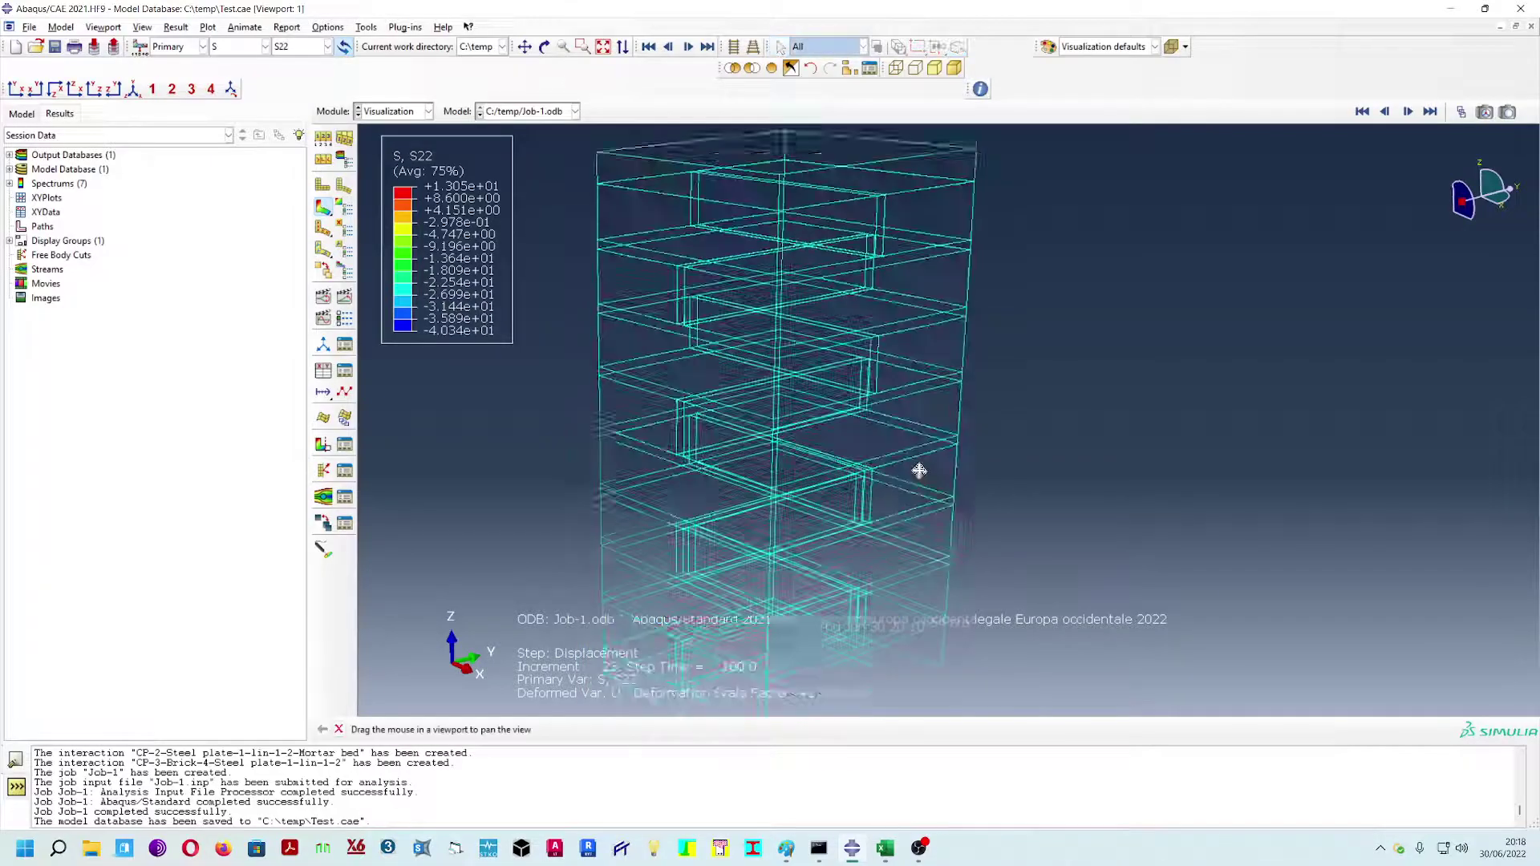
{"action": "scroll", "coordinate": [928, 466], "scroll_direction": "down", "scroll_amount": 2}
{"action": "left_click_drag", "start_coordinate": [990, 488], "coordinate": [880, 445], "text": "ctrl+alt"}
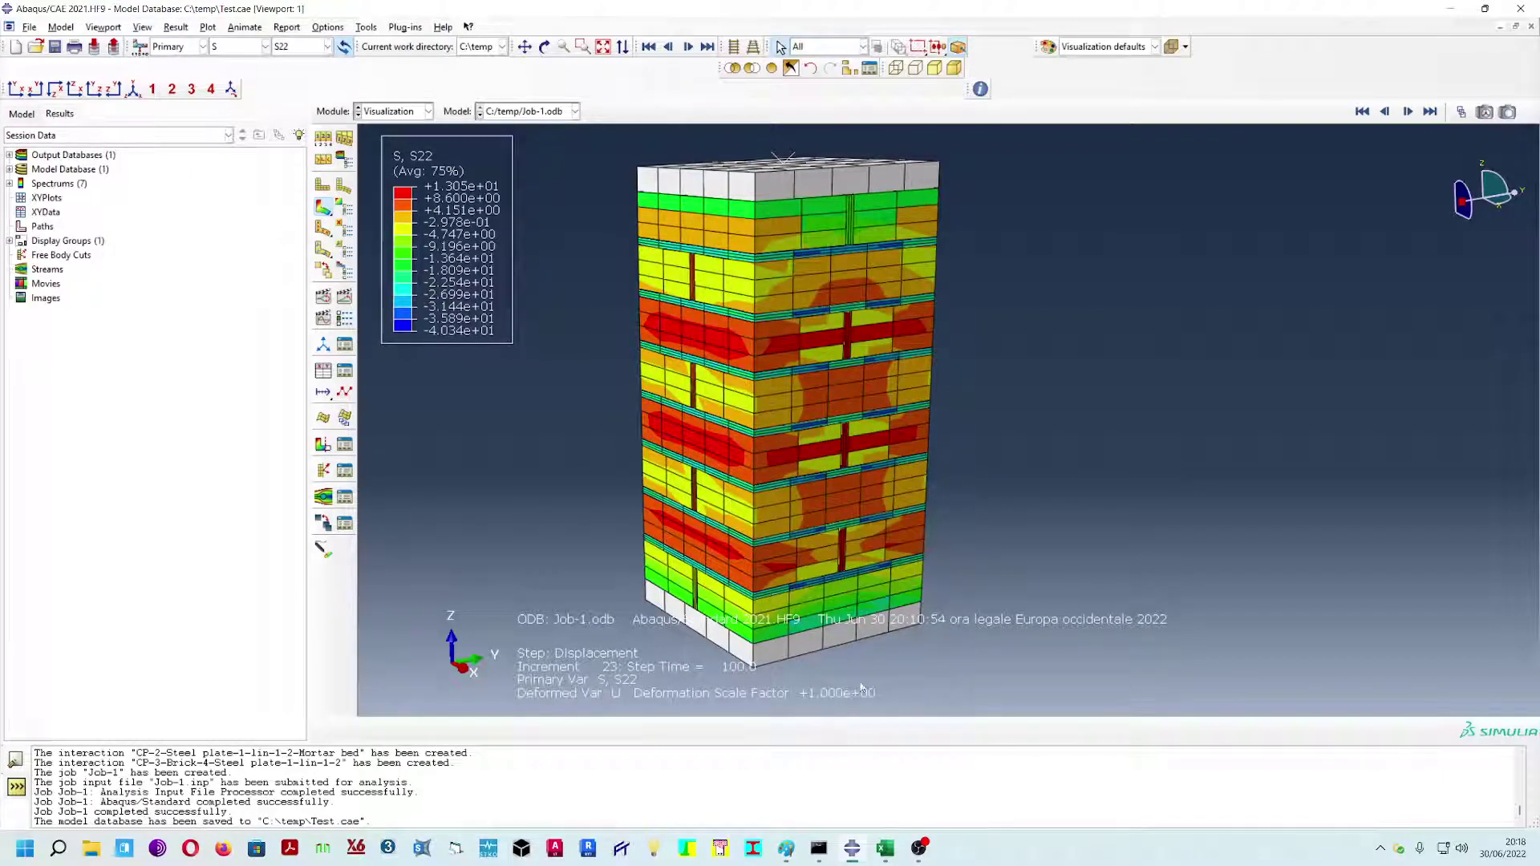
- Display the minimum principal stress and examine its distribution around the column from several sides
{"action": "left_click", "coordinate": [327, 45]}
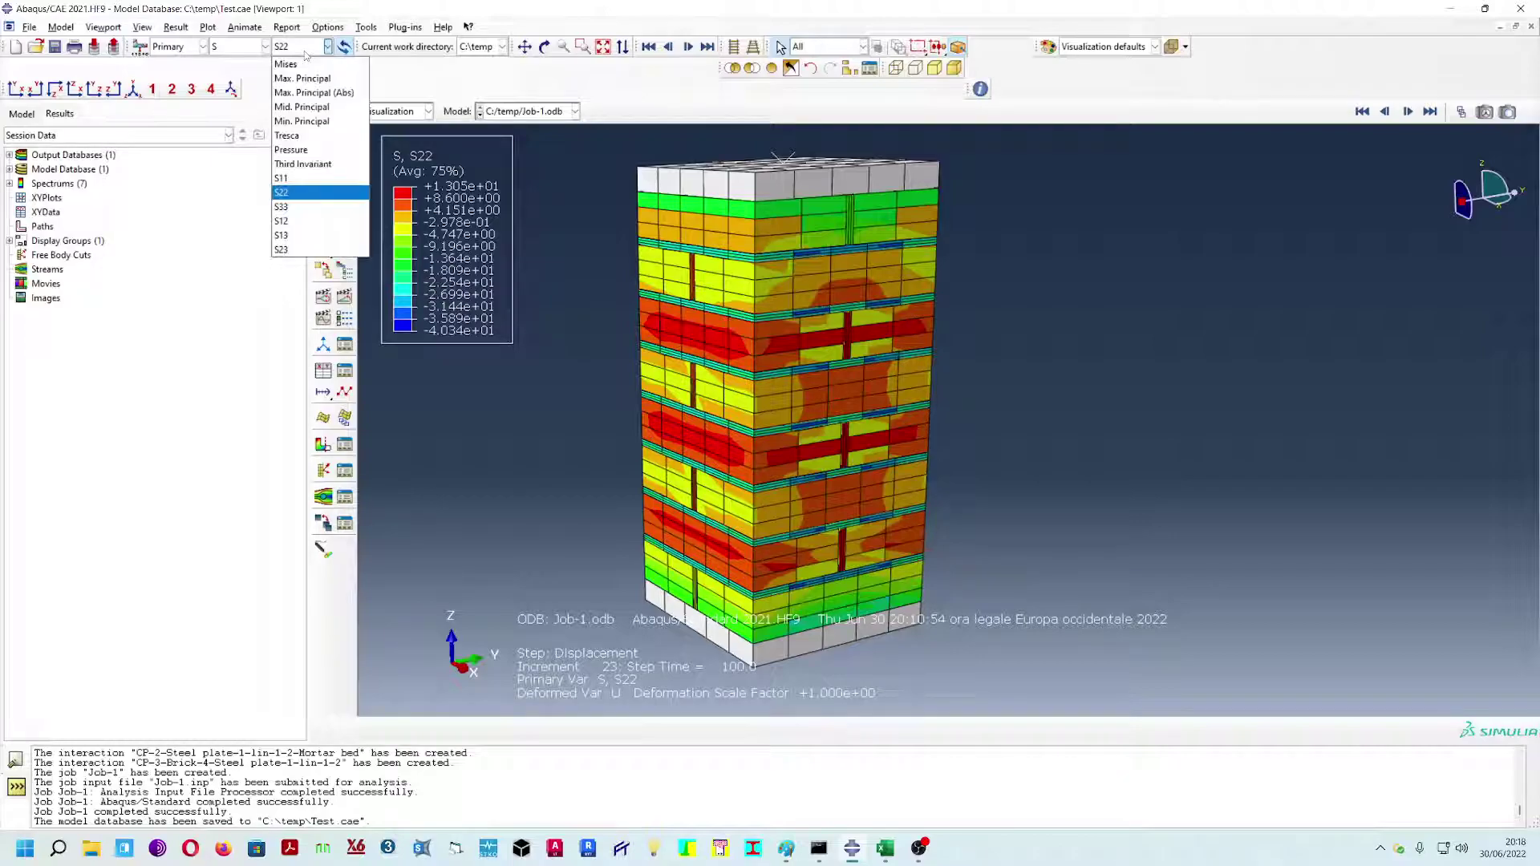
{"action": "left_click", "coordinate": [310, 124]}
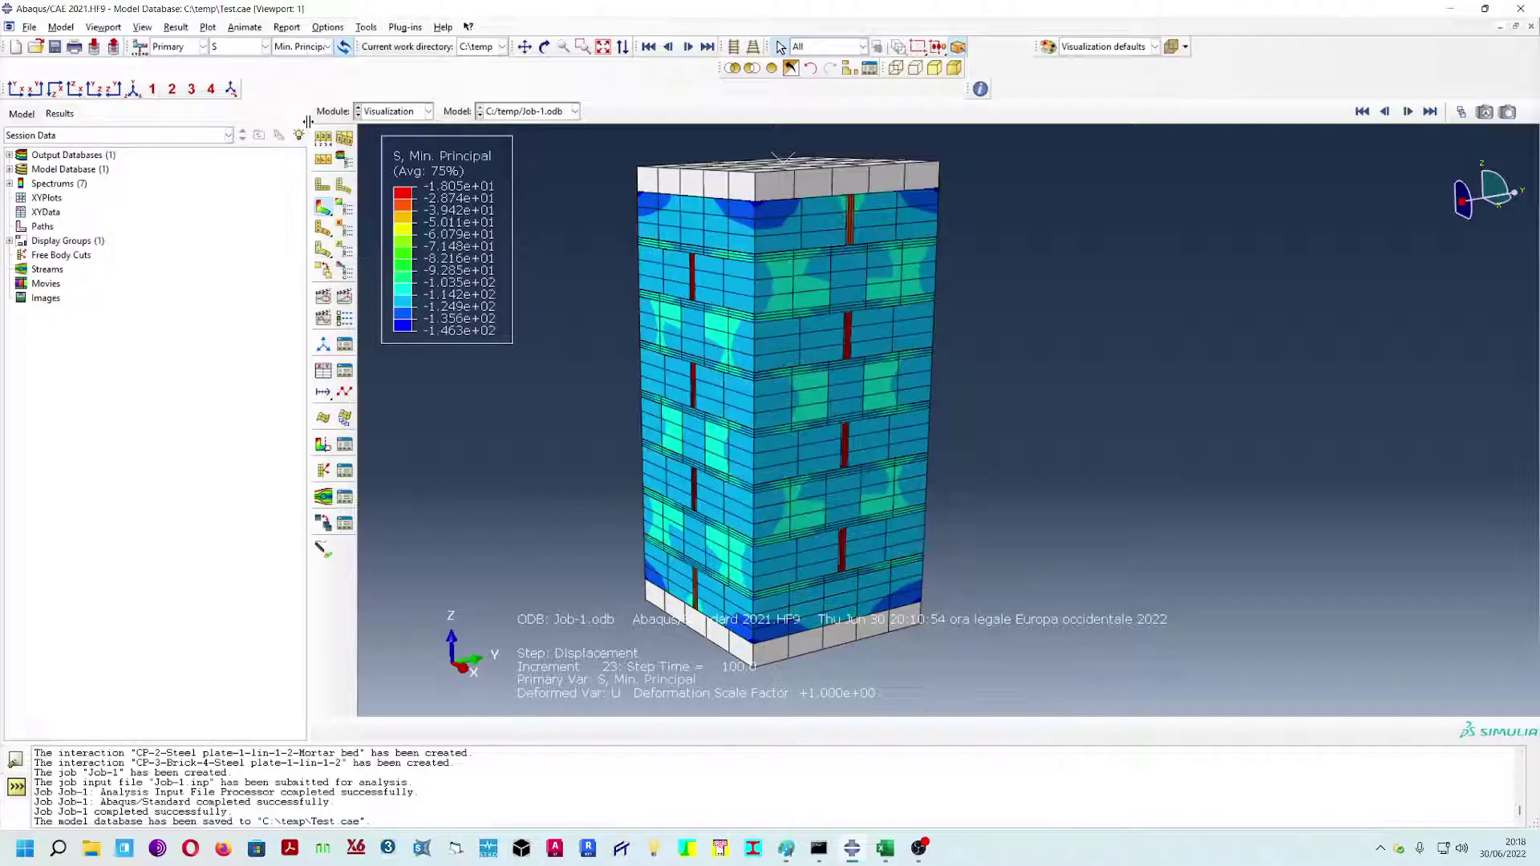
{"action": "left_click_drag", "start_coordinate": [1035, 510], "coordinate": [882, 321], "text": "ctrl+alt"}
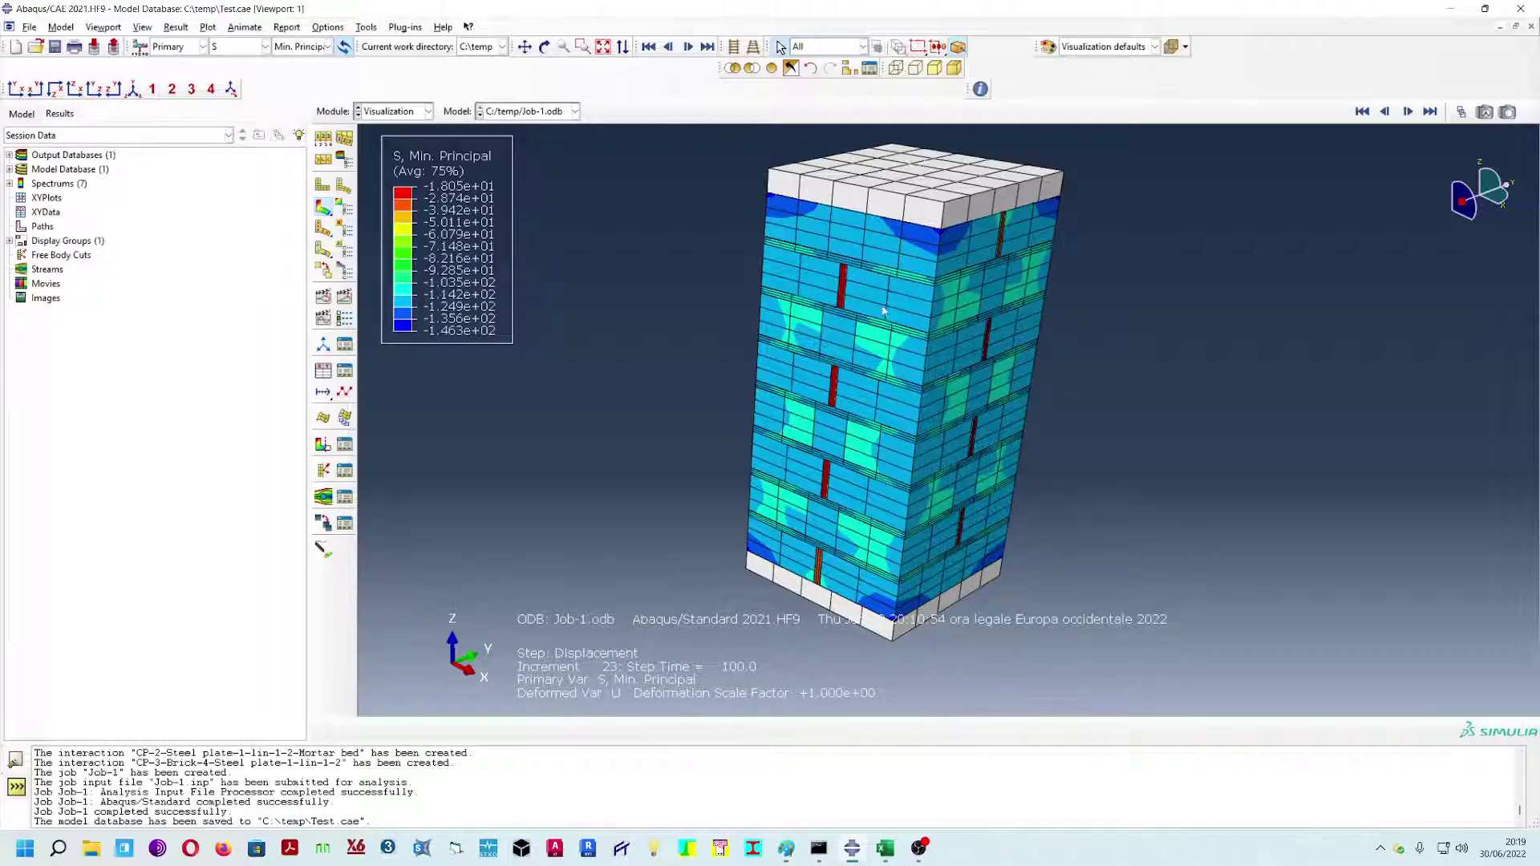
{"action": "left_click_drag", "start_coordinate": [884, 305], "coordinate": [918, 544], "text": "ctrl+alt"}
{"action": "left_click_drag", "start_coordinate": [1049, 542], "coordinate": [963, 425], "text": "ctrl+alt"}
{"action": "left_click_drag", "start_coordinate": [1073, 467], "coordinate": [993, 335], "text": "ctrl+alt"}
- Display the horizontal stress component S11 and compare its distribution on the two visible faces of the column
{"action": "left_click", "coordinate": [293, 47]}
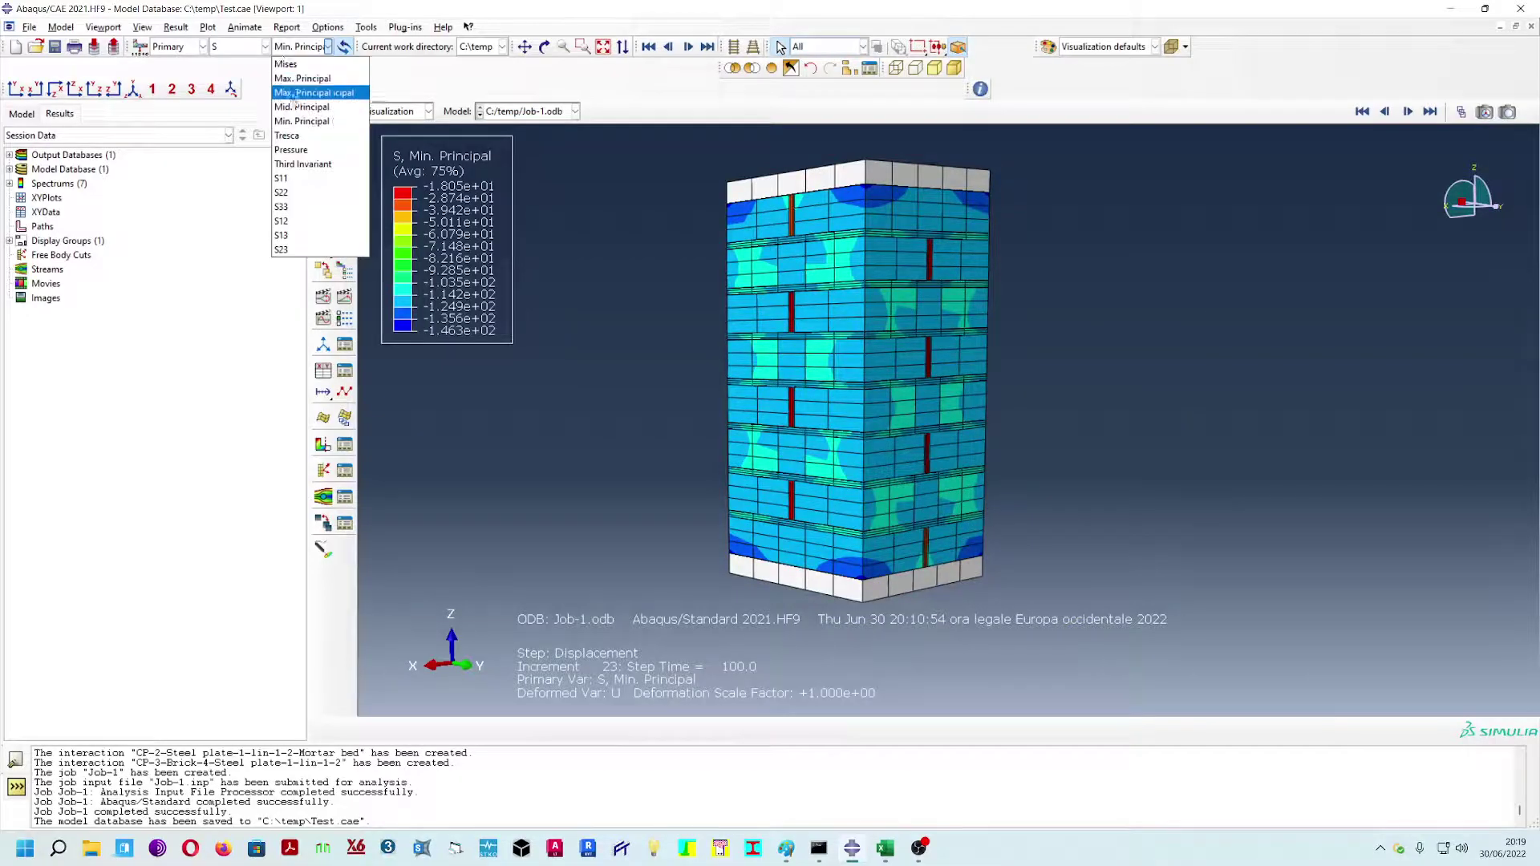
{"action": "left_click", "coordinate": [302, 181]}
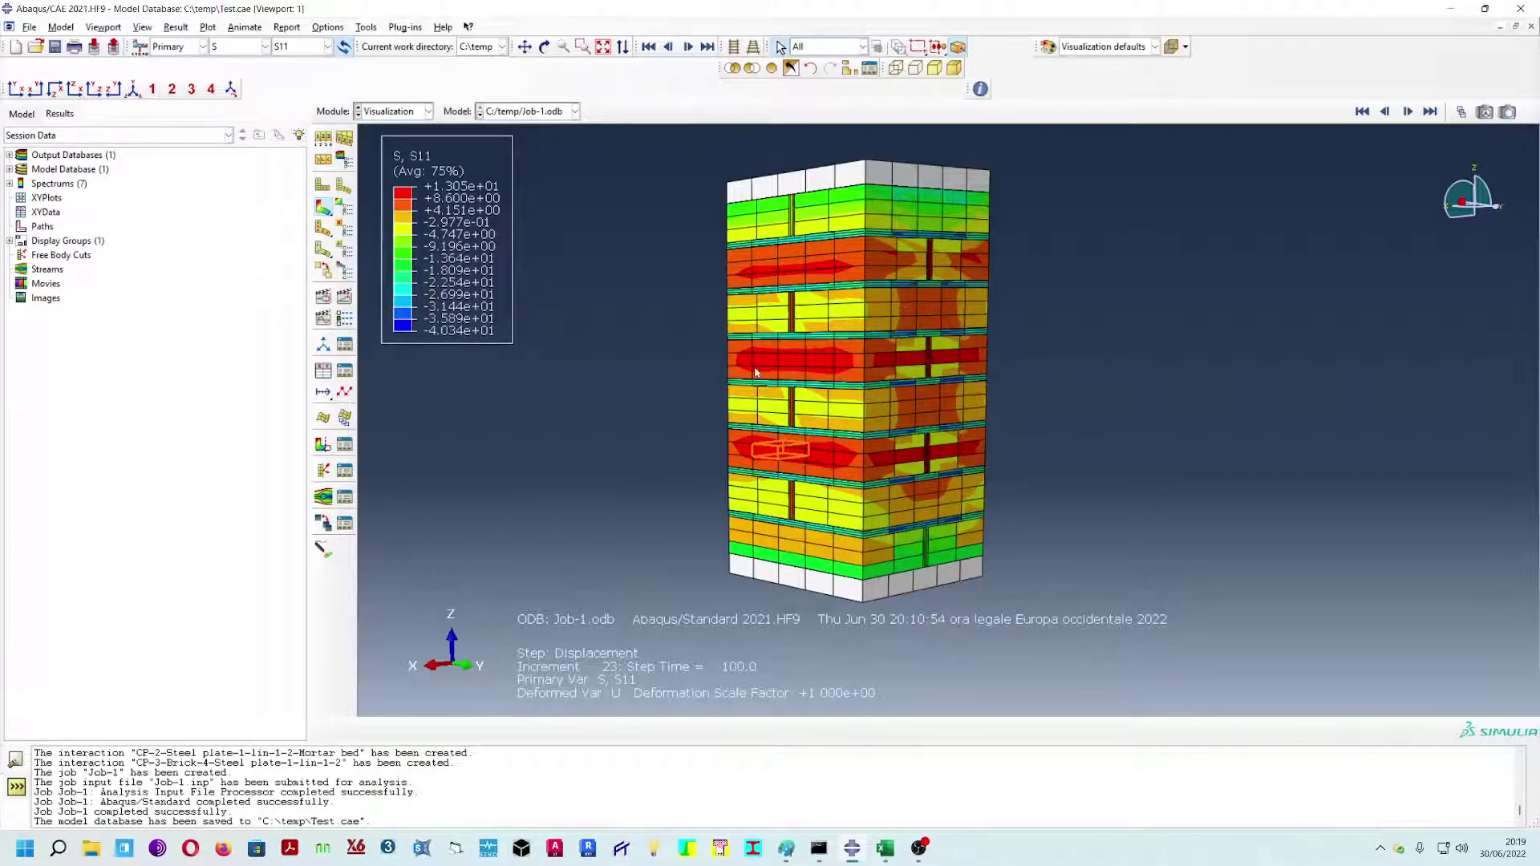
{"action": "scroll", "coordinate": [807, 242], "scroll_direction": "up", "scroll_amount": 2}
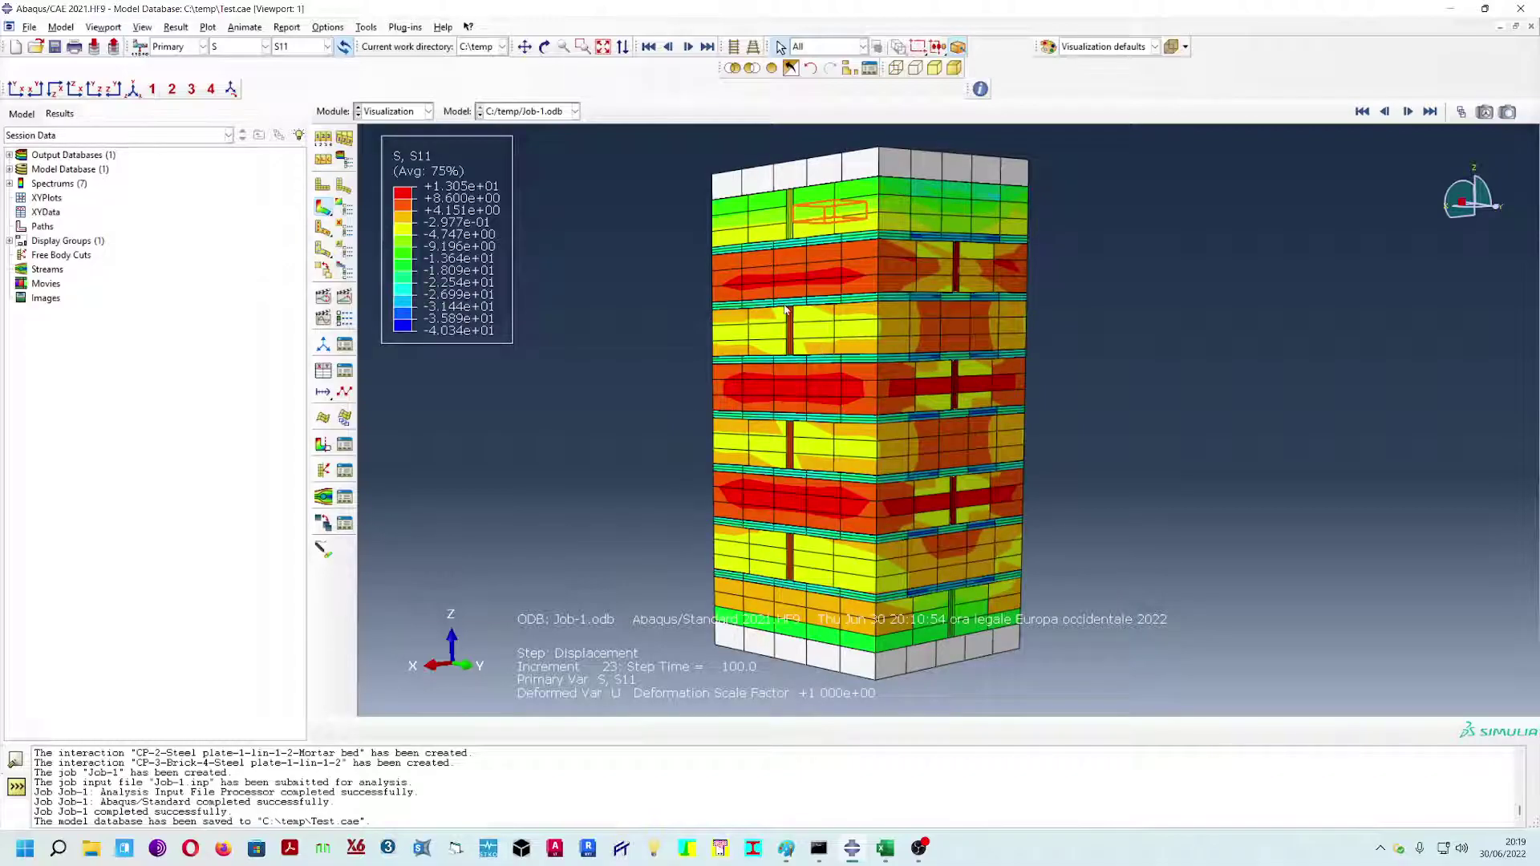
{"action": "scroll", "coordinate": [786, 311], "scroll_direction": "up", "scroll_amount": 1}
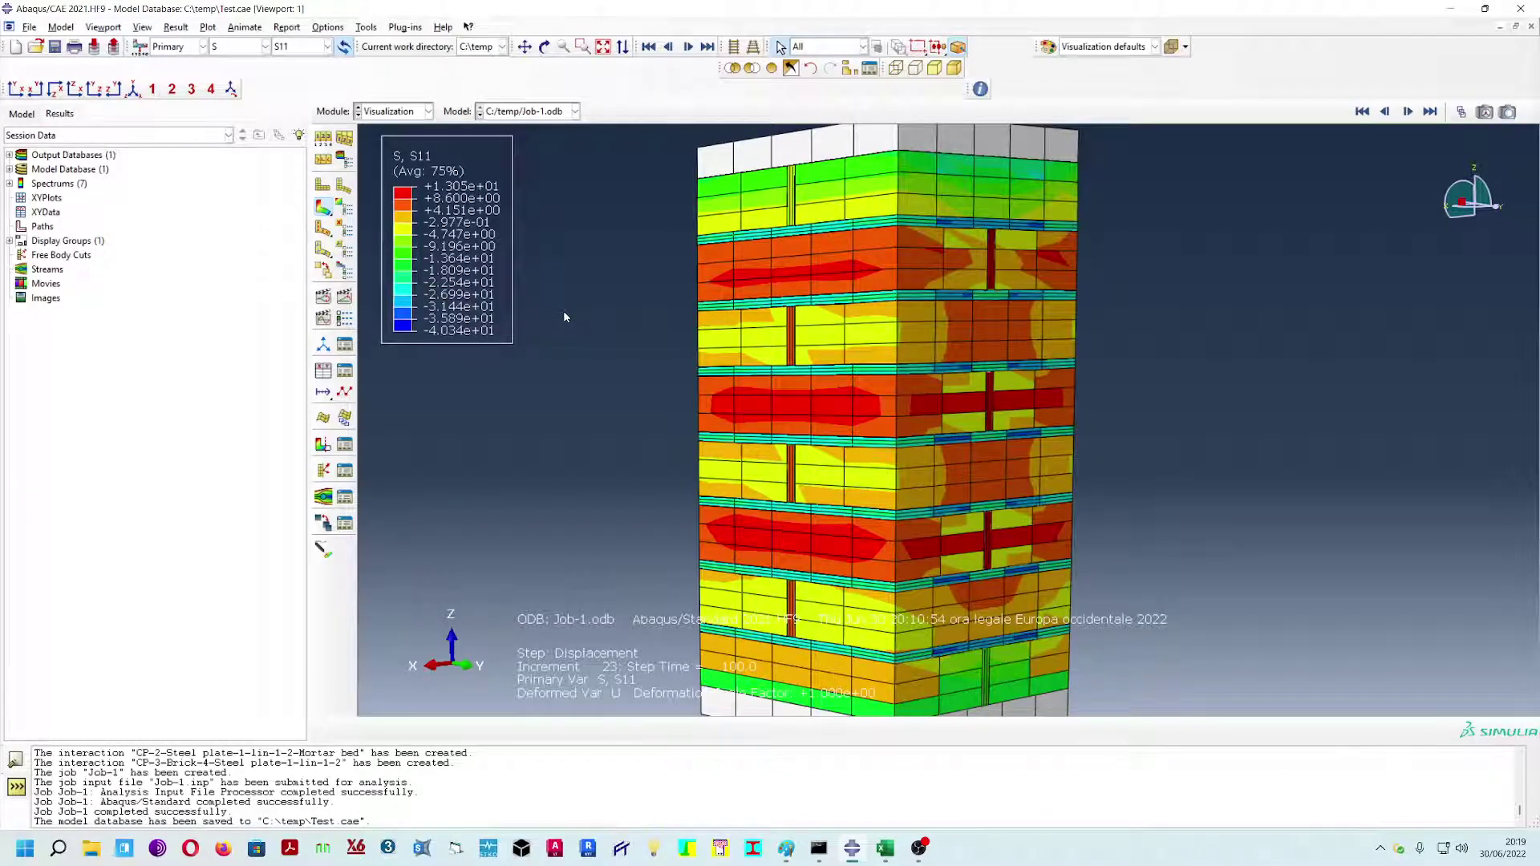
{"action": "scroll", "coordinate": [564, 313], "scroll_direction": "down", "scroll_amount": 2}
{"action": "left_click_drag", "start_coordinate": [1068, 461], "coordinate": [1012, 470], "text": "ctrl+alt"}
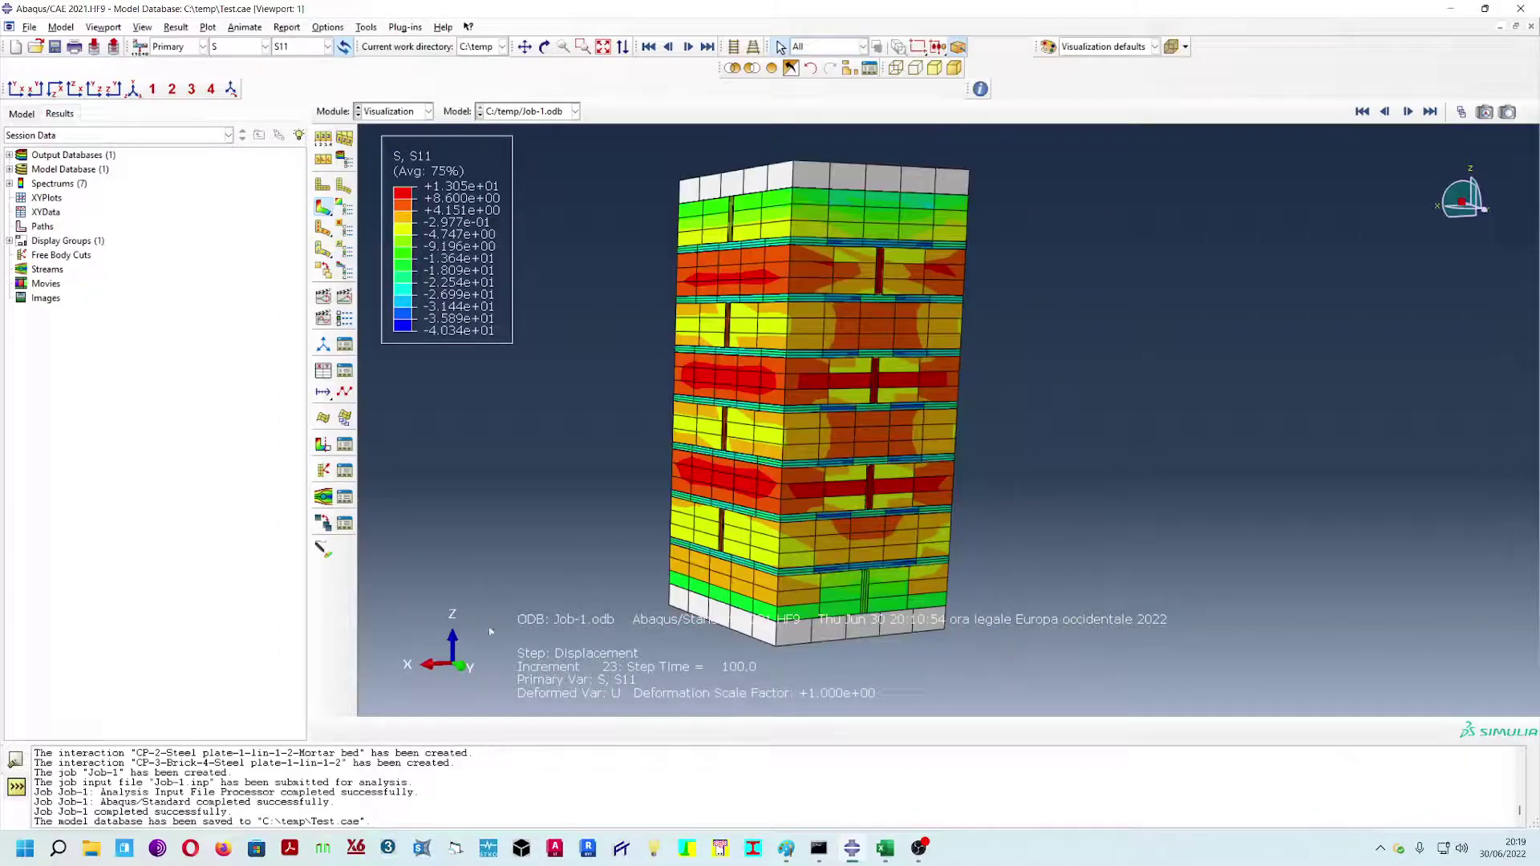
- Display the horizontal stress component S22 and examine the brick courses and joints on both visible faces
{"action": "left_click", "coordinate": [326, 46]}
{"action": "left_click", "coordinate": [290, 192]}
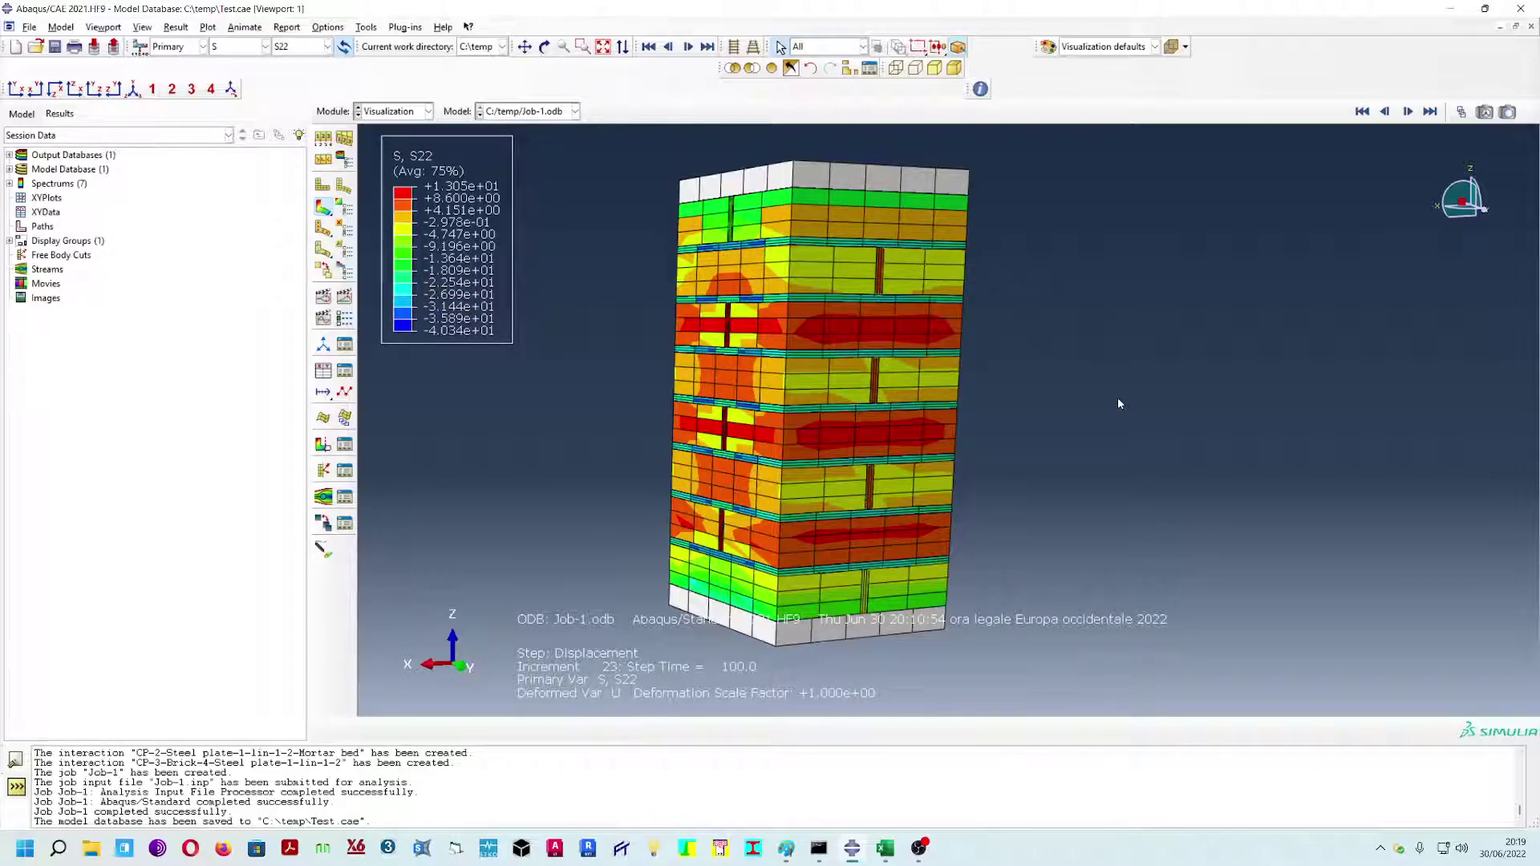
{"action": "scroll", "coordinate": [1021, 450], "scroll_direction": "up", "scroll_amount": 2}
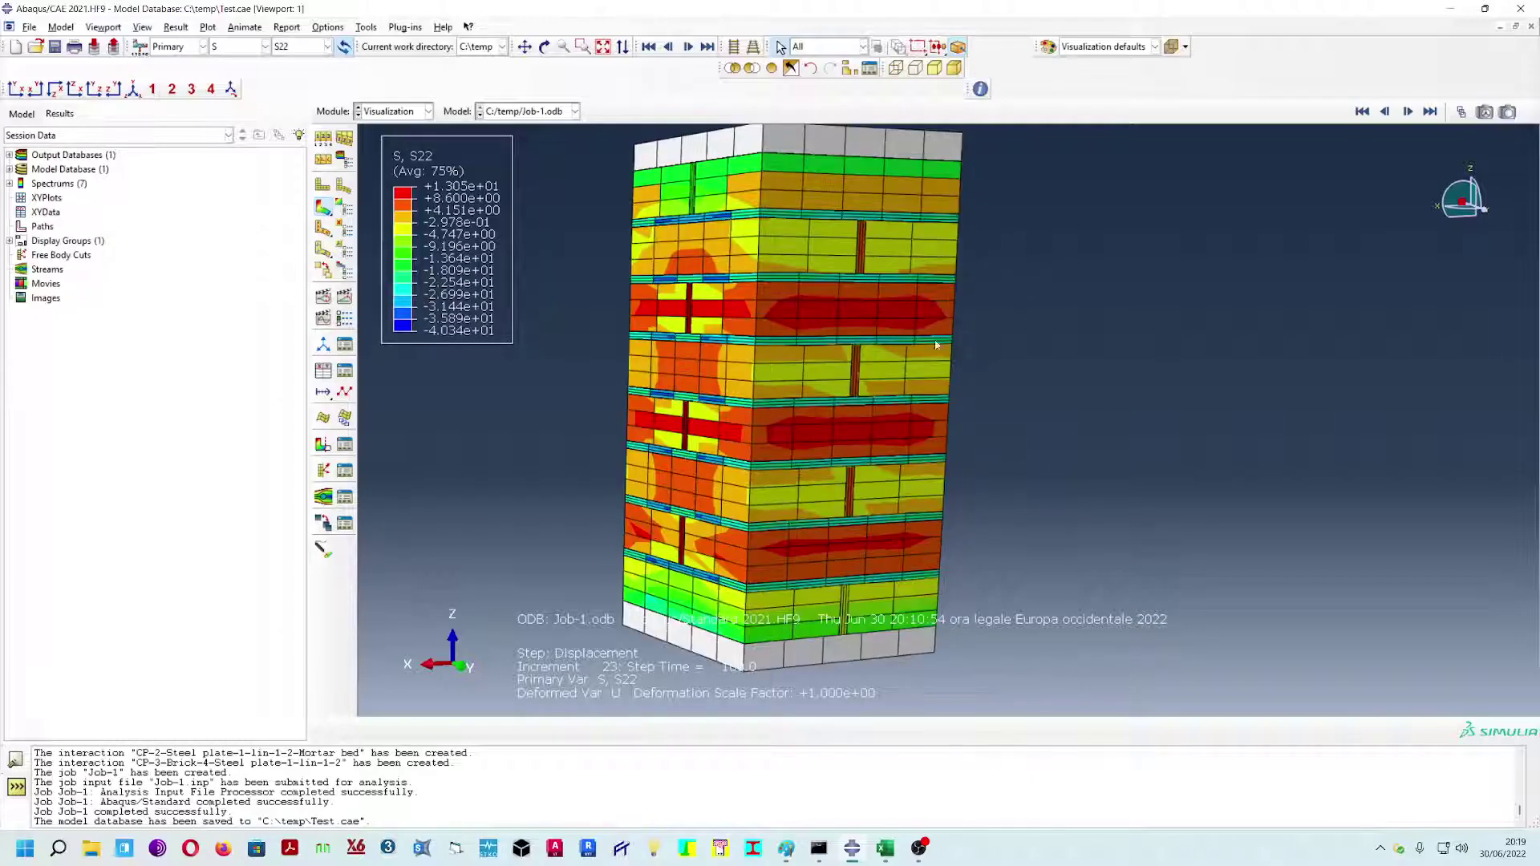
{"action": "left_click", "coordinate": [874, 308]}
{"action": "left_click_drag", "start_coordinate": [1008, 526], "coordinate": [1038, 540], "text": "ctrl+alt"}
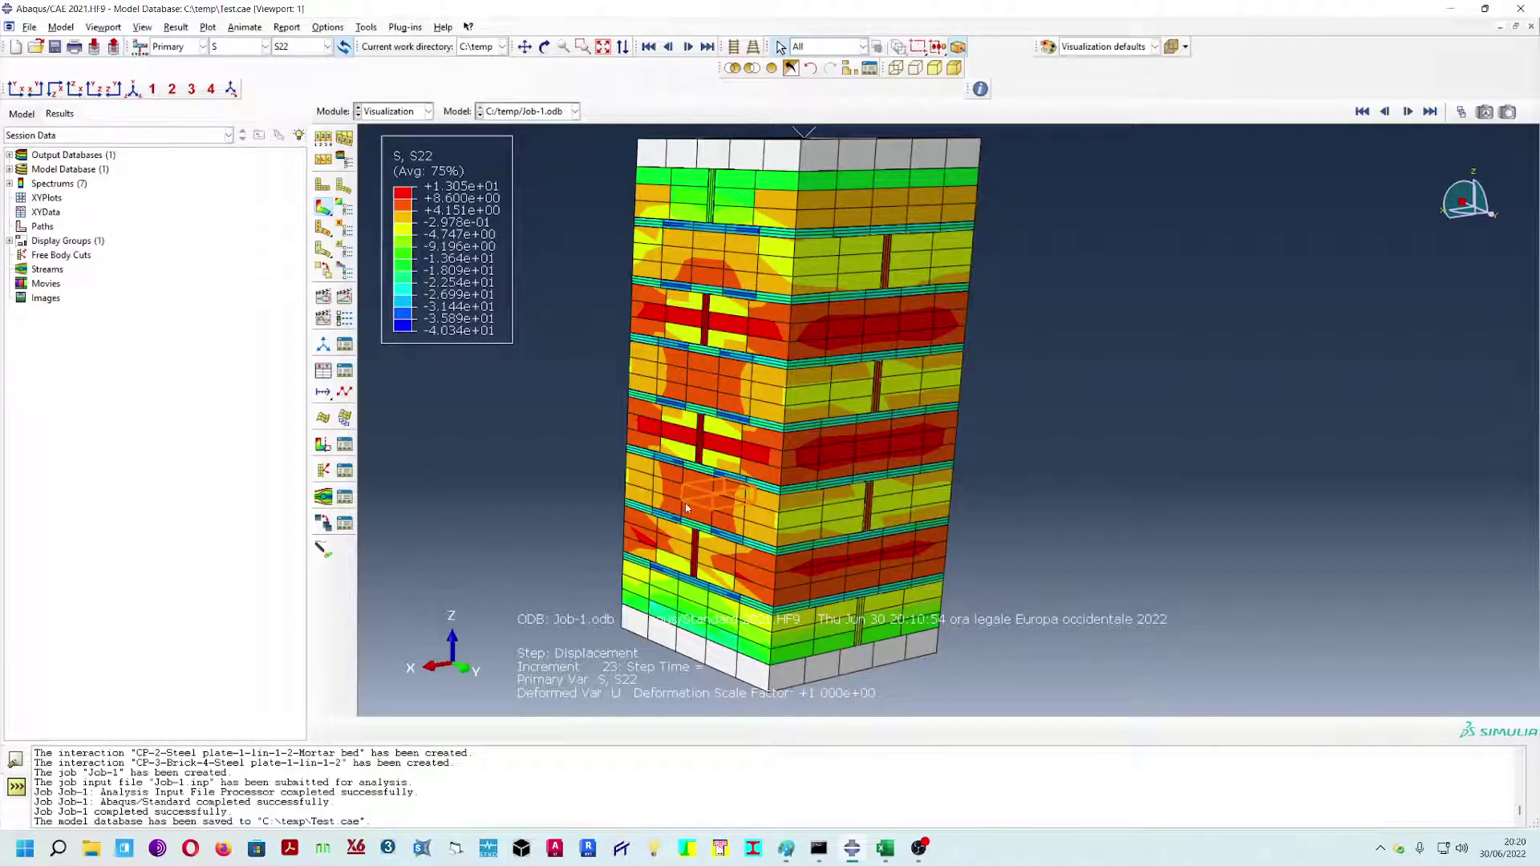
{"action": "left_click", "coordinate": [316, 46]}
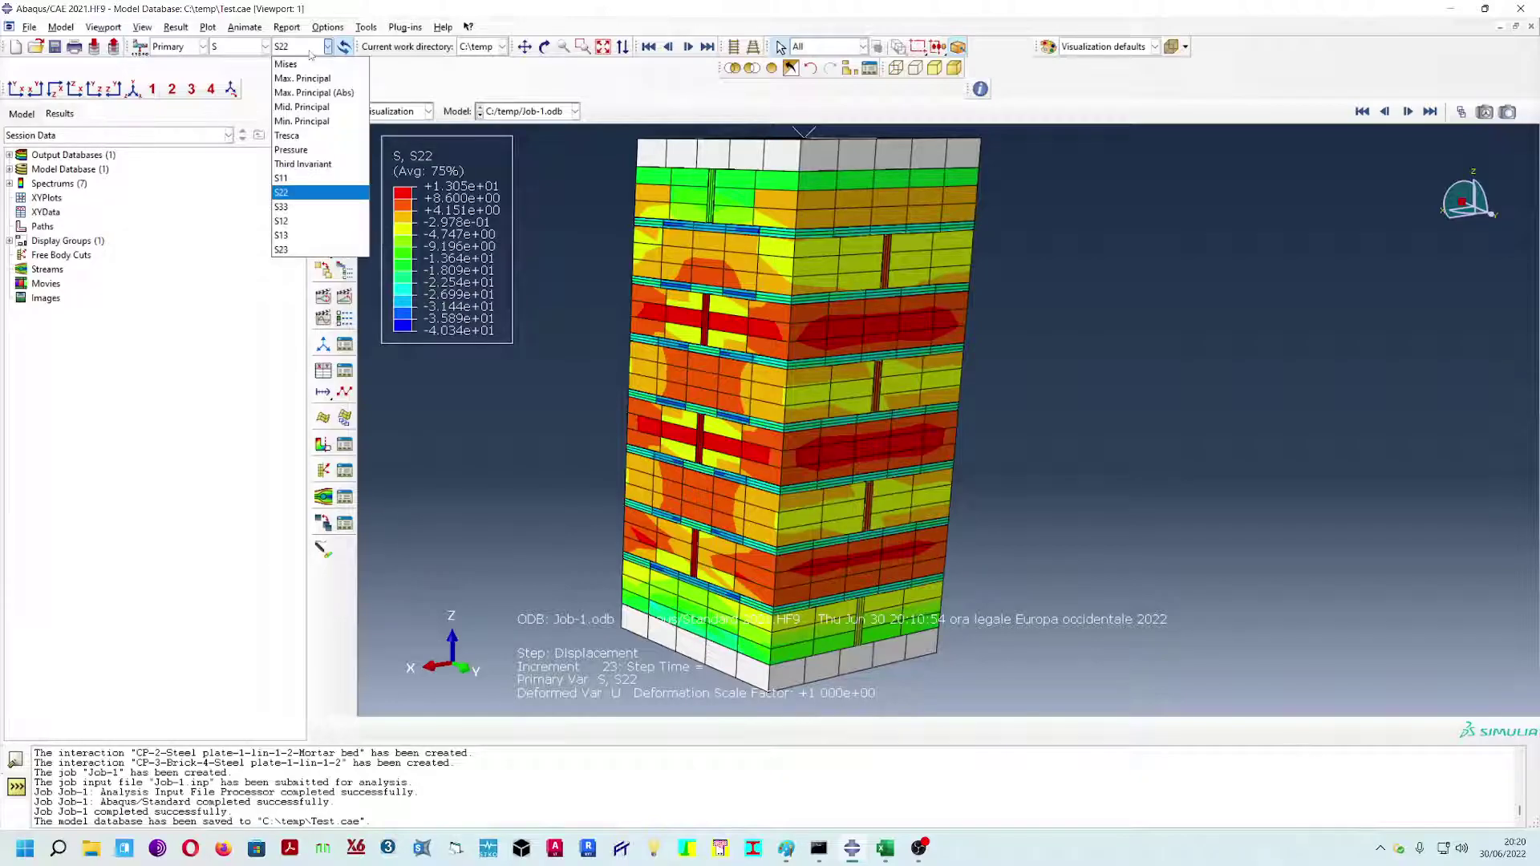
{"action": "left_click", "coordinate": [313, 193]}
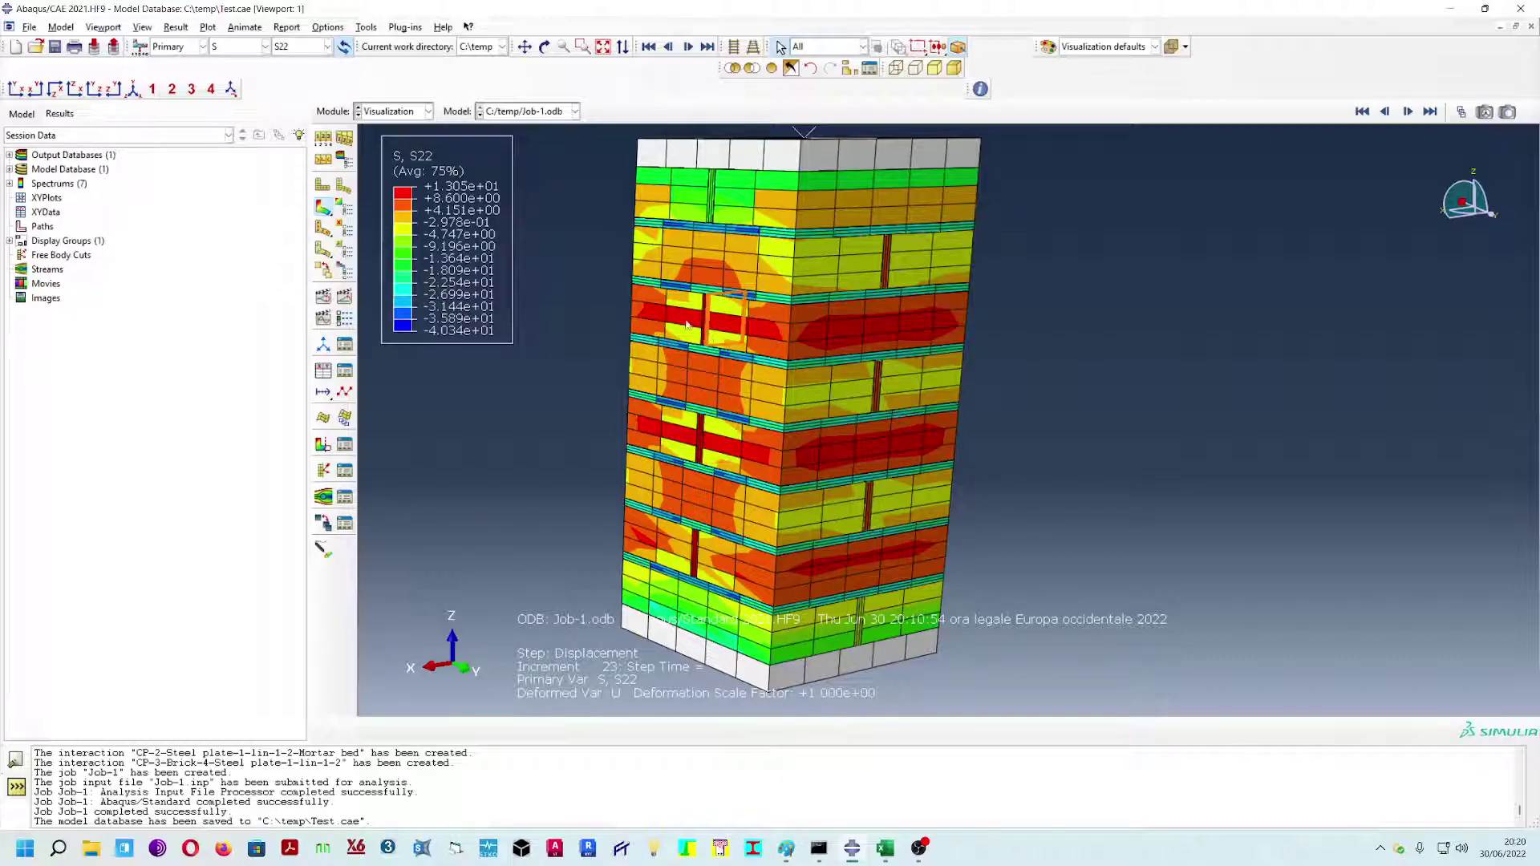
- Switch the contour back to S11 and examine the bricks, head joints and mortar beds at mid-height up close
{"action": "left_click", "coordinate": [325, 46]}
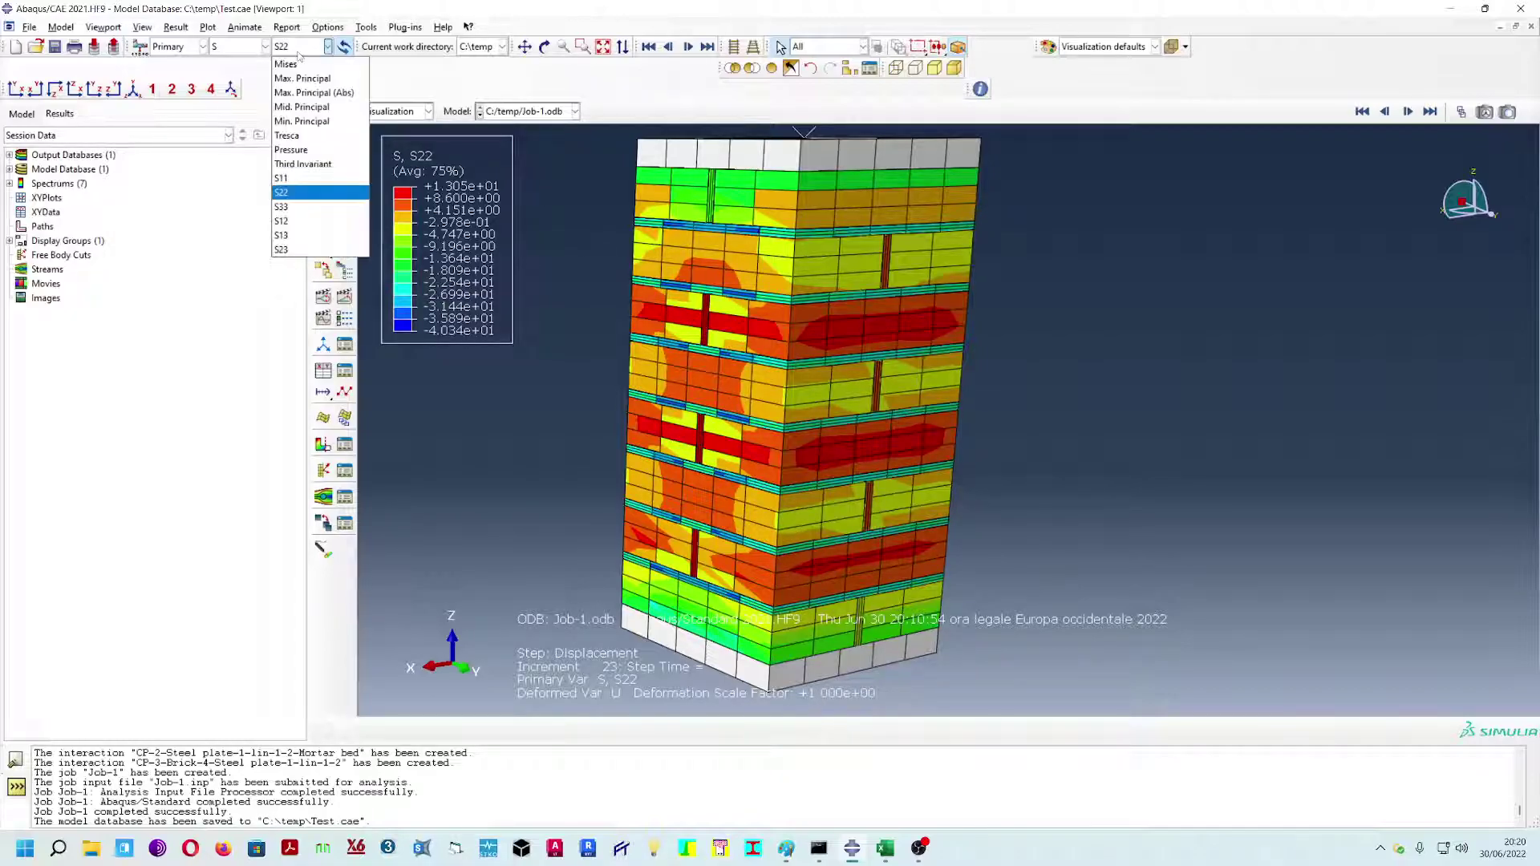
{"action": "left_click", "coordinate": [305, 186]}
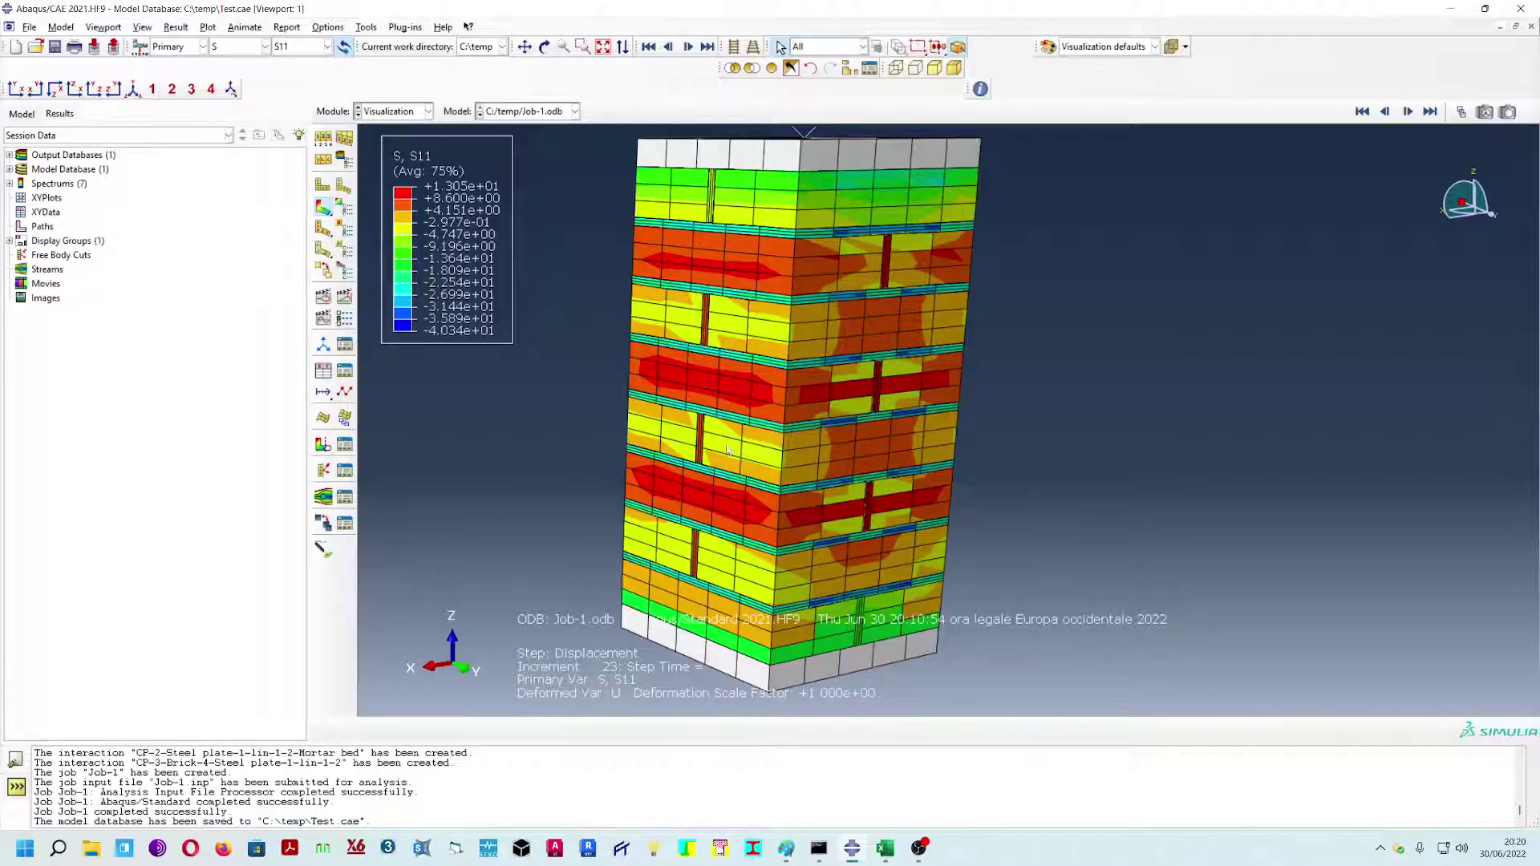
{"action": "scroll", "coordinate": [711, 448], "scroll_direction": "down", "scroll_amount": 5}
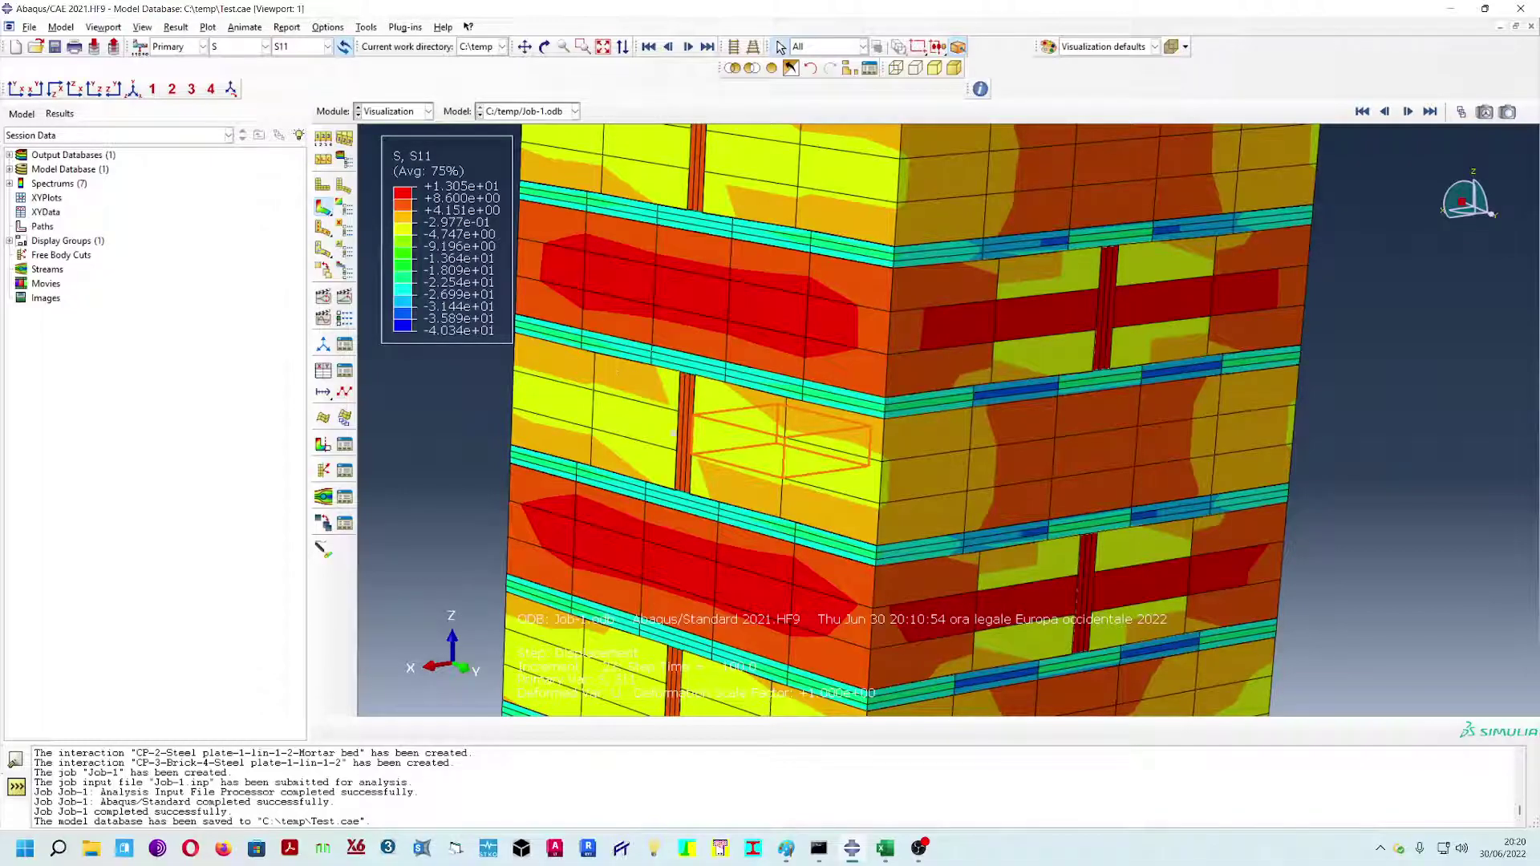
{"action": "scroll", "coordinate": [687, 446], "scroll_direction": "up", "scroll_amount": 2}
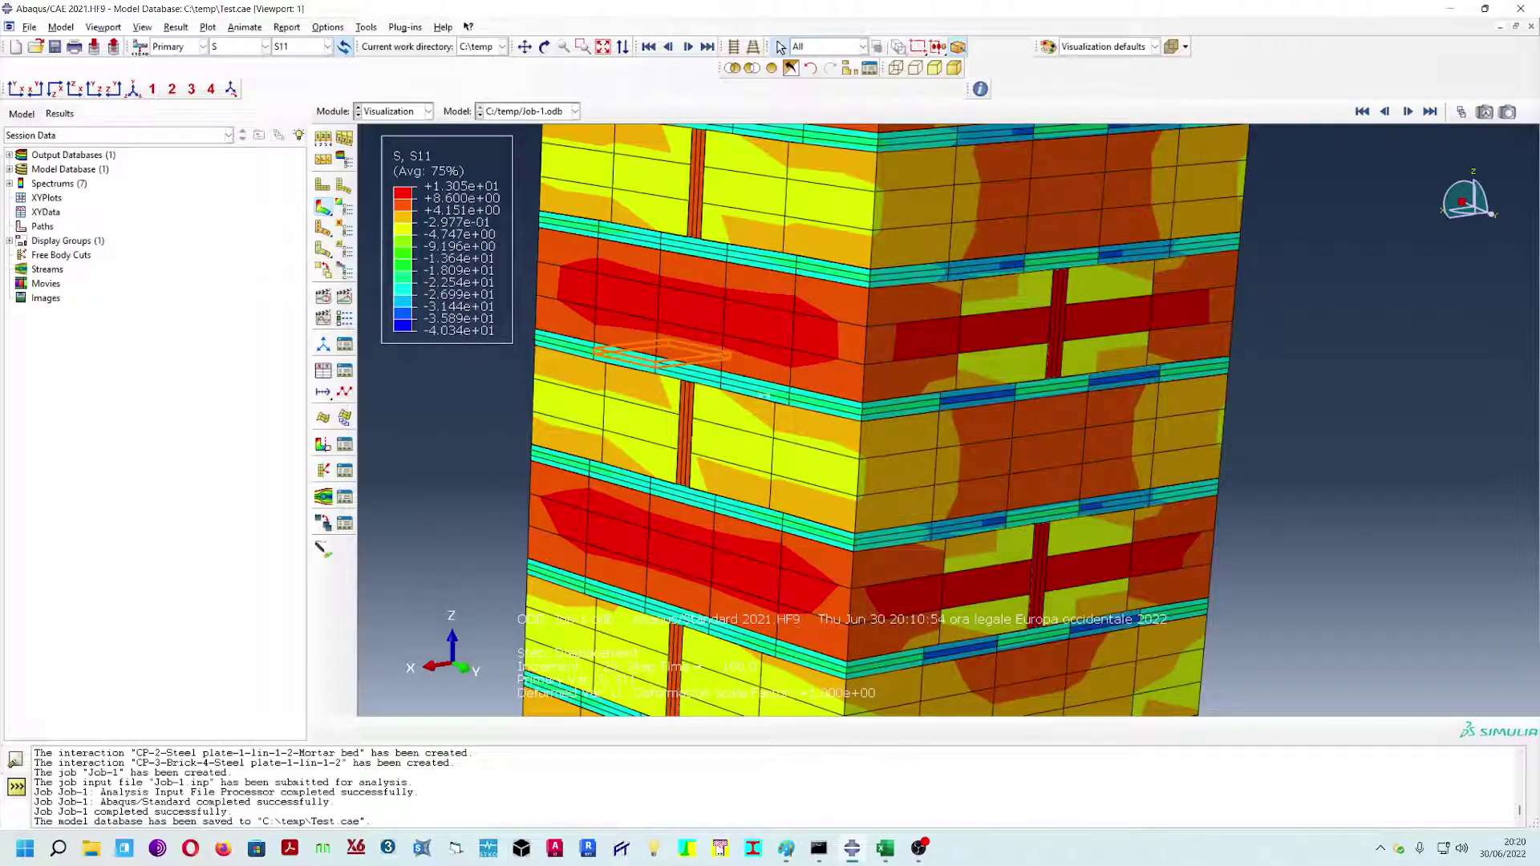
- View the S11 contour on the whole column from different angles, including the top plate
{"action": "scroll", "coordinate": [954, 416], "scroll_direction": "down", "scroll_amount": 8}
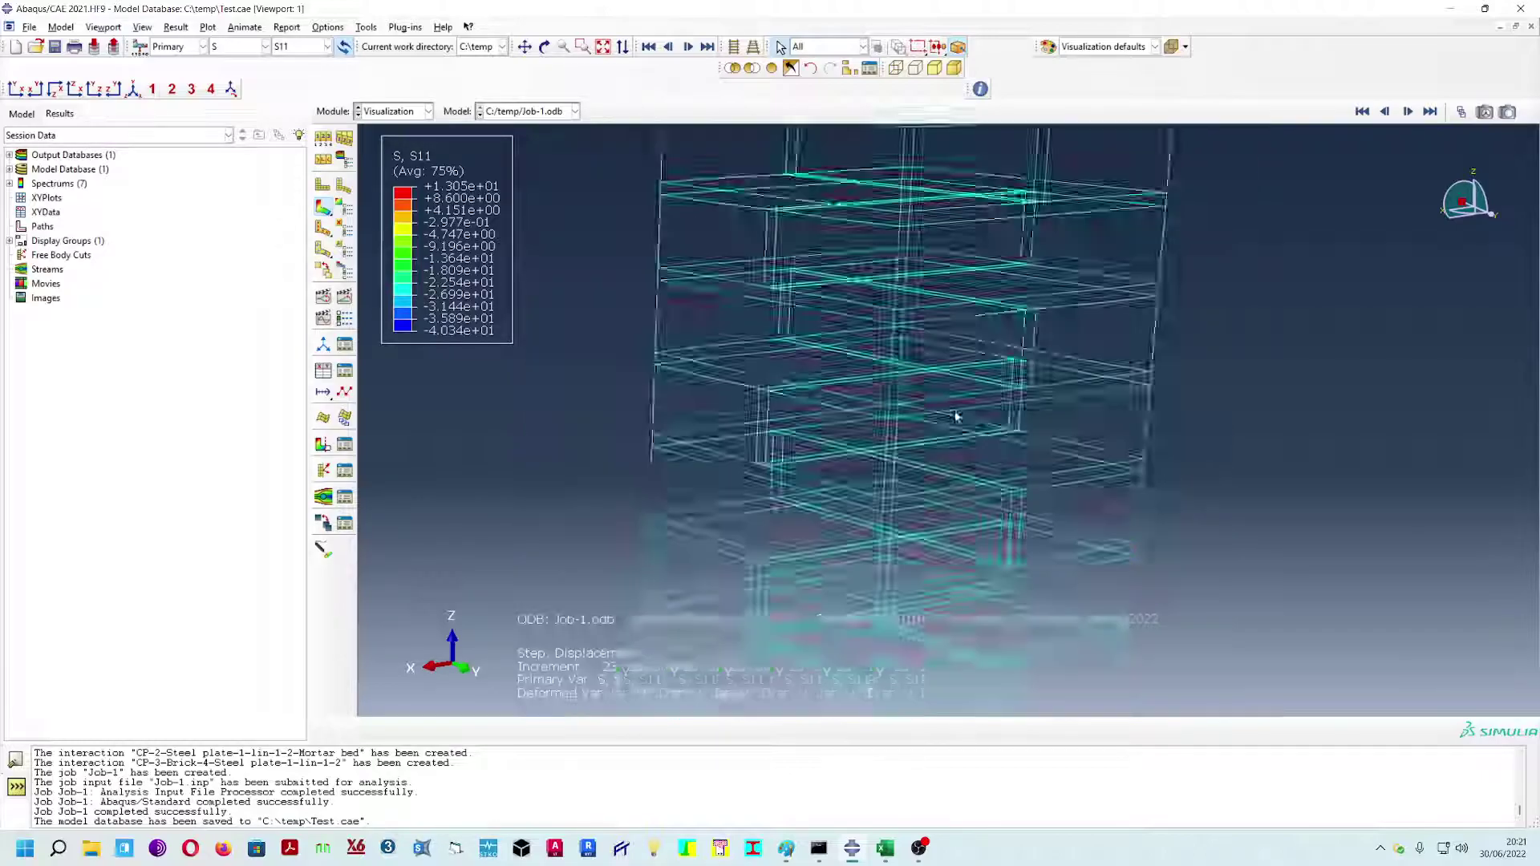
{"action": "left_click_drag", "start_coordinate": [1123, 437], "coordinate": [1049, 496], "text": "ctrl+alt"}
{"action": "left_click_drag", "start_coordinate": [988, 366], "coordinate": [1061, 404], "text": "ctrl+alt"}
{"action": "middle_click_drag", "start_coordinate": [1092, 393], "coordinate": [960, 398], "text": "ctrl+alt"}
{"action": "left_click_drag", "start_coordinate": [1065, 486], "coordinate": [1066, 455], "text": "ctrl+alt"}
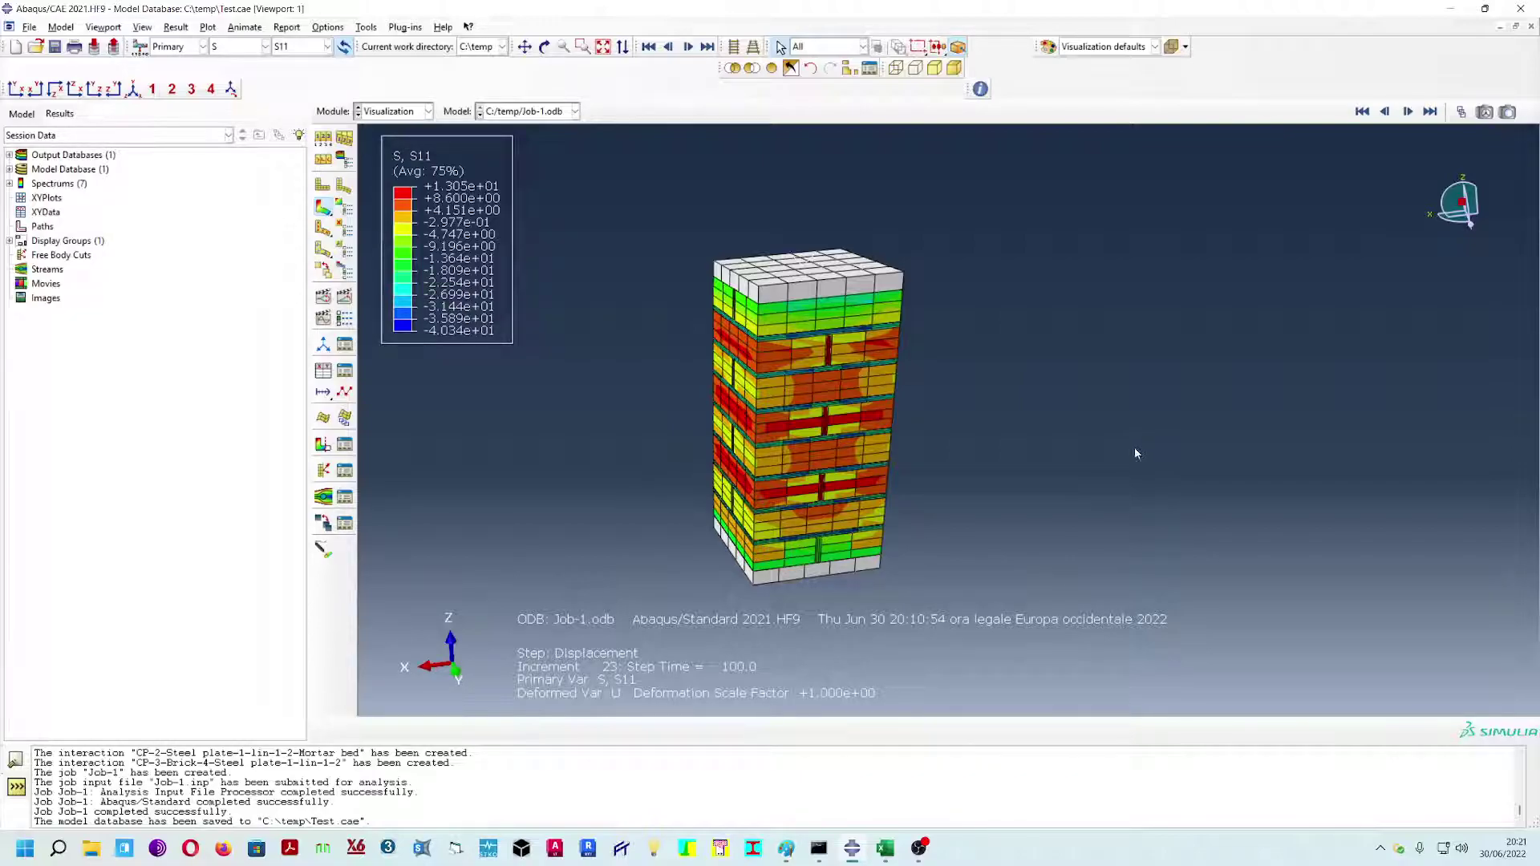
{"action": "mouse_move", "coordinate": [918, 847]}
{"action": "left_click", "coordinate": [922, 766]}
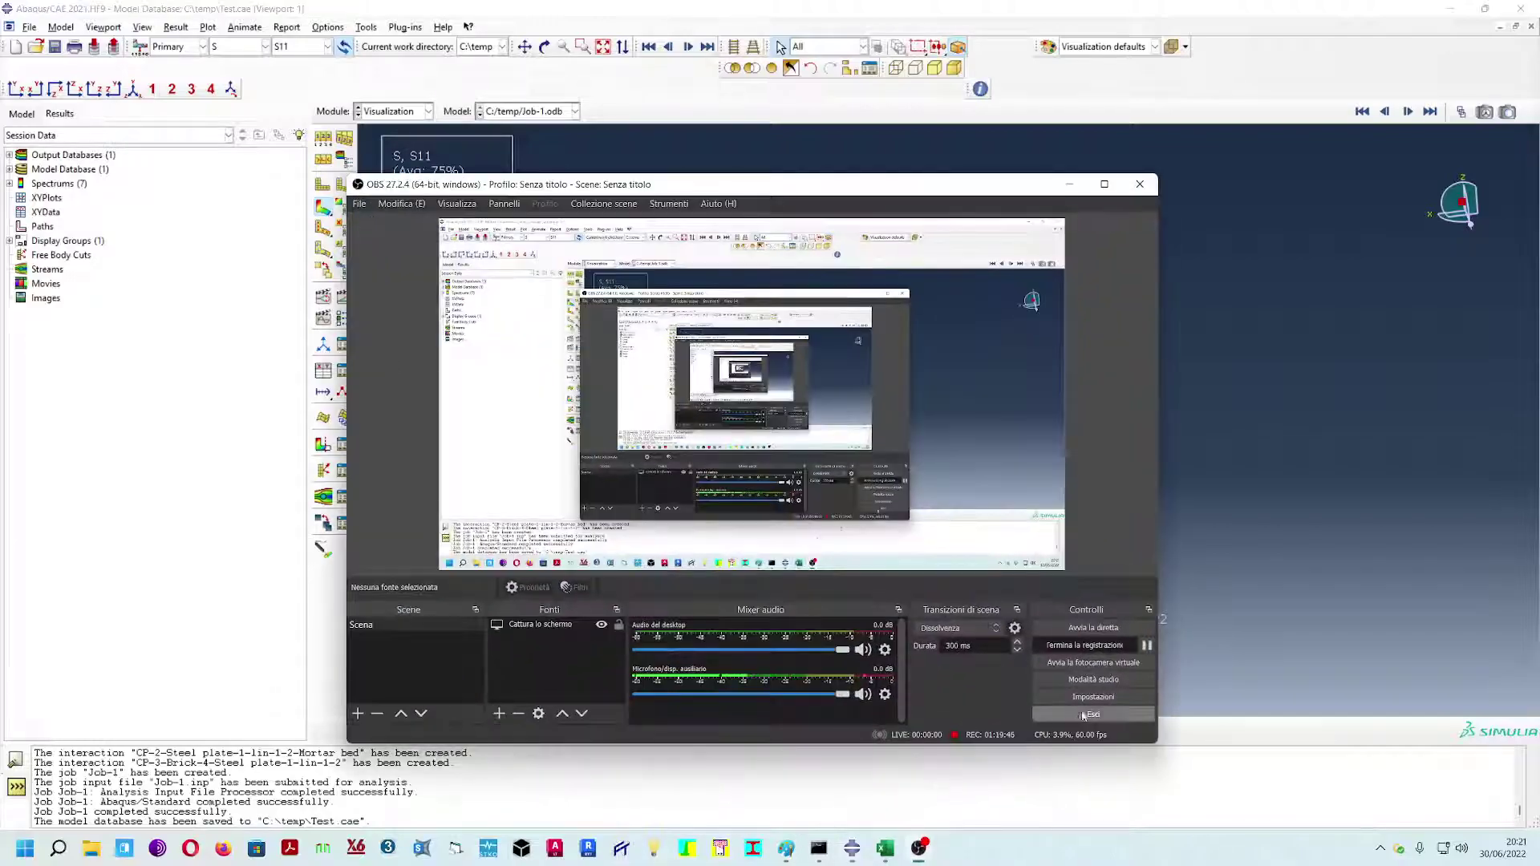